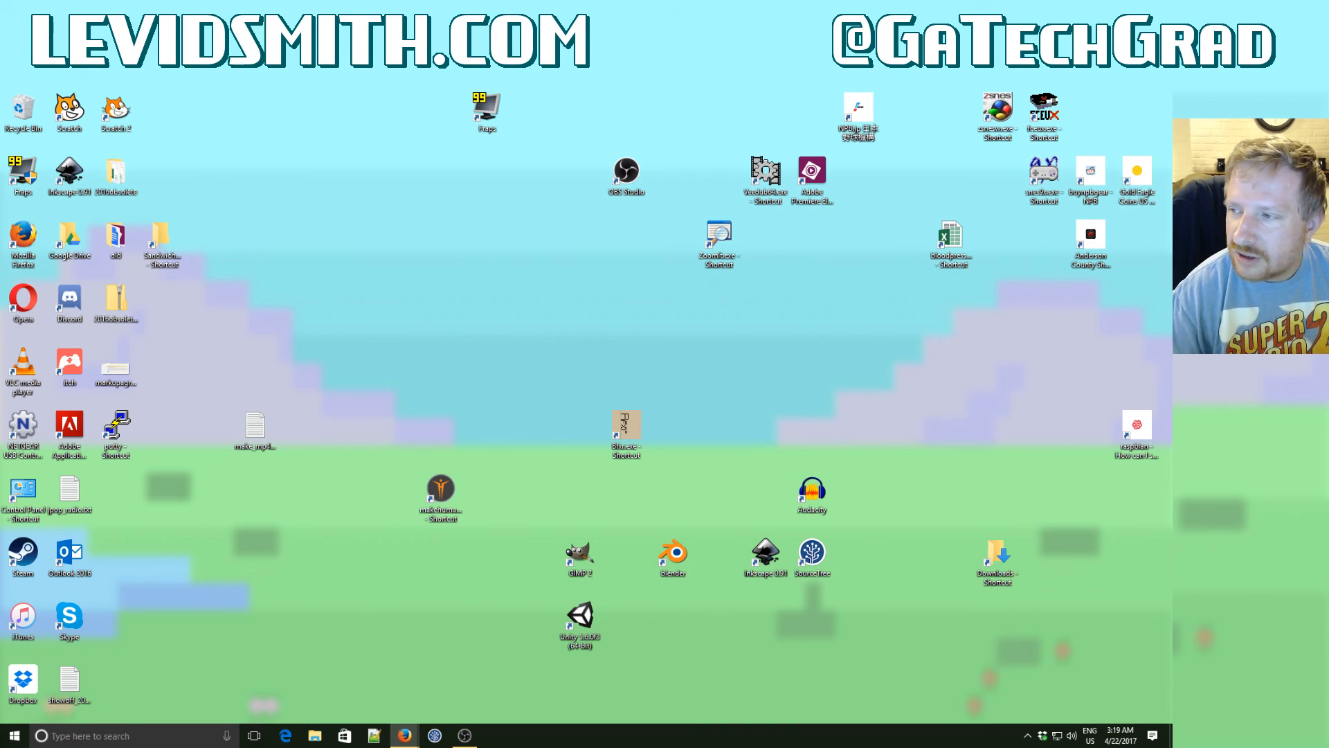
- Bring the Bitbucket browser window into view and open the form for creating a new repository
left_click_drag(1325, 173, 335, 186)
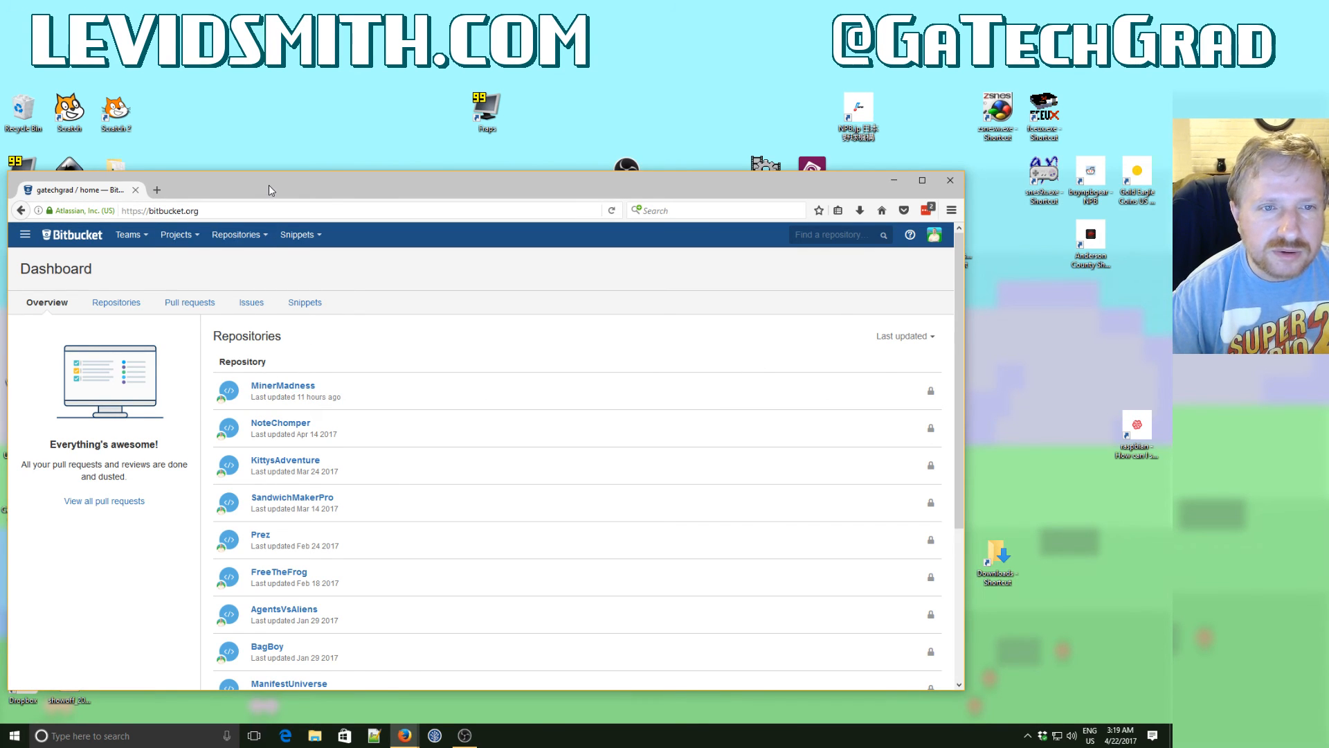
left_click_drag(269, 185, 339, 185)
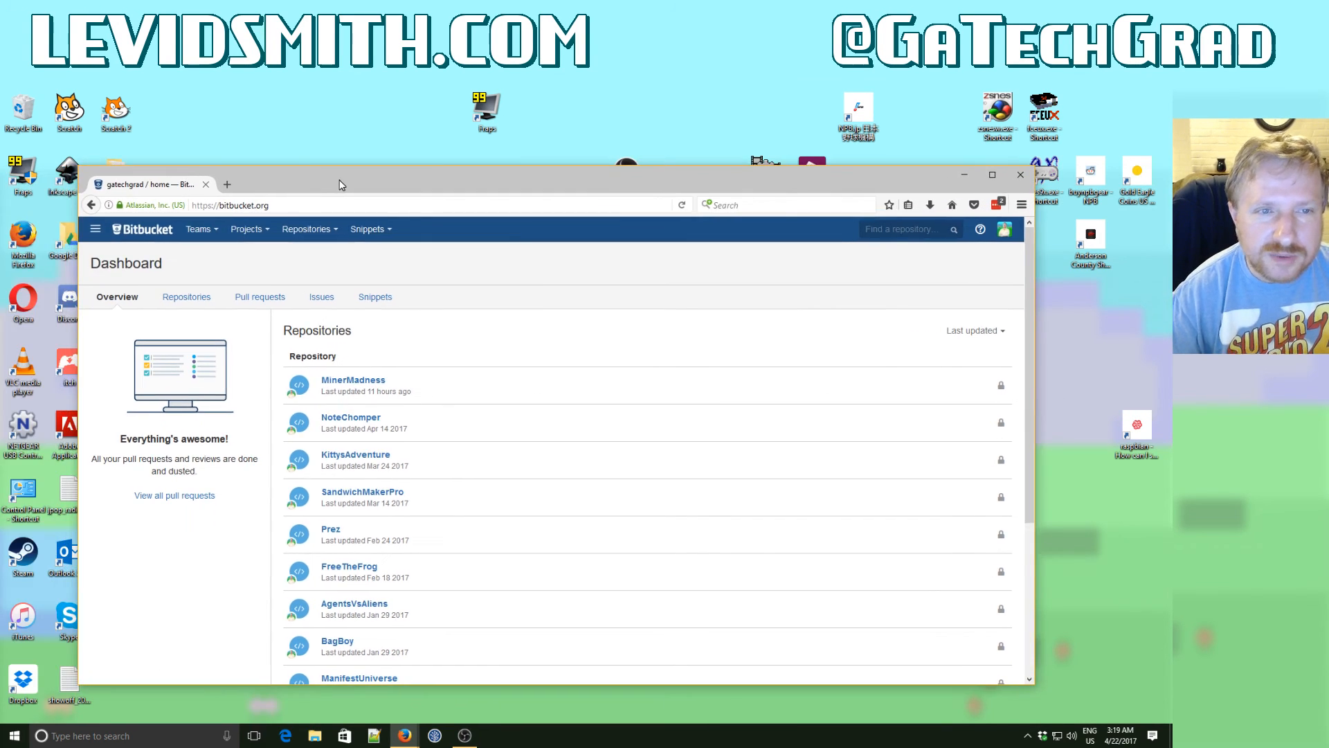
left_click(322, 236)
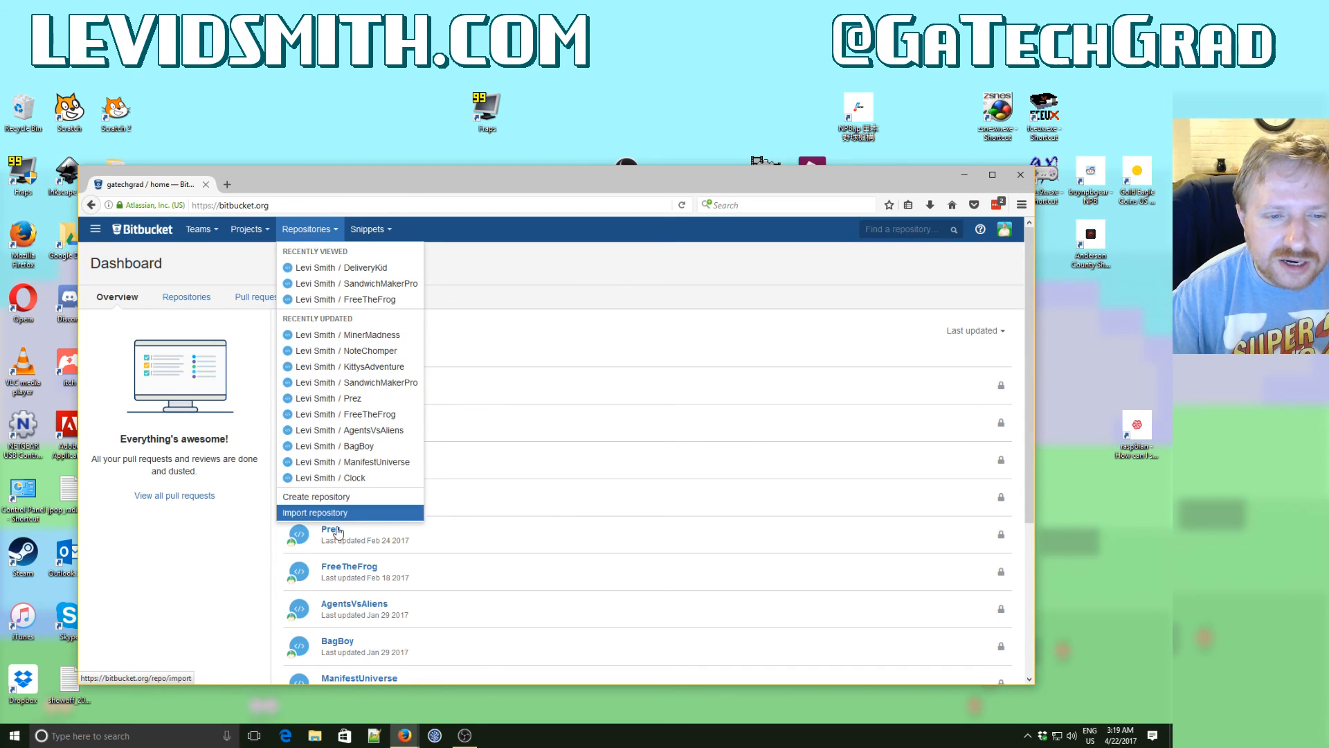
left_click(339, 500)
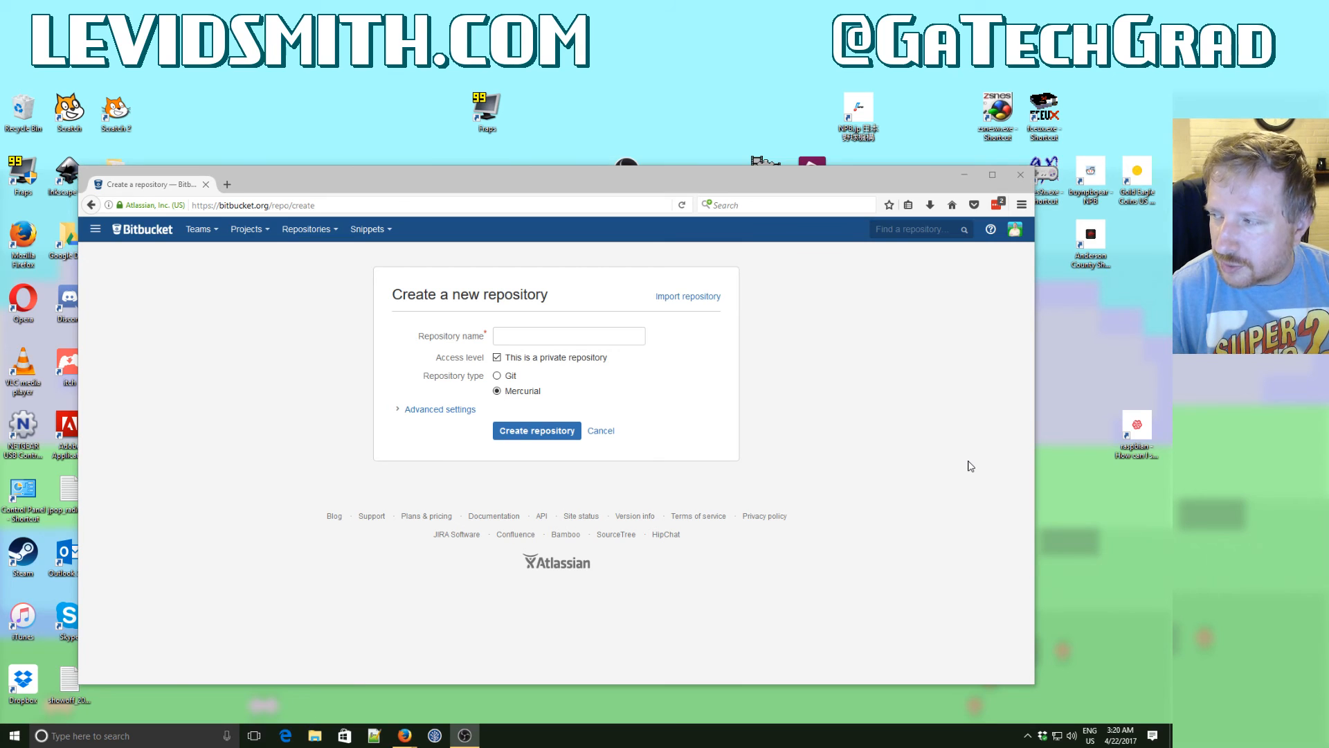
- Create a private Mercurial repository named WorldFighter
left_click(512, 338)
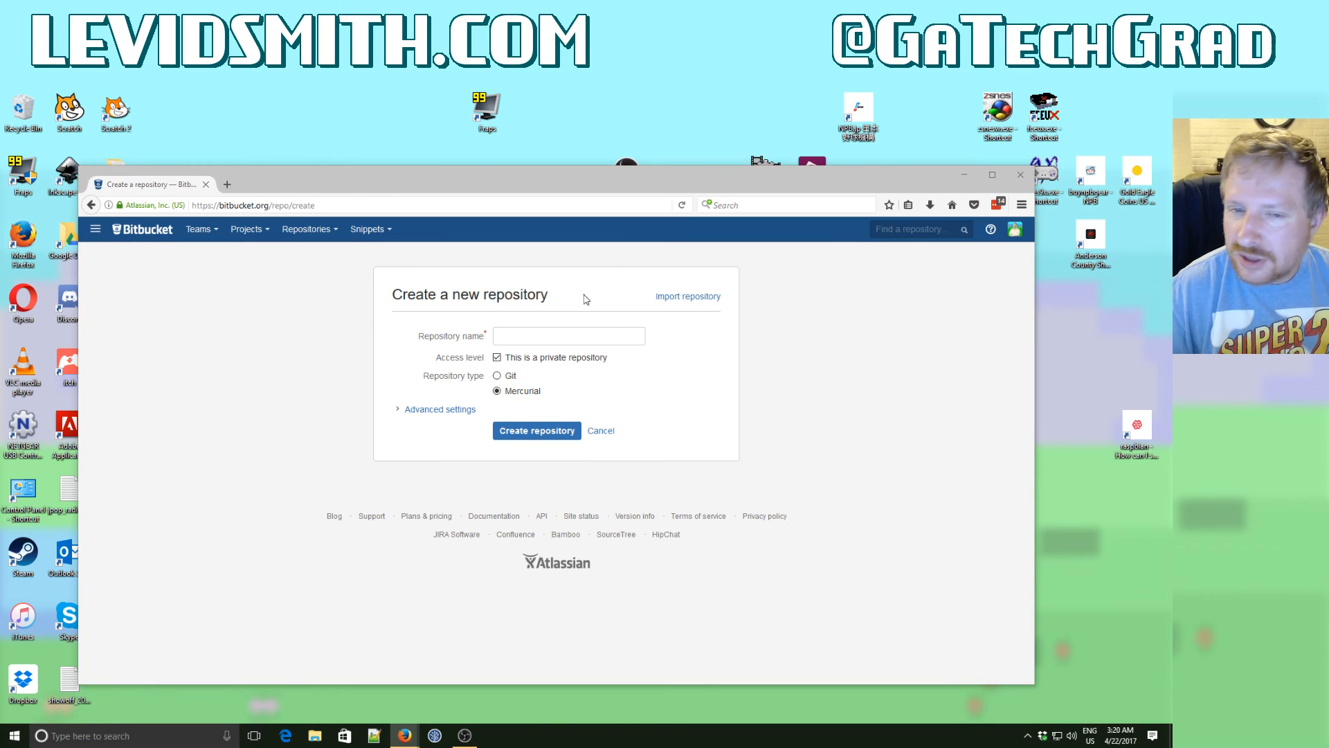
left_click(535, 340)
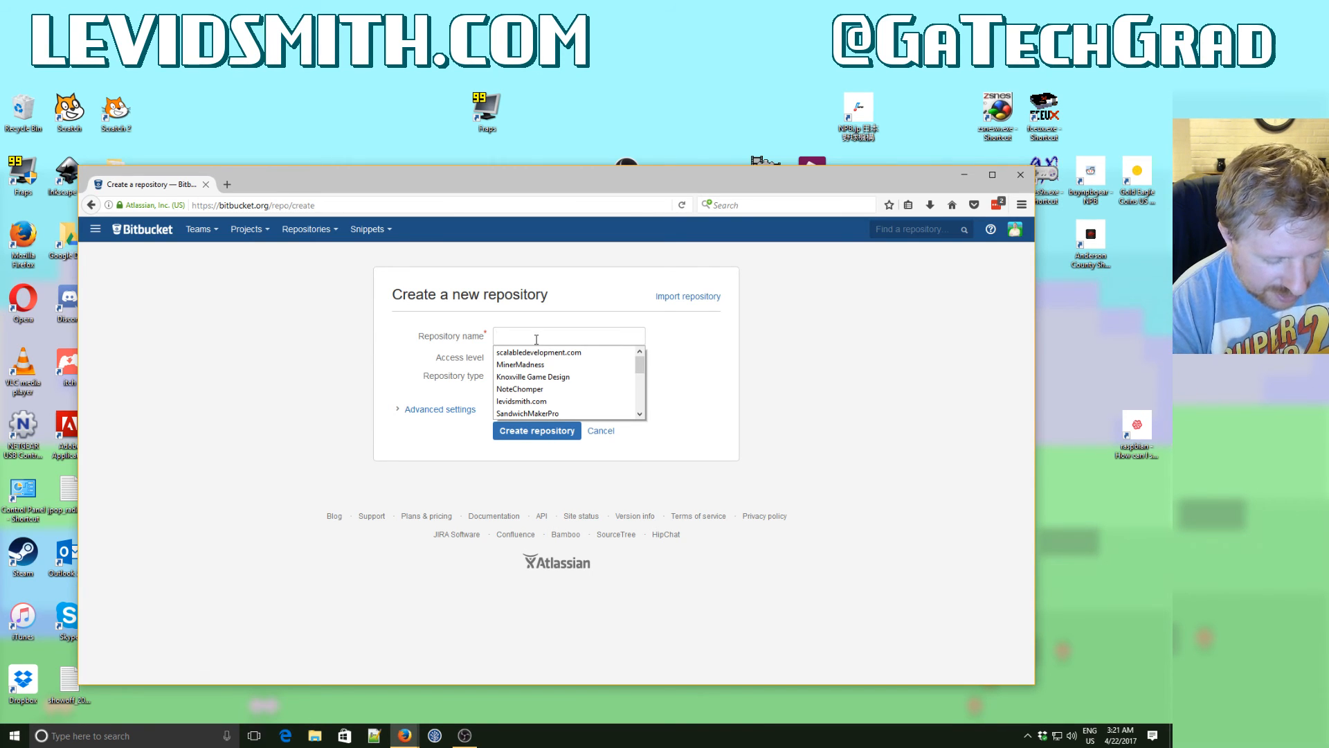
type("WorldFight")
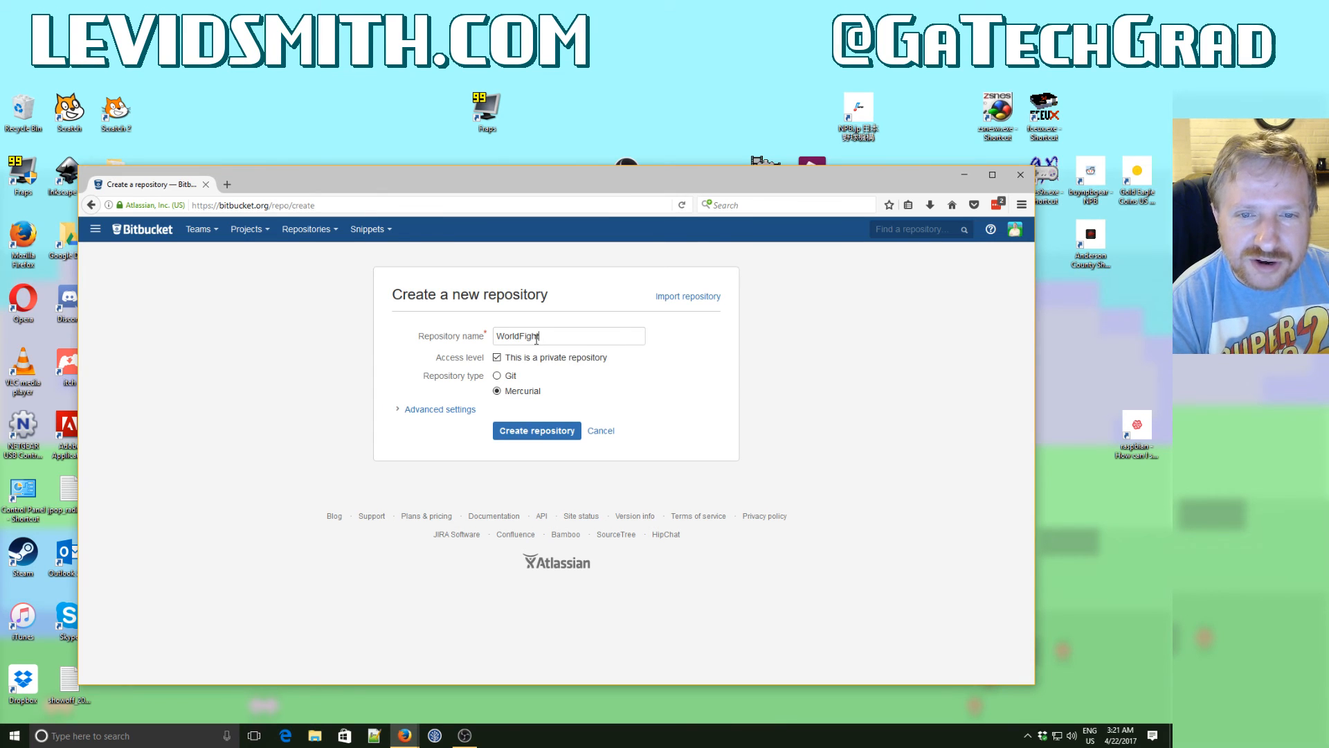
type("er")
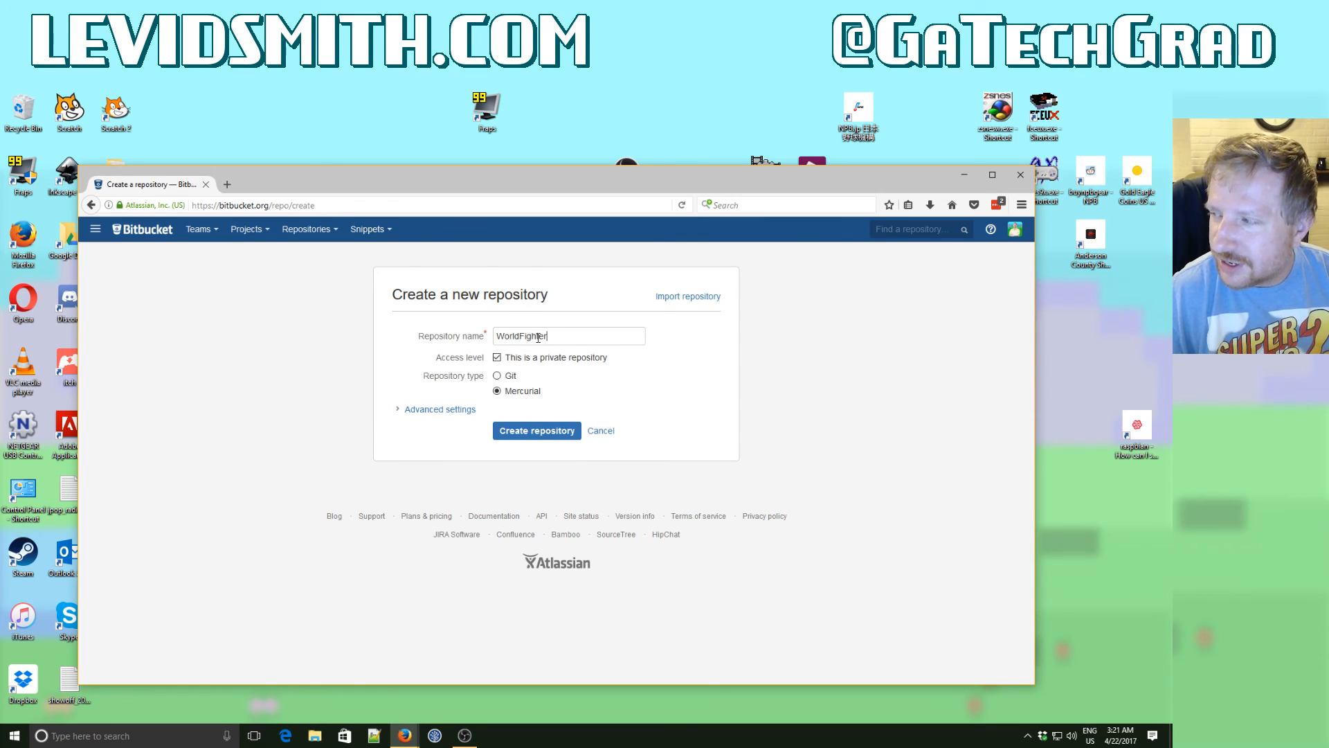
left_click(520, 436)
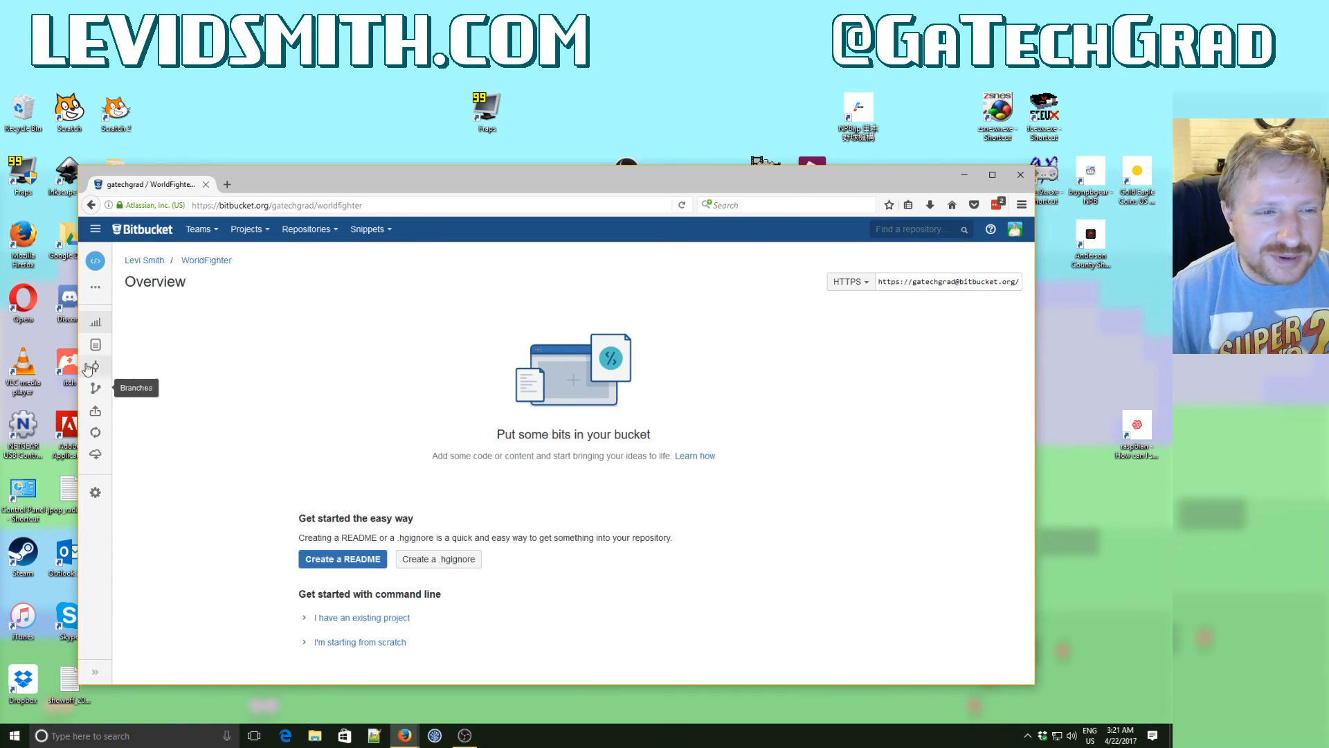
- Show the instructions for starting from scratch and copy the repository URL from the hg clone command
left_click(354, 644)
scroll(354, 644, "down", 2)
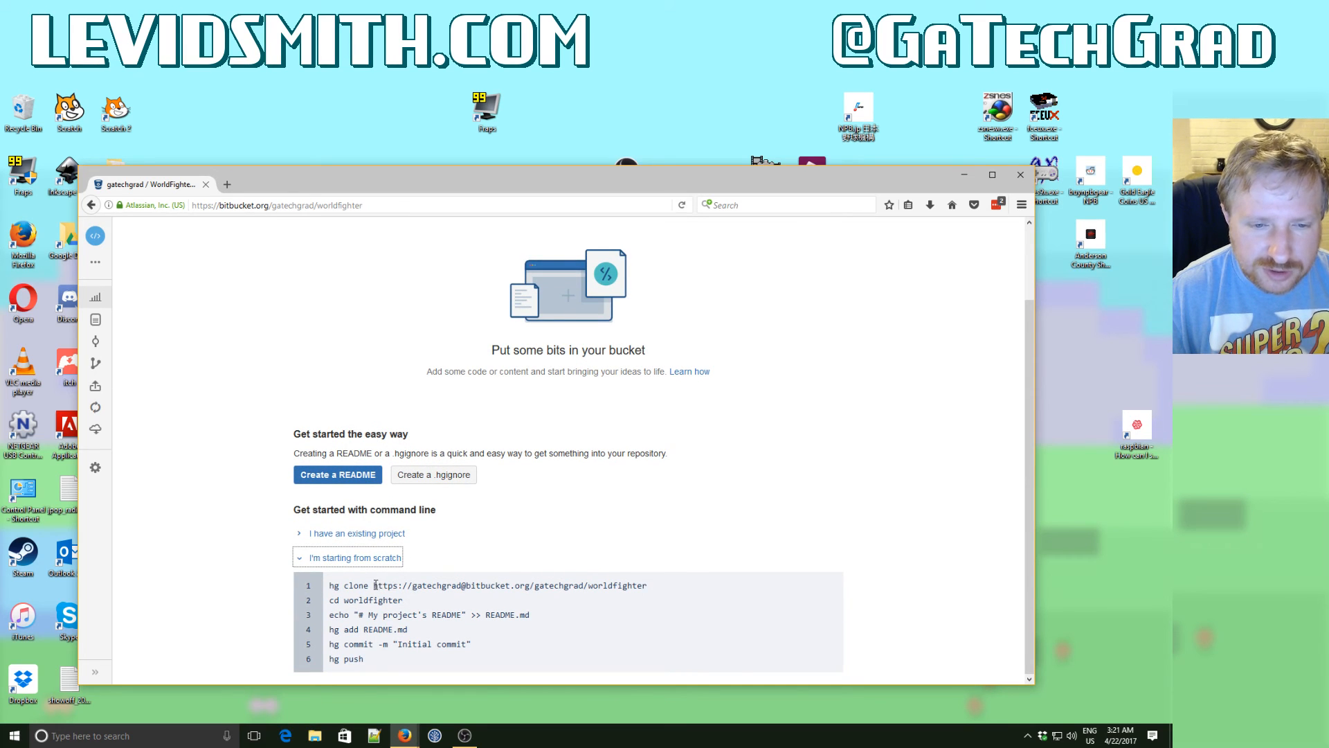
left_click_drag(375, 585, 656, 589)
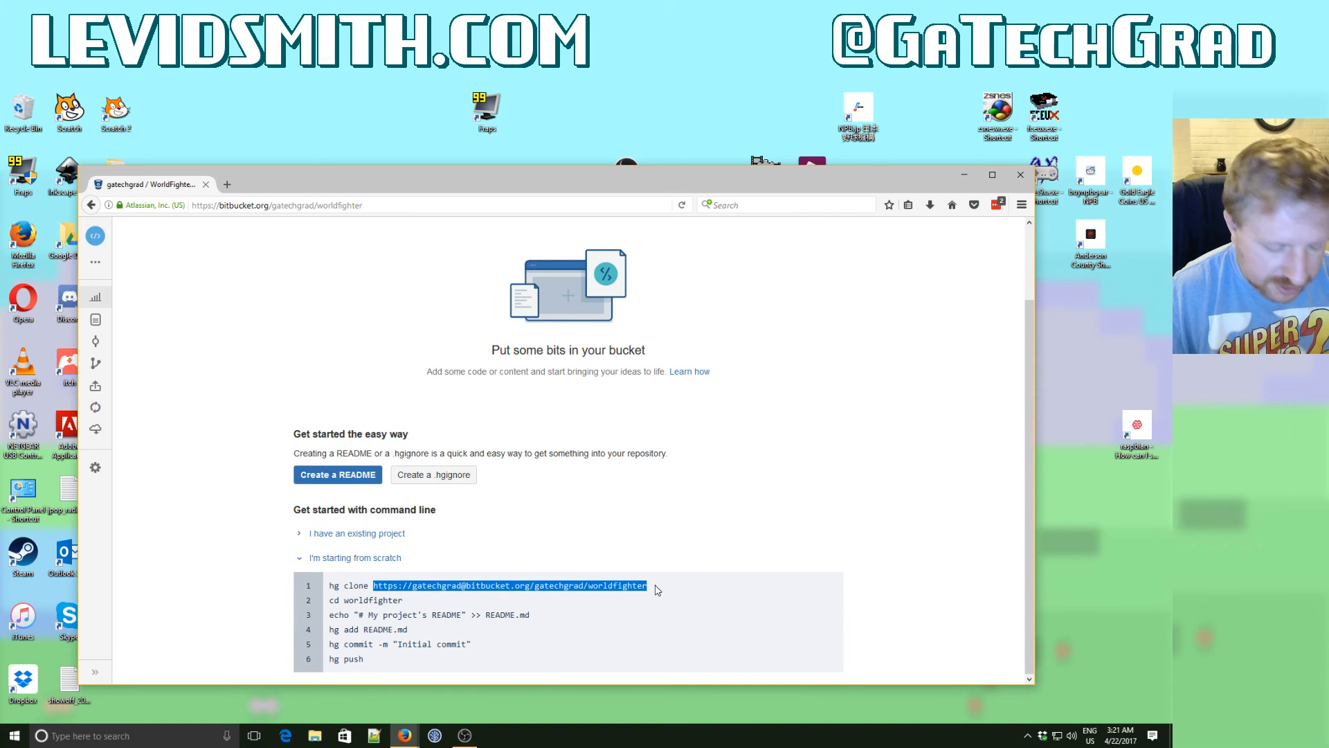
- Switch to SourceTree and commit all pending MinerMadness files with the message "New screenshots", pushing the changes immediately to default
left_click(434, 735)
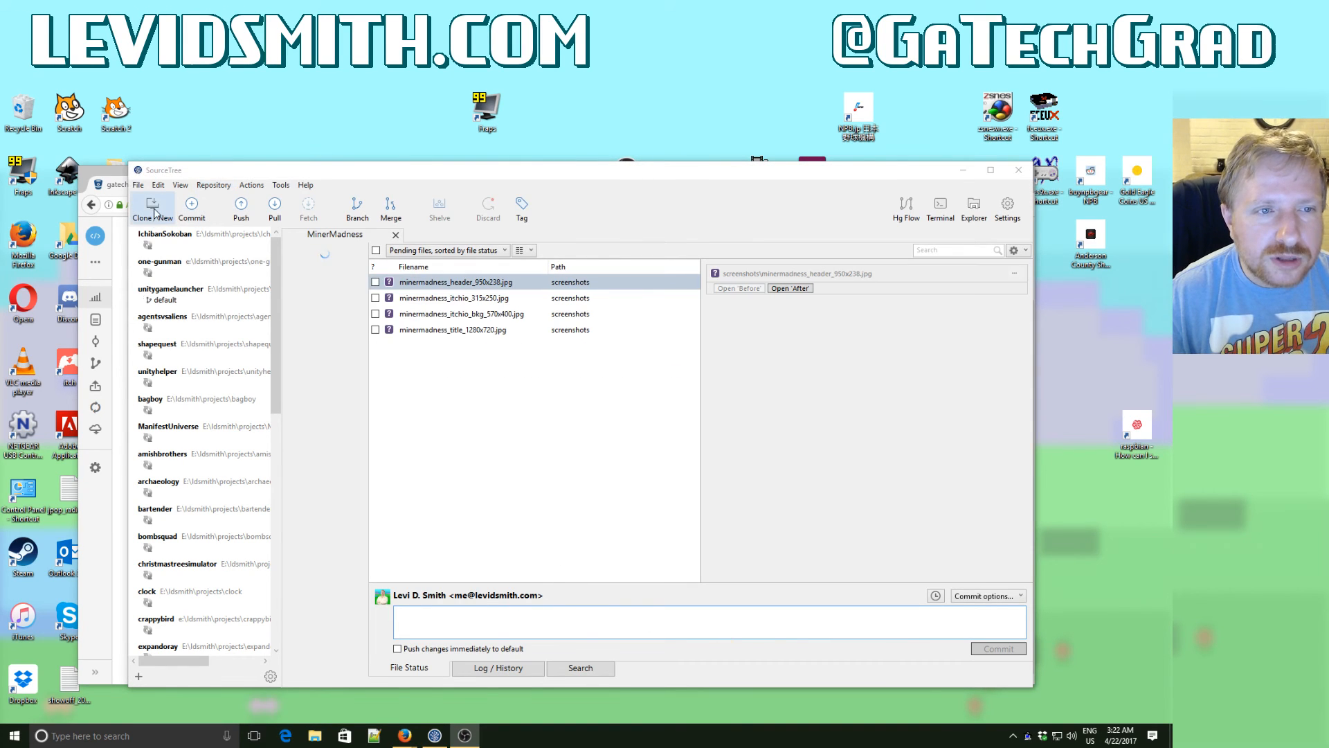
left_click(376, 250)
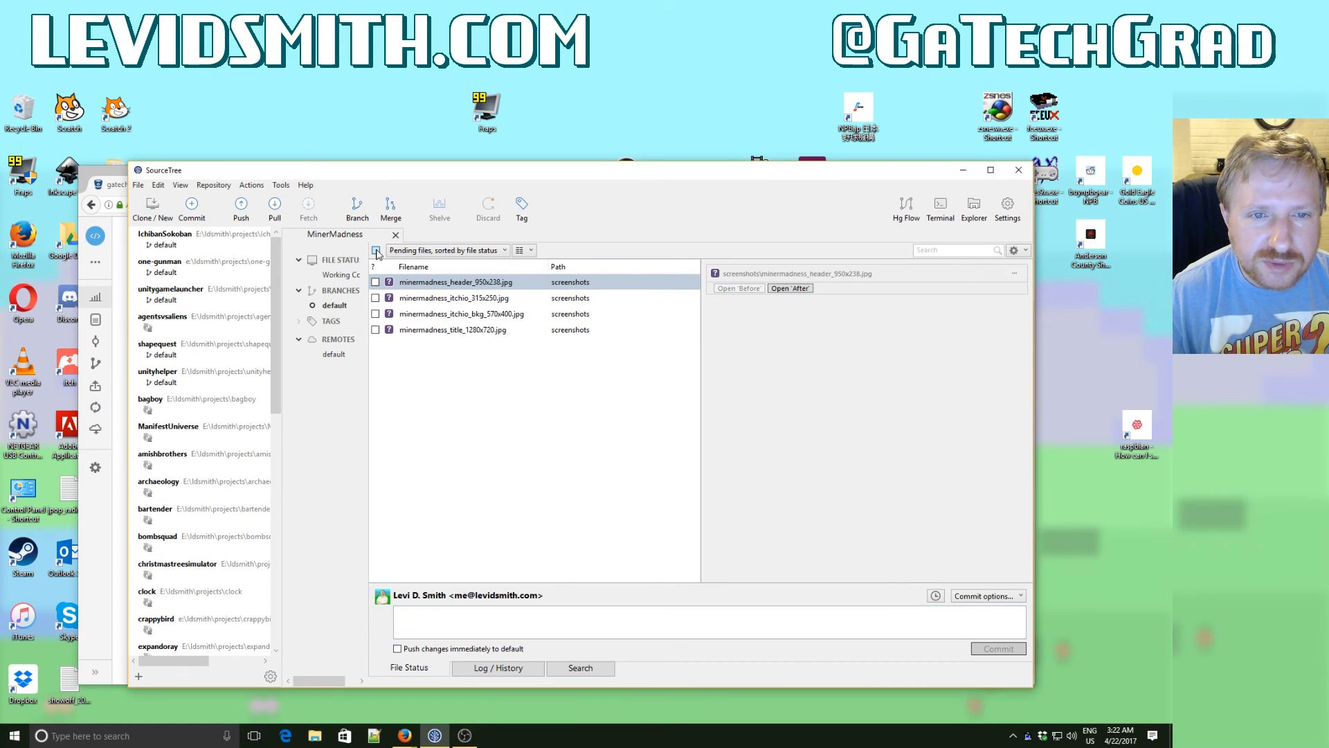
left_click(443, 615)
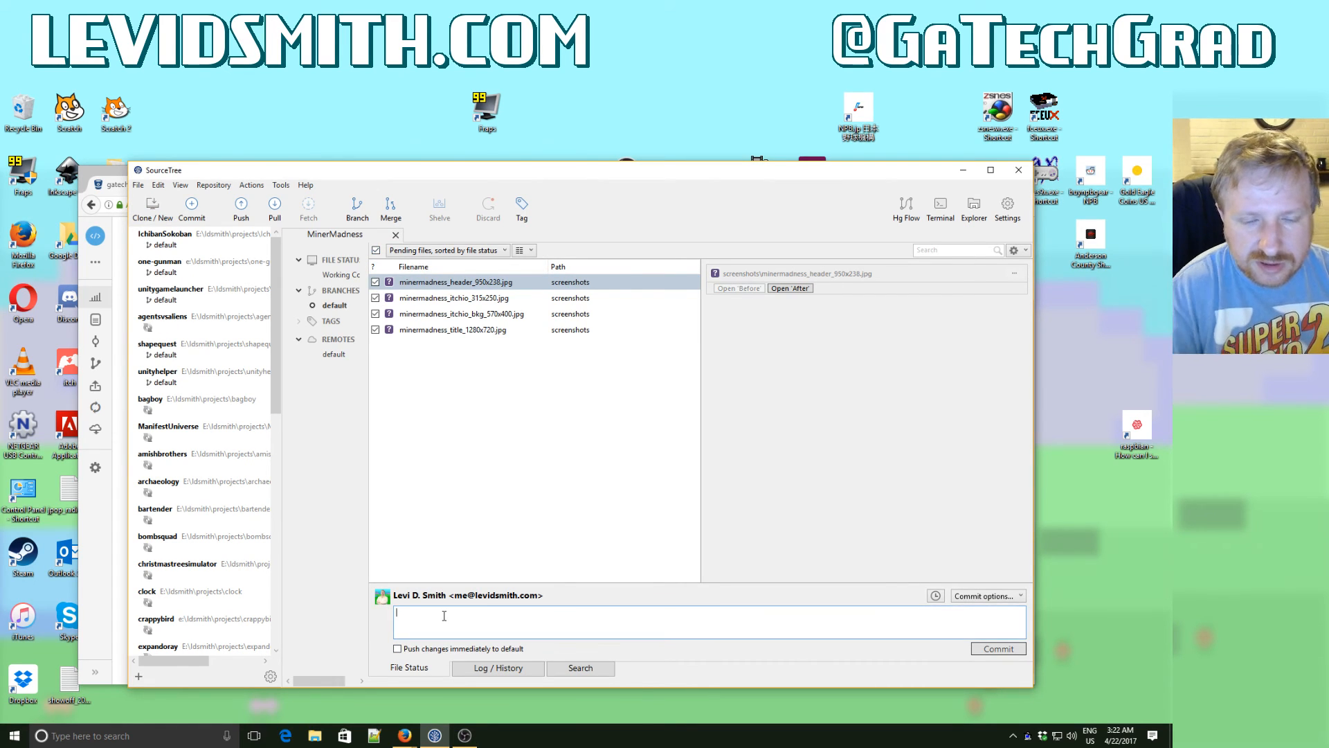
type("New screenshots")
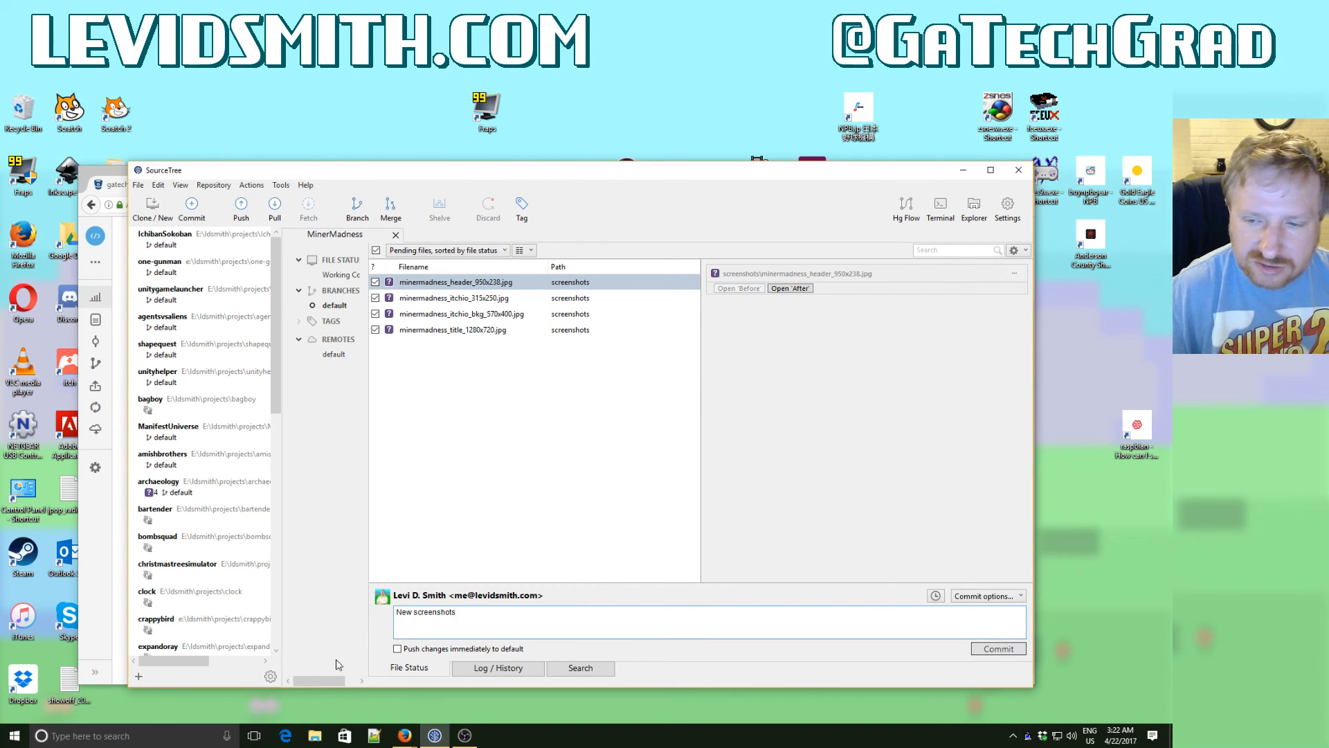
left_click(397, 648)
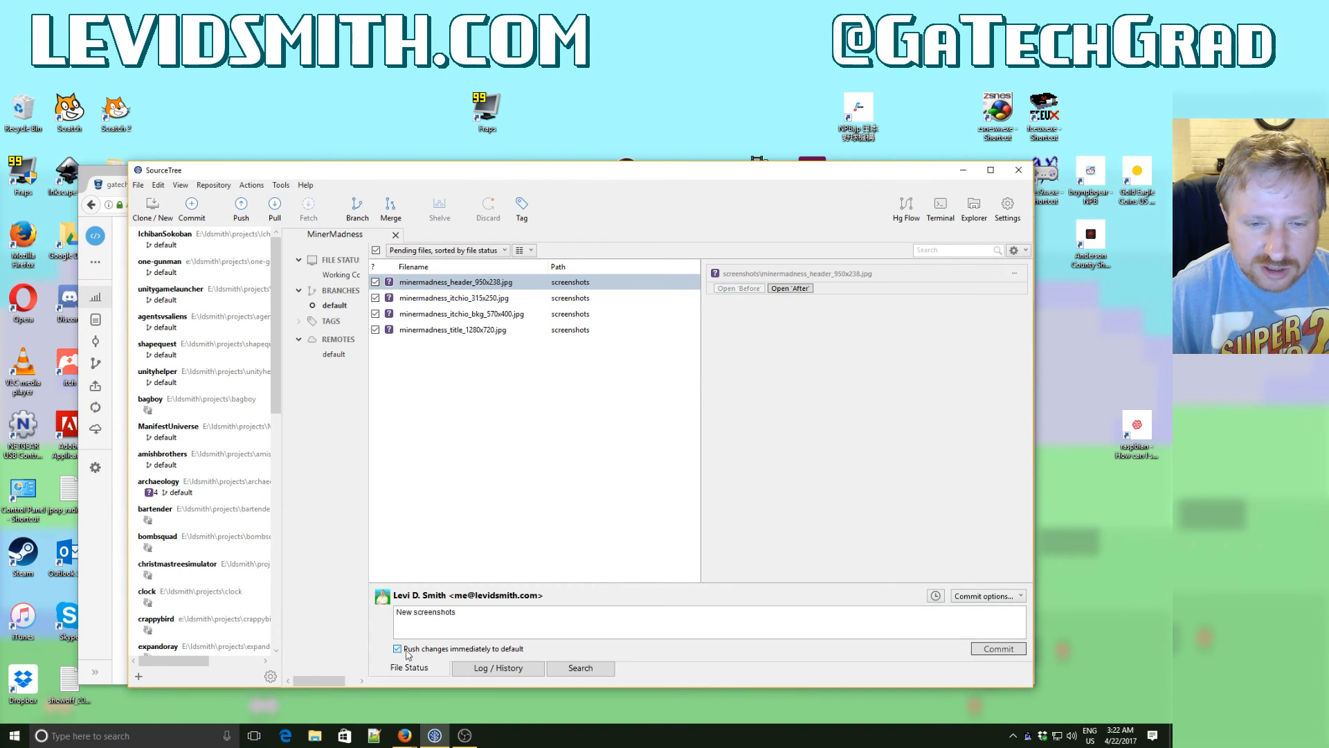
left_click(997, 649)
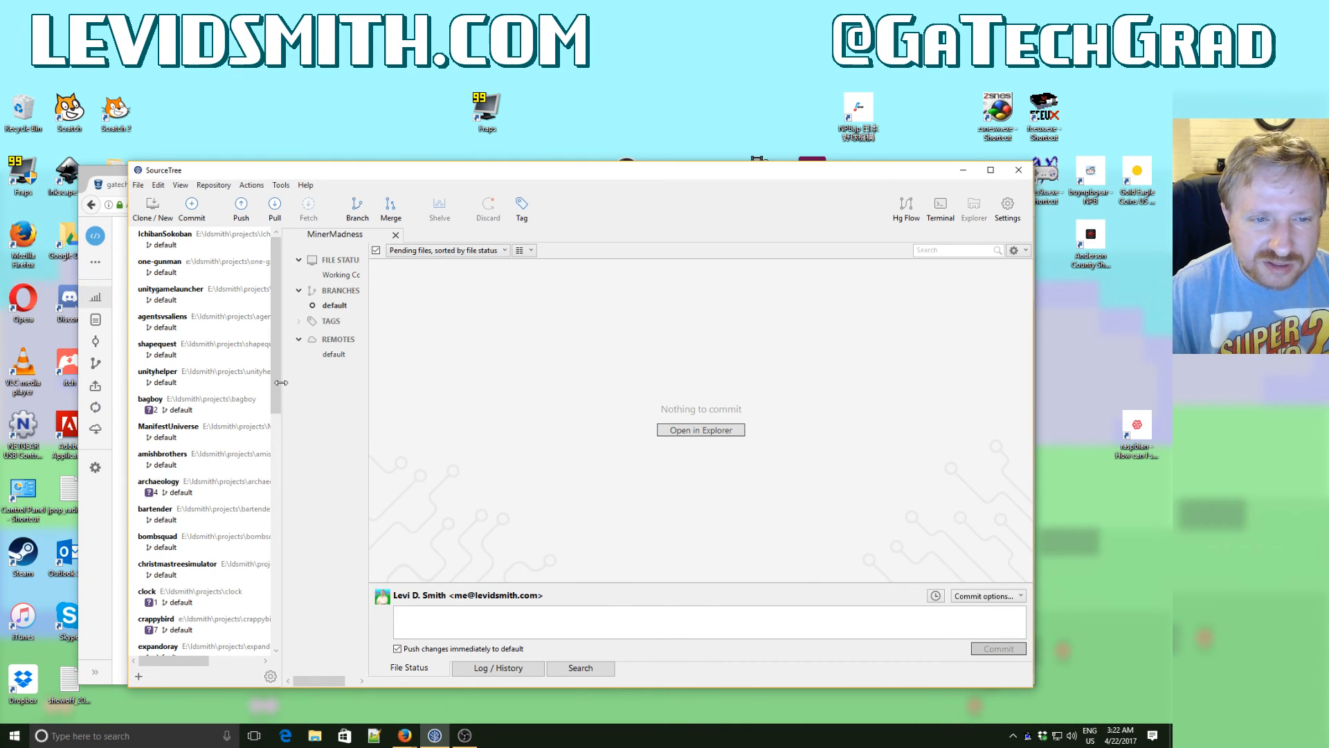
- Start adding a repository at the end of the bookmarks list and paste the copied WorldFighter URL as the clone source
left_click_drag(276, 391, 279, 619)
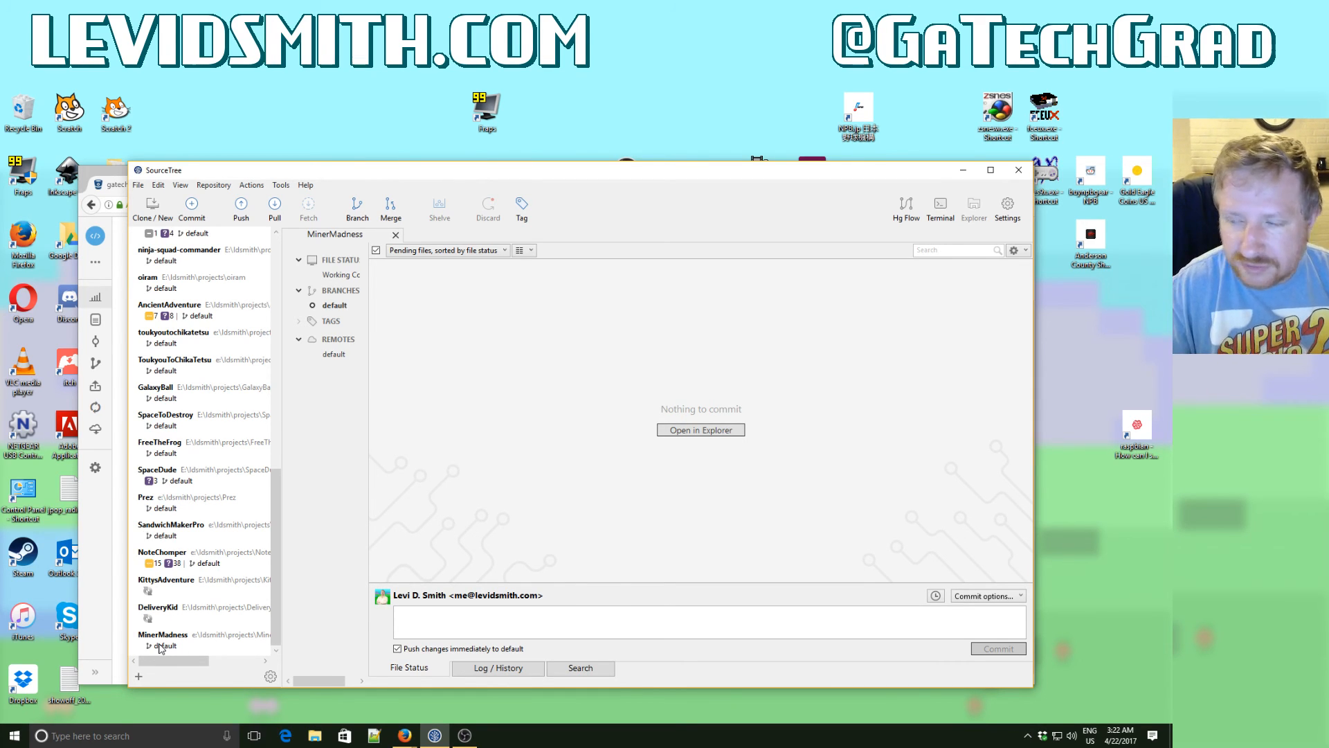
left_click(138, 679)
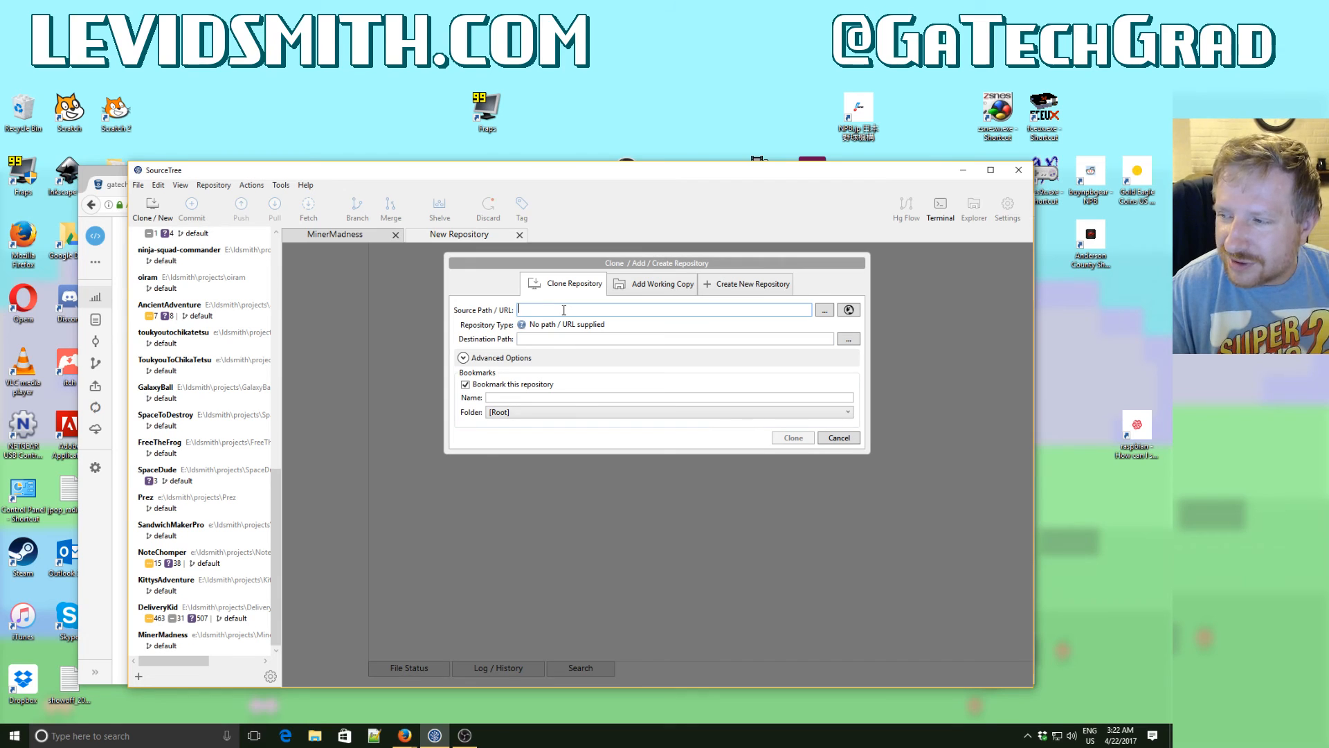
key("ctrl+v")
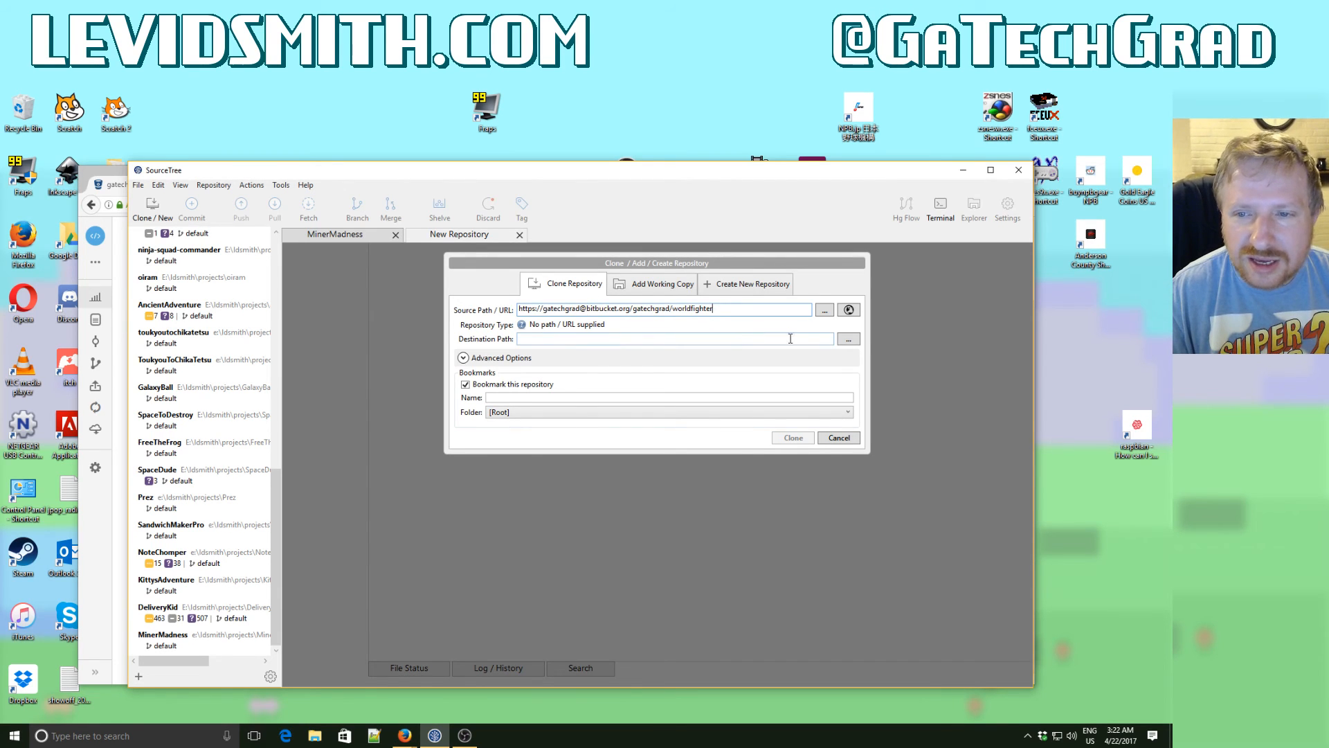
- Set the destination path to E:\ldsmith\projects\WorldFighter and clone the repository
left_click(849, 340)
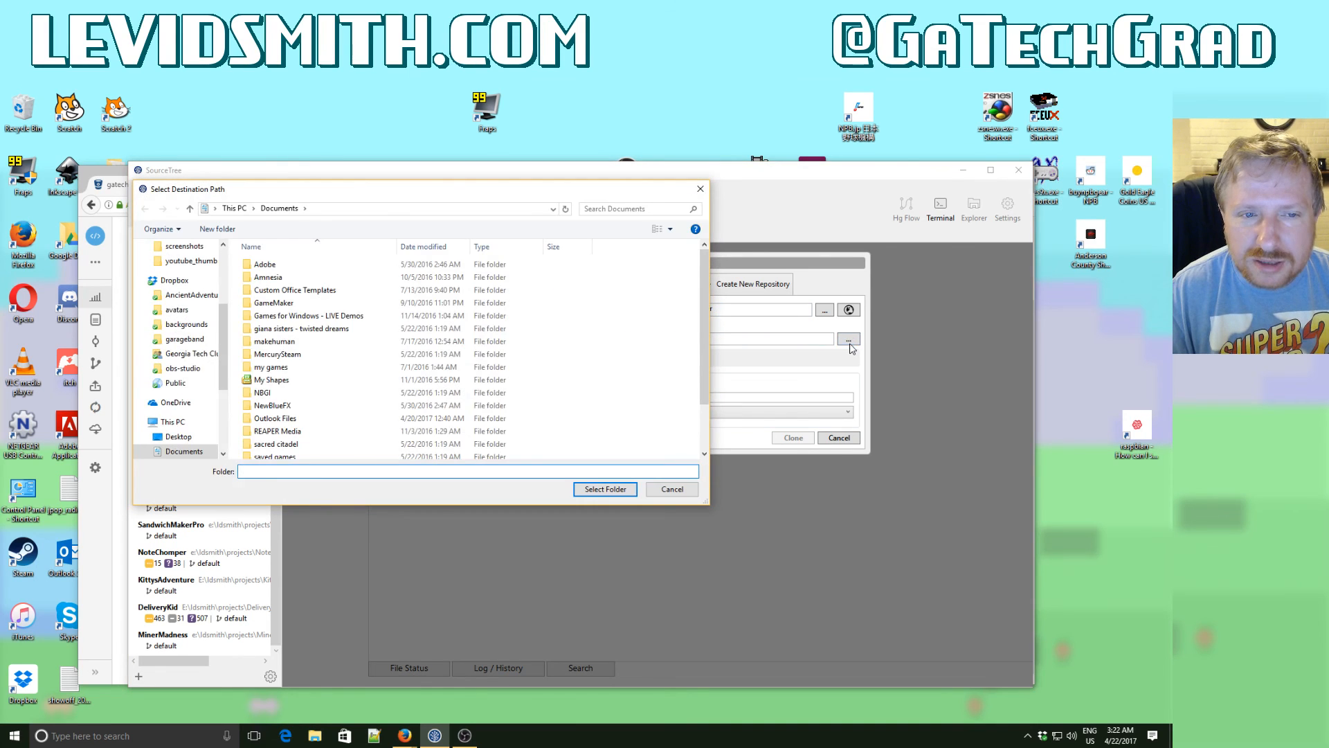
key("Escape")
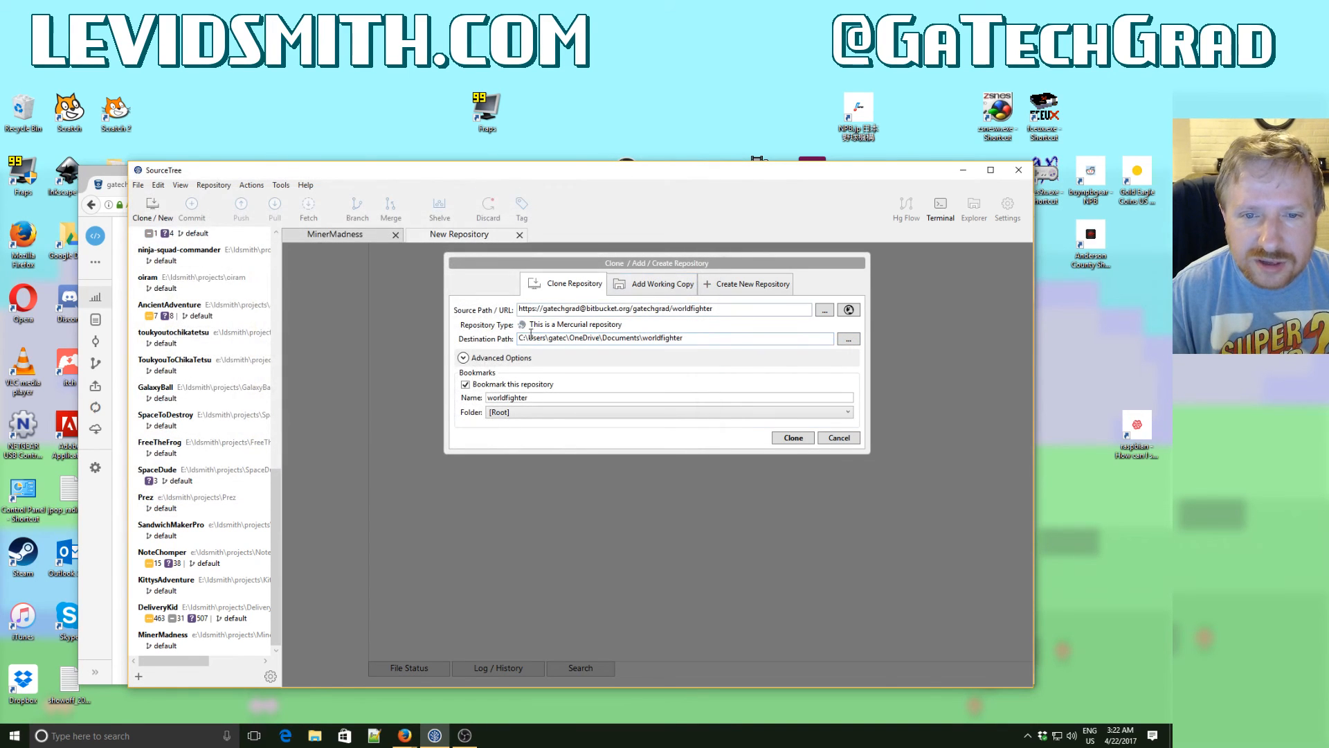
left_click_drag(520, 337, 683, 337)
type("E")
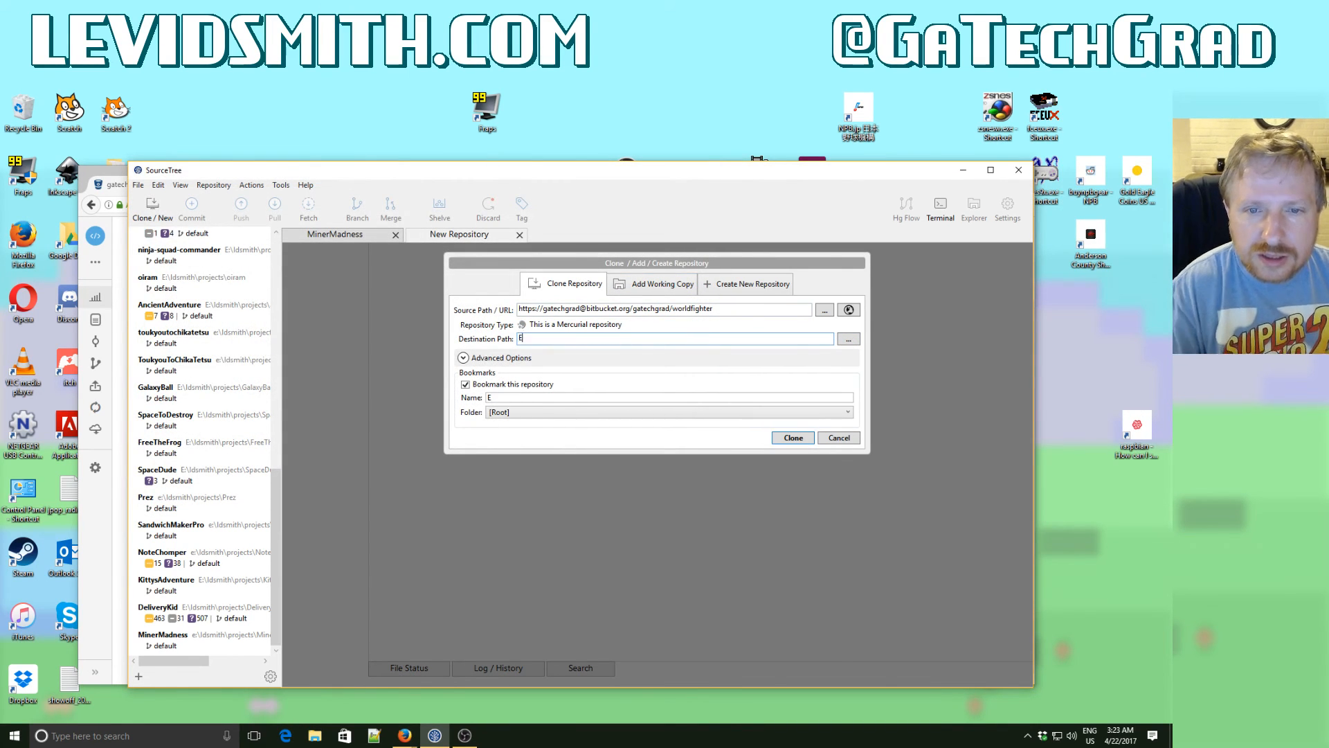
type(":\\ldsmith")
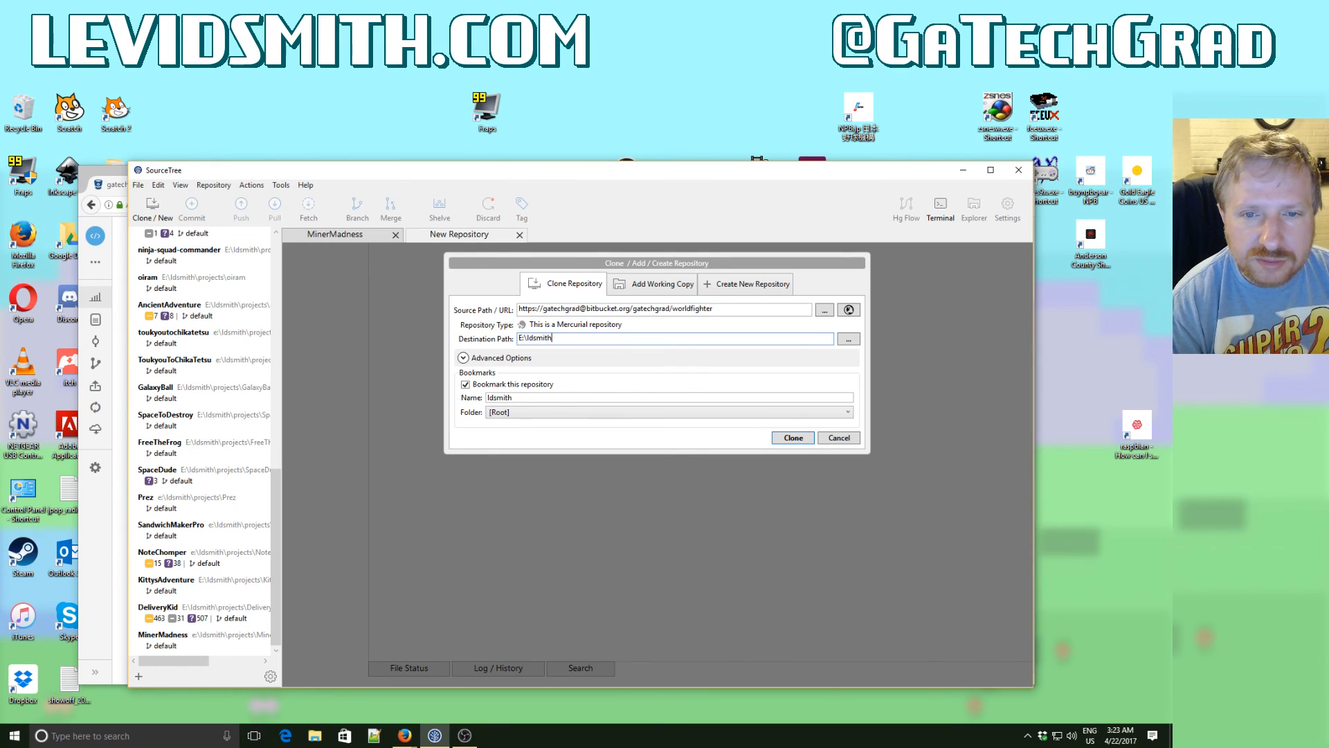
type("\\projects")
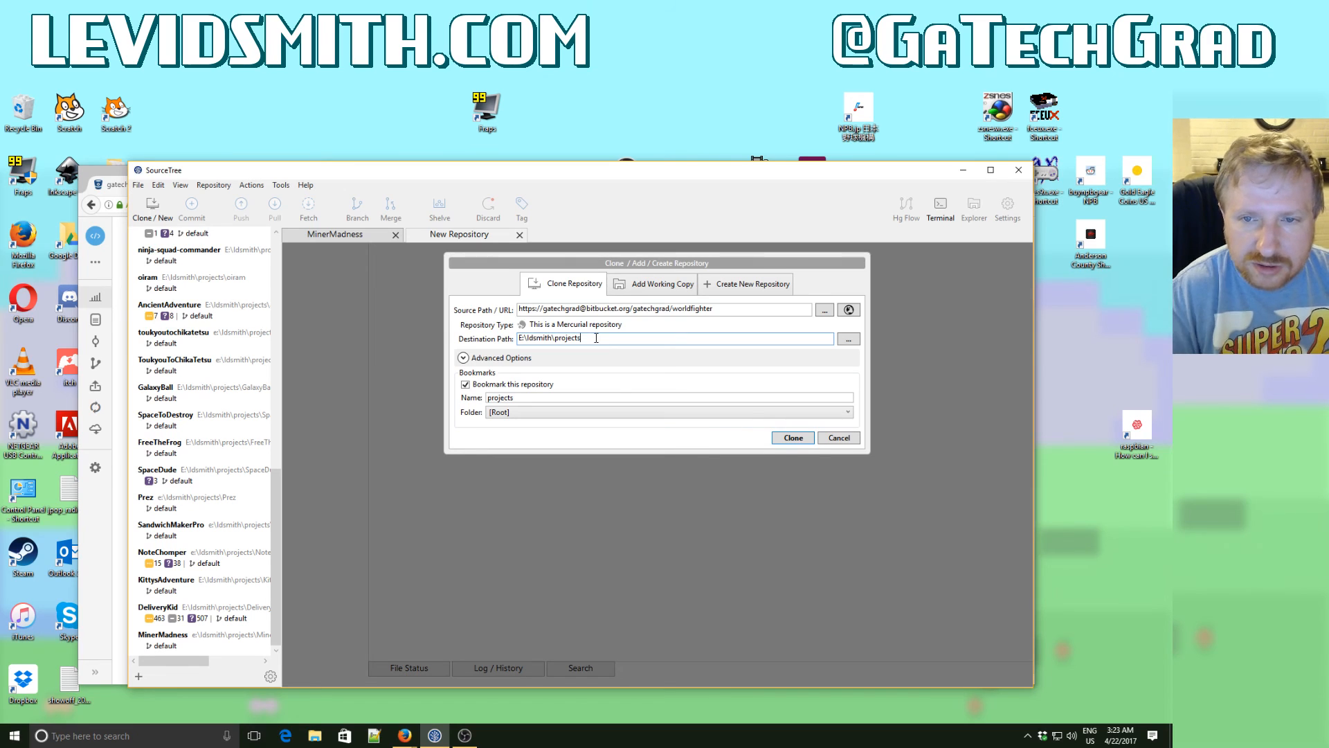
type("\\Wo")
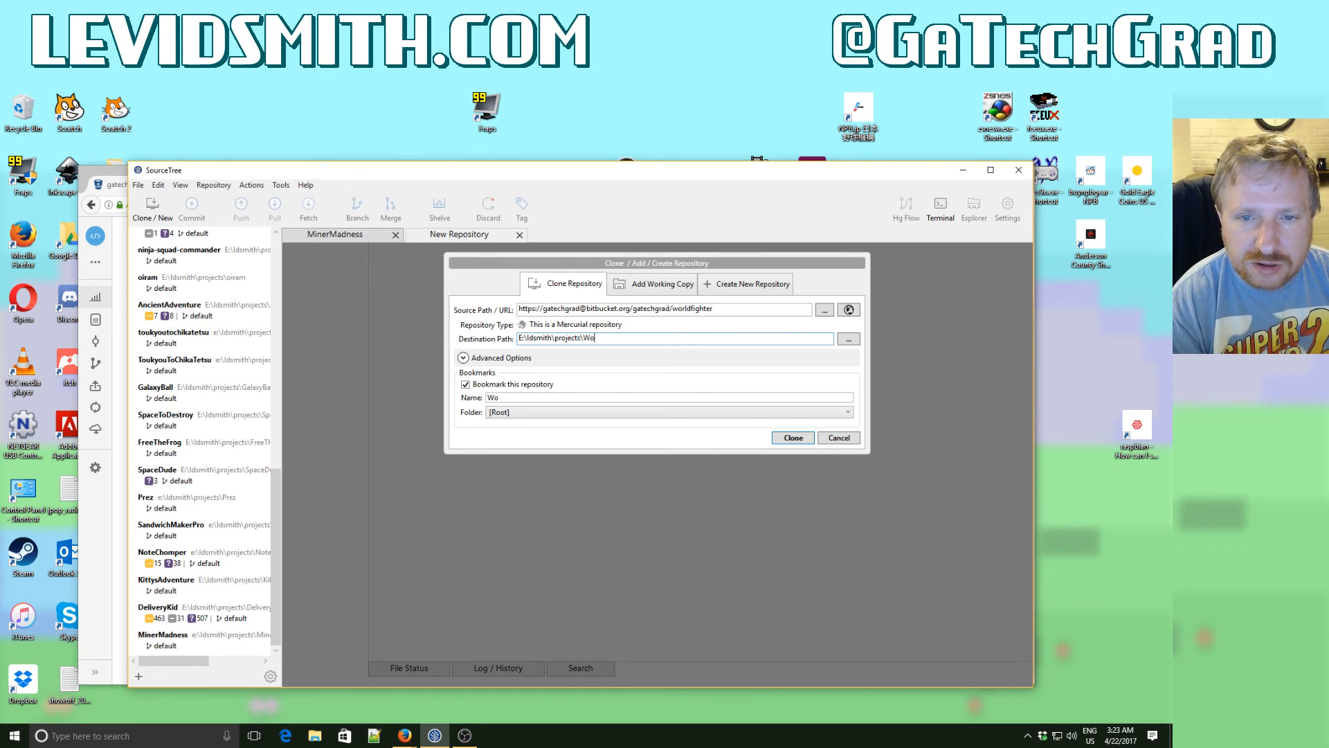
type("rldFighter")
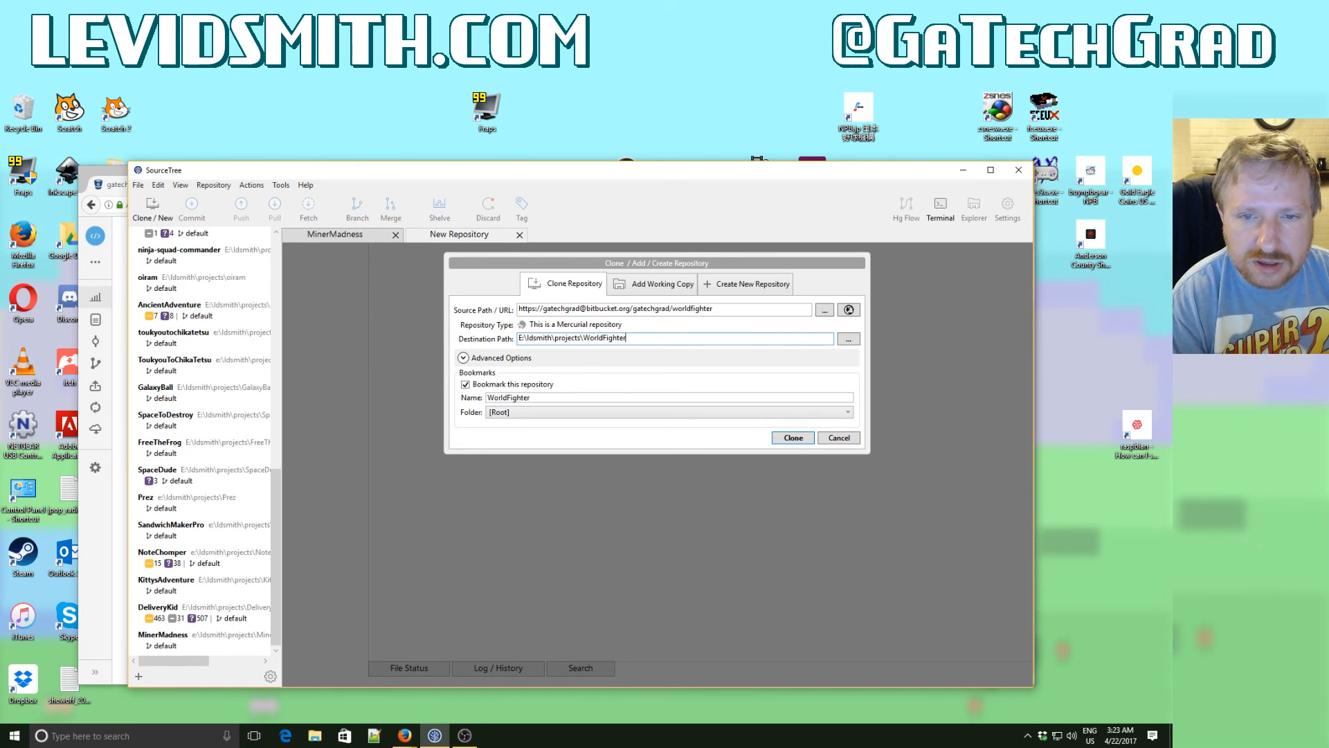
left_click(796, 439)
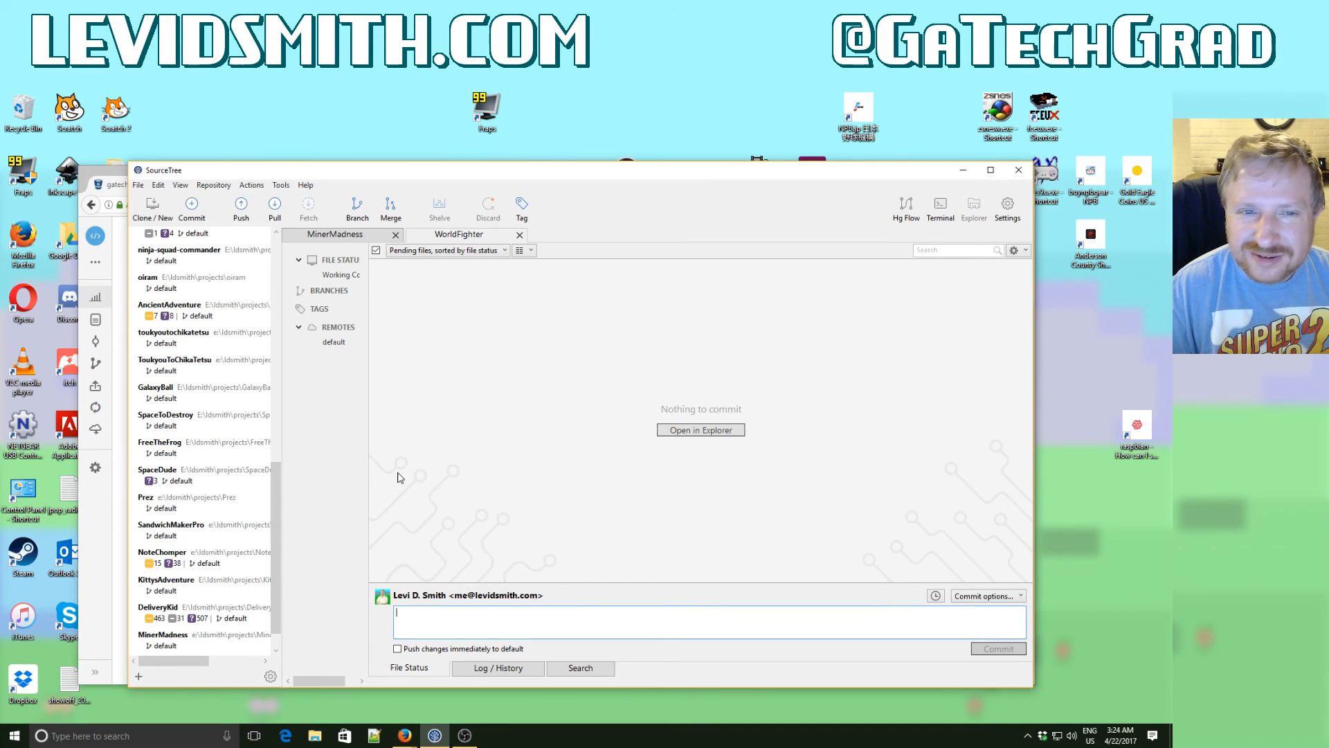
- Minimize SourceTree and the browser, and bring a File Explorer window into view on the desktop
left_click(964, 172)
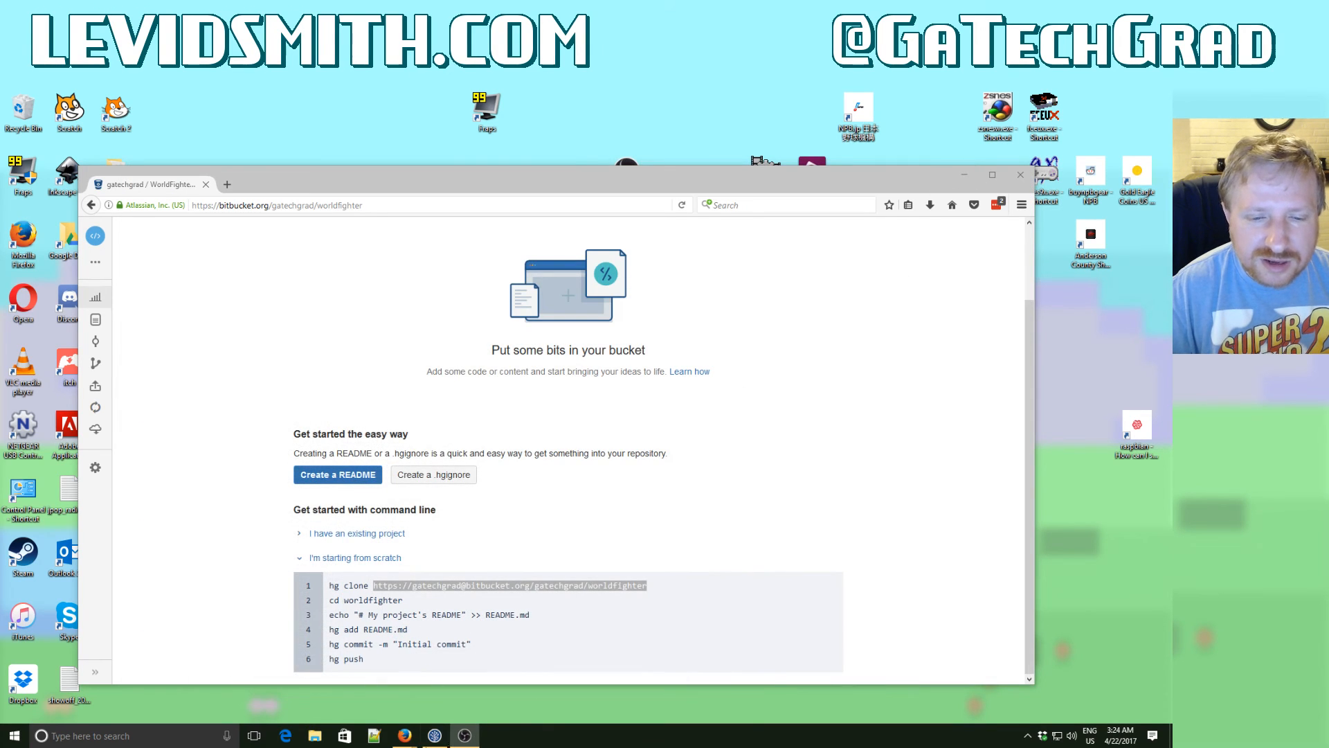
left_click(329, 740)
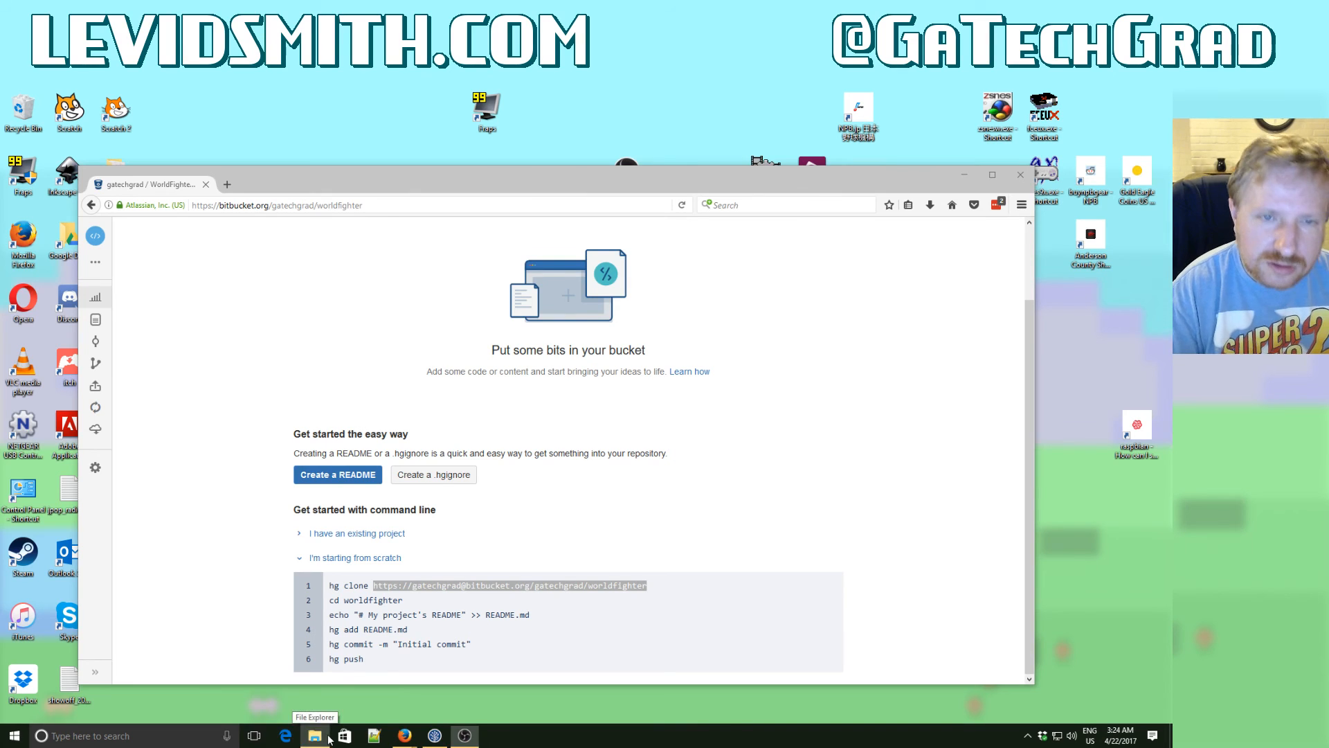
left_click(965, 174)
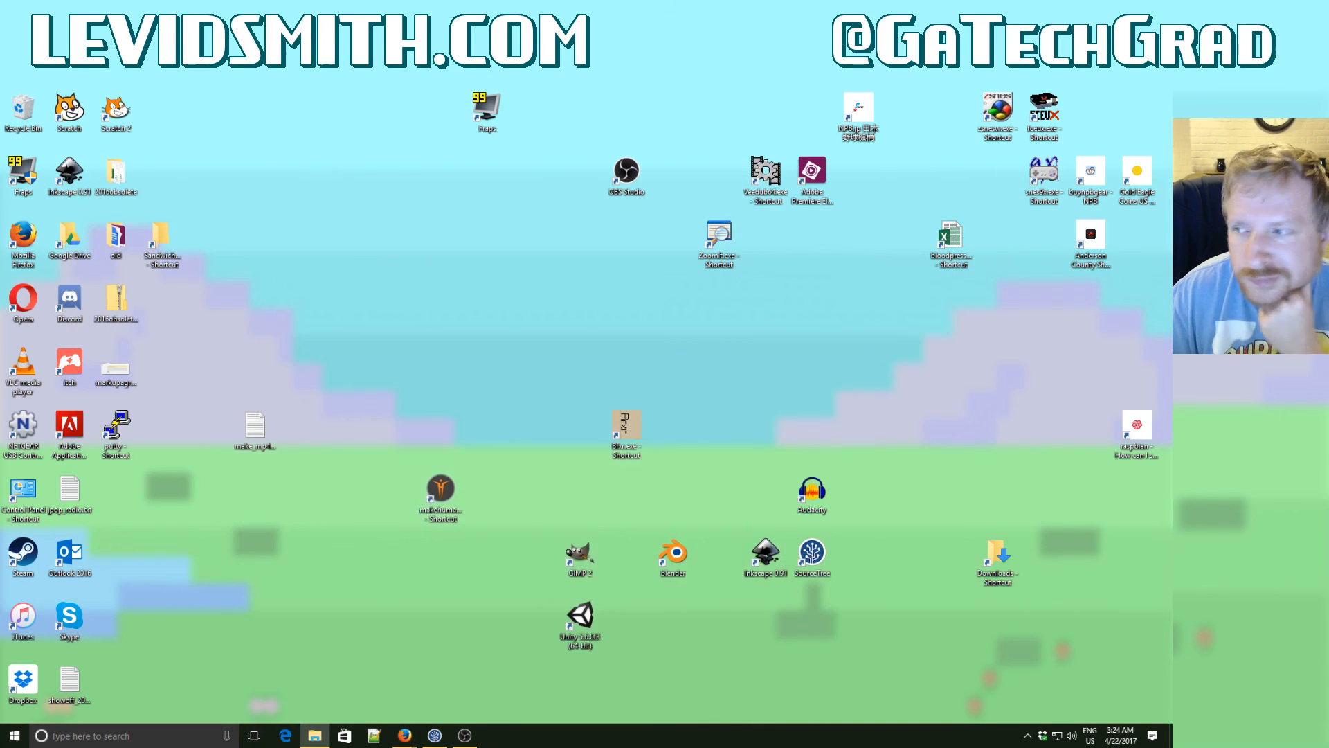
left_click_drag(1324, 200, 456, 204)
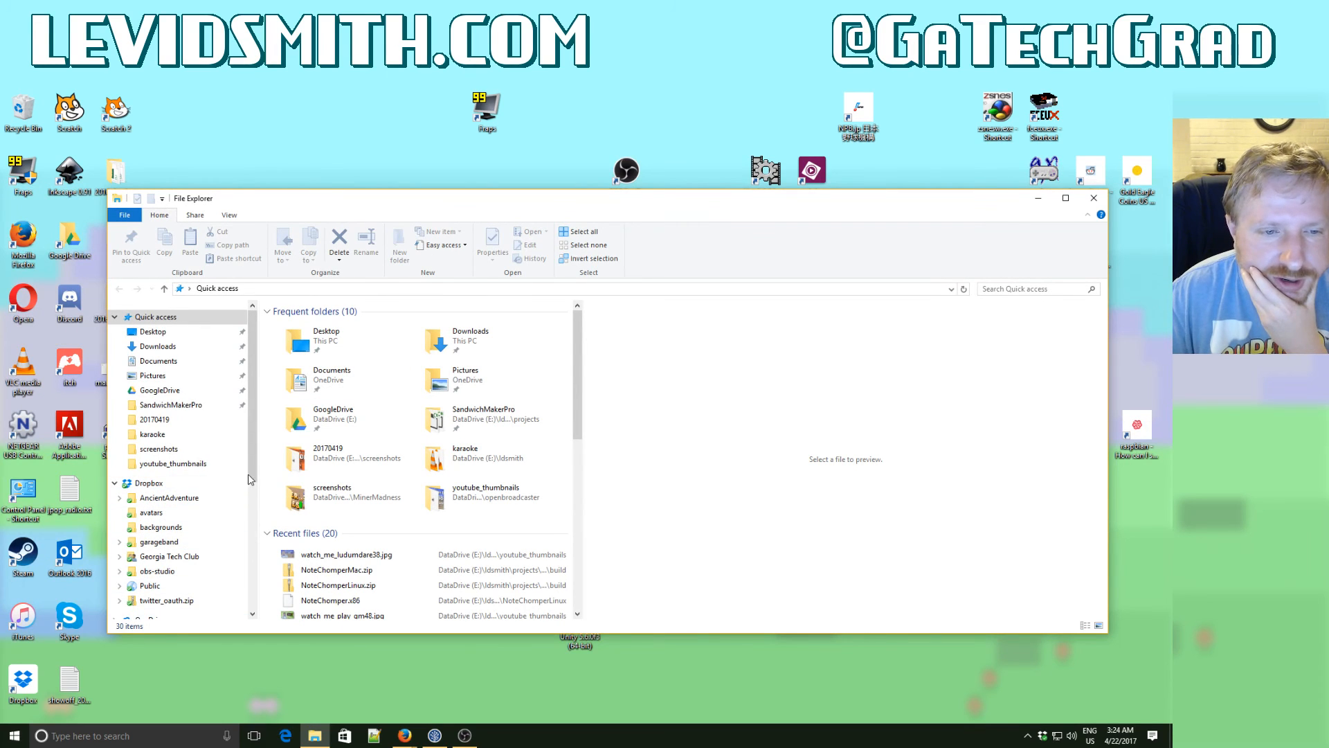
- Browse to the DataDrive (E:) drive and open its ldsmith folder
left_click_drag(250, 476, 250, 605)
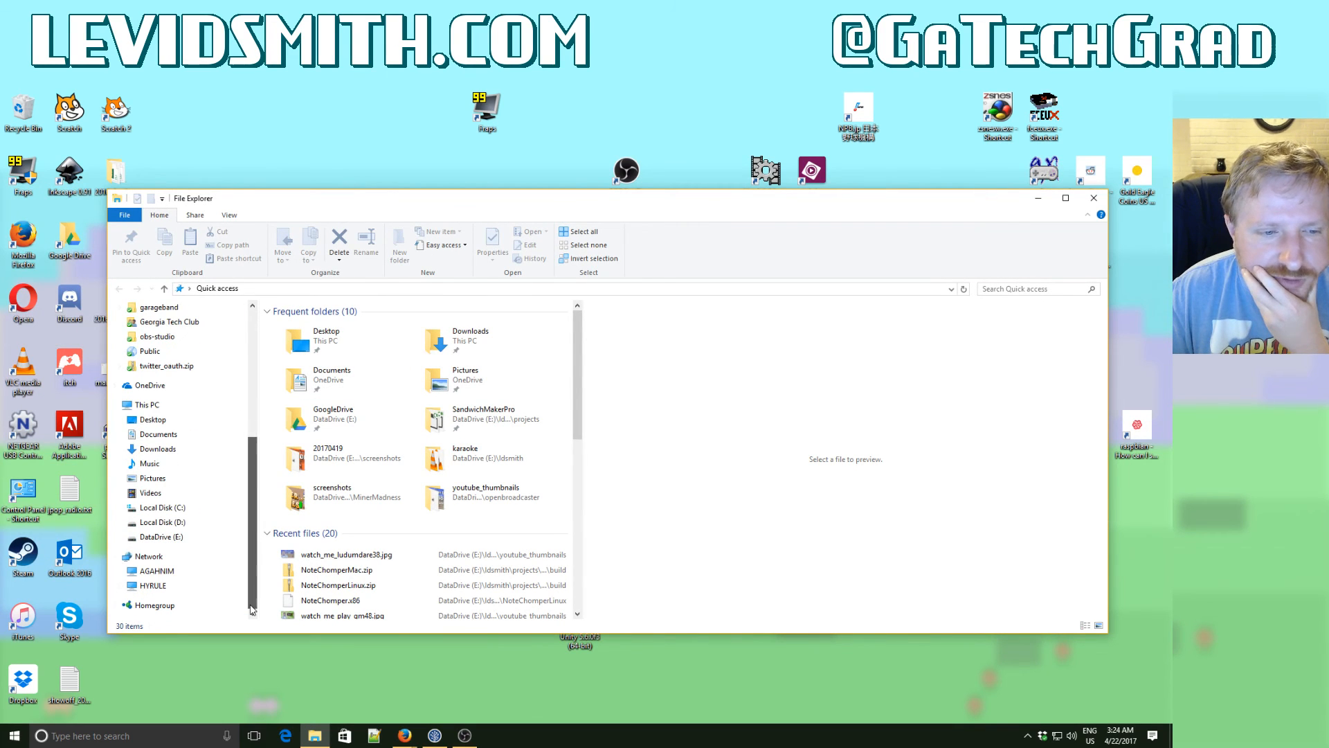
left_click(173, 537)
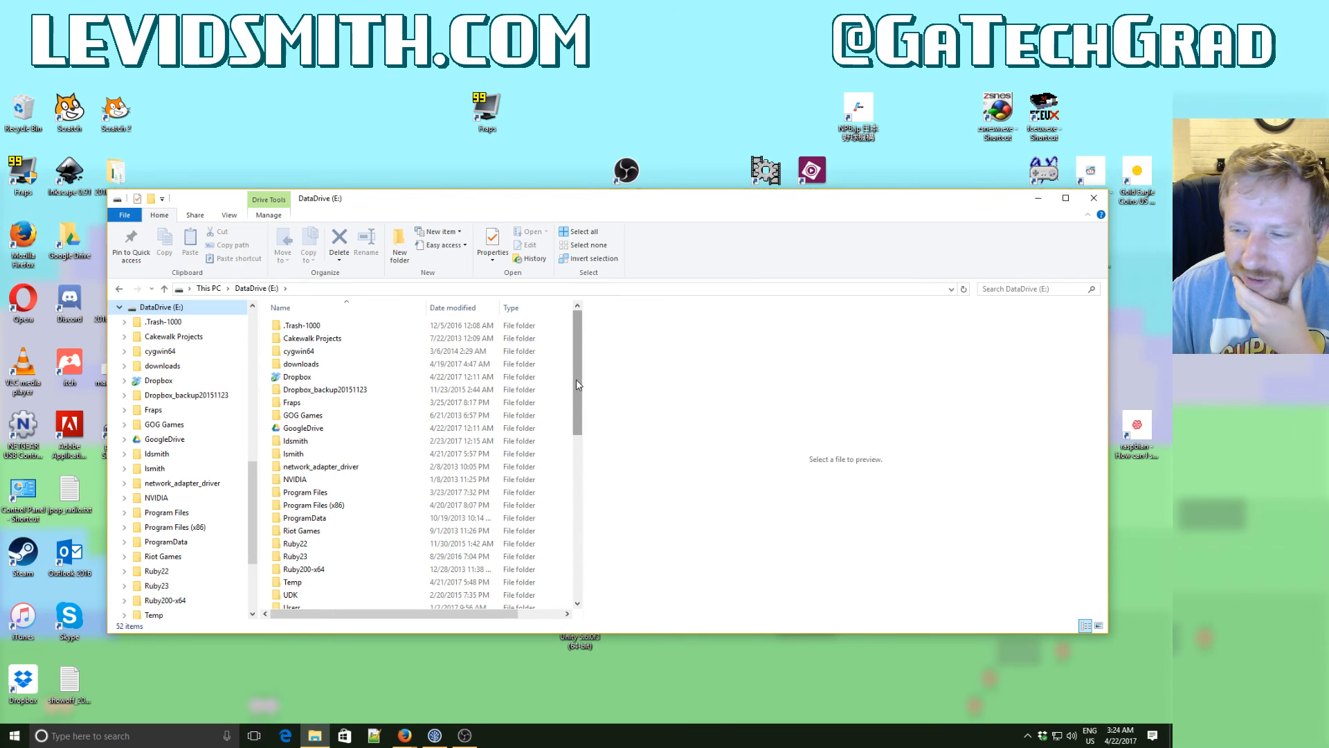
mouse_move(577, 381)
left_mouse_down()
mouse_move(575, 434)
mouse_move(575, 360)
left_mouse_up()
double_click(296, 441)
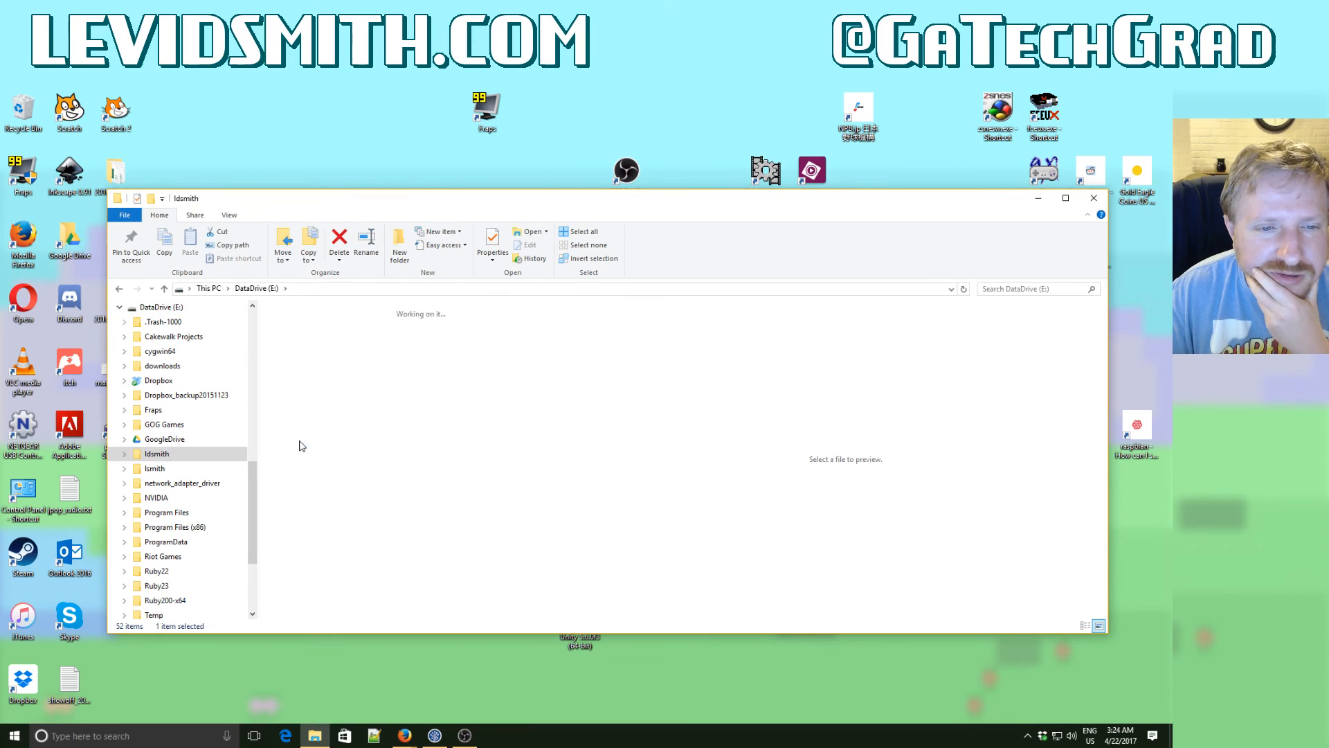
- Find the projects folder inside ldsmith and open it
left_click_drag(580, 342, 575, 418)
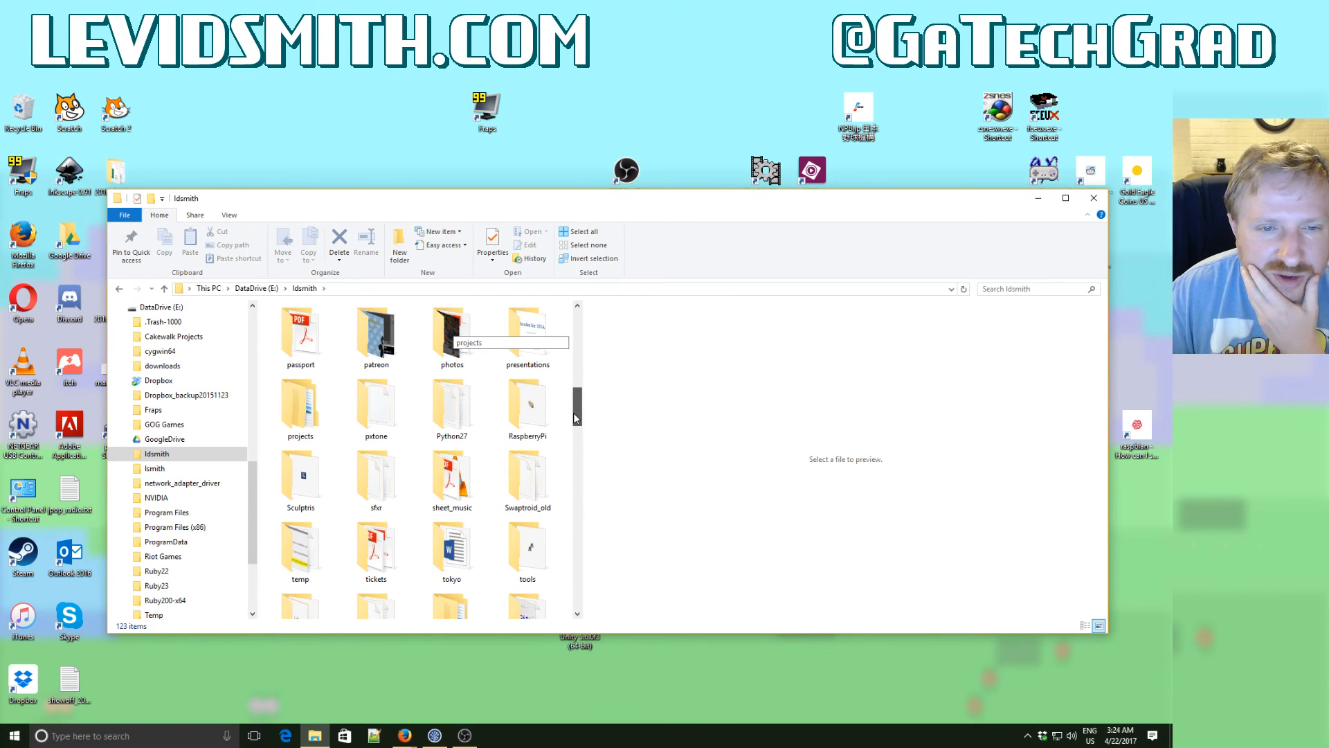
left_click_drag(575, 418, 575, 418)
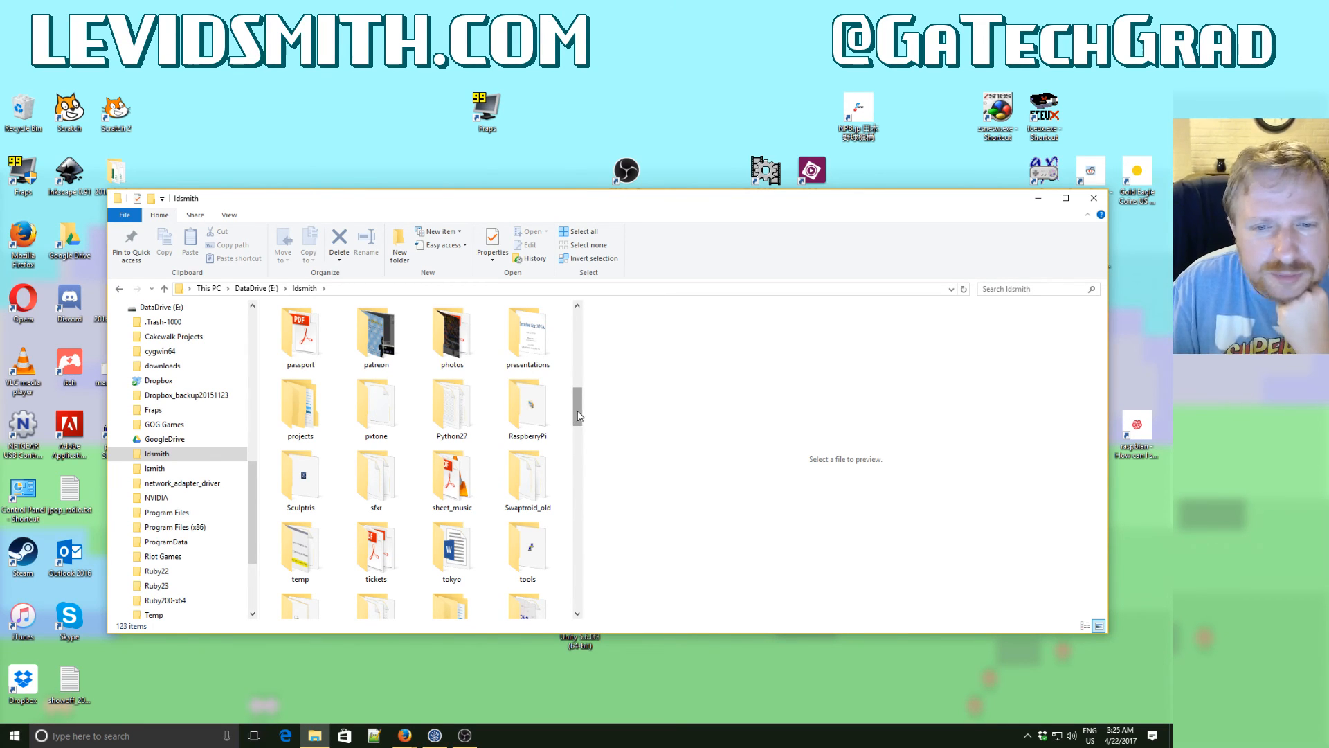
left_click_drag(579, 414, 579, 441)
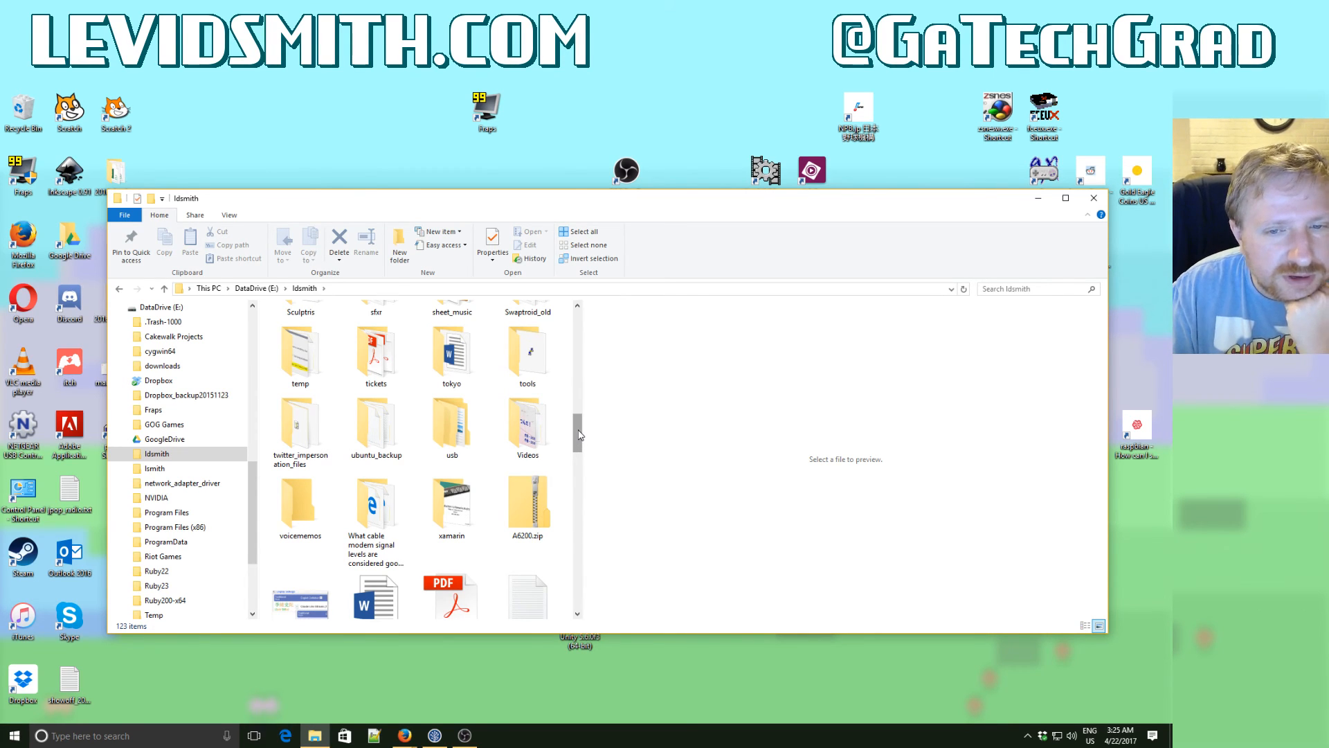
left_click_drag(580, 435, 579, 418)
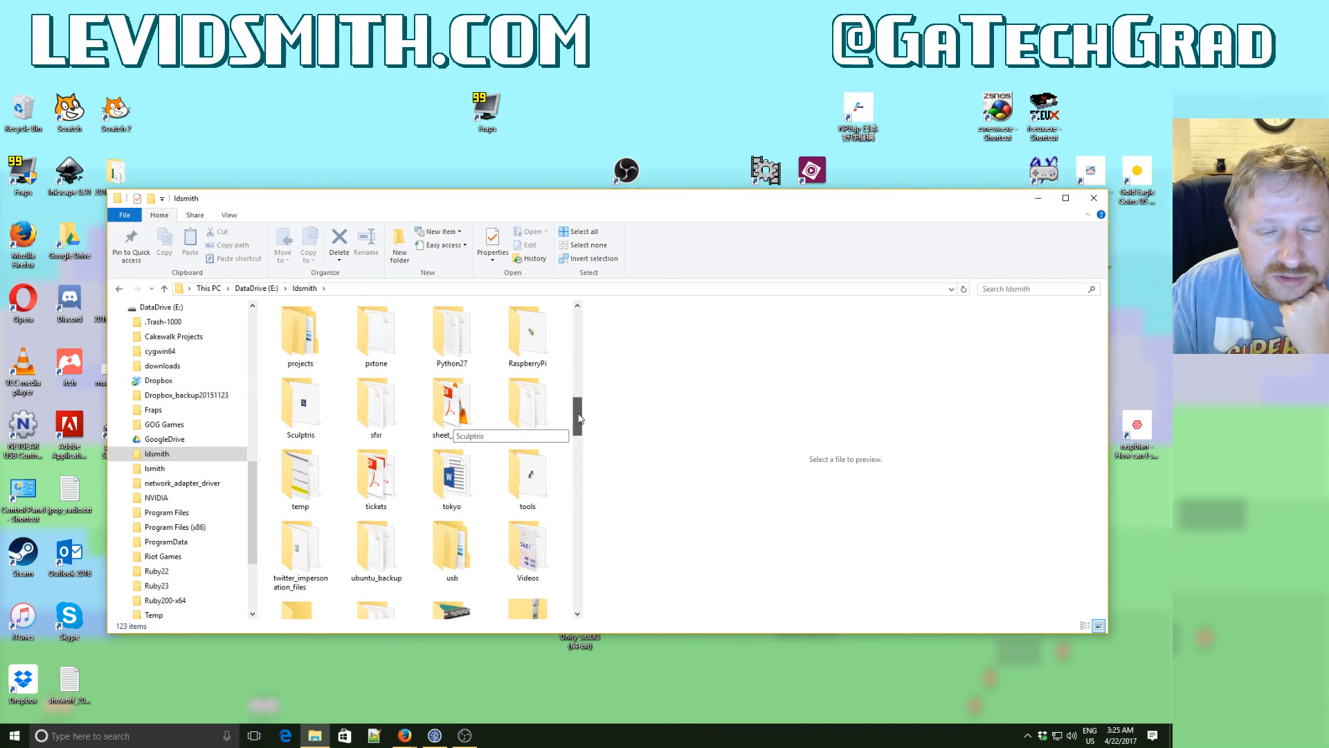
left_click_drag(580, 418, 580, 396)
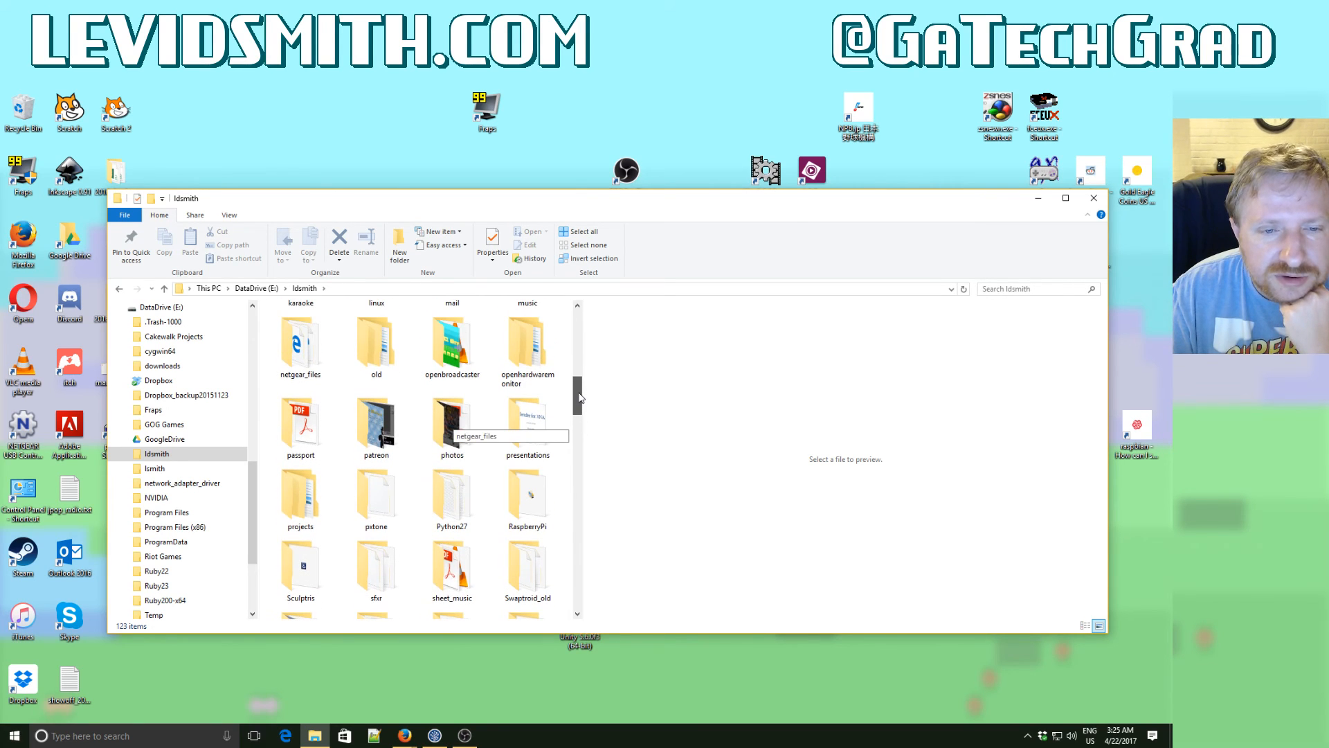
double_click(293, 513)
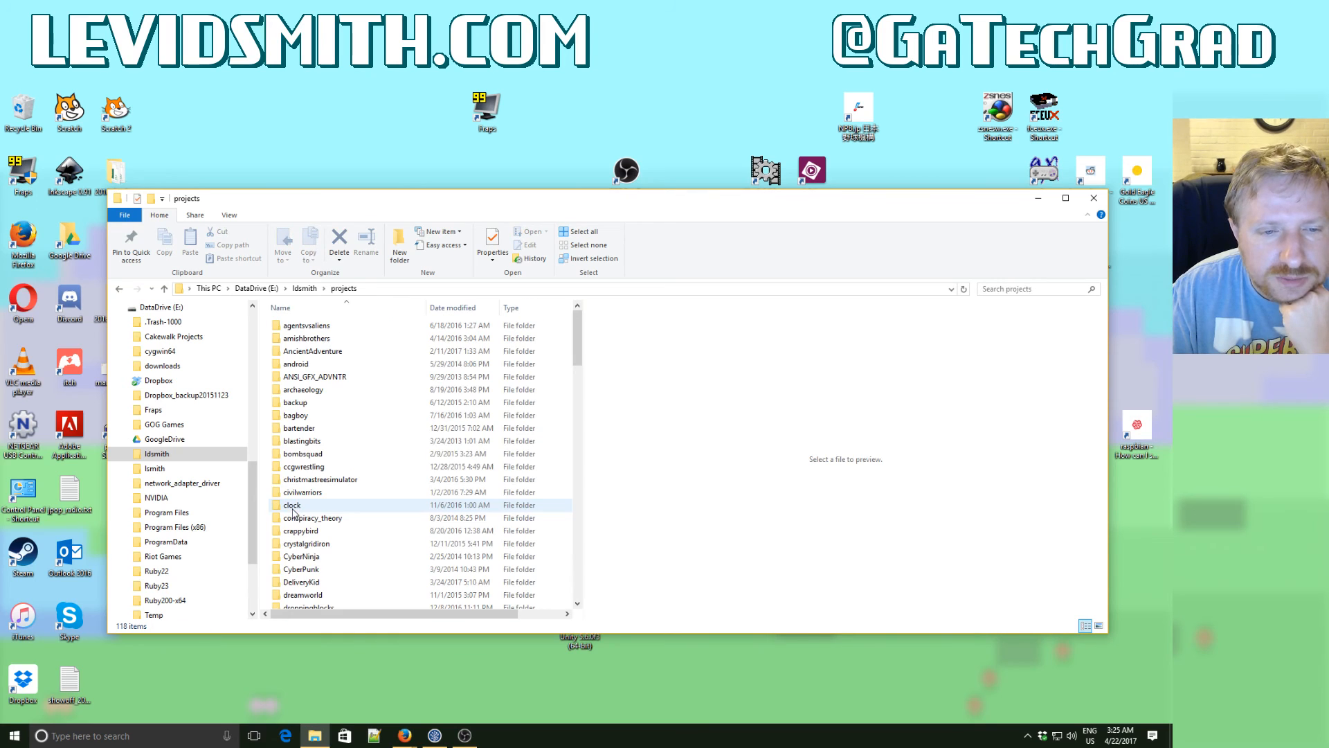
- Locate the cloned WorldFighter folder in the projects list and open it
left_click_drag(579, 350, 573, 404)
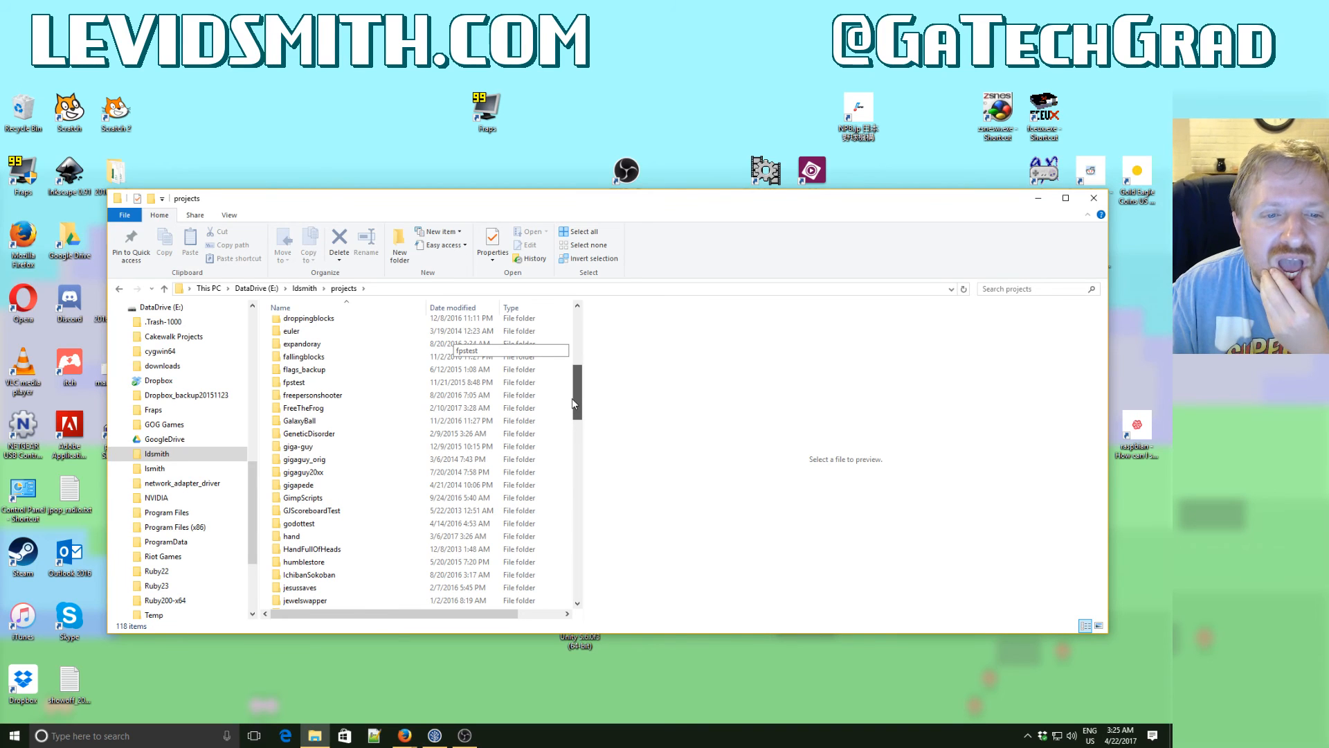
left_click_drag(573, 402, 575, 595)
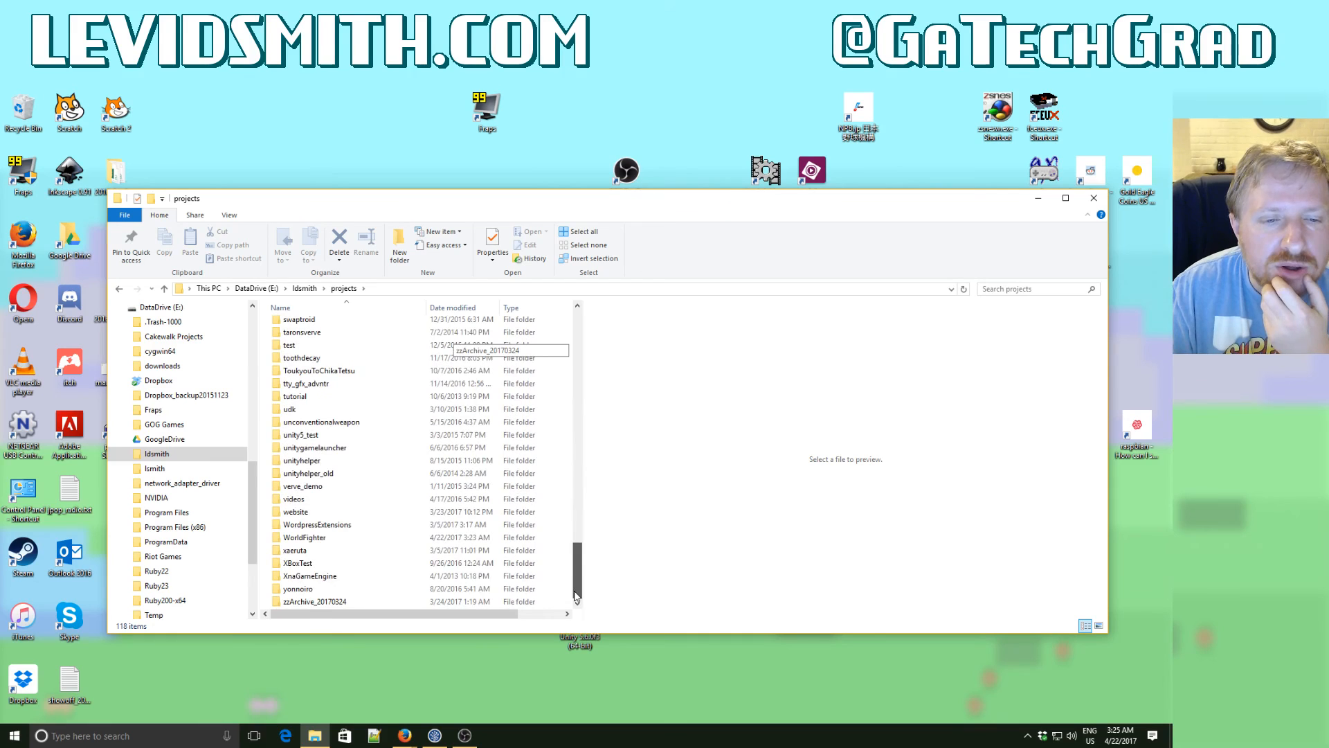
left_click(315, 538)
double_click(316, 540)
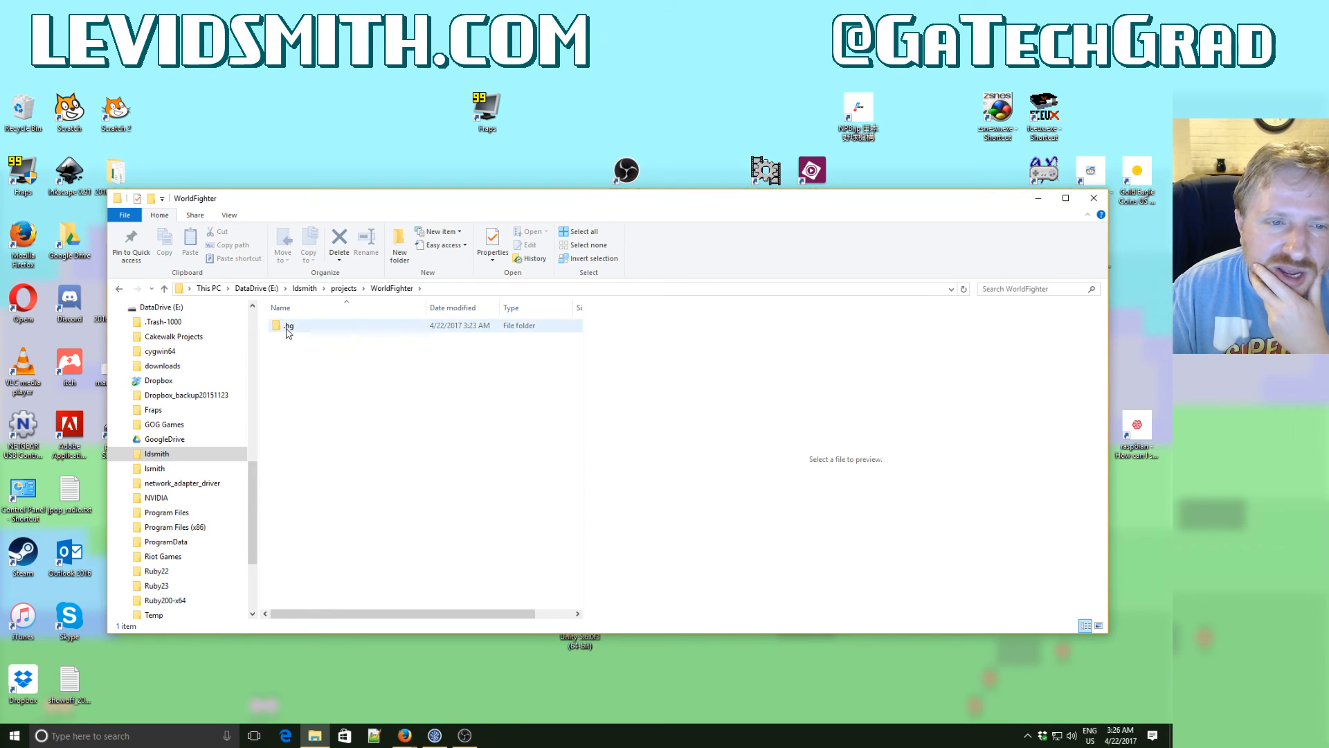
- Set the .hg folder's attribute to Hidden, applying the change to this folder only
left_click(288, 331)
right_click(288, 332)
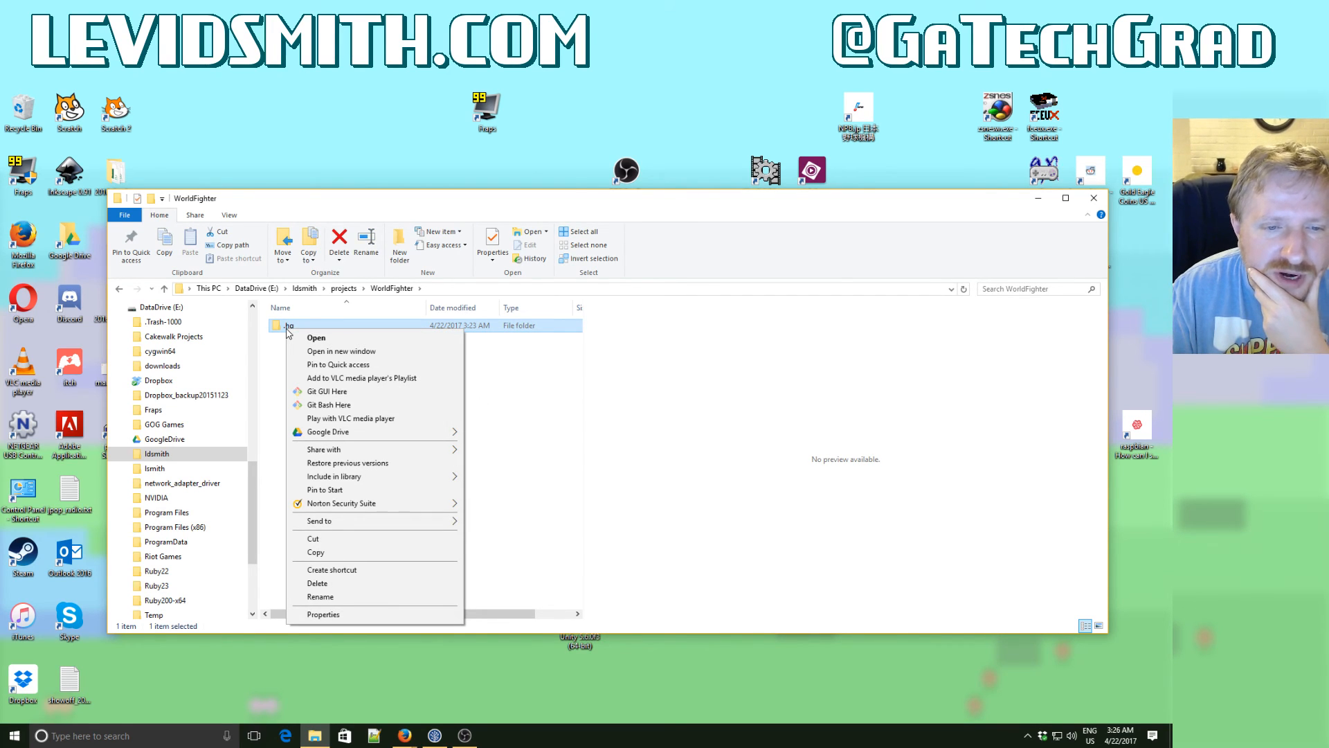
left_click(360, 614)
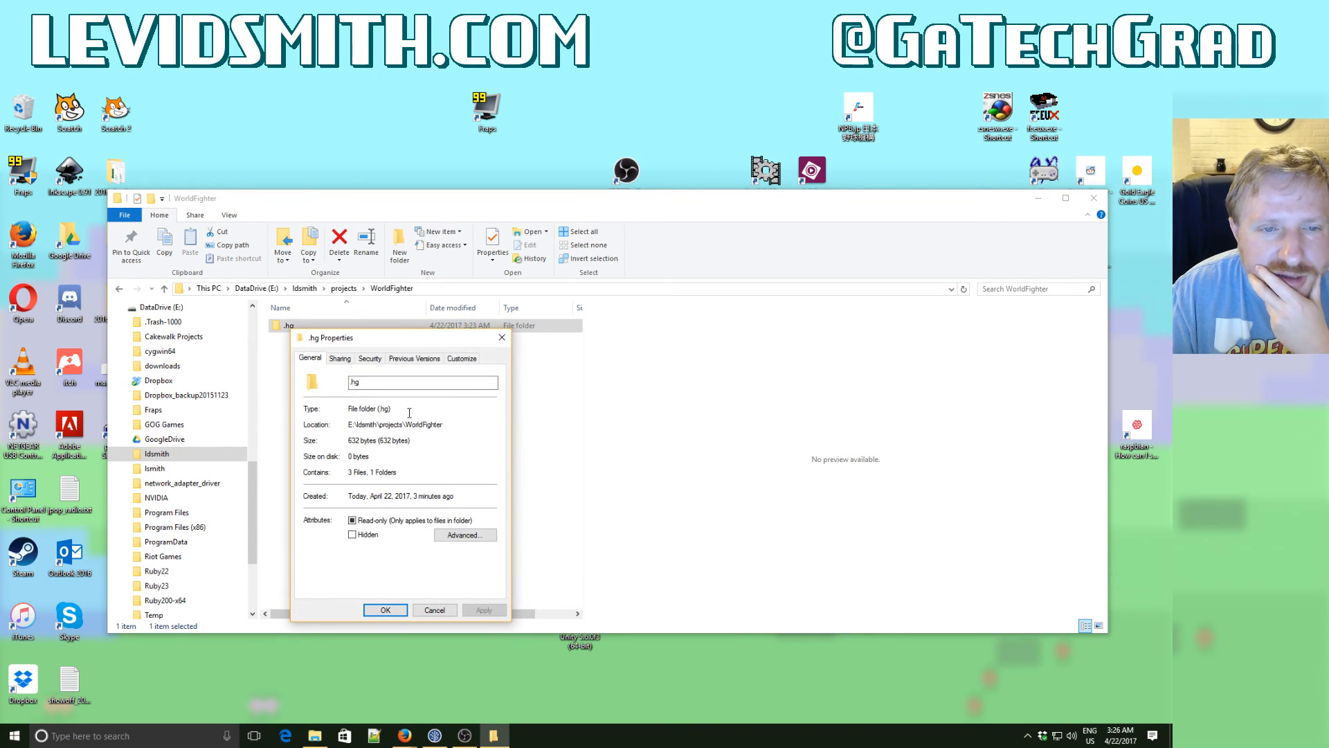
left_click(352, 534)
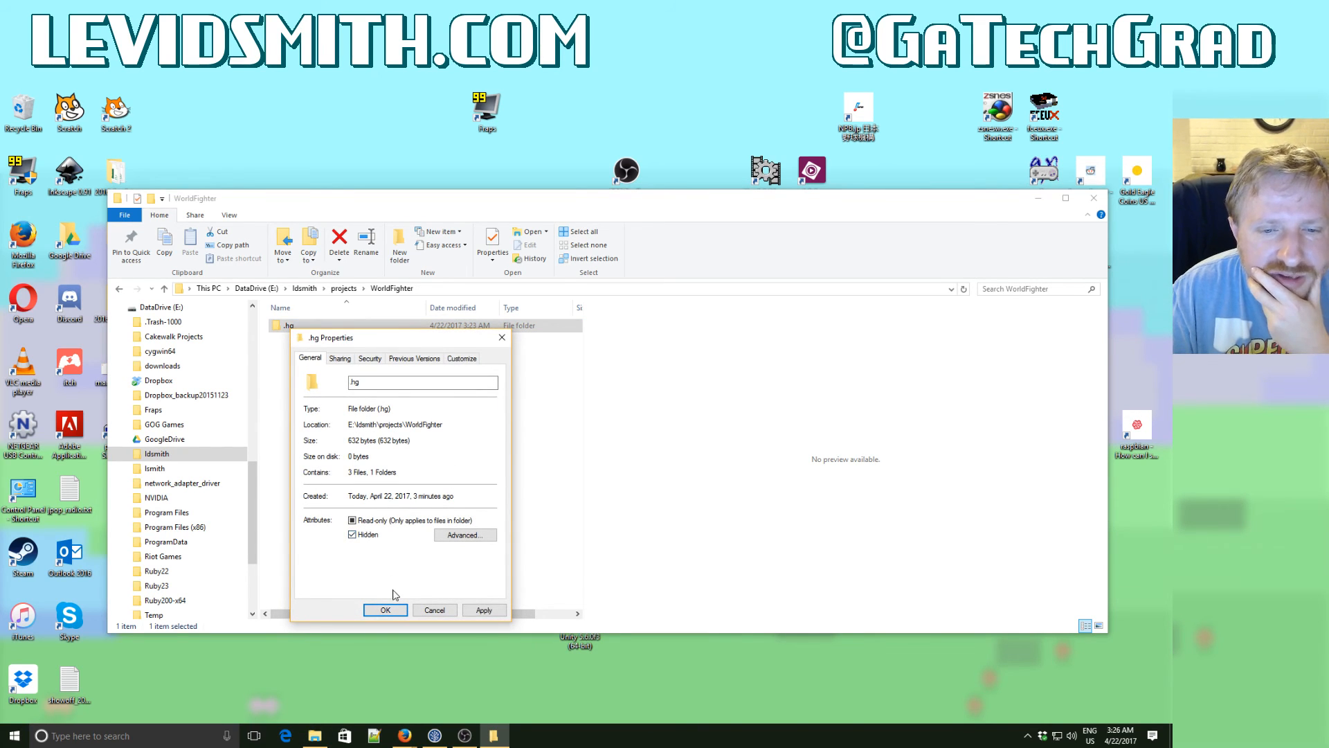
left_click(482, 612)
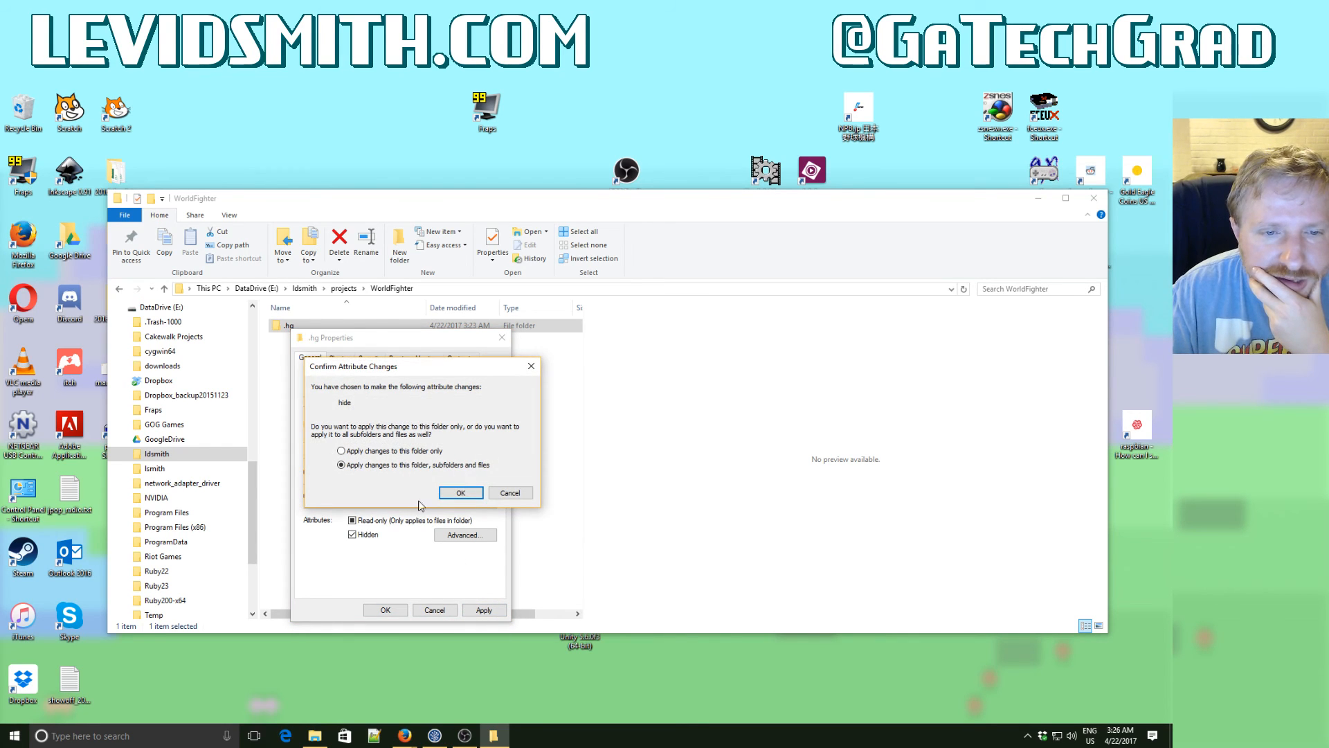
left_click(421, 452)
left_click(459, 493)
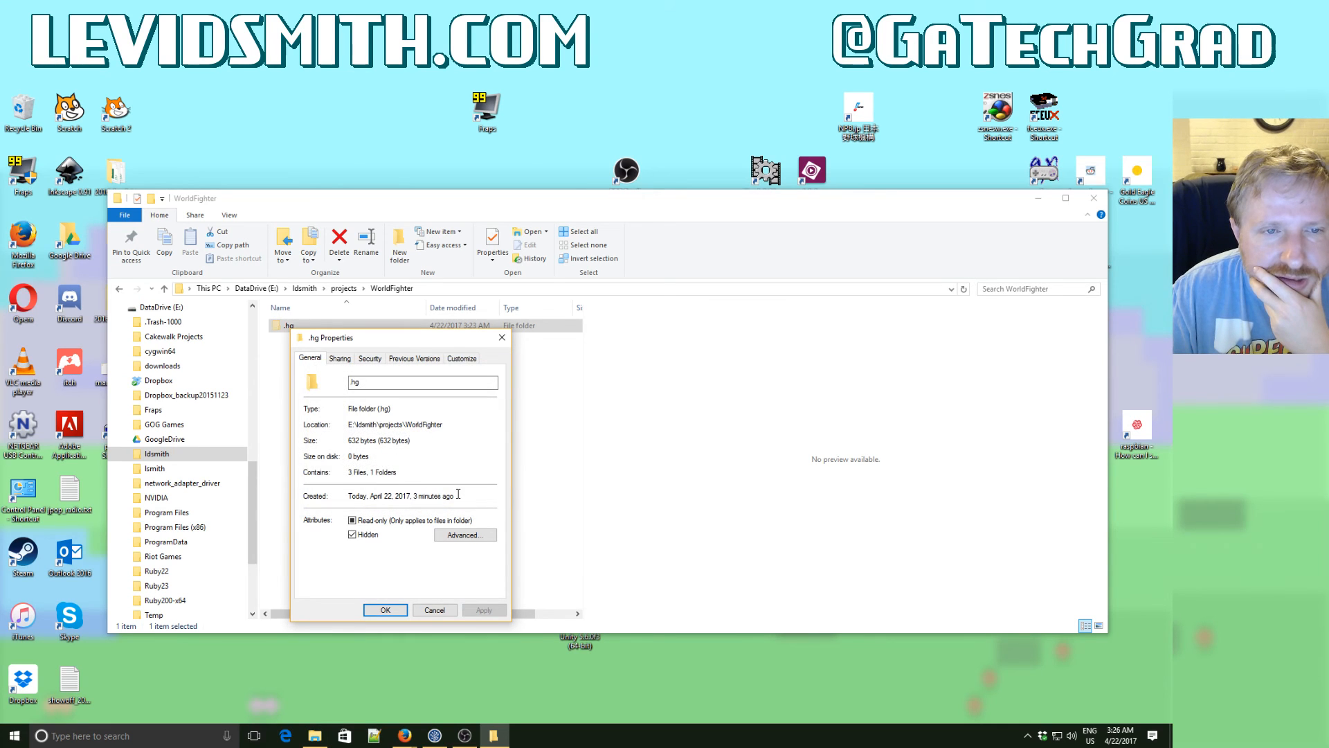
left_click(386, 609)
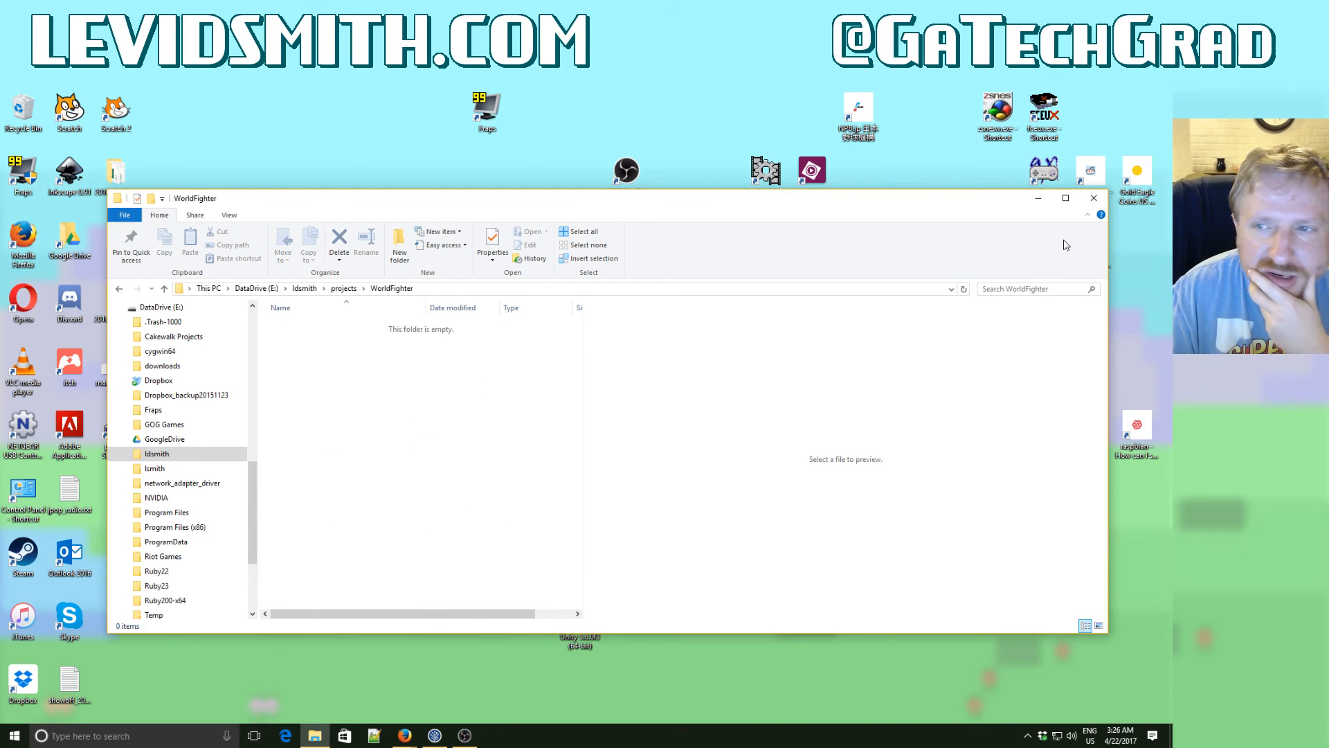
- Minimize the File Explorer window and launch Unity from the desktop
left_click(1039, 198)
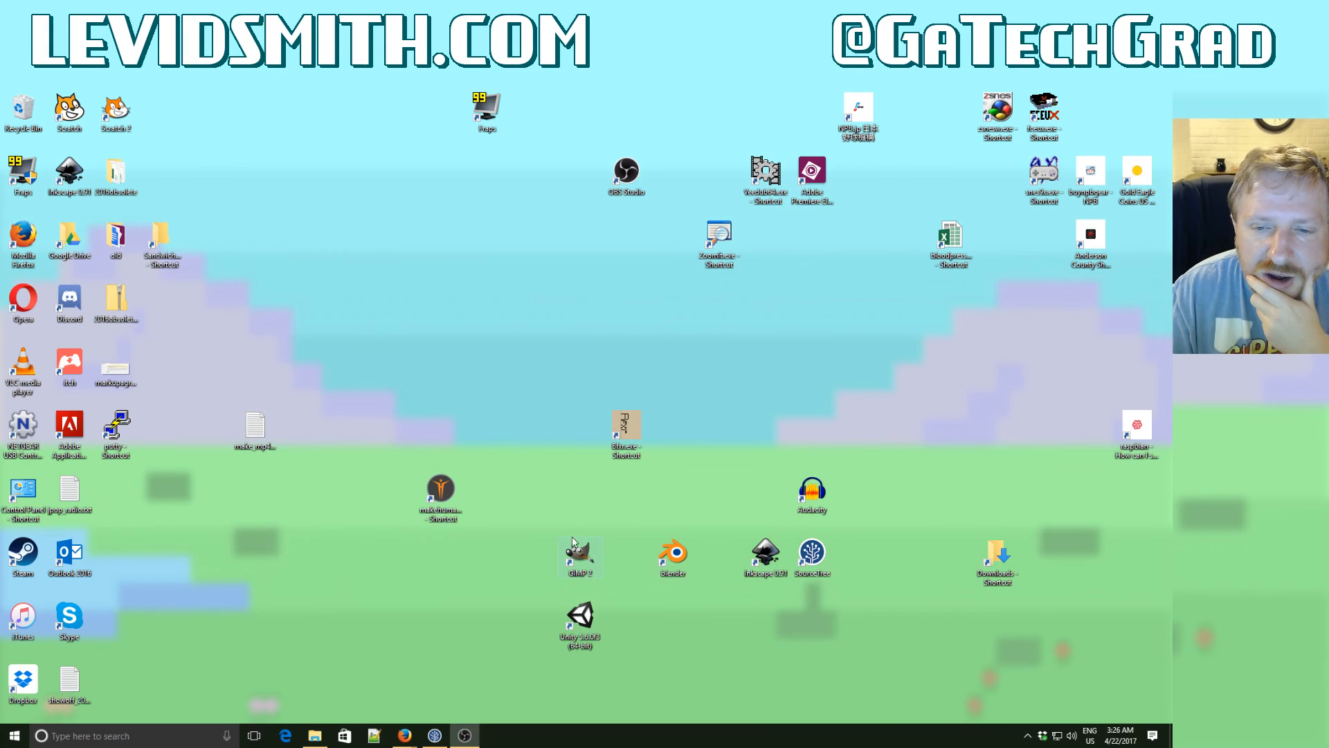
double_click(587, 637)
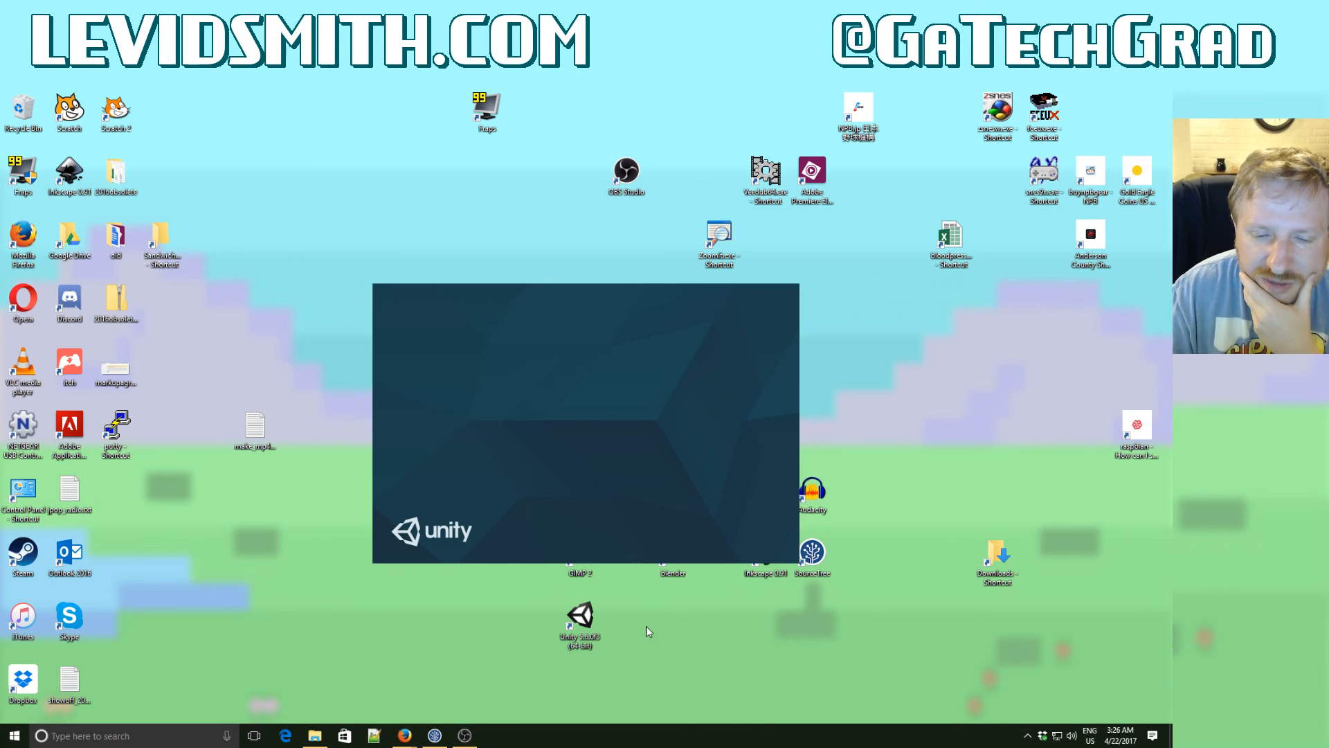
- Bring File Explorer back and set the folder options to show hidden files, folders, and drives
left_click(315, 736)
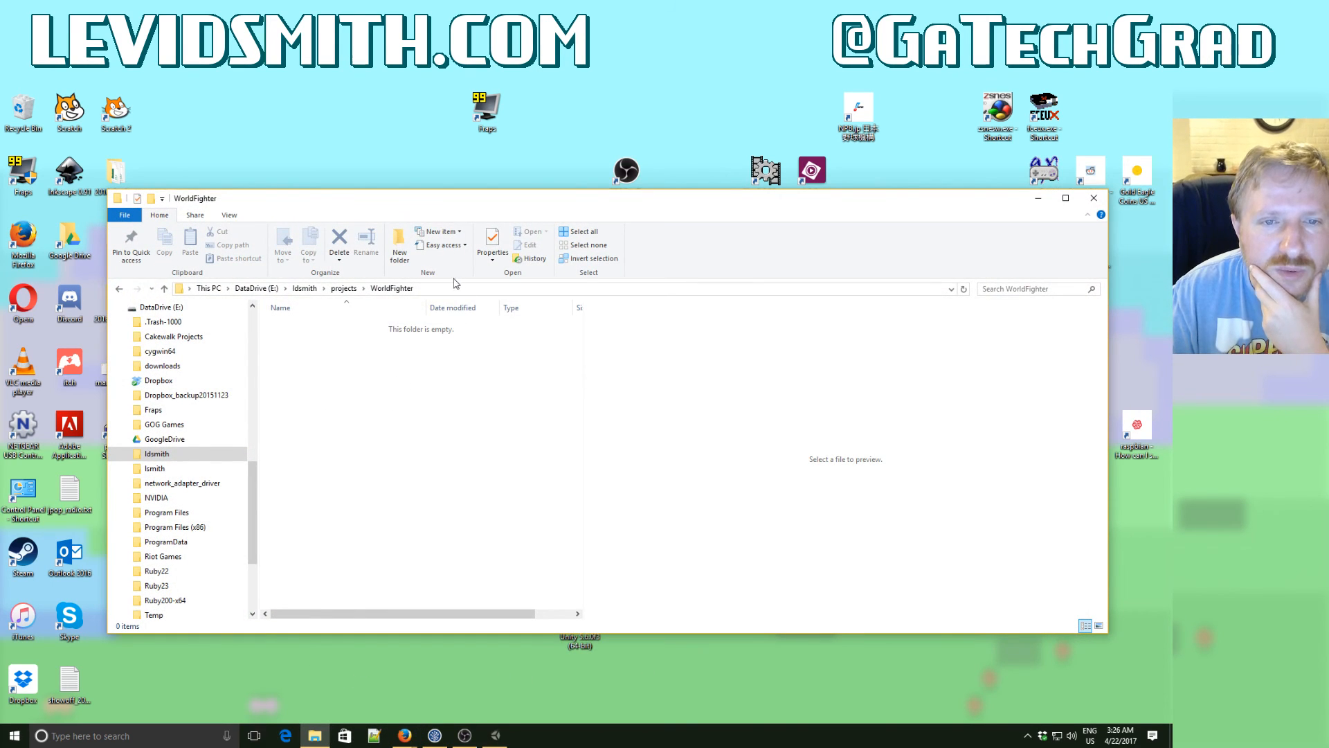
left_click(230, 214)
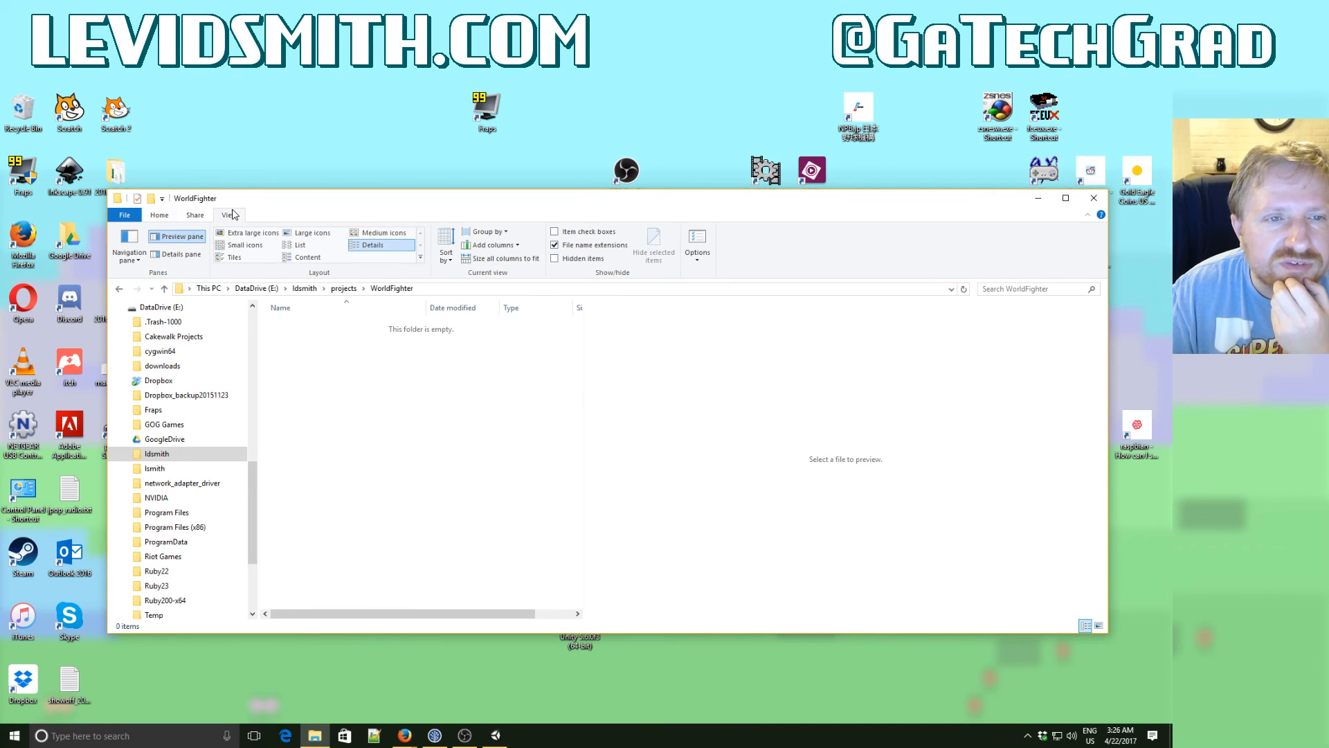
left_click(703, 255)
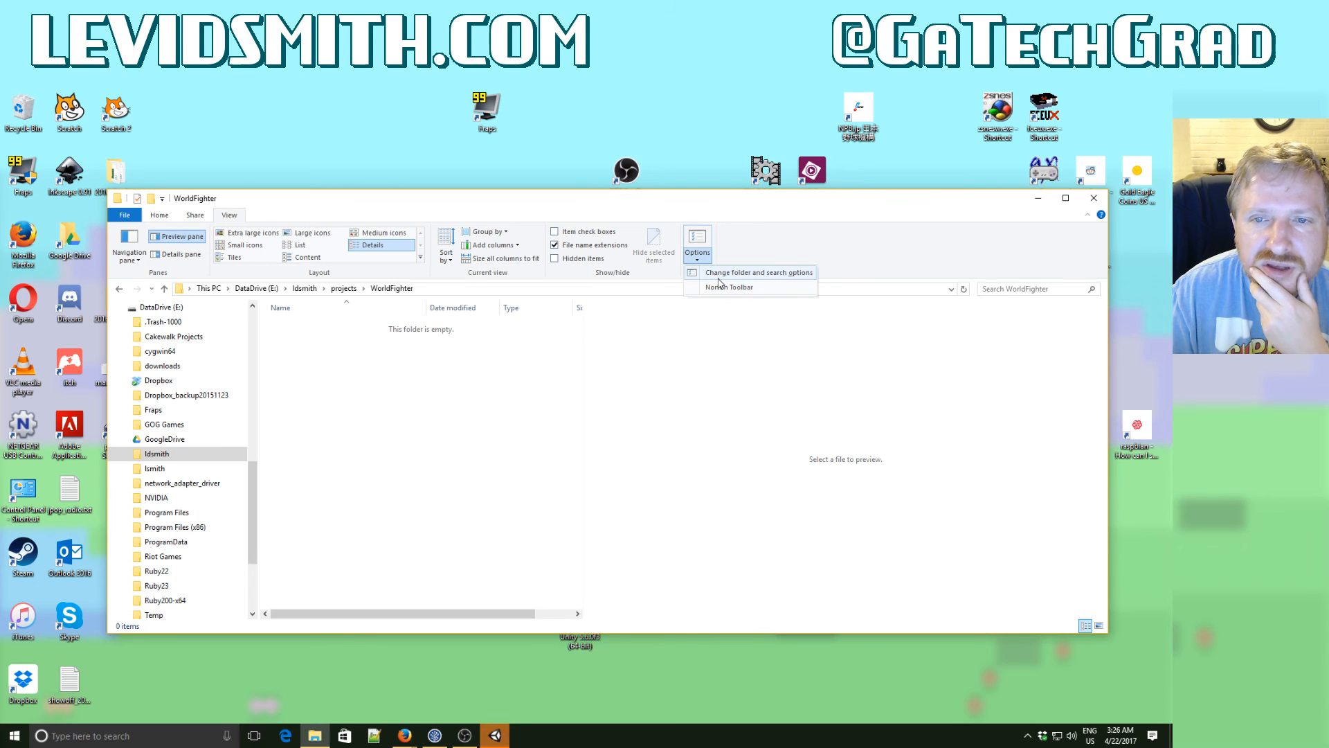
left_click(709, 273)
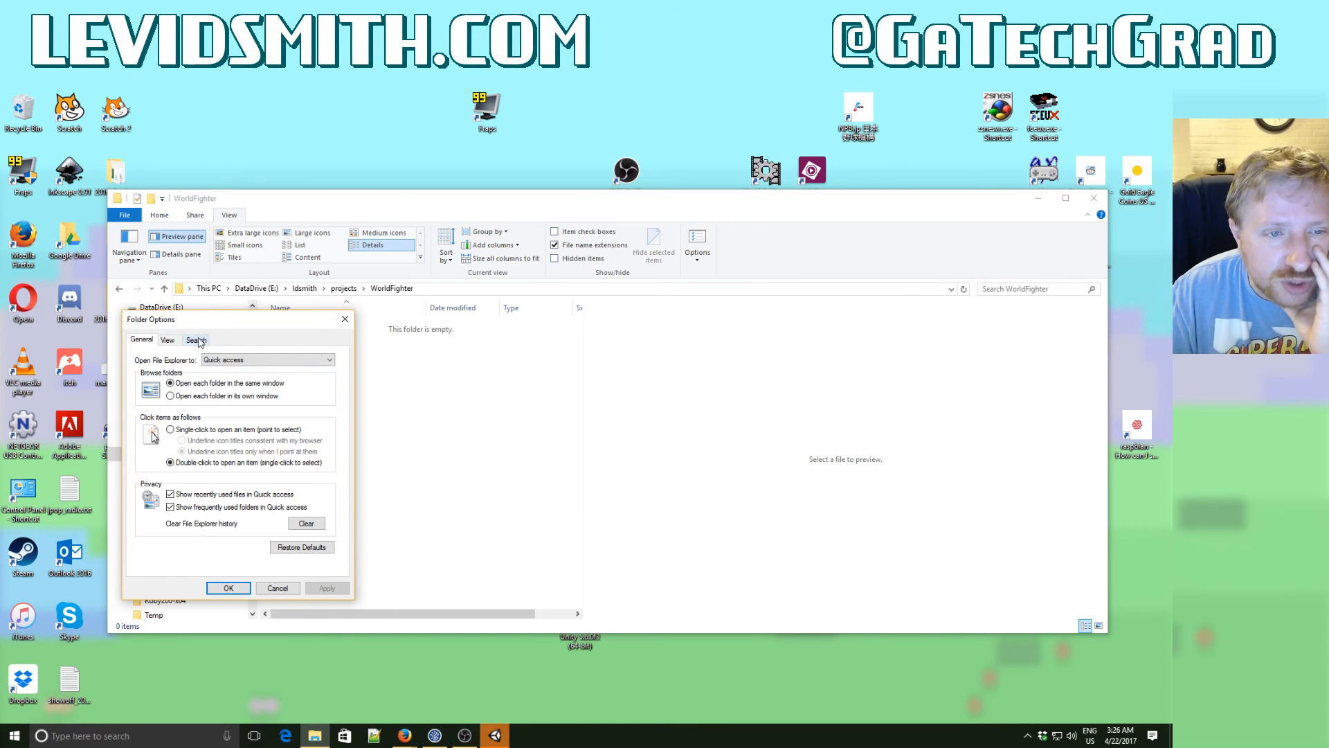
left_click(177, 343)
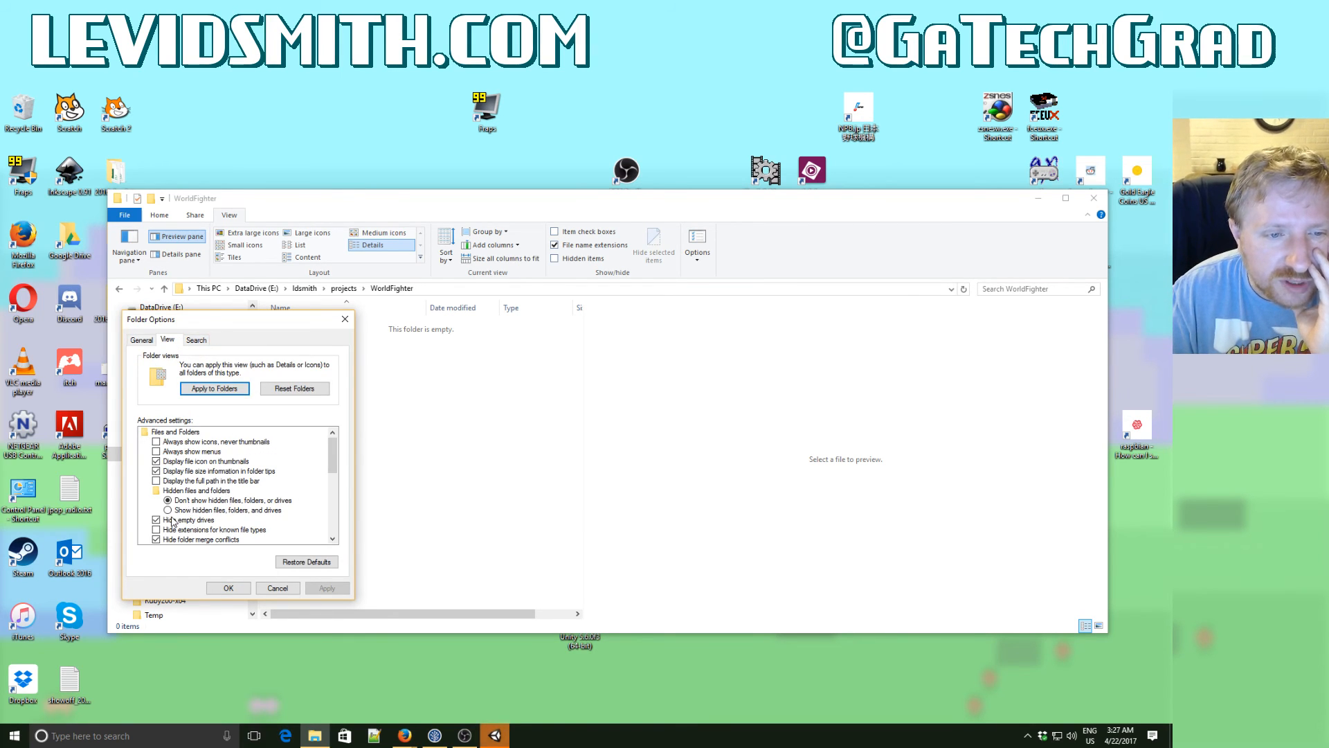
left_click(170, 511)
left_click(239, 588)
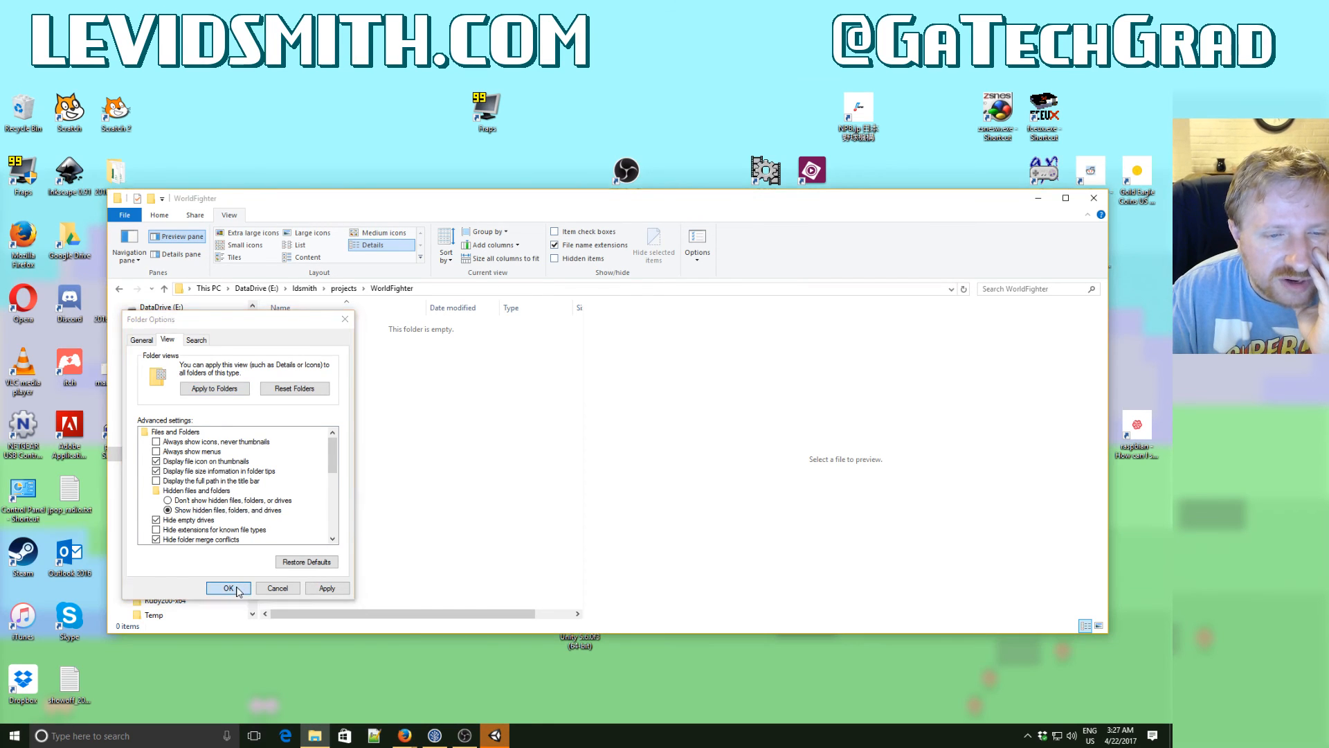
left_click(289, 329)
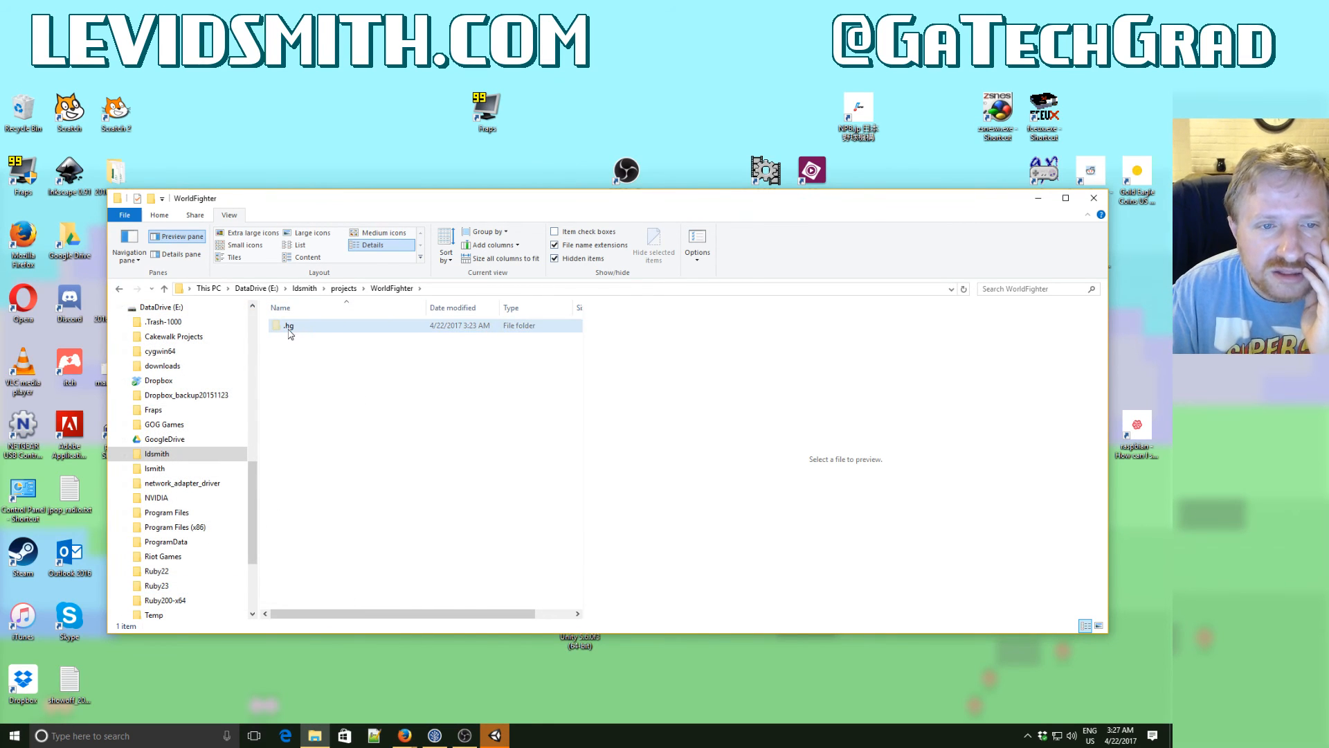
- Switch to Unity, start a new project, remove NoteChomper from its location path and name the project WorldFighter
left_click(501, 736)
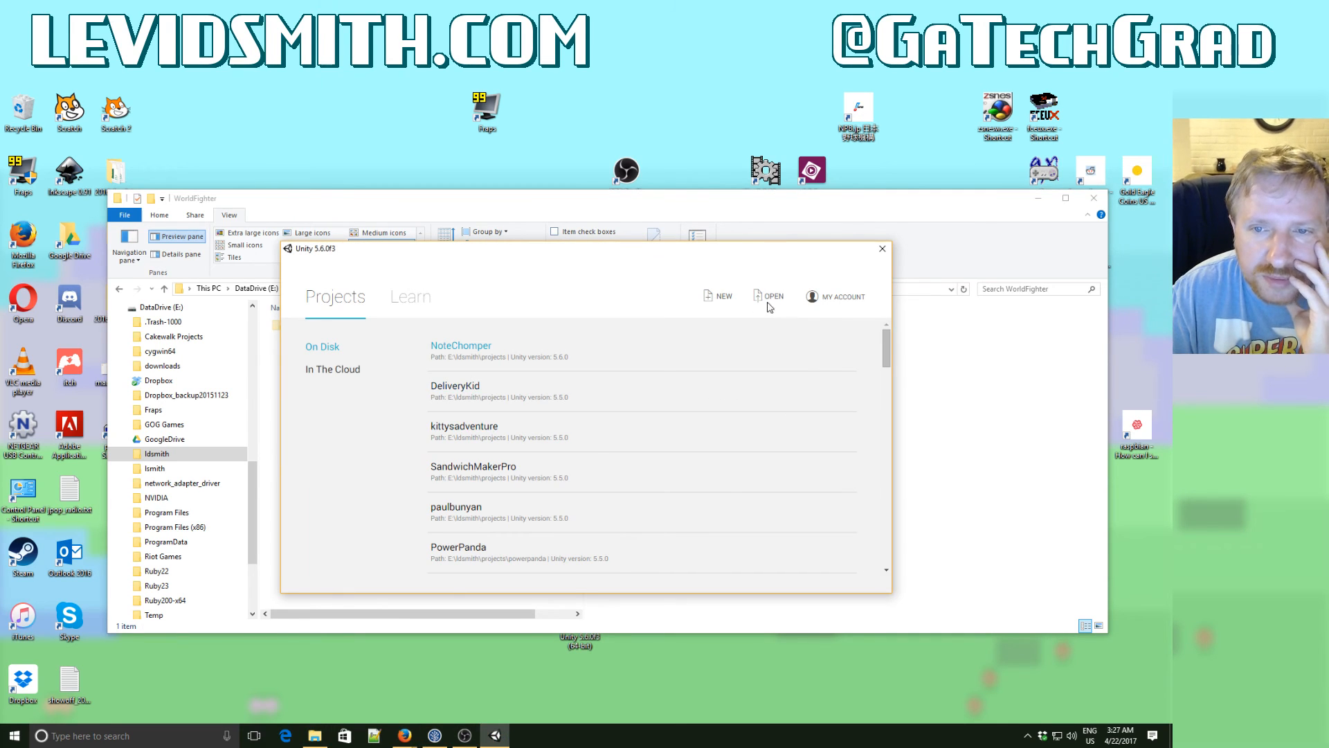
left_click(725, 297)
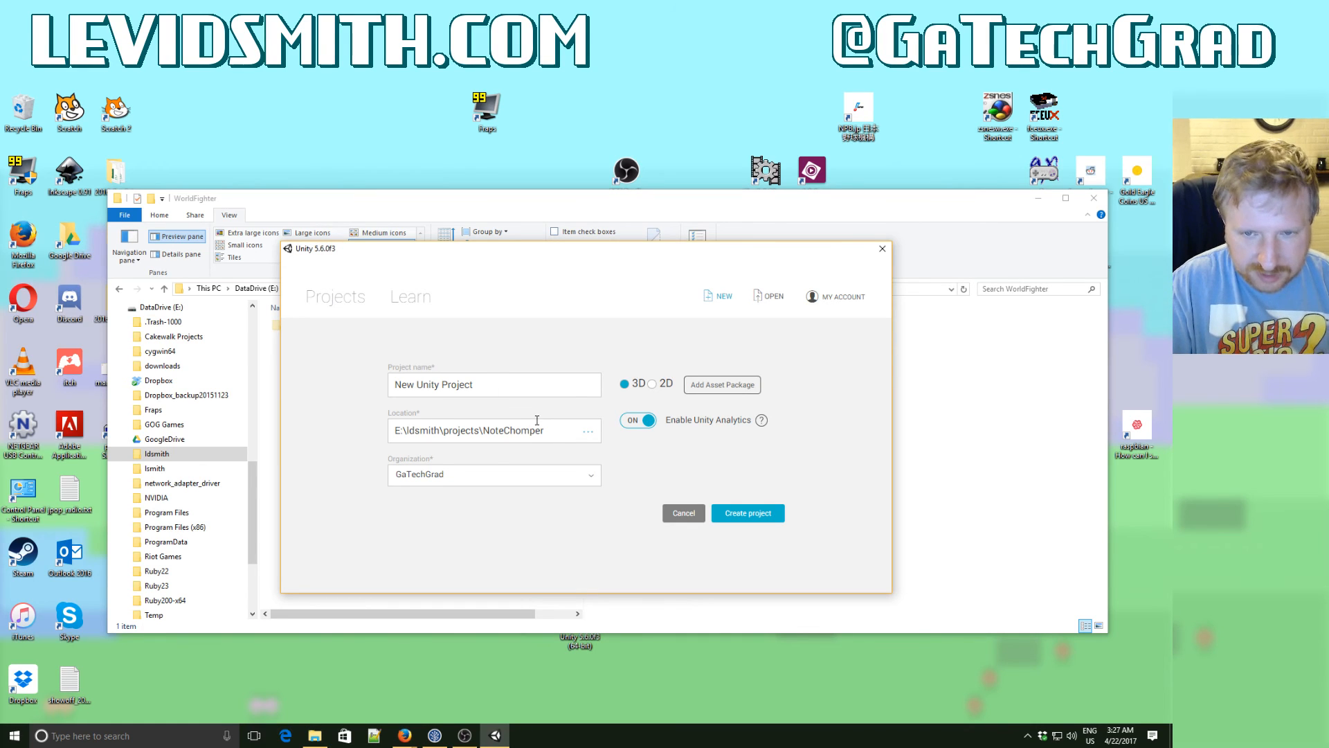
left_click_drag(547, 430, 487, 428)
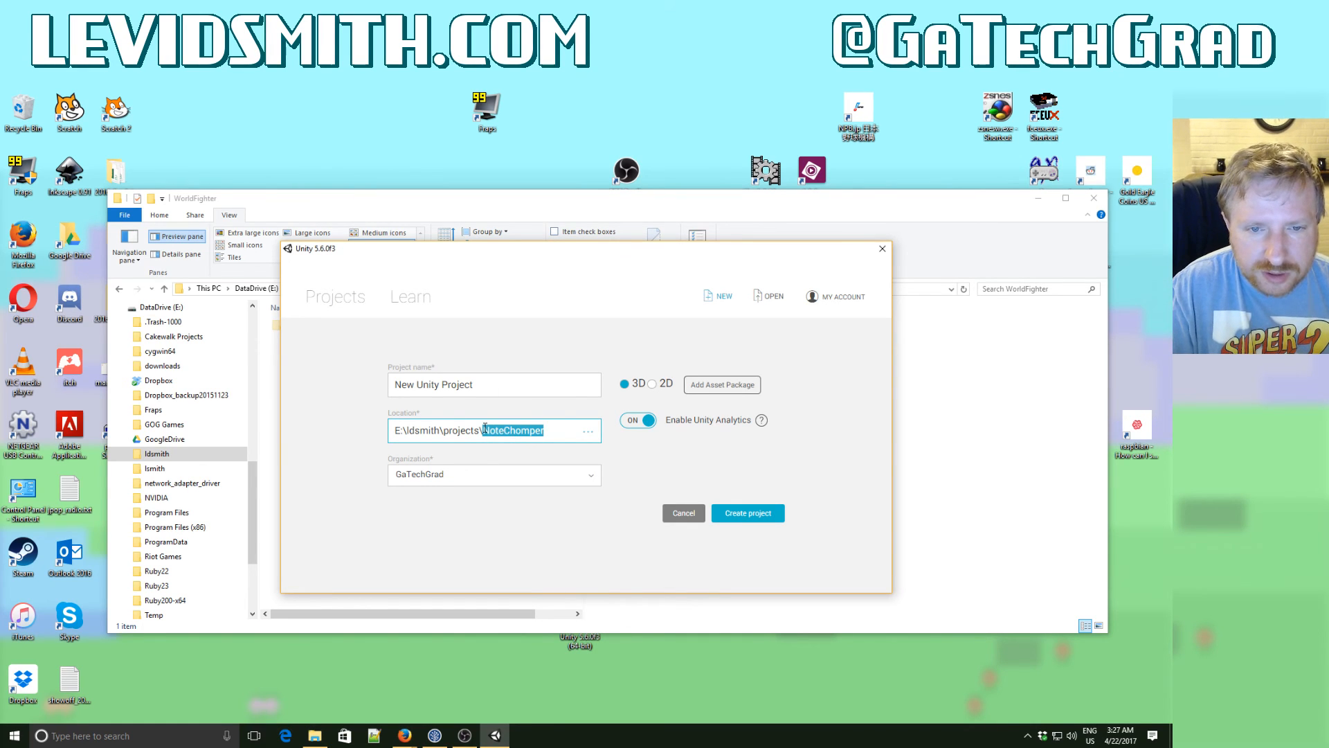
key("BackSpace")
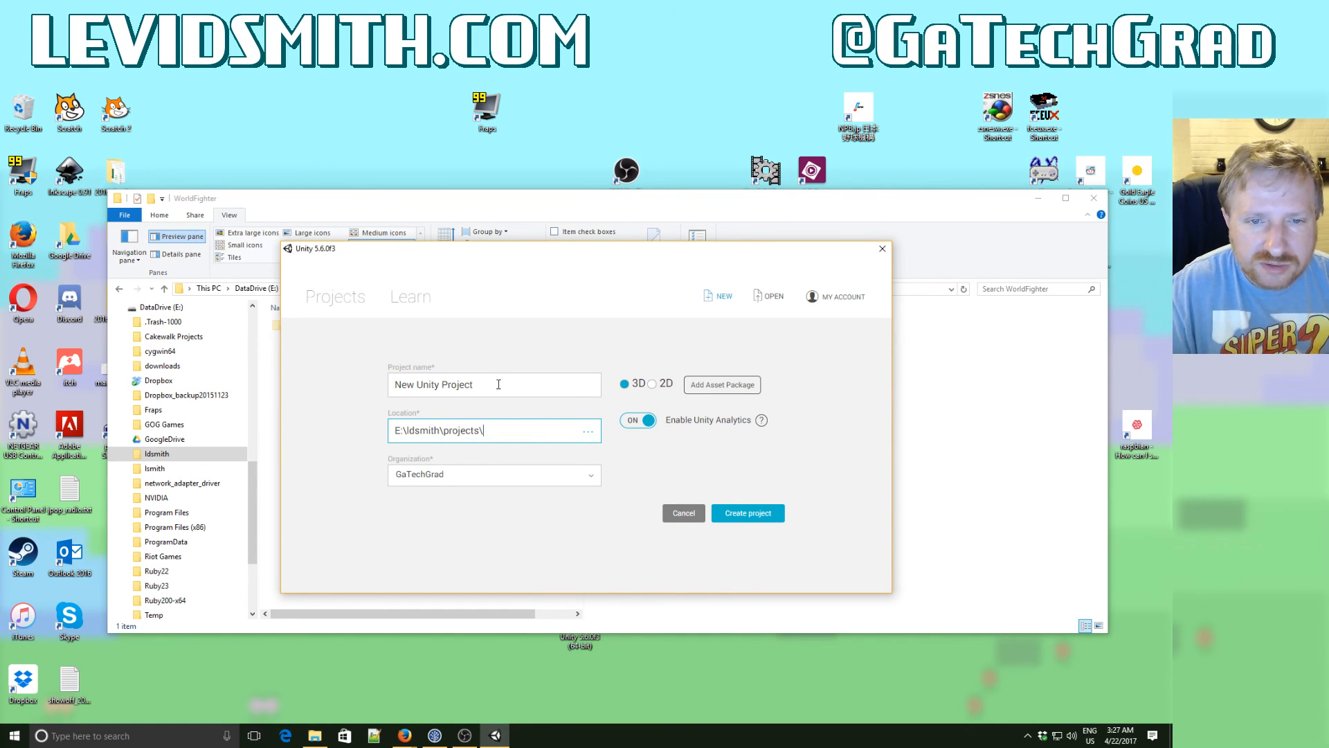
left_click_drag(499, 385, 392, 383)
type("WorldFighter")
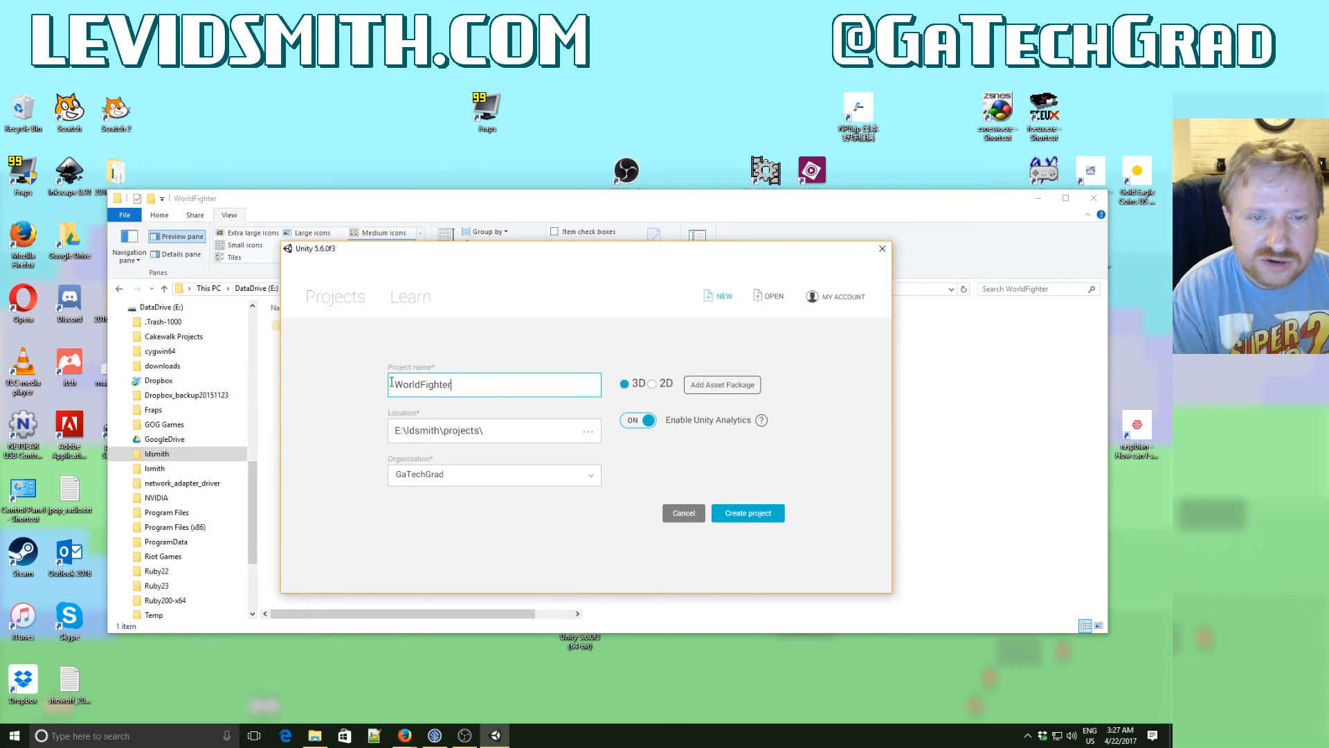
key("Tab")
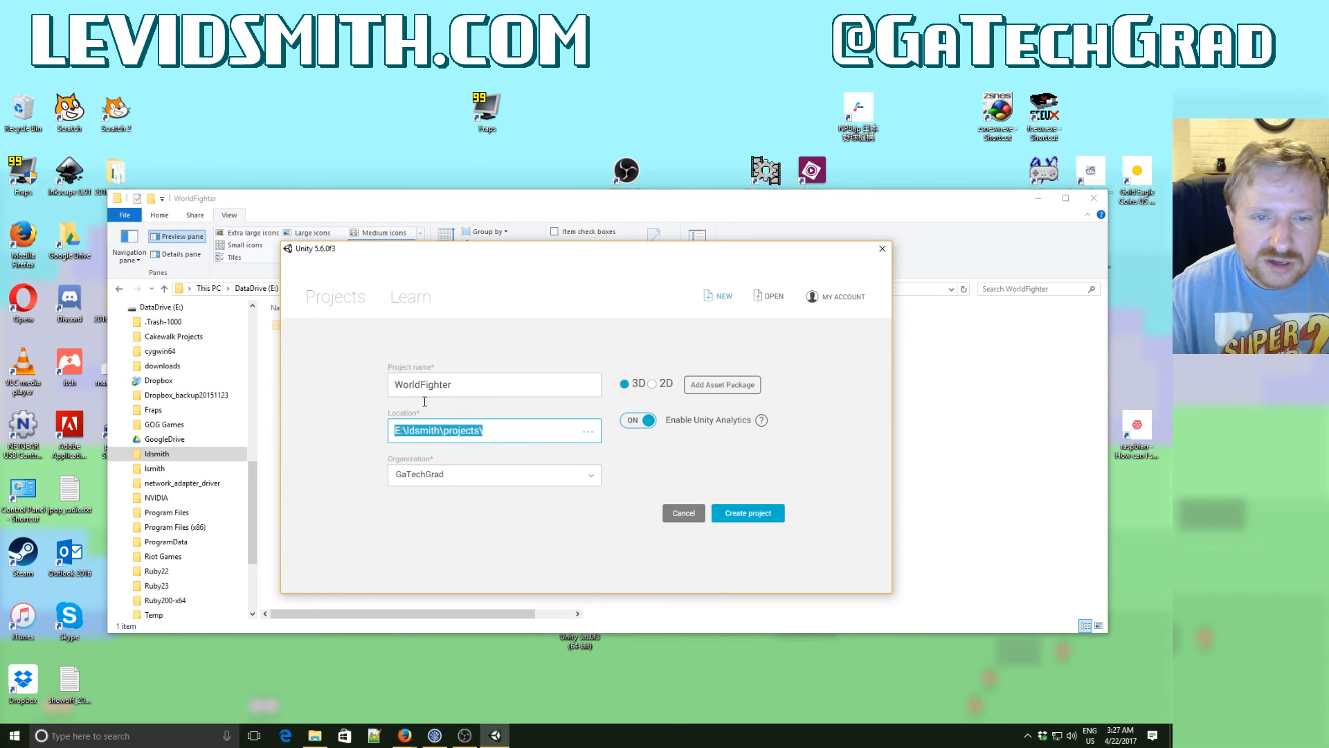
- Complete the project location as E:\ldsmith\projects\WorldFighter and create the 3D project
left_click(499, 433)
type("WorldFighter")
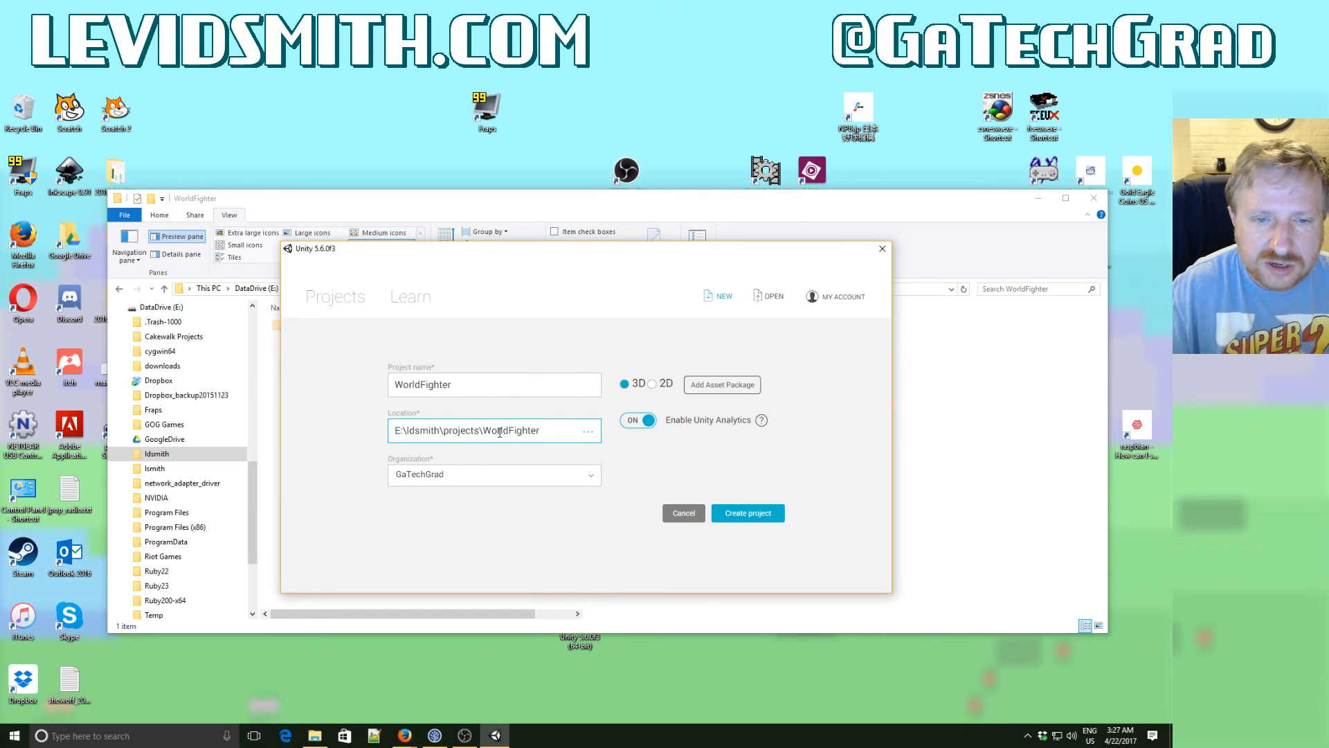
left_click(761, 518)
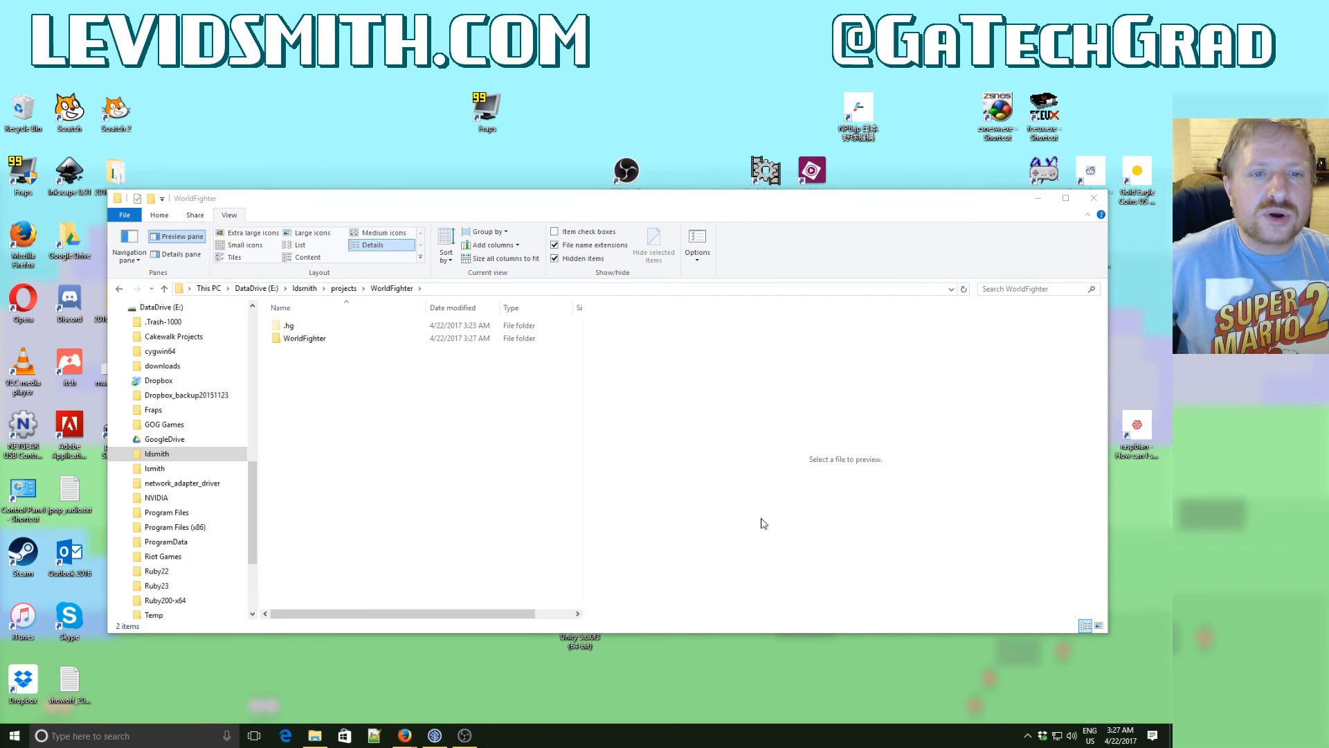
- Look inside the new WorldFighter subfolder that holds the Unity project and return to the repository folder
left_click(341, 342)
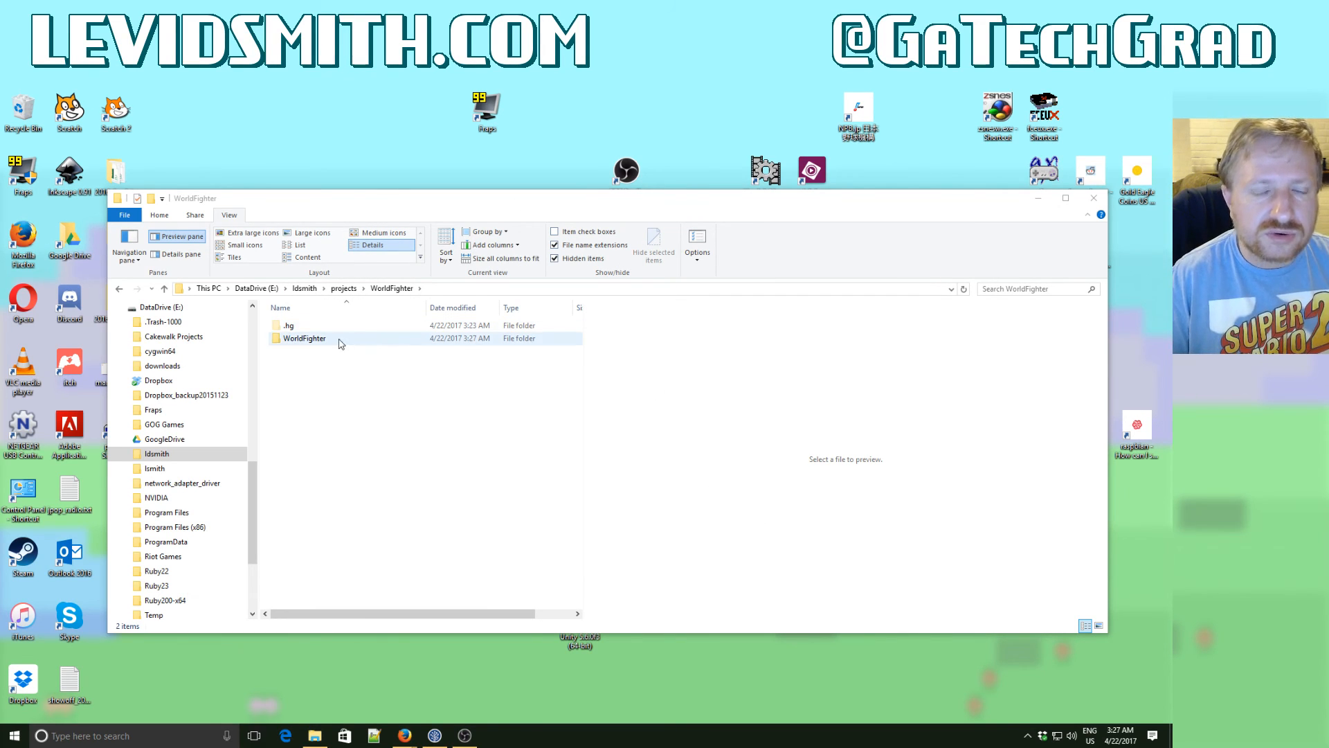
double_click(305, 338)
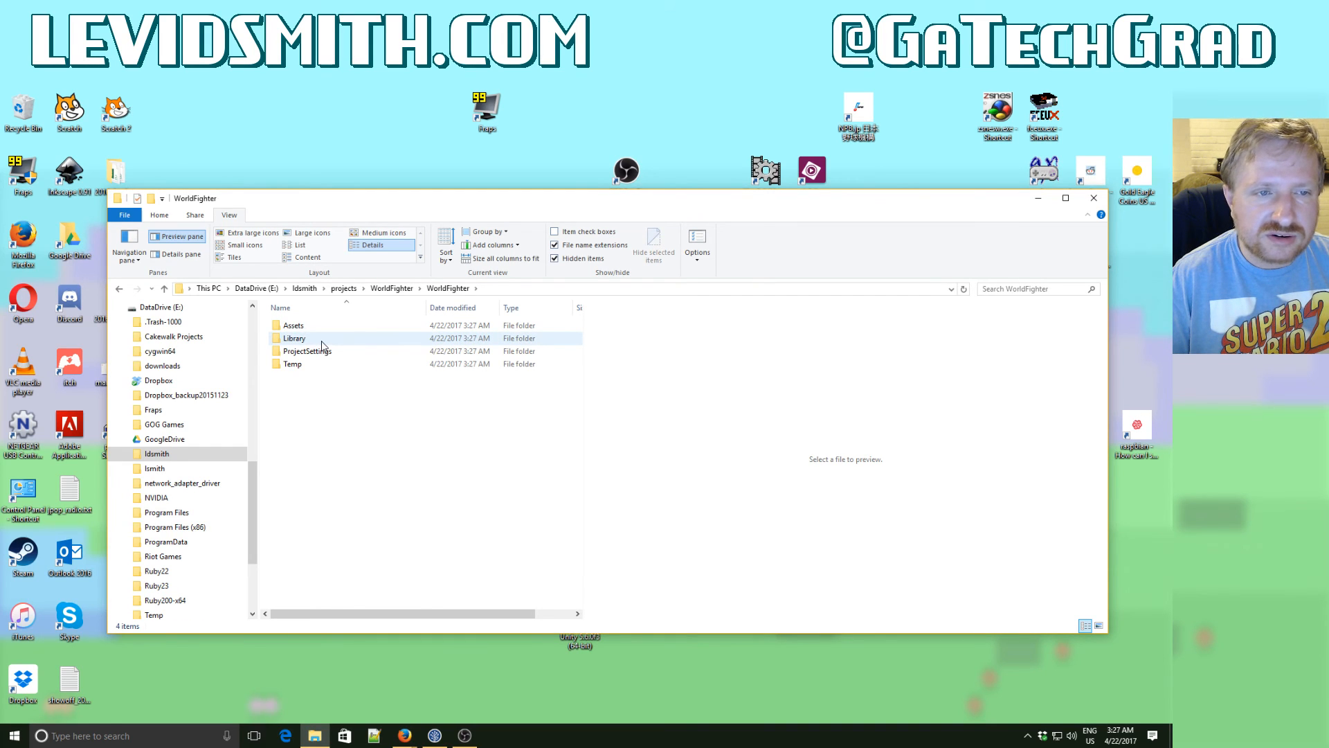
left_click(391, 288)
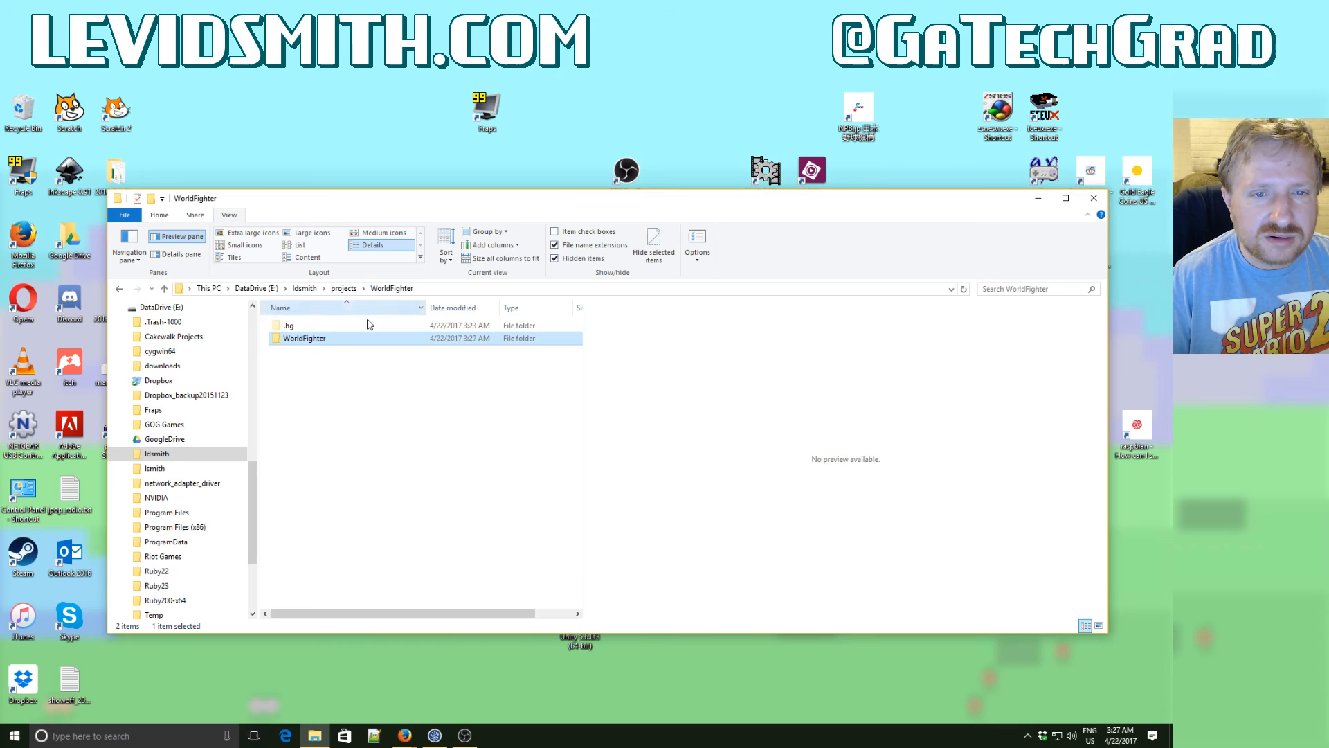
- Remove the Hidden attribute from the .hg folder and apply the change to its subfolders and files
left_click(300, 331)
right_click(300, 331)
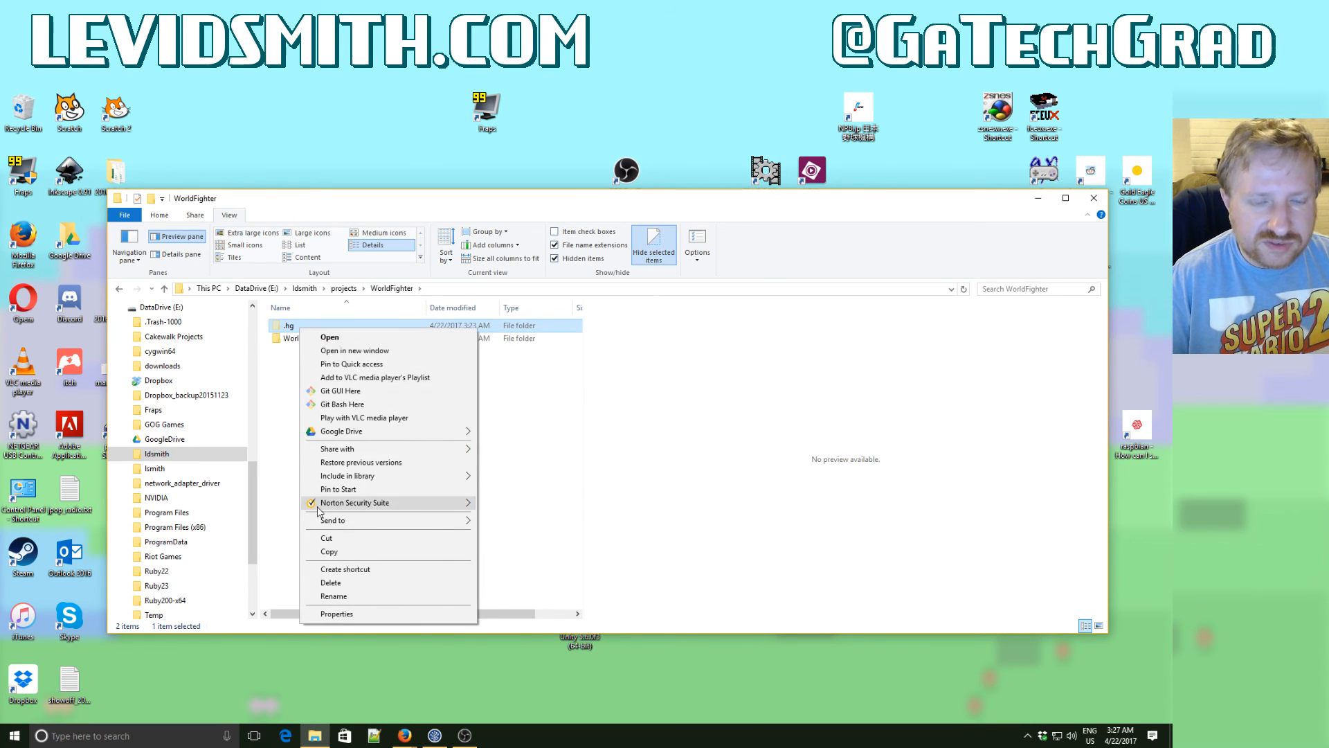
left_click(326, 613)
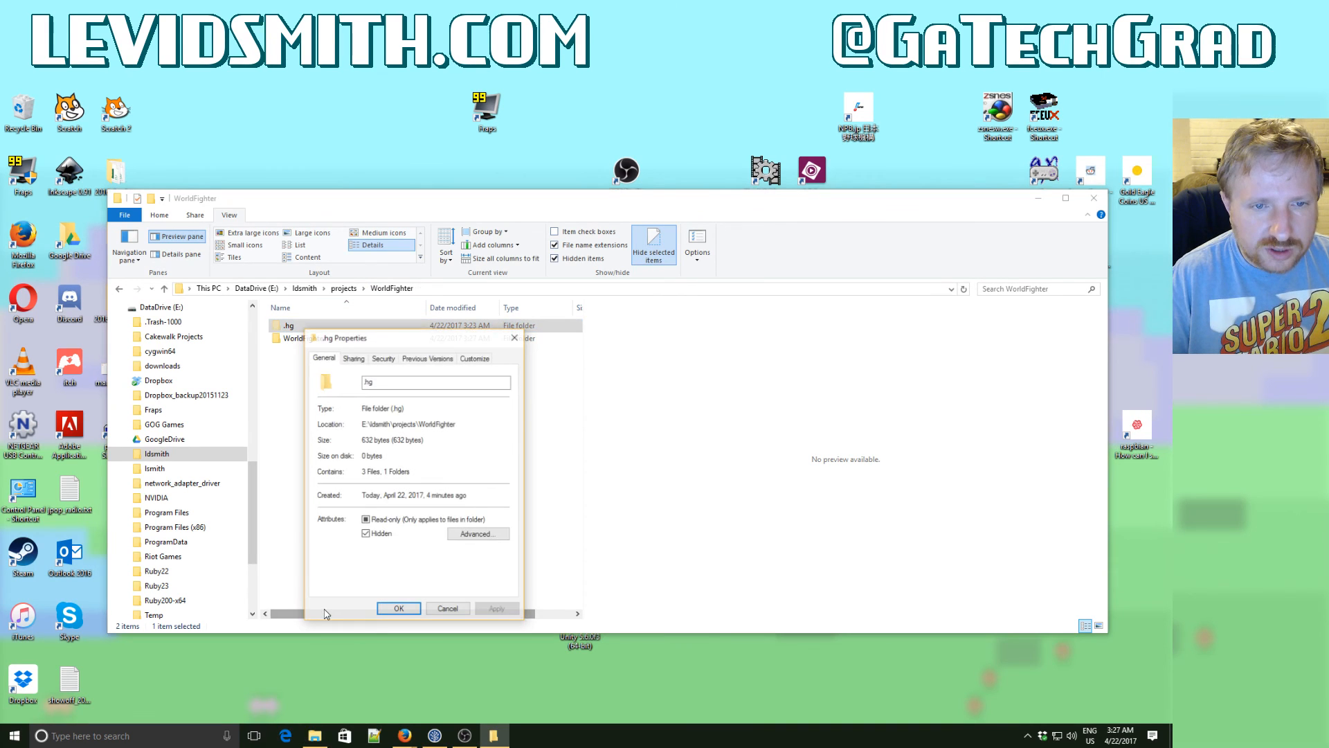
left_click(366, 534)
left_click(394, 613)
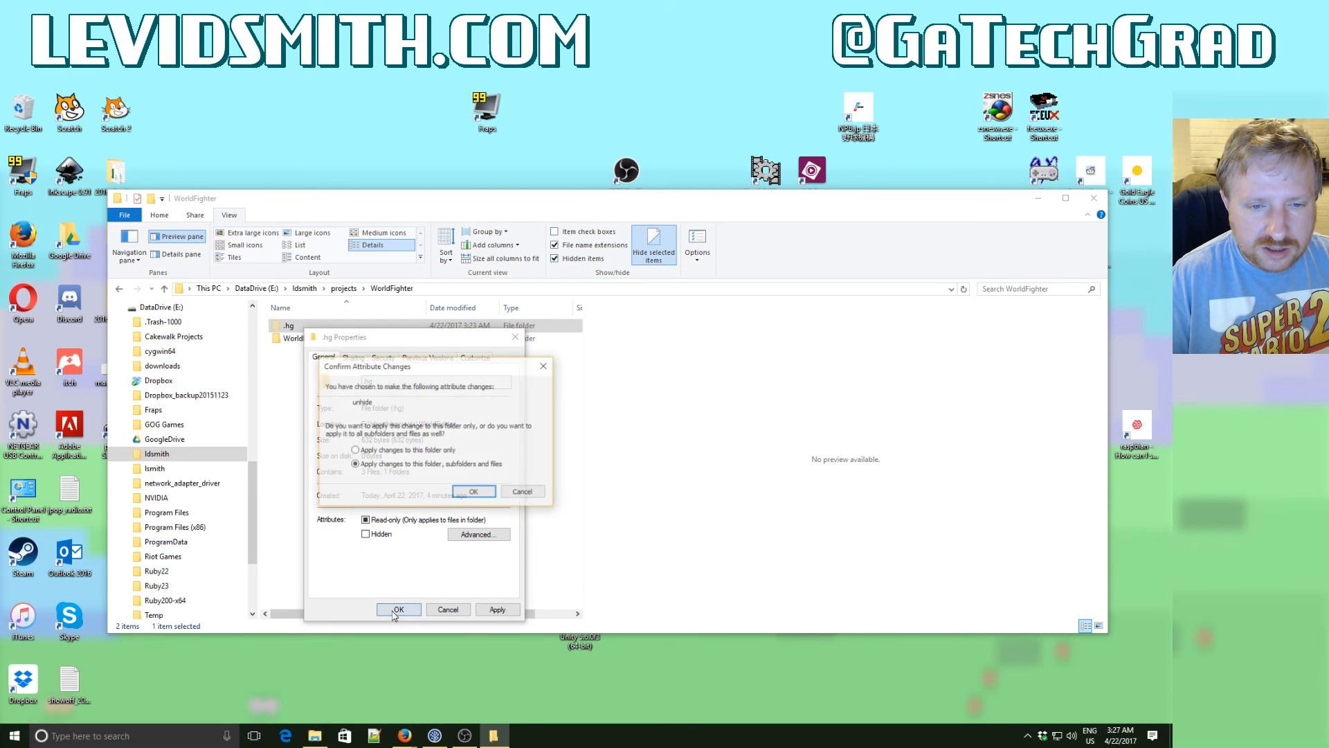
left_click(471, 493)
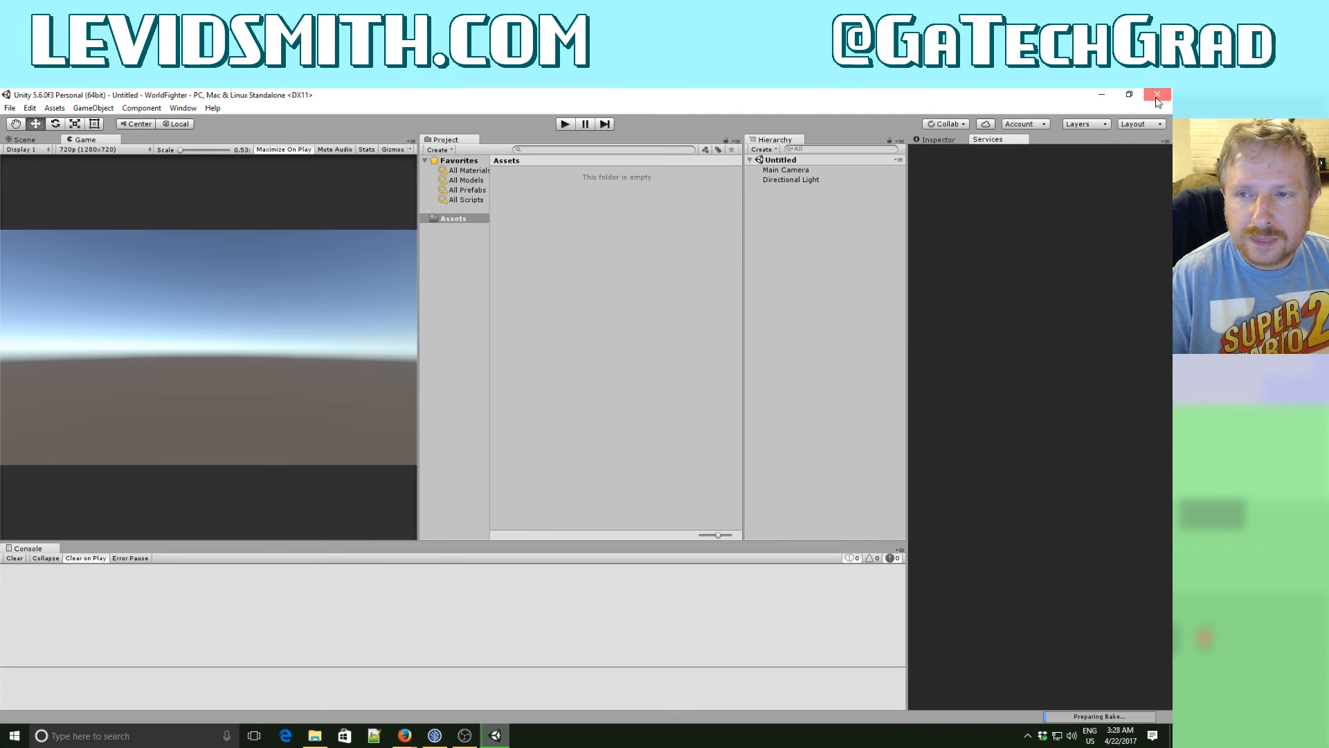
- Close Unity and cut the Assets, Library and ProjectSettings folders from the inner WorldFighter folder
left_click(1156, 98)
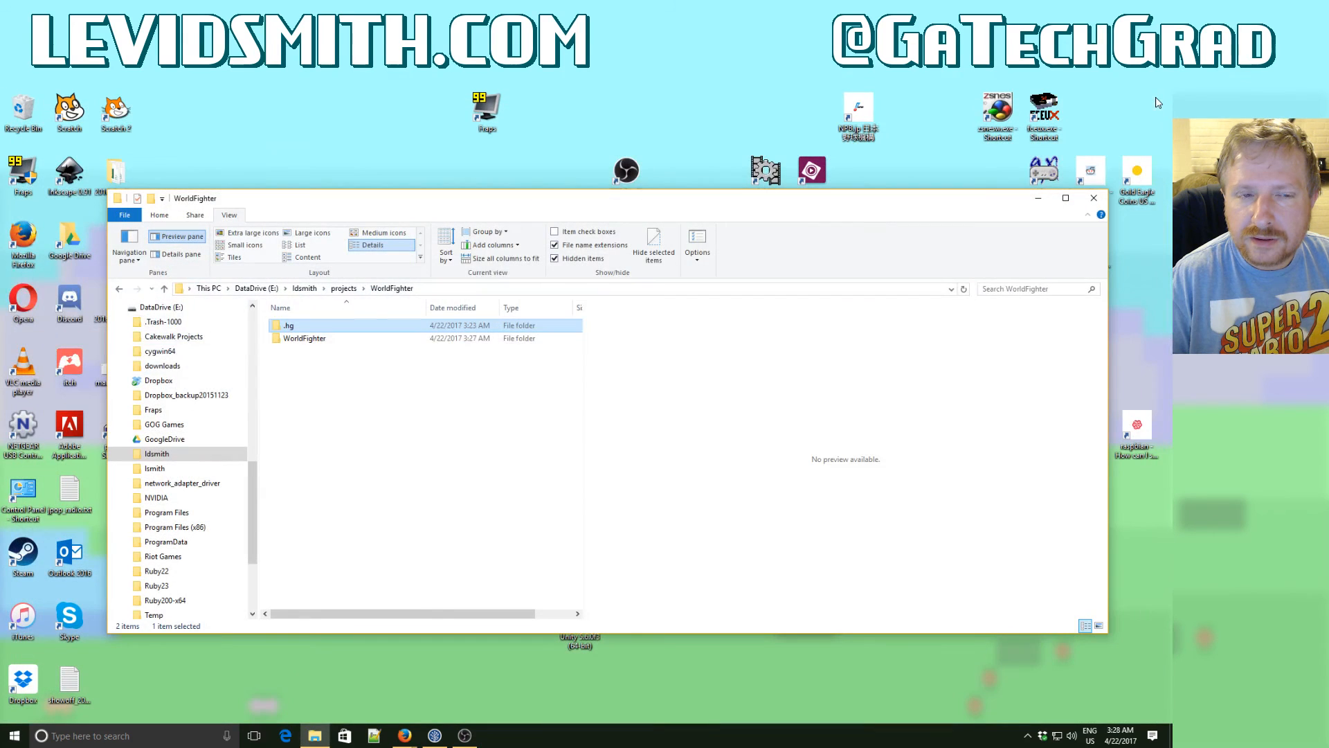
double_click(305, 338)
left_click(307, 352, "shift")
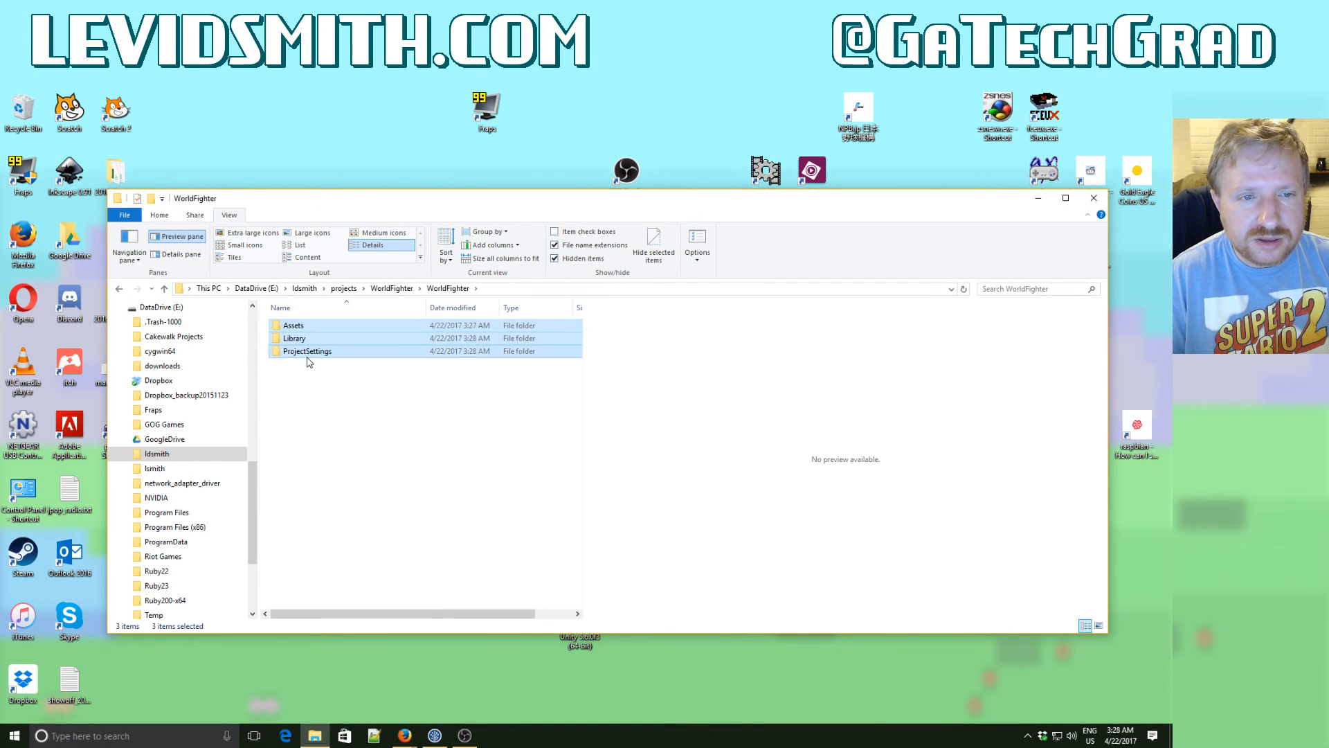
right_click(309, 360)
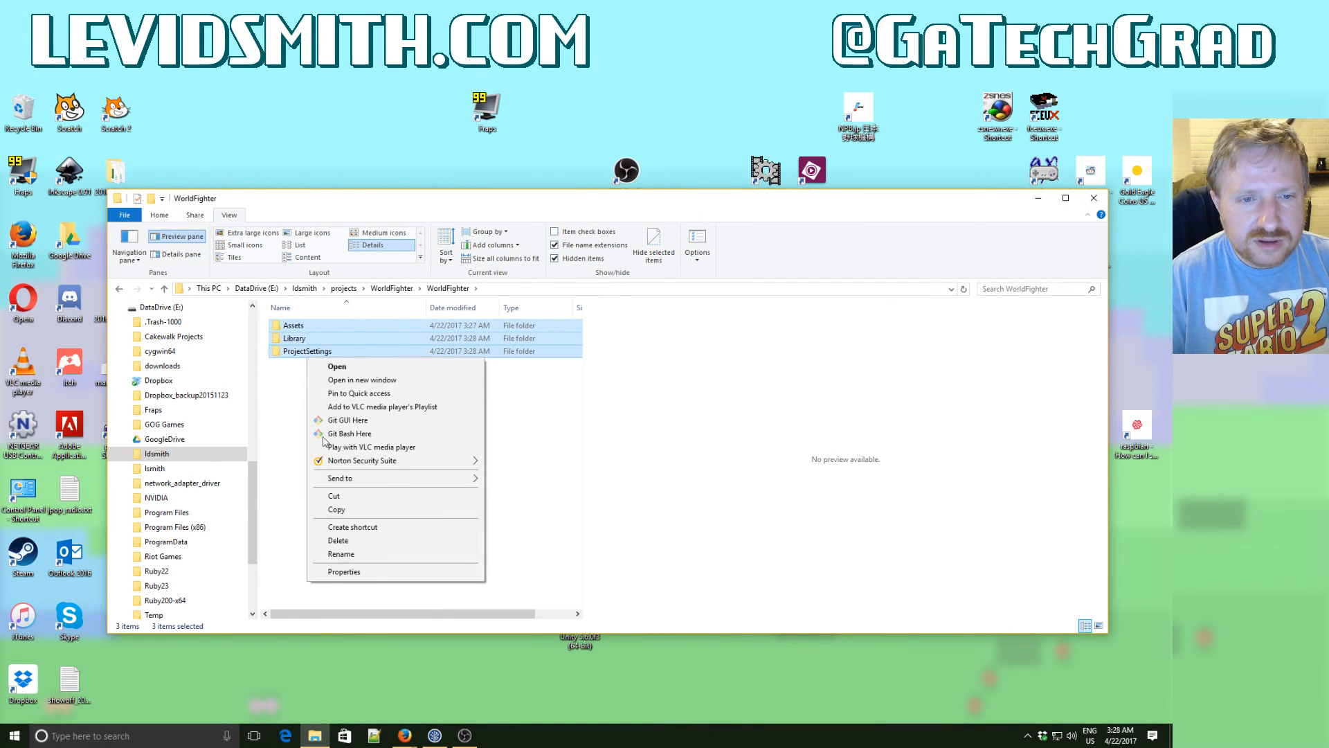
left_click(334, 496)
- Paste the three cut folders into the parent WorldFighter repository folder and delete the emptied WorldFighter subfolder
left_click(392, 289)
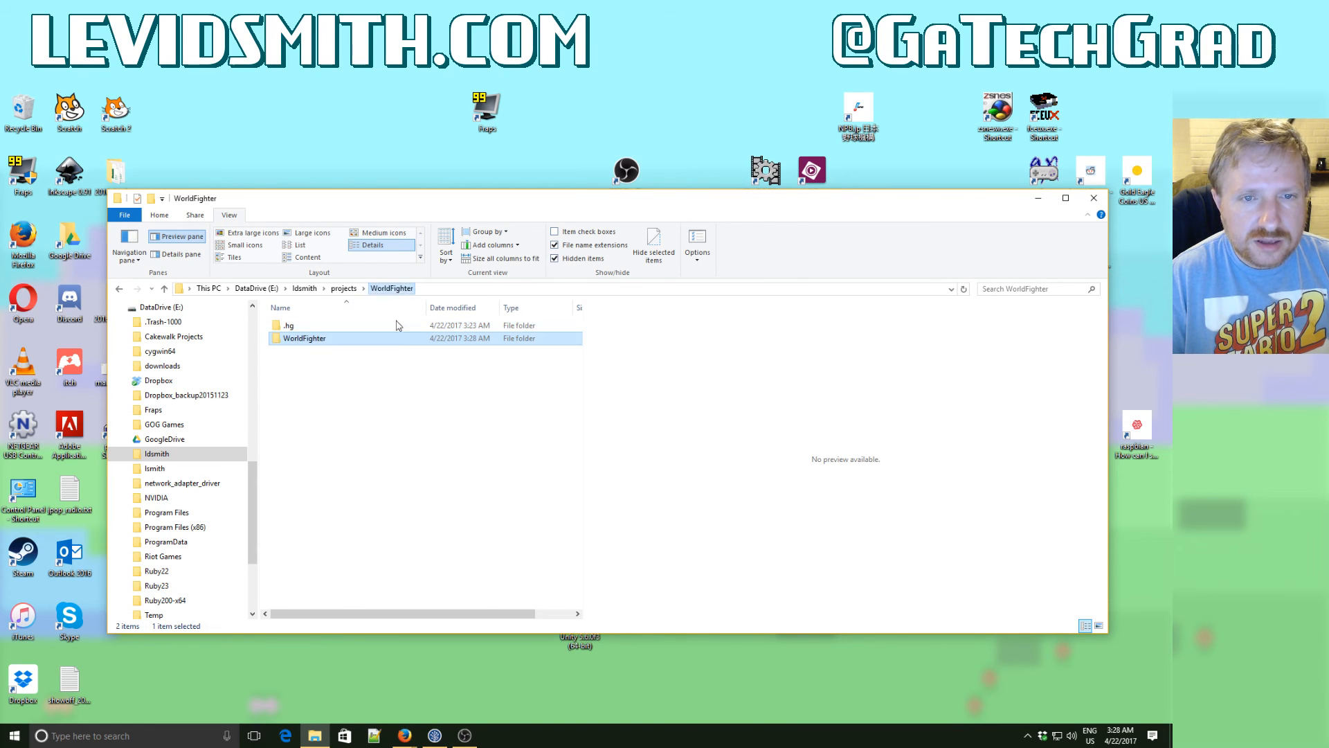
left_click(333, 414)
right_click(333, 414)
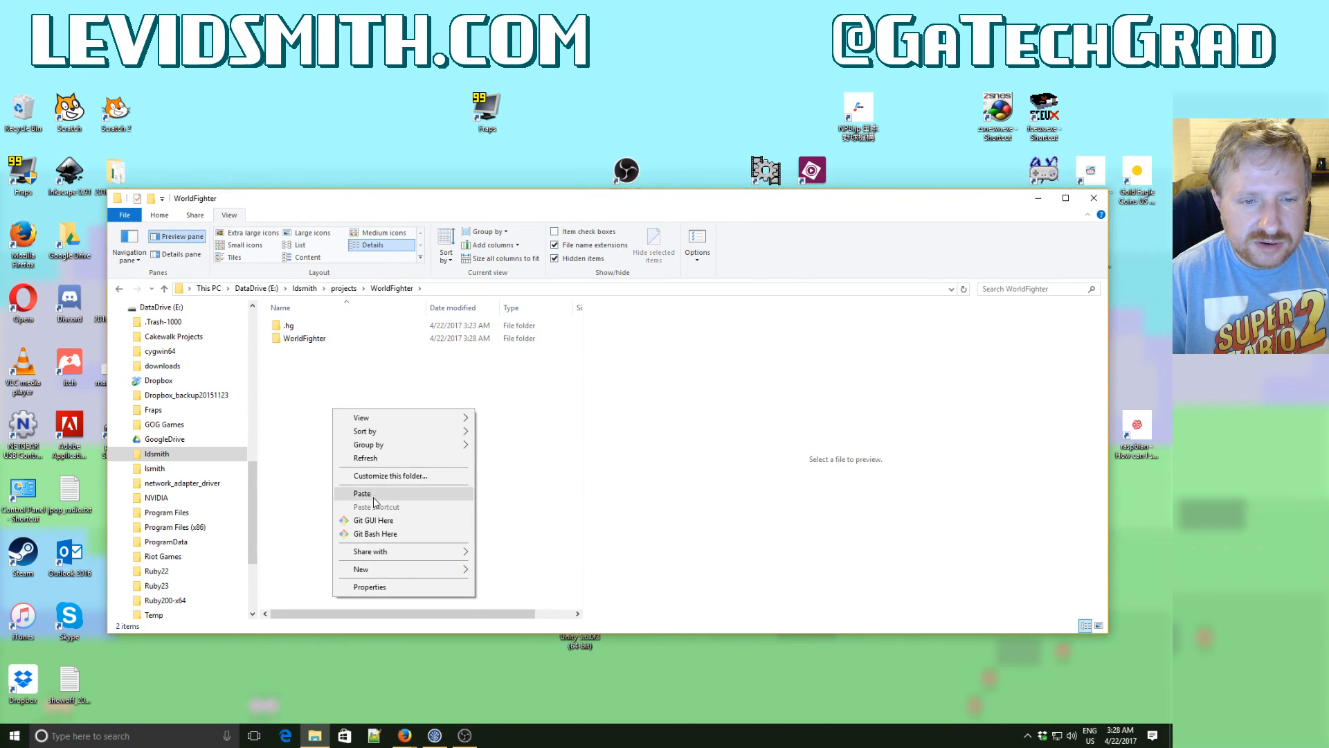
left_click(370, 489)
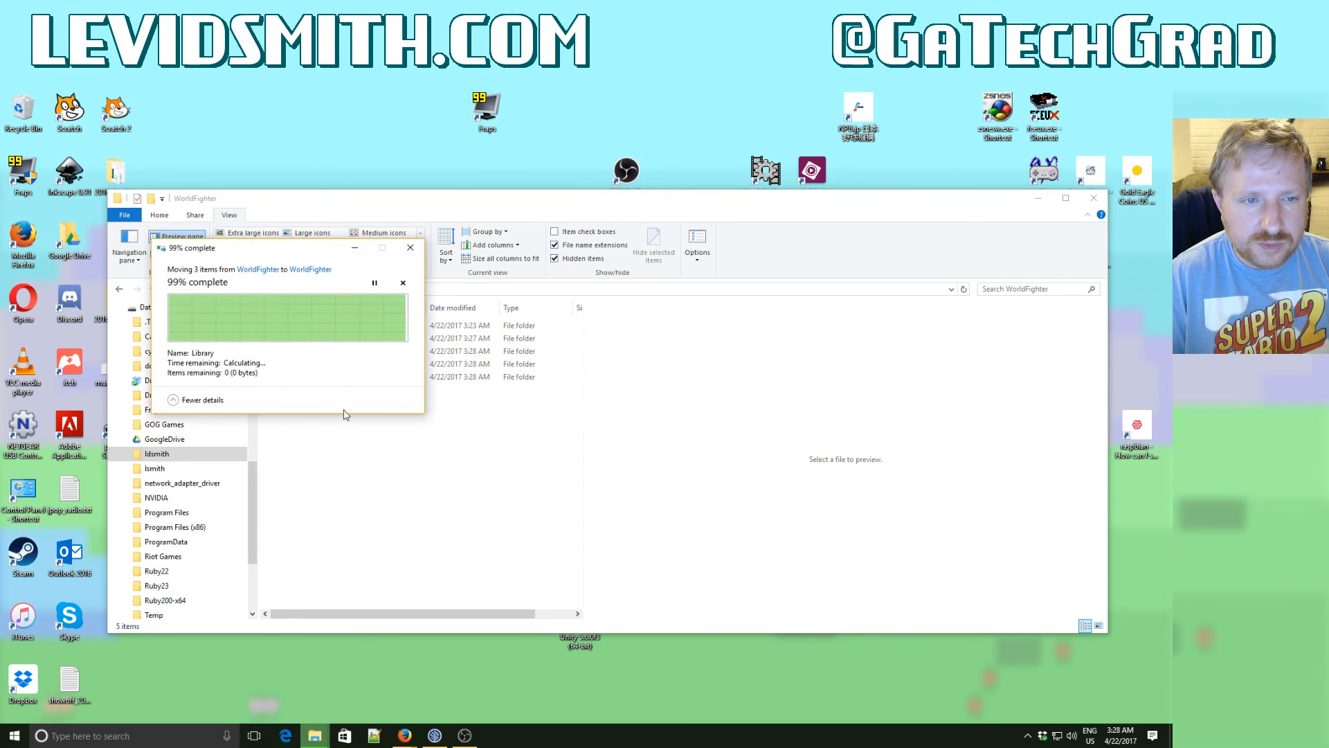
left_click(316, 380)
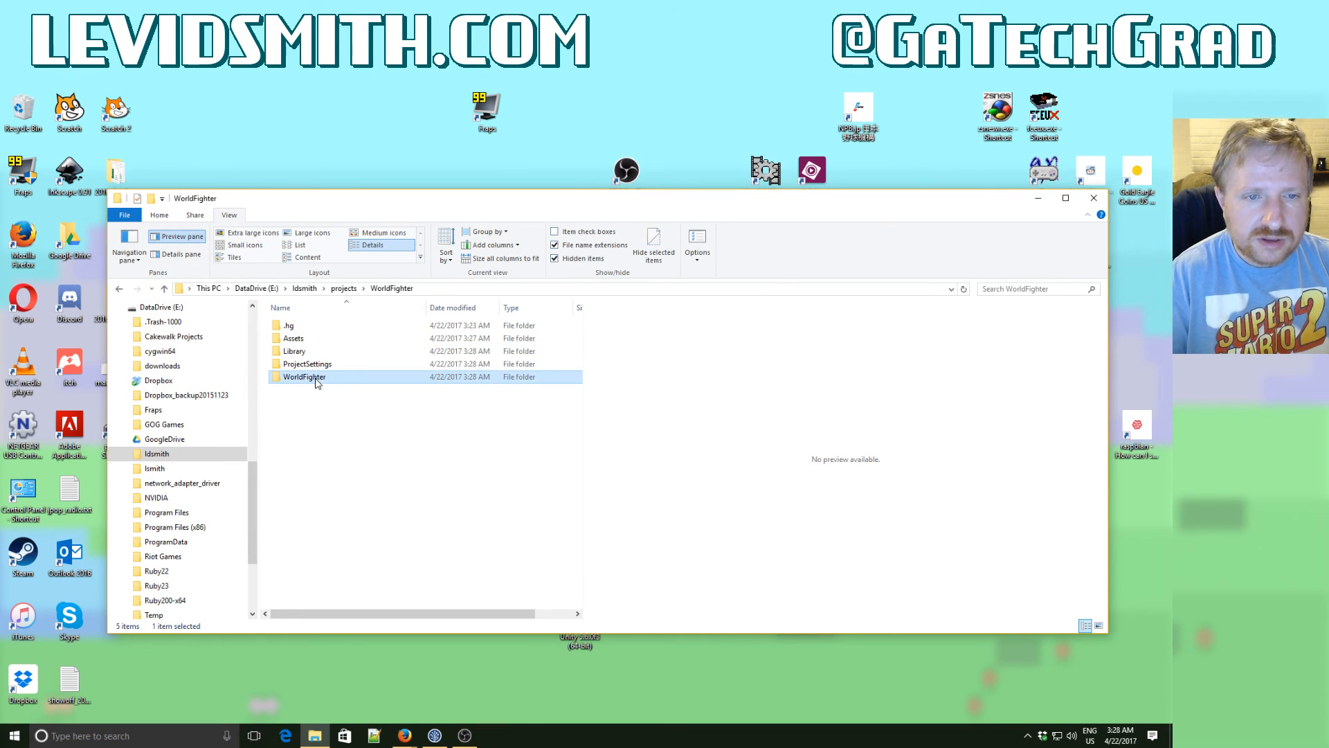
key("Delete")
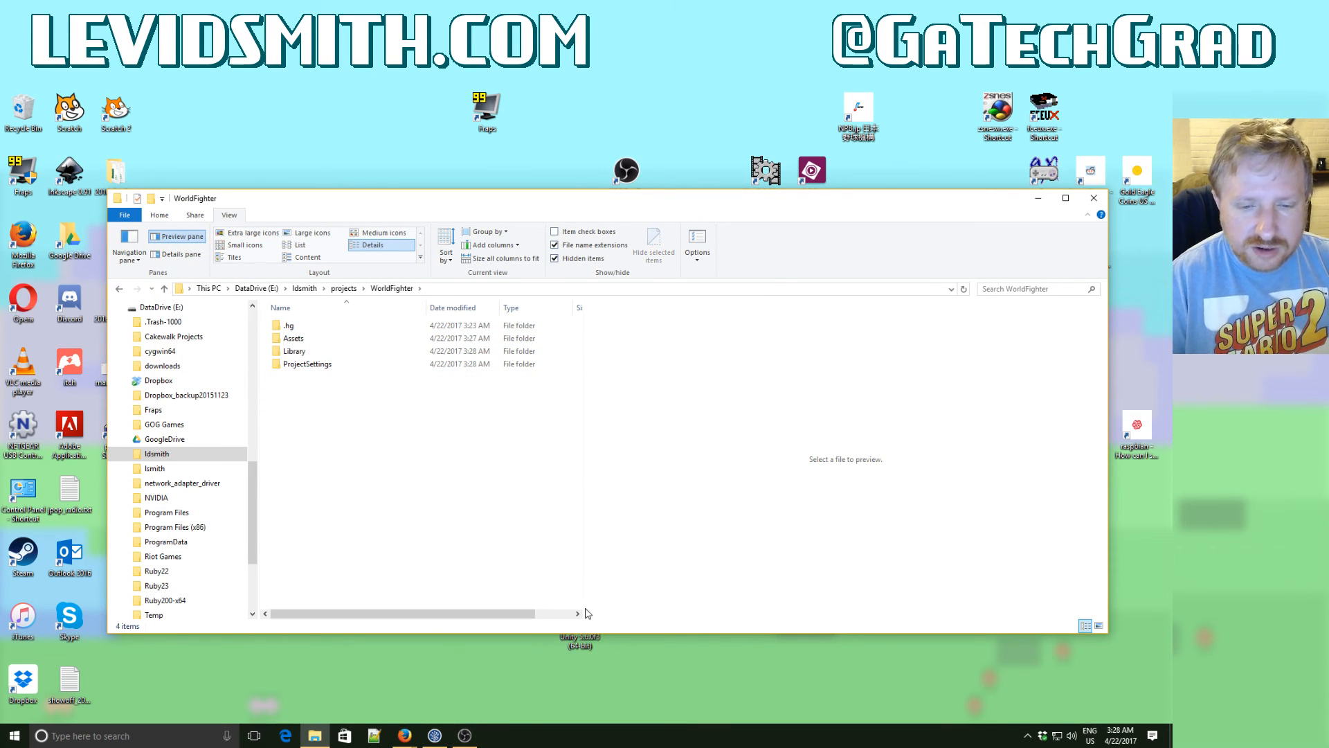
- Launch Unity and open the existing project from E:\ldsmith\projects\WorldFighter
left_click(588, 646)
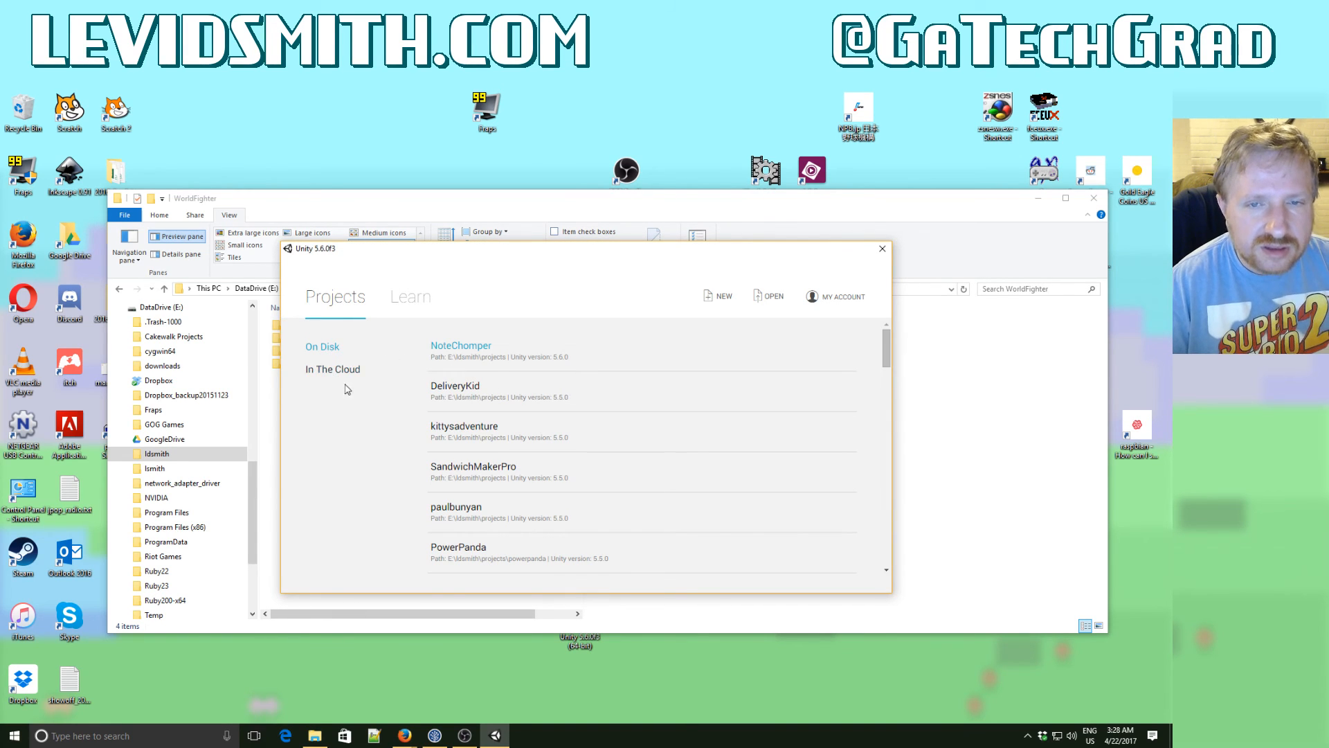
left_click(773, 297)
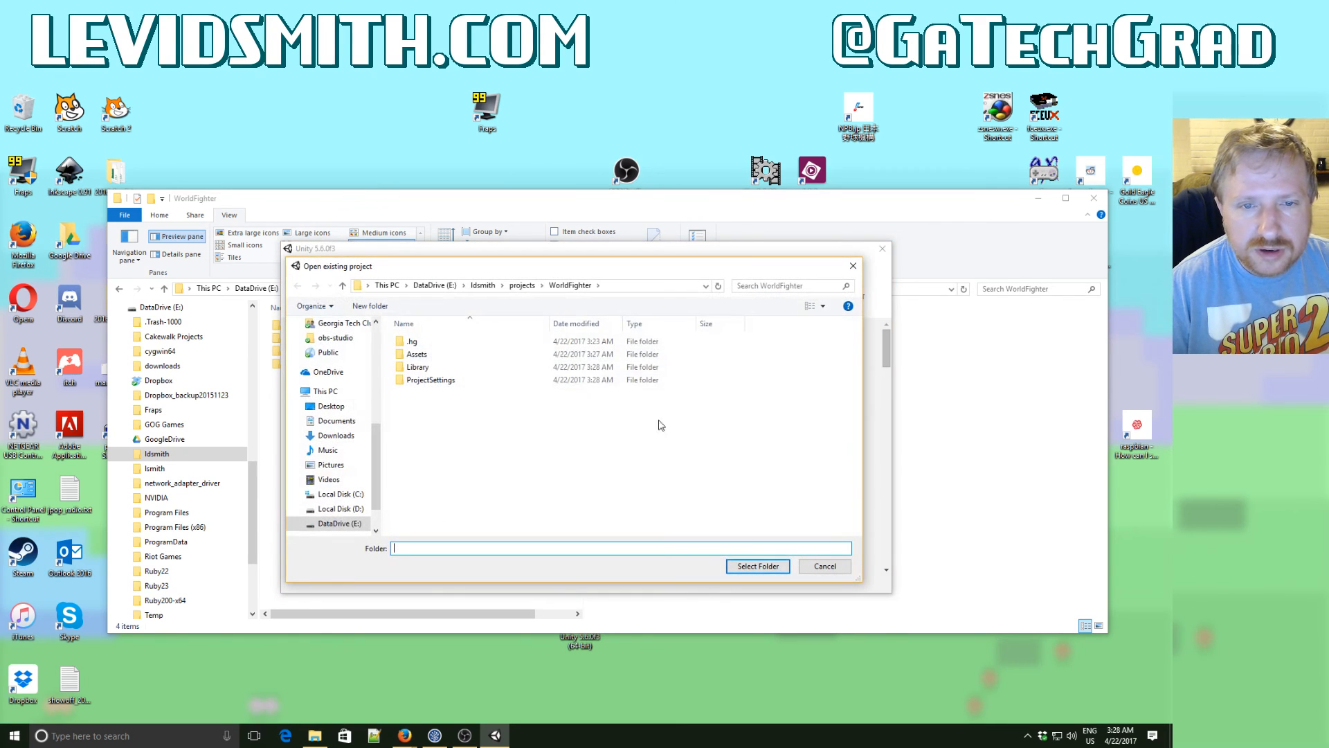
left_click(759, 566)
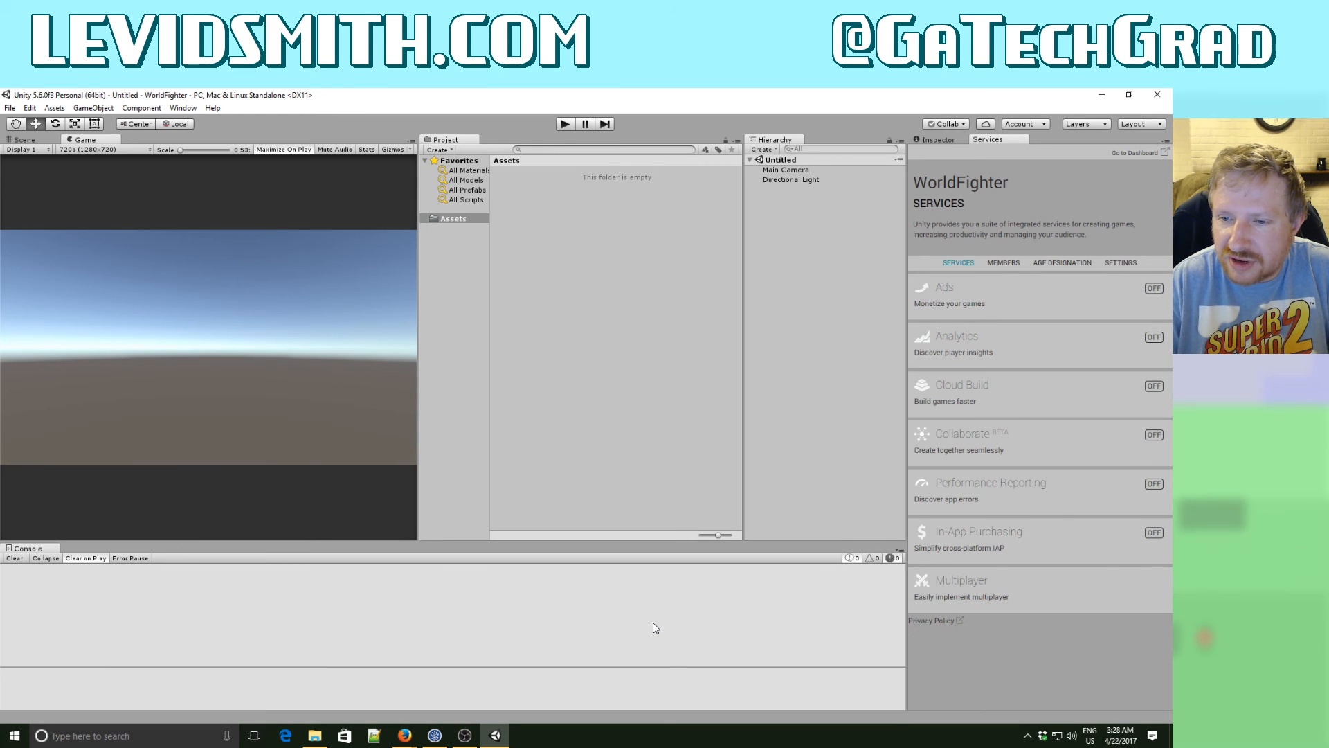
- Remove the Services view from the editor layout, and briefly run the empty scene before stopping it
left_click(1164, 142)
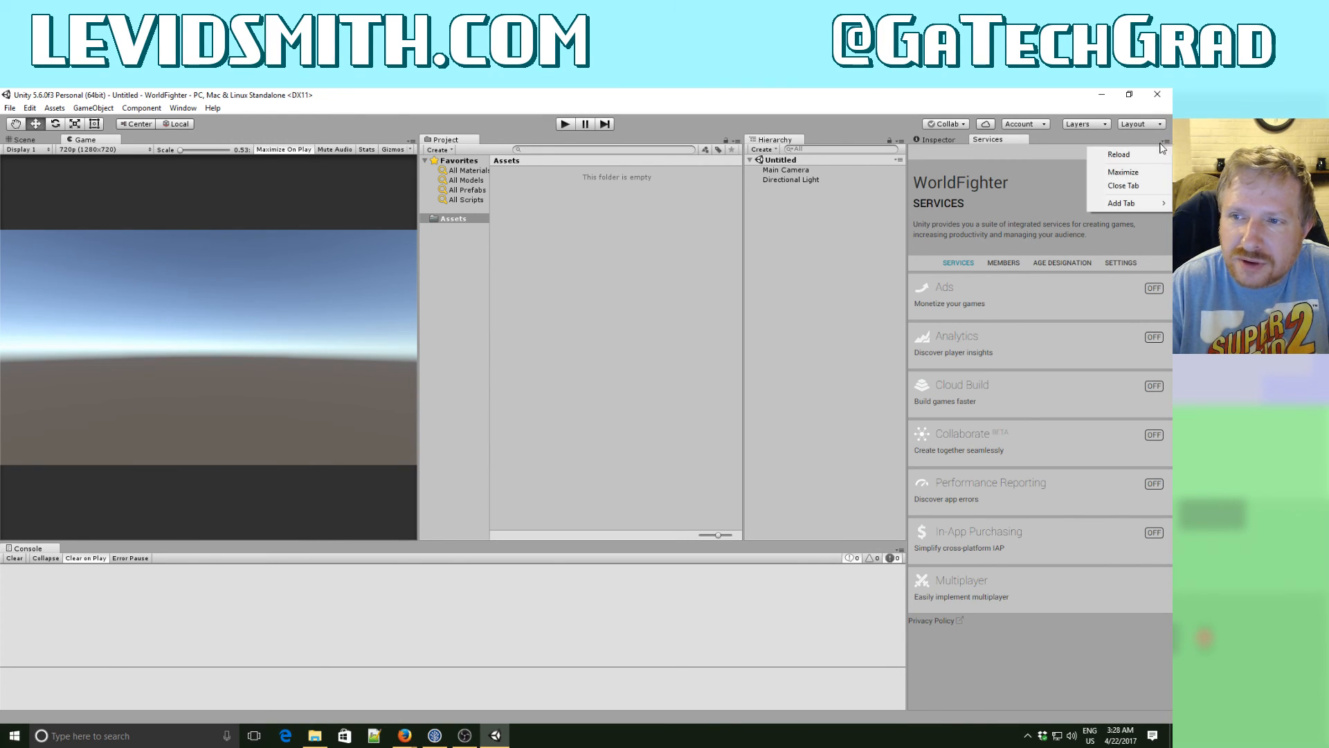
left_click(1146, 185)
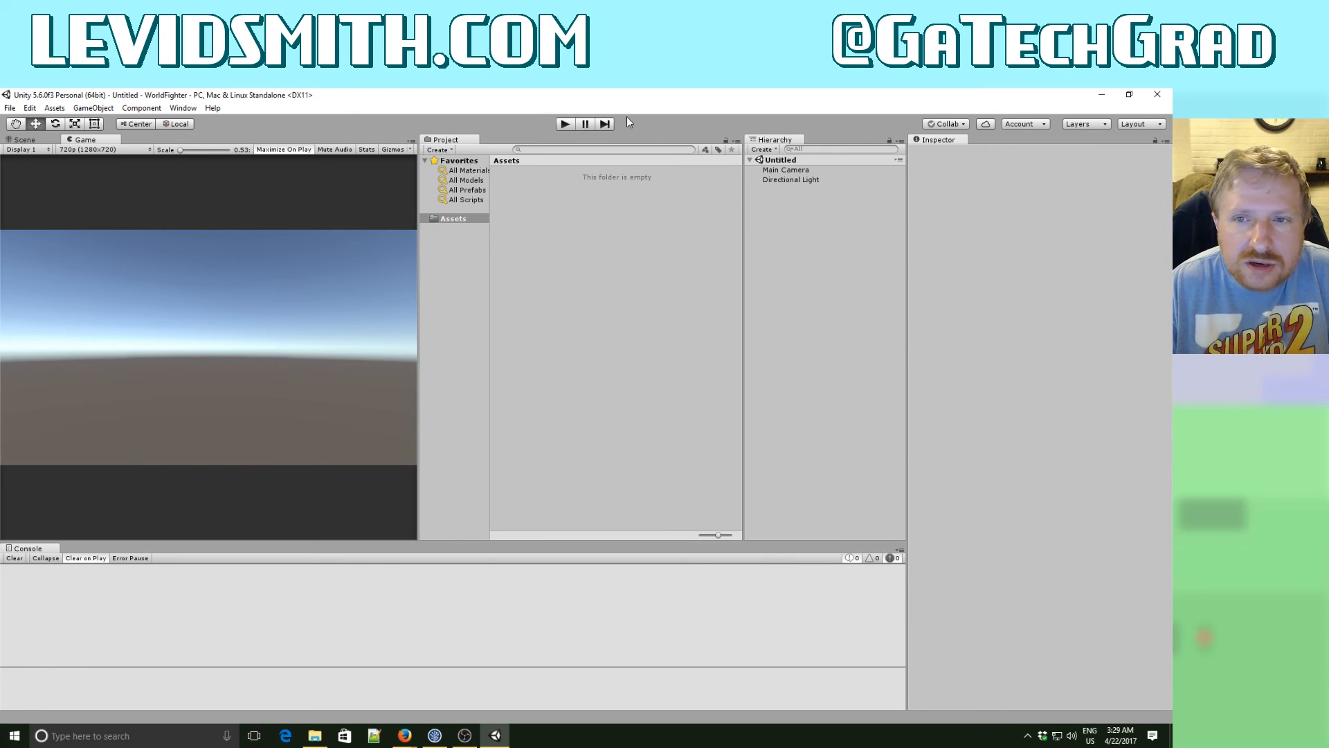
left_click(563, 124)
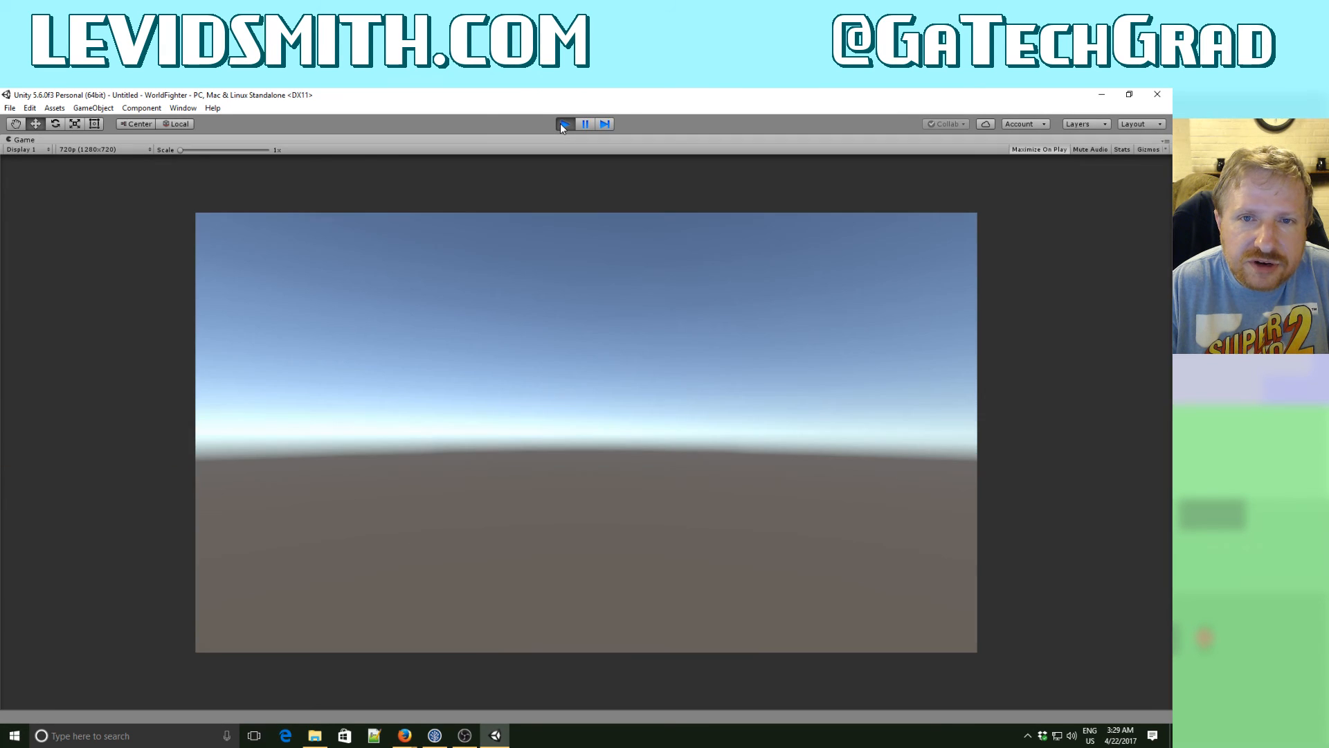
left_click(563, 124)
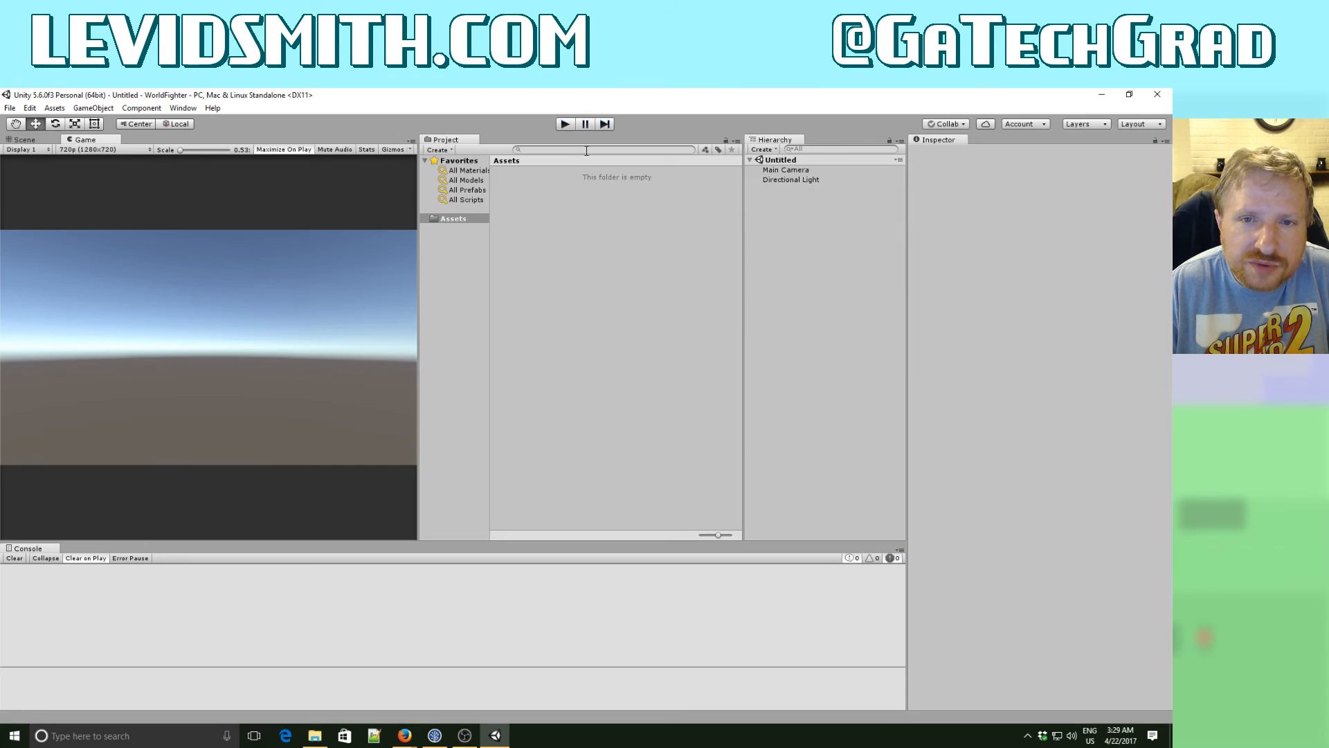
right_click(775, 237)
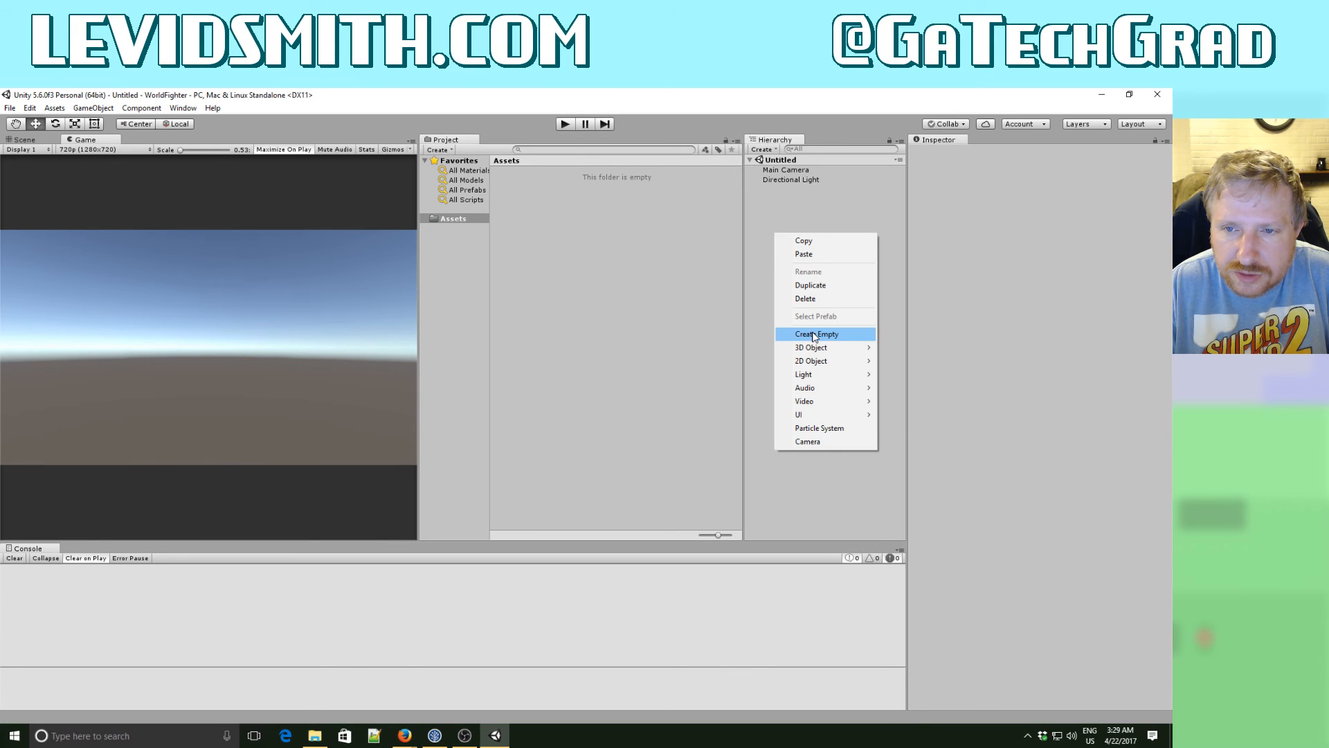
mouse_move(817, 349)
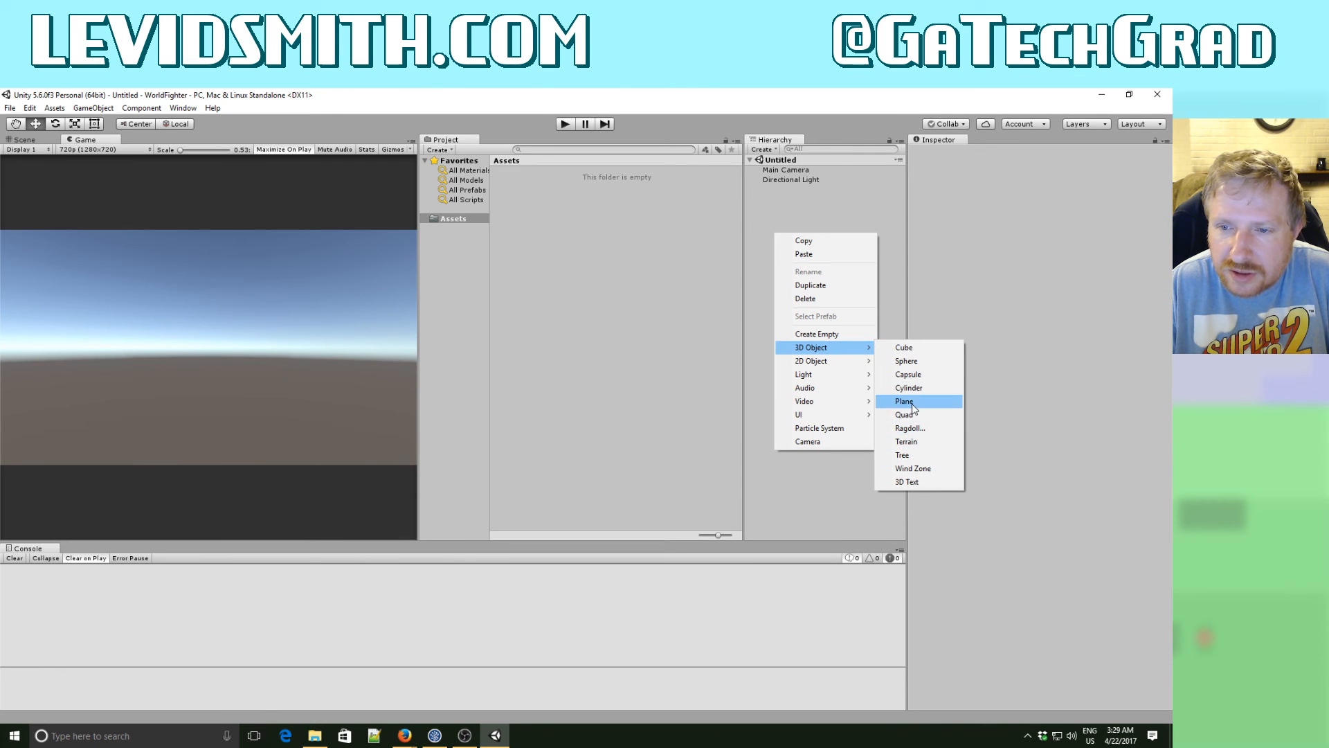
left_click(911, 401)
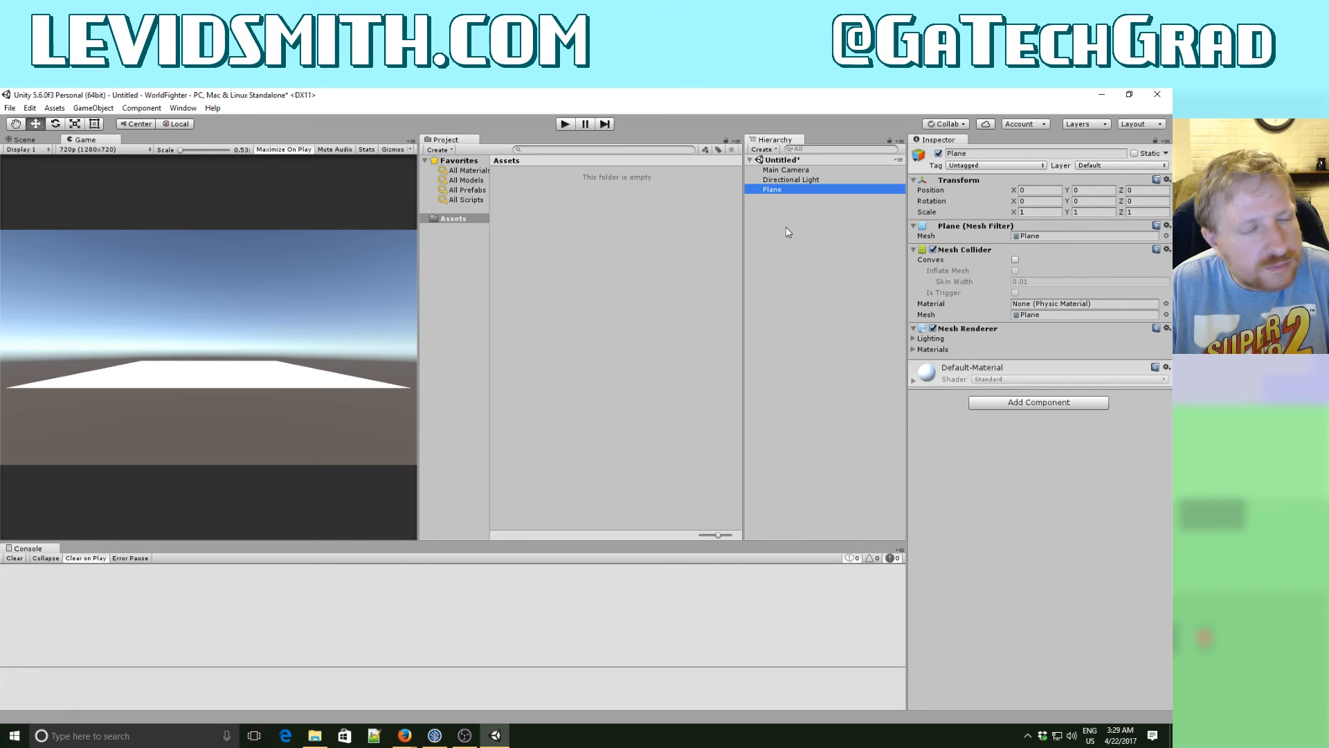
left_click(807, 180)
left_click(792, 189)
key("Delete")
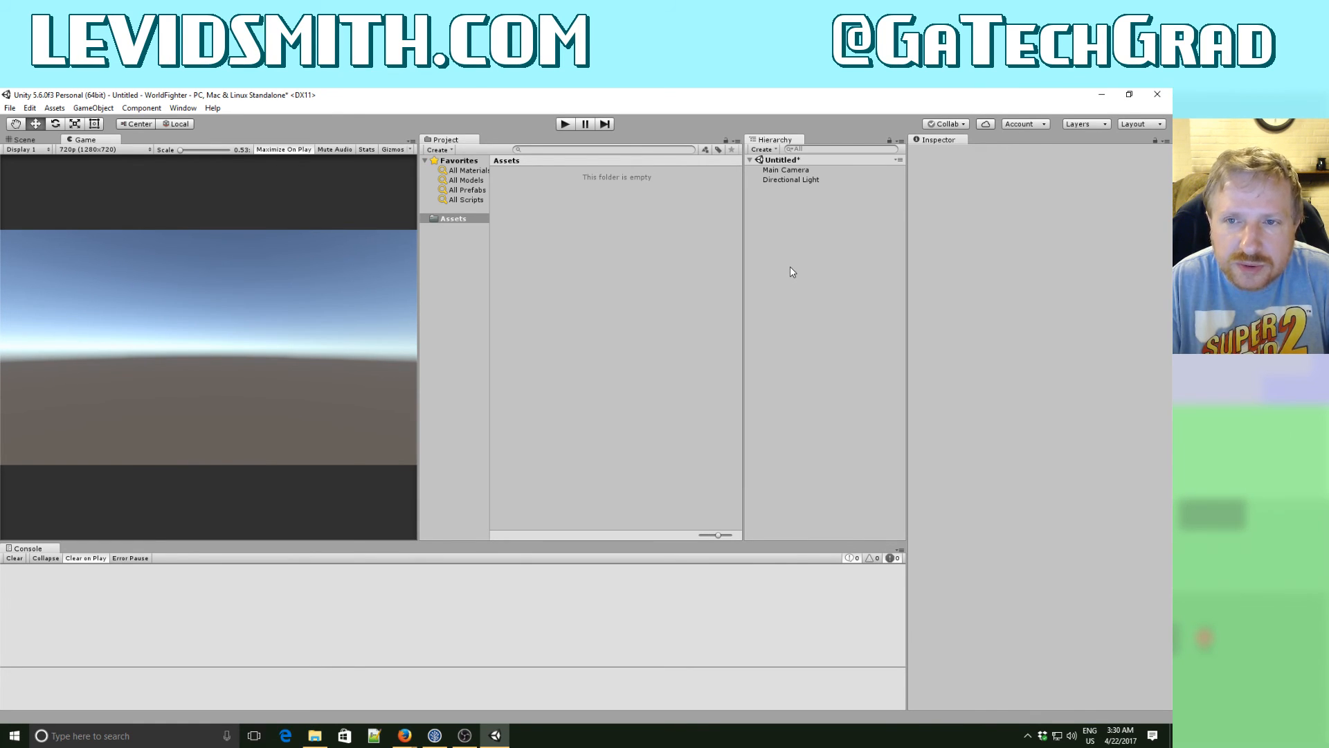
- Add a 3D cube to the scene
right_click(767, 227)
mouse_move(808, 345)
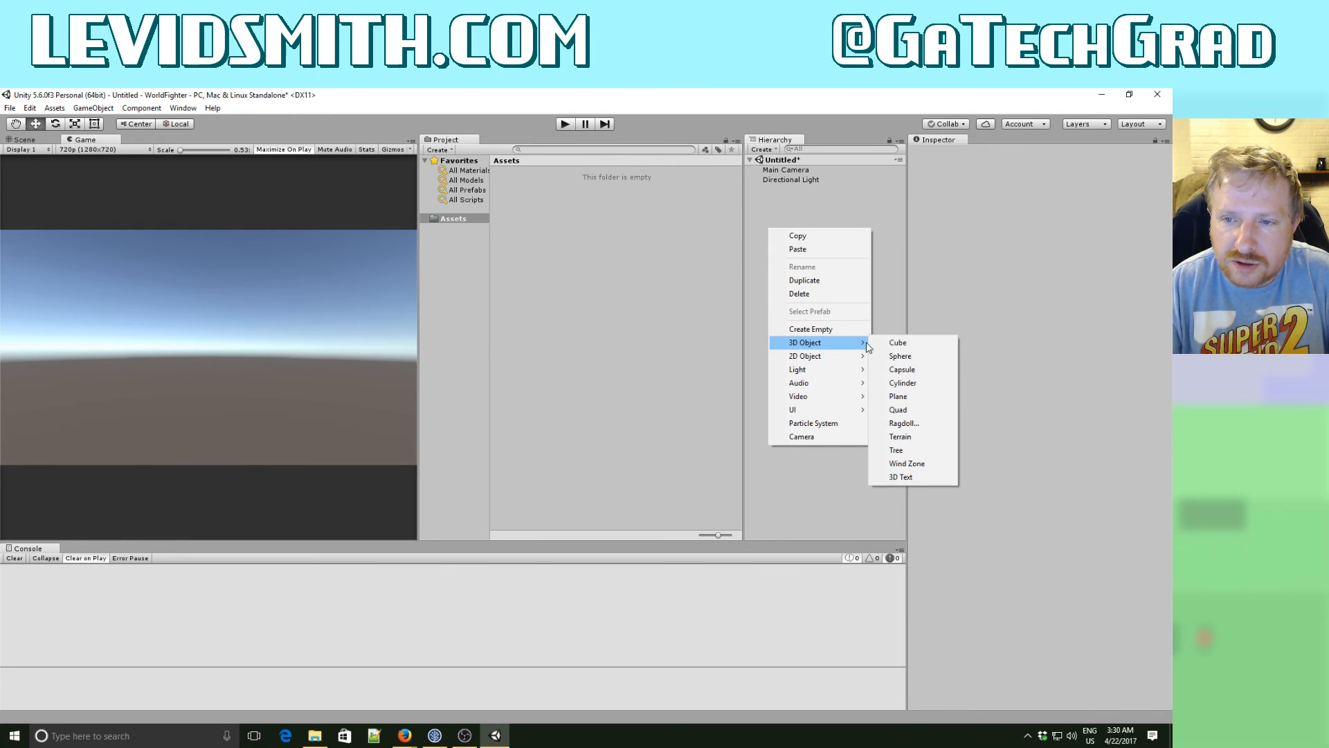
left_click(917, 345)
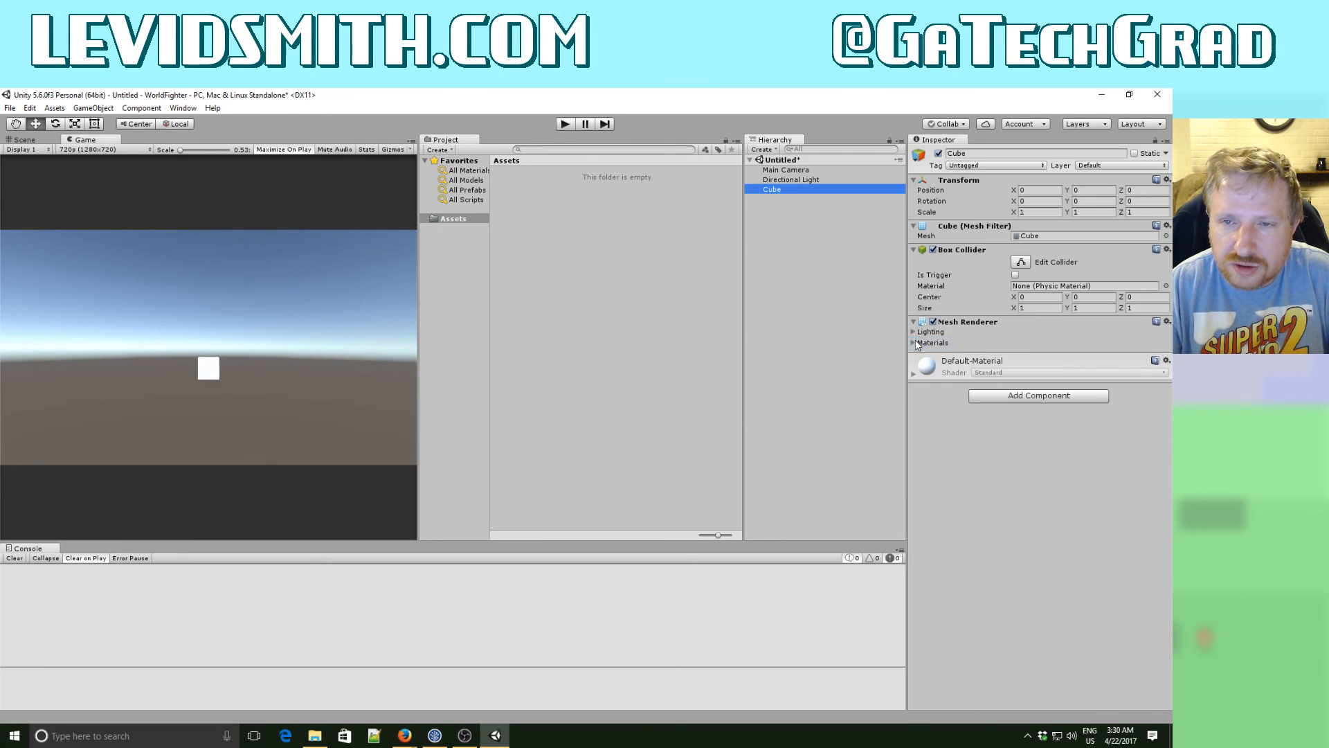
- Create an empty game object under Cube and name it Street
right_click(772, 247)
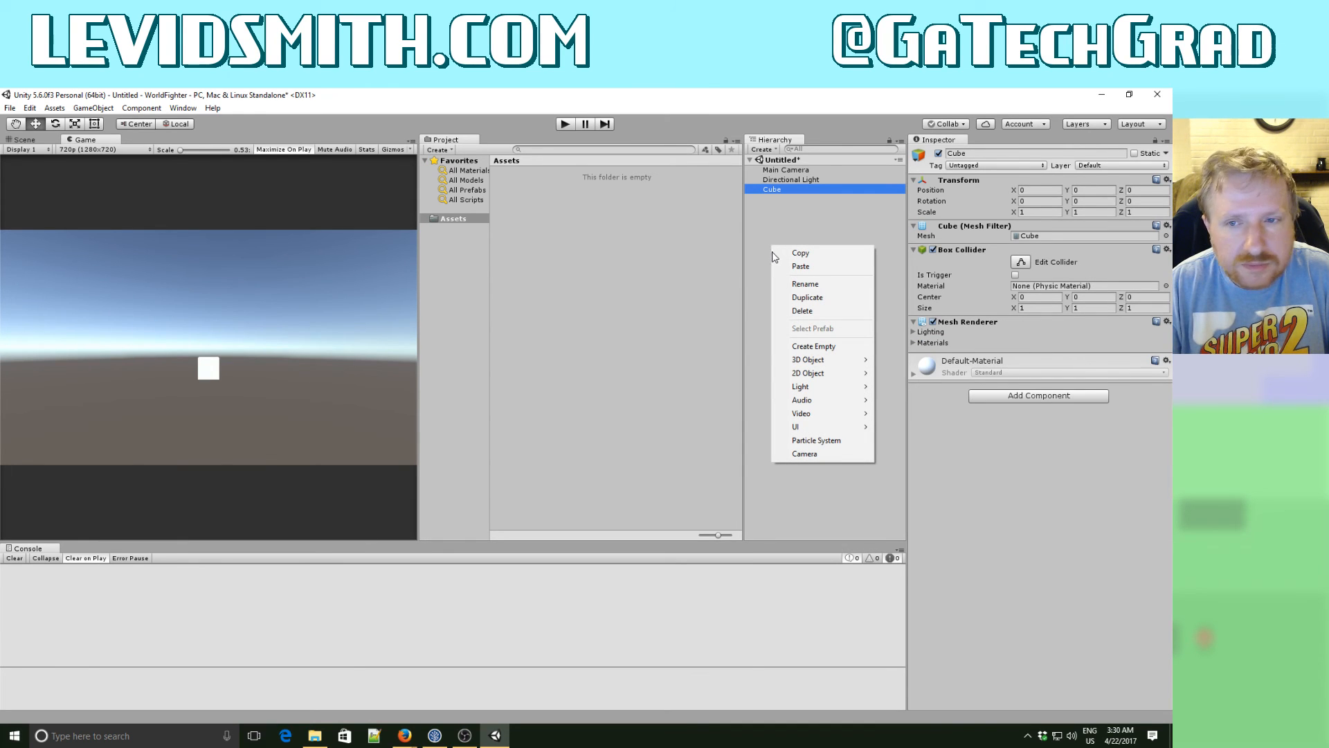
left_click(799, 346)
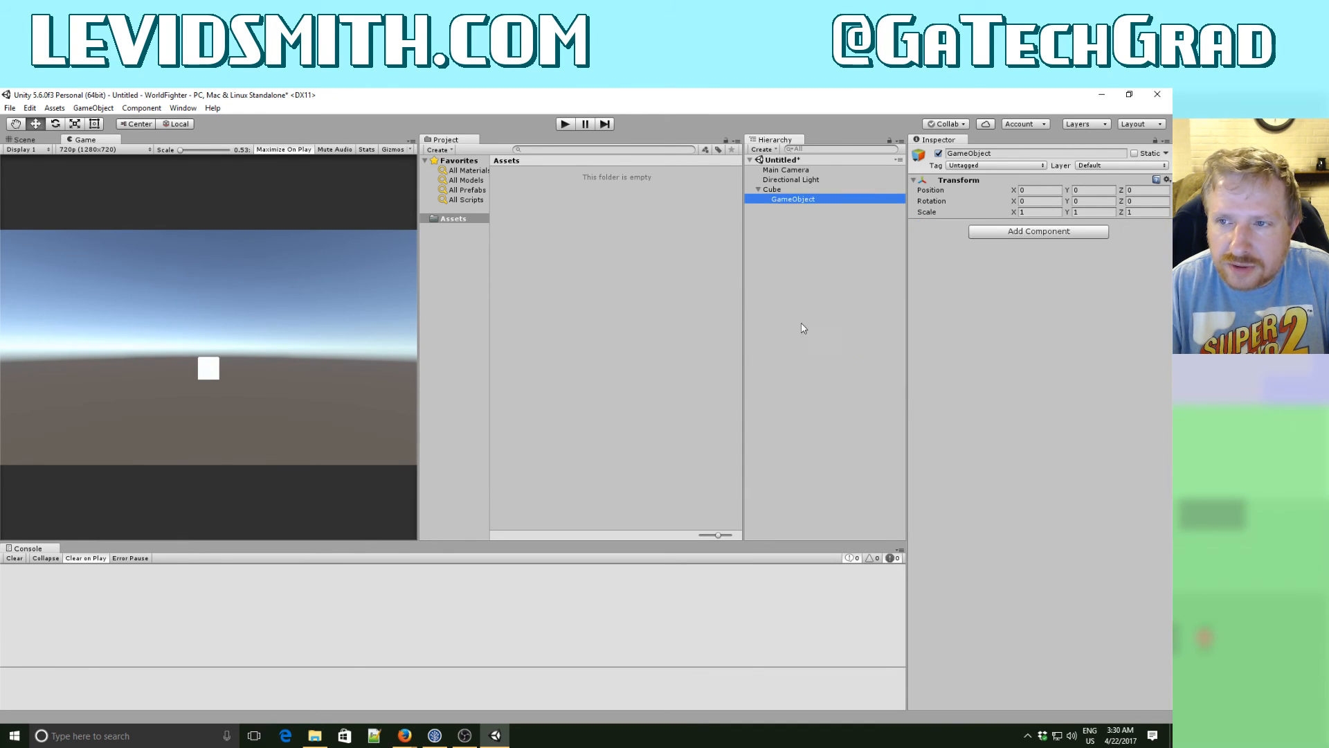
left_click(785, 200)
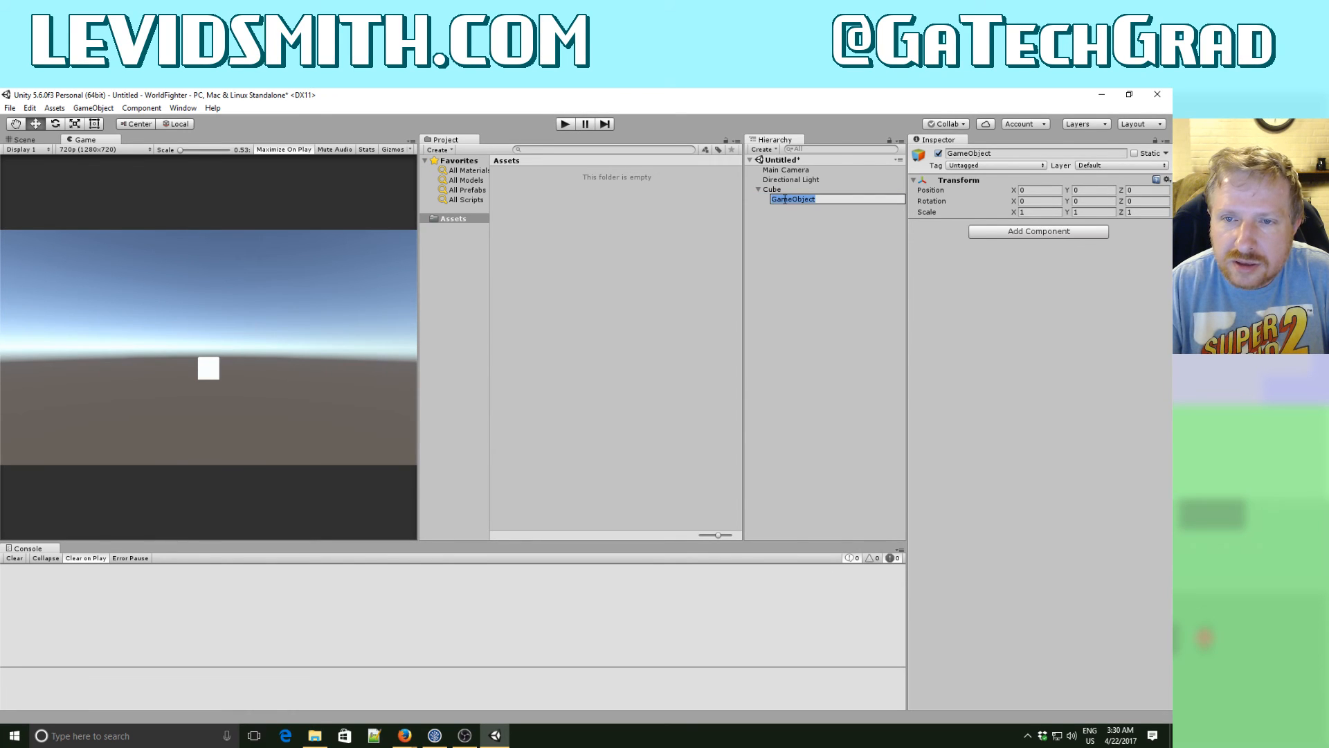
type("Street")
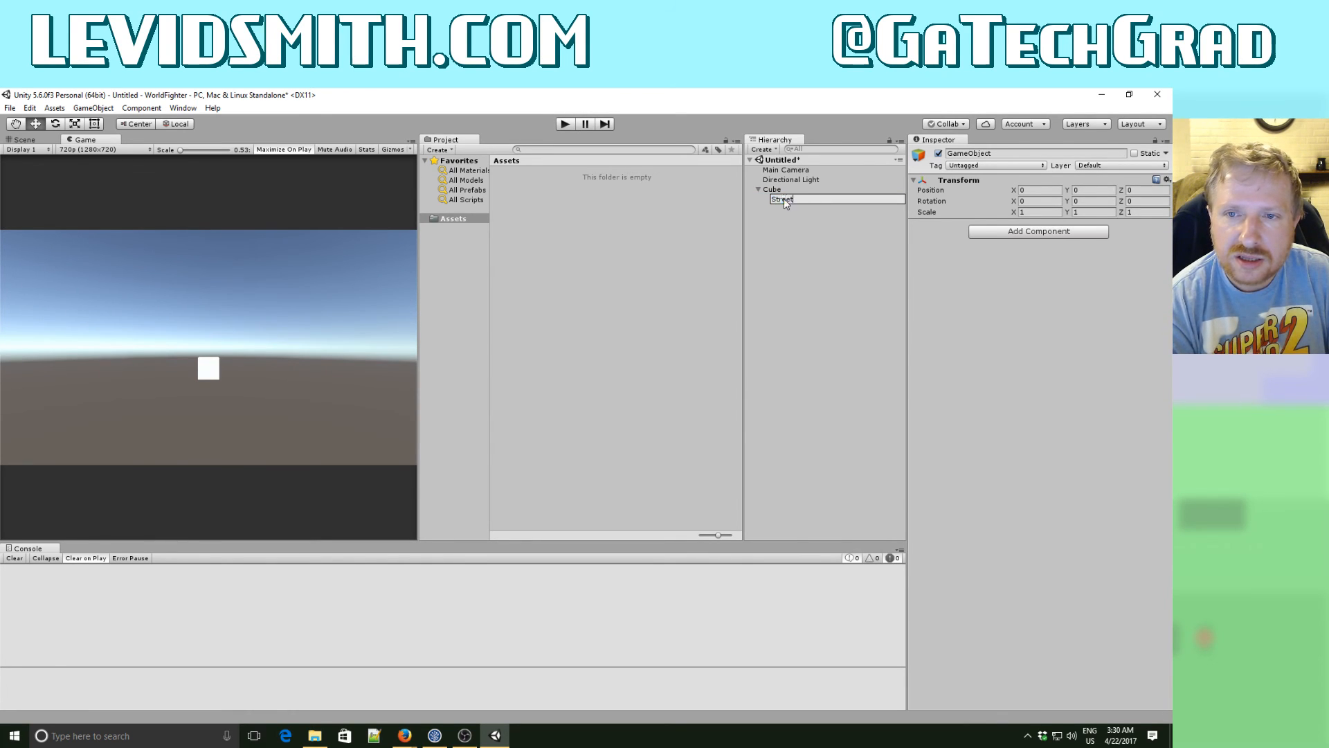
key("Return")
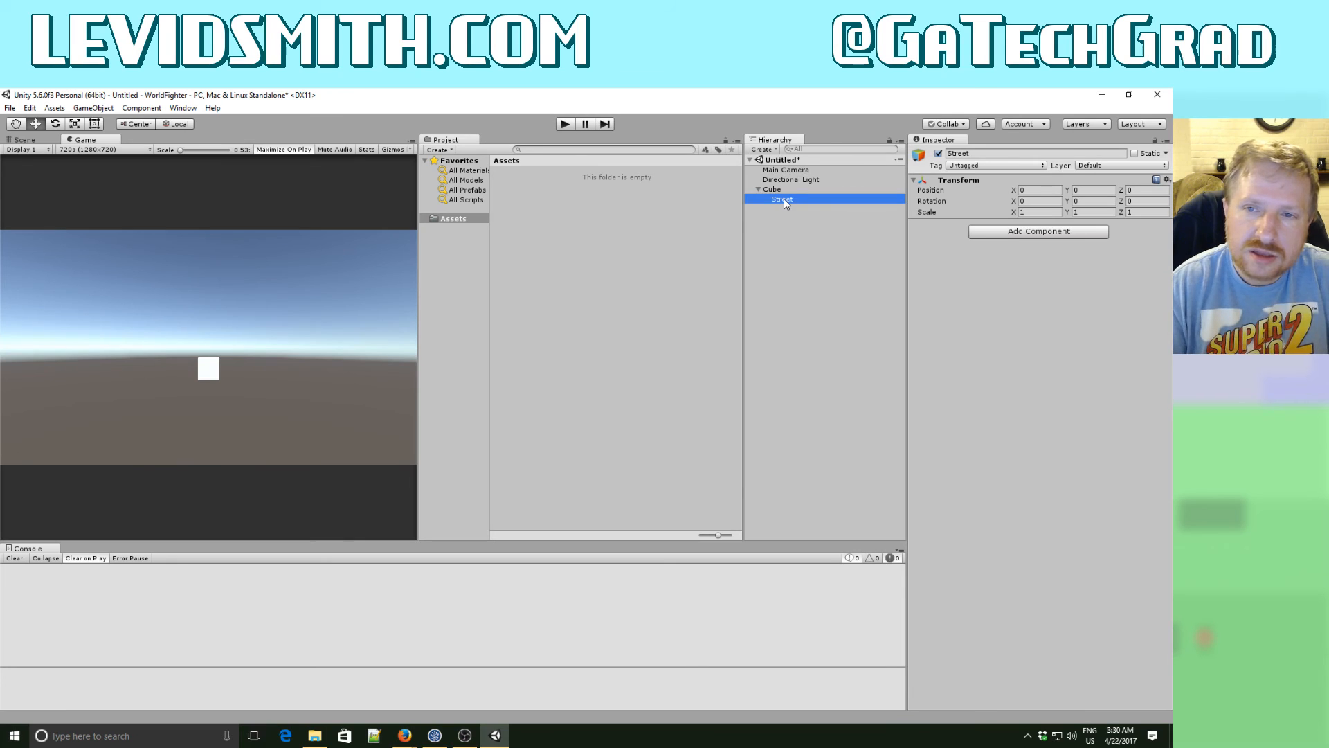
- Move Street out of Cube to the top level of the scene hierarchy and rename it StreetBlock
left_click(774, 190)
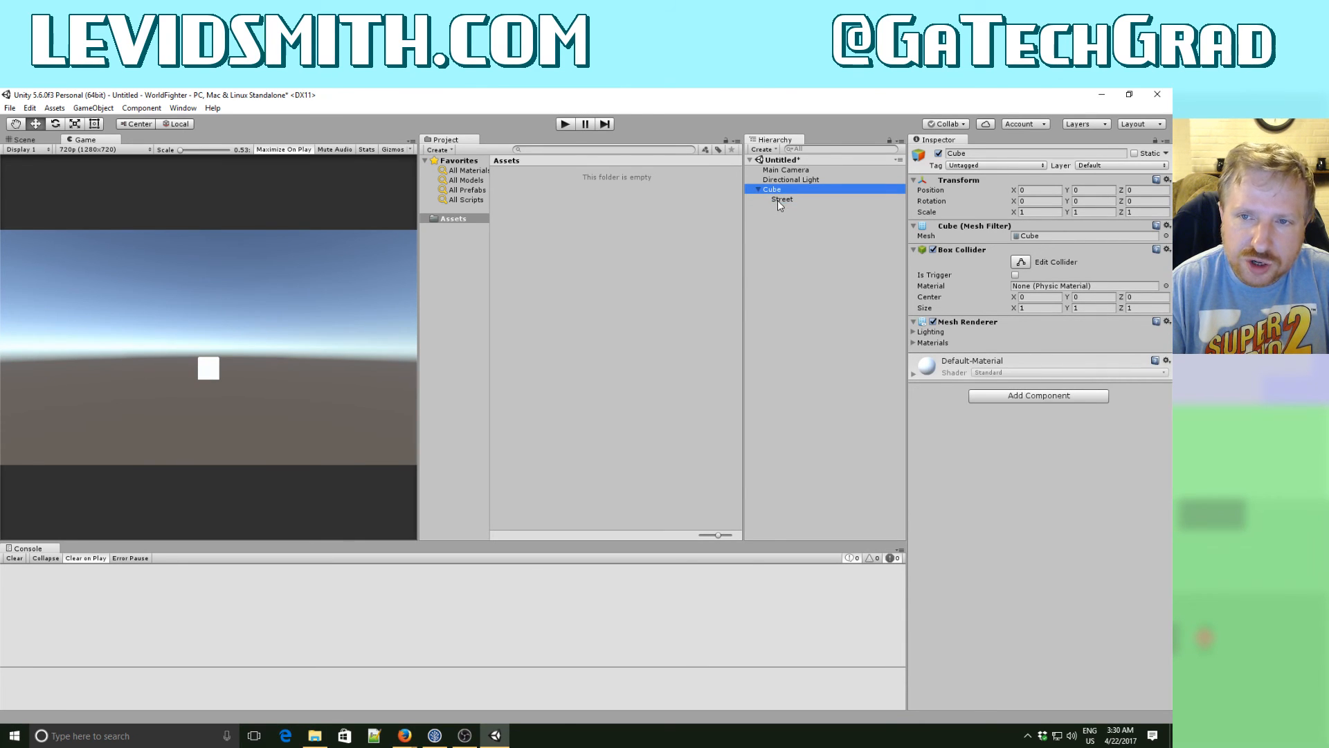
left_click(778, 199)
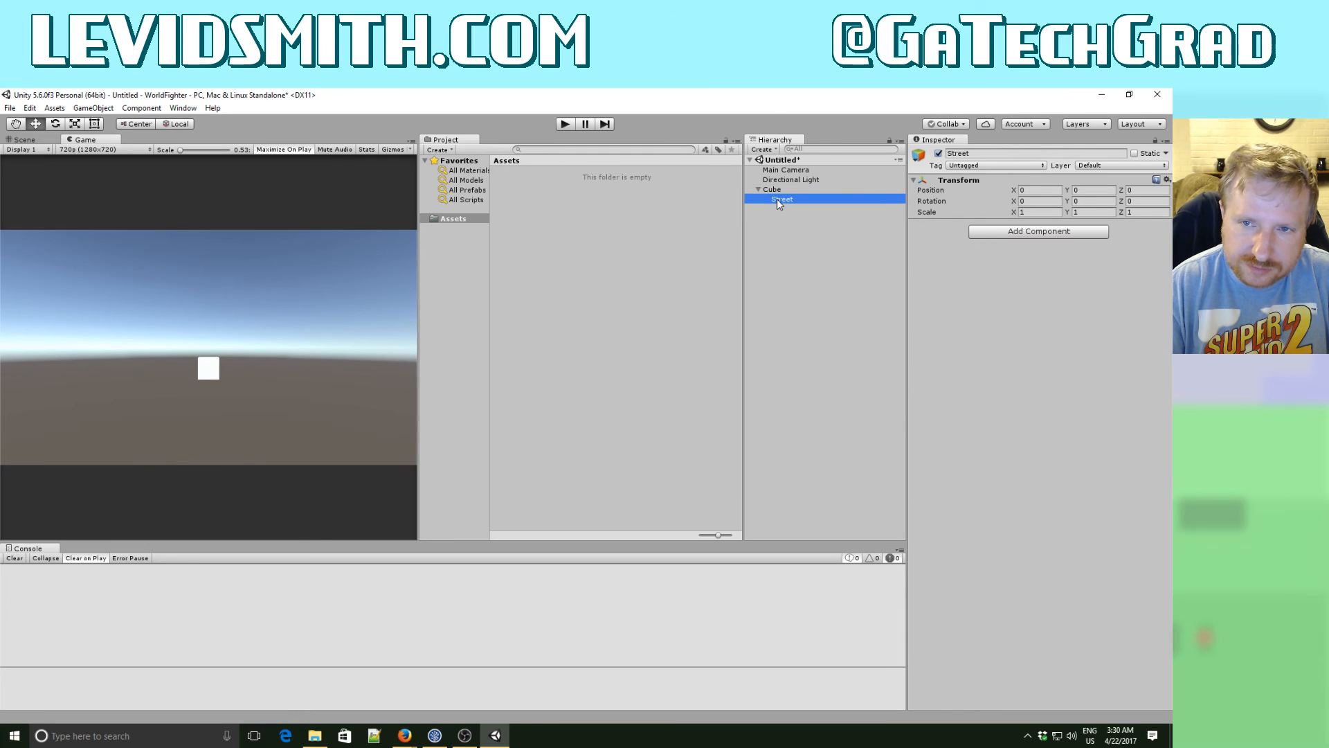
left_click_drag(781, 202, 777, 185)
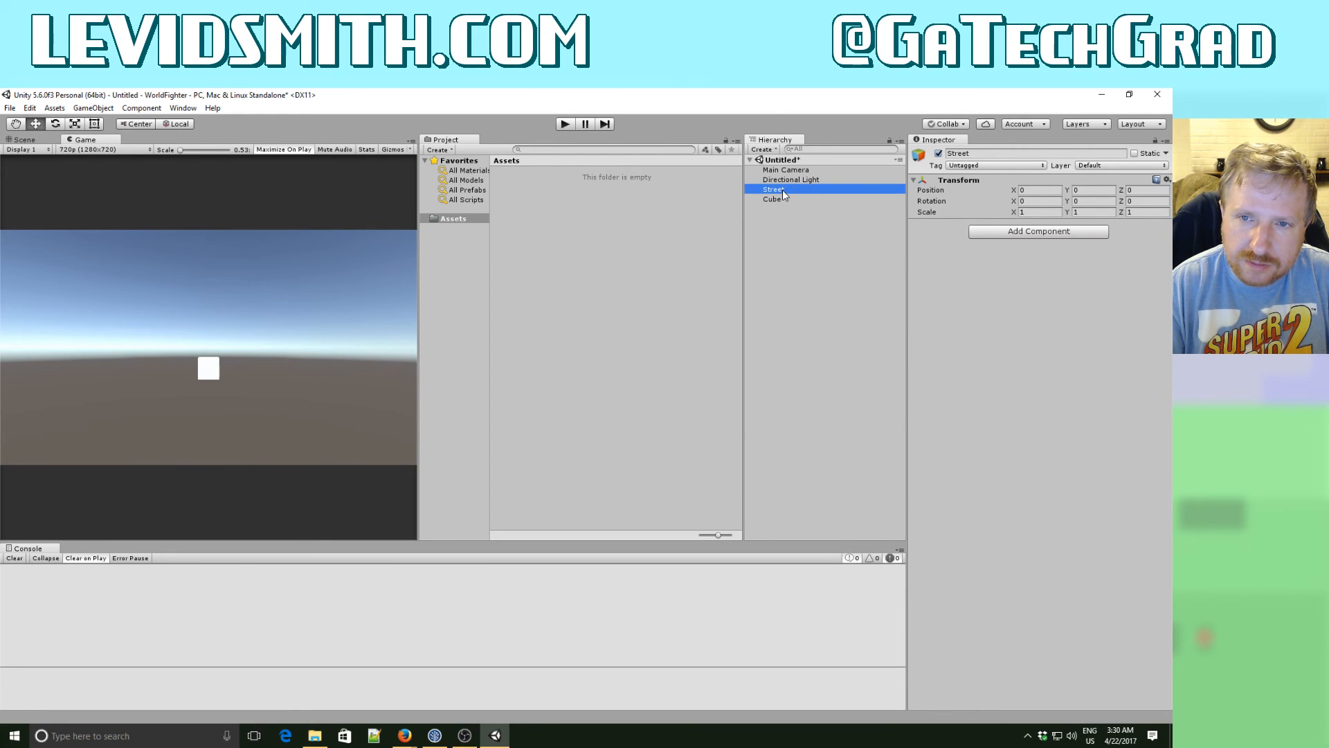
left_click(782, 189)
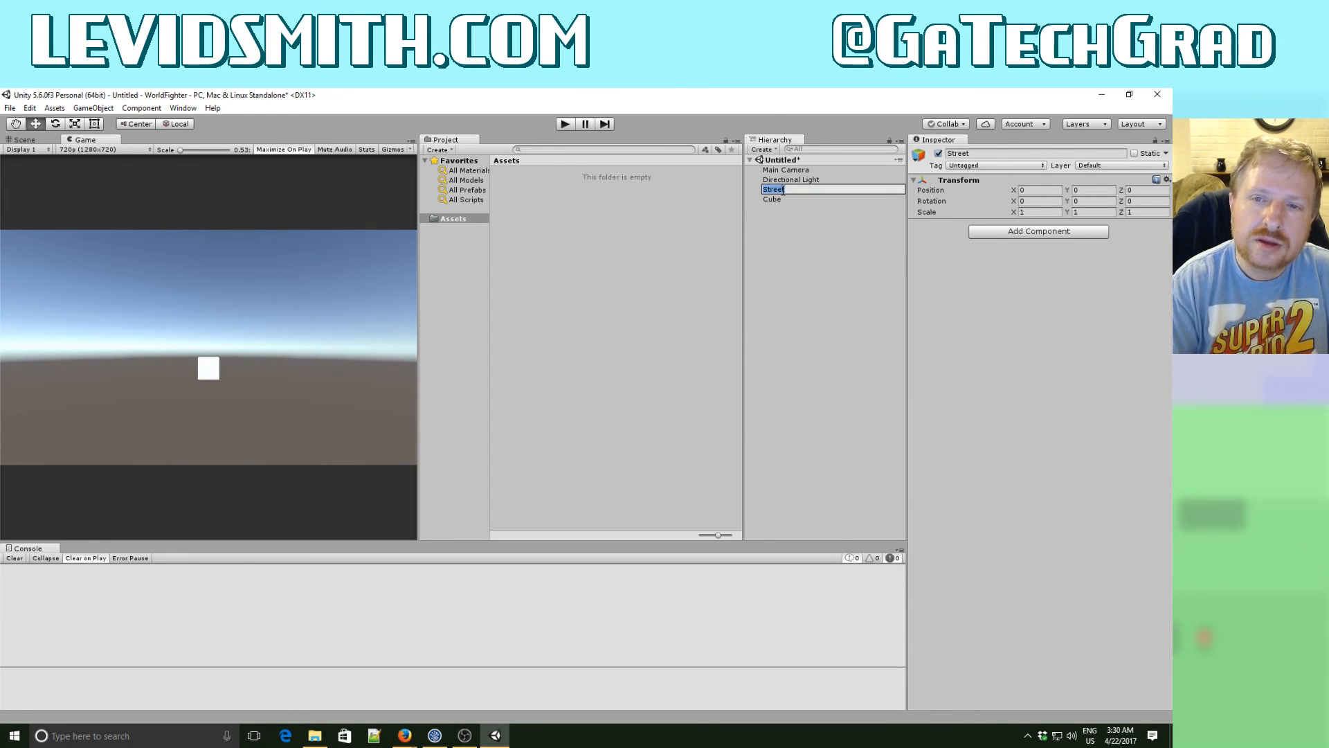
left_click(783, 190)
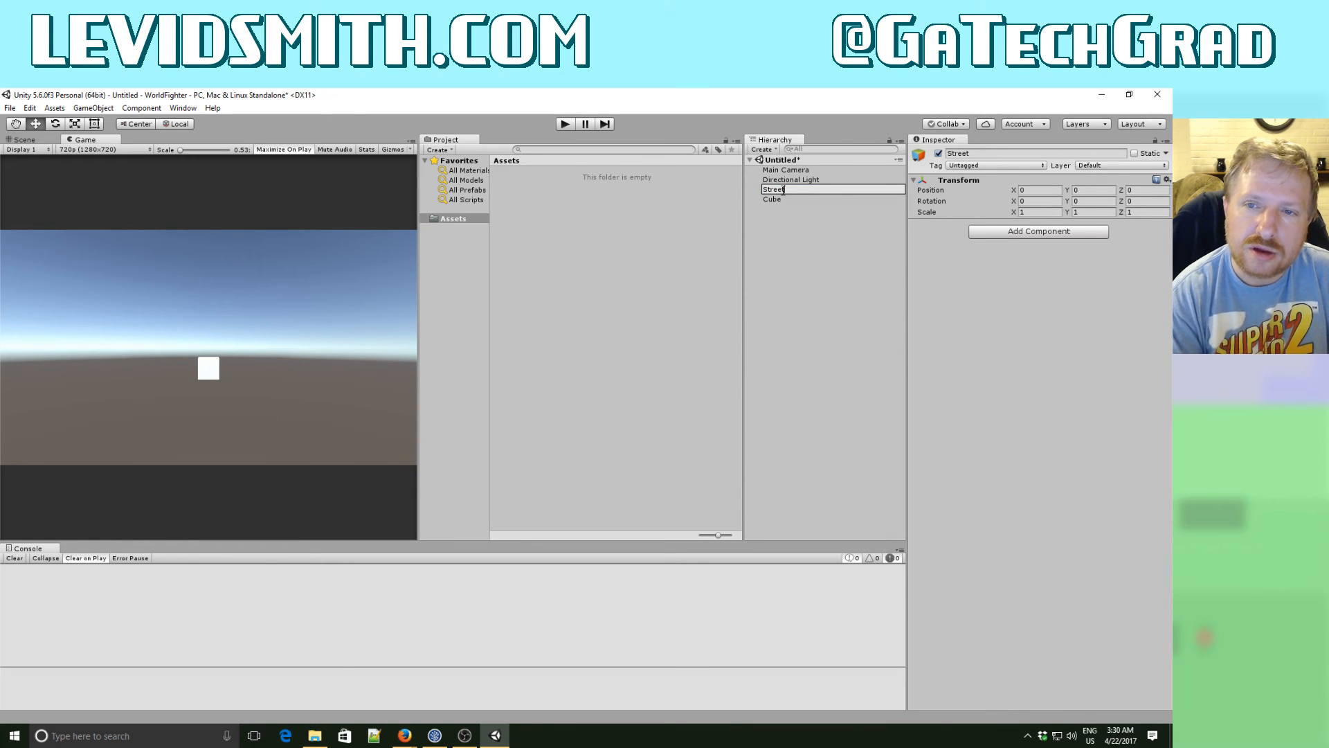
type("Block")
key("Return")
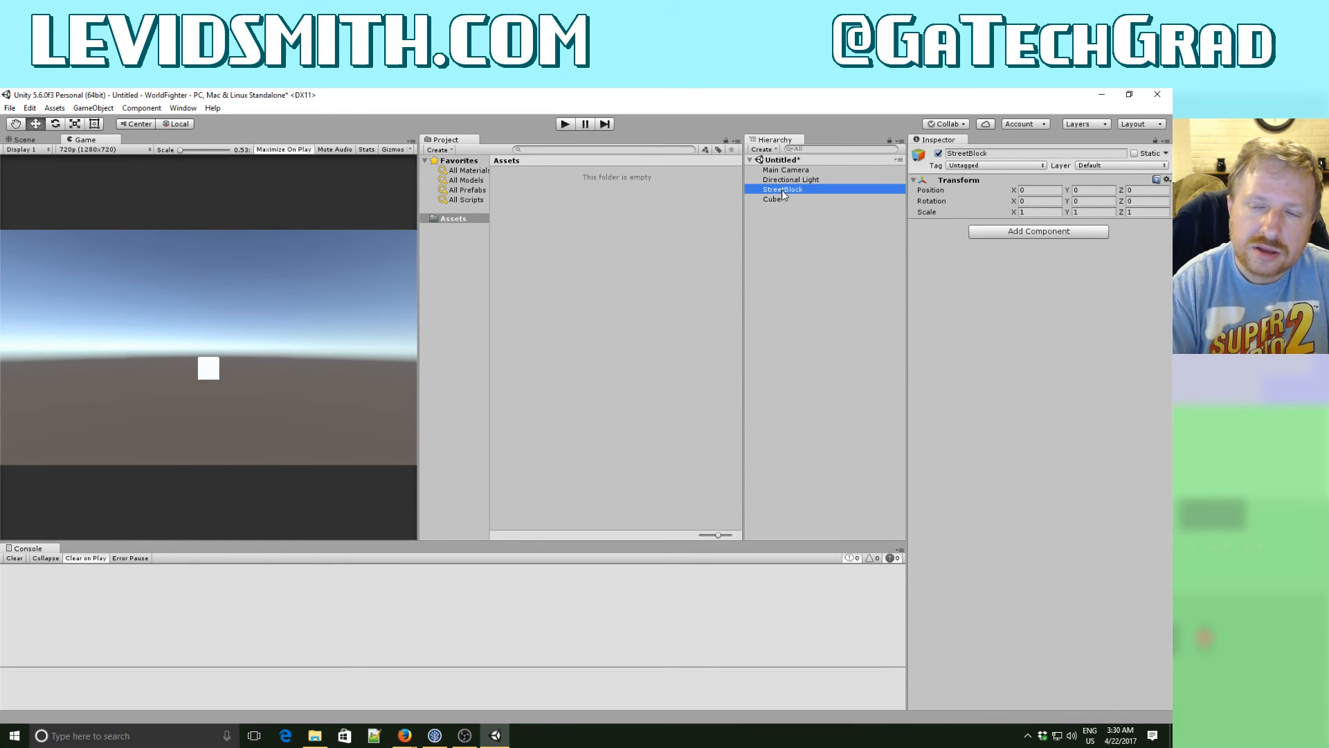
- Make Cube a child of the StreetBlock object
left_click(781, 200)
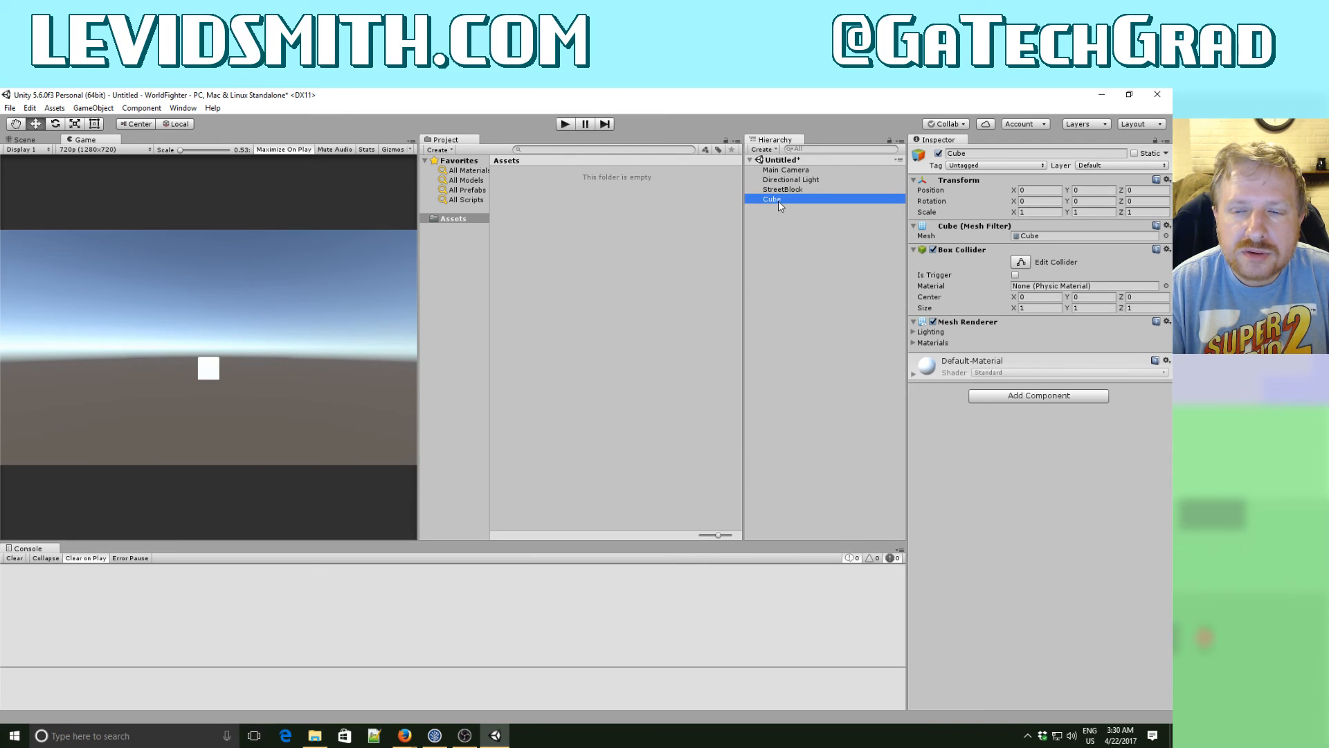
left_click_drag(778, 201, 780, 191)
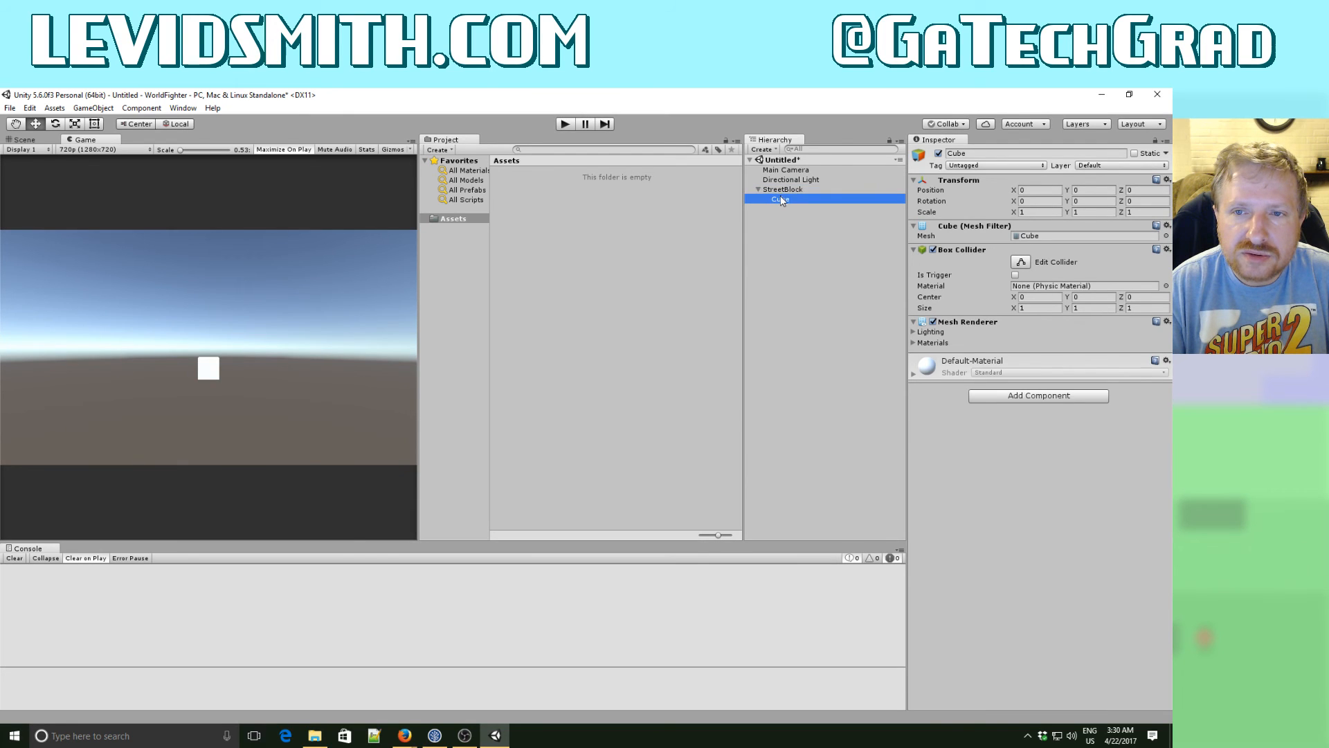
left_click(779, 199)
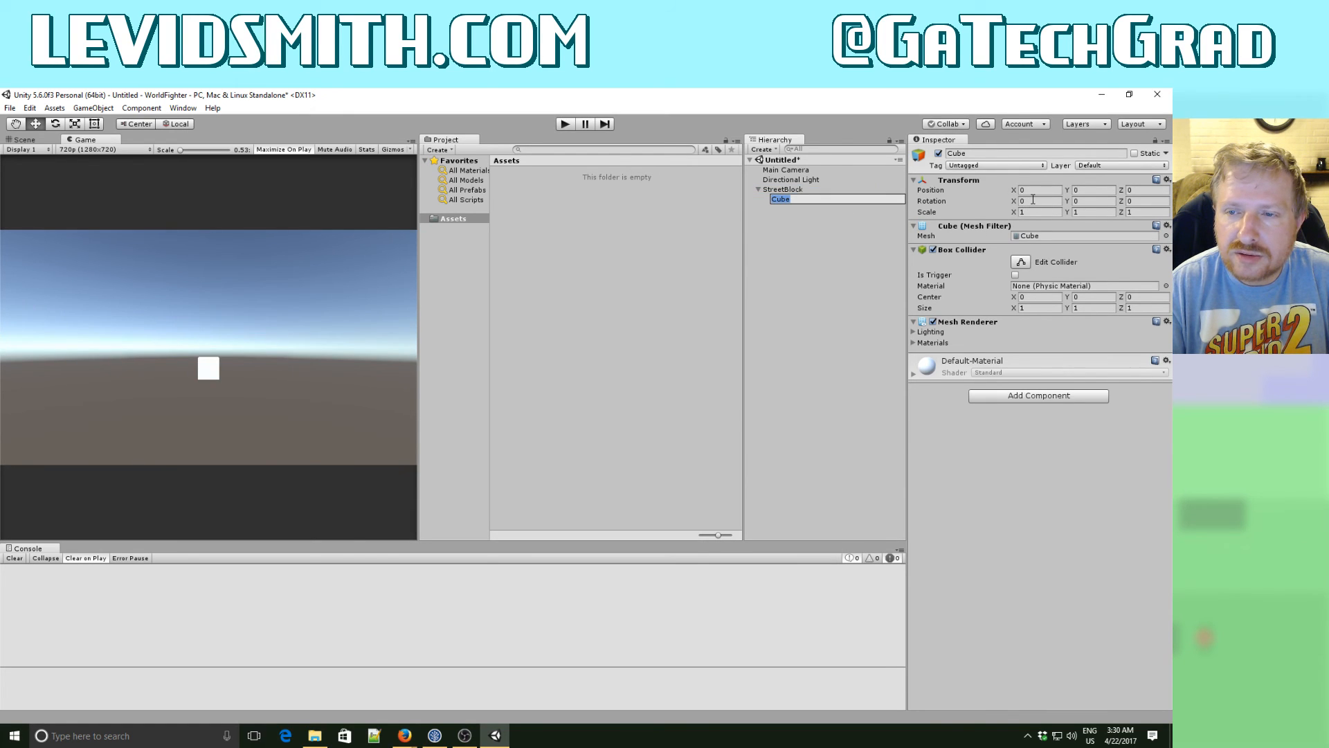
left_click(774, 212)
left_click(783, 189)
left_click(789, 199)
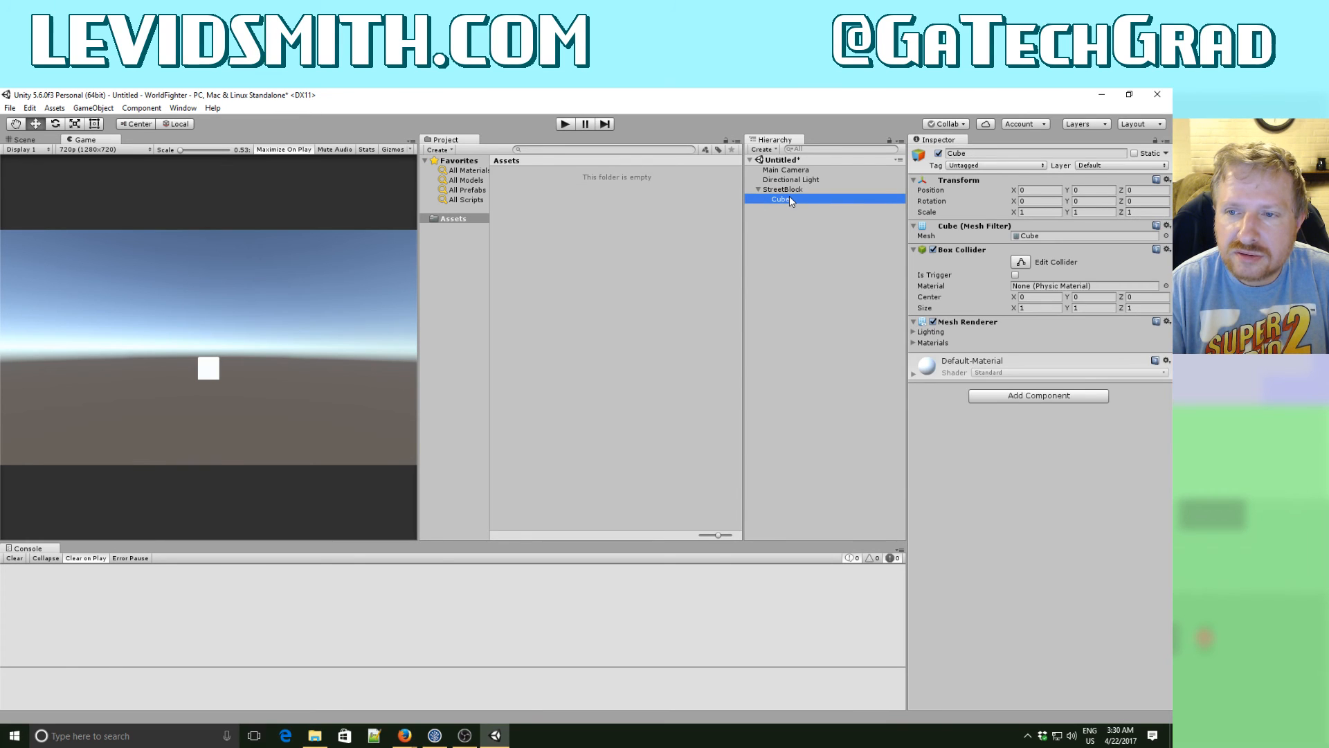
- Minimize the Unity editor and the WorldFighter folder window, and launch Blender from the desktop
left_click(1097, 95)
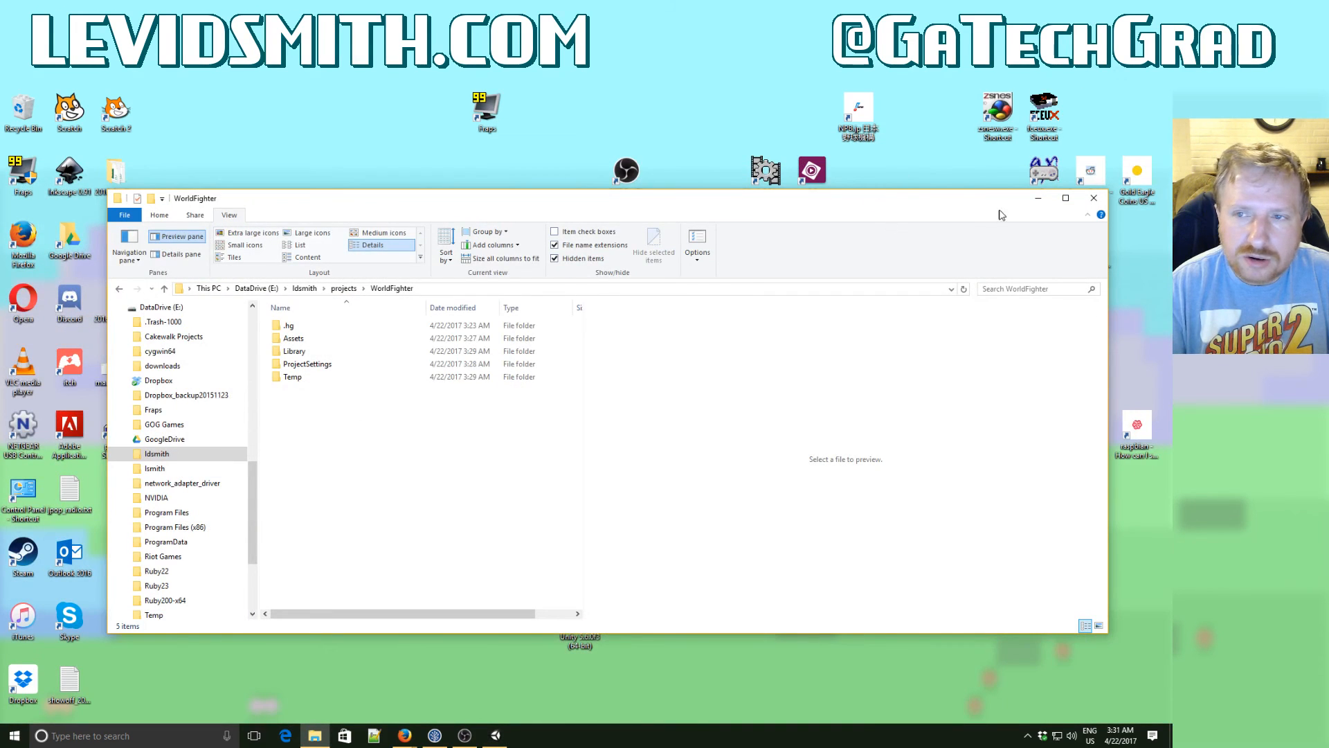
left_click(1038, 198)
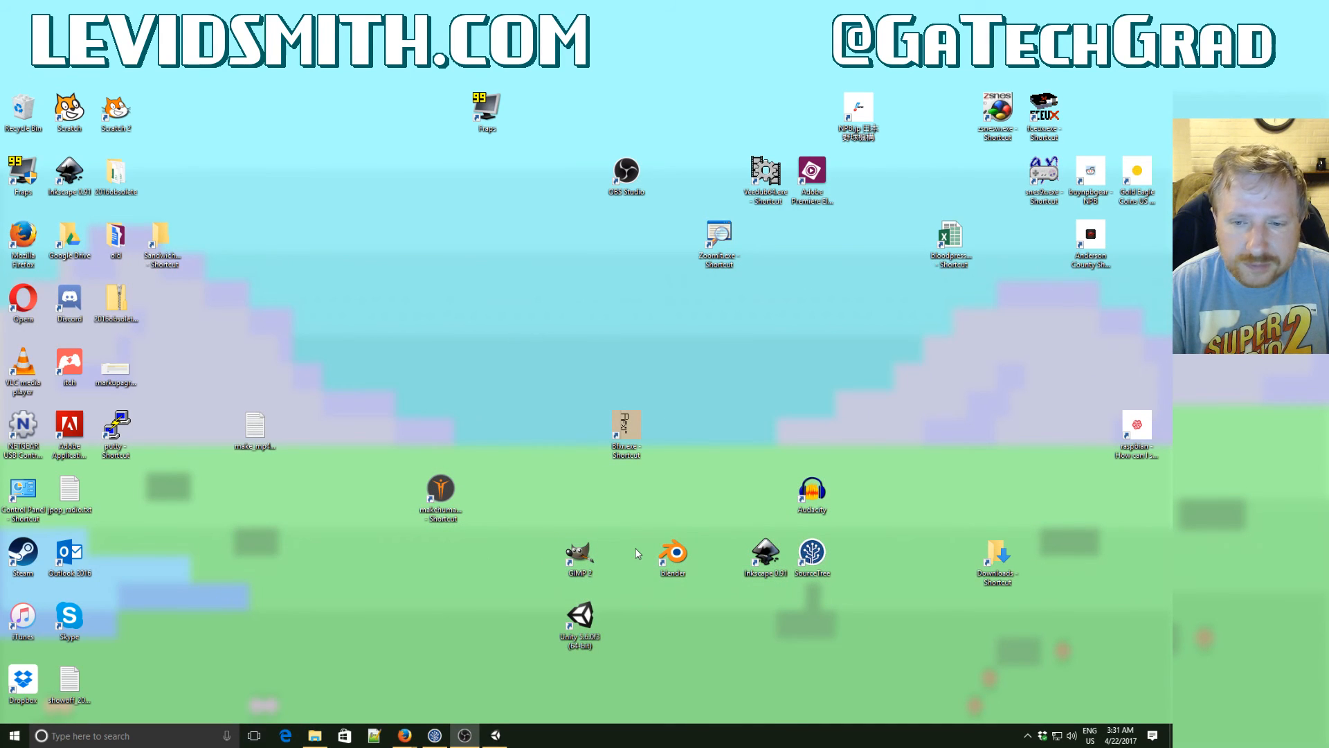
left_click(663, 560)
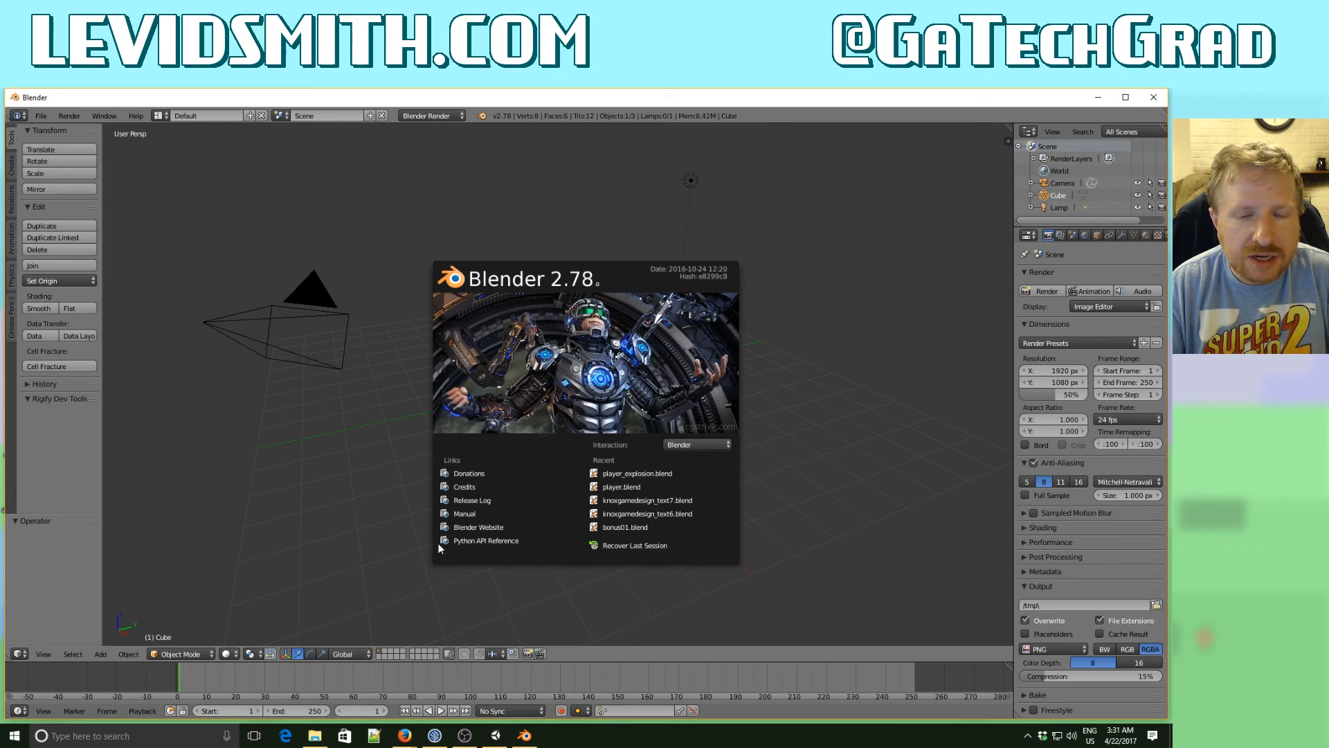
- In Edit Mode, move the default cube's mesh -1 along the Z axis
key("Tab")
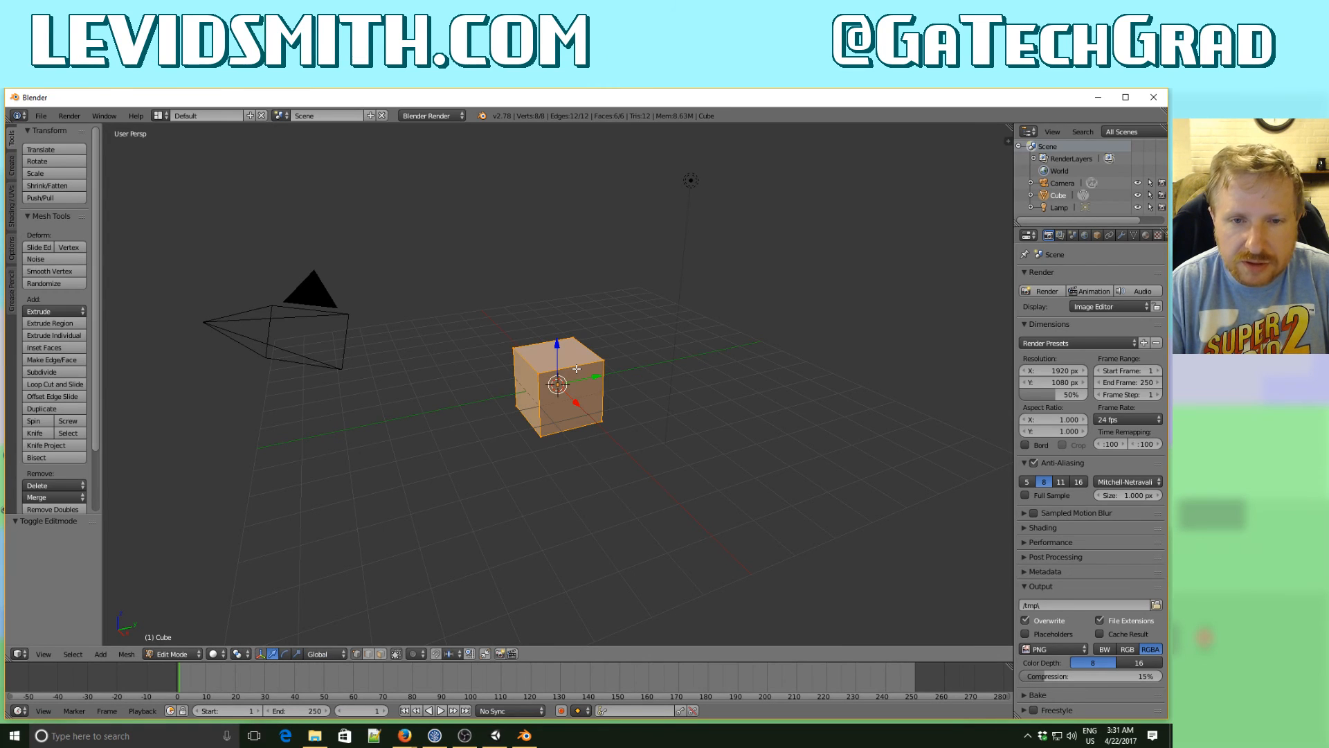
key("KP_1")
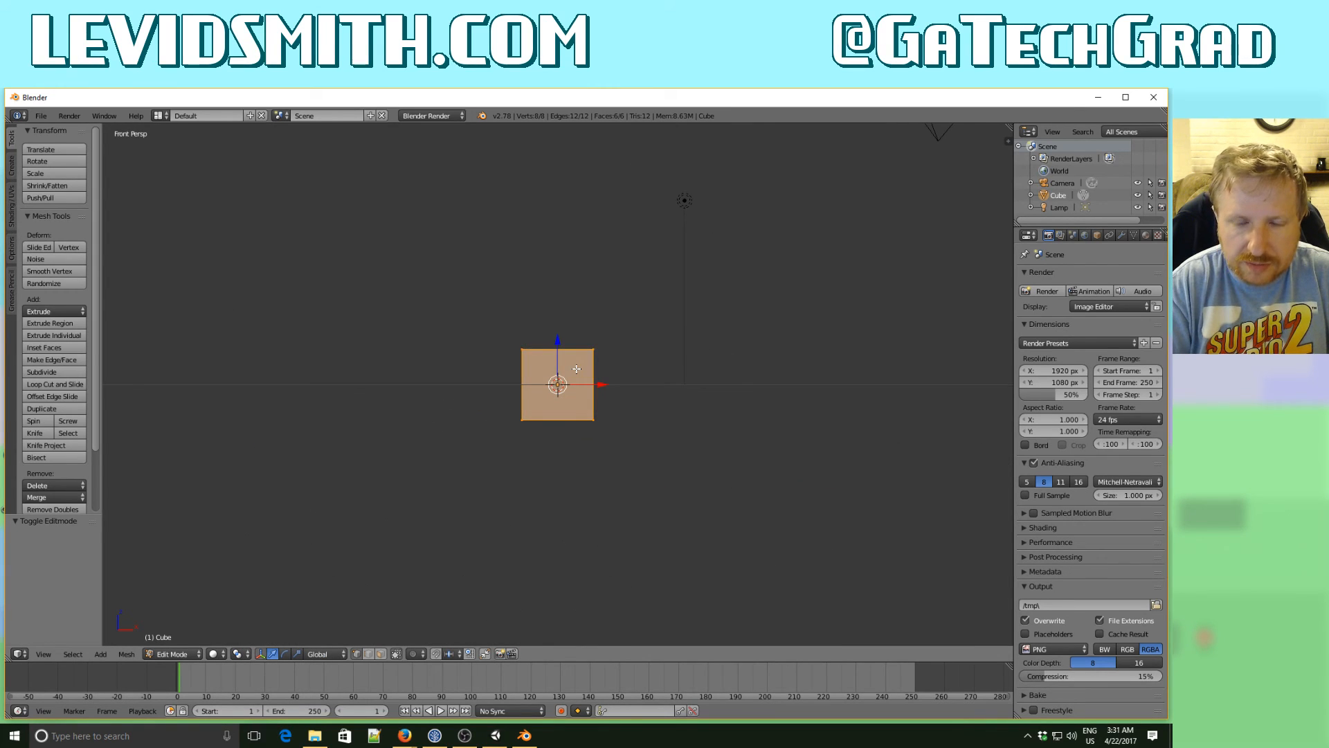
type("gz")
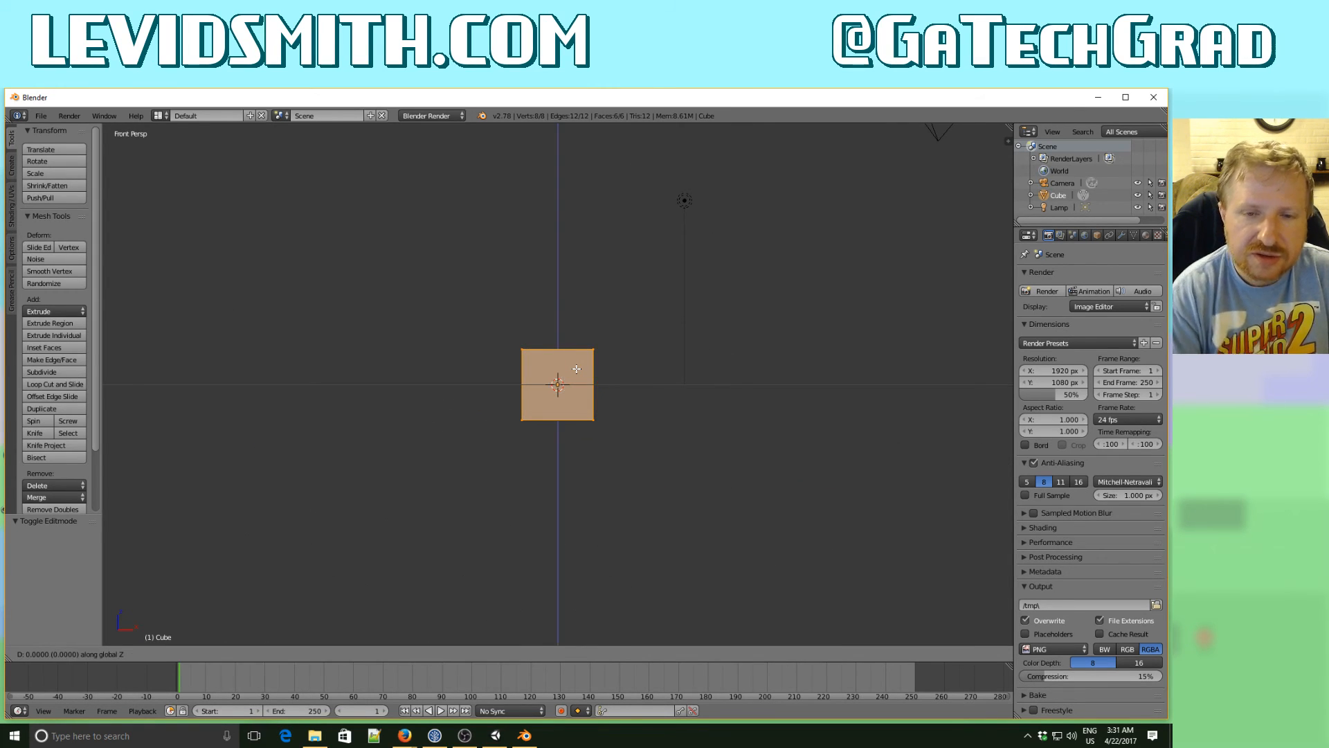
type("-1")
key("Return")
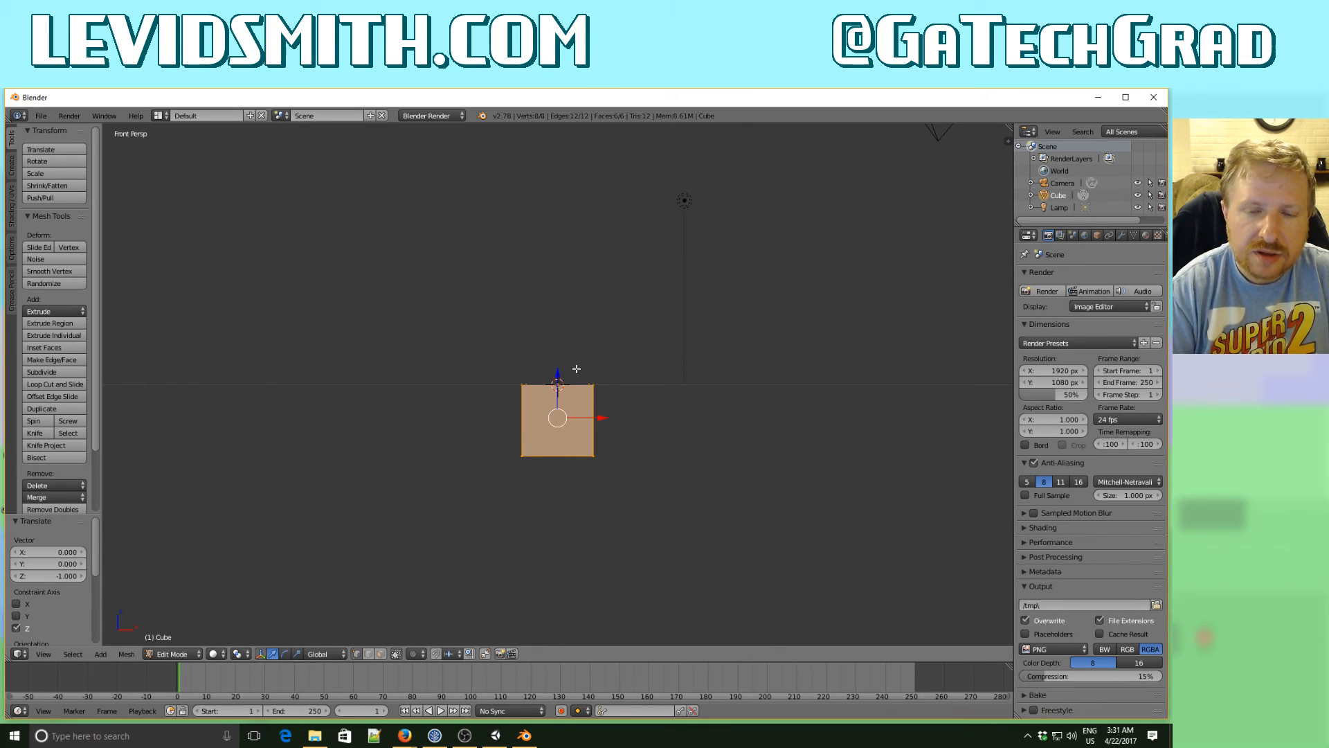
- In orthographic view, scale the cube's mesh by 5 along X and by 5 along Y
key("KP_5")
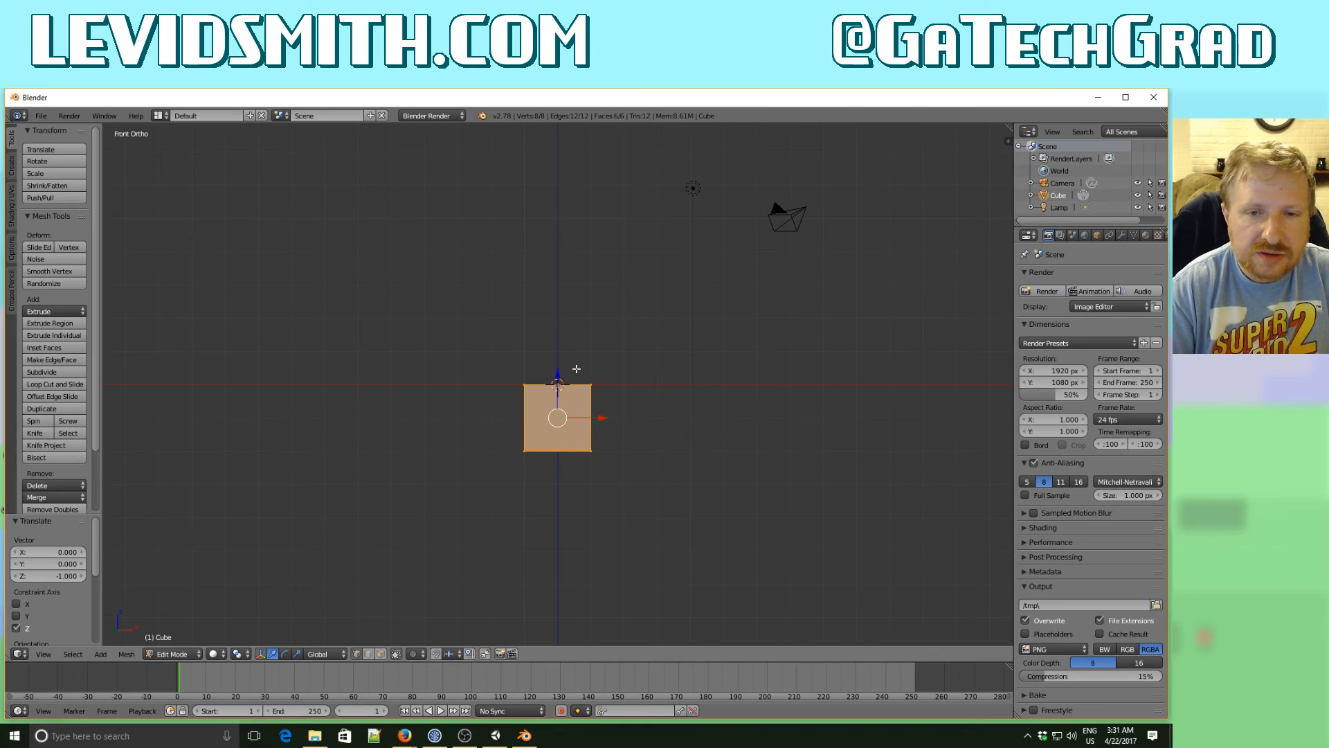
key("s")
key("x")
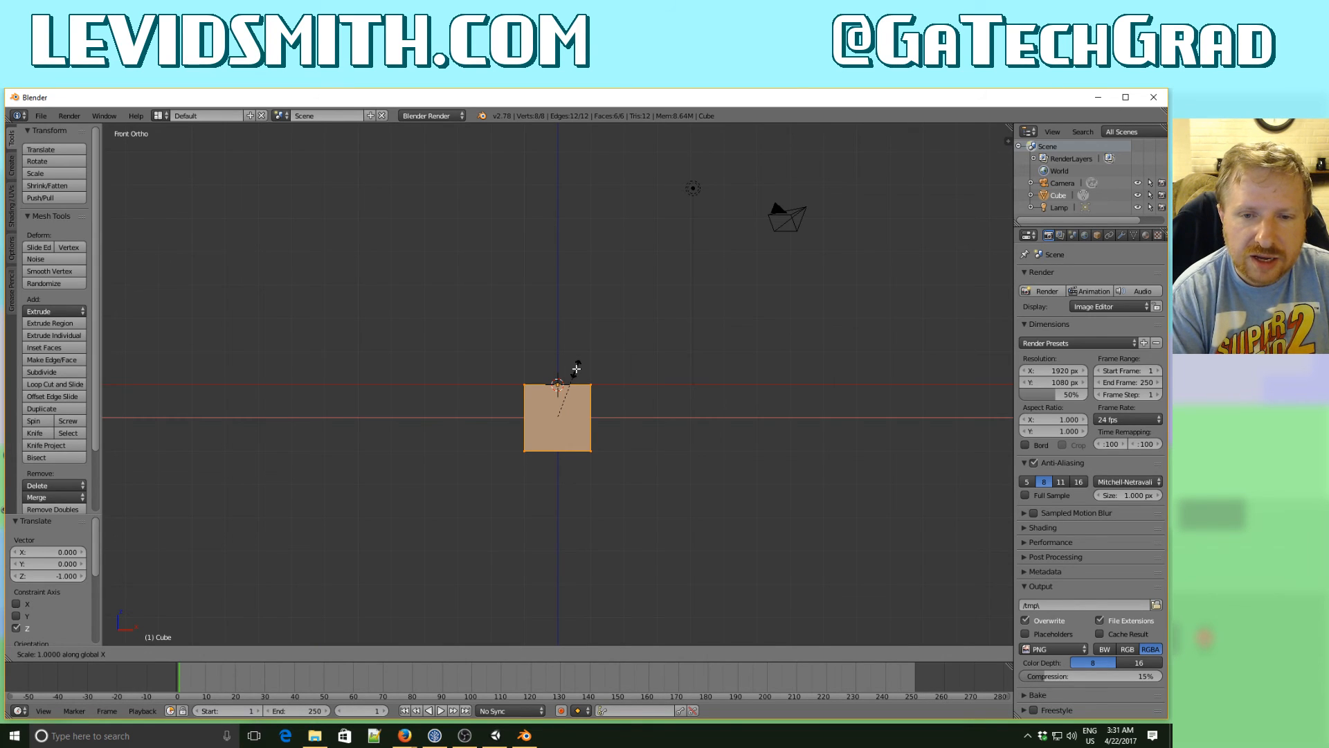
type("5")
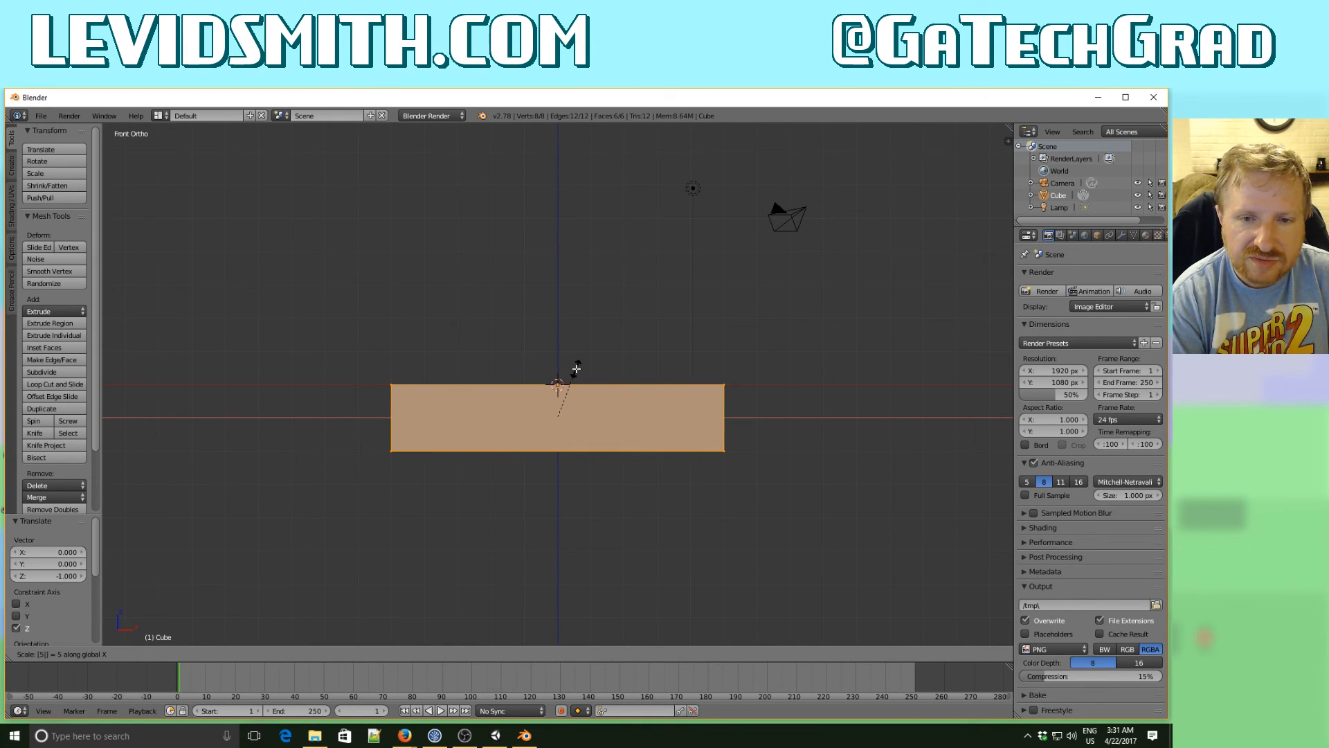
key("Return")
middle_click_drag(648, 404, 509, 451)
key("s")
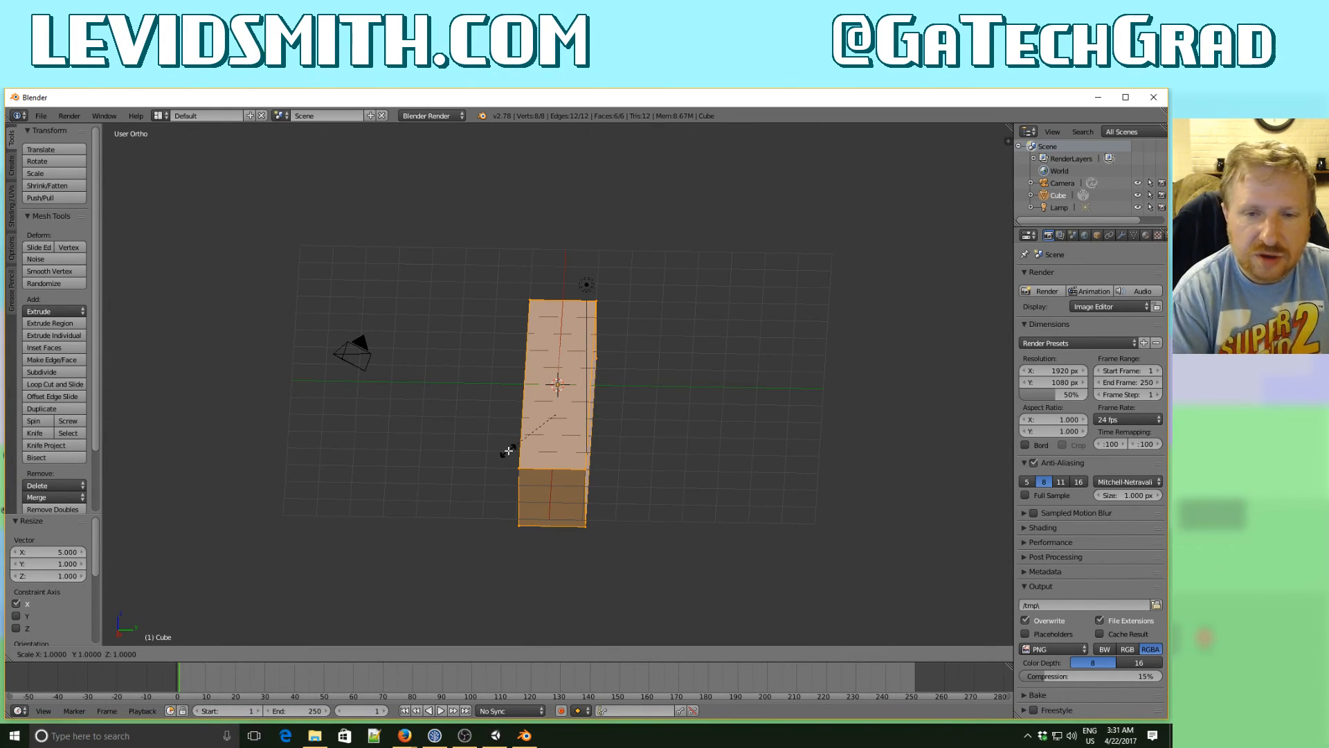
key("y")
key("5")
key("Return")
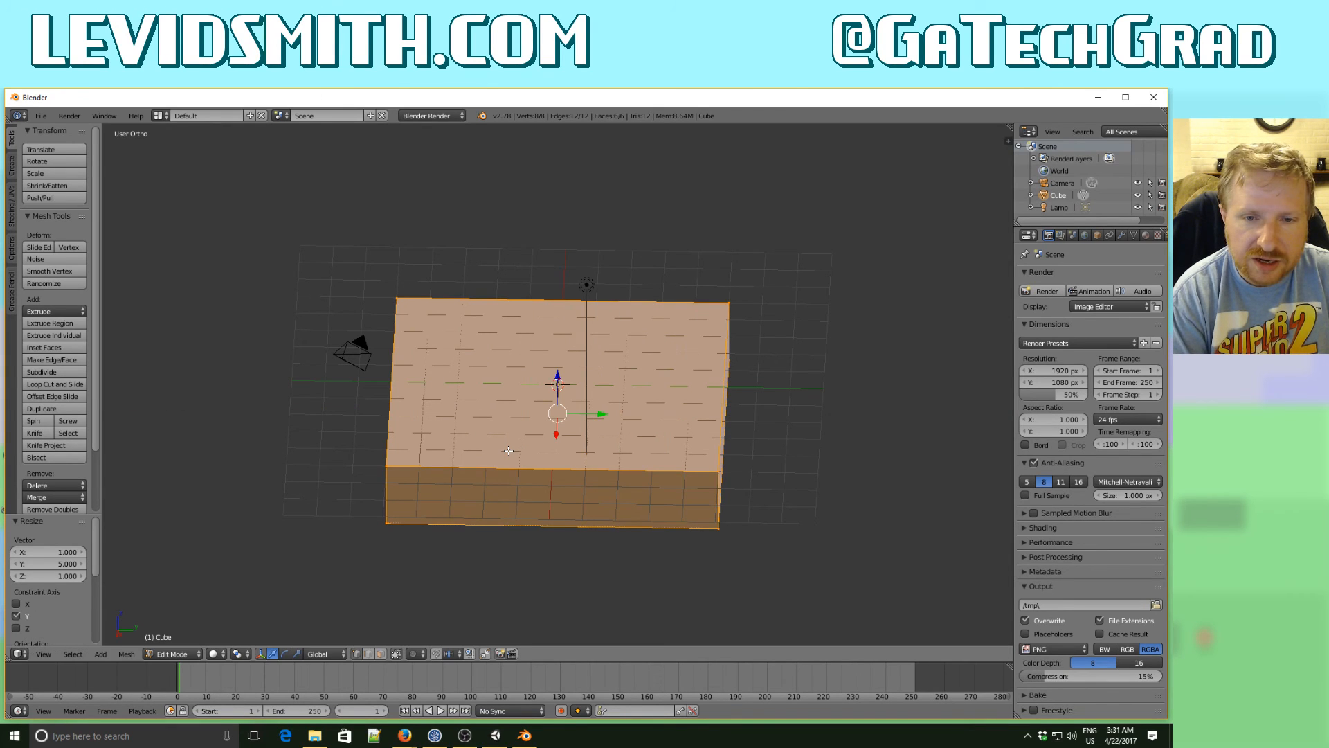
- Move the flat block's mesh 2 units along X and undo that move
middle_click_drag(504, 484, 603, 528)
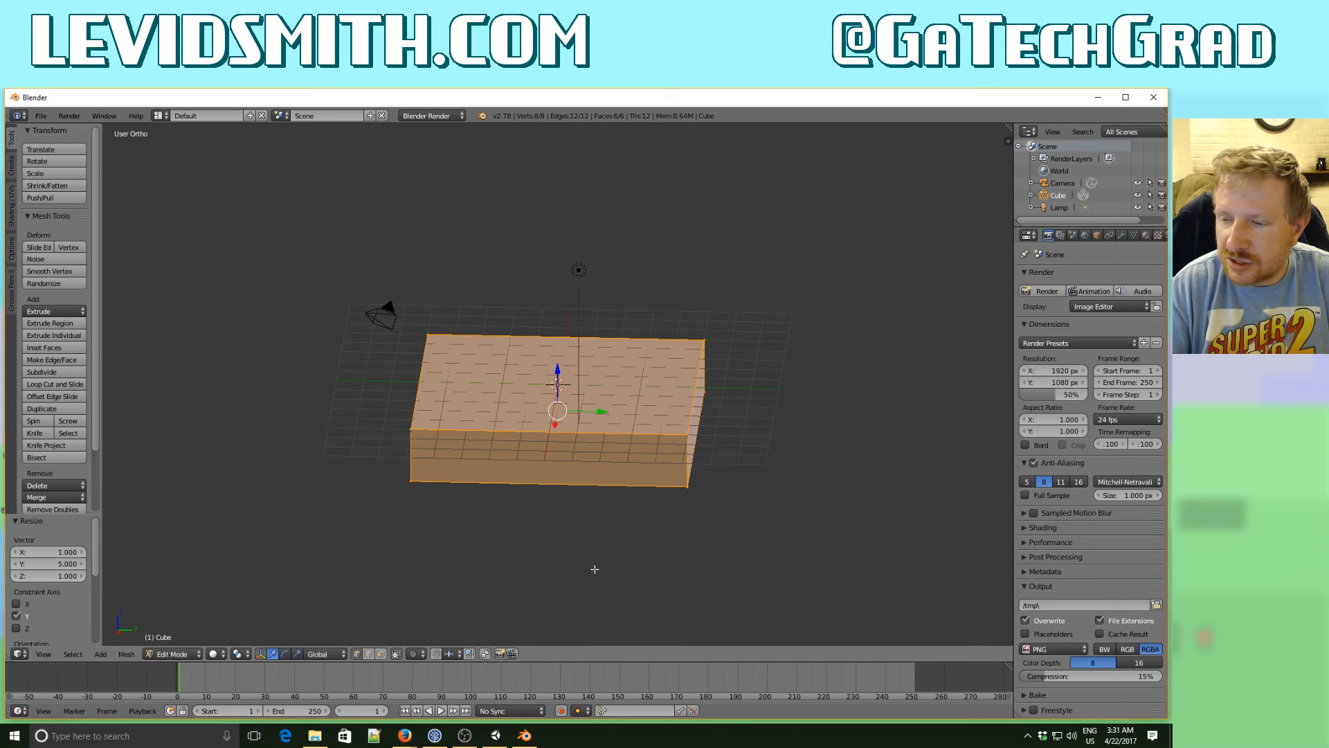
middle_click_drag(594, 569, 612, 627)
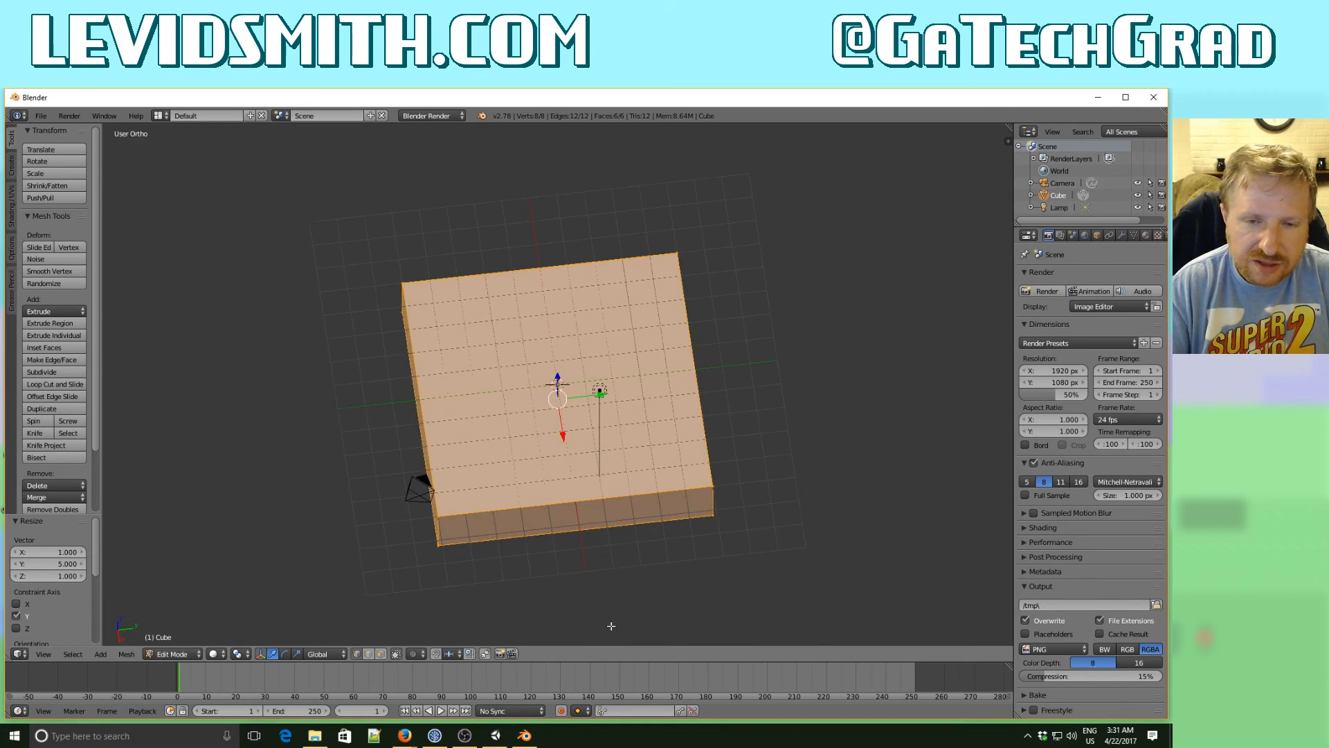
key("g")
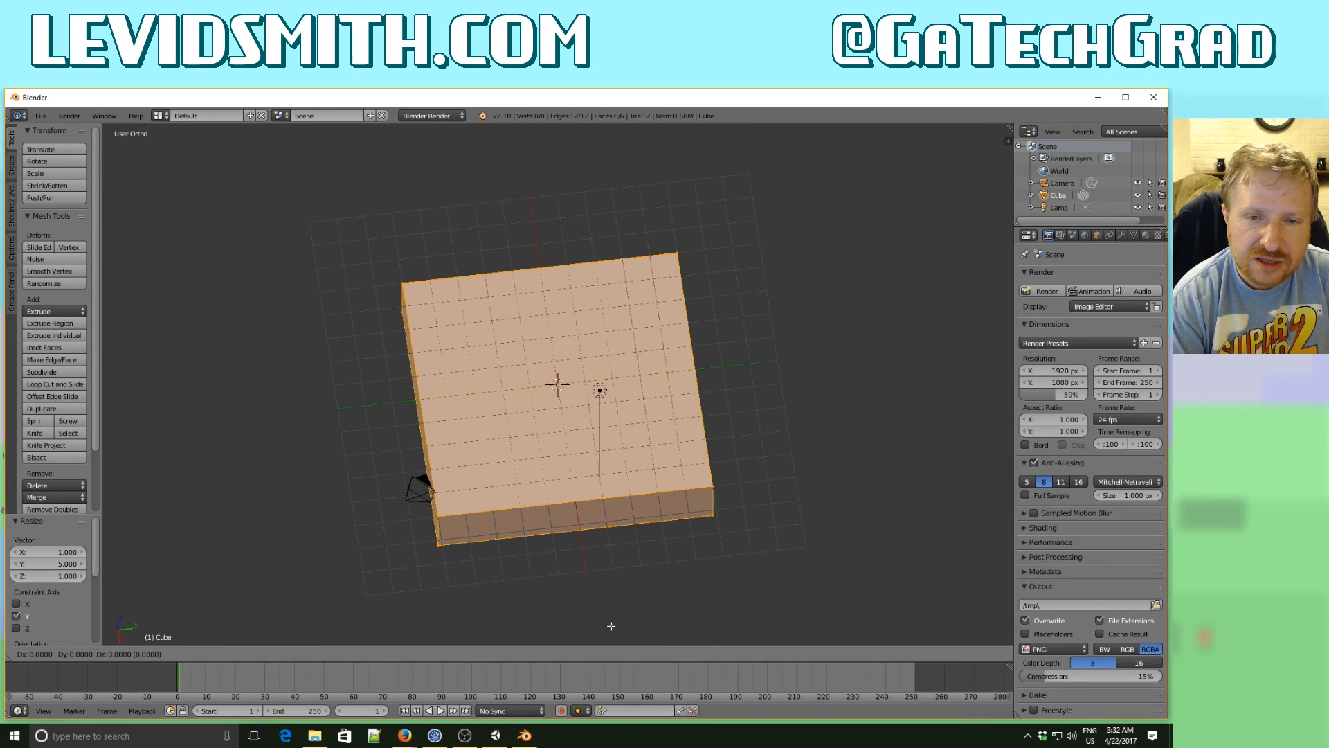
key("x")
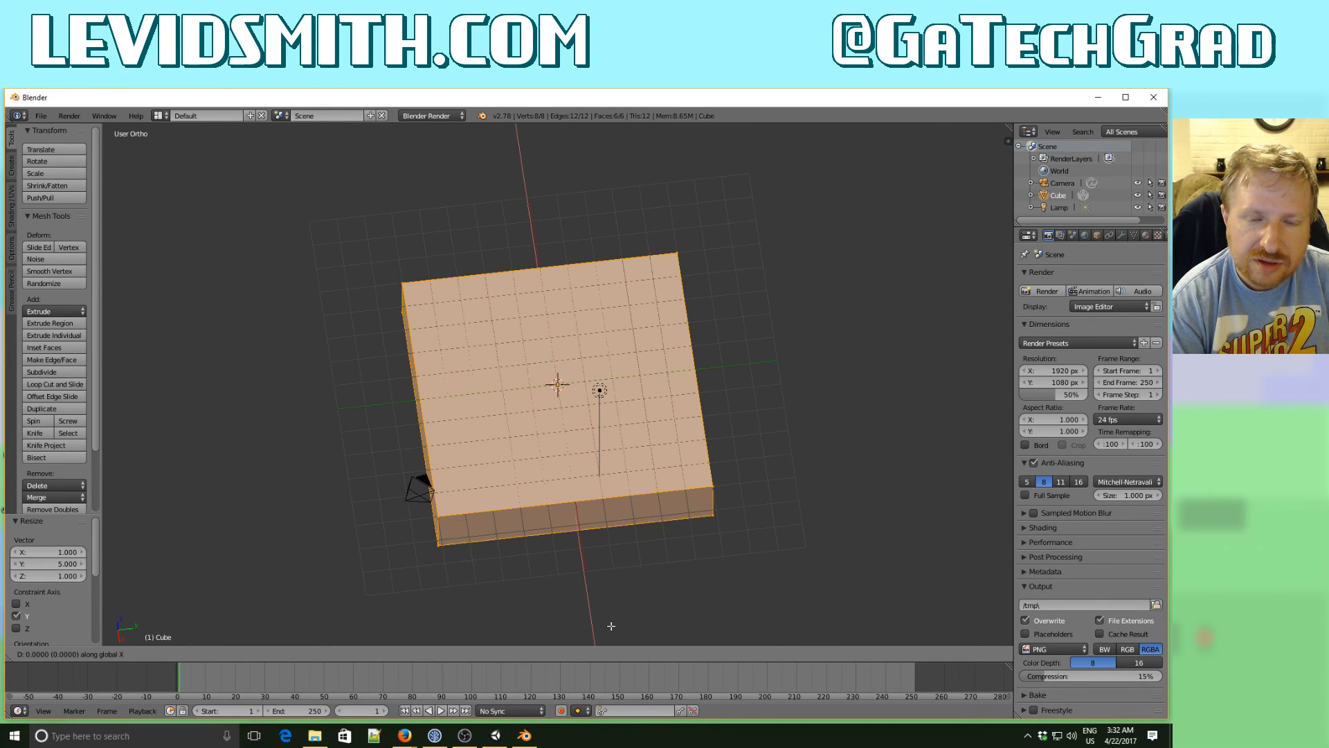
key("2")
key("Return")
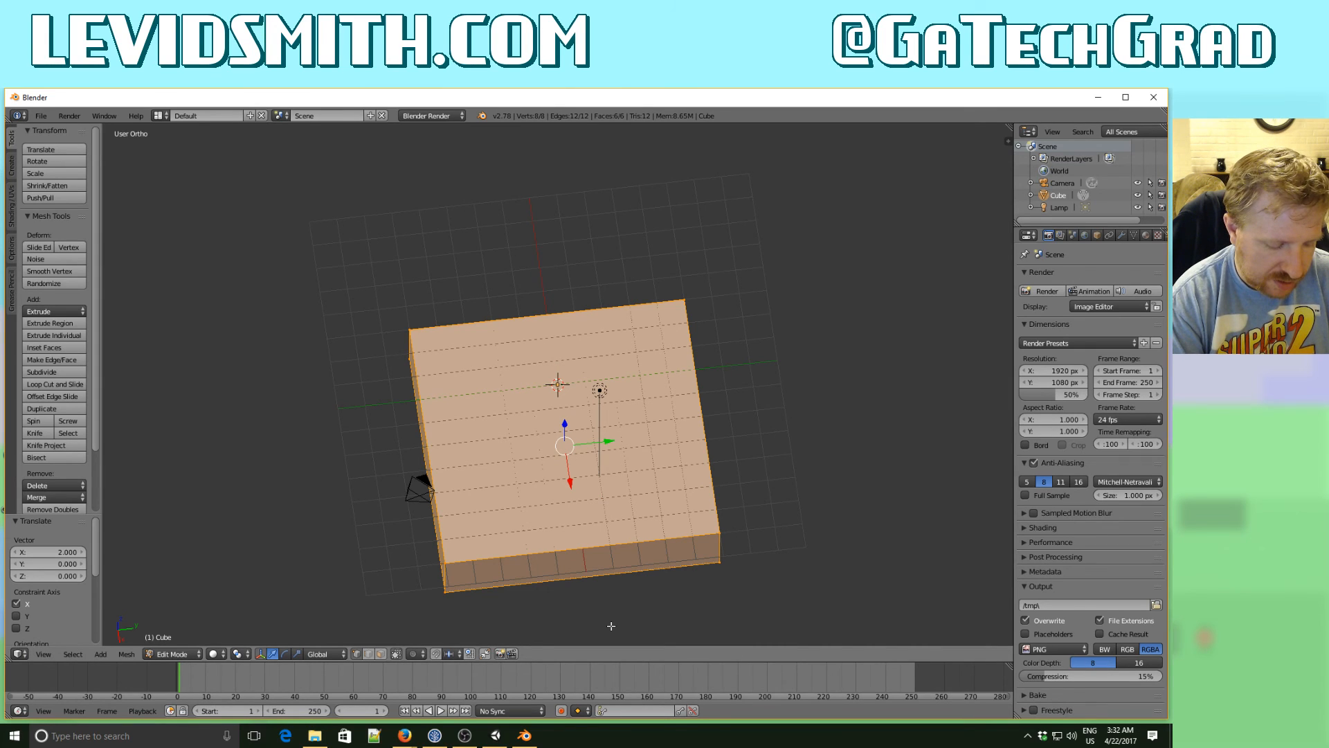
key("ctrl+z")
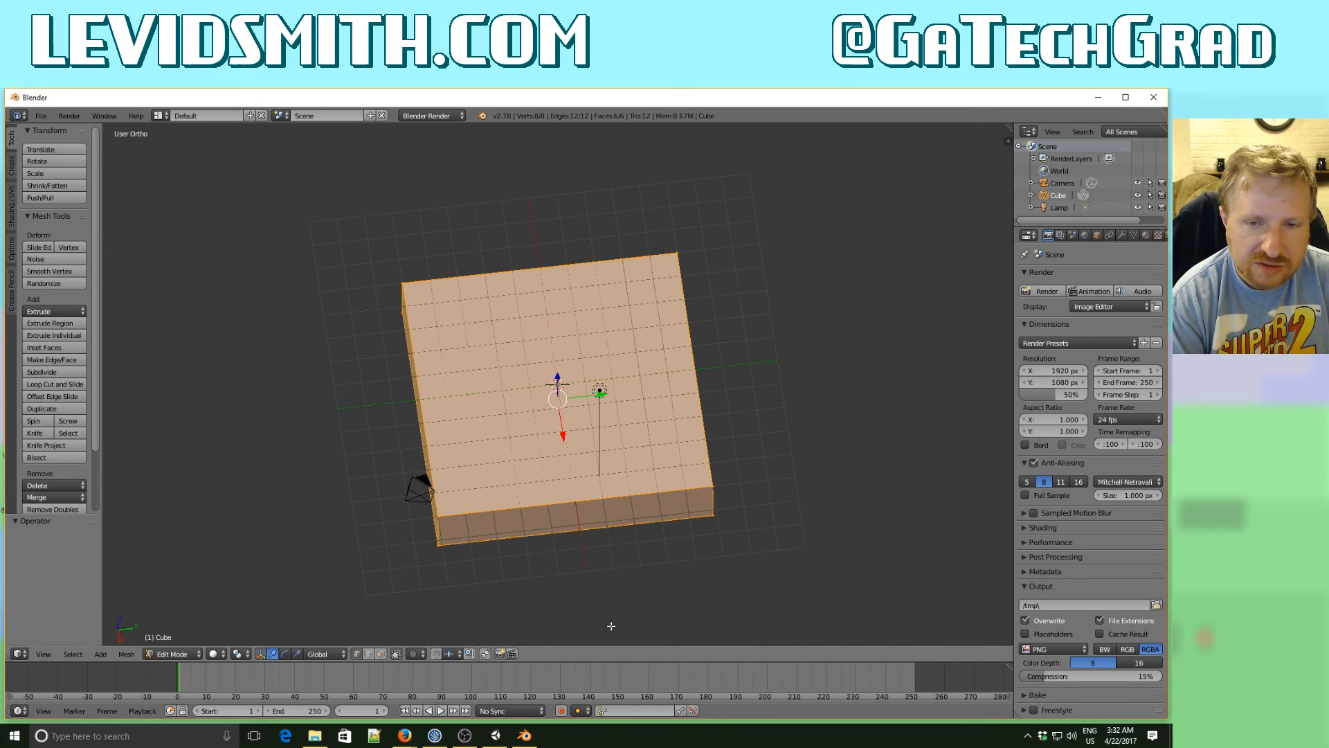
- Scale the block's mesh by 2 along X and by 2 along Y
key("s")
key("x")
key("2")
key("Return")
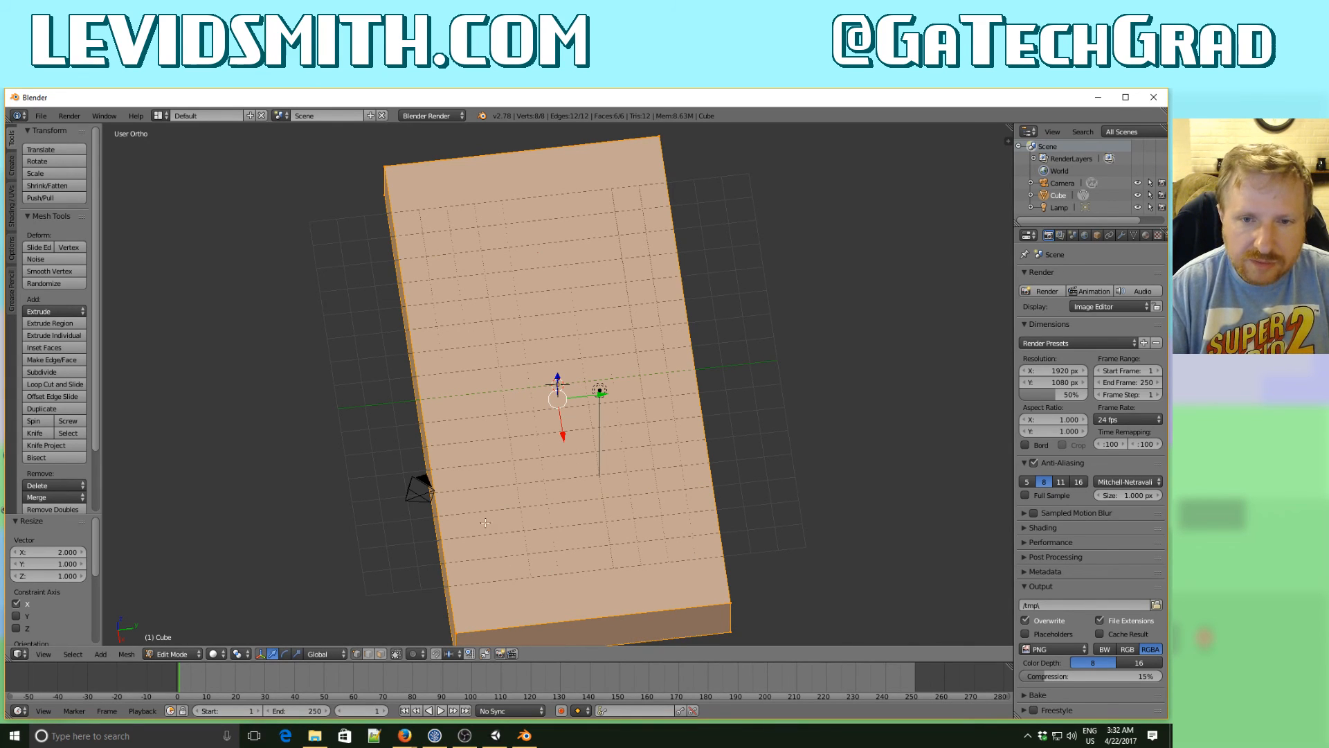
middle_click_drag(495, 491, 487, 493)
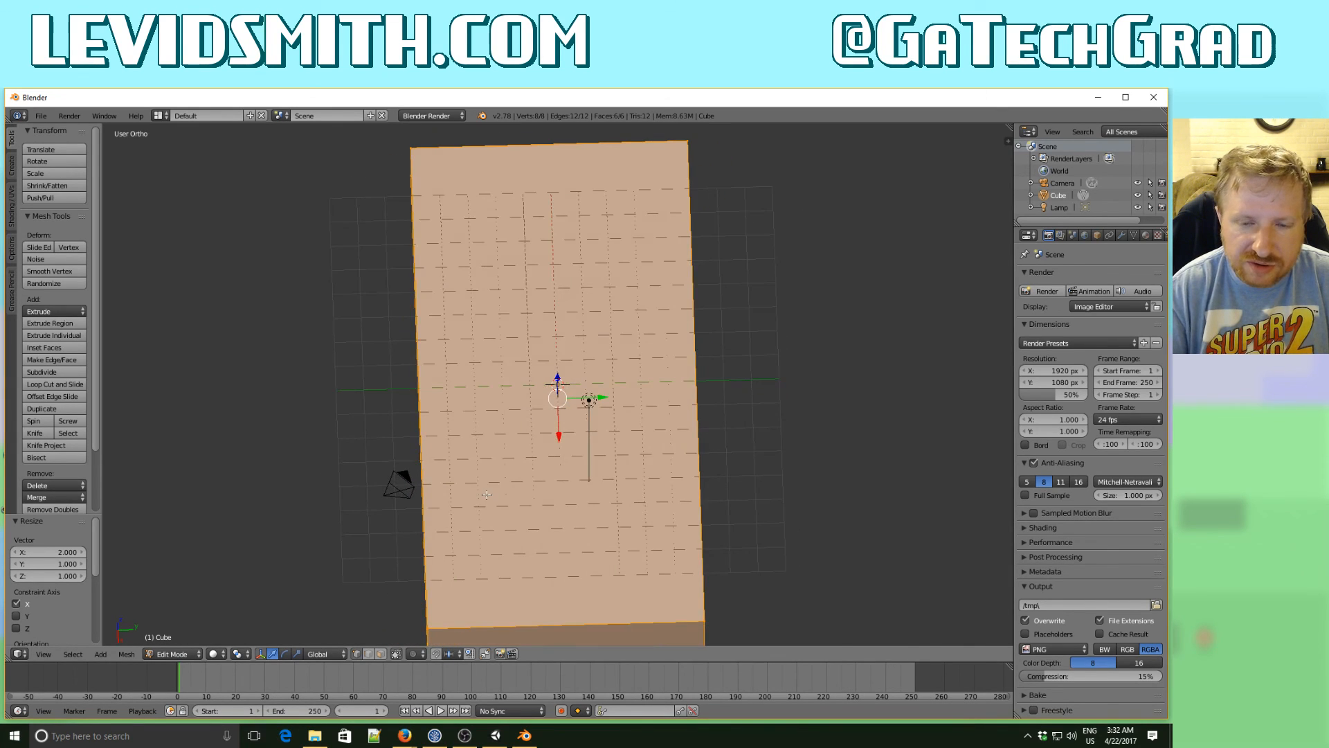
key("s")
key("y")
key("2")
key("Return")
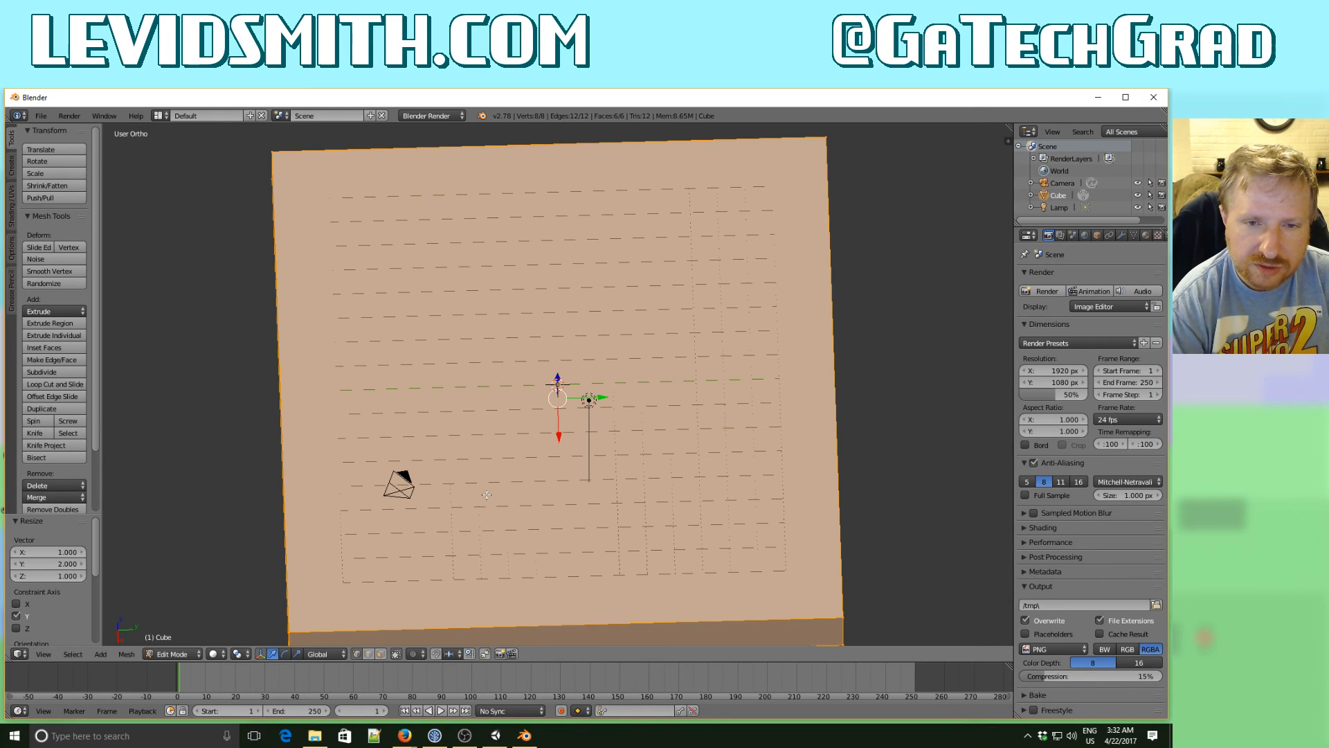
- Return the block to Object Mode and show its transform properties, including its dimensions
middle_click_drag(396, 518, 624, 428)
key("Tab")
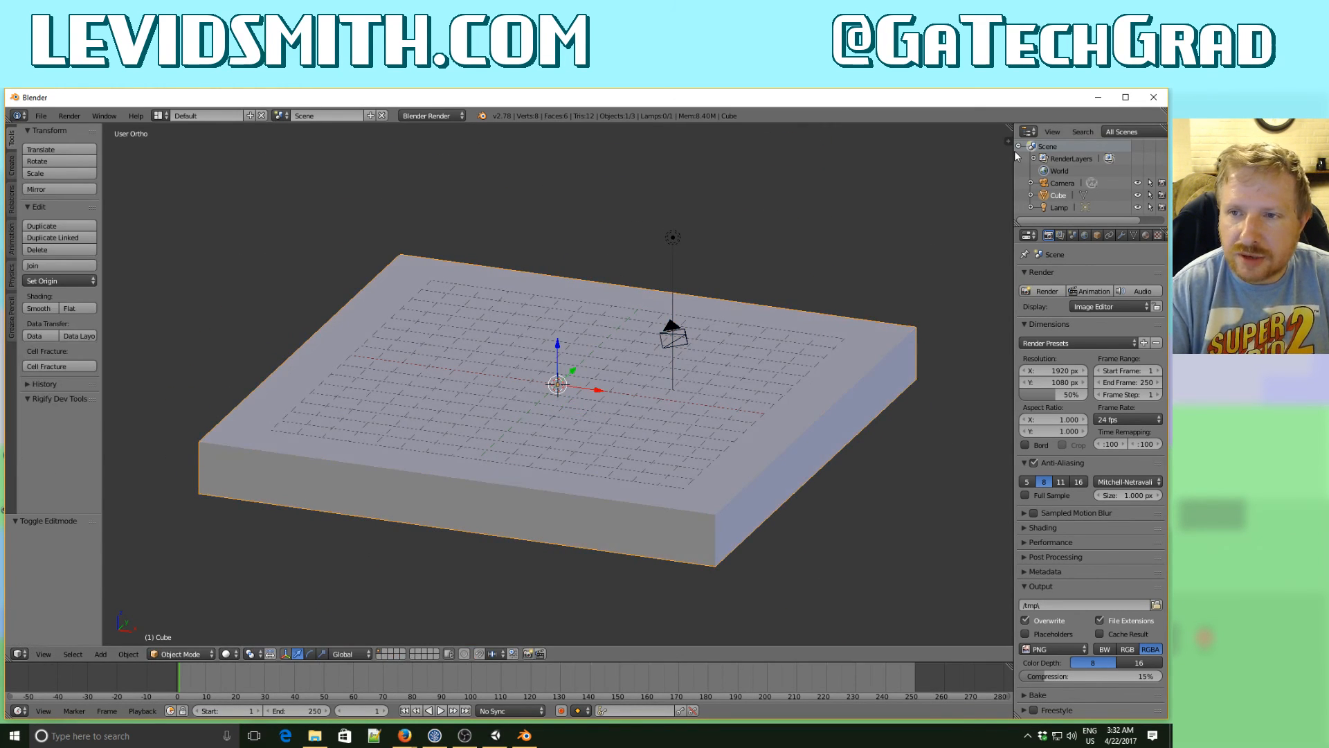
key("n")
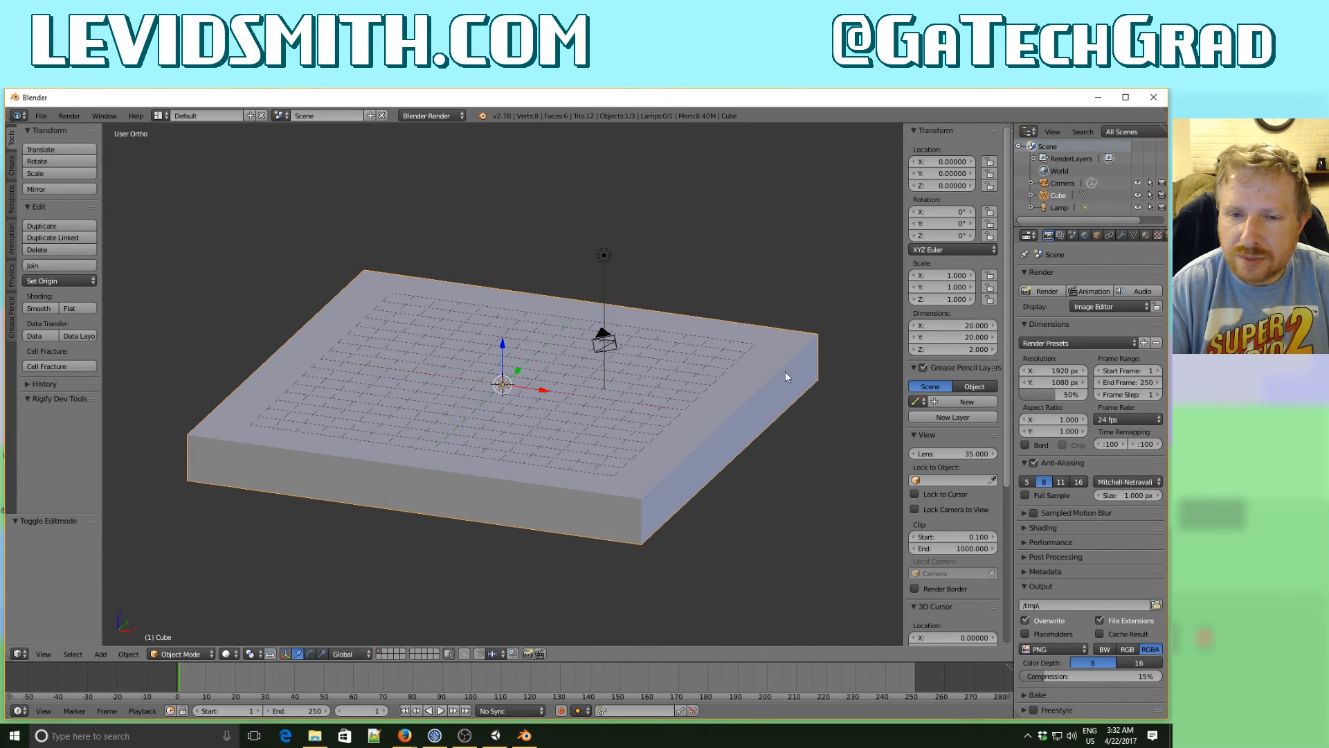
- Undo the mesh edits made to the cube and reopen the cube in Edit Mode
middle_click_drag(786, 371, 688, 388)
key("ctrl+z")
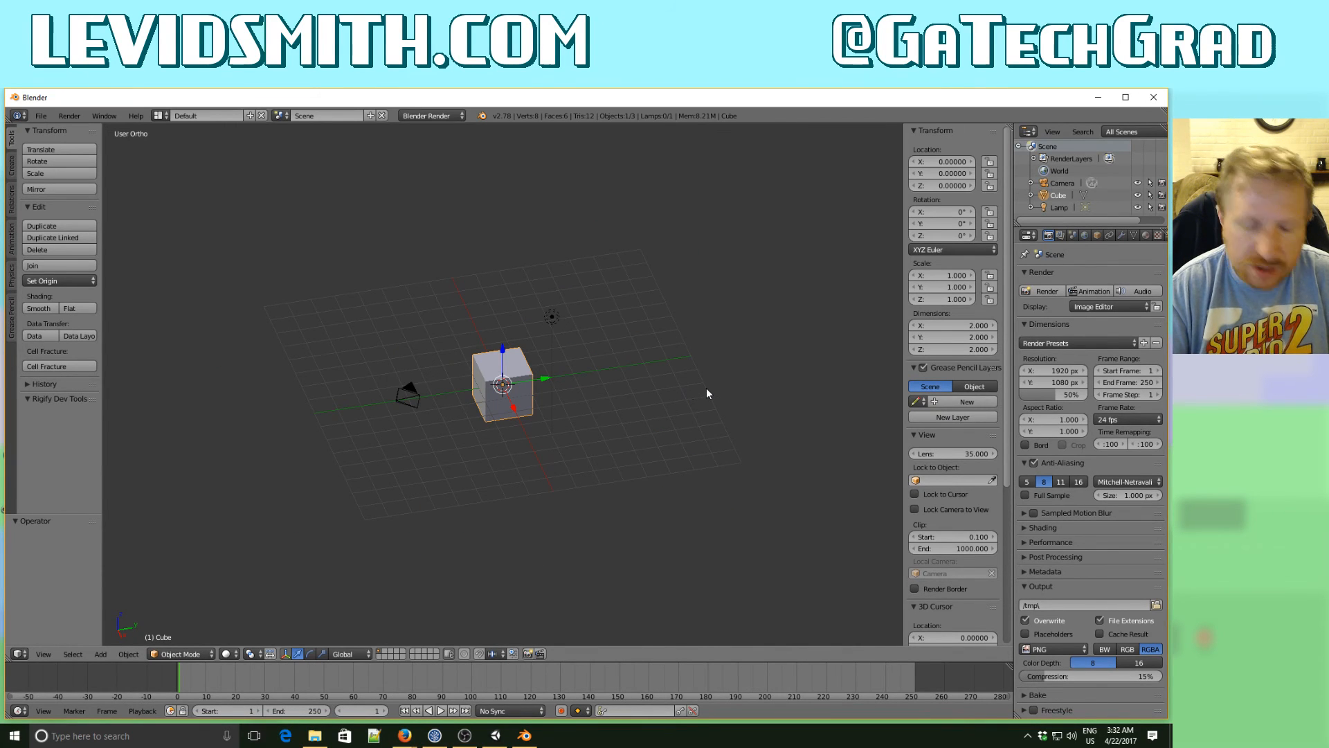
middle_click_drag(645, 405, 575, 376)
key("Tab")
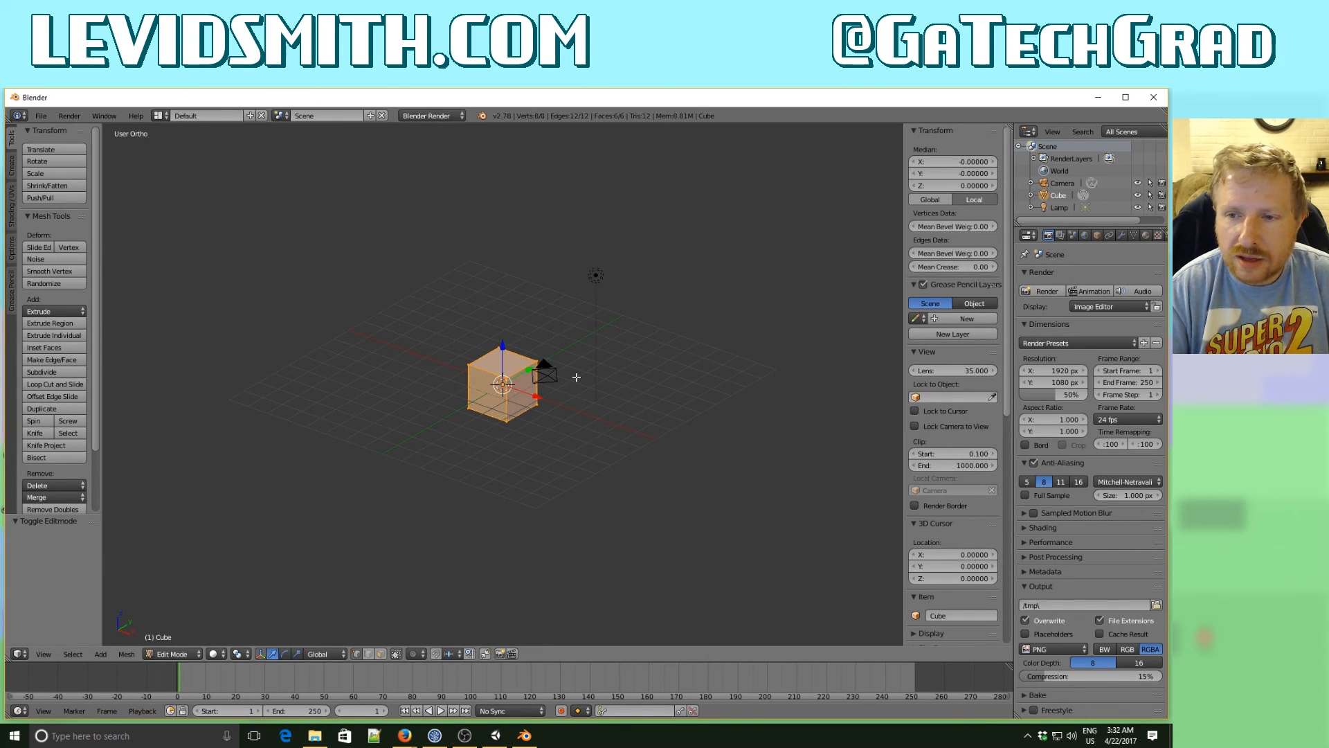
- Move the cube's mesh -1 unit along Z and scale it by 5 along X
middle_click_drag(582, 374, 602, 358)
type("g")
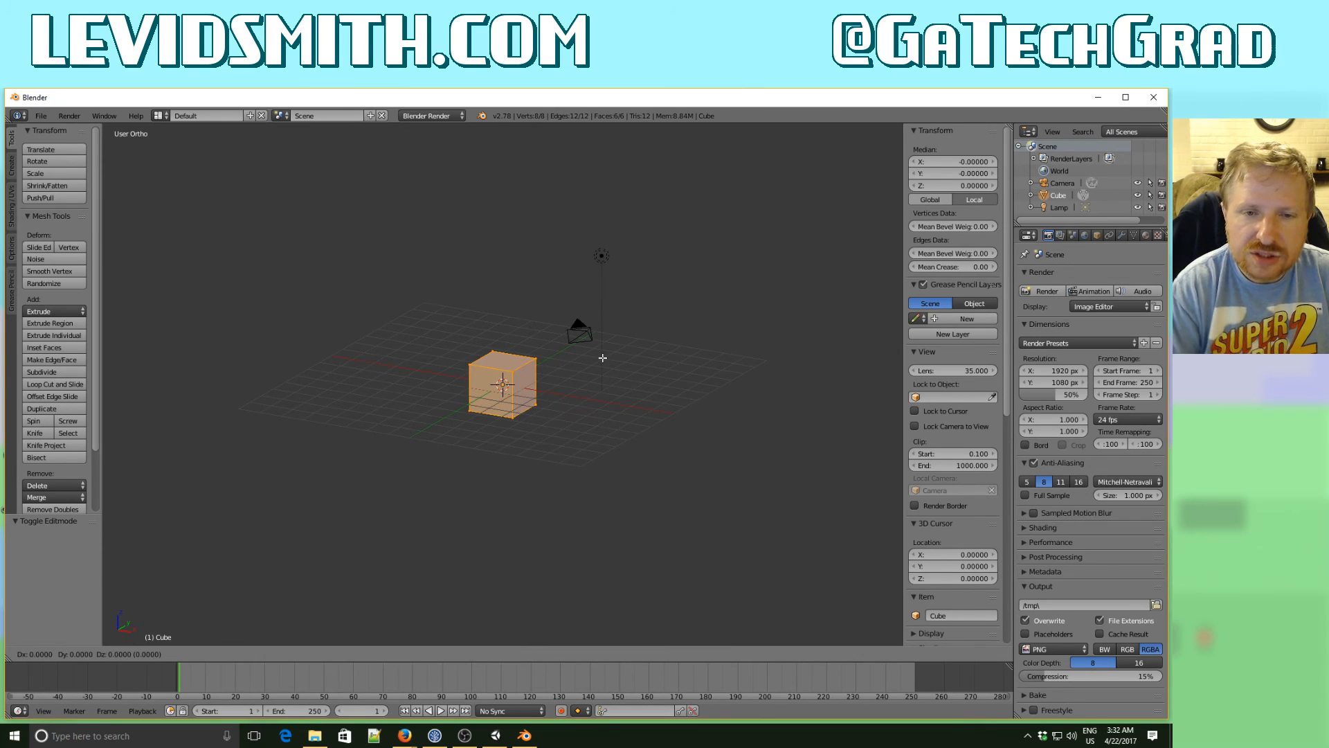
type("z")
type("-1")
key("Return")
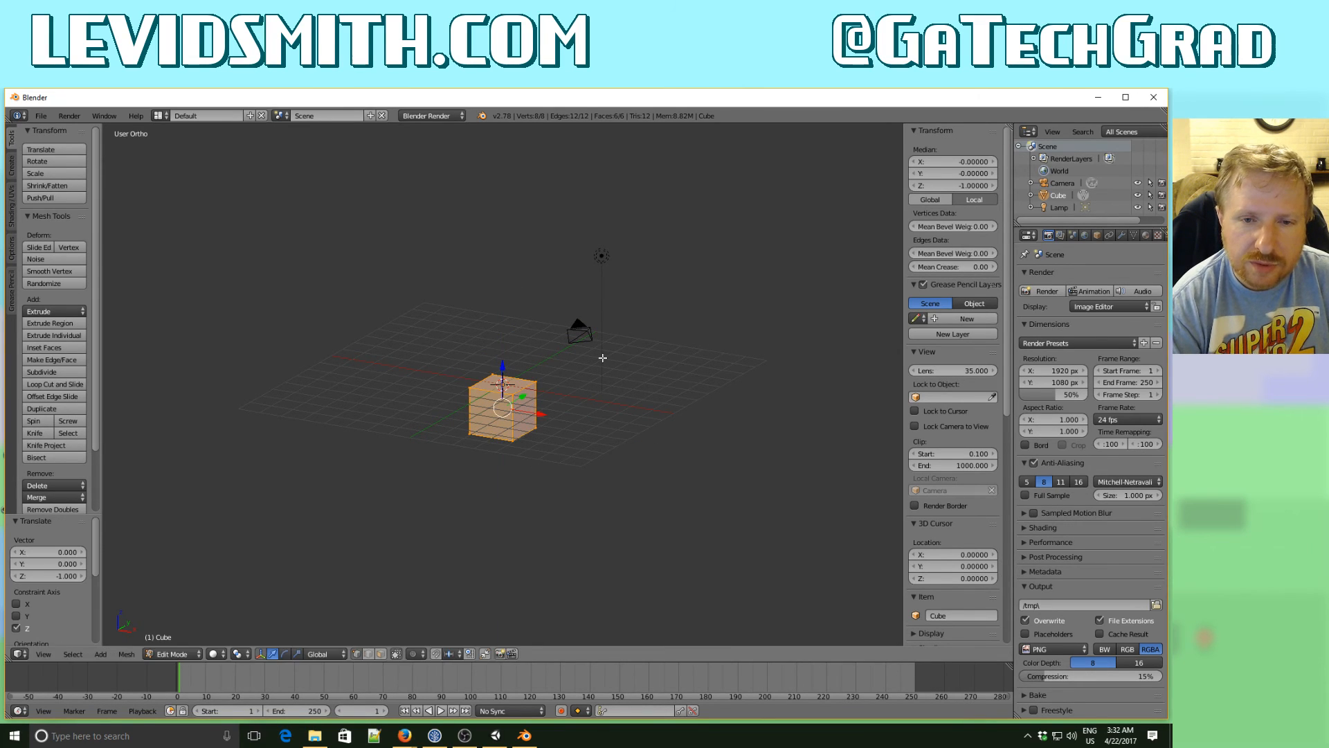
type("x5")
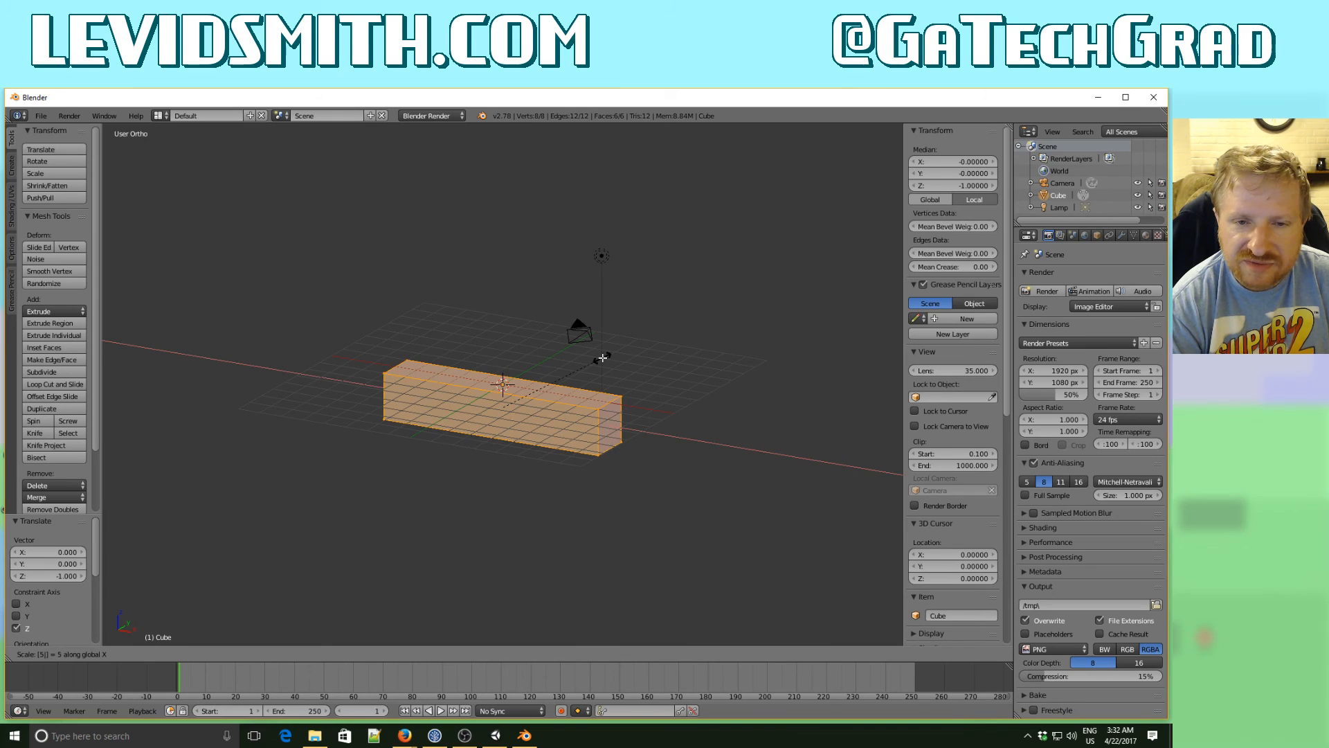
key("Return")
- Try to move the block's mesh 5 units along Y and undo that move
type("gy")
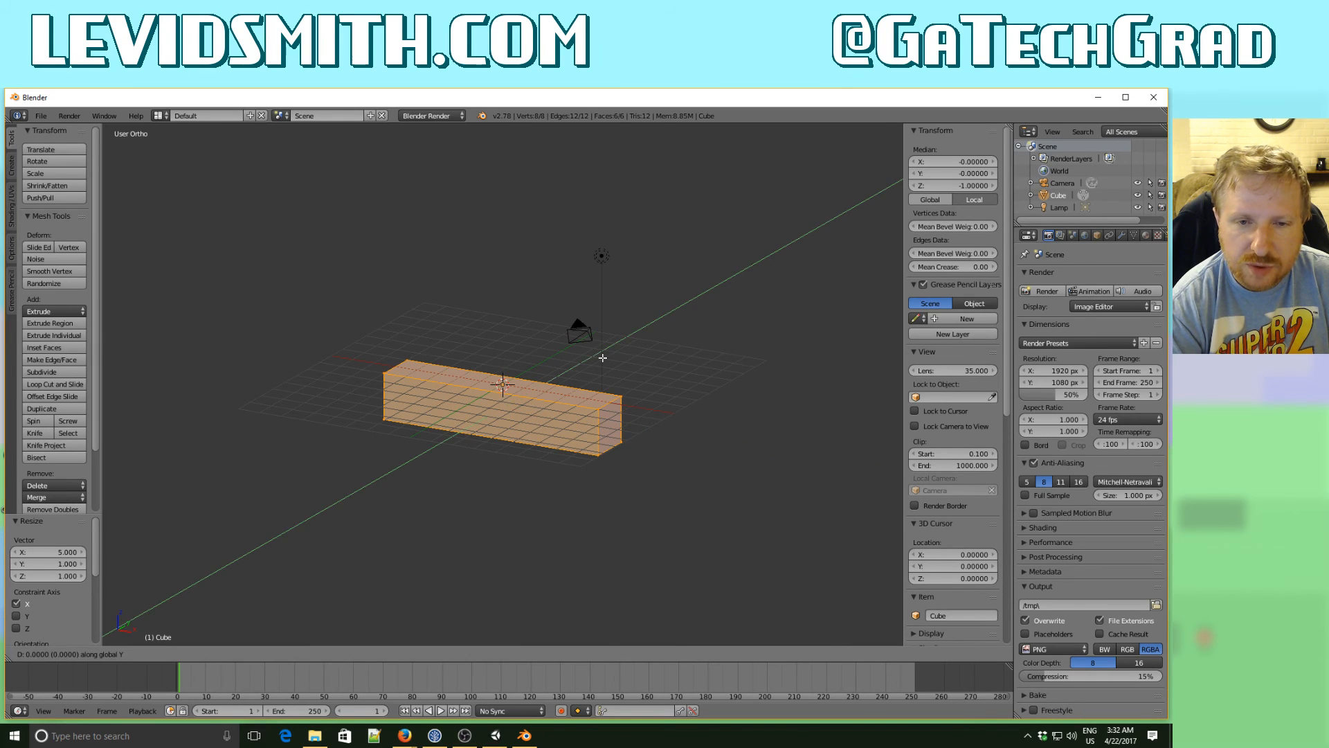
type("5")
key("Return")
key("ctrl+z")
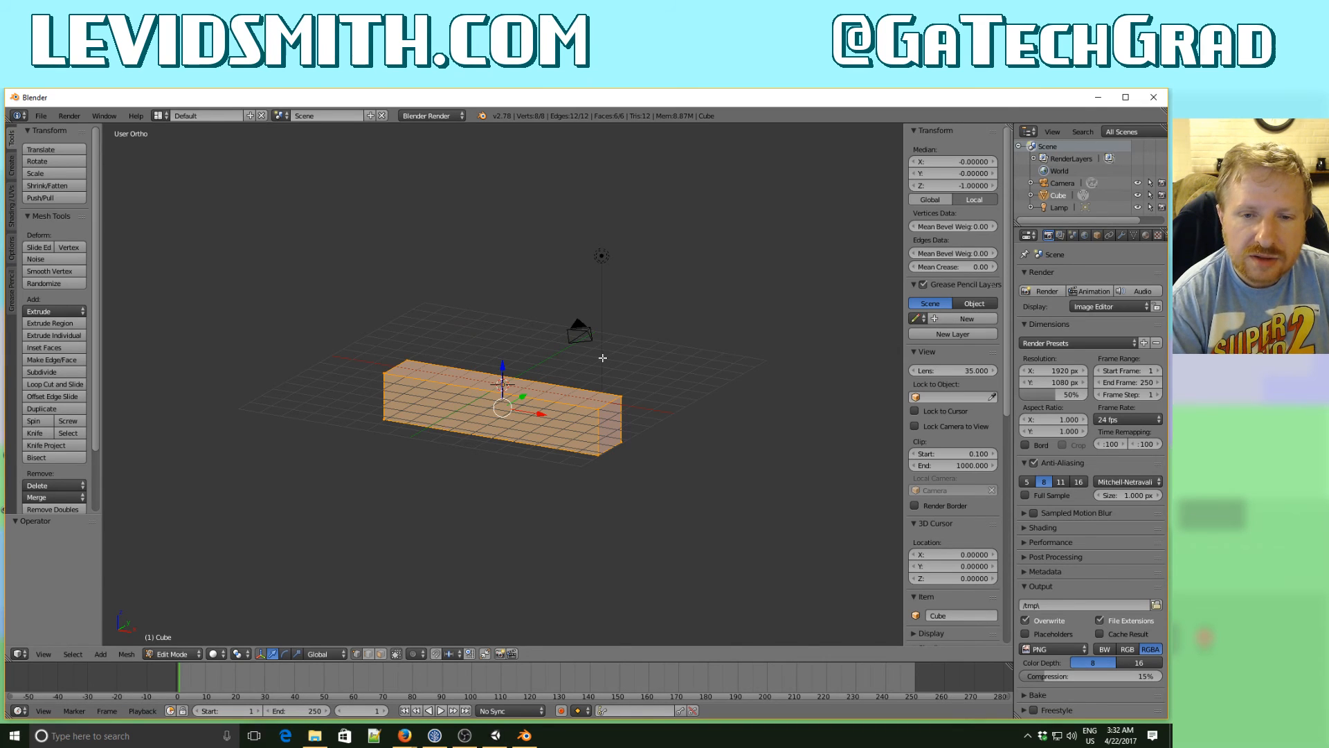
- Scale the block's mesh by 5 along Y and check the block in Object Mode before resuming mesh editing
type("sy5")
key("Return")
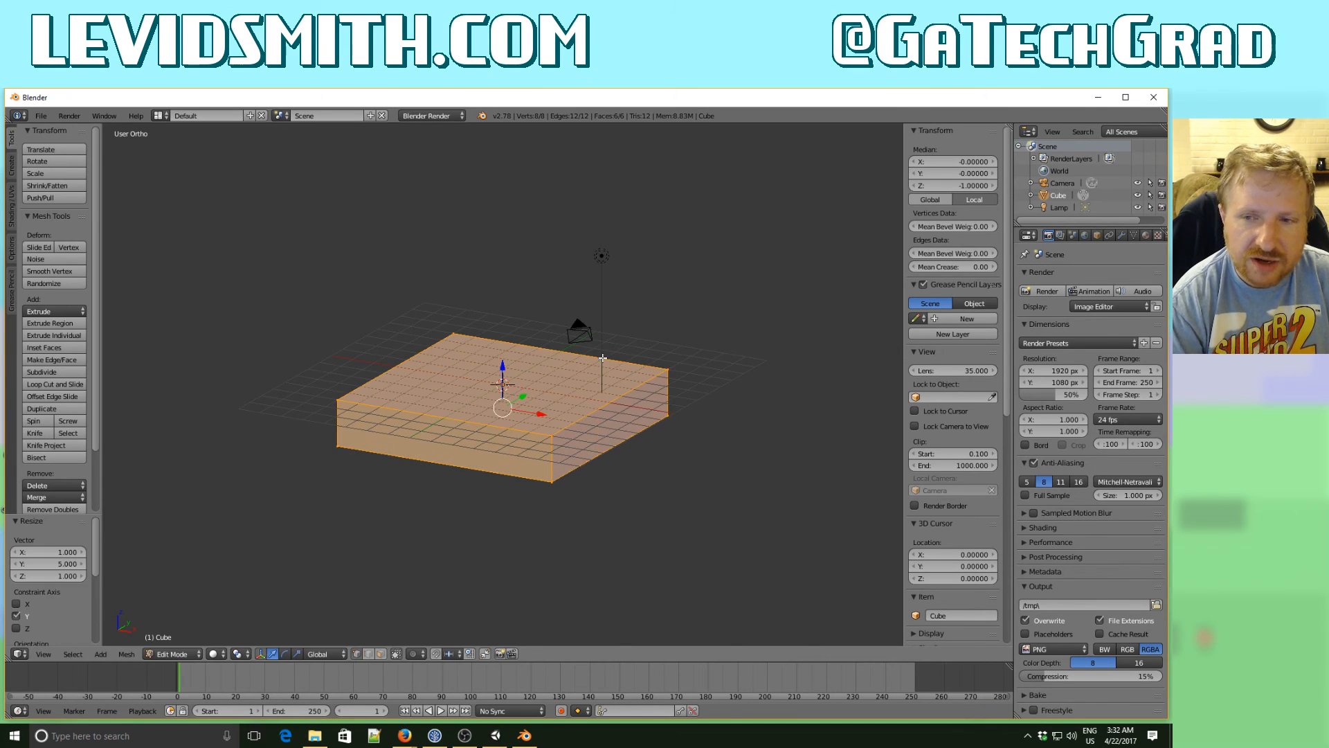
key("Tab")
key("Tab")
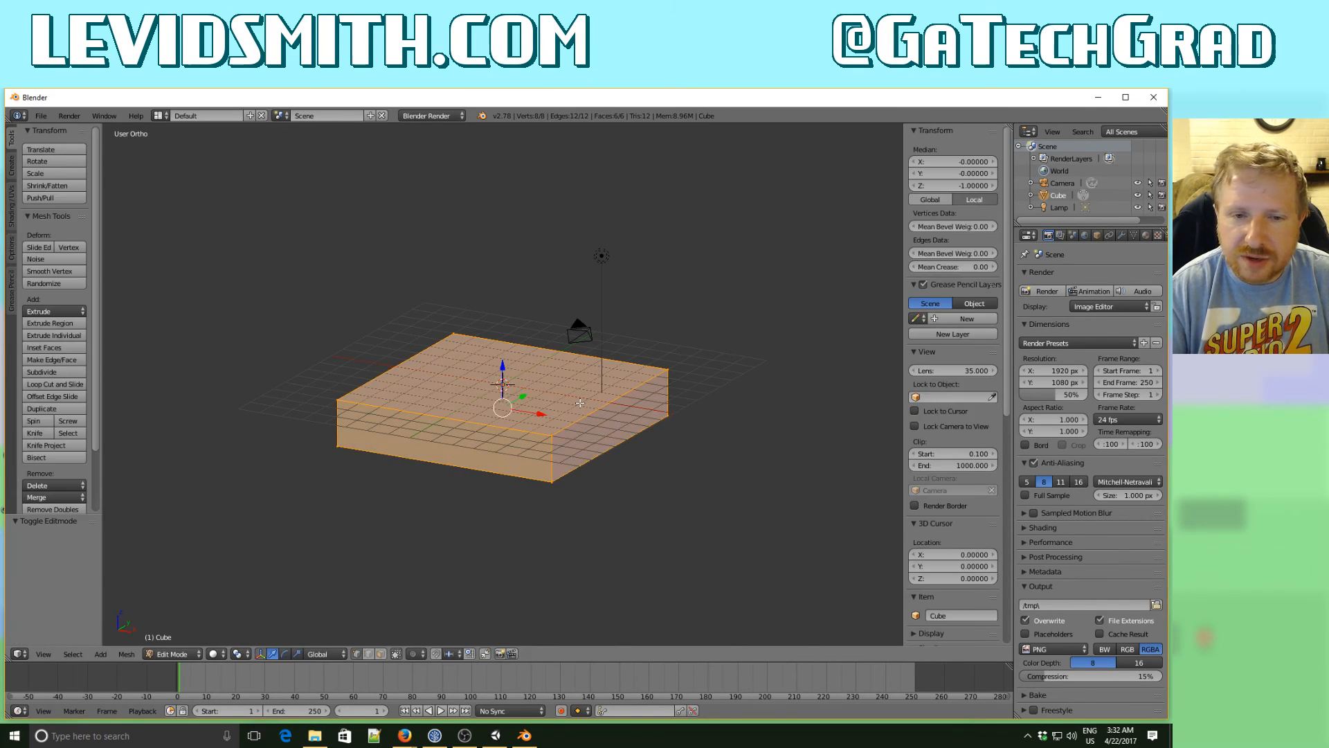
- In a wireframe front view, raise the block's bottom vertices 1 unit along Z and return to Object Mode
middle_click_drag(580, 403, 610, 383)
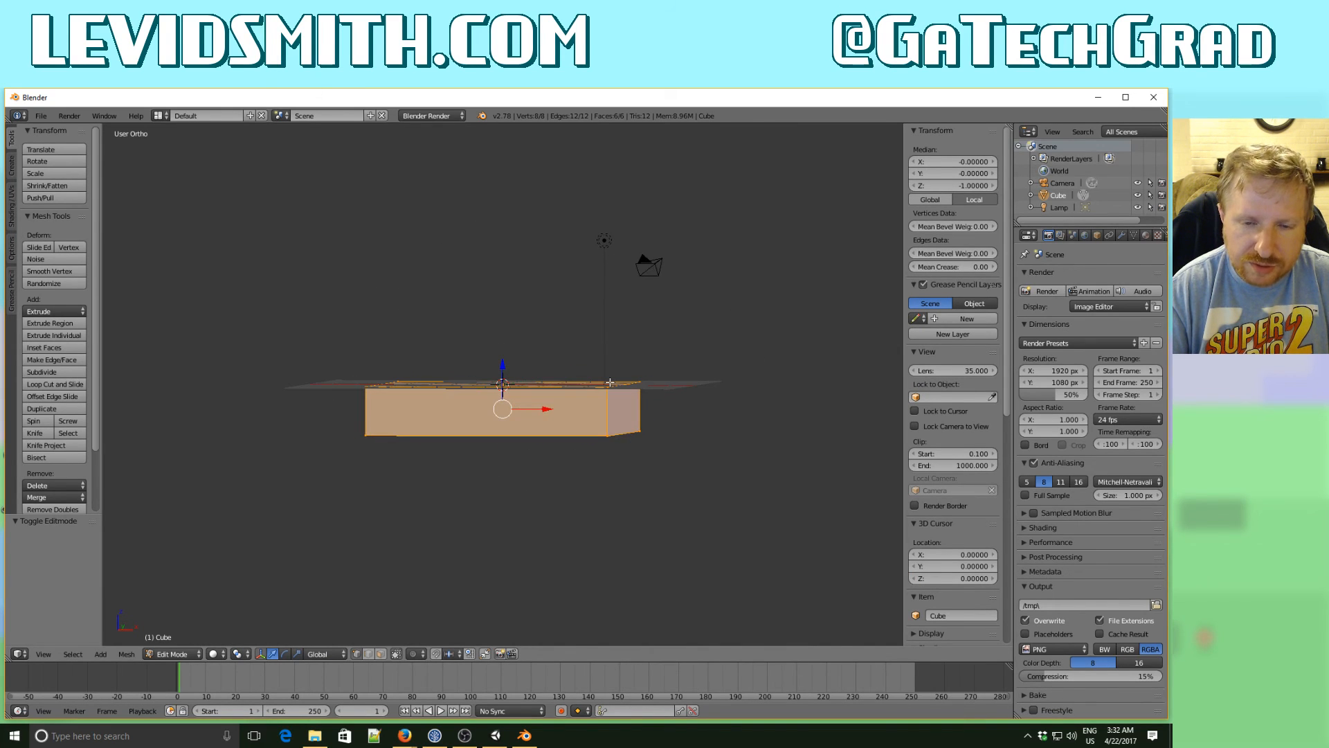
key("KP_1")
key("a")
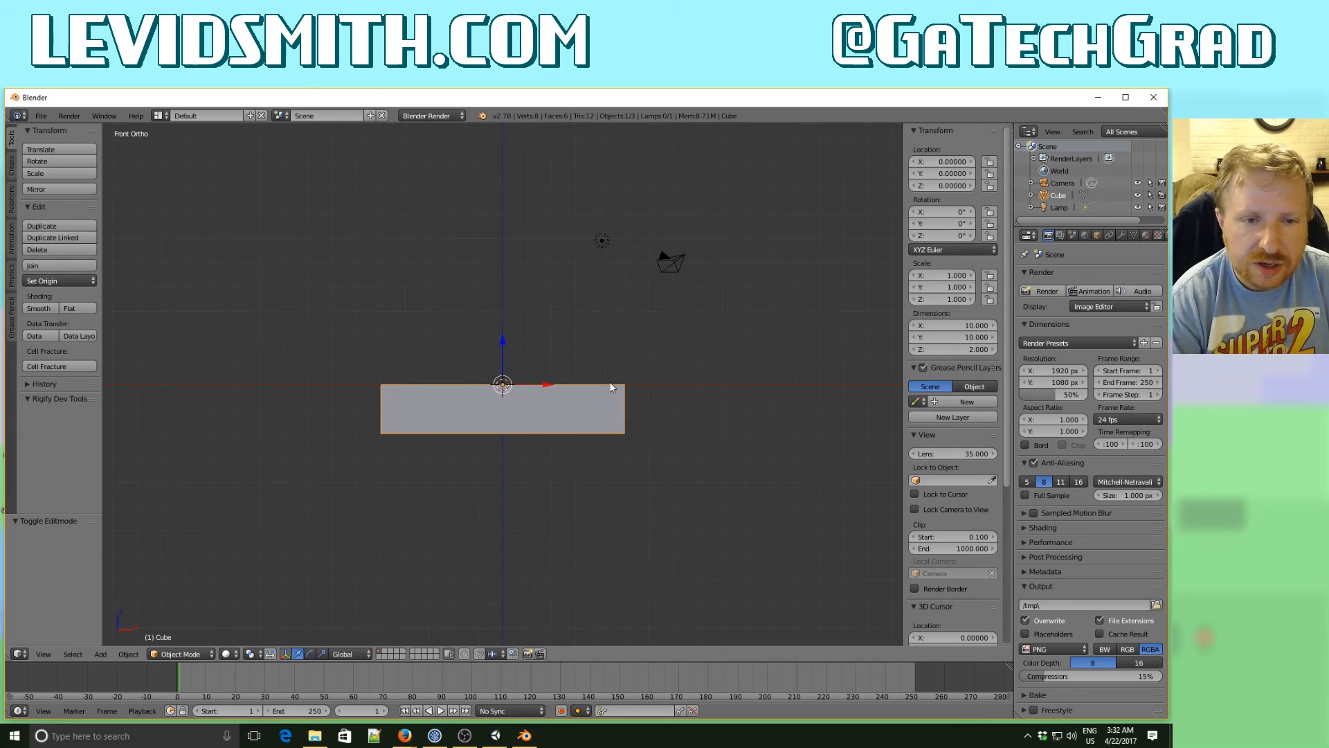
key("a")
key("z")
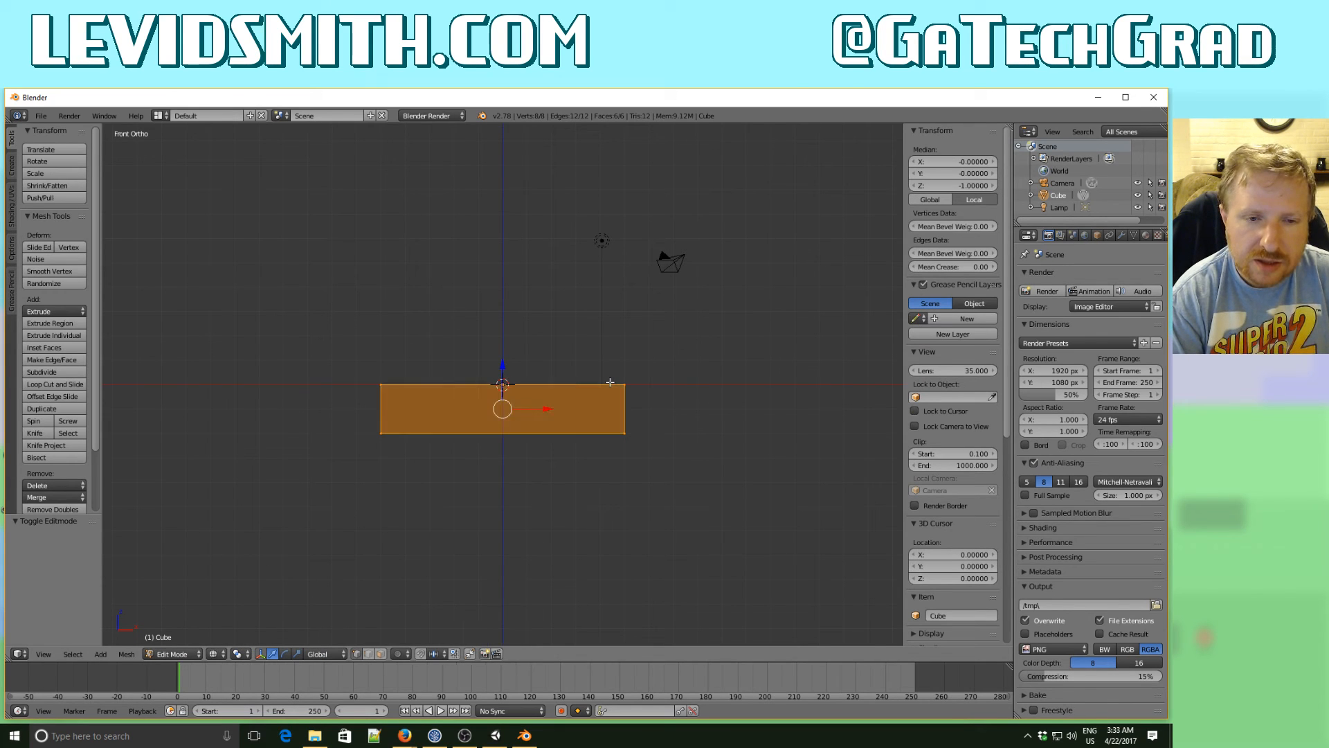
key("a")
key("b")
left_click_drag(361, 409, 665, 470)
key("g")
key("z")
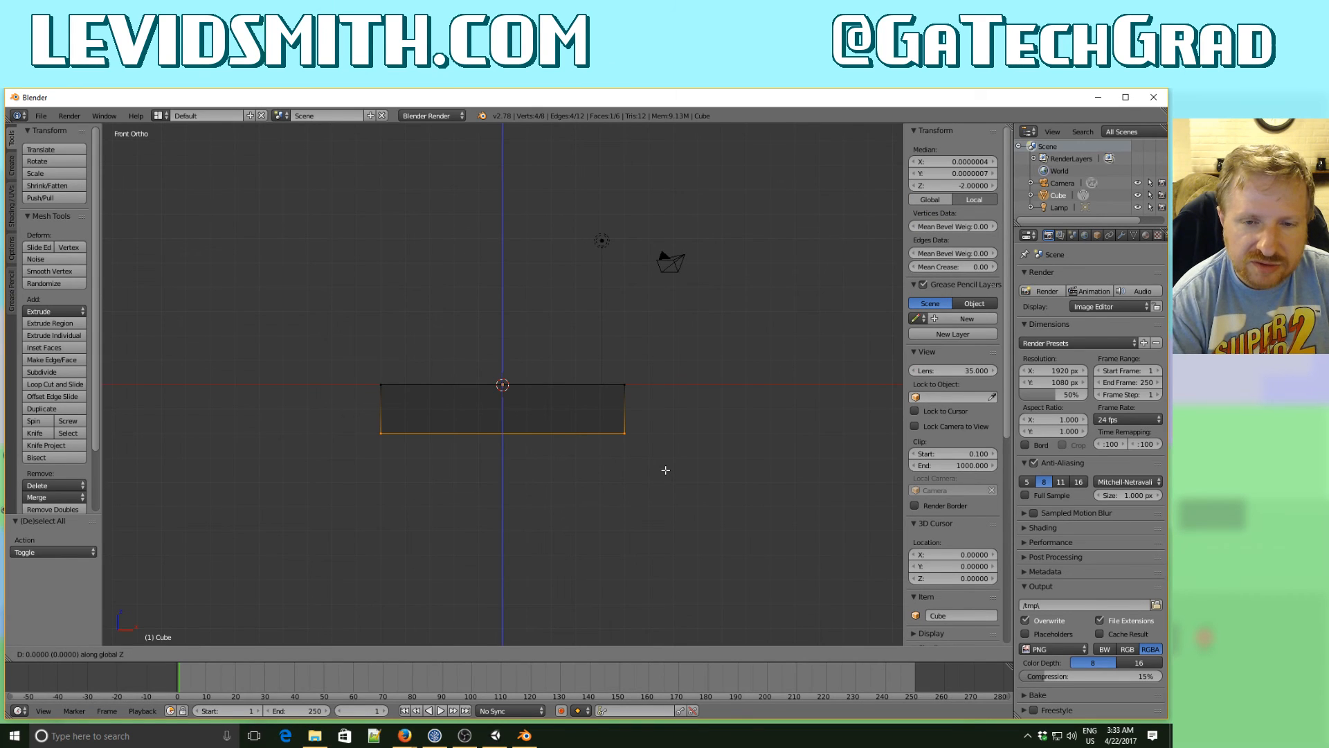
key("1")
key("Return")
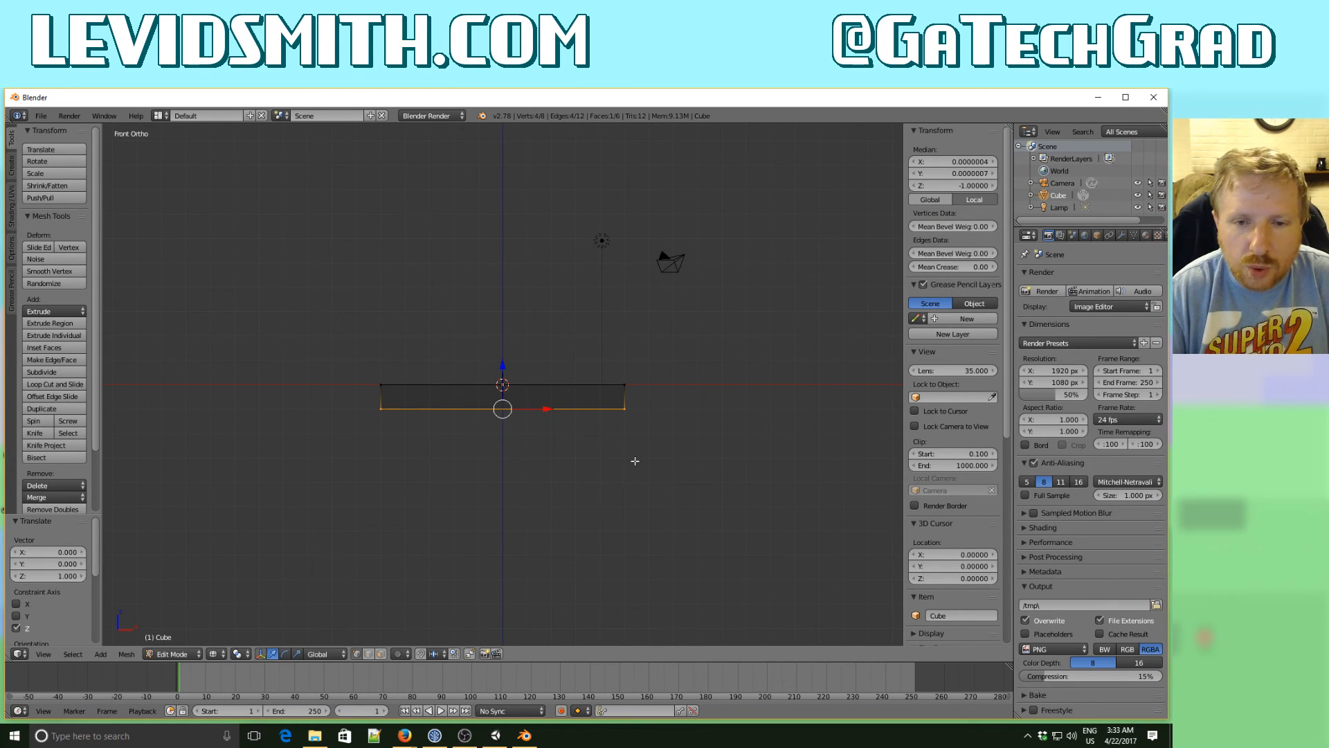
middle_click_drag(632, 459, 495, 532)
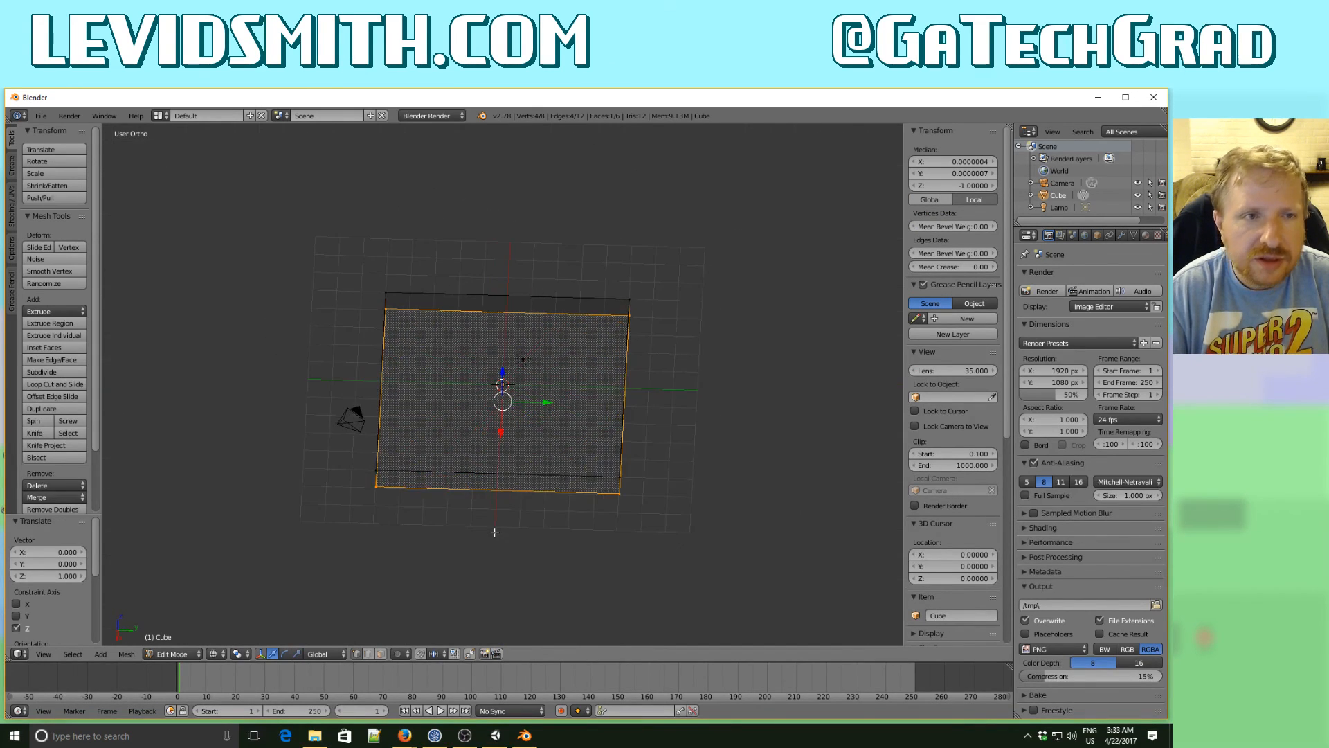
key("Tab")
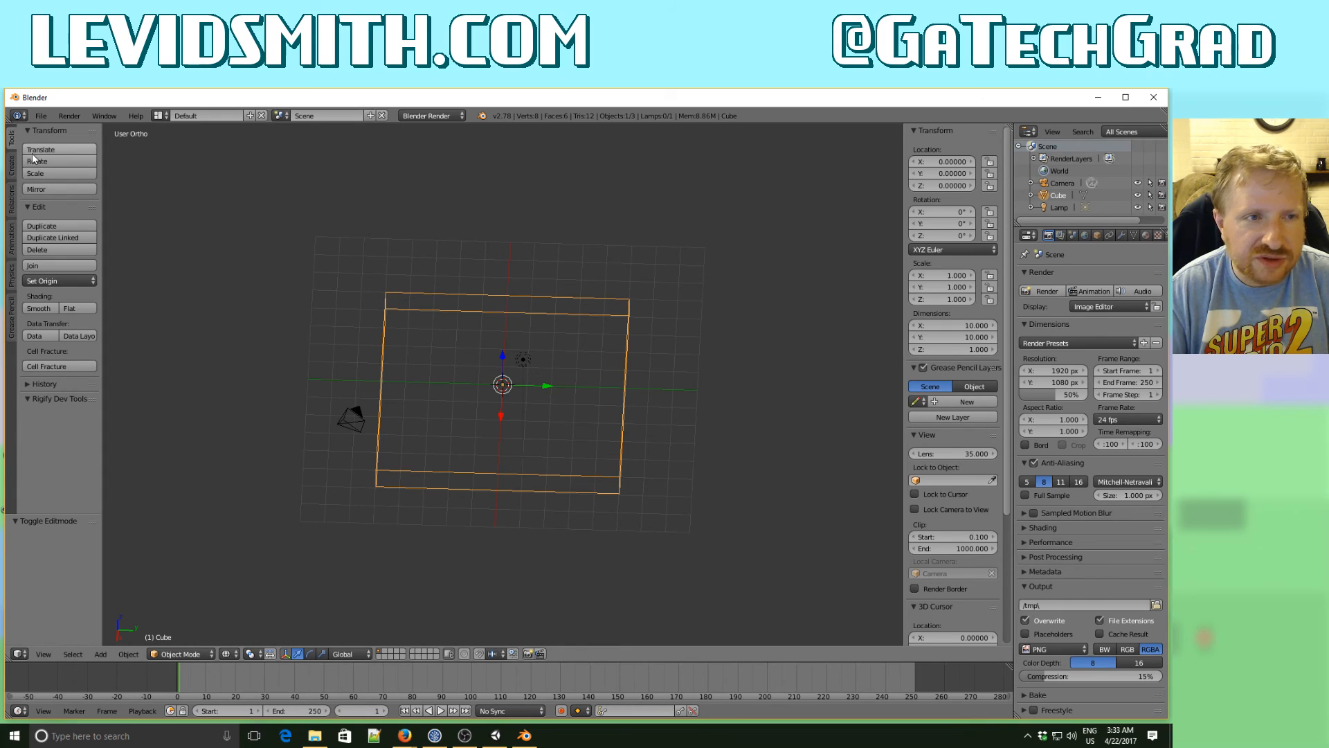
- Start saving the Blender file under a new name and browse to the WorldFighter project's Assets folder
left_click(40, 116)
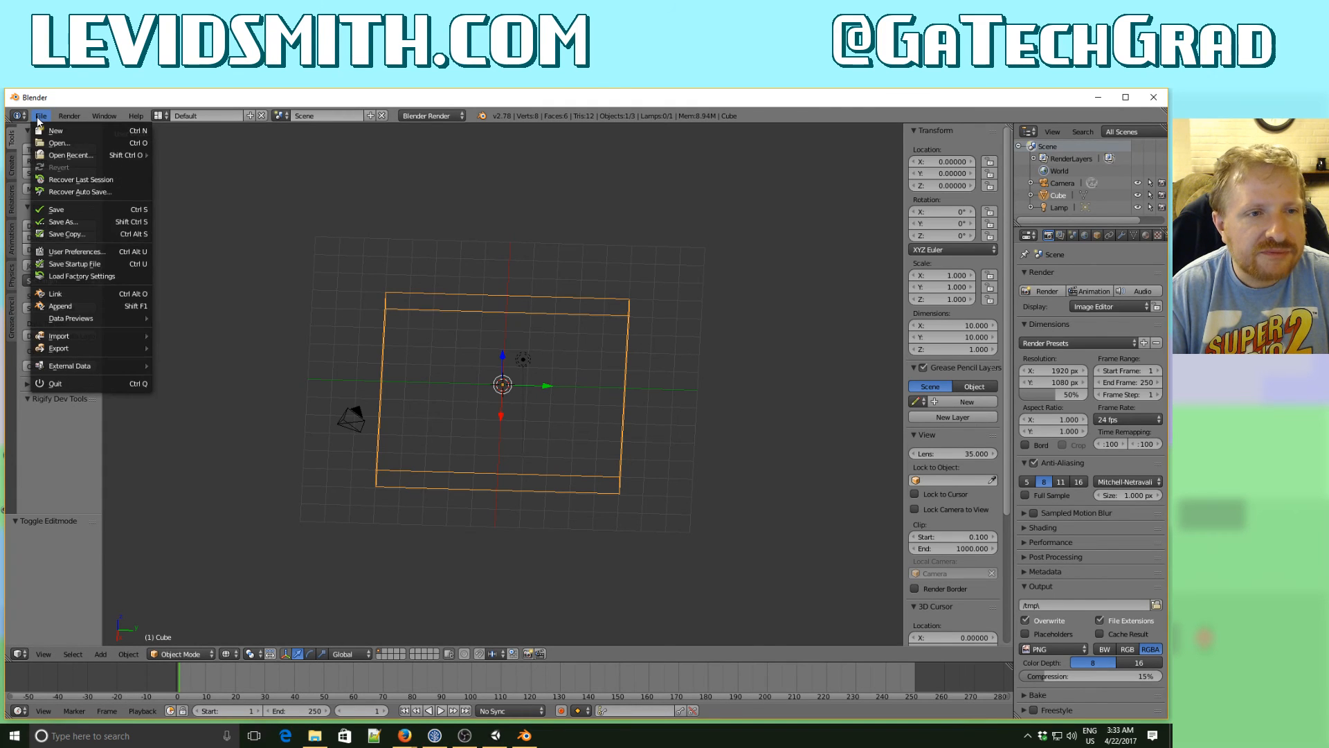
left_click(61, 221)
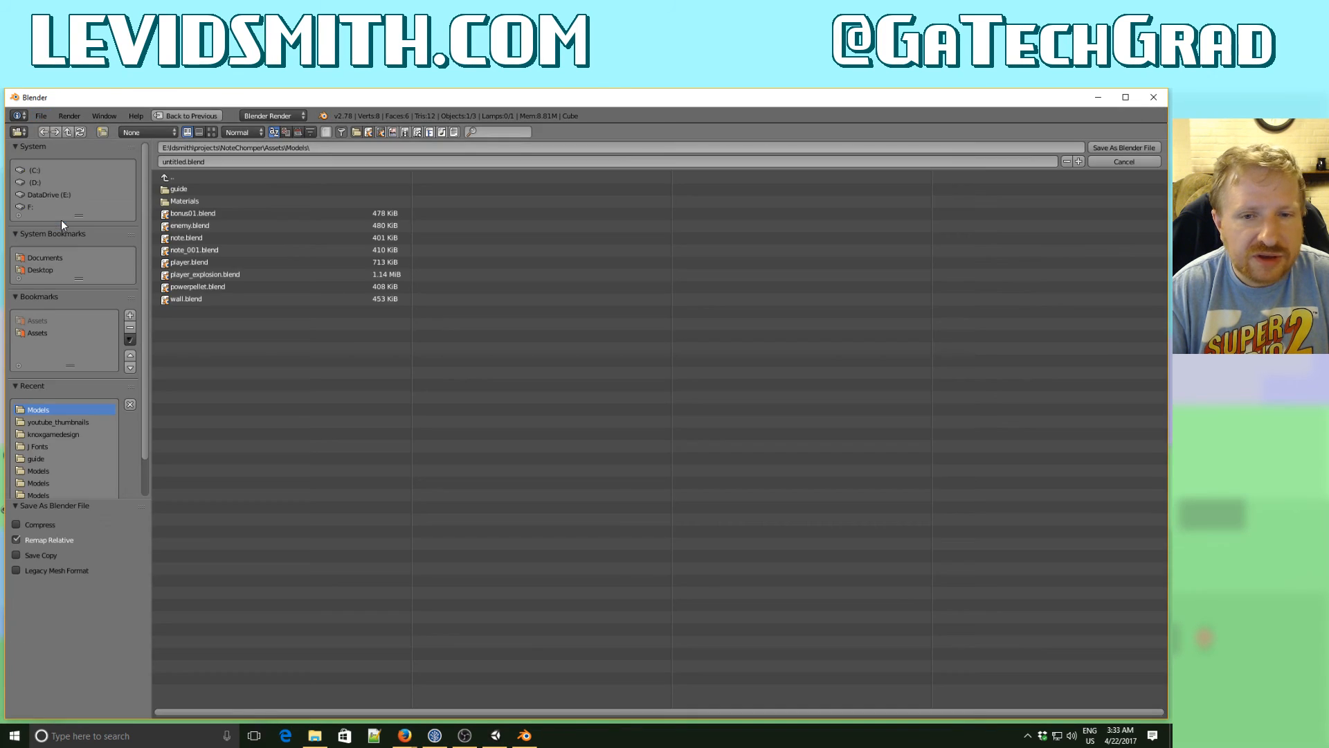
left_click(180, 177)
left_click(181, 177)
left_click(180, 177)
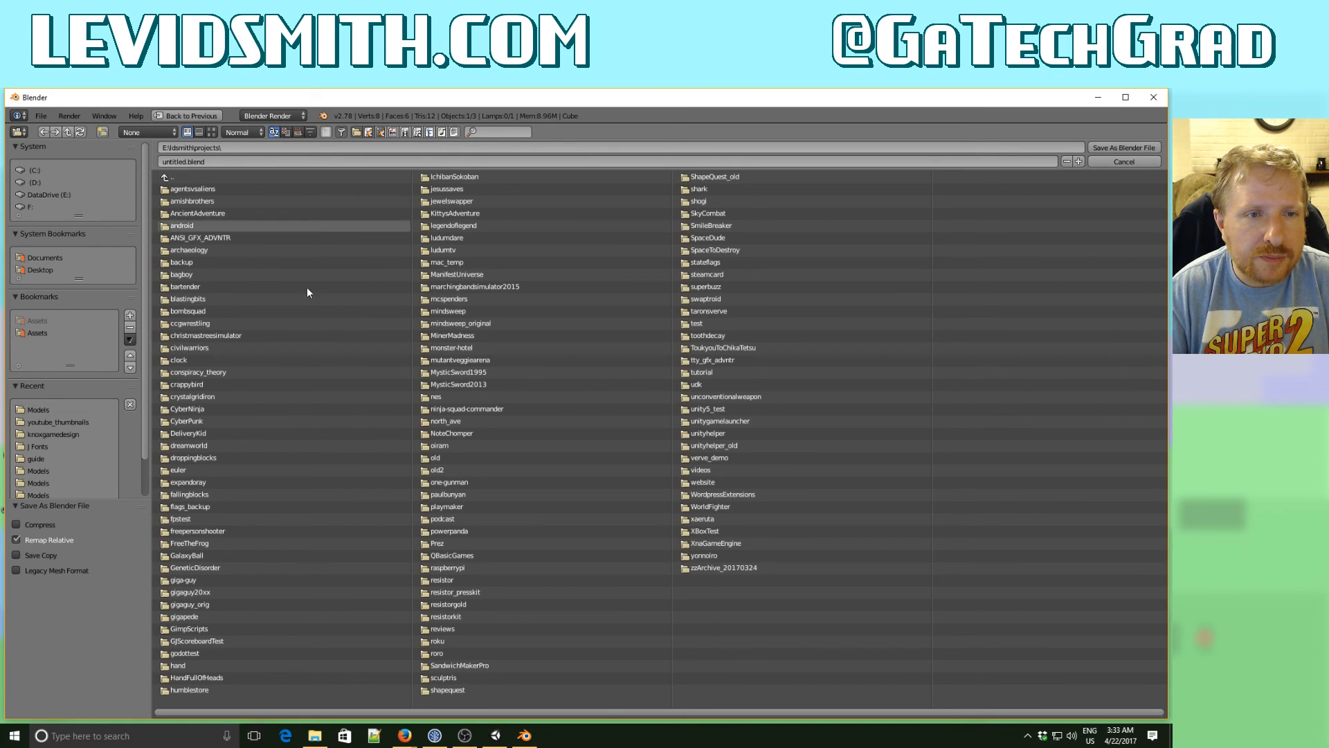
left_click(721, 506)
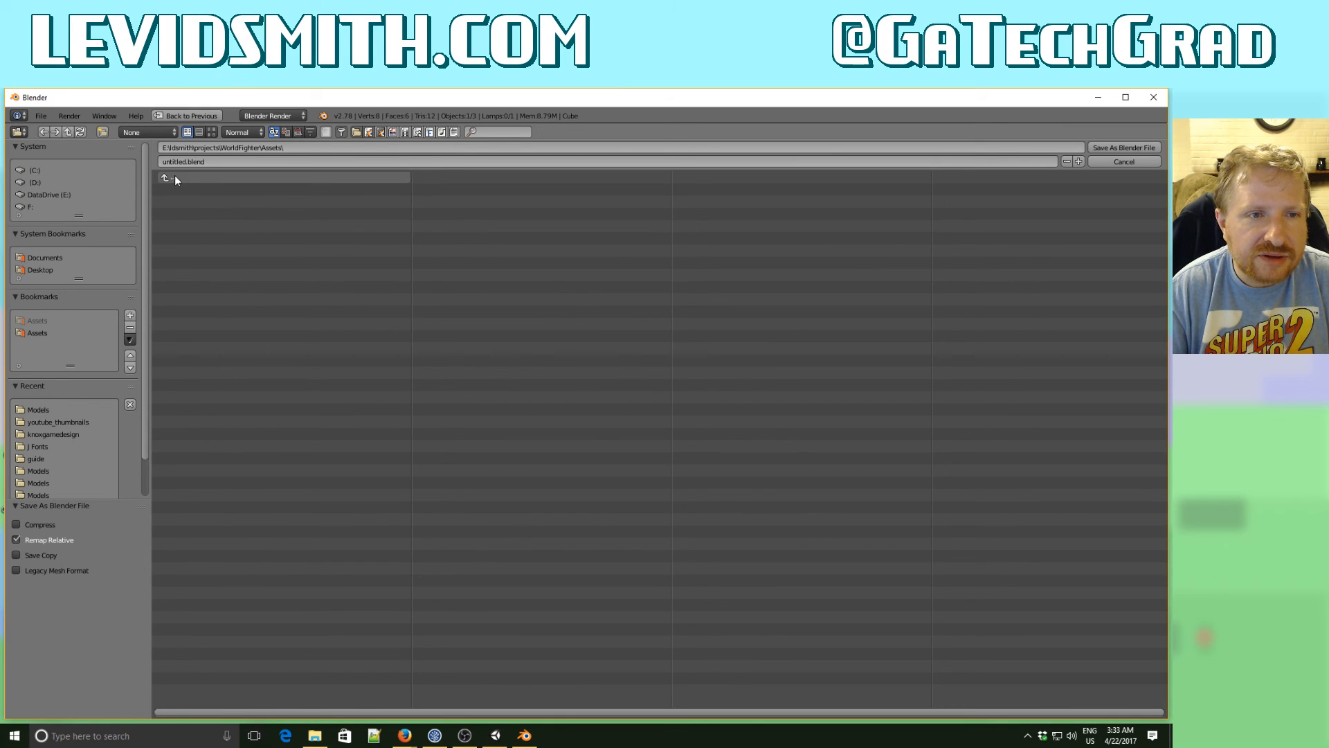
left_click(176, 188)
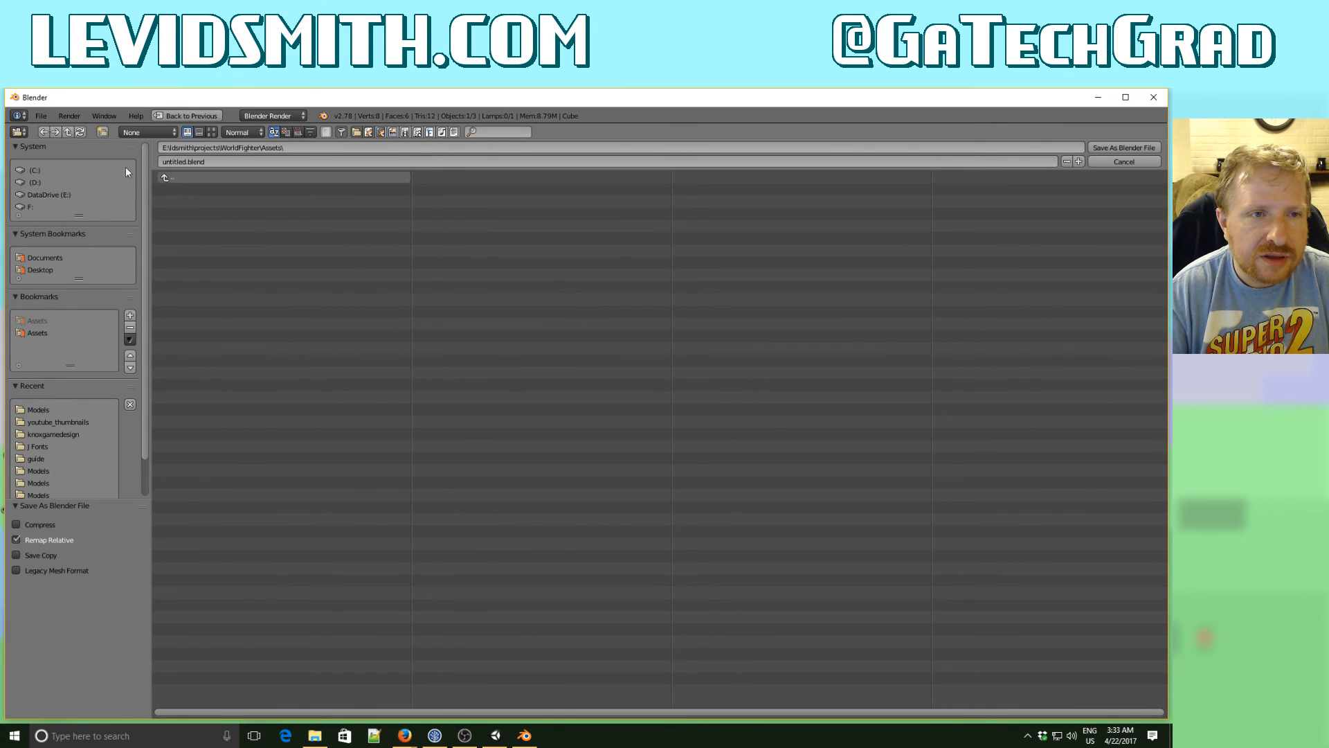
- Create a folder named Models inside the Assets folder and open it
left_click(104, 132)
type("M")
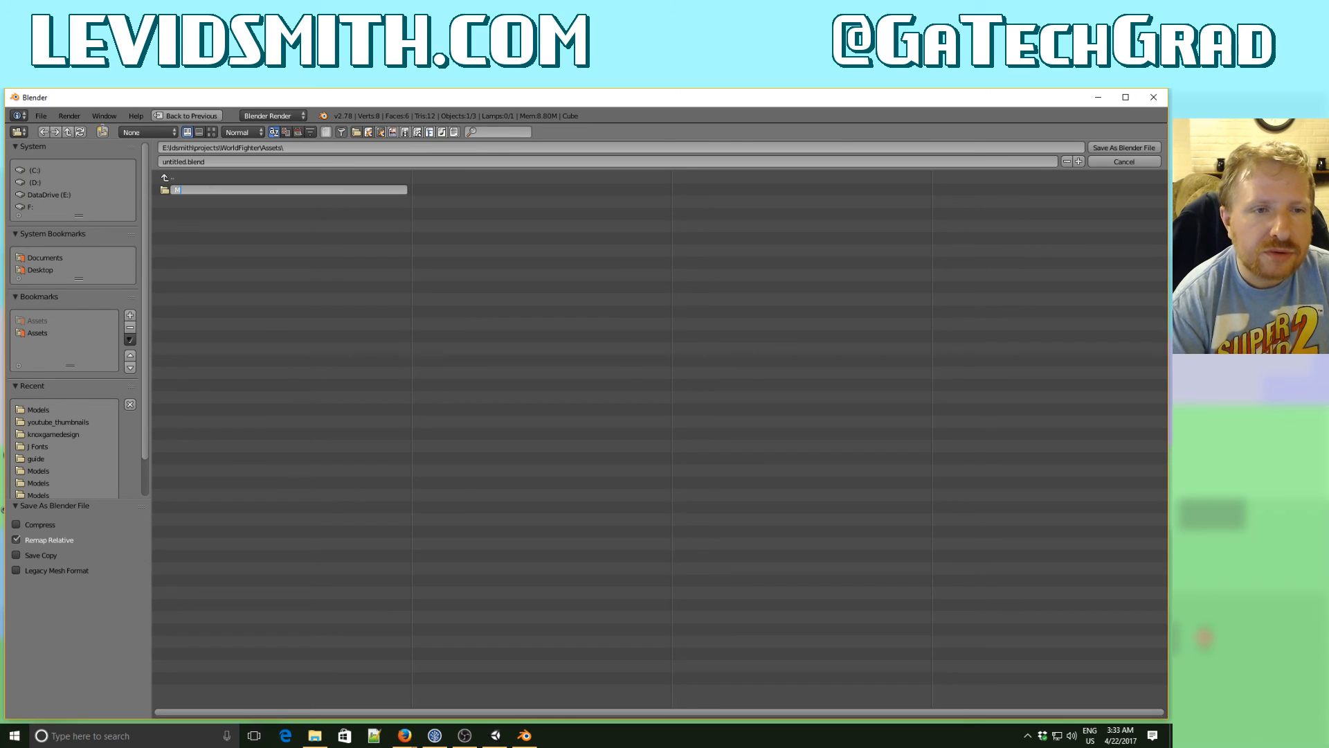
type("odels")
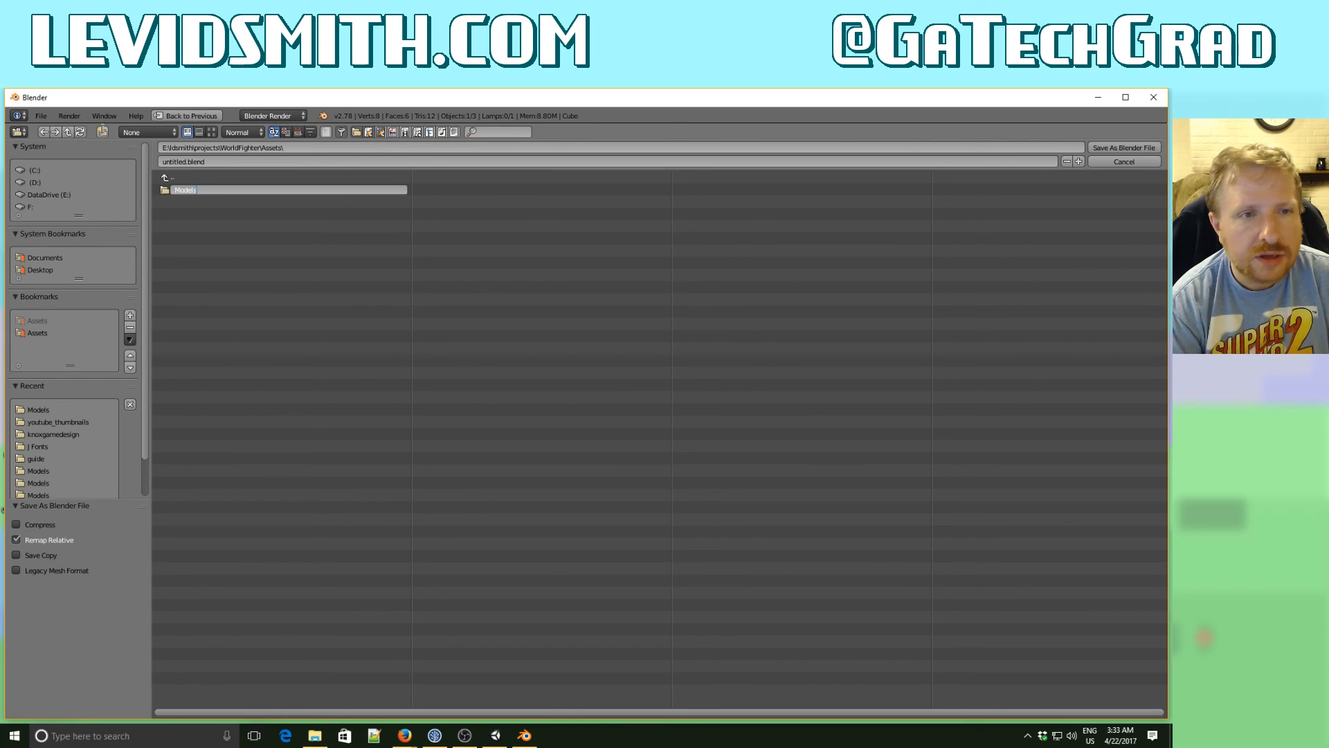
key("Return")
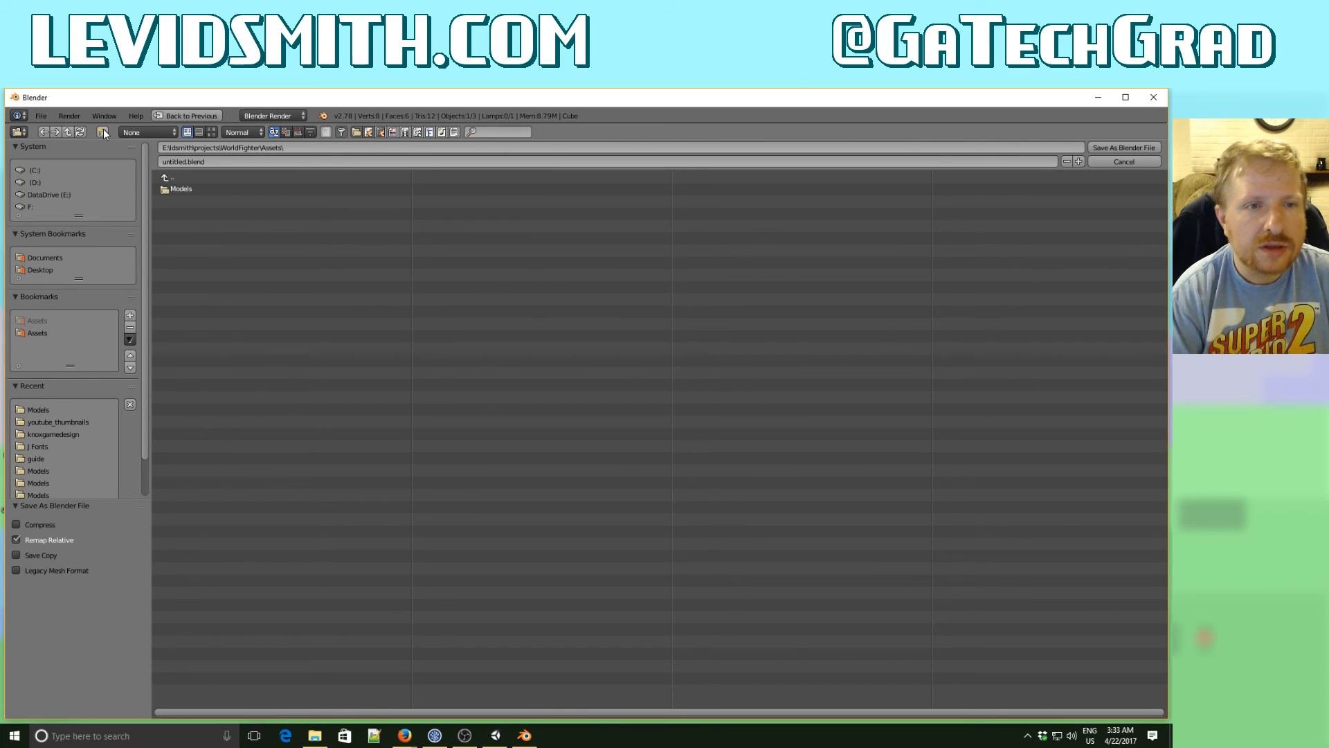
left_click(185, 190)
- Name the file street_block.blend and save it in the Models folder
left_click(184, 164)
left_click(186, 162)
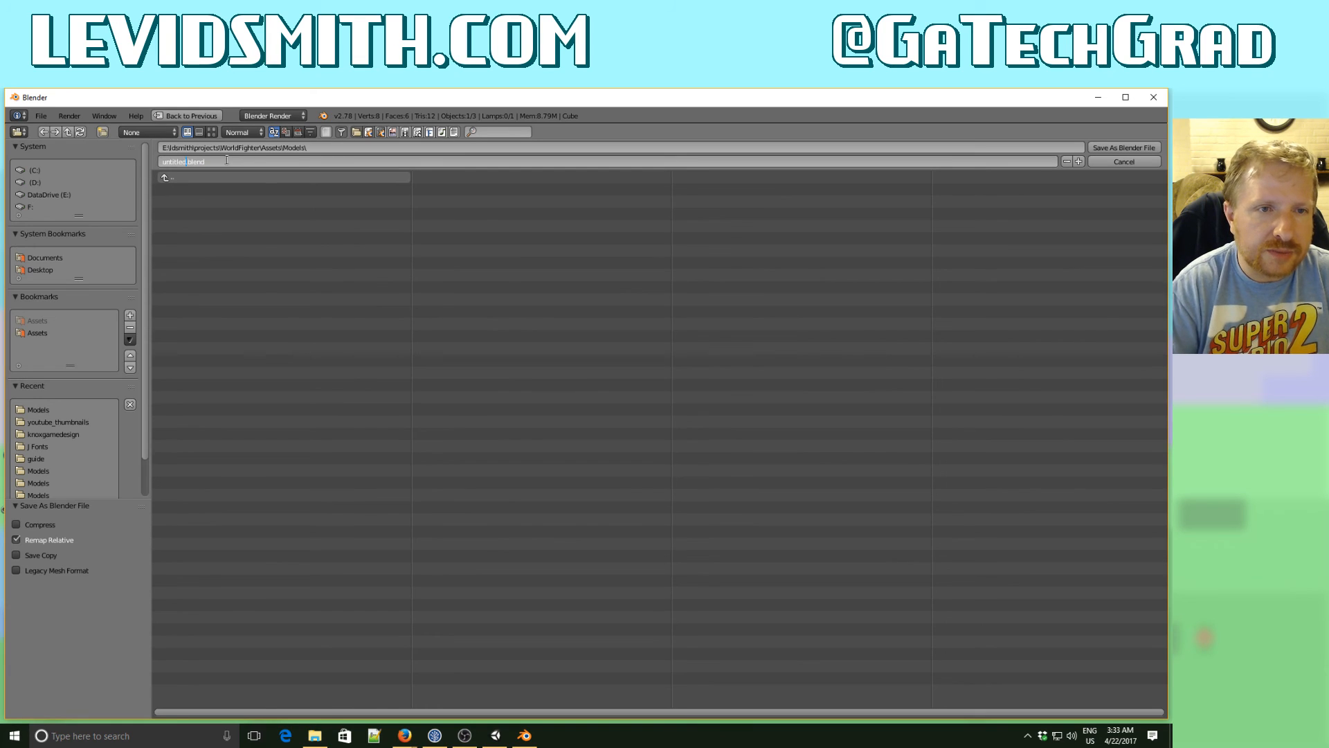
key("shift+Home")
type("s")
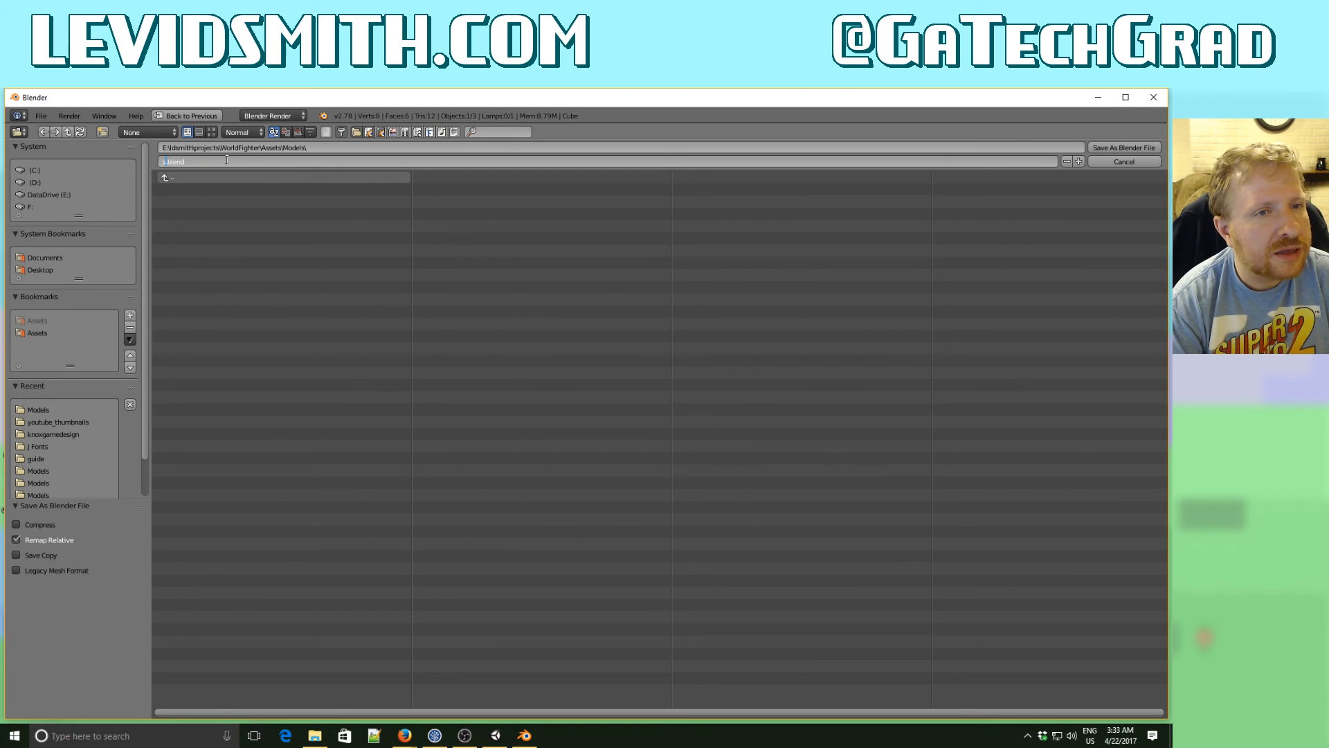
type("treet_bloc")
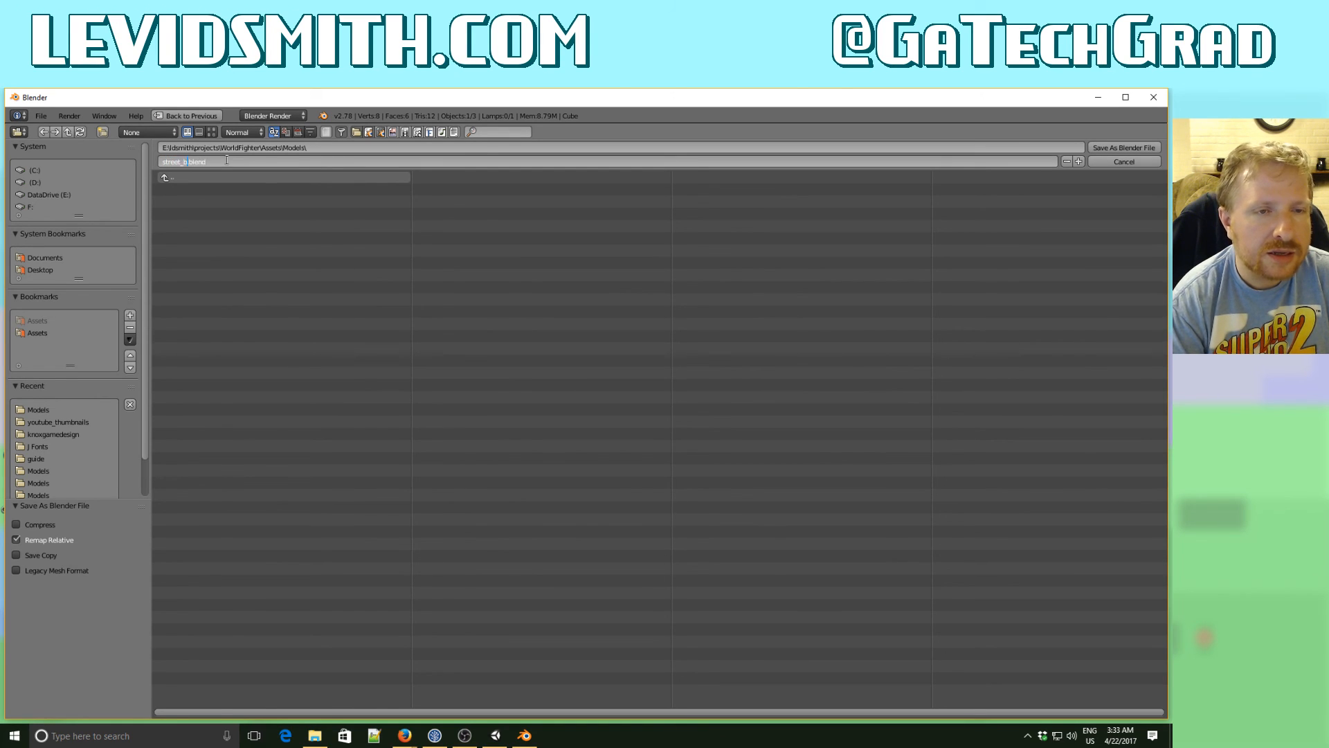
type("k")
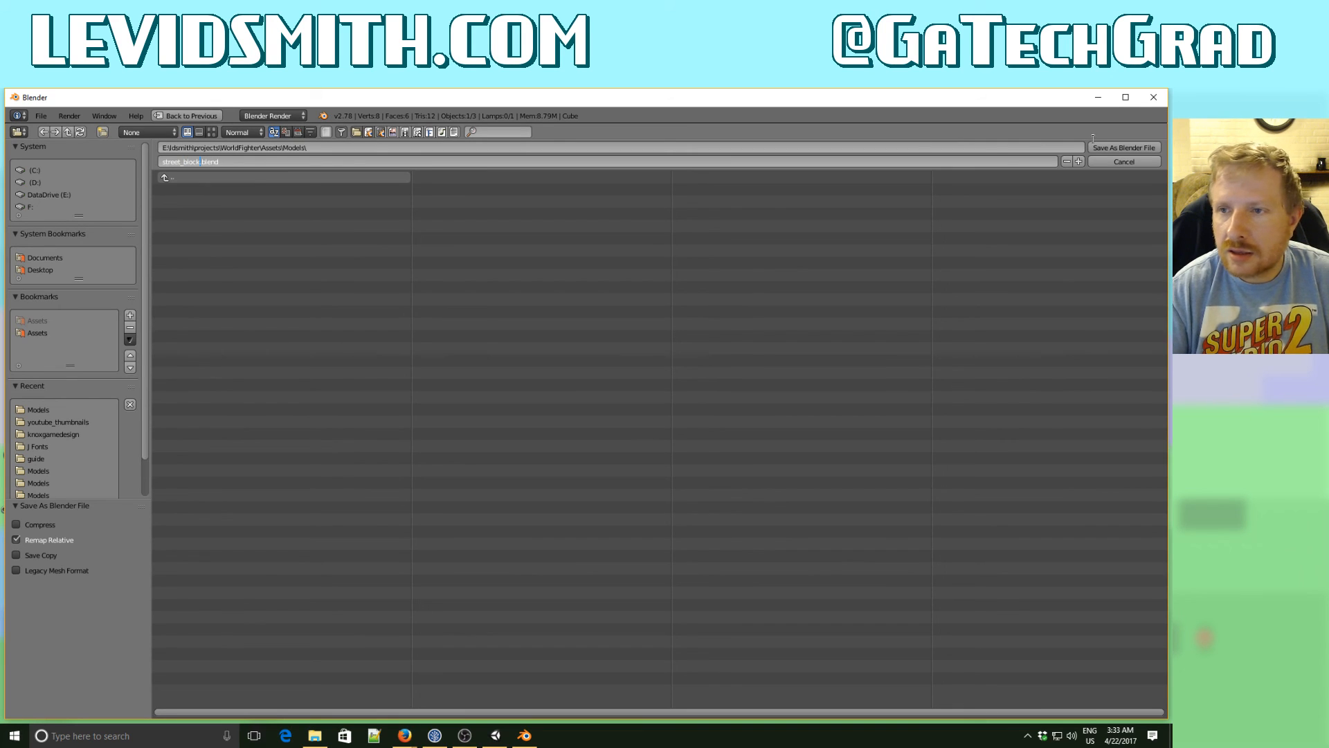
left_click(1105, 148)
left_click(1107, 148)
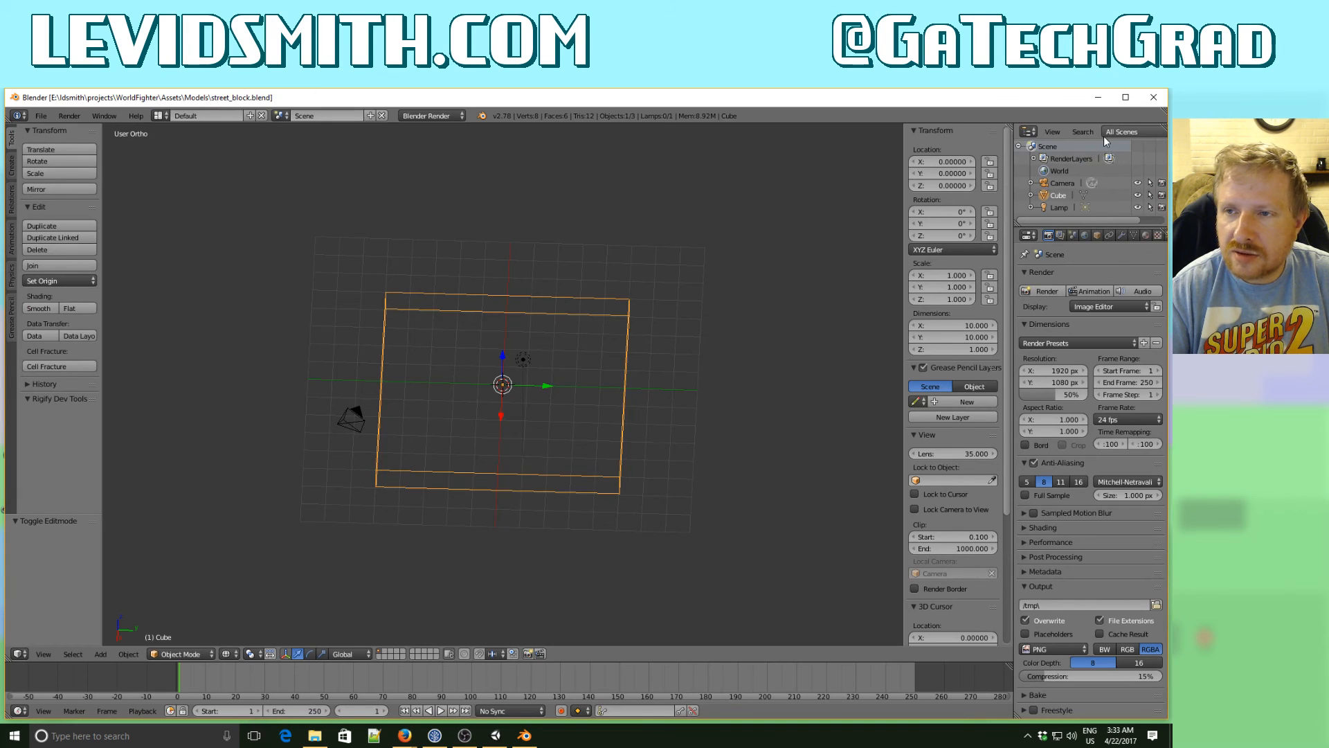
- Switch to Unity, remove the Mesh Renderer component from Cube, and open the Models folder in the project's assets
left_click(1098, 97)
left_click(496, 736)
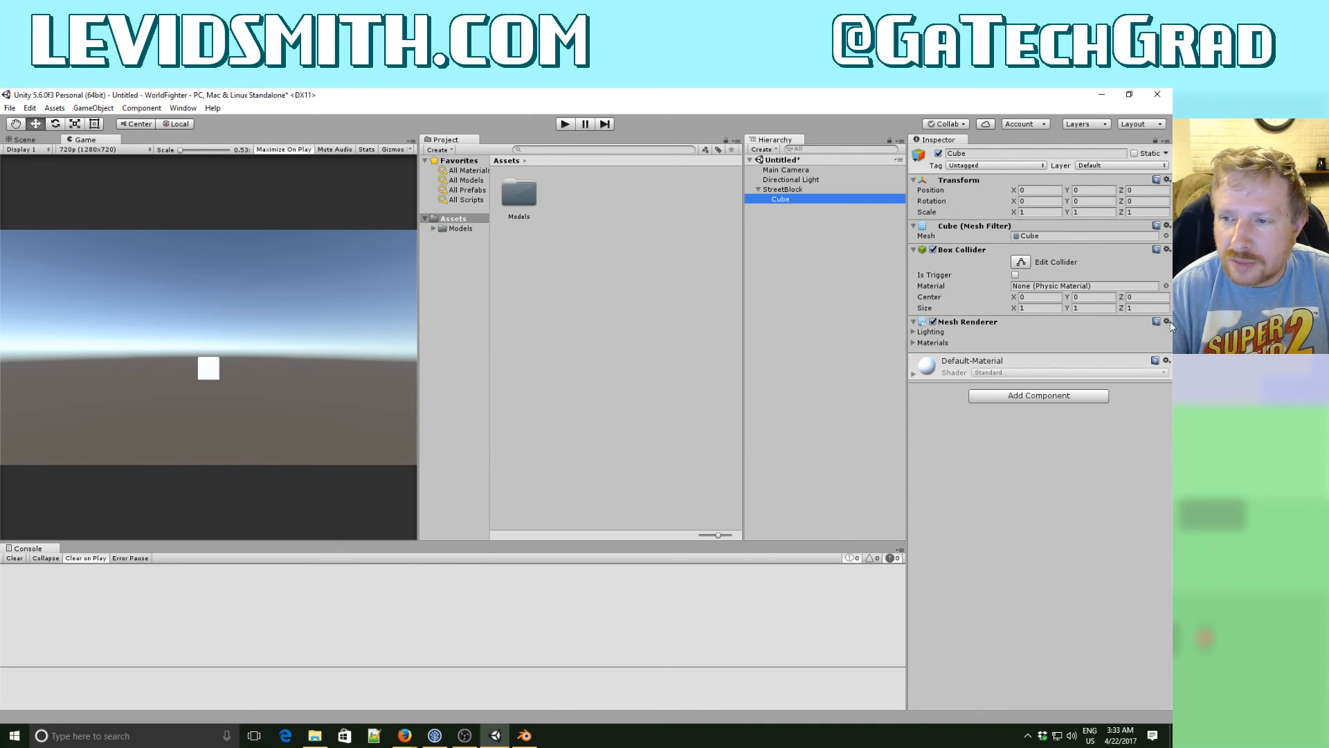
left_click(1167, 321)
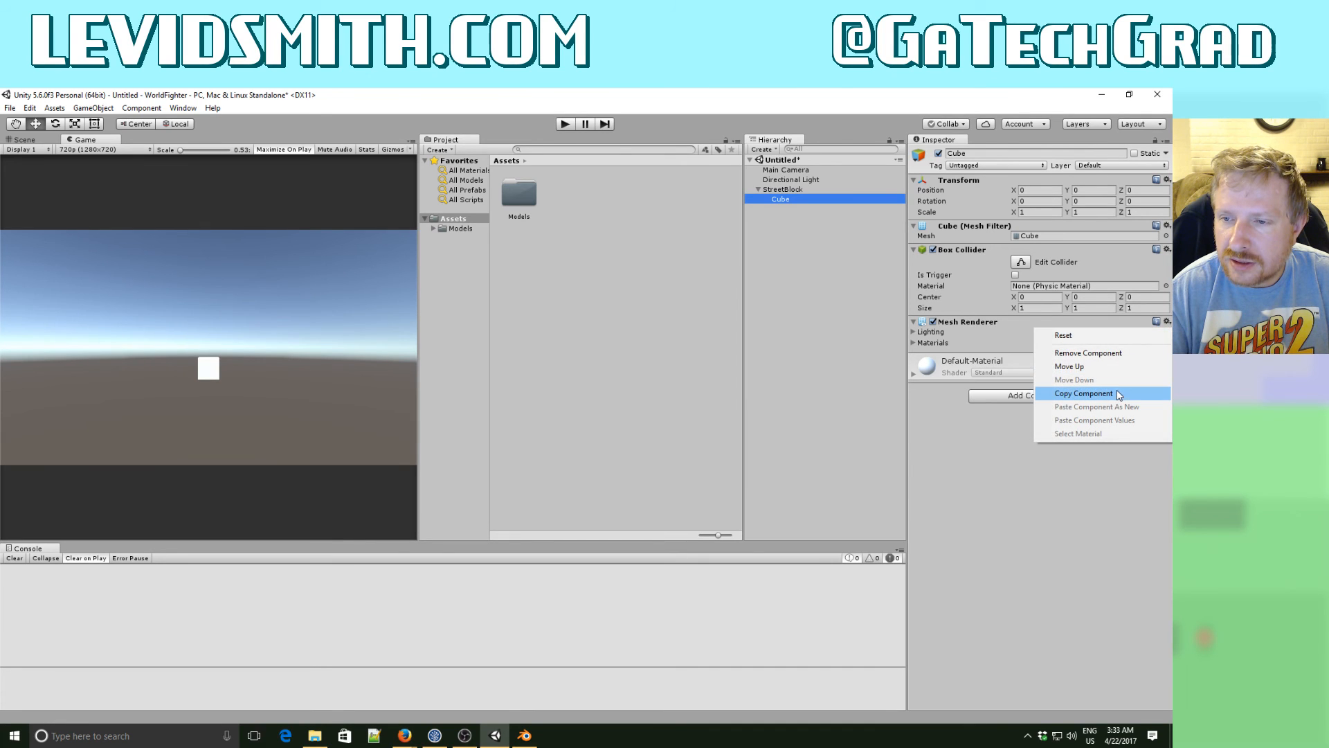
left_click(1116, 353)
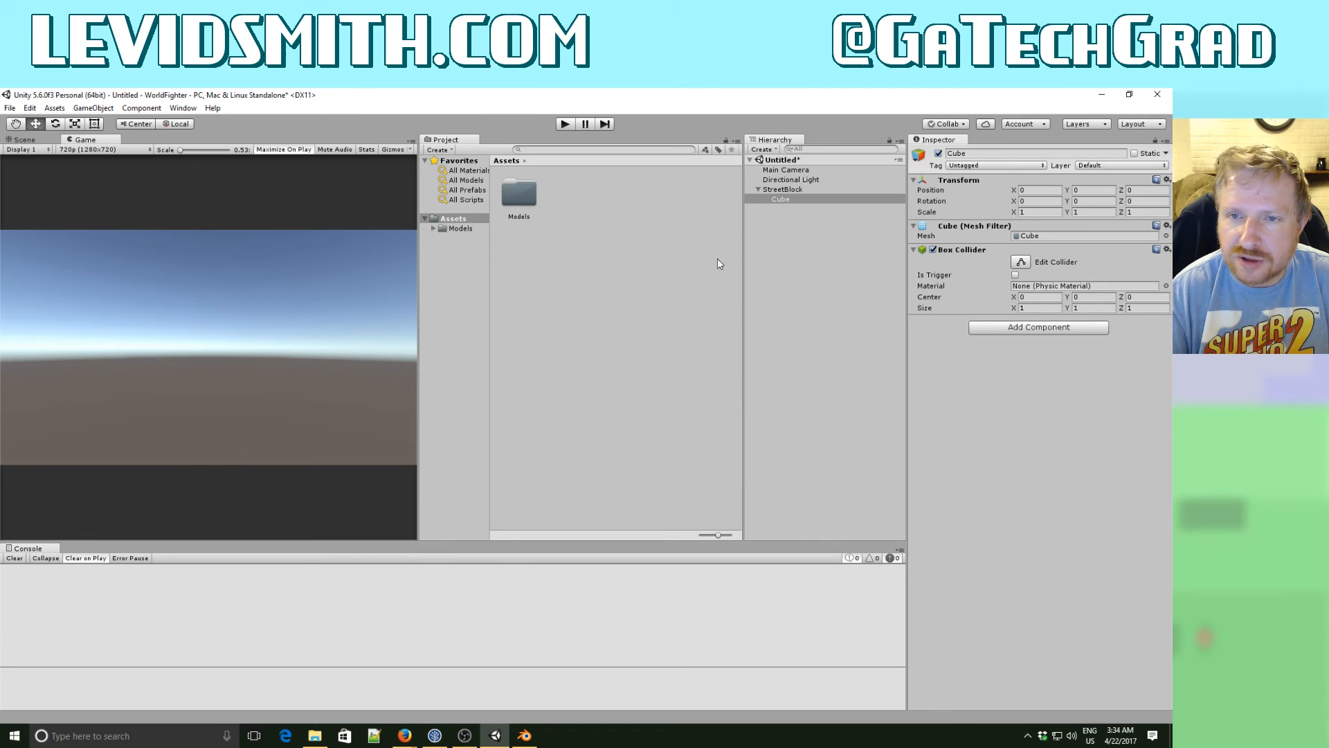
left_click(446, 231)
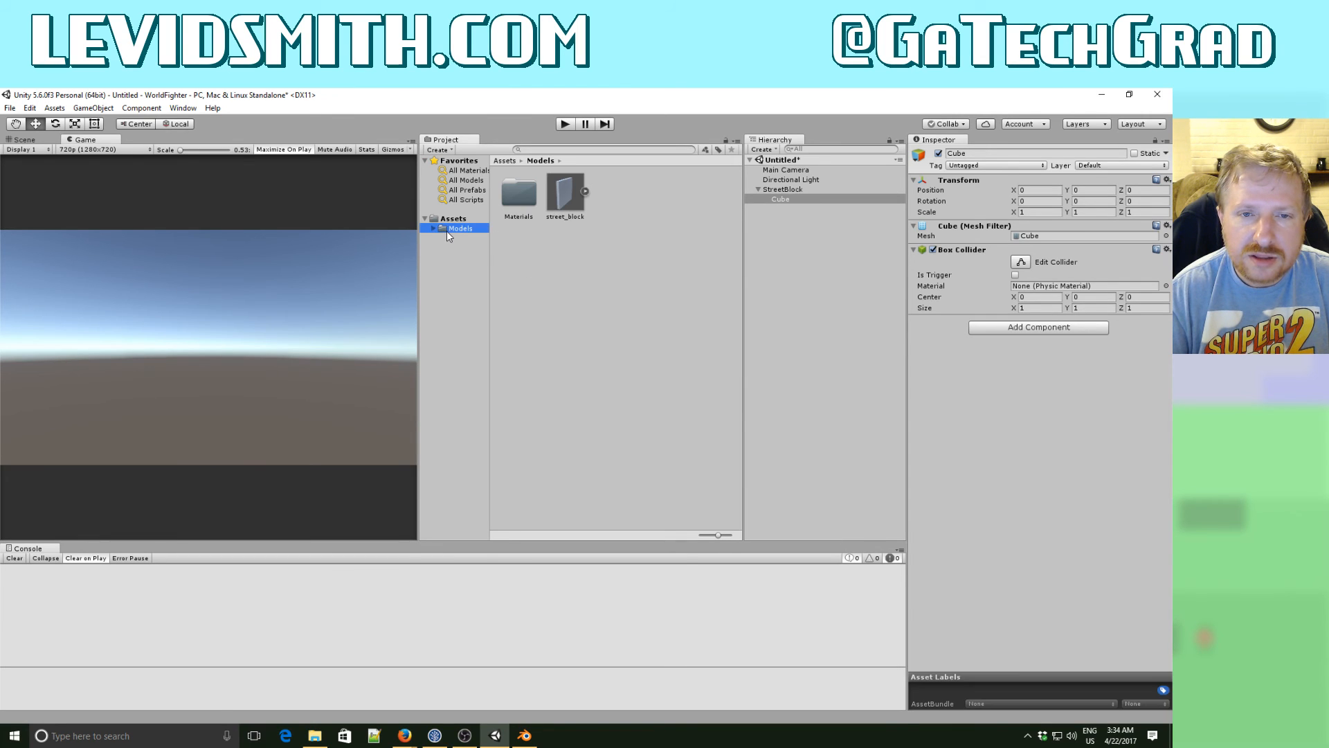
- Try adding the street_block model as a child of Cube, and delete that instance
left_click_drag(559, 207, 790, 202)
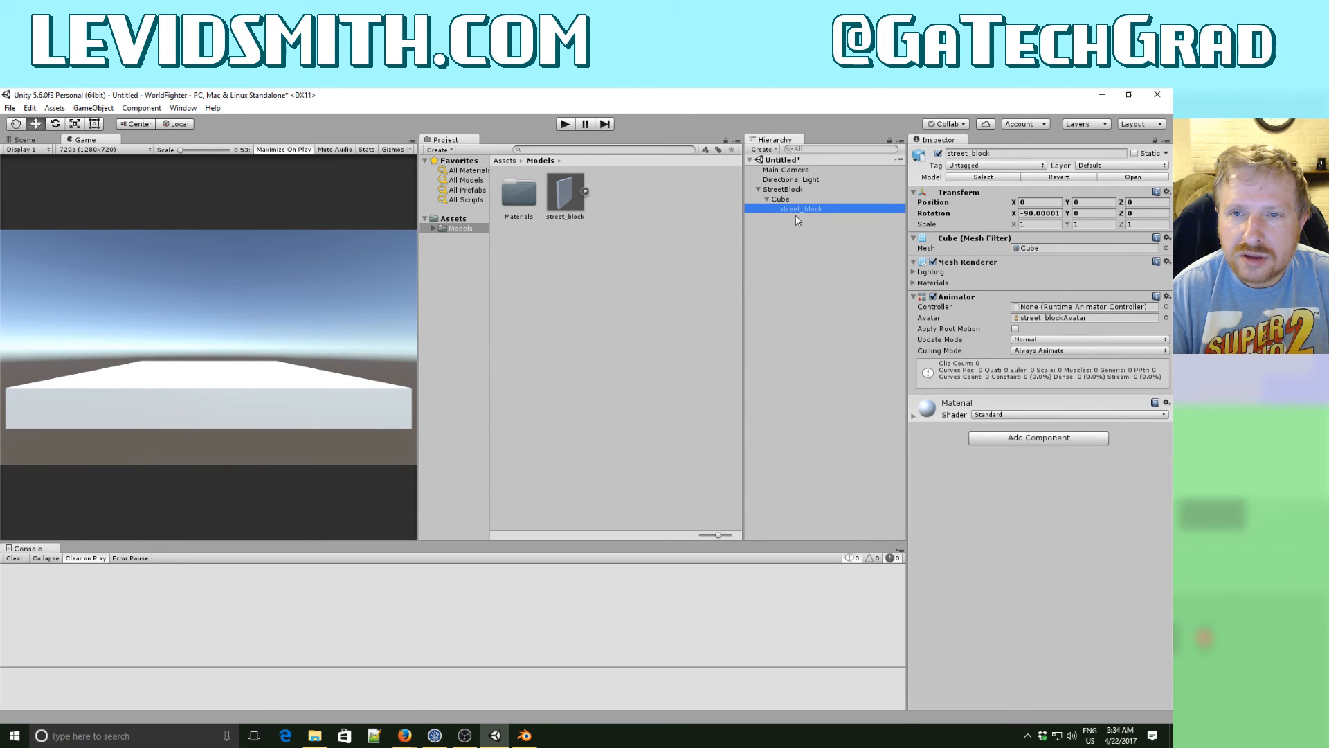
left_click(779, 197)
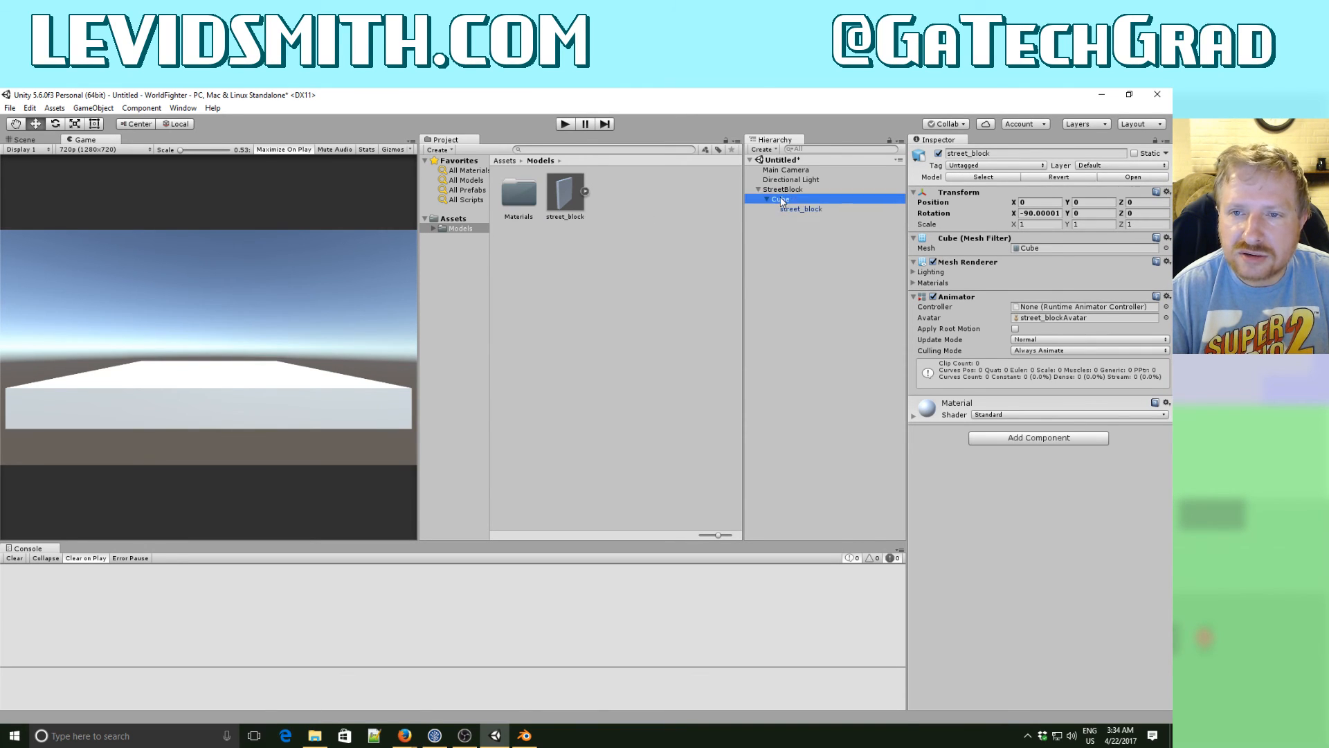
left_click(787, 209)
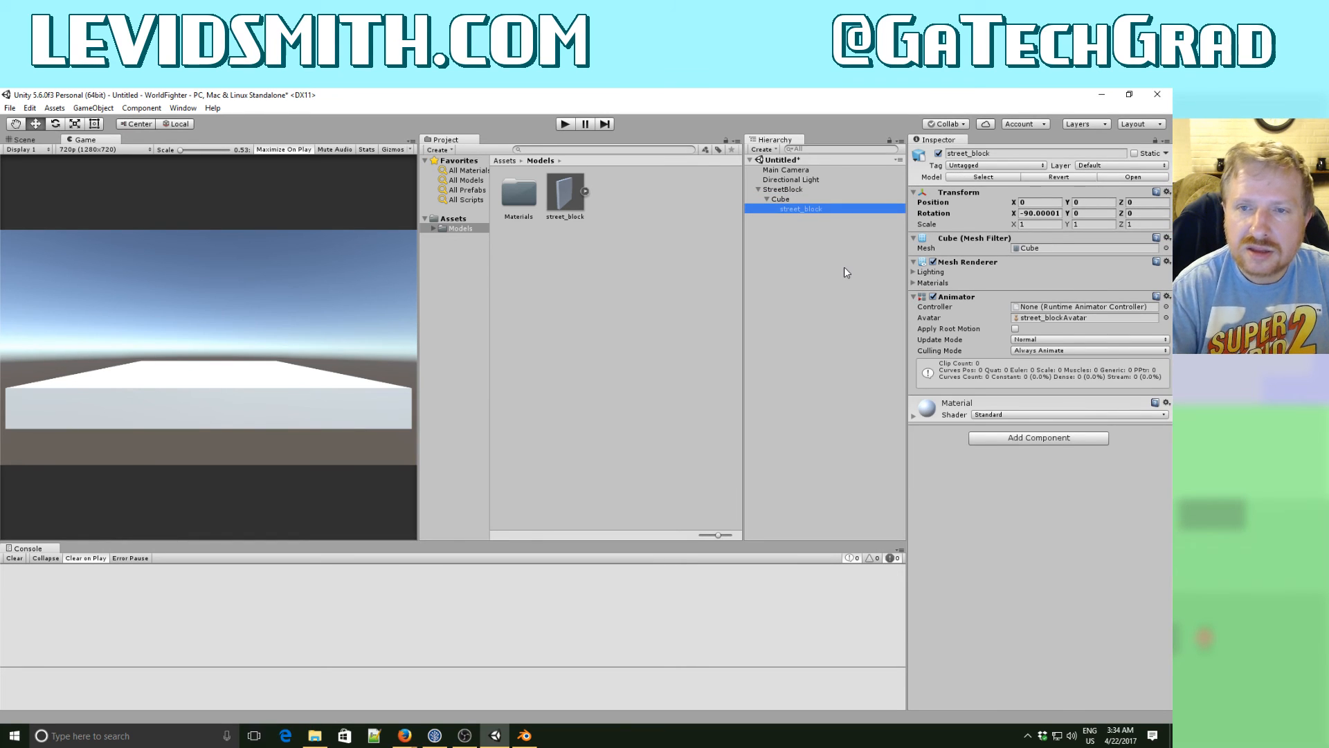
key("Delete")
- Add the street_block model directly under StreetBlock, alongside Cube, and select Cube
left_click_drag(565, 194, 791, 196)
left_click(790, 197)
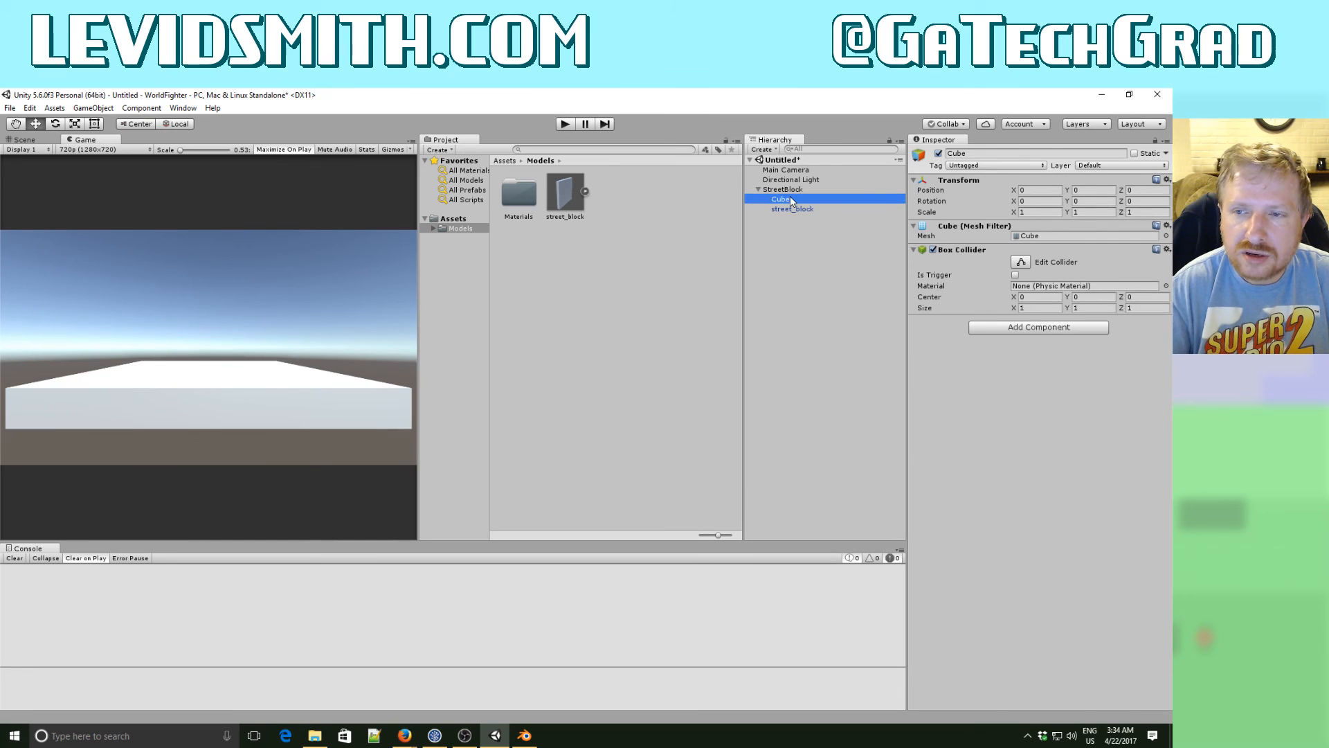
- Delete the Cube under StreetBlock and add a Box Collider component to street_block
key("Delete")
left_click(790, 198)
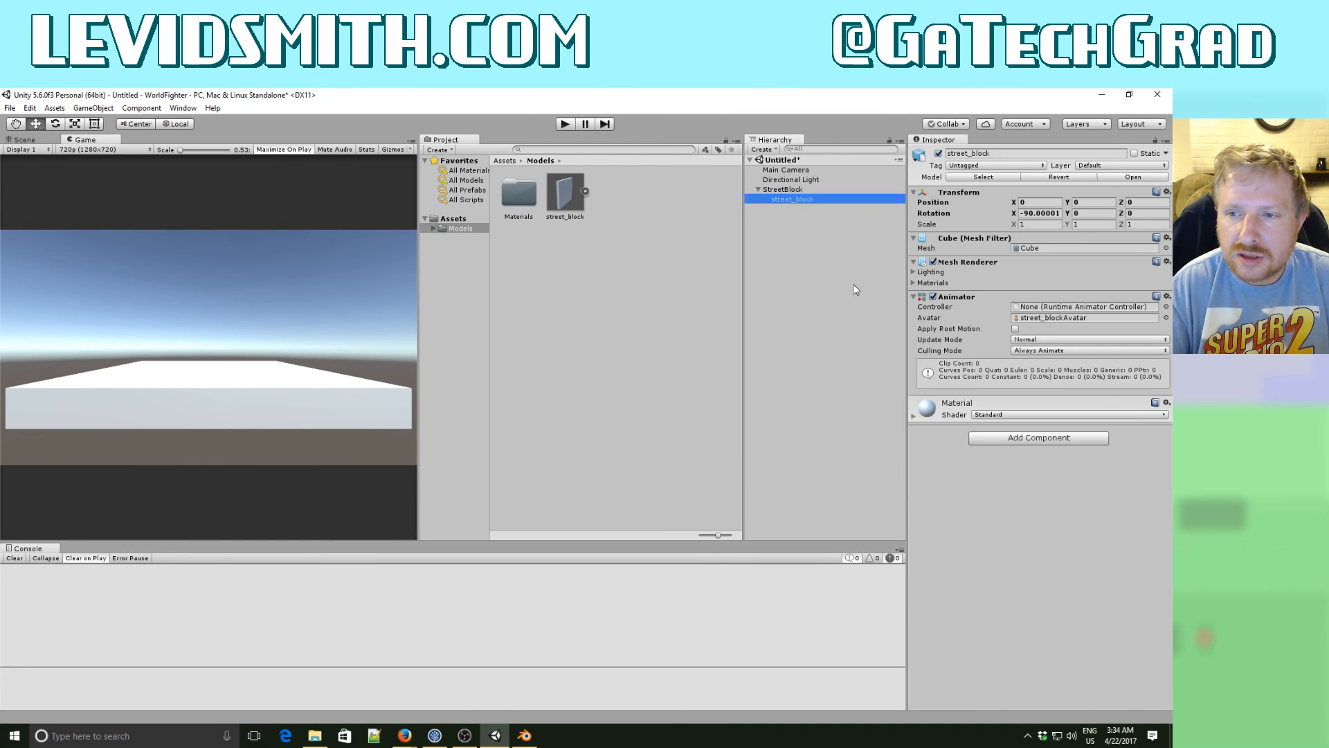
left_click(1006, 439)
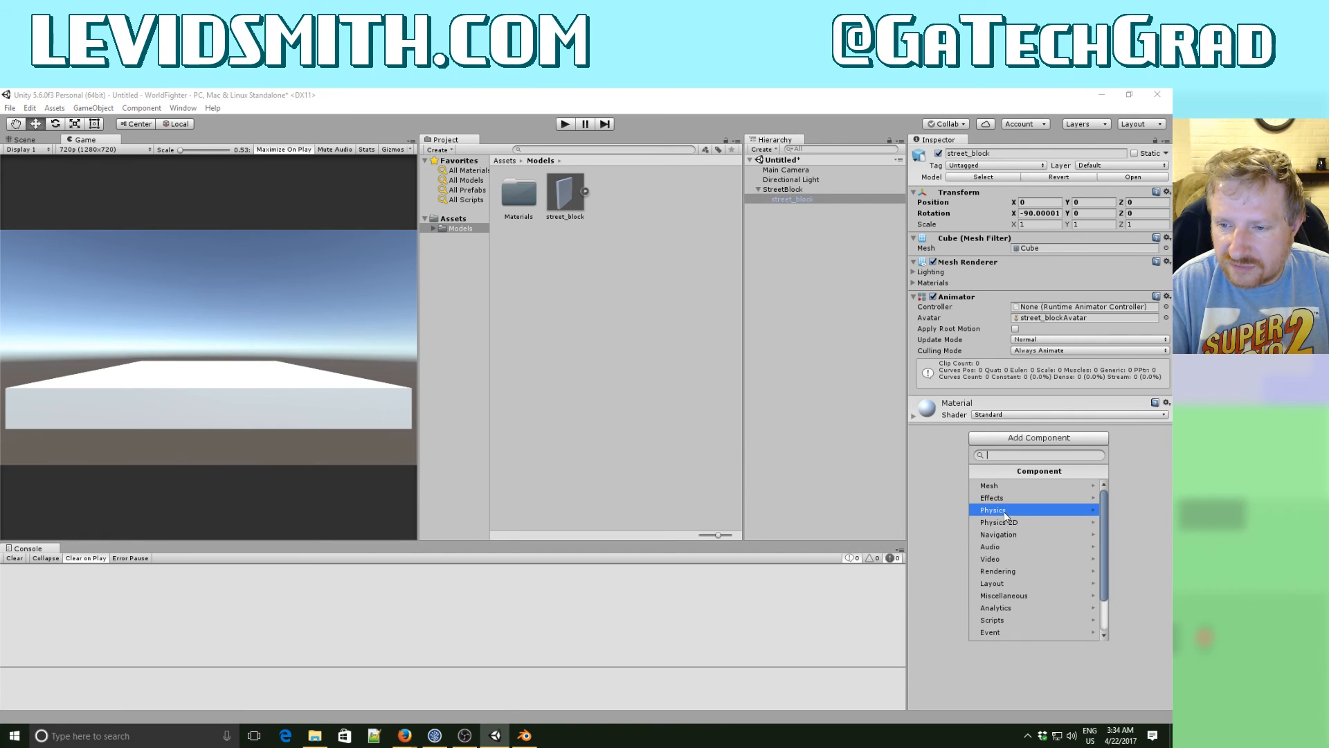
left_click(1004, 511)
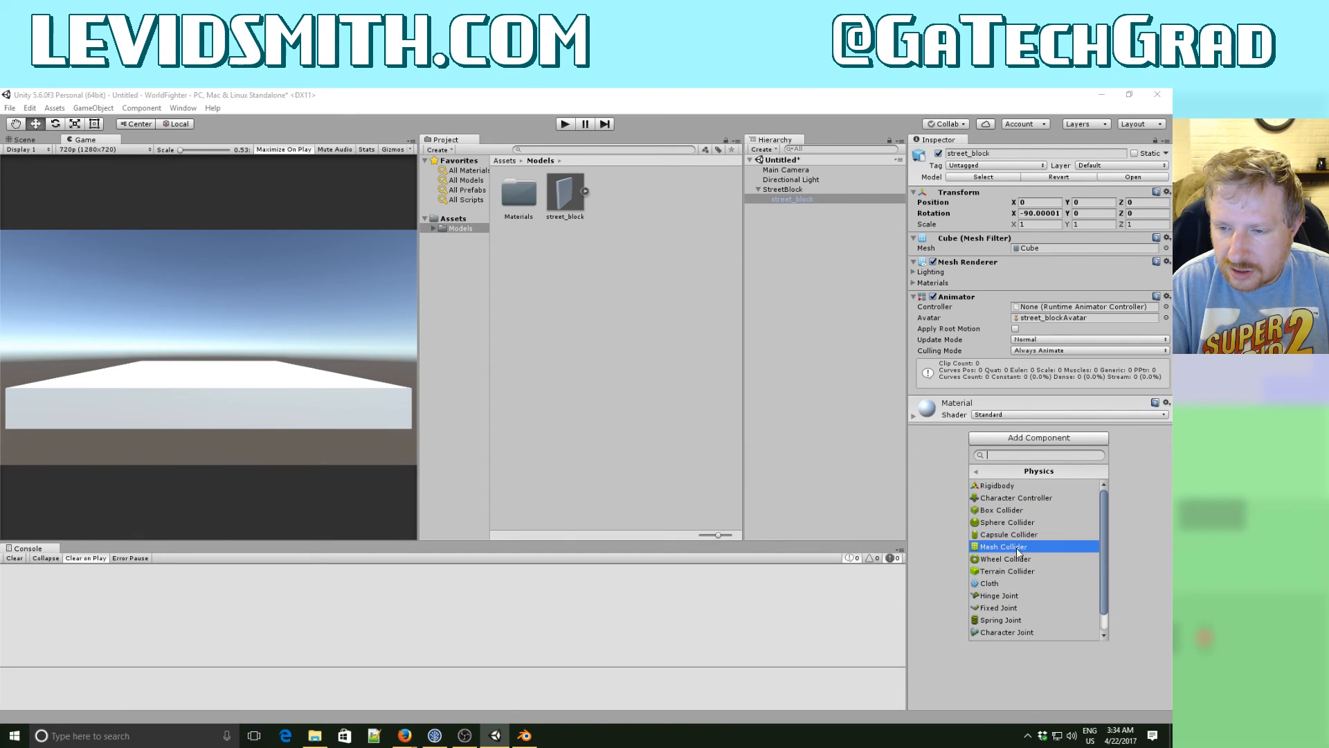
left_click(1015, 509)
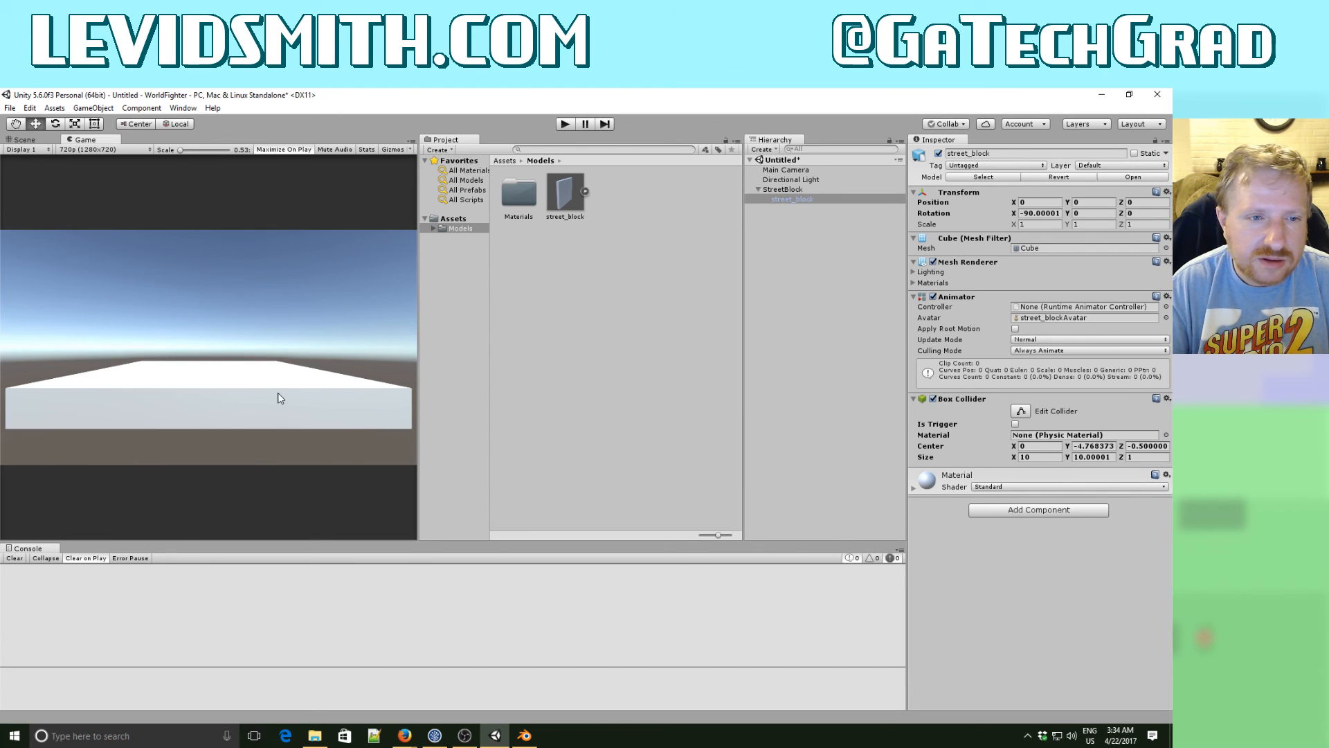
- Set the Y center of street_block's Box Collider to 0
left_click(792, 189)
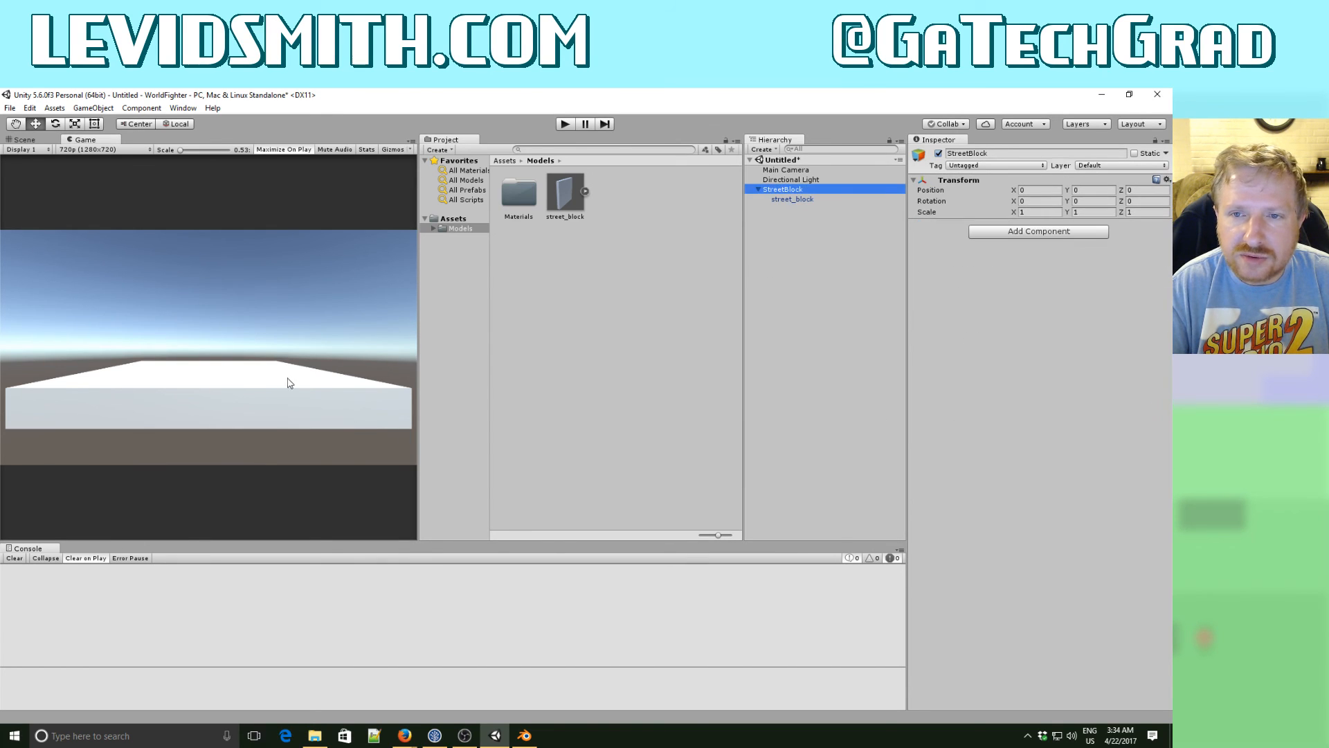
left_click(24, 139)
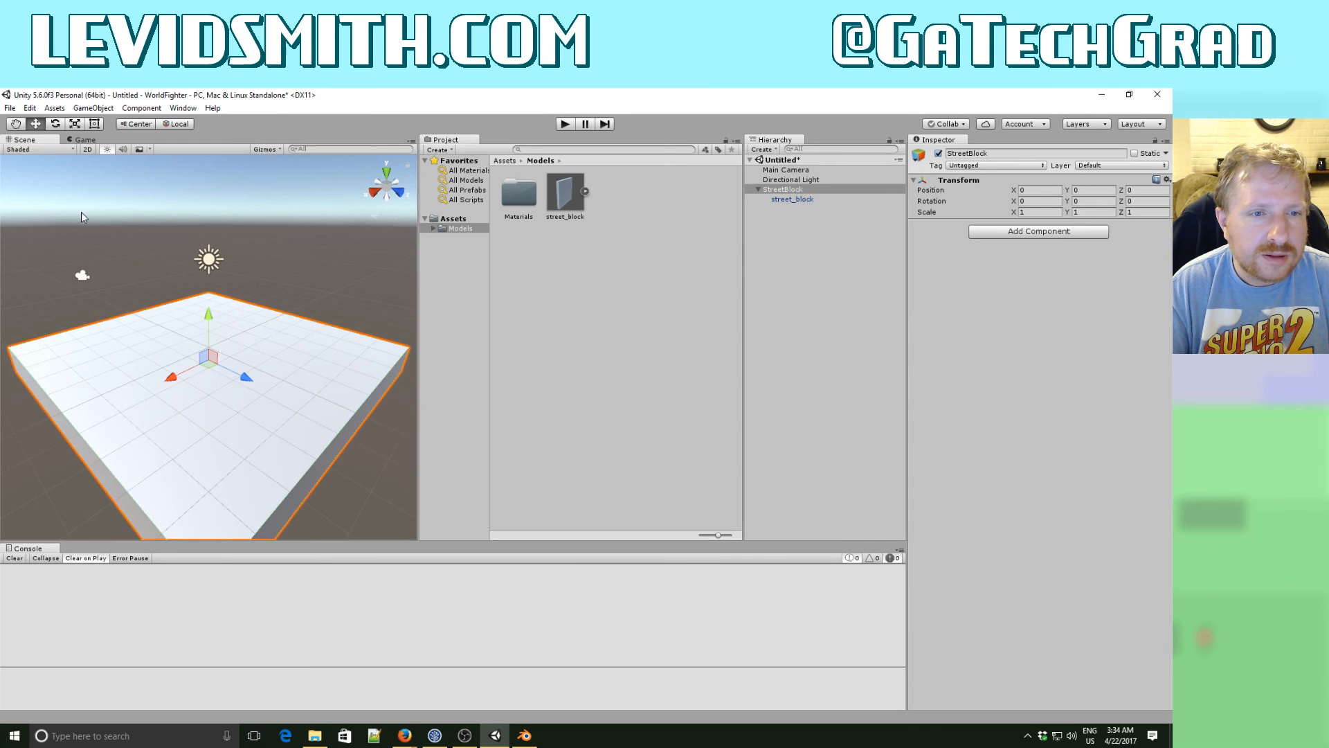
left_click_drag(81, 212, 237, 286, "alt")
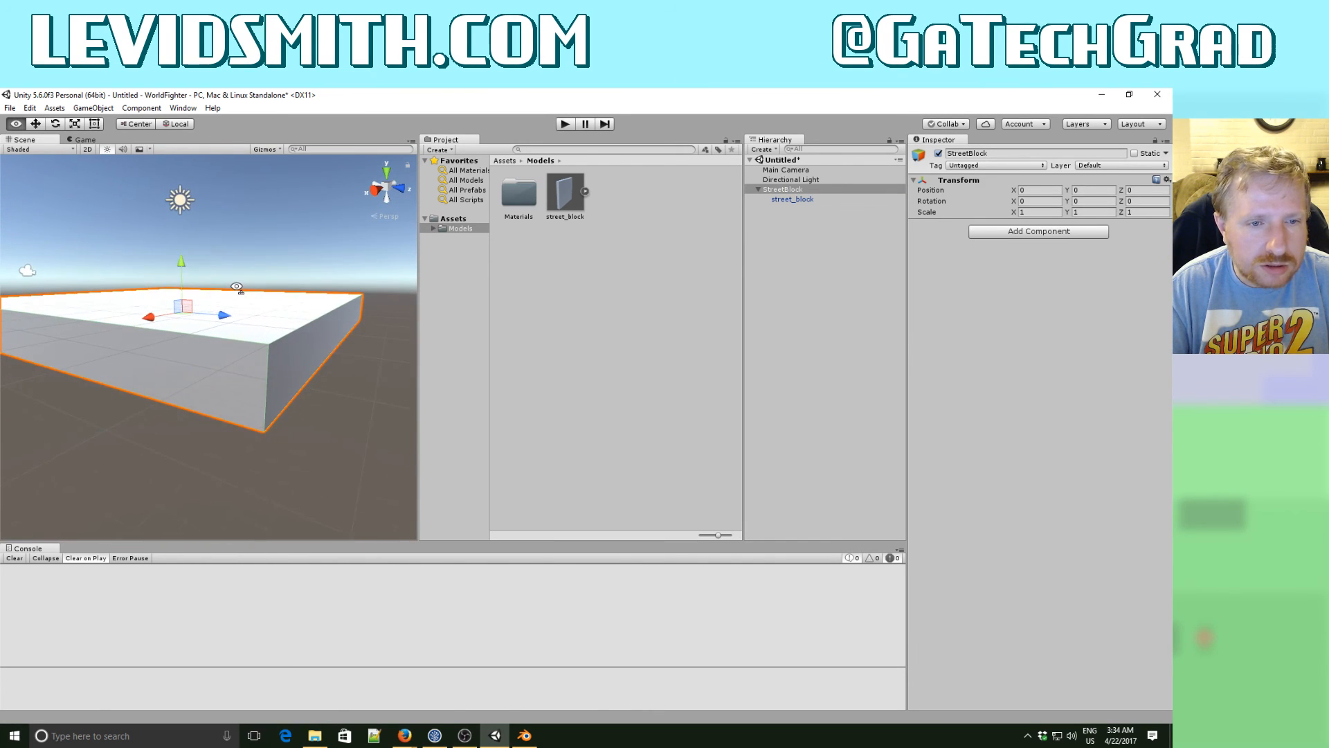
left_click(803, 197)
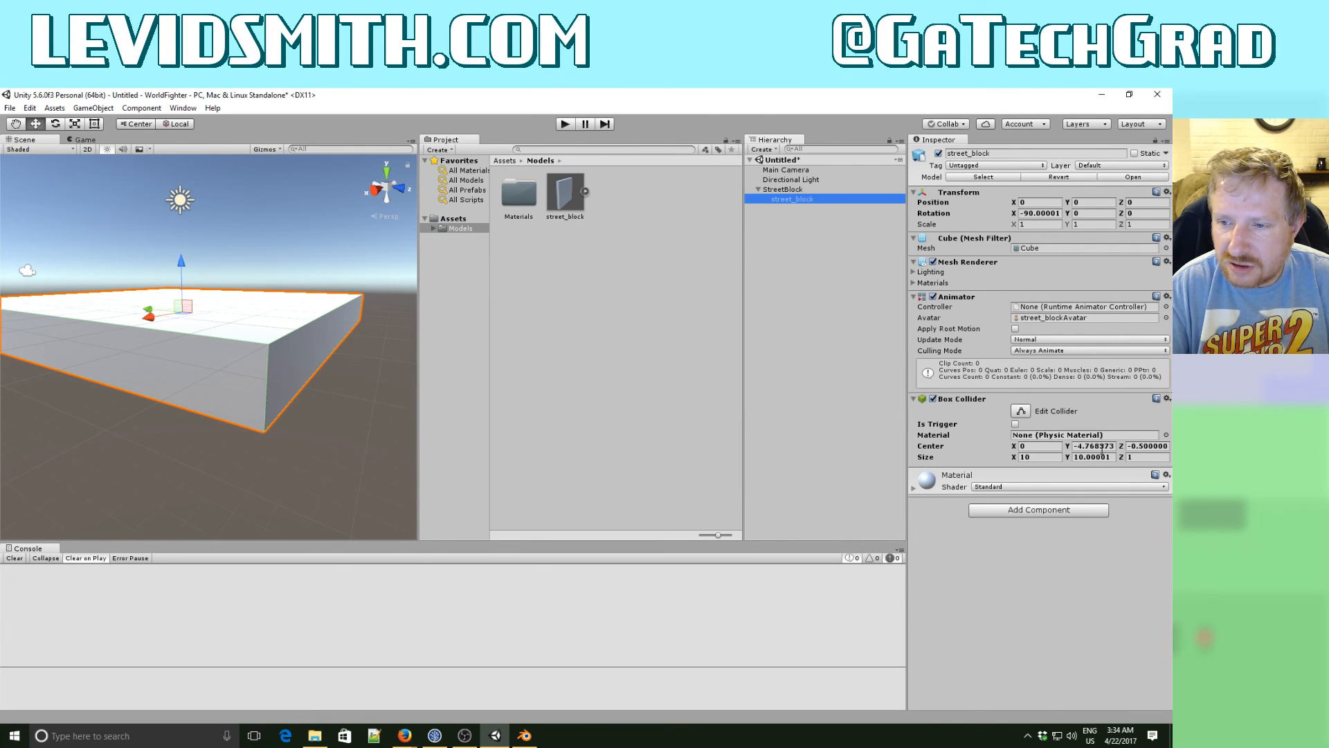
left_click(1088, 447)
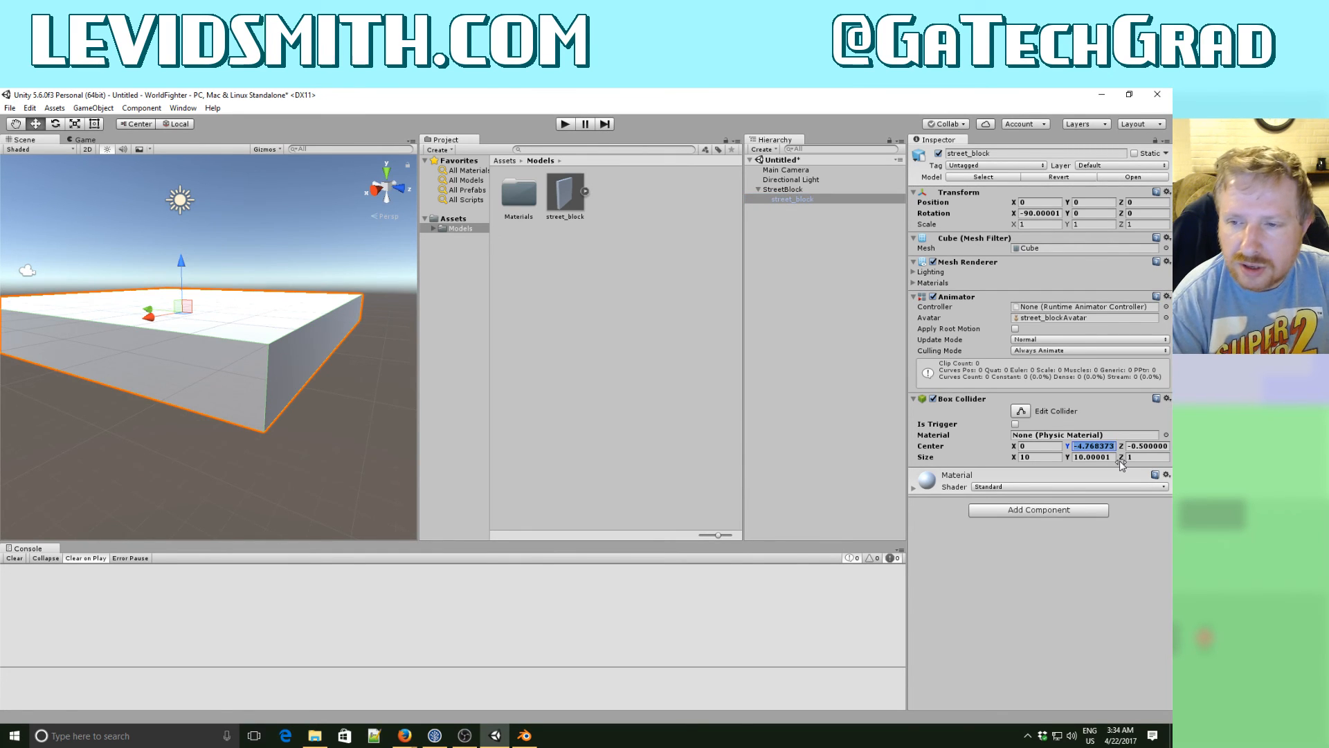
type("-5")
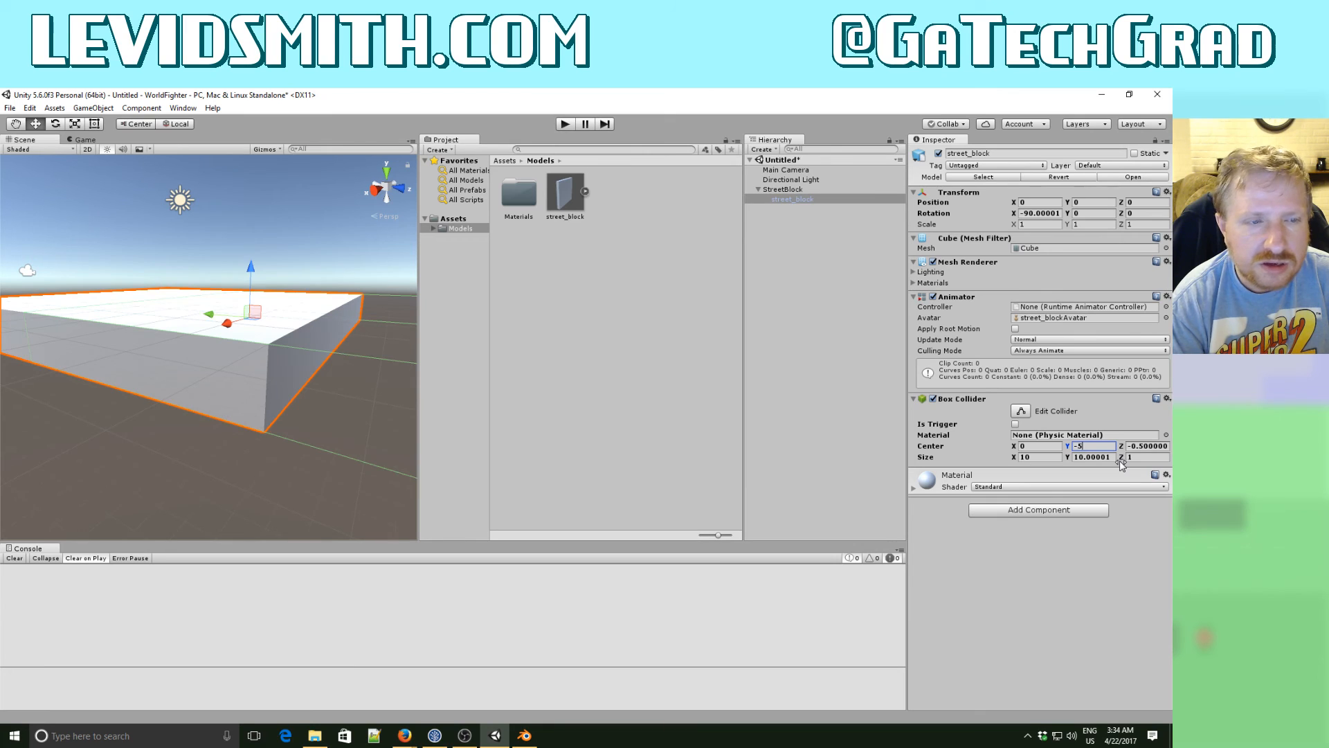
key("BackSpace")
key("BackSpace")
type("5")
key("BackSpace")
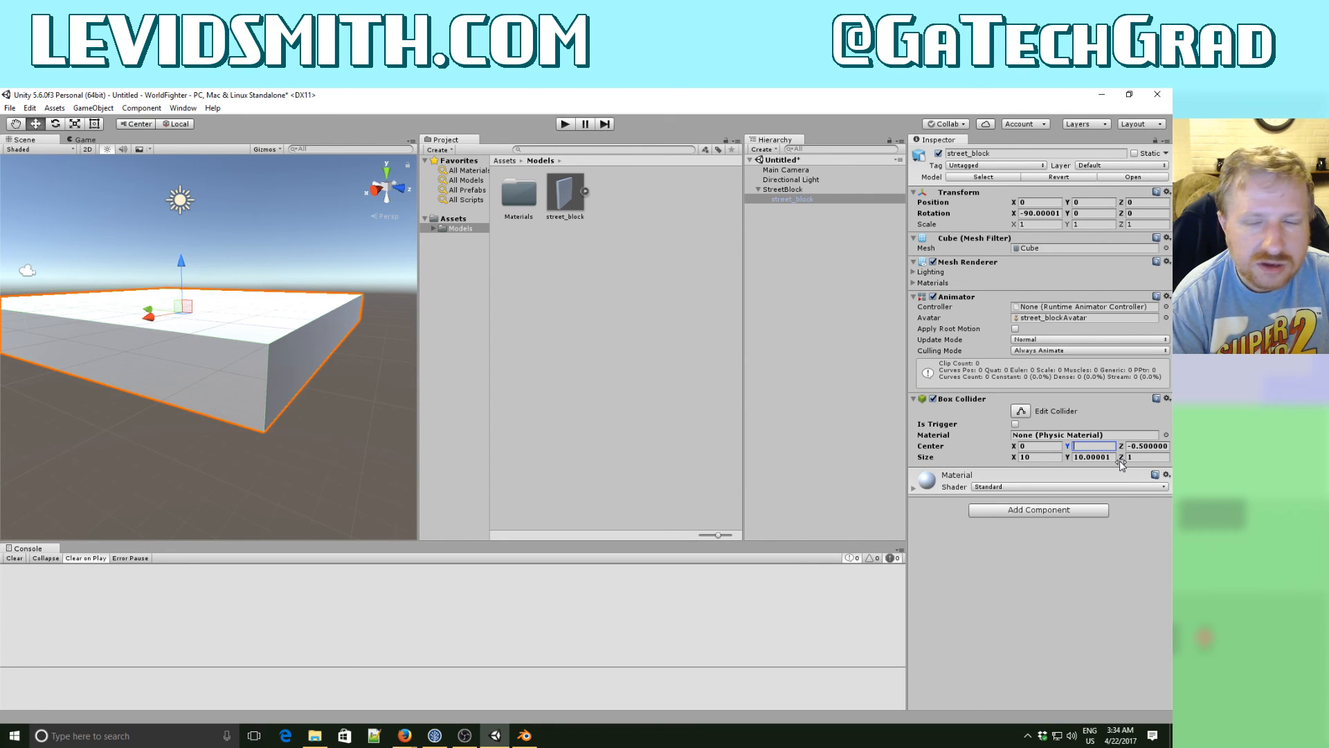
type("-")
key("BackSpace")
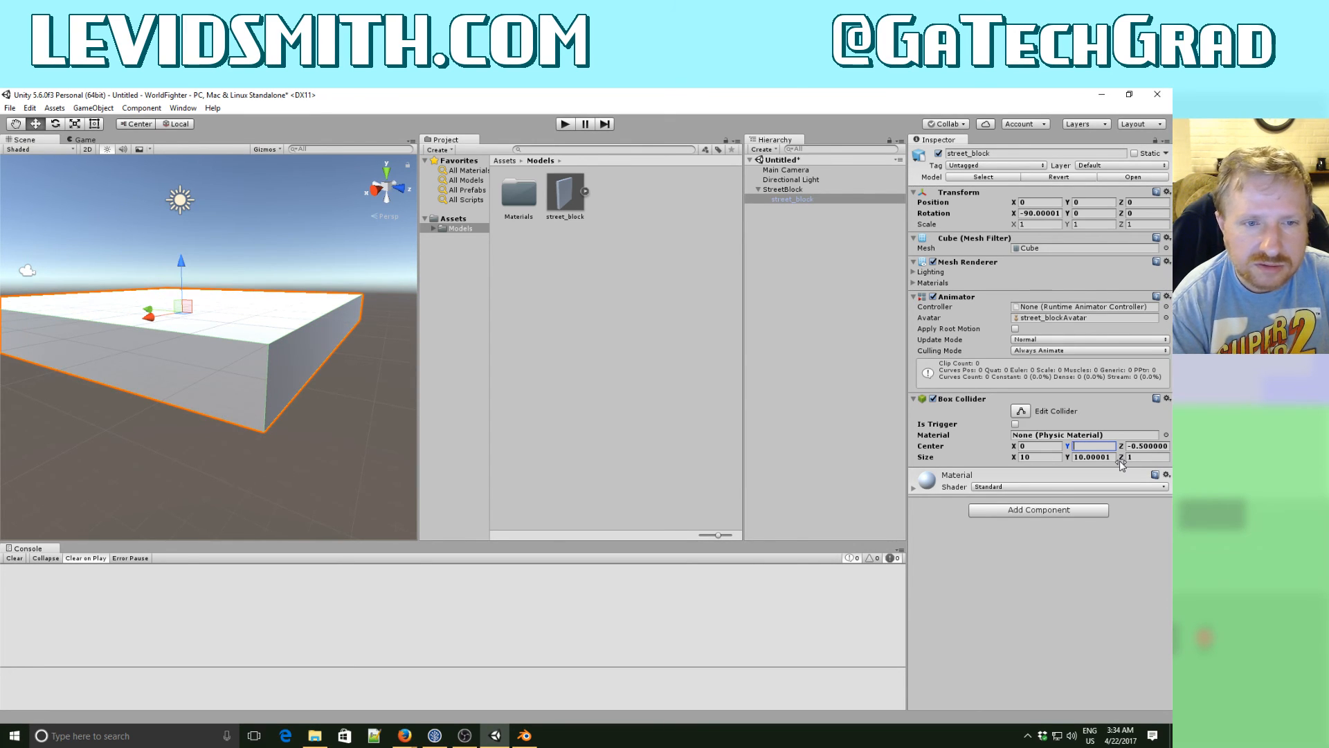
type("0")
key("Tab")
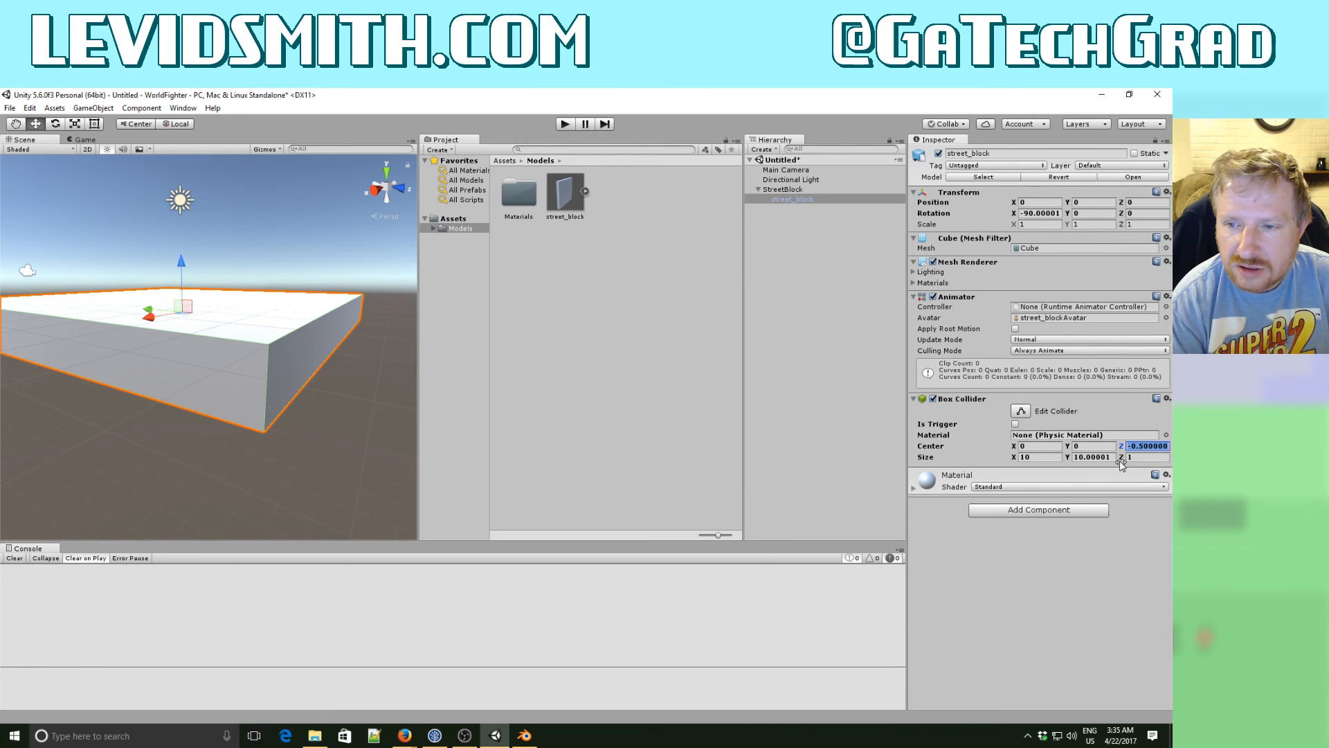
- Set the Y size of street_block's Box Collider to 10
key("Tab")
key("Tab")
type("10")
key("Tab")
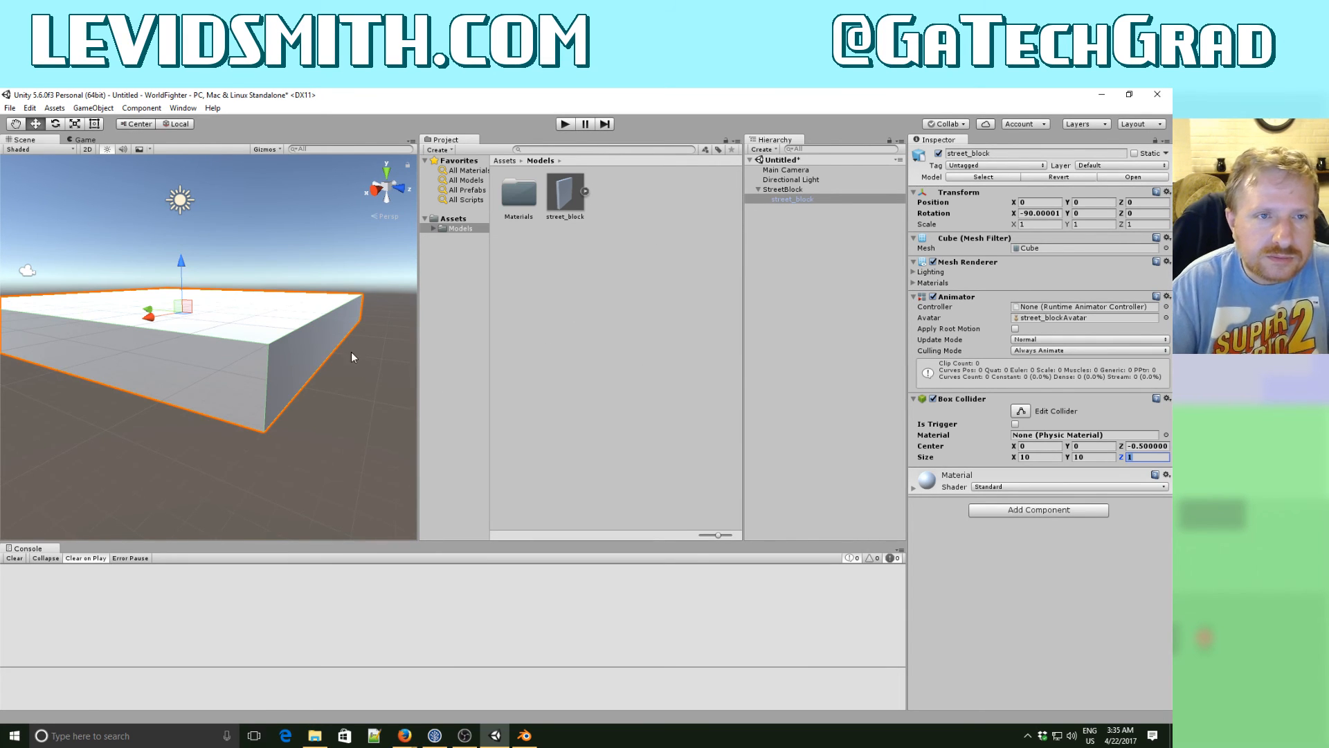
- Create a Capsule at the top level of the scene and raise it above the street block to a Y position of about 1.3
middle_click_drag(351, 351, 300, 393)
left_click_drag(334, 372, 233, 380, "alt")
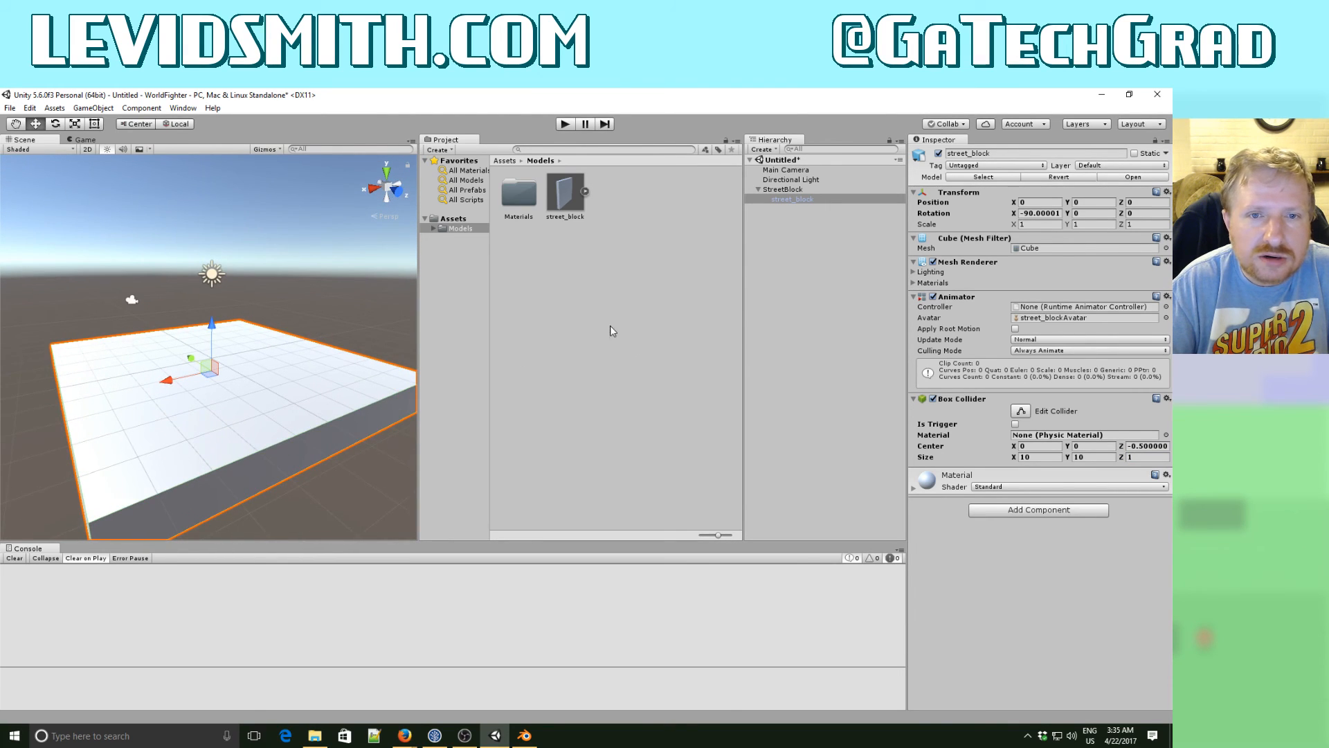
left_click(459, 220)
left_click(459, 228)
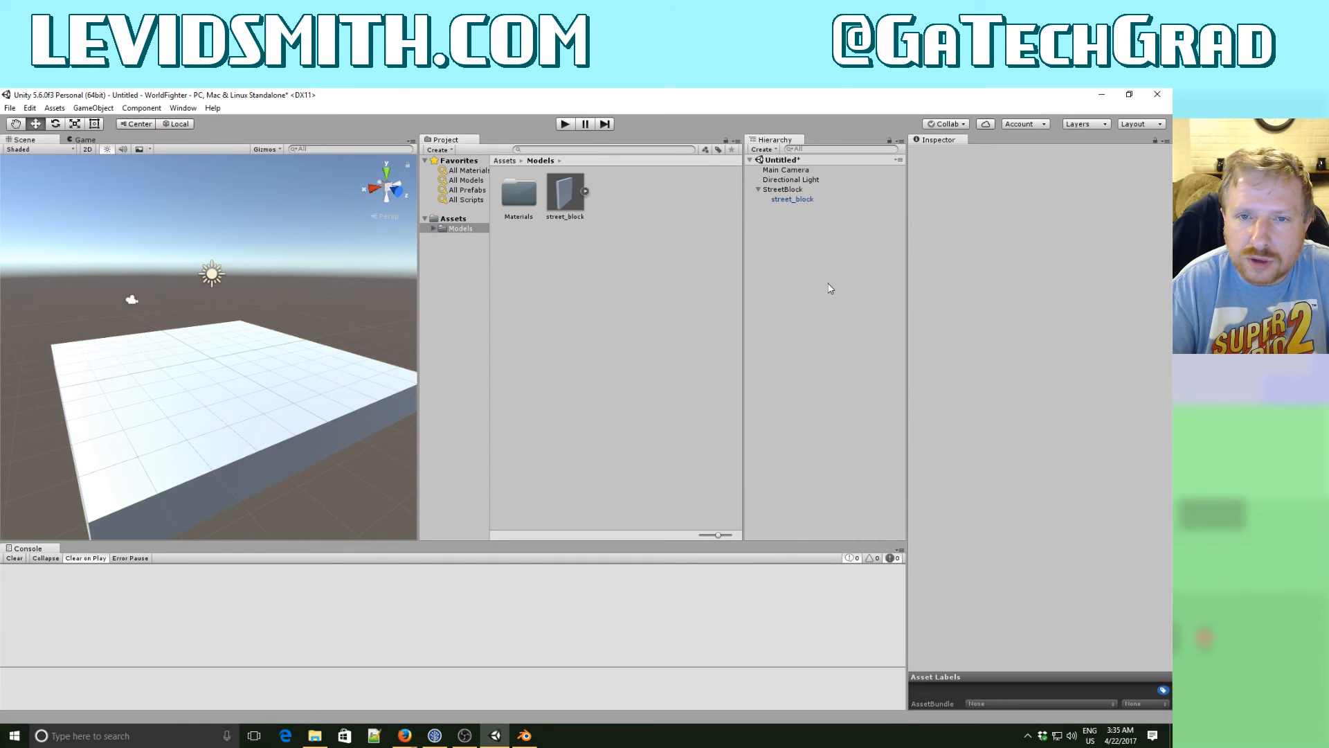
right_click(791, 285)
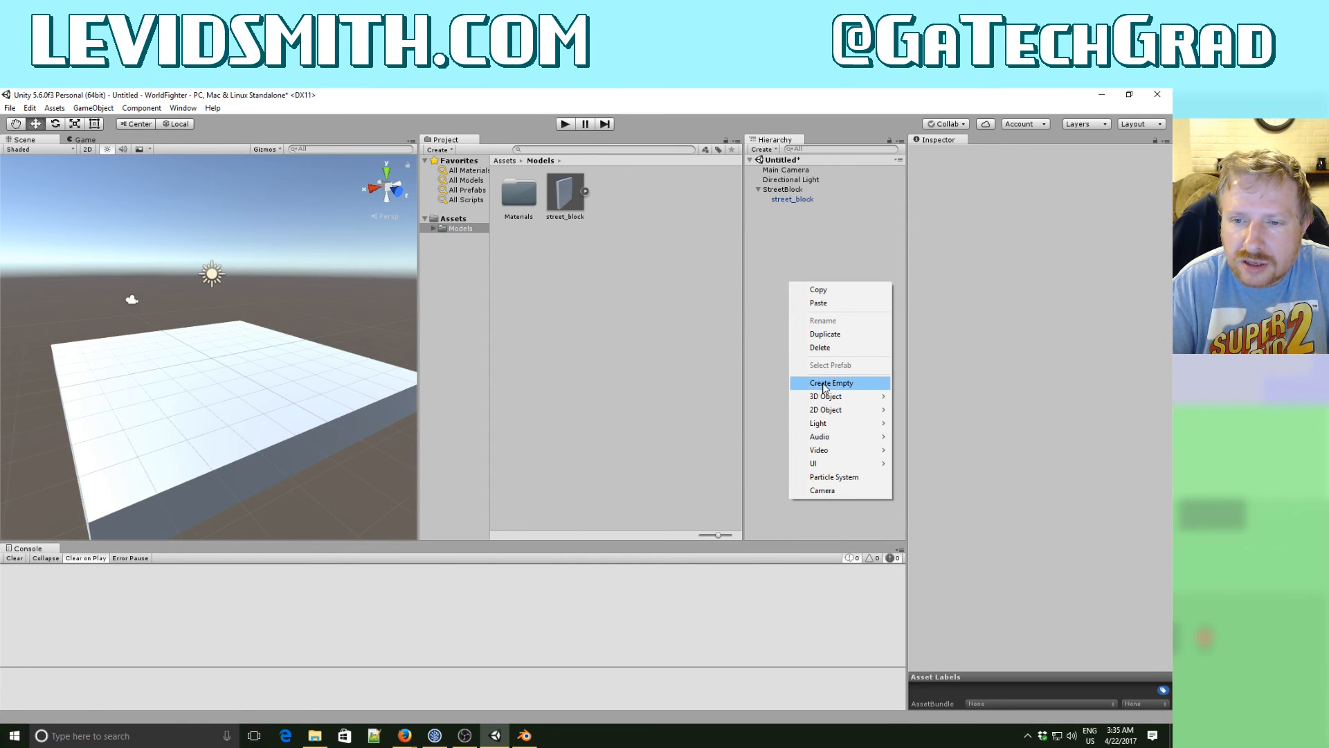
mouse_move(851, 402)
left_click(942, 424)
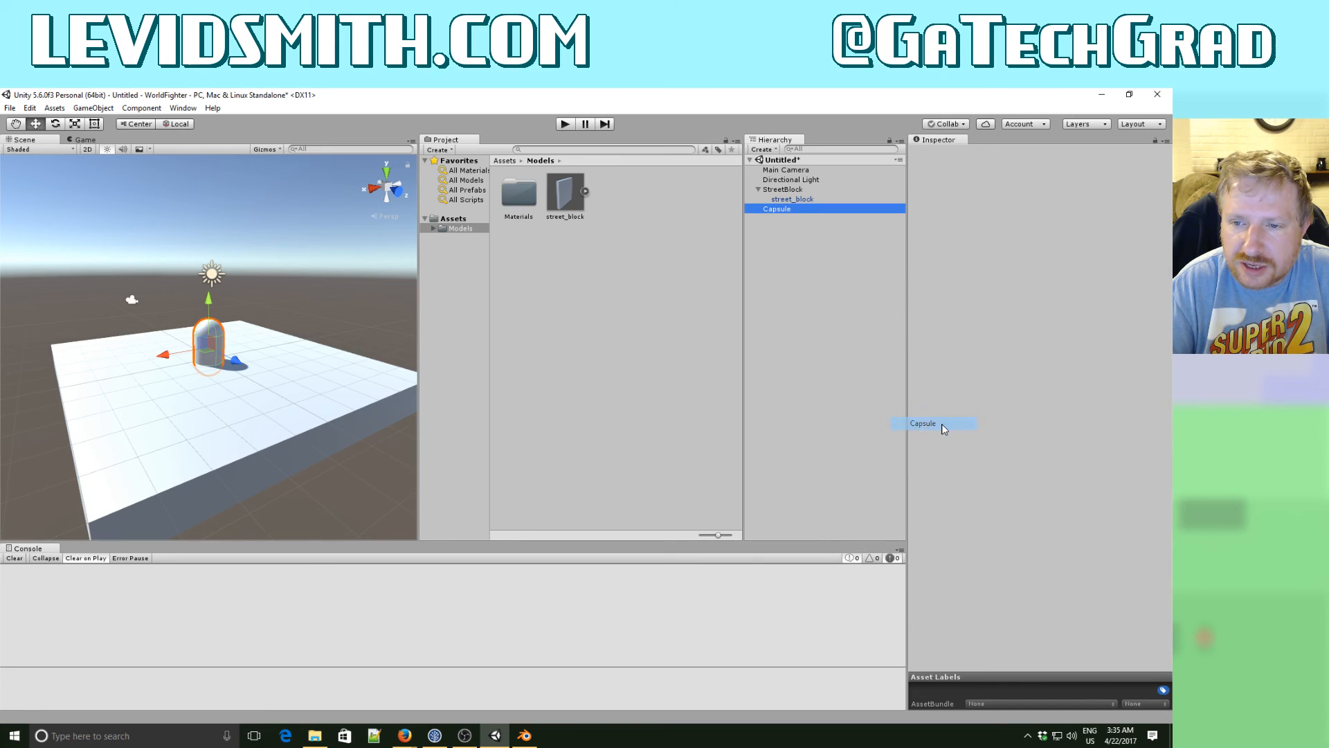
left_click_drag(208, 306, 218, 286)
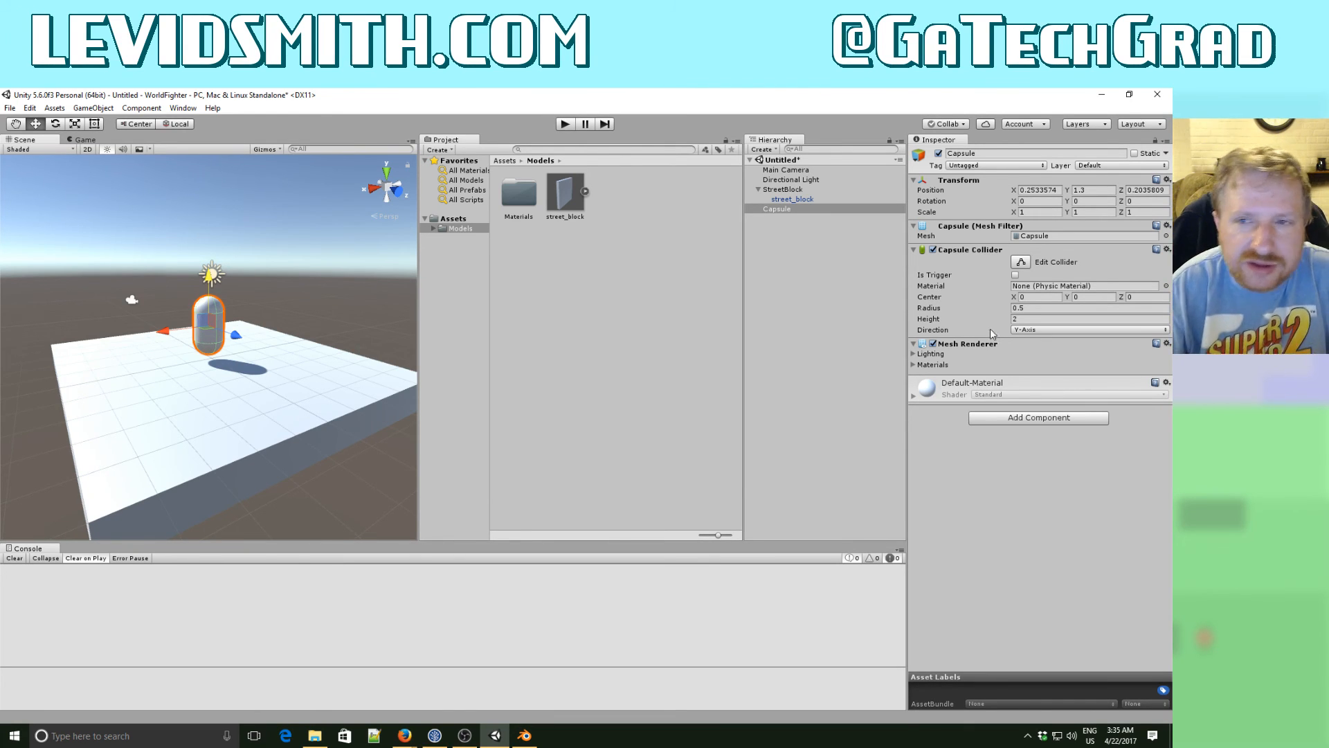
- Rename the Capsule object as Player
left_click(783, 210)
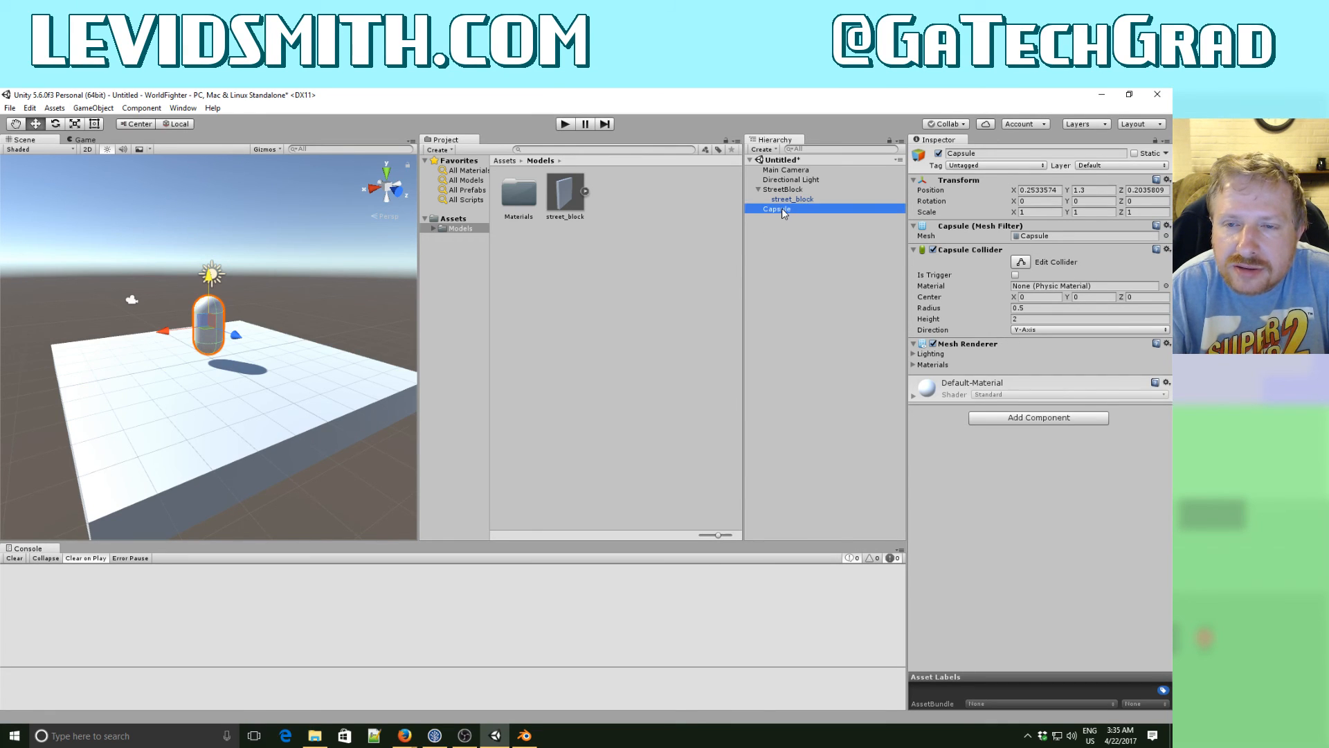
left_click(782, 208)
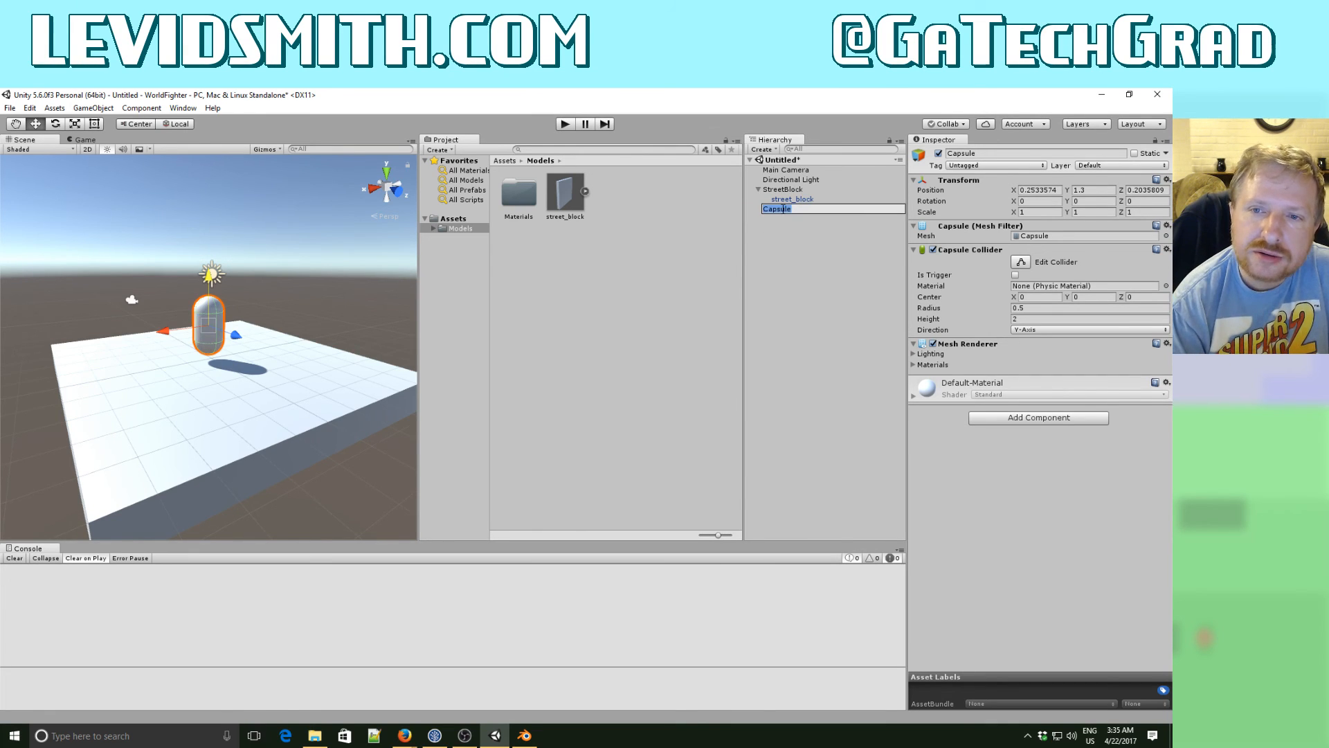
type("Player")
key("Return")
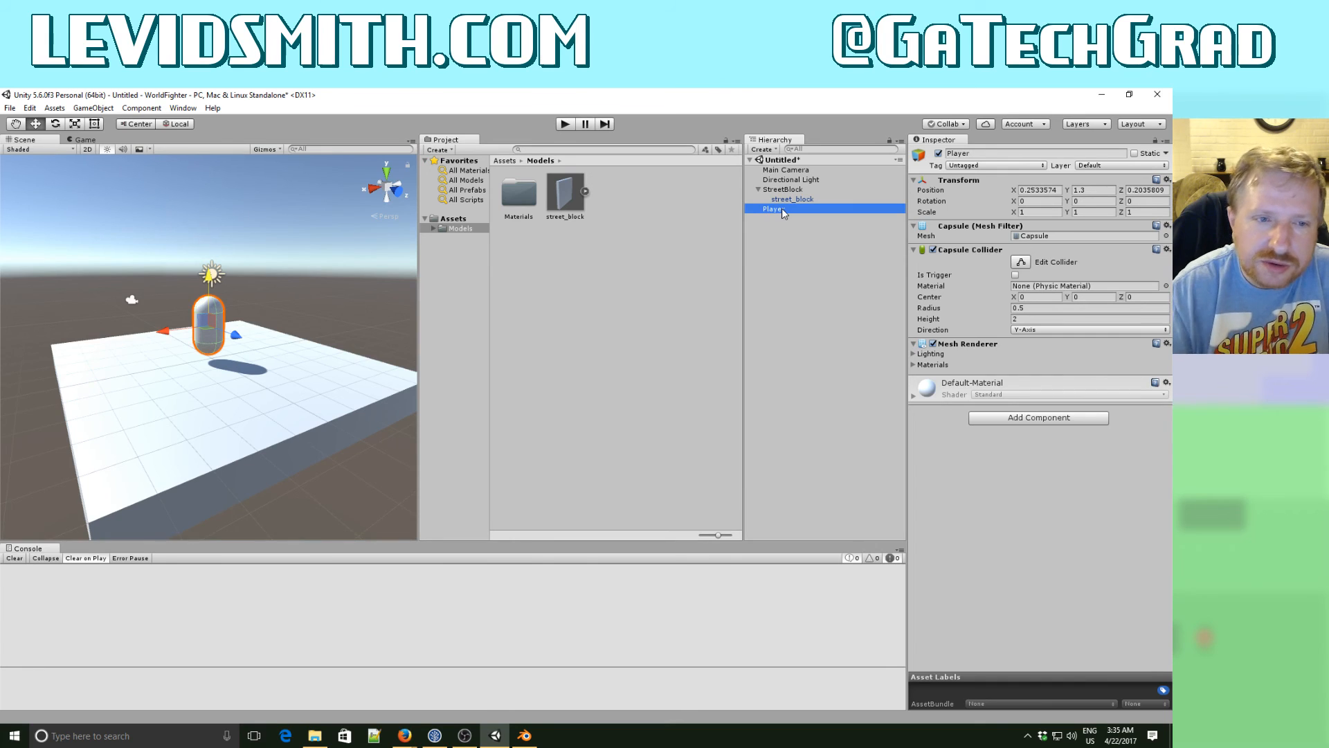
- Add a Cube as a child of Player and scale it to about 0.53 in X and Y and 1.6 in Z
right_click(779, 209)
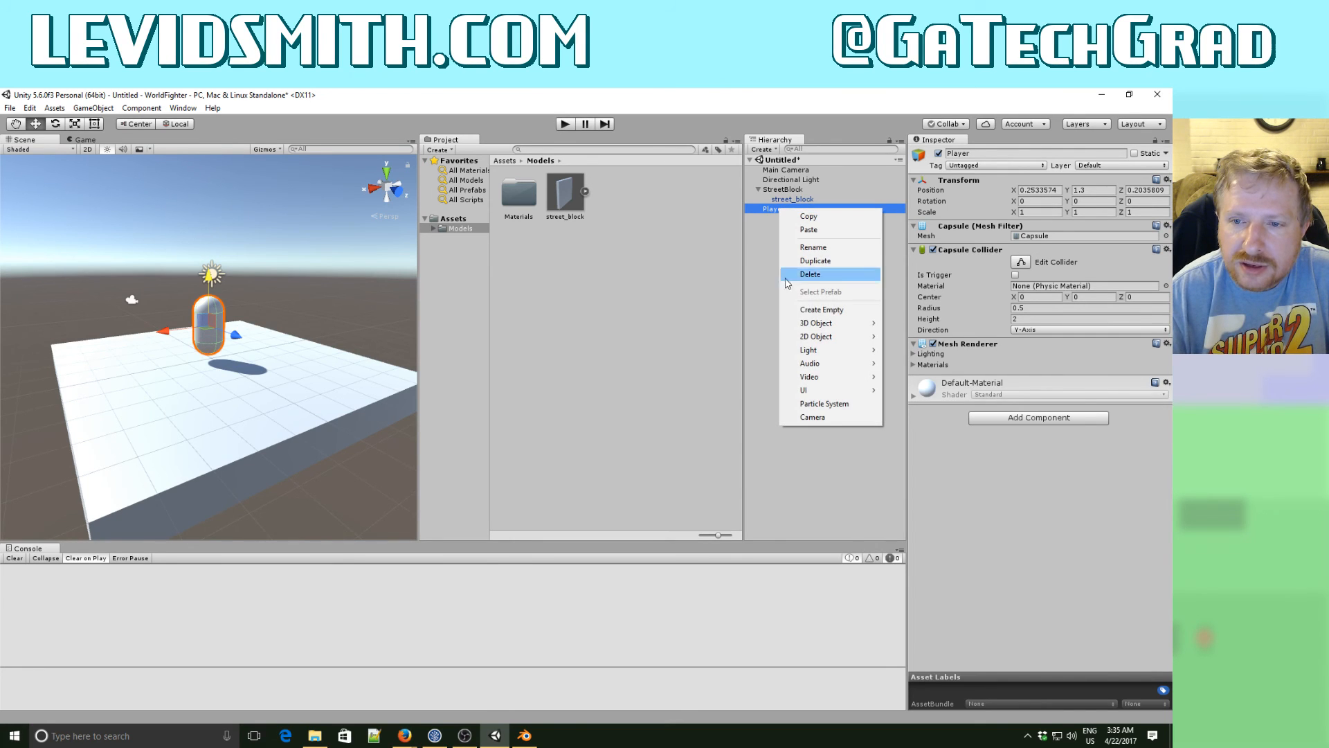
mouse_move(808, 327)
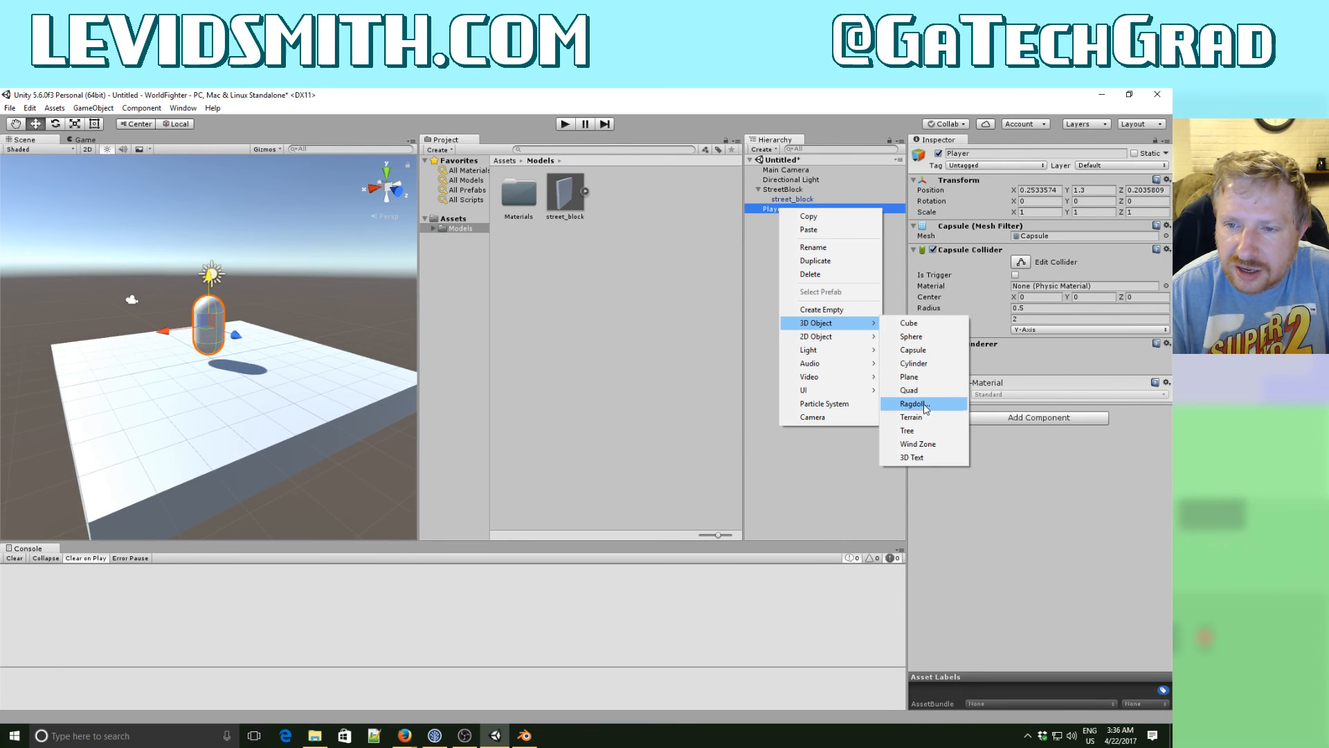
left_click(919, 324)
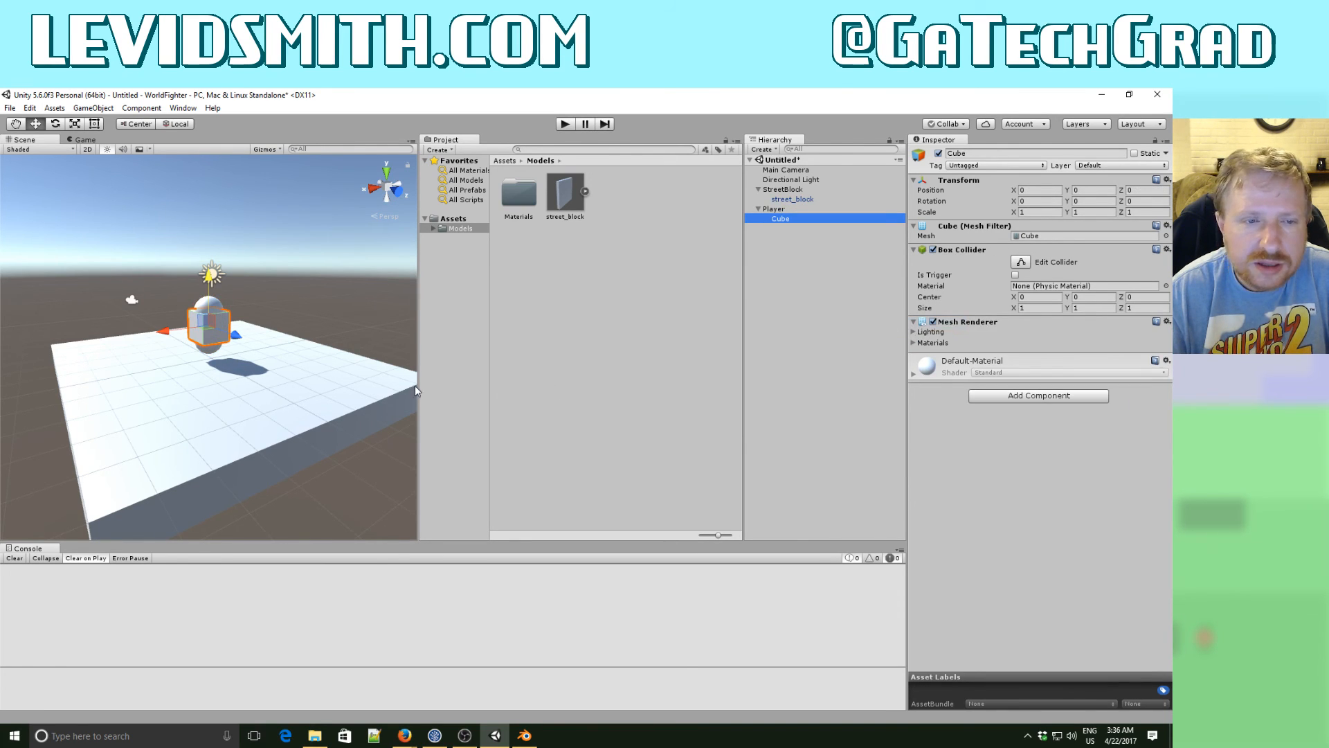
left_click_drag(274, 372, 448, 370, "alt")
key("f")
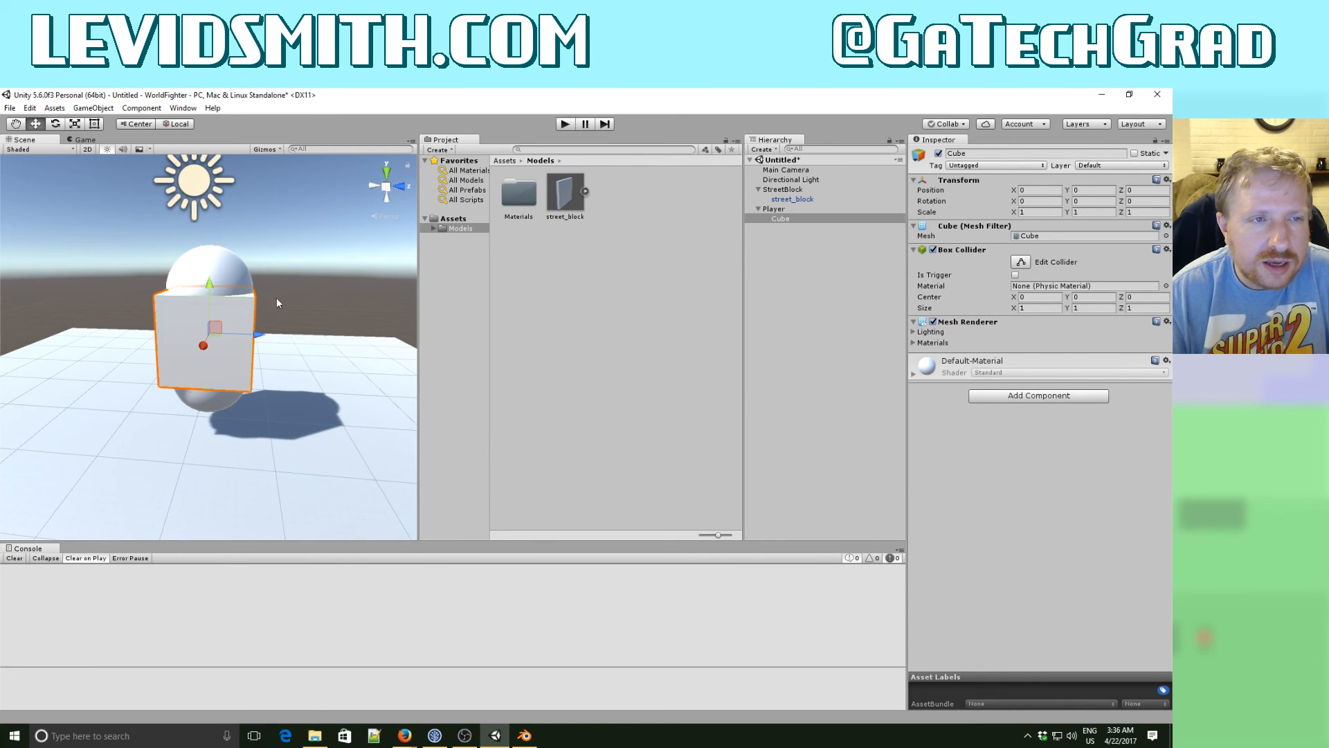
left_click(75, 124)
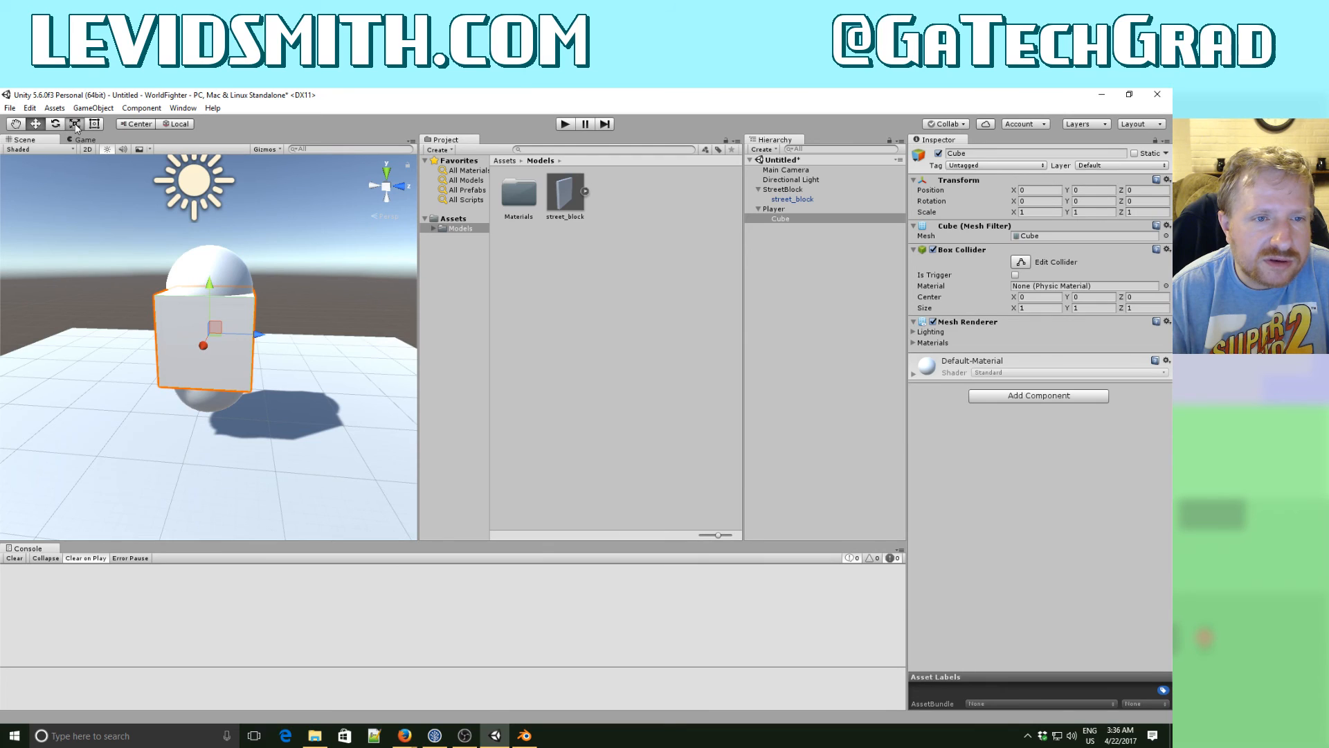
left_click_drag(210, 334, 356, 339)
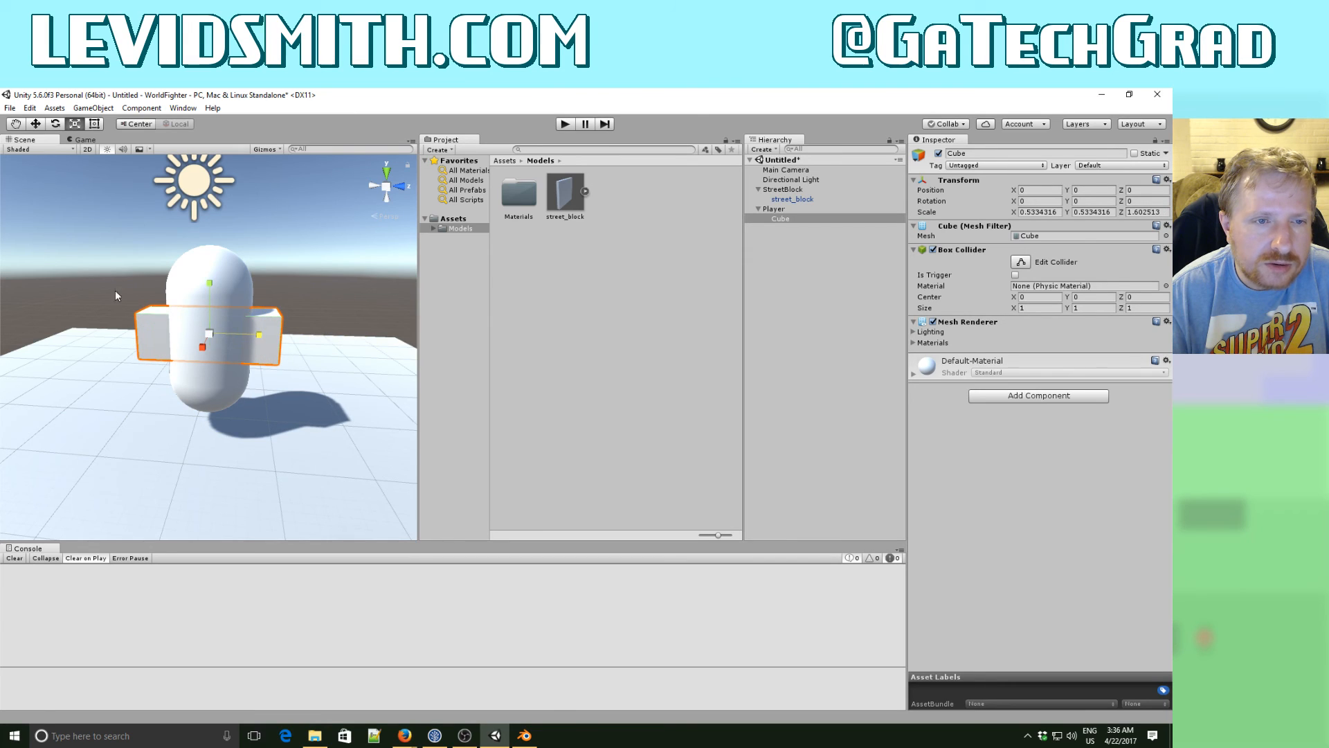
- Move the child Cube to Y 0.275 and Z 0.801, and remove its Box Collider component
left_click(34, 126)
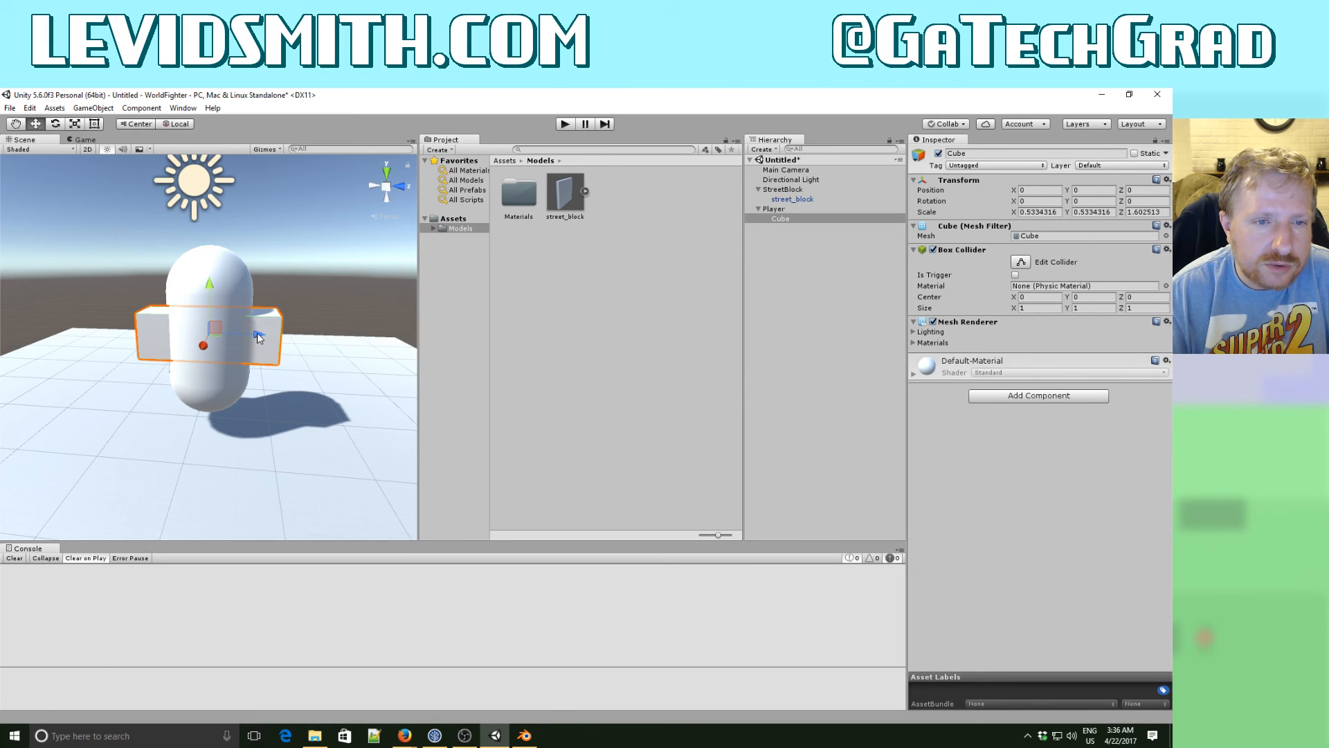
left_click_drag(259, 335, 324, 337)
left_click_drag(281, 286, 283, 265)
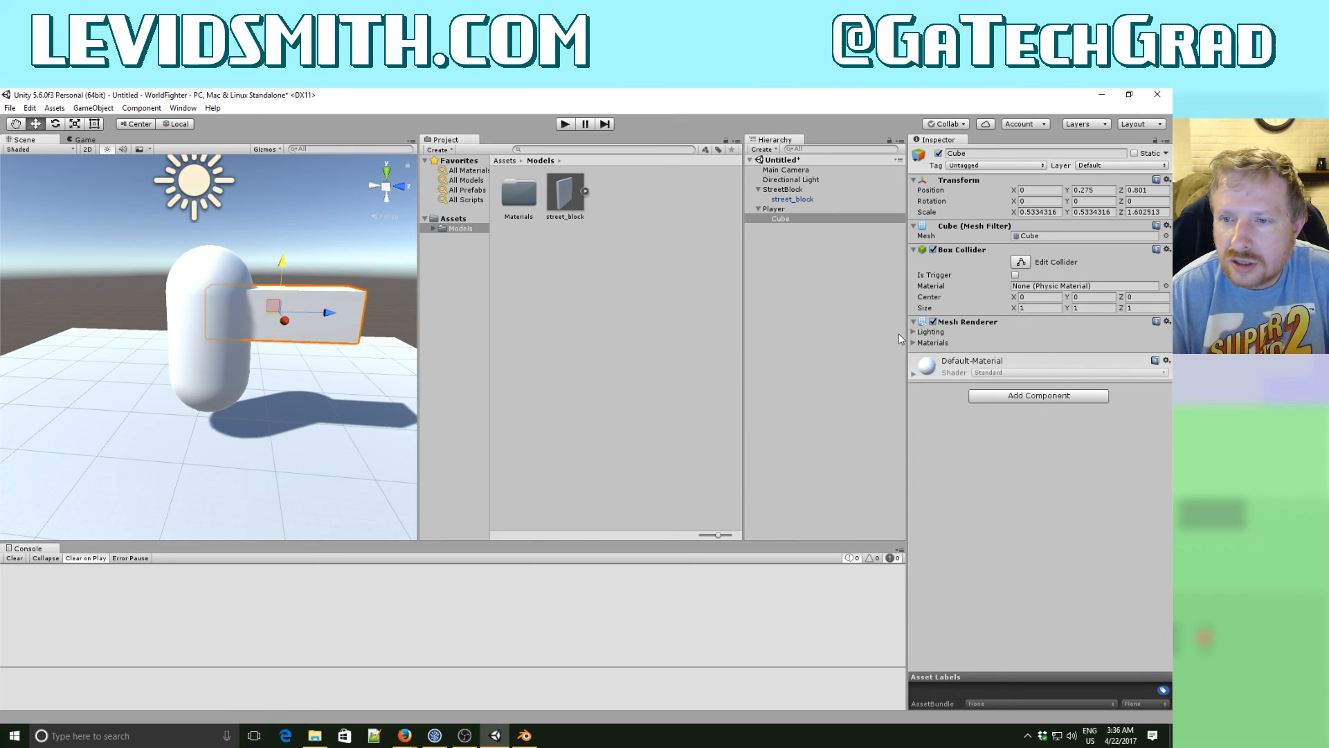
left_click(1167, 249)
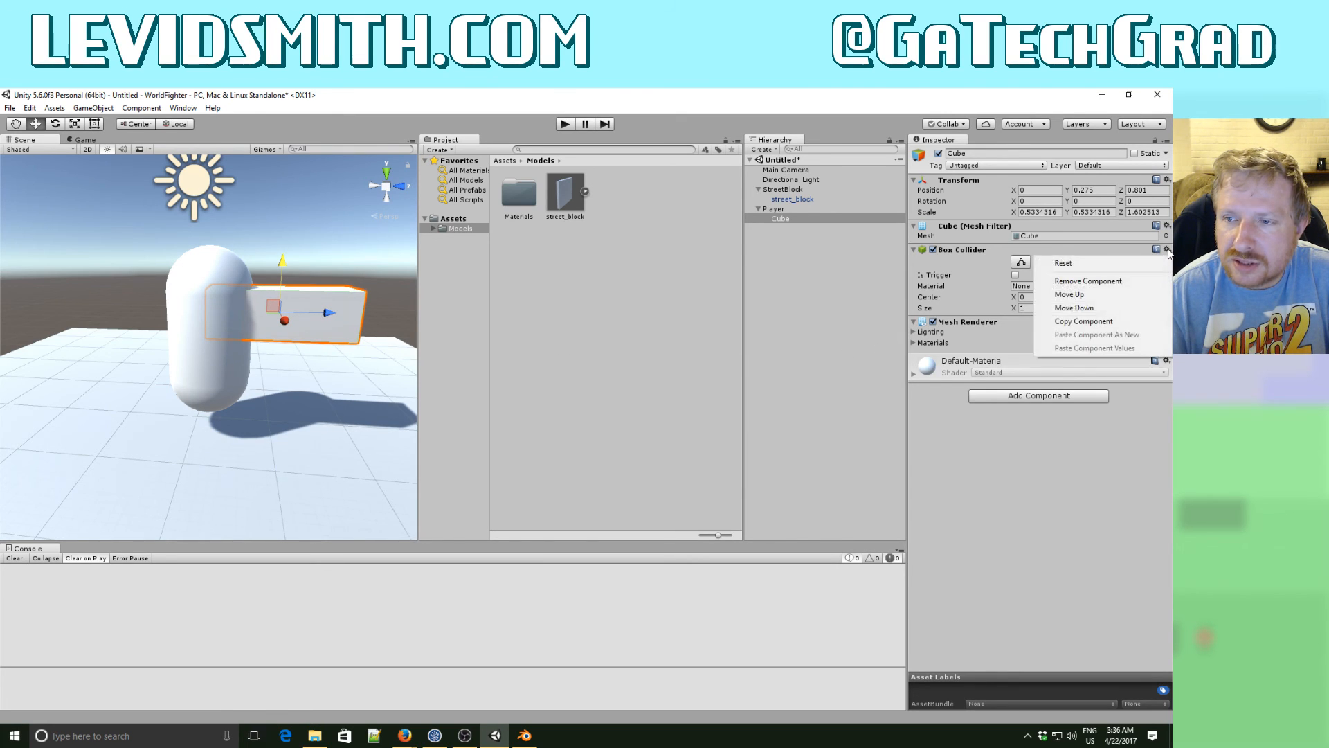
left_click(1094, 288)
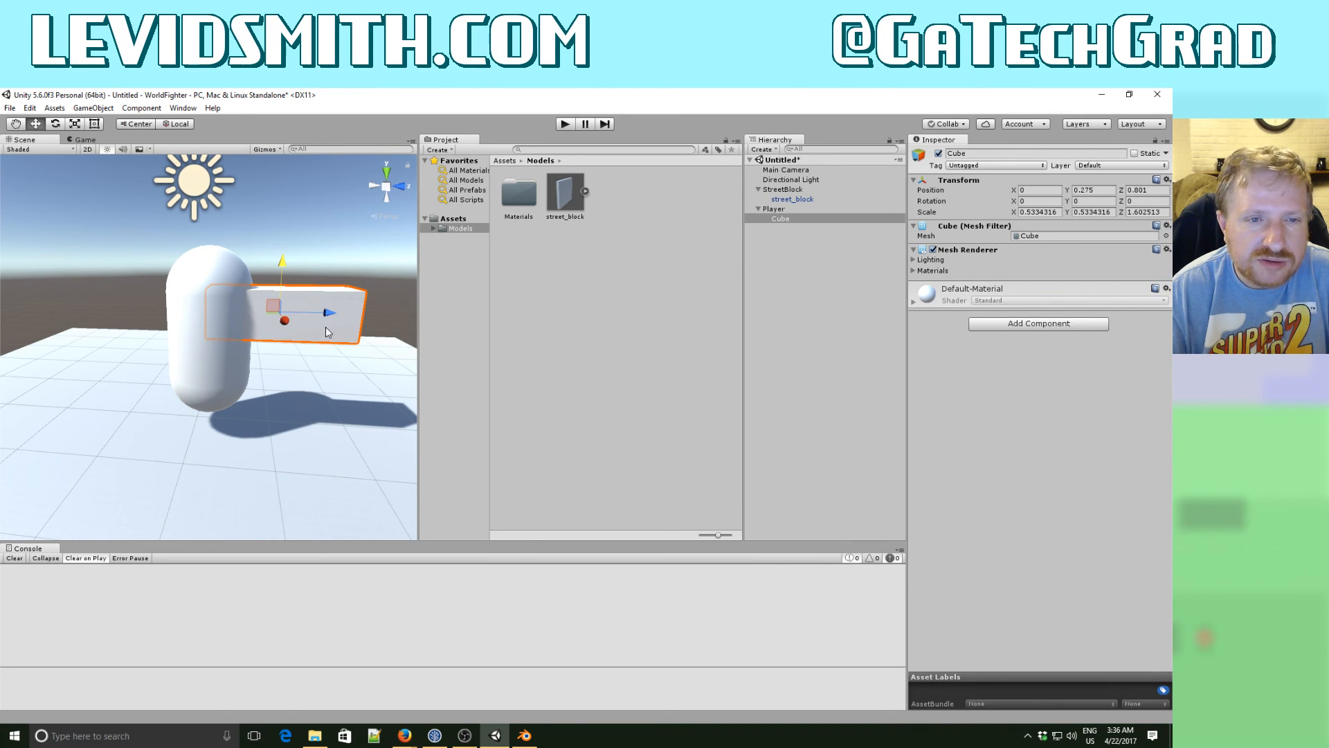
- Shorten the Player's child Cube to about 0.586 in Z scale and move it to Z position 0.502
key("r")
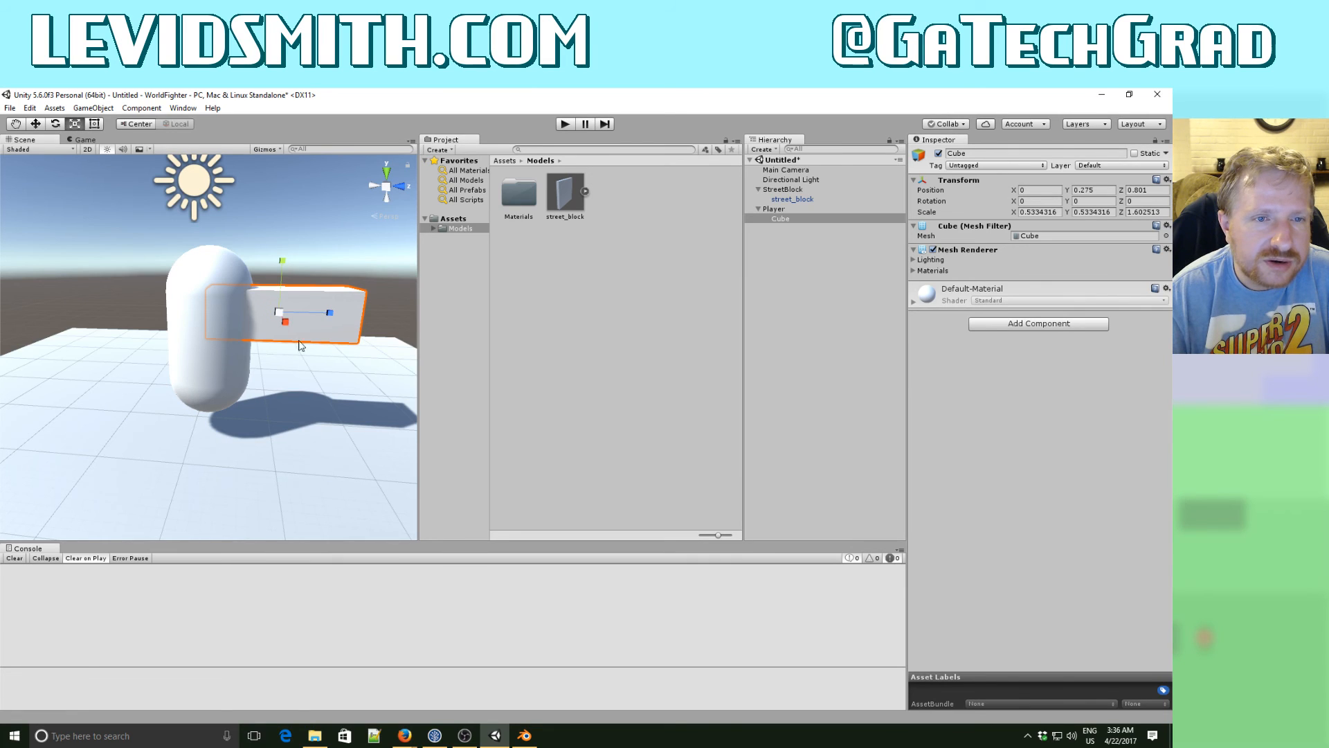
left_click_drag(329, 313, 302, 316)
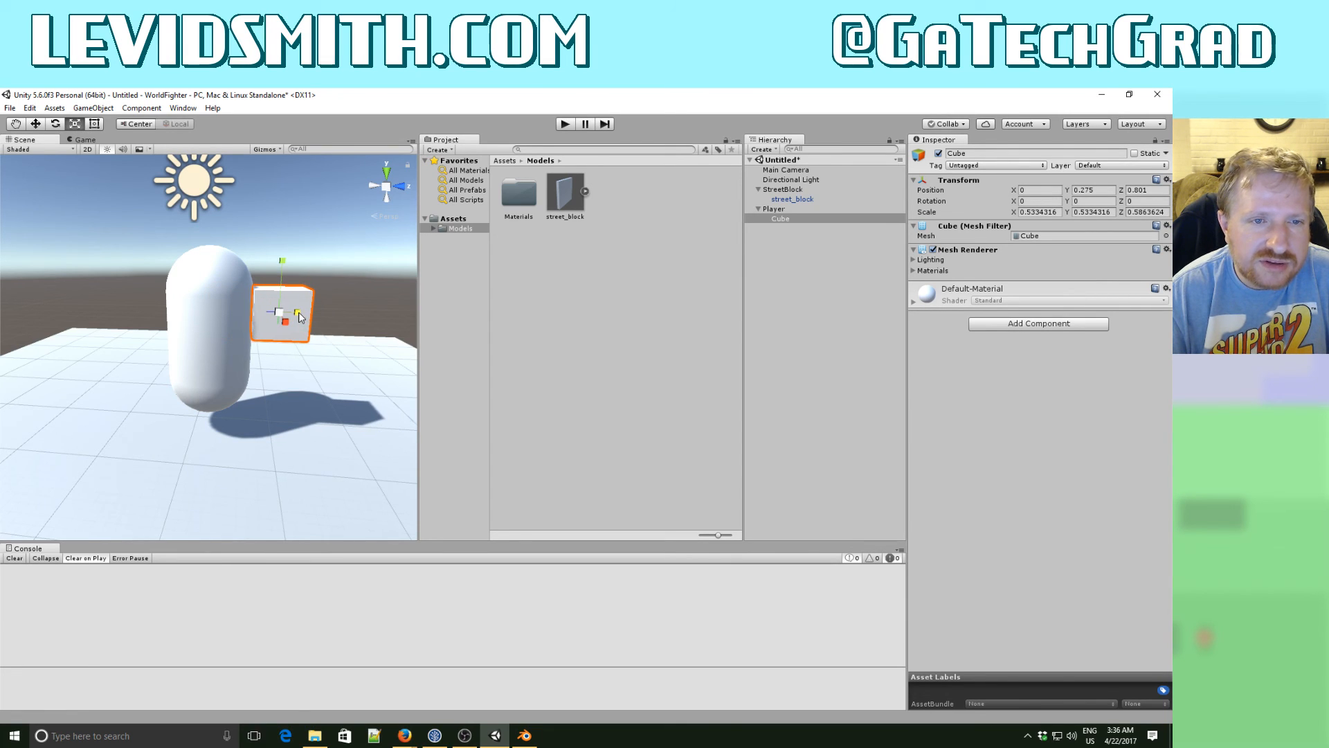
left_click(38, 127)
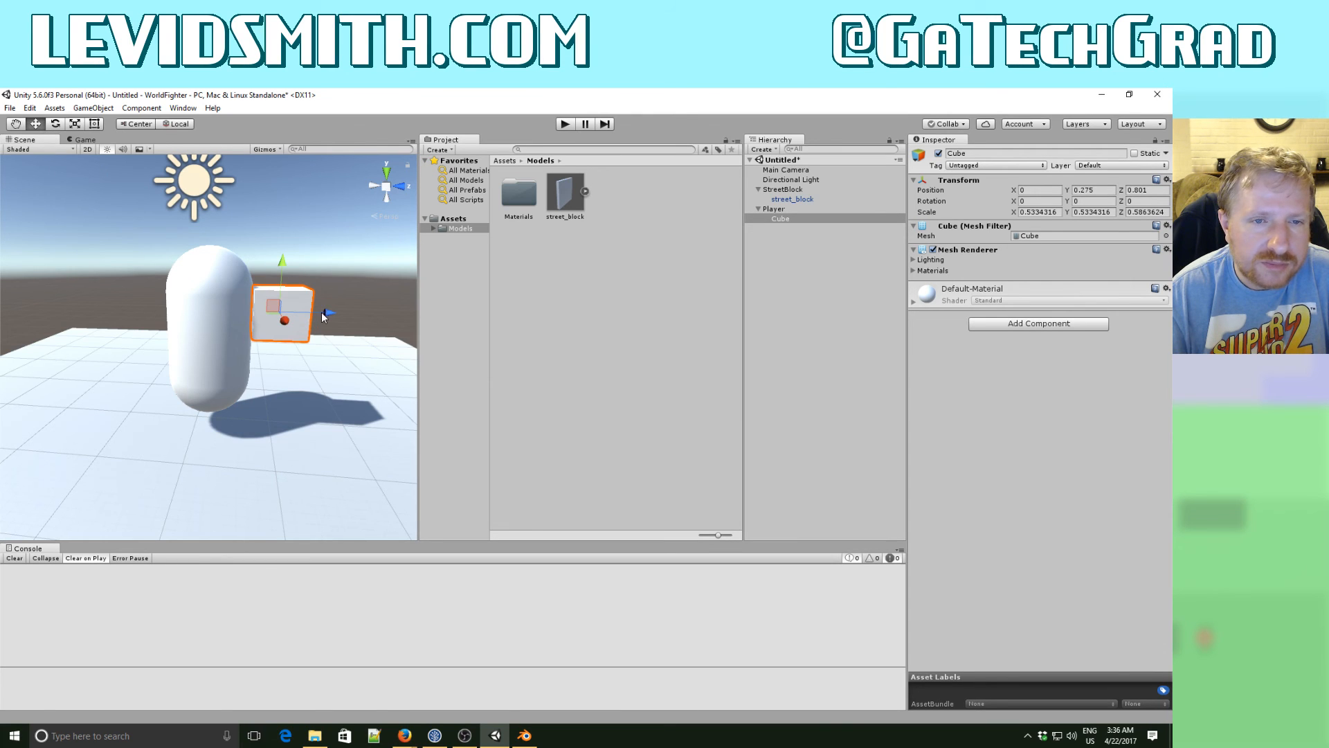
left_click_drag(322, 316, 56, 371)
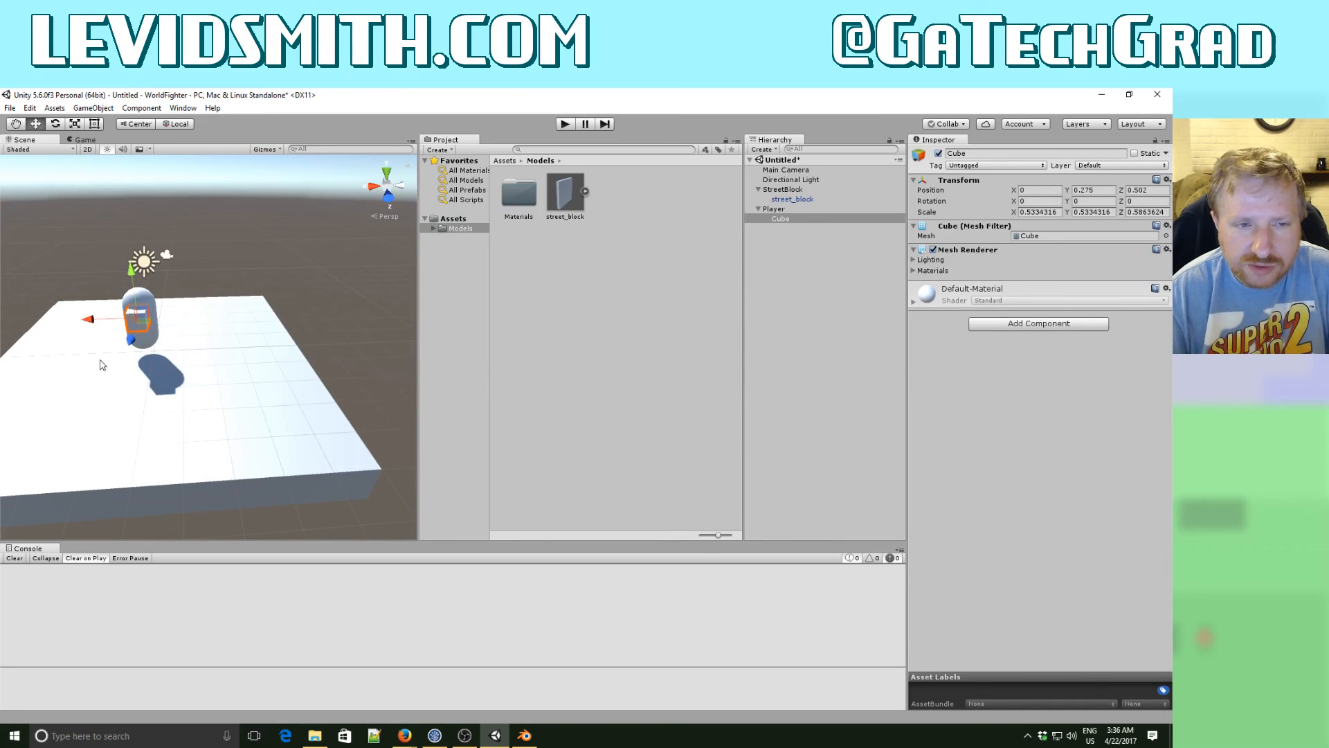
- Run the game briefly to check how the Player and street block look through the Main Camera, and stop it
left_click_drag(105, 319, 130, 349, "alt")
scroll(130, 348, "down", 8, "alt")
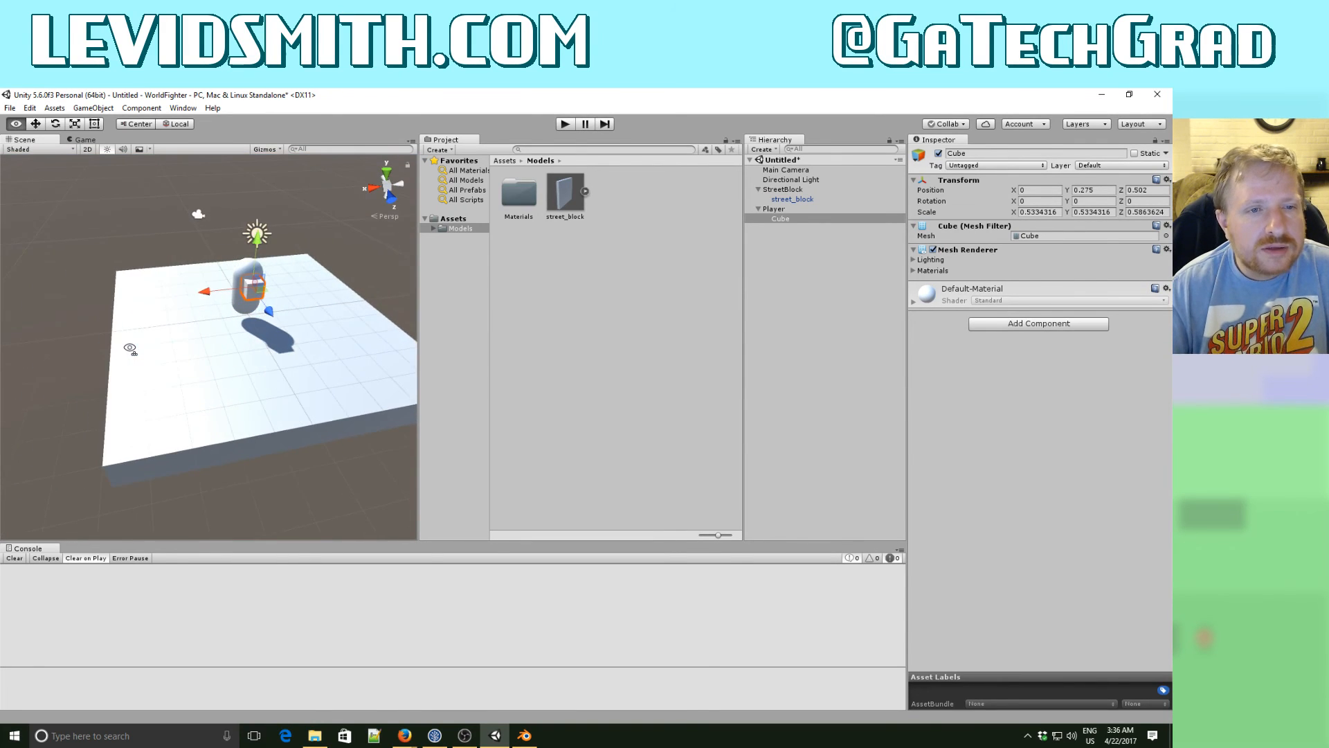
scroll(131, 349, "up", 4, "alt")
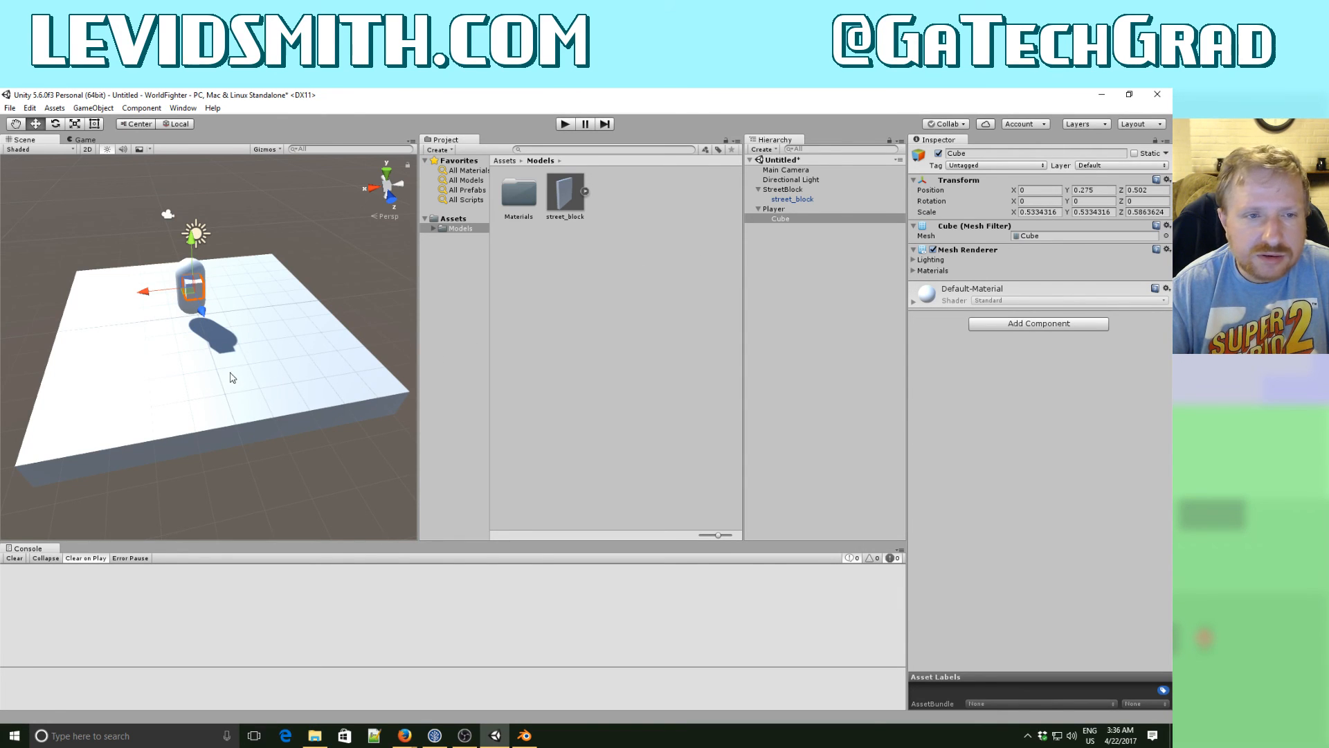
left_click(565, 124)
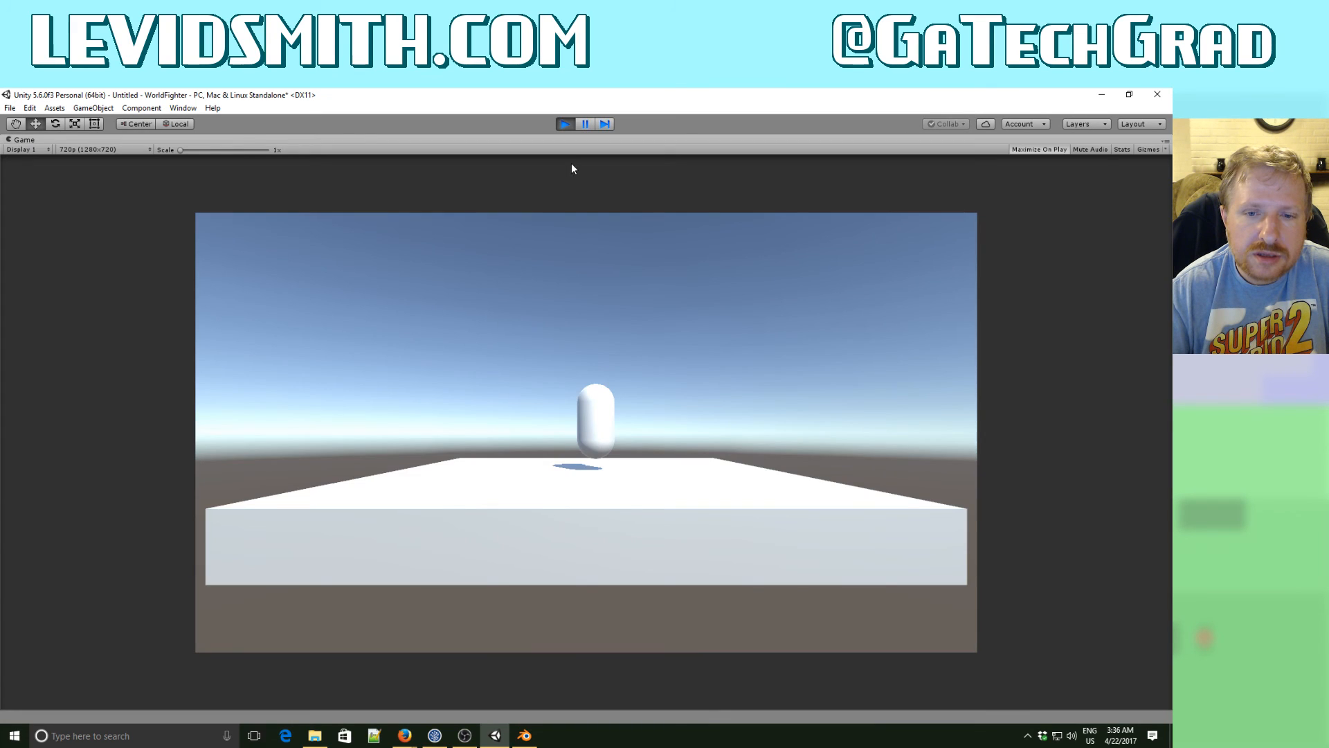
left_click(565, 124)
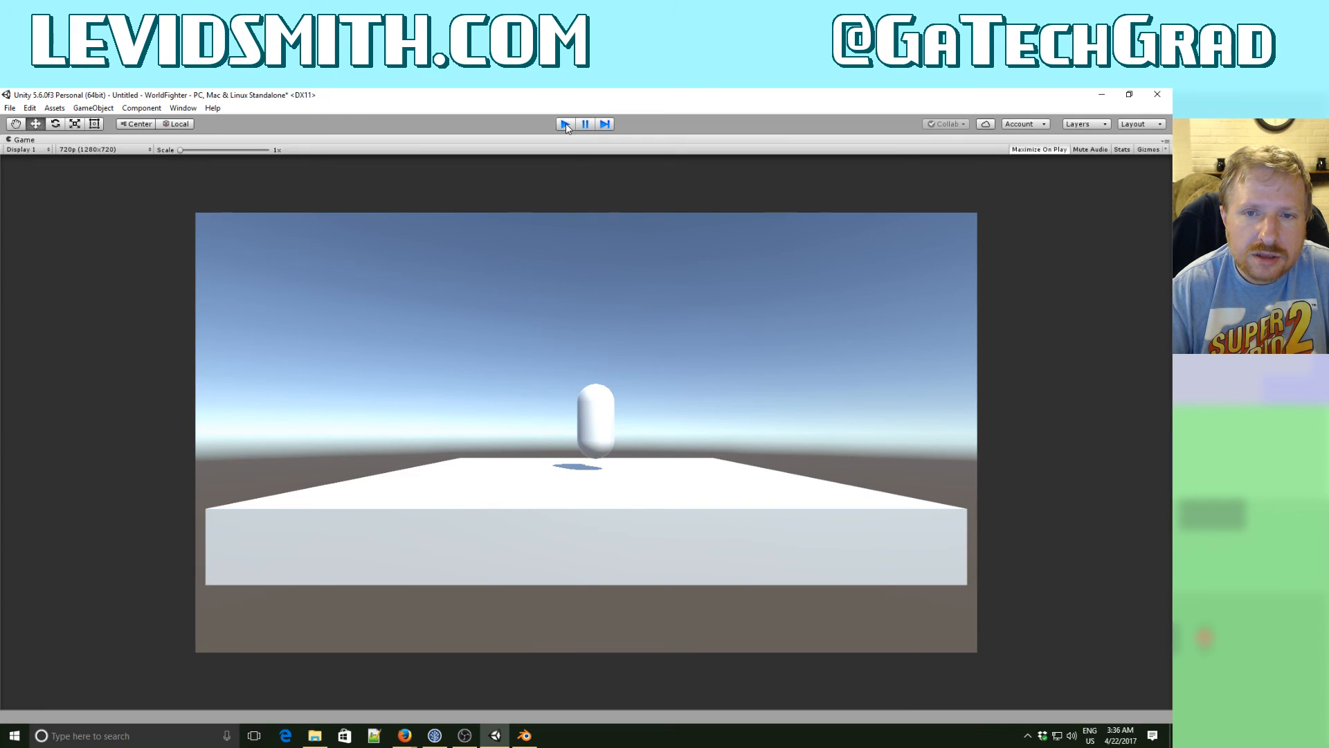
- Align the Main Camera with a raised Scene view facing the front of the Player, and run the game briefly to check it
mouse_move(235, 296)
right_mouse_down()
mouse_move(191, 309)
mouse_move(195, 272)
right_mouse_up()
key("d")
key("w")
key("s")
key("e")
key("q")
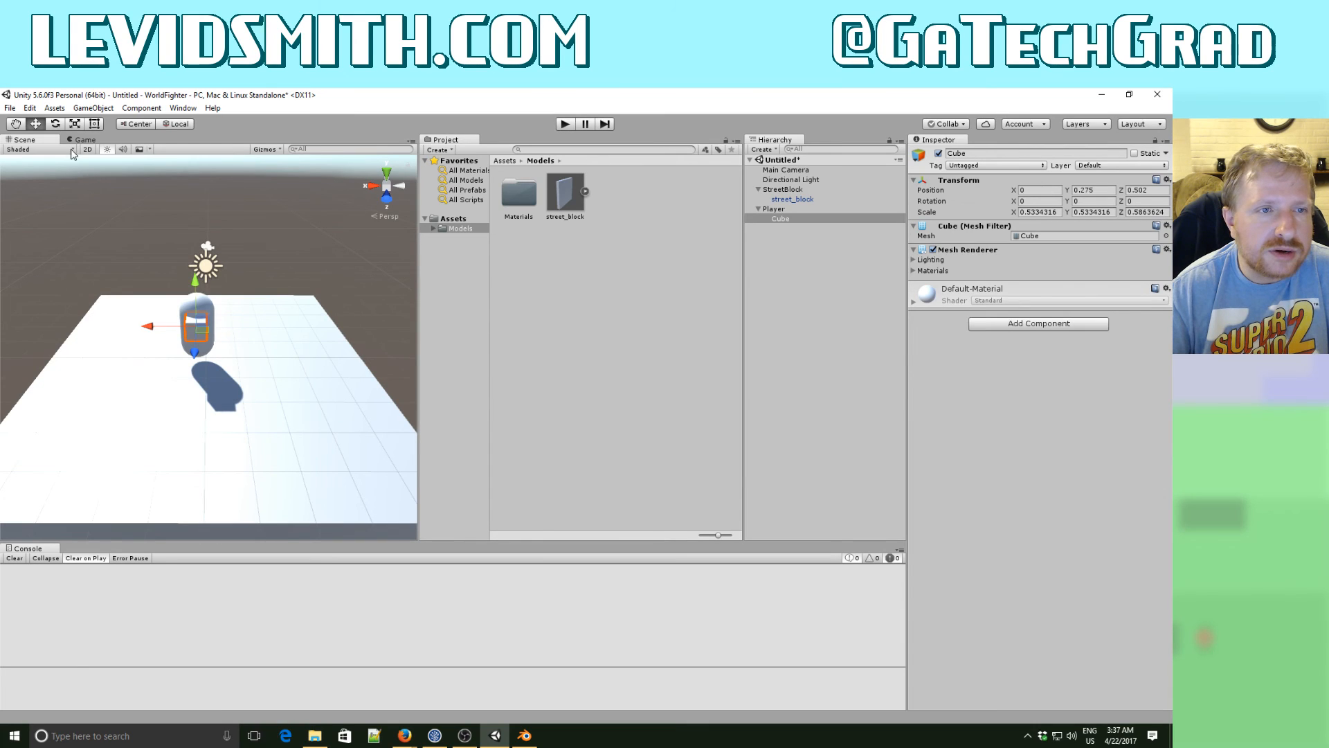
left_click(82, 140)
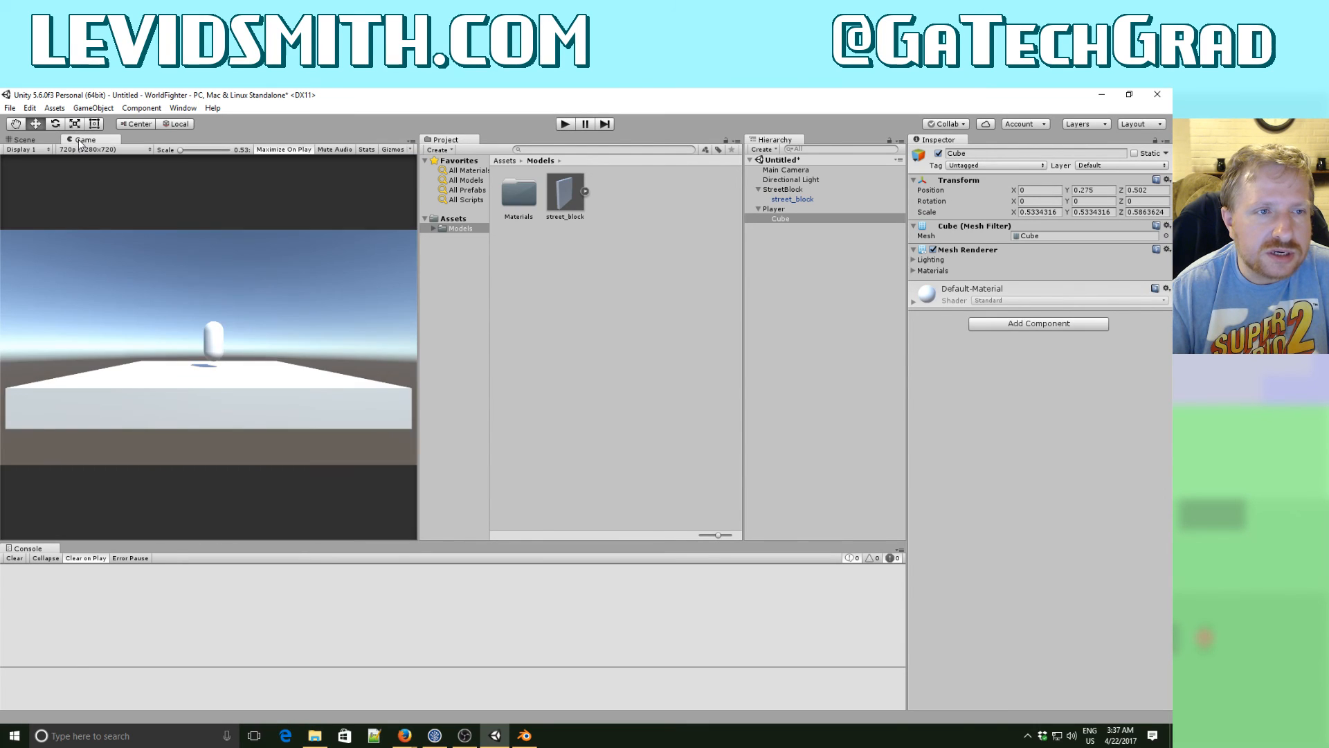
left_click(26, 140)
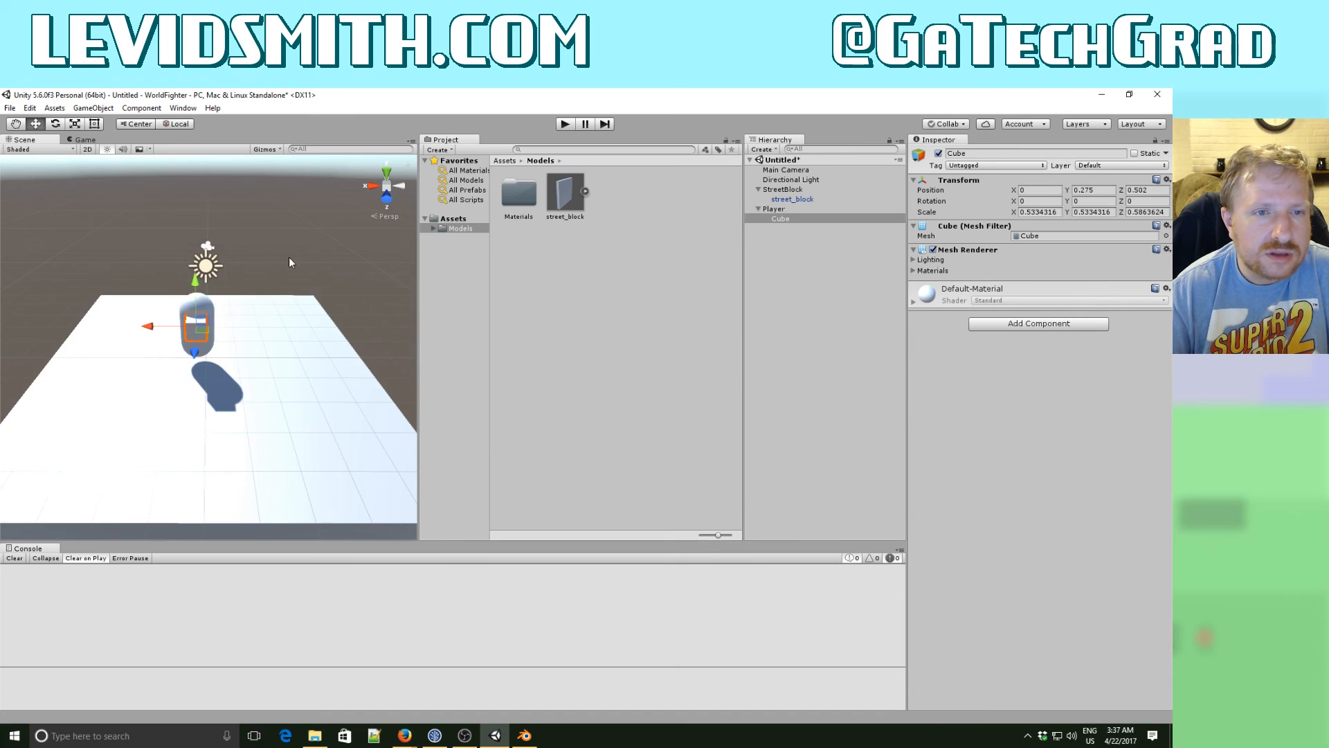
left_click(789, 170)
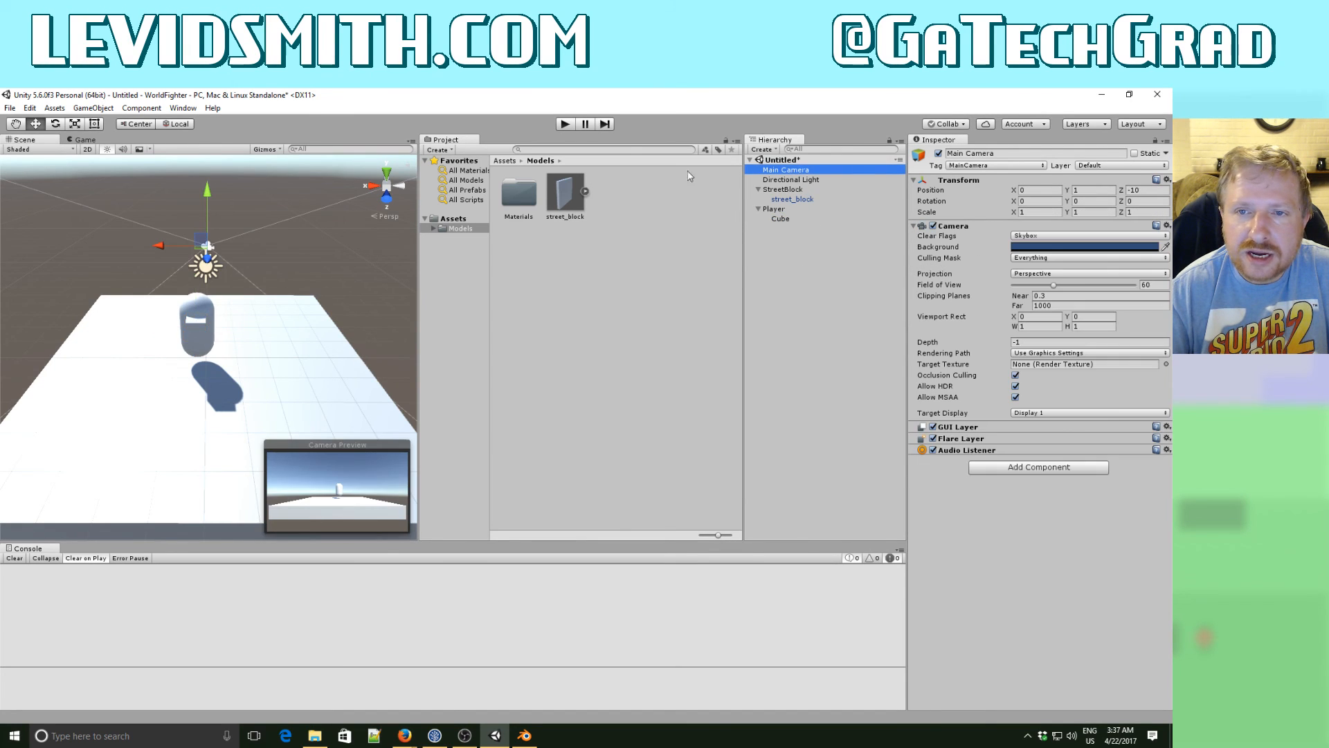
left_click(93, 108)
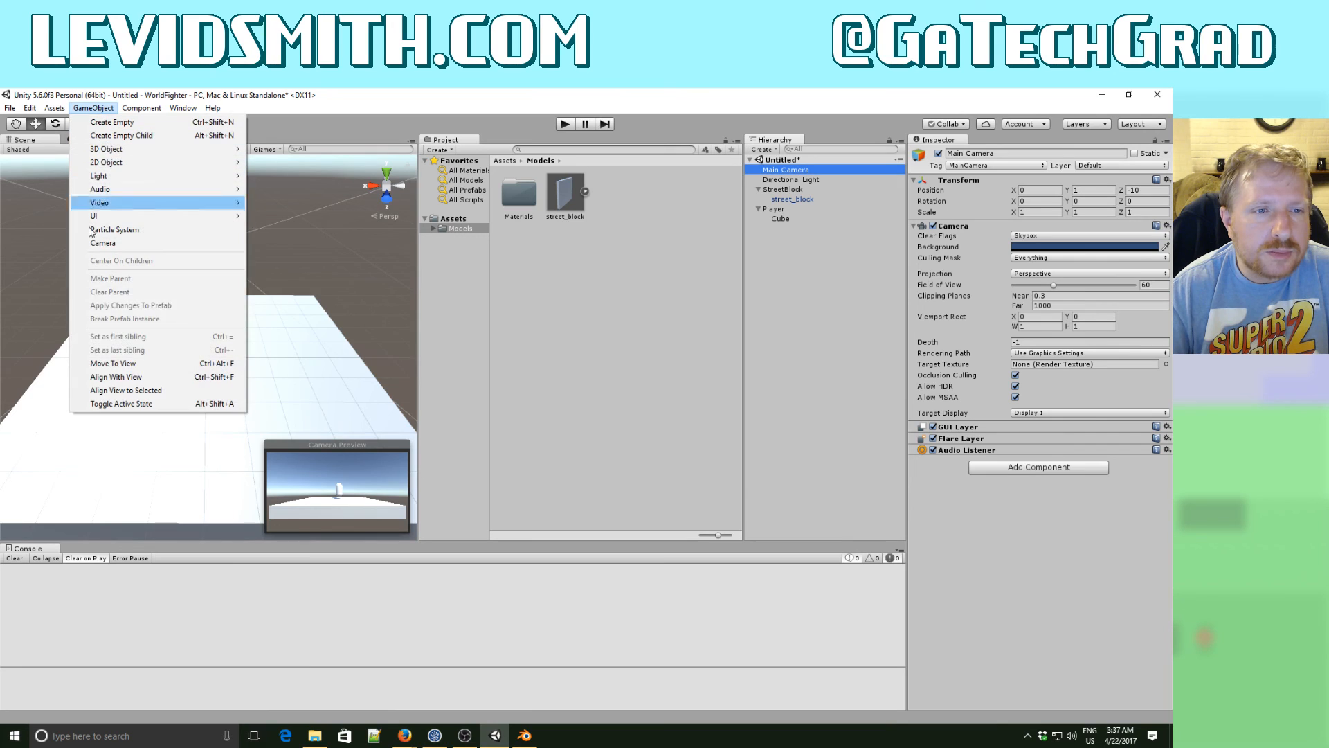
left_click(117, 377)
left_click(93, 108)
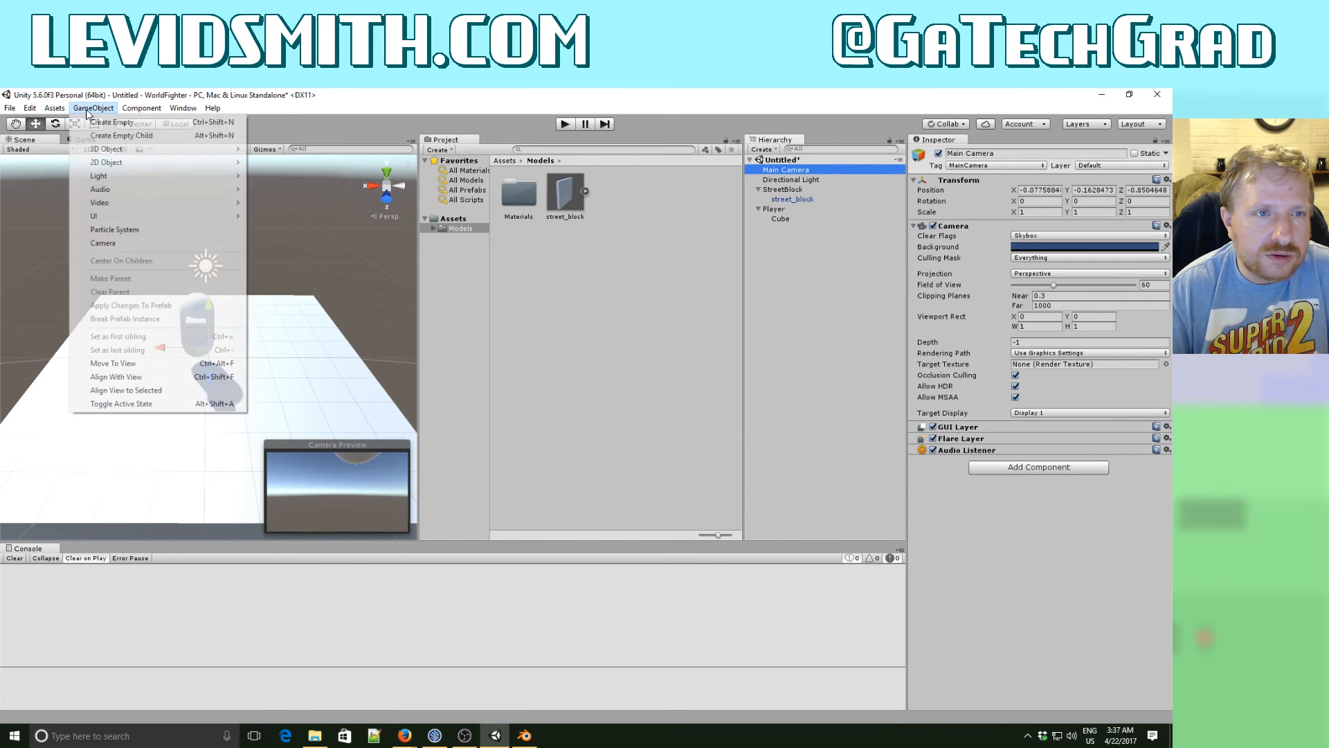
left_click(131, 376)
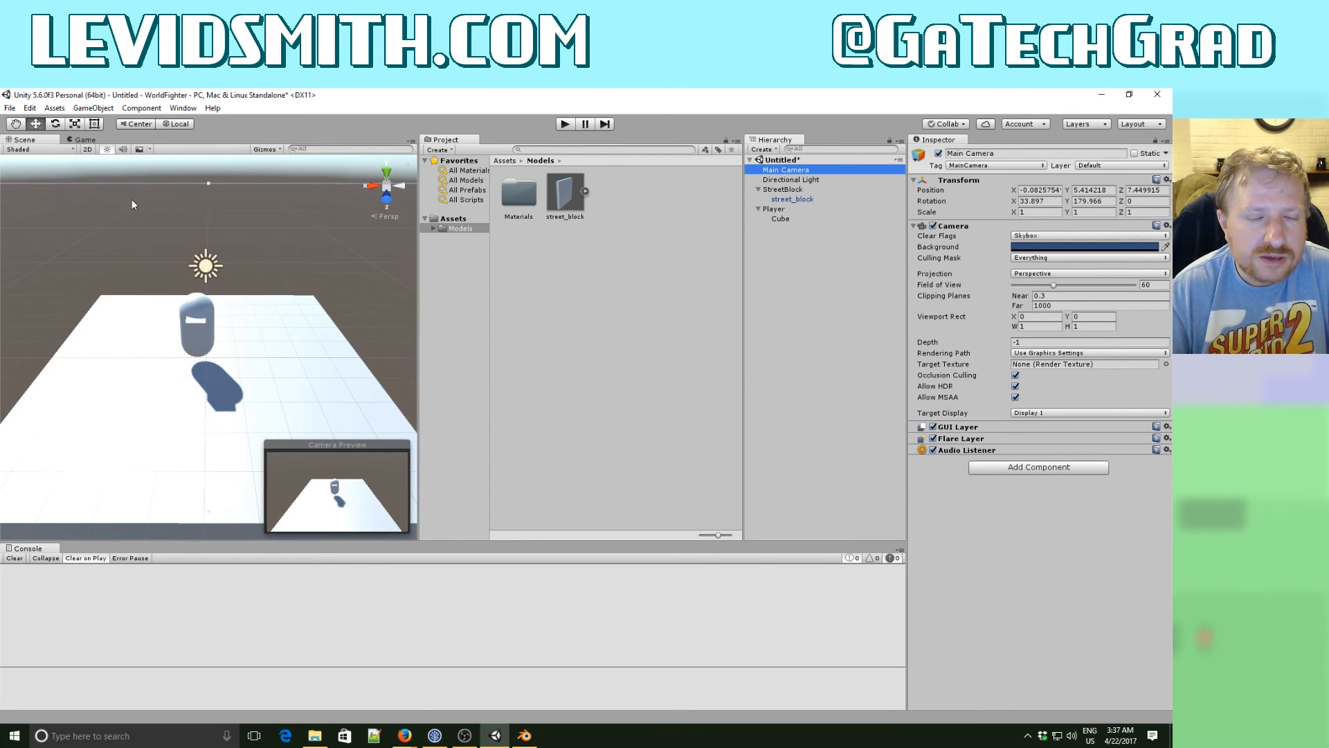
left_click(566, 124)
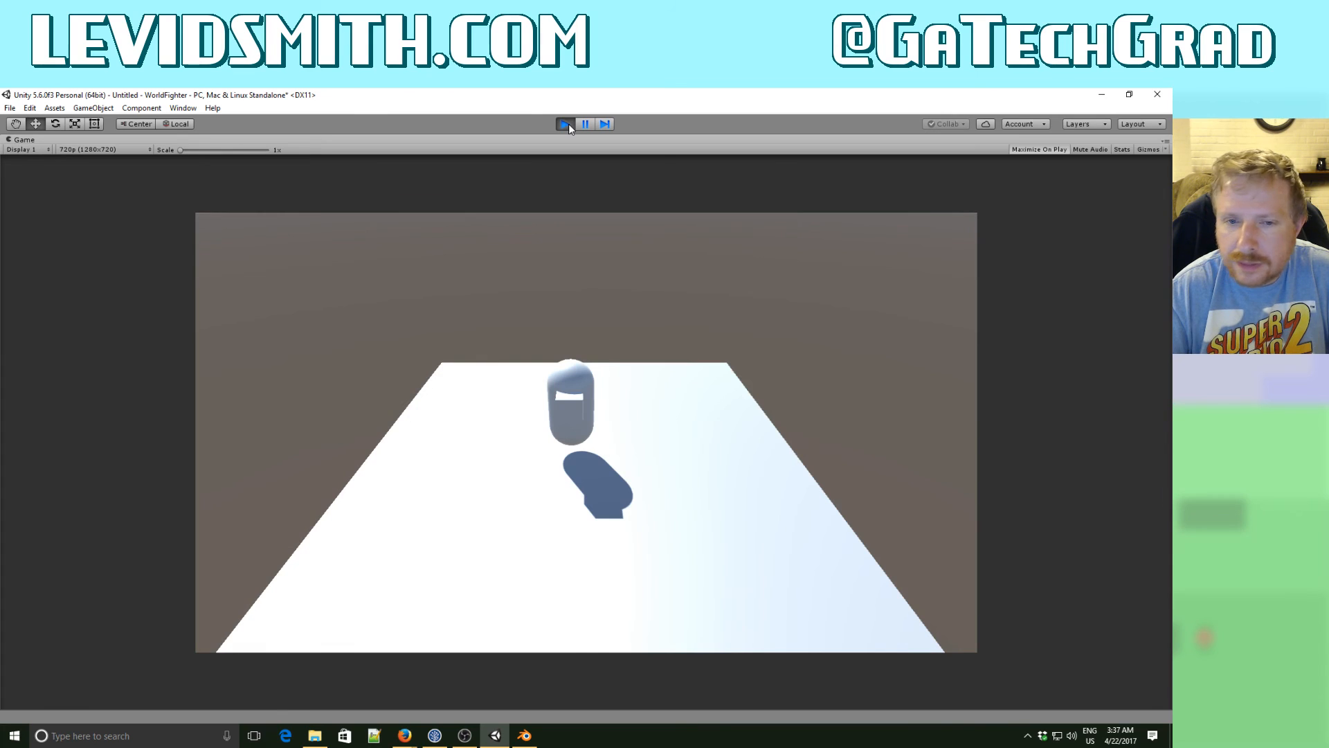
left_click(566, 124)
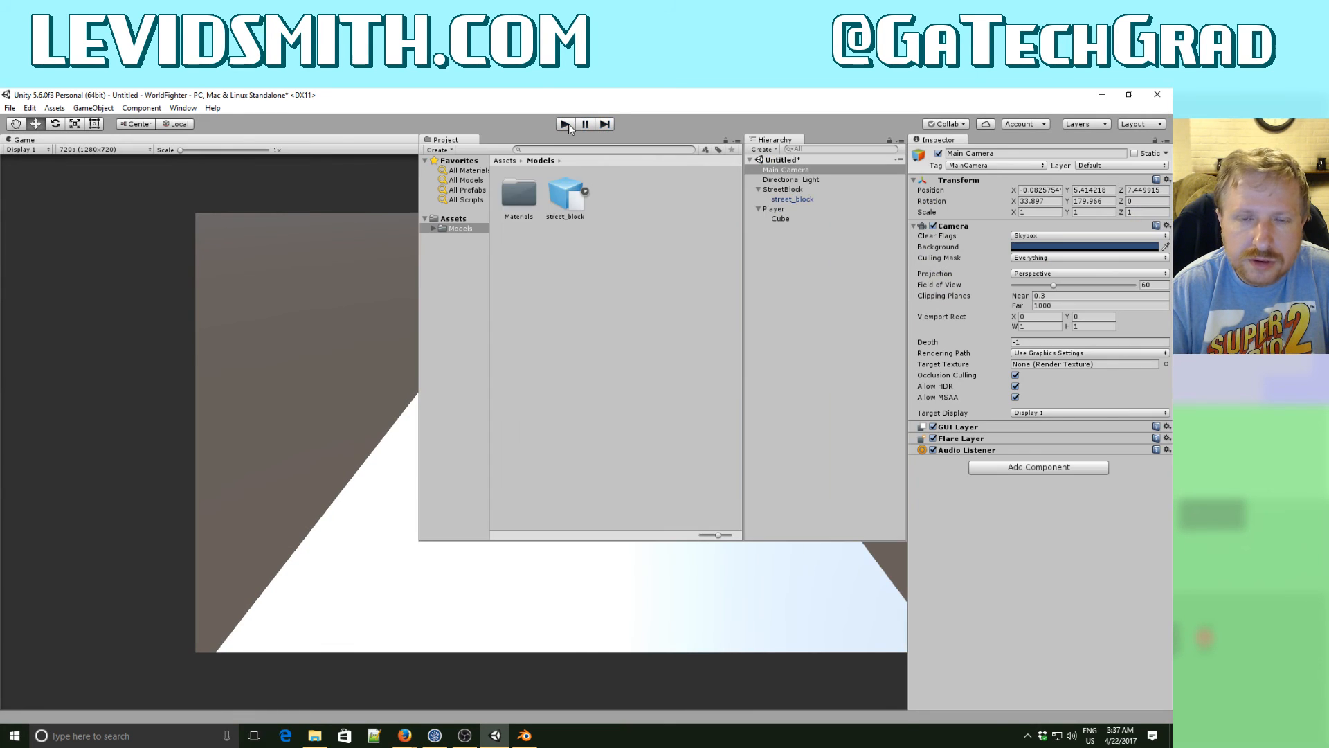
- Search the Asset Store for "playmaker" and import the complete Playmaker package into the project
left_click(182, 108)
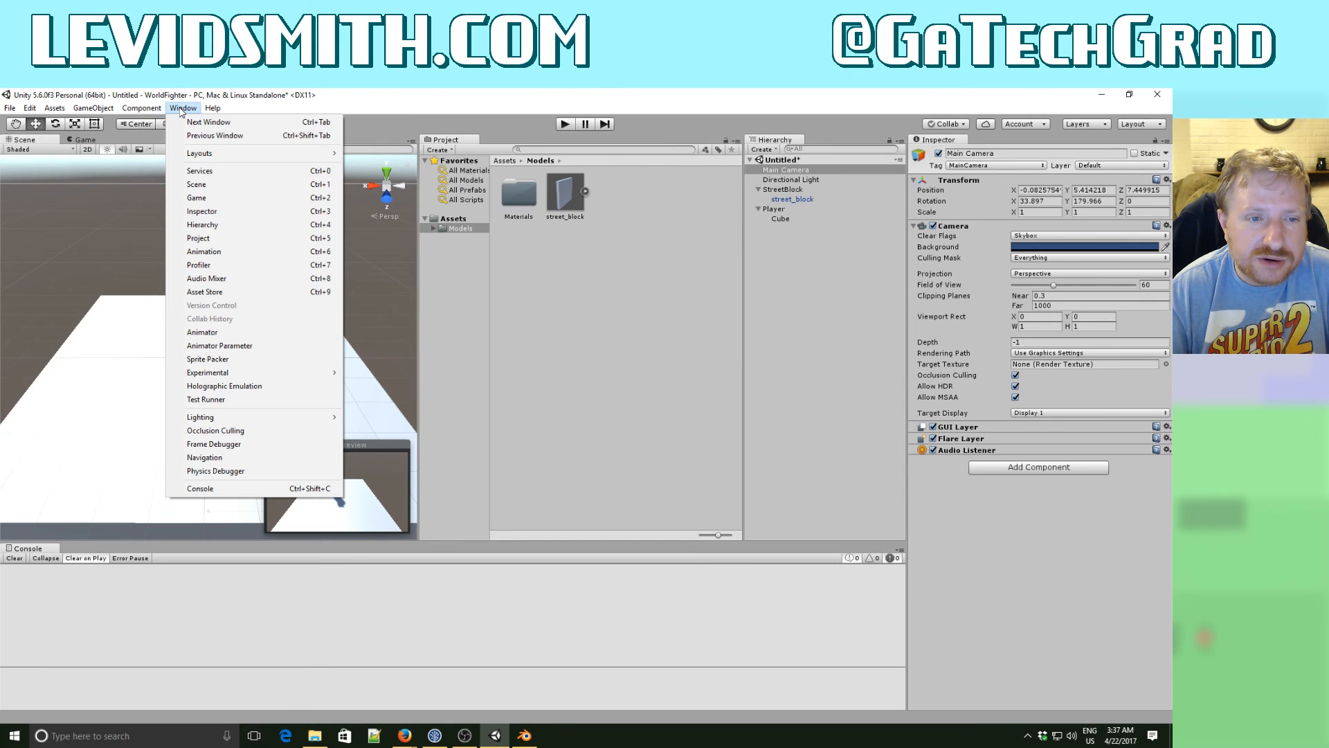
left_click(206, 296)
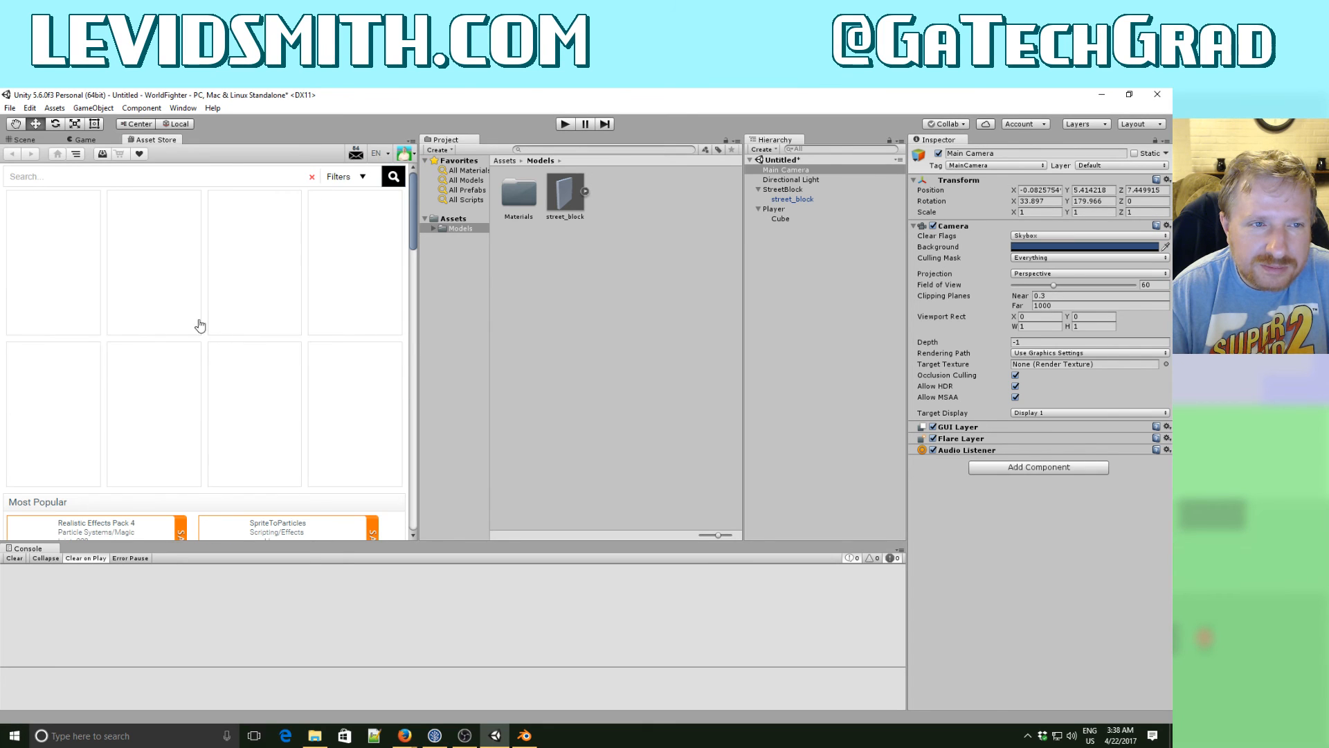
left_click(75, 176)
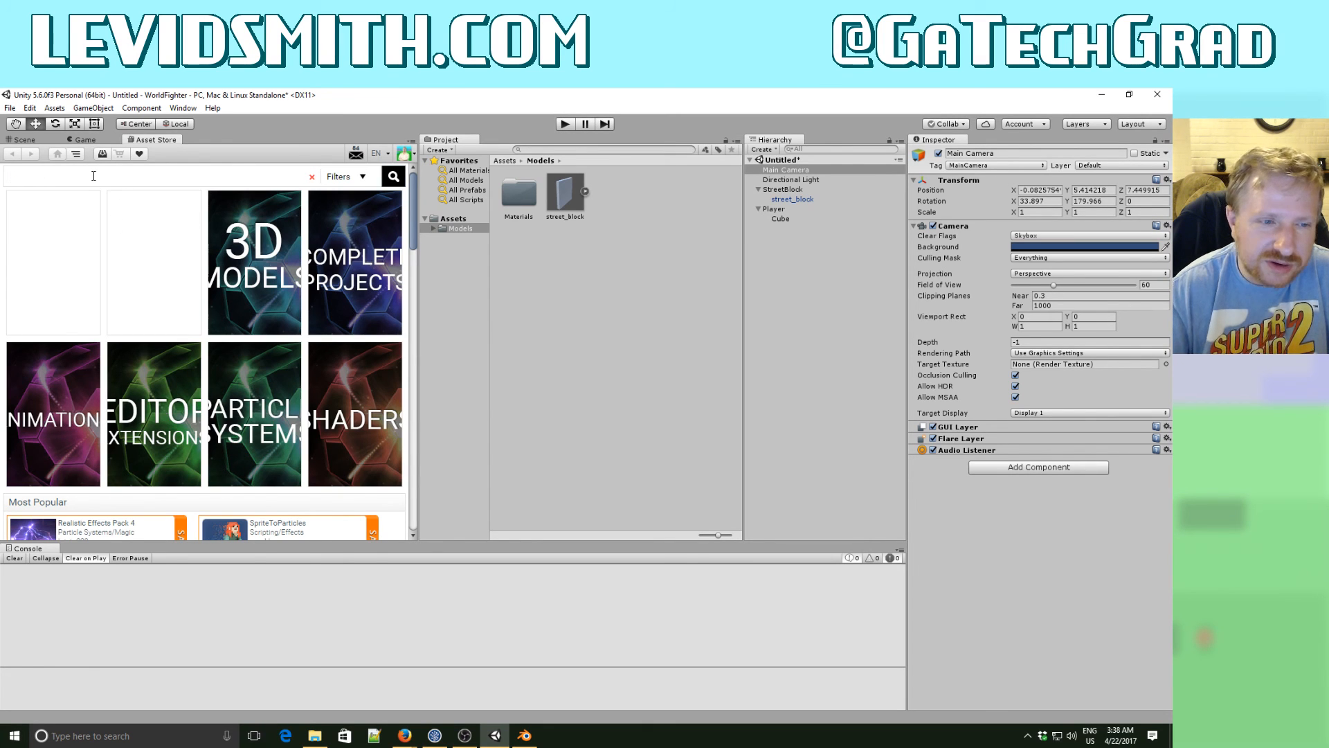
type("play")
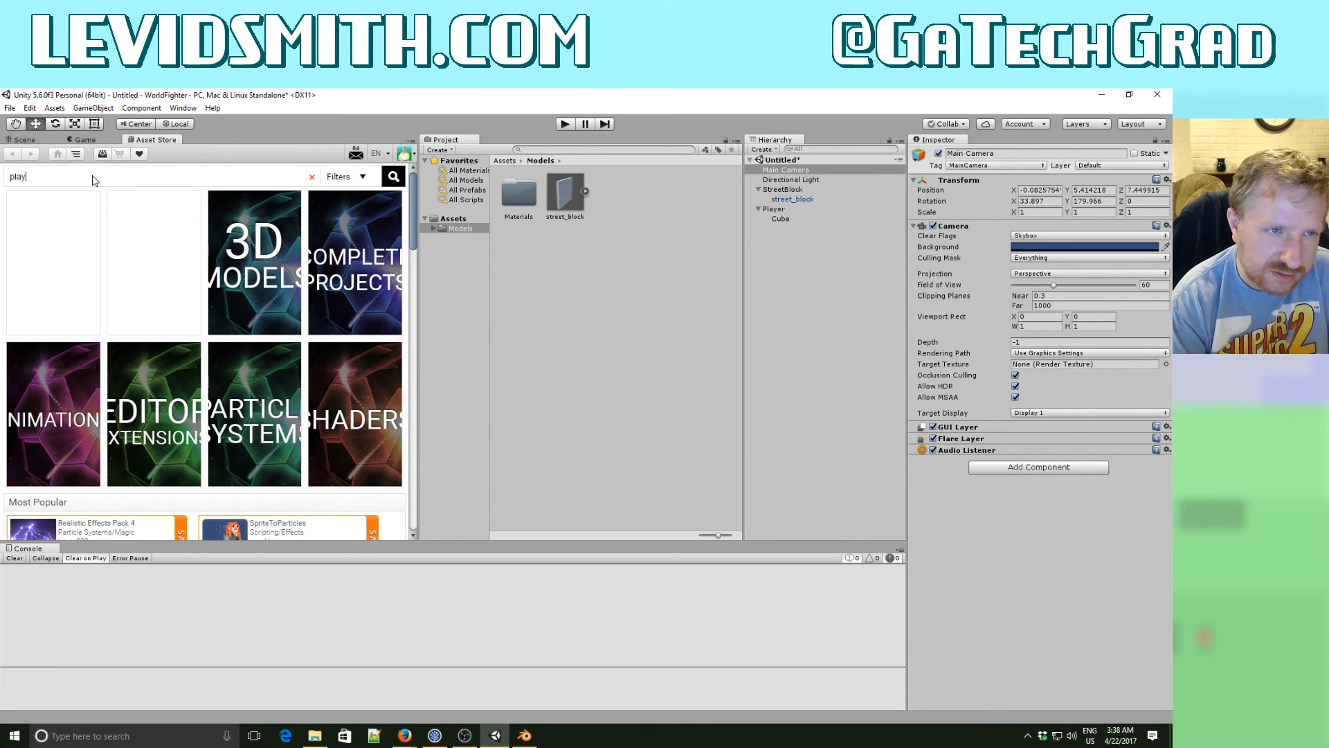
type("maker")
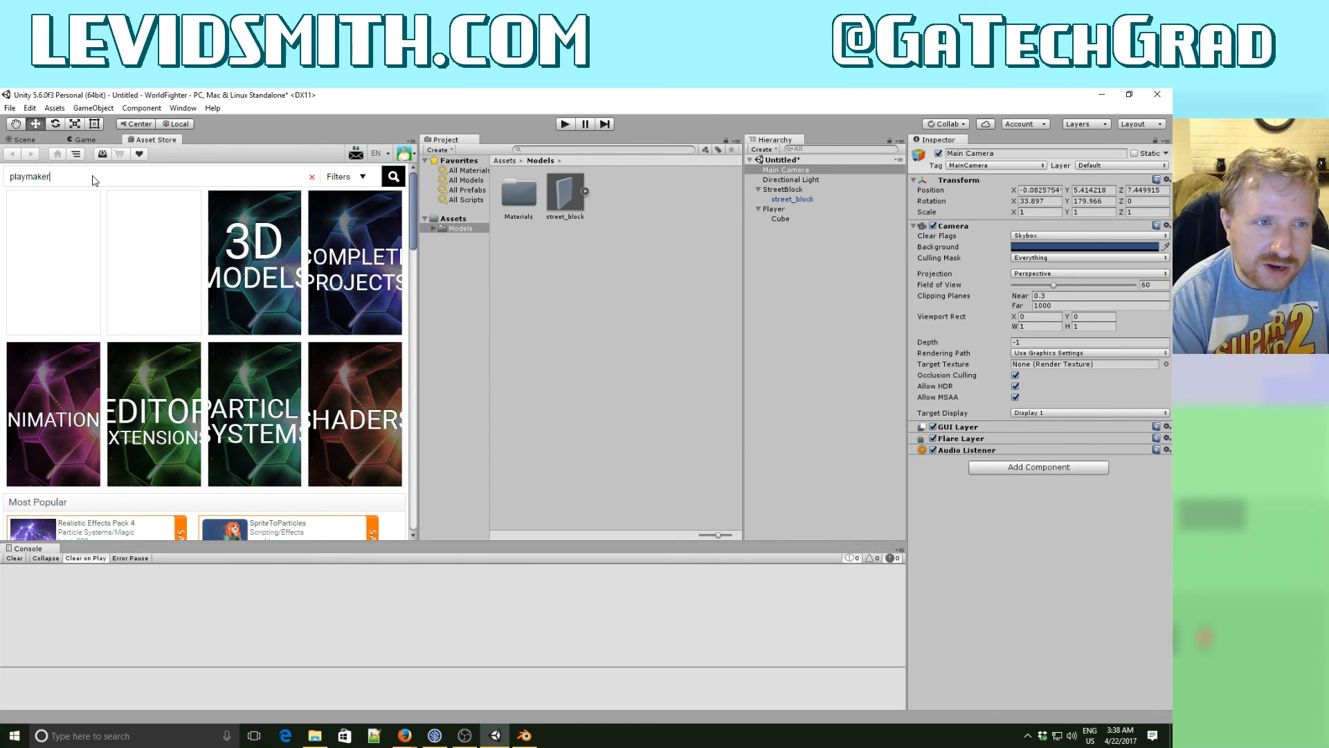
key("Return")
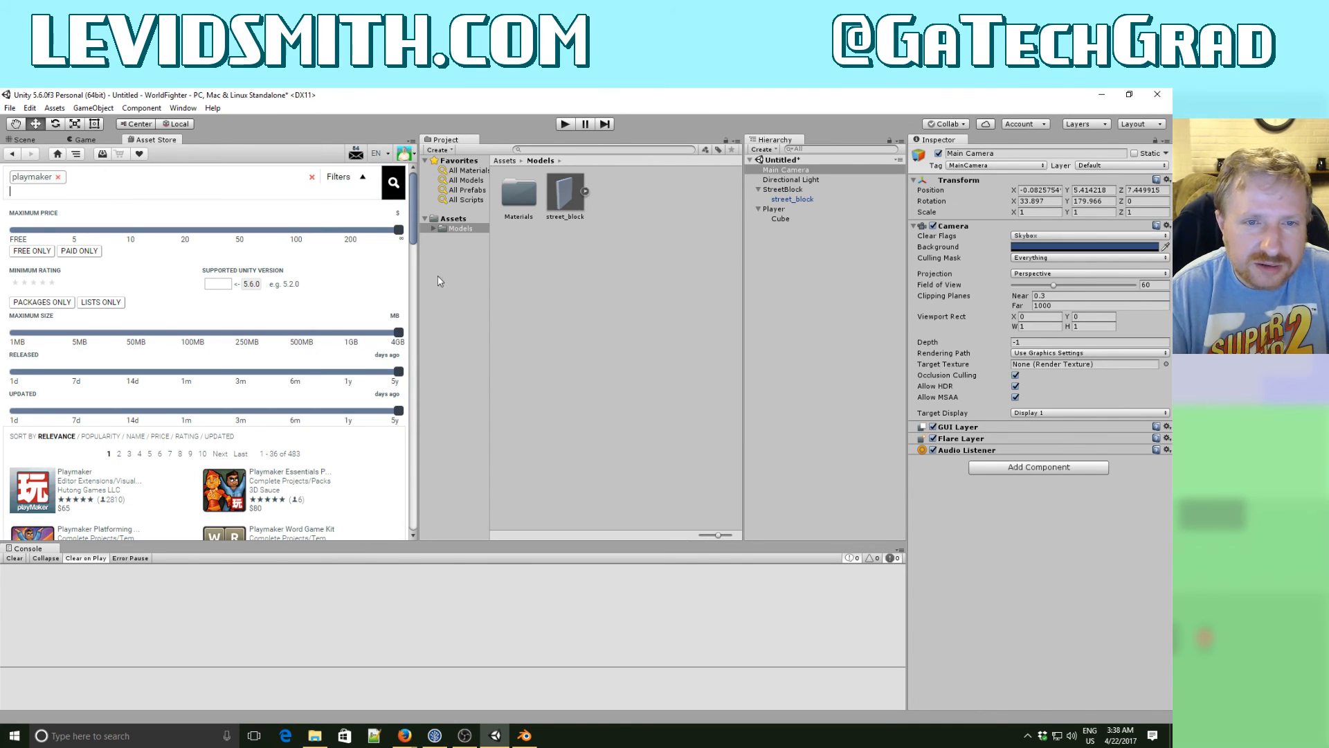
left_click(82, 480)
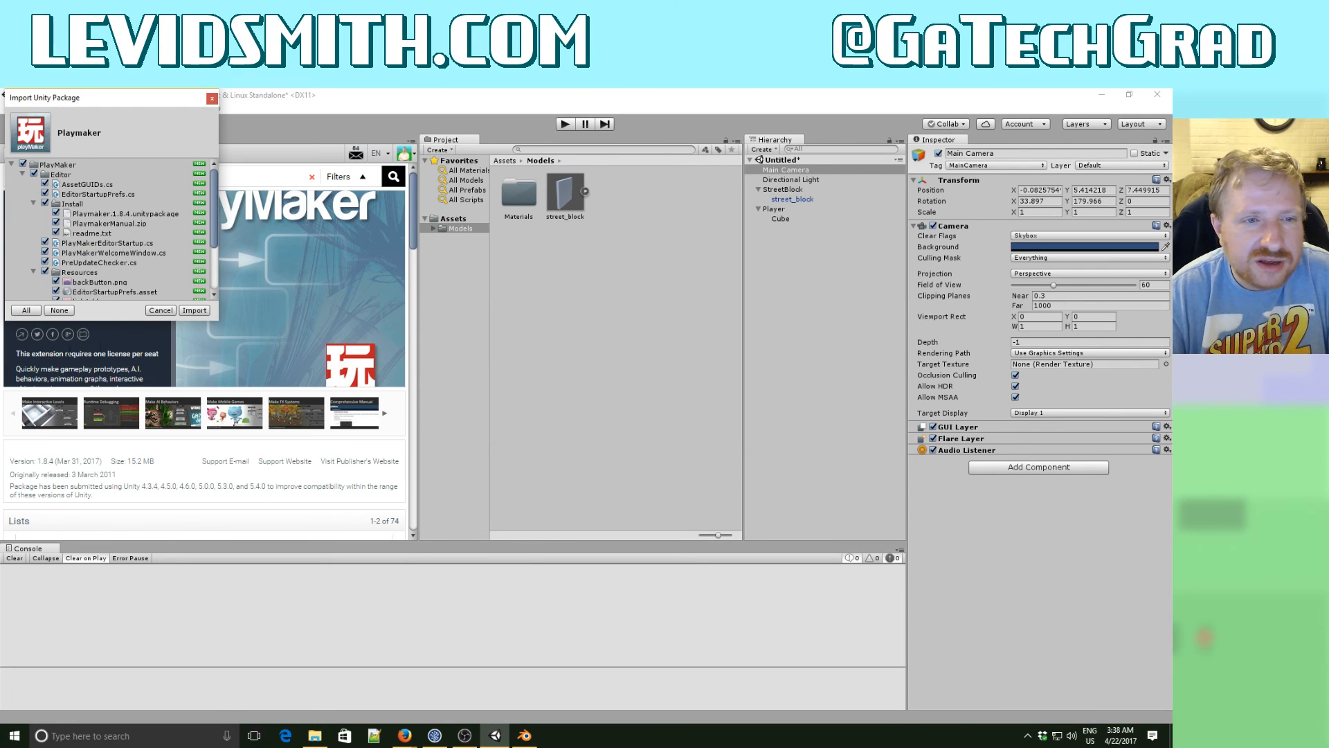
left_click(188, 311)
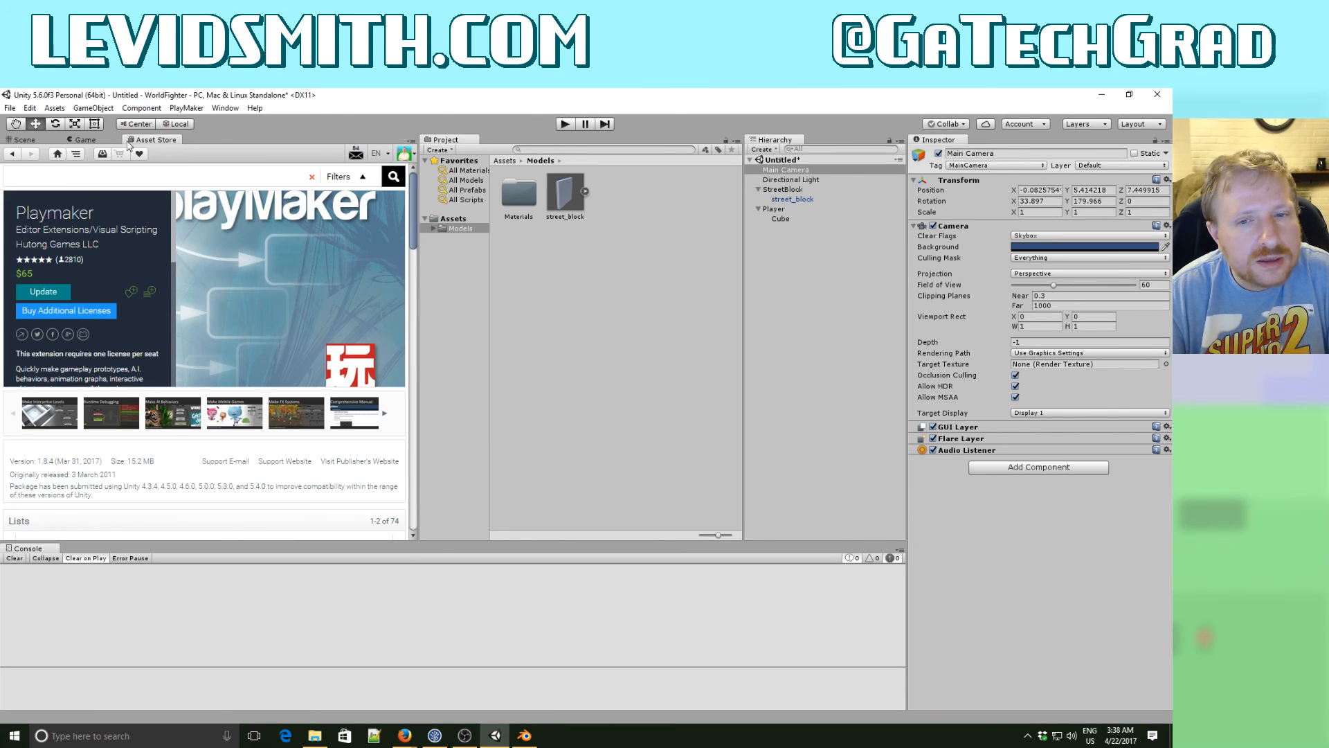
- Run PlayMaker's Pre-Update Check and install PlayMaker 1.8.4, accepting the backup notice and importing all package files
left_click(291, 353)
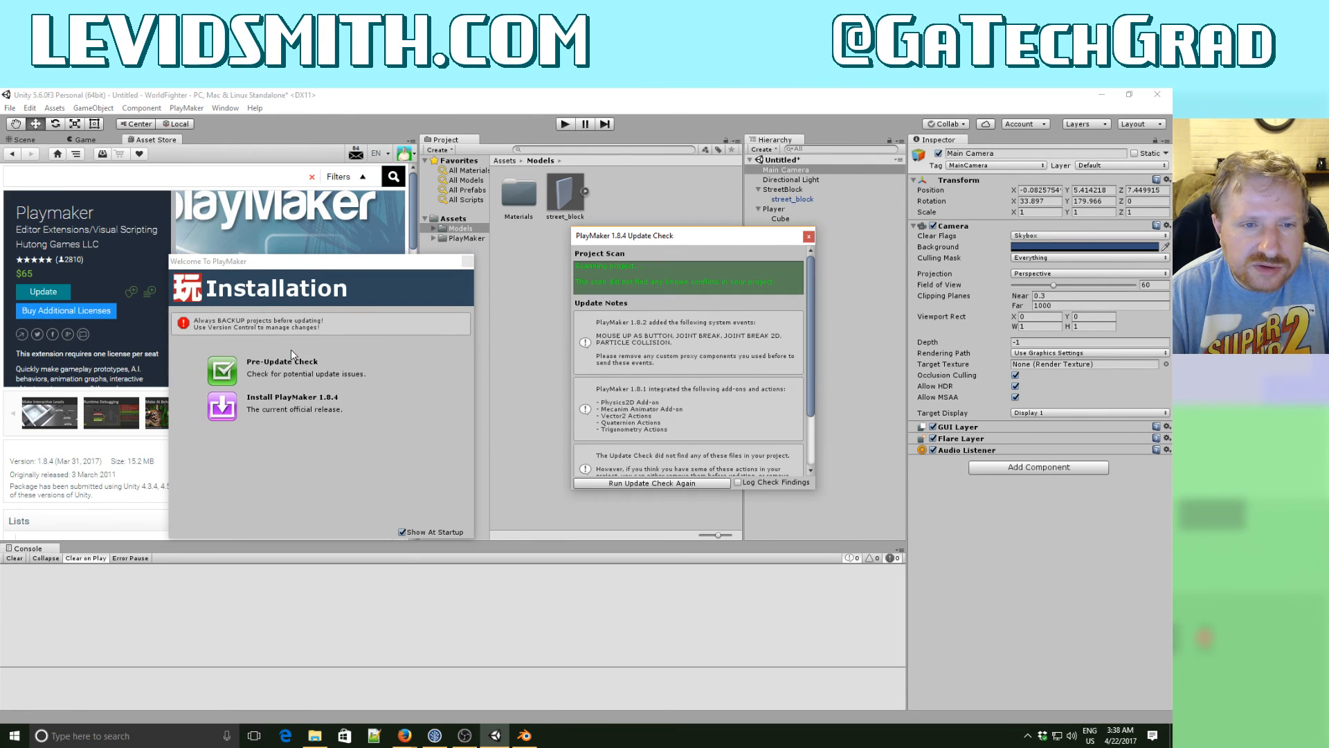
left_click(296, 400)
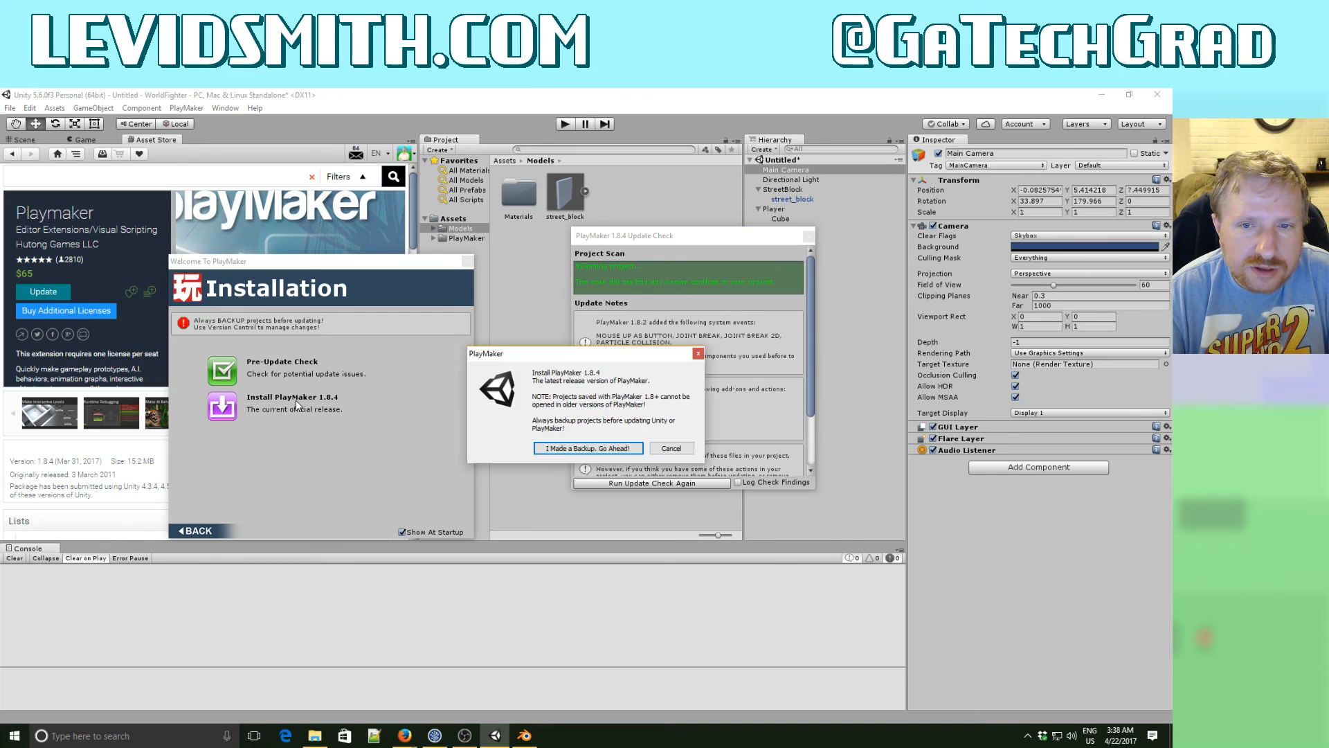
left_click(565, 449)
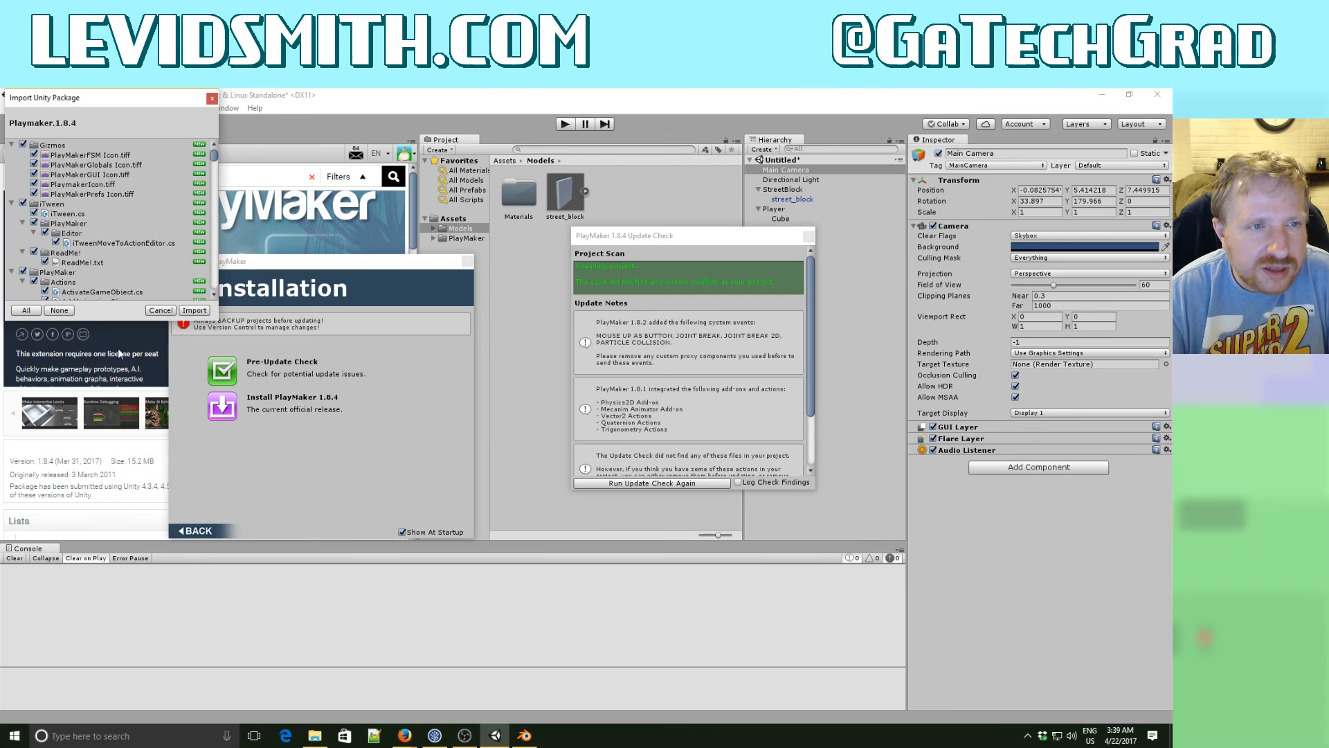
left_click(193, 312)
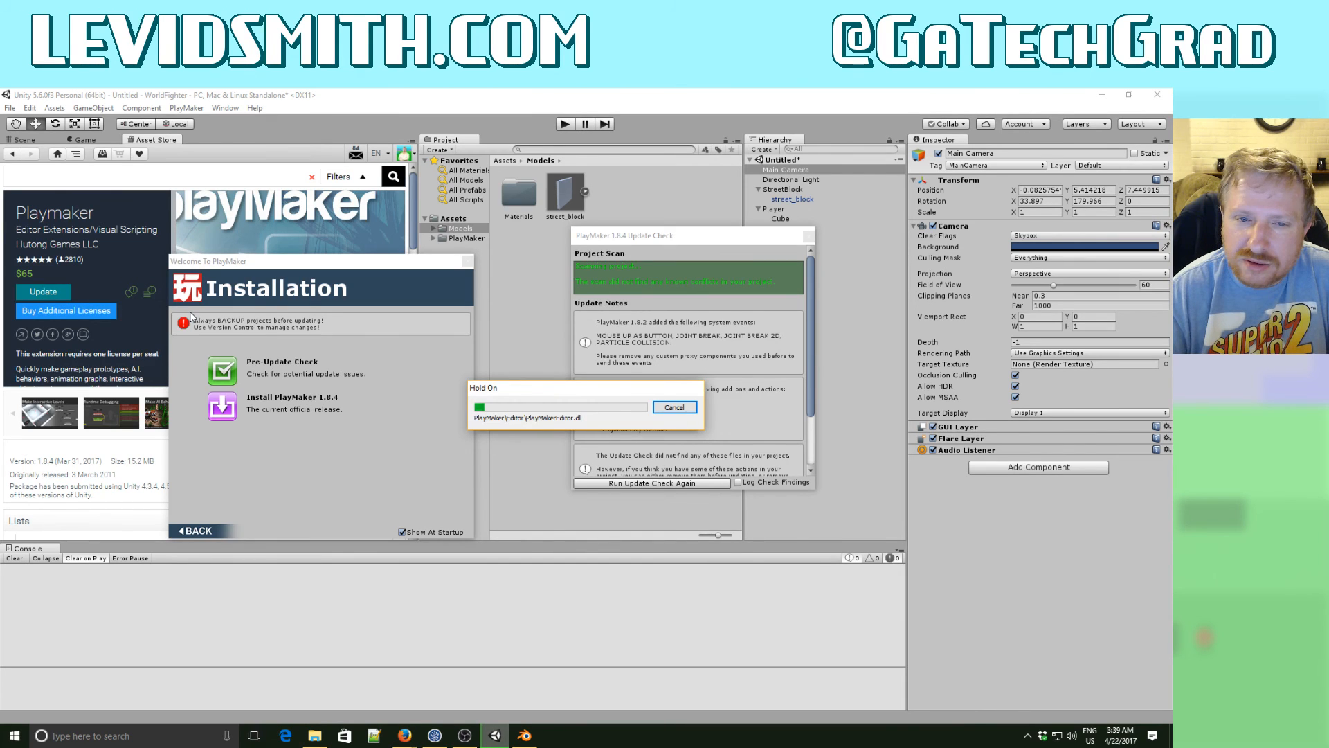
left_click(525, 736)
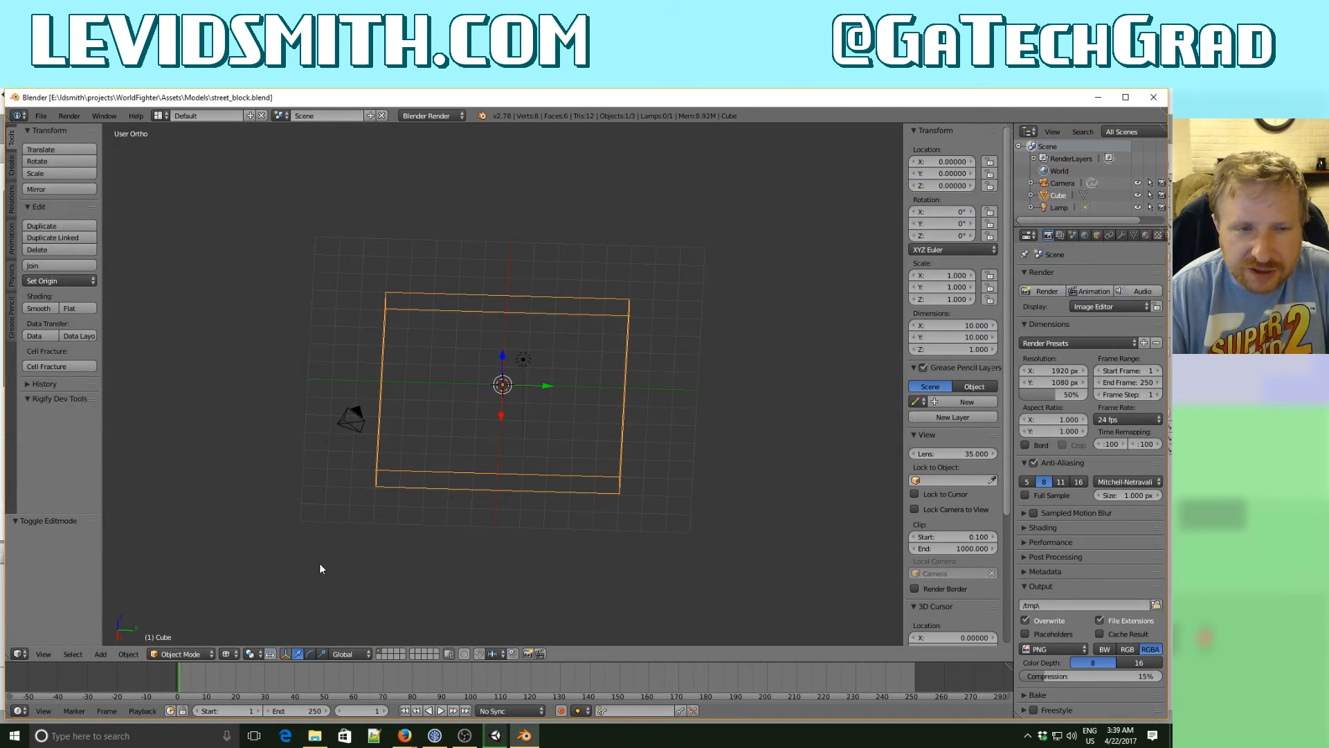
middle_click_drag(360, 437, 397, 522)
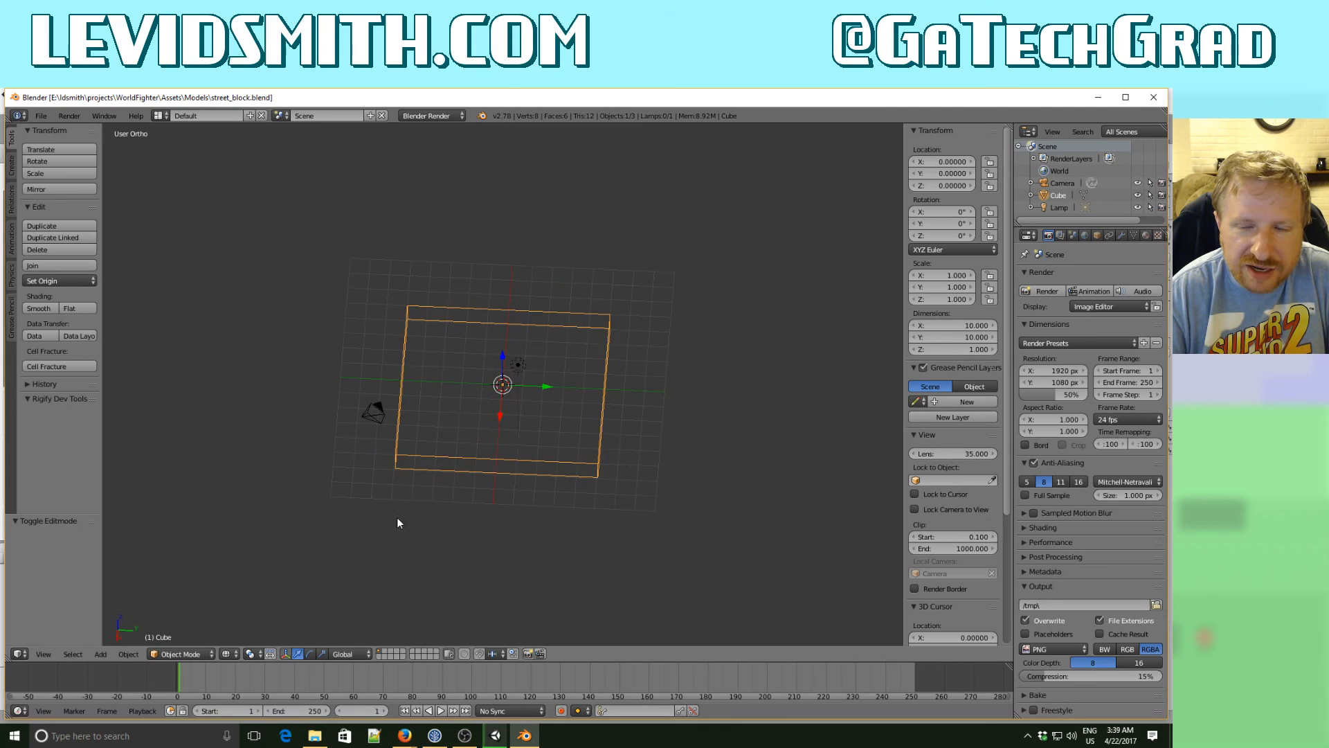
left_click(1098, 97)
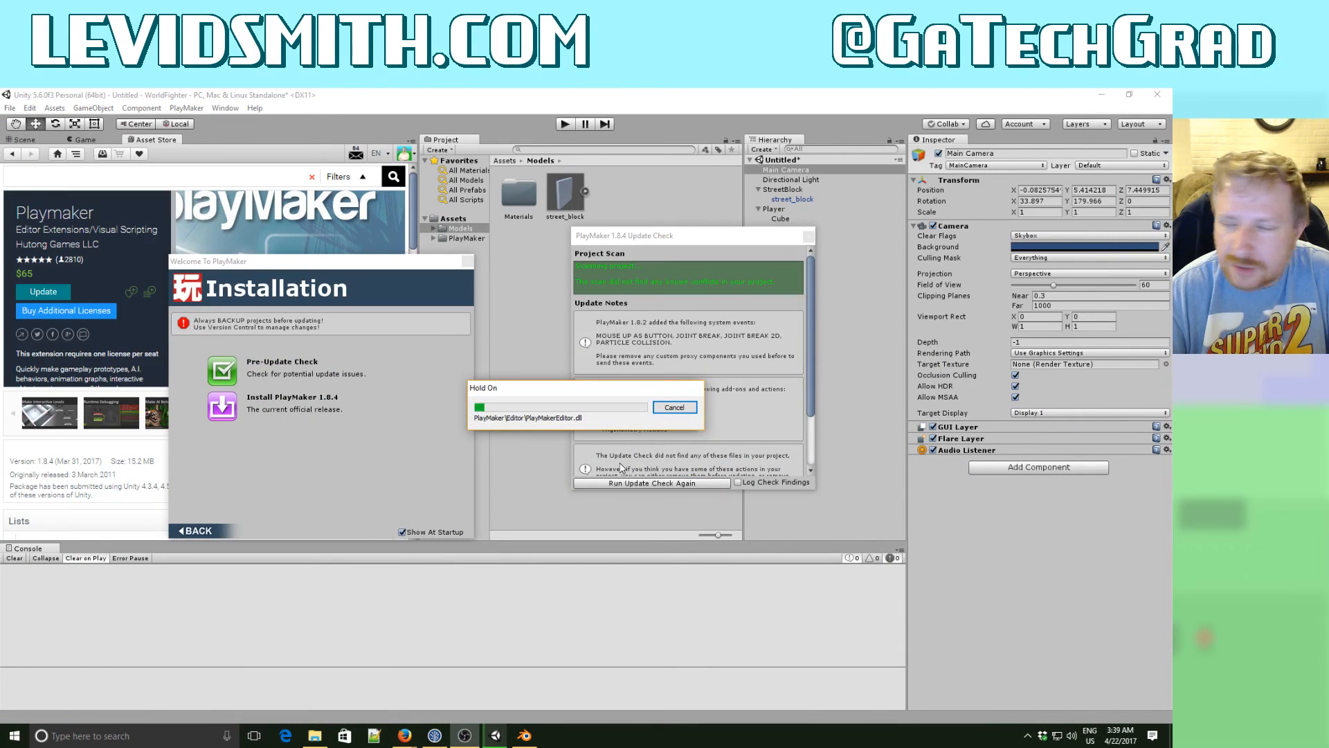
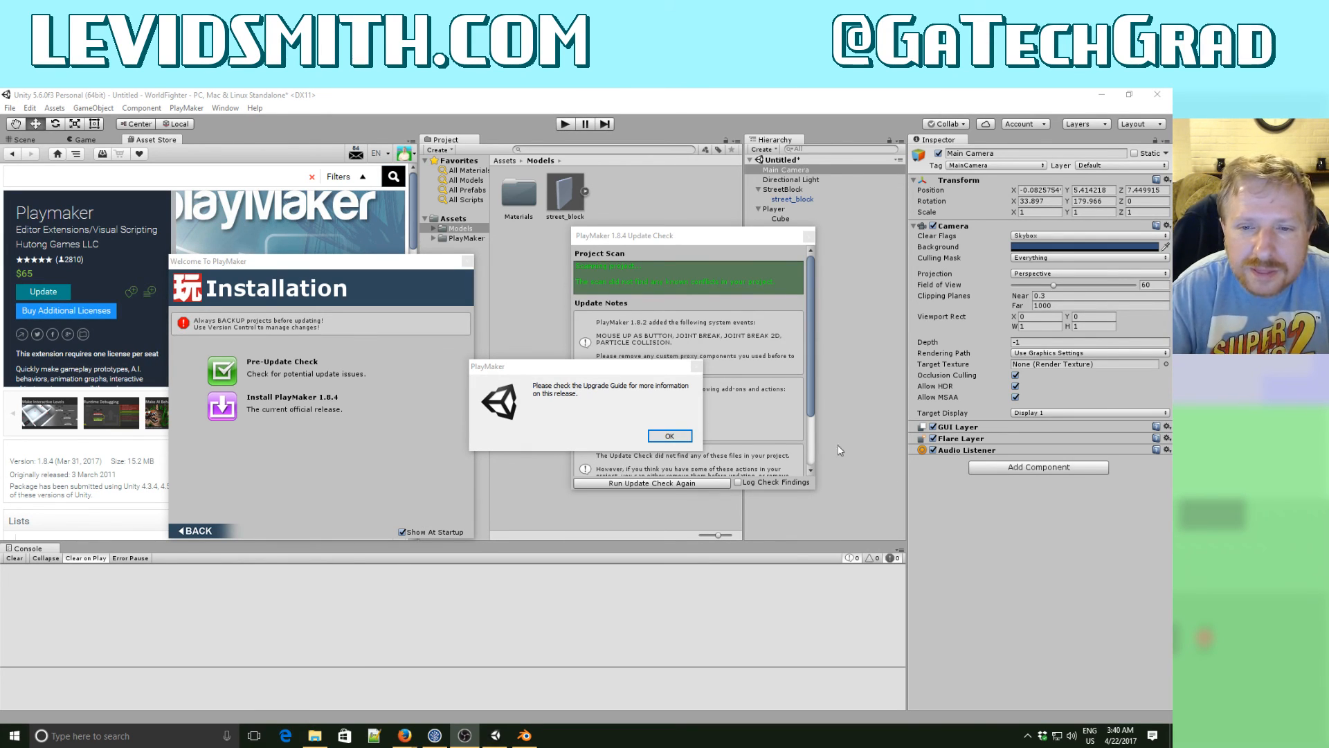
- Acknowledge the Upgrade Guide notice, let Unity upgrade the obsolete APIs, and close the PlayMaker welcome and update check windows
left_click(672, 436)
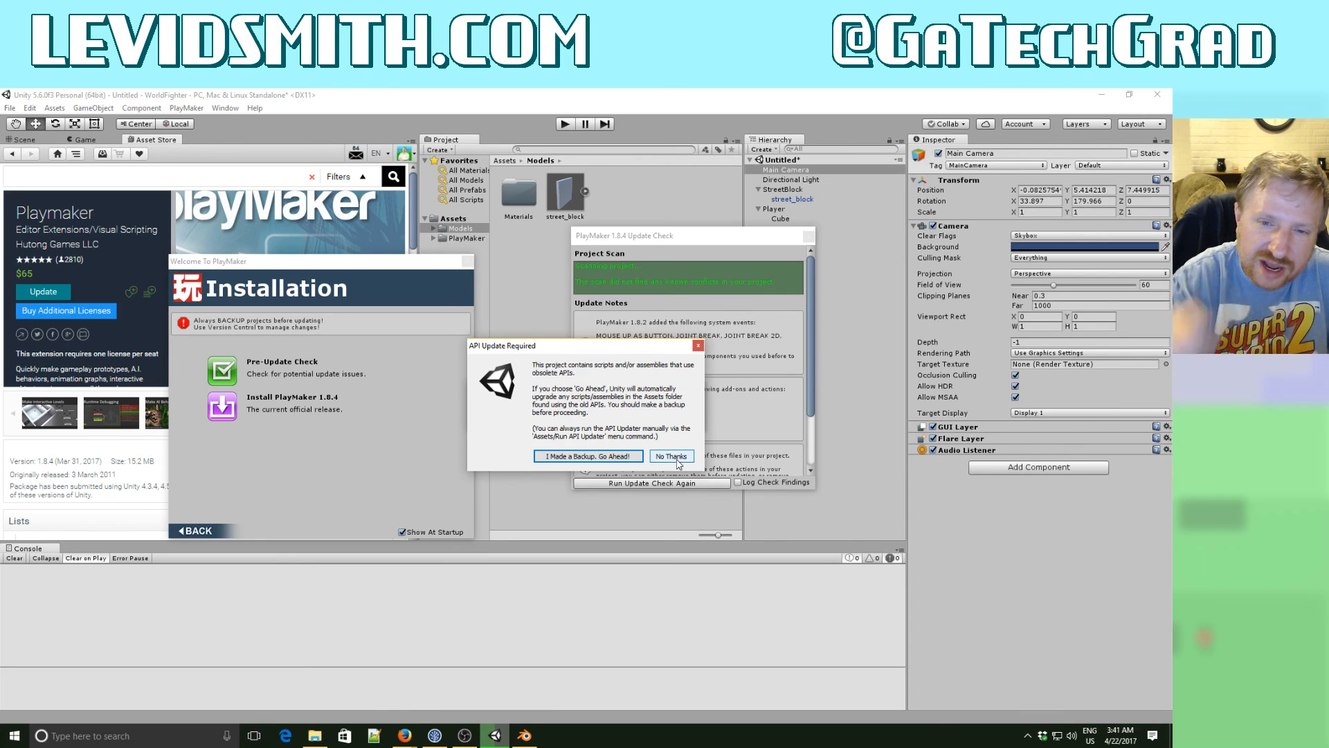
left_click(612, 457)
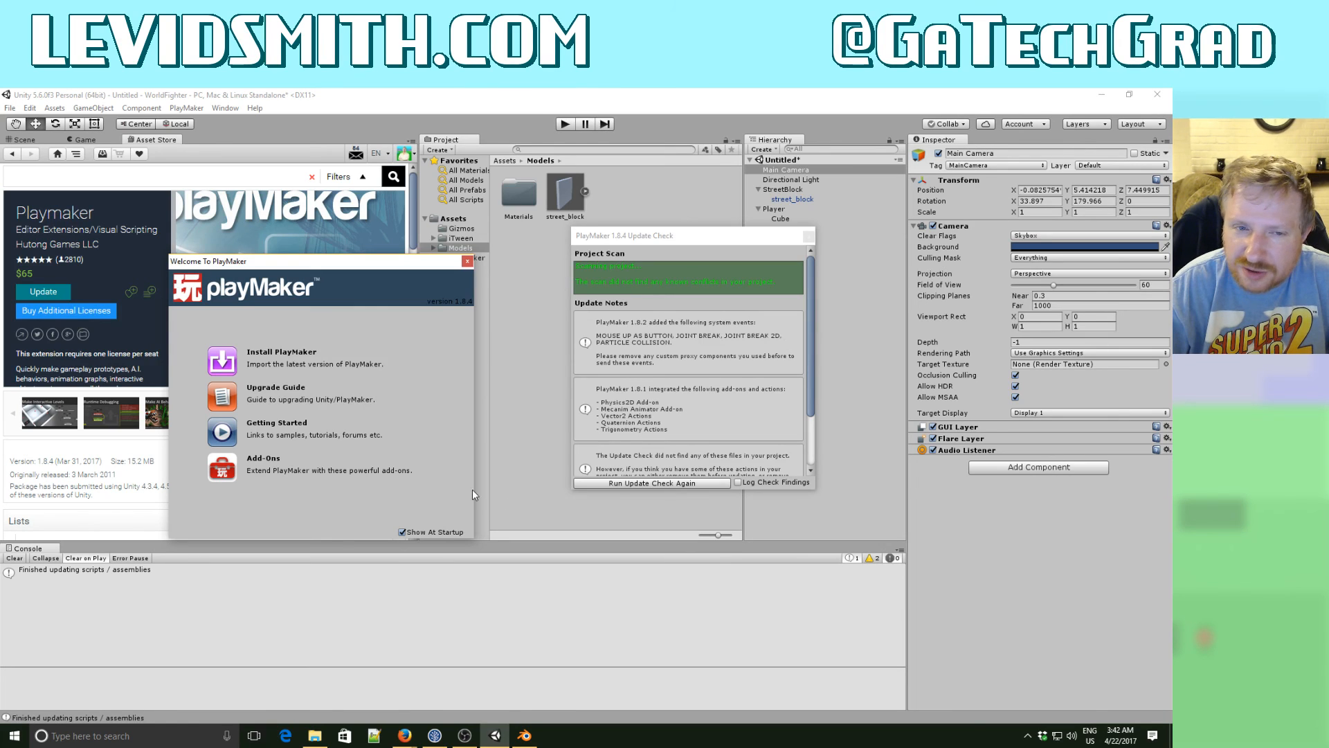
left_click(469, 261)
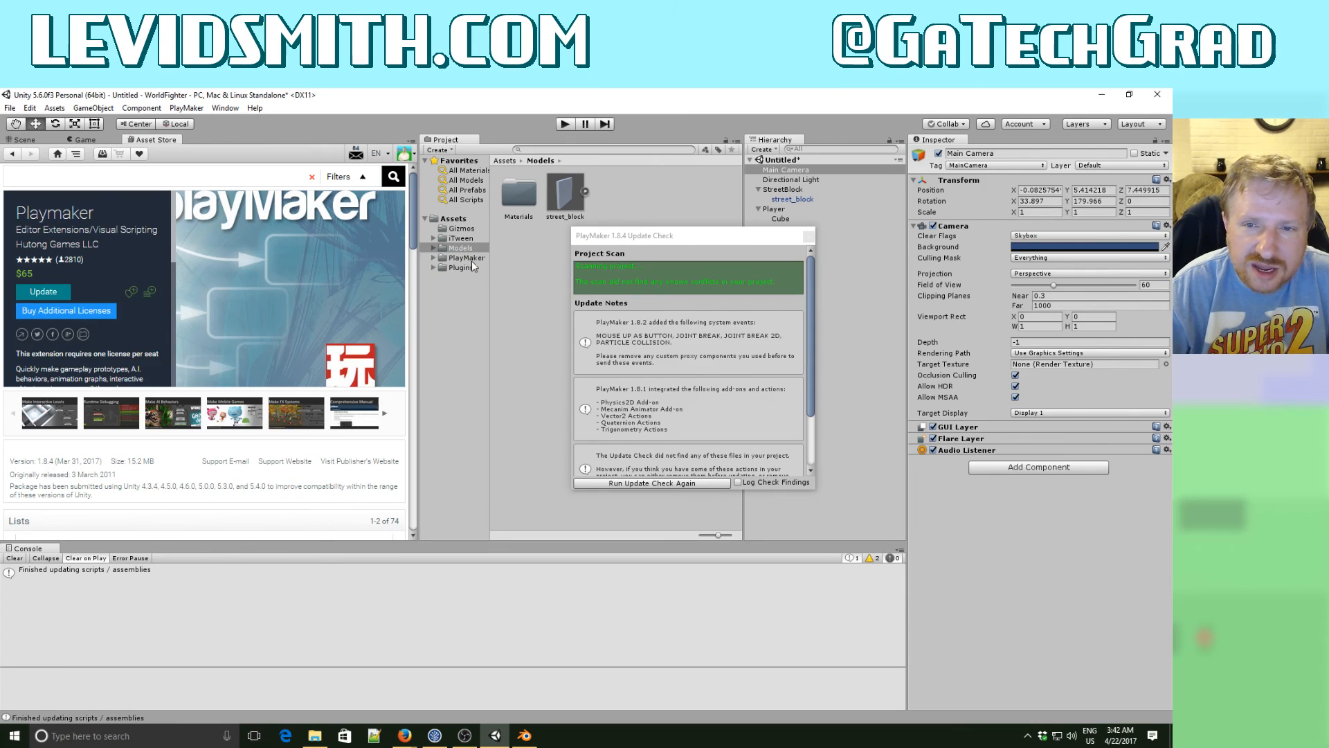
left_click(809, 237)
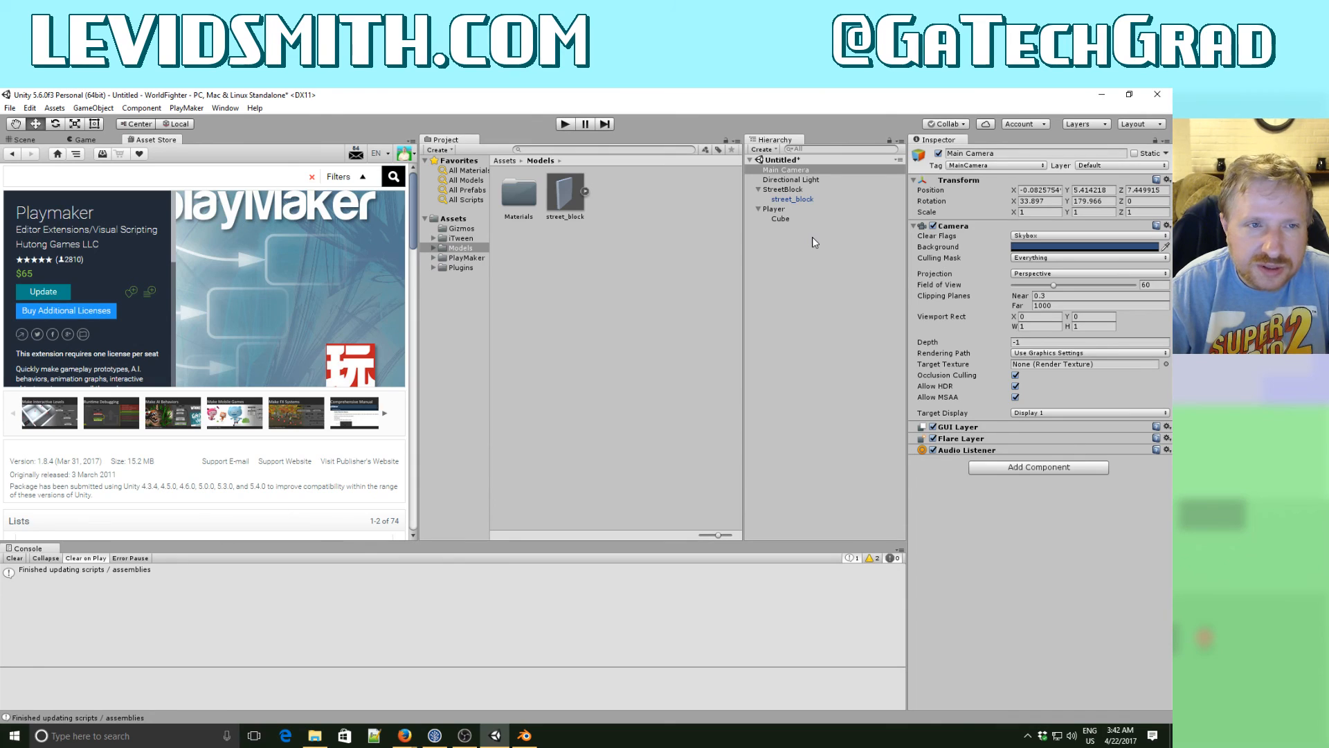
- Close the Asset Store view and widen the folder list of the Project window
right_click(169, 145)
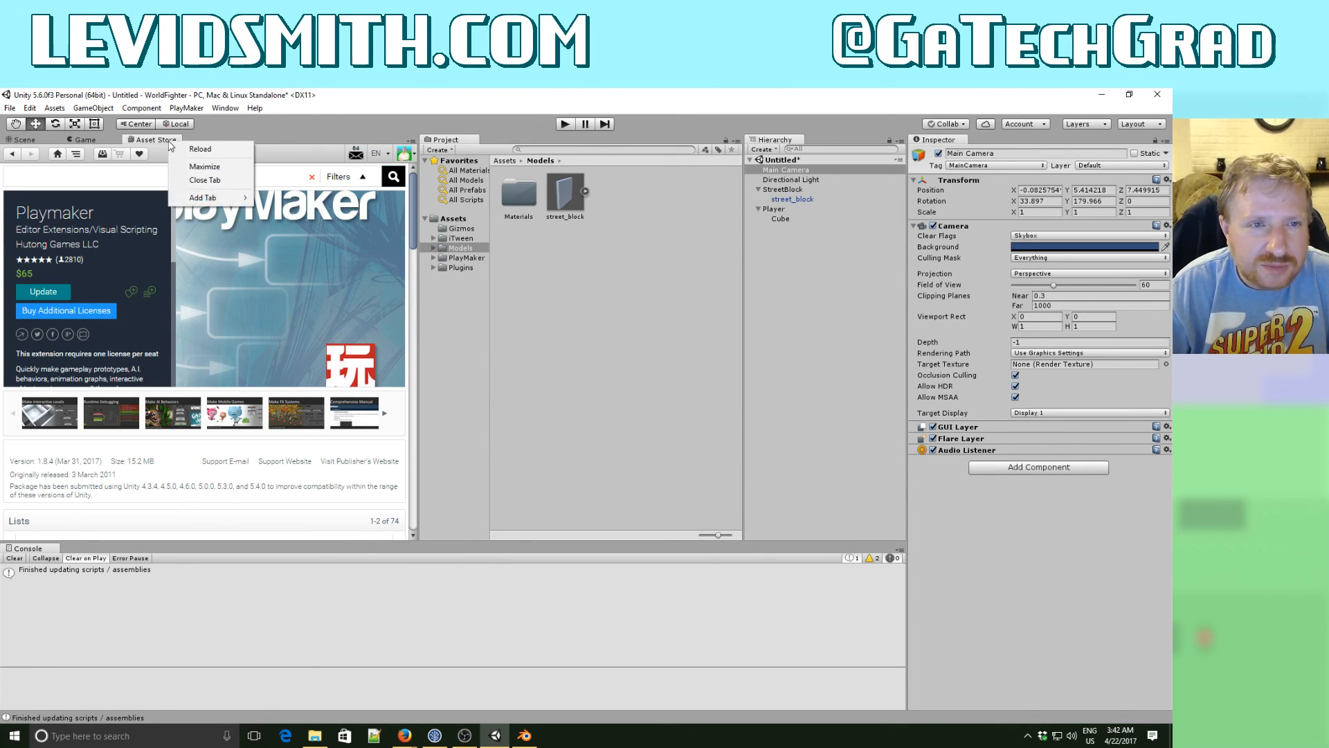
left_click(206, 182)
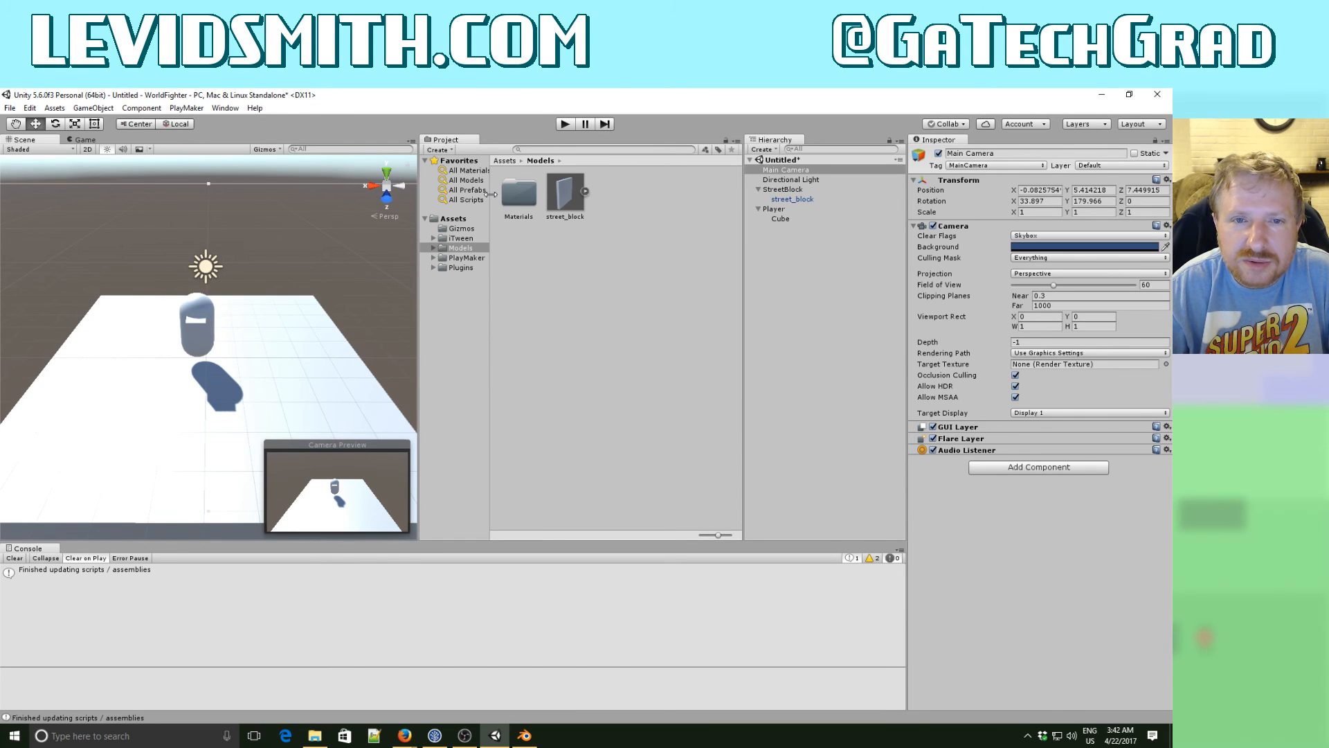
left_click_drag(491, 194, 588, 196)
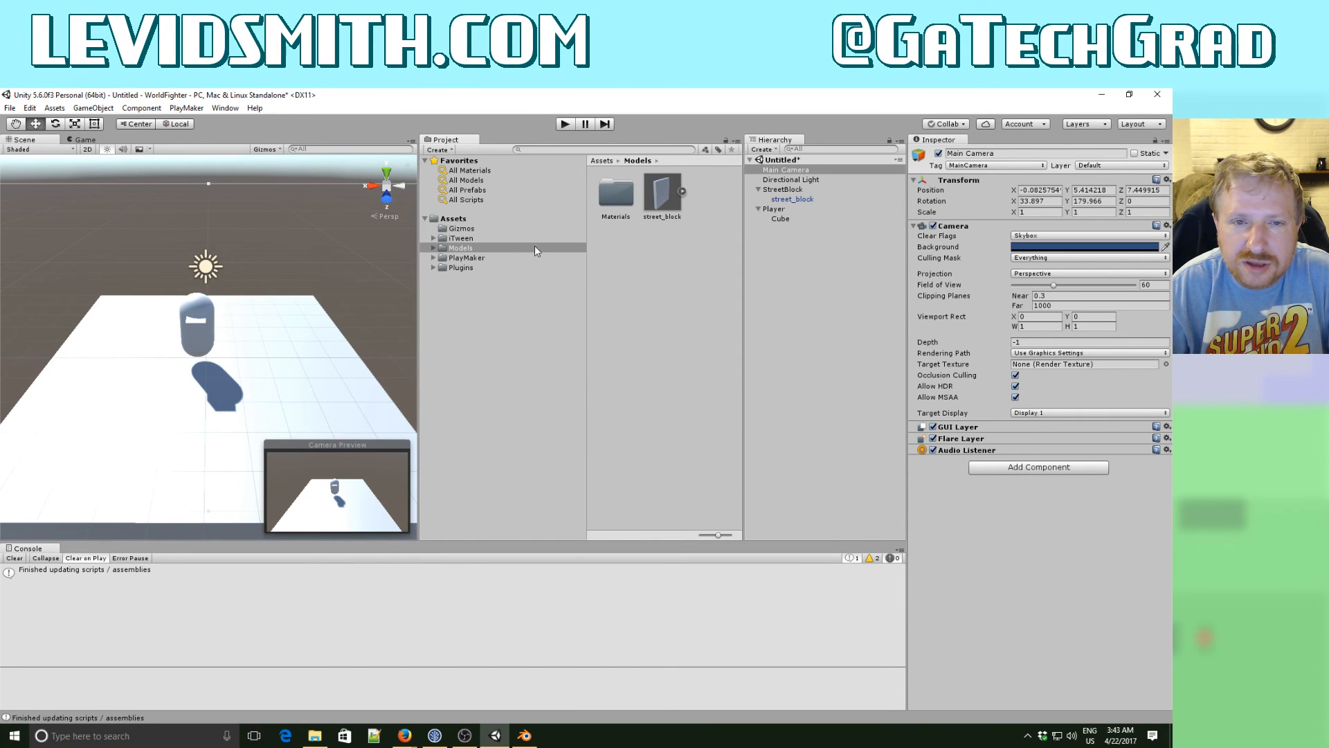
- Create a folder named Editor in the project's Assets folder
left_click(462, 220)
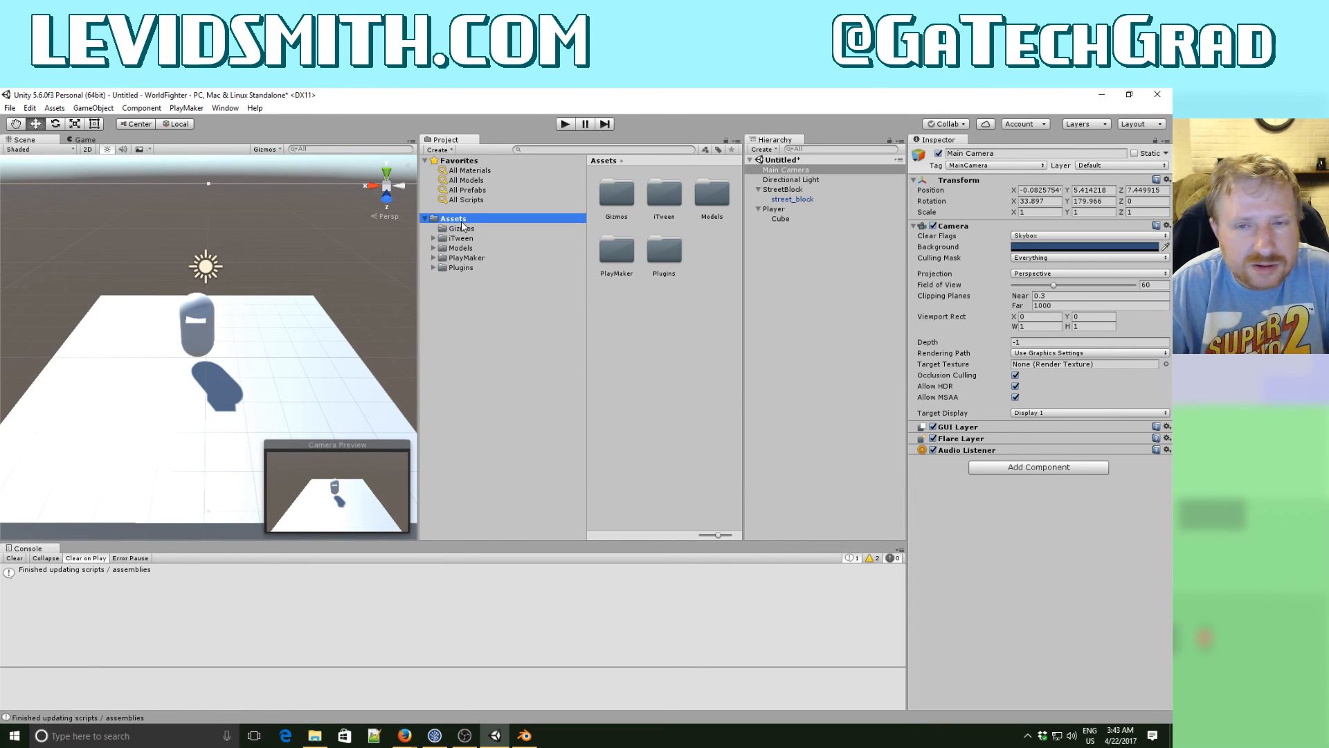
right_click(637, 317)
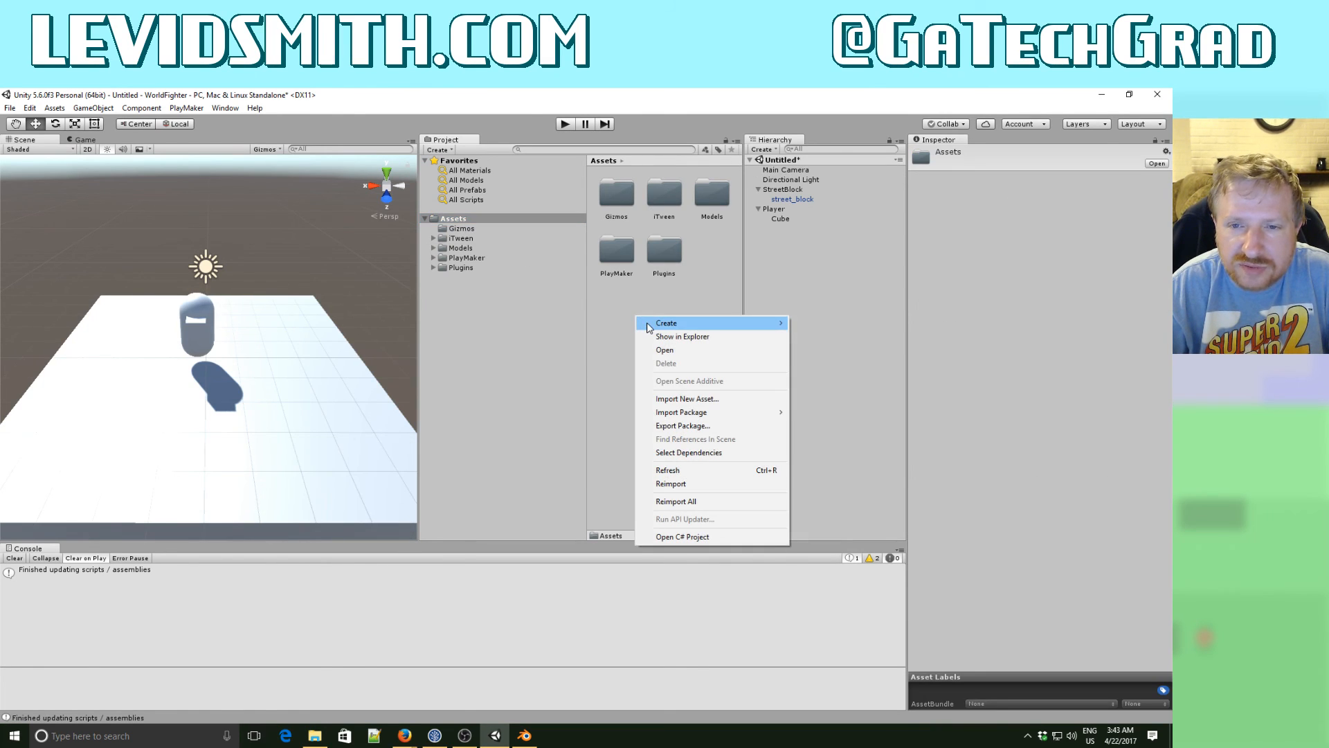
mouse_move(650, 324)
left_click(822, 323)
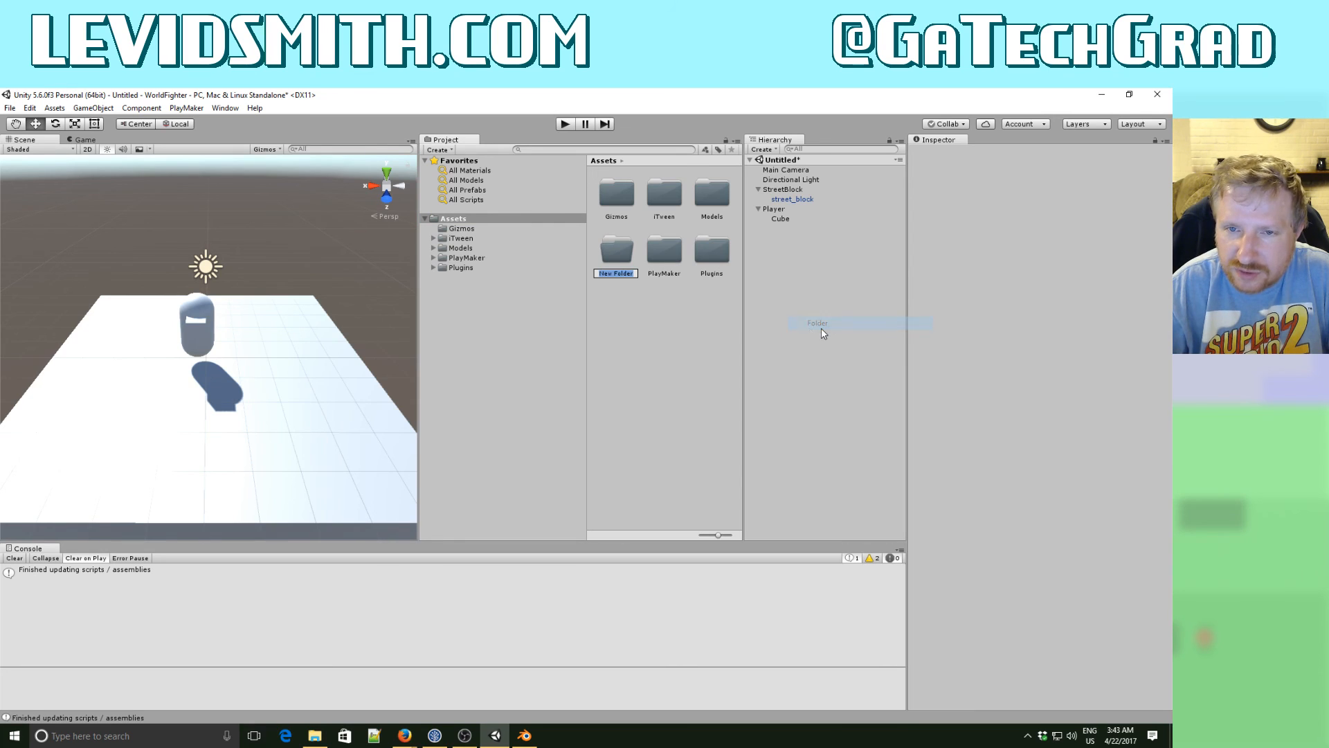
type("Edit")
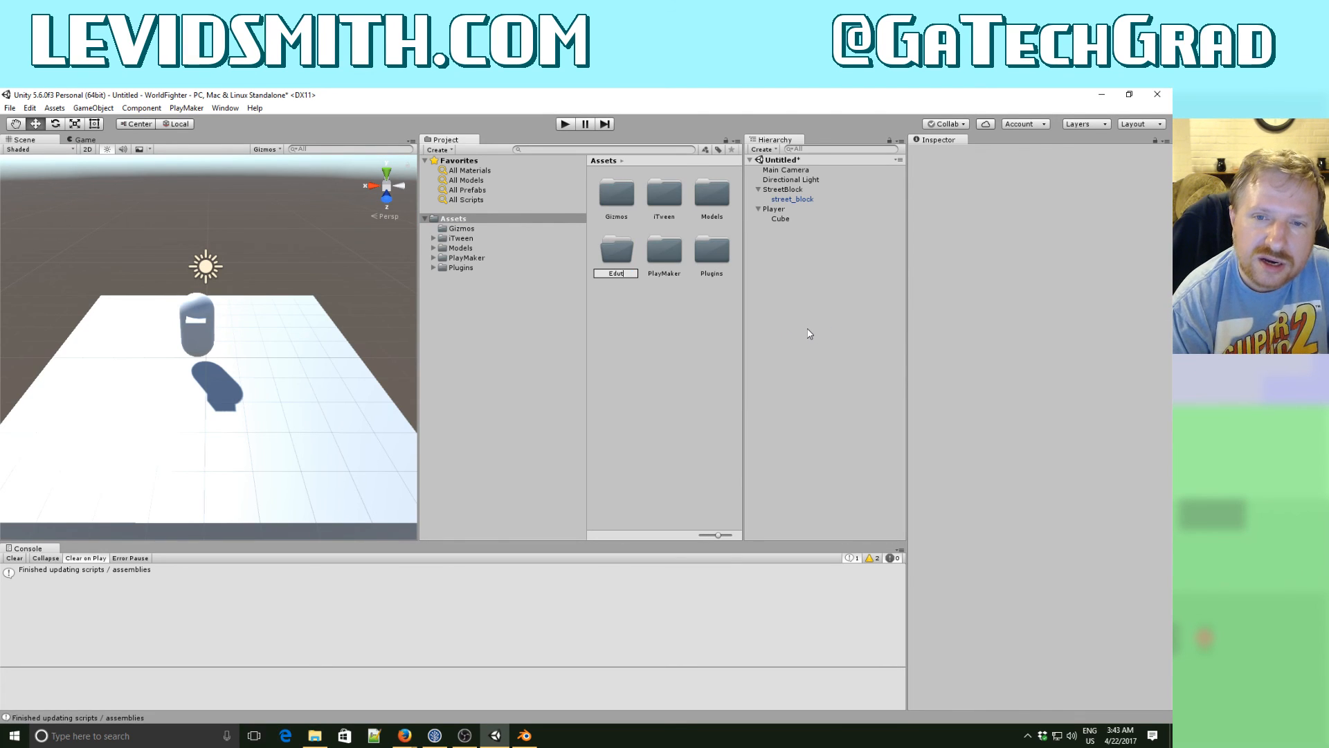
type("or")
key("Return")
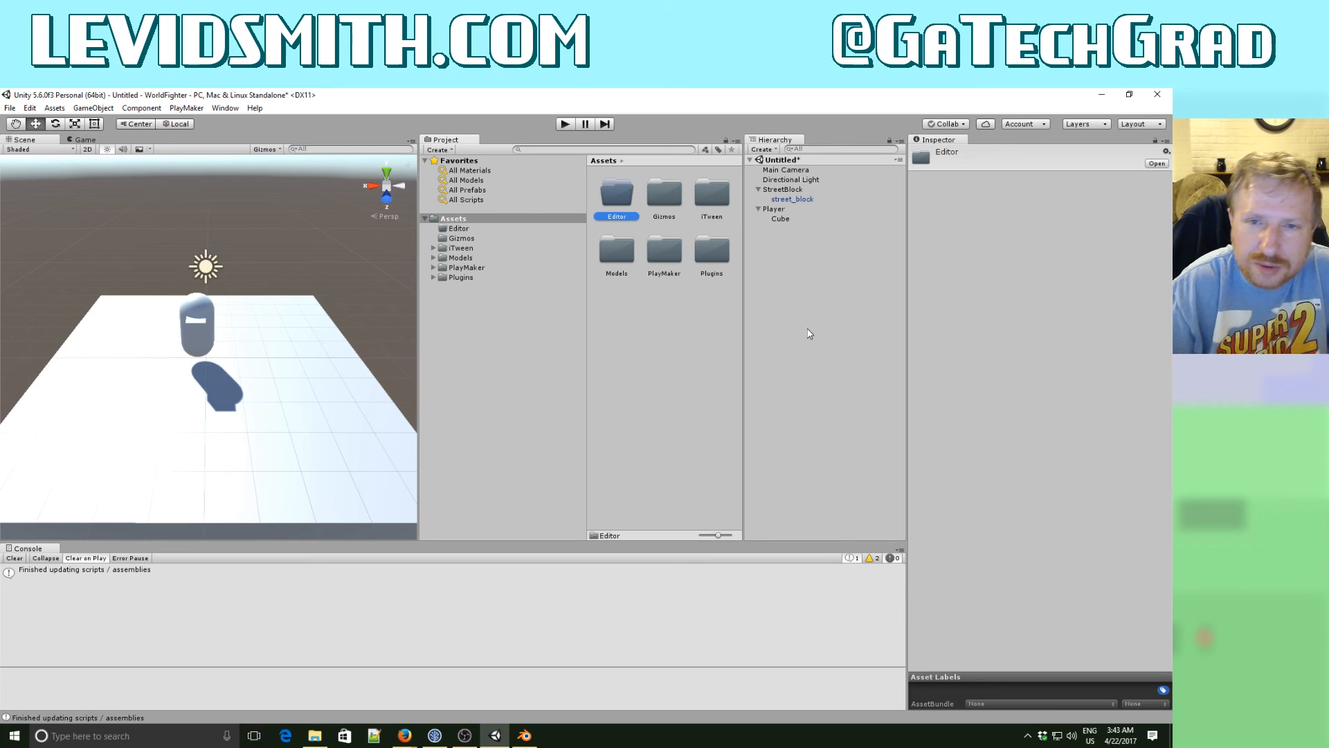
- Open the project's new Editor folder, and switch to File Explorer to browse to the tools\Unity\Editor folder
double_click(618, 195)
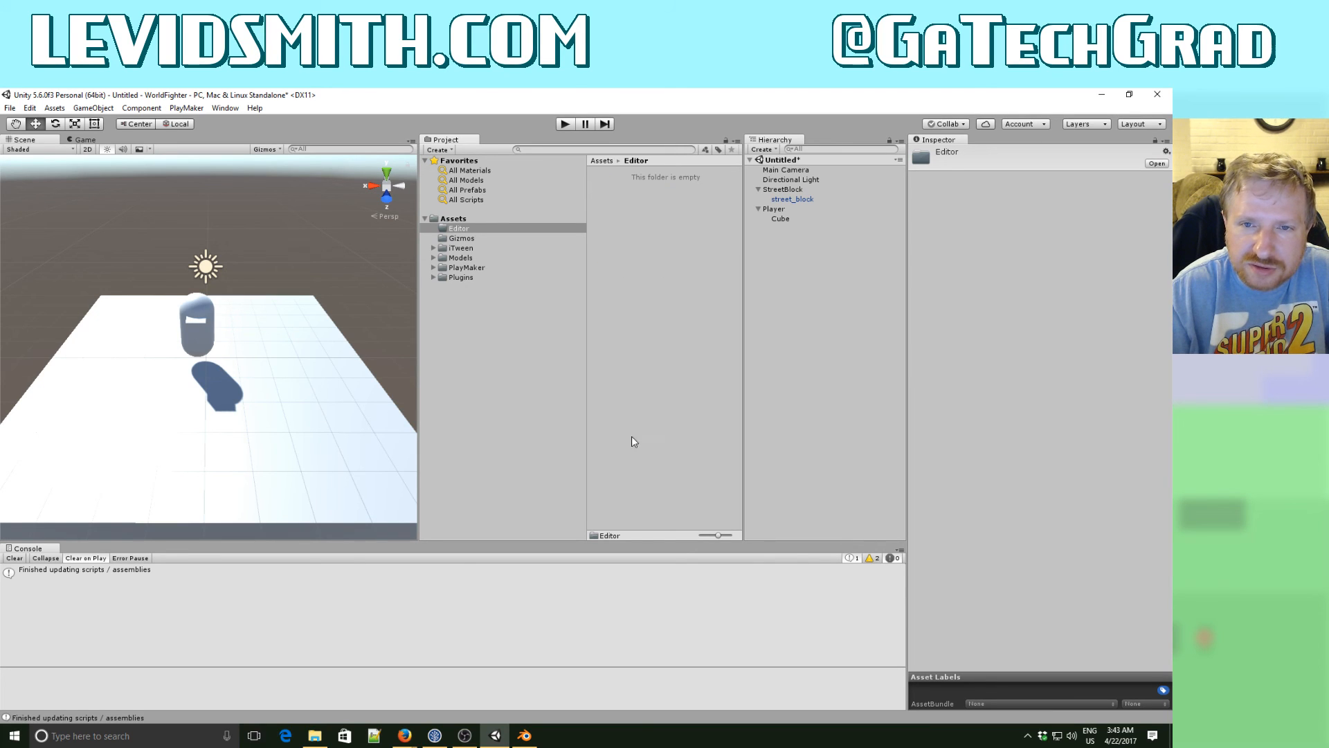
left_click(314, 738)
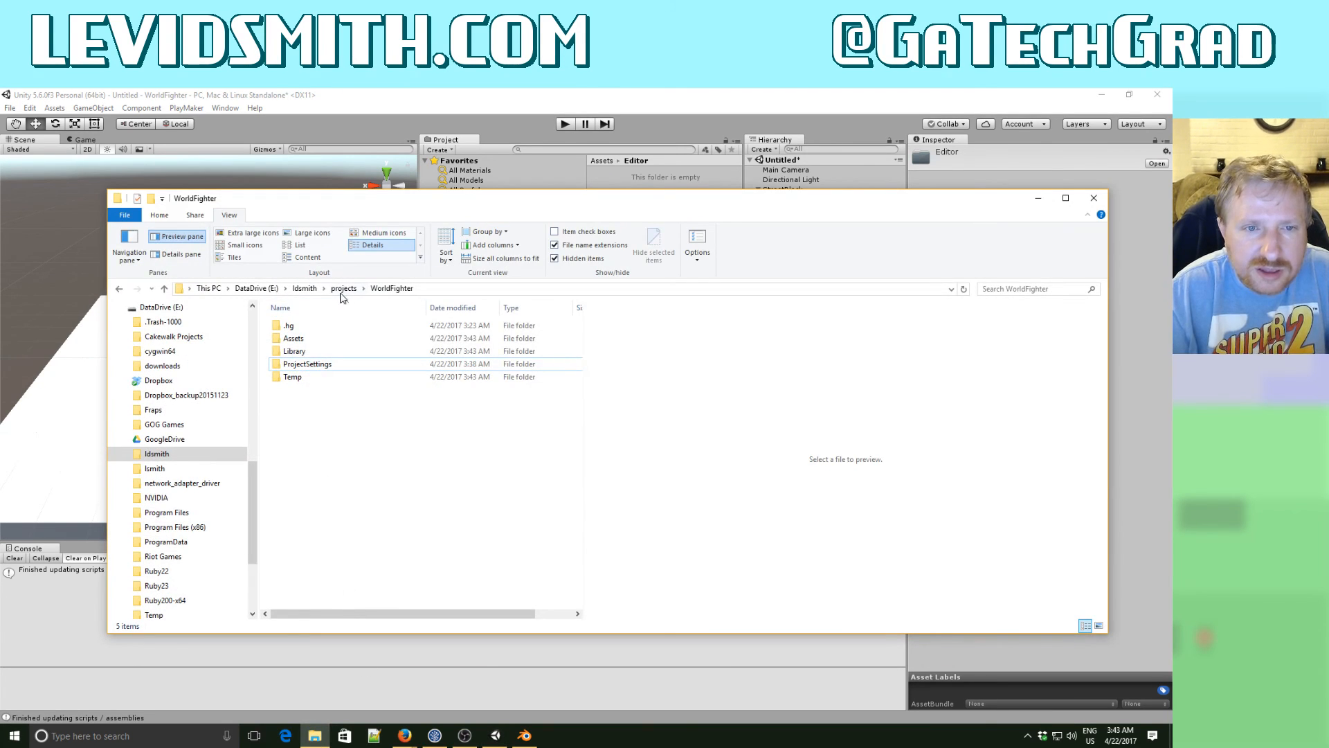
left_click(316, 289)
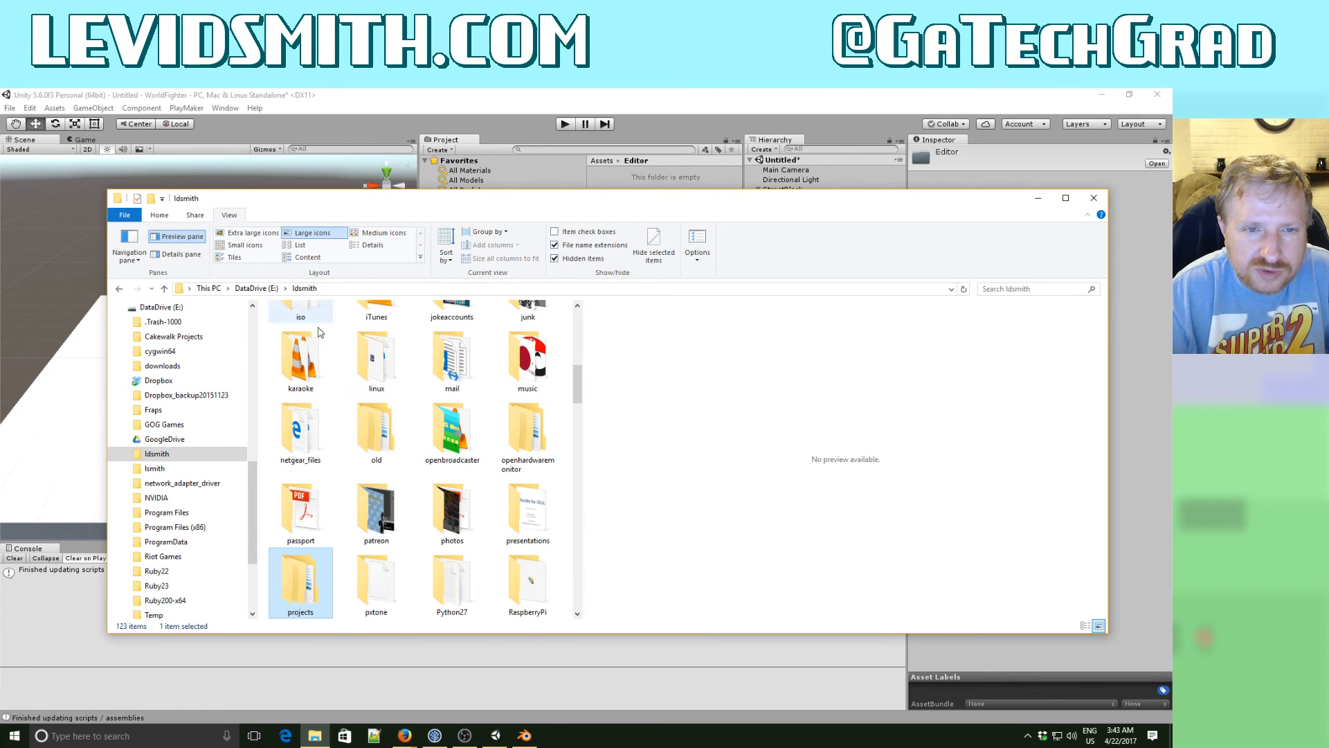
left_click_drag(579, 383, 579, 408)
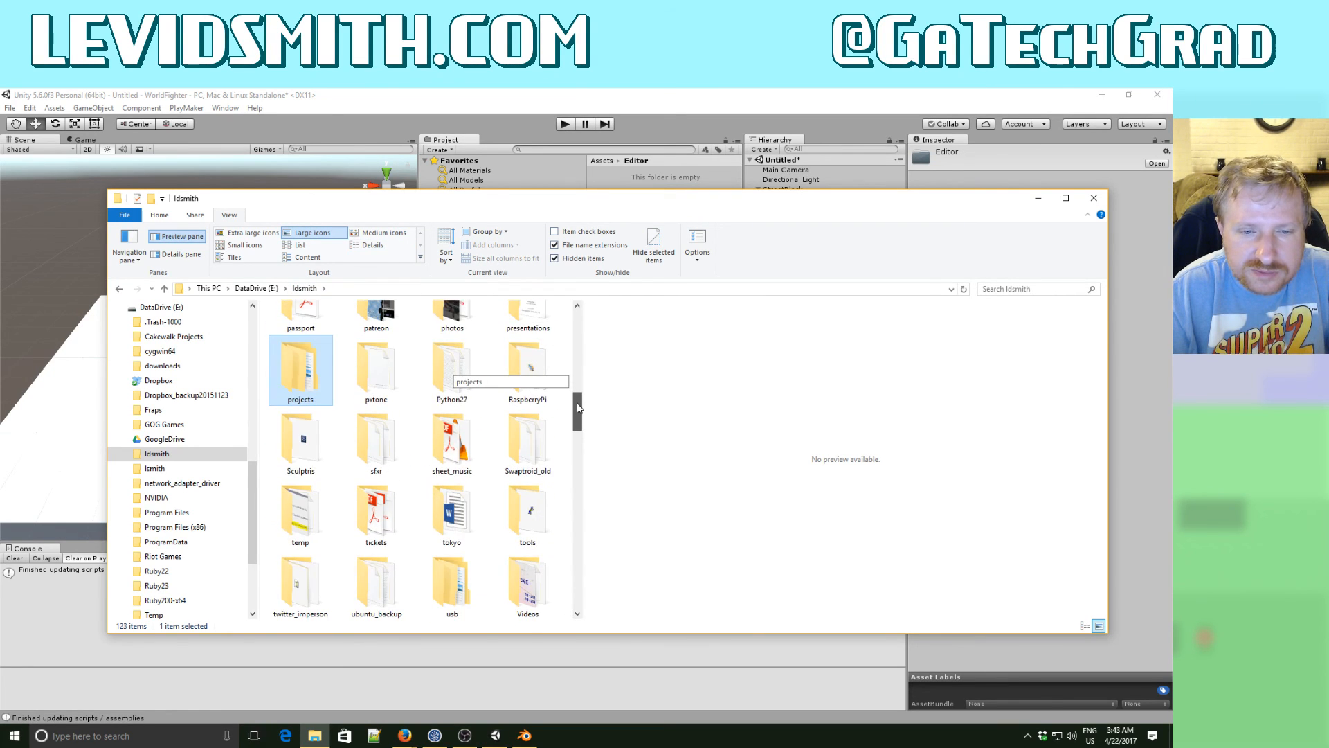
double_click(526, 512)
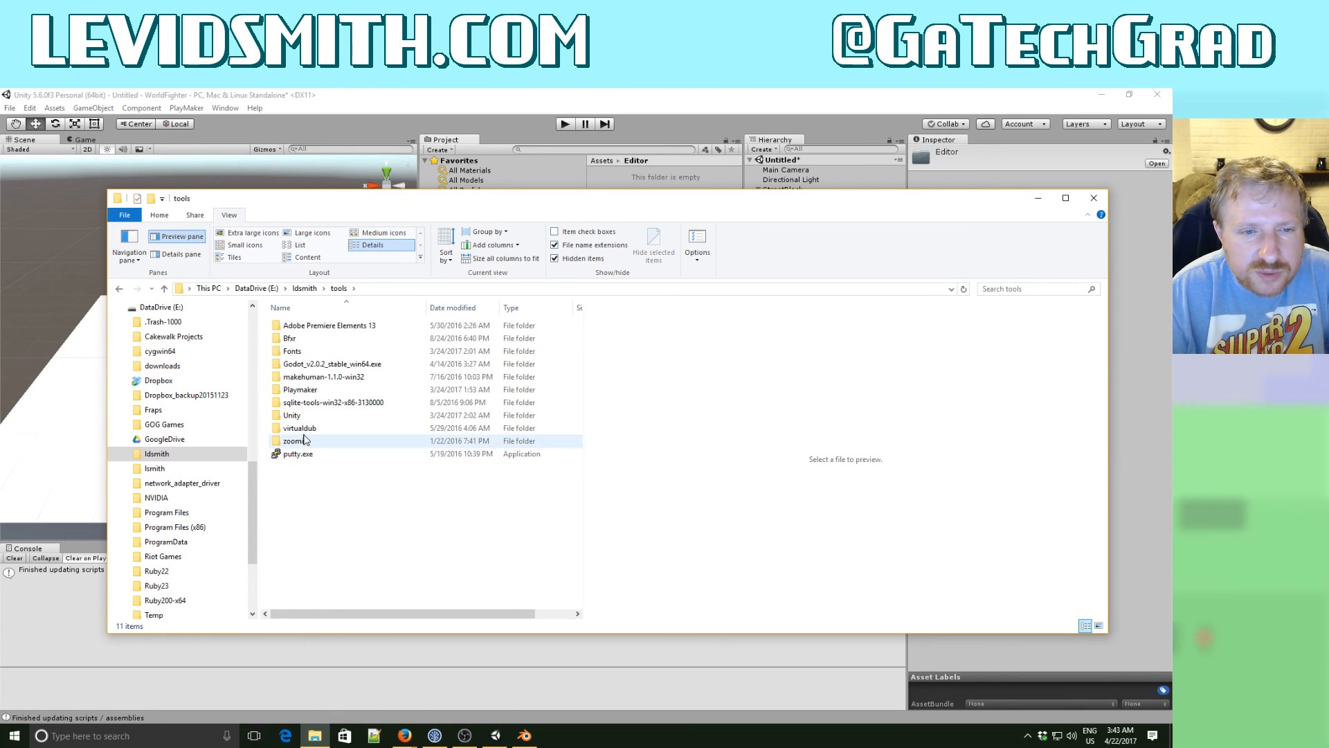
double_click(299, 415)
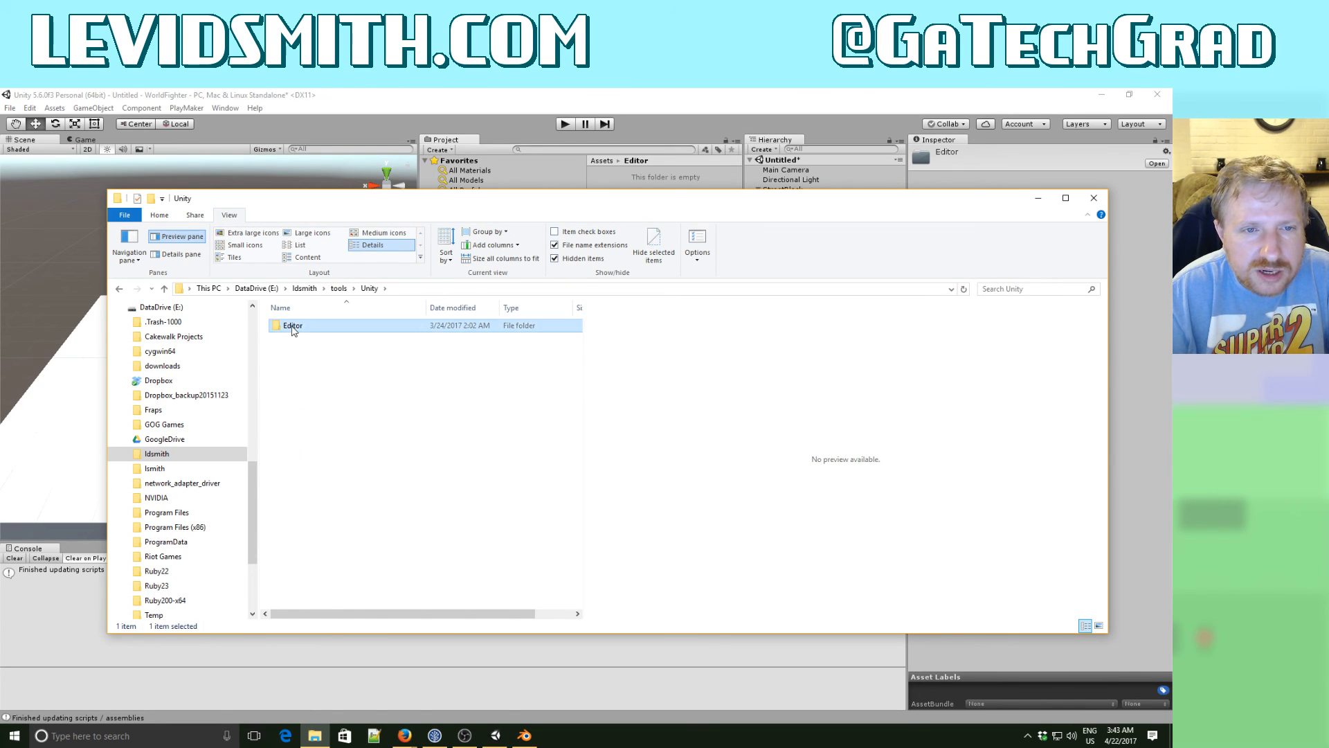
double_click(294, 325)
- Add the AutoSave.cs script from File Explorer to the project's Editor folder, and minimize File Explorer
left_click_drag(312, 205, 496, 343)
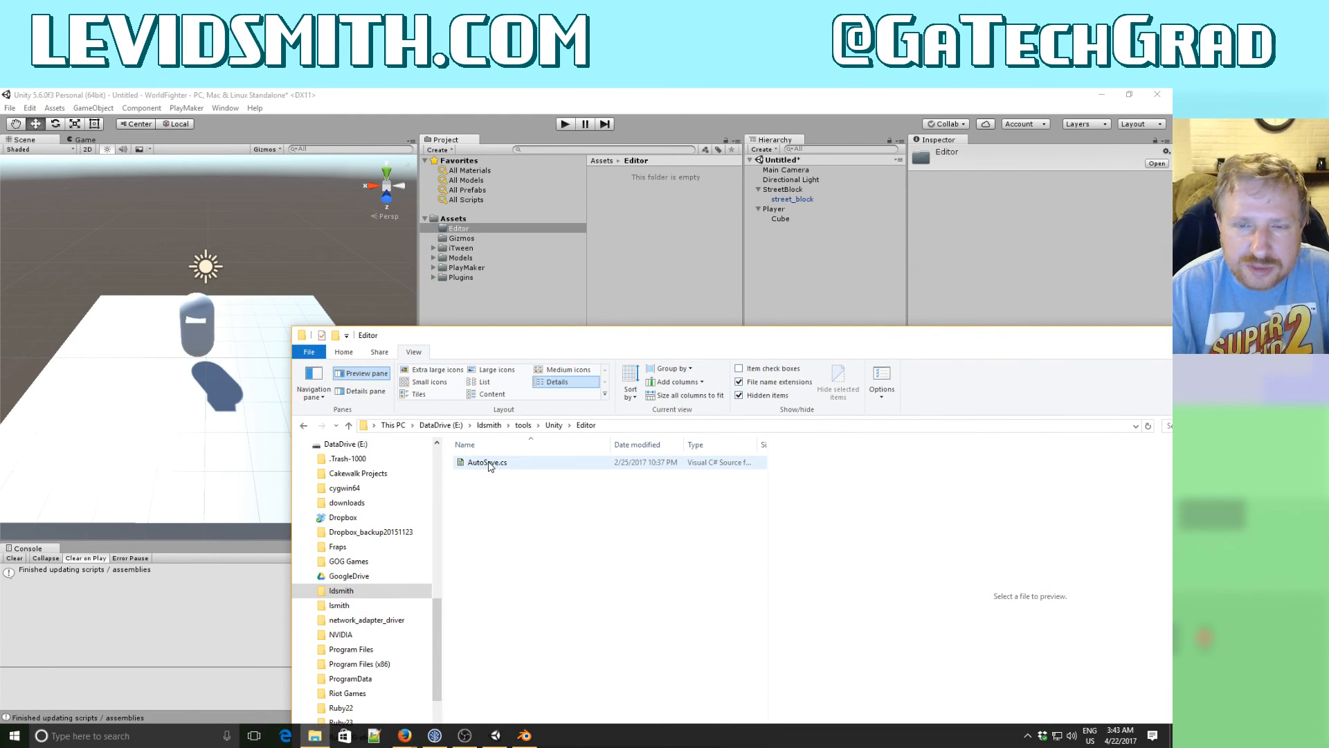
left_click_drag(489, 466, 632, 276)
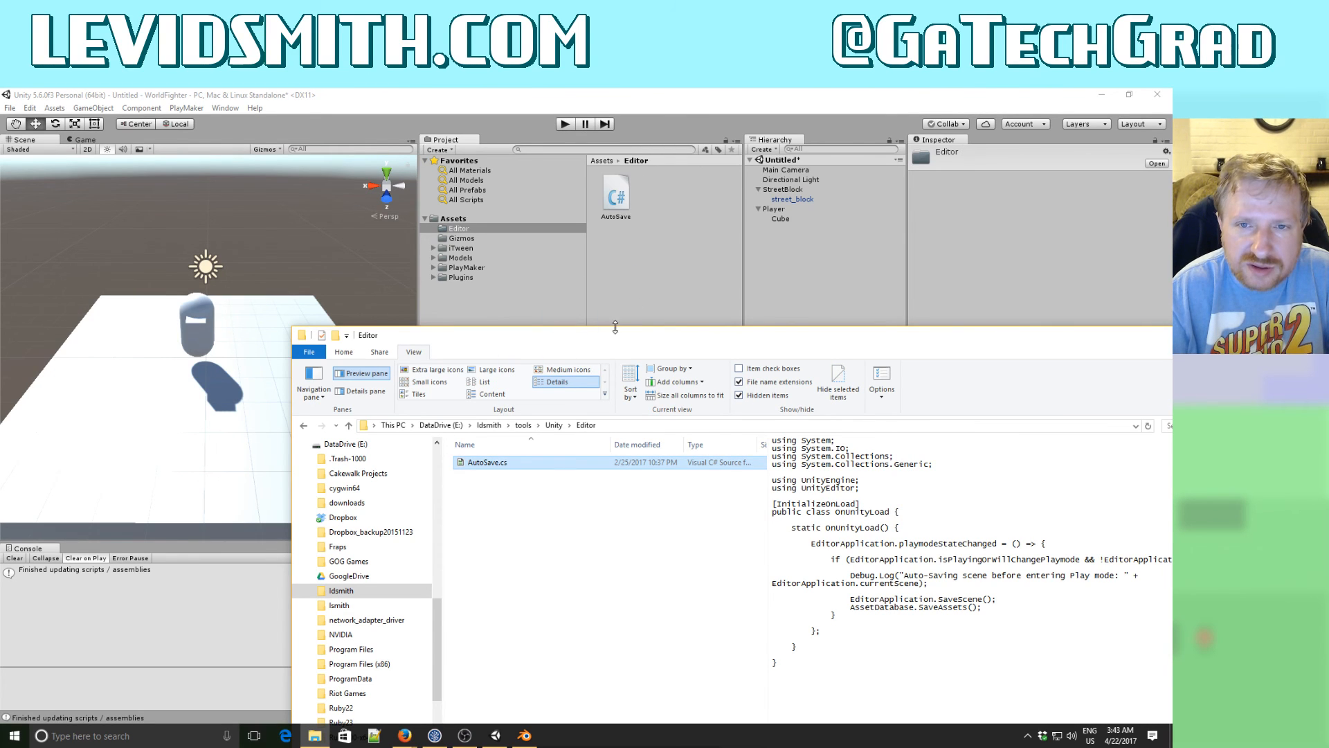
left_click_drag(956, 336, 728, 296)
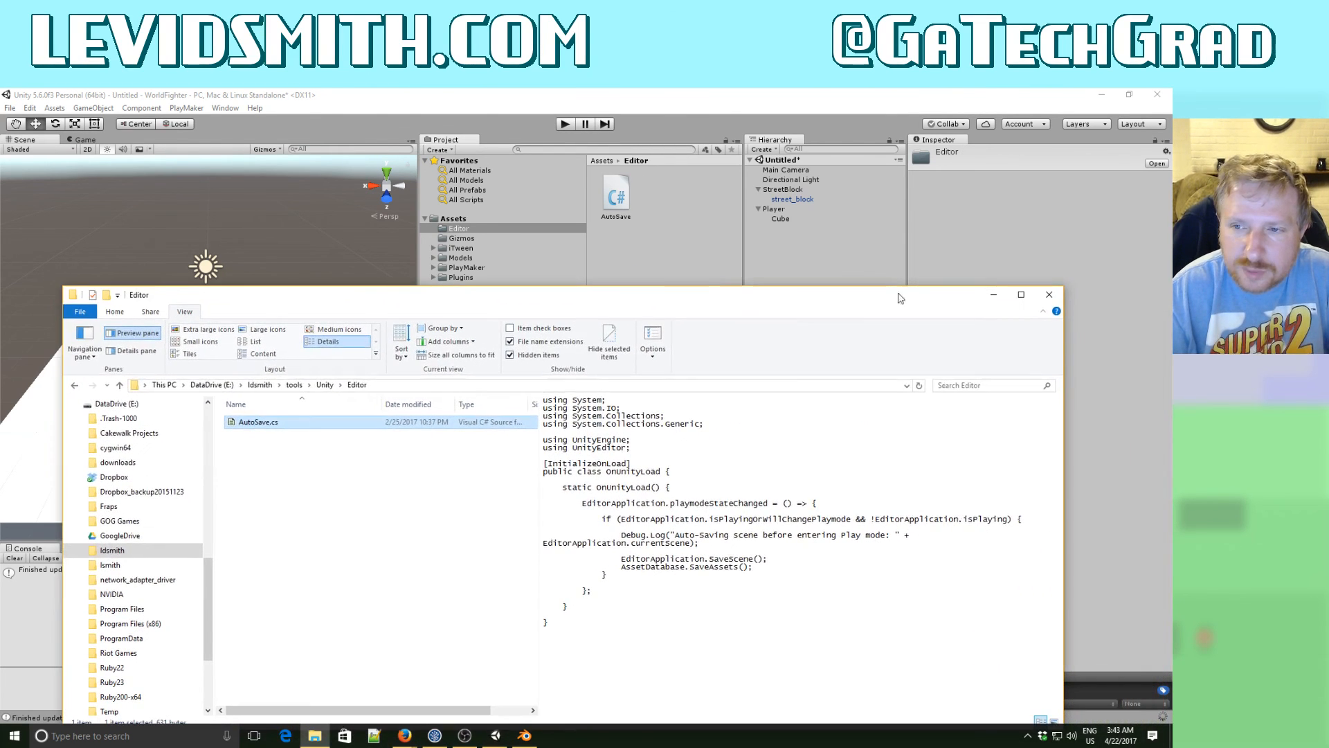
left_click(994, 294)
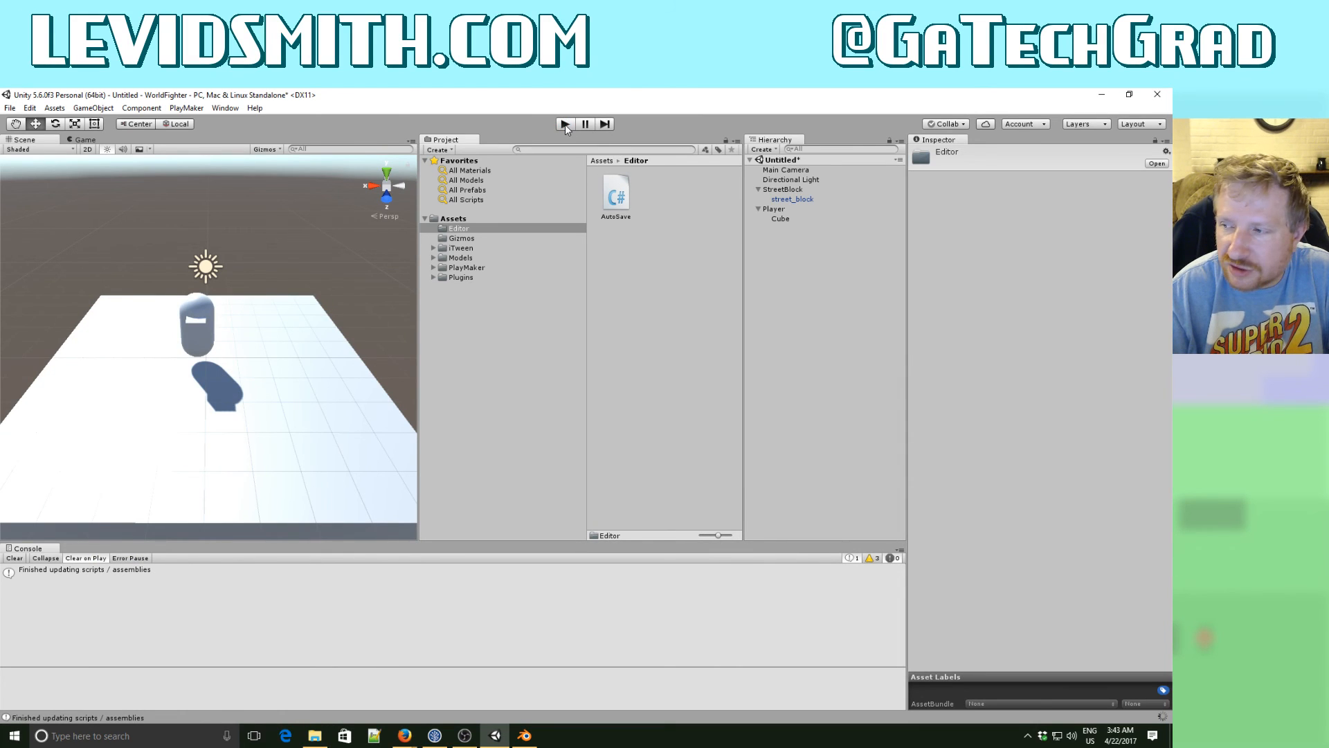
- Start saving the untitled scene and create a folder named Scenes inside Assets
key("ctrl+s")
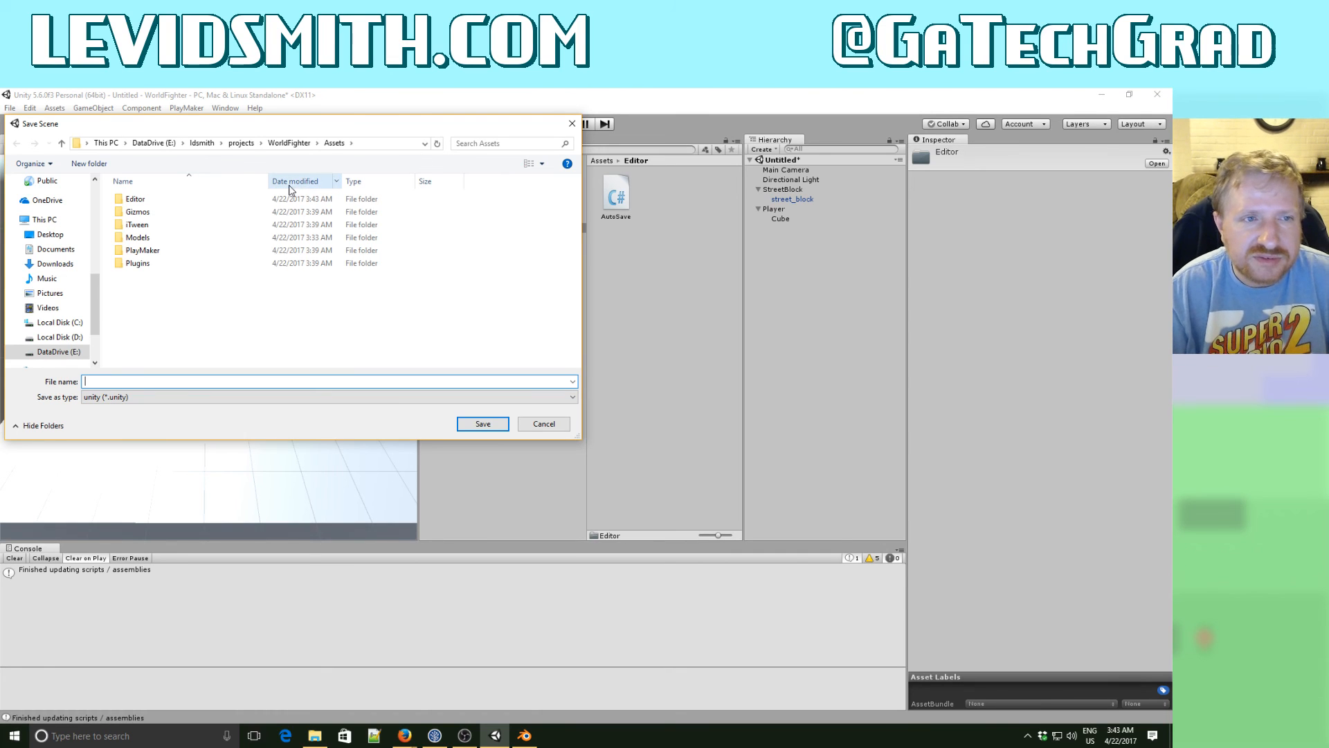
left_click(89, 165)
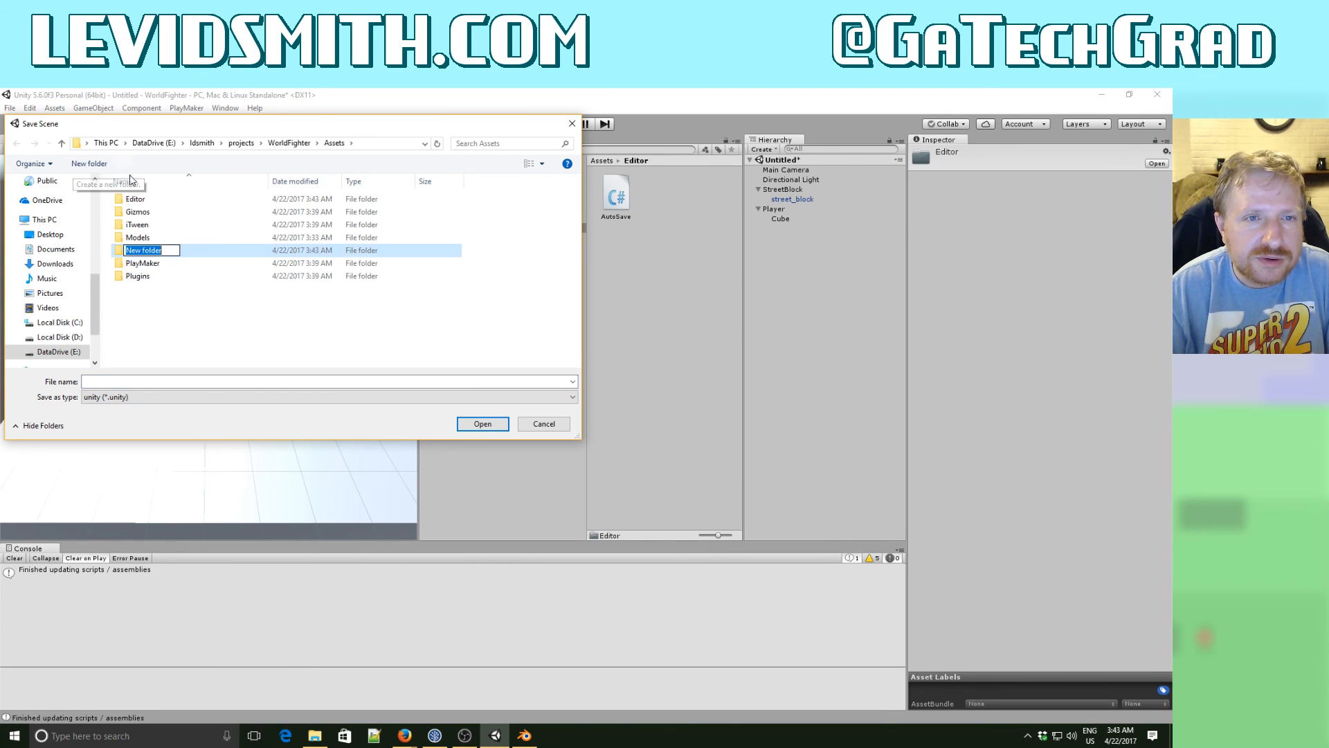
type("Scenes")
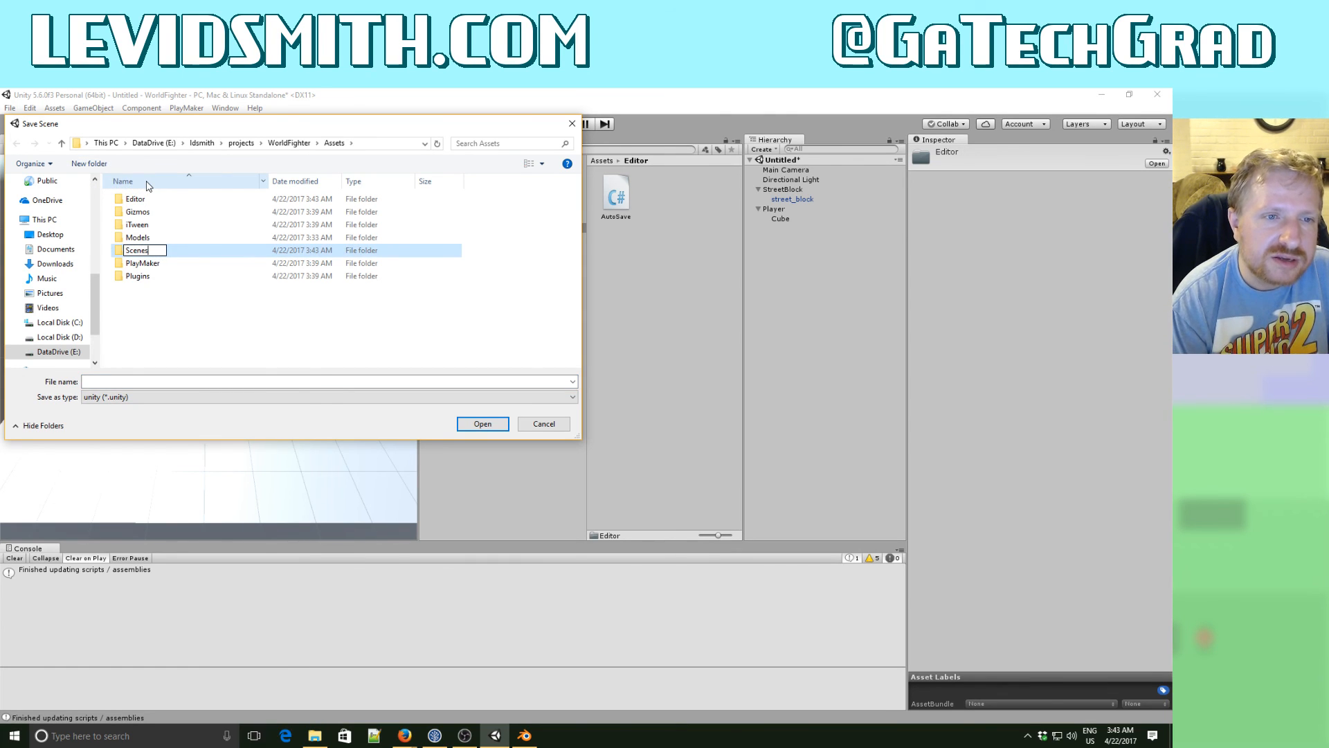
key("Return")
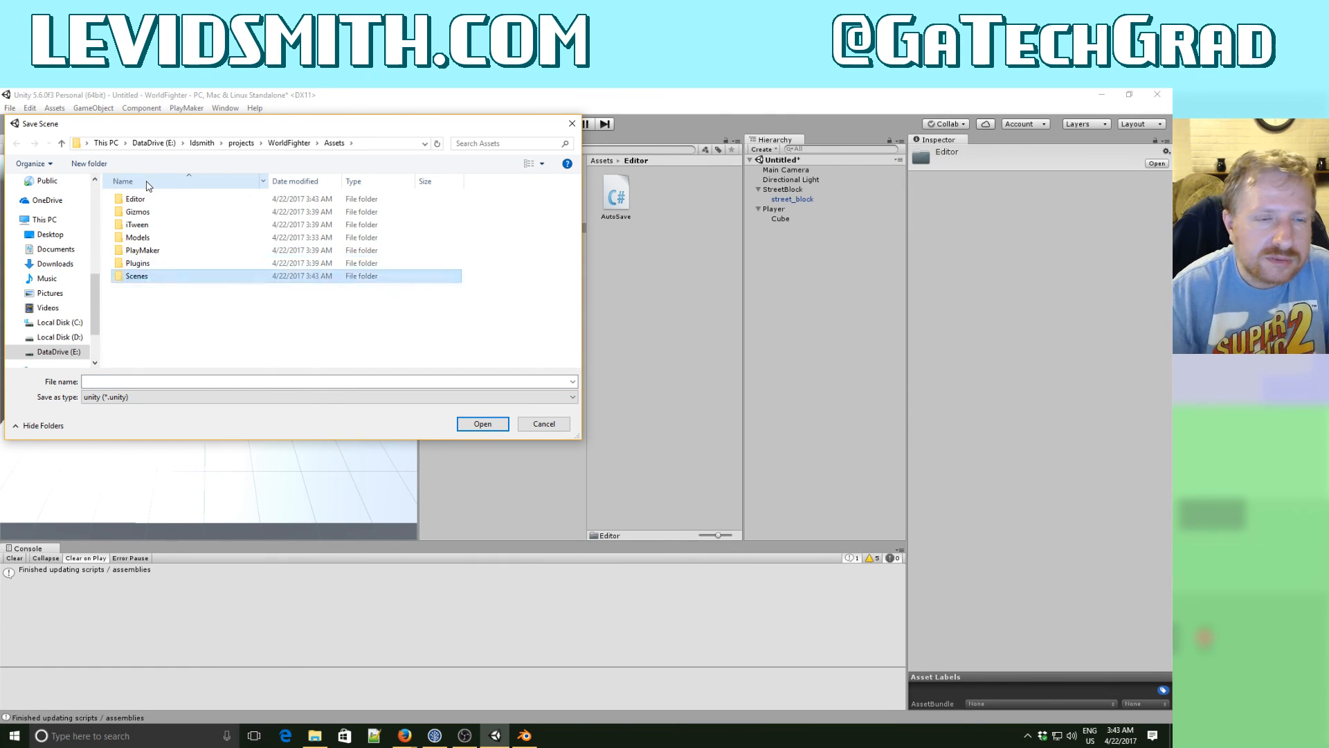
- Save the scene as game in the Scenes folder, and stop the running game
double_click(142, 277)
left_click(119, 381)
type("ga")
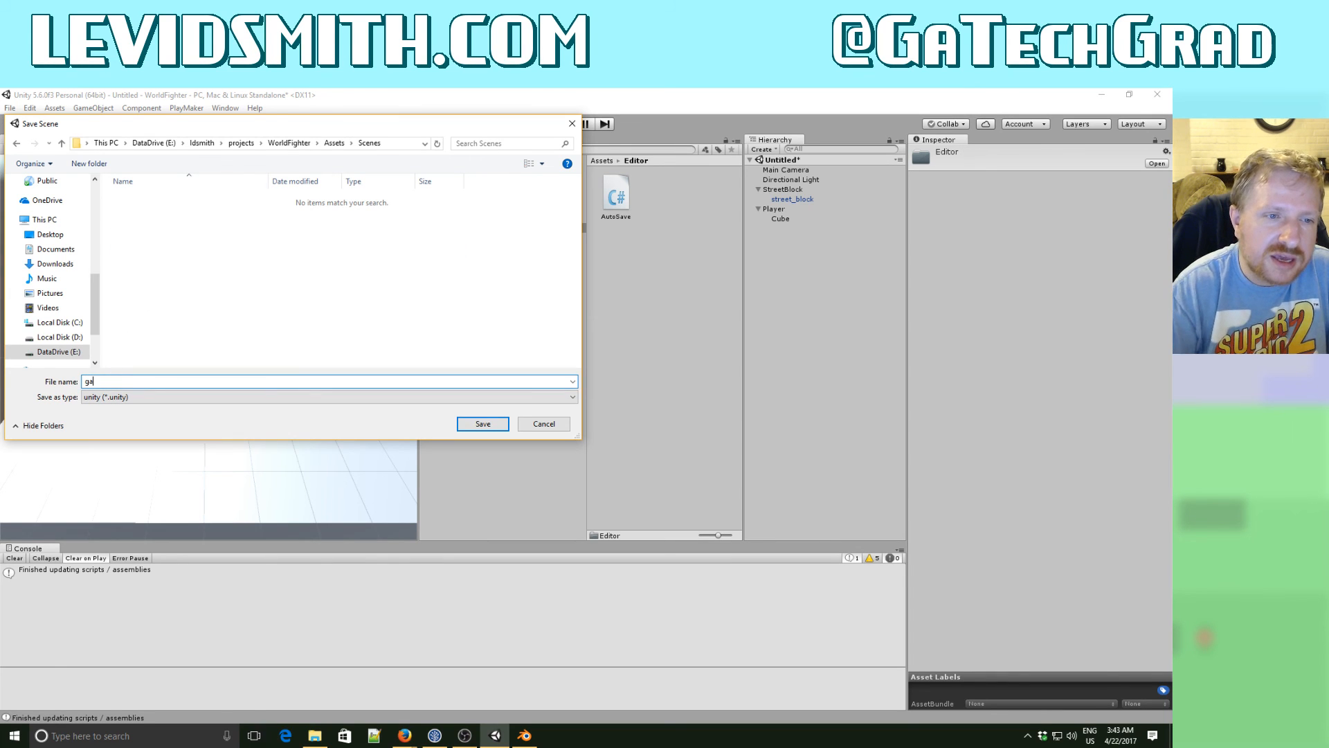
type("me")
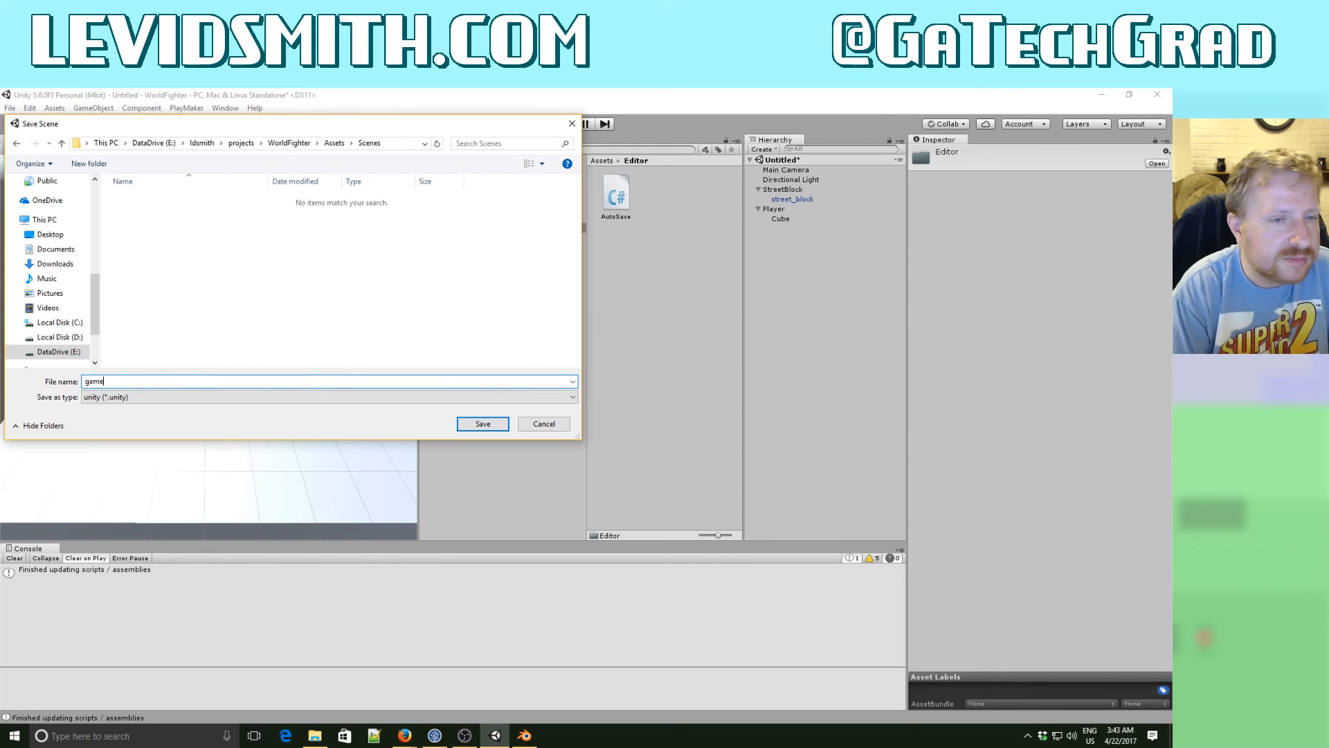
left_click(500, 422)
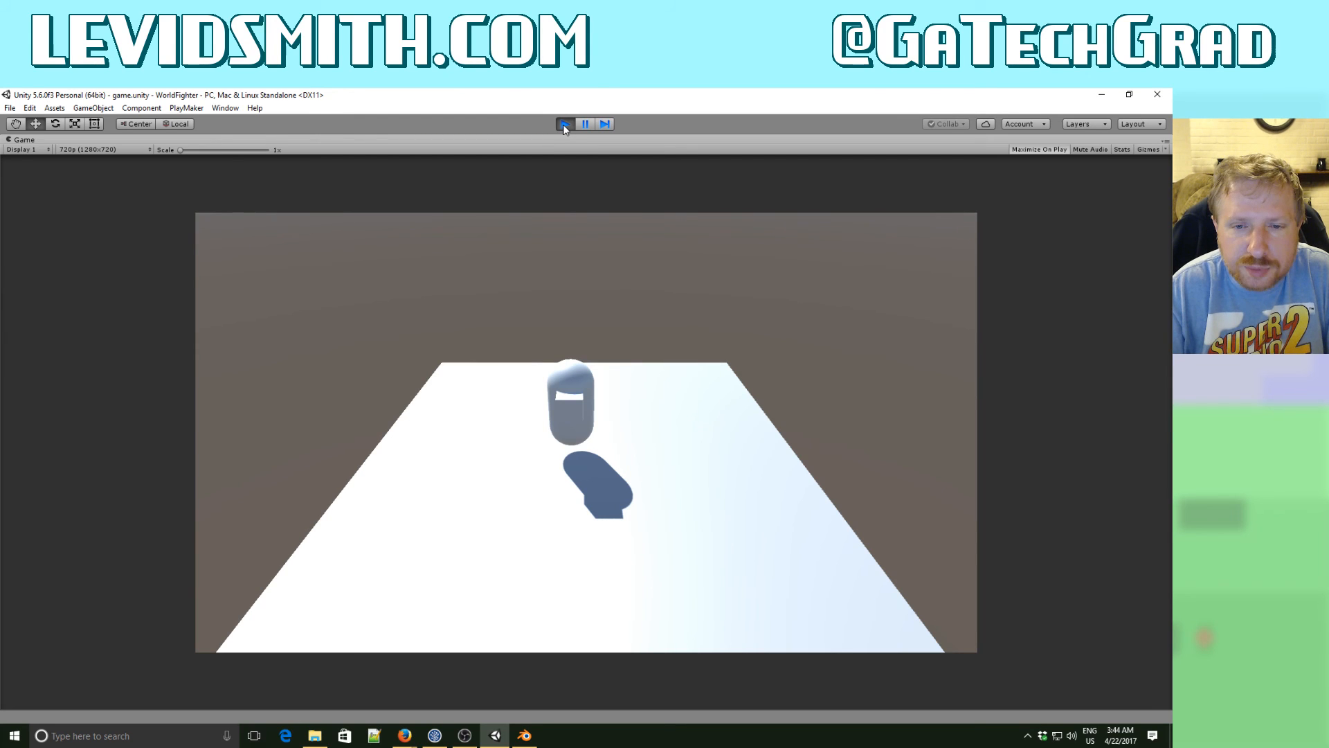
left_click(565, 126)
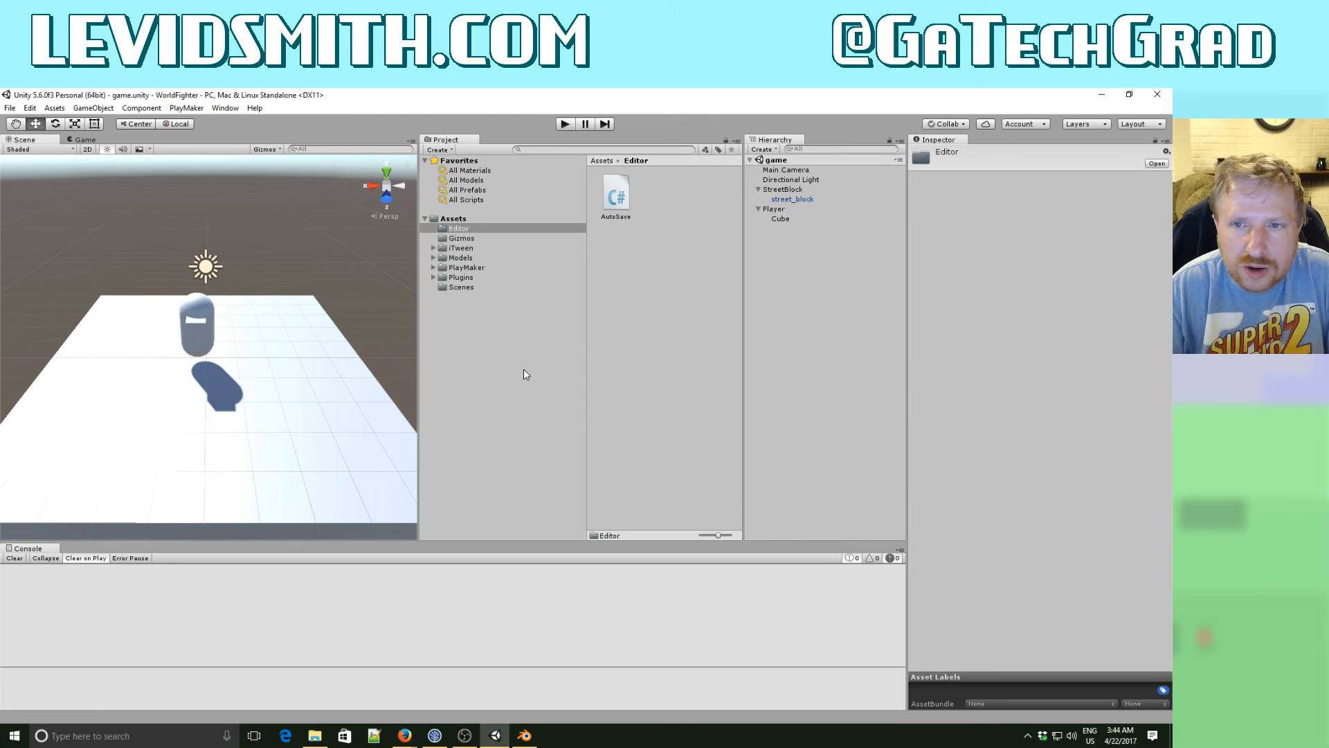
- Open the PlayMaker Editor, dock it beside the Console, and make the docked area taller
left_click(187, 109)
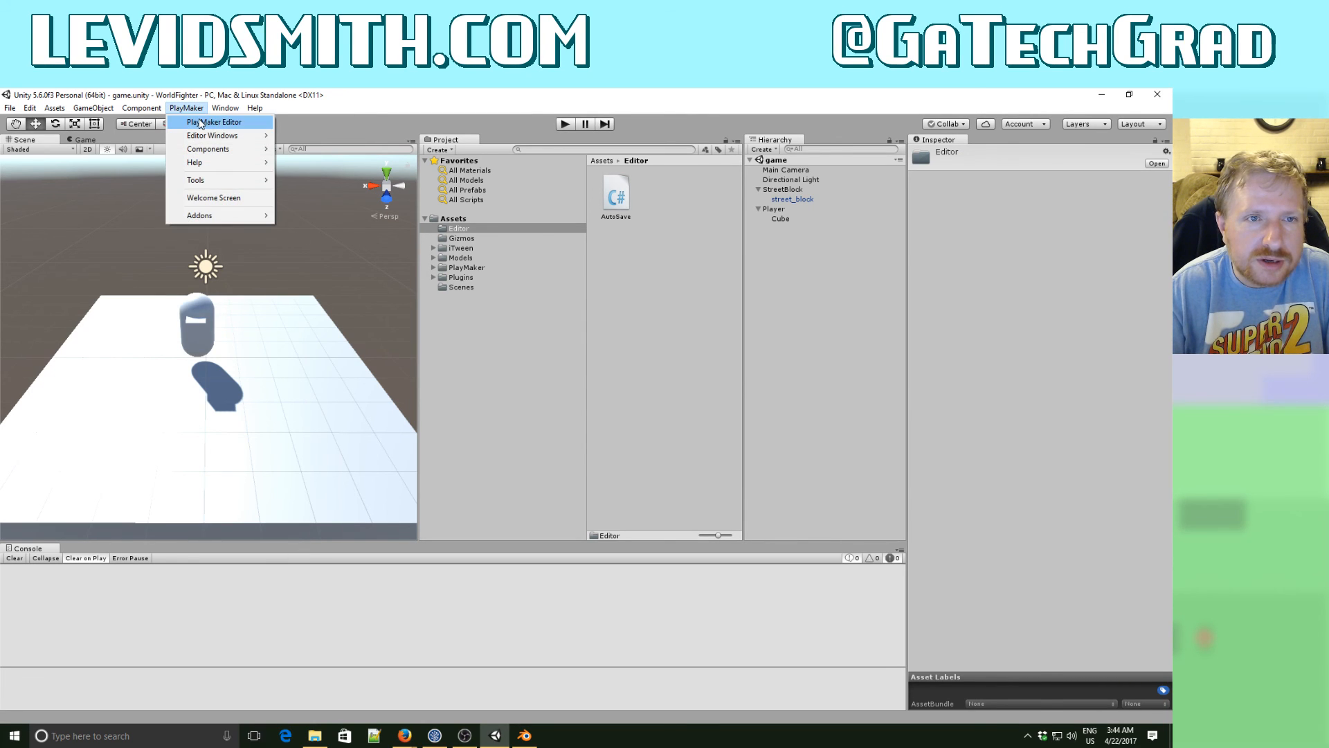
left_click(208, 122)
left_click(466, 262)
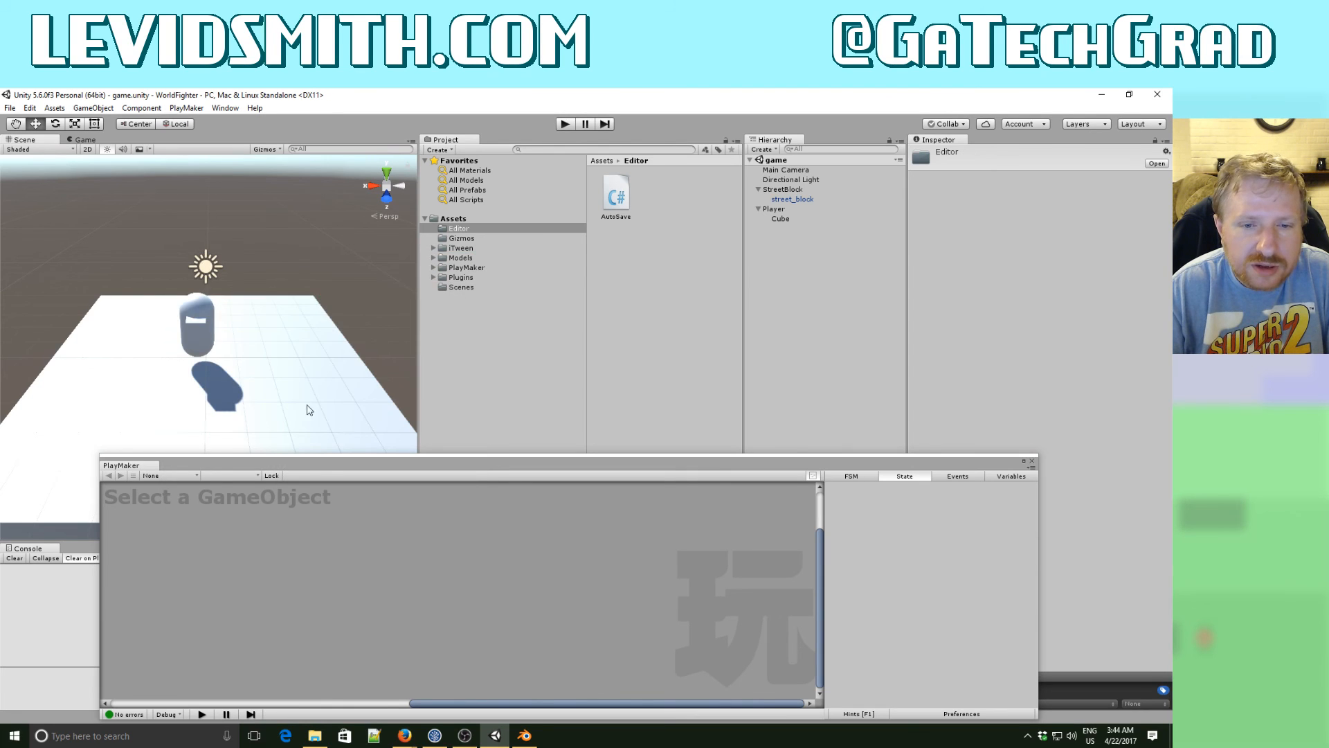
left_click_drag(147, 464, 86, 554)
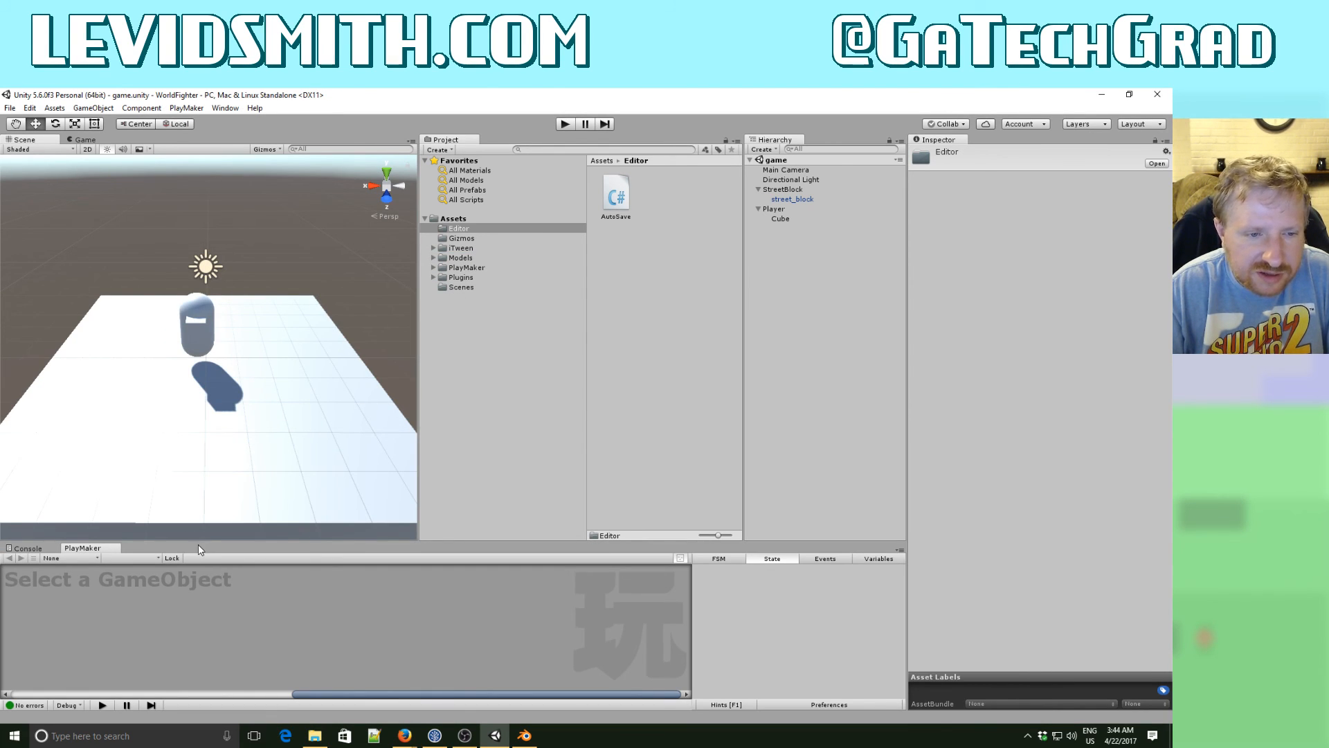
left_click_drag(198, 544, 211, 434)
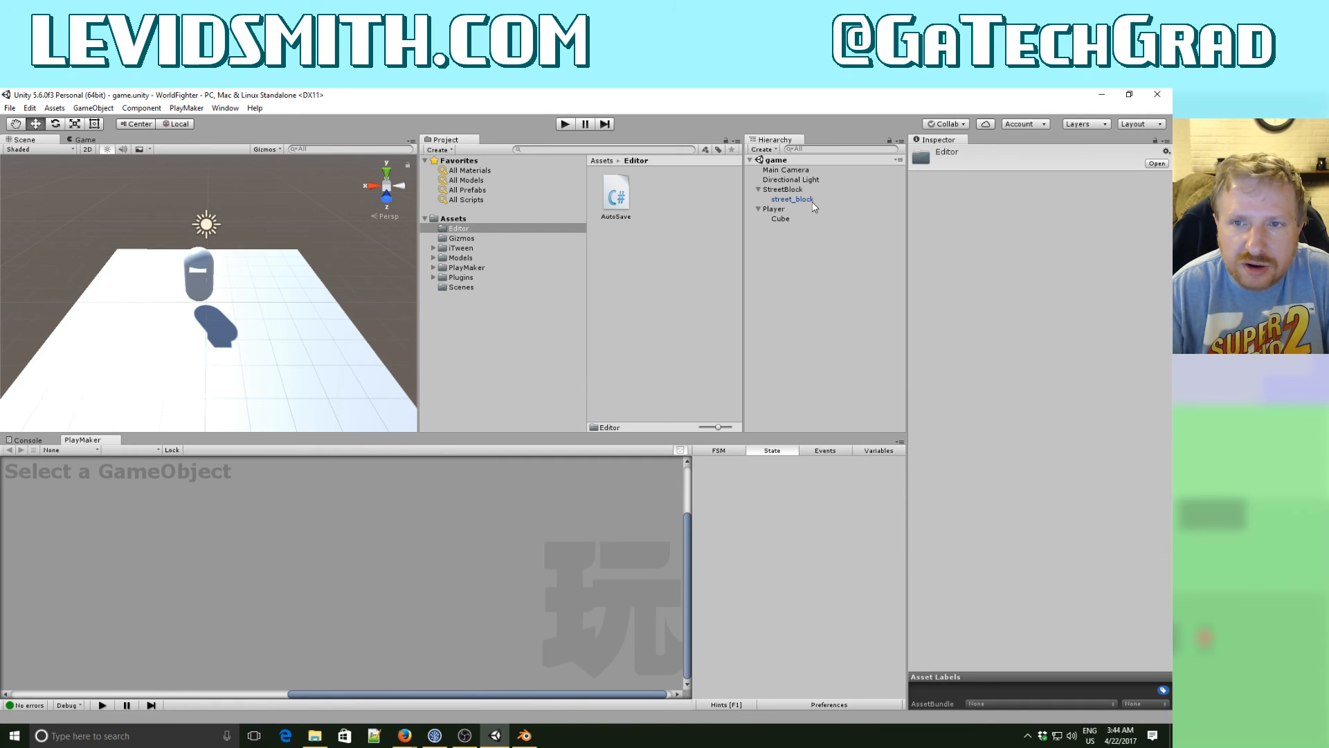
- Add a PlayMaker FSM to the Player object and name it MovementFSM
left_click(783, 208)
right_click(333, 548)
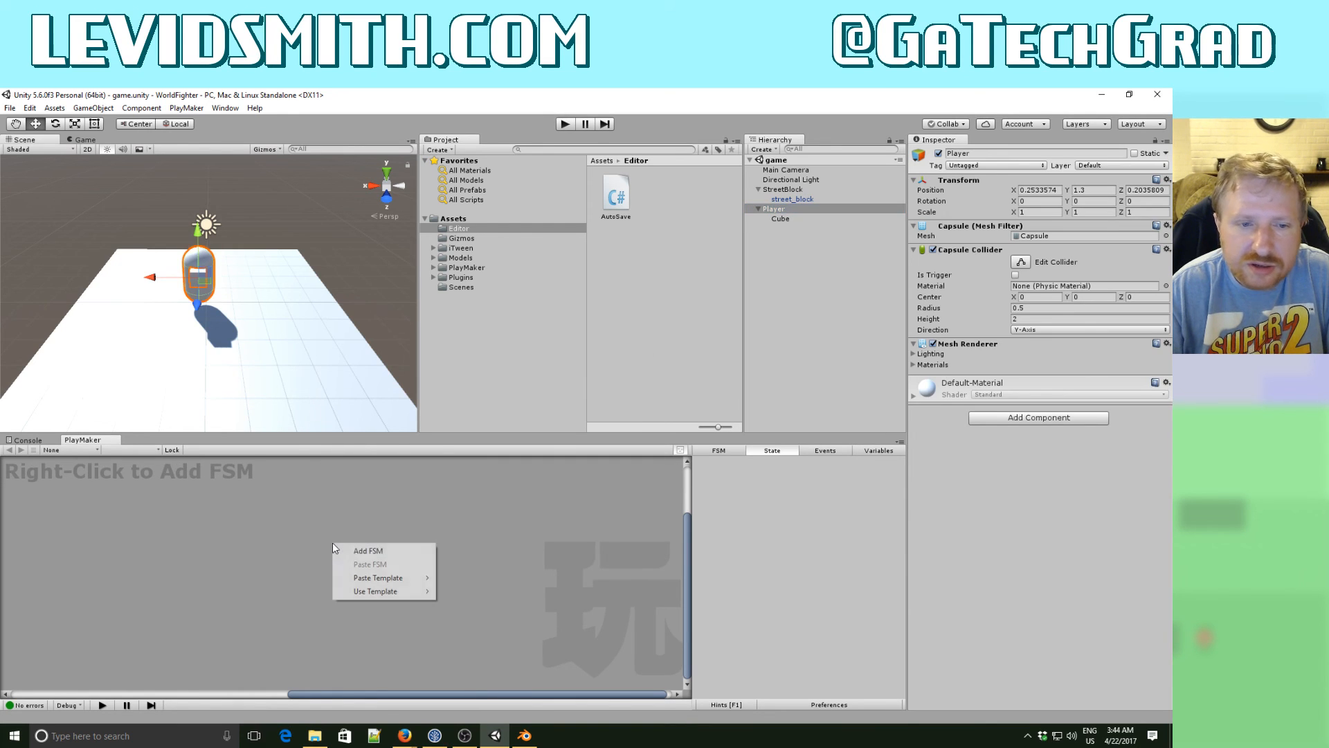
left_click(368, 550)
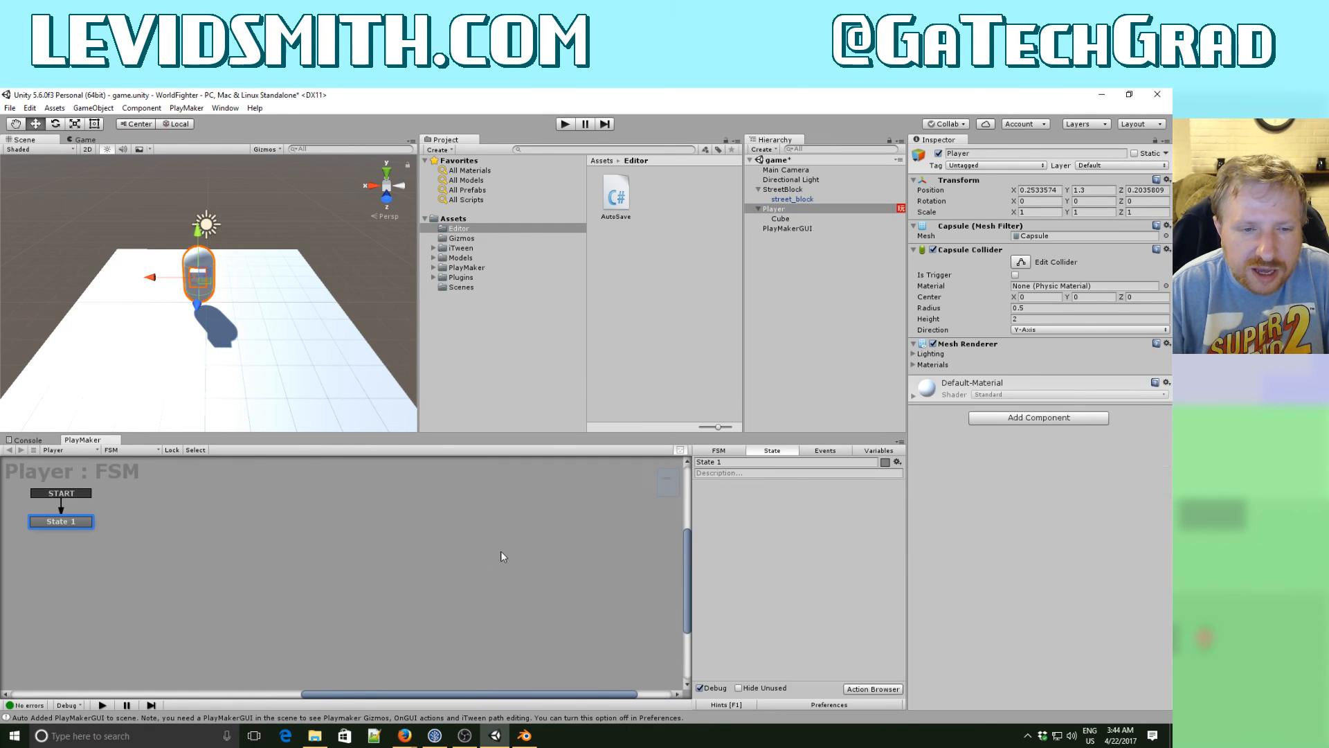
left_click(720, 451)
left_click(722, 462)
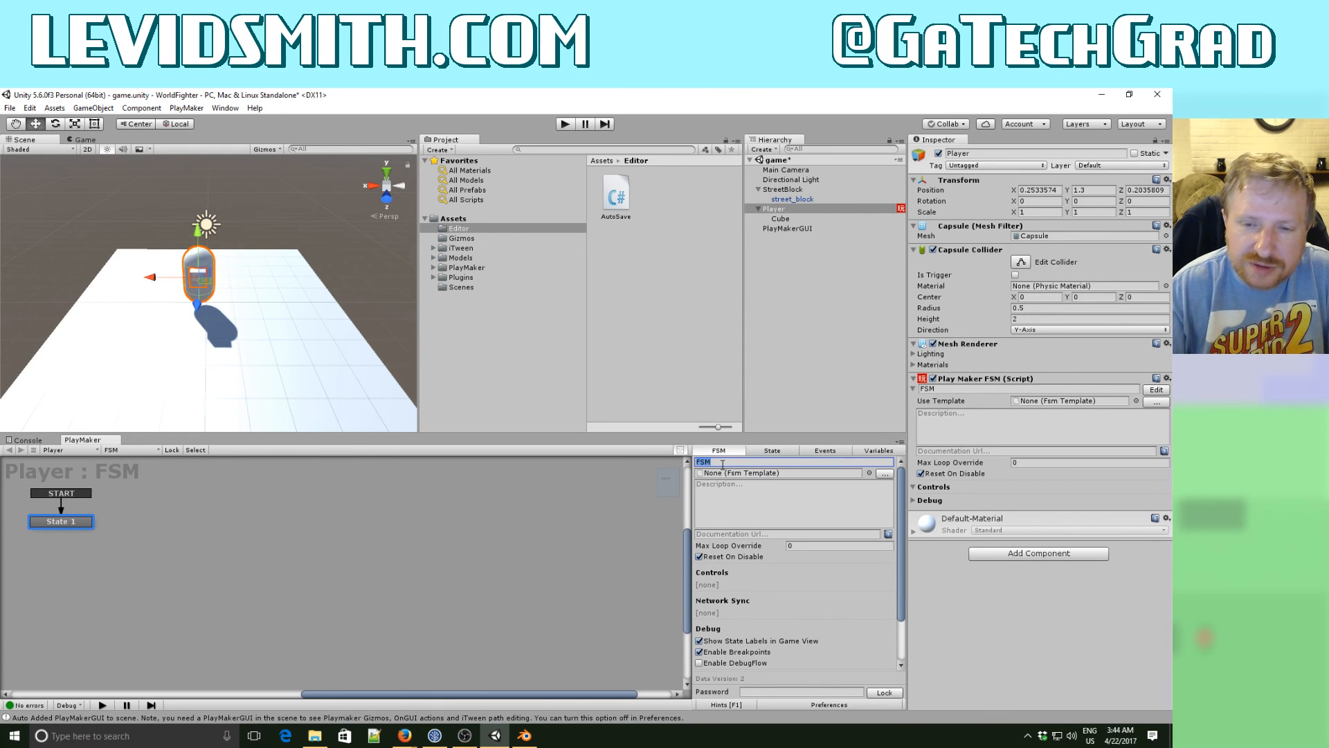
left_click(722, 462)
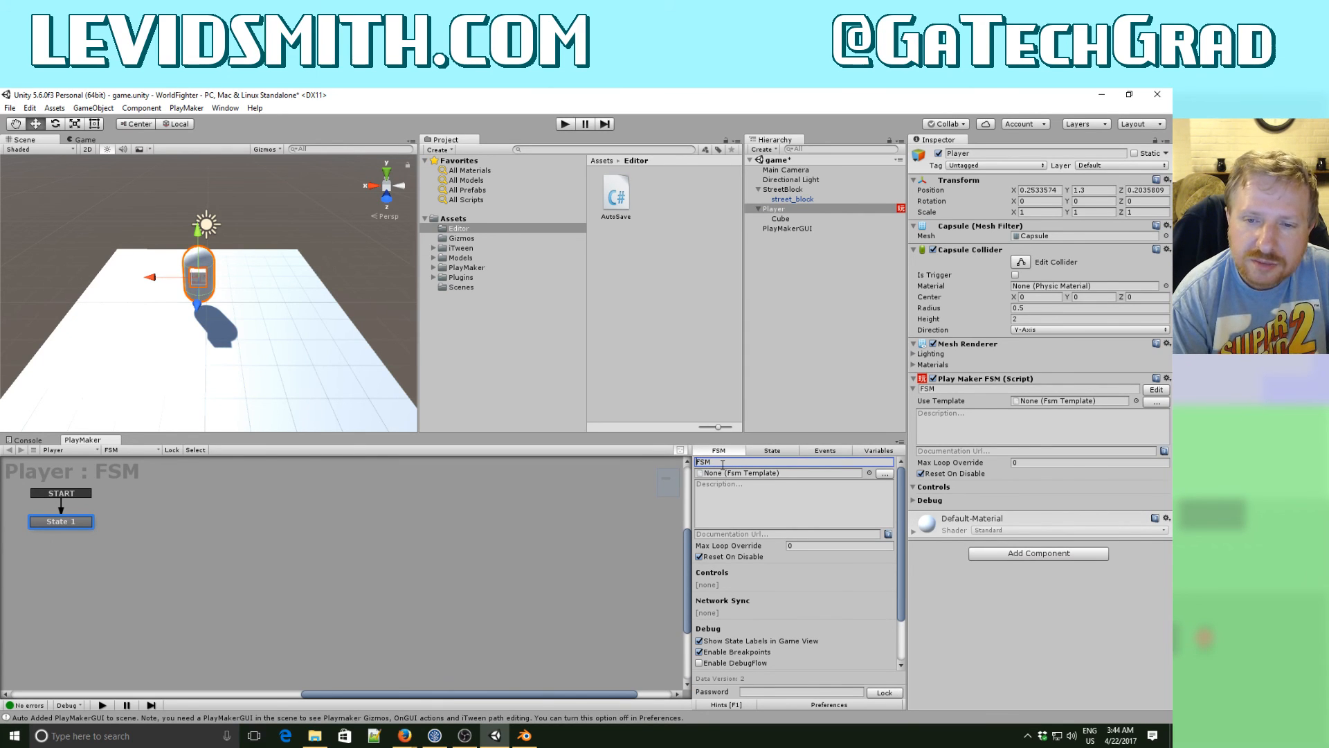
type("Movement")
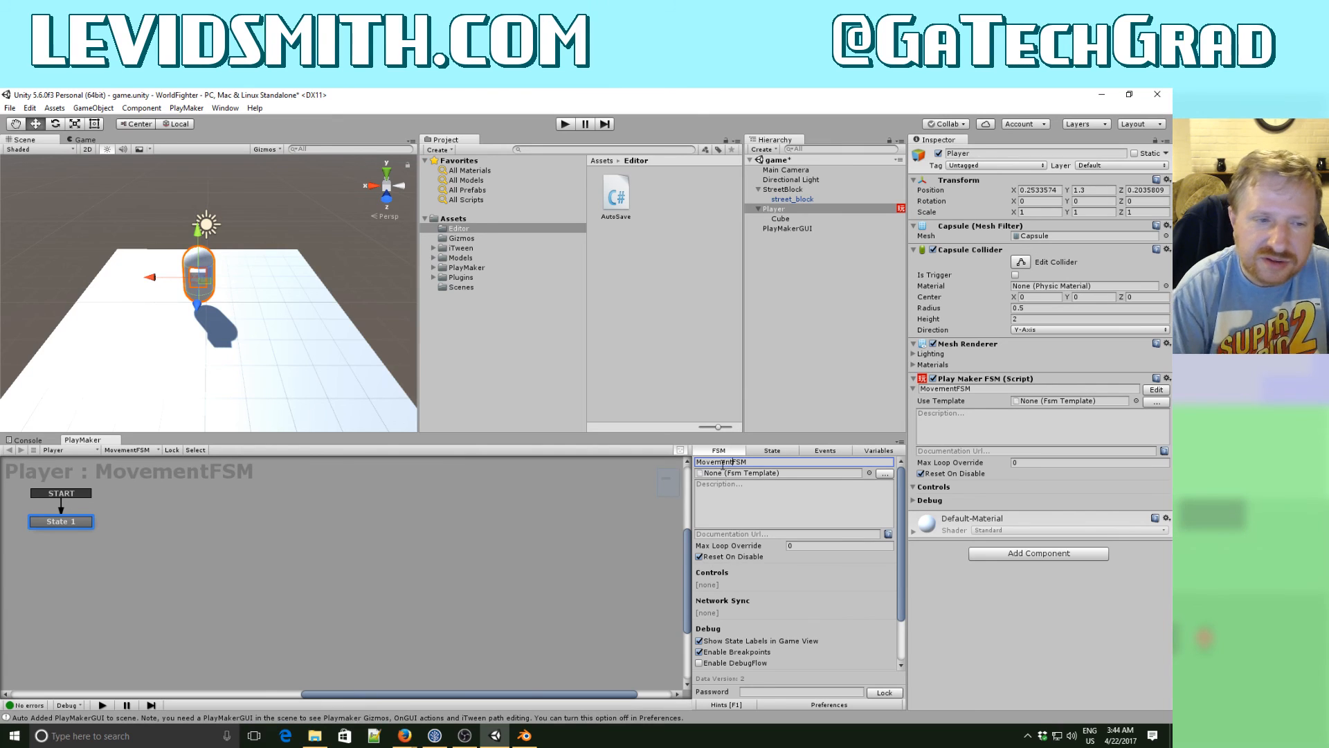
- Rename the FSM's start state to Move
left_click(78, 524)
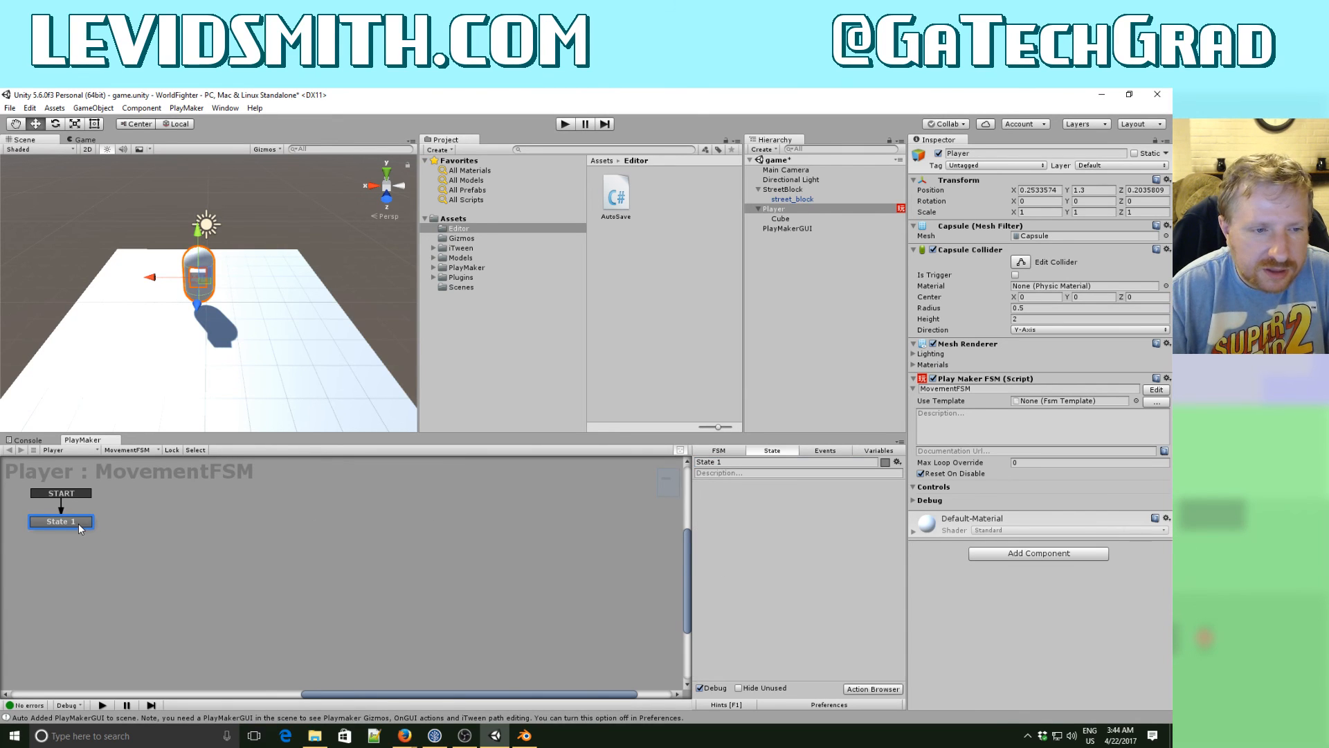
left_click(730, 461)
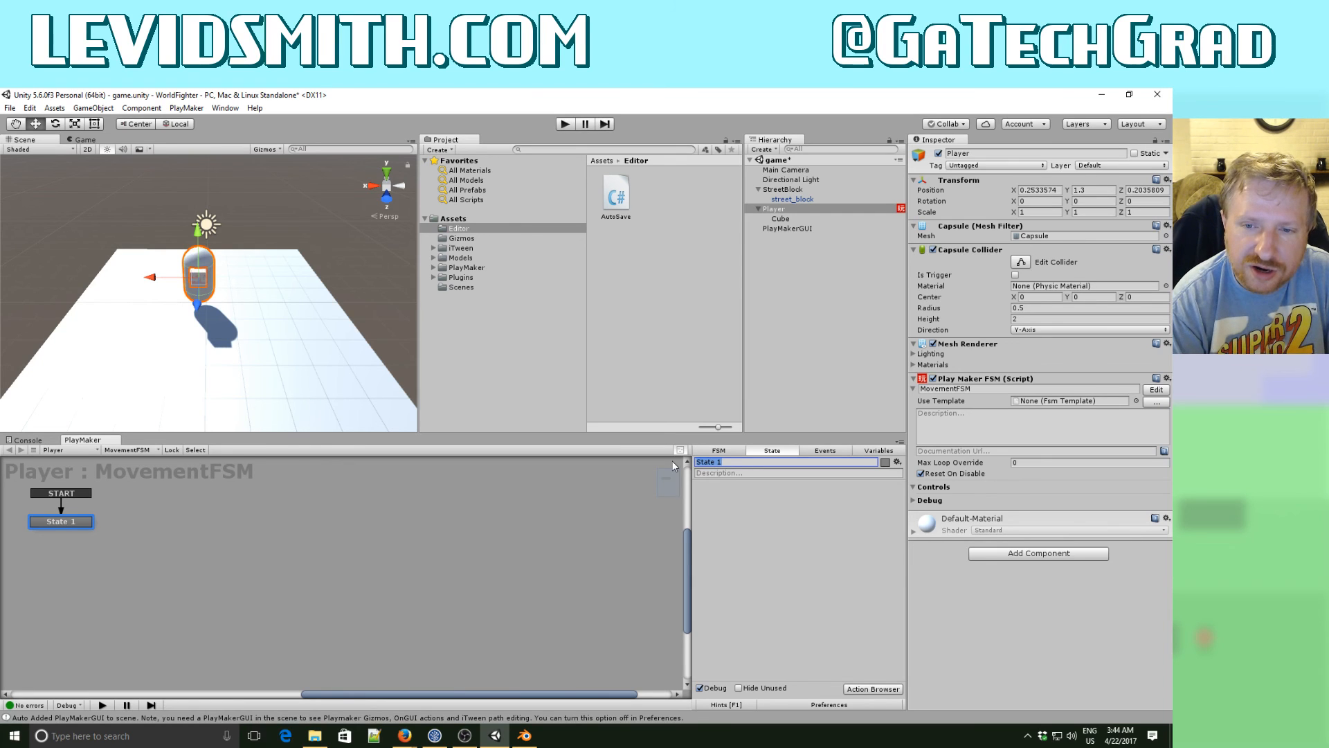
type("Movement")
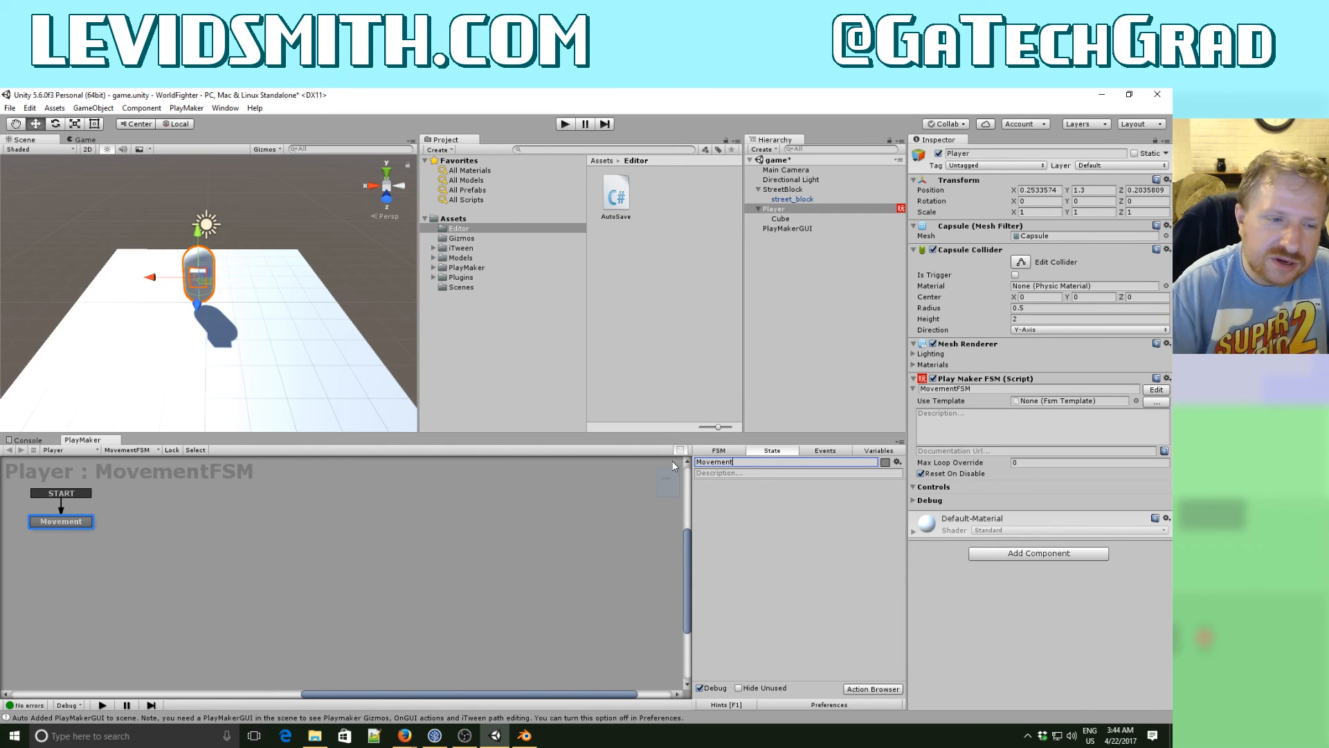
key("BackSpace")
key("BackSpace")
key("BackSpace")
key("BackSpace")
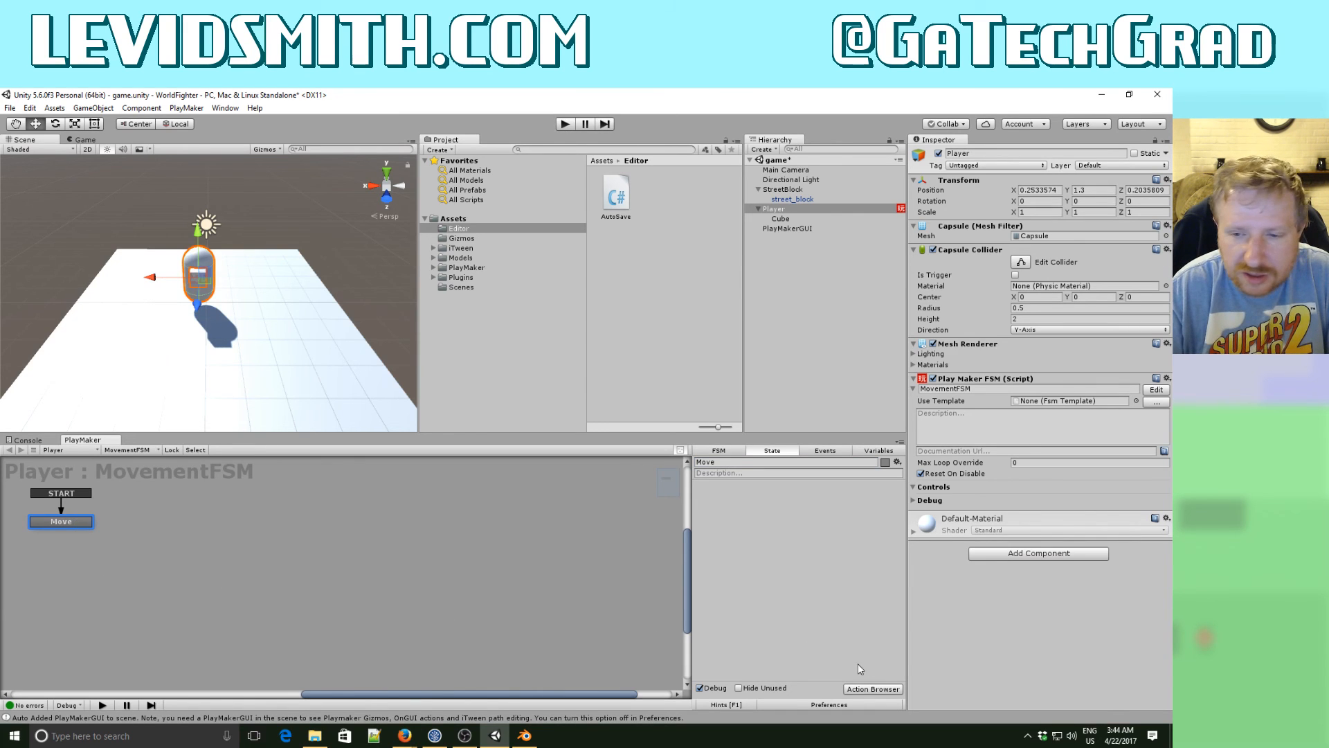
- Open the Action Browser, search for trans and preview the Translate action's options
left_click(889, 688)
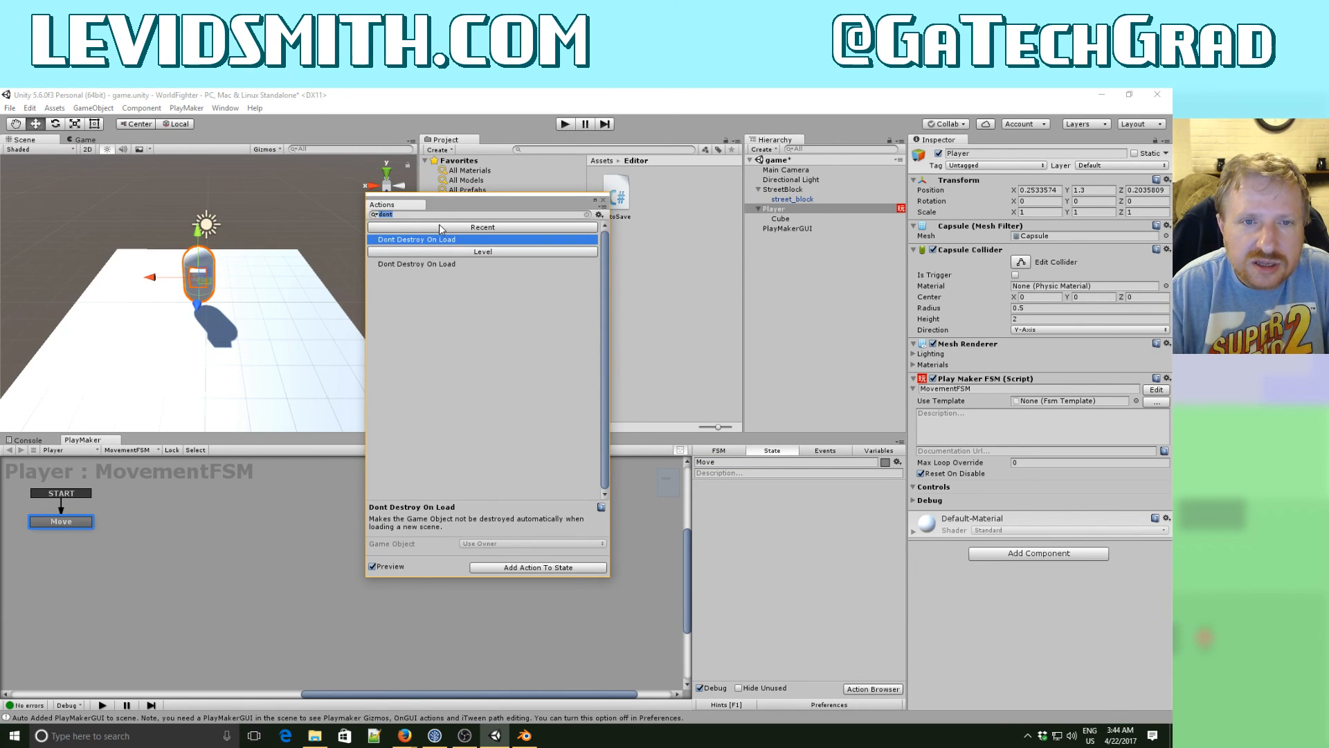
left_click(423, 218)
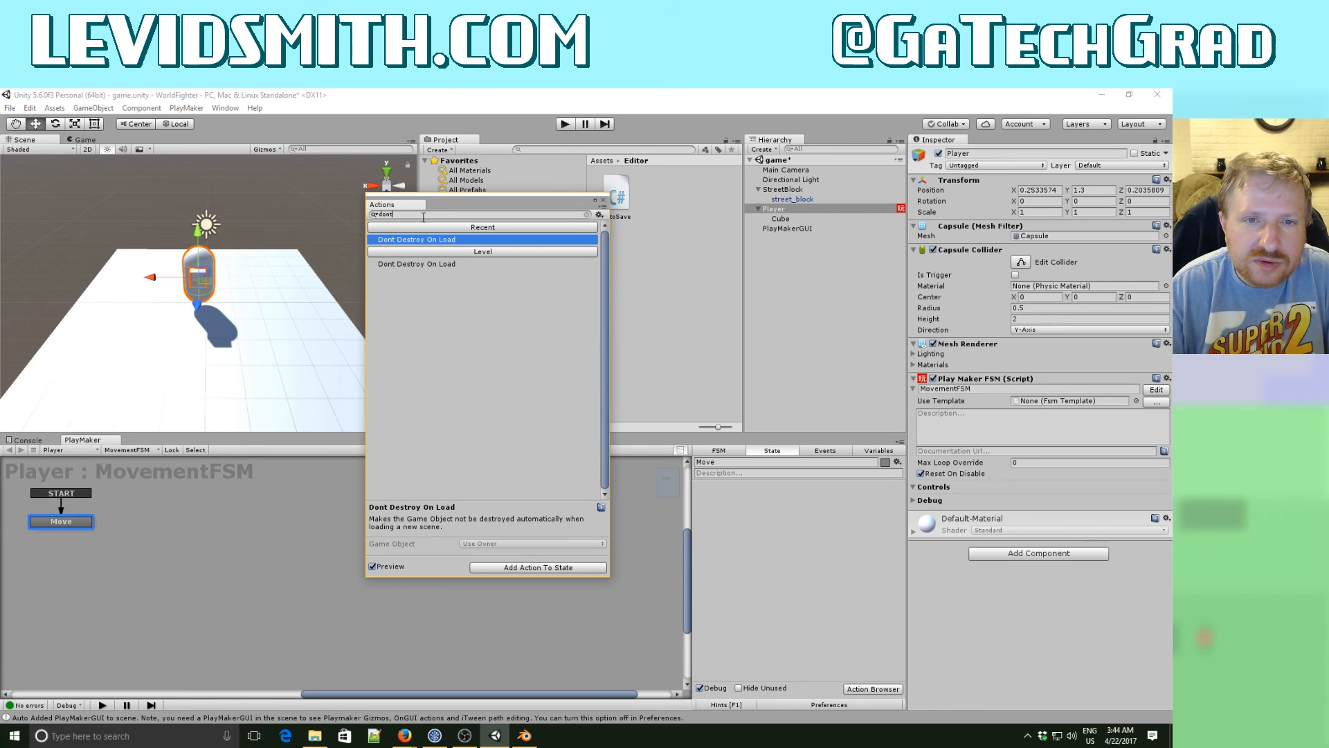
key("BackSpace")
key("BackSpace")
key("BackSpace")
key("BackSpace")
type("trans")
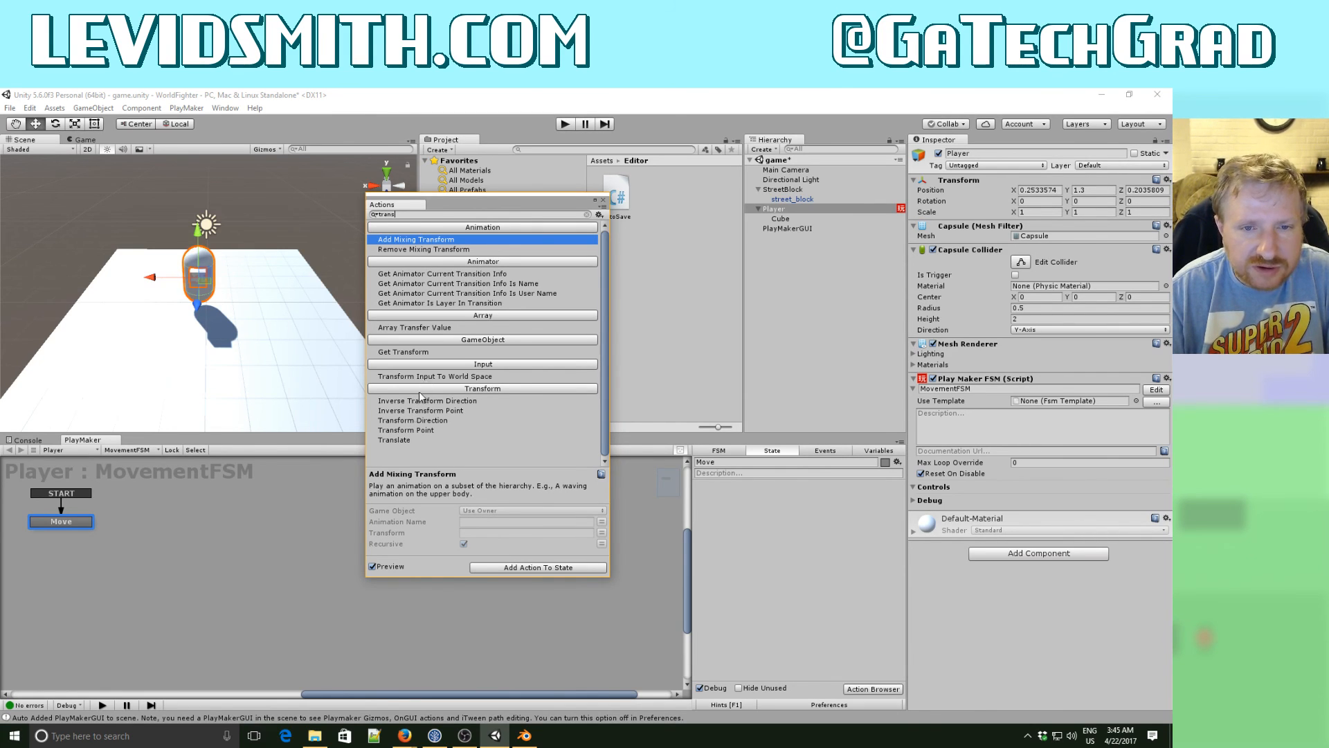
left_click(404, 439)
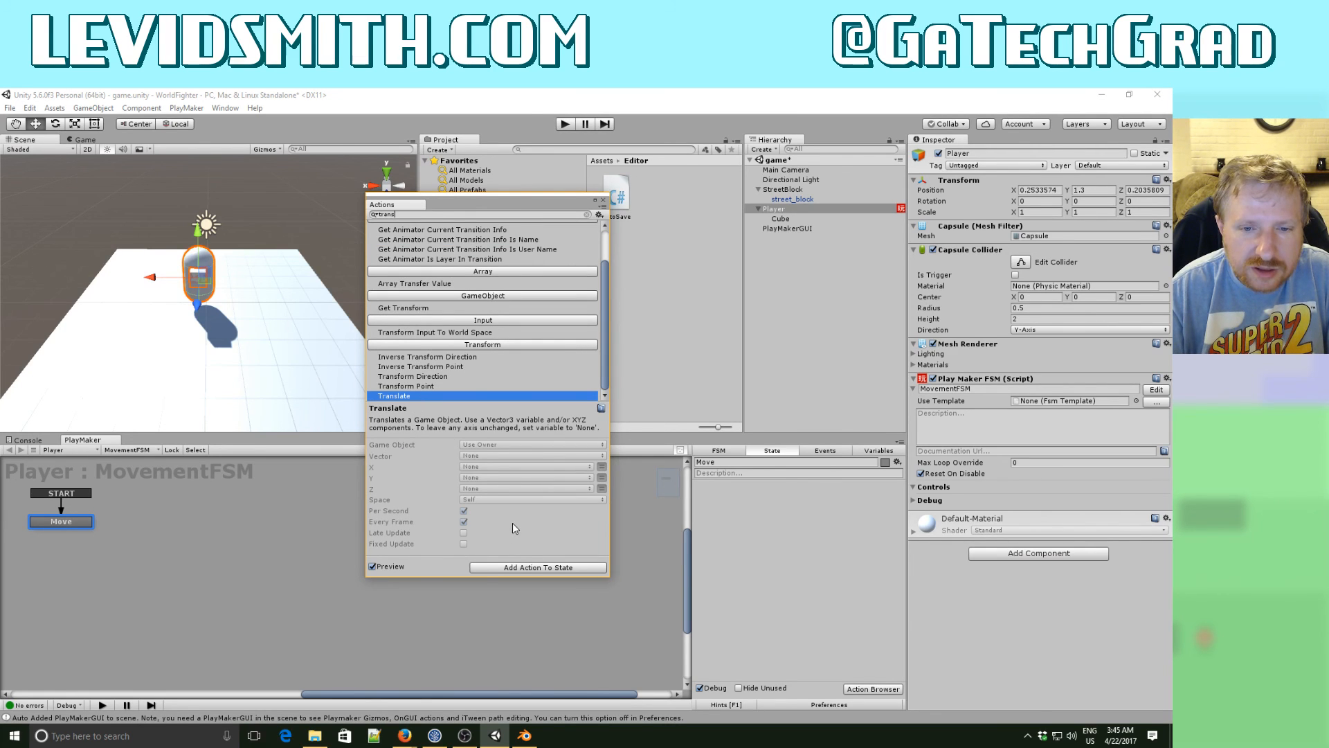
- Find the Get Axis Vector action, add it to the Move state, and set its multiplier to 5
double_click(380, 214)
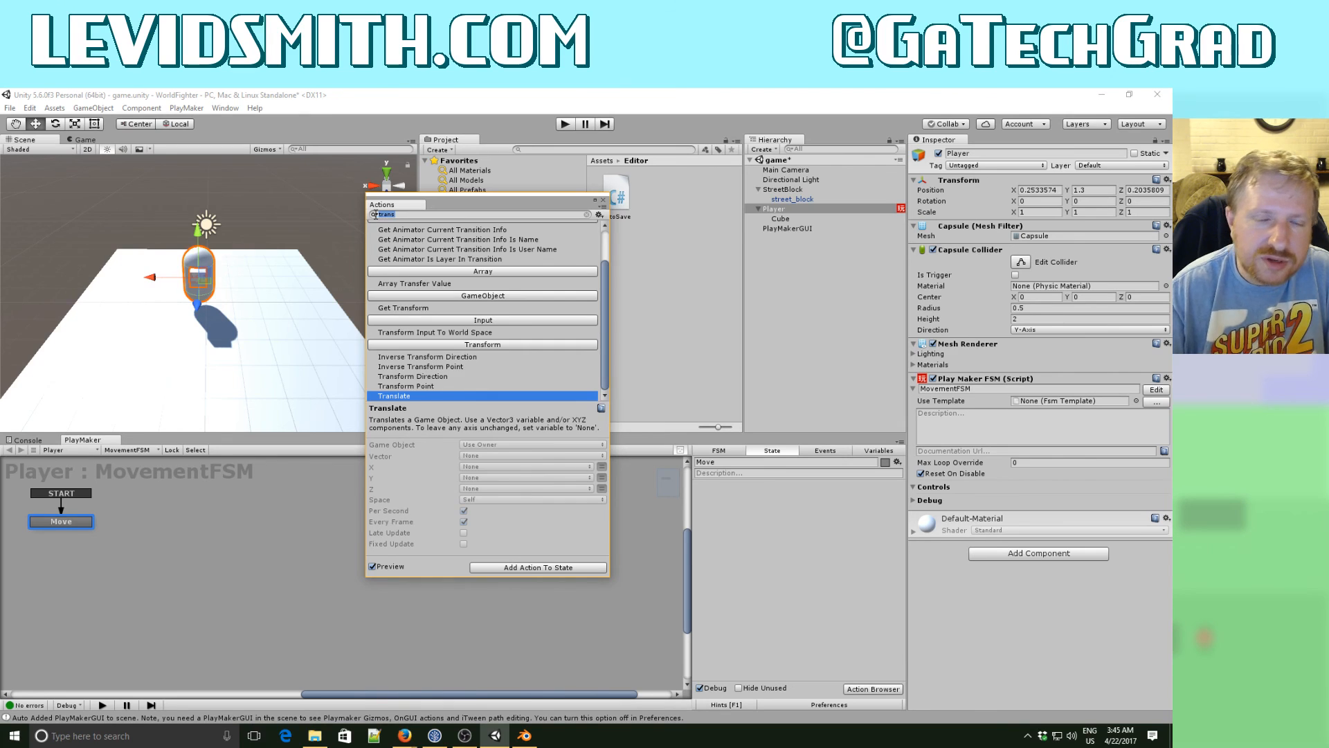
type("get aa")
key("BackSpace")
type("xis")
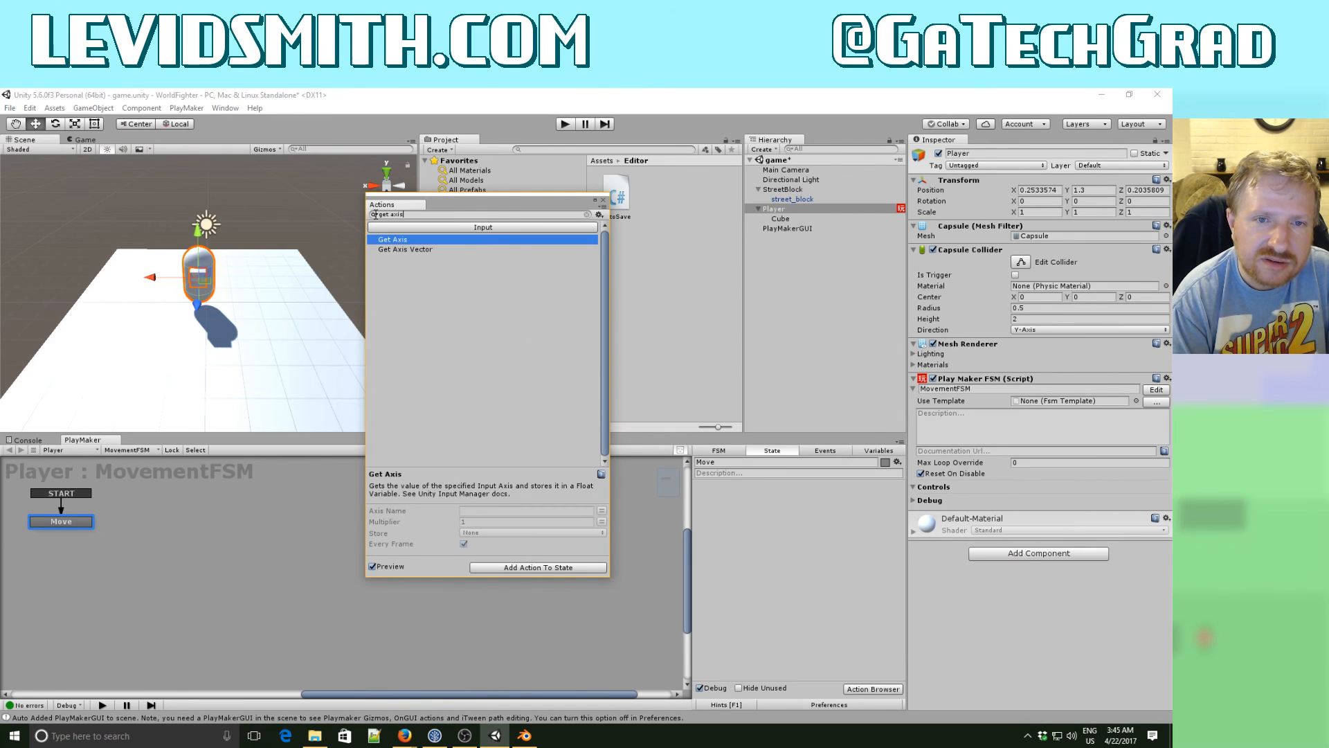
double_click(418, 253)
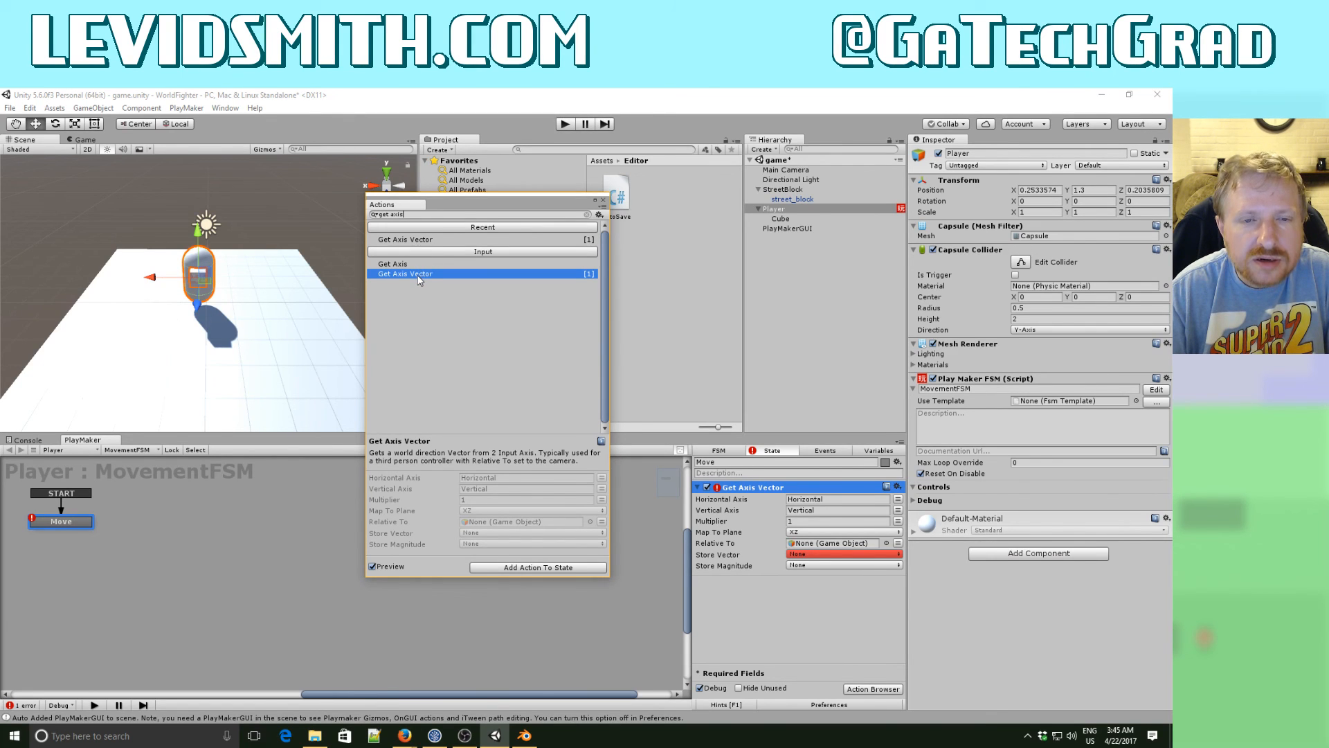
left_click(604, 200)
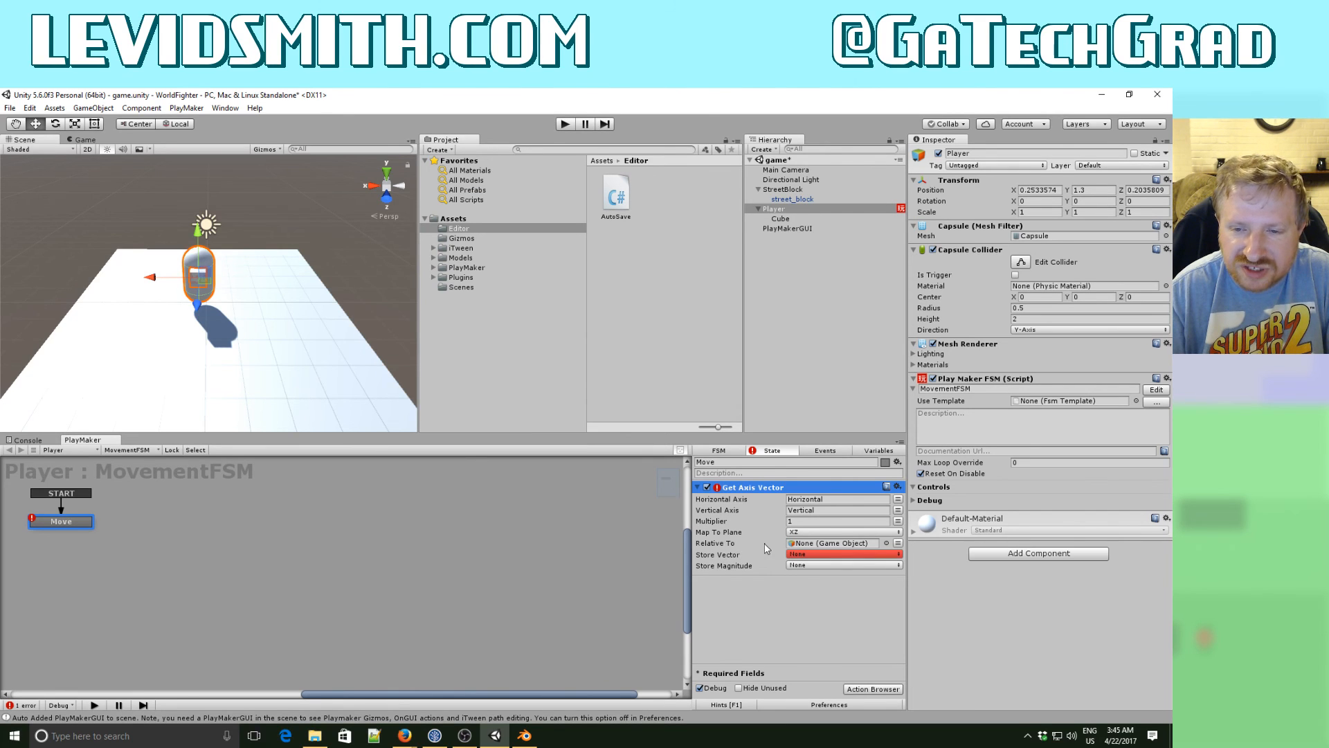
left_click(795, 523)
type("5")
key("Tab")
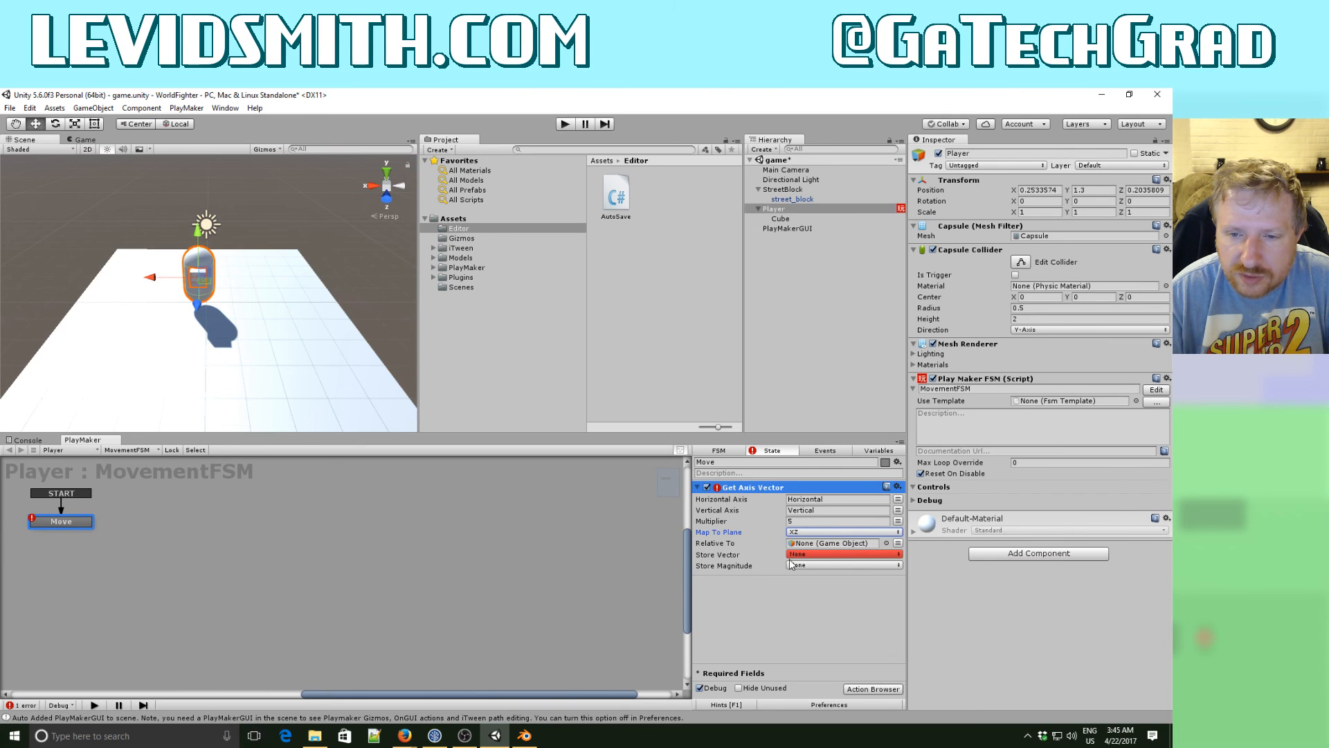
- Create a Vector3 variable named pos in MovementFSM
left_click(879, 451)
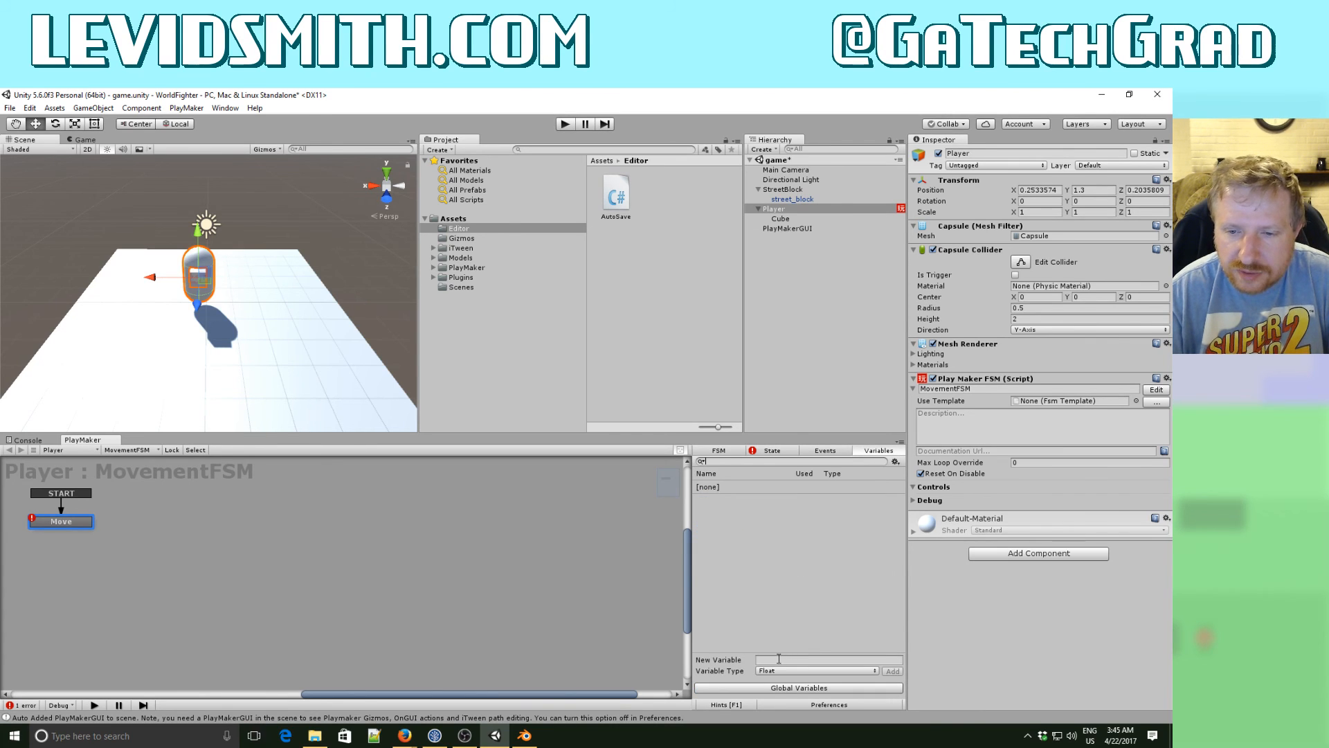
left_click(778, 658)
type("vect")
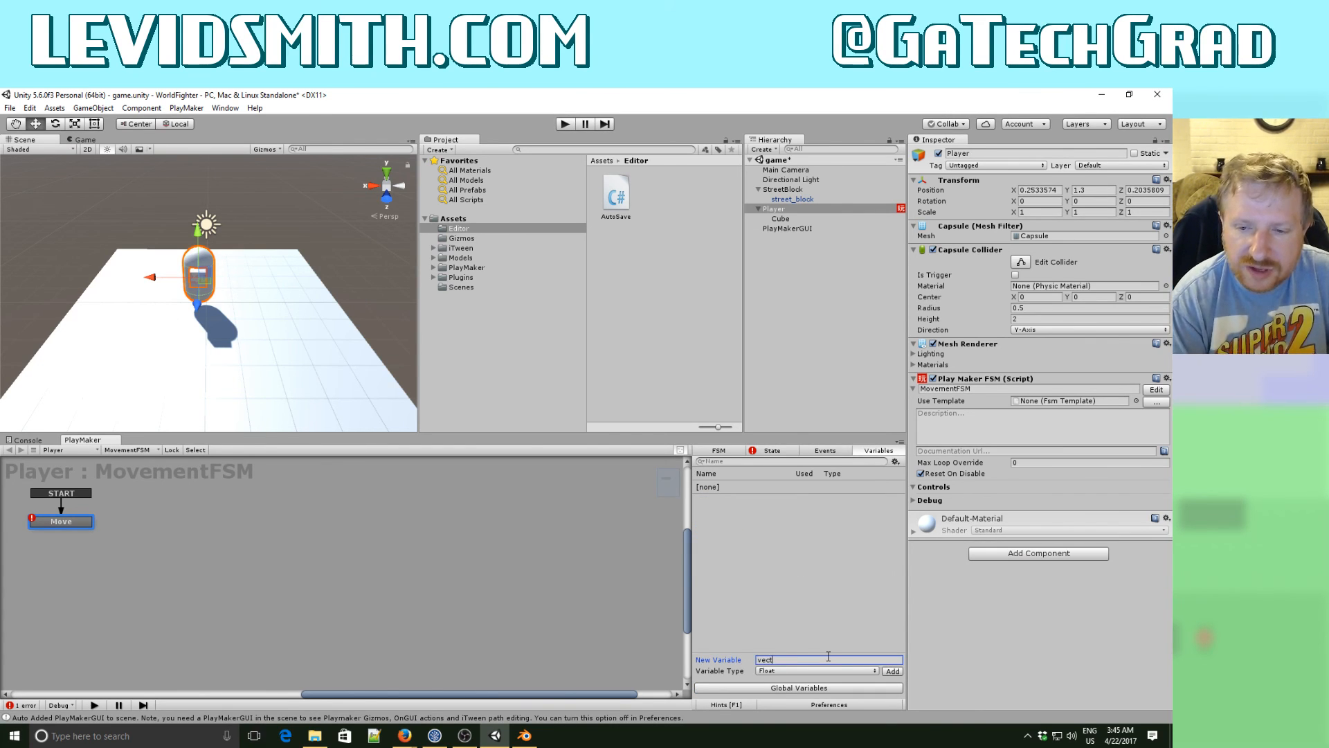
key("BackSpace")
key("BackSpace")
key("BackSpace")
key("BackSpace")
type("p")
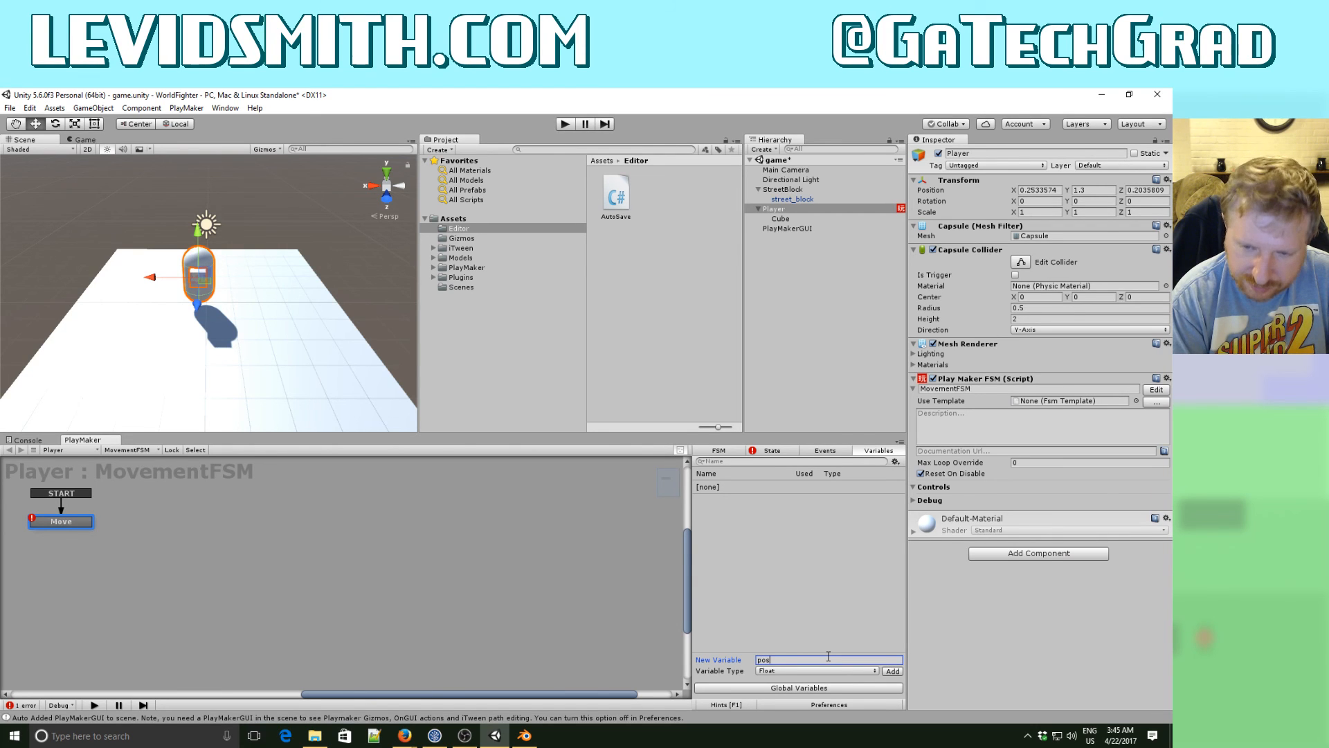
type("os")
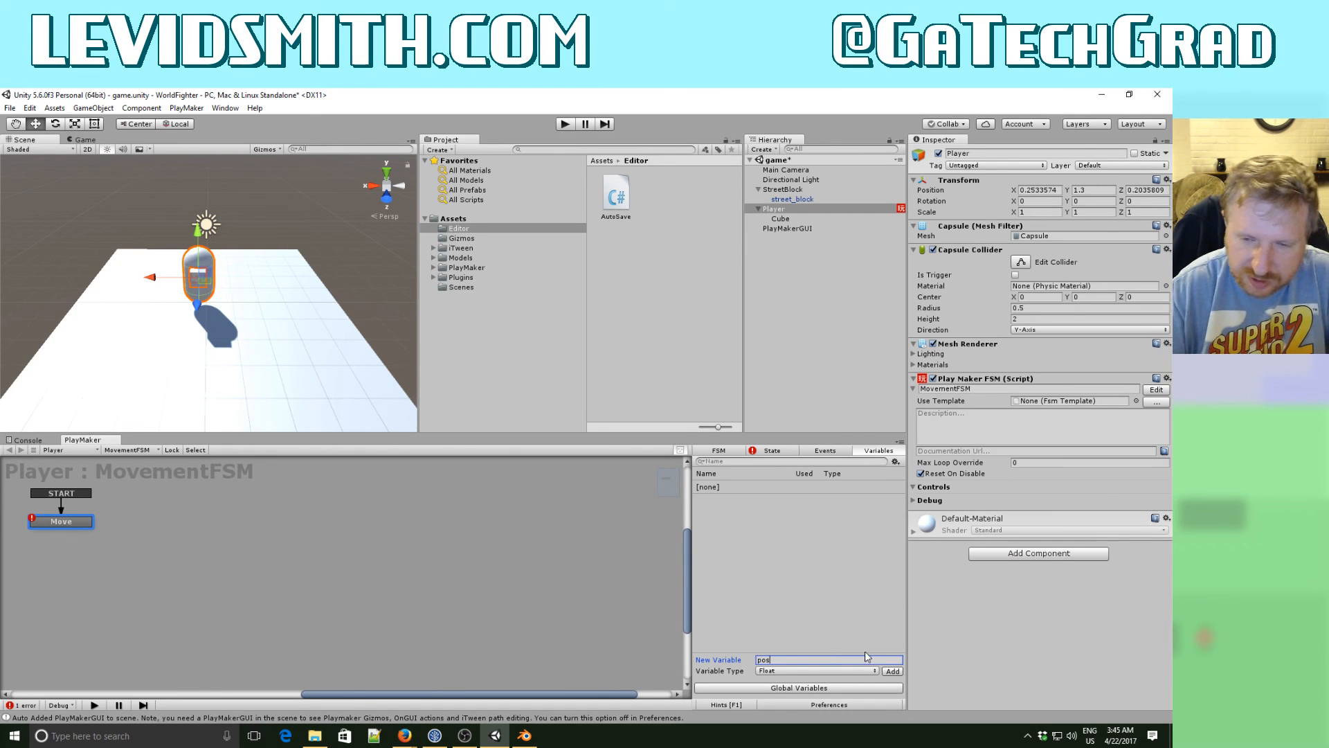
left_click(788, 672)
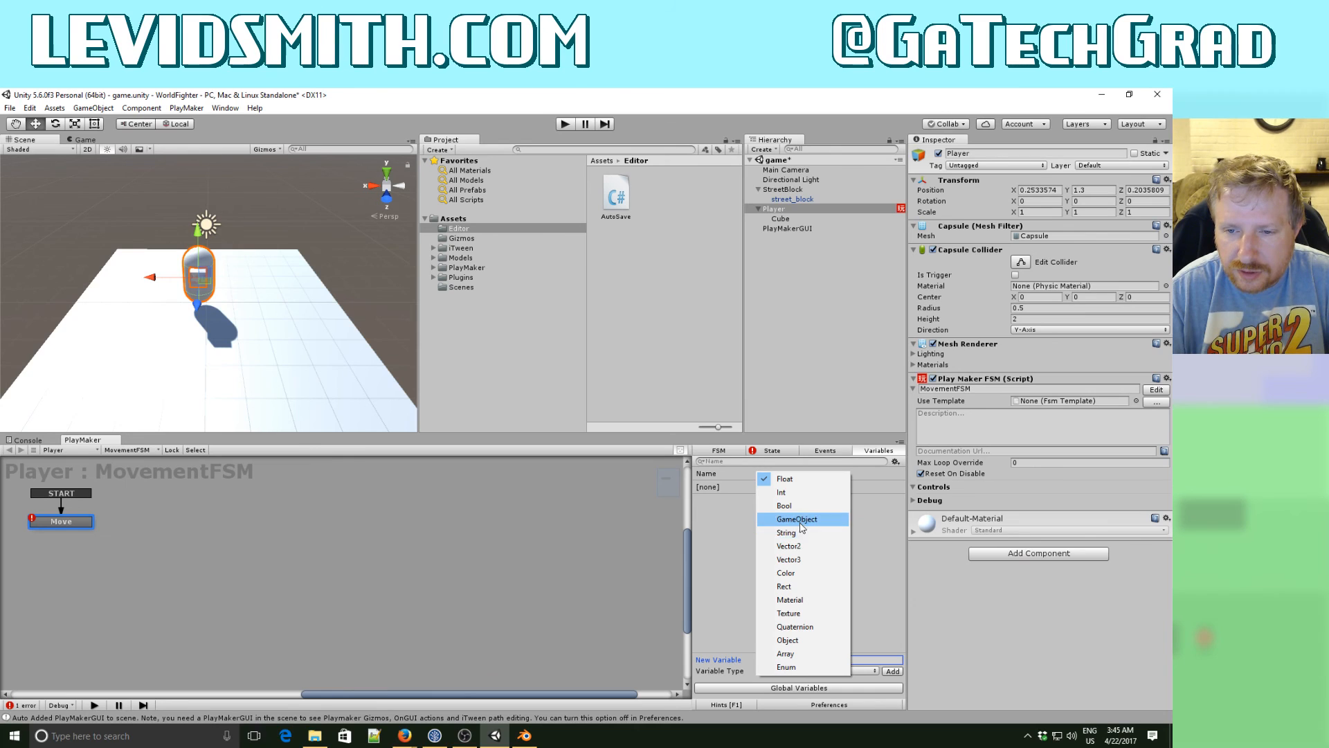
left_click(789, 559)
left_click(892, 671)
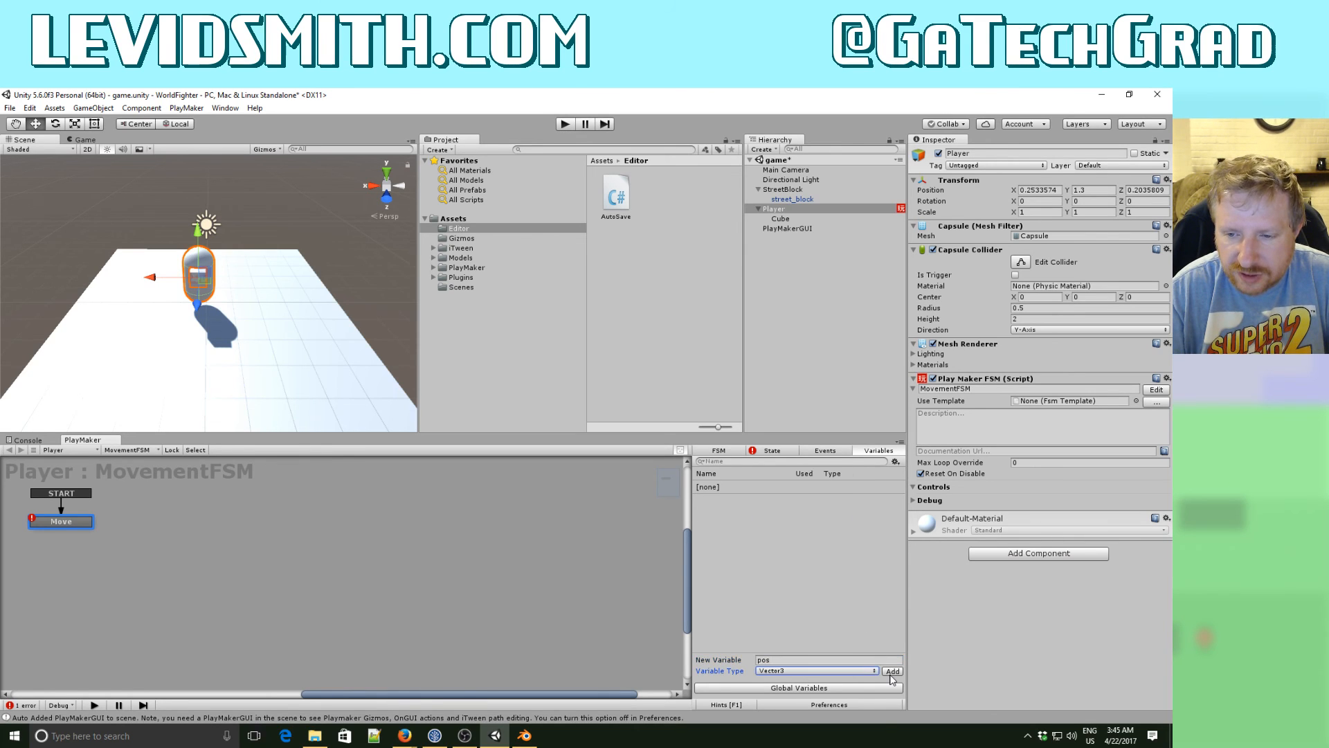
- Store the Get Axis Vector result in the pos variable
left_click(768, 451)
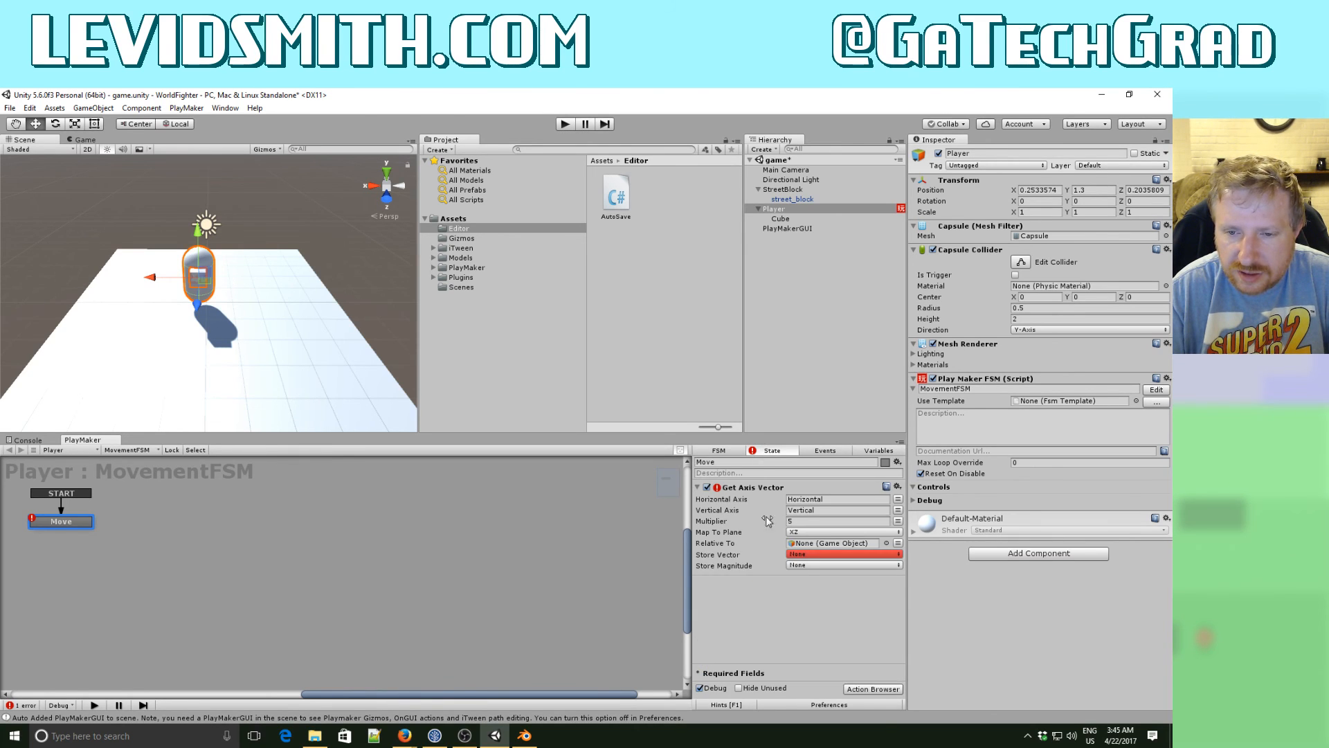
left_click(807, 555)
left_click(815, 581)
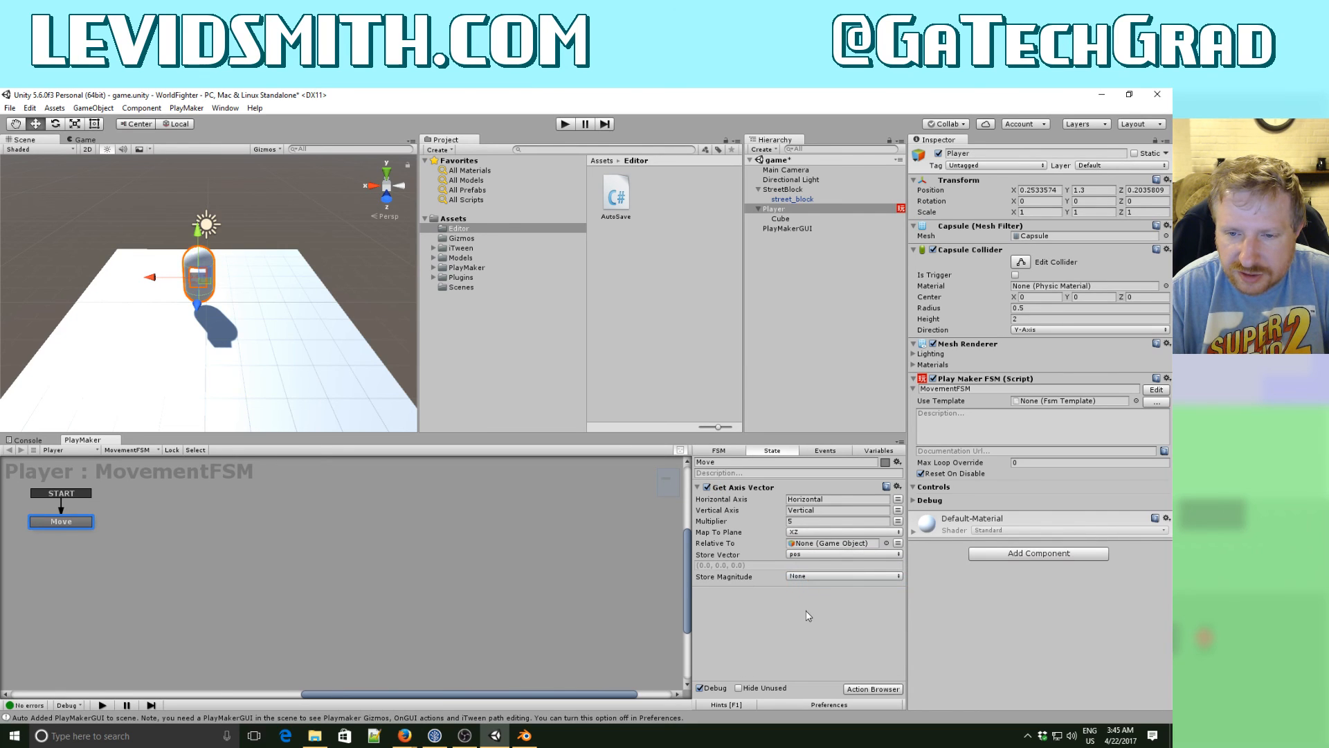
- Add a Translate action to the Move state and set its vector to the pos variable
left_click(871, 689)
type("tra")
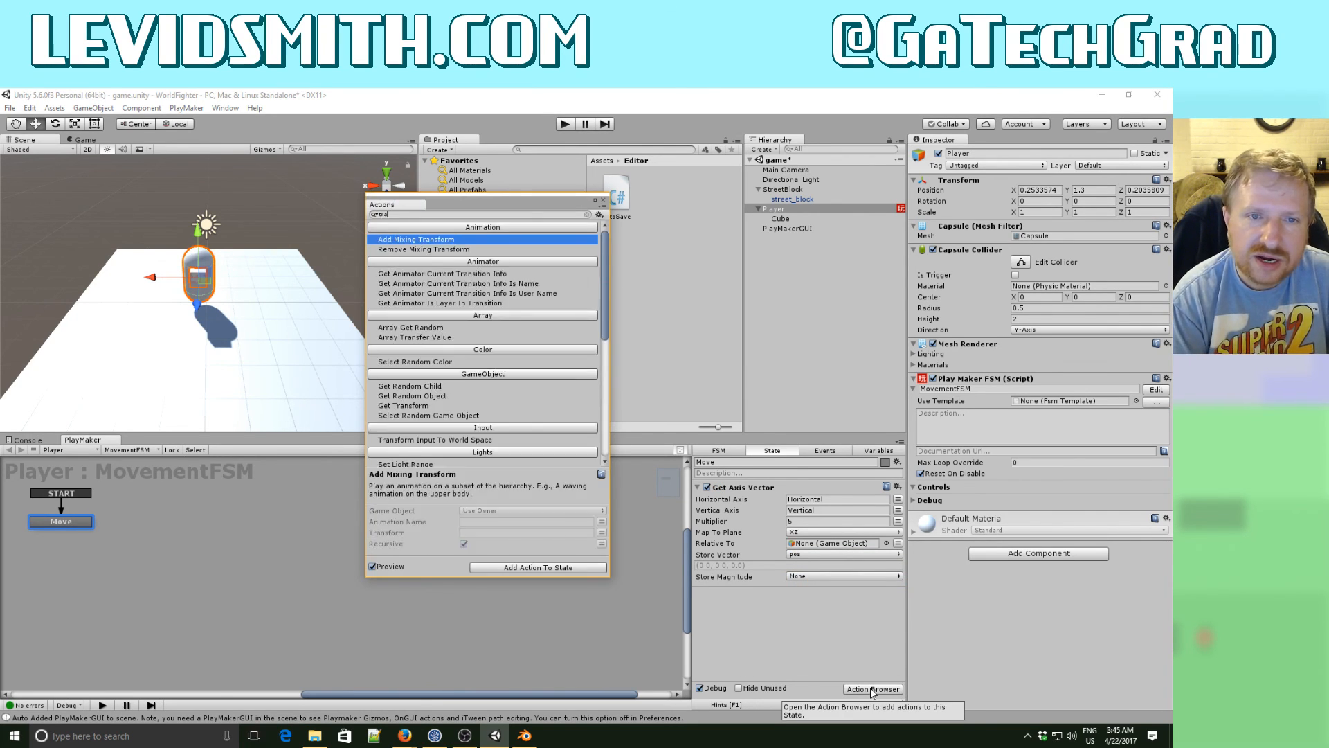
type("ns")
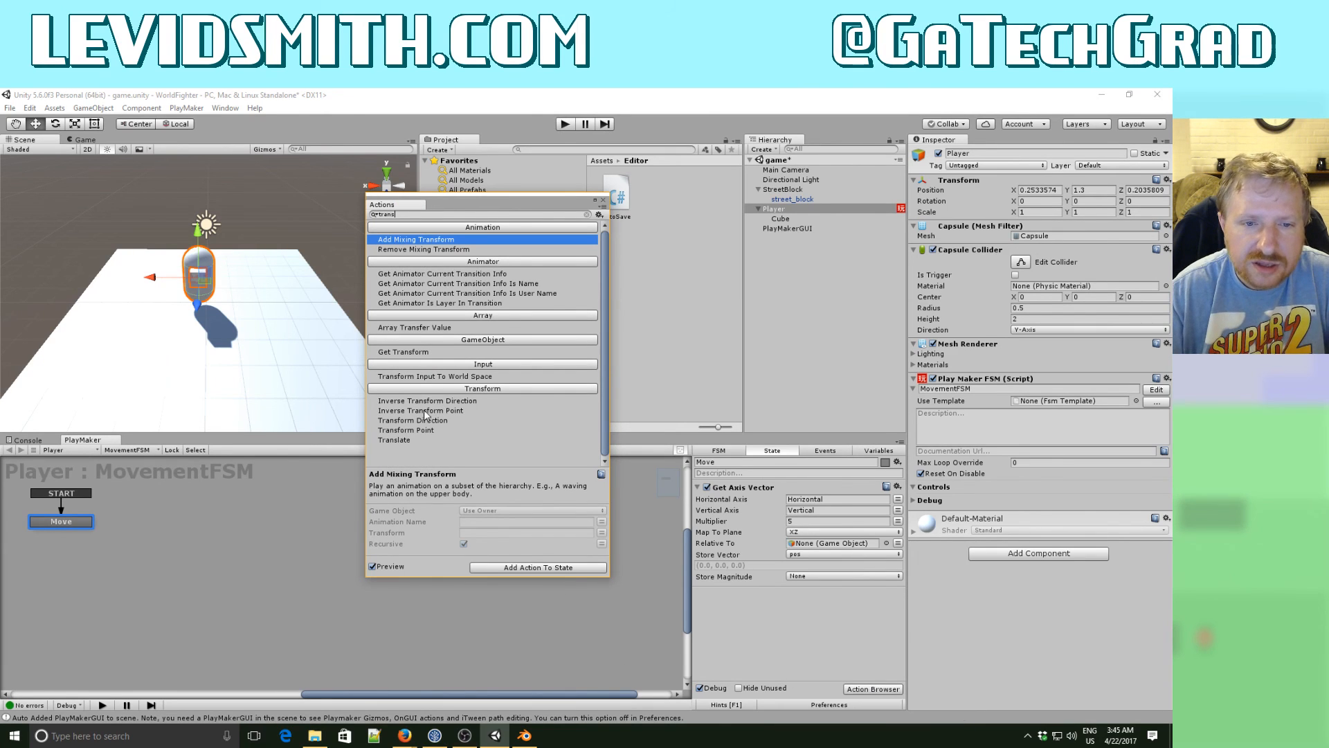
double_click(408, 441)
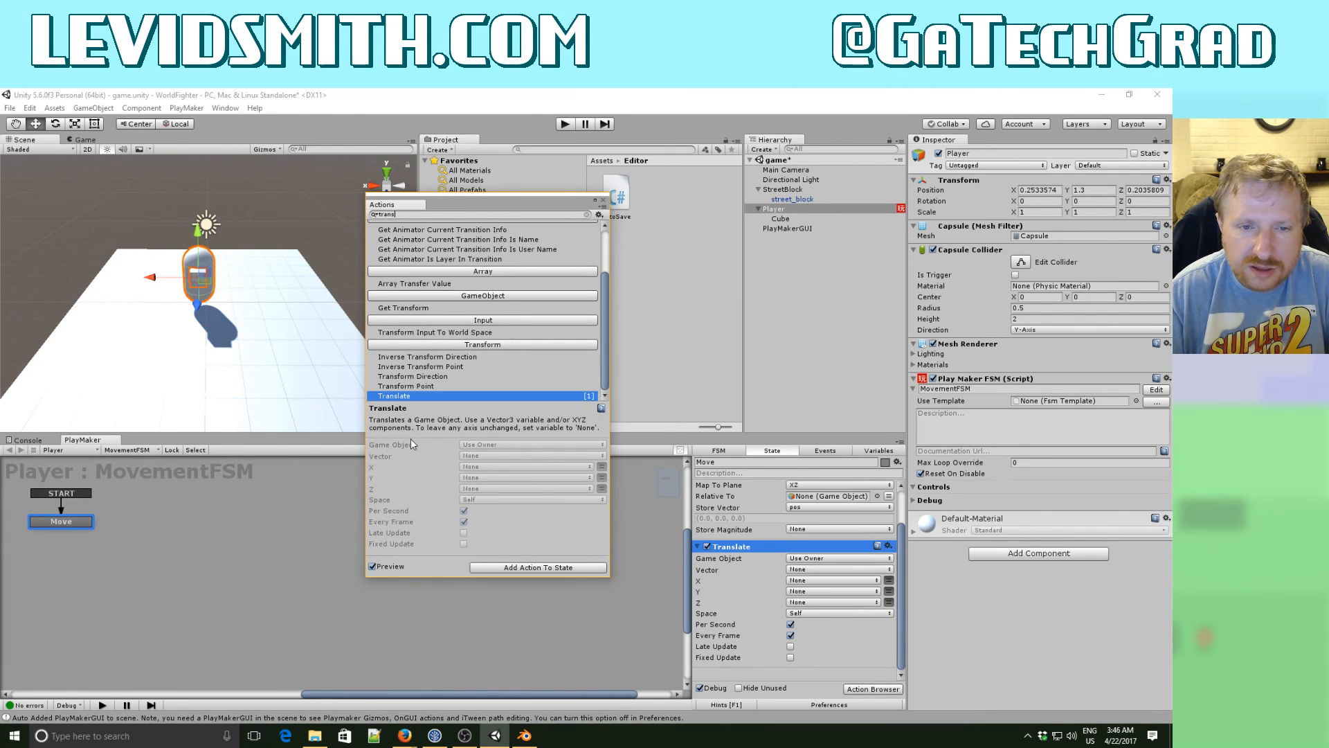
left_click(800, 612)
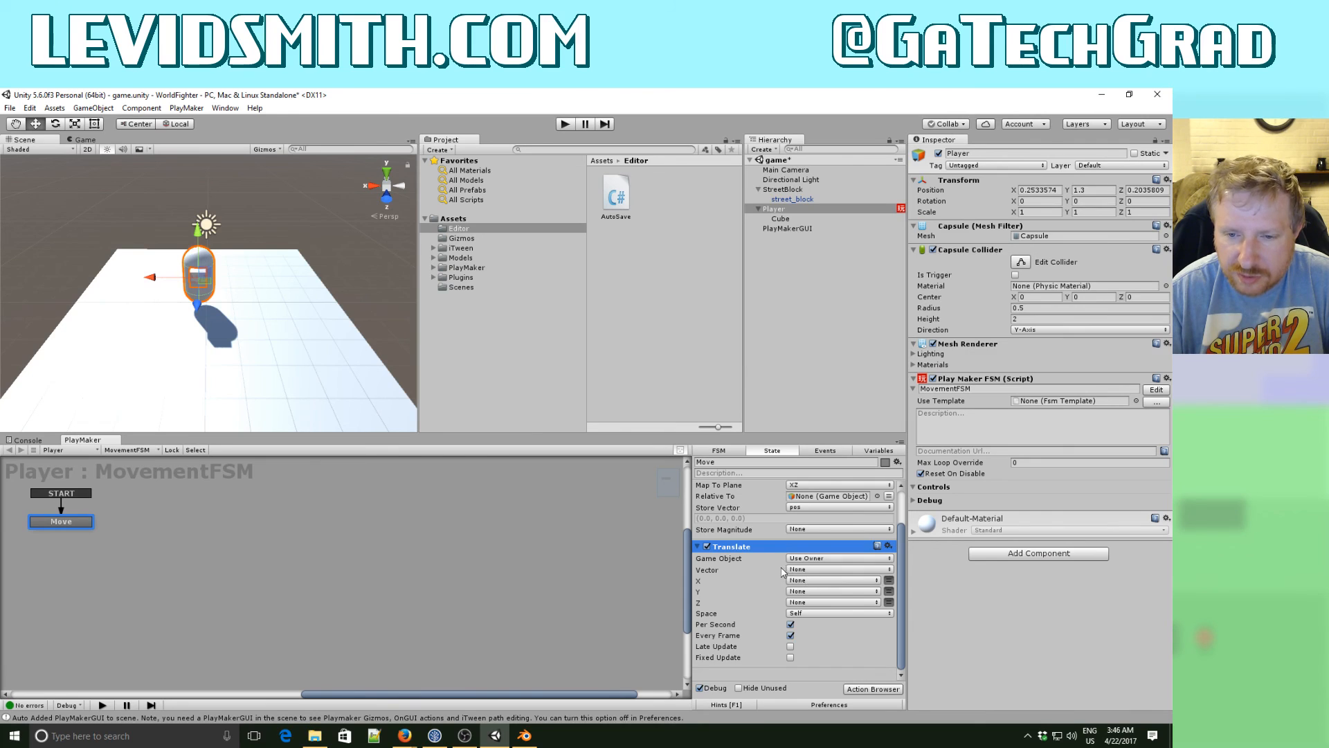
left_click(831, 569)
left_click(814, 586)
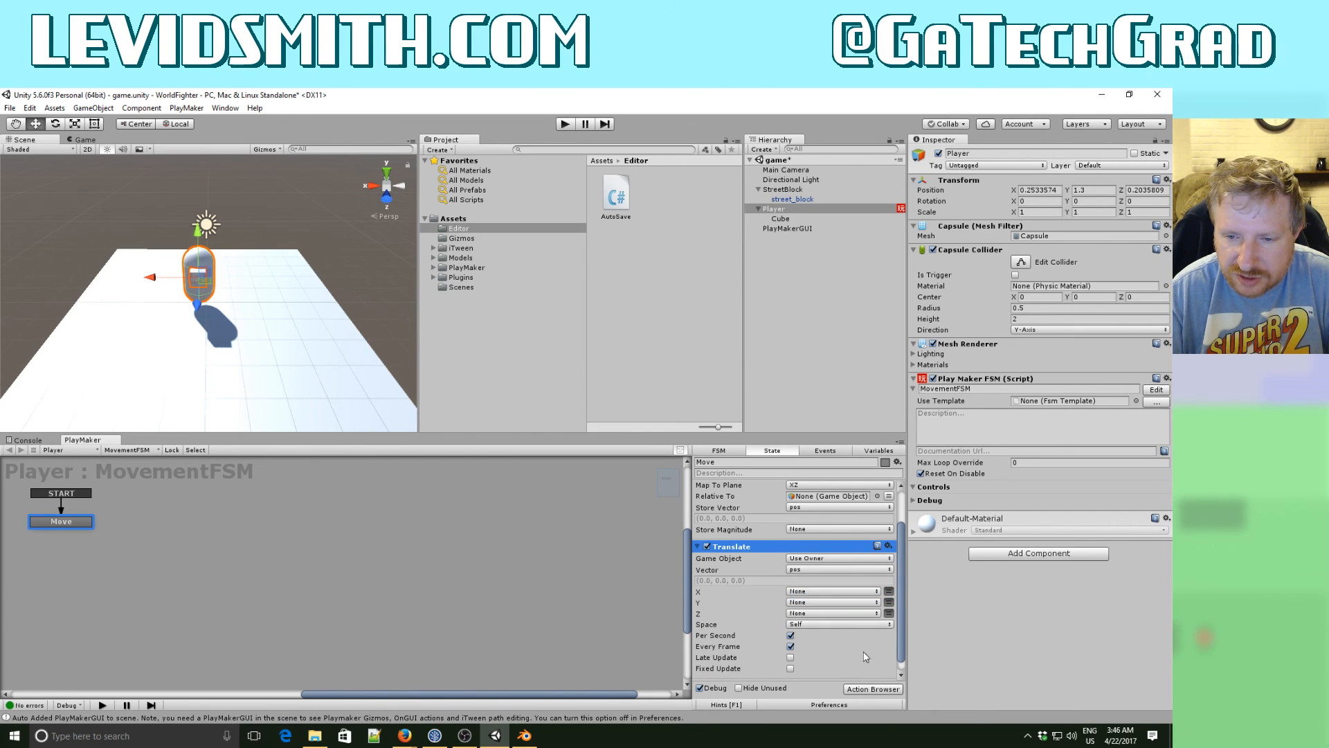
- Run the game and test moving the Player left, right and toward the camera
left_click(563, 124)
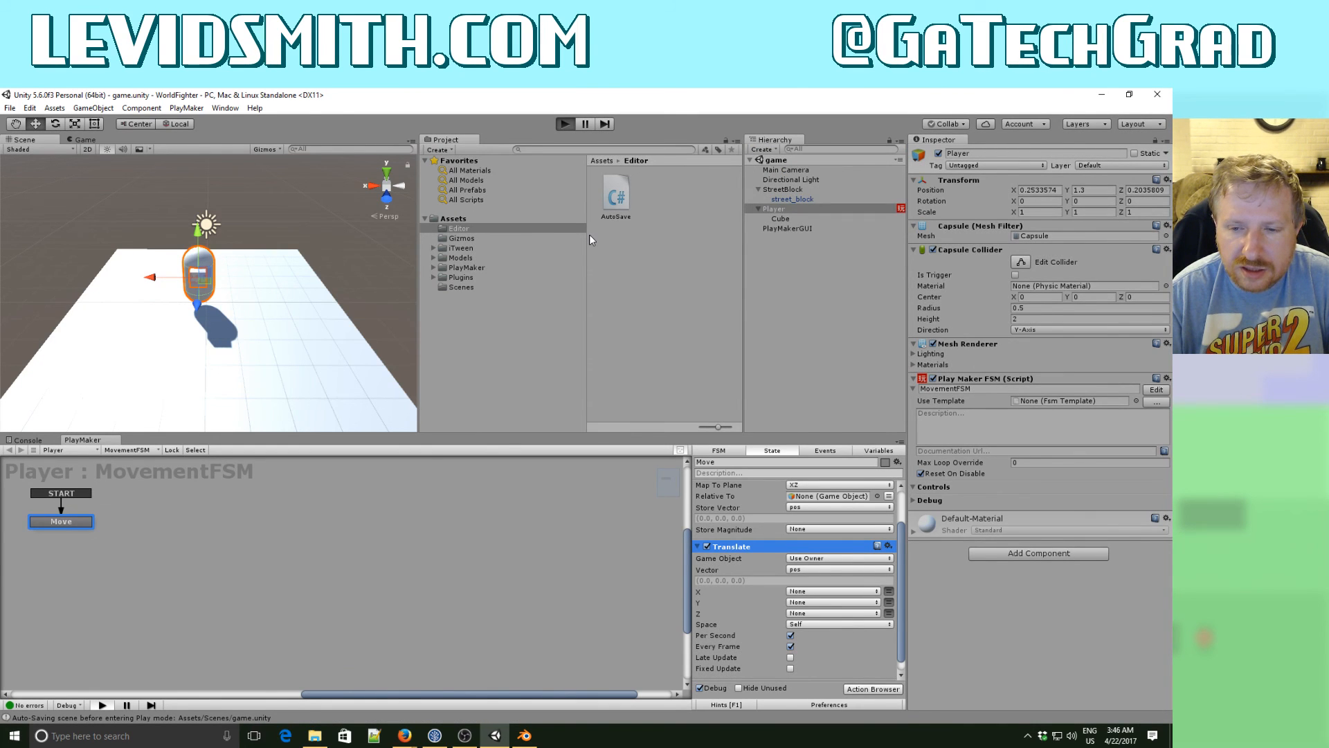
key("Left")
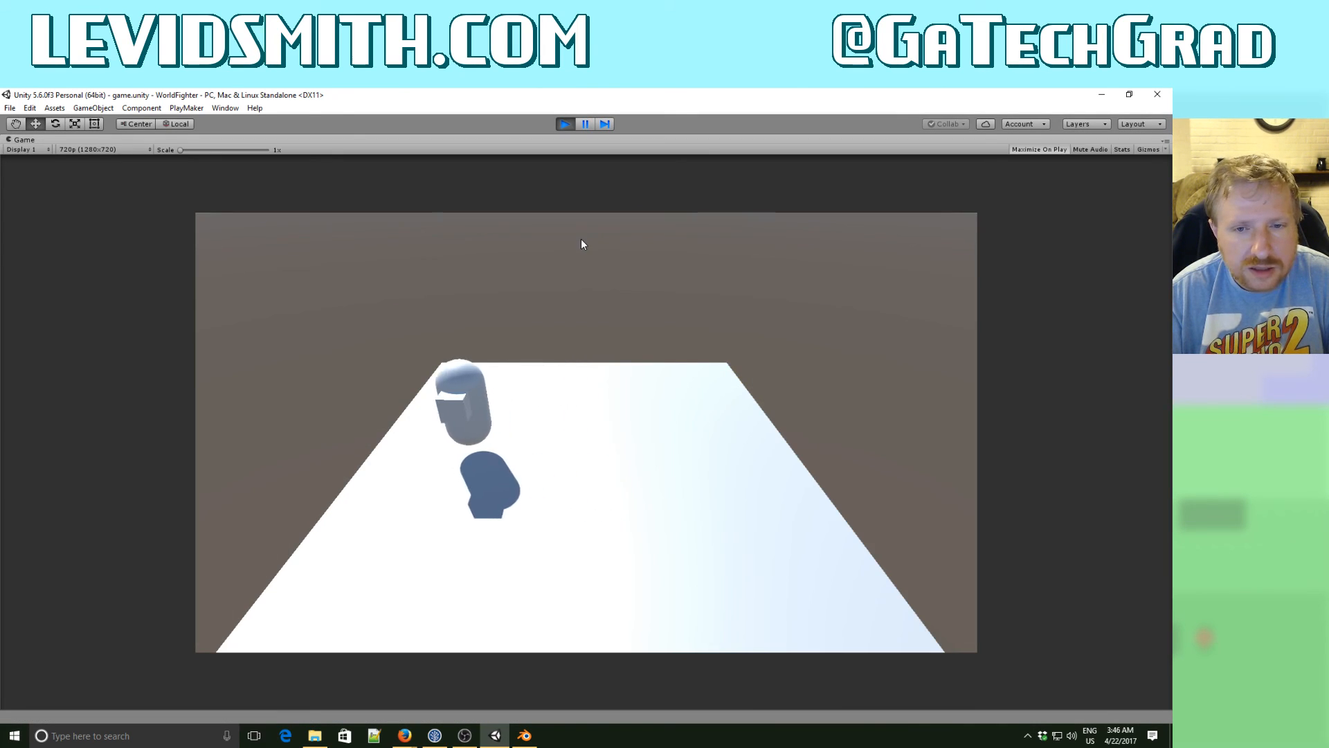
key("Right")
key("Left")
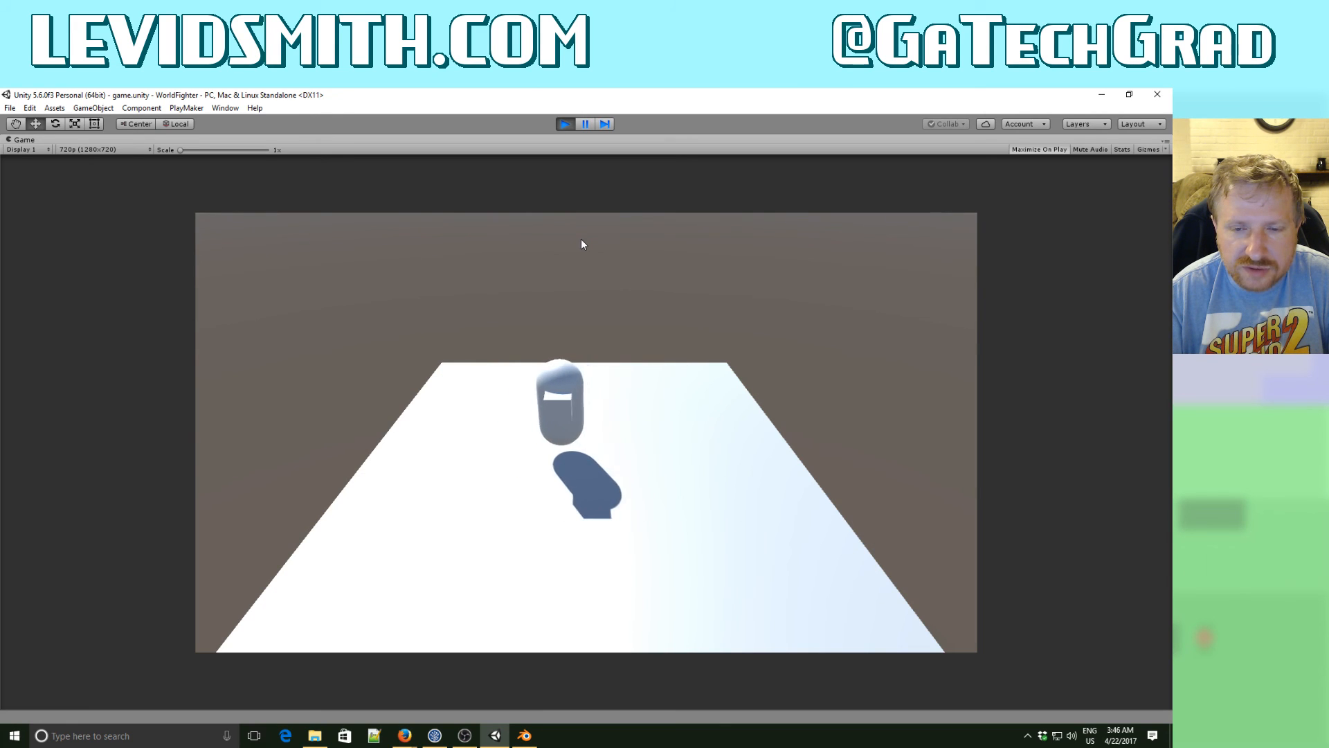
key("Down")
key("Left")
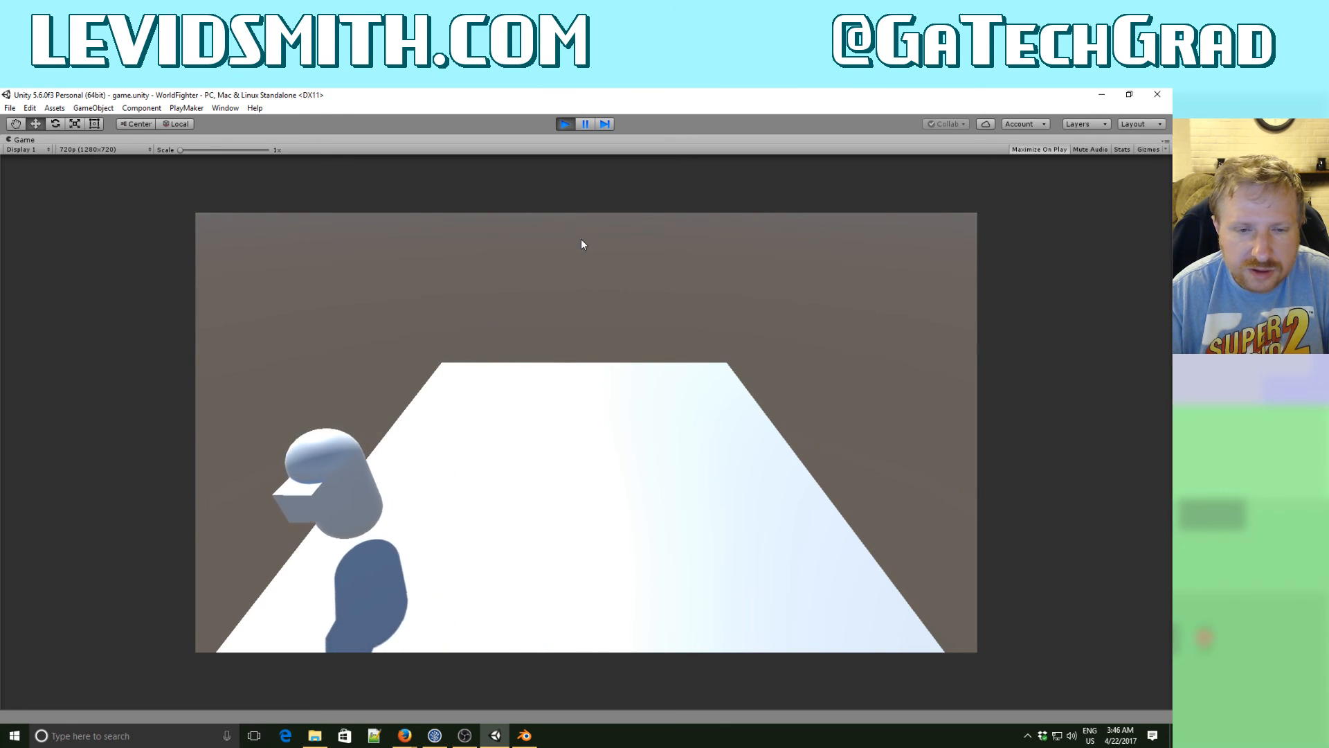
- Test moving the Player away from the camera, left and right, and stop the game
key("Up")
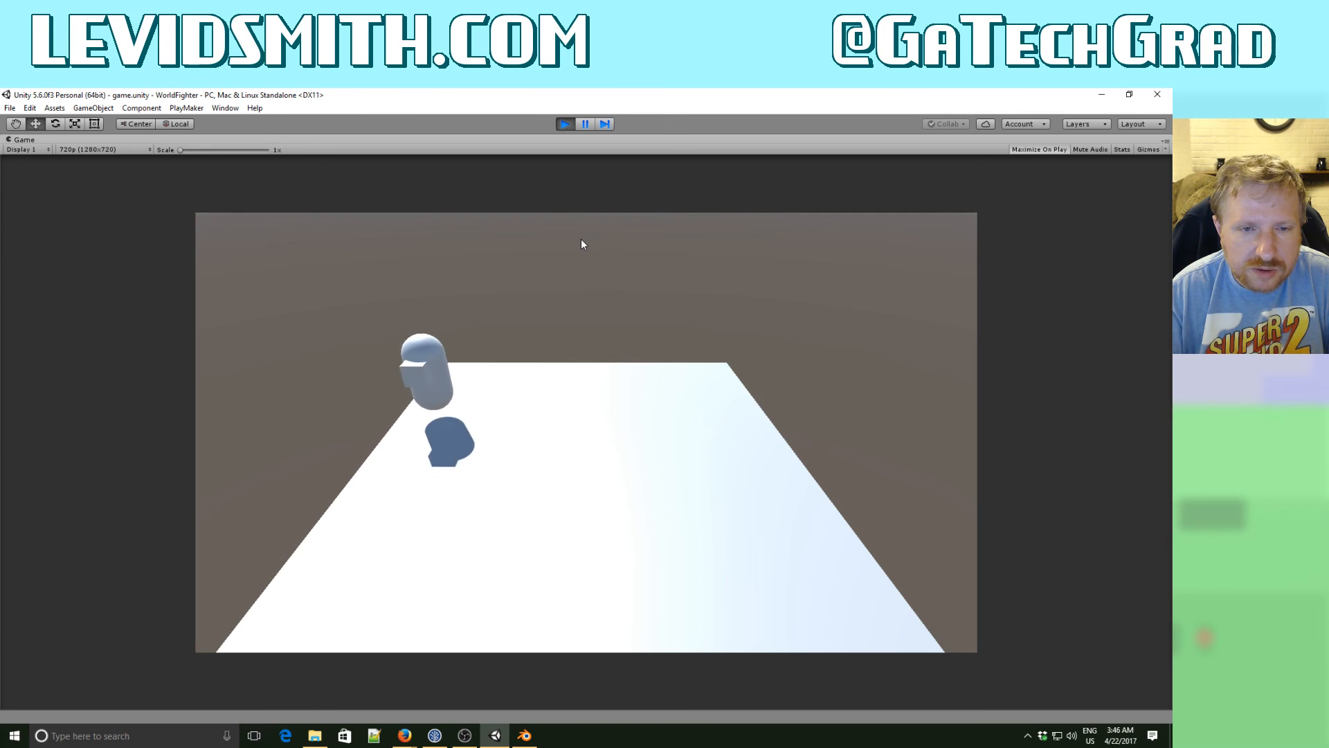
key("Right")
key("Left")
key("Right")
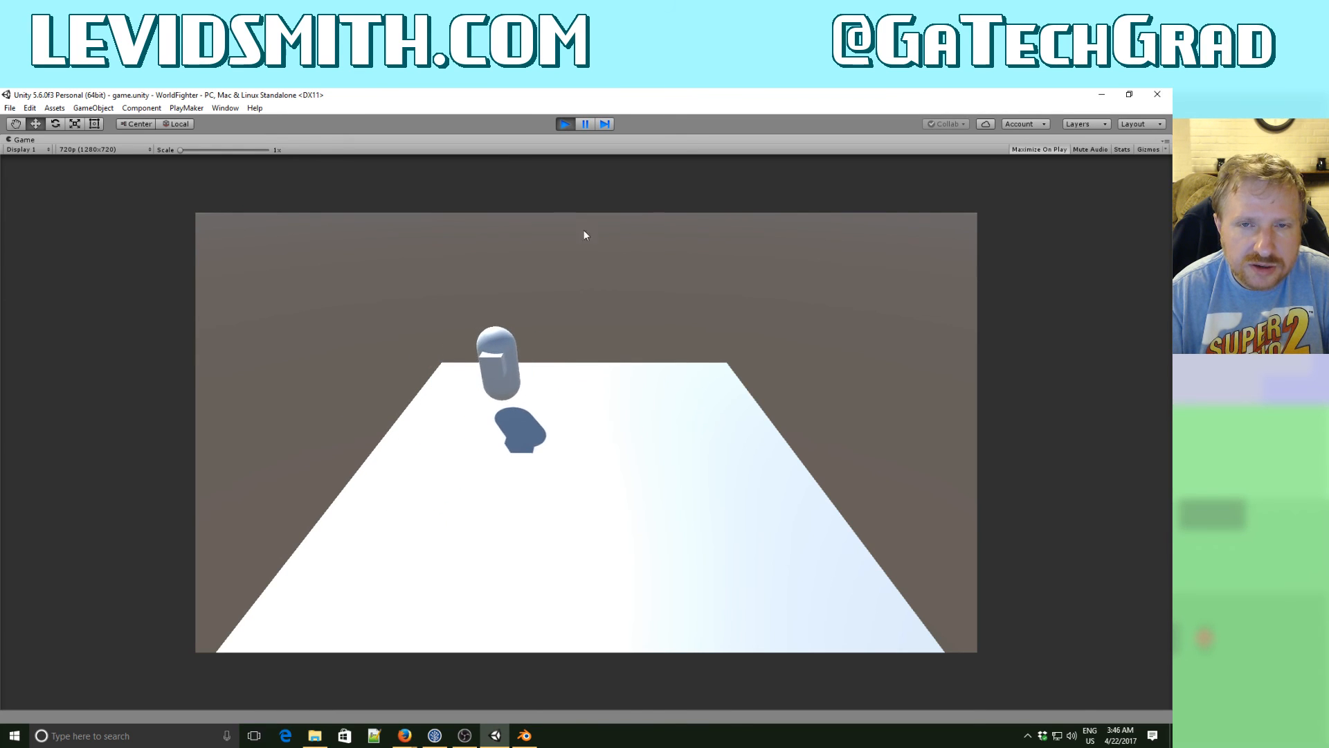
left_click(564, 124)
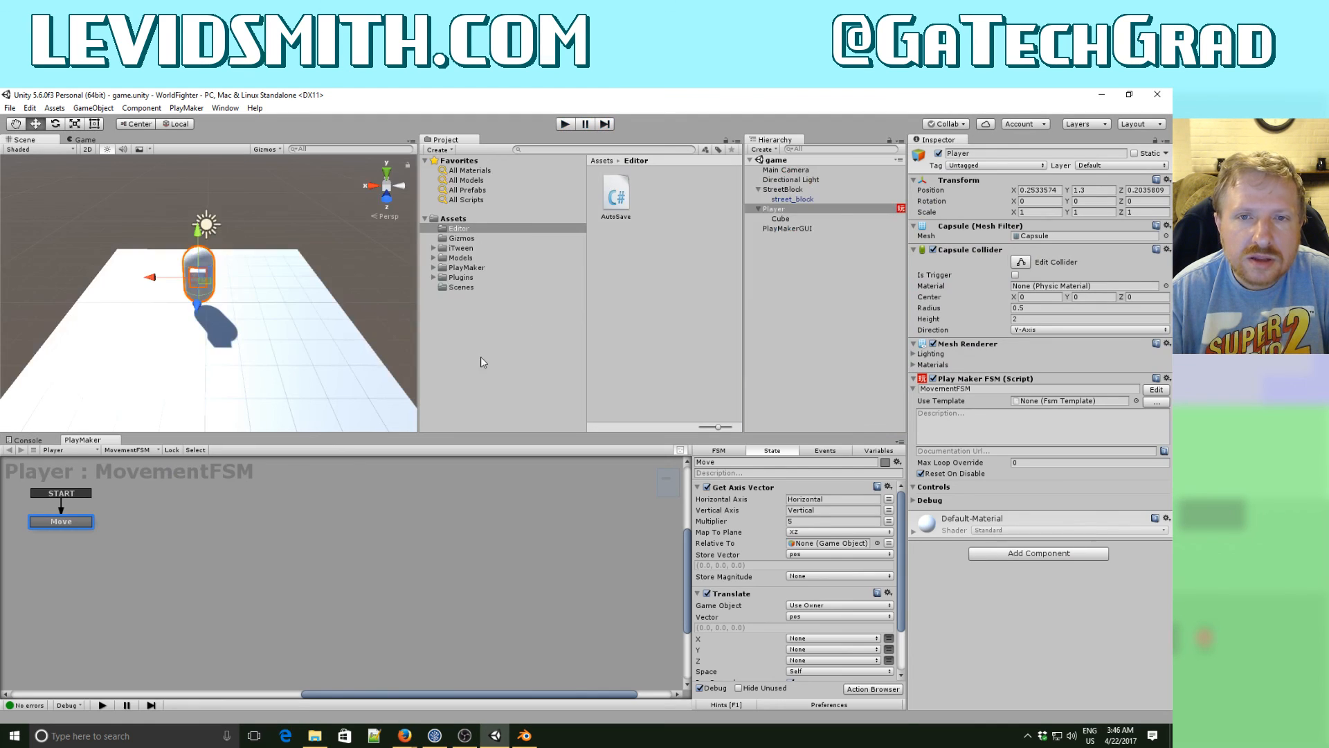
- Rotate the Player to about -91 degrees around Y and set its Translate action's space to World
key("e")
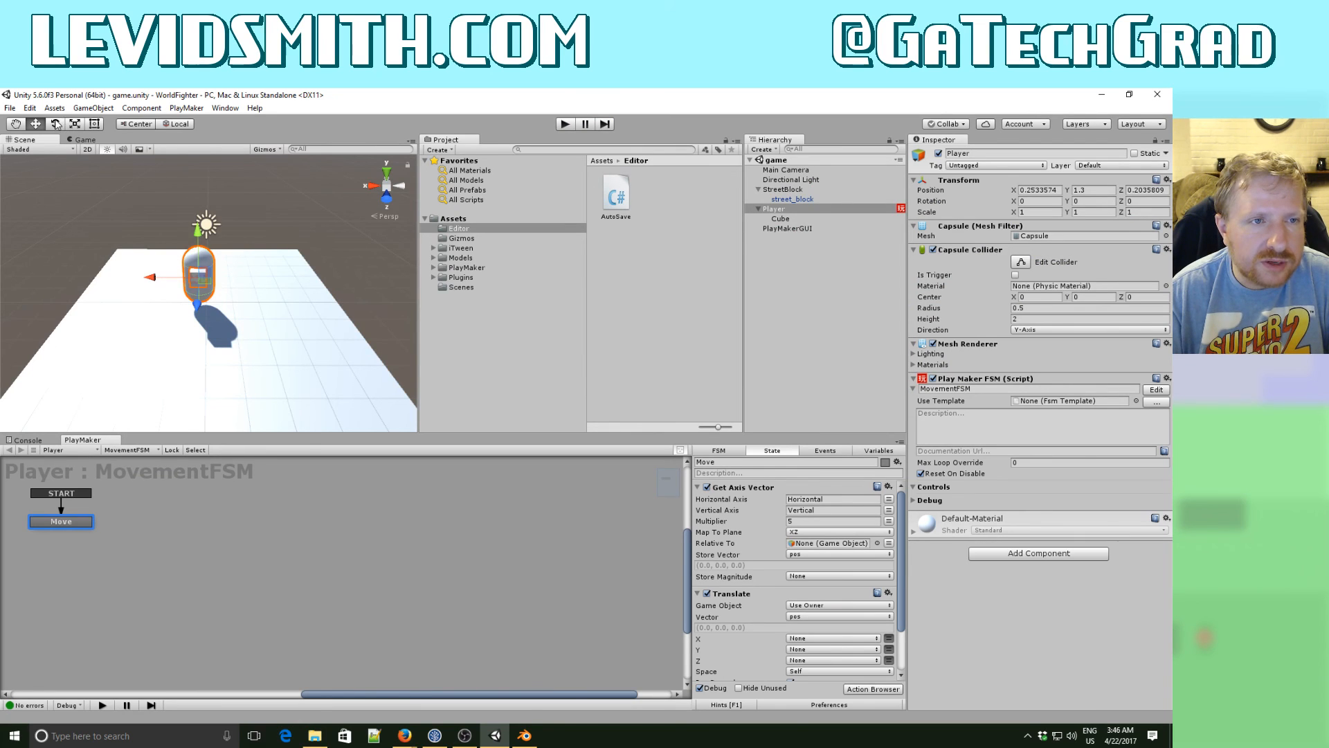
left_click_drag(176, 308, 331, 305)
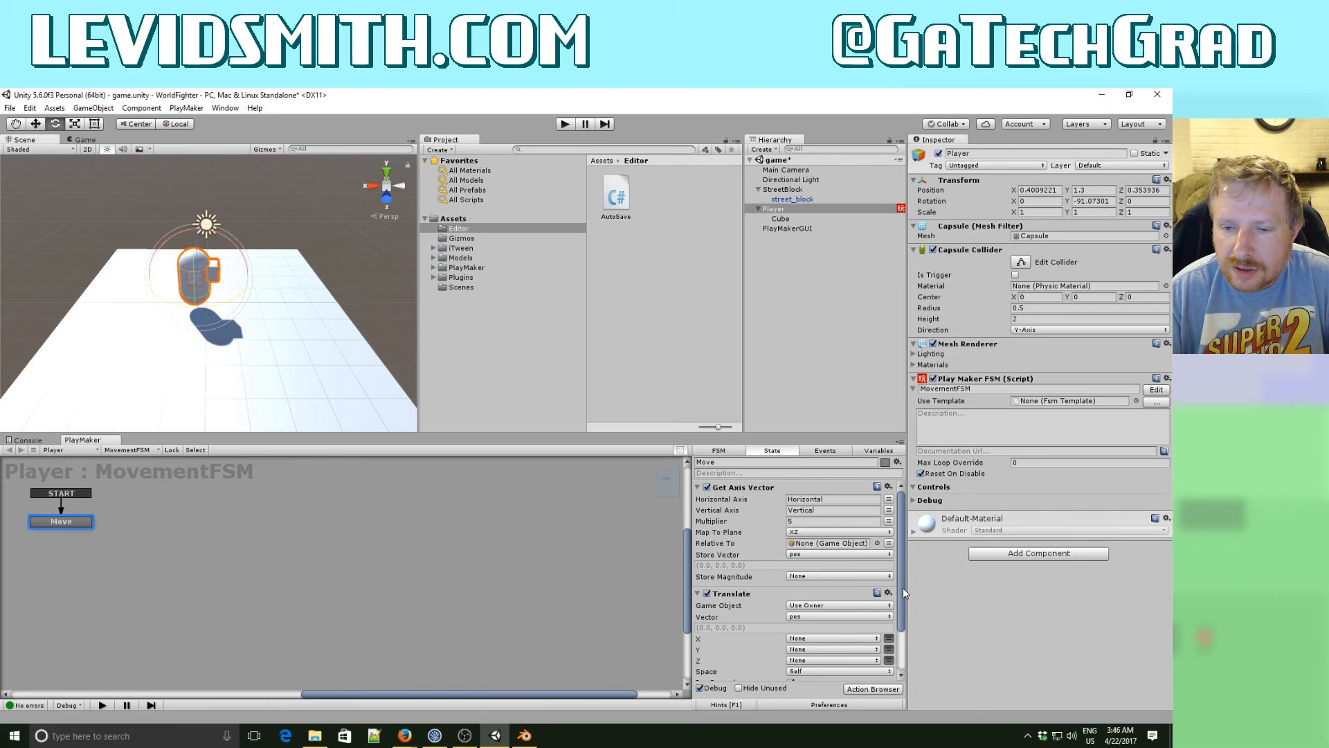
left_click_drag(903, 587, 902, 622)
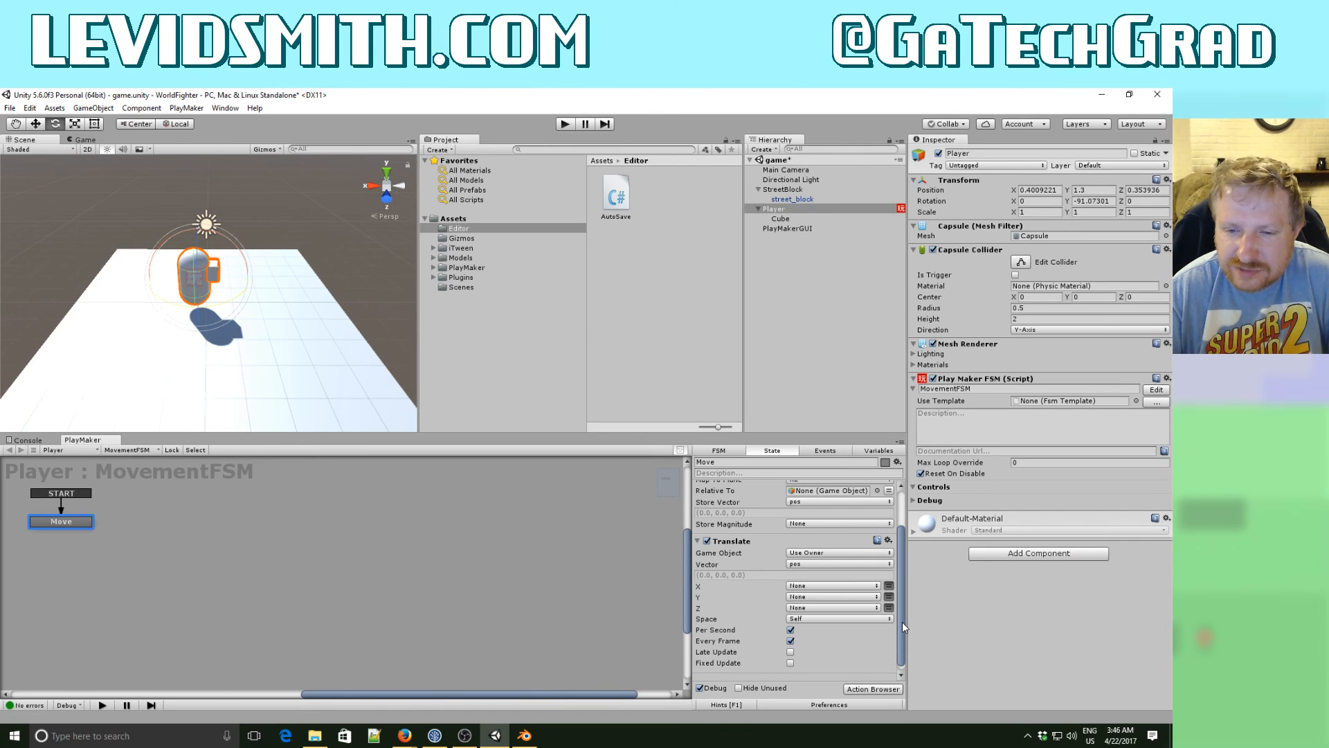
left_click(835, 619)
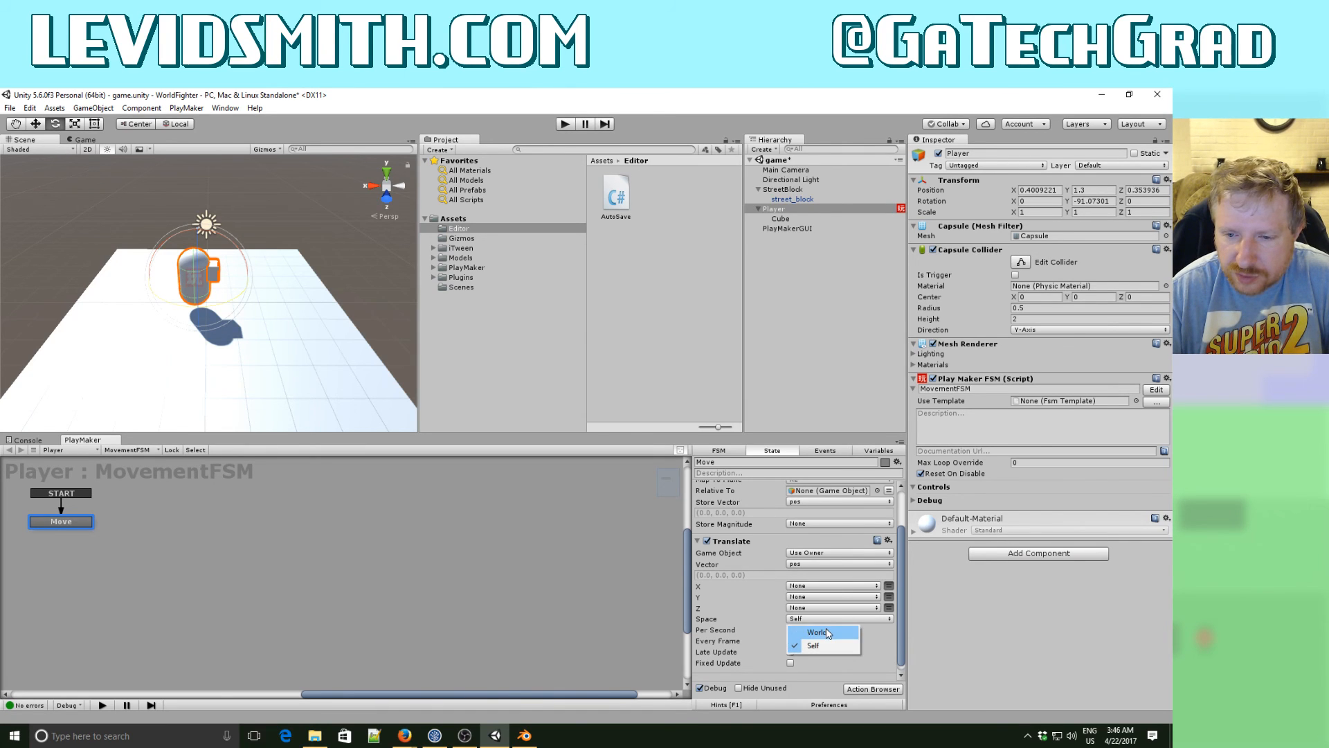
left_click(828, 633)
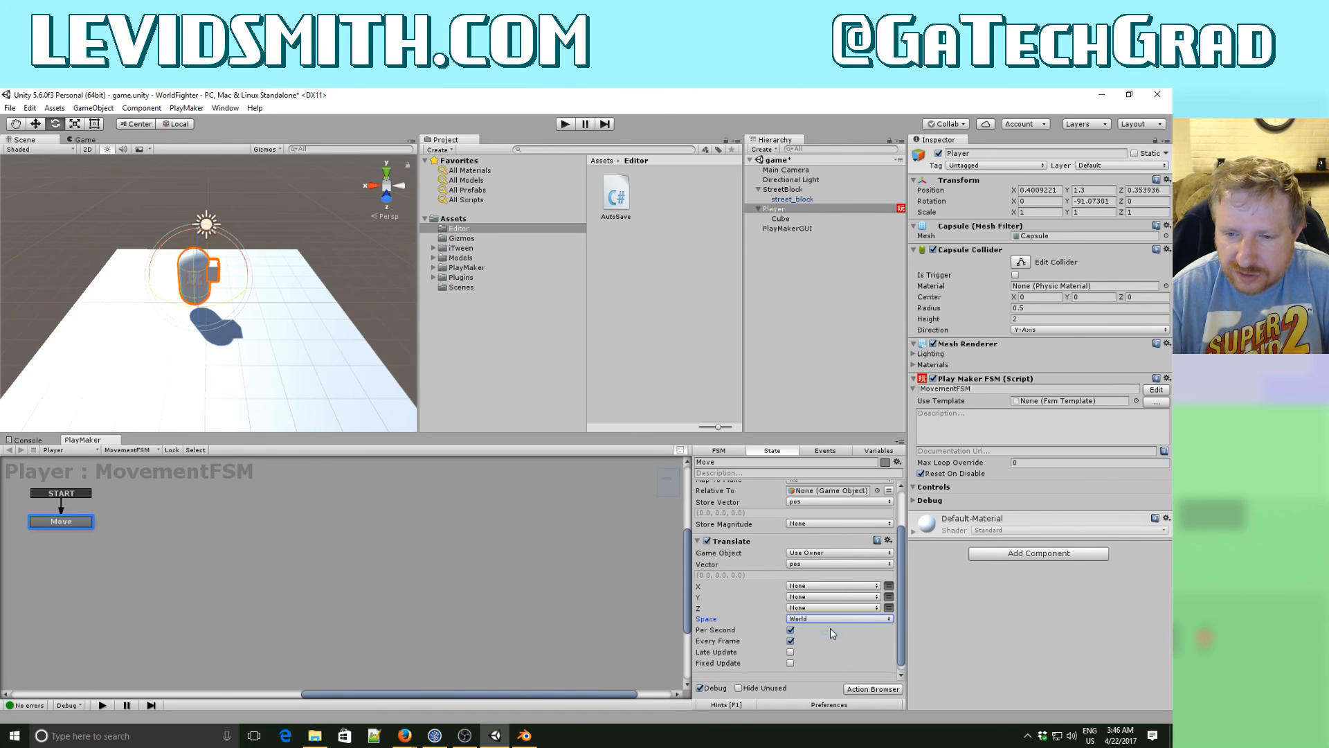
- Run the game, test moving the rotated Player in all four directions, and stop the game
left_click(565, 124)
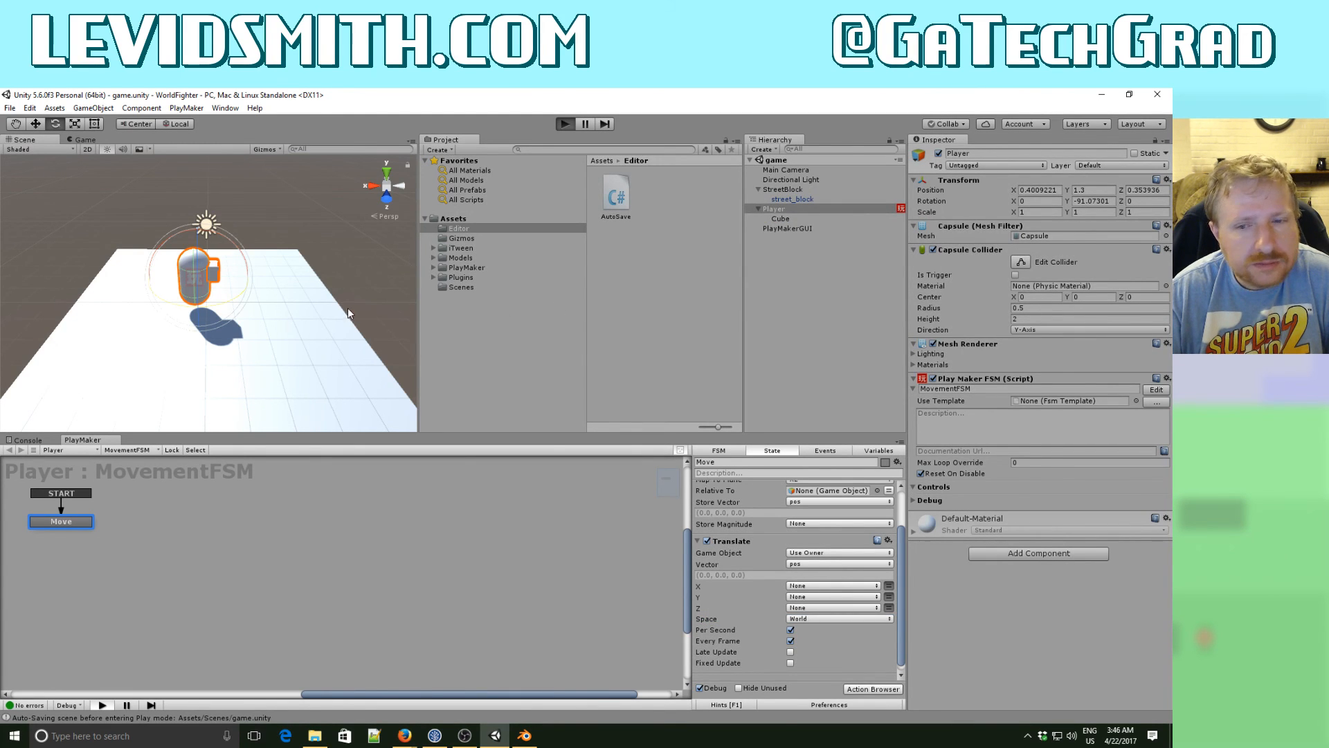
key("Left")
key("Right")
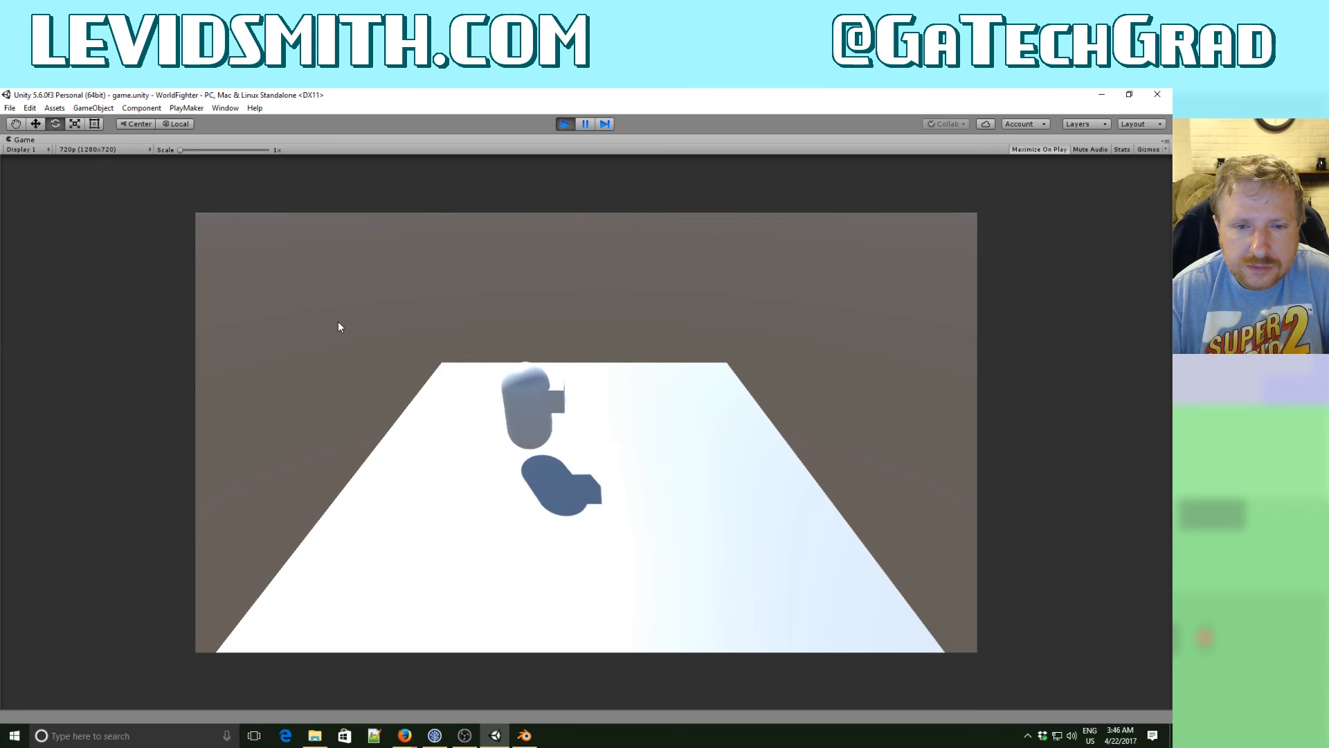
key("Down")
key("Left")
key("Up")
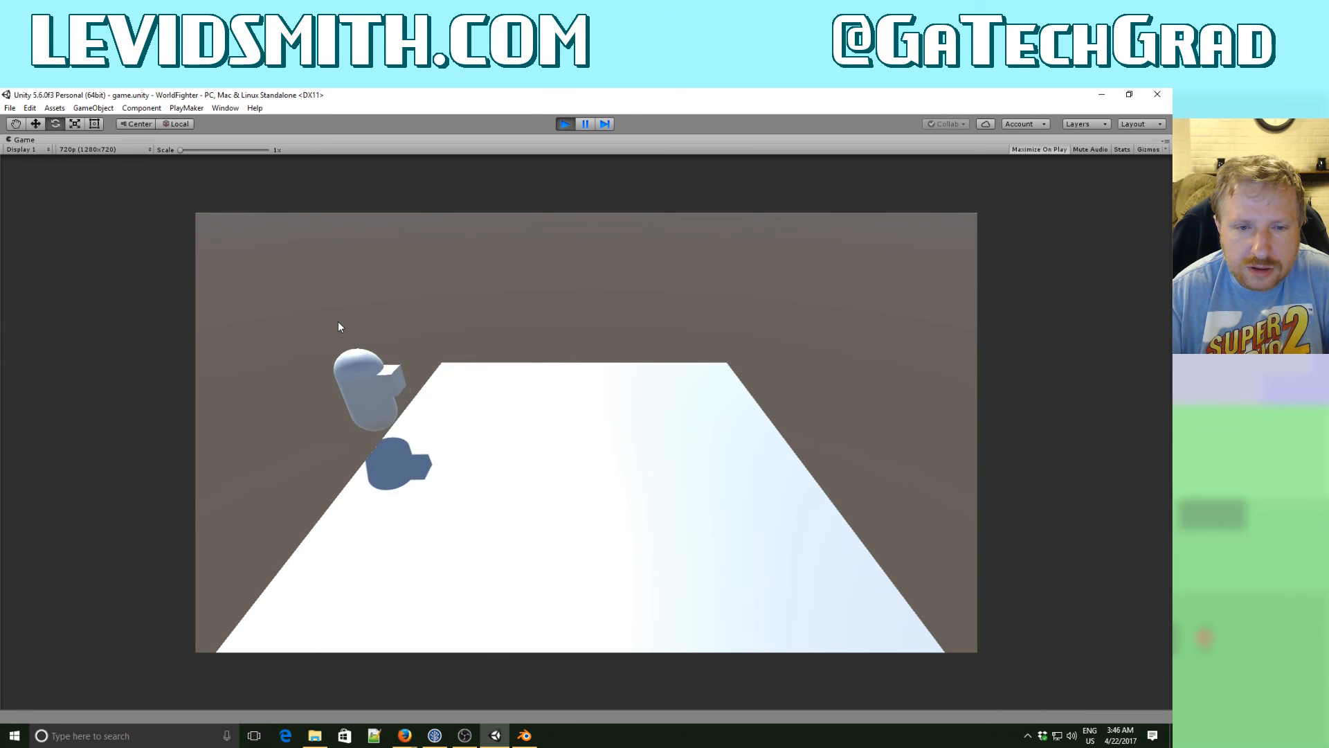
key("Down")
key("Up")
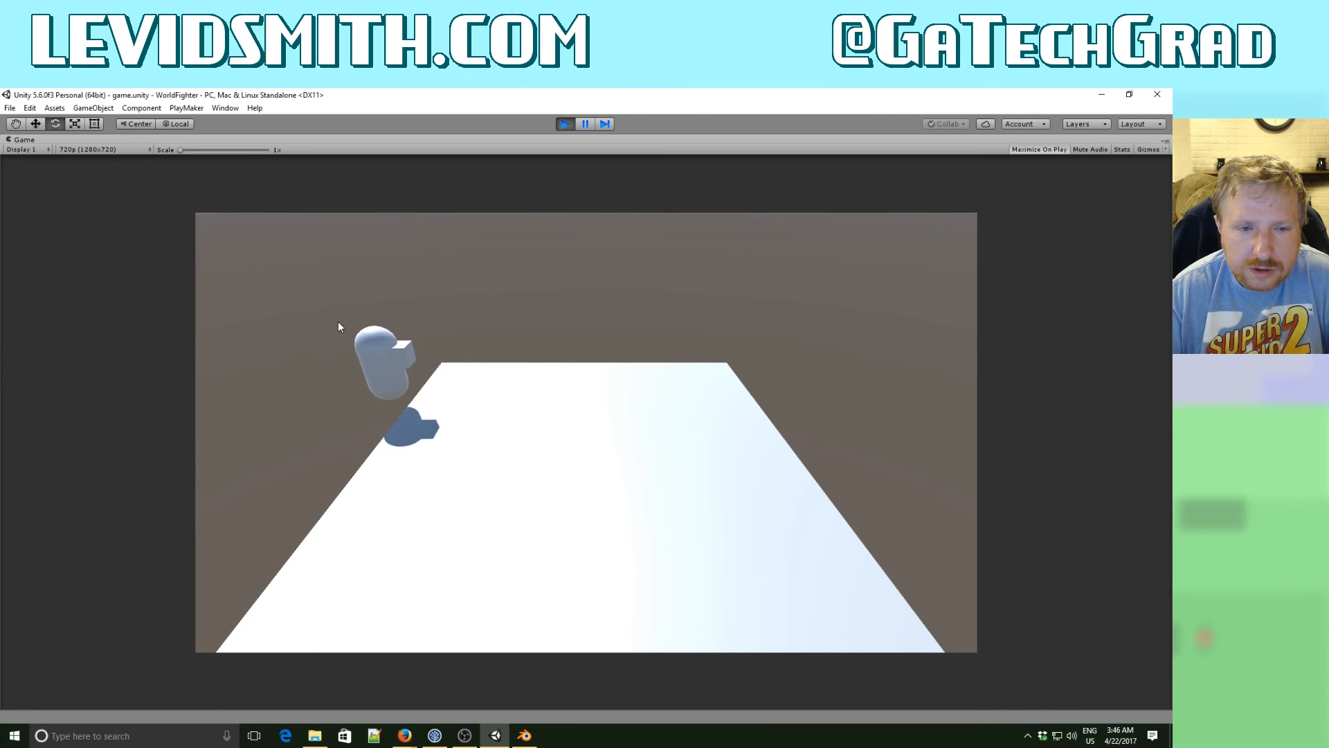
key("Left")
key("Right")
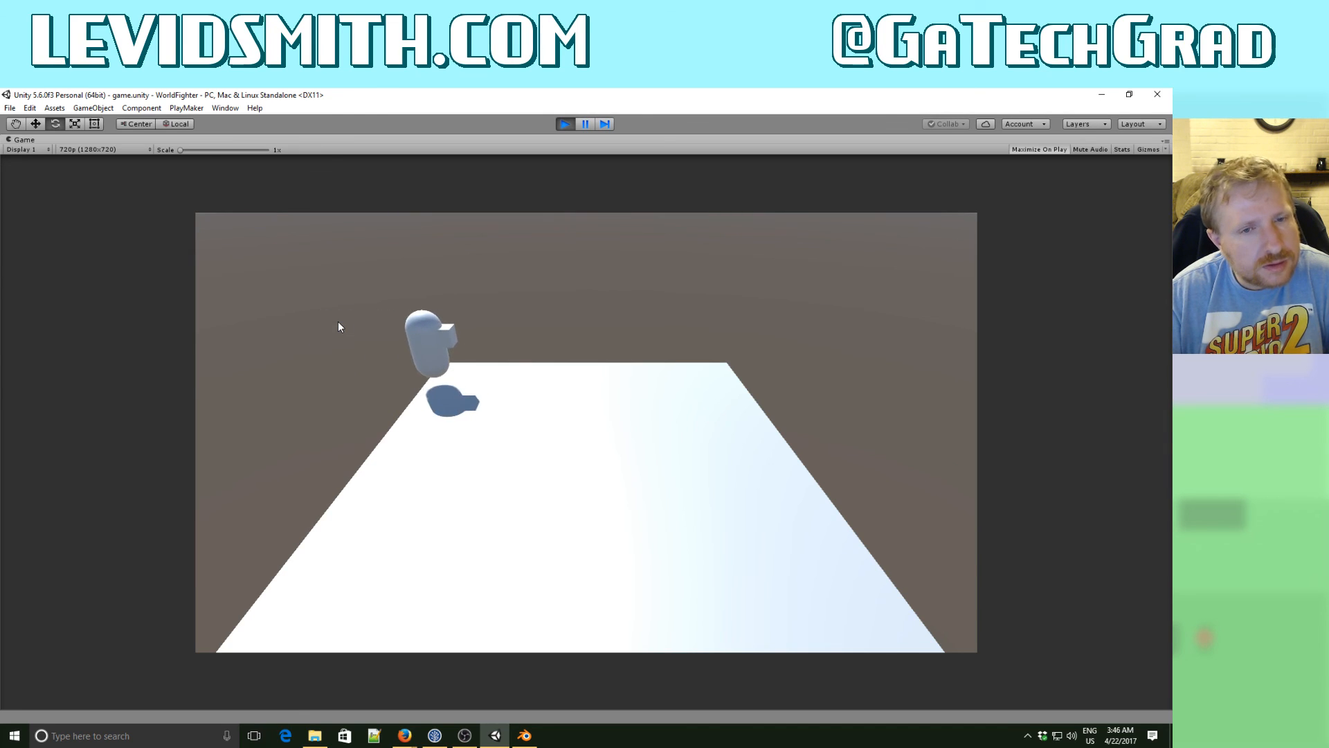
key("Down")
key("Left")
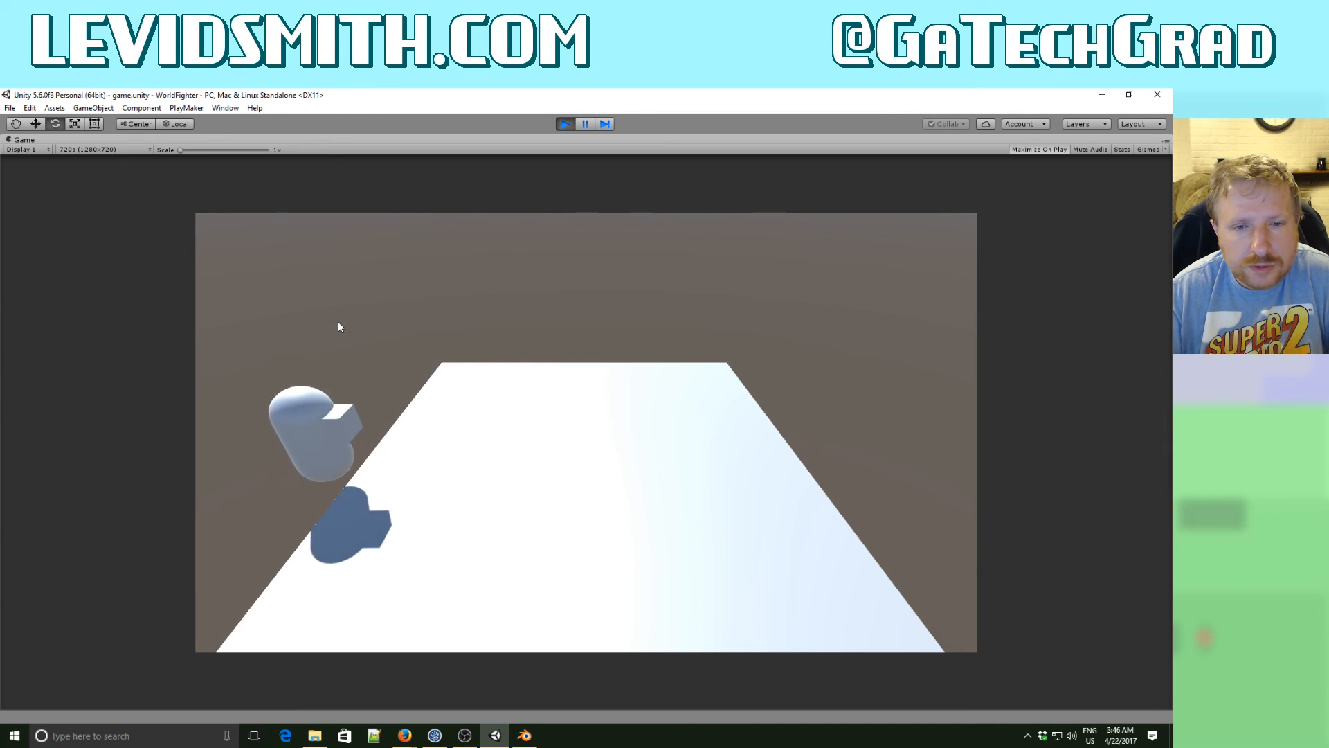
key("Right")
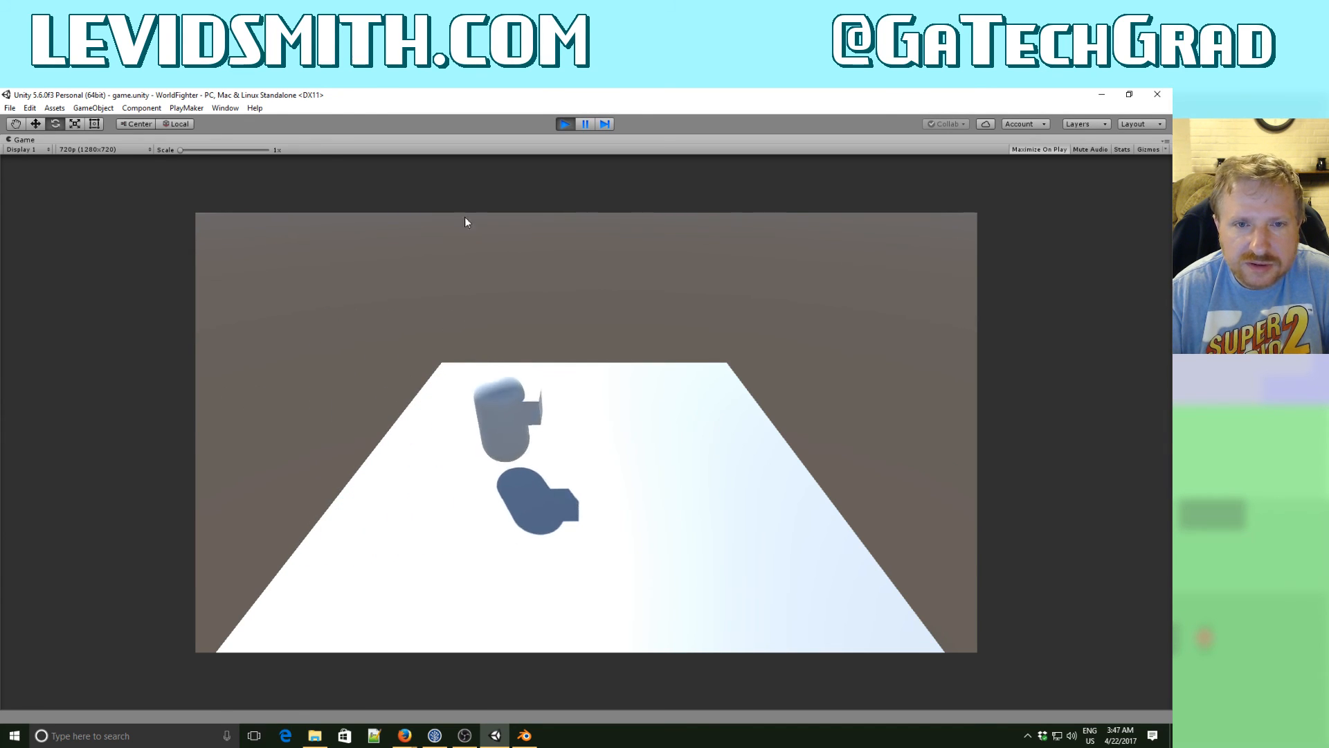
key("Up")
key("Left")
key("Right")
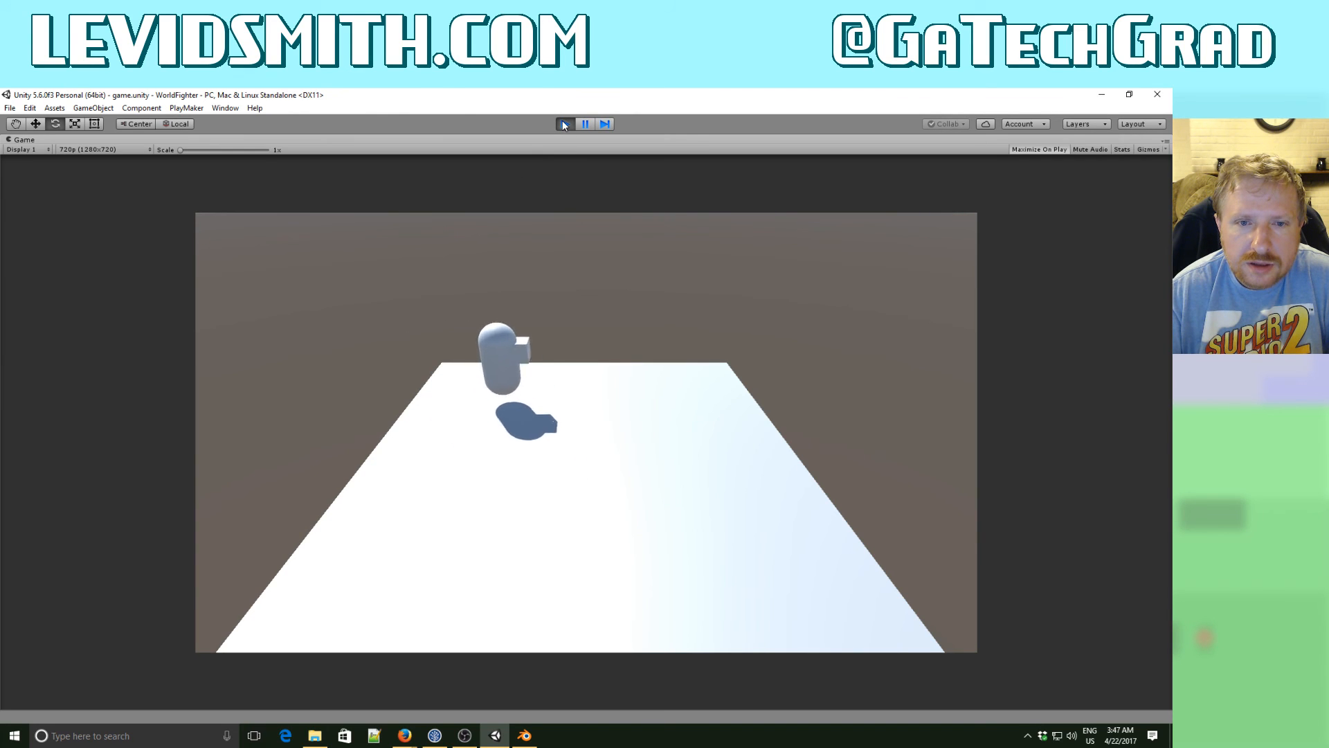
key("Left")
key("Down")
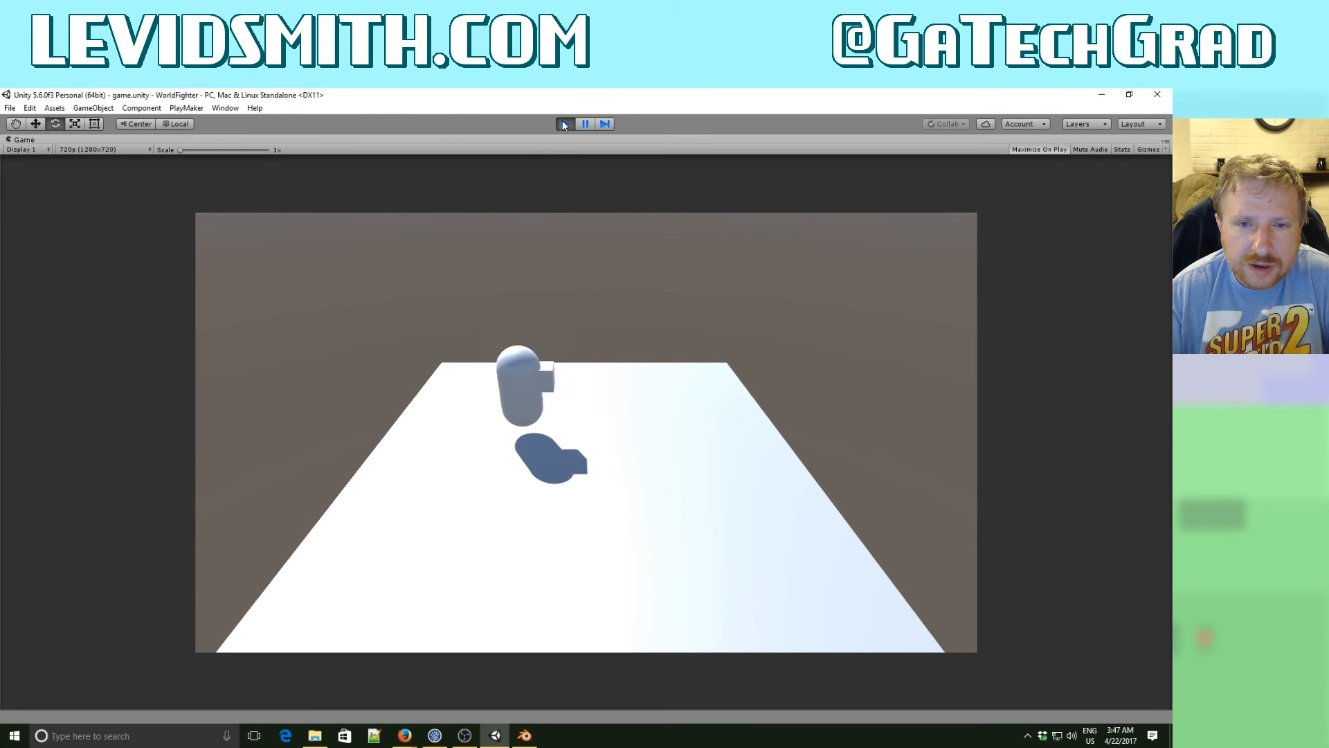
left_click(565, 125)
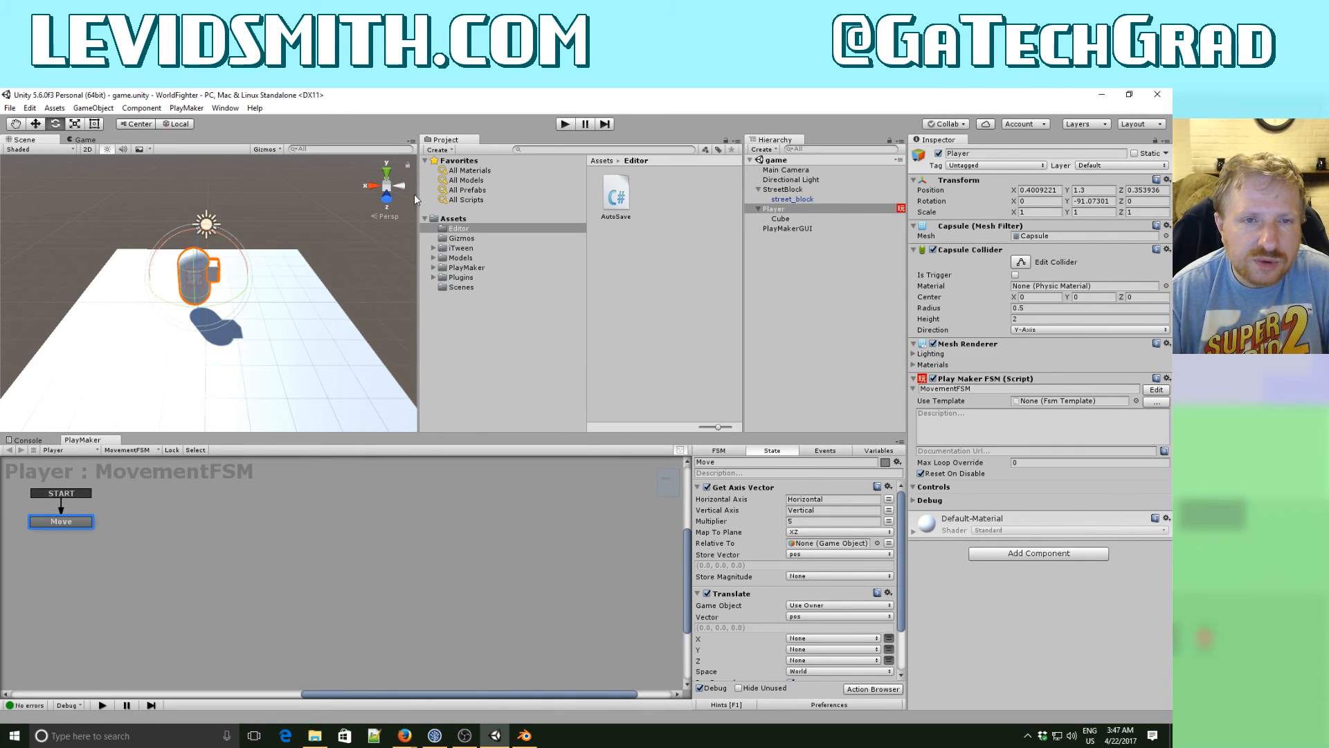
- Examine the stage from the side and front axis views and inspect the Main Camera's orientation relative to the world axes
left_click(373, 186)
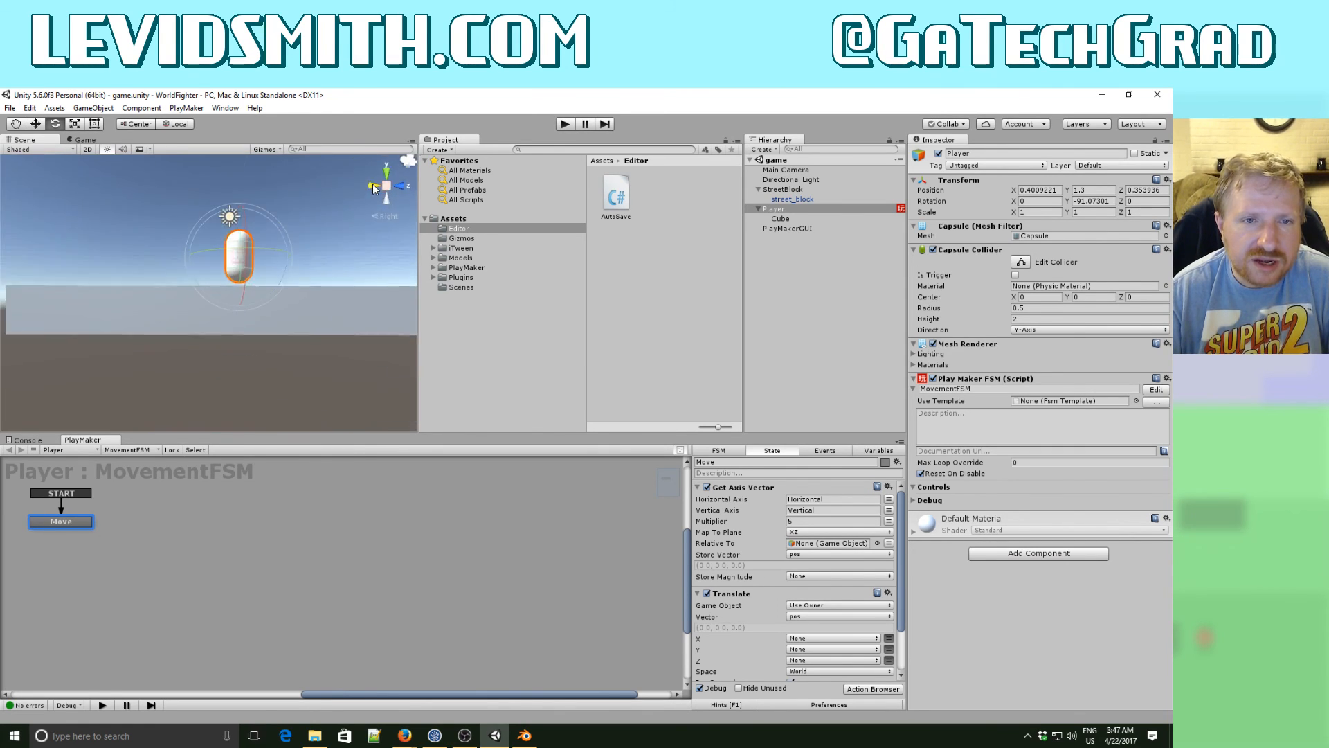
left_click(371, 186)
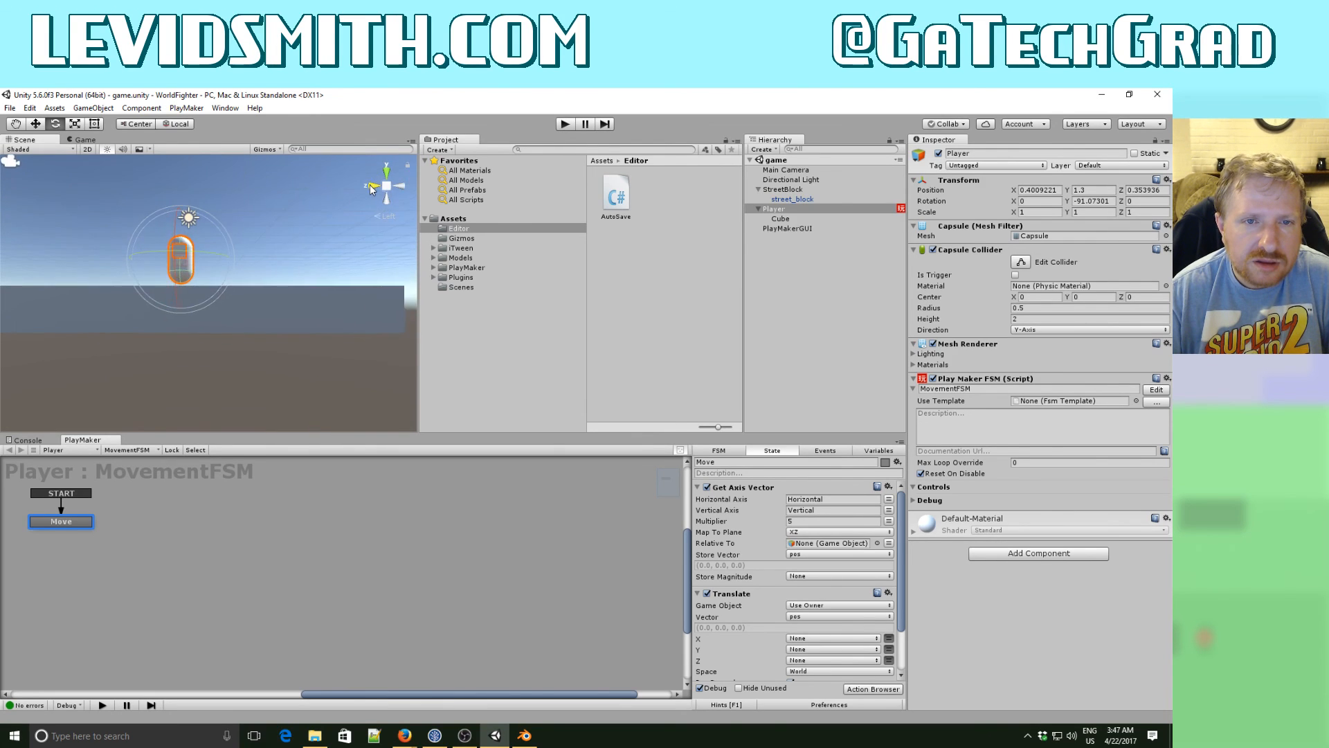
left_click(371, 186)
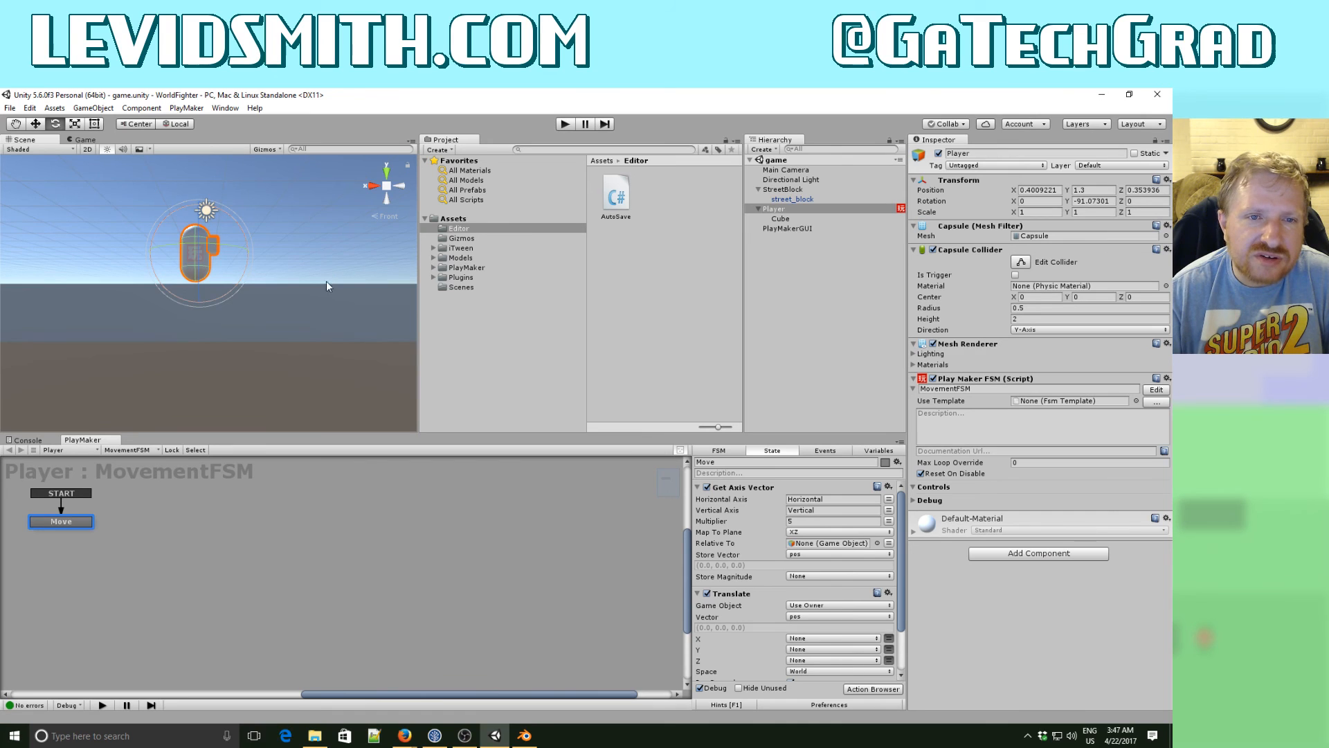
left_click_drag(288, 293, 375, 269, "alt")
scroll(275, 319, "down", 3)
scroll(374, 269, "down", 3)
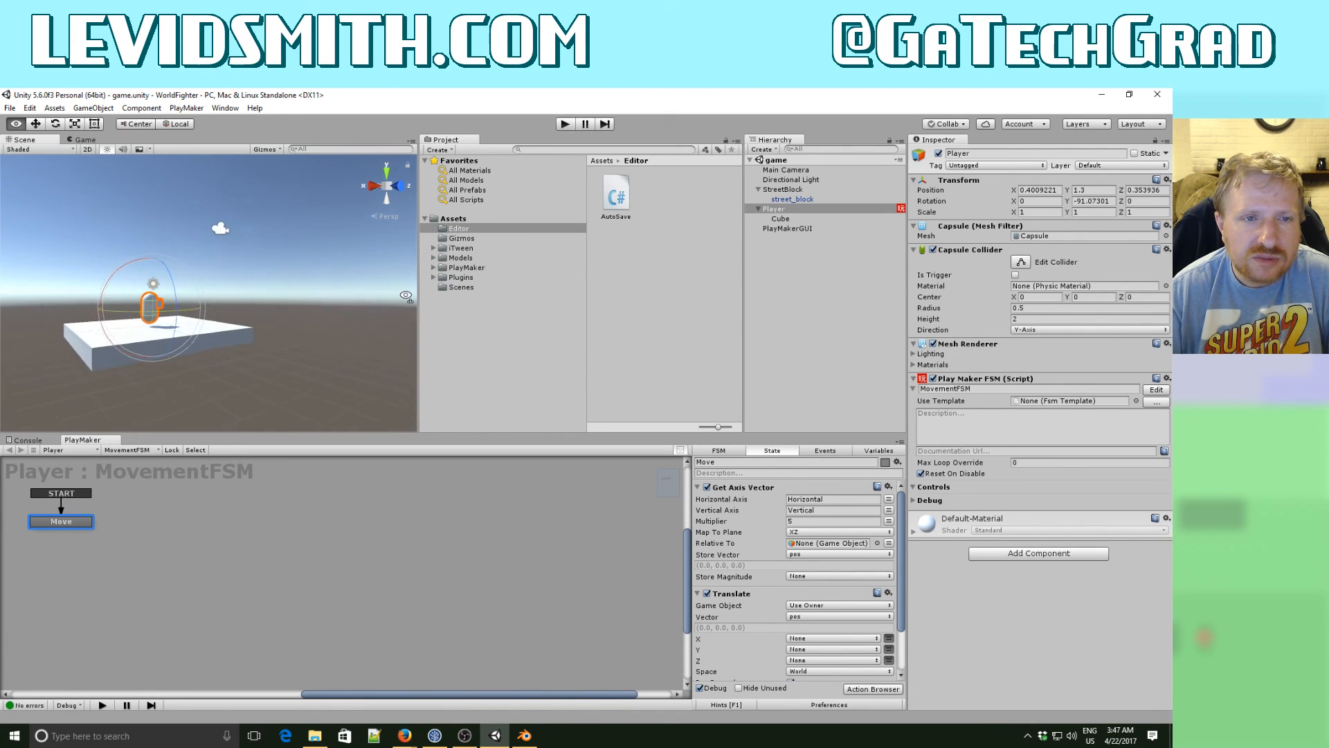
scroll(375, 269, "up", 1)
left_click(234, 218)
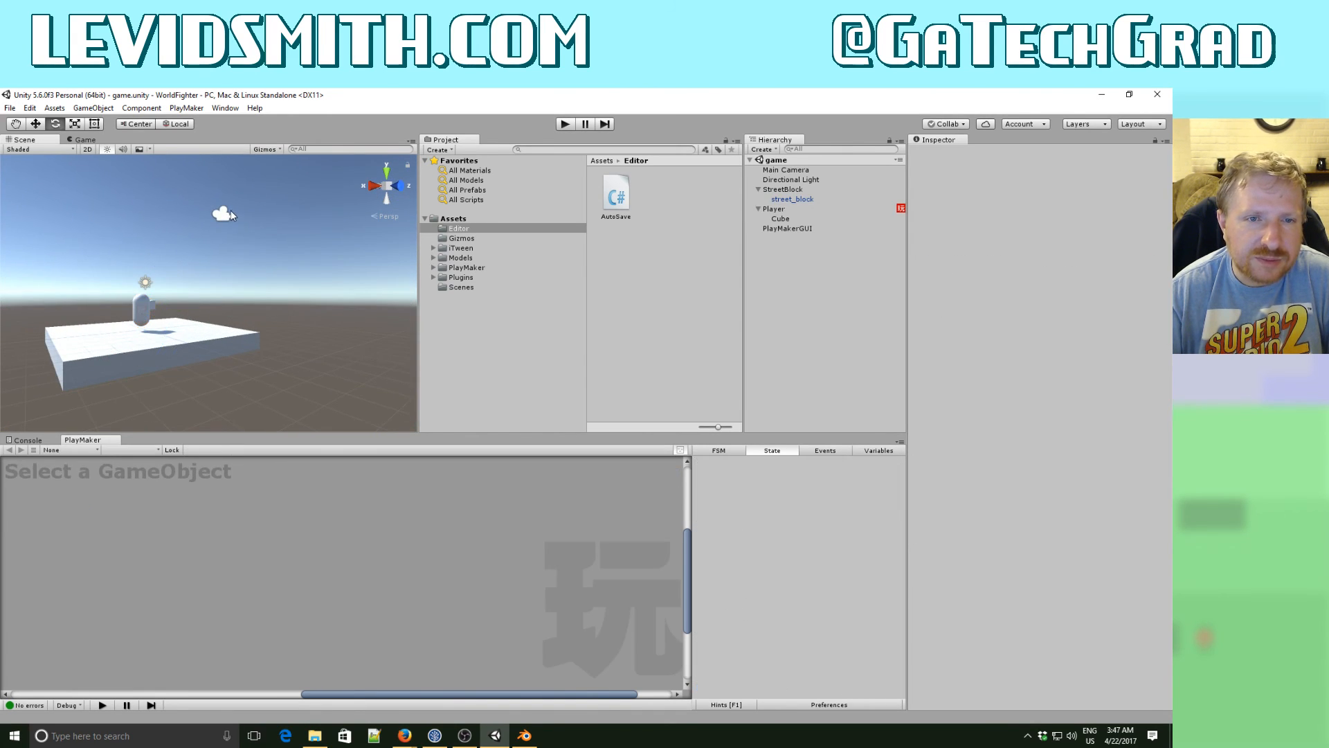
left_click_drag(319, 218, 163, 253, "alt")
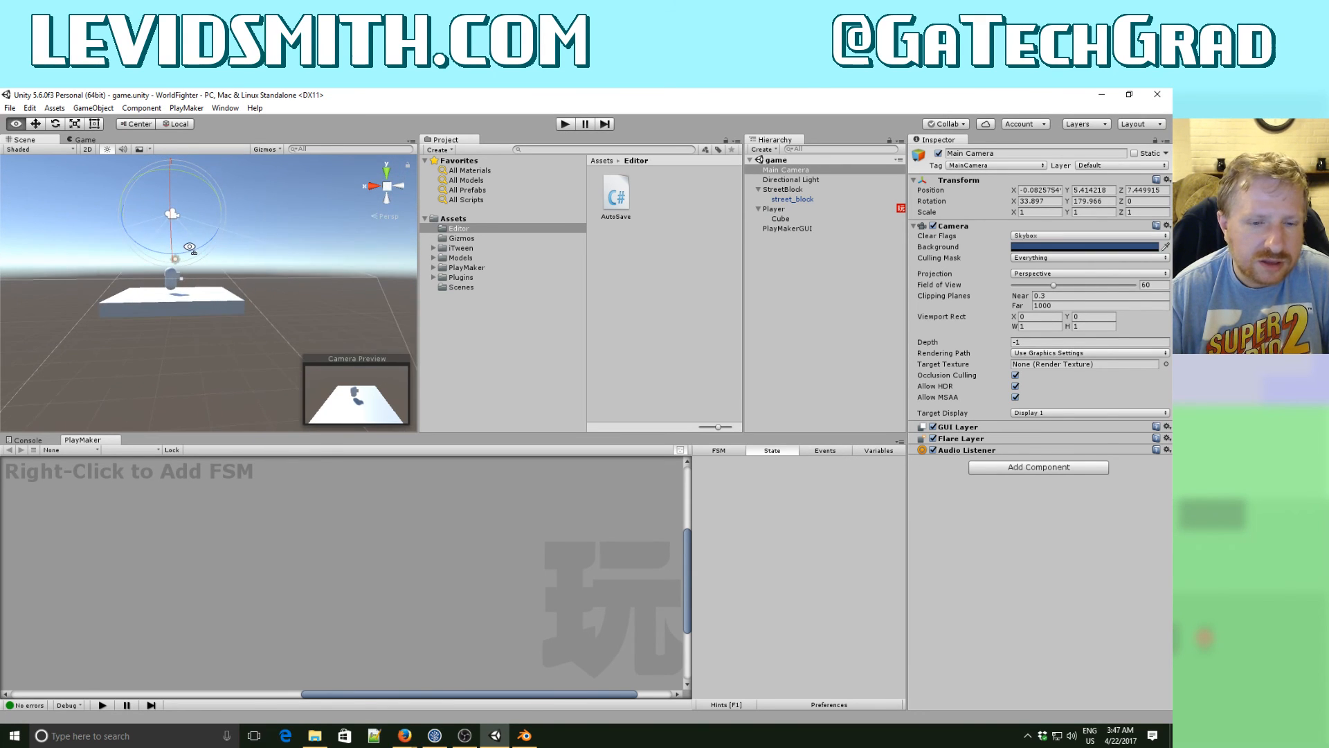
- Switch to Firefox and search Google in a new tab for "positive z into camera"
mouse_move(408, 742)
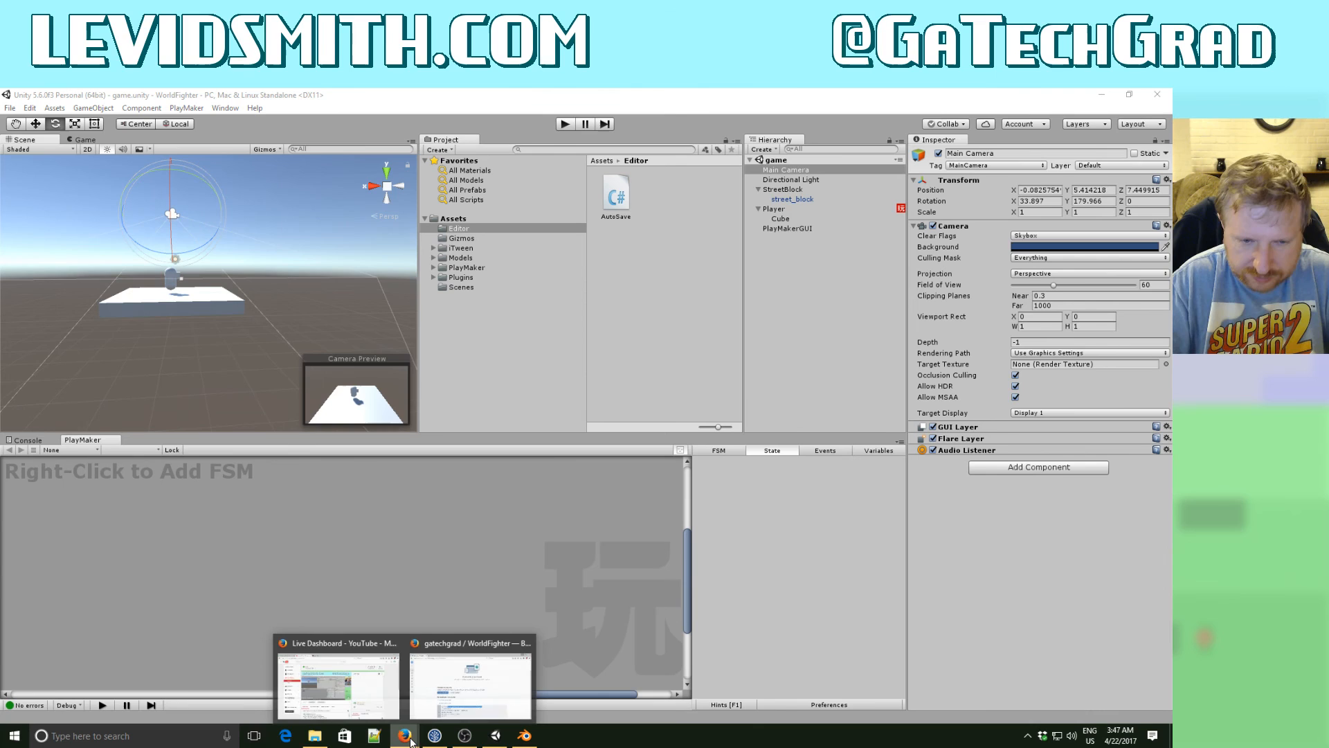
left_click(443, 696)
left_click(227, 185)
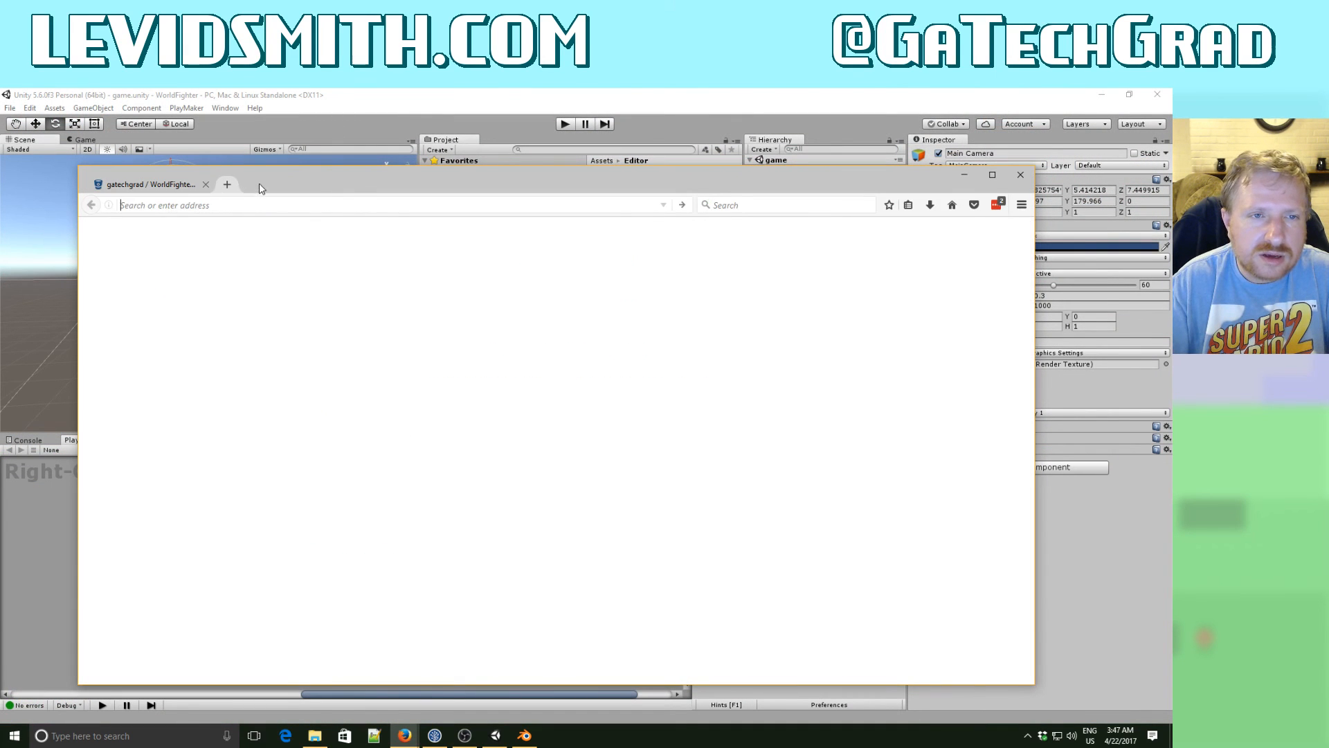
type("google.com")
key("Return")
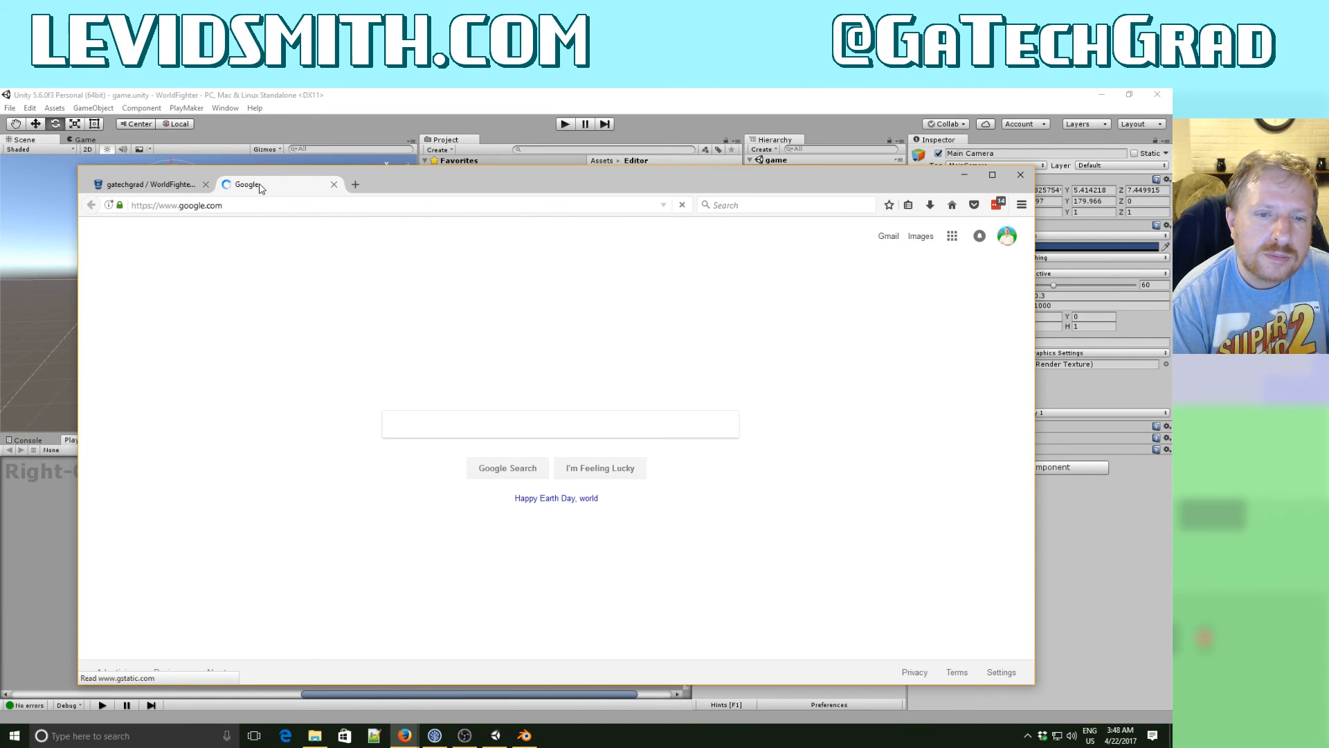
type("positiv")
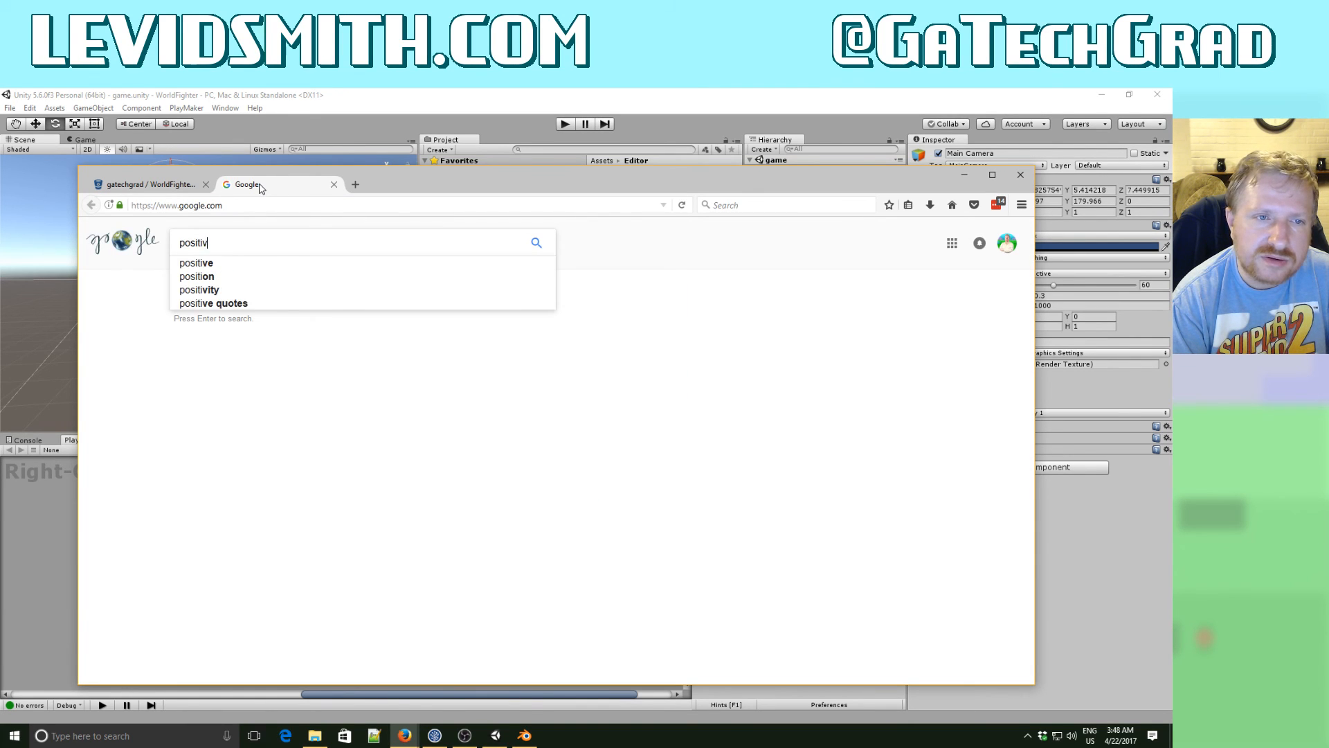
type("e z into ")
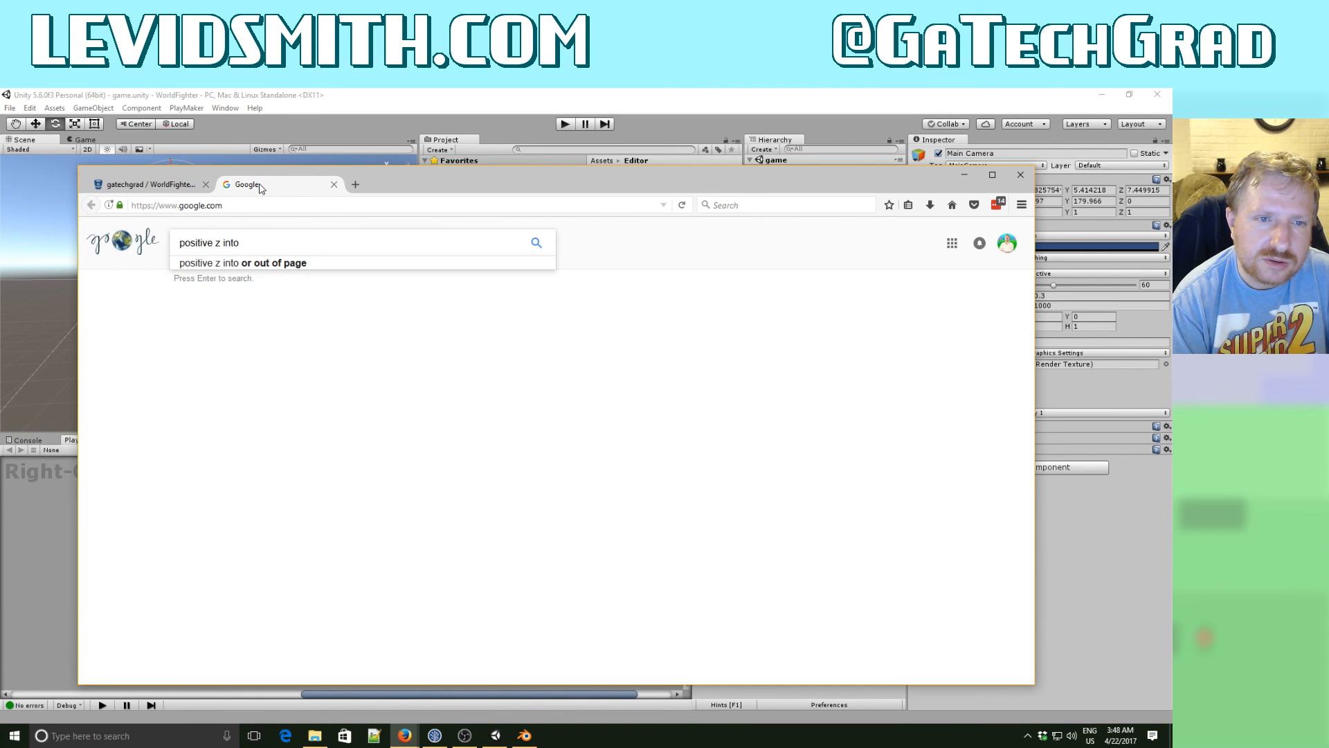
type("camera")
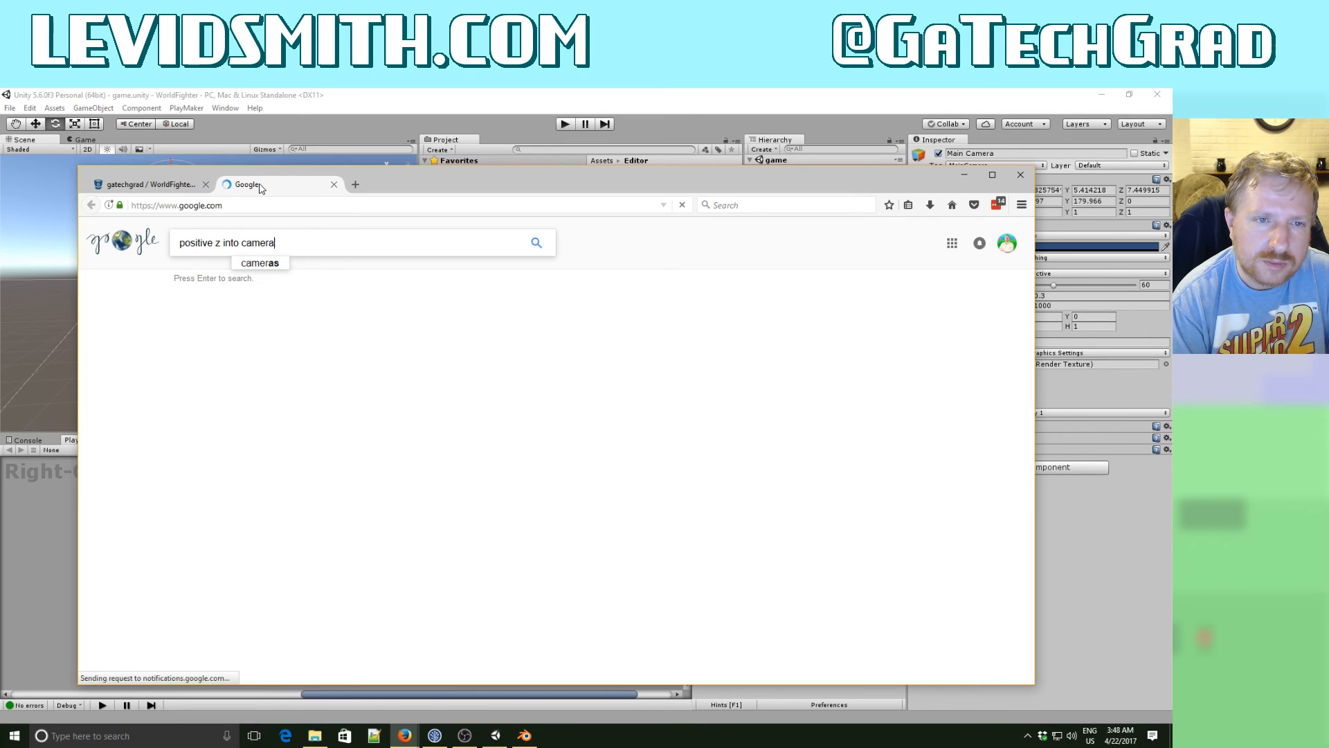
key("Return")
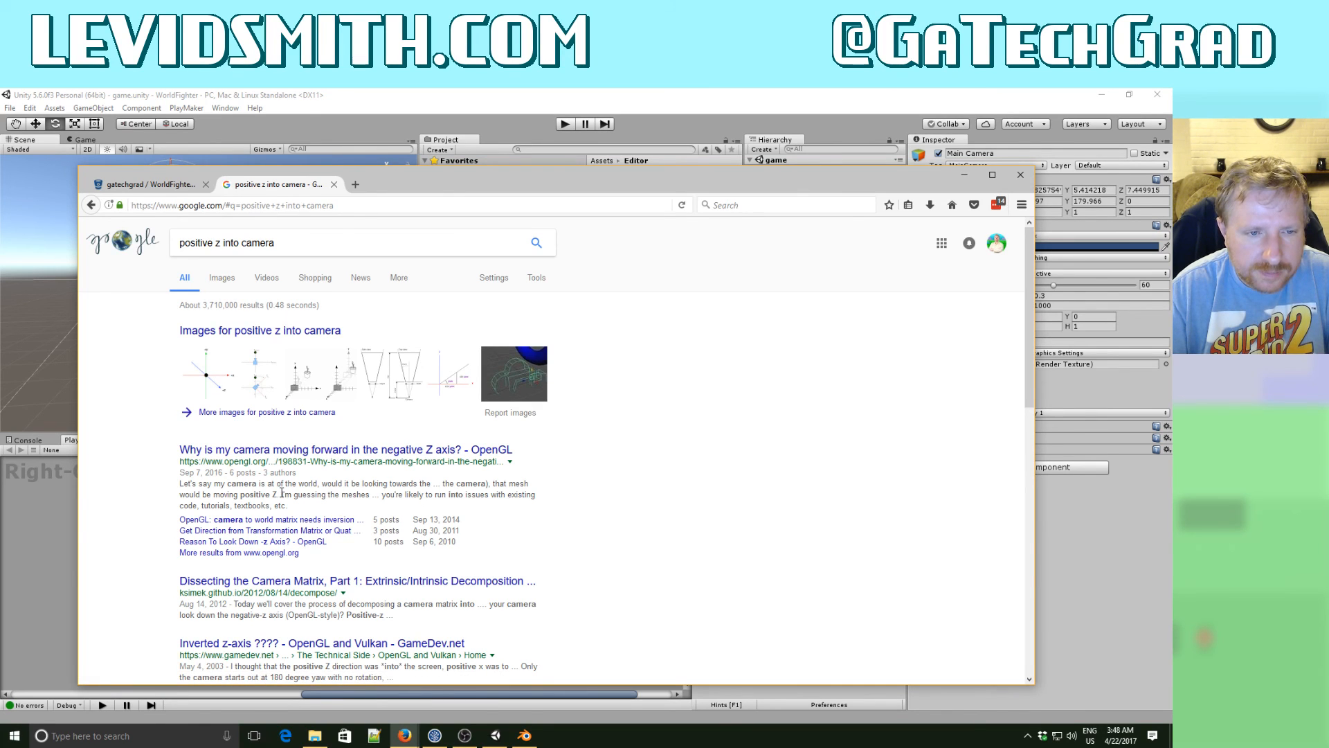
- Open the GameDev.net topic "Inverted z-axis ????" from the results and read the replies about the positive Z direction
scroll(305, 588, "down", 2)
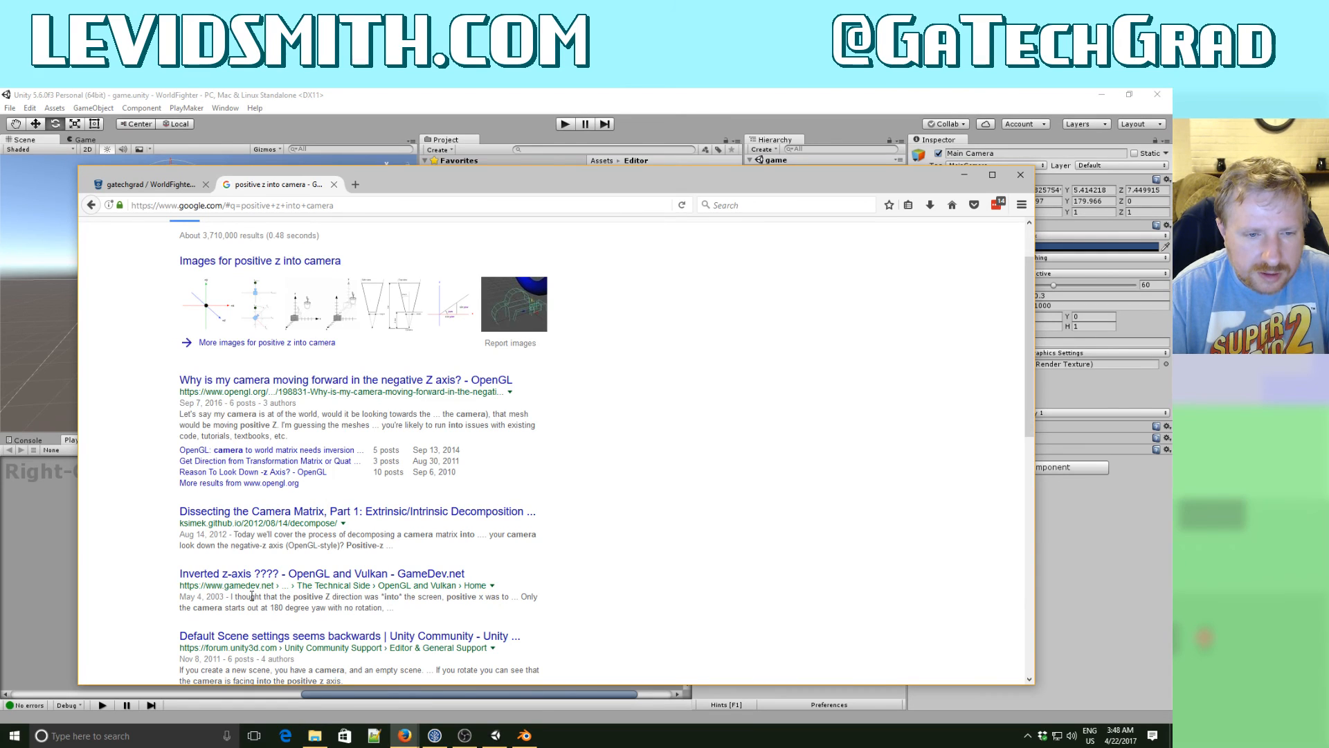
left_click(275, 574)
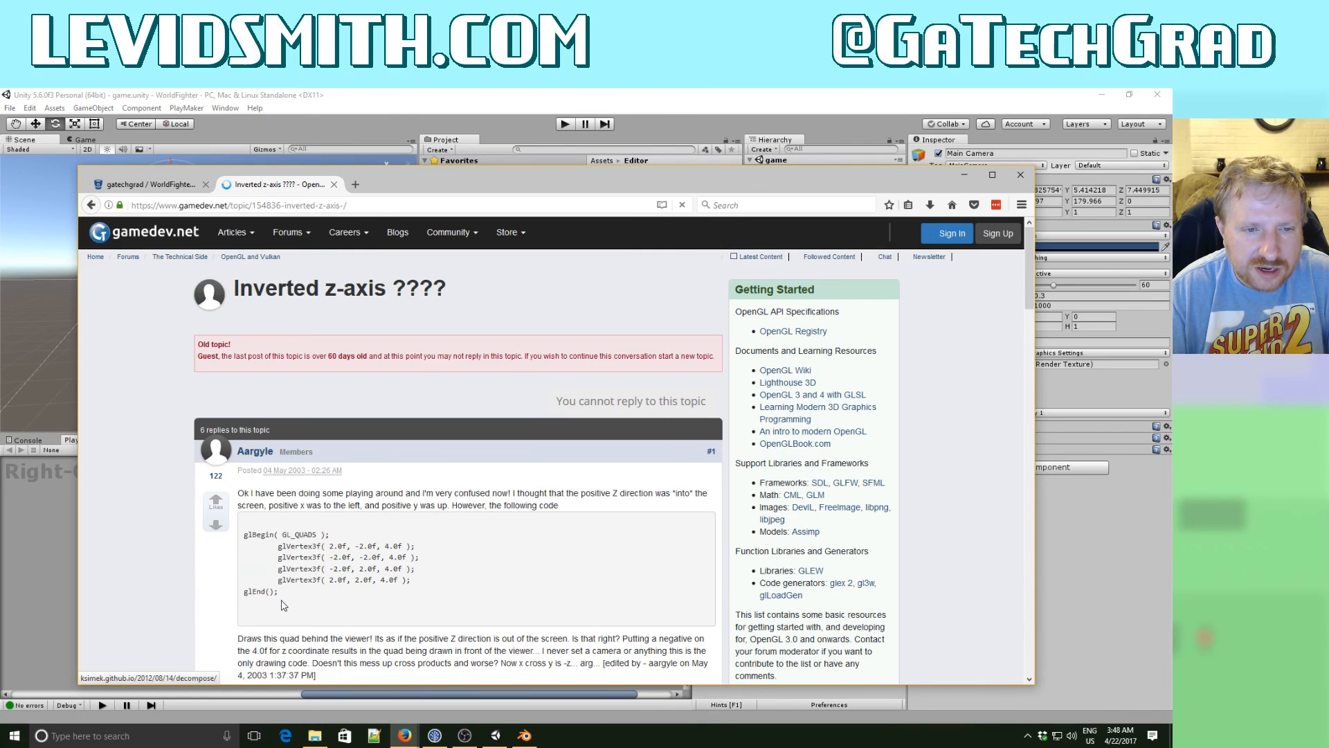
scroll(282, 606, "down", 3)
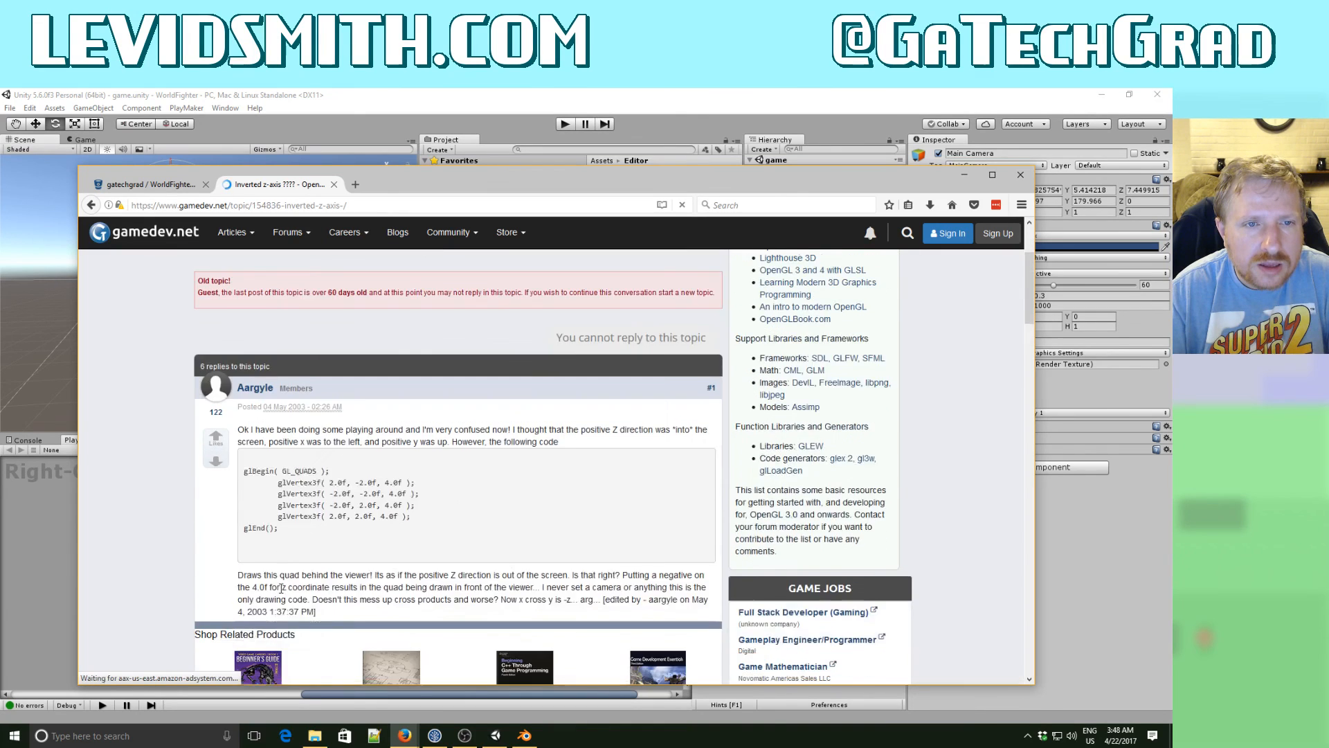
scroll(281, 594, "down", 5)
scroll(281, 588, "down", 2)
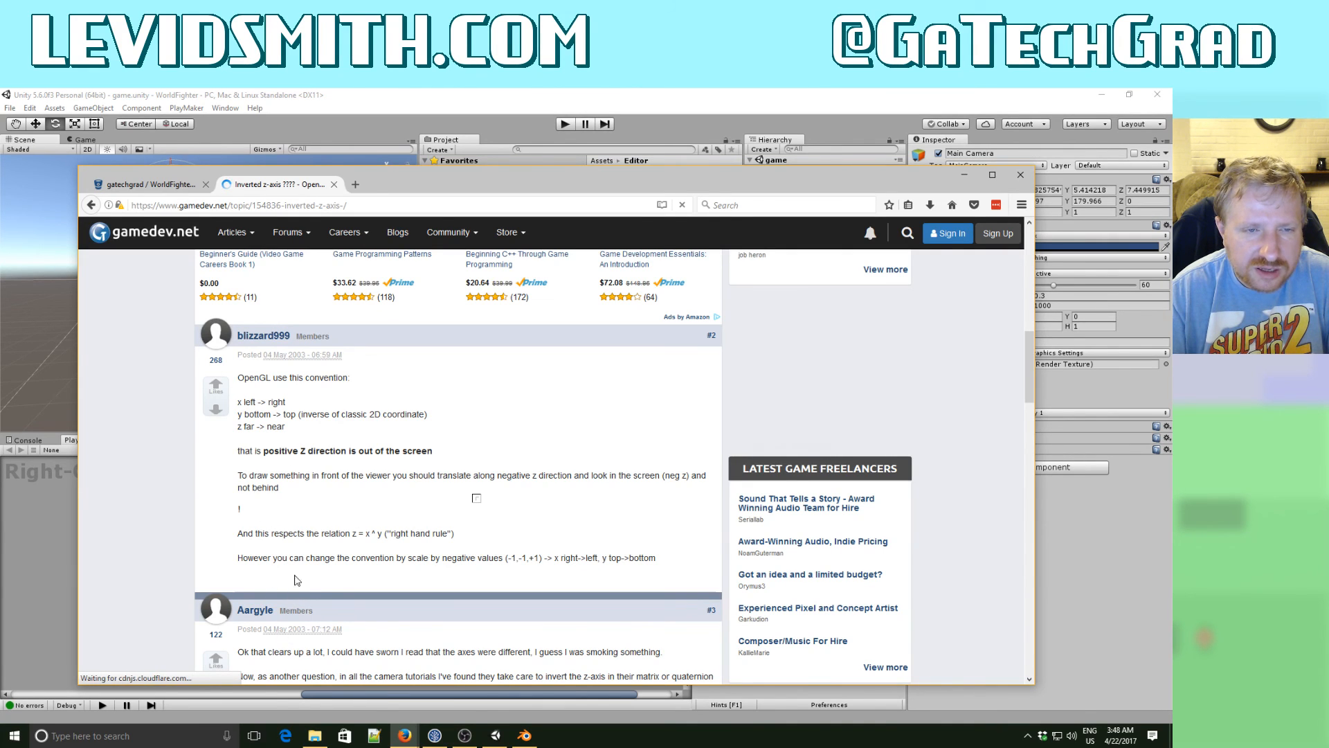
- Close the GameDev.net topic, switch back to Unity and select the Player object
left_click(334, 185)
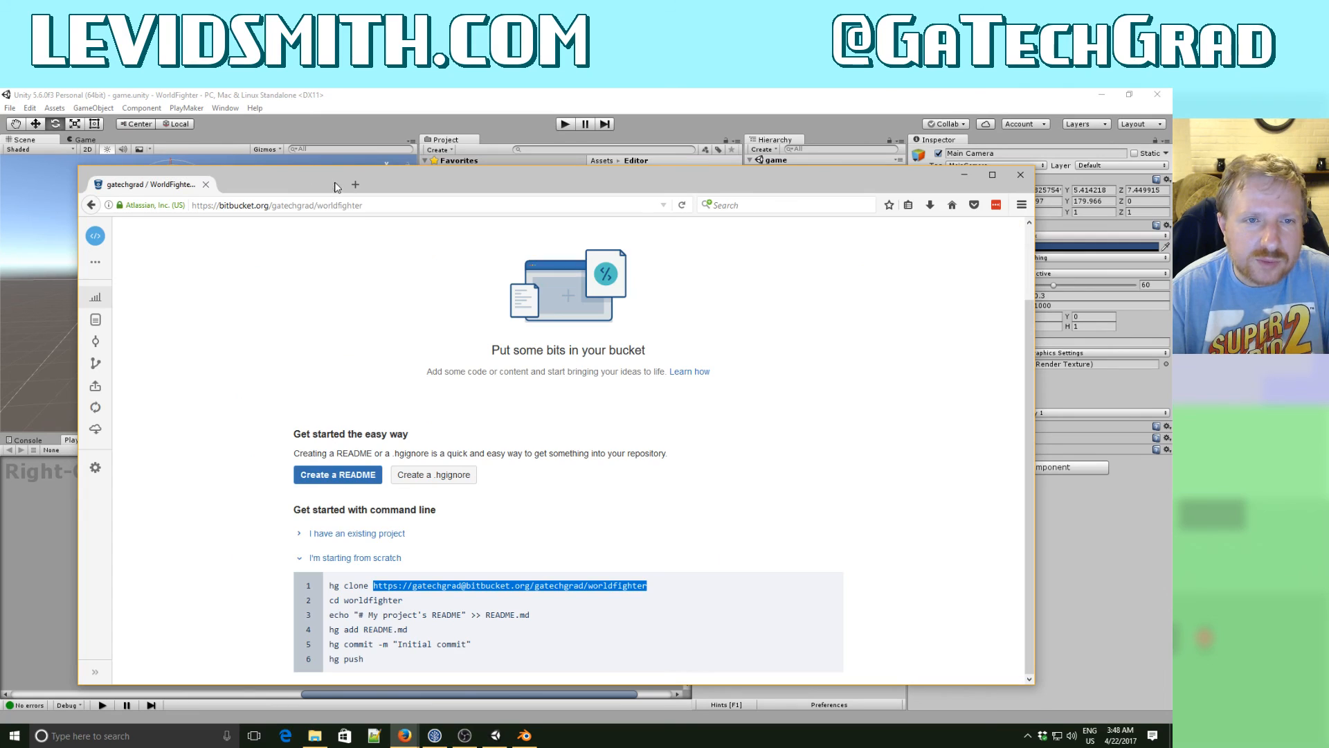
left_click(965, 175)
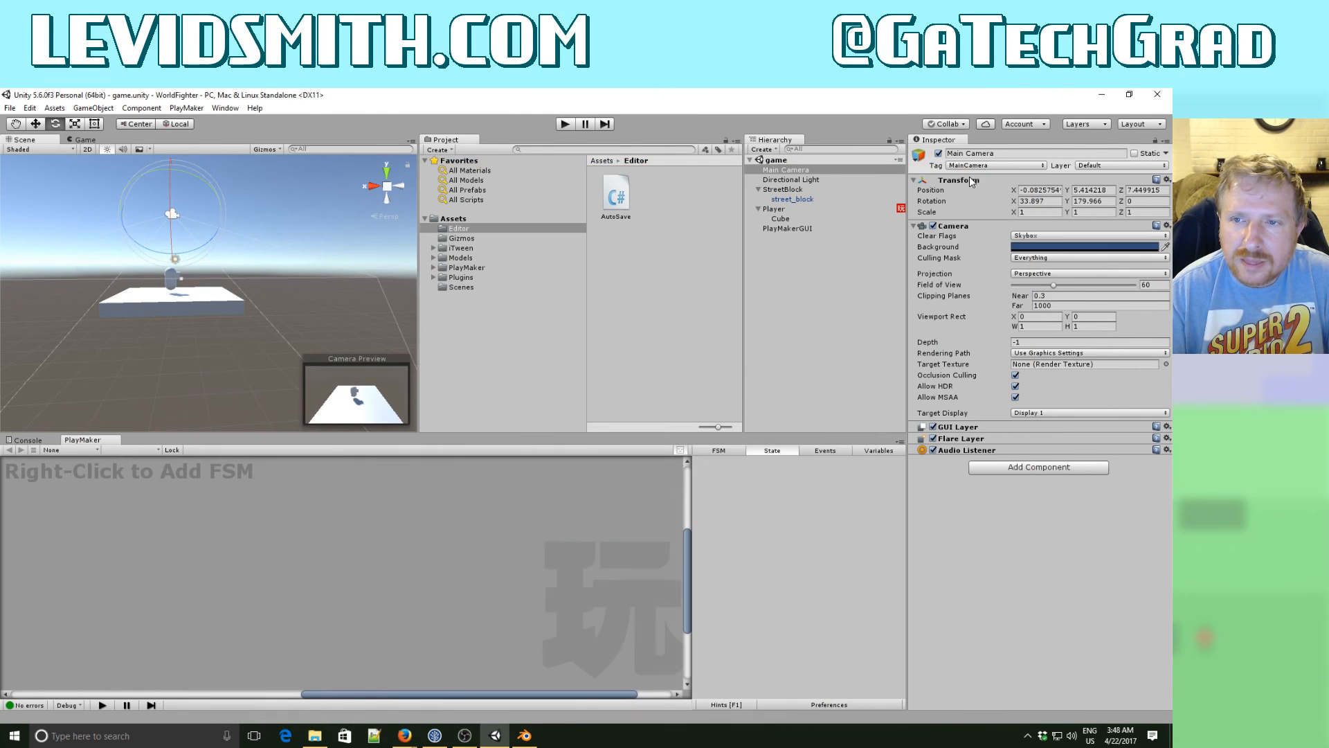
left_click(782, 210)
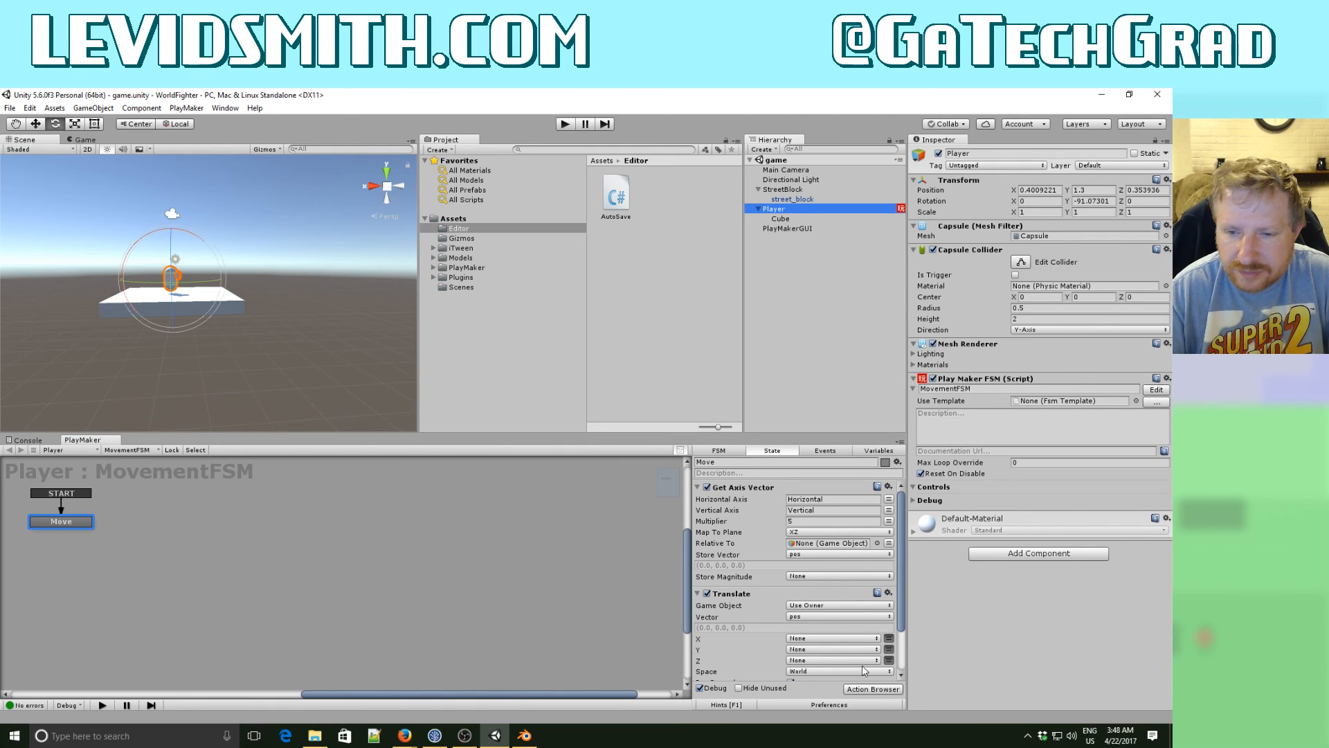
left_click(868, 689)
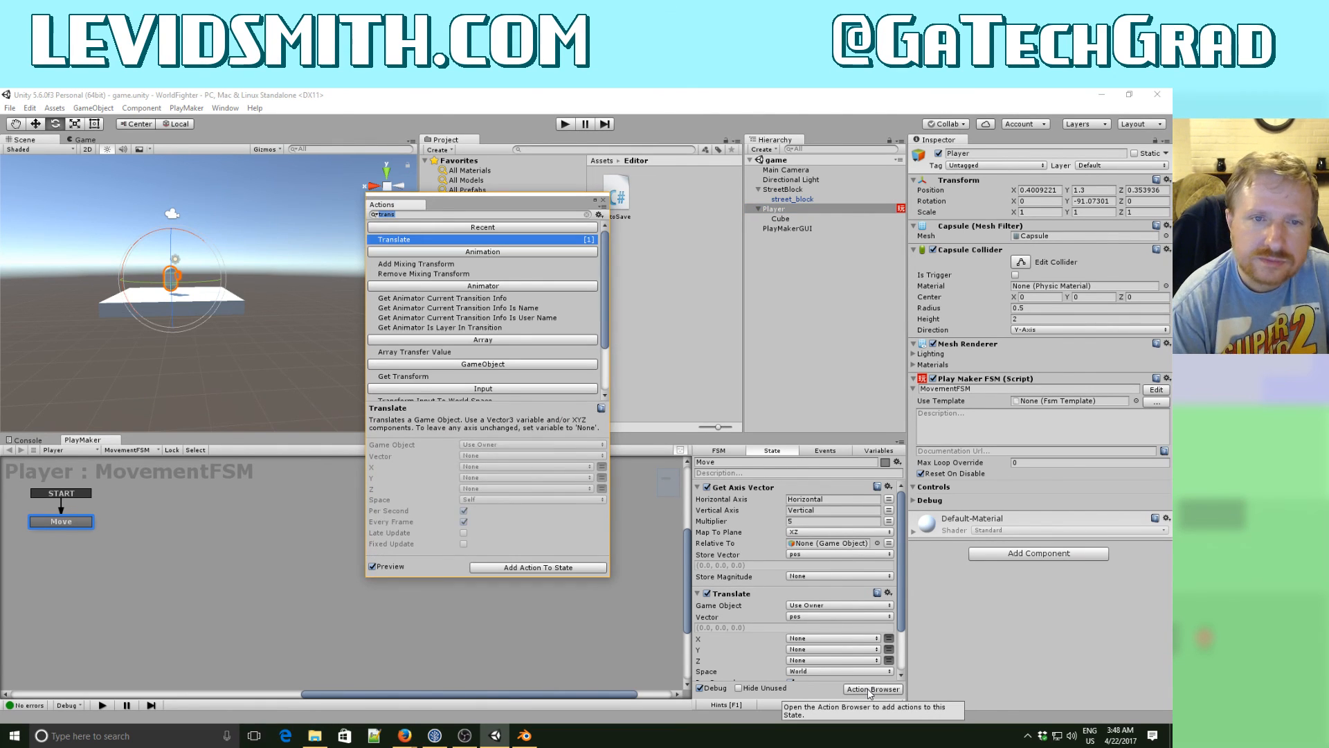
type("vector")
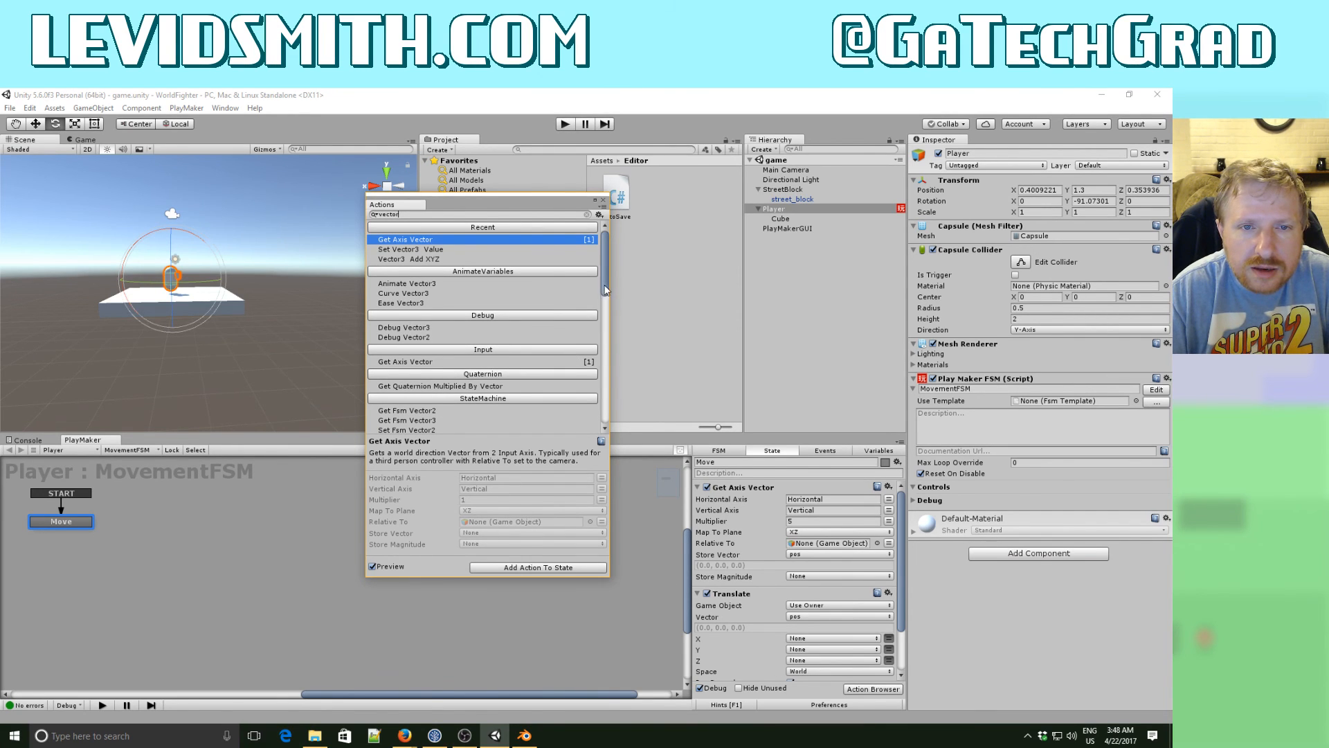
left_click_drag(608, 284, 608, 405)
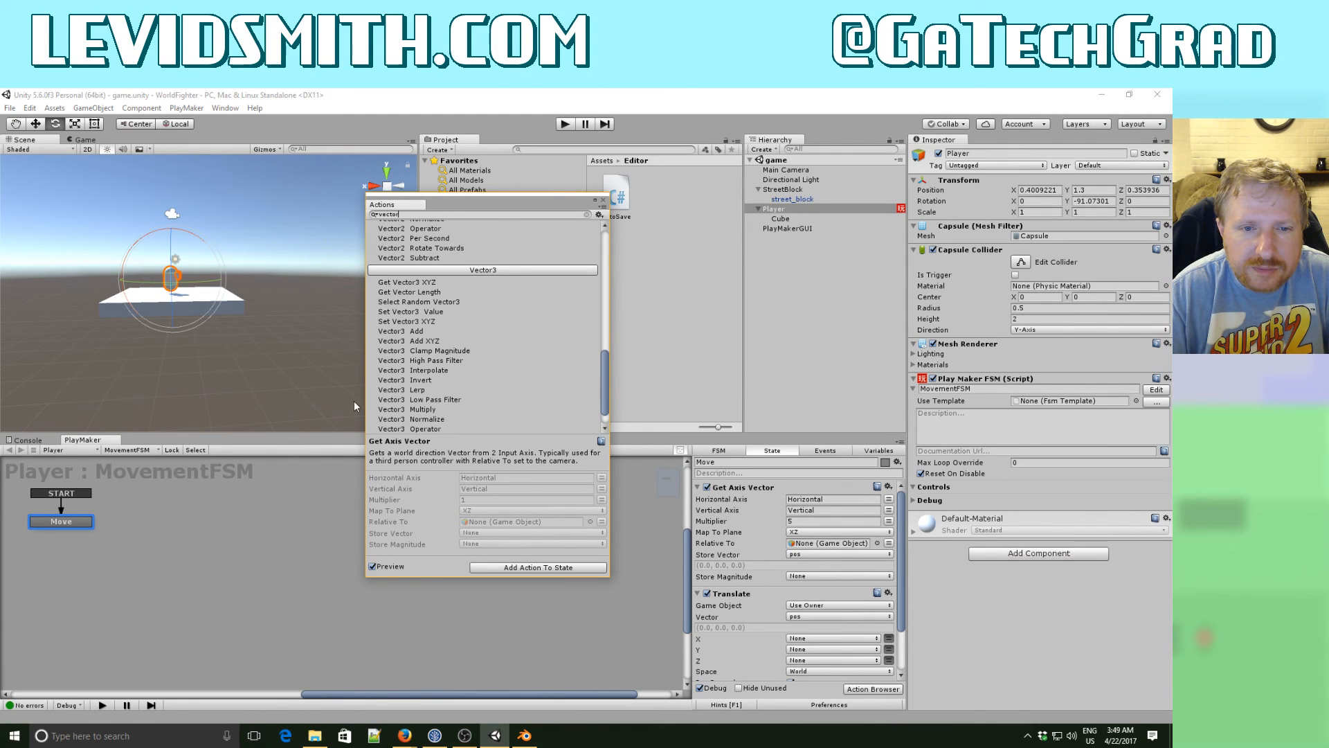
double_click(414, 411)
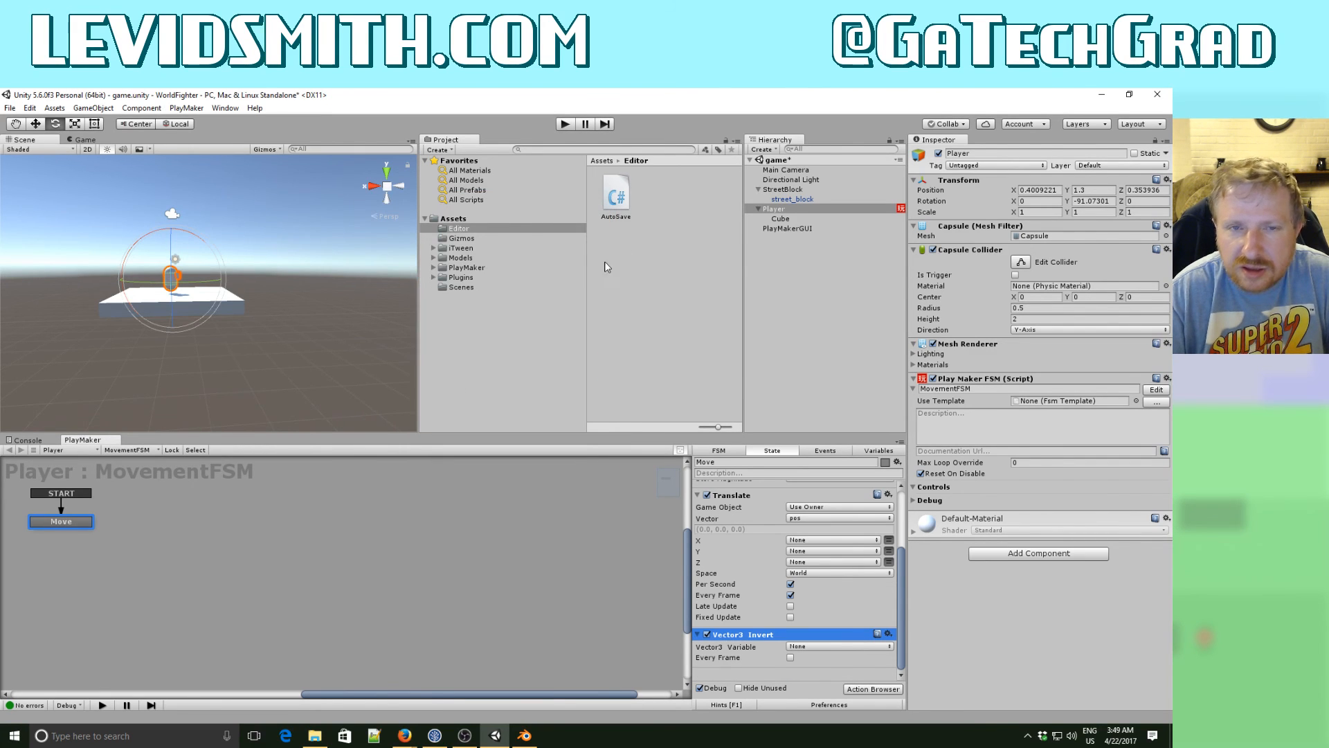
left_click(889, 634)
left_click(932, 626)
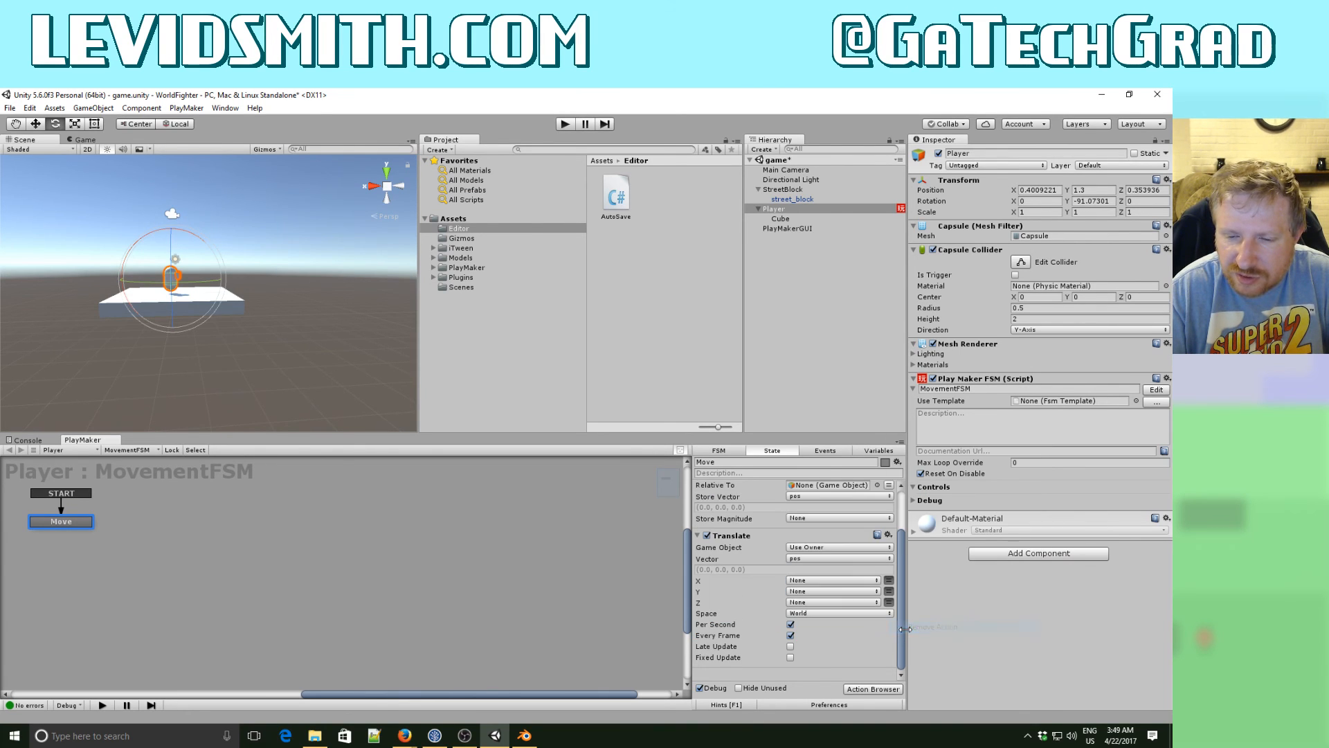
- Add a Vector3 Multiply action to the Player's Move state and place it between Get Axis Vector and Translate
left_click(877, 690)
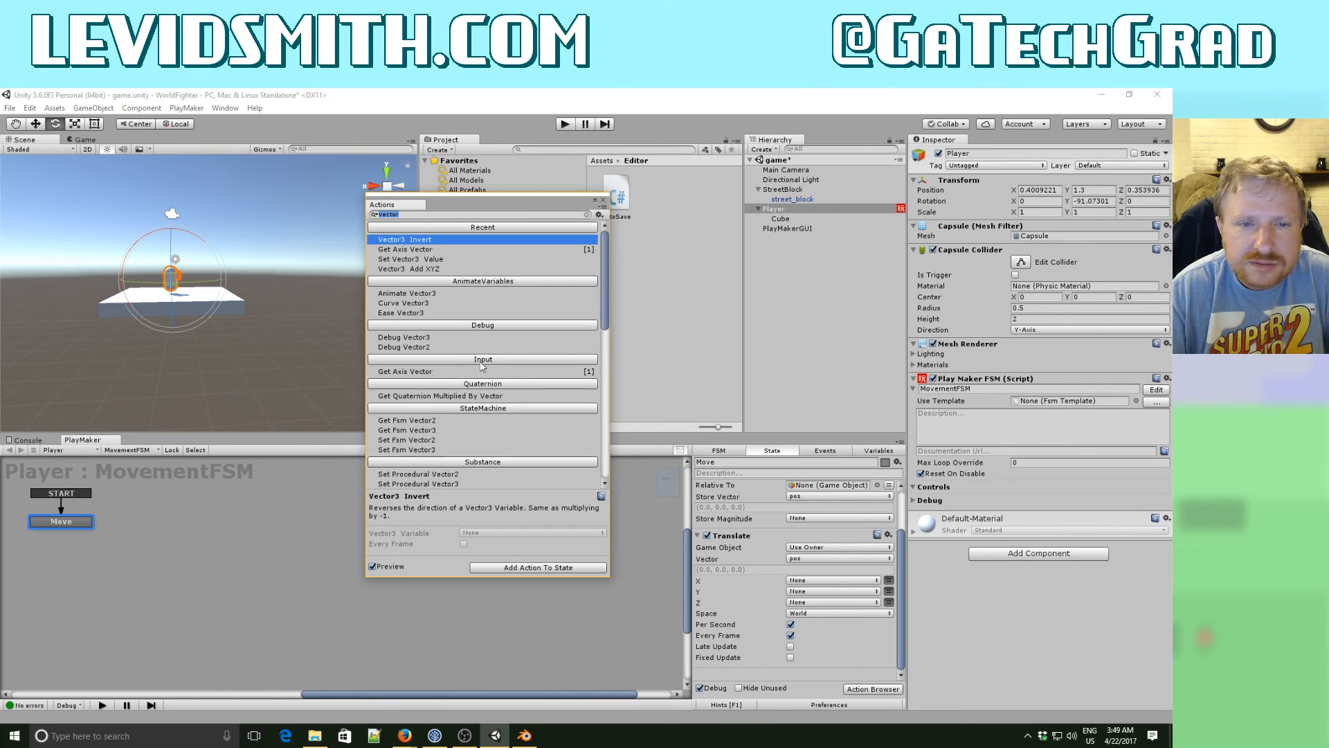
left_click_drag(603, 281, 604, 437)
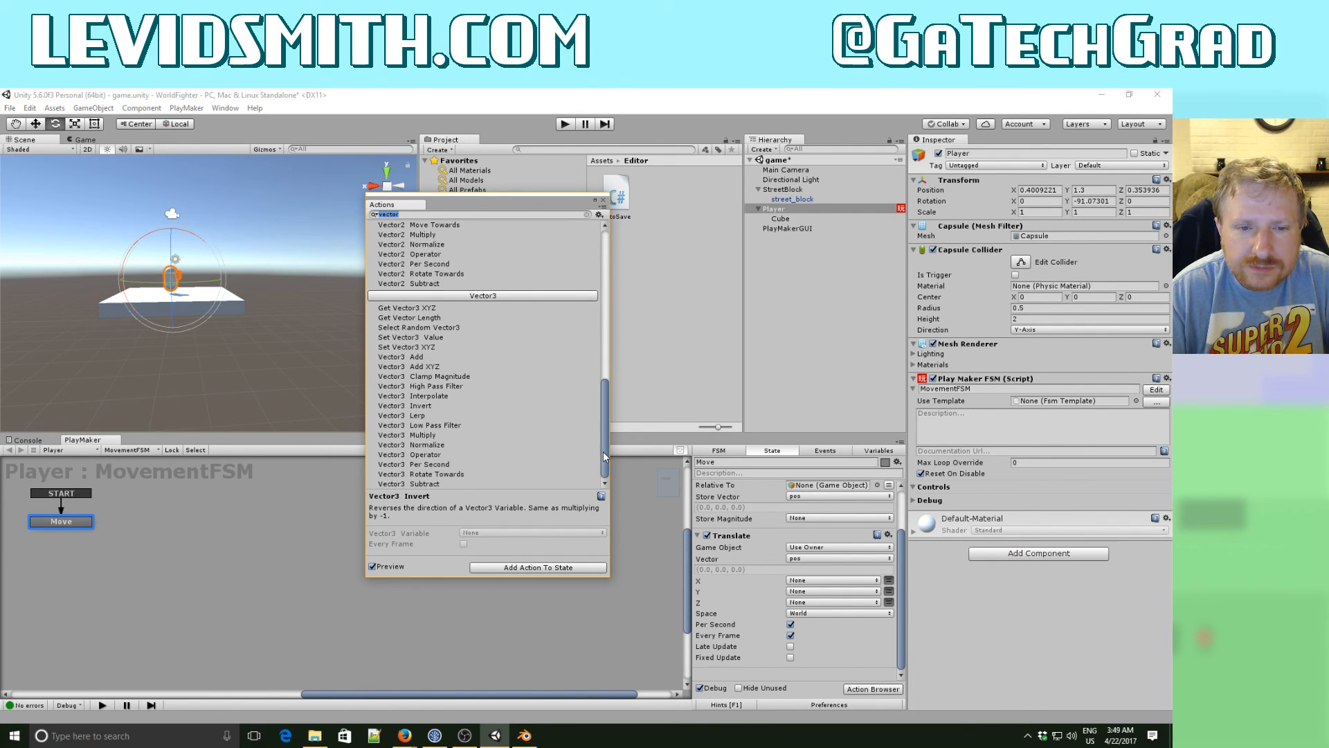
left_click(414, 435)
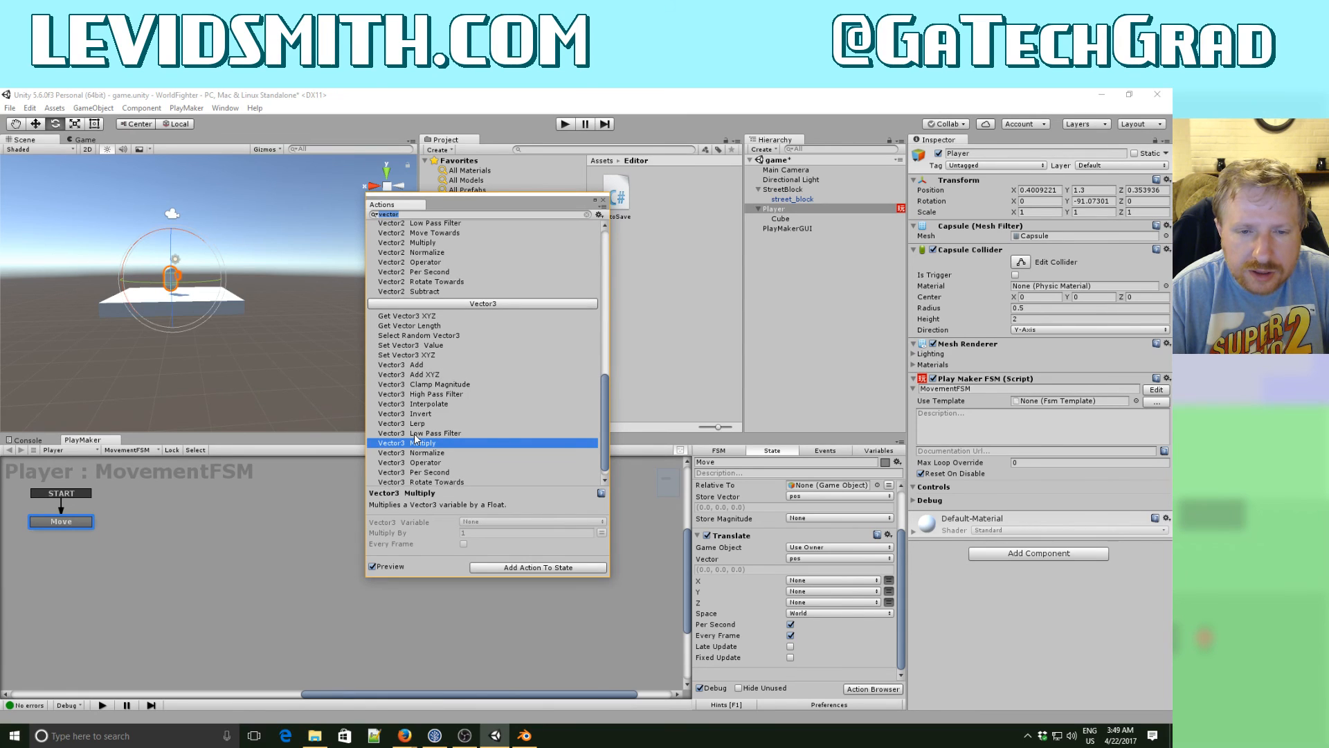
left_click(499, 568)
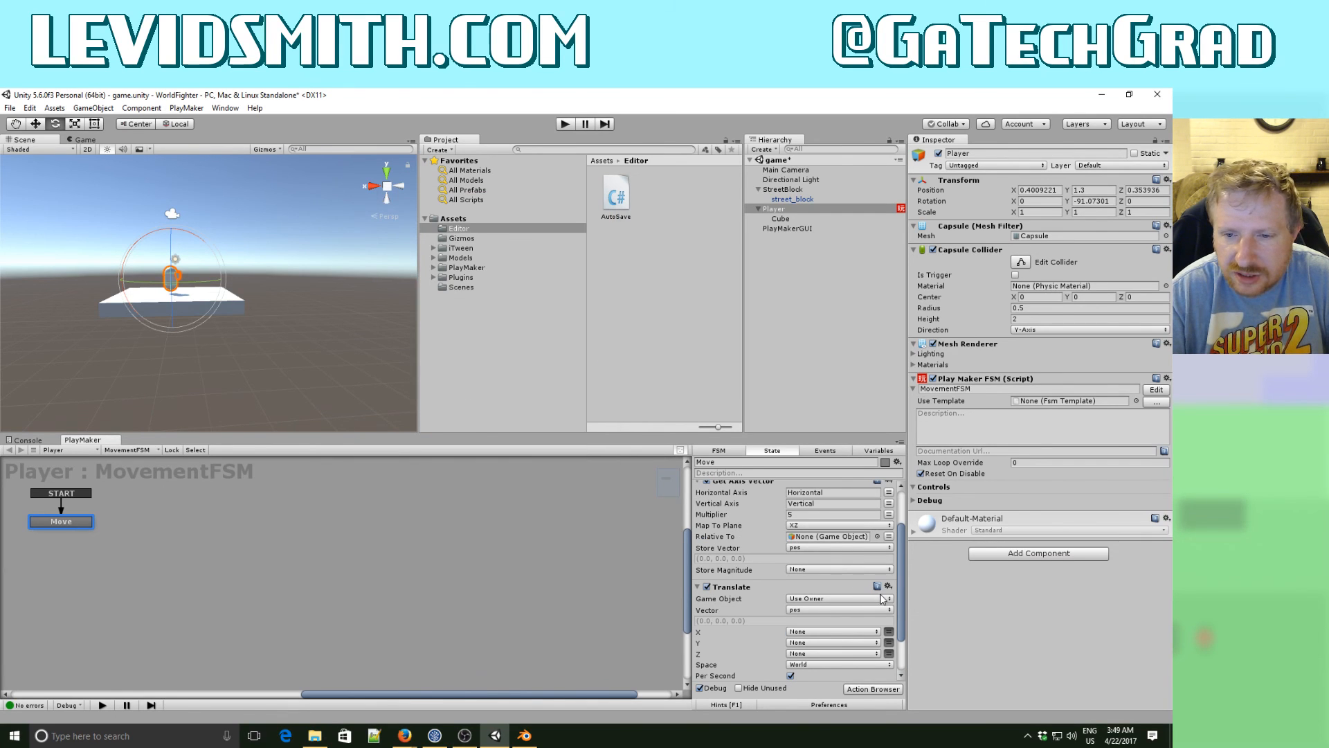
left_click_drag(903, 600, 903, 643)
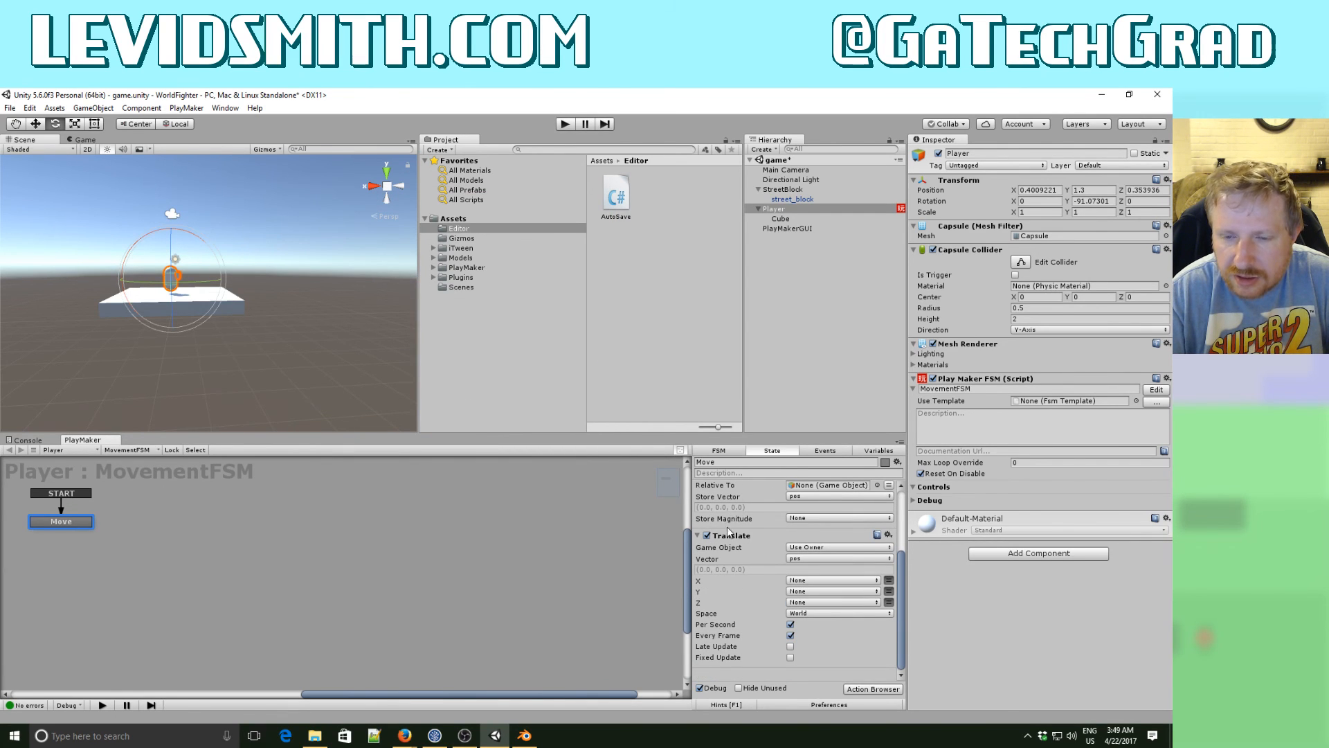
scroll(774, 544, "up", 3)
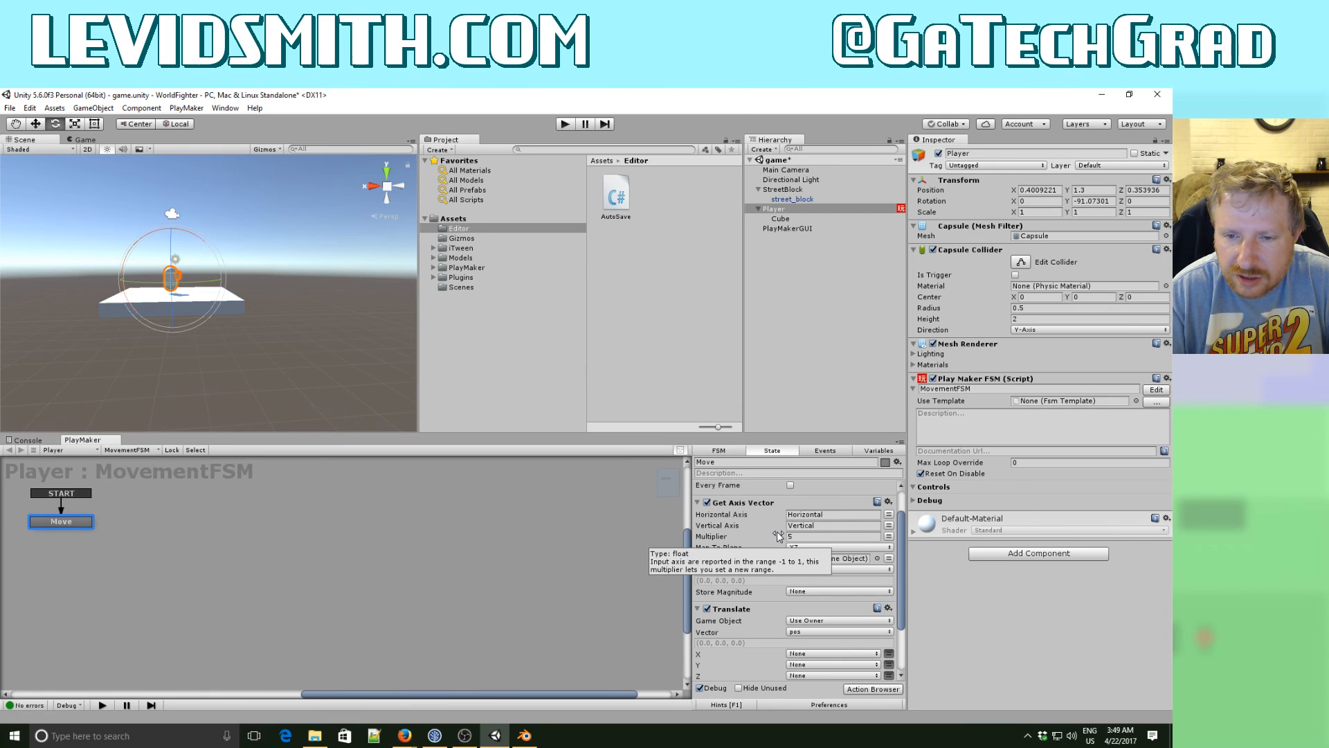
scroll(783, 570, "up", 2)
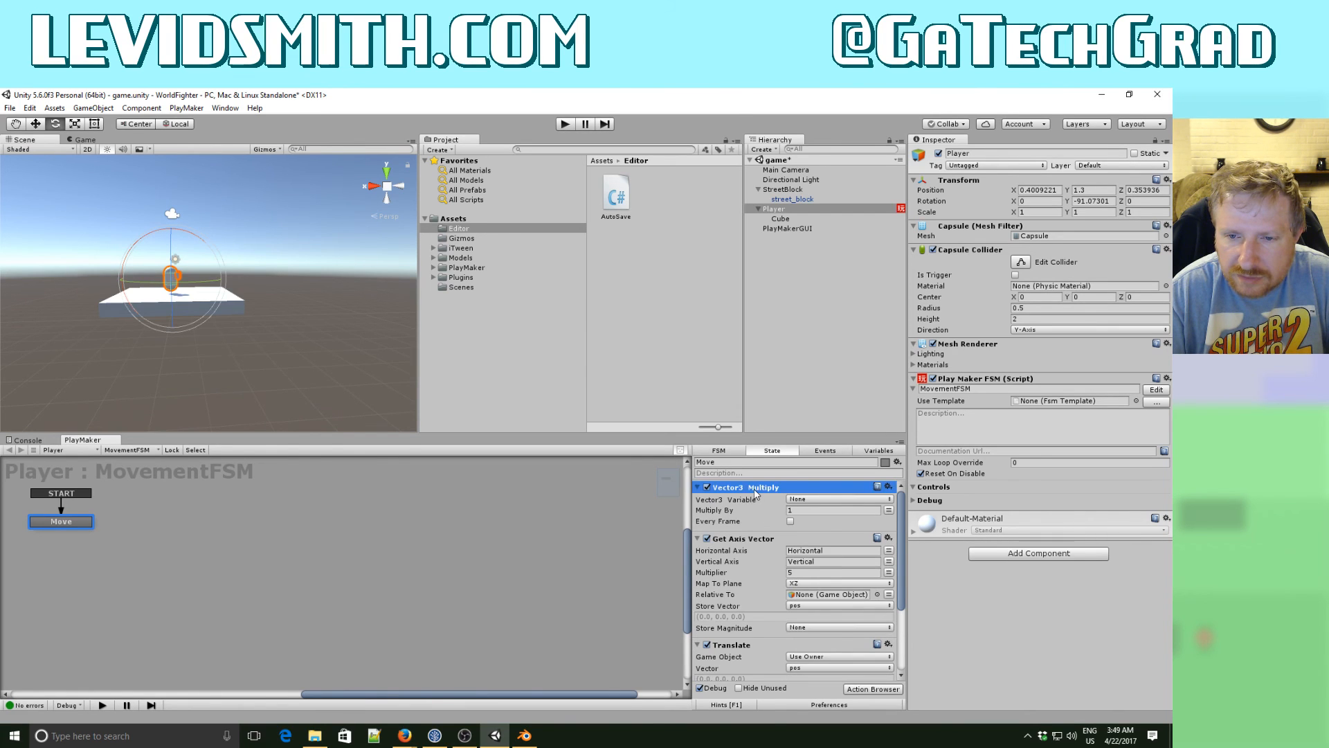
left_click_drag(754, 488, 739, 655)
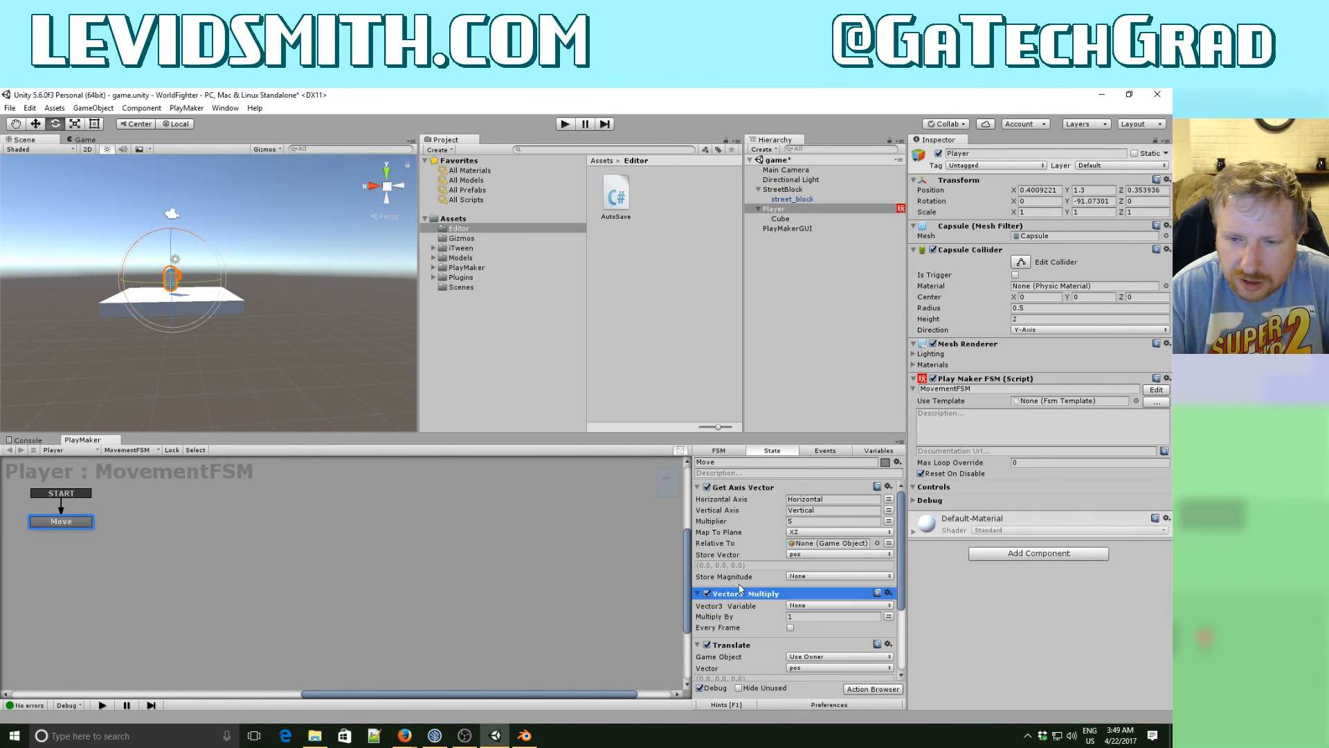
- Configure the Vector3 Multiply action to multiply the pos variable by -1 on every frame
left_click(795, 607)
left_click(809, 631)
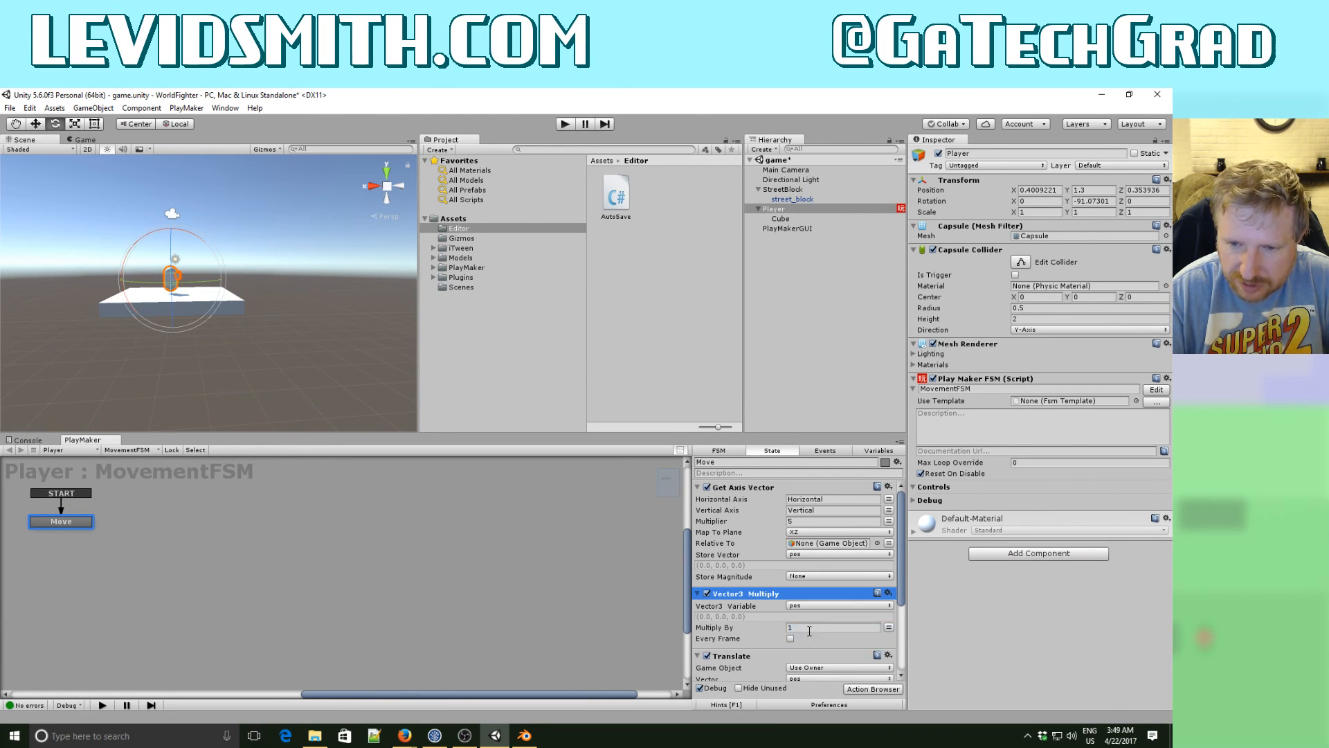
left_click(809, 628)
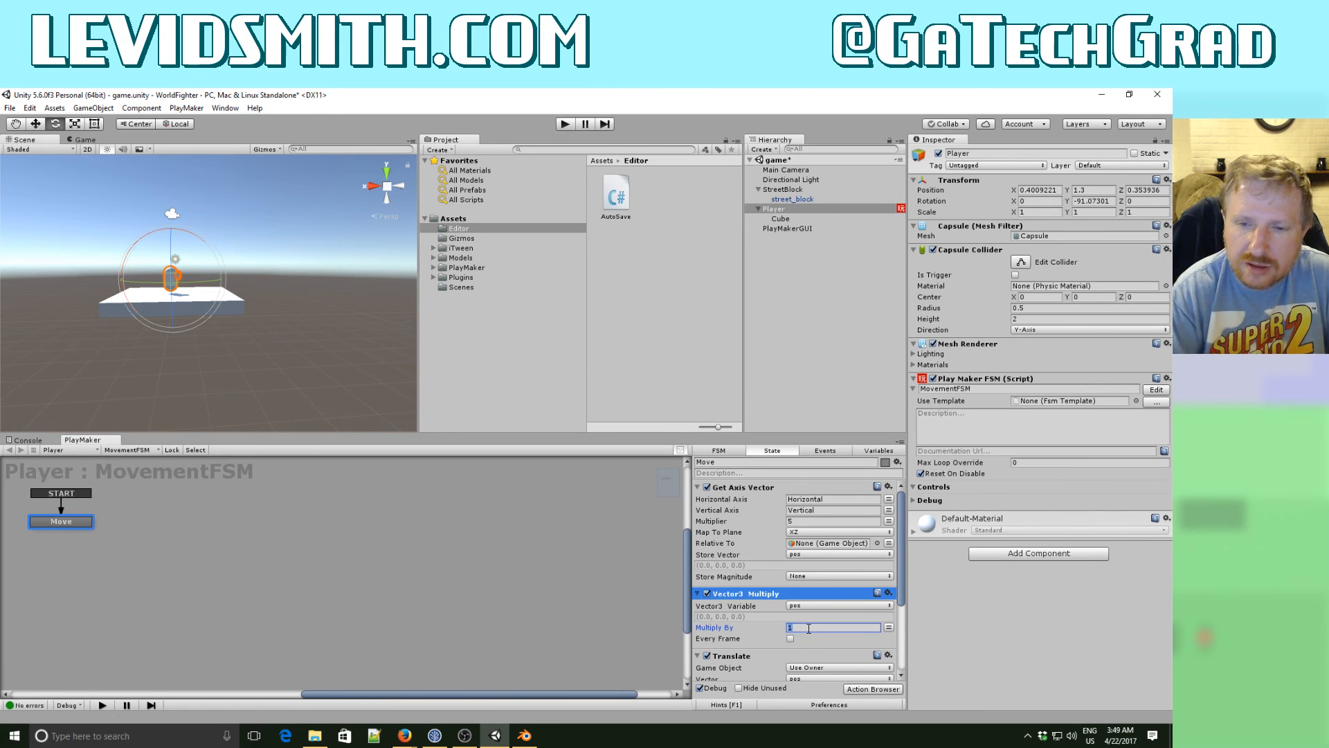
type("-1")
key("Tab")
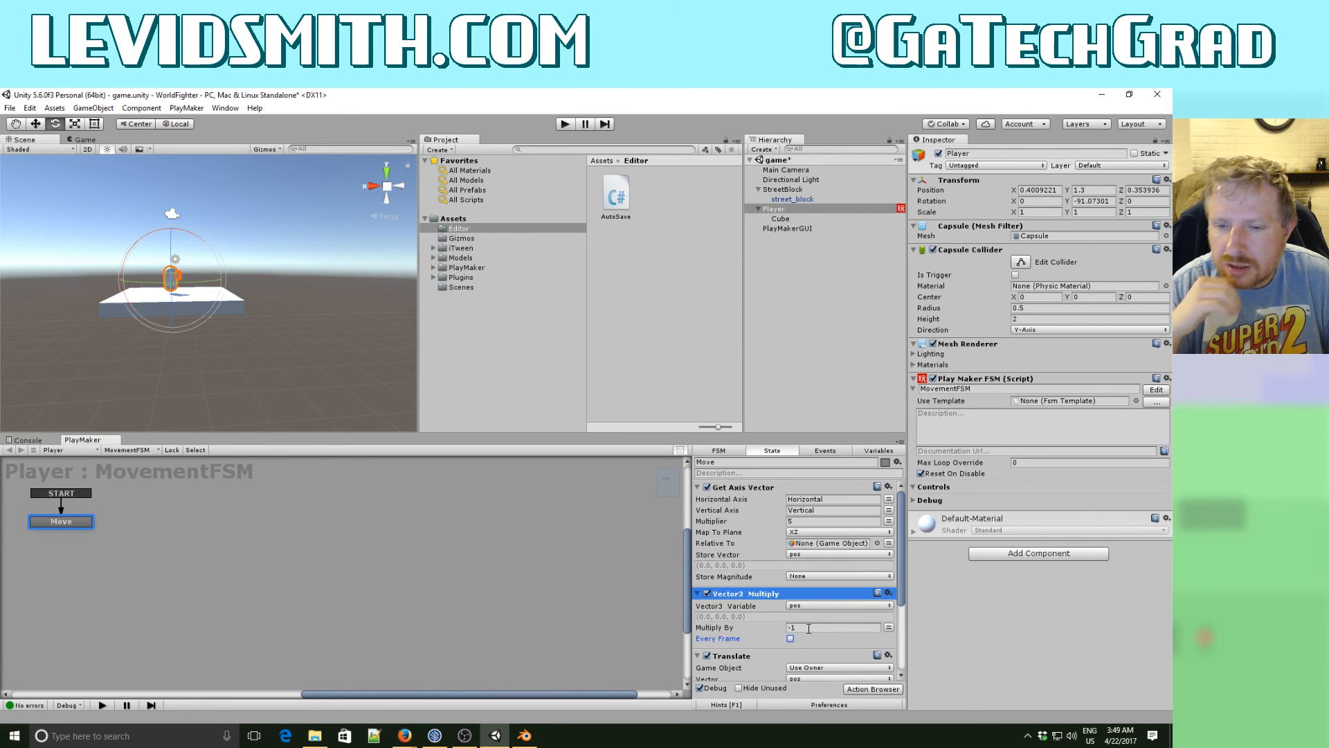
left_click(790, 639)
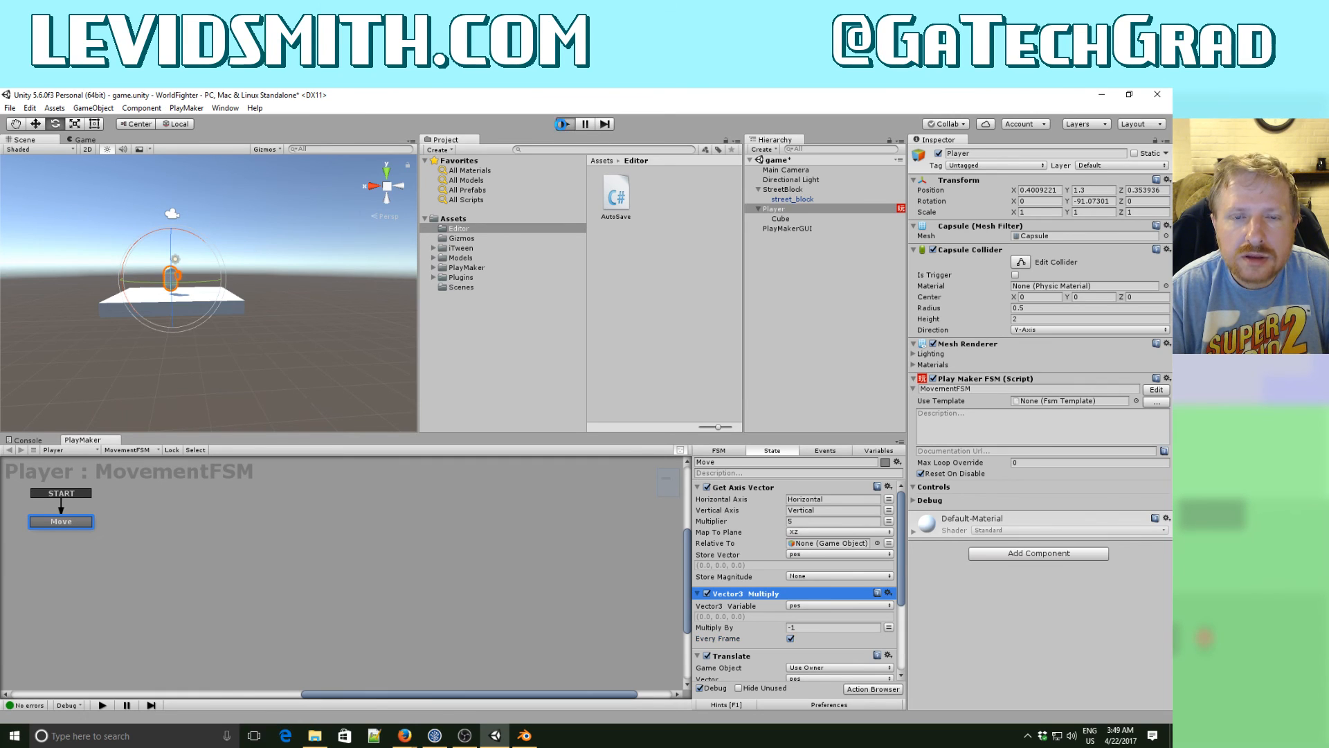
- Run the game to test the Player's inverted movement, stop it, and inspect the Player's Cube child
left_click(564, 124)
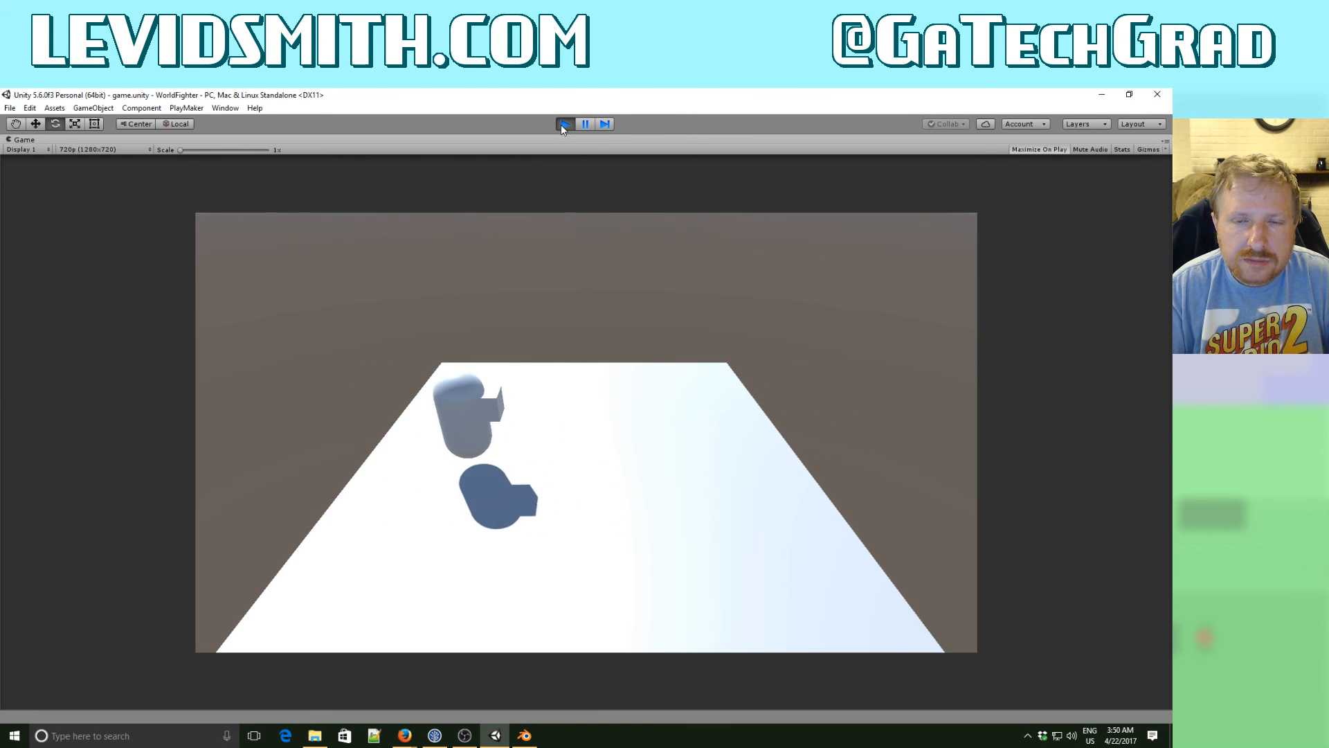
left_click(564, 124)
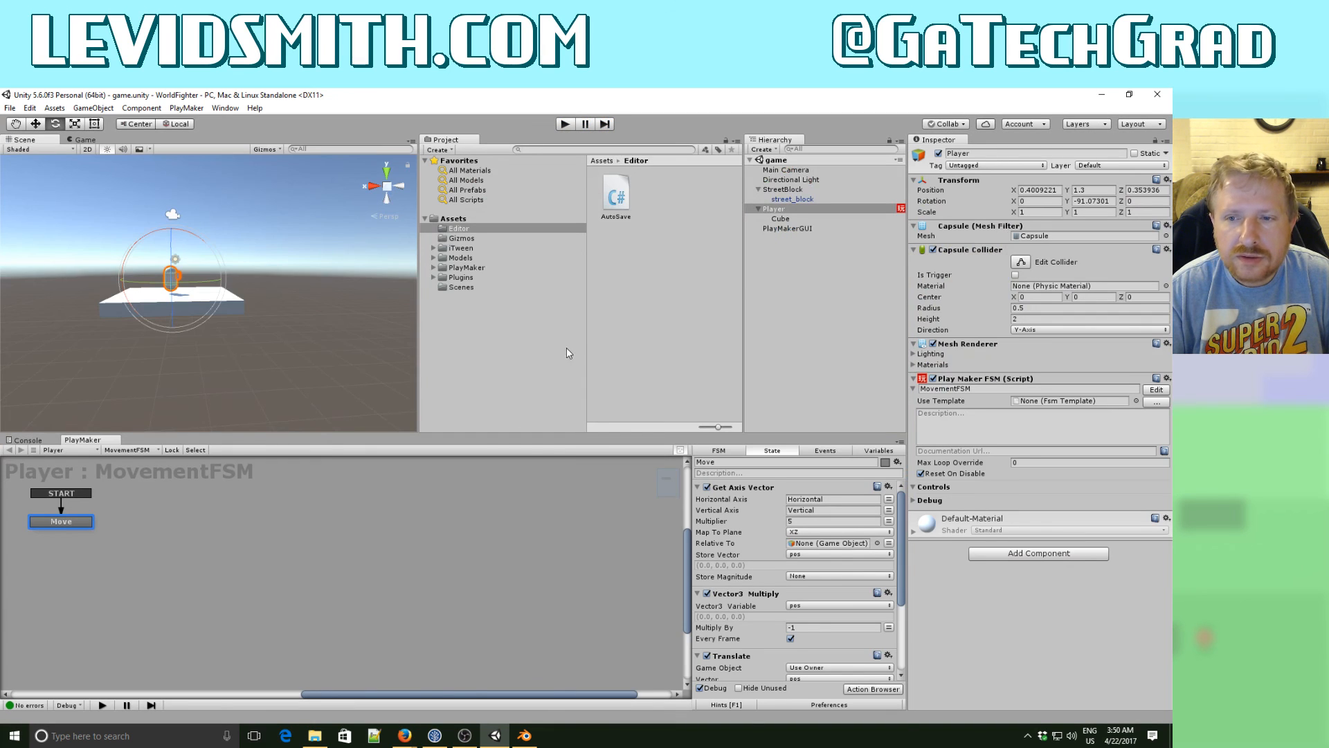
left_click(779, 209)
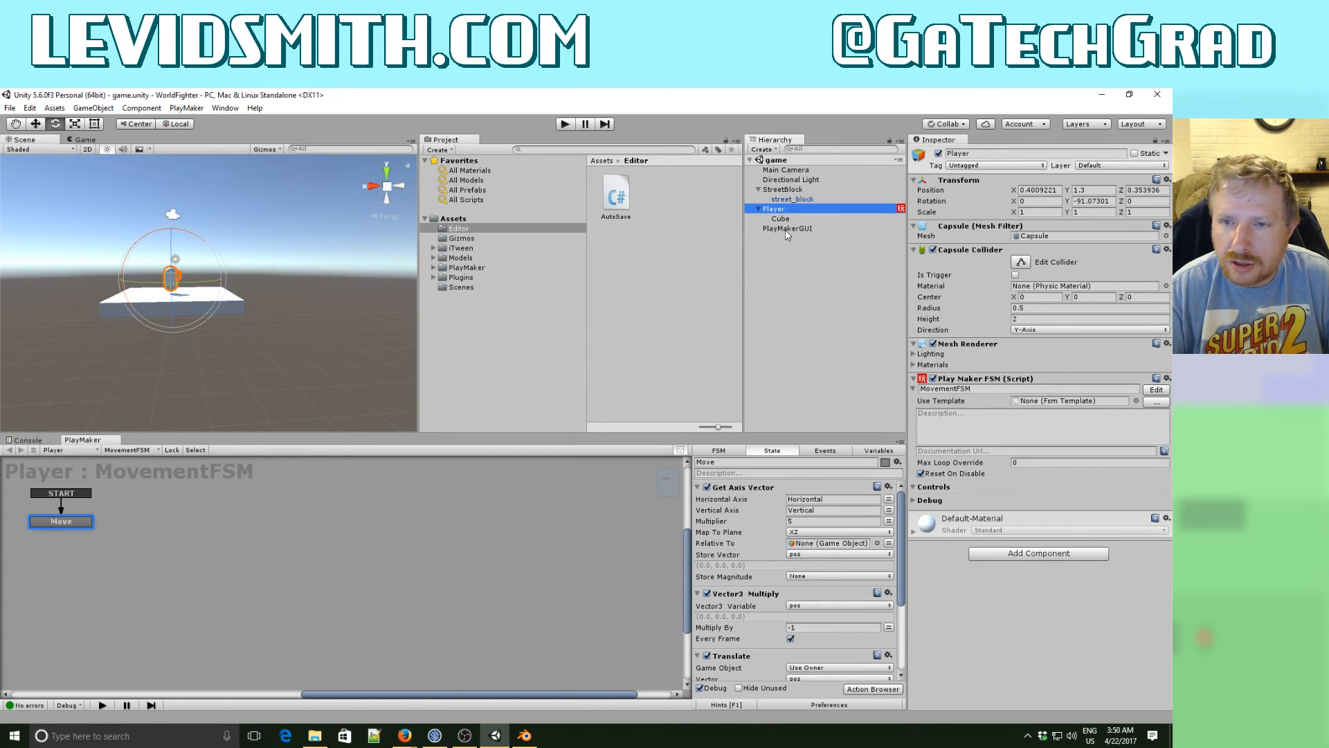
left_click(785, 219)
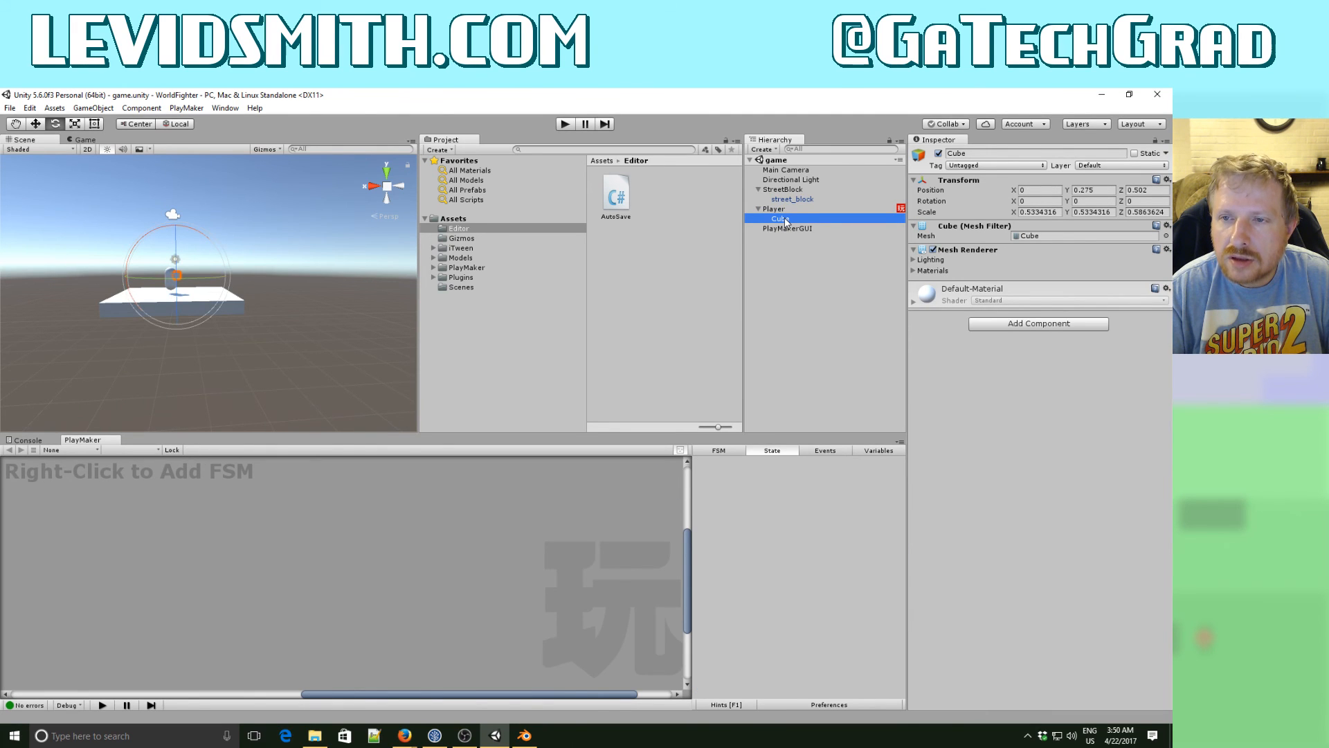
- Add a Rigidbody component to the Player and freeze its rotation on the X and Z axes
left_click(782, 210)
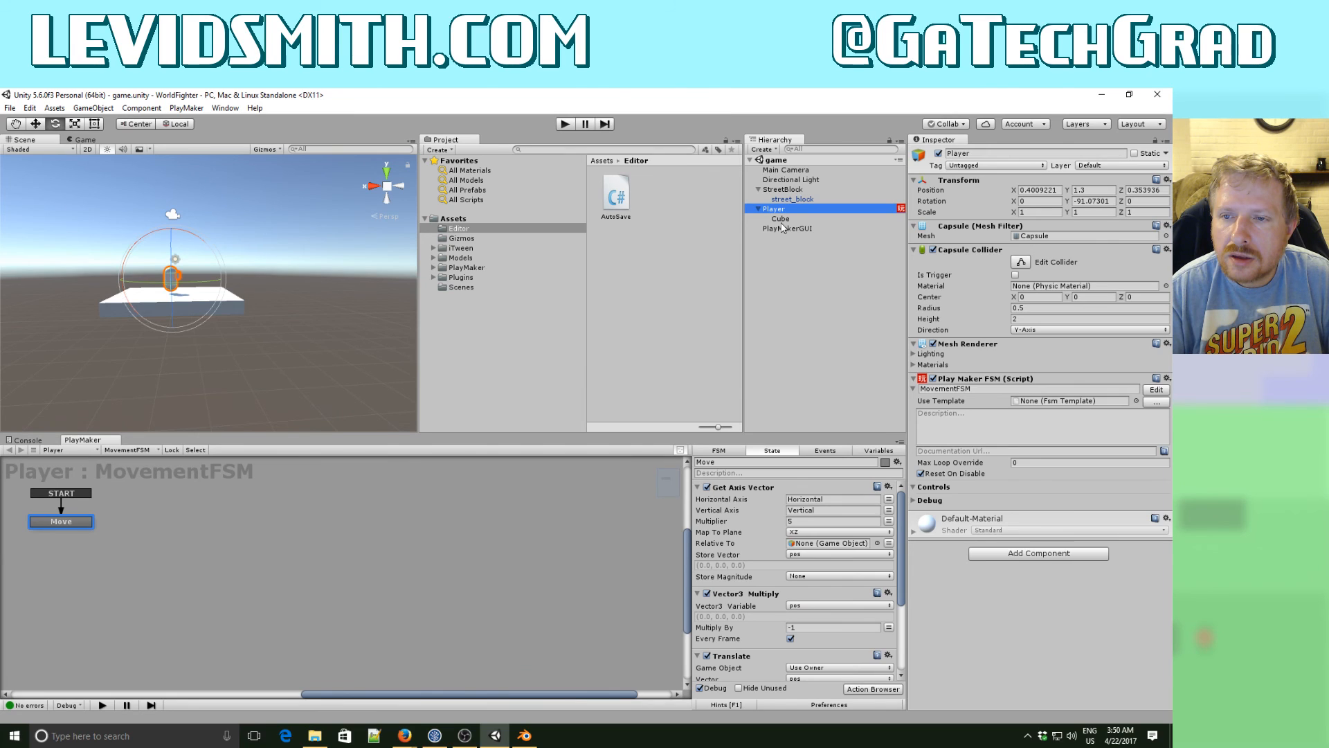
left_click(1058, 559)
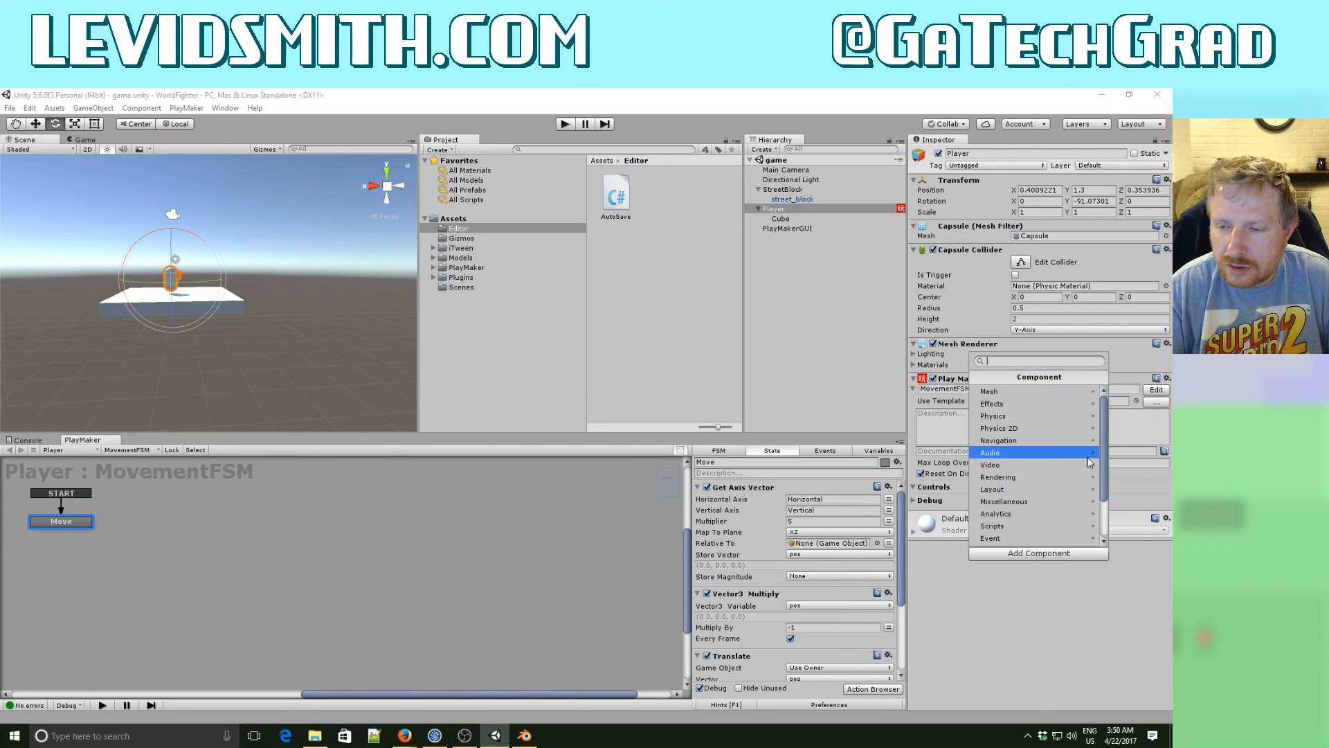
mouse_move(1104, 459)
left_mouse_down()
mouse_move(1105, 510)
mouse_move(1103, 443)
left_mouse_up()
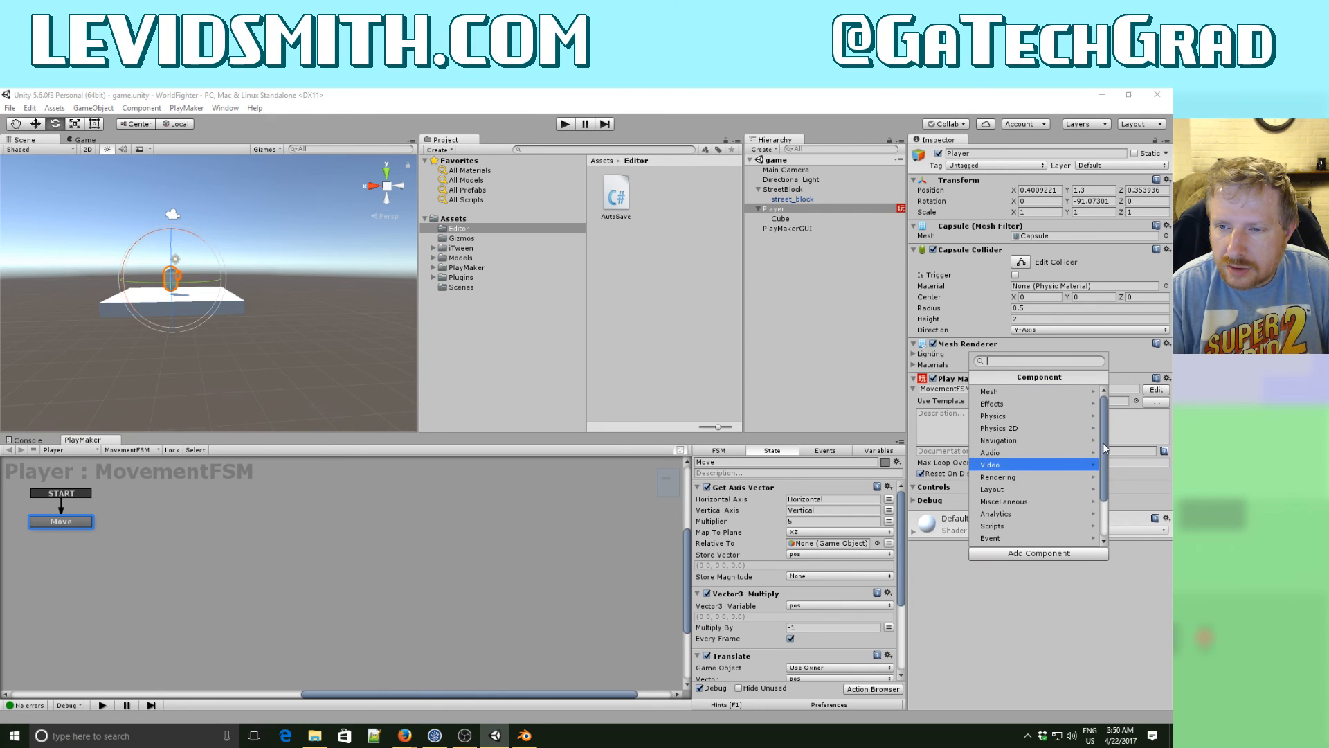
left_click(996, 419)
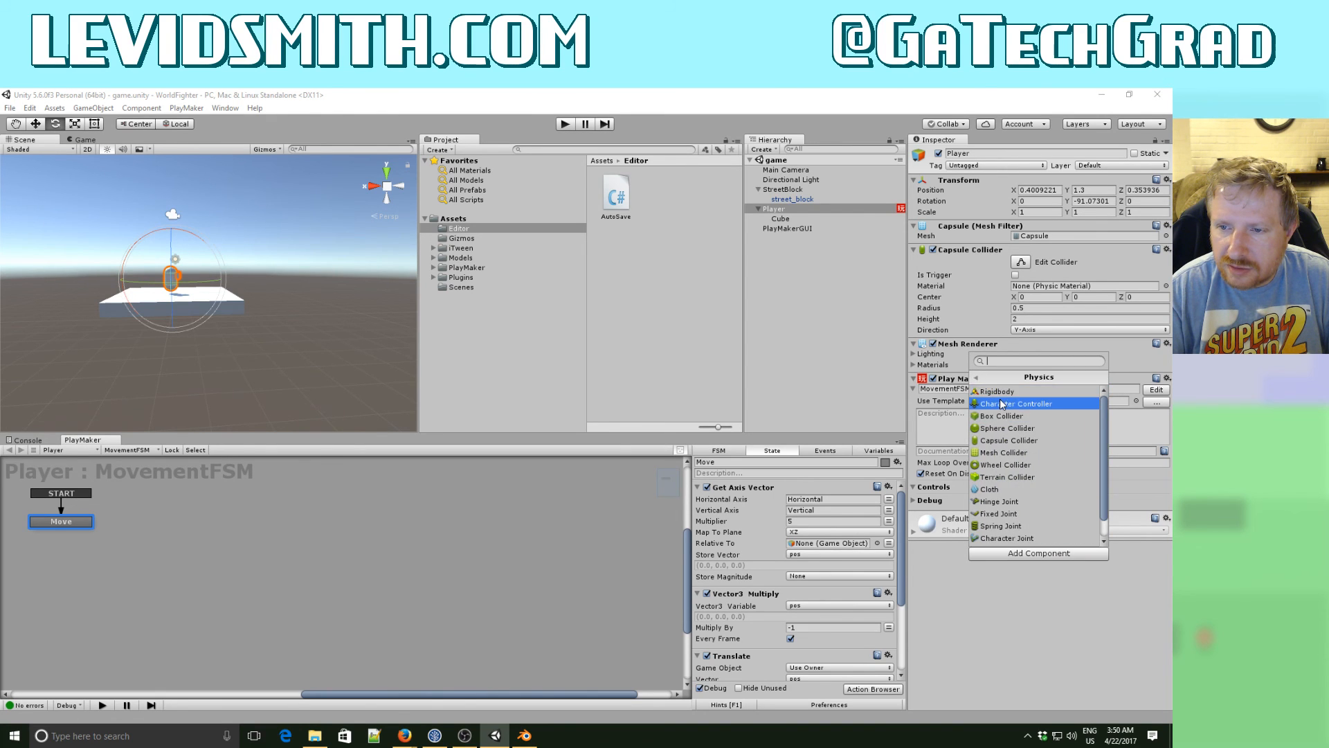
left_click(1002, 392)
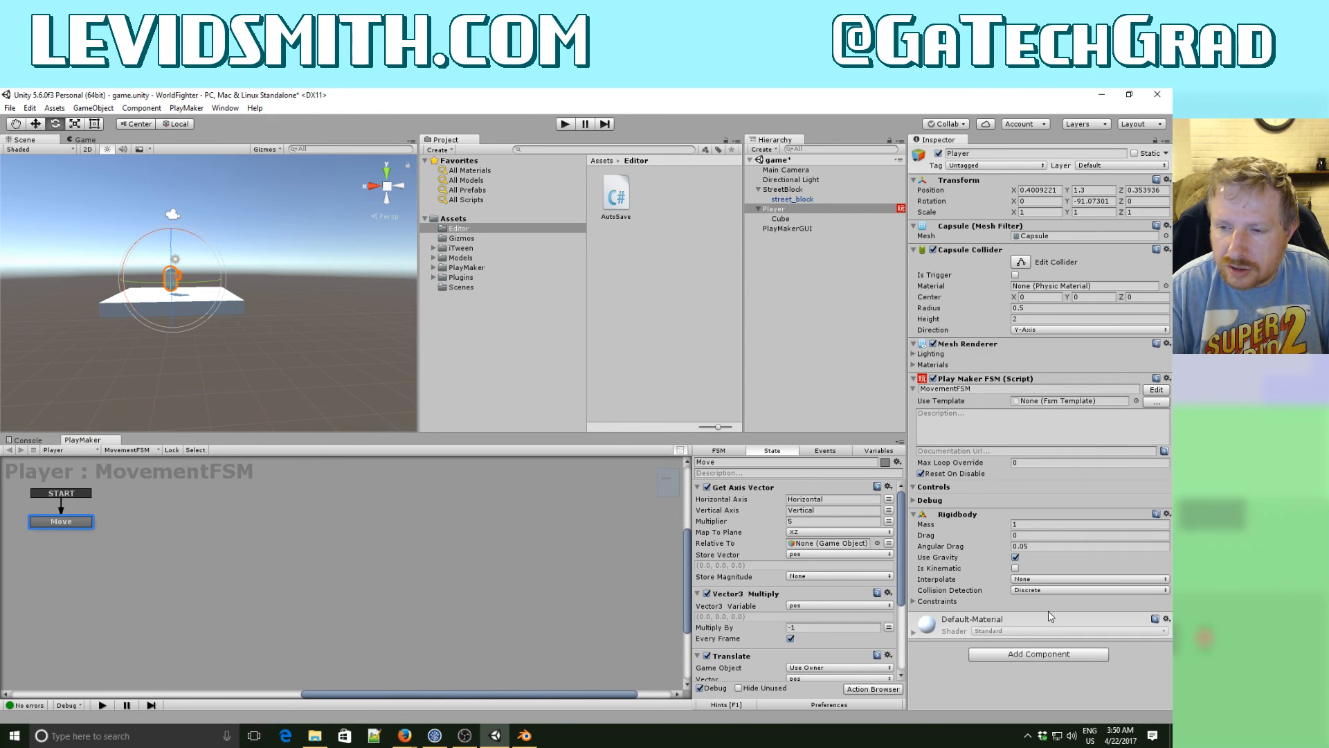
left_click(933, 601)
left_click(1015, 623)
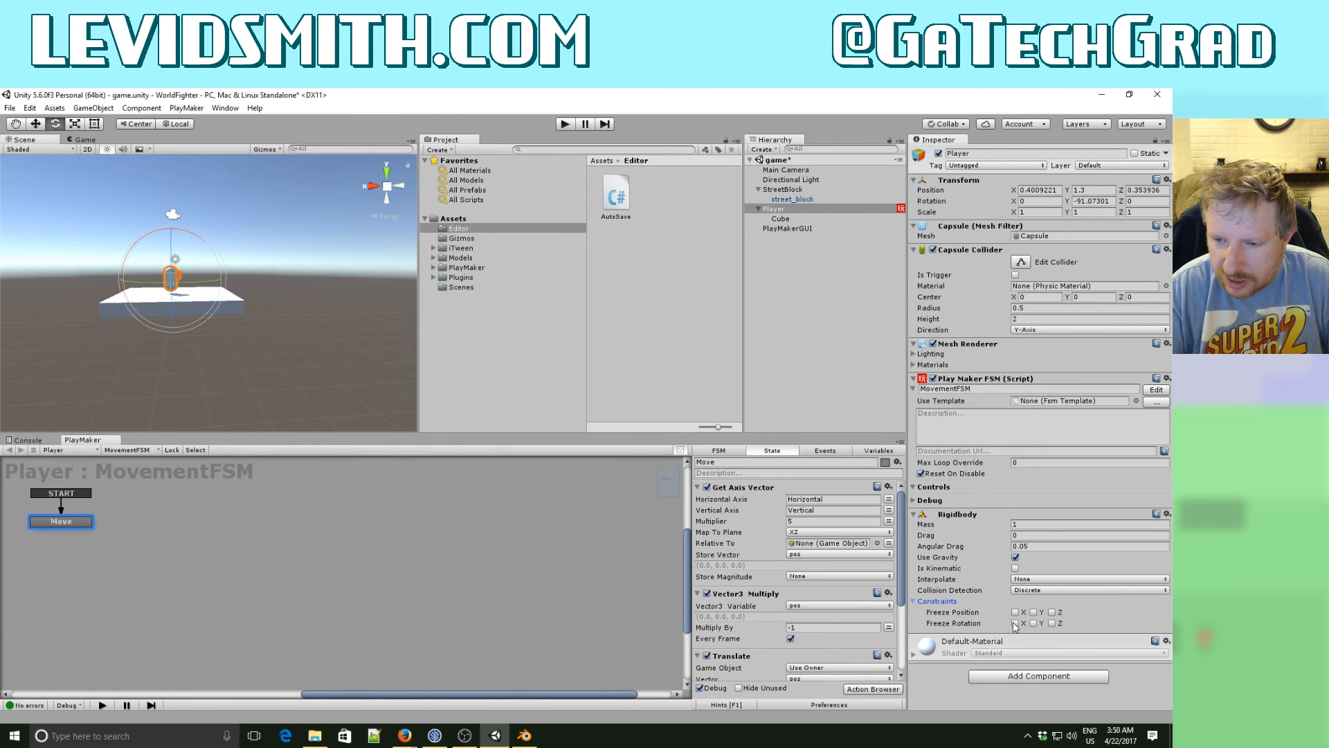
left_click(1052, 623)
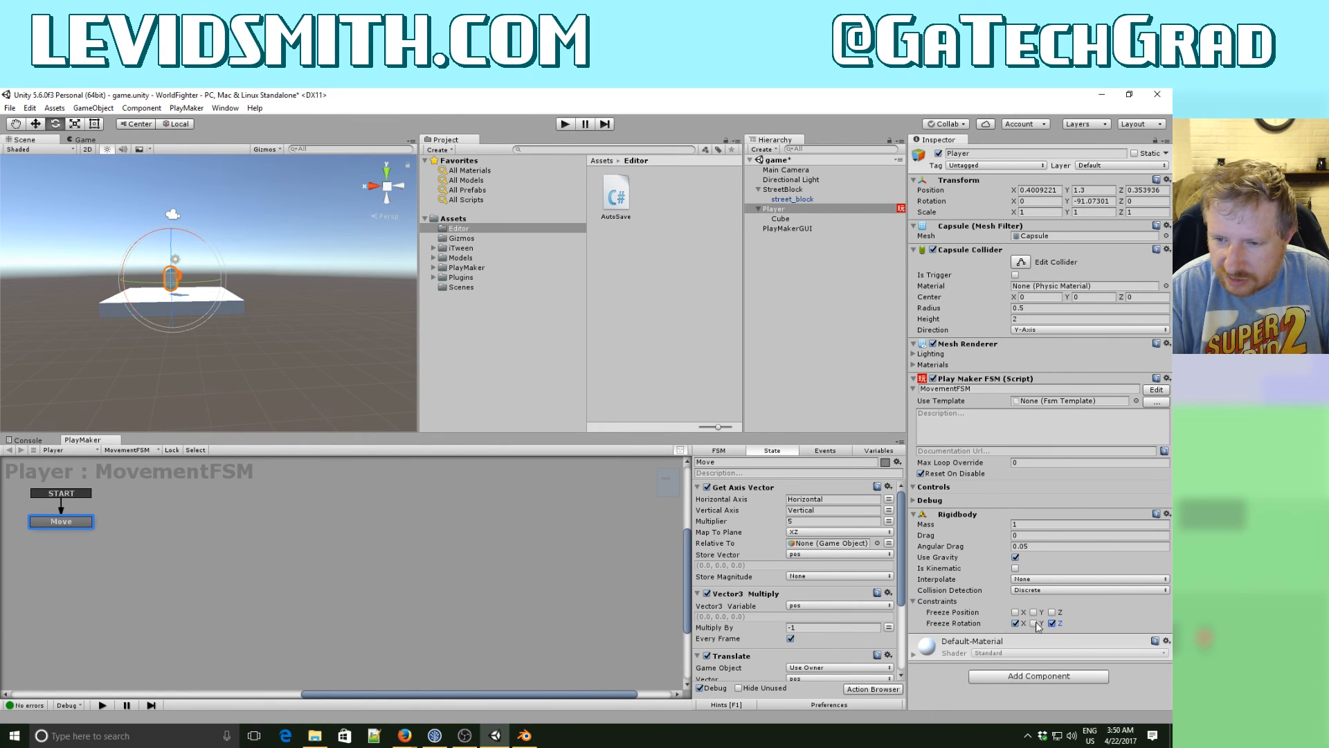
- Run the game, move the Player toward the camera and off the street block's left edge, and stop the game
left_click(565, 124)
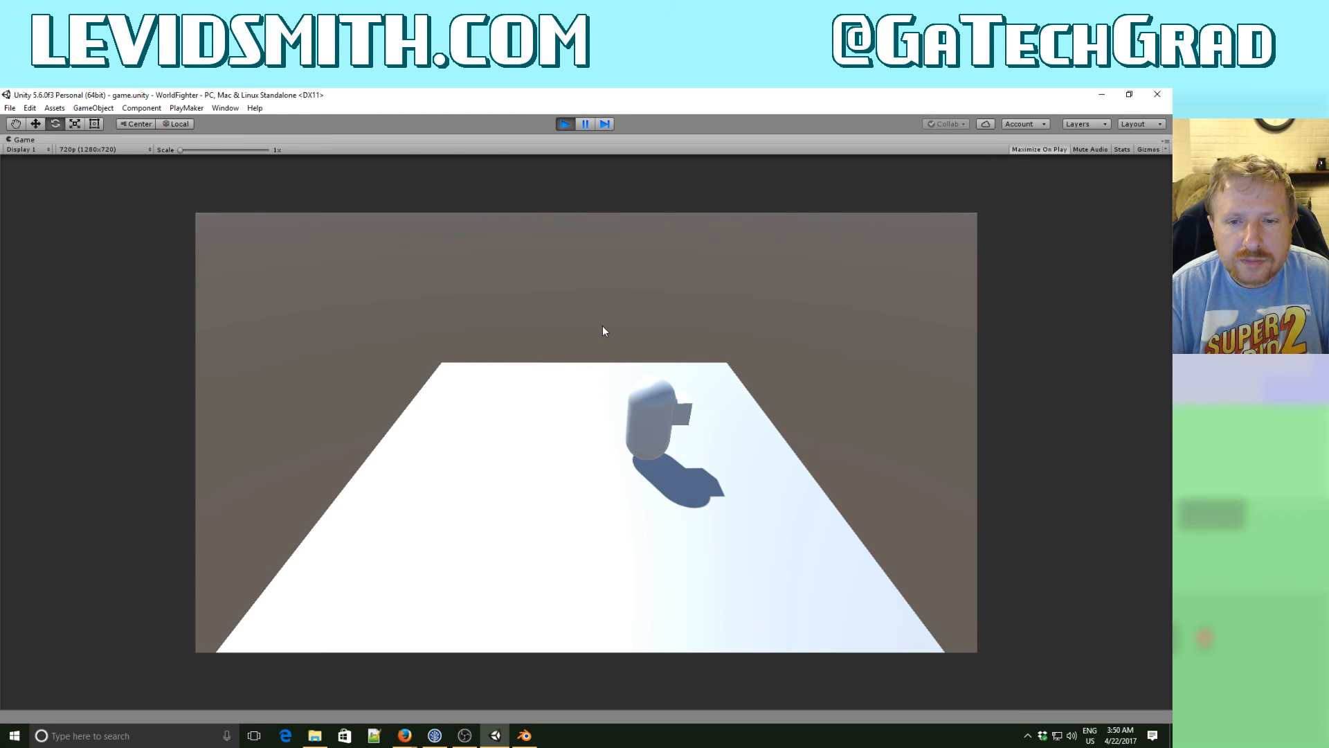
key("Left")
key("Down")
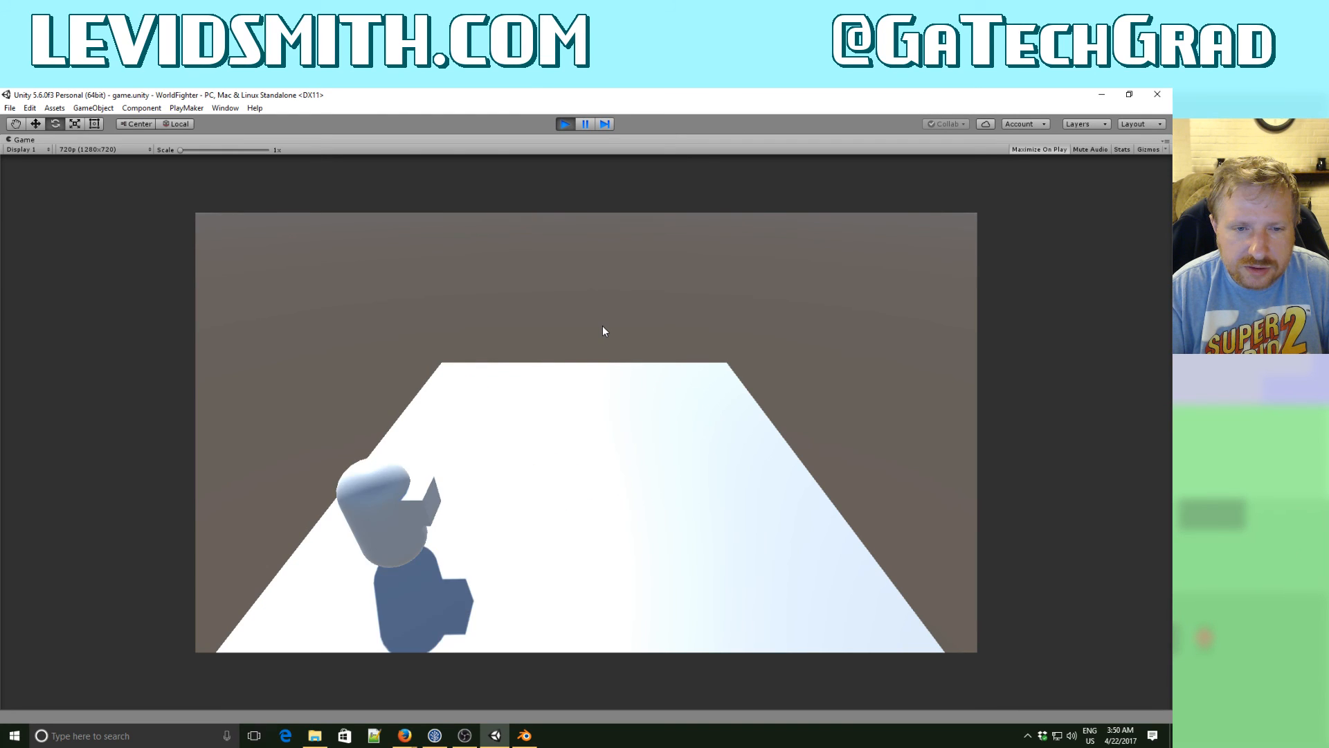
key("Left")
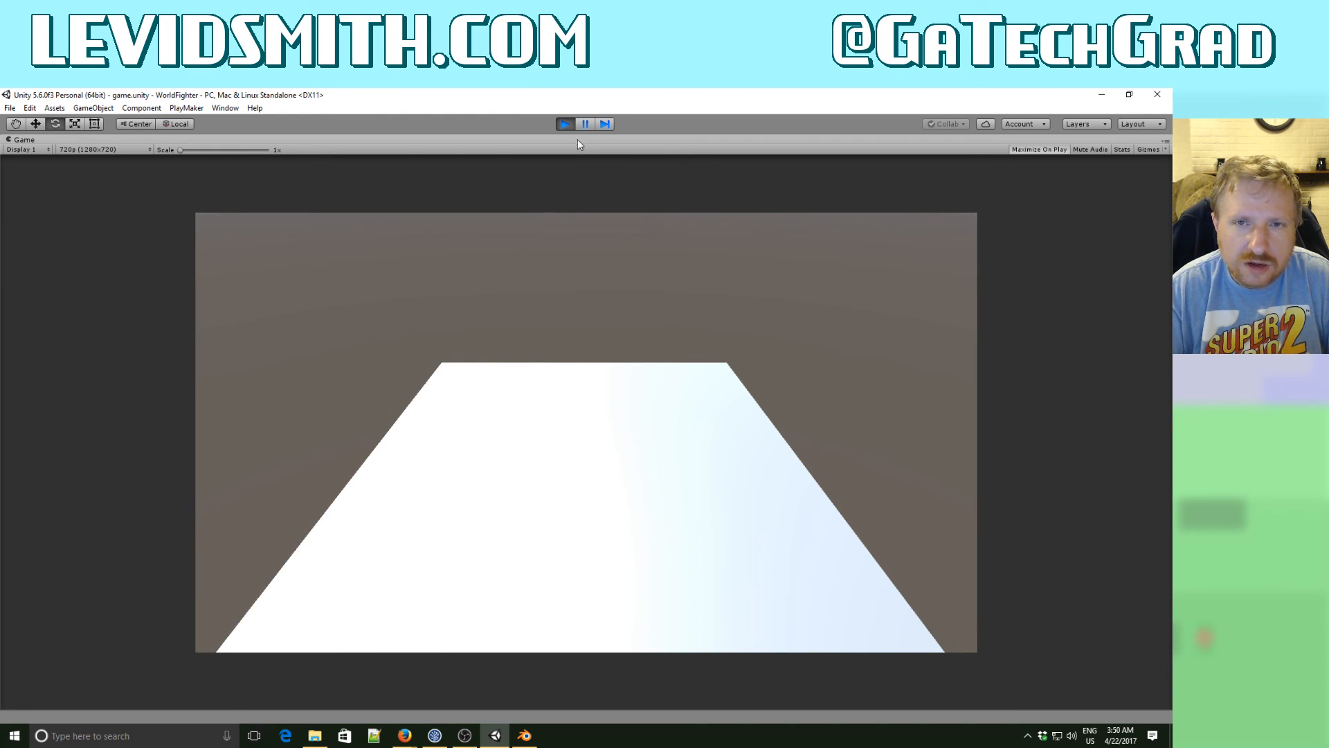
left_click(567, 123)
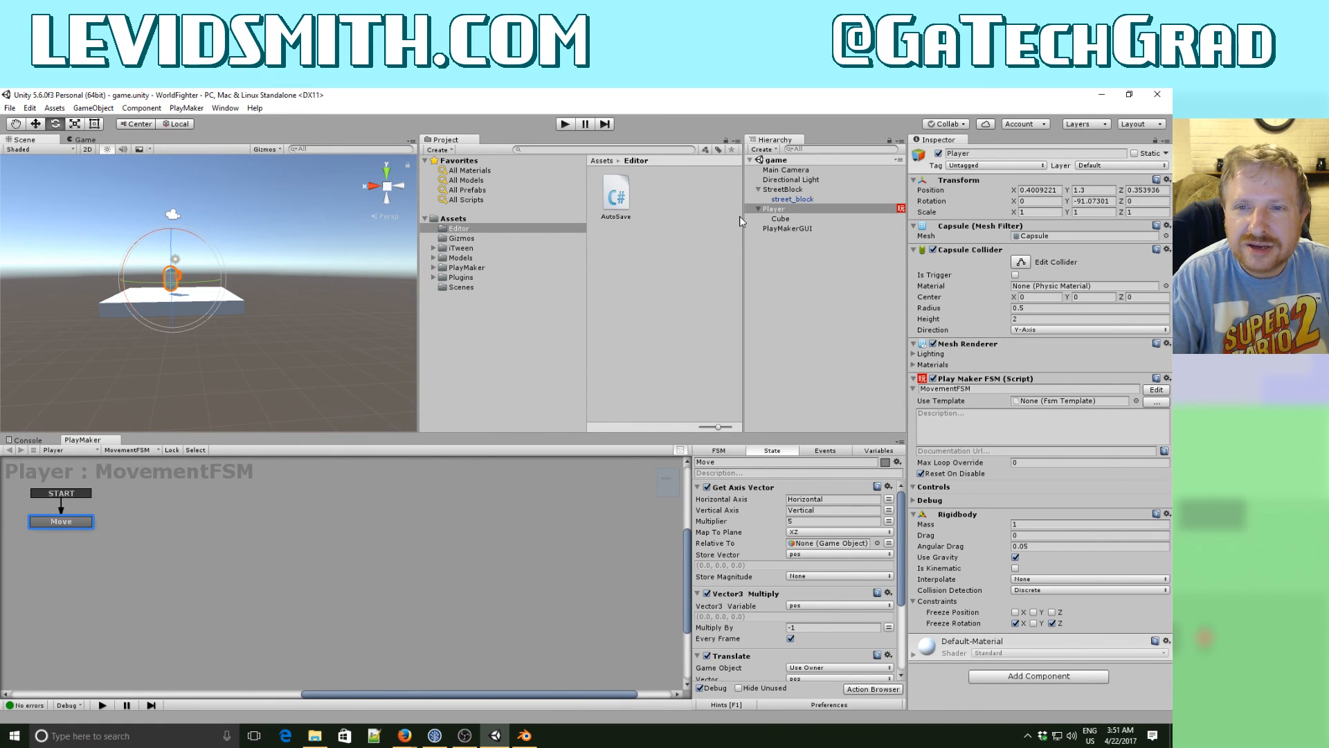
- Add a 3D sphere as a child of the Player and rename it LeftFist
right_click(778, 209)
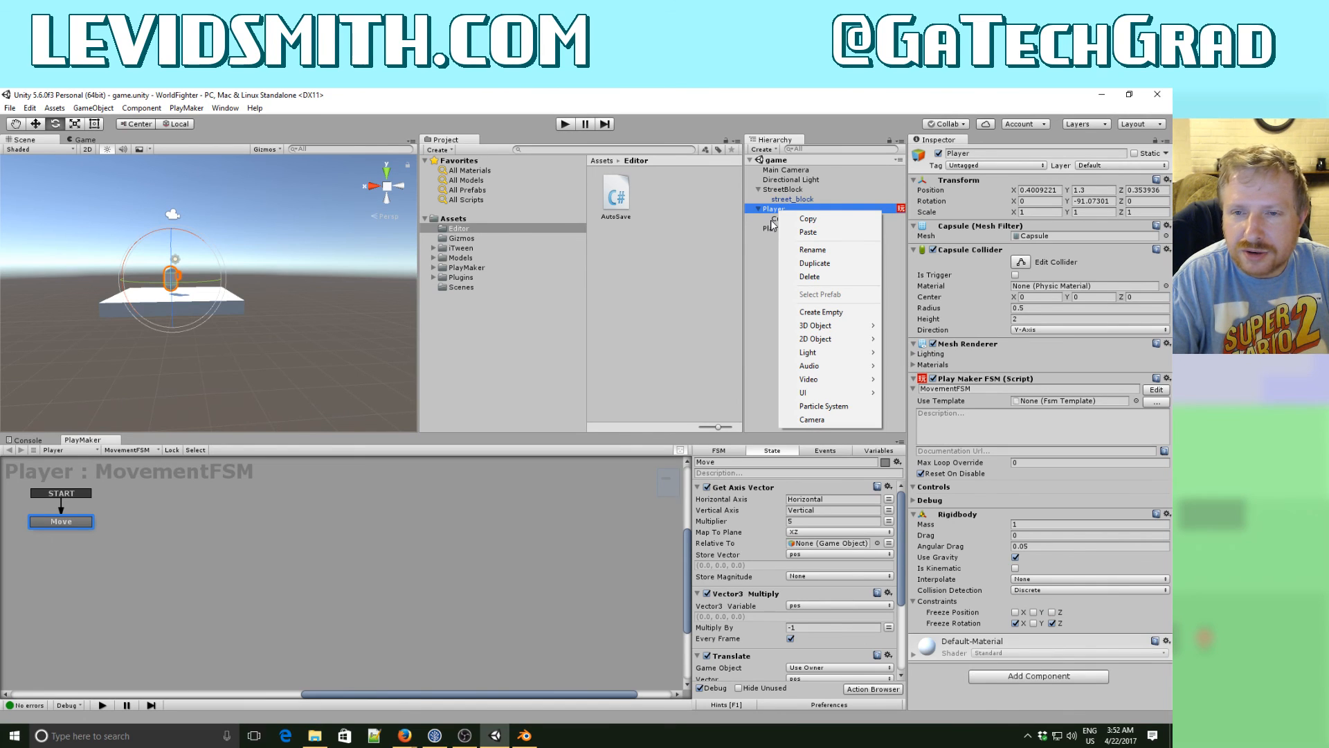
mouse_move(861, 328)
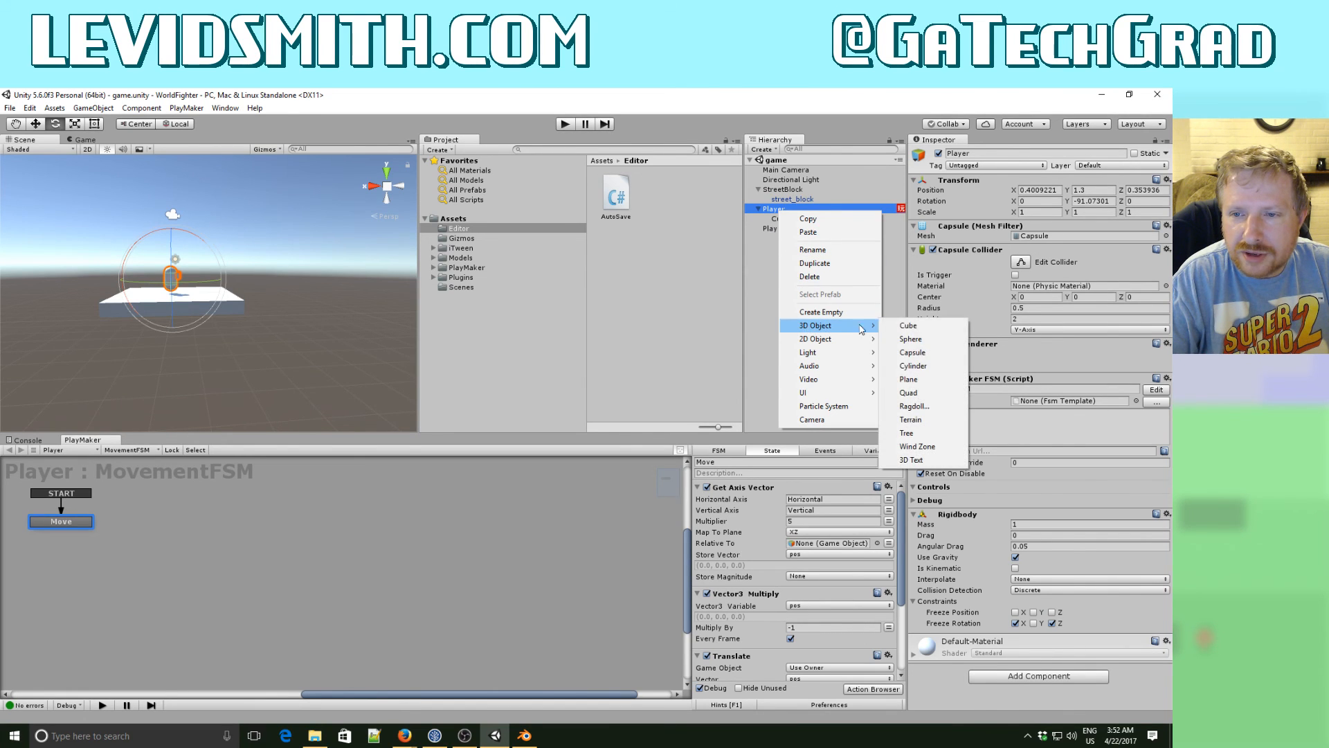
left_click(910, 338)
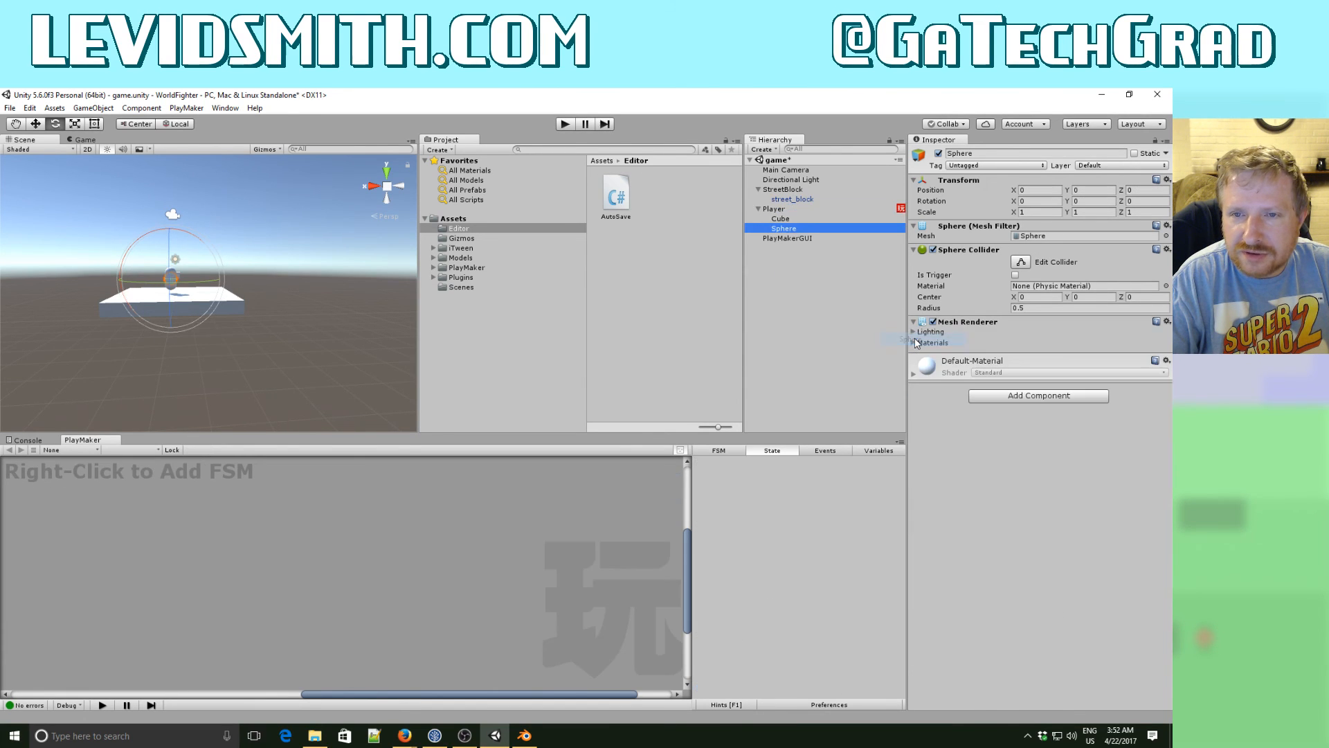
left_click(792, 231)
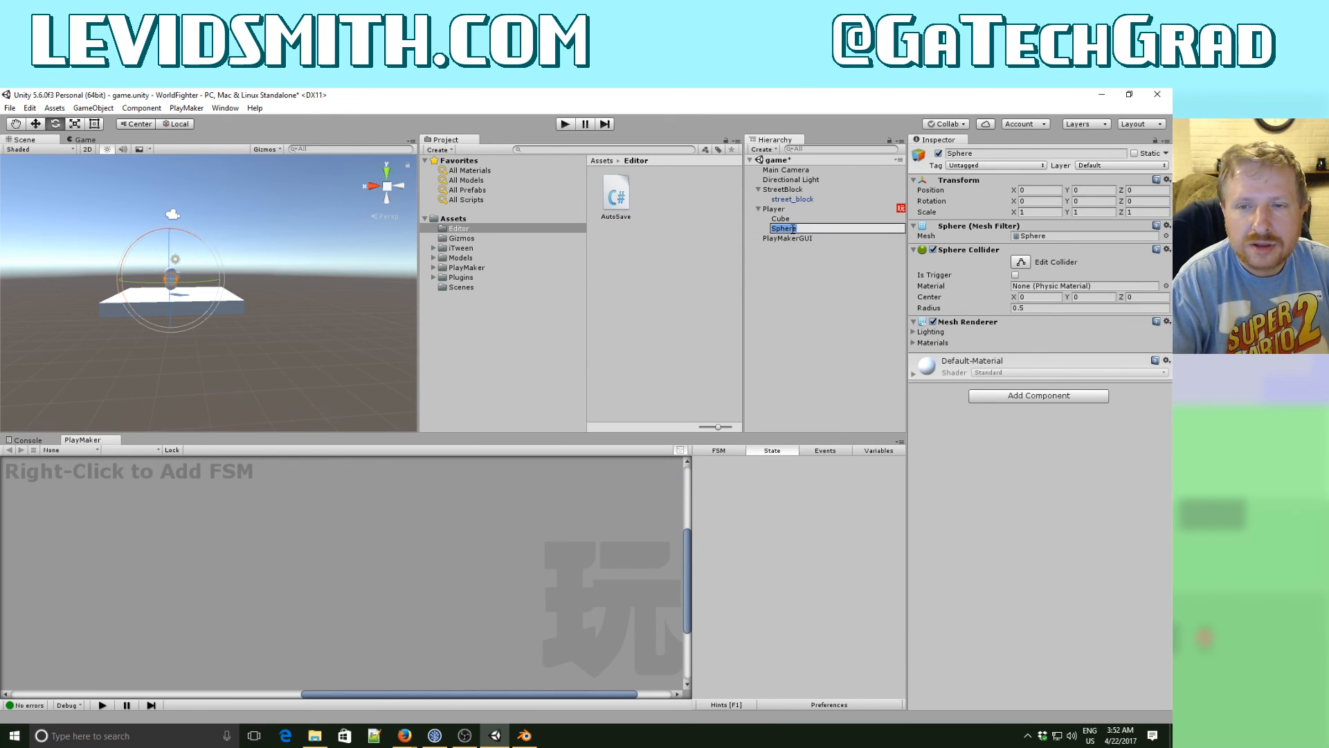
type("Left")
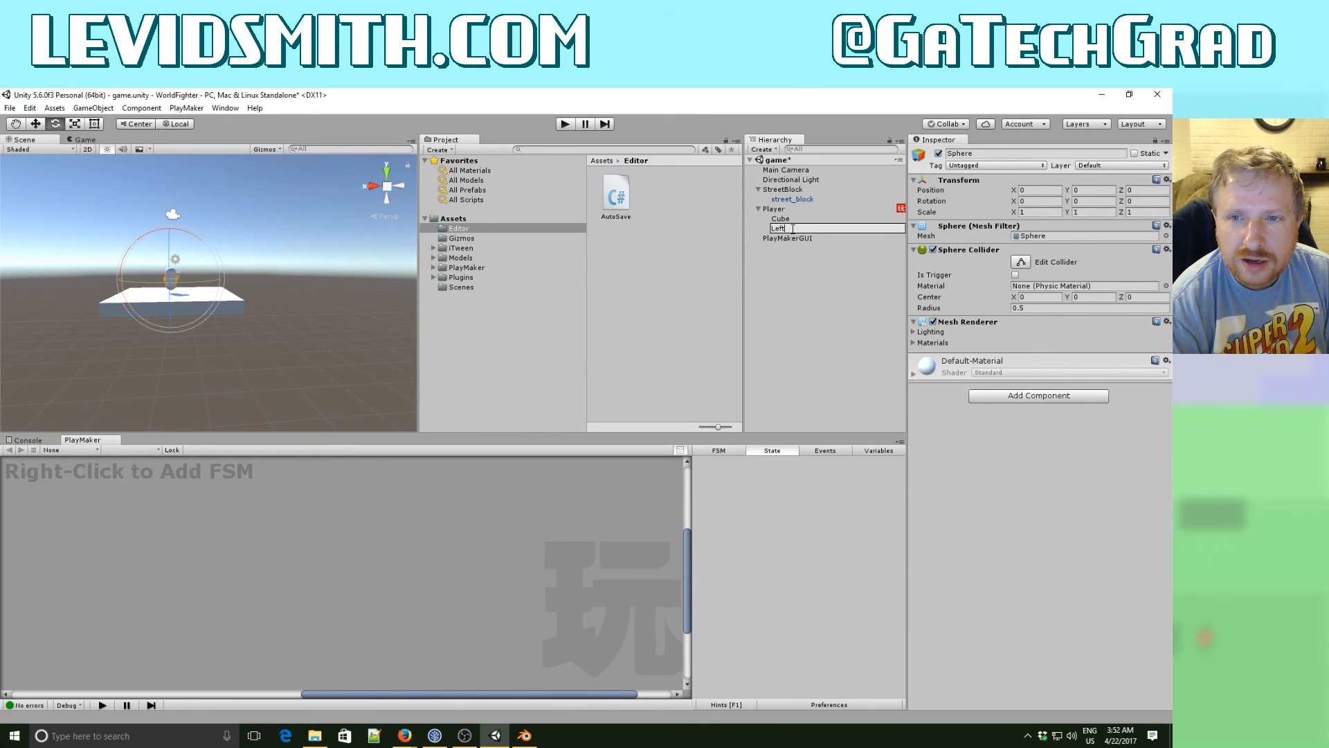
type("First")
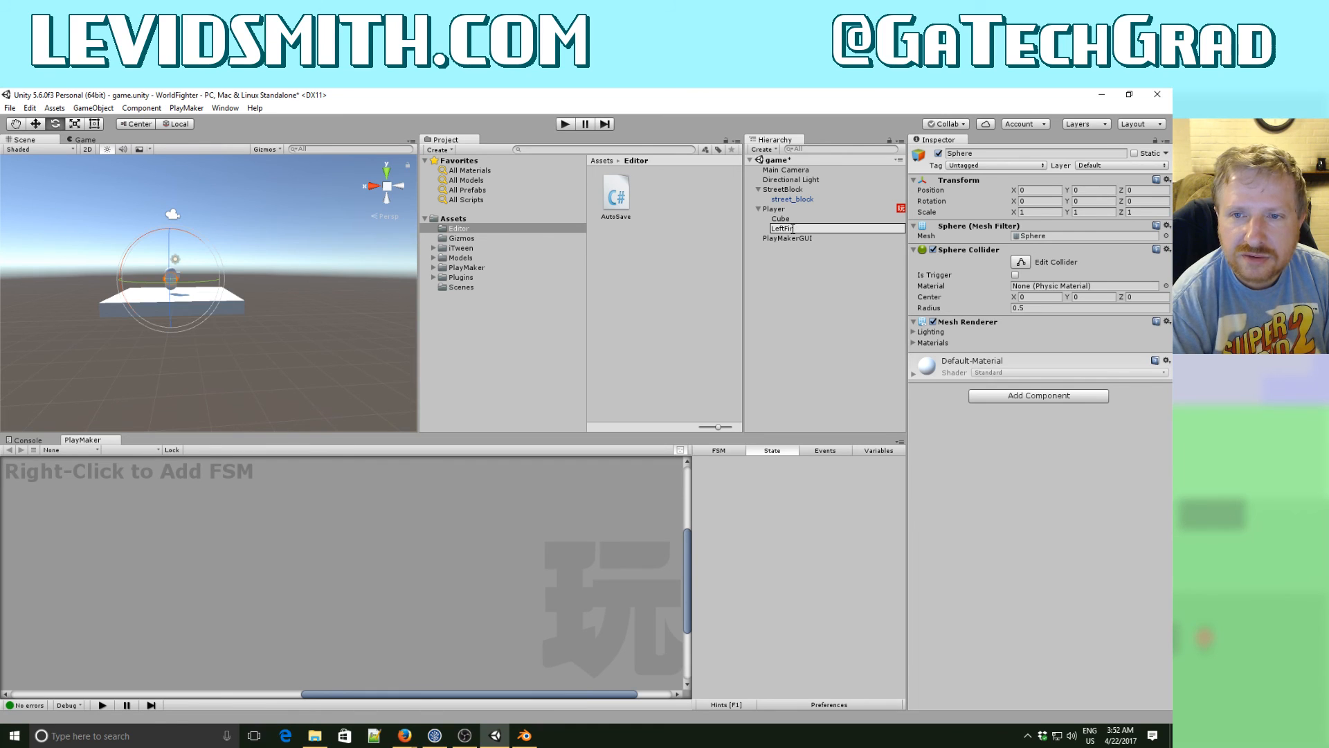
type("st")
key("Return")
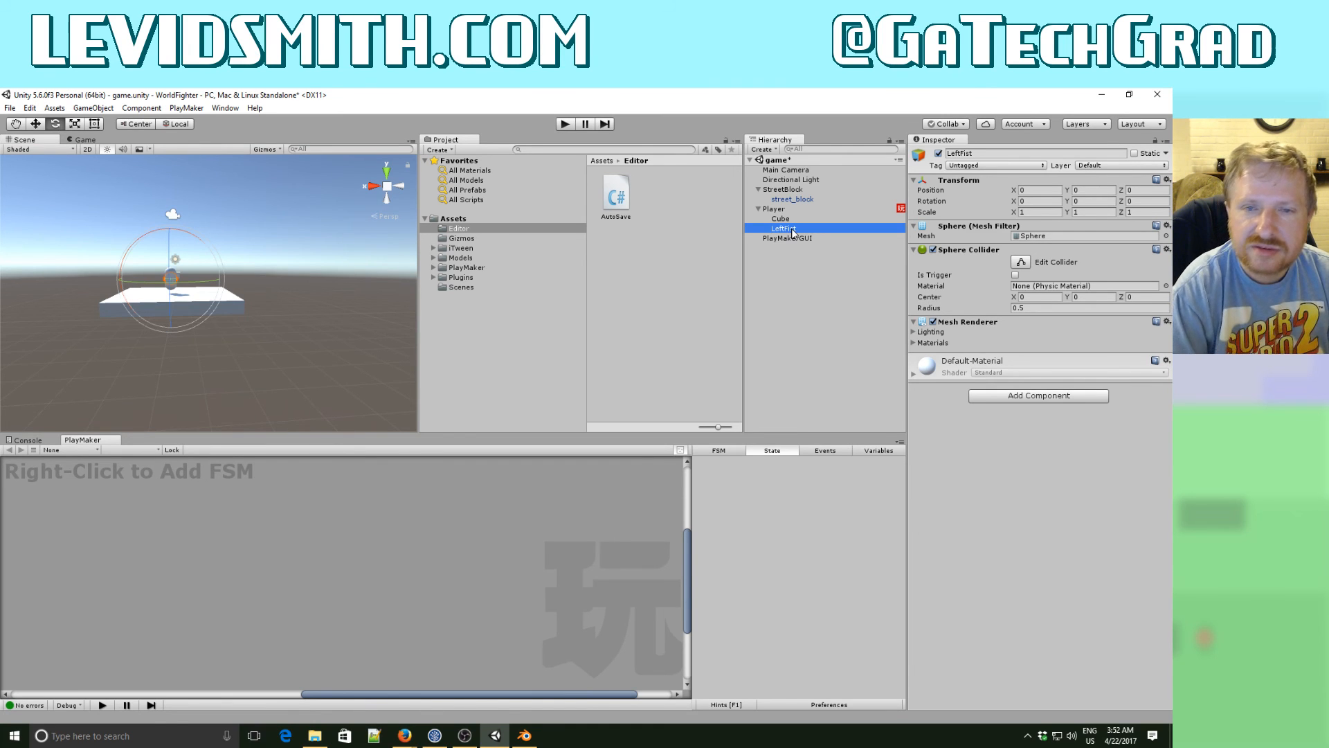
- Duplicate the LeftFist sphere under the Player and rename the copy RightFist
right_click(793, 233)
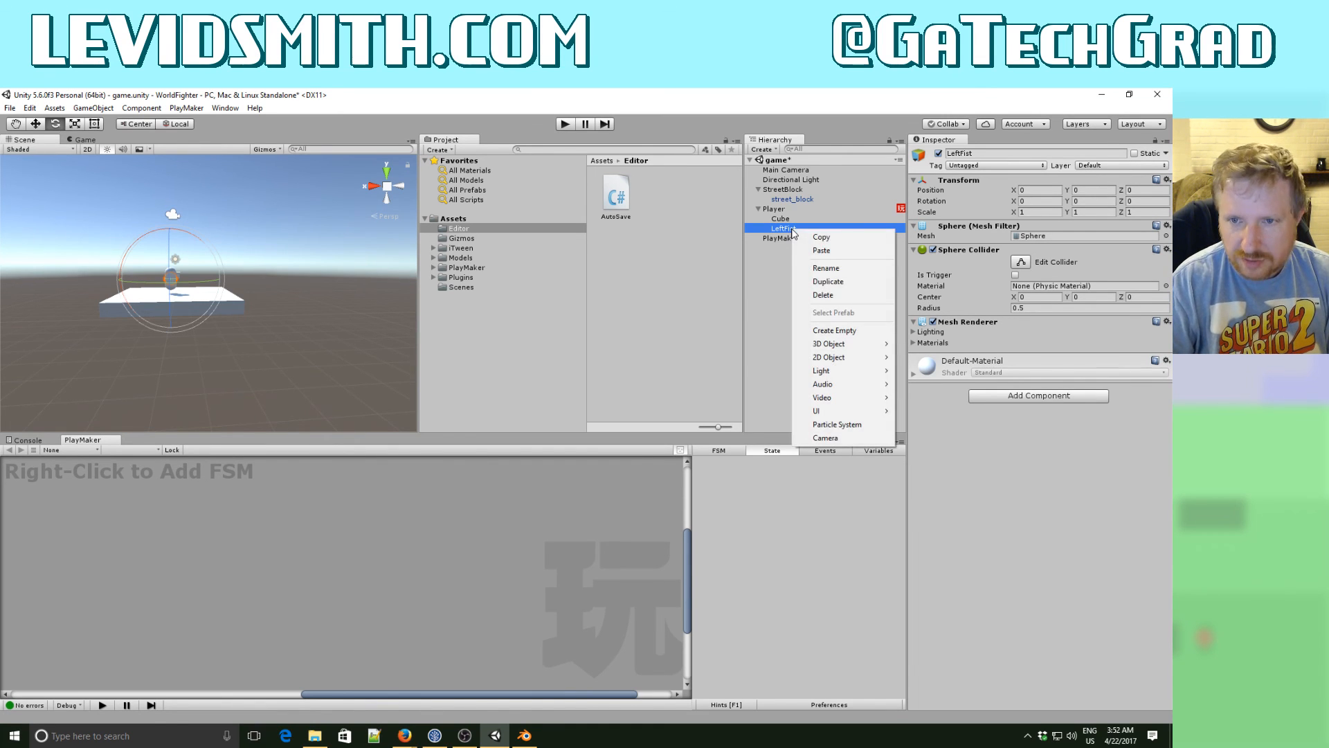
left_click(815, 284)
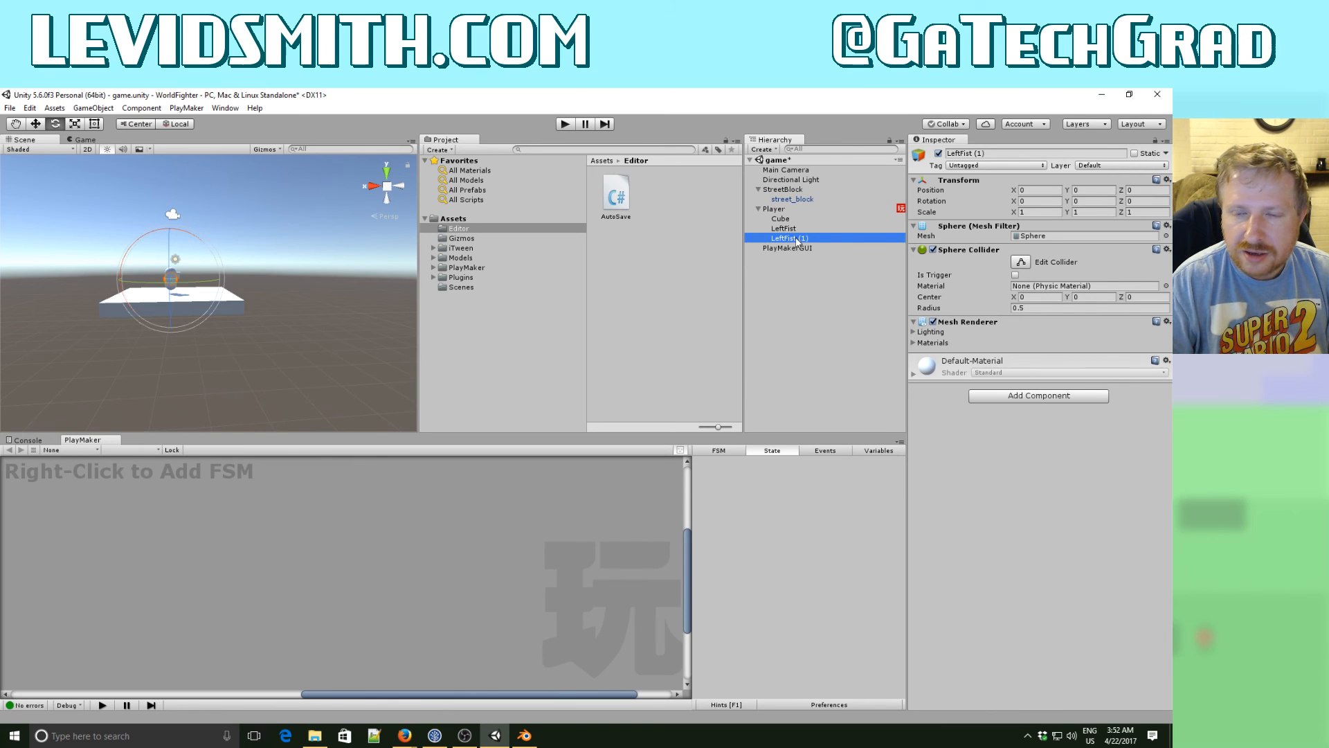
left_click(796, 238)
key("Home")
key("Delete")
key("Delete")
key("Delete")
key("Delete")
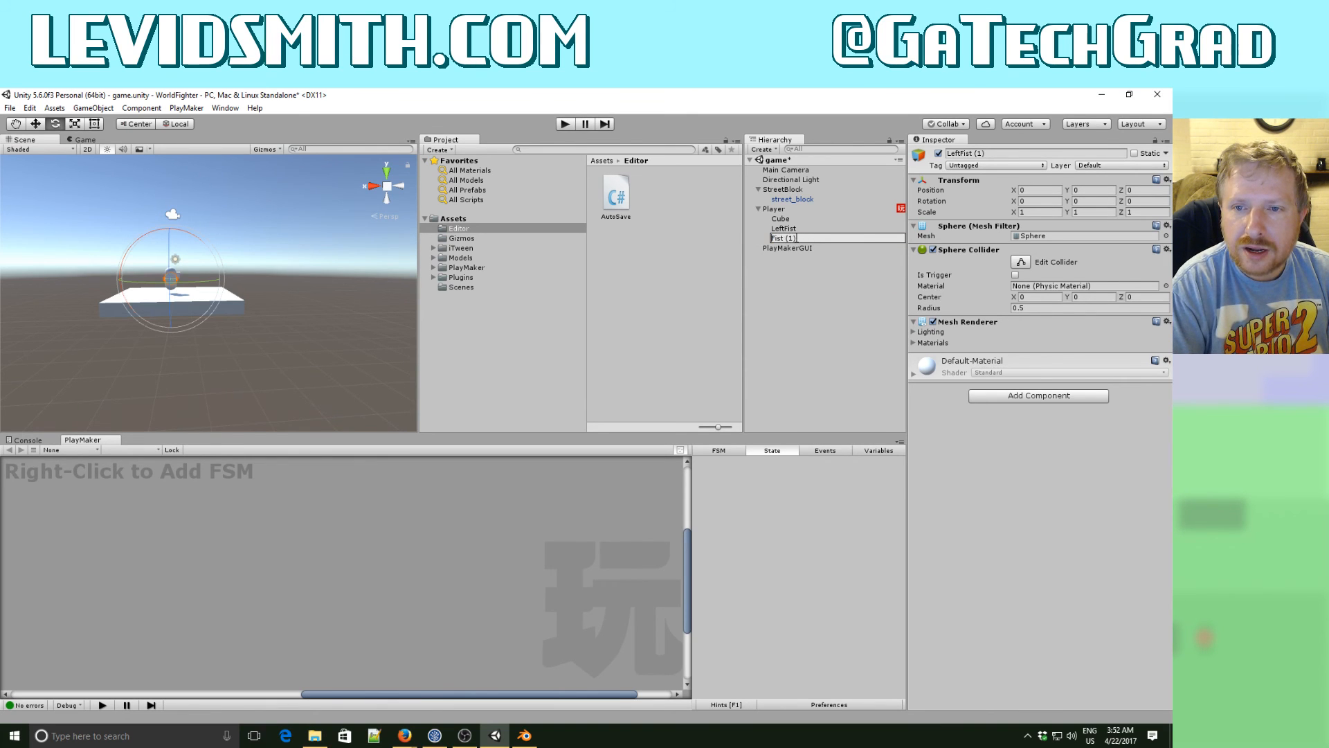
type("Right")
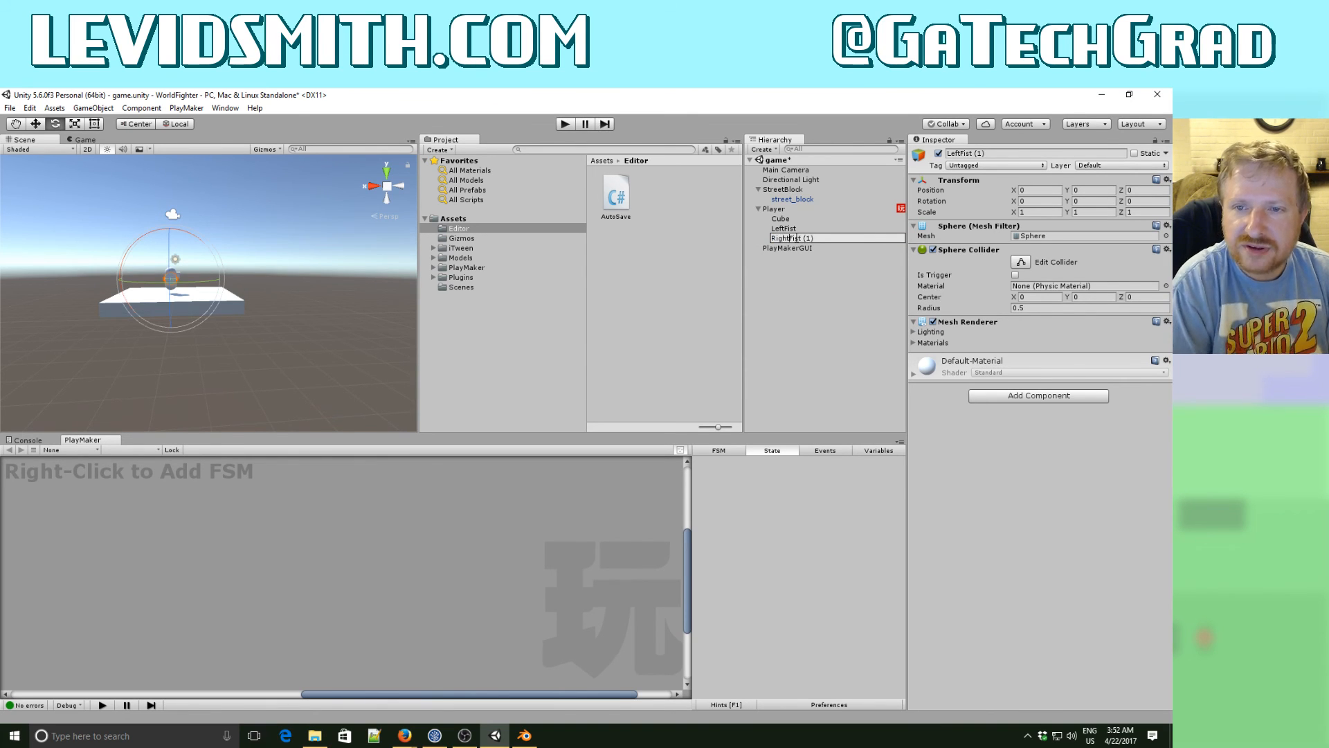
key("End")
key("BackSpace")
key("BackSpace")
key("BackSpace")
key("BackSpace")
key("Return")
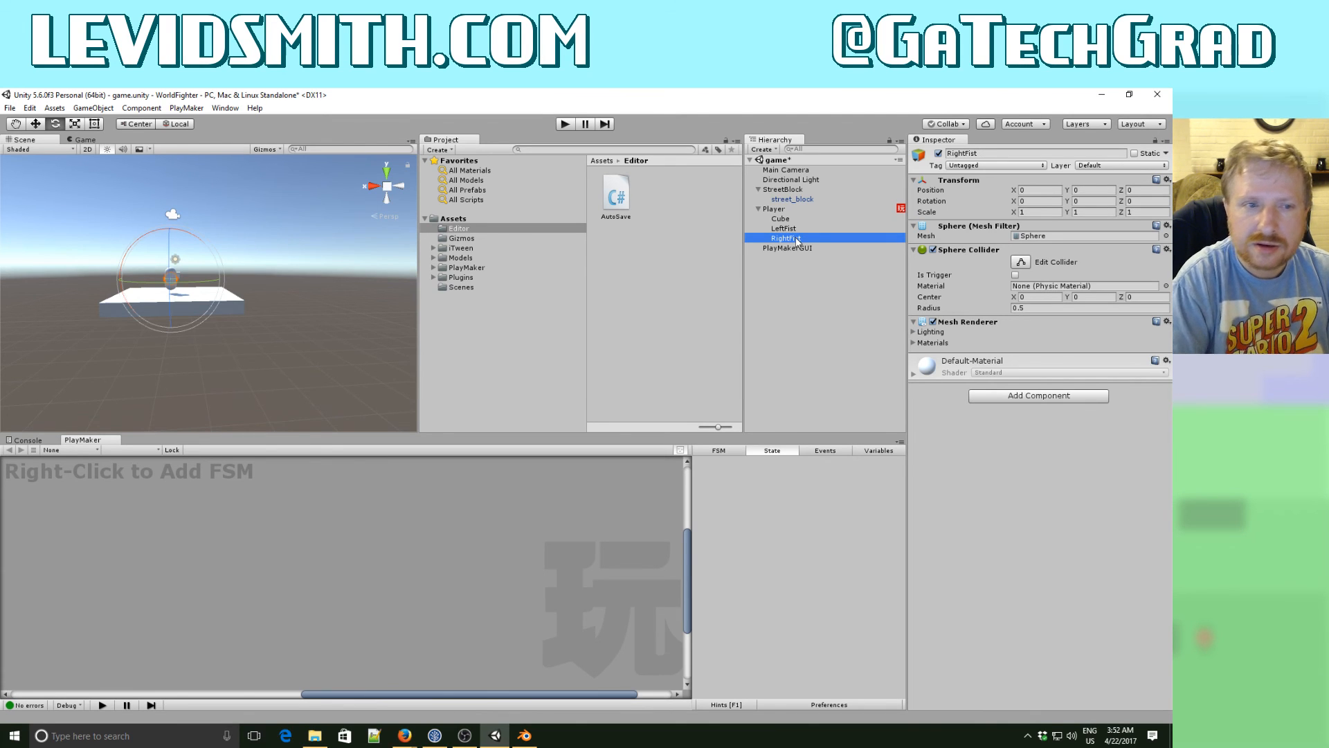
- Set the LeftFist sphere's X position to -1 so it sits beside the Player capsule
right_click_drag(239, 239, 267, 359)
key("w")
left_click_drag(265, 339, 318, 326, "alt")
left_click(795, 228)
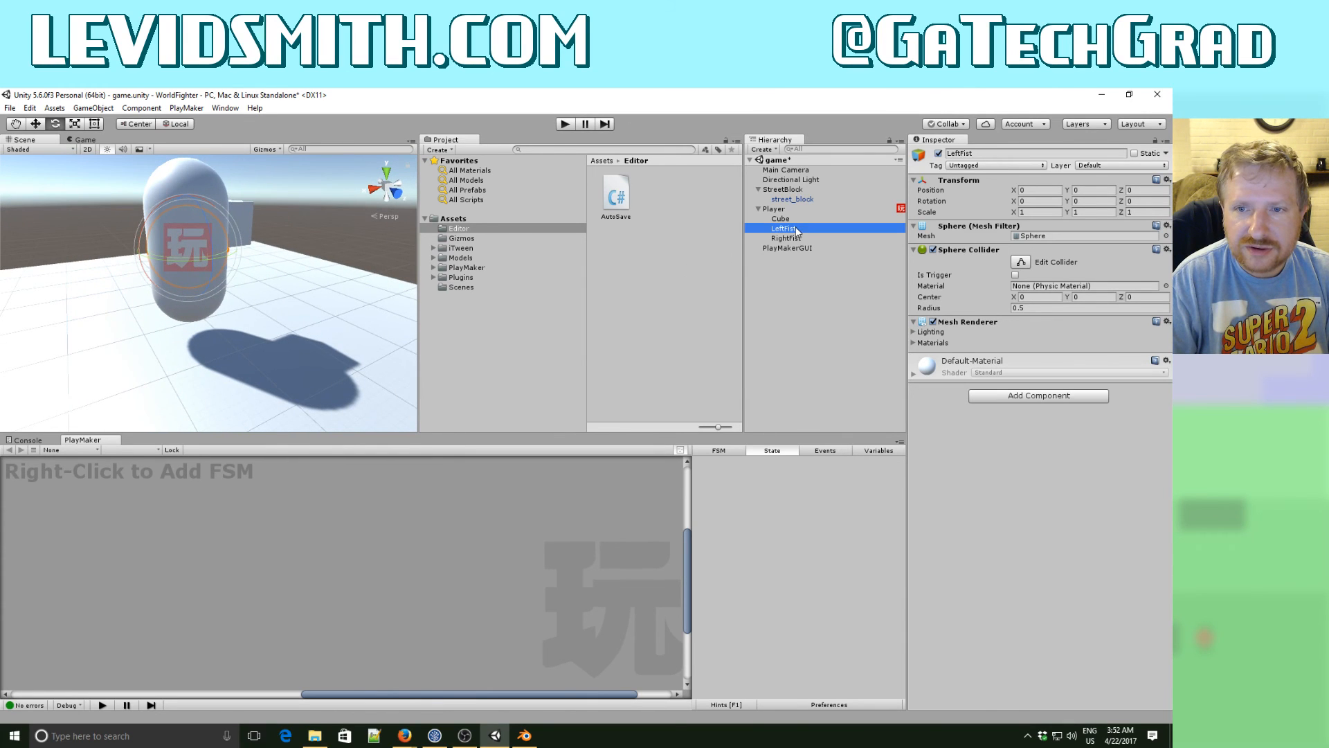
left_click_drag(335, 239, 522, 217, "alt")
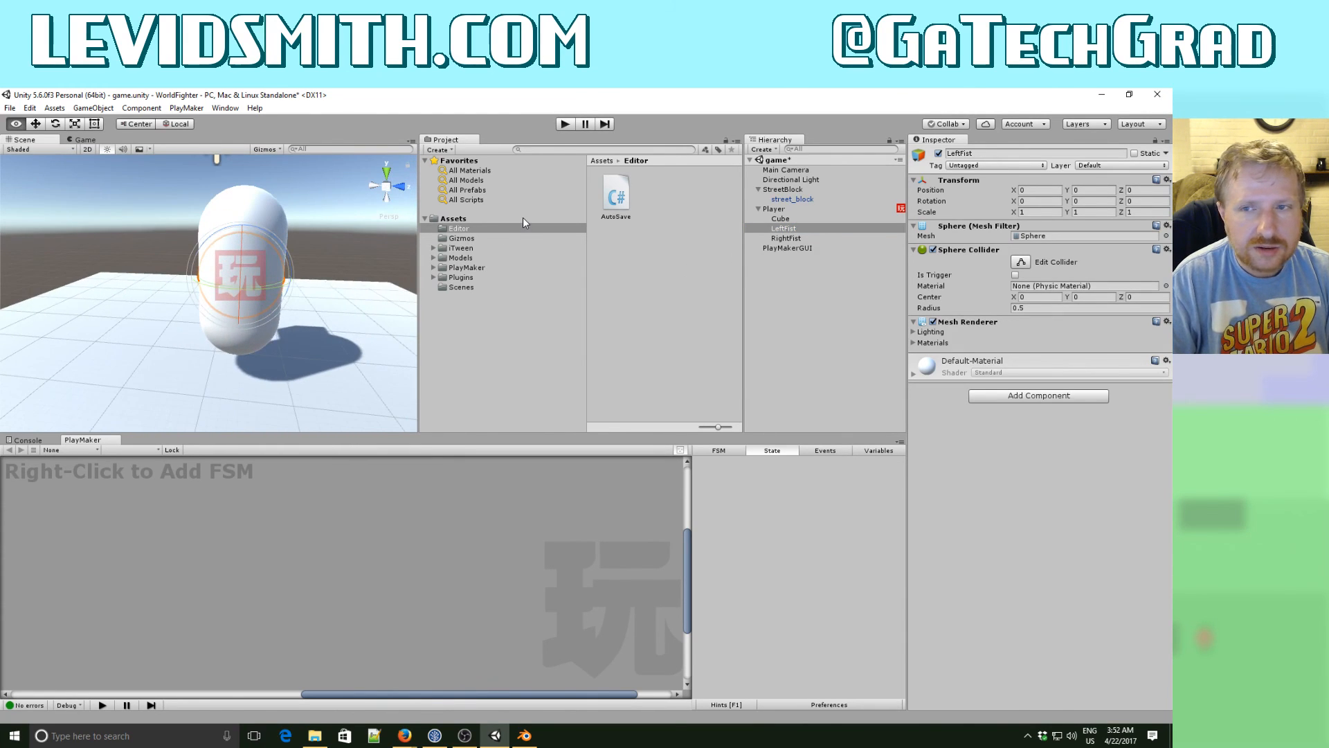
left_click(1050, 192)
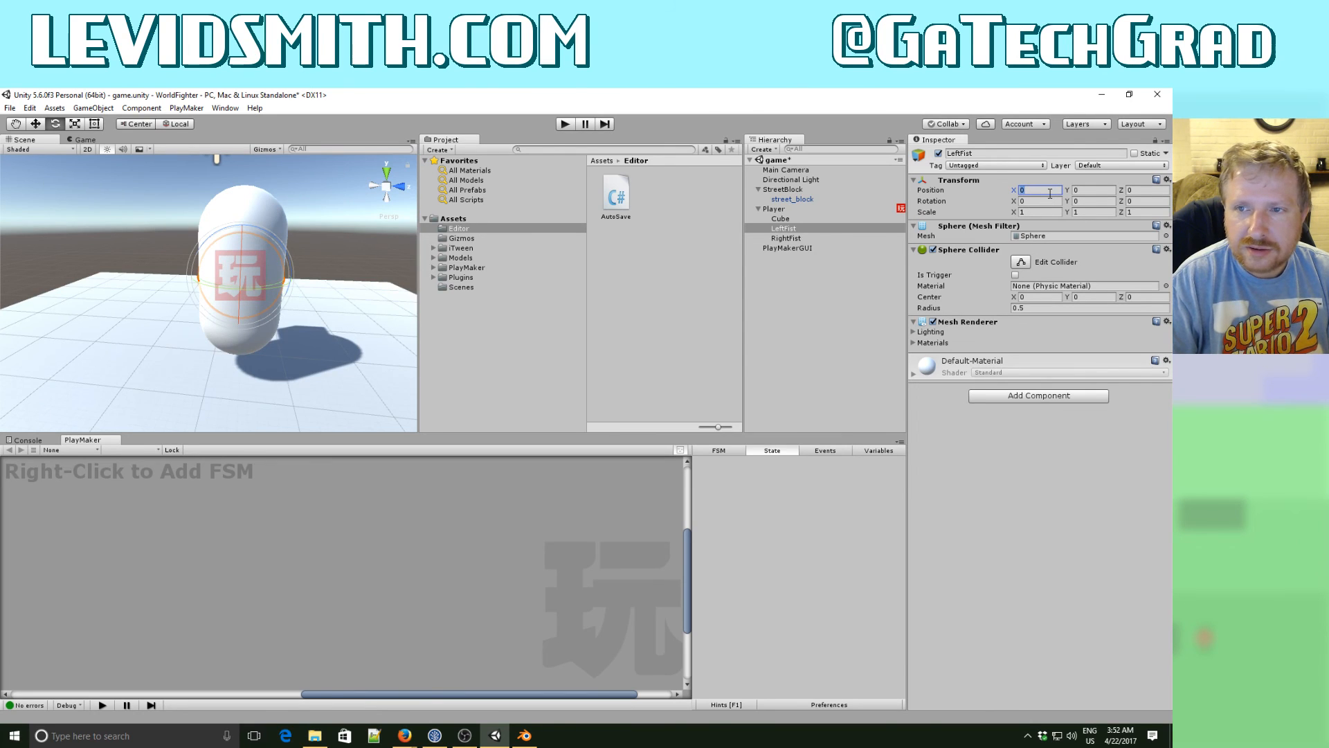
type("-1")
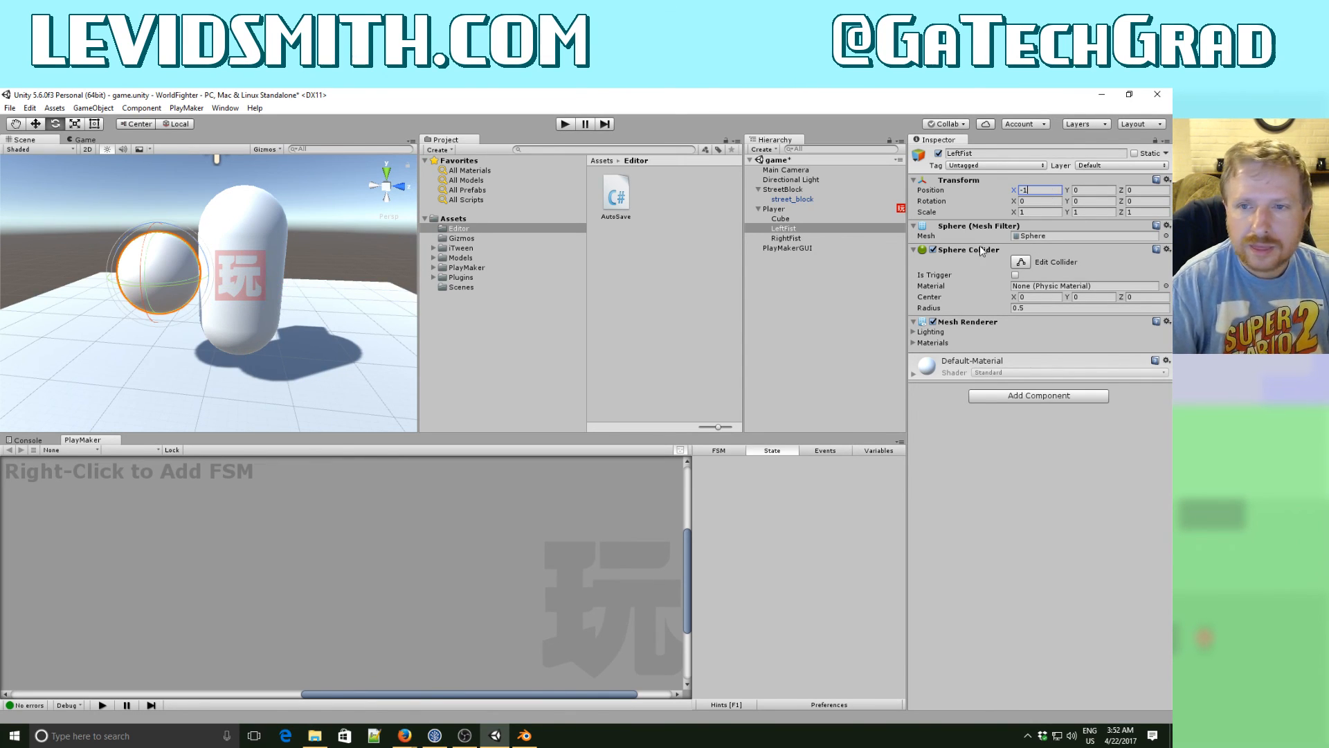
- Set the RightFist sphere's X position to 1, on the opposite side of the Player capsule
left_click(796, 238)
left_click(1030, 192)
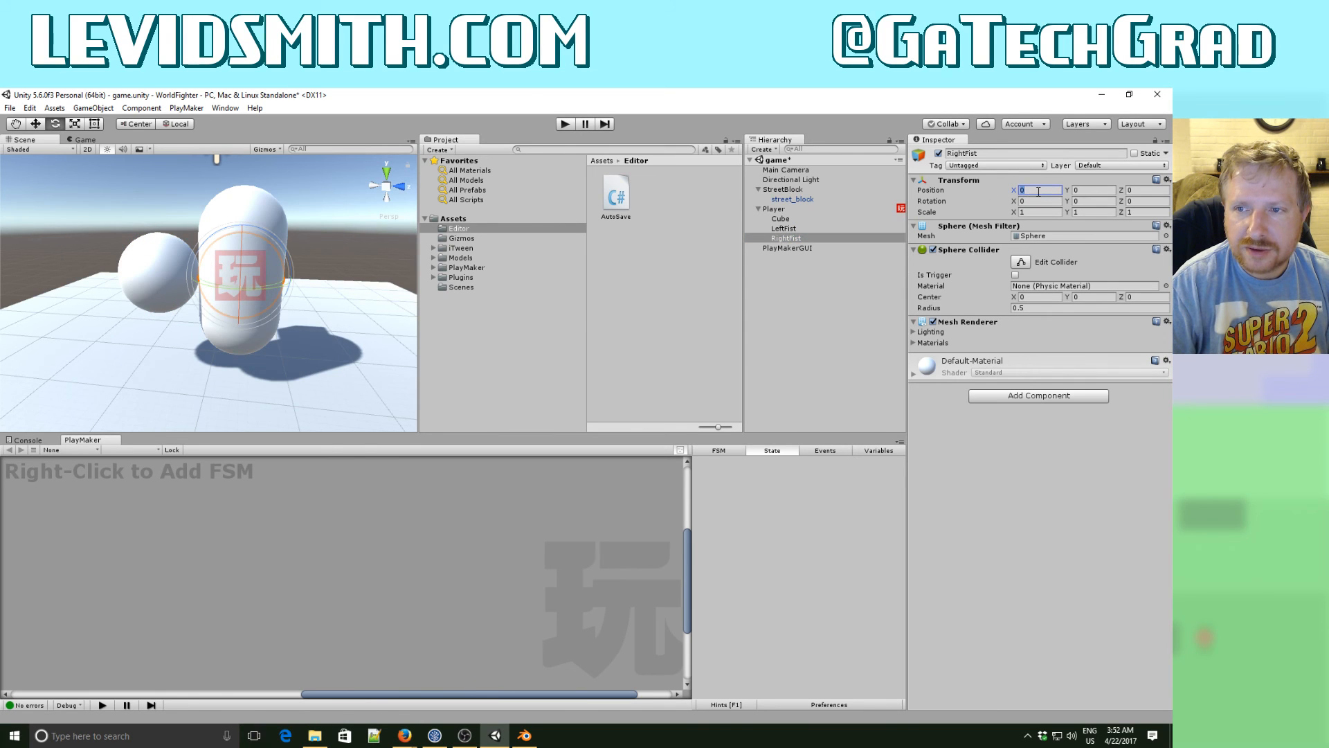
type("1")
key("Tab")
key("d")
right_click_drag(358, 269, 104, 300)
key("d")
key("a")
key("d")
key("w")
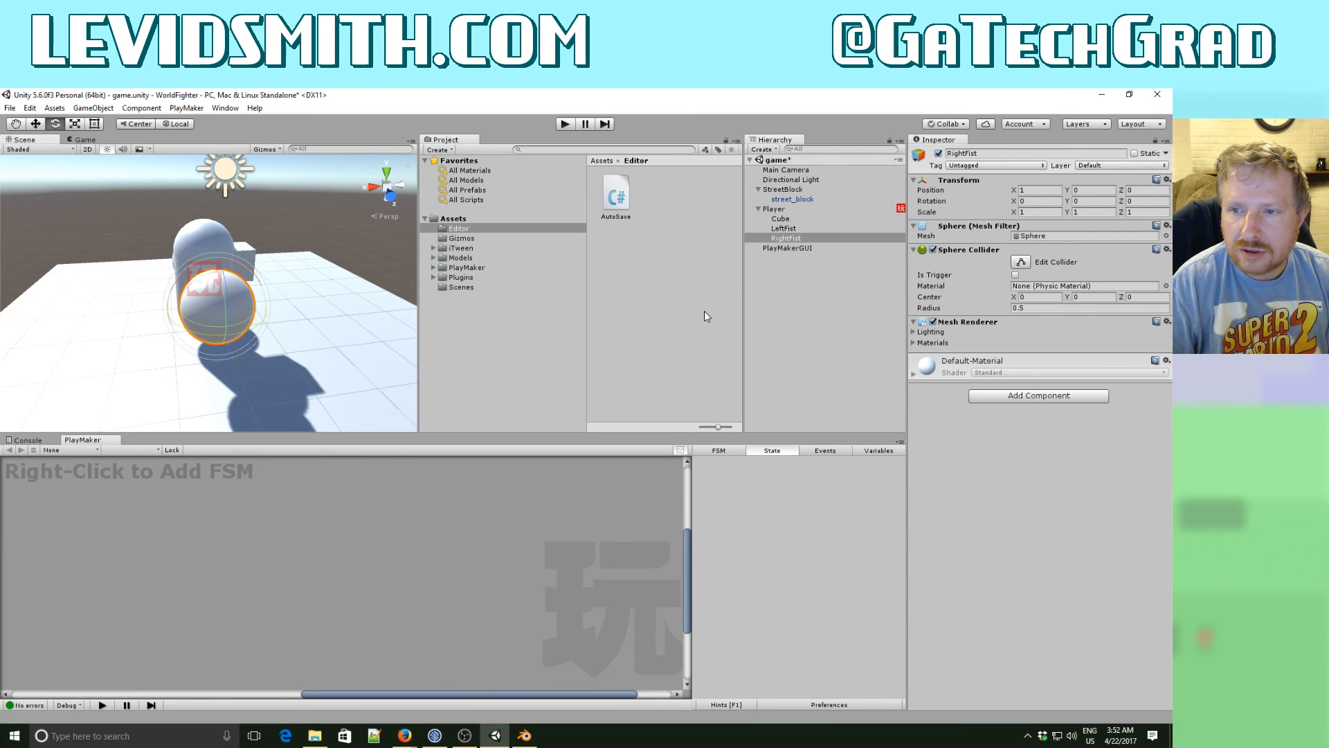
- Set the Sphere Collider radius of both LeftFist and RightFist to 0.25
left_click(1036, 308)
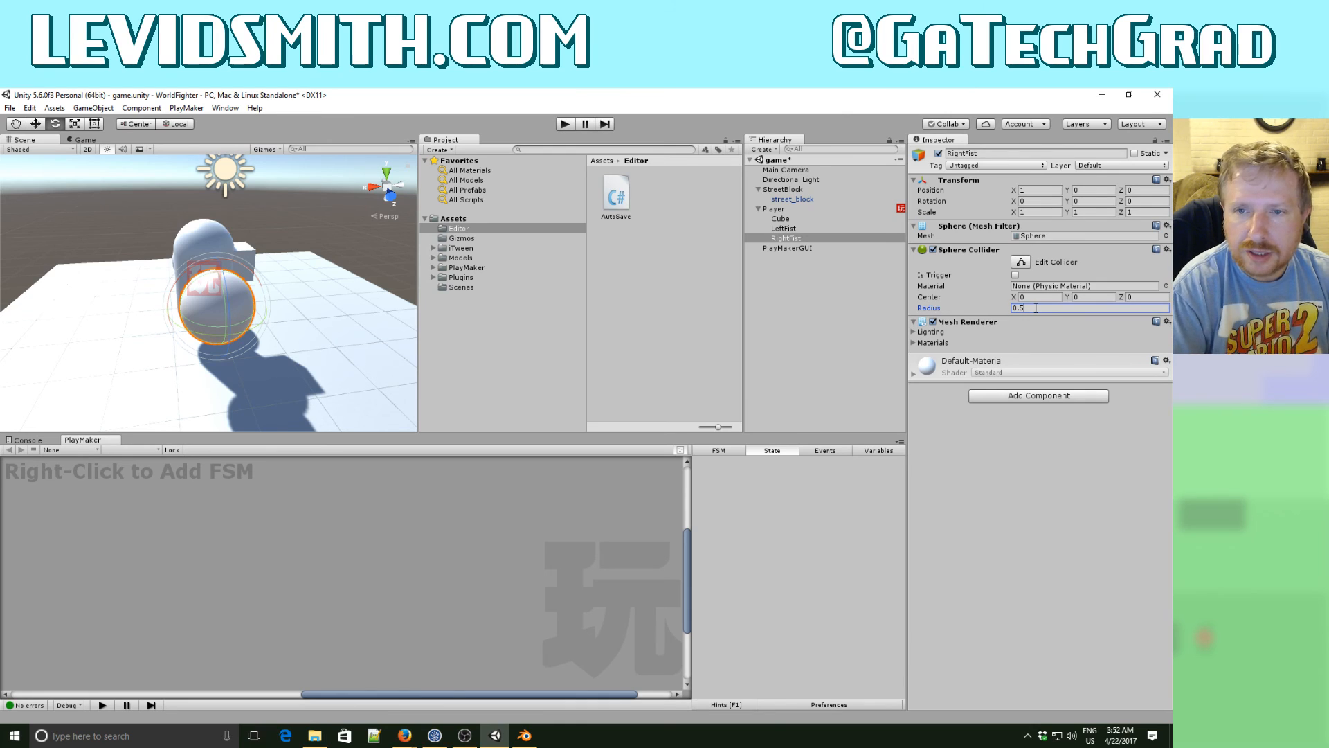
left_click(784, 228, "ctrl")
left_click(1052, 308)
type("0.25")
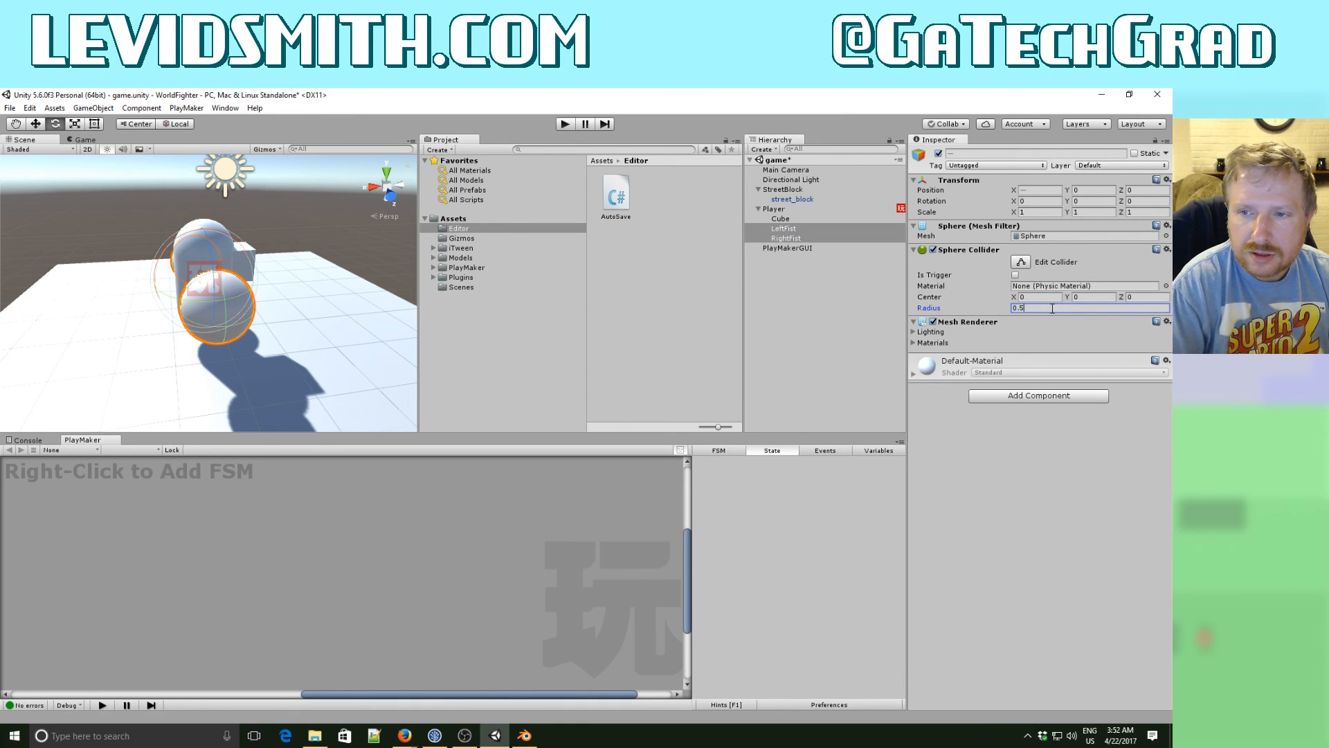
key("Return")
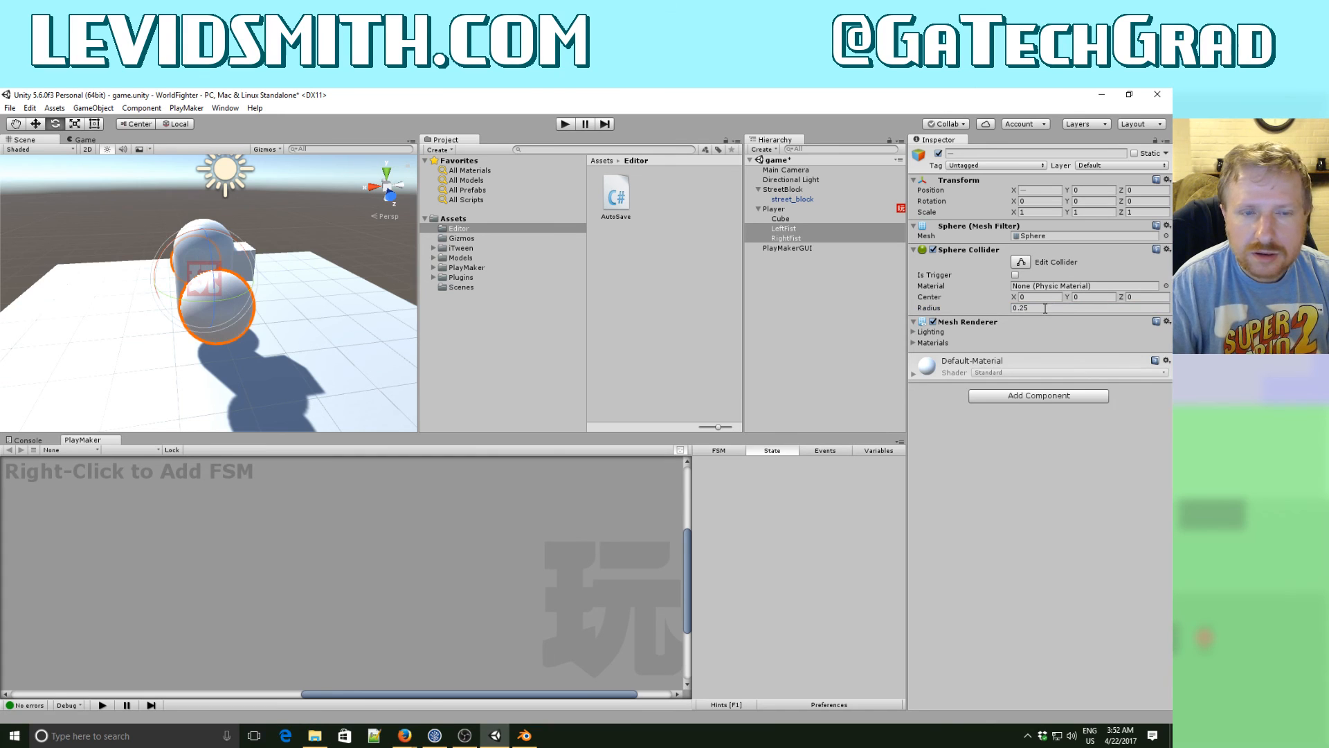
left_click_drag(360, 334, 558, 324, "alt")
key("f")
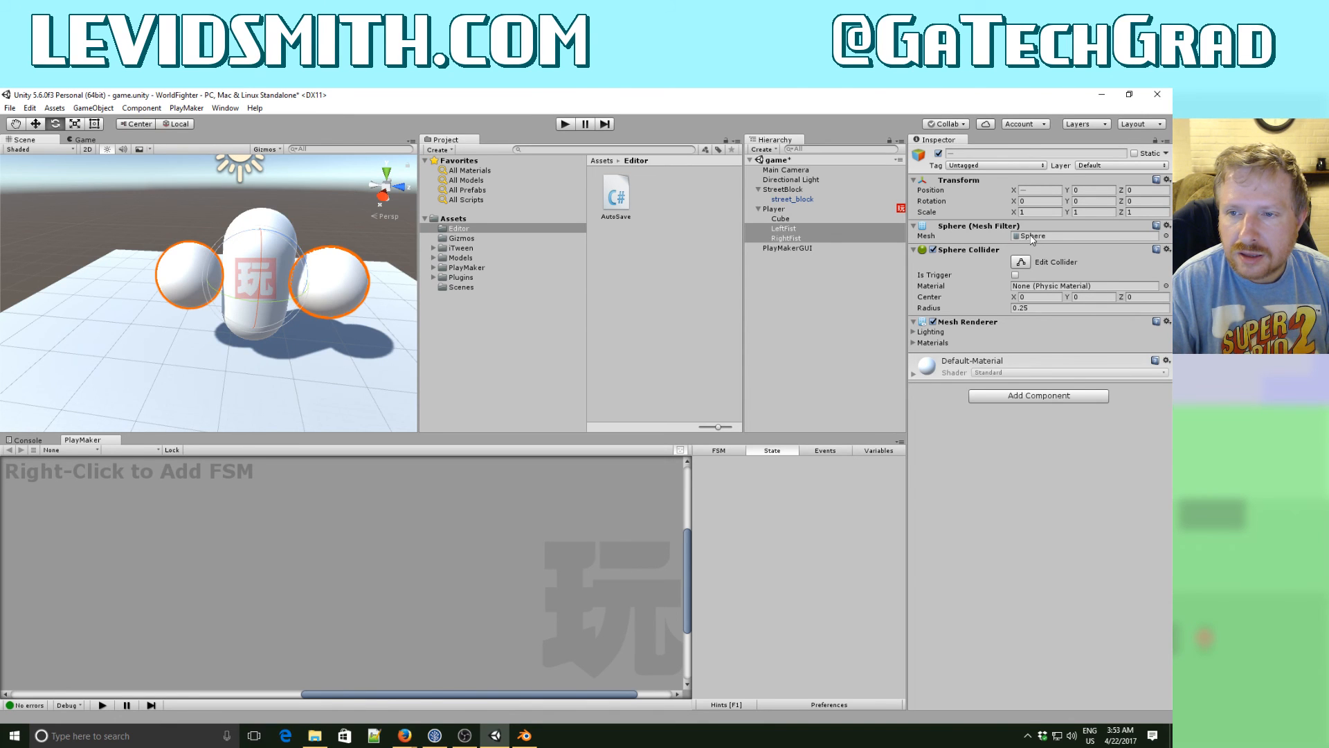
- Switch to Blender and start a new scene by reloading the start-up file
left_click(530, 738)
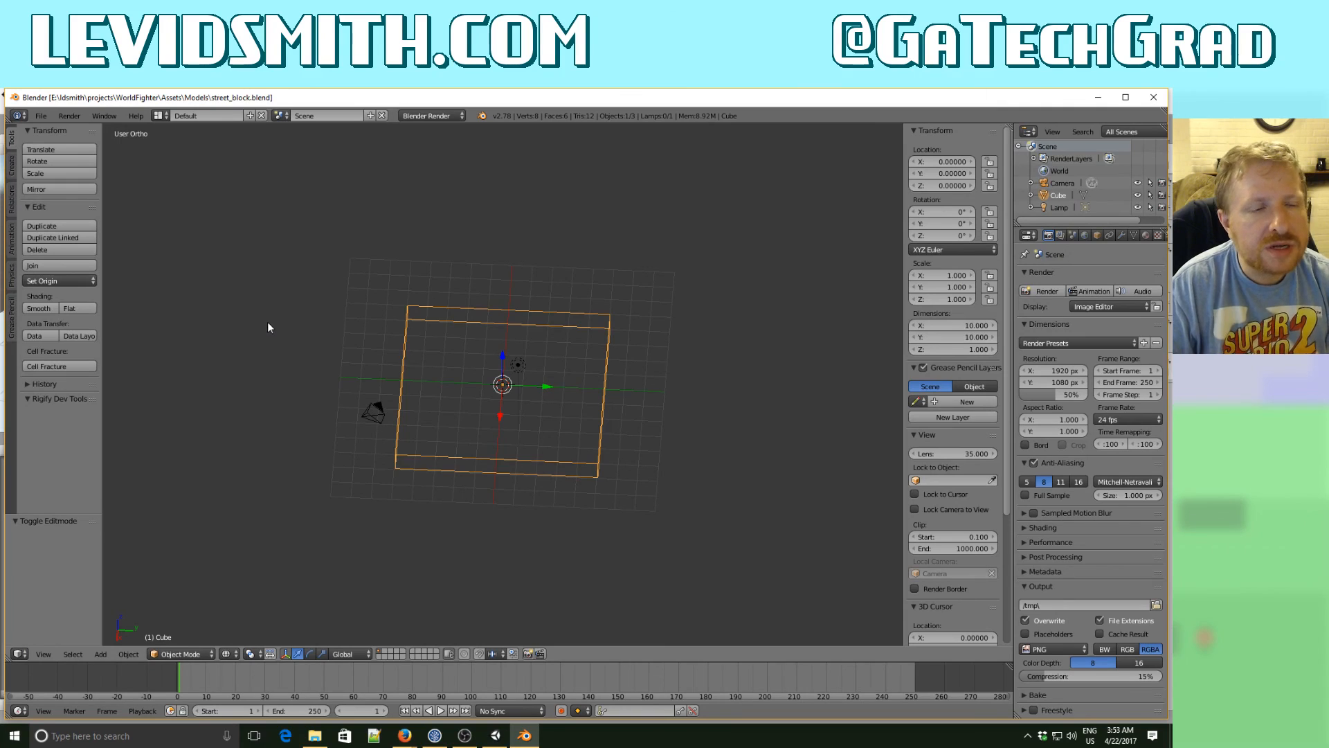
left_click(43, 116)
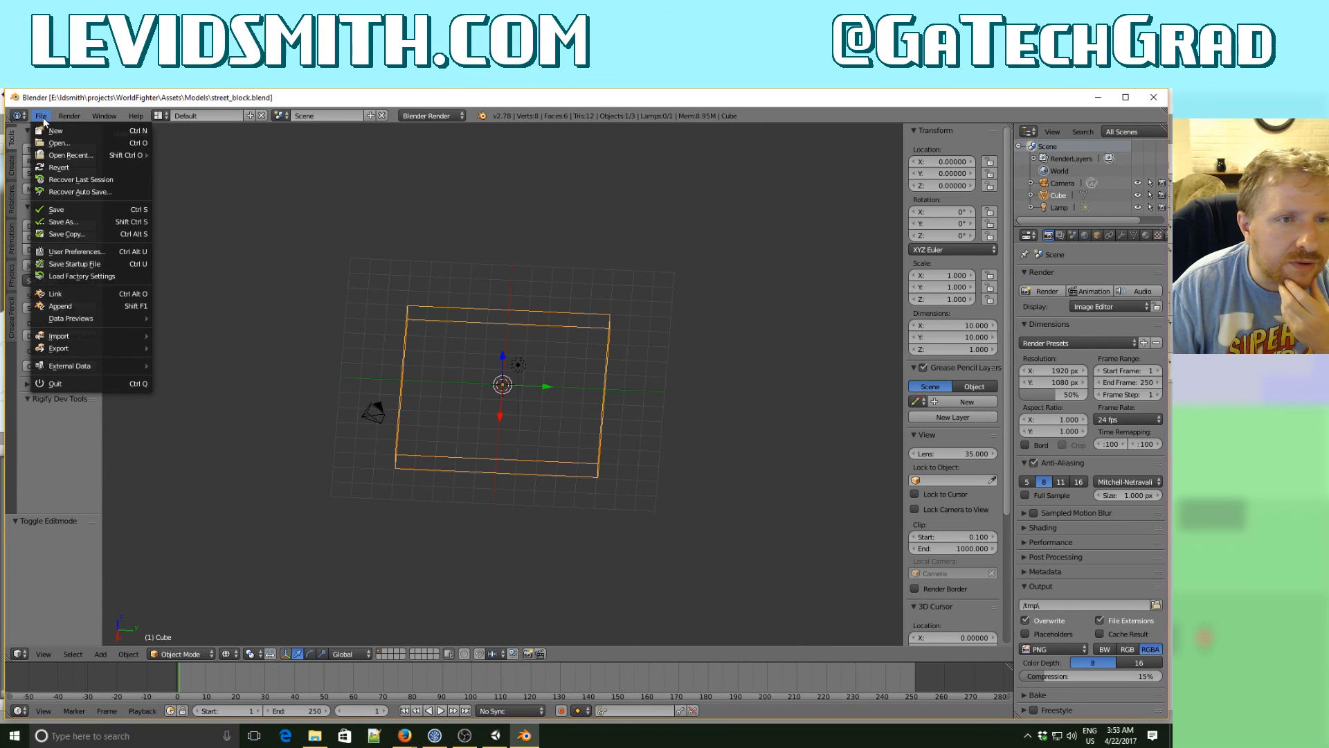
left_click(55, 130)
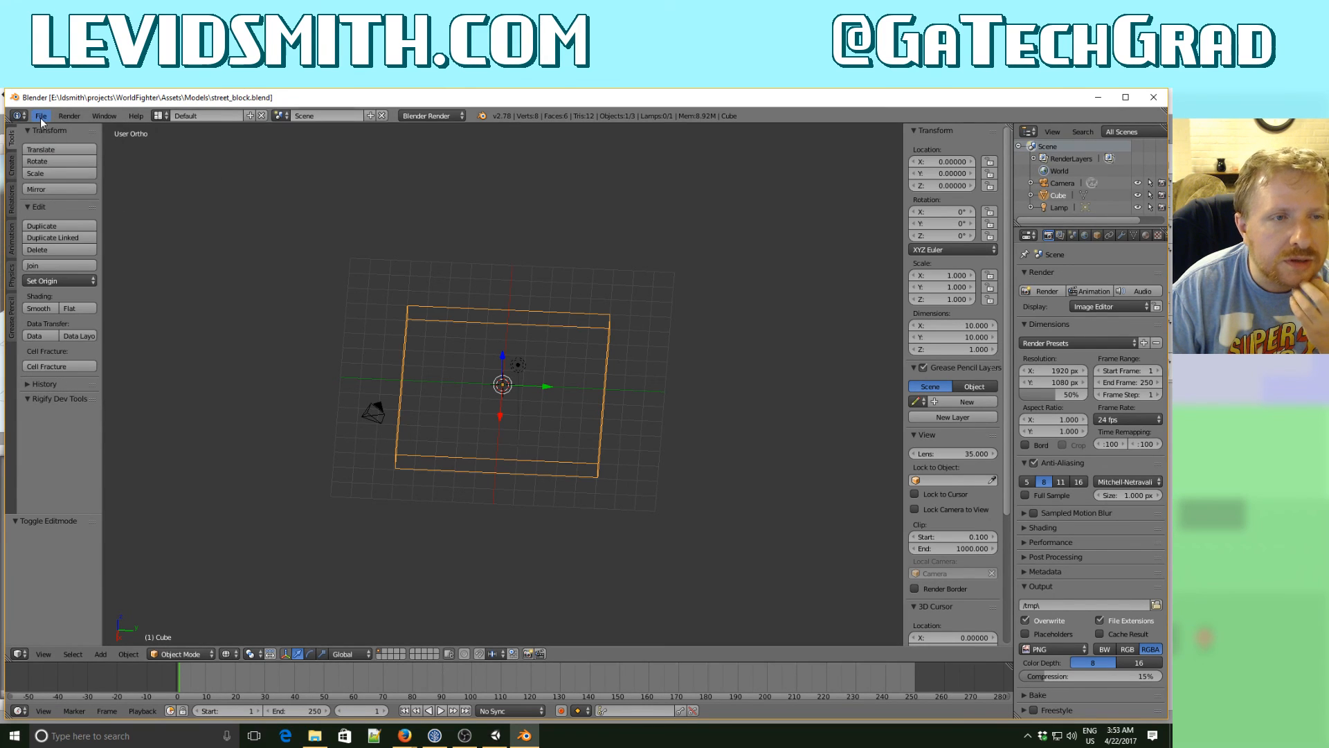
left_click(43, 117)
left_click(49, 131)
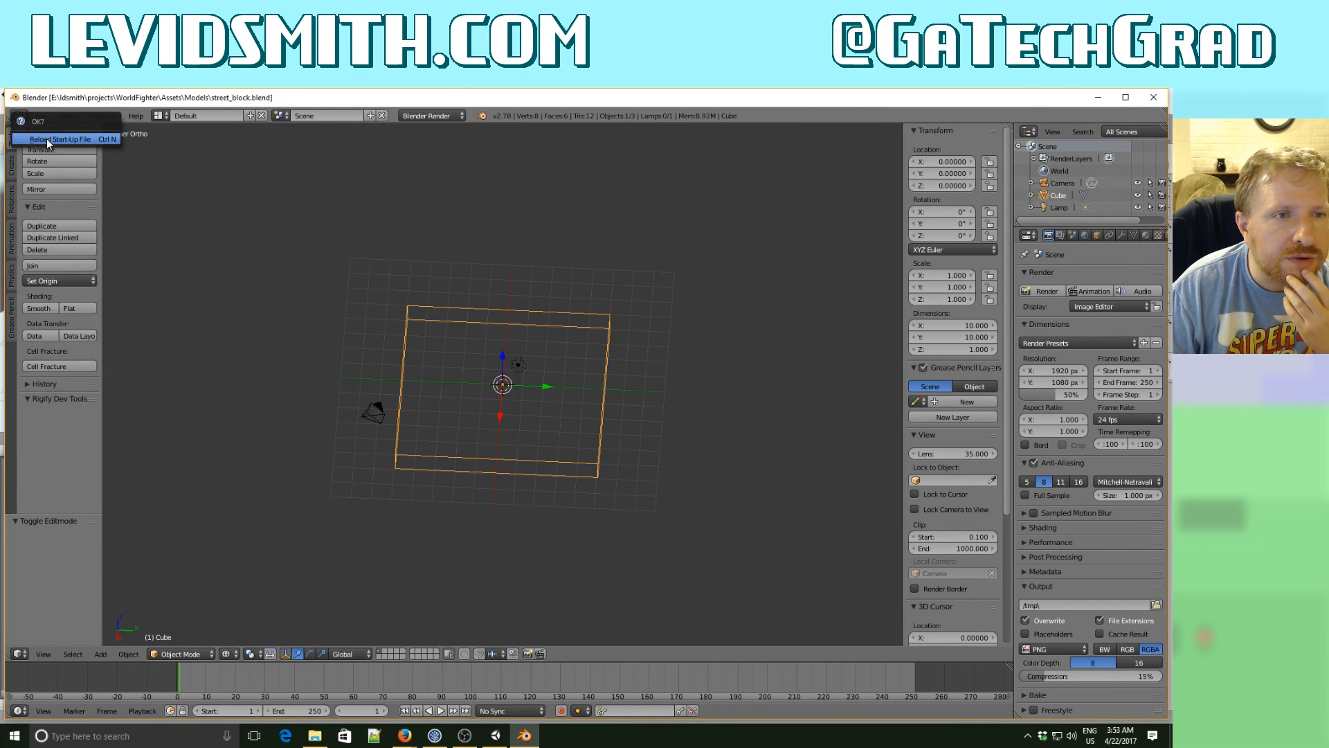
left_click(47, 139)
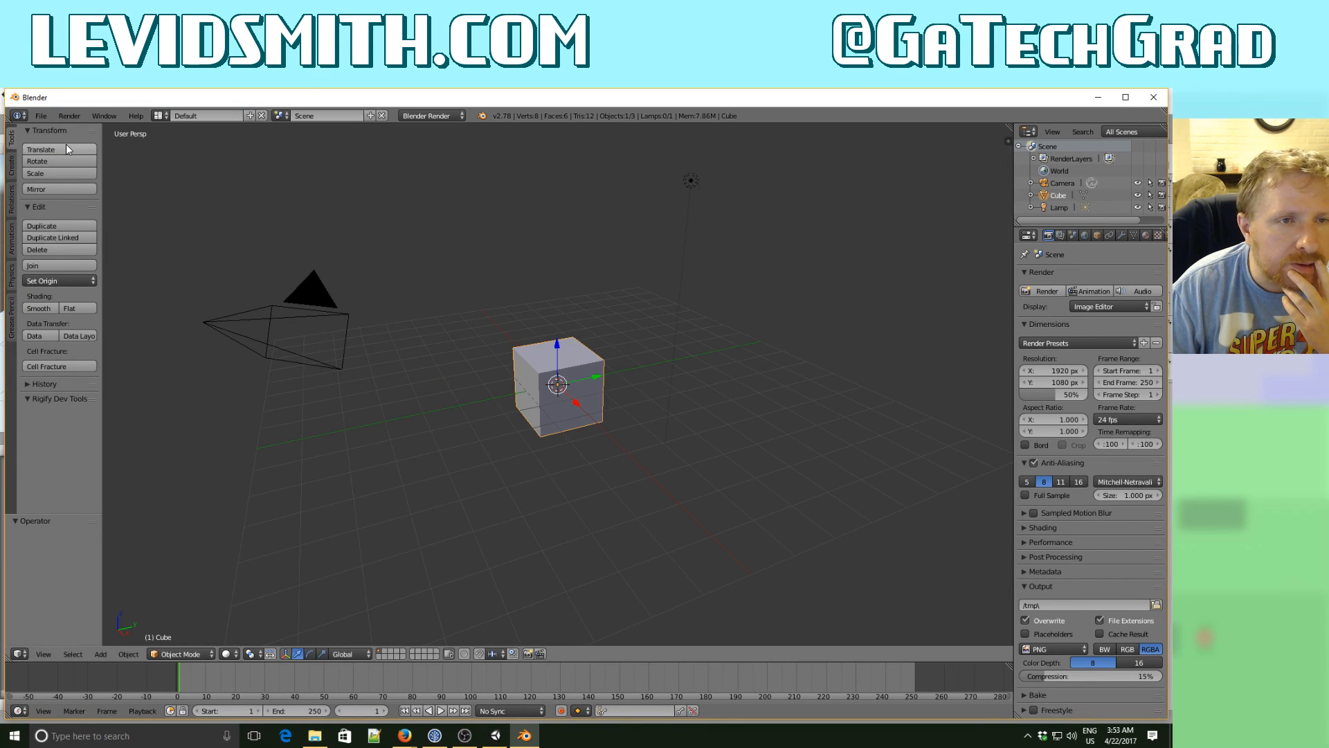
- Delete all vertices of the default cube in Edit Mode, leaving the mesh object empty
key("KP_1")
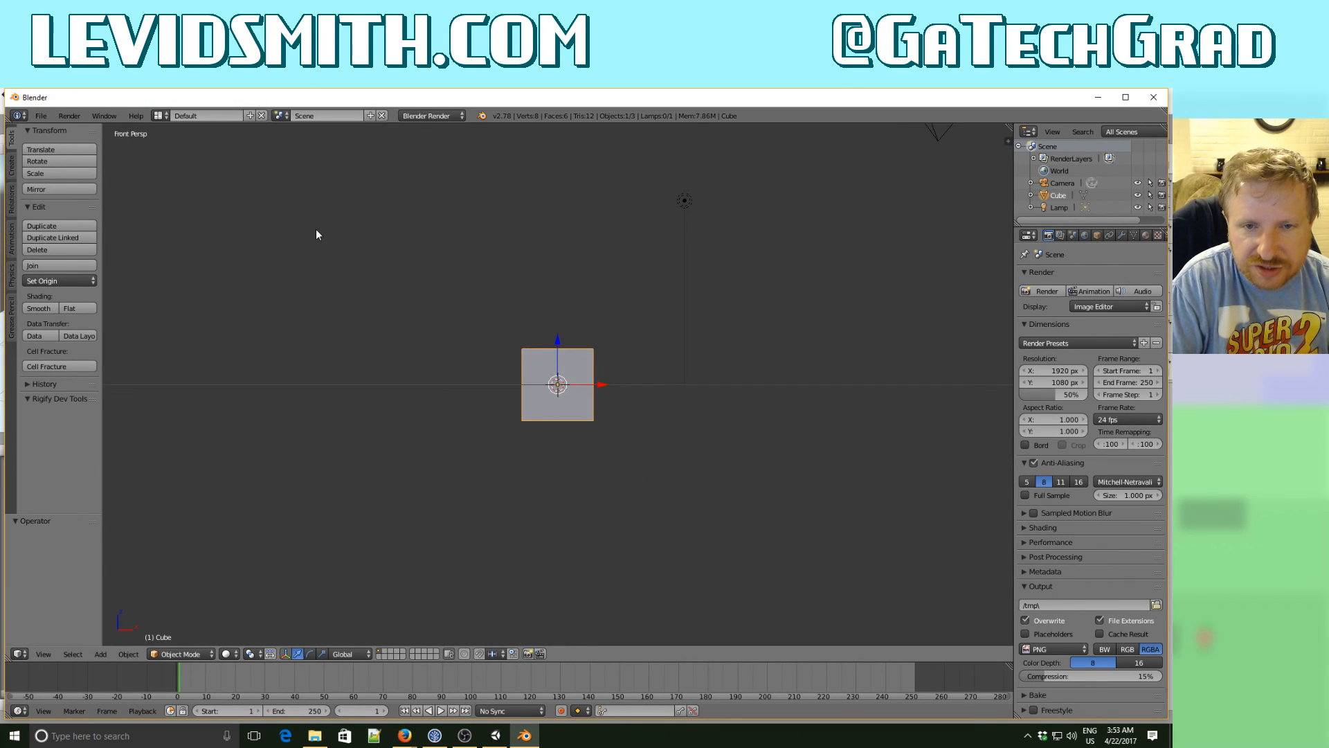
key("KP_5")
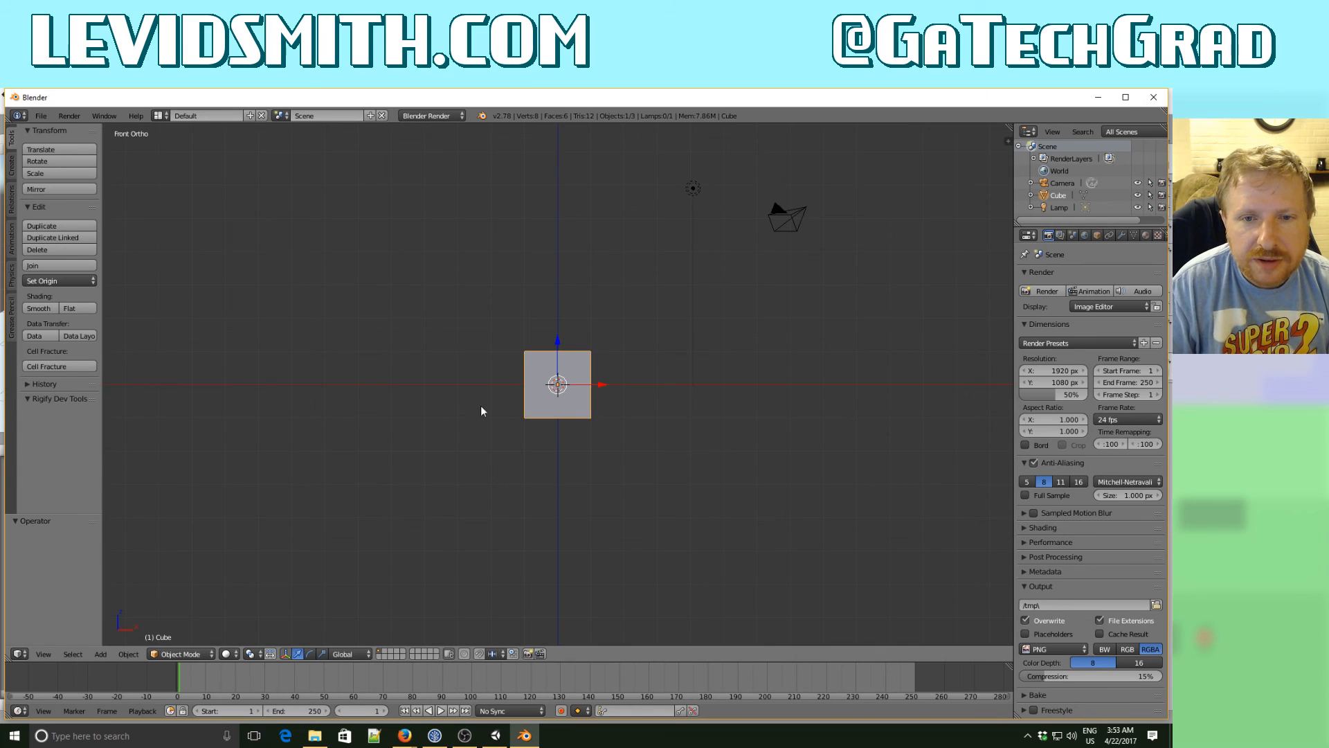
middle_click_drag(504, 405, 533, 439)
key("KP_1")
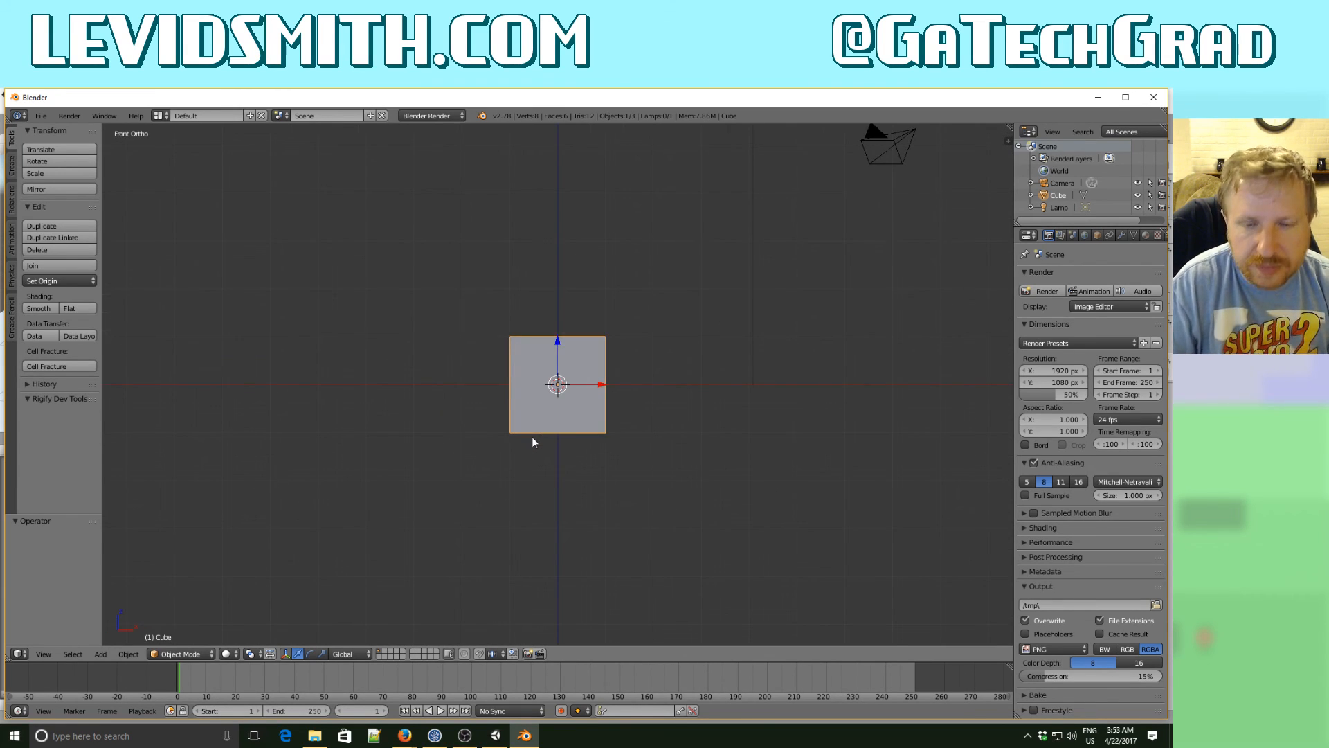
key("Tab")
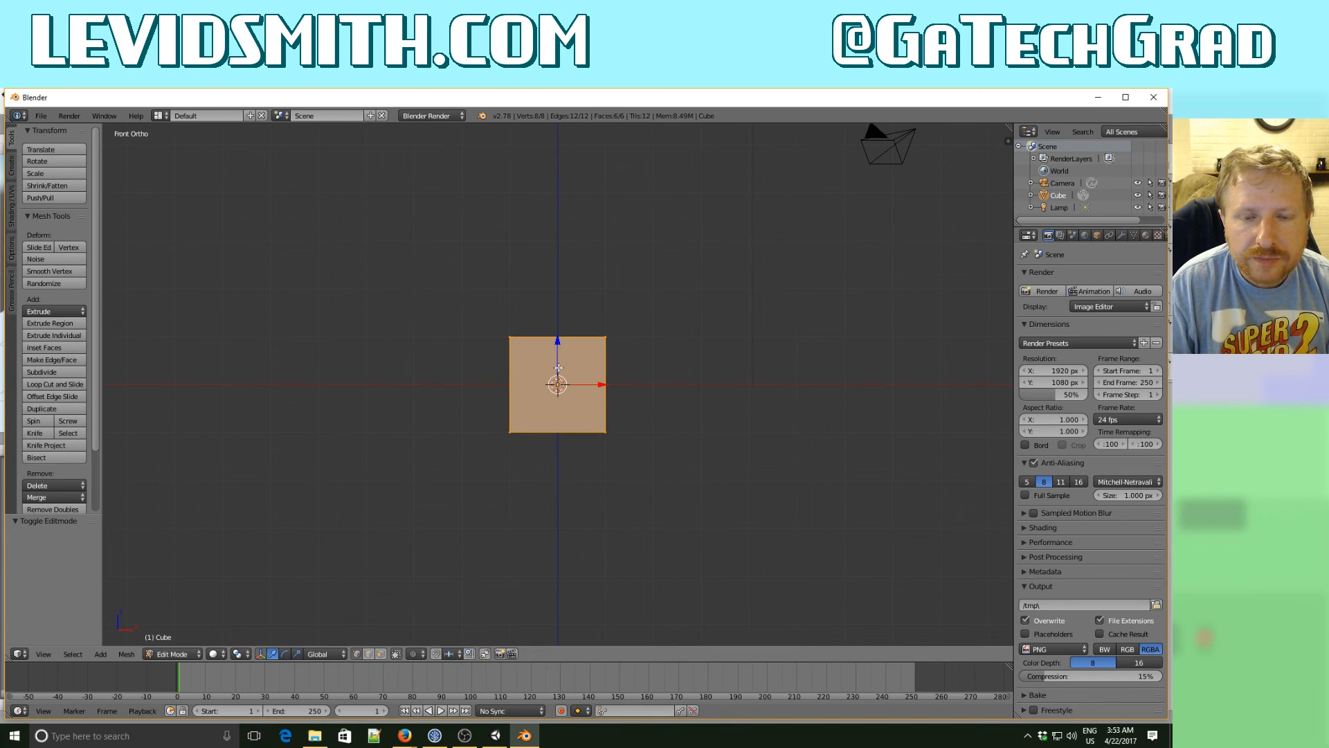
key("x")
left_click(543, 367)
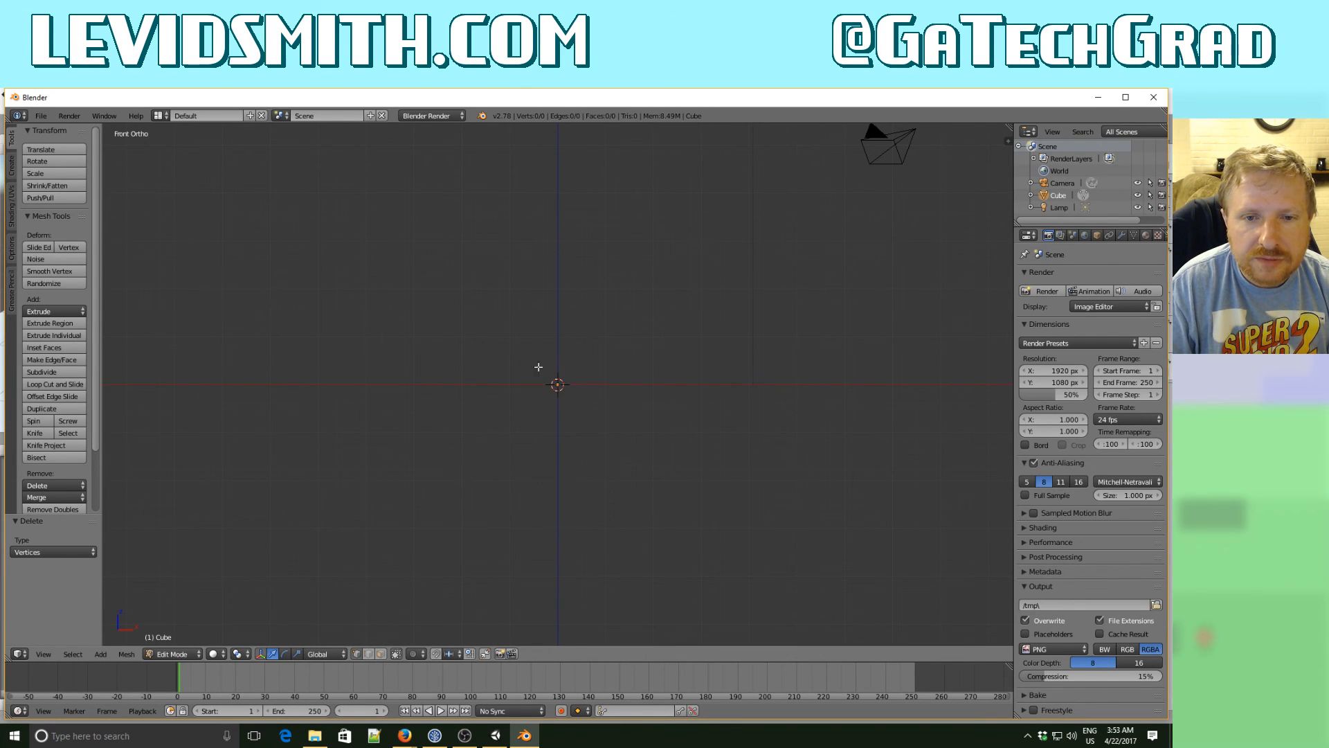
- Add a UV sphere with 16 segments and 8 rings inside the empty mesh object
left_click(11, 171)
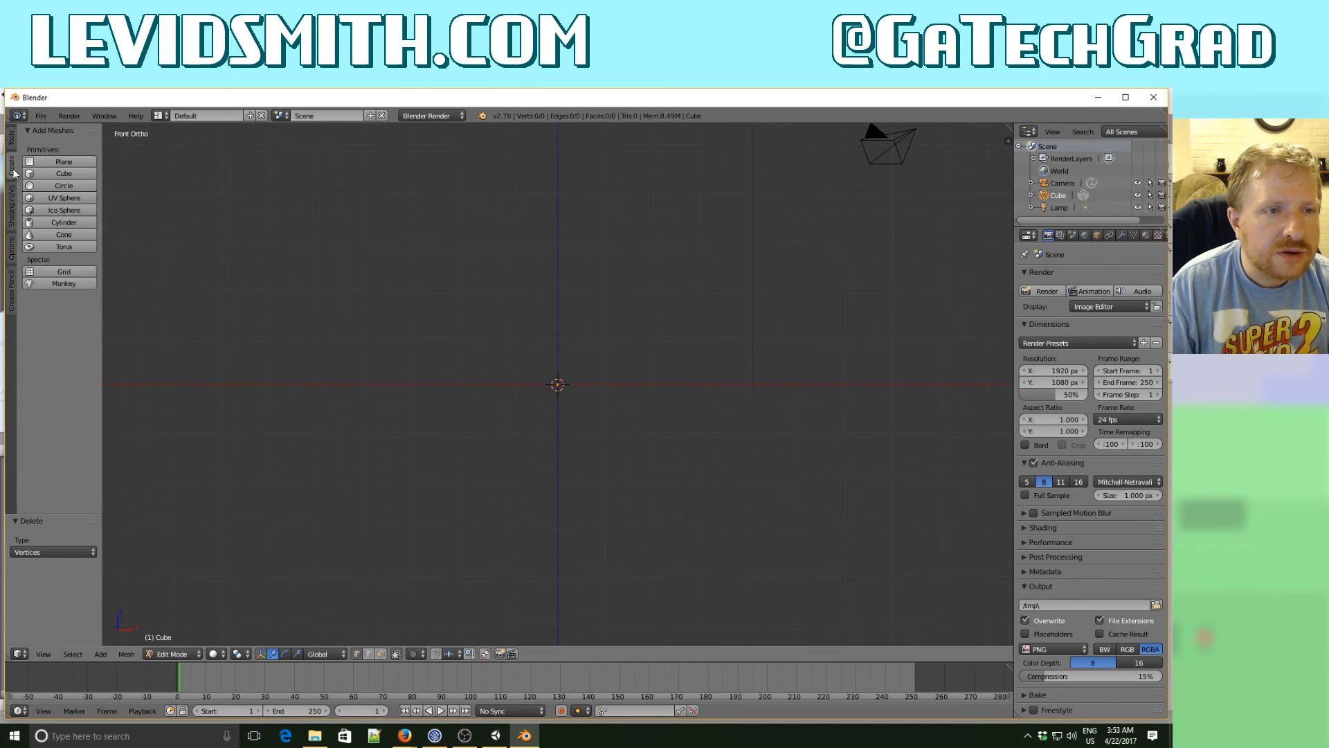
left_click(62, 197)
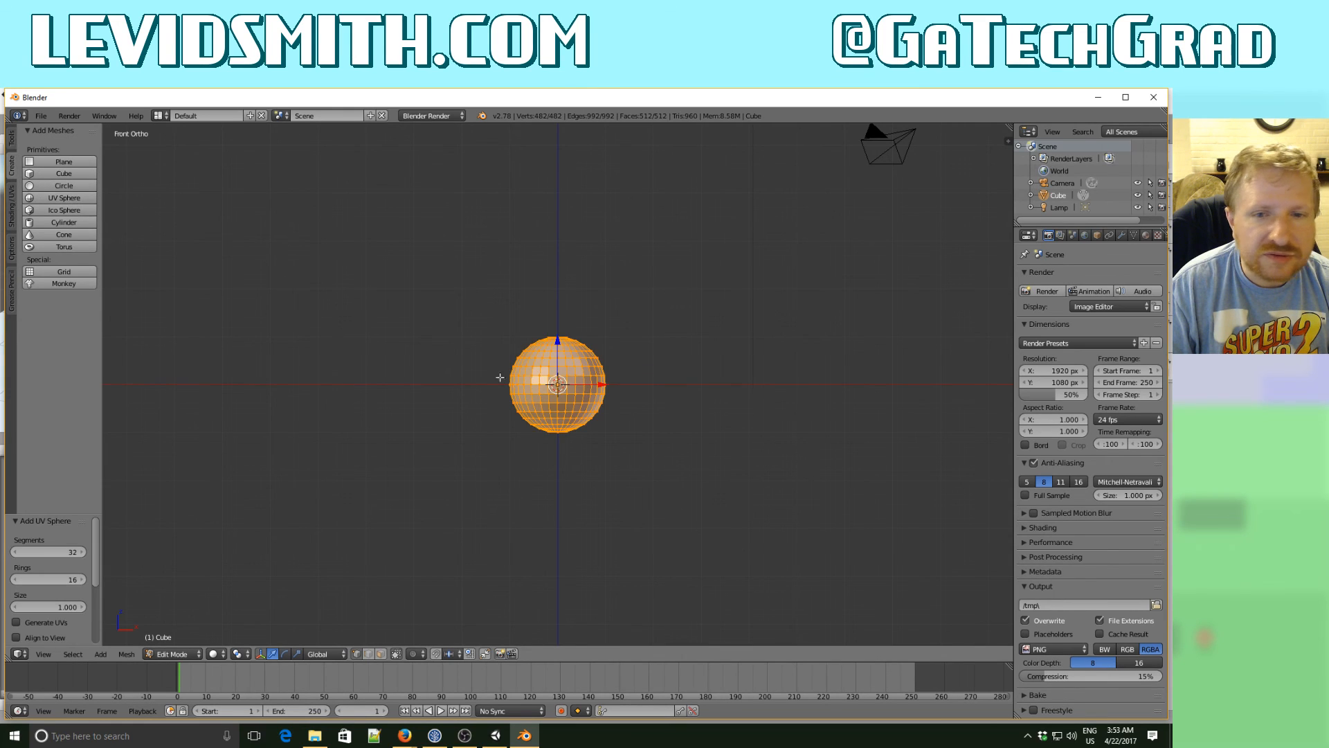
left_click(61, 552)
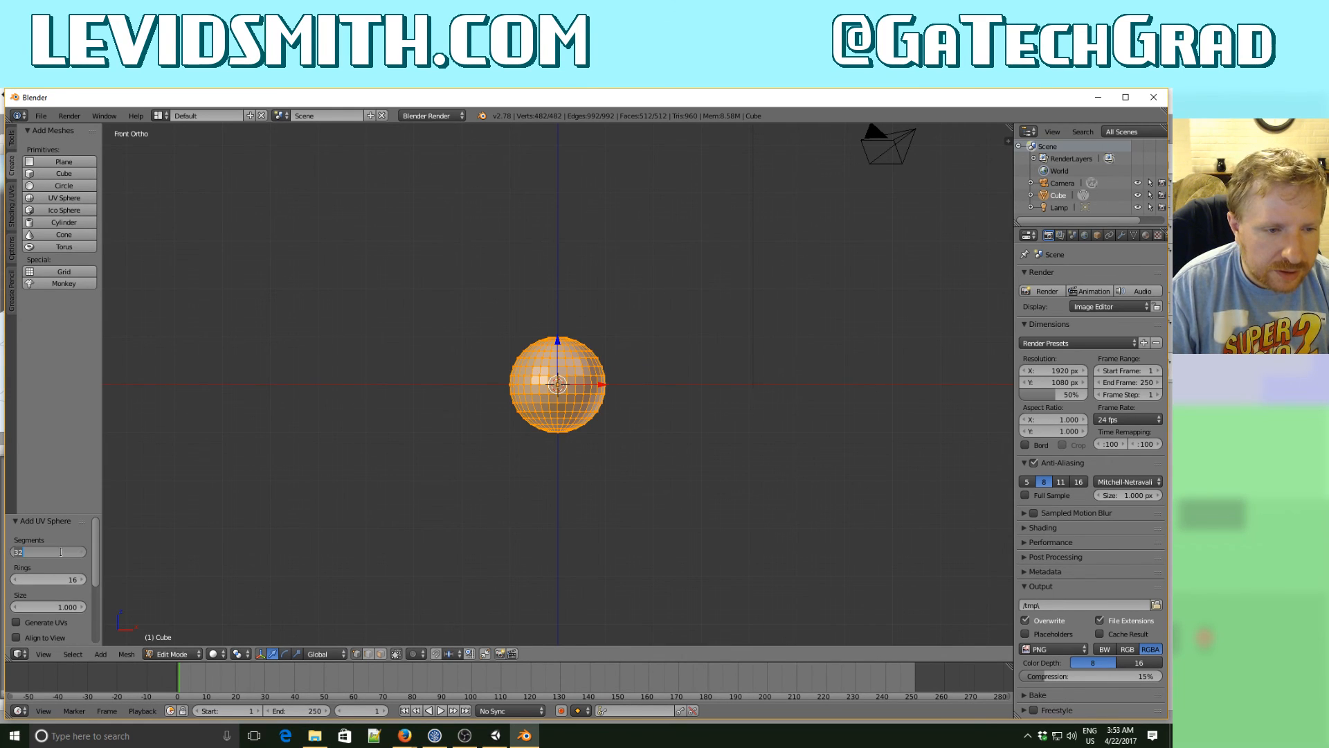
type("16")
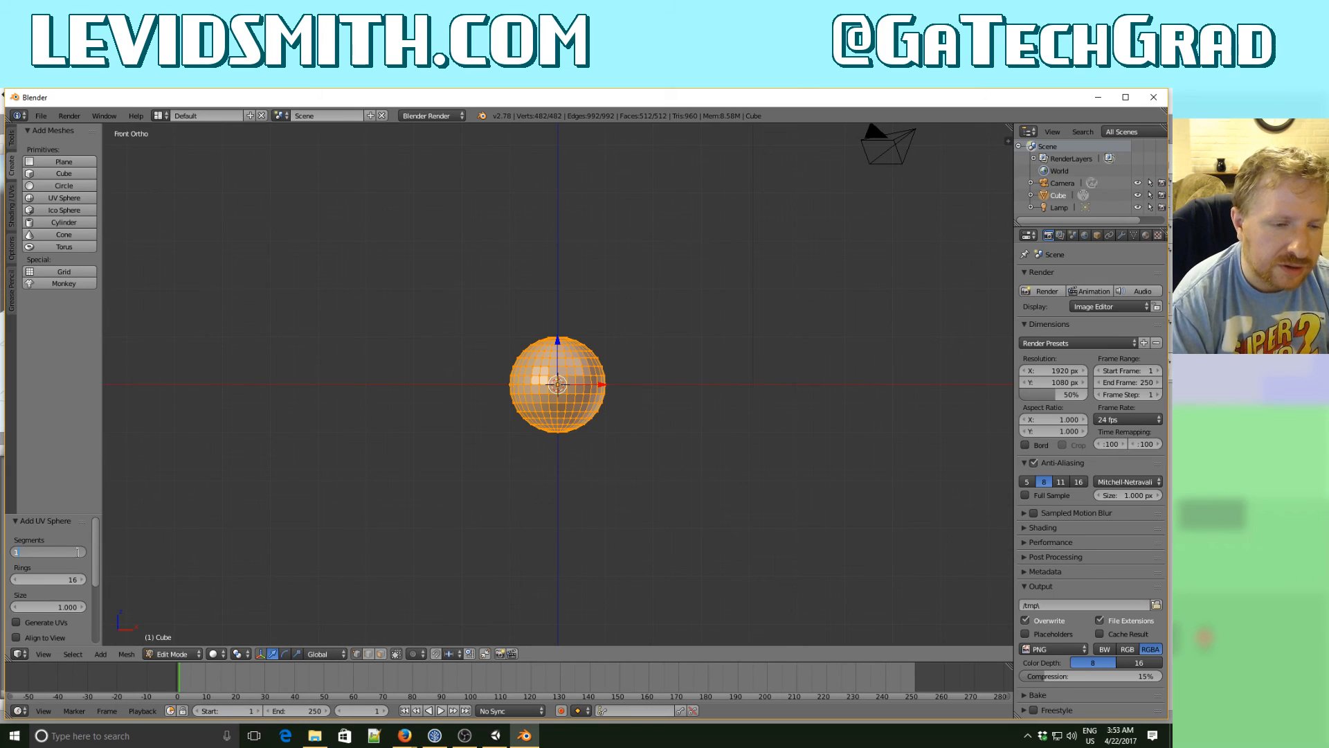
key("Tab")
type("8")
key("Tab")
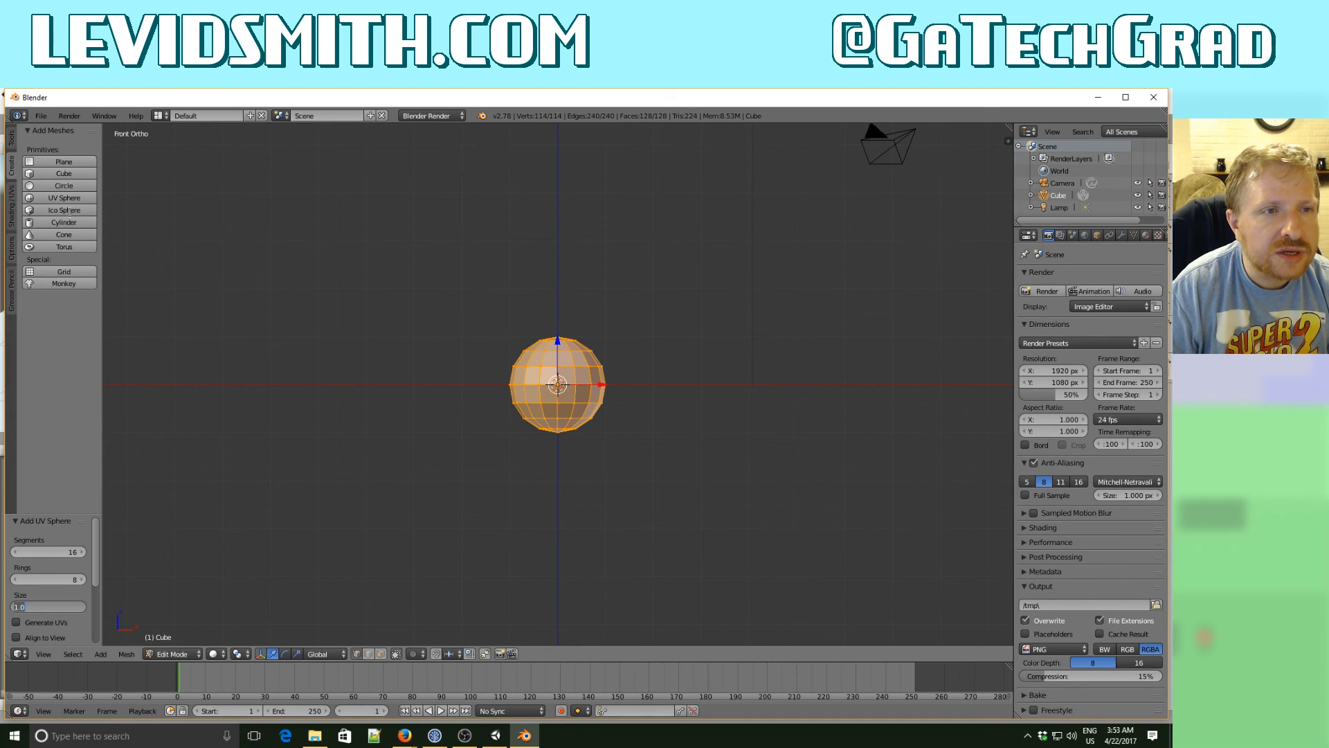
- Shade the new sphere's faces smooth and move its mesh up 1 unit along Z, returning to Object Mode
left_click(10, 203)
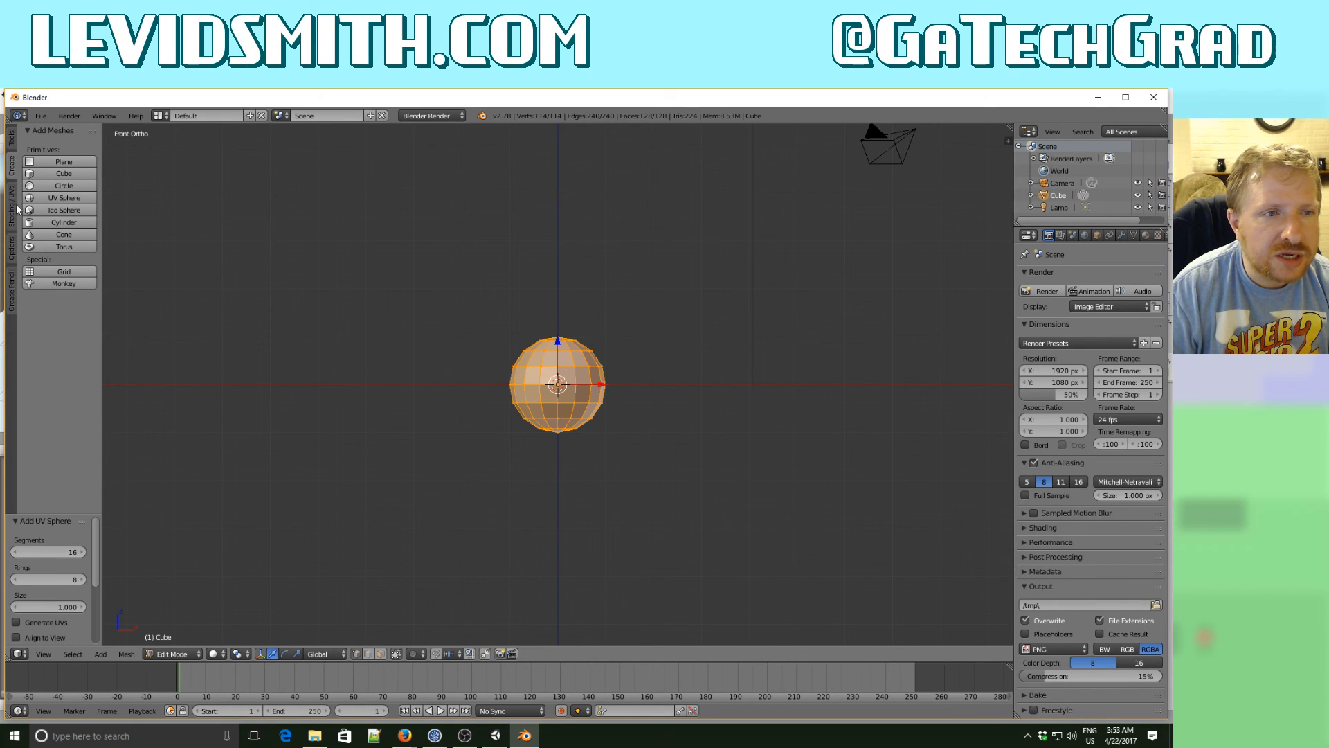
left_click(10, 204)
left_click(39, 162)
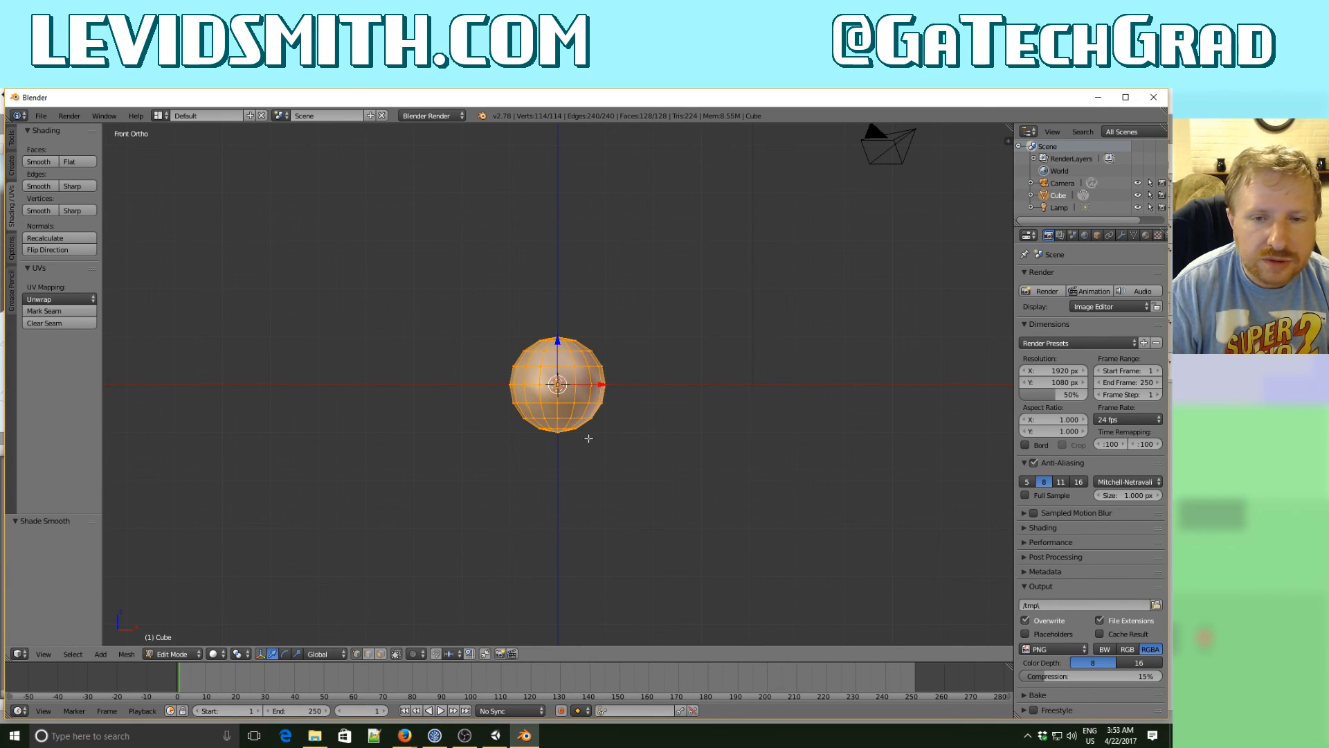
type("gz")
type("1")
key("Return")
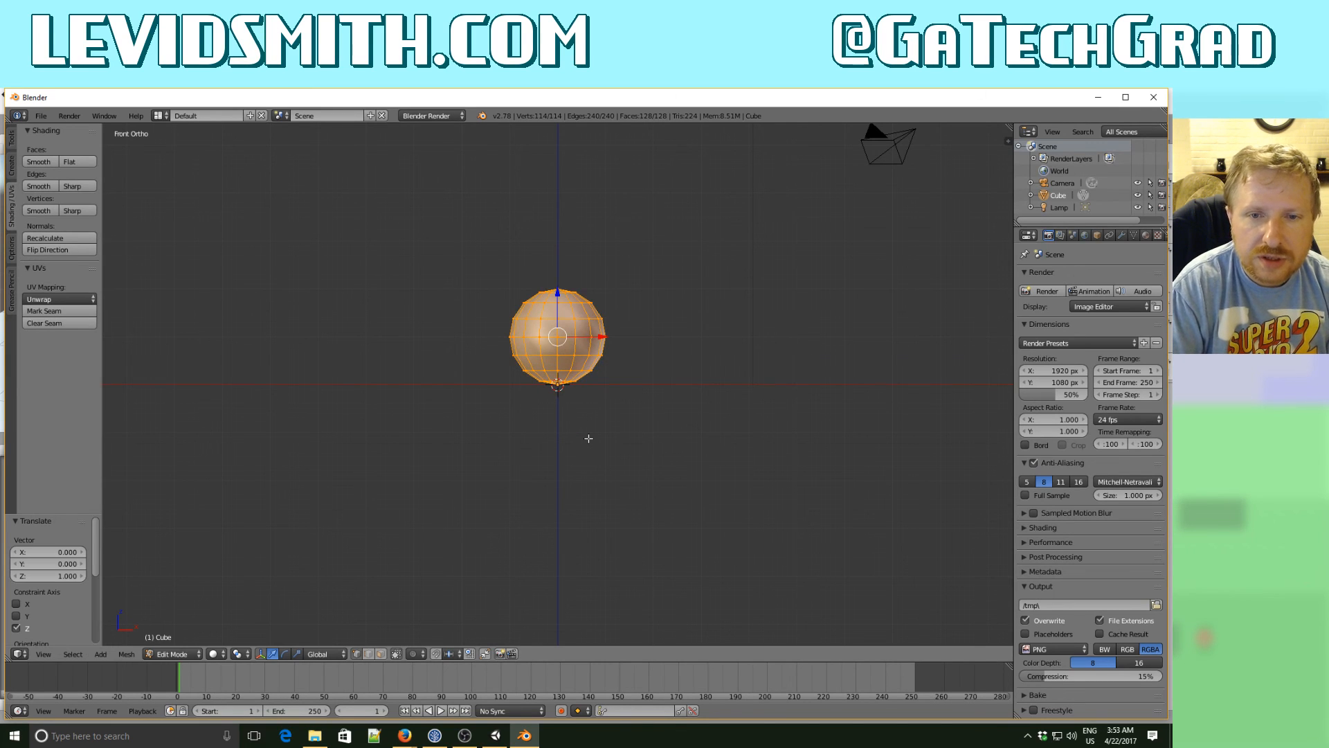
key("Tab")
middle_click_drag(529, 375, 572, 415)
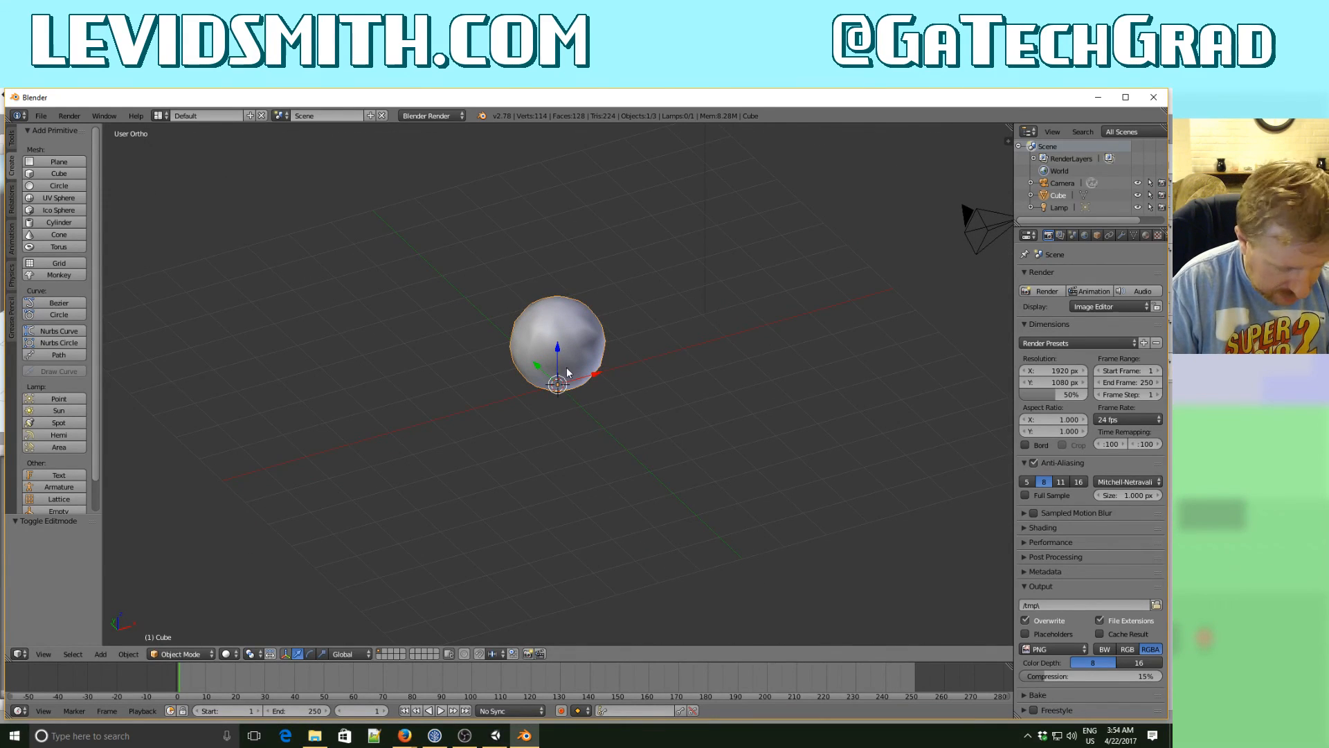
- Undo the sphere edits back to the default cube, and delete the whole cube object from the scene
key("ctrl+z")
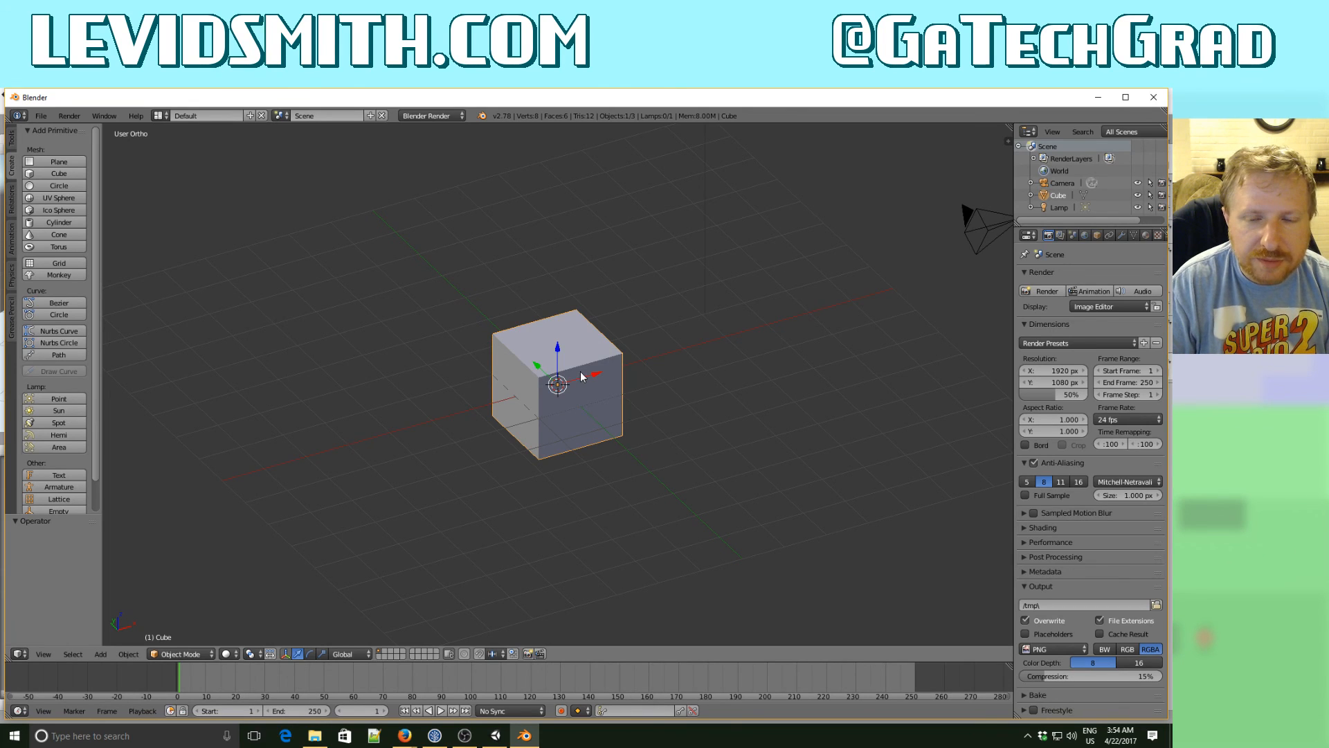
key("x")
left_click(559, 376)
key("KP_1")
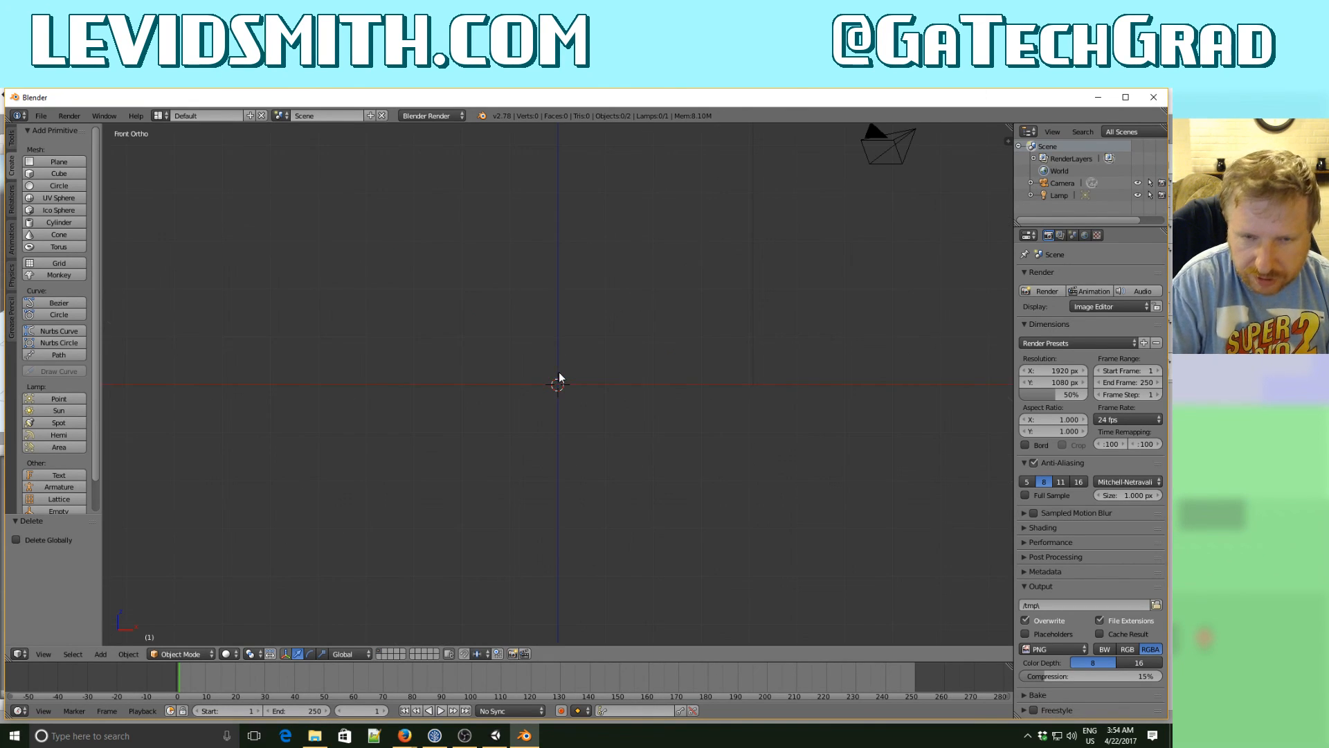
- Add a UV sphere at the origin as a new object, with 32 segments and 16 rings
left_click(71, 199)
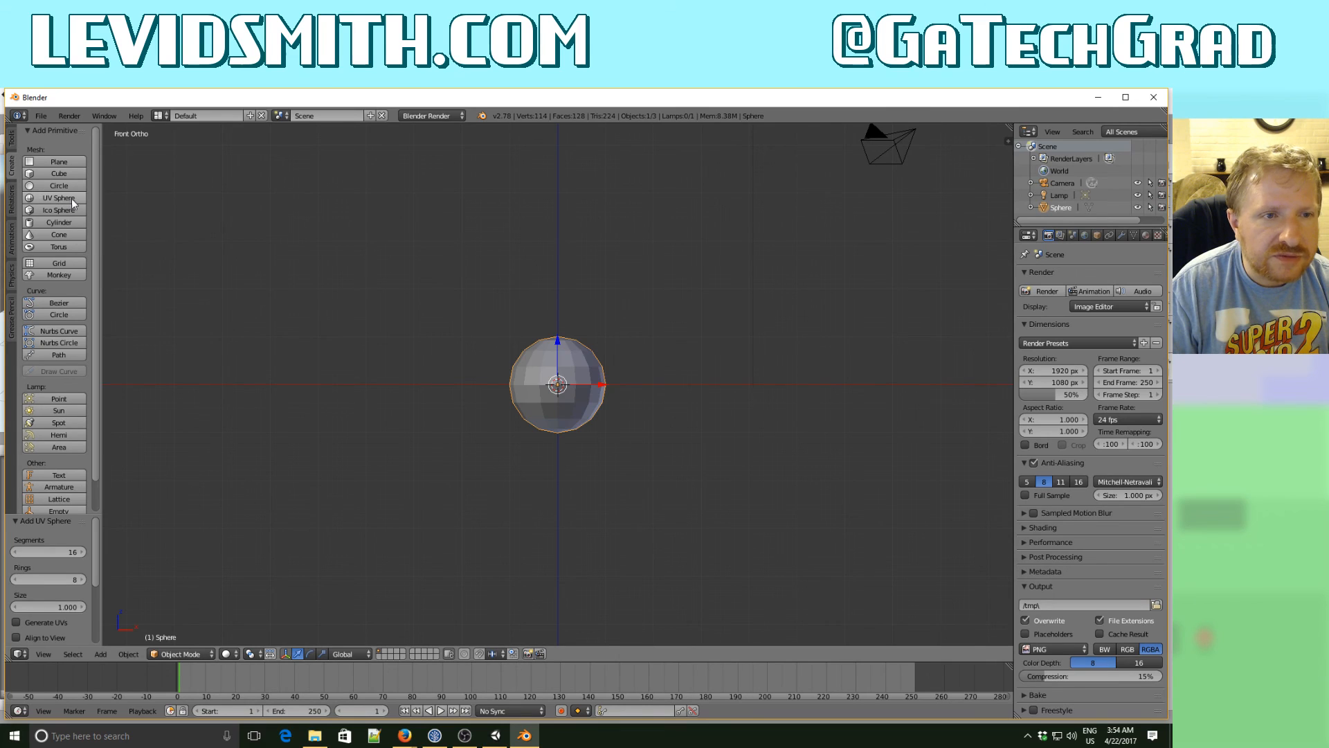
left_click(81, 553)
type("32")
key("Tab")
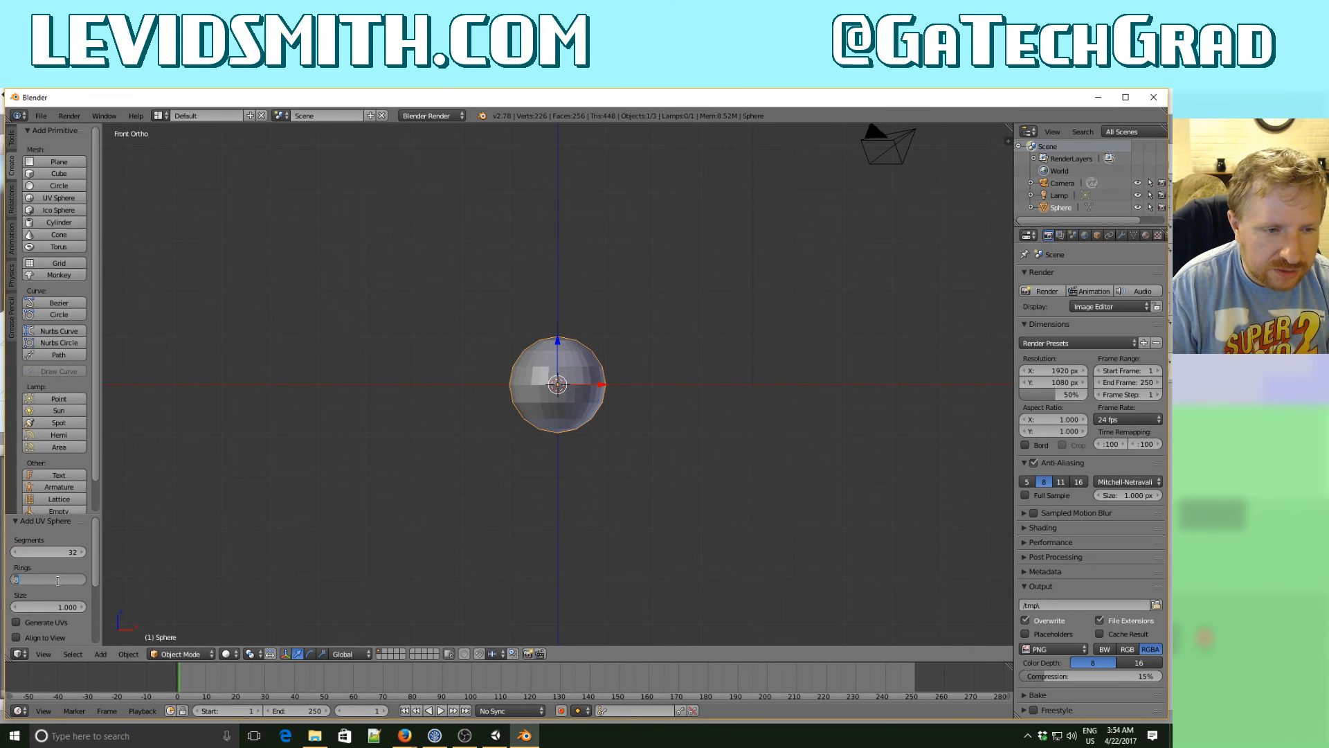
type("16")
key("Return")
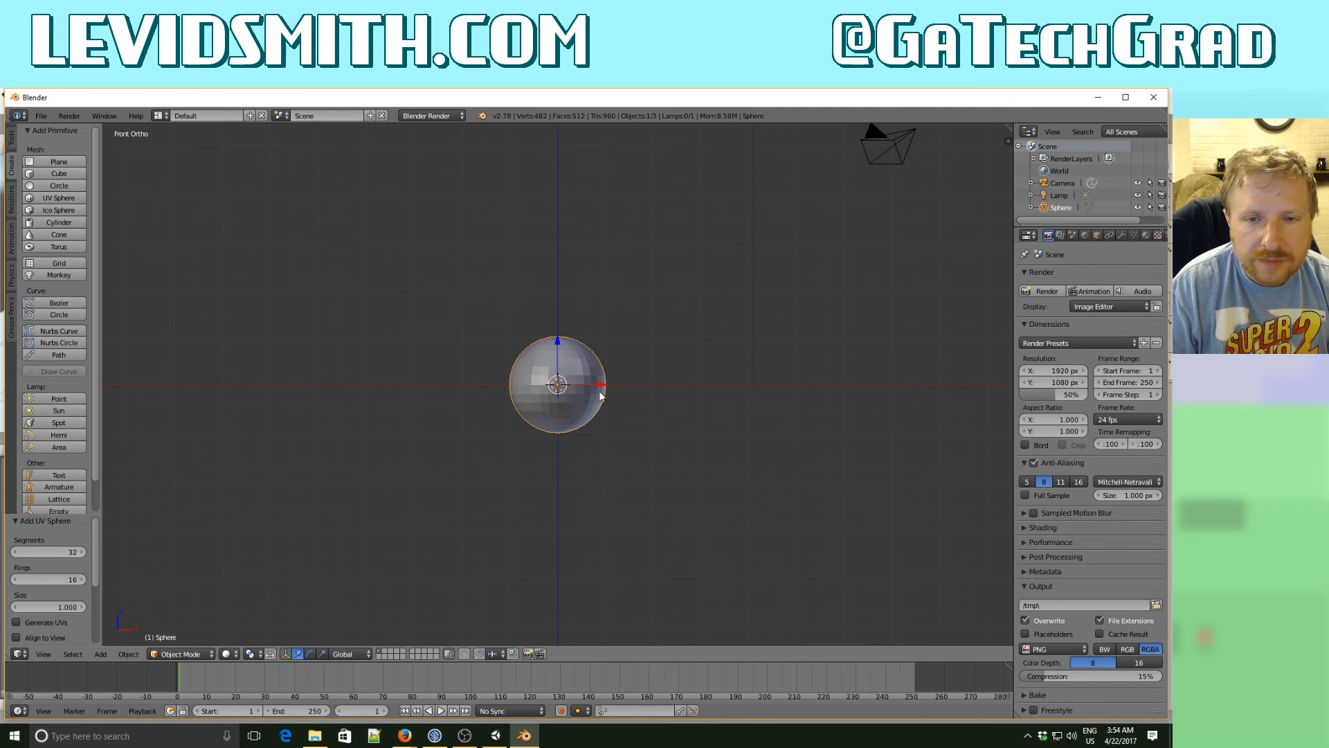
- Shade all faces of the 32-segment sphere smooth and move its mesh up 1 unit along Z in Edit Mode
key("Tab")
key("a")
key("a")
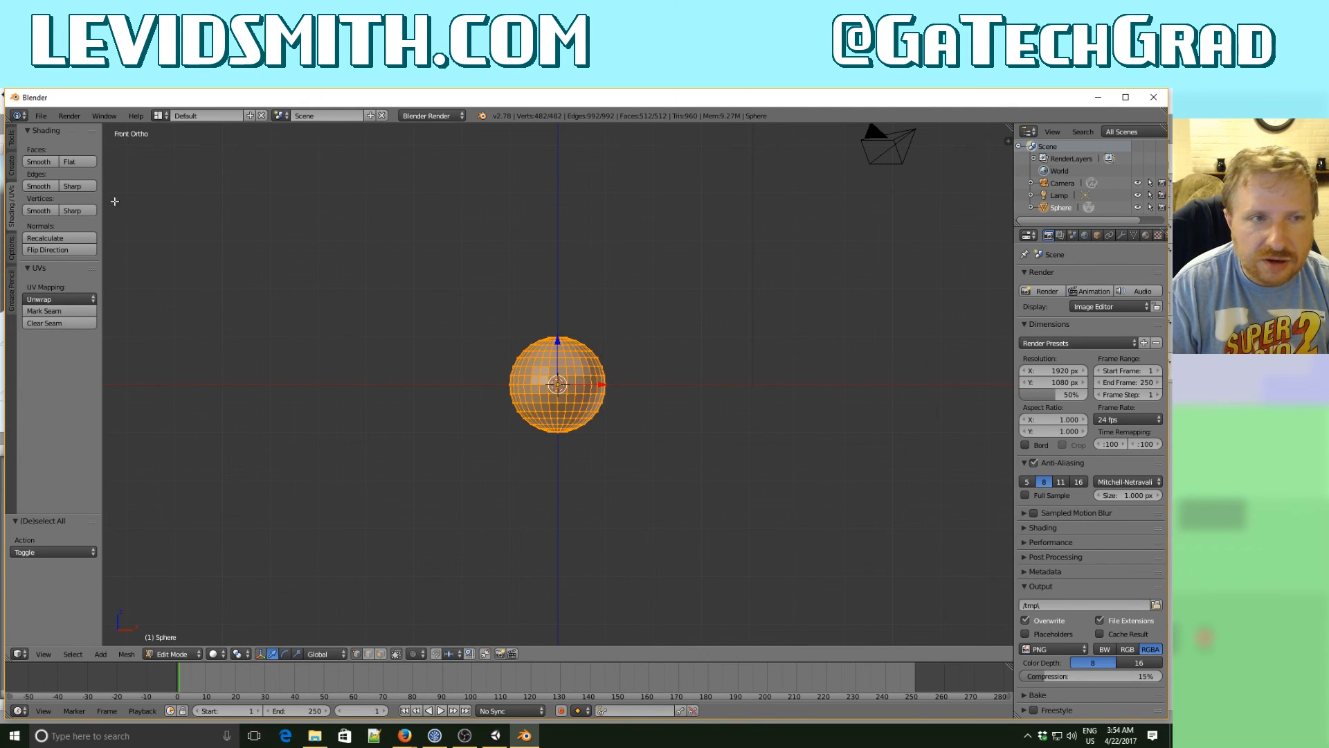
left_click(39, 161)
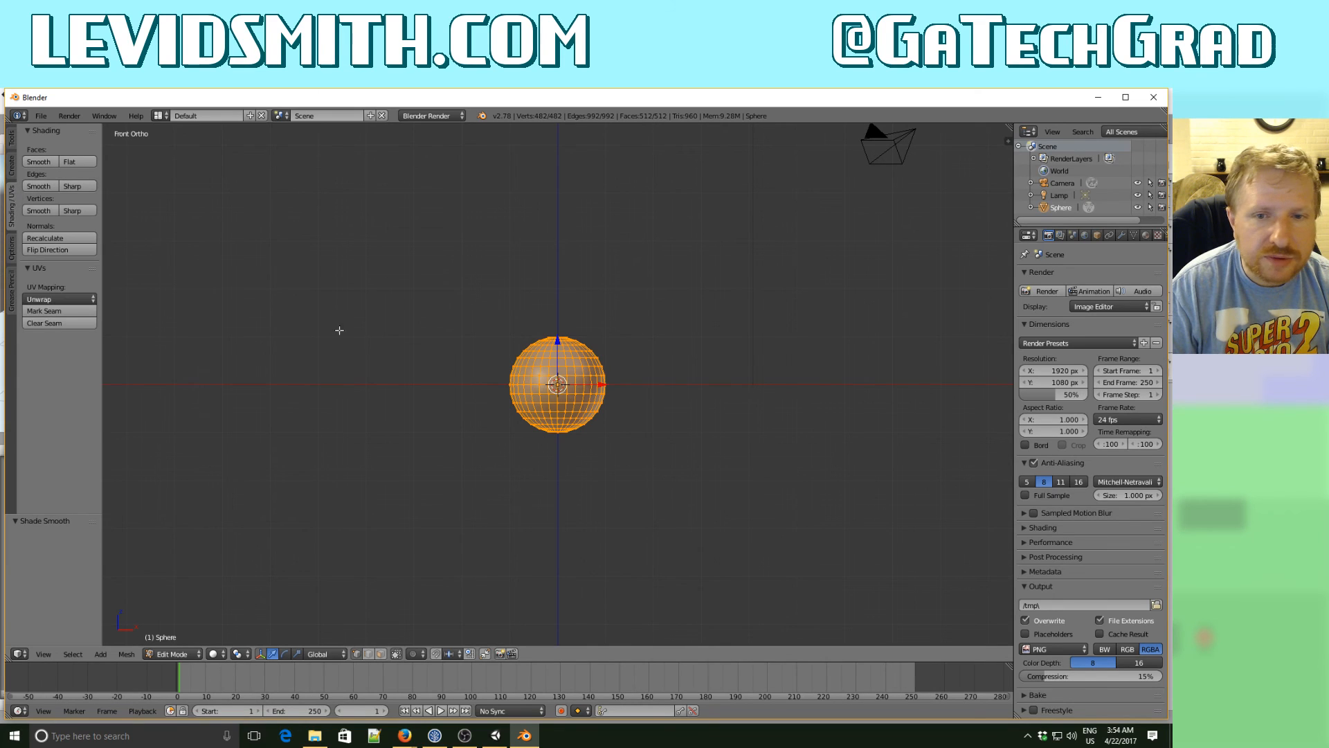
key("g")
key("z")
key("1")
key("Return")
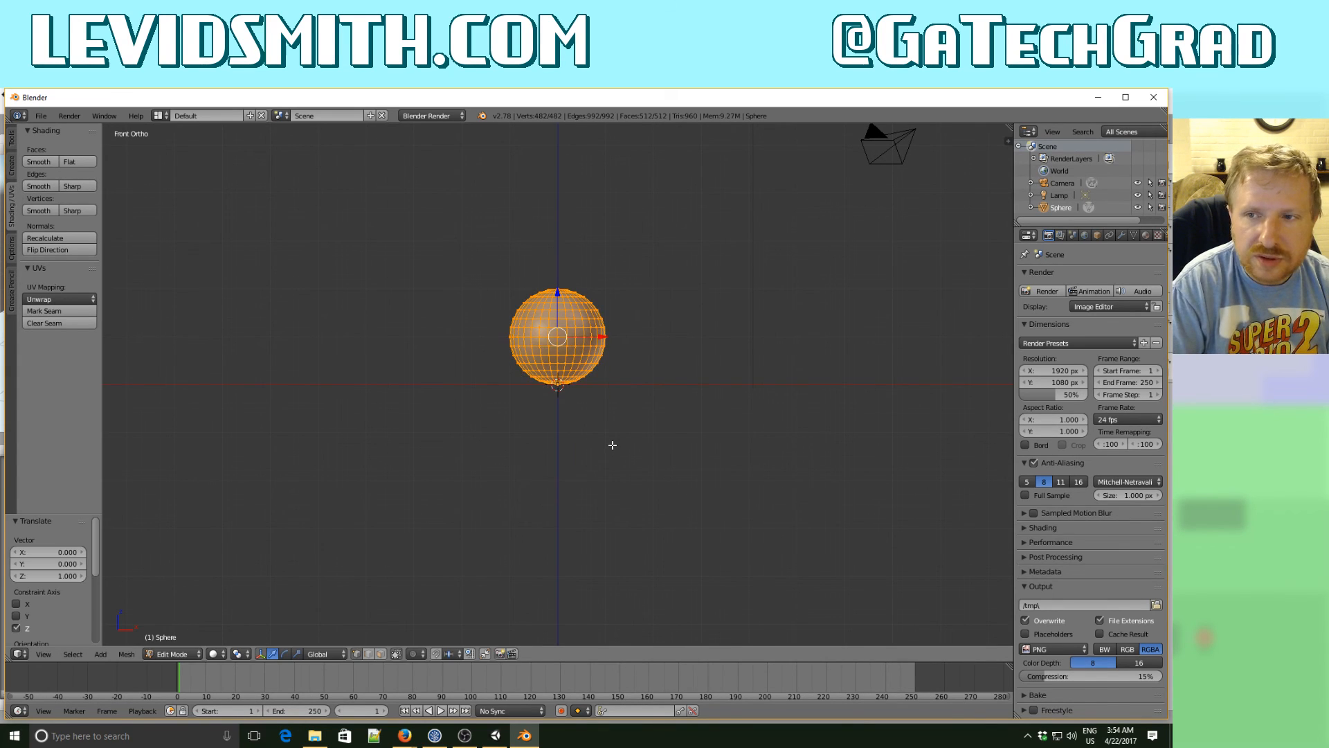
key("Tab")
middle_click_drag(612, 445, 570, 397)
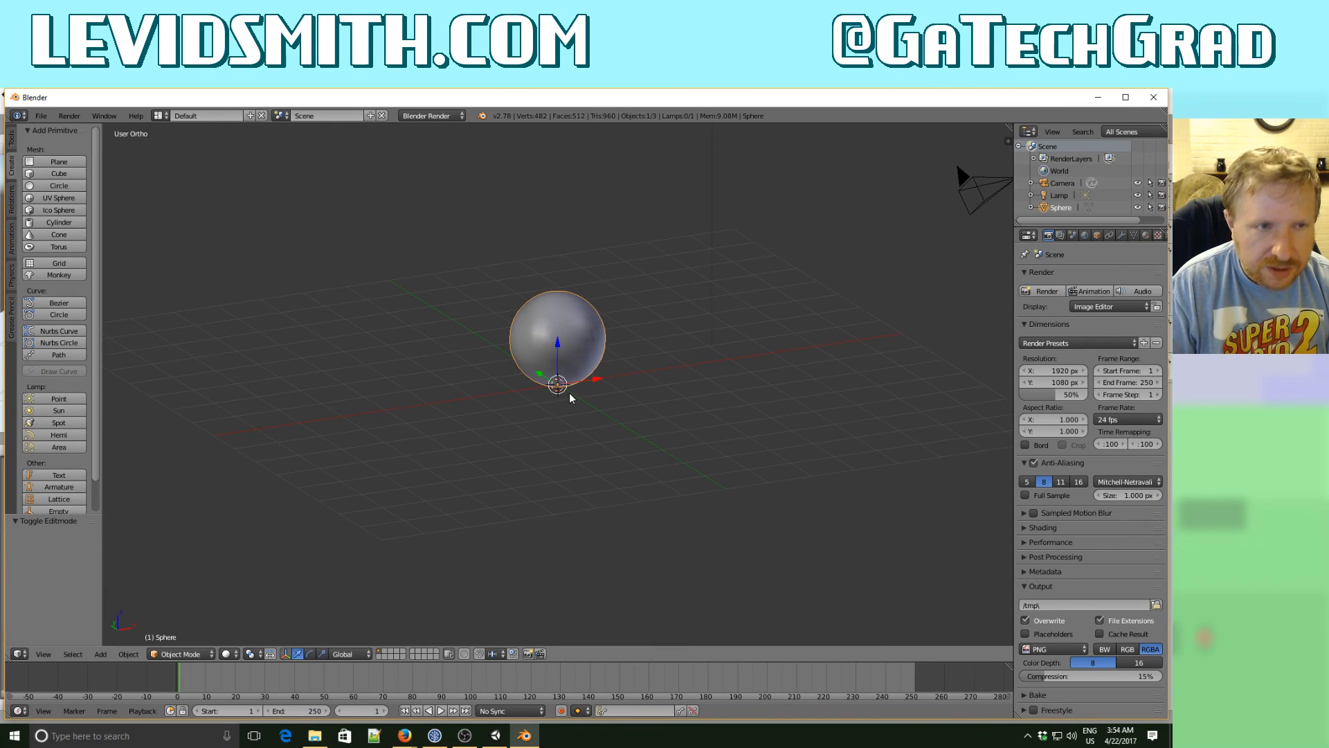
key("KP_1")
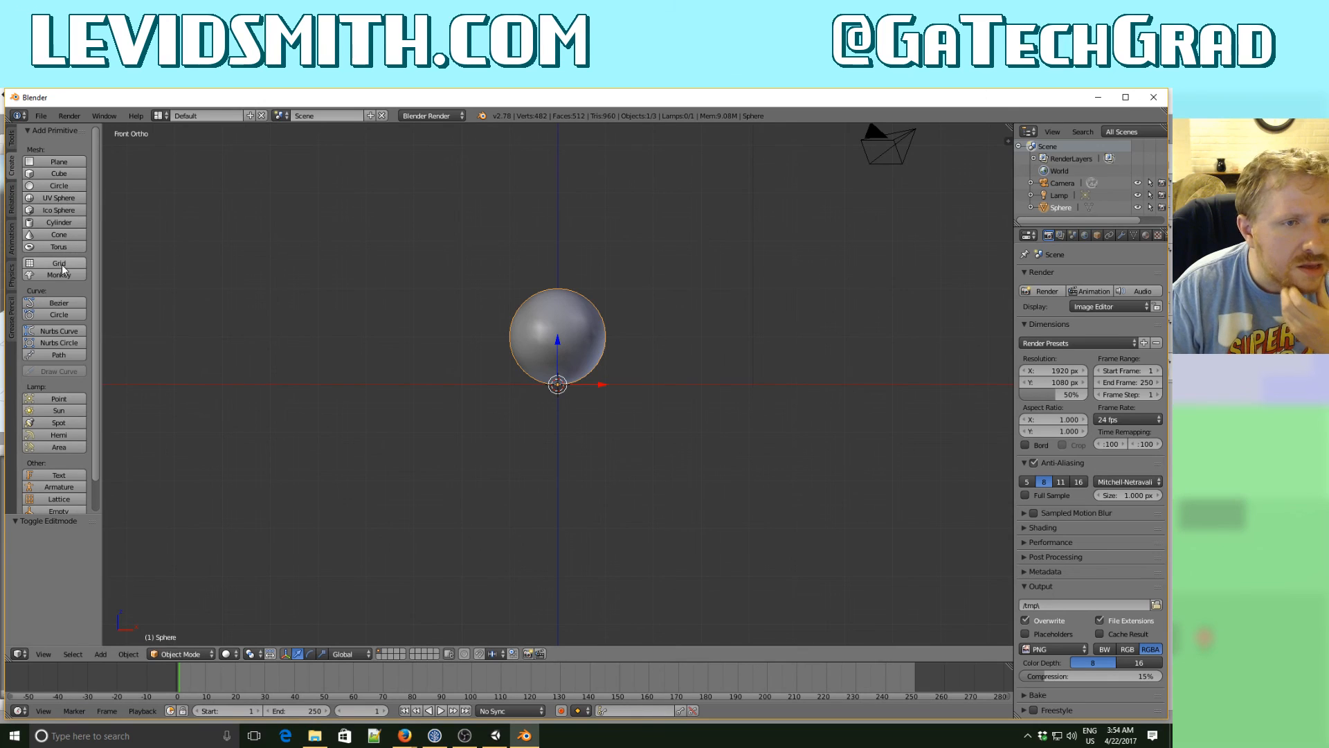
- Add a second UV sphere object at the origin with 16 segments and 8 rings
left_click(59, 198)
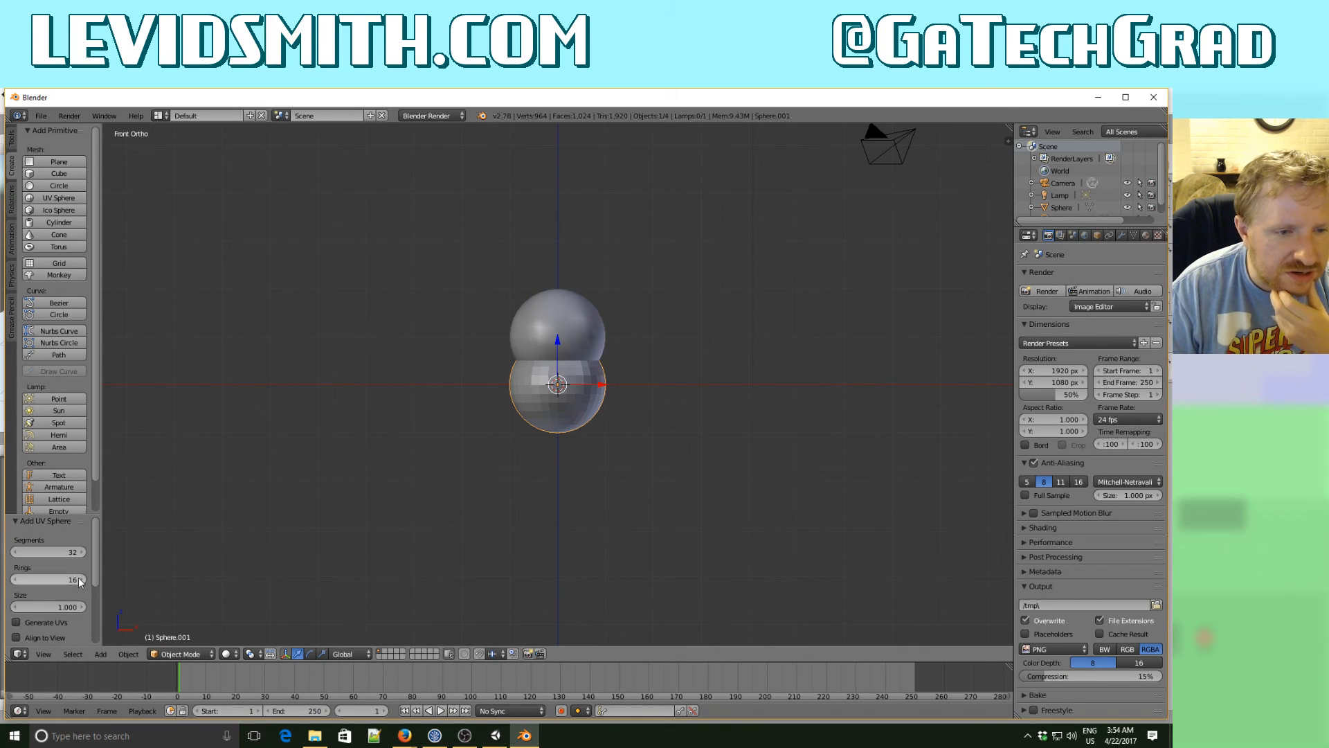
left_click(65, 552)
type("1")
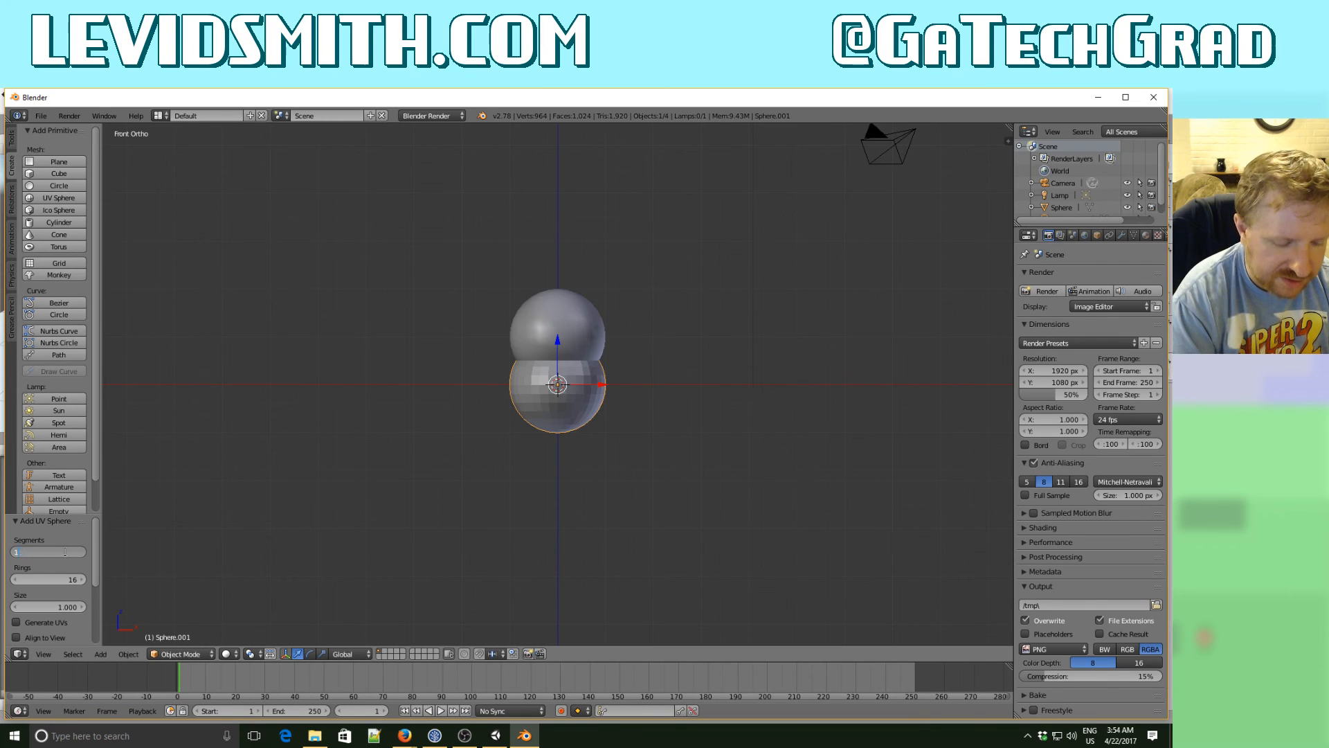
type("6")
key("Tab")
type("8")
key("Tab")
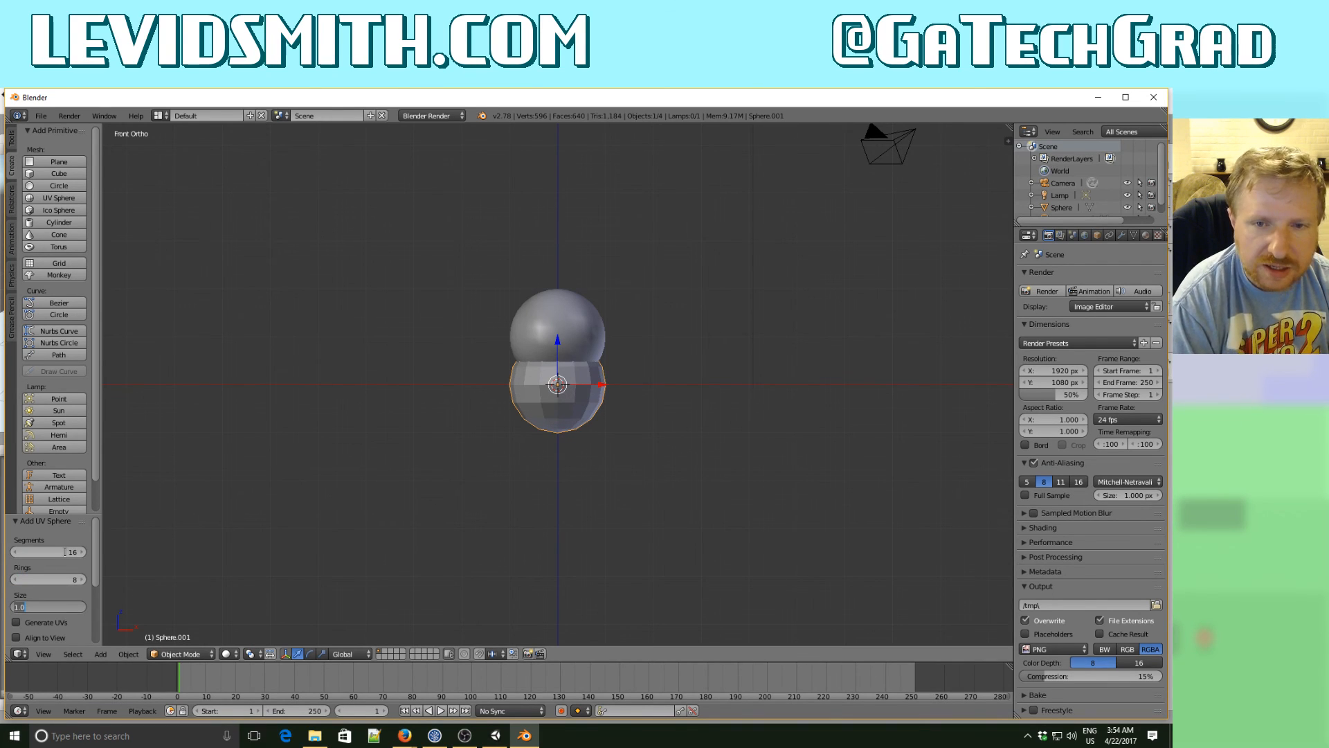
key("Return")
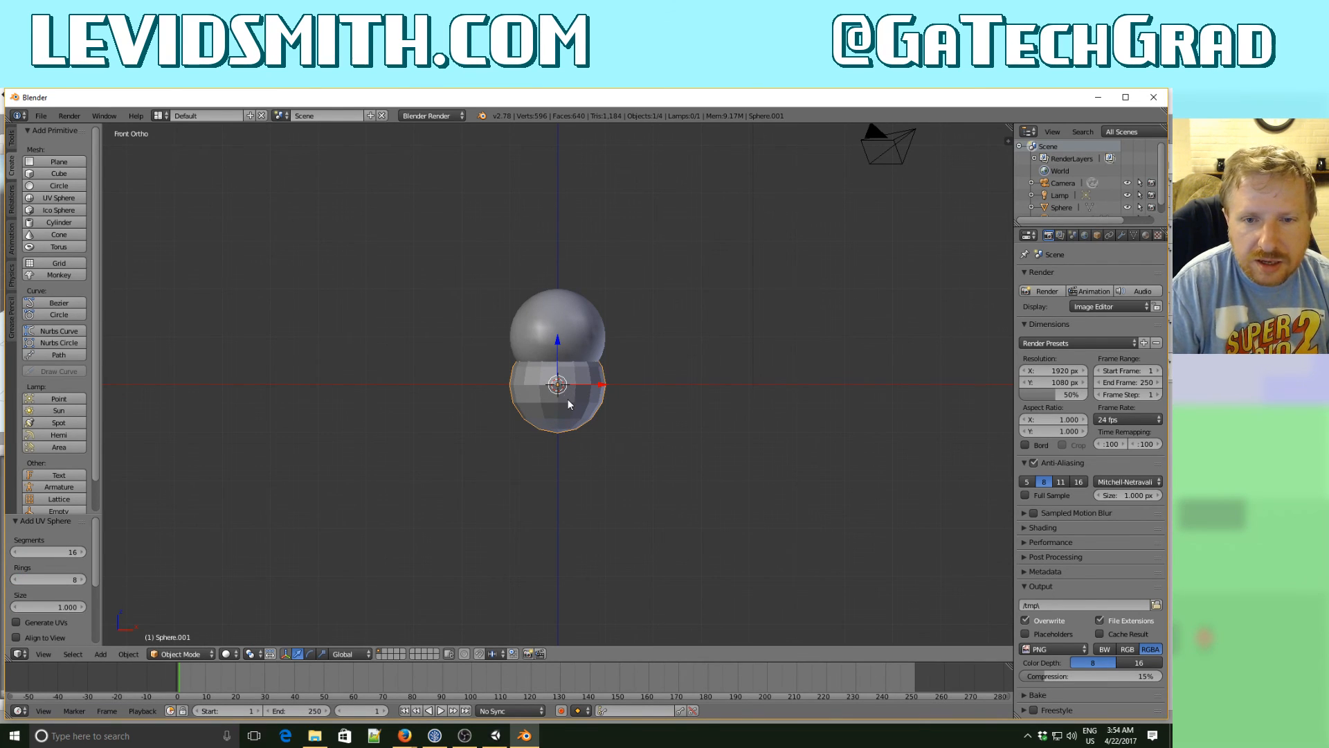
- Shade the second sphere's faces smooth in Edit Mode and move its mesh -1 along X
key("Tab")
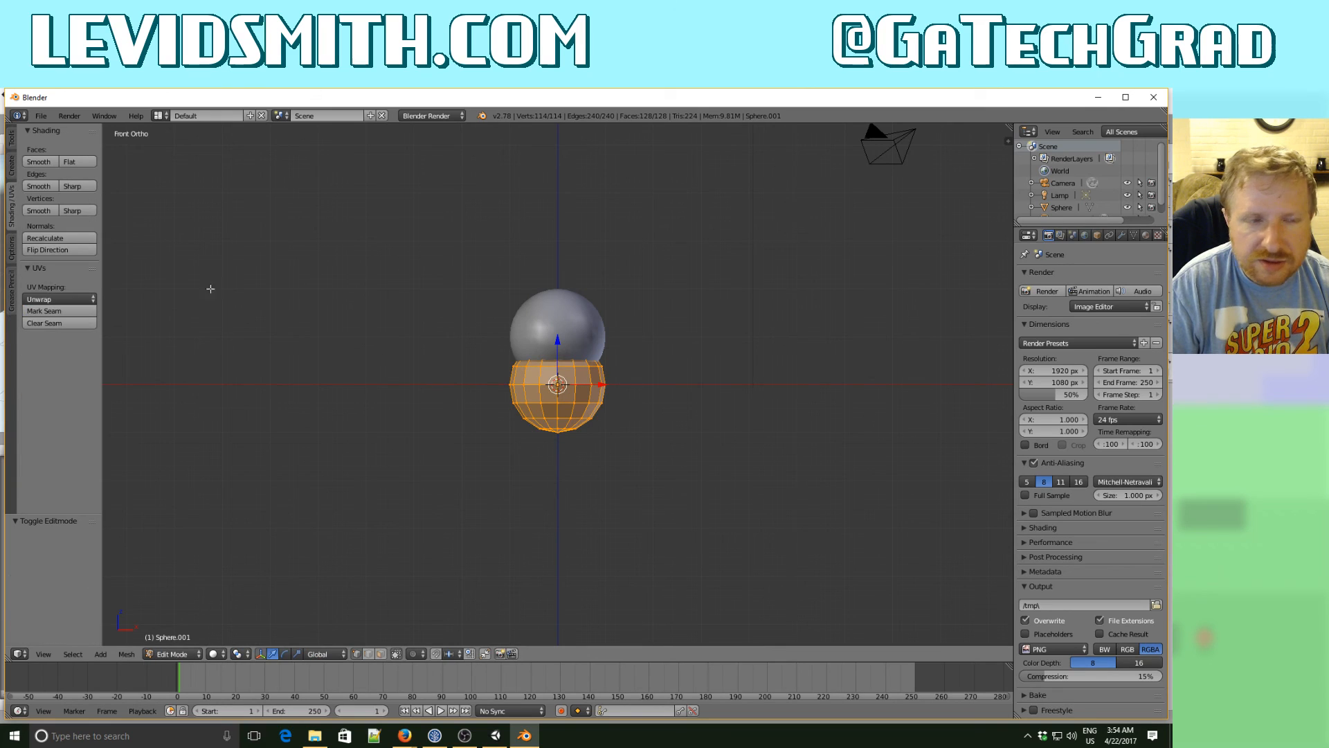
left_click(39, 161)
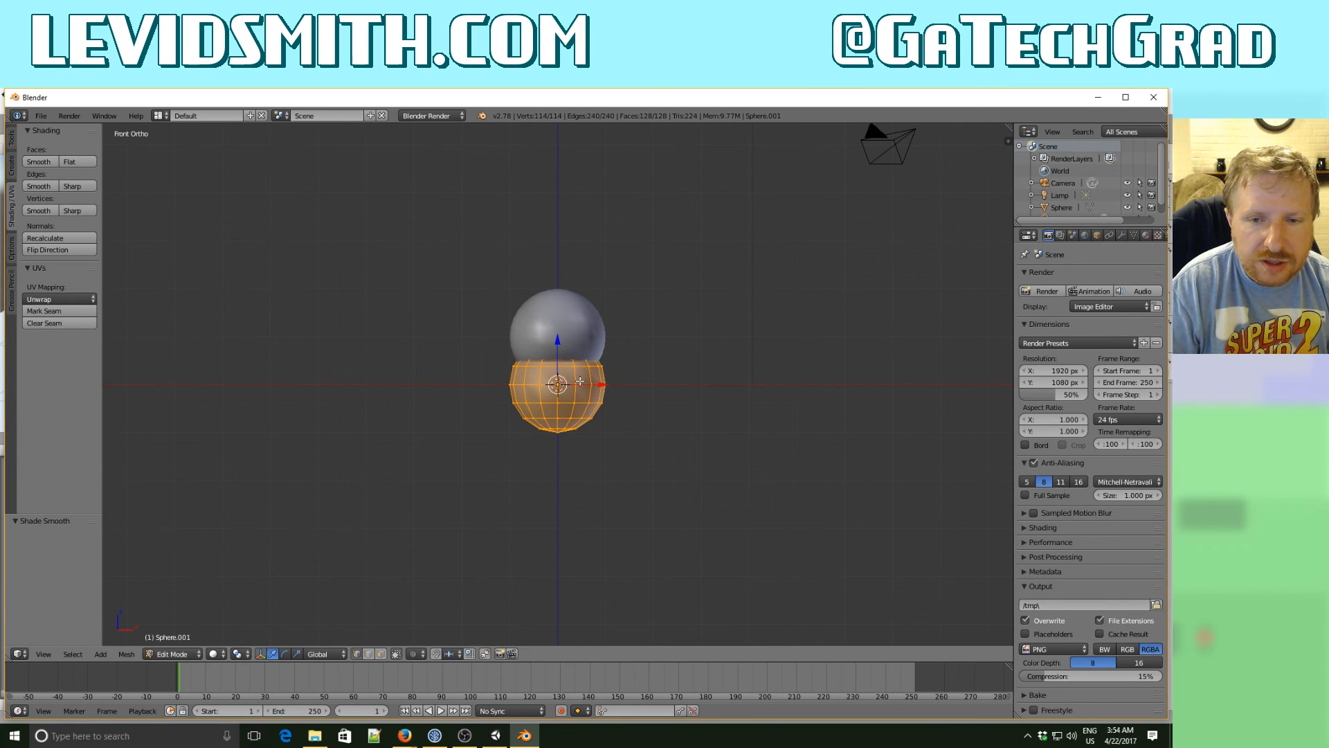
key("g")
key("x")
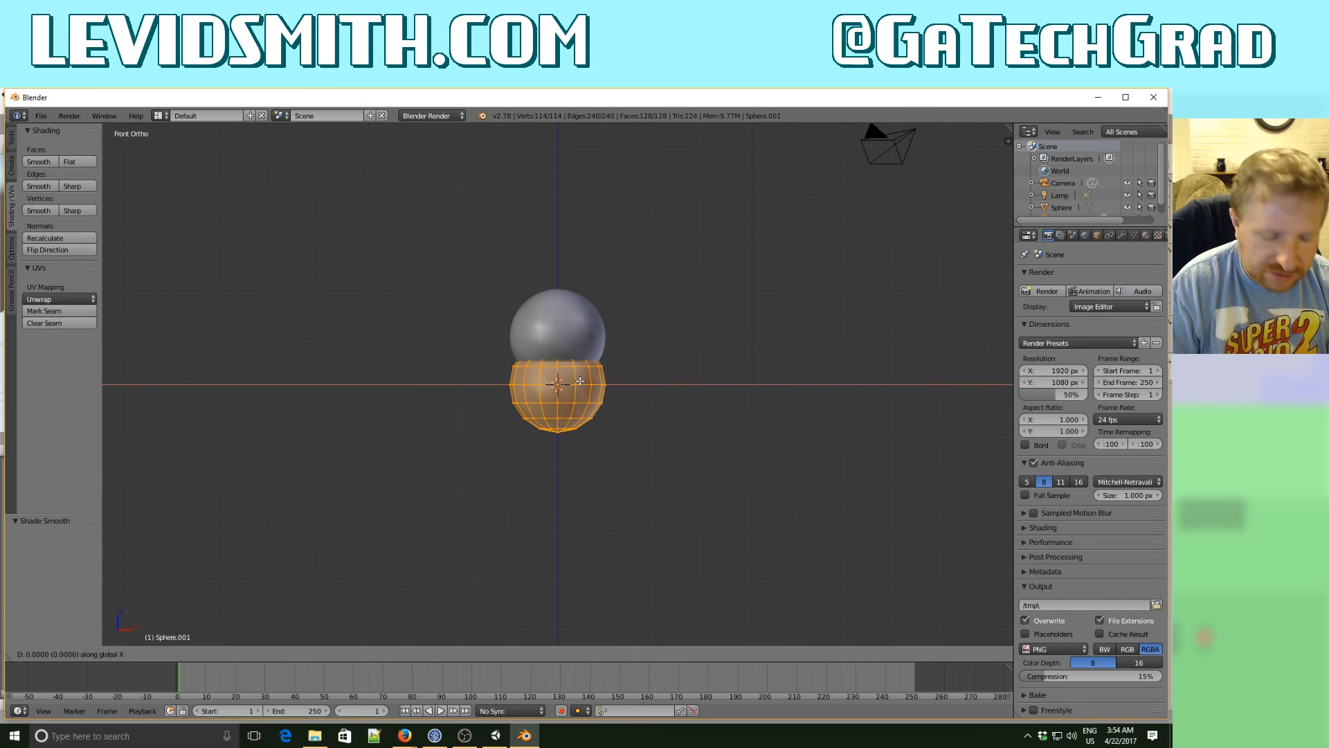
type("-1")
key("Return")
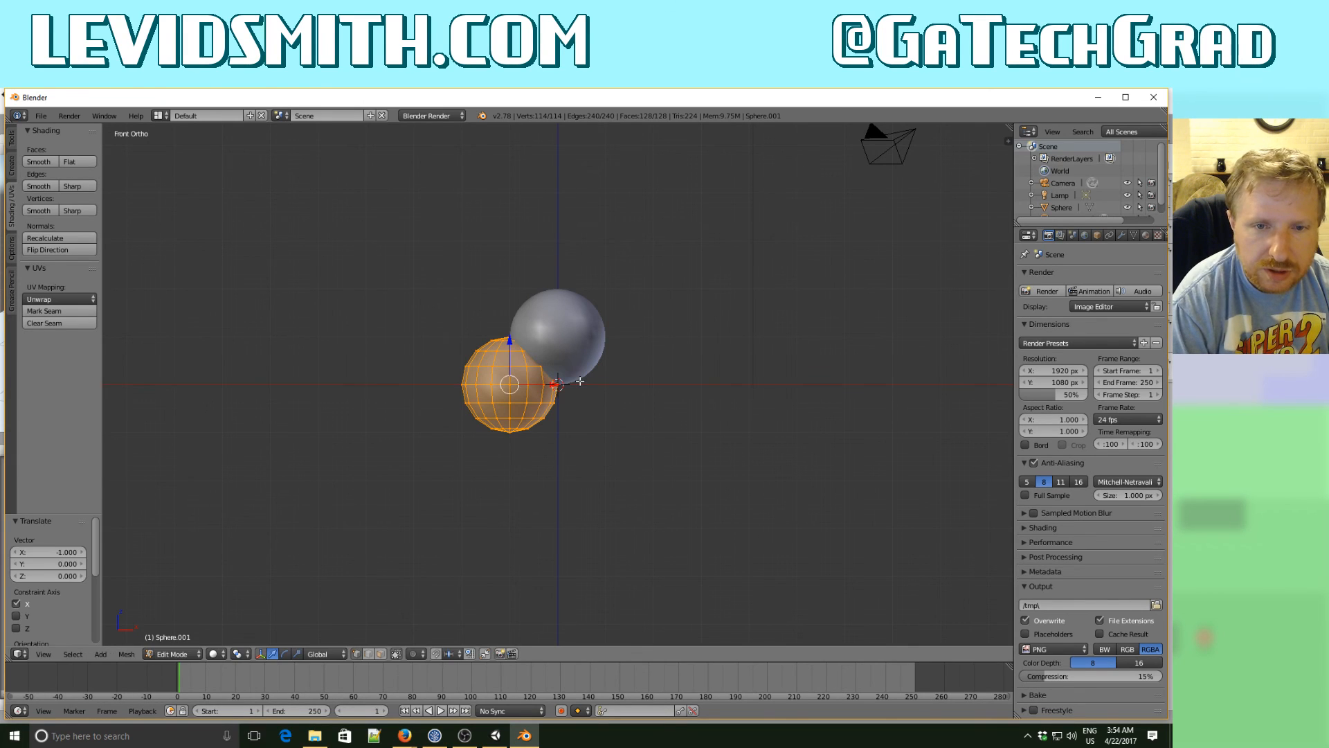
- Scale the second sphere's mesh to 0.5 and raise it 1 unit along Z
type("s.5")
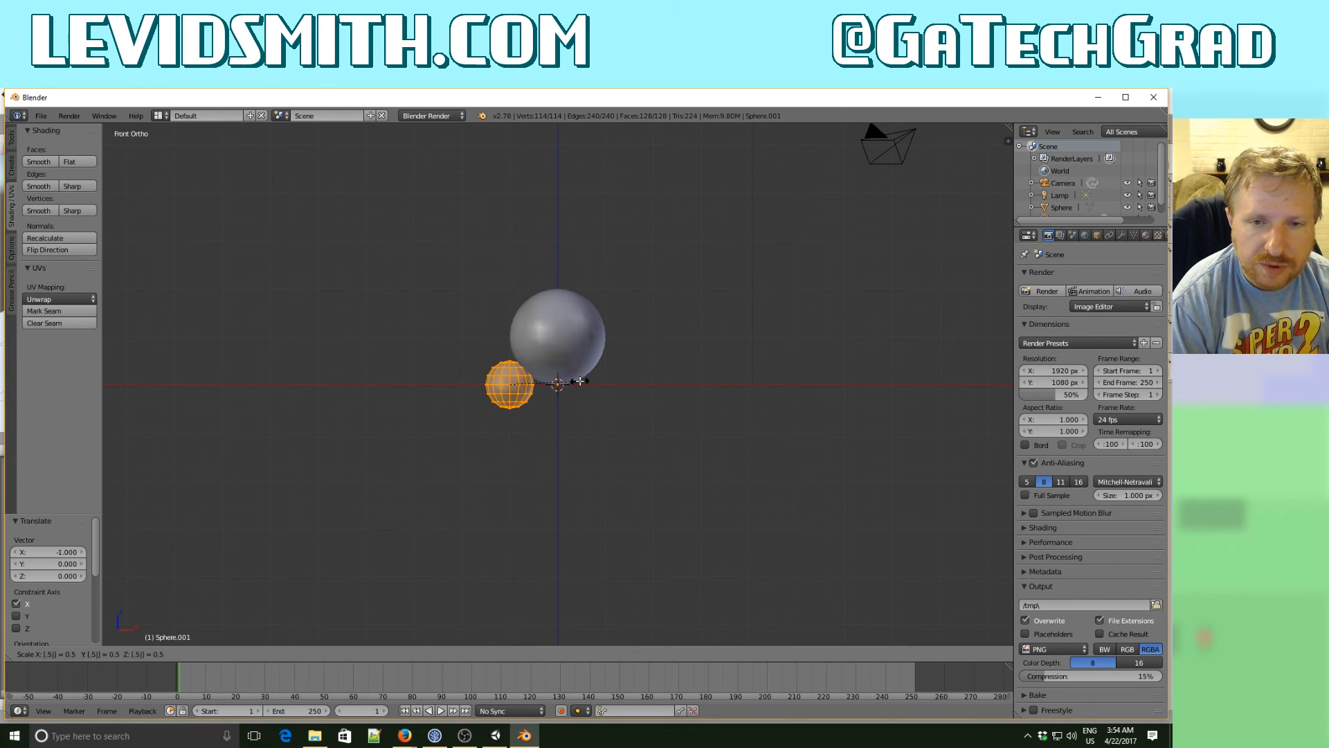
key("Return")
type("gz1")
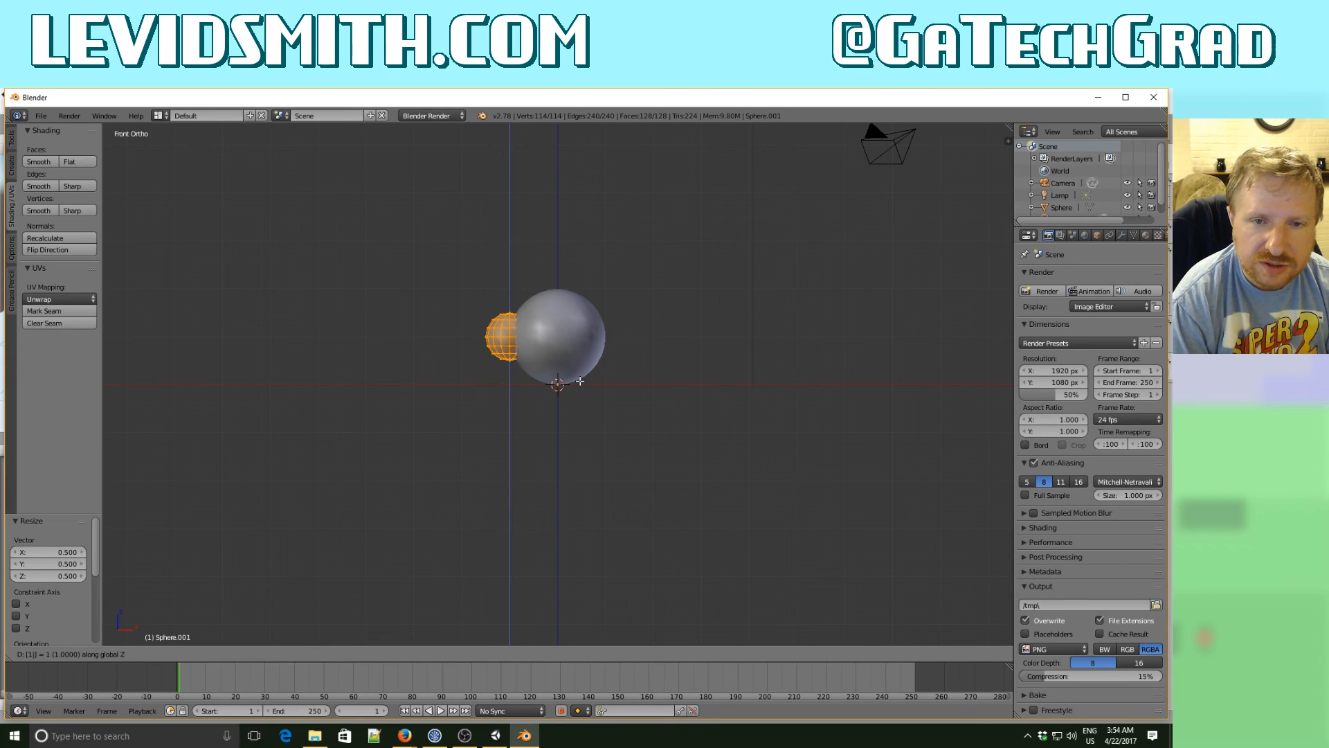
key("Return")
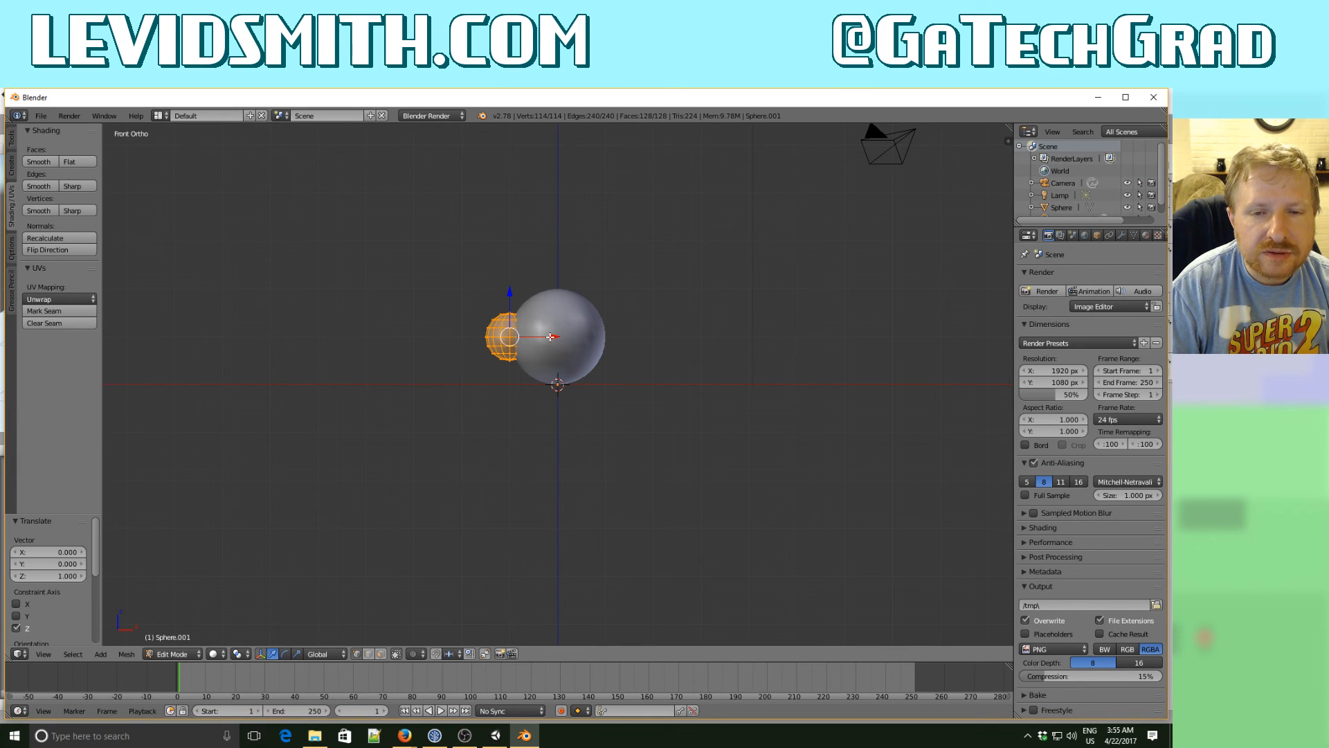
- Move the small sphere's mesh another -0.5 along X beside the large sphere, and return to Object Mode
middle_click_drag(526, 350, 462, 400)
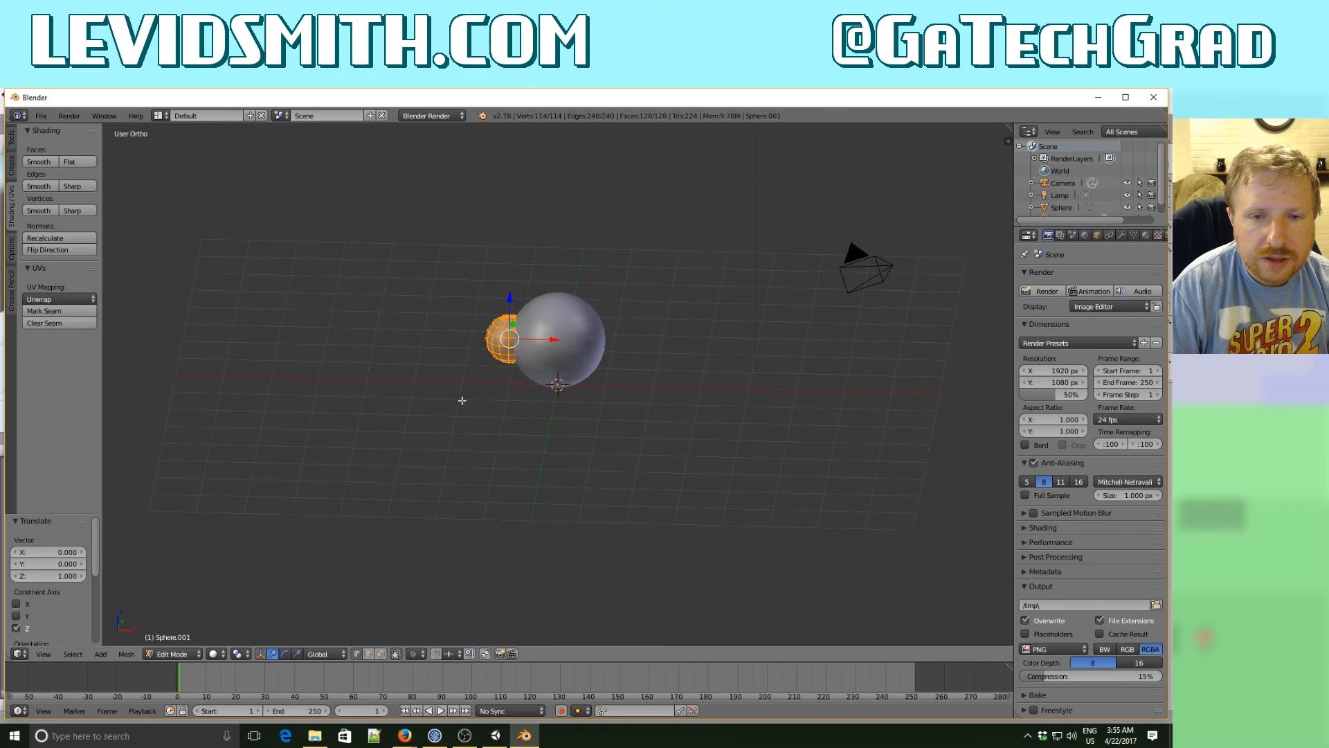
key("KP_1")
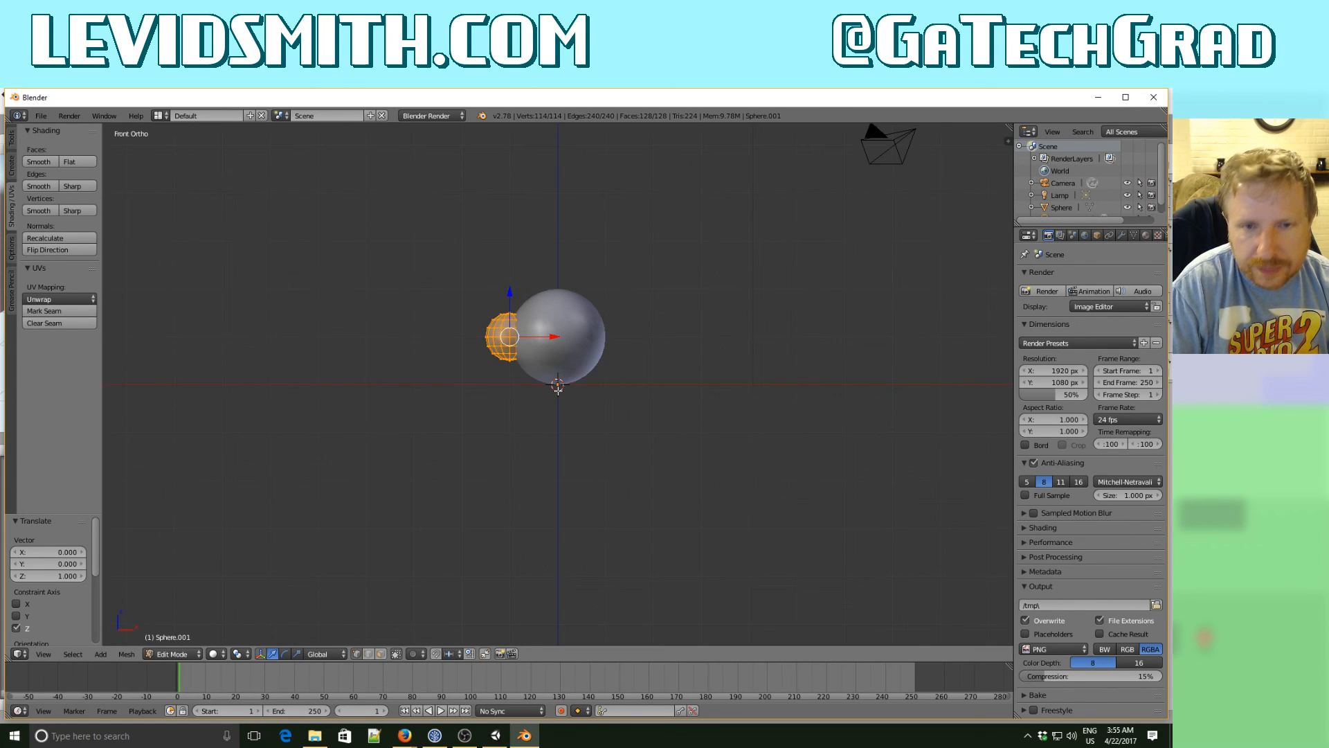
key("g")
key("x")
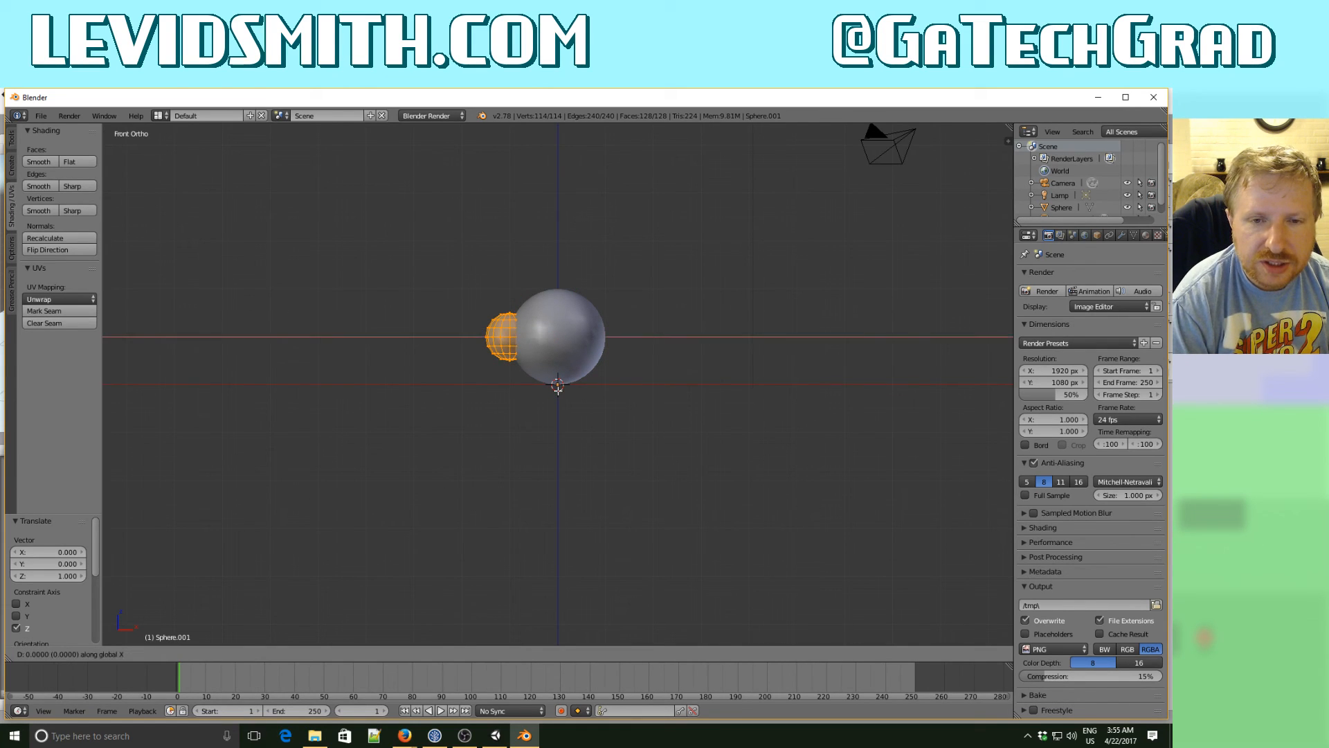
type("-.5")
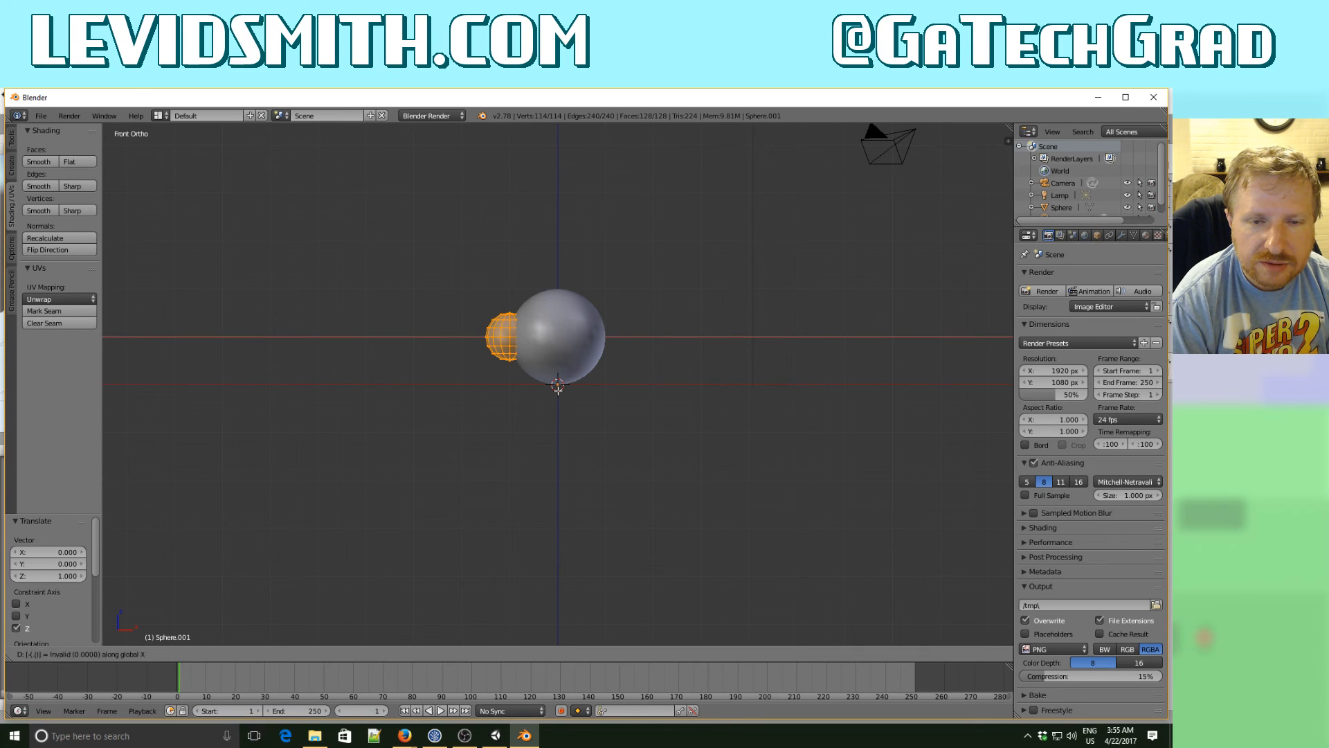
key("Return")
key("Tab")
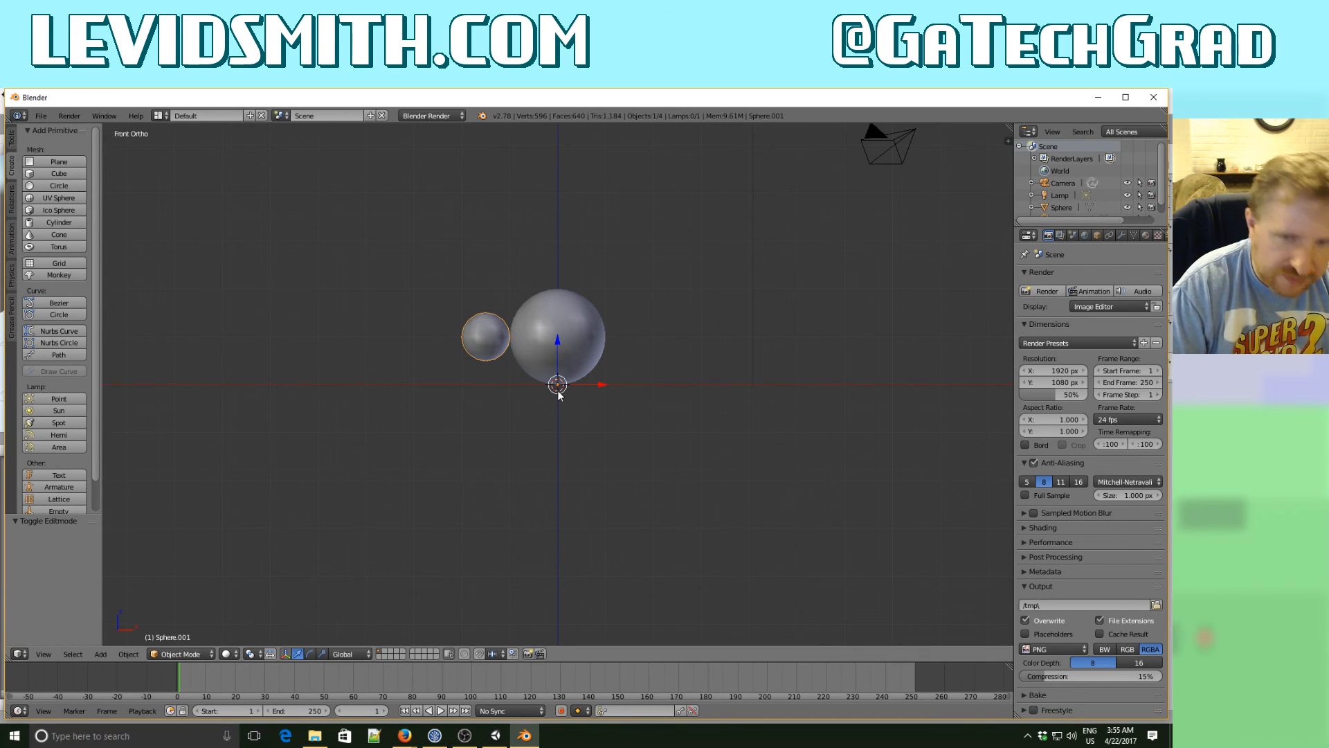
- Duplicate the small sphere and move the copy 3 units along X to the opposite side of the large sphere
key("shift+d")
type("x")
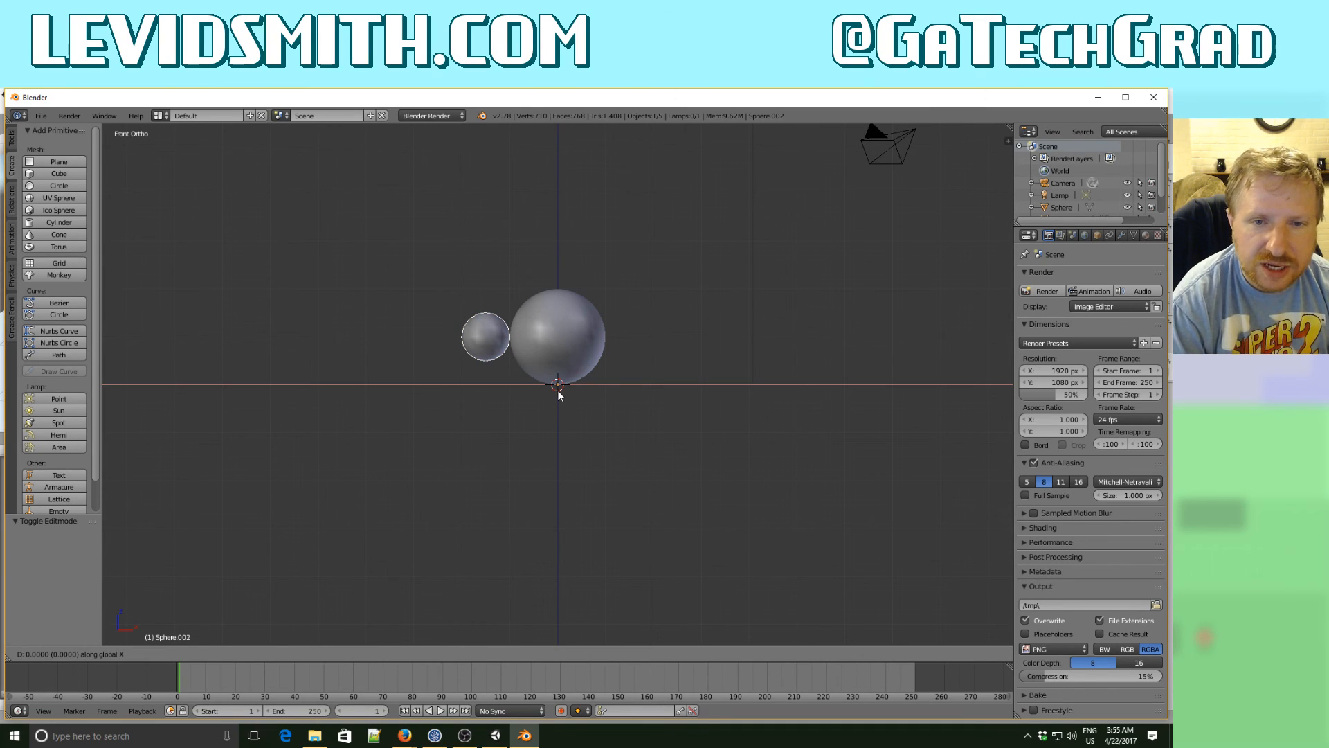
type("2")
key("Escape")
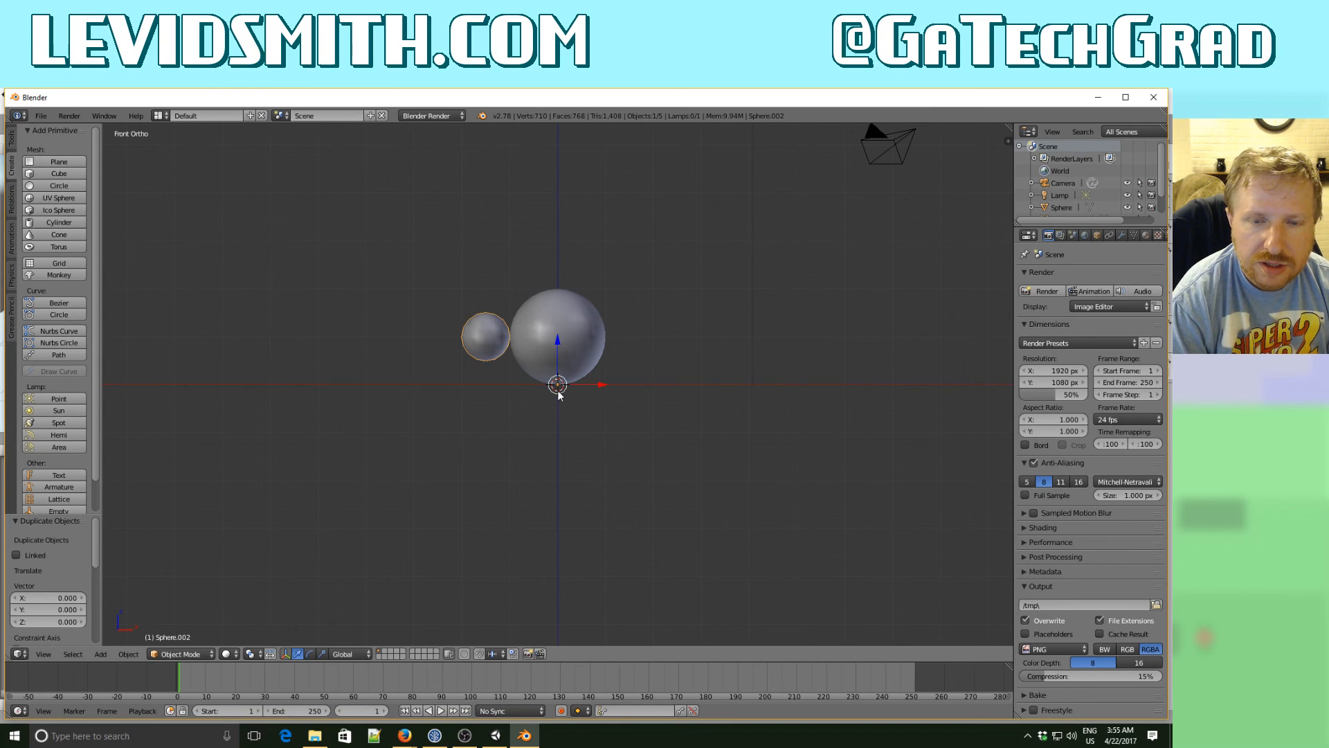
type("gx2.5")
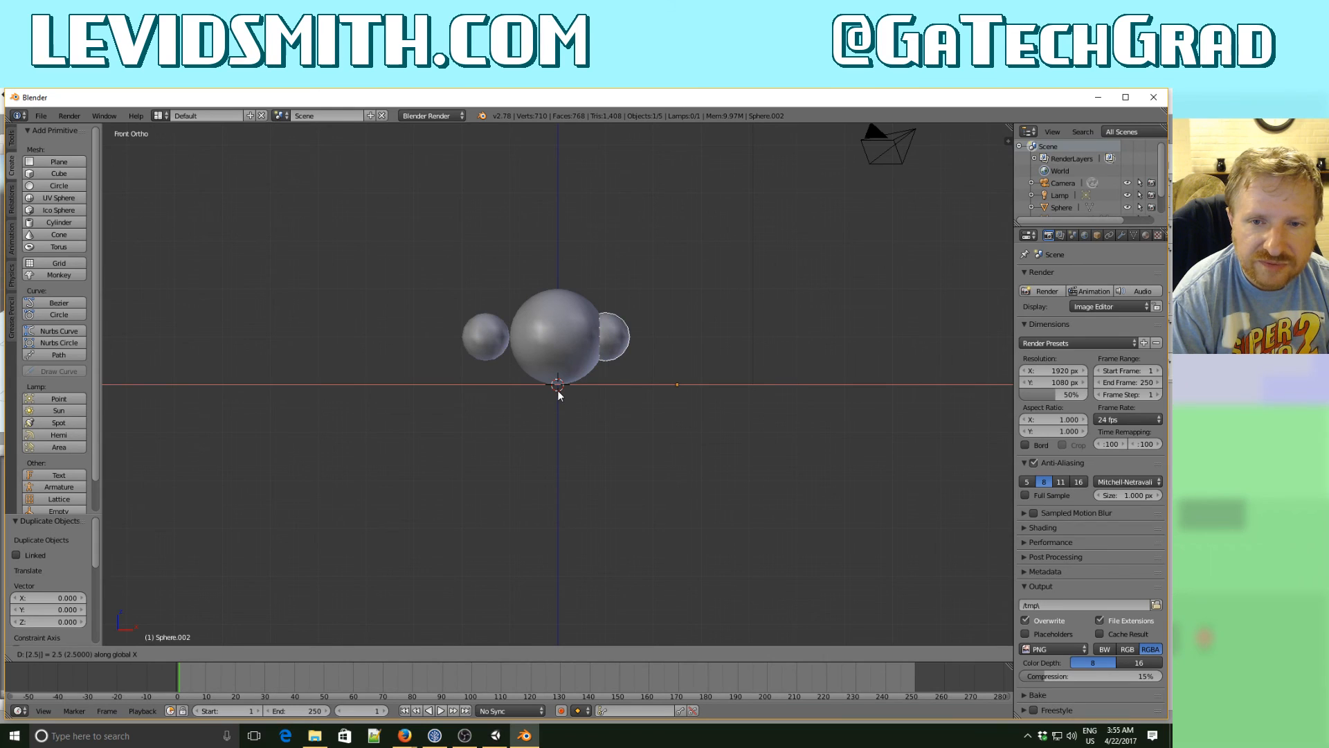
key("Escape")
type("gx3")
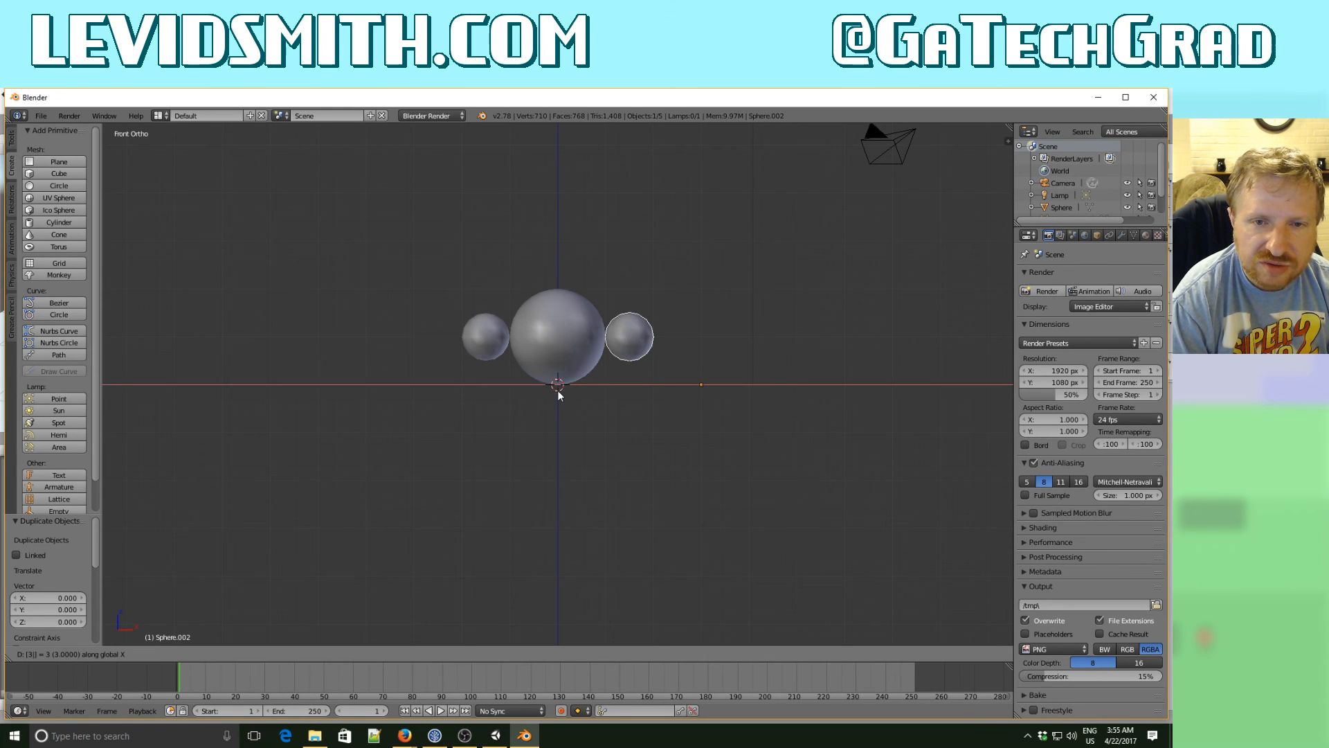
key("Return")
key("Tab")
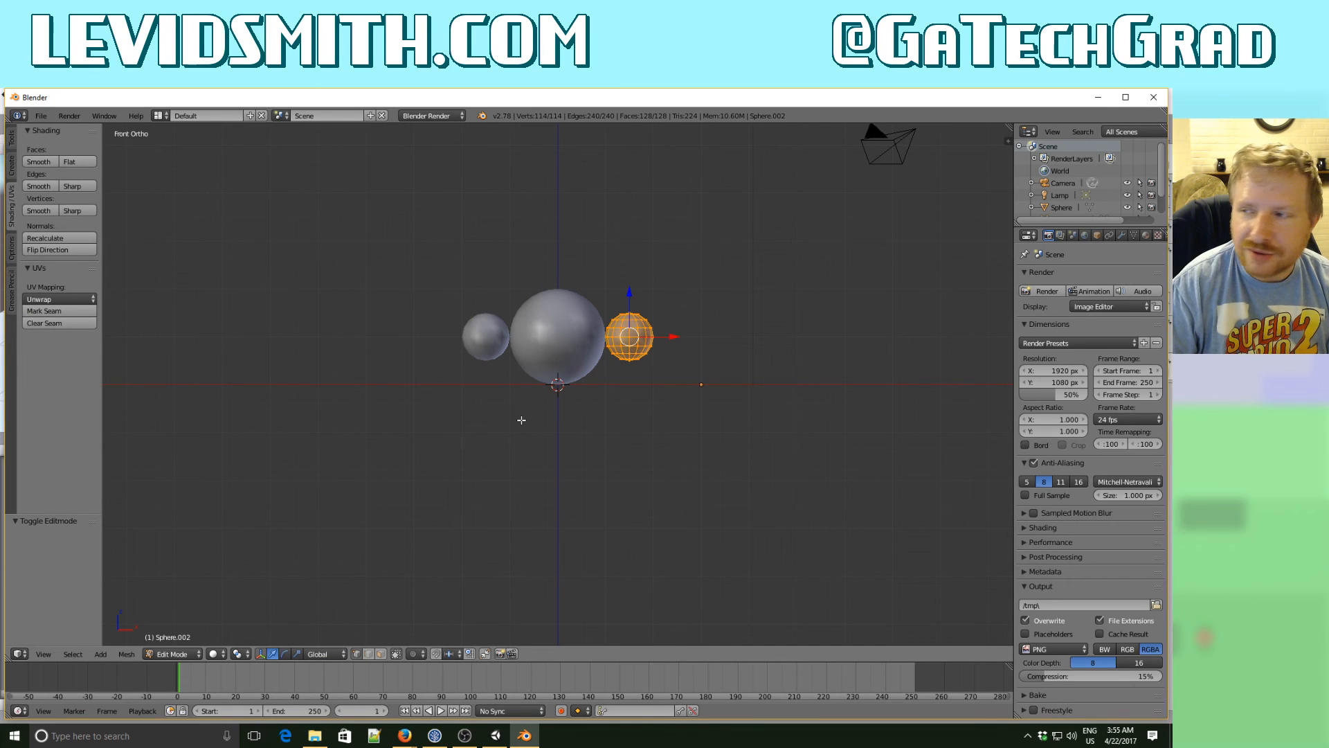
key("Tab")
- Select the large central sphere, enlarge the object list area and rename the sphere Body
middle_click_drag(460, 376, 467, 413)
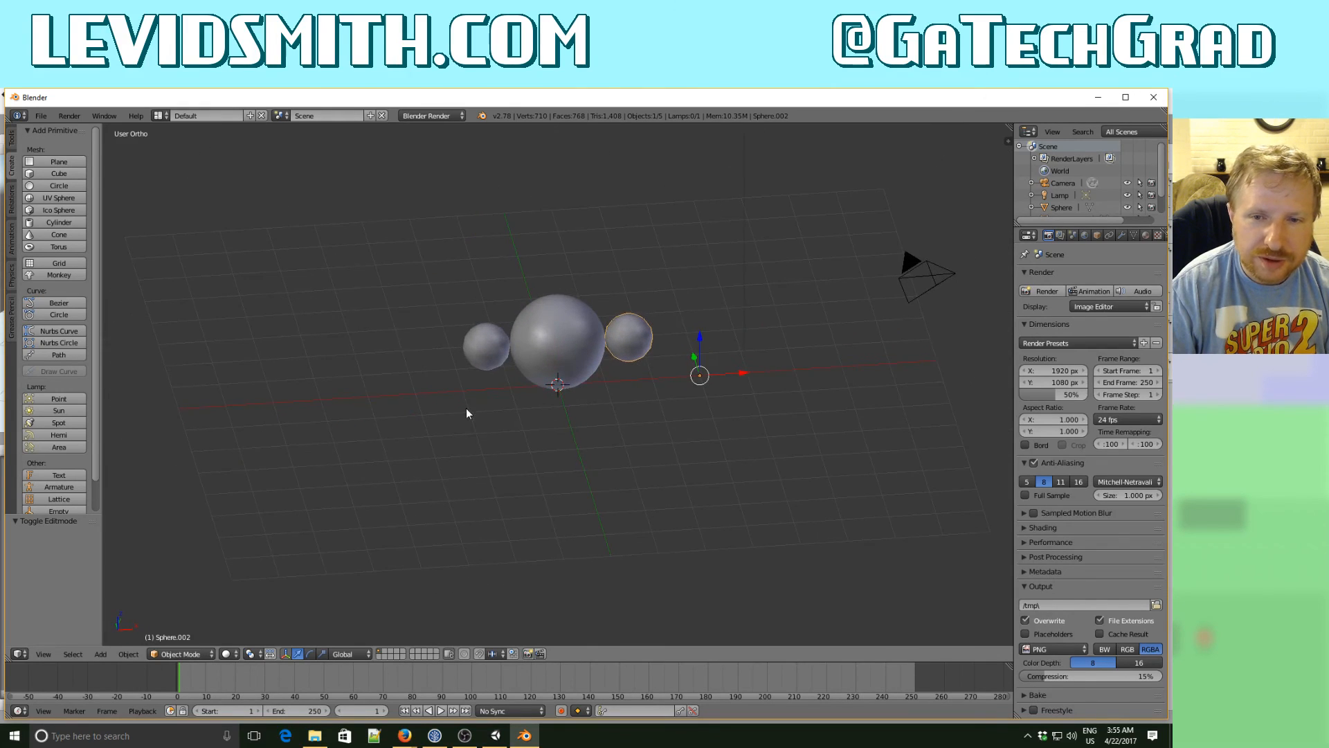
middle_click_drag(681, 379, 605, 360)
right_click(571, 338)
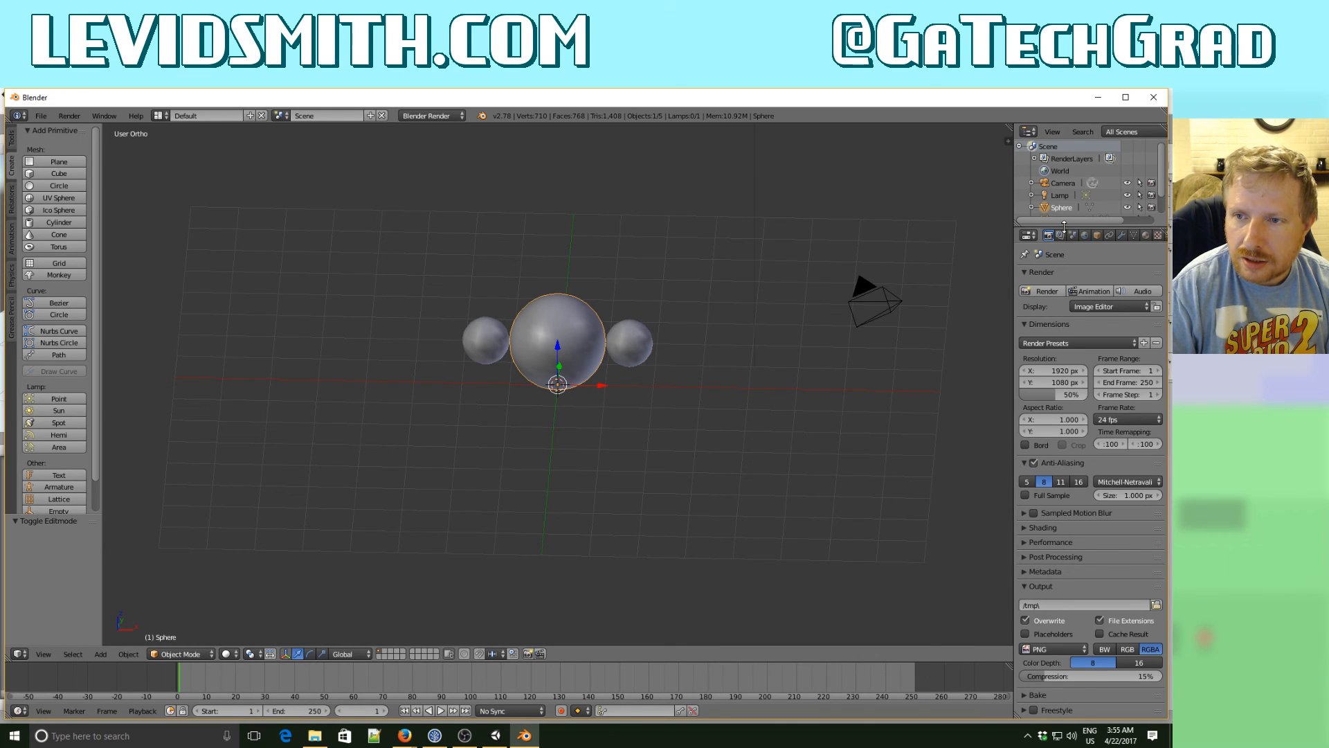
left_click_drag(1064, 227, 1065, 328)
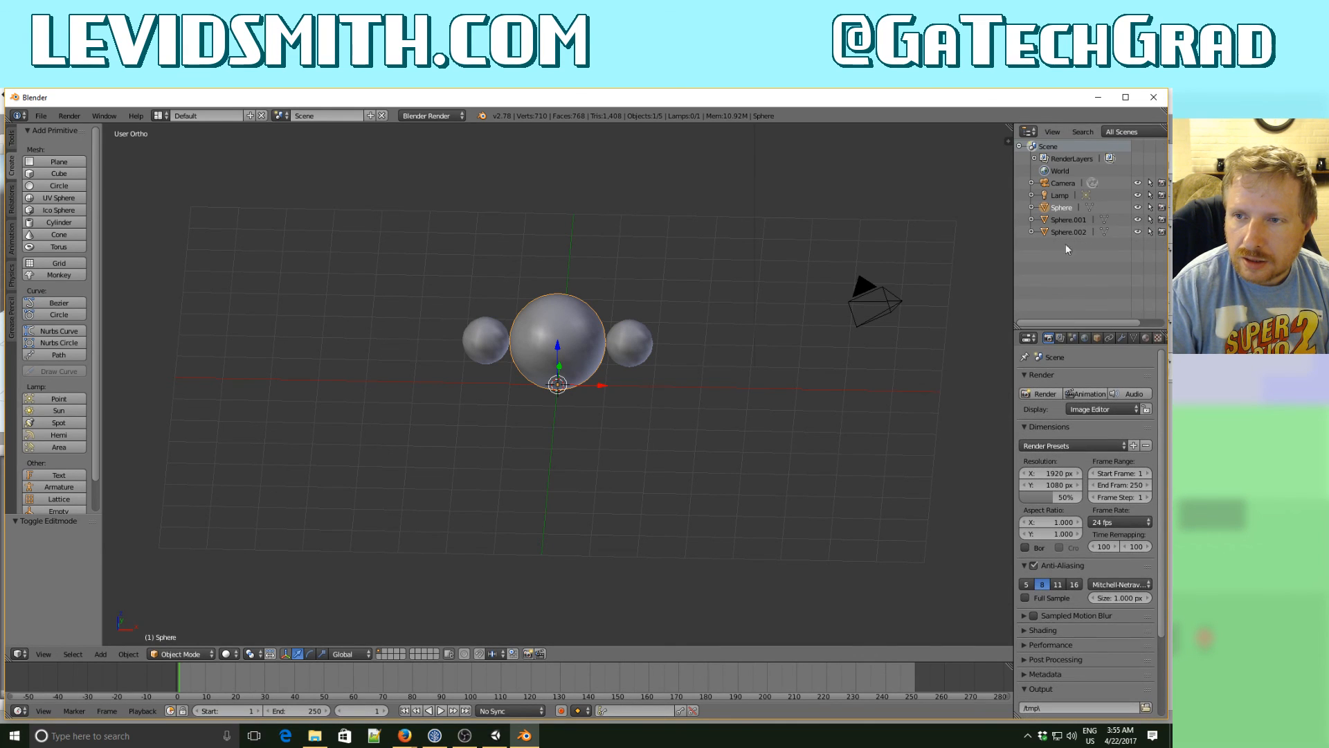
double_click(1064, 207)
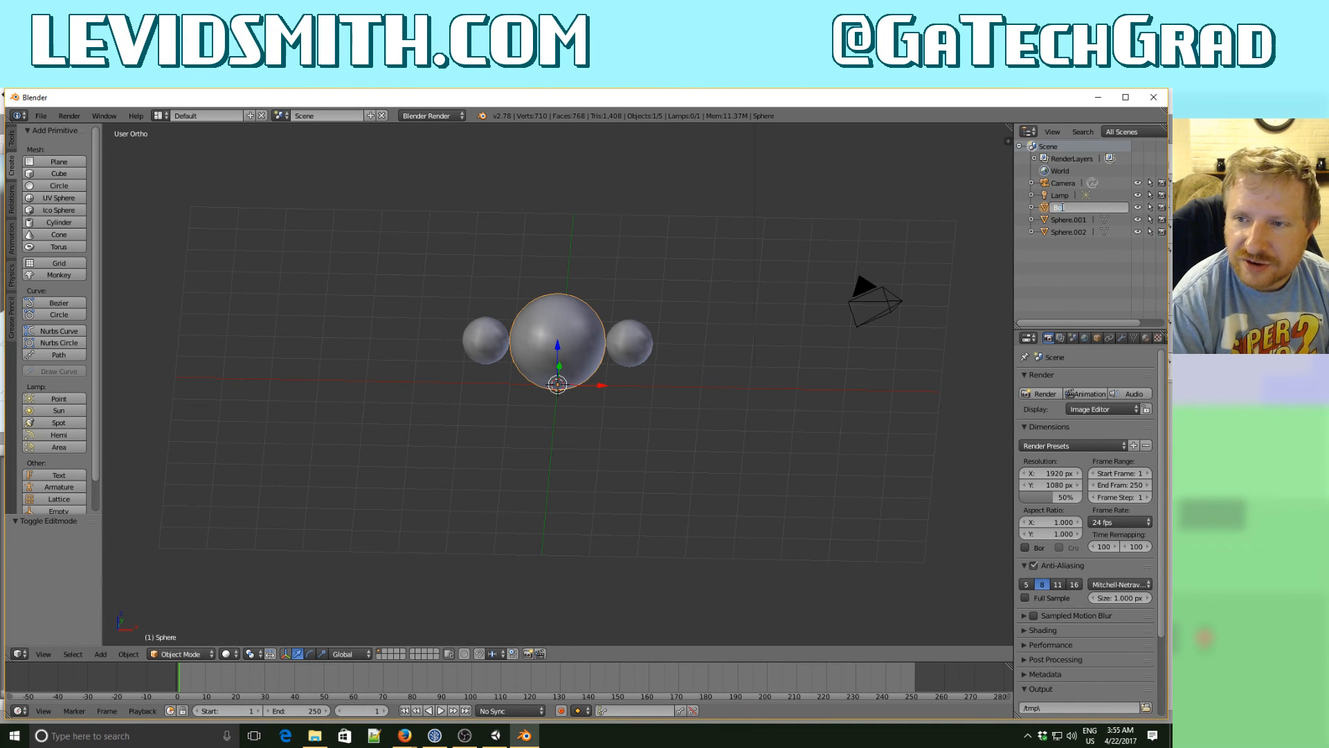
key("Return")
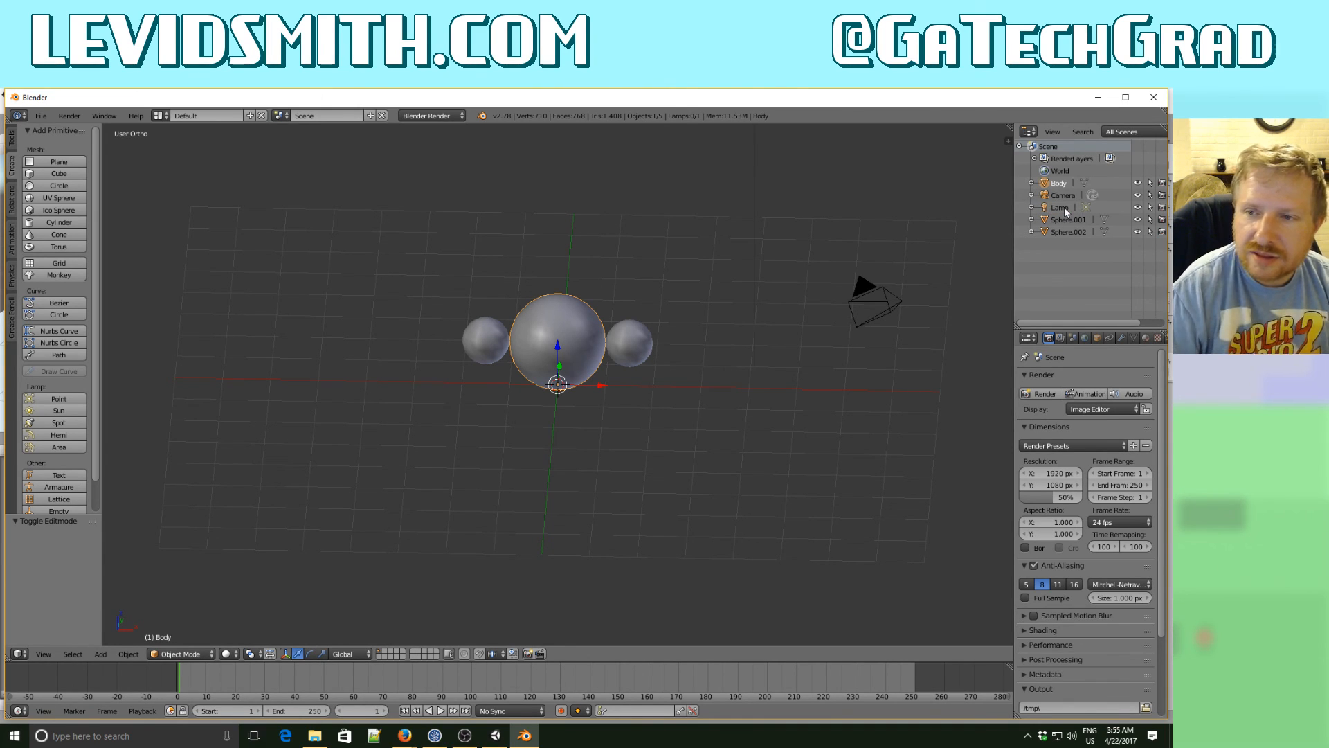
- Rename the original small sphere, Sphere.001, to RightFist
left_click(1066, 220)
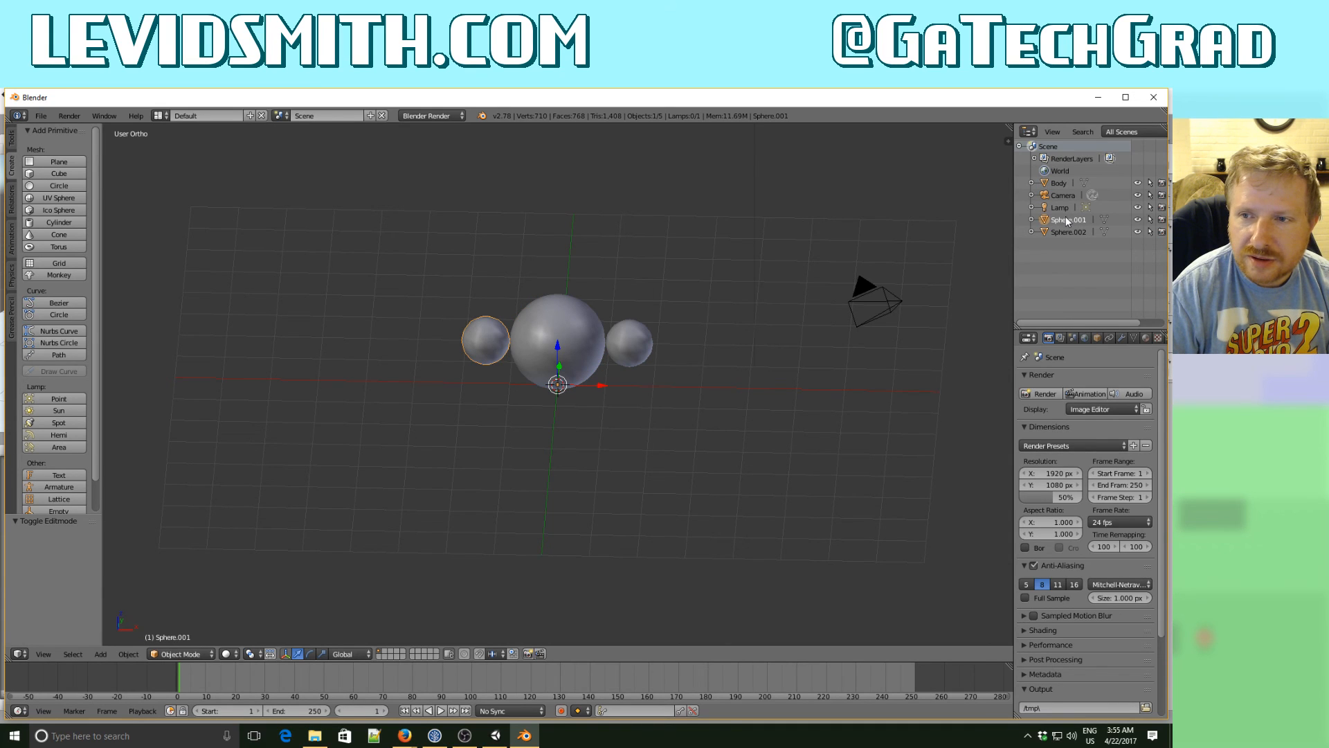
double_click(1066, 220)
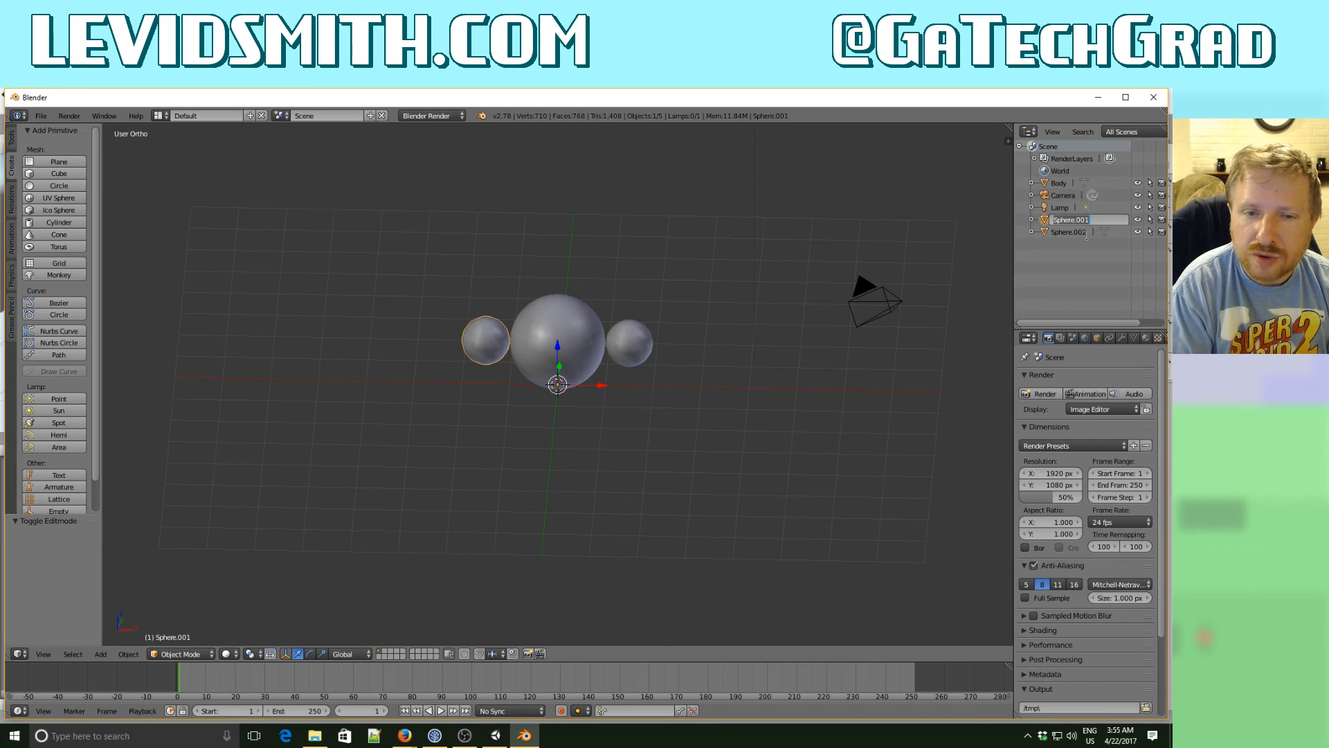
type("RightF")
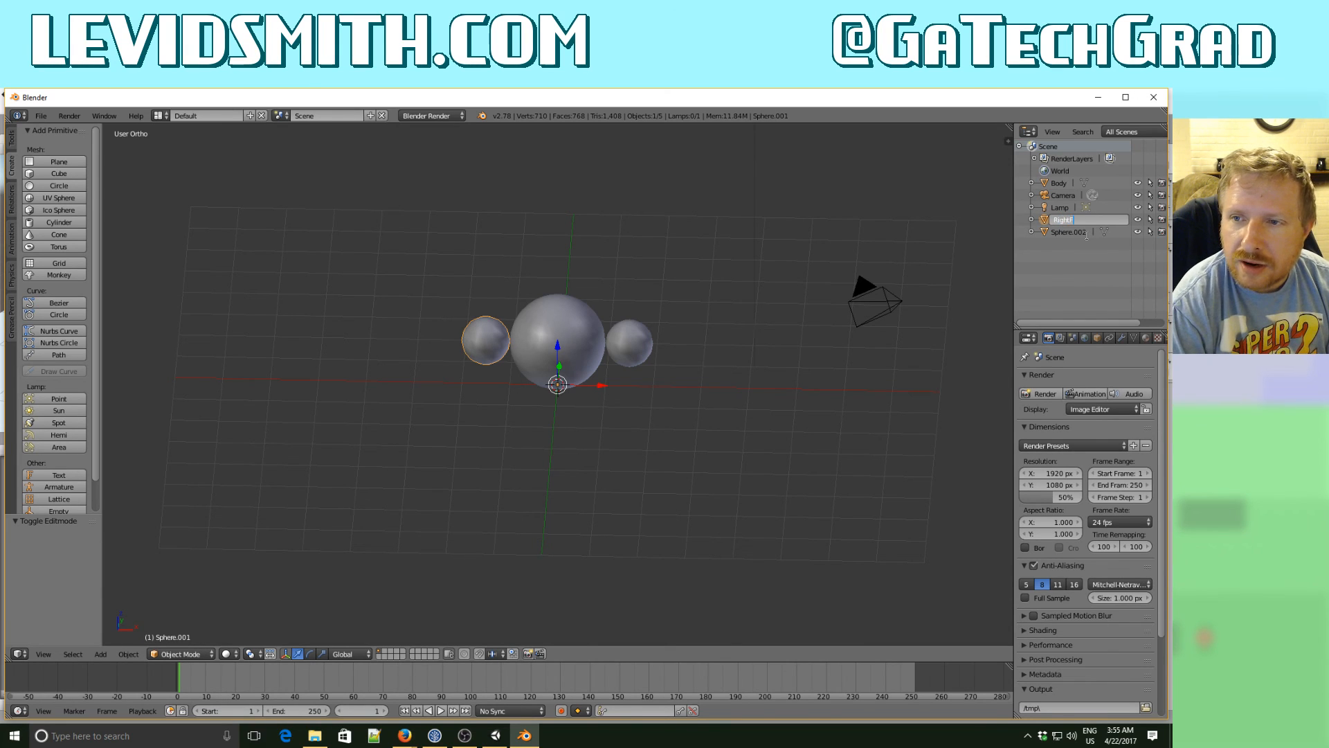
type("ist")
key("Return")
- Rename the duplicated small sphere, Sphere.002, to LeftFist
double_click(1074, 232)
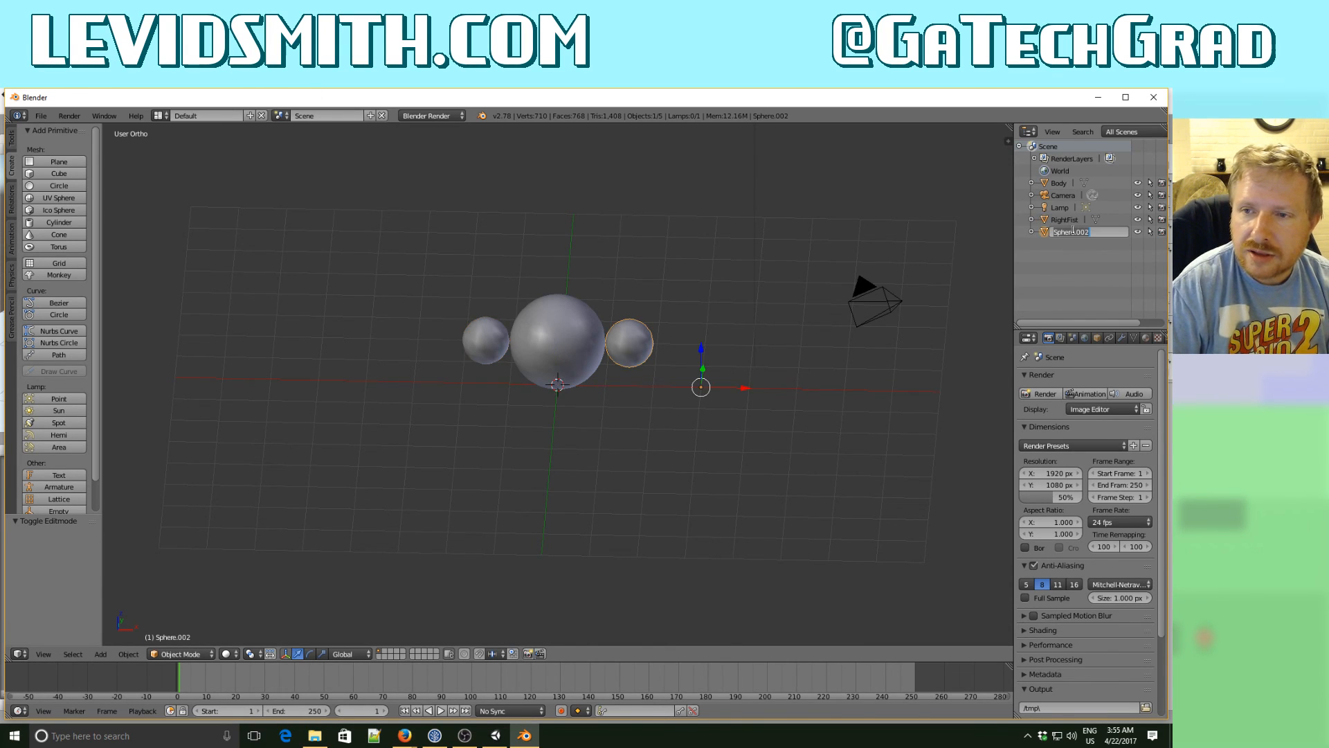
type("LeftFi")
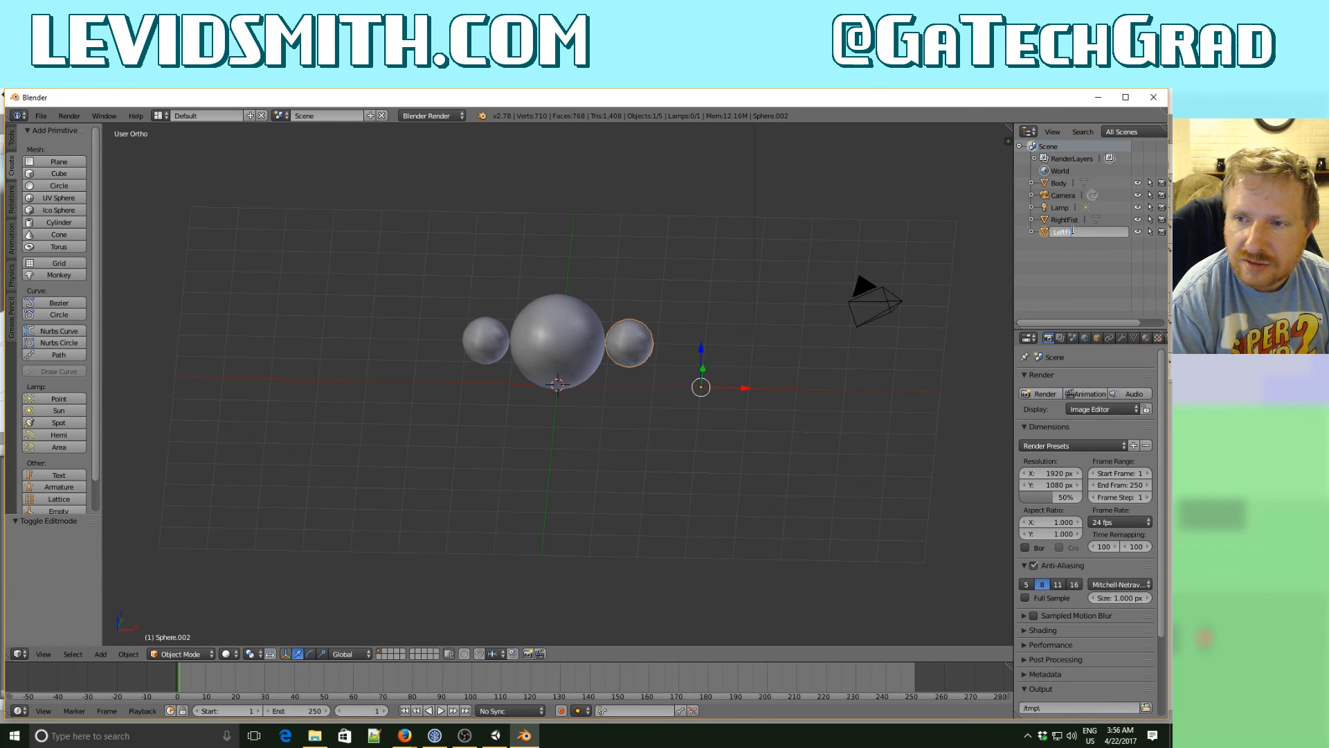
type("st")
key("Return")
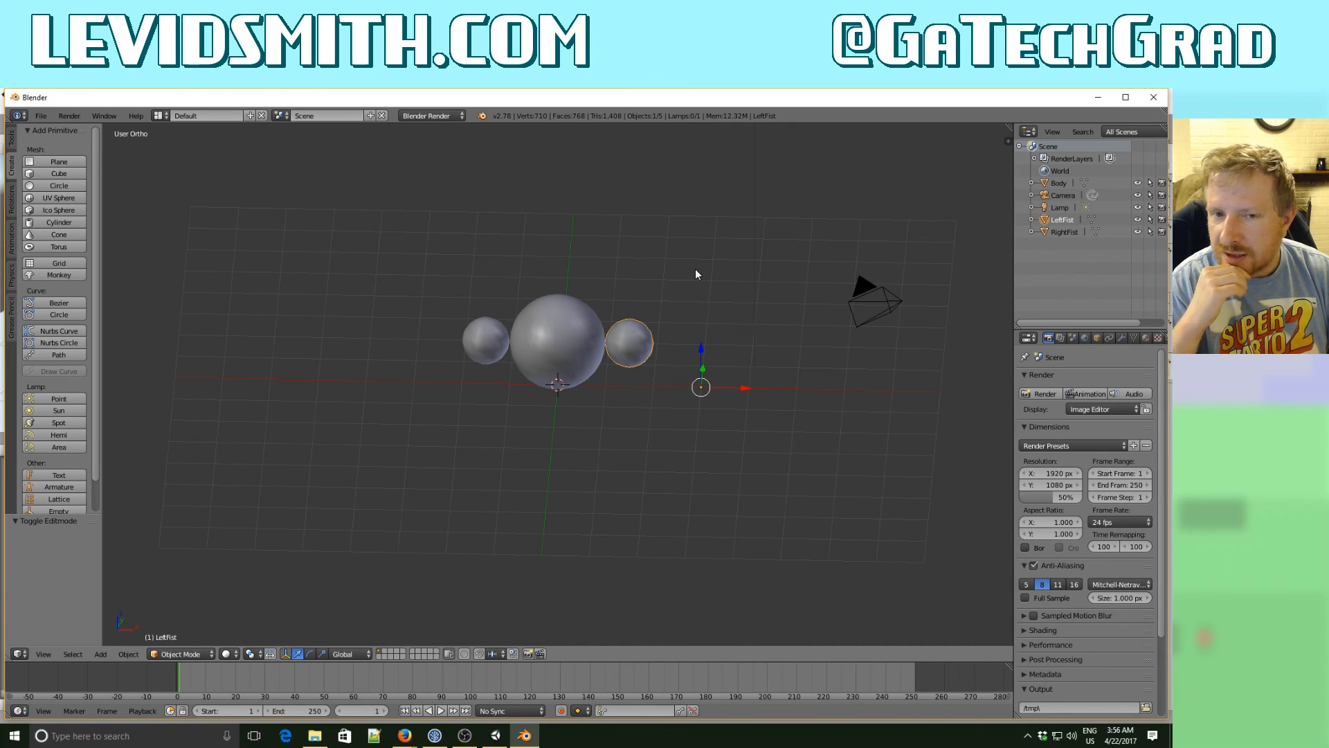
- Select the body and both fists together in front view and raise them 0.5 units along Z
key("KP_1")
key("a")
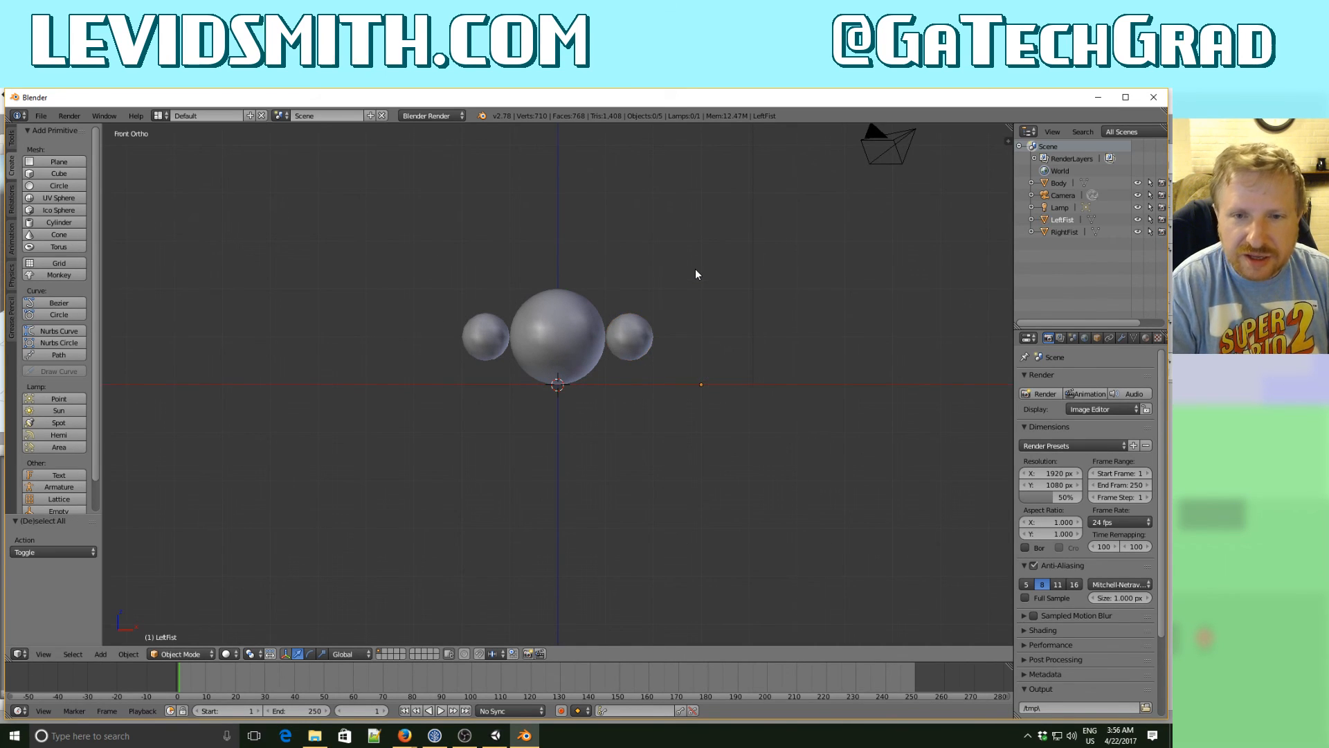
key("a")
key("a")
key("b")
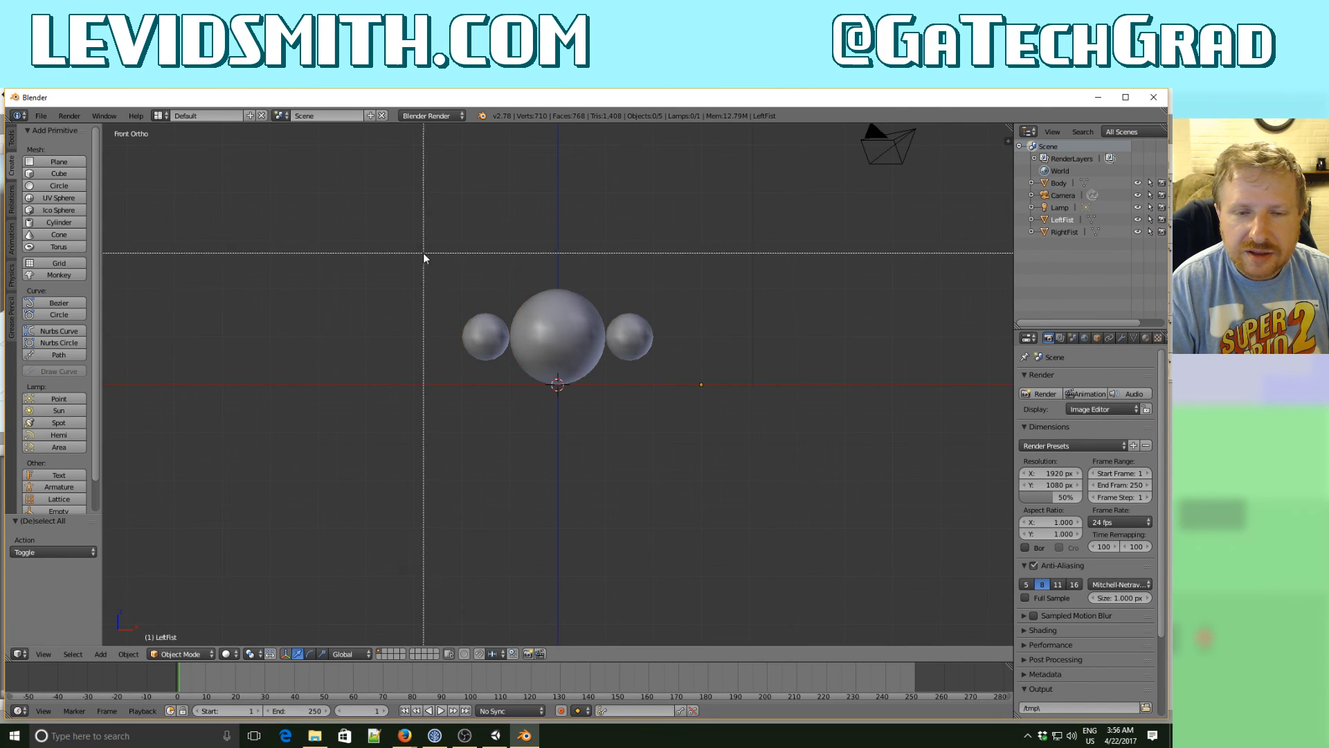
left_click_drag(424, 256, 681, 417)
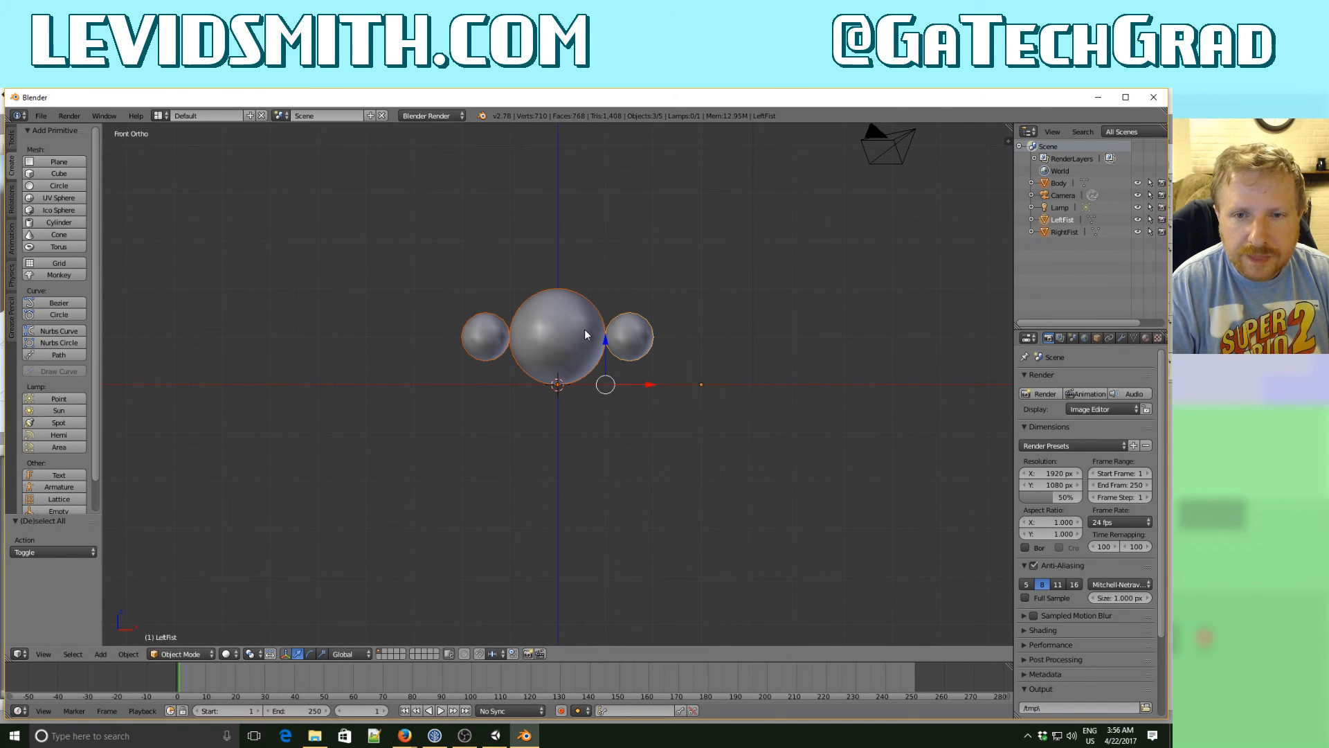
key("g")
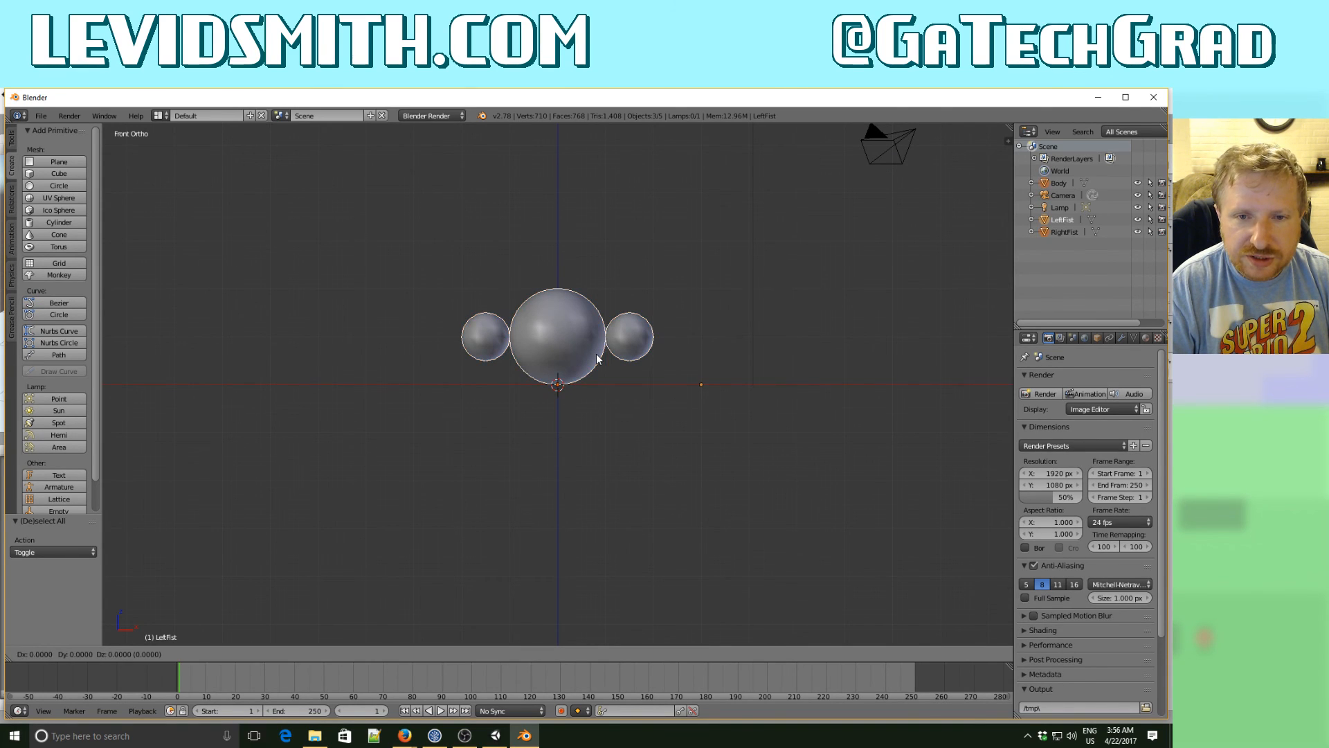
key("z")
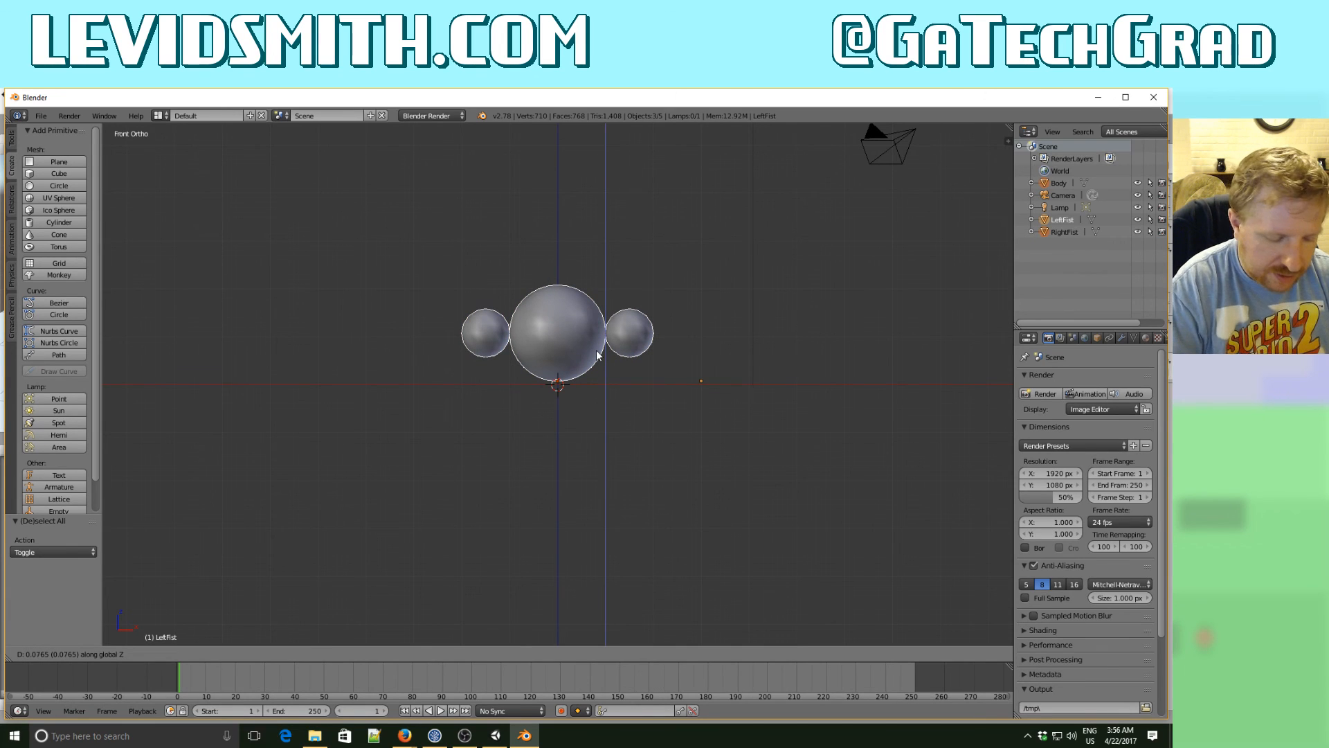
type(".5")
key("Return")
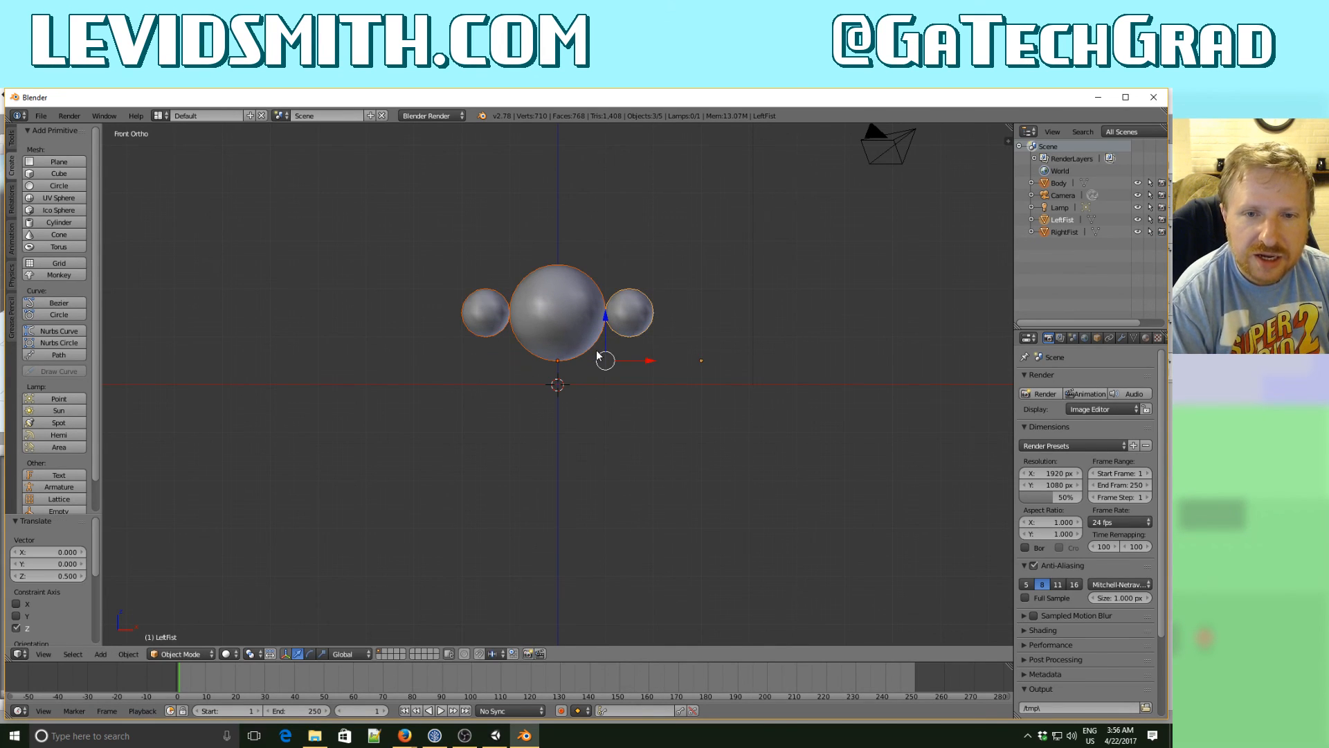
key("Tab")
key("Tab")
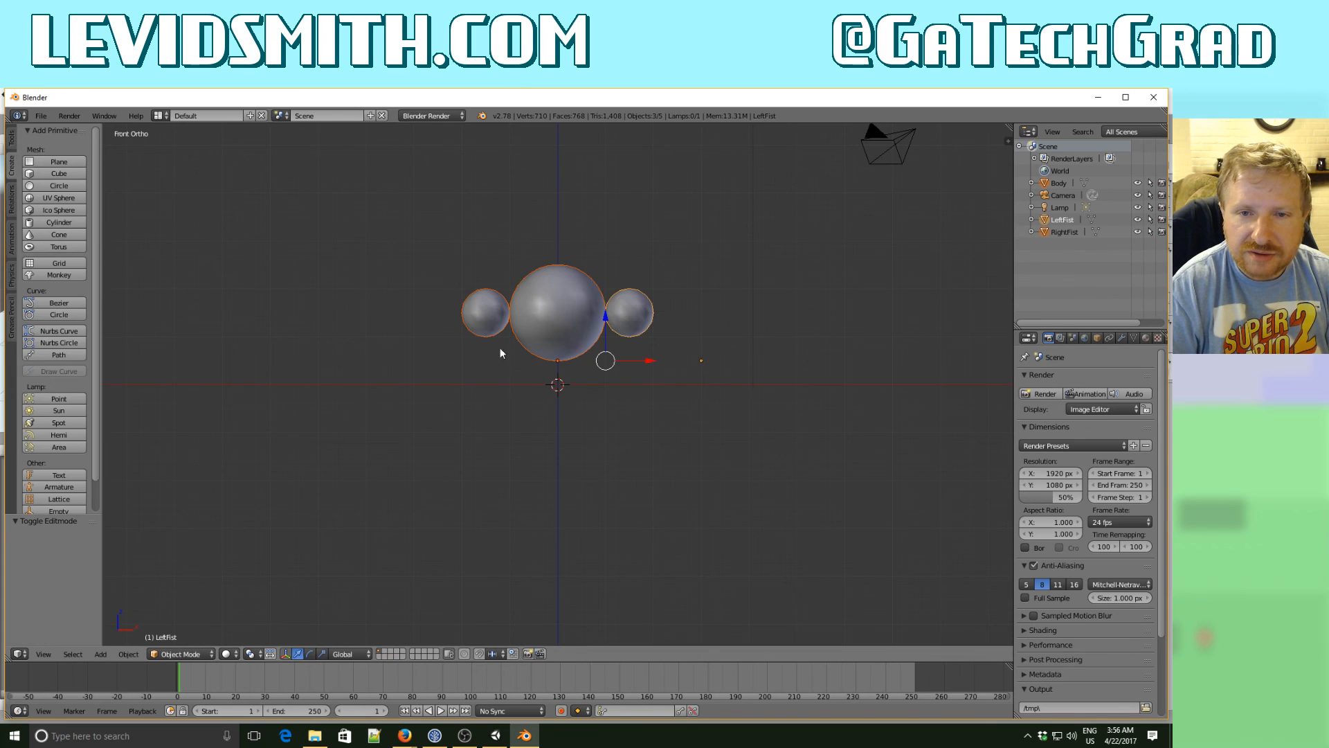
- Reselect the body and both fists and apply their location so their origins sit at the world origin
middle_click_drag(503, 354, 547, 347)
key("a")
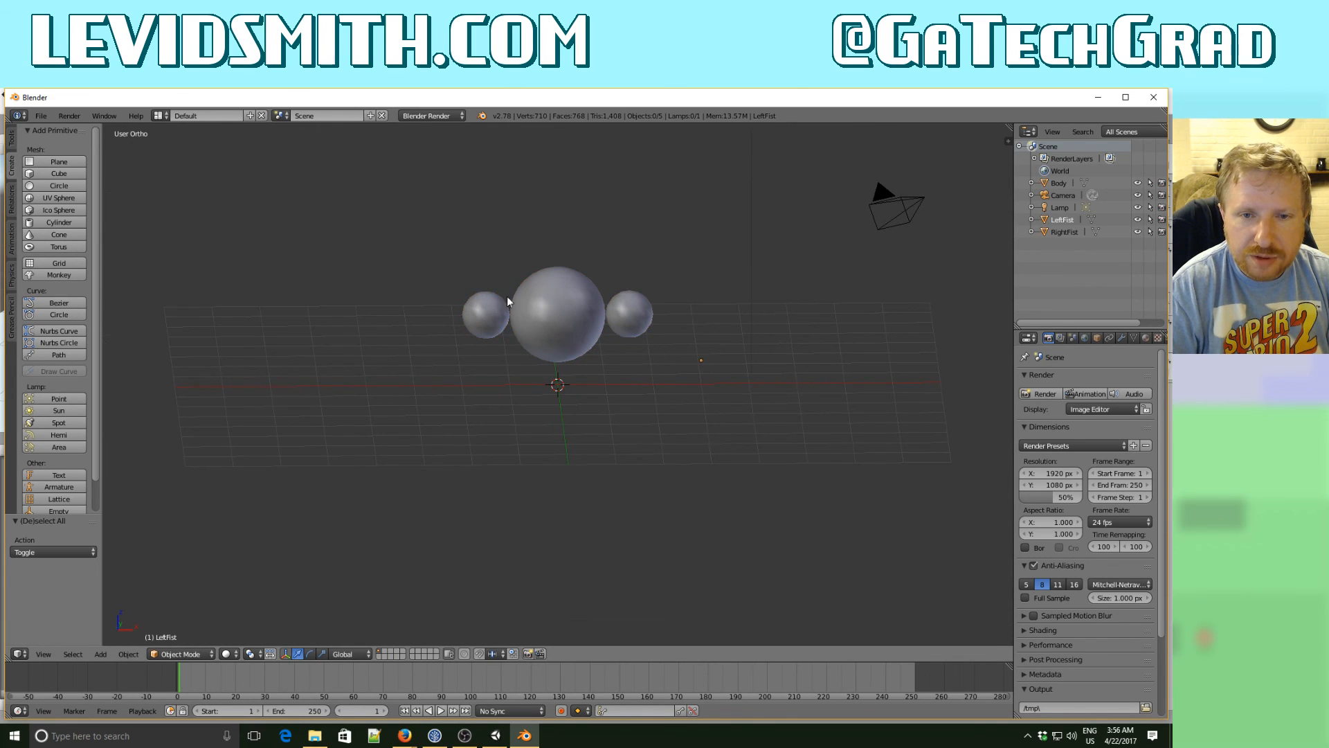
key("b")
left_click_drag(457, 267, 732, 391)
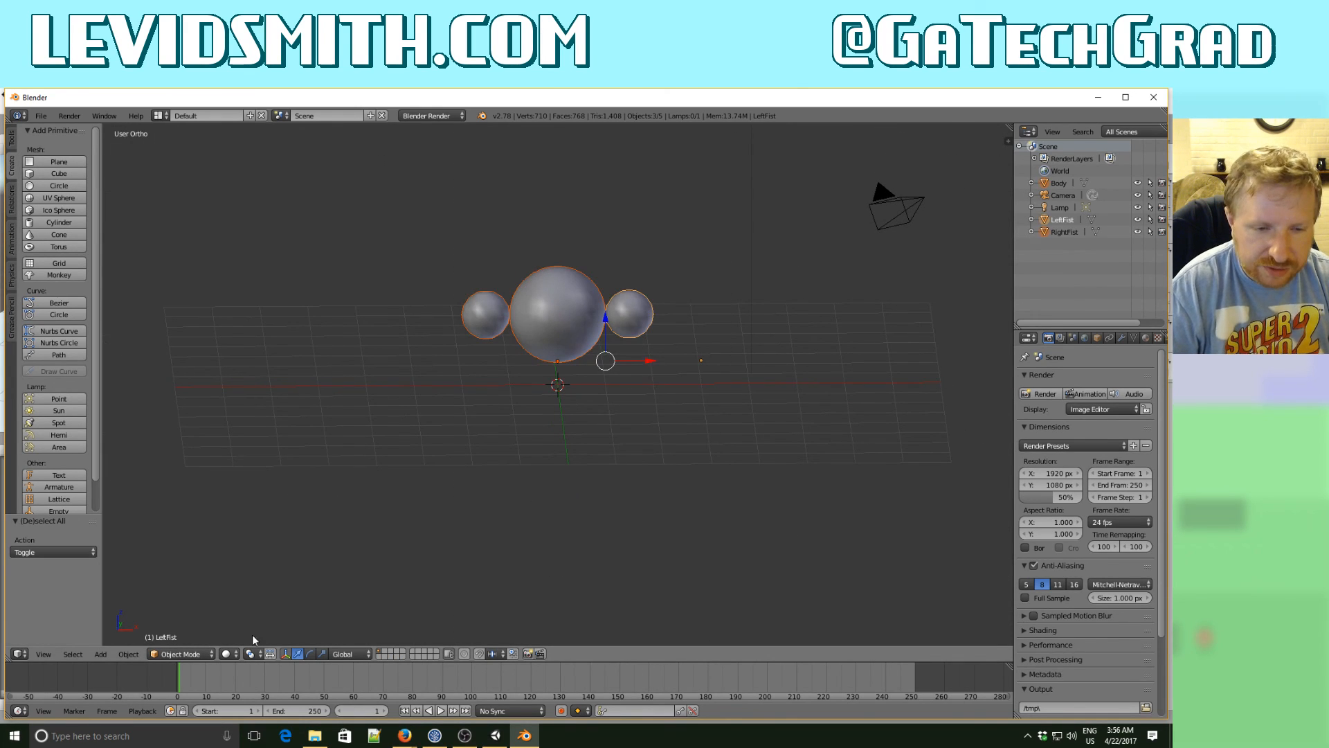
left_click(128, 654)
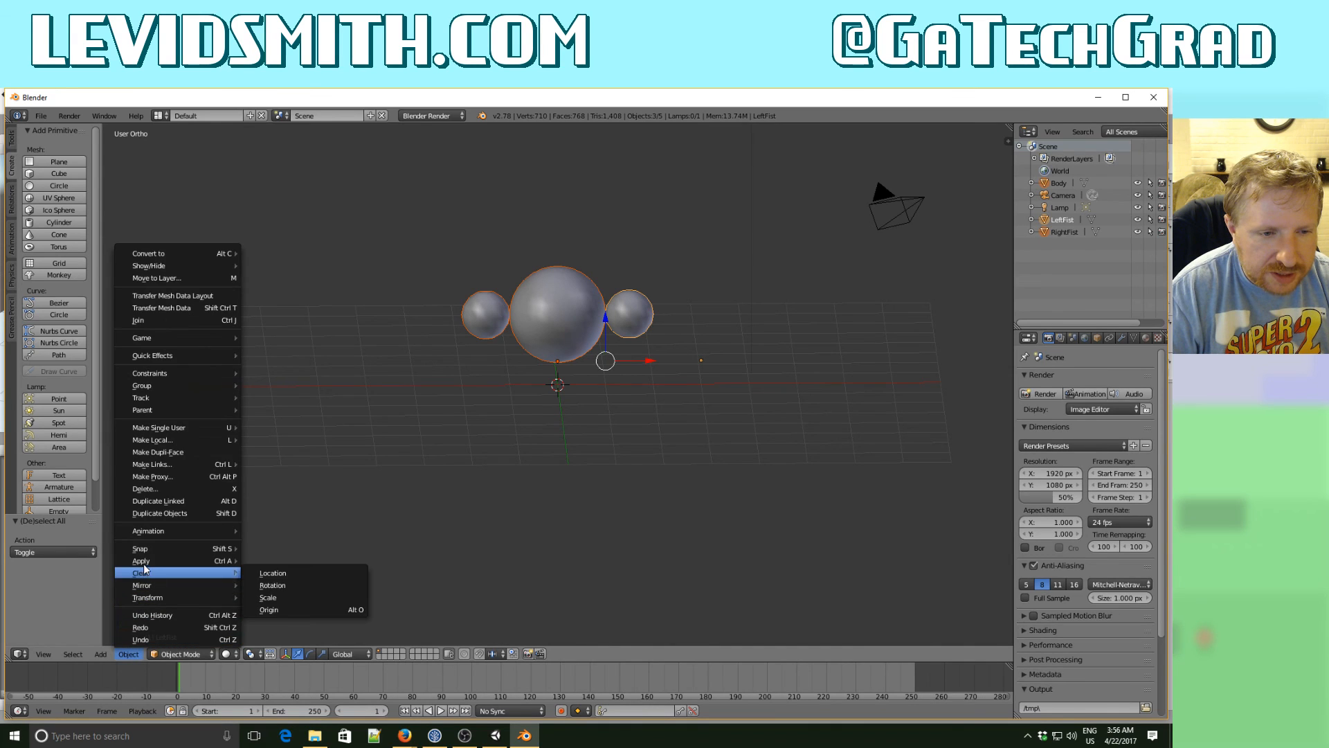
mouse_move(147, 563)
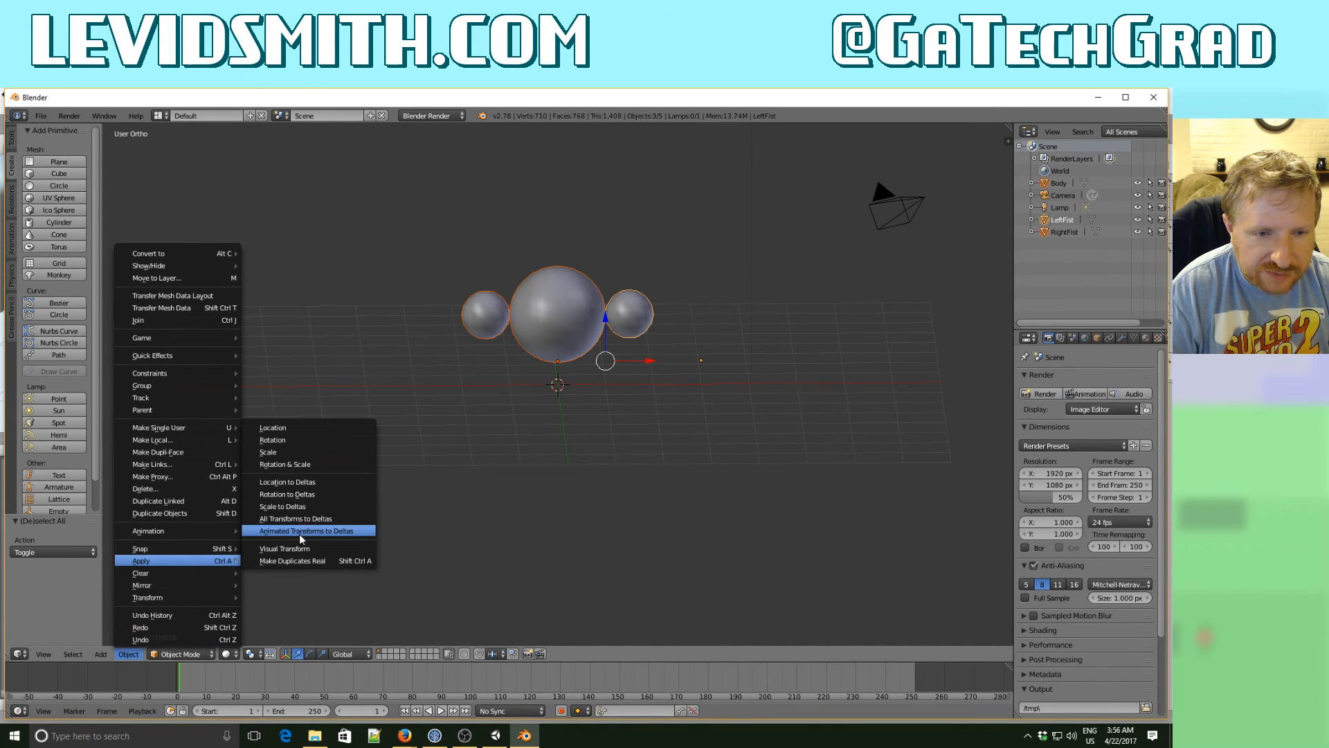
left_click(299, 430)
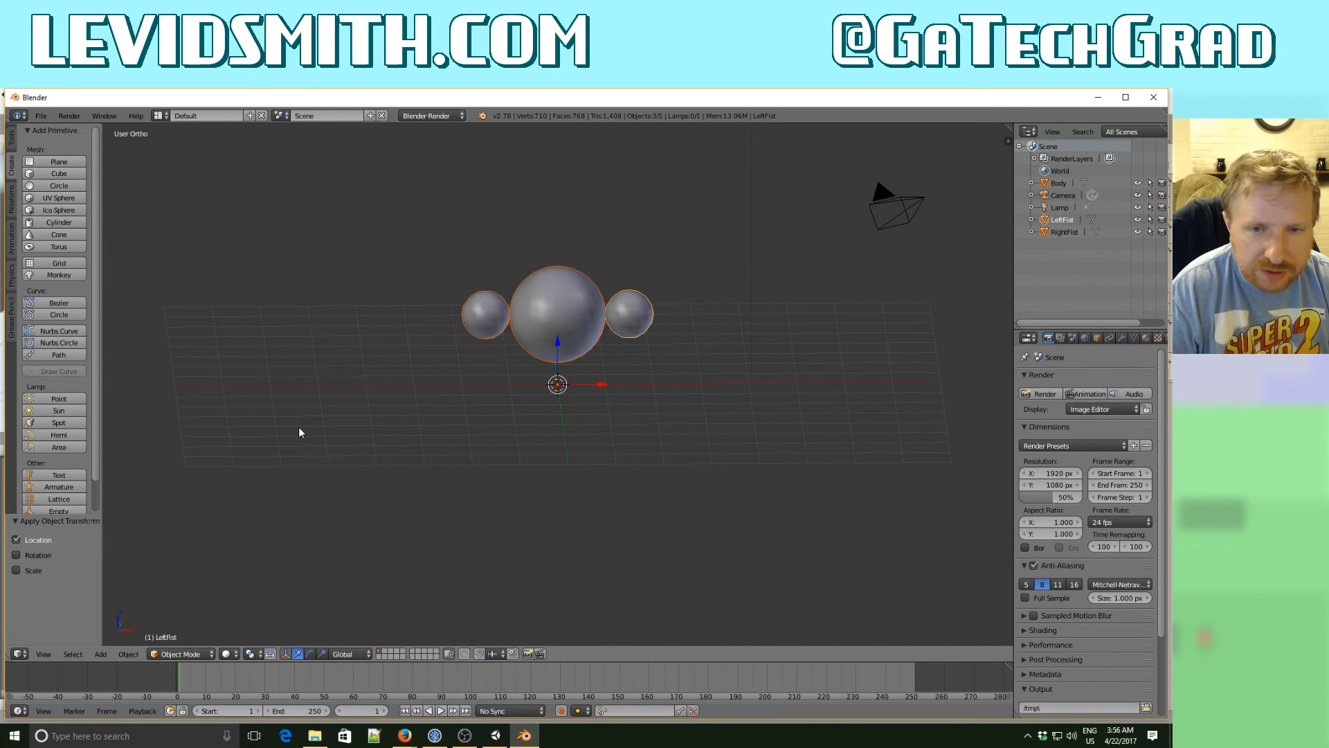
middle_click_drag(386, 489, 418, 457)
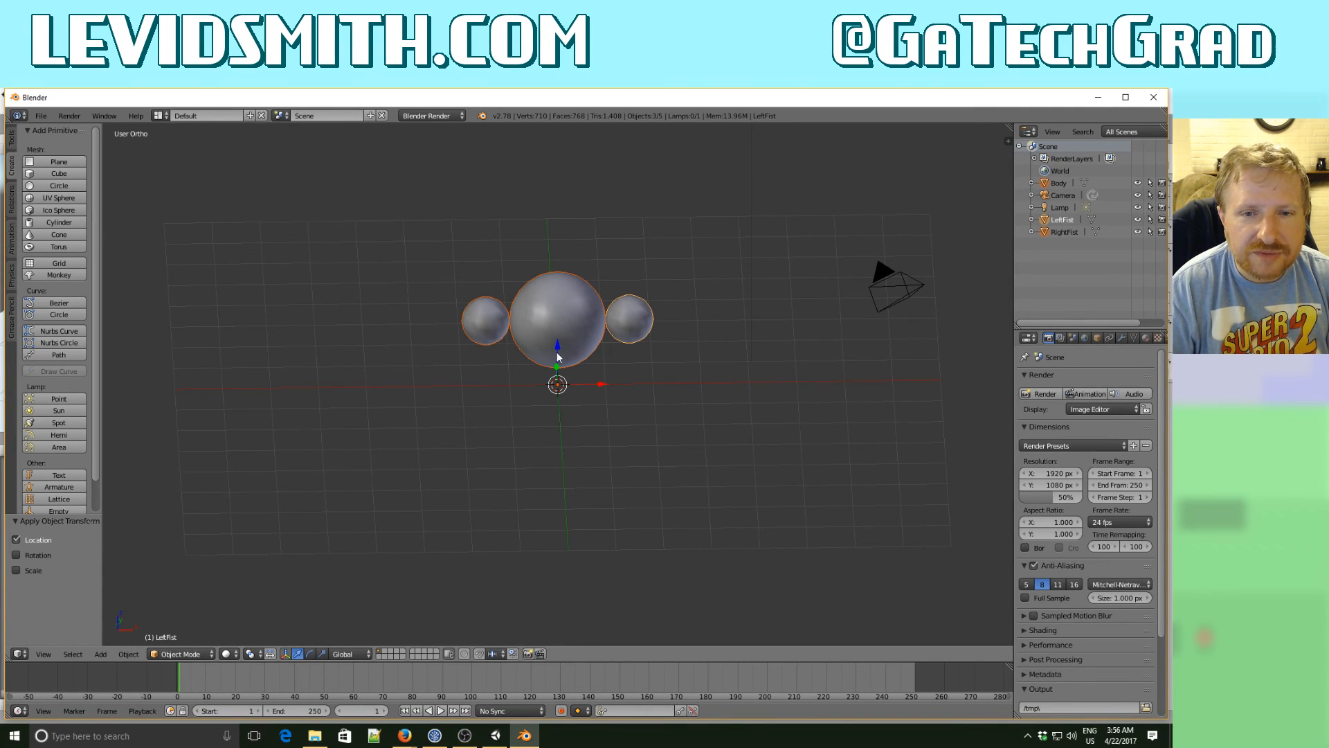
- Save the model as player.blend in WorldFighter's Assets\Models folder and switch back to Unity
left_click(46, 117)
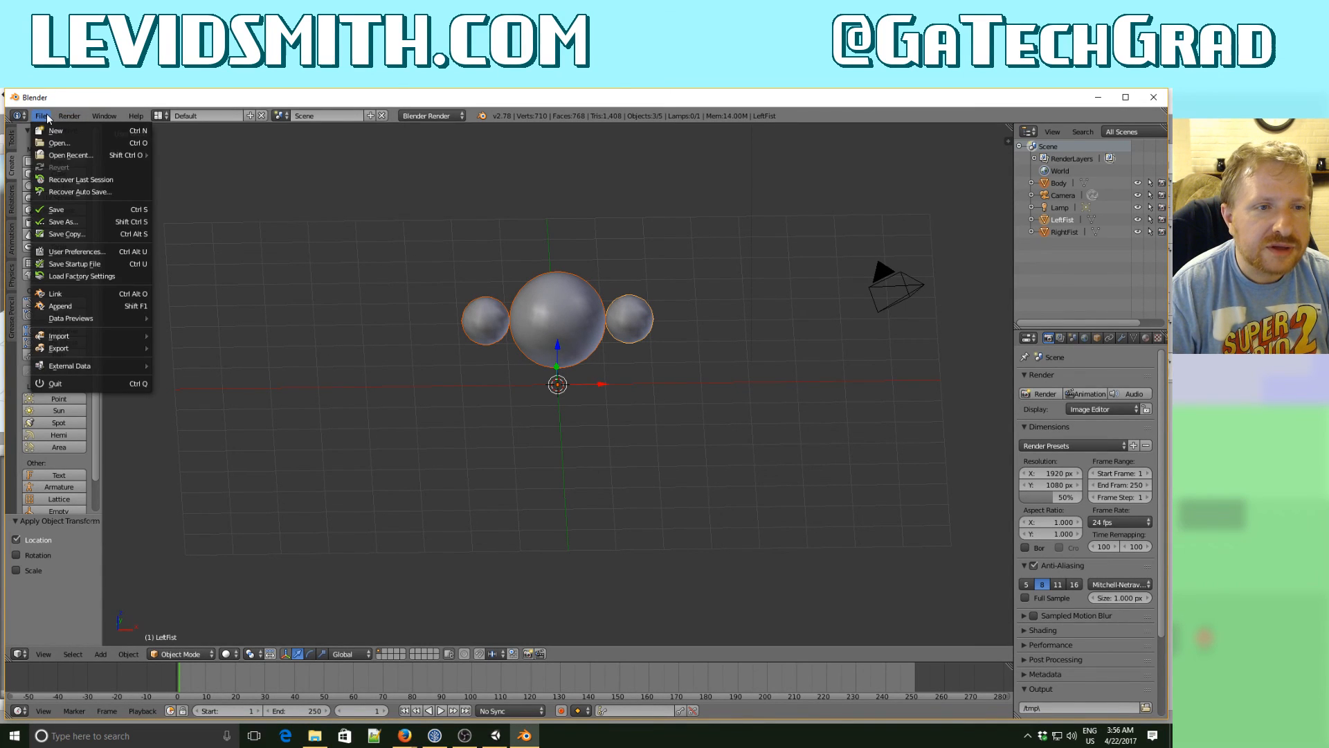
left_click(46, 220)
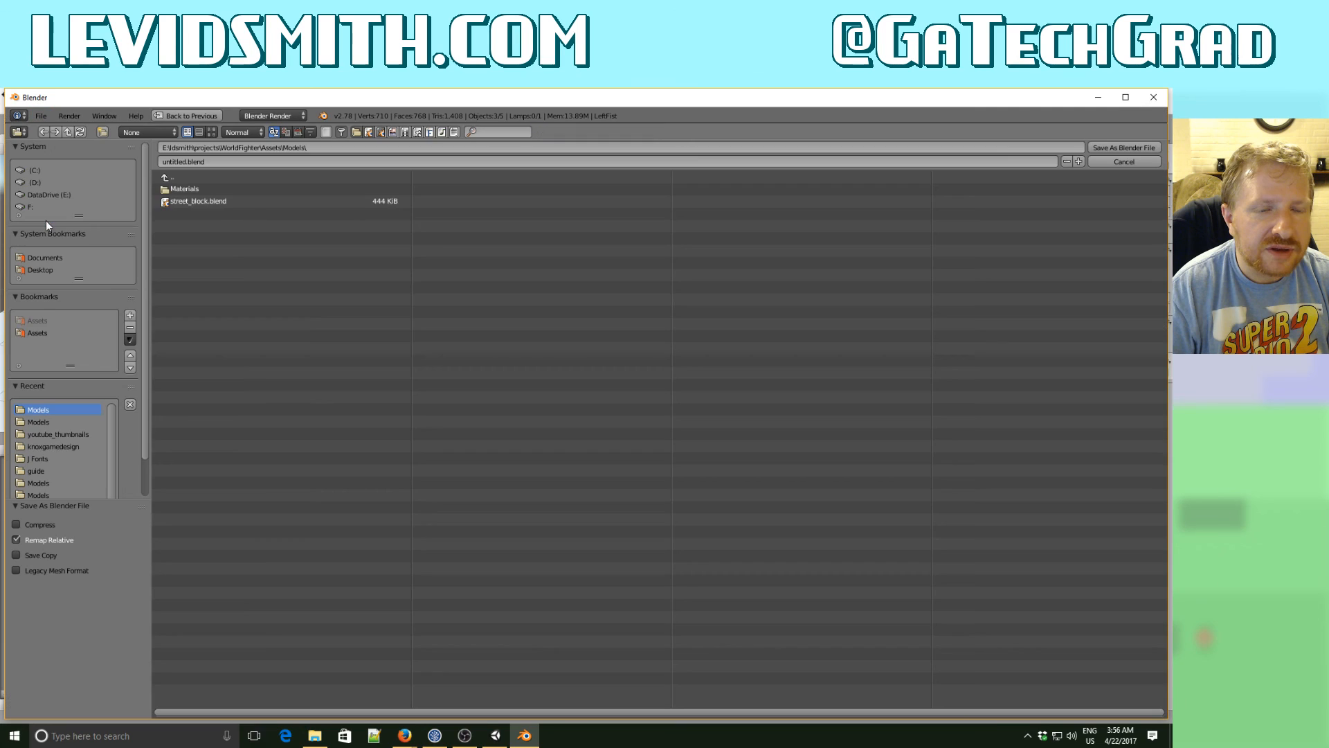
left_click(186, 164)
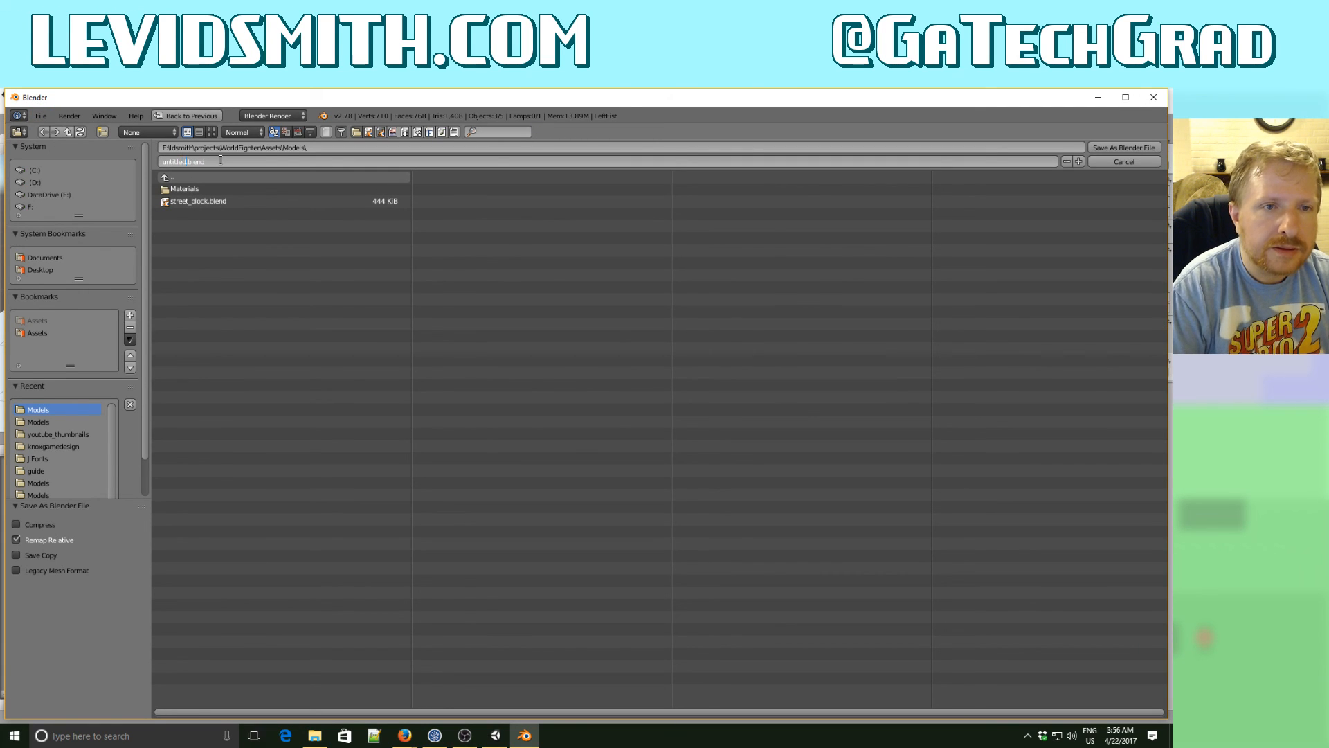
type("player")
key("Return")
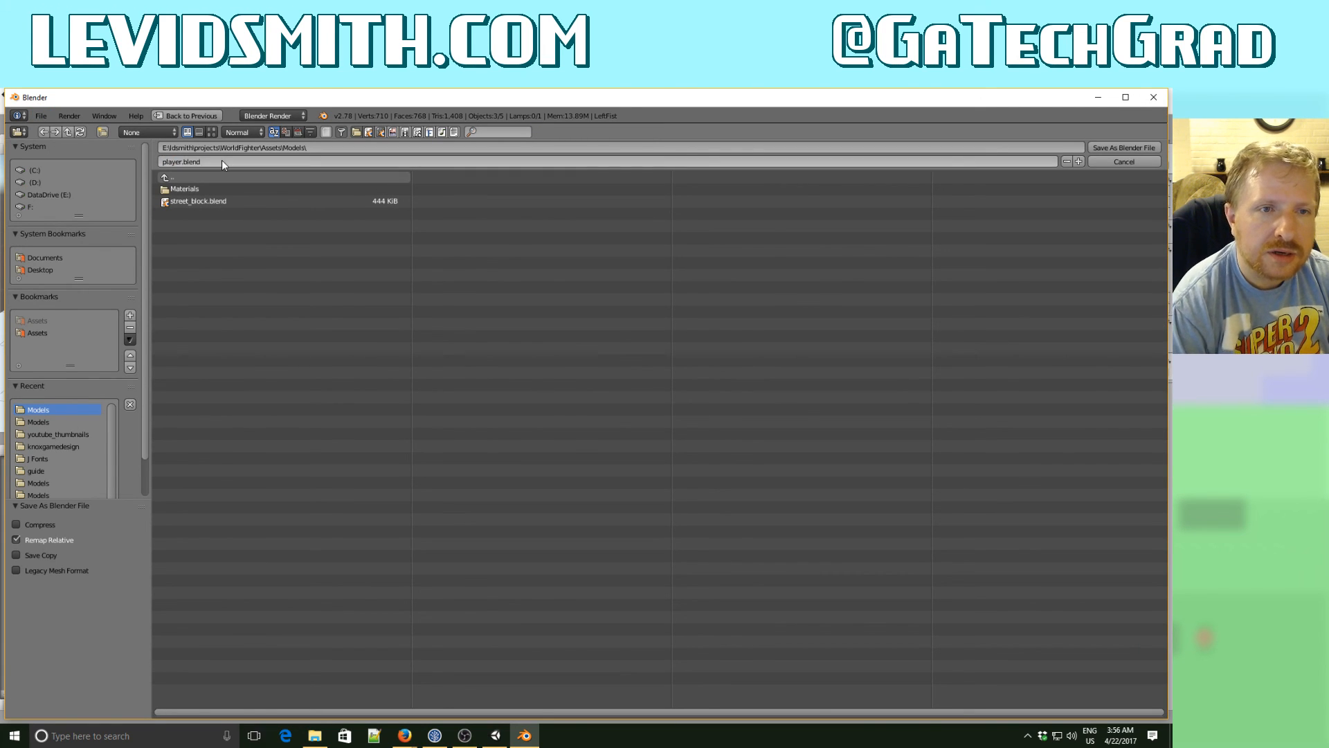
left_click(1118, 148)
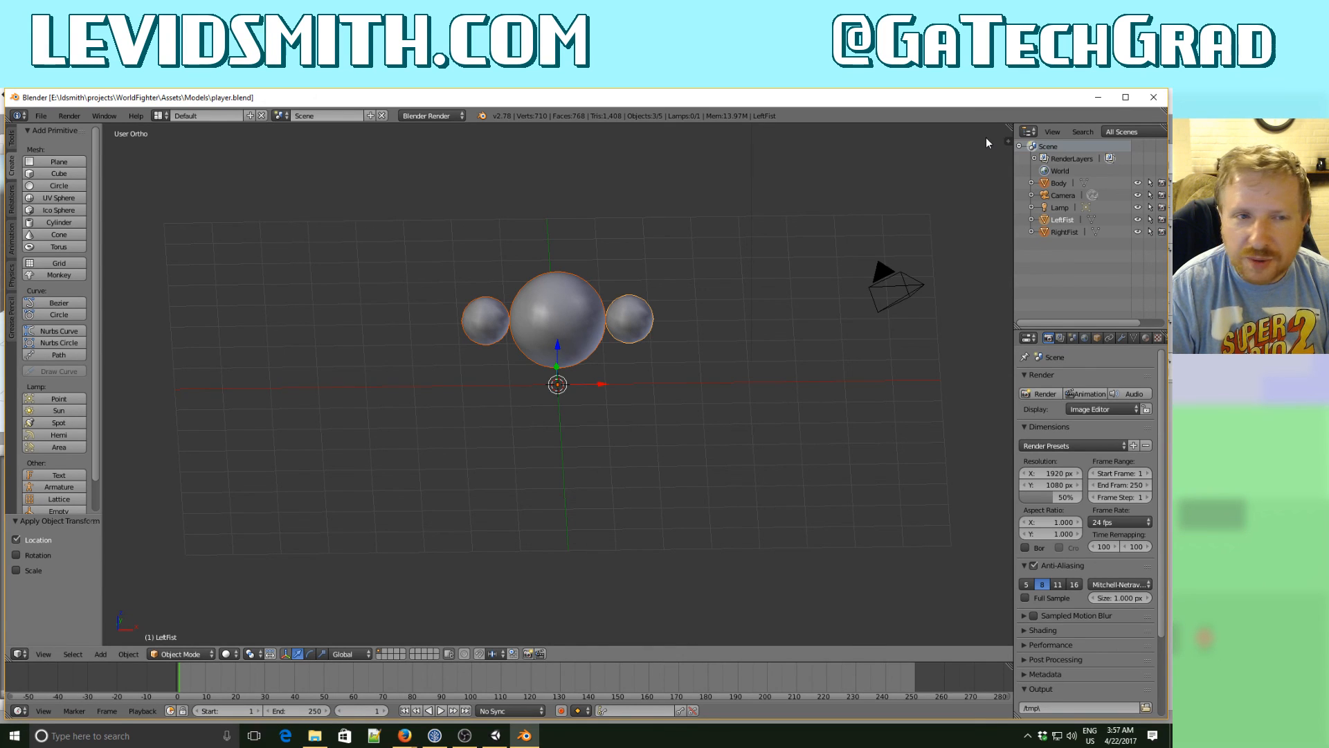
left_click(1098, 98)
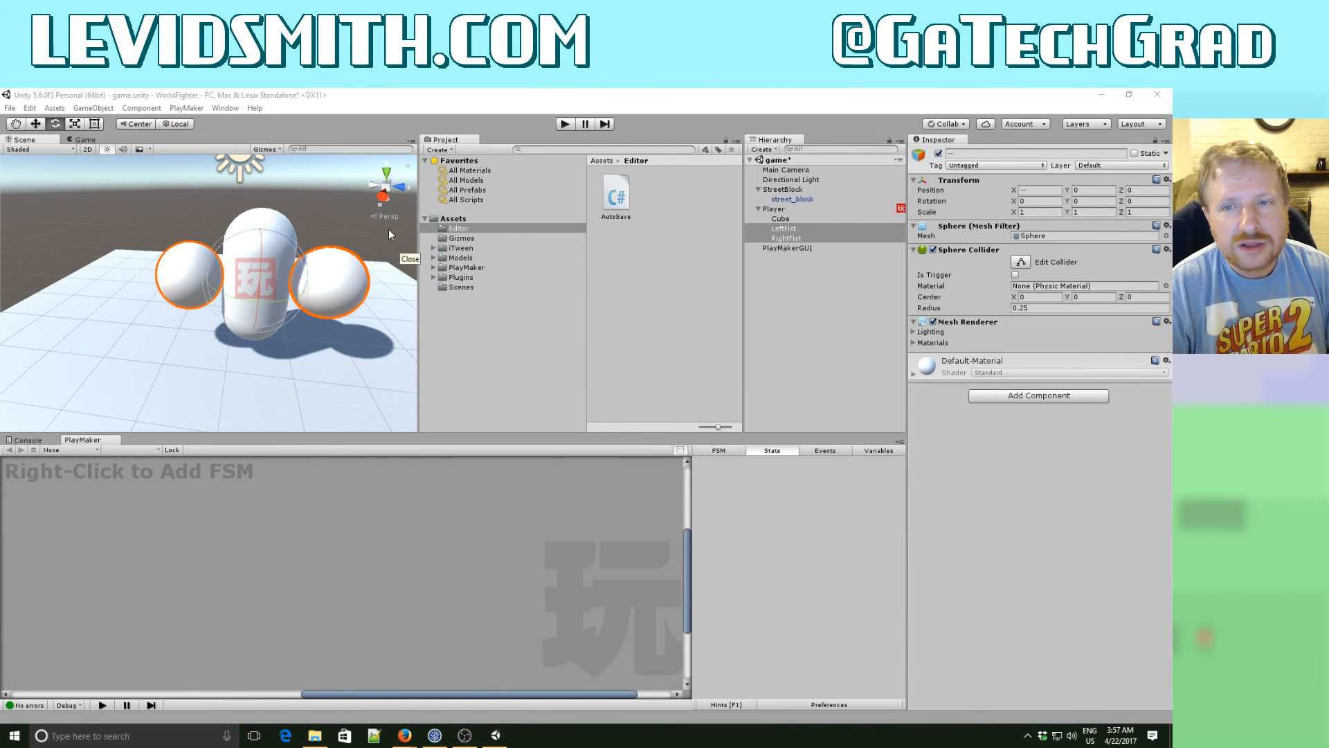
- Add the player model from the Models folder as a child of Player and expand it to check its fist objects
left_click(775, 209)
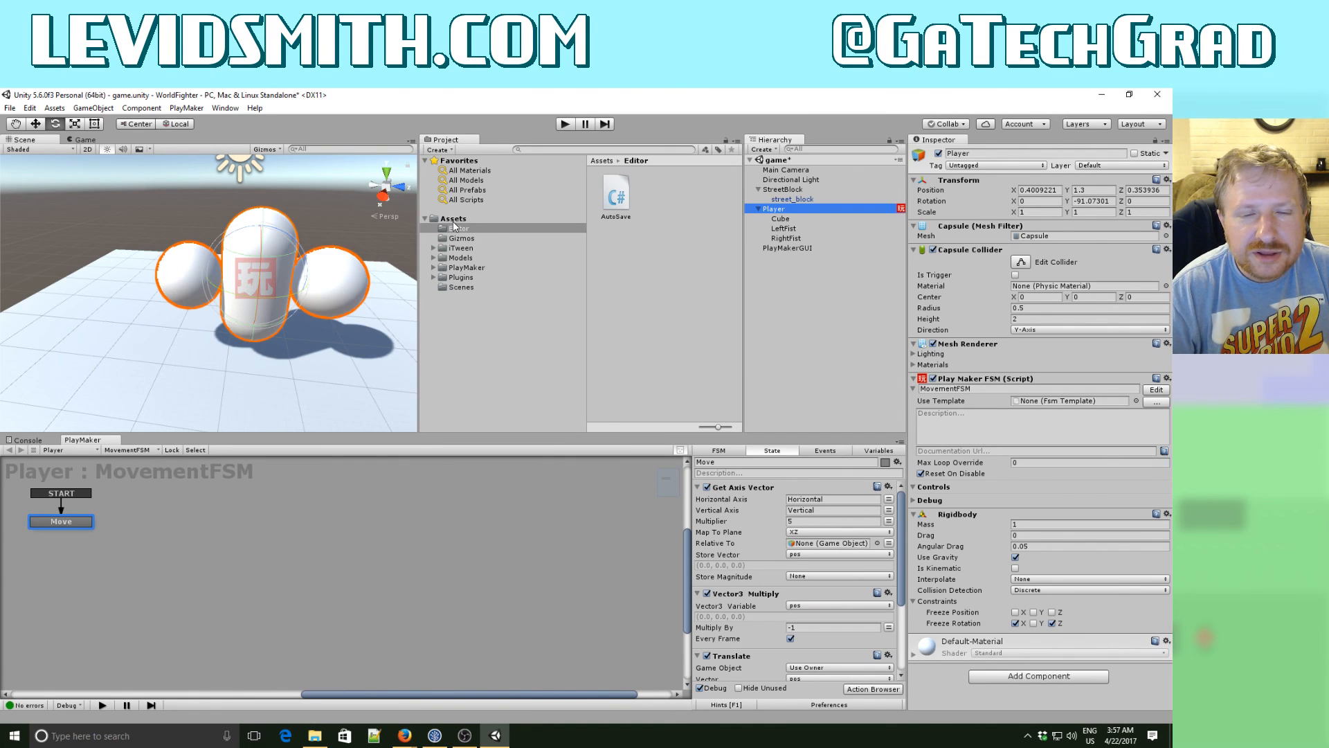
left_click(472, 258)
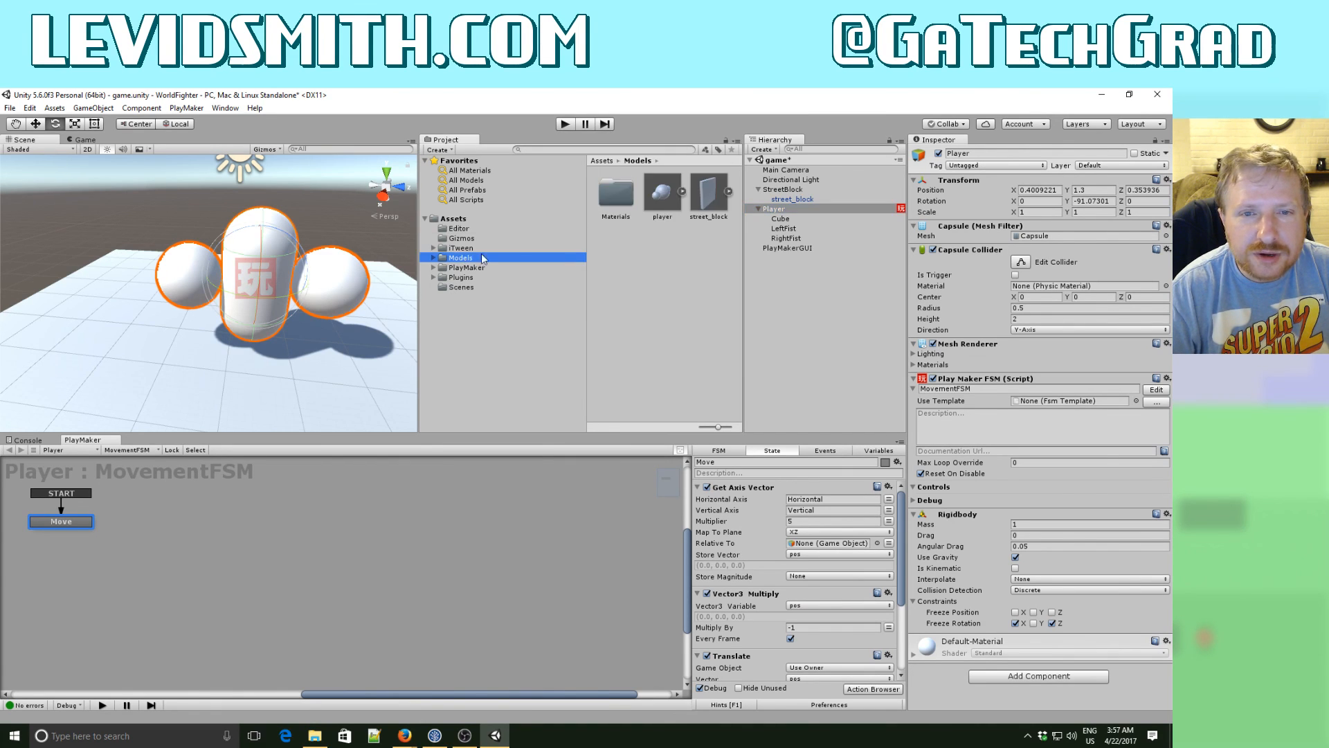
left_click_drag(662, 196, 787, 219)
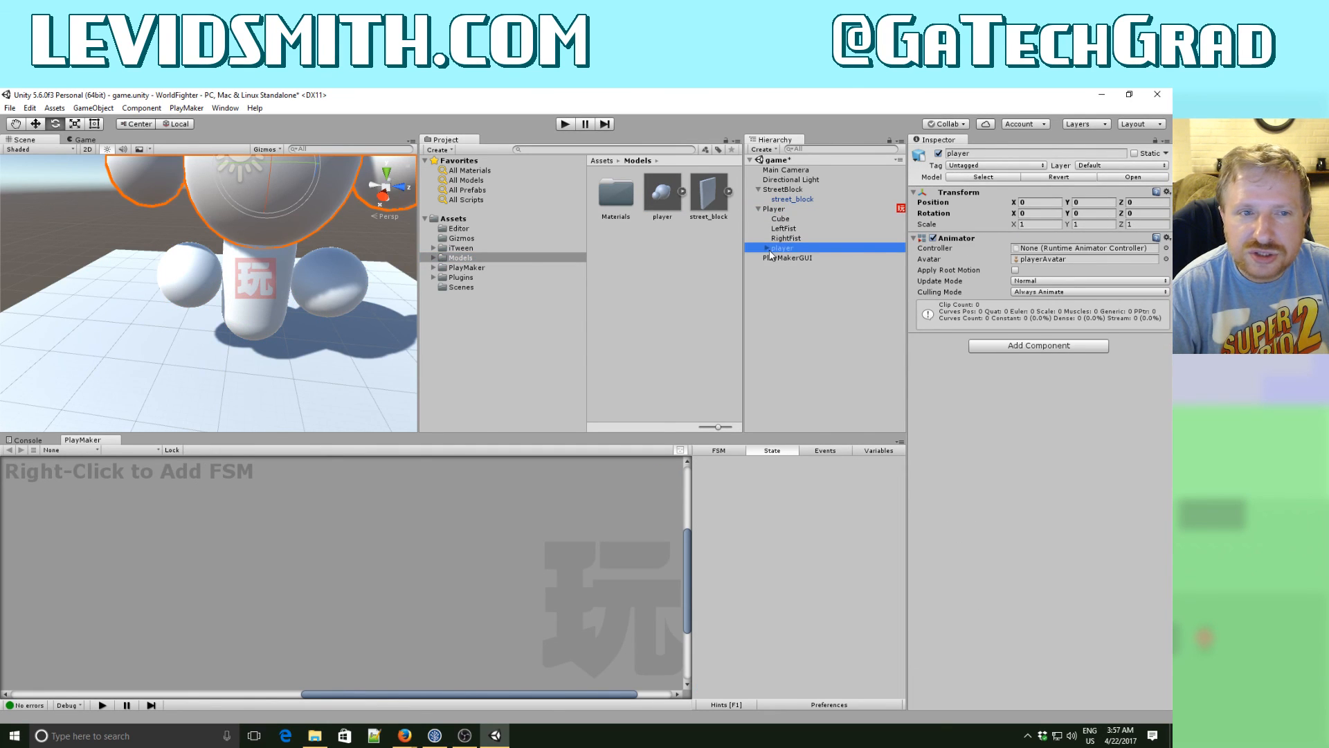
left_click(767, 248)
left_click(792, 267)
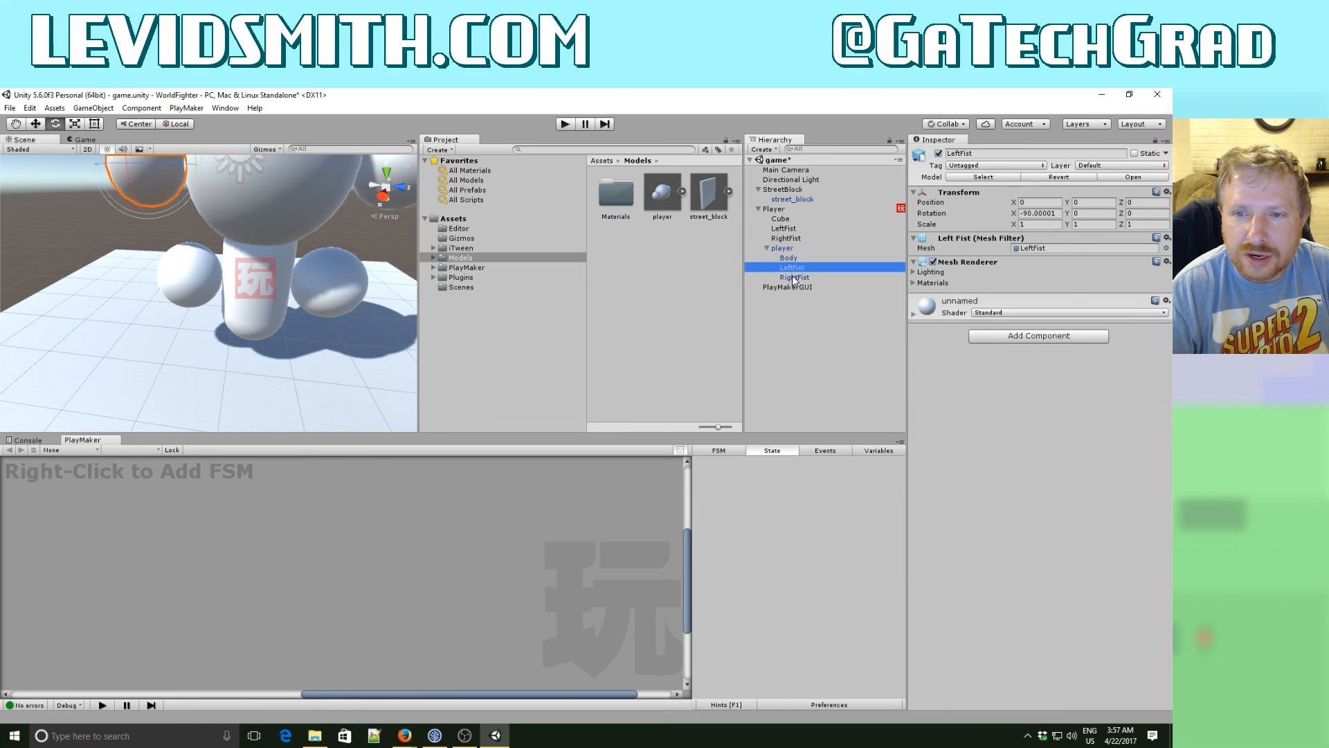
left_click(793, 277)
- Delete the old placeholder Cube, LeftFist and RightFist directly under Player
left_click(783, 219)
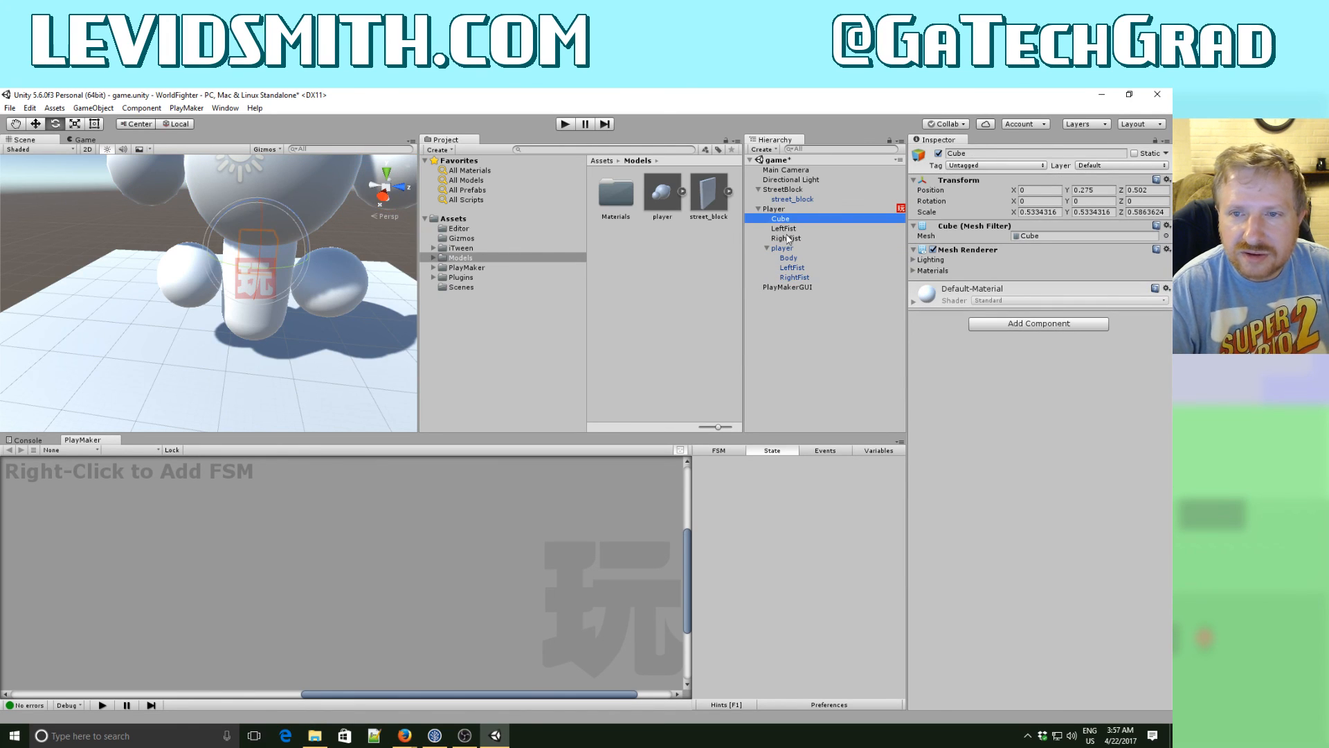
left_click(788, 238, "shift")
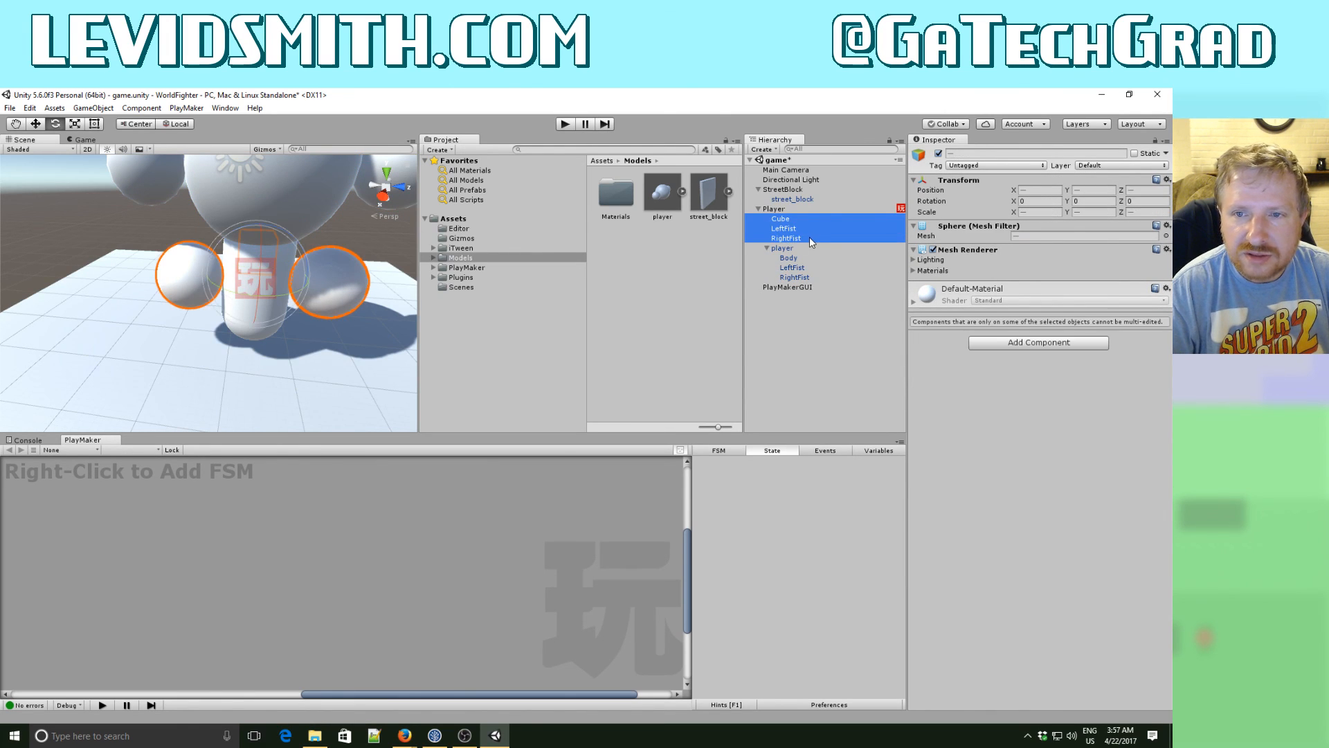
key("Delete")
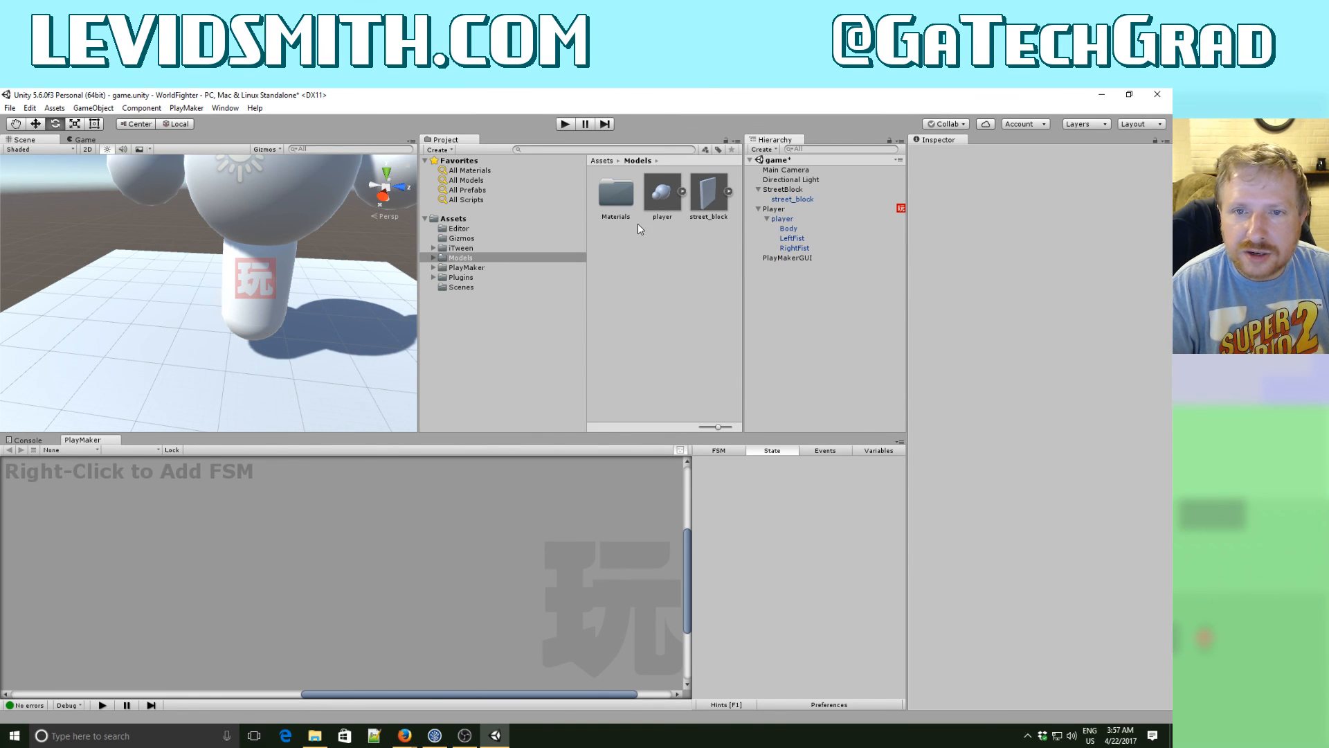
- Open the player model asset in Blender and add a cube at the origin in front view
left_click(669, 201)
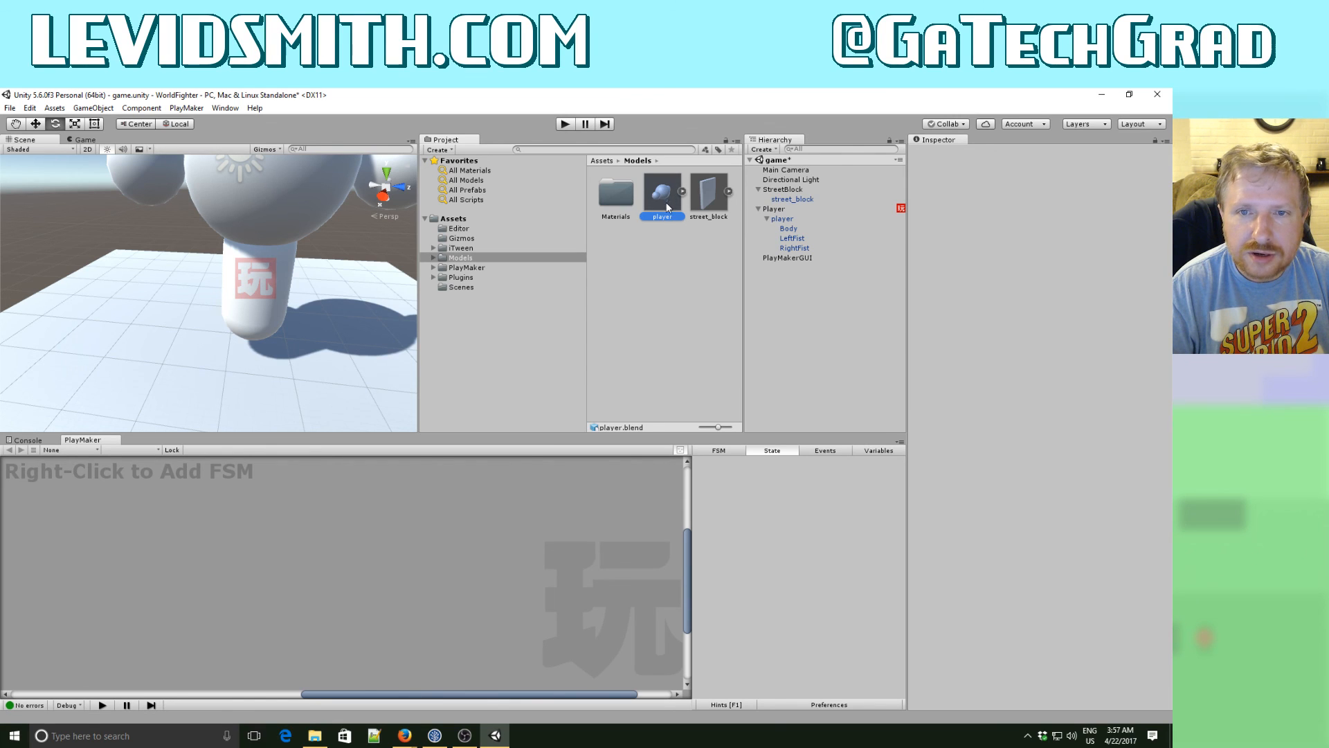
left_click(671, 269)
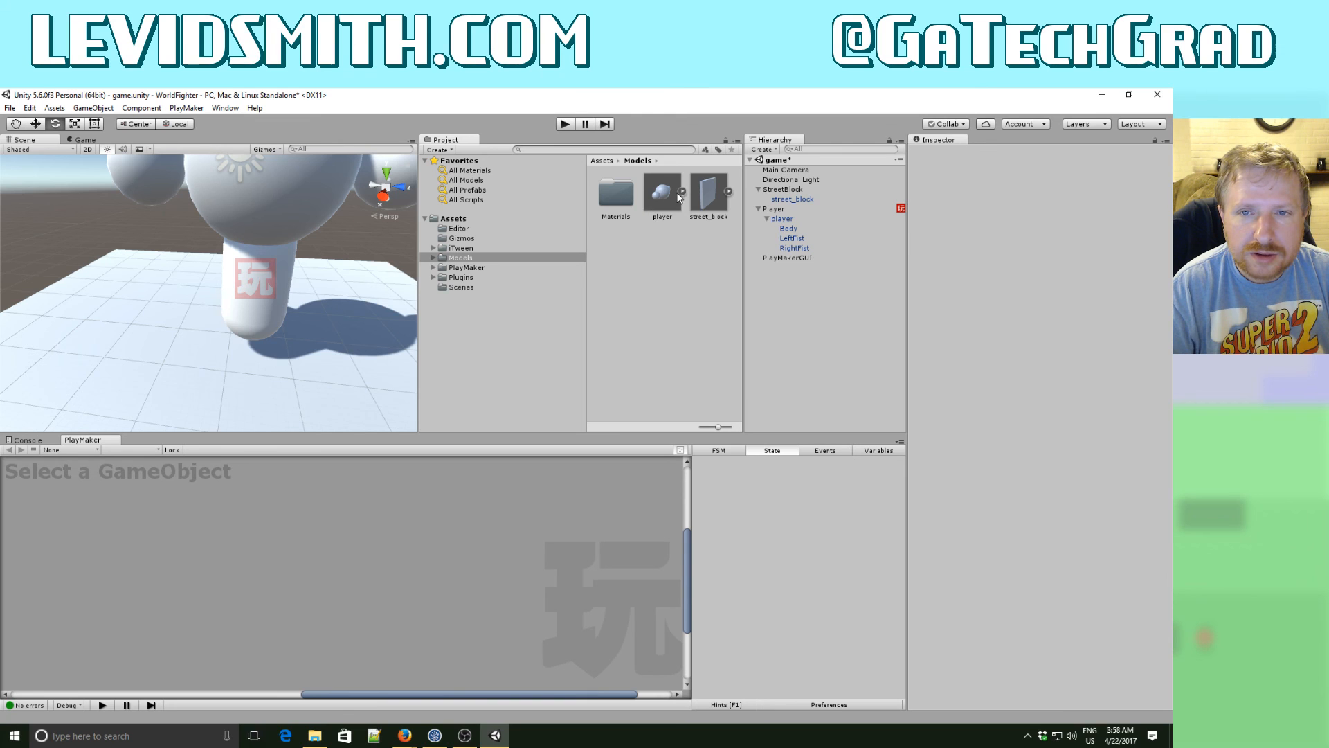
left_click(680, 192)
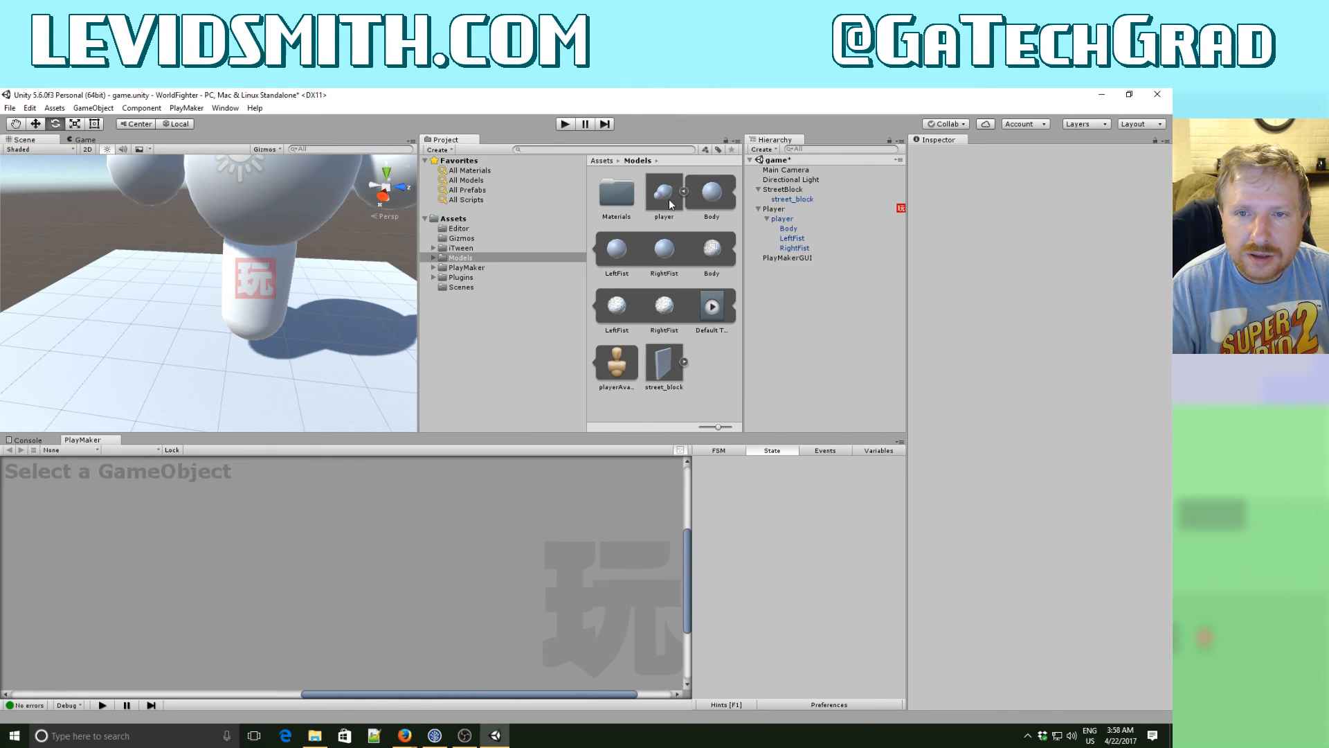
double_click(669, 201)
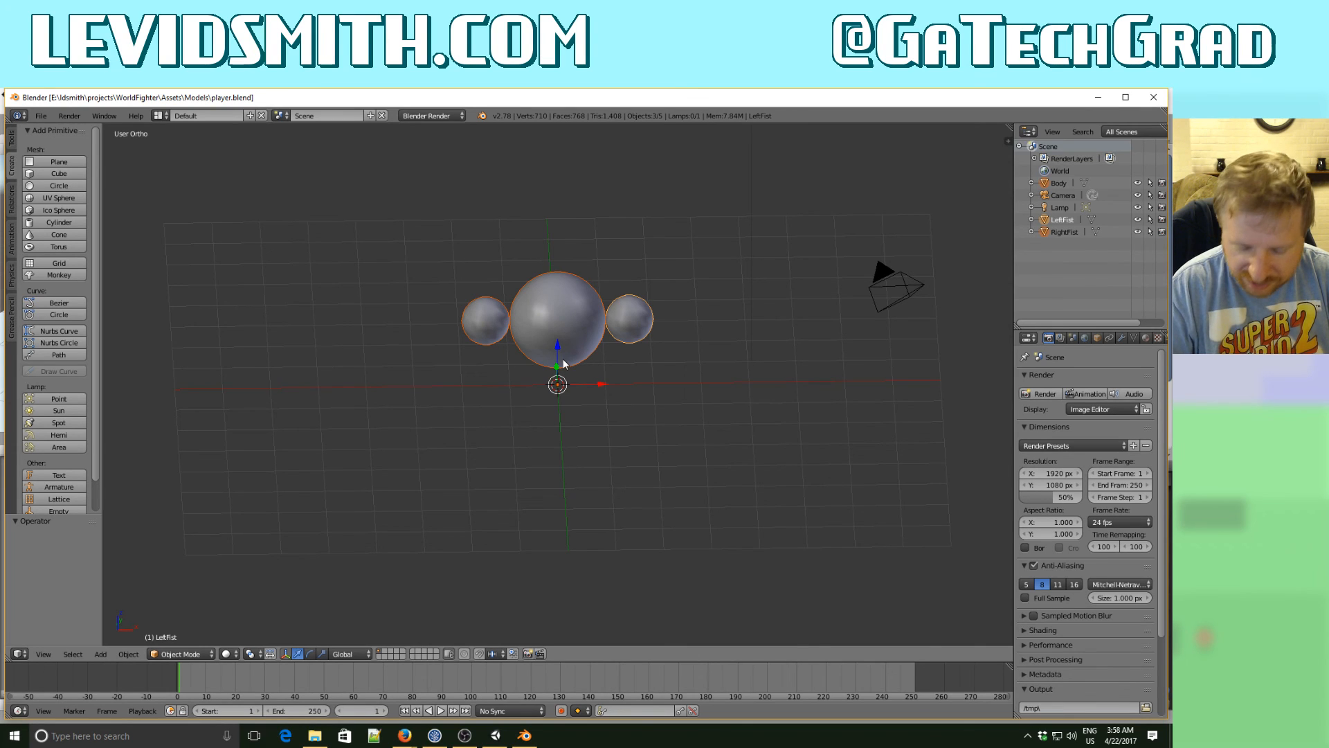
key("KP_1")
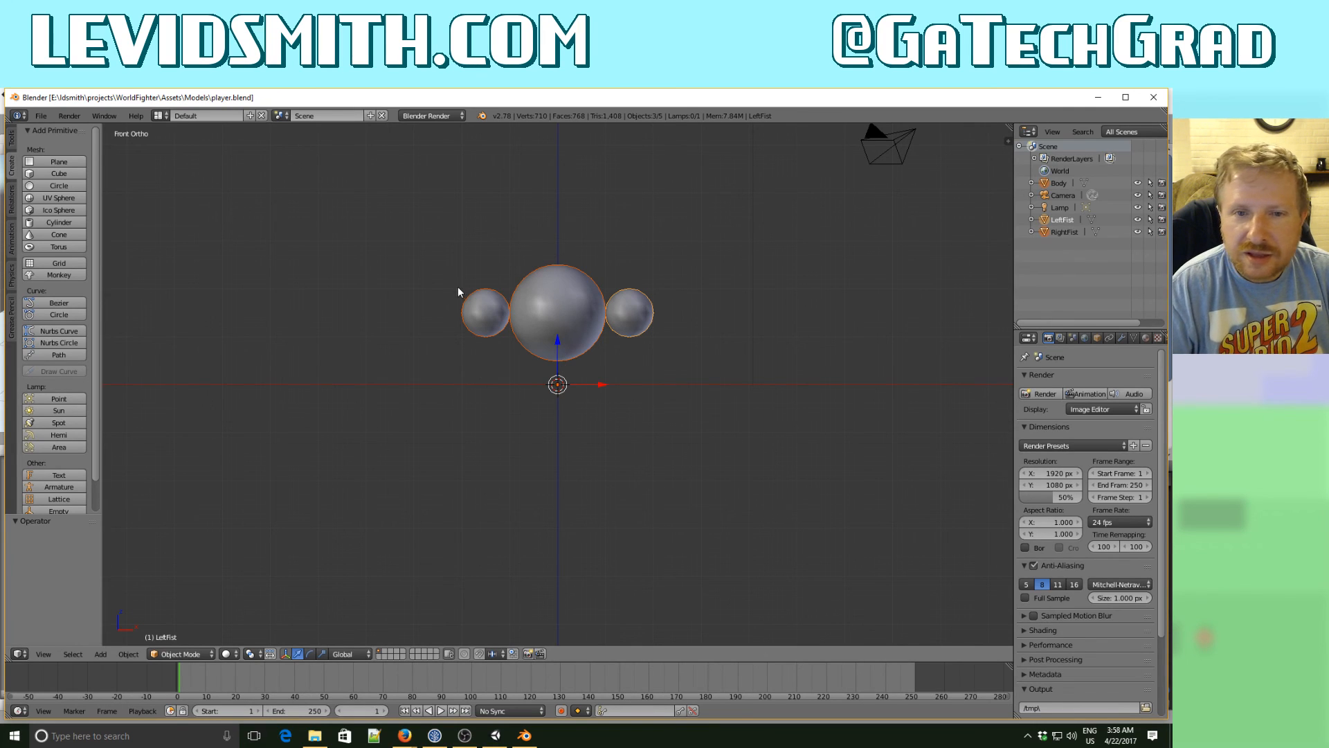
left_click(59, 174)
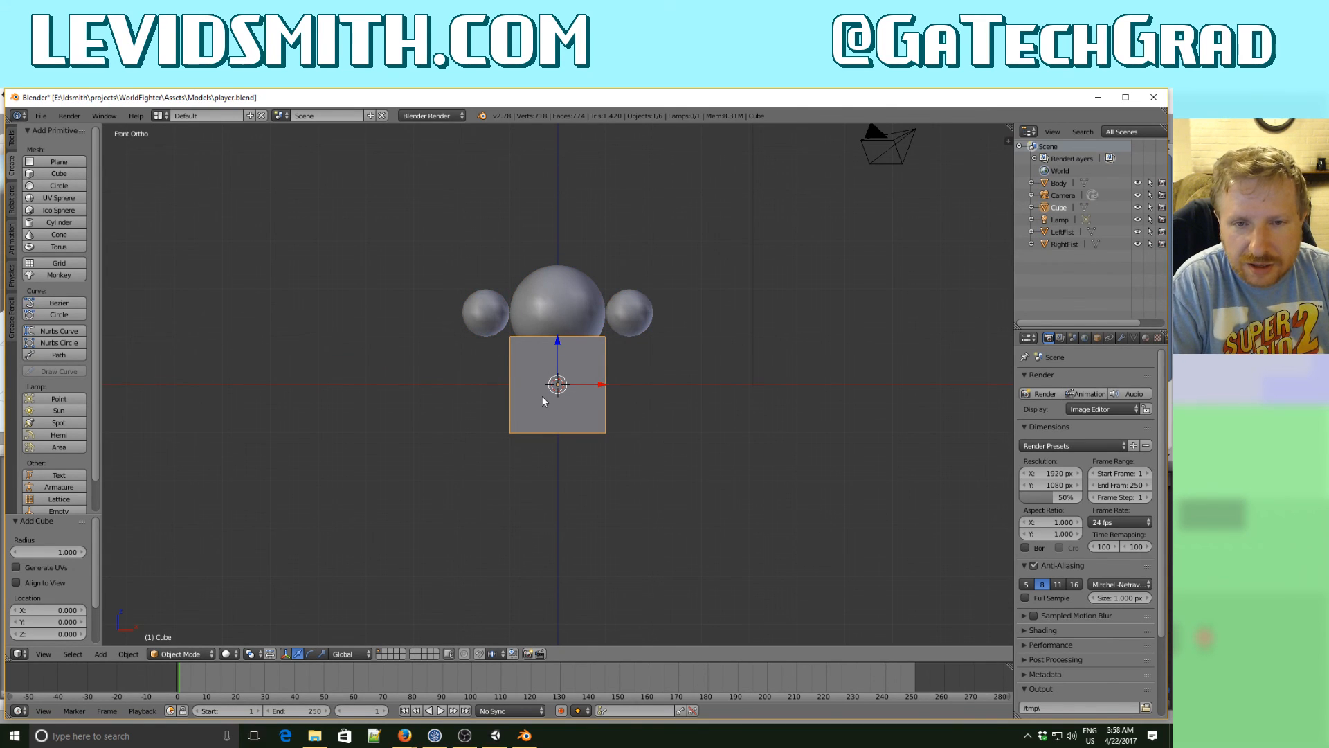
- Scale the cube's mesh to about 0.37 in Edit Mode and stretch it to roughly twice its length along Y
key("Tab")
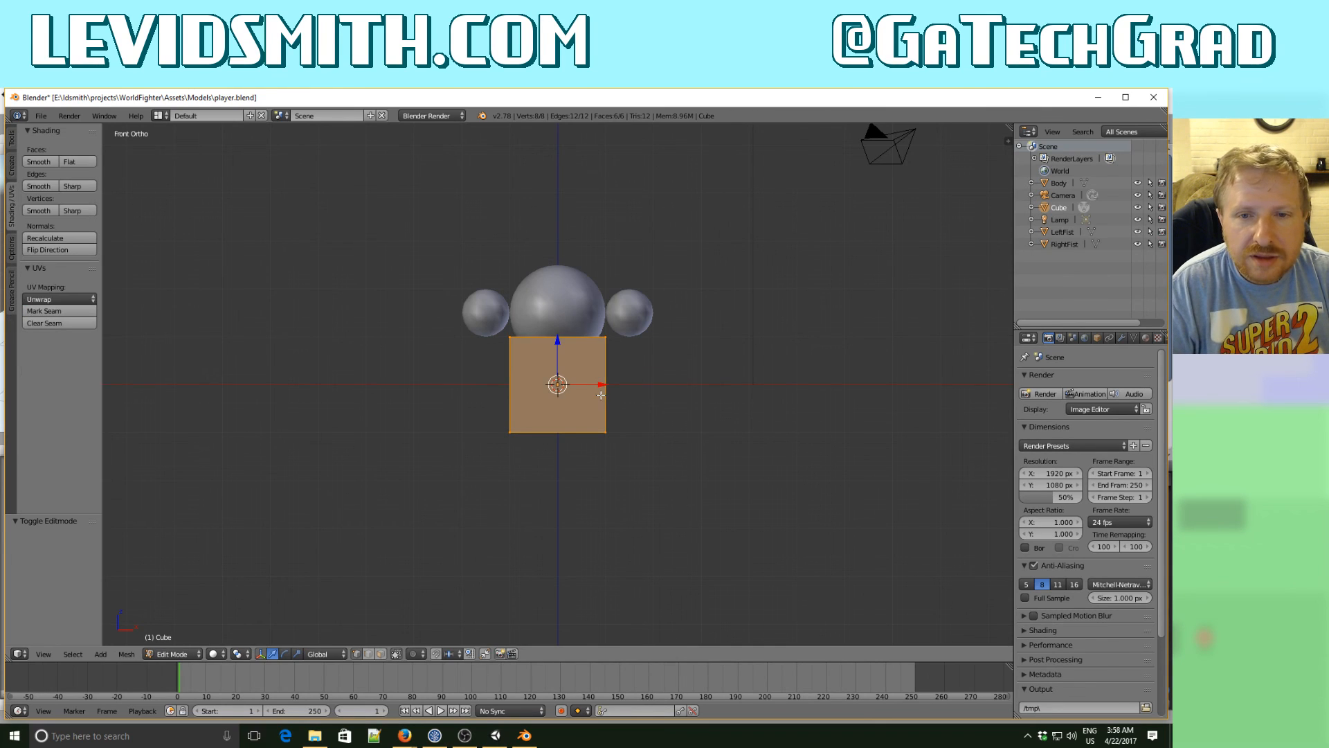
key("s")
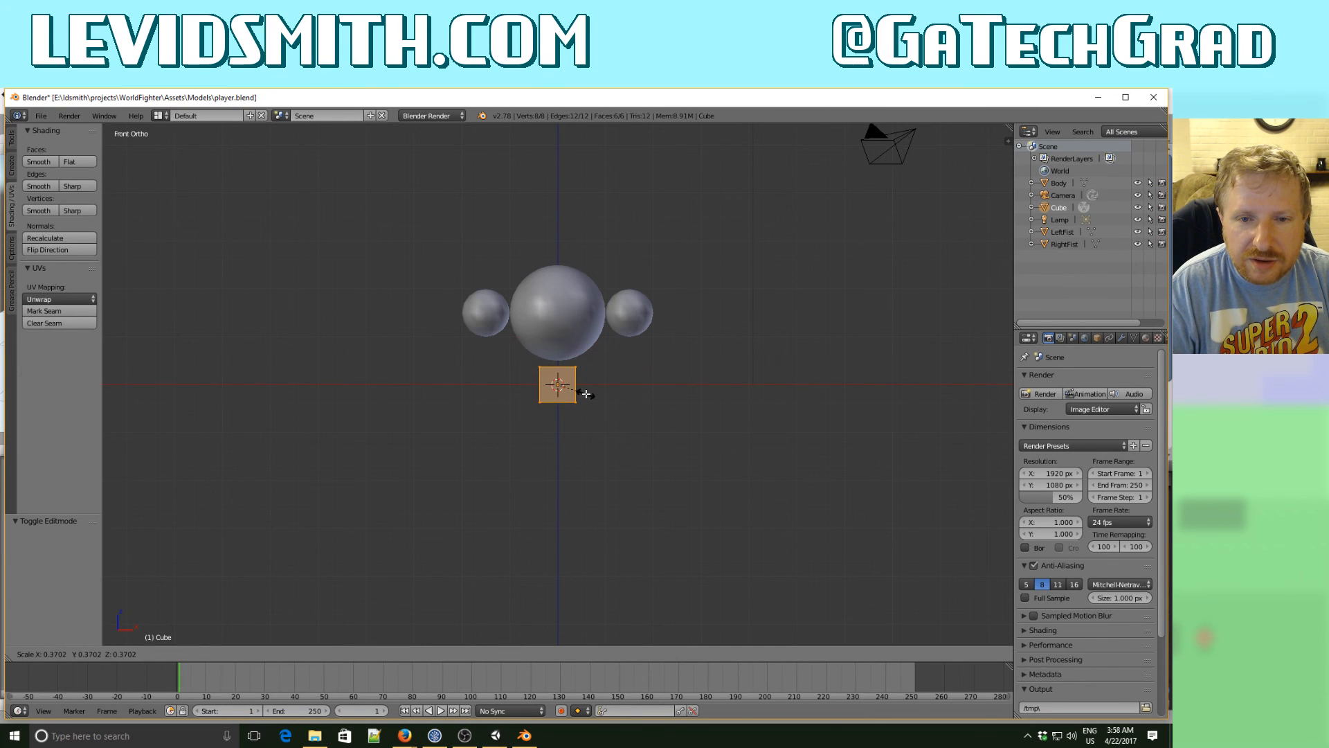
left_click(585, 392)
middle_click_drag(585, 392, 659, 415)
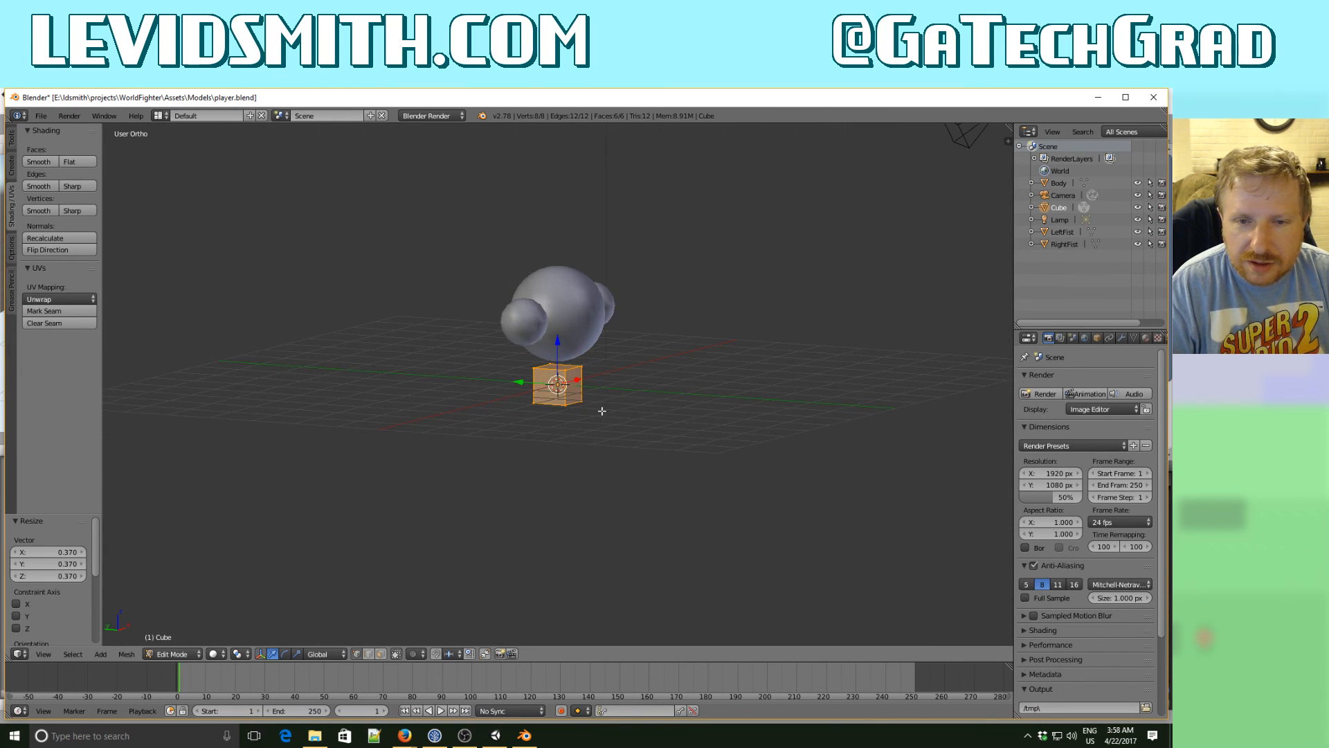
key("s")
key("y")
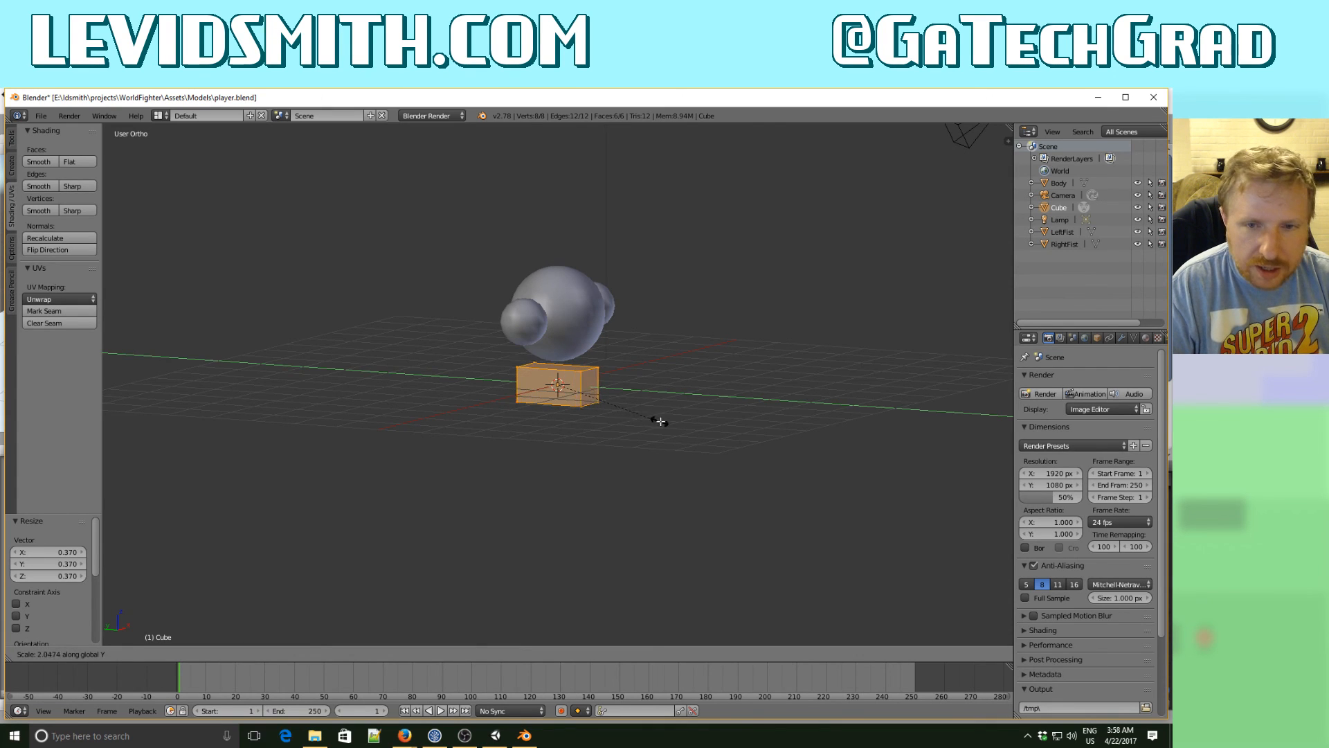
left_click(678, 423)
key("Tab")
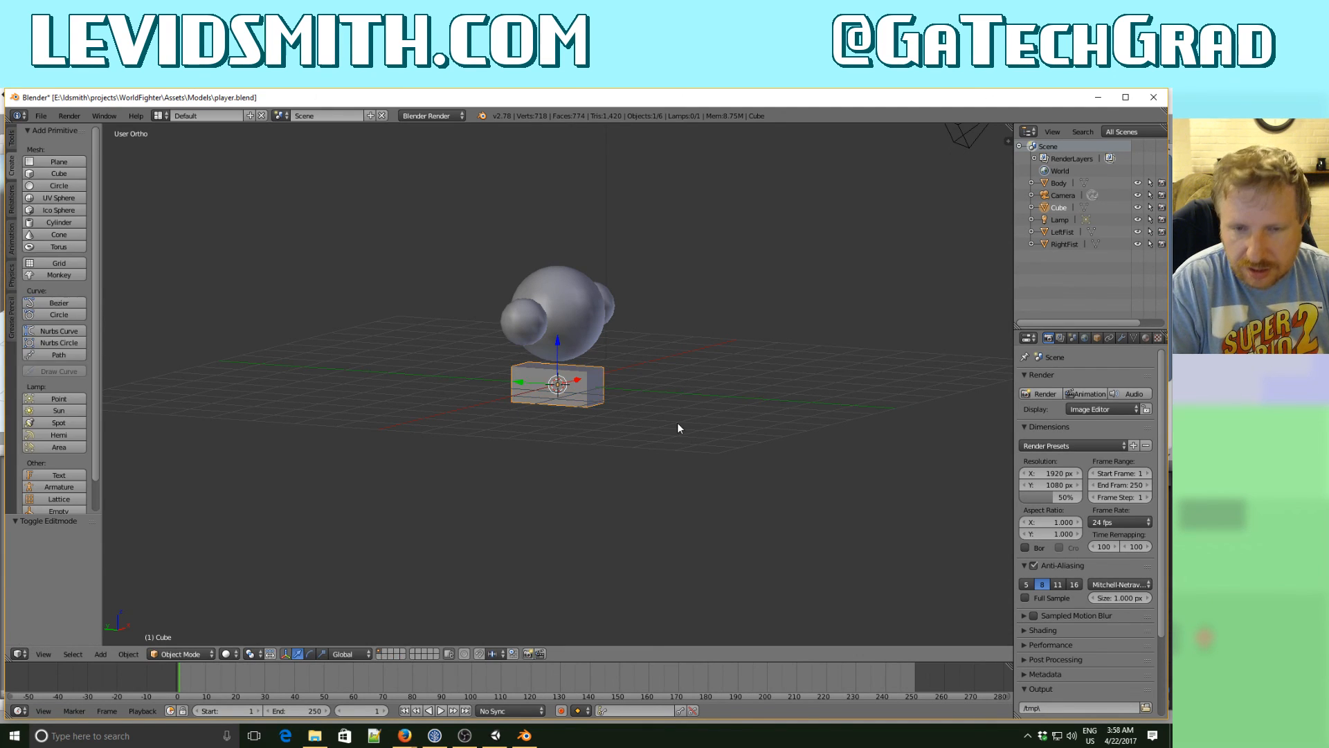
- Raise the box's mesh about 1.52 units along Z and move it about -1.12 units along Y to the body's front
key("Tab")
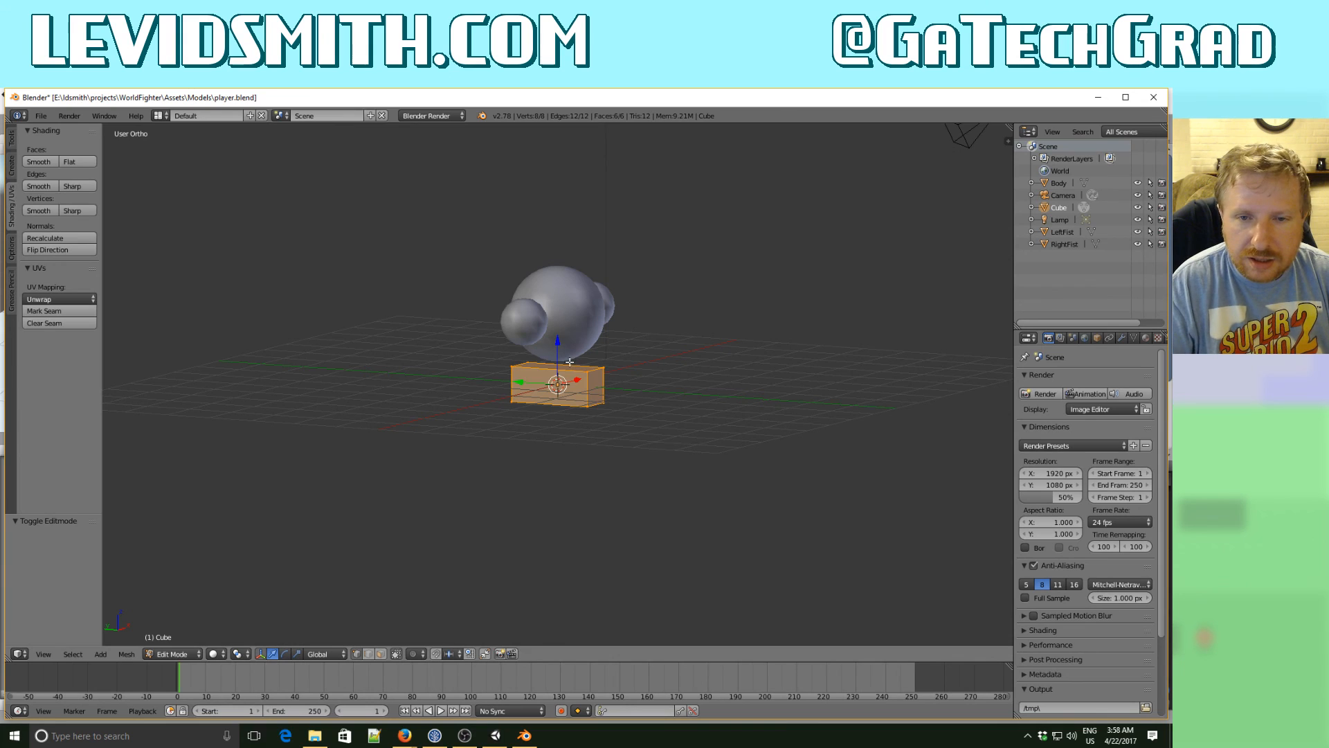
key("g")
key("z")
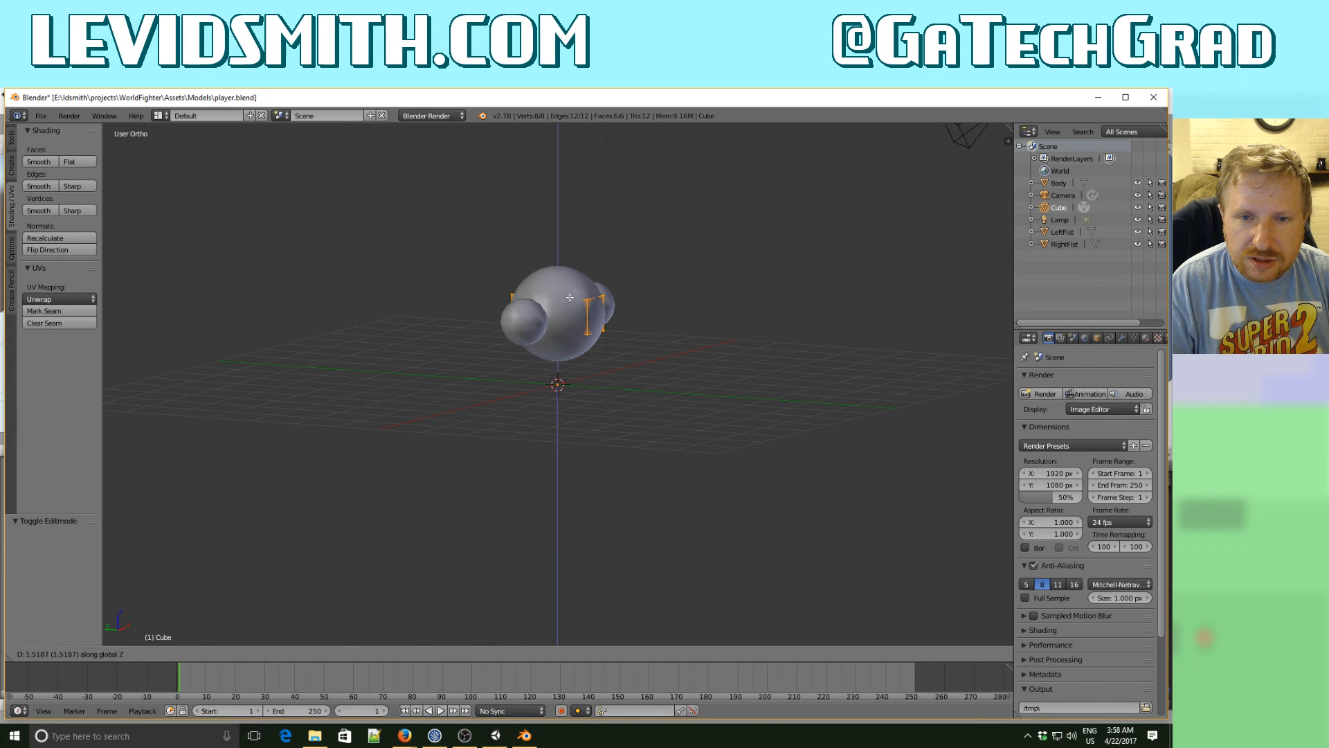
left_click(569, 298)
key("g")
key("y")
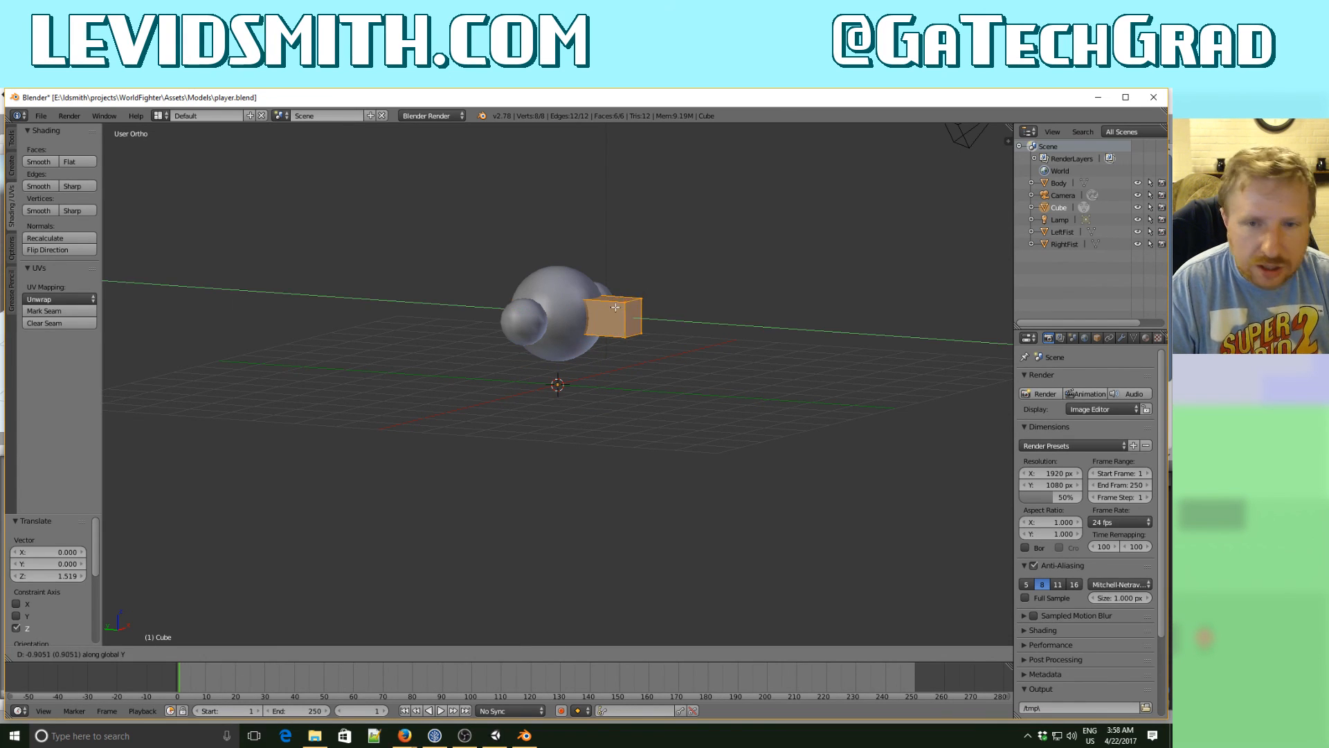
left_click(641, 329)
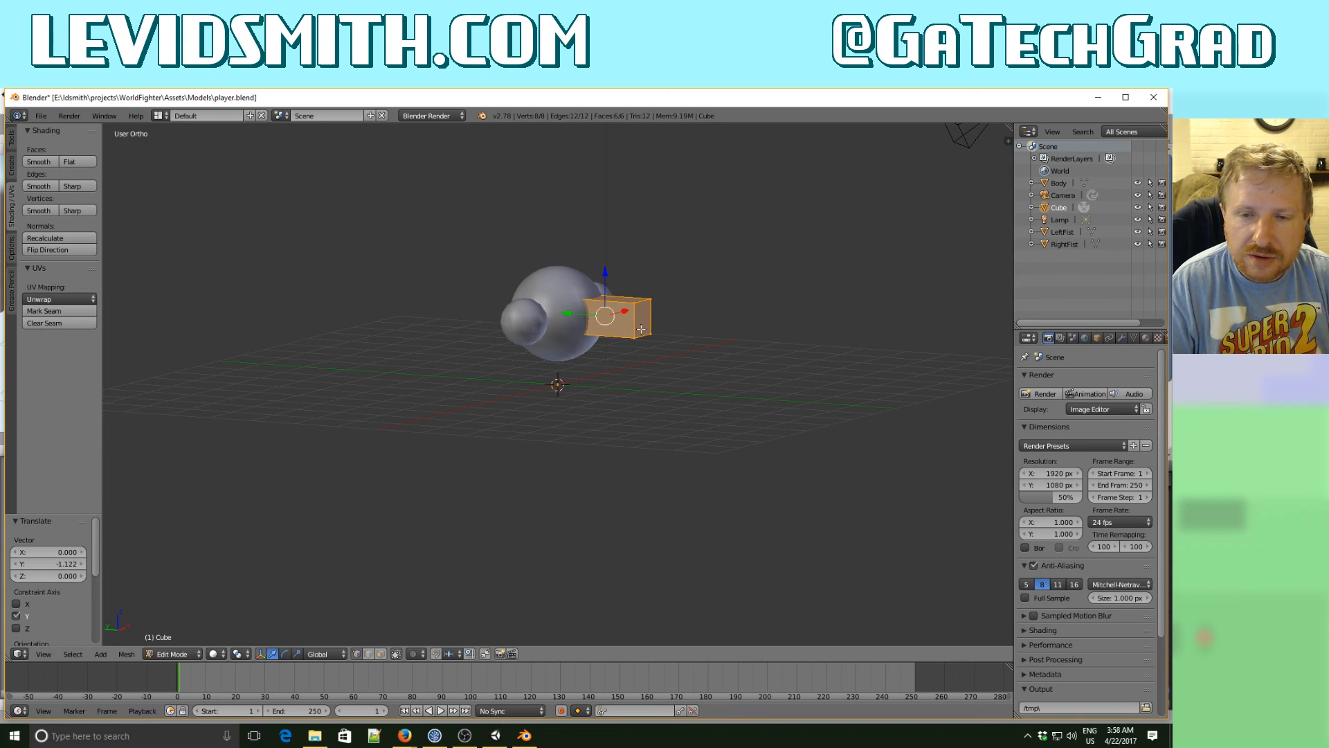
- Shrink the box's mesh uniformly to about 0.52 as a small nose and return to Object Mode
key("KP_1")
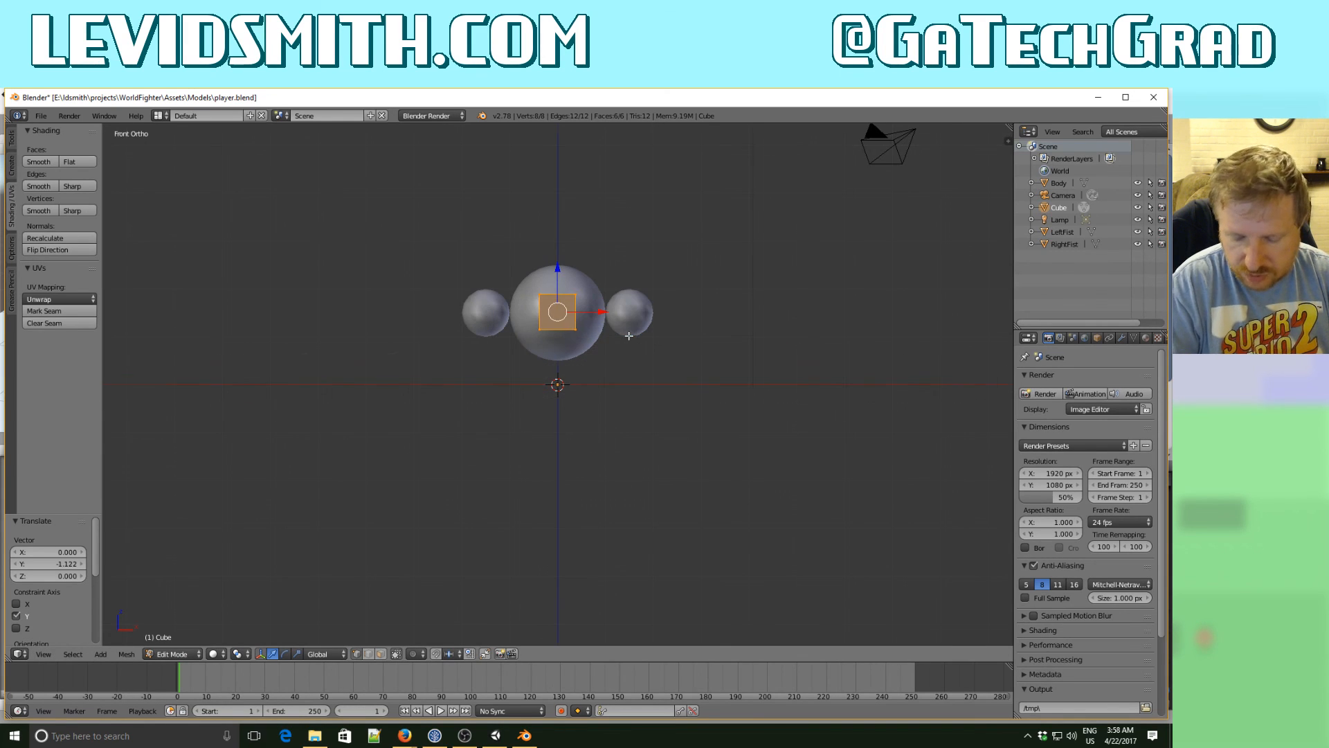
key("s")
left_click(594, 324)
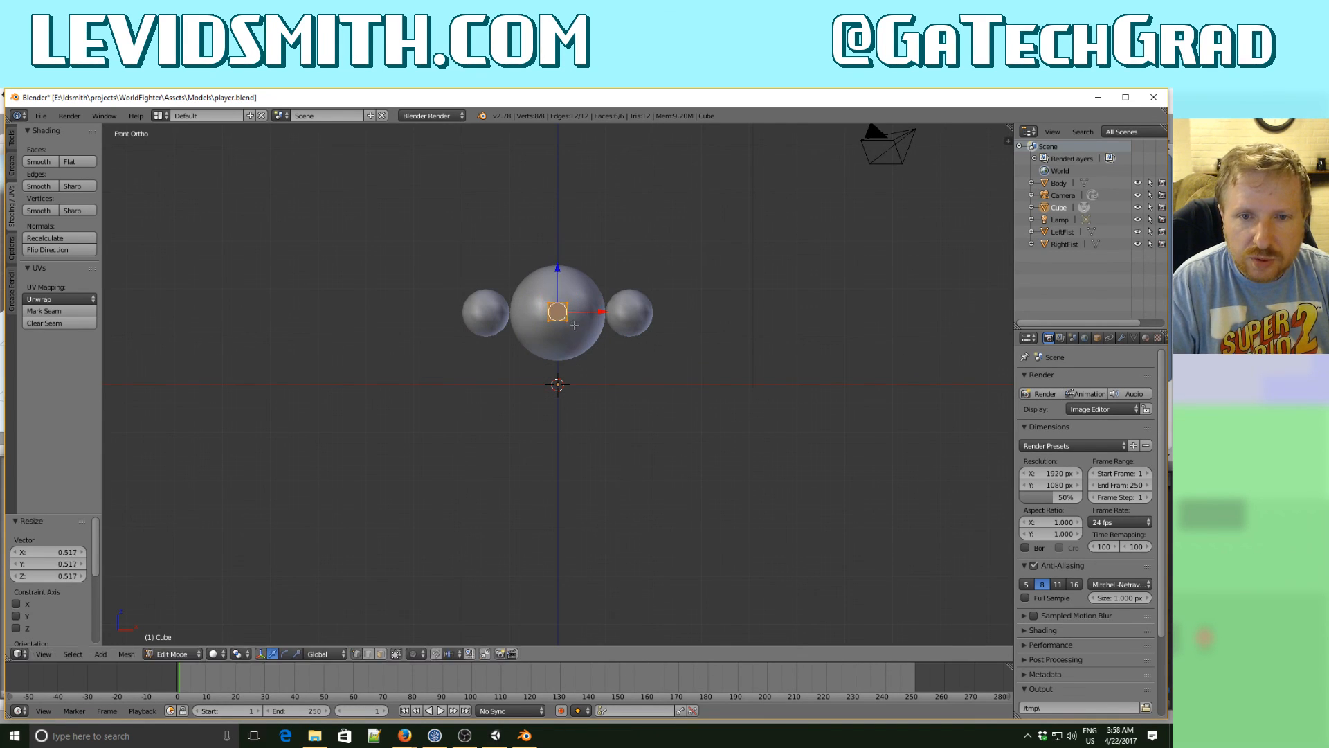
middle_click_drag(594, 323, 599, 399)
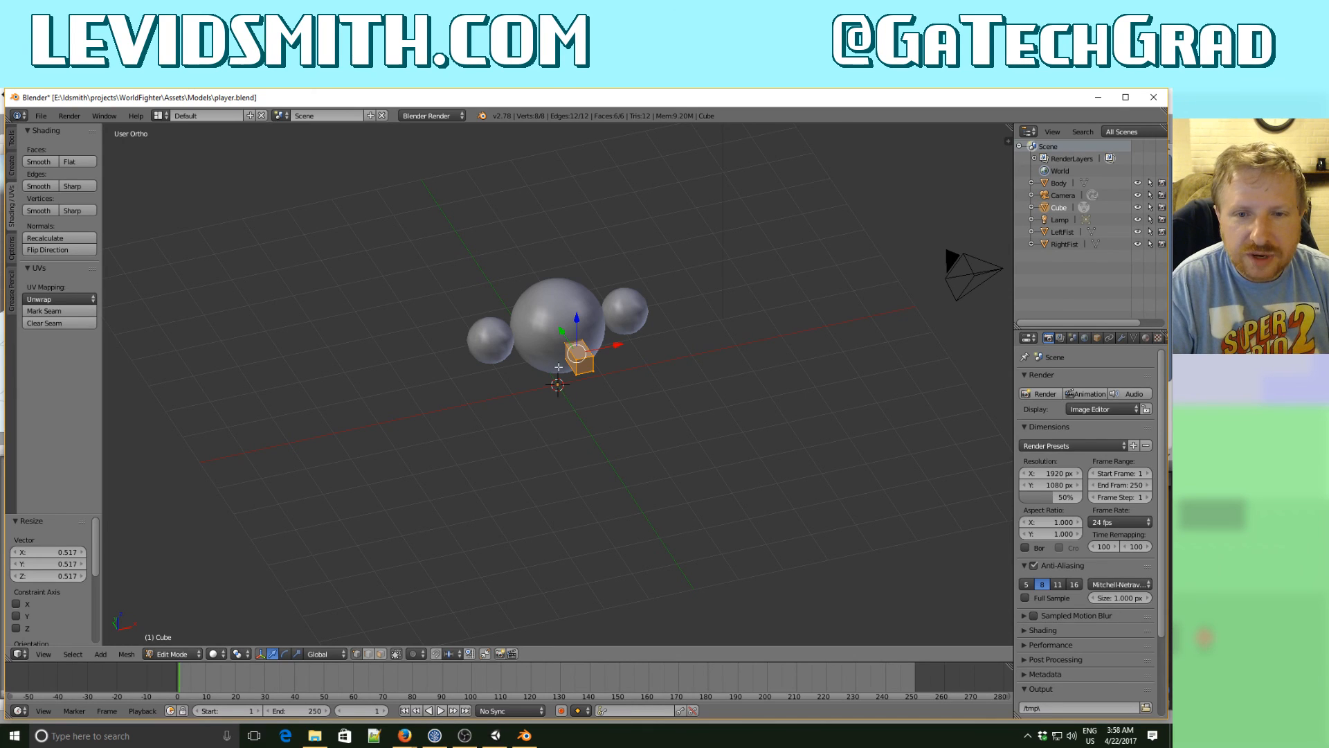
key("Tab")
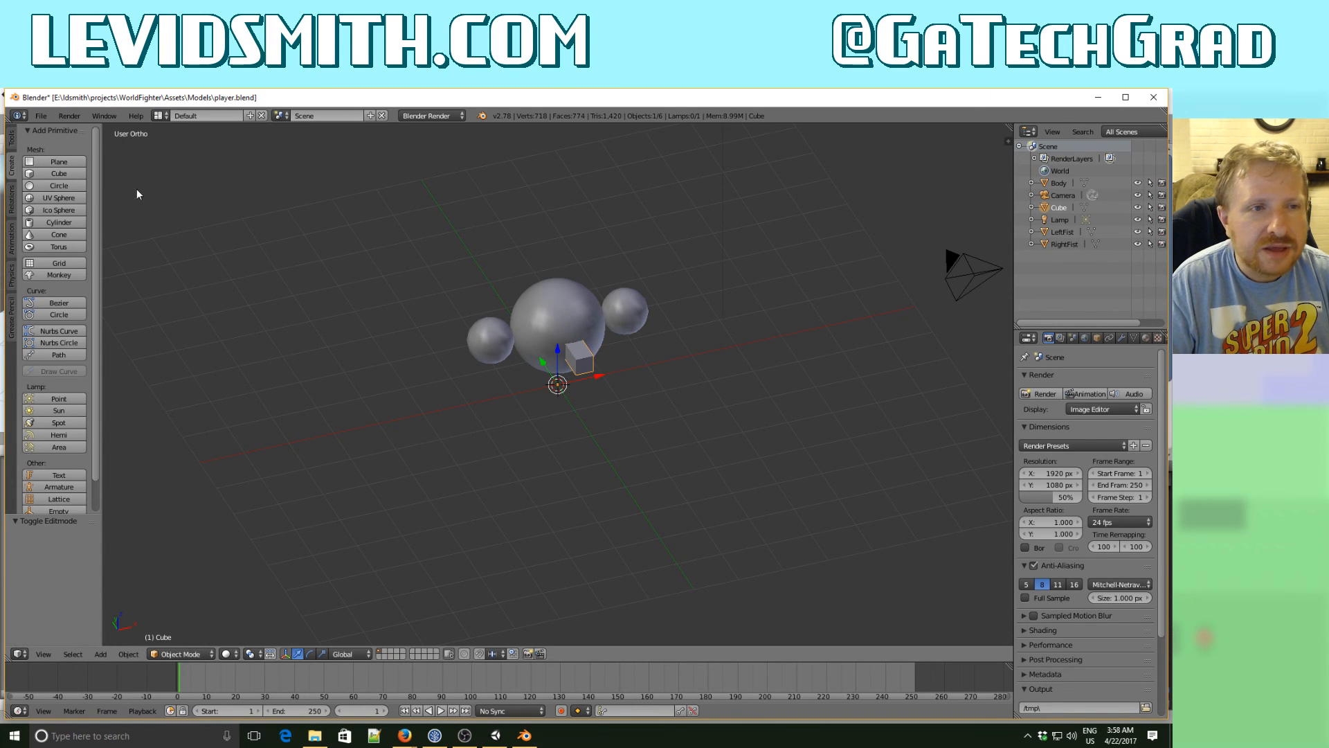
- Save player.blend and close Blender to return to Unity
left_click(42, 116)
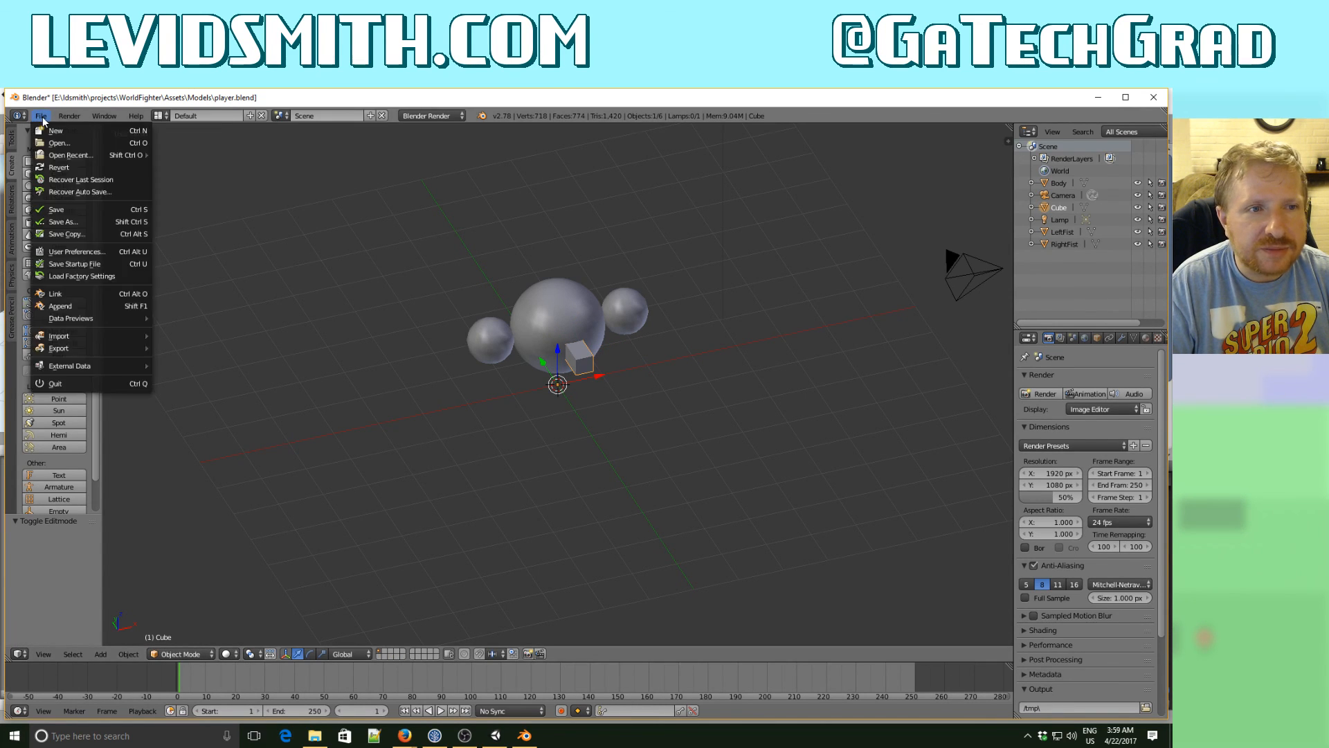
left_click(66, 210)
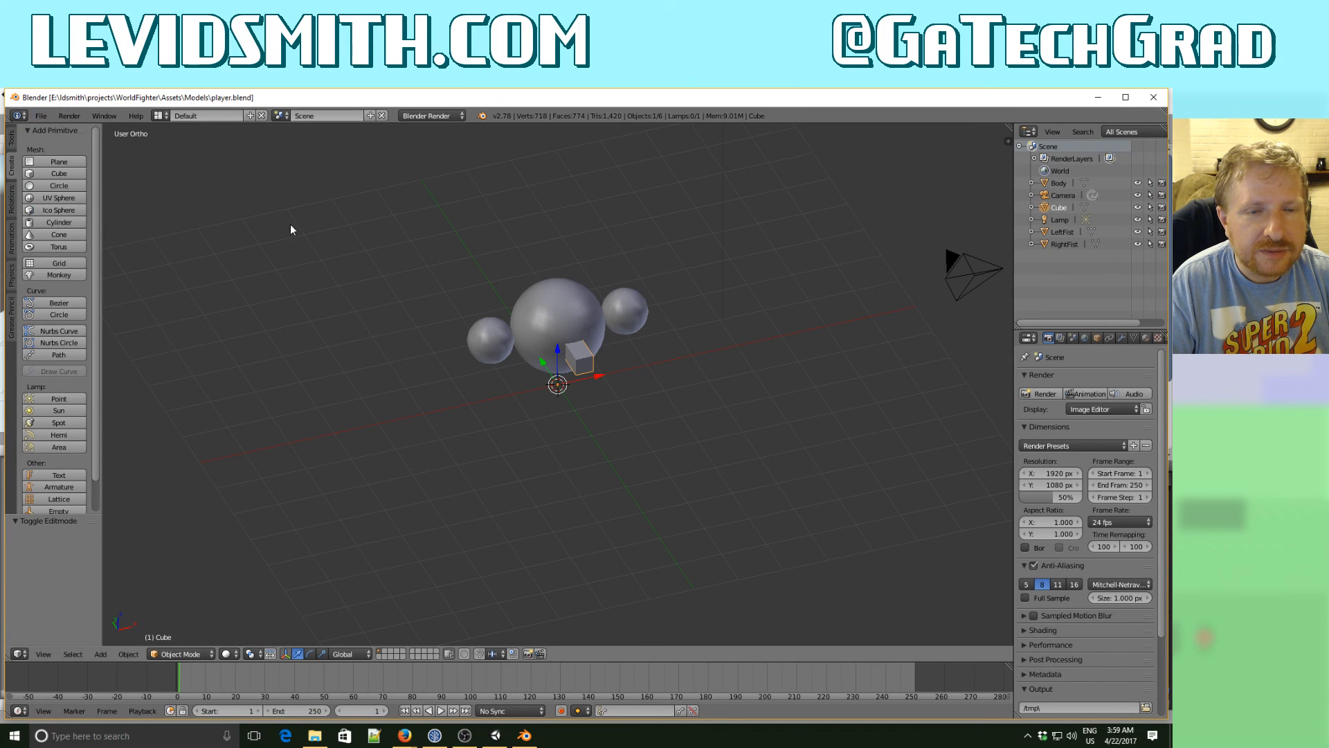
left_click(1163, 102)
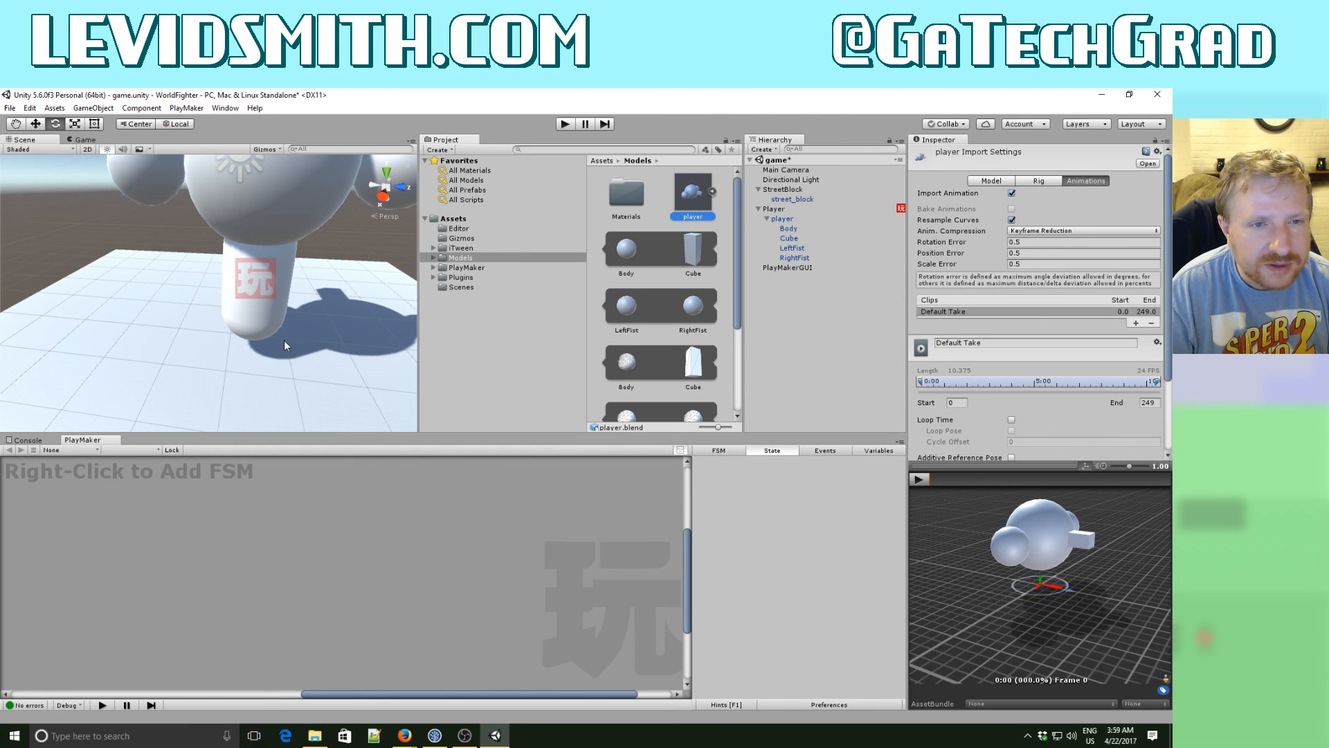
- Examine the reimported player model and its shadow in the scene from different angles and distances
middle_click_drag(227, 349, 315, 360)
left_click_drag(315, 352, 207, 333, "alt")
scroll(207, 333, "down", 5, "alt")
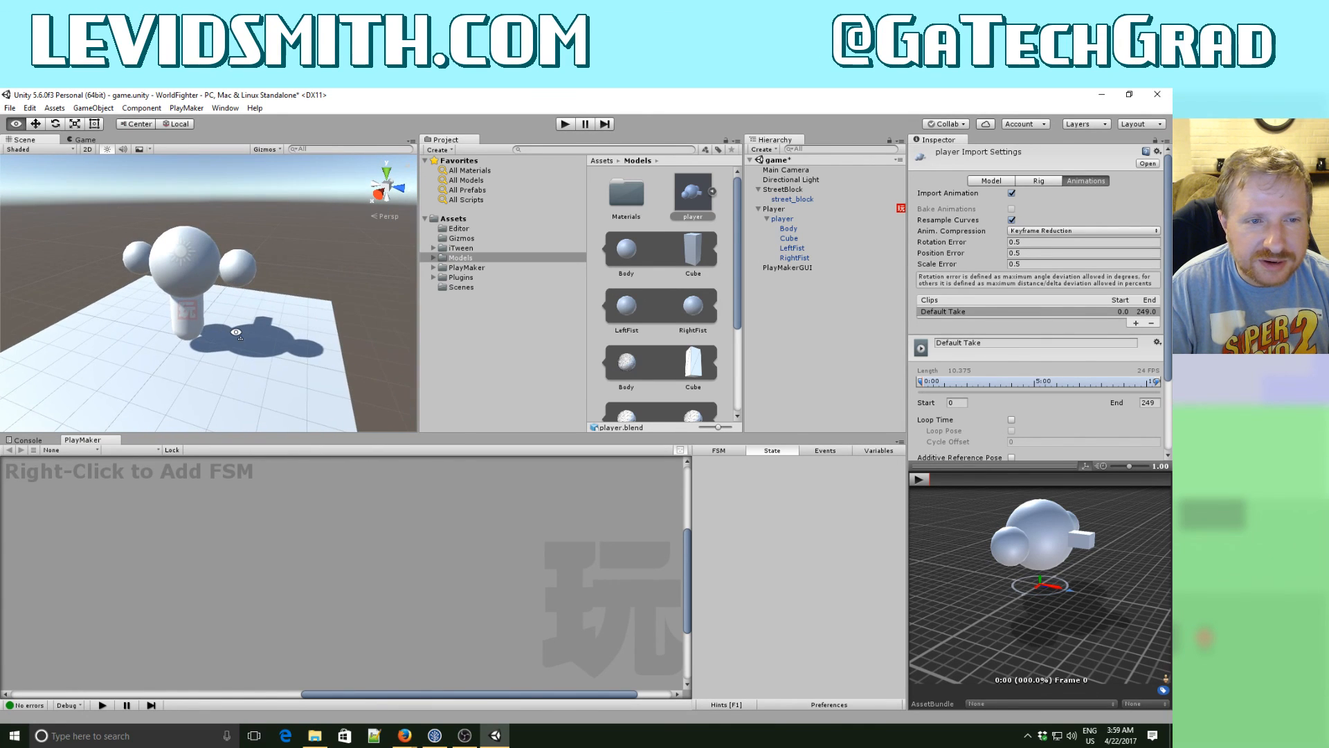
scroll(237, 333, "up", 5, "alt")
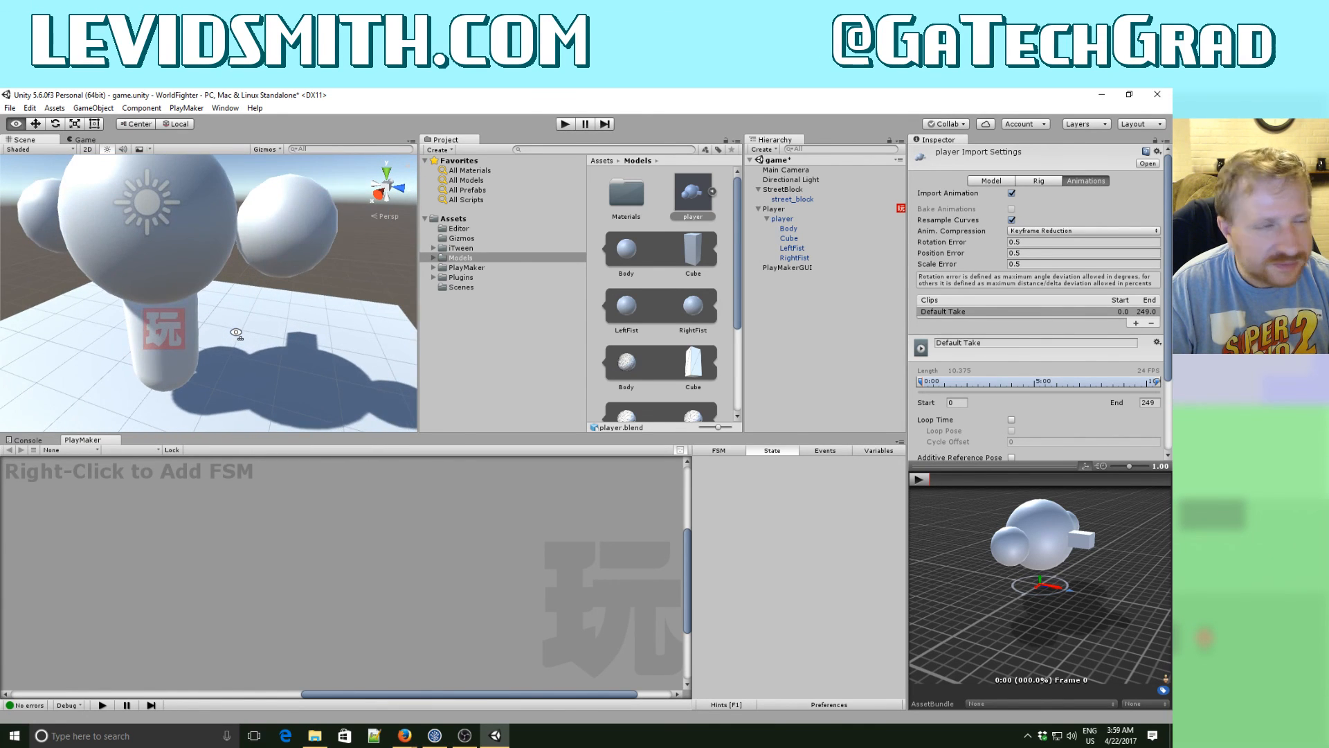
scroll(236, 333, "down", 5, "alt")
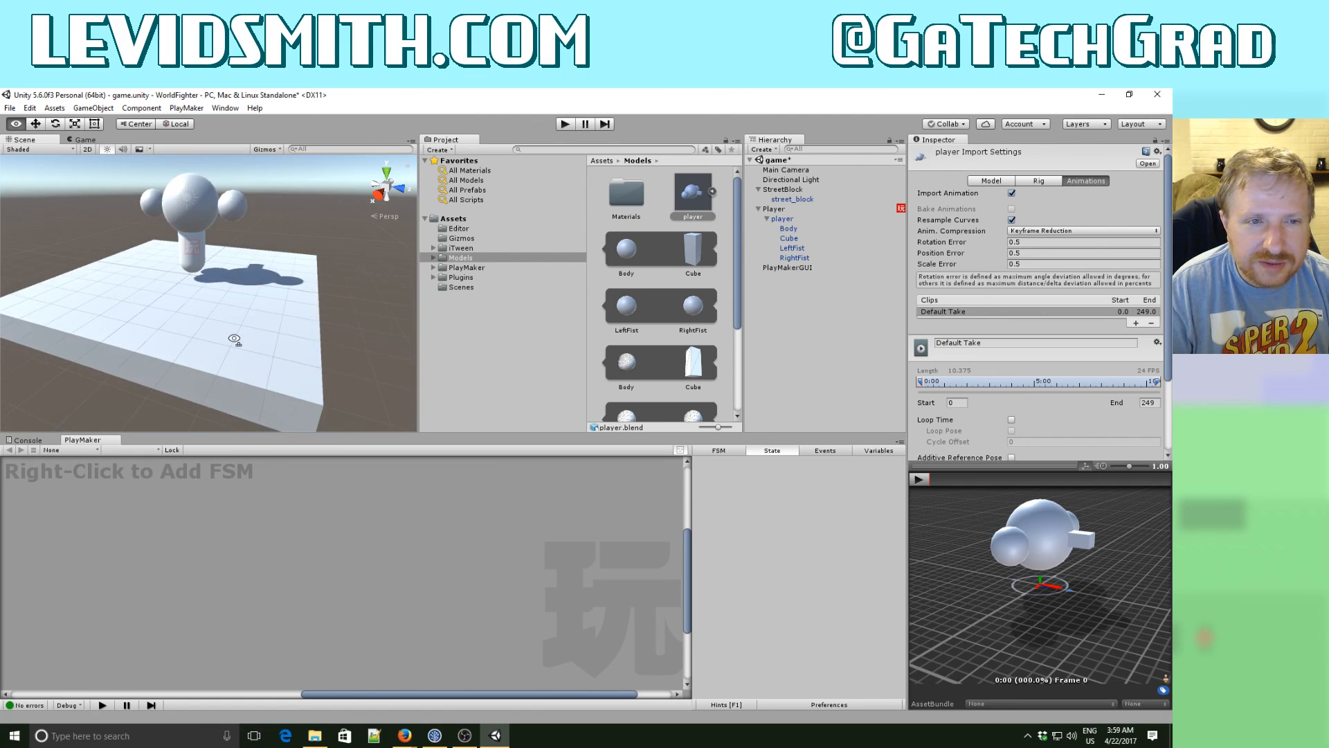
scroll(234, 339, "up", 5, "alt")
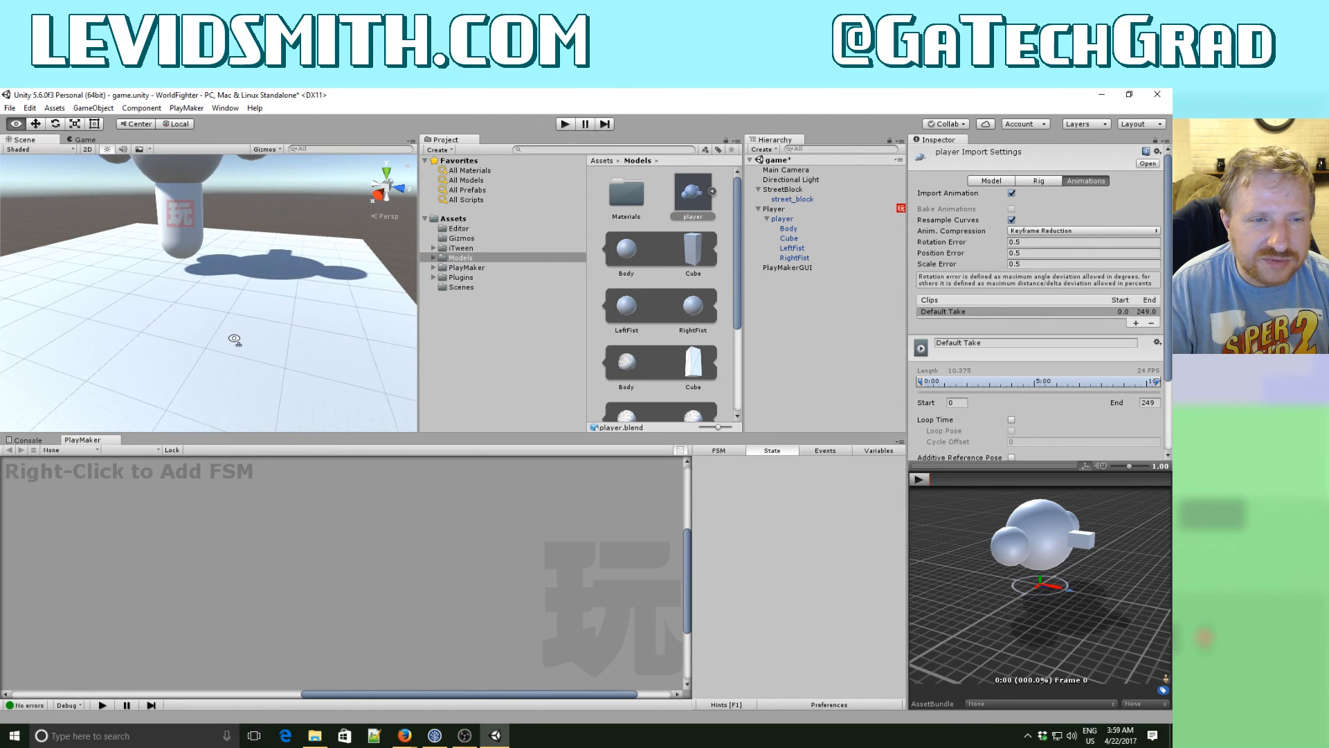
scroll(234, 339, "down", 3, "alt")
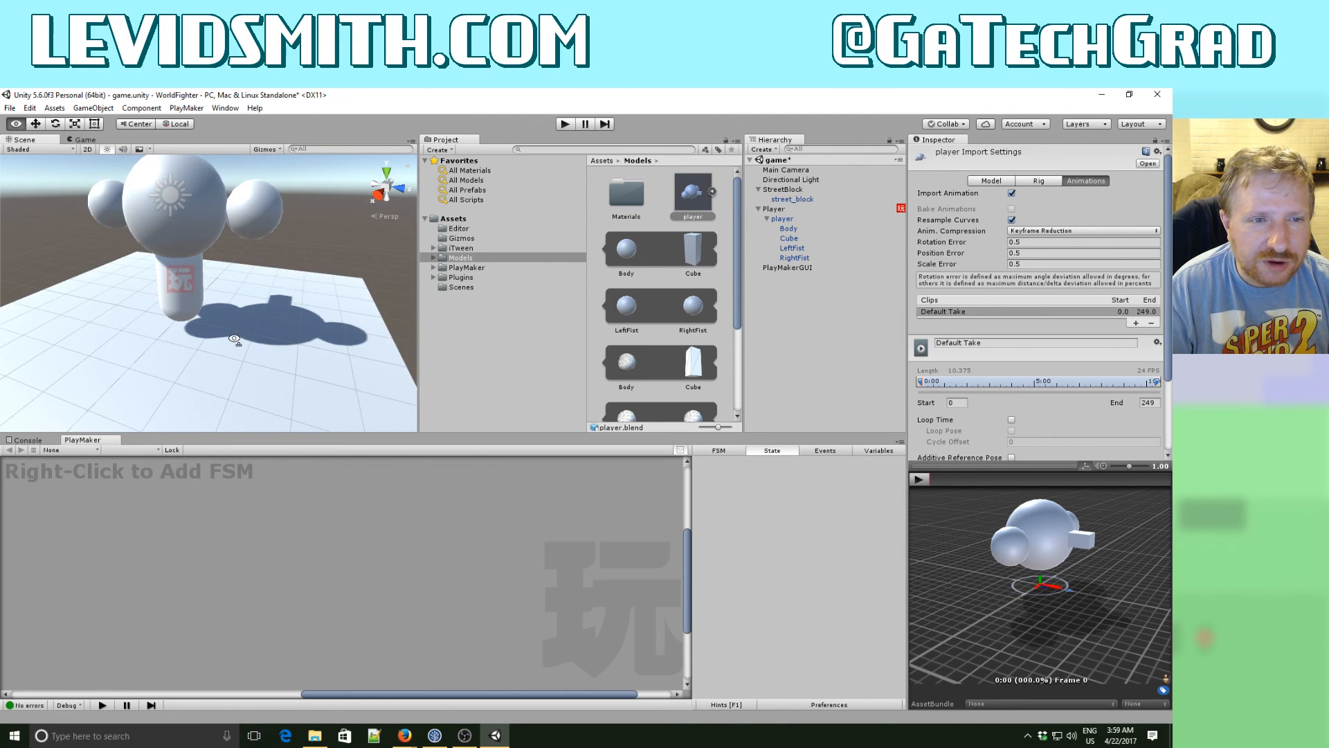
scroll(234, 339, "up", 2, "alt")
scroll(234, 339, "down", 3, "alt")
scroll(234, 339, "up", 3, "alt")
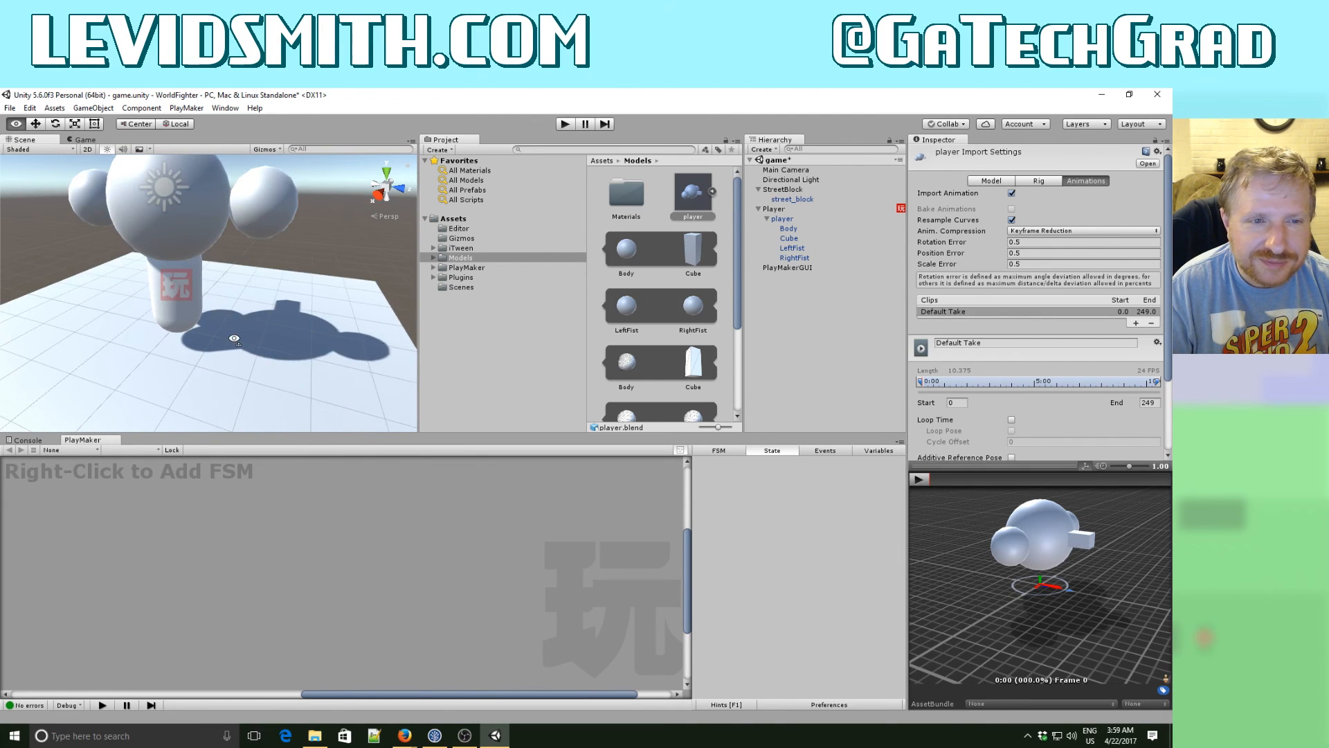
scroll(223, 332, "up", 2, "alt")
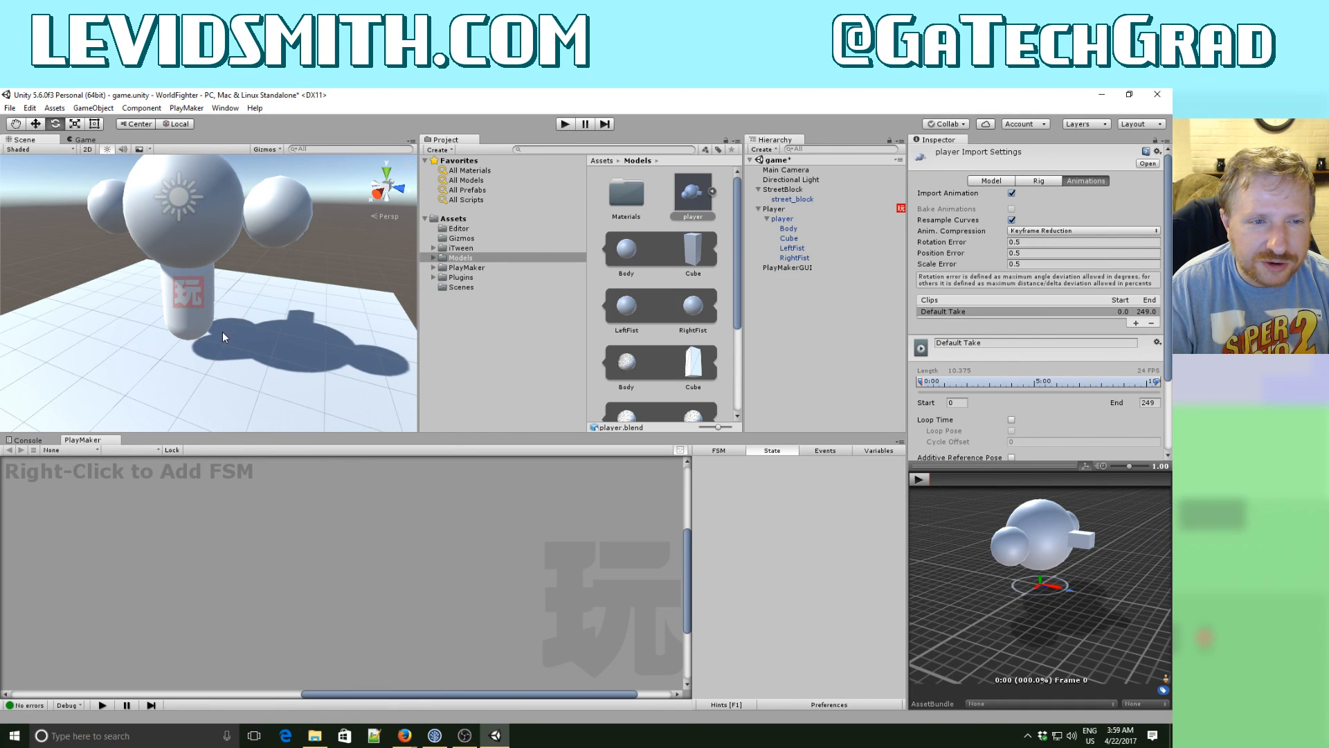
- Inspect the components of the Player object, its nested player model and that model's Body, Cube, LeftFist and RightFist parts
left_click(202, 327)
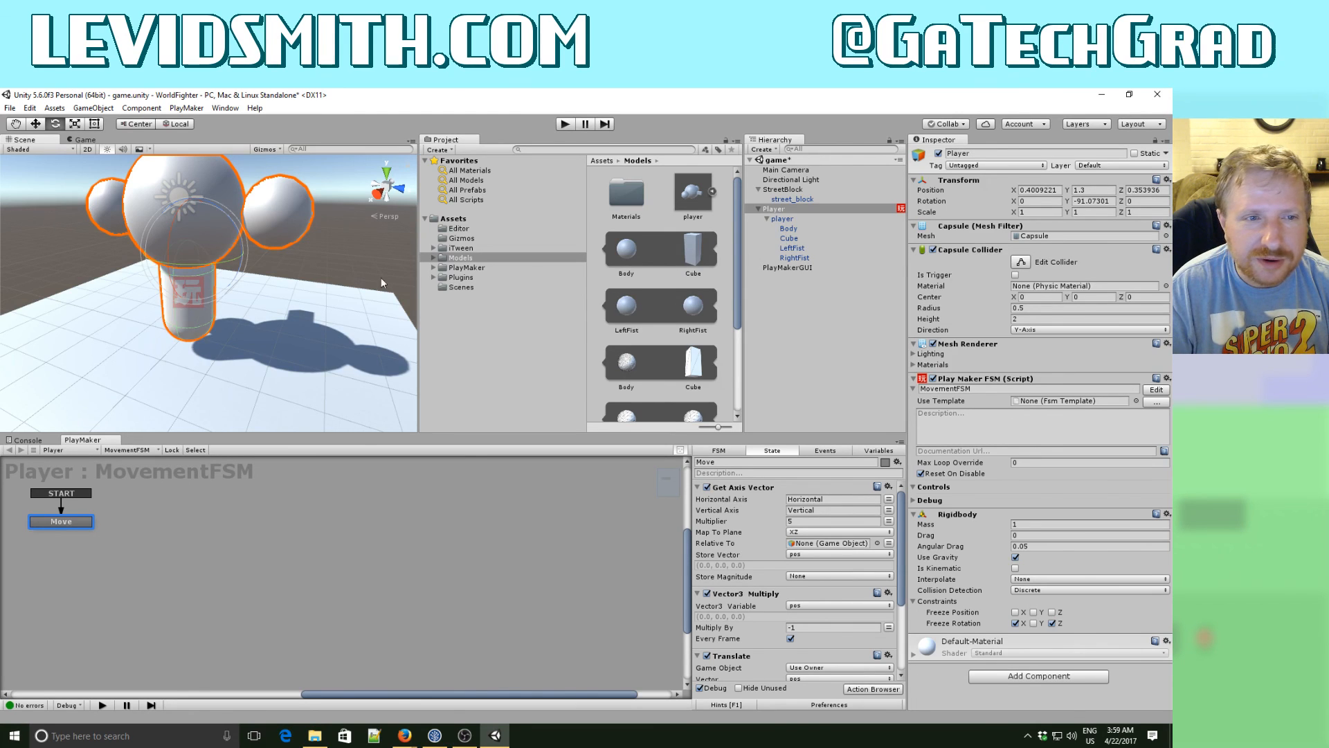
left_click(781, 210)
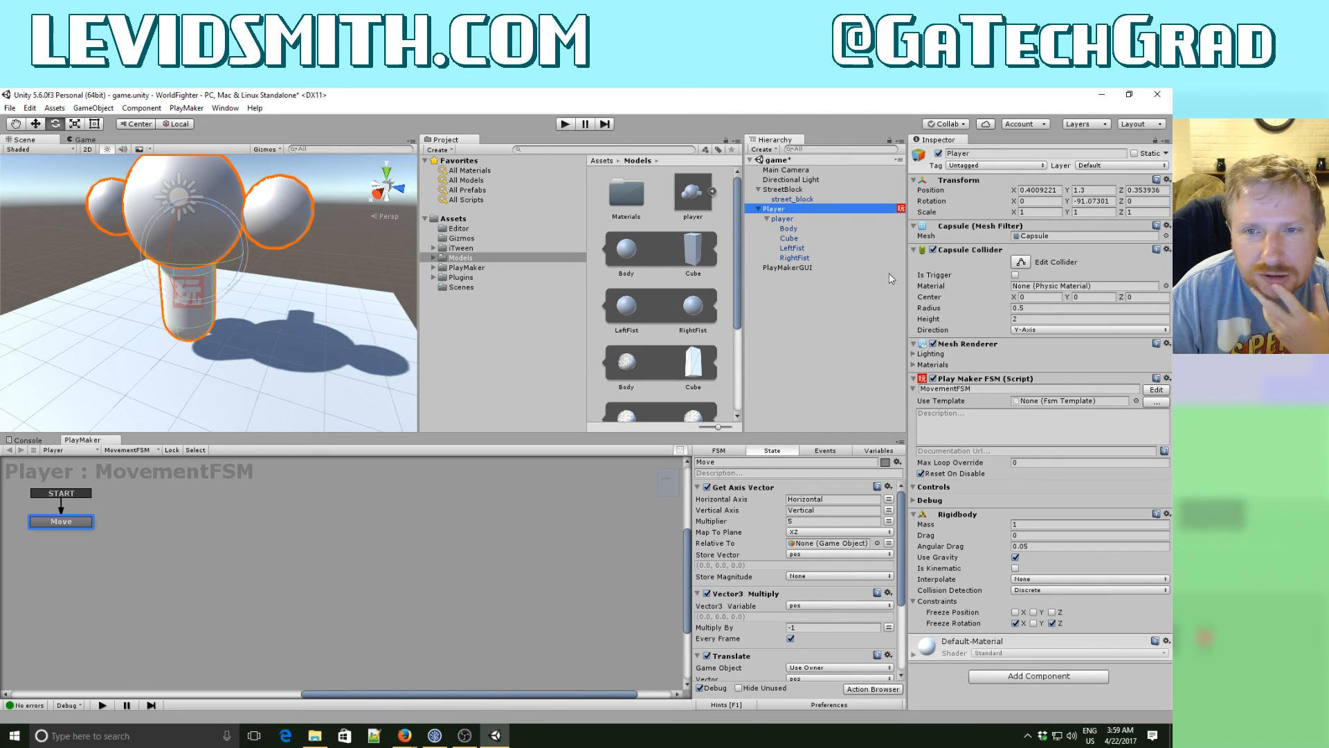
left_click(784, 219)
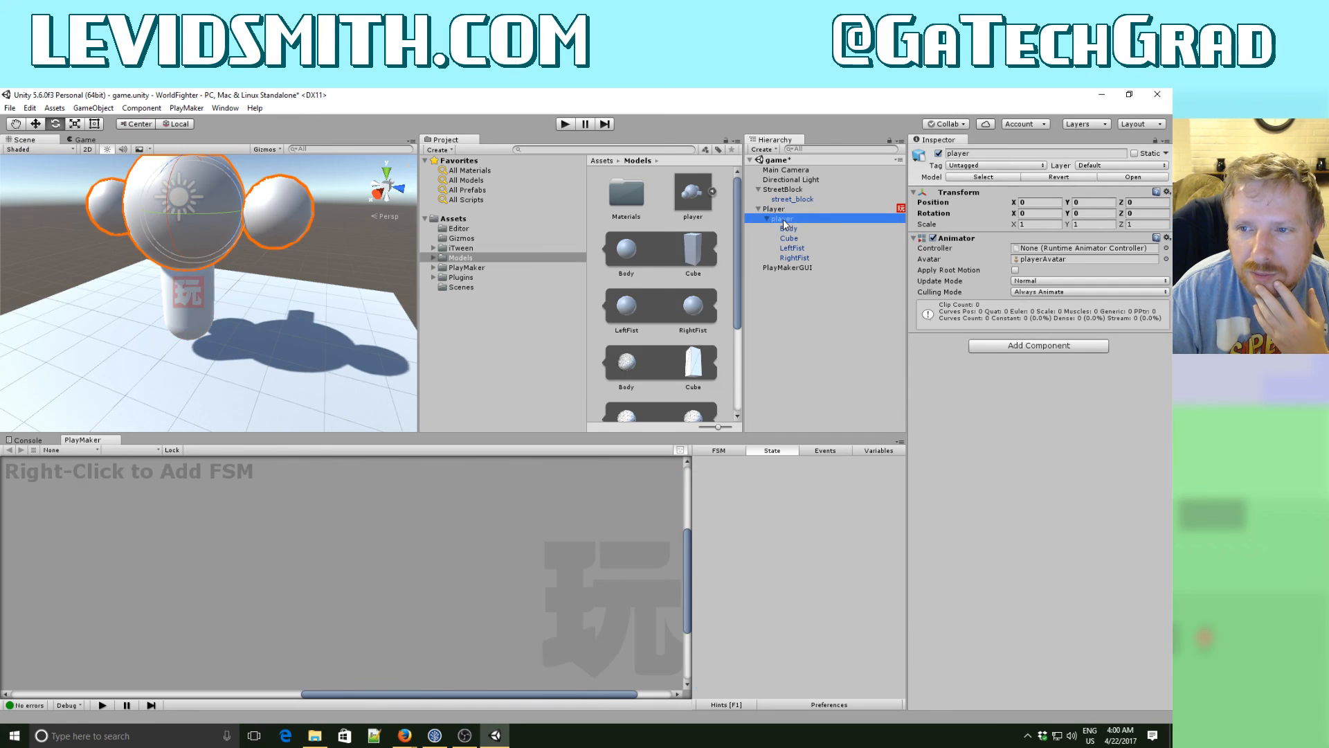
left_click(768, 218)
left_click(768, 218)
left_click(788, 228)
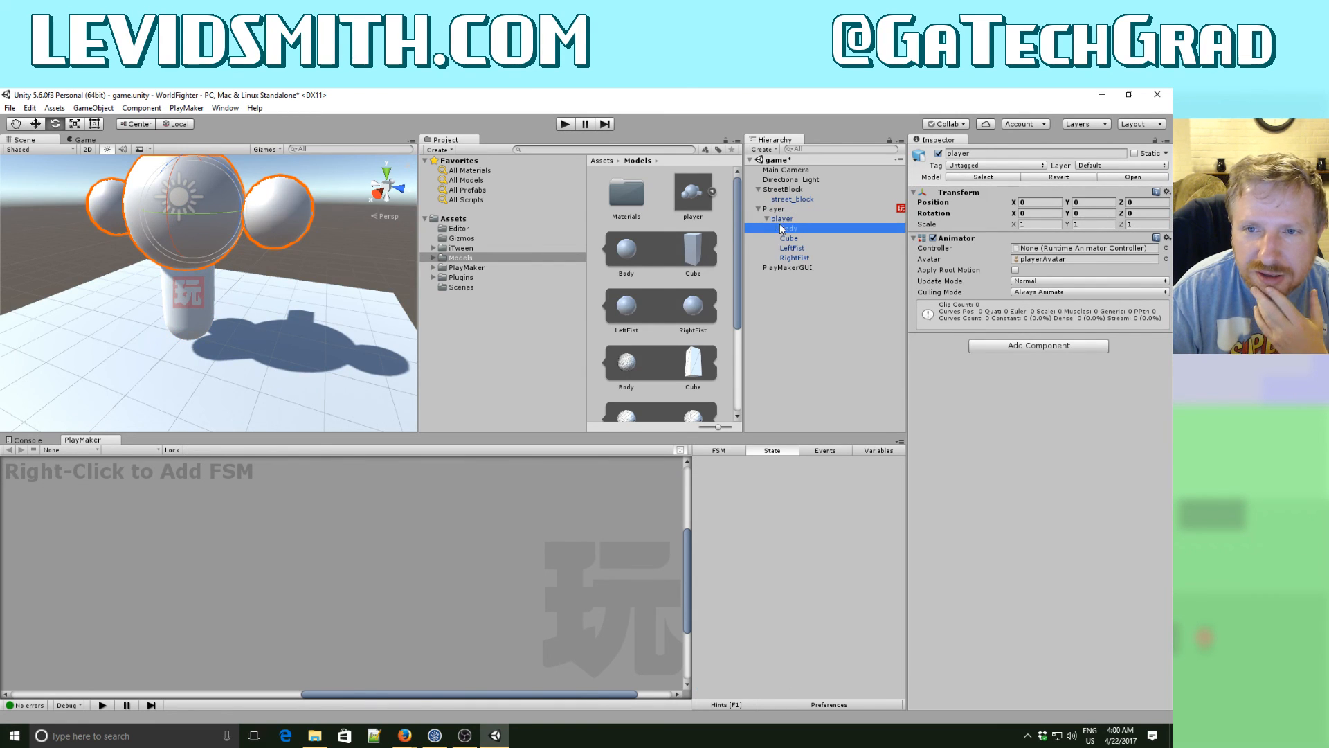
left_click(788, 239)
left_click(791, 248)
left_click(789, 257)
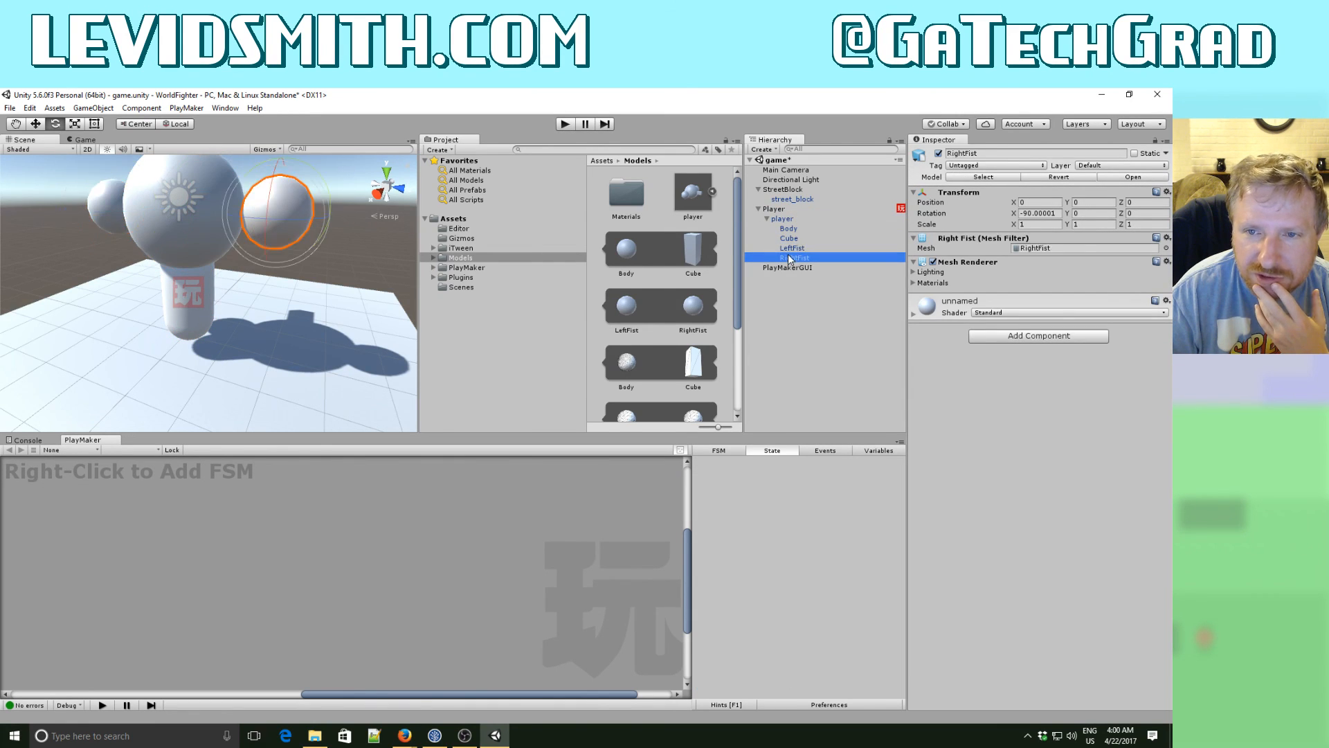
left_click(765, 218)
left_click(770, 210)
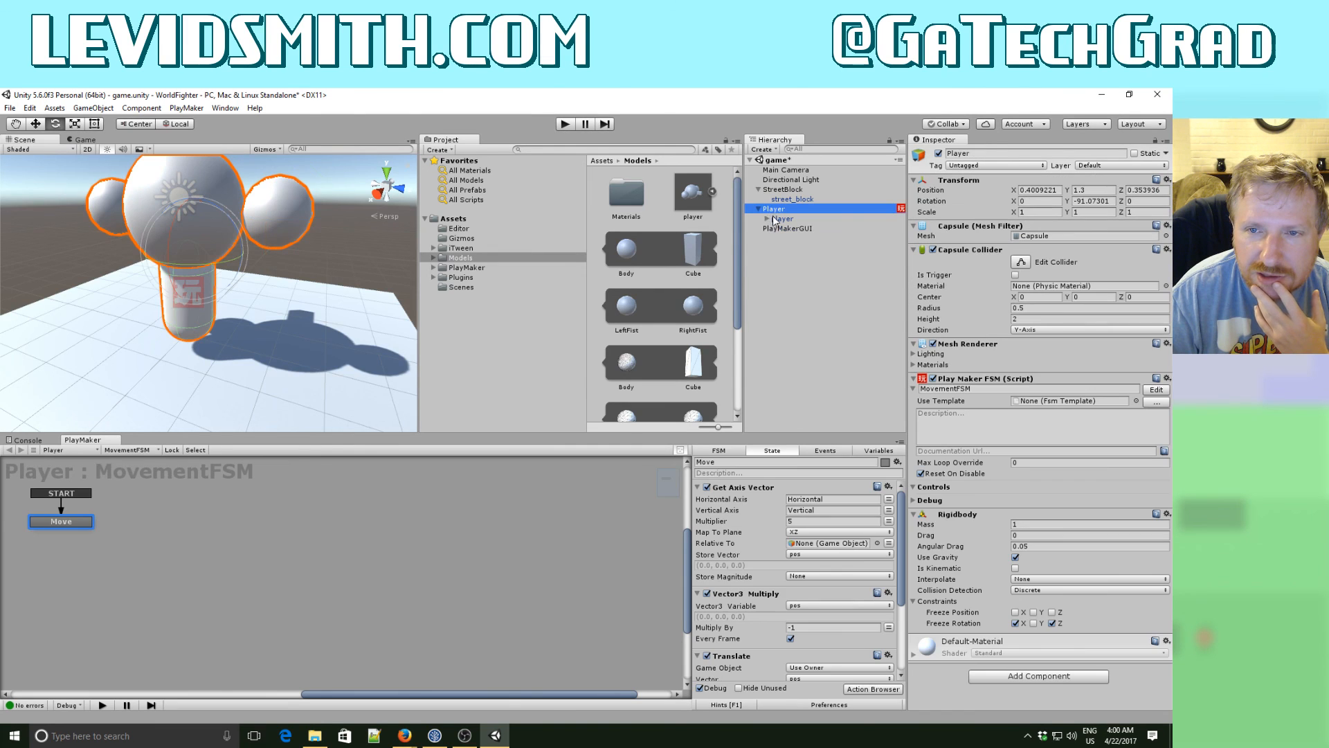
left_click(767, 218)
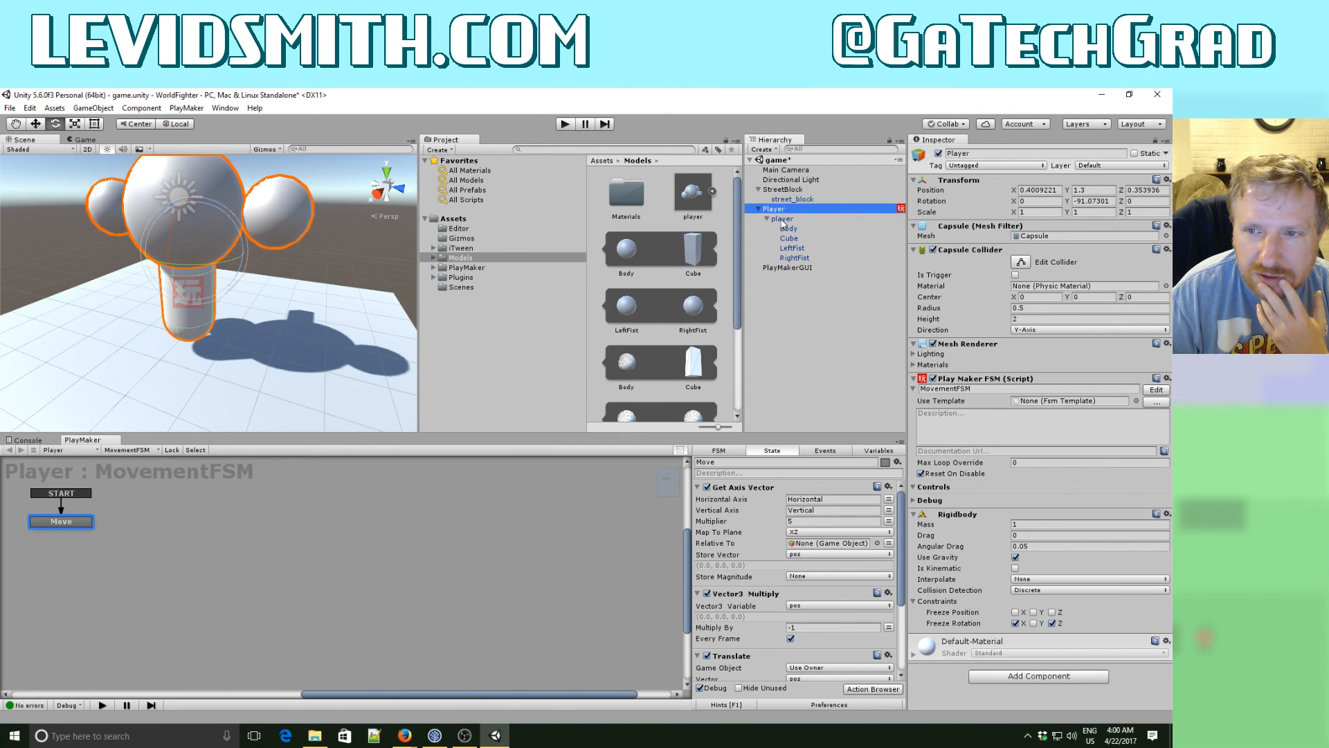
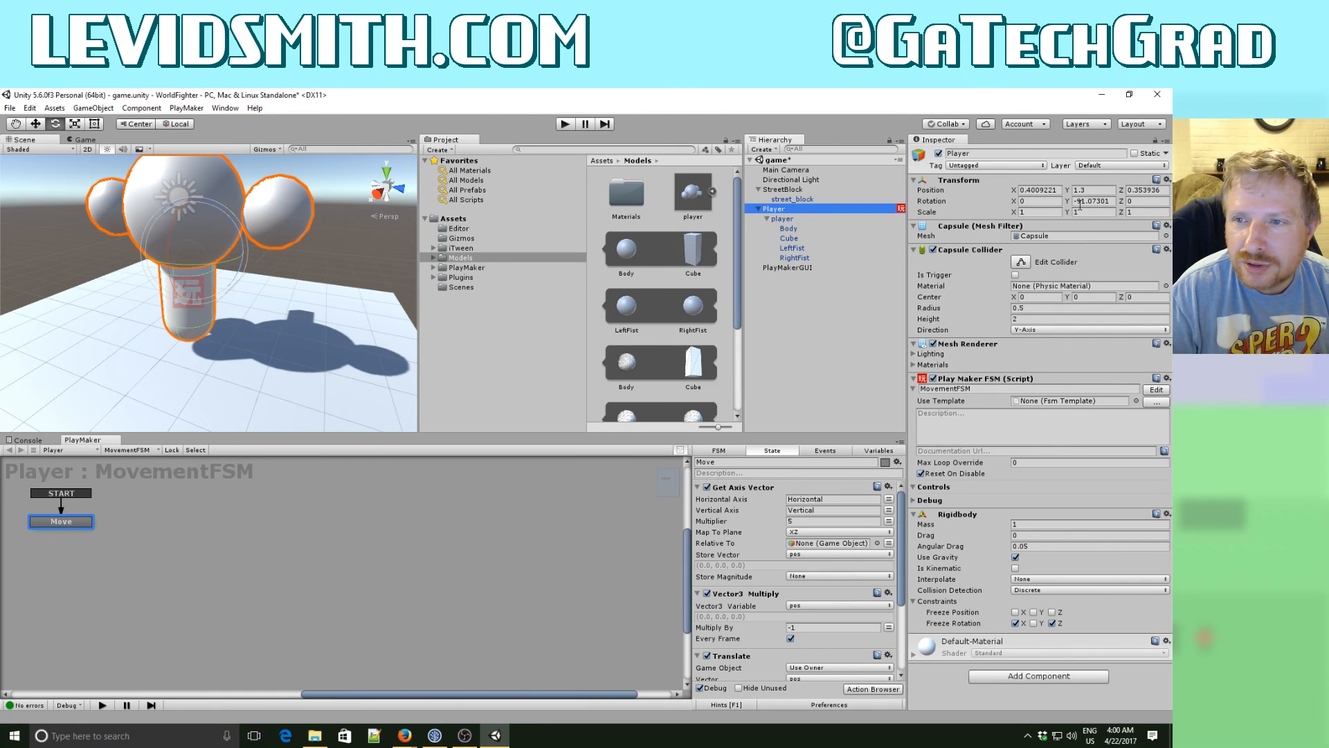
- Set the Player object's position to 0, 0, 0
left_click(1052, 190)
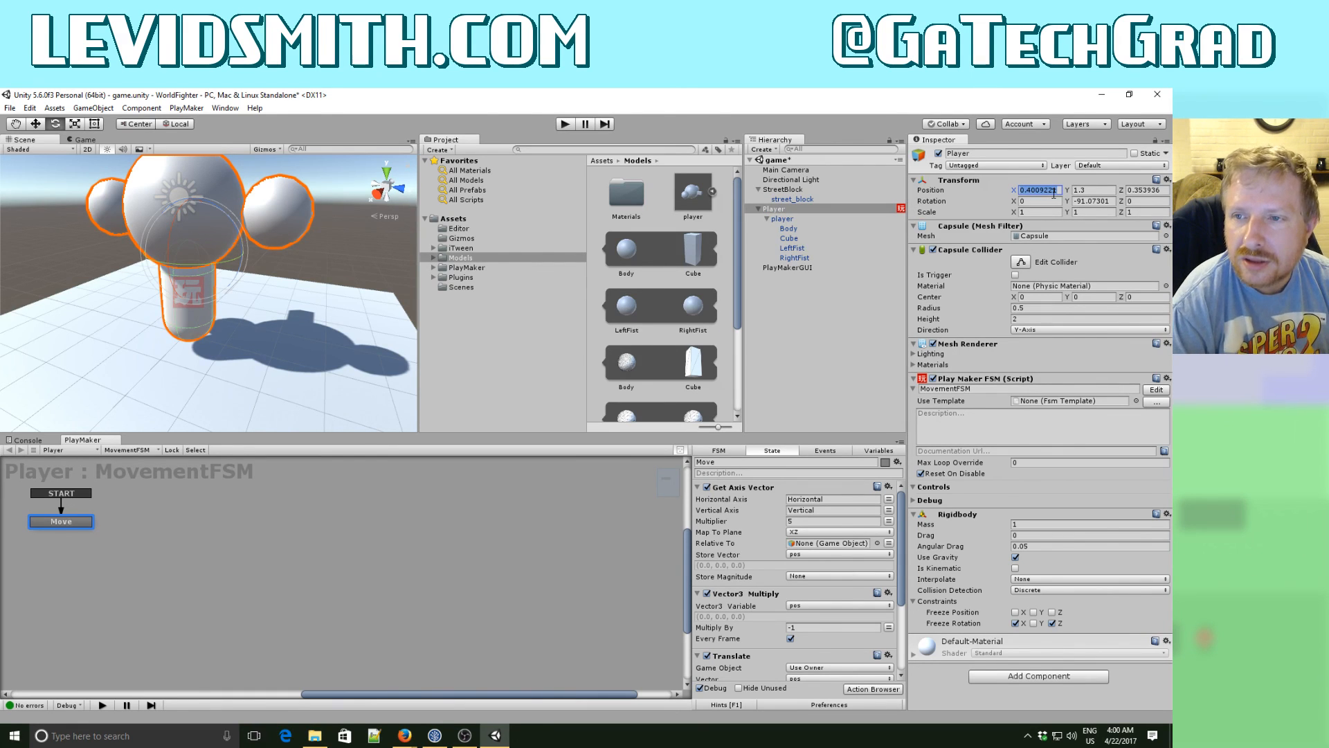
type("0")
key("Tab")
type("0")
key("Tab")
type("0")
key("Tab")
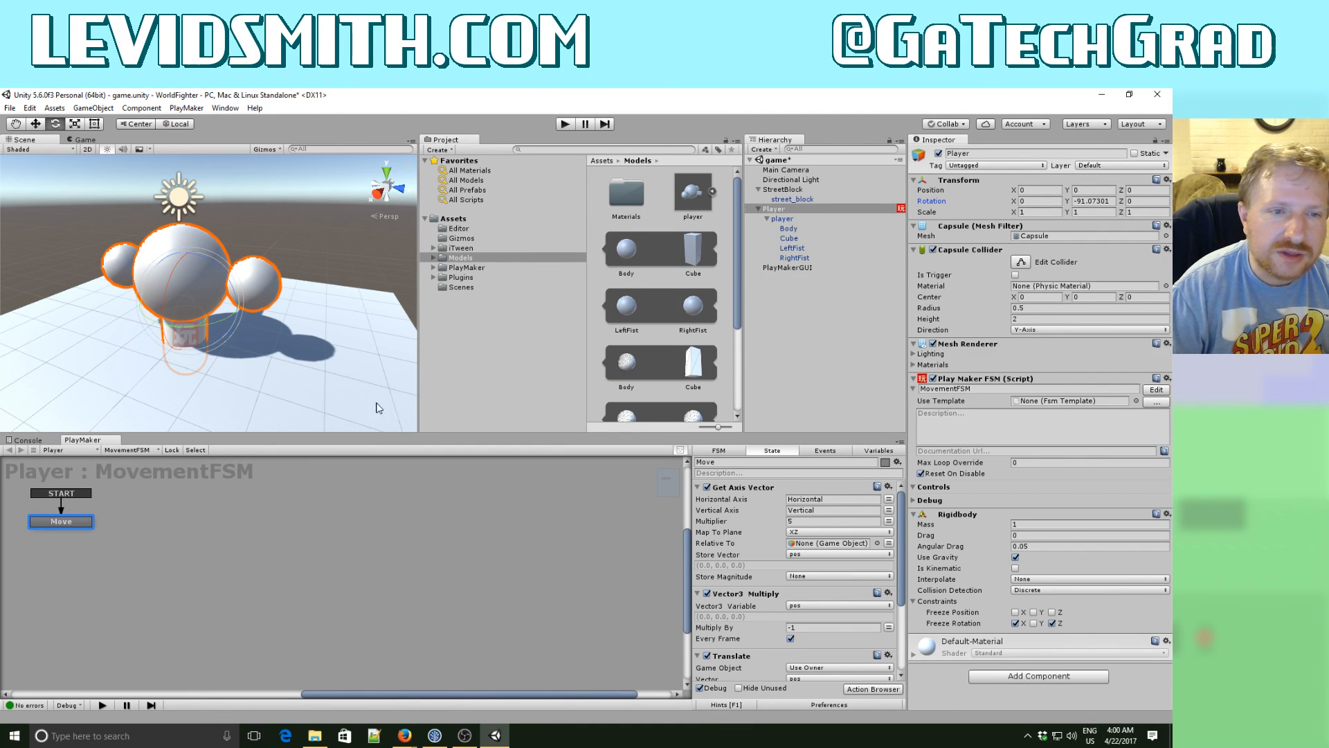
- Set the Y center of the Player's Capsule Collider to 1
mouse_move(275, 330)
right_mouse_down()
mouse_move(255, 349)
mouse_move(254, 329)
right_mouse_up()
key("w")
key("q")
key("a")
key("s")
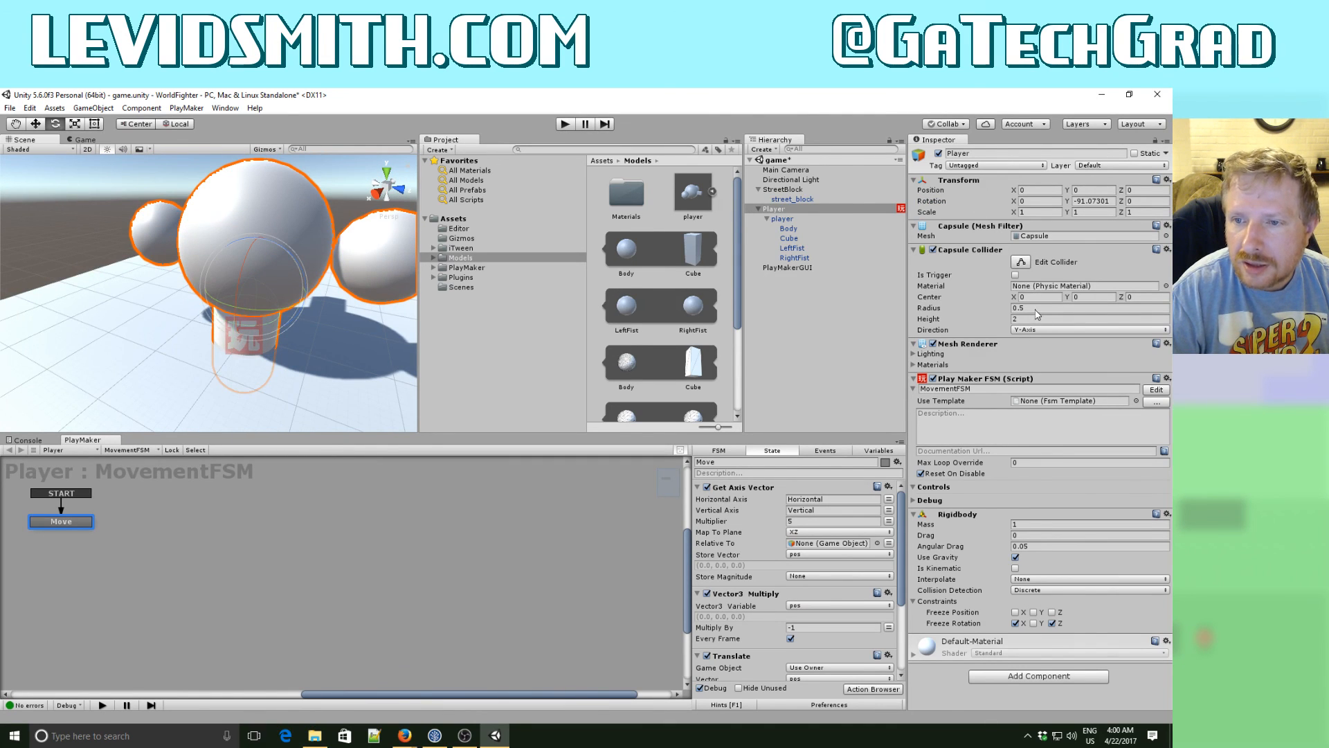
left_click(1074, 298)
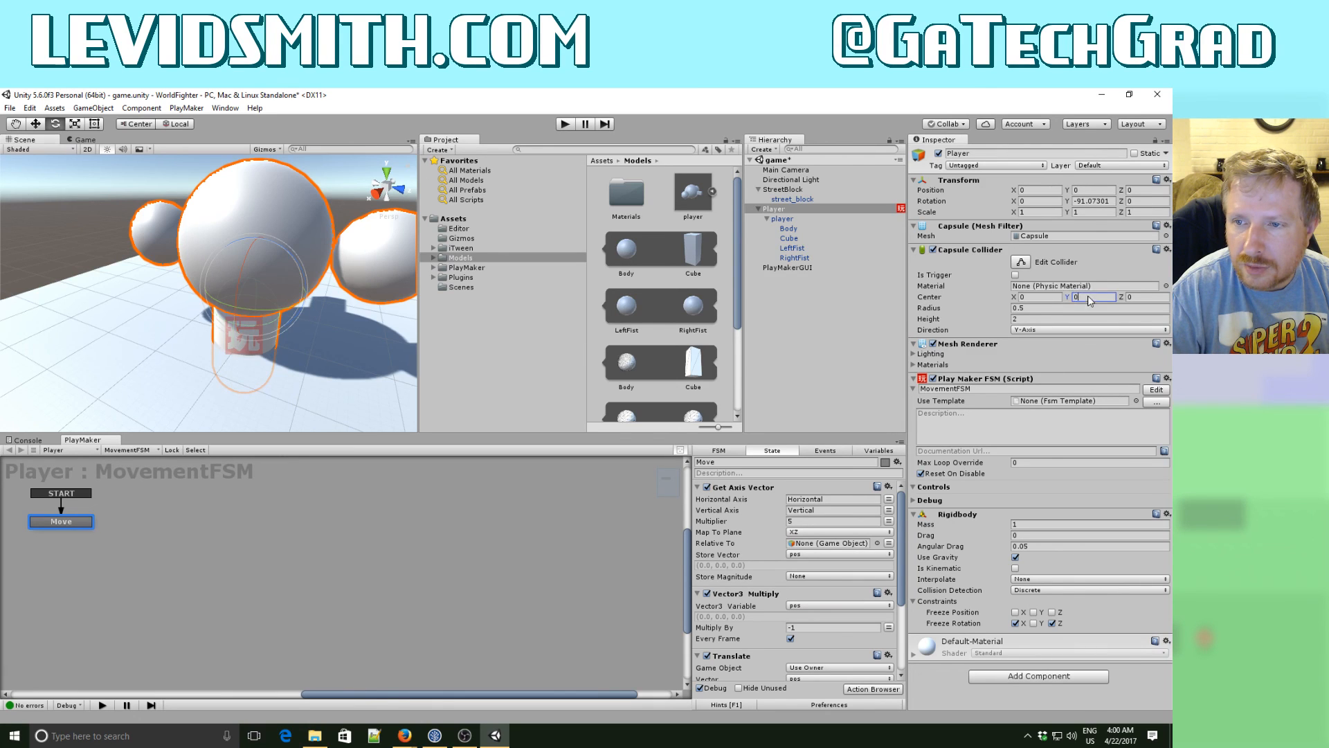
type("1")
key("Tab")
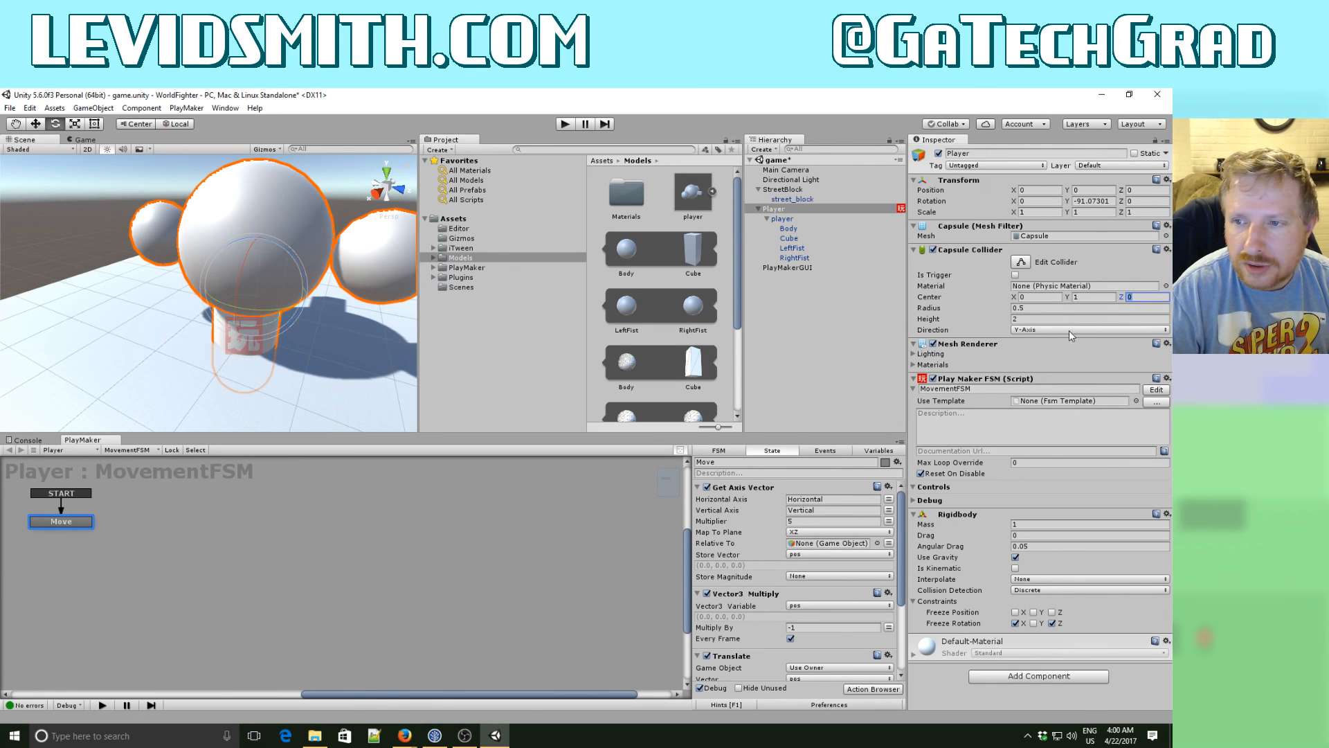
- Remove the Mesh Renderer component from the parent Player object
left_click(790, 219)
left_click(789, 209)
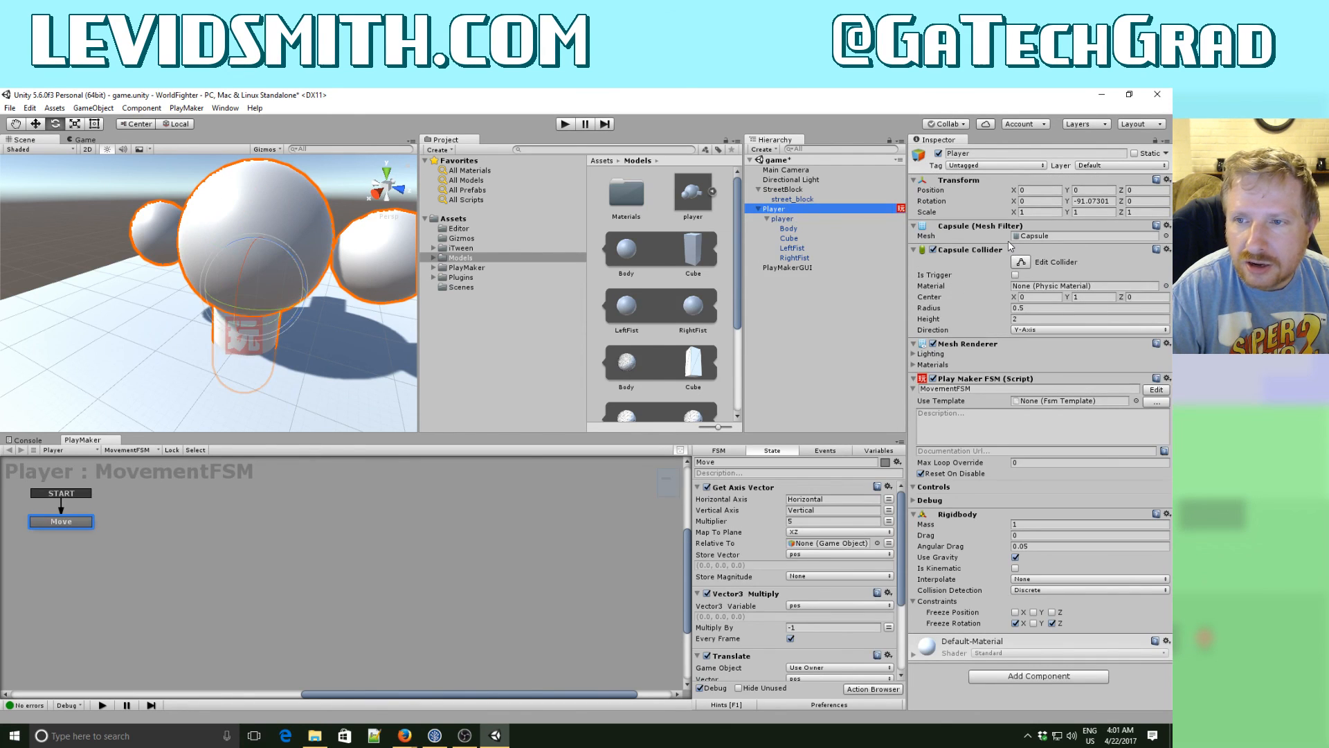
left_click(1168, 343)
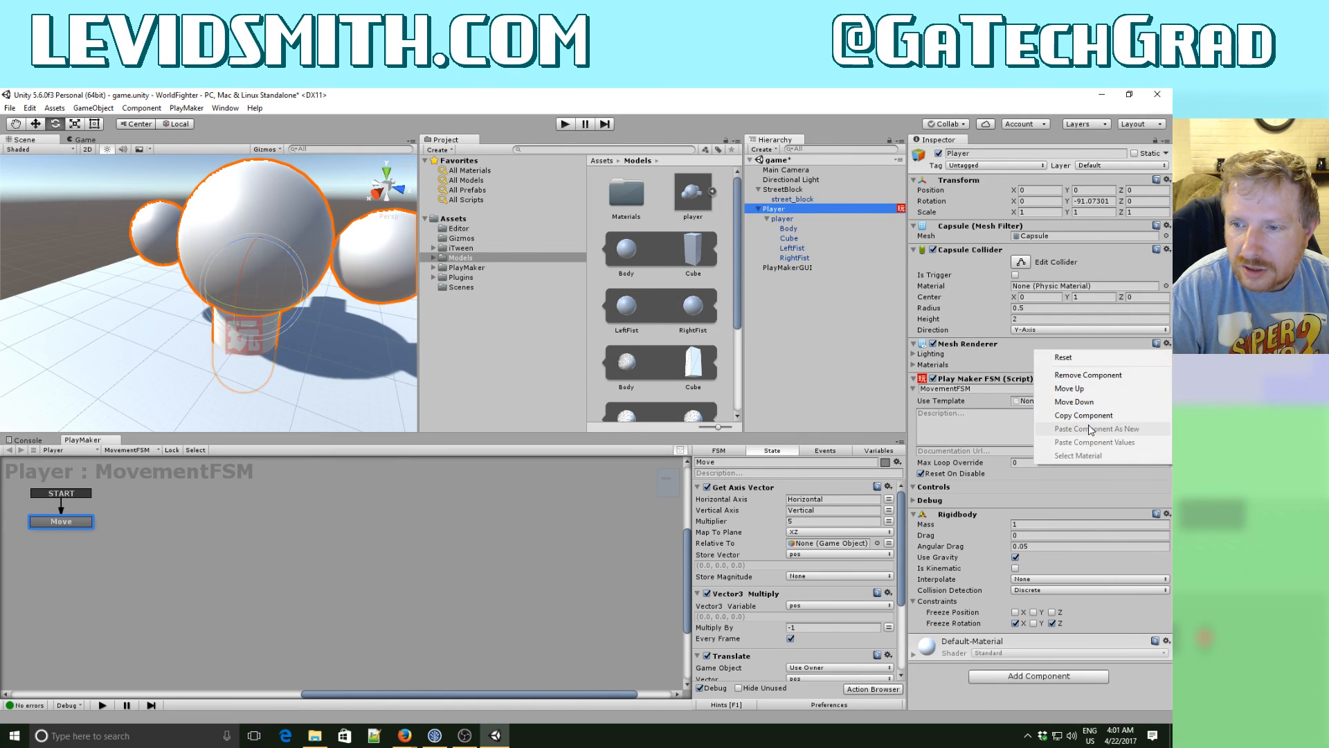
left_click(1092, 375)
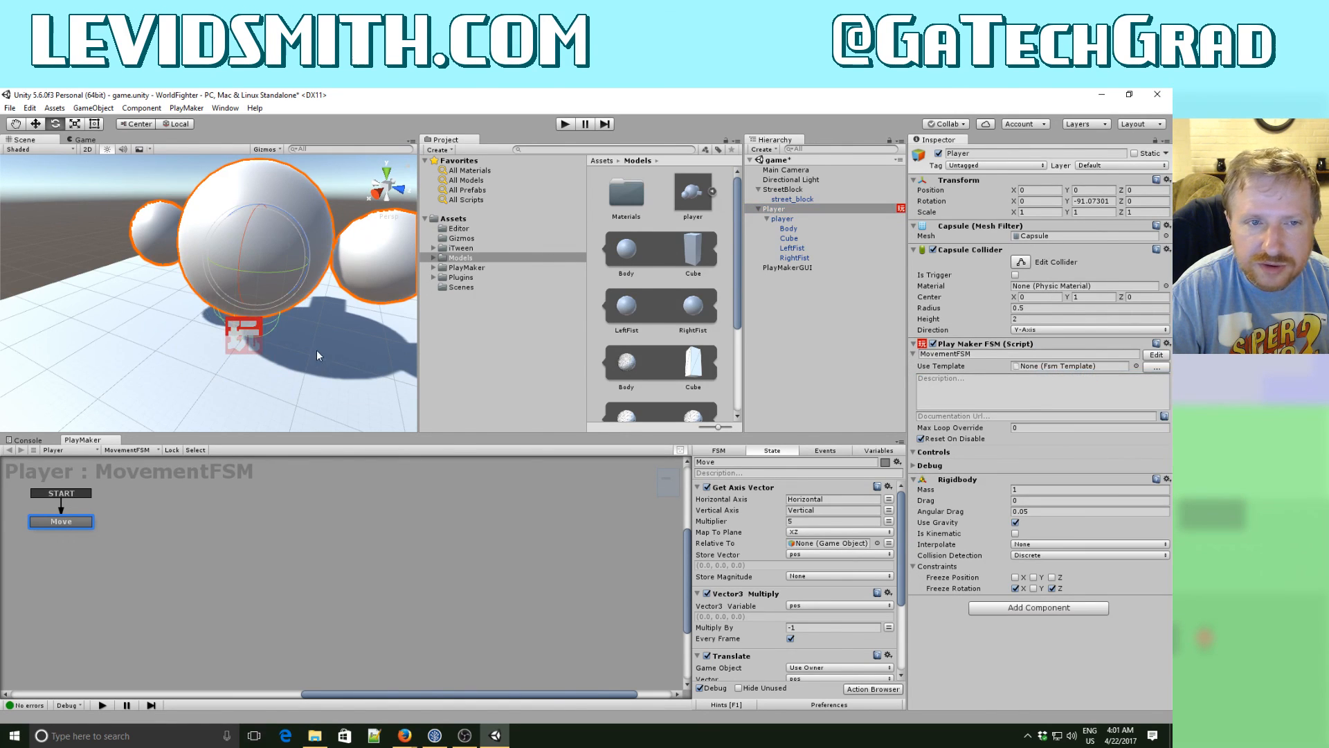
- Set the radius of the Player's Capsule Collider to 1
left_click_drag(298, 336, 736, 290, "alt")
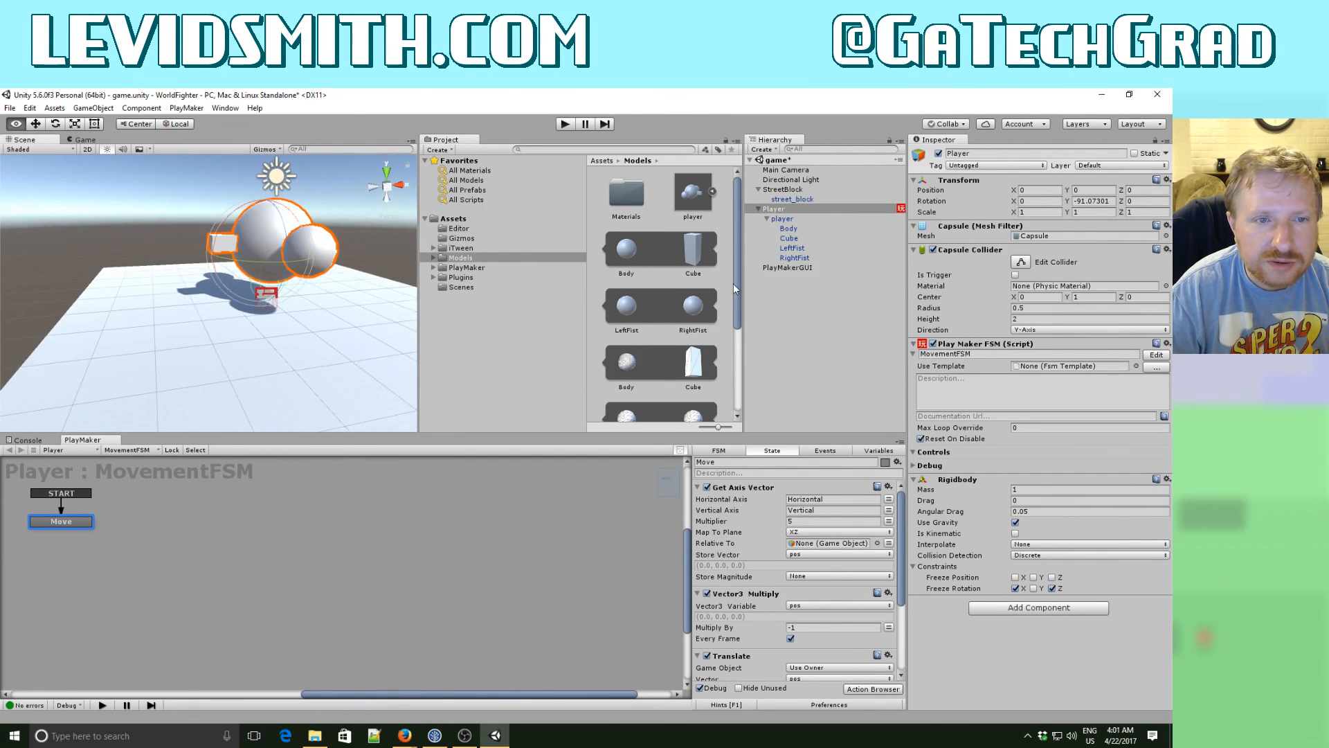
key("w")
right_click_drag(736, 290, 697, 298)
key("e")
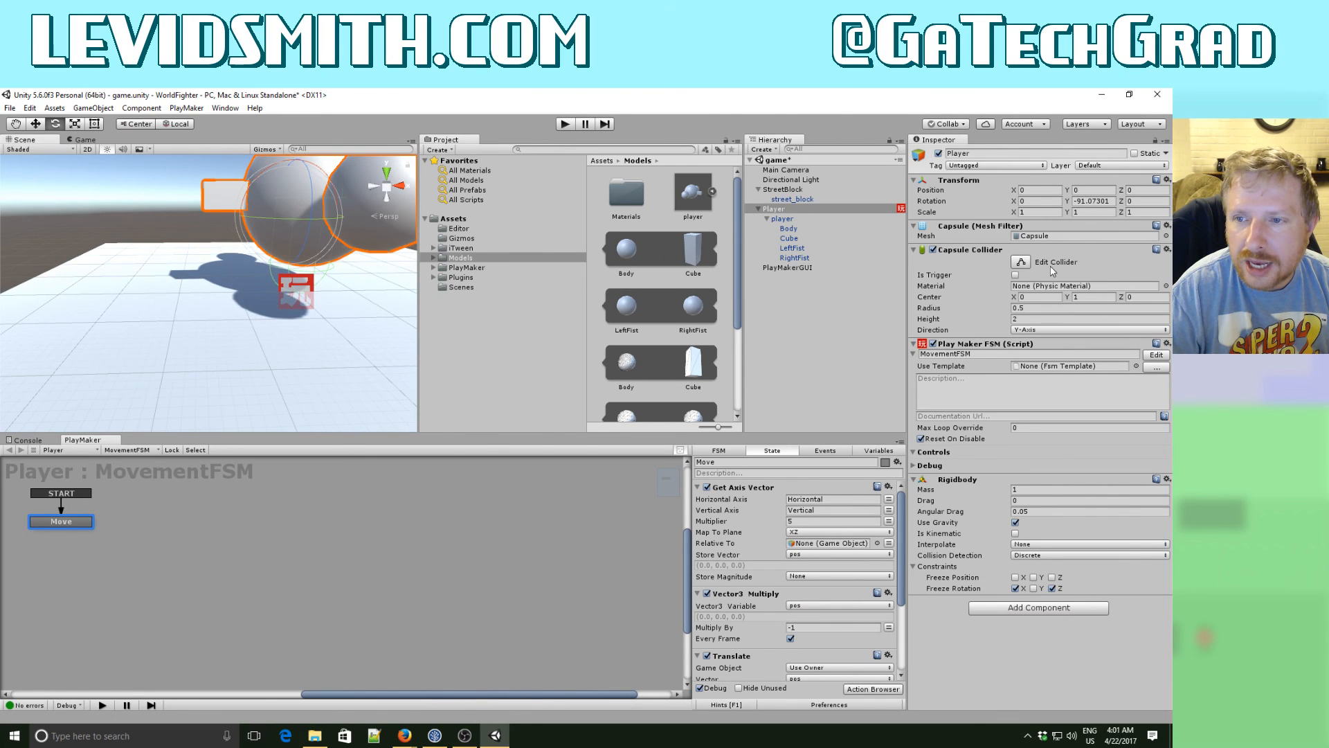
left_click(1028, 309)
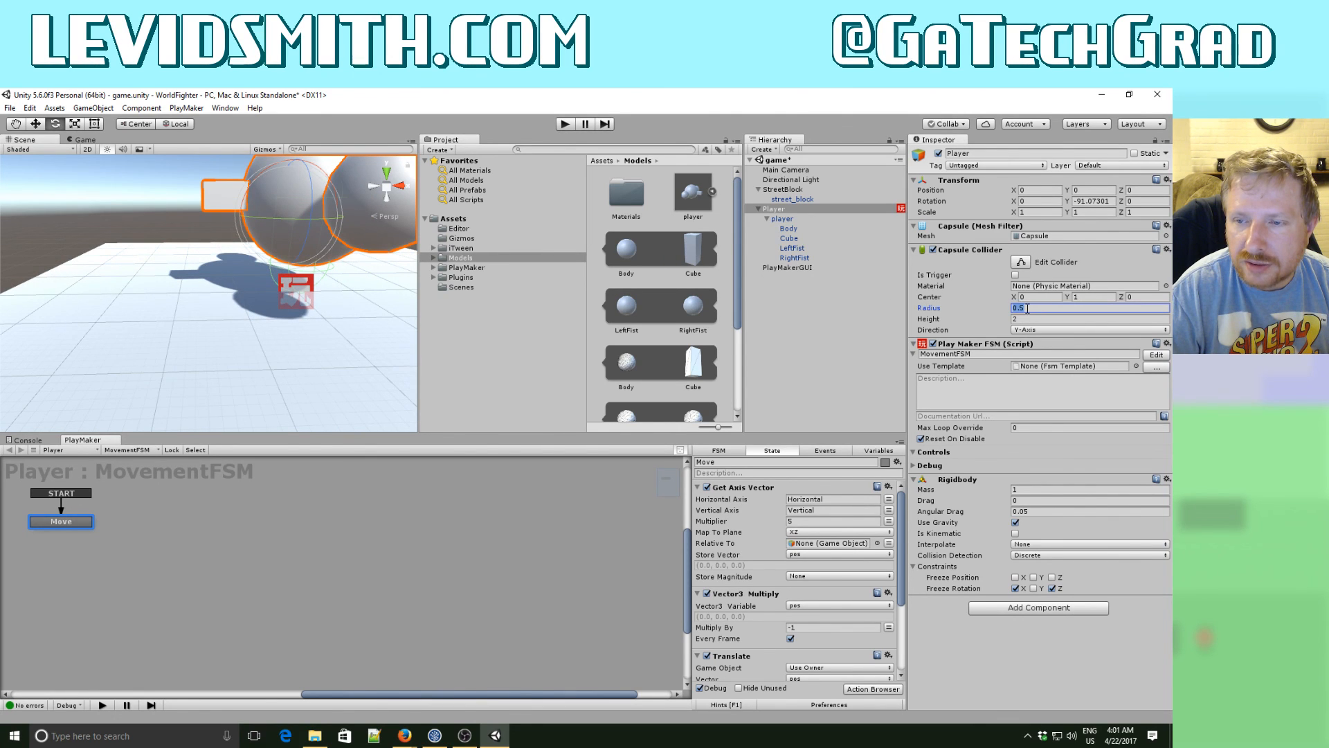
type("1")
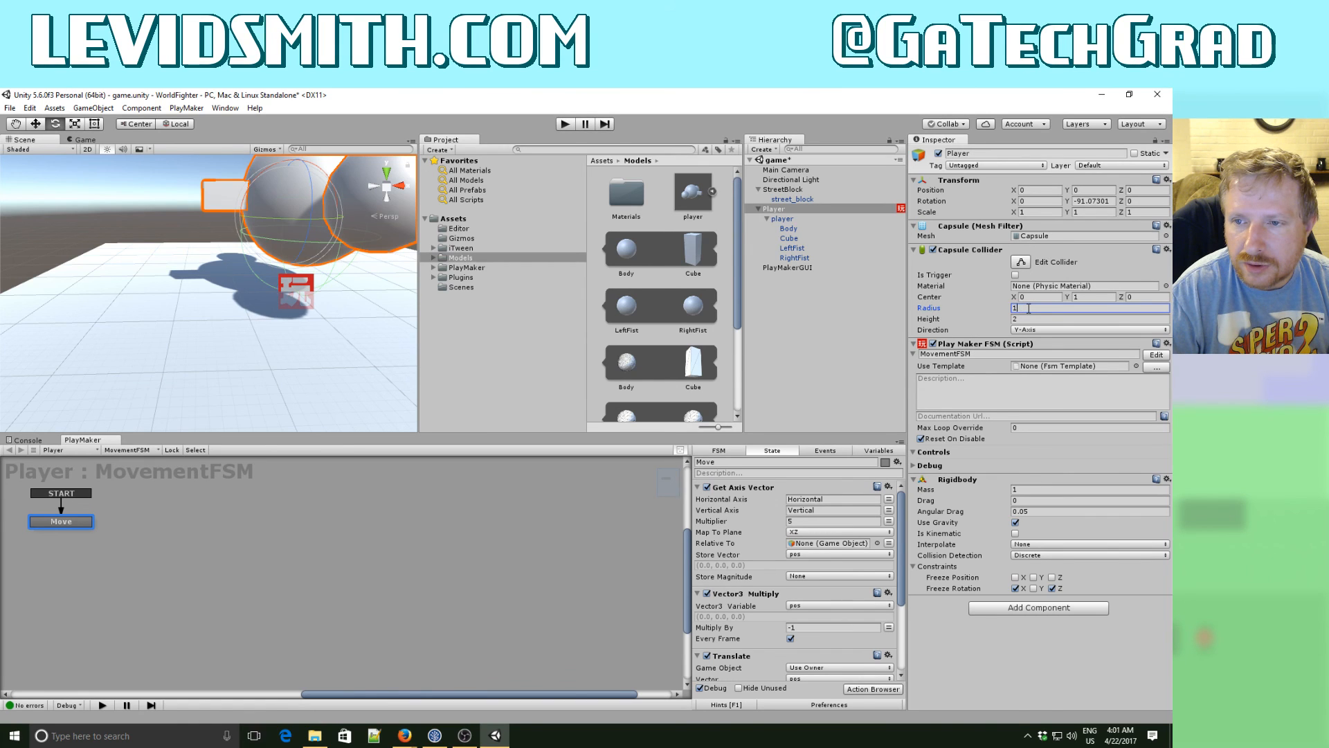
key("Return")
- Raise the Player's Capsule Collider by setting its Y center to 1.5
right_click_drag(240, 310, 469, 302)
key("s")
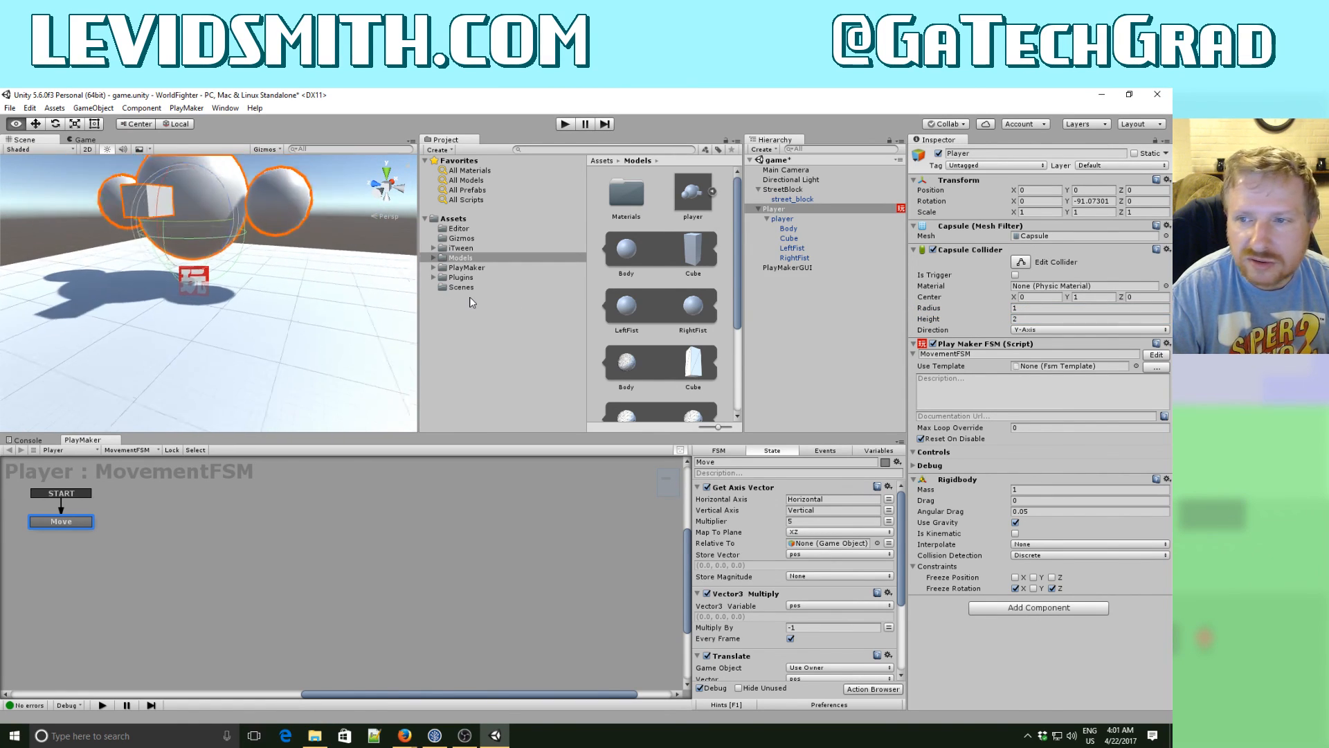
key("e")
key("w")
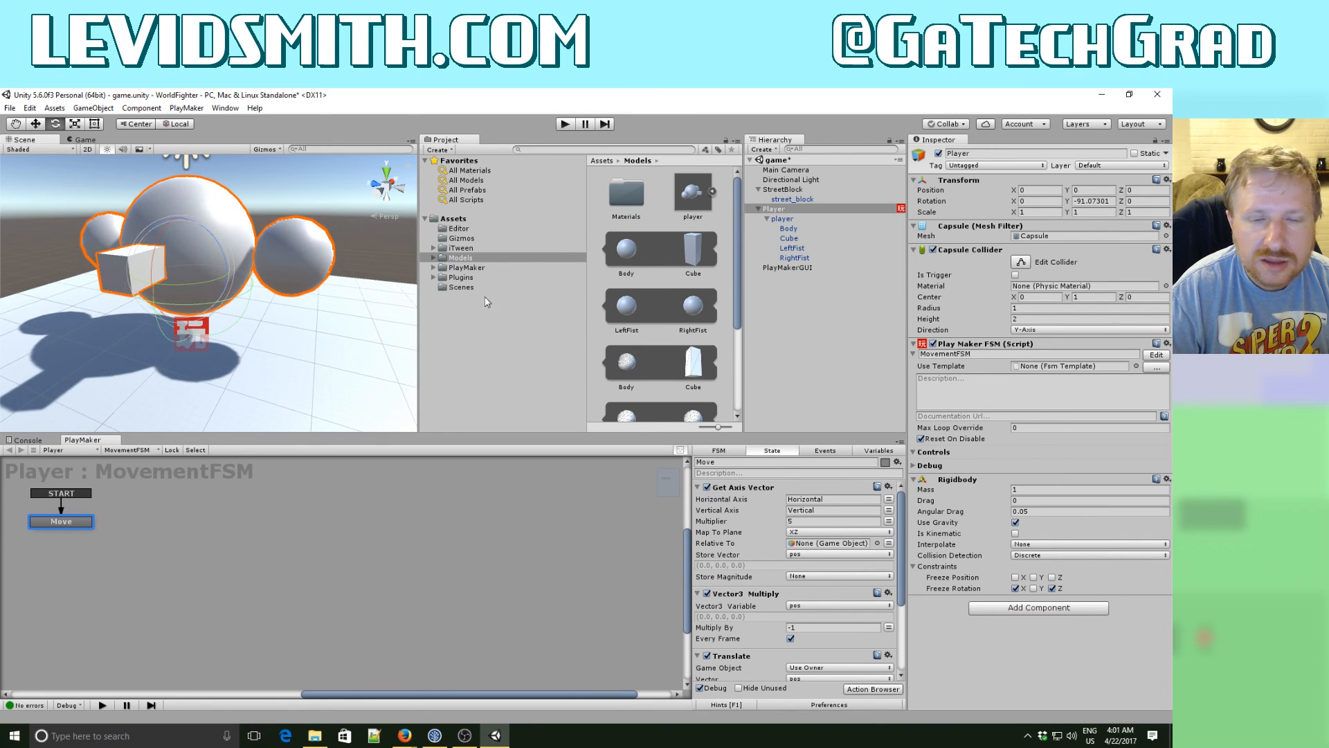
left_click(1090, 296)
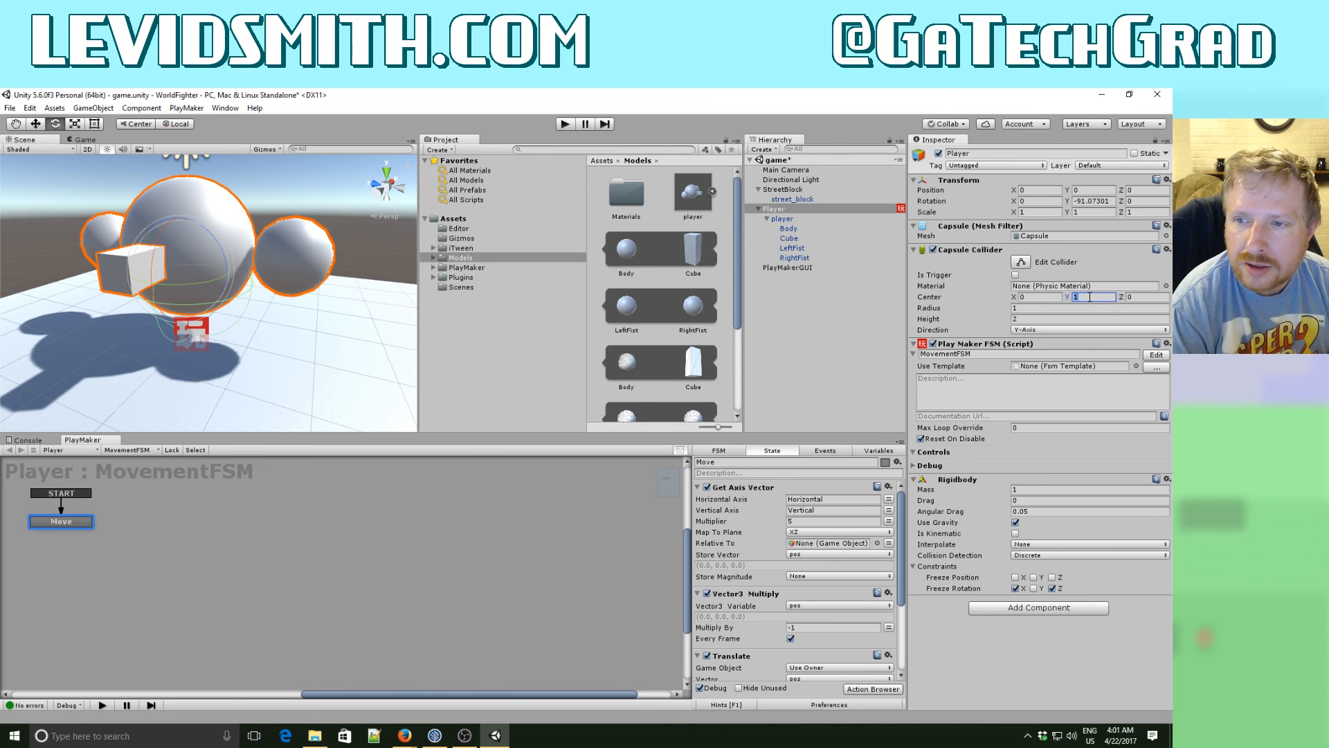
type("1.5")
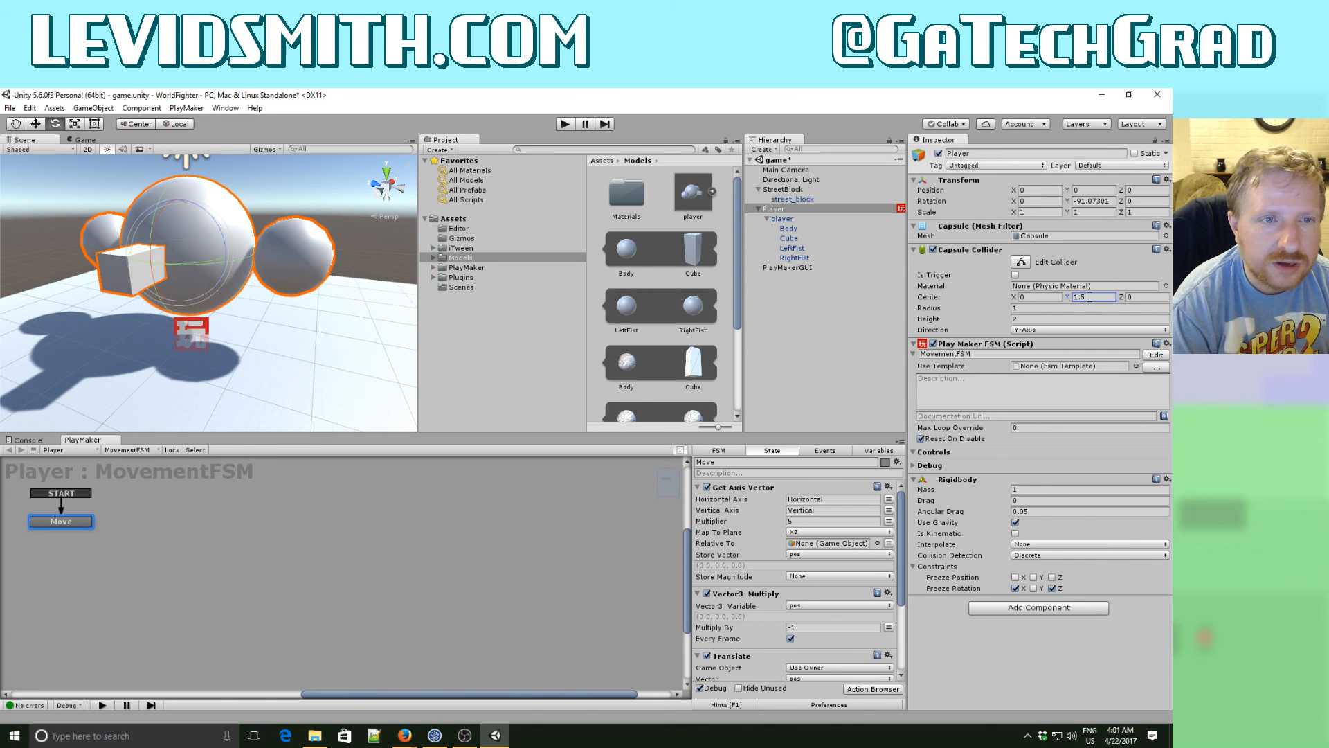
key("Tab")
- Examine how the Capsule Collider fits around the player model's body from several angles
left_click_drag(231, 298, 434, 299, "alt")
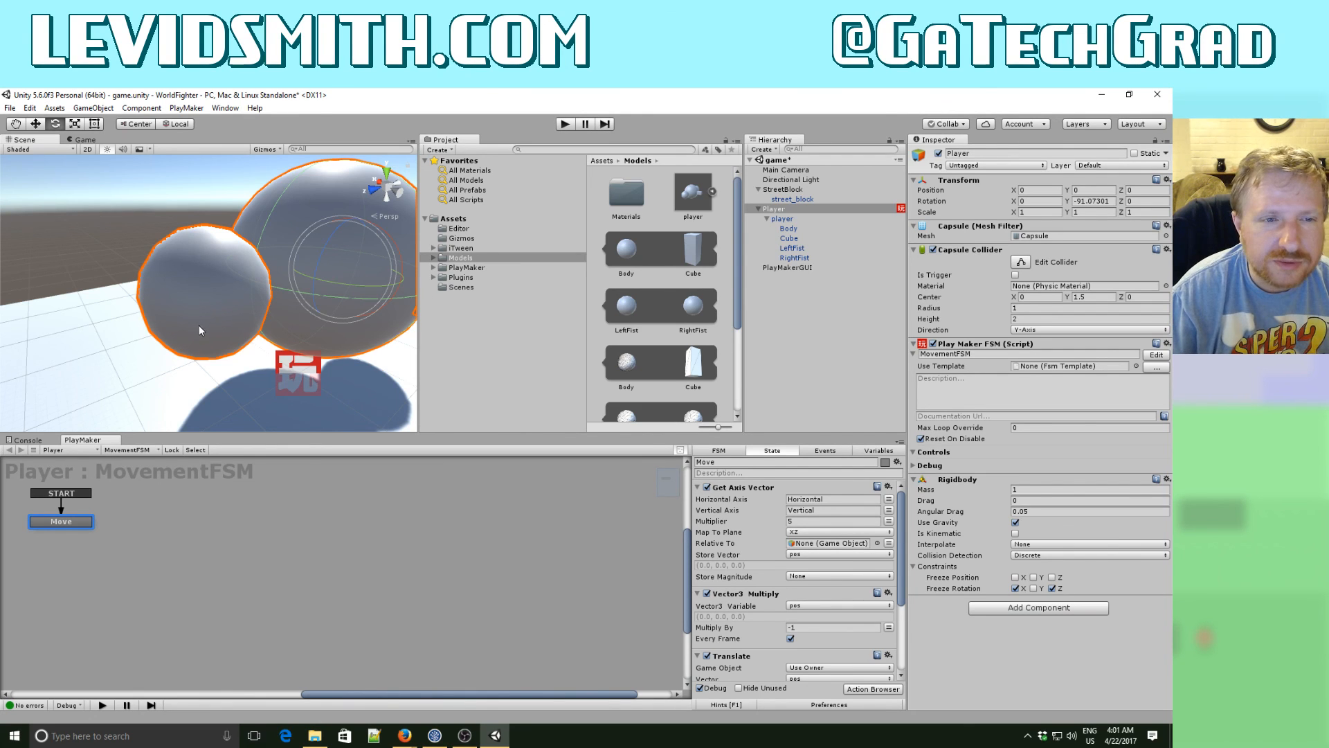
left_click_drag(250, 320, 457, 323, "alt")
right_click_drag(456, 323, 440, 314)
key("d")
key("s")
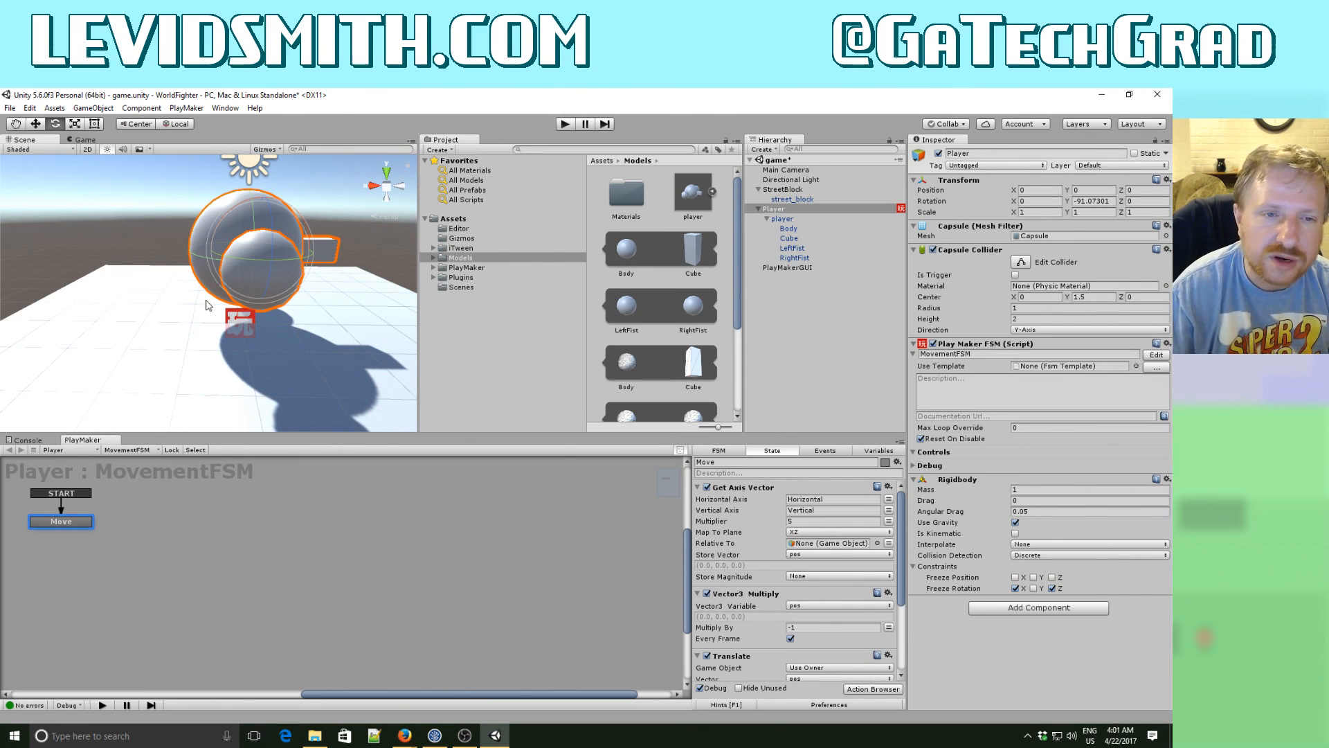
left_click_drag(225, 311, 491, 318, "alt")
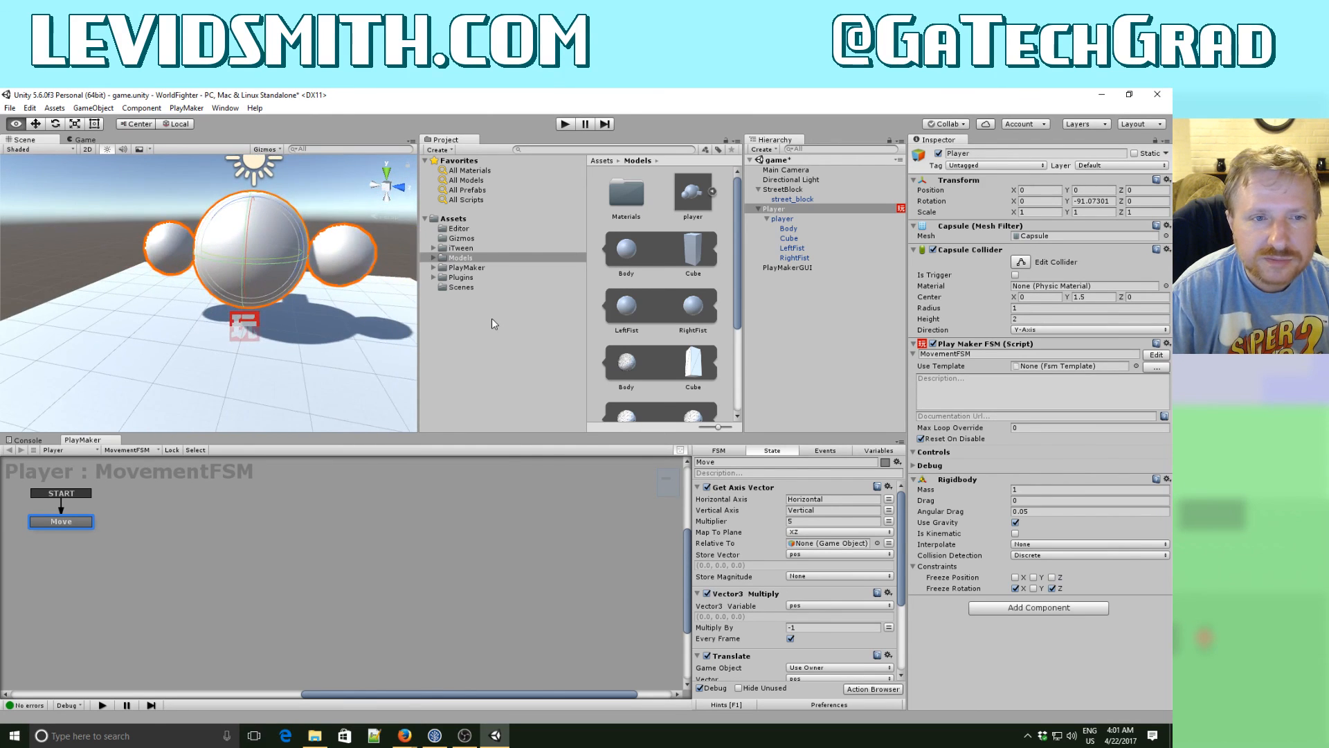
scroll(491, 318, "up", 5)
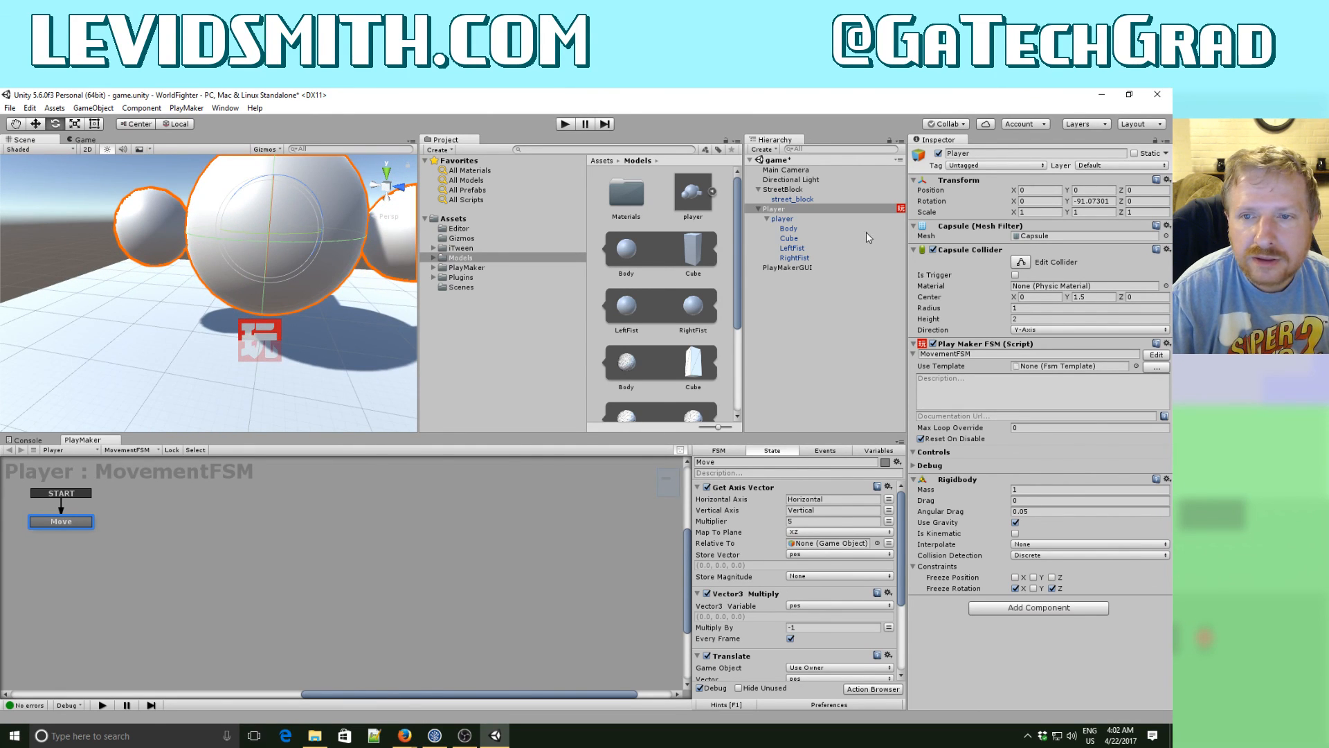
- Add a Sphere Collider component to the player model's LeftFist
left_click(793, 248)
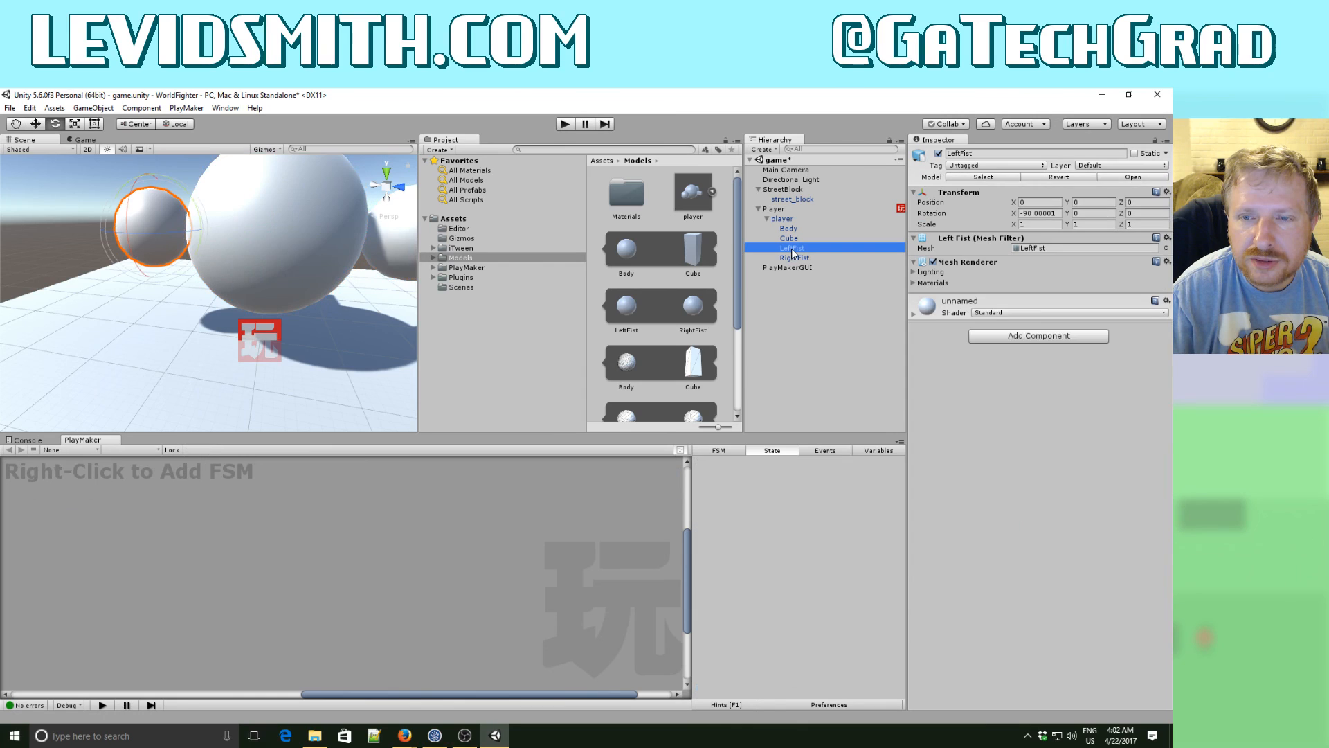
left_click(1033, 338)
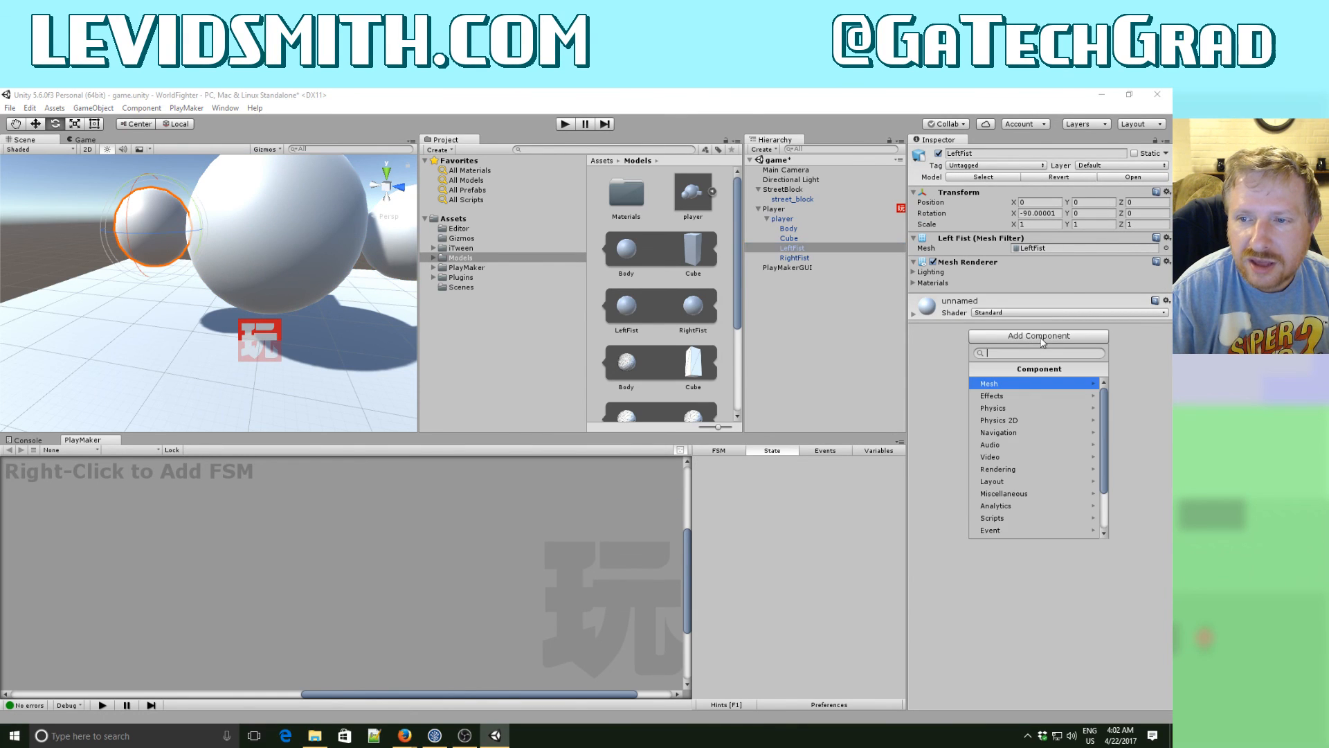
left_click(1006, 407)
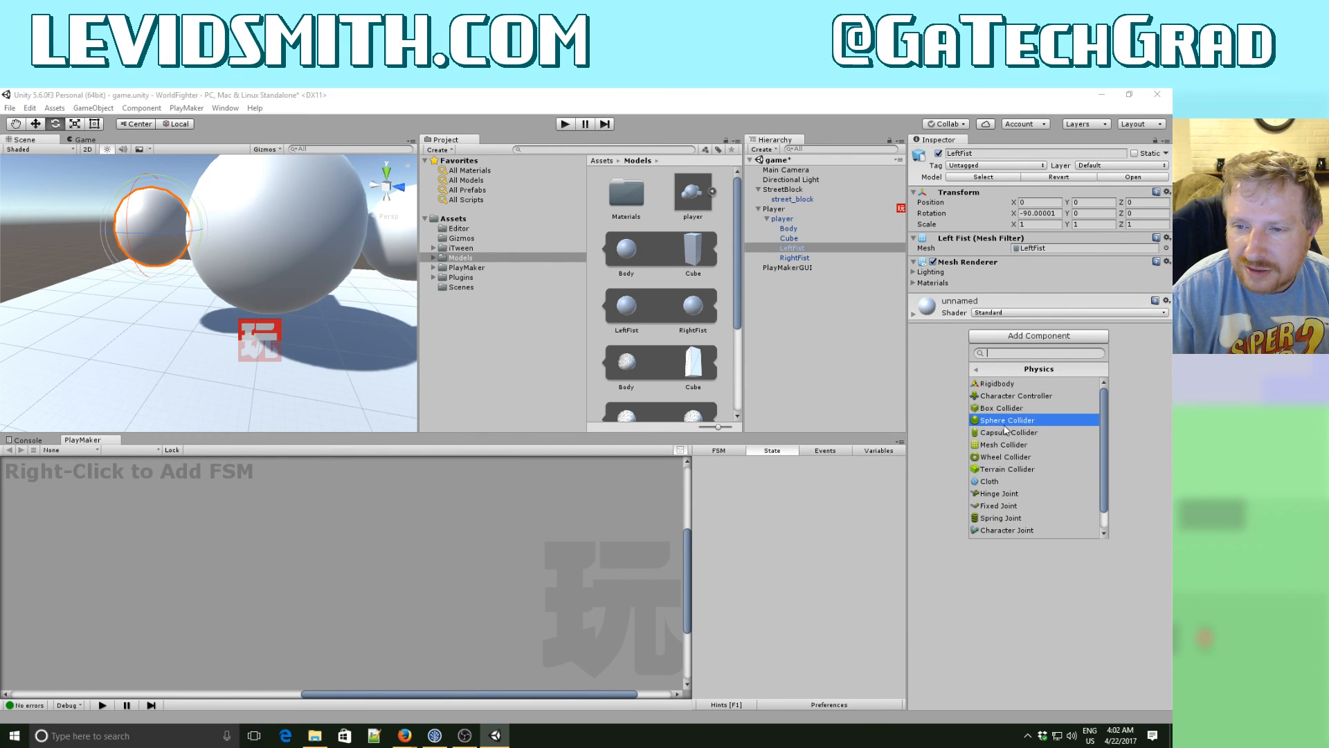
left_click(1008, 420)
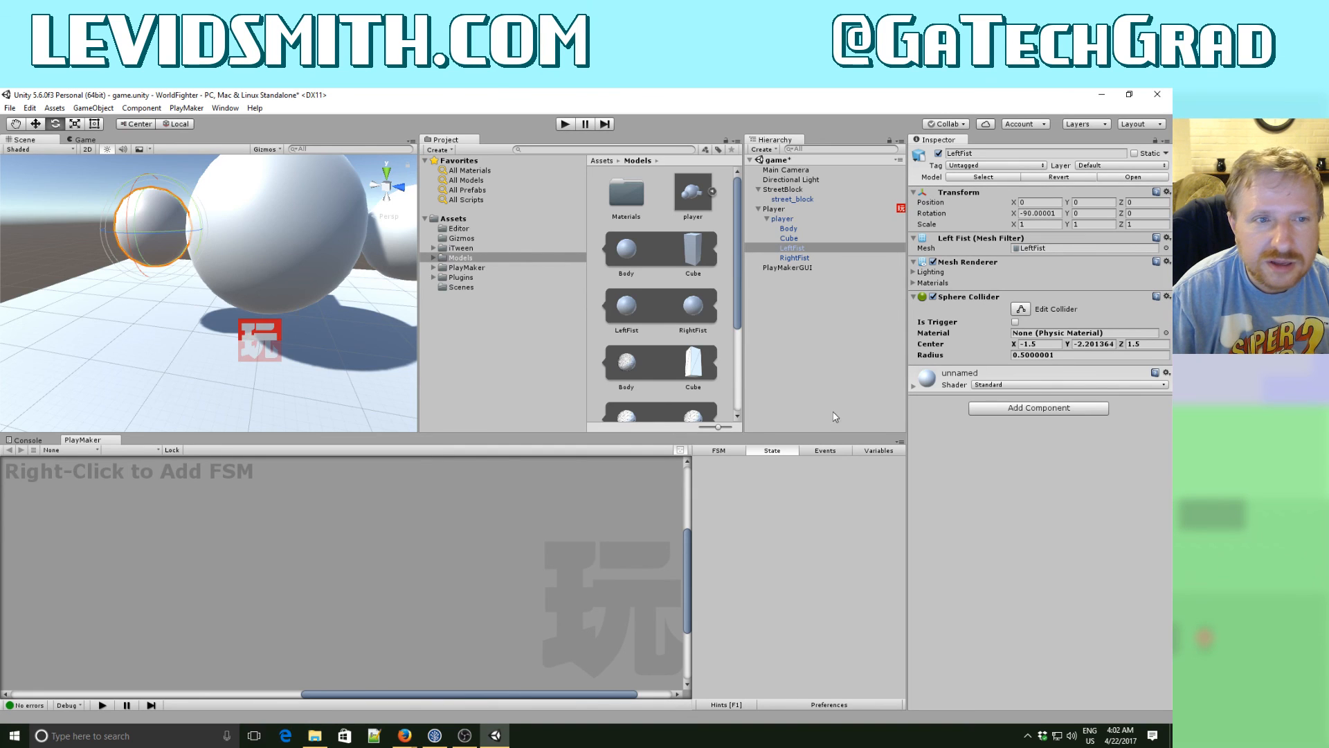
- Set the LeftFist Sphere Collider's Y center to 2 and its radius to 0.5
left_click_drag(284, 306, 396, 291, "alt")
key("e")
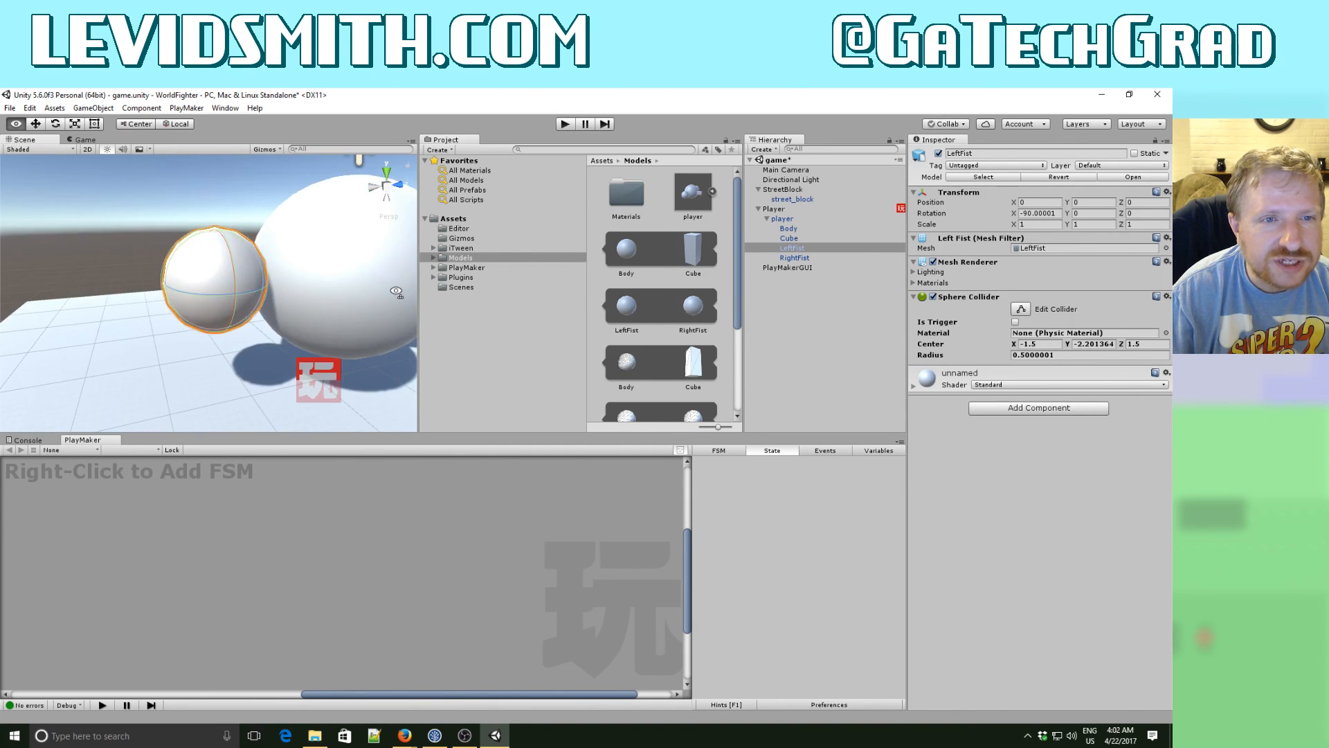
key("w")
key("s")
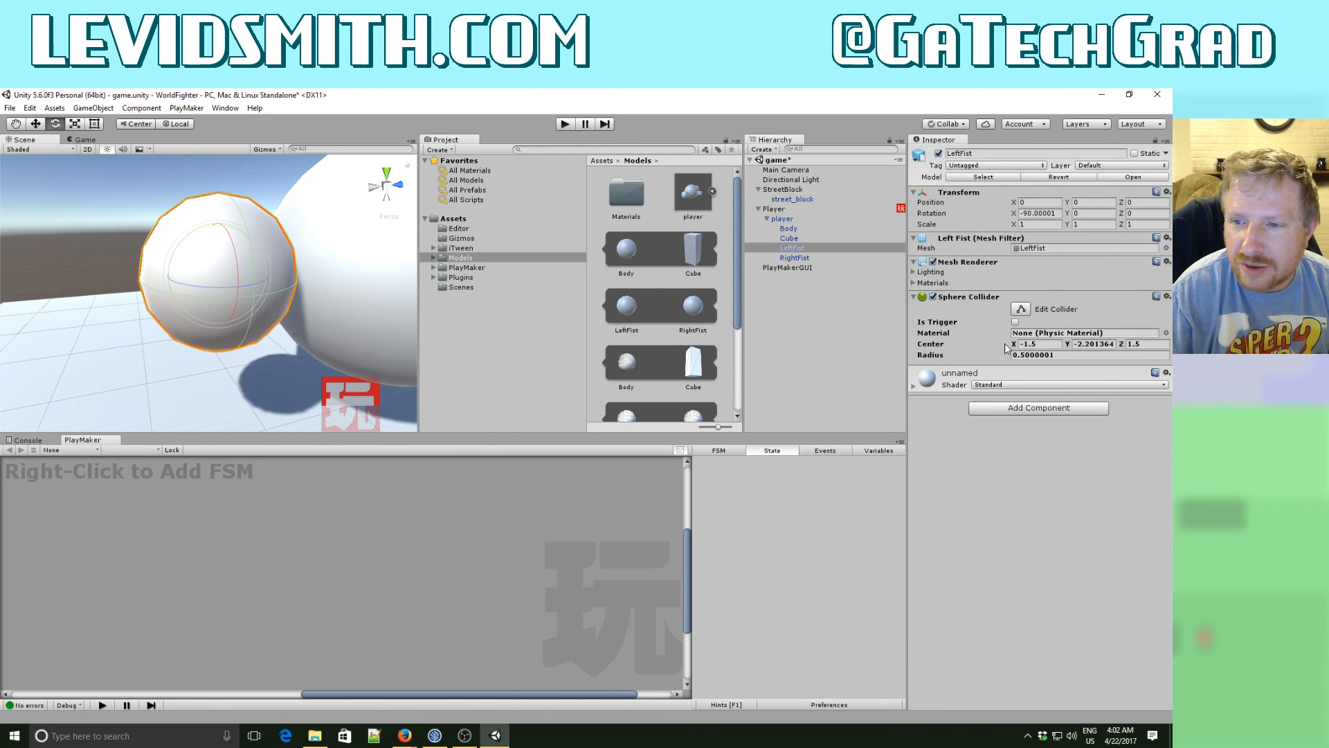
left_click(1055, 344)
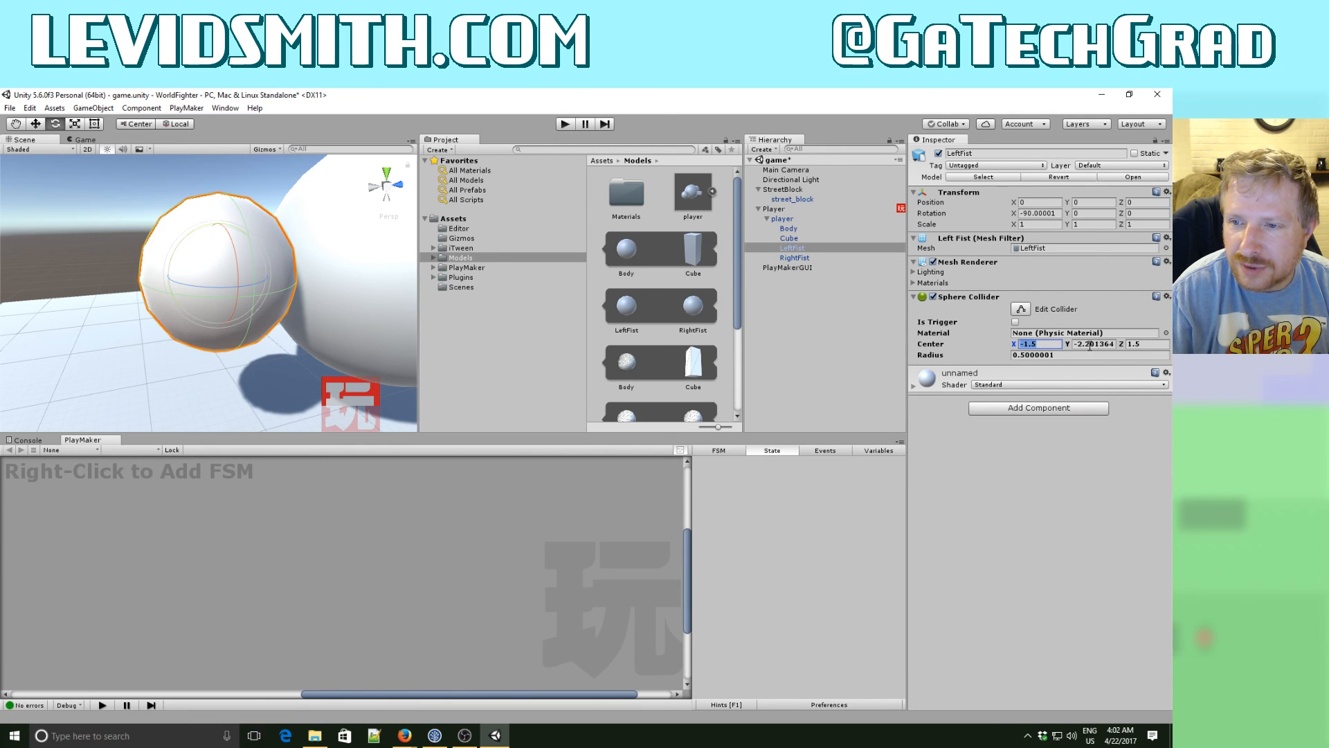
left_click(1090, 344)
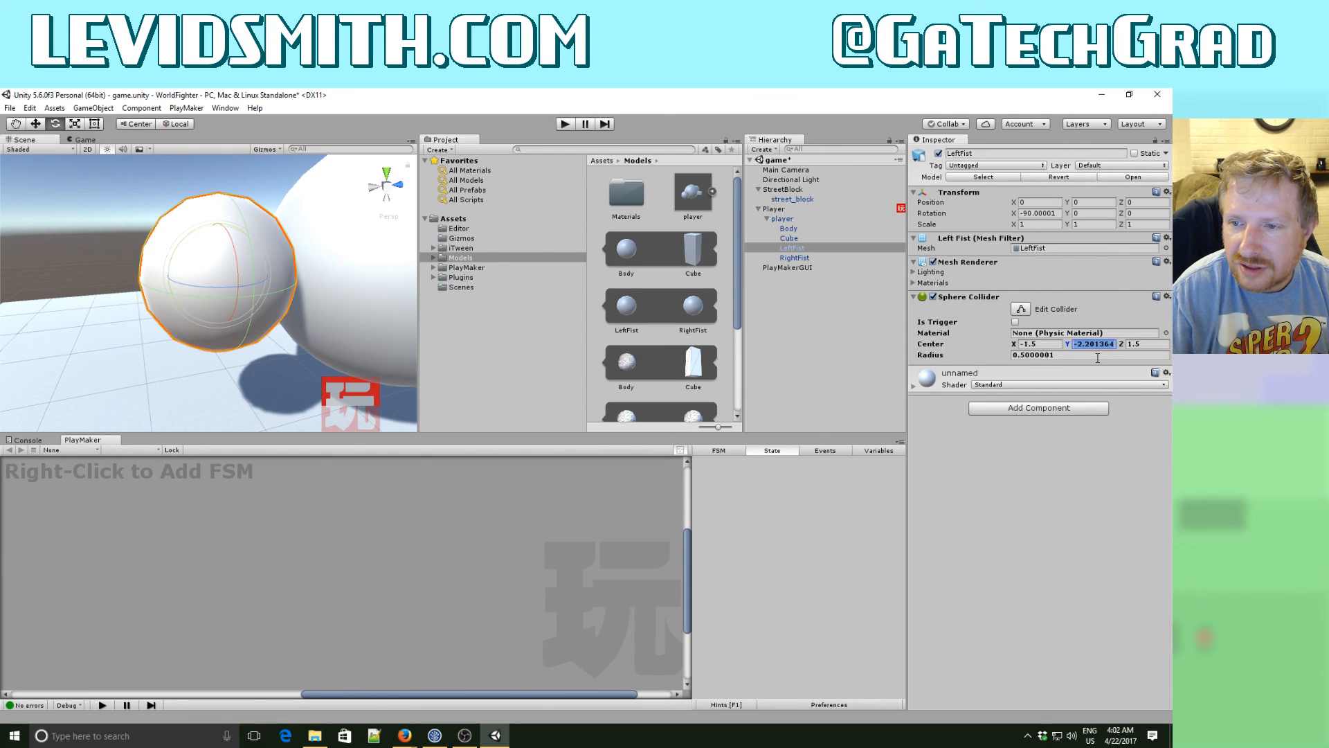
type("2")
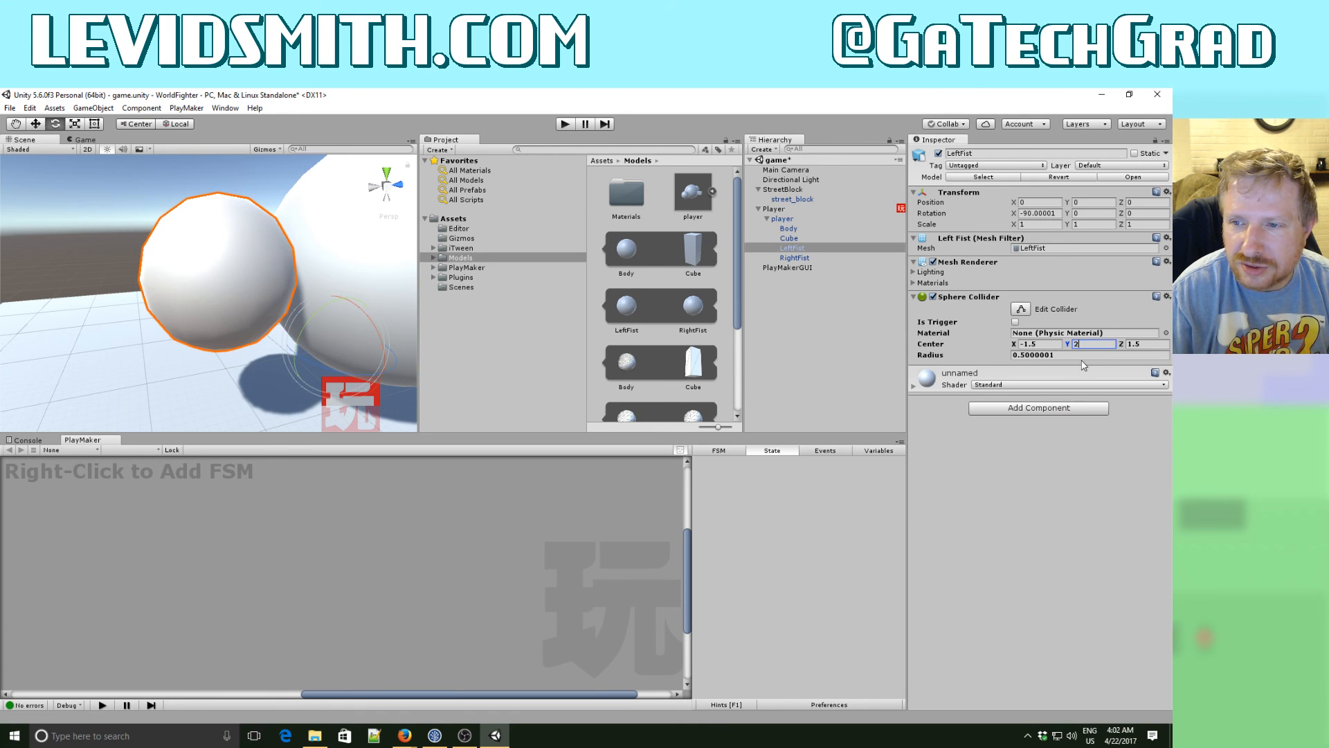
key("Tab")
key("Tab")
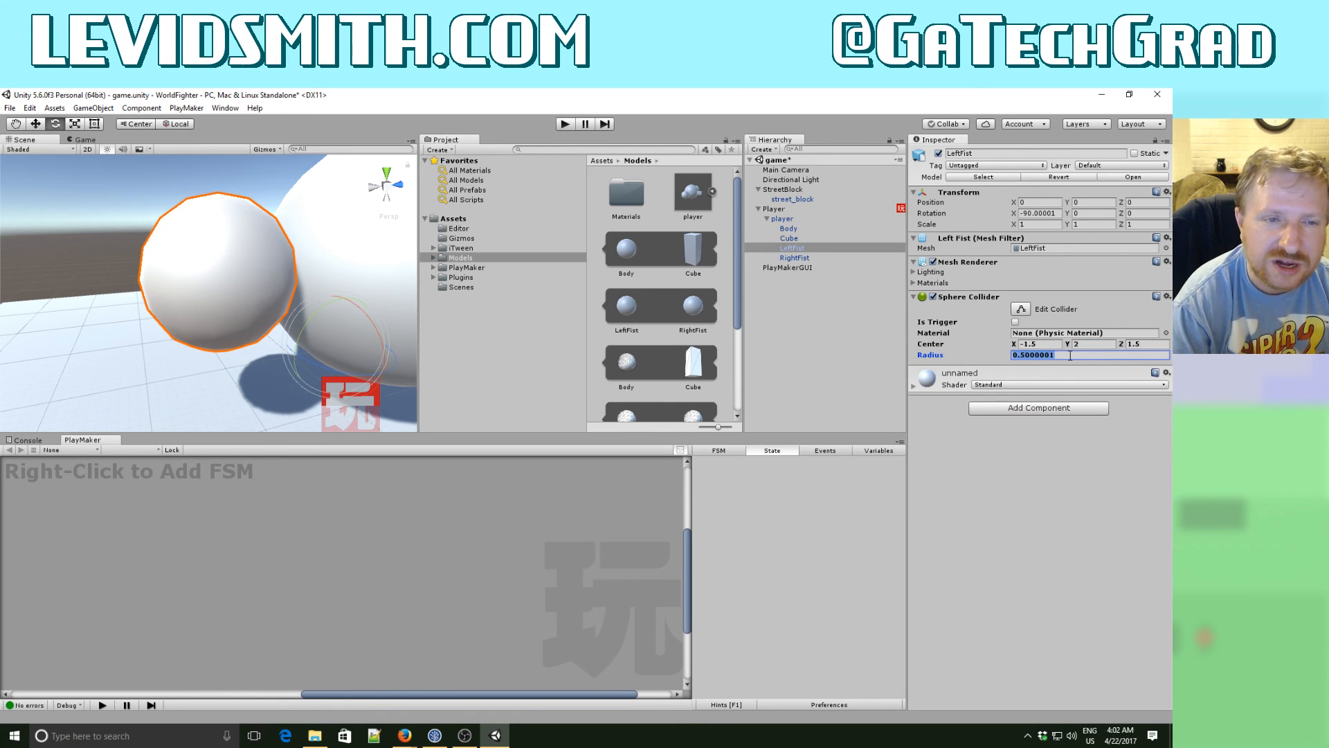
type(".5")
key("Tab")
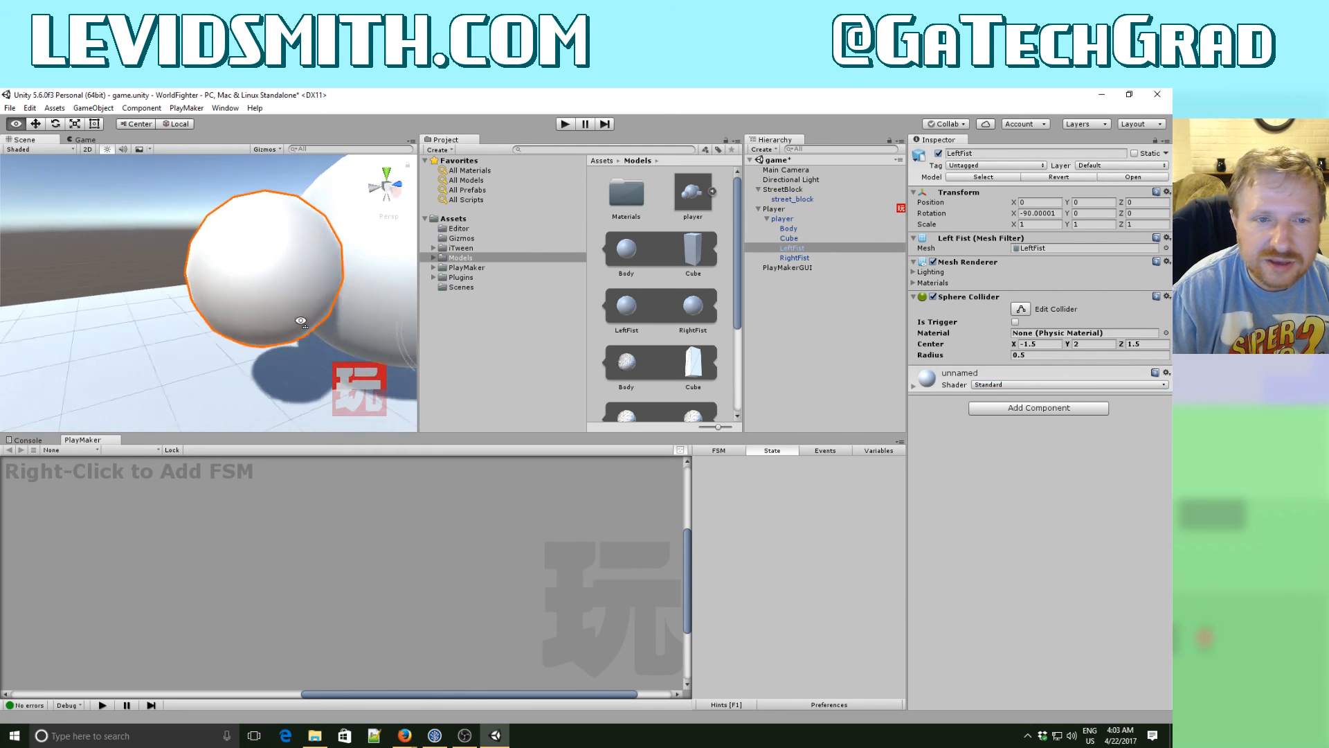
- Undo the center and radius changes on the LeftFist Sphere Collider
key("f")
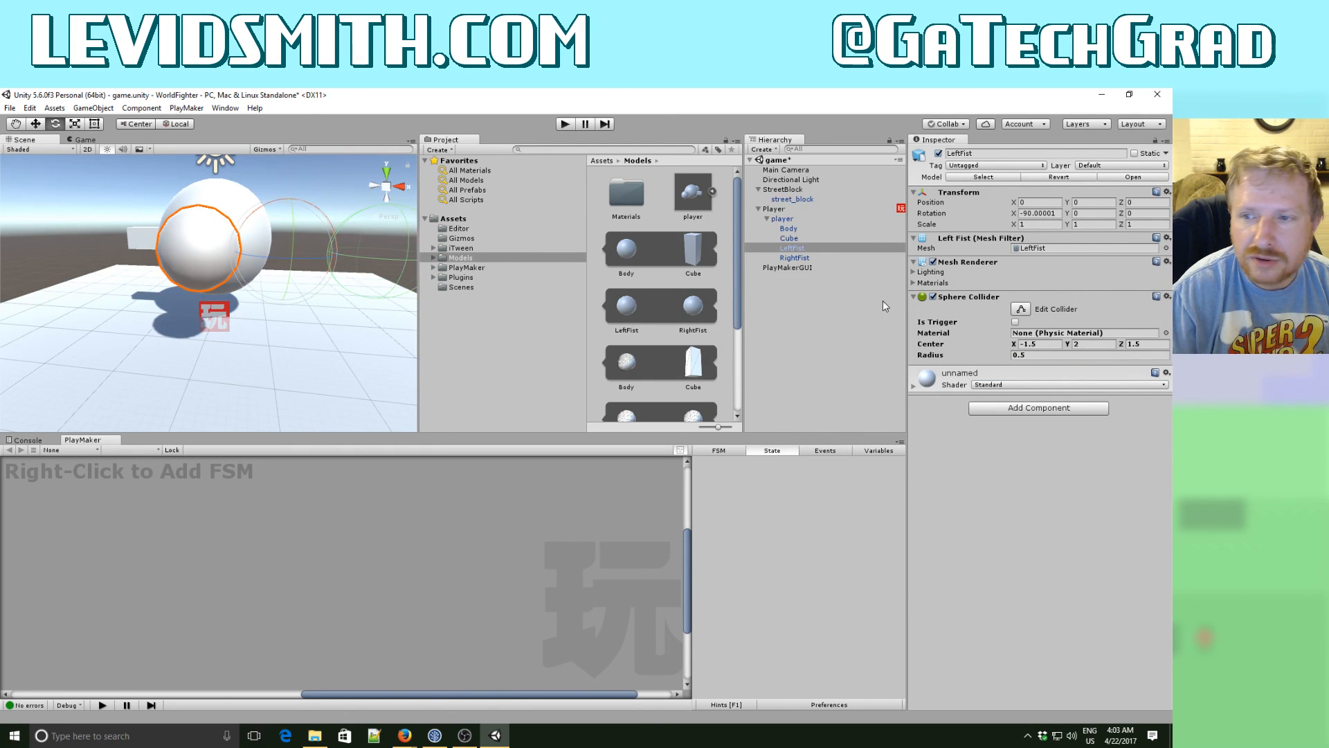
key("ctrl+z")
key("ctrl+z")
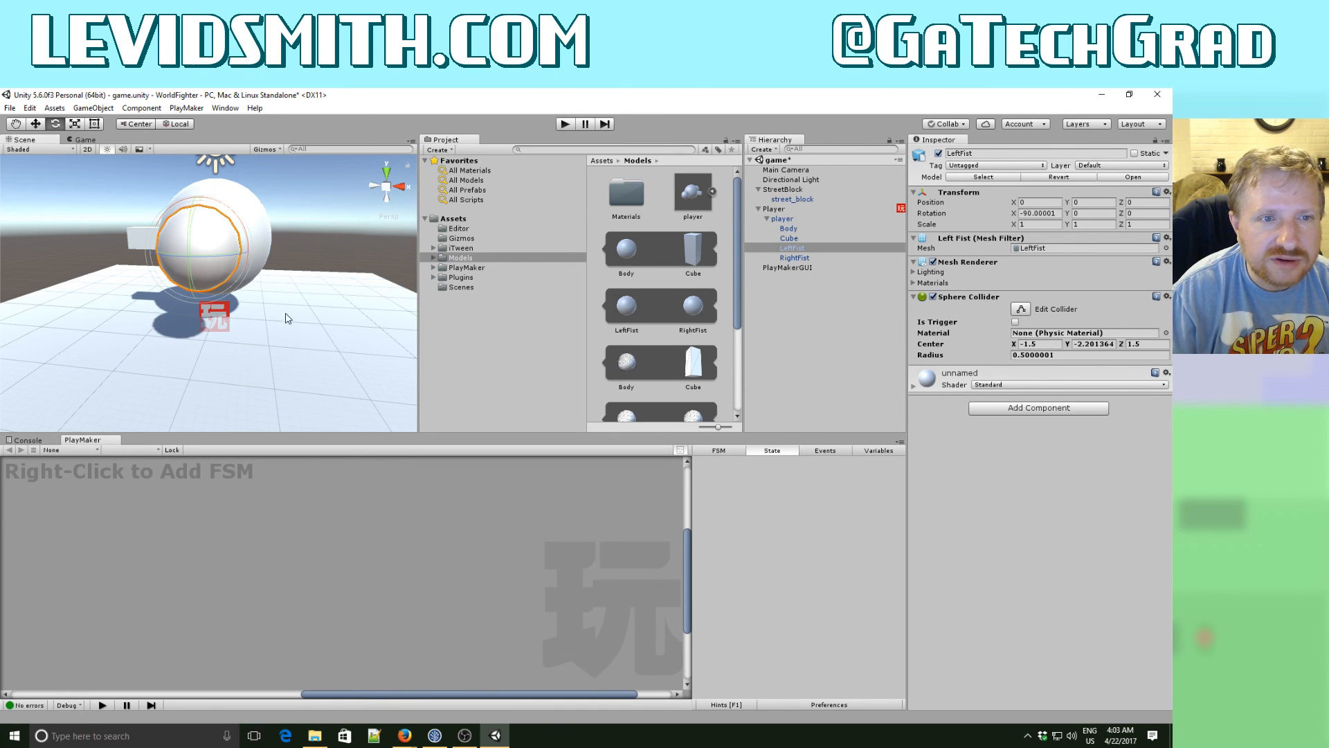
- Add a Sphere Collider component to the player model's RightFist
key("w")
right_click_drag(286, 313, 41, 302)
key("s")
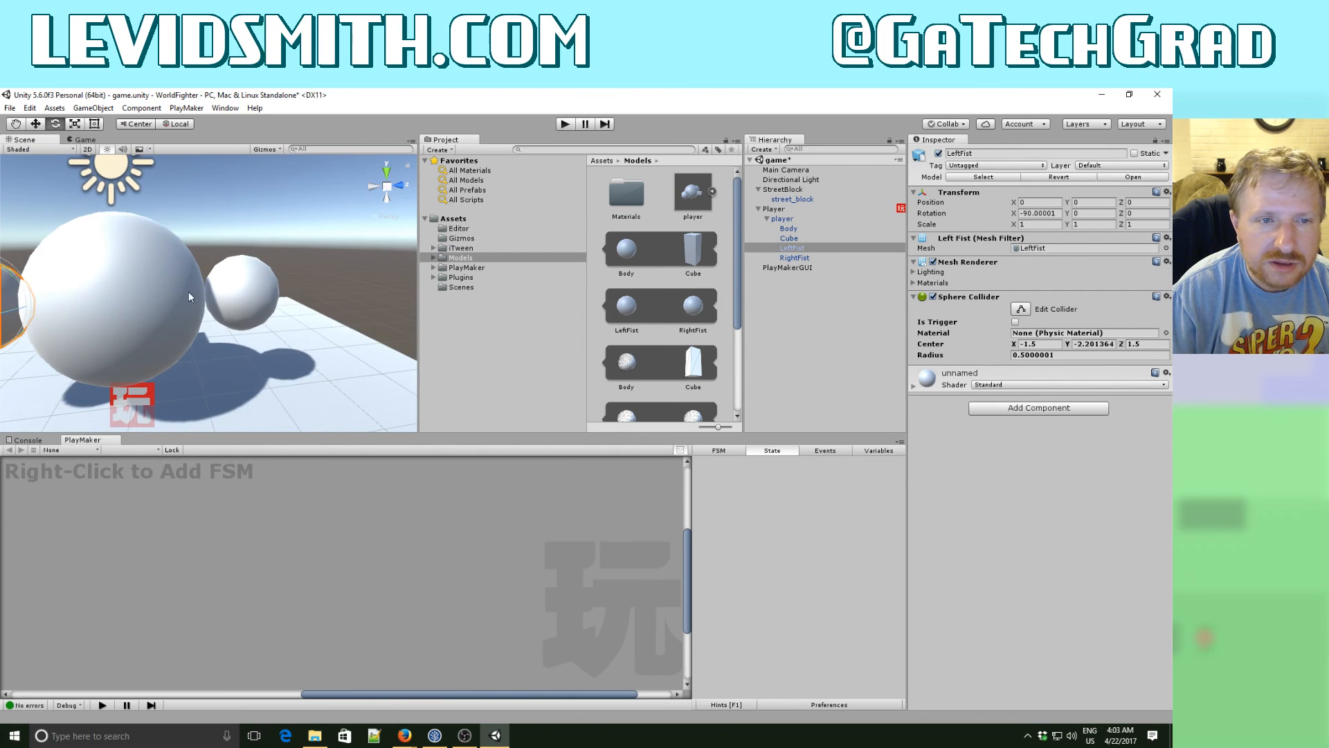
left_click(258, 302)
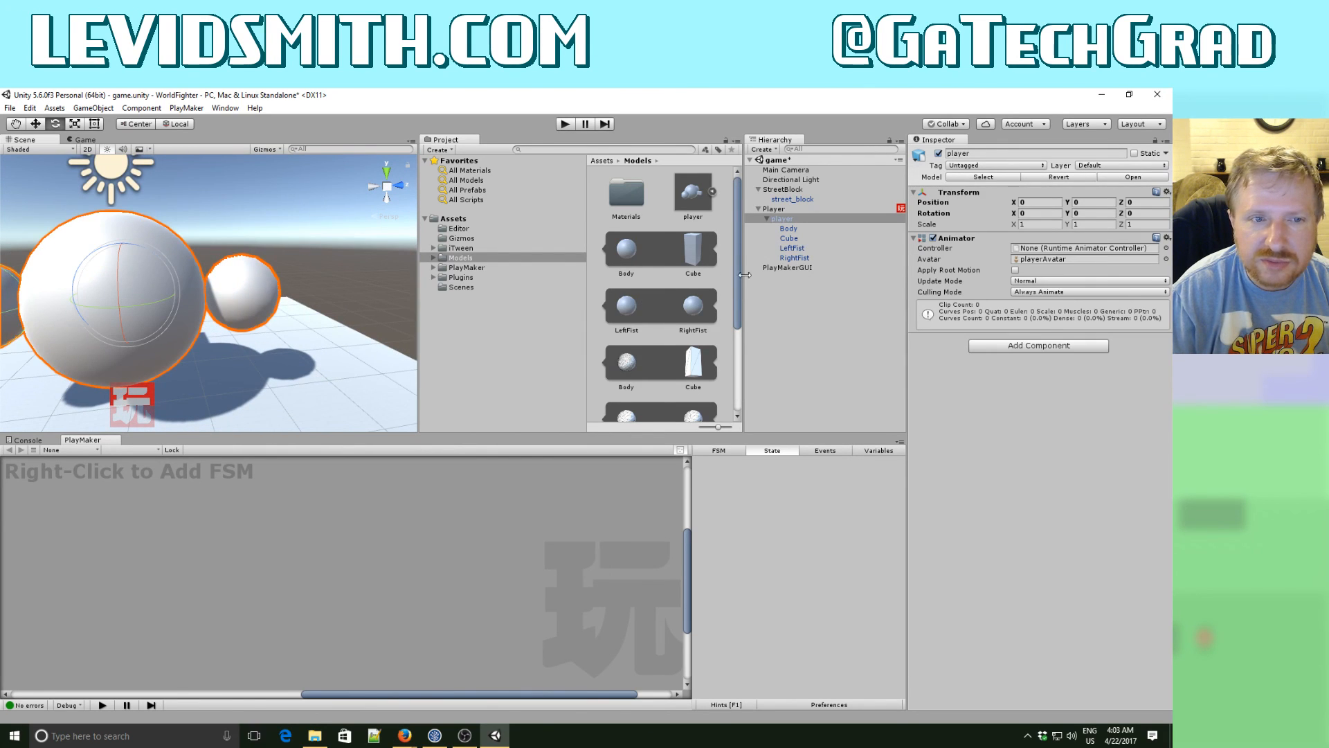
left_click(804, 258)
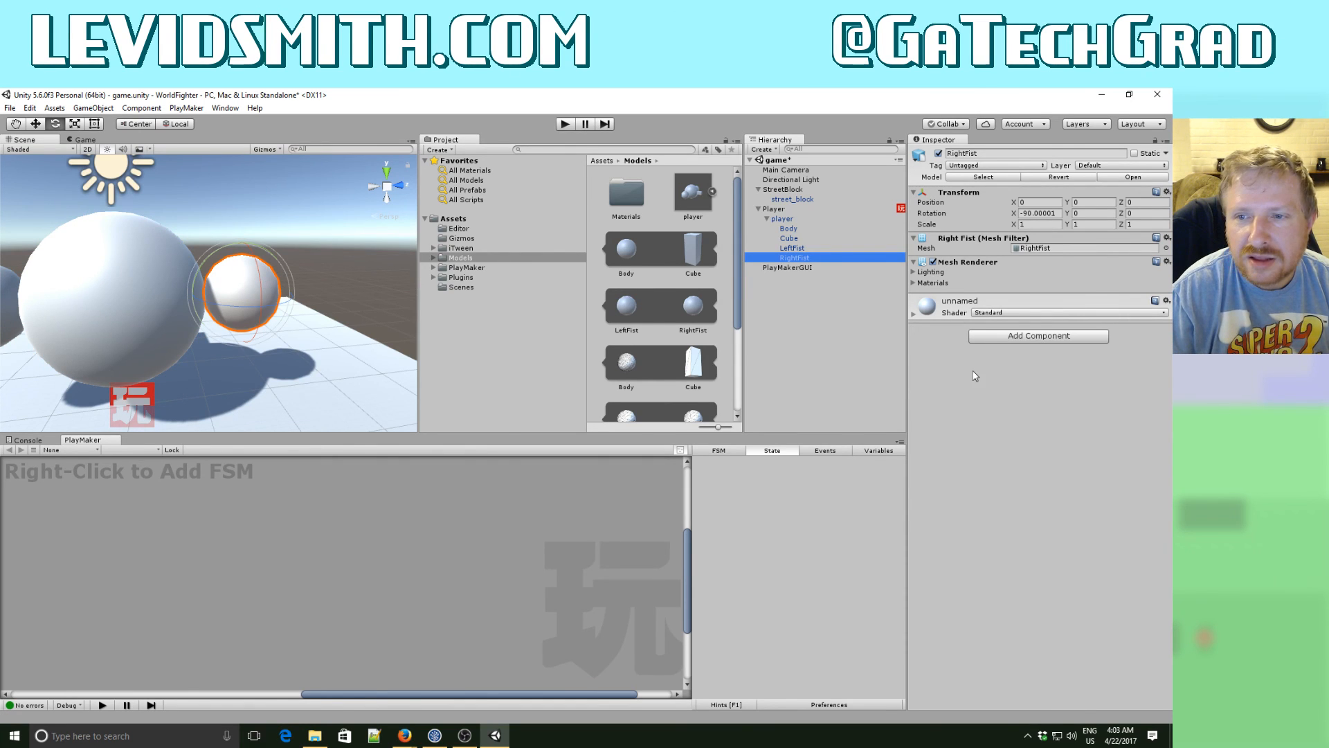
left_click(1004, 339)
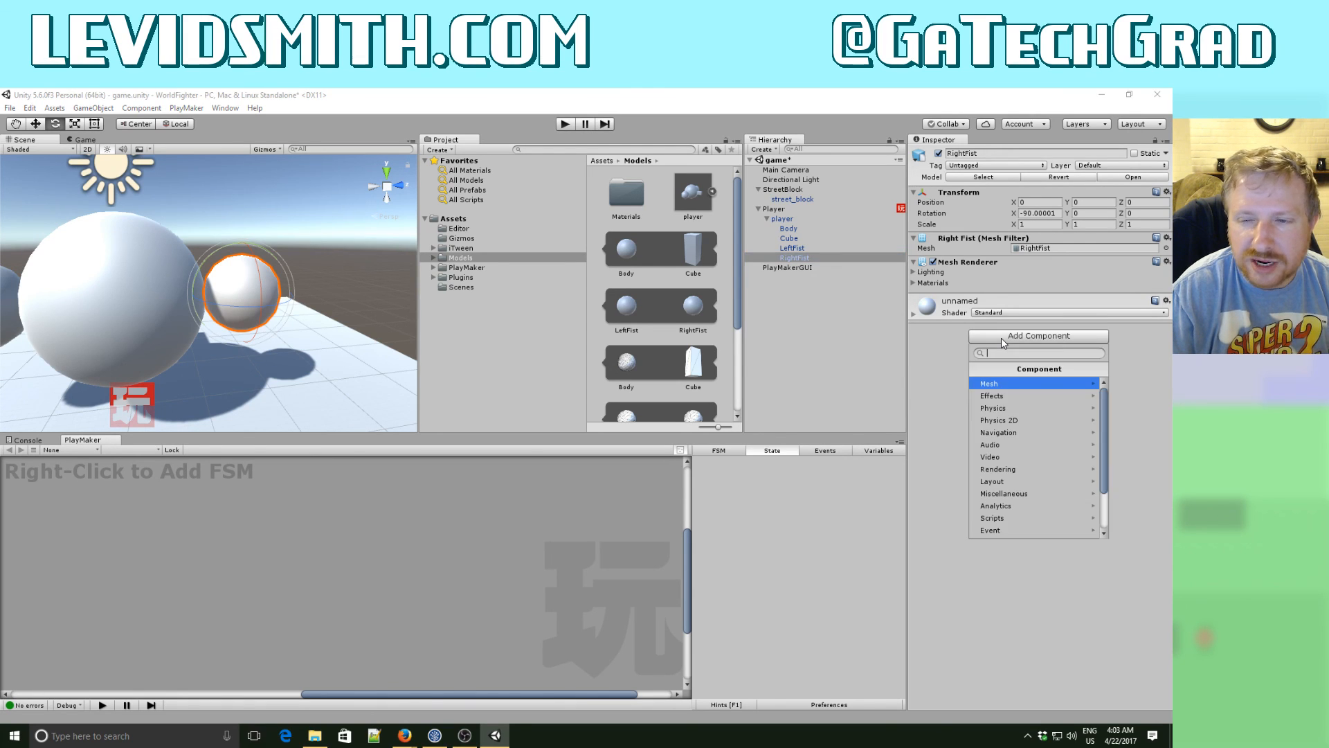
left_click(1007, 408)
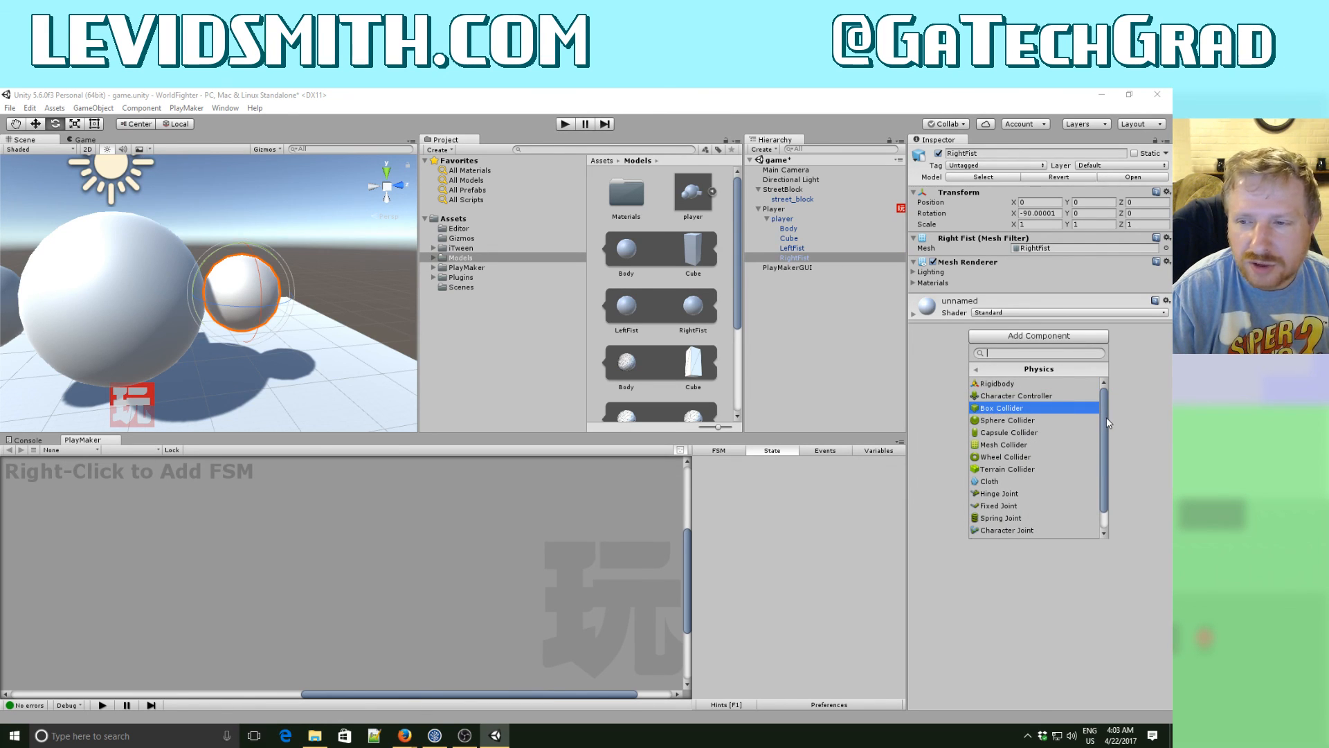
mouse_move(1106, 418)
left_mouse_down()
mouse_move(1108, 469)
mouse_move(1110, 405)
left_mouse_up()
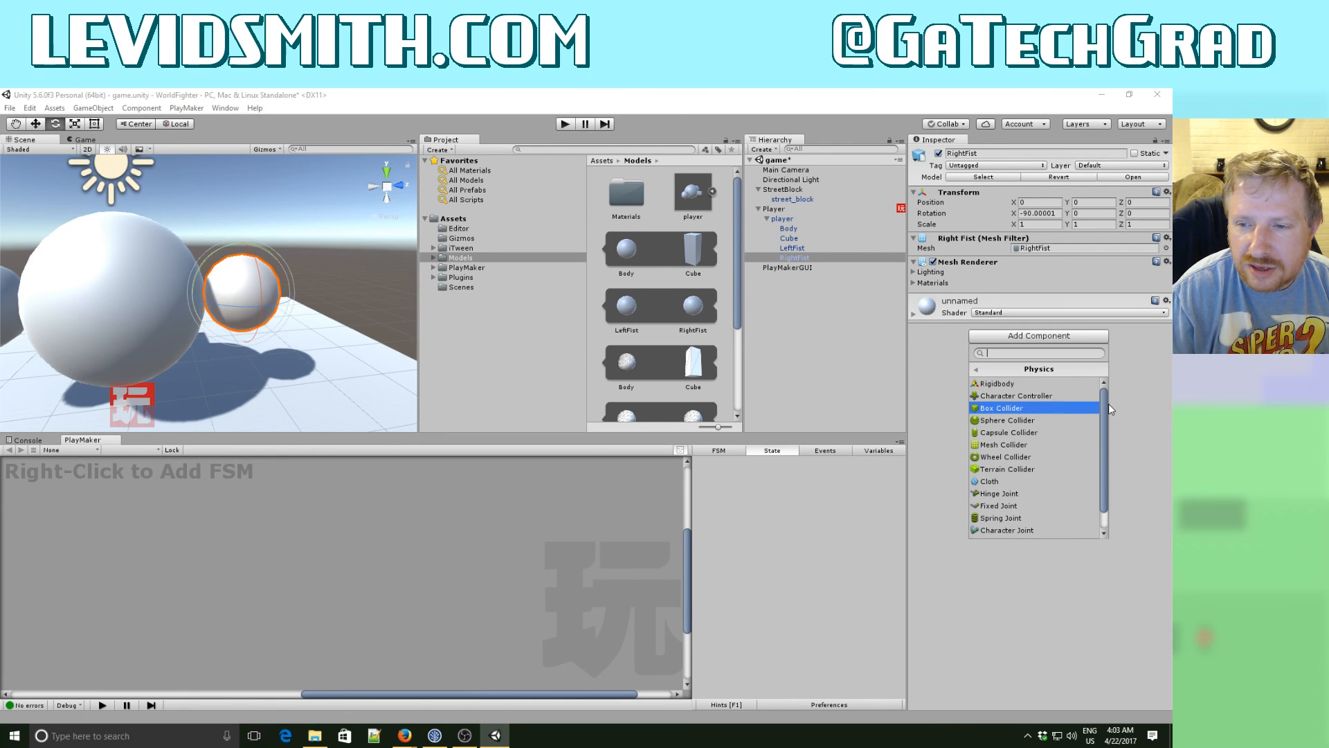
left_click(1031, 420)
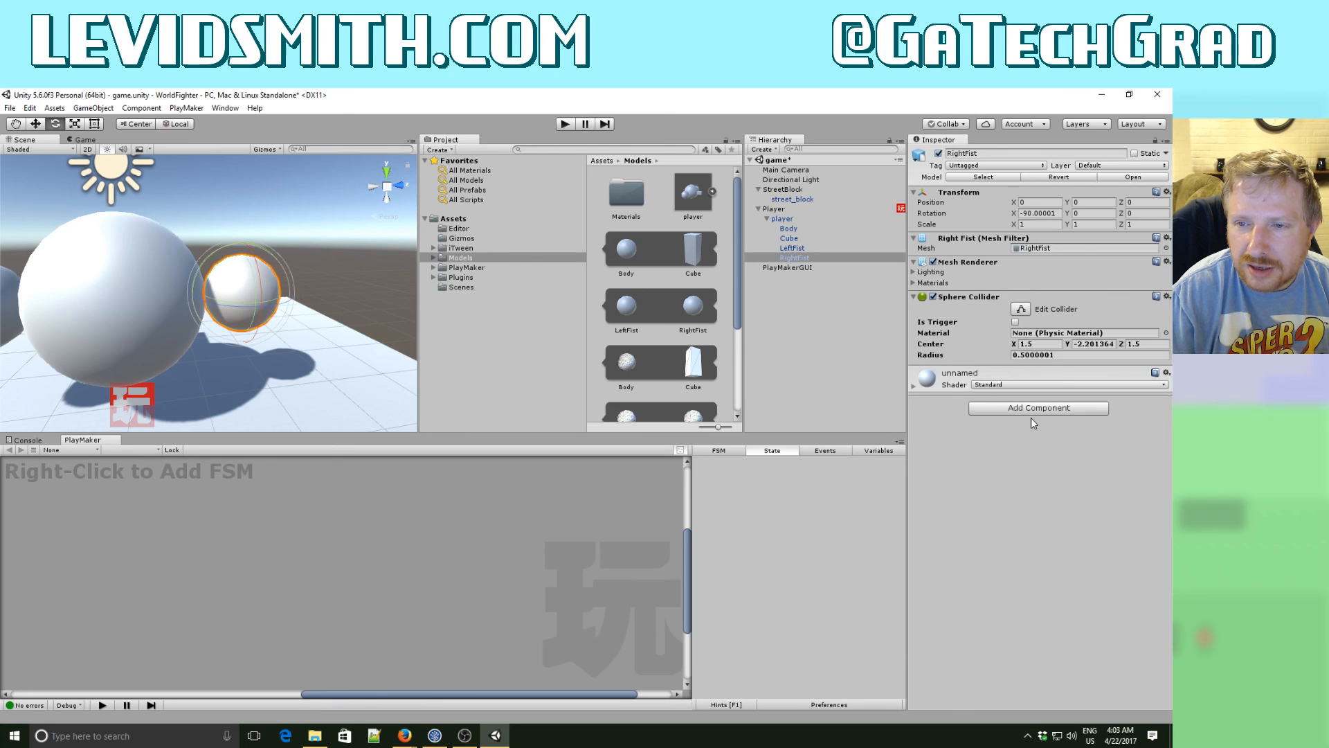
left_click_drag(311, 333, 471, 291, "alt")
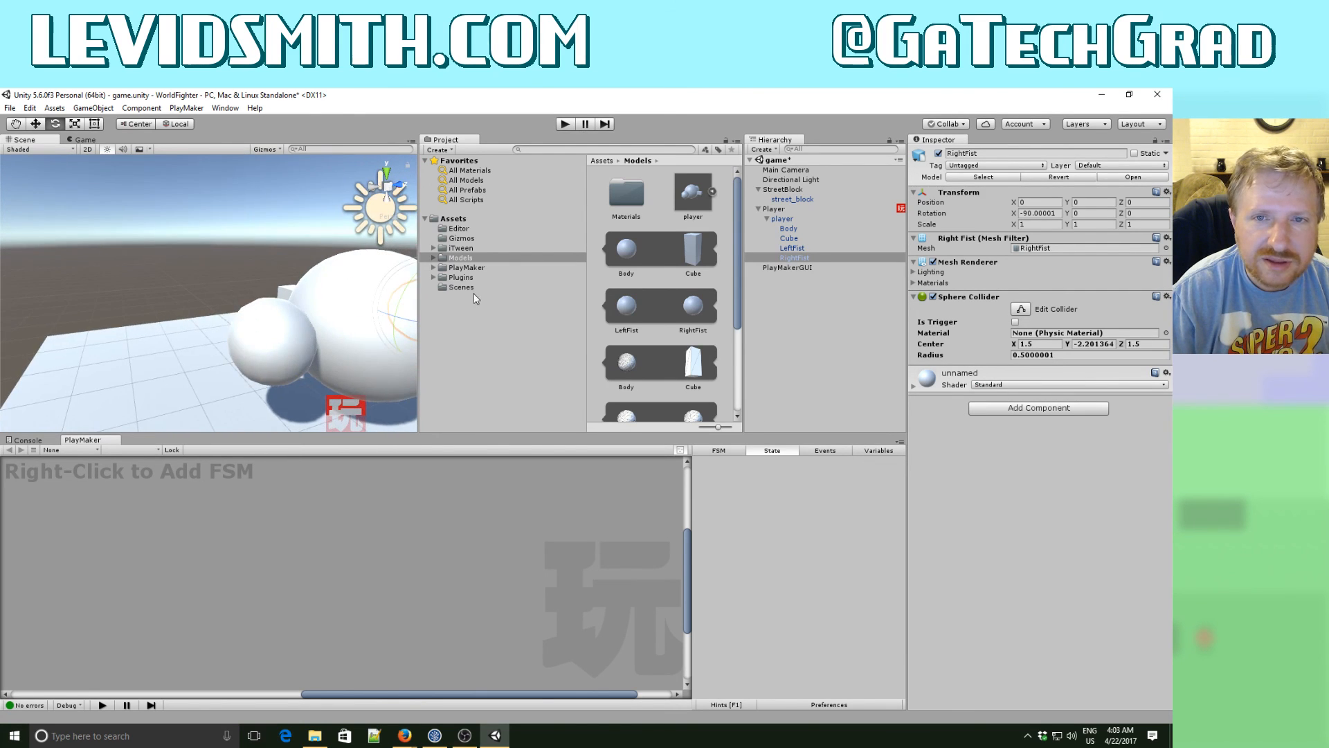
key("f")
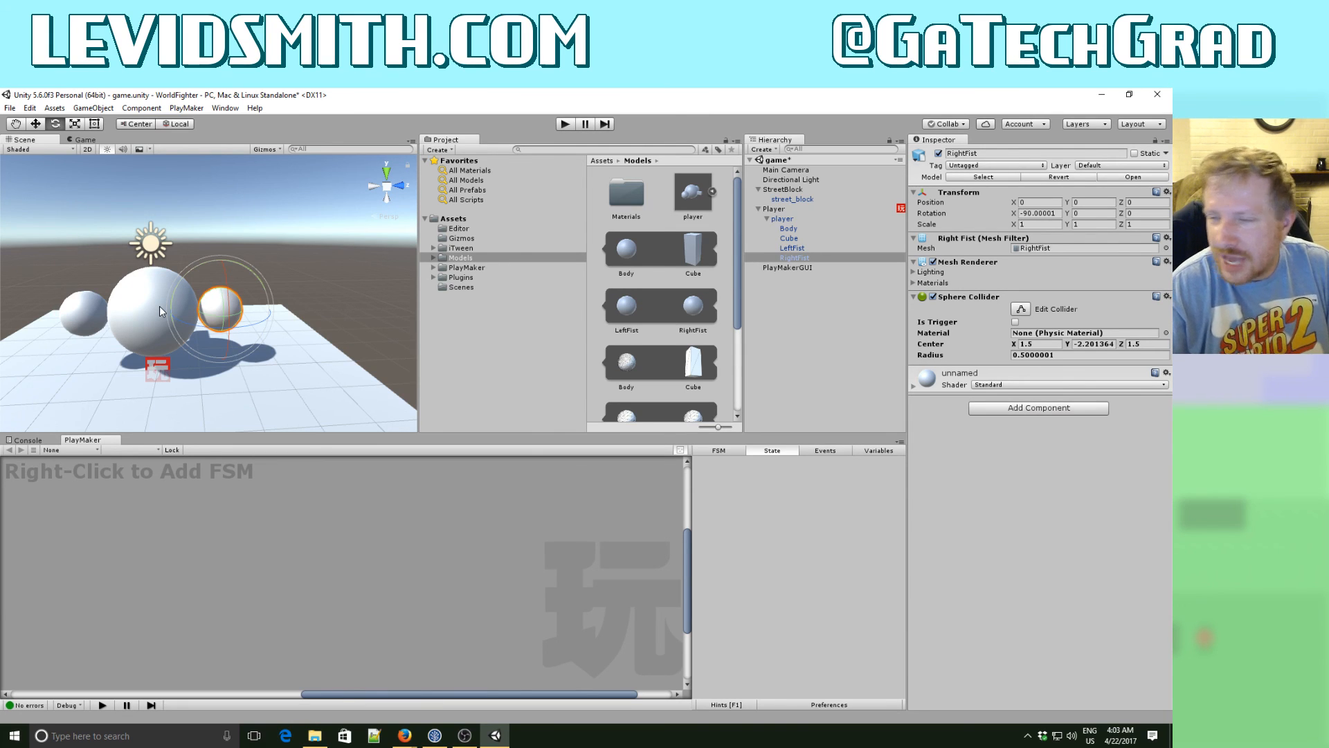
- Play-test the scene by moving the player in all four directions around the street block, and stop the game
left_click(564, 124)
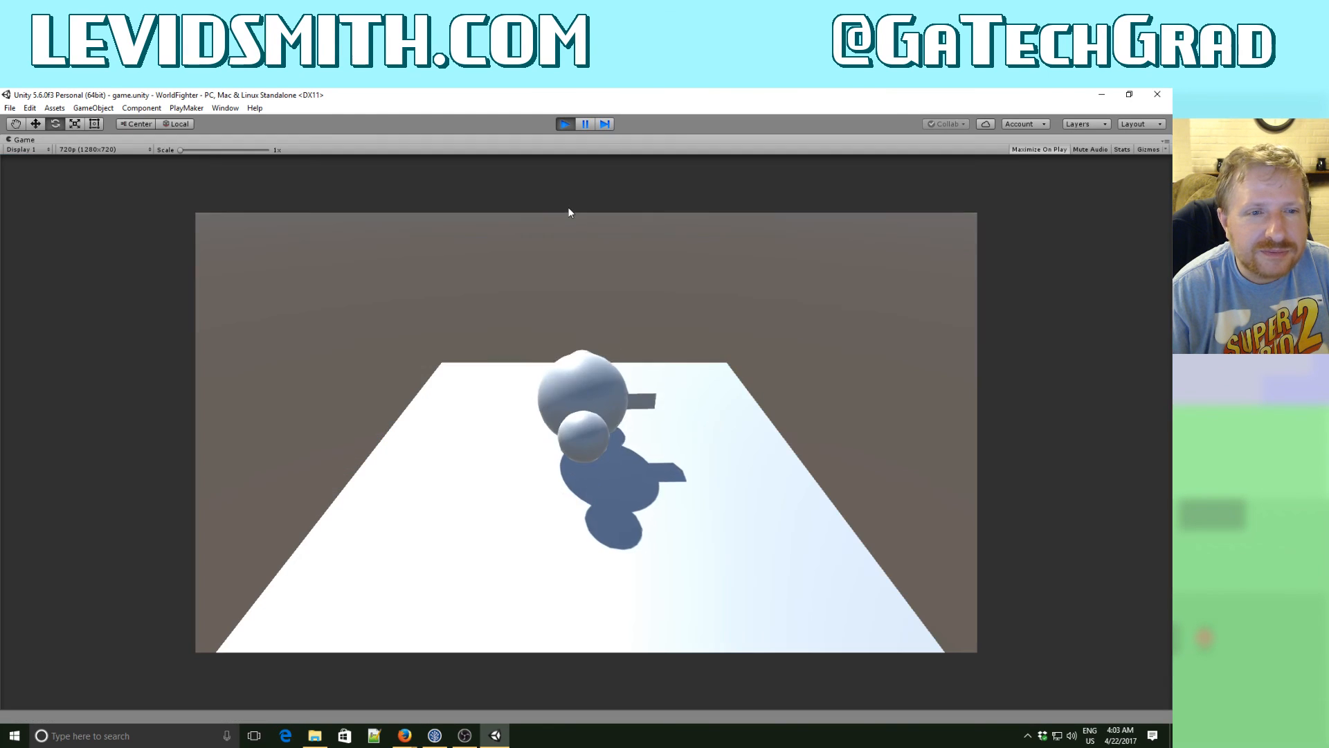
key("Left")
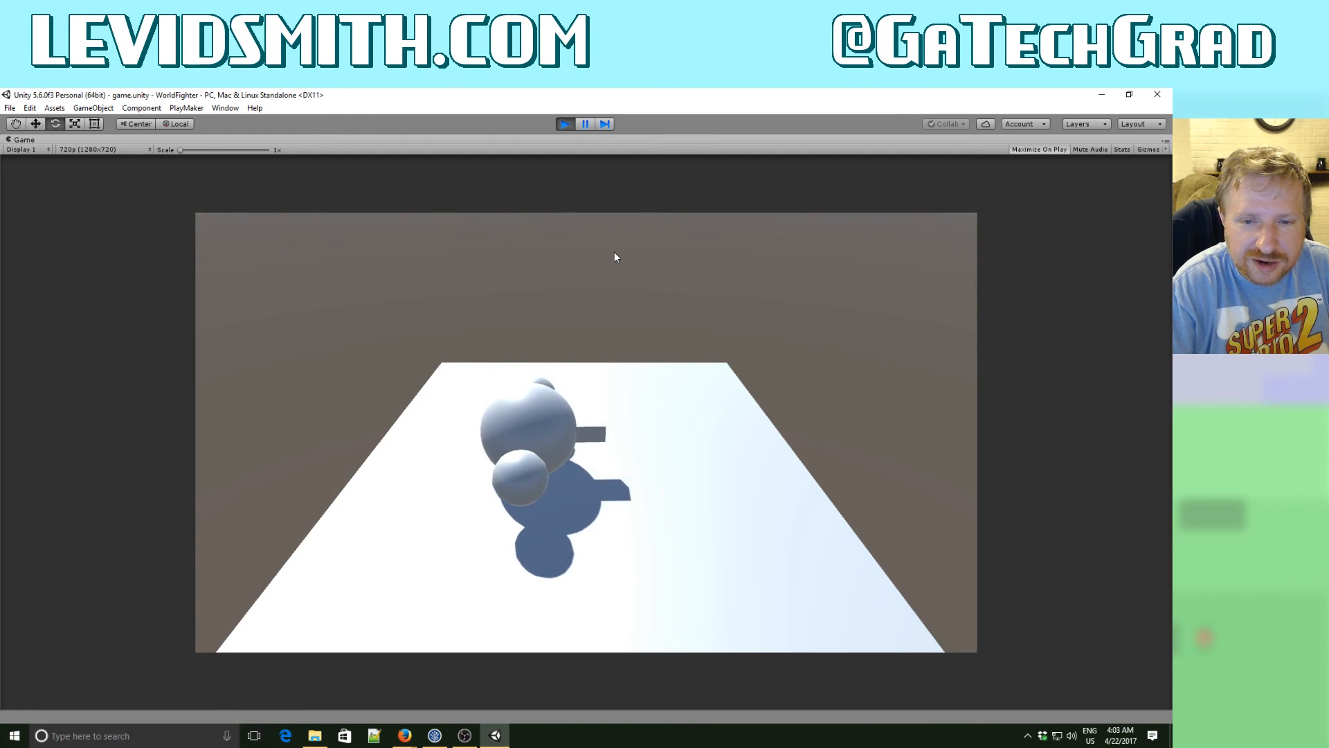
key("Right")
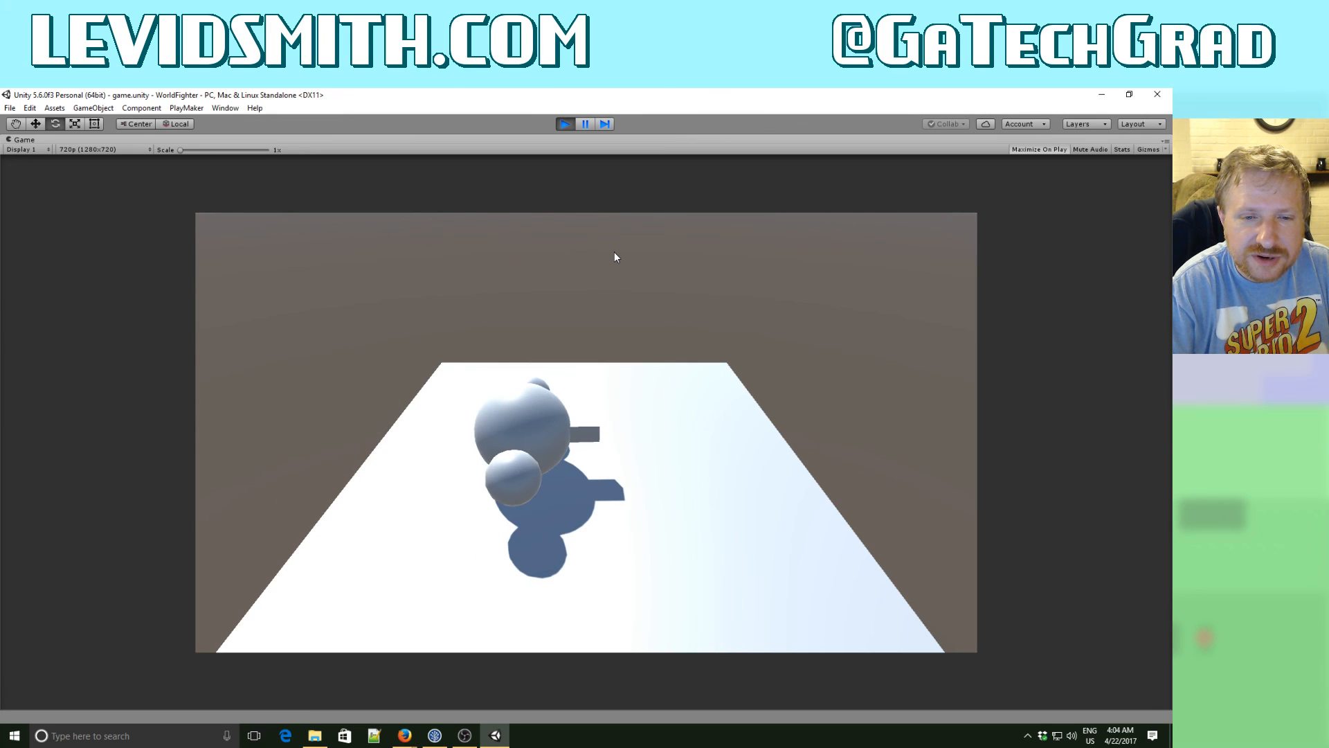
key("Left")
key("Left")
key("Right")
key("Right")
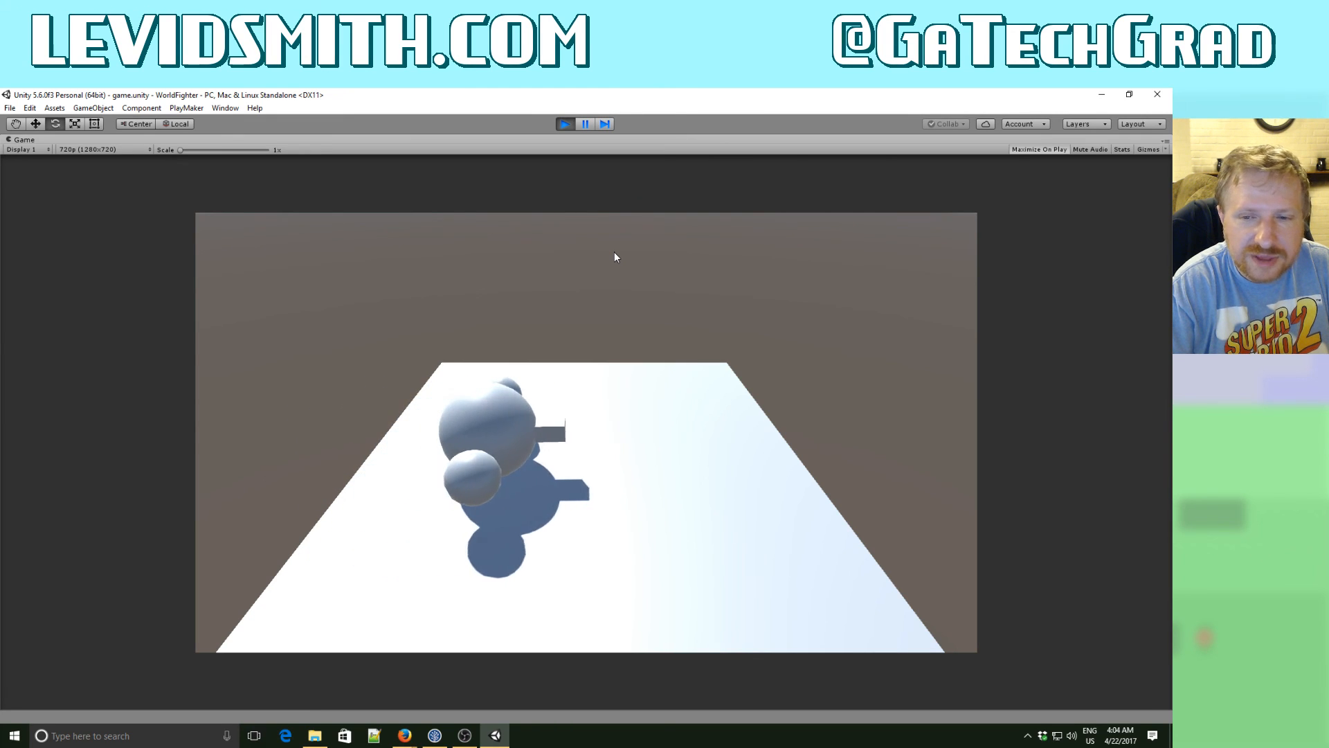
key("Left")
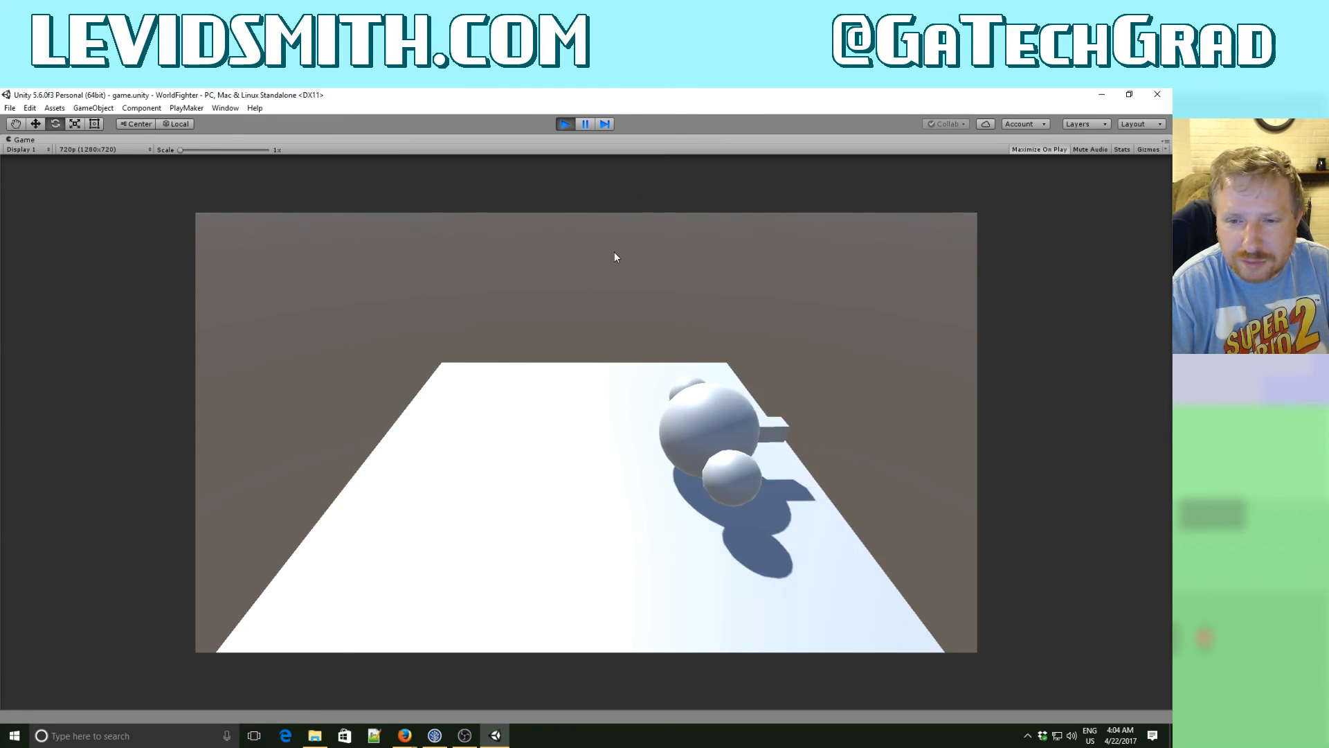
key("Right")
key("Up")
key("Left")
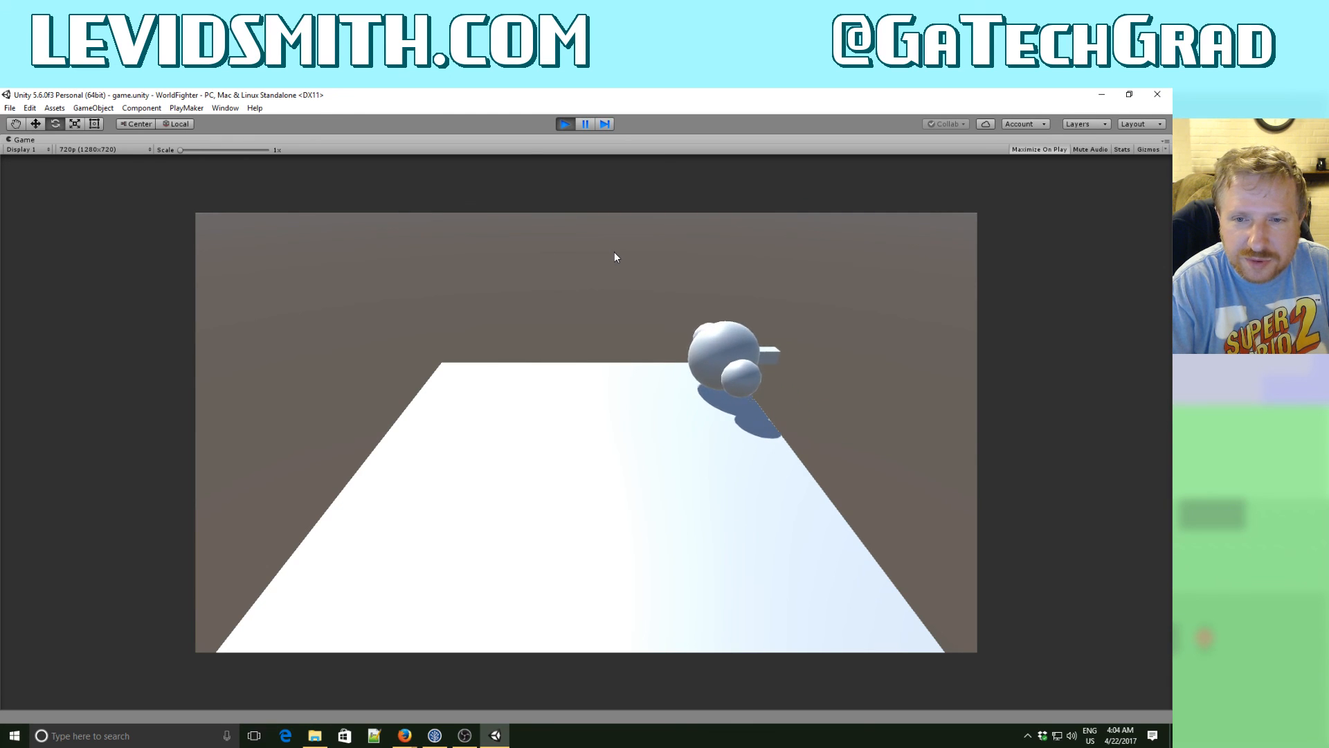
key("Down")
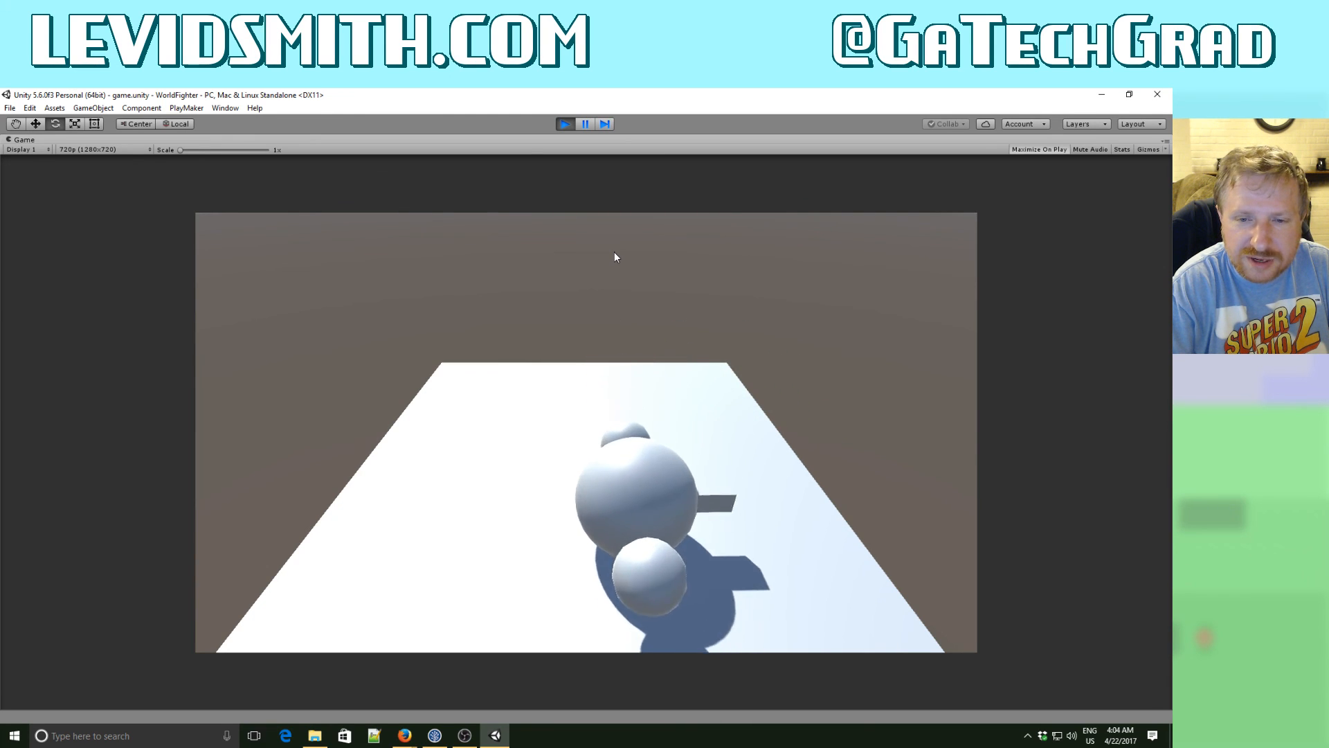
key("Left")
key("Down")
key("Up")
key("Up")
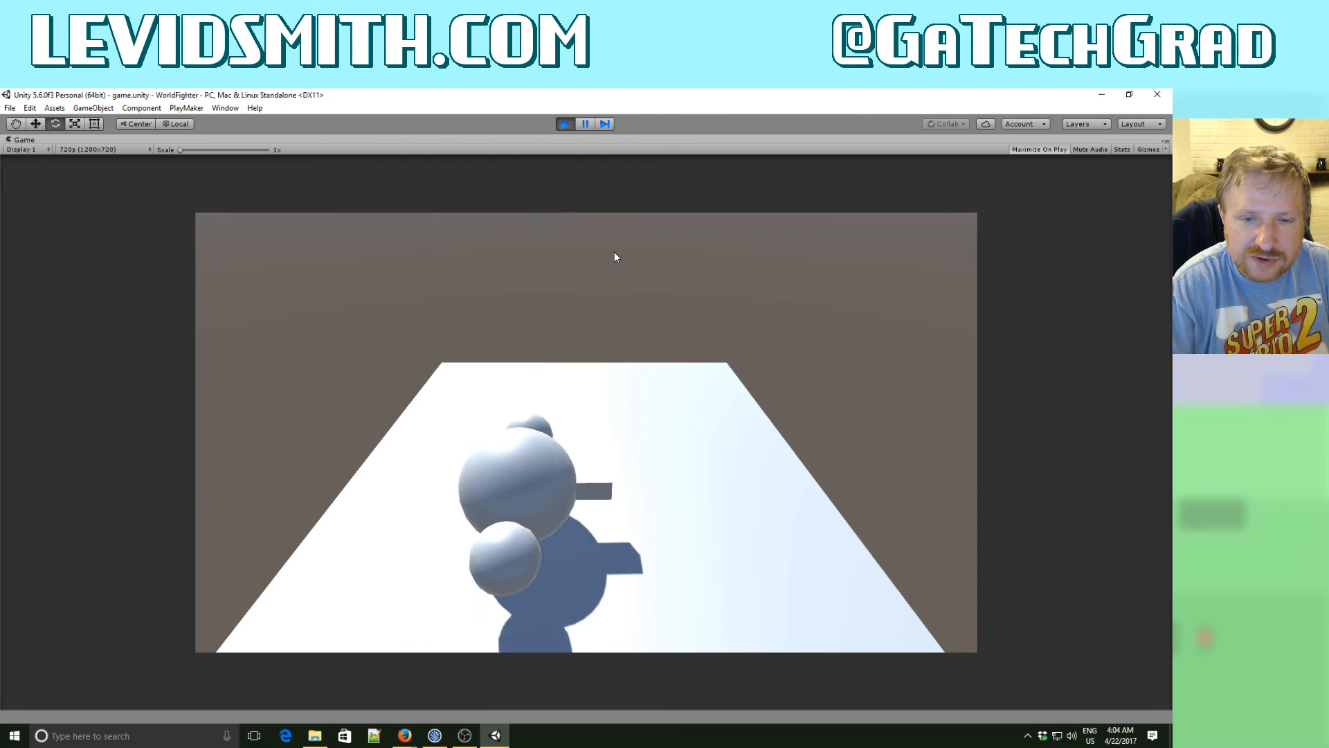
key("Left")
key("Right")
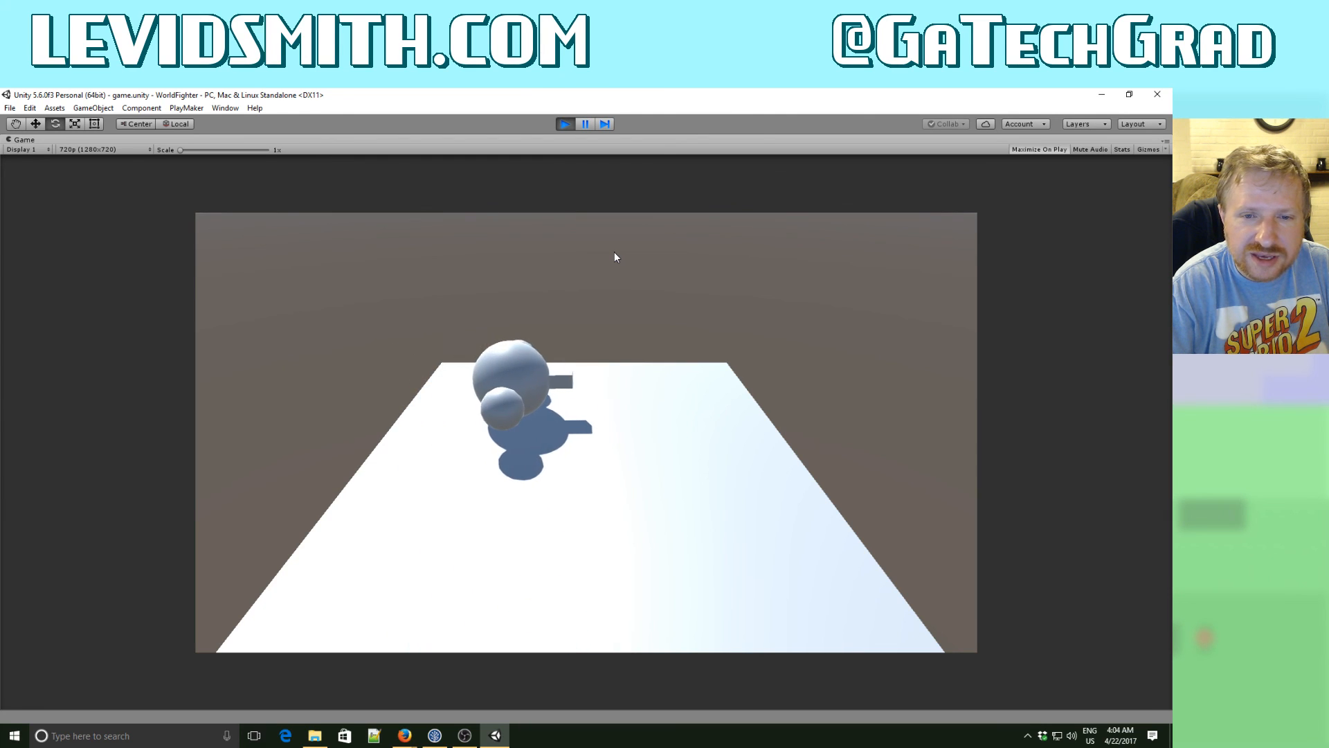
left_click(565, 125)
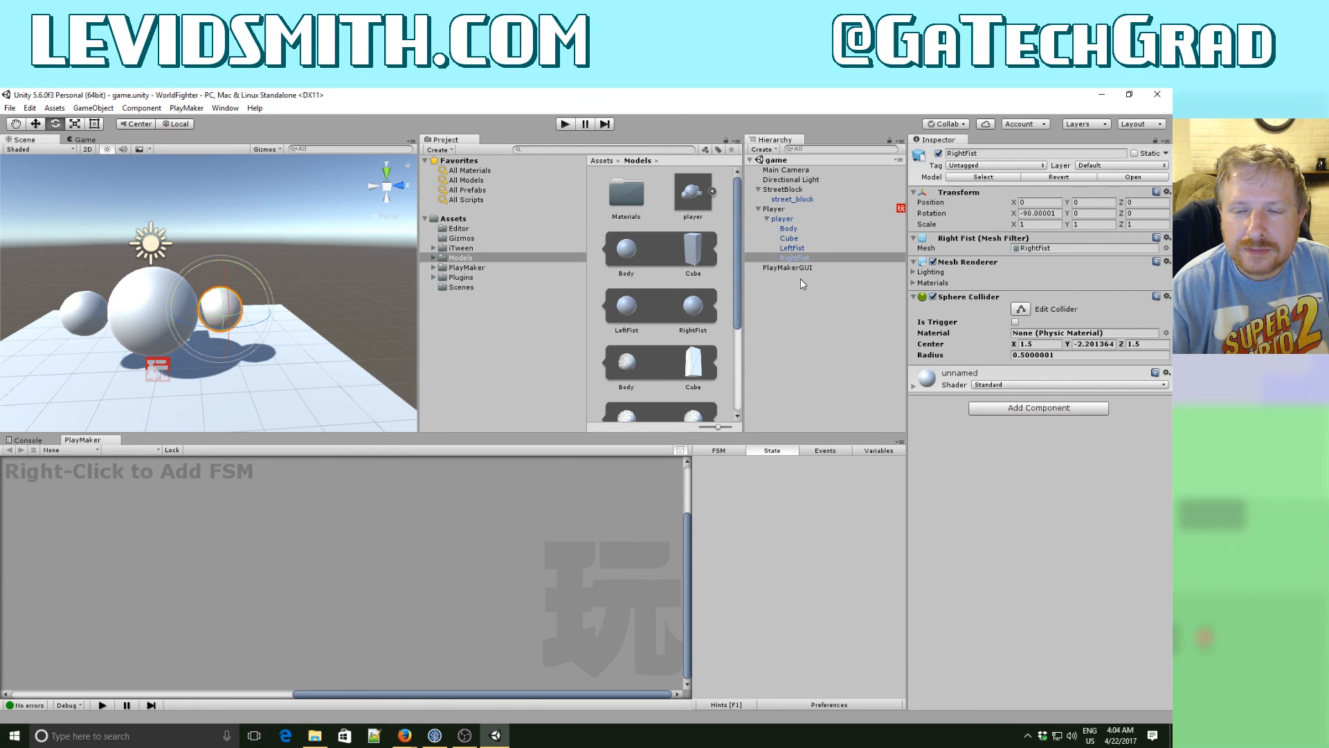
- Add a Look At action to the Move state of the Player's MovementFSM, with its Target Position set to pos
left_click(784, 209)
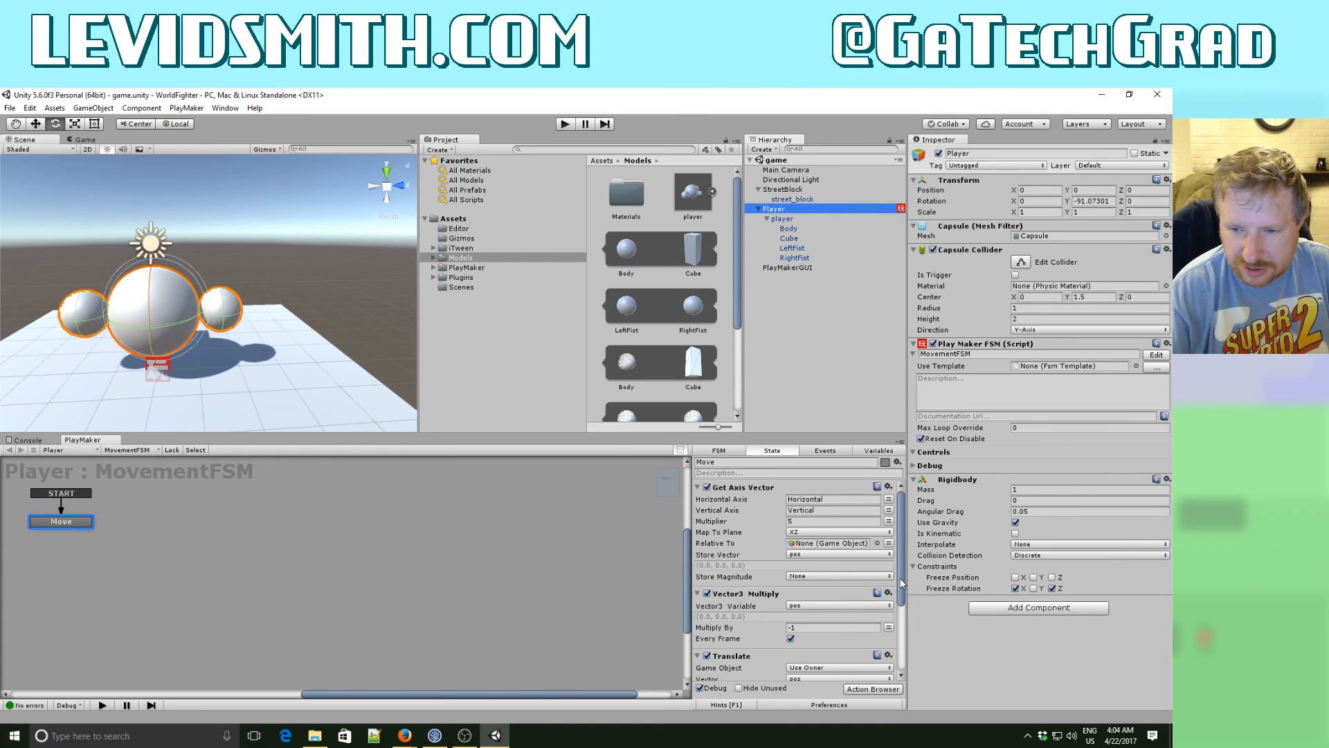
left_click_drag(902, 583, 901, 658)
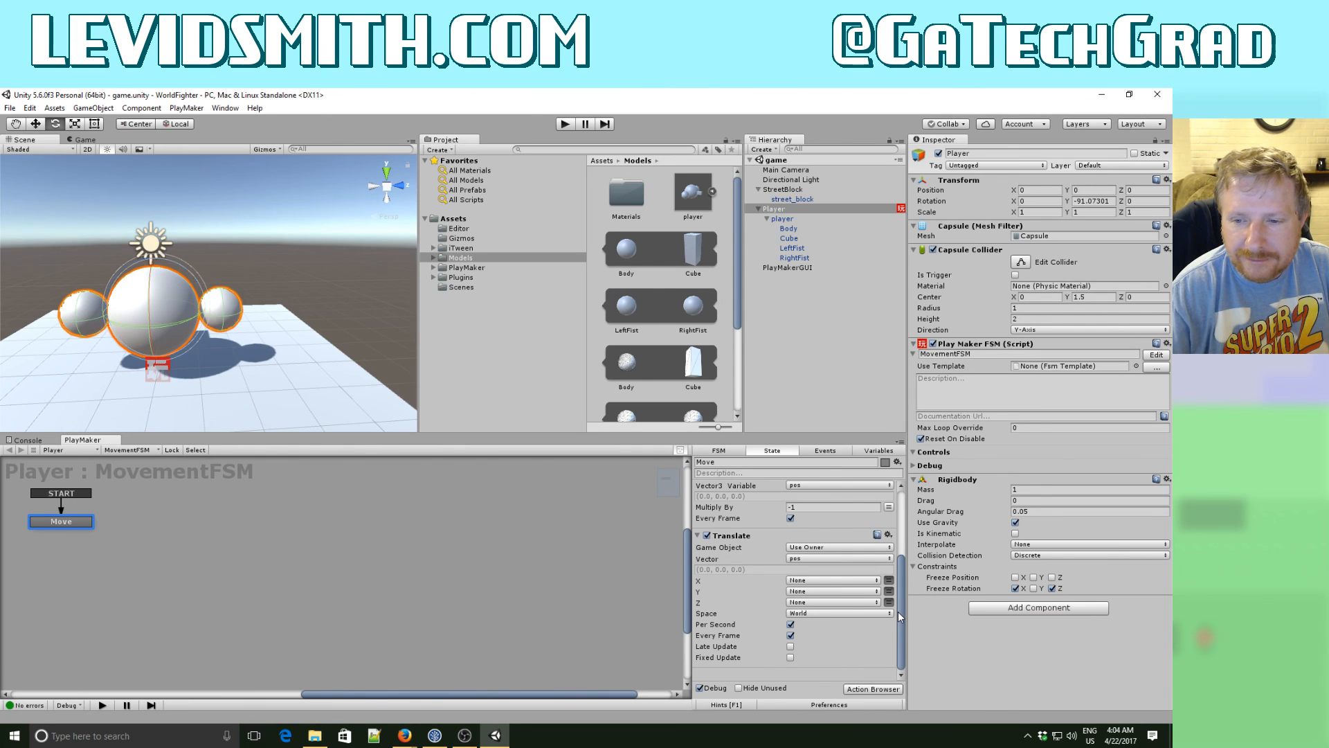
left_click_drag(899, 614, 901, 550)
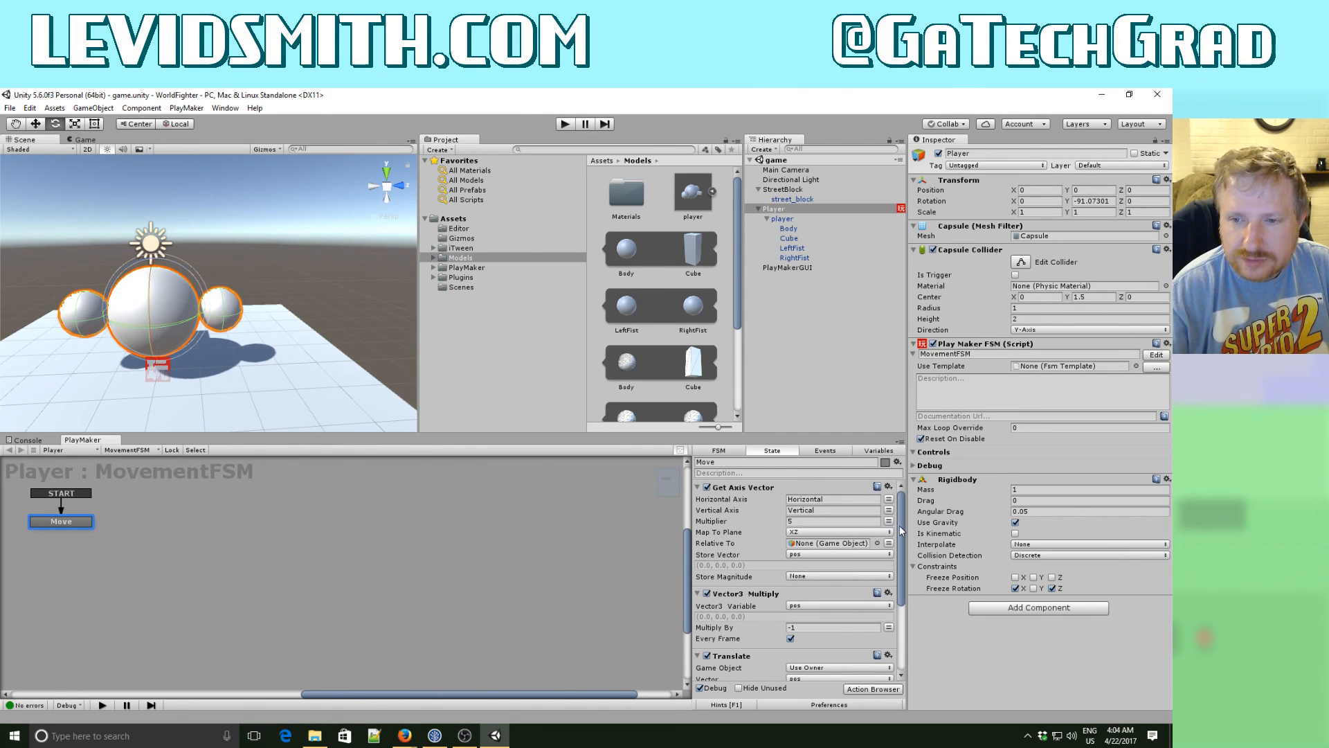
left_click_drag(900, 527, 903, 572)
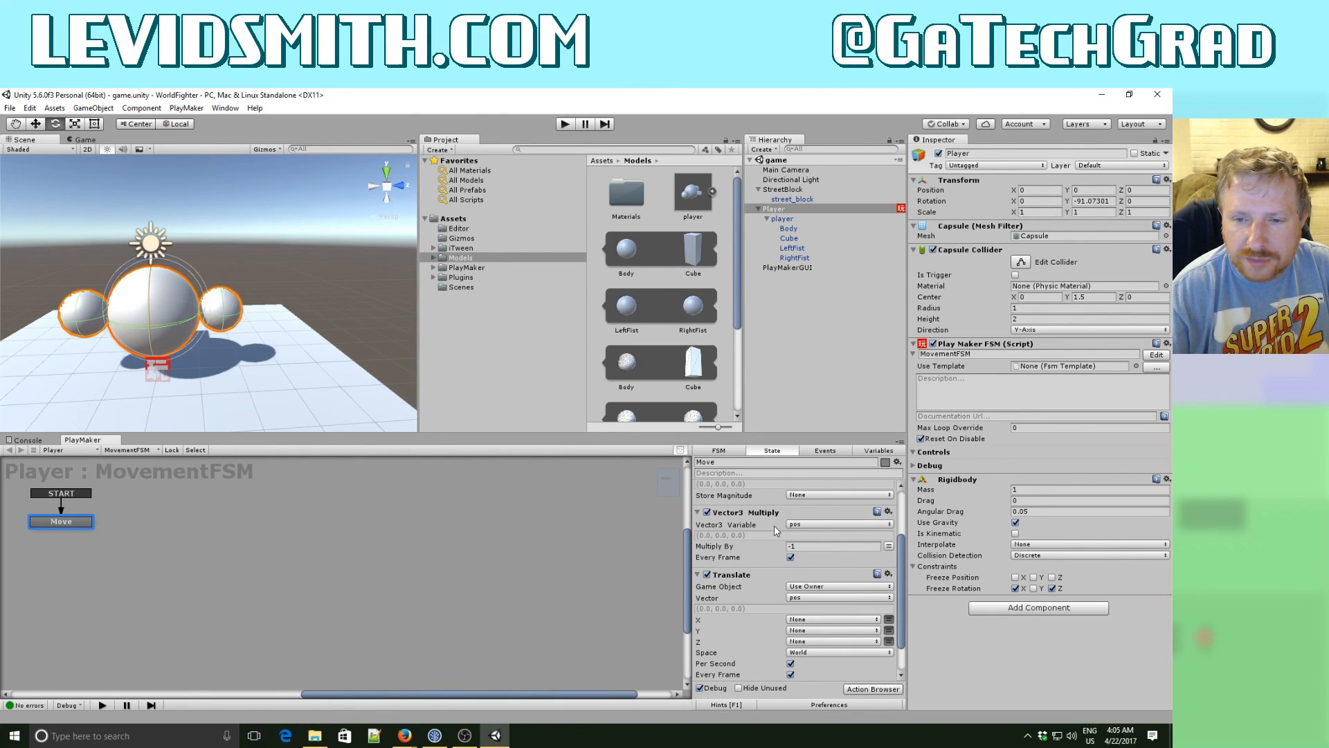
scroll(903, 609, "down", 3)
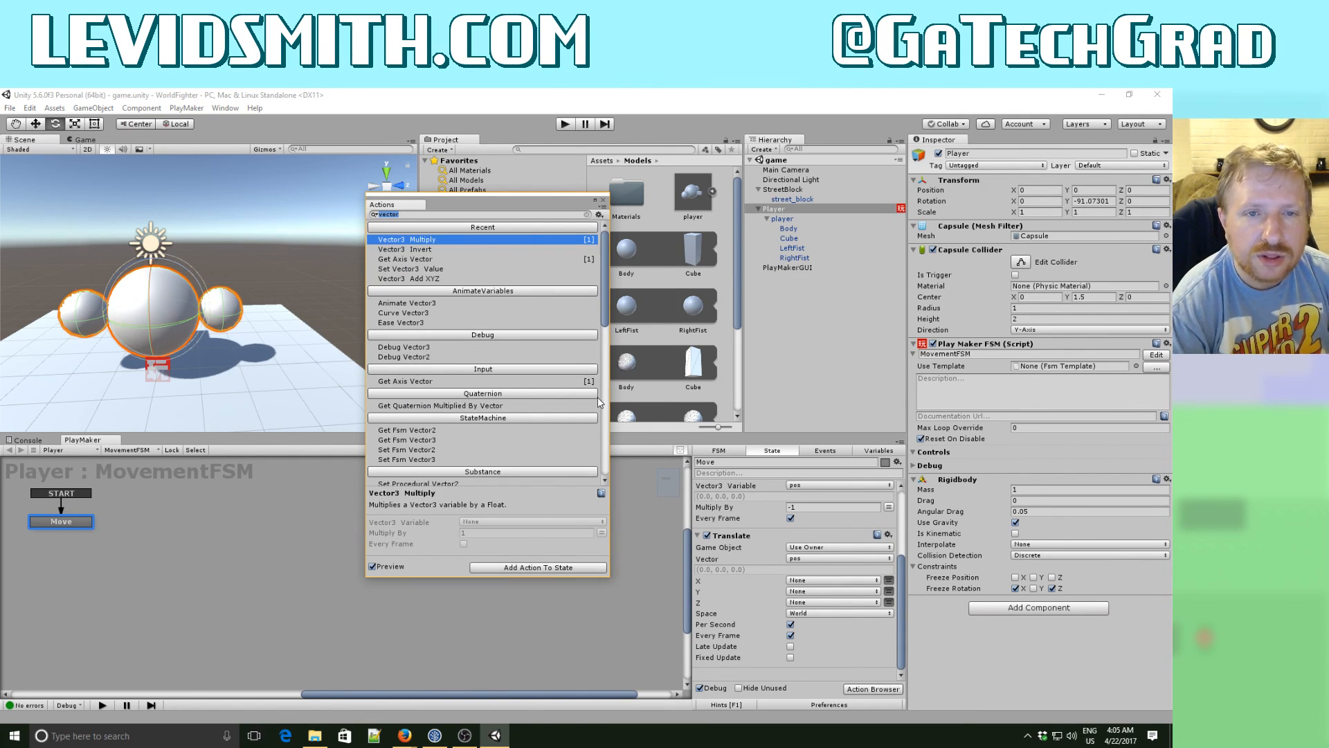
type("lookat")
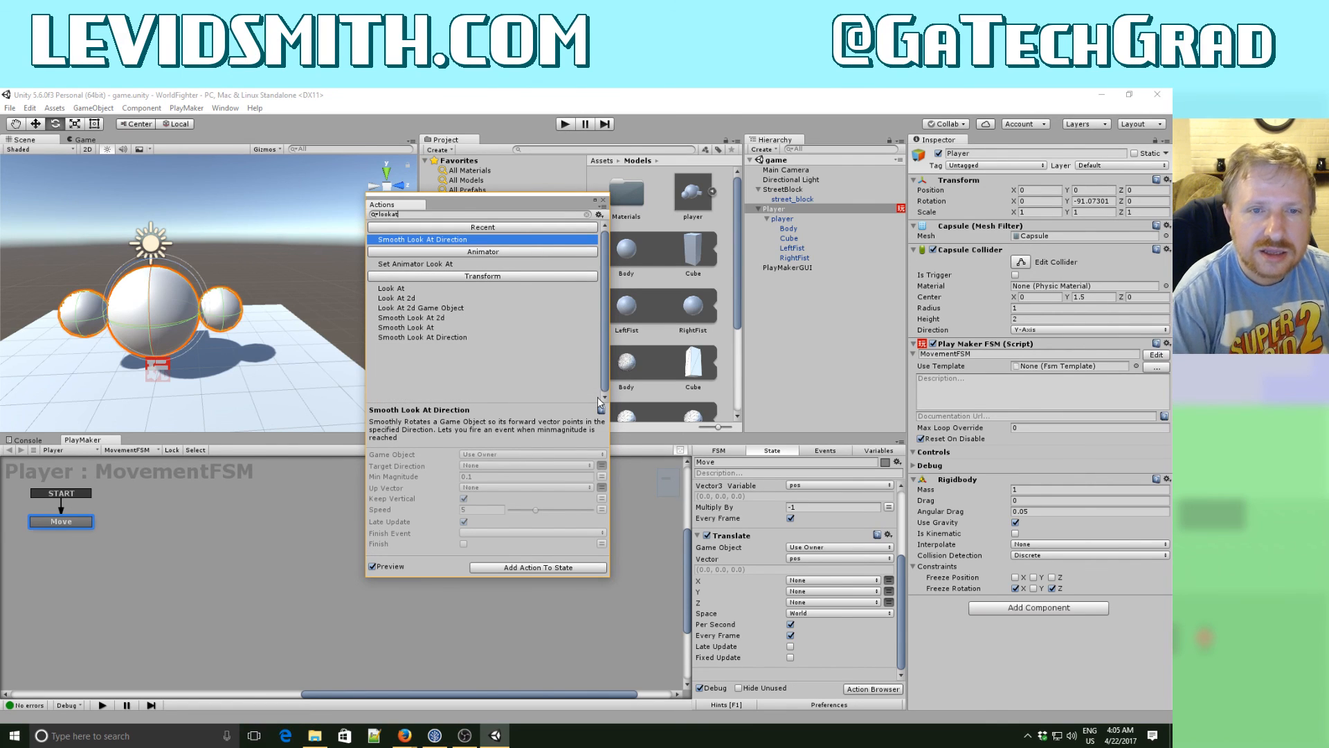
double_click(393, 289)
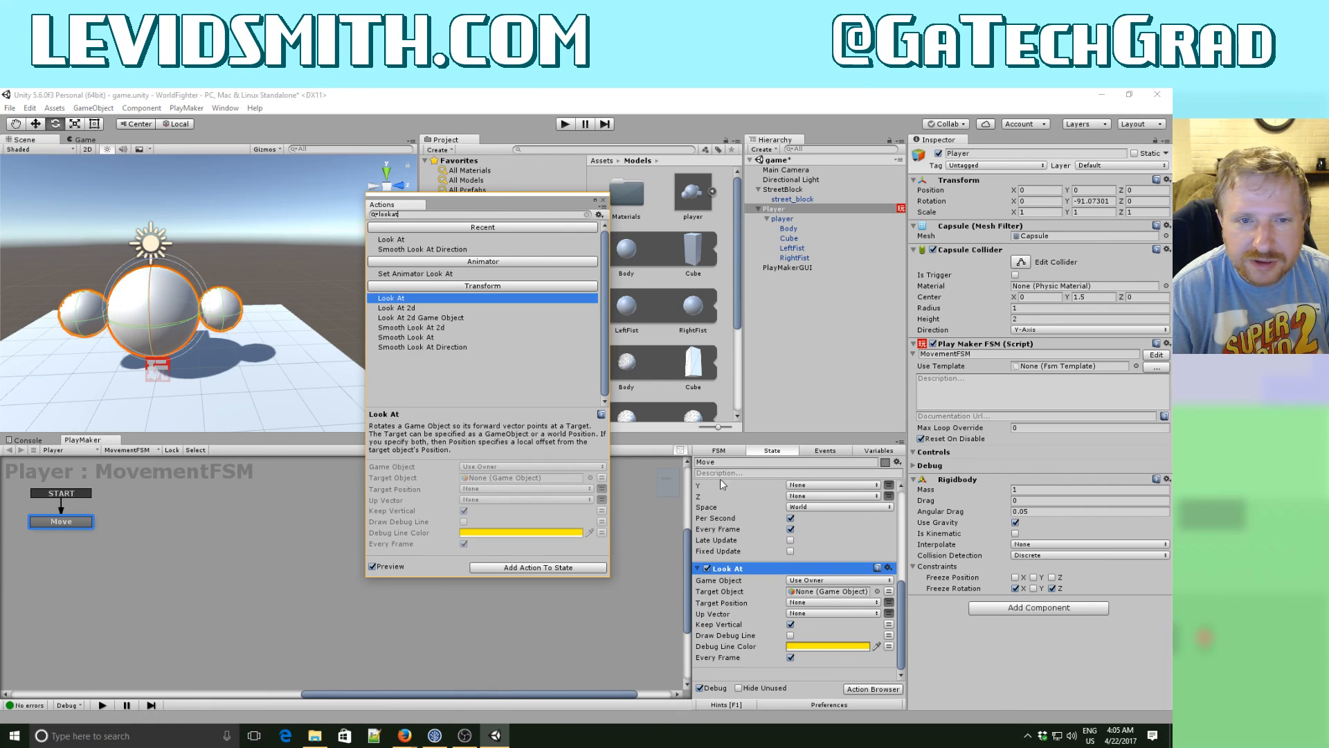
key("Escape")
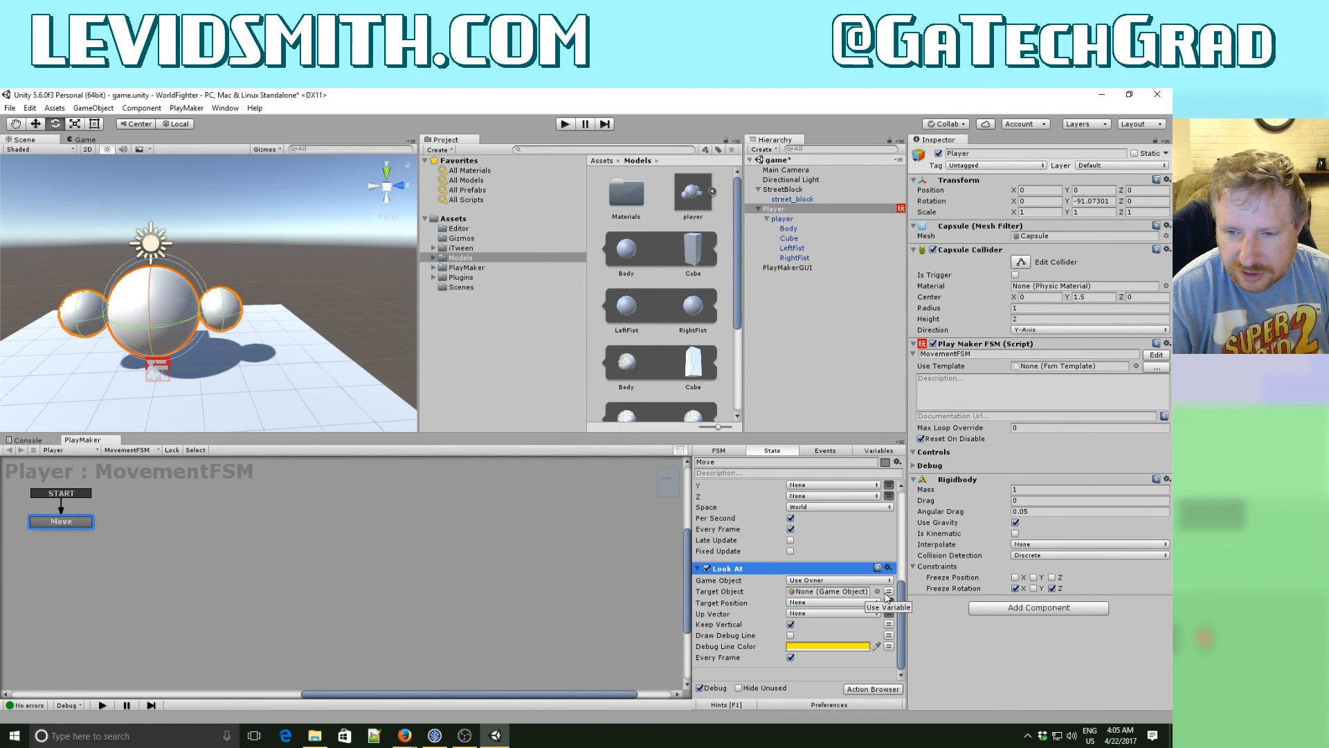
left_click(871, 604)
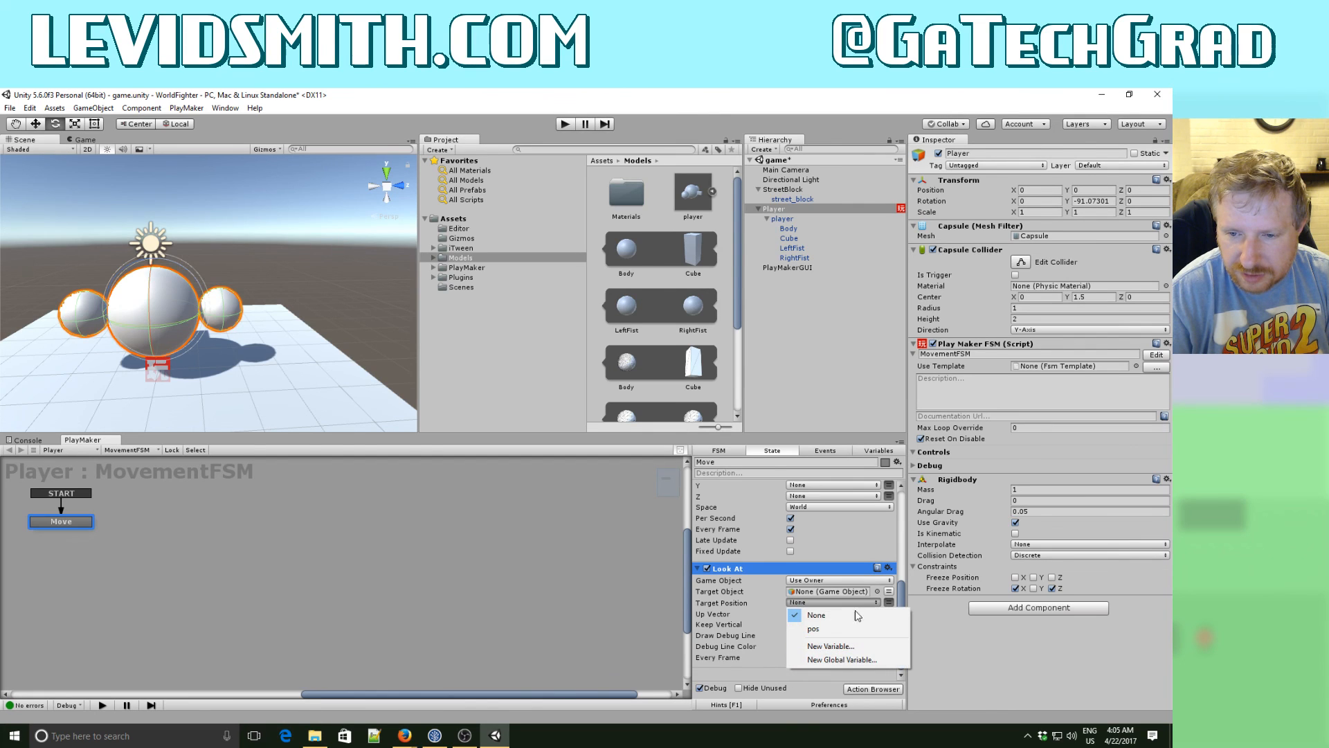
left_click(852, 627)
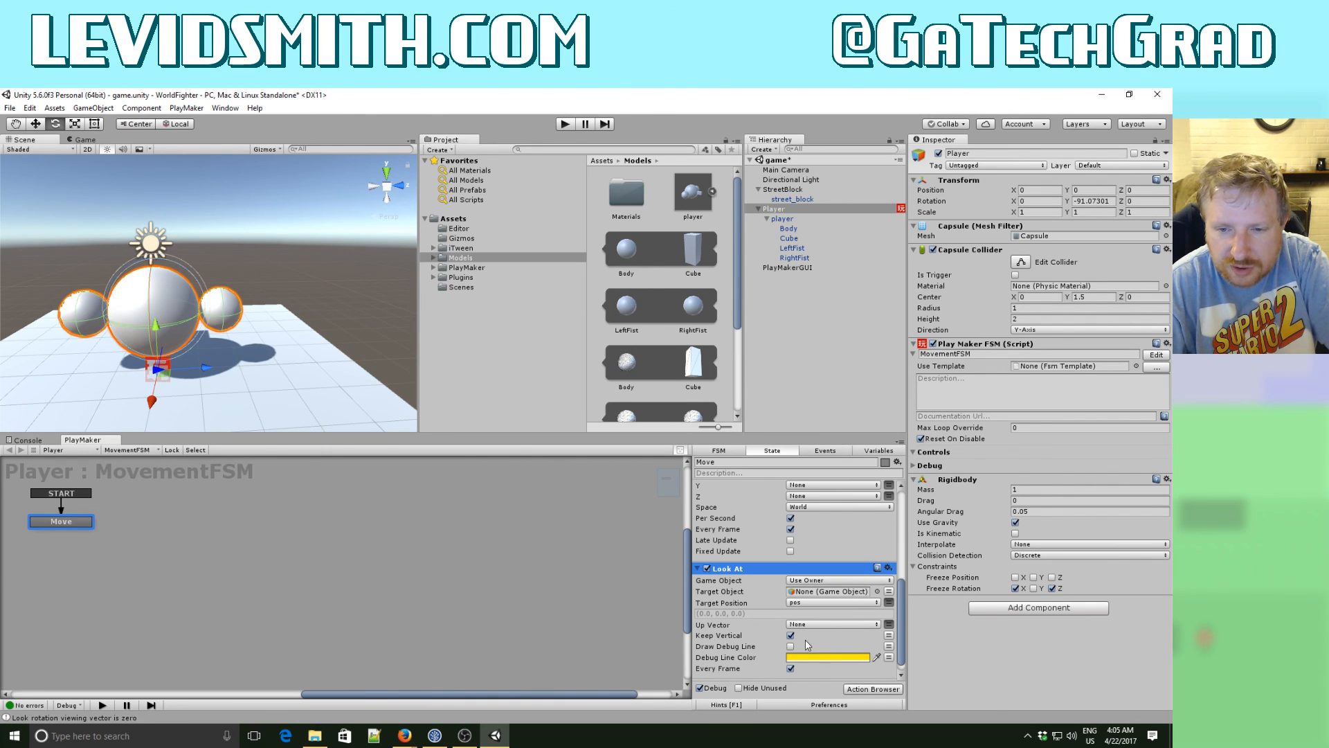
- Play-test the Look At behavior by moving the player in all four directions around the street block, and stop the game
left_click(563, 125)
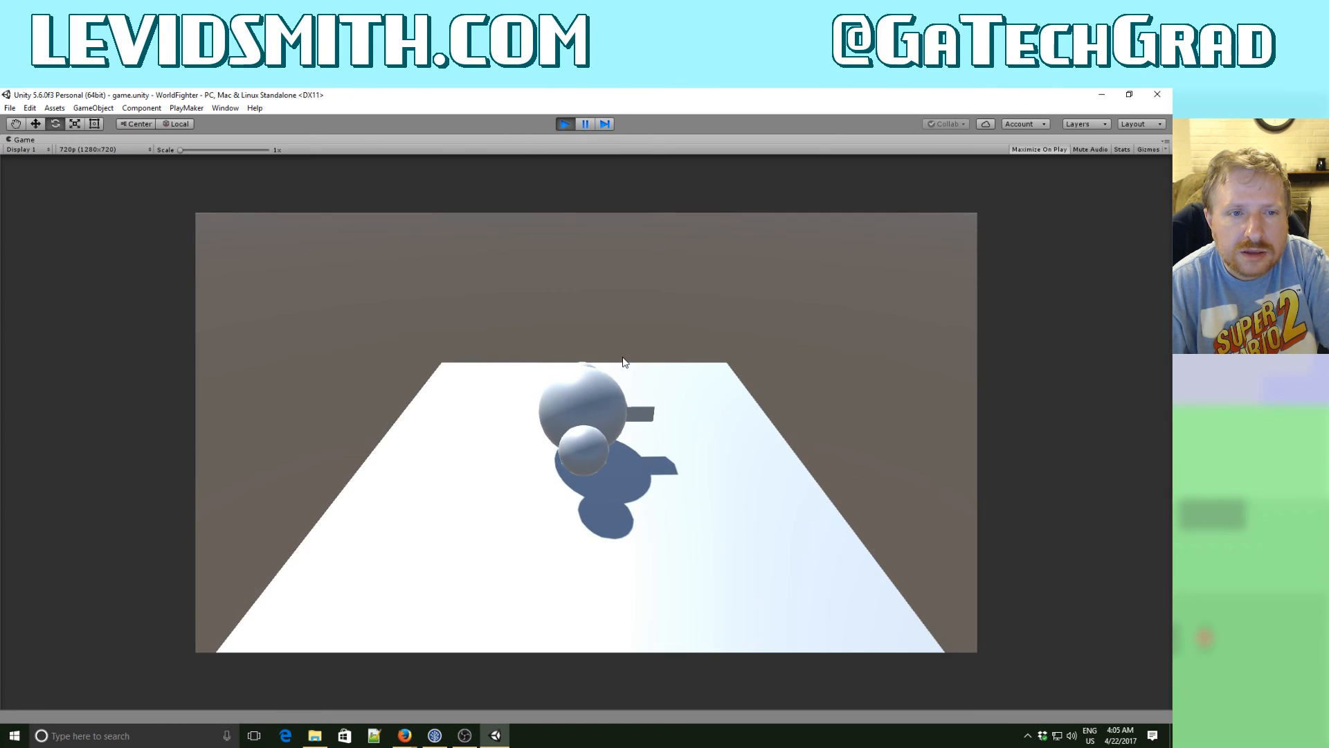
key("Left")
key("Right")
key("Left")
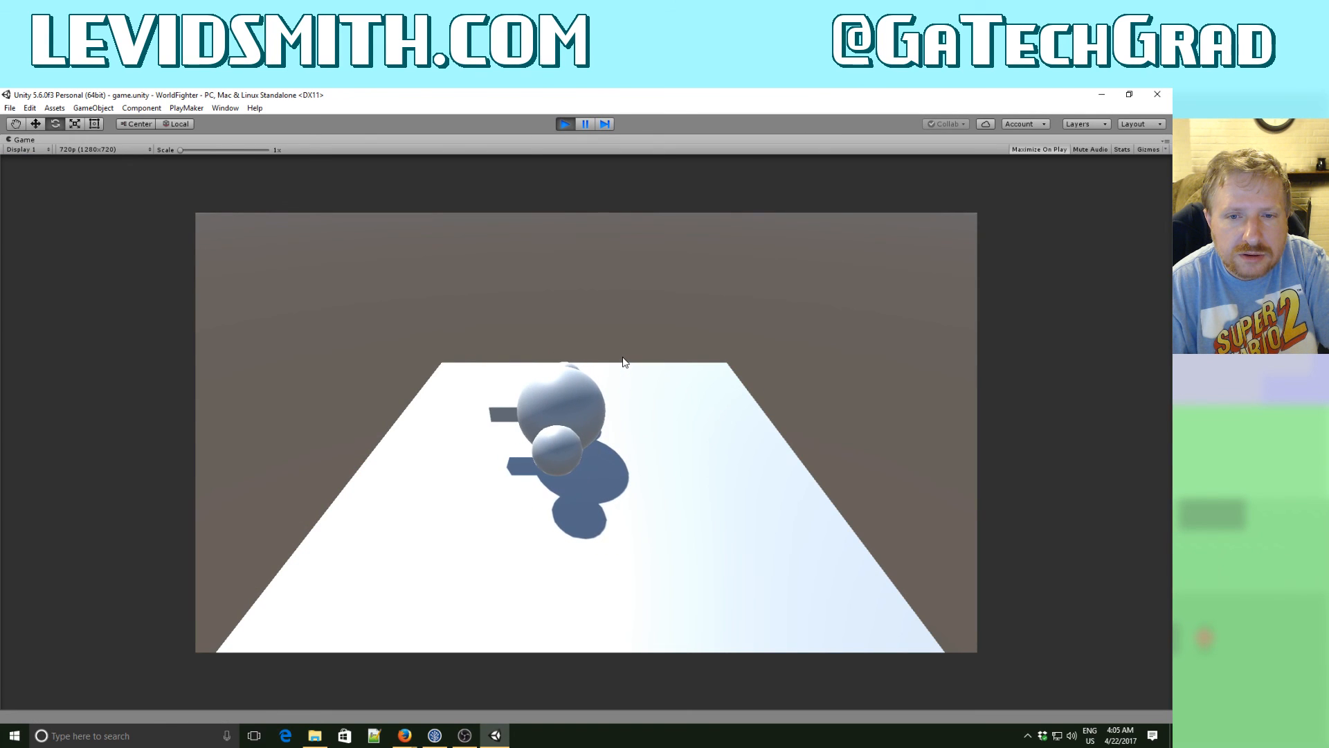
key("Right")
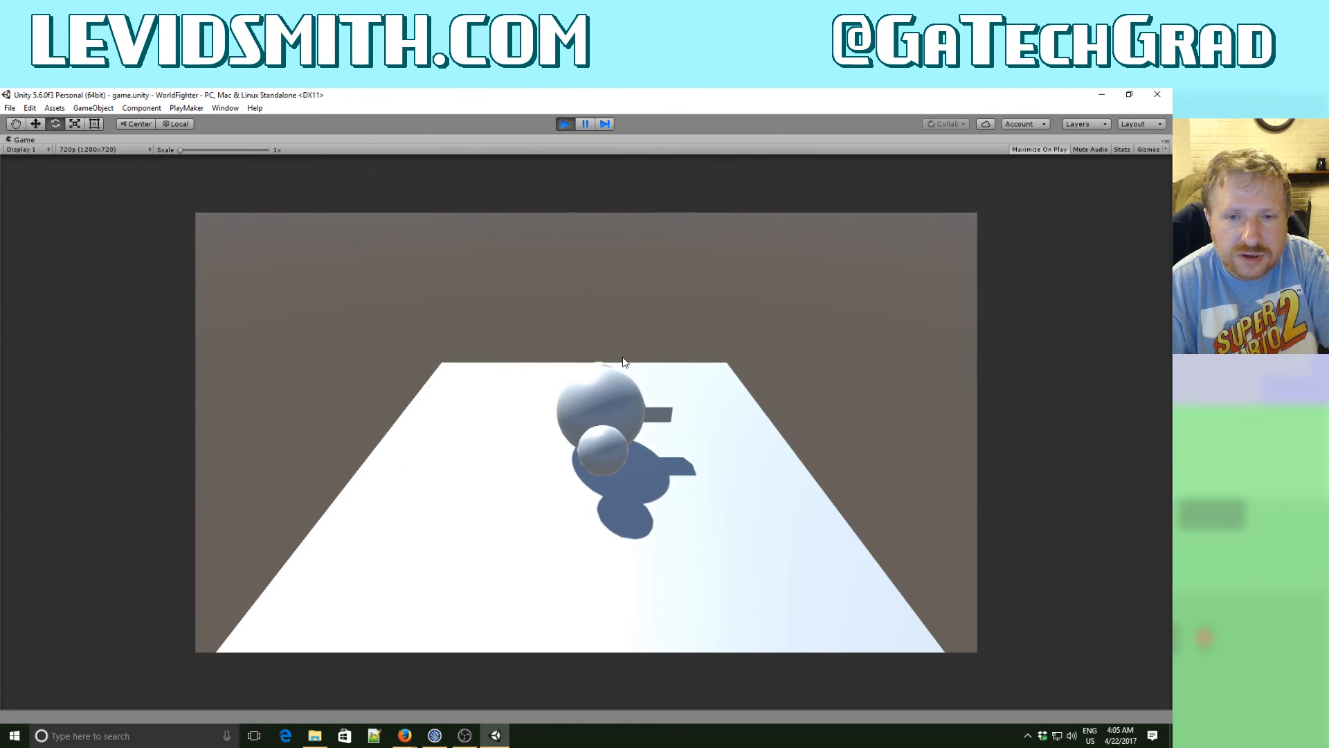
key("Left")
key("Right")
key("Left")
key("Right")
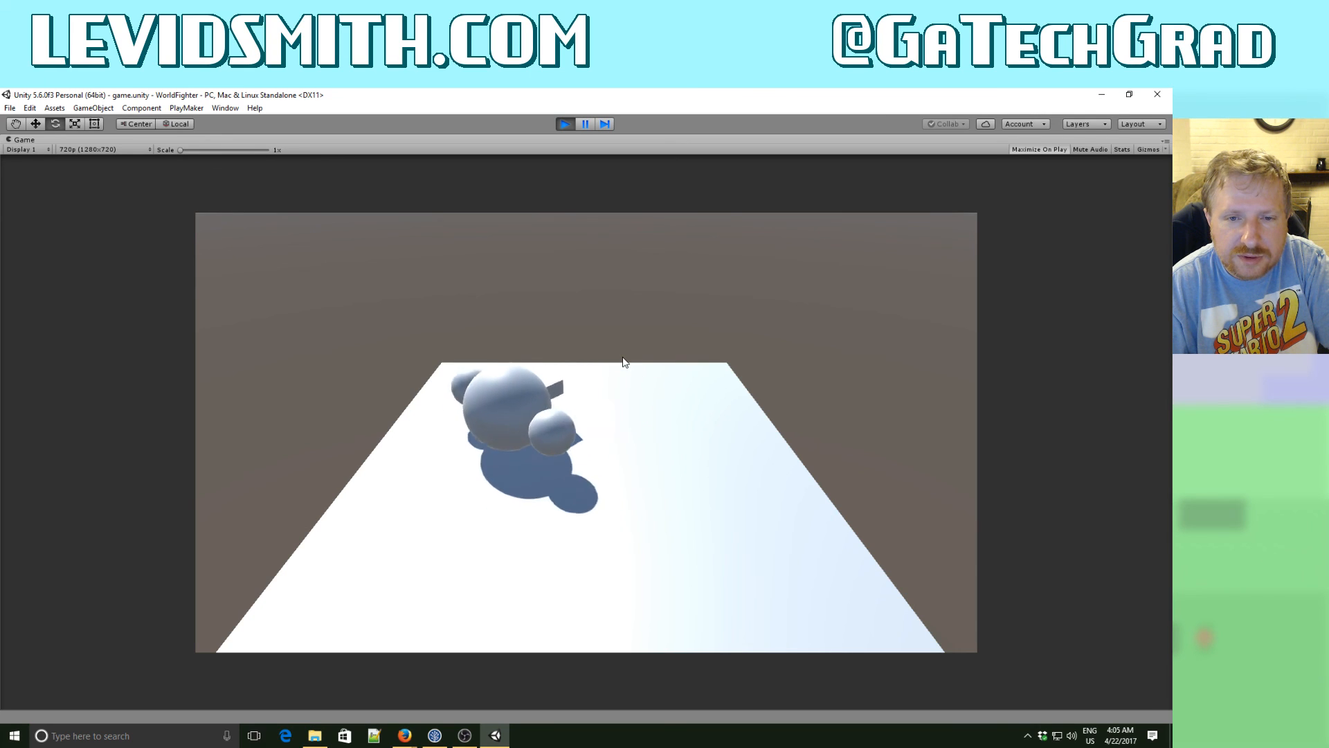
key("Down")
key("Up")
key("Down")
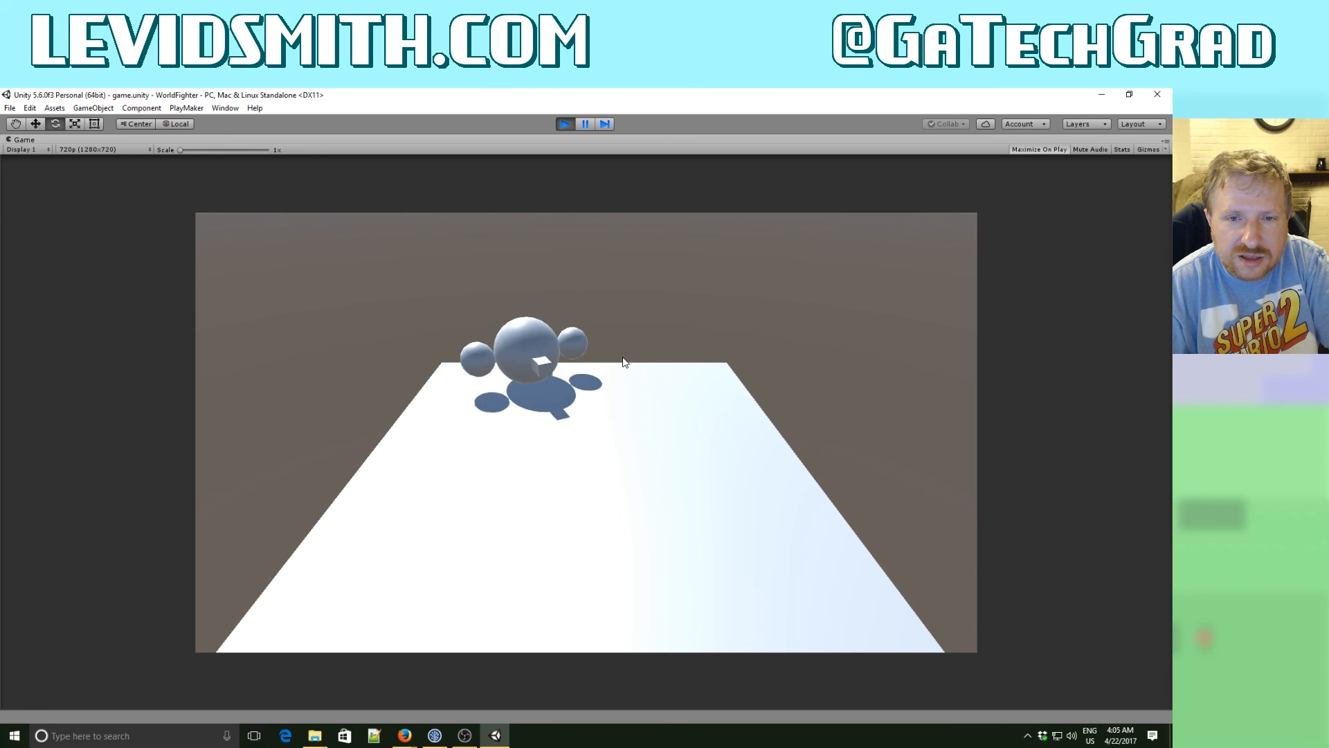
key("Right")
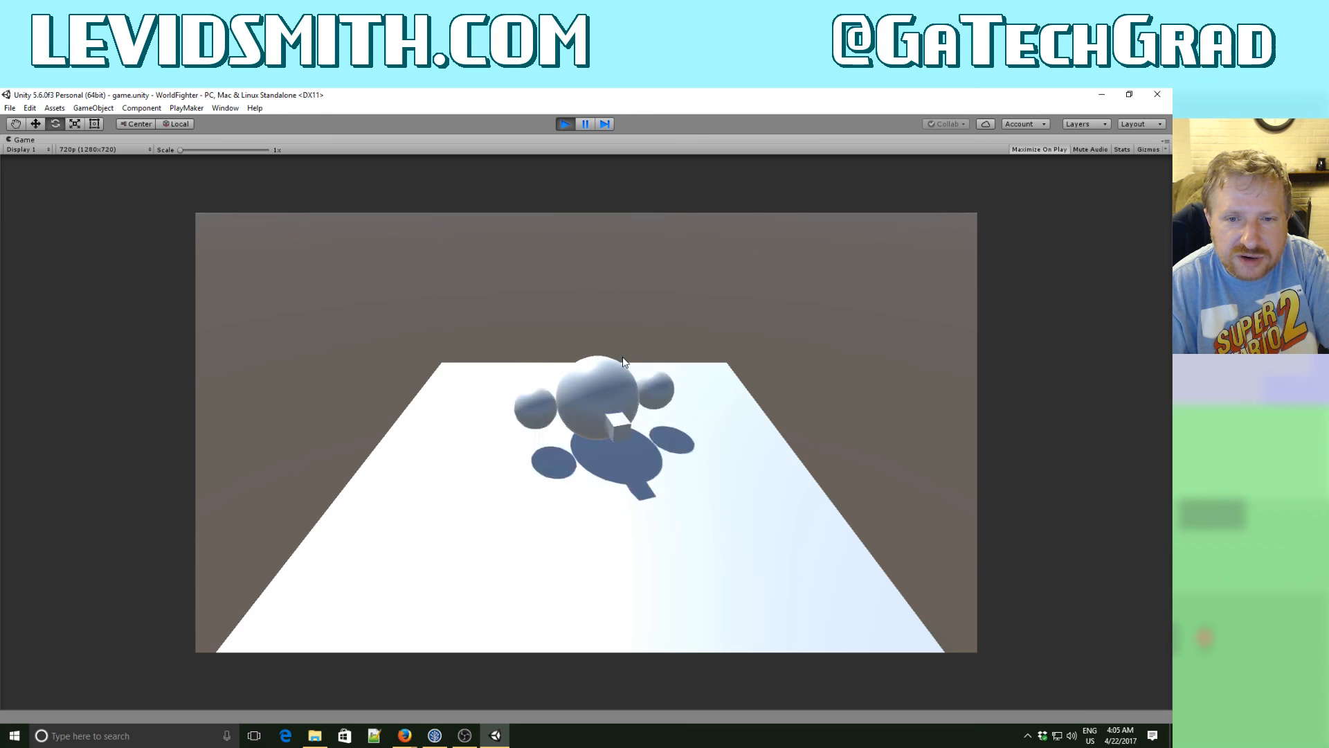
key("Right")
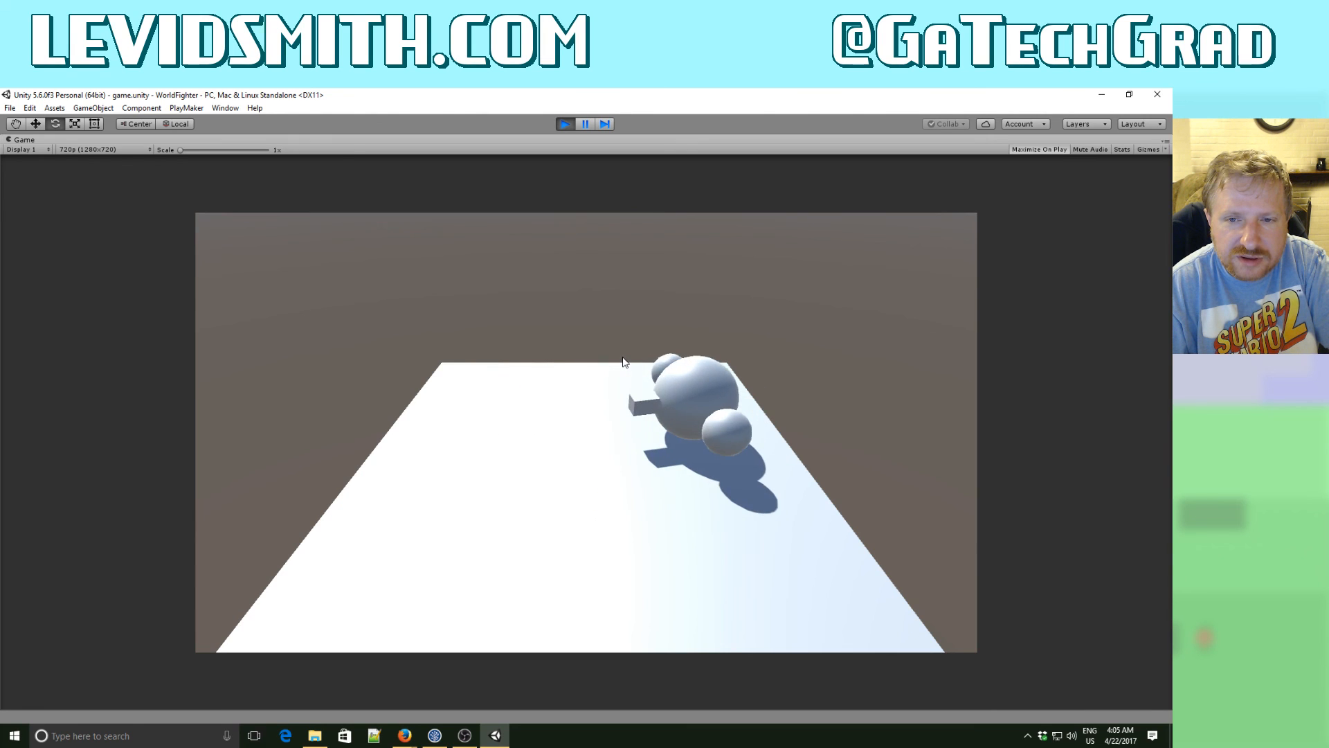
key("Left")
key("Right")
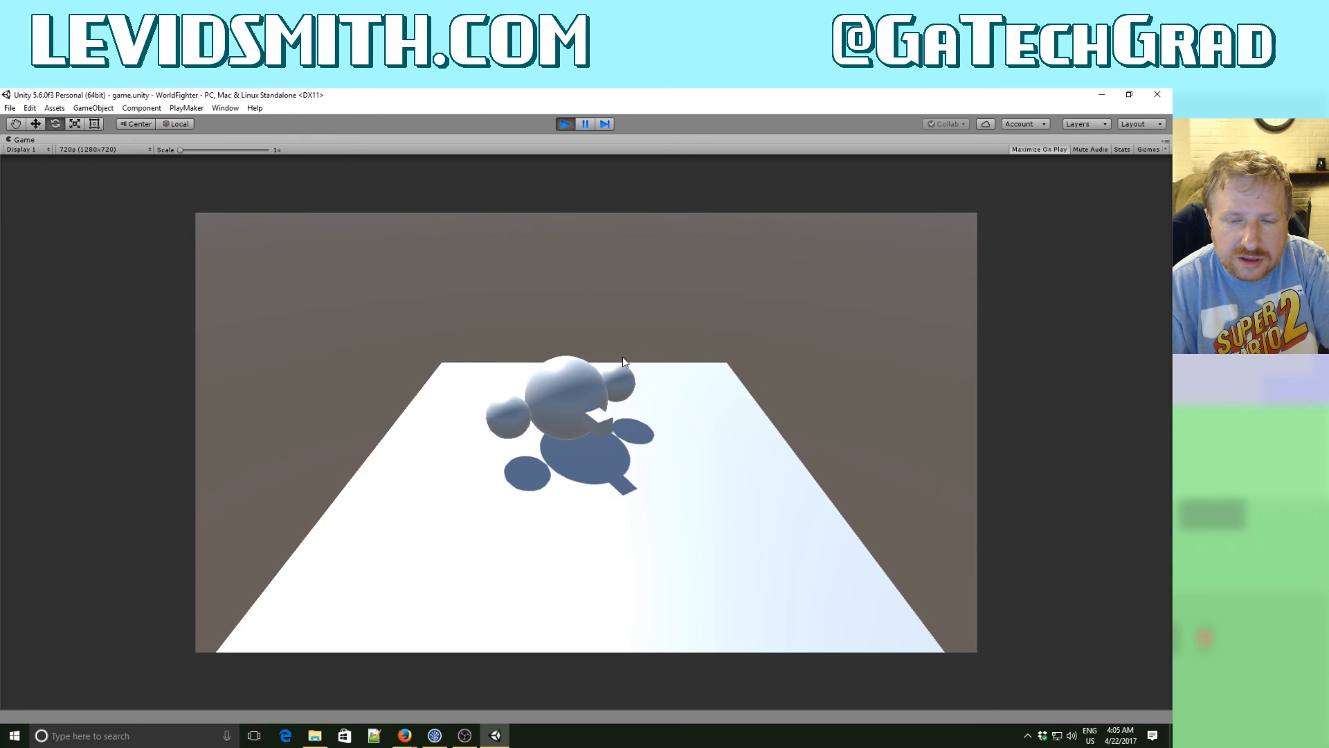
key("Left")
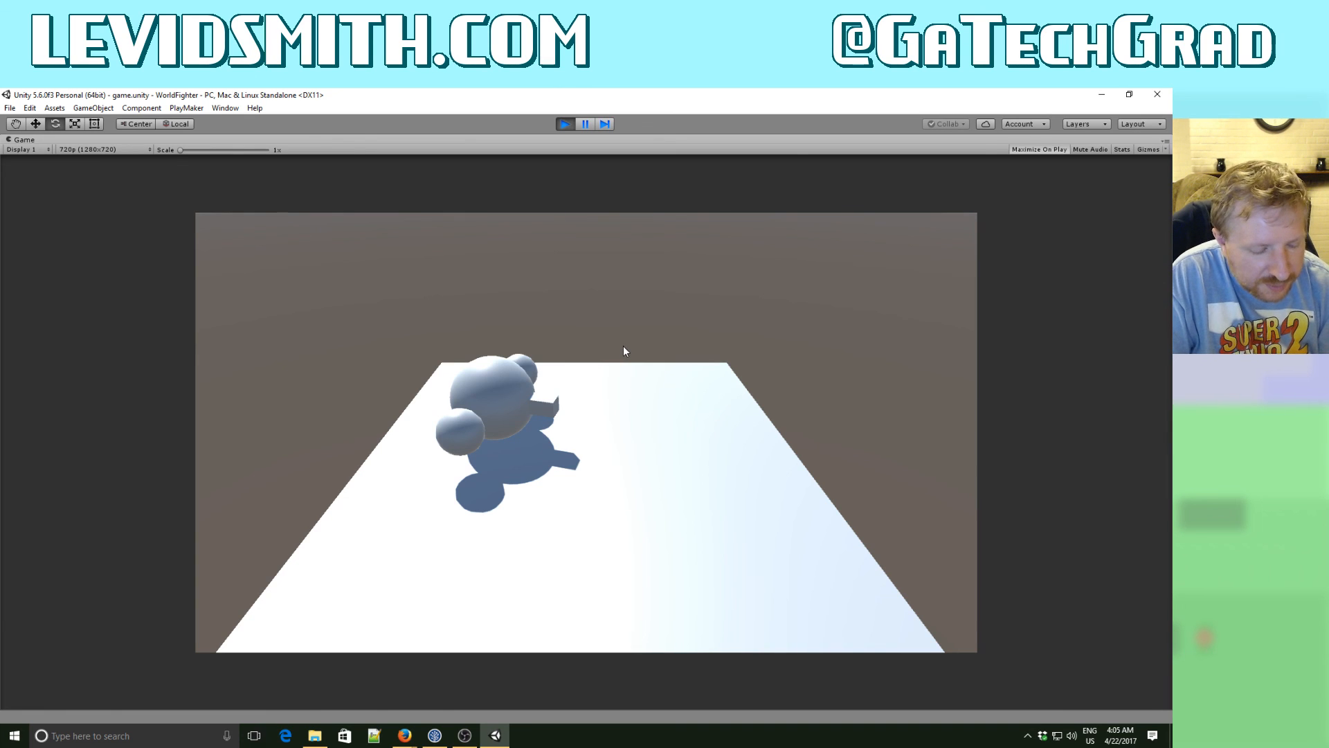
key("Down")
key("Right")
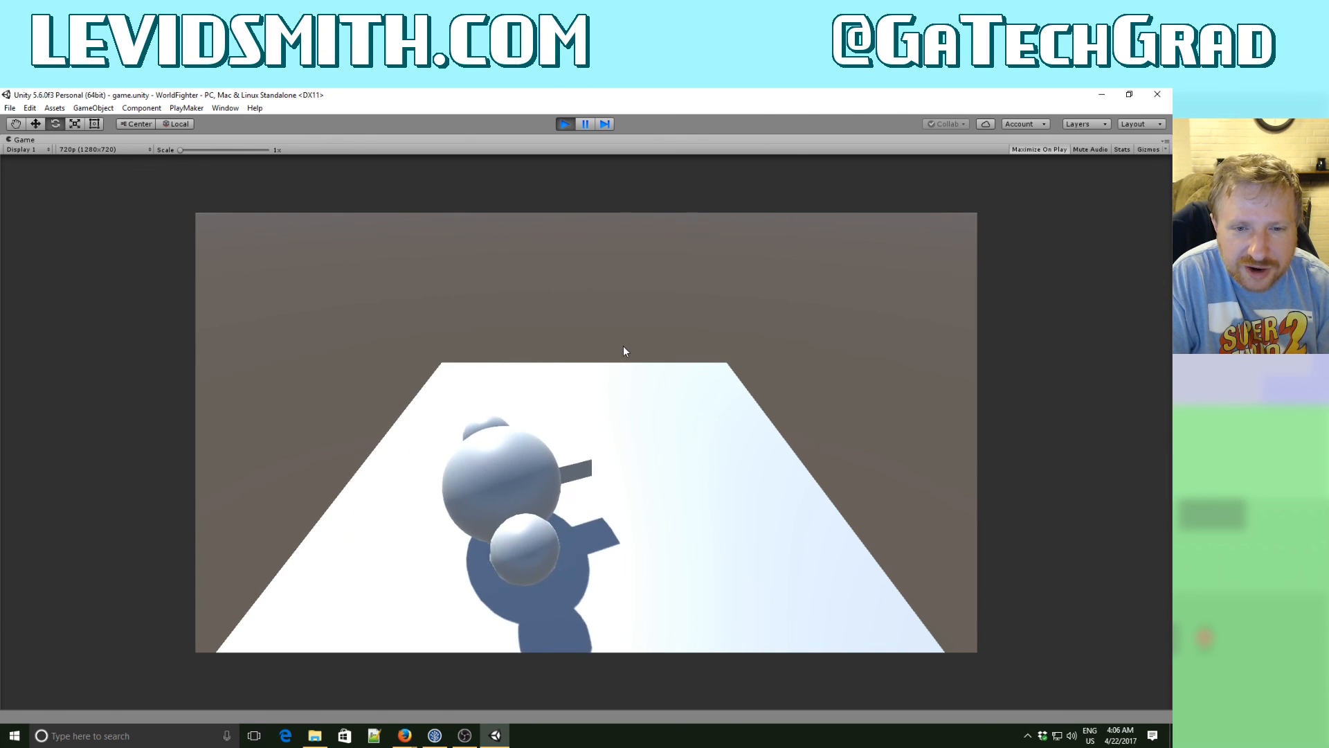
key("Left")
key("Right")
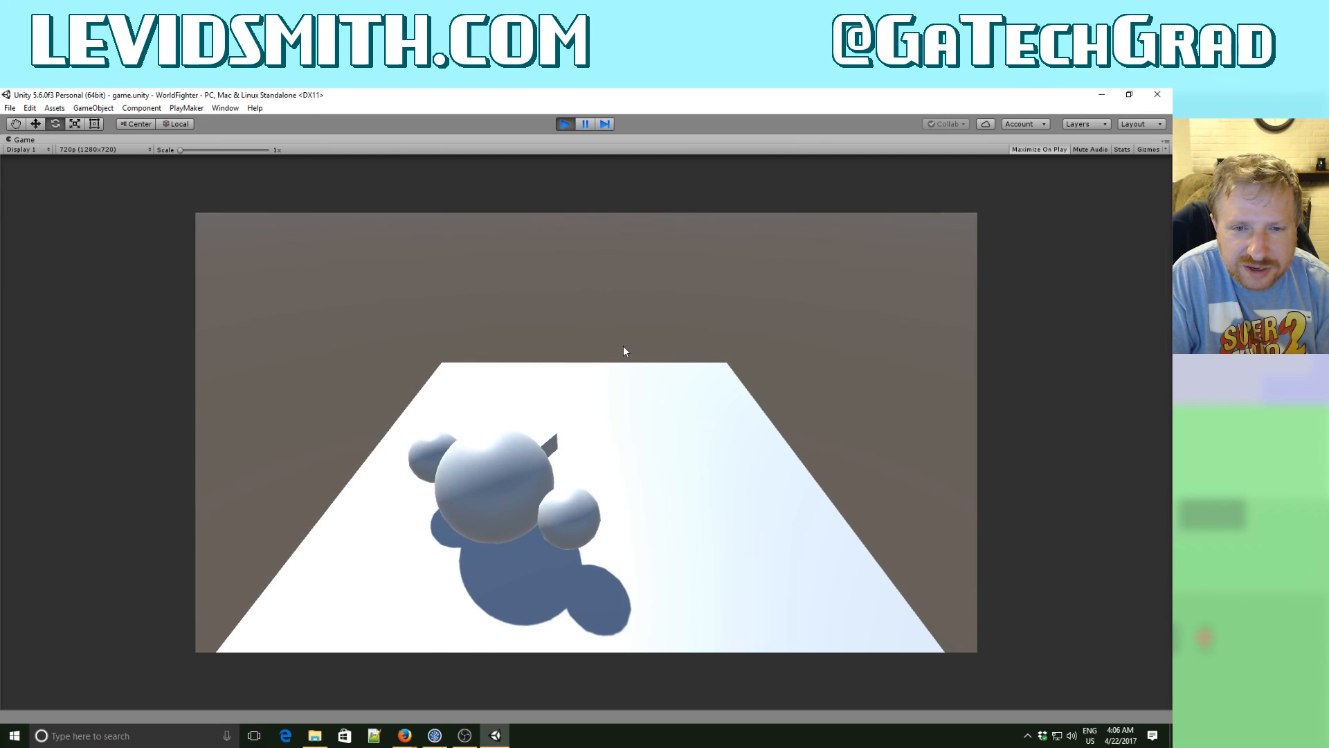
key("Up")
key("Left")
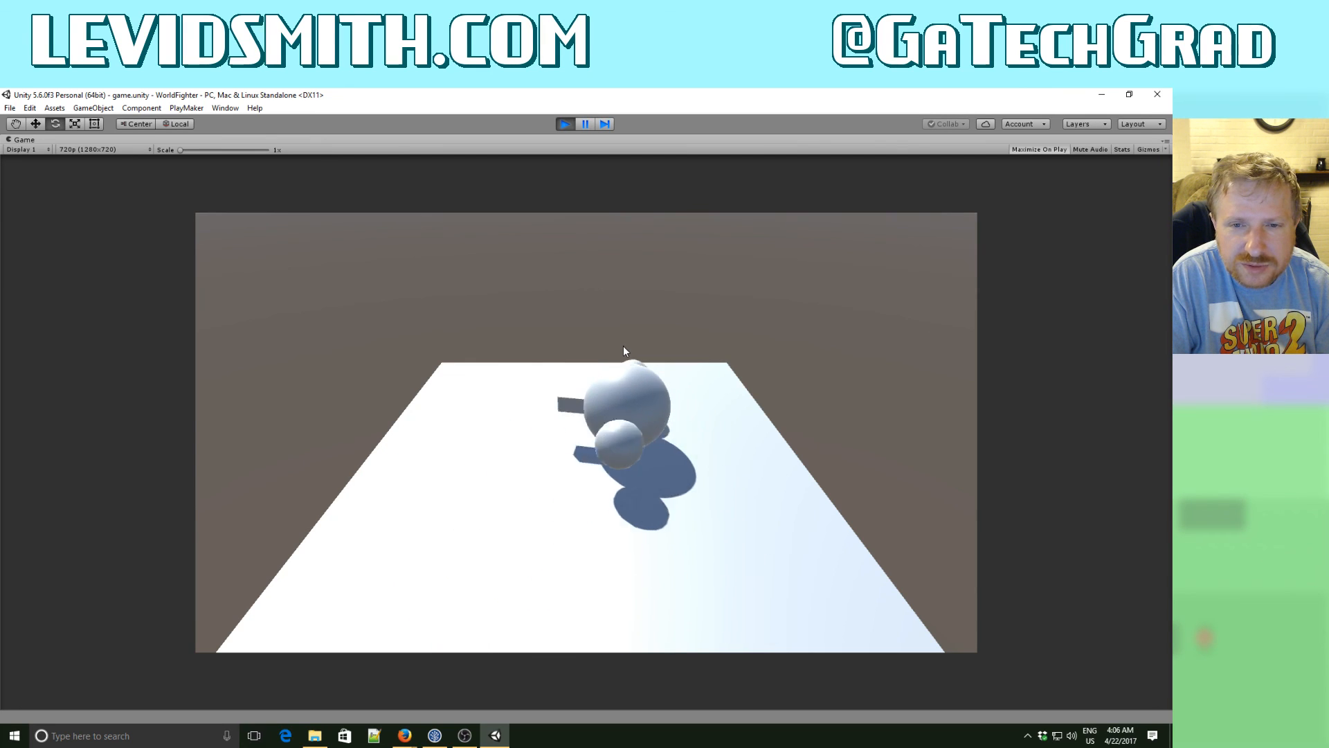
key("Up")
key("Down")
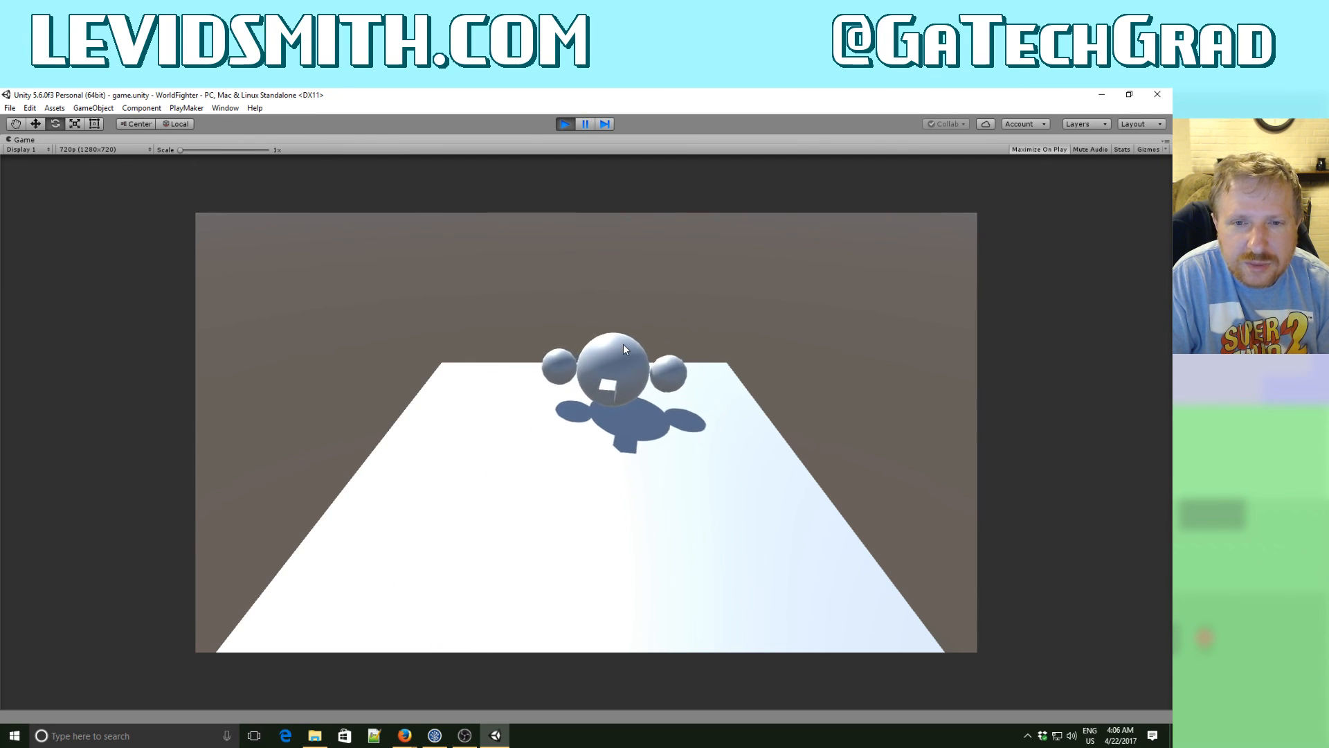
key("Down")
key("Right")
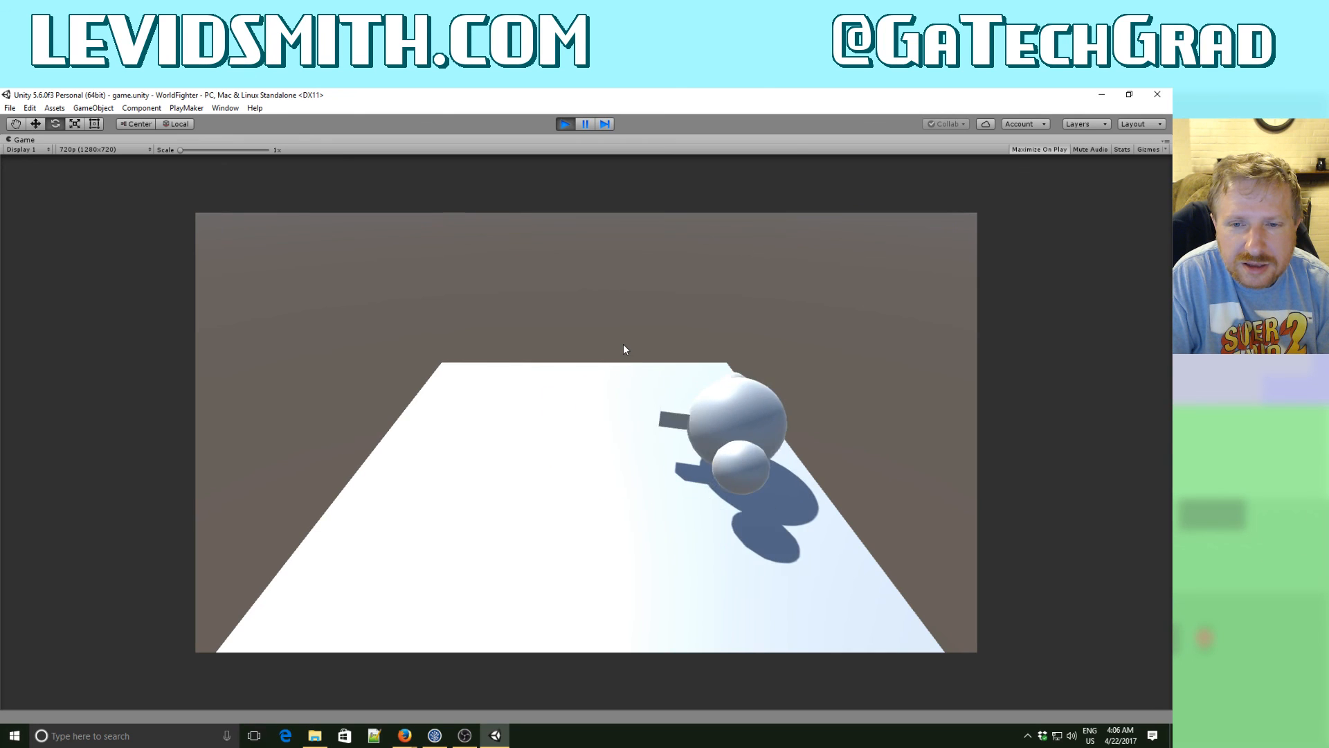
key("Left")
key("Down")
key("Right")
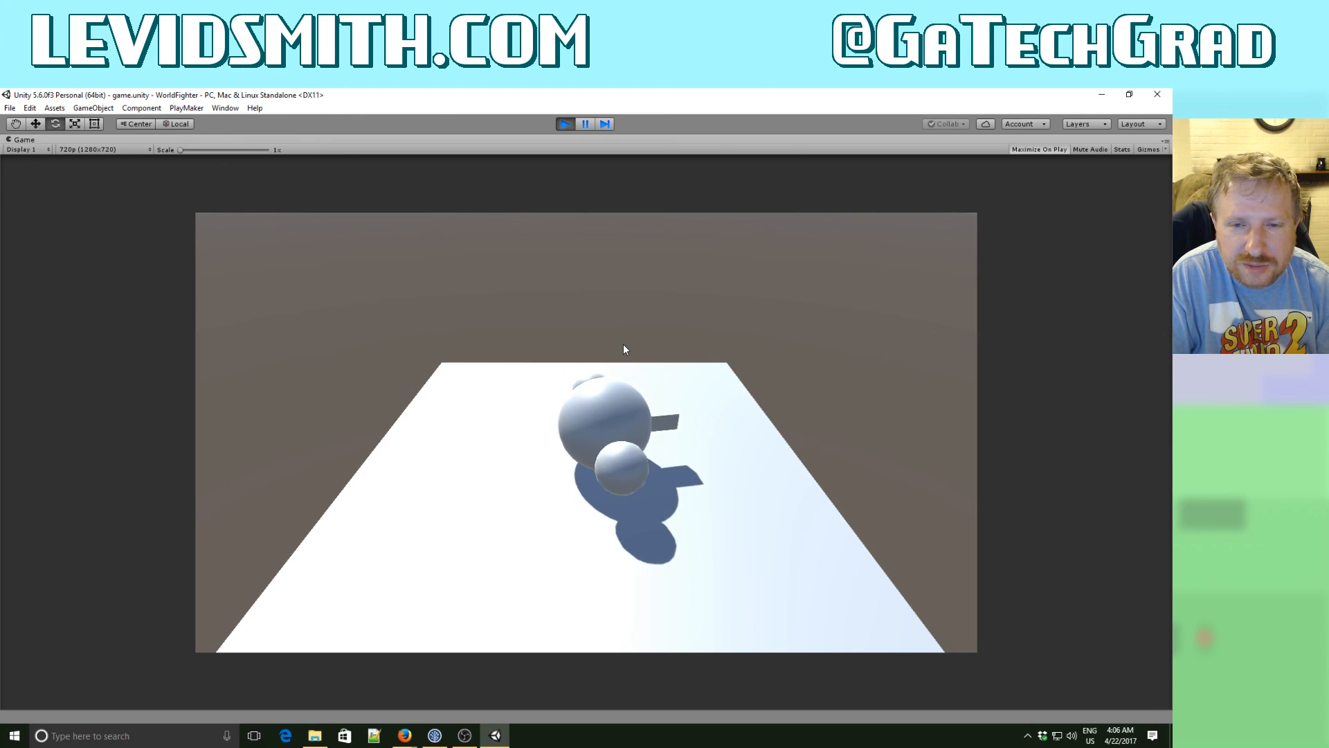
key("Left")
key("Right")
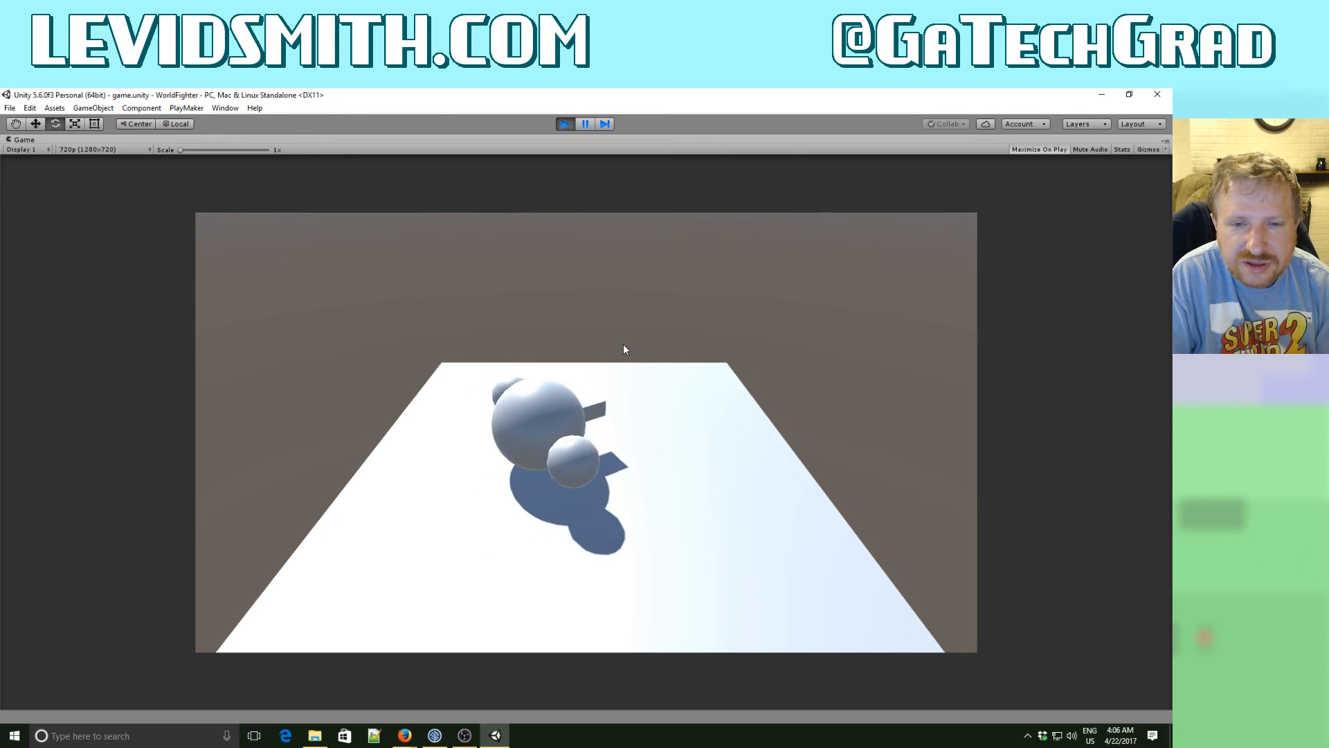
key("Left")
key("Right")
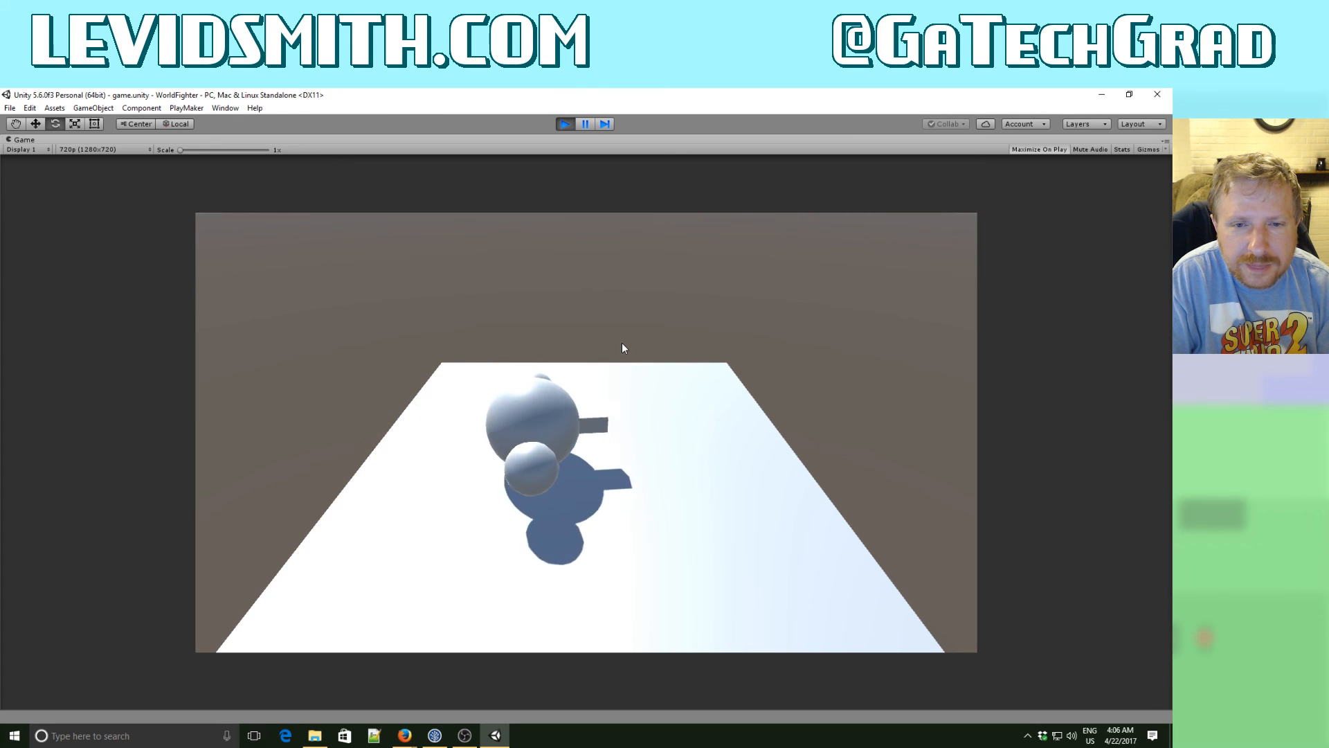
key("Left")
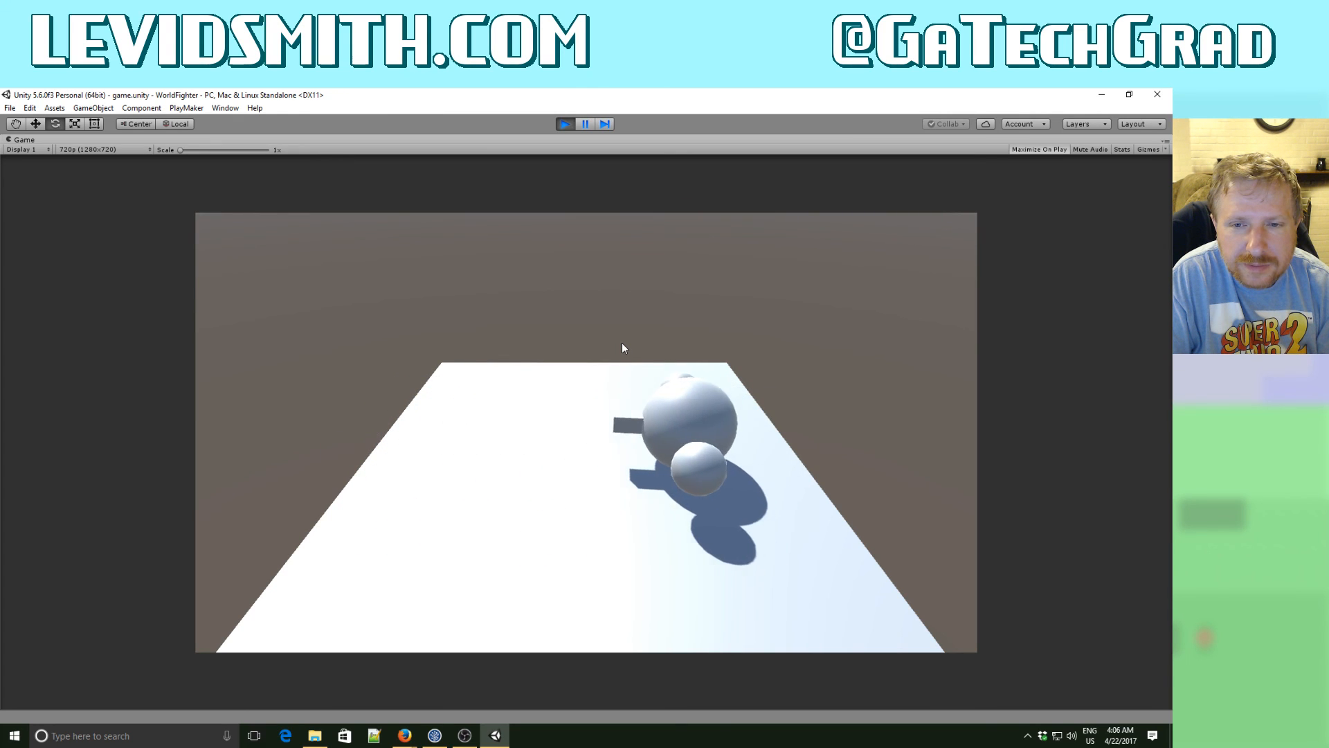
key("Right")
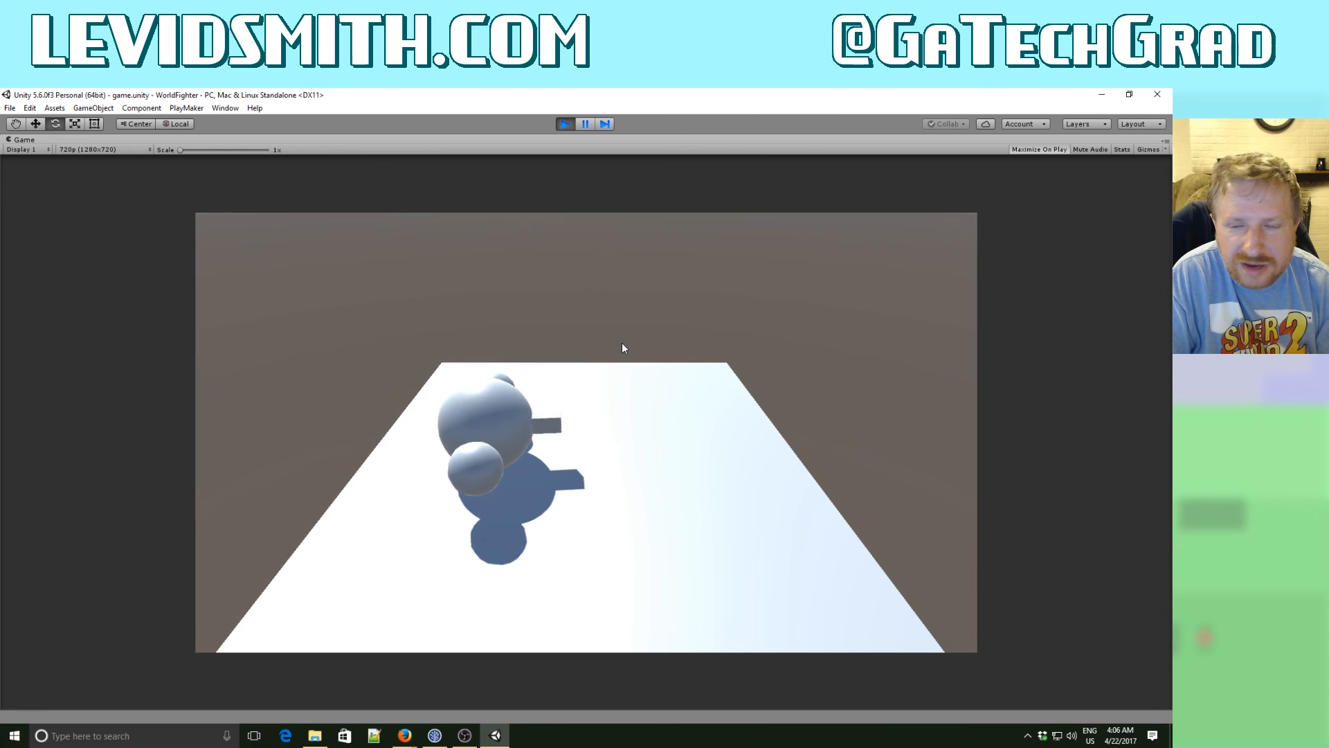
key("Left")
key("Right")
key("Left")
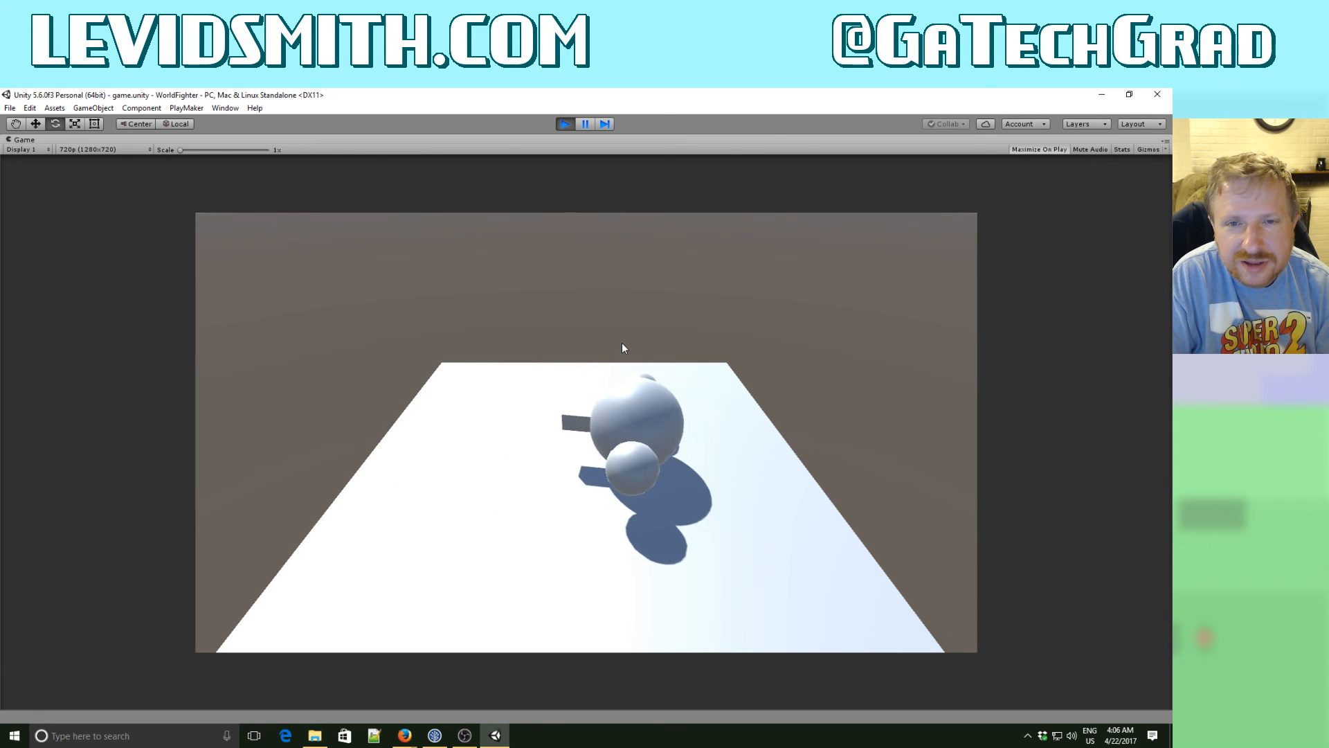
key("Right")
key("Left")
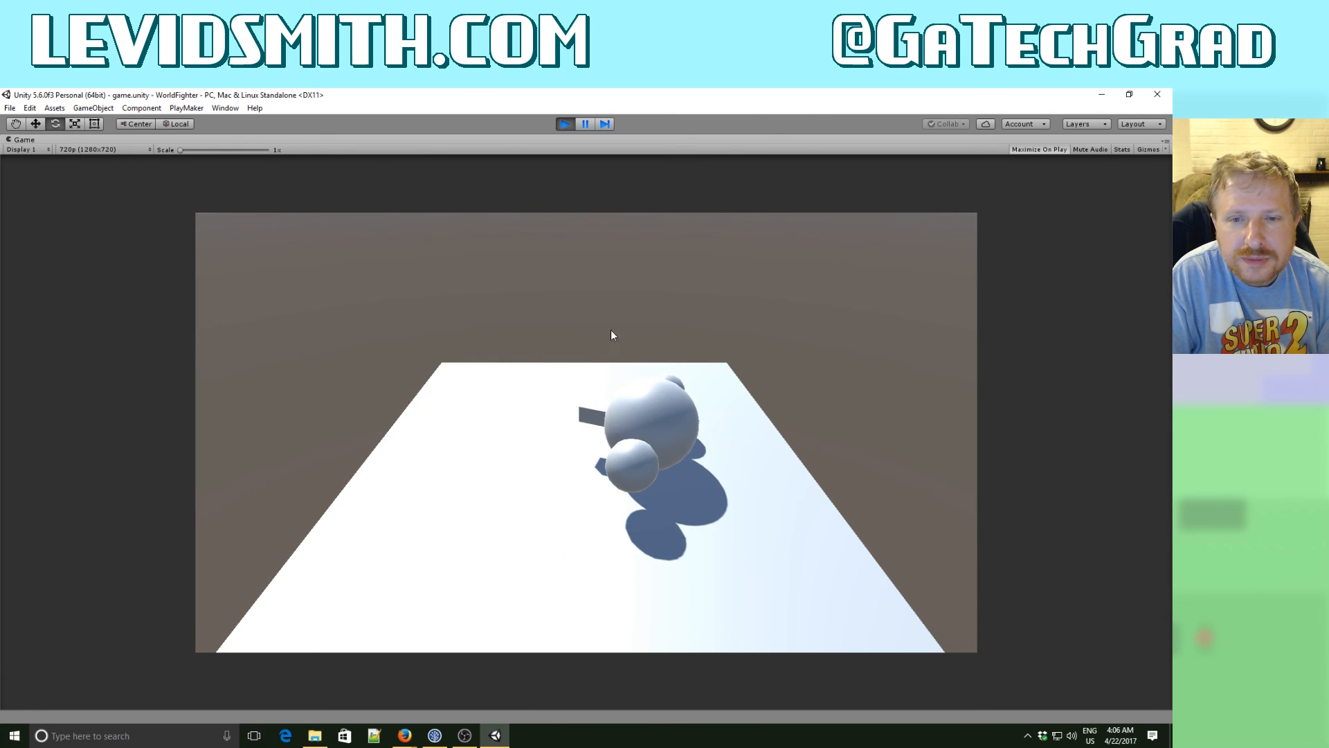
left_click(567, 124)
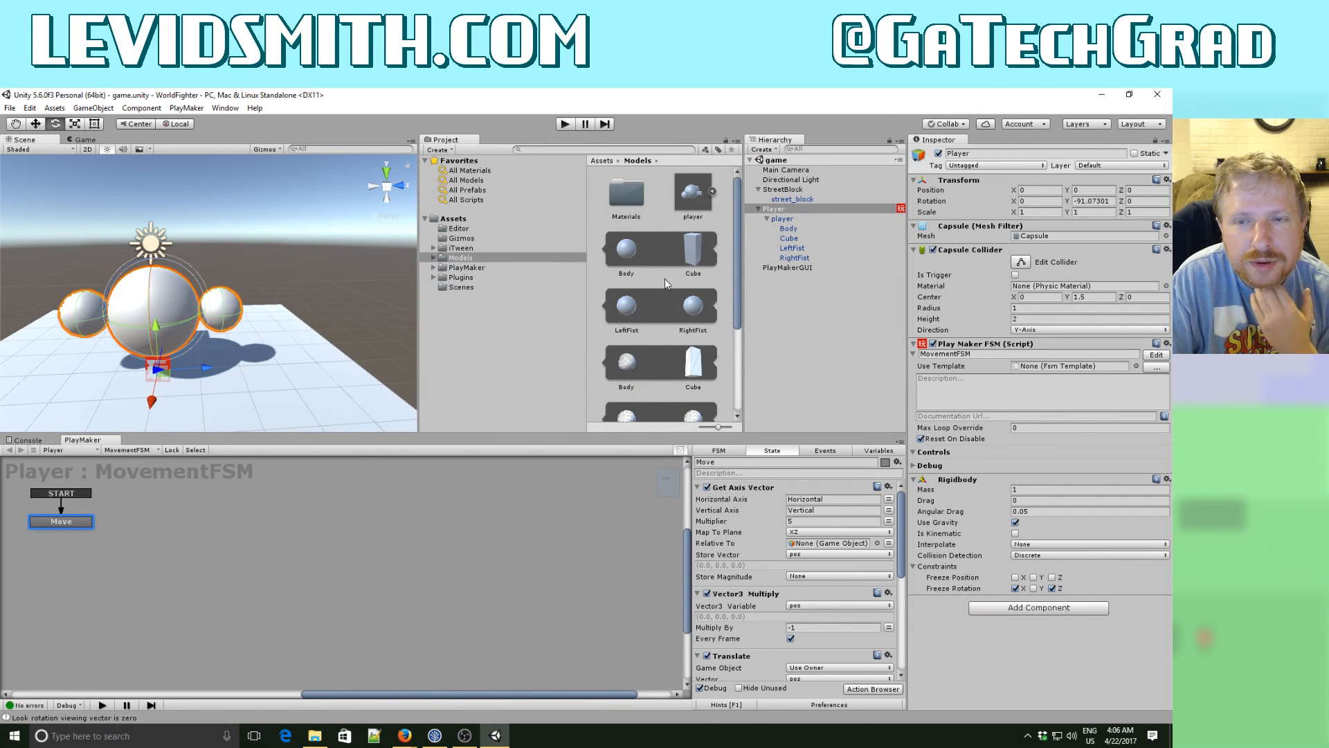
- Create a new folder named Prefab in the project's Assets folder
left_click(457, 221)
right_click(686, 334)
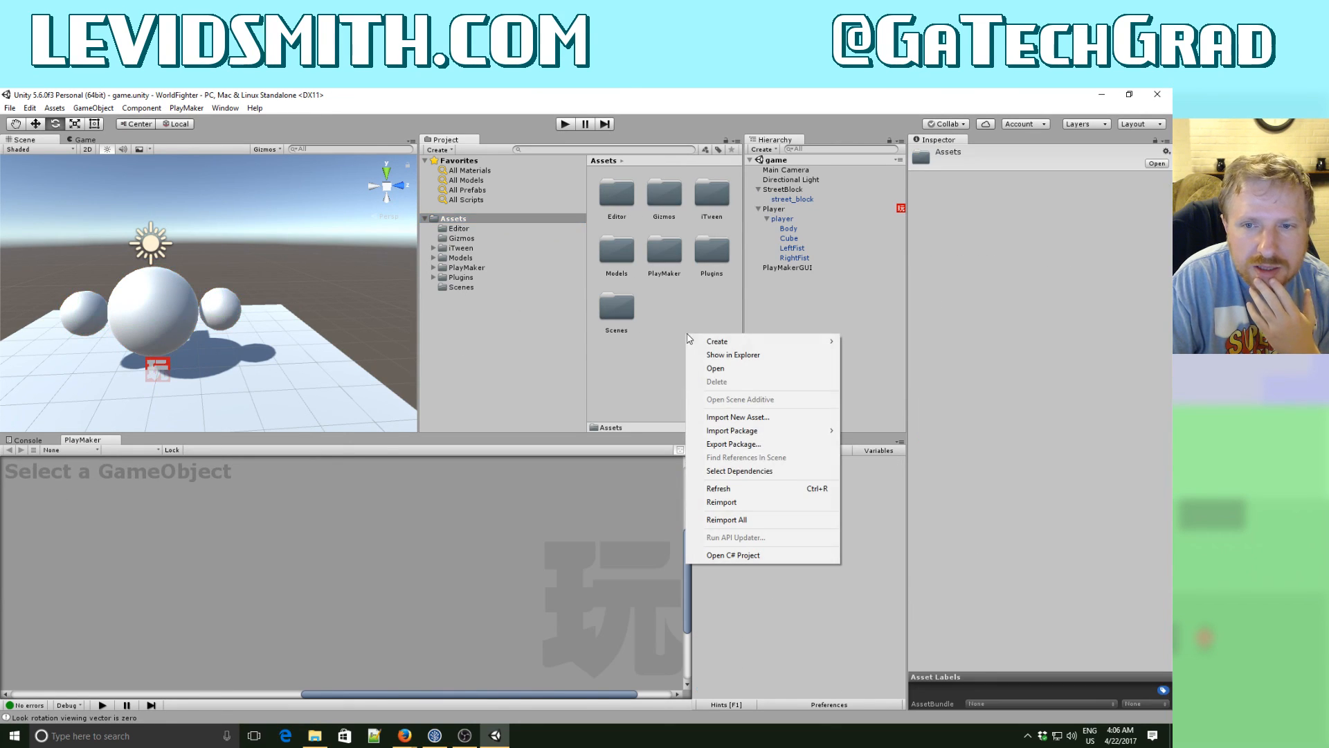
mouse_move(718, 341)
left_click(862, 343)
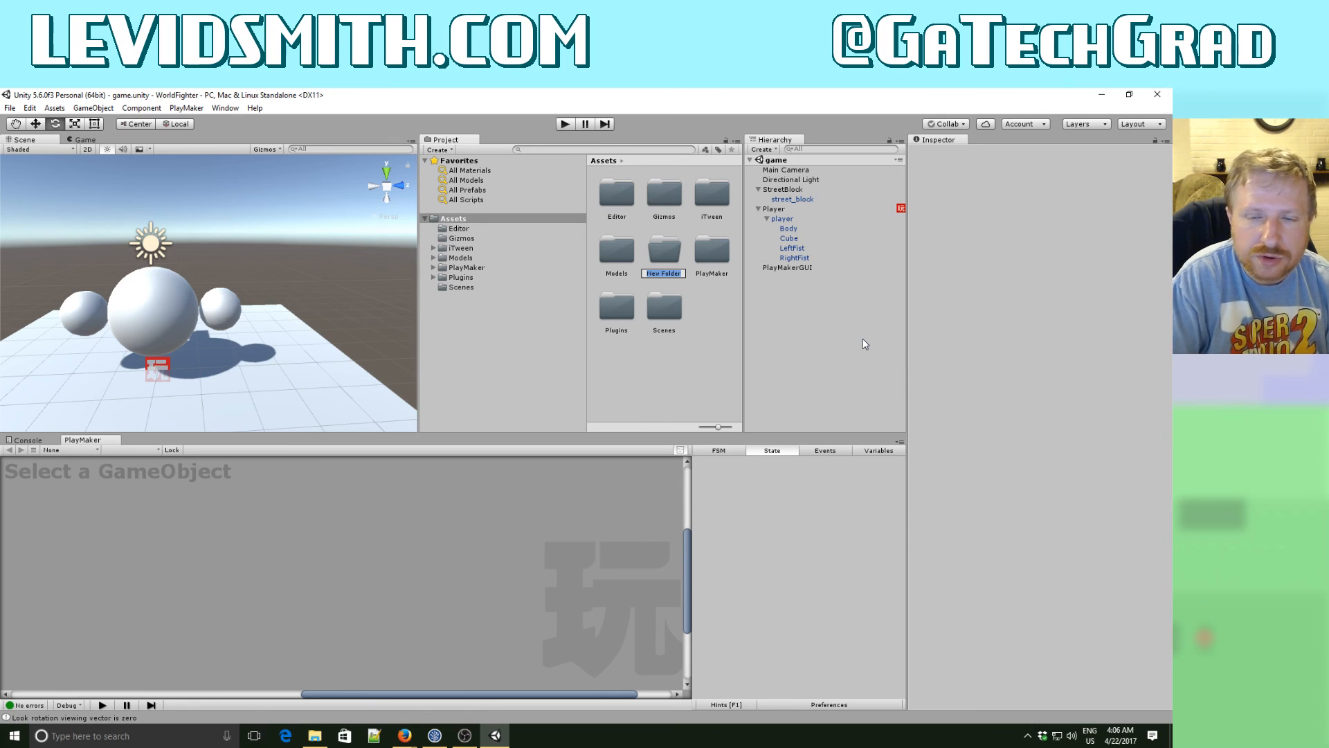
type("Pre")
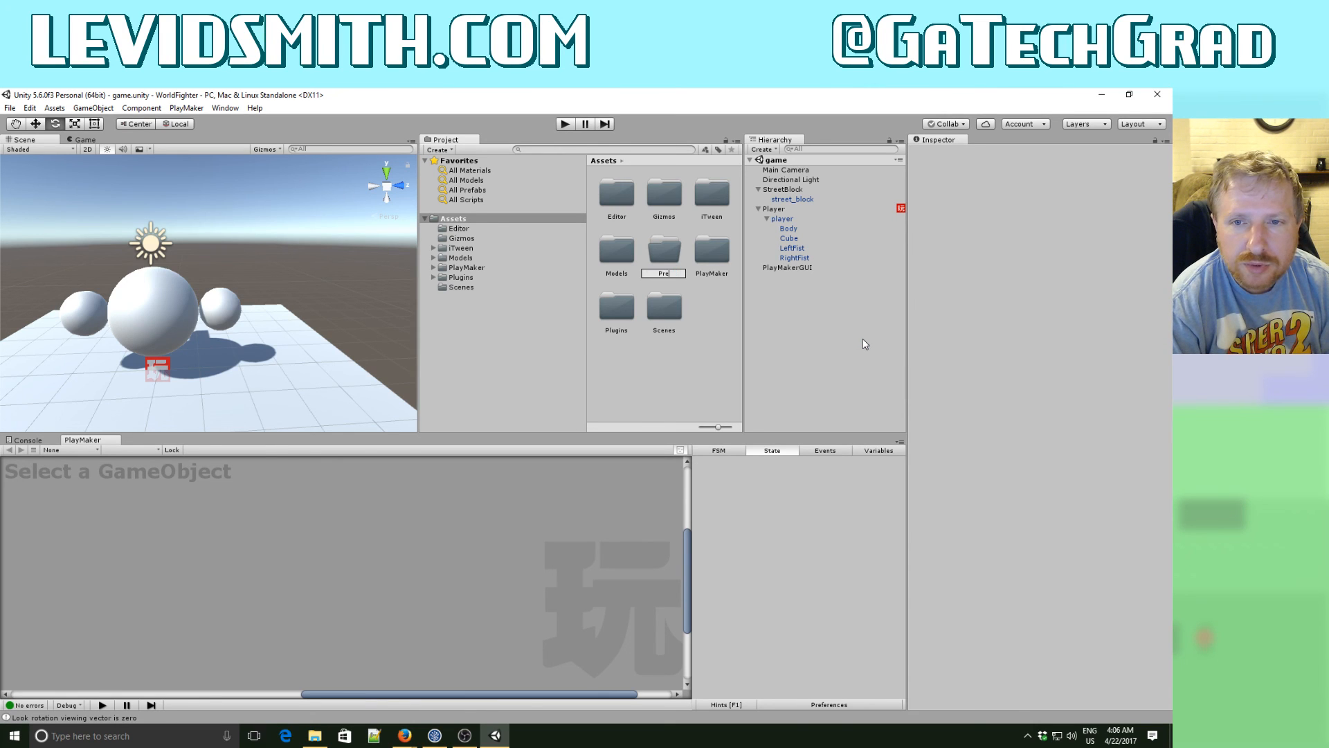
type("fab")
key("Return")
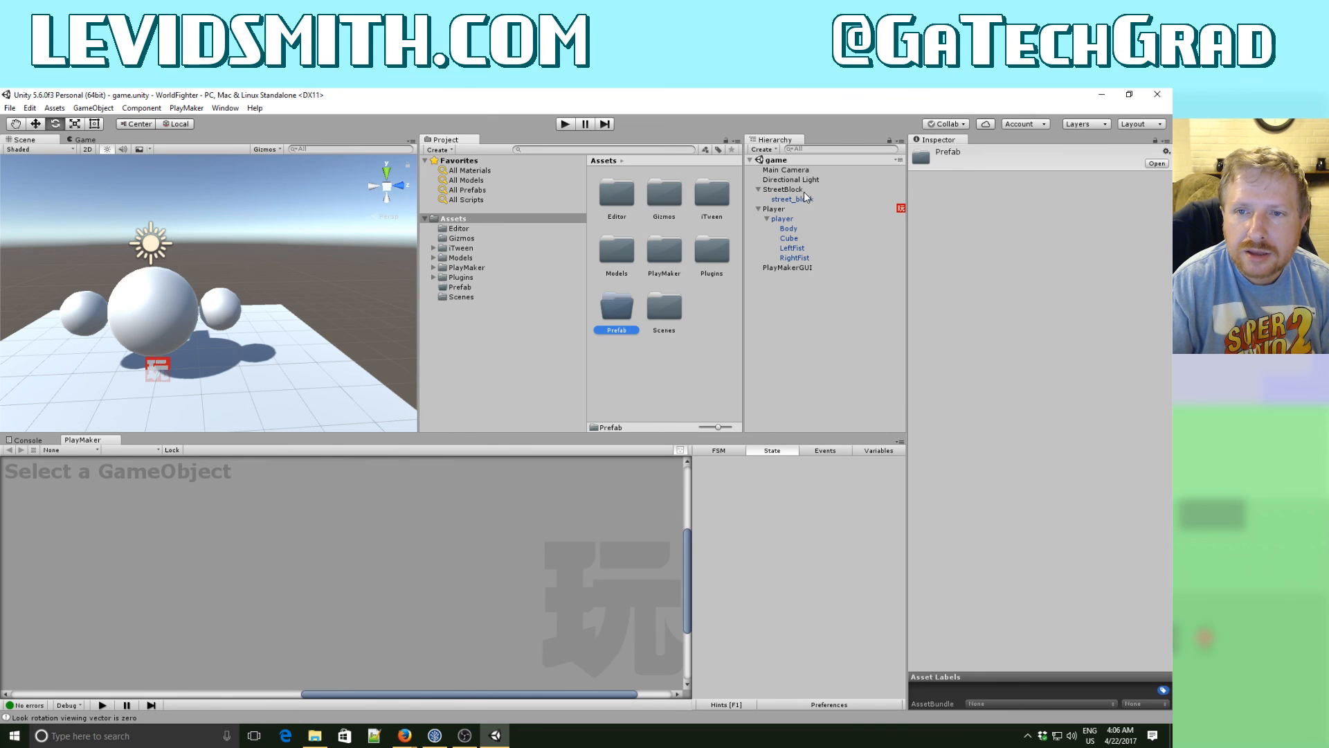
- Make a prefab of StreetBlock in the Prefab folder and delete the StreetBlock object from the scene
left_click_drag(799, 188, 618, 312)
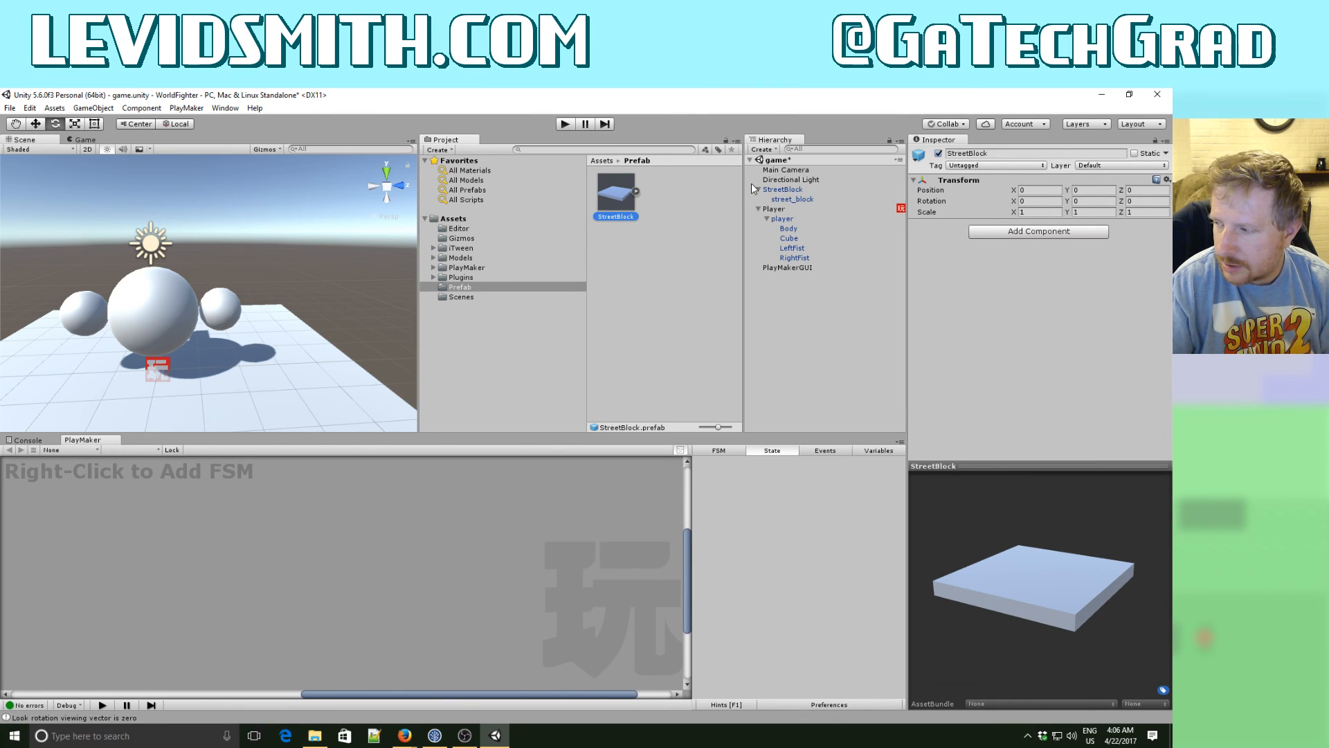
left_click(789, 179)
left_click(783, 190)
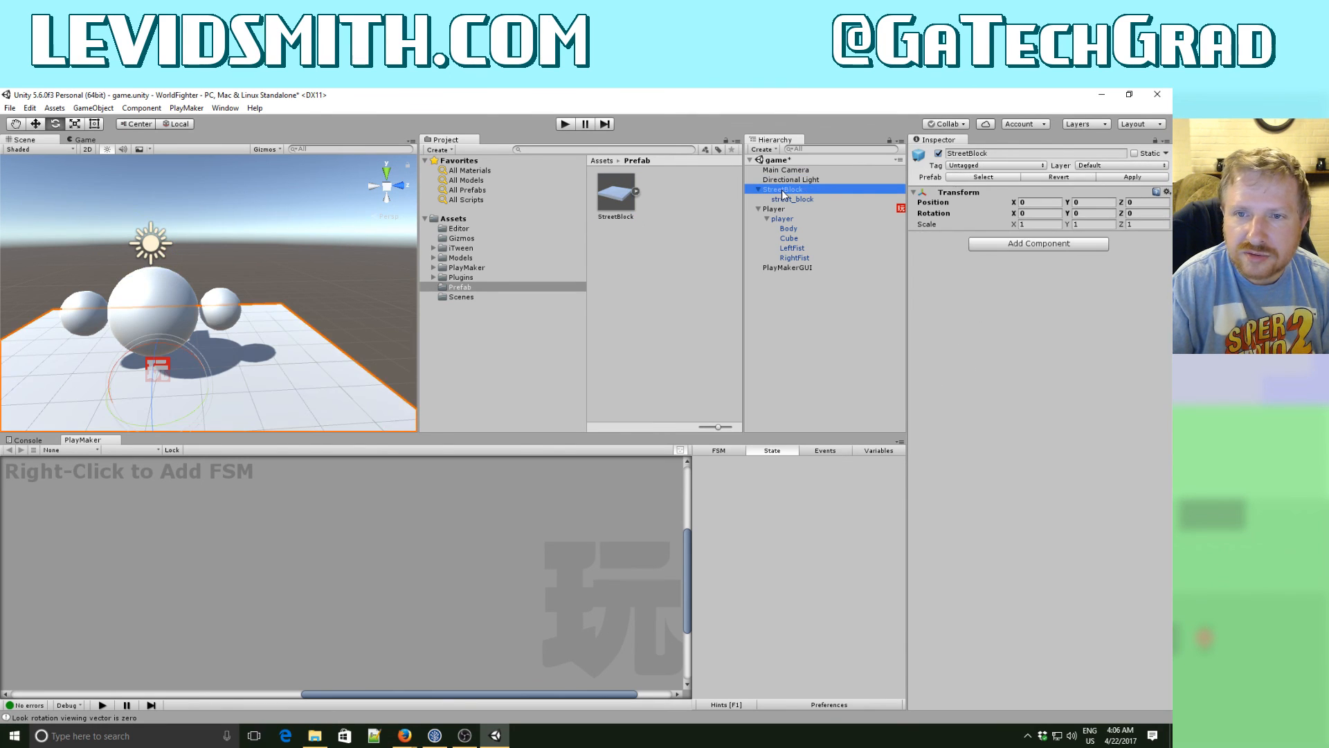
key("Delete")
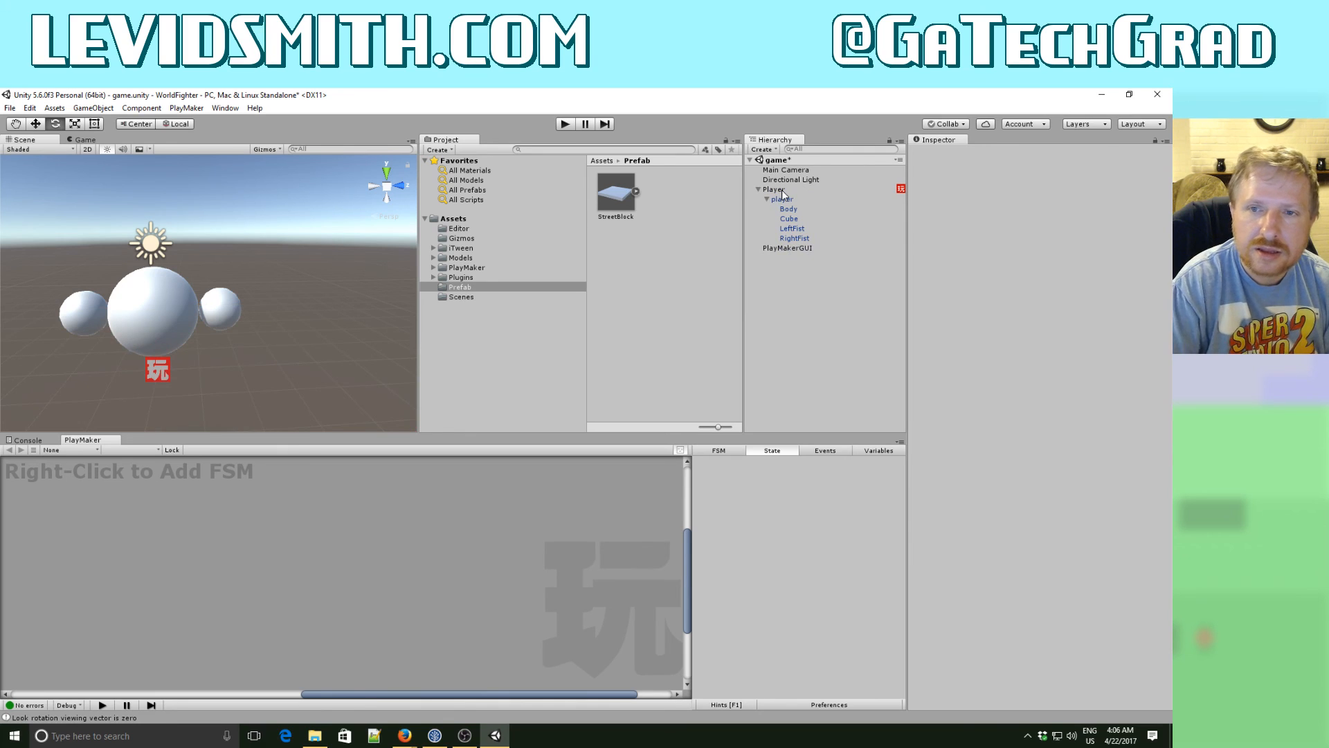
- Create an empty game object in the scene and name it LevelManager
right_click(775, 309)
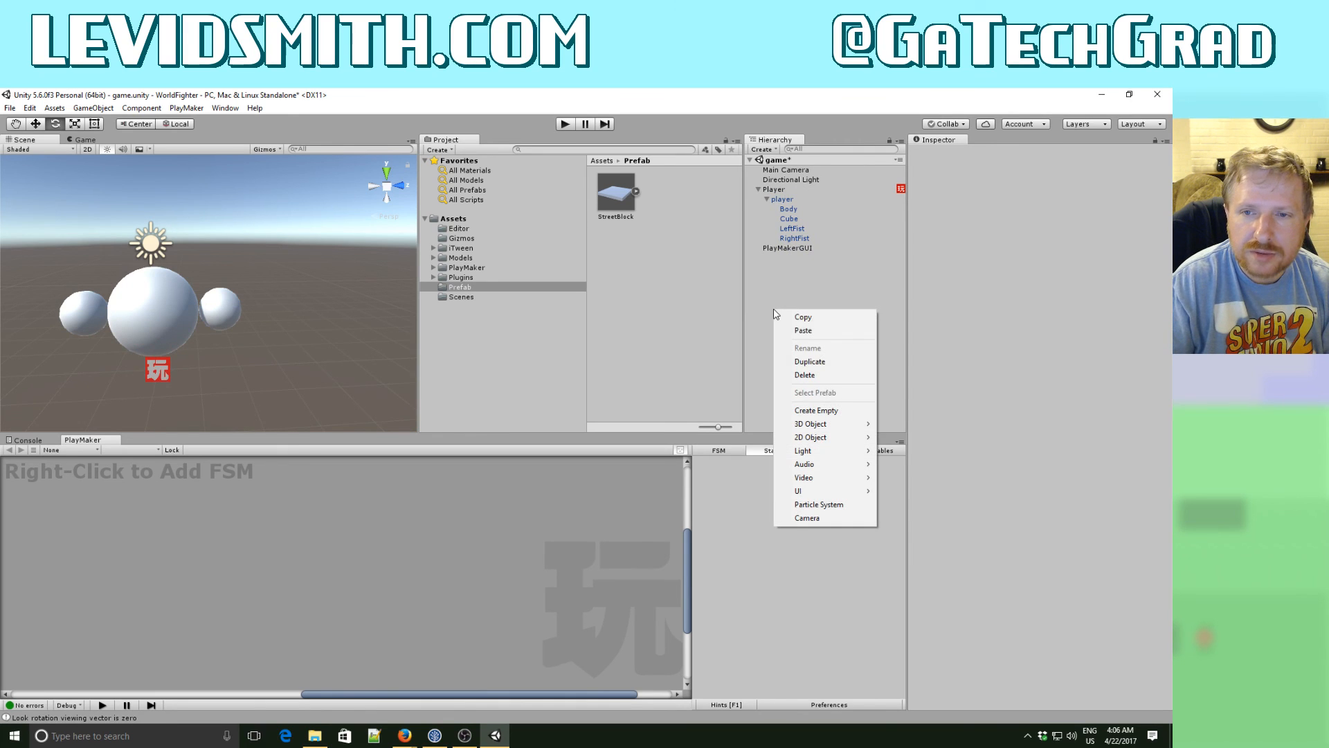
left_click(819, 412)
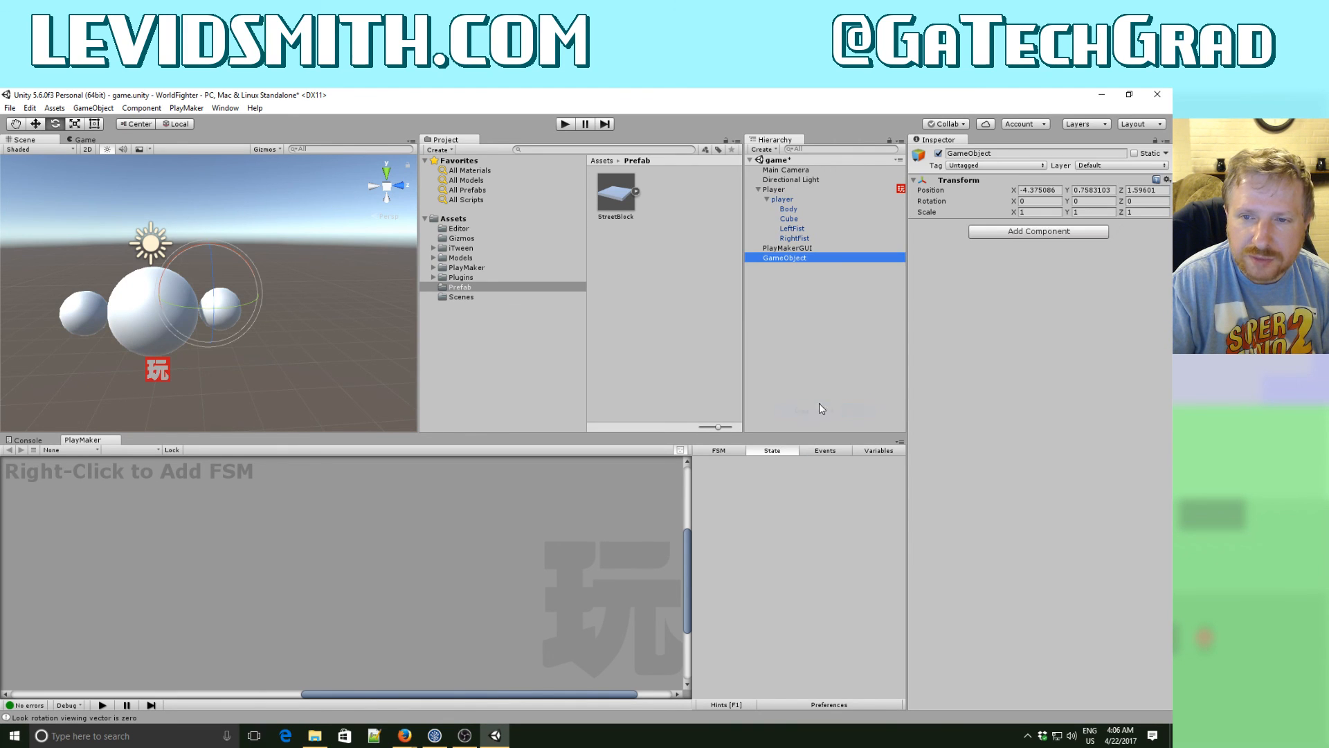
left_click(803, 258)
type("LevelManager")
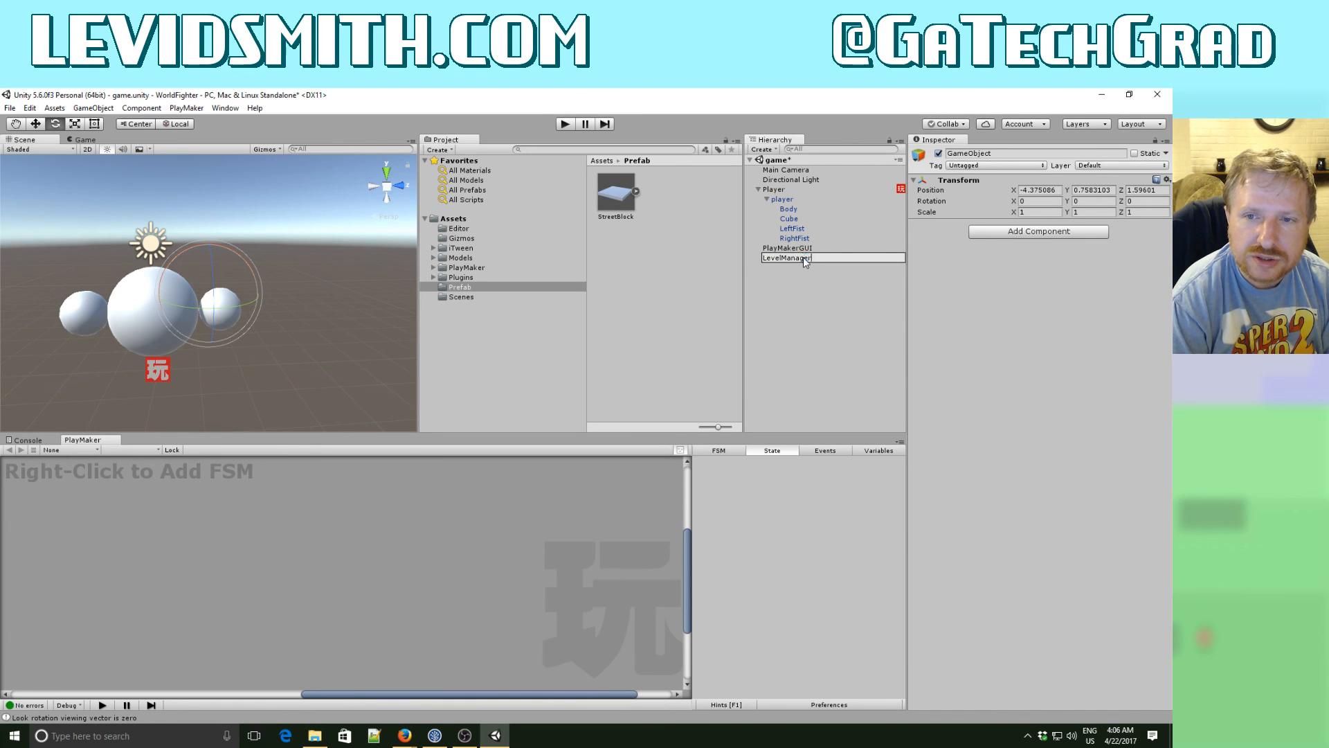
key("Return")
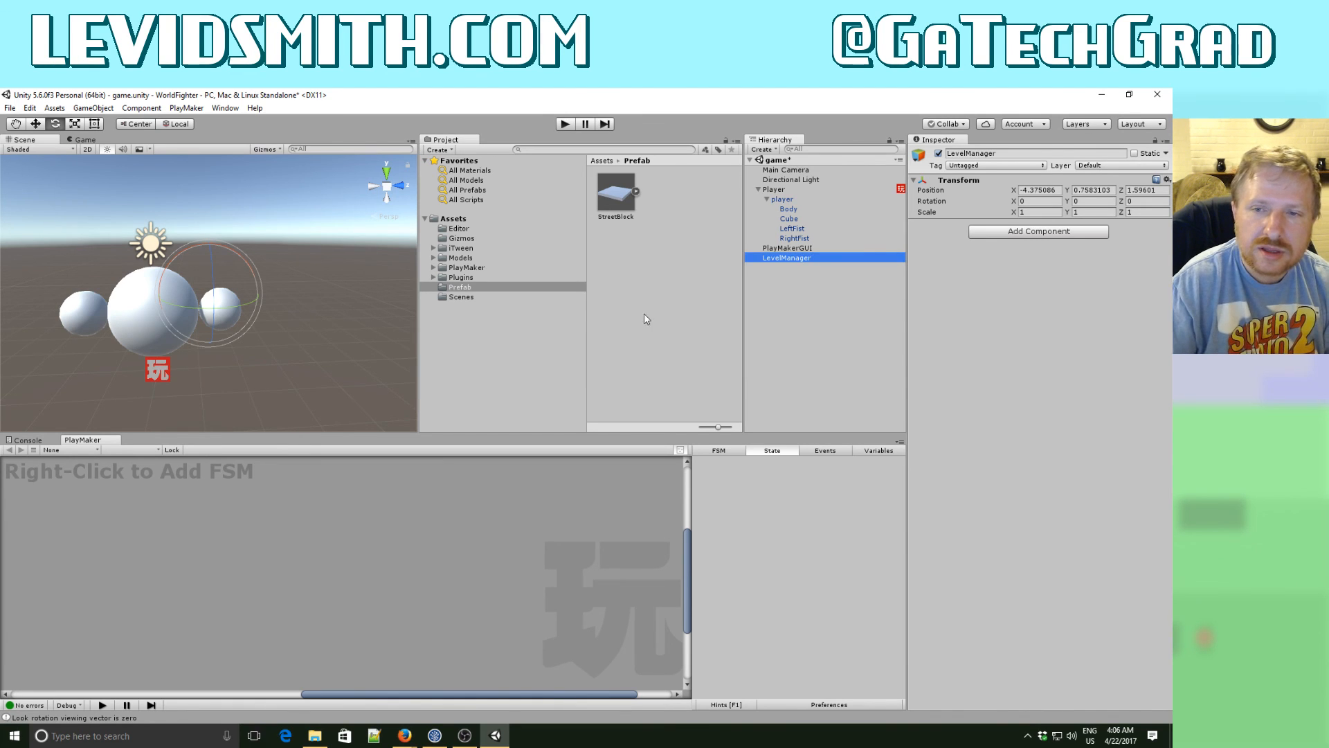
left_click(450, 286)
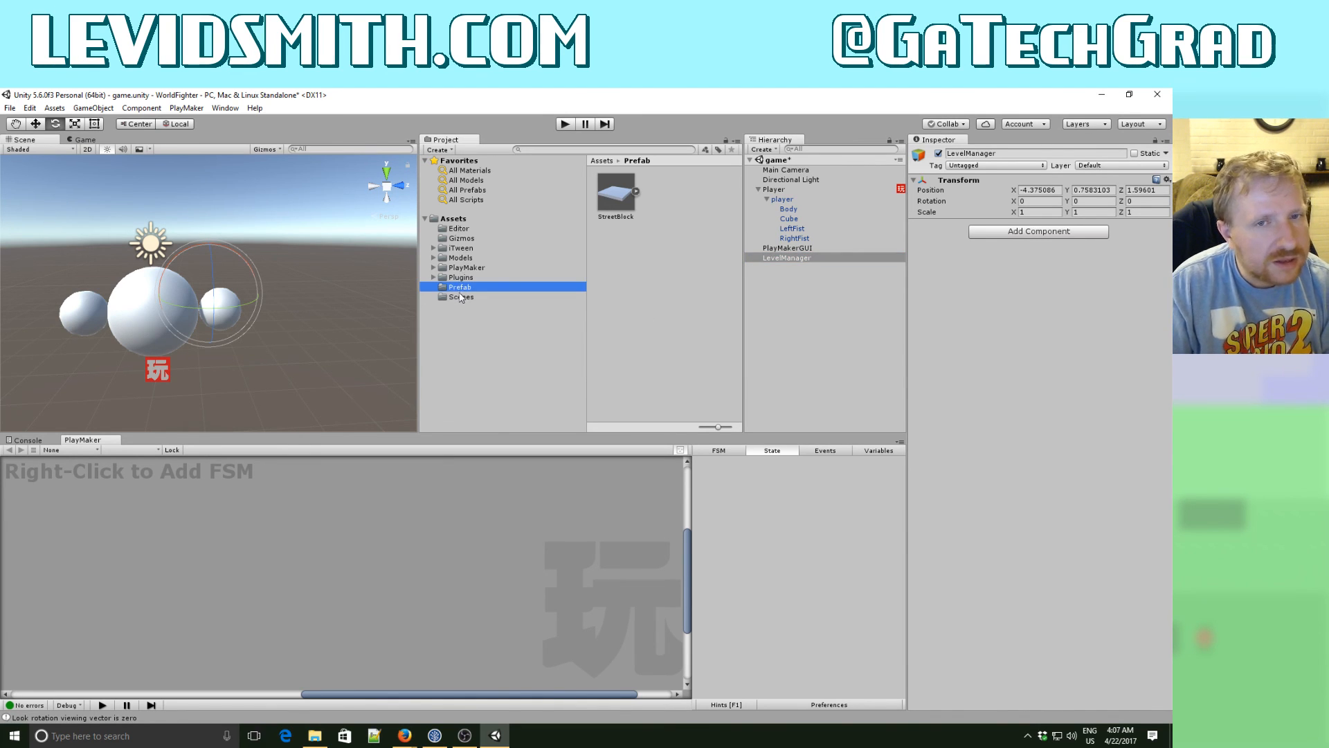
left_click(456, 220)
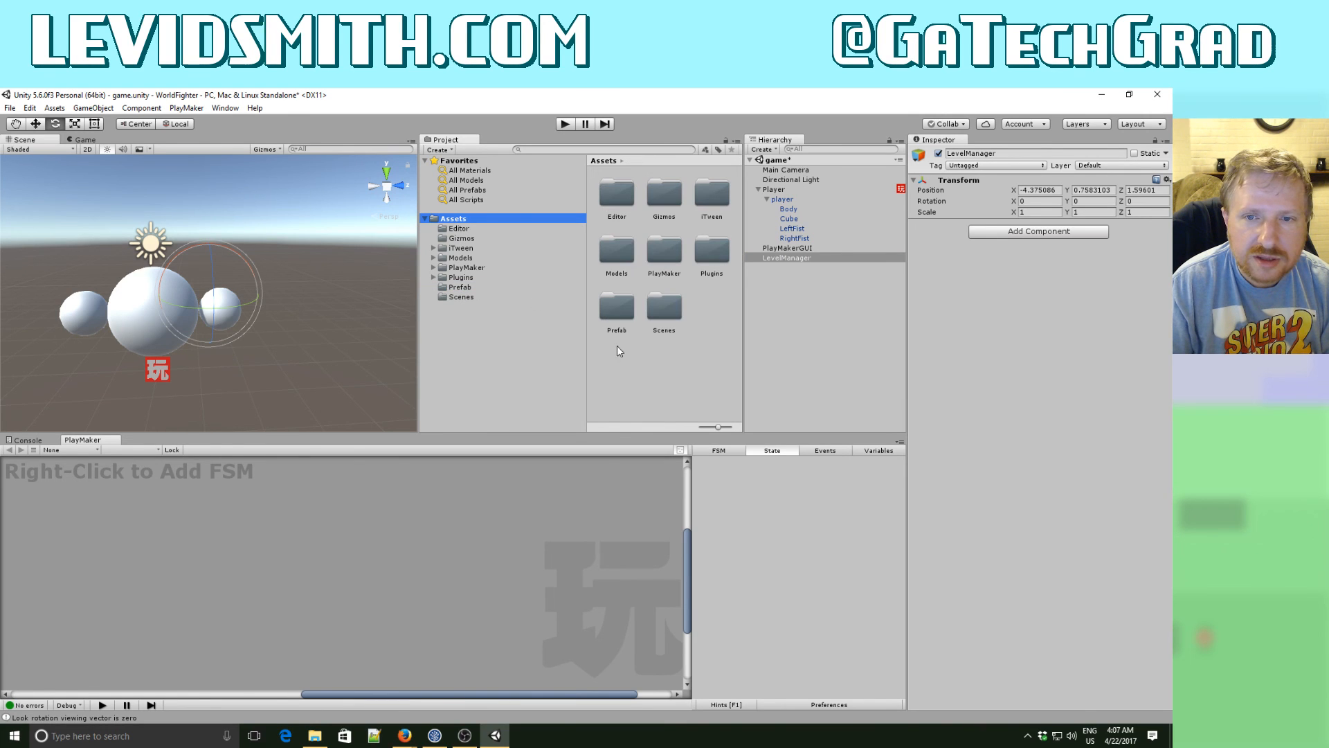
right_click(627, 361)
mouse_move(656, 370)
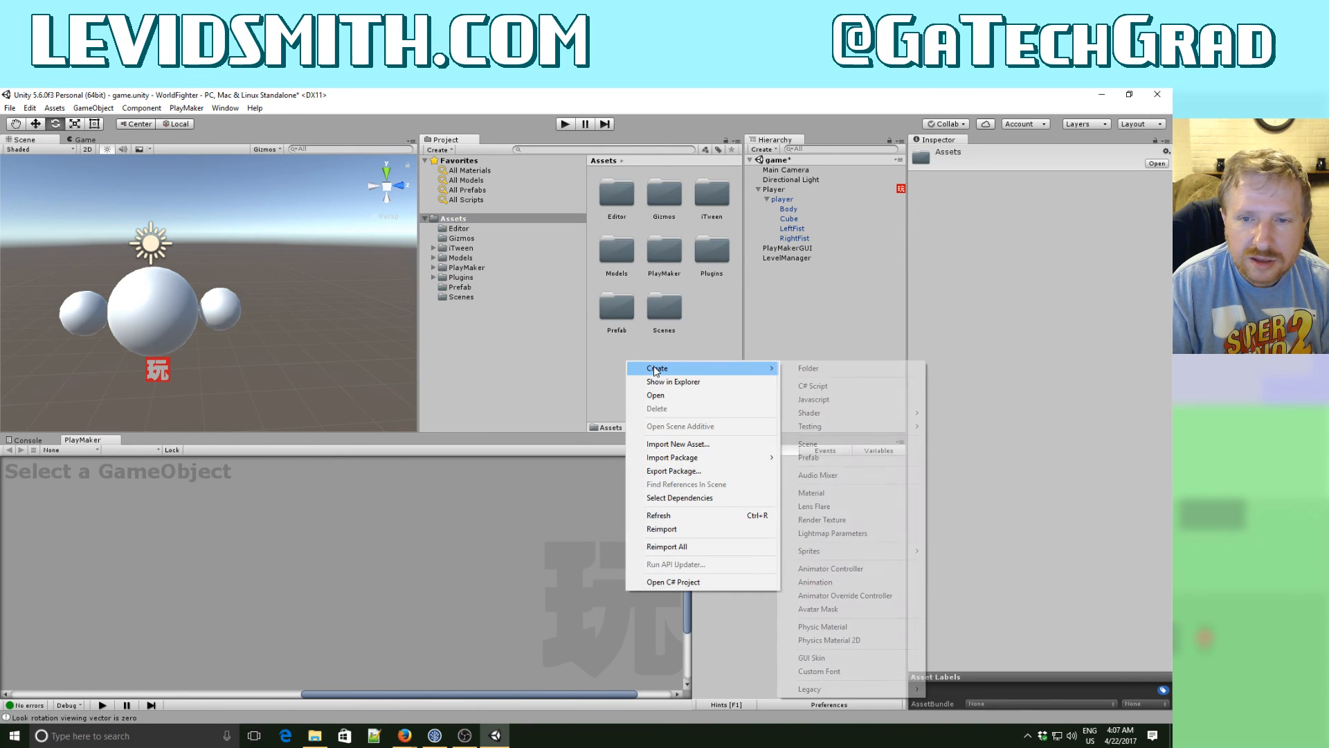
left_click(812, 385)
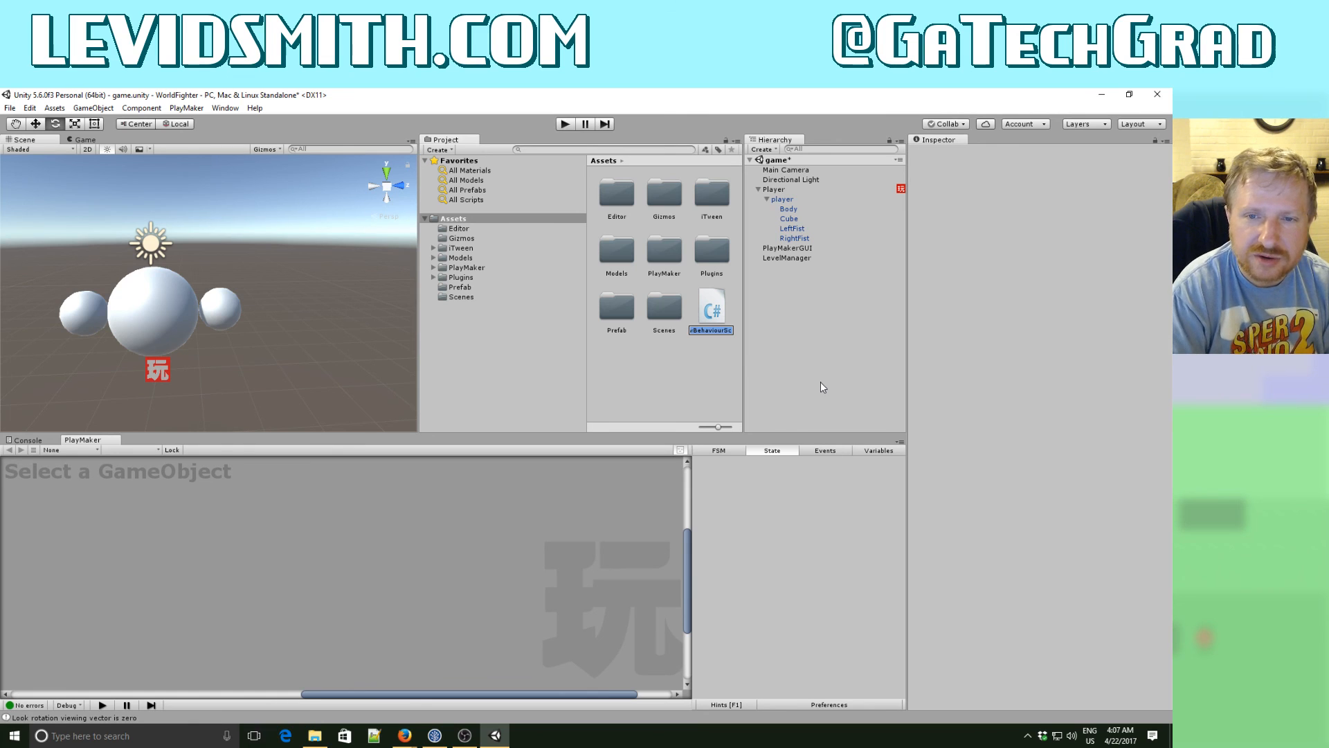
key("Escape")
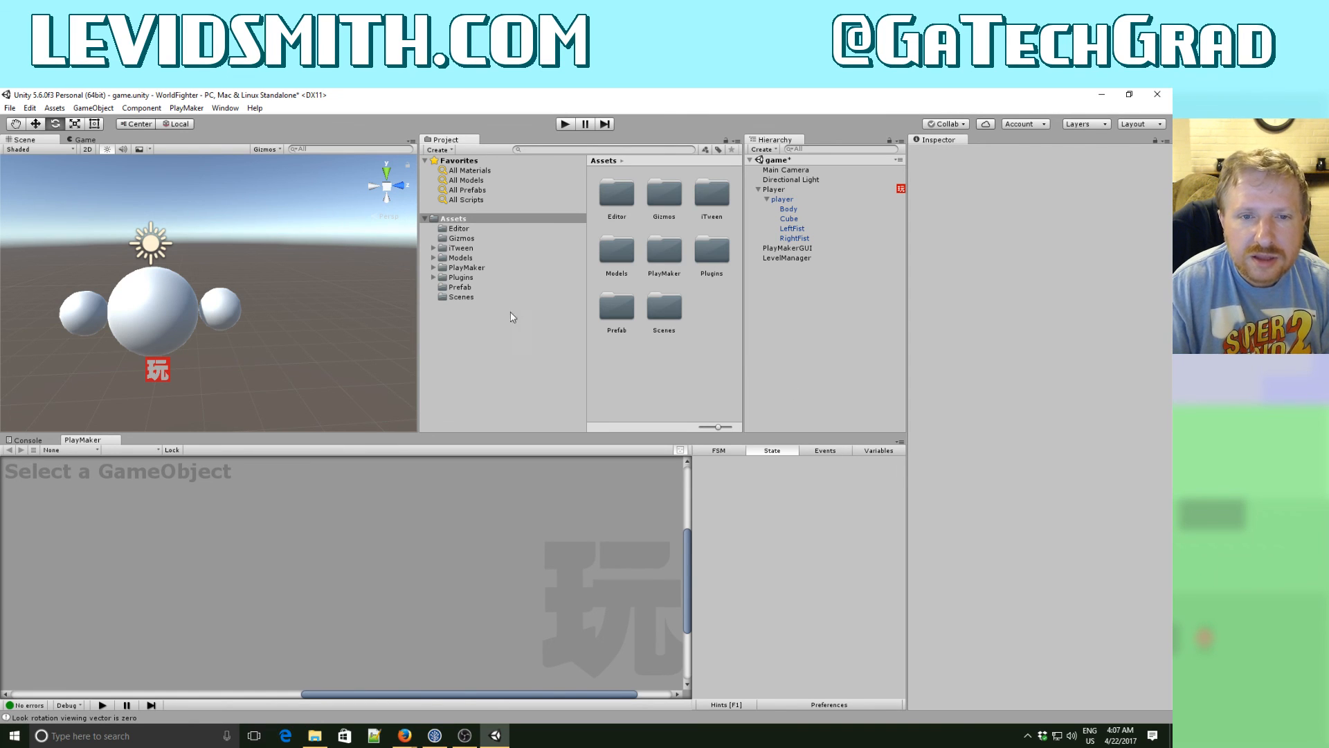
- Create a new folder named Scripts in the project's Assets folder
right_click(646, 379)
mouse_move(684, 393)
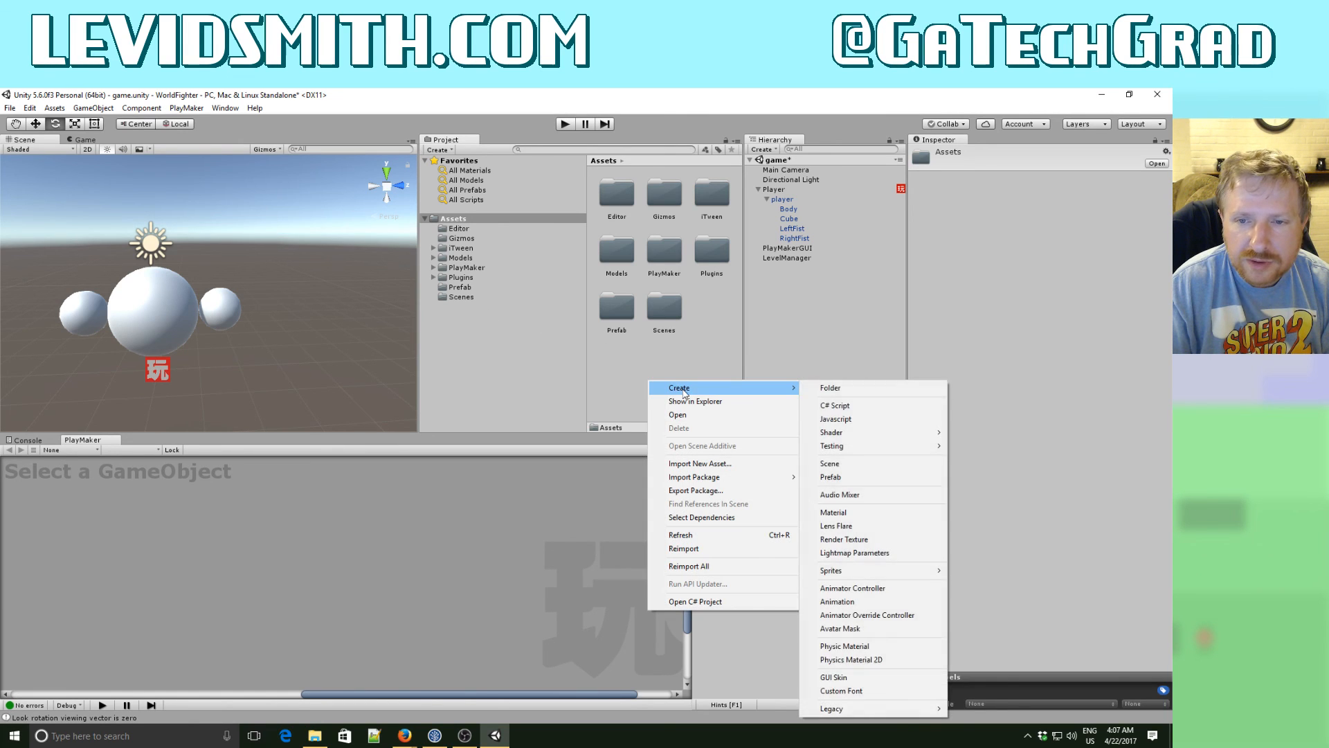
left_click(885, 389)
type("Scripts")
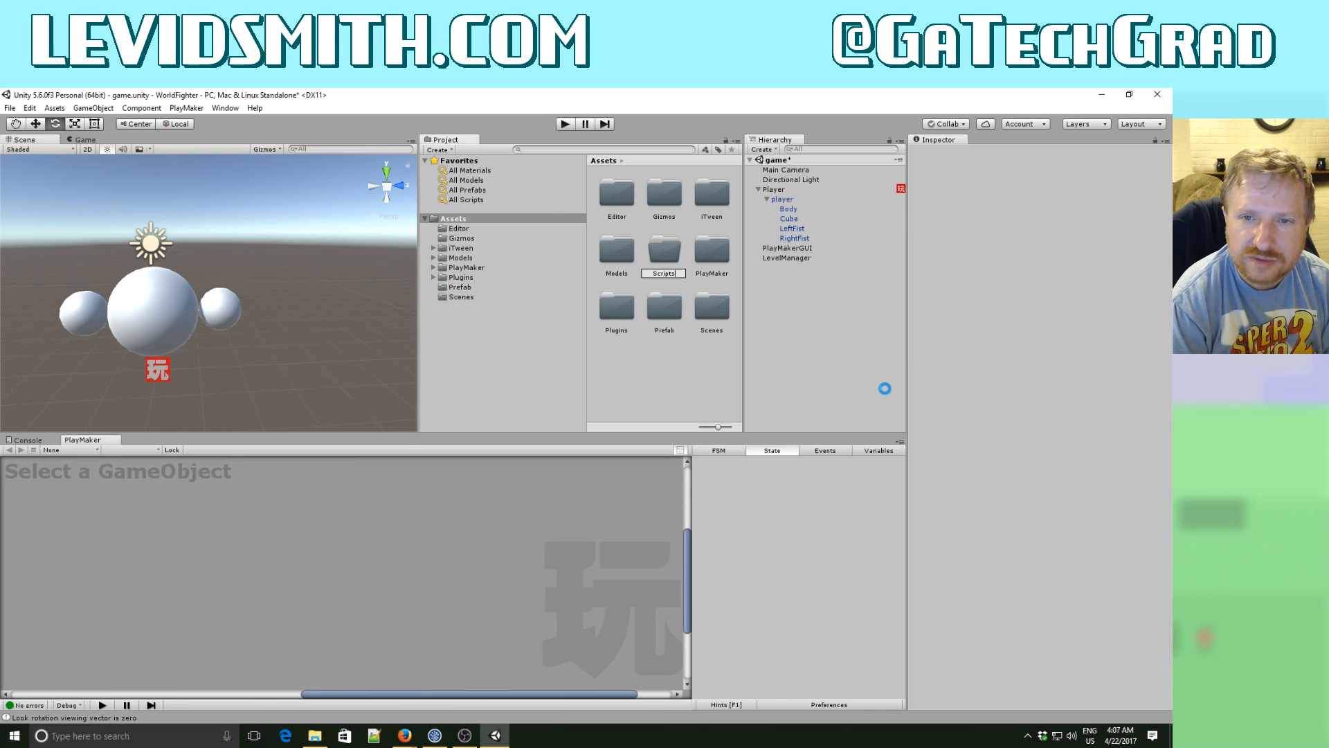
key("Return")
- Create a C# script named LevelManager inside the Scripts folder
double_click(717, 318)
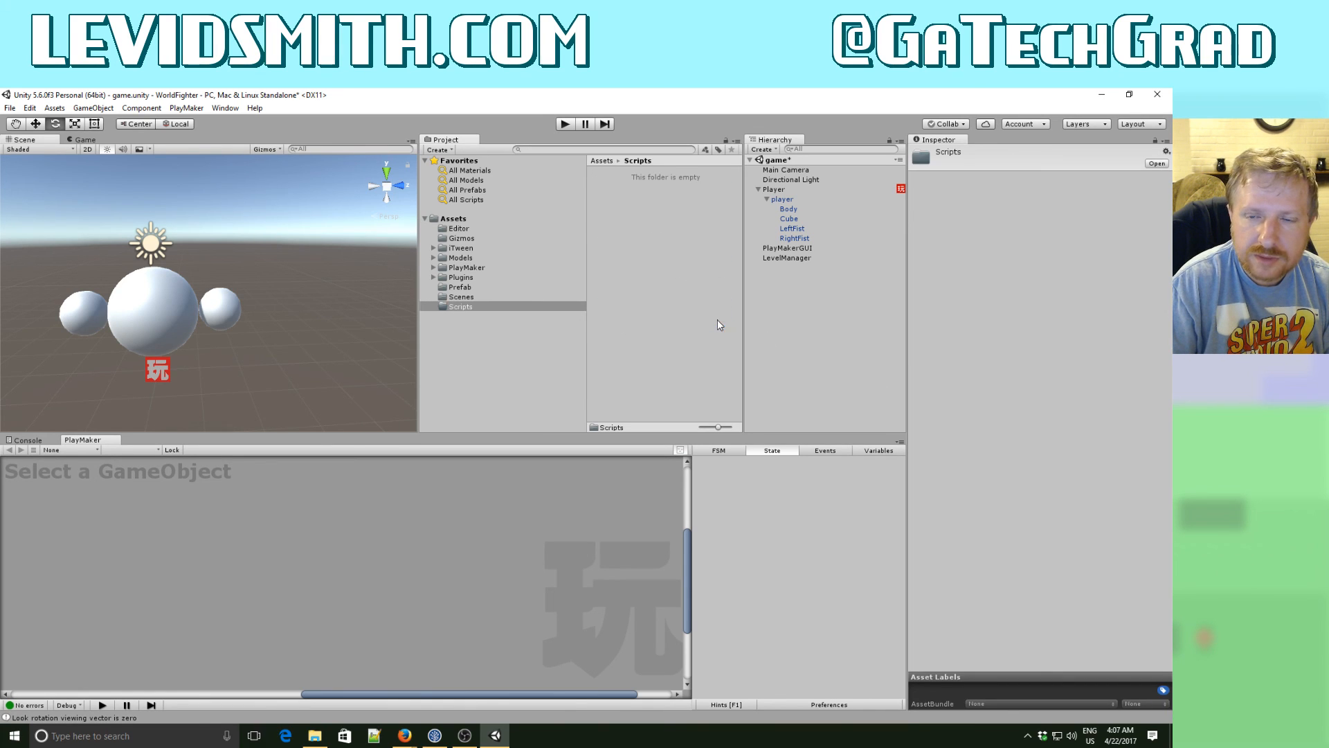
right_click(651, 261)
mouse_move(692, 268)
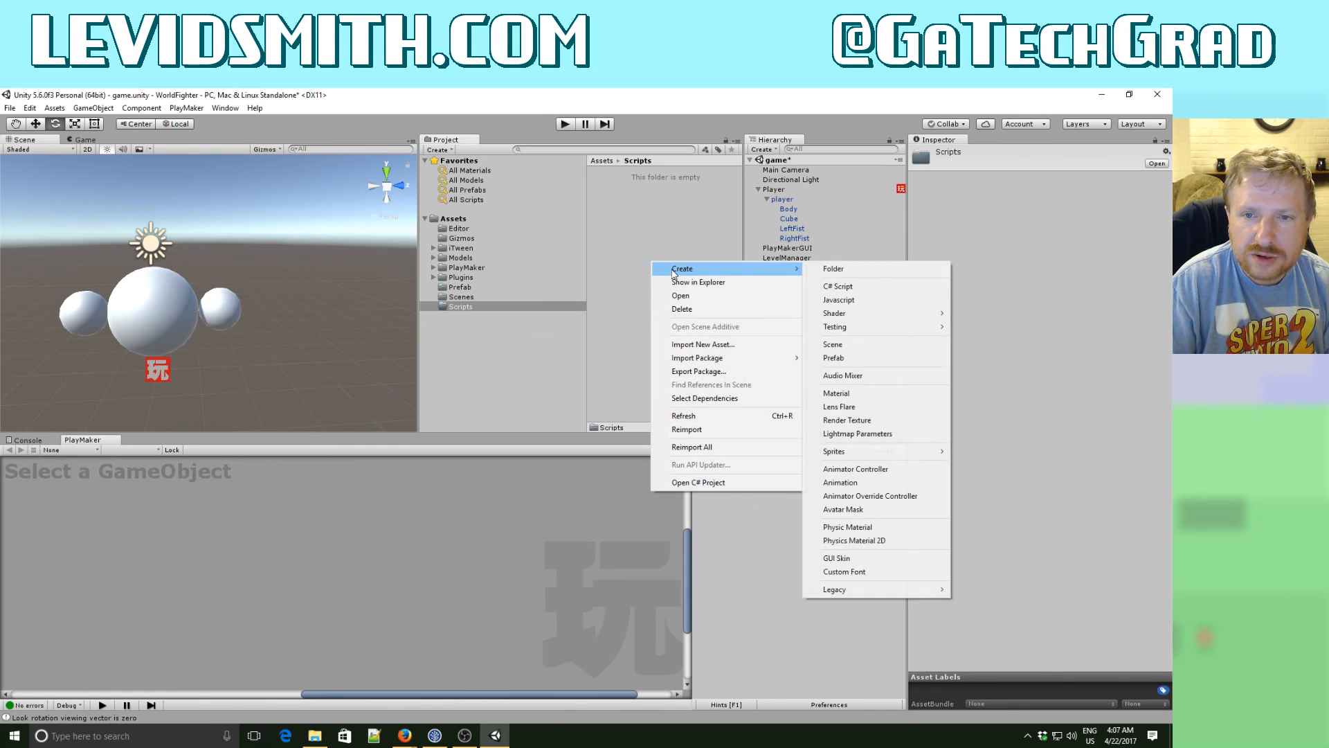
left_click(843, 286)
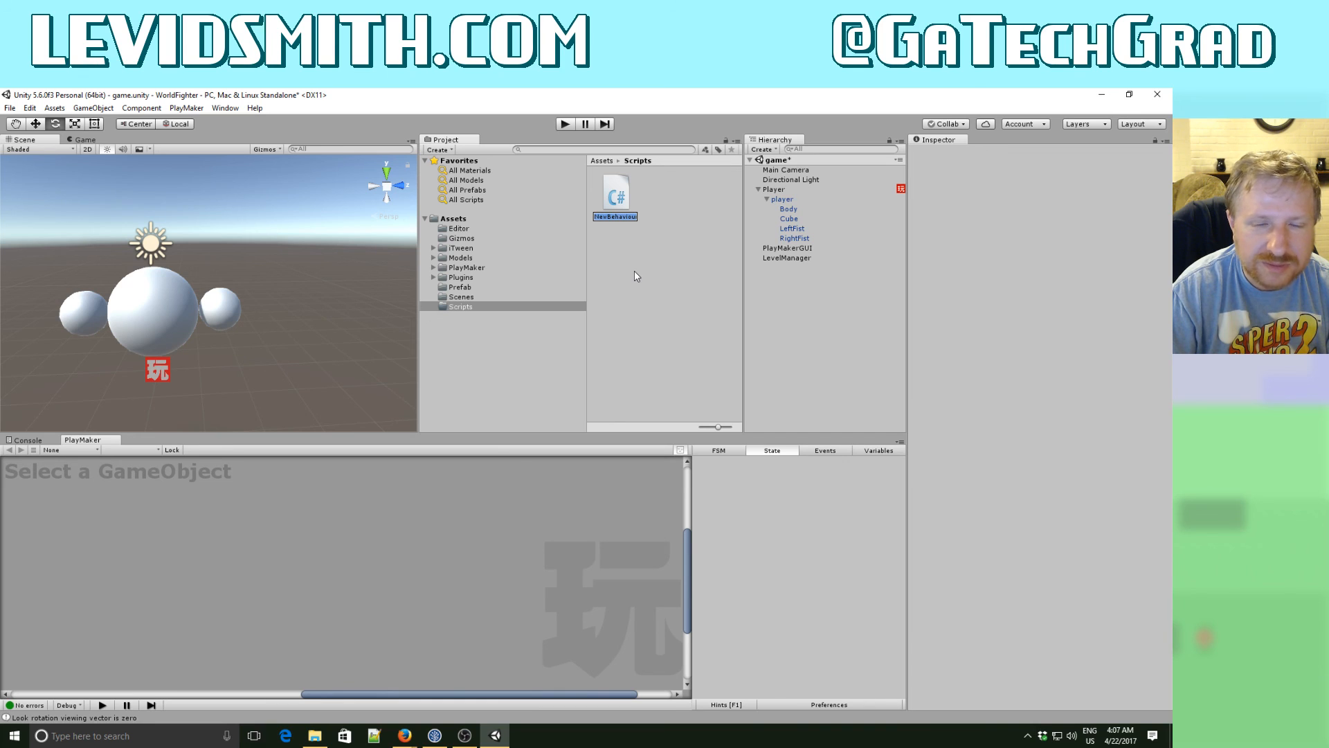
type("L")
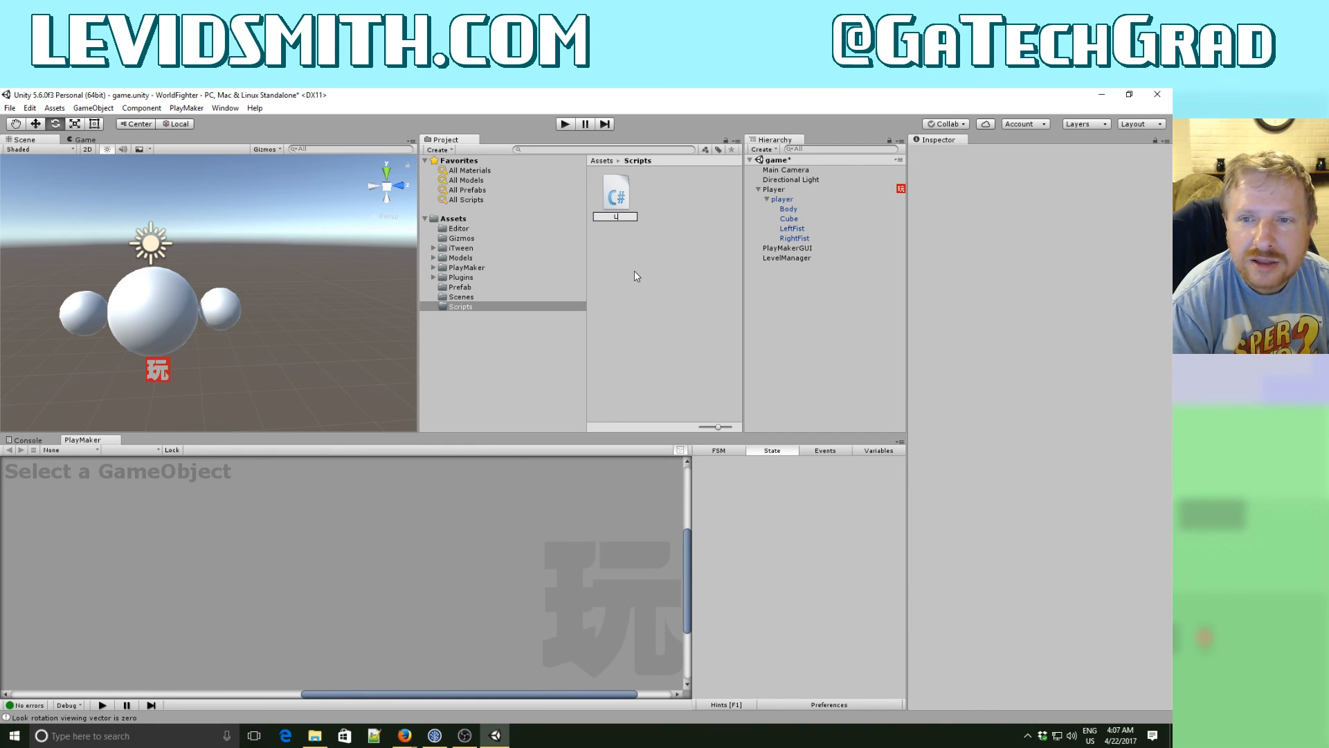
type("evelManager")
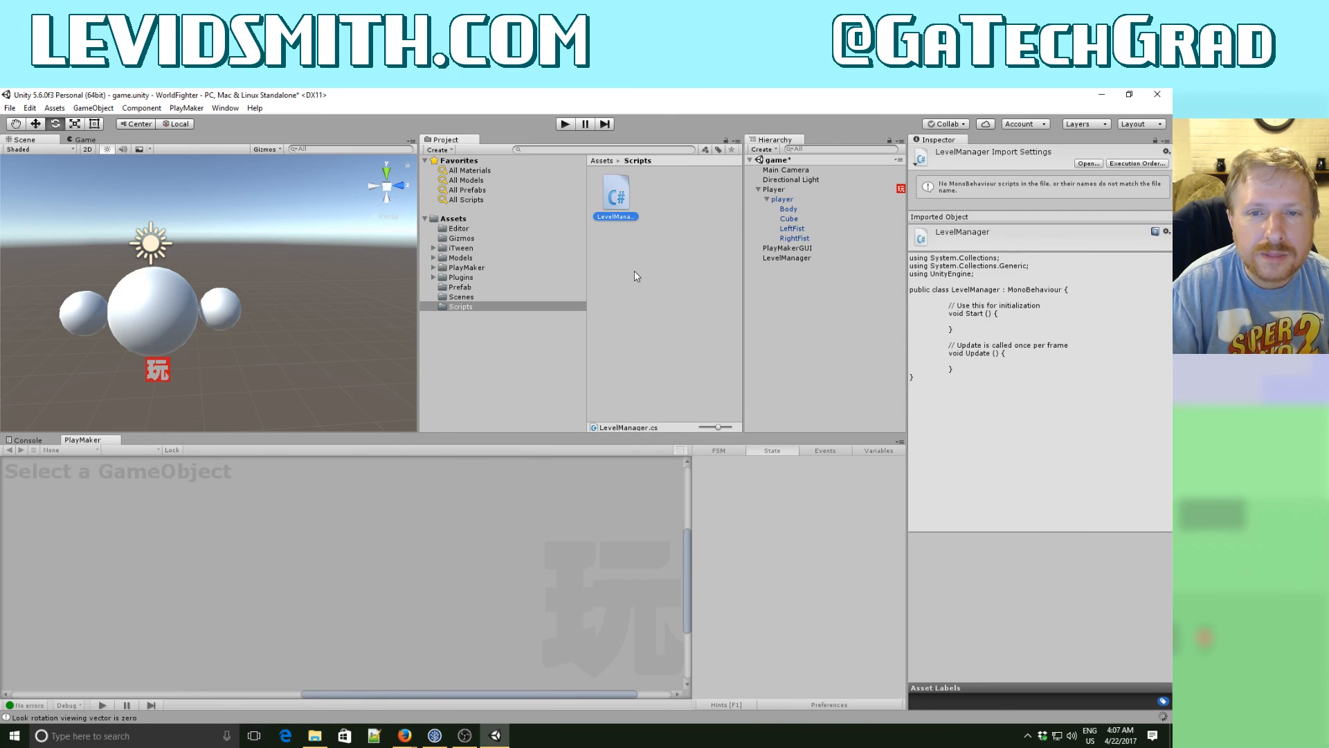
- Attach the LevelManager script to the LevelManager object in the scene and select that object
left_click_drag(622, 198, 778, 259)
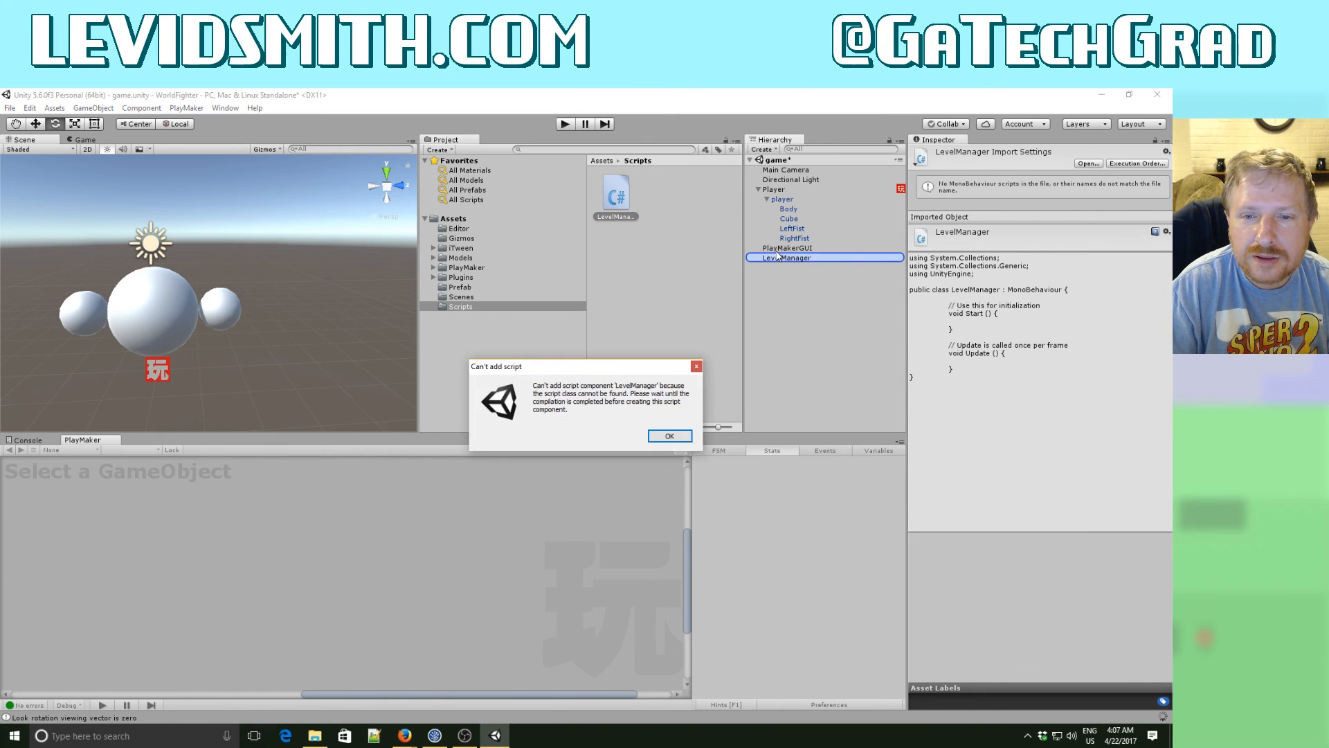
left_click(682, 431)
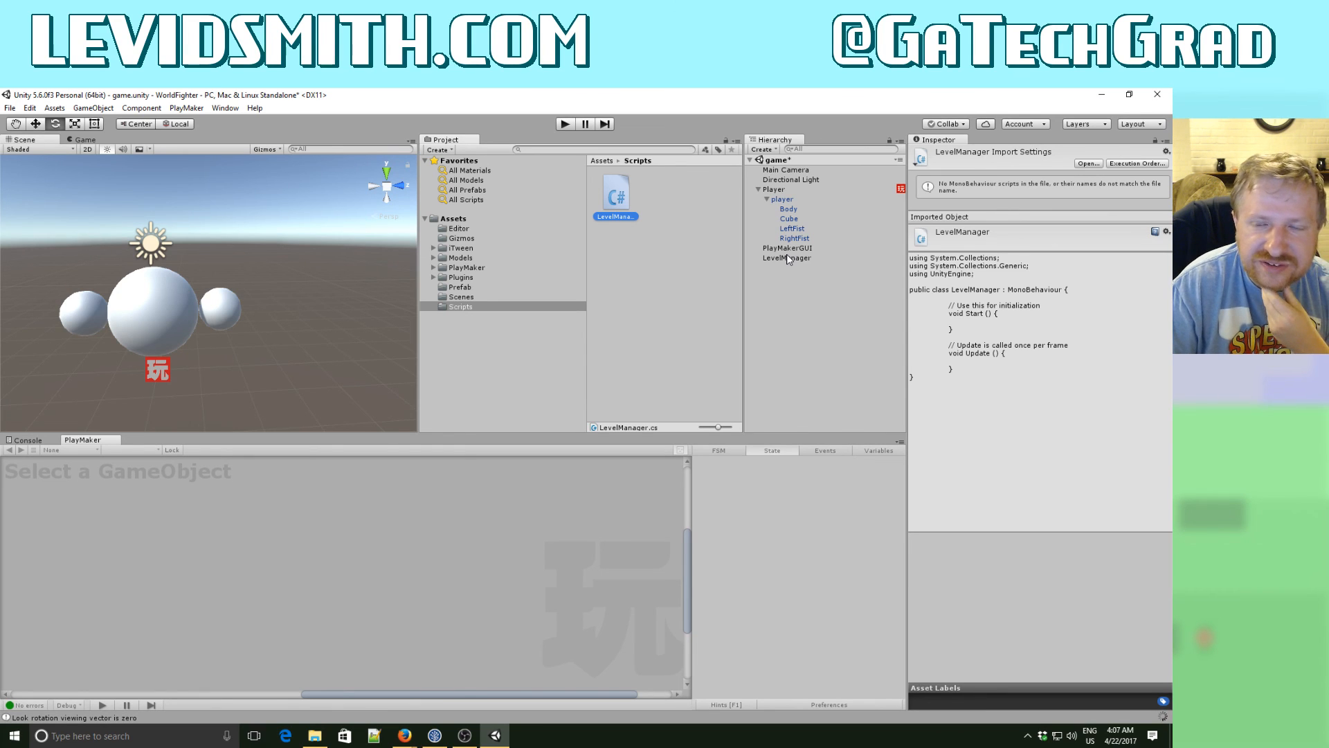
left_click(641, 209)
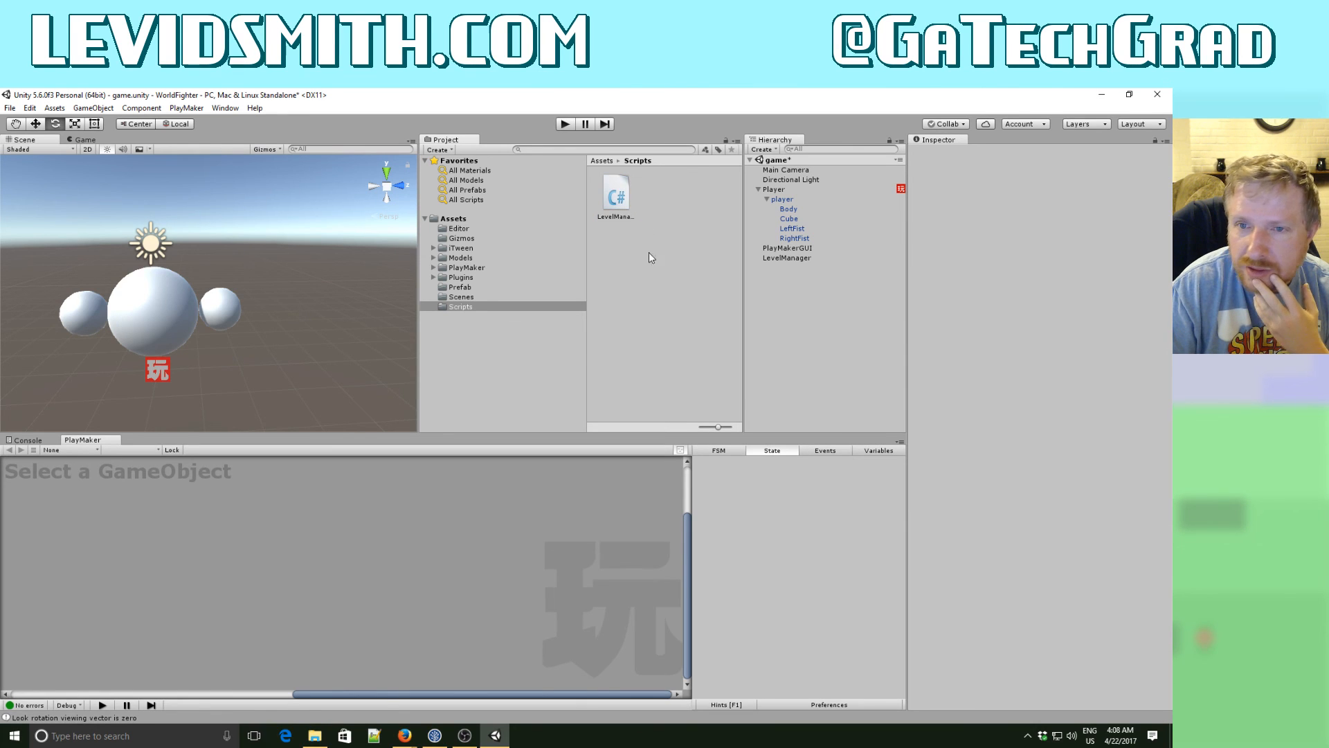
left_click_drag(624, 205, 792, 258)
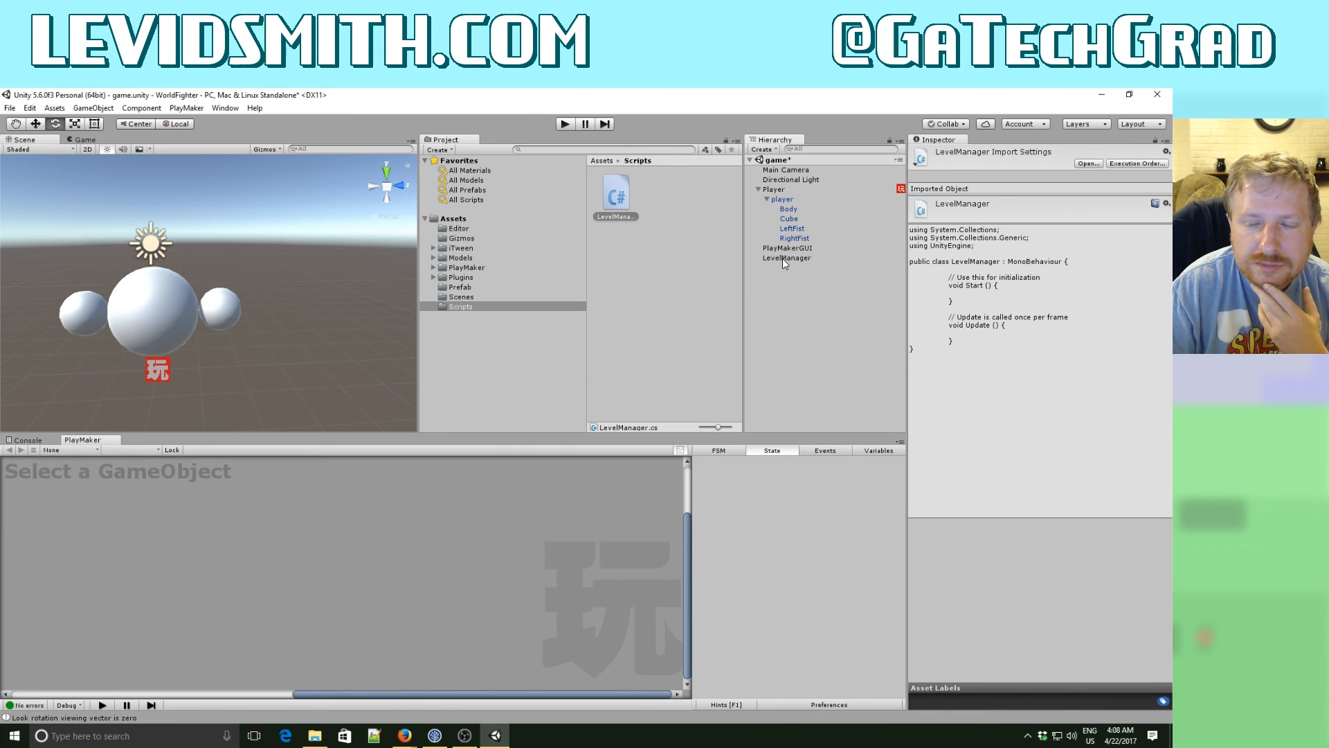
double_click(783, 259)
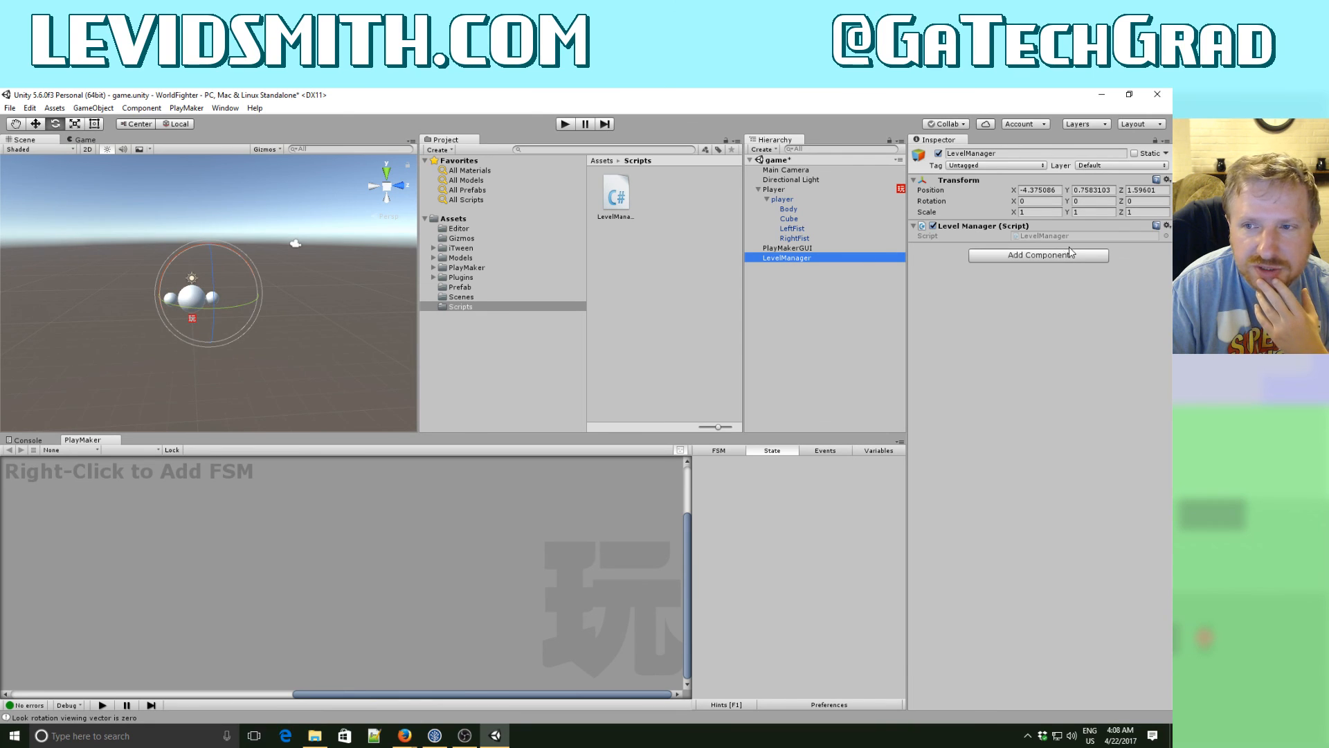
- Open the LevelManager script in Visual Studio from the object's script component and dismiss the exception message
left_click(1015, 236)
double_click(1015, 236)
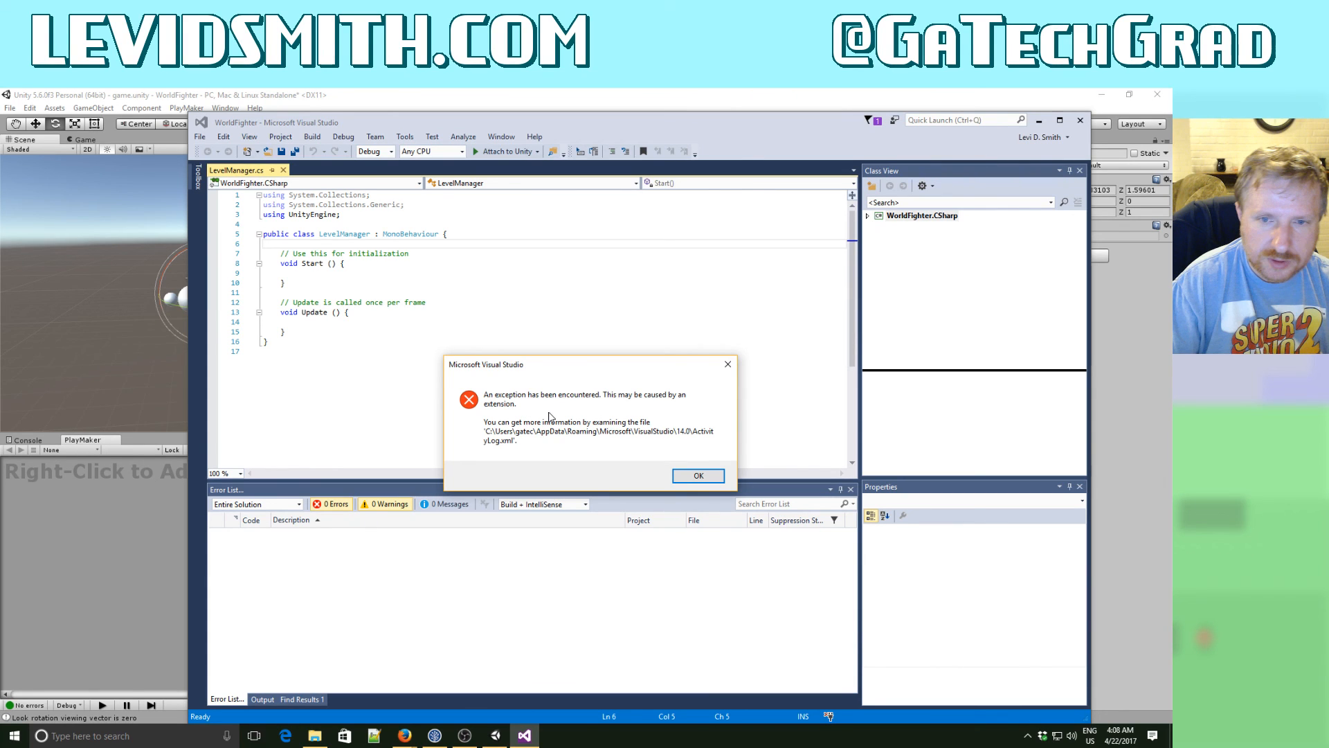
key("Return")
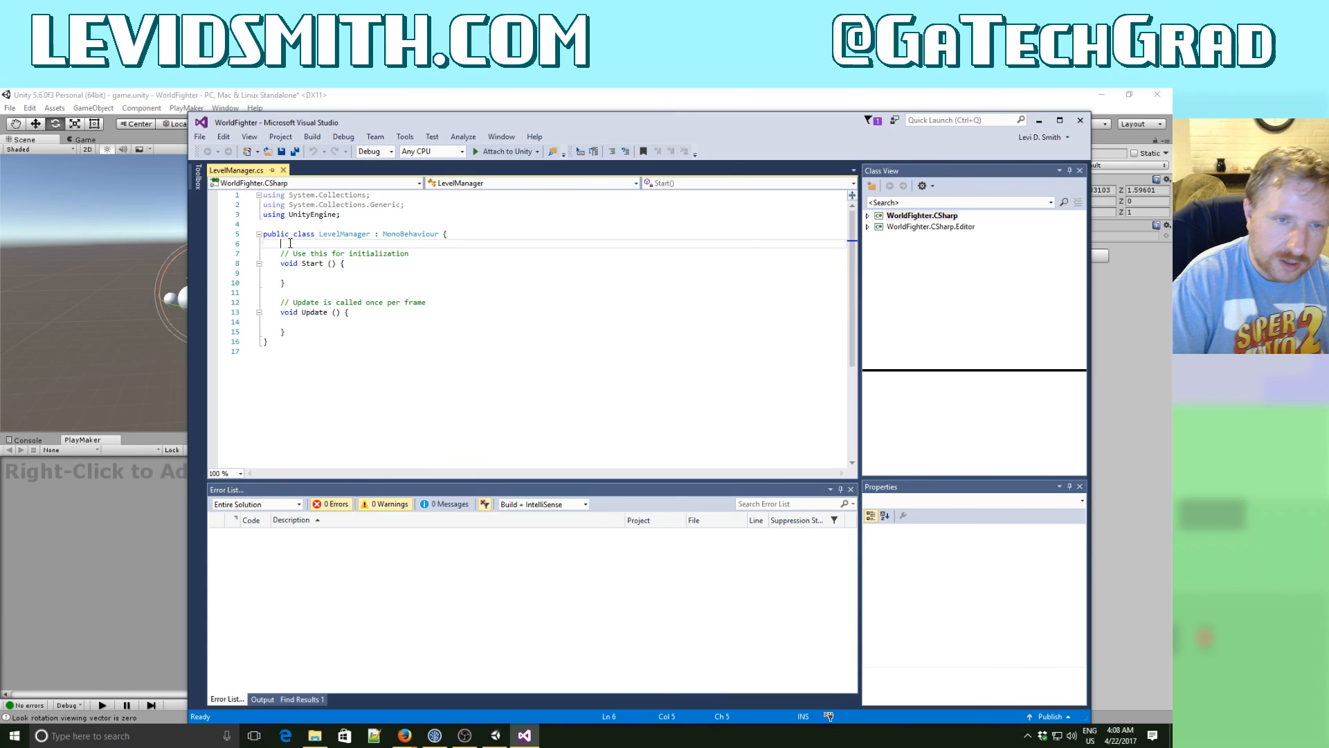
- Declare a public GameObject variable named StreetBlockPrefab at the start of the LevelManager class and save the script
key("Return")
key("Return")
key("Up")
type("public GameO")
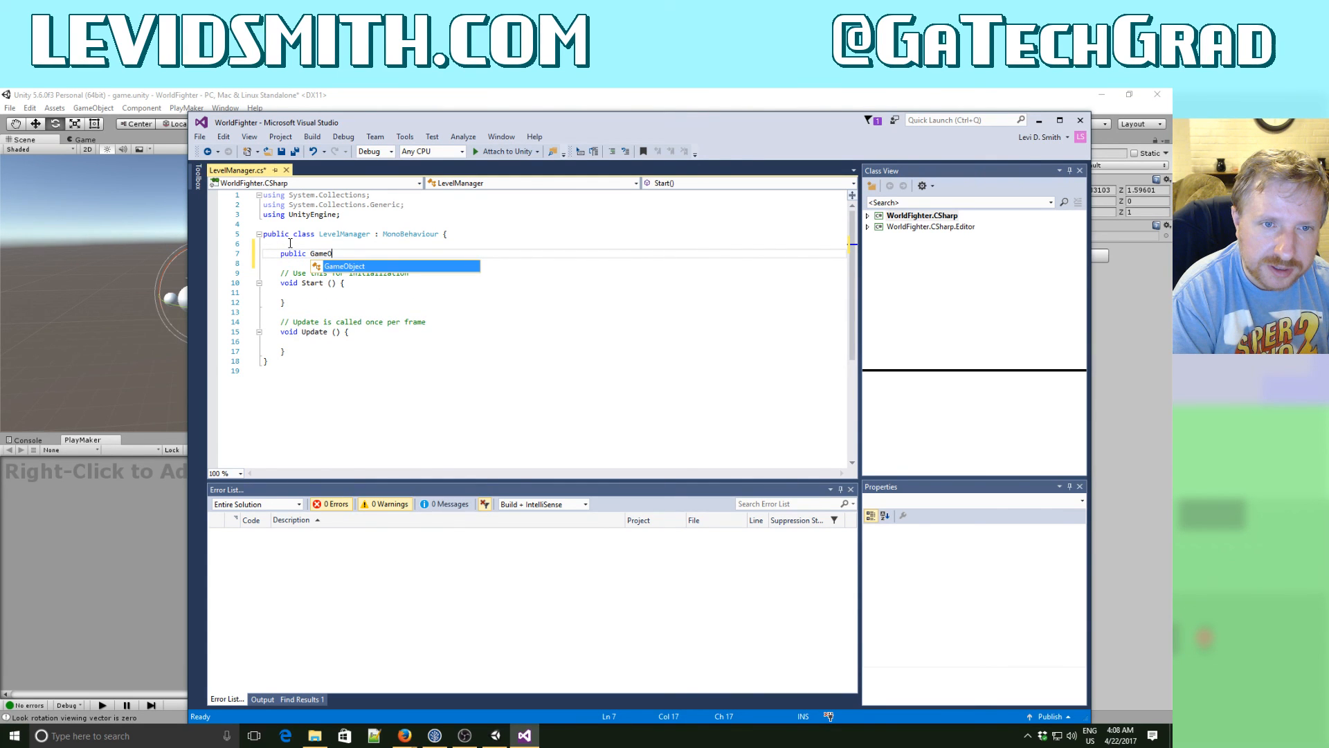
type("bject S")
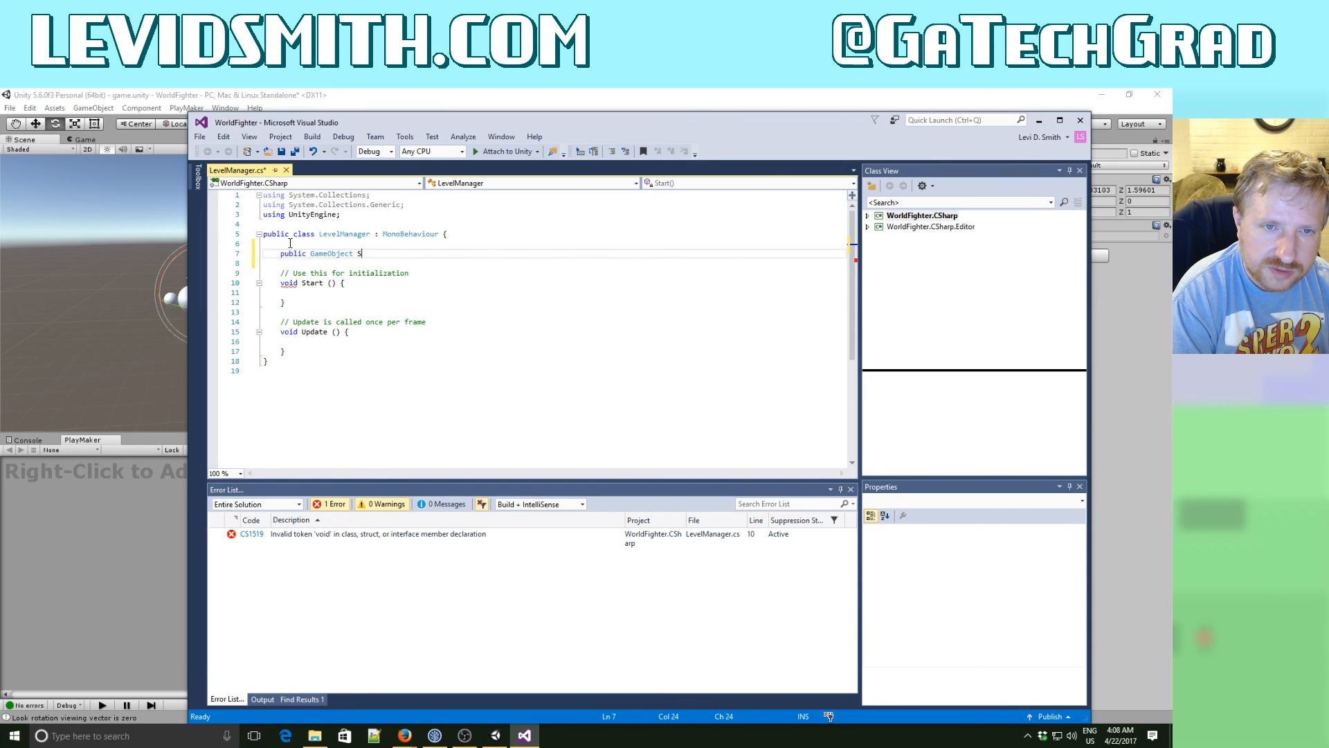
type("treetBlo")
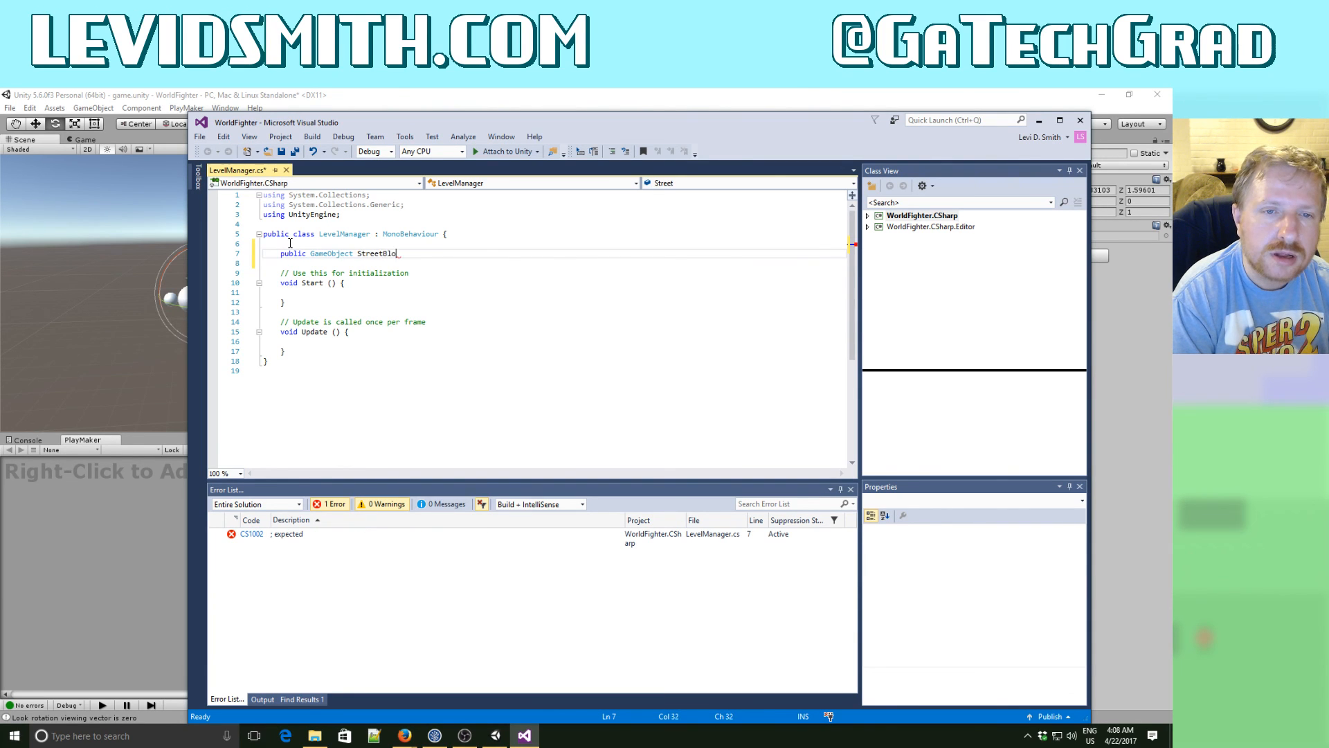
type("ckPrefab;")
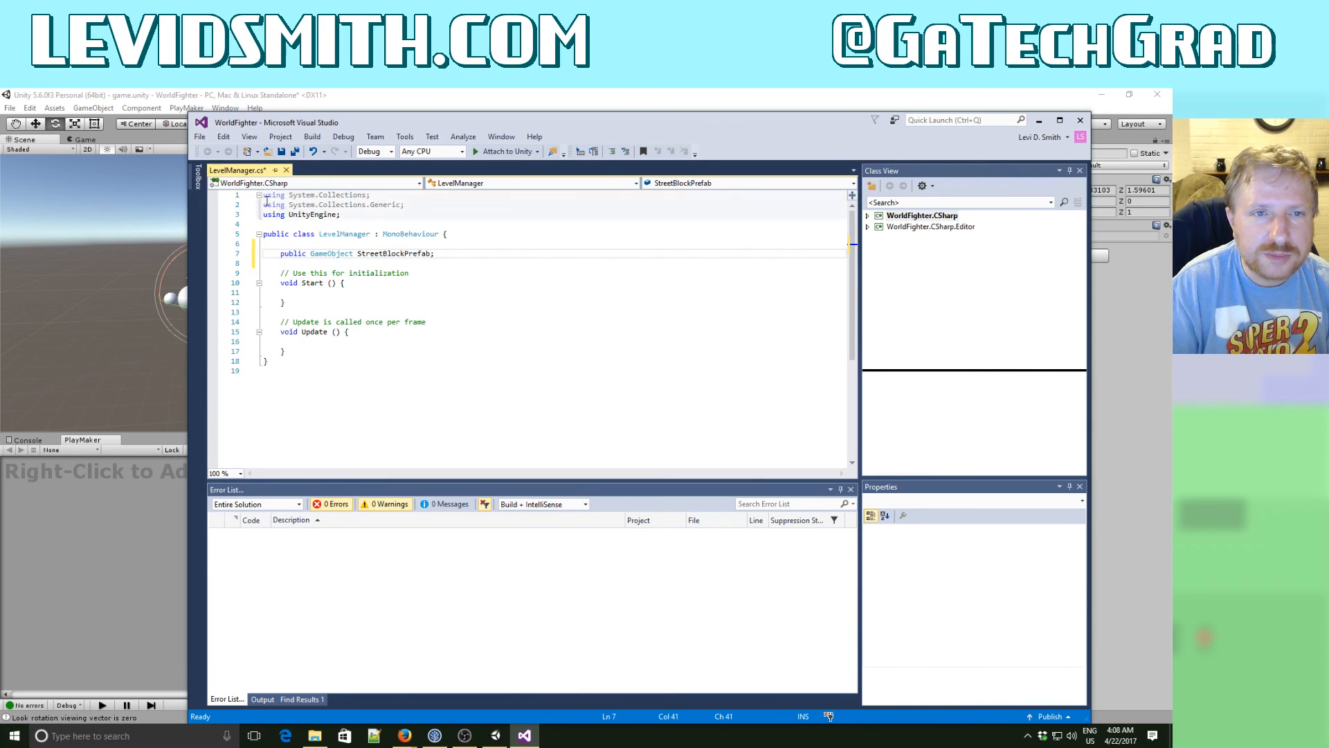
left_click(294, 153)
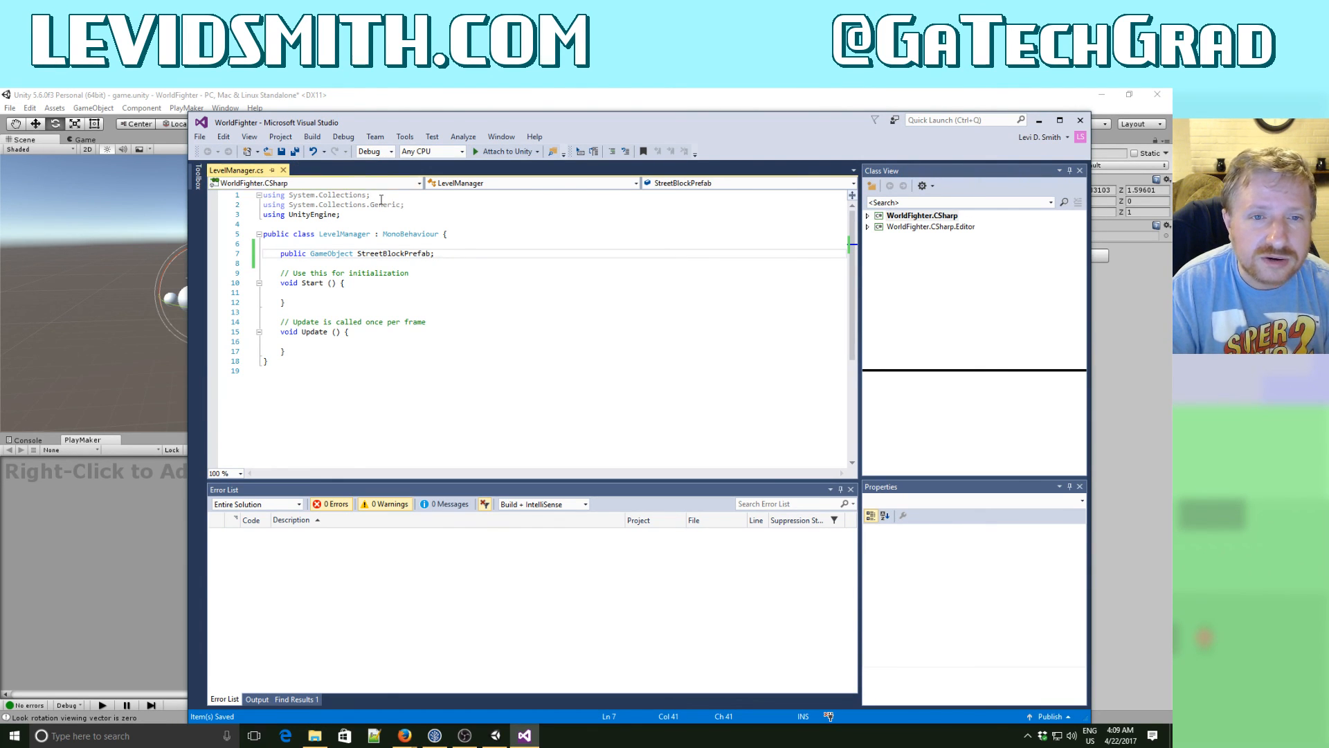
- Add an empty private void loadLevel() method below Update in the LevelManager class
left_click(439, 104)
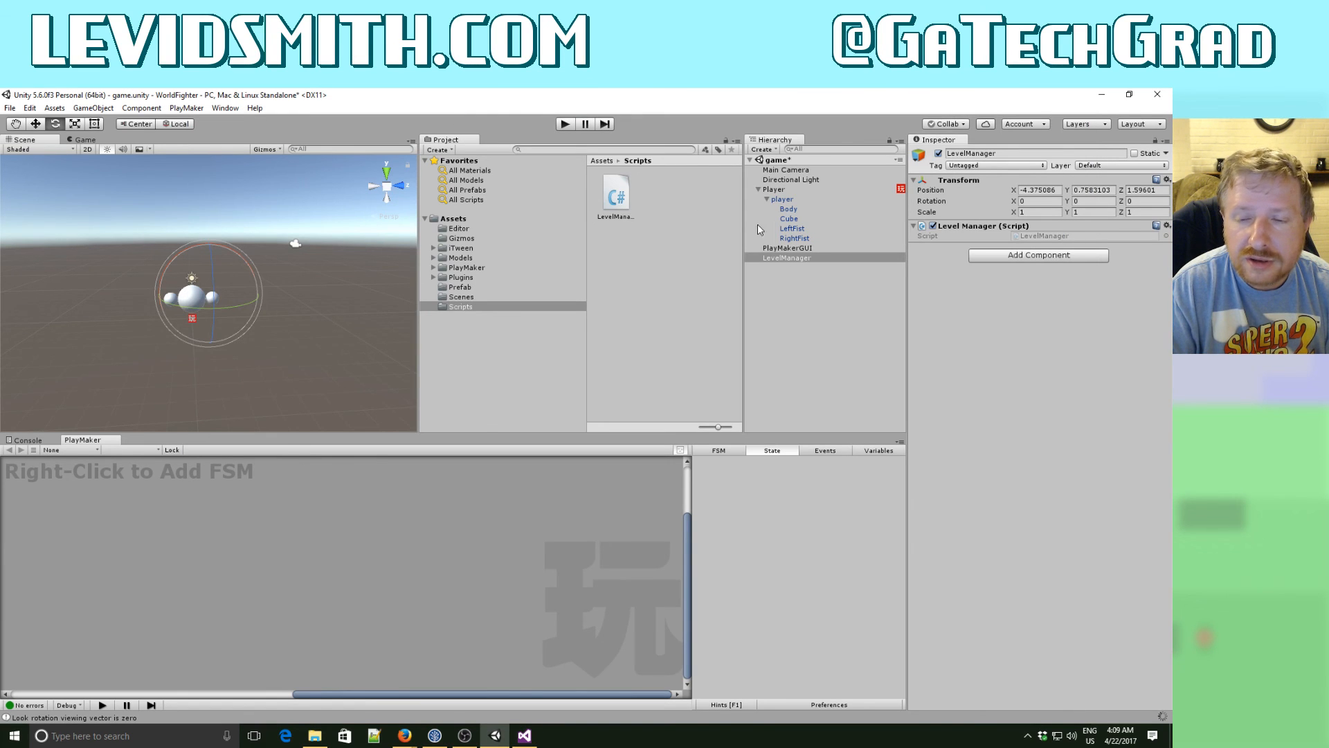
left_click(532, 737)
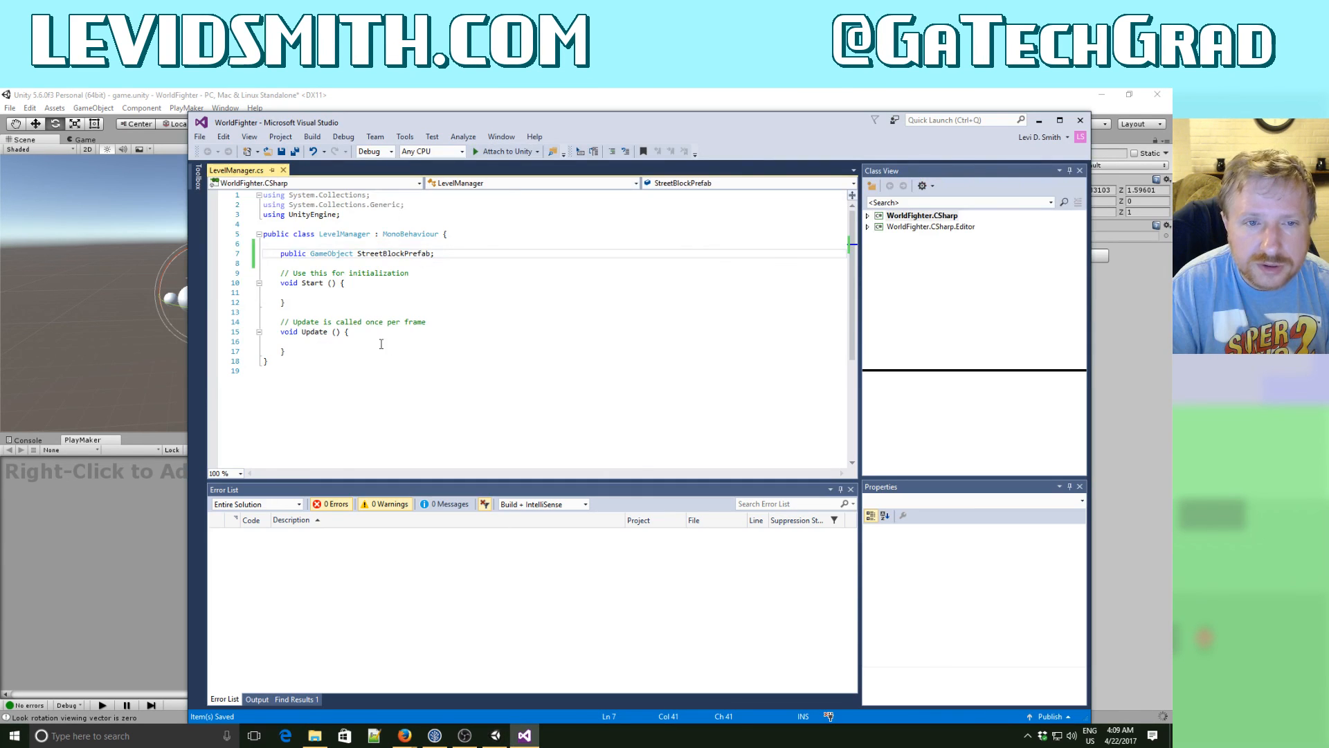
left_click(343, 341)
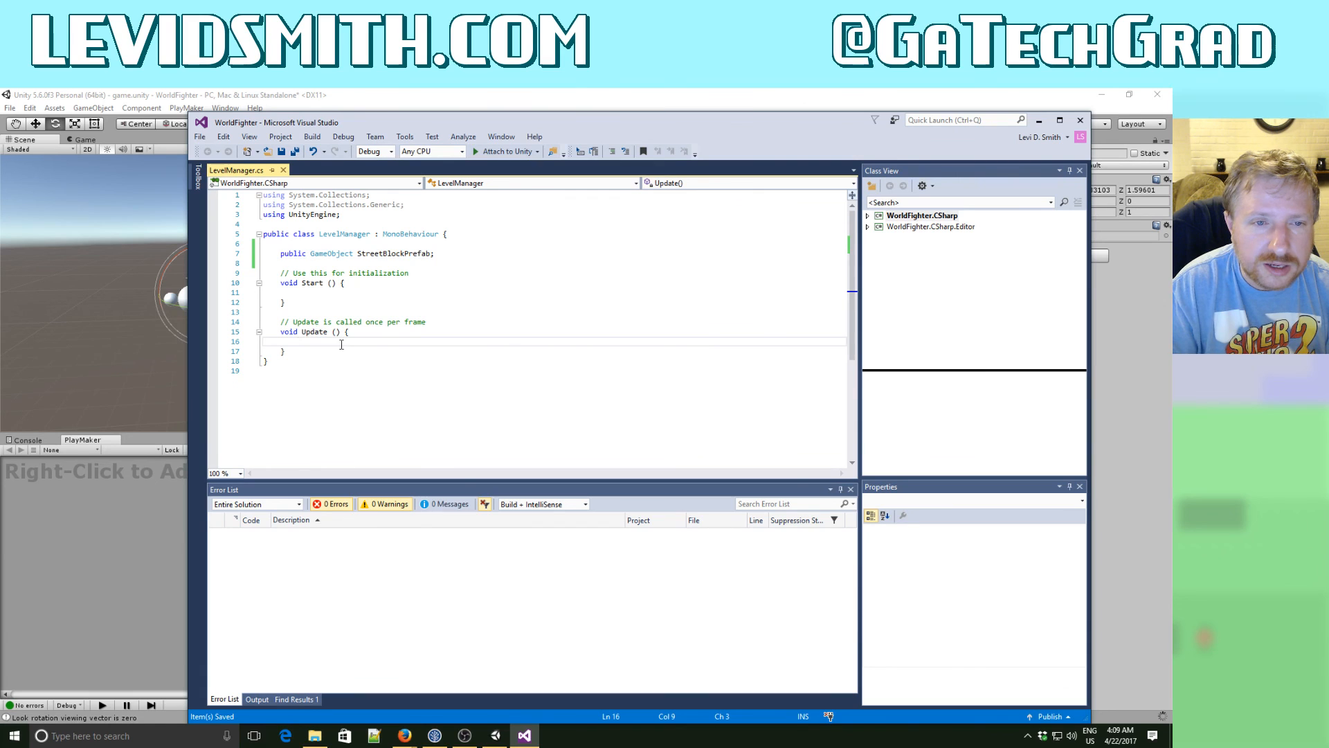
left_click(344, 350)
key("Return")
key("Return")
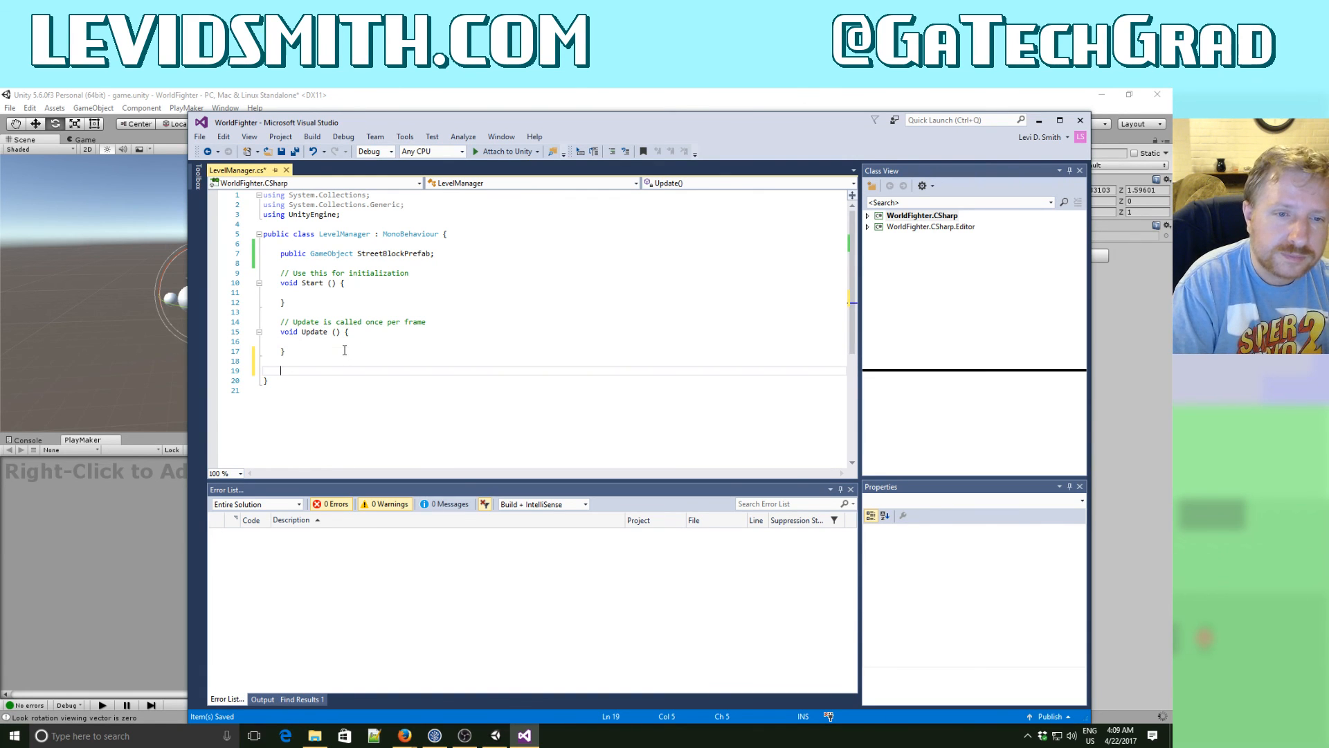
type("private void l")
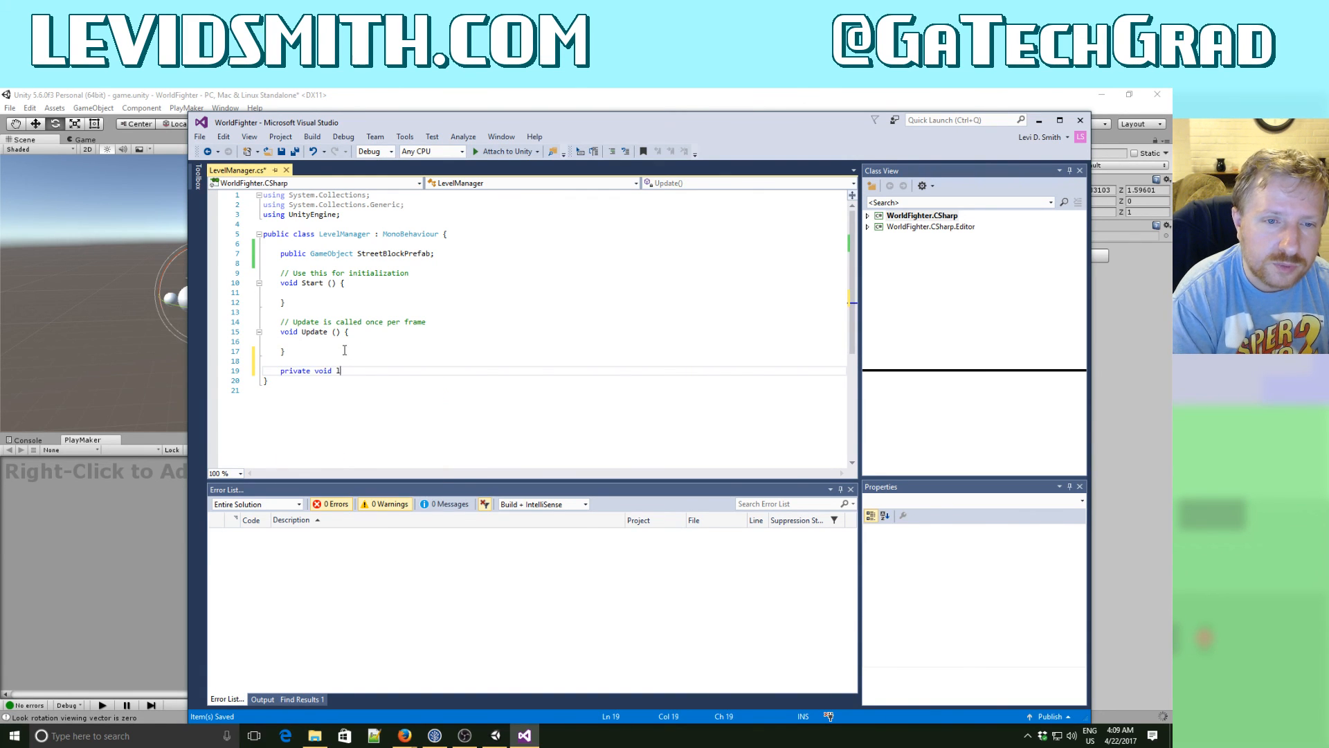
type("oadLevel() {")
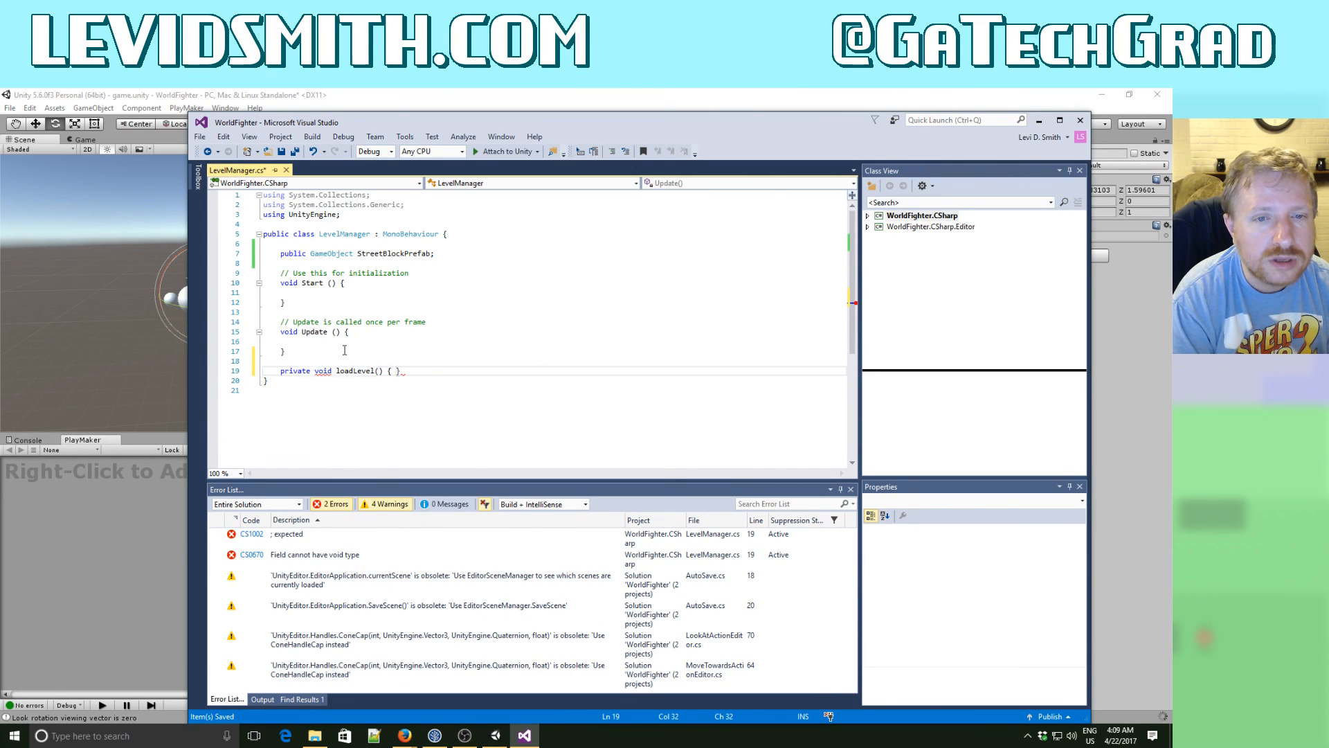
key("Return")
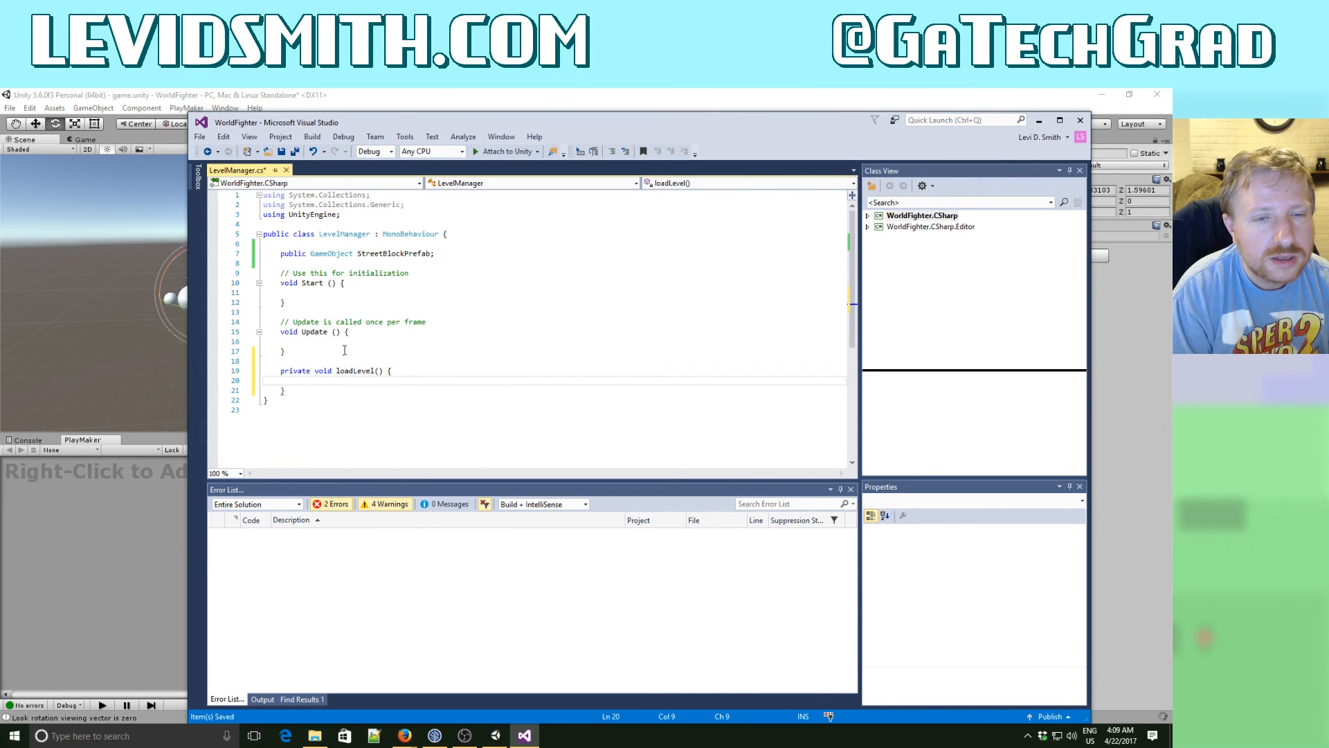
- Call loadLevel() inside the Start method and return to the empty body of the loadLevel method
key("Up")
key("Up")
key("Up")
key("Up")
key("Up")
key("Up")
key("Up")
key("Up")
key("Up")
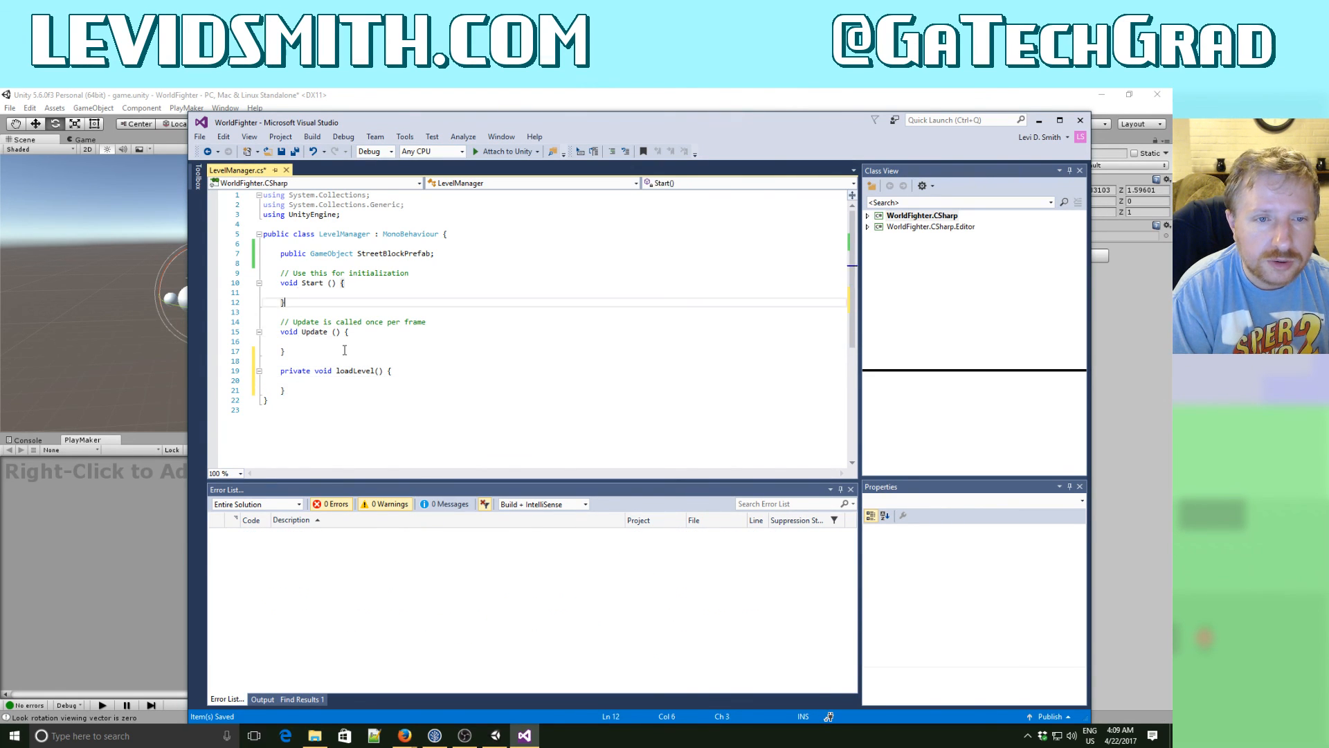
type("loadLe")
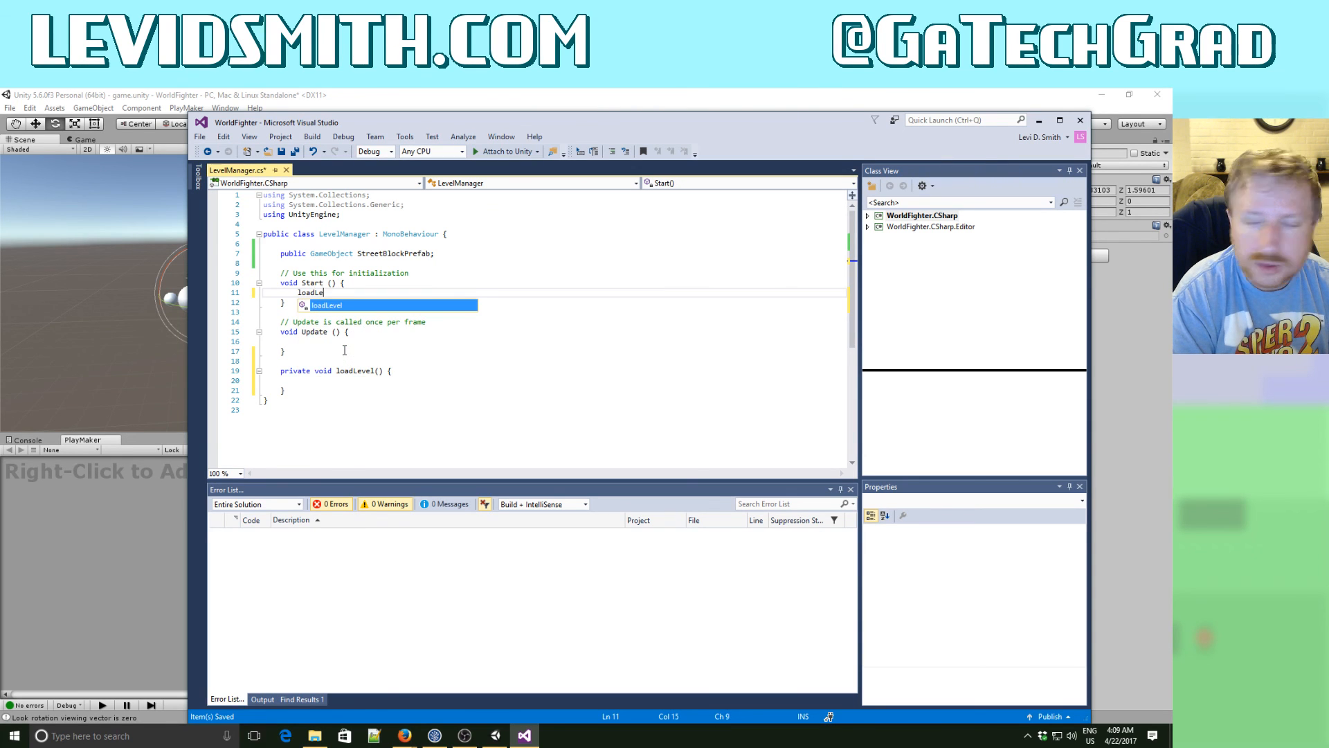
type("vel();")
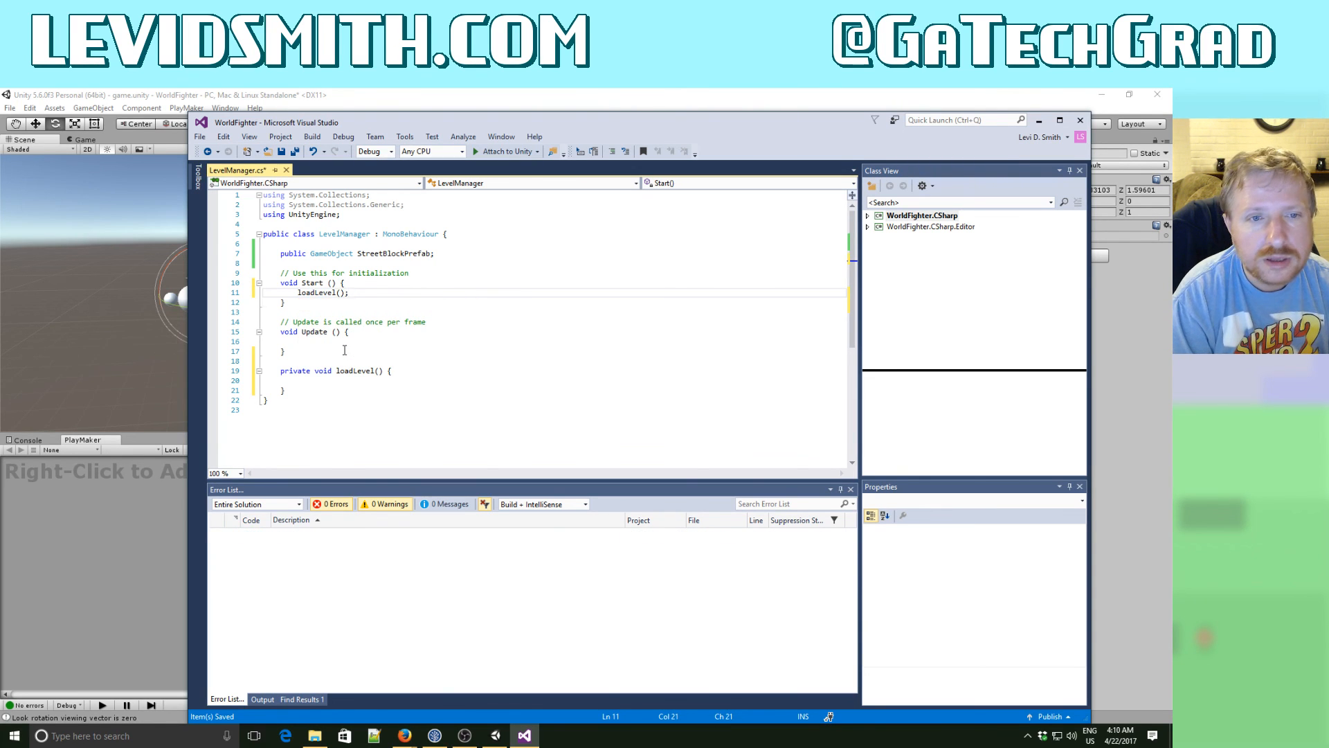
key("Down")
key("Down")
key("Down")
key("Down")
key("Down")
key("Down")
key("Down")
key("Down")
key("Down")
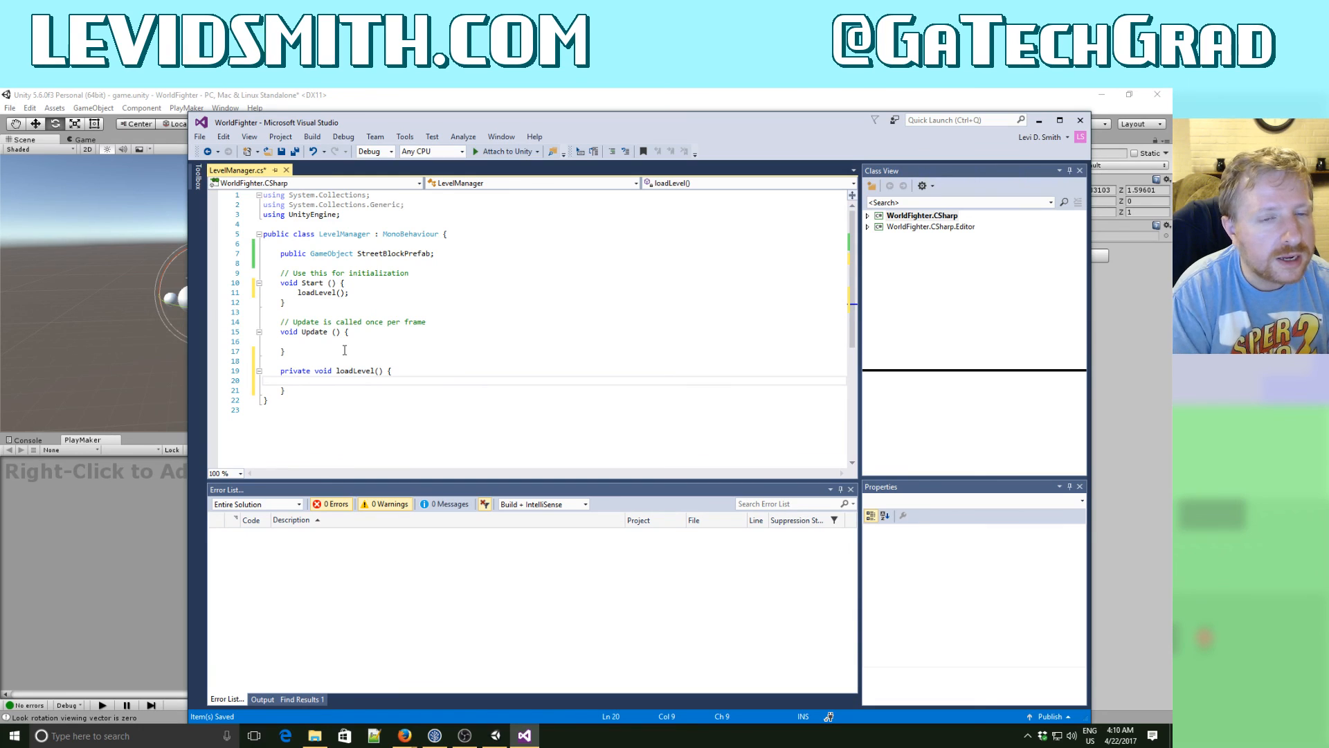
- Begin an Instantiate call in the loadLevel method with StreetBlockPrefab as its first argument
type("Inst")
key("Tab")
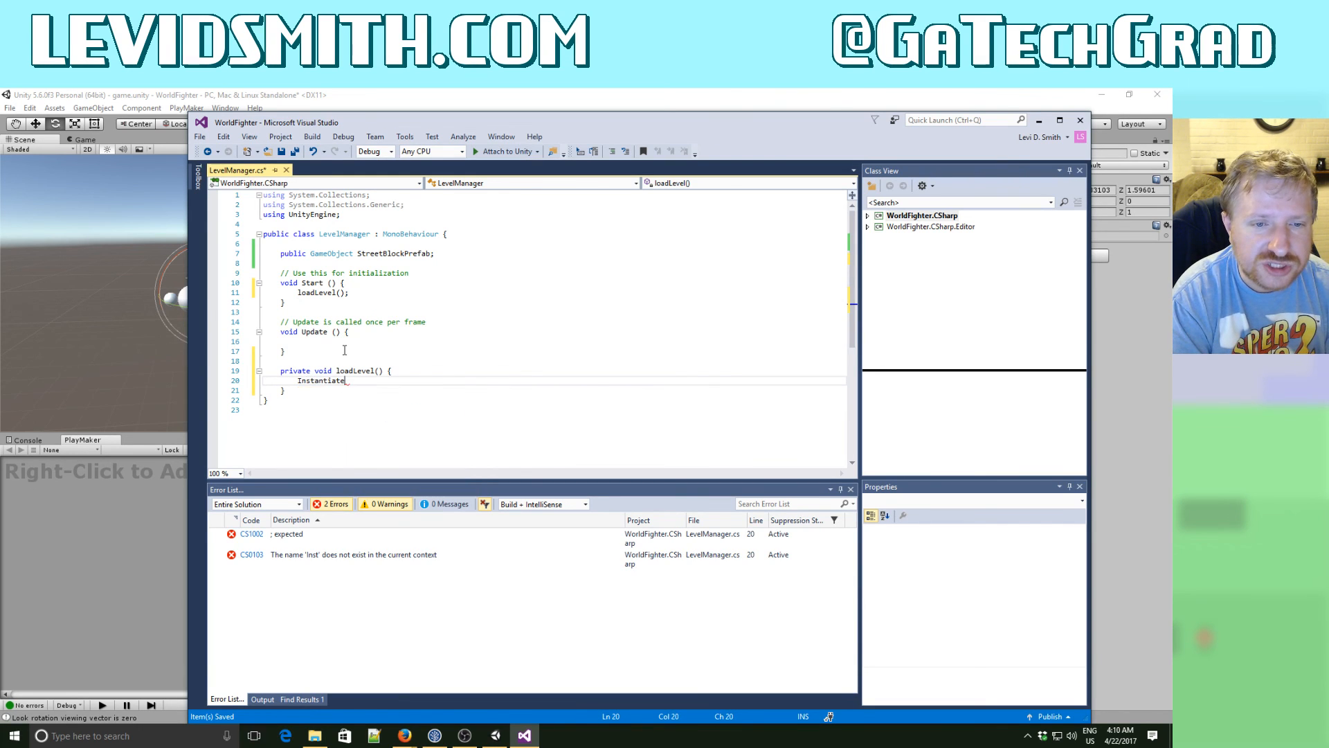
type("(Str")
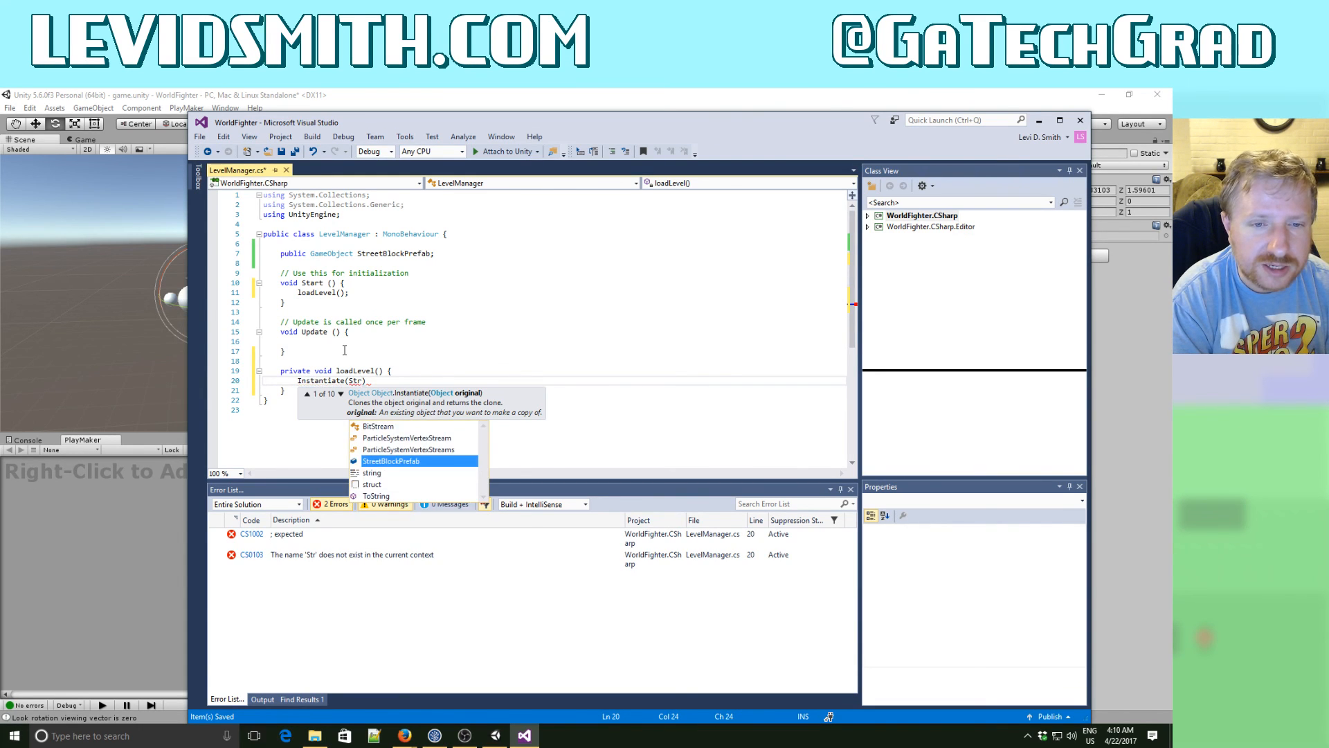
key("Tab")
type(",")
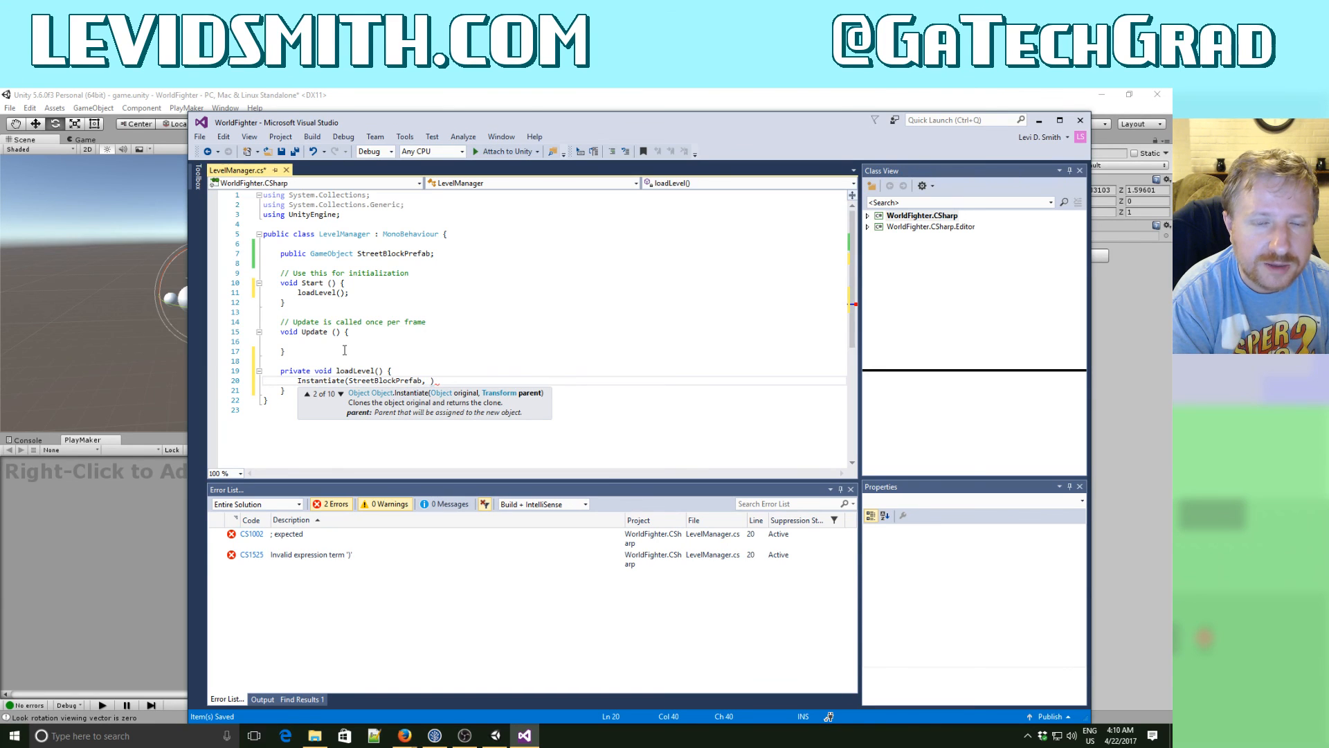
key("Escape")
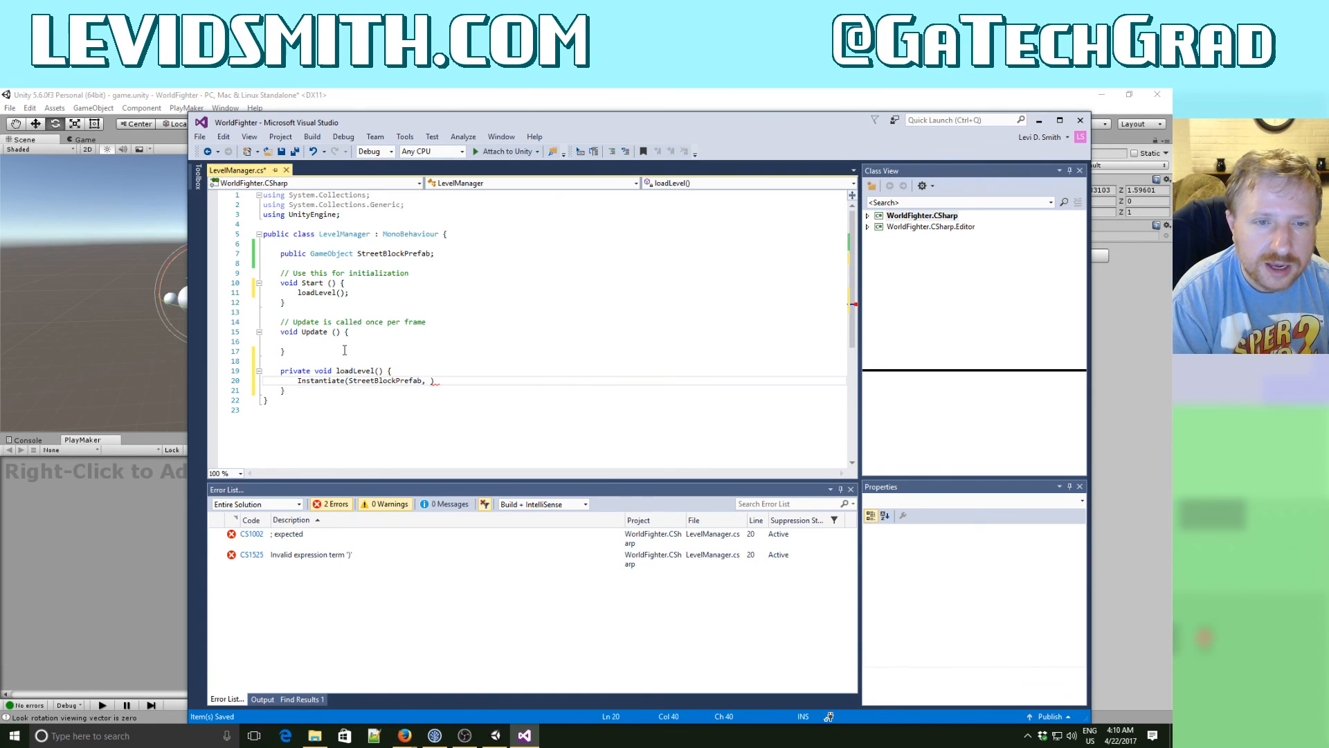
- Declare a Vector3 variable named pos set to Vector3.zero above the Instantiate call in loadLevel
key("Up")
key("Return")
type("Vector3 pos")
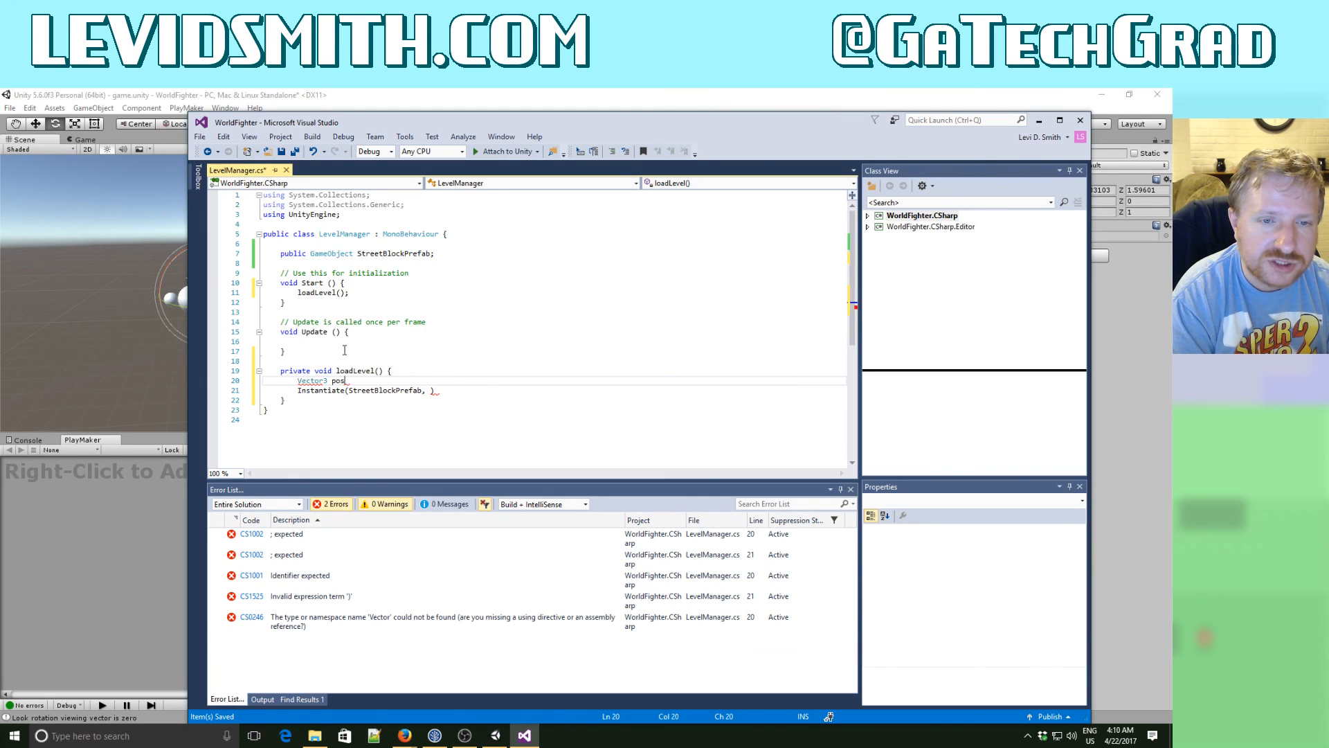
type(" = Vector3.zero")
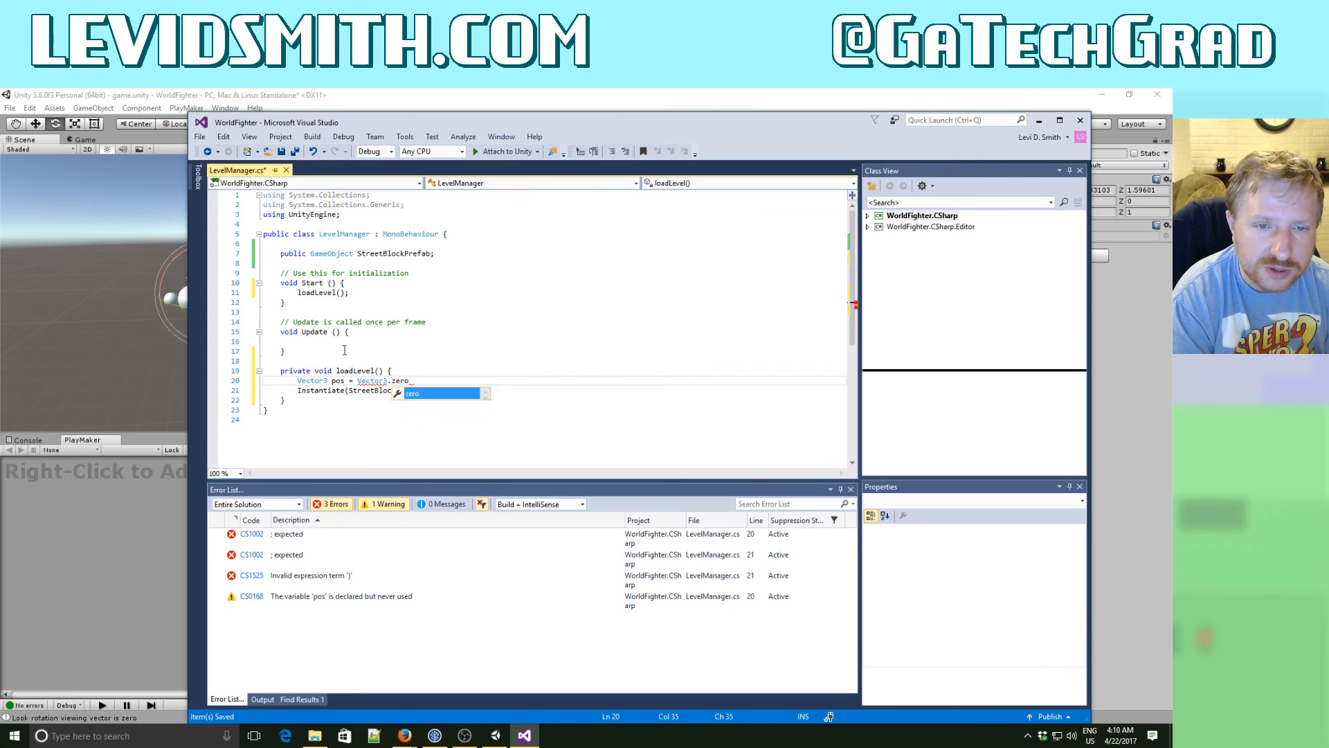
type(";")
- Complete the Instantiate call with pos and Quaternion.identity as the remaining arguments
key("Down")
key("Right")
key("Right")
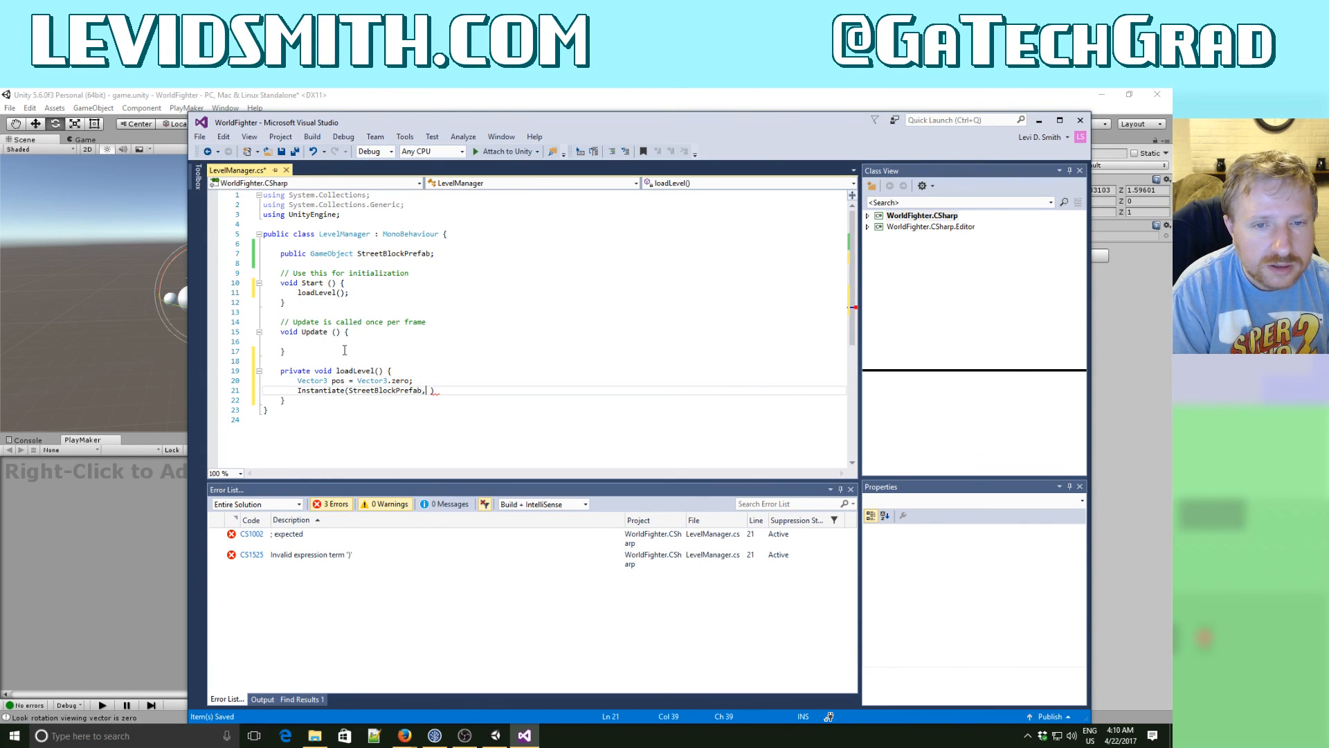
type("pos, Que")
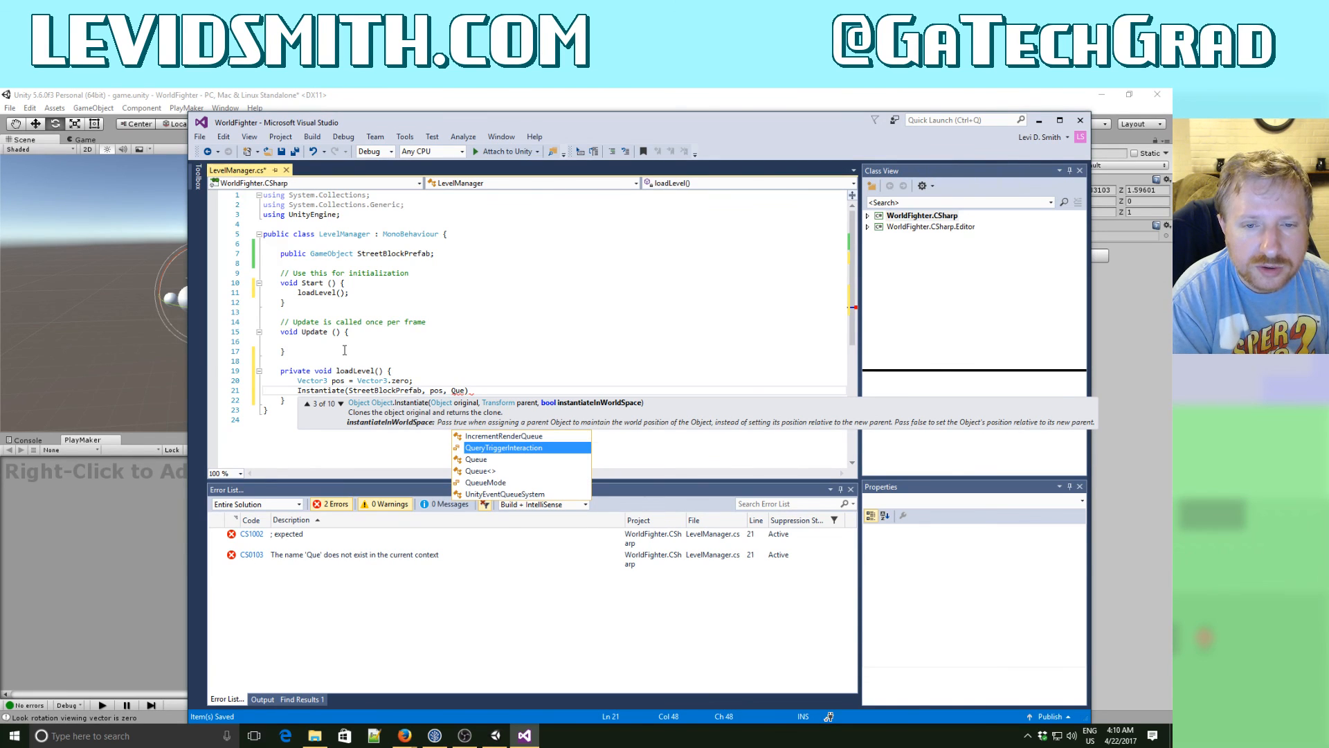
key("BackSpace")
type("a")
type("ternion.id")
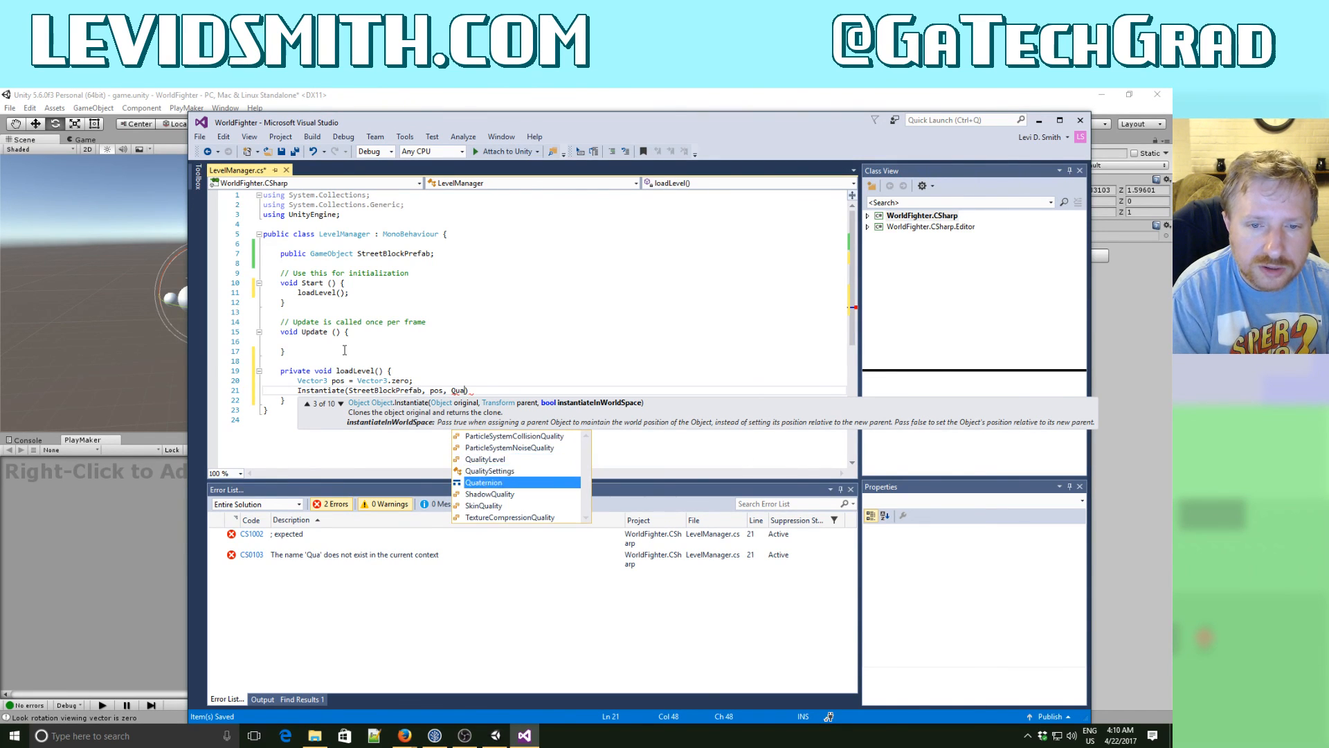
type("entity)")
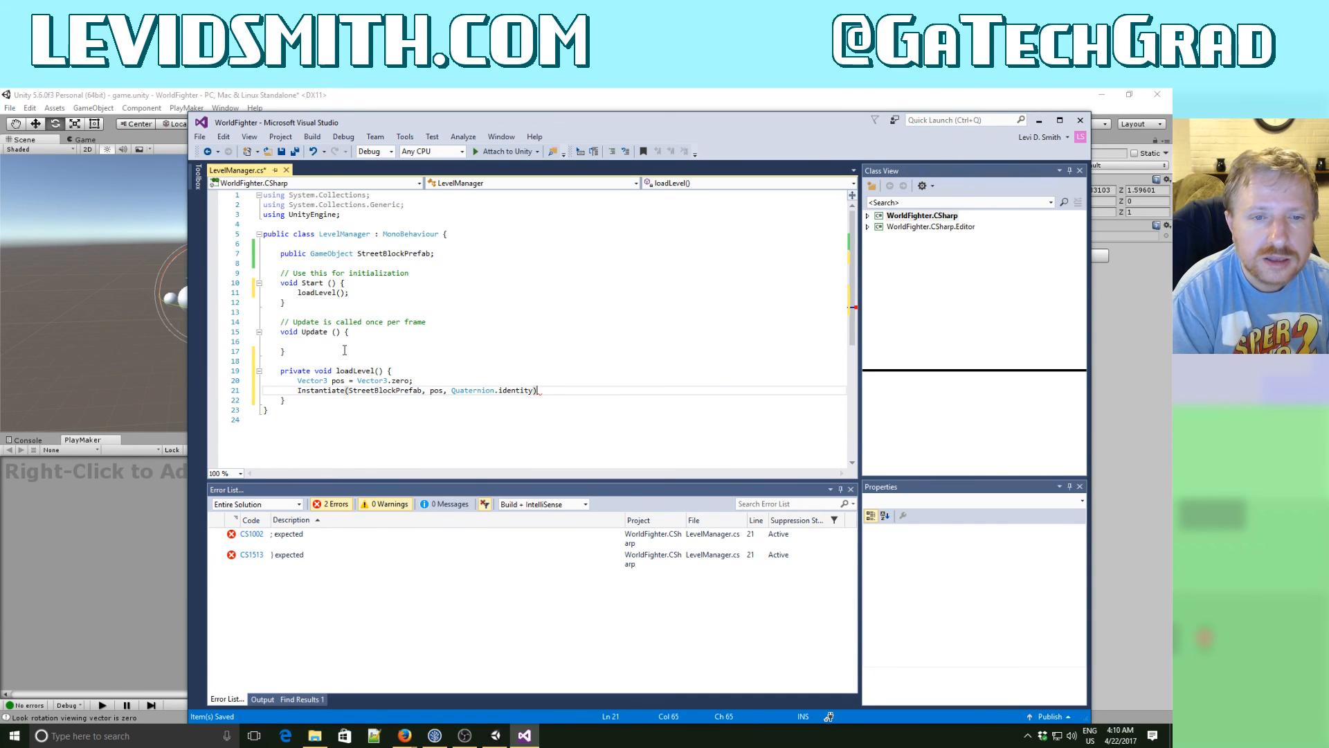
type(";")
- Add the statement pos.x += 10; below the Instantiate call
key("Return")
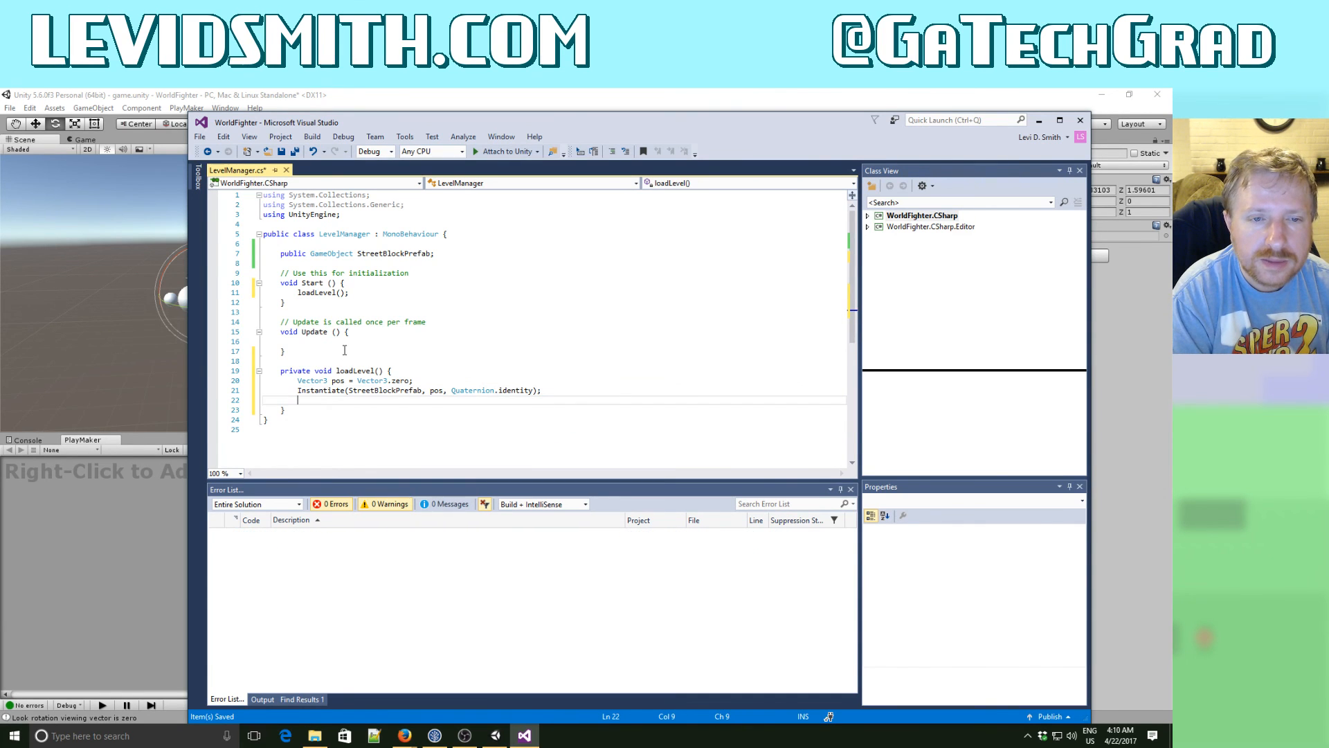
type("pox")
key("BackSpace")
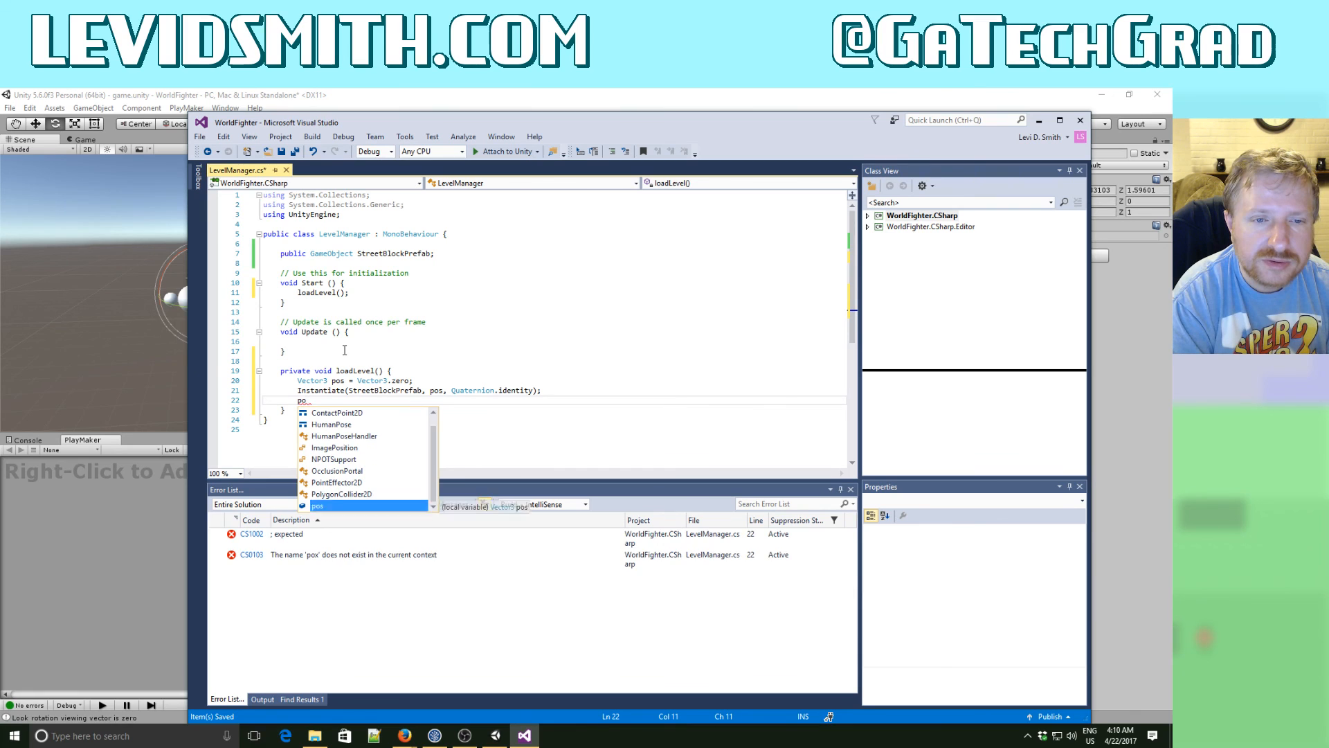
type("s.x +=")
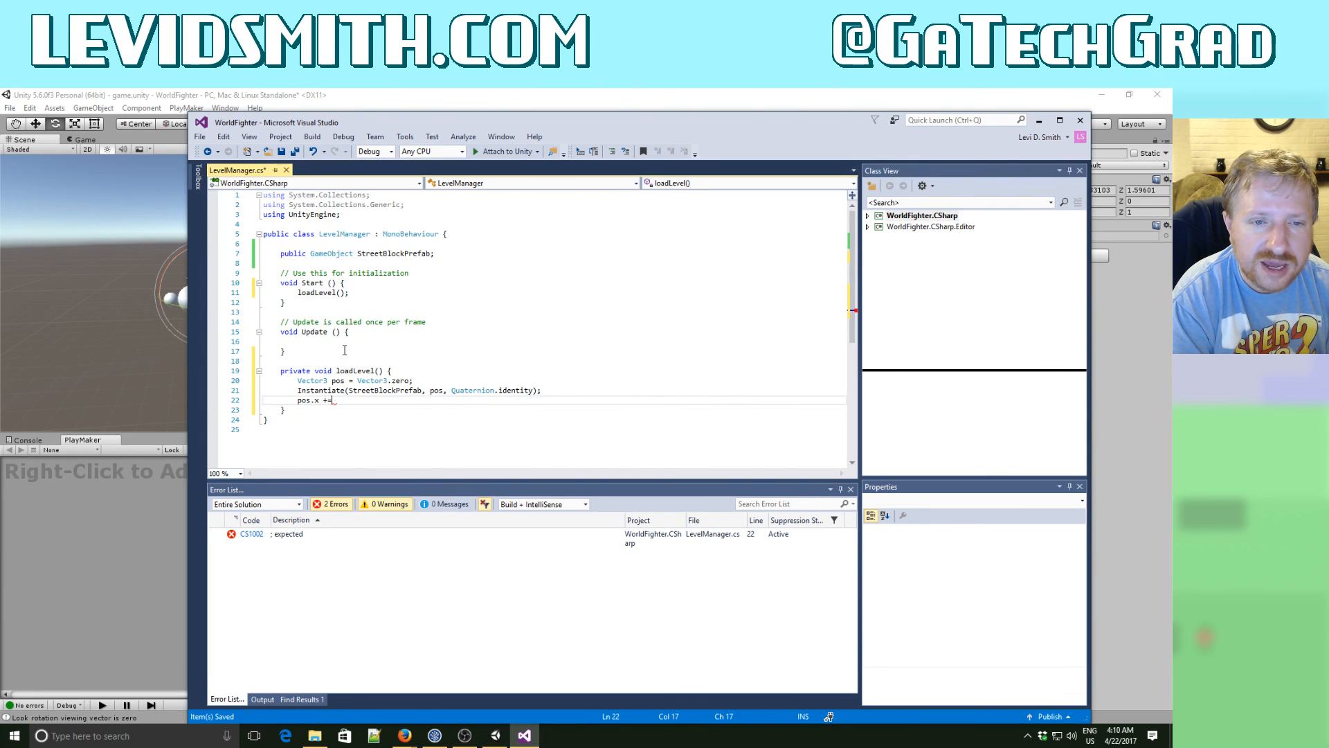
type(" 10;")
- Repeat the Instantiate and pos.x += 10 lines five more times inside loadLevel and save the script
key("Up")
key("Home")
key("Home")
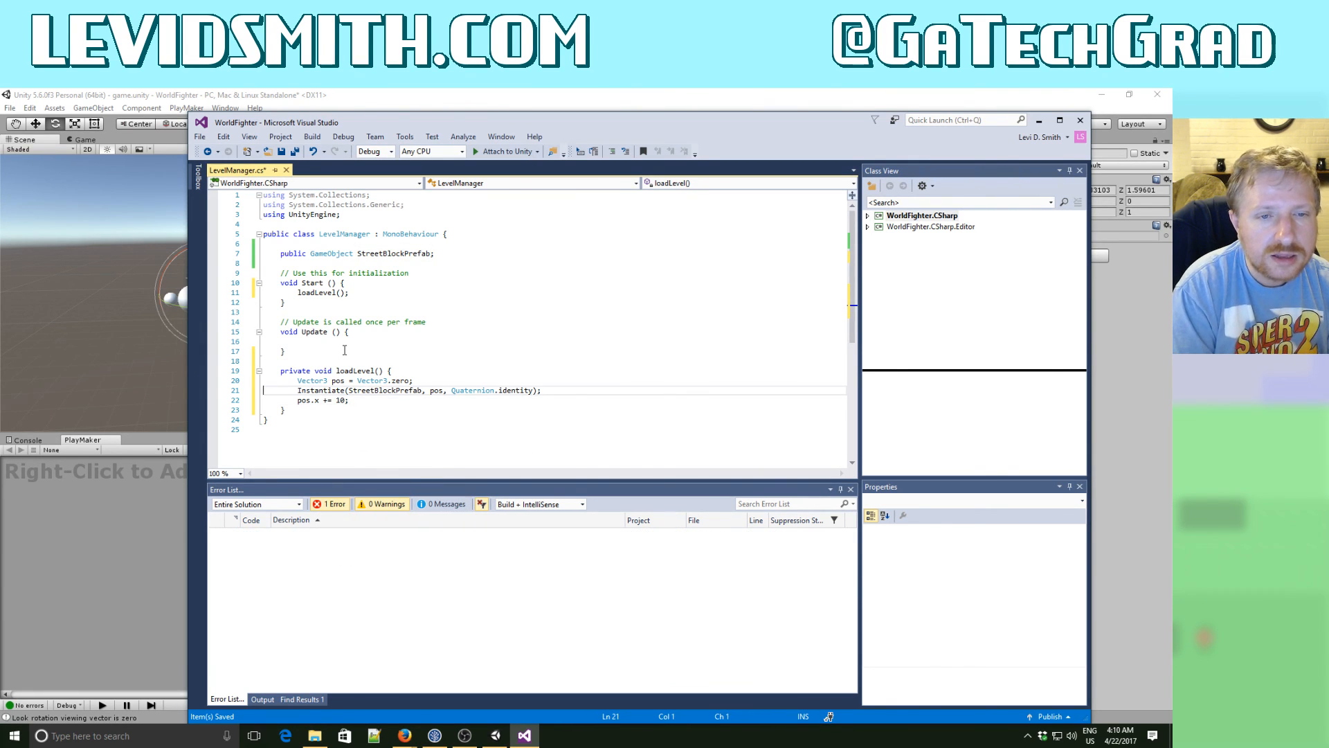
key("shift+Down")
key("Down")
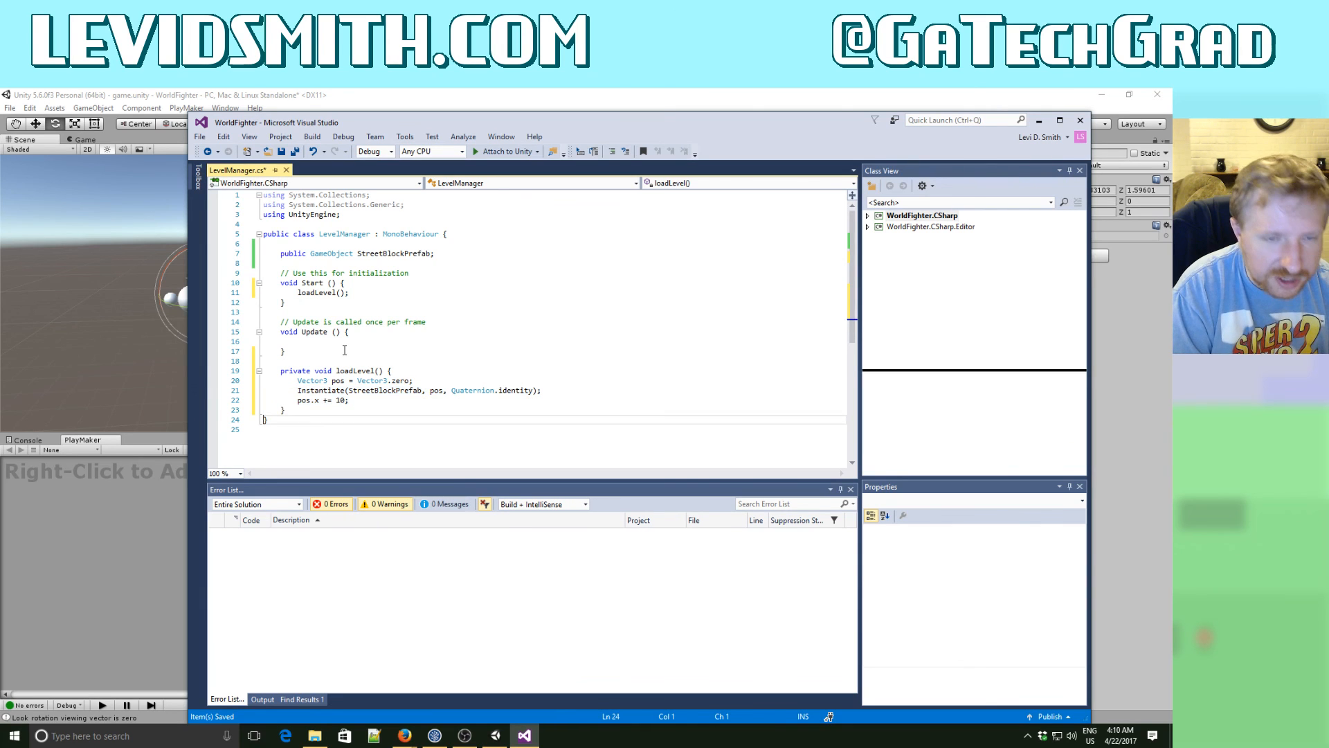
key("Return")
key("Return")
key("Return")
key("Up")
key("Up")
key("Up")
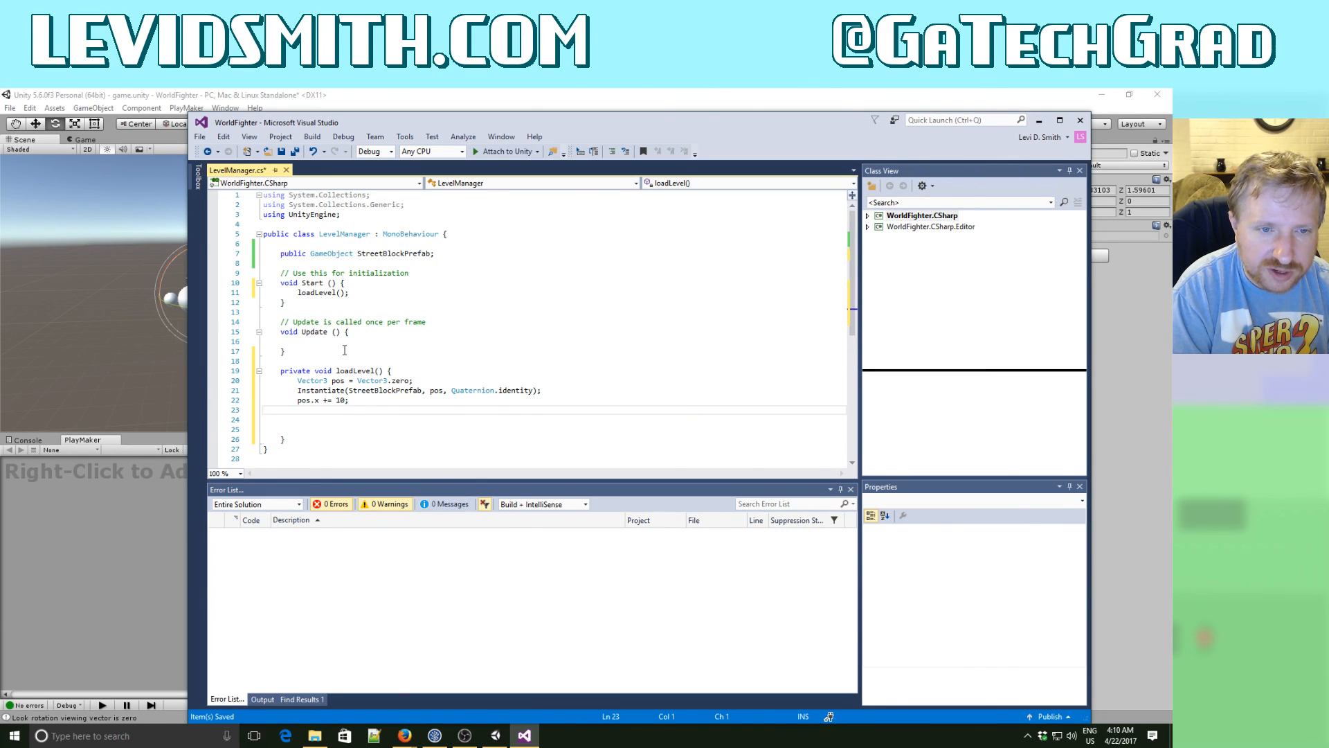
type("Instantiate(StreetBlockPrefab, pos, Quaternion.identity); pos.x += 10;")
key("ctrl+v")
key("ctrl+v")
key("ctrl+v")
key("ctrl+v")
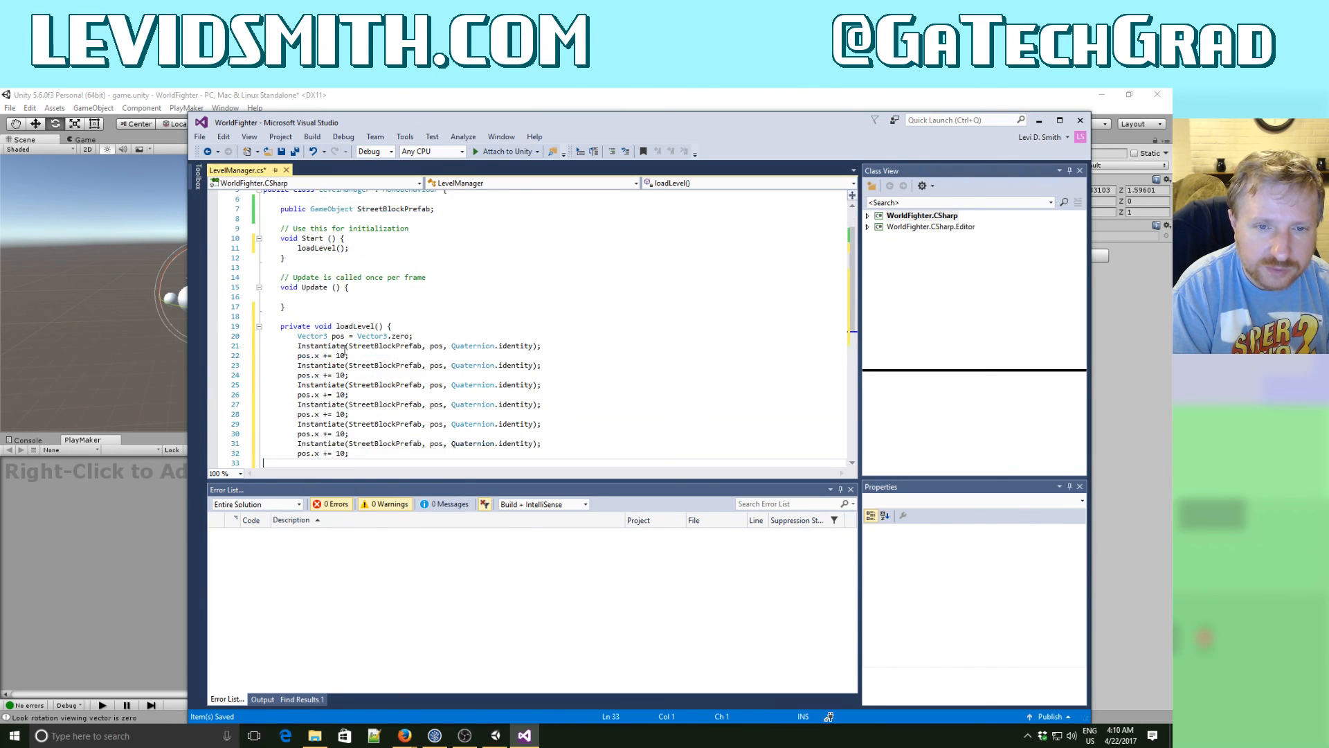
left_click(295, 150)
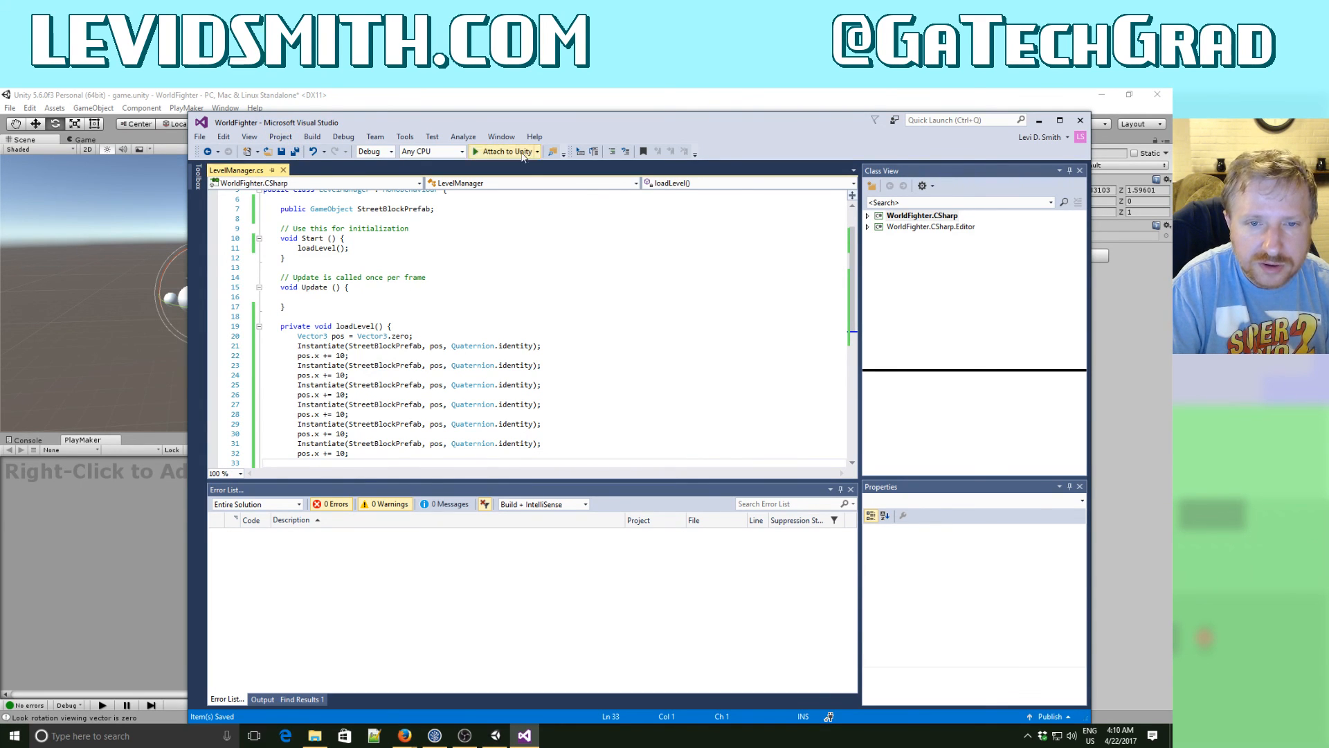
- Switch to Unity, run the game to test the level loading, and stop it
left_click(484, 103)
left_click(564, 124)
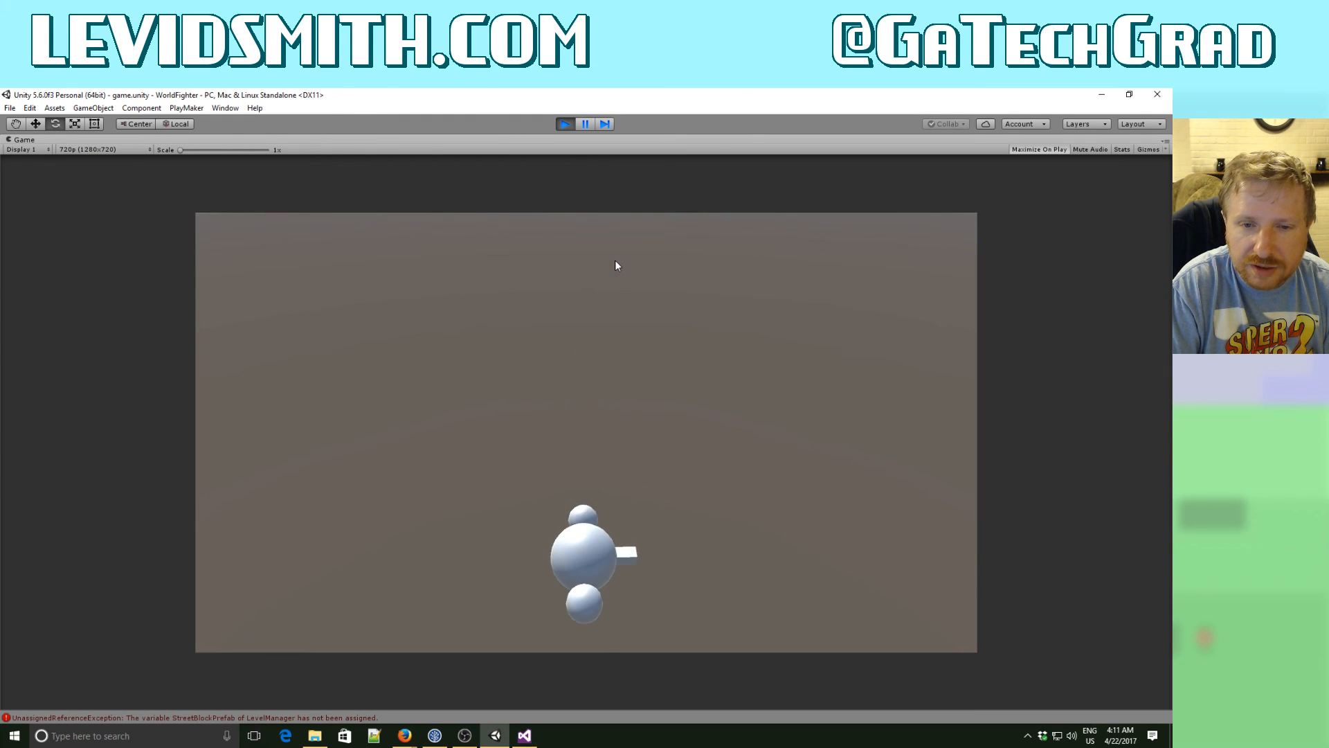
left_click(564, 128)
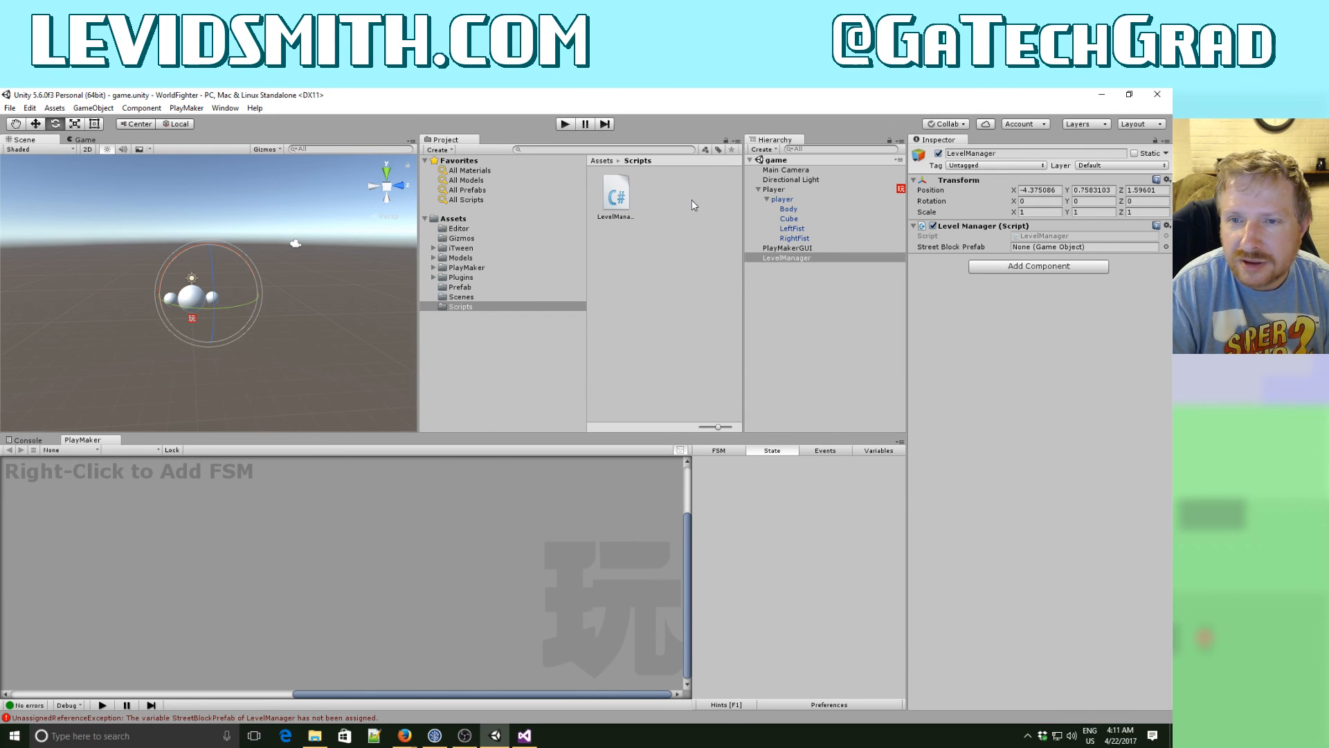
- Assign the StreetBlock prefab to the LevelManager's Street Block Prefab field, then run the game briefly and stop it
left_click(459, 287)
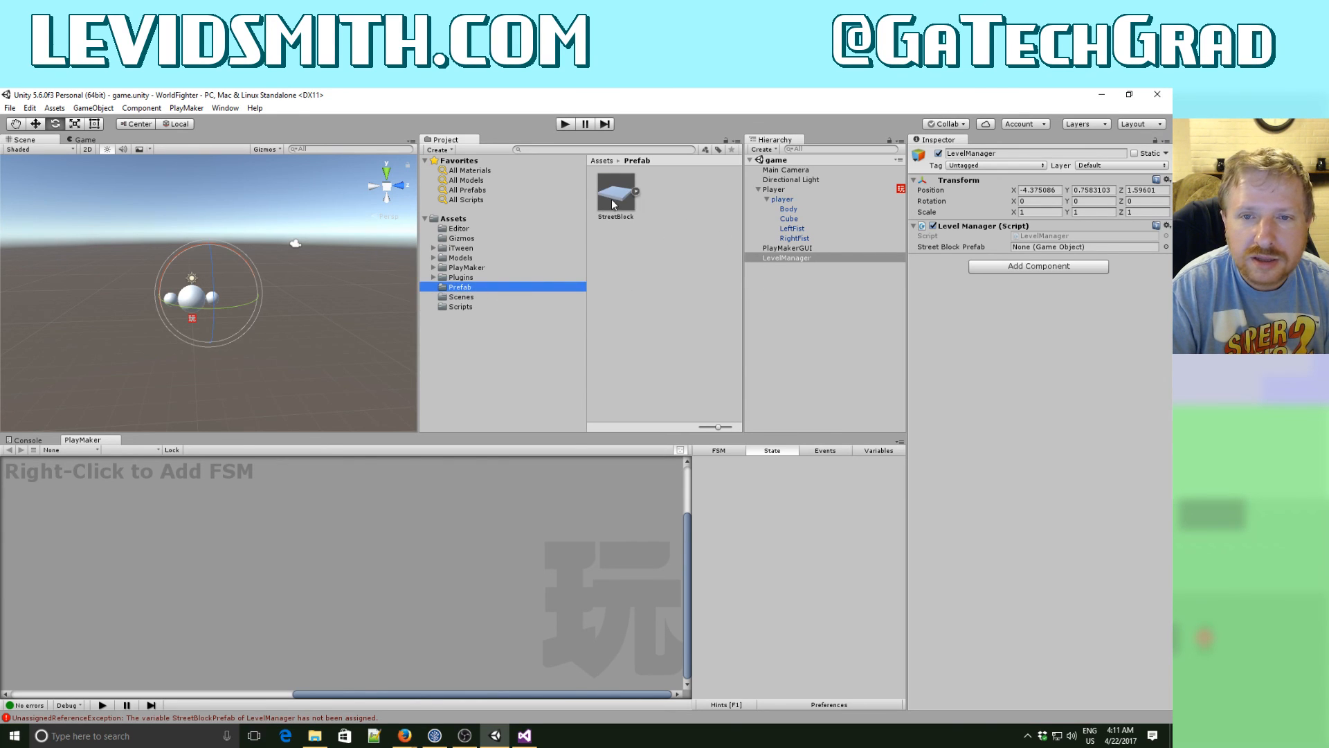
left_click_drag(615, 204, 1037, 253)
left_click(565, 124)
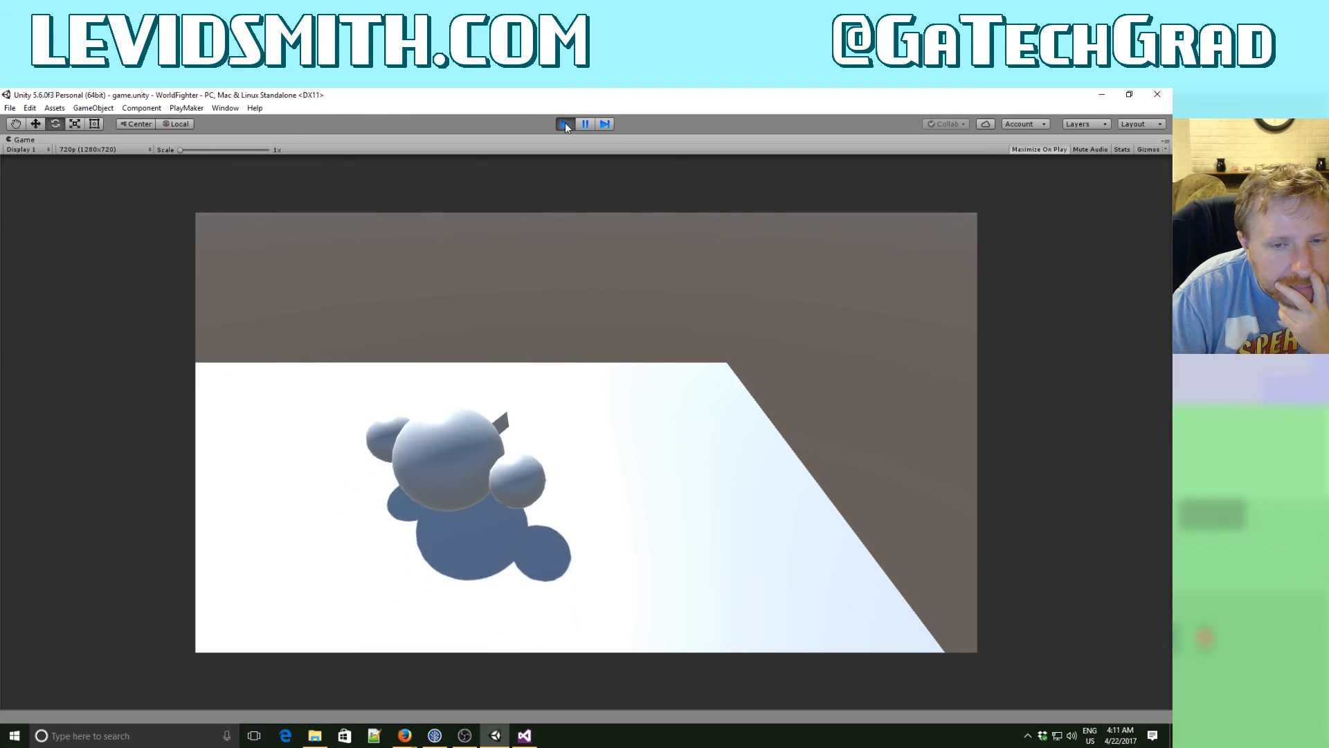
left_click(565, 123)
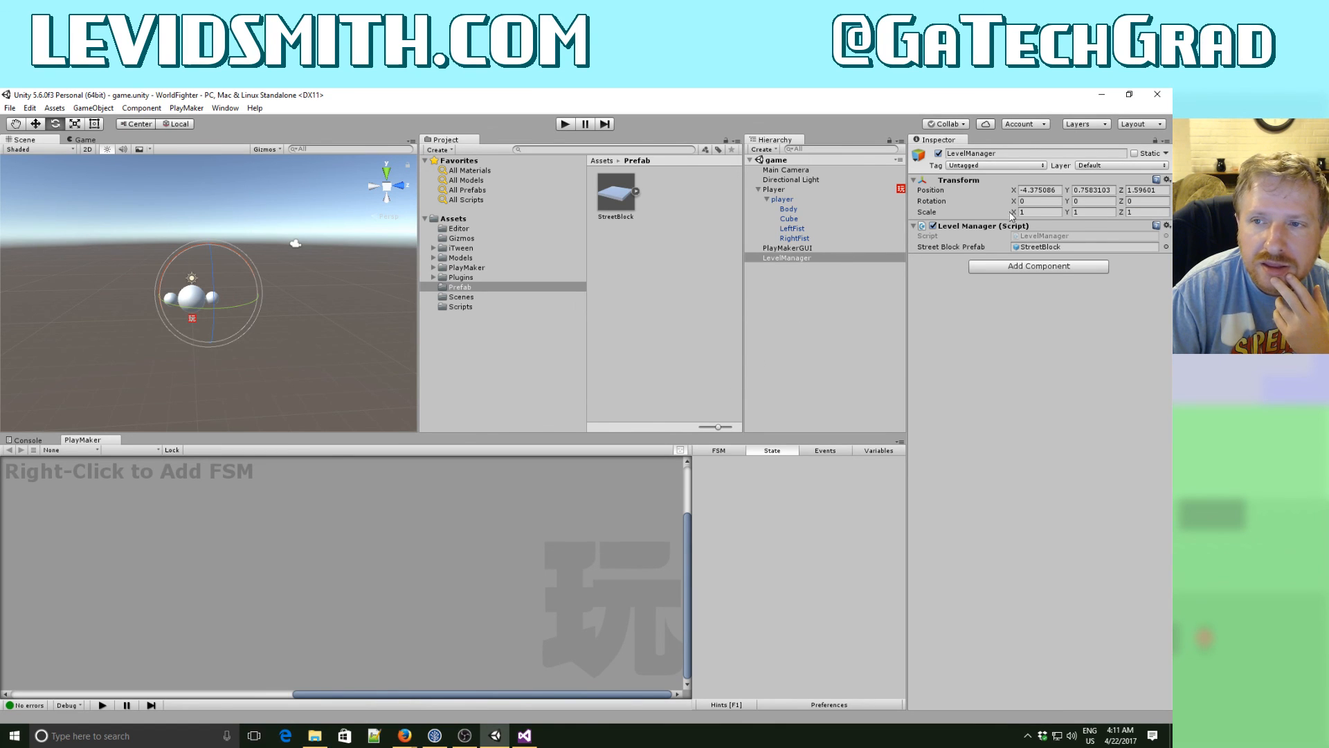
- Set the LevelManager object's position to X 0, Y 0, Z 0
left_click(1027, 189)
type("0")
key("Tab")
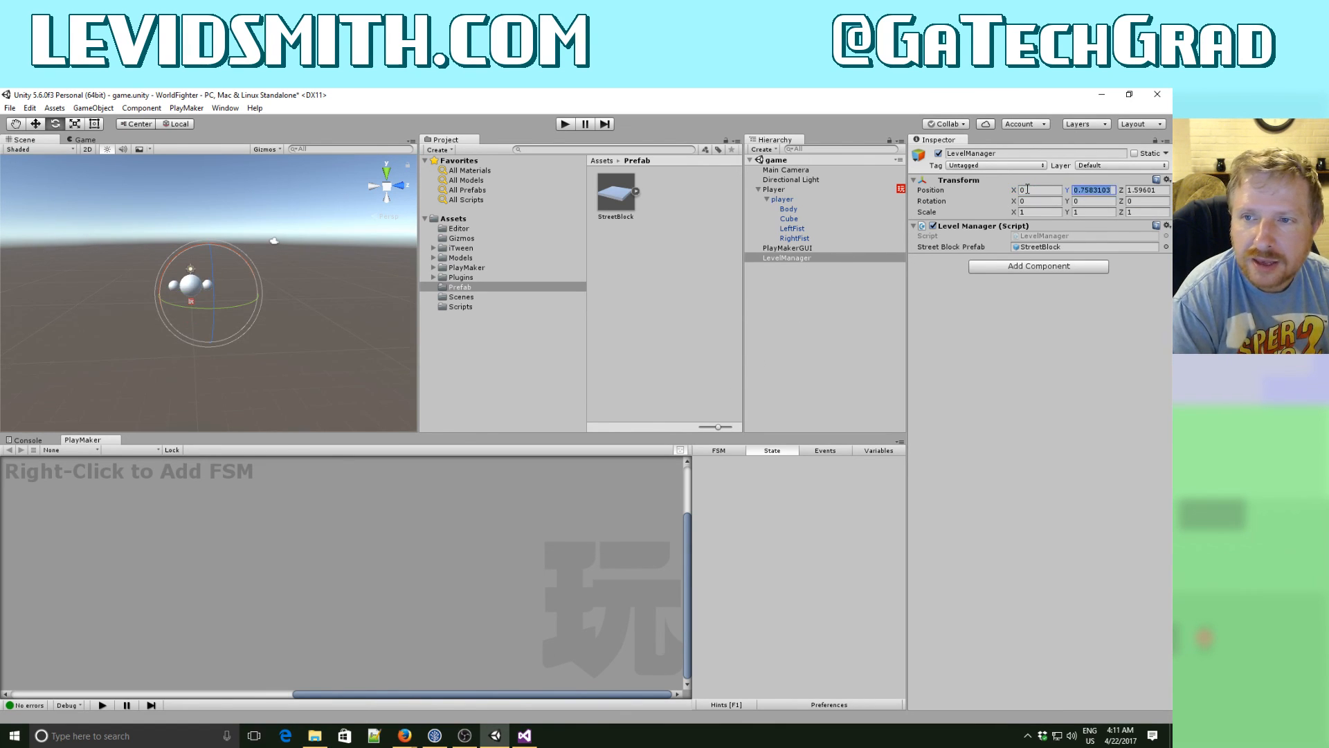
type("0")
key("Tab")
type("0")
key("Tab")
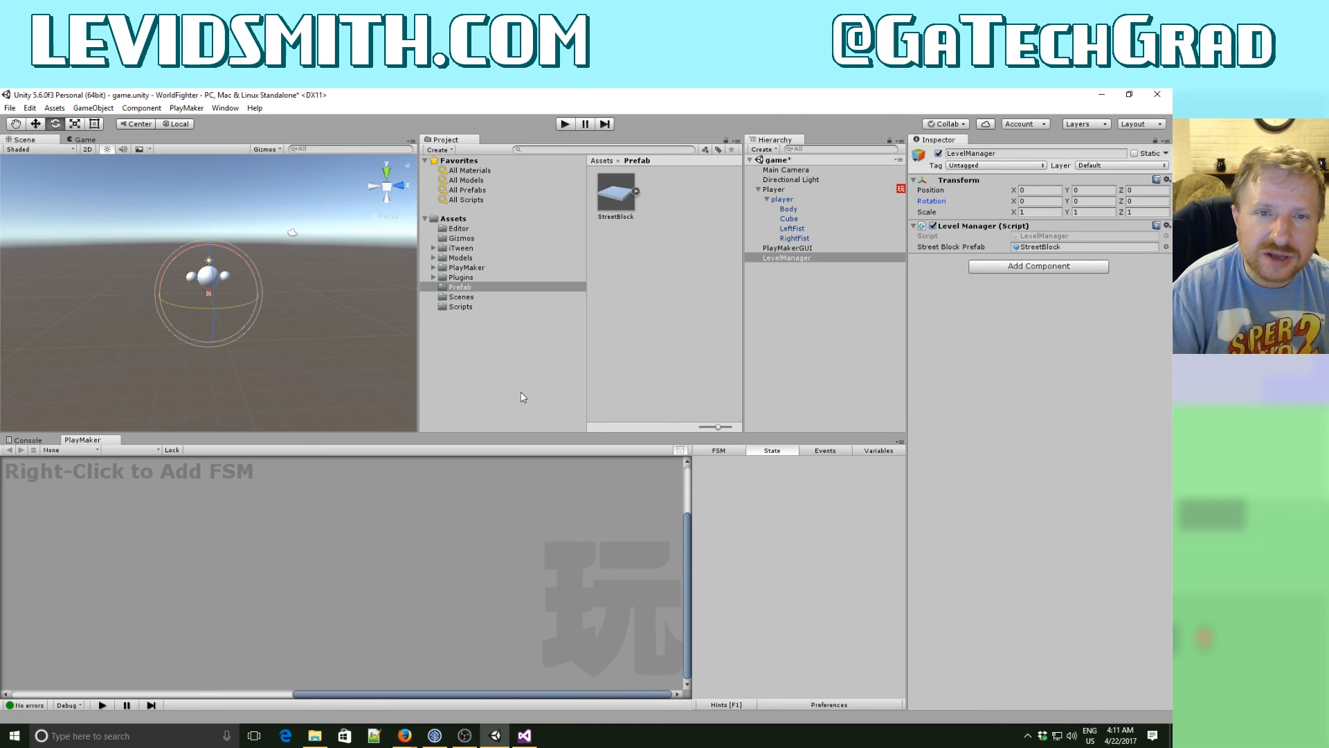
- Examine the player model's orientation and placement in the scene with the Move tool active
left_click(400, 188)
left_click(371, 187)
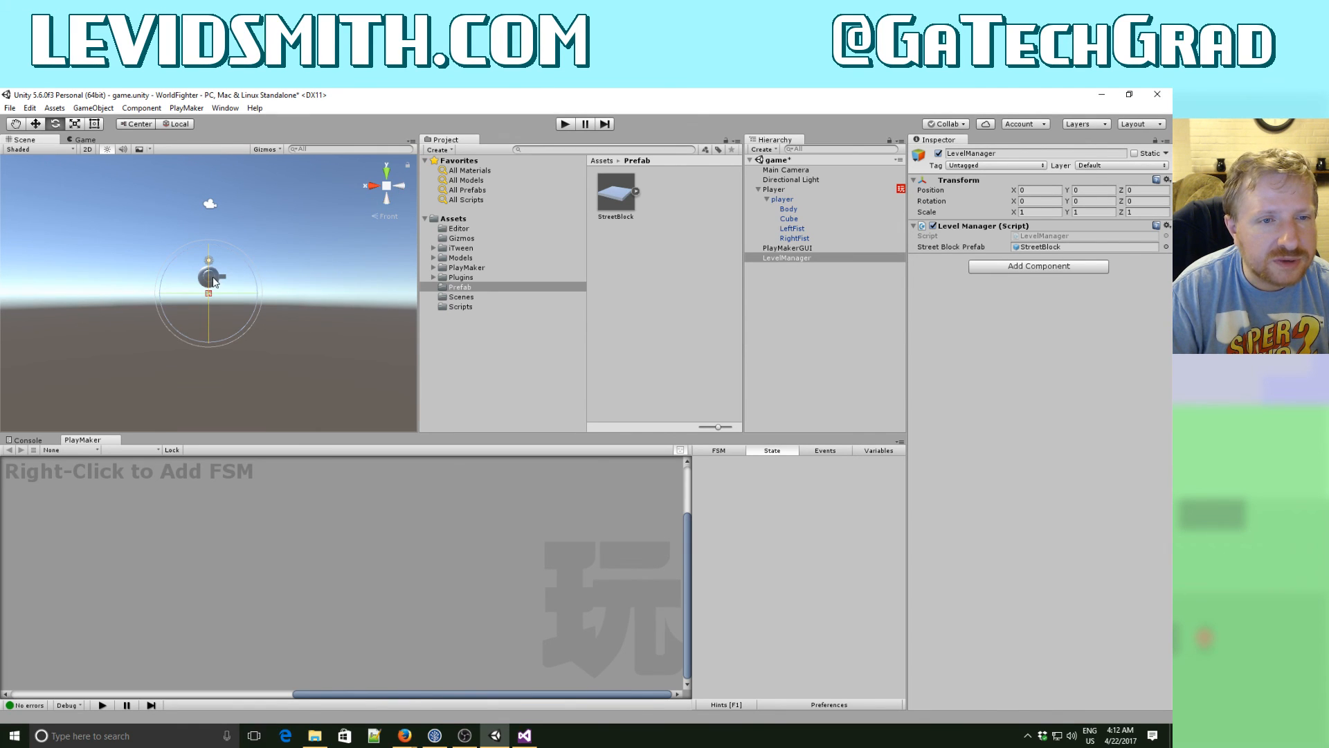
left_click_drag(223, 280, 352, 331, "alt")
left_click(194, 296)
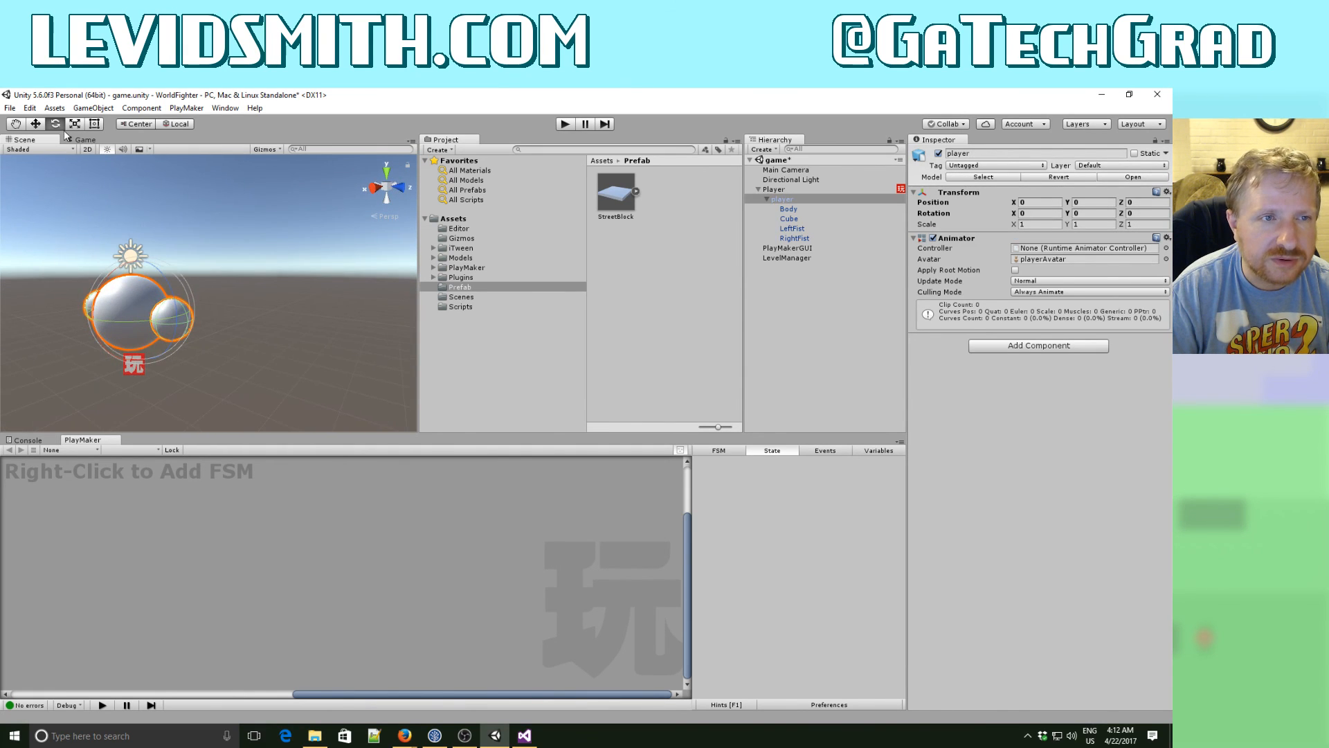
left_click(35, 124)
key("a")
right_click_drag(230, 262, 302, 265)
key("w")
key("f")
key("d")
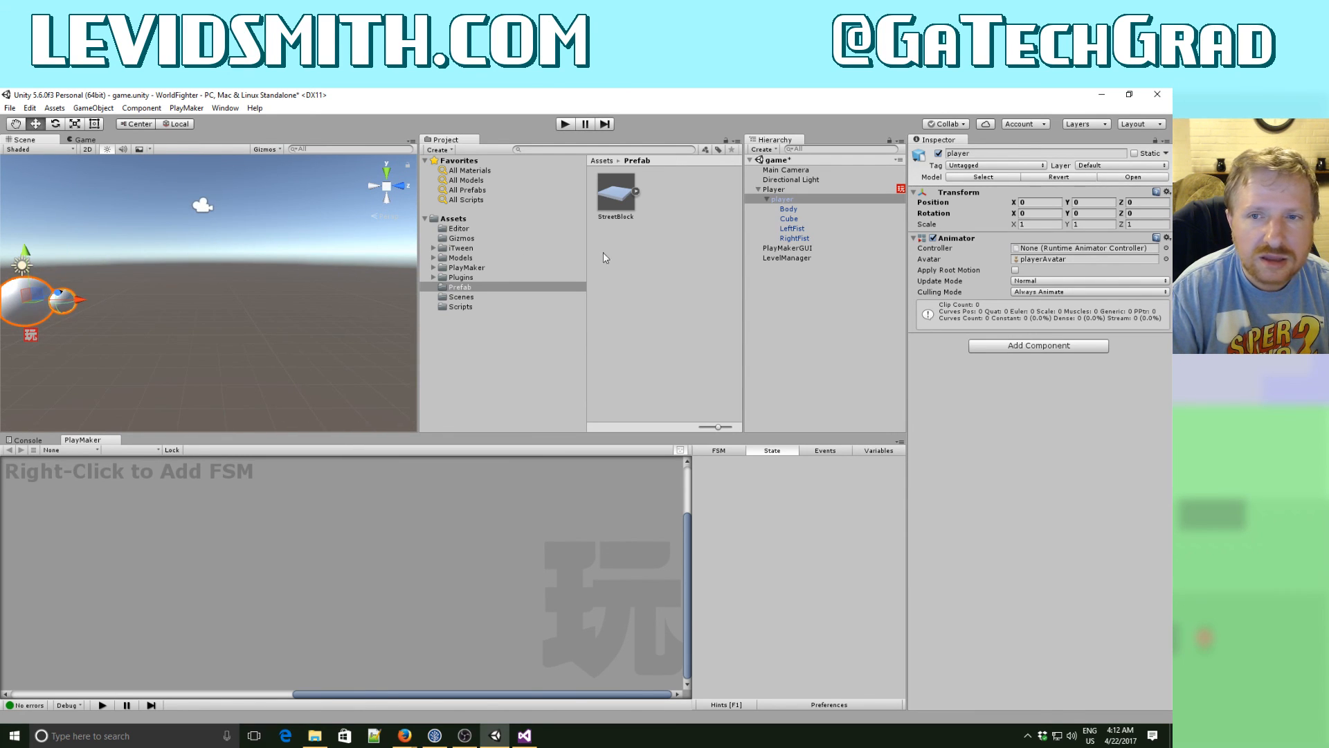
- Check the transforms of the Directional Light, LevelManager and PlayMakerGUI objects
left_click(791, 180)
right_click_drag(212, 298, 1080, 305)
key("d")
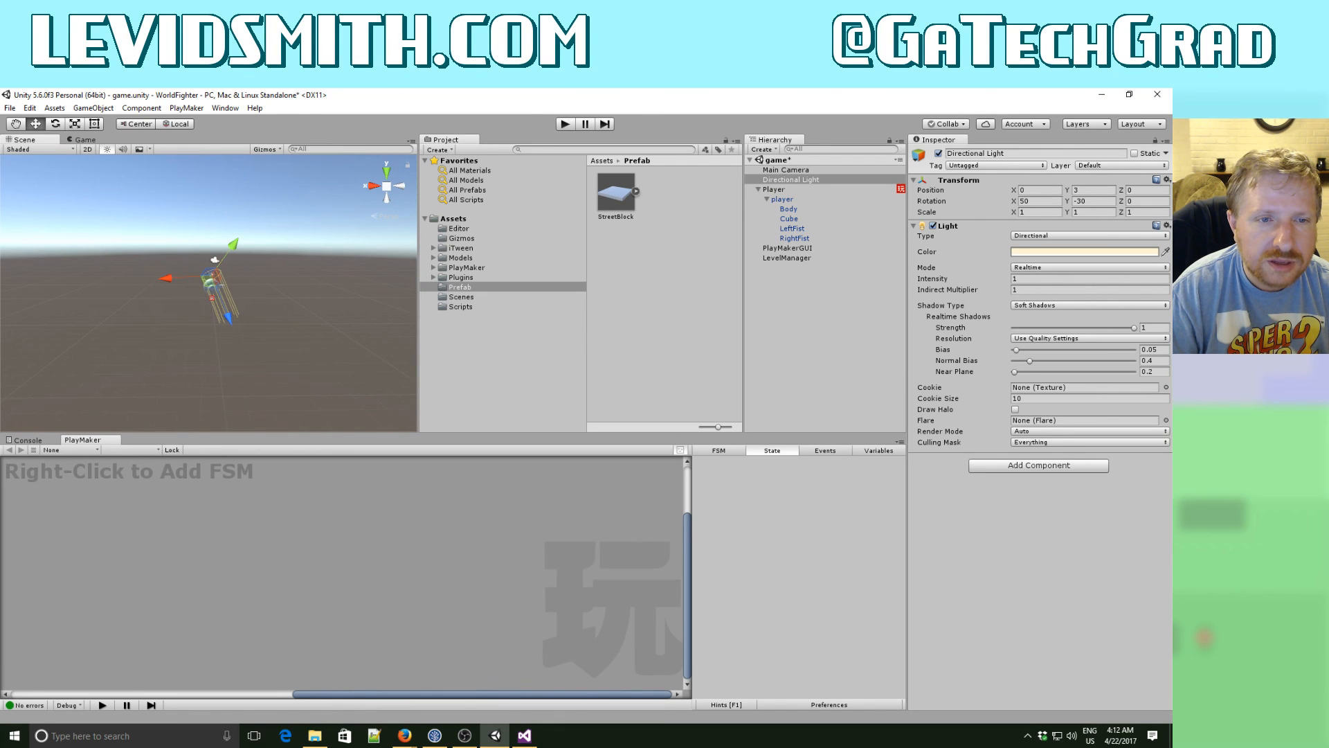
left_click(793, 259)
left_click(793, 251)
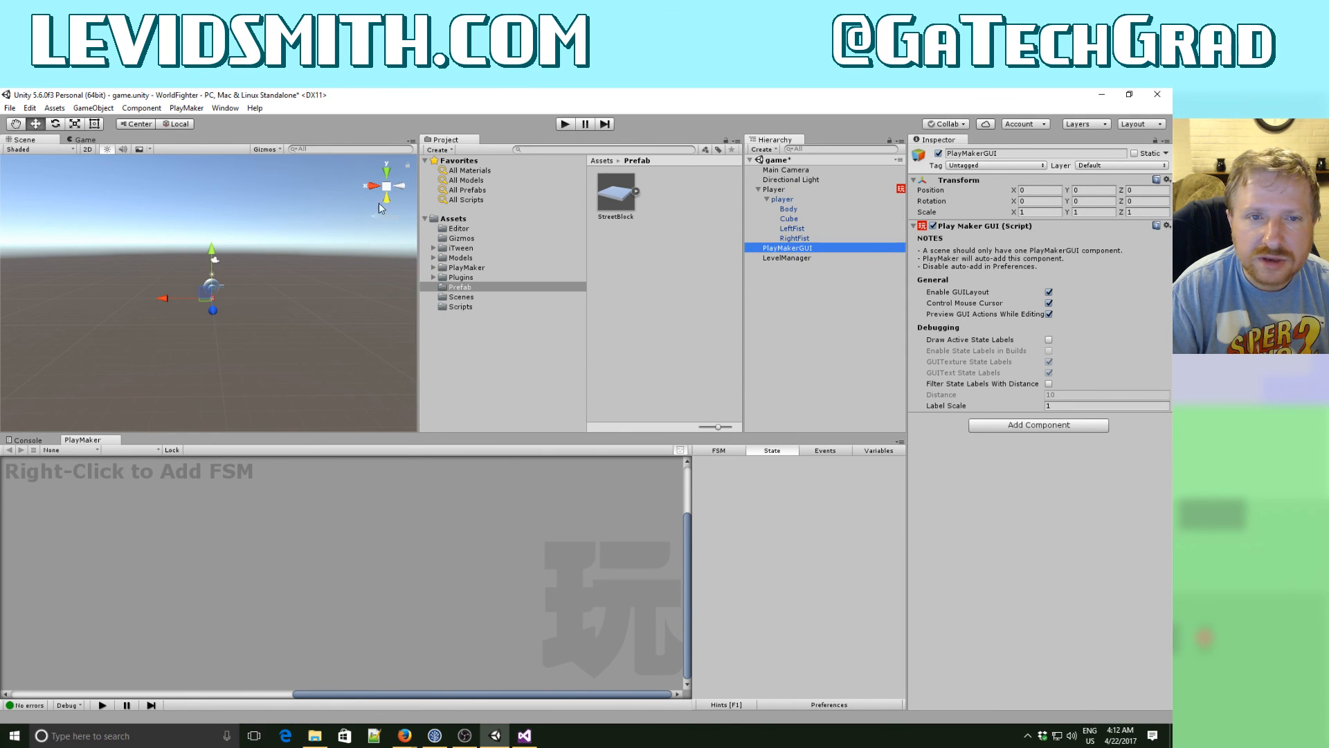
- Examine how the camera is placed relative to the player in the scene and select the Main Camera
right_click(360, 224)
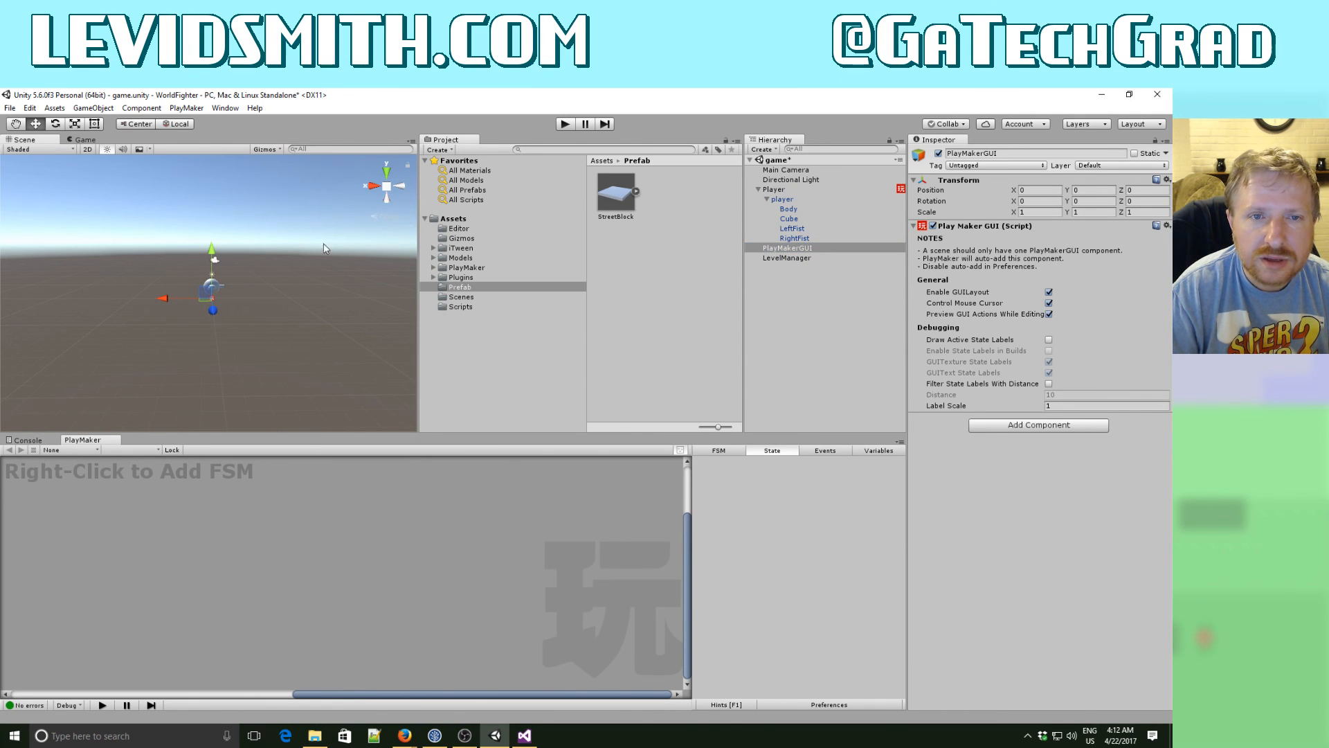
middle_click_drag(298, 262, 342, 266)
right_click_drag(350, 268, 351, 304)
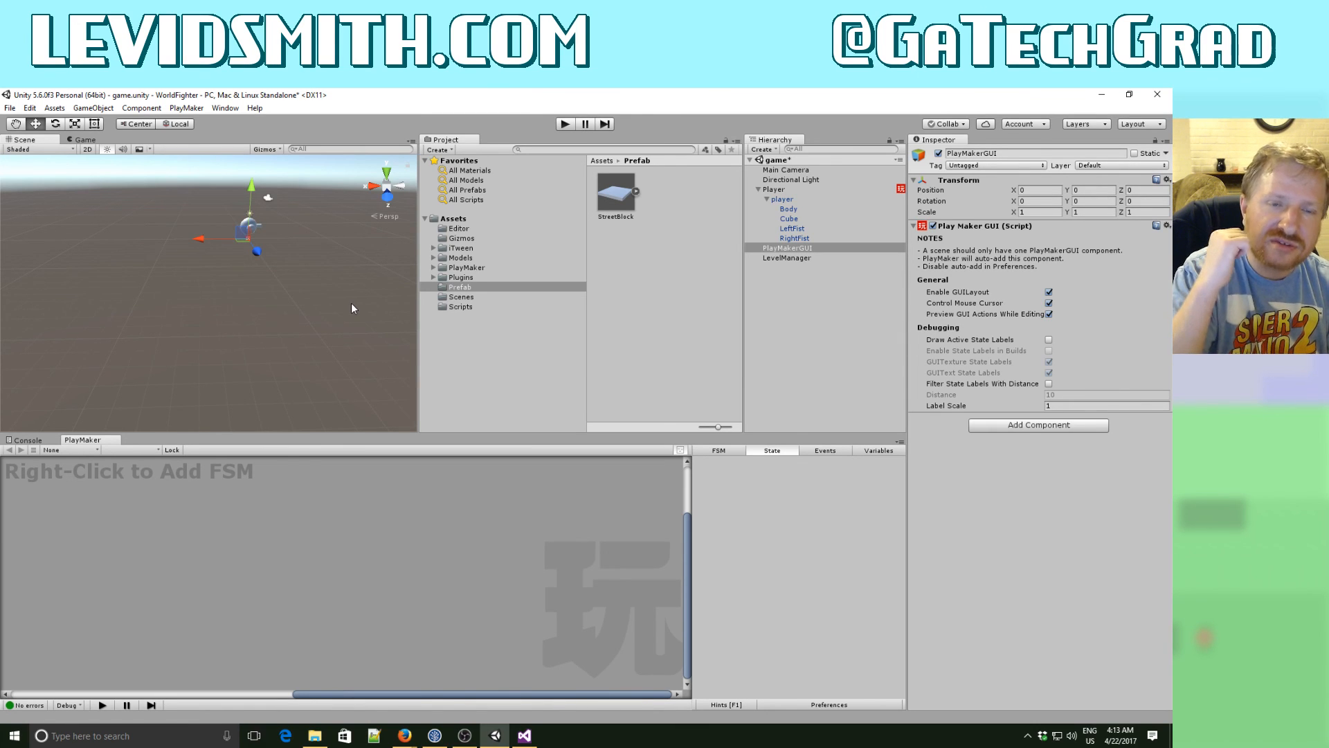
mouse_move(292, 286)
right_mouse_down()
mouse_move(526, 274)
mouse_move(391, 275)
mouse_move(299, 296)
right_mouse_up()
key("a")
key("w")
key("s")
key("d")
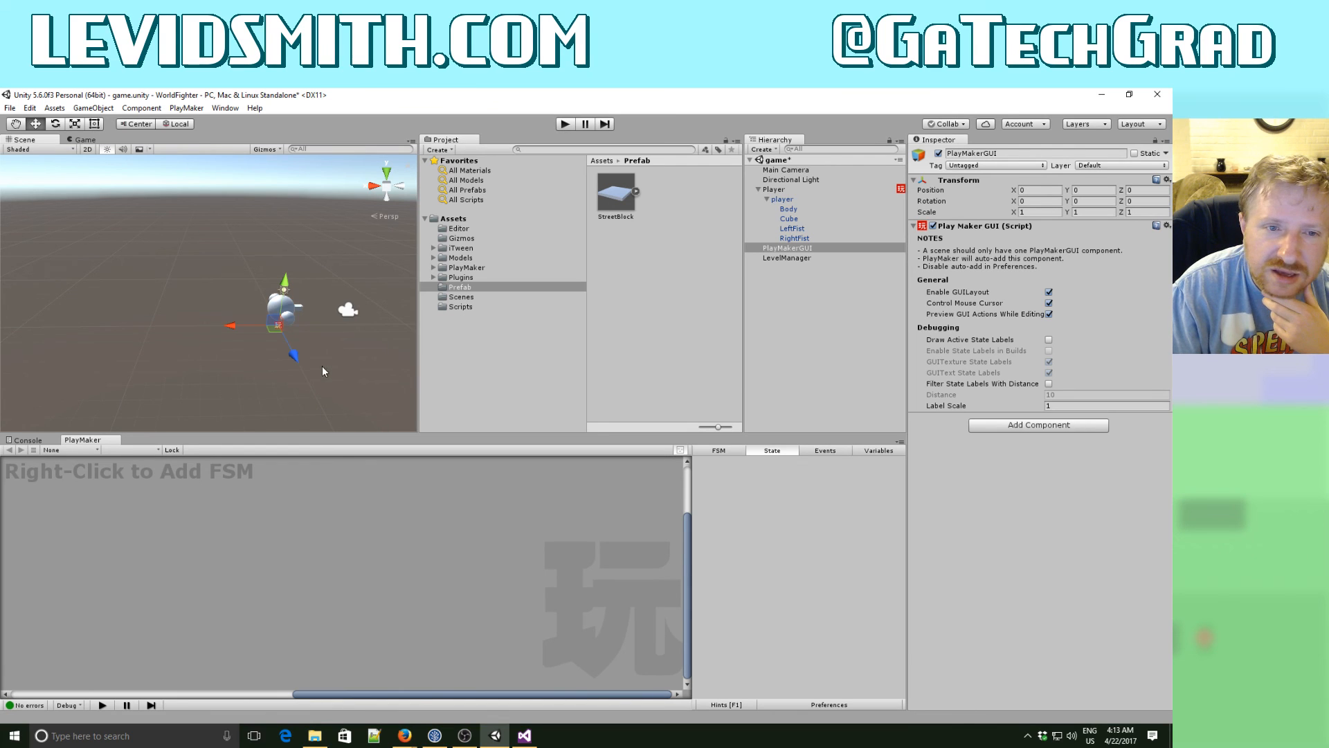
left_click_drag(284, 365, 288, 305, "alt")
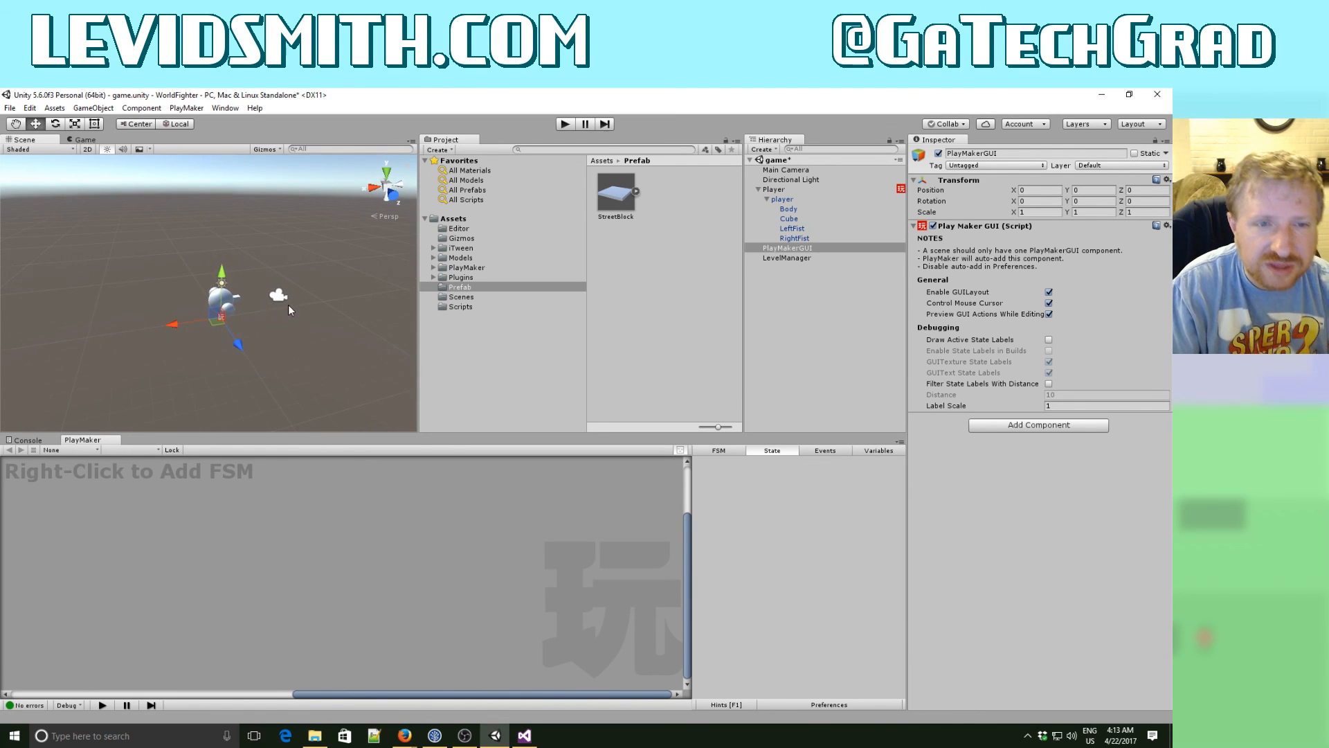
left_click(286, 297)
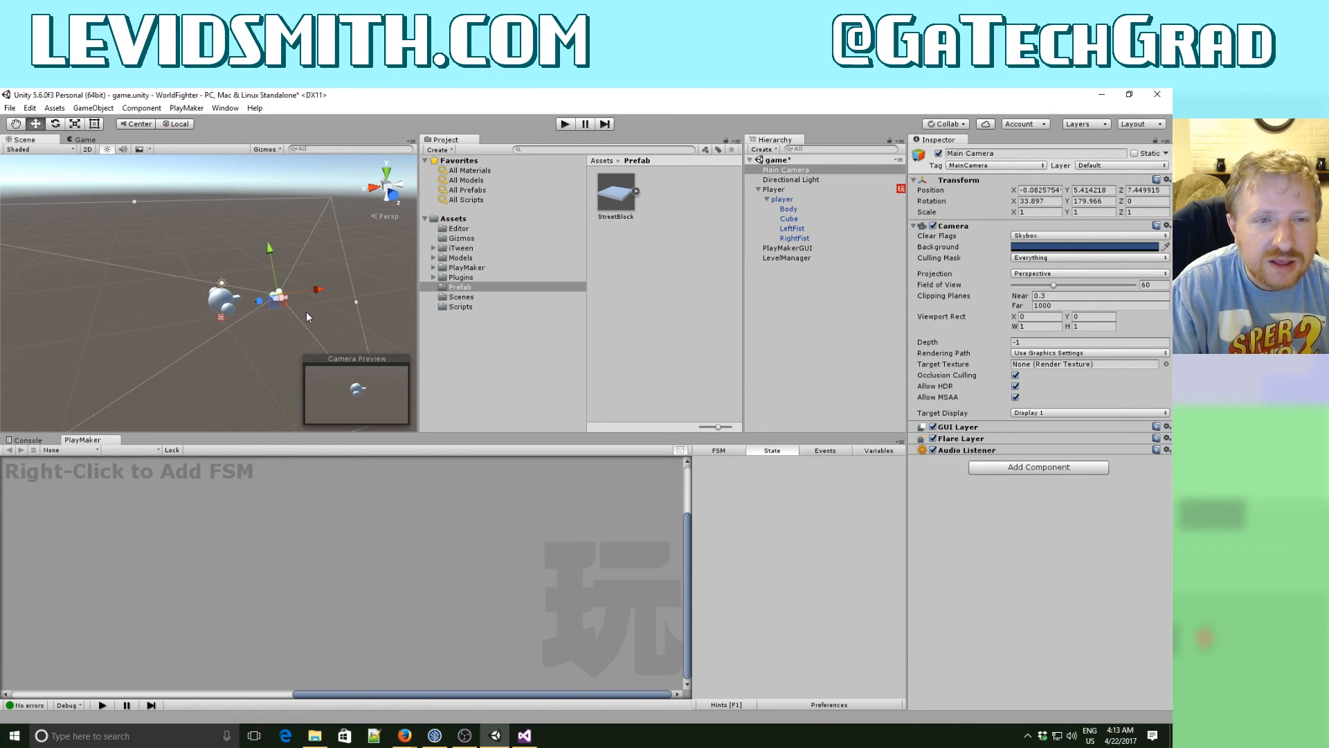
- Examine the Main Camera's viewing direction and the world axes around the player from several angles in the scene
left_click_drag(306, 312, 249, 320, "alt")
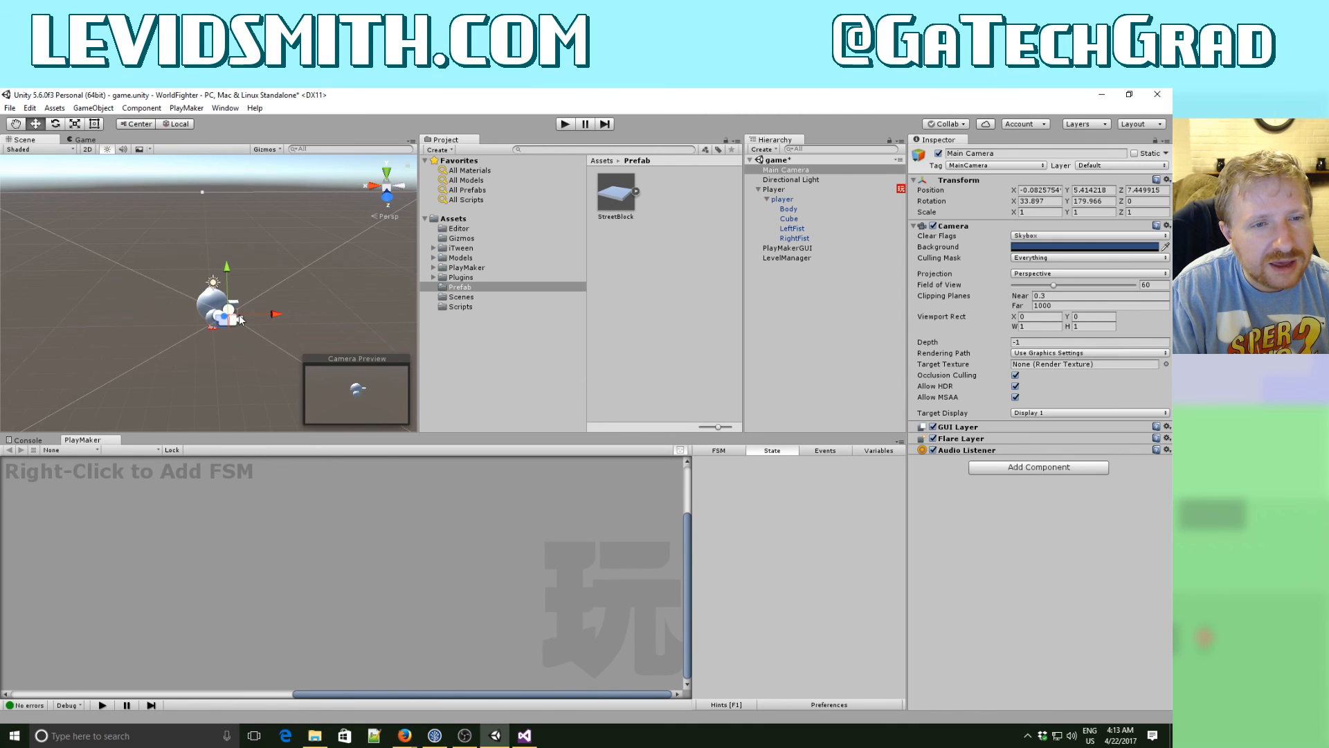
left_click_drag(215, 331, 436, 236, "alt")
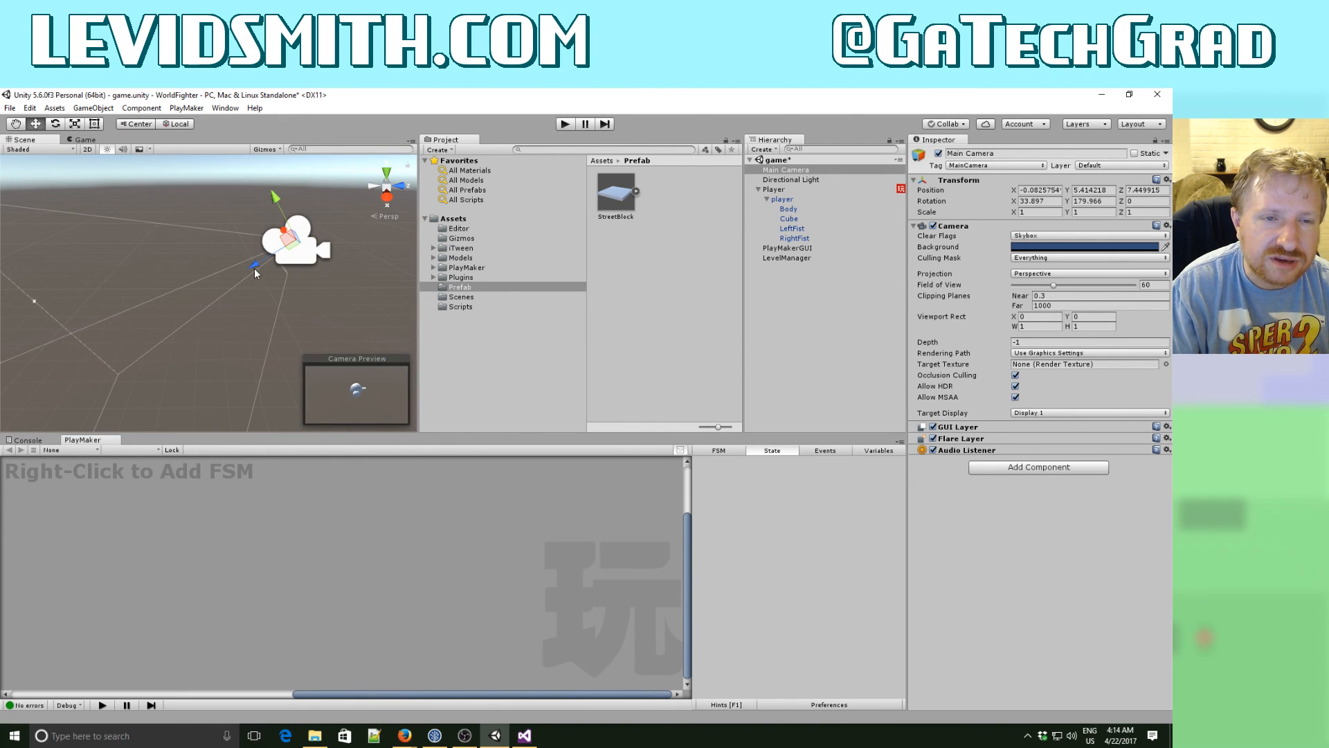
left_click_drag(256, 263, 173, 306, "alt")
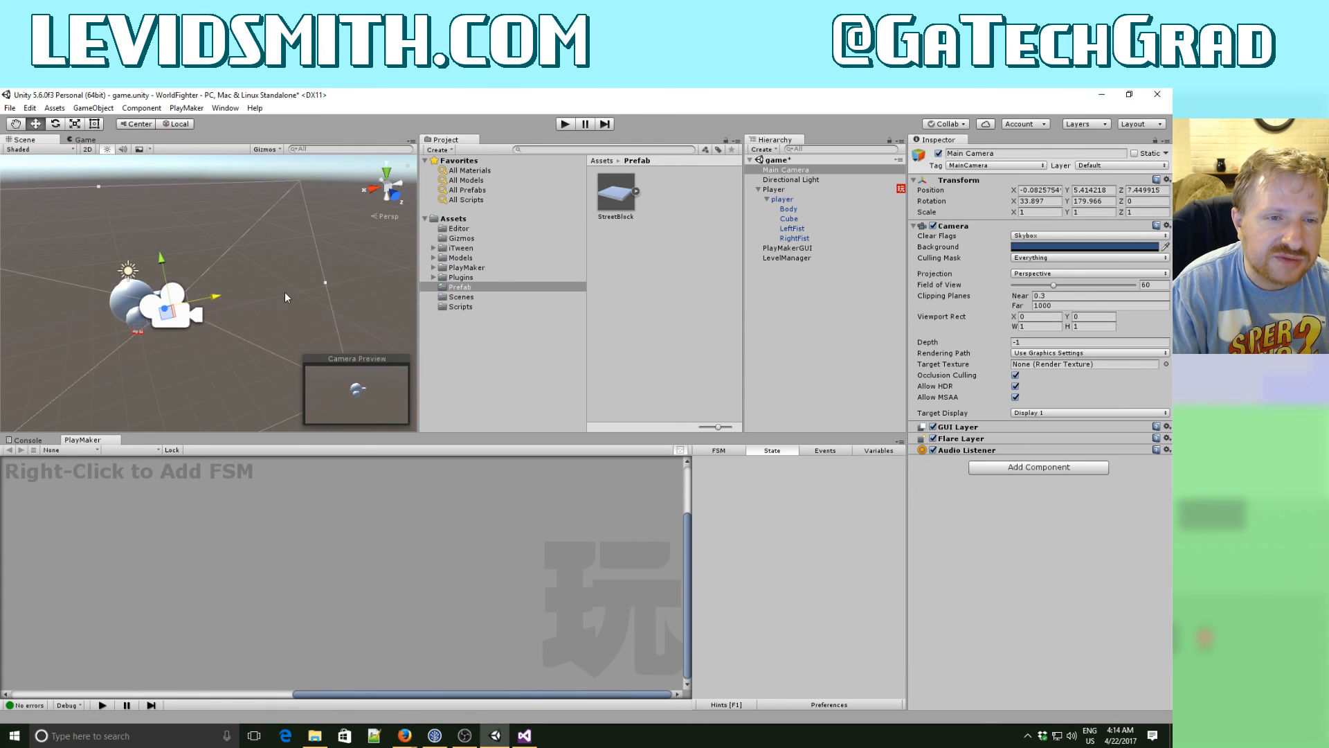
left_click_drag(284, 294, 239, 280, "alt")
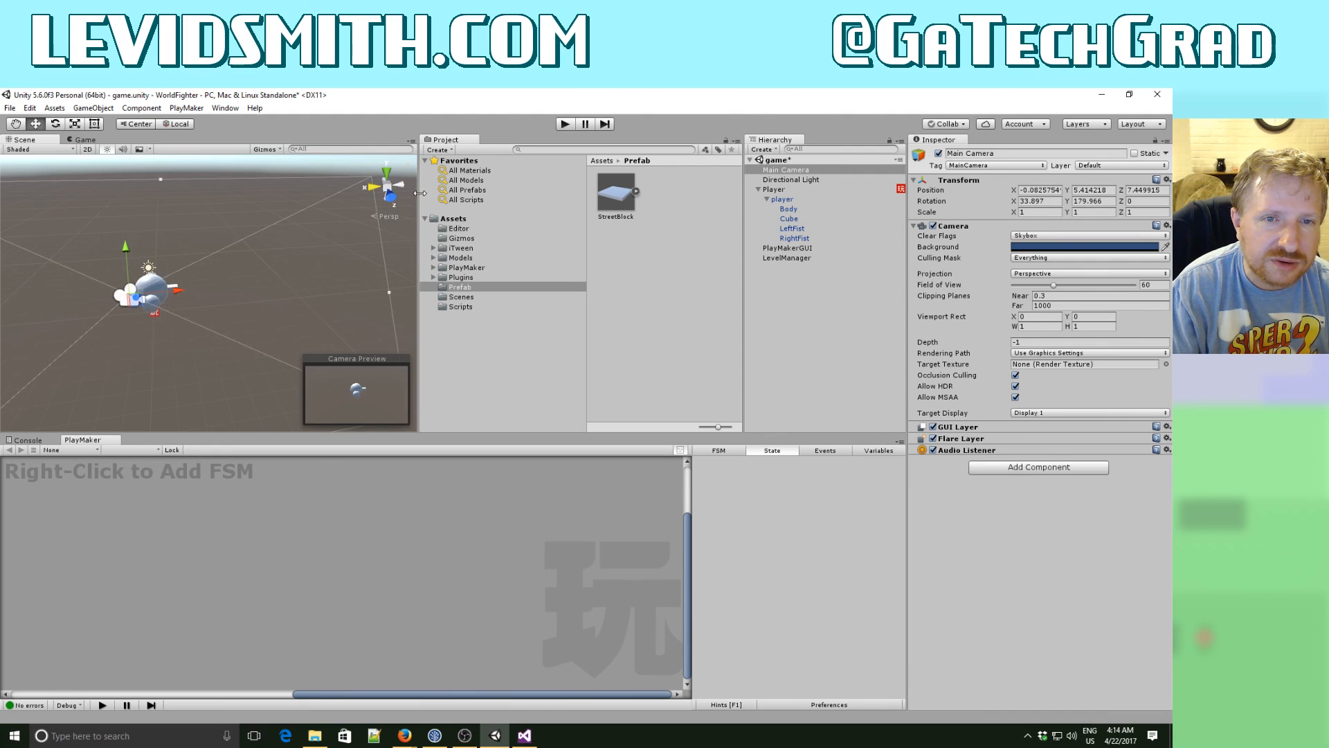
left_click(388, 171)
left_click(399, 187)
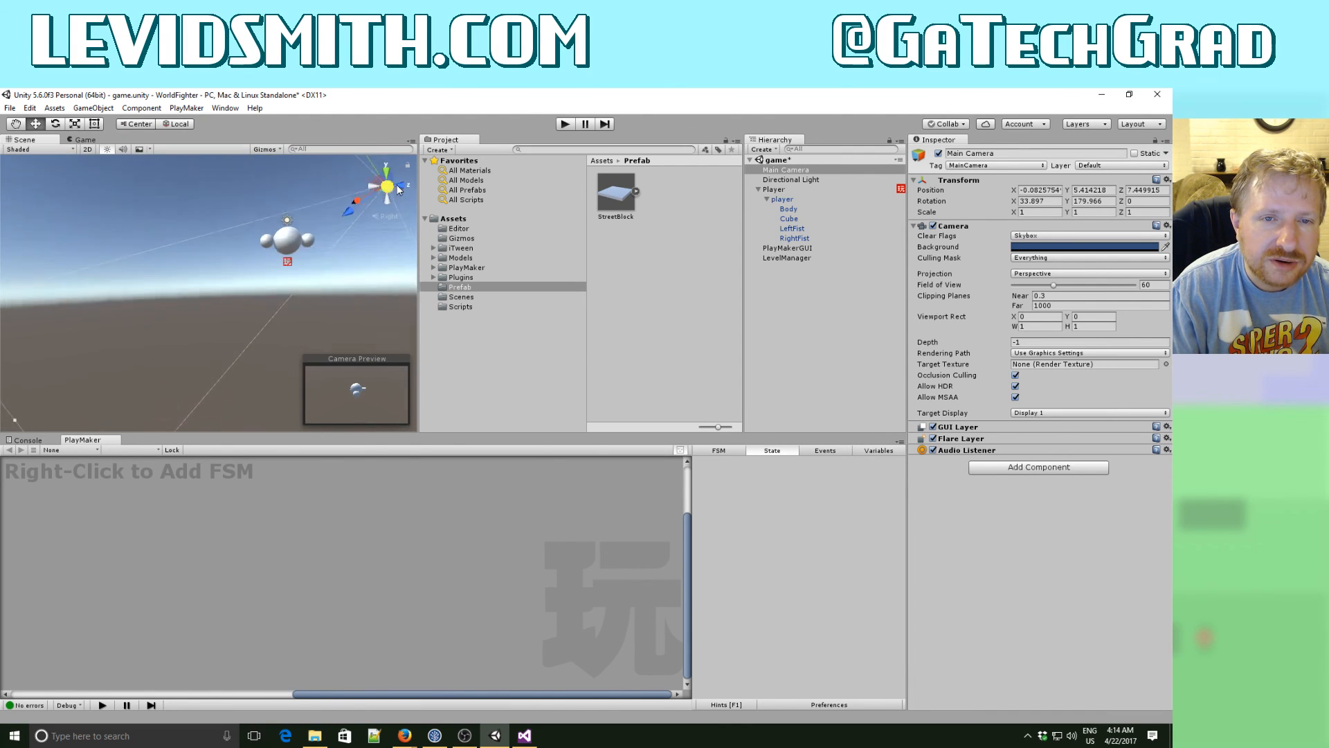
left_click(401, 188)
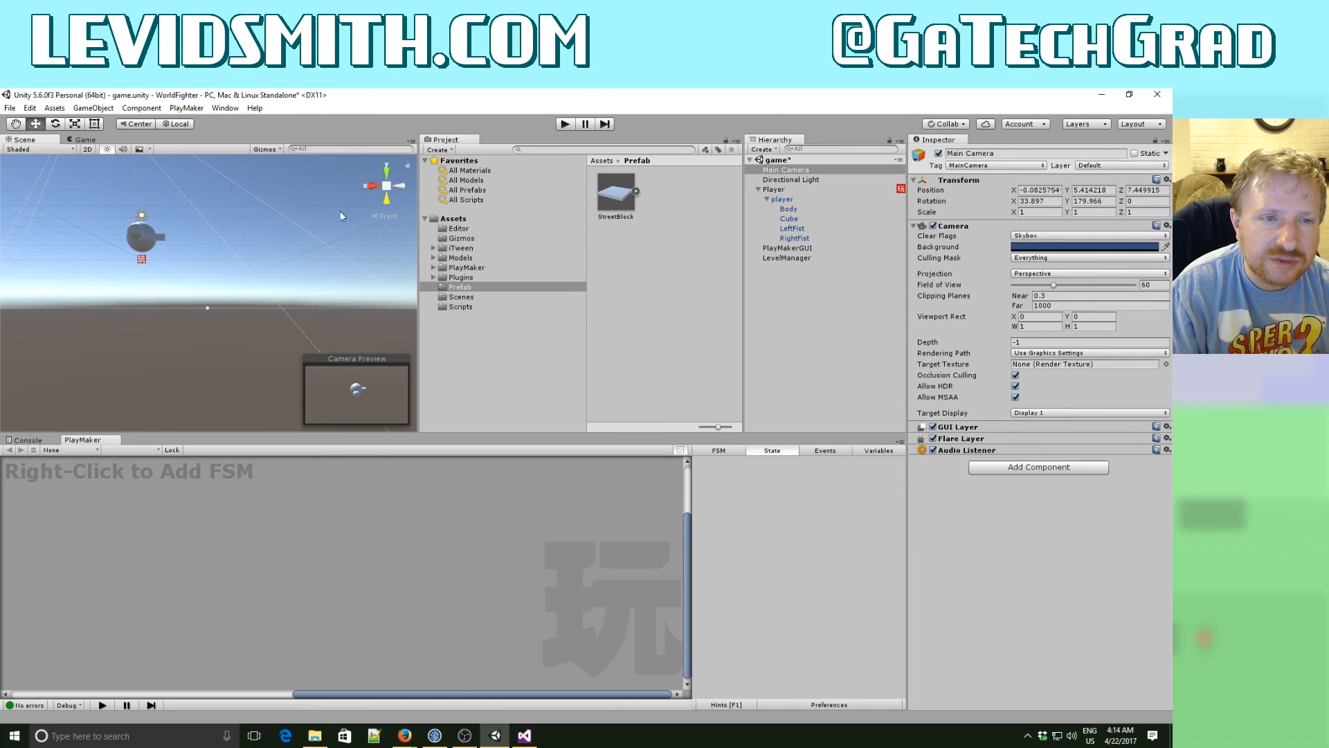
left_click_drag(301, 350, 274, 307, "alt")
scroll(273, 307, "up", 4, "alt")
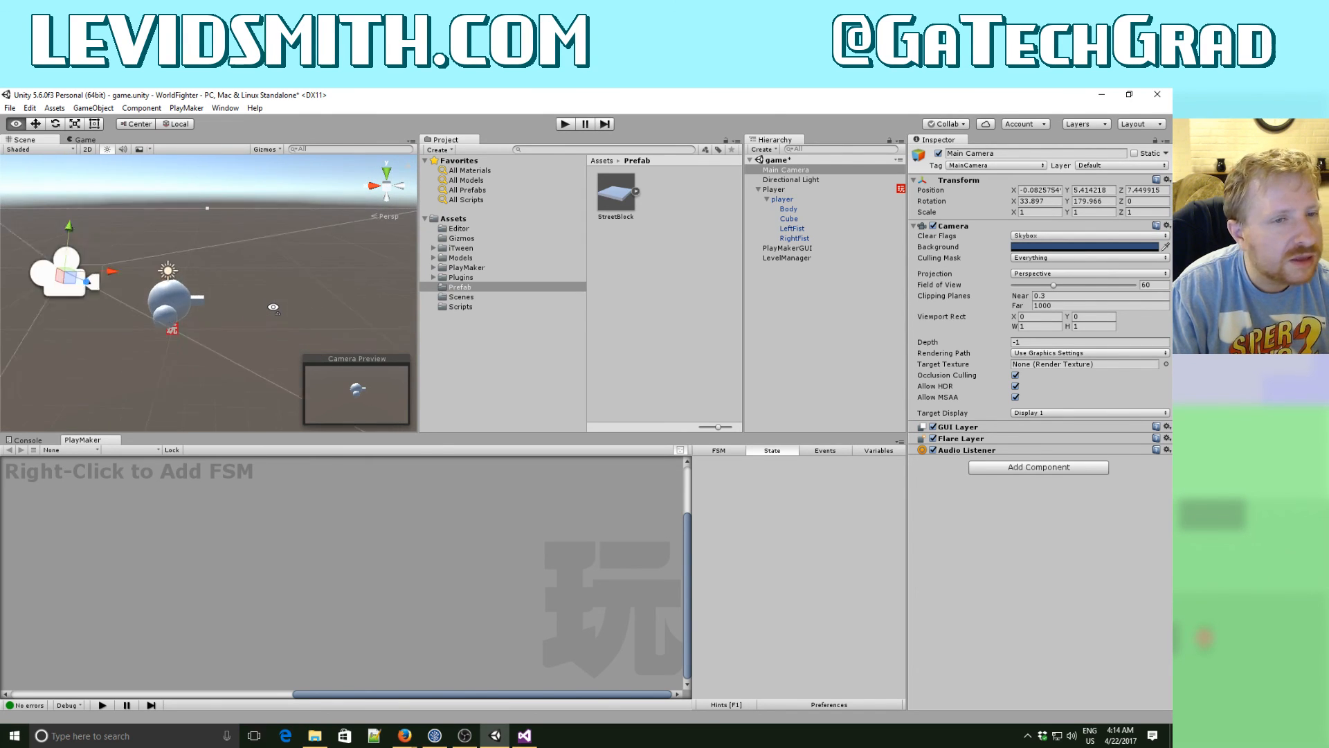
left_click_drag(274, 307, 896, 319, "alt")
key("d")
key("q")
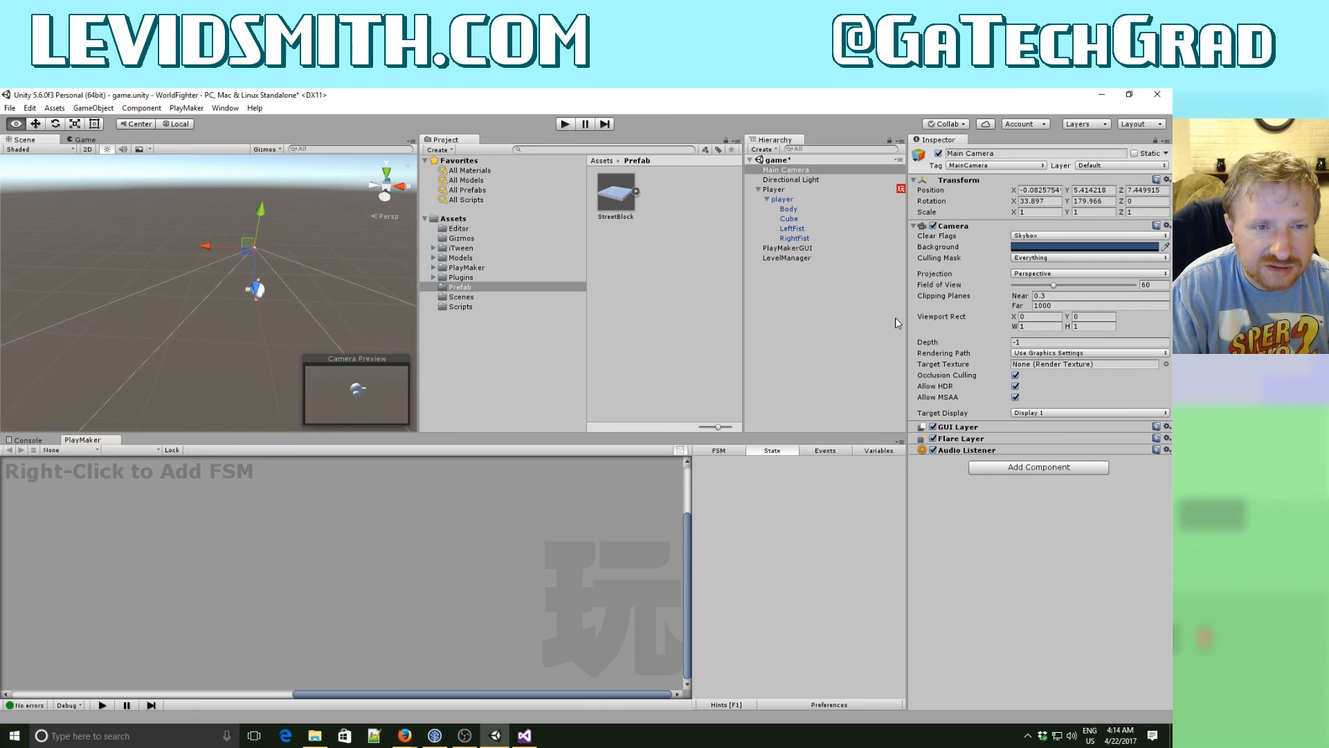
key("w")
key("d")
key("w")
key("q")
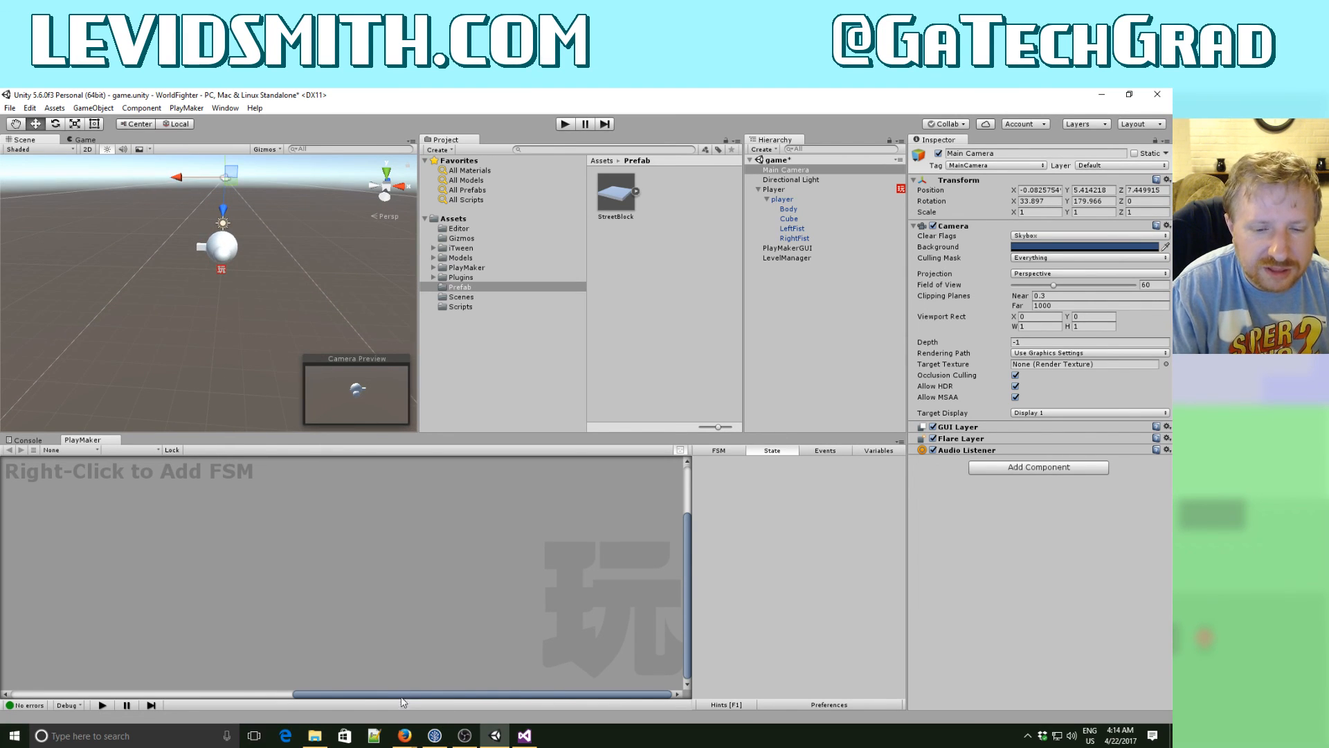
- Switch to the Firefox window and, in a new tab, search the web for "unity world coordinate x to left or right"
left_click(406, 735)
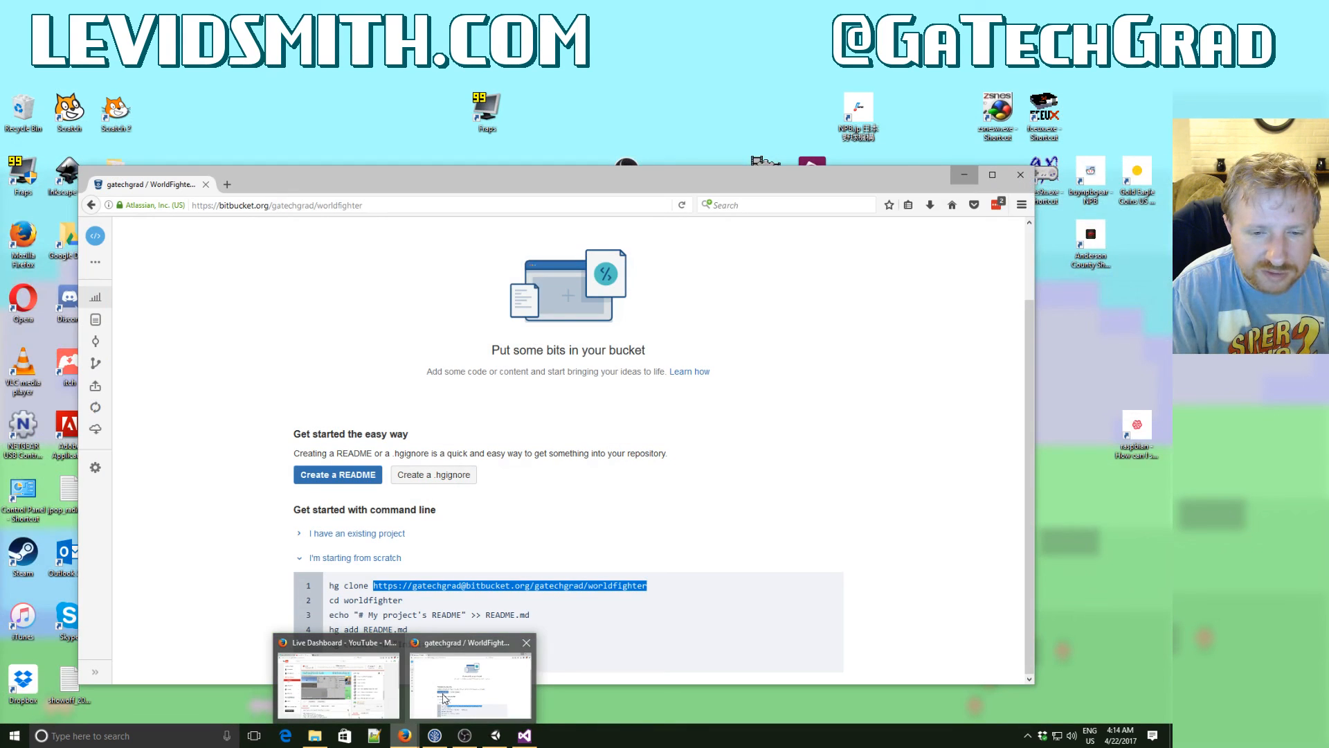
left_click(441, 688)
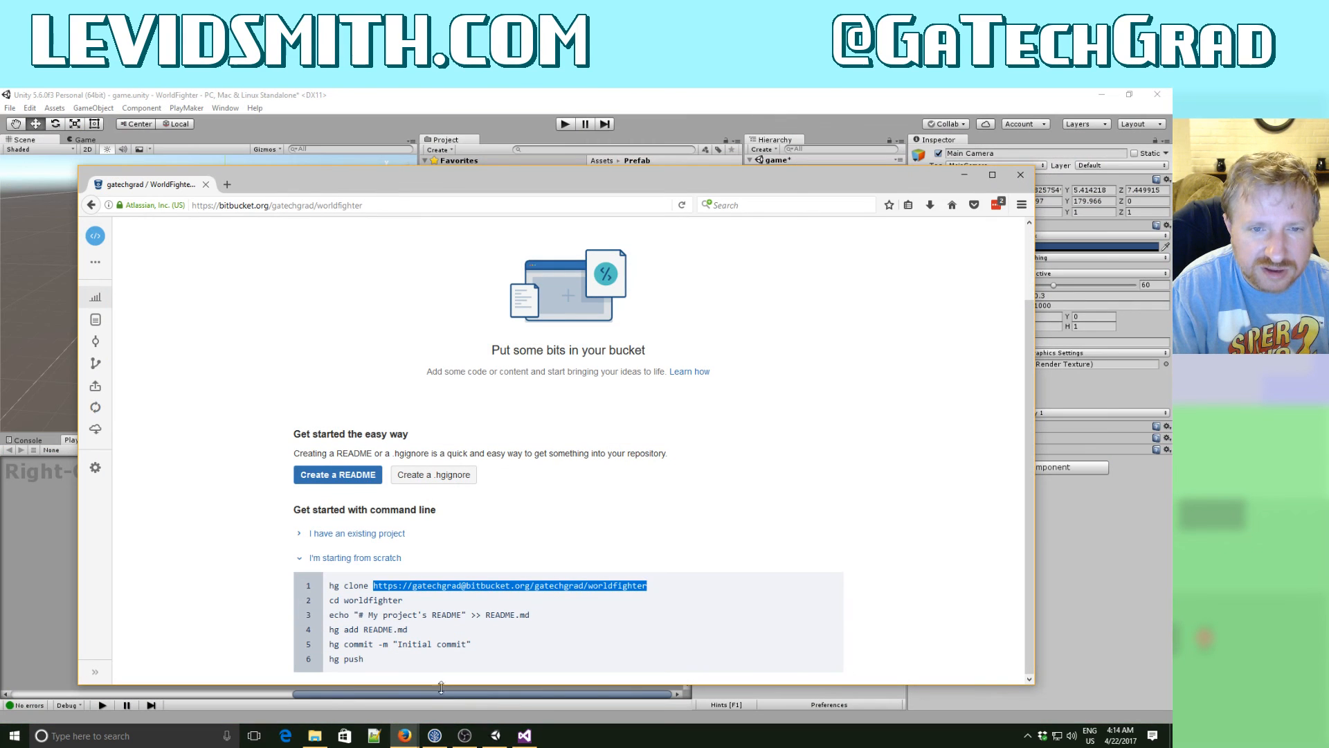
left_click(228, 184)
type("unity wor")
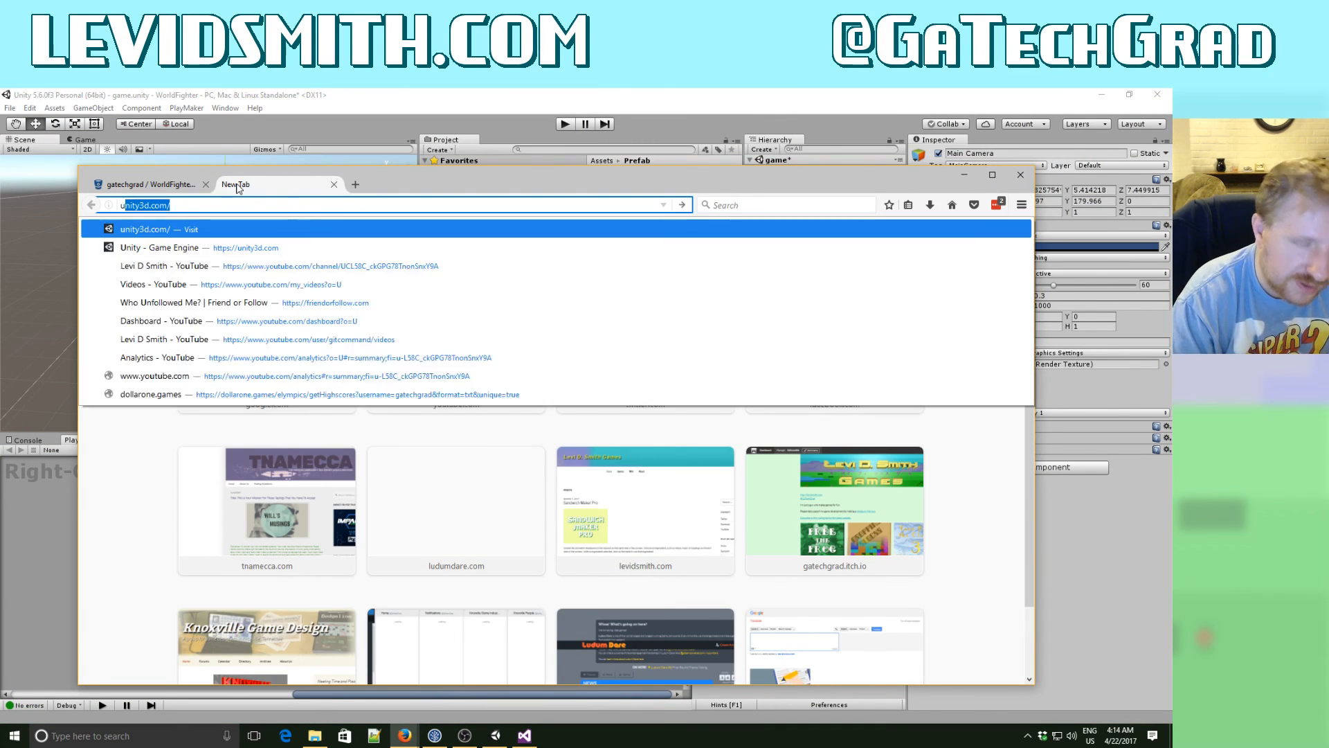
type("ld coo")
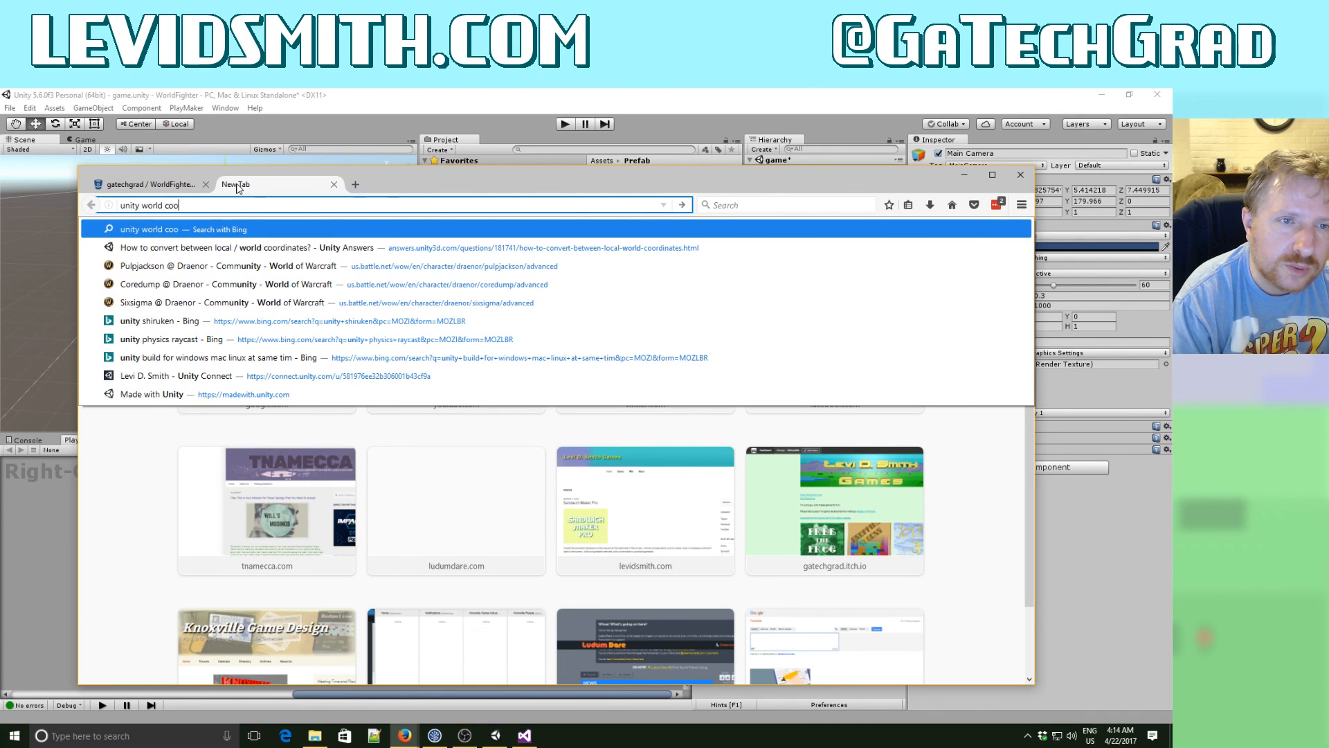
type("rdinate x")
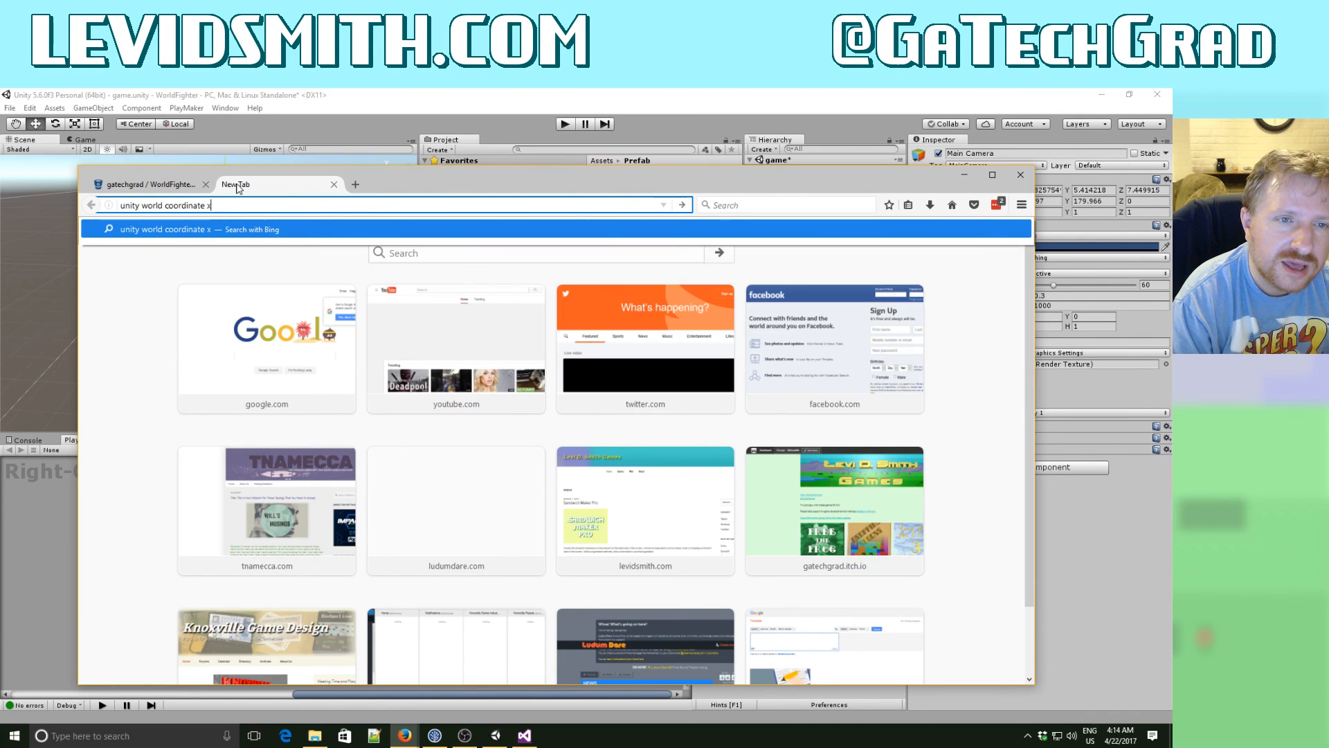
type(" to left")
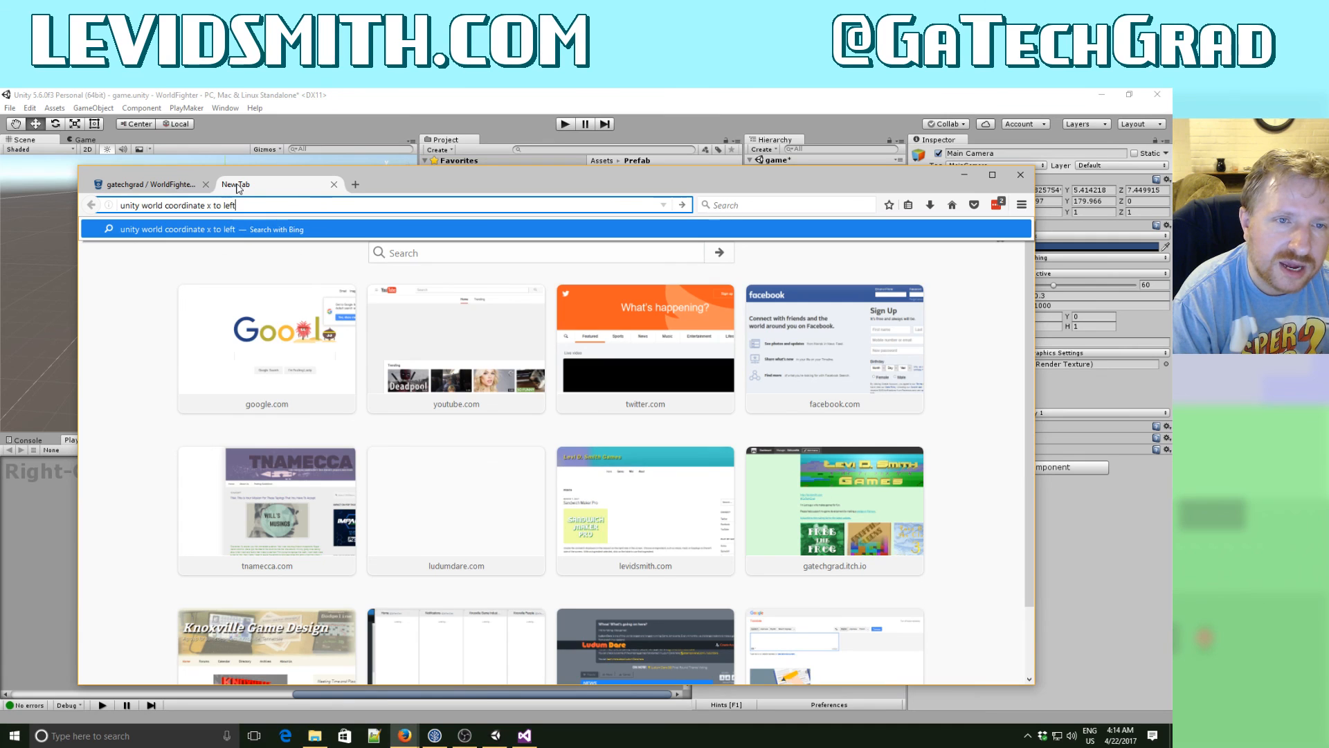
type(" or right")
key("Return")
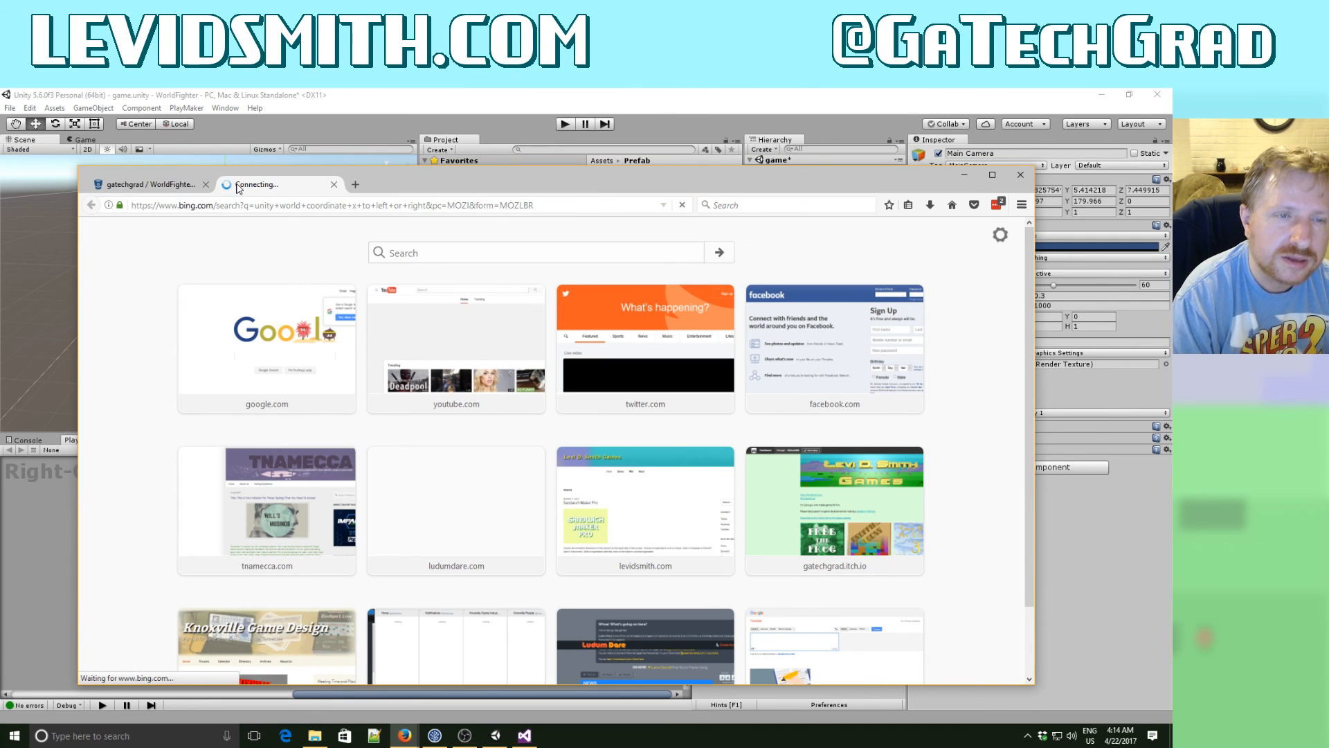
- Read the Unity Answers thread on Unity's left-handed coordinate system for its axis conventions, and put the browser away
left_click(282, 329)
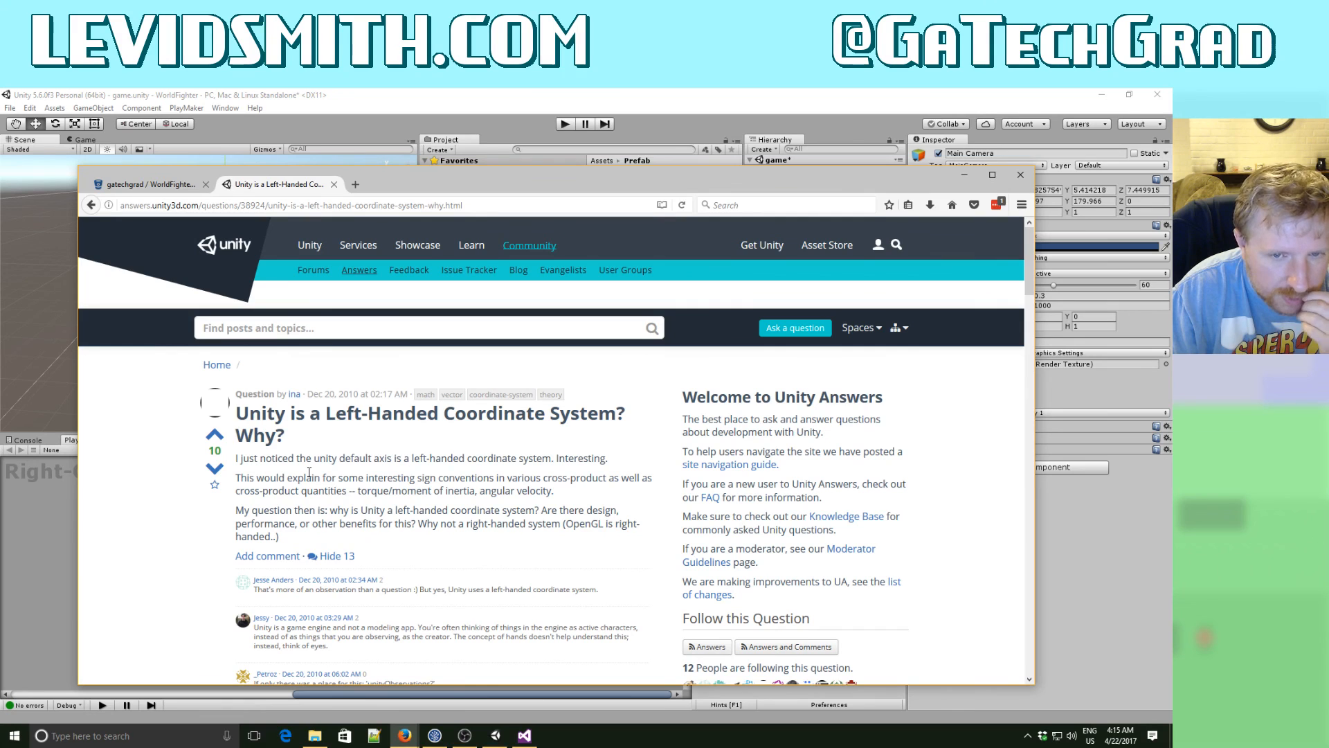
scroll(309, 472, "down", 1)
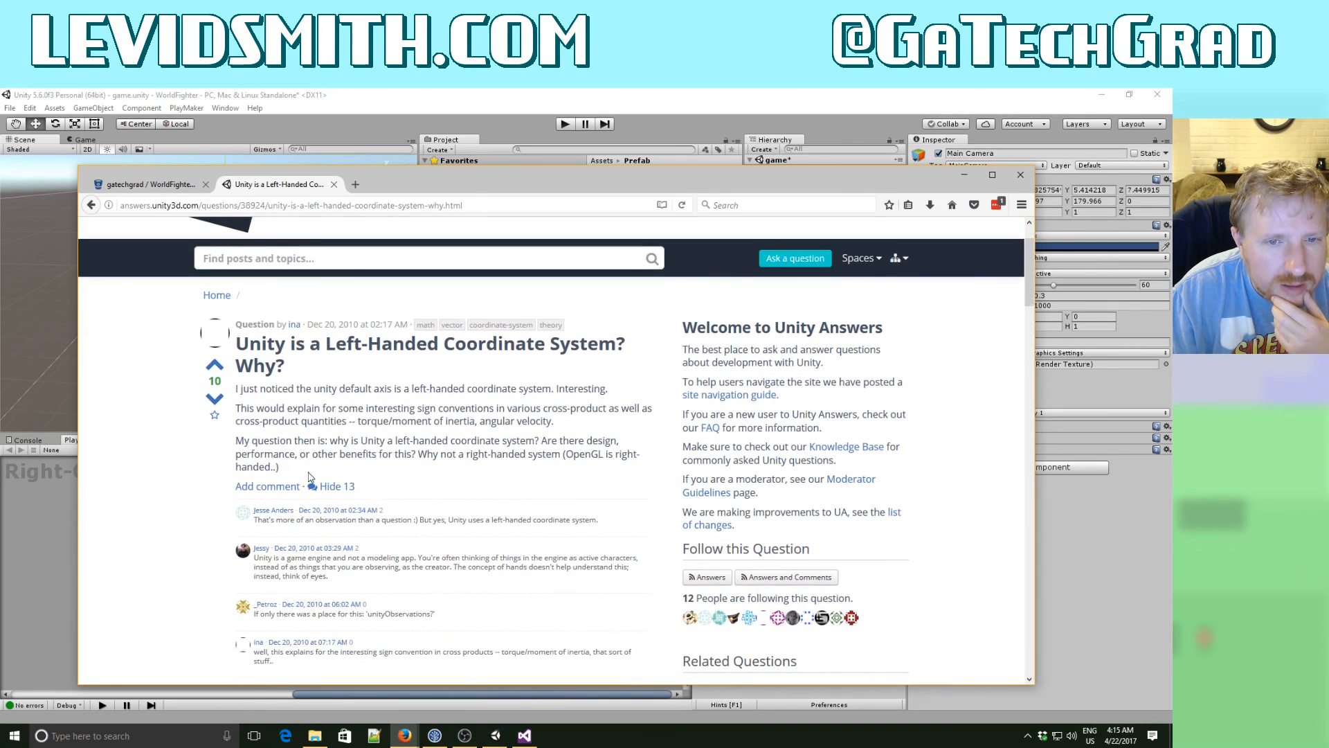
scroll(309, 477, "down", 1)
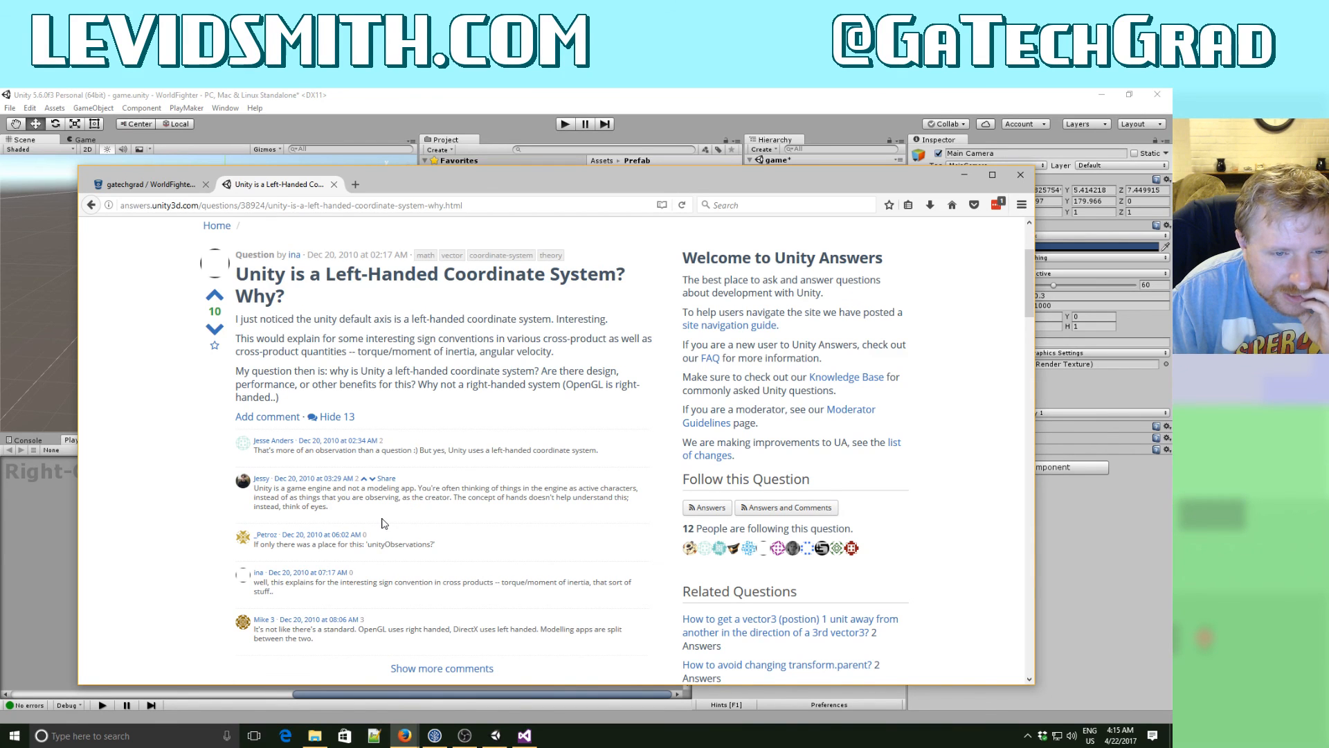
scroll(384, 524, "down", 1)
scroll(384, 523, "down", 1)
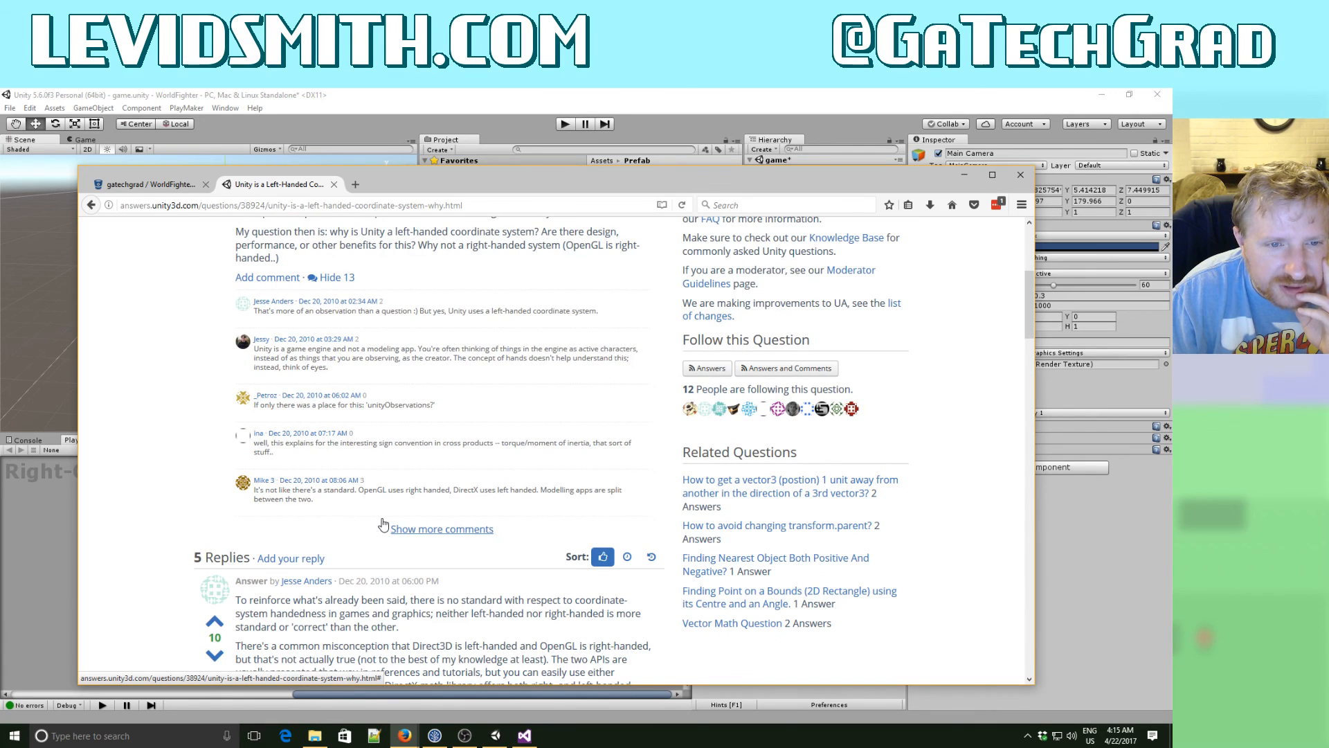
scroll(384, 523, "down", 2)
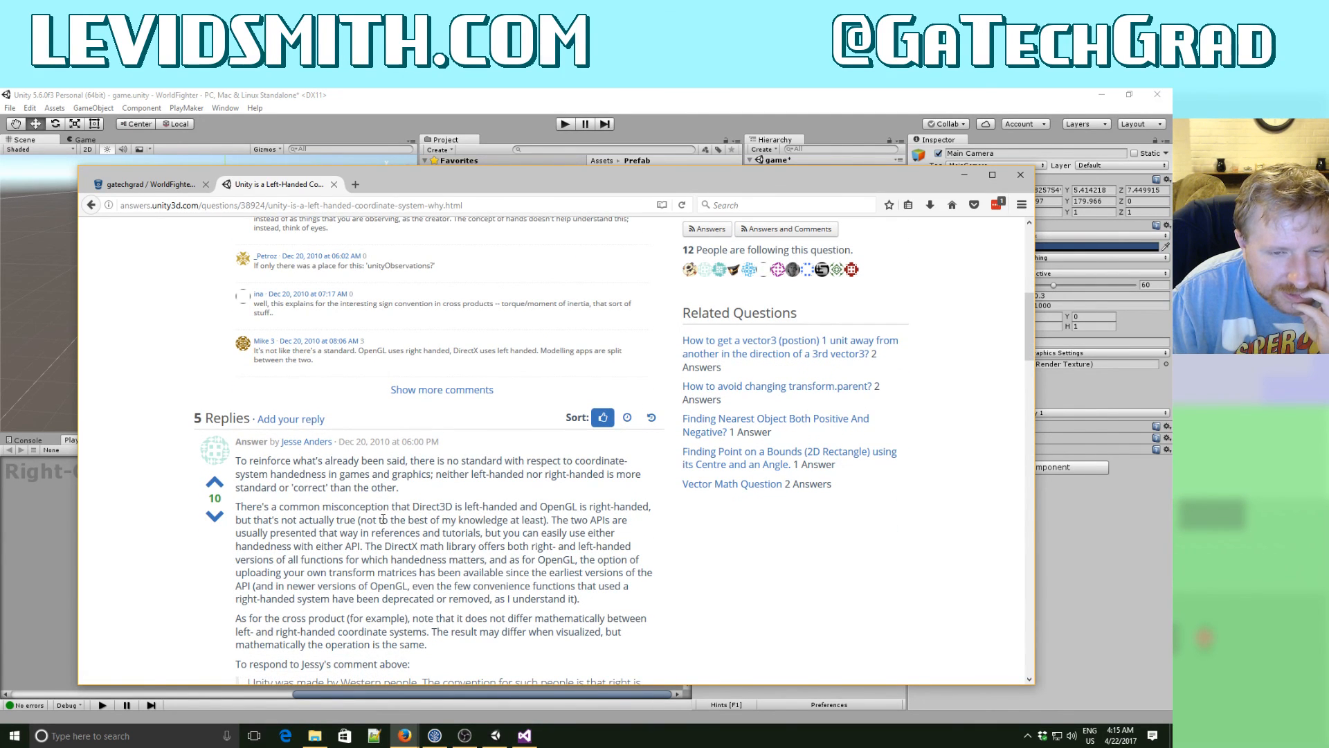
scroll(383, 520, "down", 1)
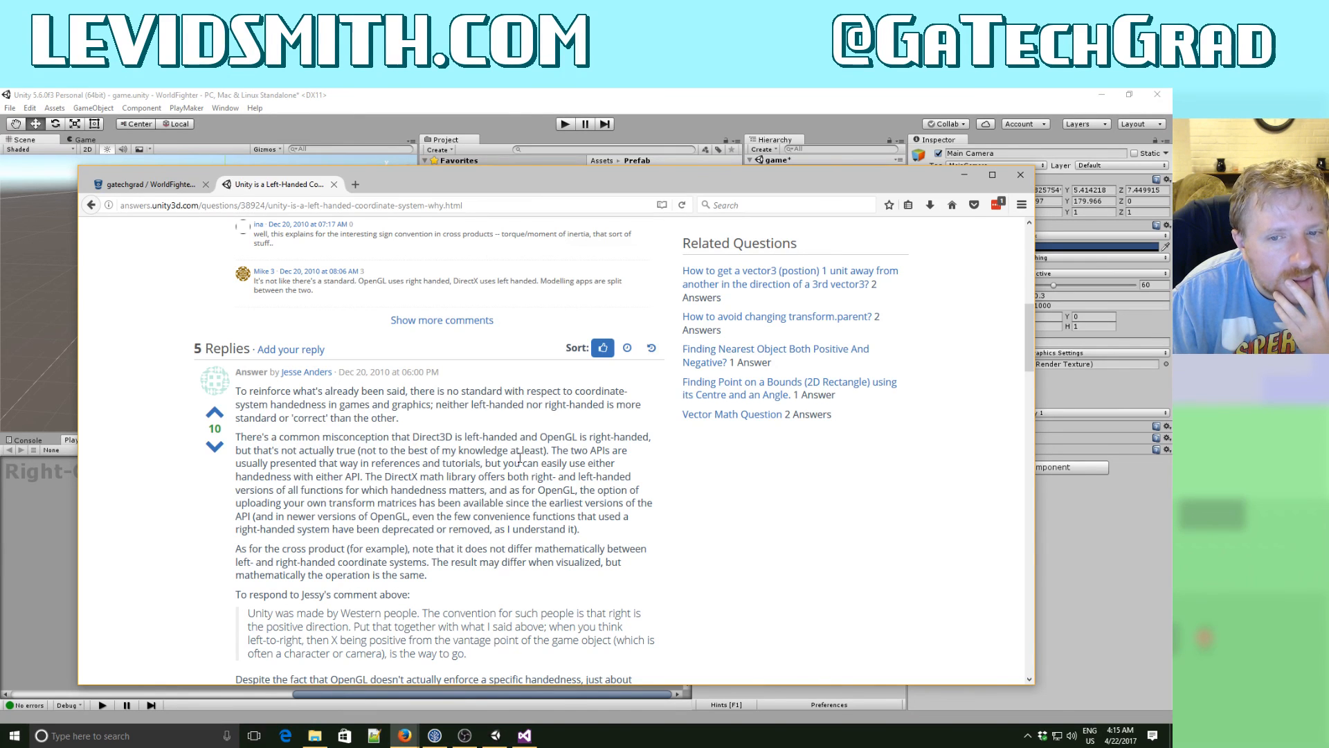
left_click_drag(385, 468, 428, 548)
scroll(431, 536, "down", 3)
scroll(431, 534, "down", 3)
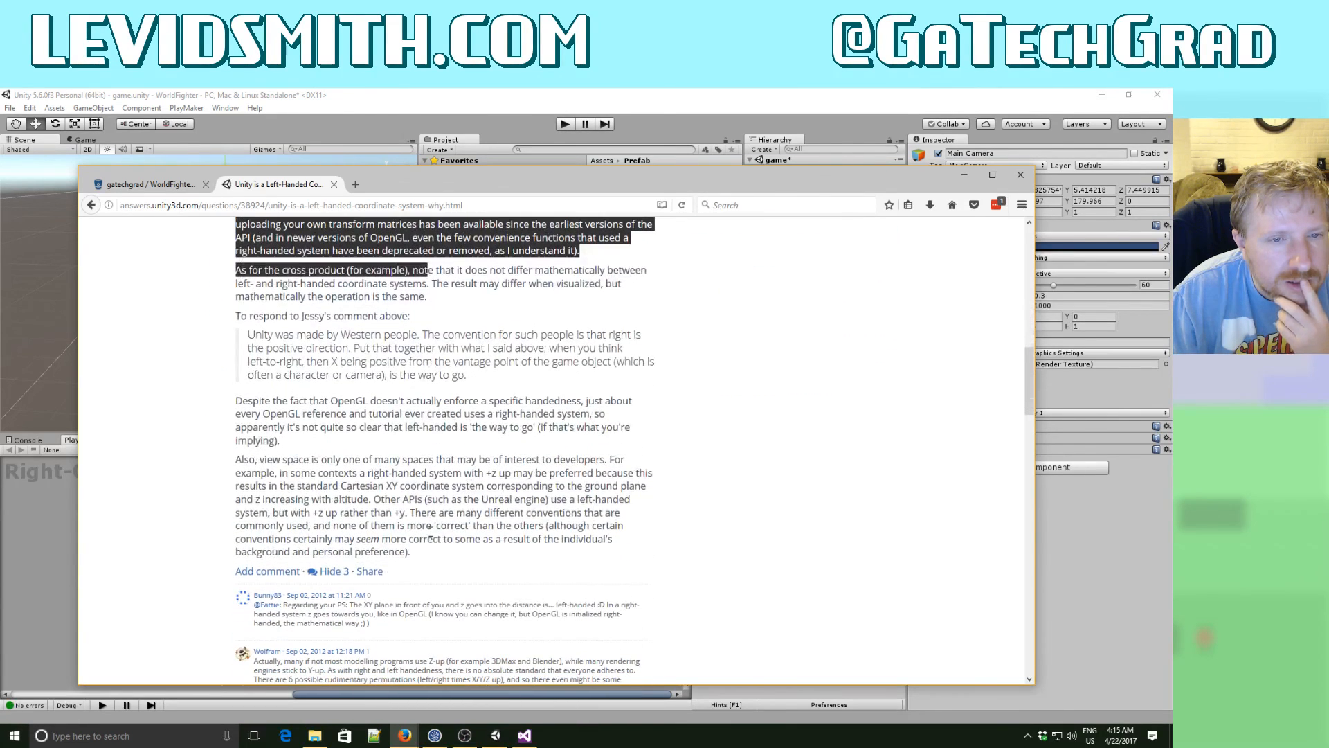
scroll(426, 516, "down", 15)
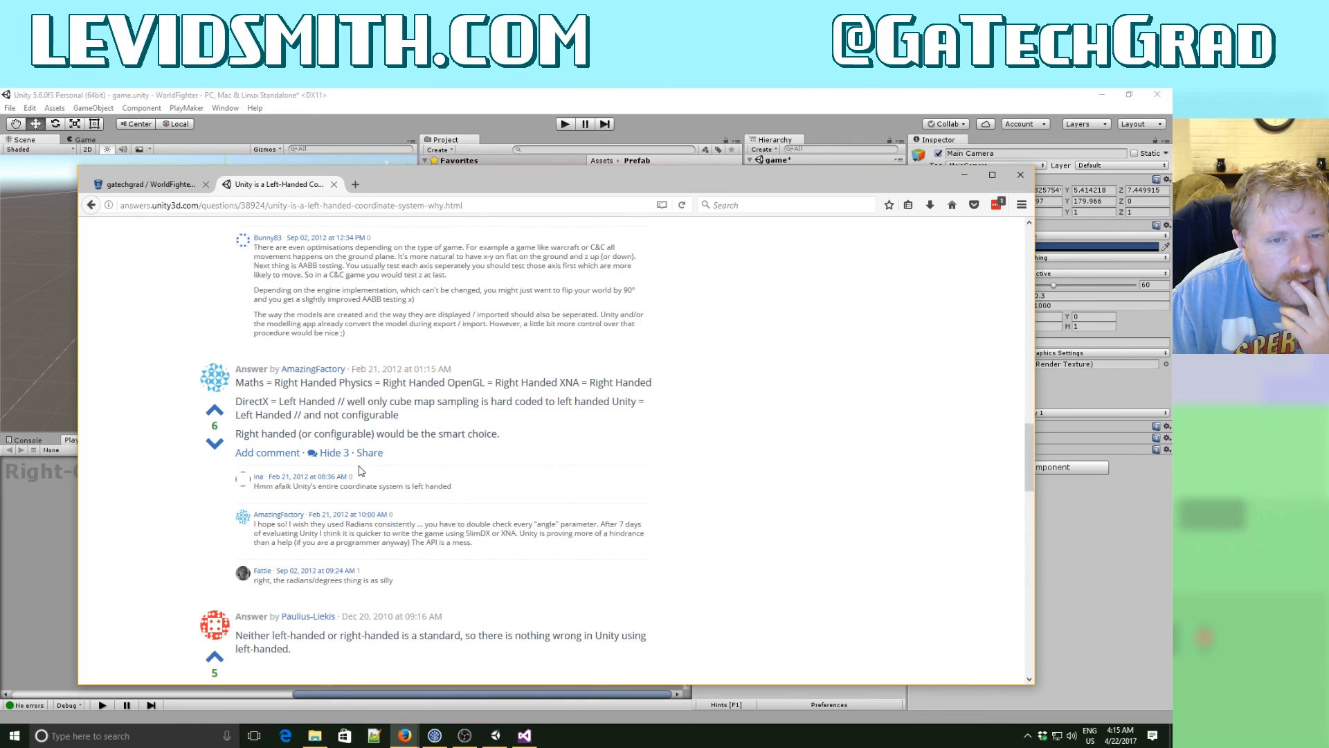
scroll(359, 471, "down", 5)
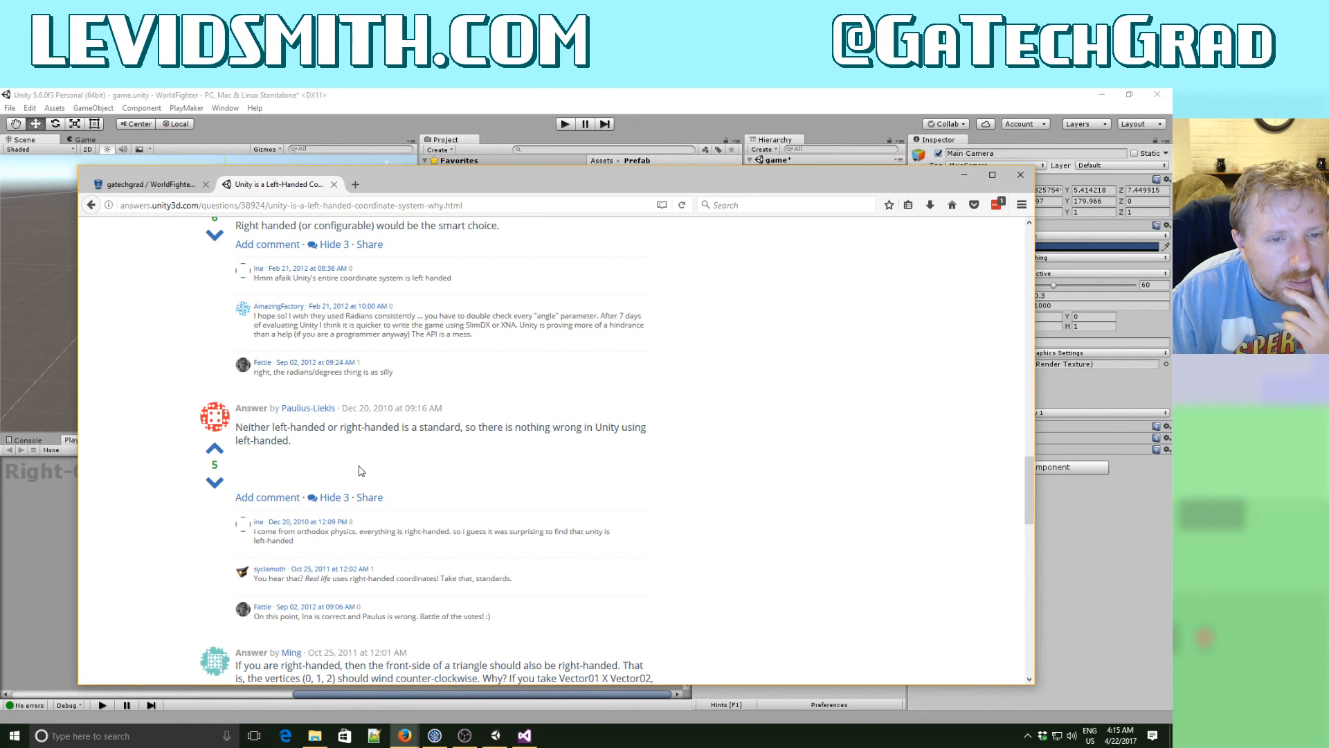
scroll(359, 470, "down", 3)
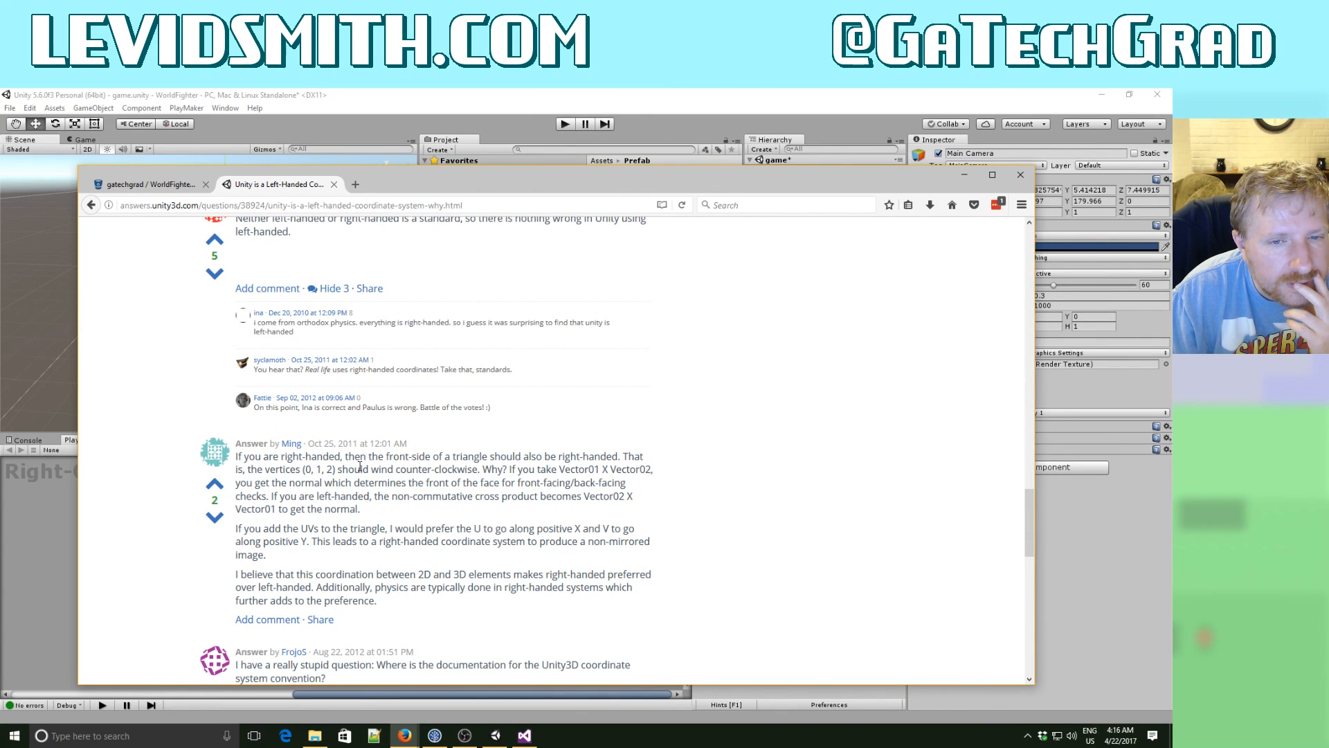
scroll(360, 468, "down", 5)
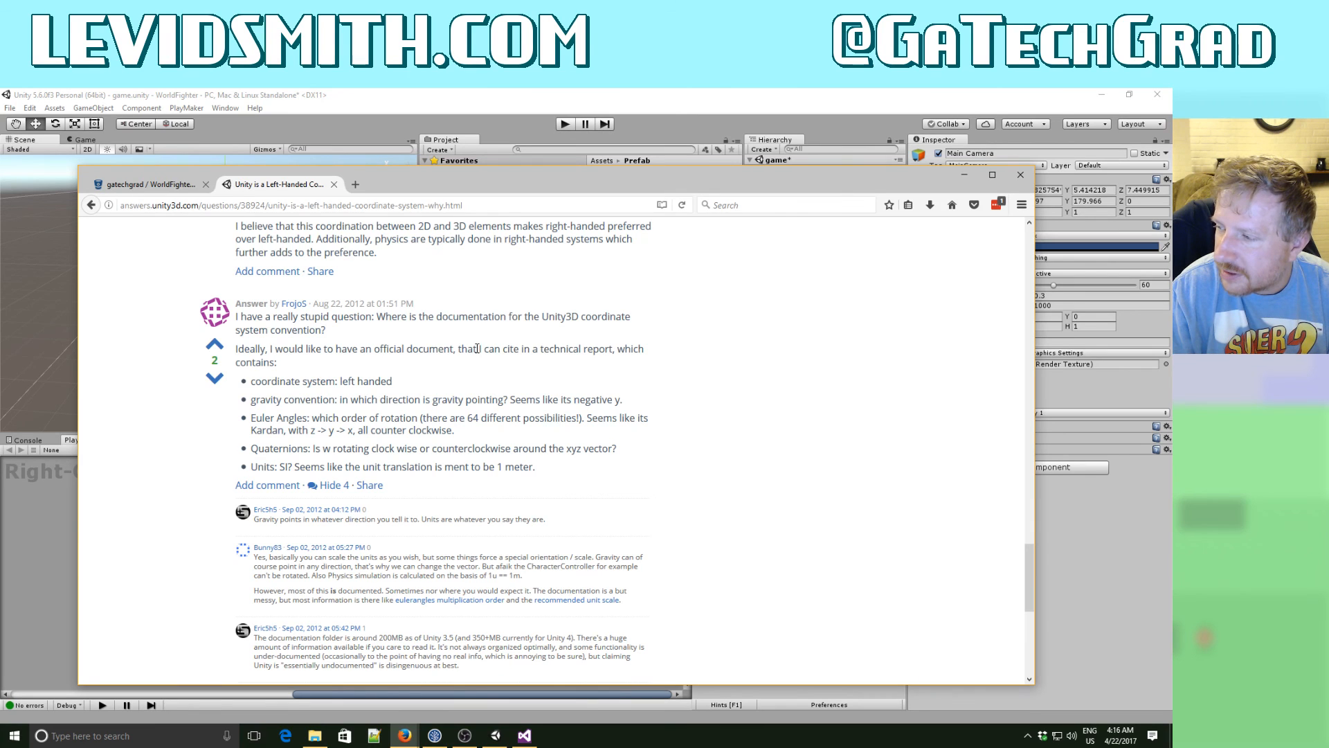
left_click(964, 175)
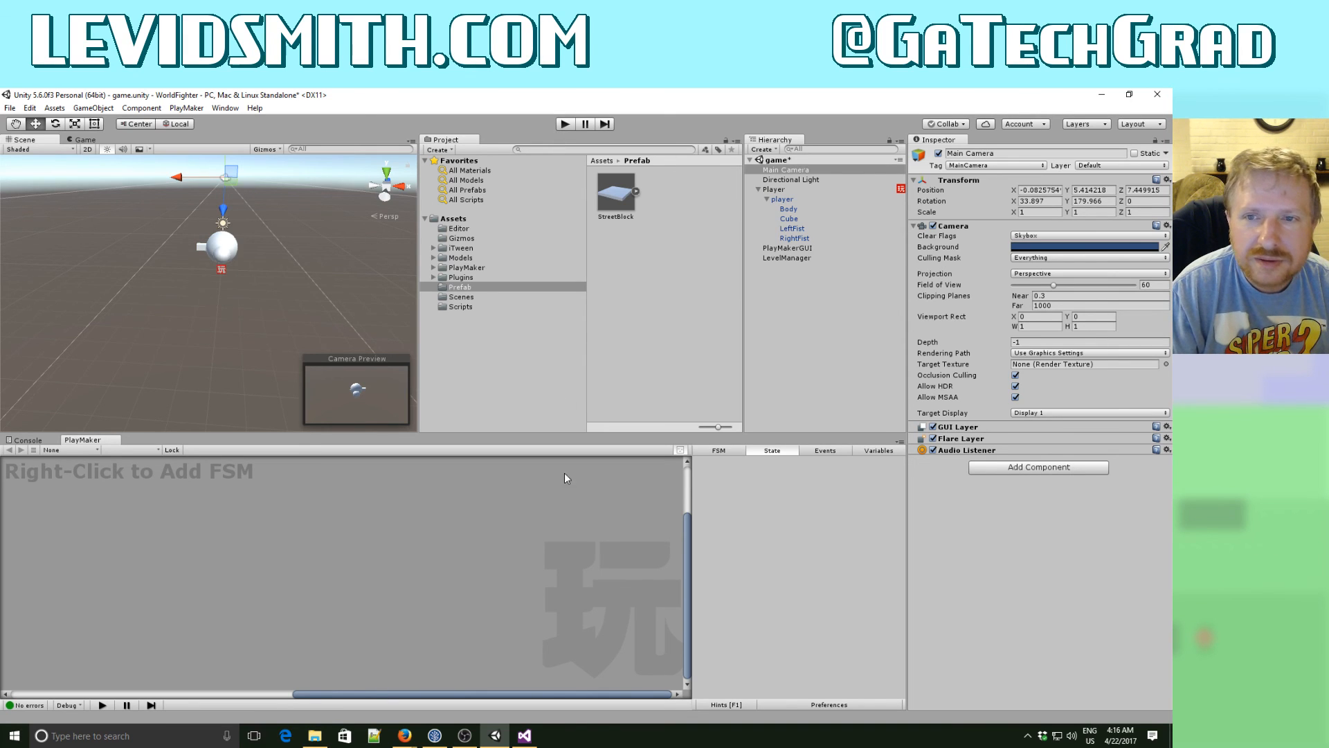
- In Visual Studio, change the first position offset in LevelManager.cs's loadLevel() method to pos.x -= 10
left_click(524, 736)
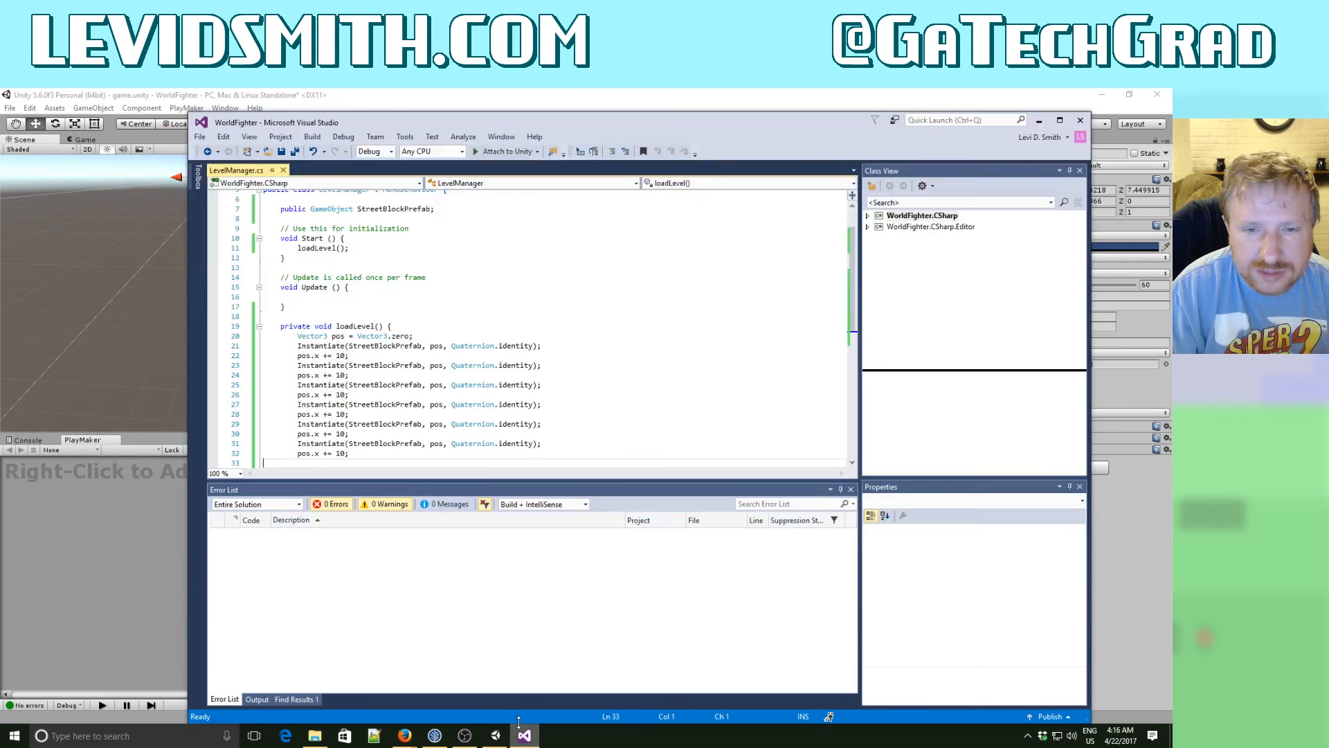
left_click(424, 423)
left_click(382, 353)
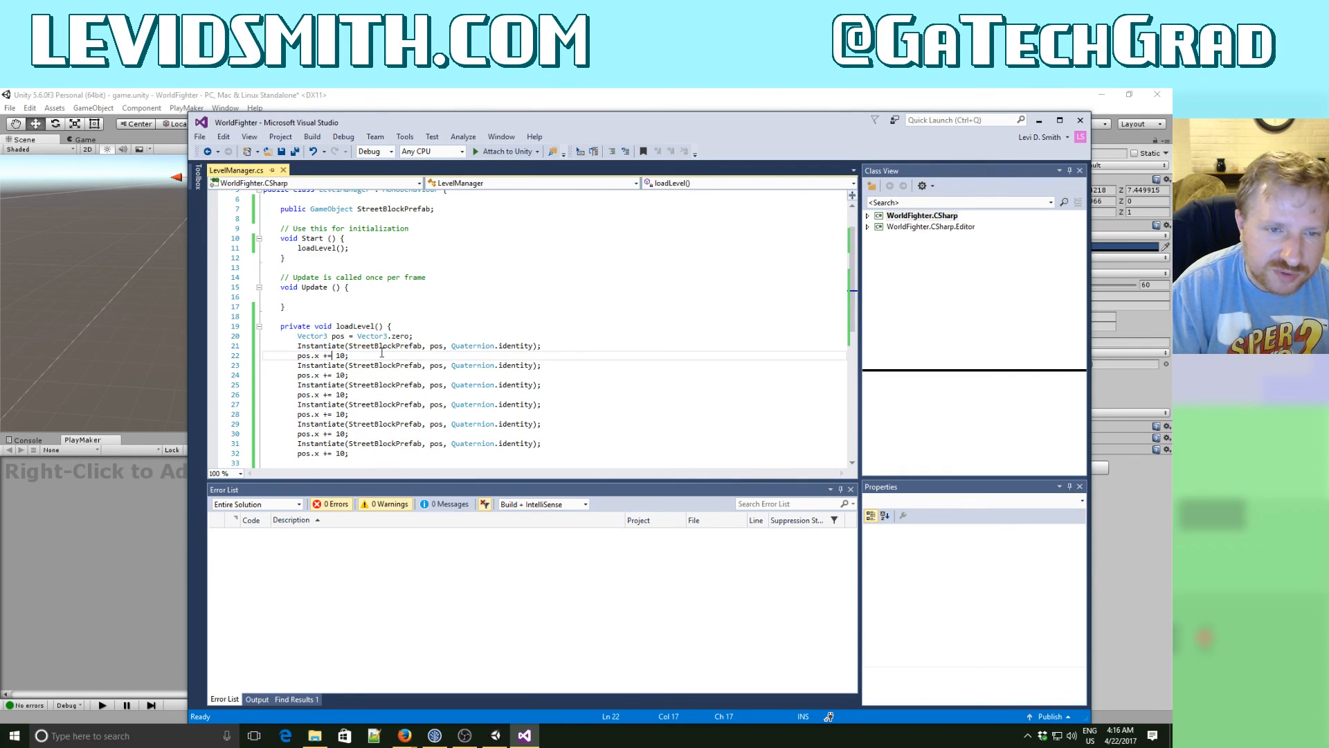
key("BackSpace")
type("-")
key("Down")
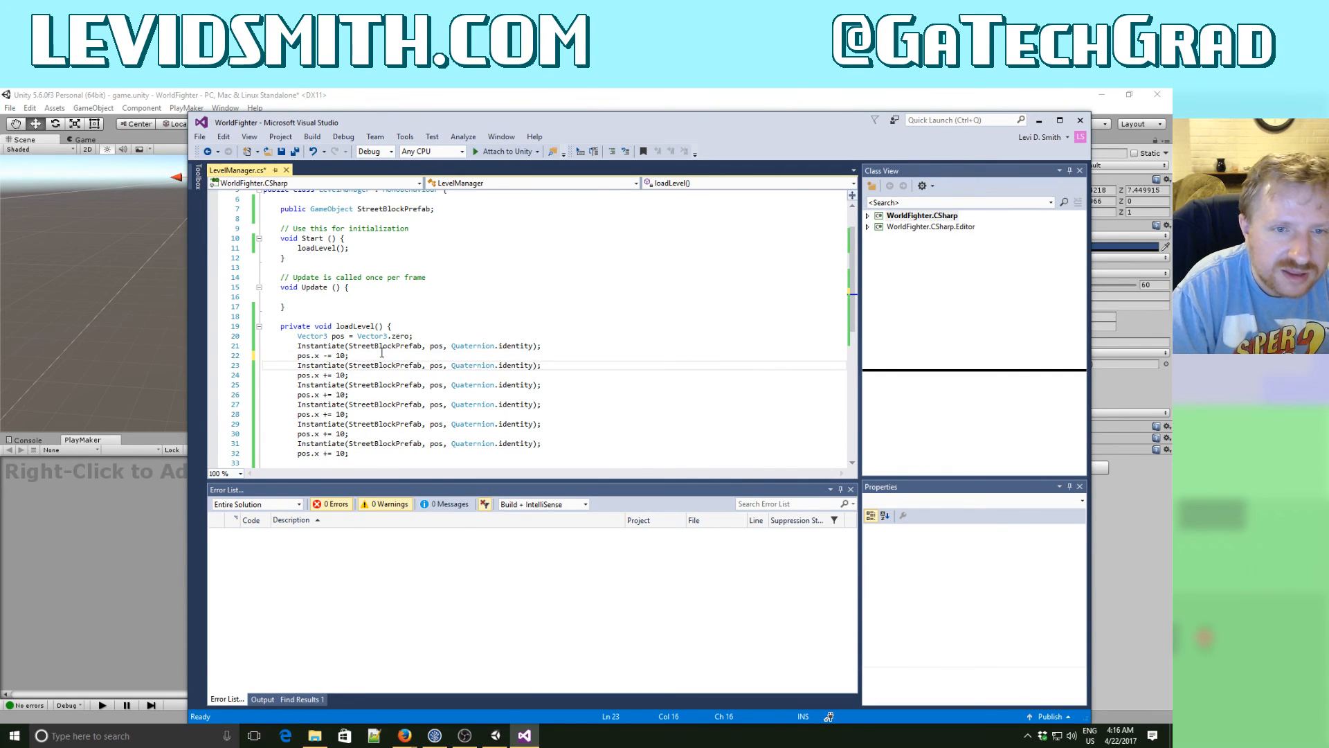
key("BackSpace")
type("-")
key("BackSpace")
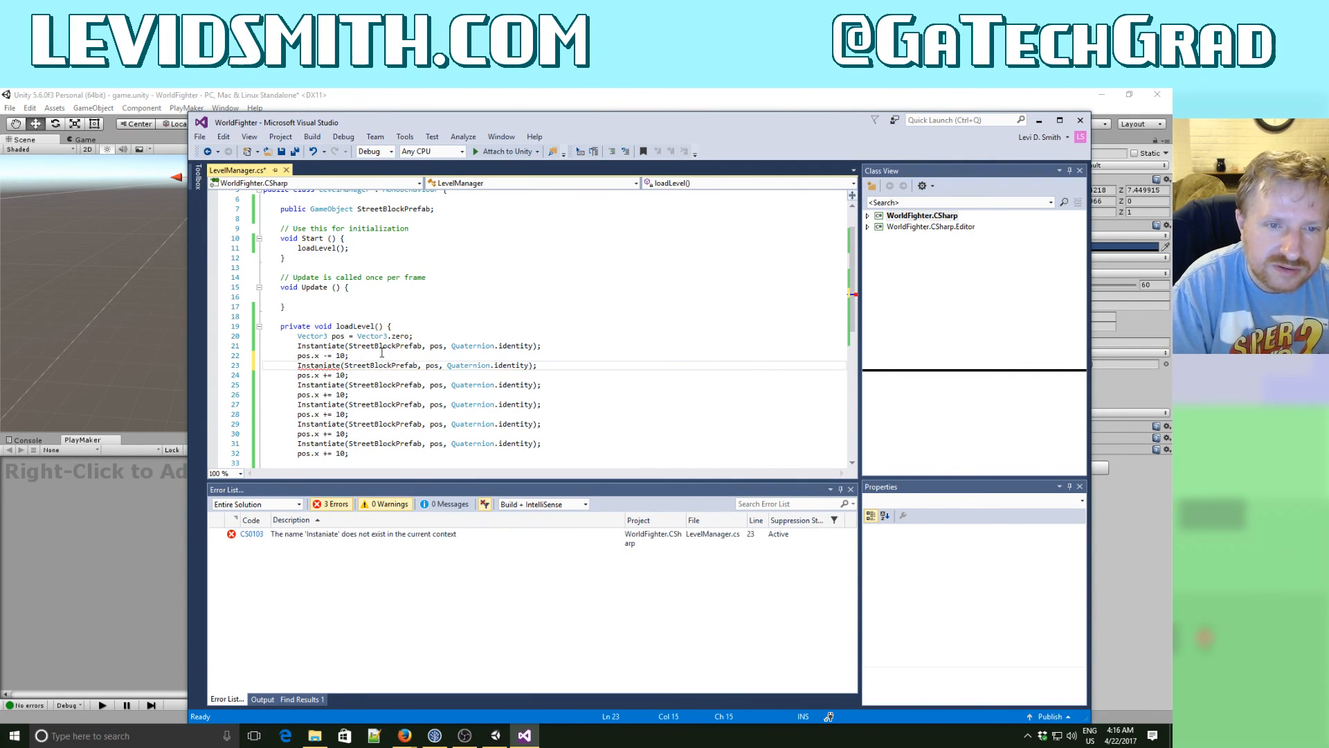
key("Down")
key("Up")
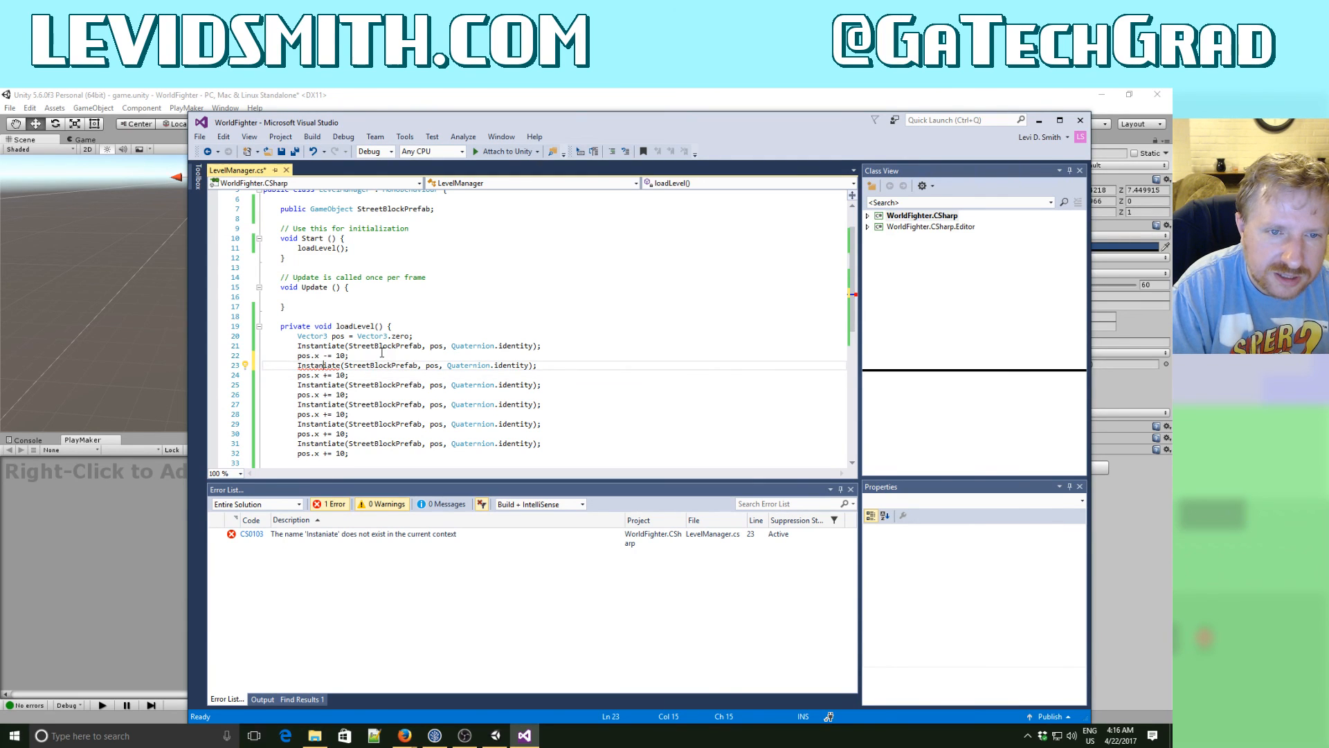
type("t")
- Change the second position offset in loadLevel() to pos.x -= 10
key("Down")
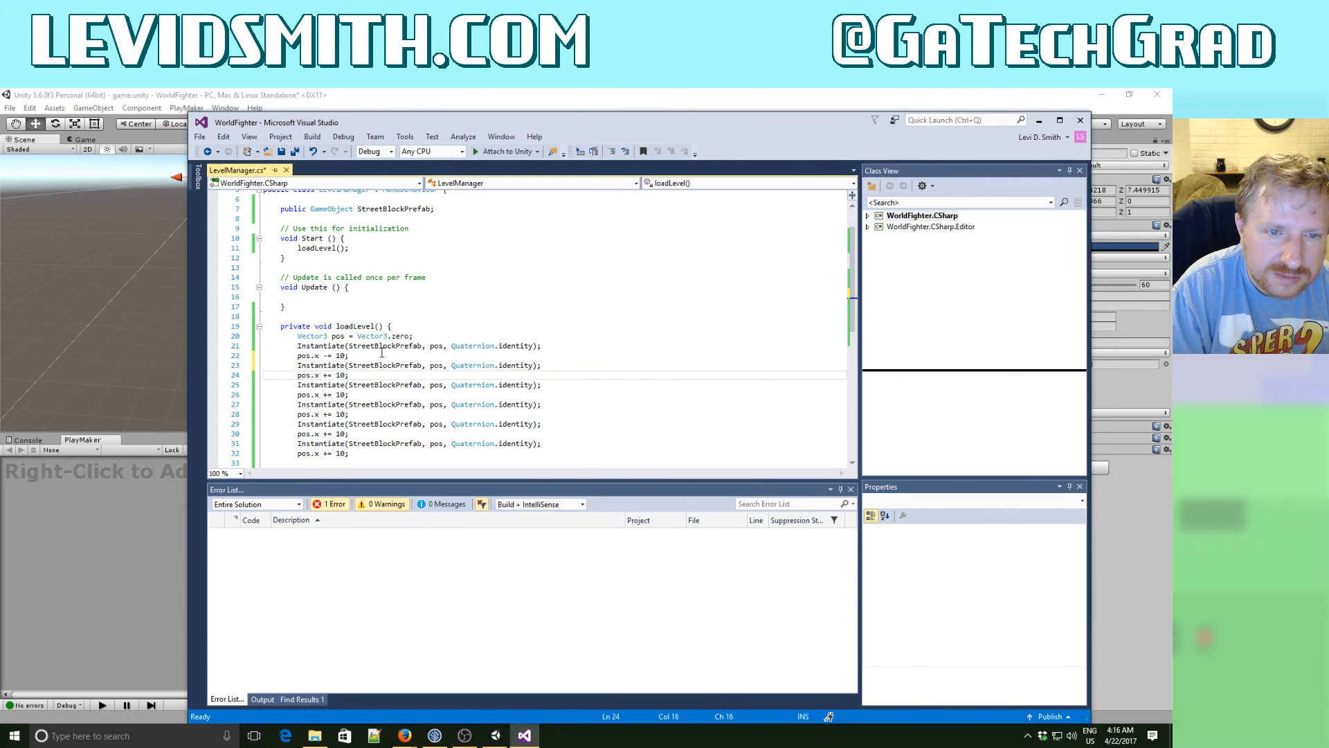
key("BackSpace")
type("-")
key("Down")
key("Down")
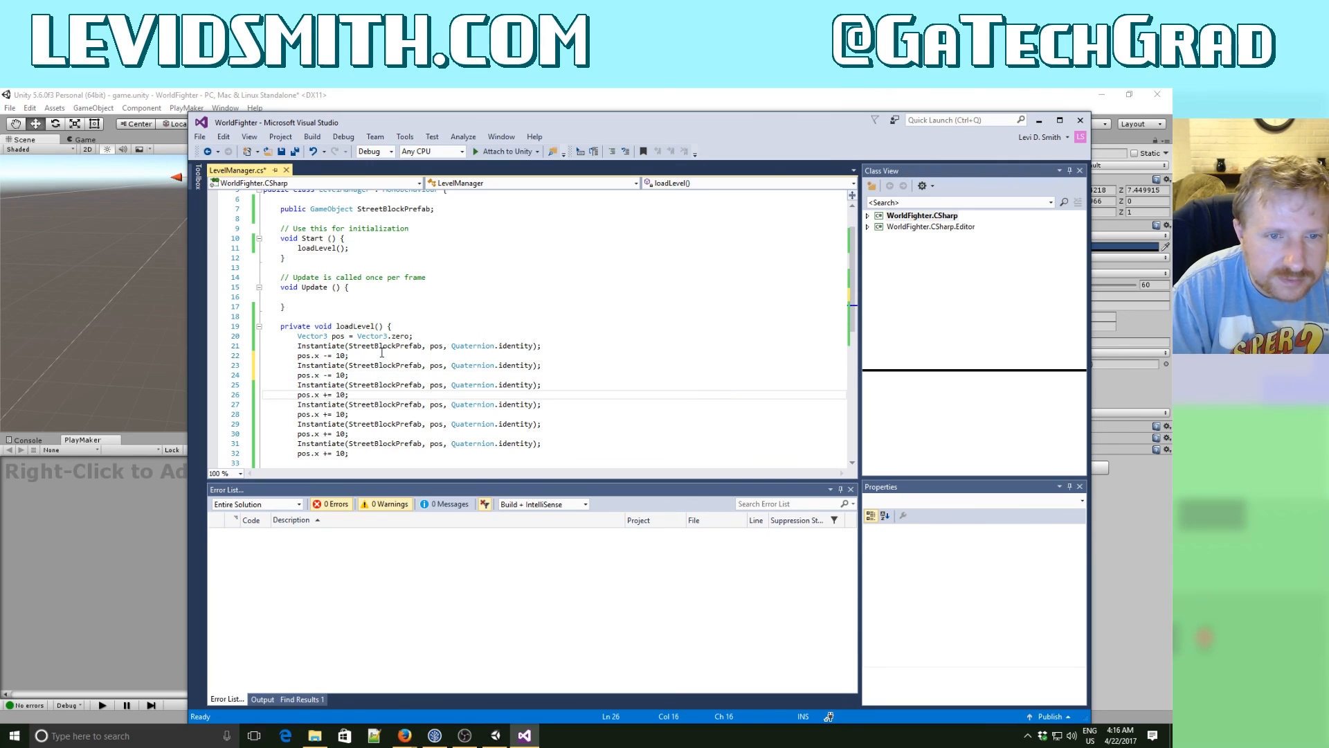
- Change the remaining four position offsets in loadLevel() to pos.x -= 10 and add two blank lines after the last one
key("BackSpace")
type("-")
key("Down")
key("Down")
key("BackSpace")
type("-")
key("Down")
key("Down")
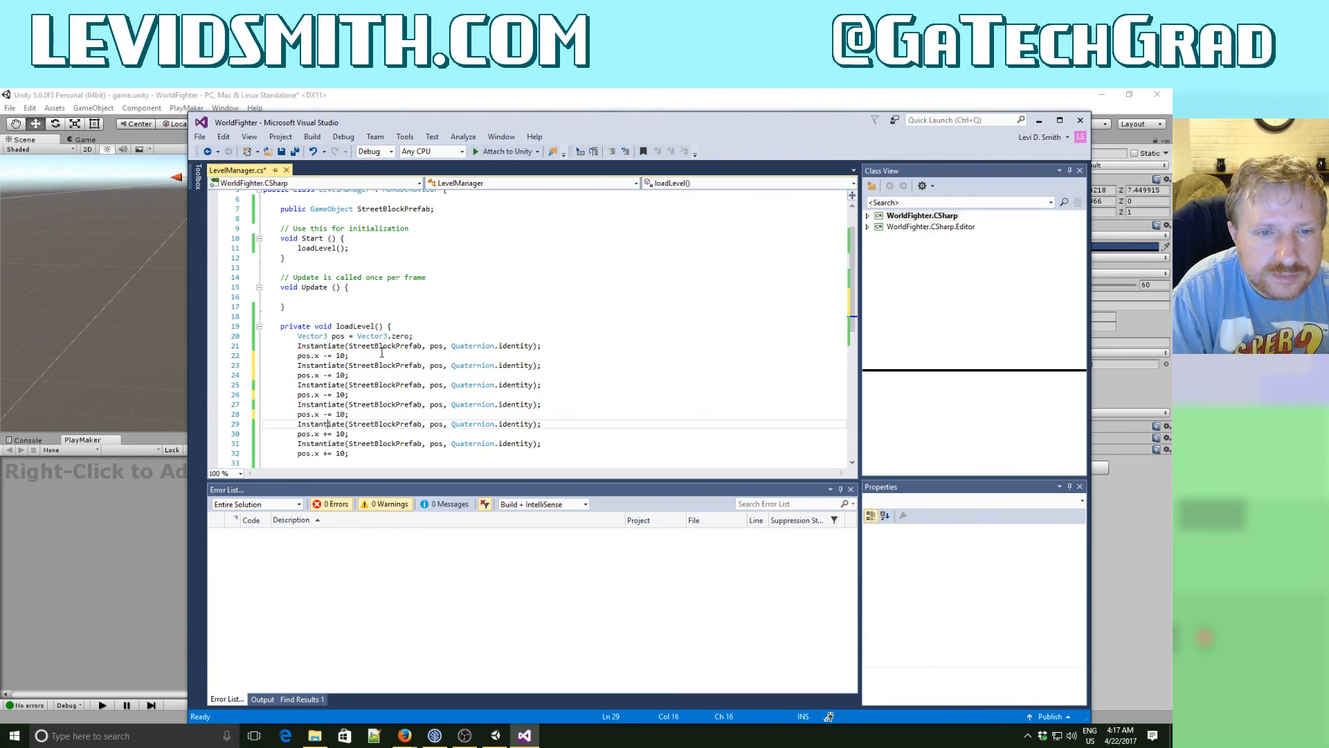
key("BackSpace")
type("-")
key("Down")
key("Down")
key("BackSpace")
type("-")
key("Down")
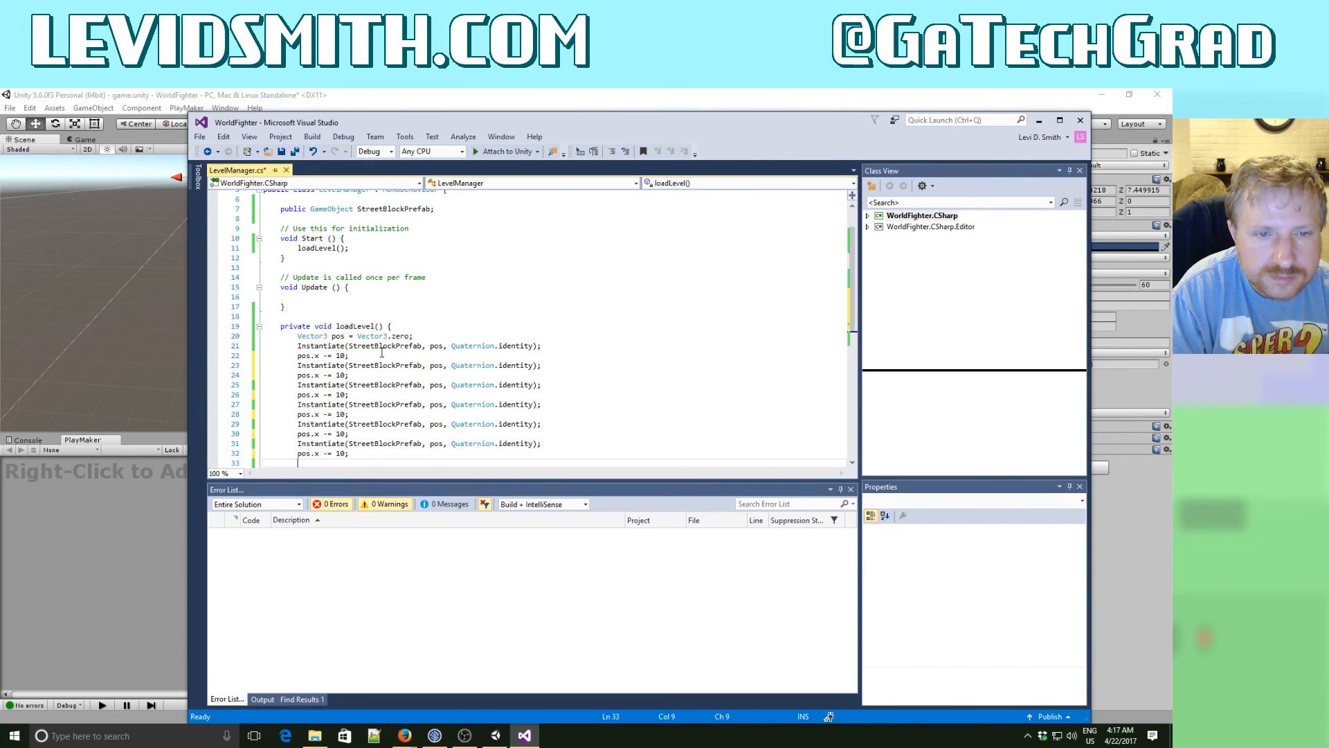
key("Return")
key("Return")
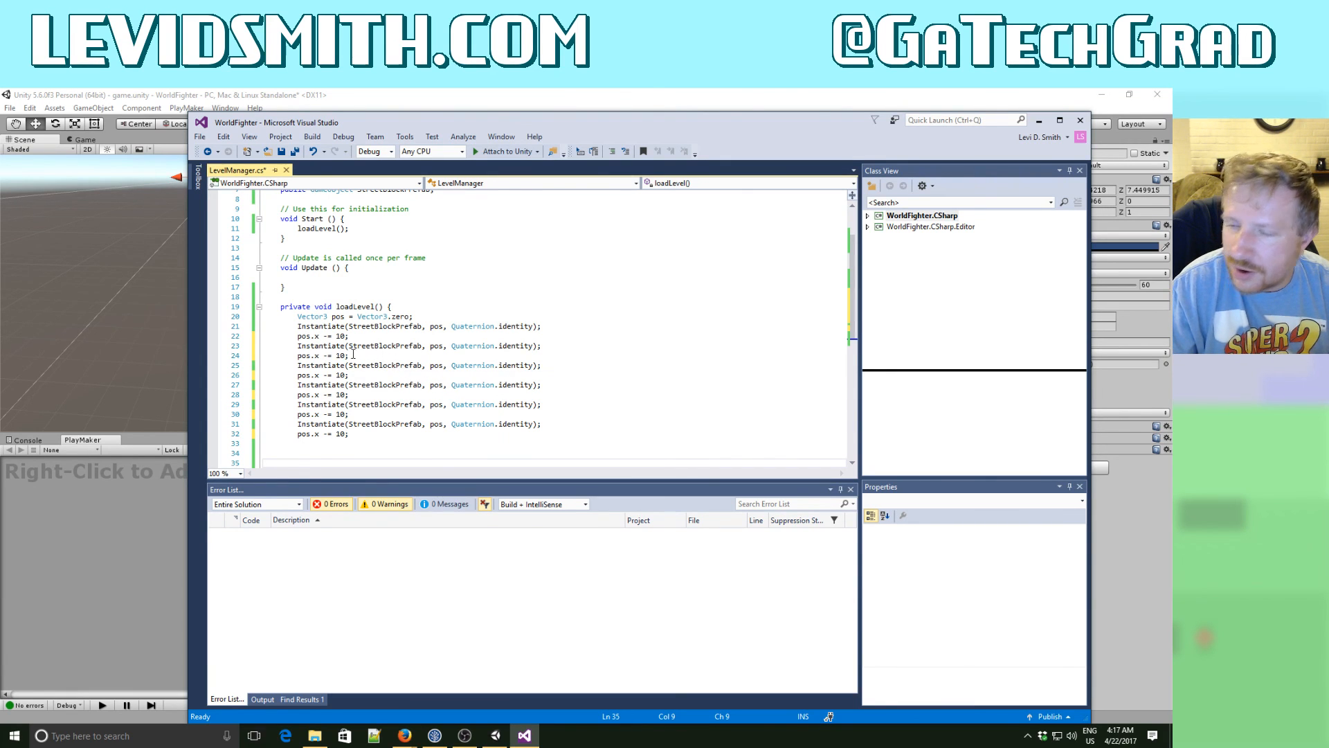
- Save the LevelManager.cs script, then switch to Unity and save the game scene
left_click(295, 152)
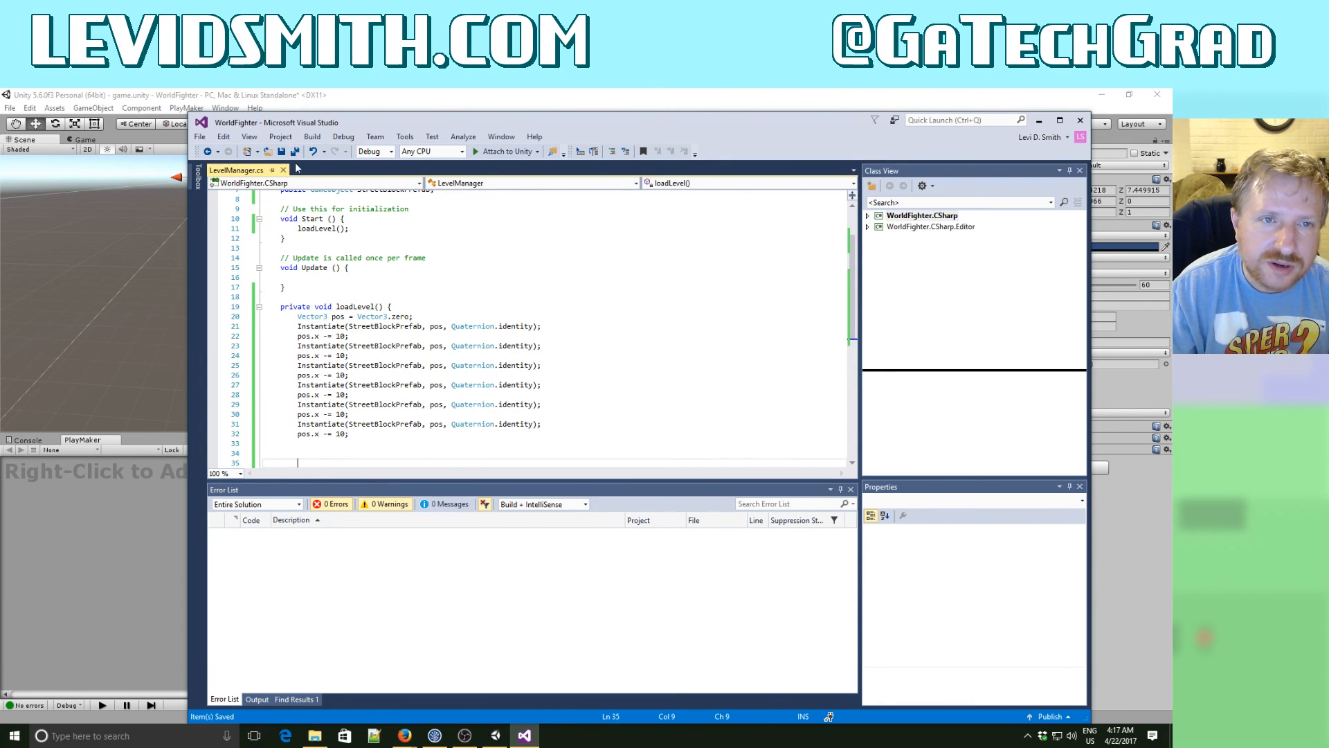
left_click(372, 107)
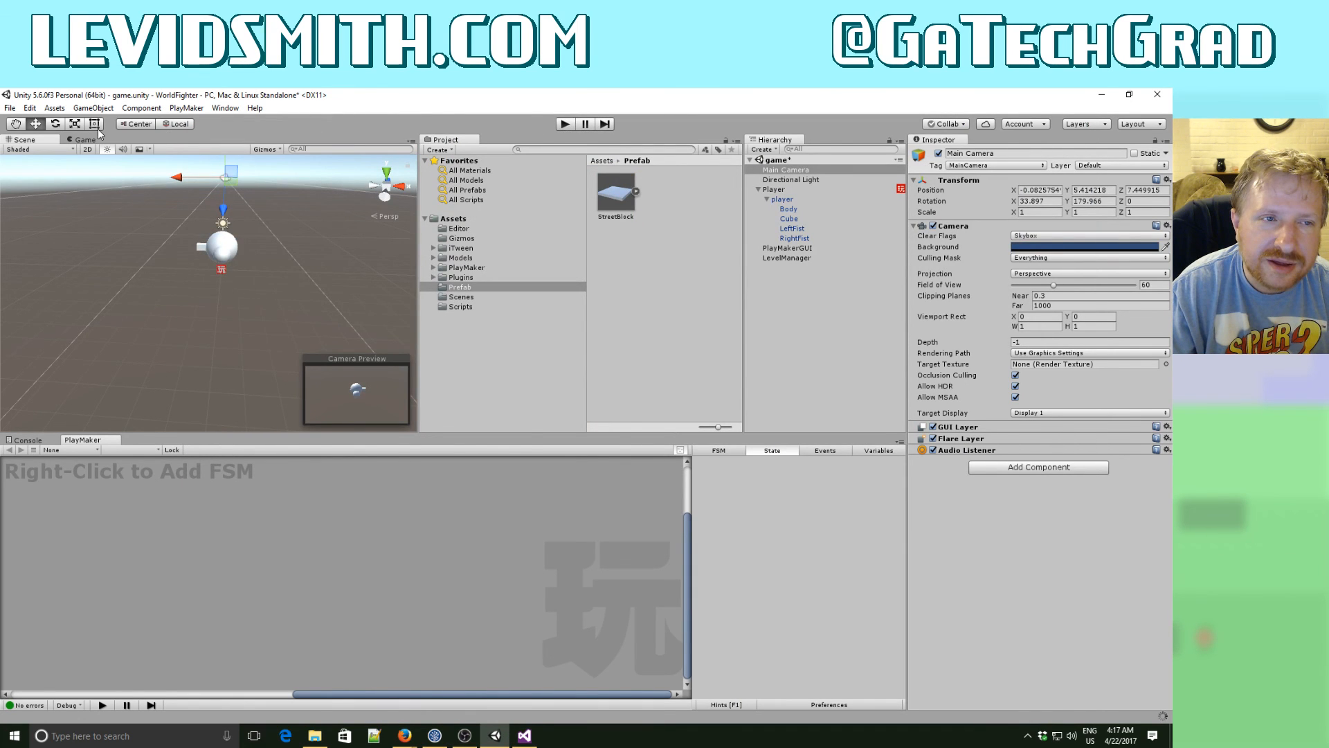
left_click(12, 109)
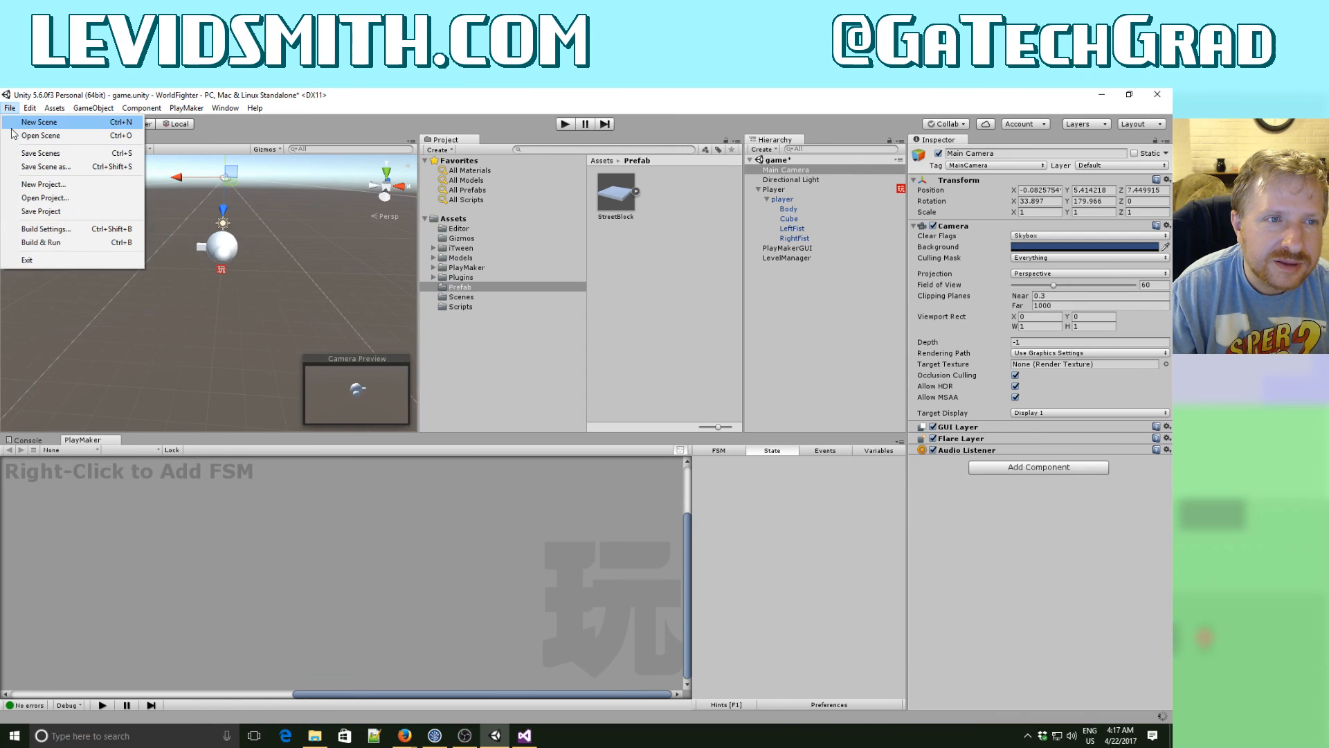
left_click(40, 153)
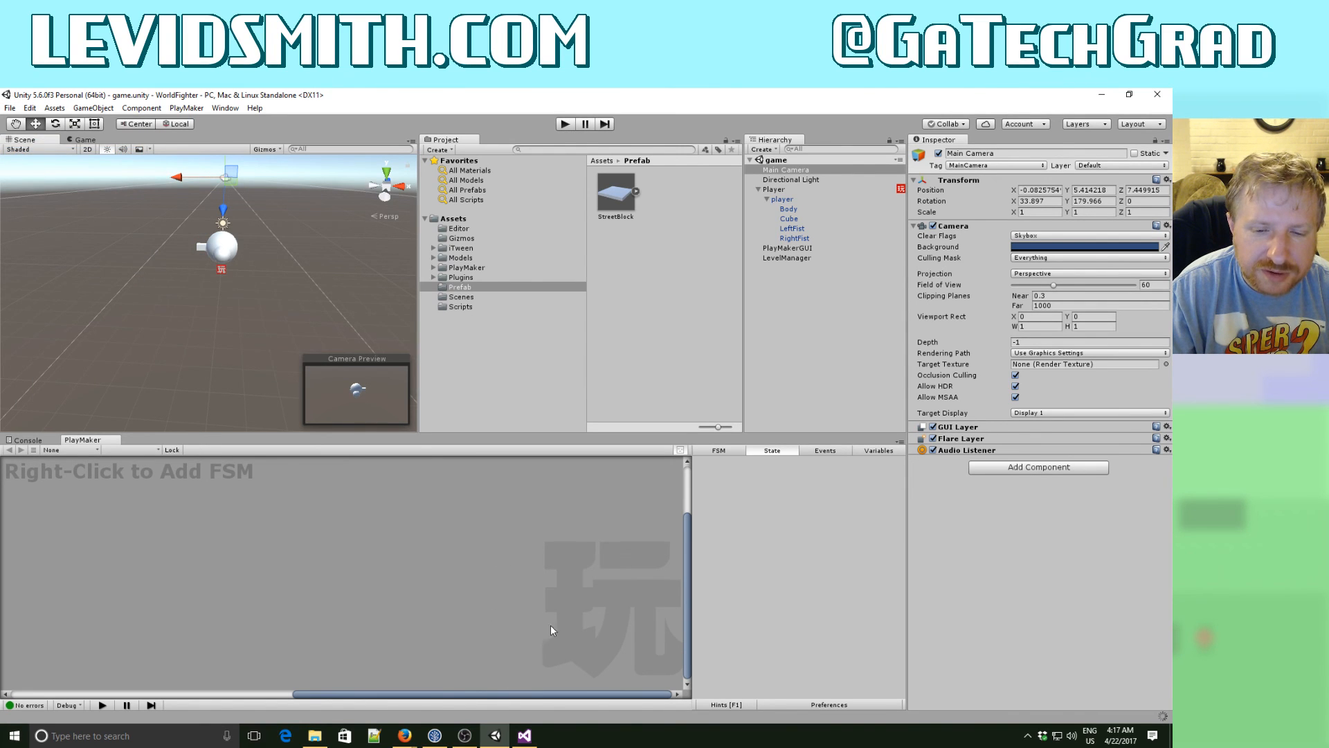
- Switch to Firefox, return to the web search and search for "blender right handed or left right"
mouse_move(407, 733)
left_click(449, 703)
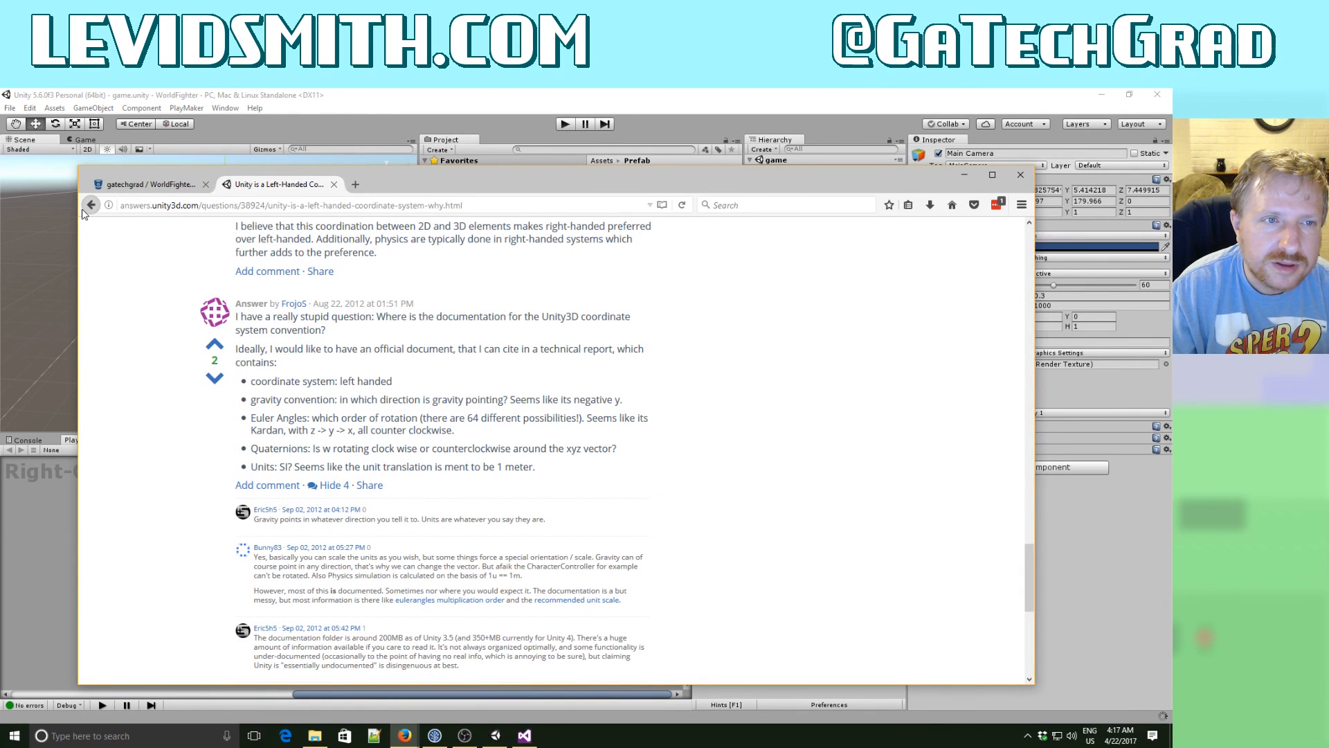
left_click(86, 207)
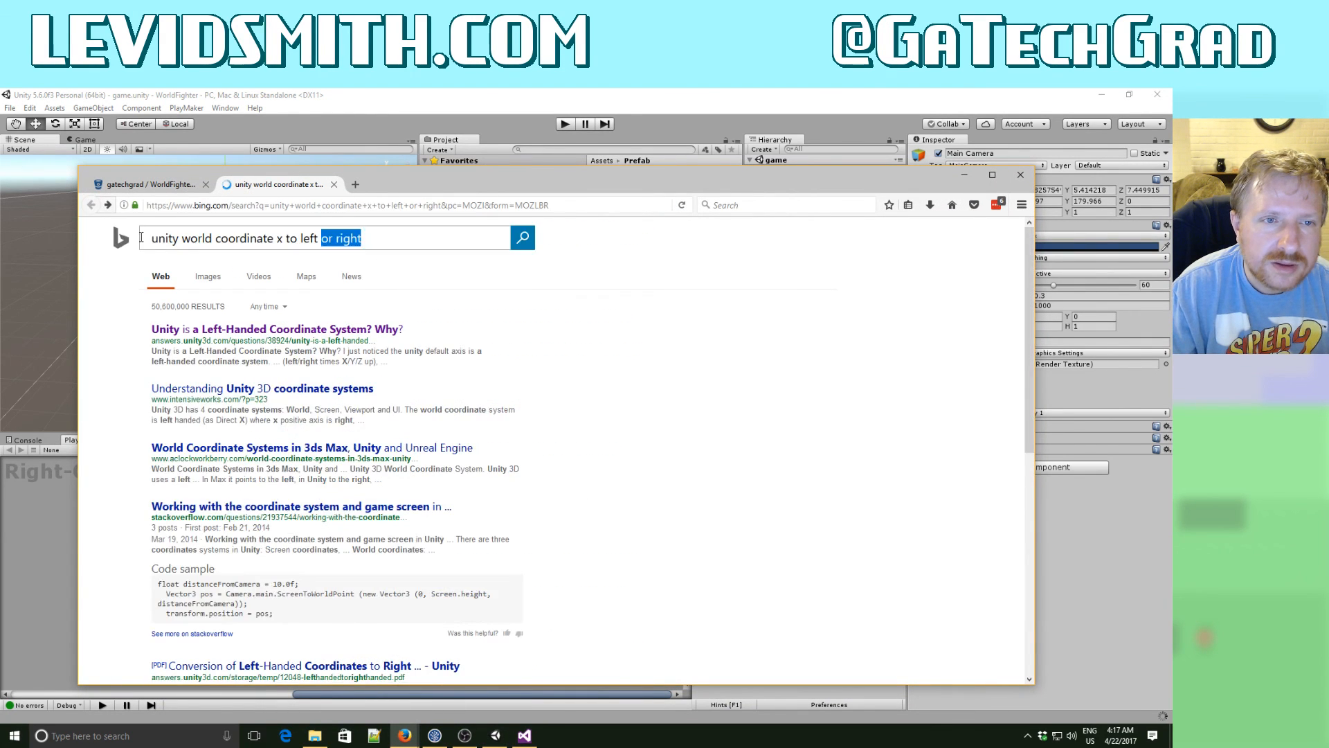
left_click_drag(367, 238, 141, 238)
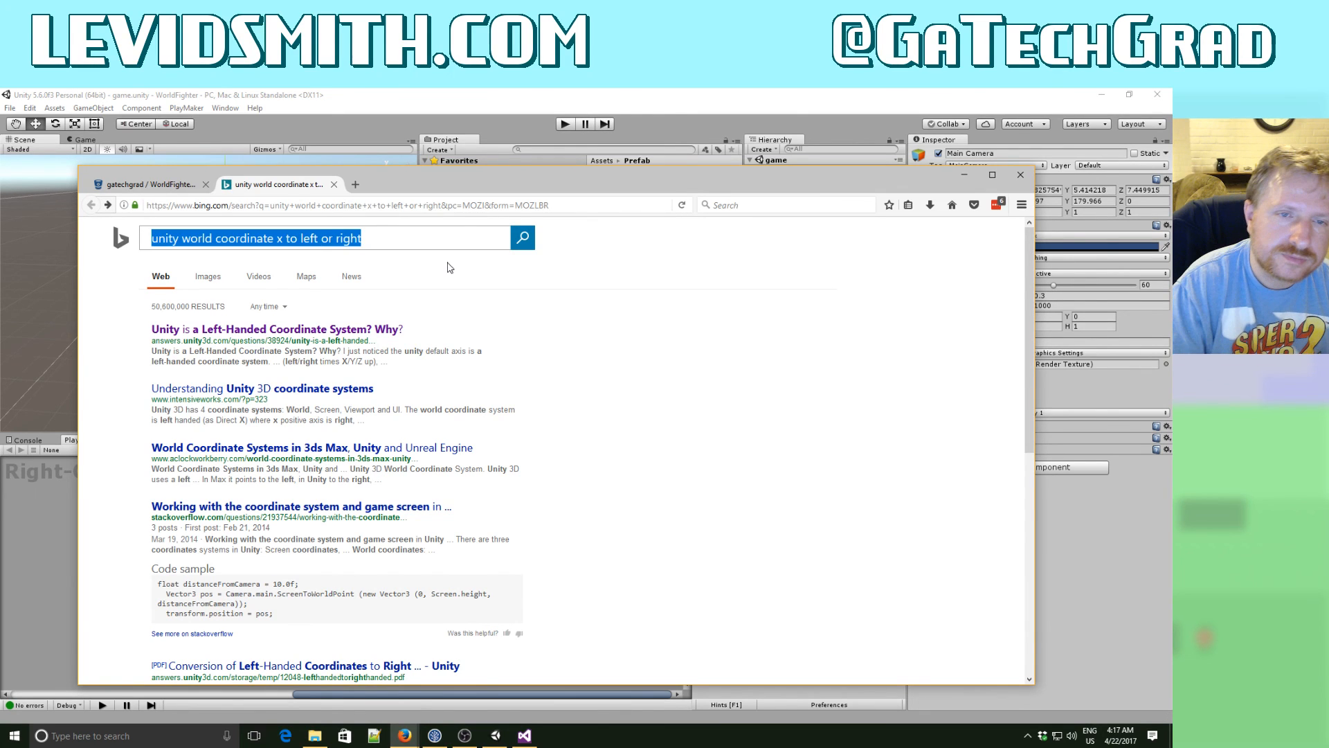
type("blen")
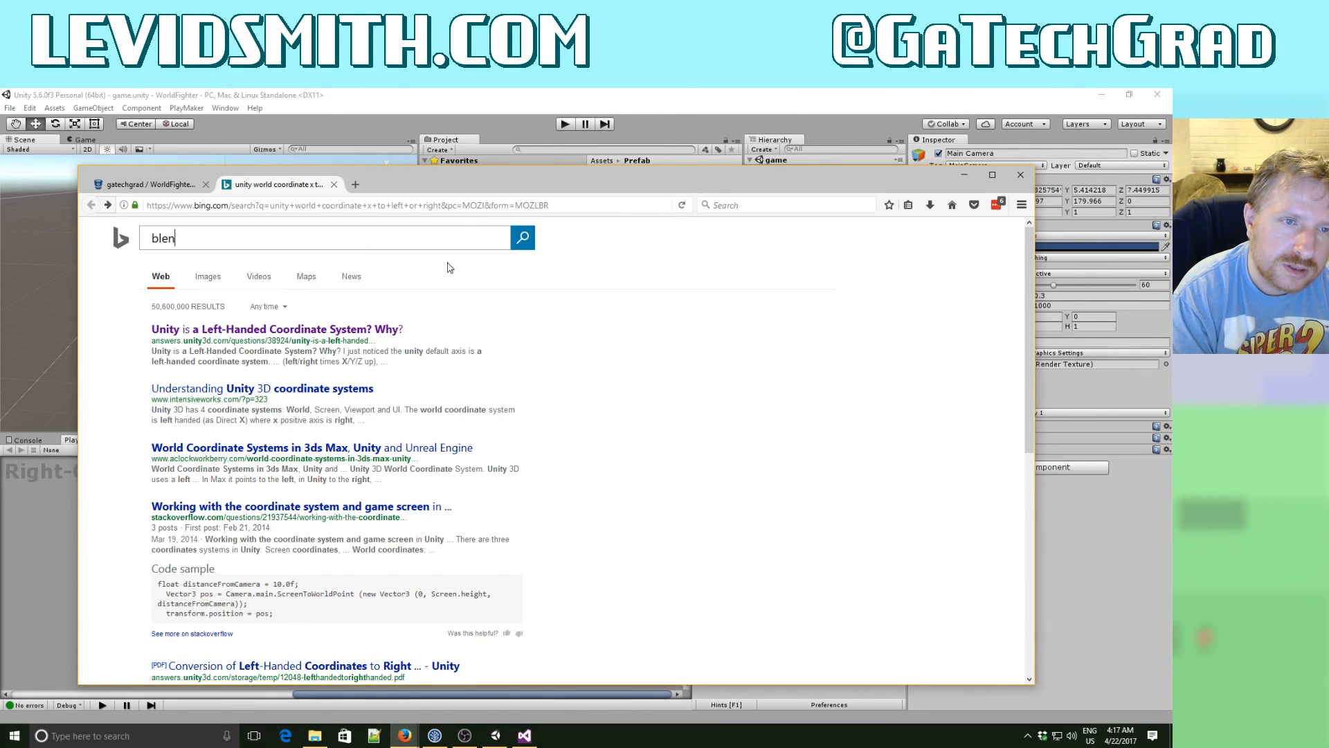
type("der right")
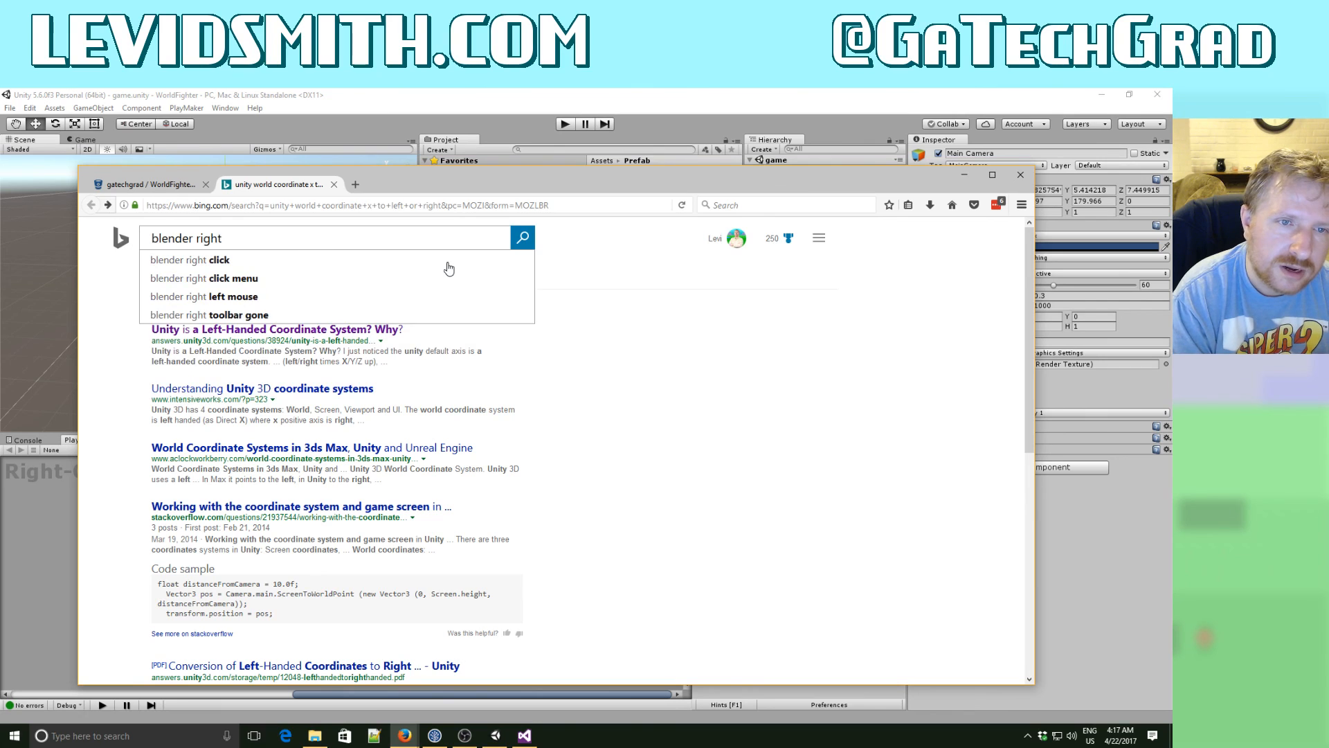
type(" handle")
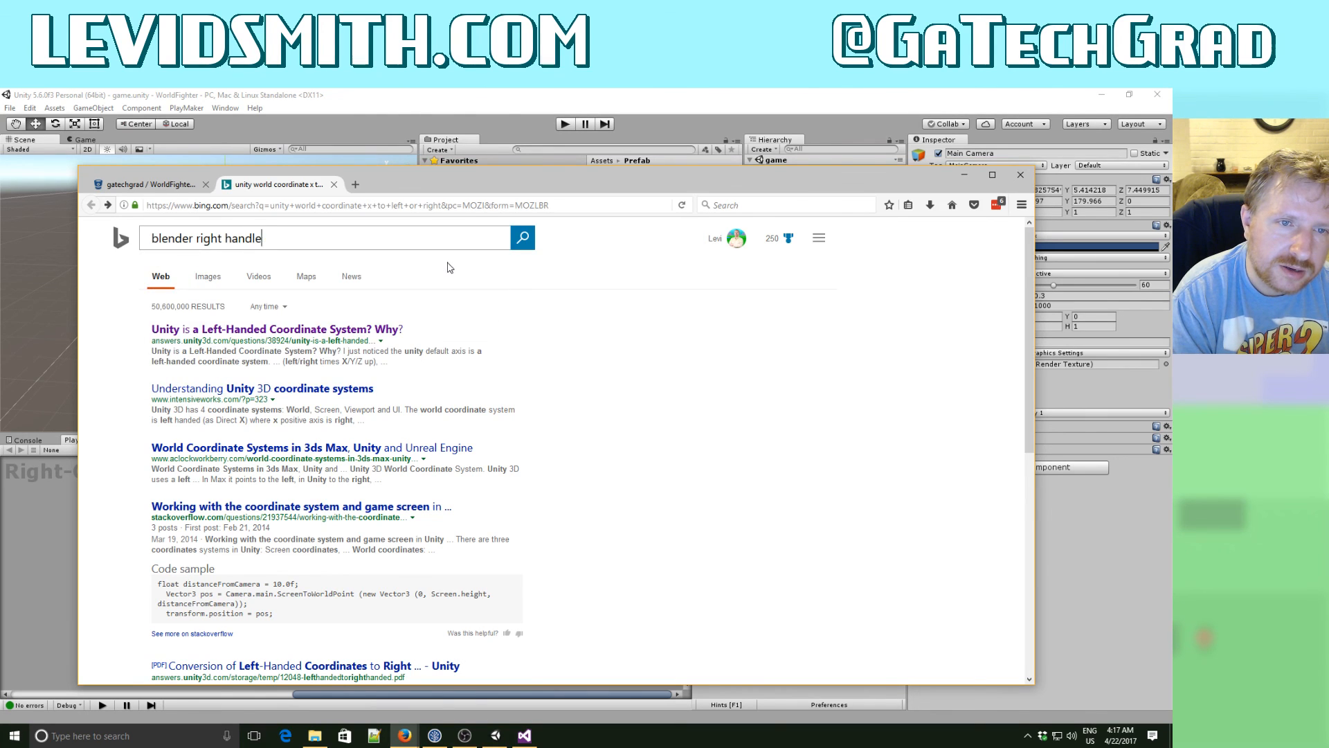
key("BackSpace")
key("BackSpace")
type("ed or left")
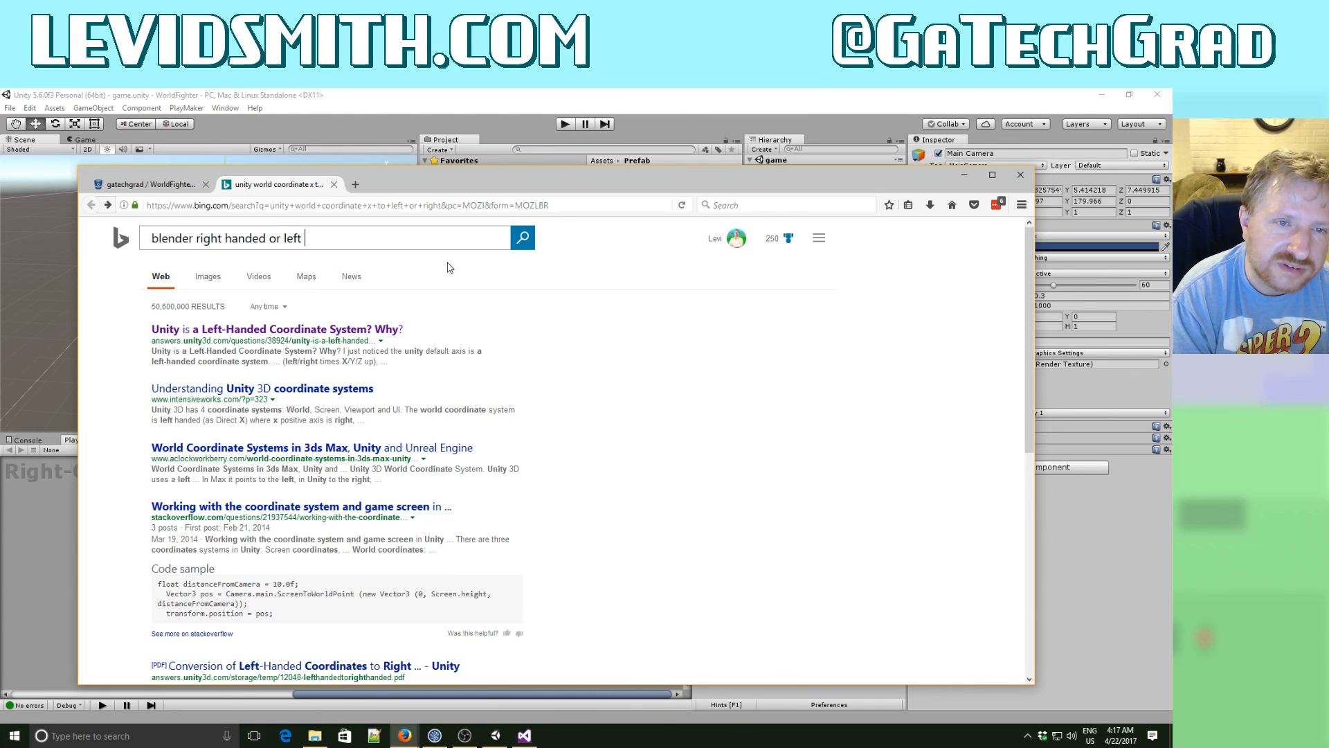
type("right")
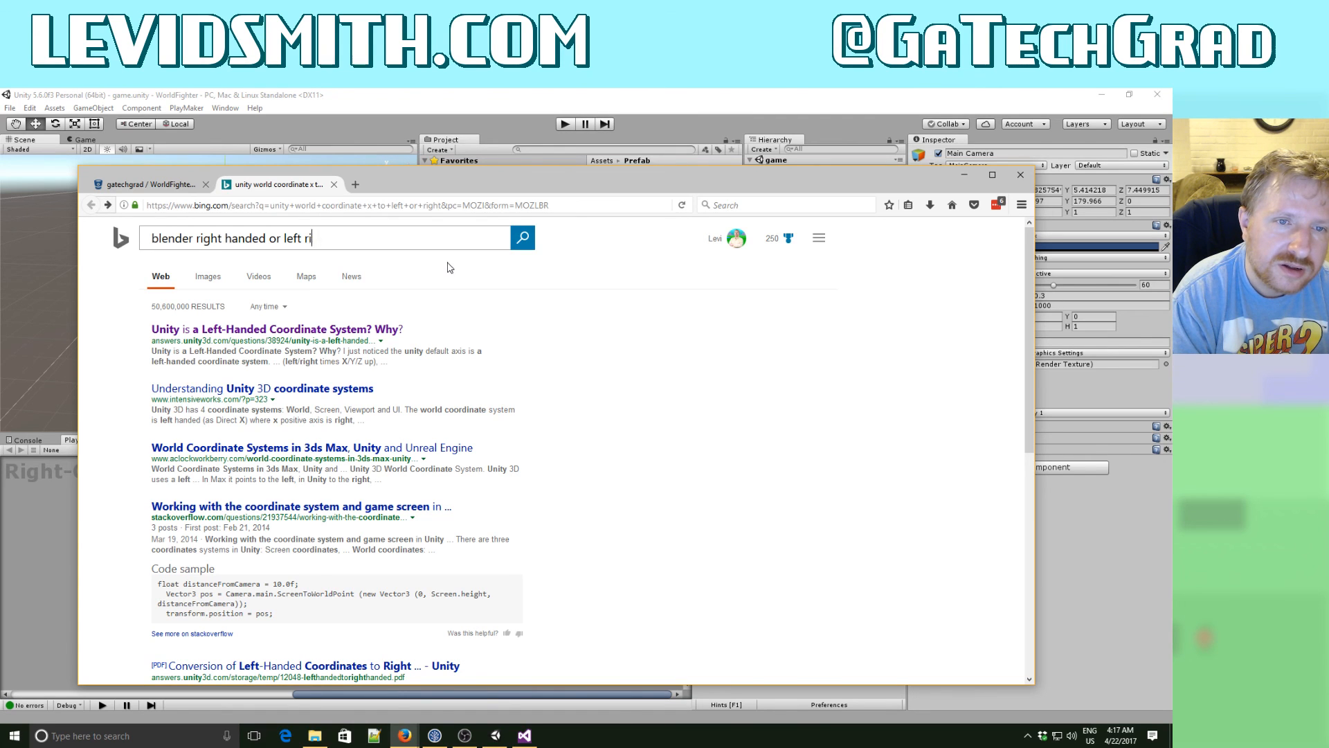
key("Return")
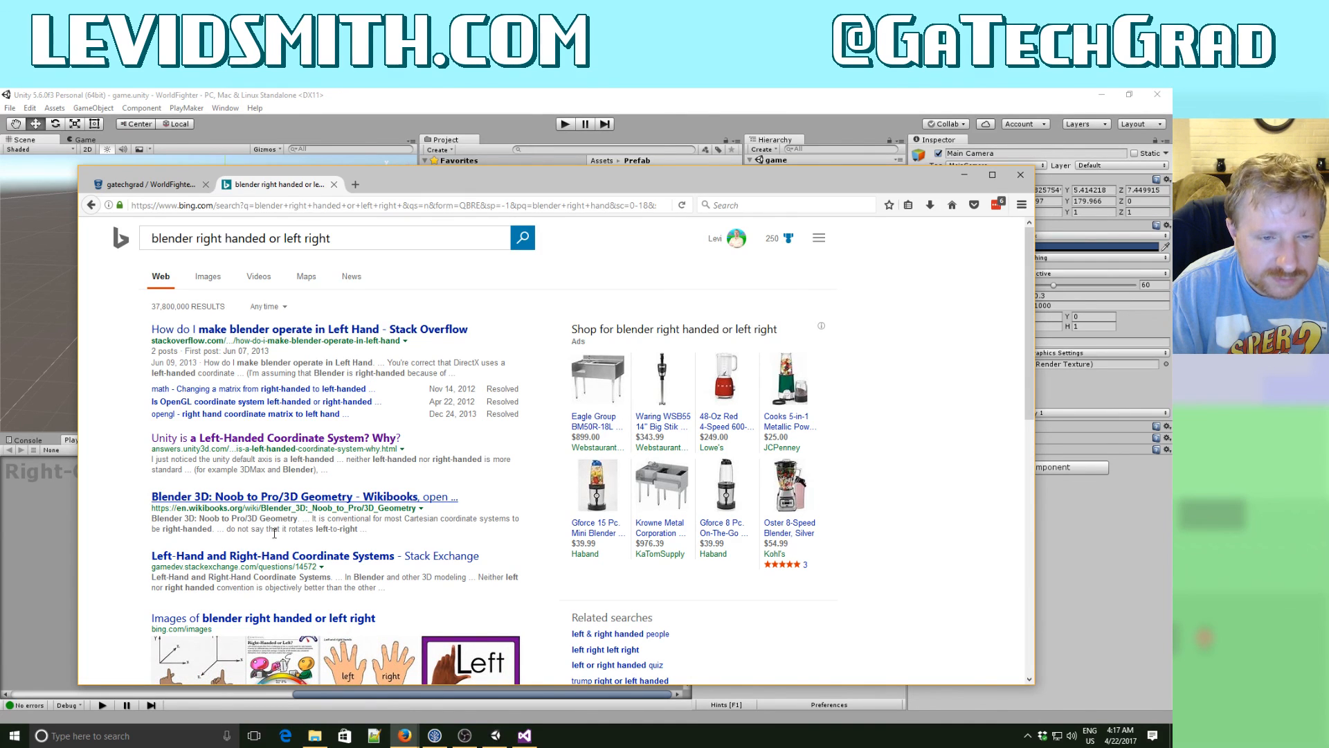
- Look through the results, read the Stack Overflow question "How do I make blender operate in Left Hand", and minimize the browser
scroll(280, 536, "down", 2)
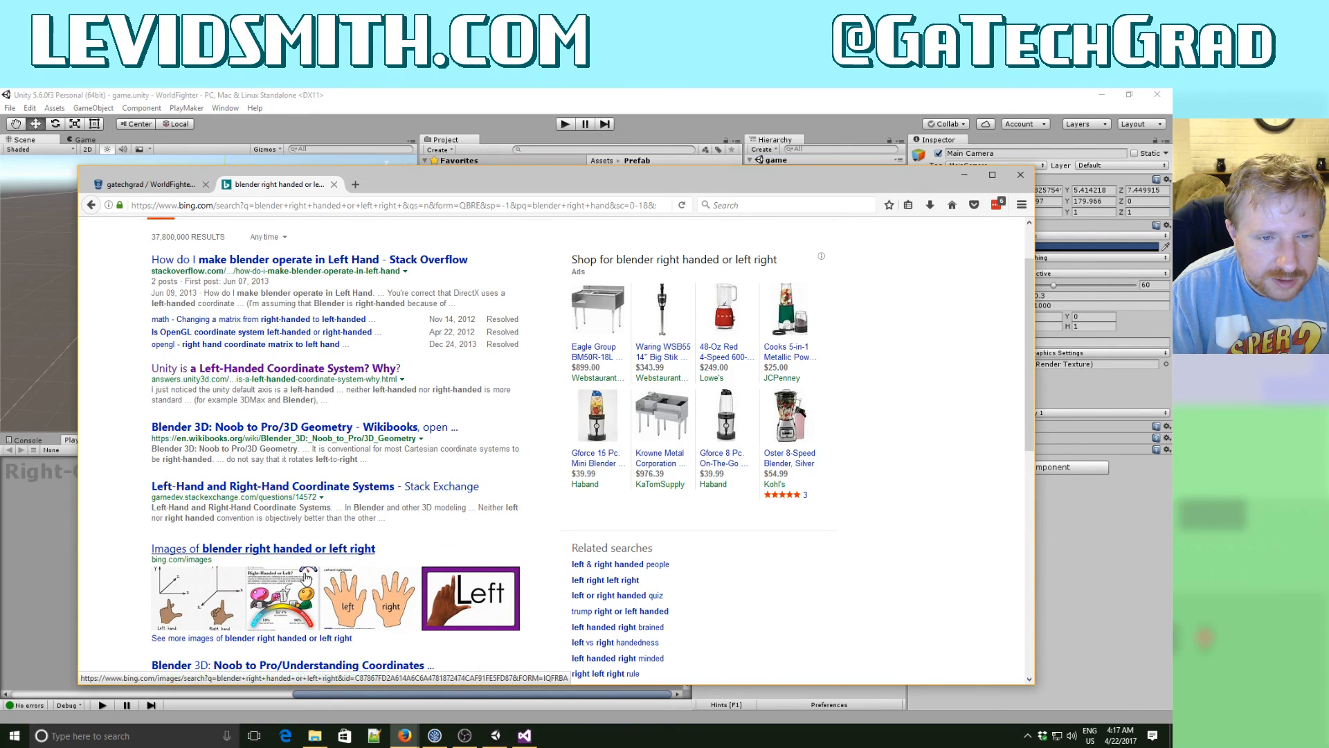
scroll(304, 579, "down", 4)
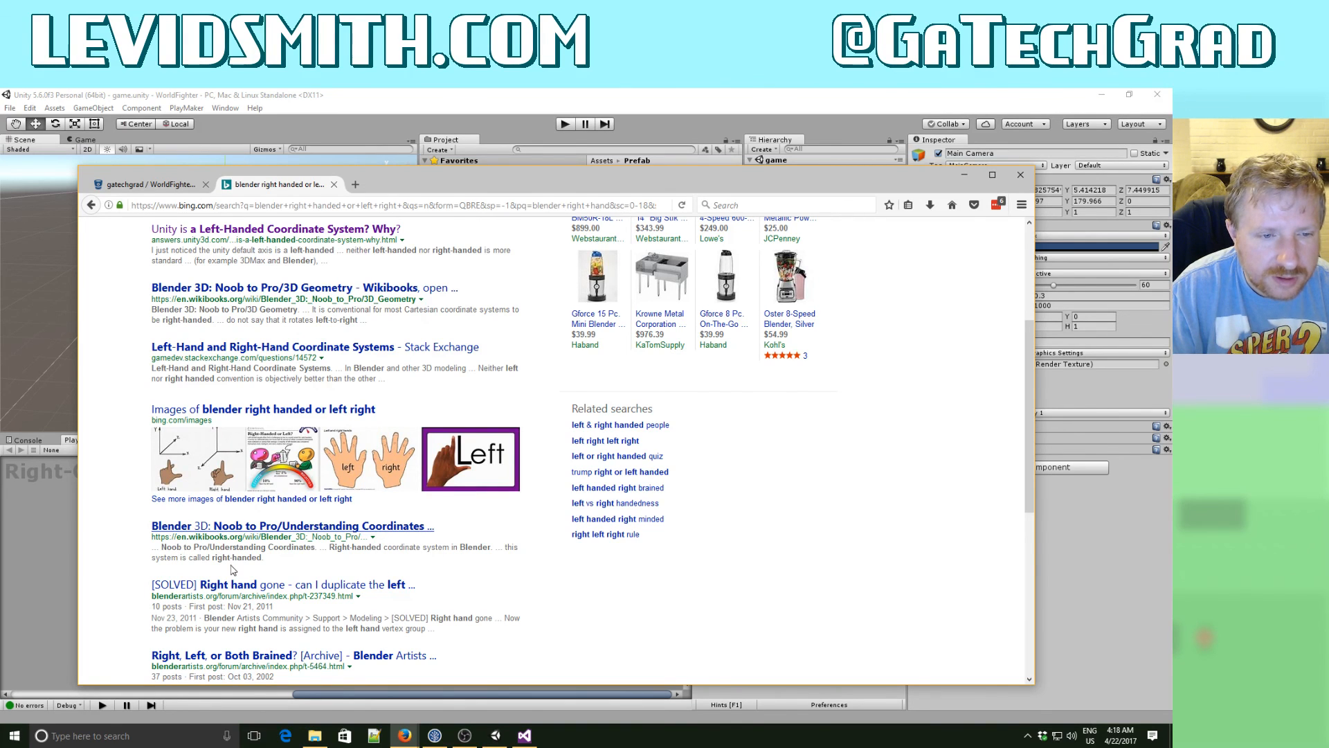
scroll(232, 570, "down", 2)
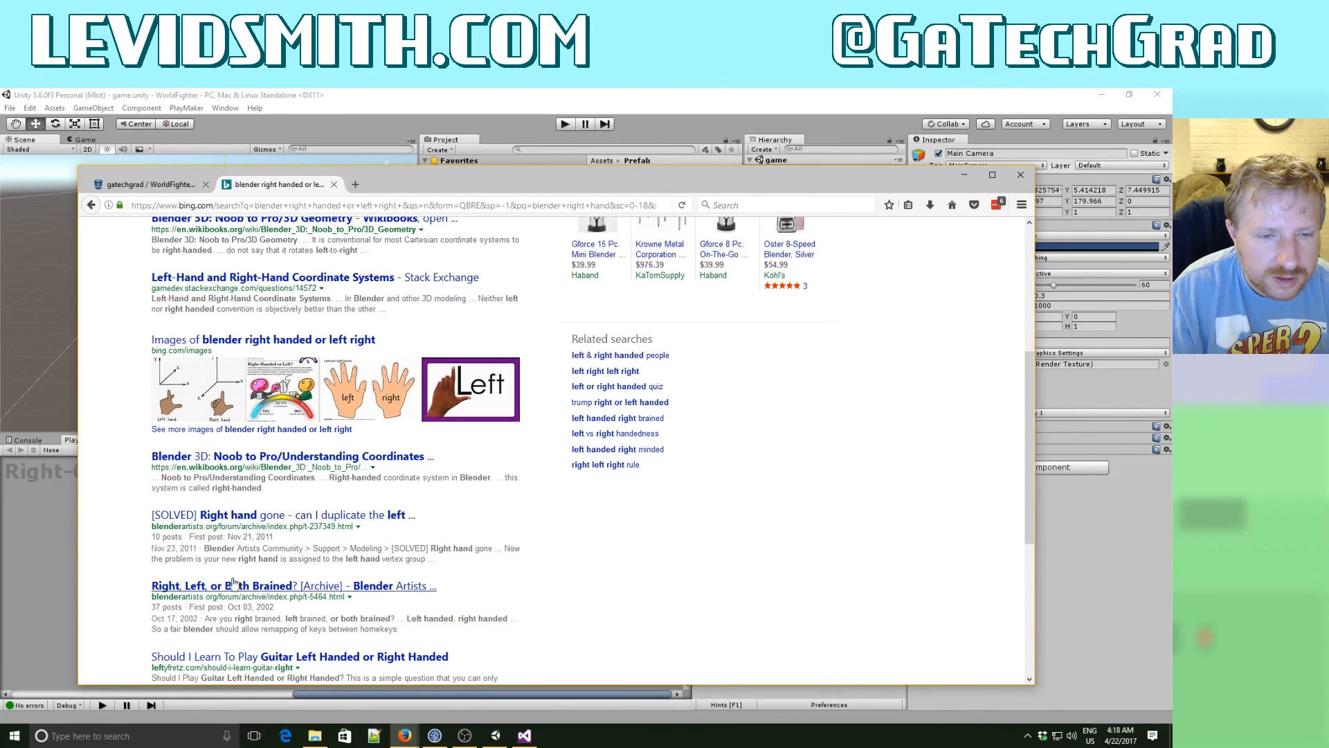
scroll(232, 595, "up", 5)
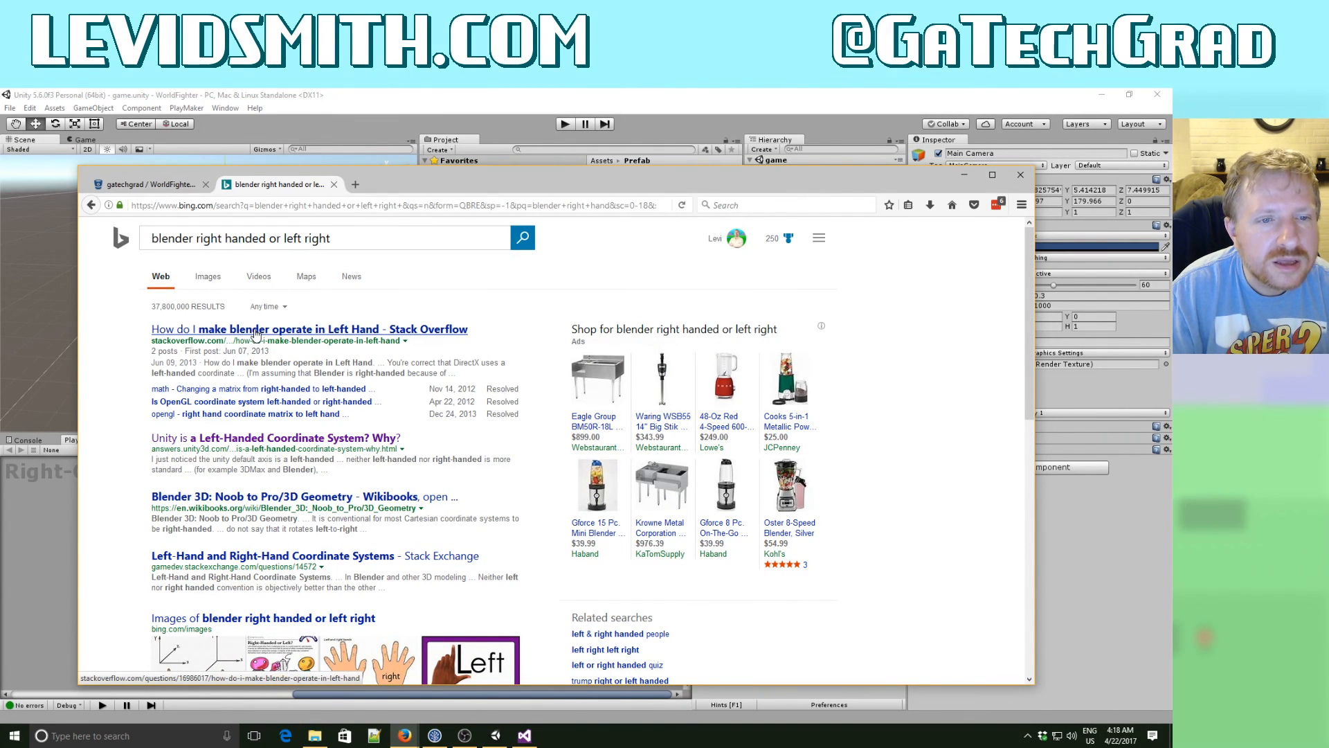
left_click(256, 332)
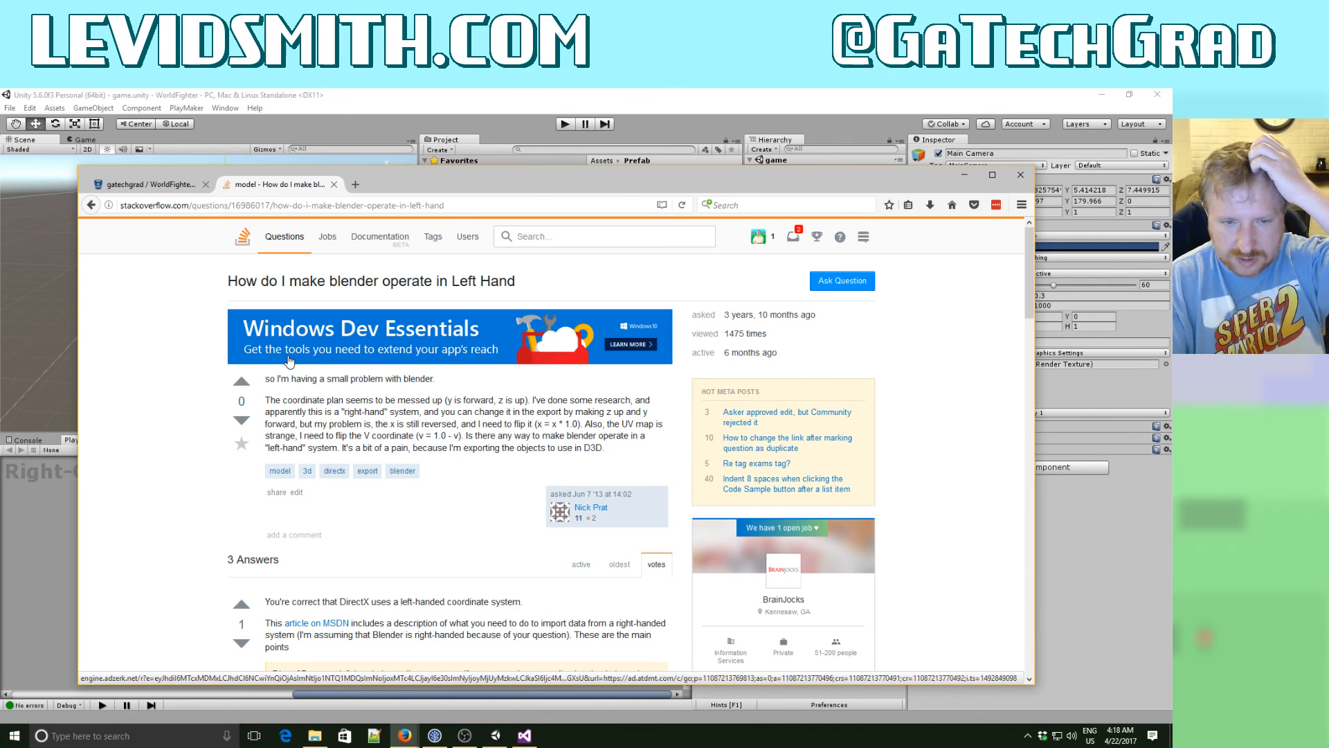
scroll(289, 360, "down", 4)
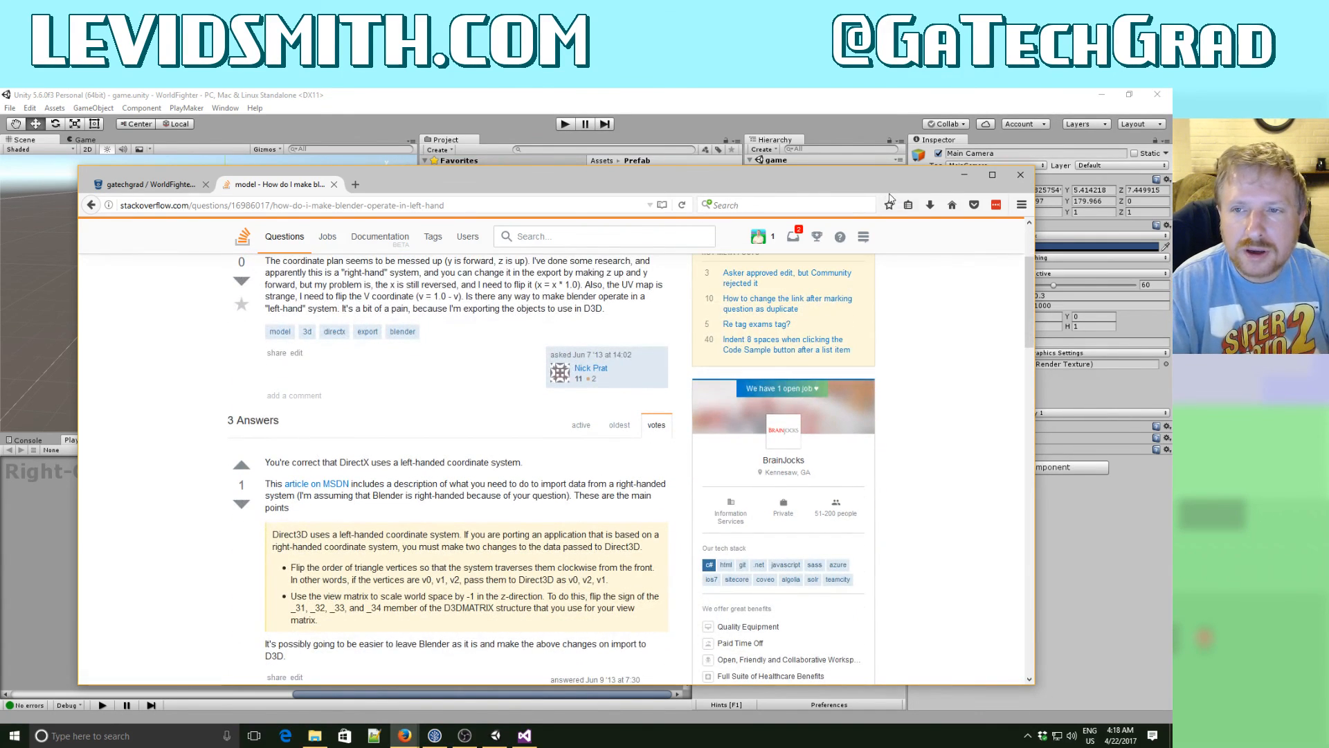
left_click(965, 174)
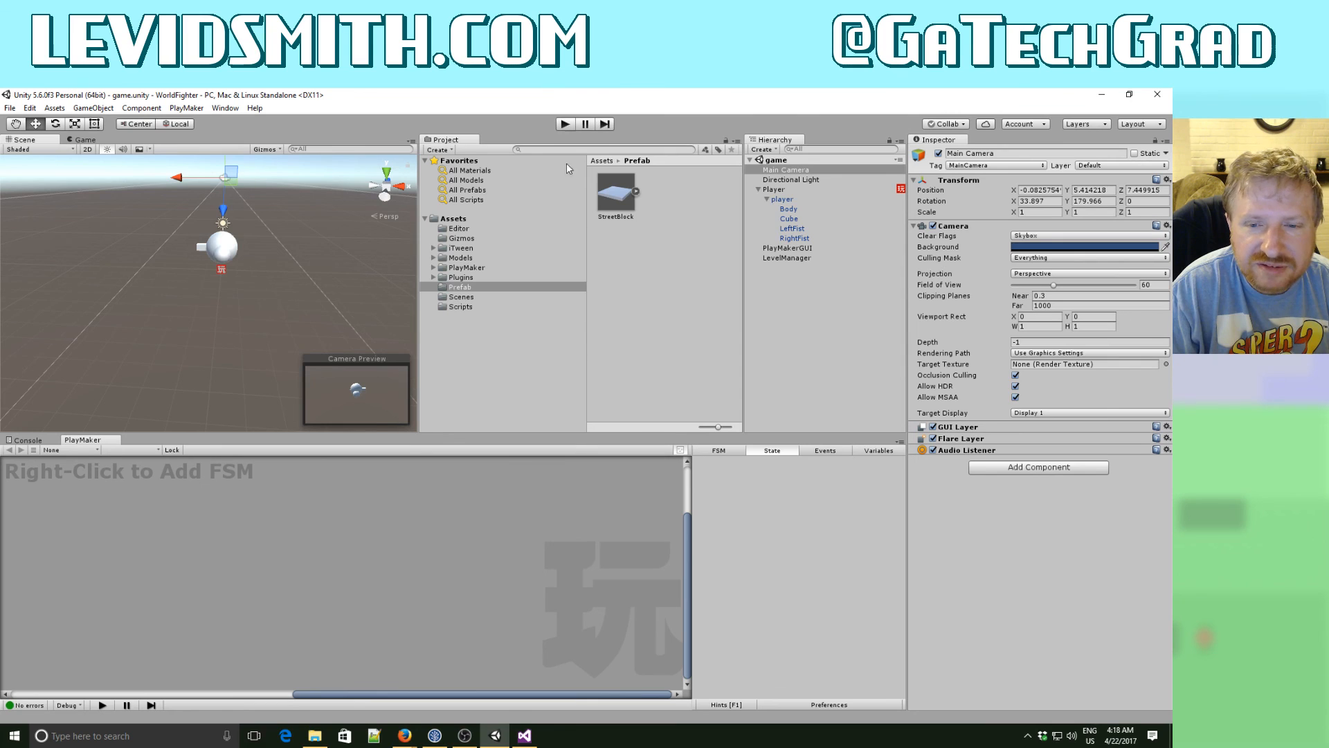
- Play-test the game in Unity, moving the player right and left along the spawned street blocks, and stop the test
left_click(566, 124)
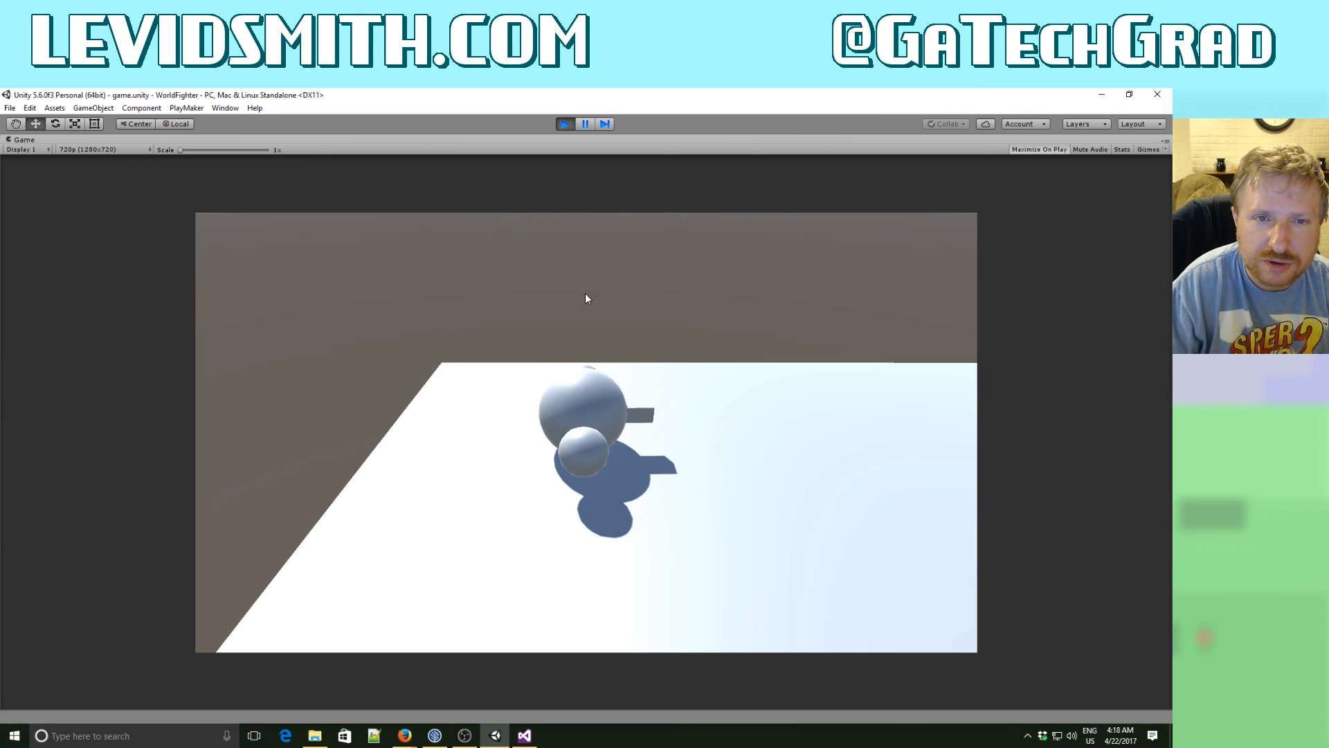
key("Right")
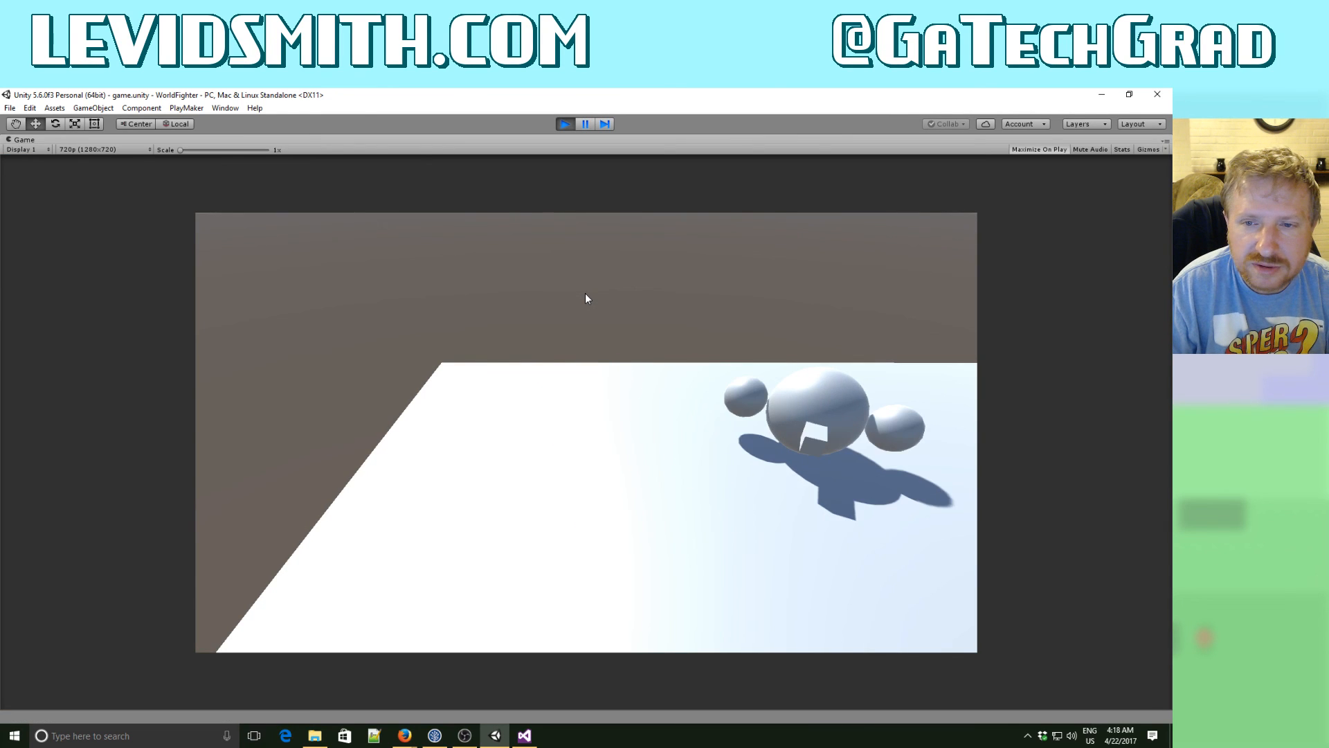
key("Right")
key("Left")
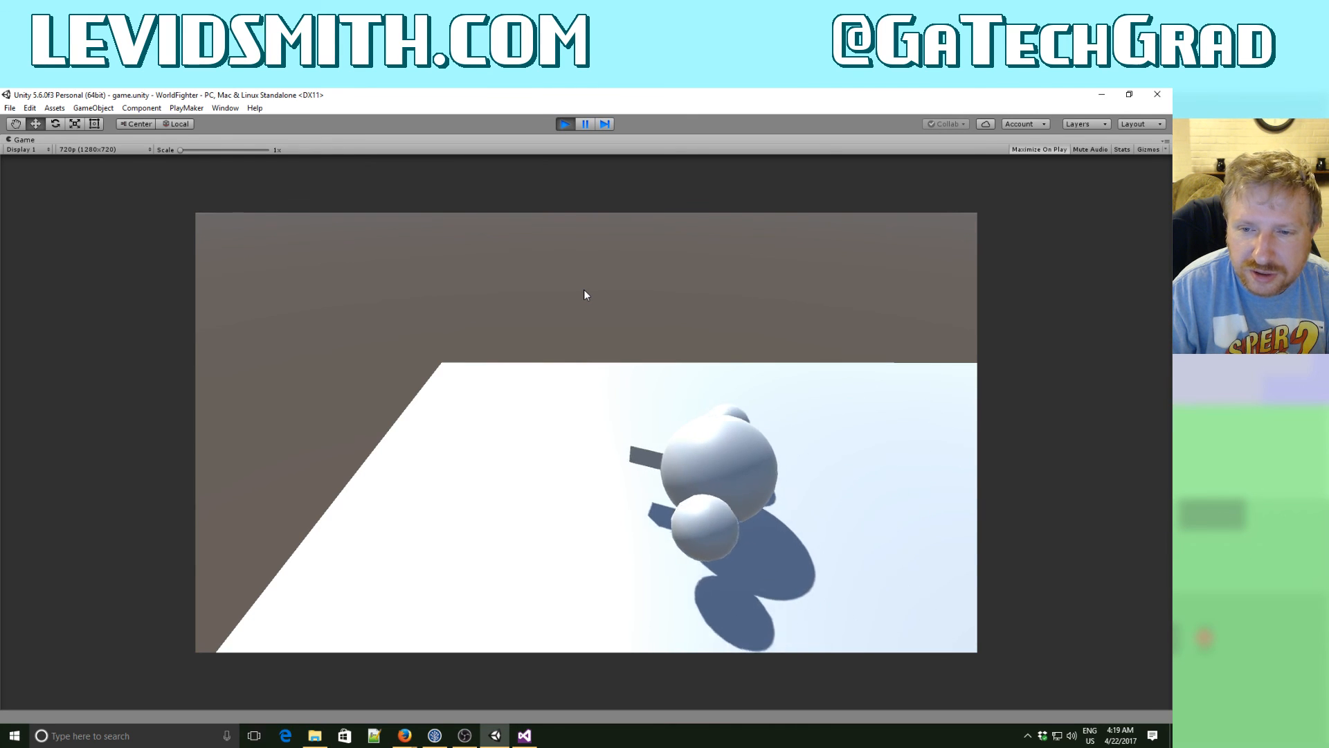
key("Right")
key("Left")
key("Right")
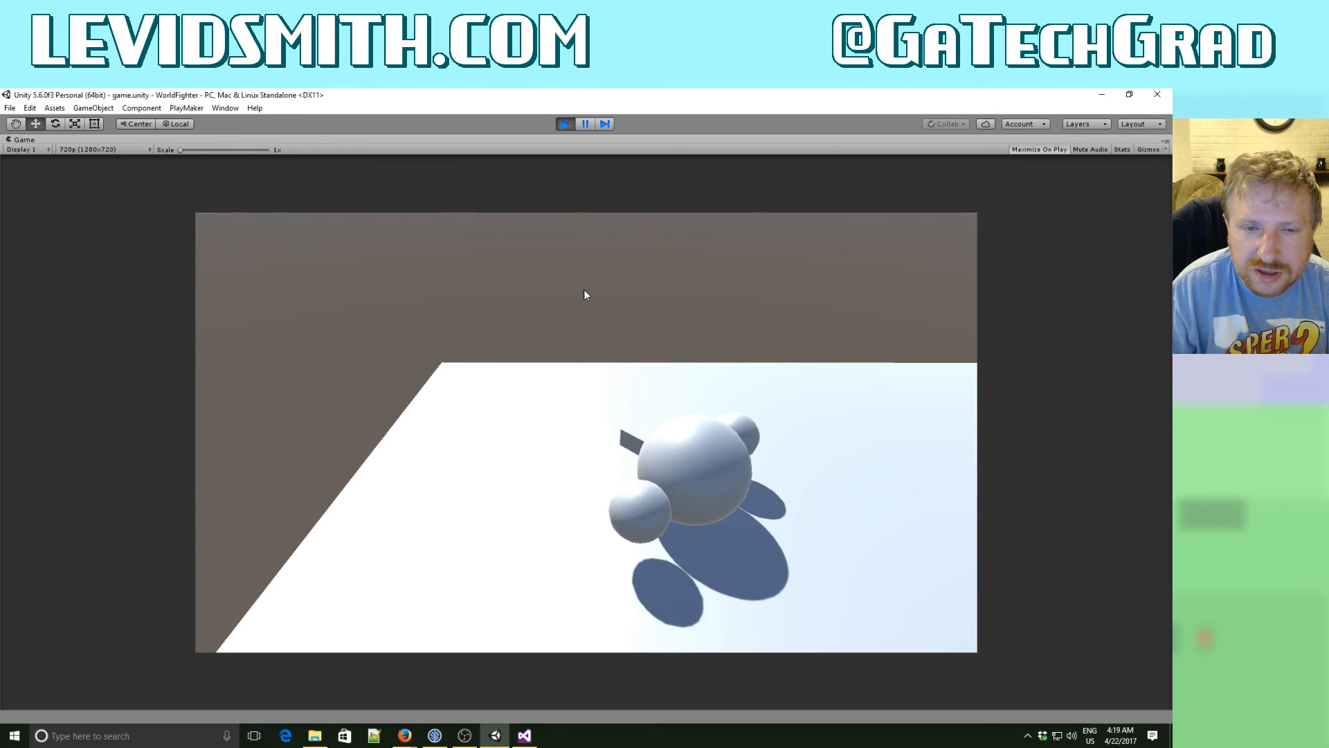
key("Left")
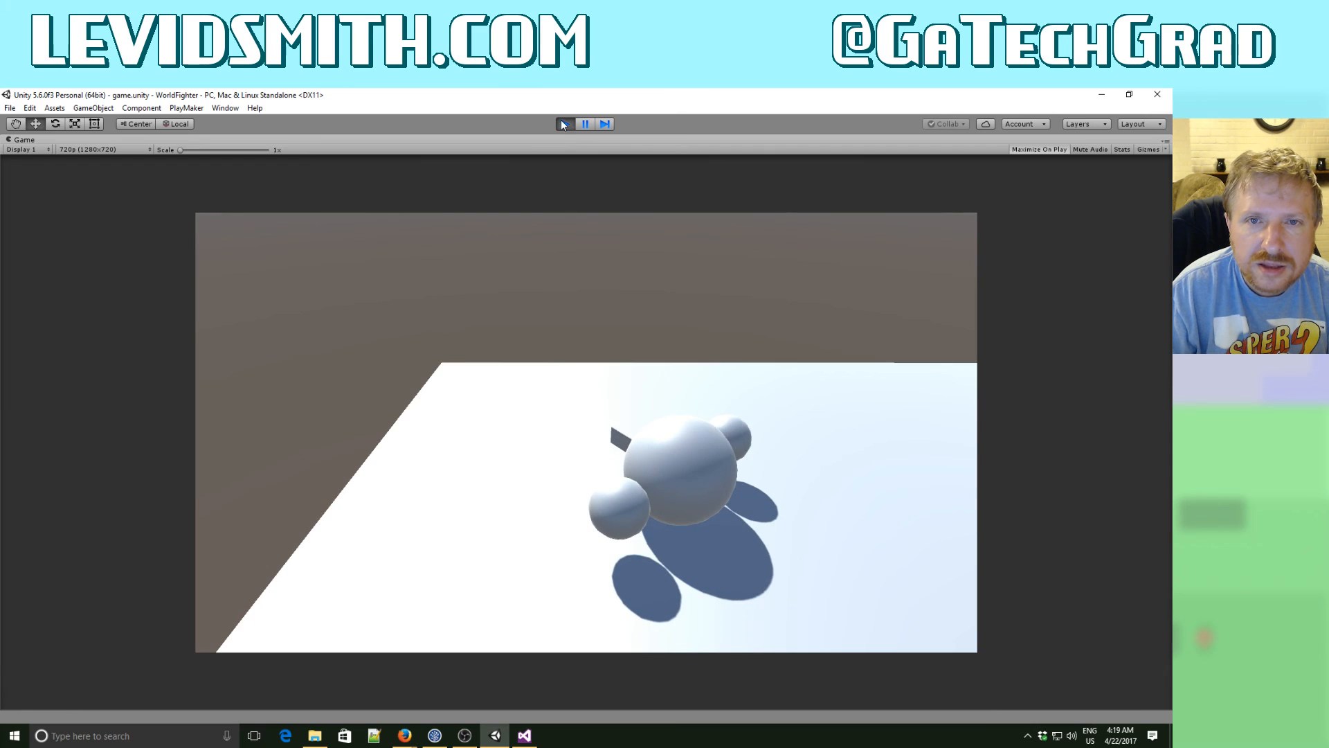
left_click(565, 124)
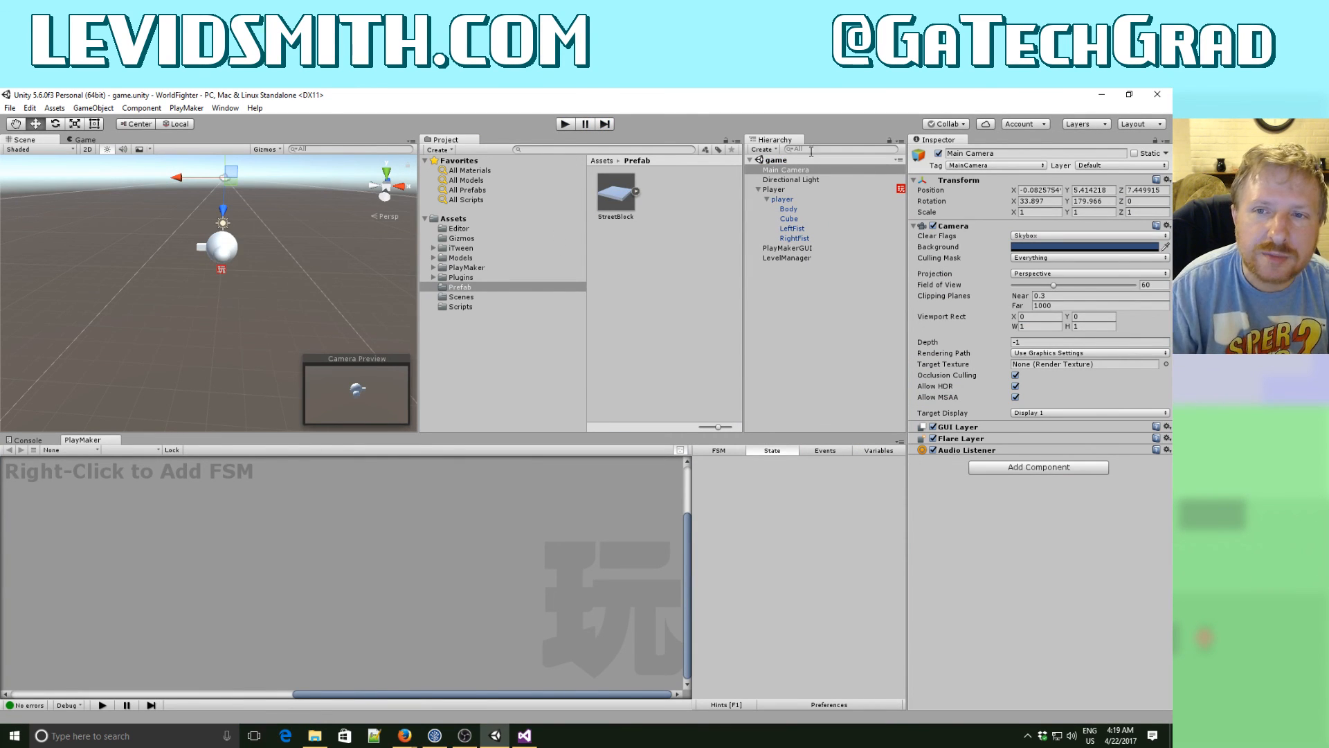
- Add a PlayMaker FSM to the Main Camera and name its start state FollowPlayer
right_click(303, 572)
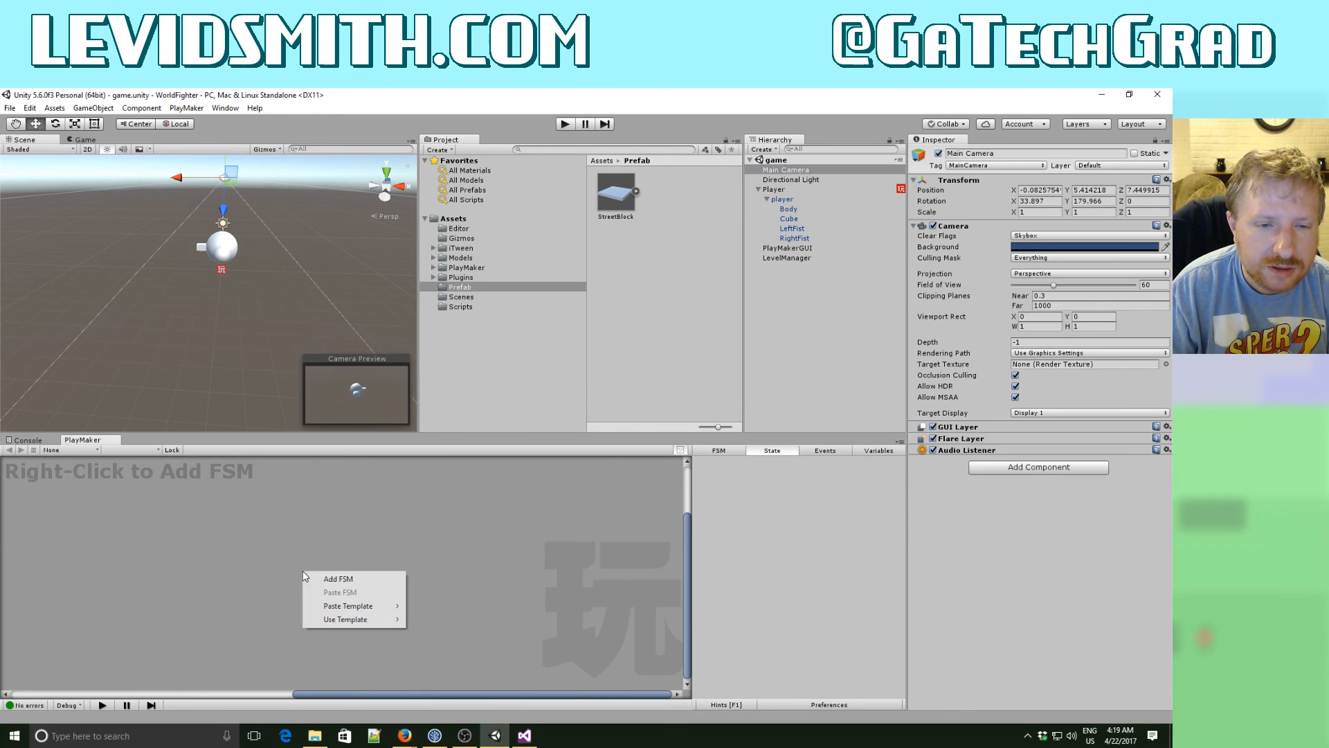
left_click(320, 579)
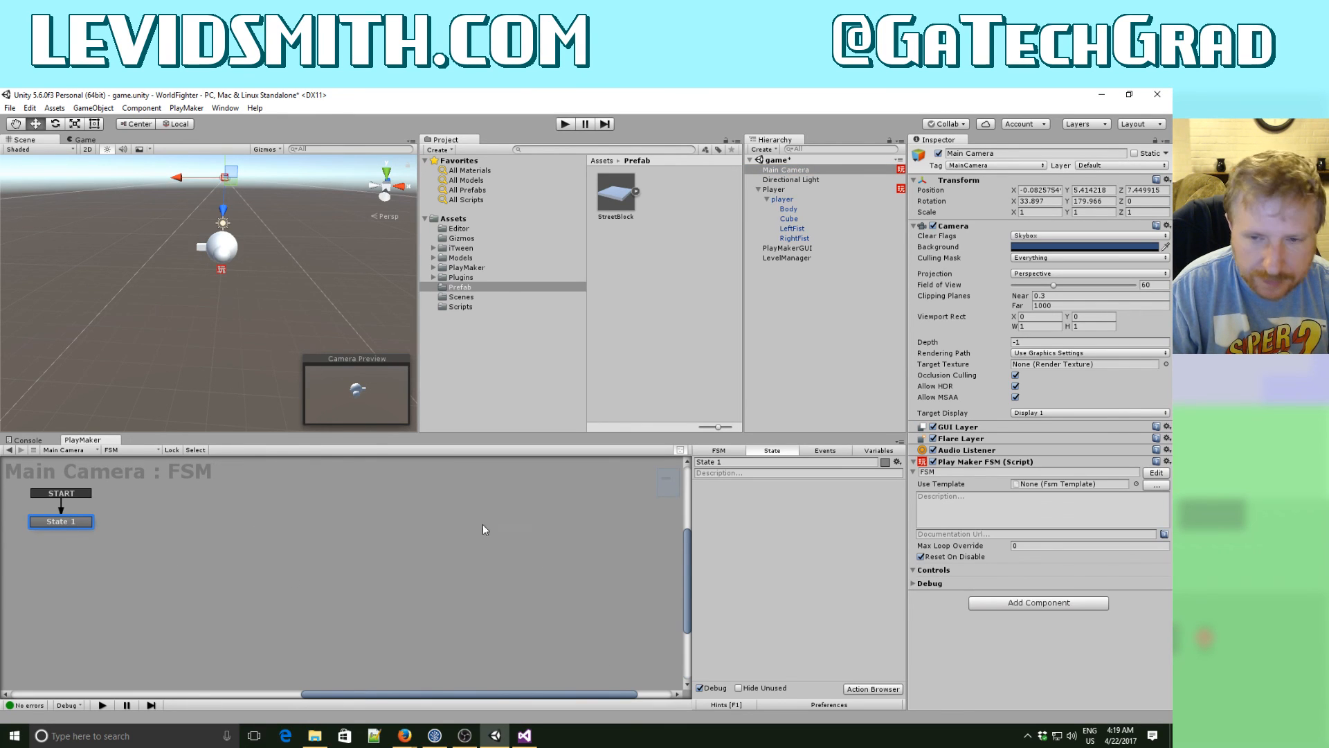
left_click(730, 462)
type("F")
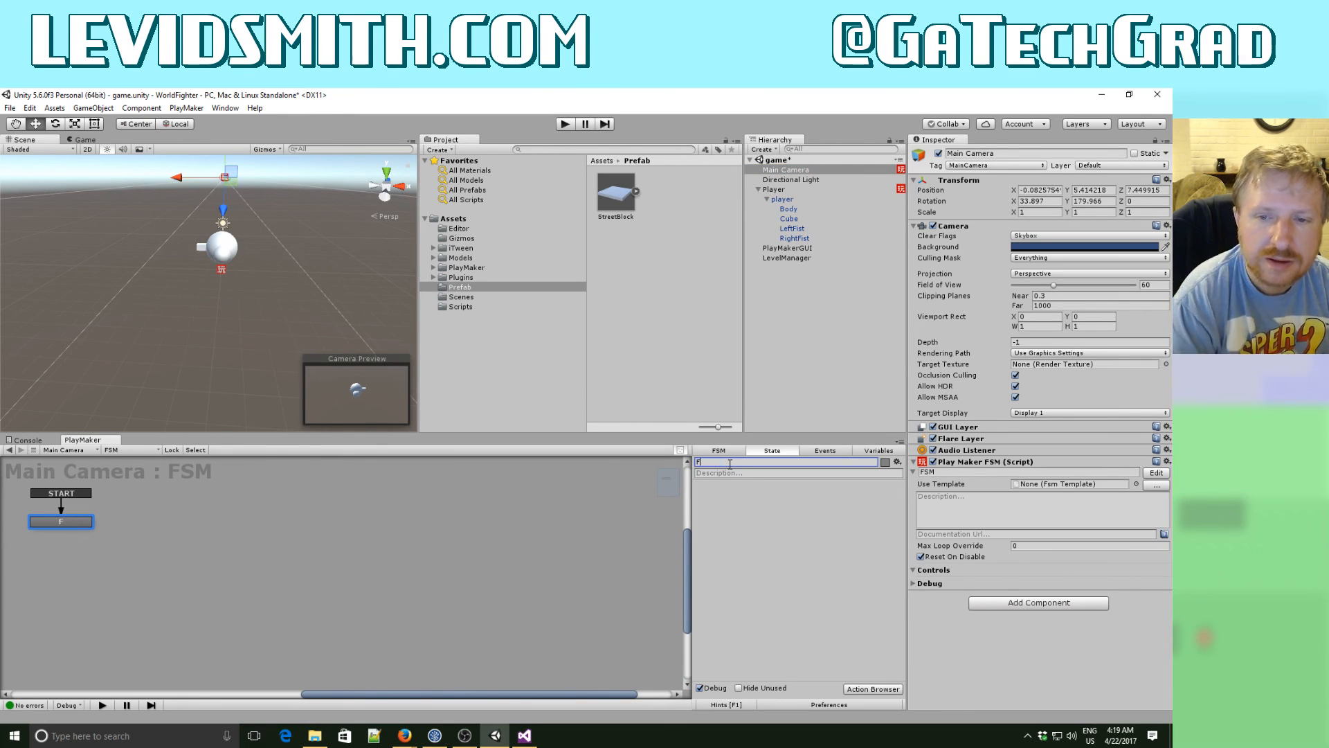
type("ollowPlayer")
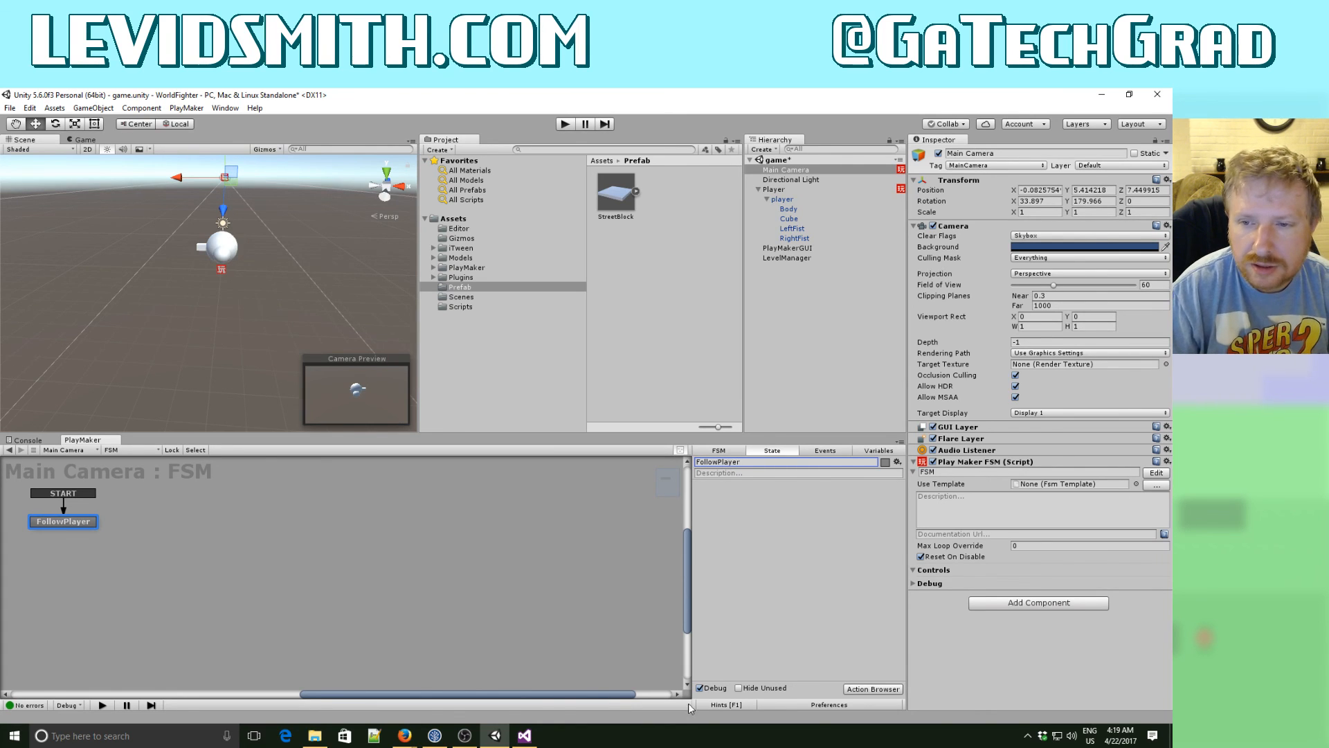
- Create a GameObject variable named gobjPlayer in the Main Camera's FSM
left_click(879, 451)
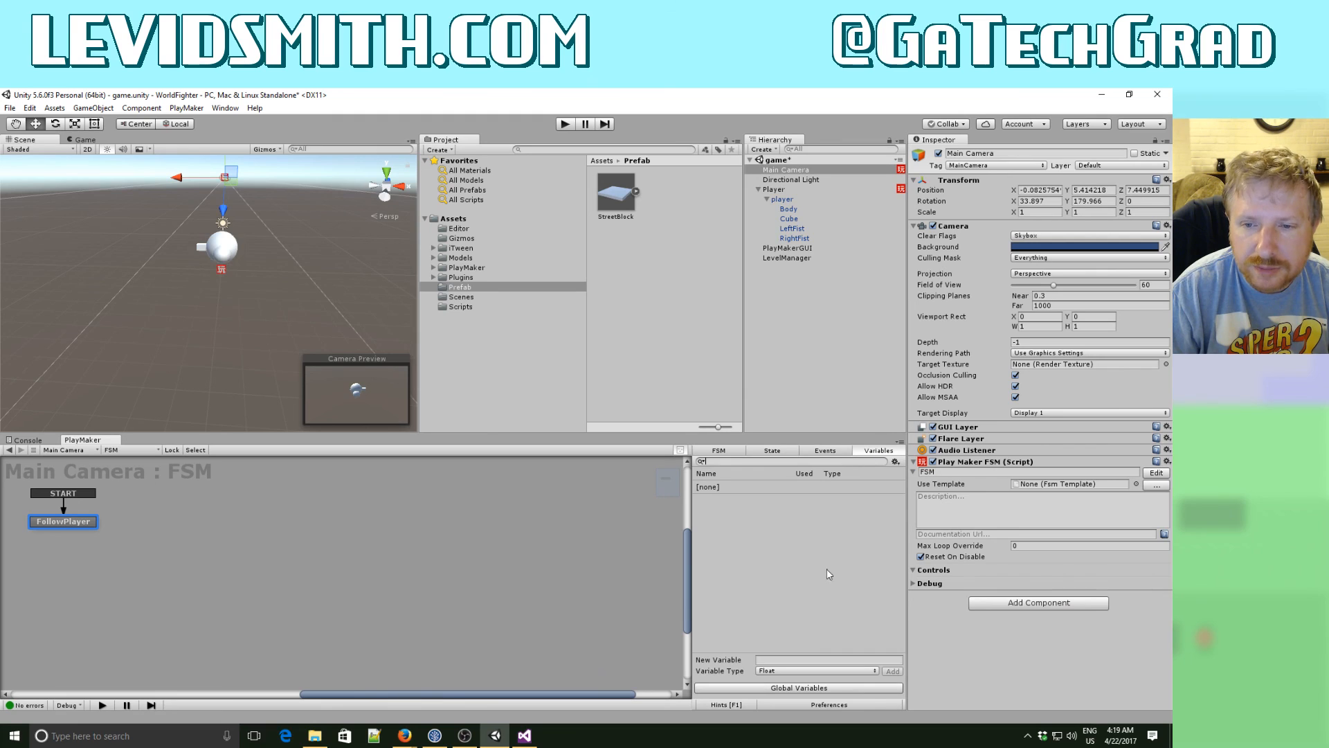
left_click(760, 660)
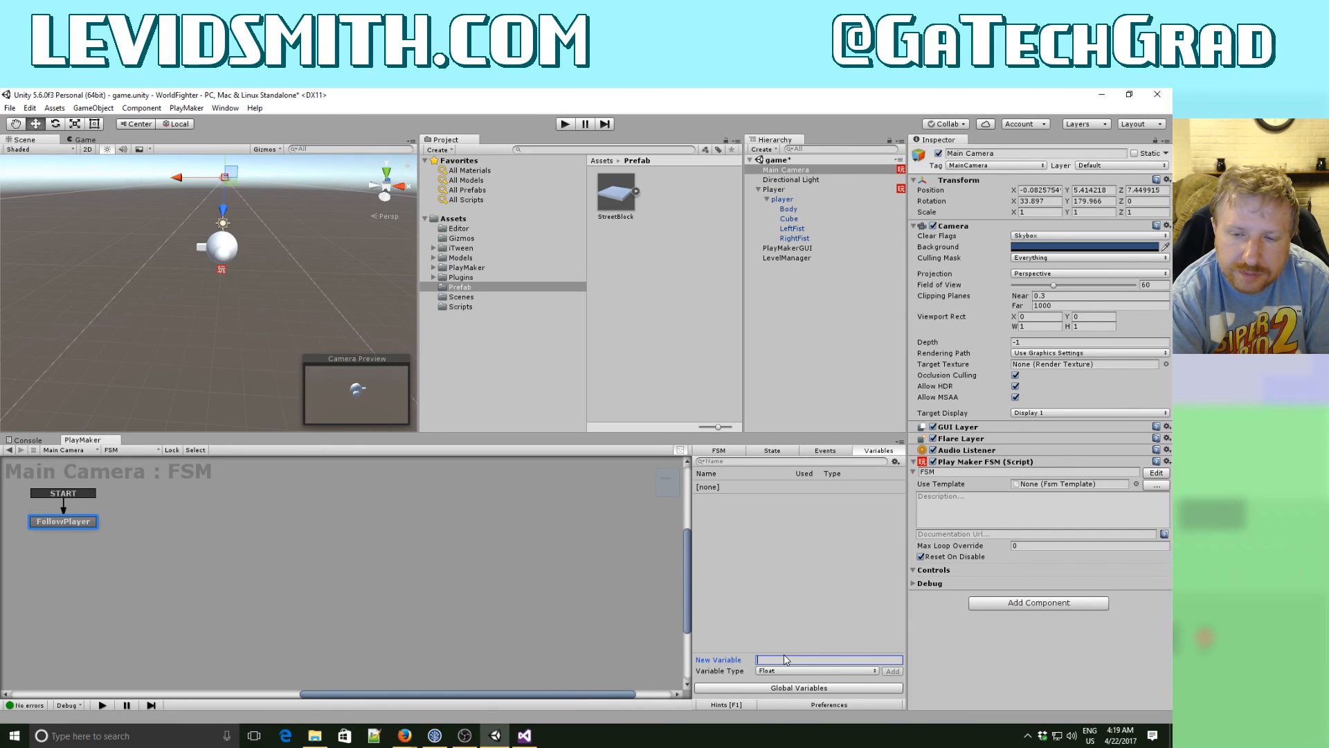
type("objPlay")
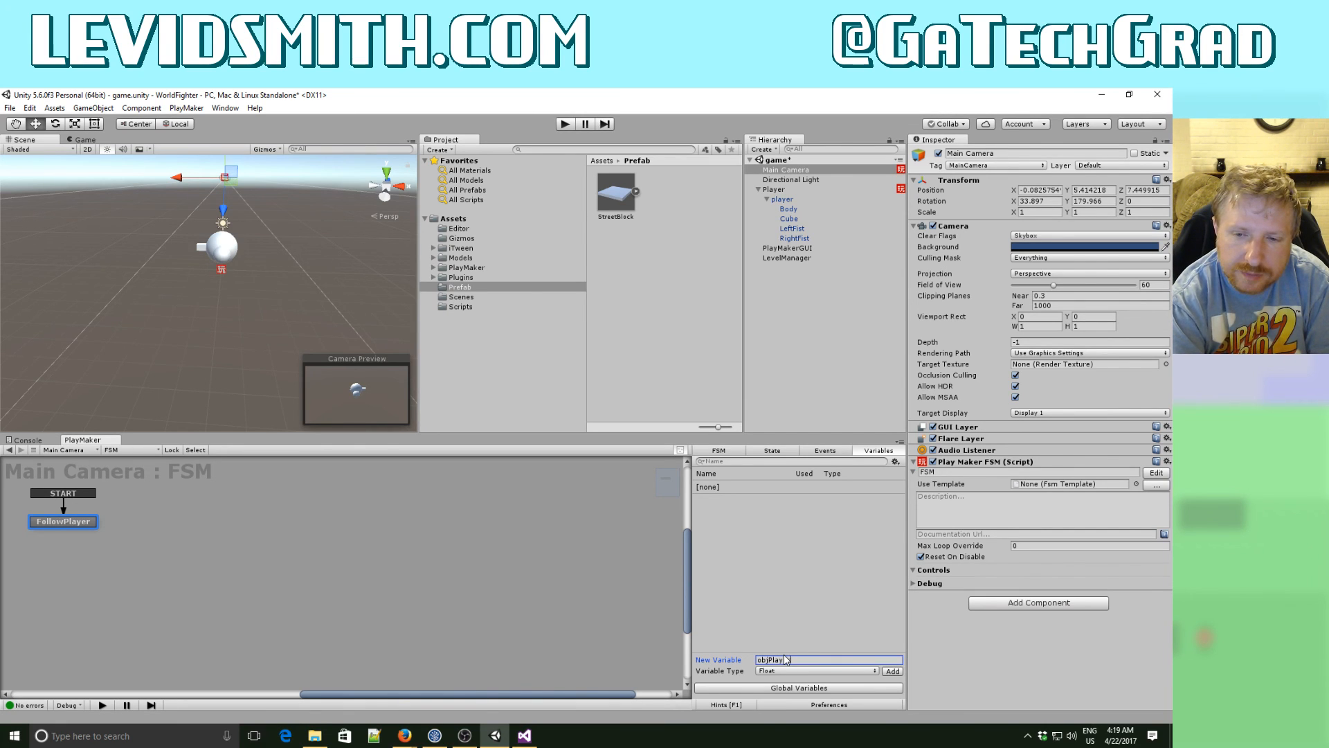
type("er")
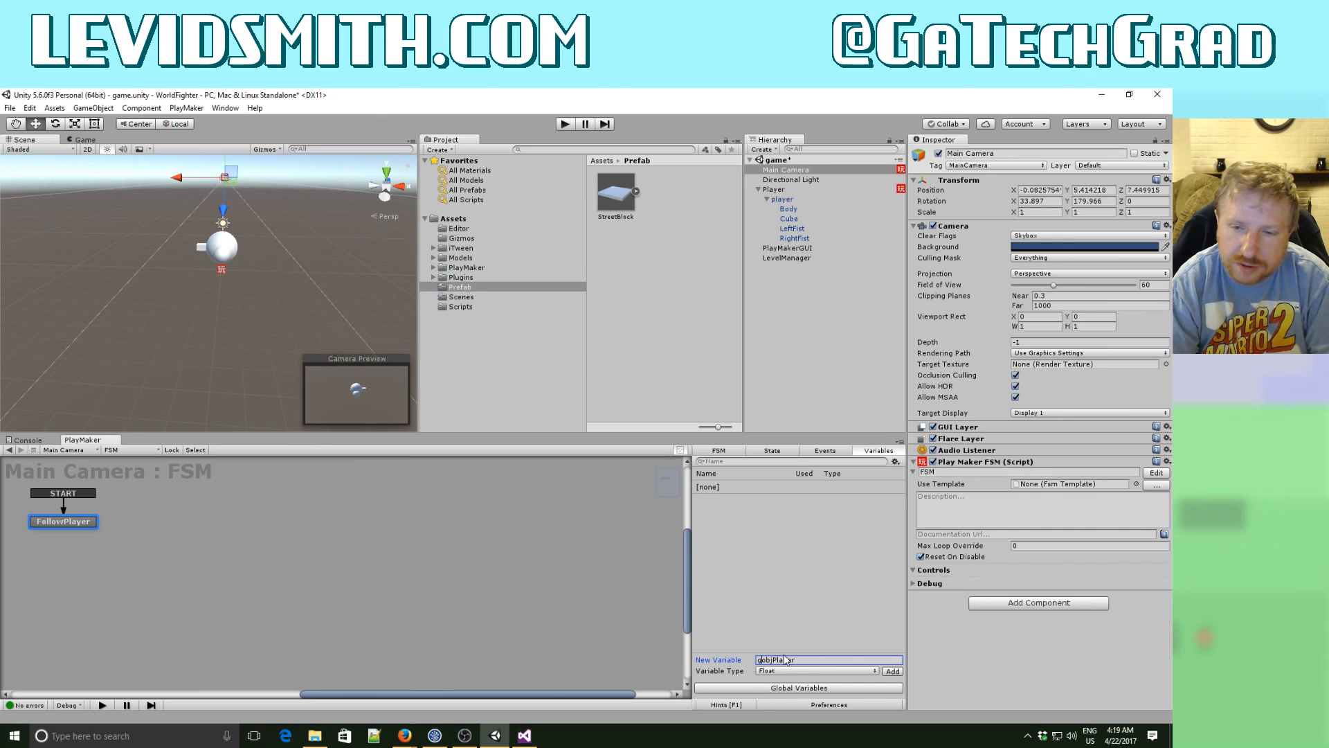
left_click(782, 672)
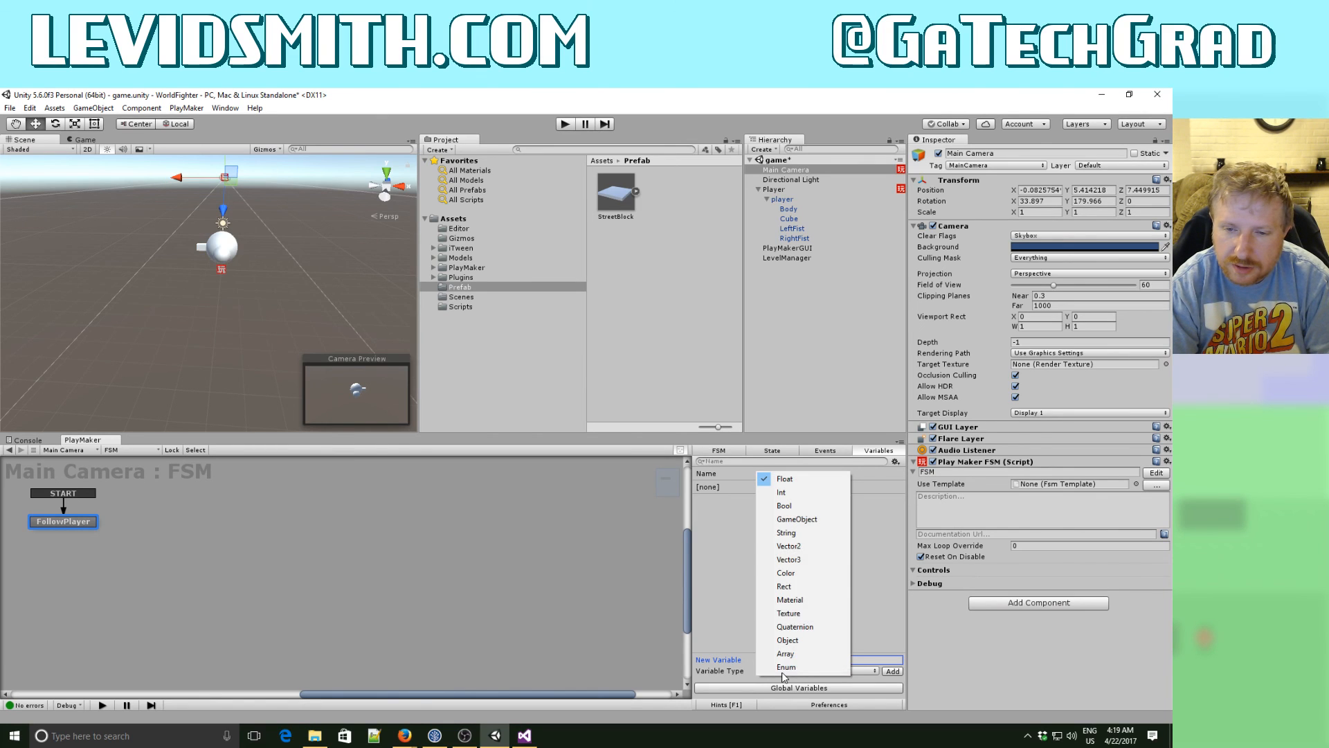
left_click(796, 518)
left_click(893, 671)
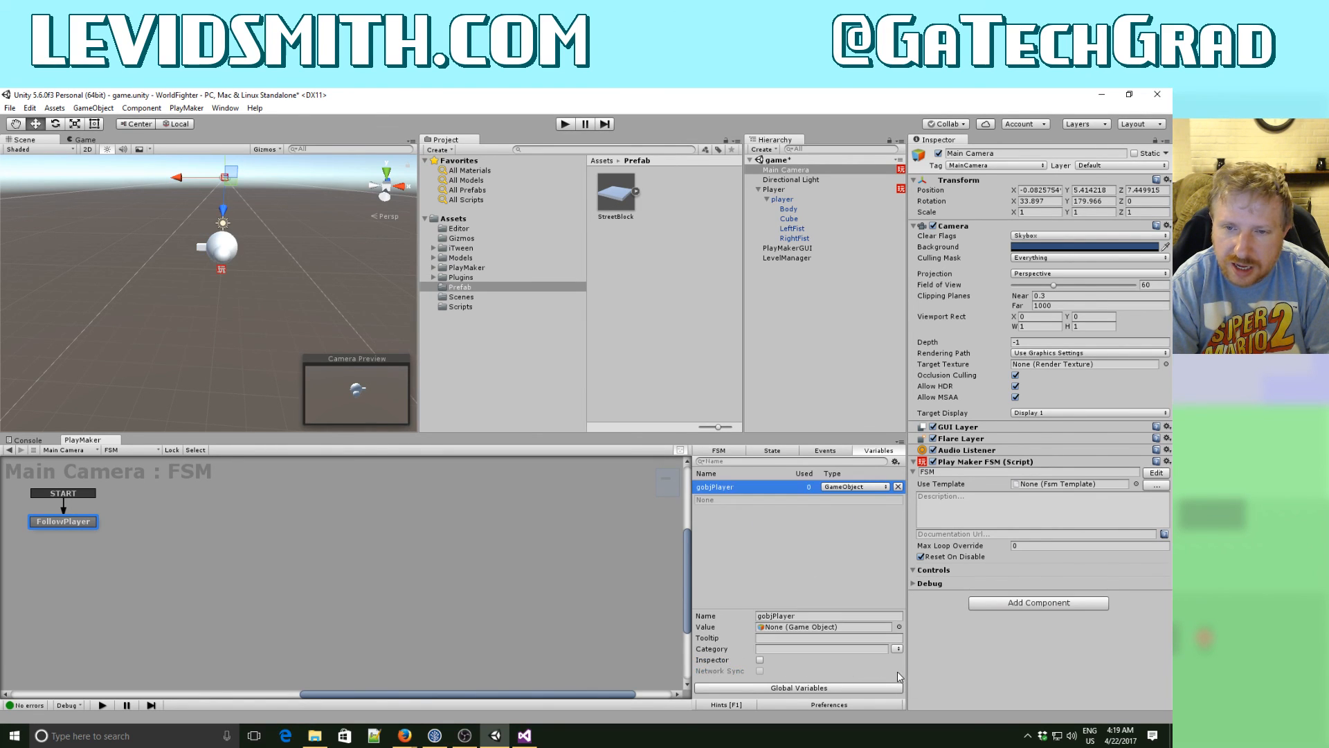
- Add a Find Game Object action to the FollowPlayer state
left_click(79, 523)
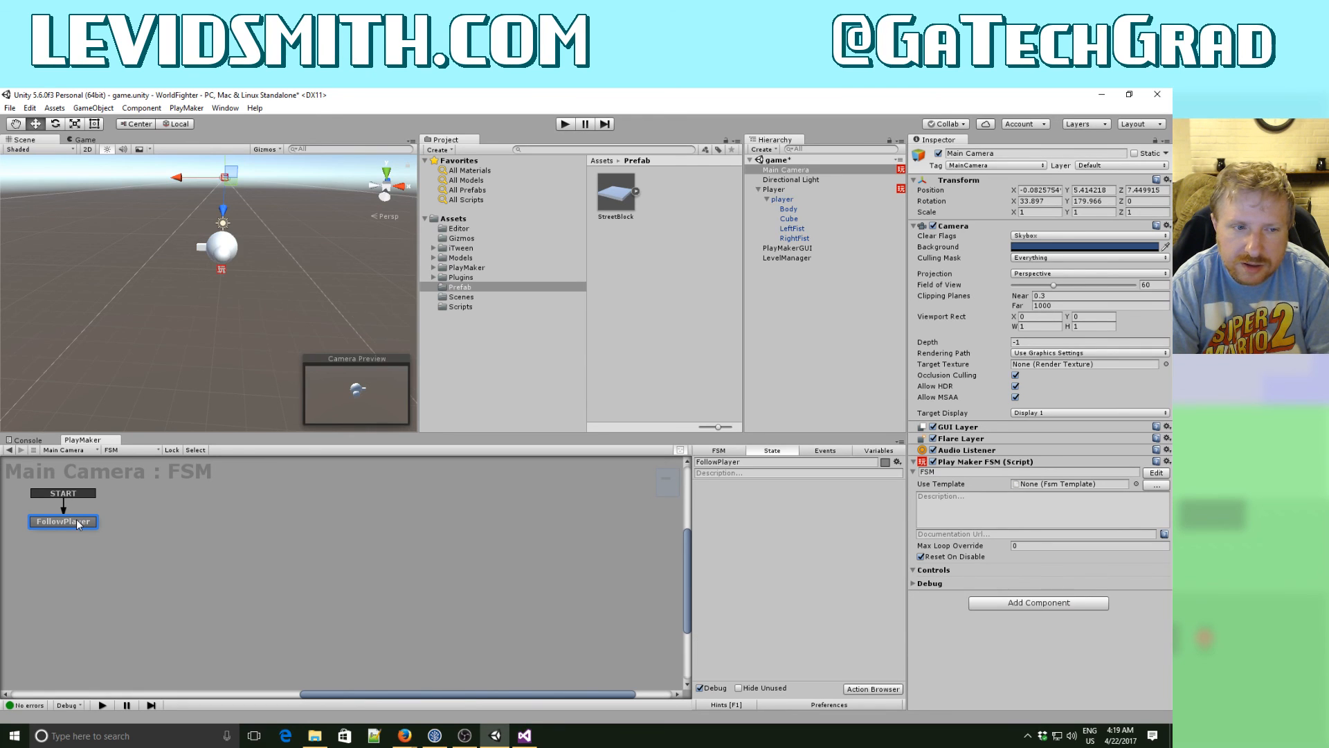
left_click(881, 688)
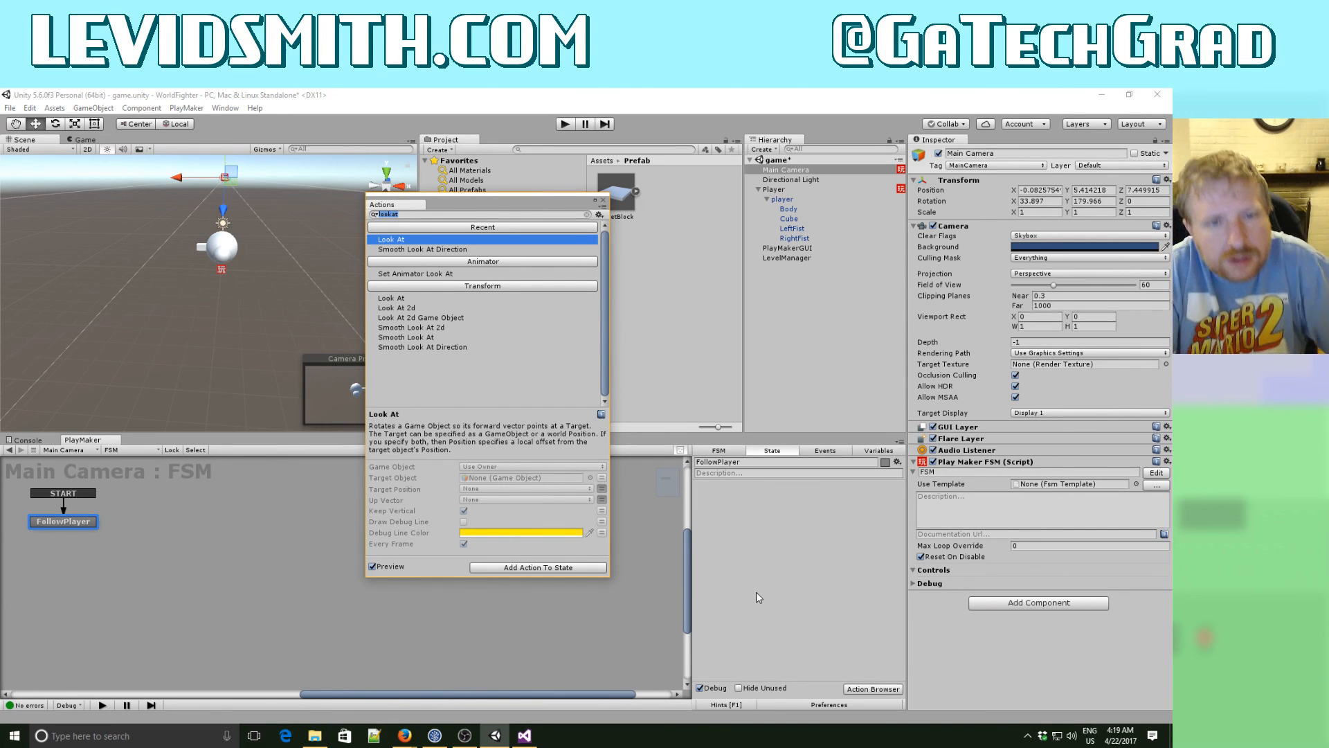
type("find")
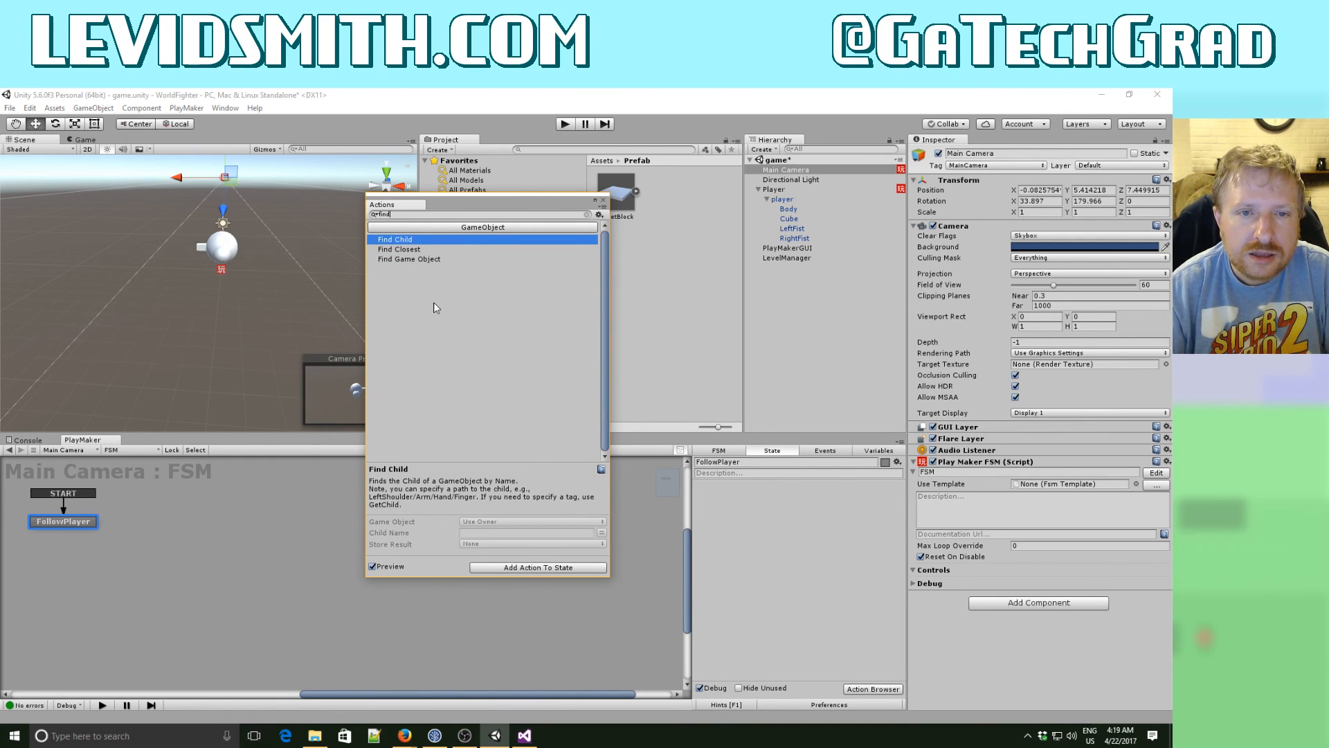
left_click(410, 258)
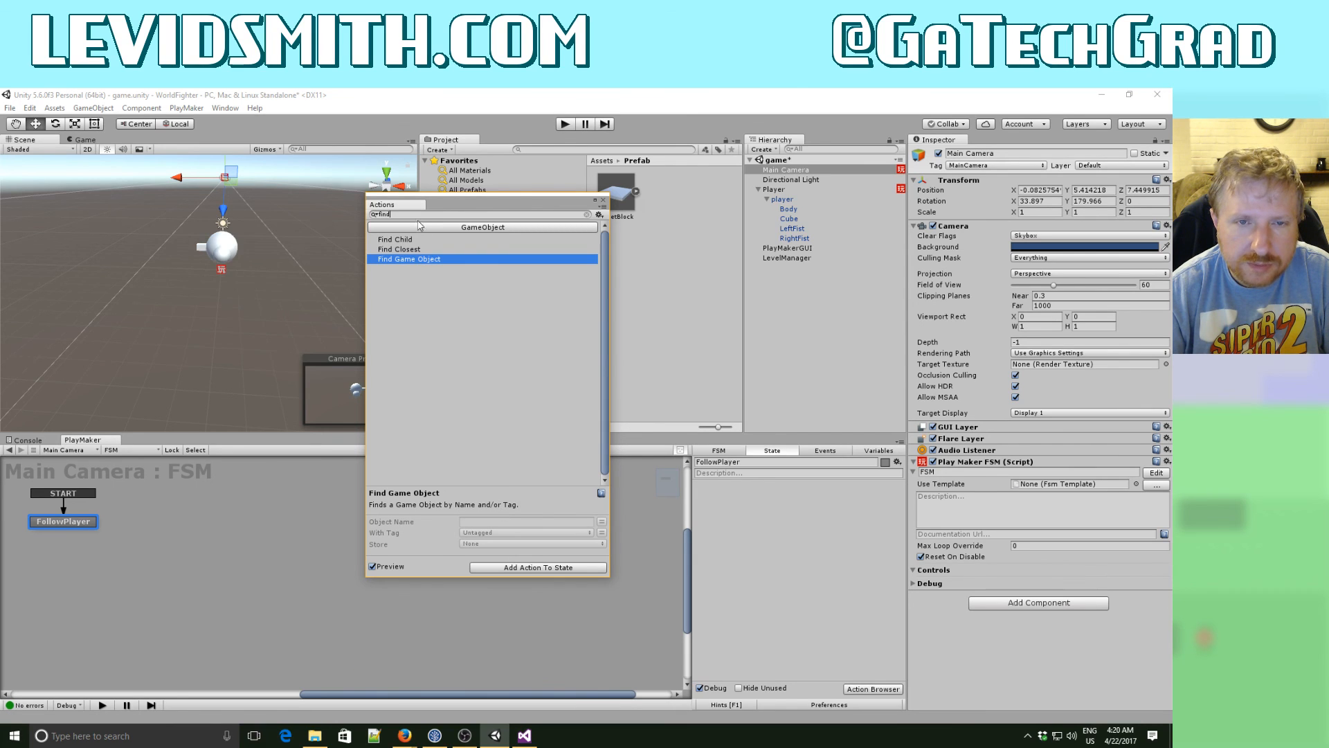
double_click(414, 261)
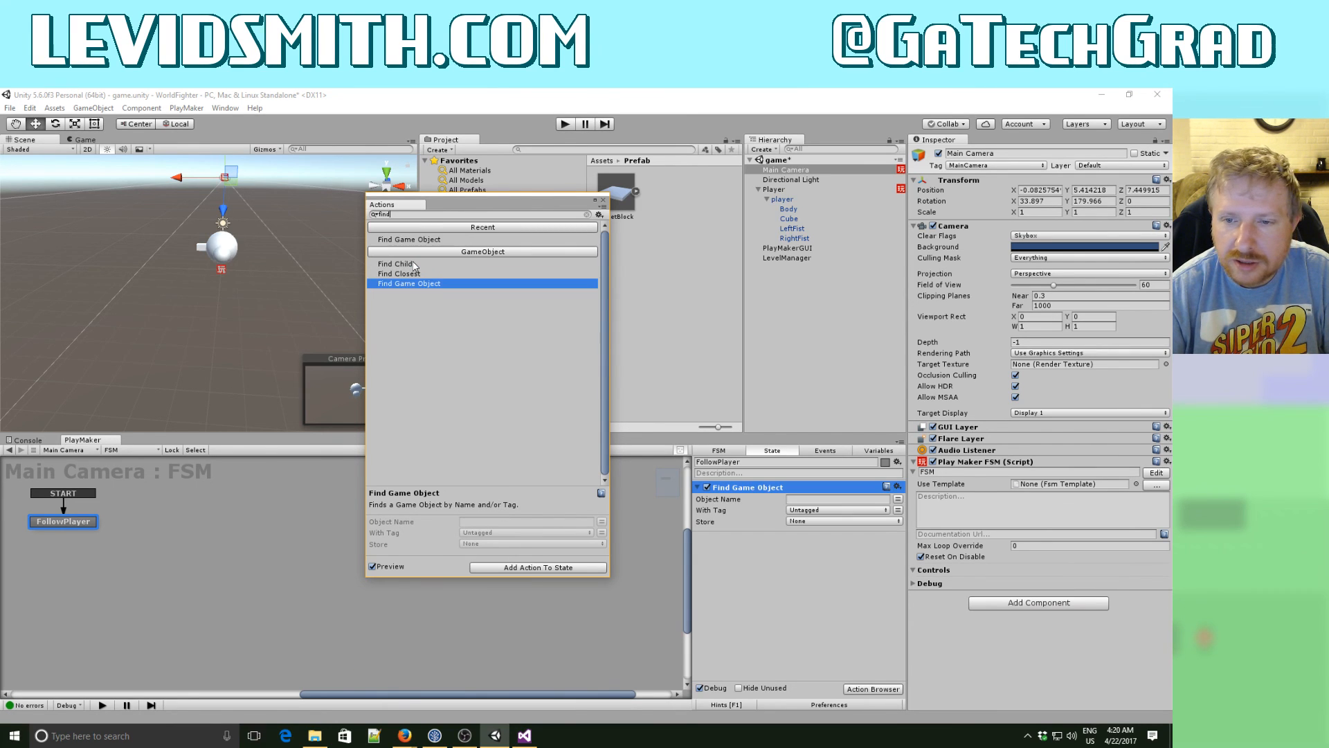
- Set the Find Game Object action to look for the object named Player and store it in gobjPlayer
left_click(708, 522)
left_click(799, 498)
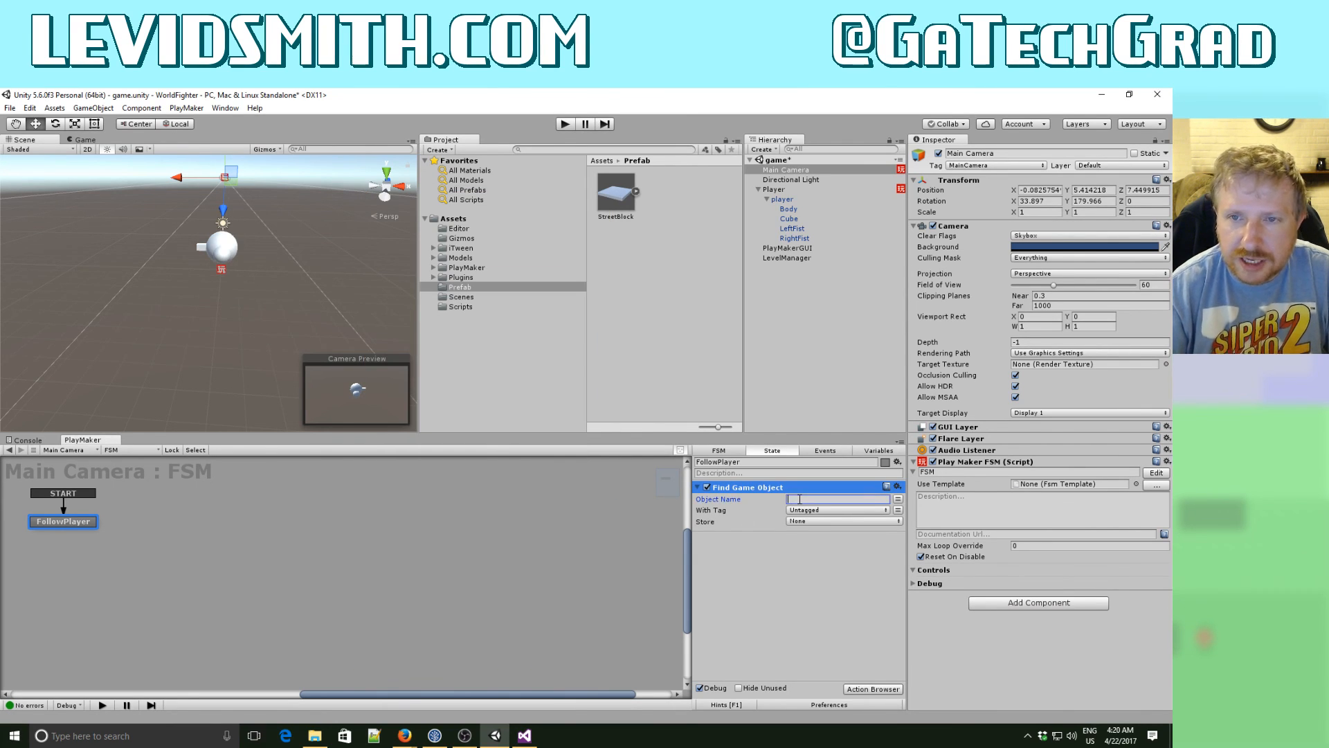
type("P")
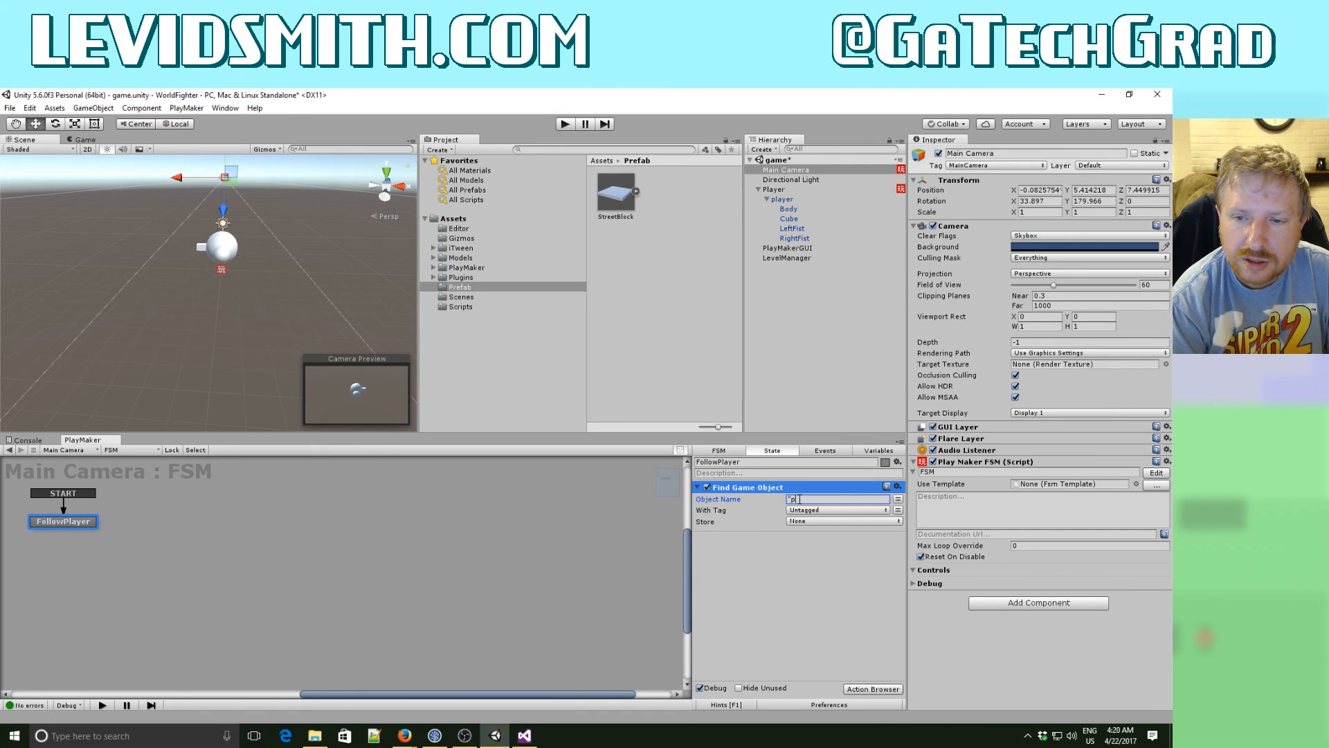
type("layer")
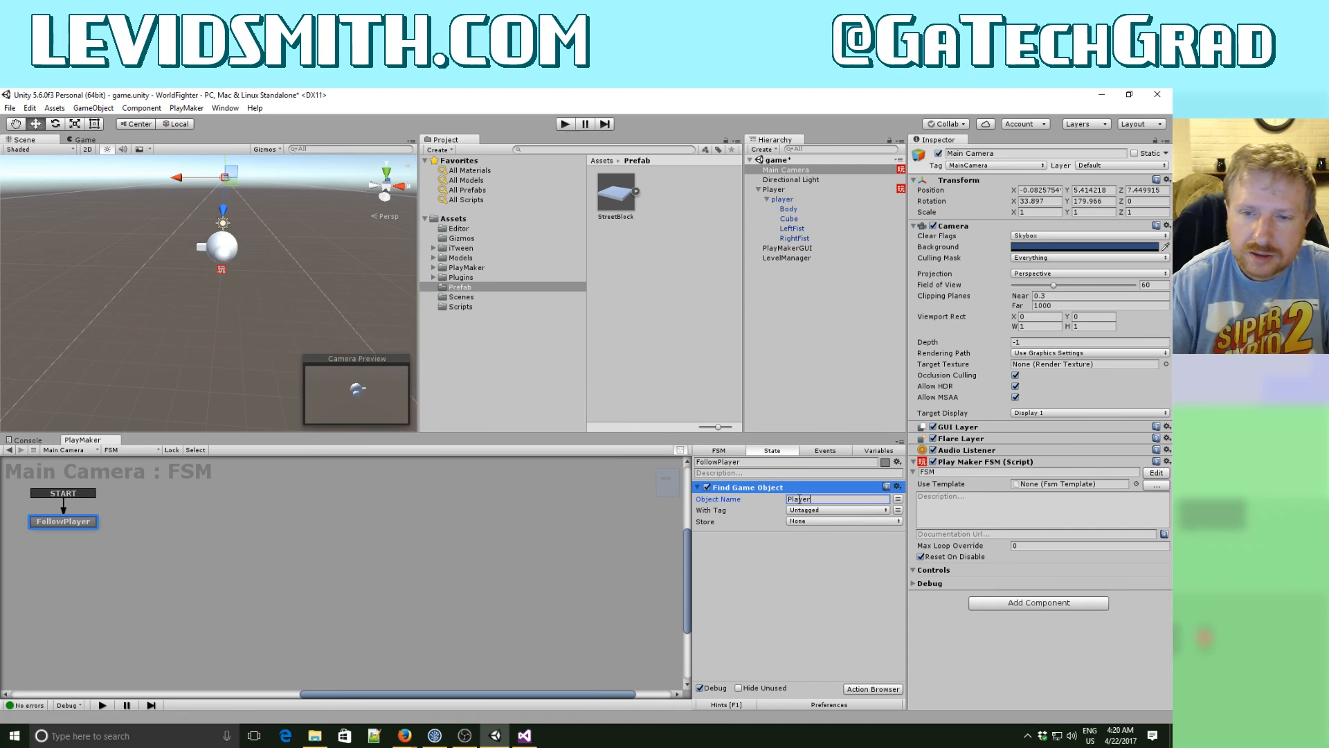
left_click(804, 600)
left_click(802, 520)
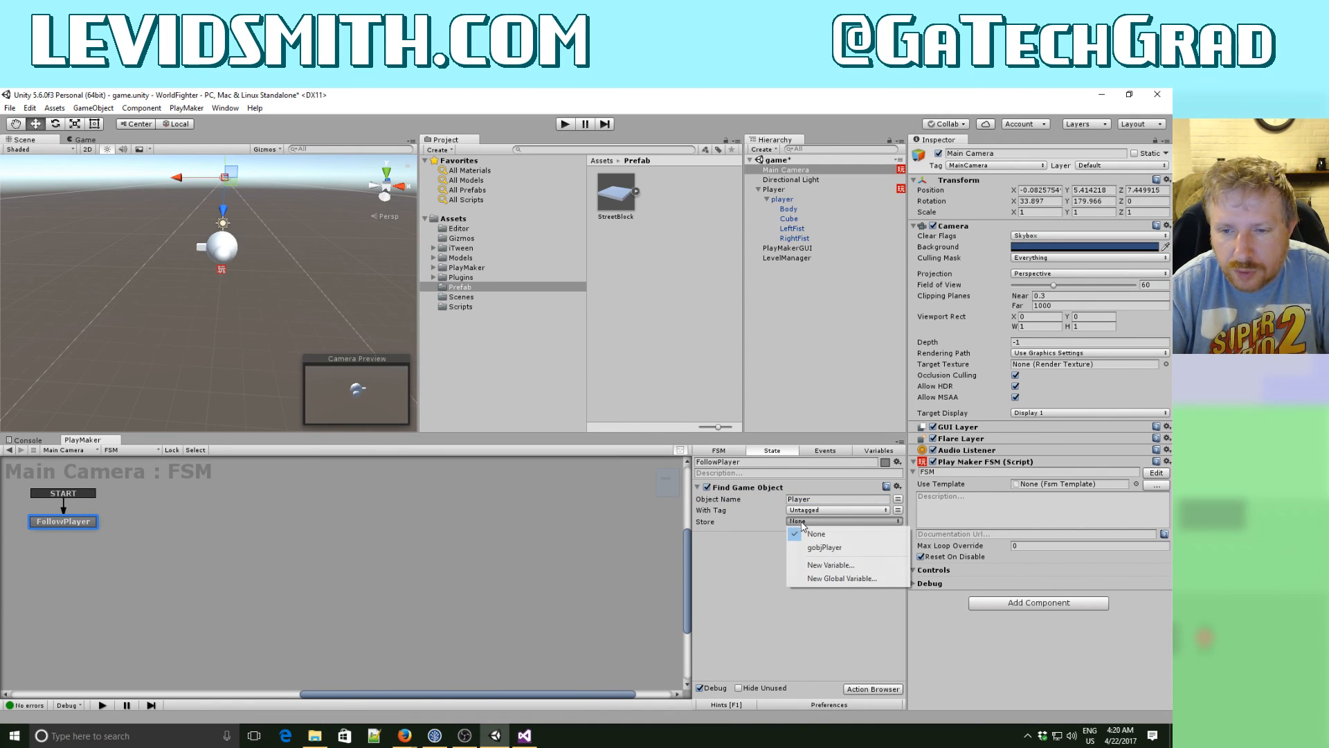
left_click(809, 548)
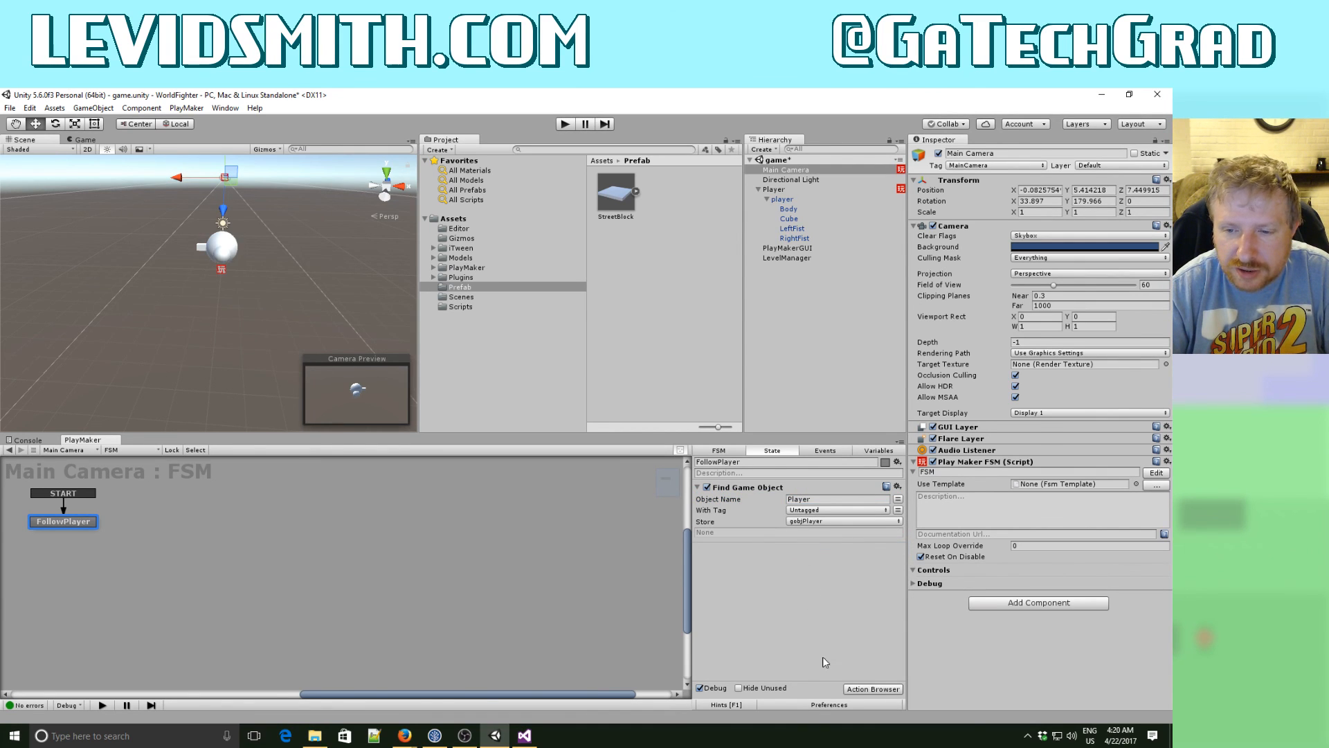
- Add a Set Position action to the FollowPlayer state below the Find Game Object action
left_click(864, 688)
type("s")
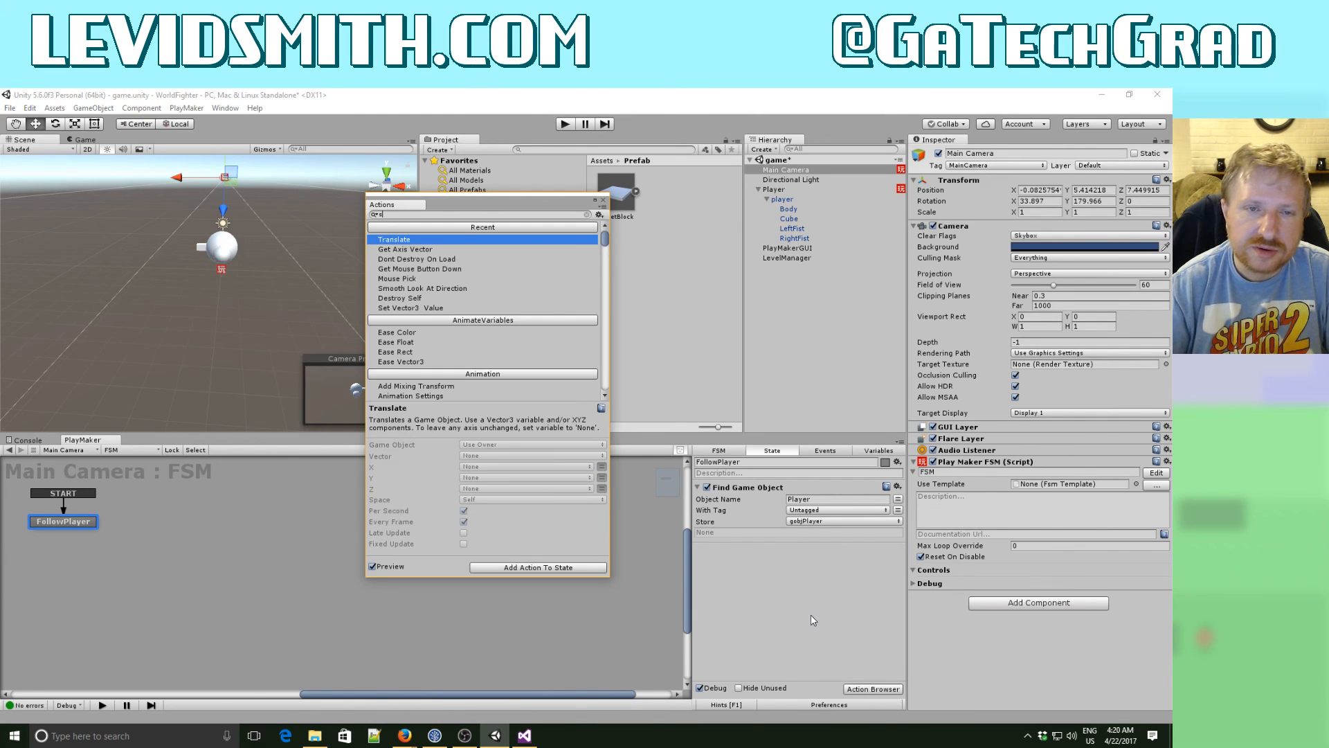
type("et pos")
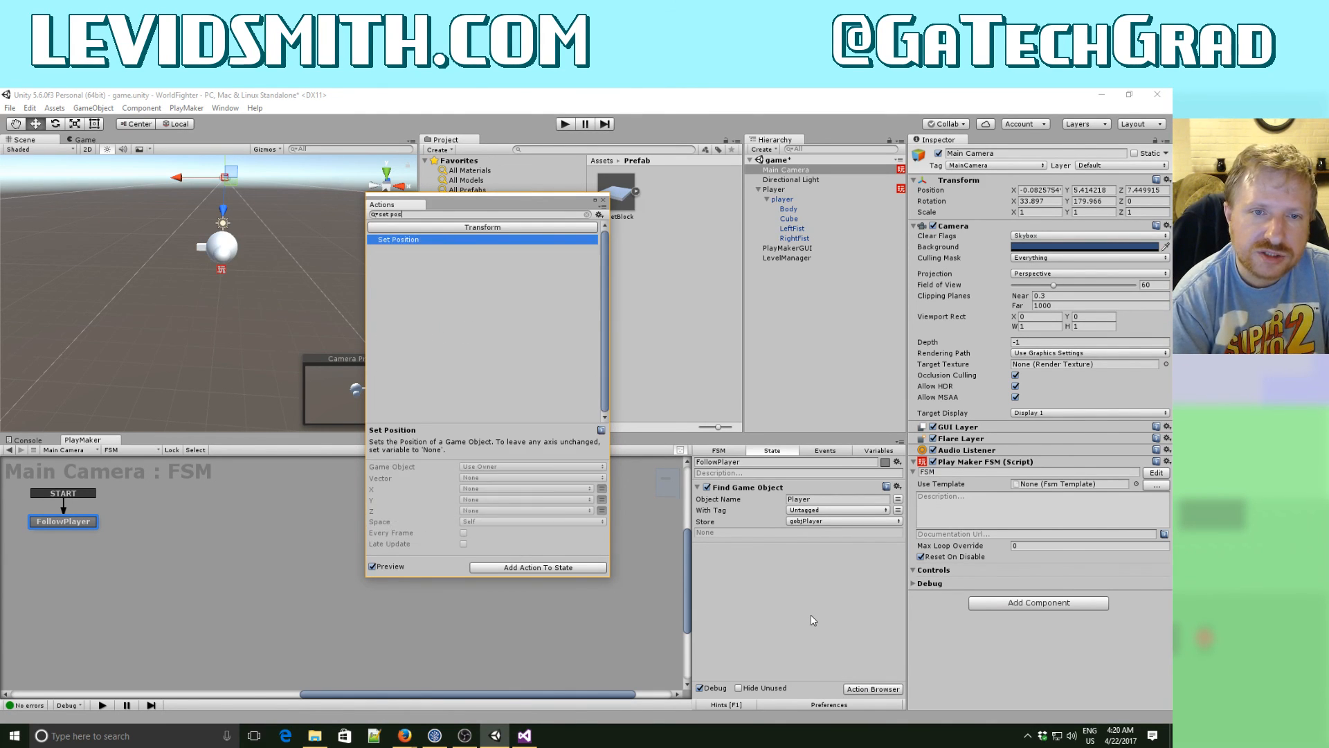
double_click(405, 241)
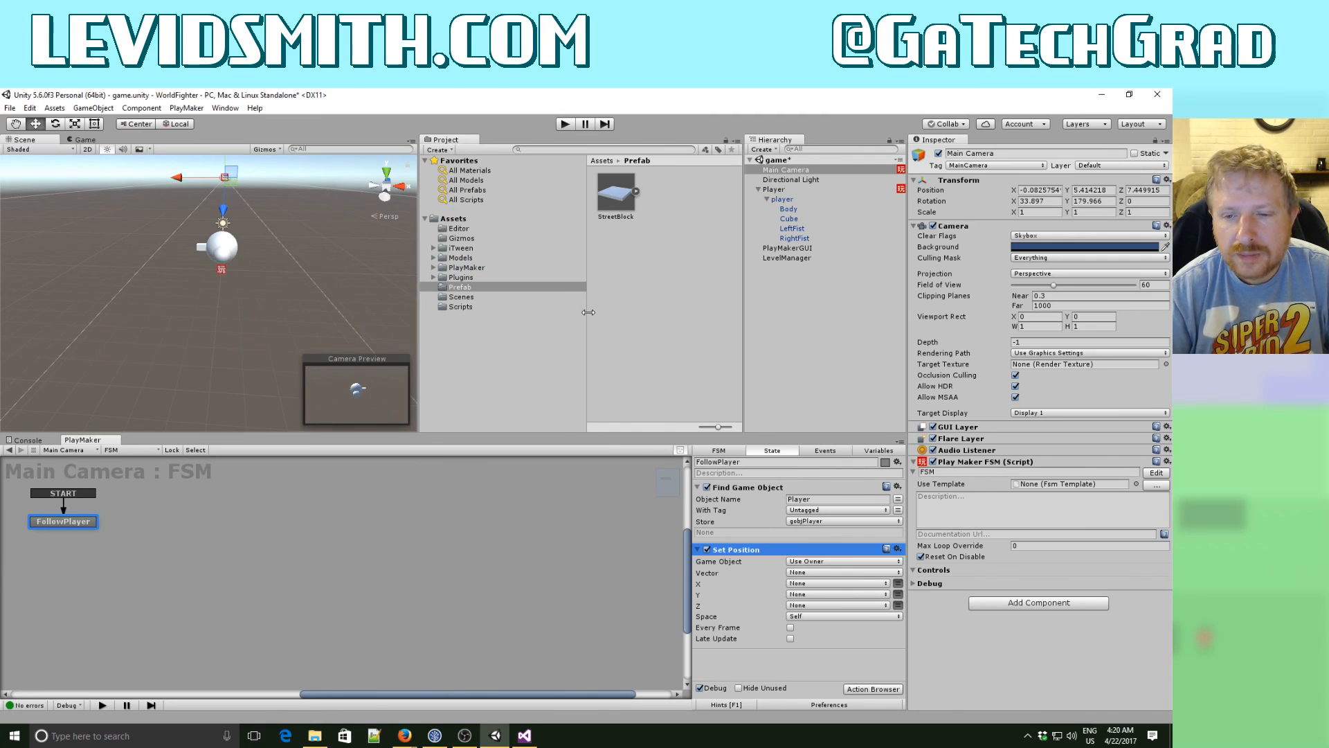
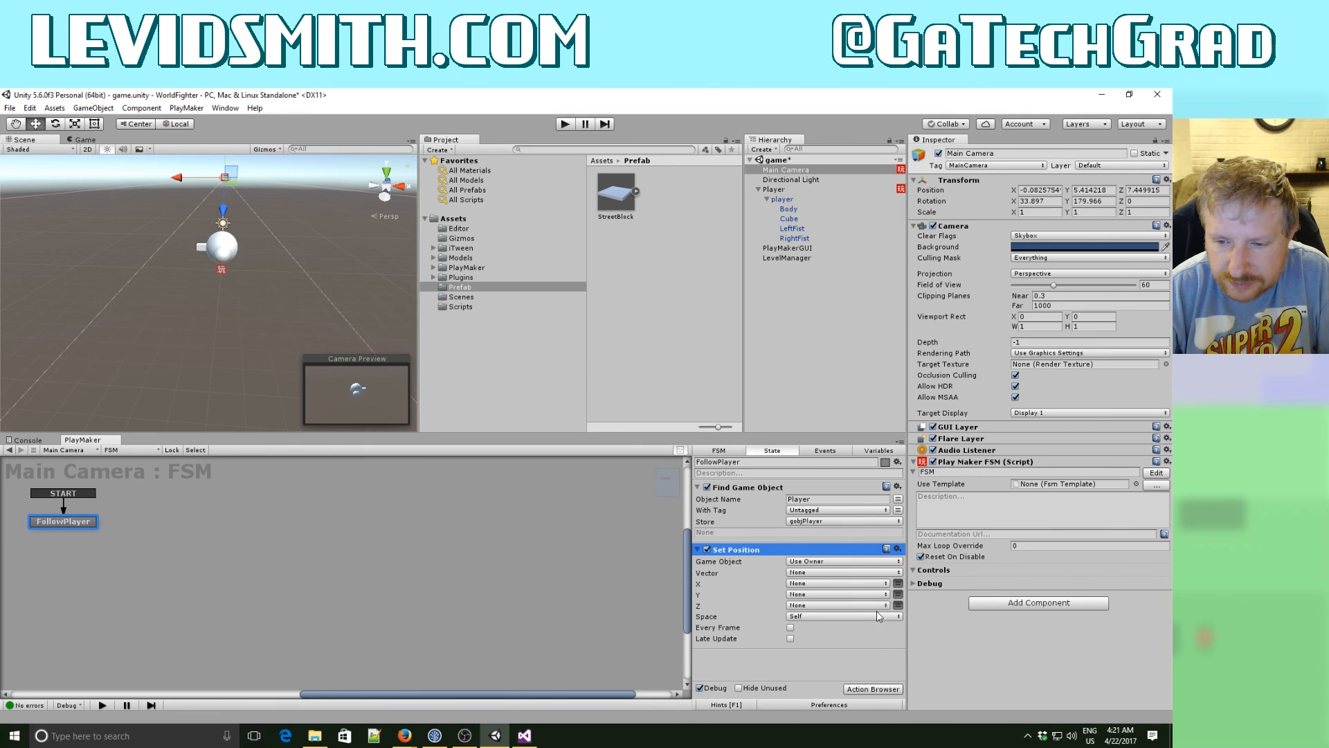
left_click(805, 573)
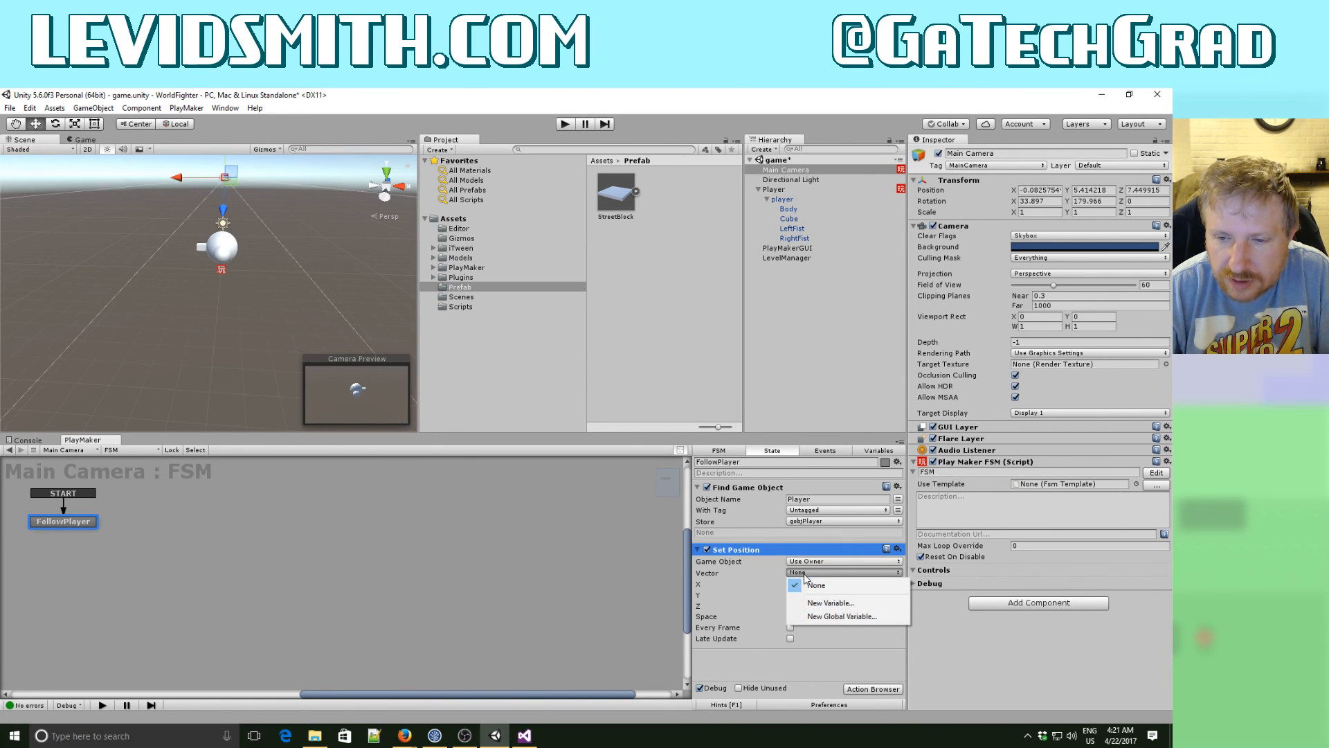
left_click(863, 690)
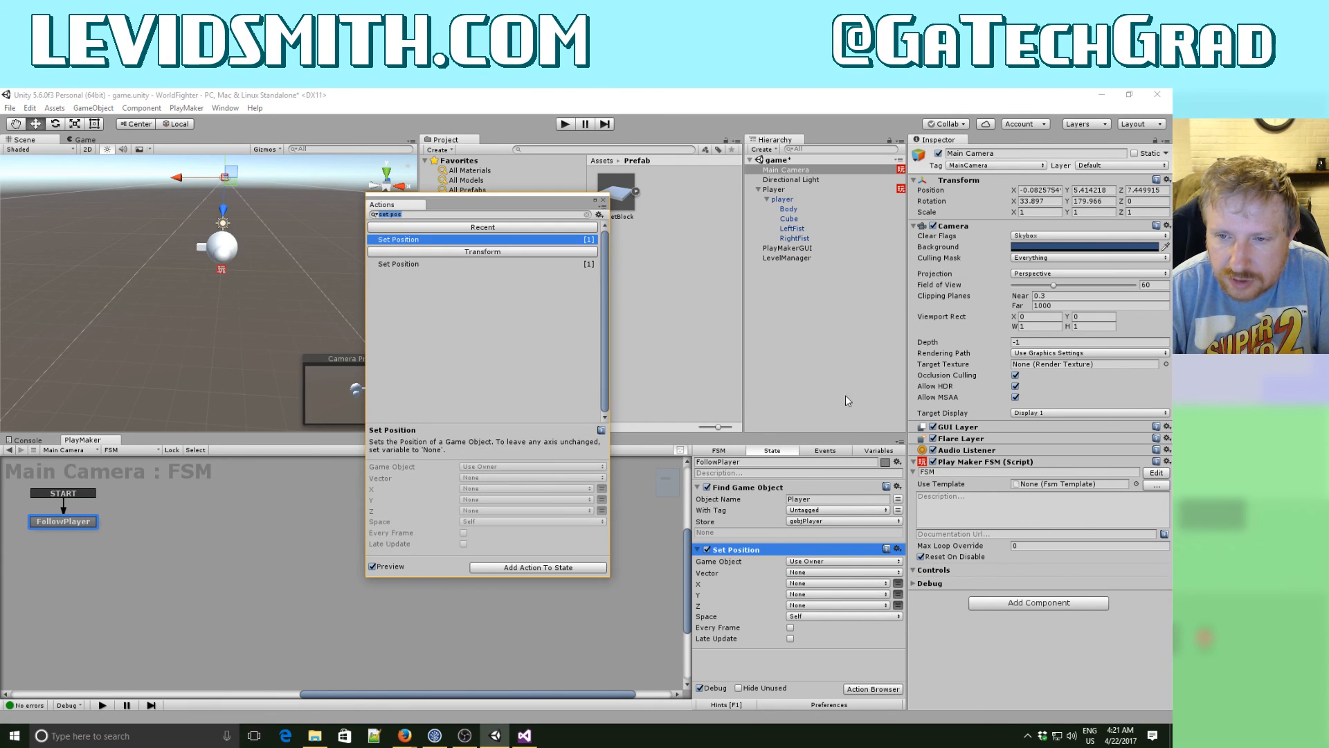
key("Escape")
- Create a Vector3 variable named pos in the Main Camera's FSM
left_click(879, 450)
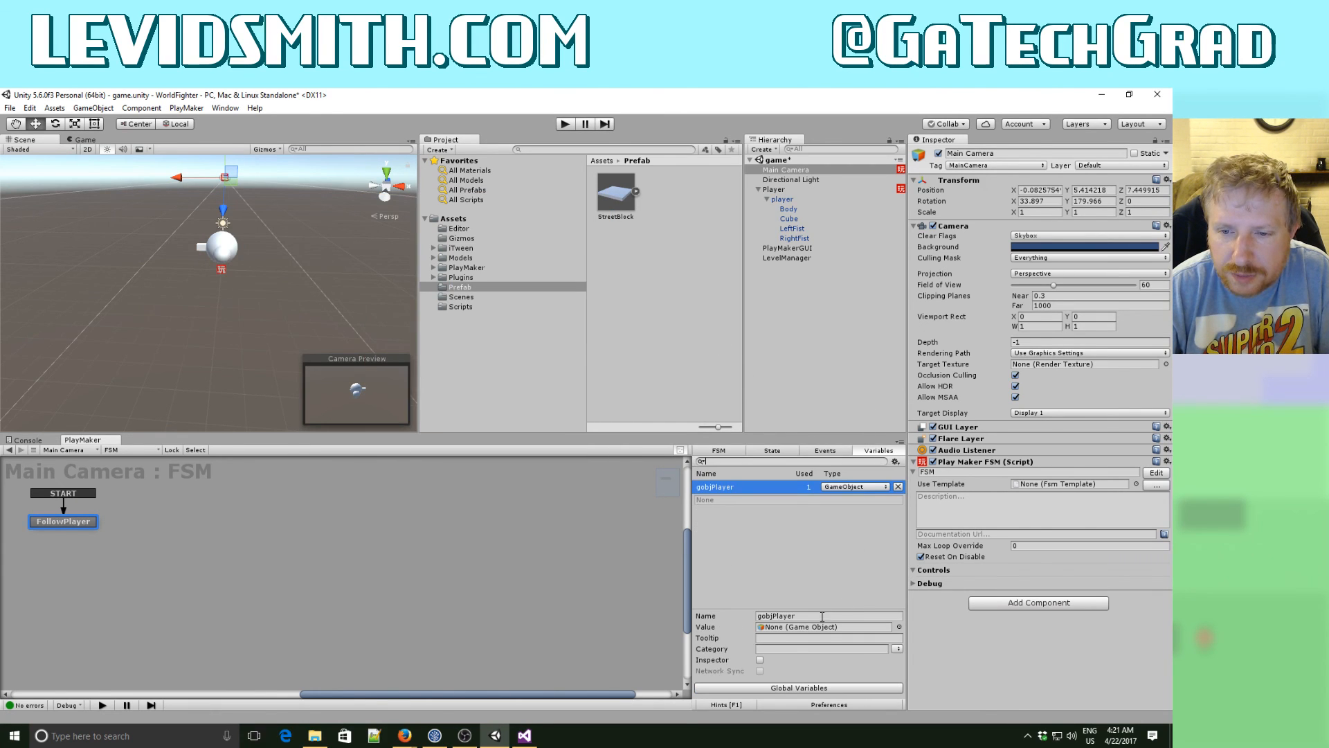
left_click(737, 538)
left_click(767, 659)
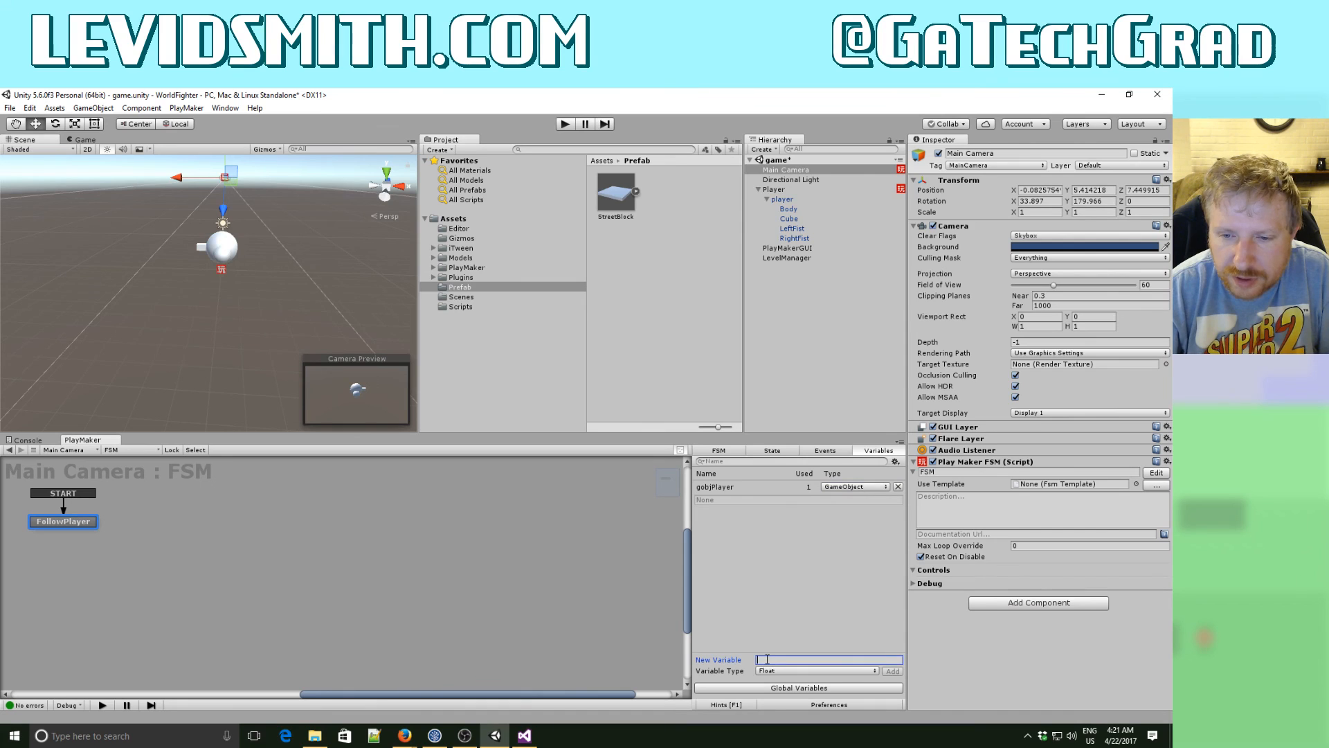
type("pos")
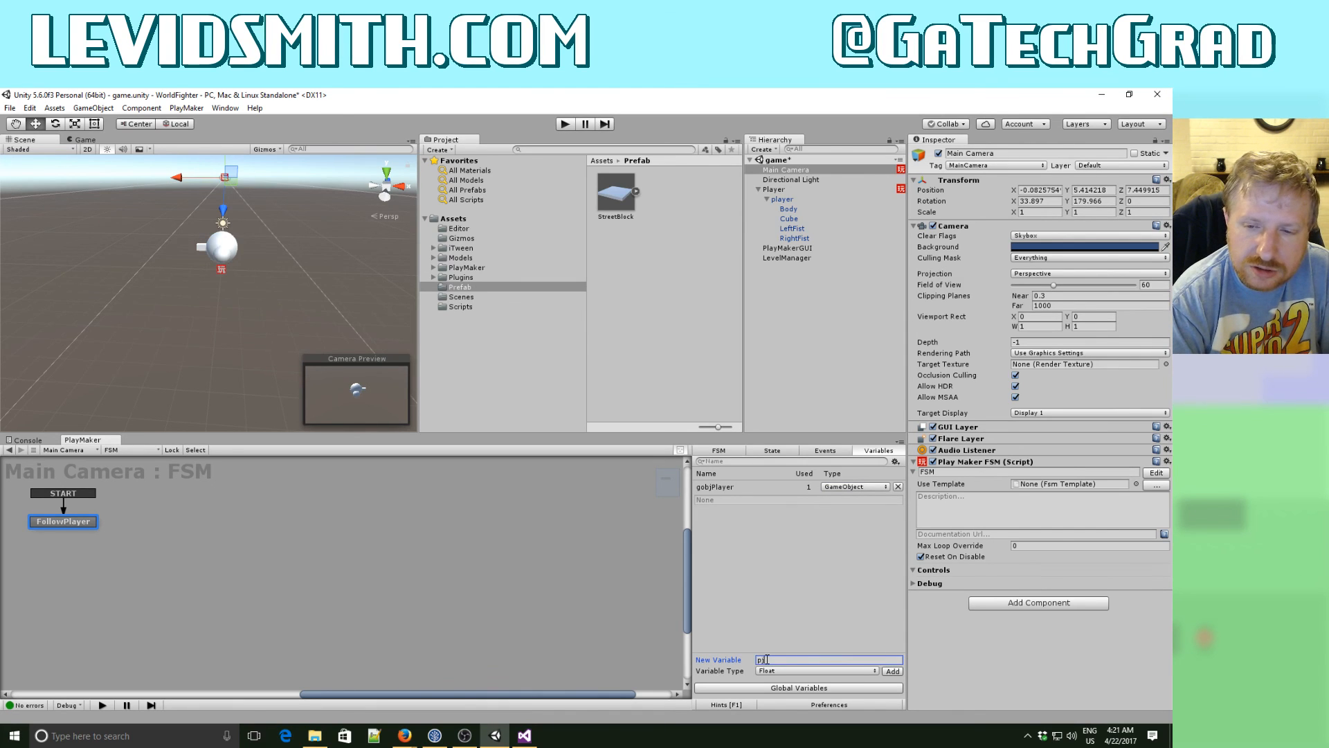
left_click(784, 670)
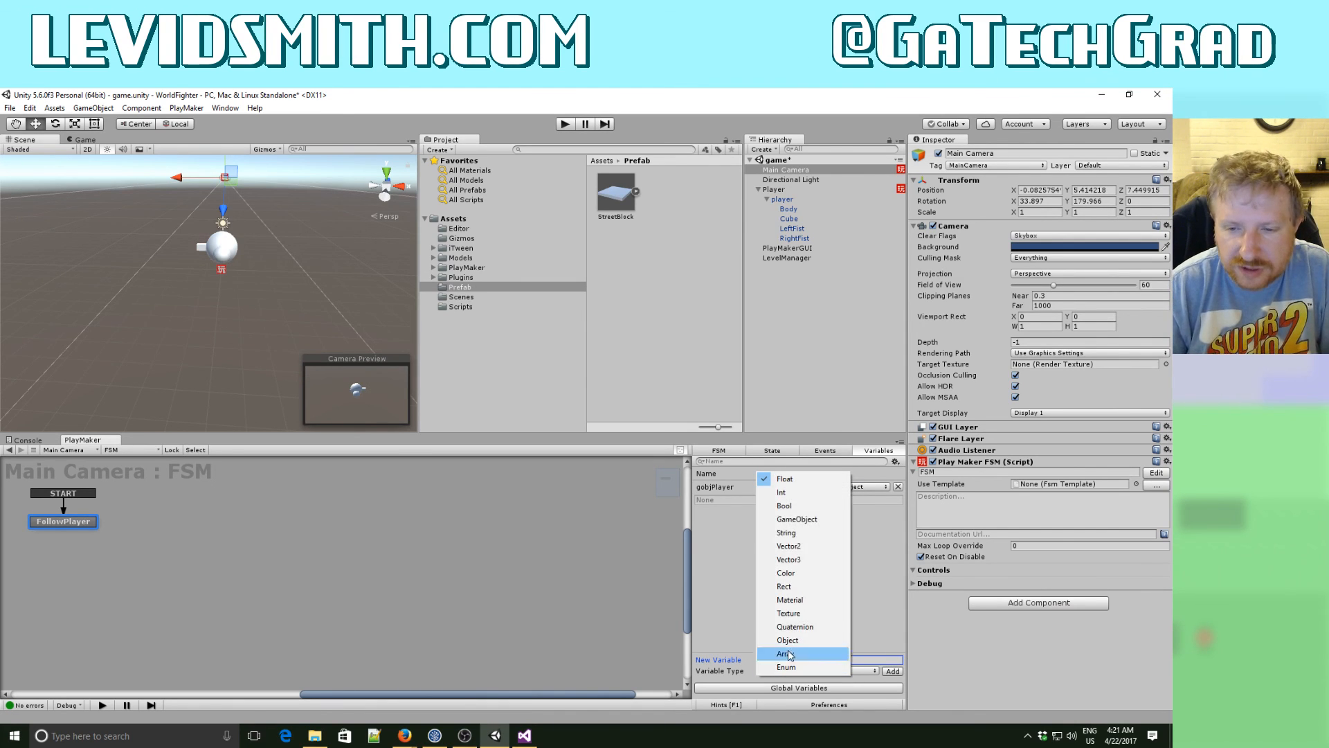
left_click(789, 558)
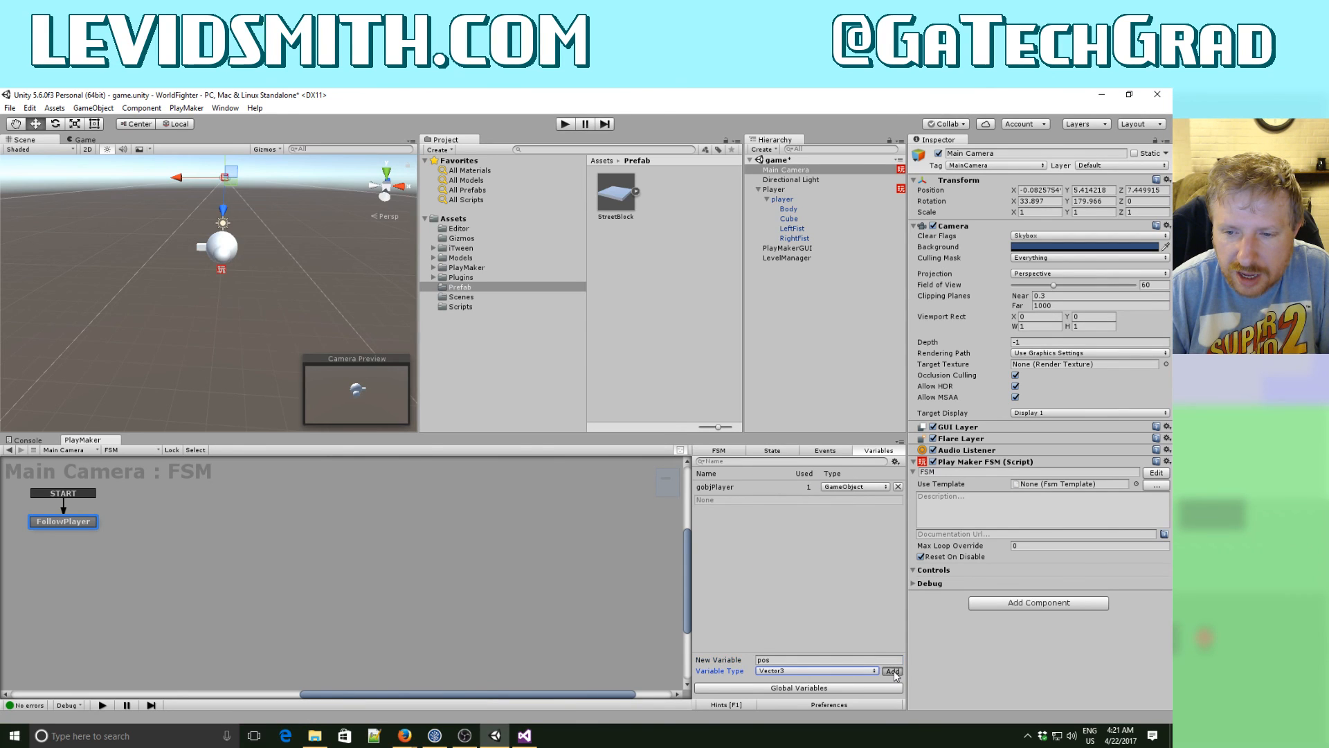
left_click(892, 671)
- Add a Get Position action to the FollowPlayer state between Find Game Object and Set Position
left_click(772, 451)
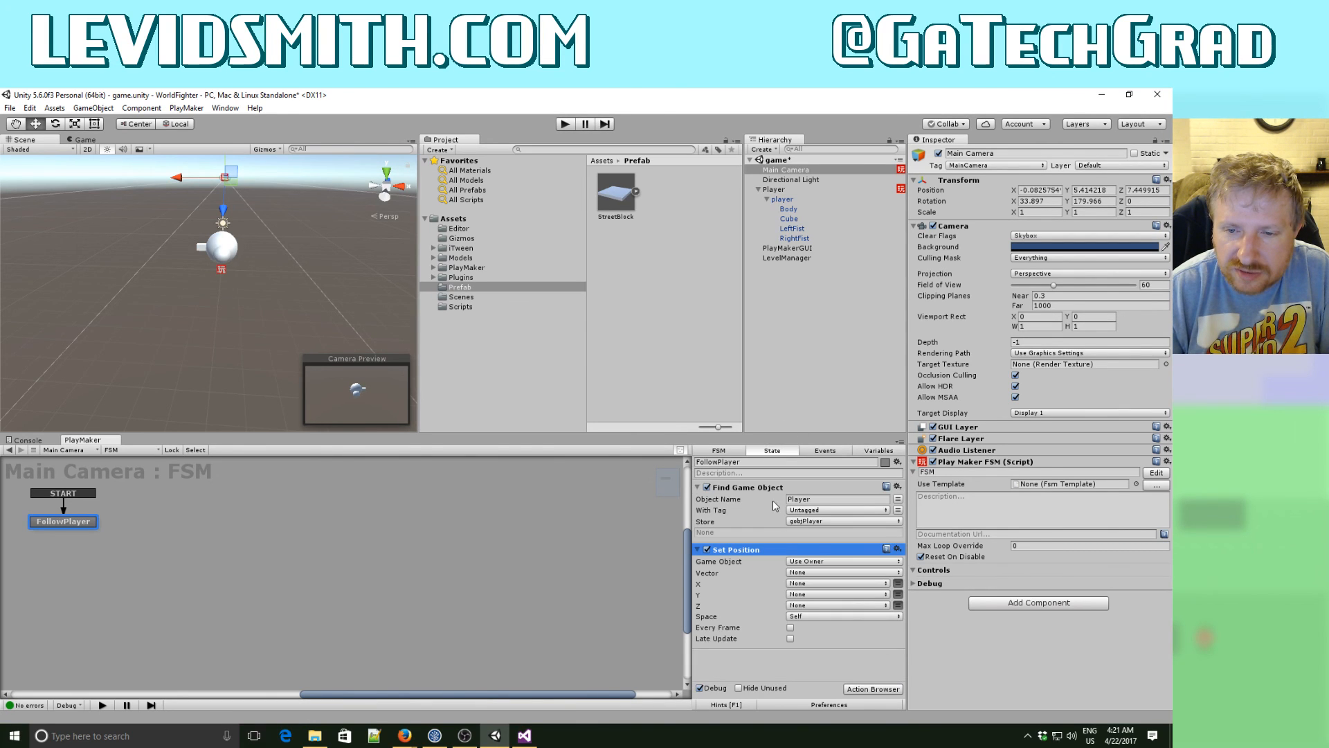
left_click(861, 690)
type("g")
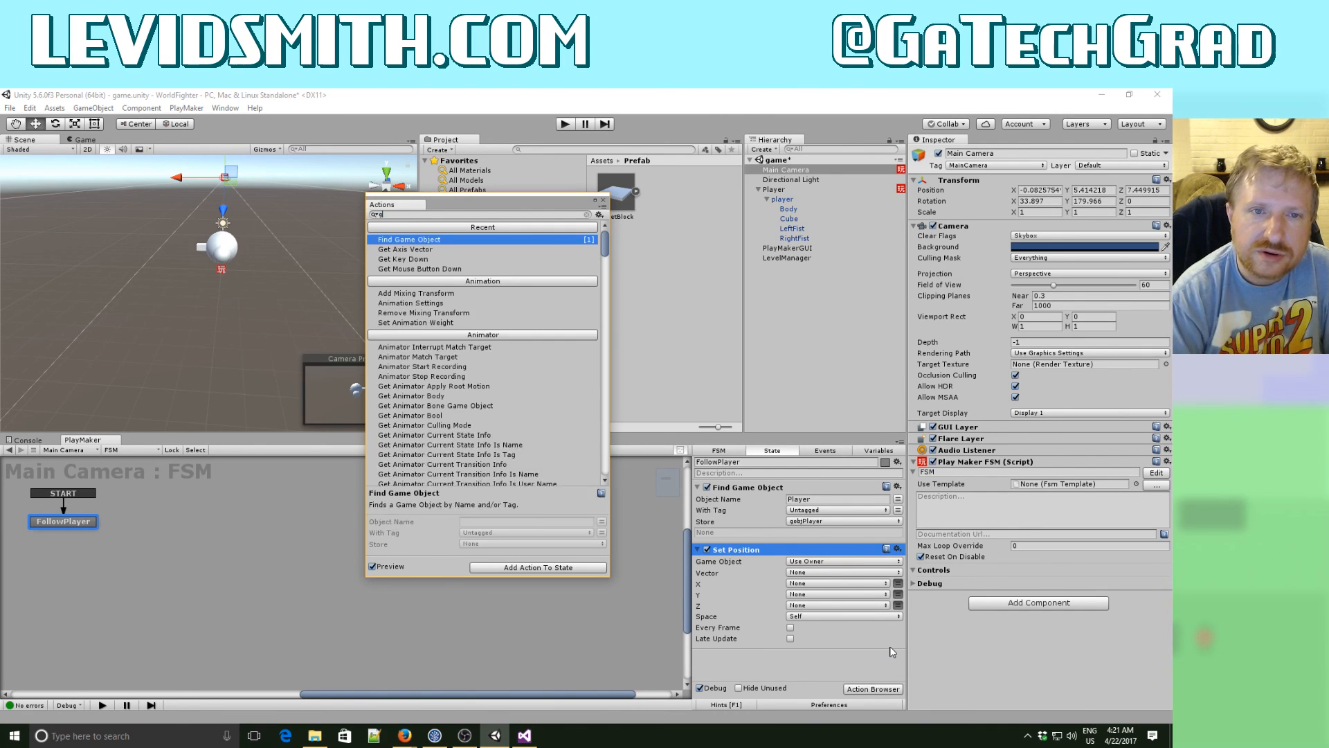
type("et pos")
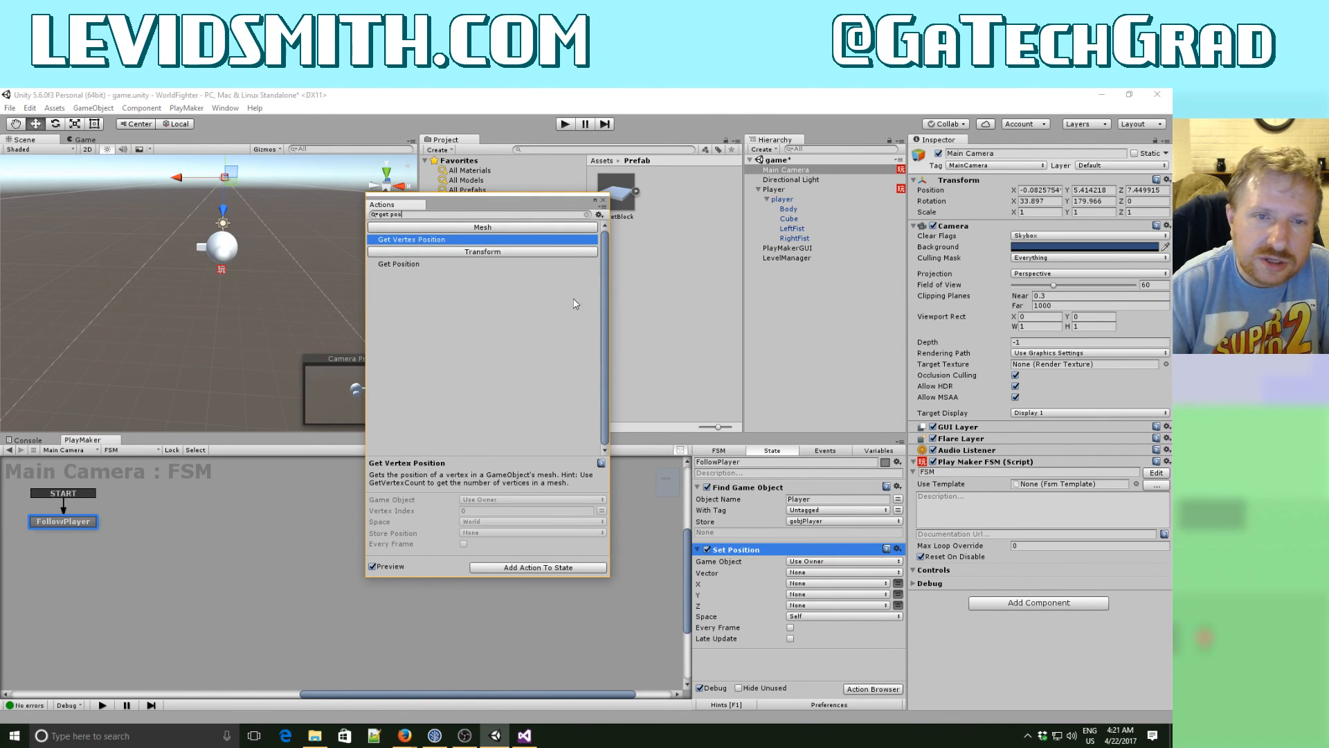
double_click(427, 264)
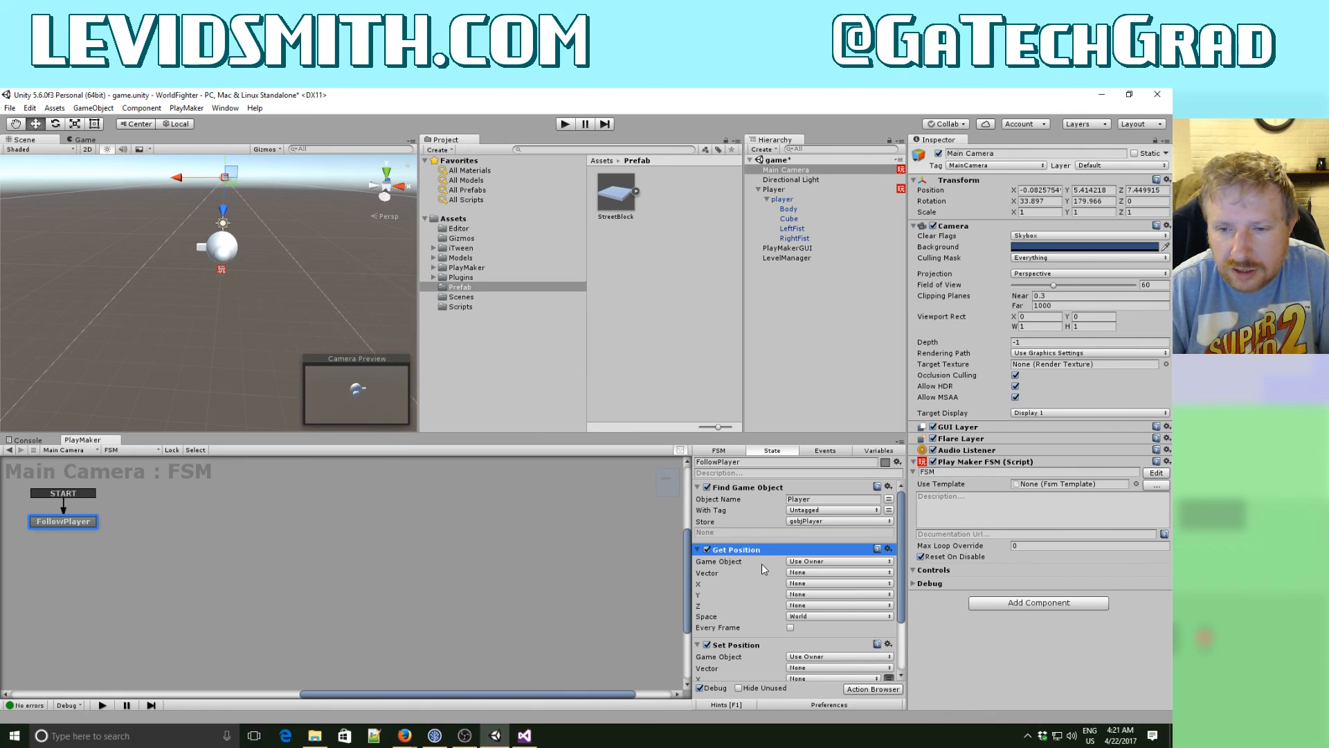
- Set Get Position to read the object in the gobjPlayer variable and store its vector in pos
left_click(838, 561)
left_click(816, 588)
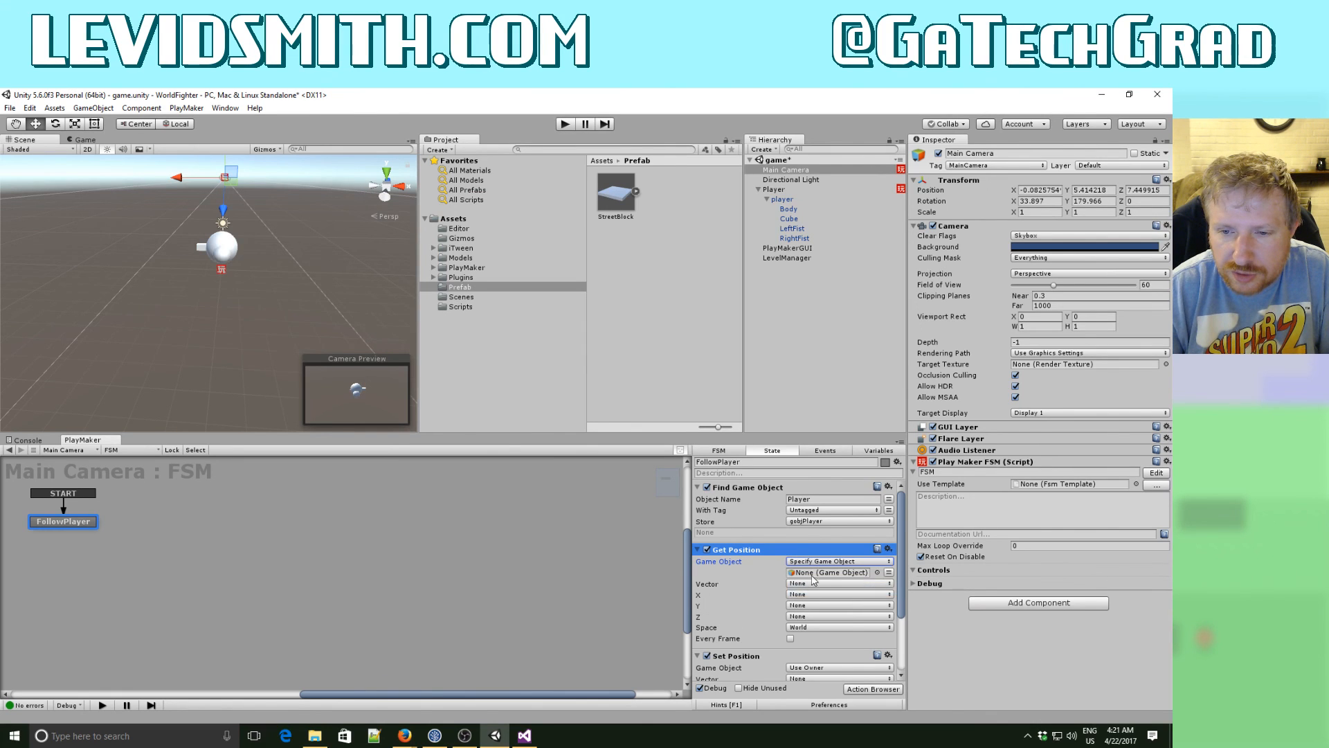
left_click(889, 572)
left_click(831, 572)
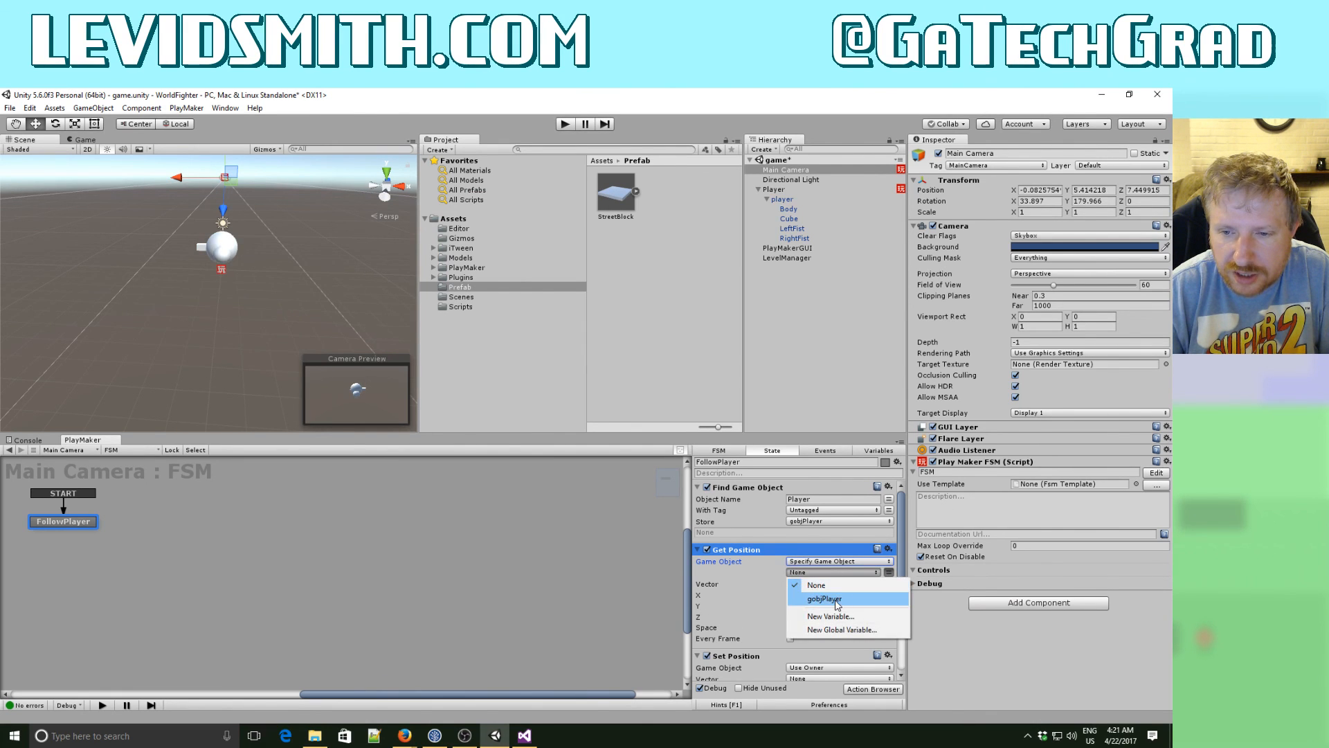
left_click(823, 599)
left_click(807, 595)
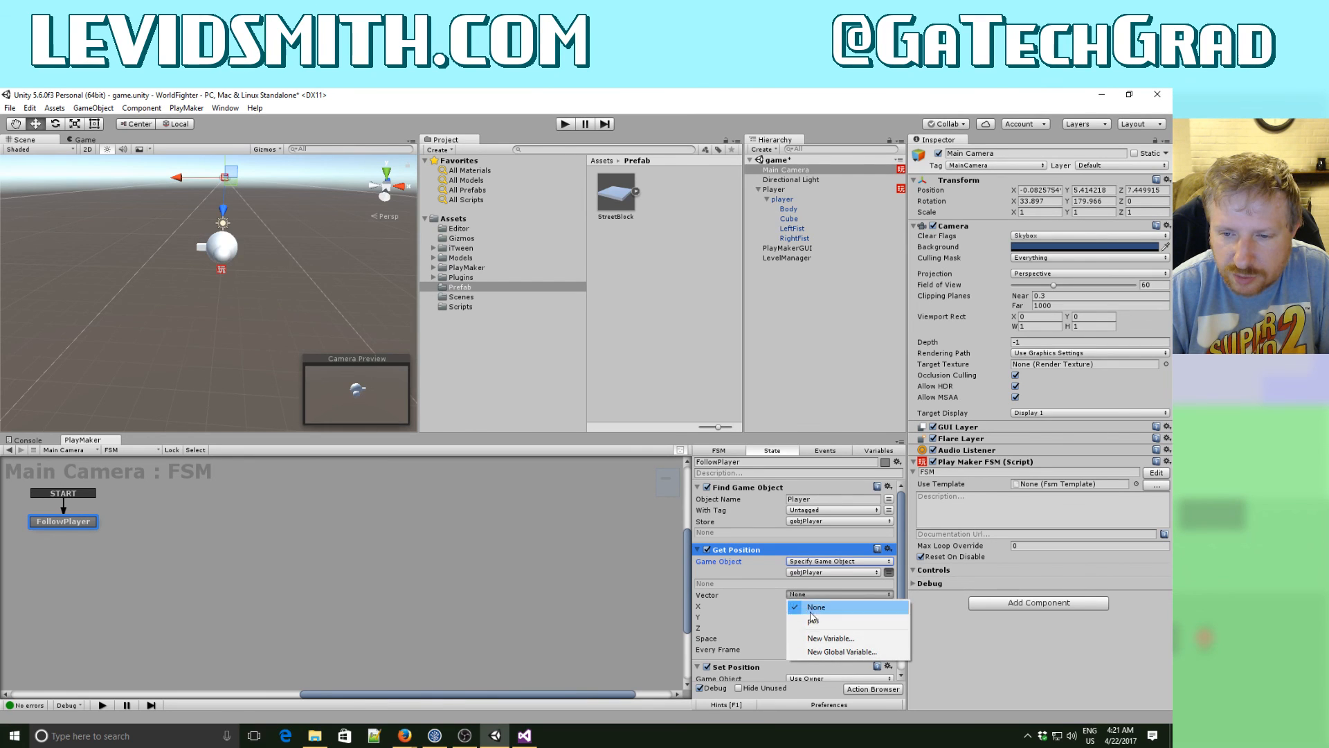
left_click(814, 620)
- Add a Vector3 Add XYZ action between Get Position and Set Position, and make Get Position run every frame
left_click(878, 690)
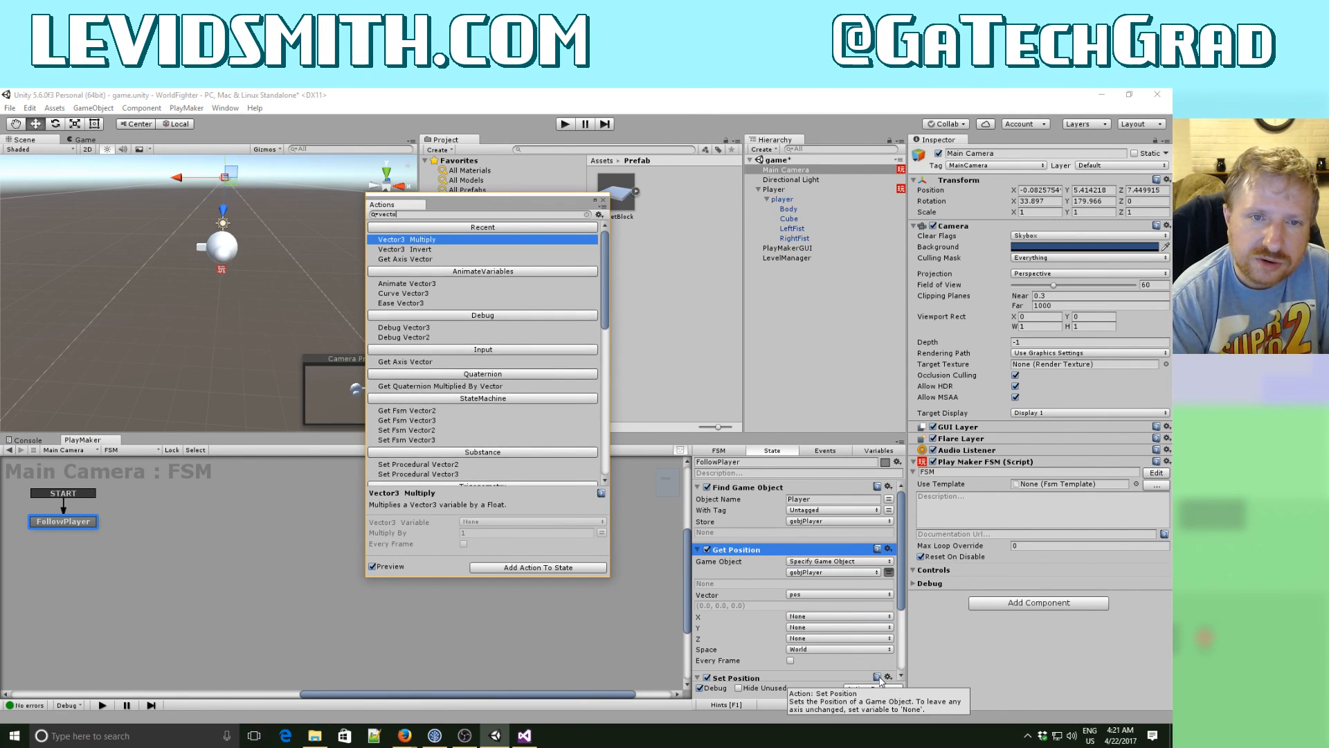
type("vector3 add")
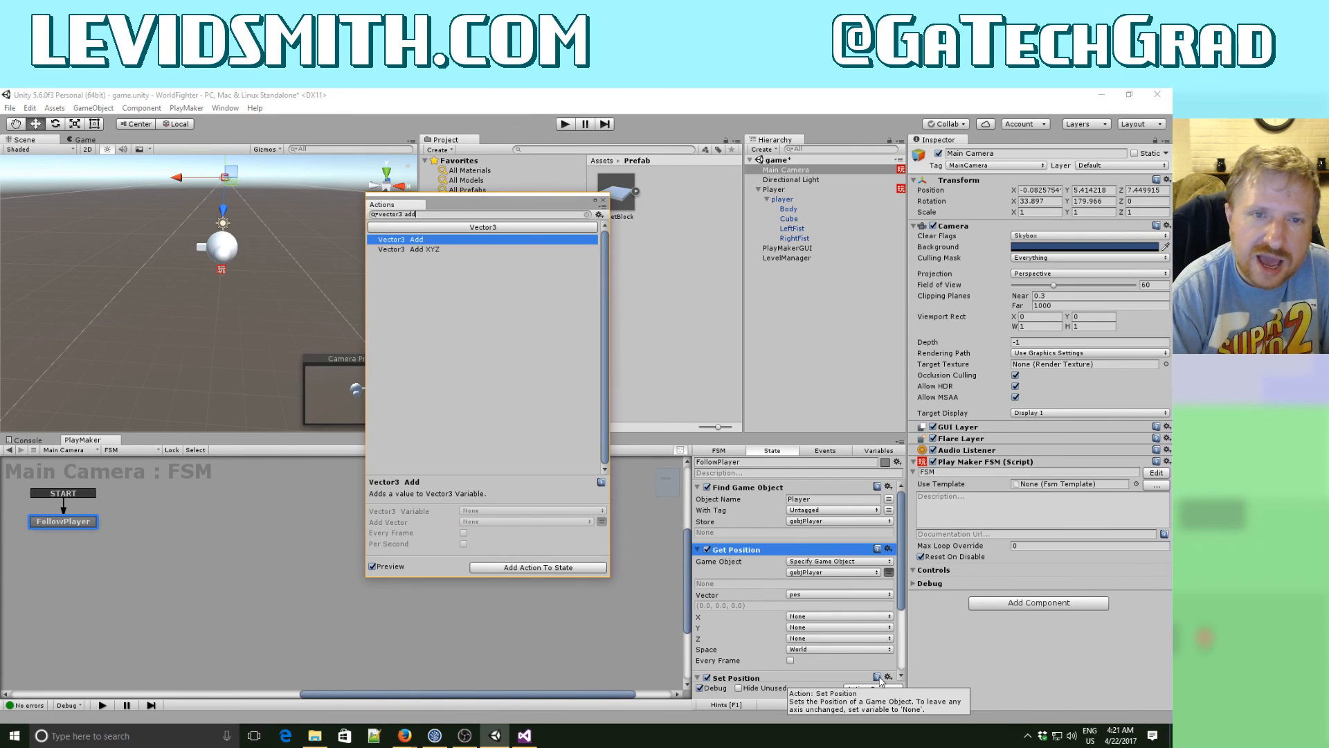
double_click(439, 250)
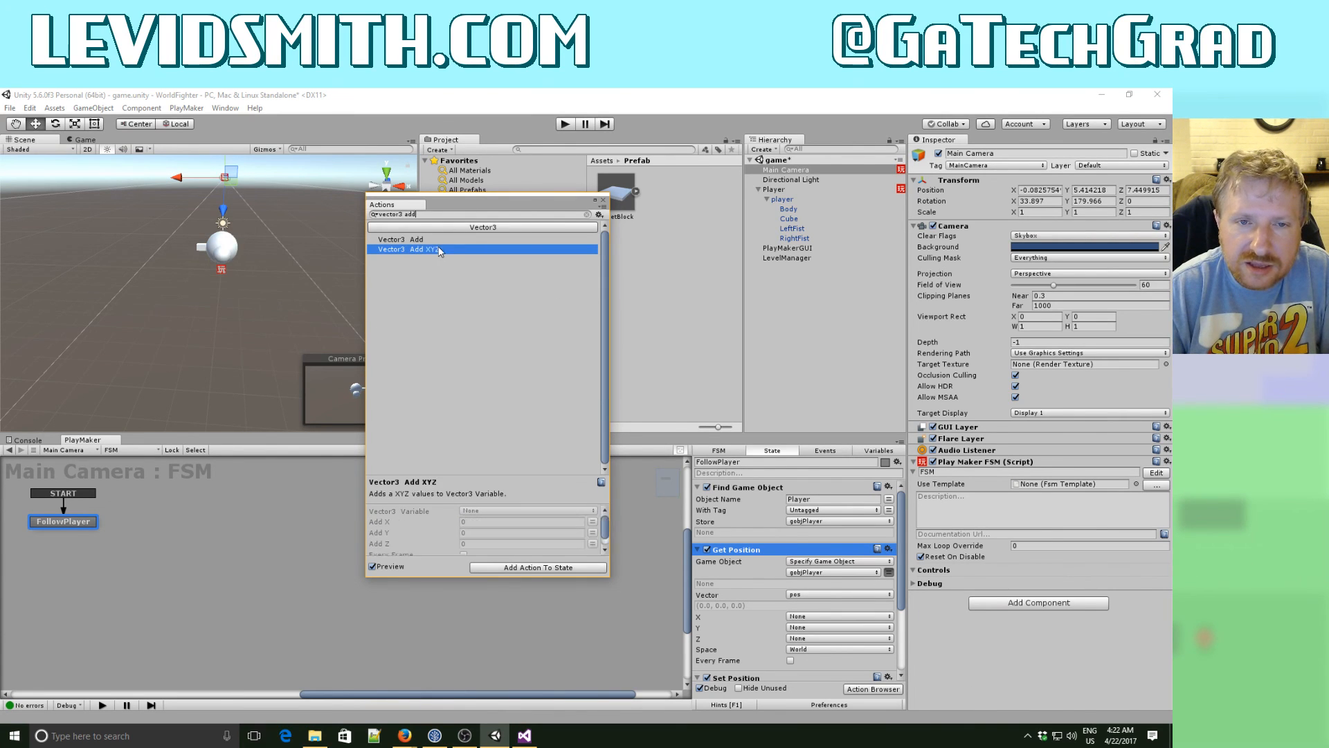
left_click(633, 392)
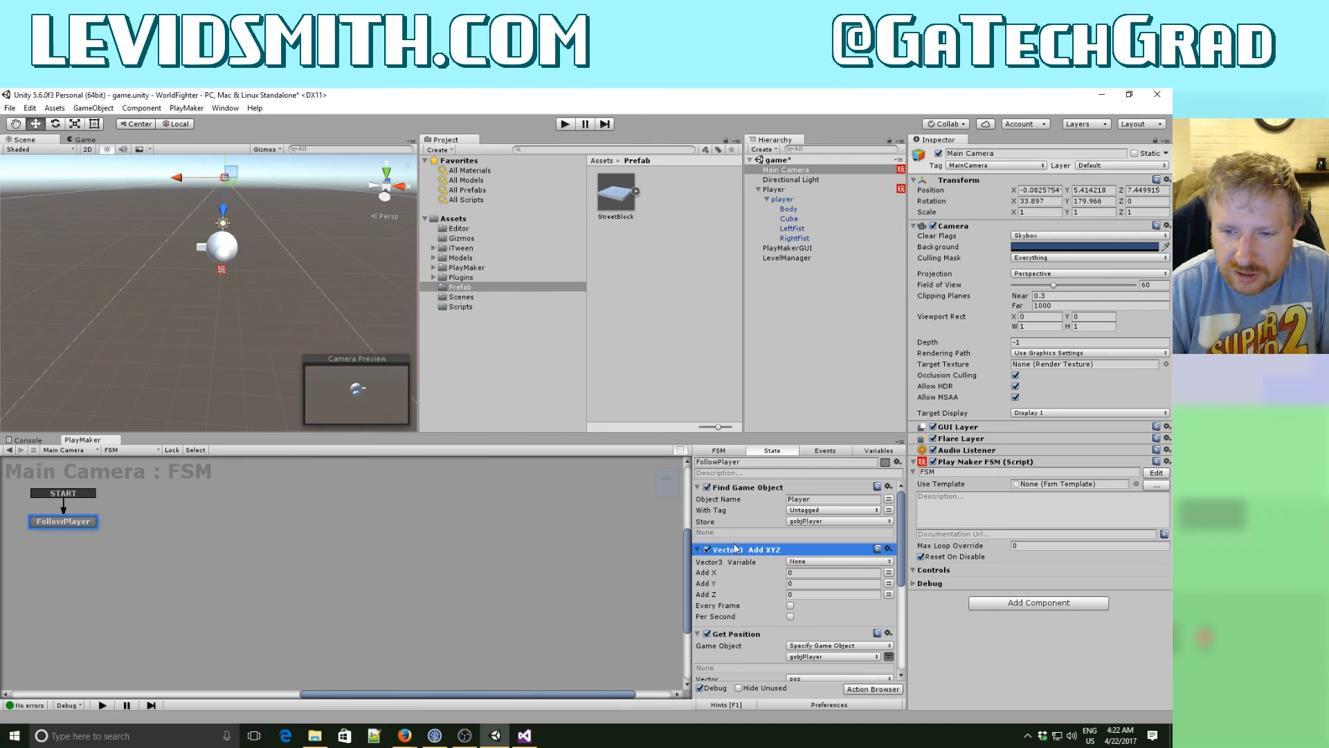
left_click_drag(738, 550, 738, 666)
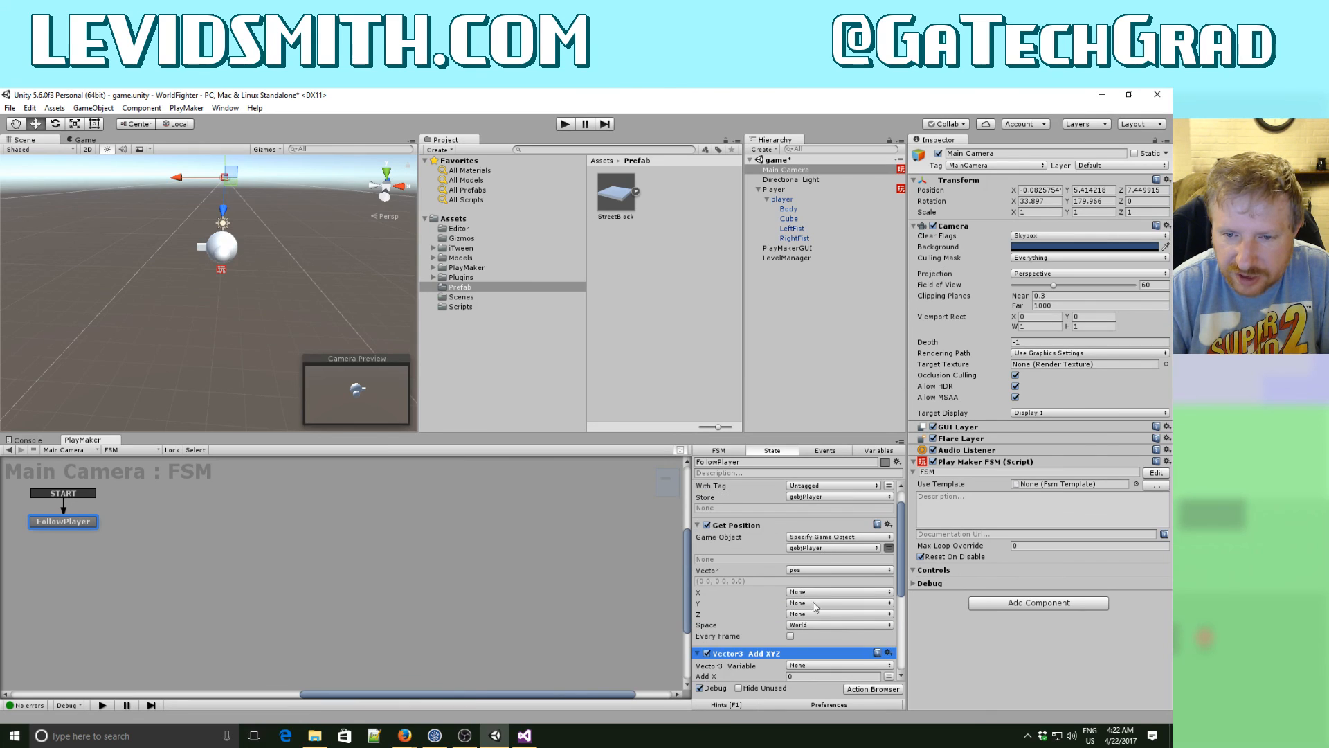
left_click(790, 636)
- Set Vector3 Add XYZ to add 5.4 in Y and 7 in Z to the pos variable every frame
scroll(768, 612, "down", 3)
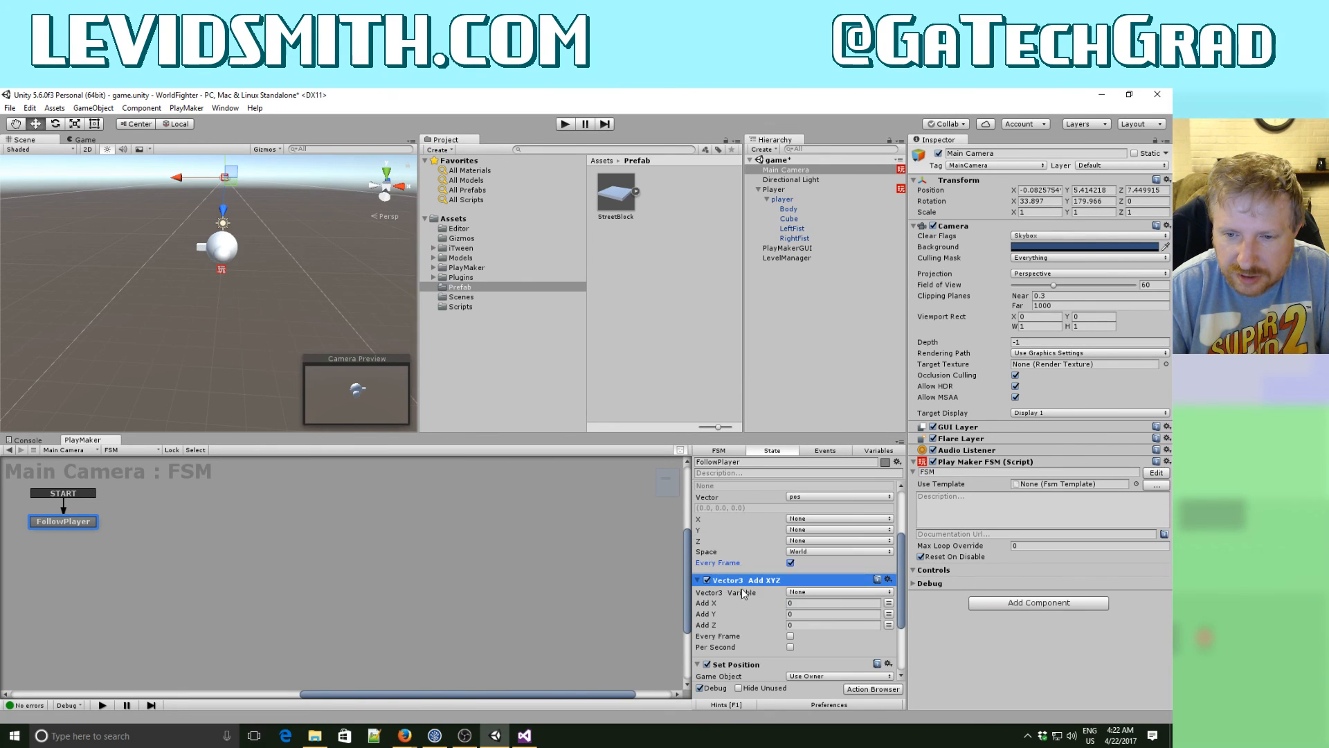
left_click(799, 593)
left_click(806, 614)
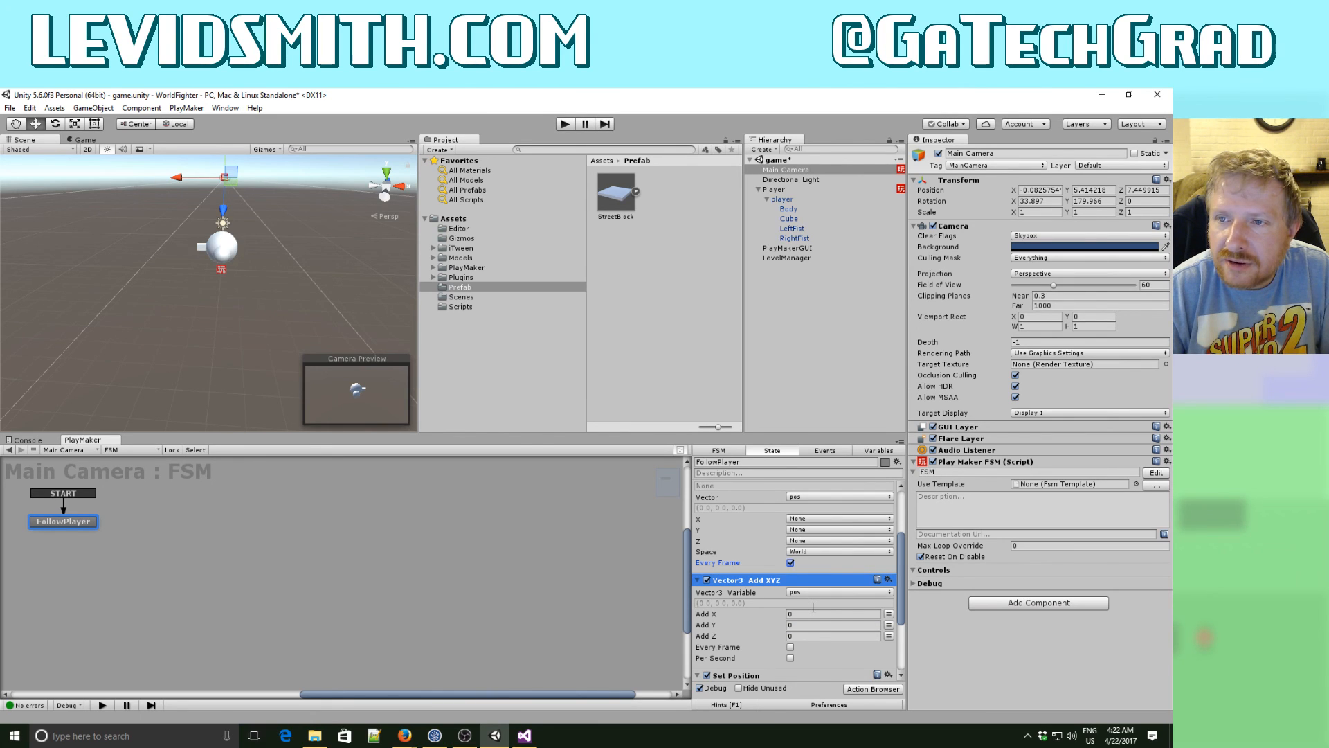
left_click(797, 626)
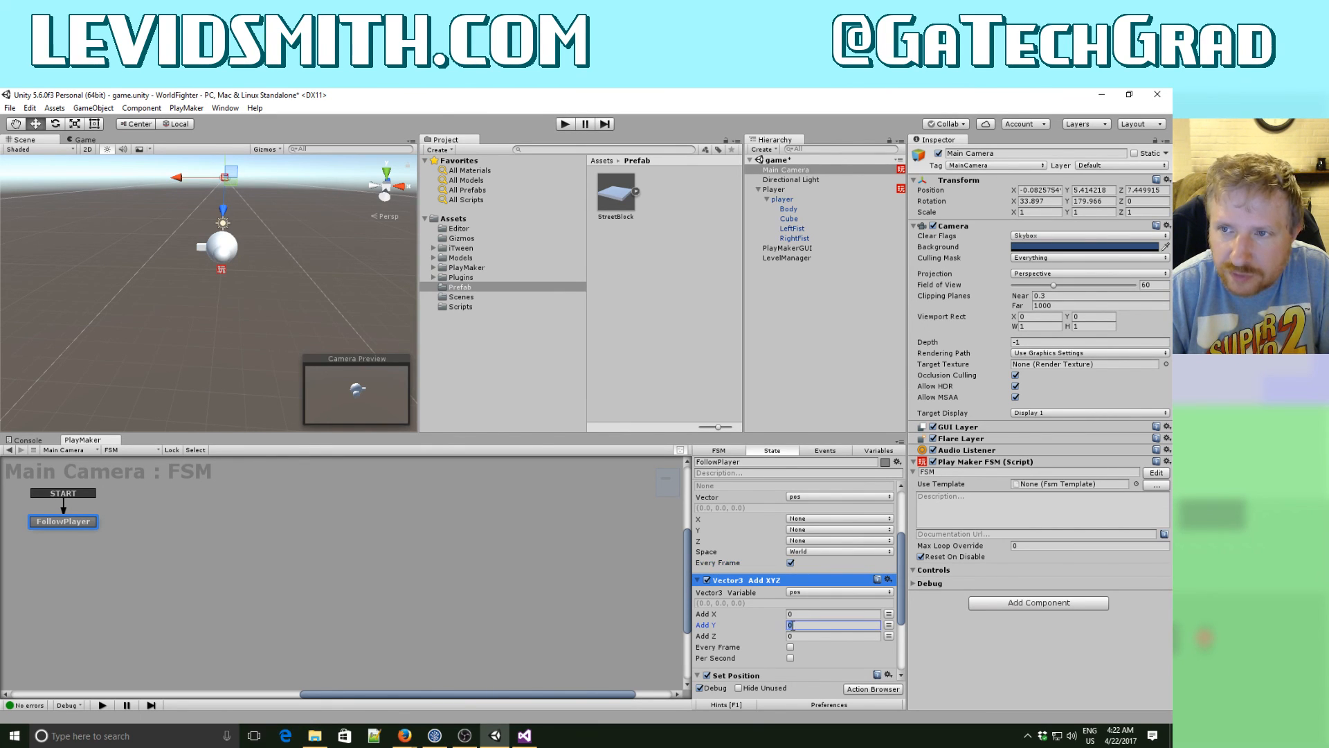
type("5.4")
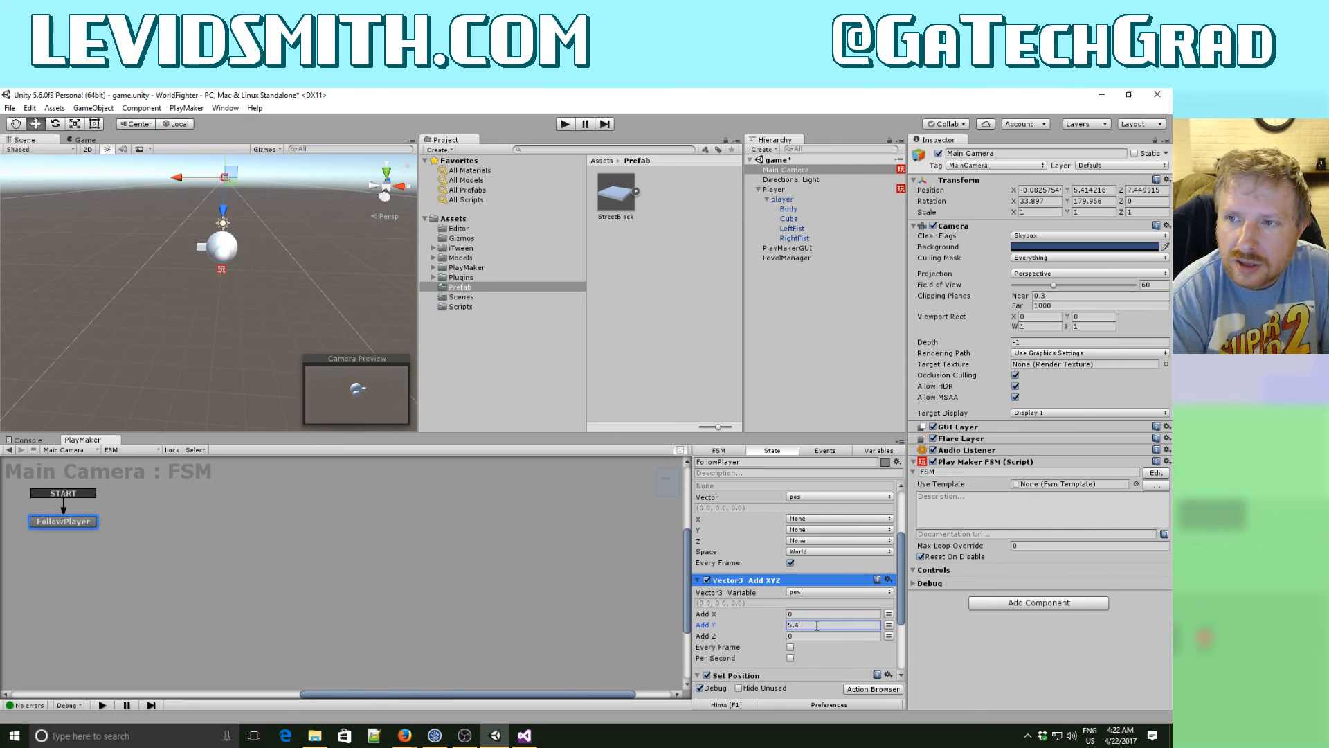
left_click(801, 633)
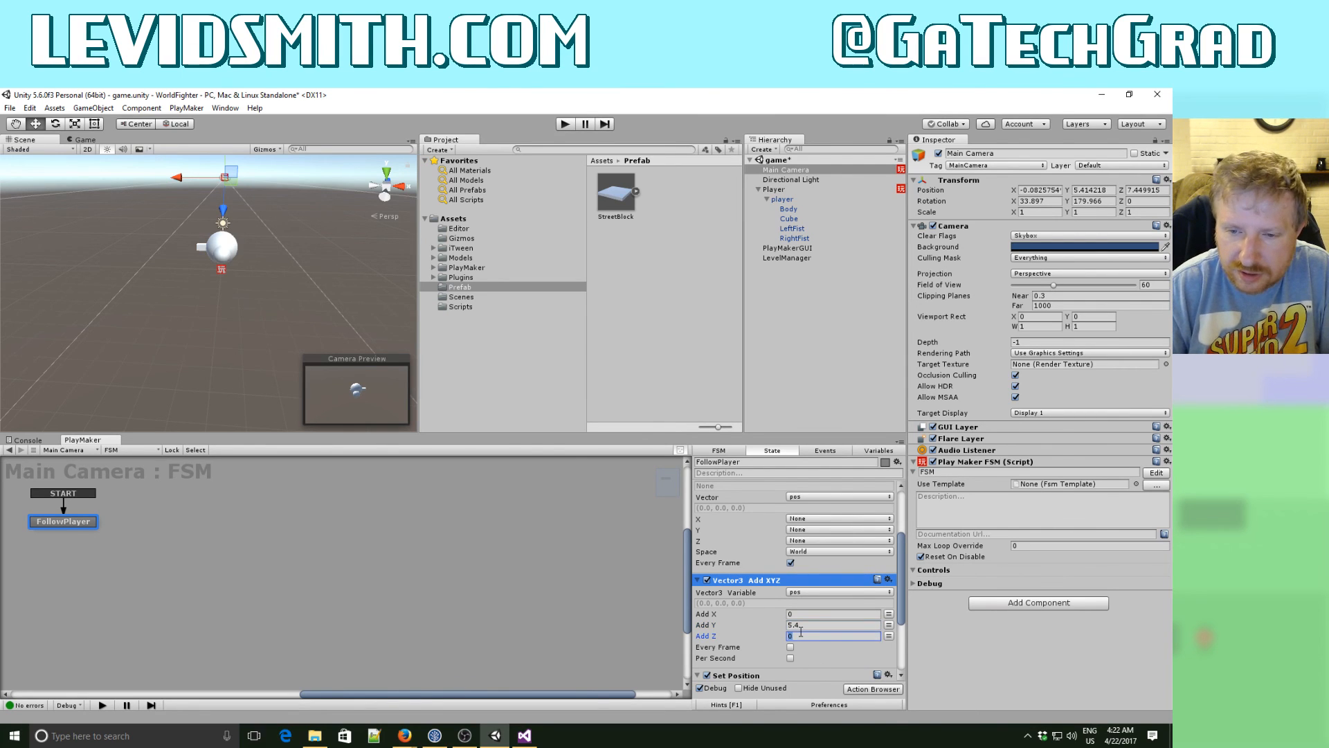
key("Tab")
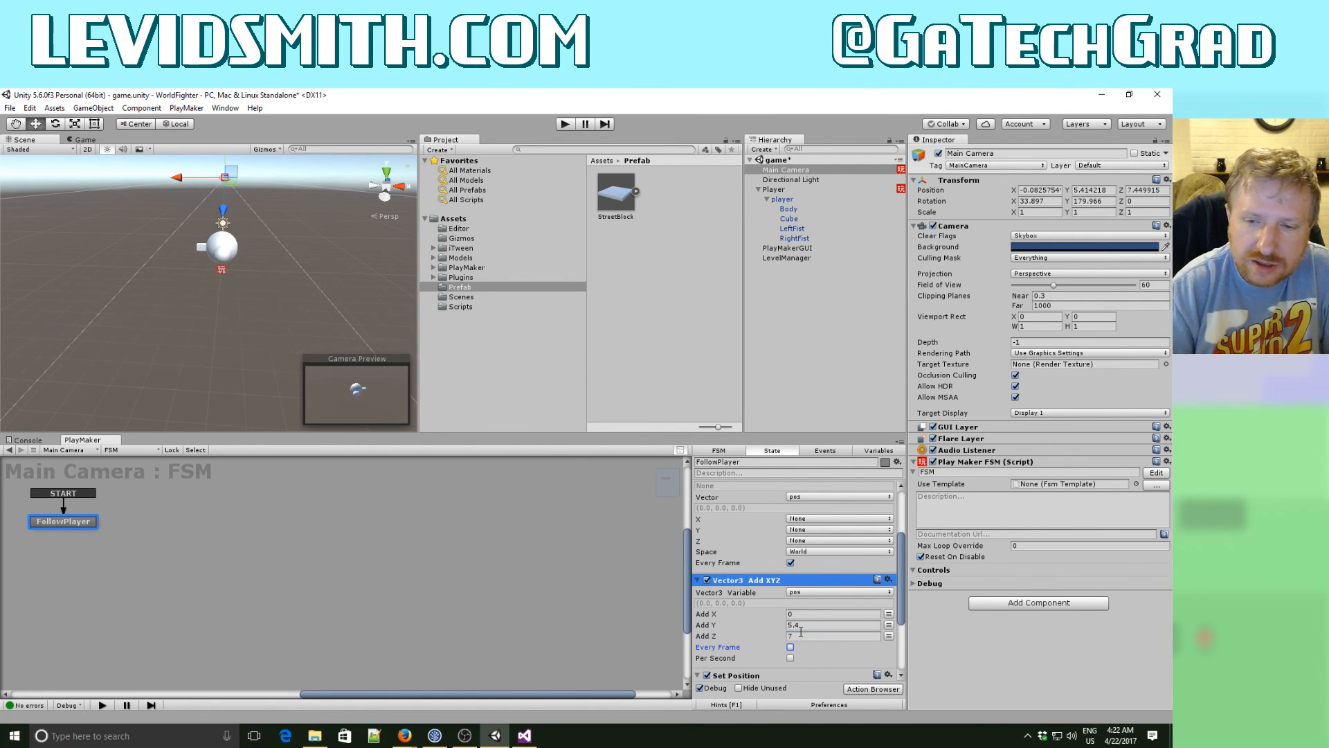
scroll(793, 597, "up", 2)
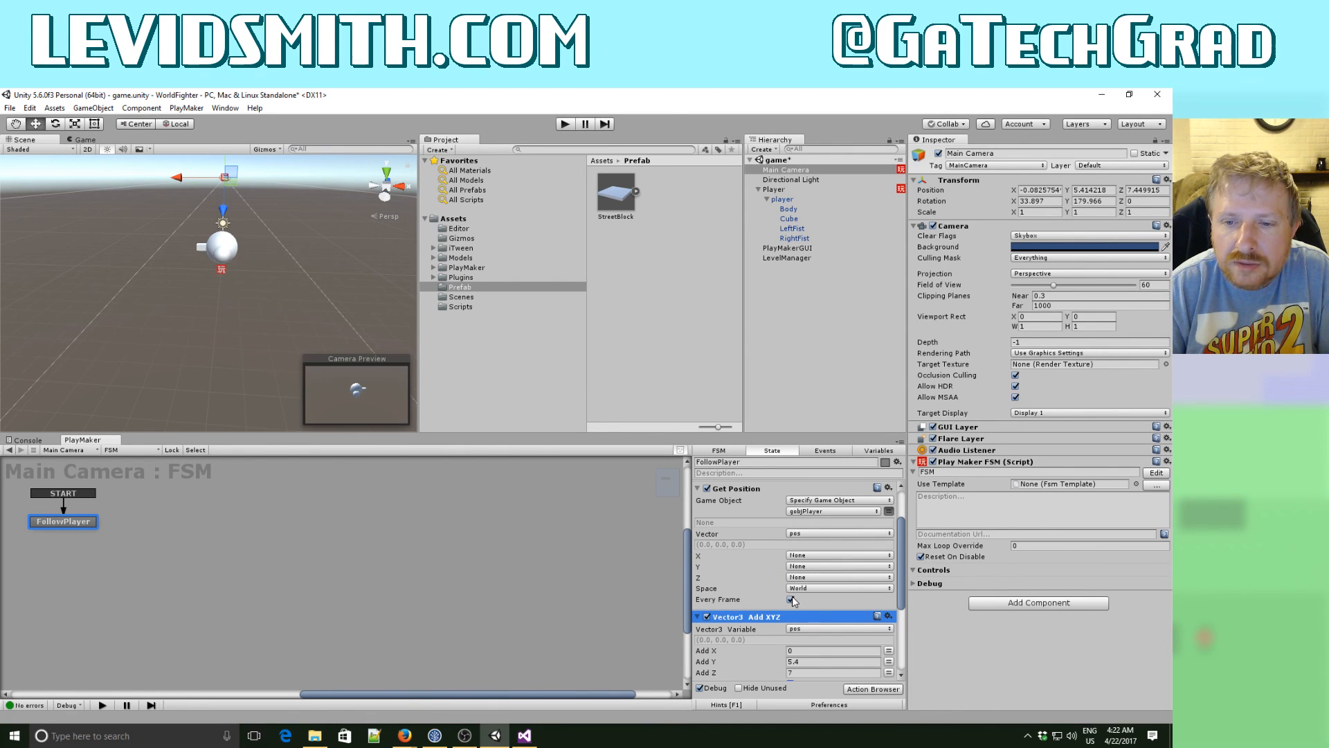
scroll(792, 598, "down", 1)
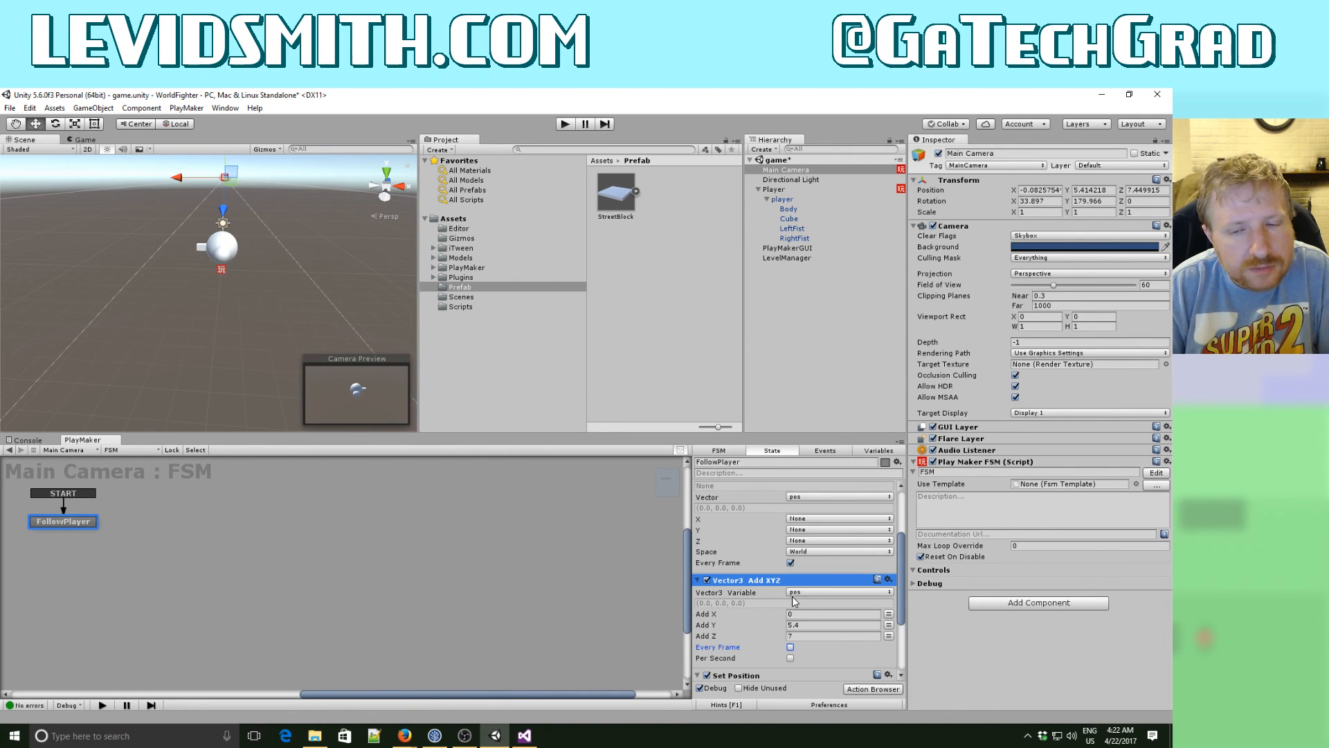
scroll(793, 601, "down", 1)
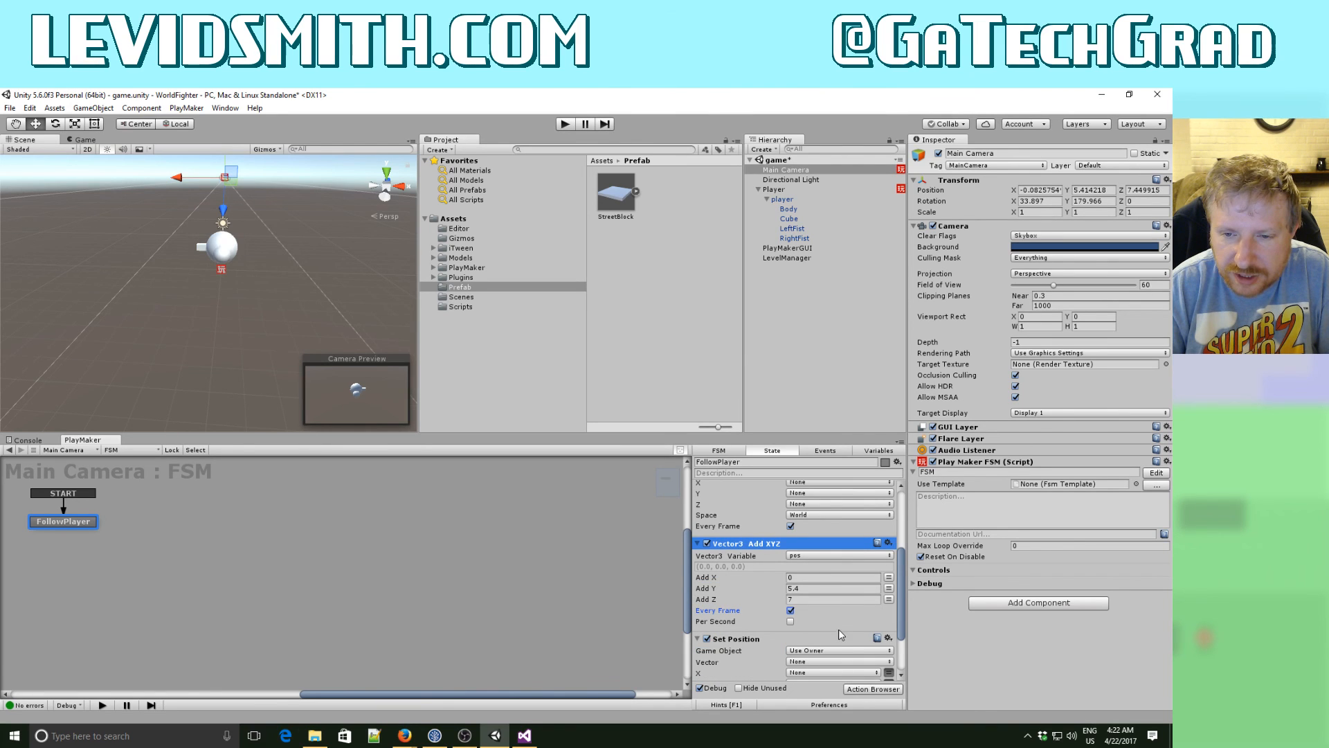
- Set the vector of the Set Position action to the pos variable
scroll(838, 629, "down", 1)
scroll(840, 631, "down", 1)
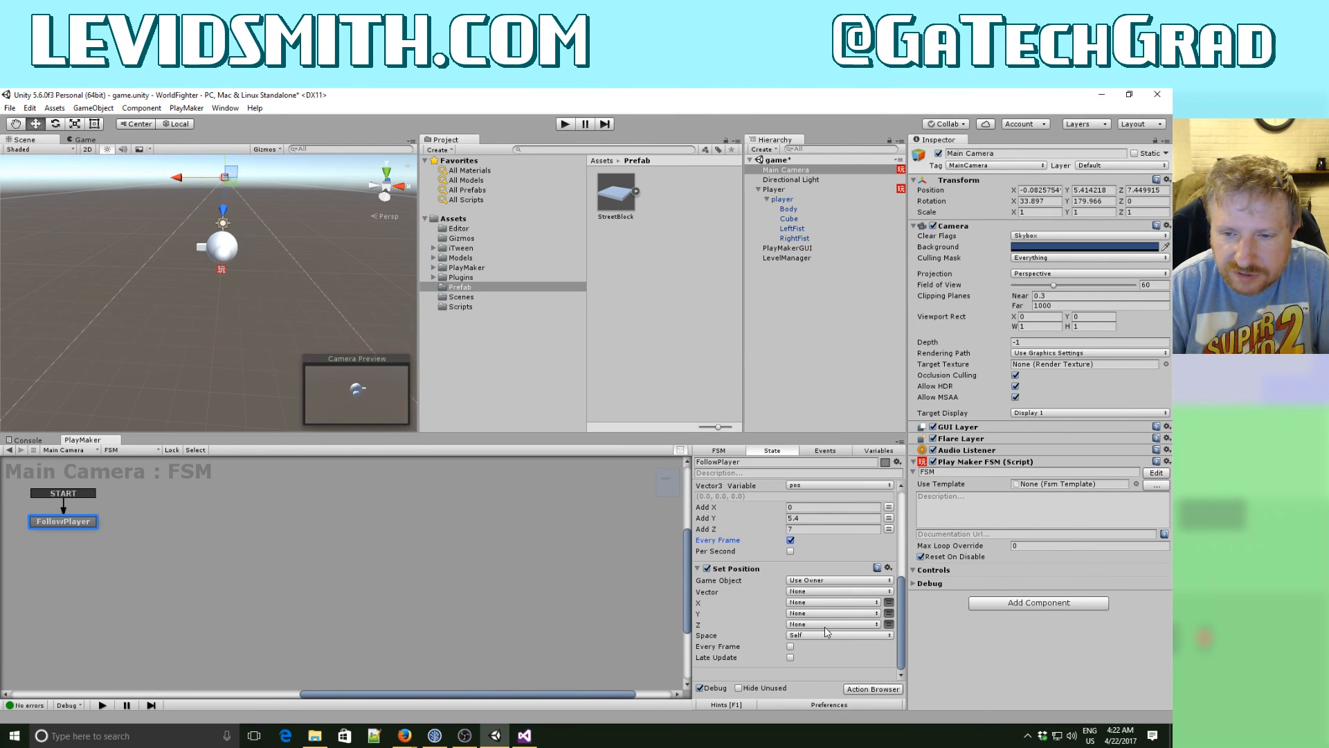
left_click(816, 593)
left_click(810, 616)
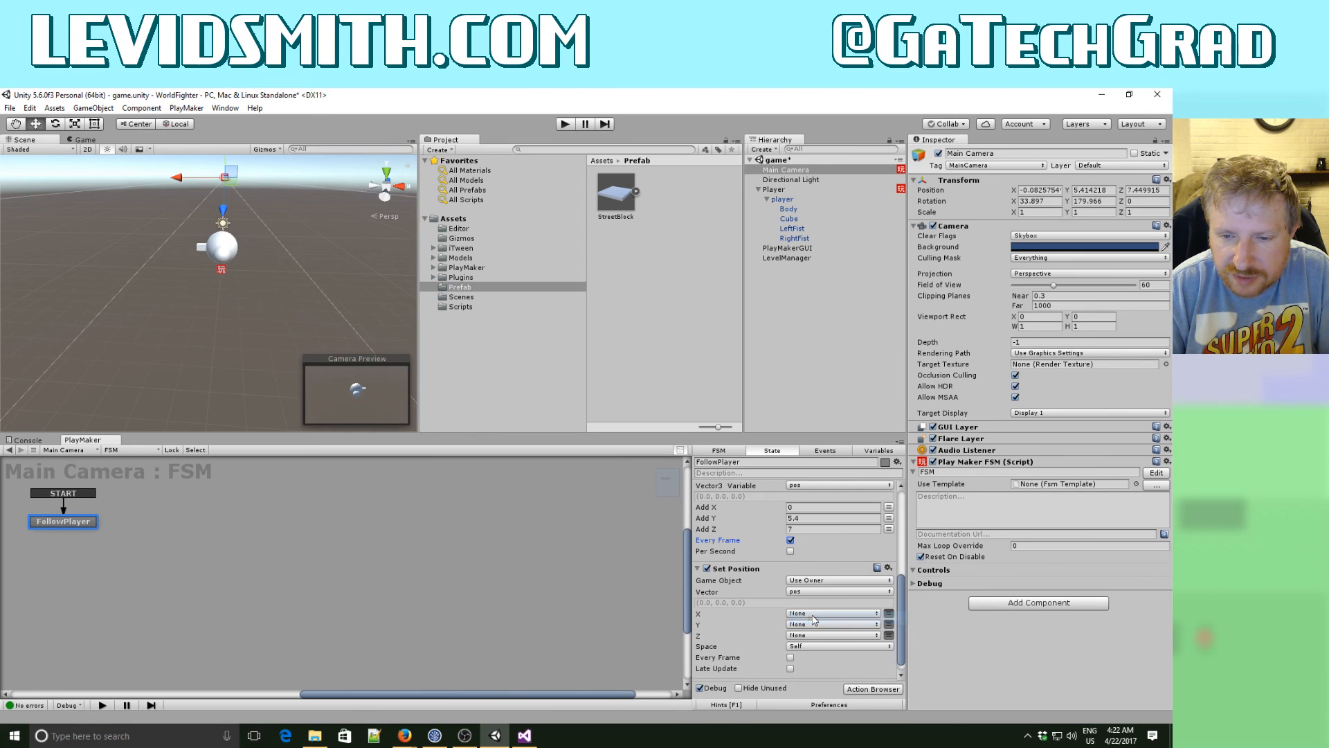
- Run the game to test whether the camera follows the player, and stop it again
left_click(565, 124)
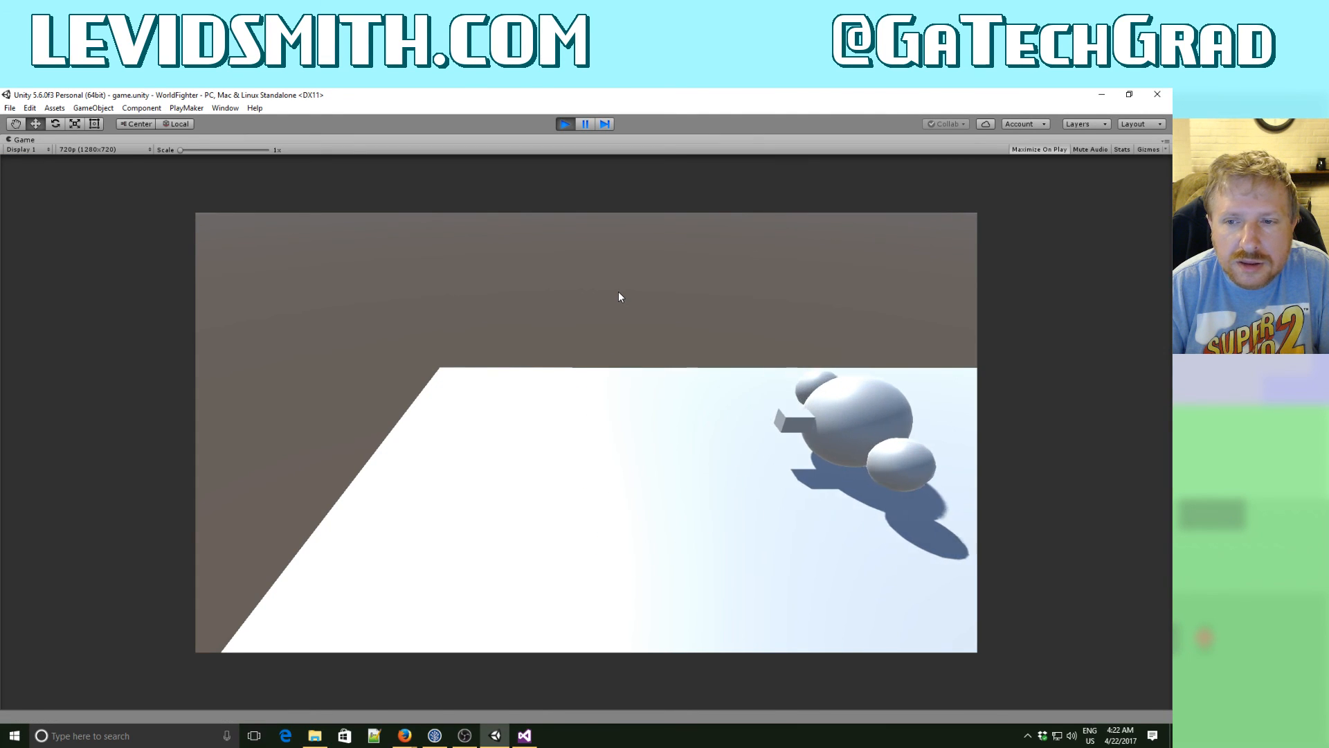
left_click(566, 124)
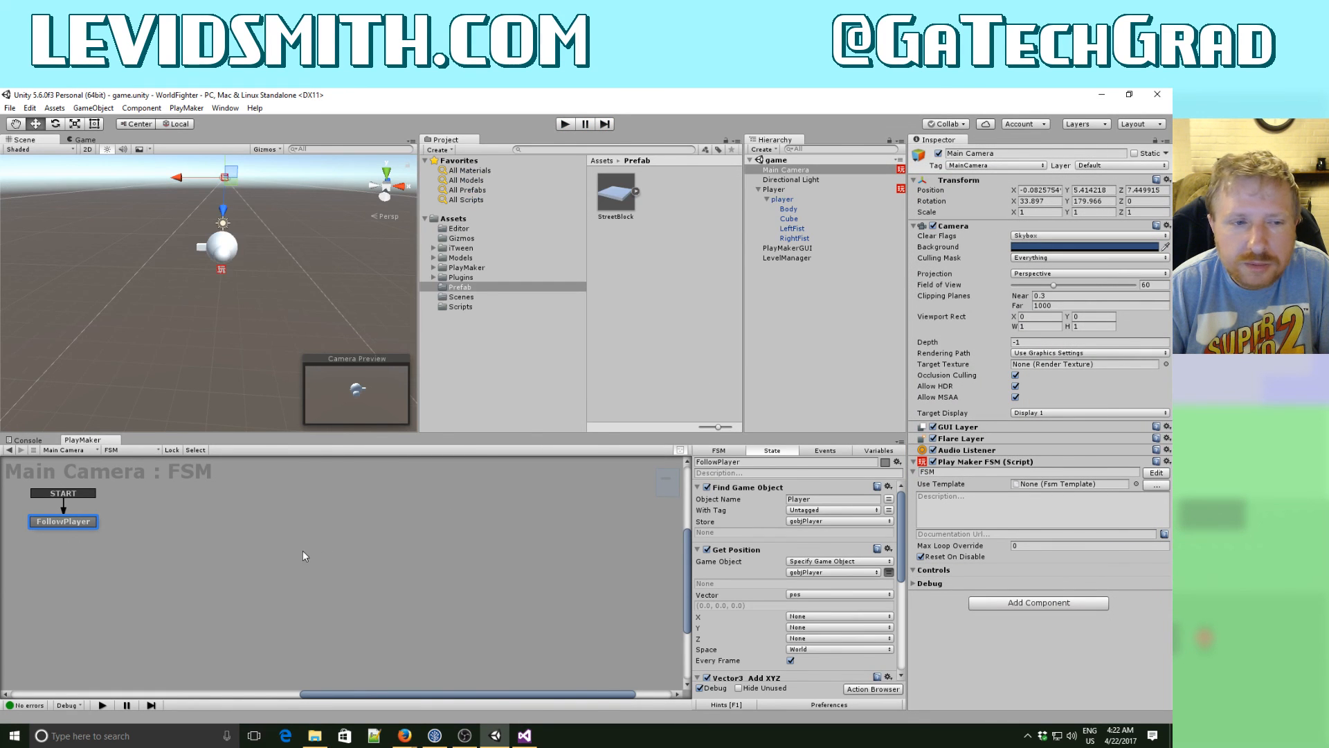
- Make the Set Position action in the FollowPlayer state run every frame
left_click(305, 547)
left_click(58, 523)
scroll(849, 539, "down", 2)
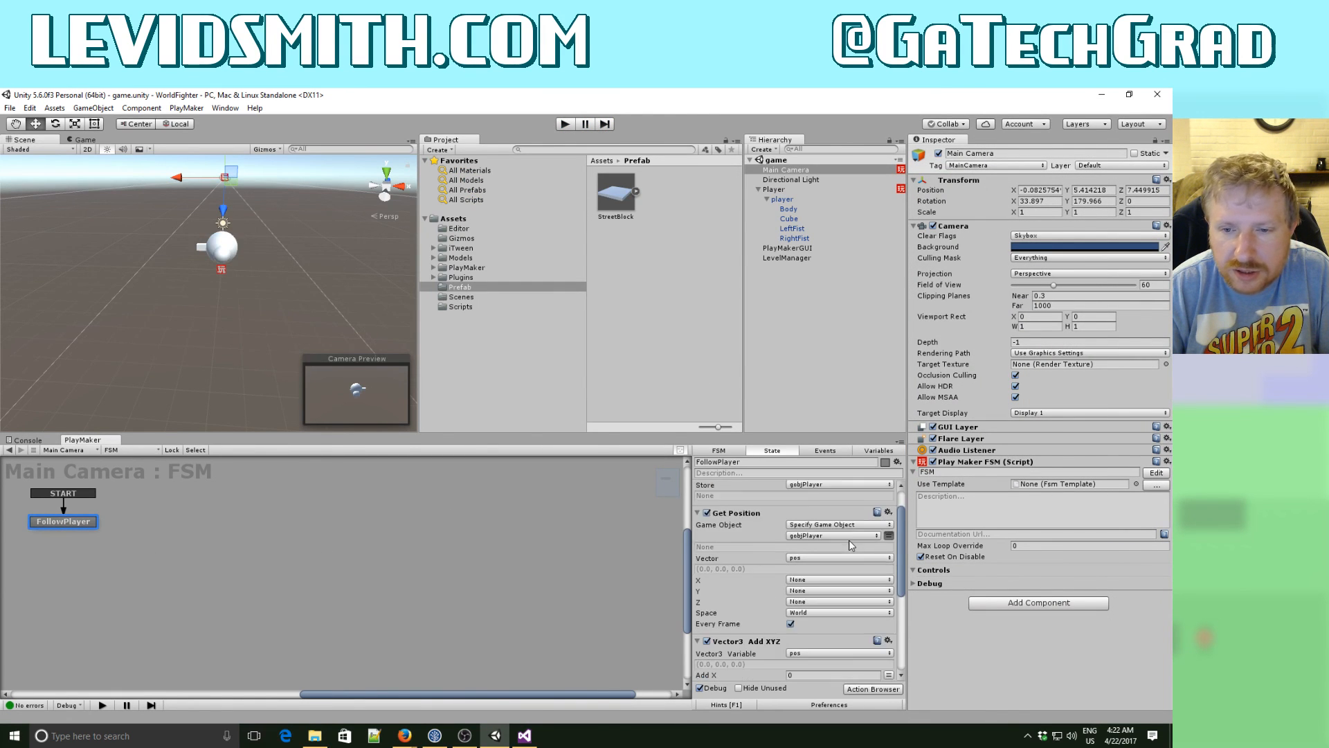
scroll(849, 539, "down", 10)
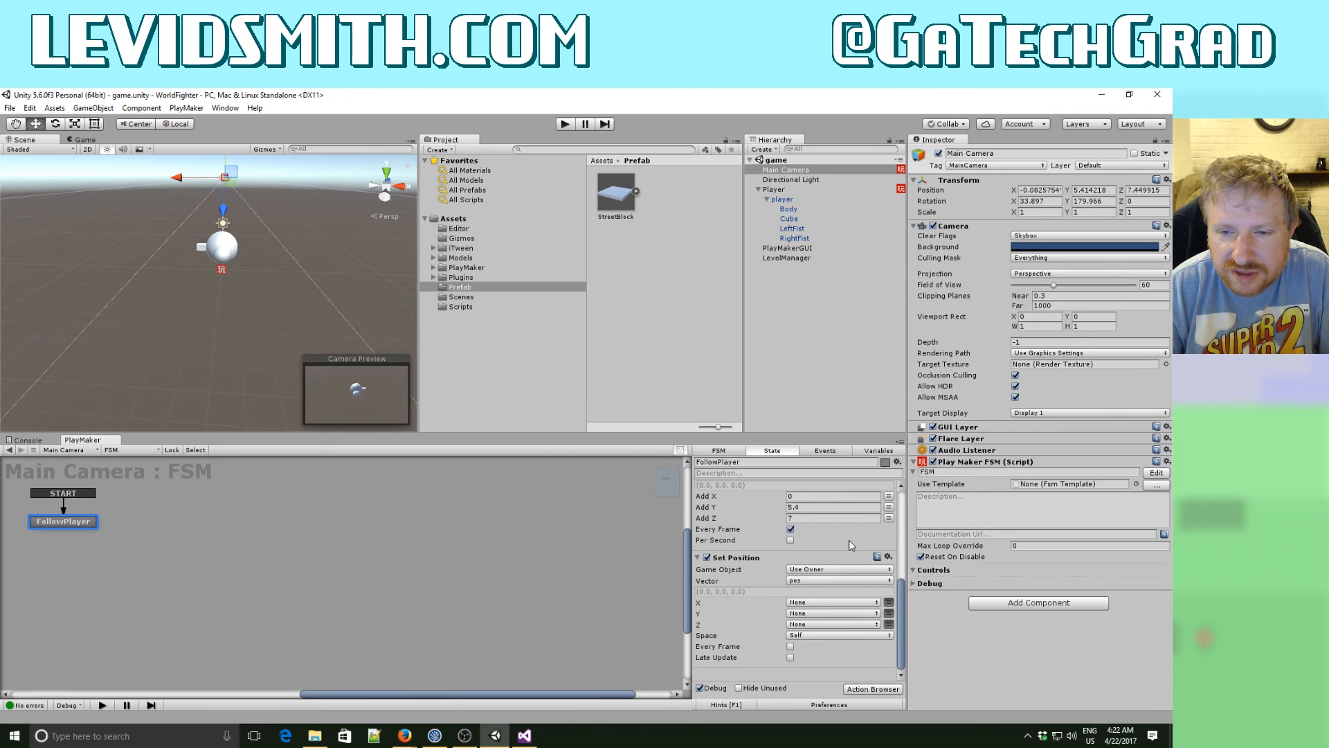
left_click(790, 646)
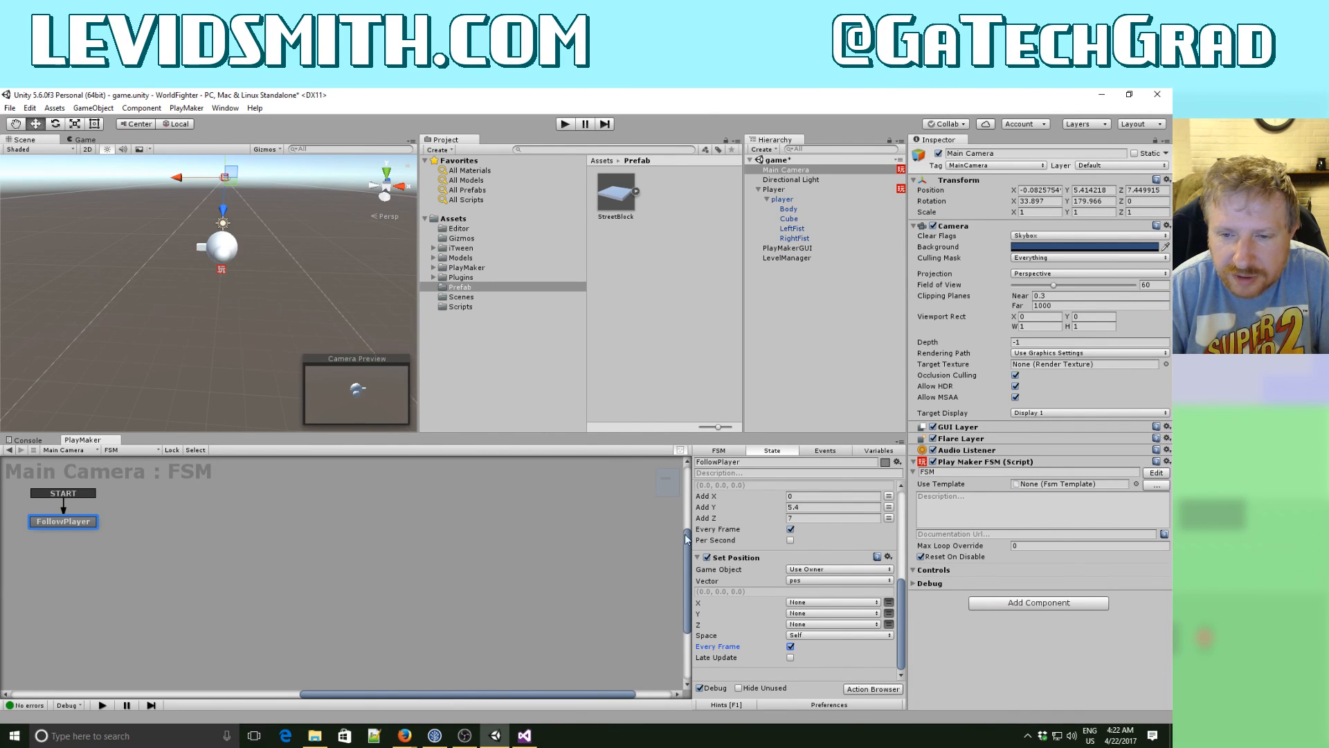
- Set the space of the Set Position action in the FollowPlayer state to World
left_click(824, 635)
left_click(815, 655)
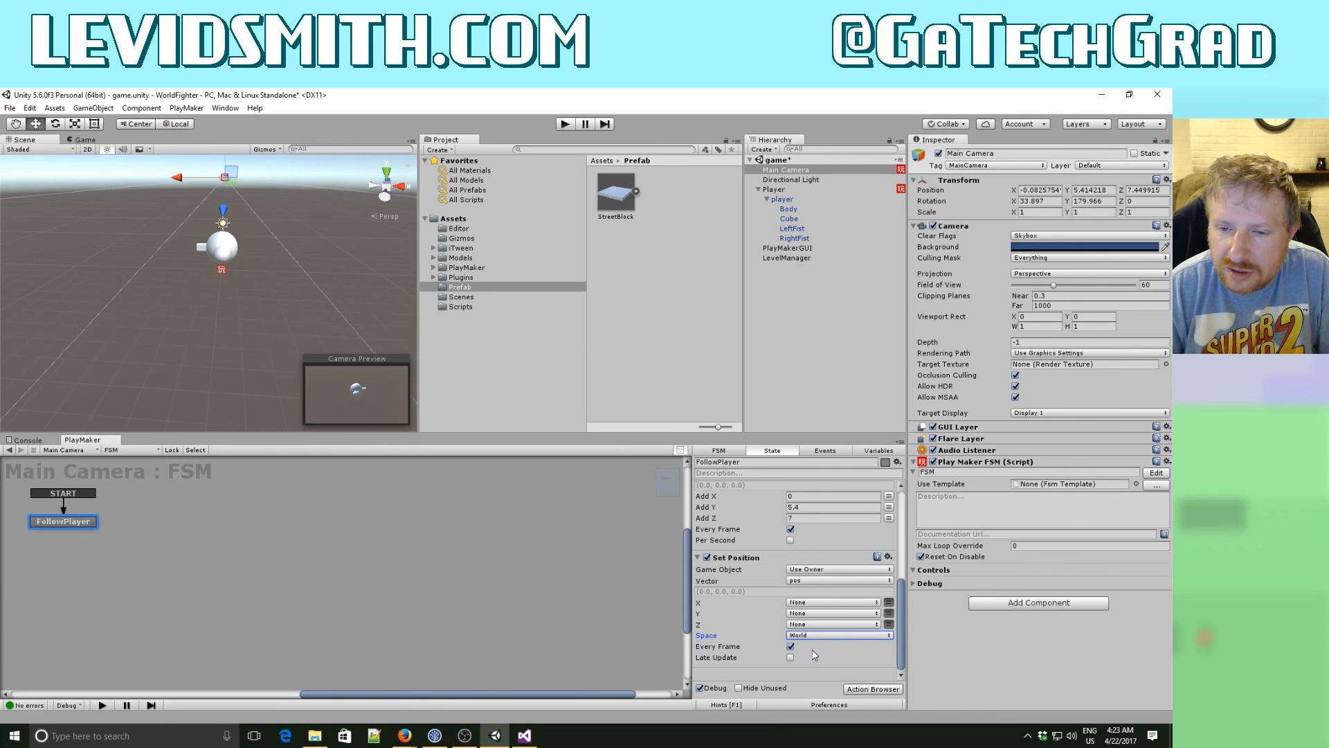
- Run the game, move the player in all four directions to test the camera following, and stop the game
left_click(563, 124)
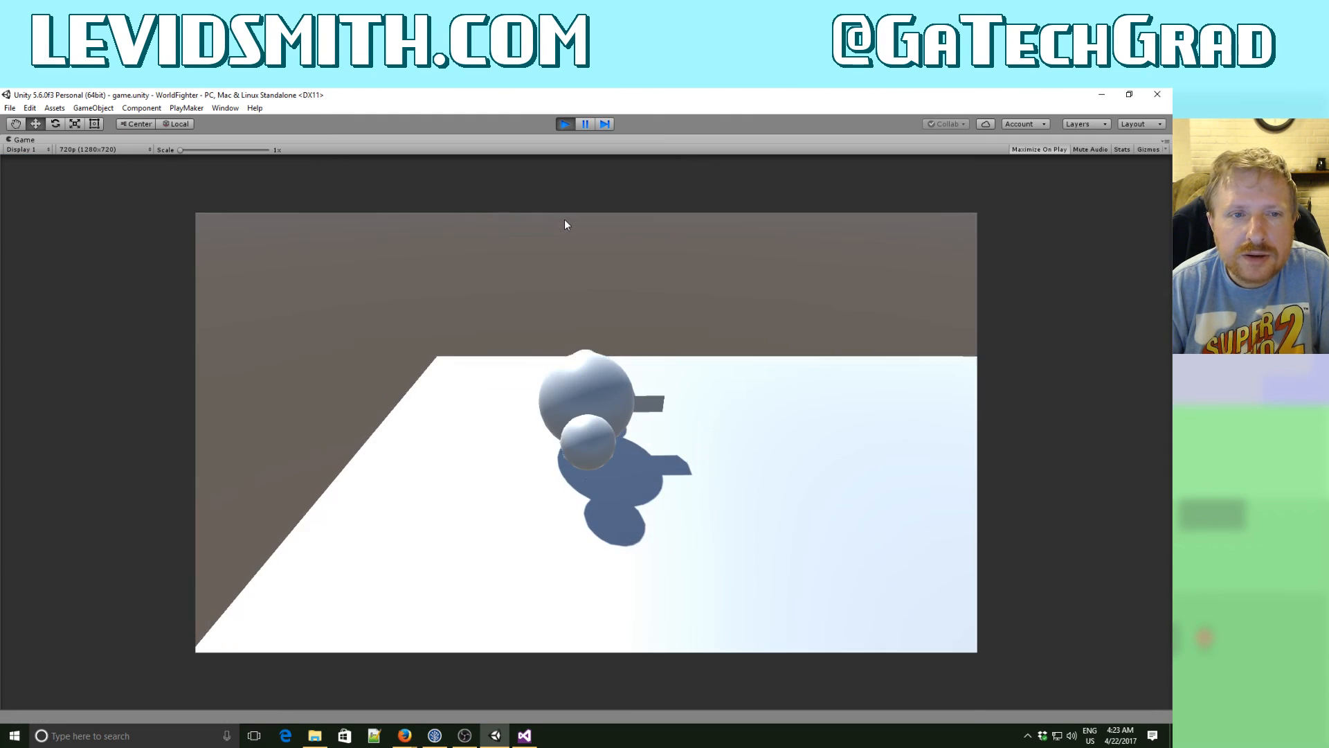
key("Right")
key("Left")
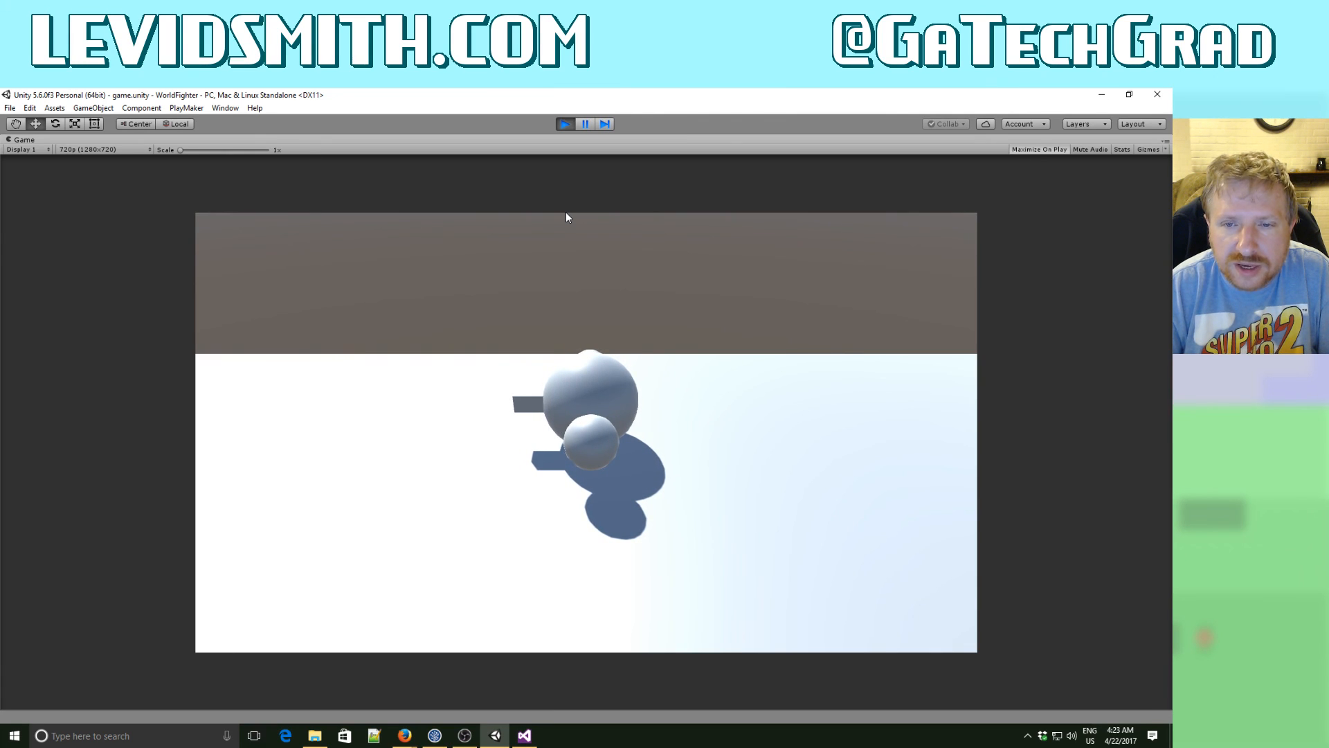
key("Down")
key("Up")
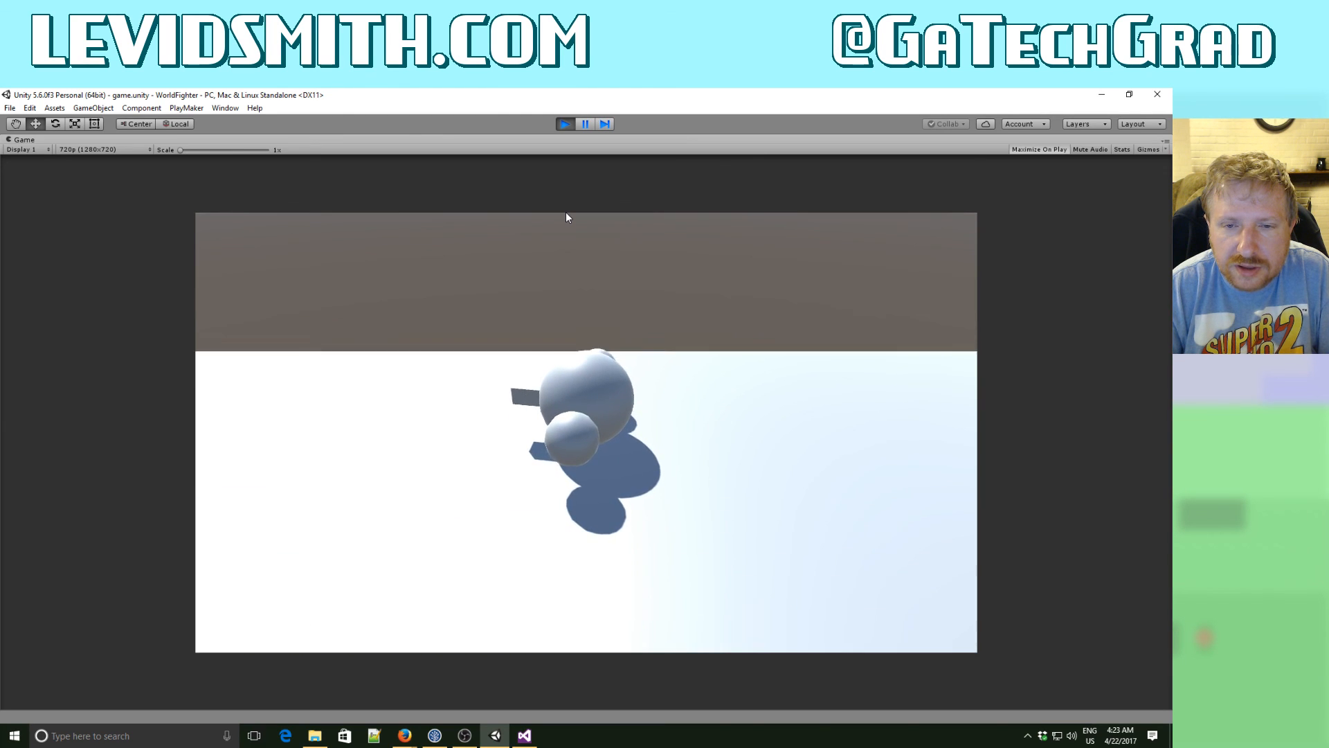
key("Down")
key("Up")
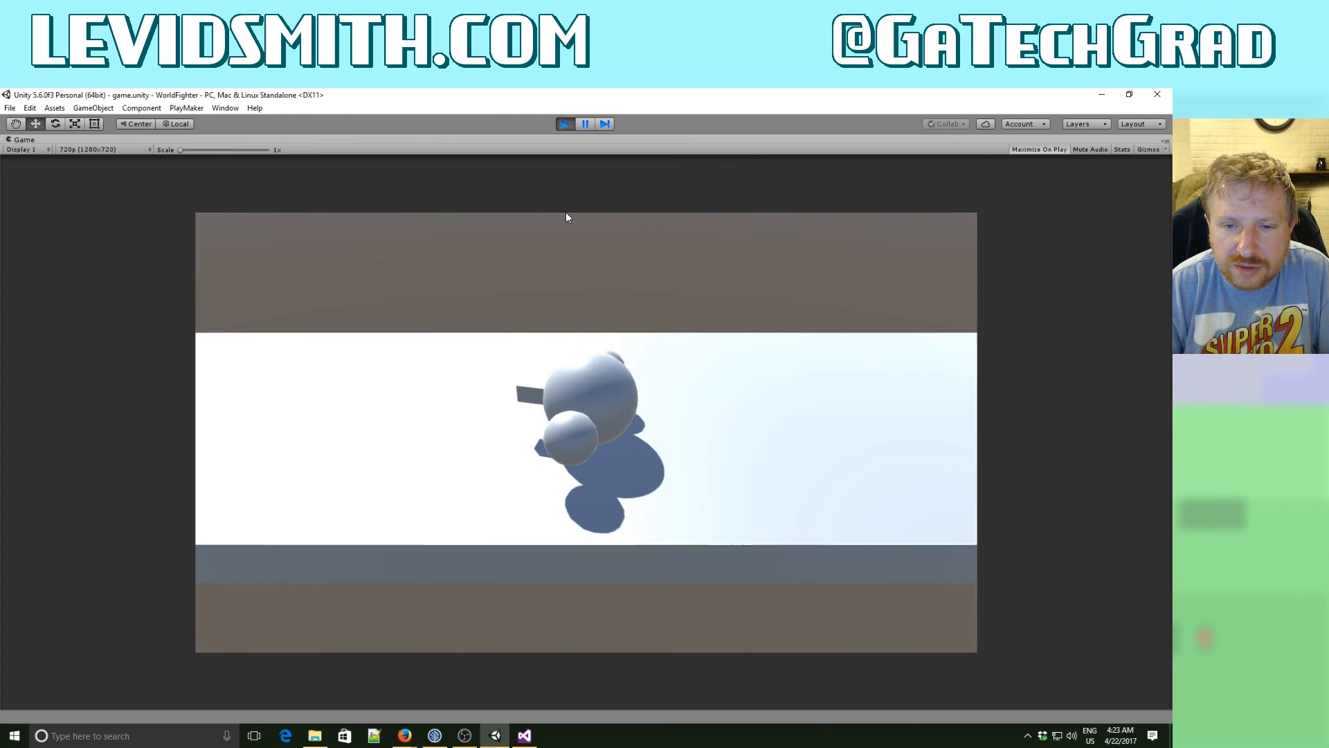
key("Down")
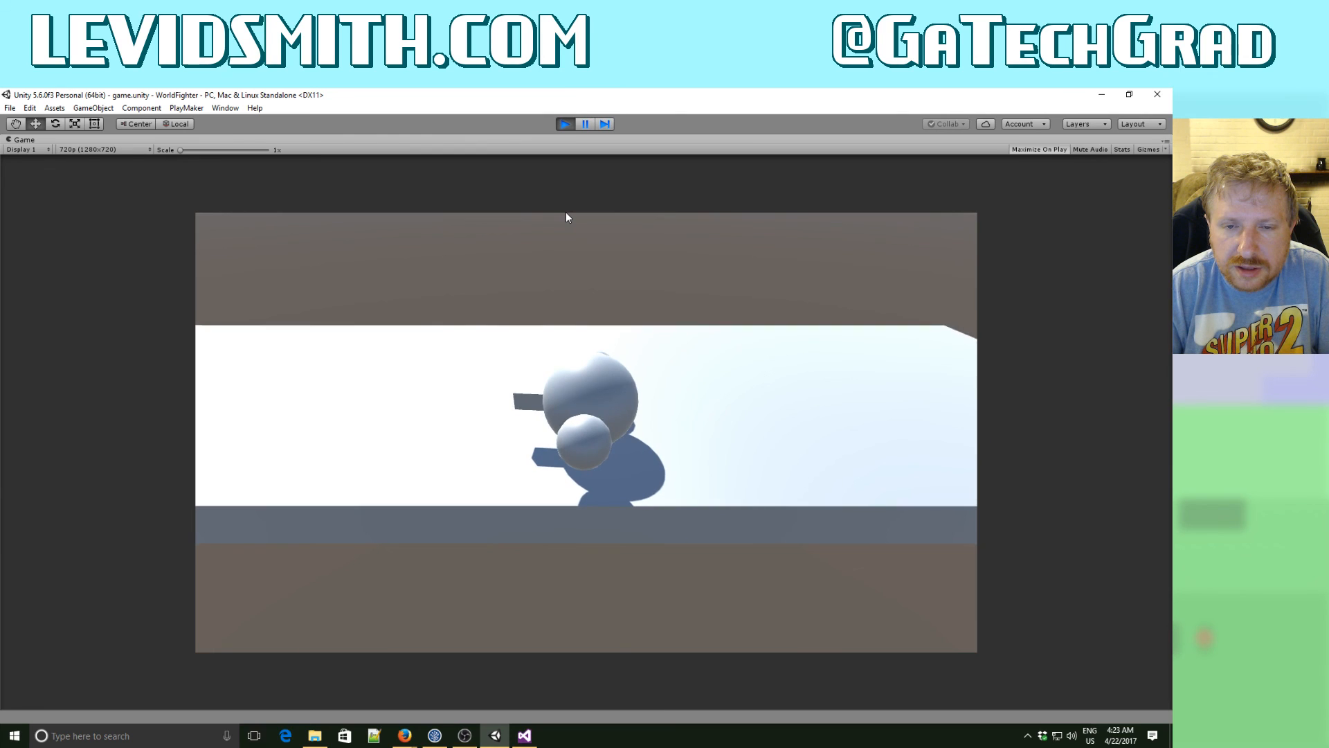
key("Right")
key("Up")
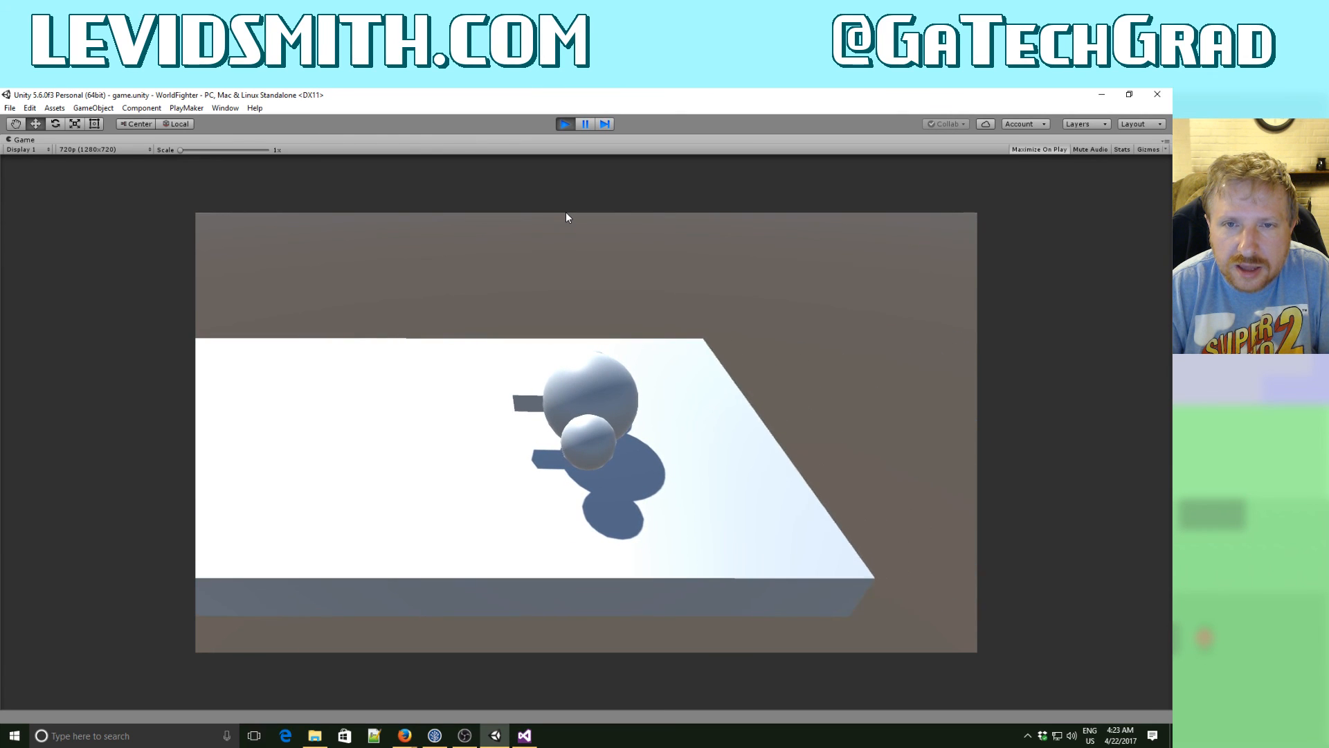
left_click(567, 125)
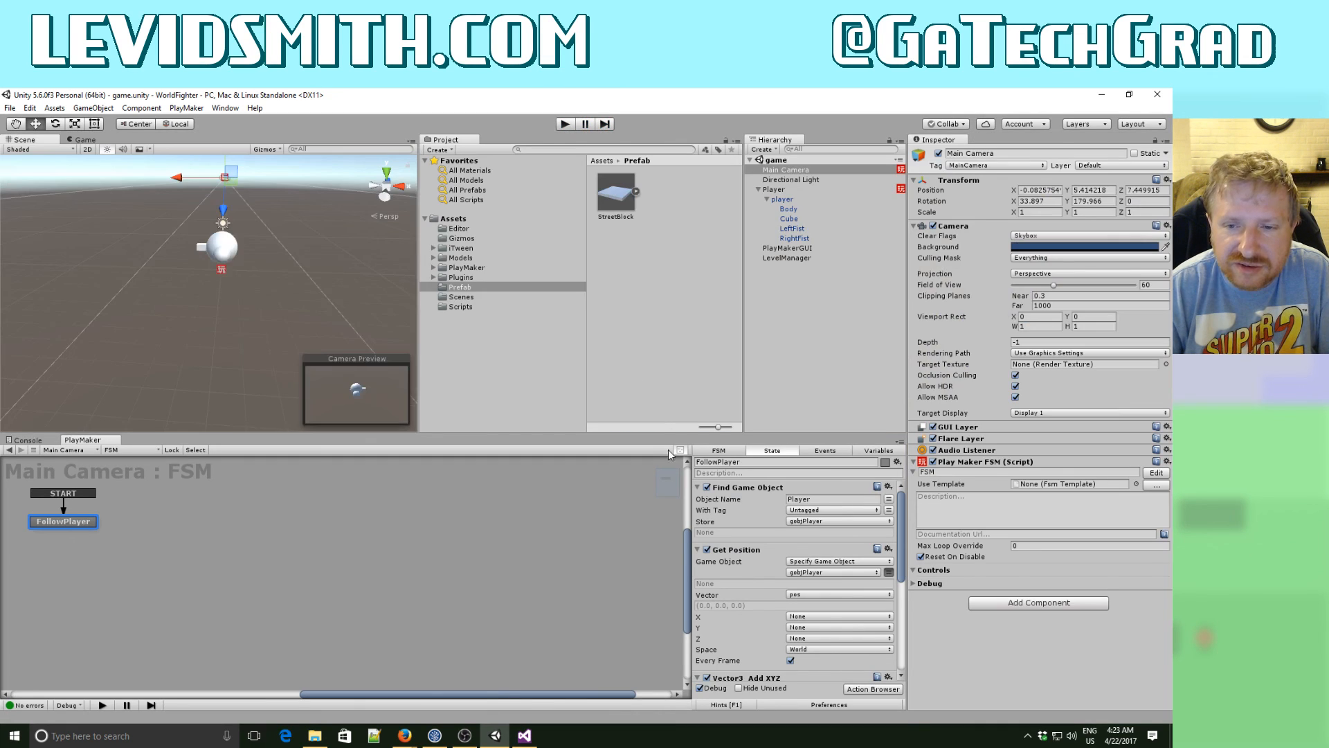
- Clear the vector of the Set Position action by setting it to None
left_click_drag(901, 563, 901, 601)
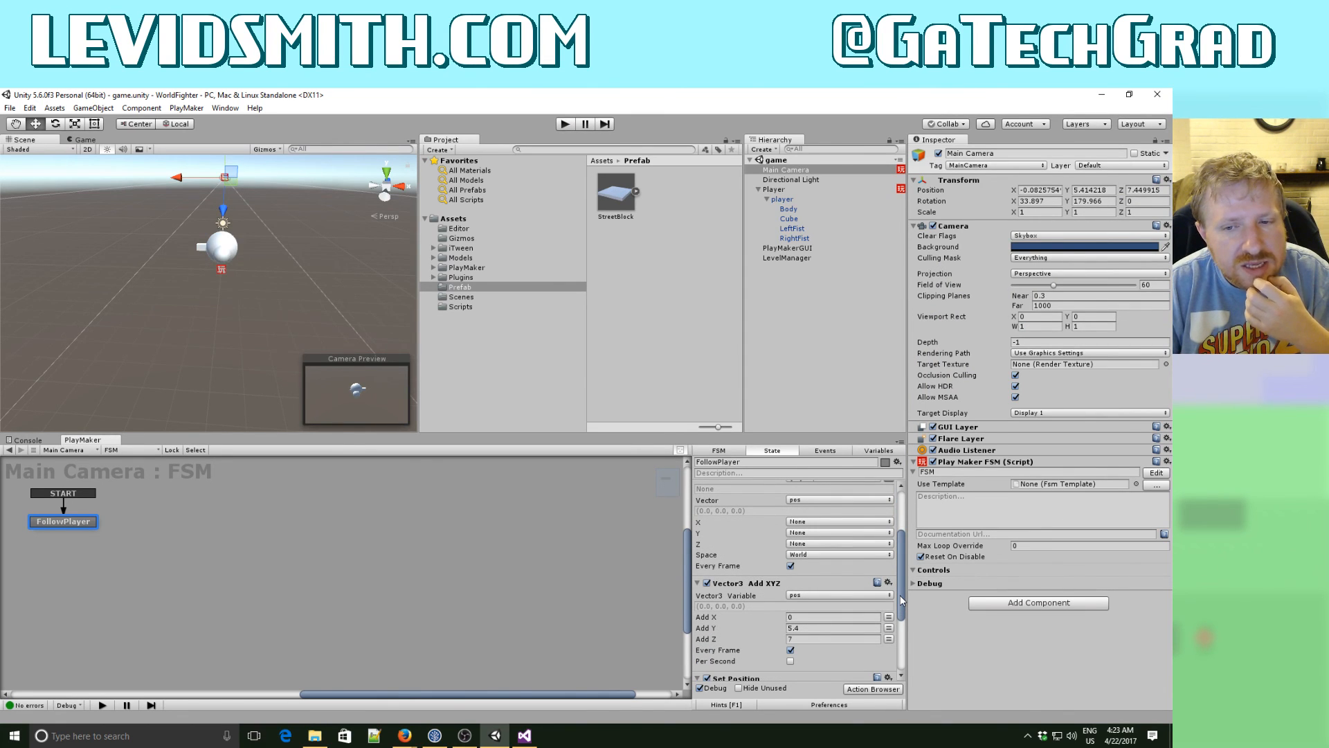
left_click_drag(901, 597, 900, 648)
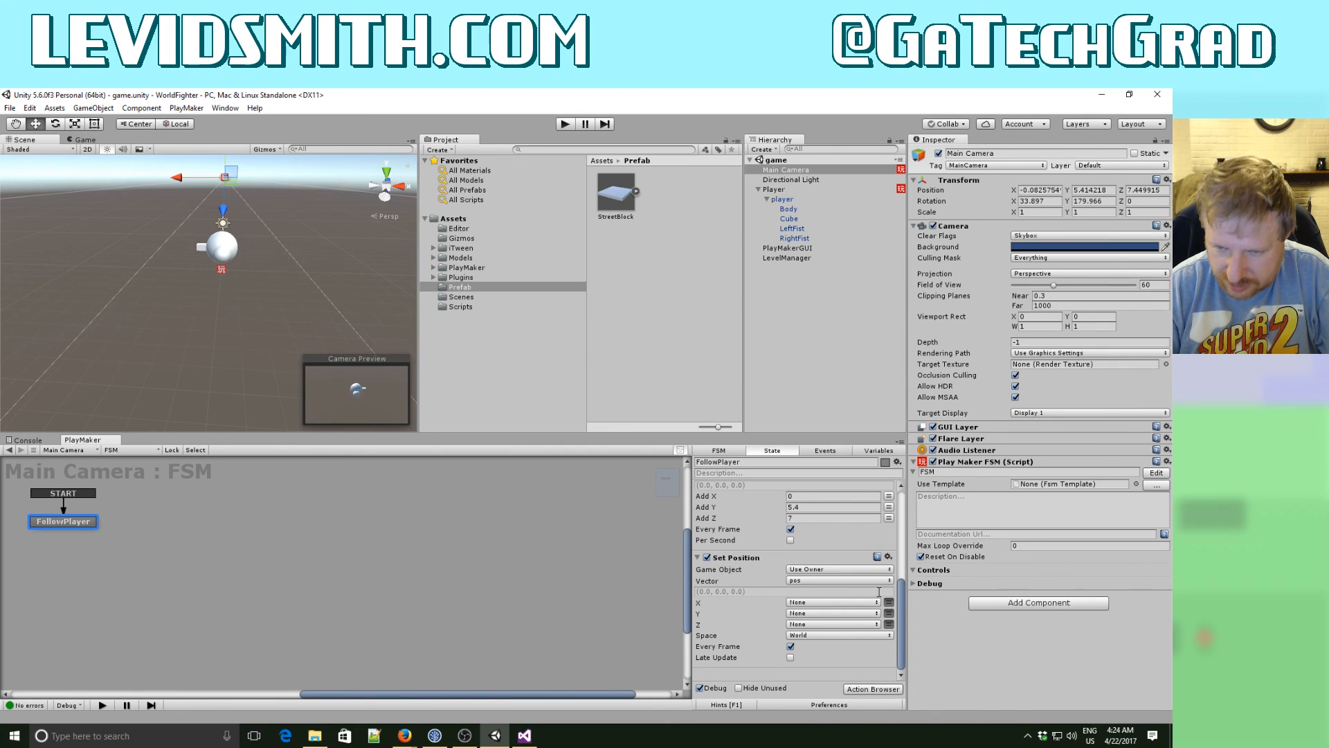
mouse_move(900, 601)
left_mouse_down()
mouse_move(902, 499)
mouse_move(899, 606)
left_mouse_up()
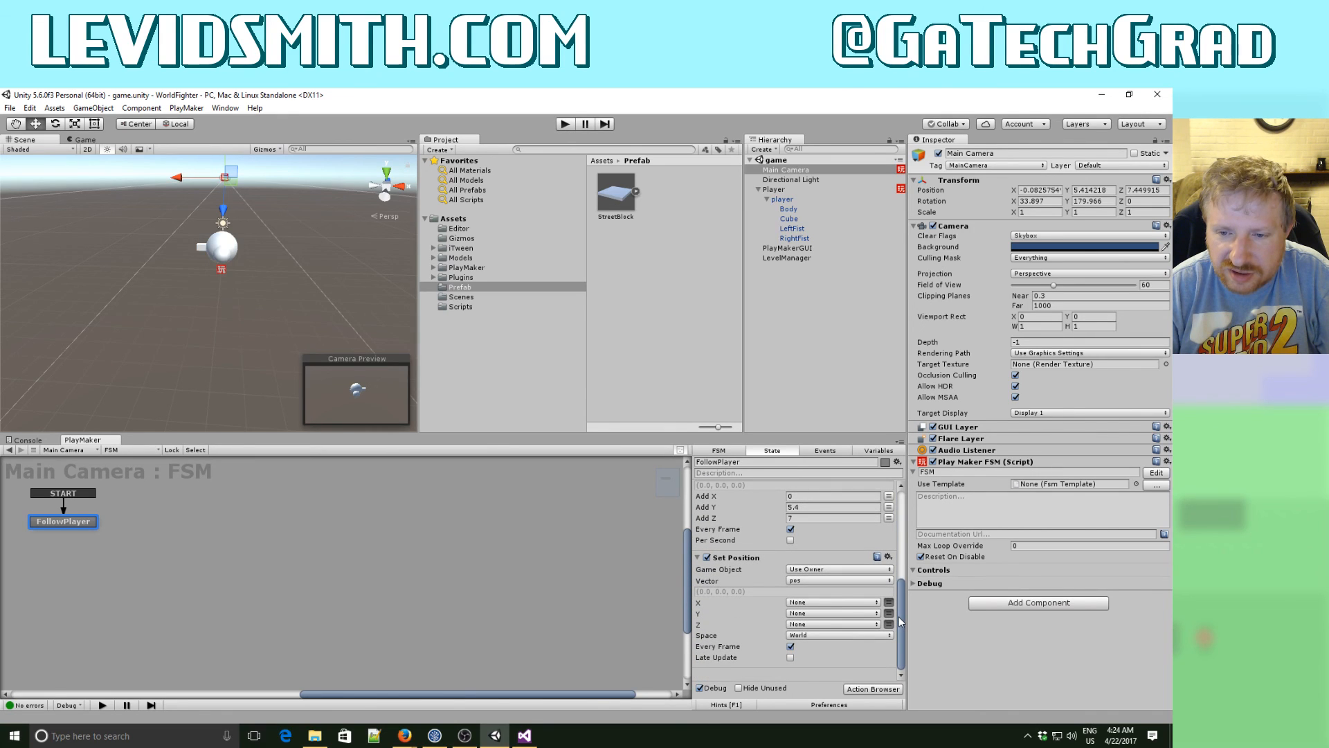
left_click(815, 584)
left_click(817, 593)
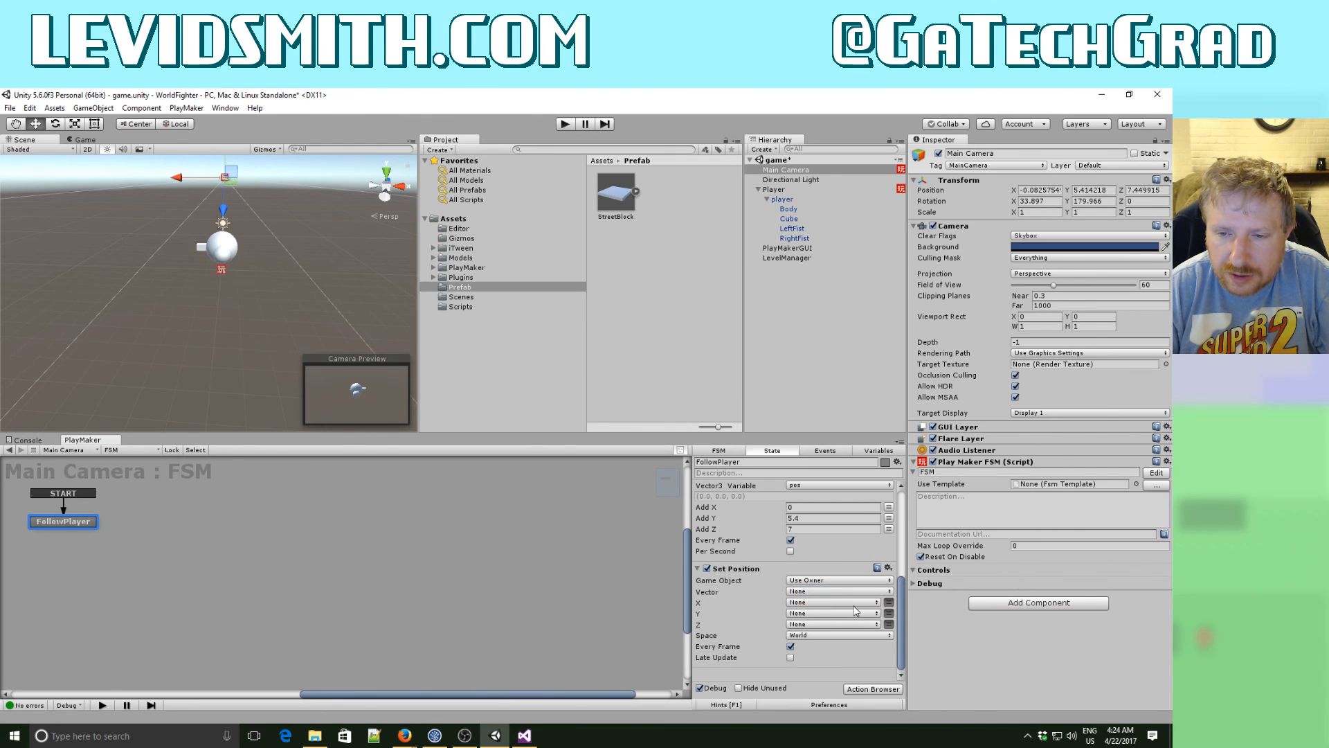
- Add a Float variable named x to the Main Camera FSM
left_click(872, 454)
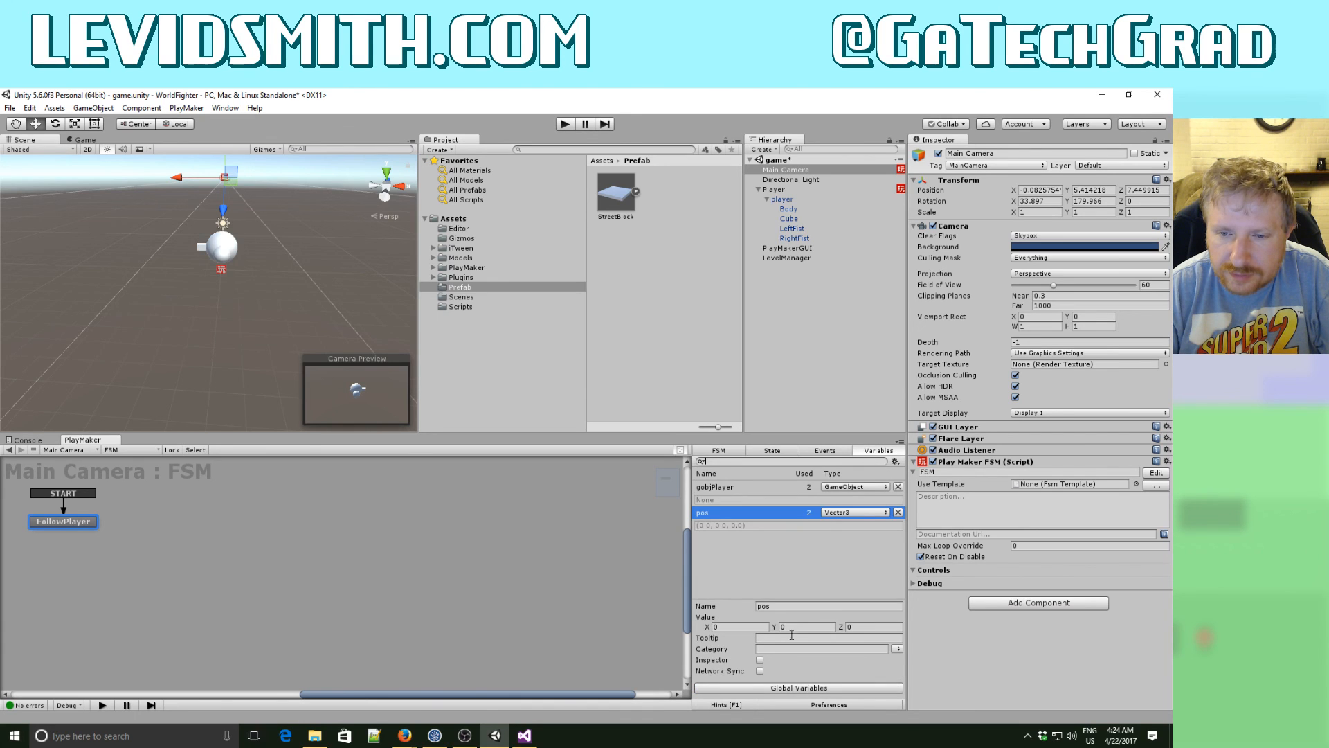
left_click(763, 542)
type("x")
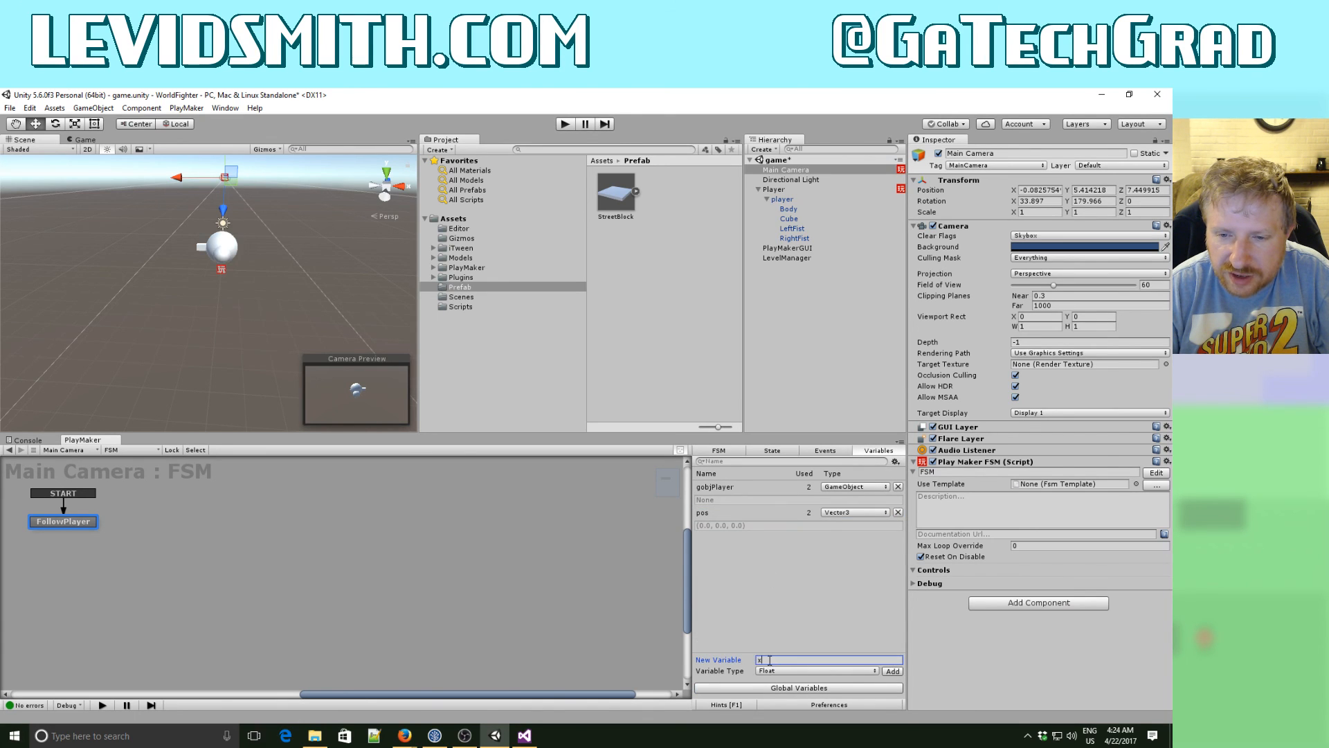
left_click(779, 672)
left_click(783, 673)
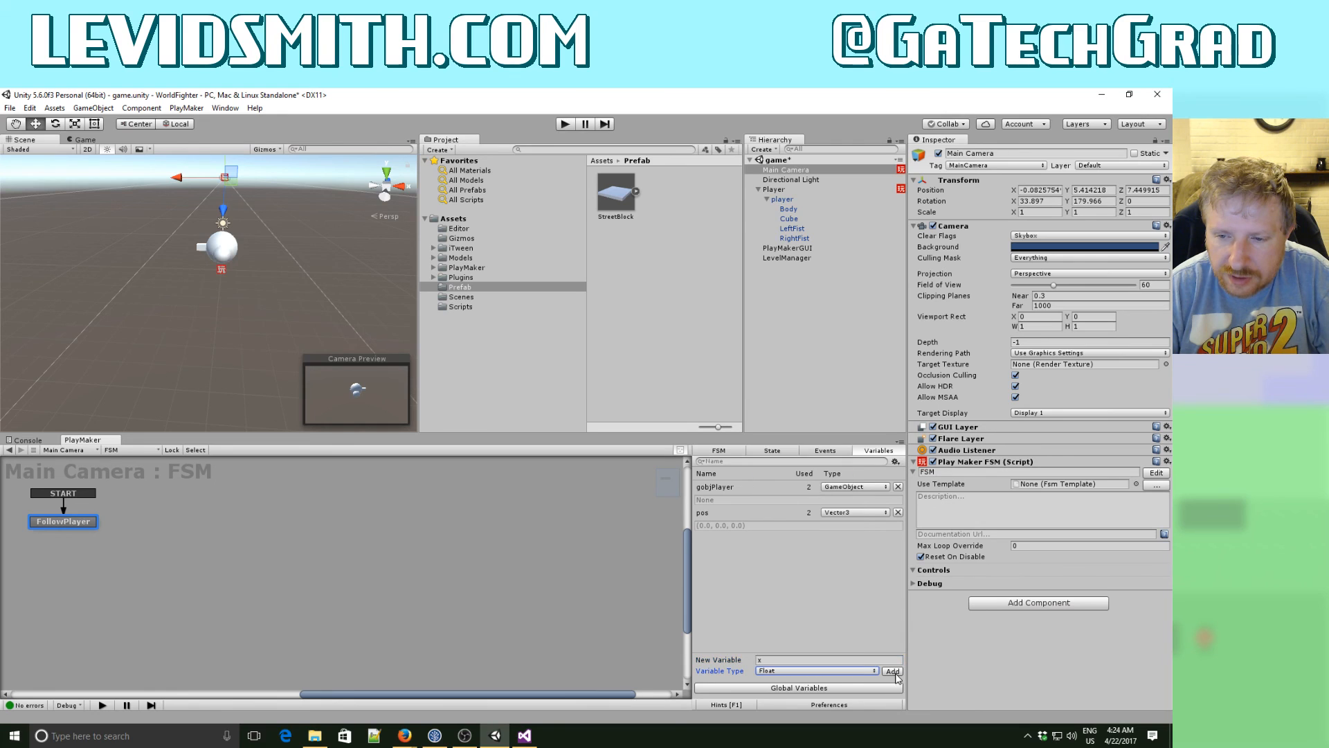
left_click(893, 671)
left_click(796, 583)
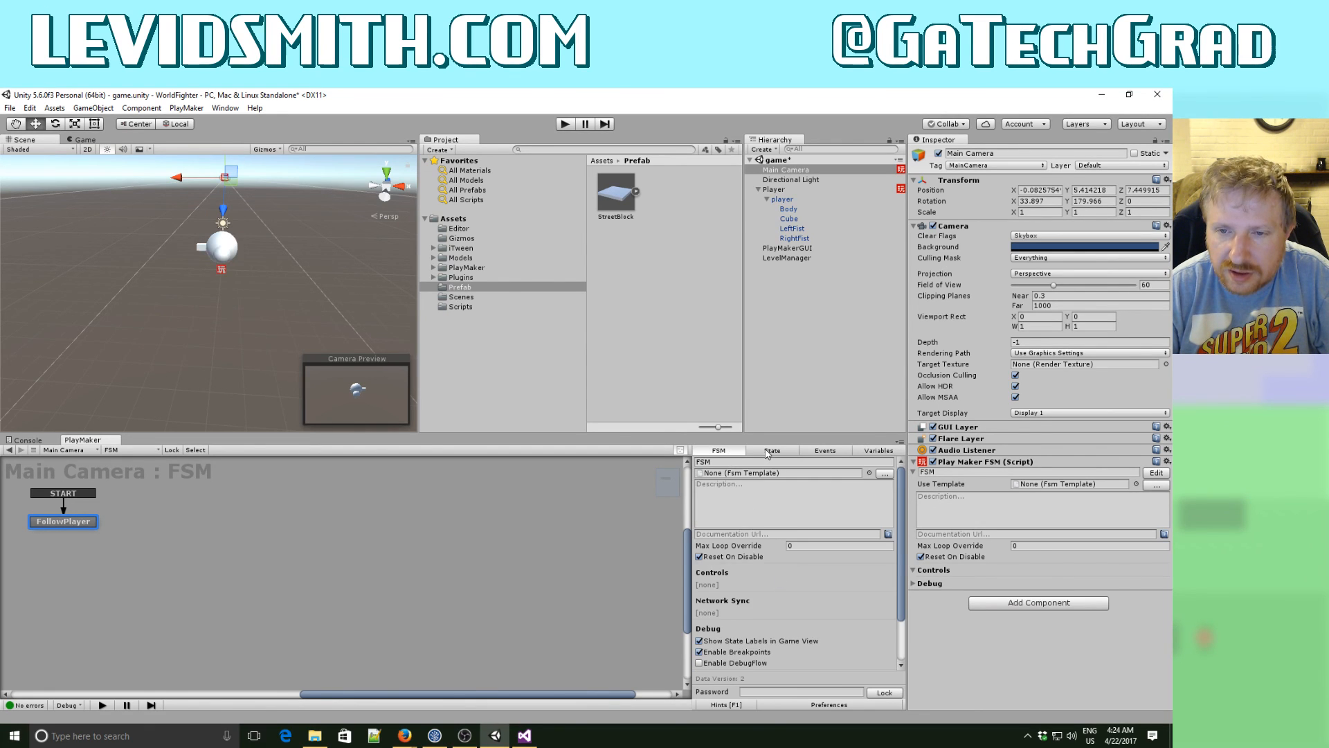
- Store the X result of the Get Position action in the x variable
left_click(772, 451)
left_click_drag(903, 605, 901, 534)
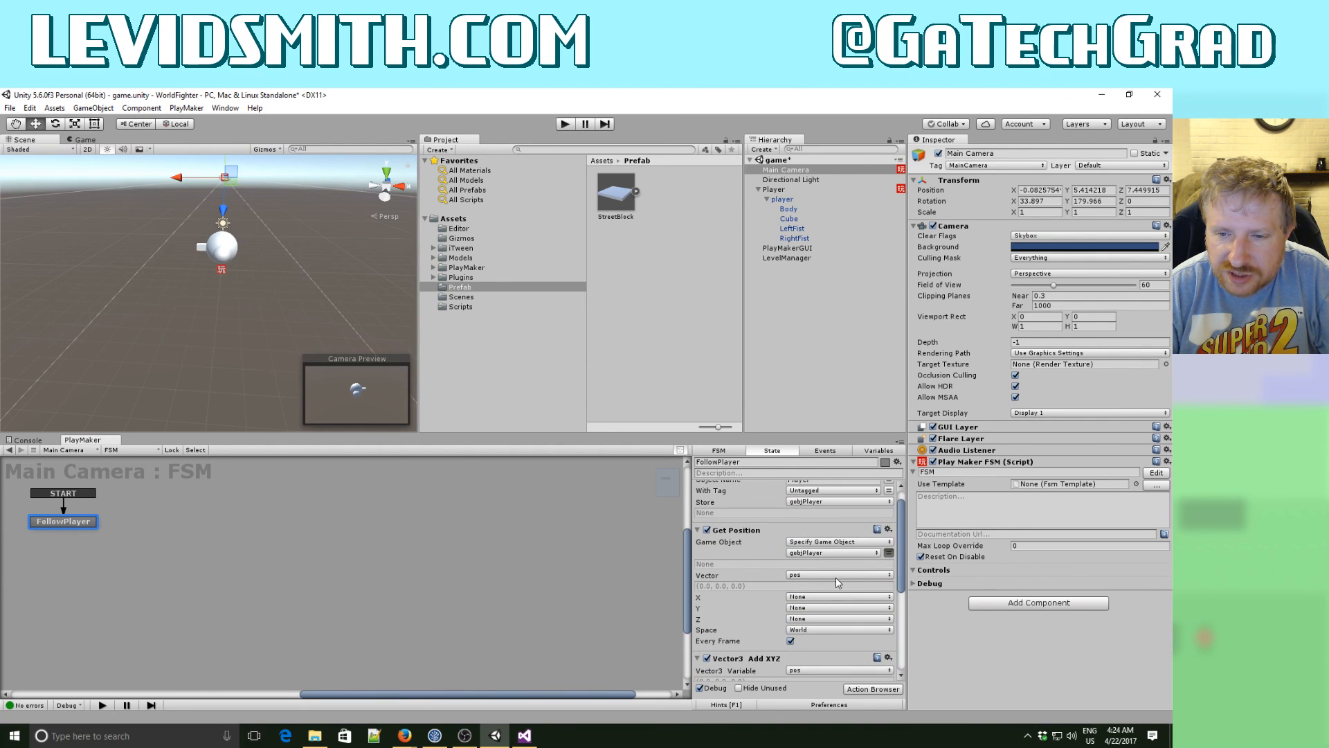
left_click(824, 597)
left_click(824, 618)
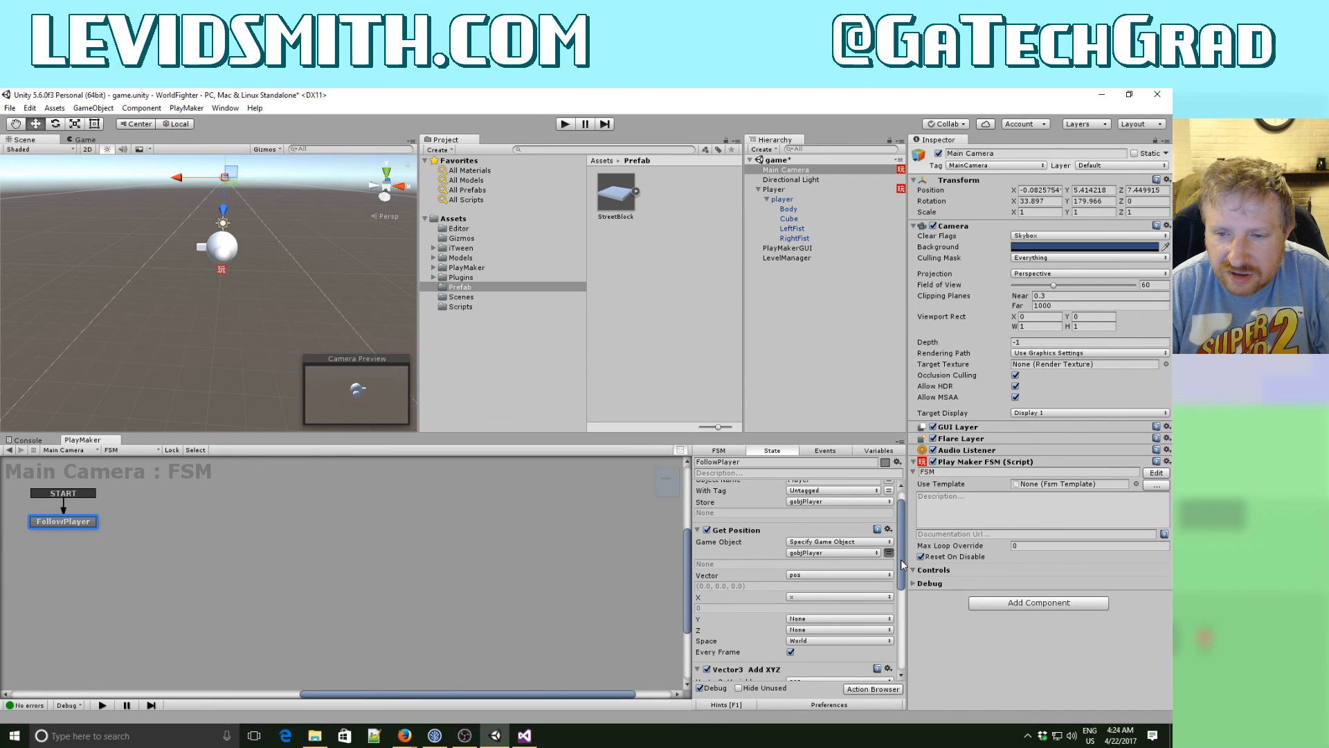
- Disable the Vector3 Add XYZ action and set the X of the Set Position action to the x variable
scroll(902, 564, "down", 3)
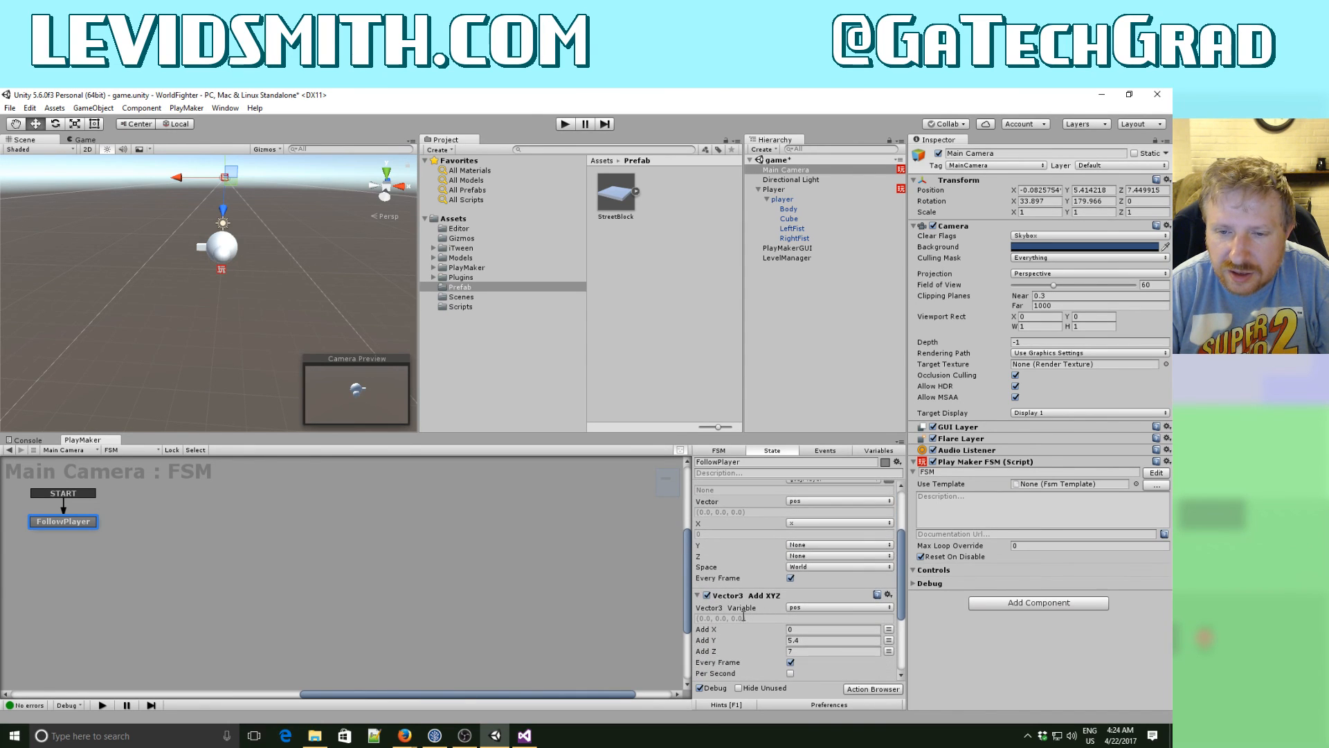
left_click(708, 596)
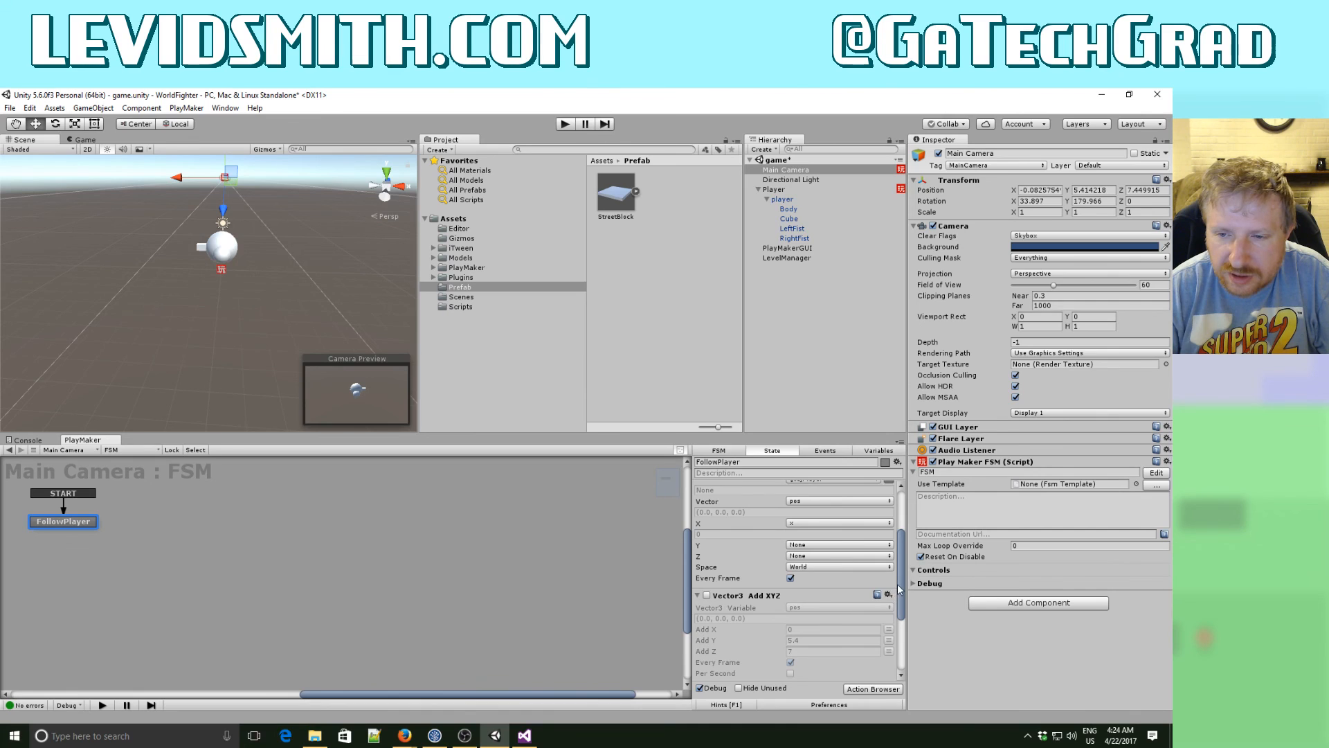
scroll(899, 646, "down", 5)
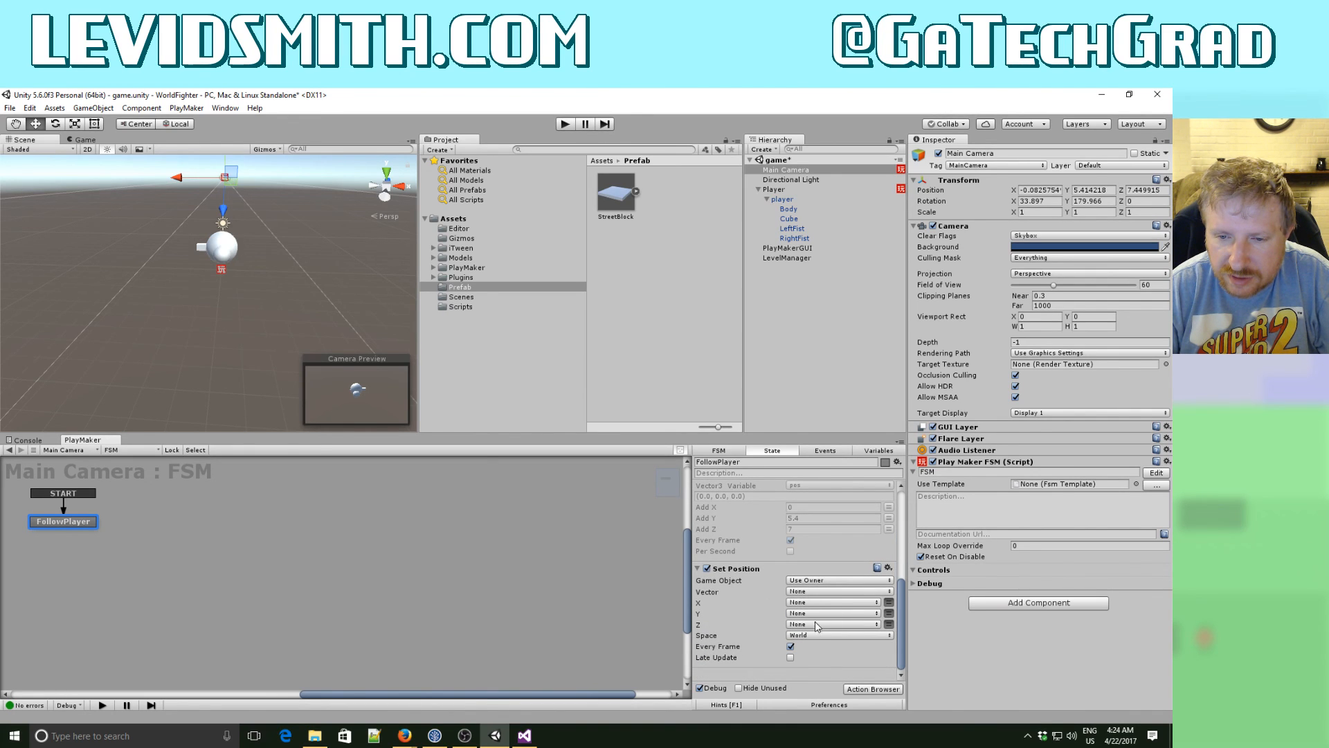
left_click(831, 602)
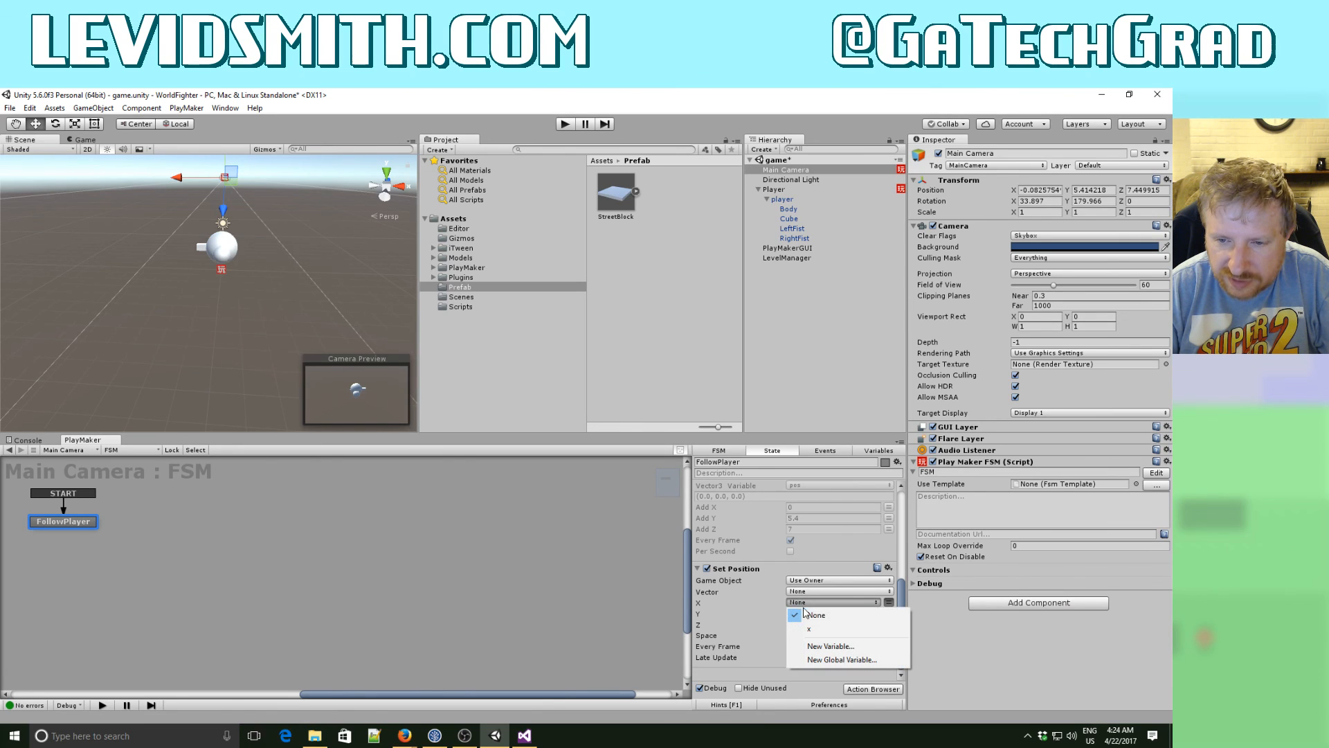
left_click(809, 628)
- Clear the vector of the Get Position action to None and review the FollowPlayer state's actions
scroll(825, 620, "up", 5)
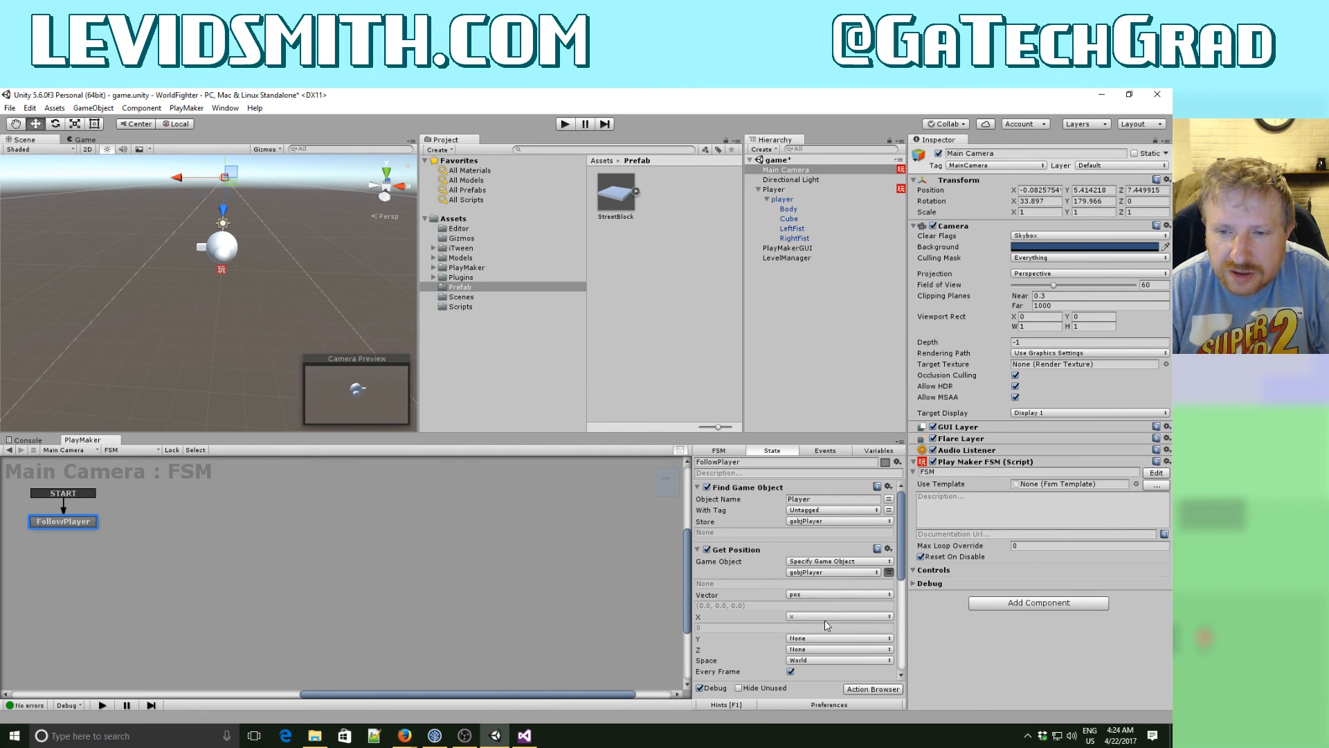
left_click(796, 596)
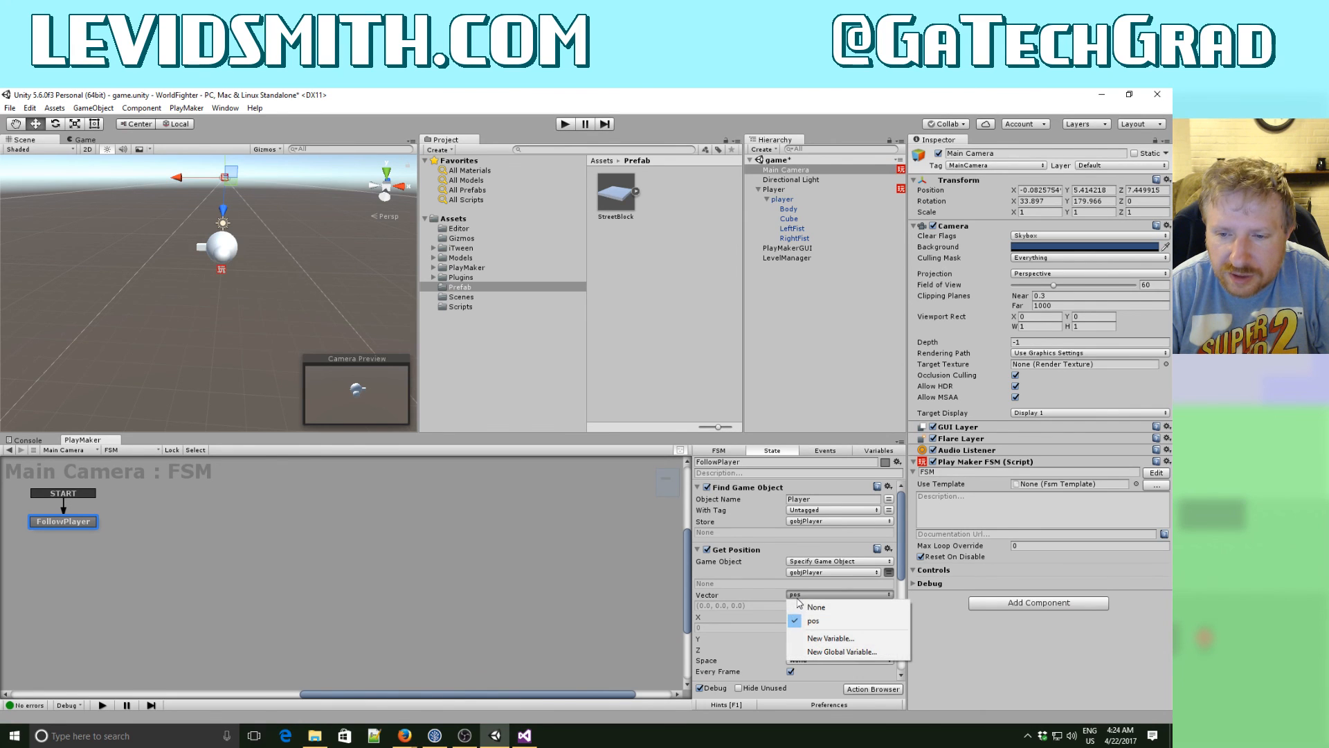
left_click(794, 601)
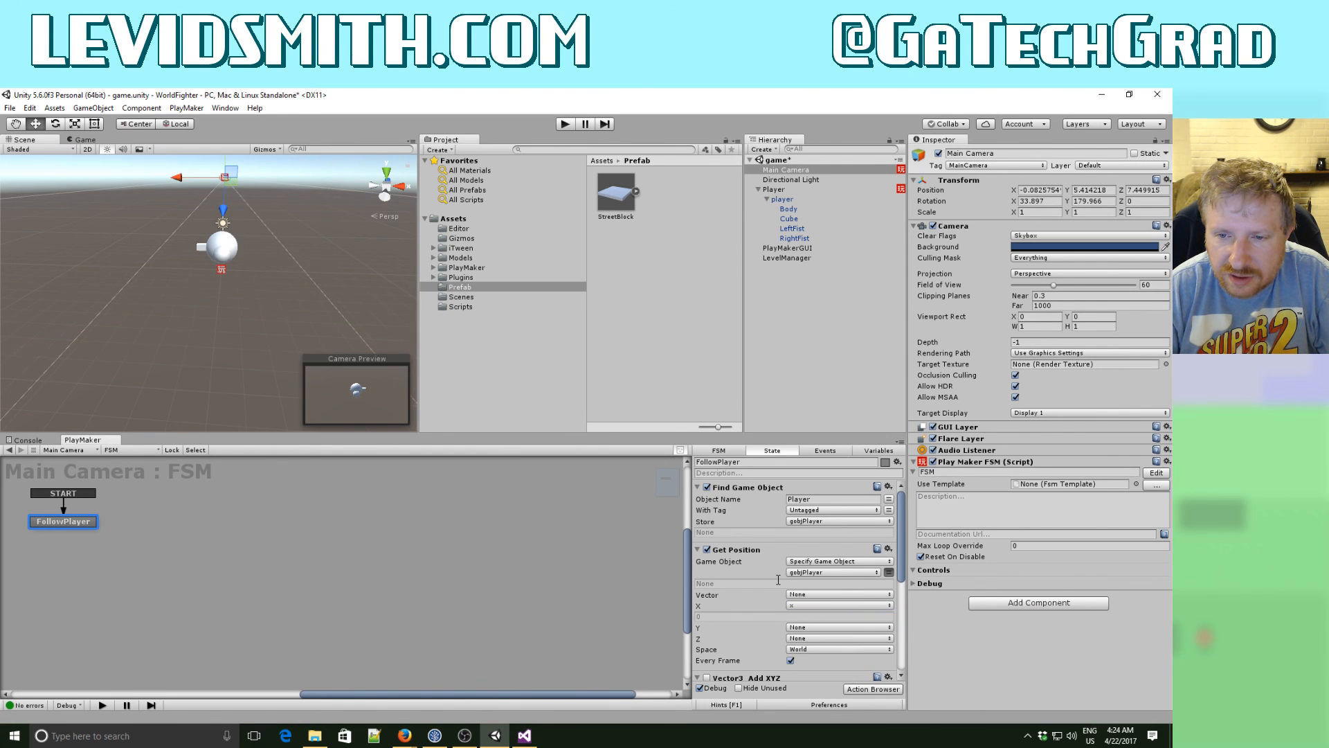
scroll(778, 580, "down", 3)
scroll(789, 581, "up", 3)
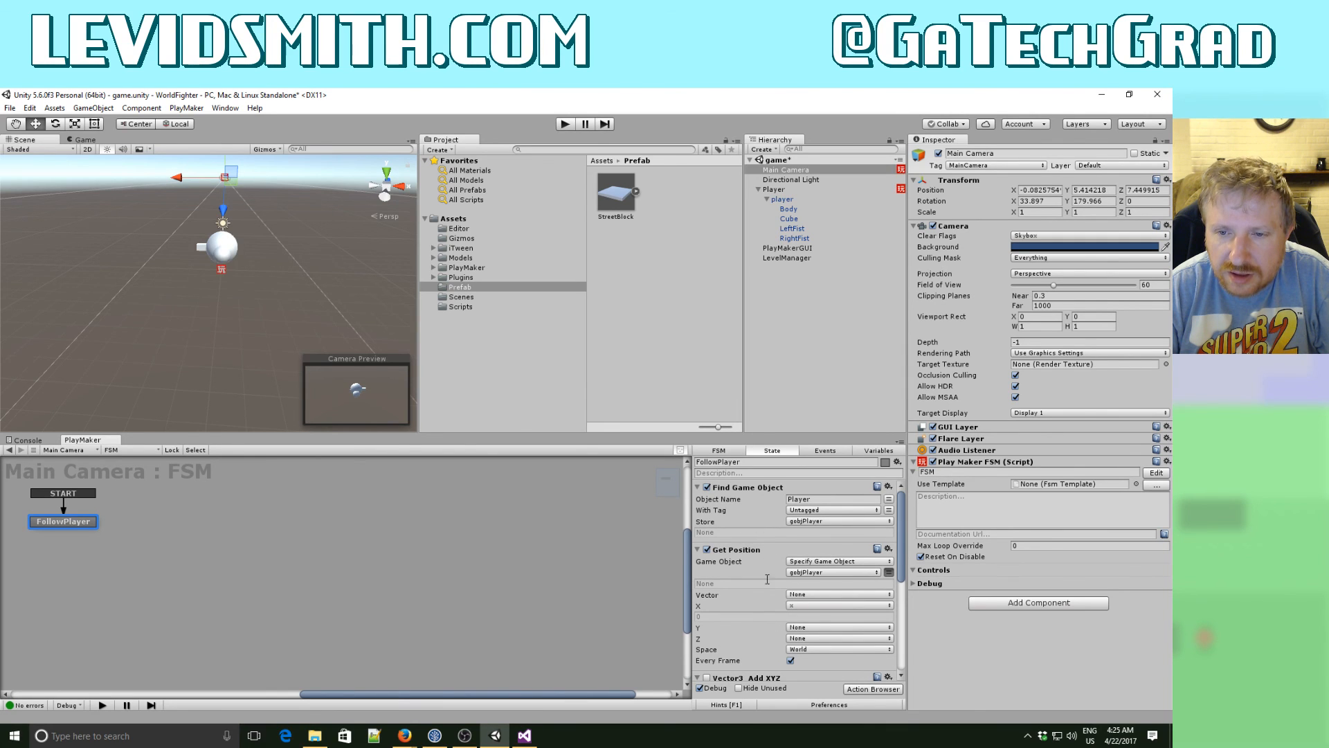
scroll(773, 590, "down", 3)
scroll(772, 589, "down", 5)
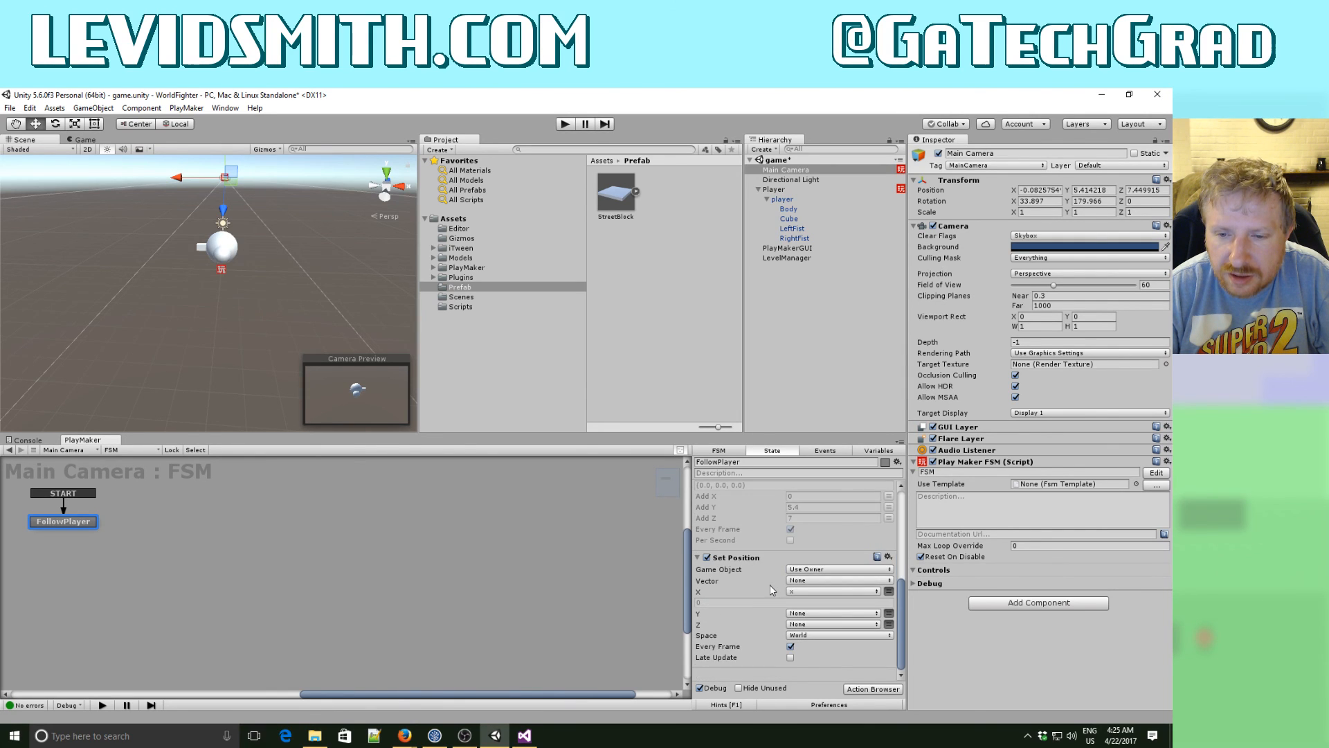
- Run the game, move the player left and right to test the horizontal camera following, and stop the game
left_click(565, 124)
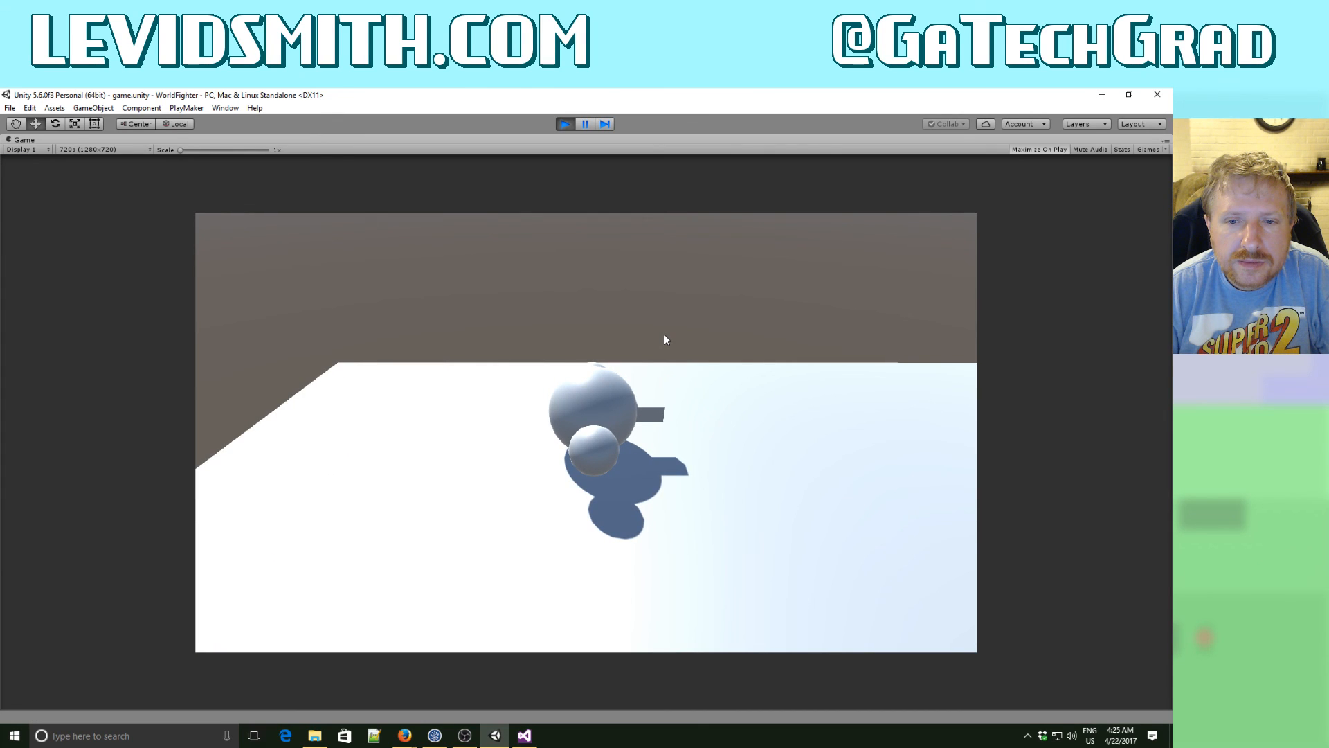
key("Left")
key("Right")
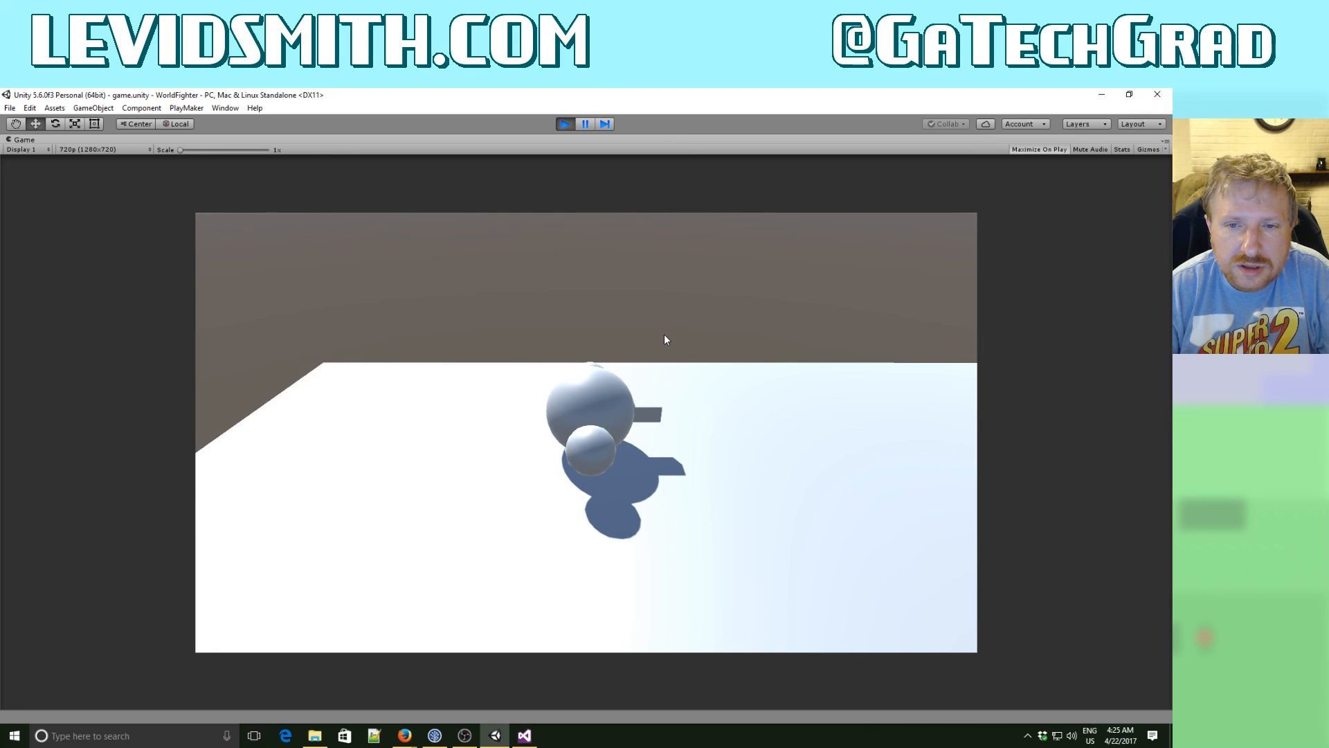
key("Left")
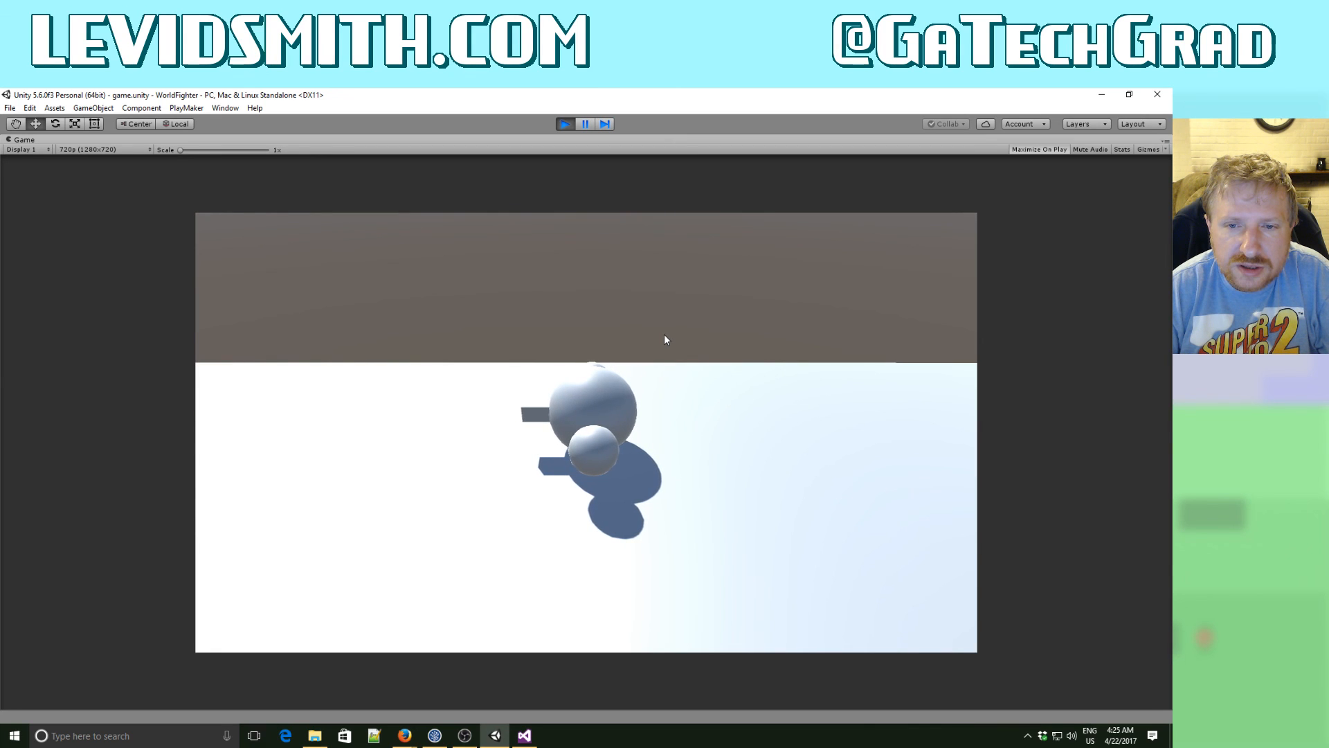
key("Left")
key("Left")
key("Left")
key("Right")
key("Right")
key("Right")
key("Right")
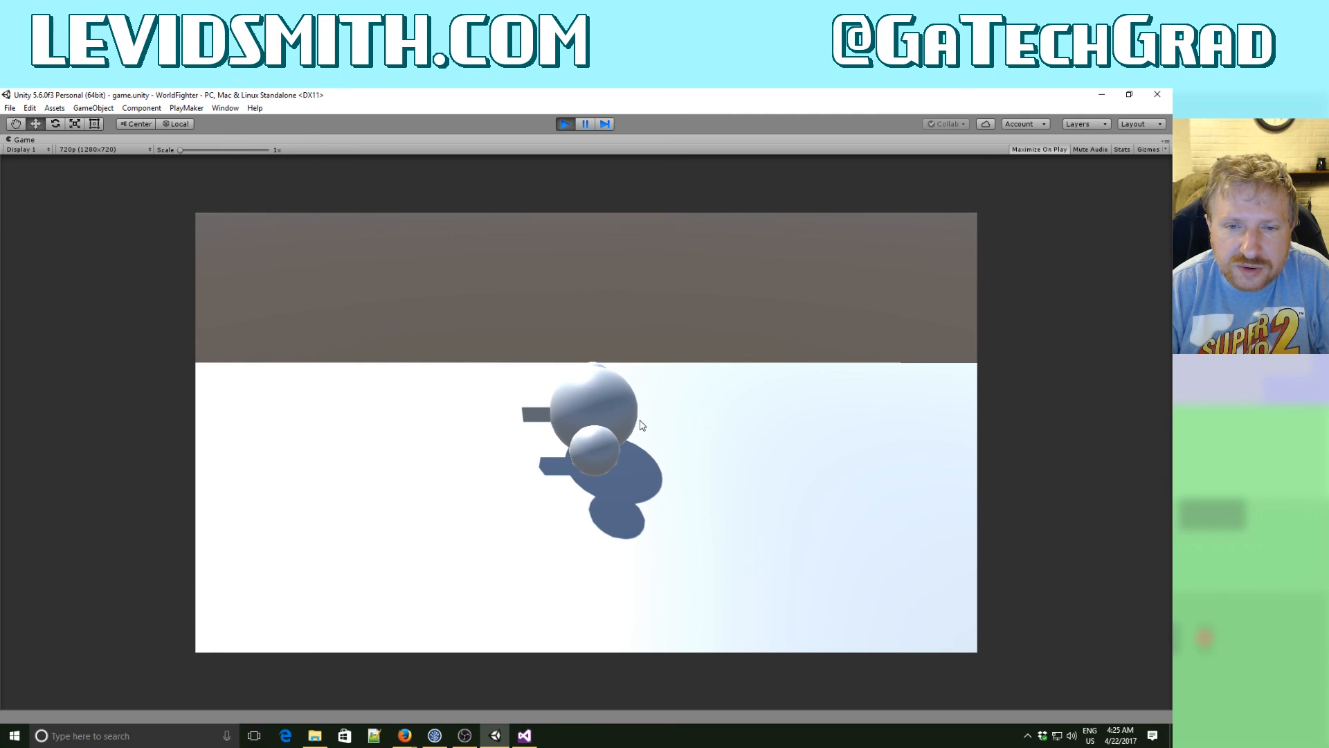
key("Left")
key("Left")
key("Right")
key("Right")
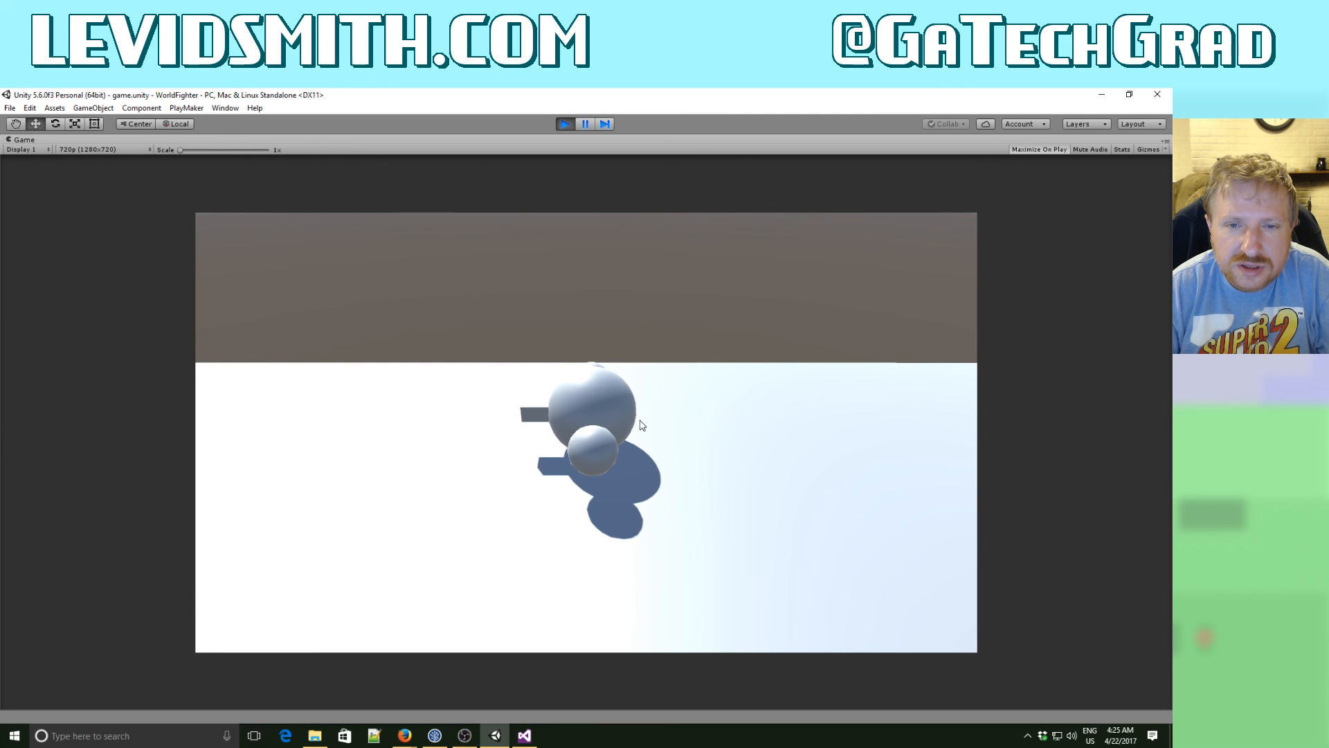
key("Left")
key("Right")
key("Left")
left_click(565, 123)
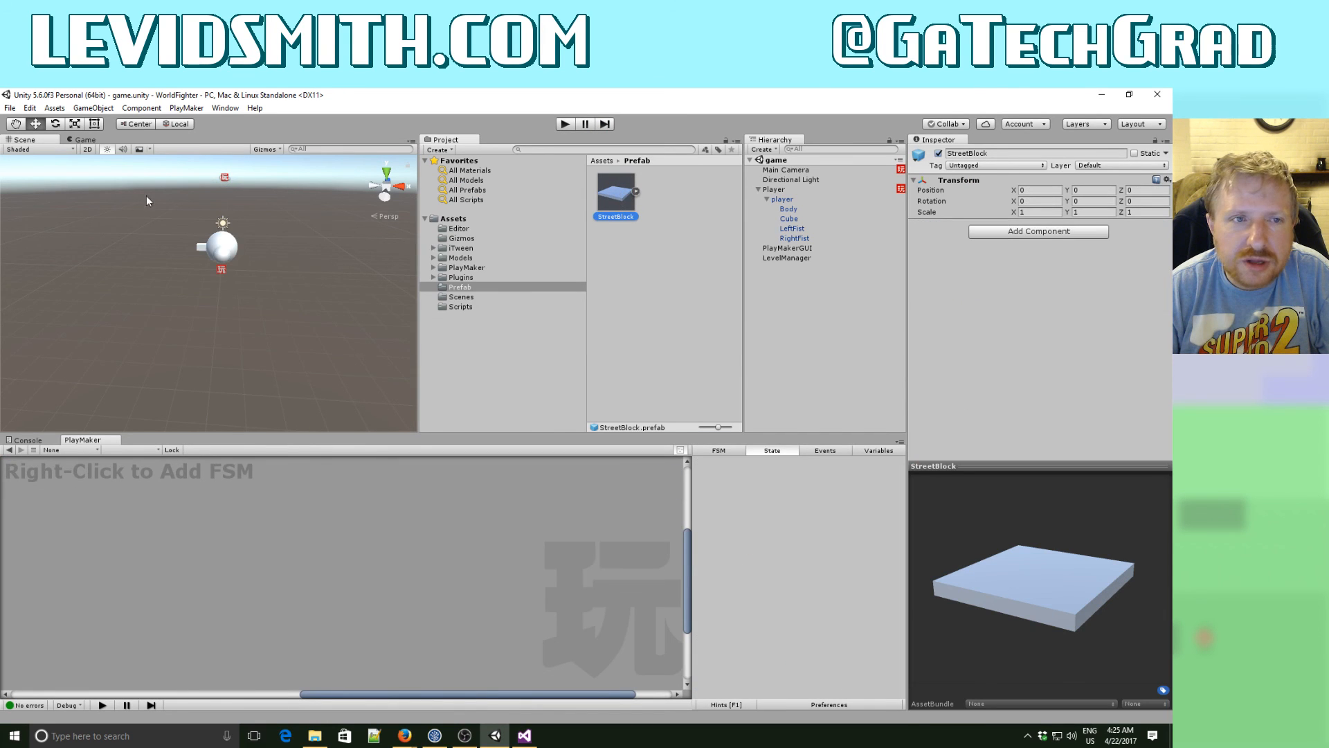
- Place a StreetBlock prefab in the scene and set its position to X 0, Y 0, Z 0
left_click_drag(620, 201, 263, 274)
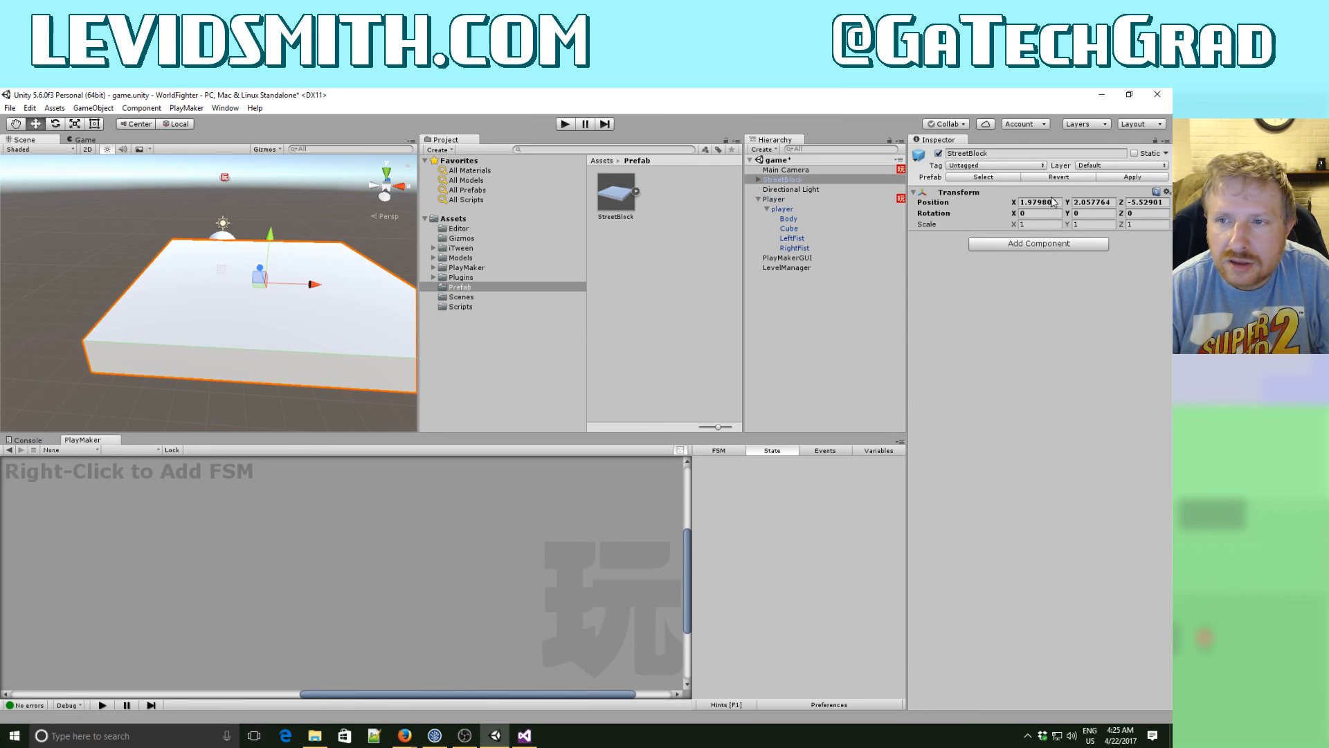
left_click(1053, 201)
type("0")
key("Tab")
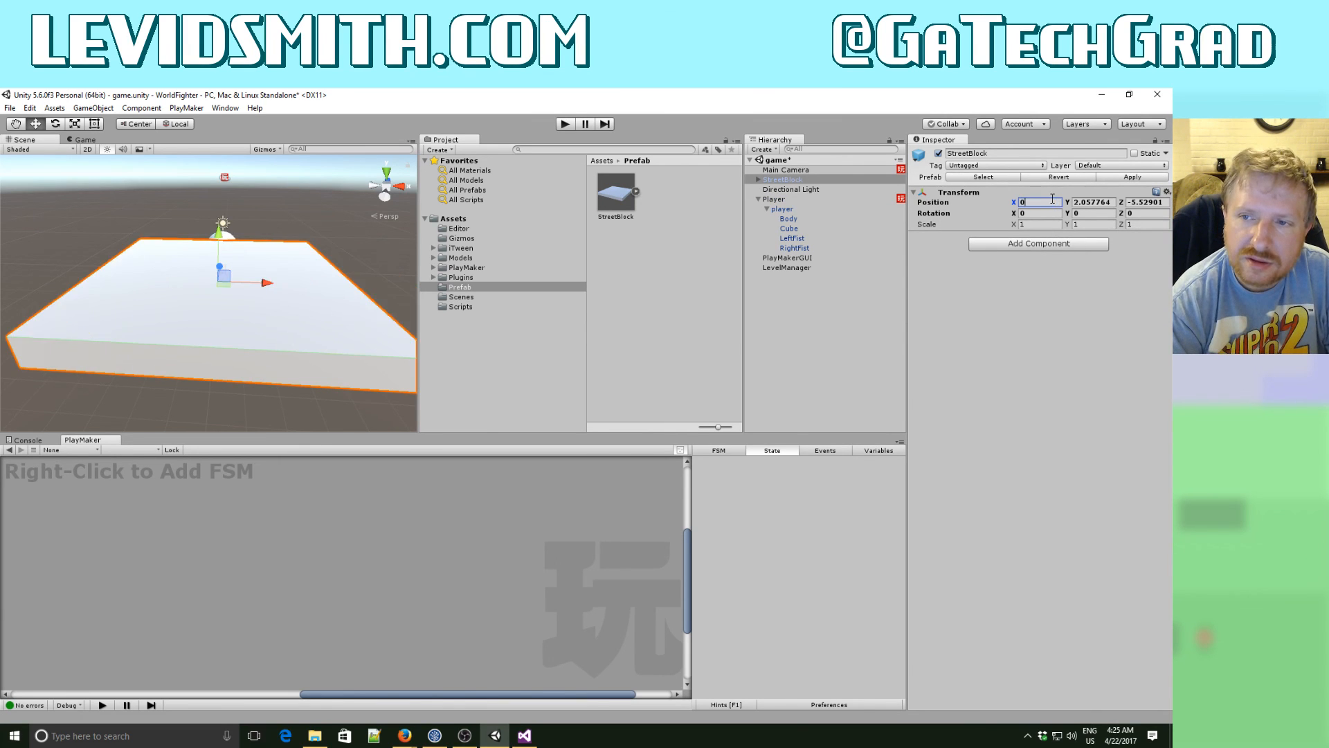
type("0")
key("Tab")
type("0")
key("Tab")
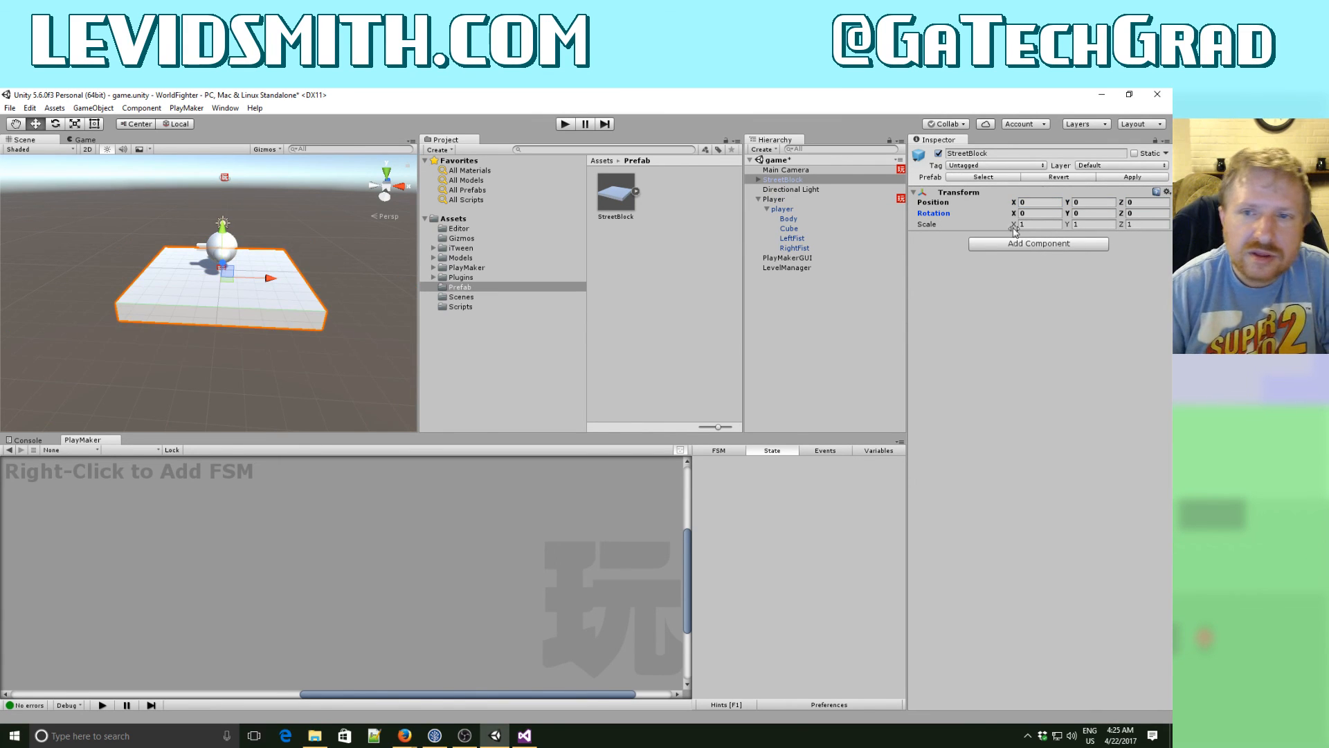
- Add a Cylinder as a child of StreetBlock and move it to a front corner at about X -3.39, Y 0.91, Z -3.68
left_click(759, 180)
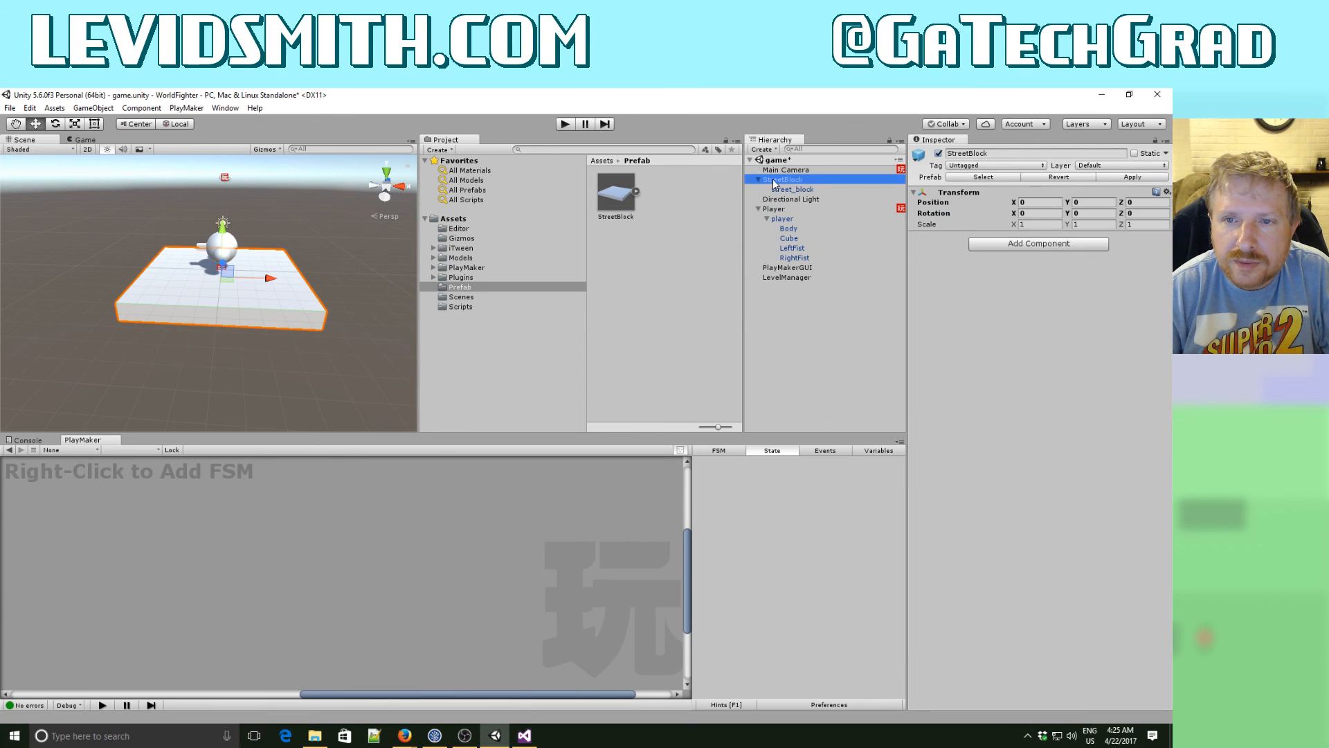
right_click(787, 182)
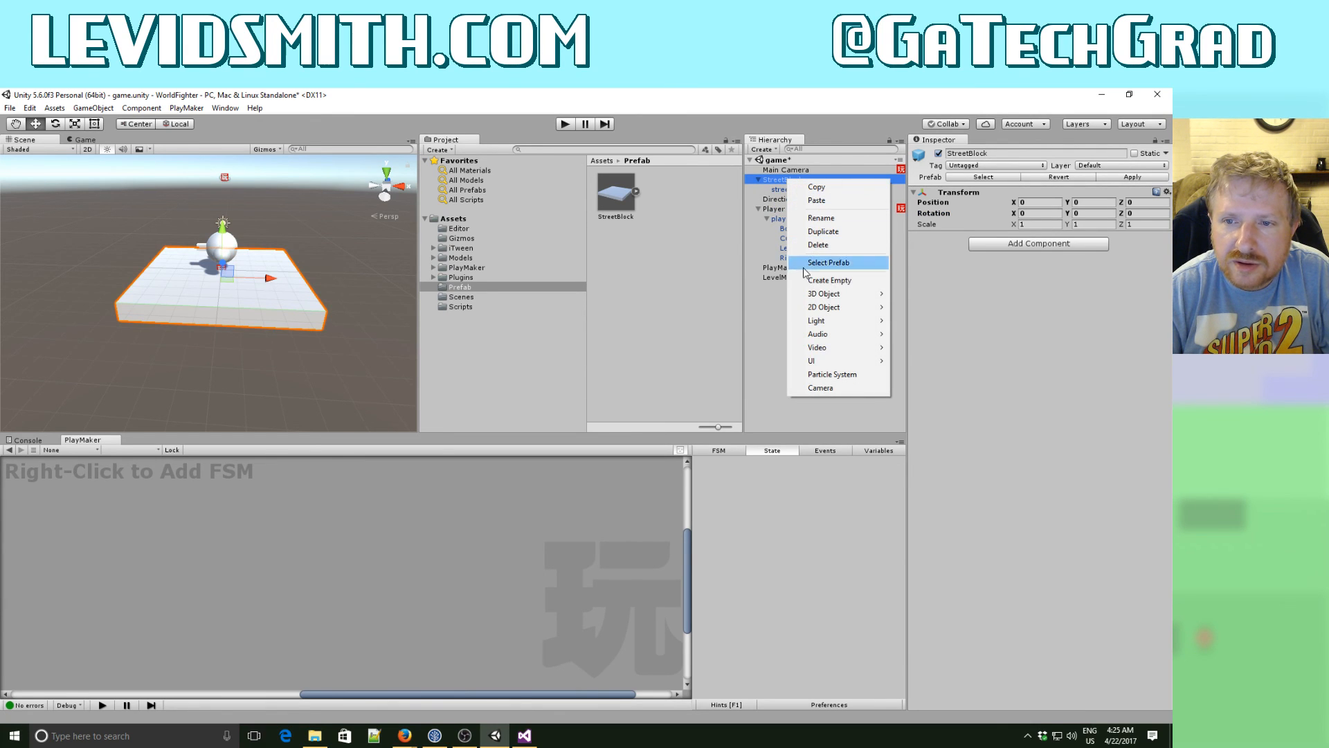
mouse_move(841, 294)
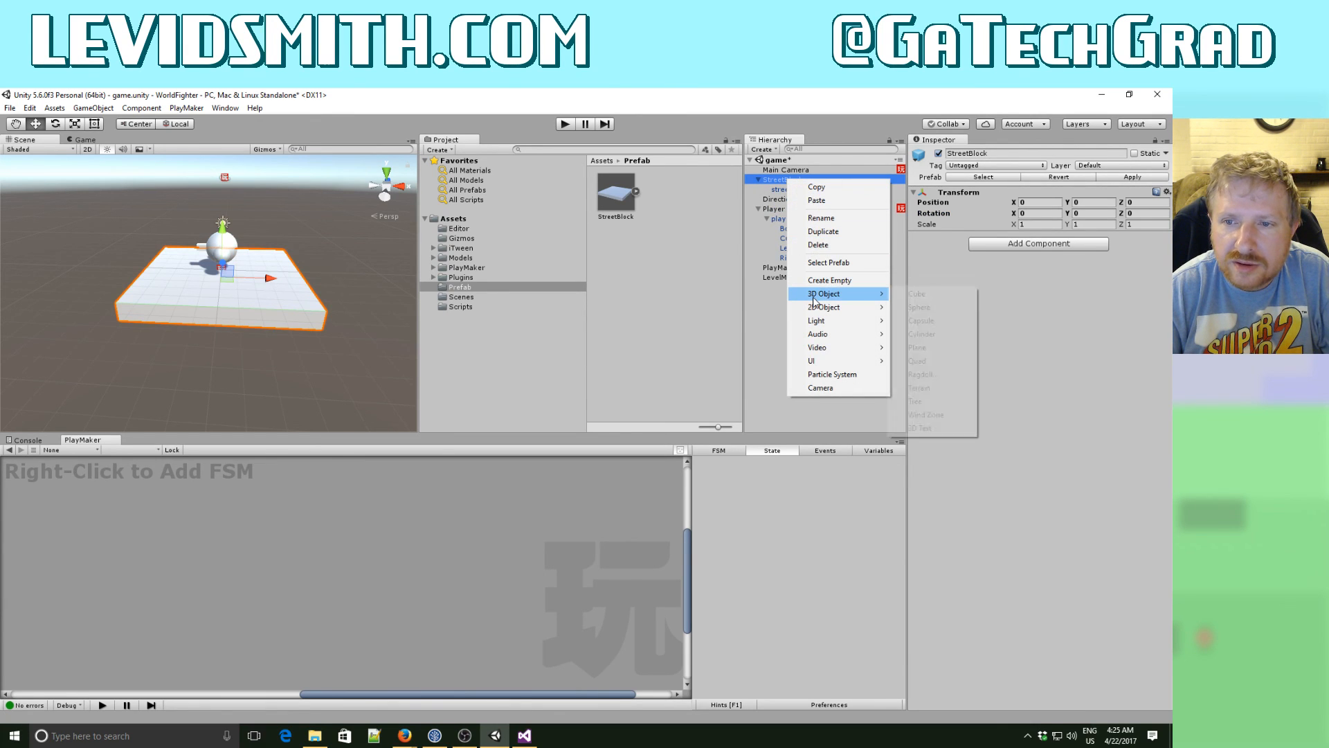
left_click(923, 333)
left_click_drag(315, 313, 158, 219, "alt")
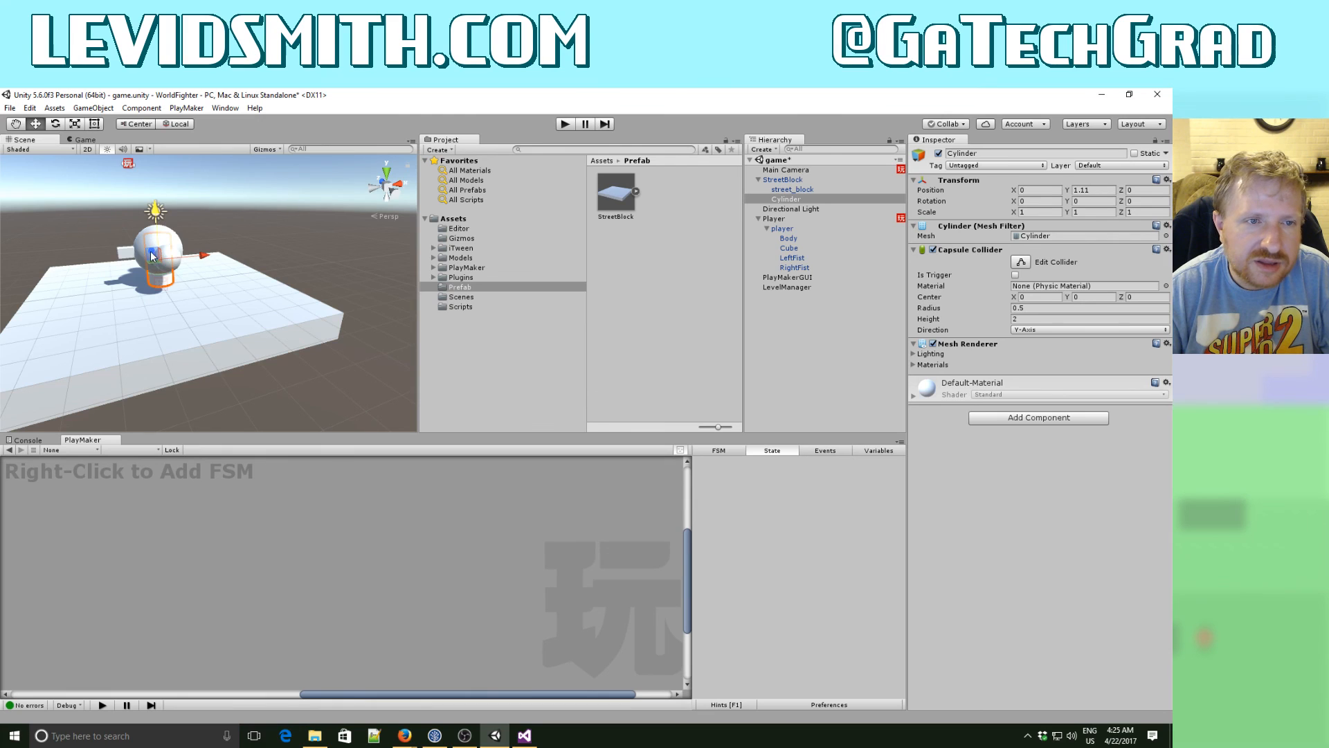
left_click_drag(158, 258, 190, 272)
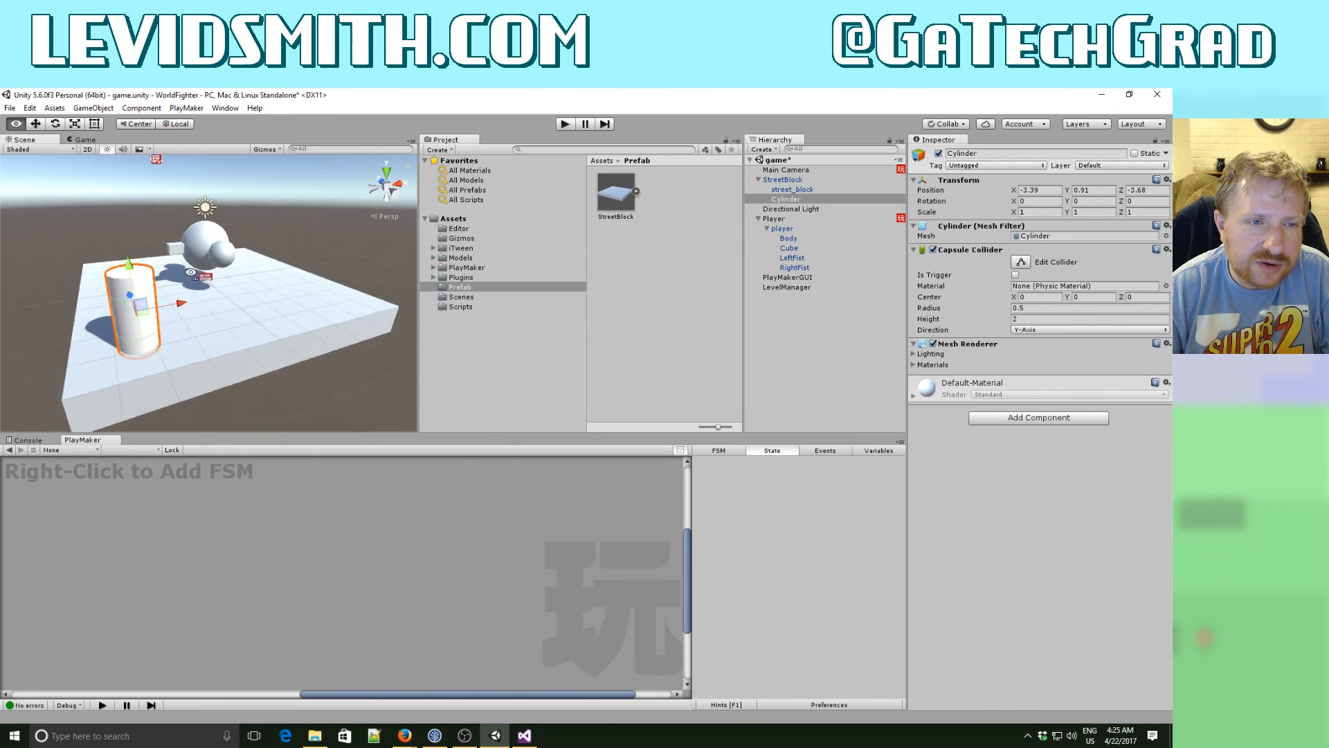
- Duplicate the cylinder and move the copy along X to the other front corner at about X 3.3
mouse_move(190, 272)
right_mouse_down()
mouse_move(279, 278)
mouse_move(144, 285)
mouse_move(182, 286)
right_mouse_up()
right_click(788, 199)
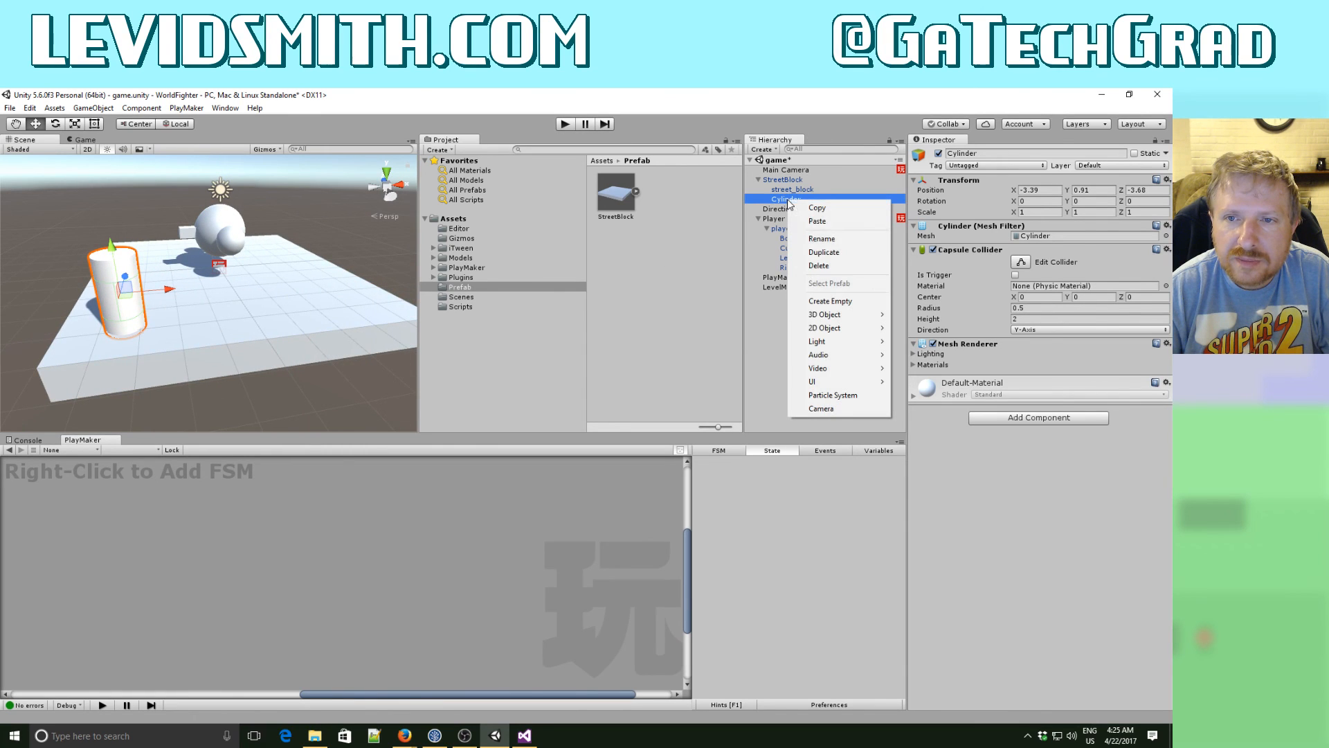
left_click(824, 252)
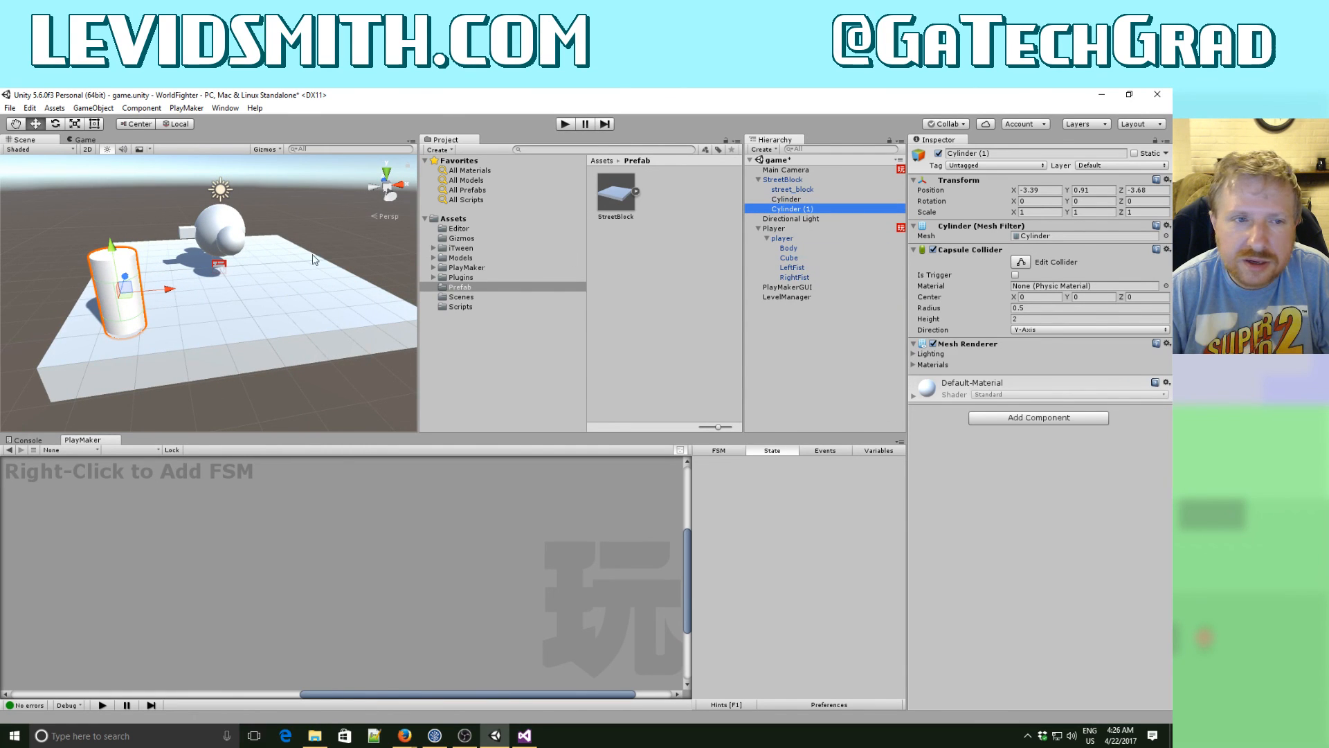
left_click_drag(173, 289, 429, 284)
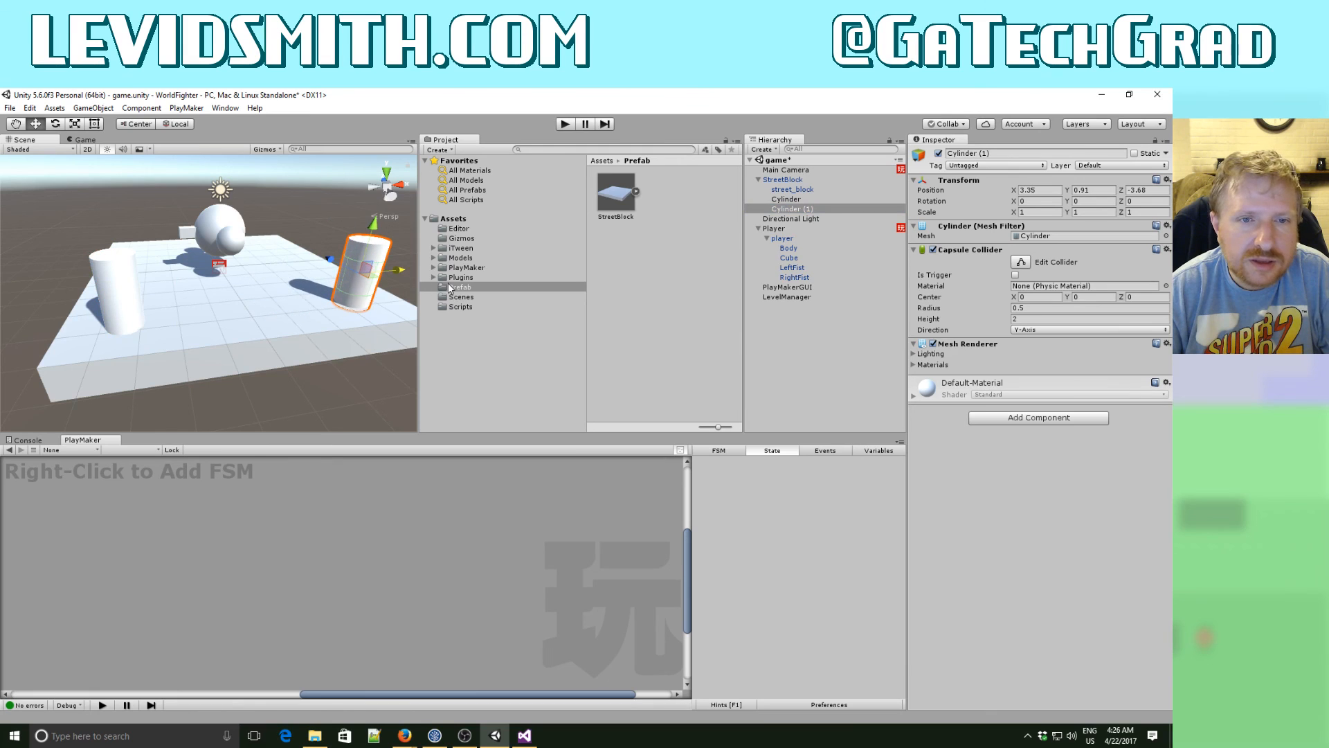
- Duplicate the first cylinder and move the copy along Z to the back corner at about Z 4.17
right_click(795, 198)
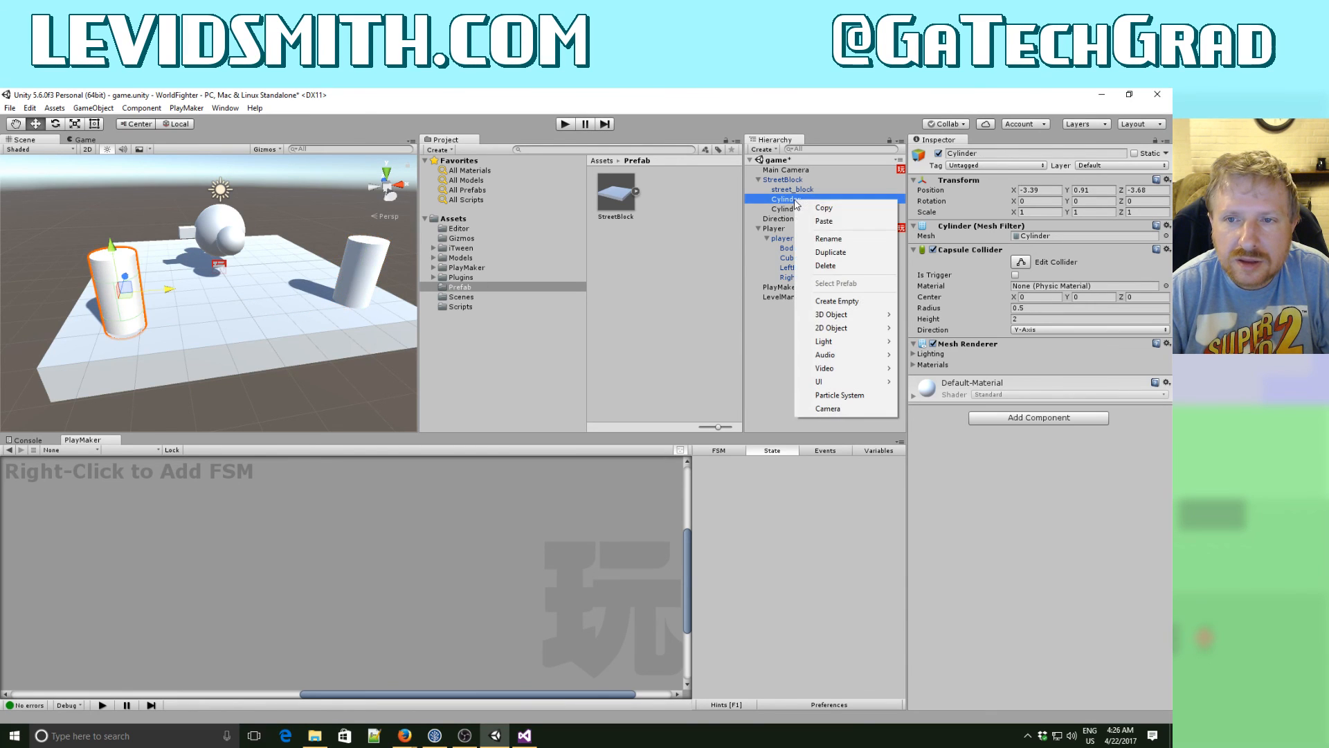
left_click(826, 253)
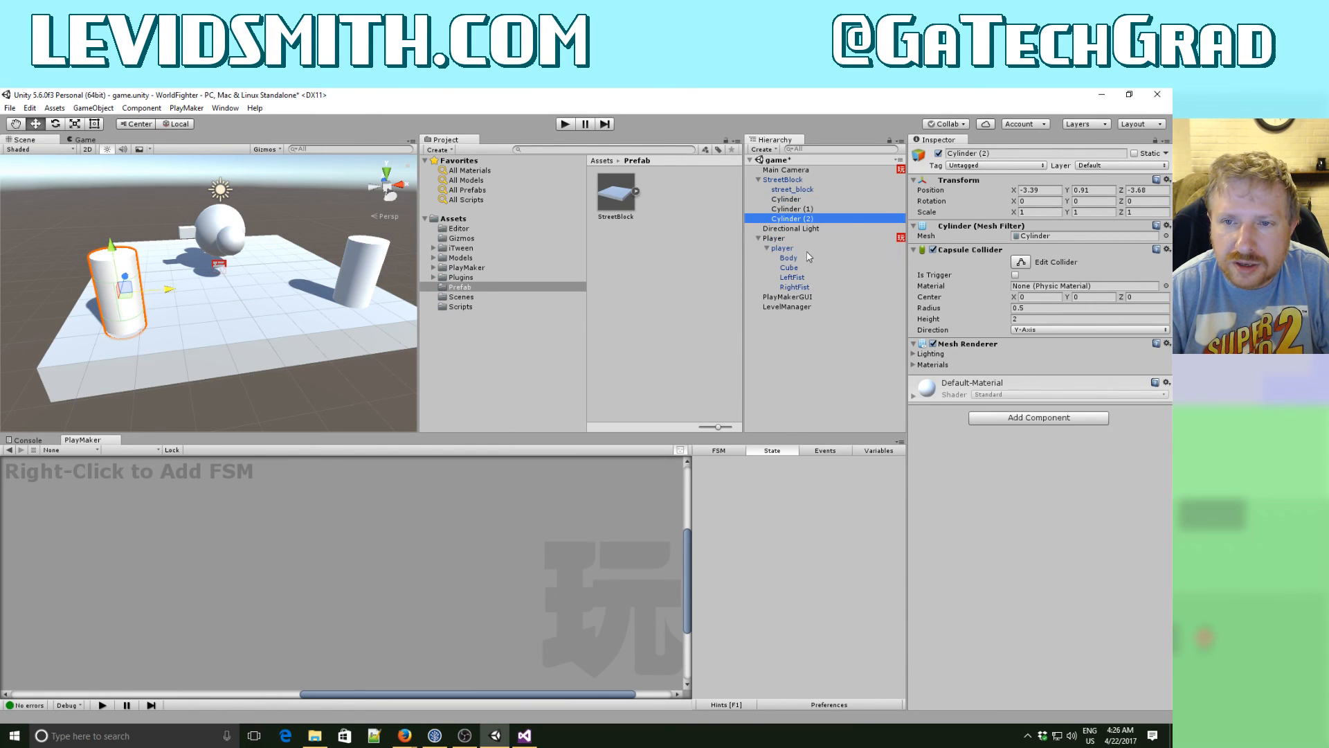
left_click_drag(291, 272, 500, 311, "alt")
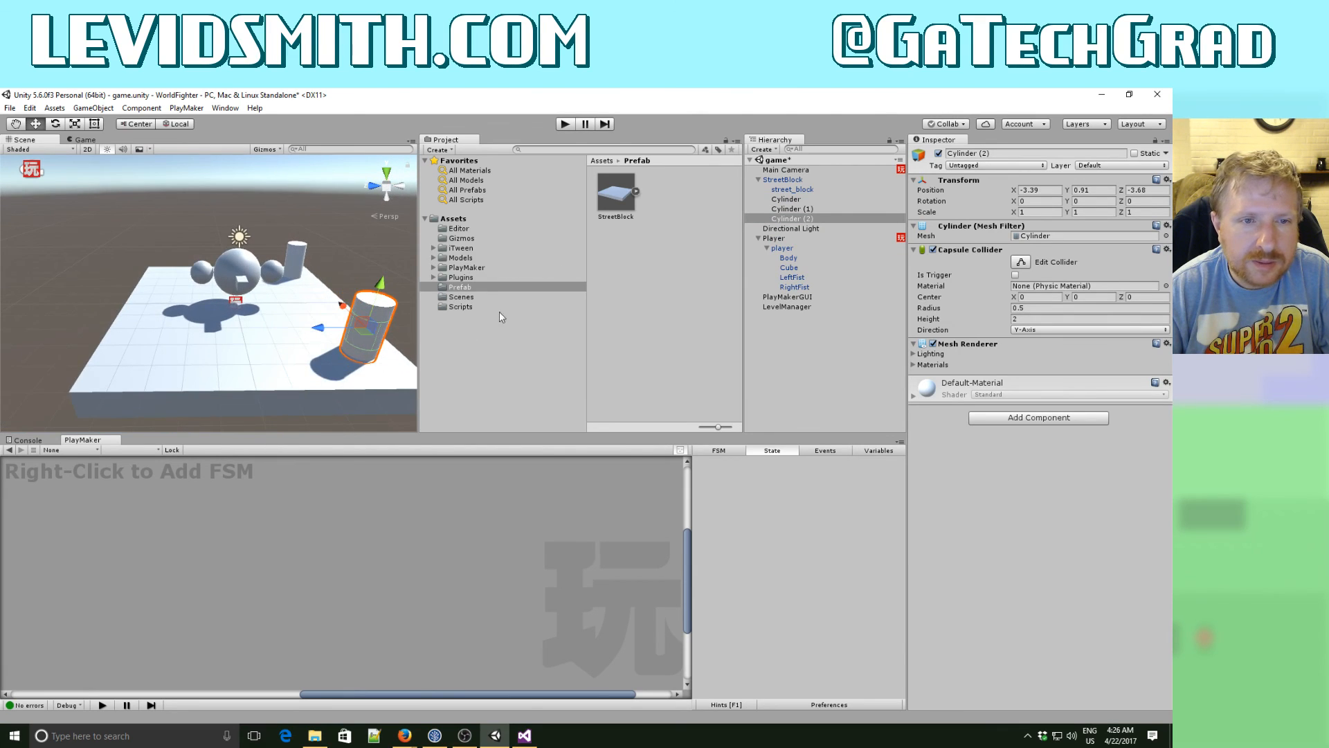
left_click_drag(318, 330, 69, 333)
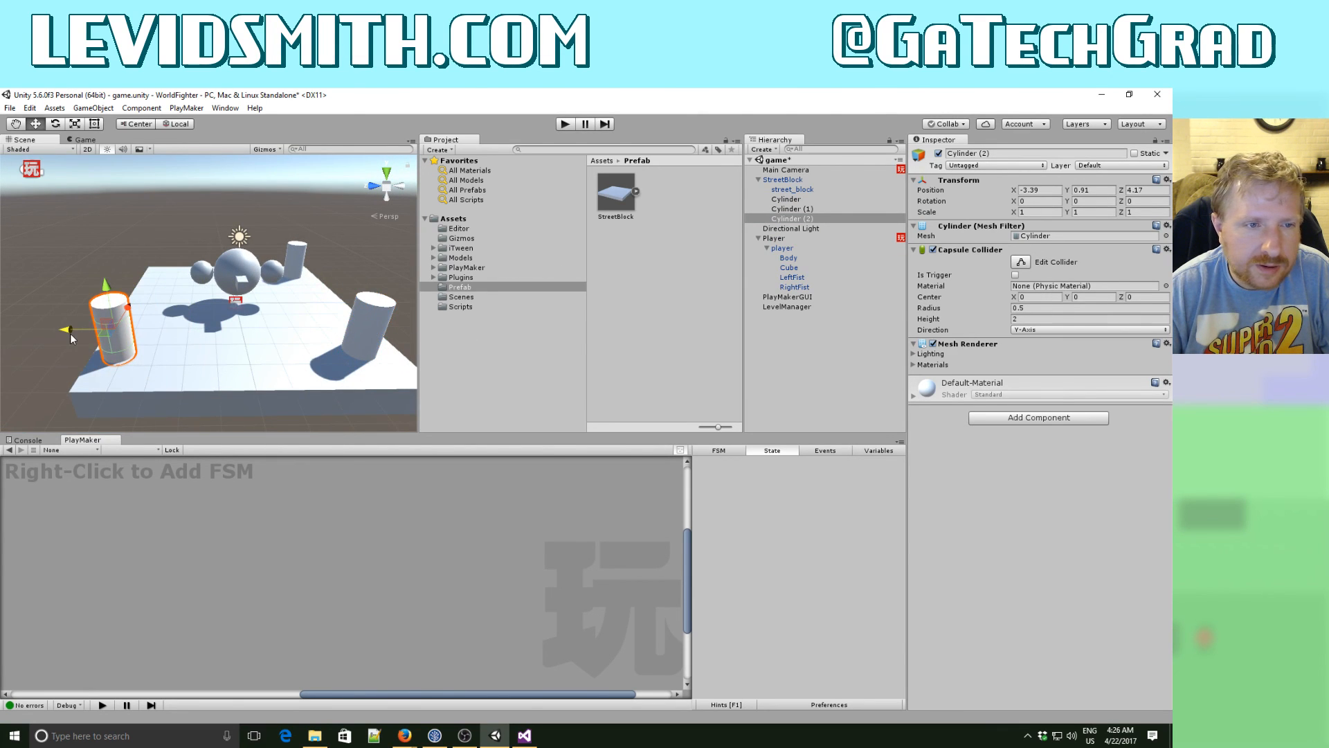
- Duplicate Cylinder (2) and move the copy along X to the remaining back corner at about X 3.47
left_click(294, 261)
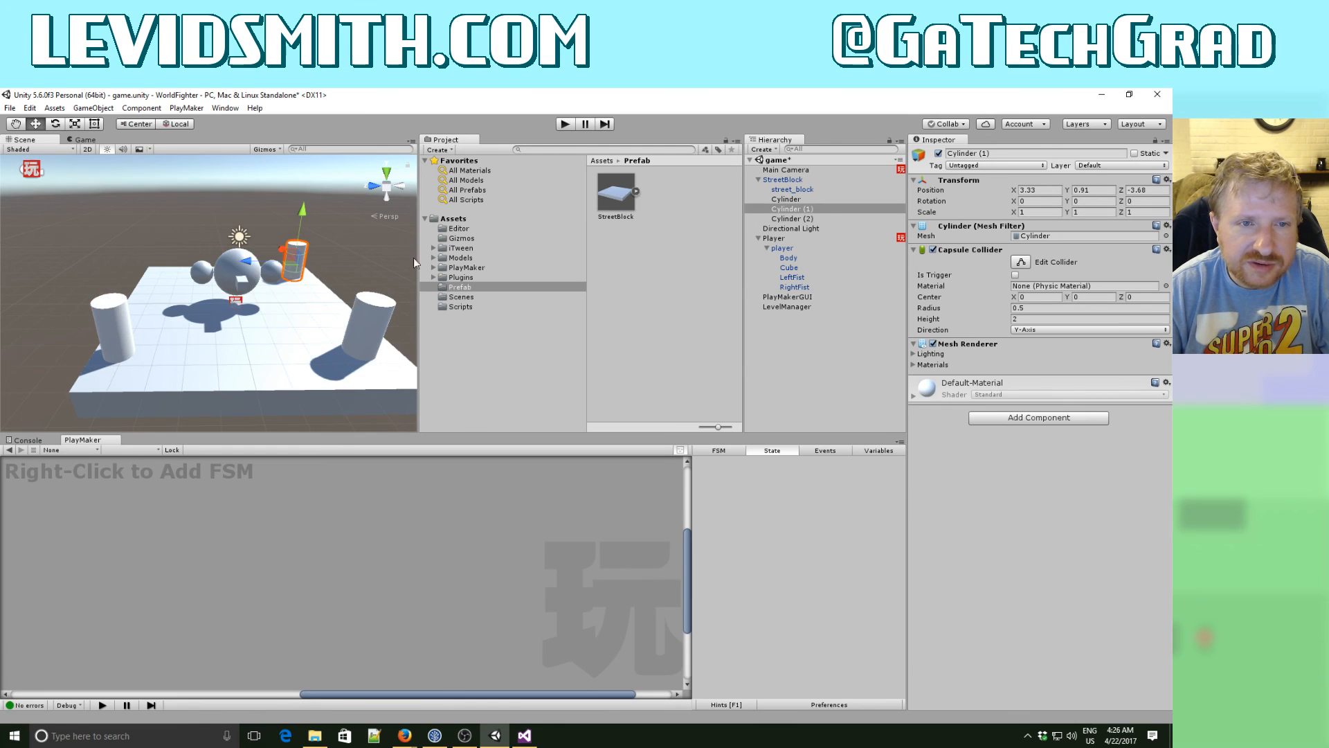
right_click(807, 219)
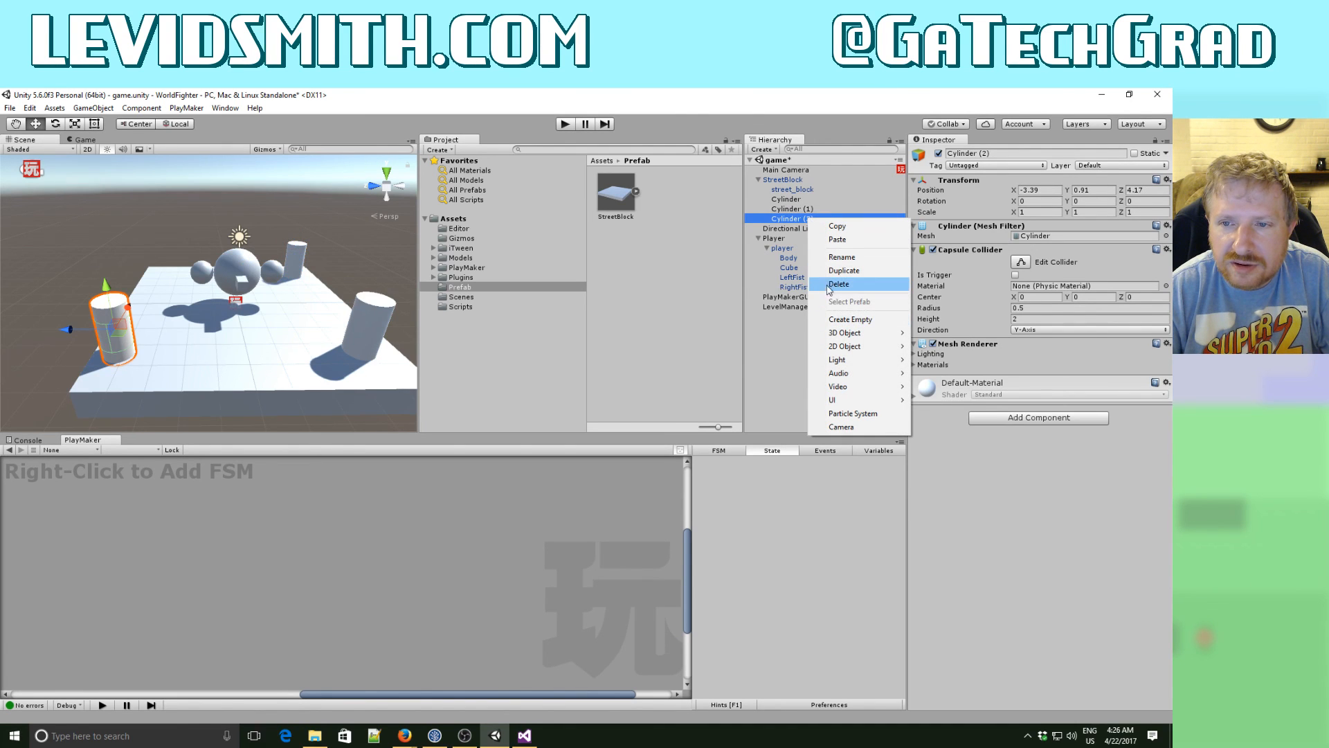
left_click(844, 270)
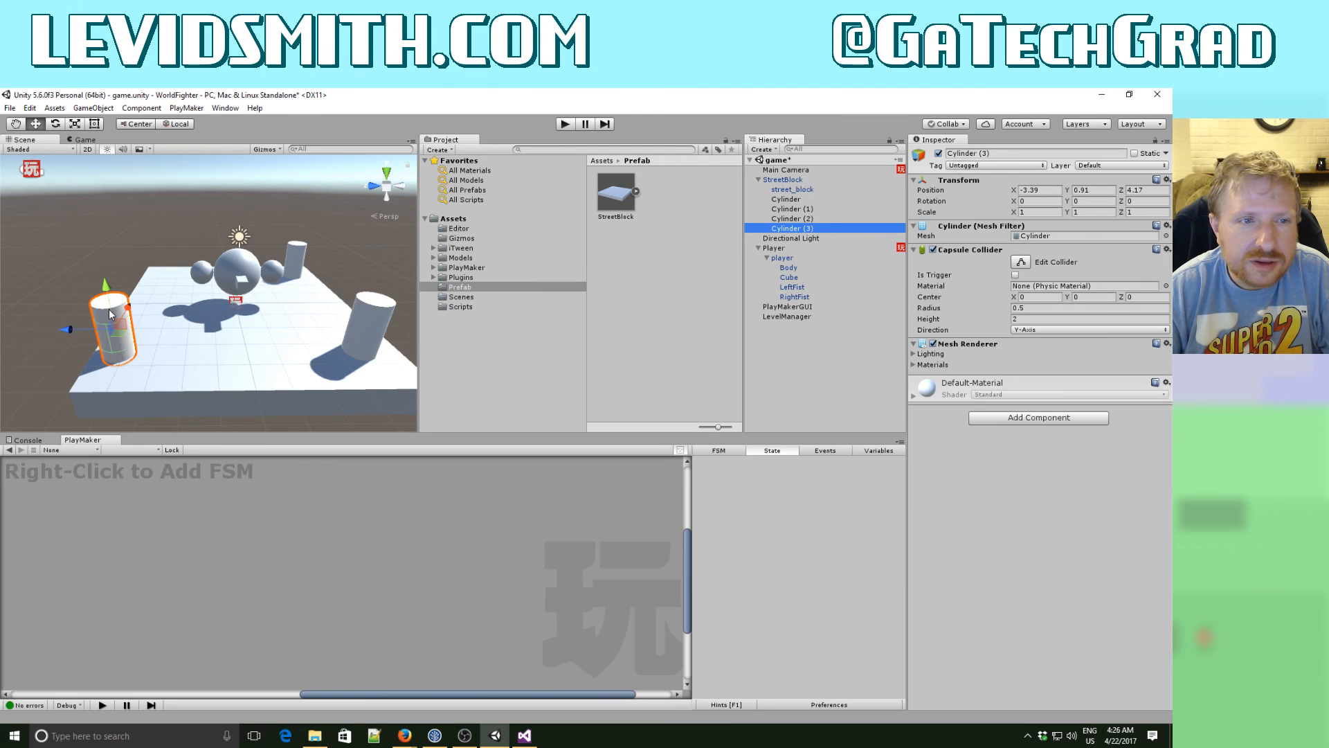
left_click_drag(126, 313, 180, 191)
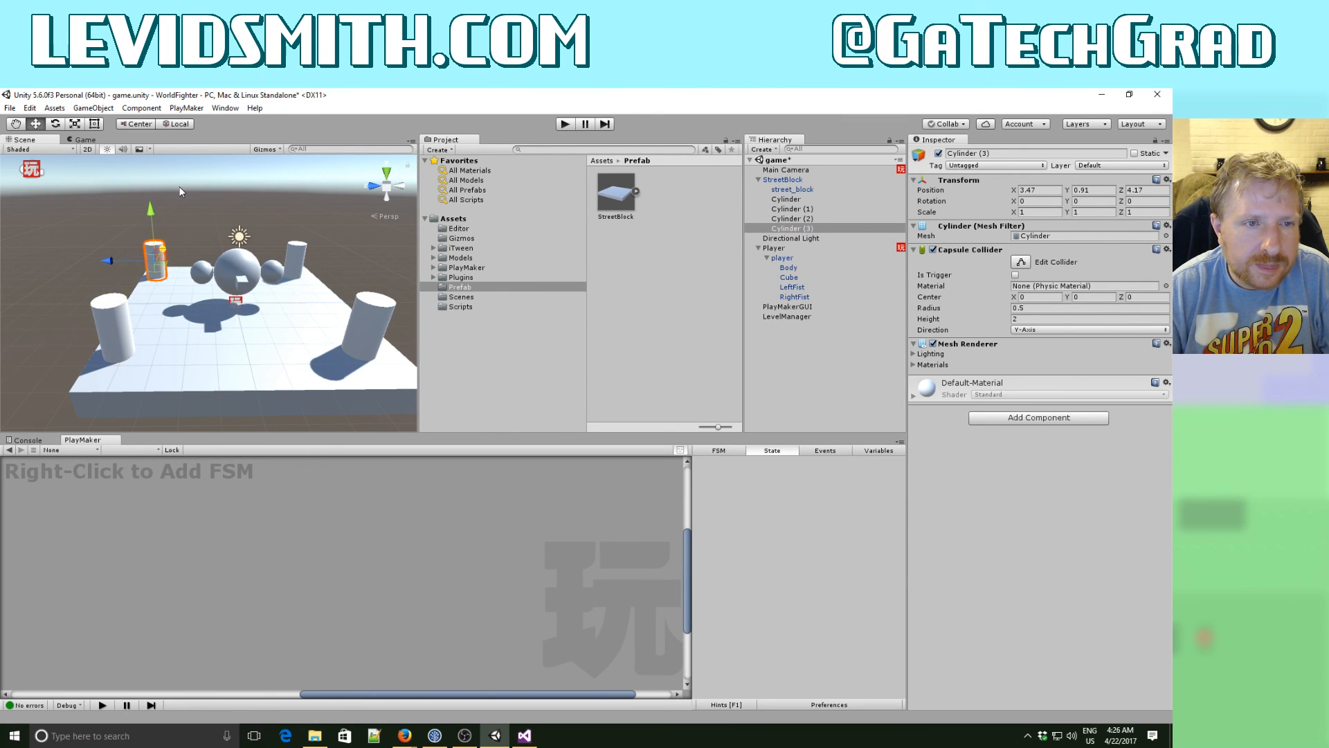
- Run the game, move the player sideways past the four cylinders to check the camera following, and stop the game
left_click(567, 123)
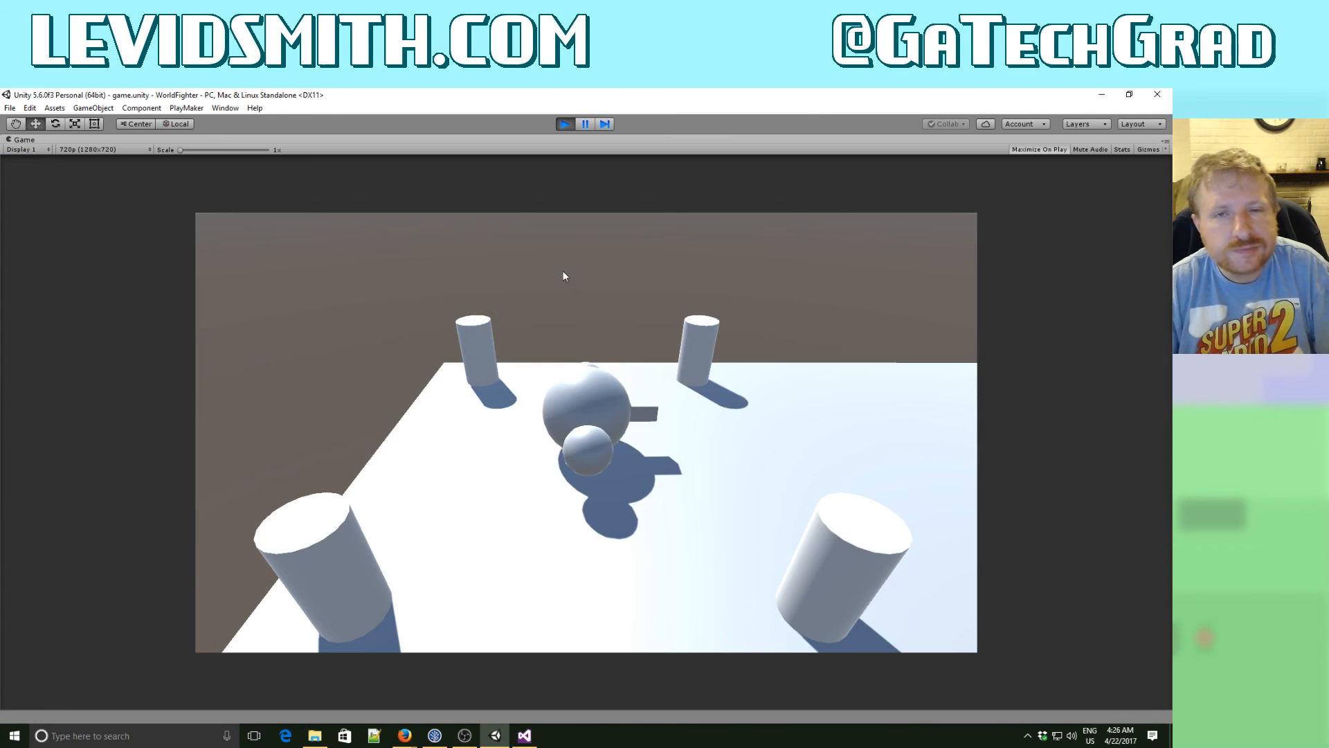
key("d")
key("a")
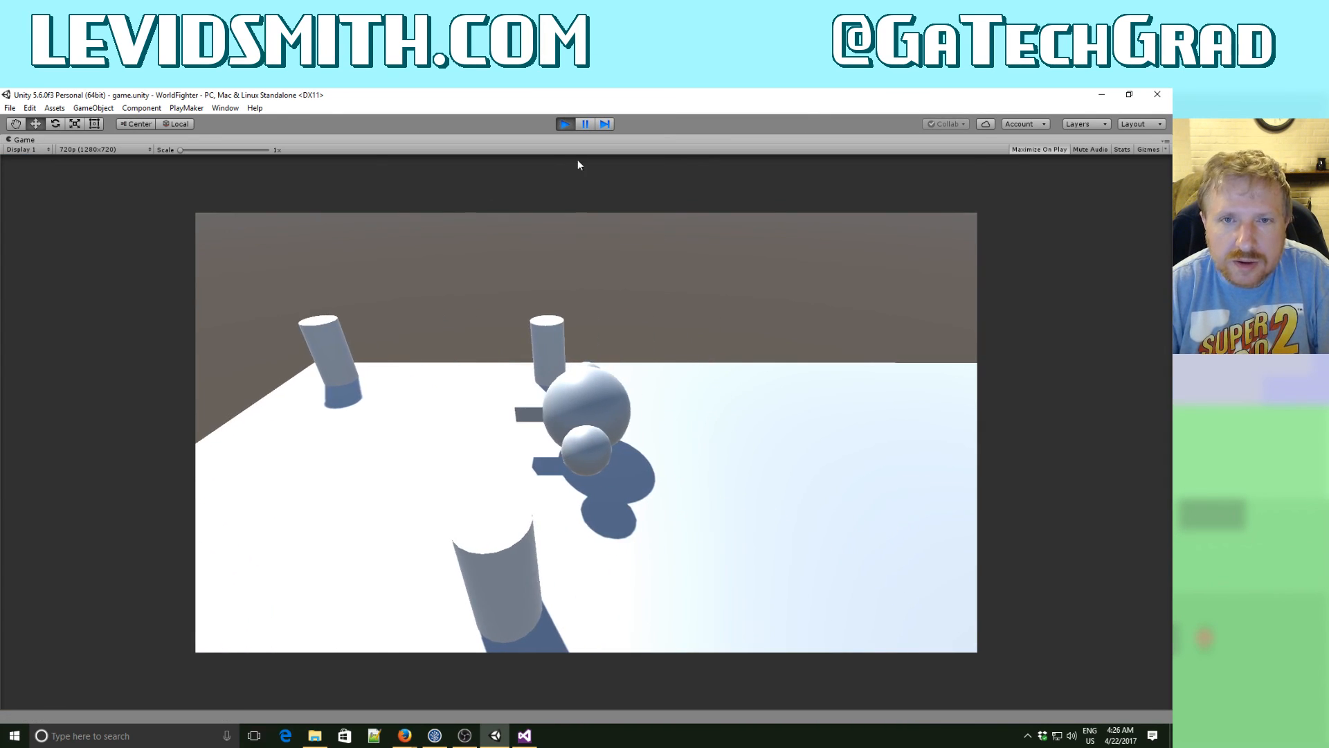
left_click(564, 126)
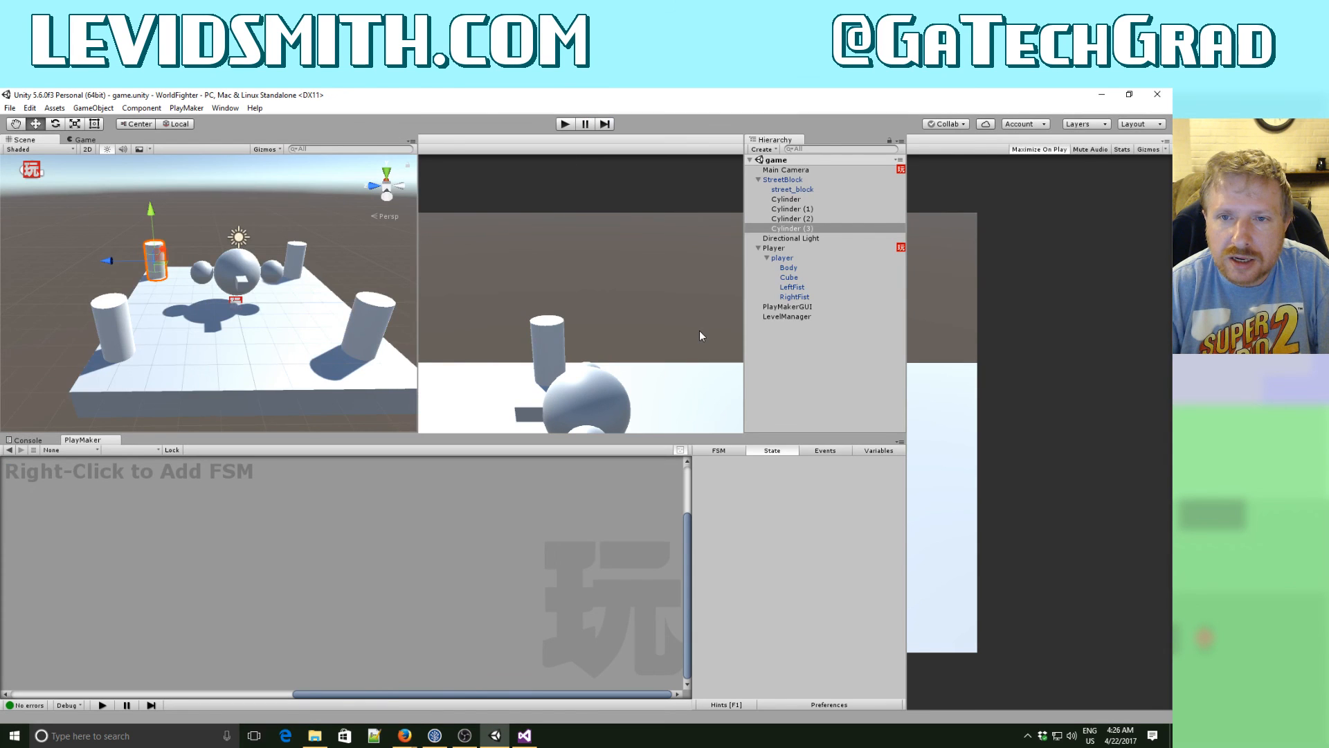
- Apply the StreetBlock instance's changes, including its four cylinders, to the StreetBlock prefab
left_click(782, 179)
left_click(1133, 177)
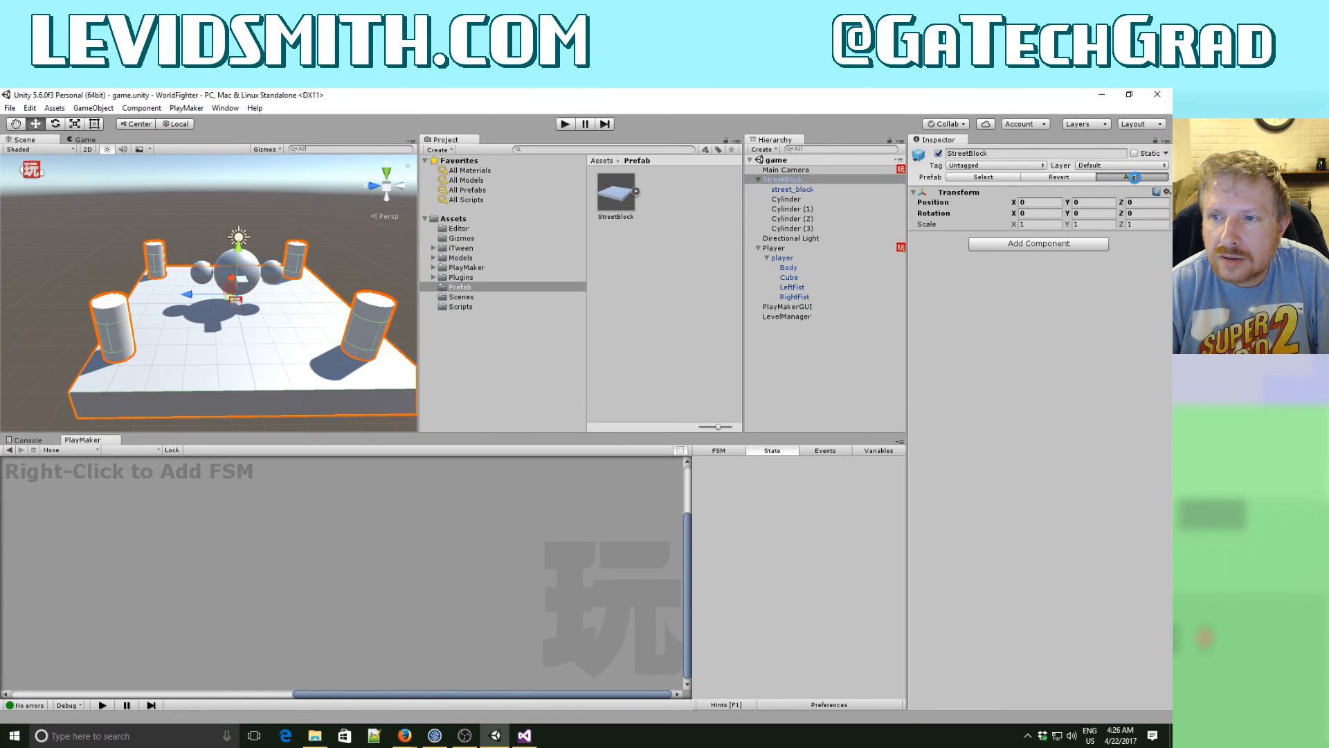
- Run the game, move the player sideways along the street blocks and past their front and back edges, and stop the game
left_click(565, 125)
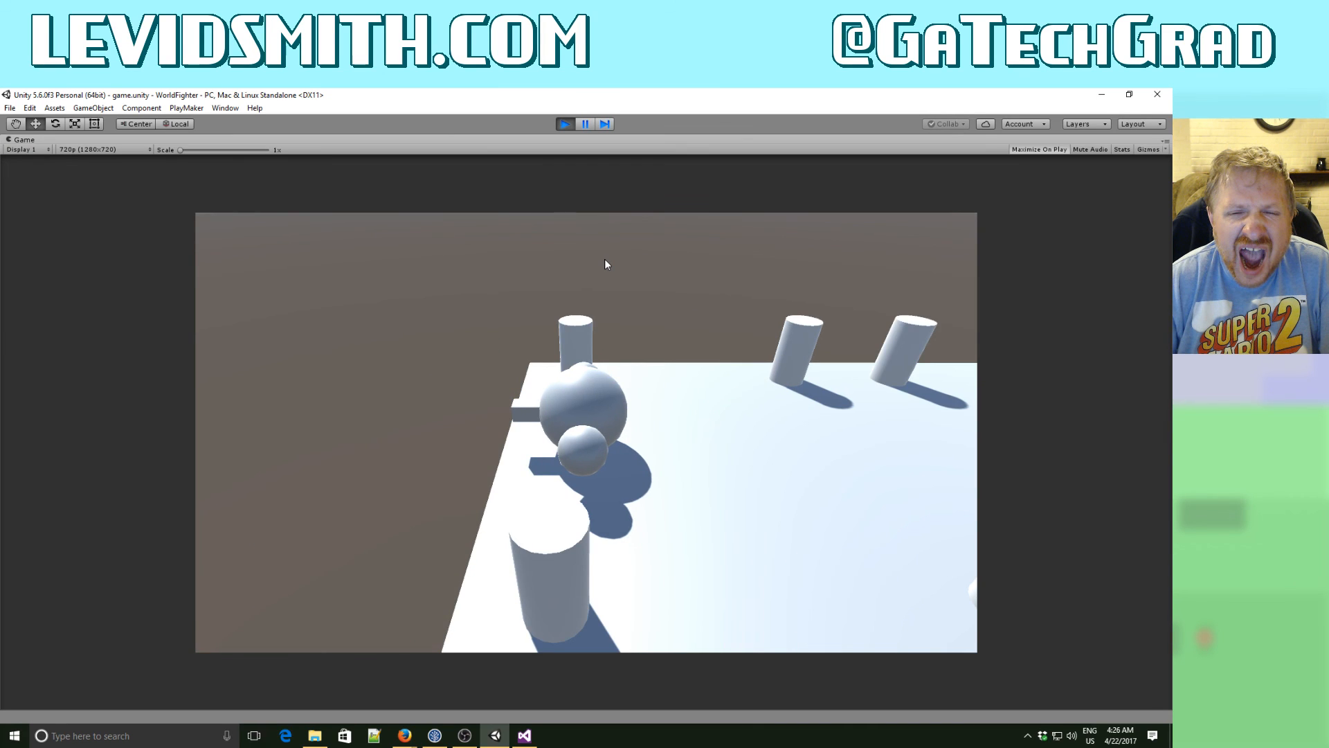
key("Right")
key("Left")
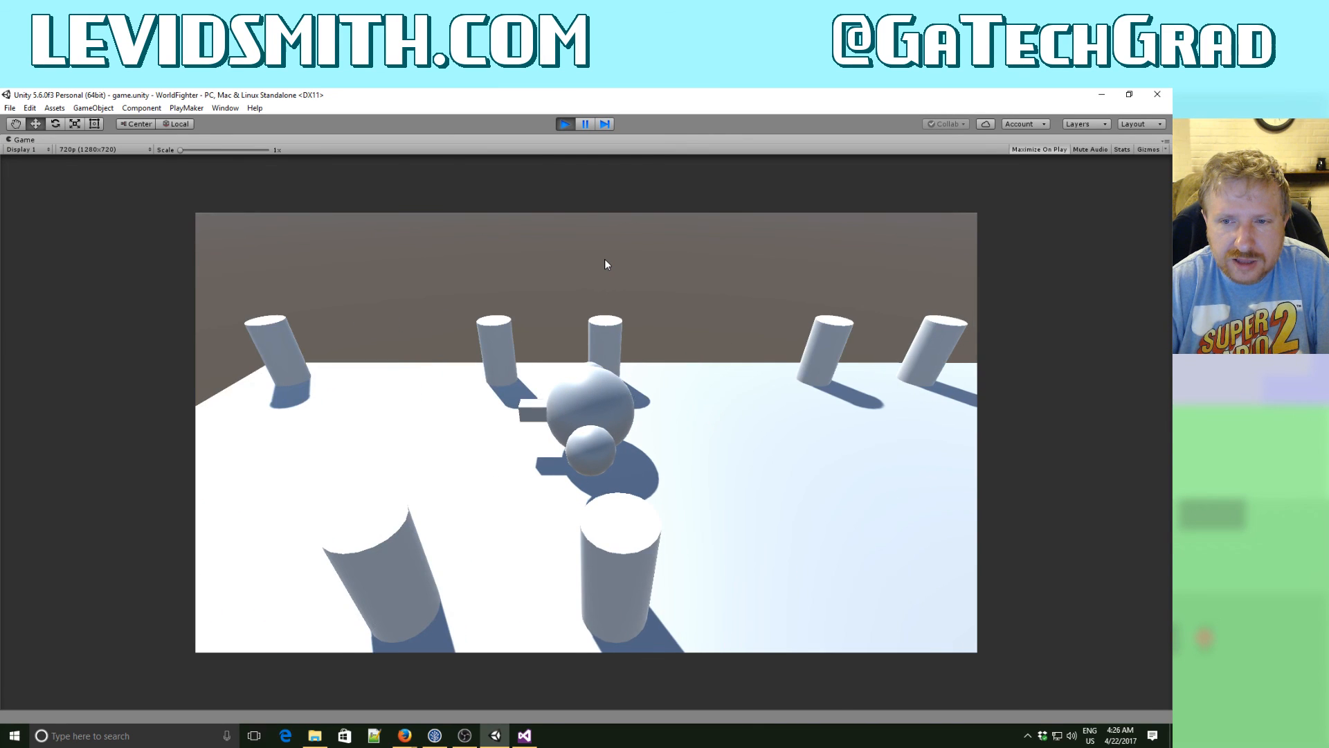
key("Right")
key("Down")
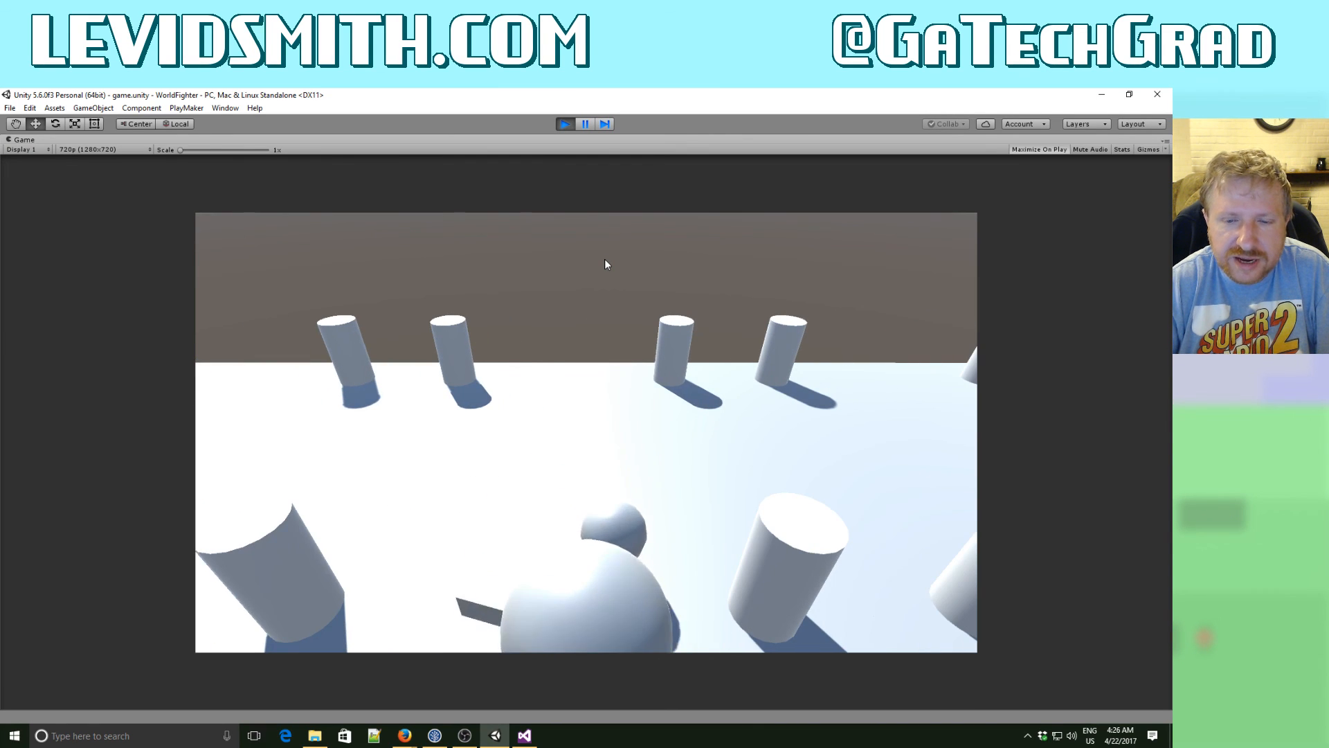
key("Up")
key("Down")
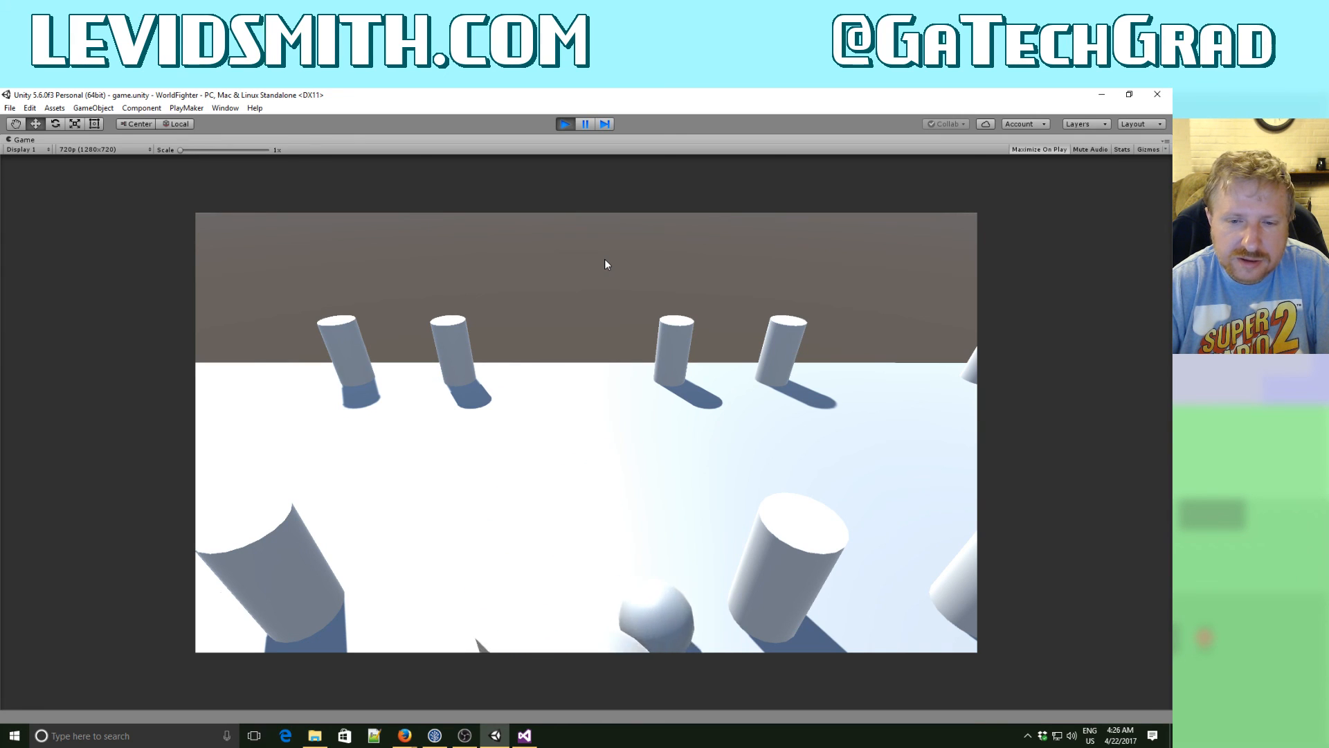
key("Up")
key("Up")
key("Right")
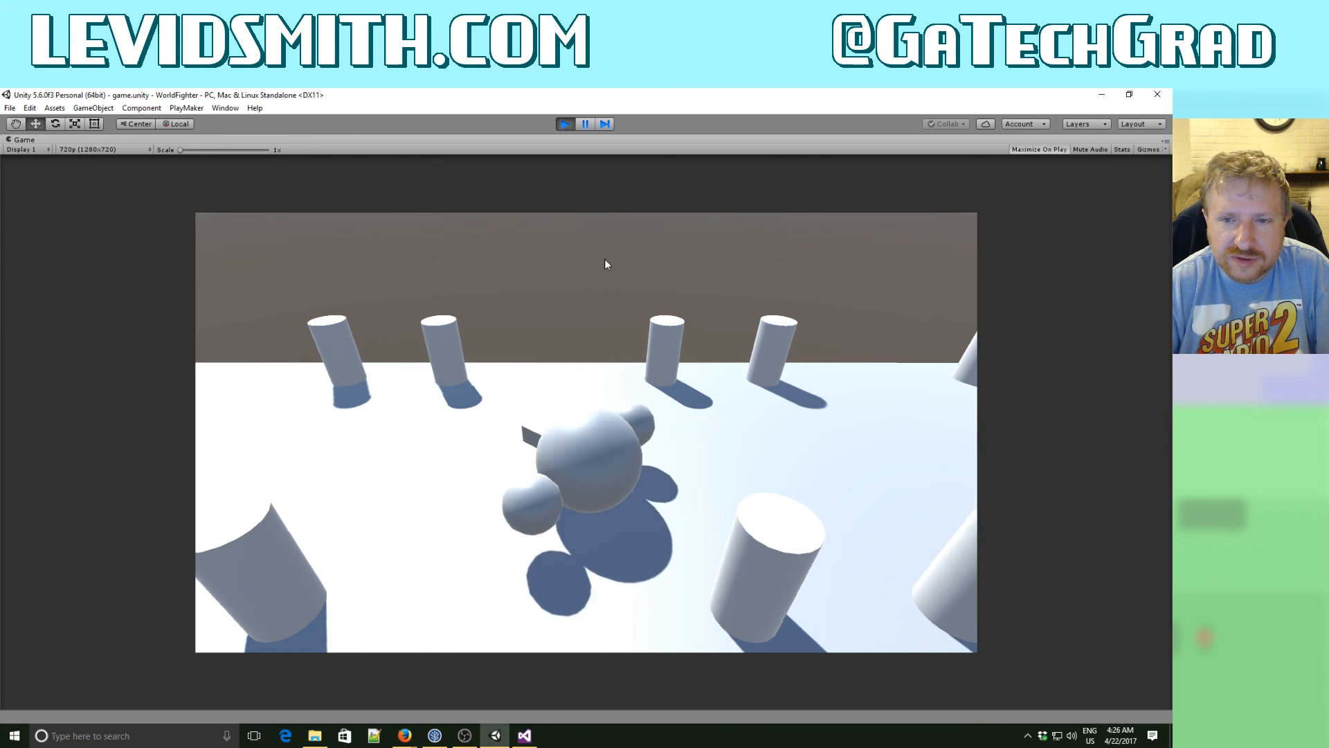
key("Right")
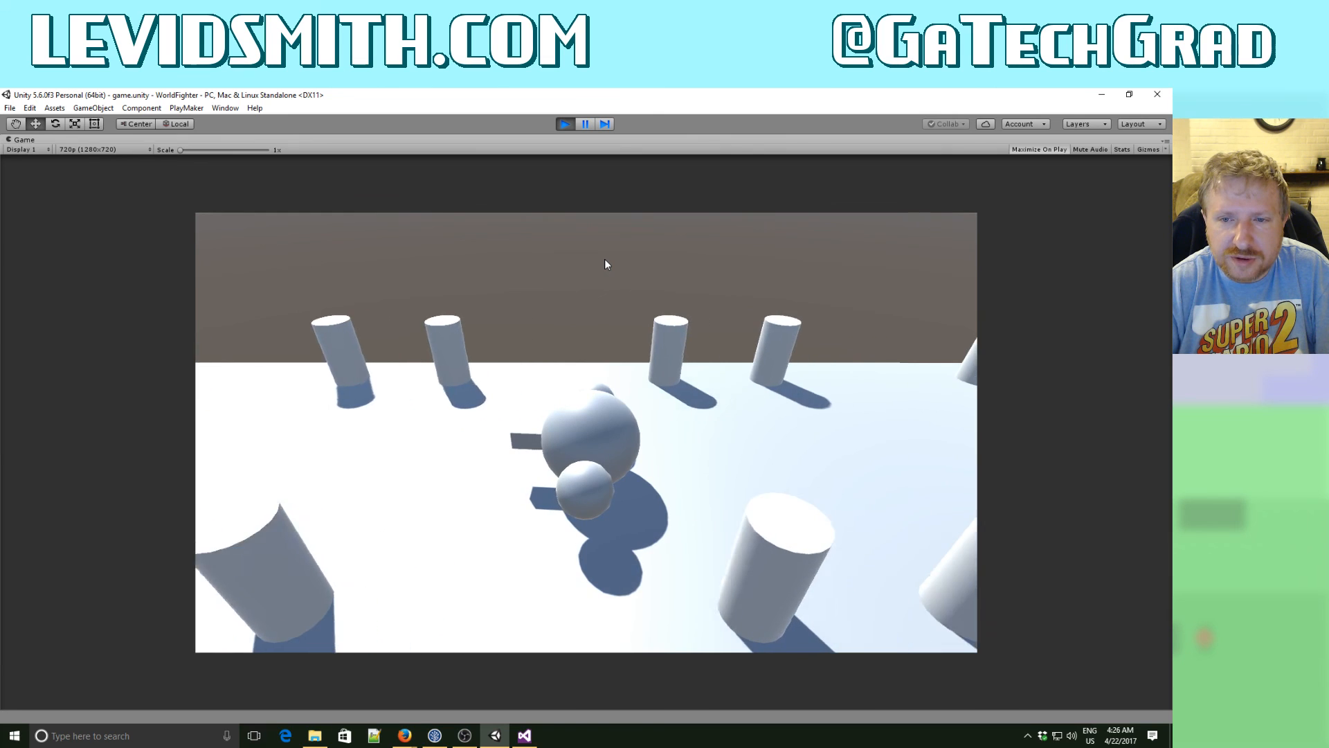
key("Right")
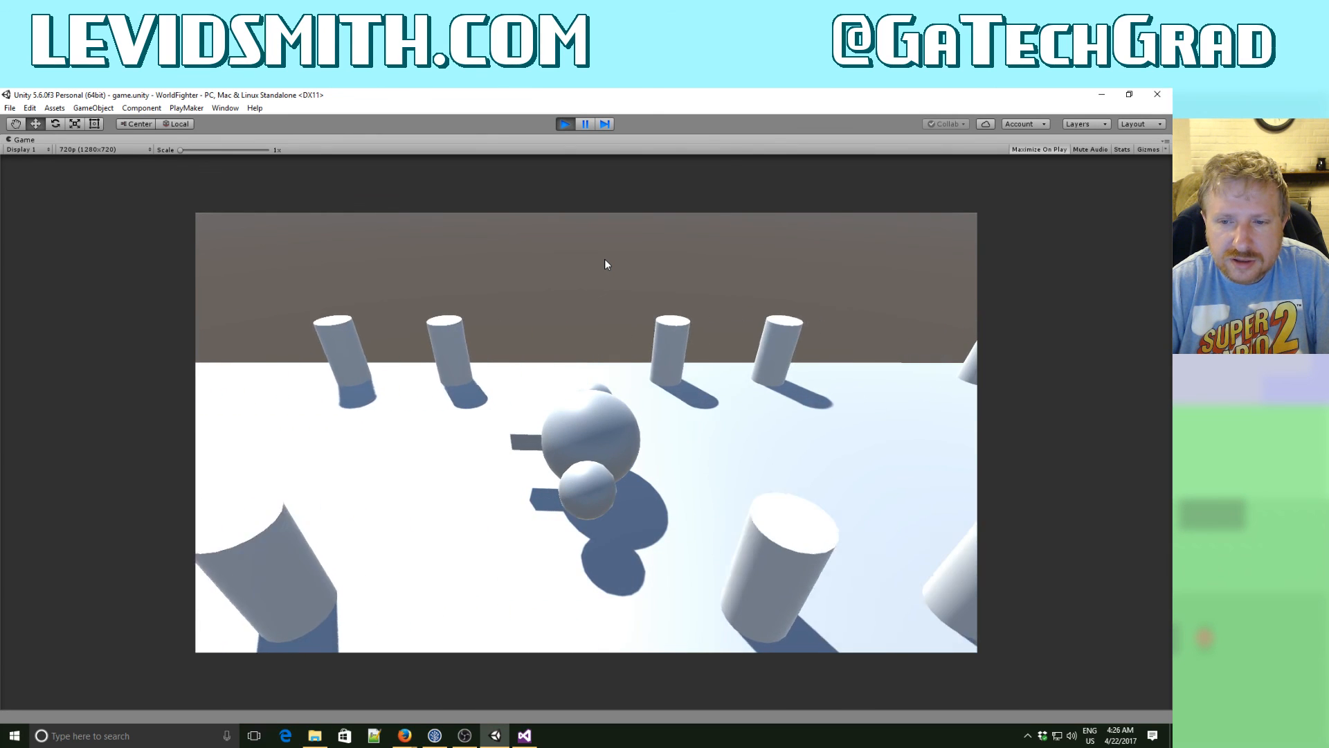
key("Right")
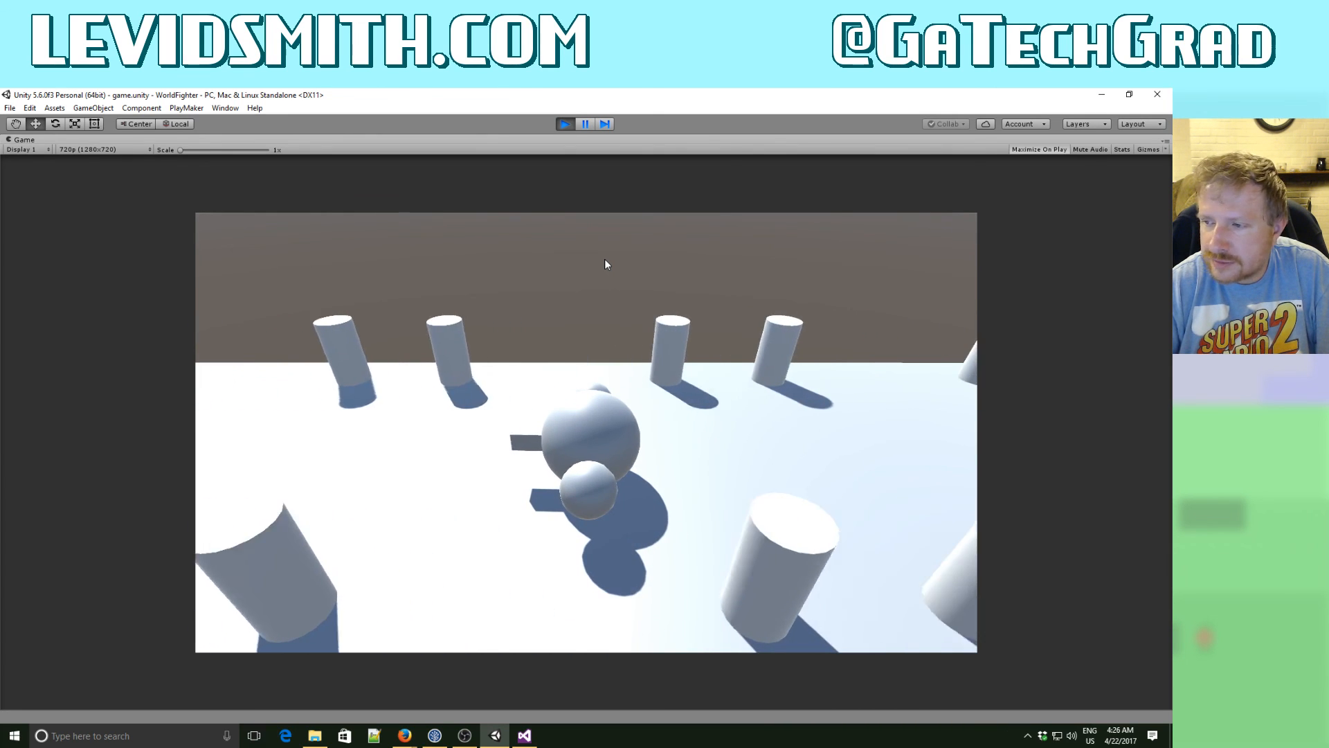
key("Left")
key("Right")
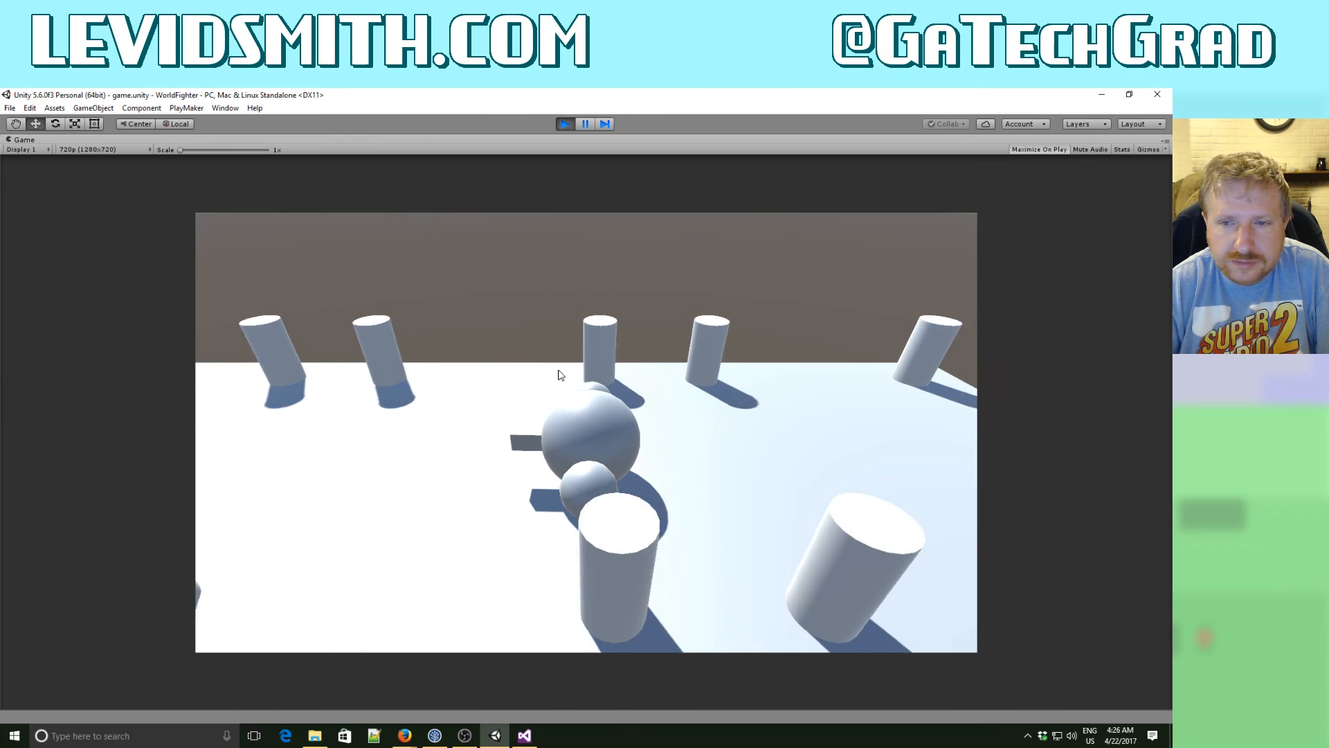
key("Right")
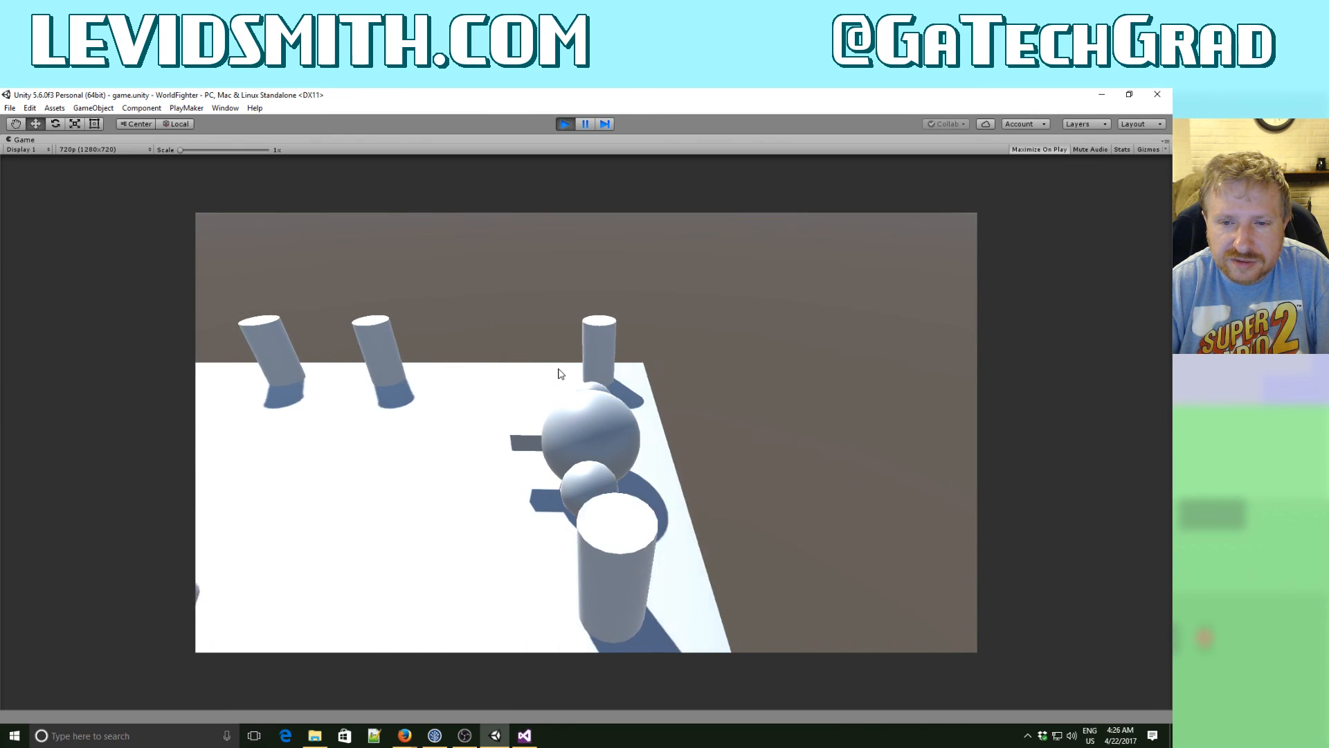
key("Right")
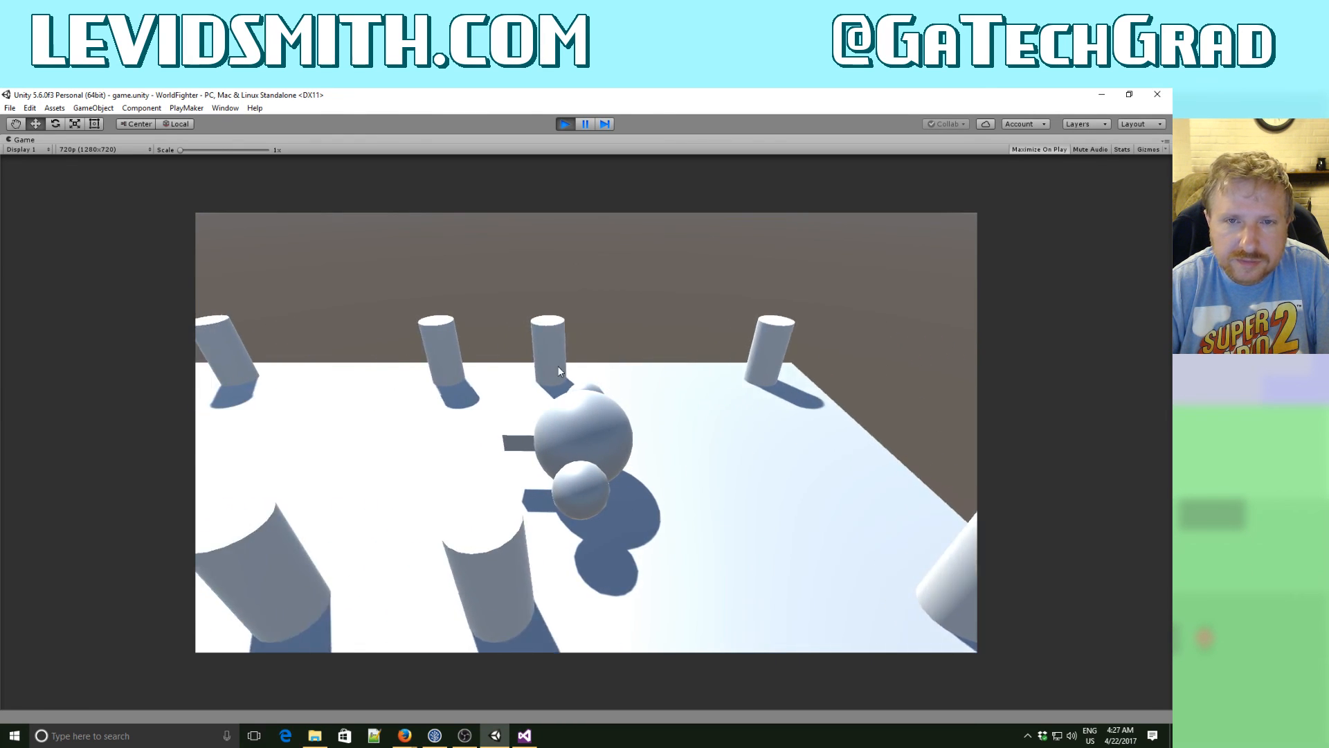
key("Left")
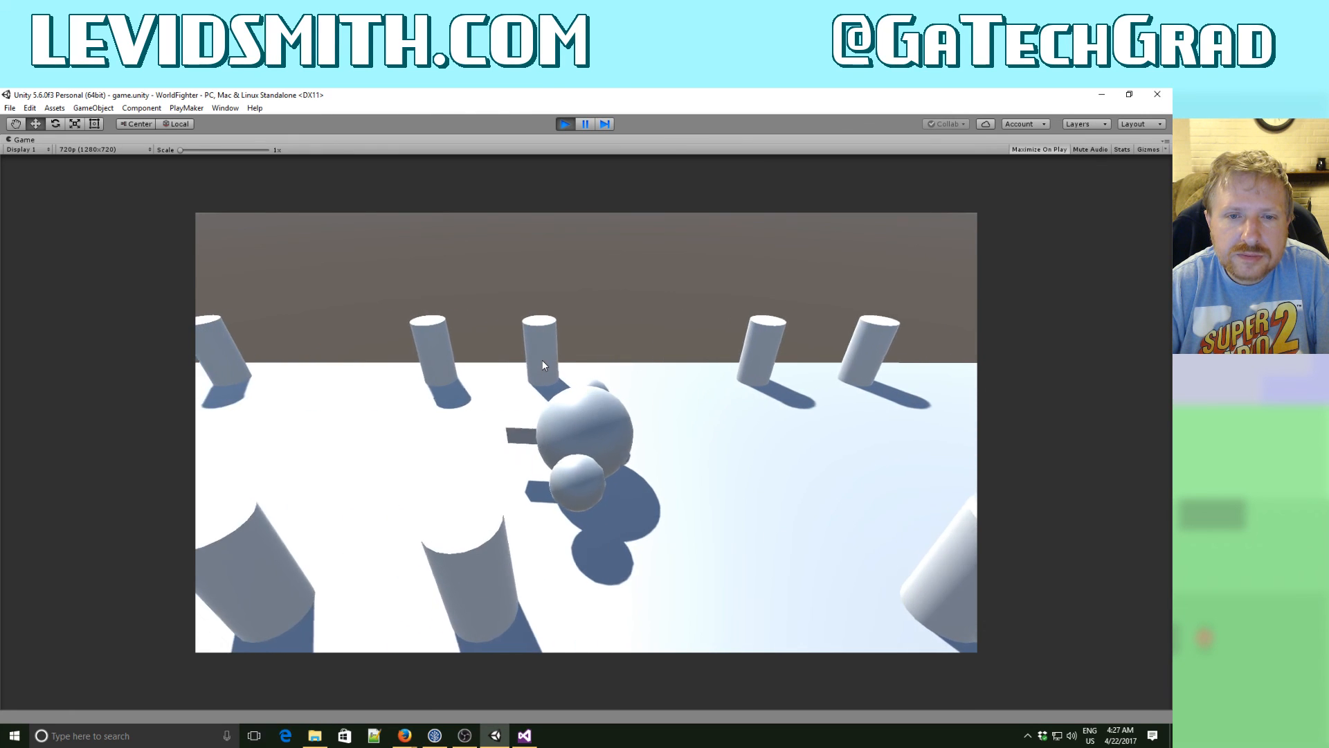
key("Up")
key("Right")
key("Up")
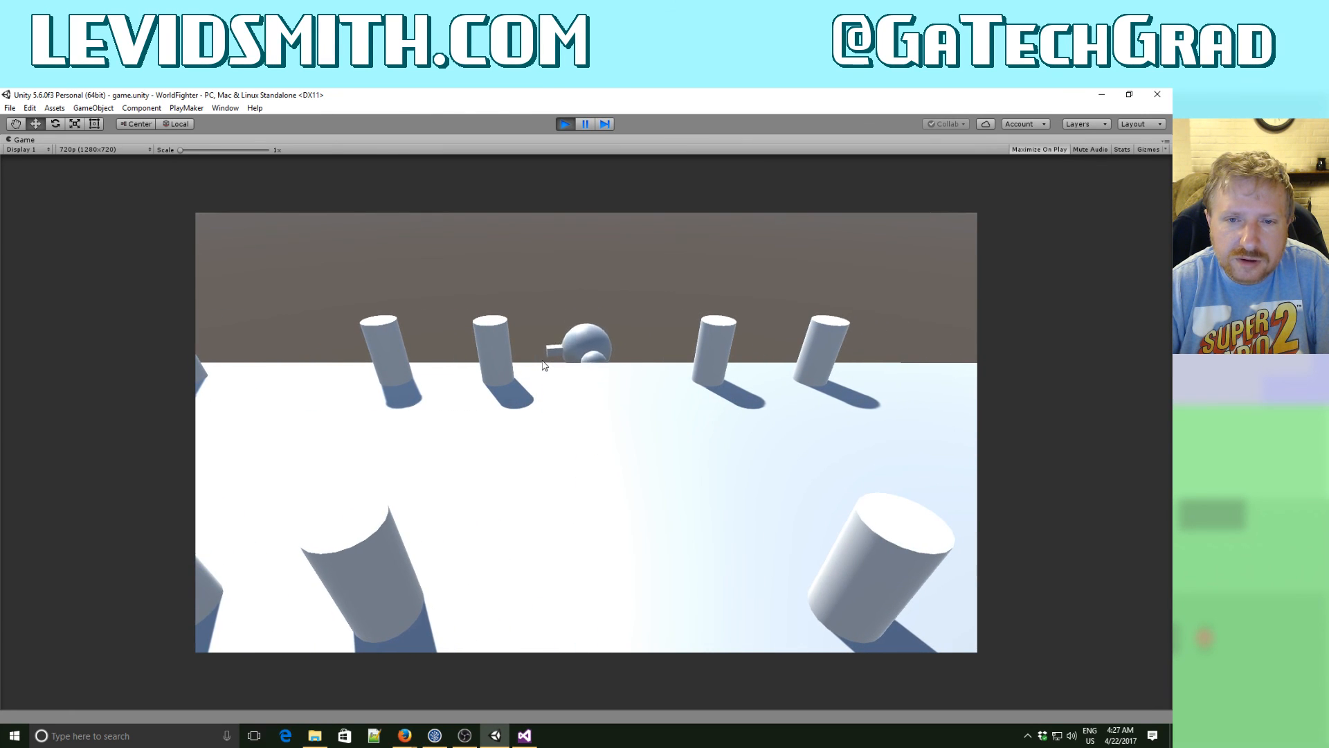
key("ctrl+p")
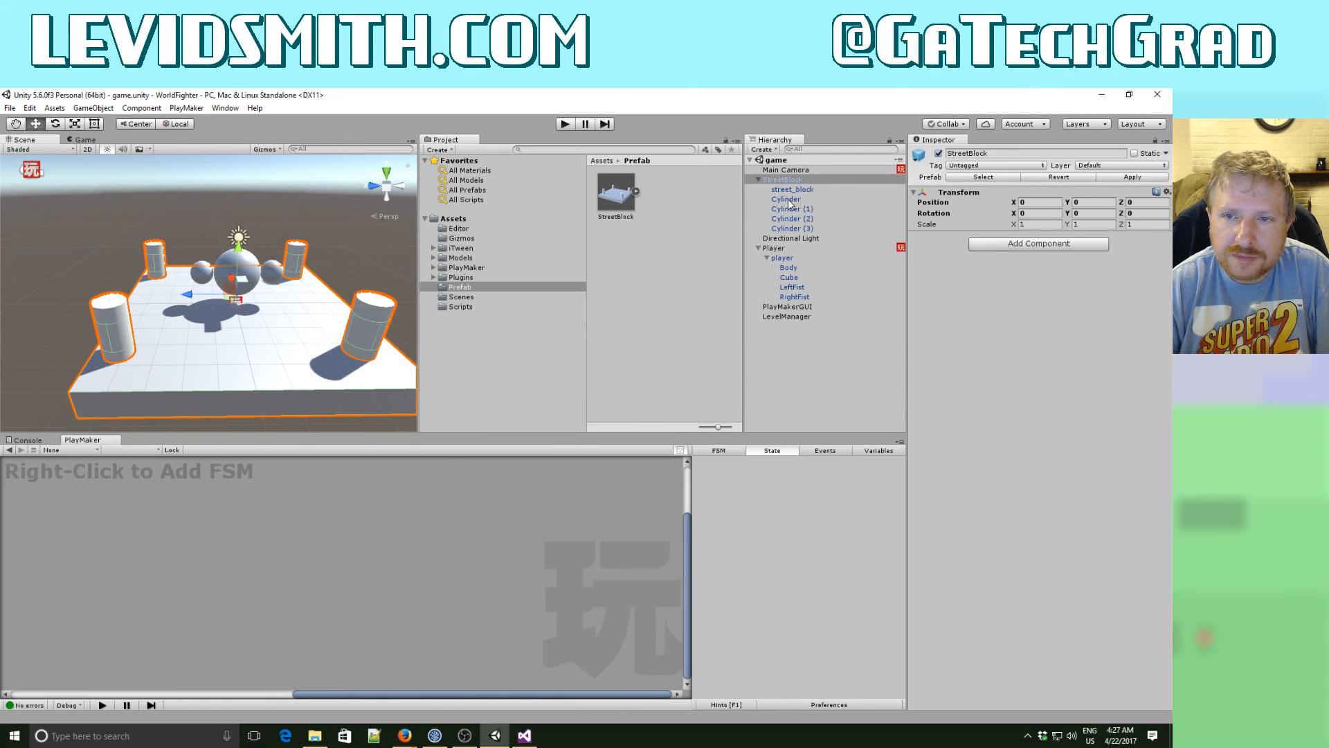
- Add a 3D cube as a child of StreetBlock and rename it InvisibleWall
left_click_drag(284, 326, 568, 329, "alt")
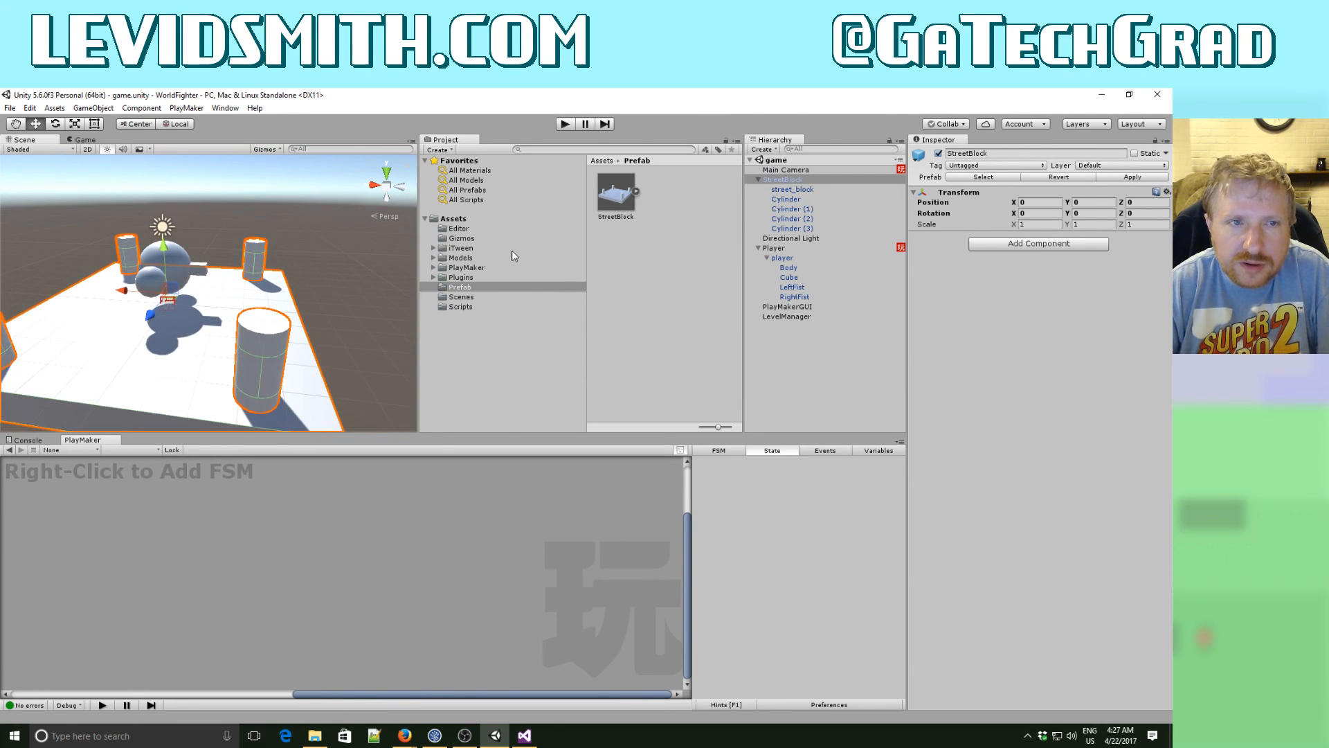
right_click(787, 181)
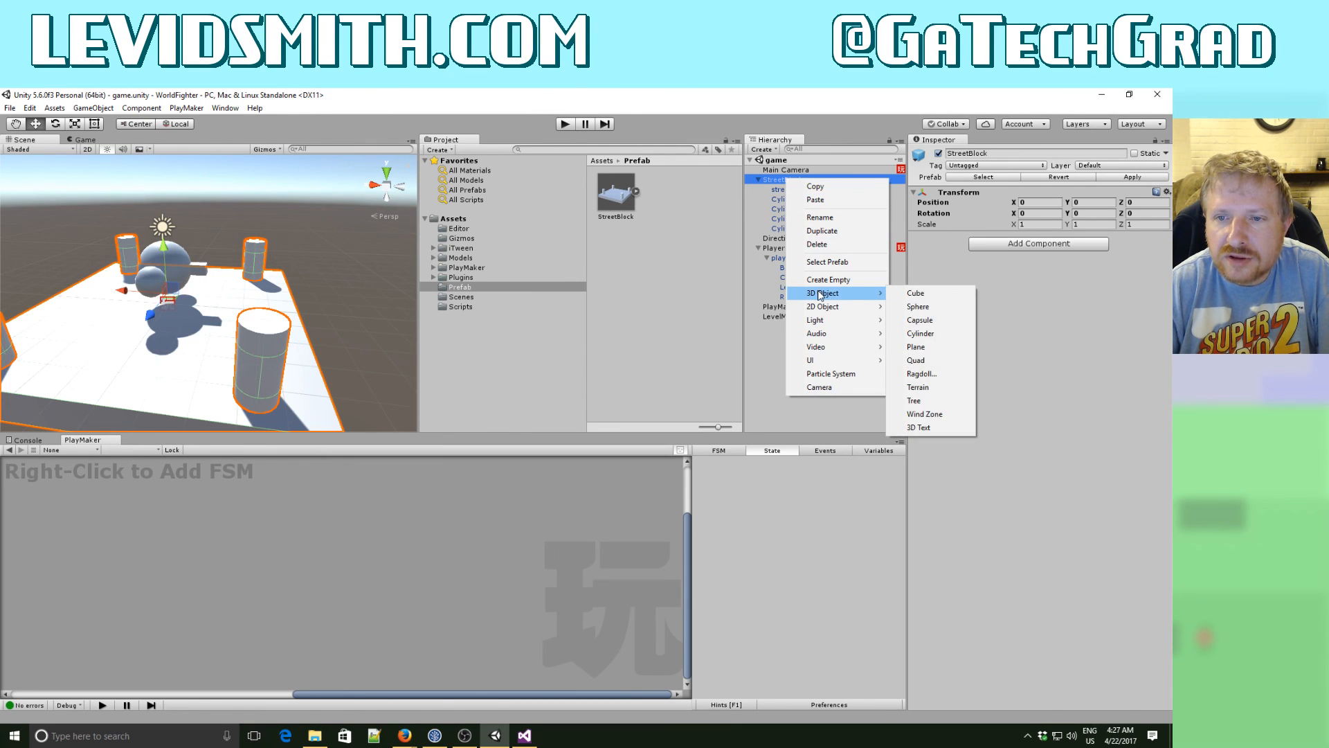
mouse_move(826, 297)
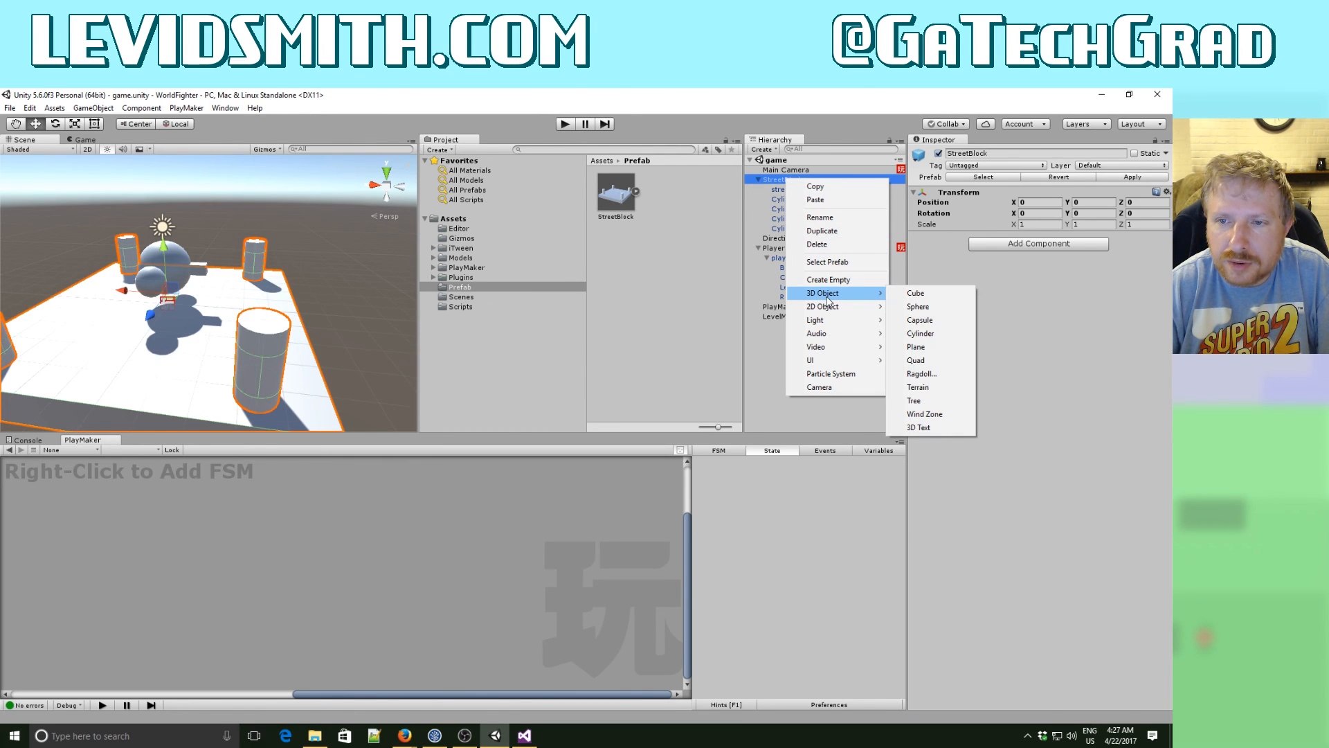
left_click(931, 294)
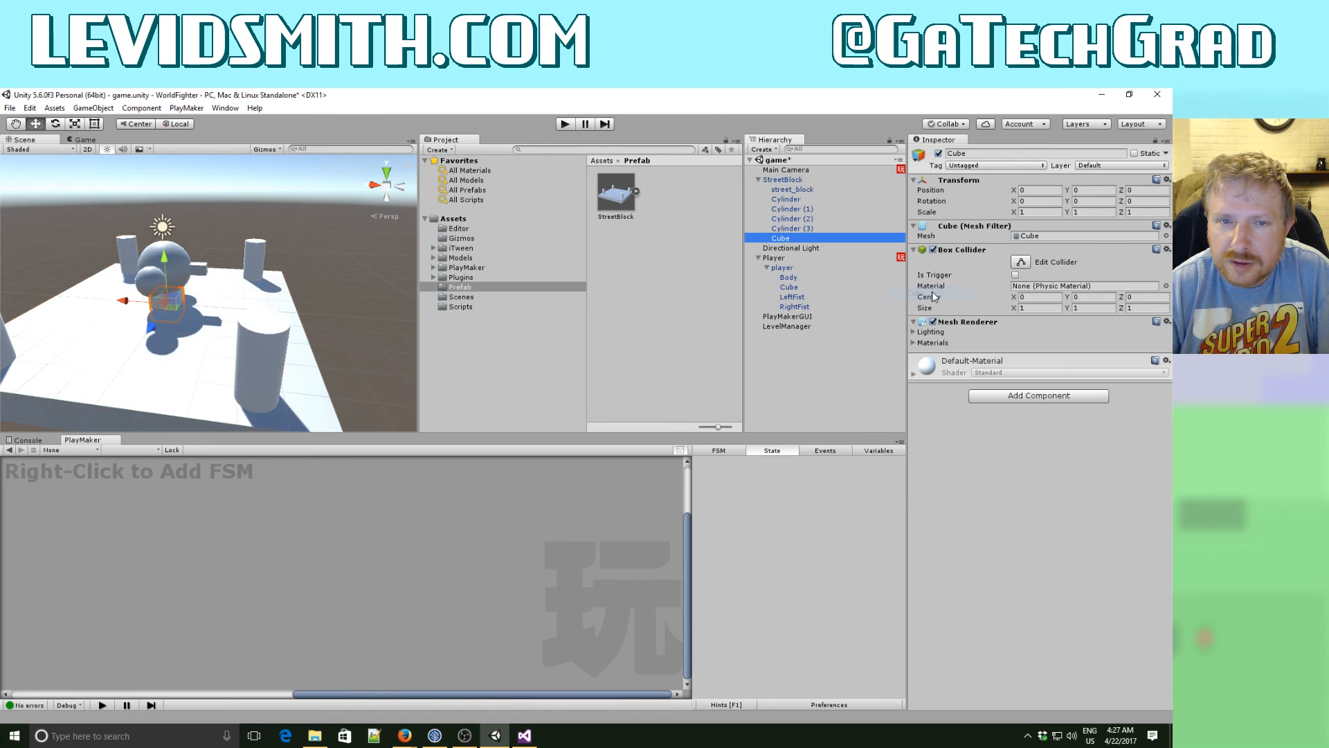
left_click_drag(257, 297, 301, 298, "alt")
left_click(788, 242)
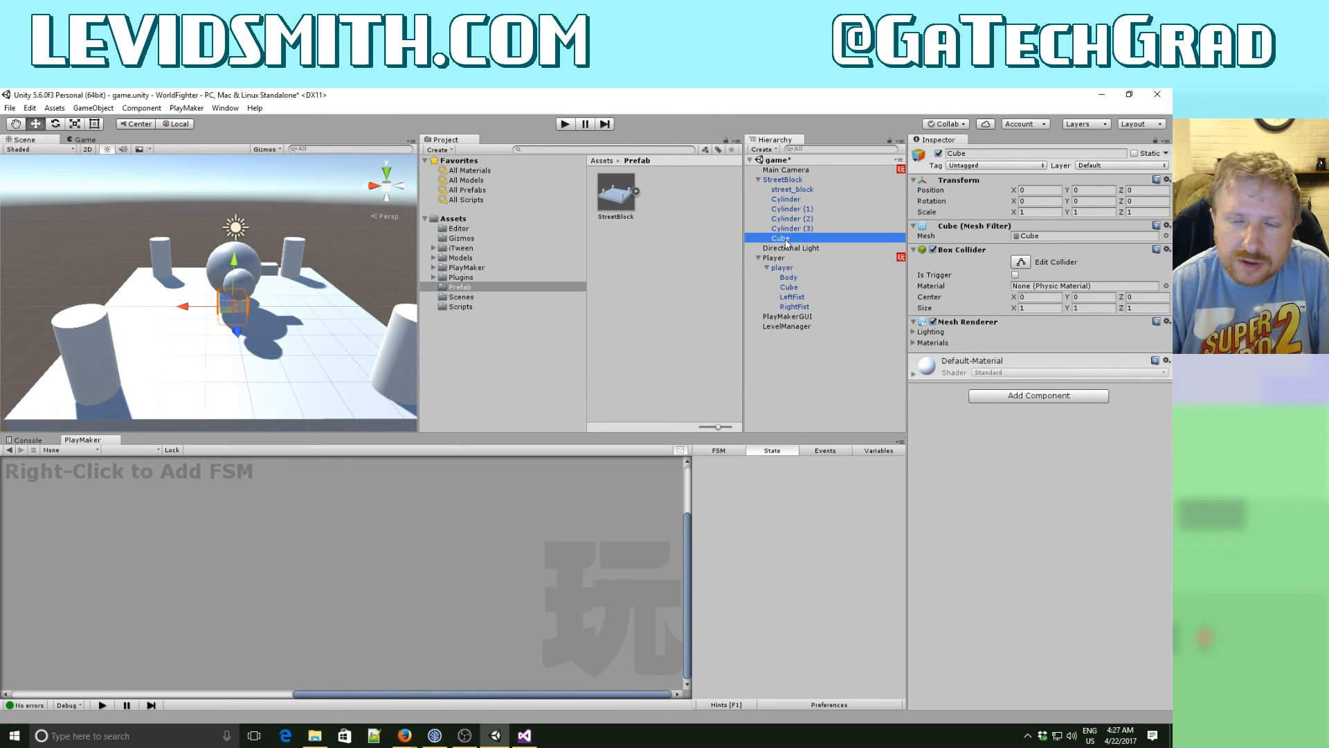
type("InvisibleWall")
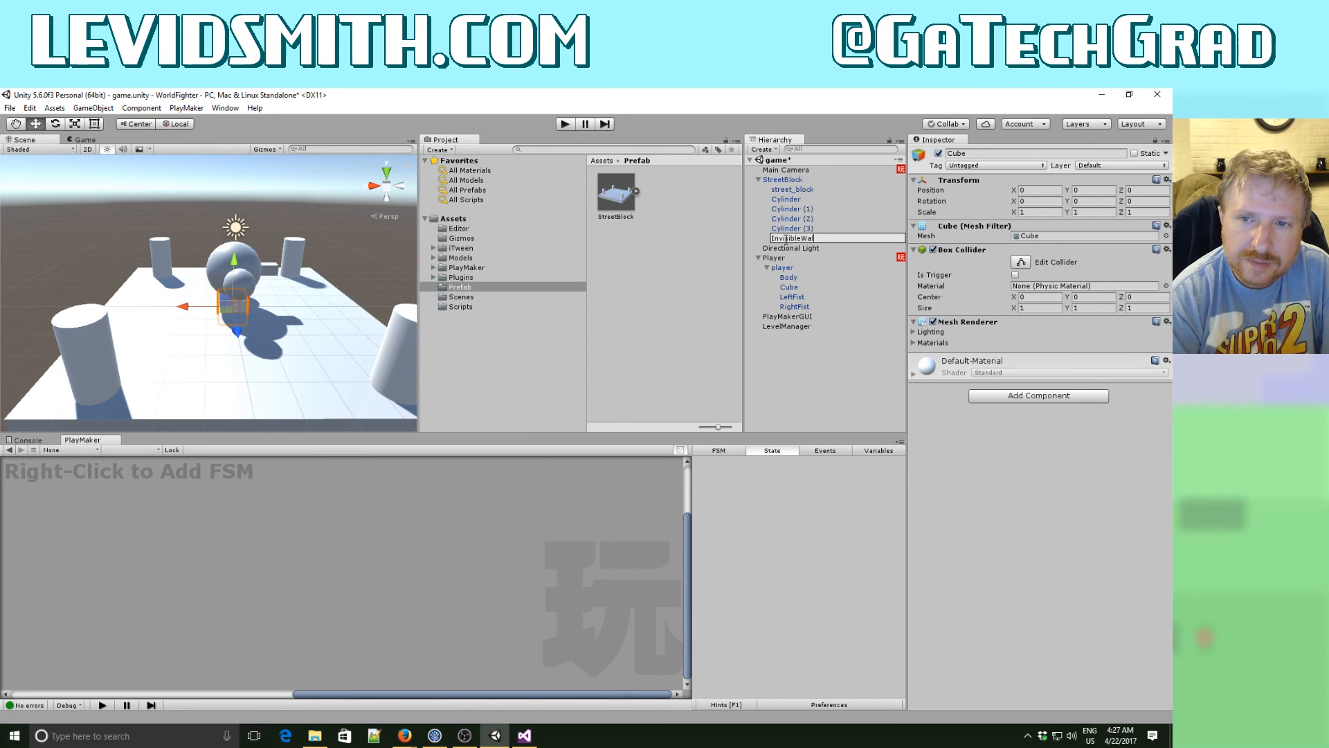
key("Return")
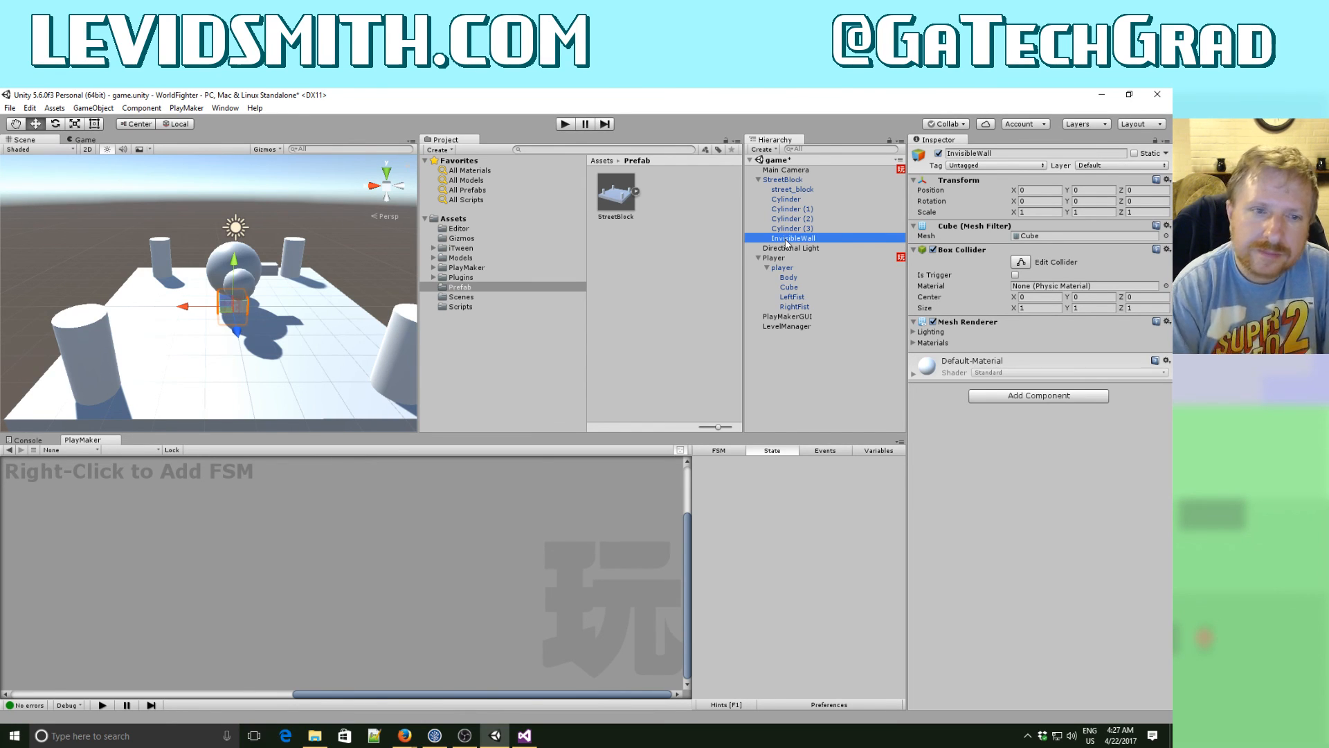
- Move InvisibleWall along X to about 6.19, beyond the block's edge, and set its scale to X 1, Y 5, Z 10
left_click_drag(185, 311, 358, 331)
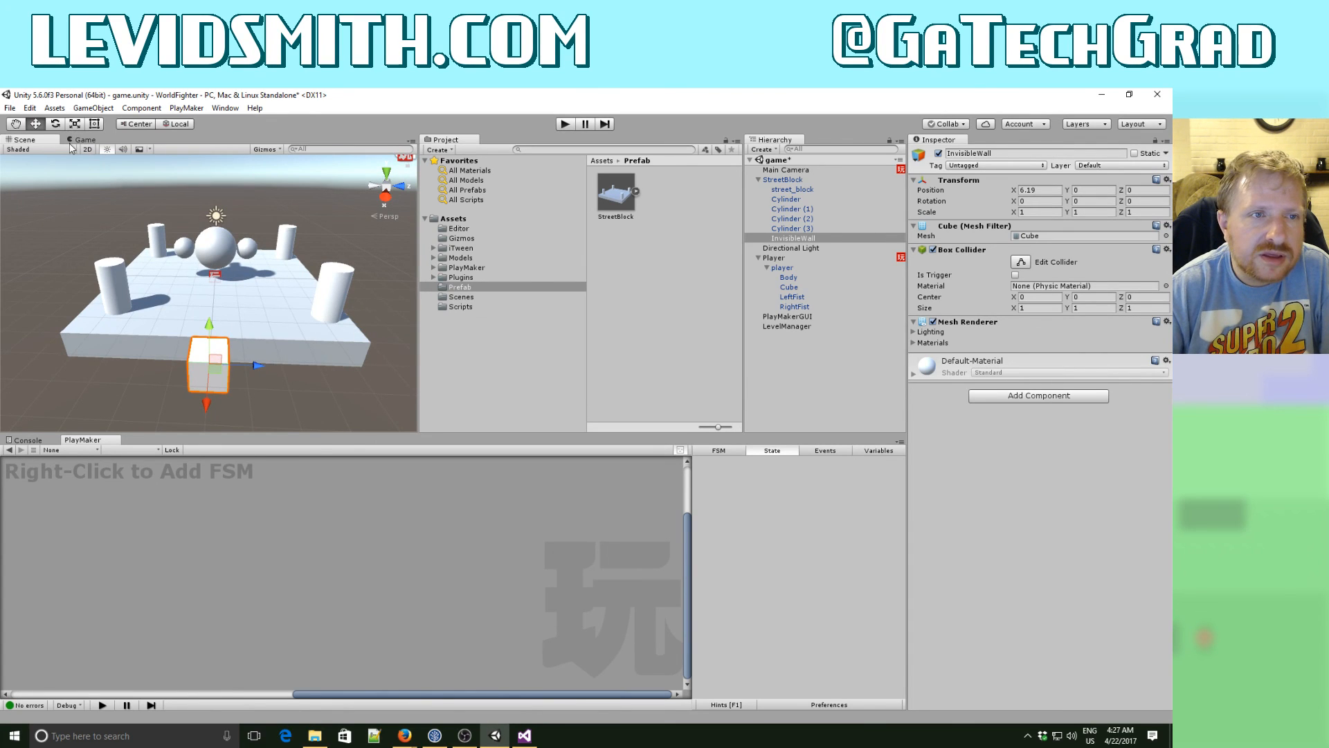
key("r")
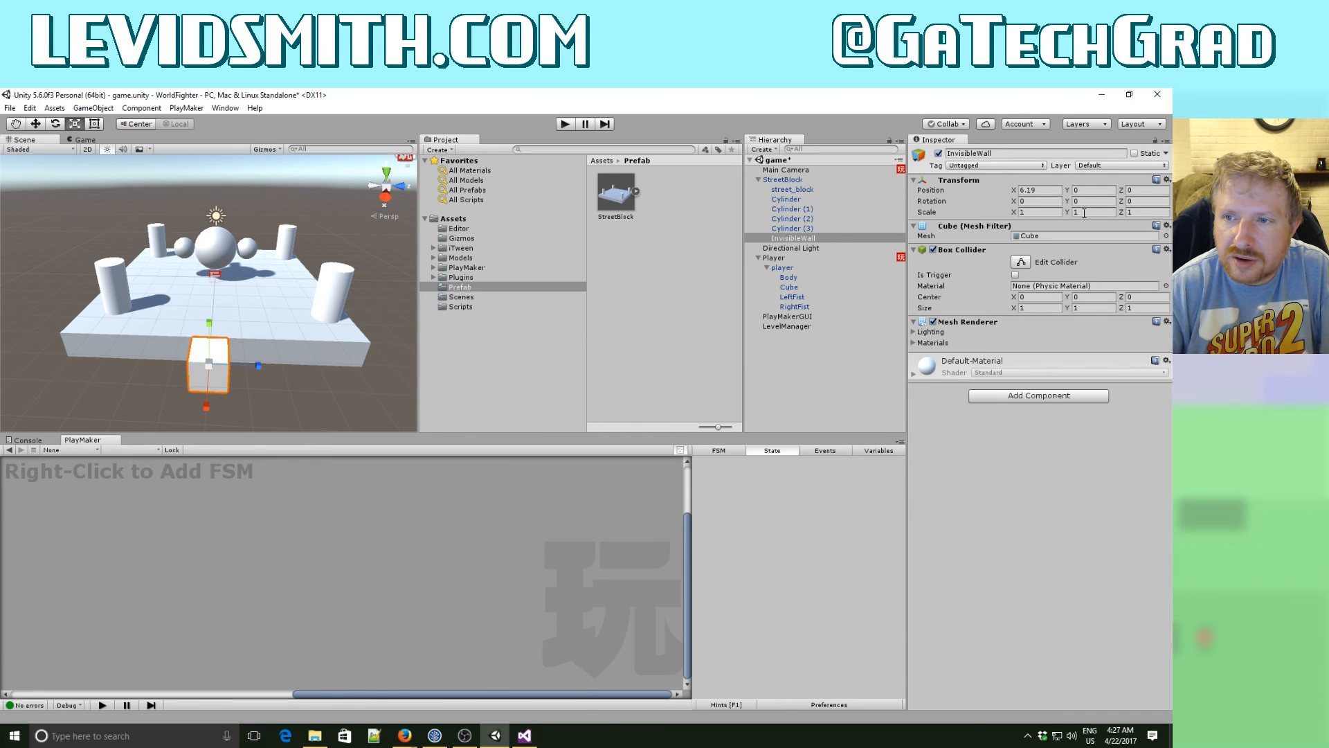
left_click(1056, 212)
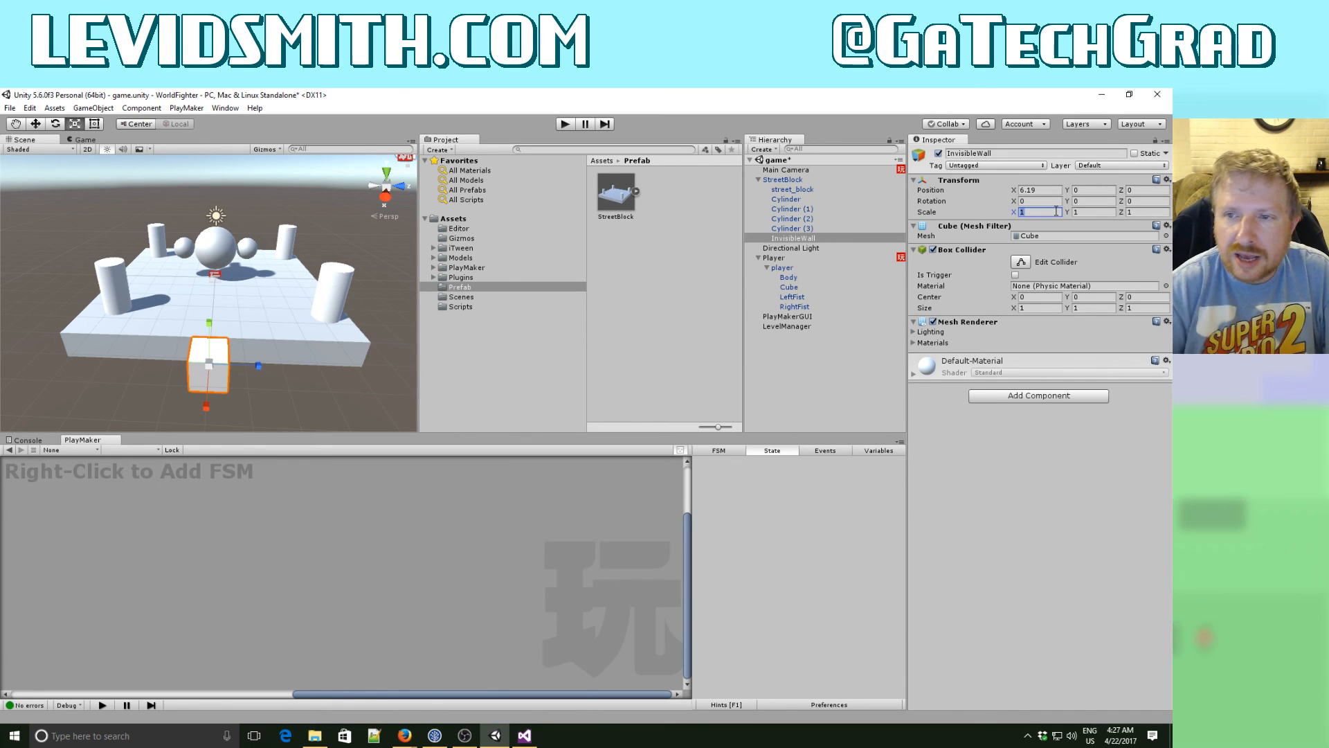
type("10")
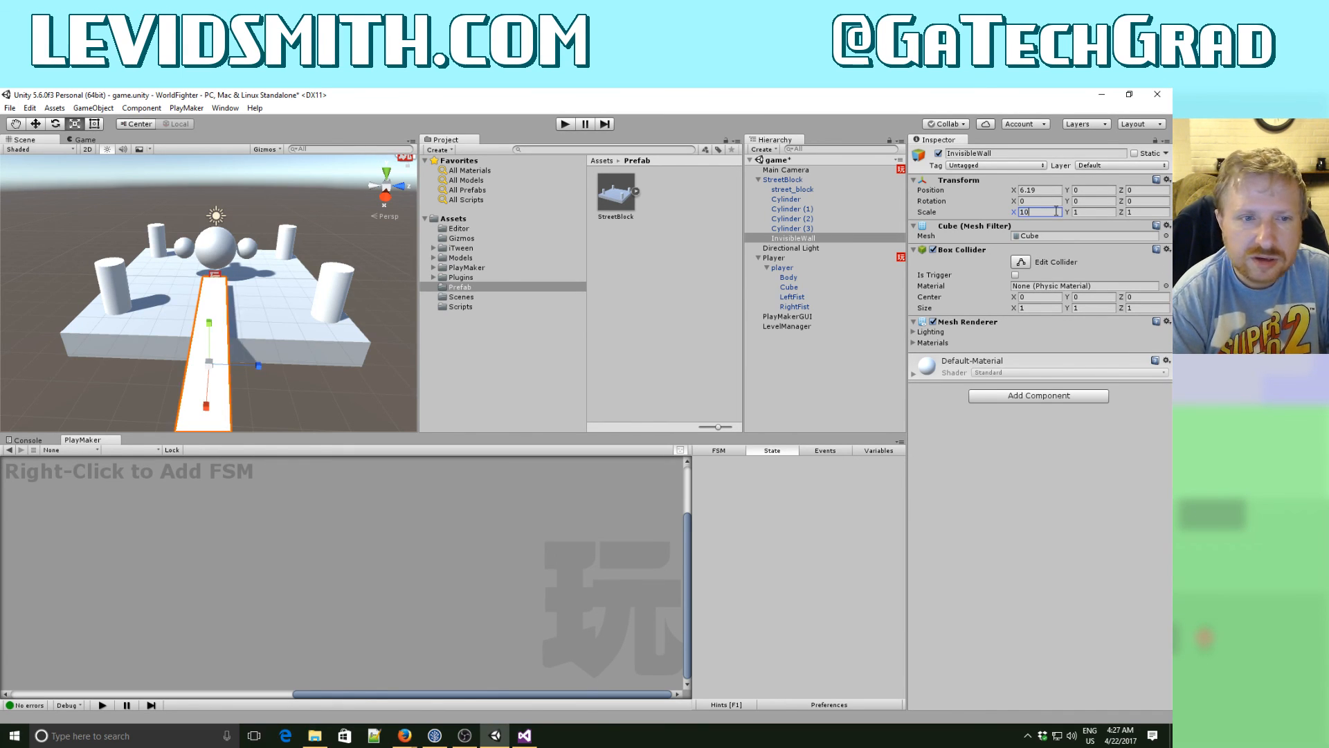
key("ctrl+a")
key("ctrl+x")
key("Tab")
key("Tab")
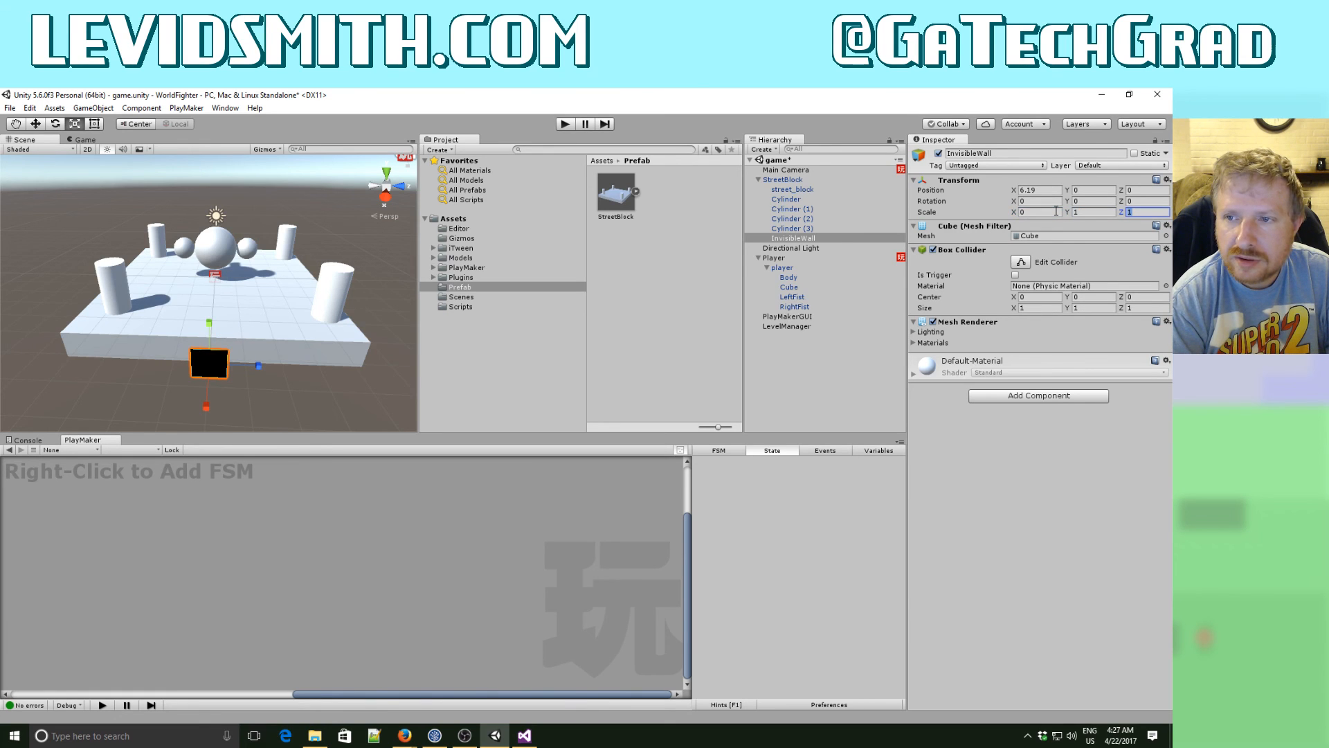
key("ctrl+v")
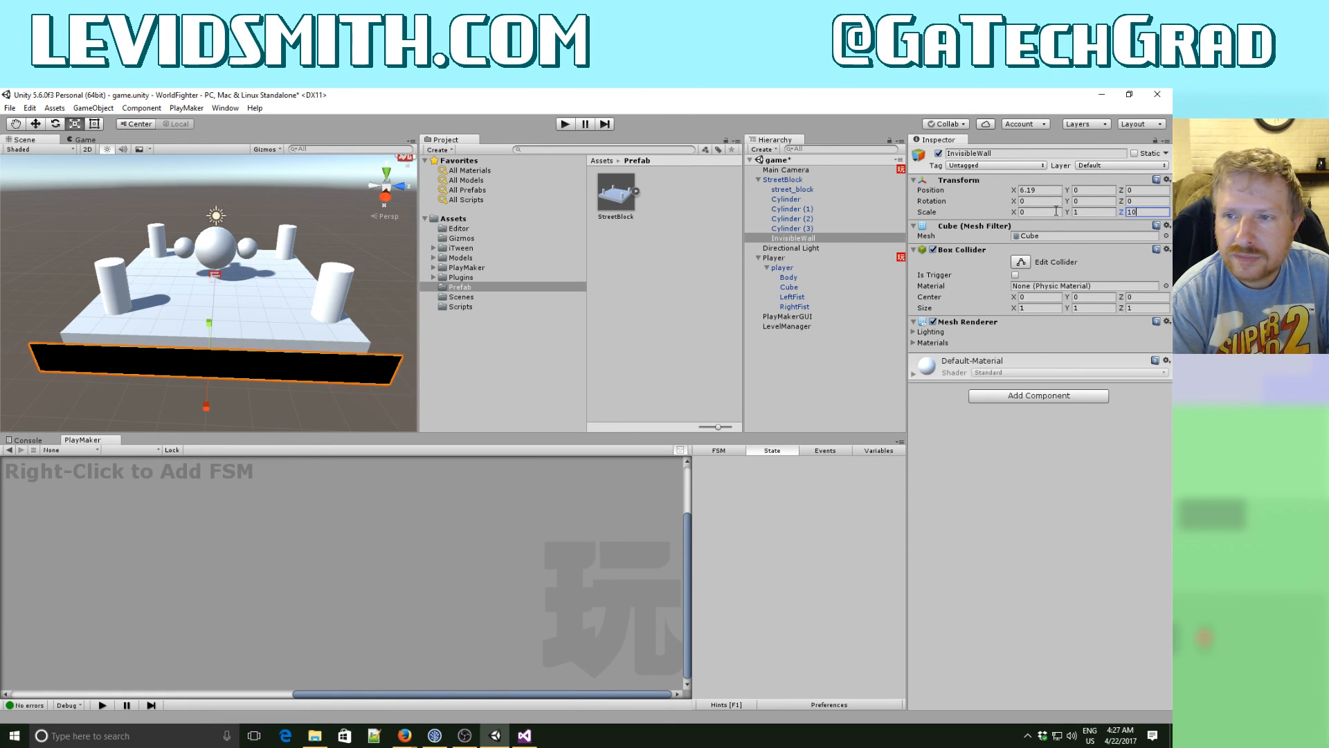
key("shift+Tab")
key("shift+Tab")
type("1")
key("Tab")
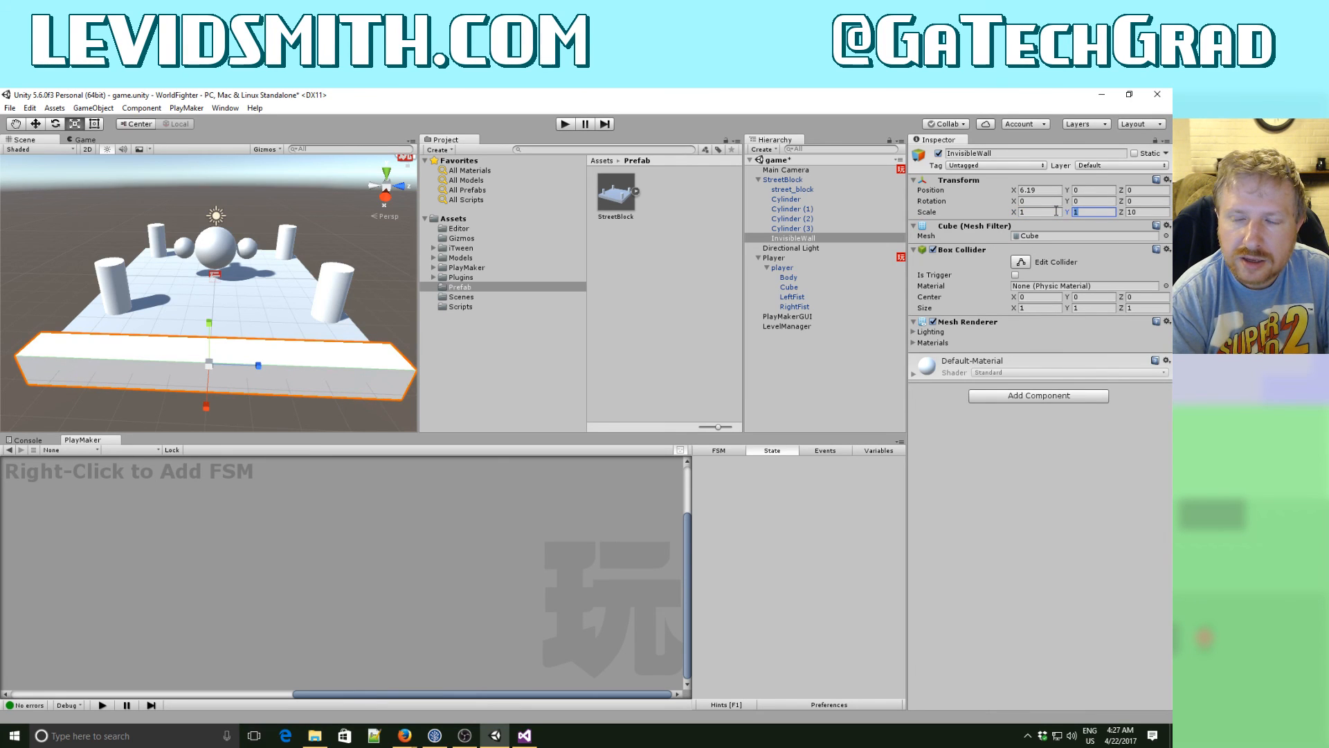
type("5")
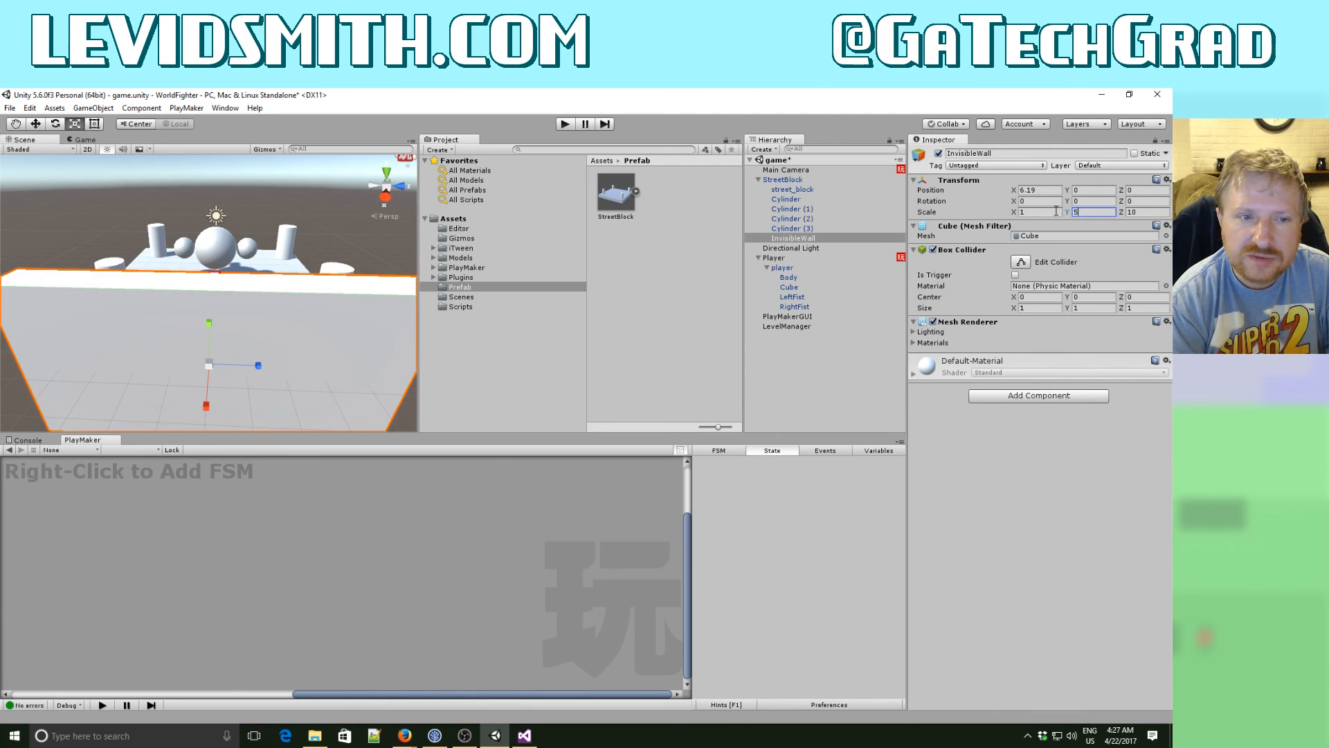
key("Tab")
- Set InvisibleWall's position to X 5 and Y 2.5, and check its placement against the block's edge from the side
left_click(1078, 191)
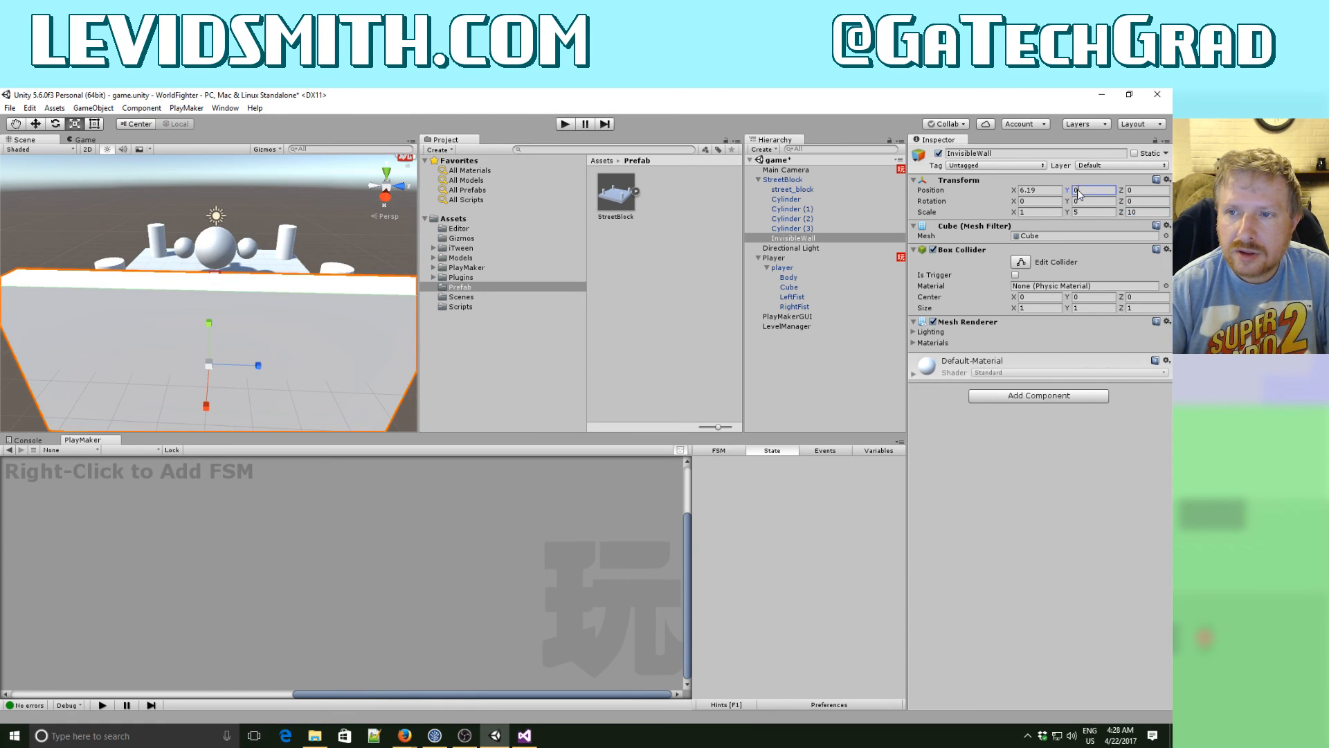
type("2")
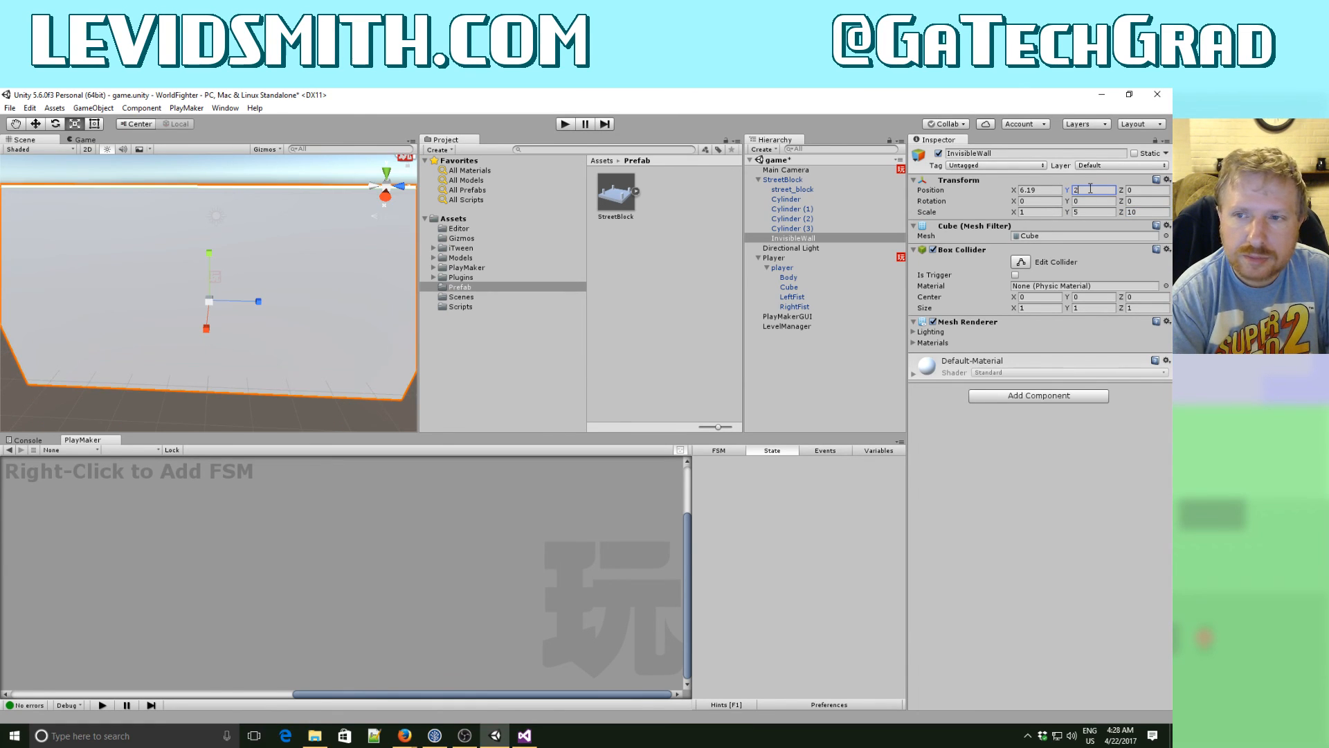
type(".5")
key("shift+Tab")
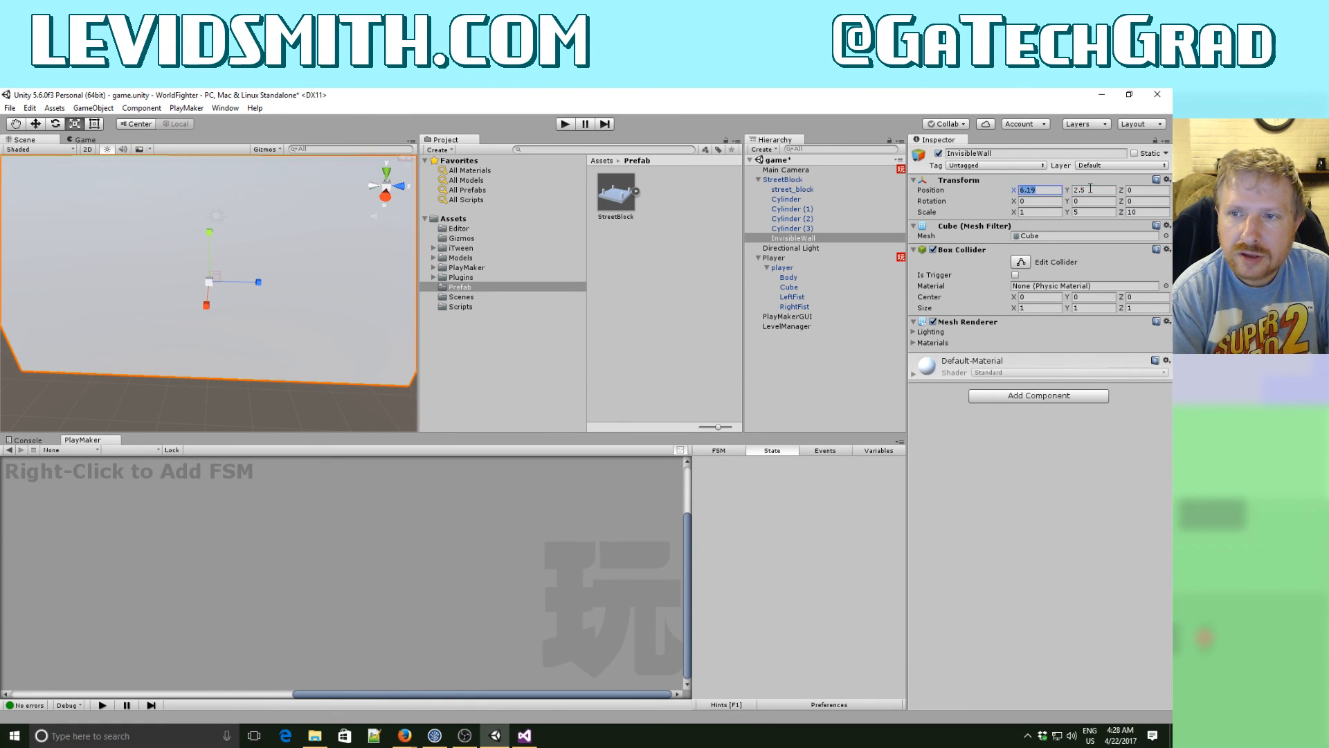
type("0")
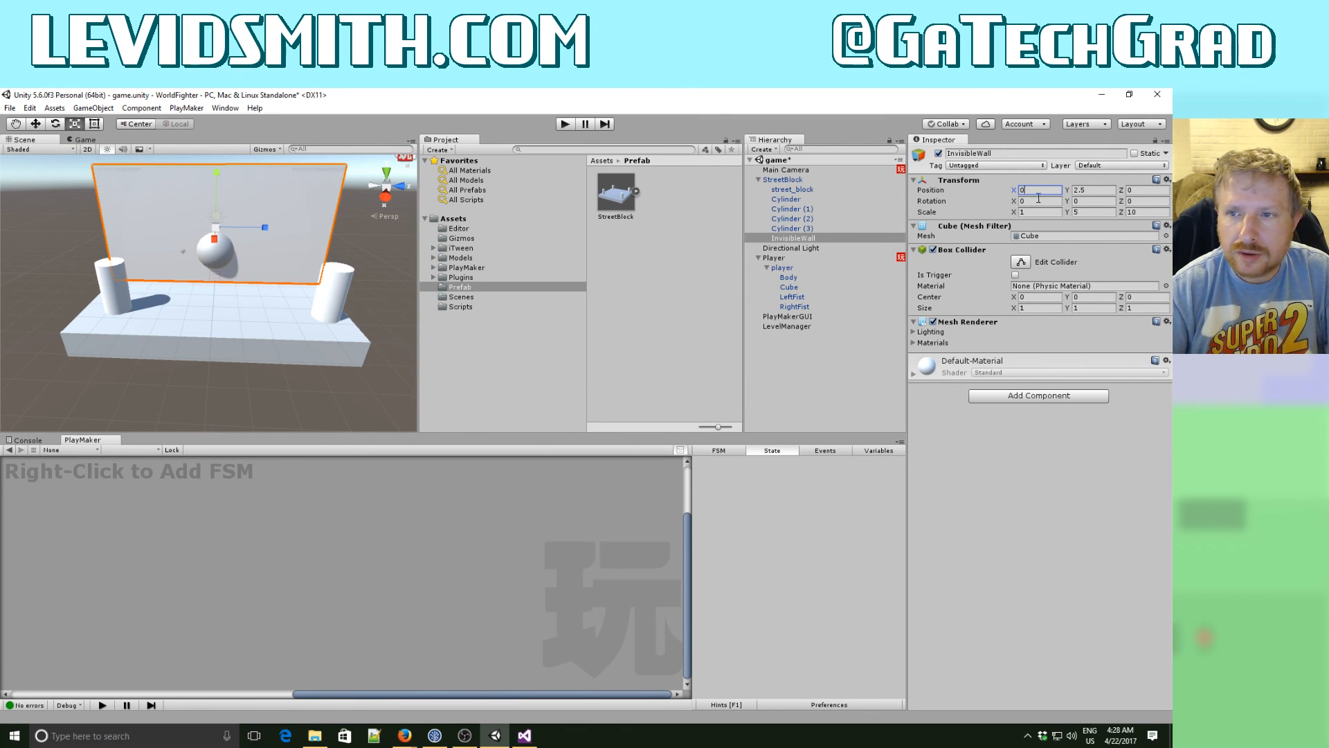
left_click_drag(1026, 189, 1004, 188)
type("5")
key("Tab")
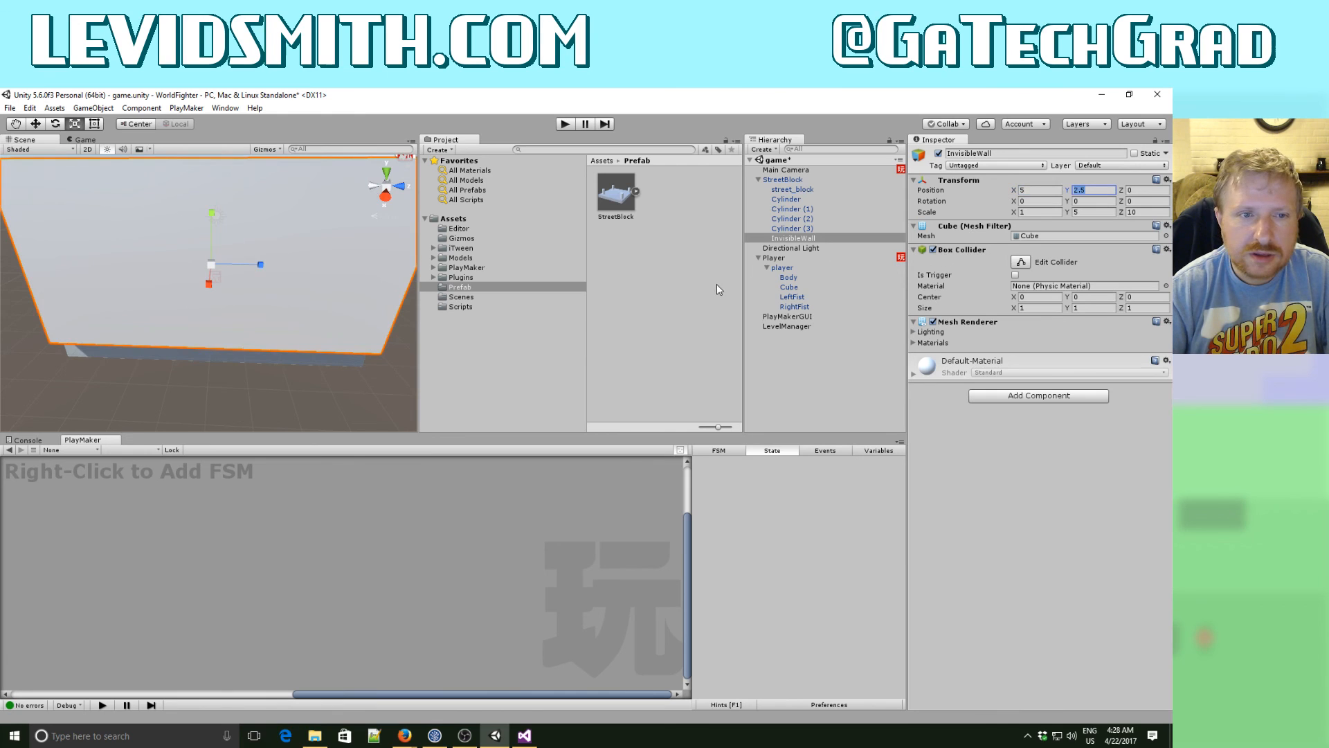
right_click_drag(351, 288, 52, 255)
key("d")
key("s")
key("d")
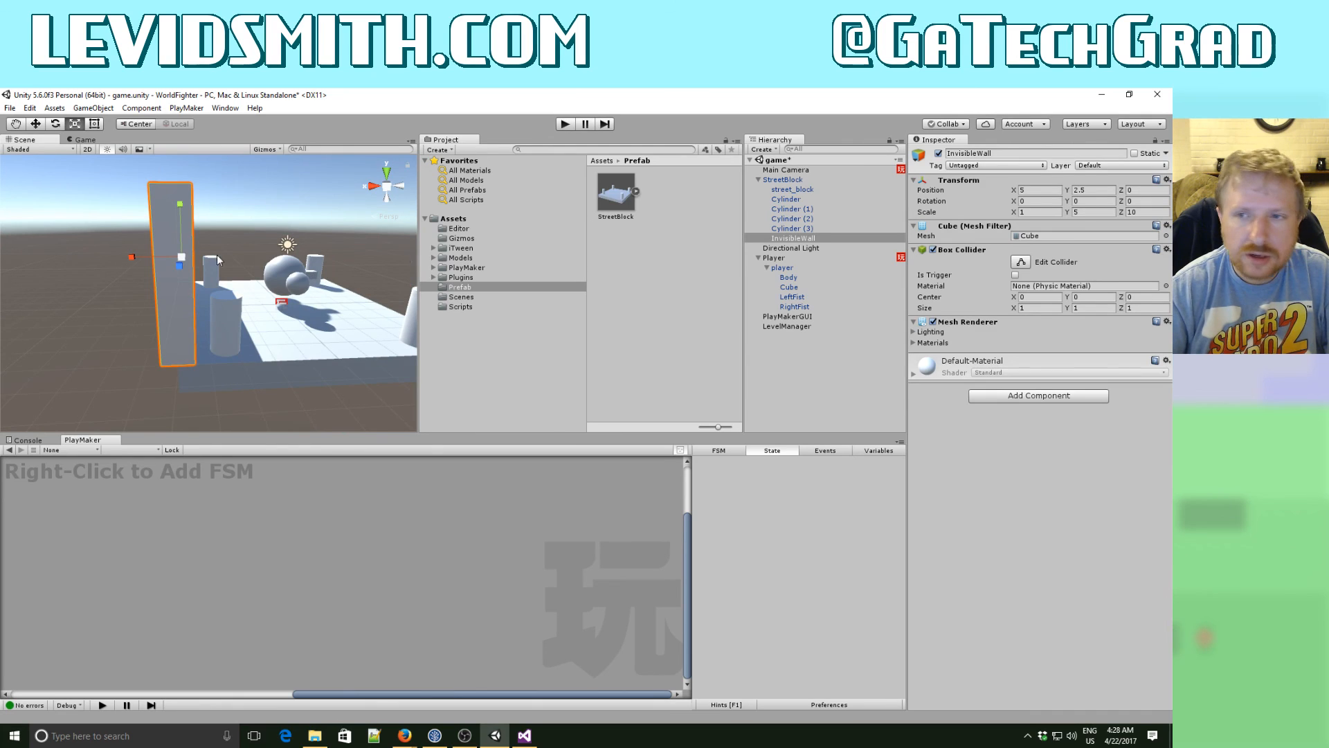
- Set InvisibleWall's X position to 5.5 so it sits just outside the street block's side edge
left_click(1031, 188)
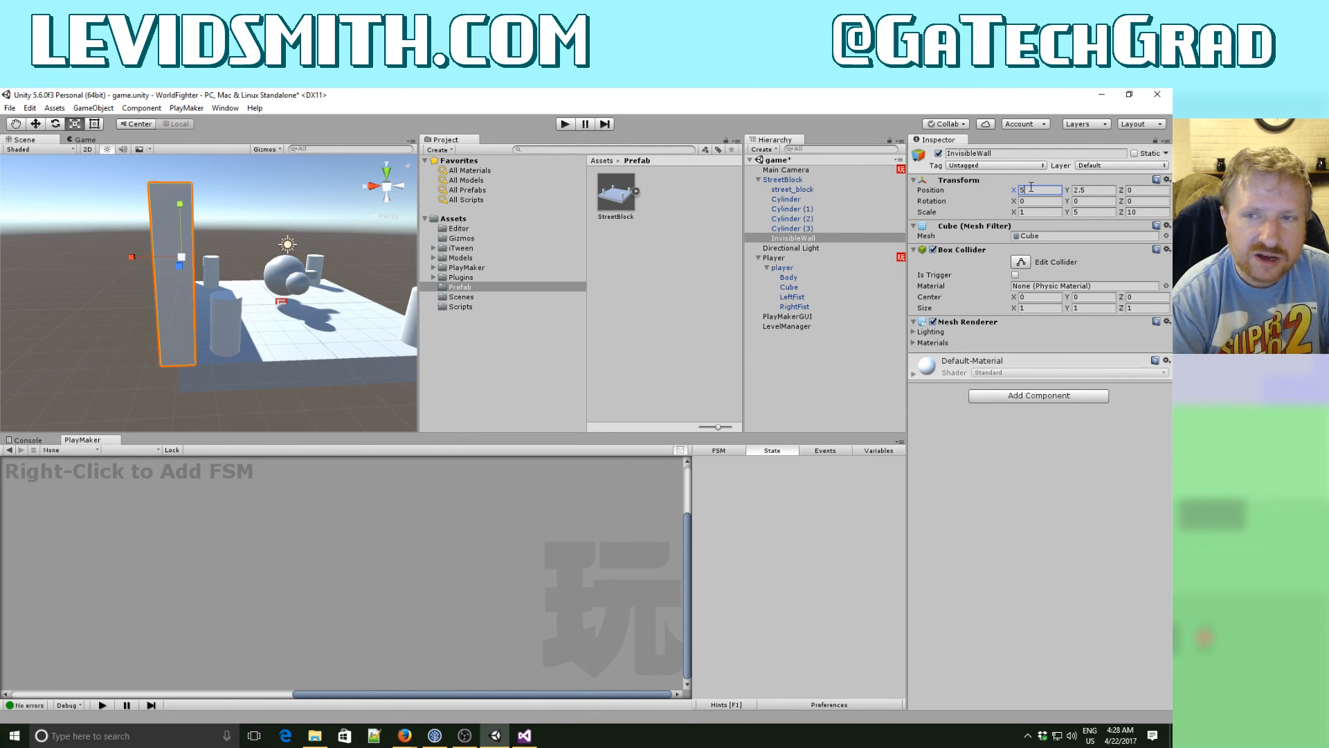
type(".5")
key("Tab")
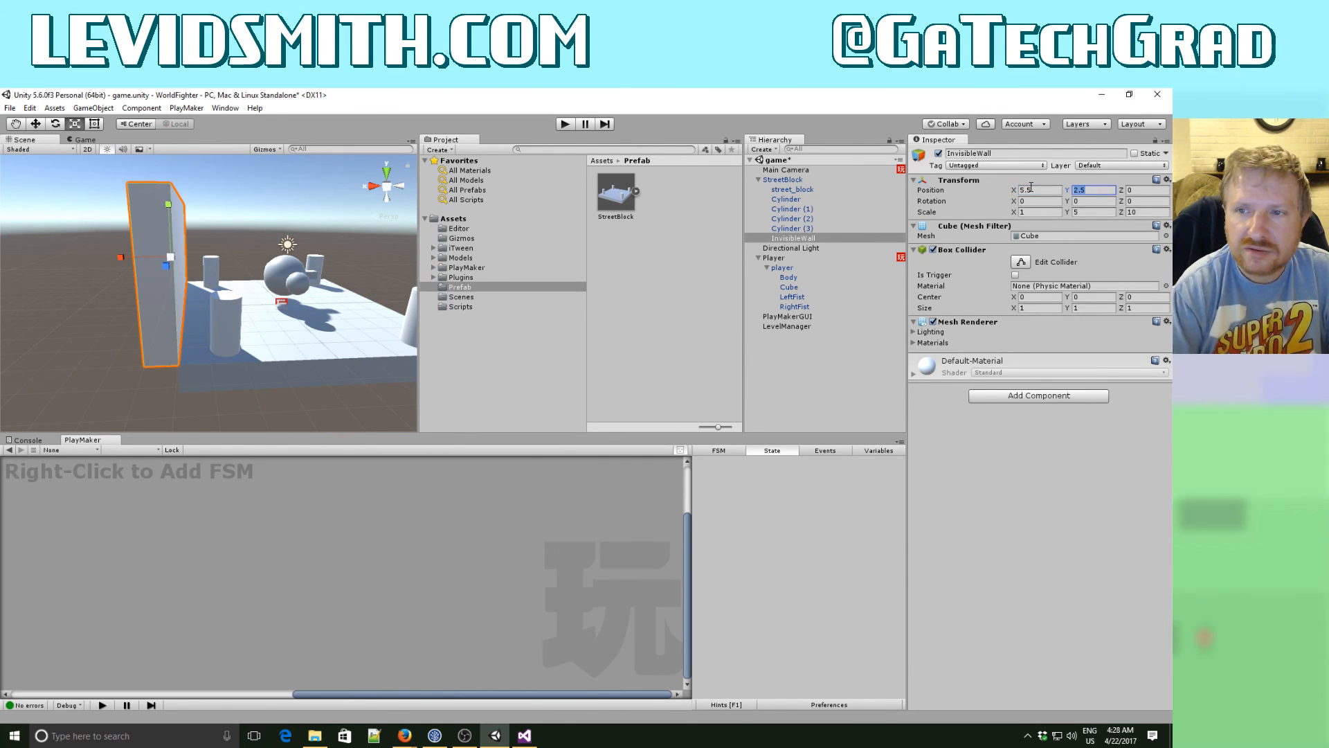
- Duplicate InvisibleWall and set the copy's X position to -5.5, on the opposite side of the street block
right_click(795, 241)
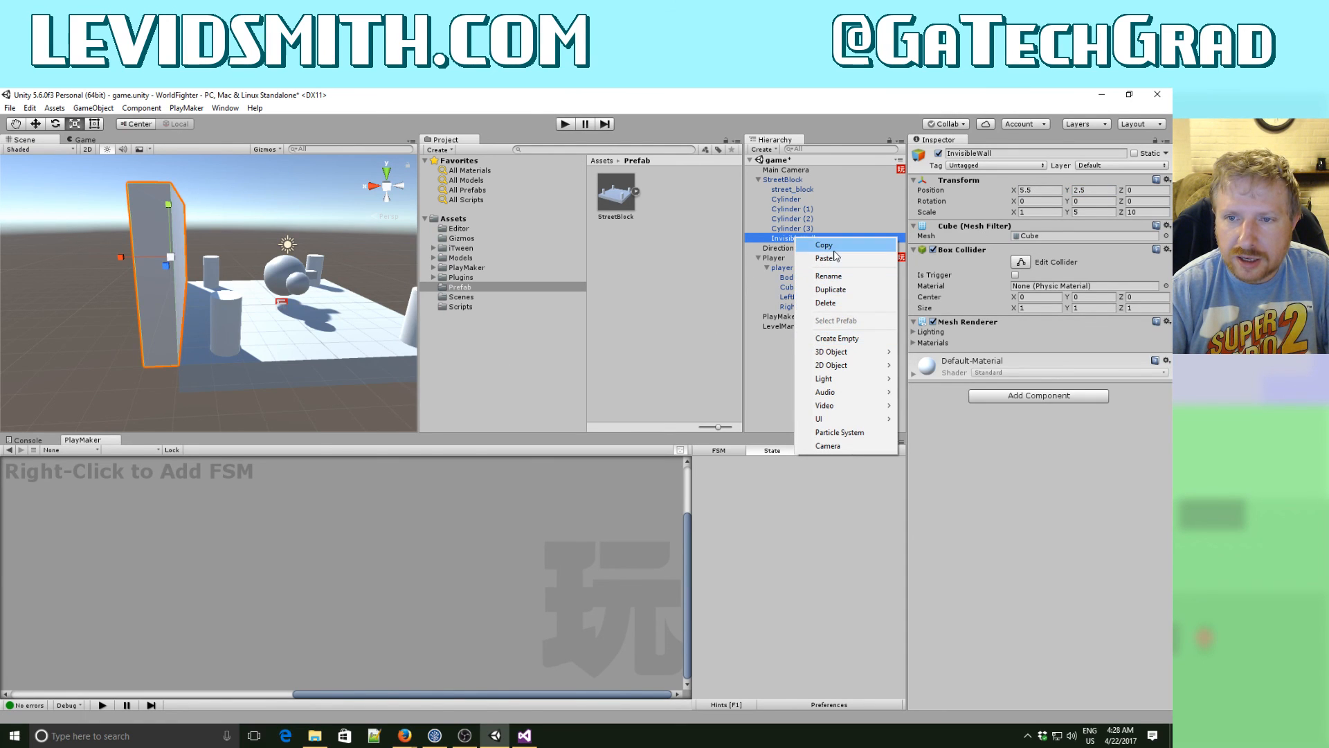
left_click(841, 291)
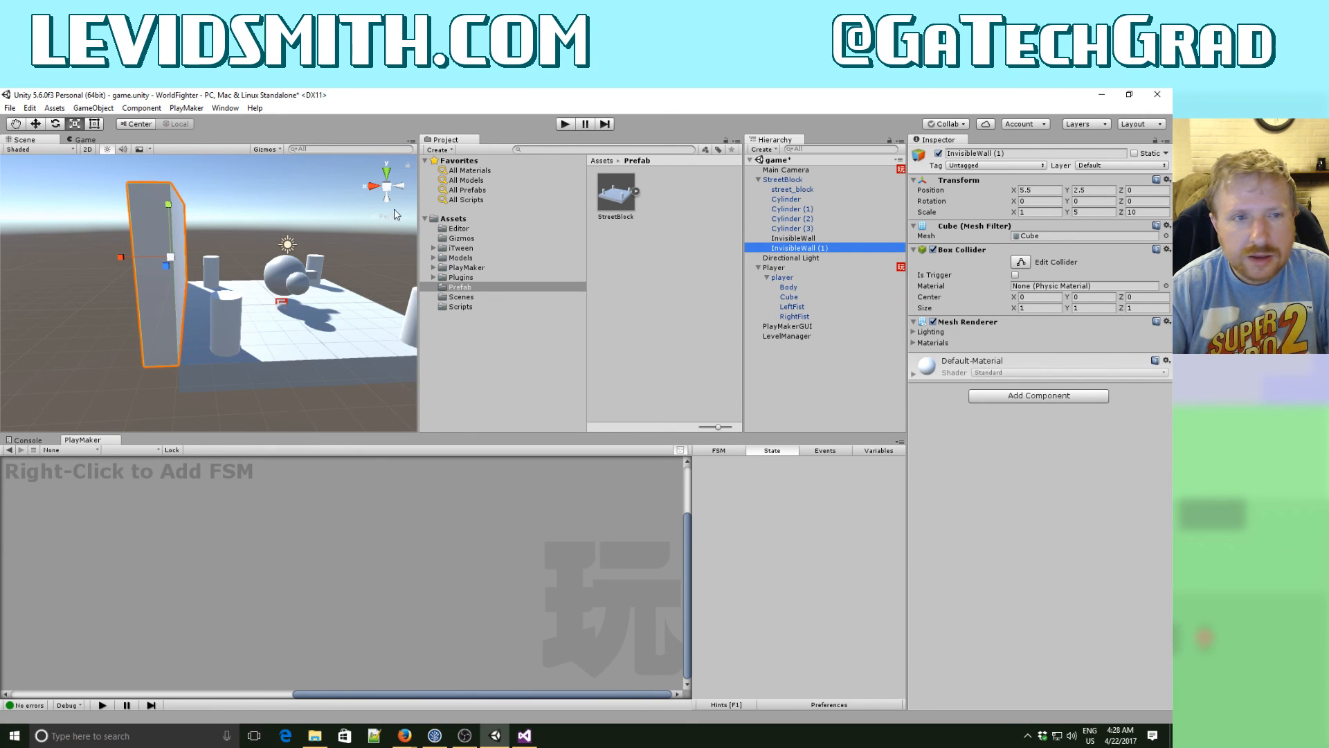
left_click(36, 124)
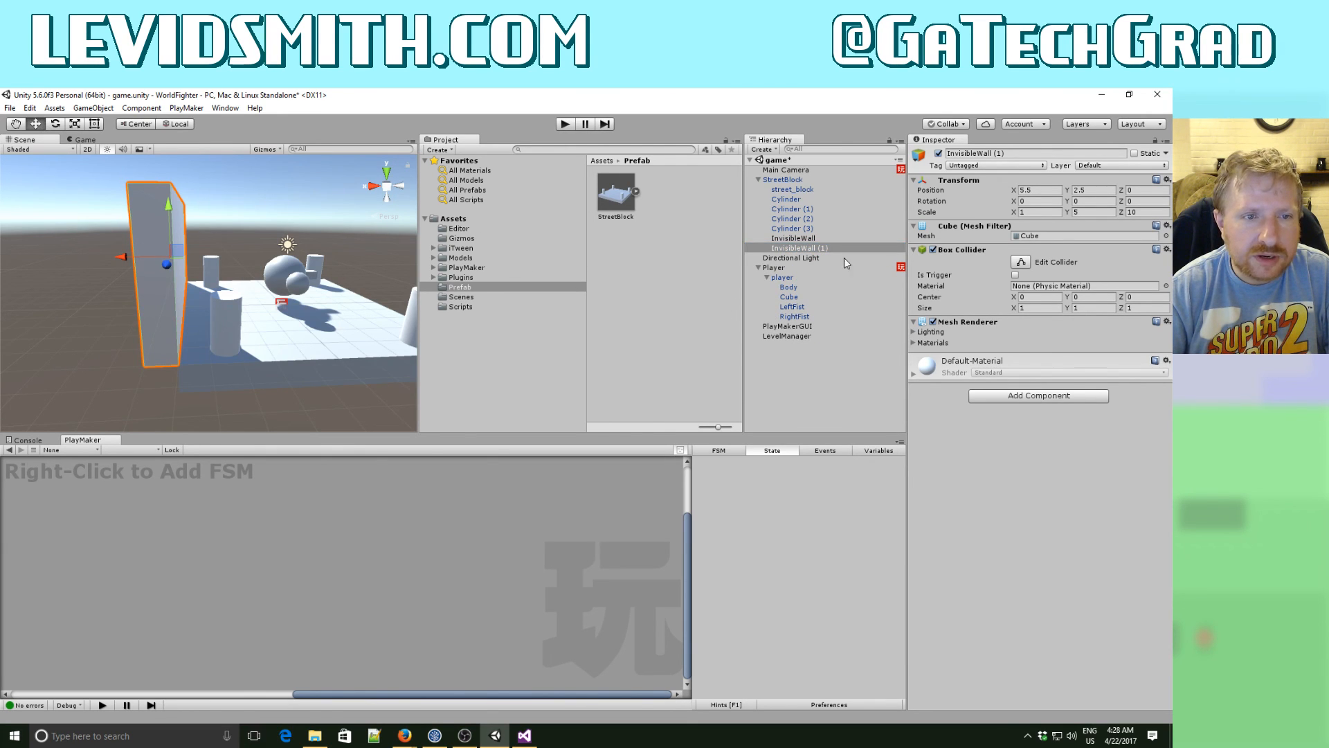
left_click(1031, 191)
type("-5.5")
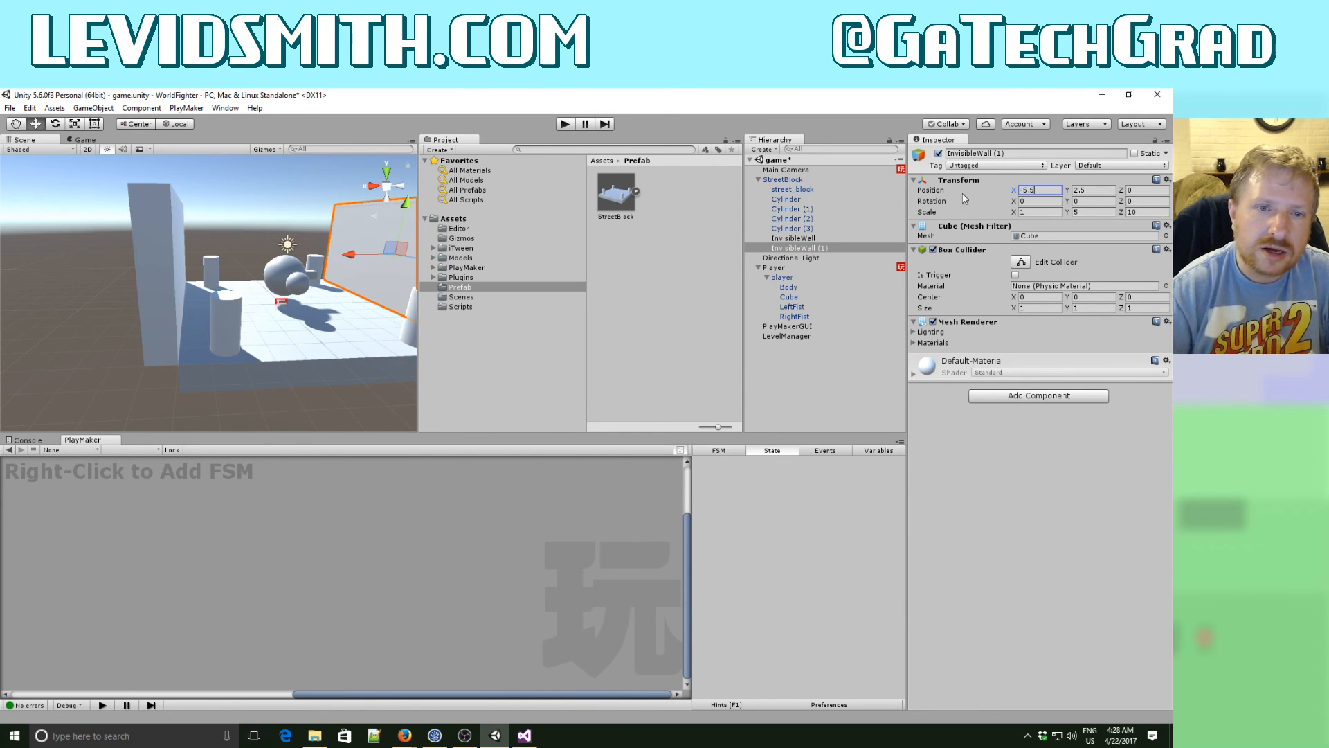
- Check the second wall's placement, test-run the game with both side walls, and stop it
left_click_drag(400, 354, 194, 341, "alt")
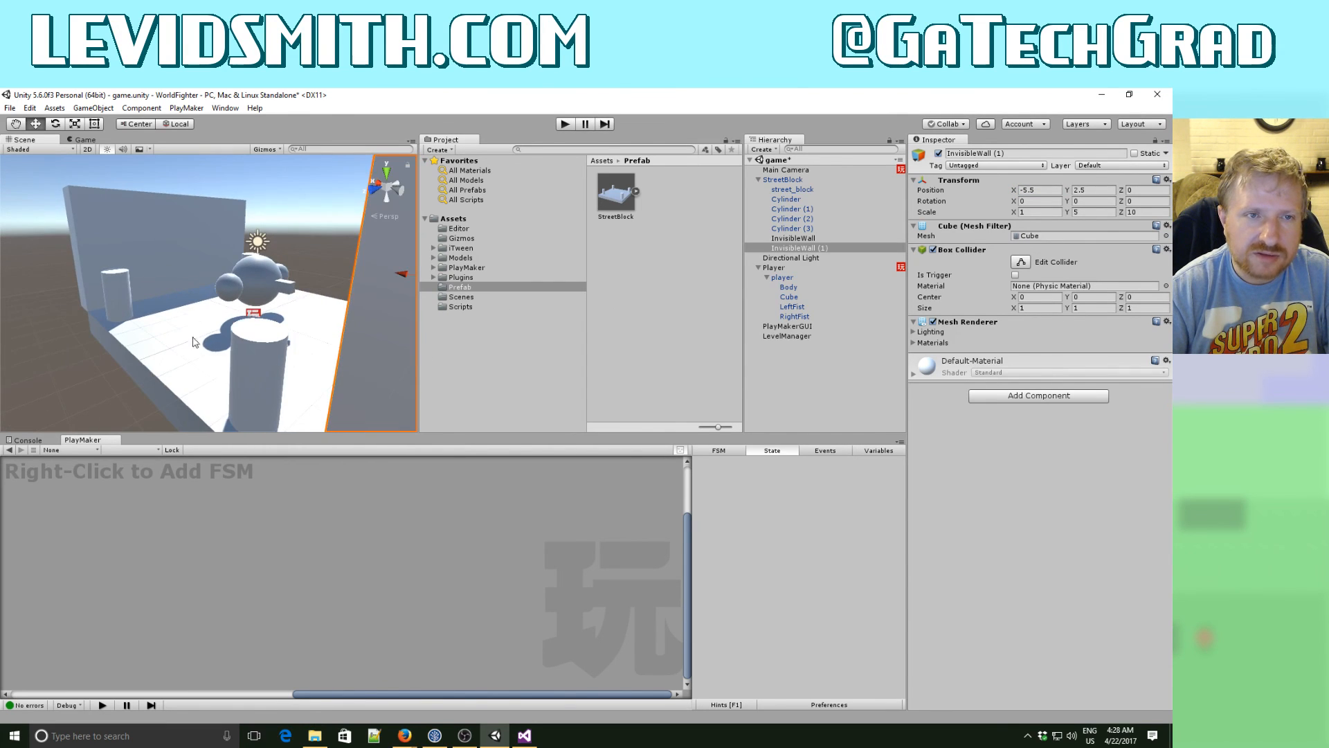
left_click(566, 124)
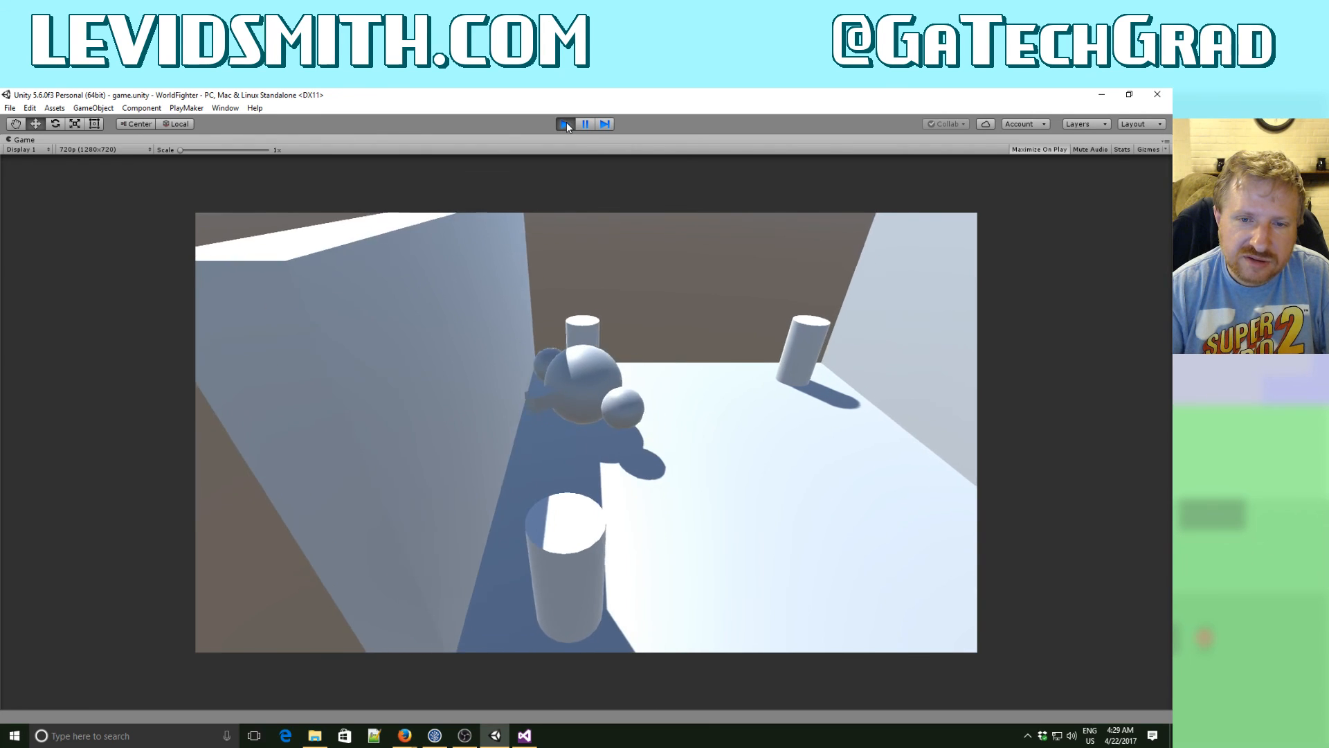
left_click(565, 124)
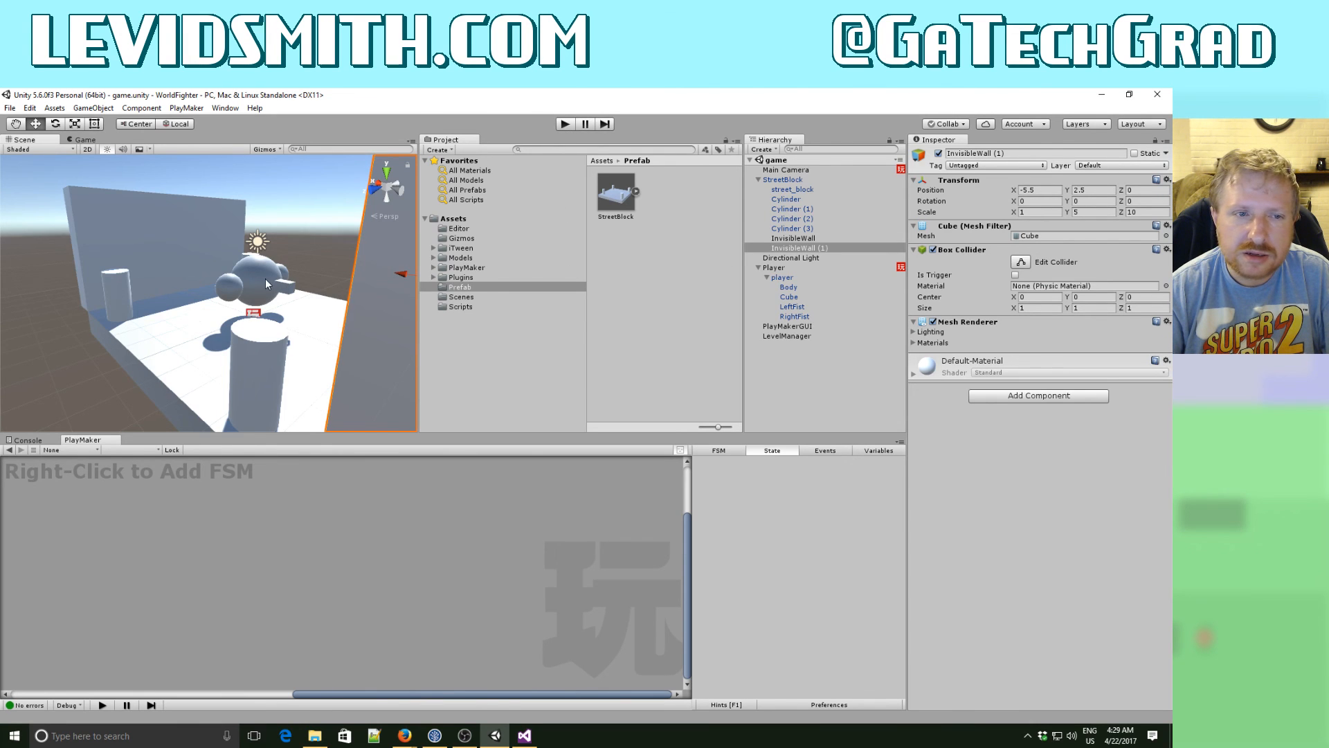
- Change InvisibleWall's scale to X 10 and Z 1 so it runs along the length of the street
left_click_drag(264, 278, 374, 360, "alt")
scroll(435, 282, "down", 4, "alt")
left_click(266, 385)
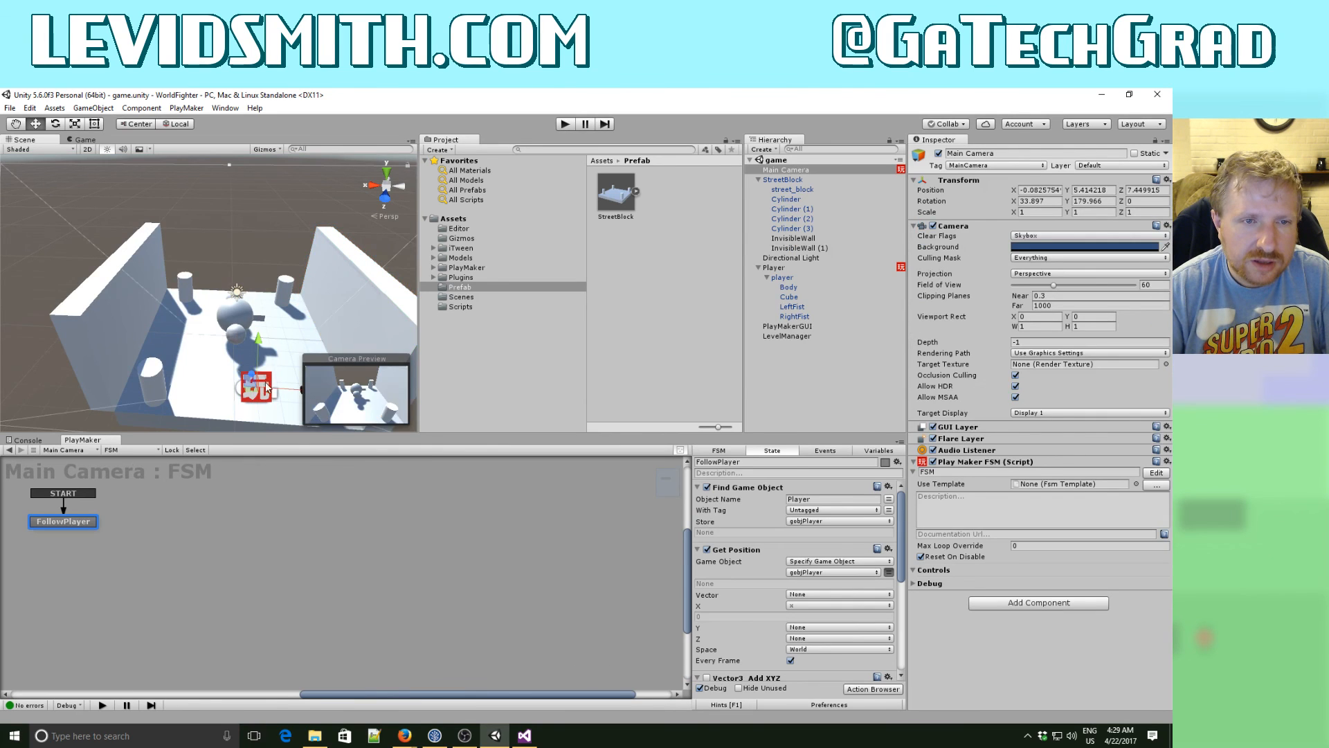
left_click_drag(266, 386, 266, 353, "alt")
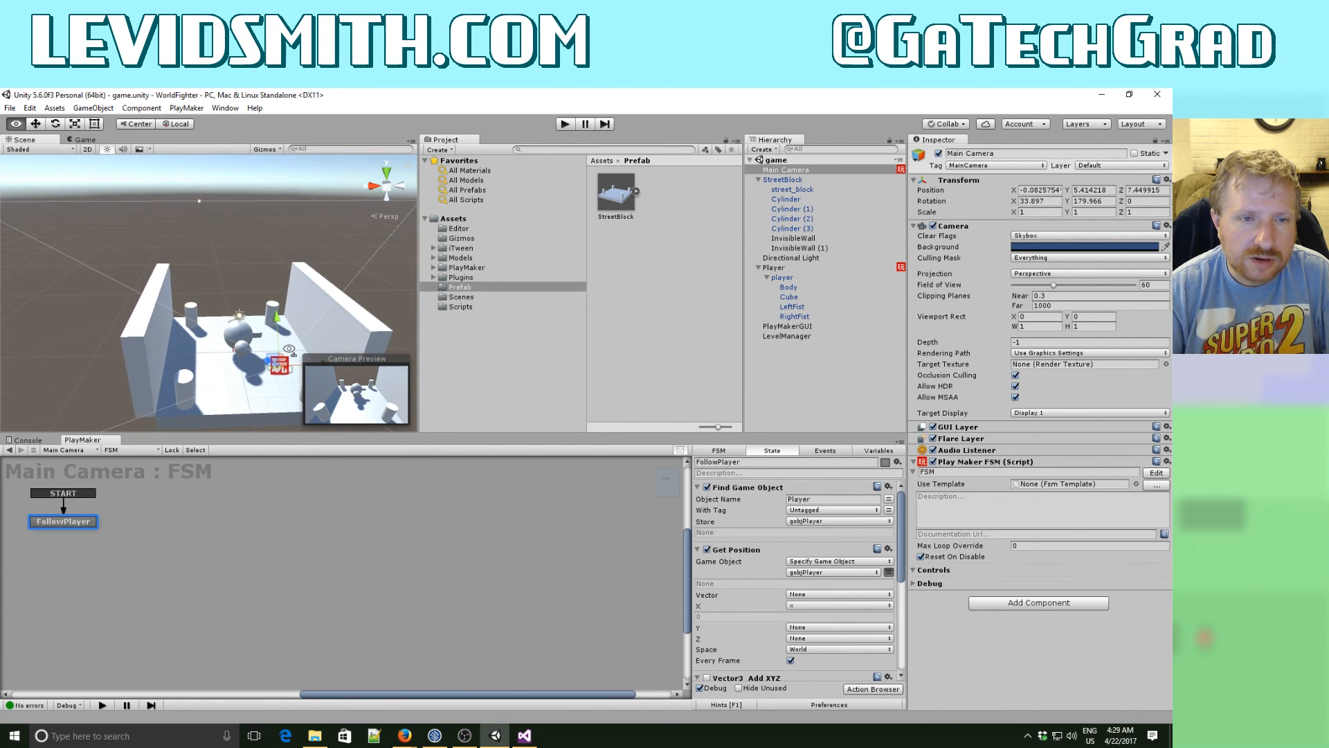
left_click(150, 303)
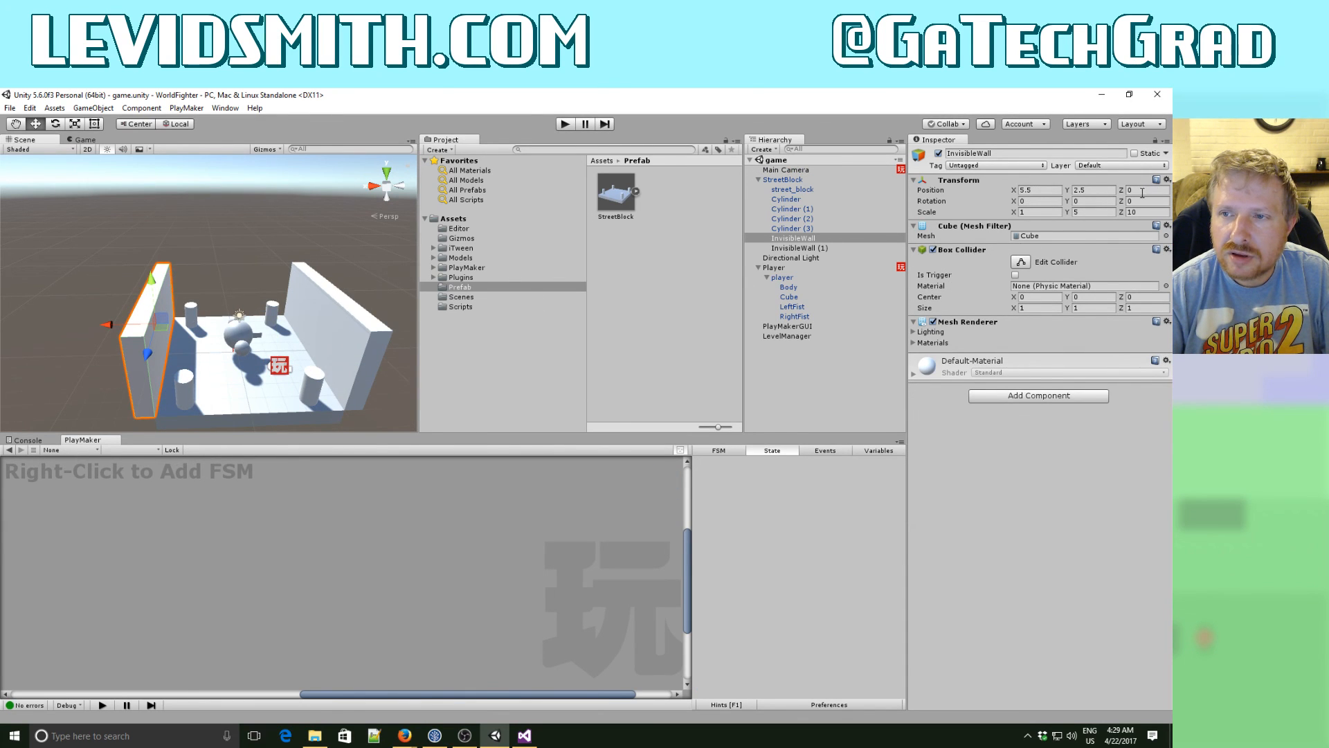
left_click(1040, 213)
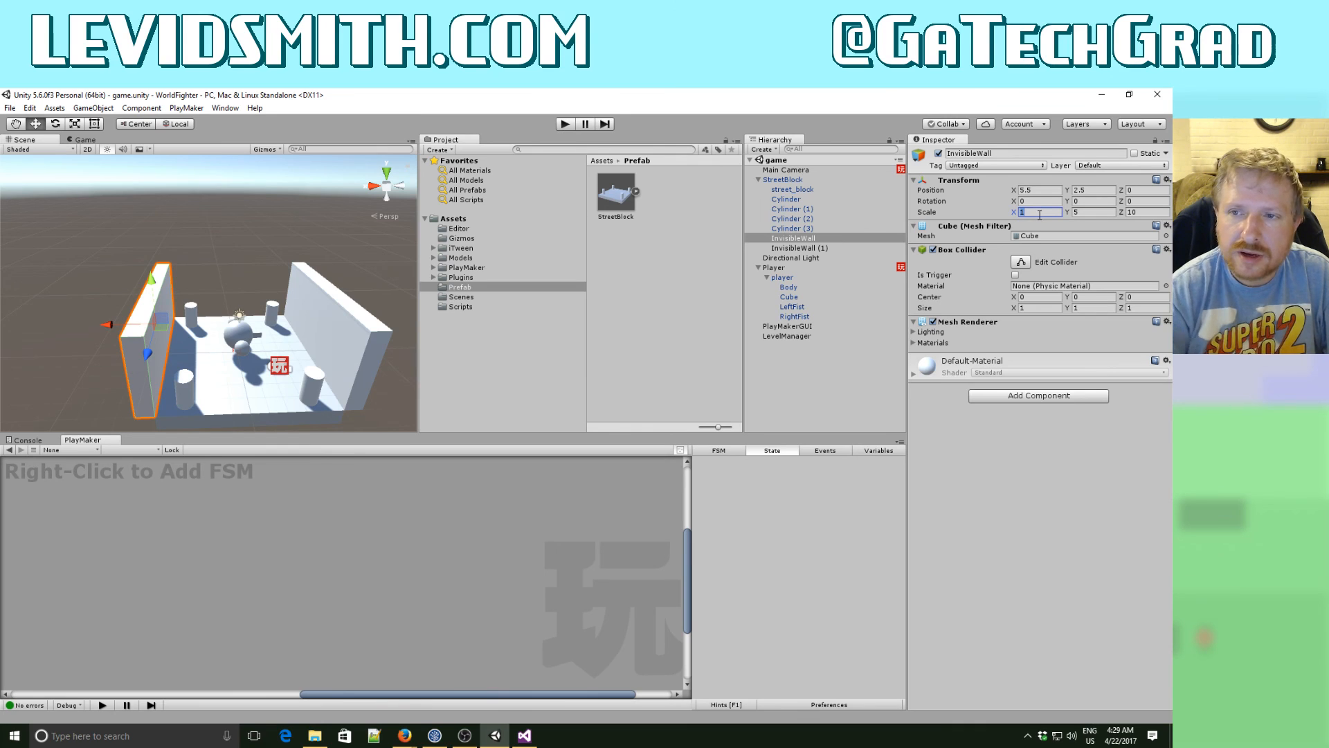
type("10")
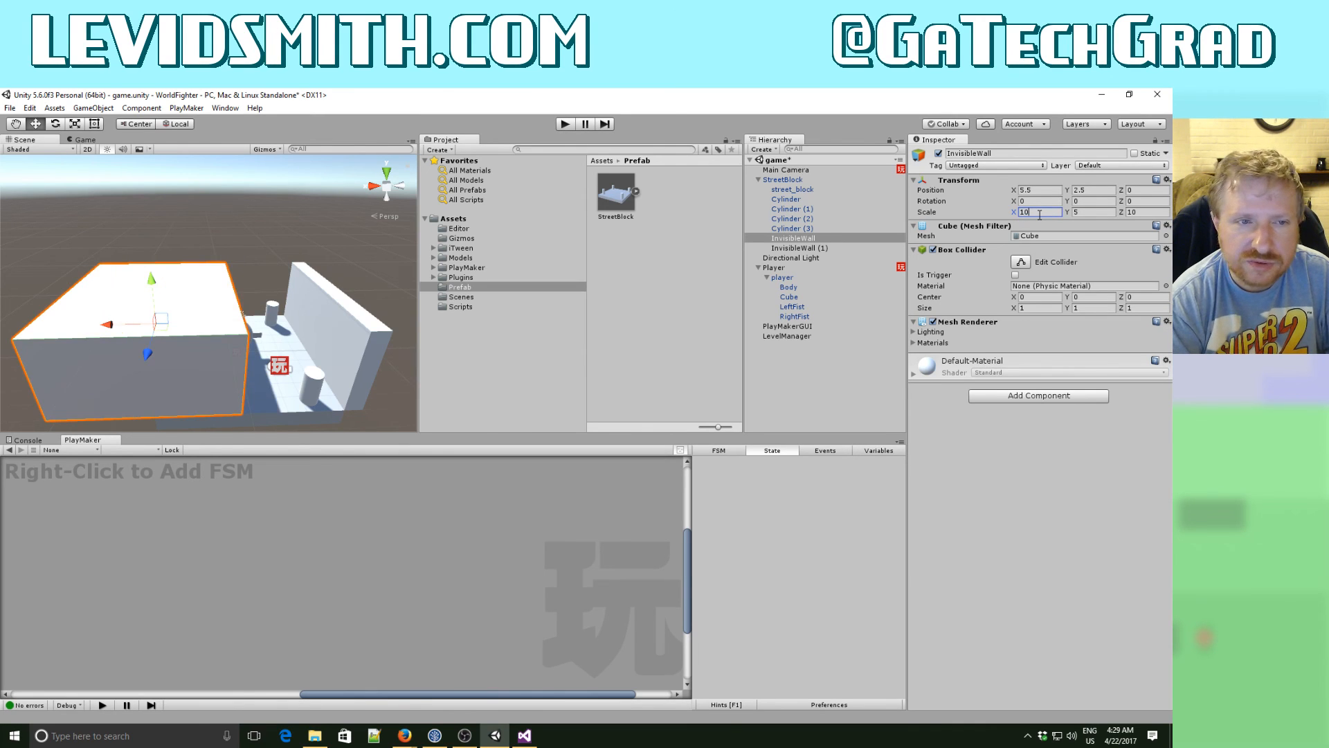
key("Tab")
key("Tab")
type("1")
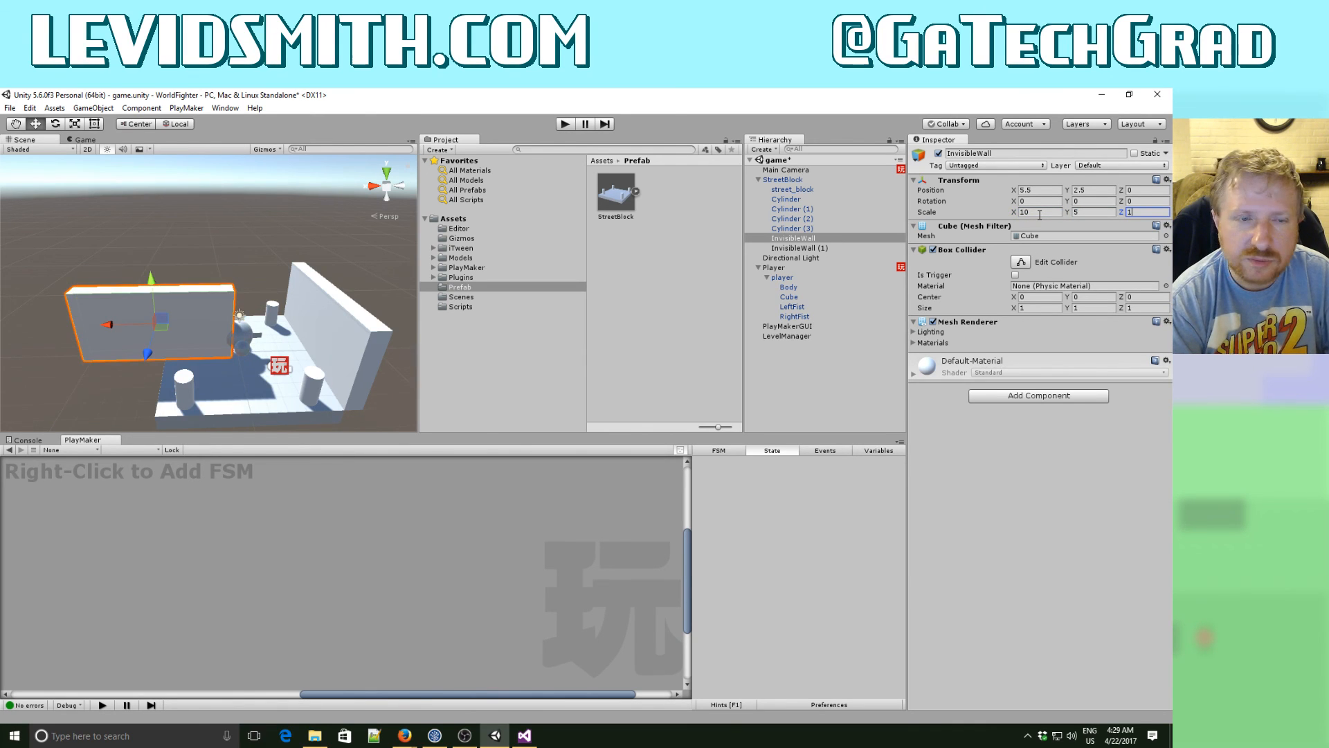
- Set the scale of InvisibleWall (1) to X 10 and Z 1
left_click(800, 248)
left_click(1039, 212)
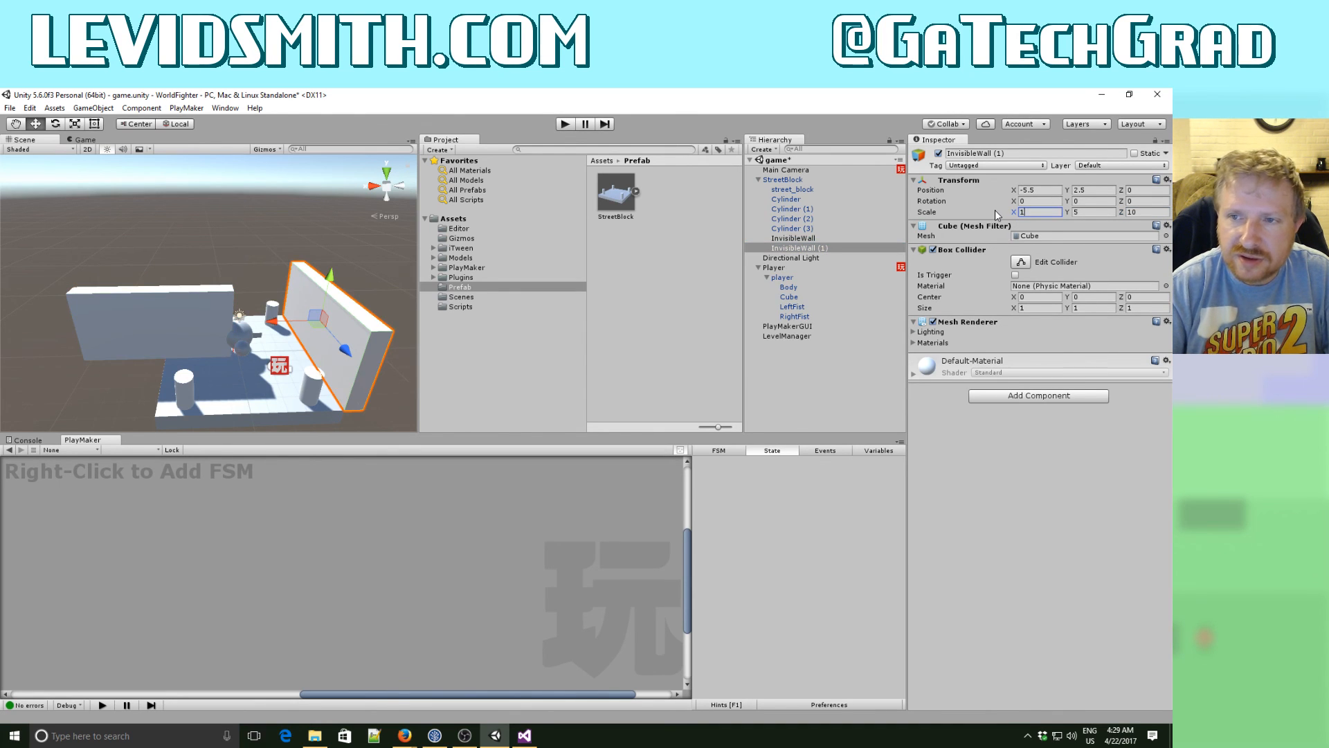
type("10")
key("Tab")
key("Tab")
type("1")
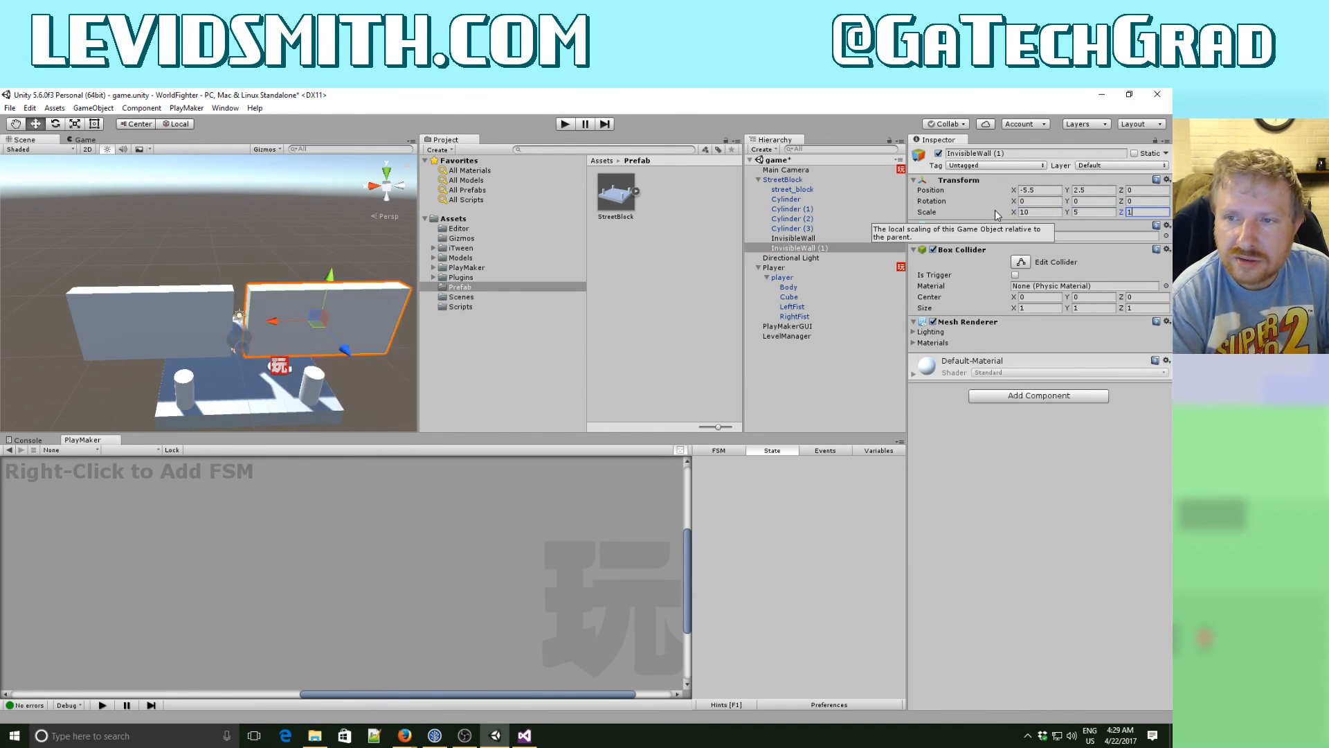
- Place InvisibleWall (1) along the street block's front edge at position X 0 and Z 5.5
left_click(1144, 190)
type("5.")
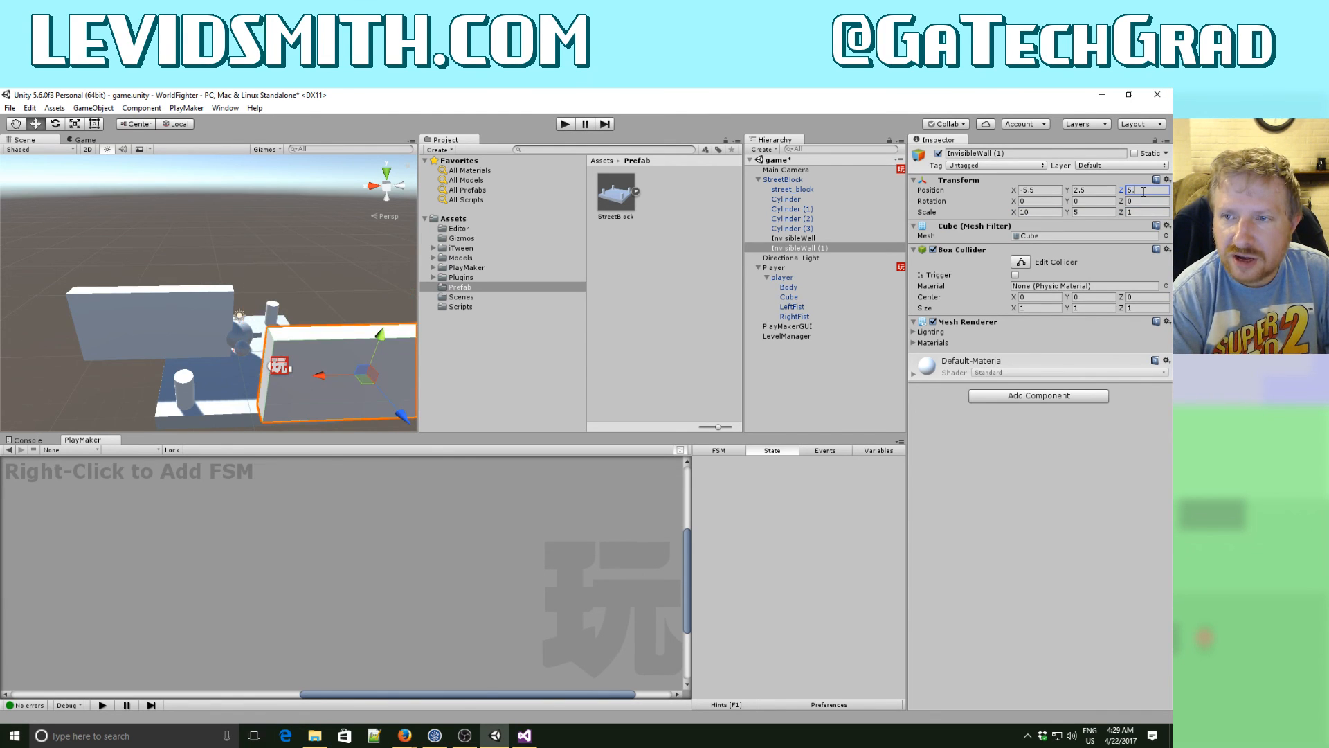
type("5")
key("Tab")
key("shift+Tab")
key("shift+Tab")
key("shift+Tab")
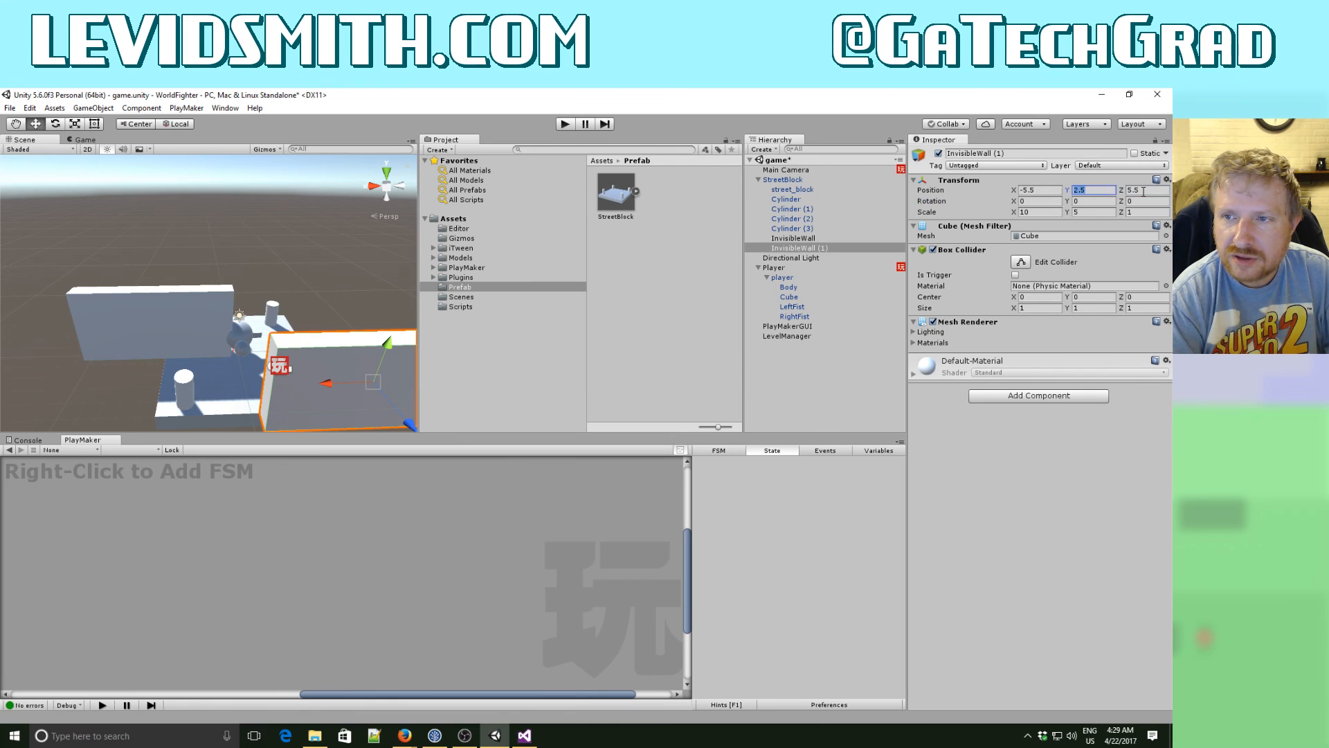
type("0")
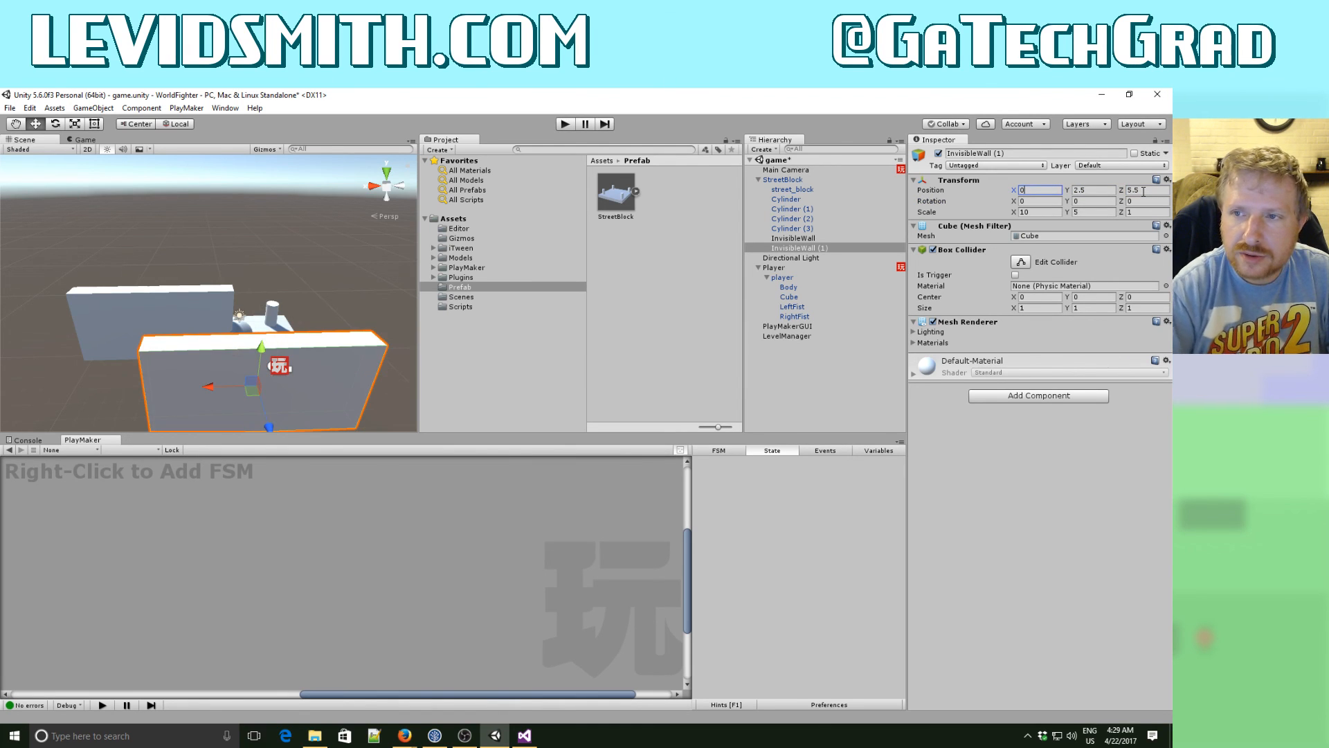
- Place InvisibleWall along the street block's back edge at position X 0 and Z -5.5
left_click(804, 239)
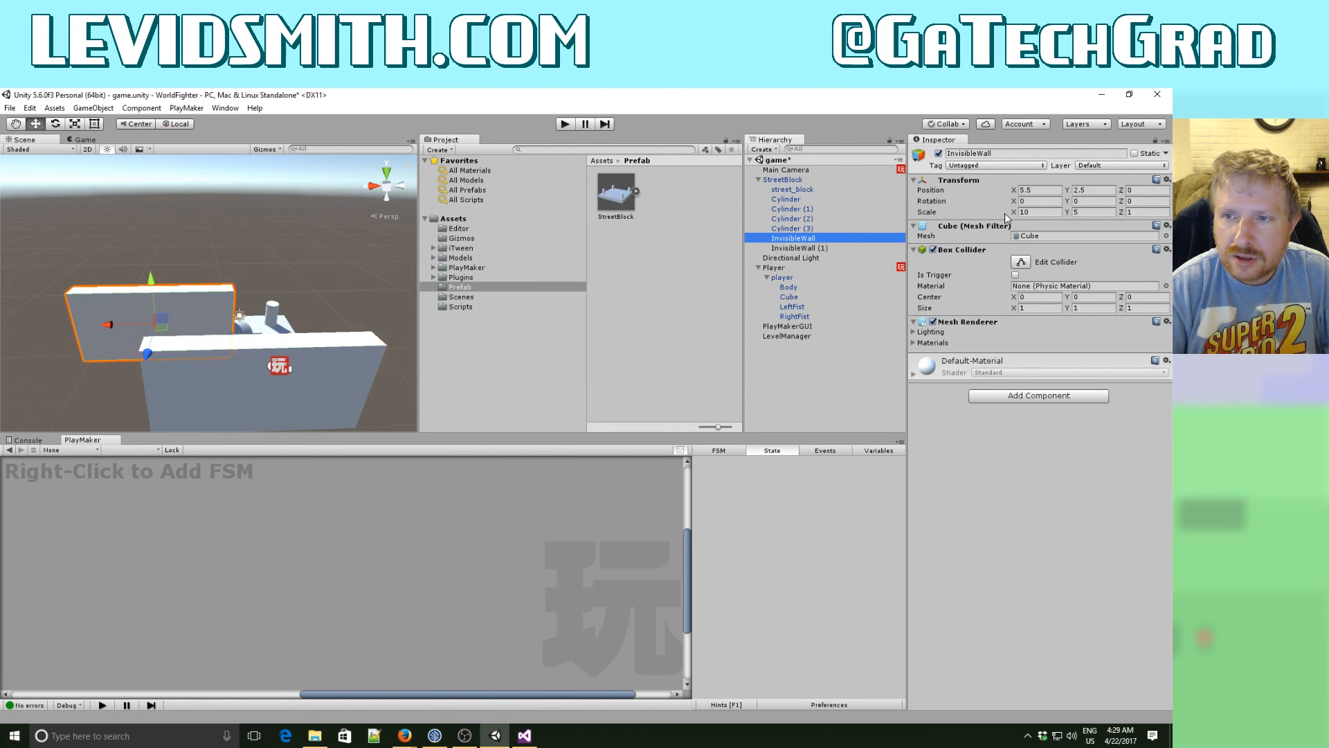
left_click(1034, 190)
type("0")
key("Tab")
key("Tab")
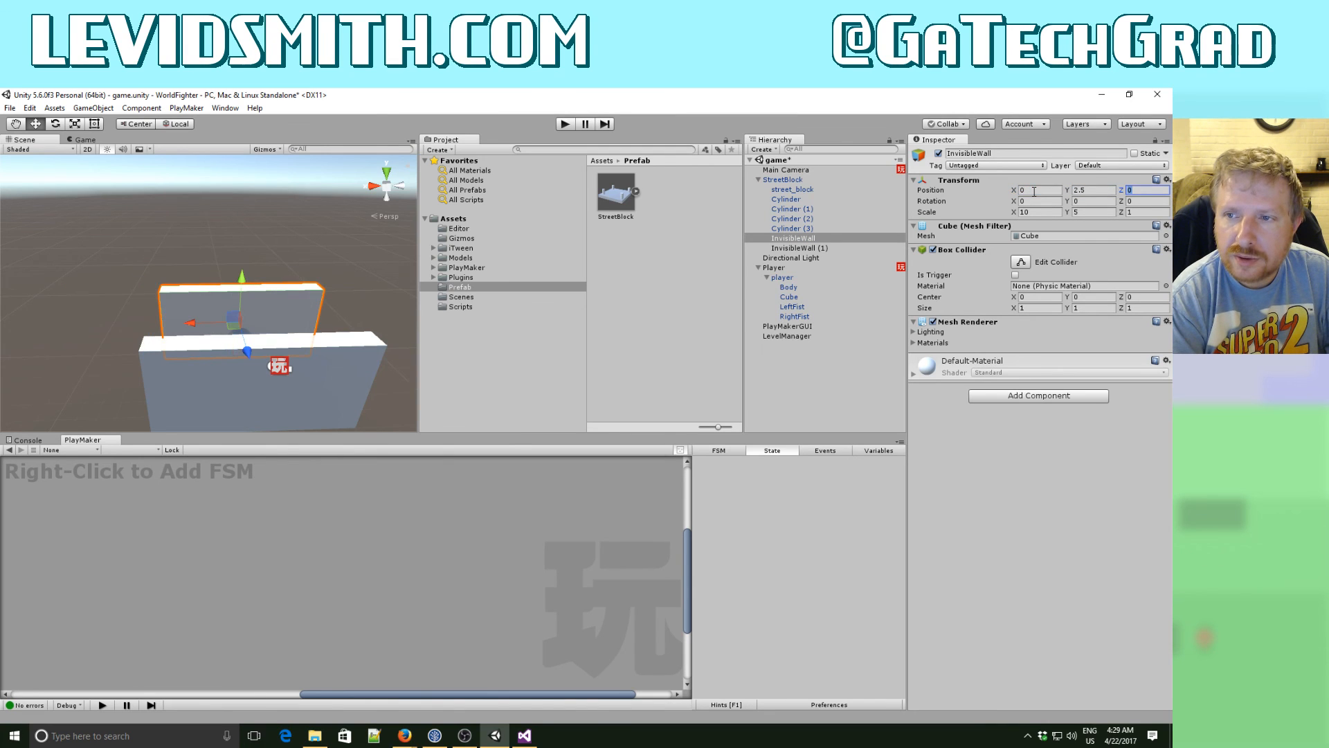
type("-5.5")
key("Tab")
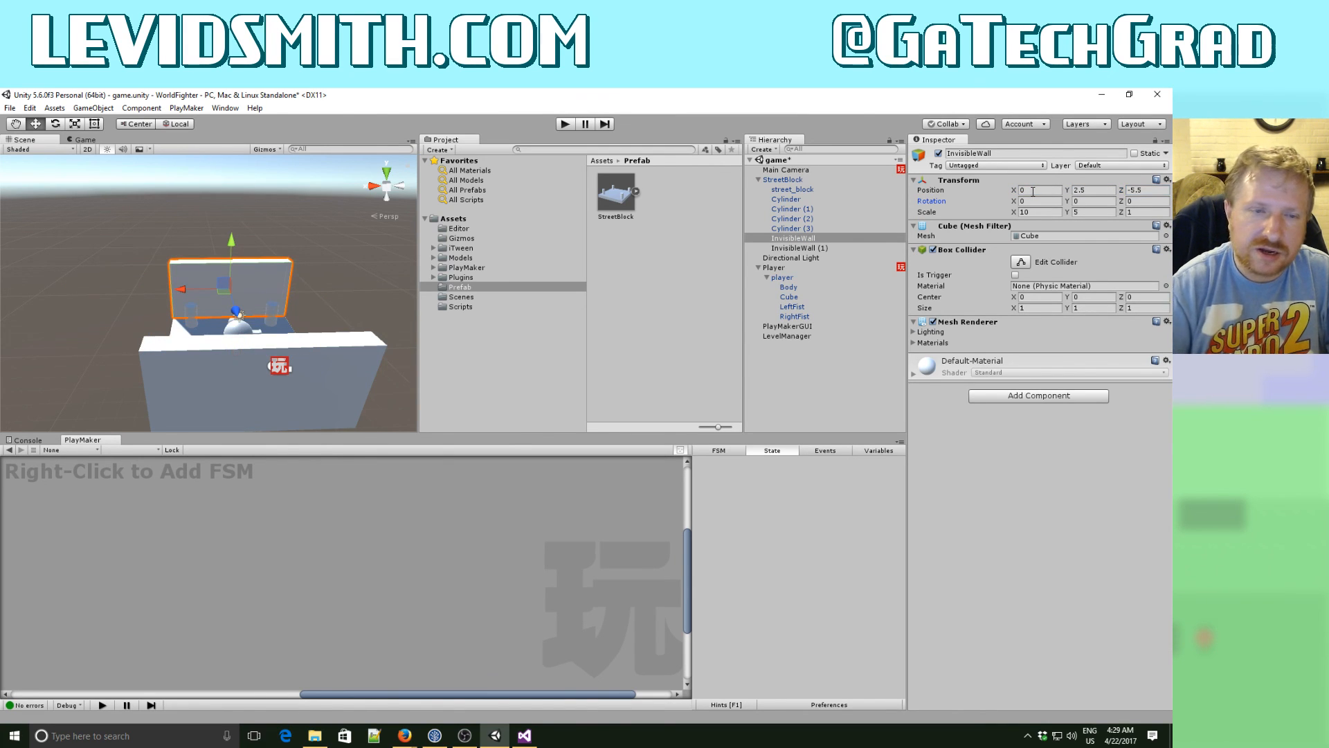
- Test-run the game with the repositioned walls, stop it, and apply StreetBlock's changes to its prefab
left_click(566, 125)
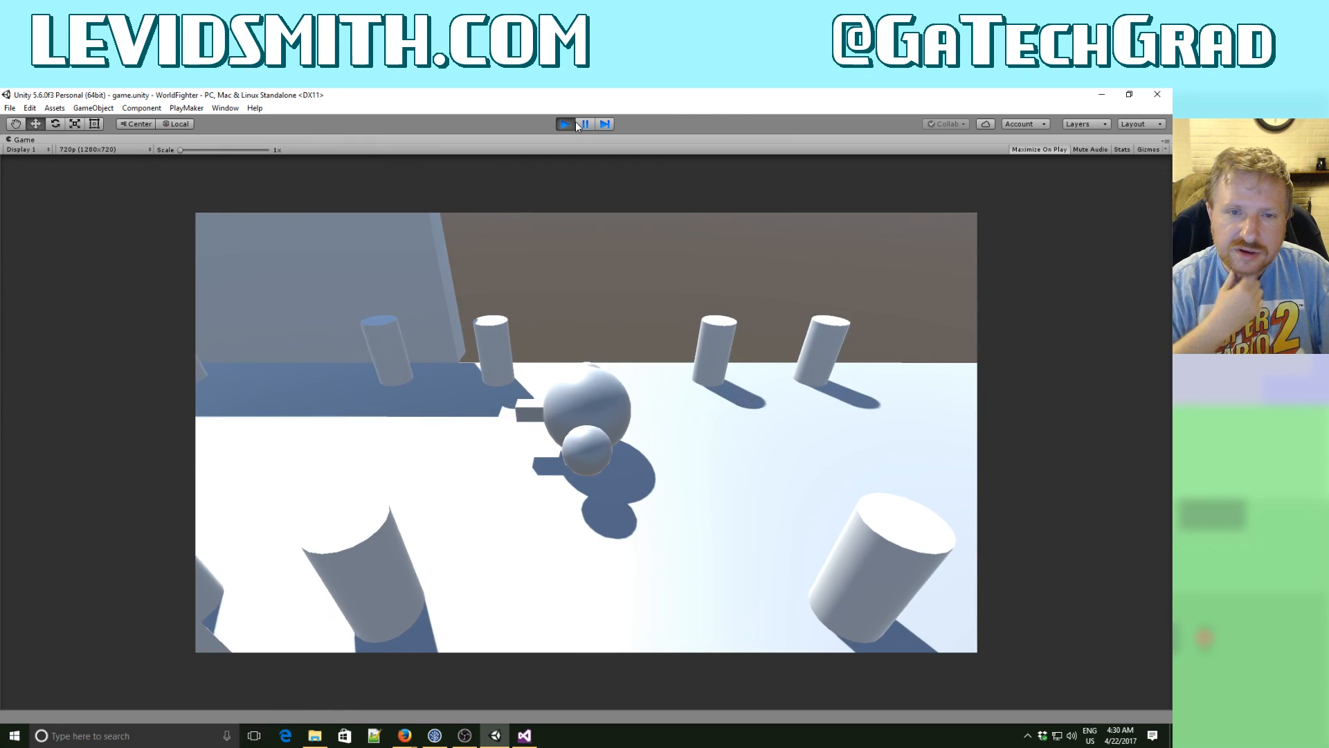
left_click(567, 125)
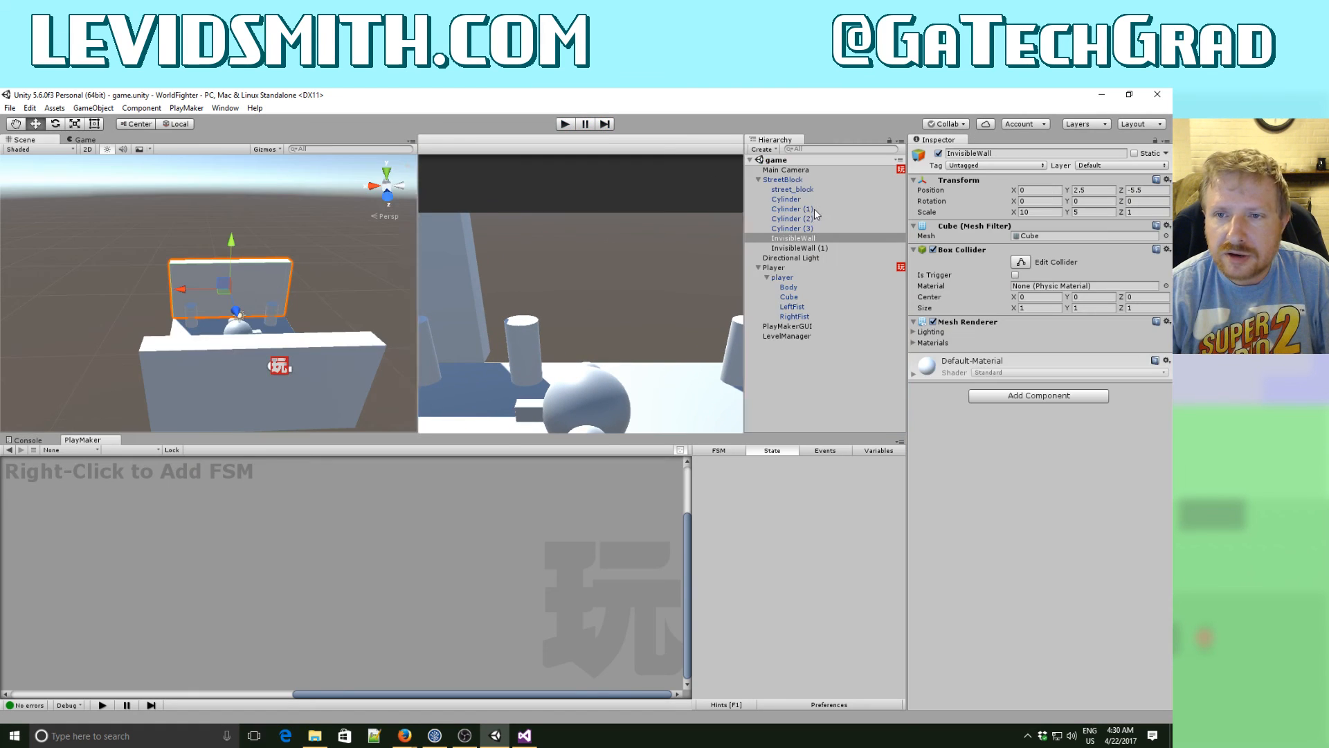
left_click(789, 180)
left_click(1131, 177)
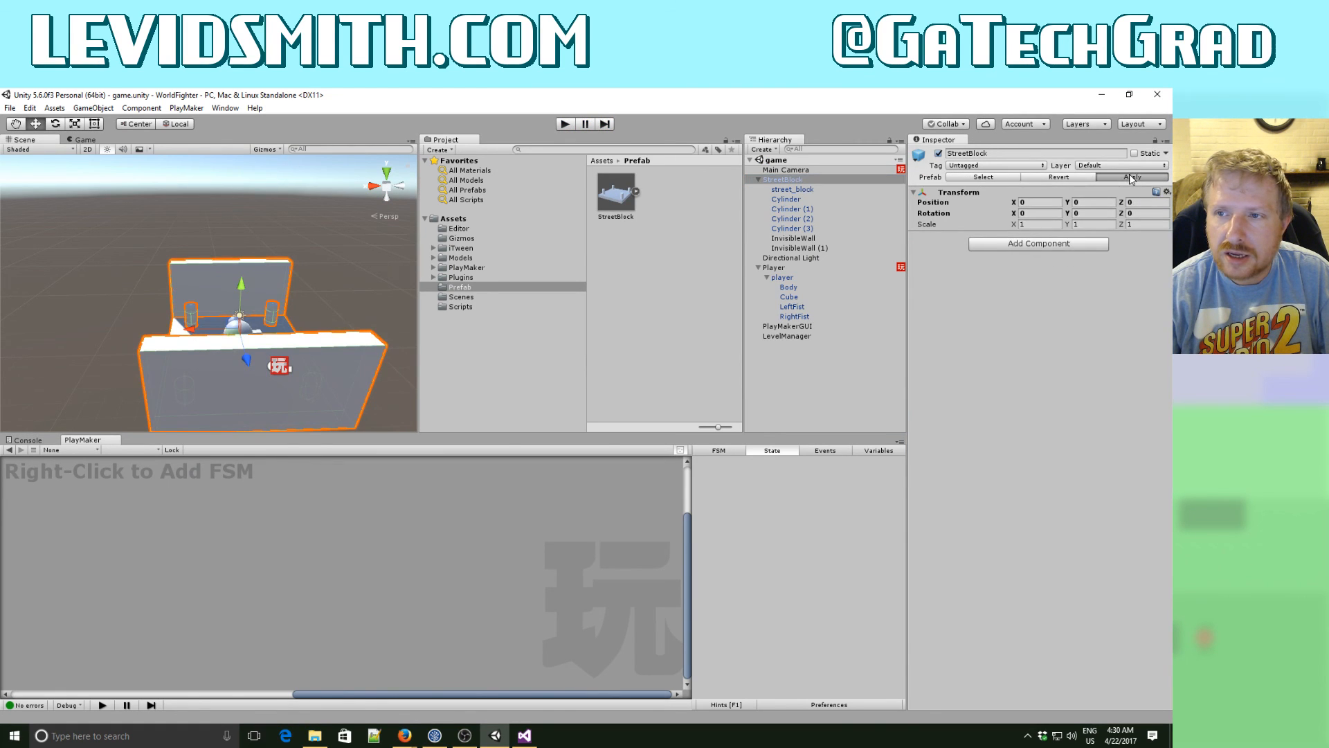
- Test-run the game with the updated prefab, and remove the Mesh Renderer from both InvisibleWall and InvisibleWall (1)
left_click(563, 124)
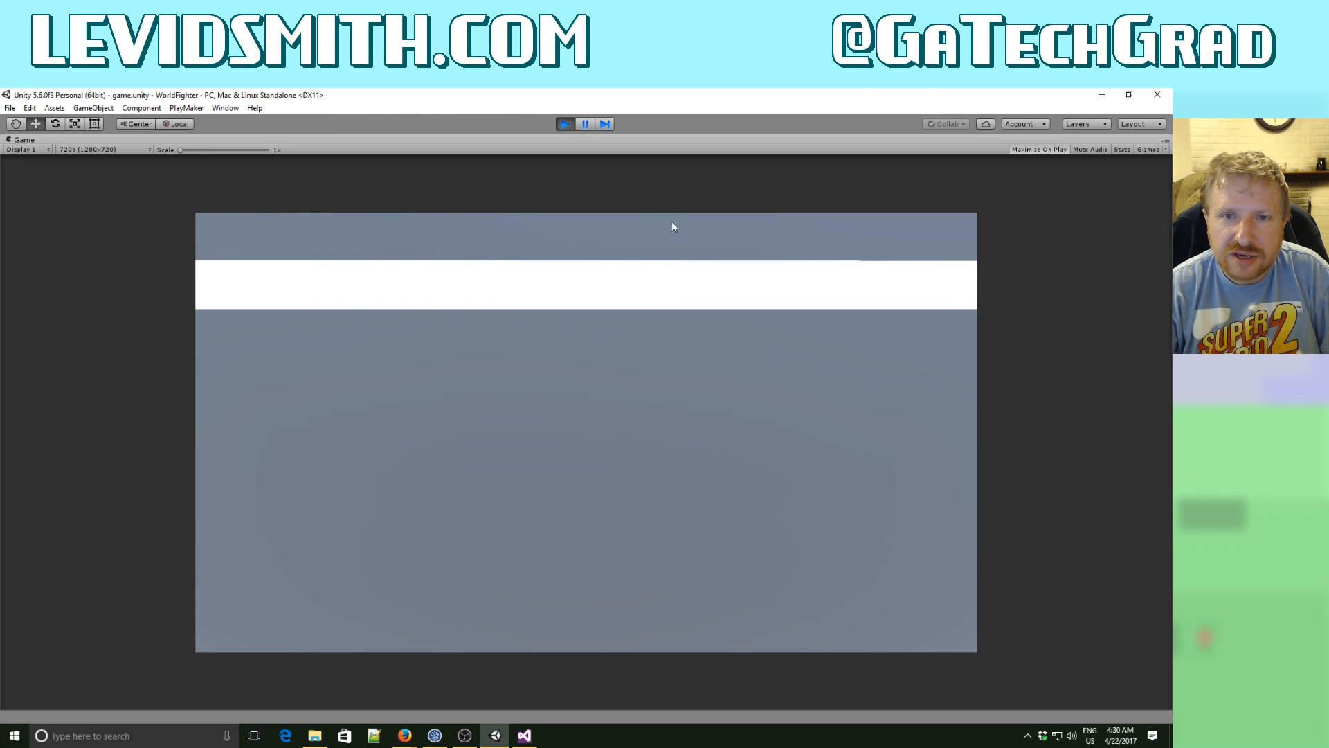
left_click(564, 124)
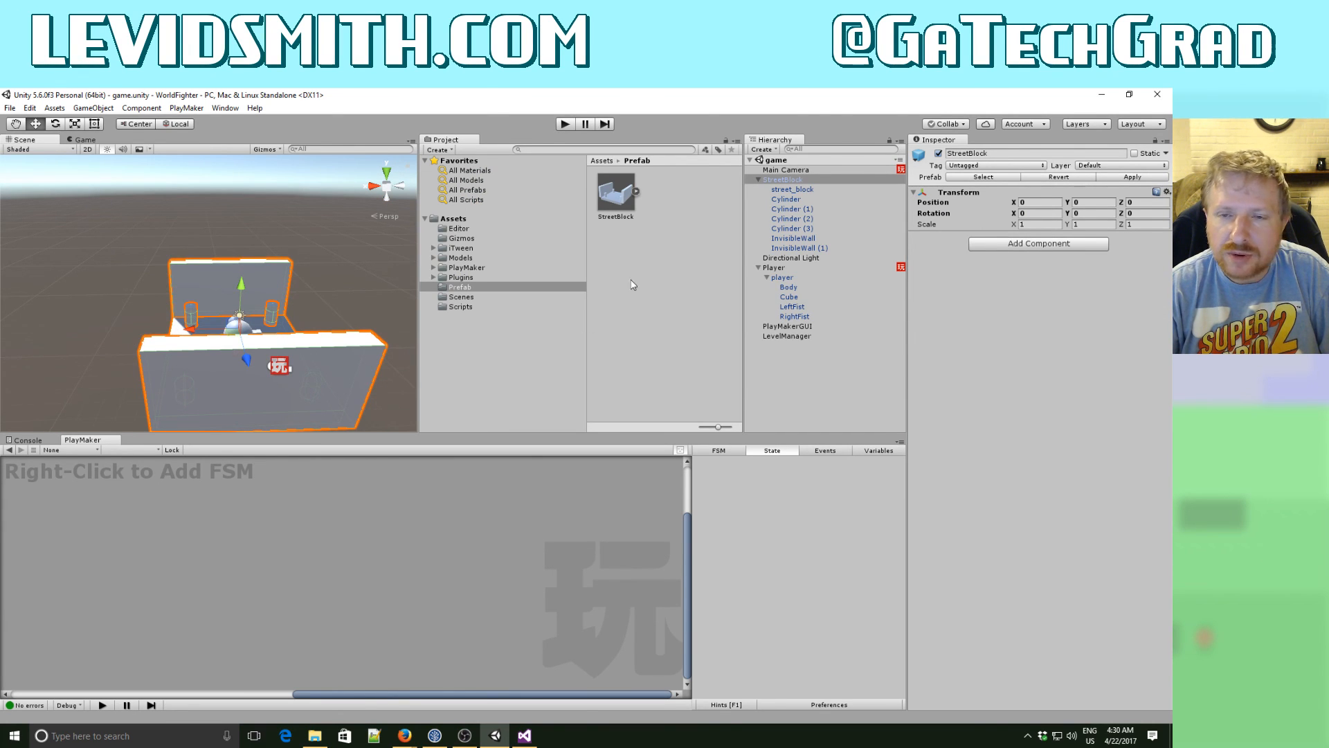
left_click(814, 239)
left_click(820, 248, "shift")
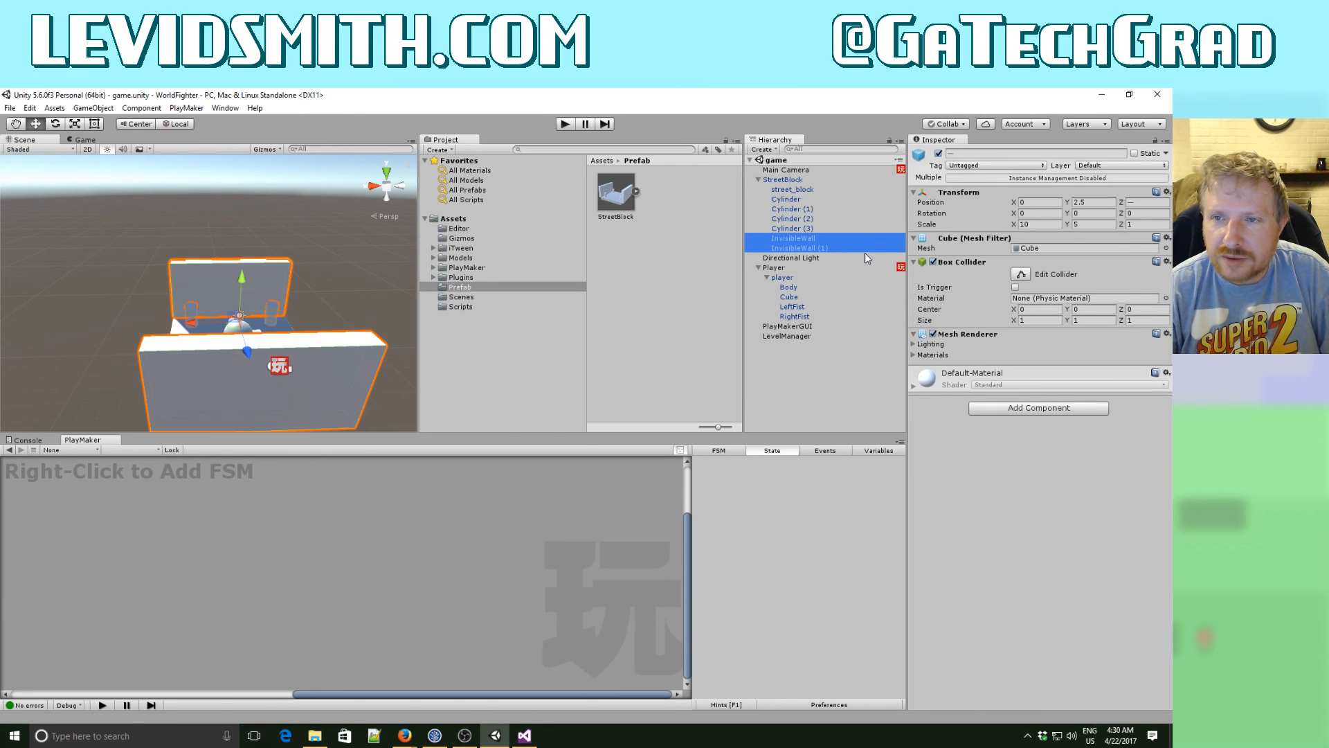
left_click(1167, 334)
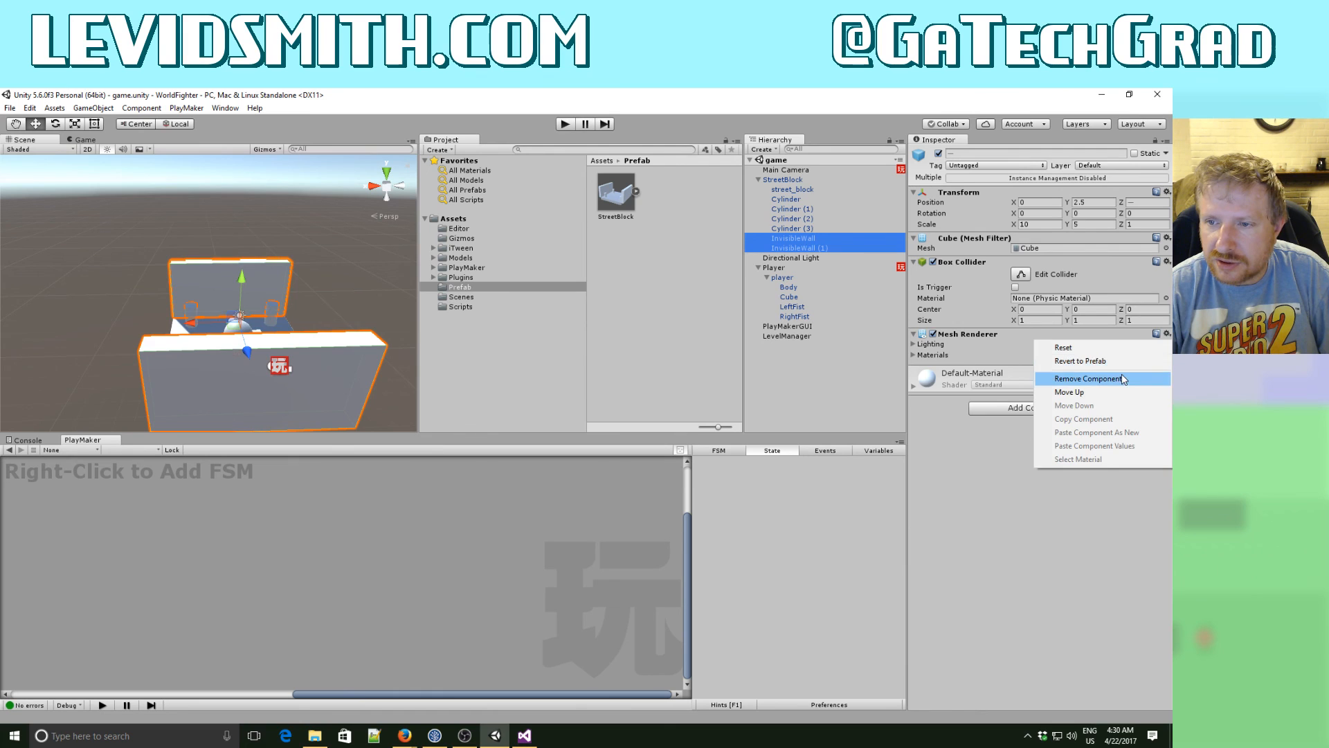
left_click(1123, 379)
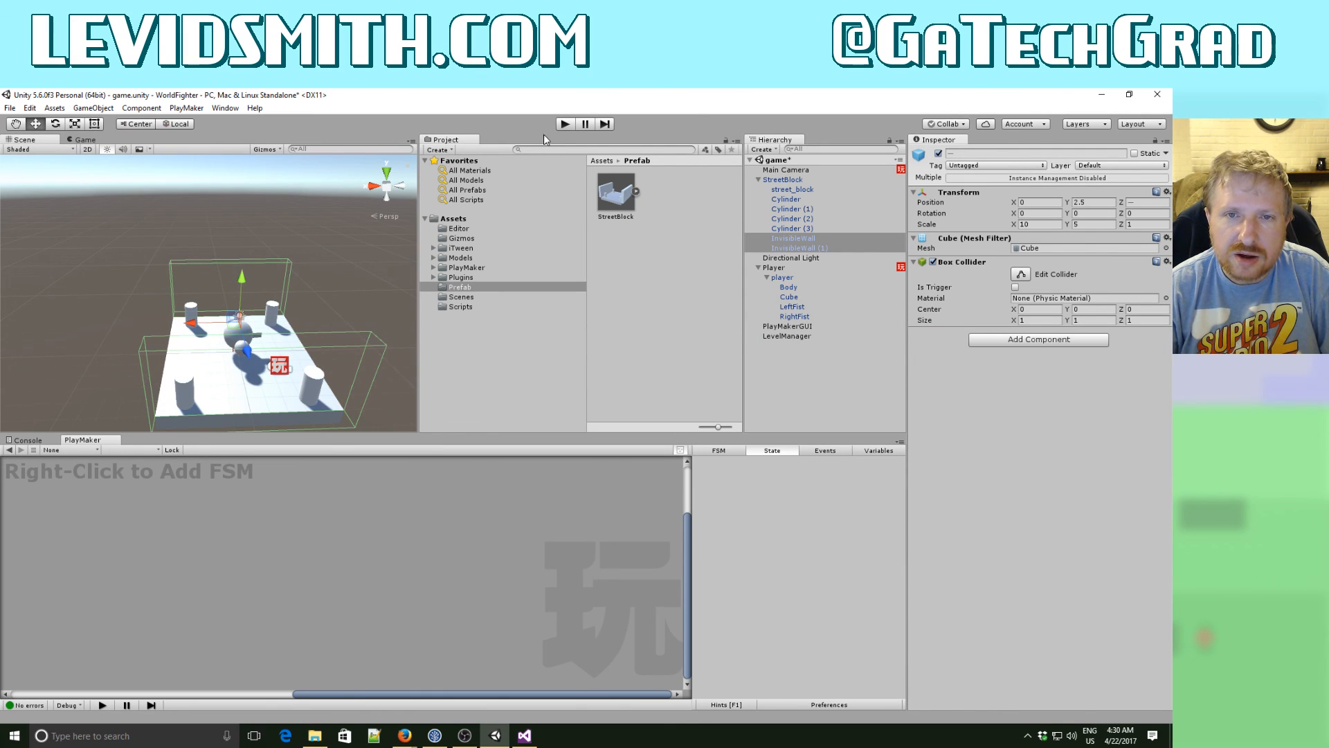
- Run and stop the game to check the walls' visibility, and apply StreetBlock's renderer removal to its prefab
left_click(564, 124)
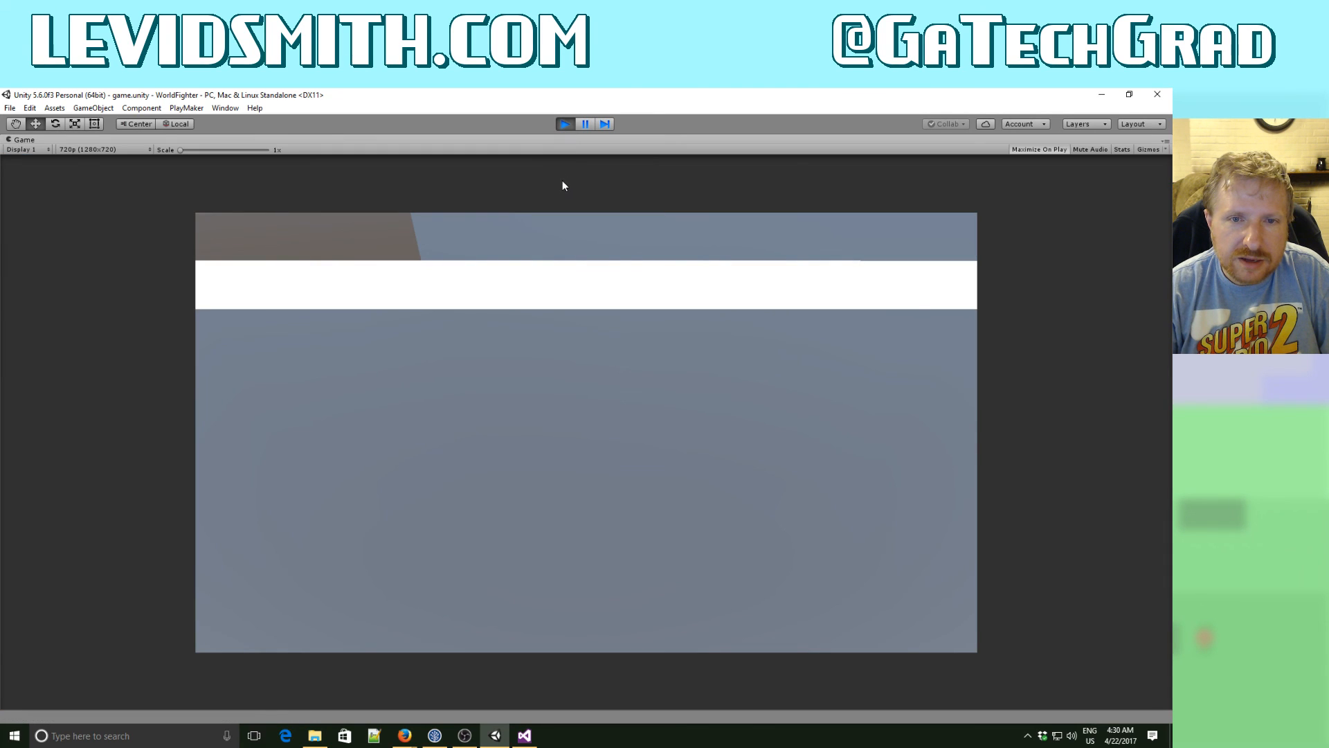
left_click(563, 123)
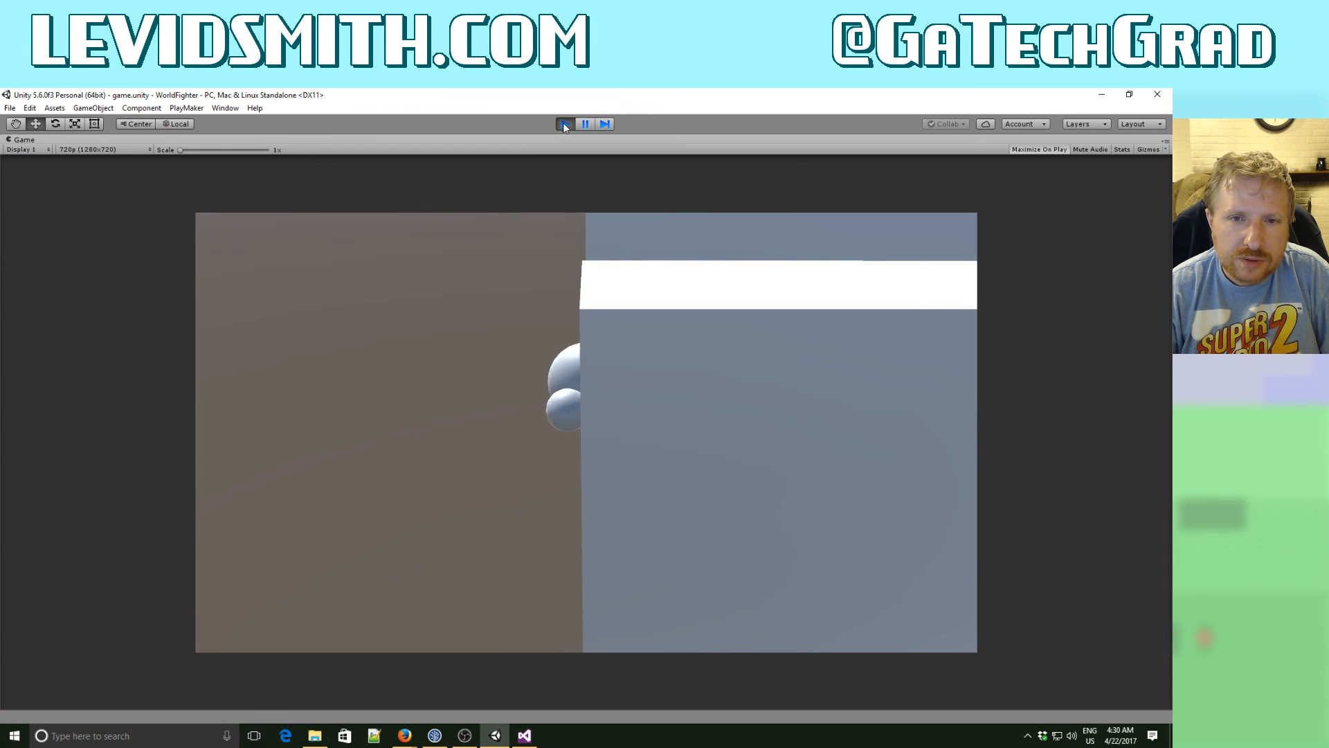
left_click(800, 180)
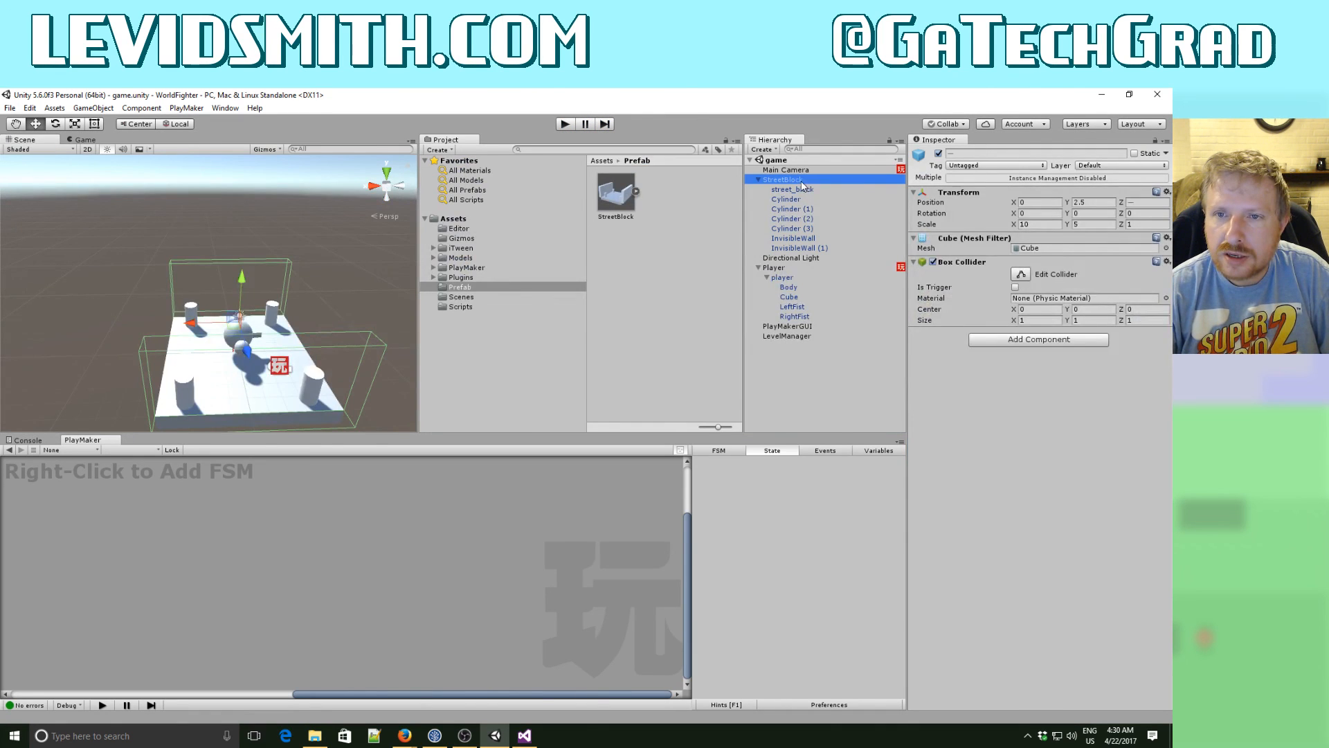
left_click(1129, 177)
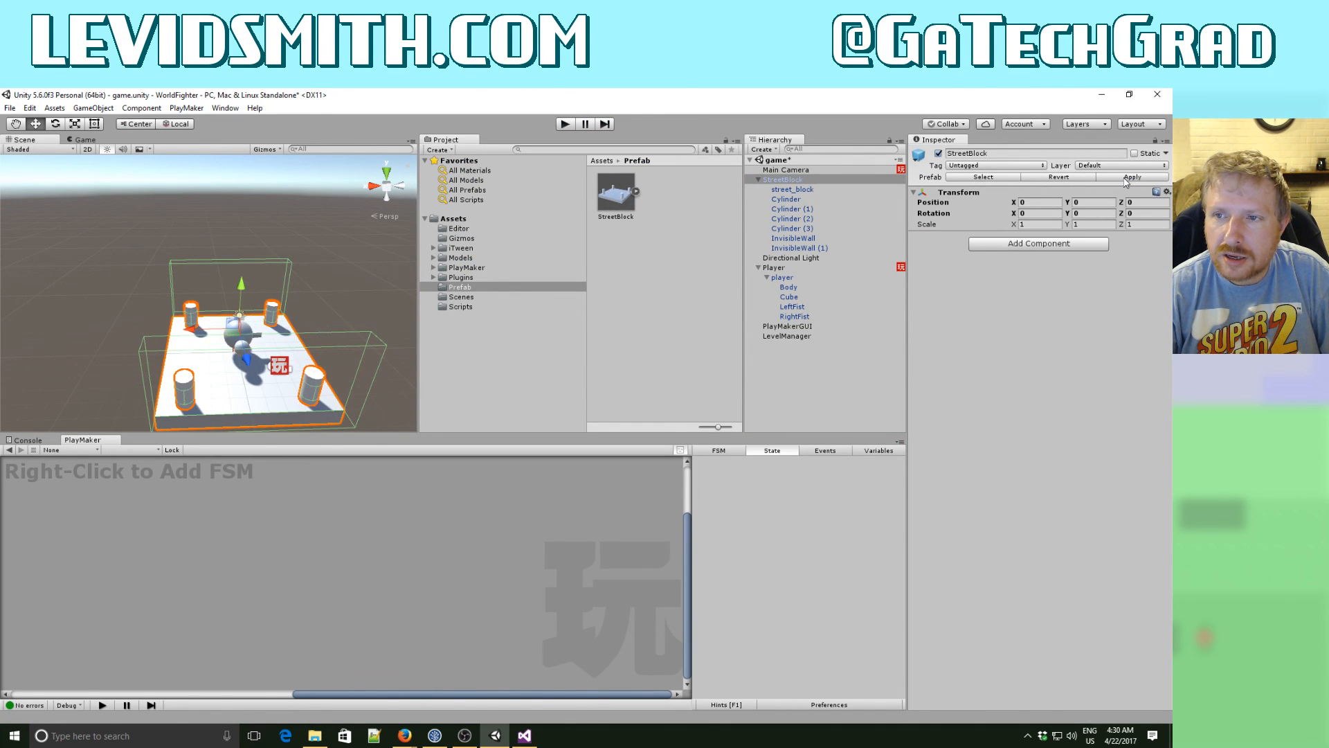
- Delete the StreetBlock instance from the game scene
left_click(776, 171)
left_click(776, 178)
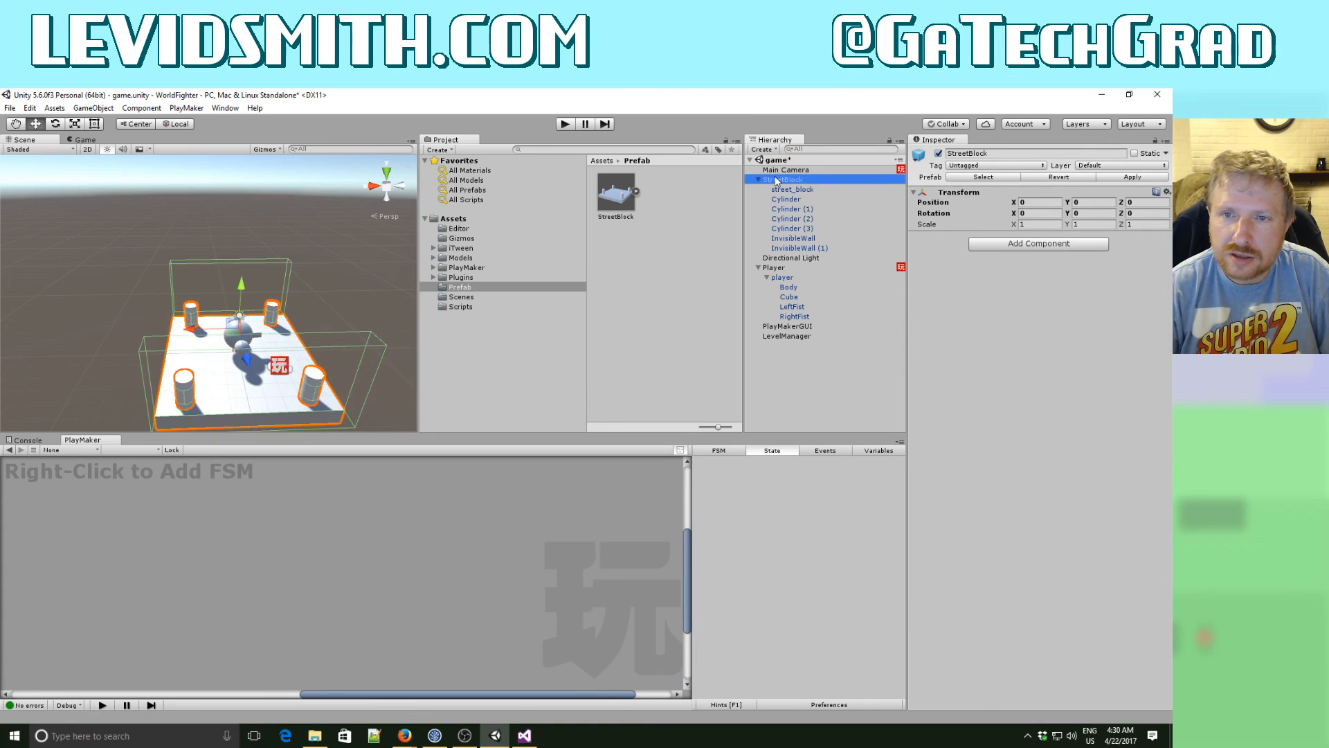
key("Delete")
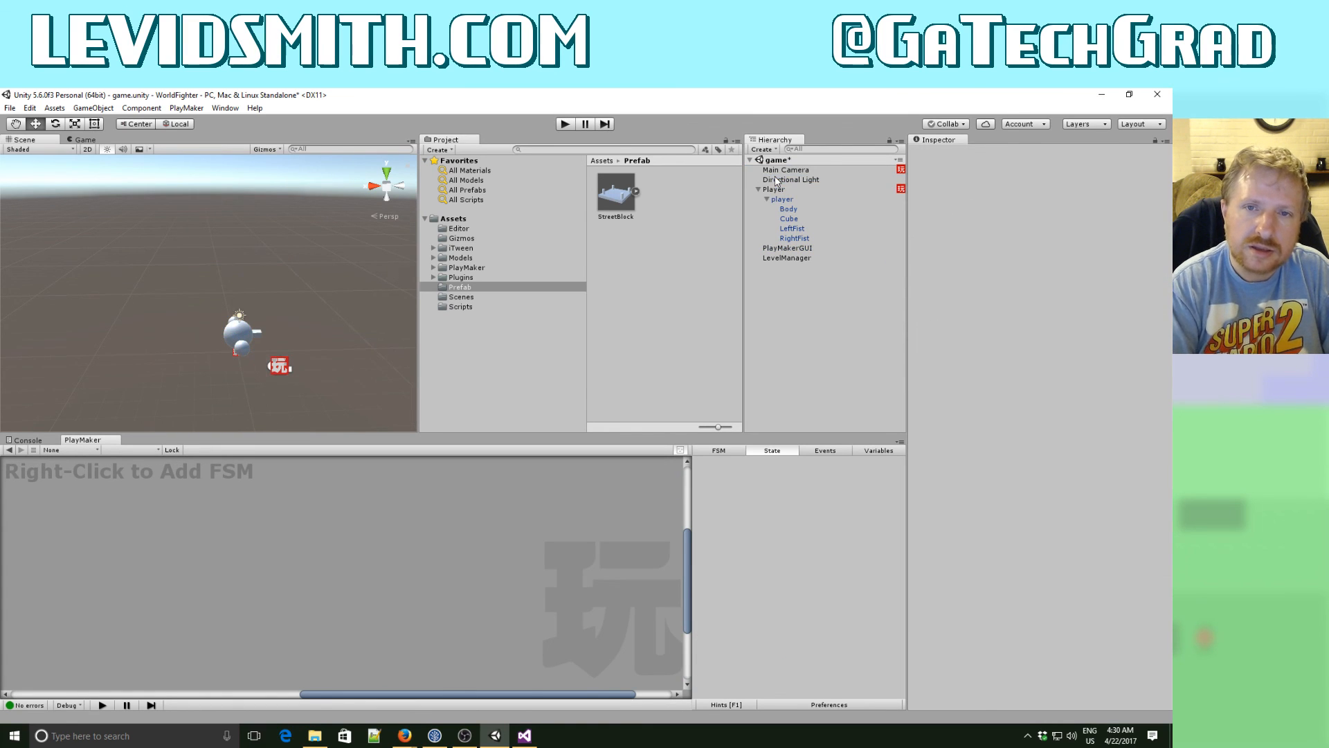
- Test-run the game by moving the player between both walls and along the street past its far end, and stop the run
left_click(565, 125)
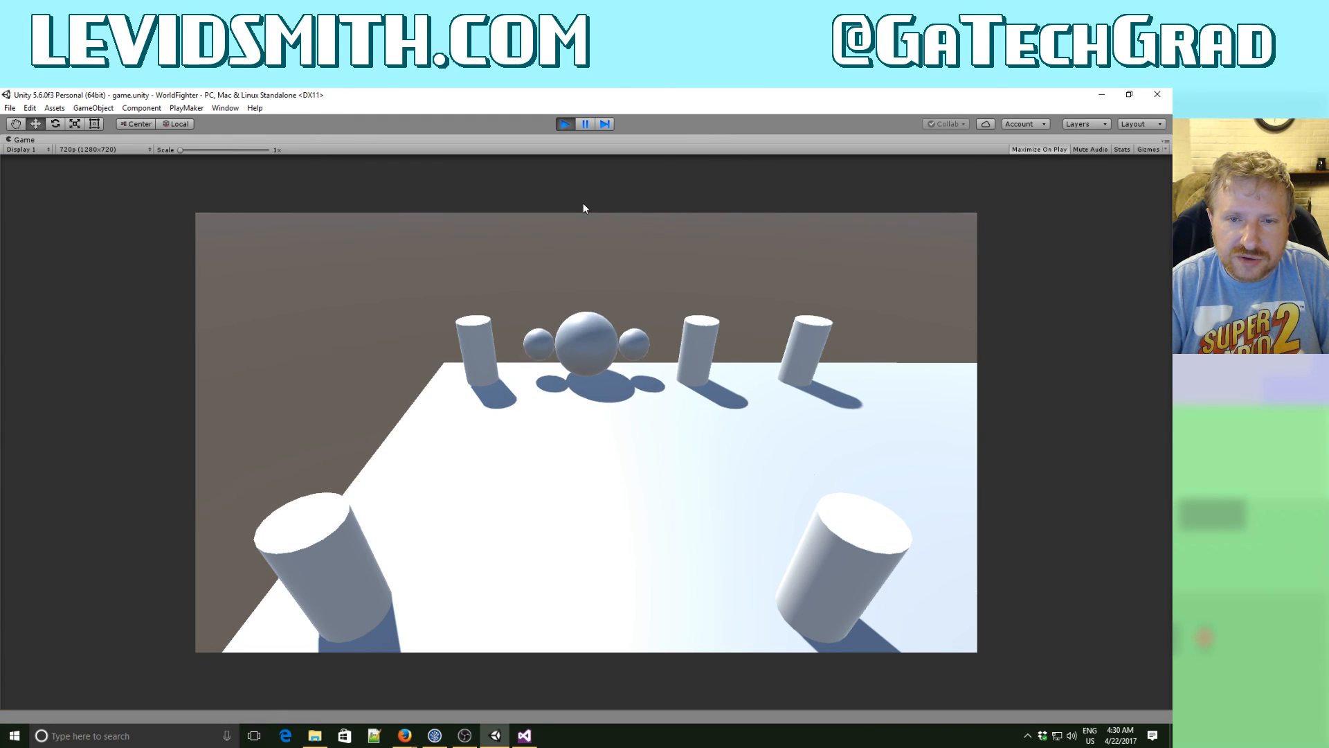
key("Down")
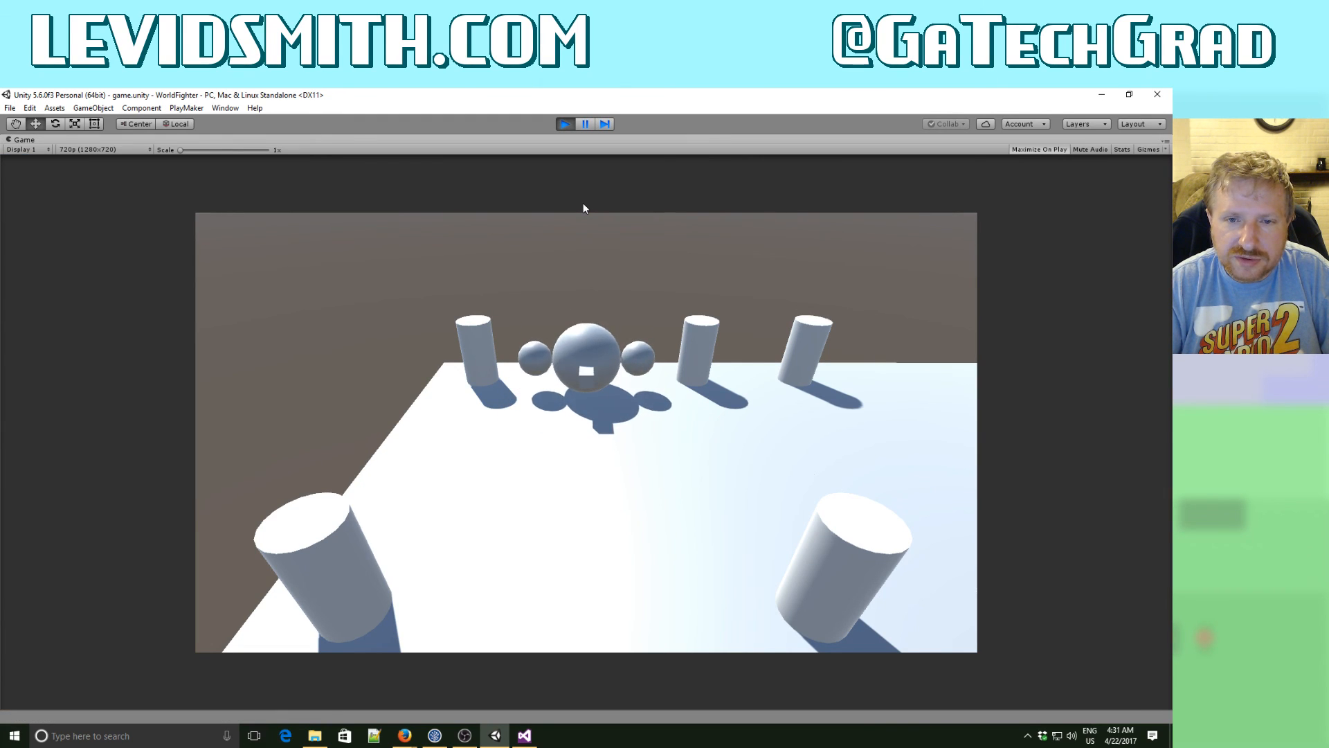
key("Up")
key("Down")
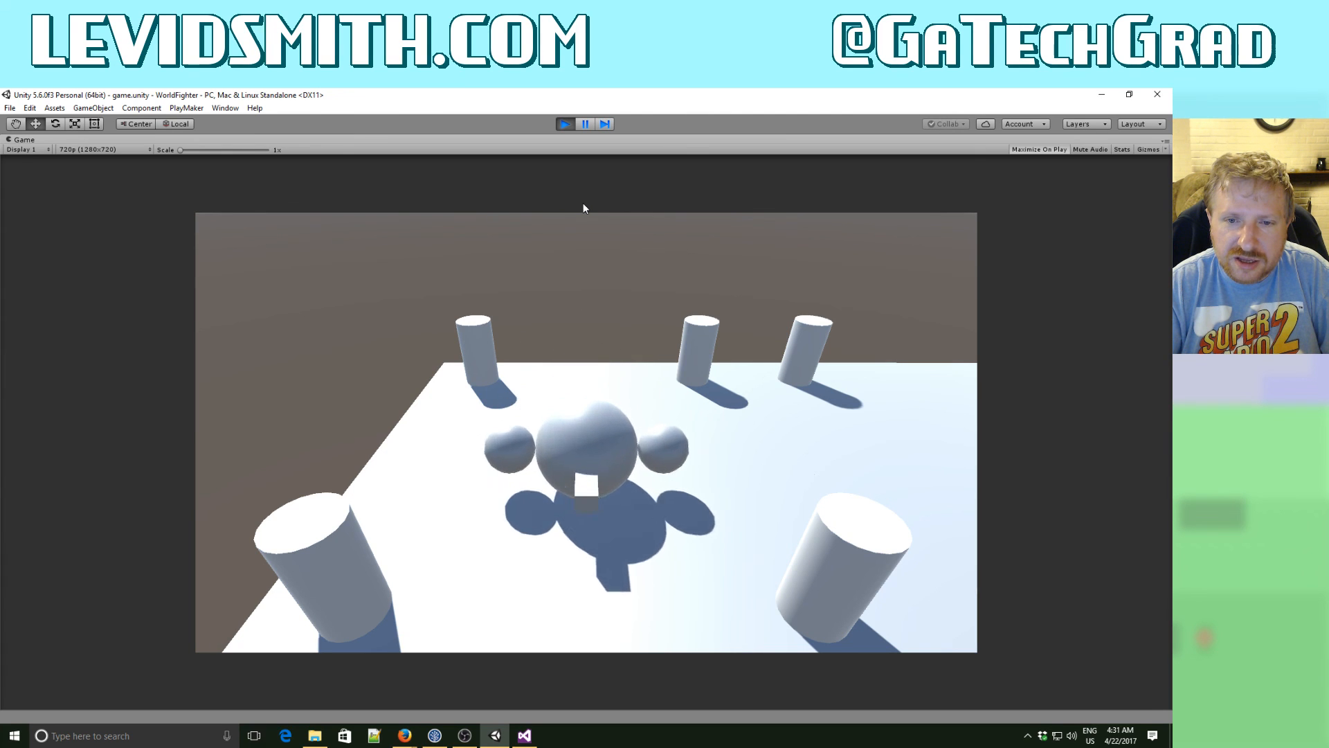
key("Up")
key("Right")
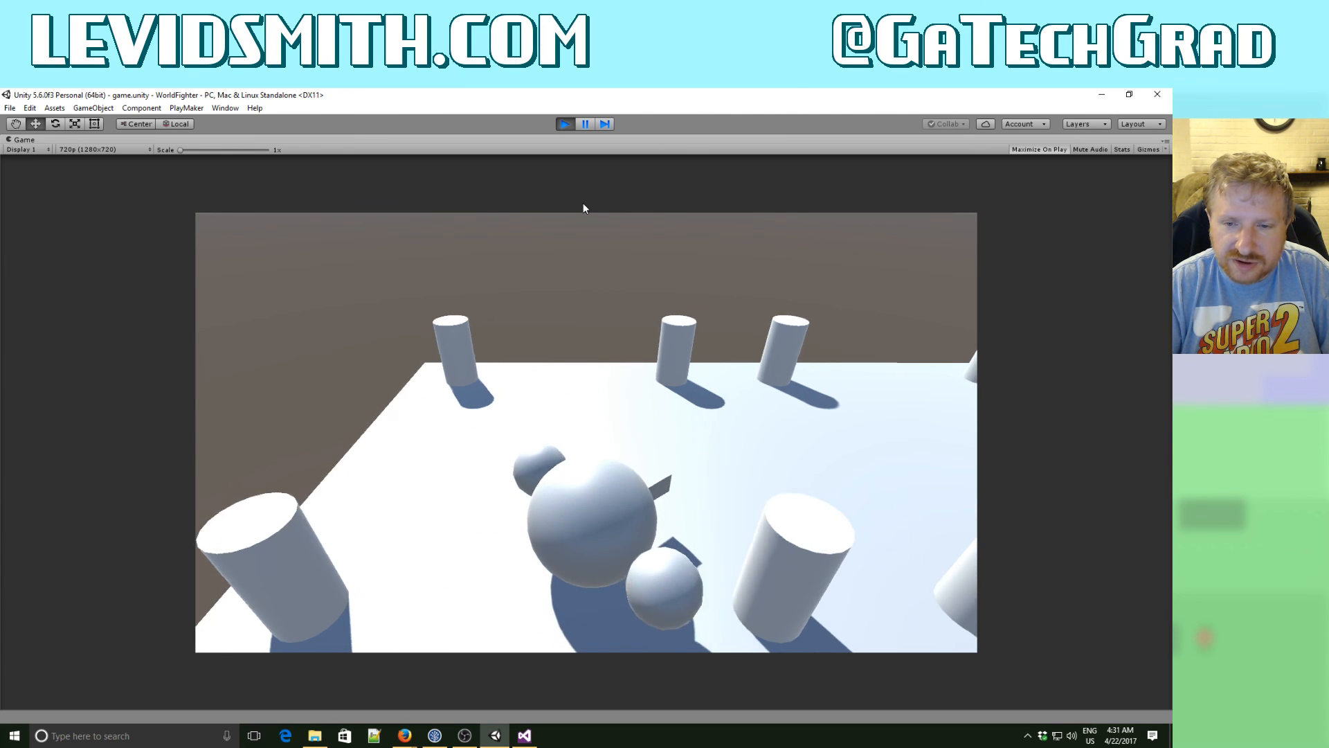
key("Up")
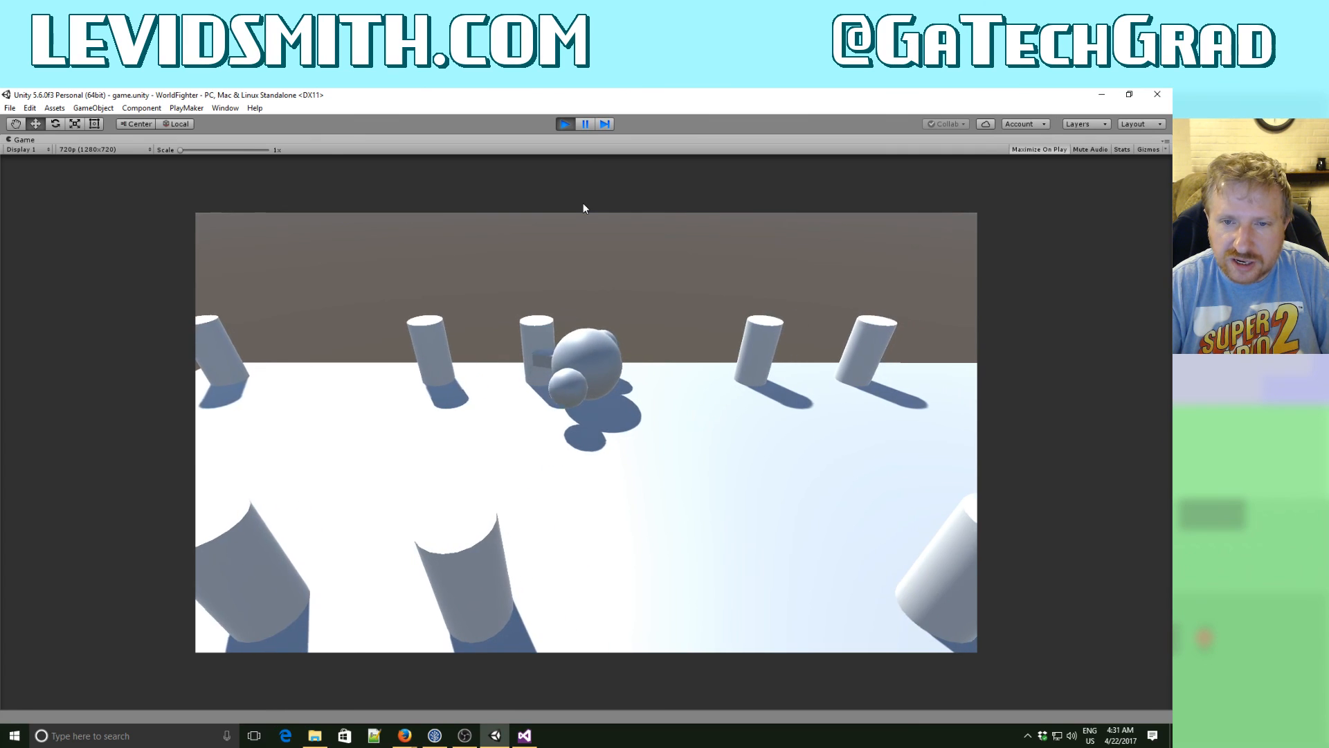
key("Right")
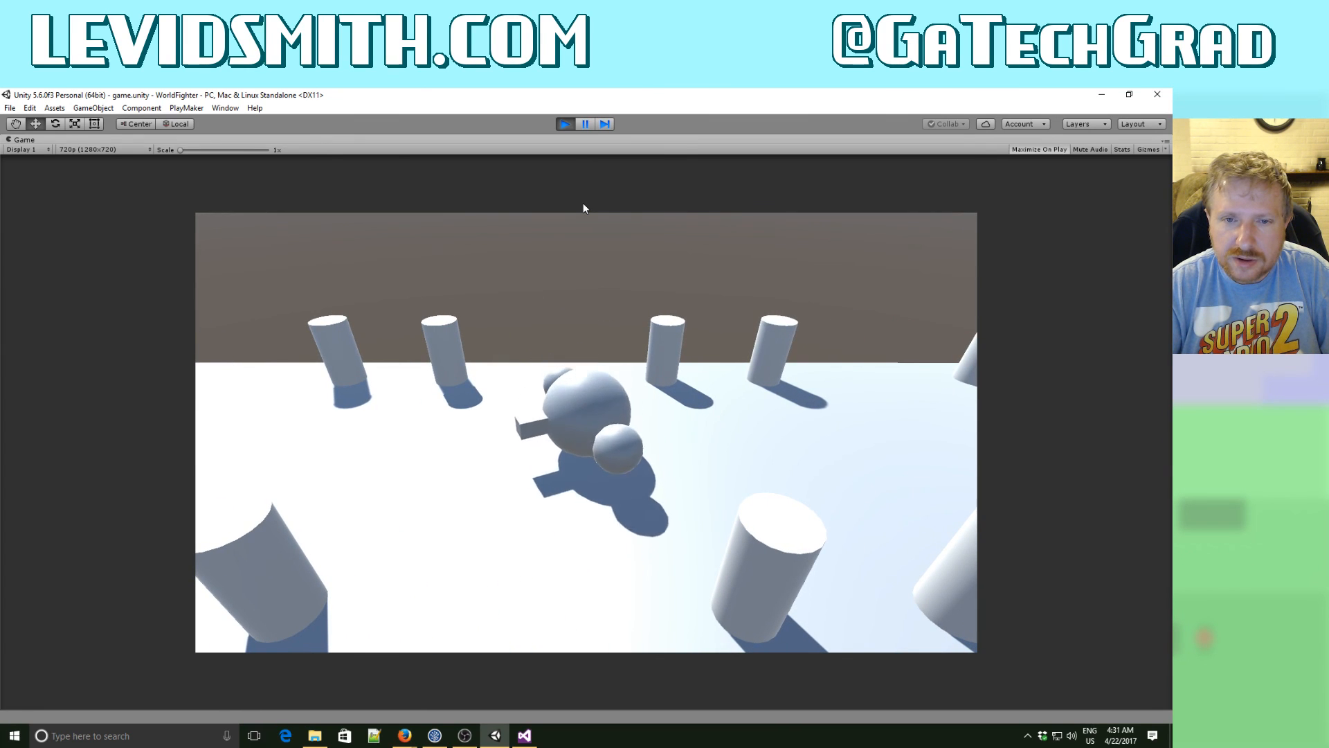
key("Down")
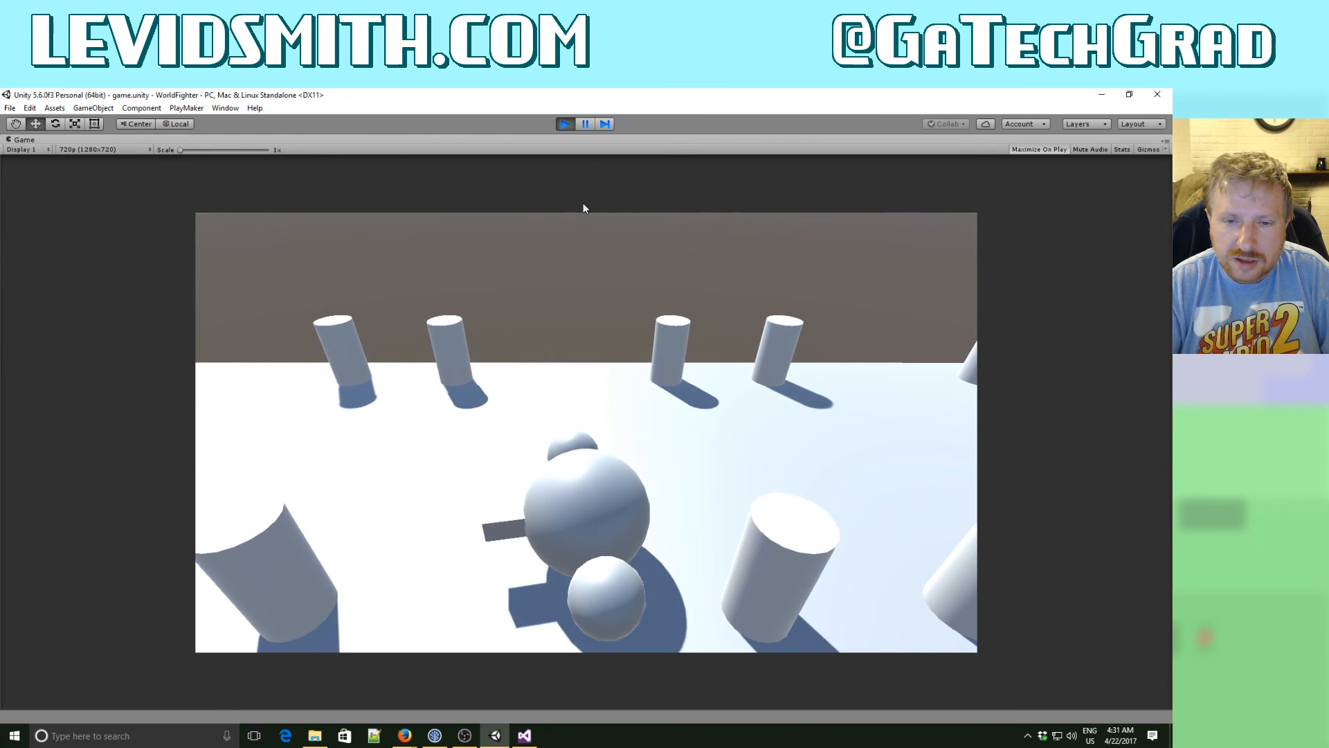
key("Right")
key("Up")
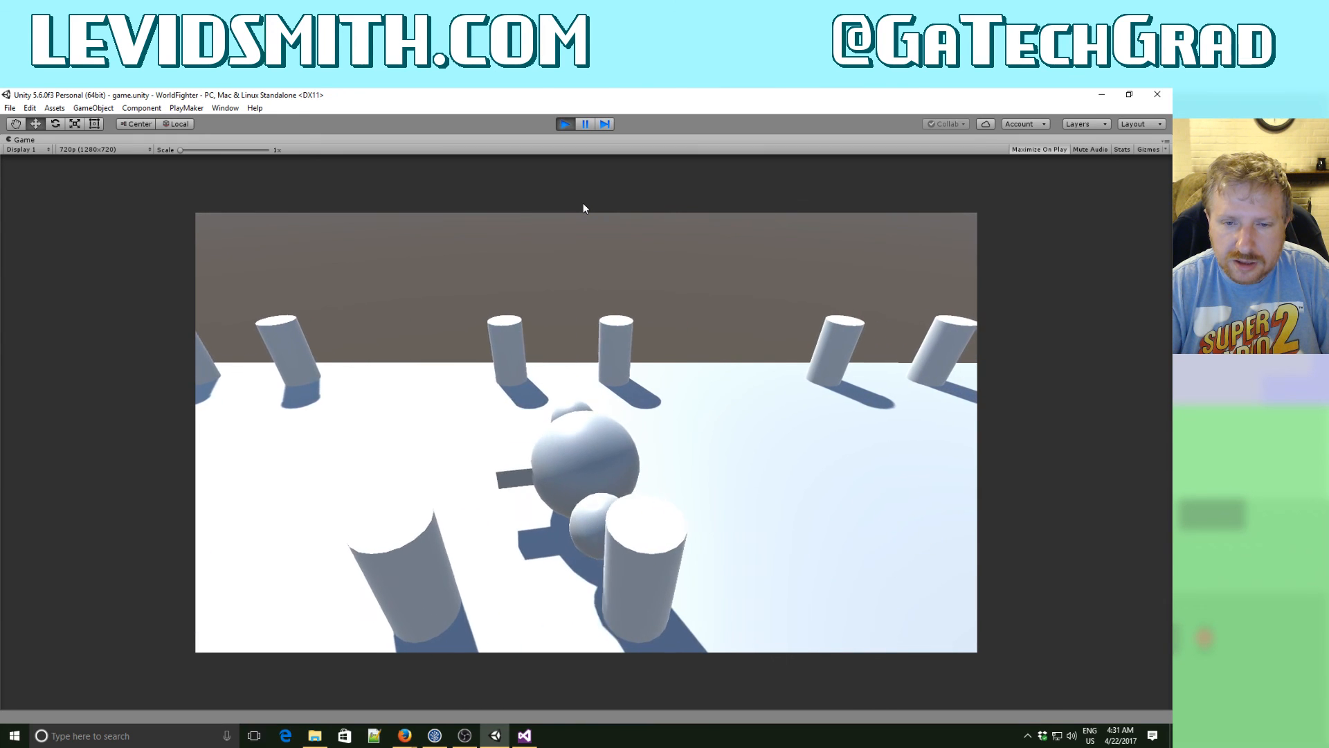
key("Left")
key("Down")
key("Right")
key("Up")
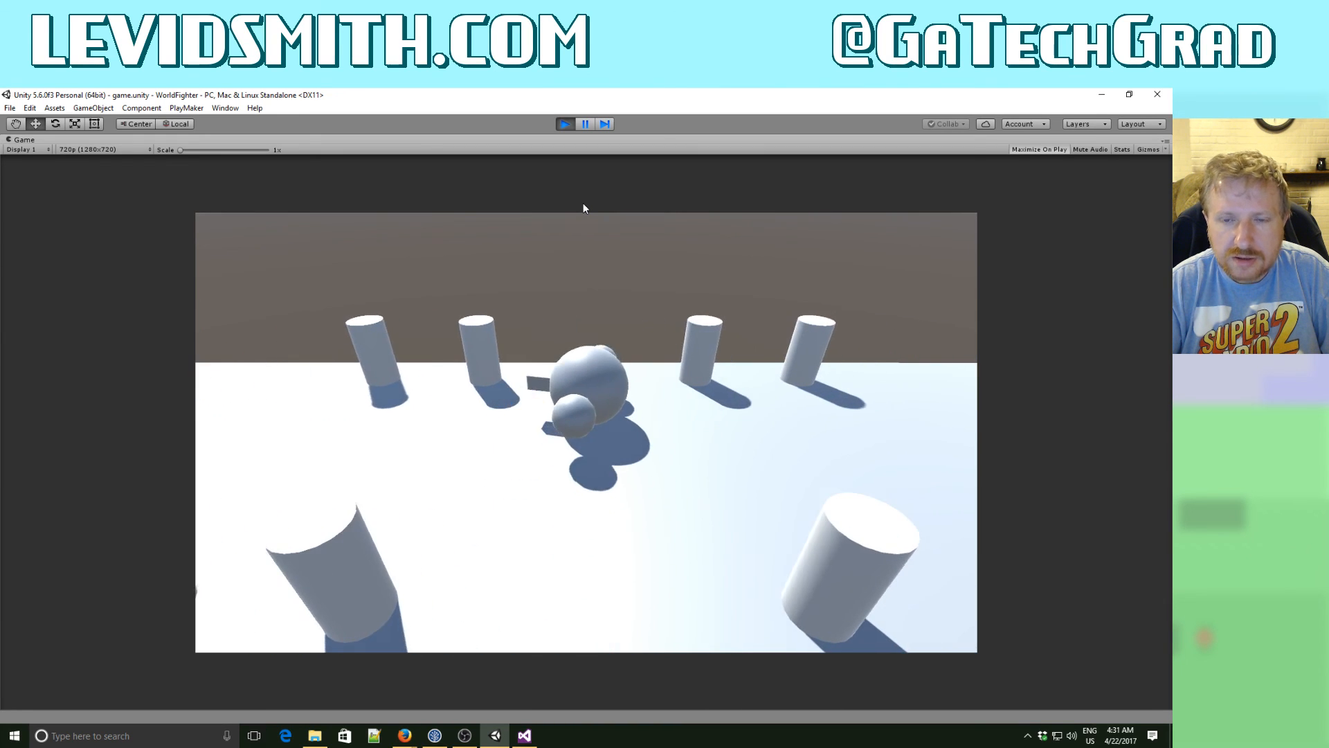
key("Right")
key("Down")
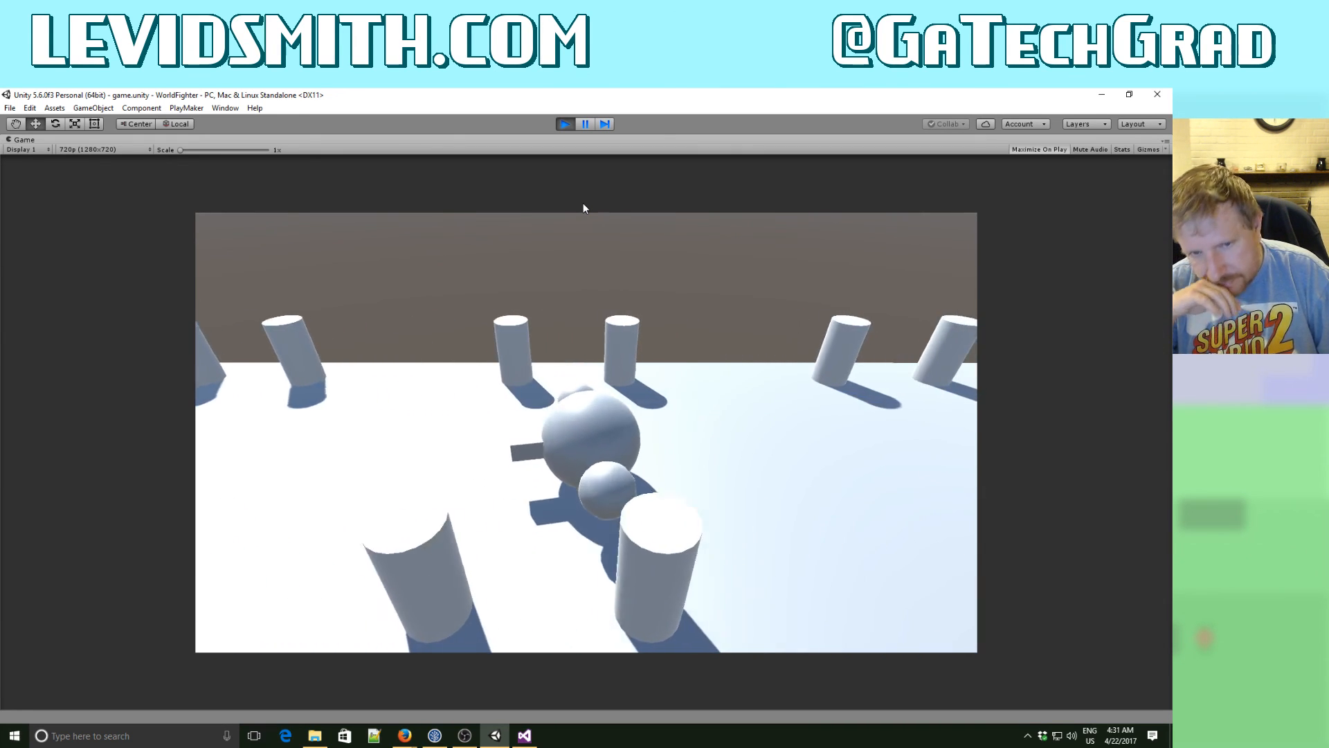
key("Right")
key("Down")
key("Up")
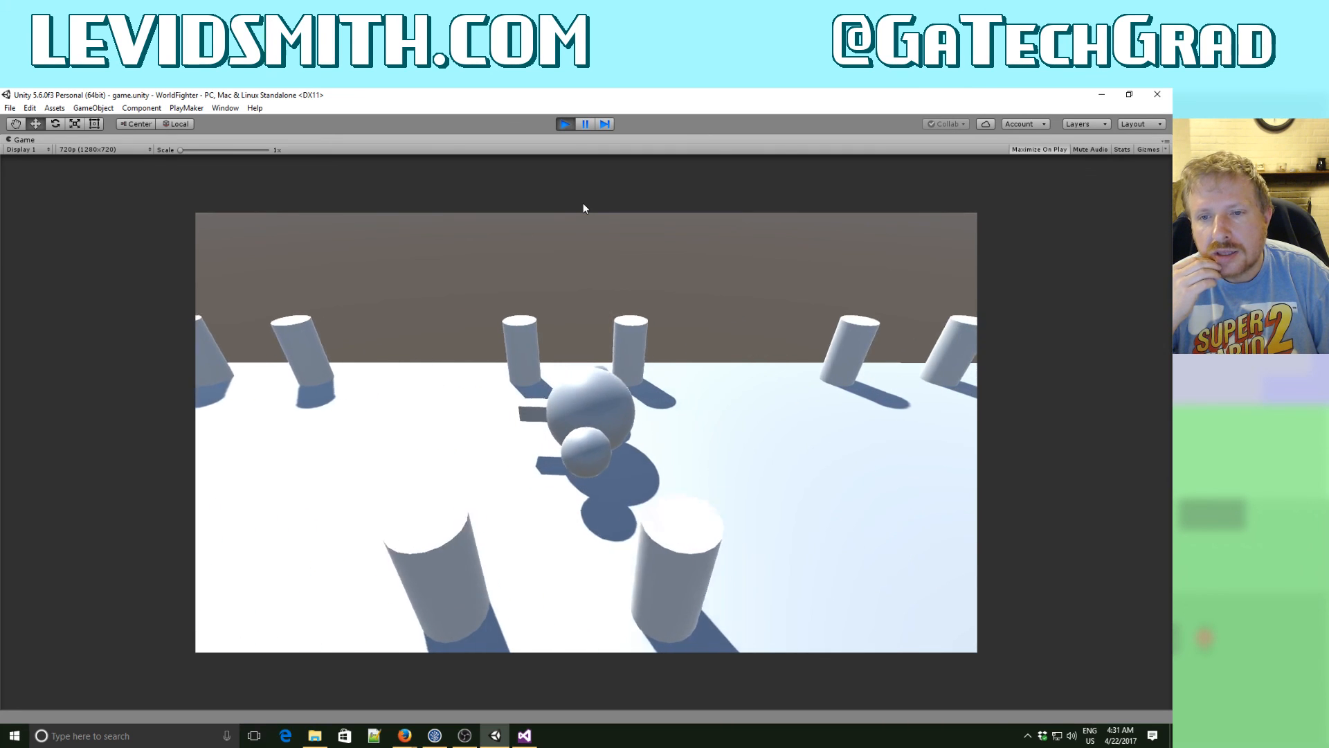
key("Right")
key("Down")
key("Up")
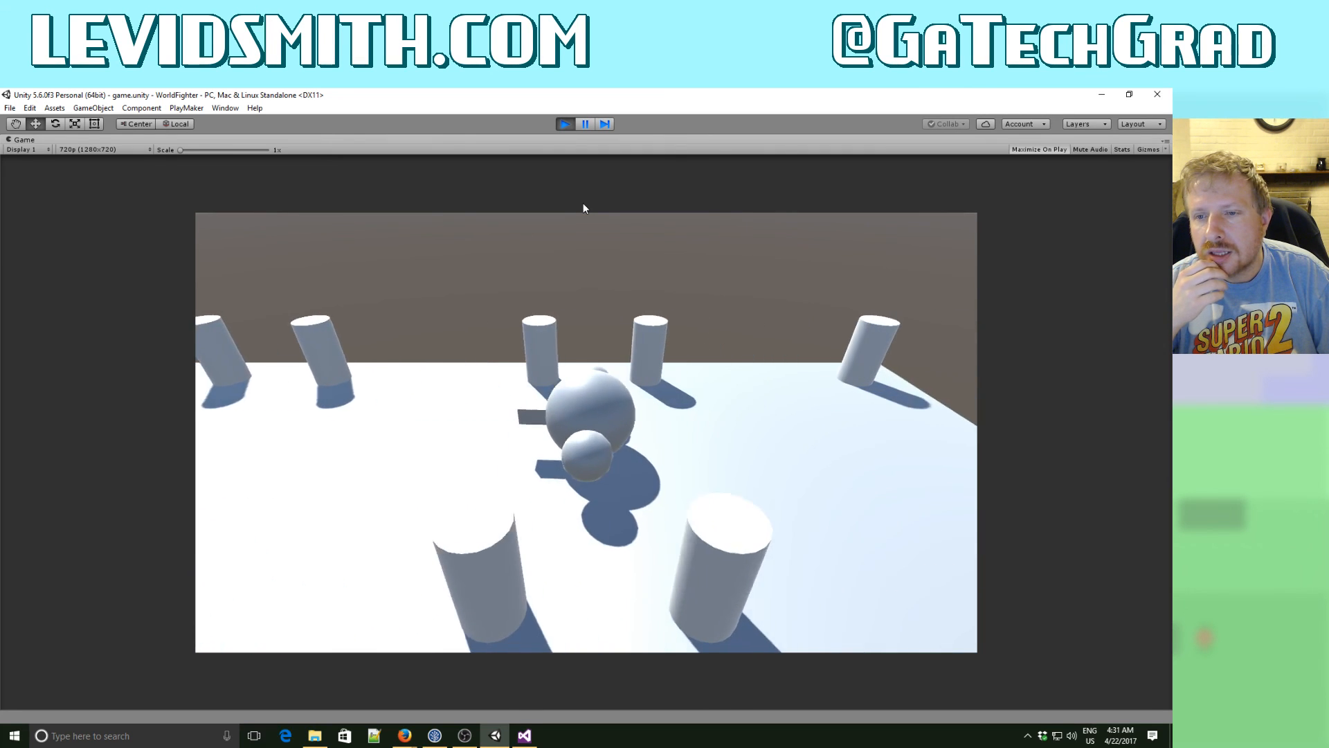
key("Right")
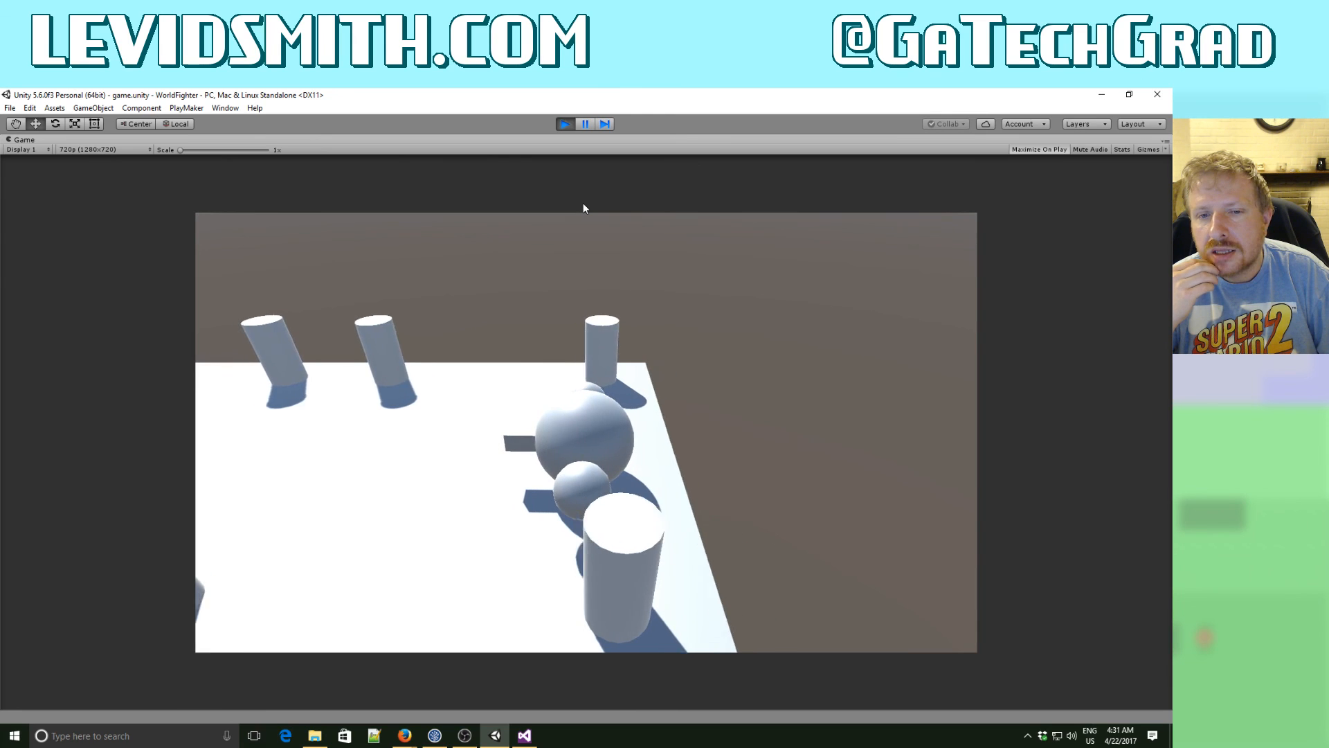
key("Right")
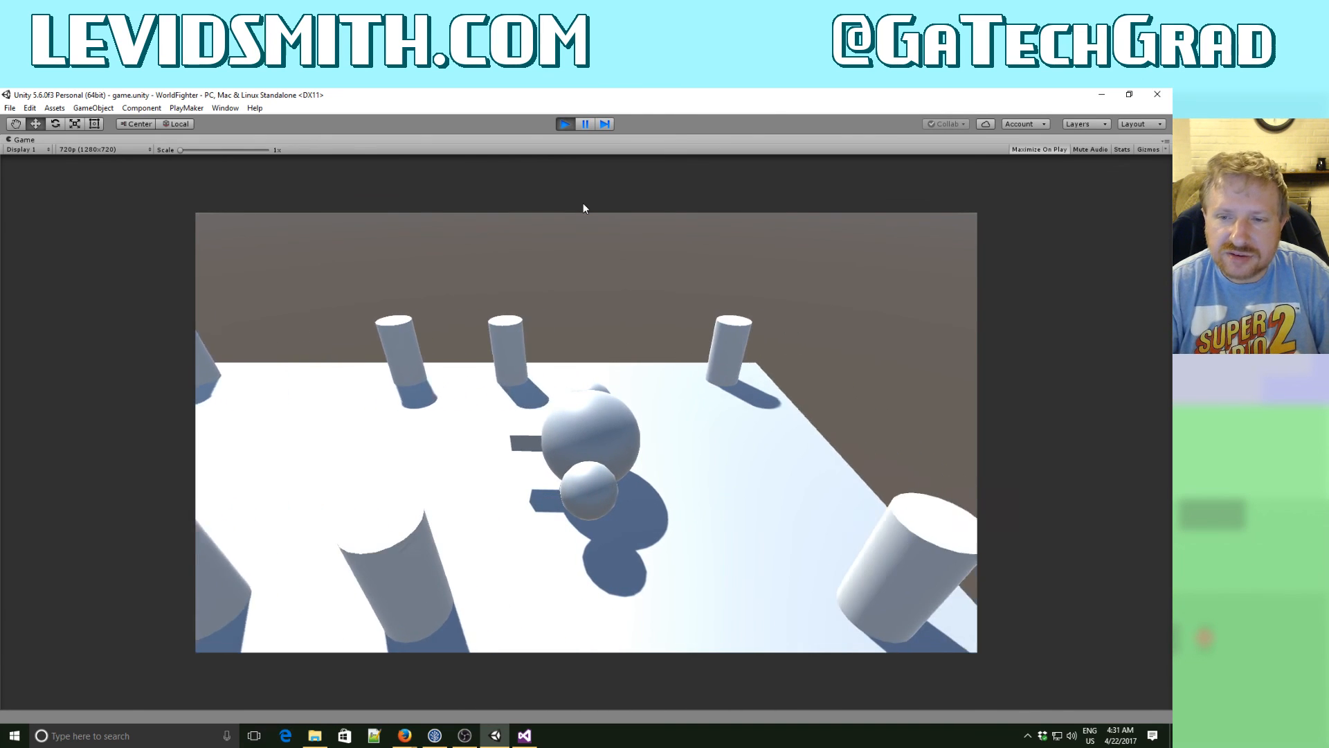
key("Right")
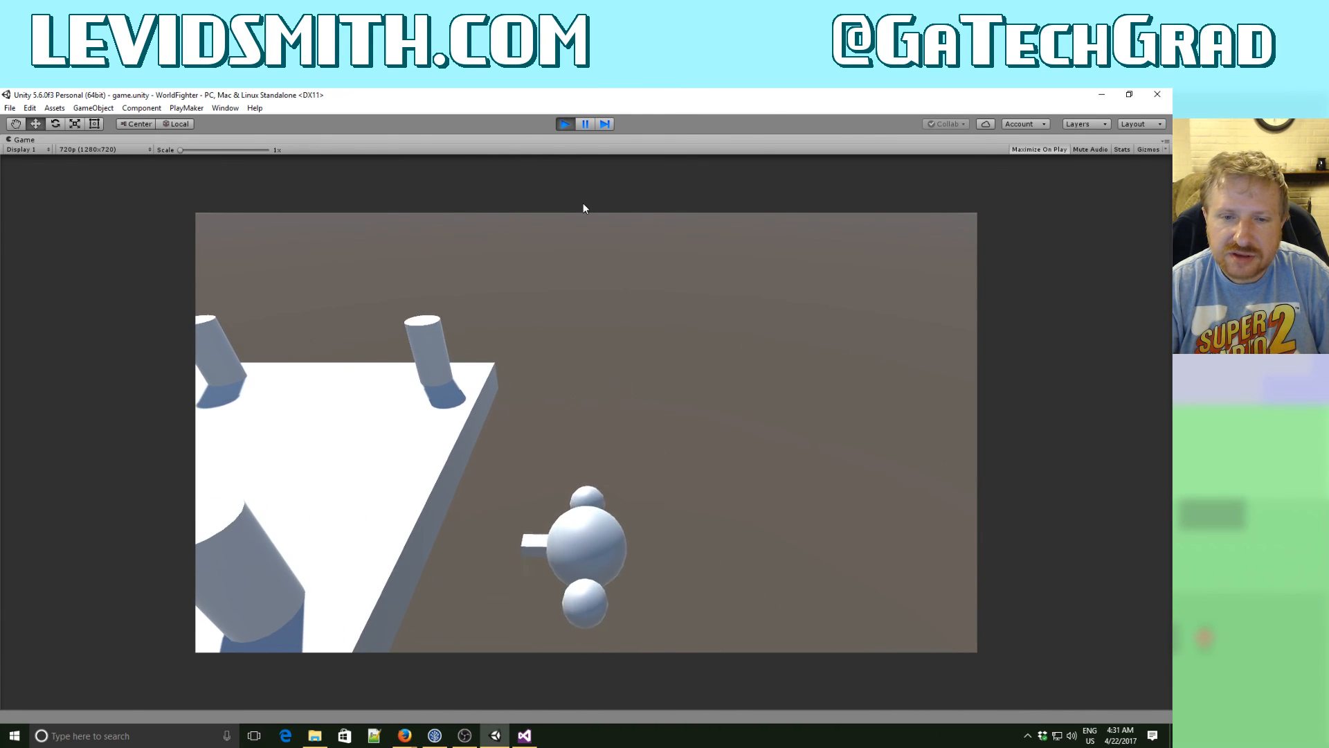
left_click(564, 124)
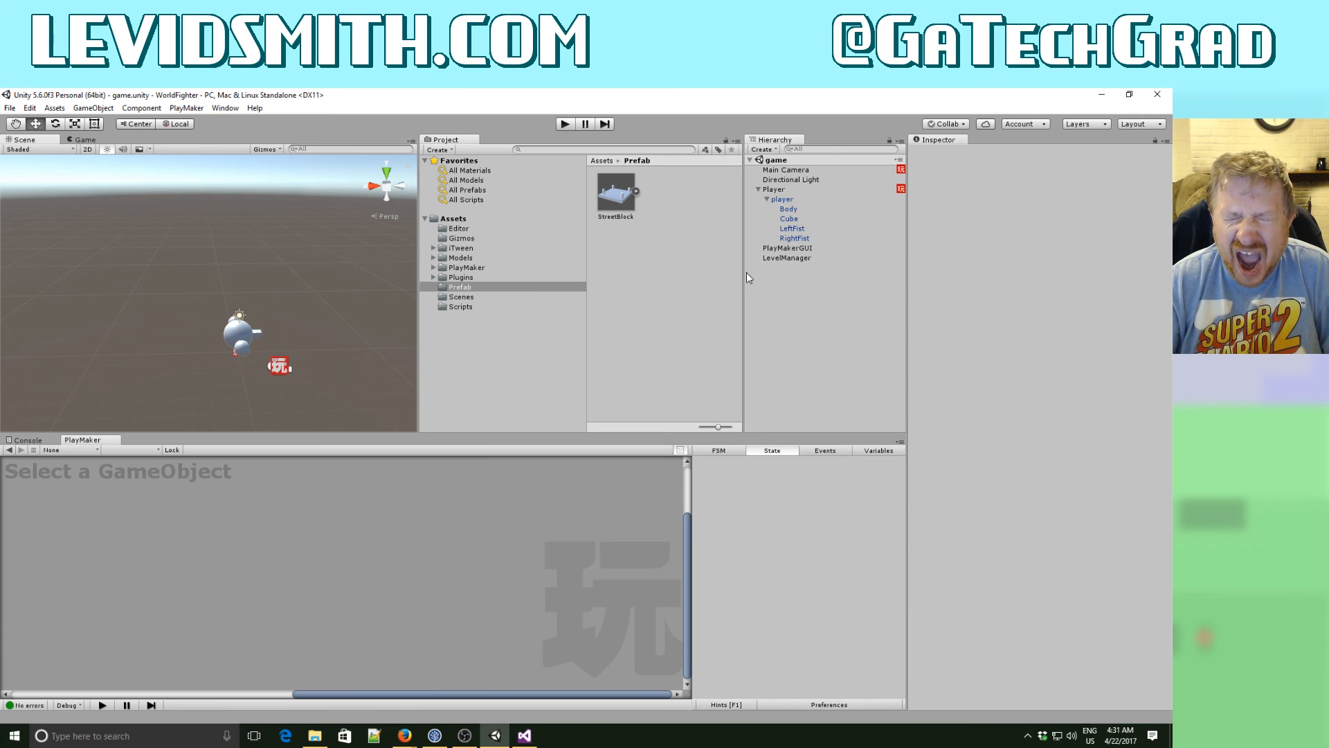
- Create a prefab of Player in the Prefab folder, and delete the Player object from the scene
left_click(776, 189)
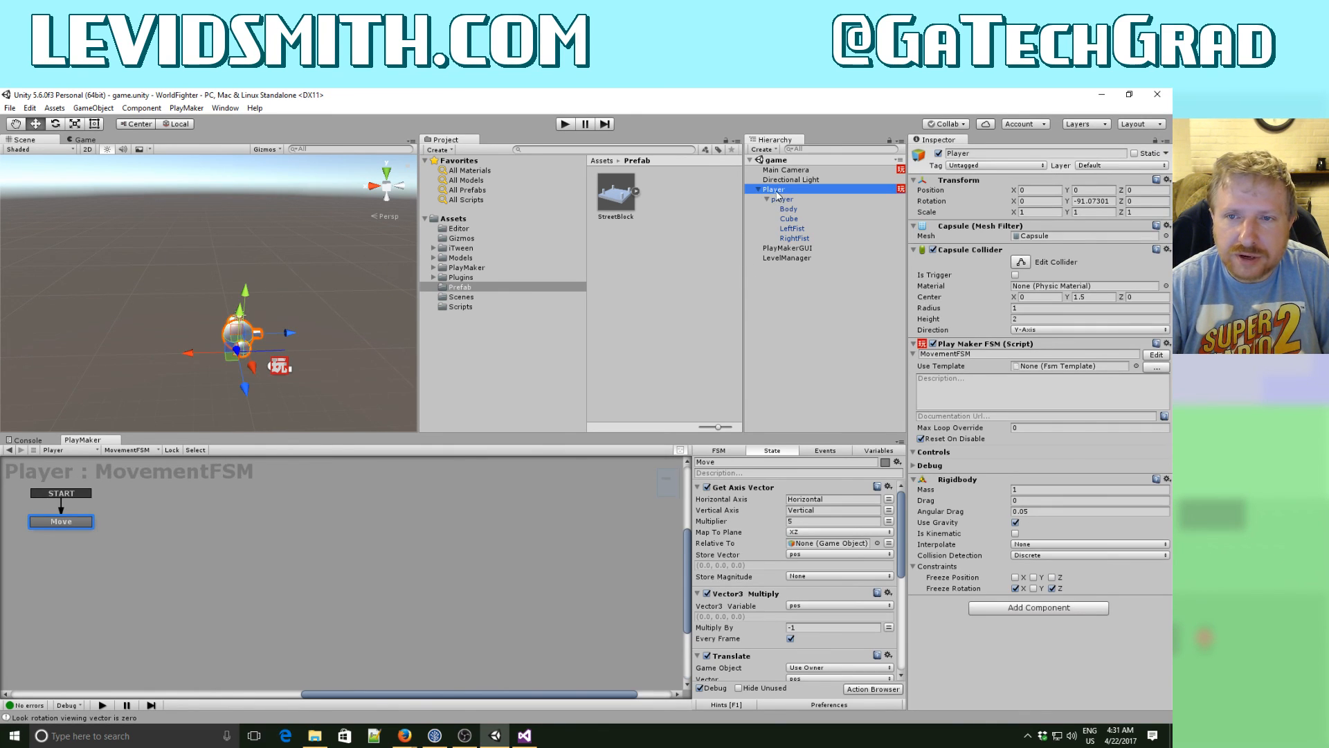
left_click_drag(777, 192, 671, 233)
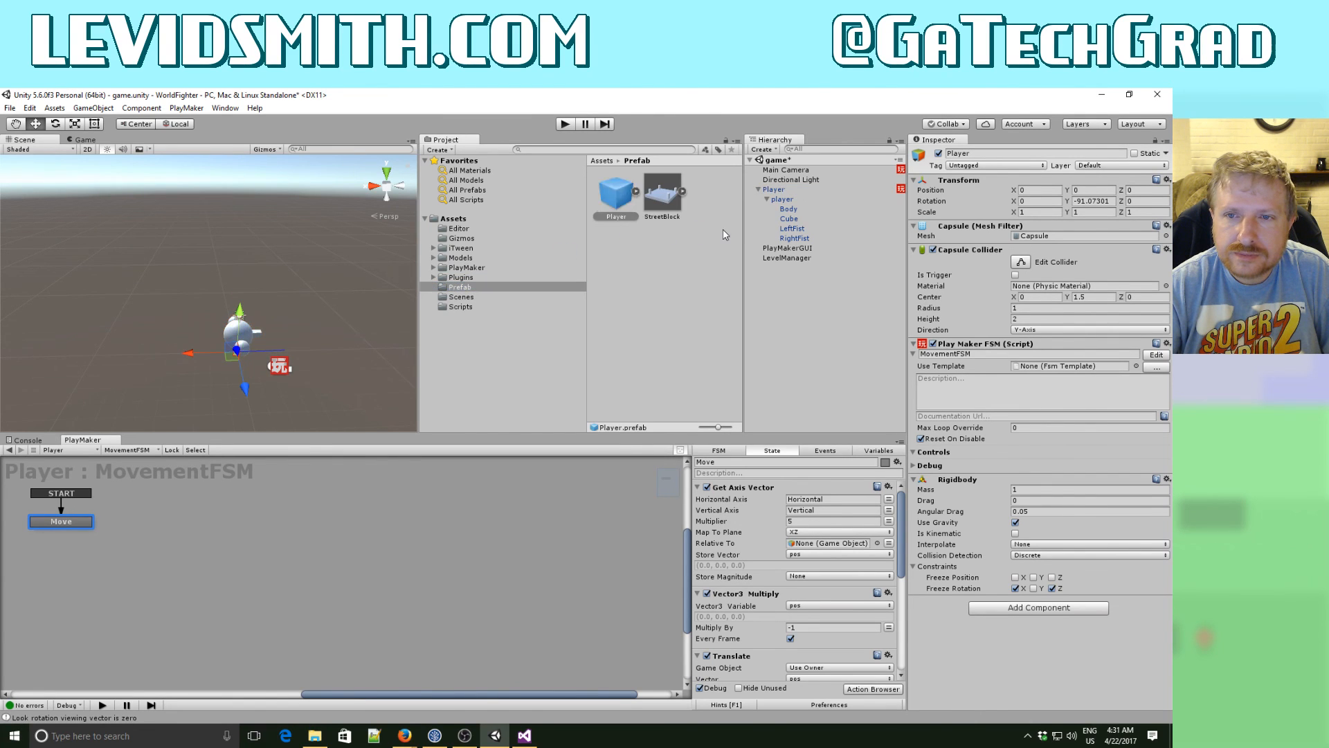
left_click(775, 190)
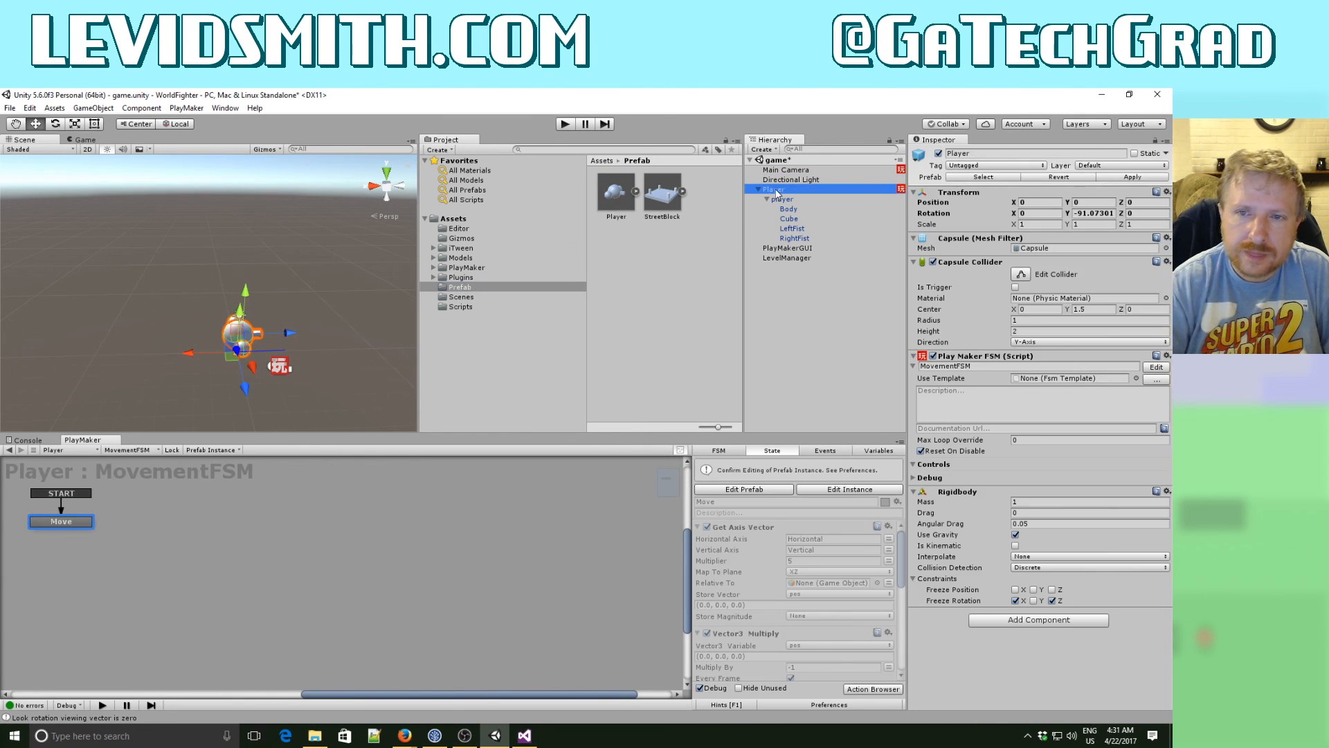
key("Delete")
- Switch to LevelManager.cs in Visual Studio and add the comment "//Create street blocks" above the pos declaration in loadLevel()
left_click(784, 198)
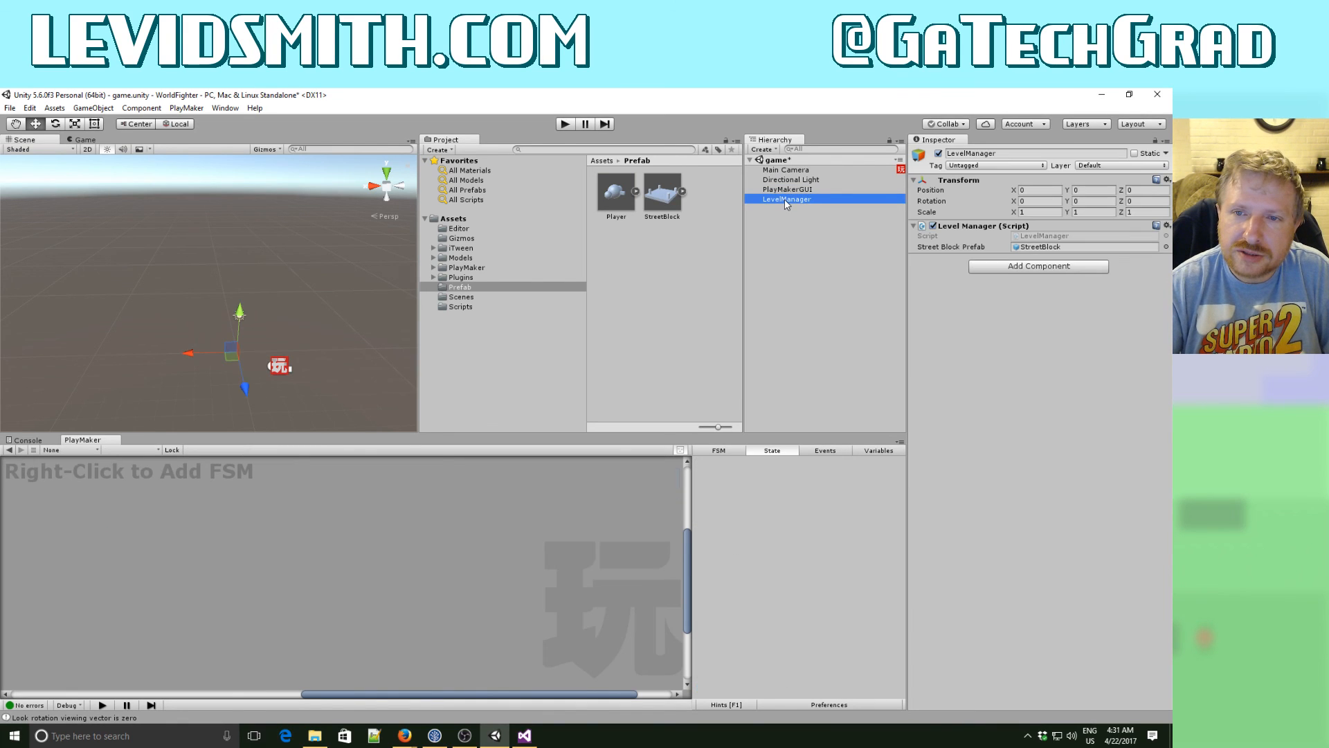
left_click(523, 736)
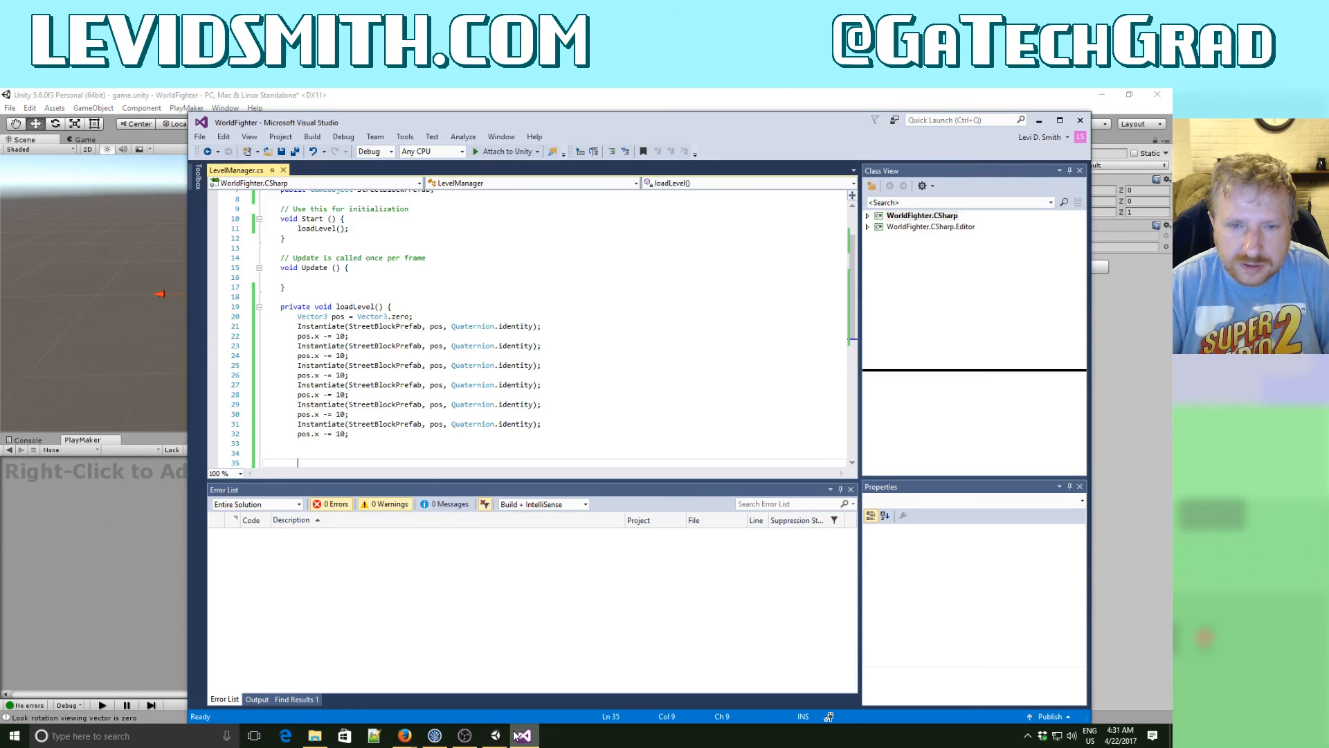
left_click(410, 308)
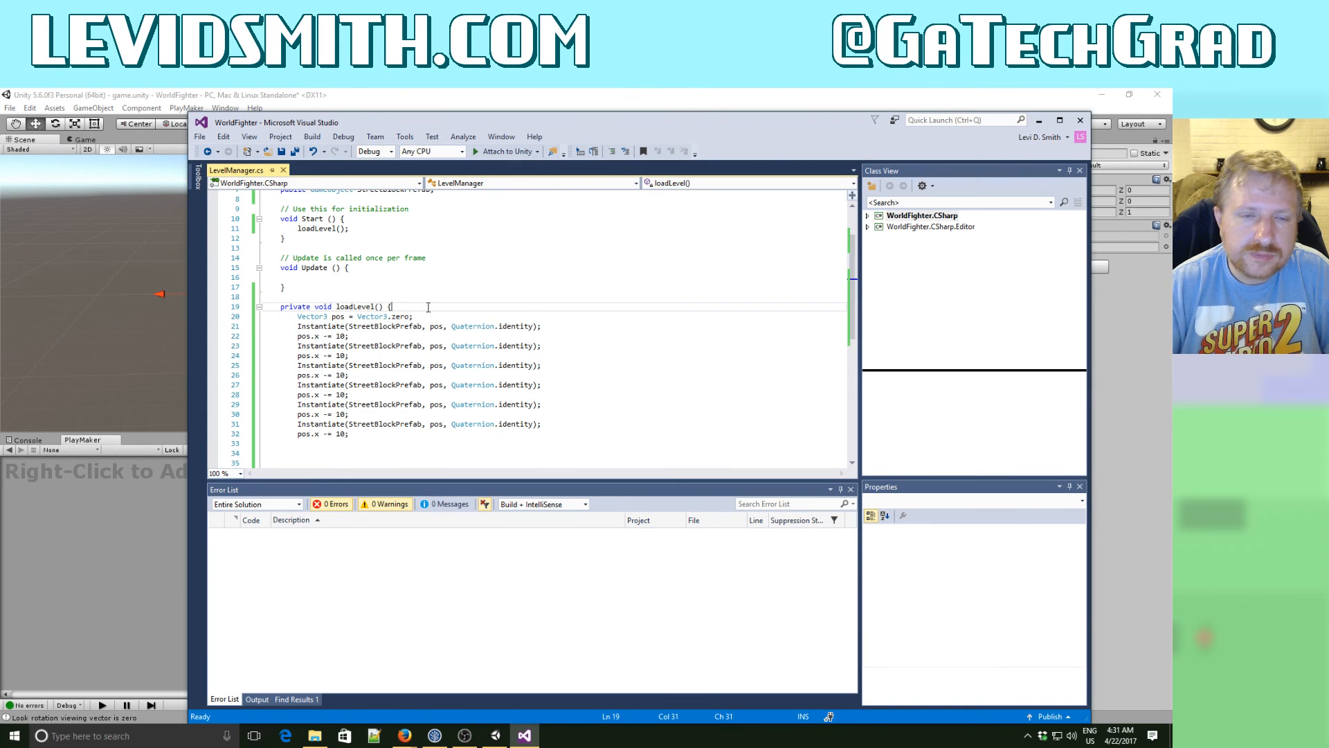
key("Return")
key("Return")
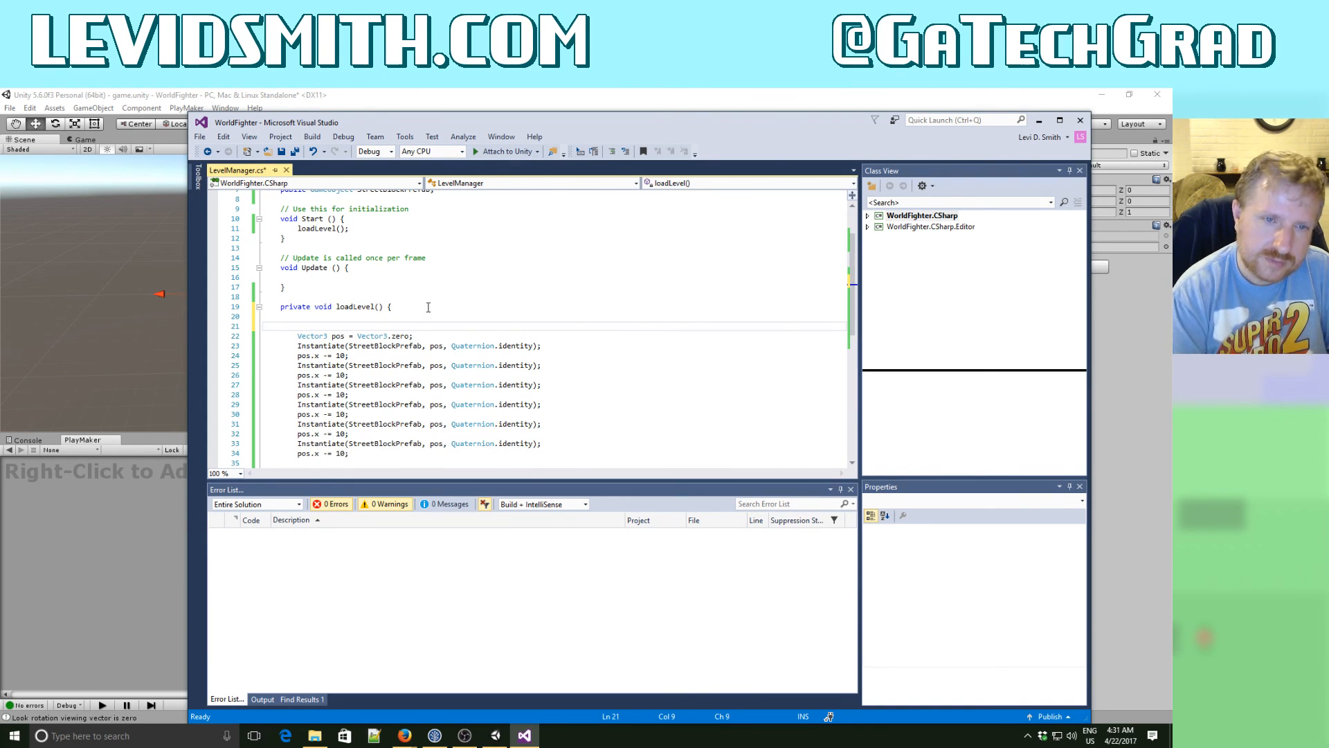
type("//Create street blocks")
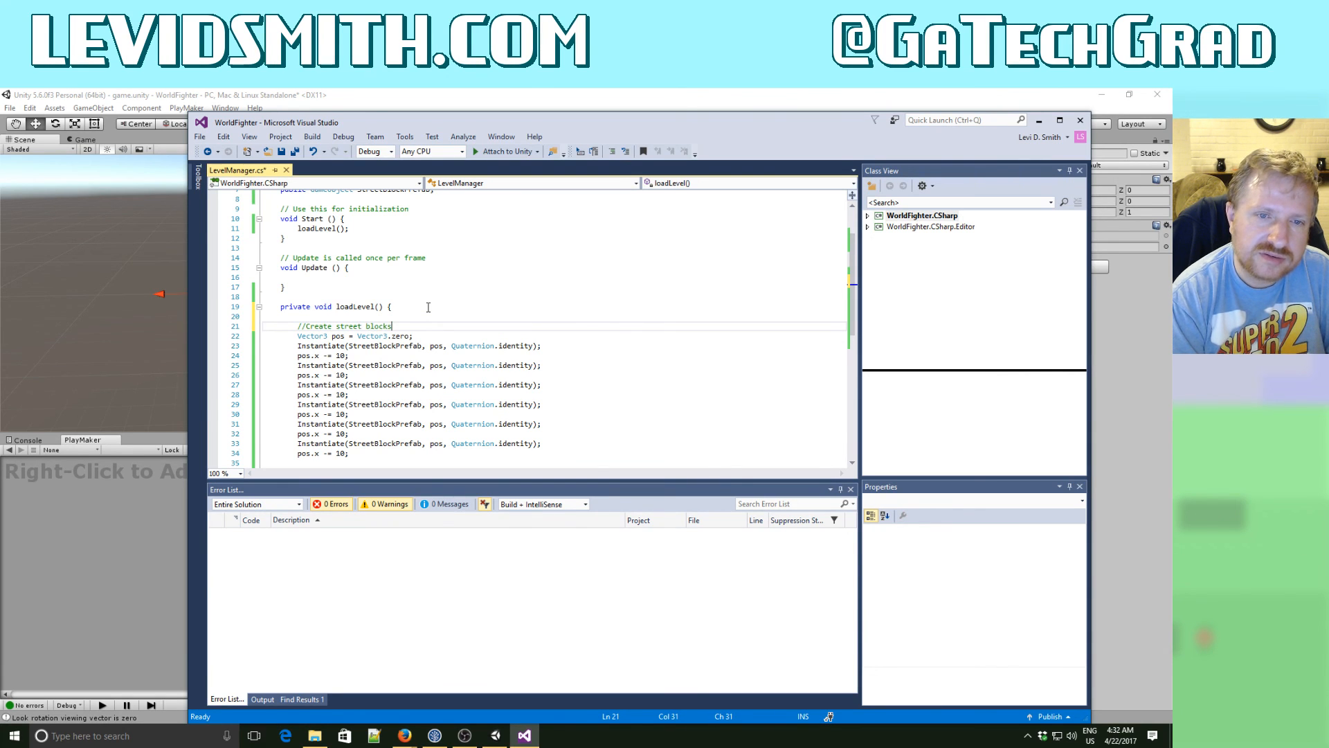
- Add the comment "//Create player" at the start of loadLevel(), above the street blocks comment
key("ctrl+Return")
key("ctrl+Return")
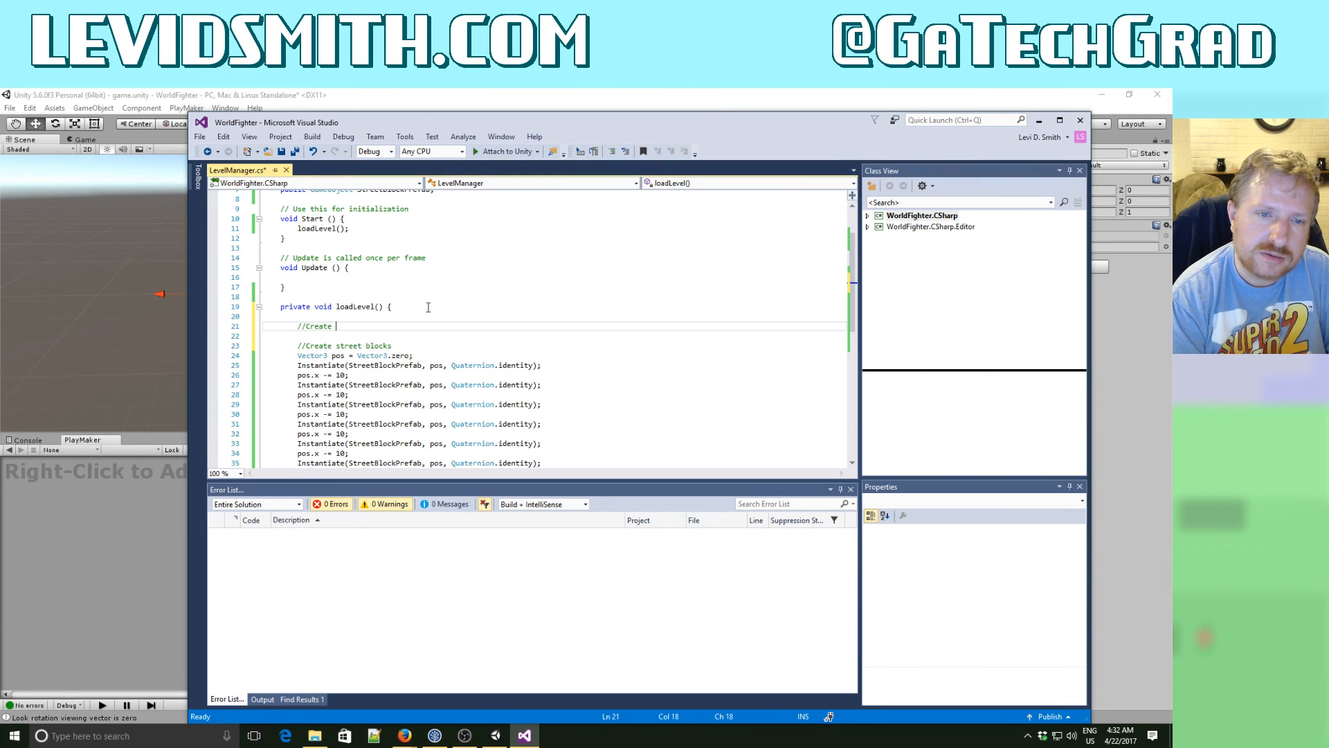
type("//Create player")
key("Return")
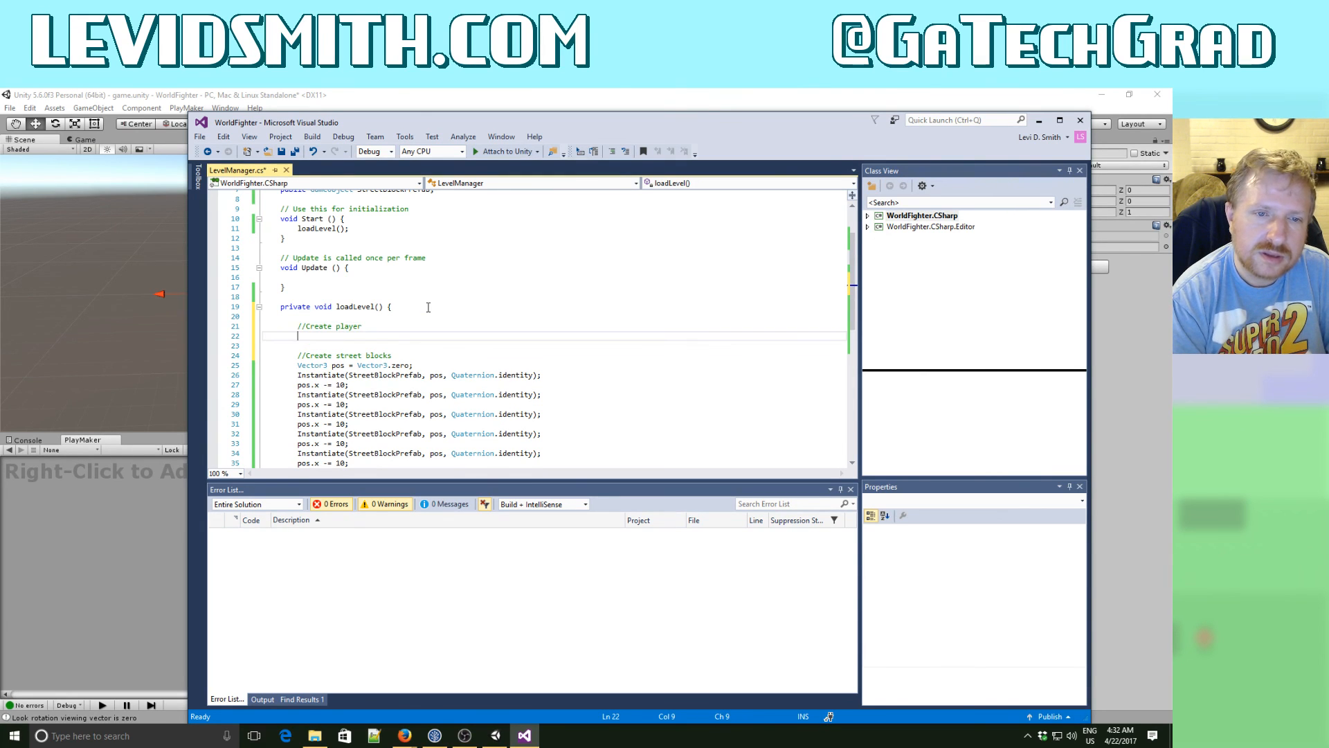
- Copy a StreetBlockPrefab Instantiate line to the empty line under the "//Create player" comment
key("Down")
key("Down")
key("Down")
key("Down")
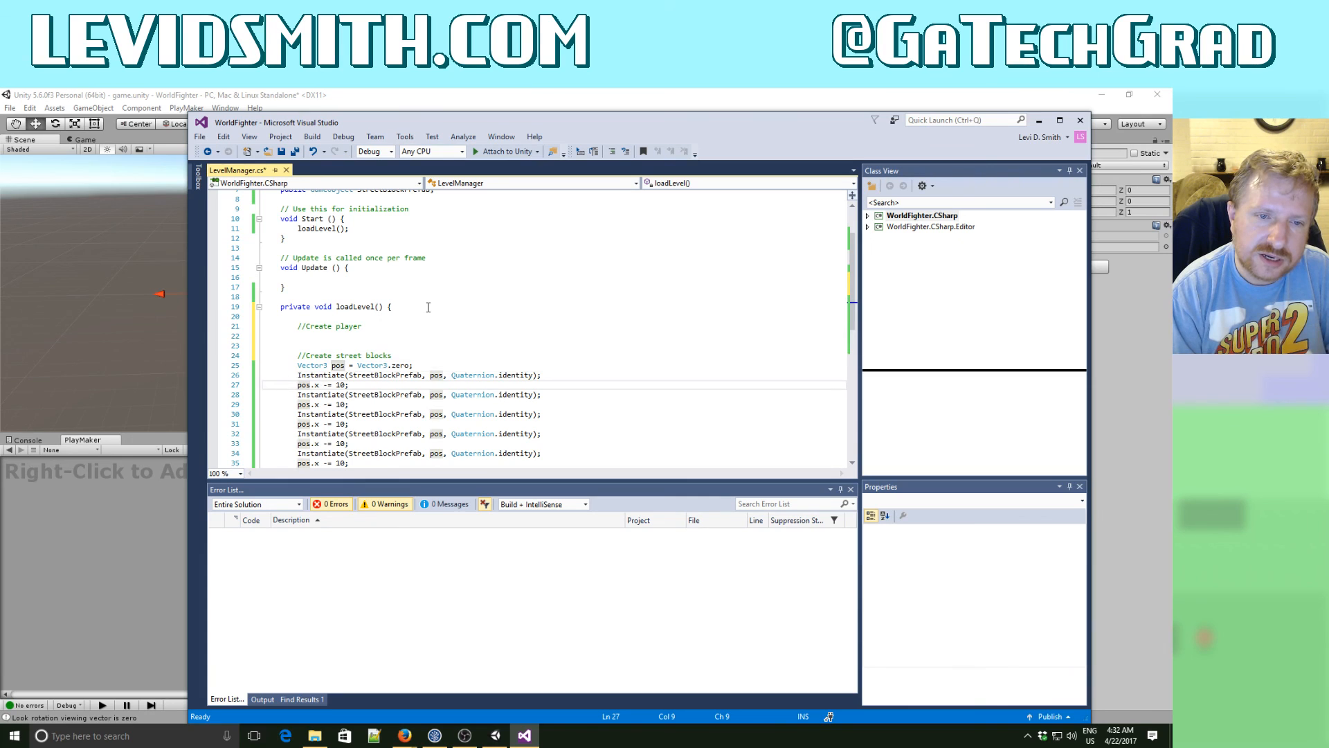
key("shift+End")
key("ctrl+c")
key("Up")
key("Up")
key("Up")
key("Up")
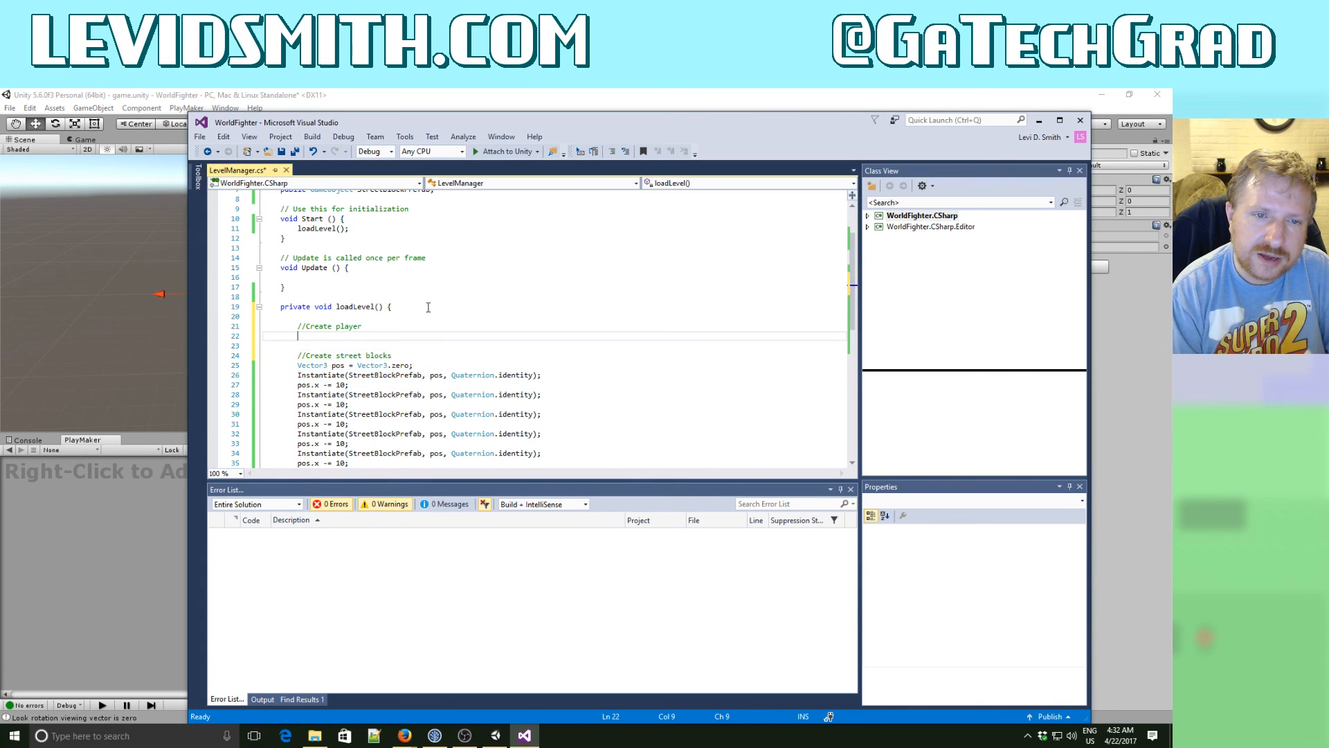
key("ctrl+v")
- Change StreetBlockPrefab to PlayerPrefab in the Instantiate line under "//Create player"
key("Left")
key("Left")
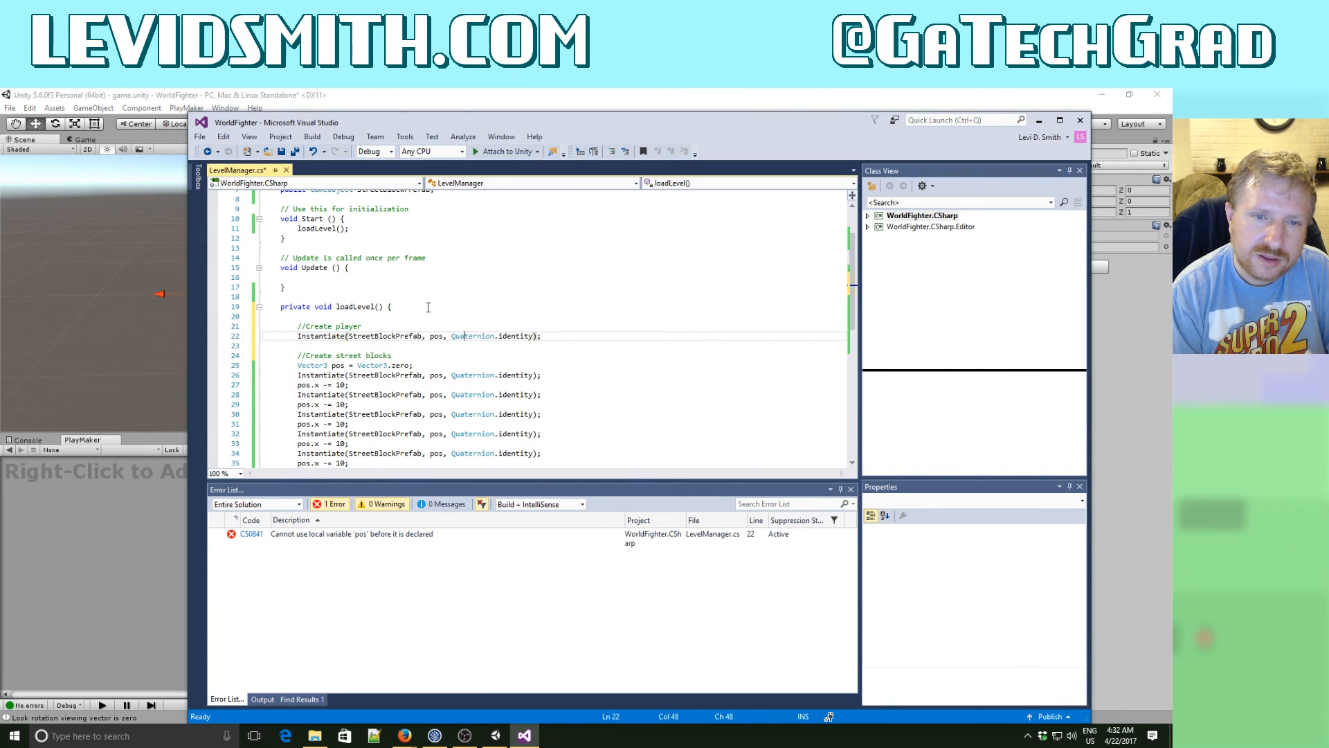
key("BackSpace")
key("BackSpace")
key("BackSpace")
key("BackSpace")
key("BackSpace")
key("BackSpace")
key("BackSpace")
key("BackSpace")
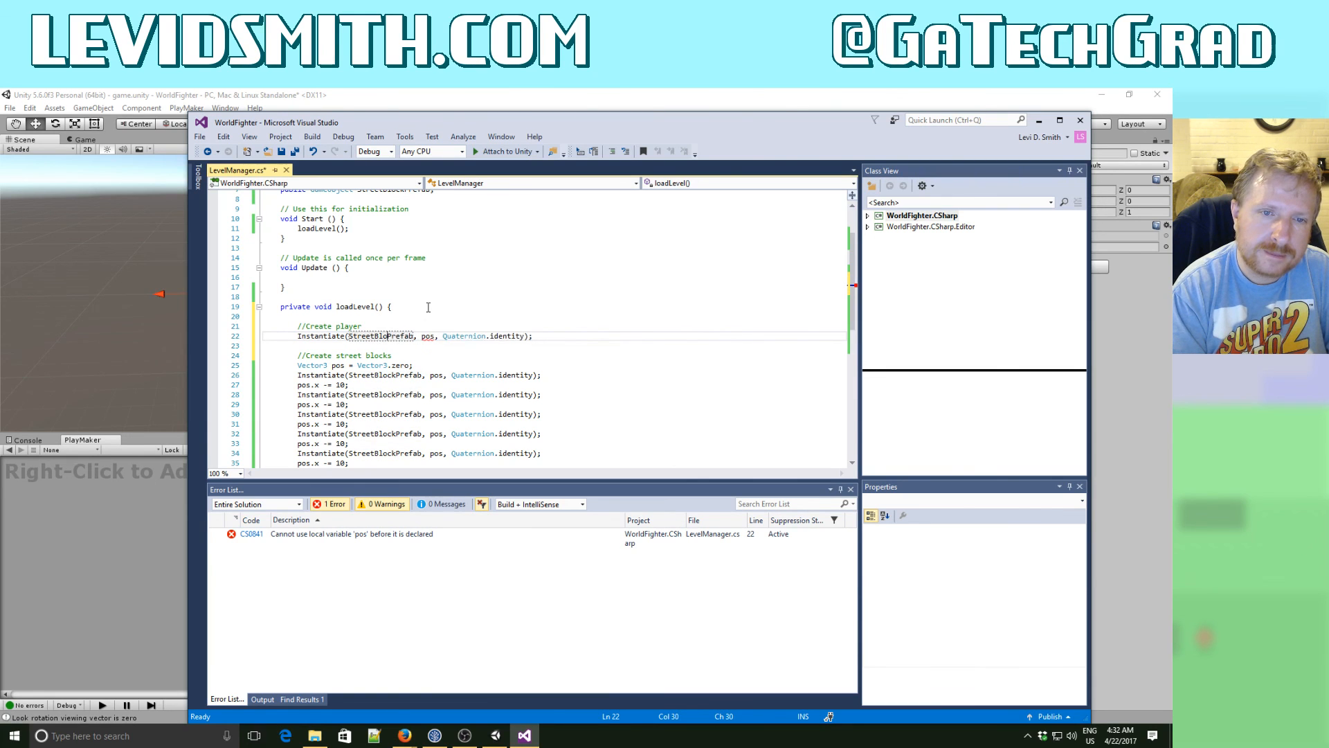
key("BackSpace")
key("BackSpace")
key("BackSpace")
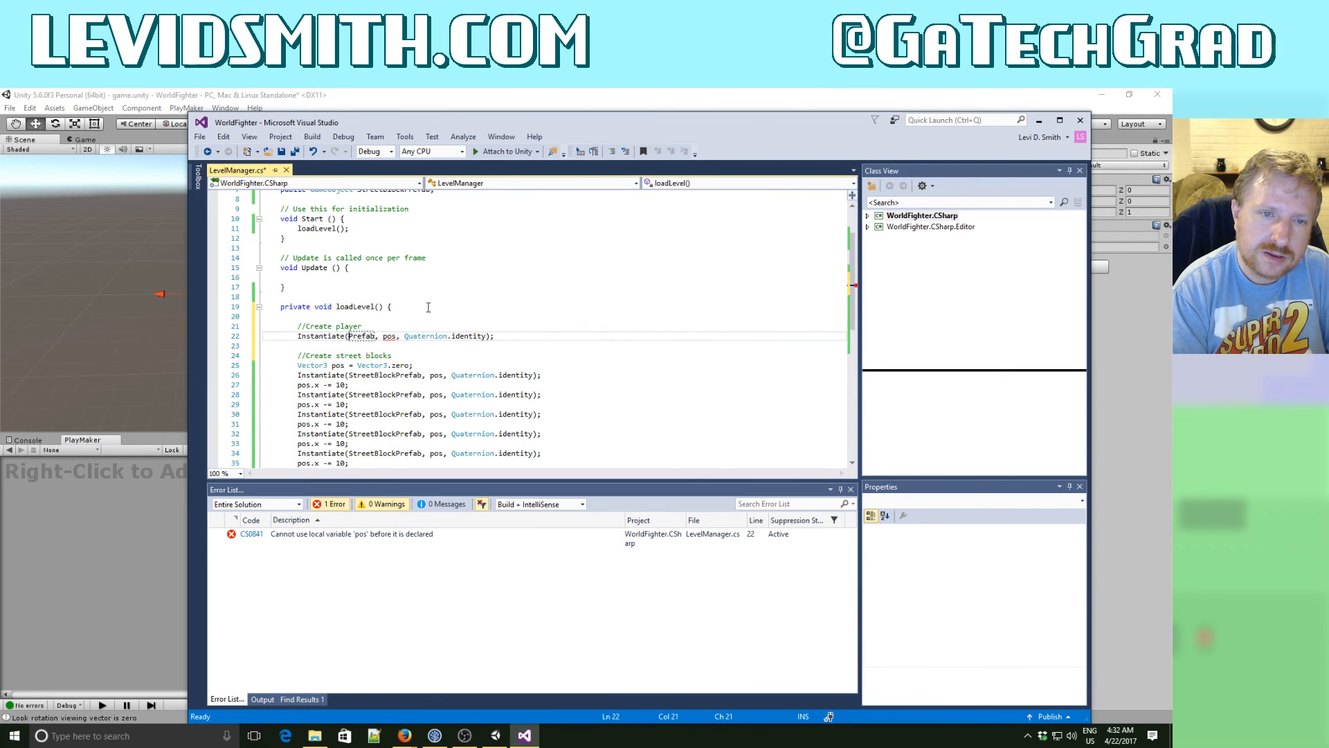
type("Player")
key("Up")
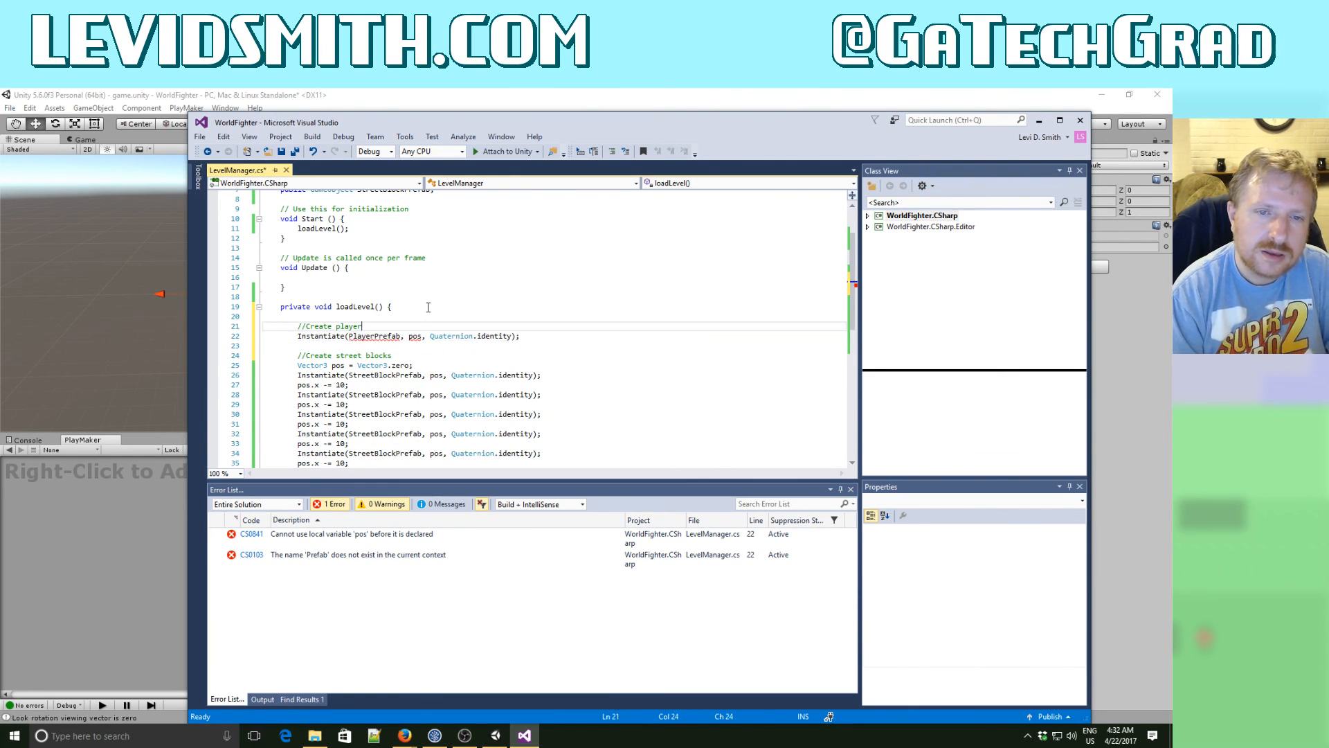
key("Down")
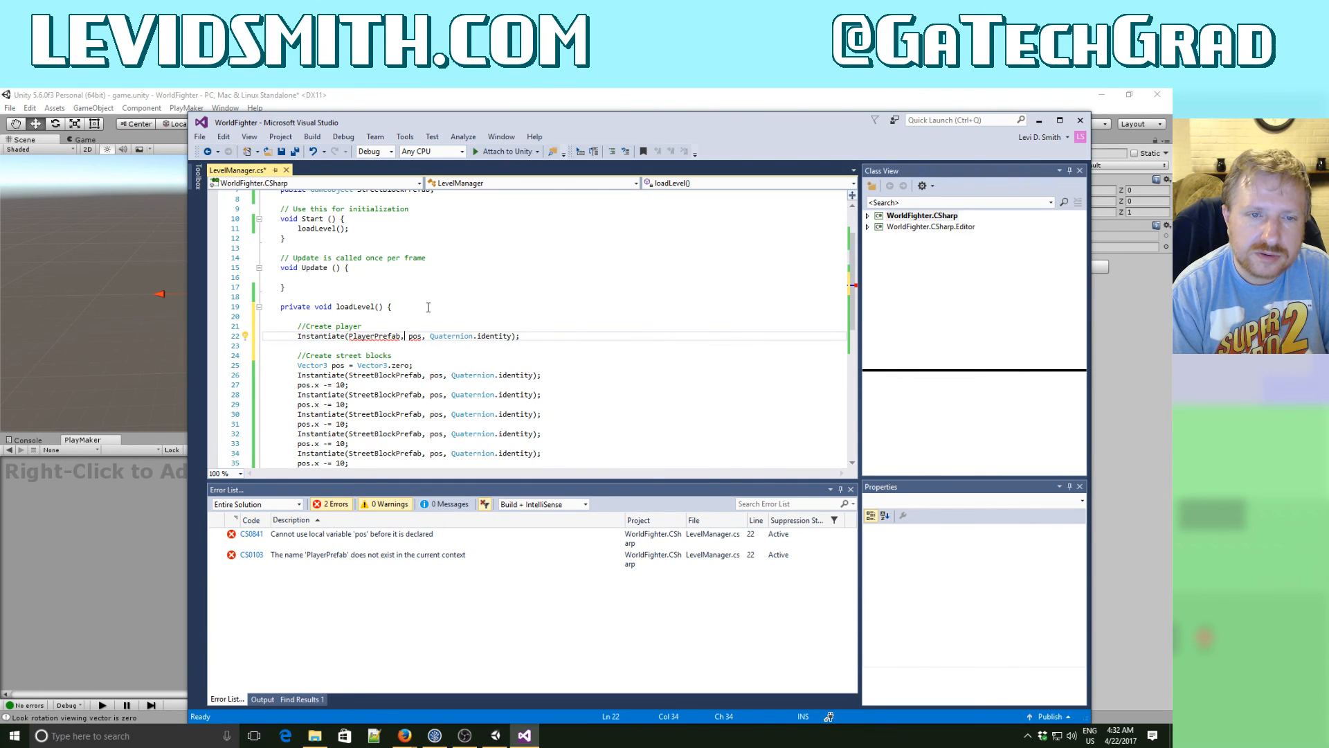
- Move the "Vector3 pos = Vector3.zero;" declaration to the first line of loadLevel(), above the "//Create player" comment
key("Down")
key("Down")
key("Down")
key("shift+Down")
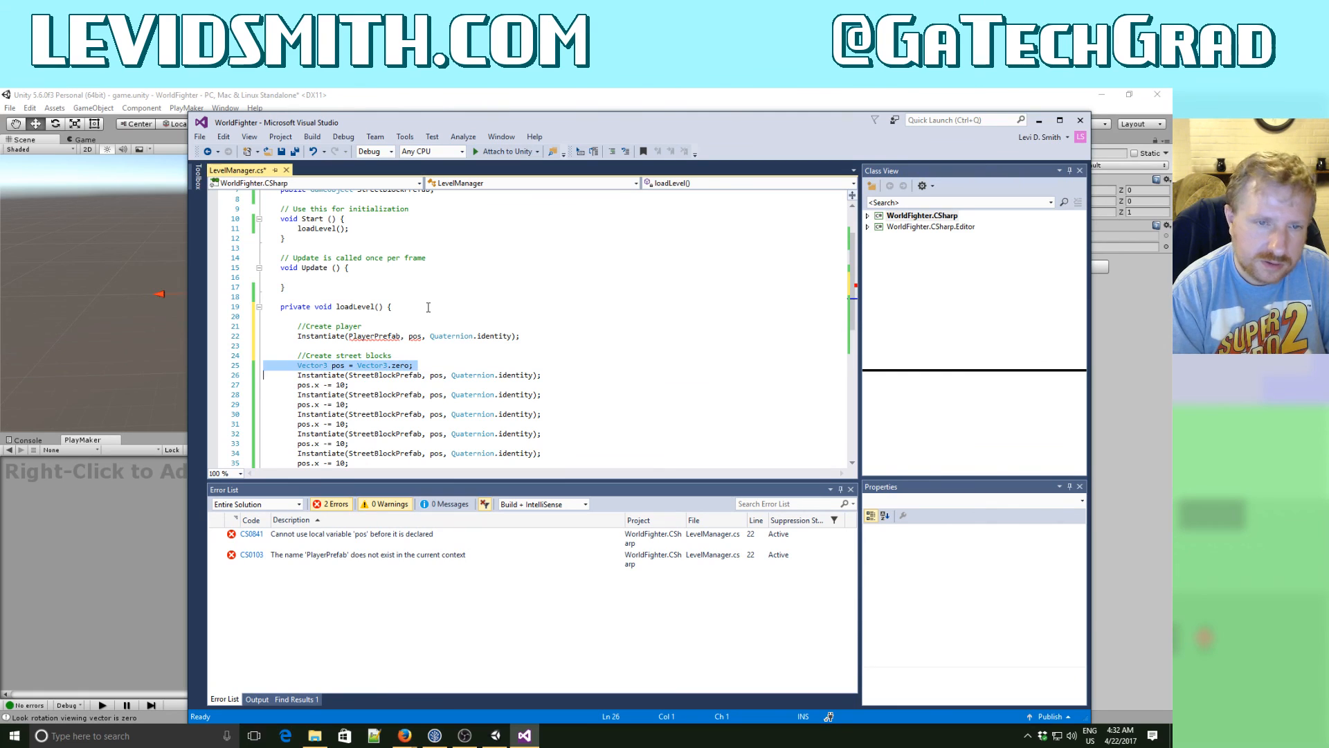
key("ctrl+x")
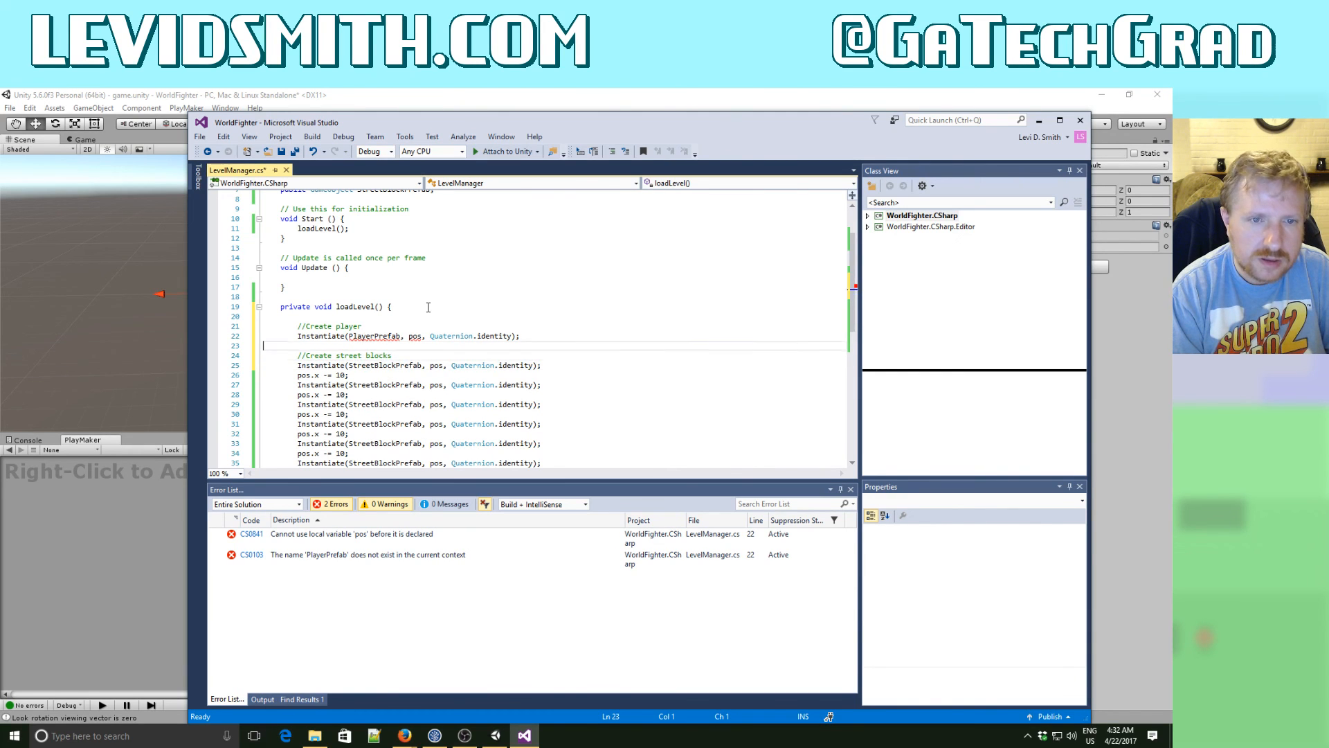
key("Up")
key("Up")
key("Up")
key("Up")
key("Up")
key("ctrl+v")
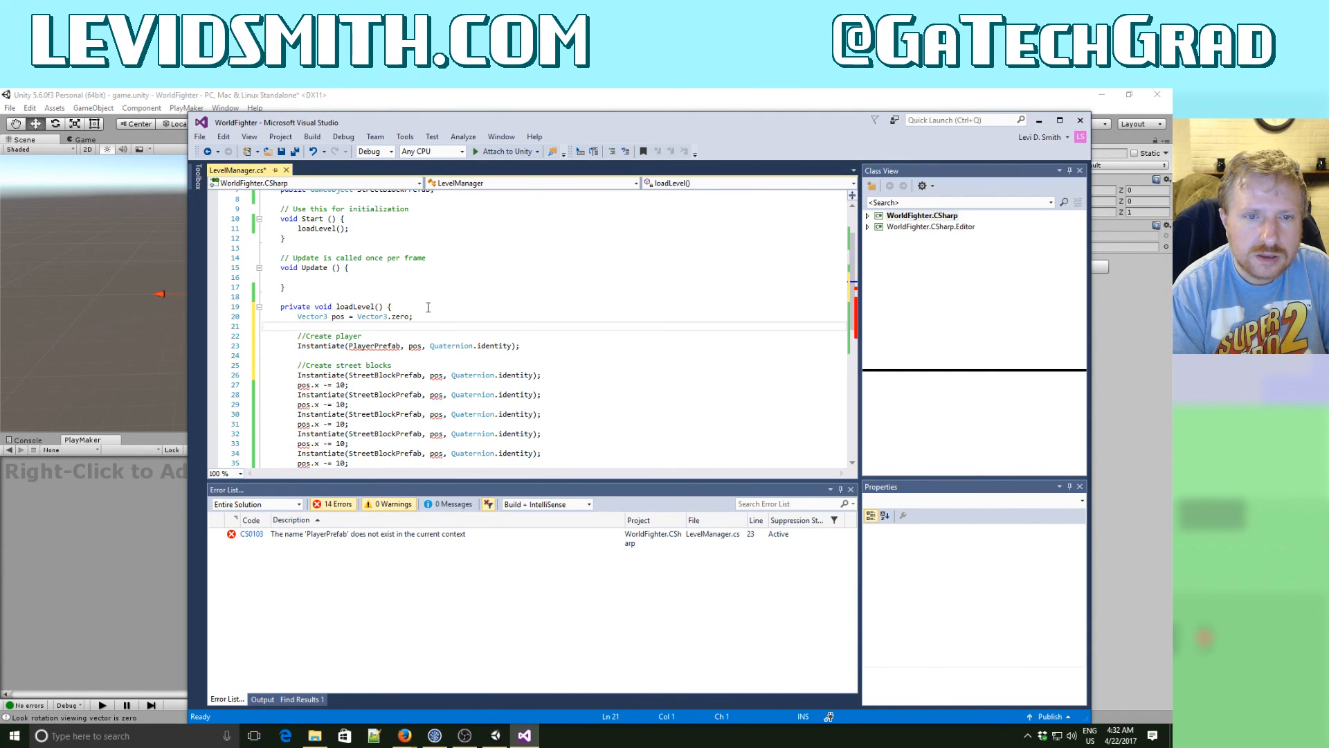
- Declare "public GameObject PlayerPrefab;" on a new line below the StreetBlockPrefab field in LevelManager and save the script
key("Down")
key("Down")
key("Down")
key("Up")
key("Up")
key("Up")
key("Up")
key("Up")
key("Up")
key("Up")
key("Up")
key("Up")
key("Up")
key("Up")
key("Up")
key("Up")
key("Up")
key("Up")
key("Up")
key("Up")
key("Up")
key("Up")
key("Up")
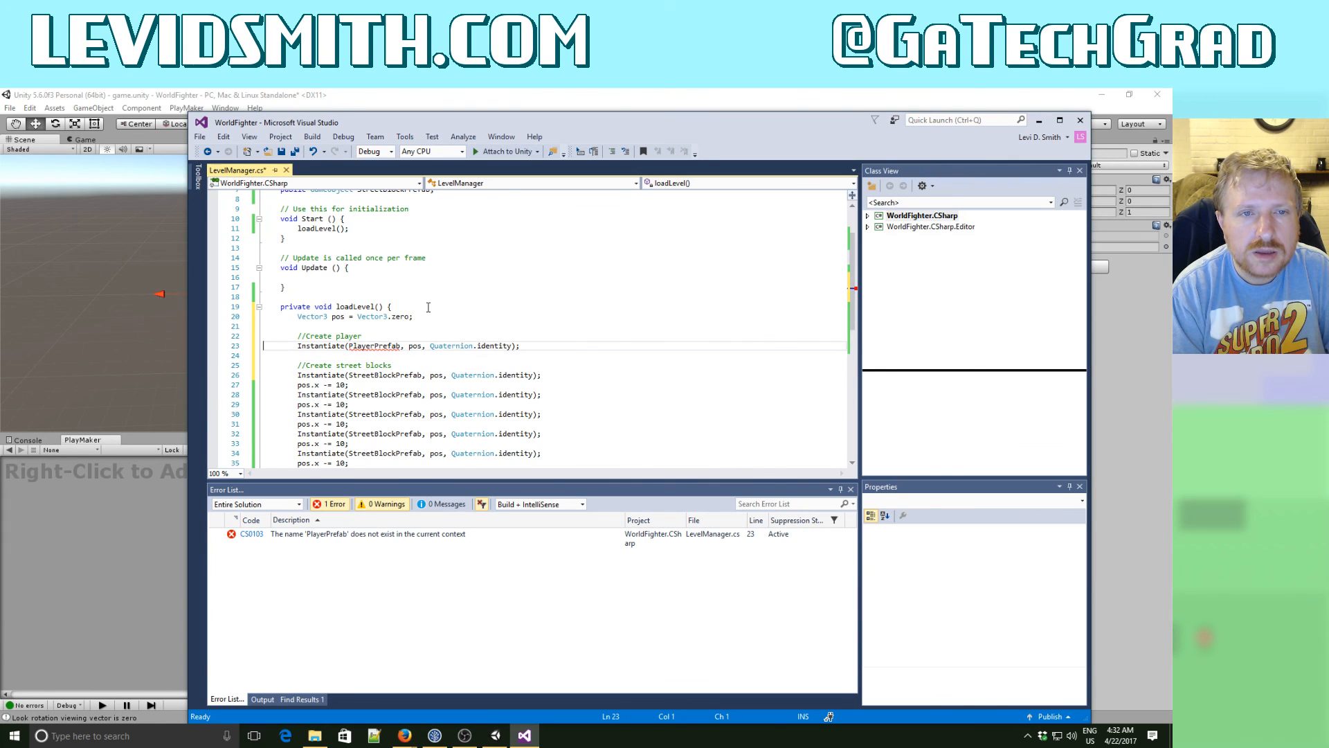
key("Down")
key("Down")
key("Down")
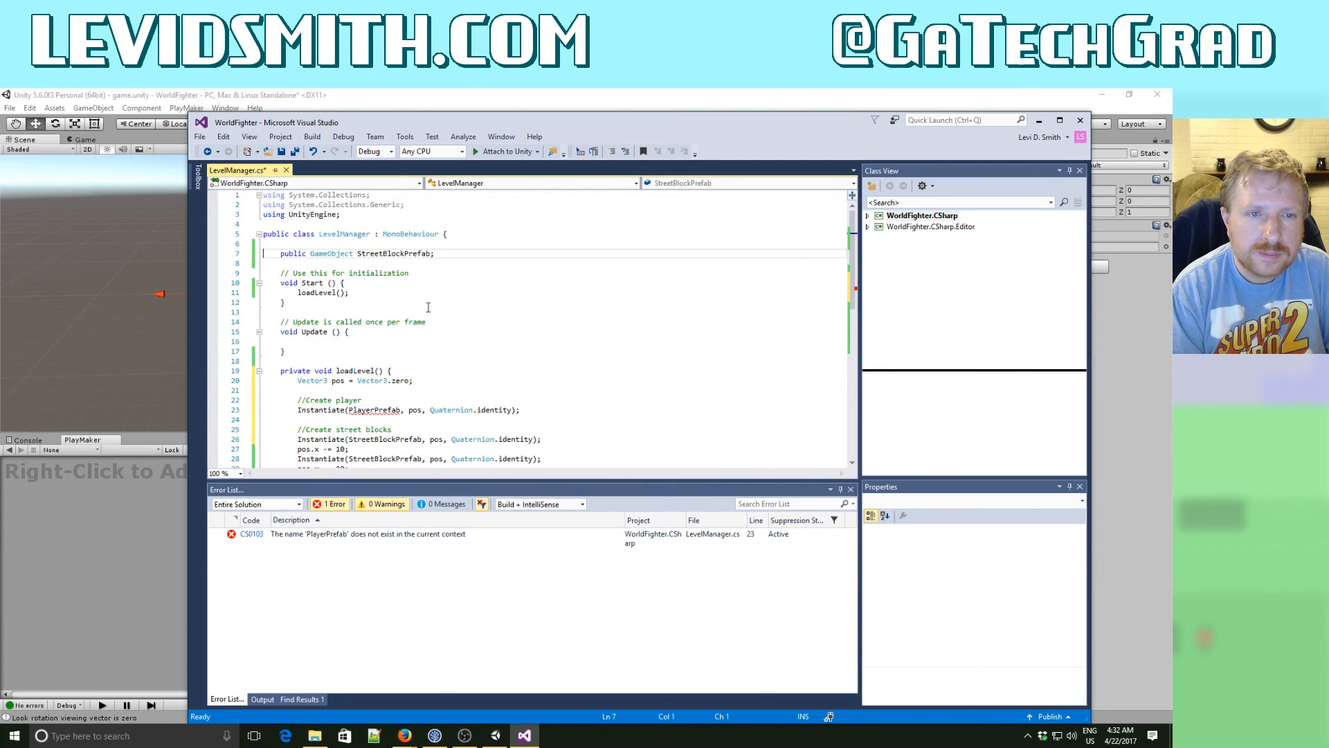
key("End")
key("Return")
type("public ")
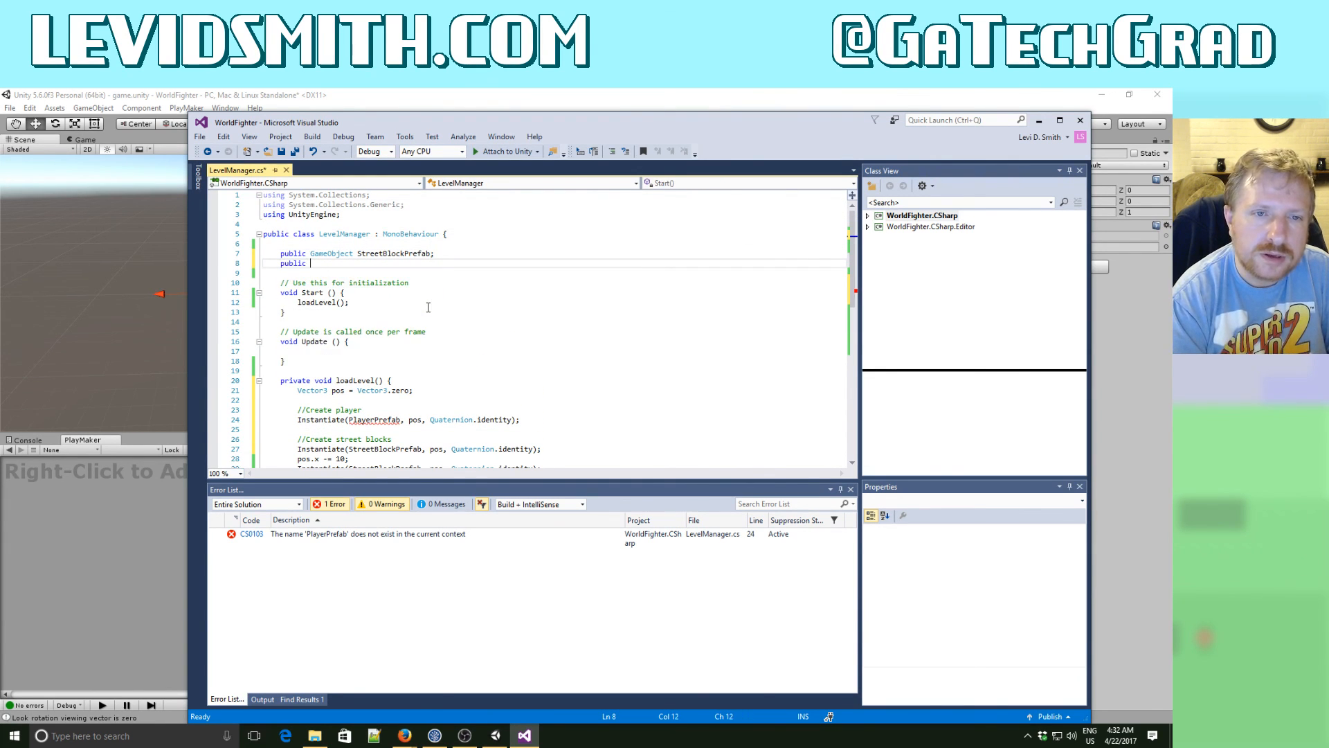
type("GameObject P")
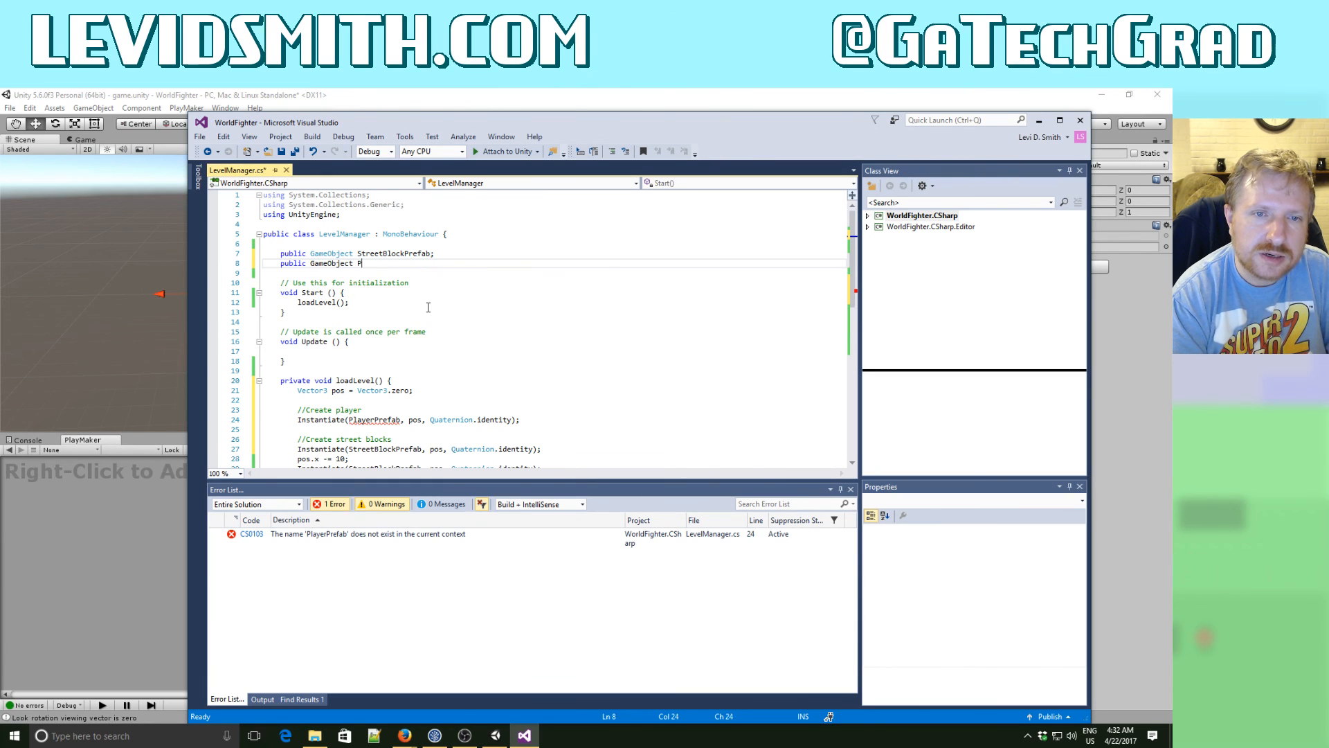
type("layerPrefab;")
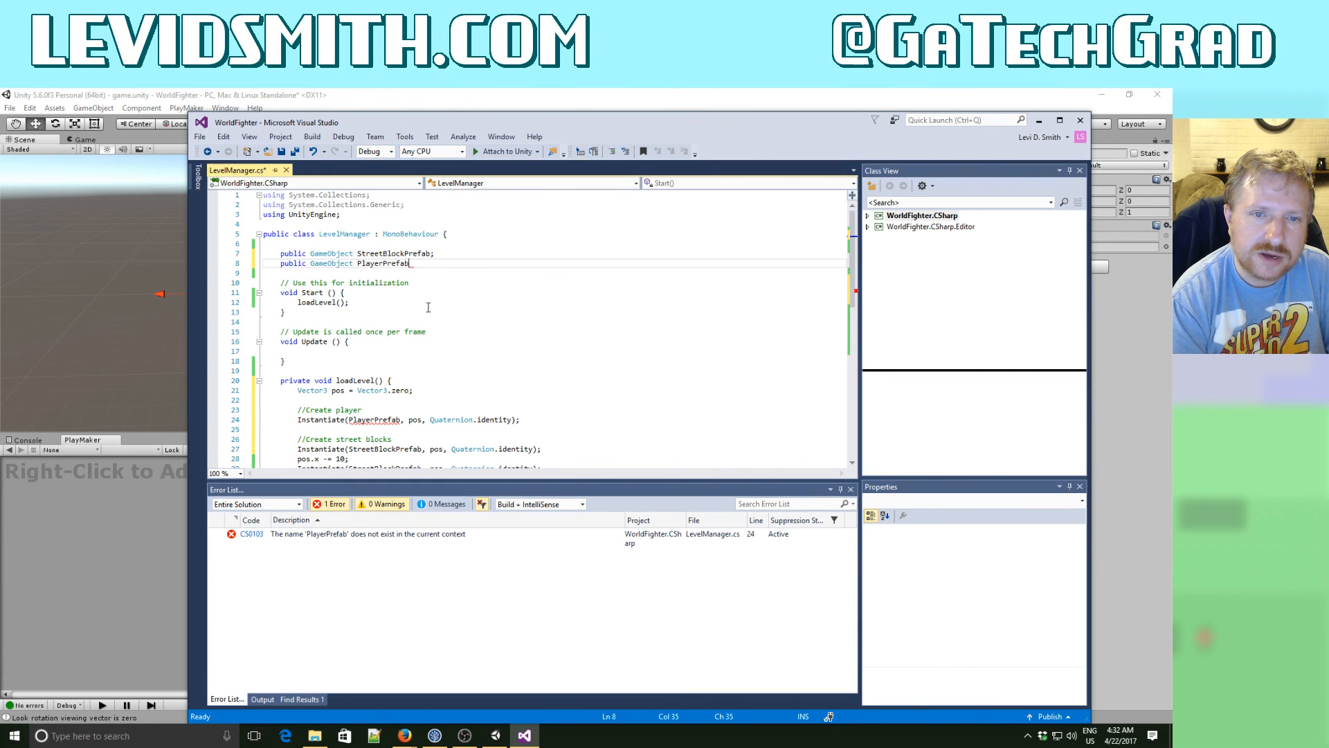
left_click(297, 151)
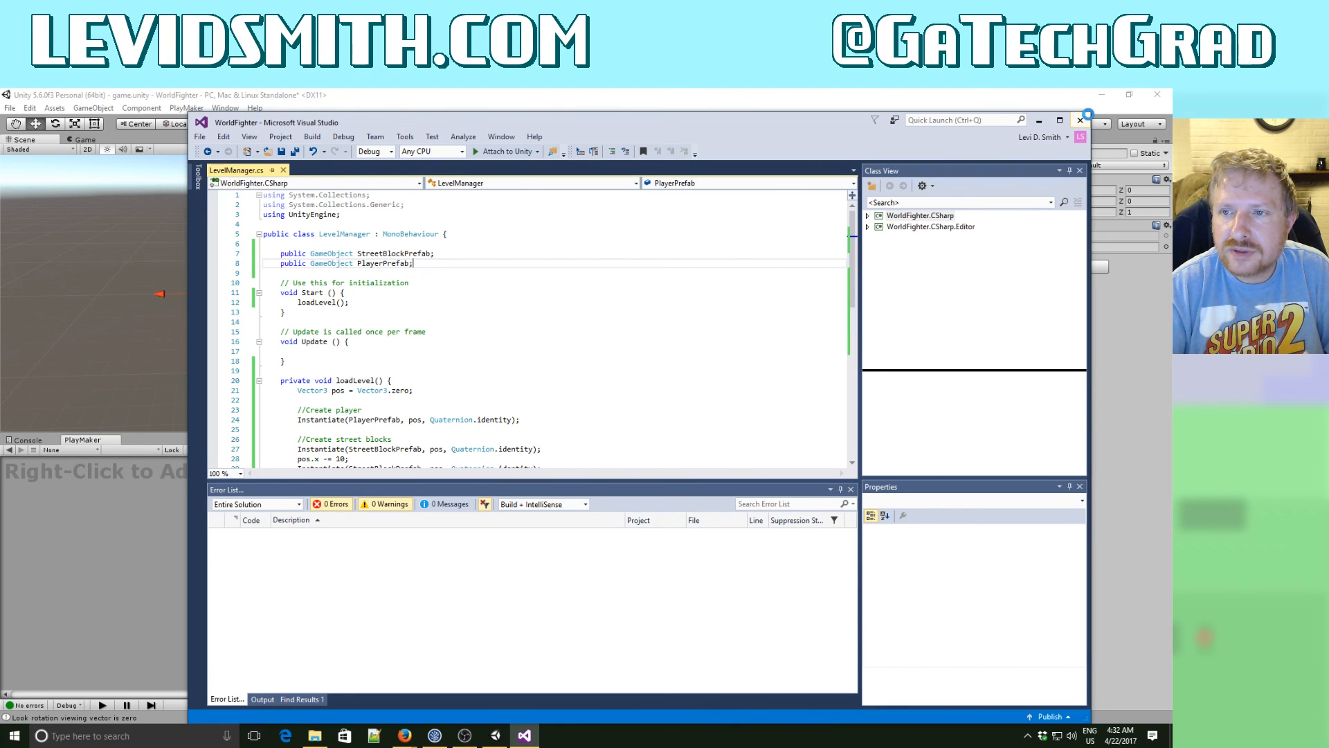
- Close Visual Studio to return to Unity and assign the Player prefab to LevelManager's Player Prefab field
left_click(1082, 120)
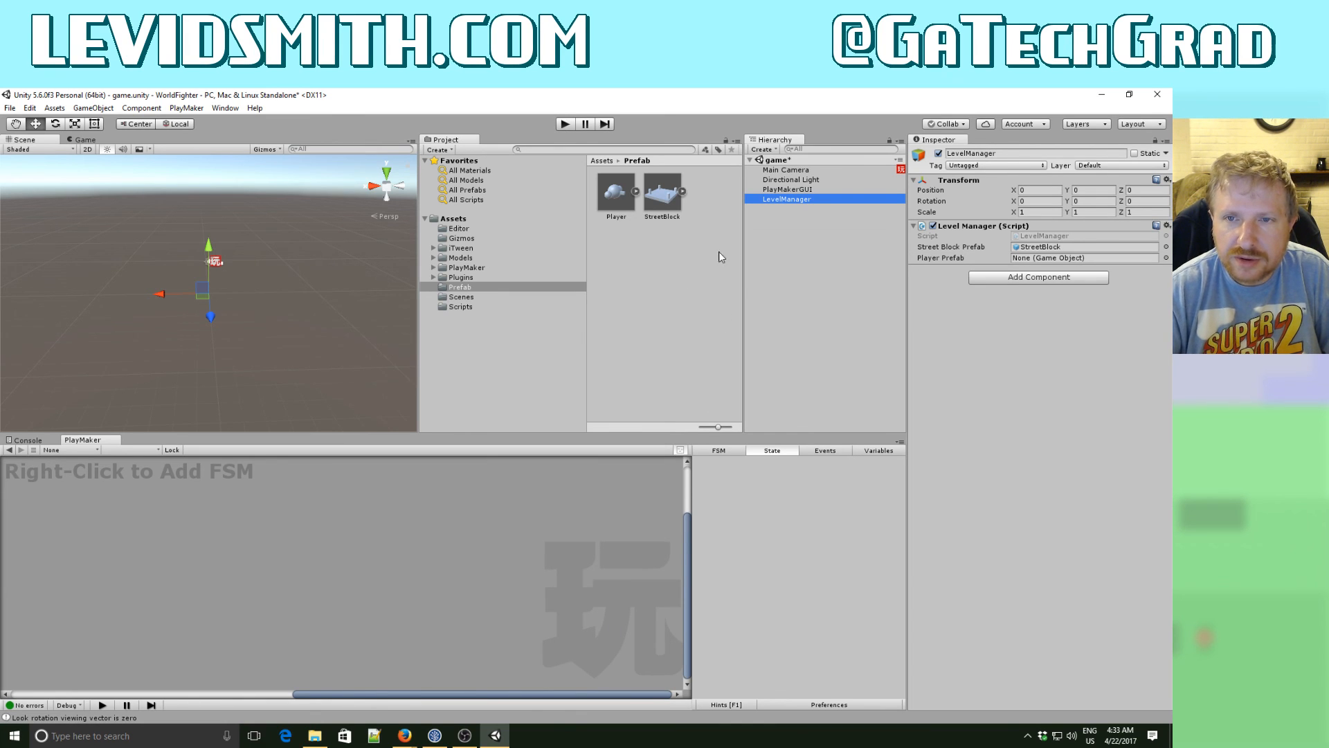
left_click_drag(615, 199, 1035, 261)
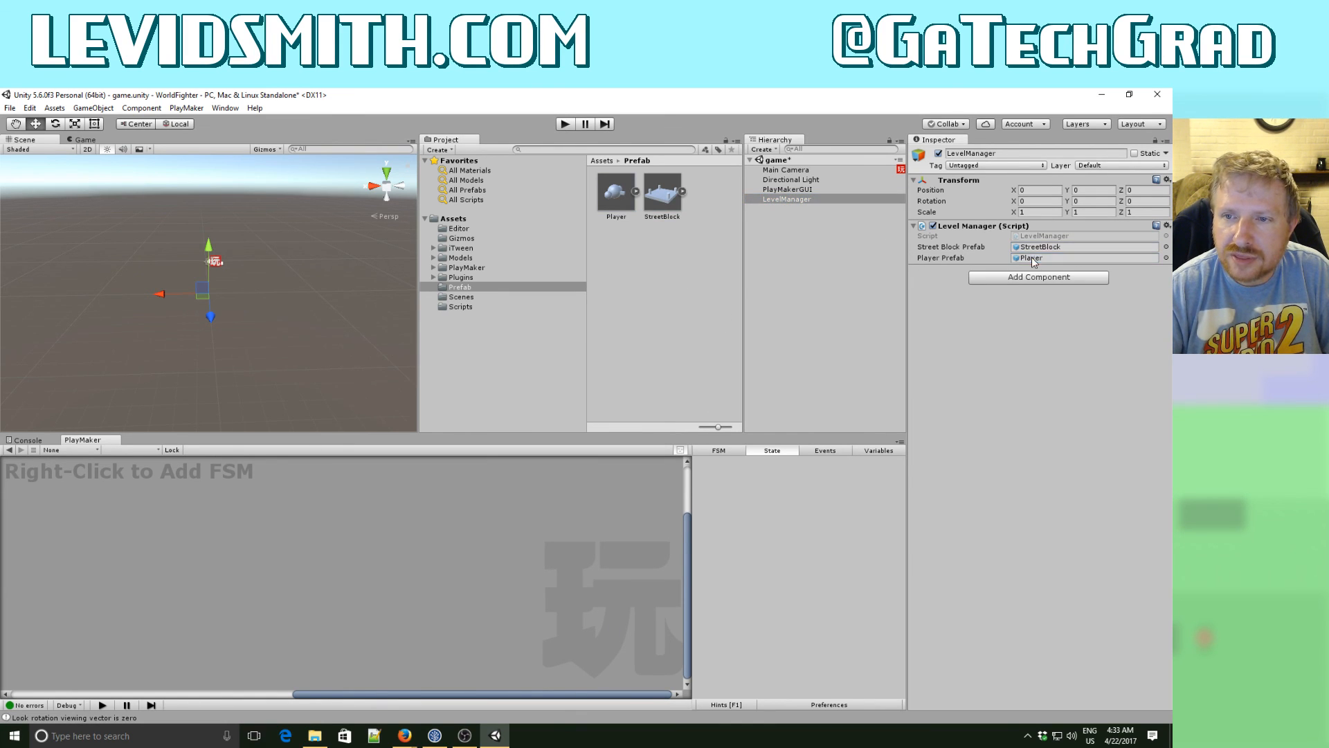
- Play-test the game, moving the spawned player around the street in all directions, and stop play mode
left_click(564, 125)
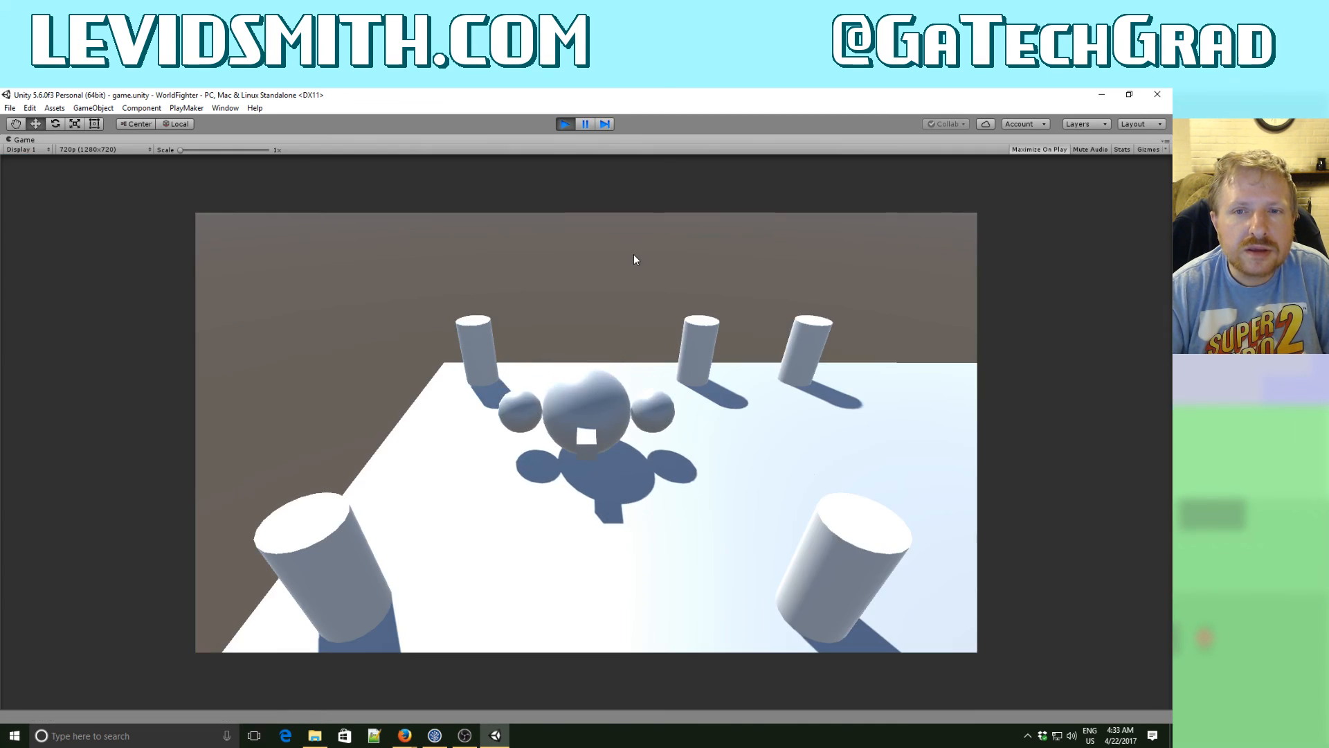
key("Right")
key("Left")
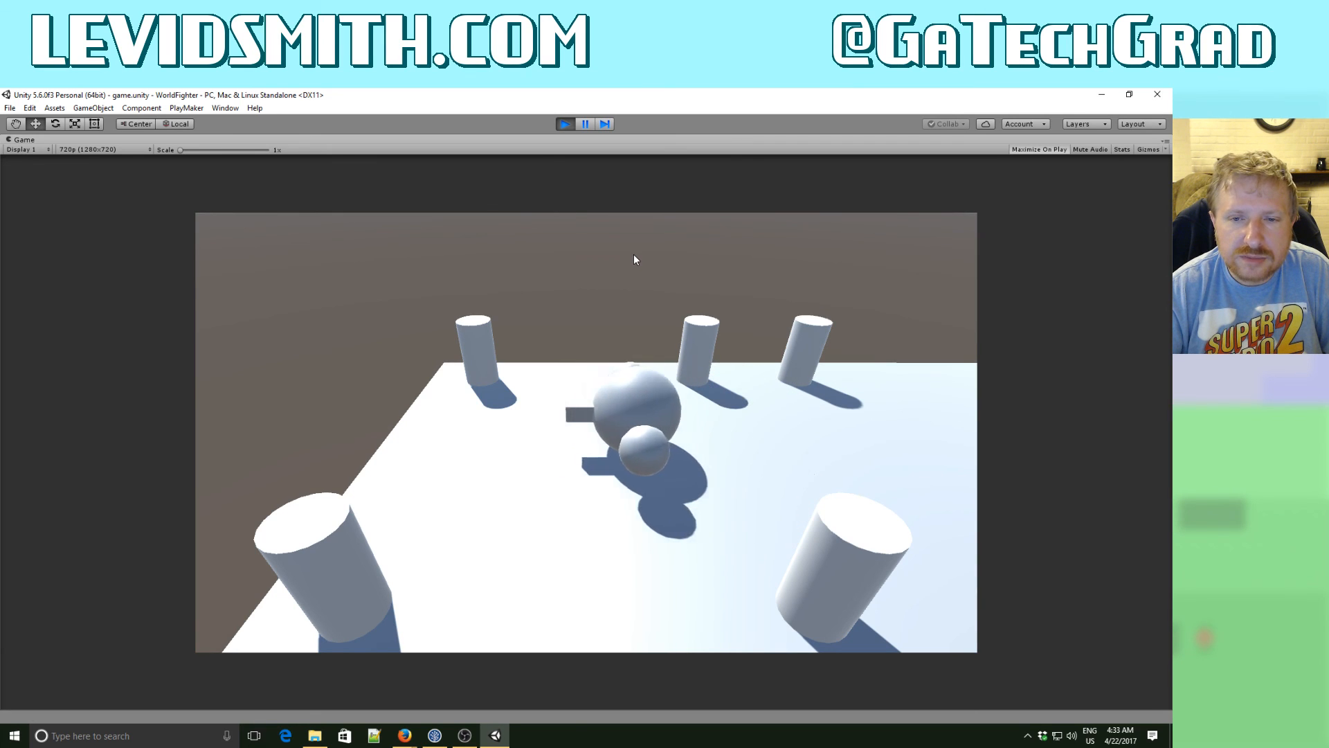
key("Up")
key("Right")
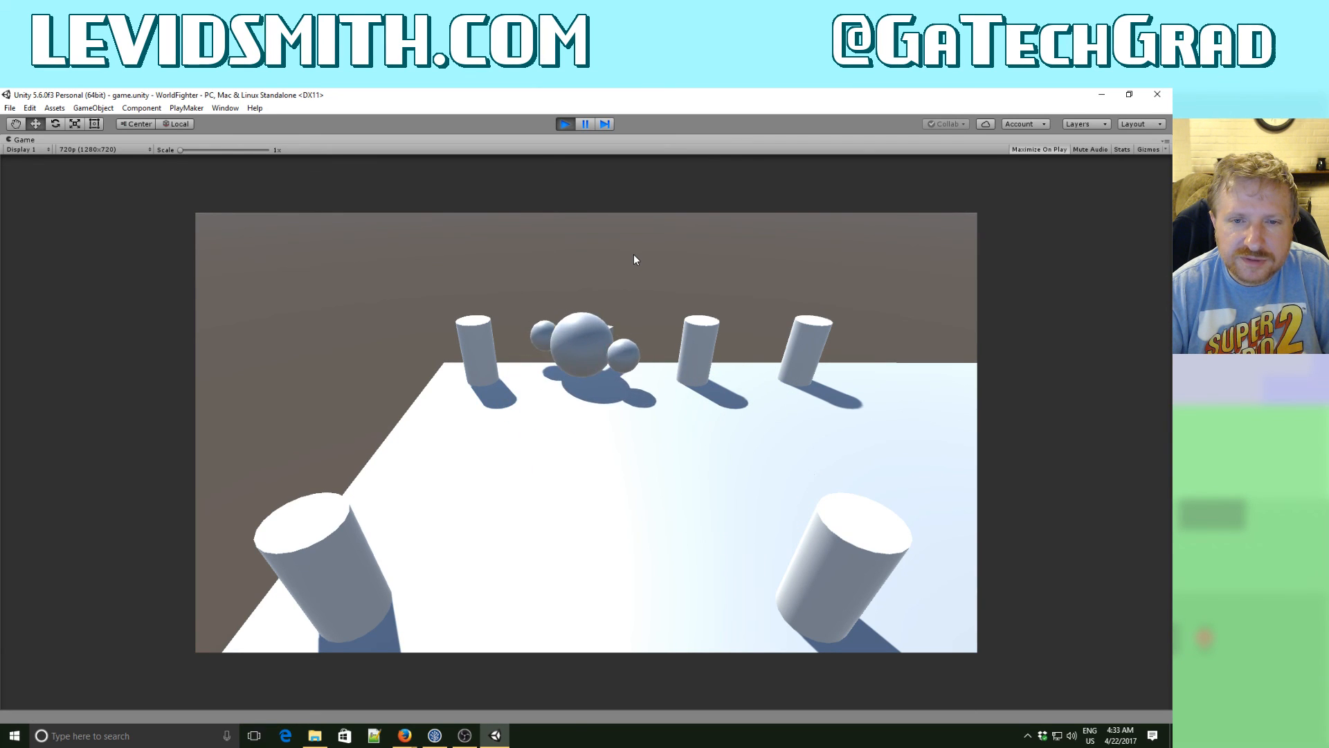
key("Right")
key("Up")
key("Left")
key("Up")
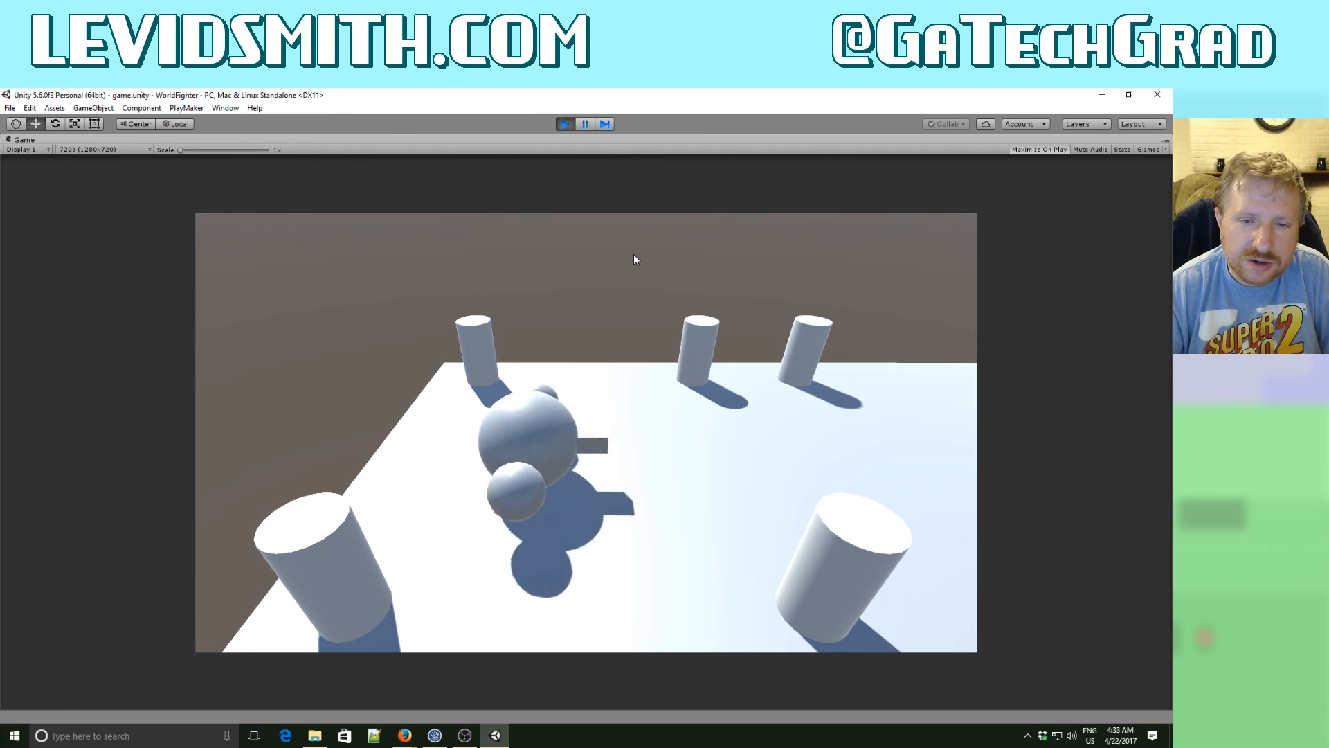
key("Left")
key("Up")
key("Right")
key("Up")
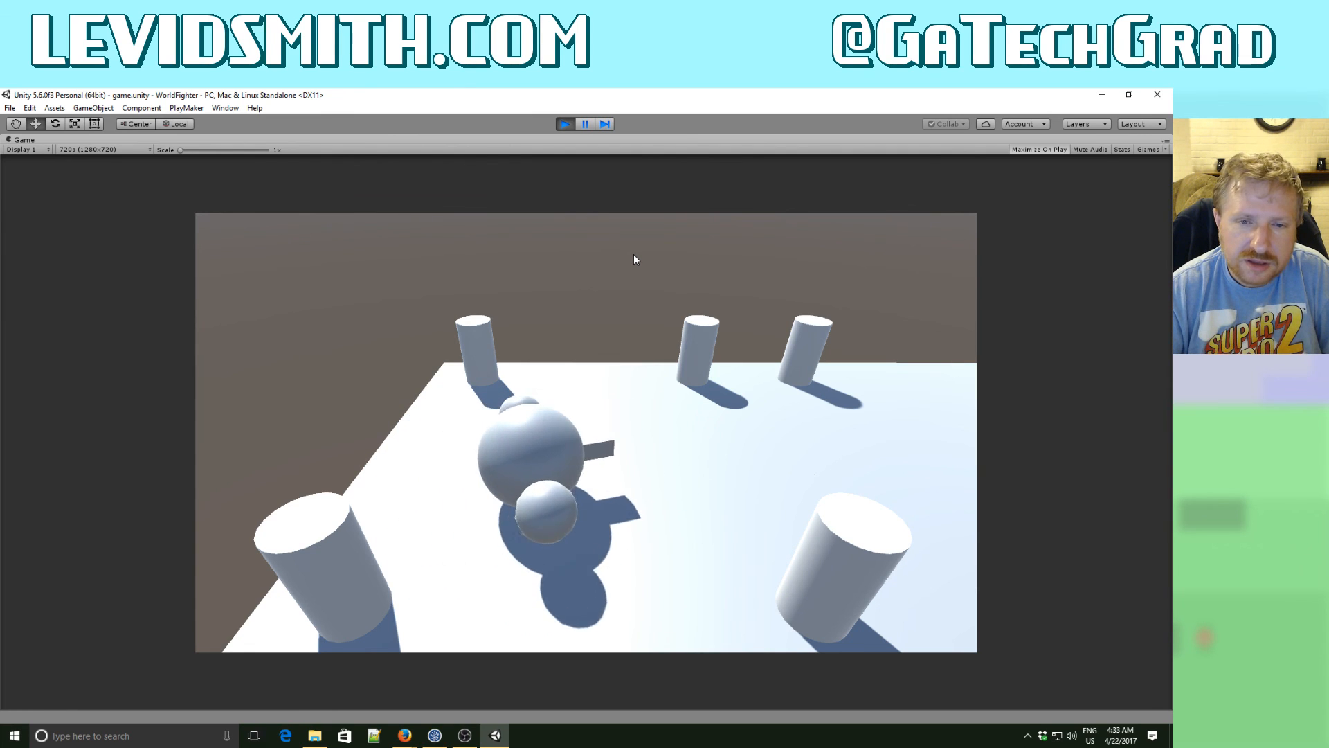
key("Left")
key("Up")
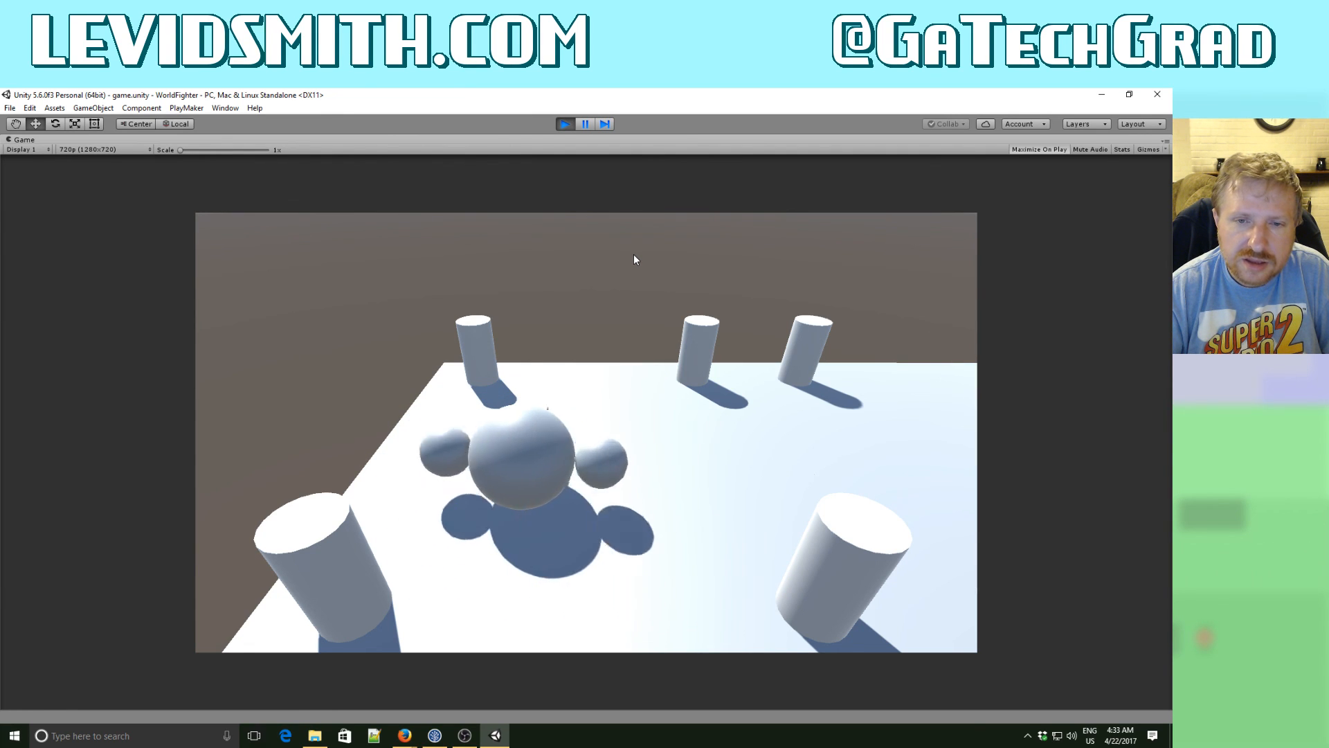
left_click(565, 124)
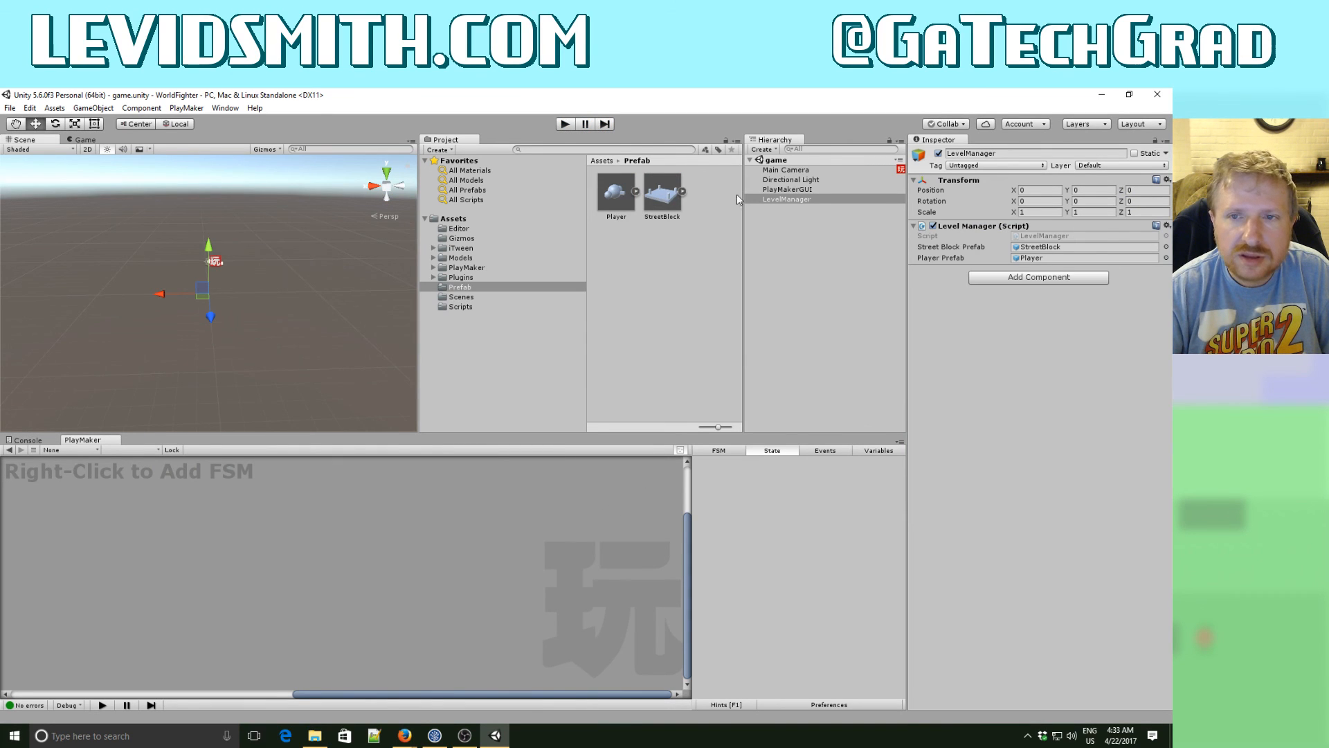
- Disable the Look At action in the Move state of the Player prefab's MovementFSM
left_click(616, 194)
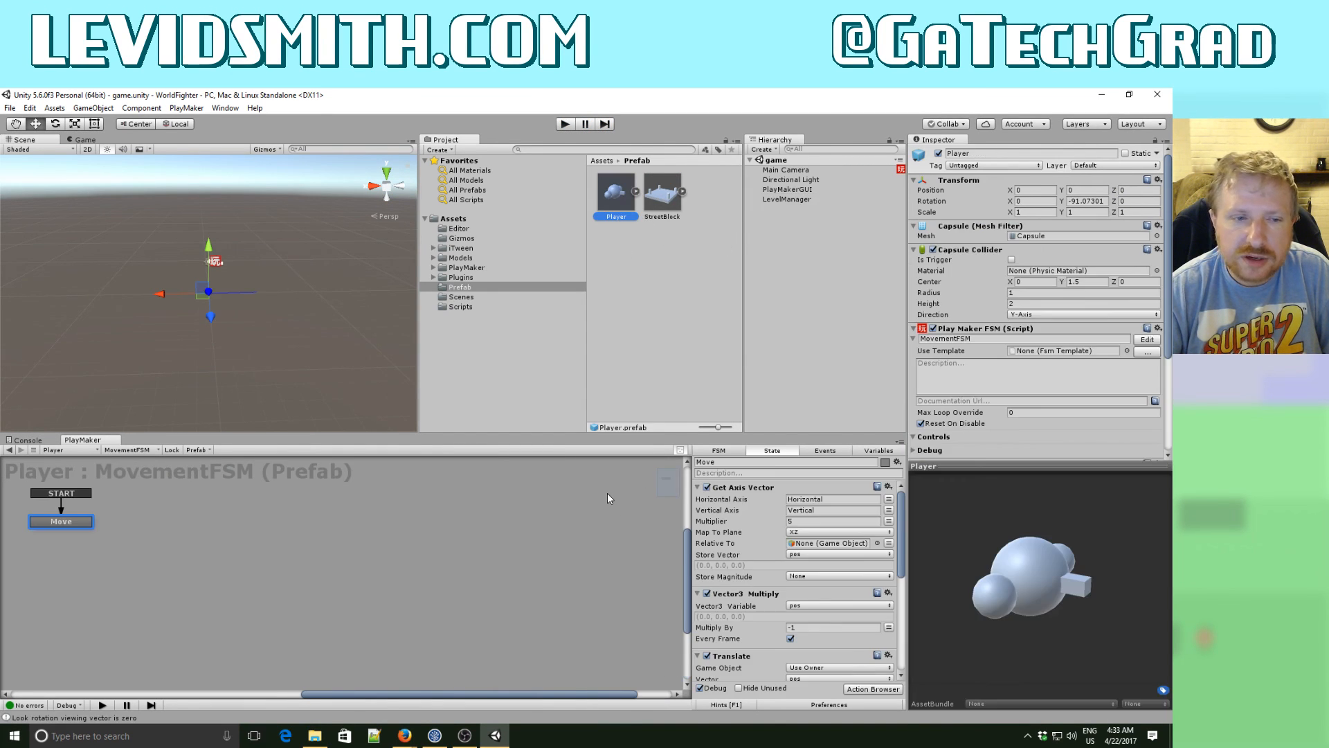
left_click_drag(902, 566, 902, 666)
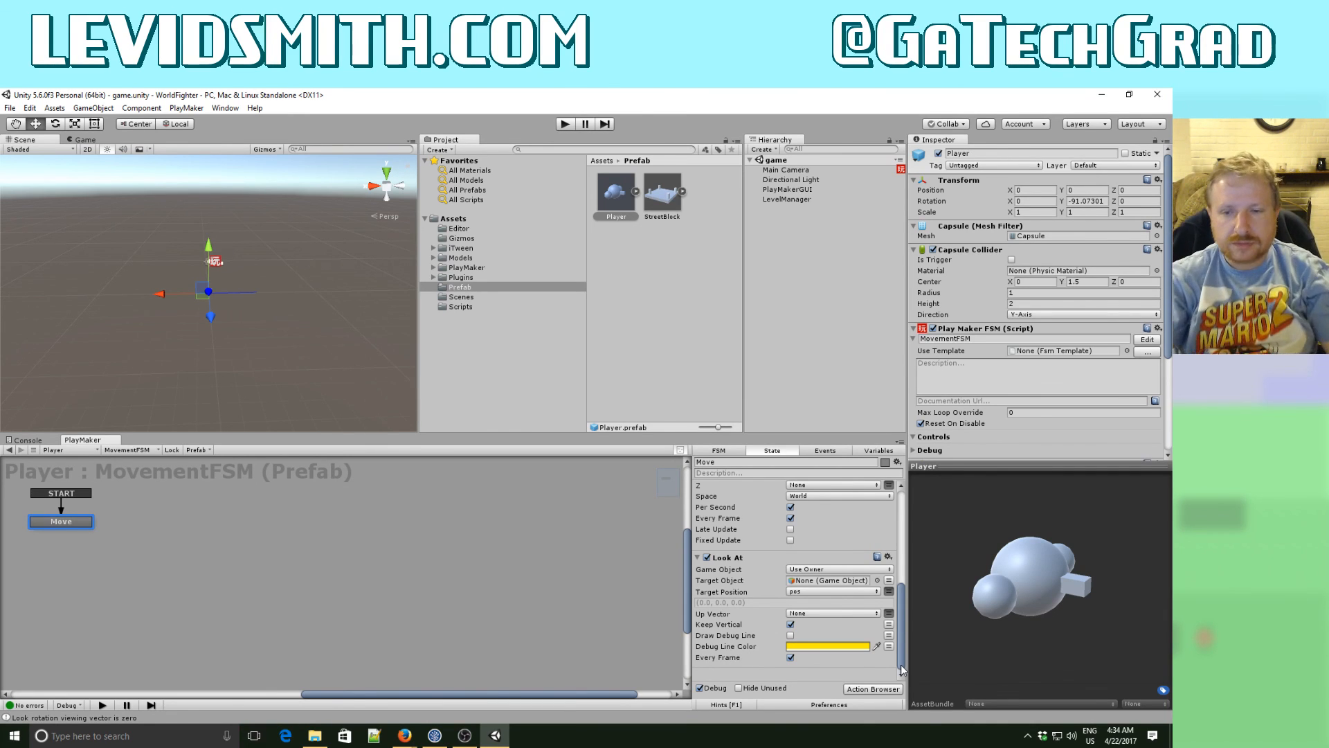
left_click(707, 558)
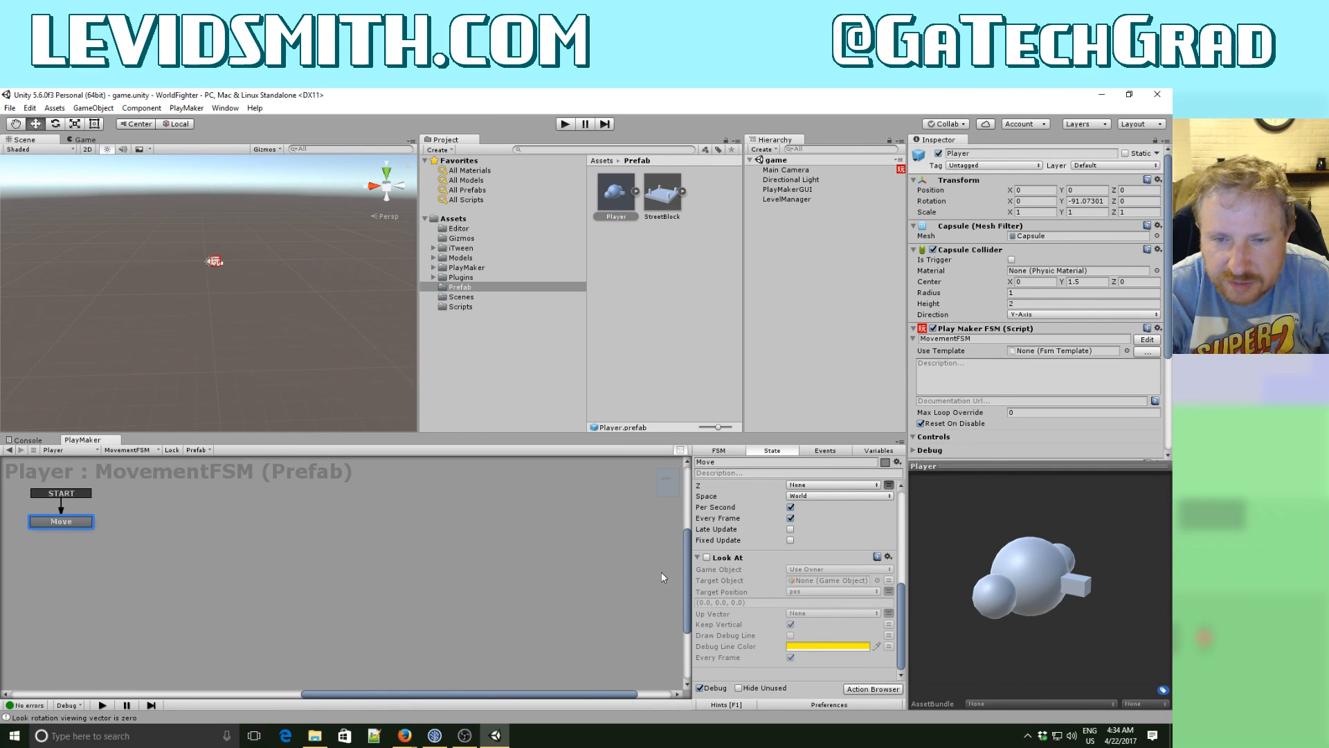
- Create a C# script named Player in the Scripts folder
left_click(465, 307)
right_click(627, 317)
mouse_move(692, 320)
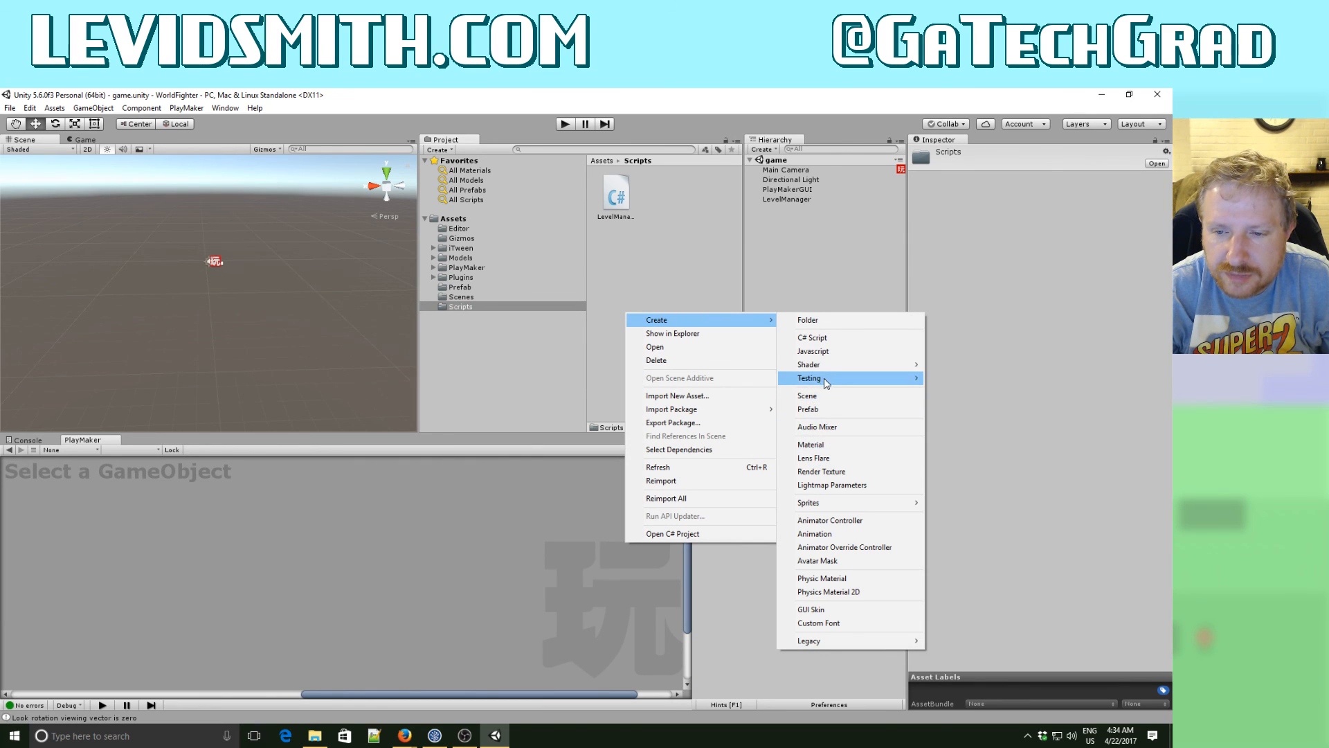
left_click(846, 342)
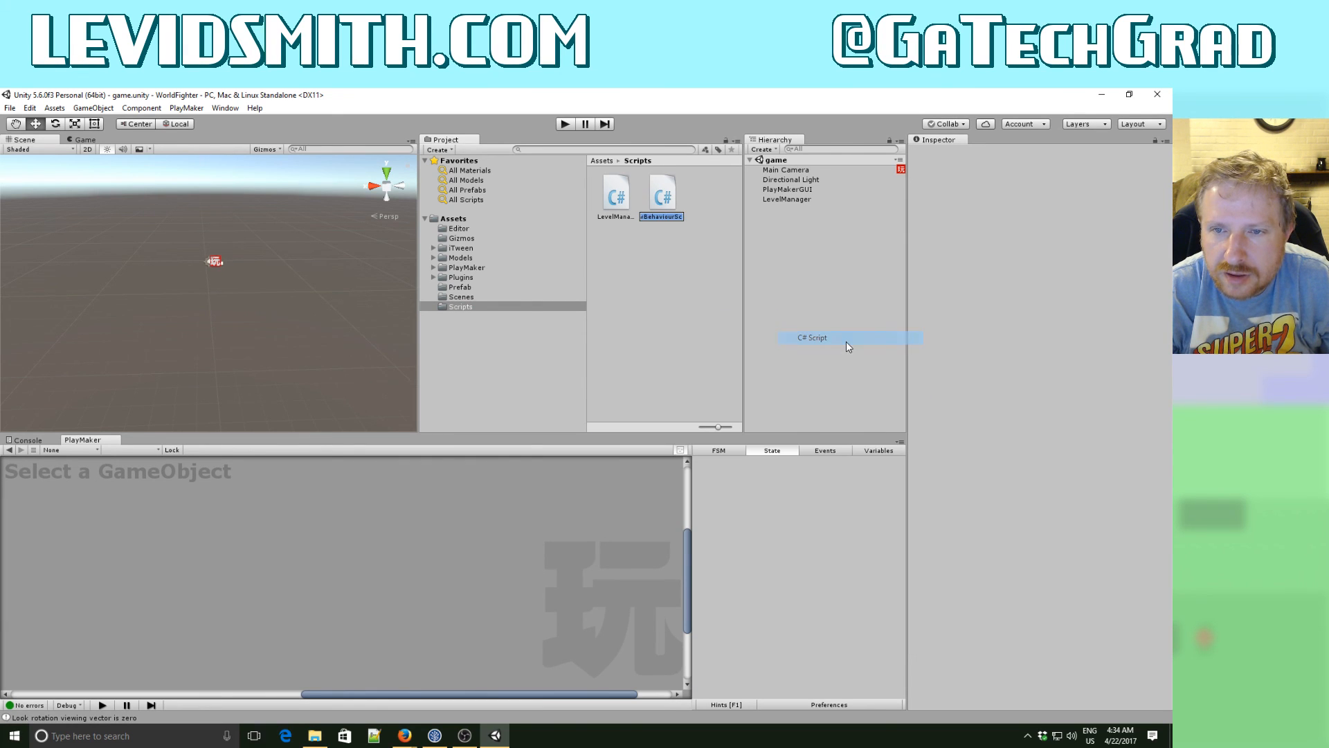
type("Player")
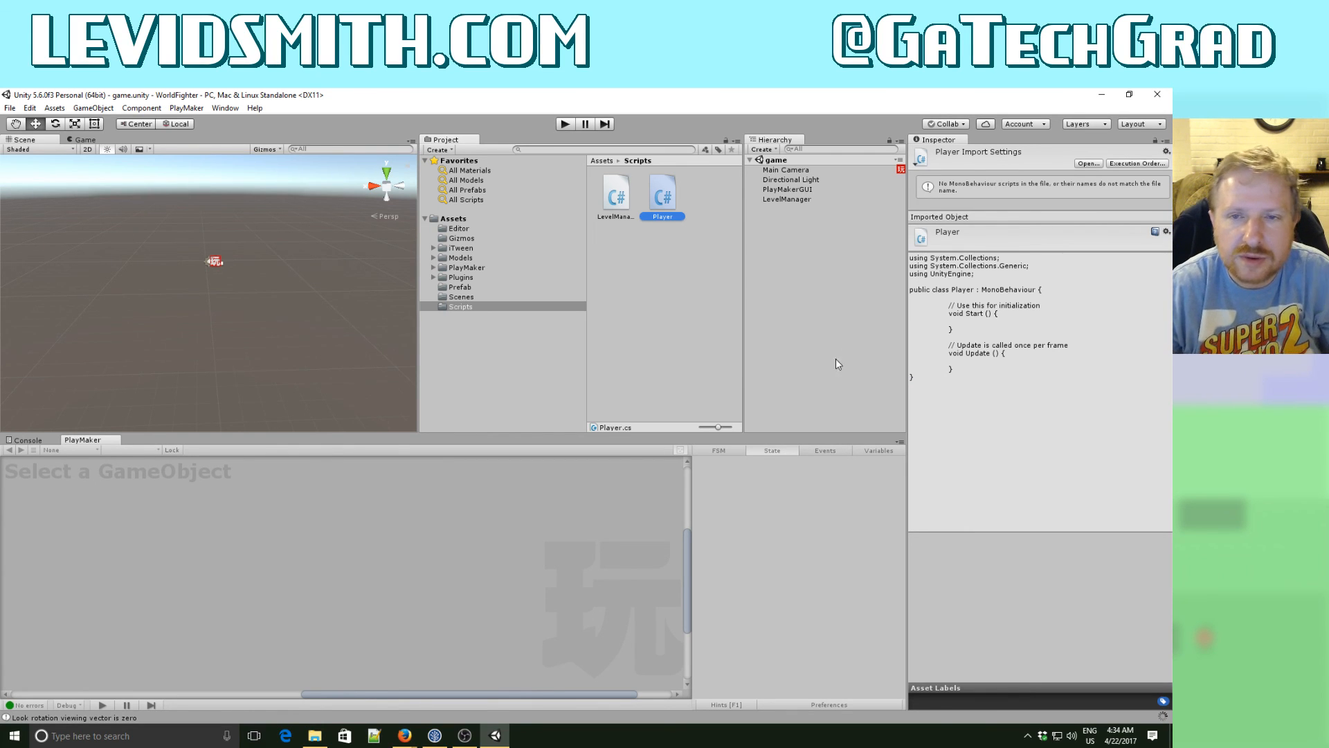
- Place an instance of the Player prefab from the Prefab folder in the scene
left_click(457, 287)
left_click(456, 285)
left_click(538, 295)
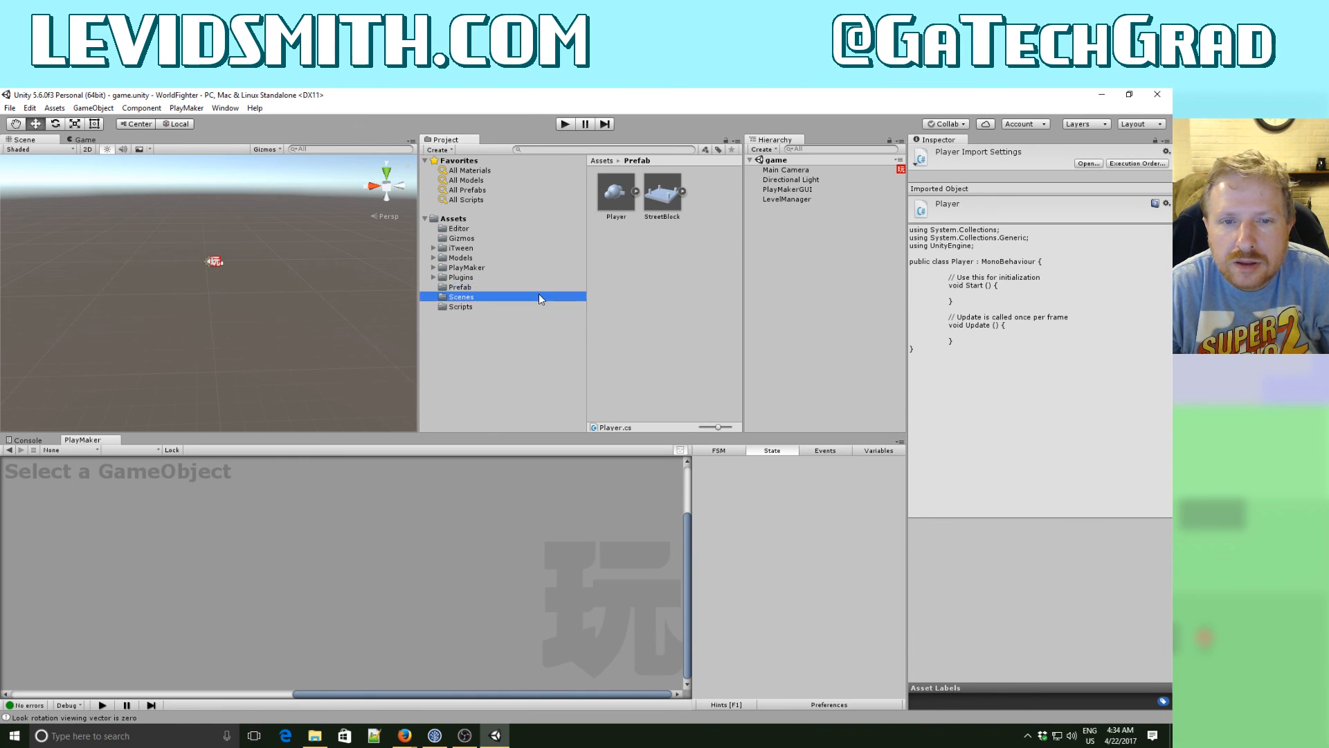
left_click(467, 285)
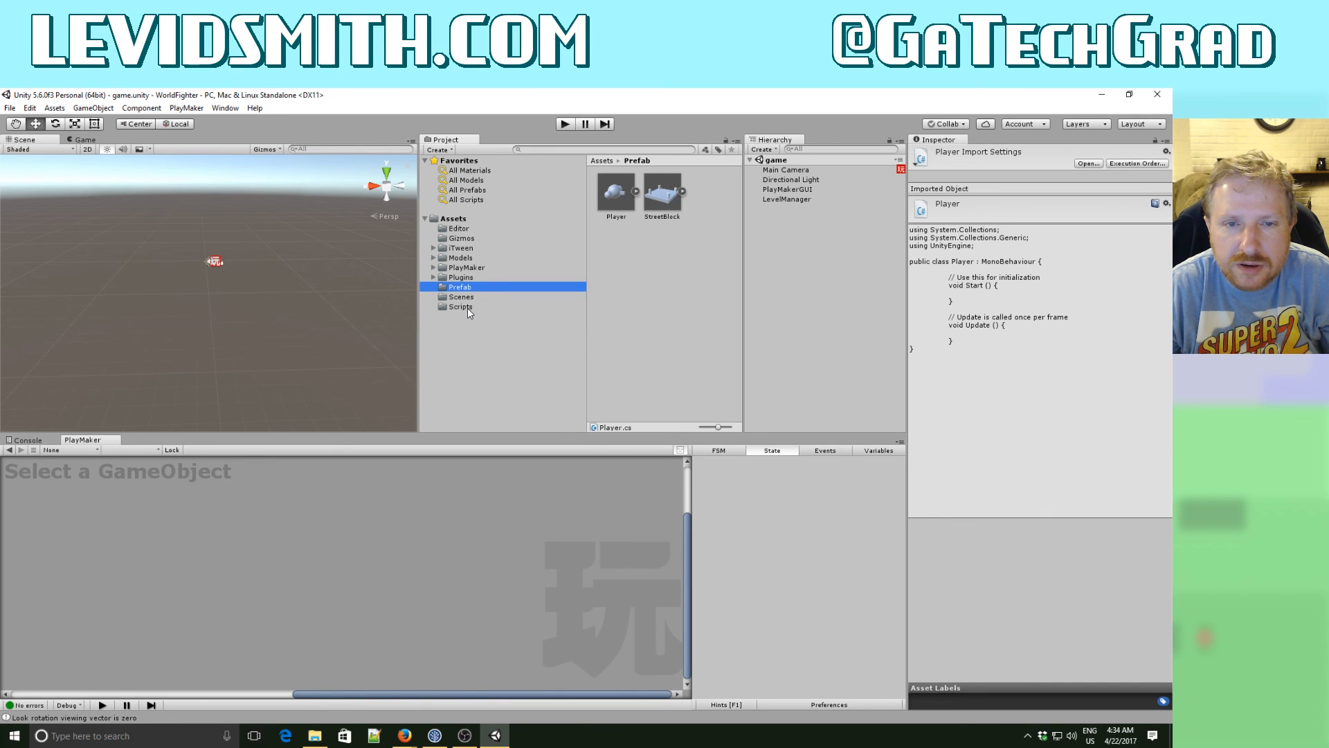
left_click(467, 307)
left_click(467, 286)
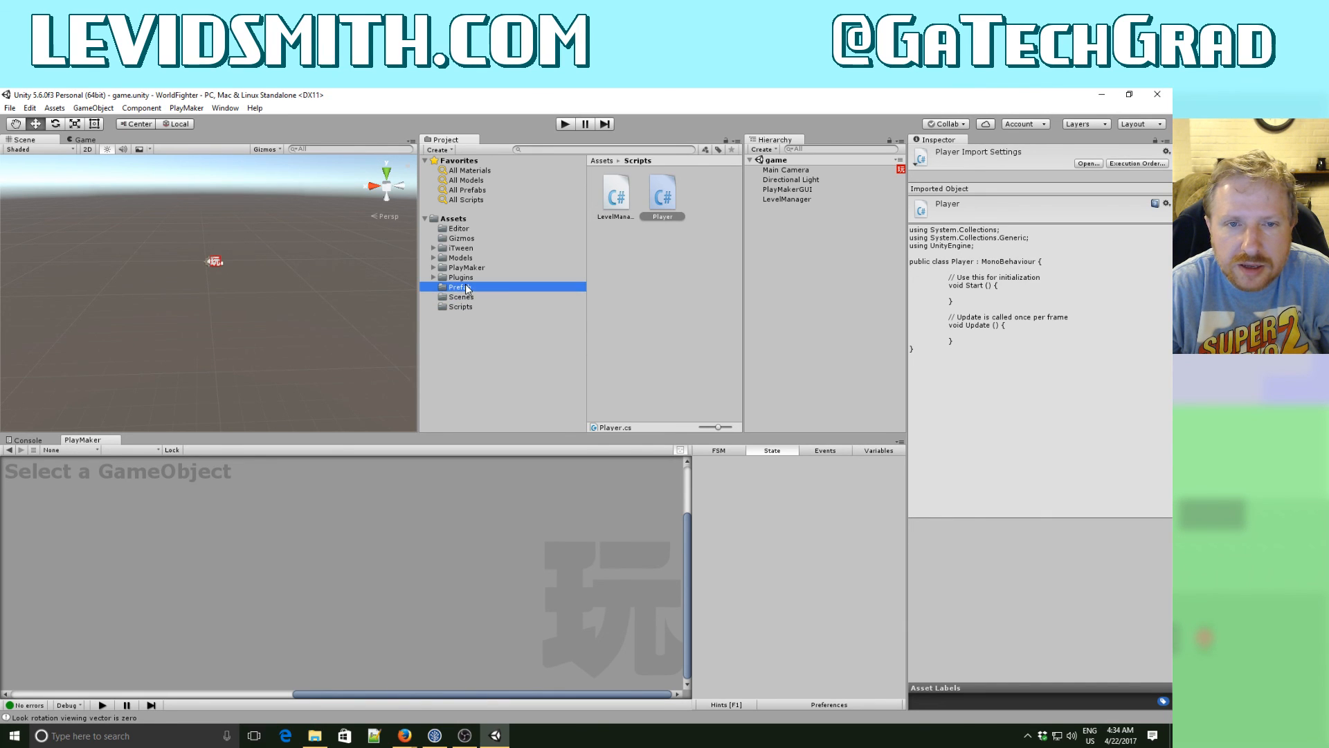
left_click_drag(616, 194, 229, 261)
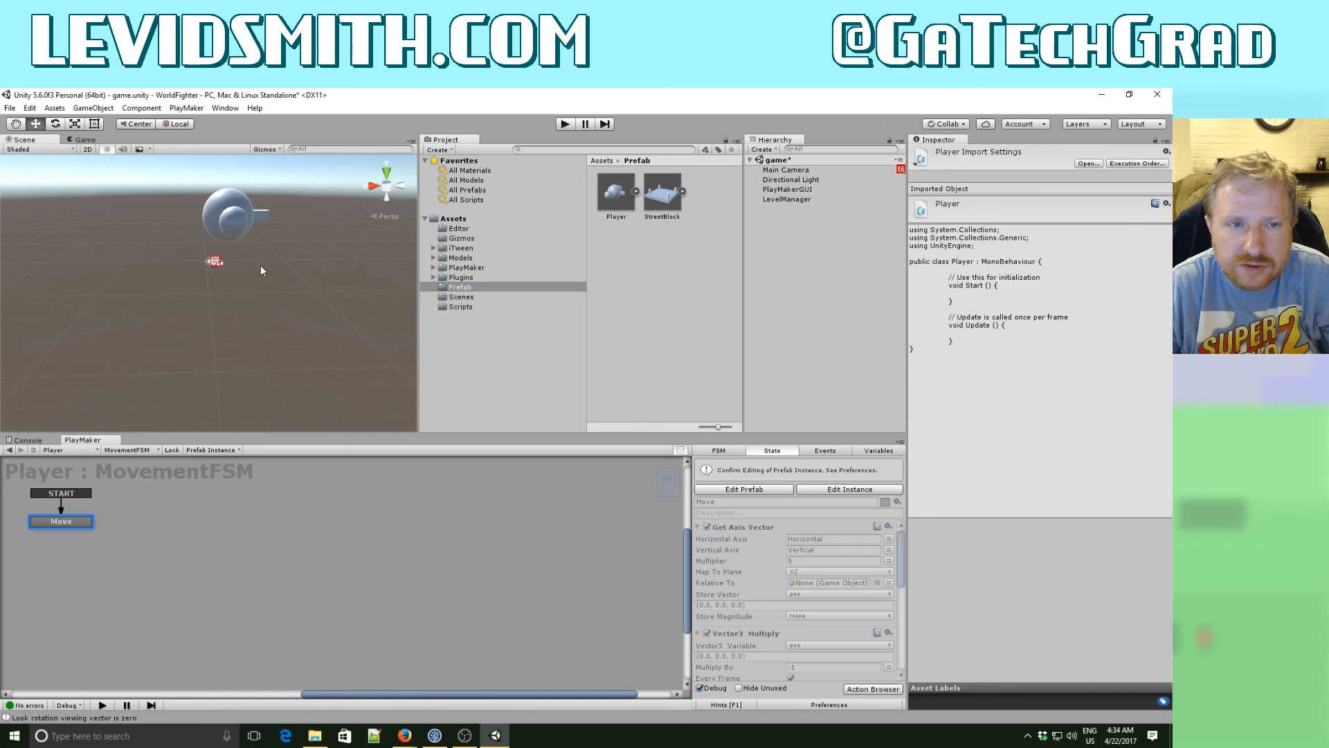
- Attach the Player script to the Player instance and apply the change to its prefab
left_click(464, 307)
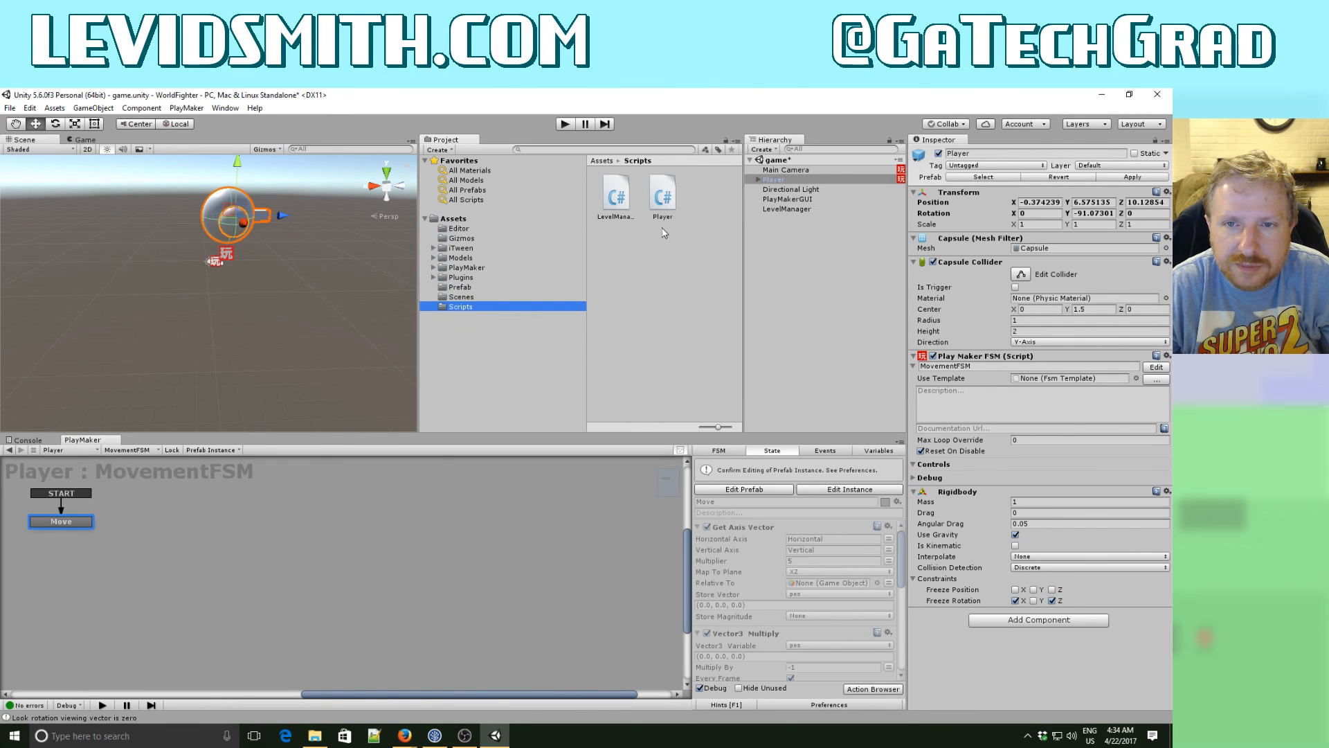
left_click_drag(663, 199, 785, 182)
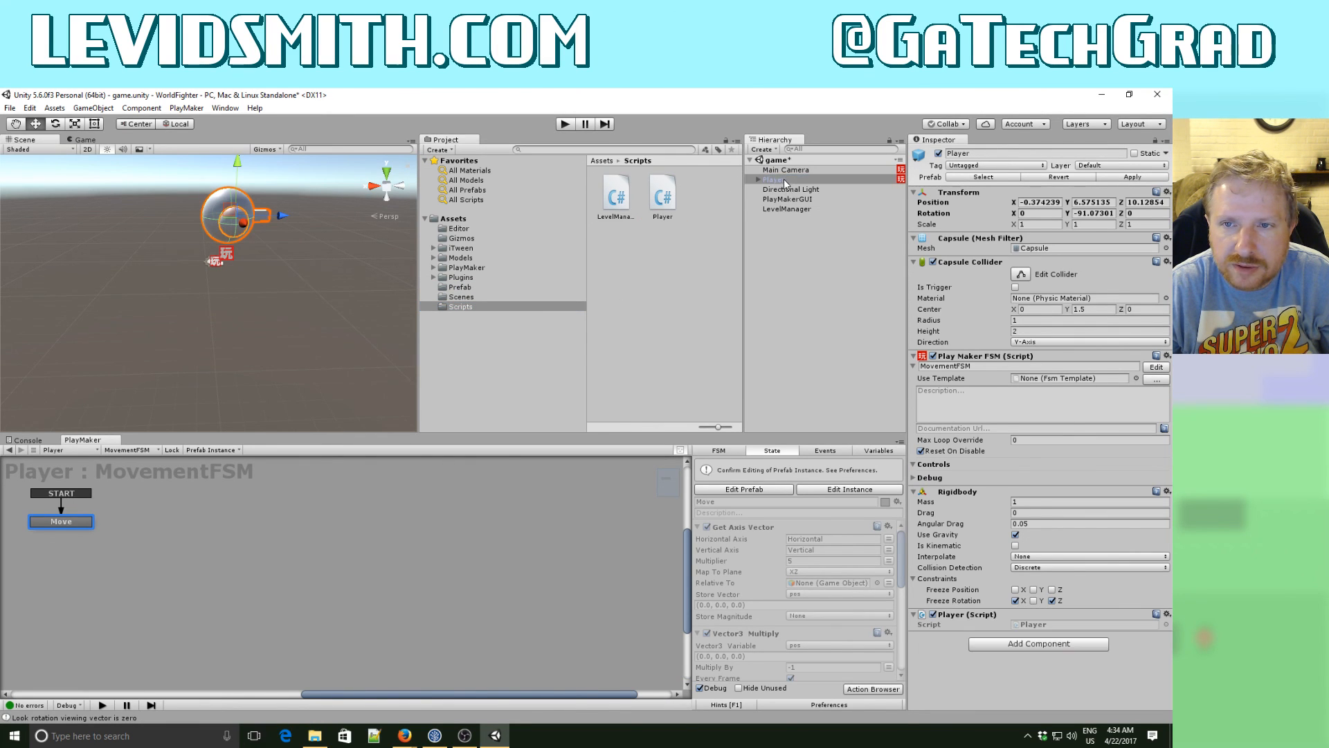
left_click(1138, 176)
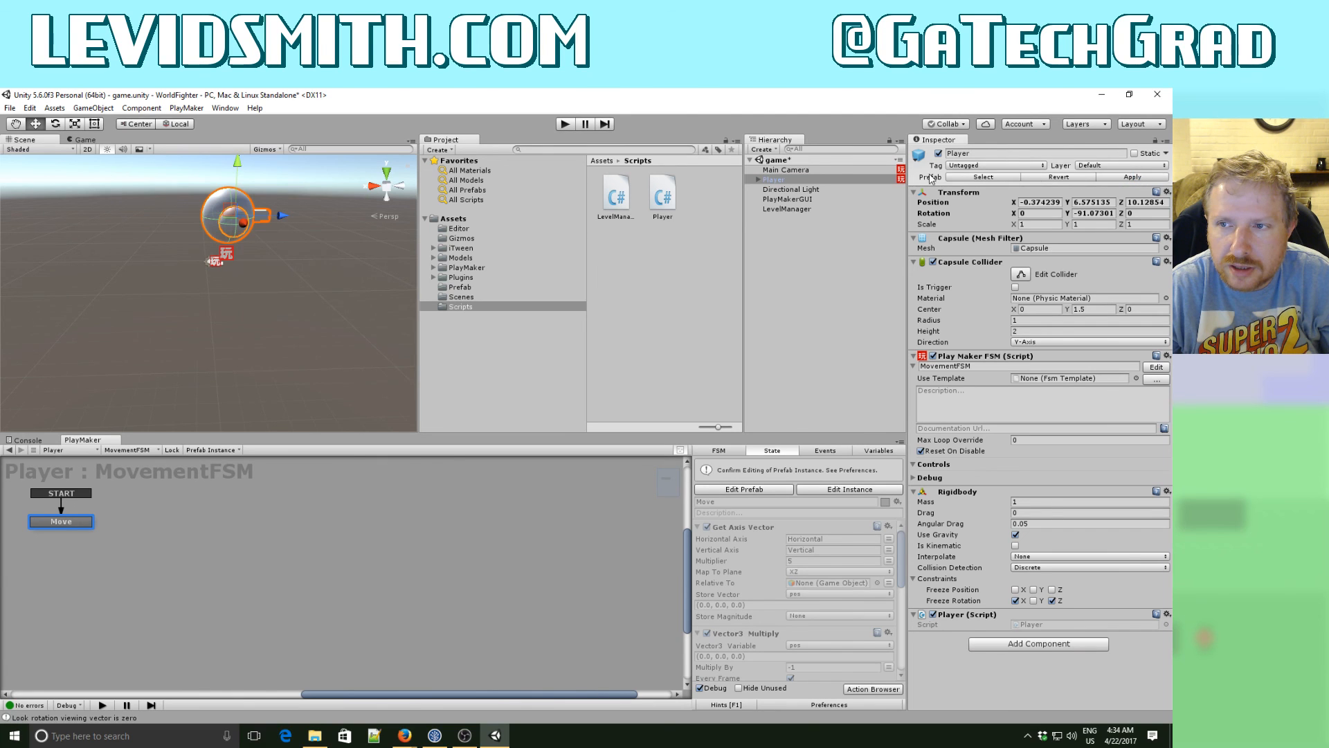
- Delete the Player instance from the game scene
left_click(789, 170)
left_click(795, 180)
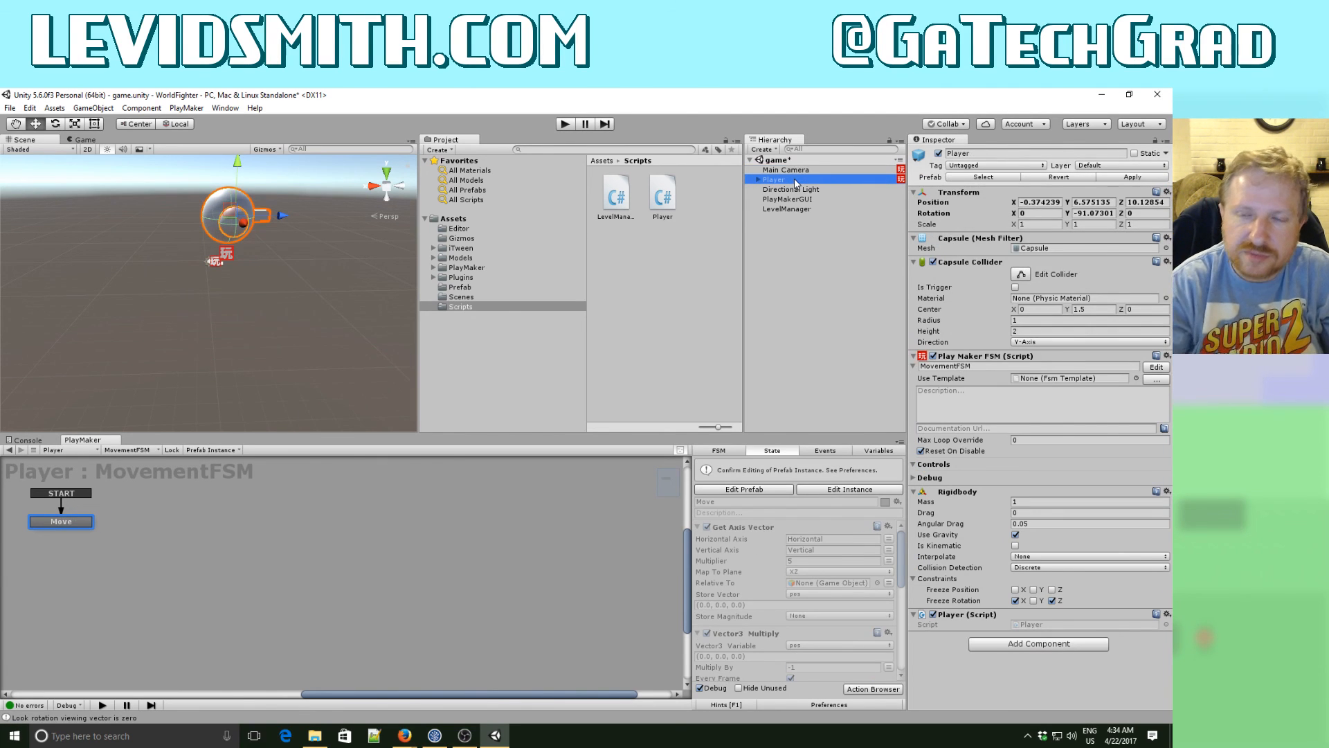
key("Delete")
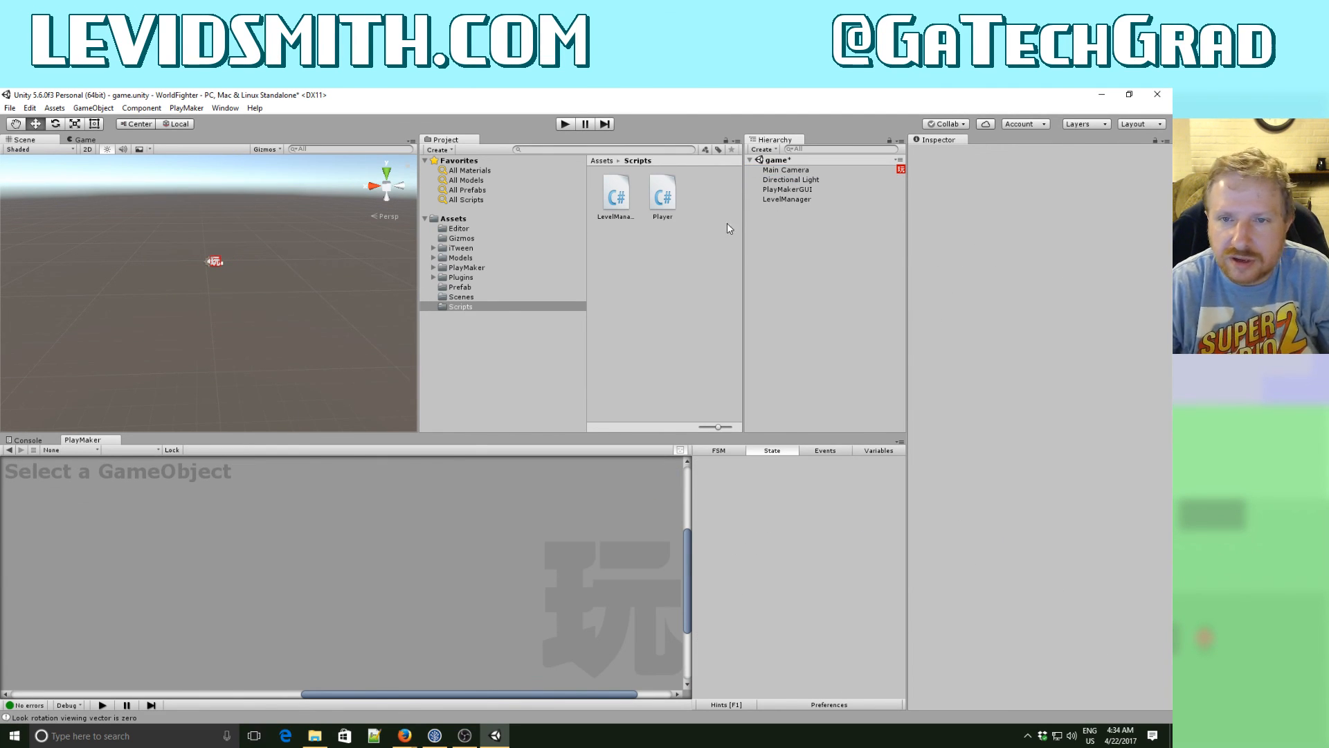
- Open the Player script in Visual Studio
double_click(663, 197)
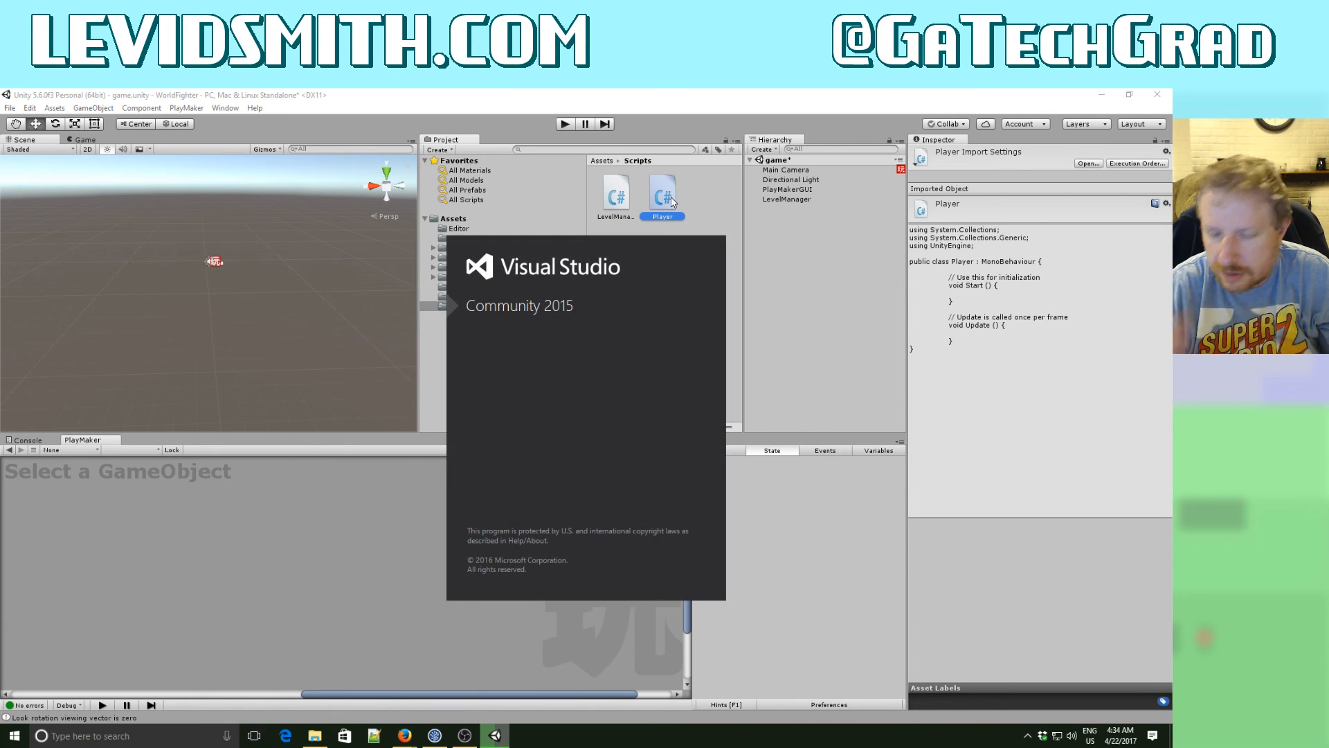
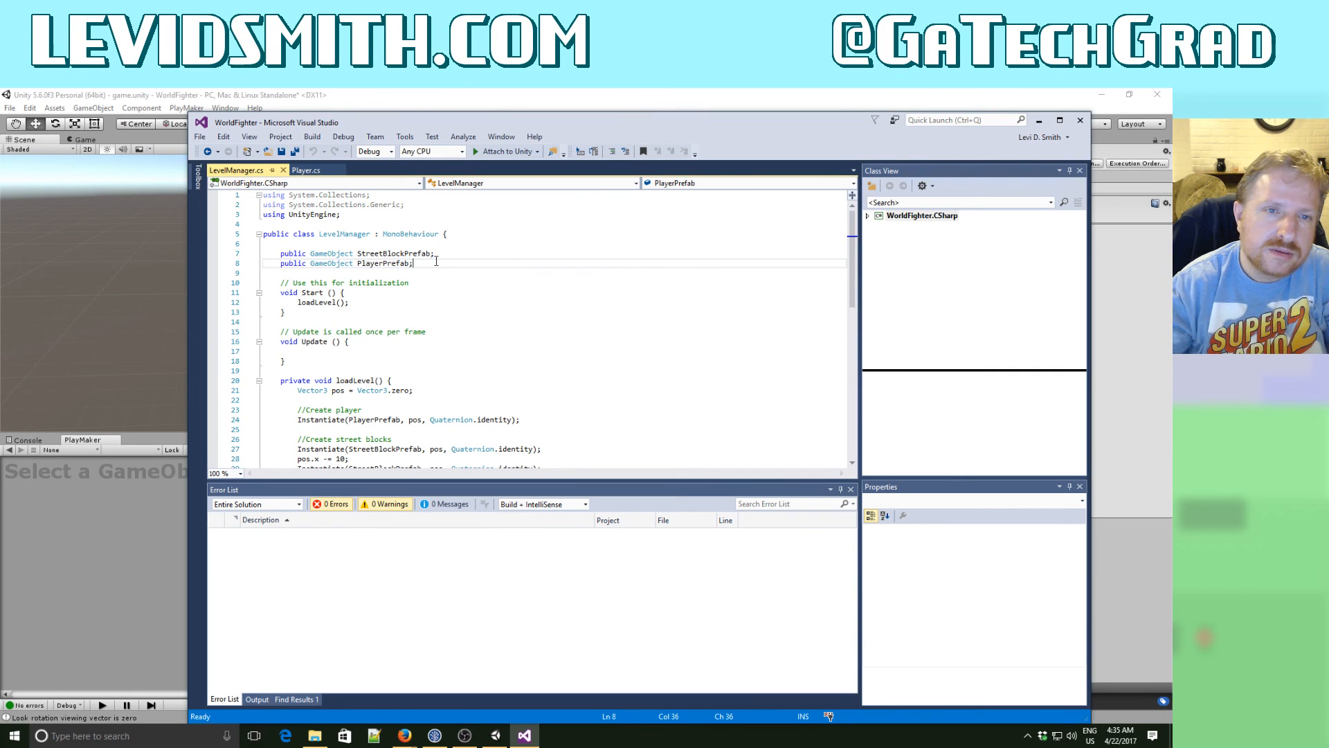
- Declare a public int field named iHealth at the start of the Player class in Player.cs and save all files
left_click(306, 171)
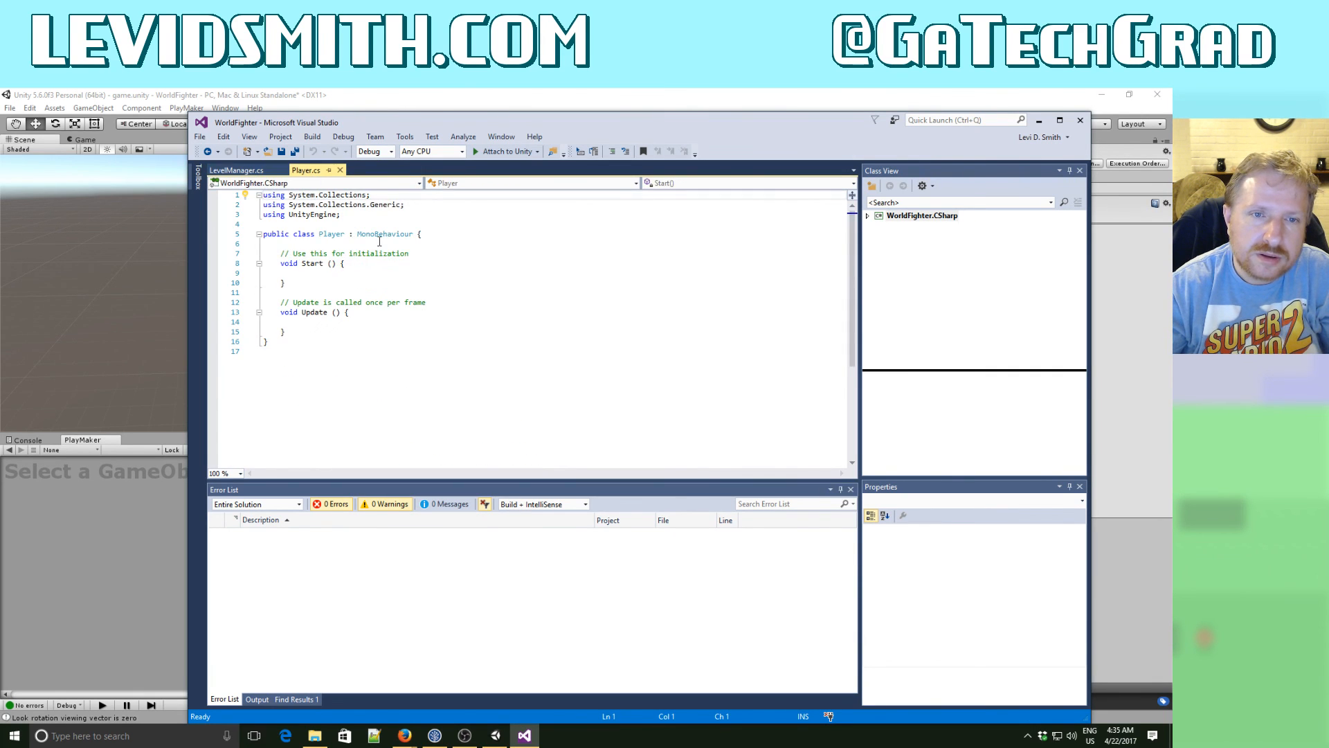
left_click(379, 241)
key("Return")
key("Return")
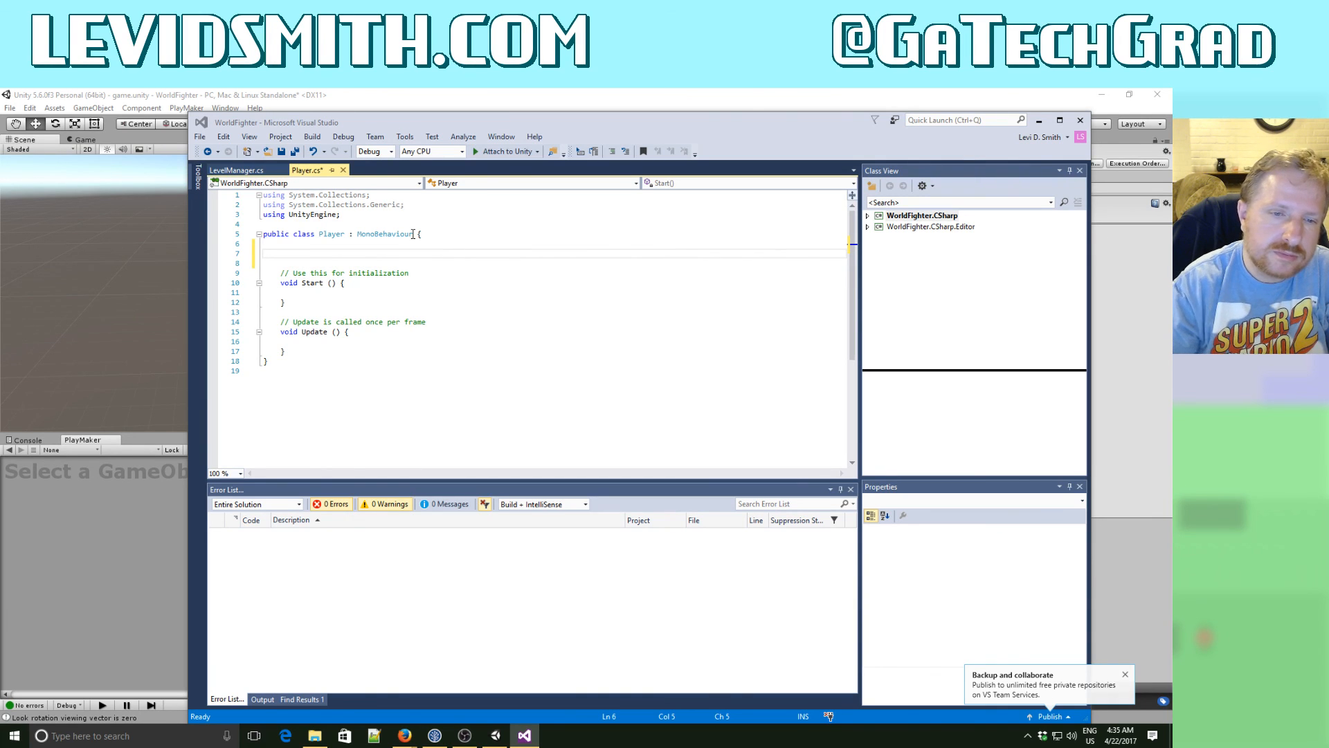
left_click(298, 253)
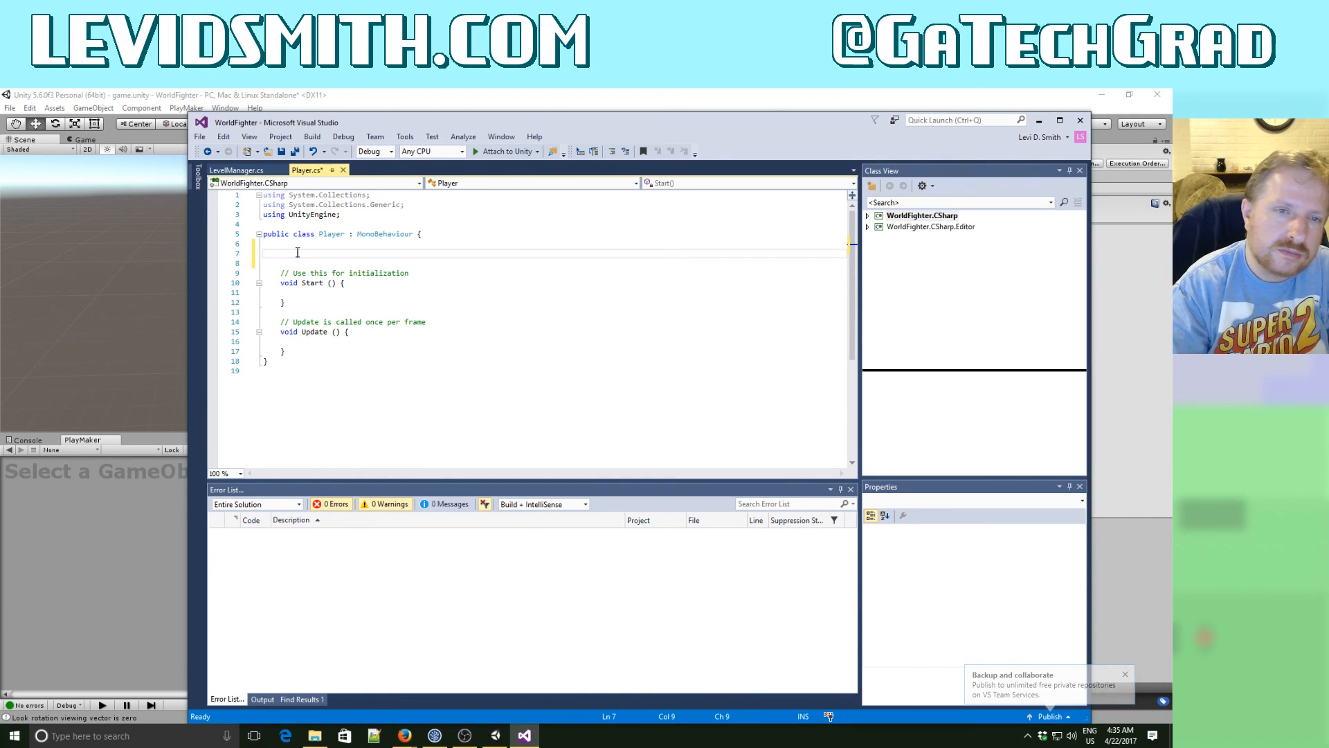
type("public i")
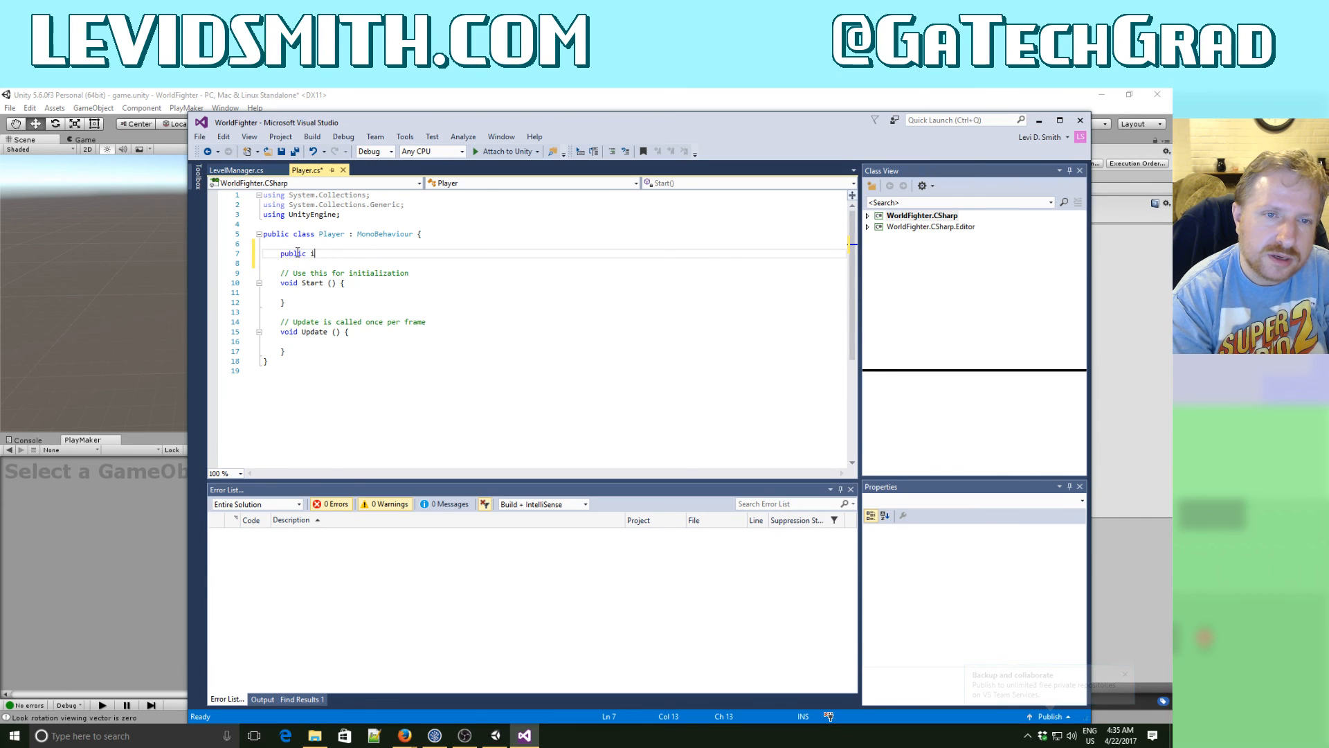
type("nt iHealth;")
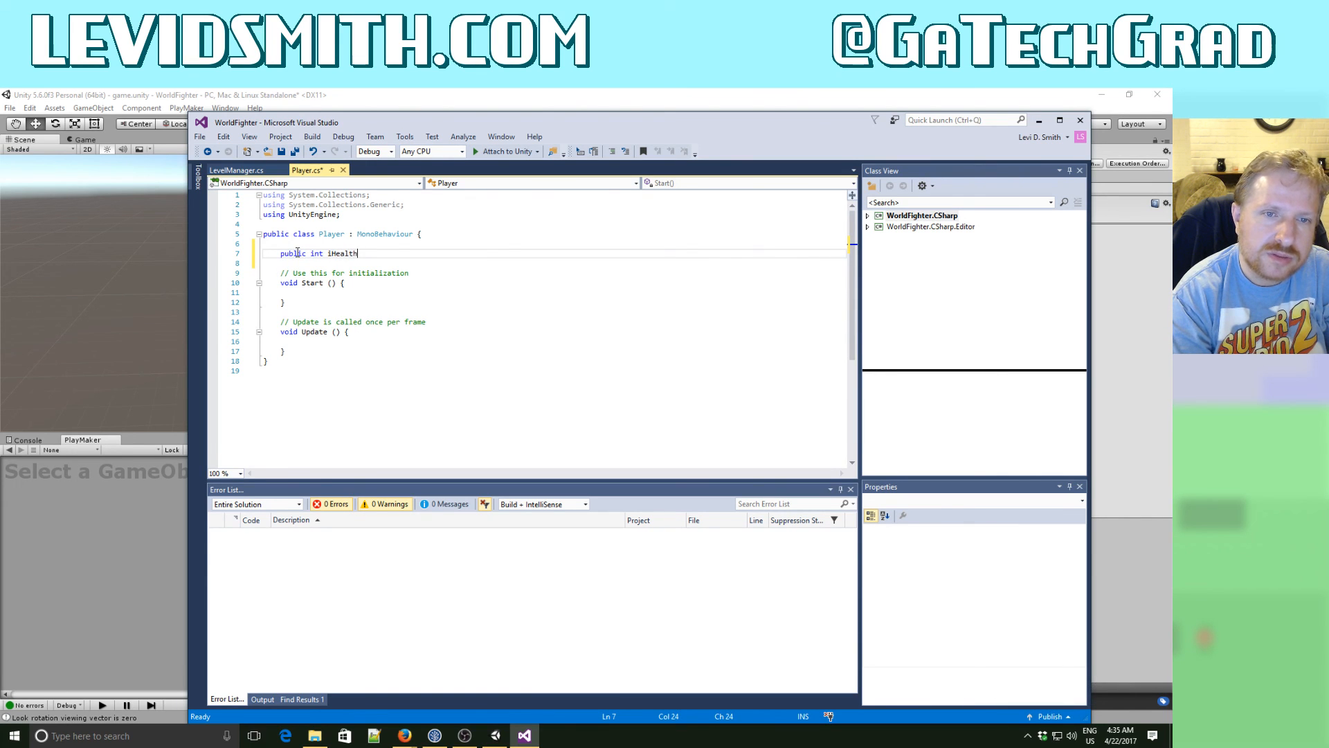
left_click(294, 150)
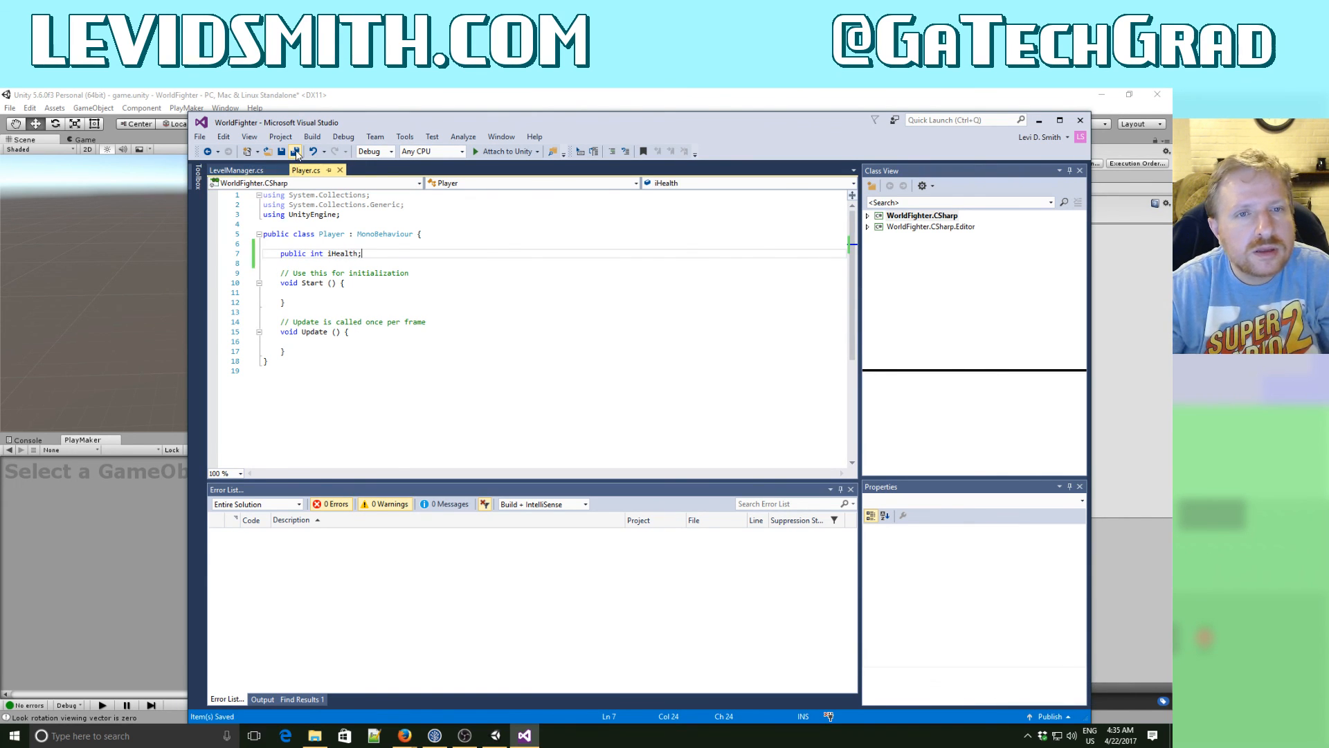
- Switch to Unity and play-test the game by moving the player around the street block in all directions, ending with play mode stopped
left_click(397, 97)
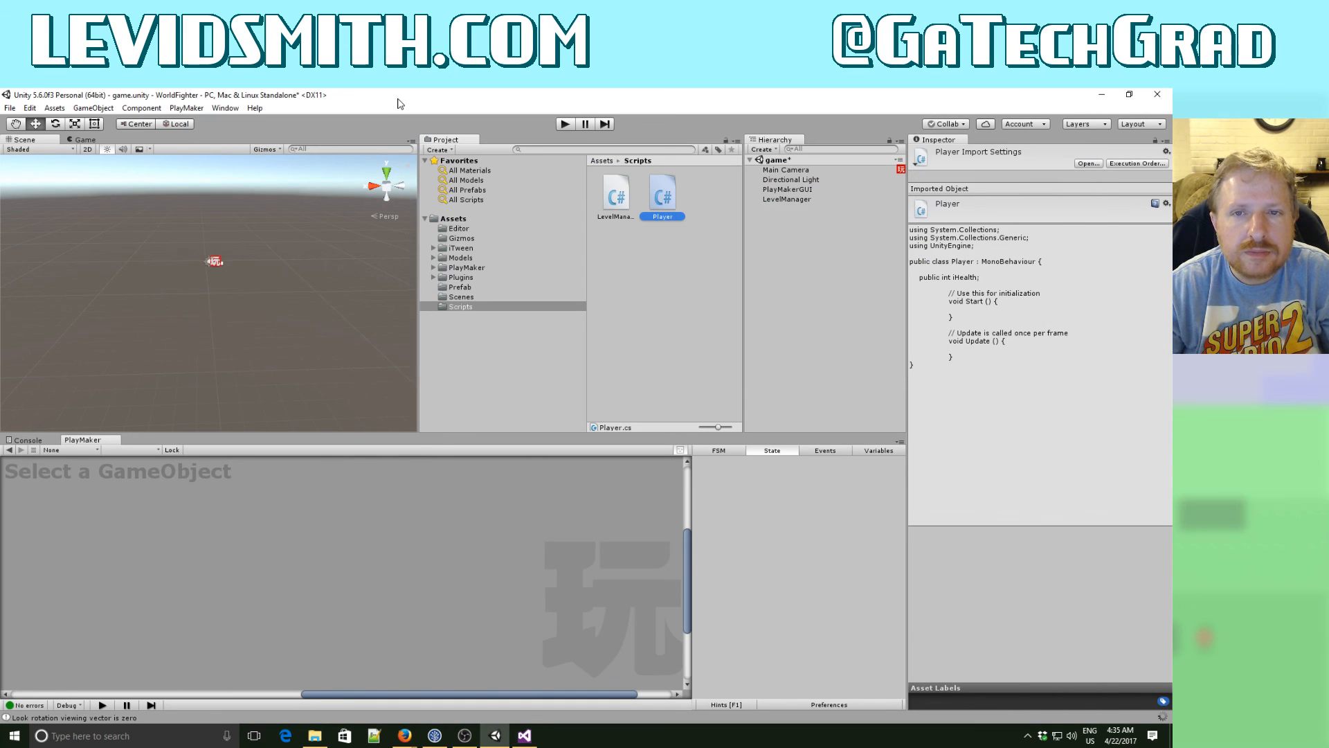
left_click(560, 125)
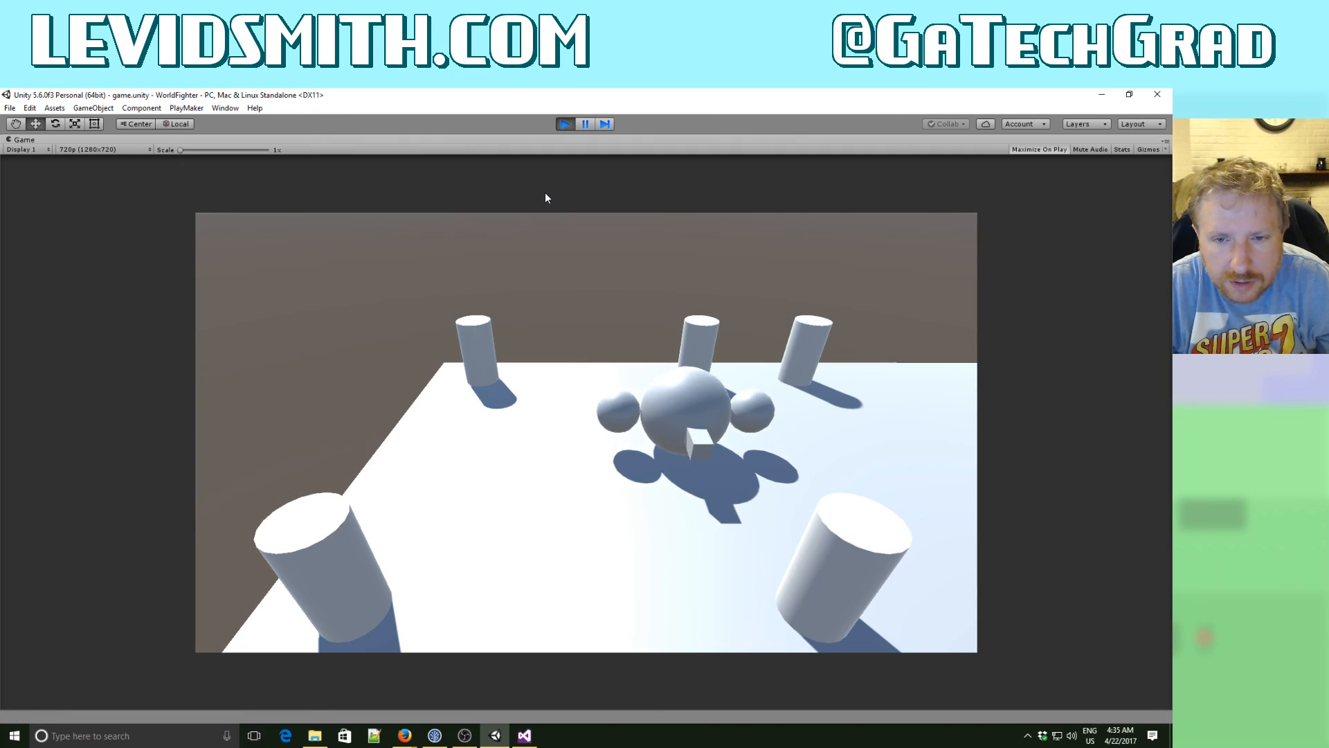
key("a")
key("s")
key("d")
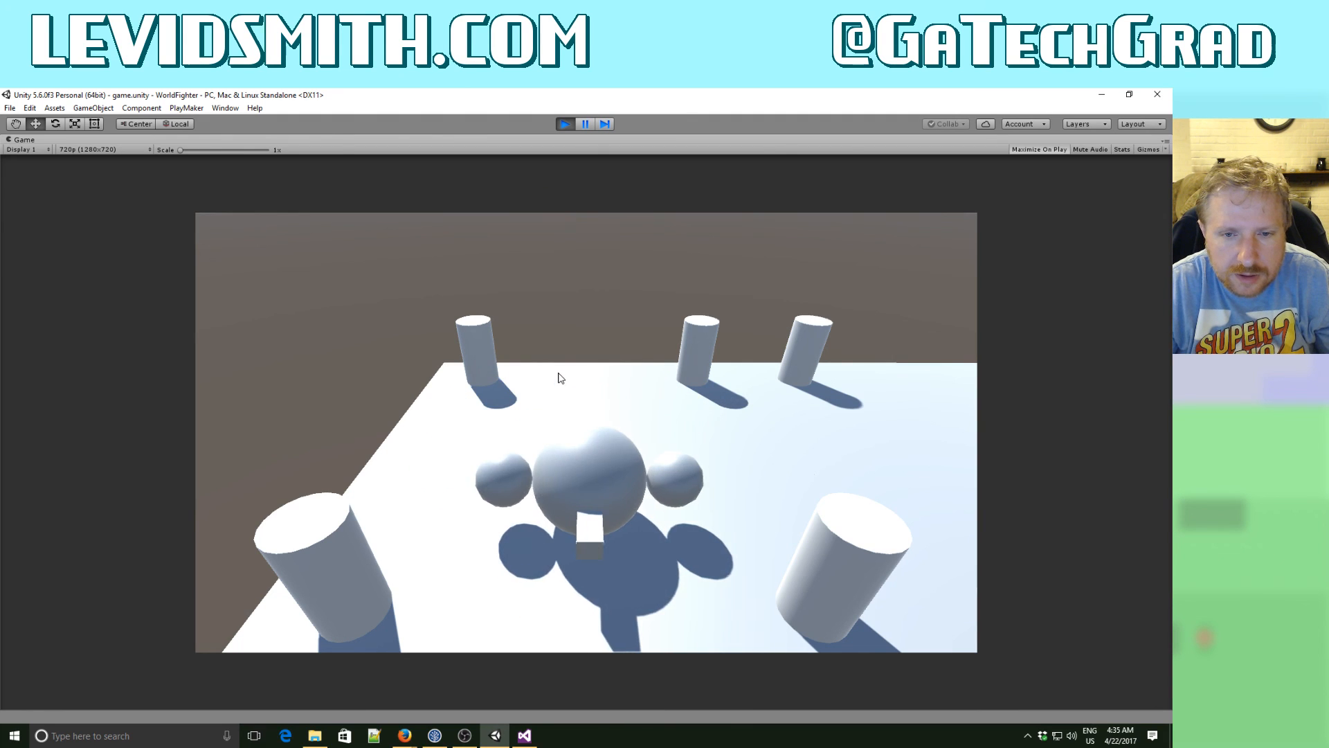
key("w")
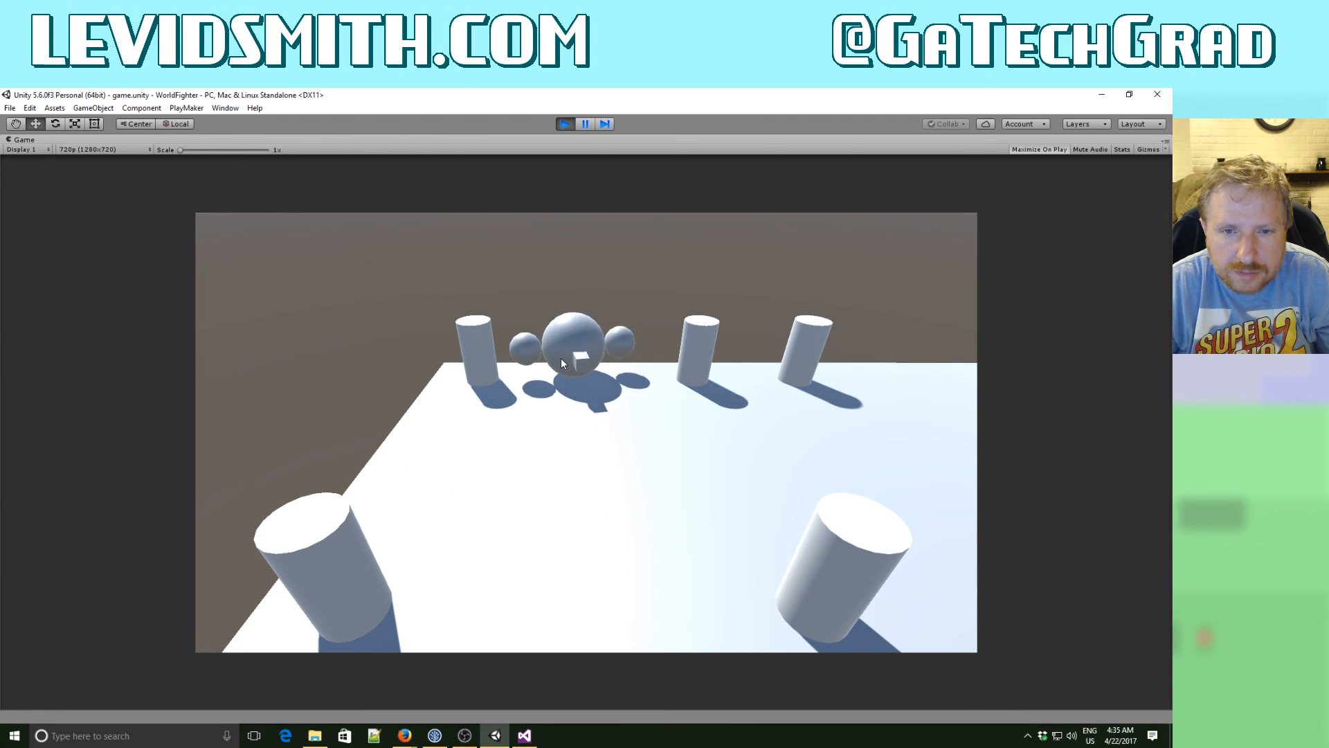
key("d")
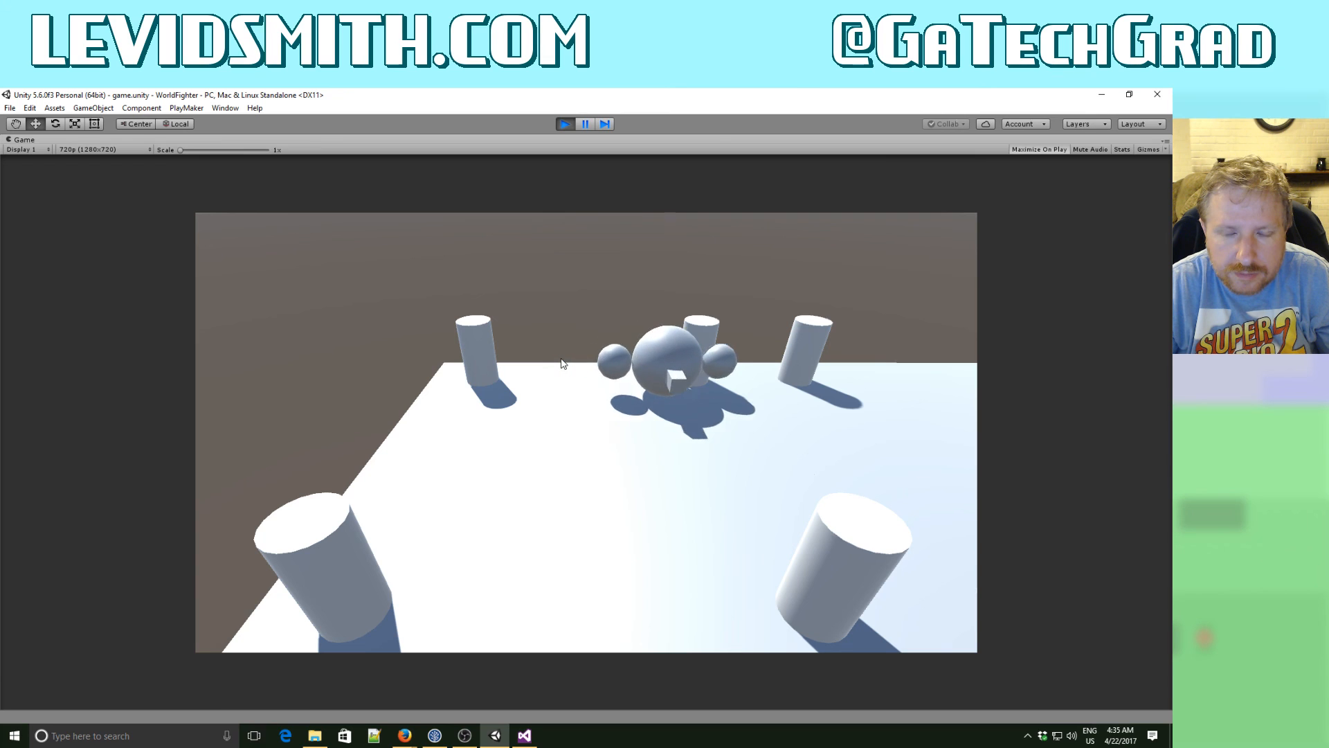
key("s")
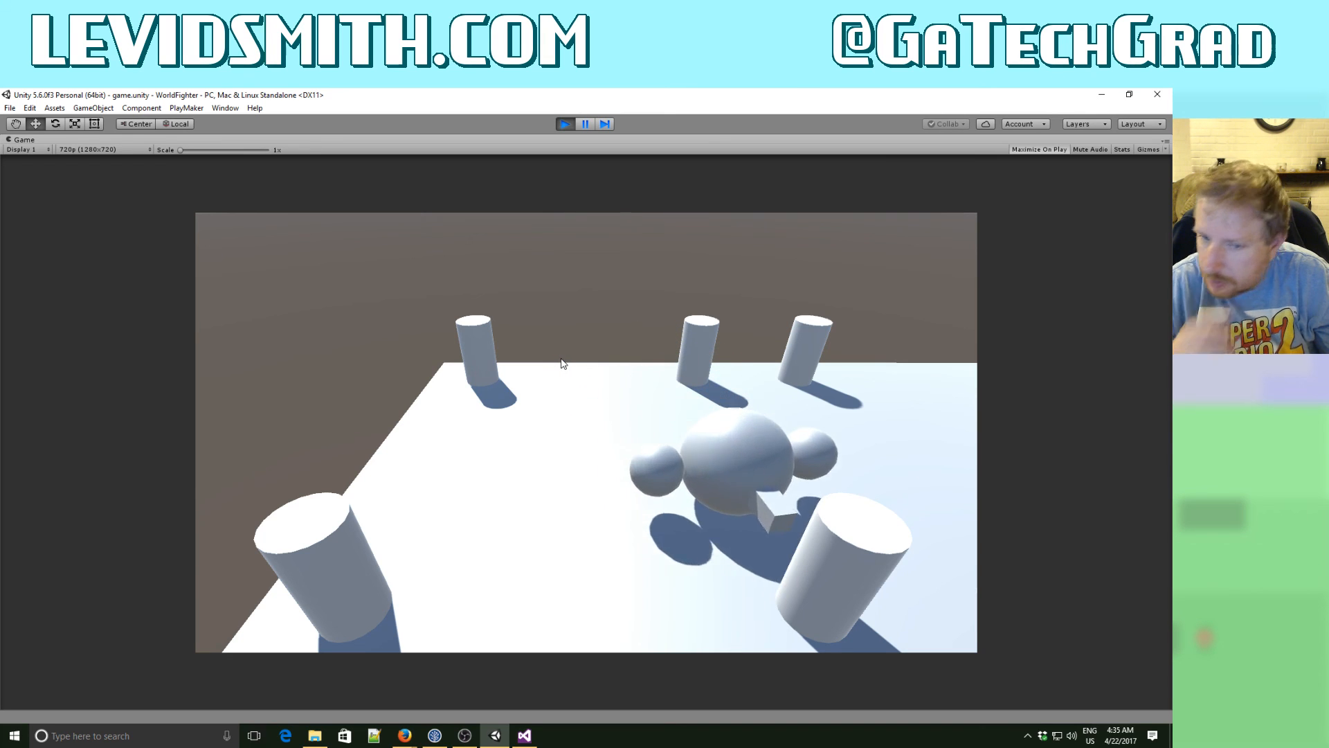
key("d")
key("s")
key("a")
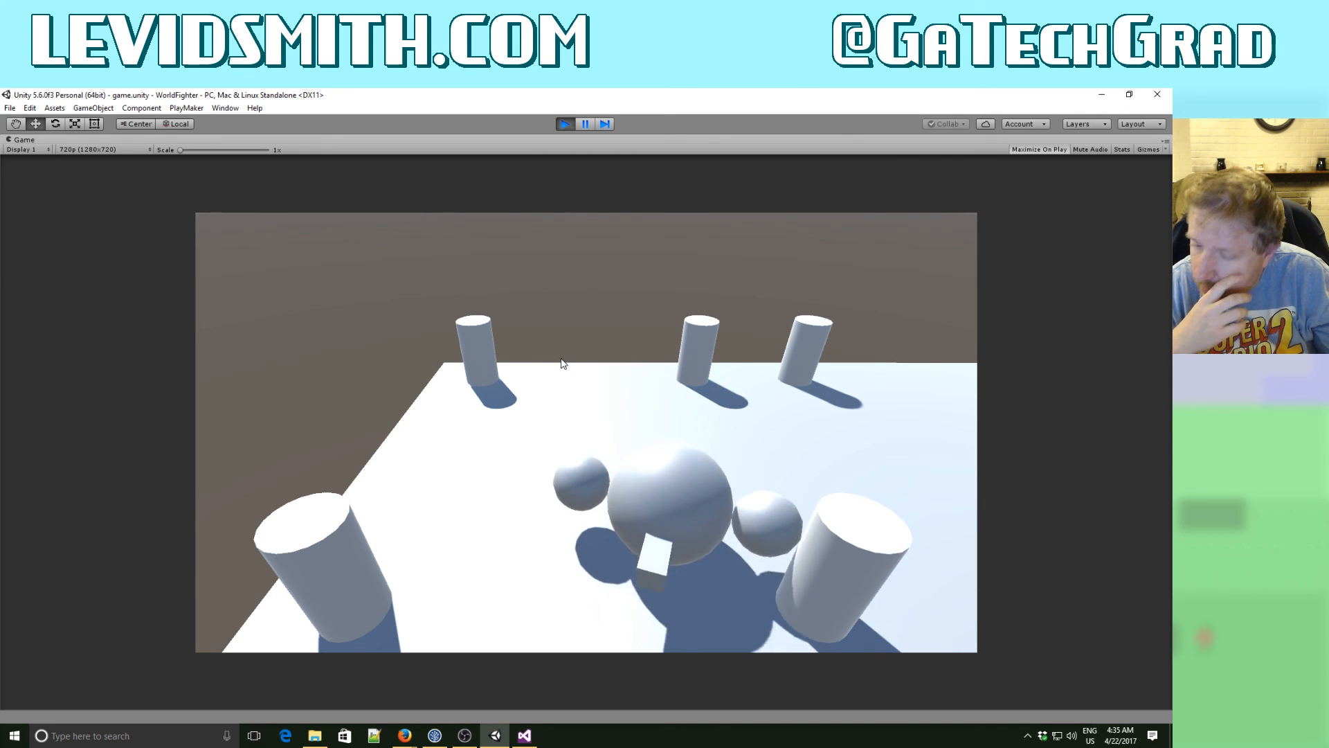
key("a")
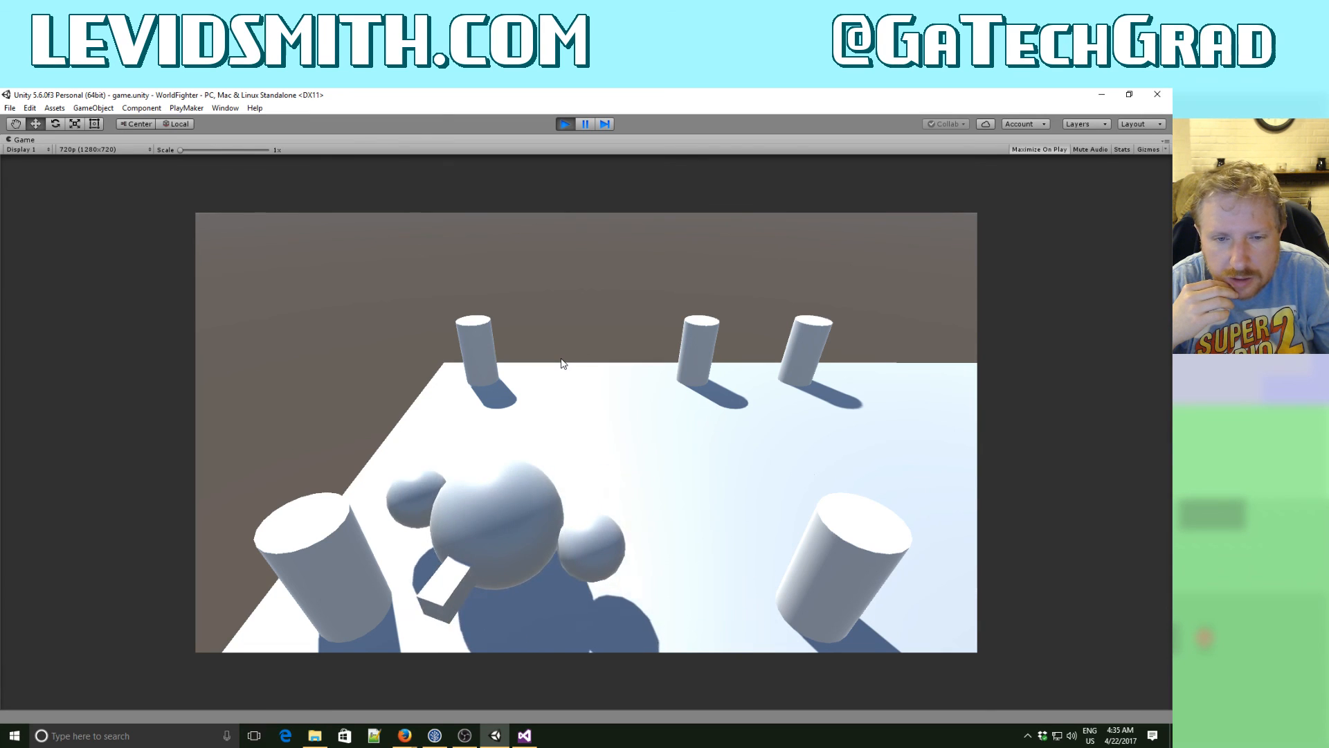
key("a")
key("w")
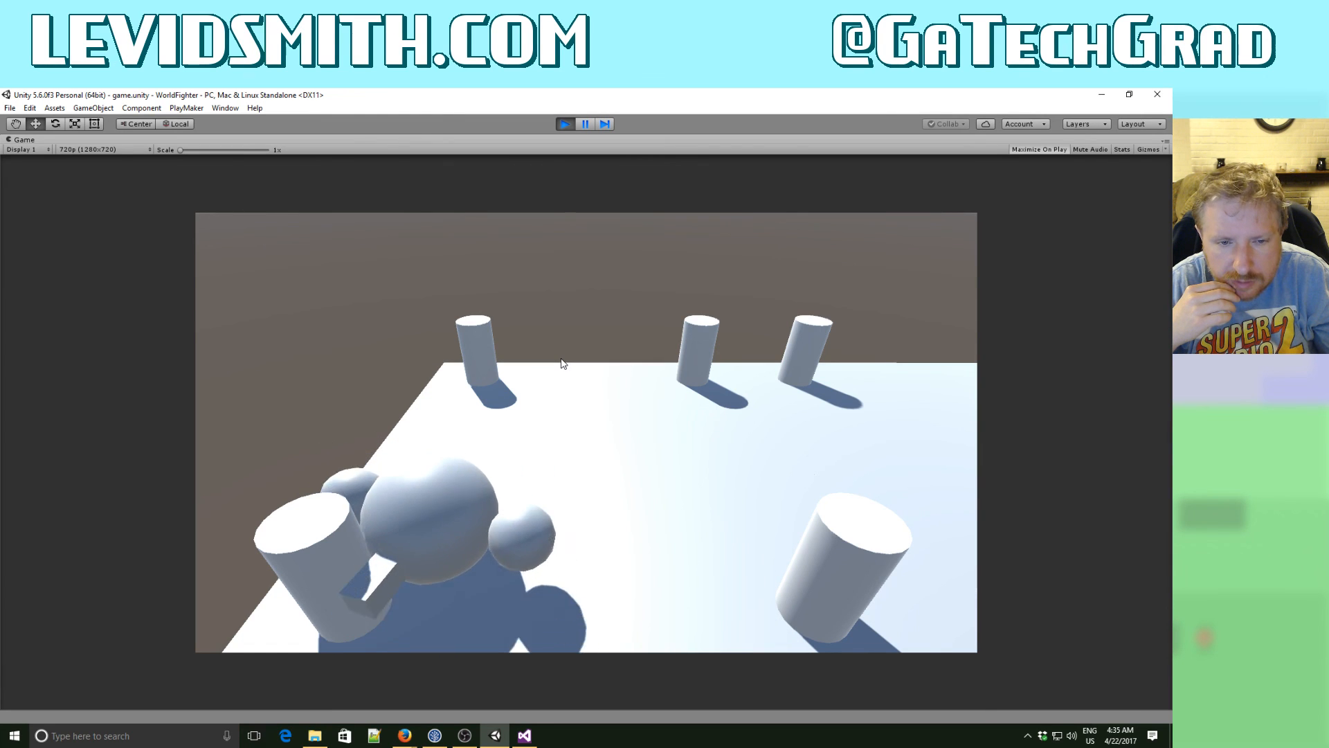
key("d")
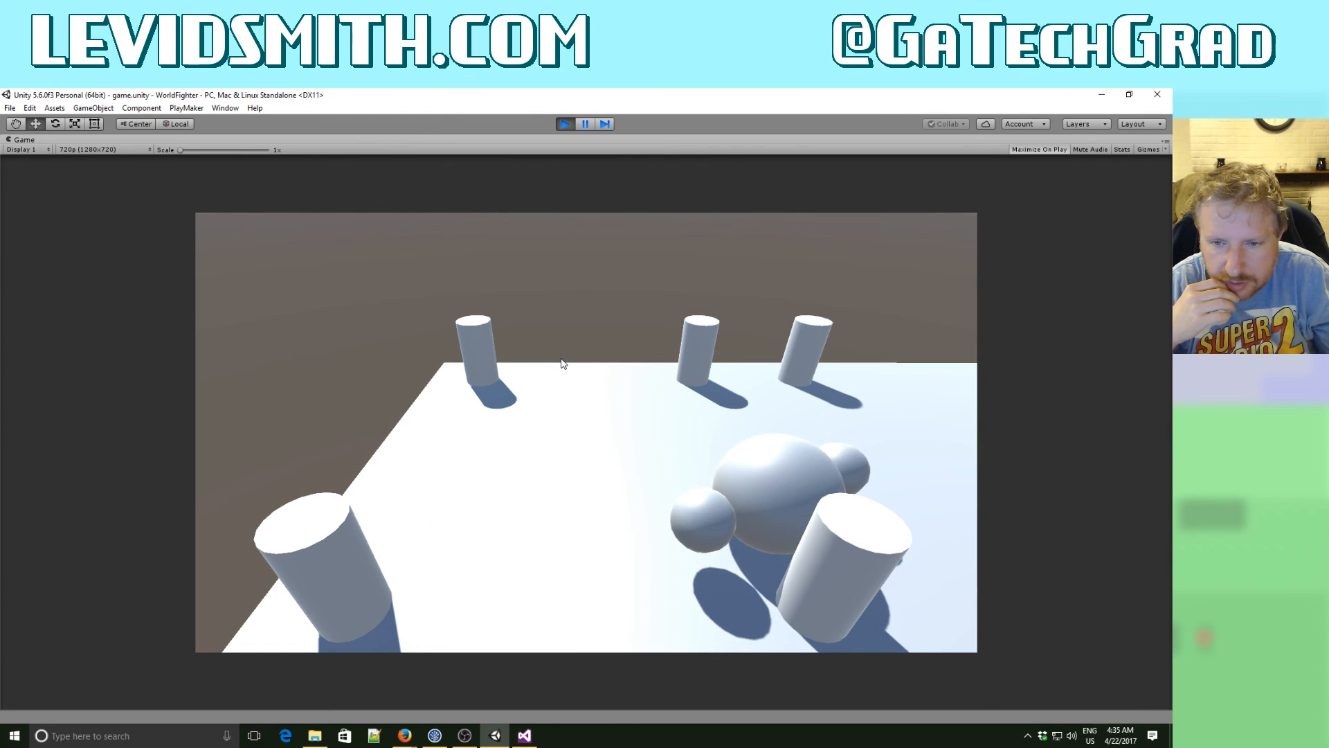
key("d")
key("w")
key("a")
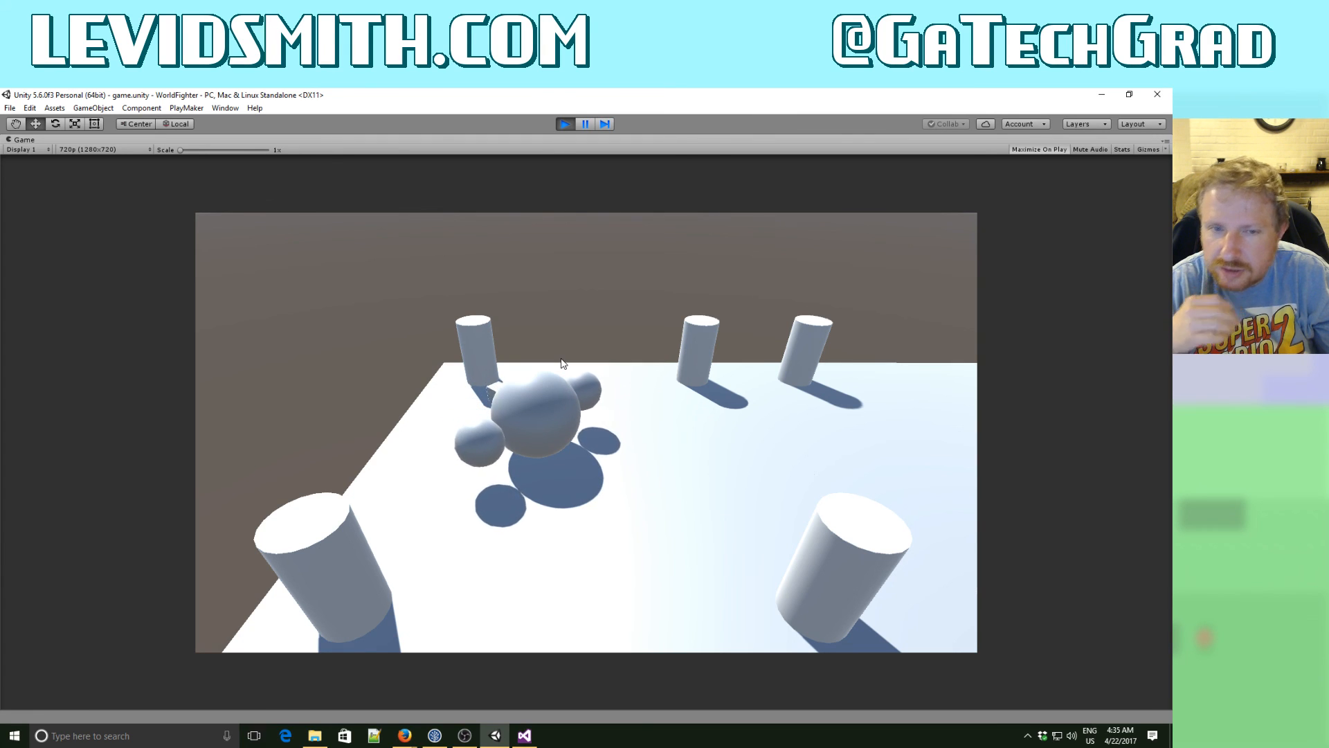
left_click(565, 125)
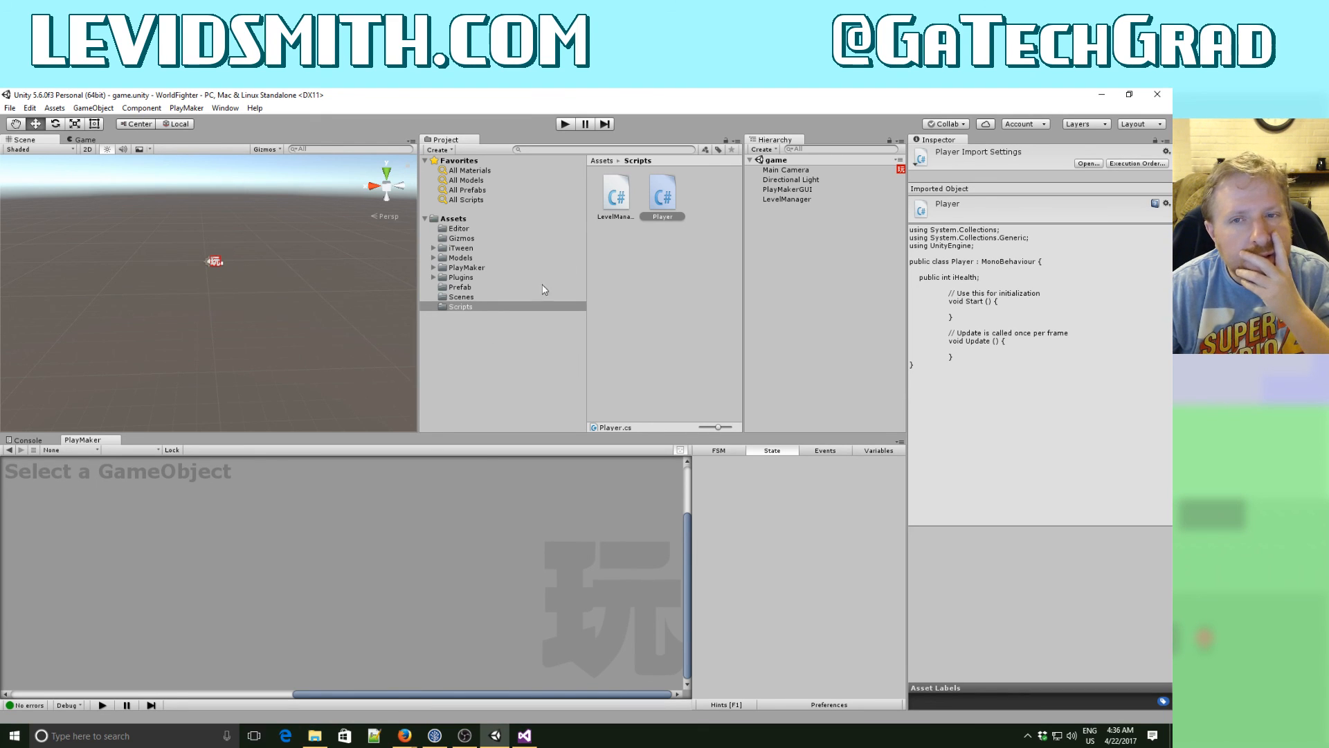
- Delete the disabled Look At action from the Move state of the Player prefab's MovementFSM
left_click(463, 287)
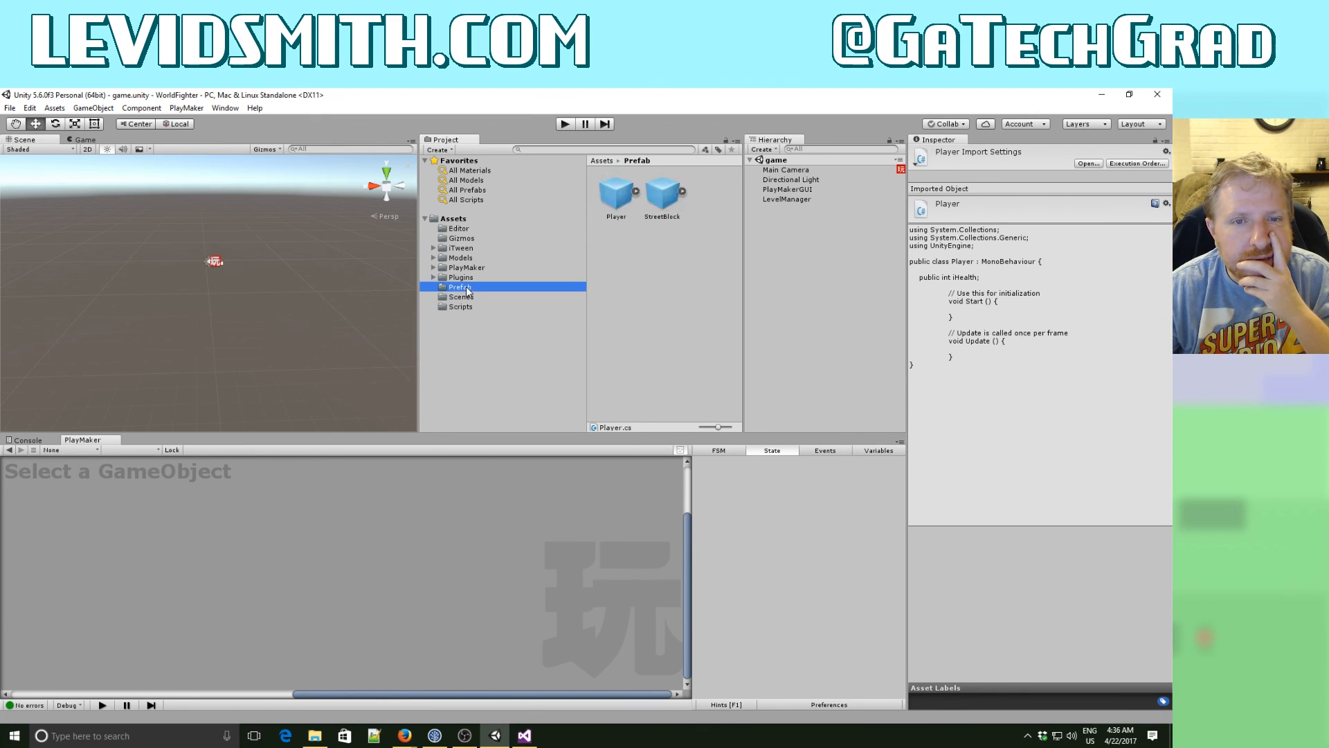
left_click(612, 200)
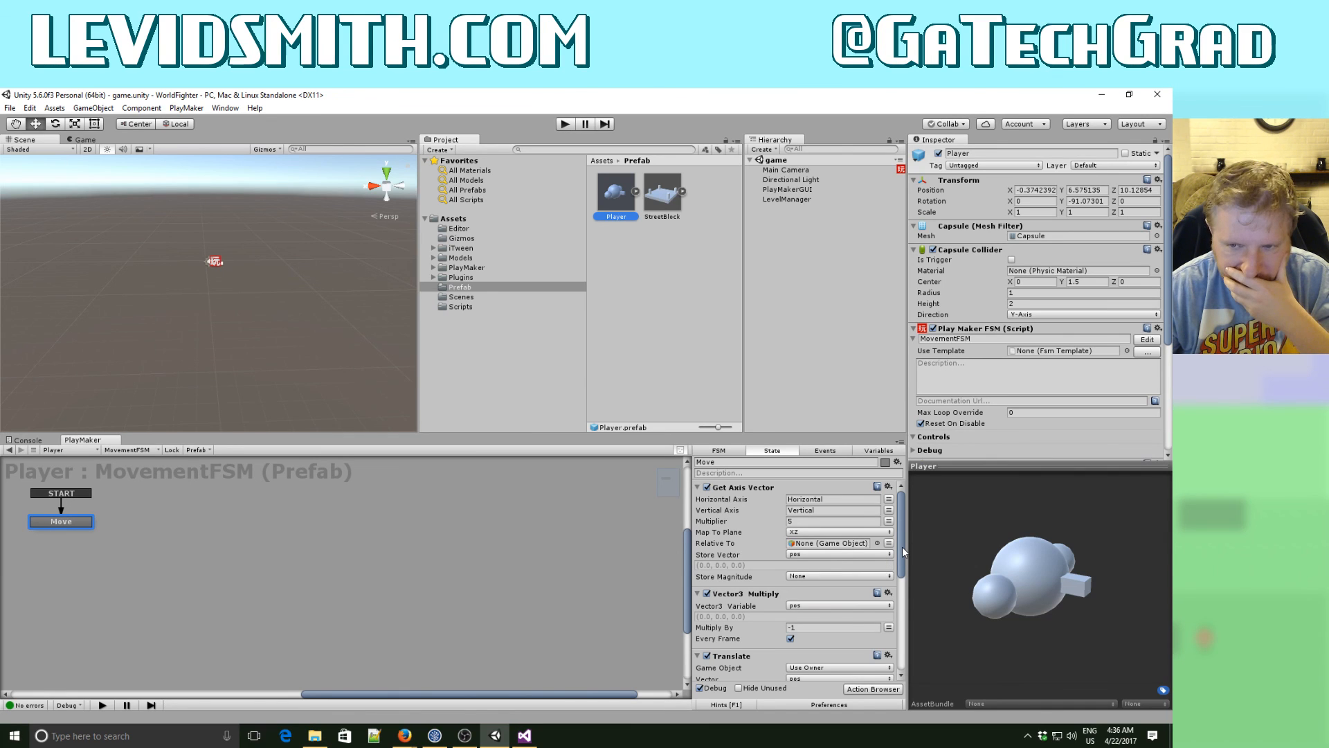
left_click_drag(903, 546, 901, 644)
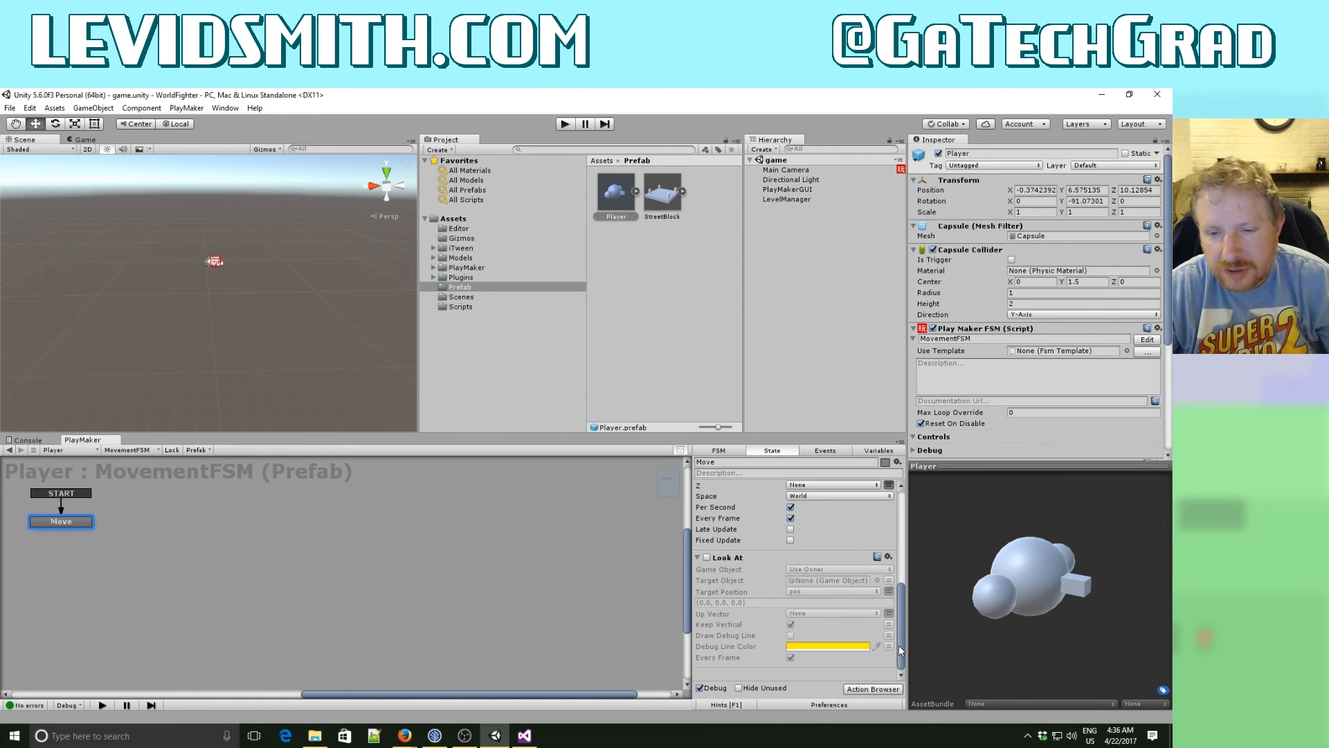
left_click(889, 557)
left_click(936, 547)
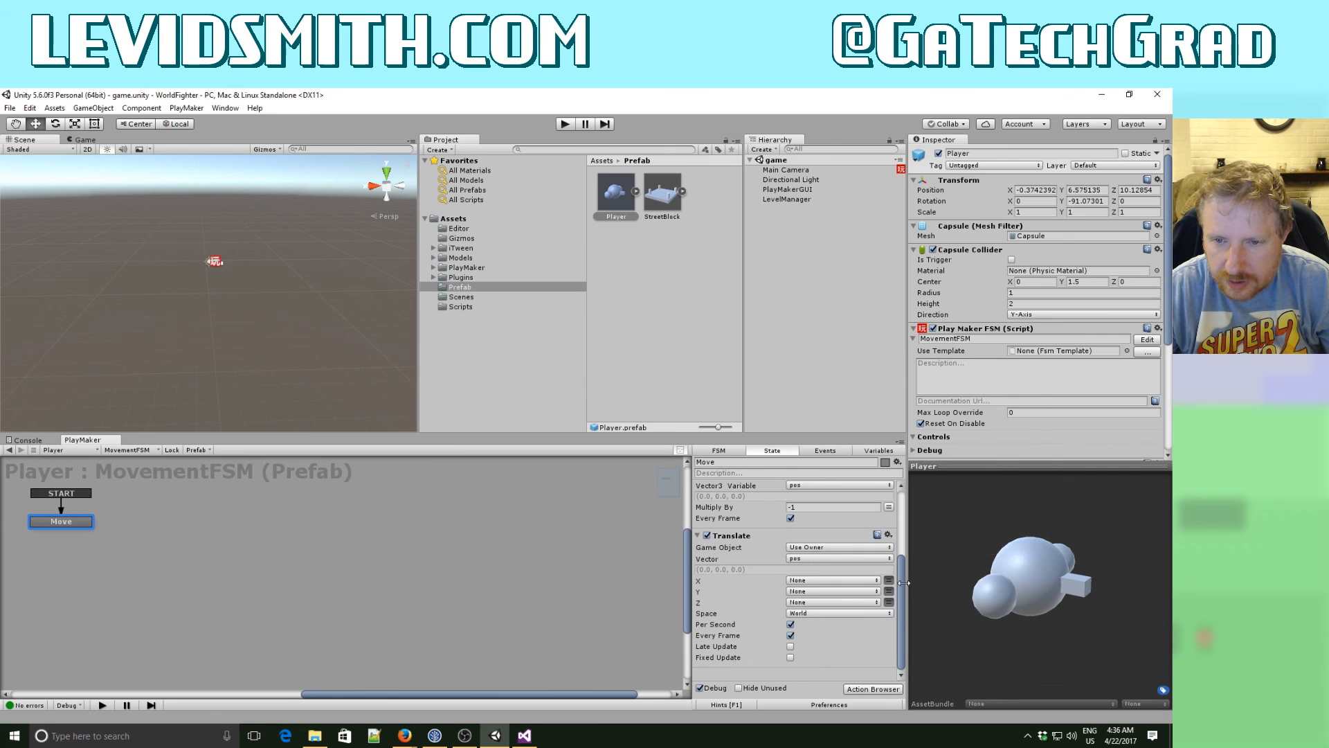
- Examine the Move state's remaining actions, the pos variable and the general settings of MovementFSM
left_click_drag(900, 633, 900, 529)
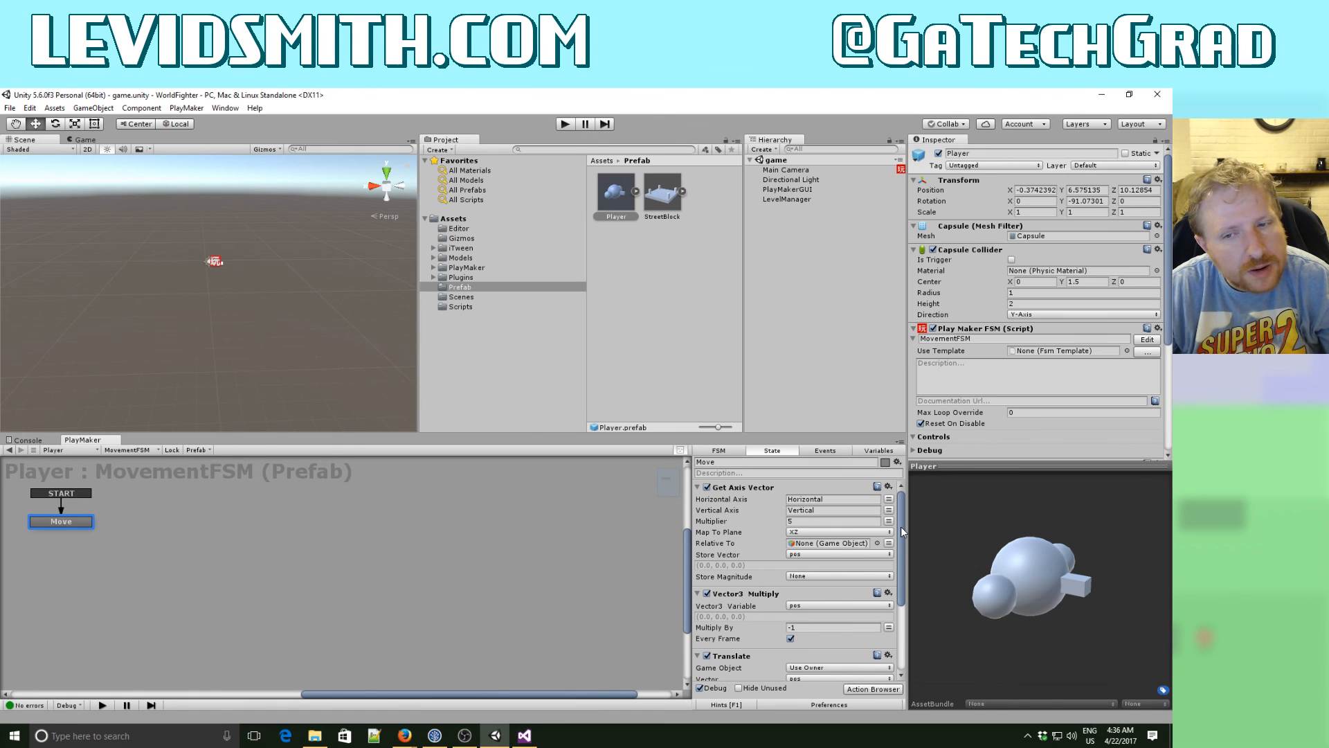
left_click_drag(900, 531, 896, 621)
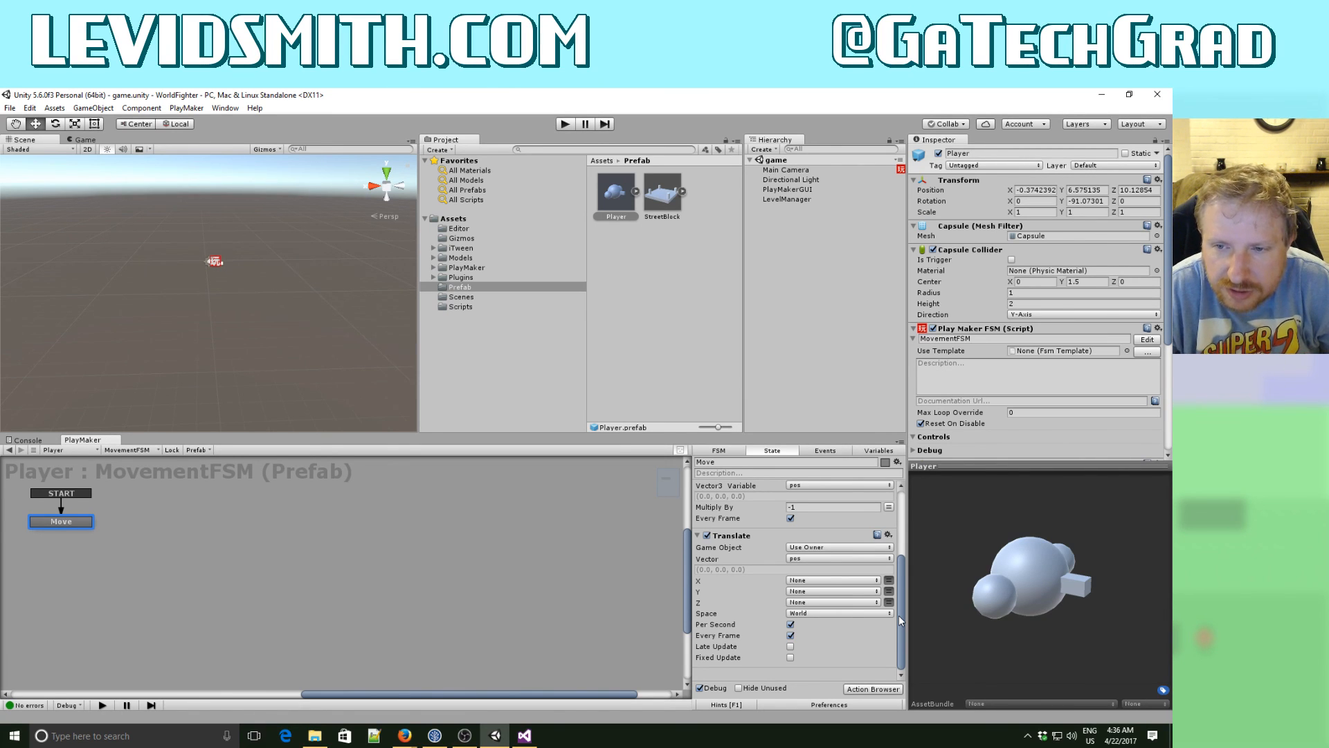
left_click(881, 450)
left_click(704, 487)
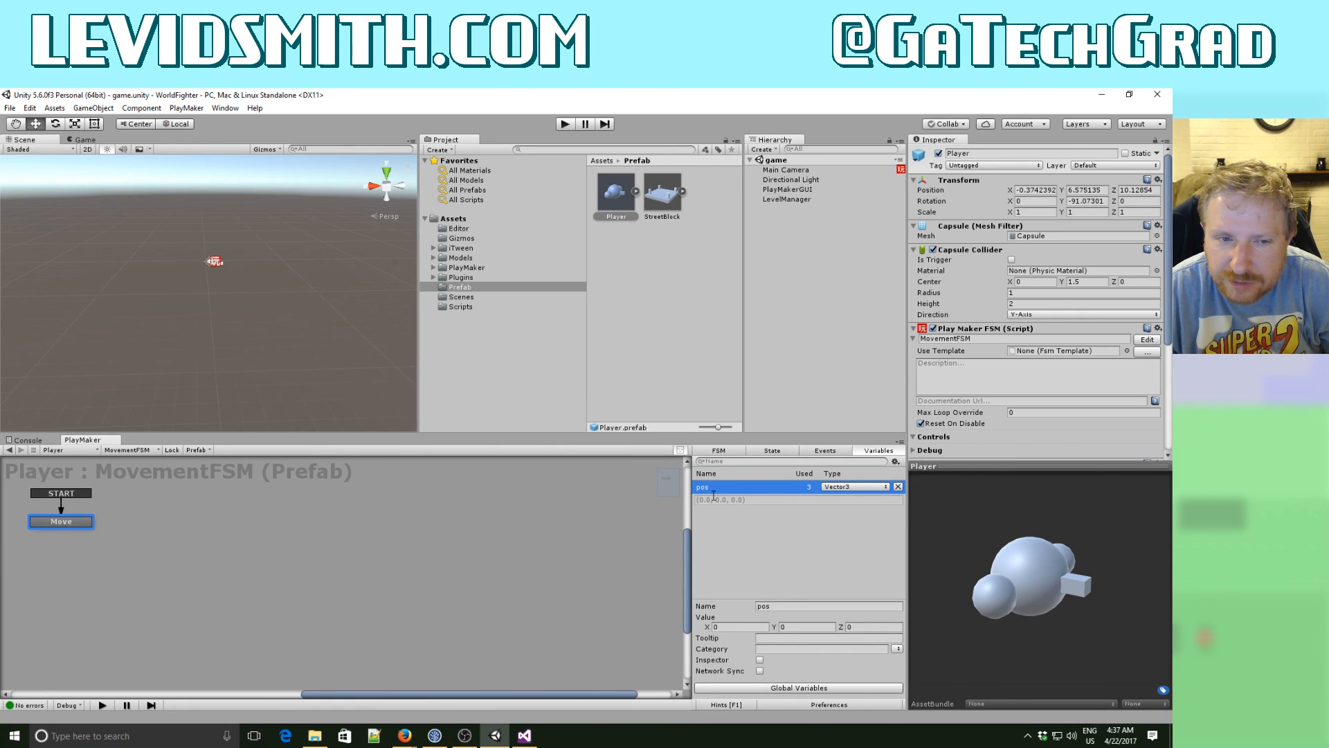
left_click(715, 452)
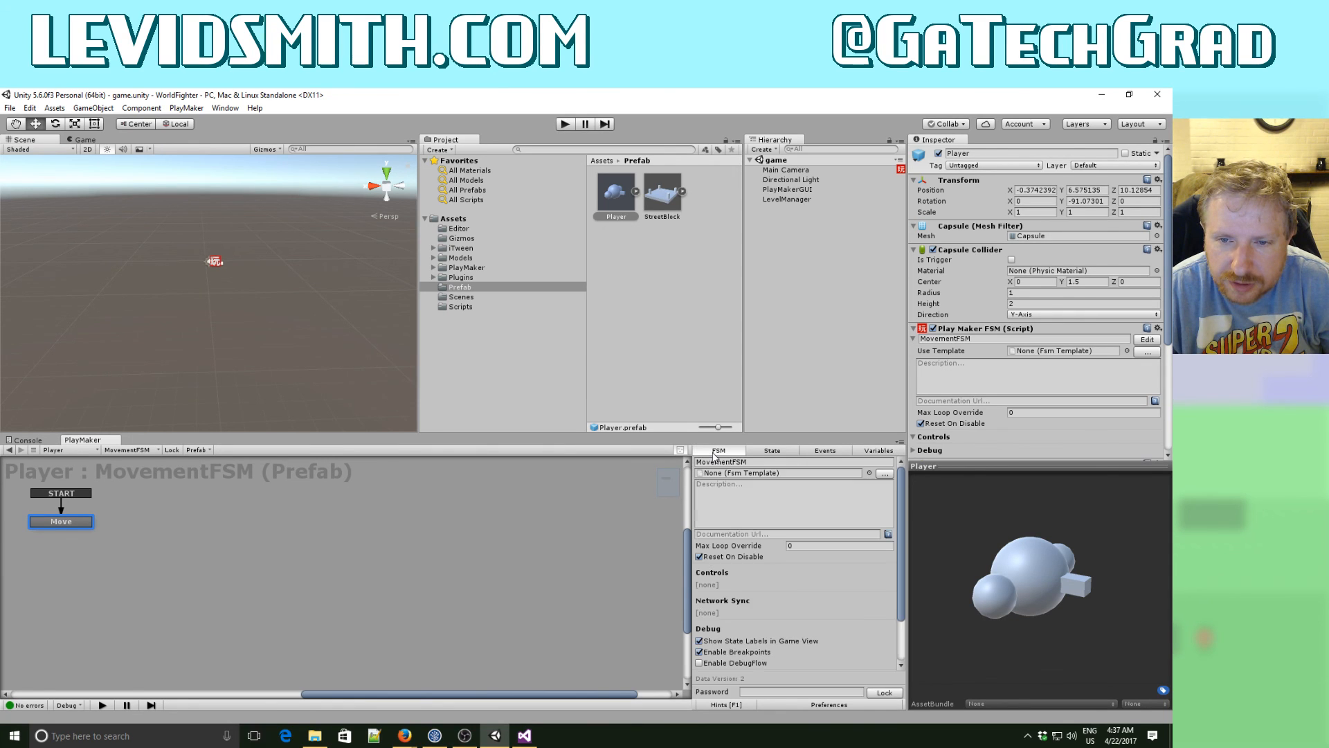
left_click(762, 451)
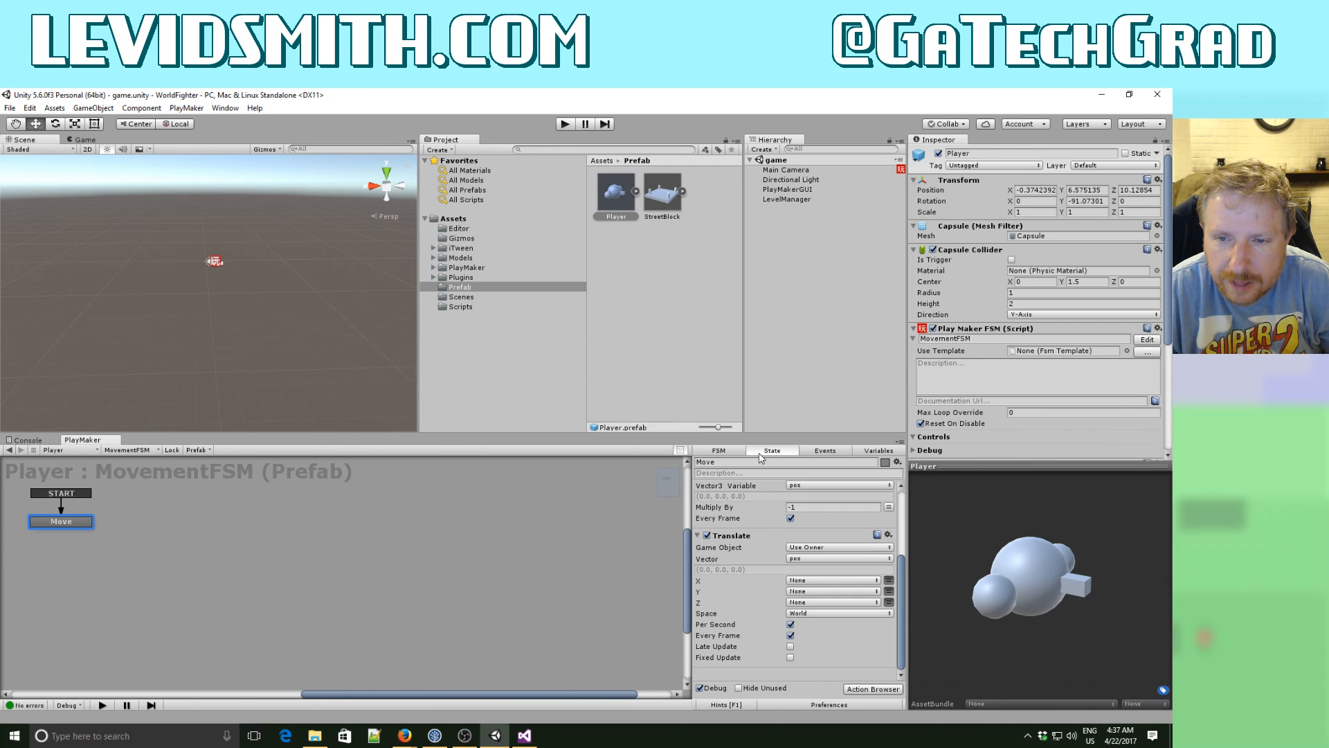
mouse_move(903, 588)
left_mouse_down()
mouse_move(901, 566)
mouse_move(901, 608)
left_mouse_up()
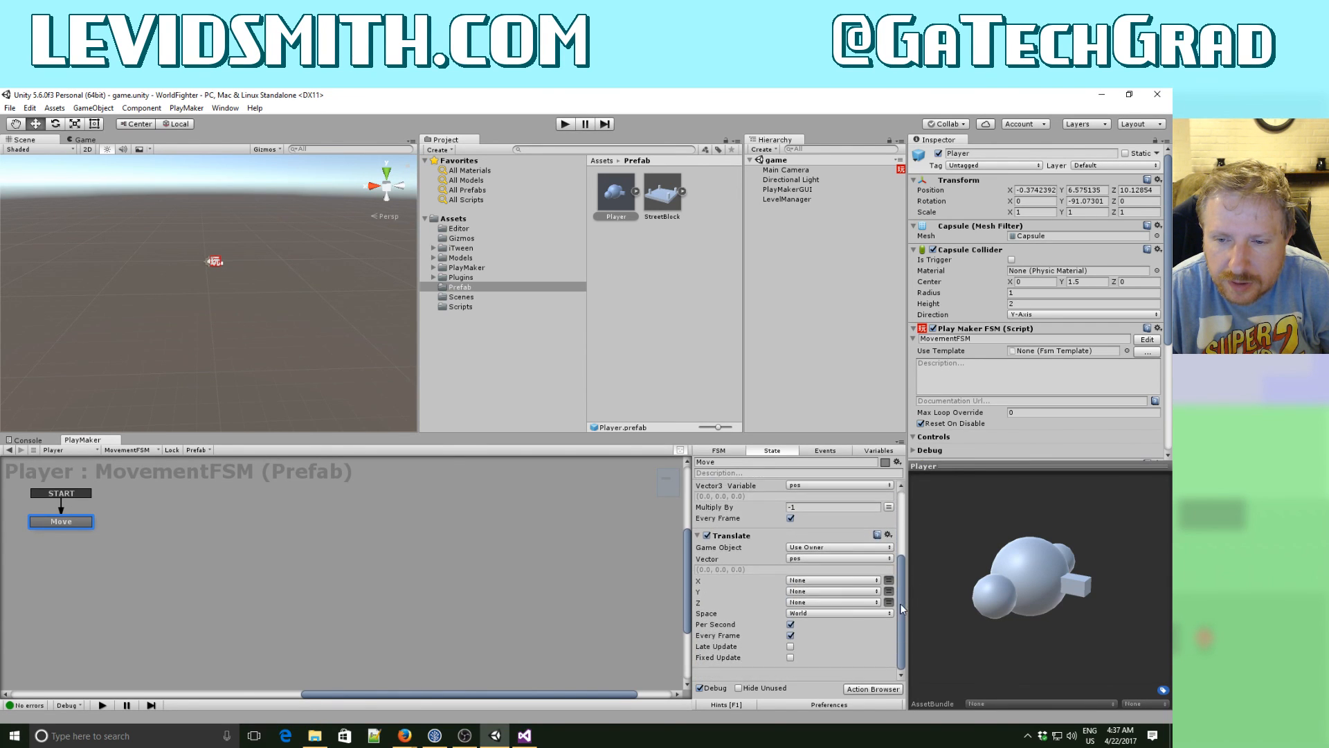
- Find the Call Method action in the action browser and add it to the Move state after Translate
left_click(873, 689)
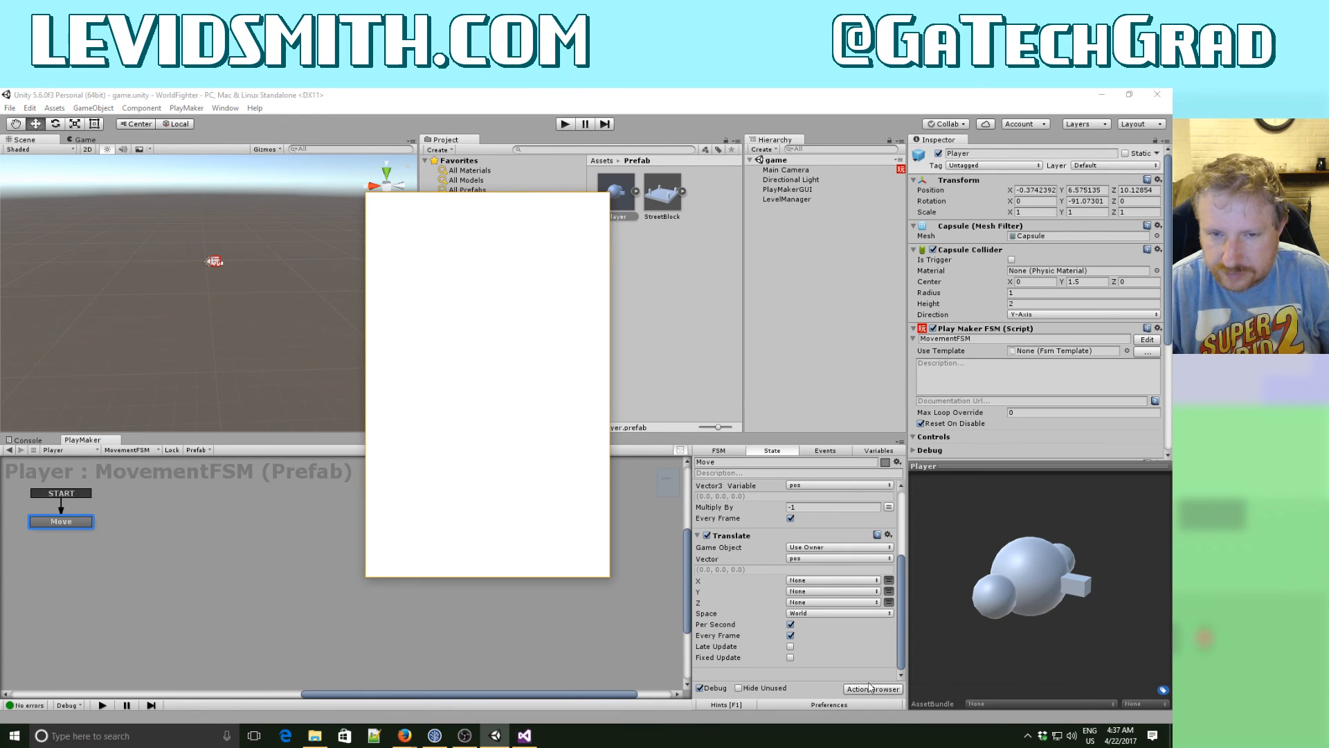
type("call")
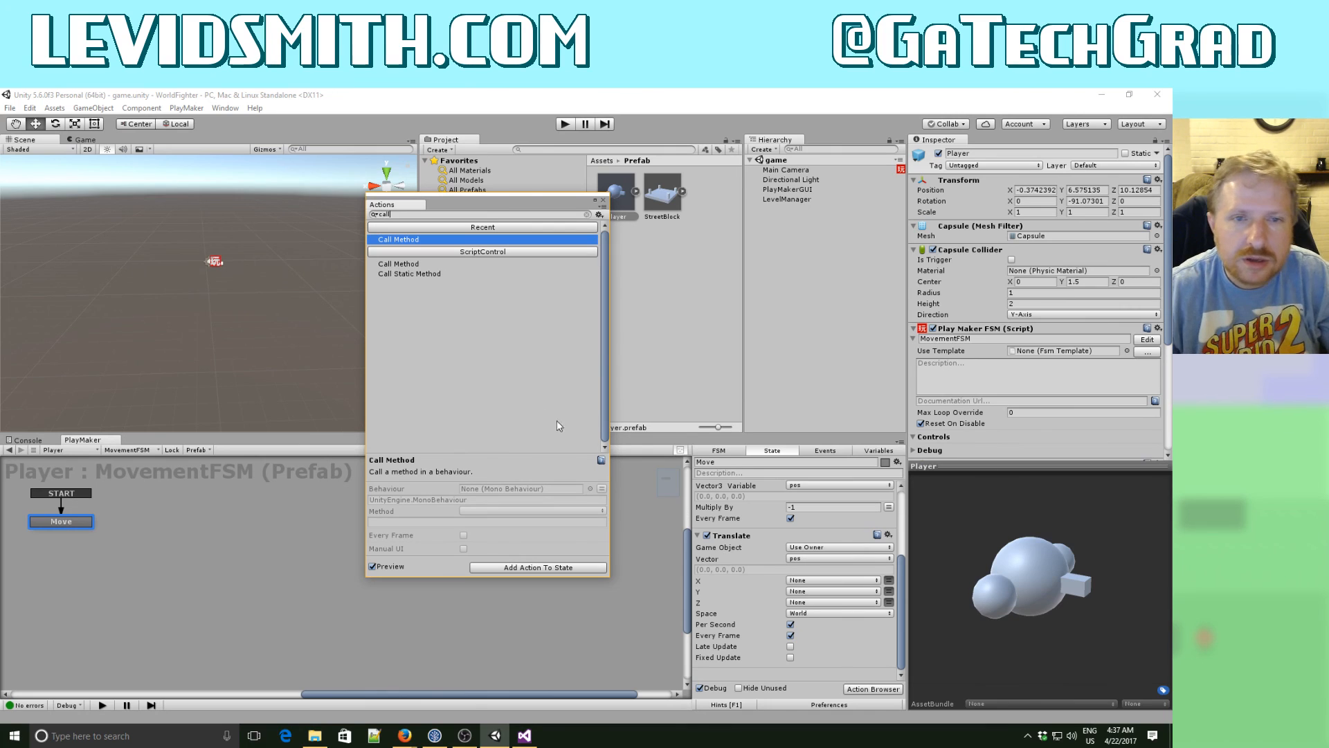
double_click(409, 241)
left_click(802, 556)
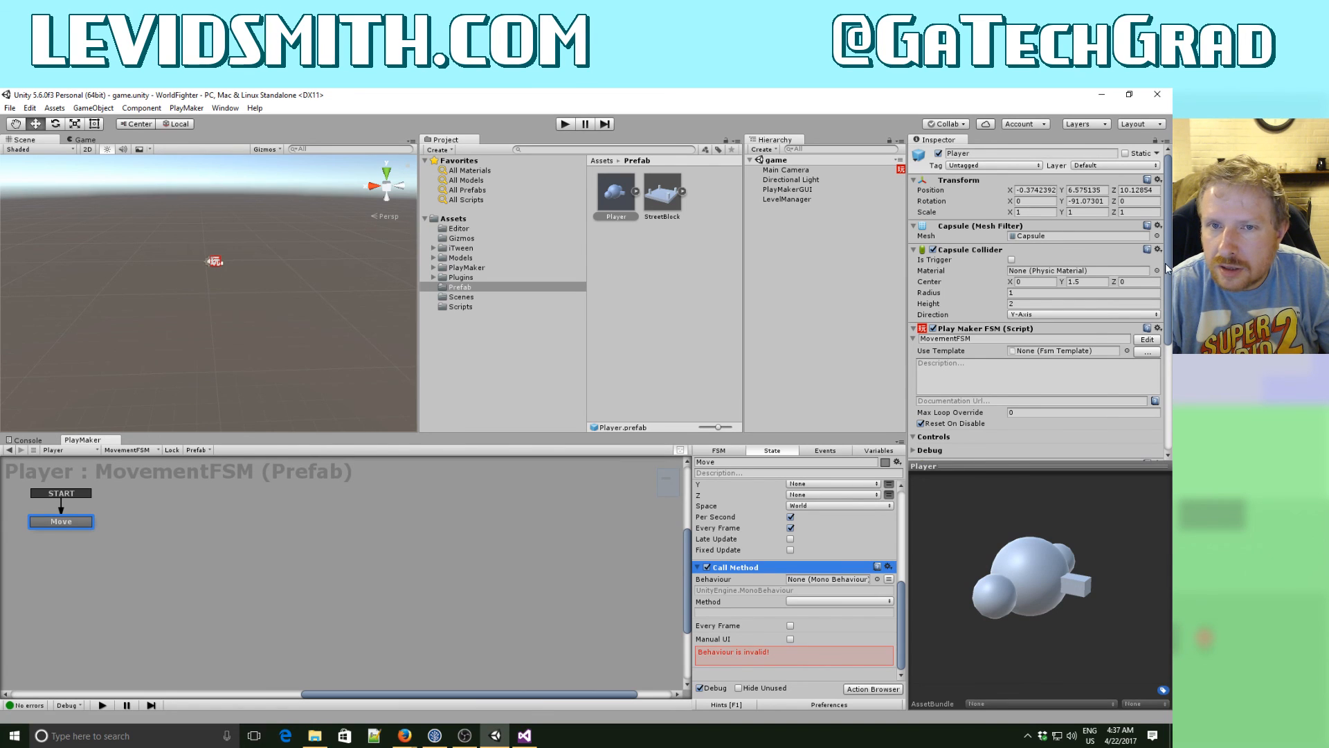
- Assign the prefab's Player script component as the Call Method behaviour and open the list of methods
scroll(1166, 293, "down", 1)
left_click_drag(1166, 293, 1166, 411)
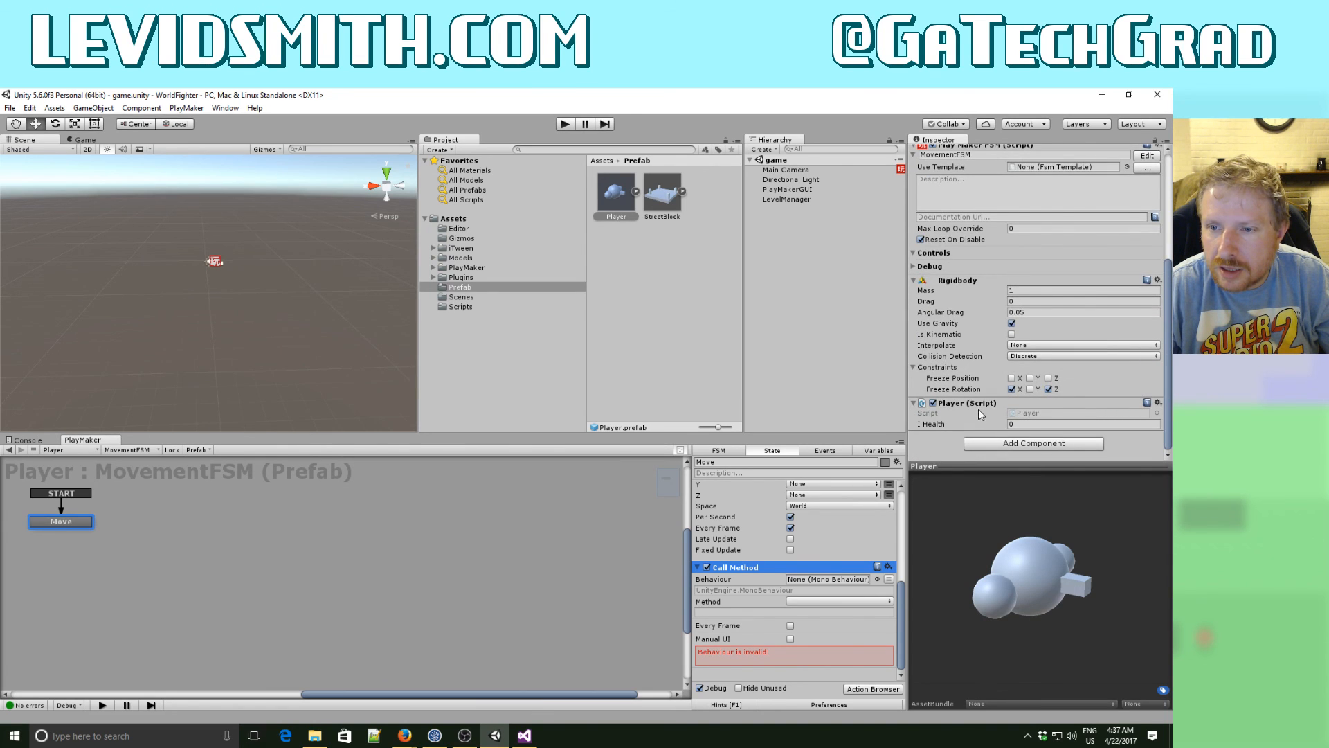
left_click_drag(980, 409, 806, 580)
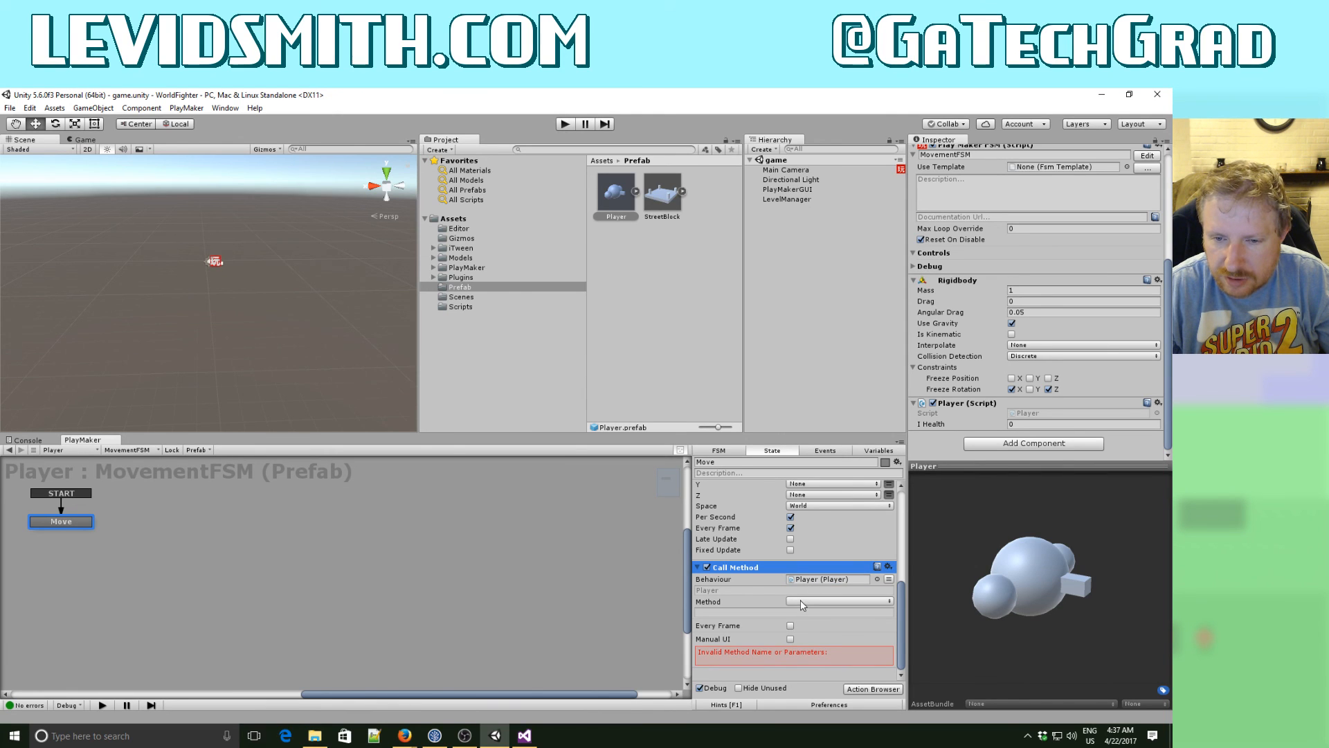
left_click(801, 601)
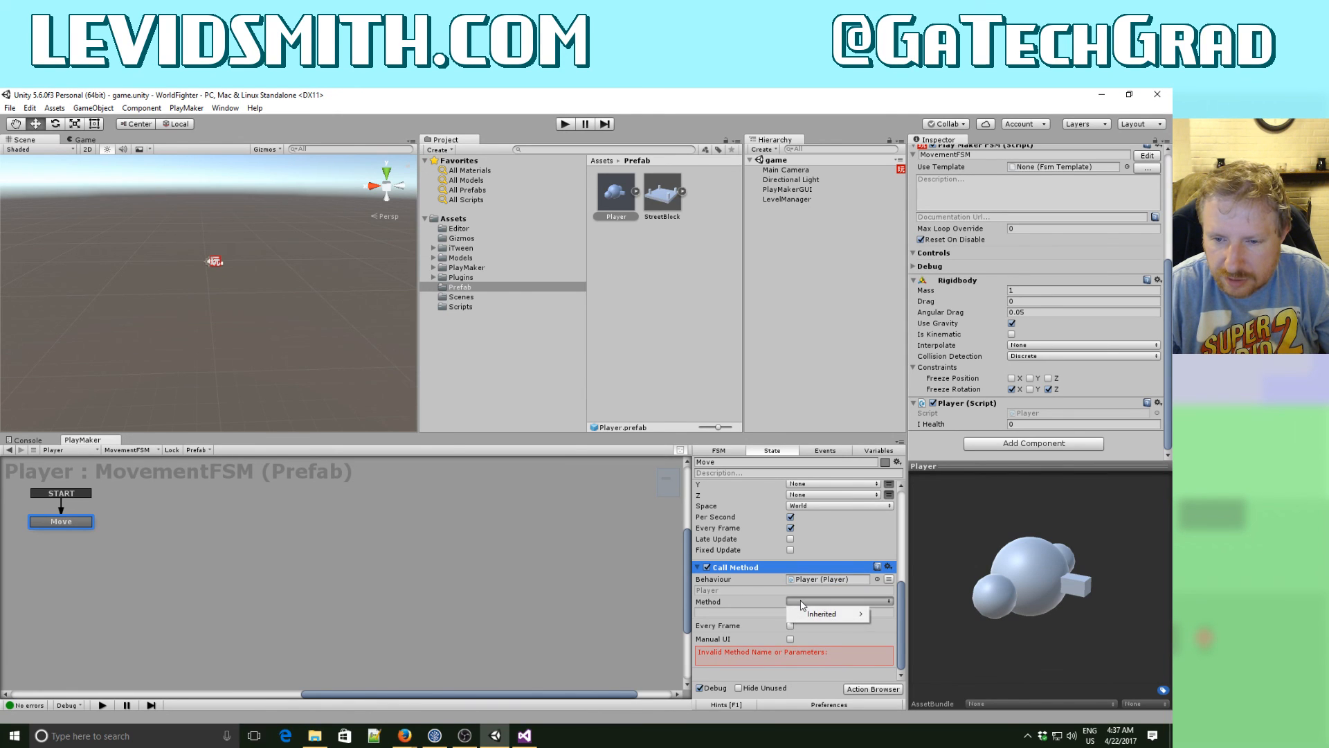
- In Visual Studio, add an empty public void method rotatePlayer(Vector3 moveDirection) below Update in Player.cs and save the script
left_click(524, 737)
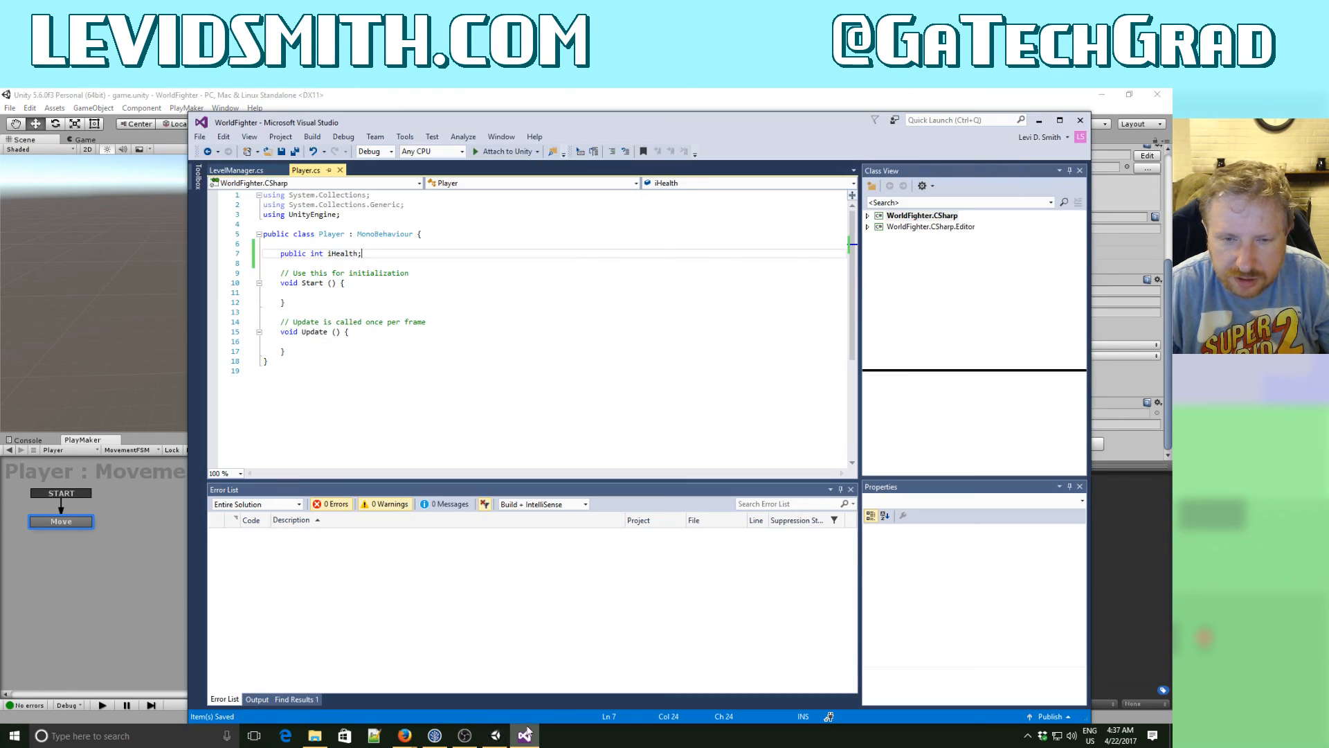
left_click(319, 342)
left_click(355, 351)
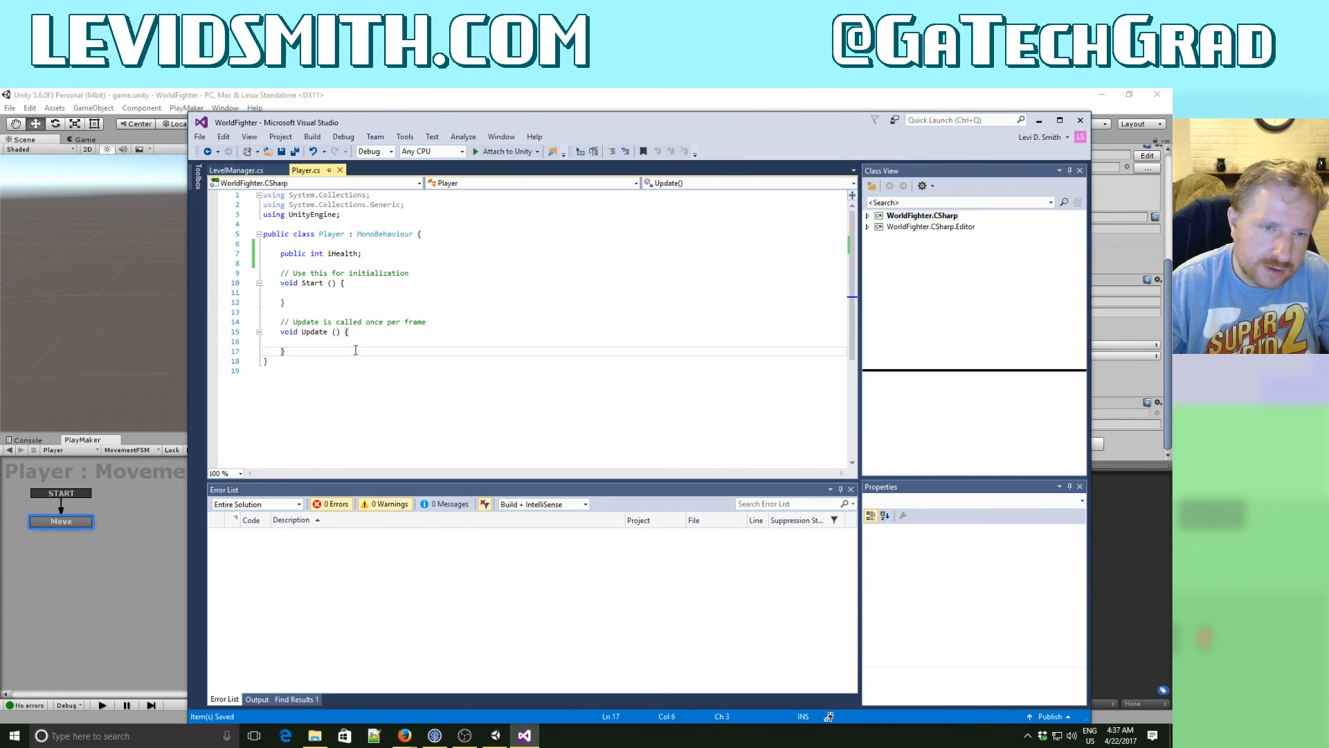
key("Return")
key("Return")
type("pub")
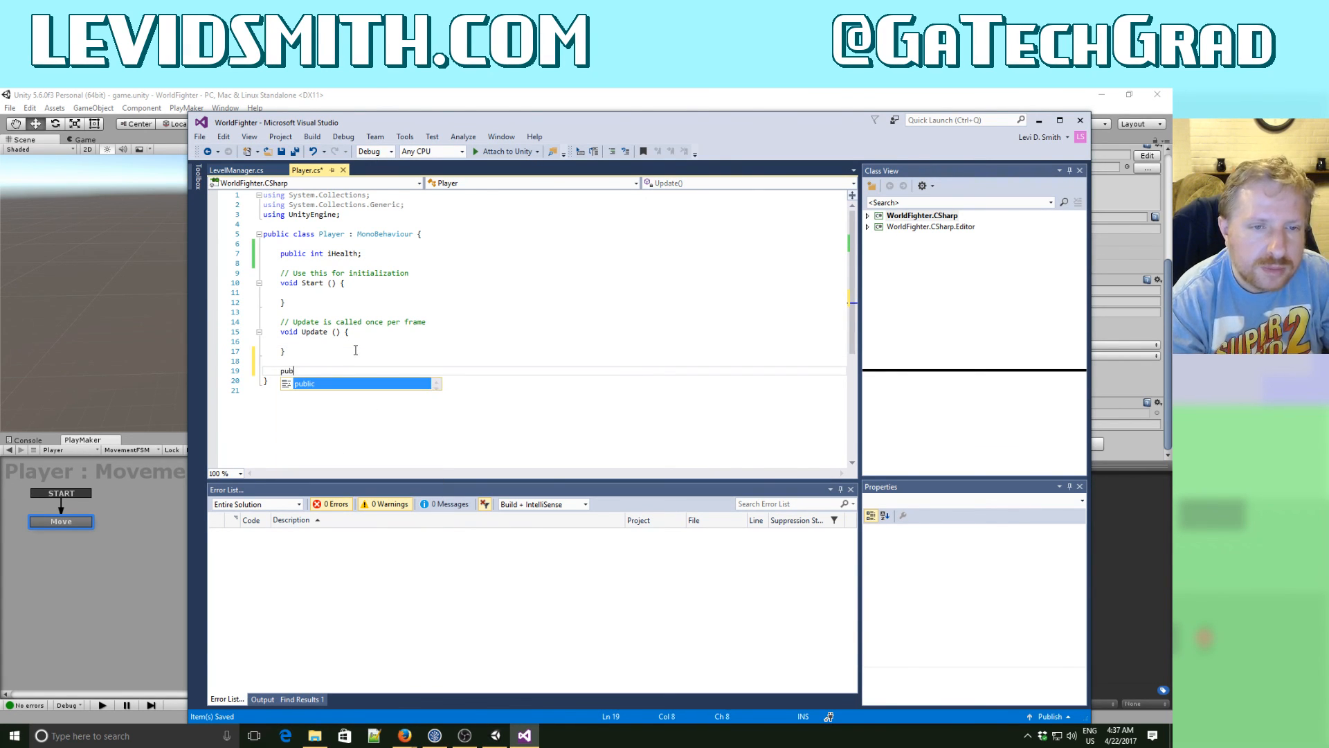
type("lic void r")
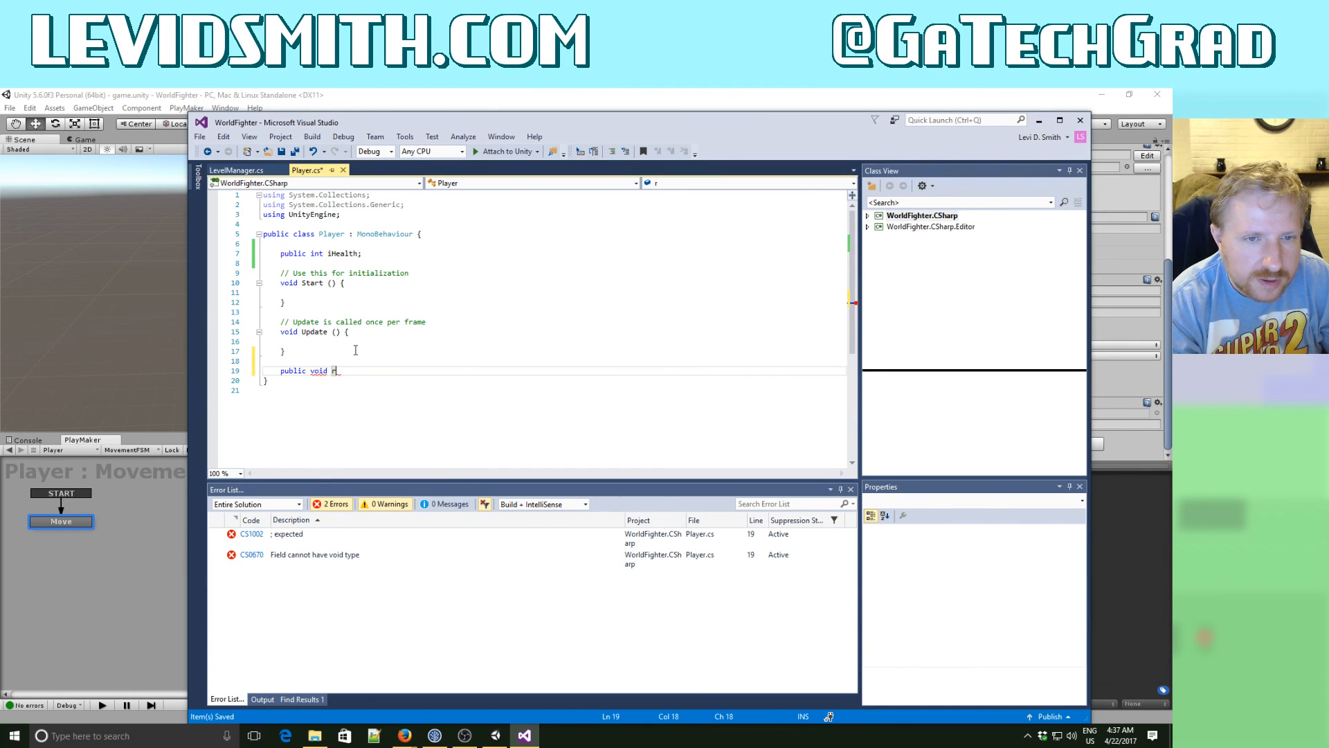
type("otatePl")
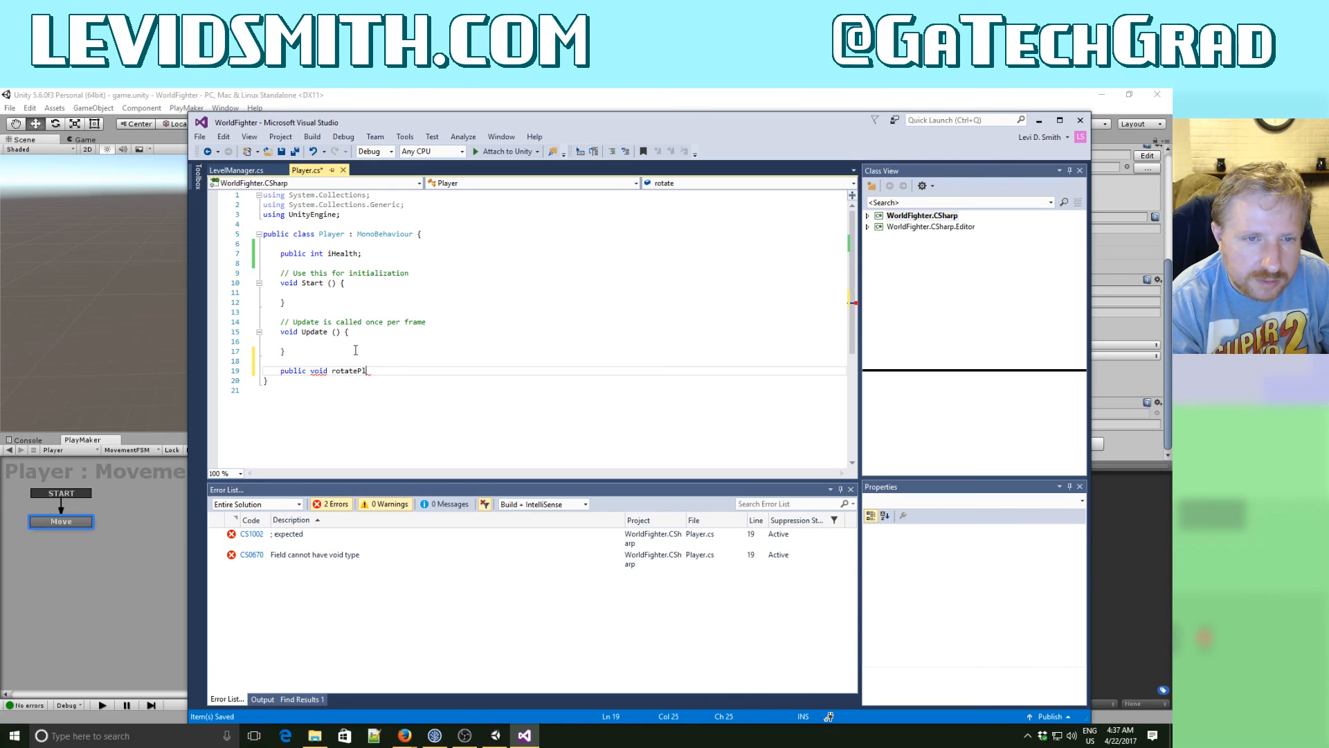
type("ayer(Vec")
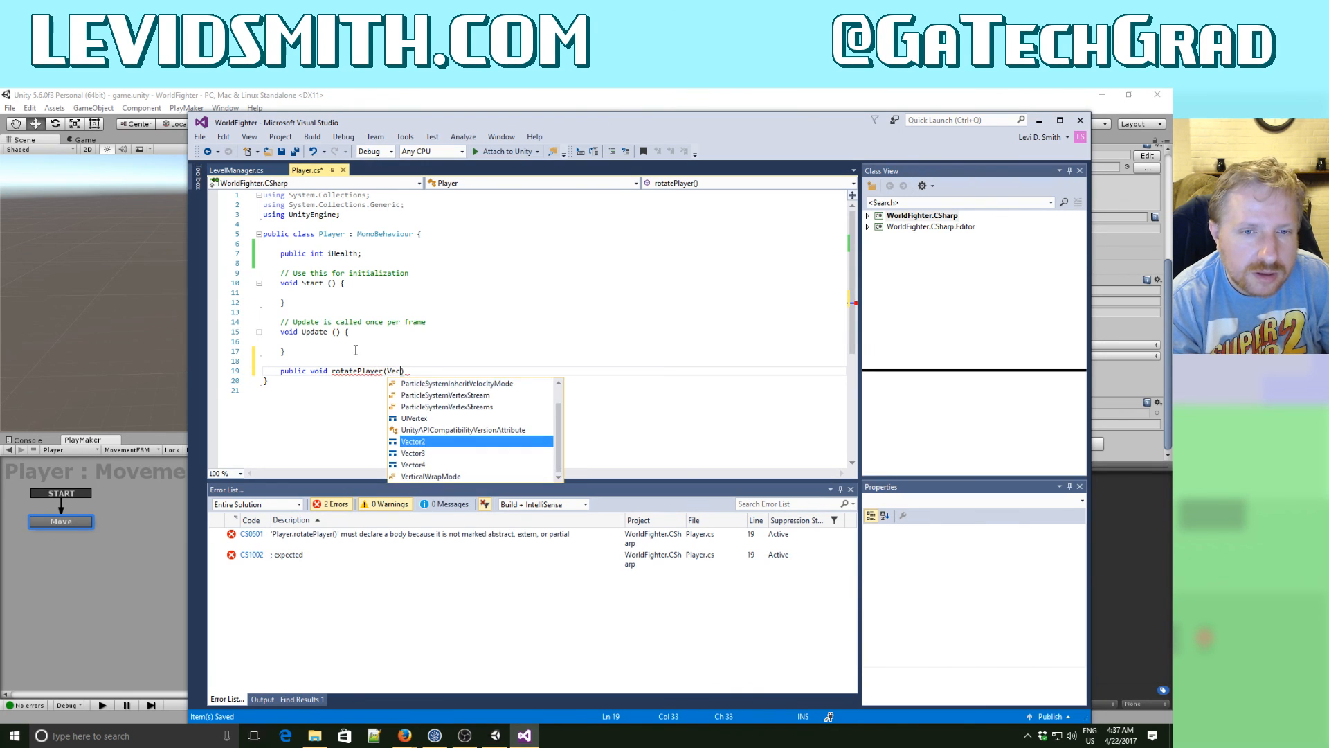
type("tor2 3")
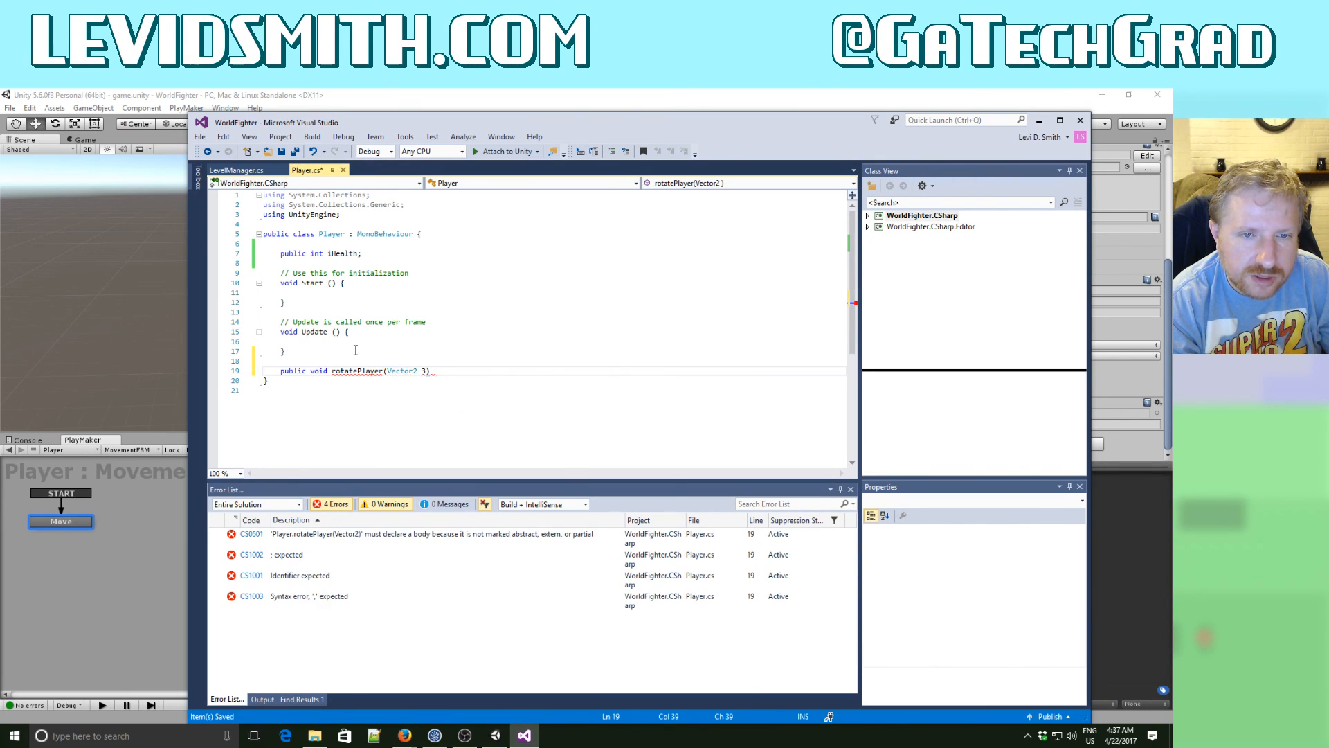
key("BackSpace")
key("BackSpace")
key("BackSpace")
type("3 ")
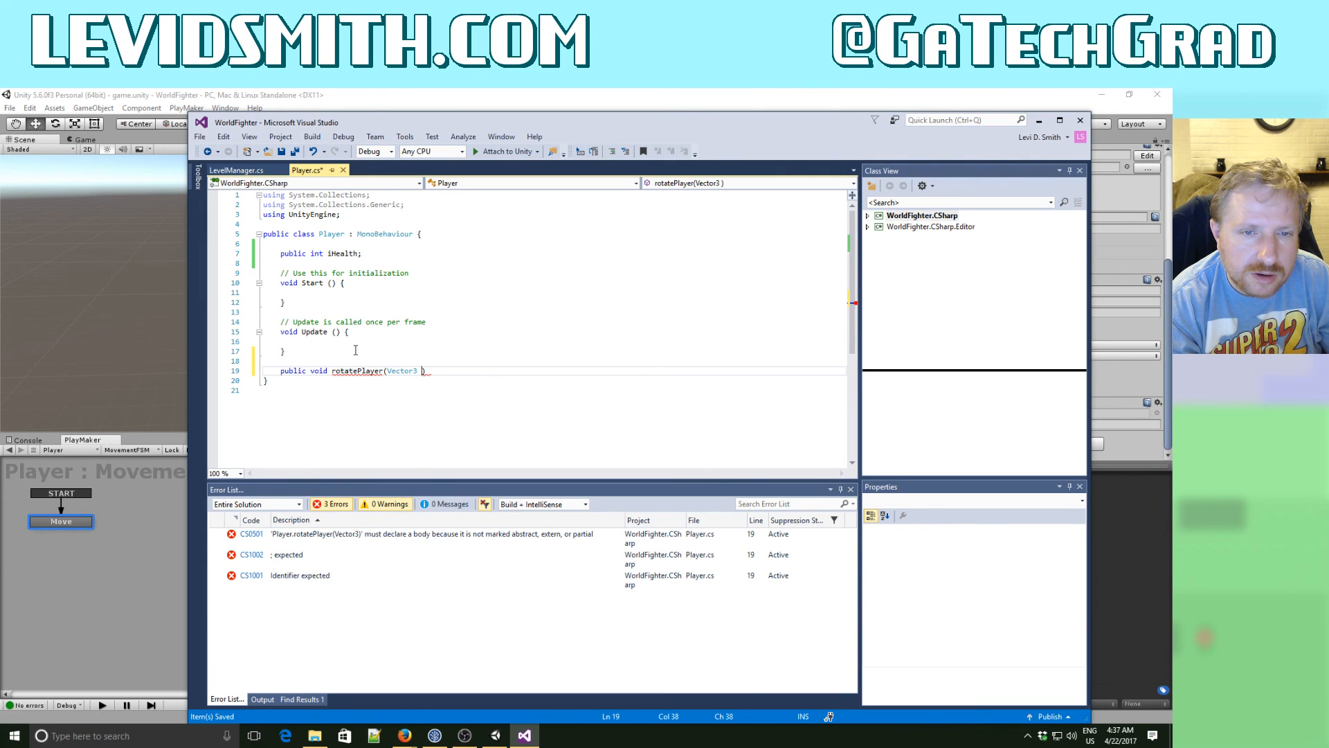
type("moveDir")
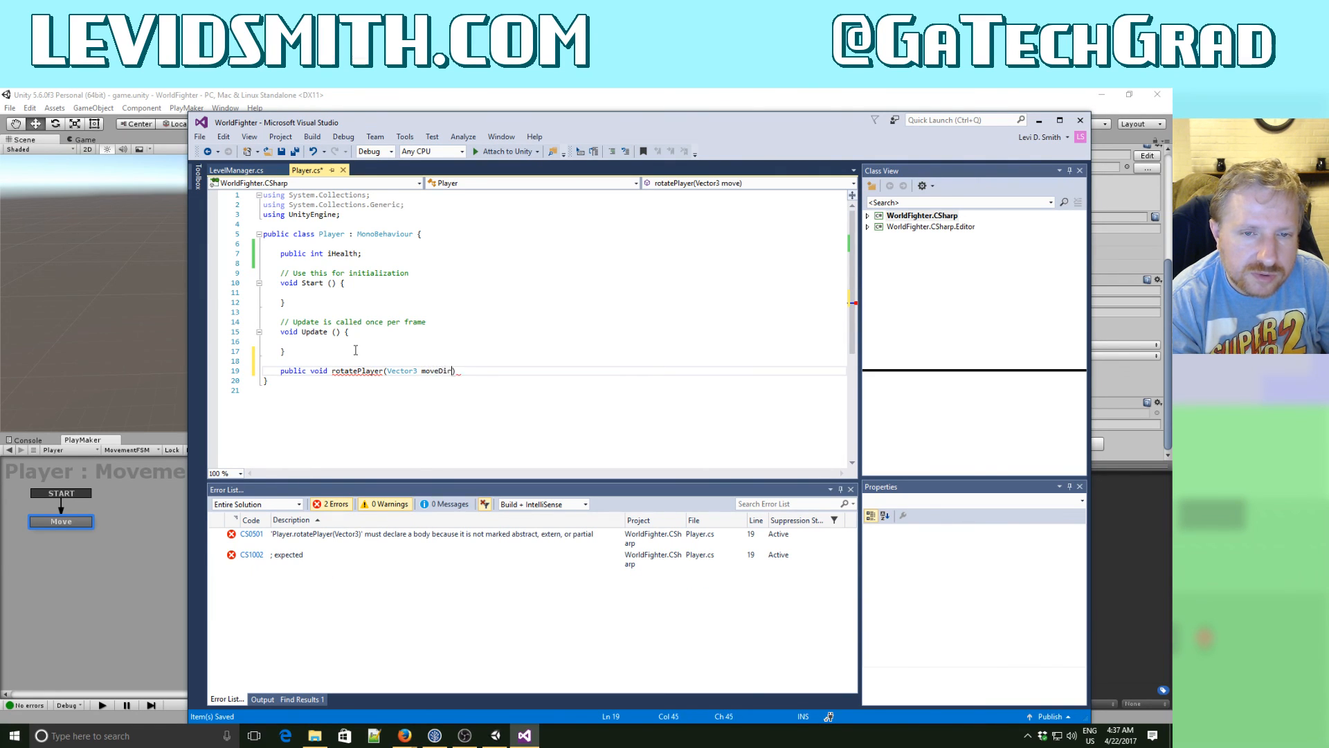
type("ection)")
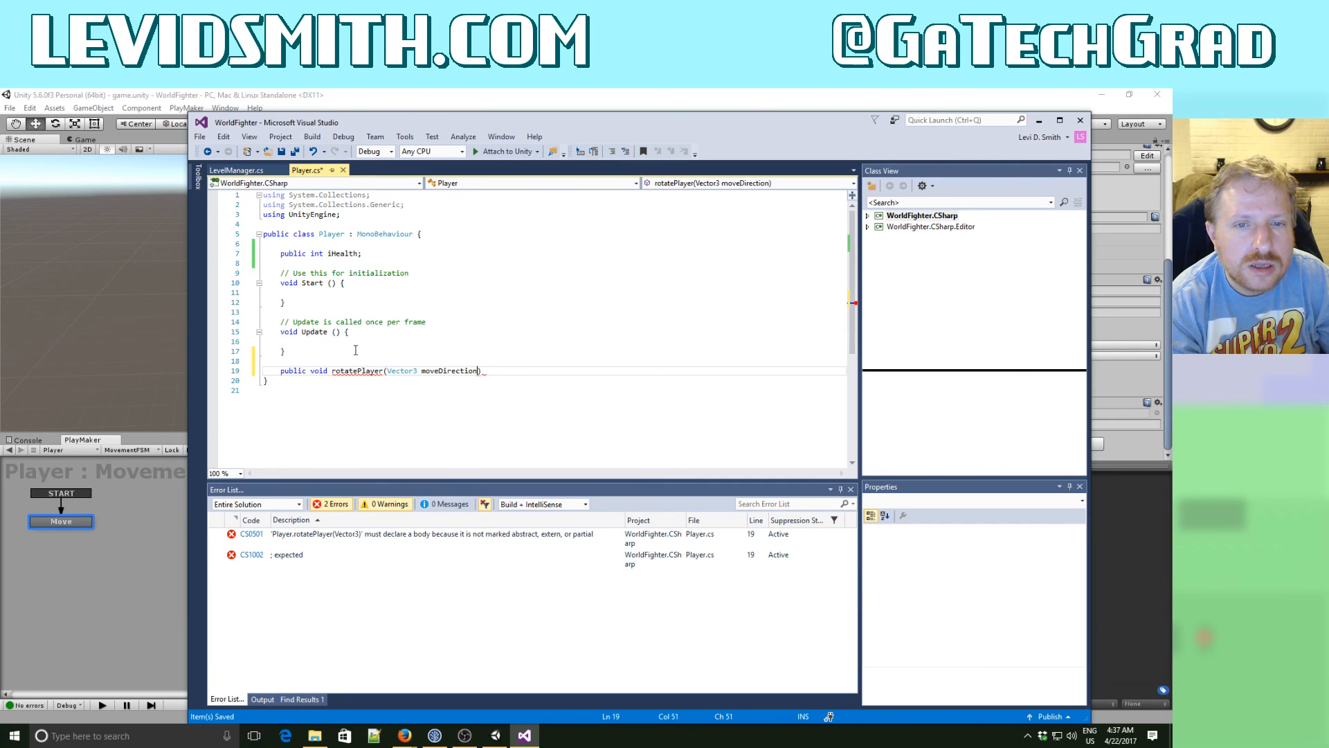
type(" {")
key("Return")
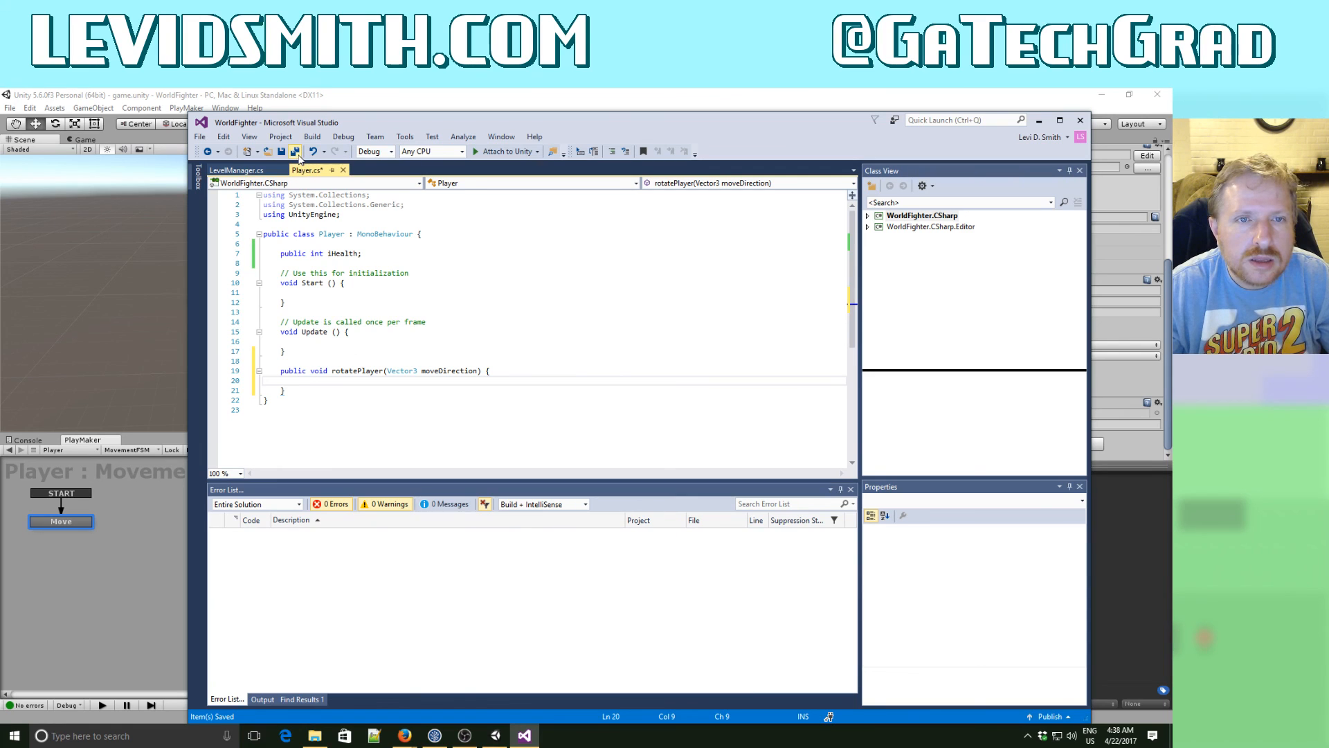
- Back in Unity, make the Call Method action call rotatePlayer with the pos variable as its Move Direction parameter
left_click(389, 105)
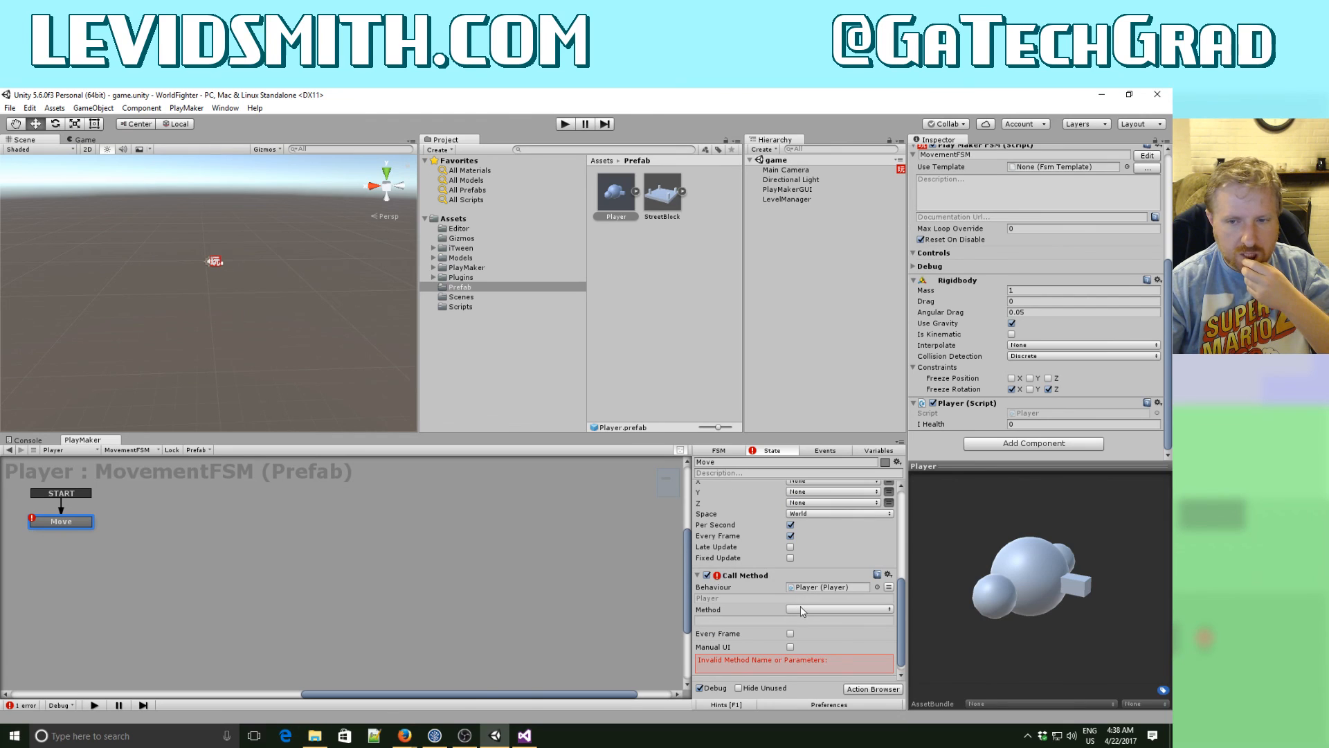
left_click(800, 607)
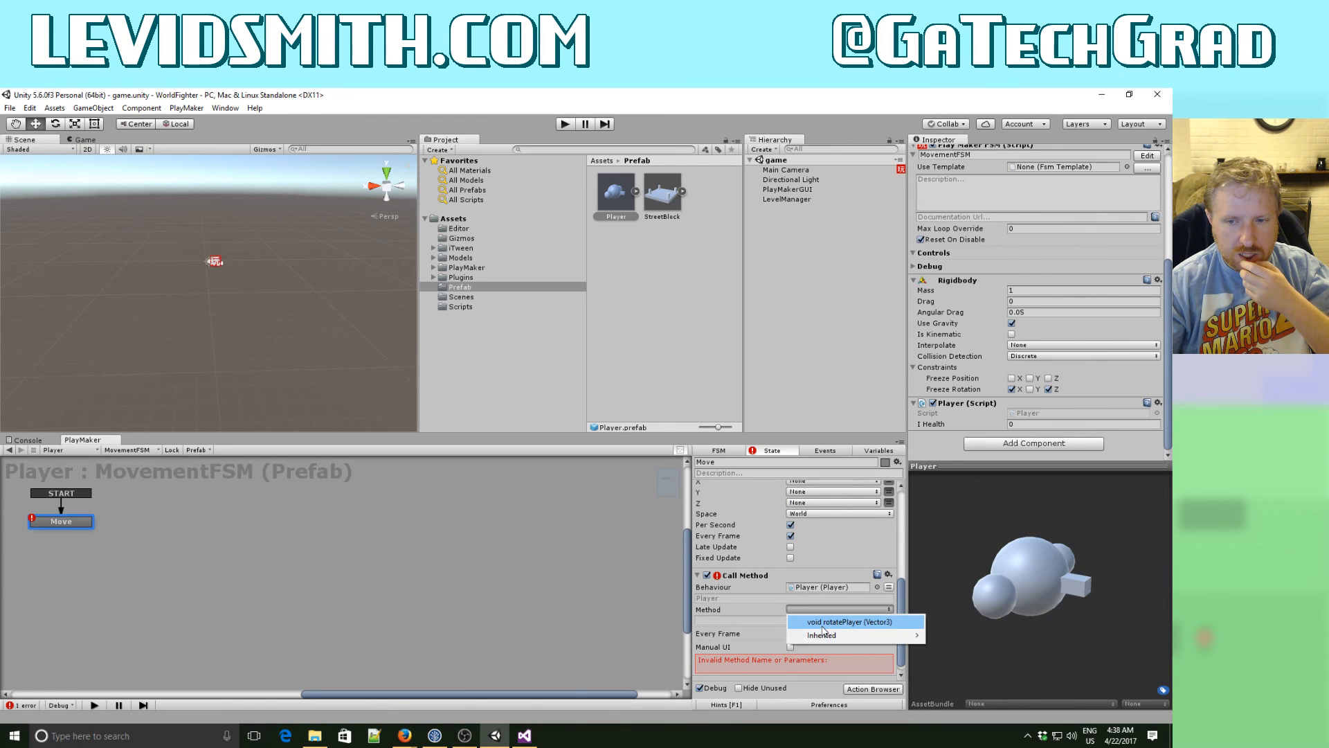
left_click(823, 626)
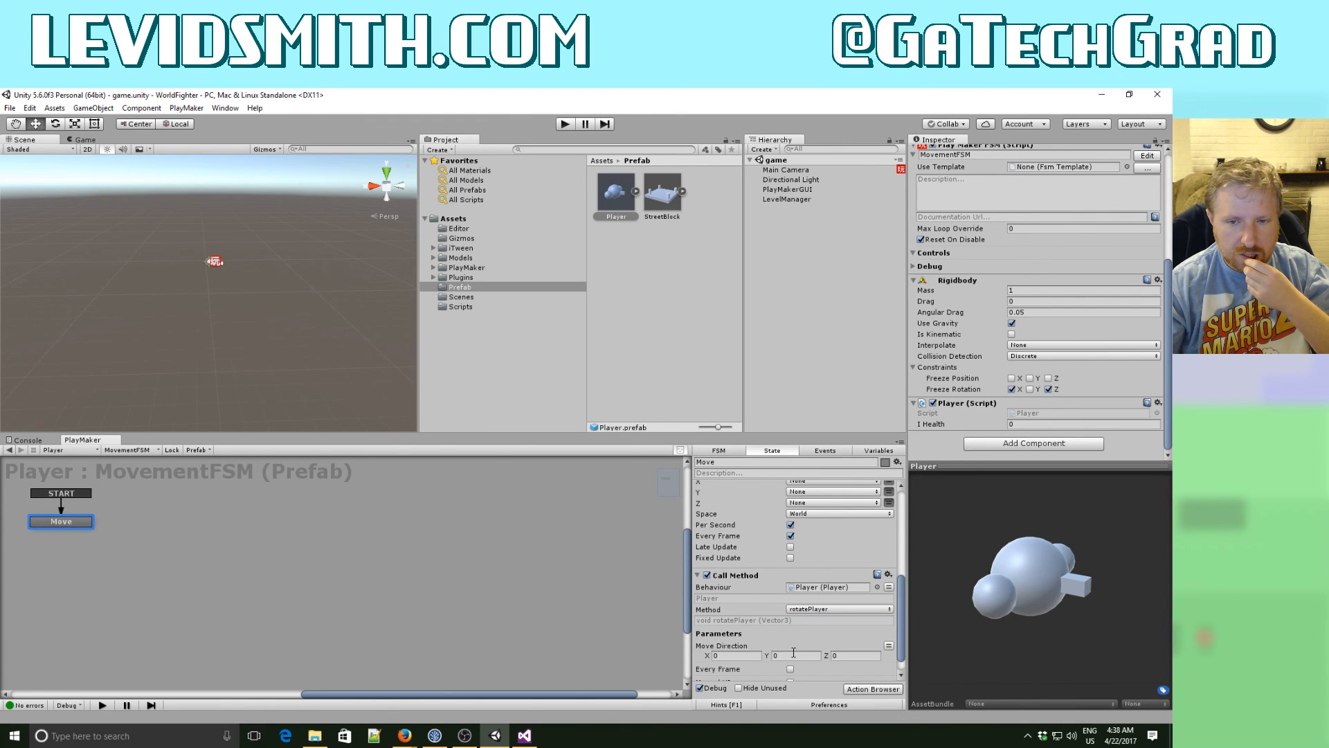
scroll(800, 643, "down", 1)
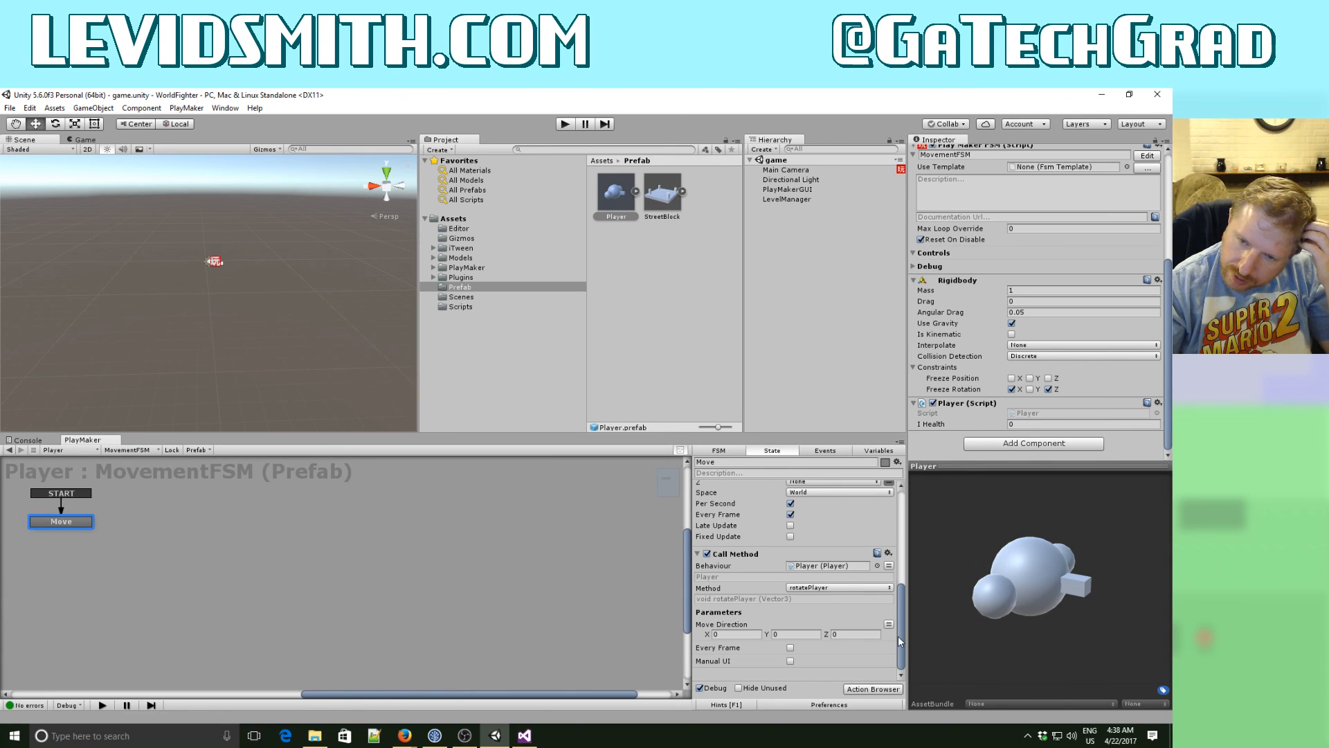
left_click(889, 626)
left_click(803, 634)
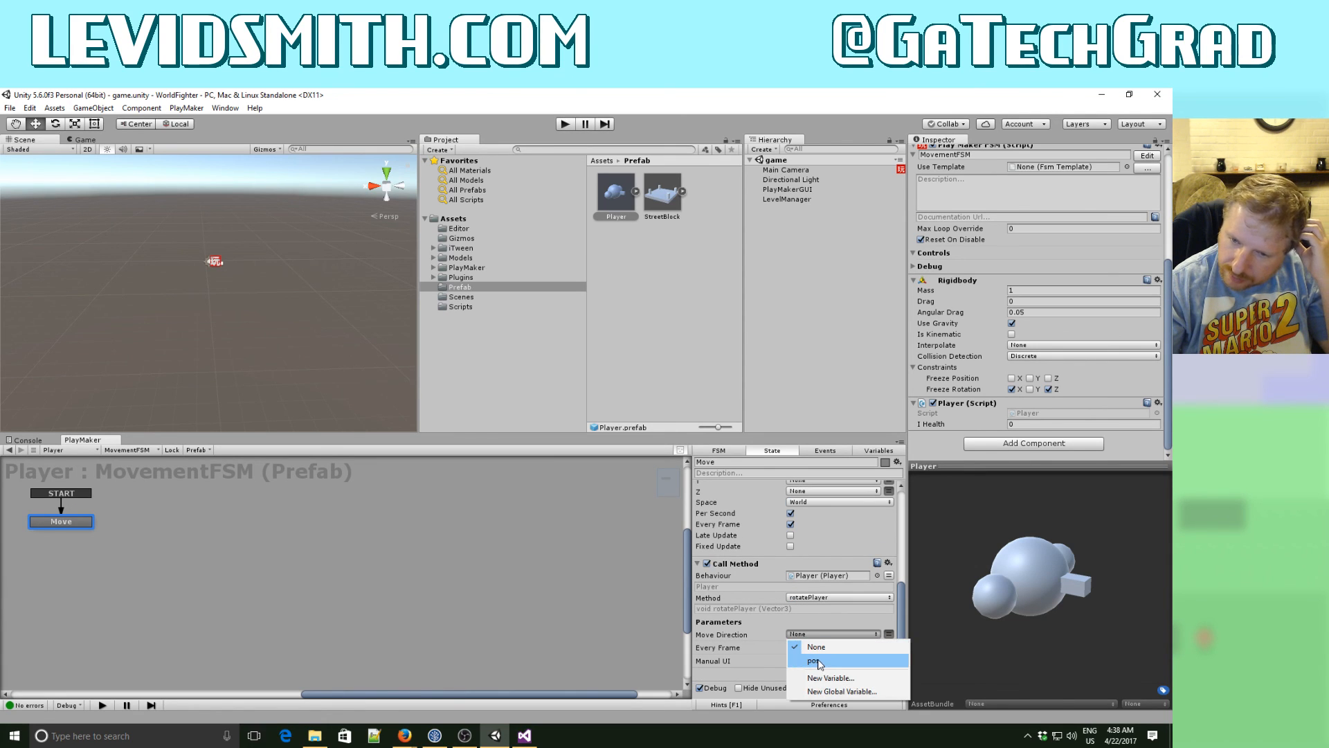
left_click(816, 661)
left_click_drag(903, 600, 908, 492)
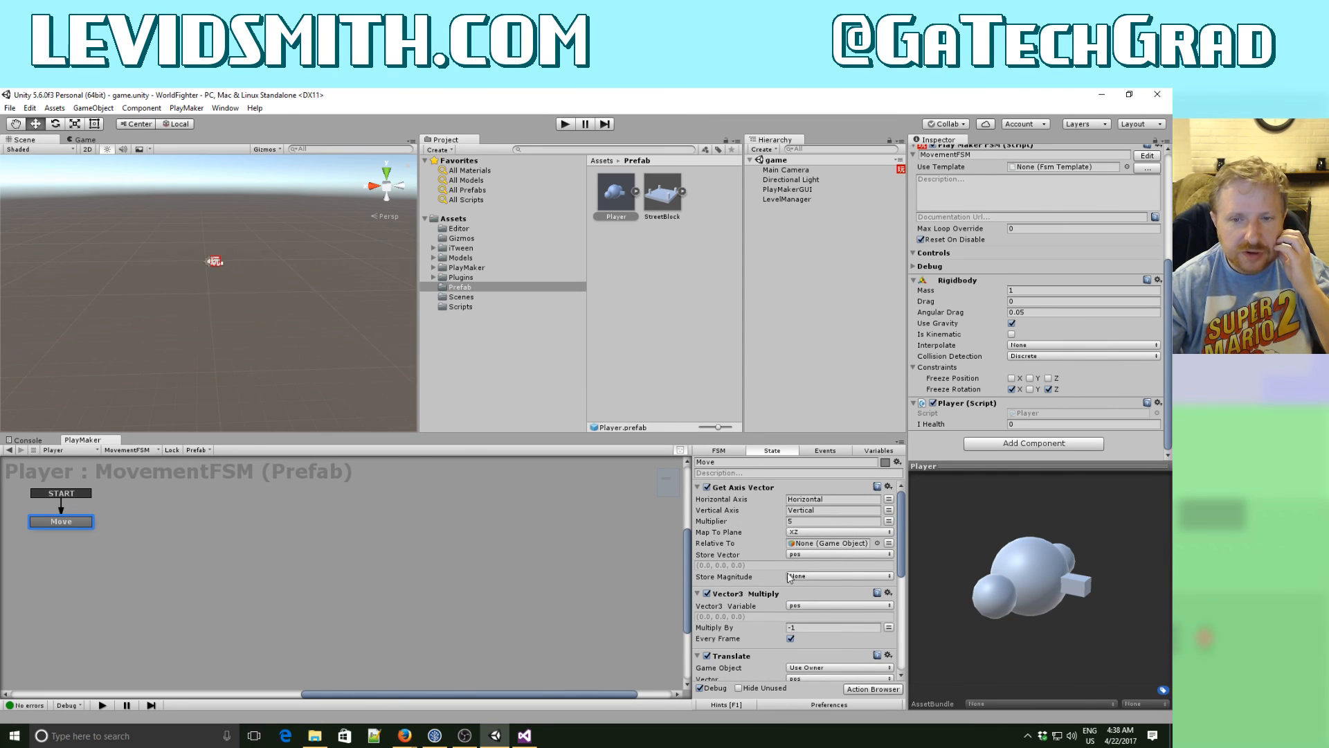
- In Visual Studio, add an if block for moveDirection.x < 0.1f to rotatePlayer and start a gameObject statement inside it
left_click(526, 736)
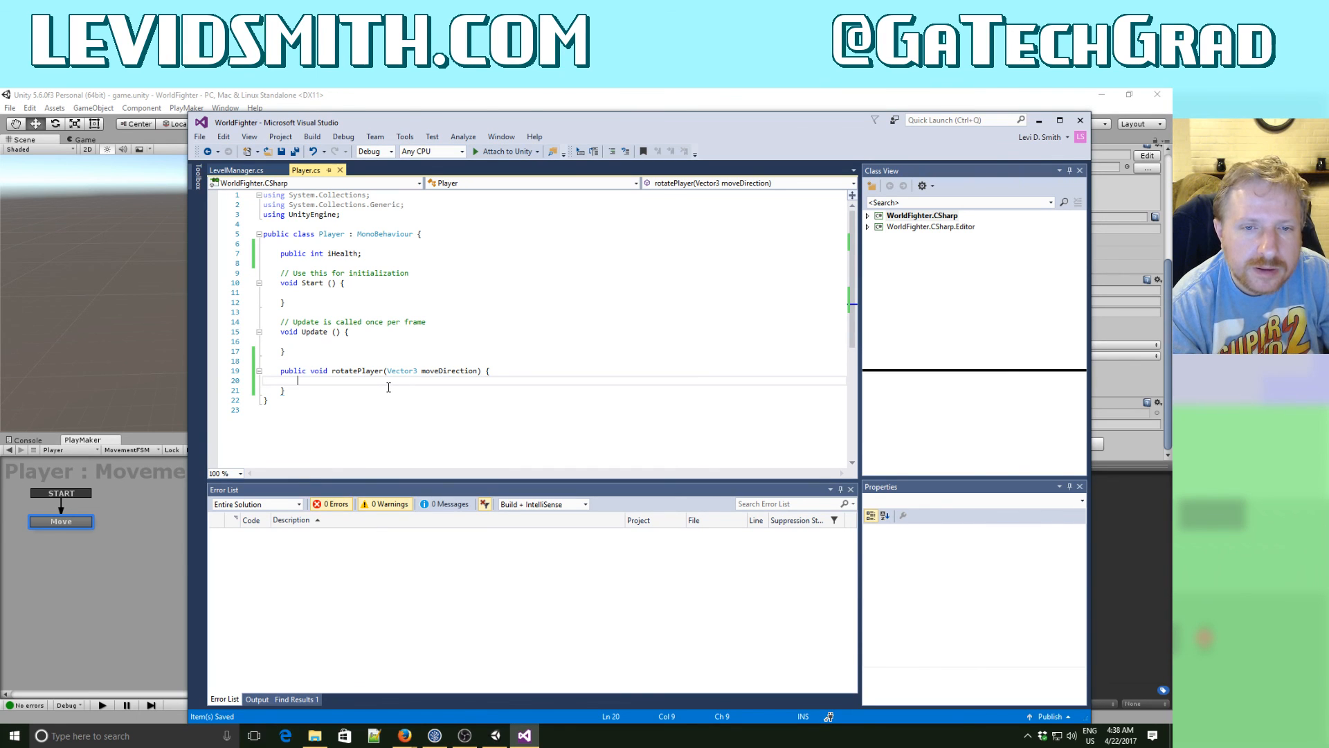
type("i")
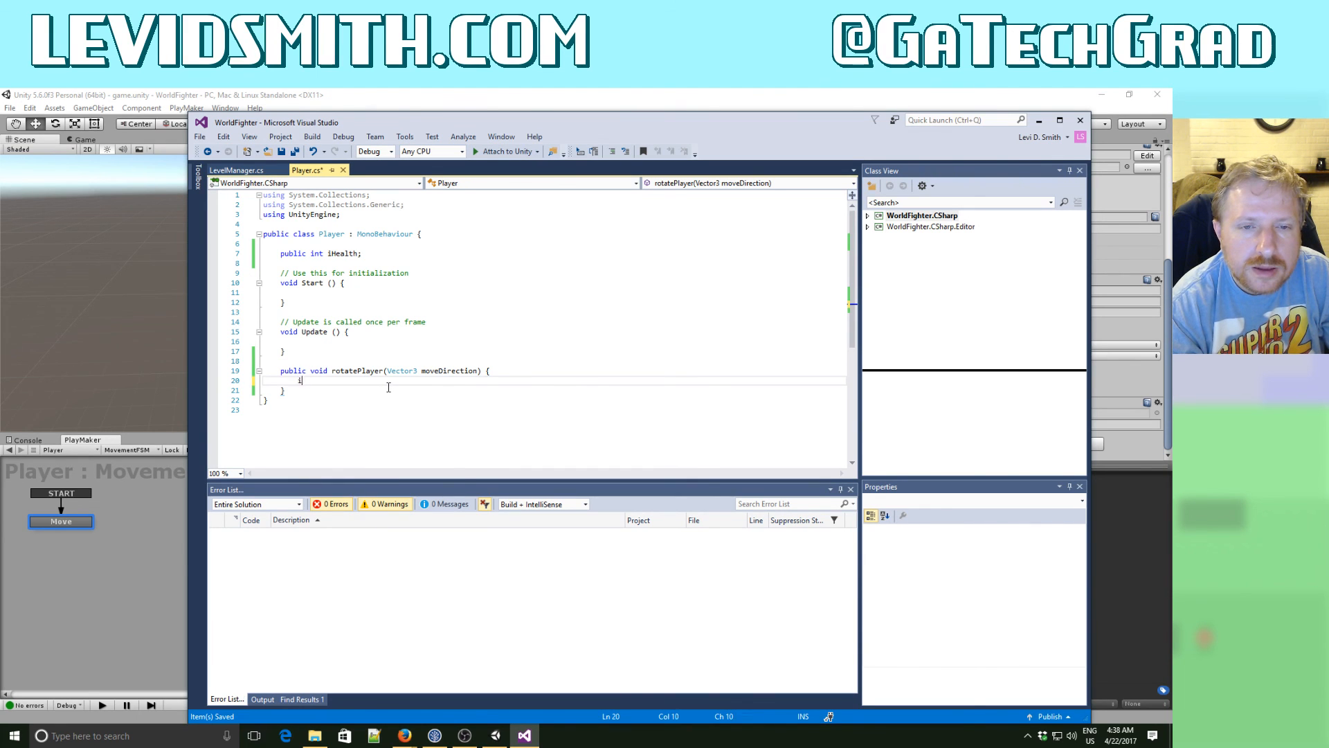
type("f (moveDirection.")
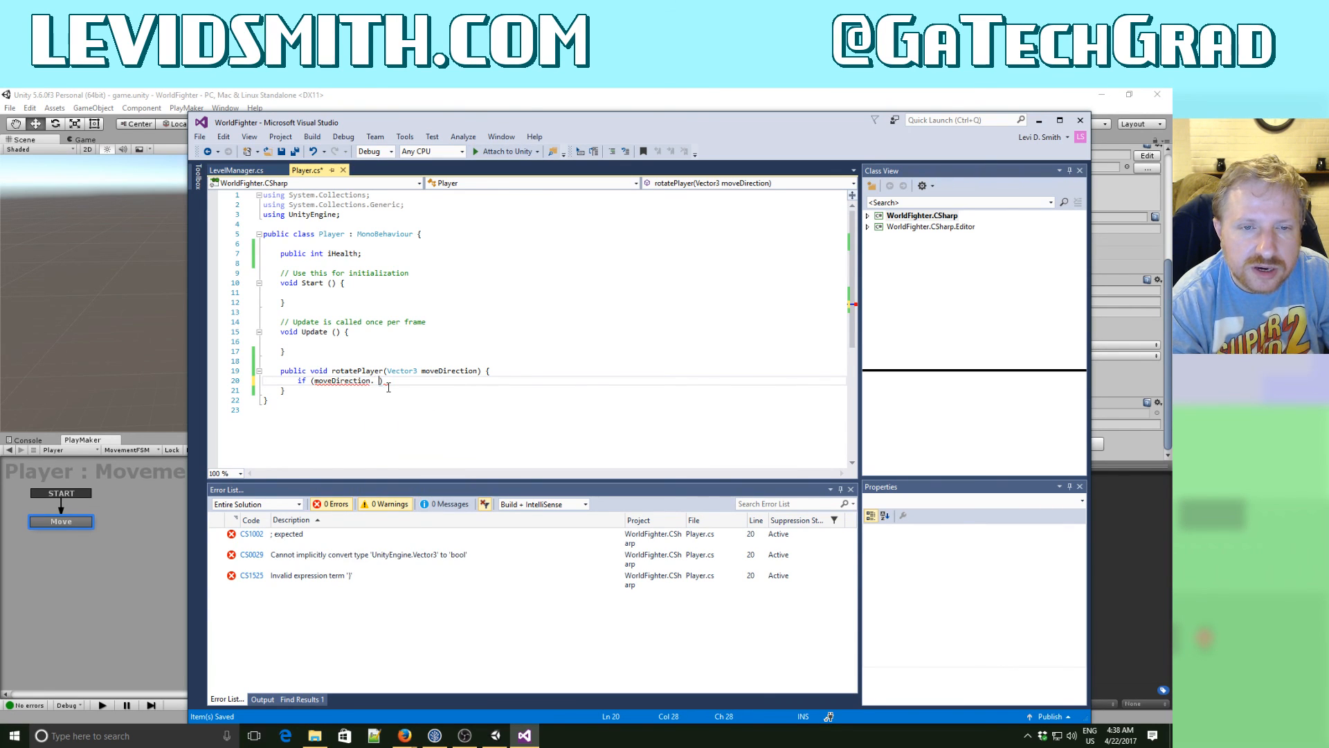
type("x")
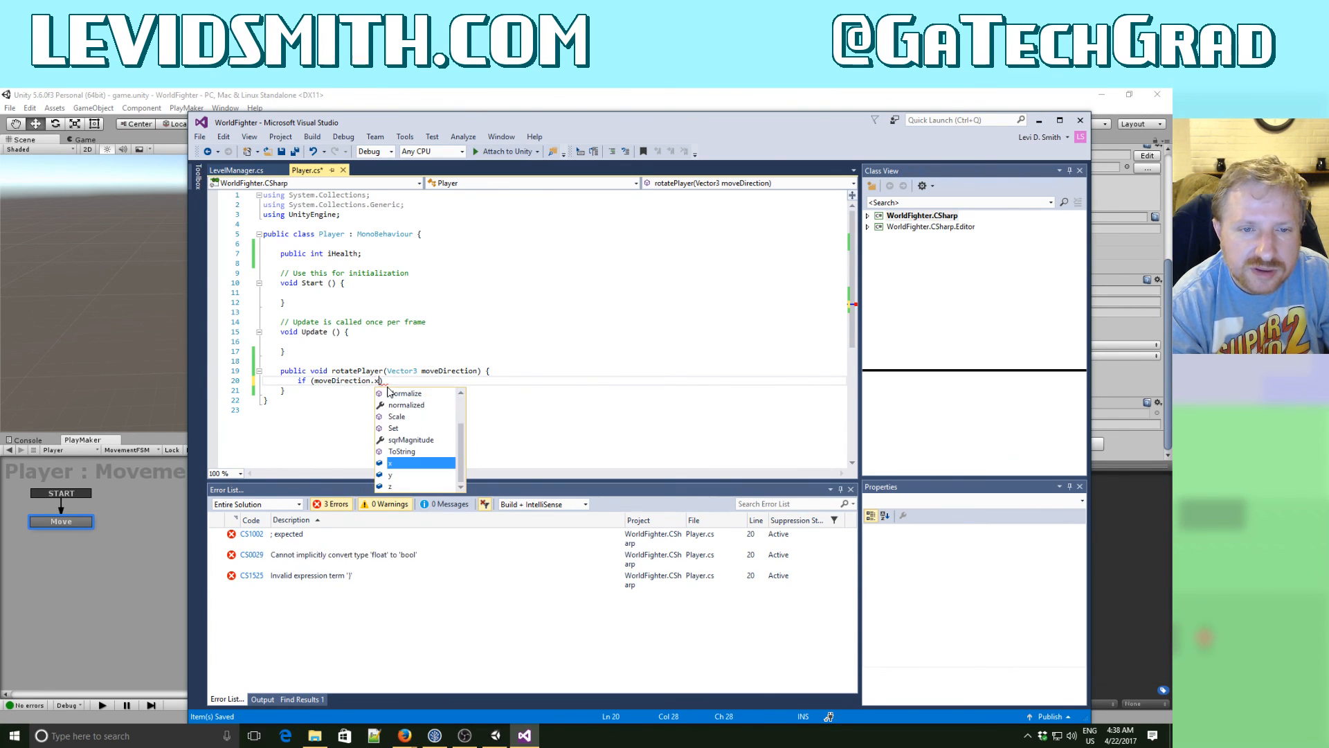
type(" <")
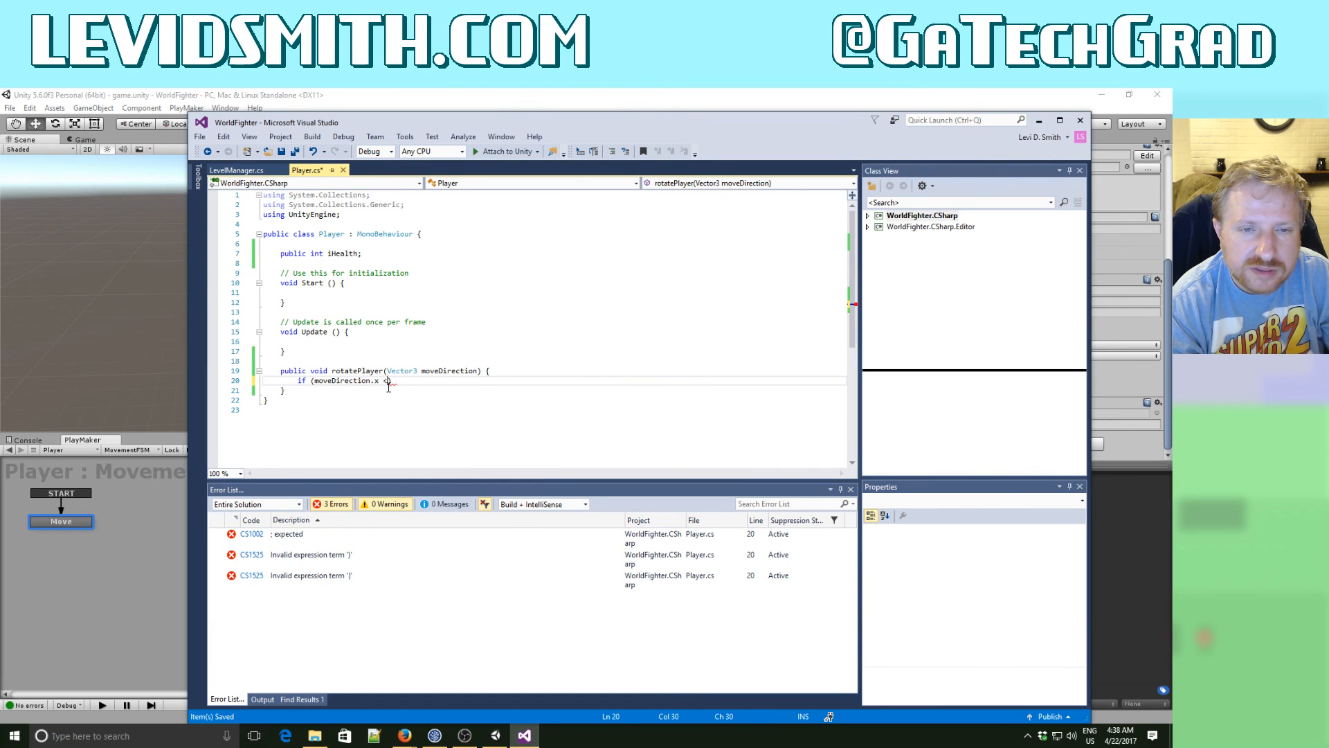
type(" 0.1f")
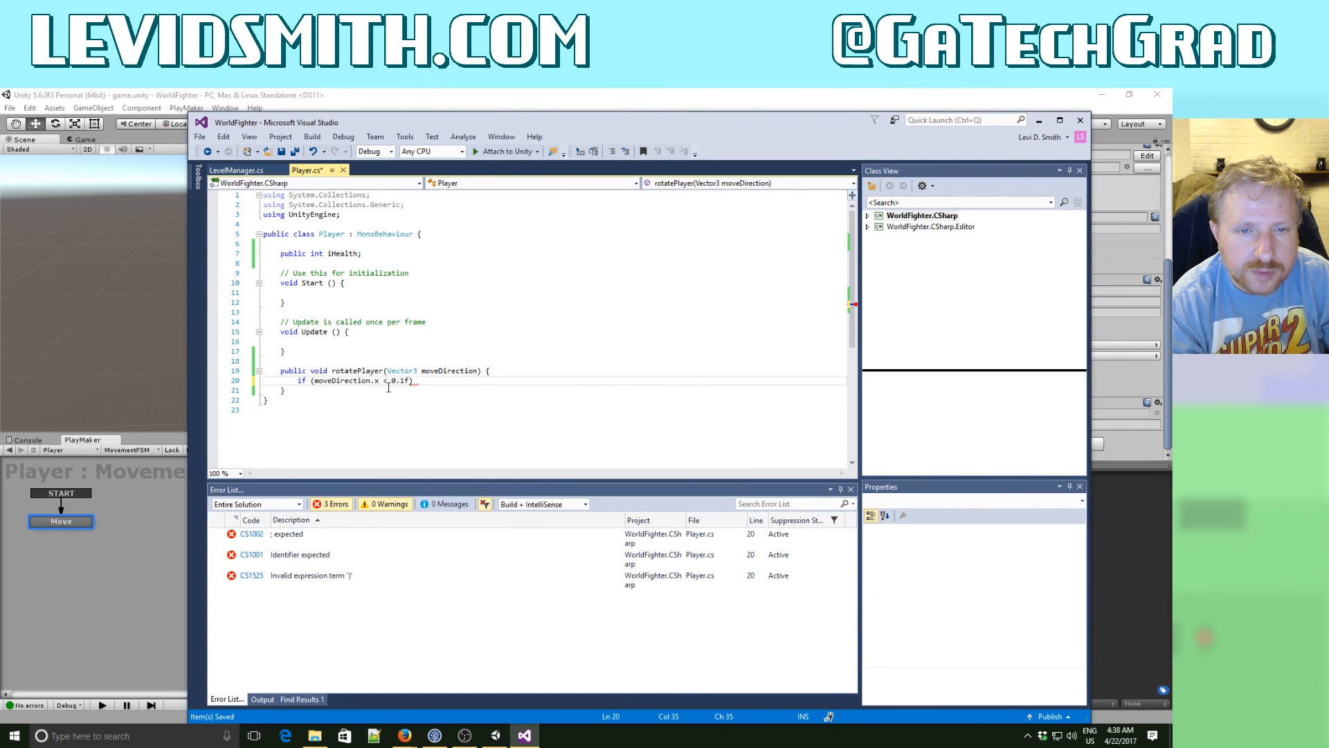
type(") {")
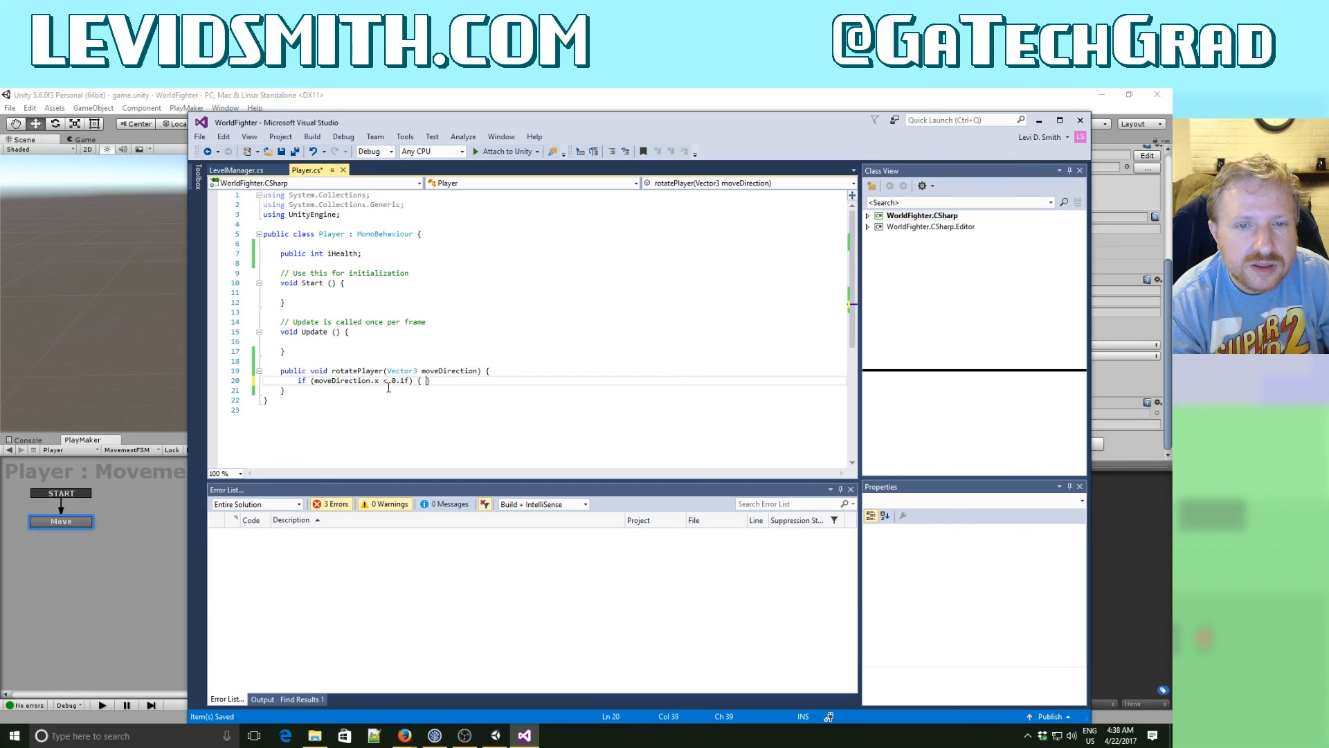
key("Return")
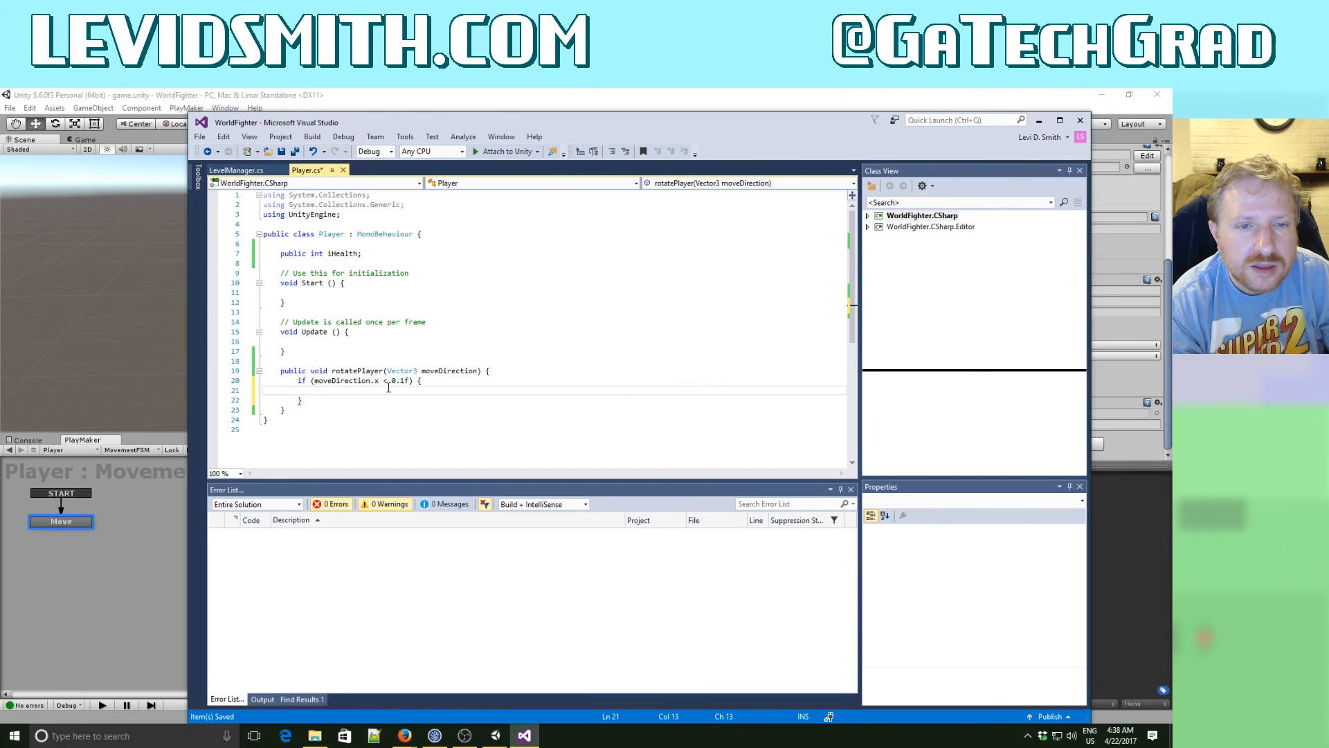
type("gameObject")
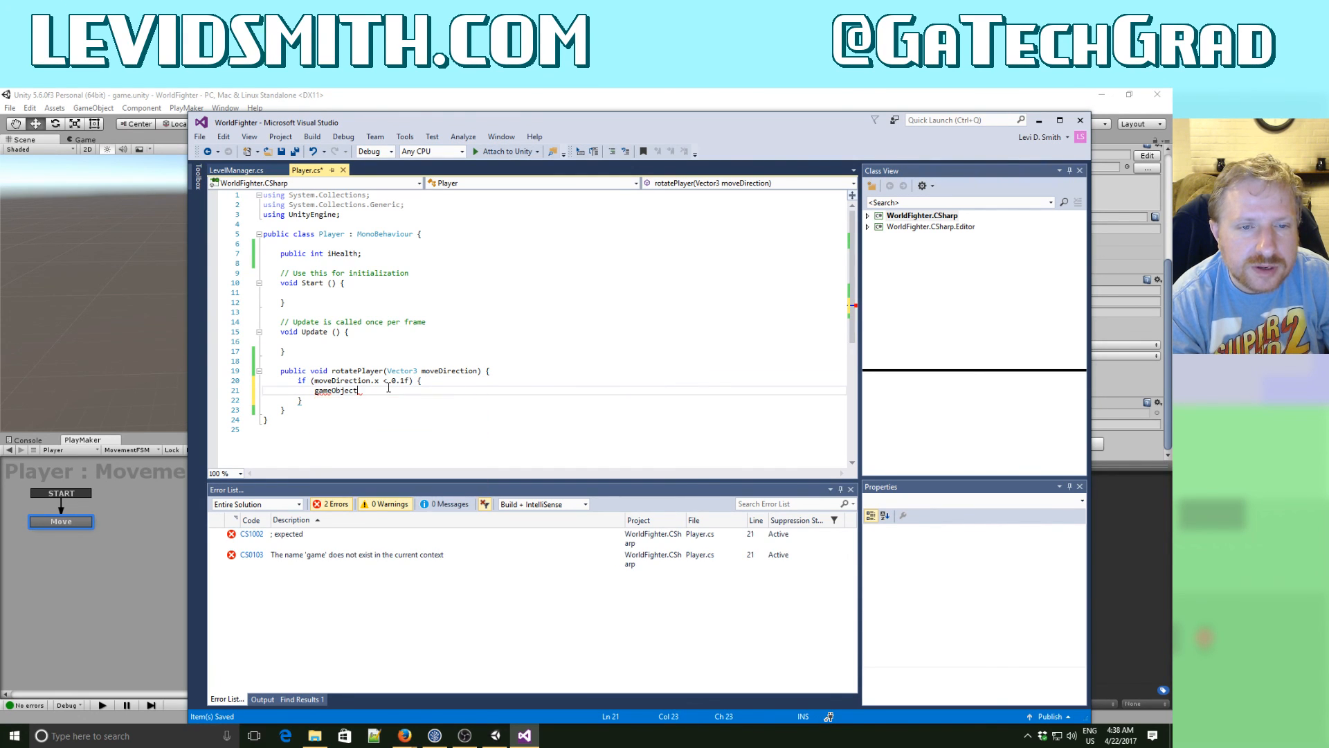
type(".transform.se")
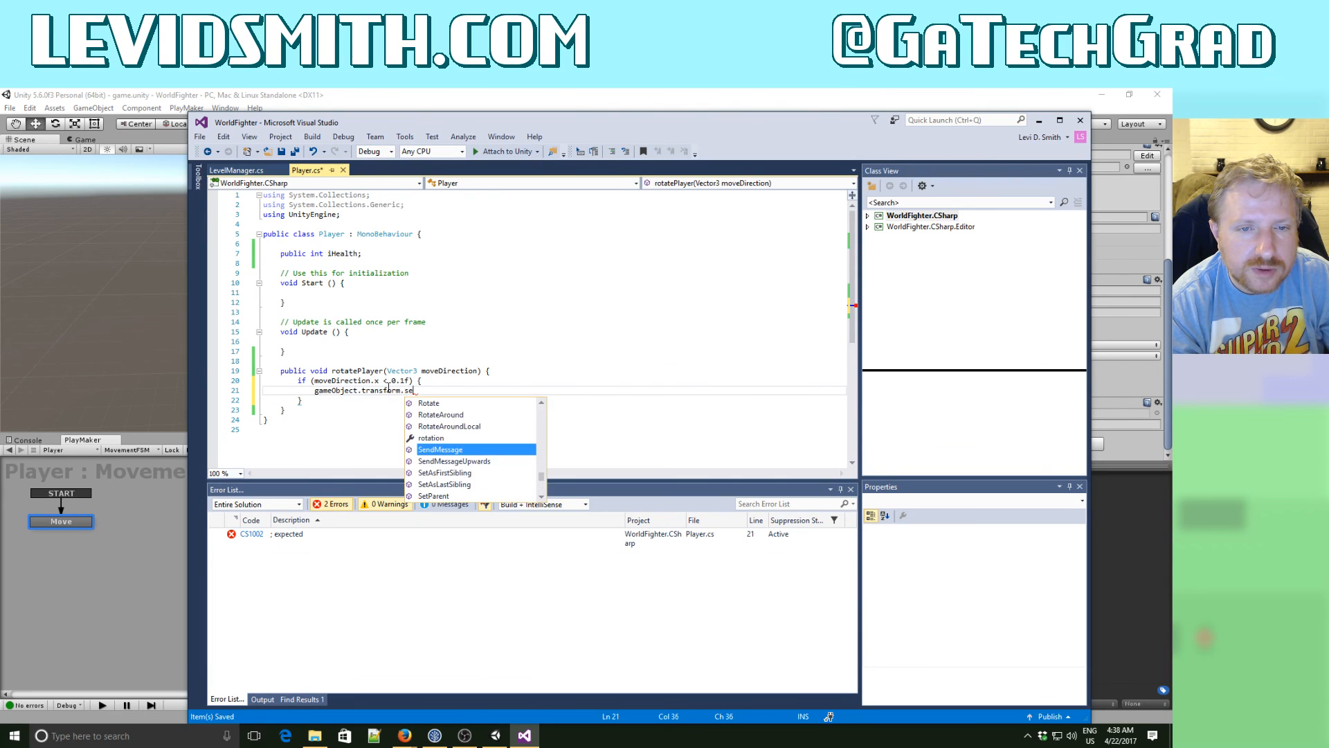
type("tR")
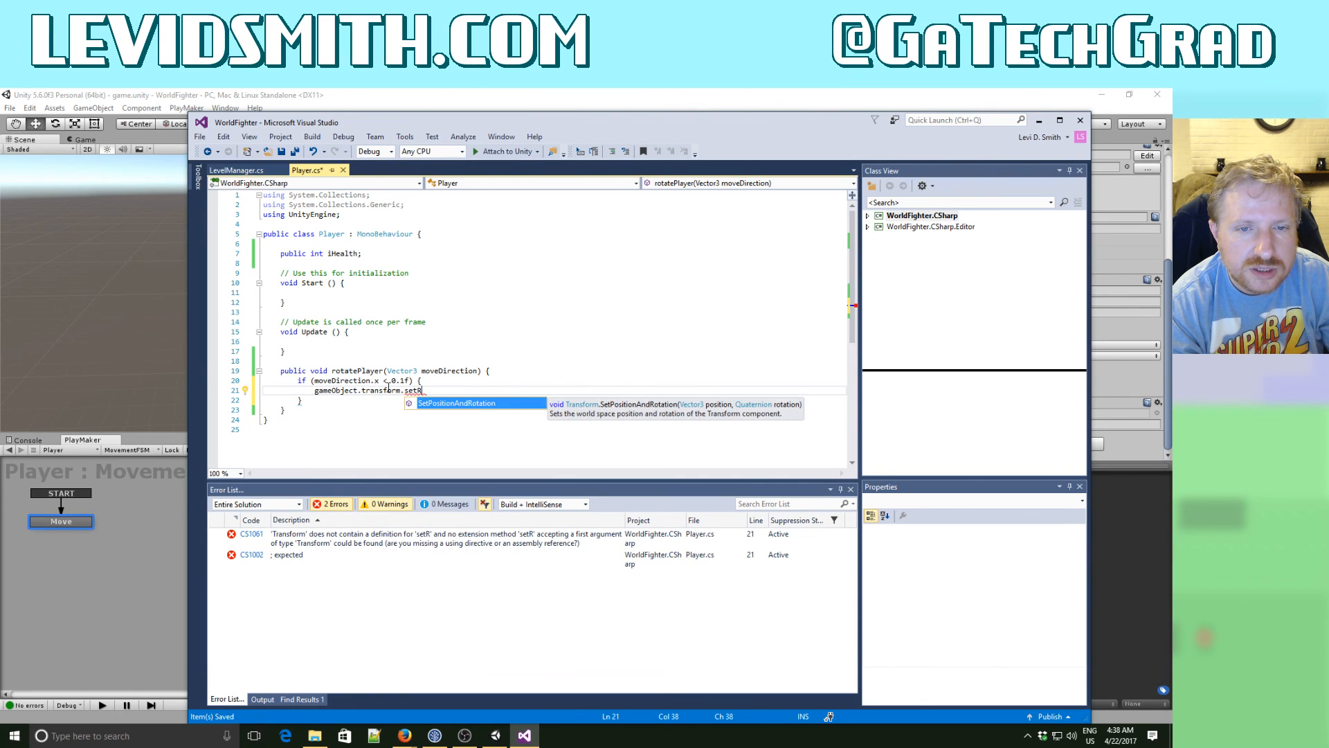
type("otat")
key("BackSpace")
key("BackSpace")
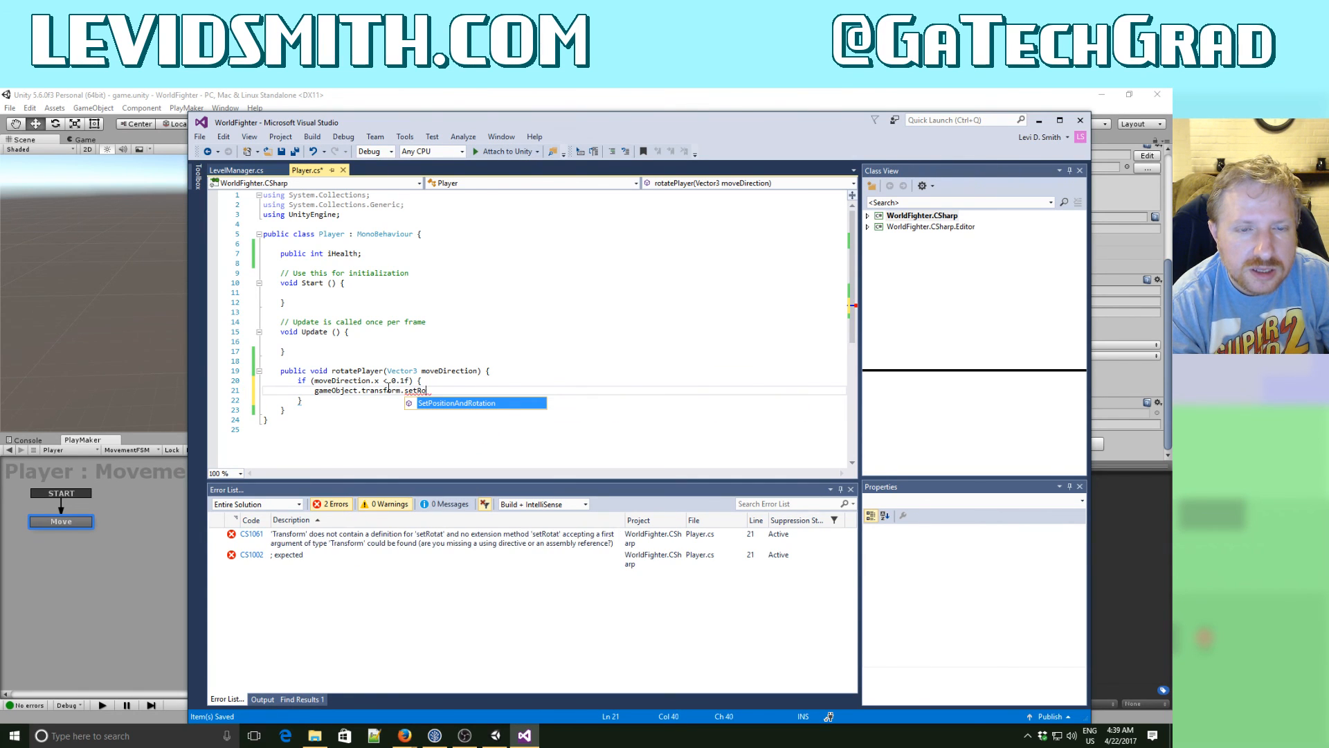
key("BackSpace")
key("BackSpace")
key("BackSpace")
key("BackSpace")
key("BackSpace")
key("BackSpace")
key("BackSpace")
key("BackSpace")
key("BackSpace")
key("BackSpace")
key("BackSpace")
key("BackSpace")
key("BackSpace")
key("BackSpace")
key("BackSpace")
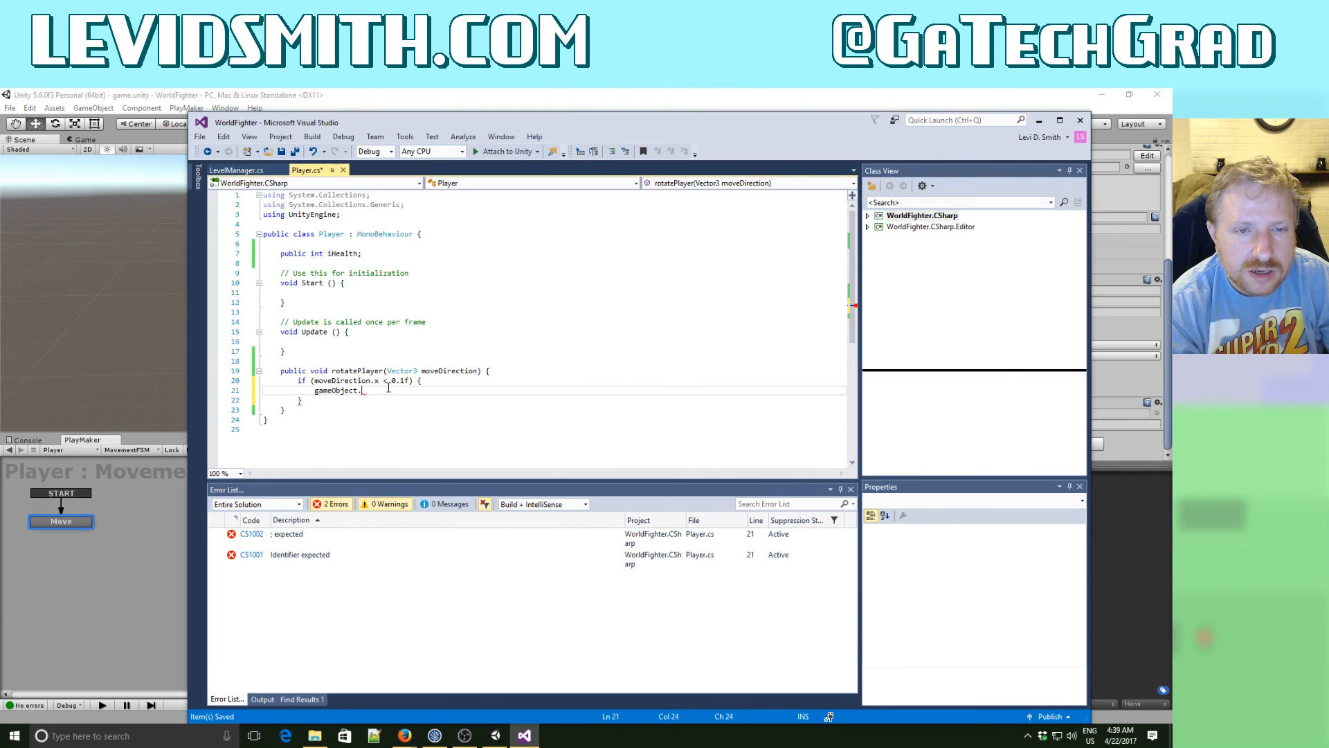
type("ro")
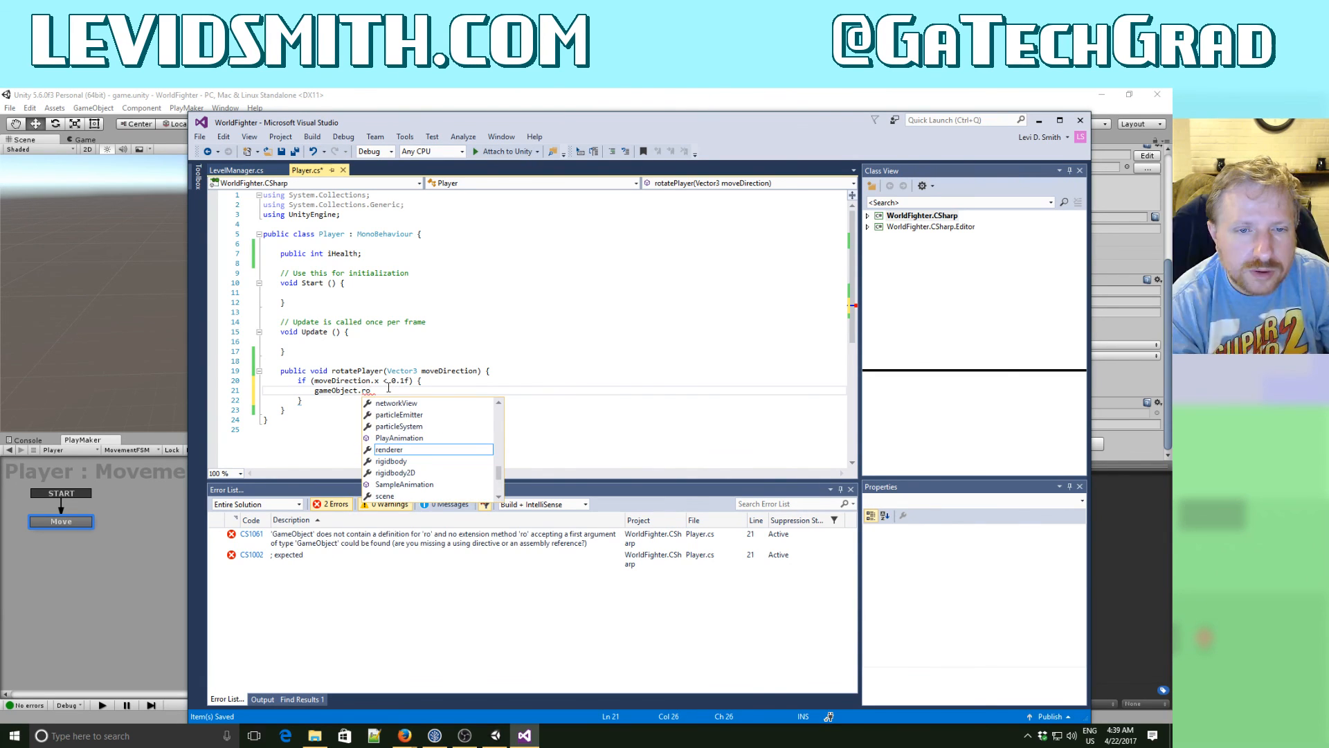
type("tat")
key("BackSpace")
key("BackSpace")
key("BackSpace")
key("BackSpace")
key("BackSpace")
key("BackSpace")
key("BackSpace")
key("BackSpace")
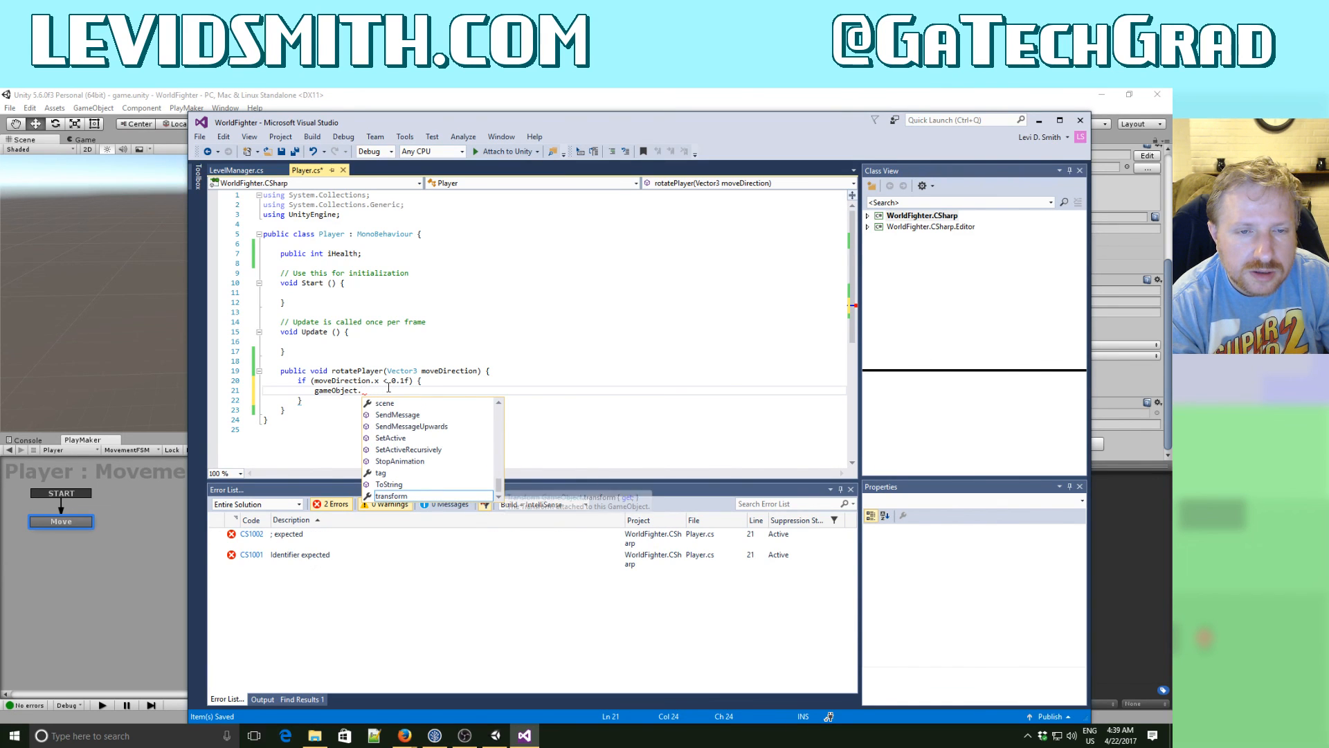
type("pos")
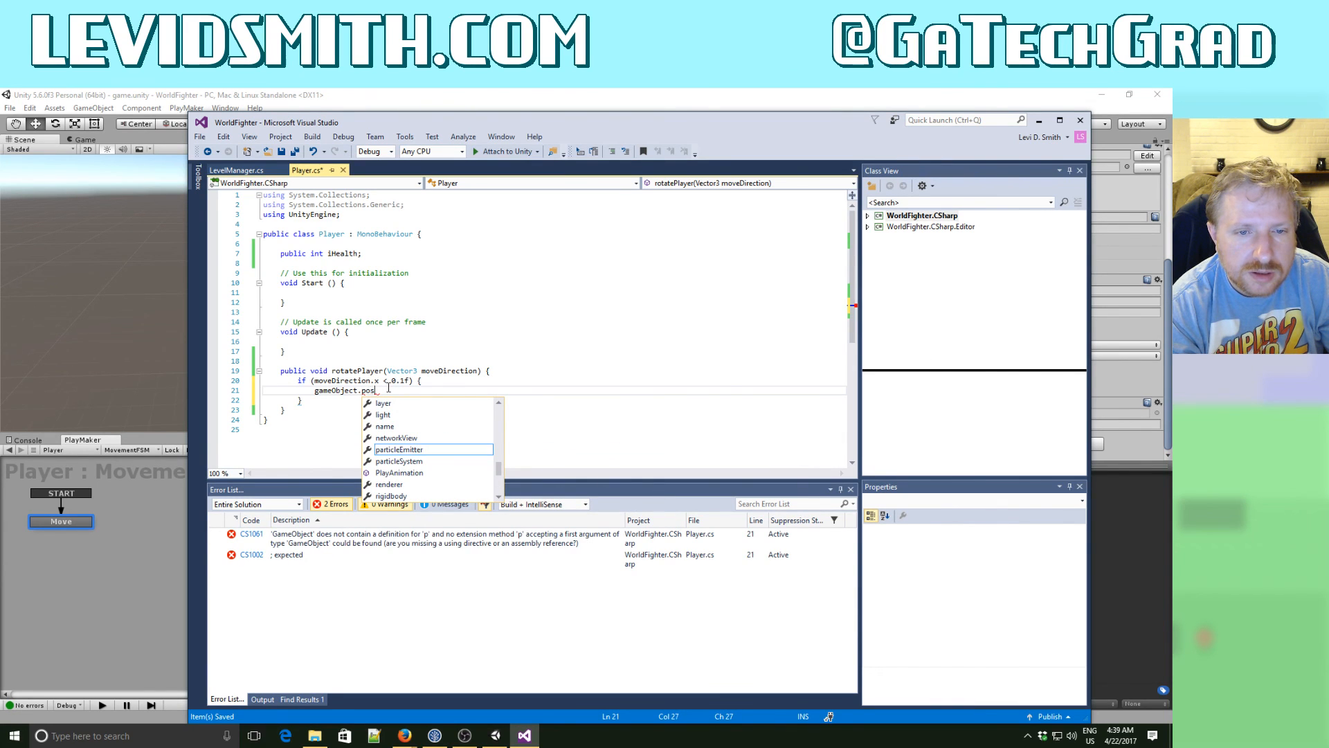
key("BackSpace")
key("BackSpace")
key("BackSpace")
- Complete the statement in the if block as gameObject.transform.rotation = Quaternion.identity;
type("tran")
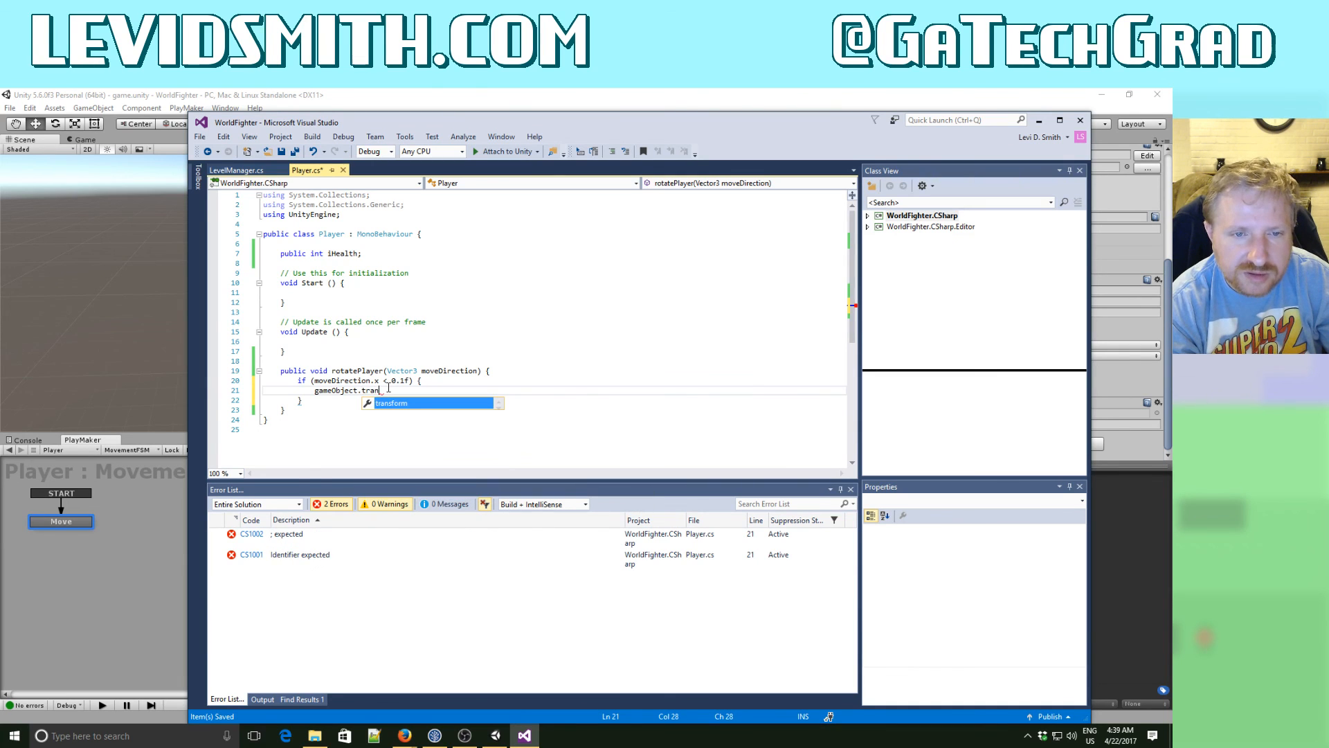
type("sform.ro")
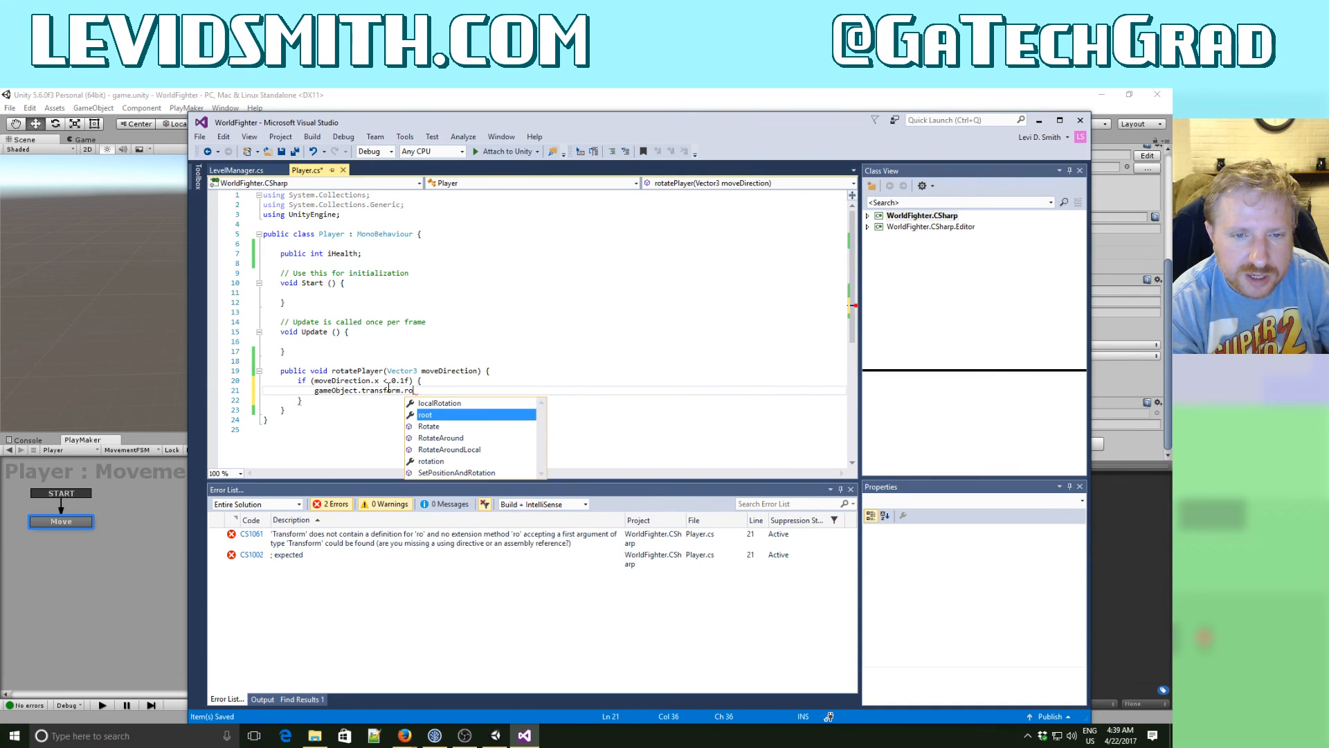
key("Down")
key("Down")
key("Down")
key("Down")
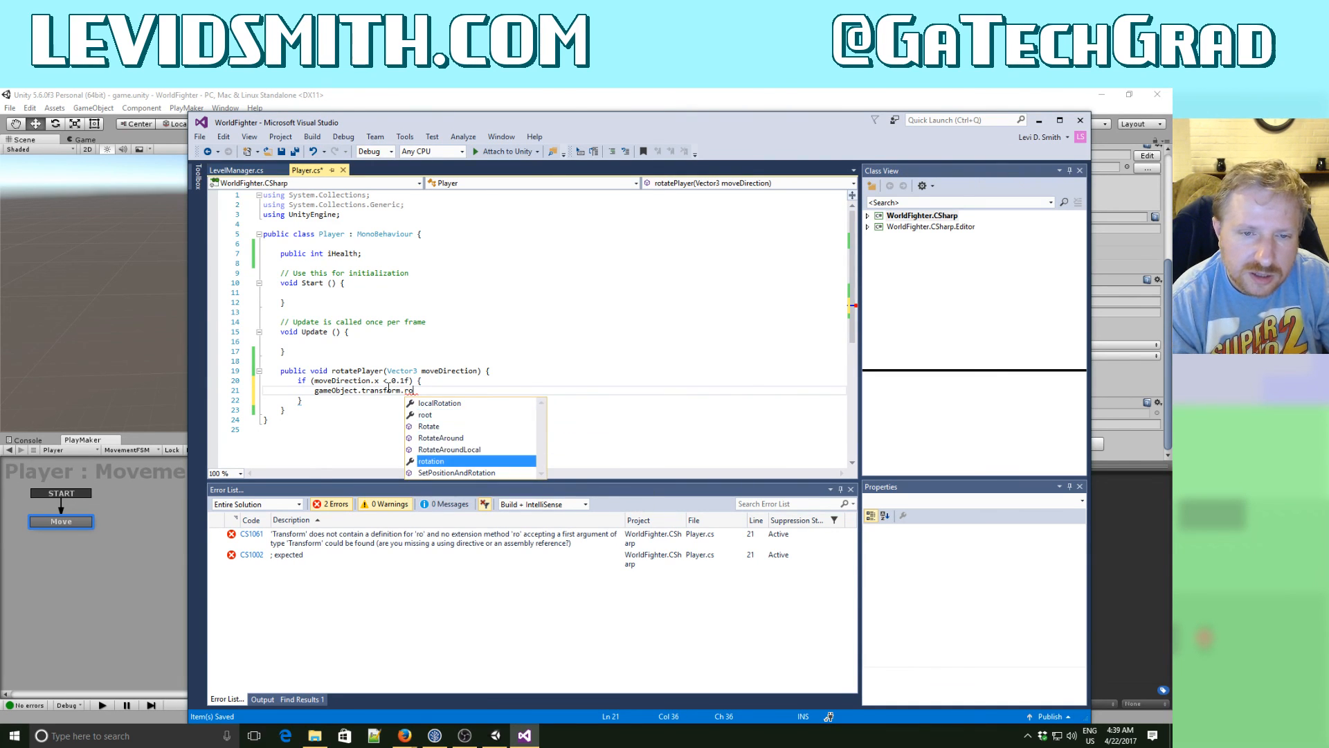
key("Tab")
type("= Qu")
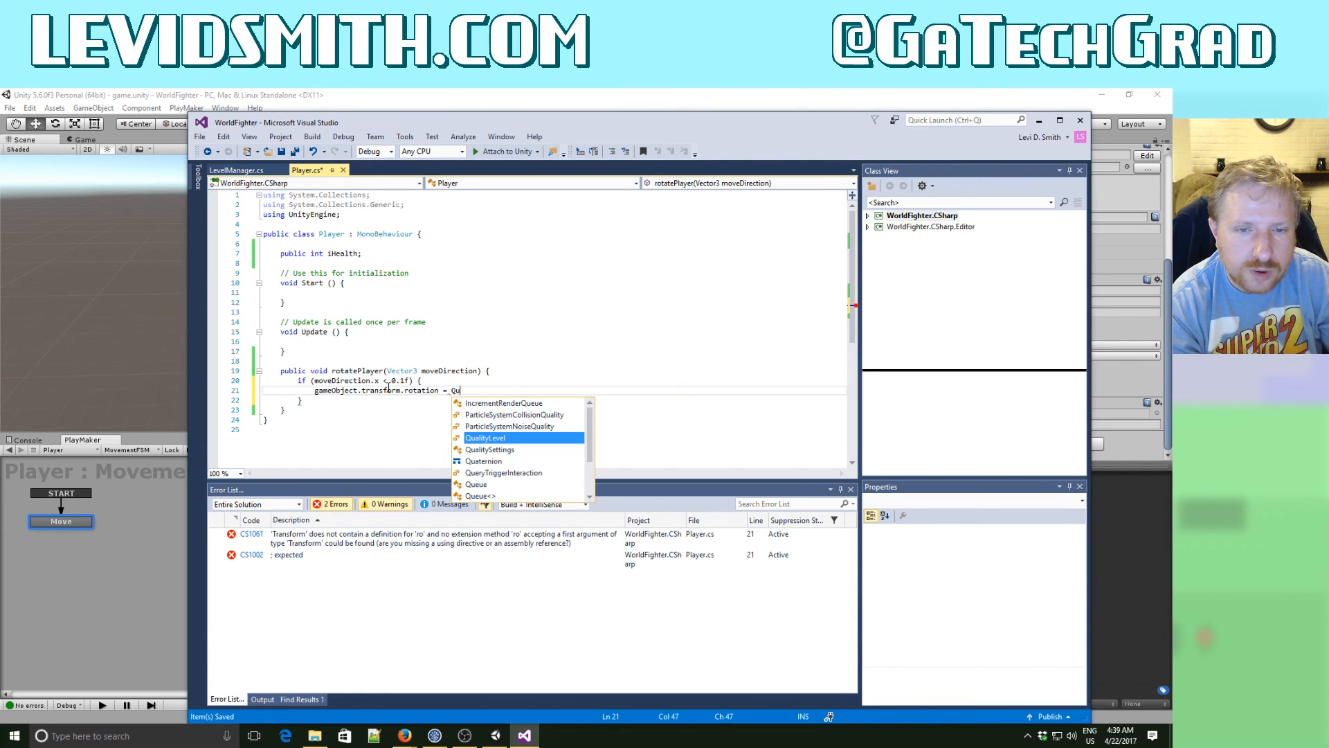
key("Down")
key("Down")
key("Tab")
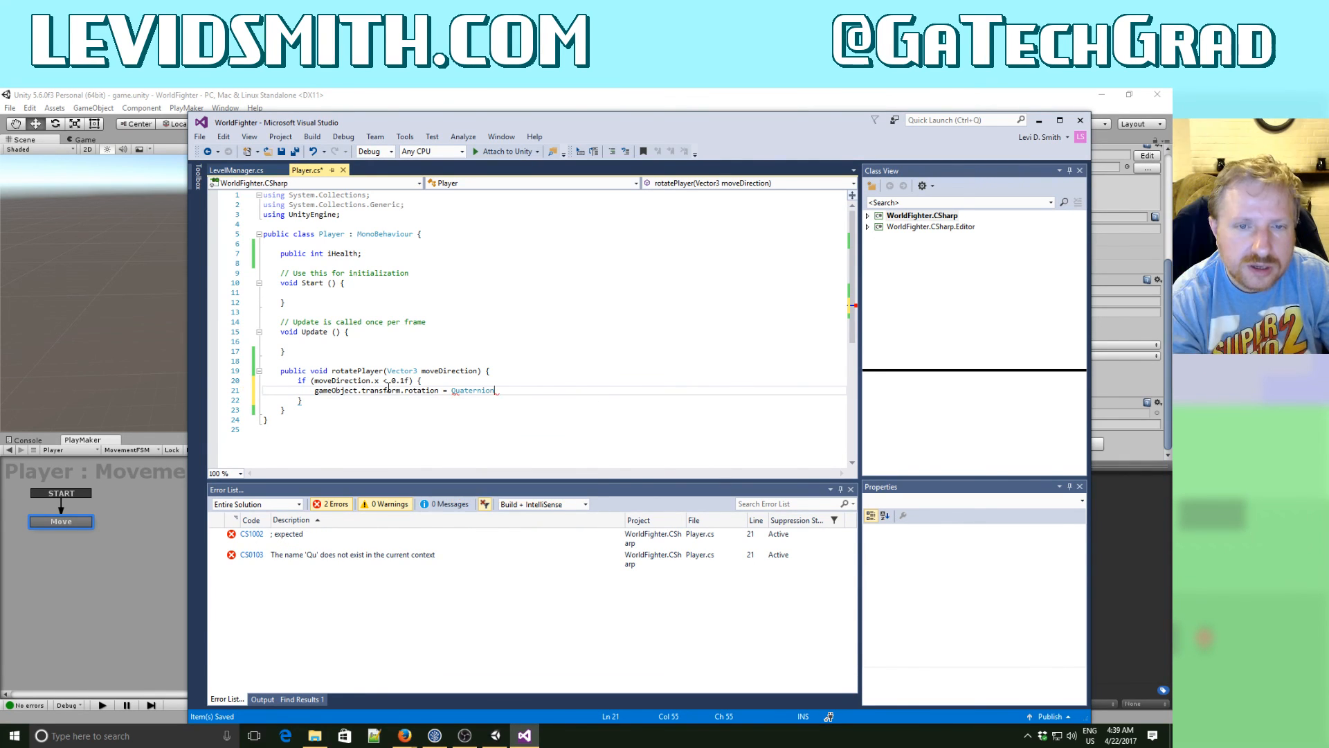
type(".id")
key("Tab")
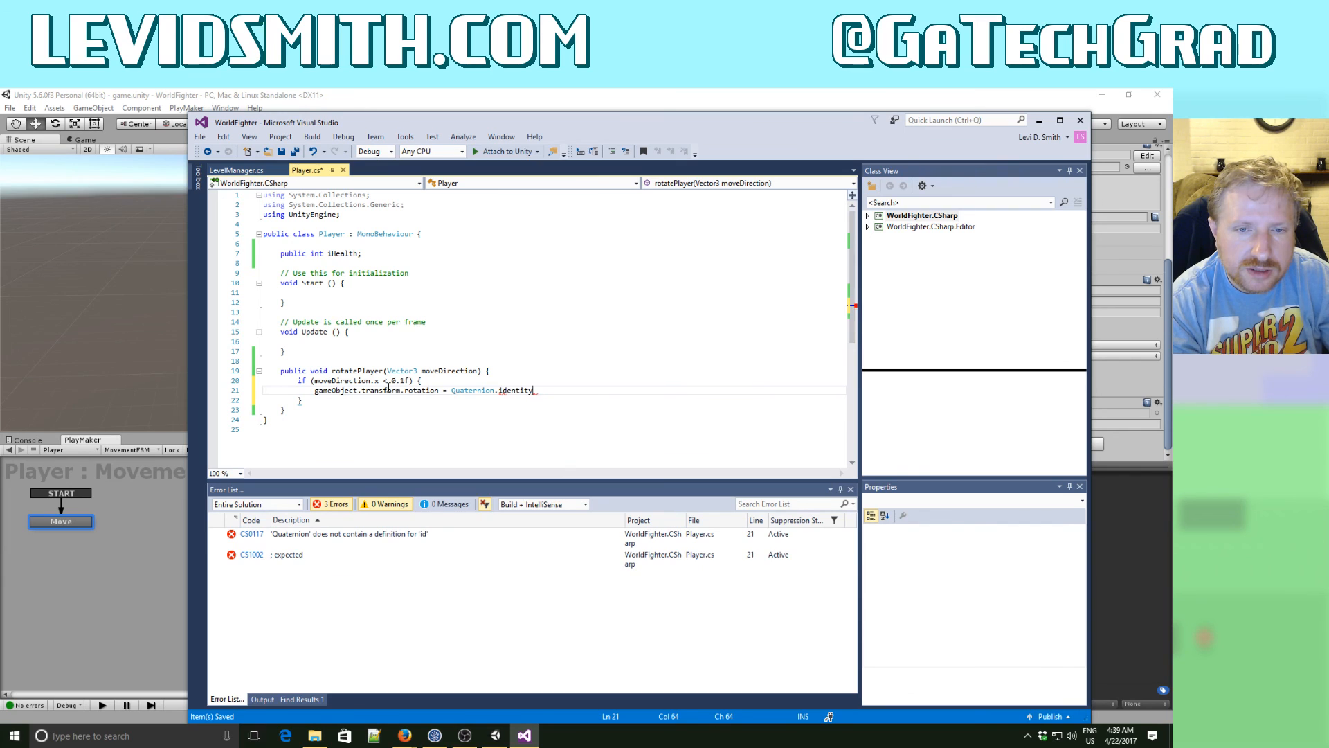
type(";")
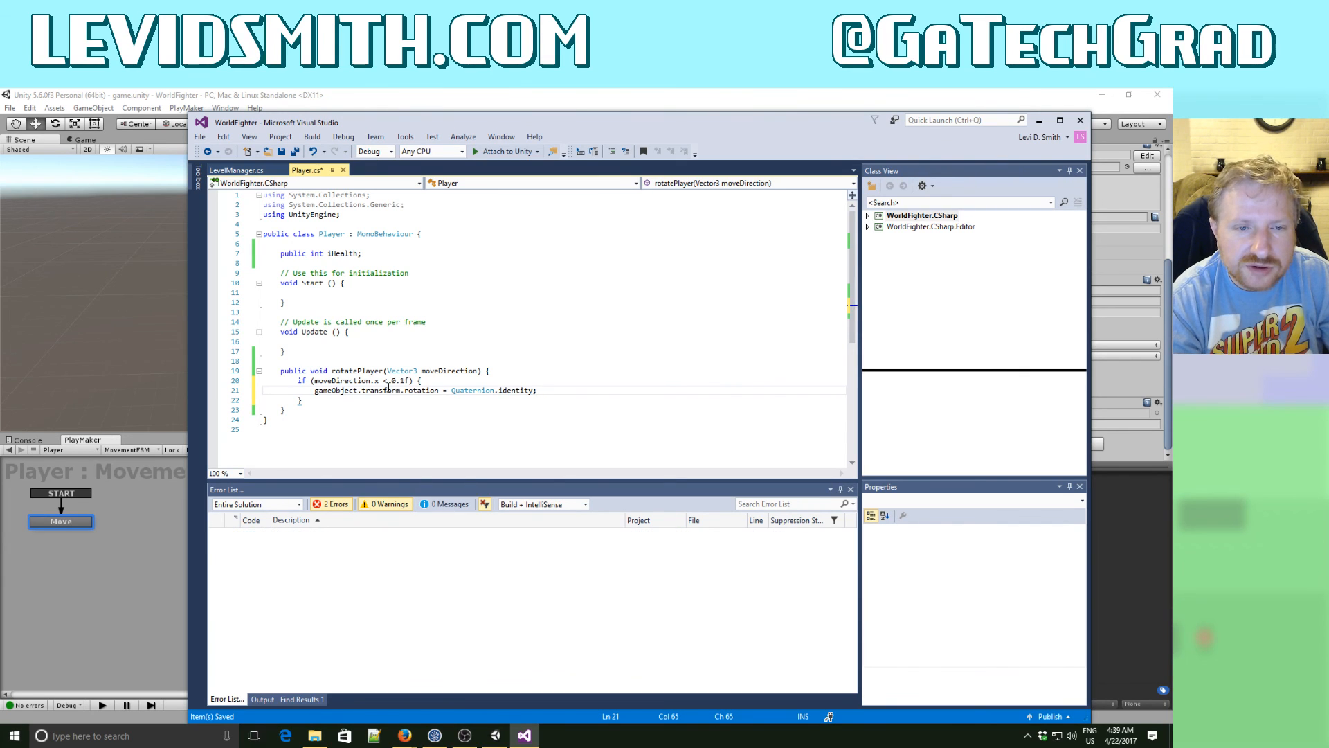
- Add the line gameObject.transform.Rotate(Vector3.up, 180f); below the rotation reset and save the script
key("Return")
type("g")
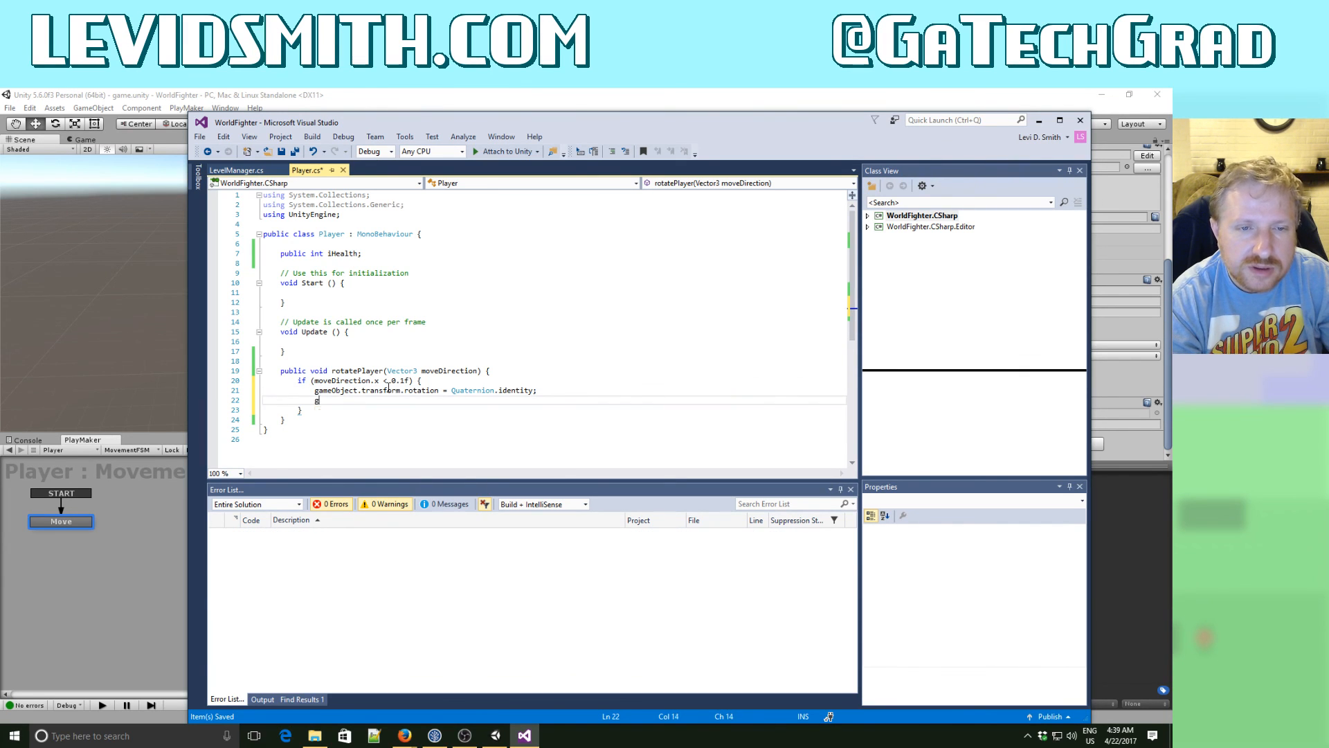
type("ameObject")
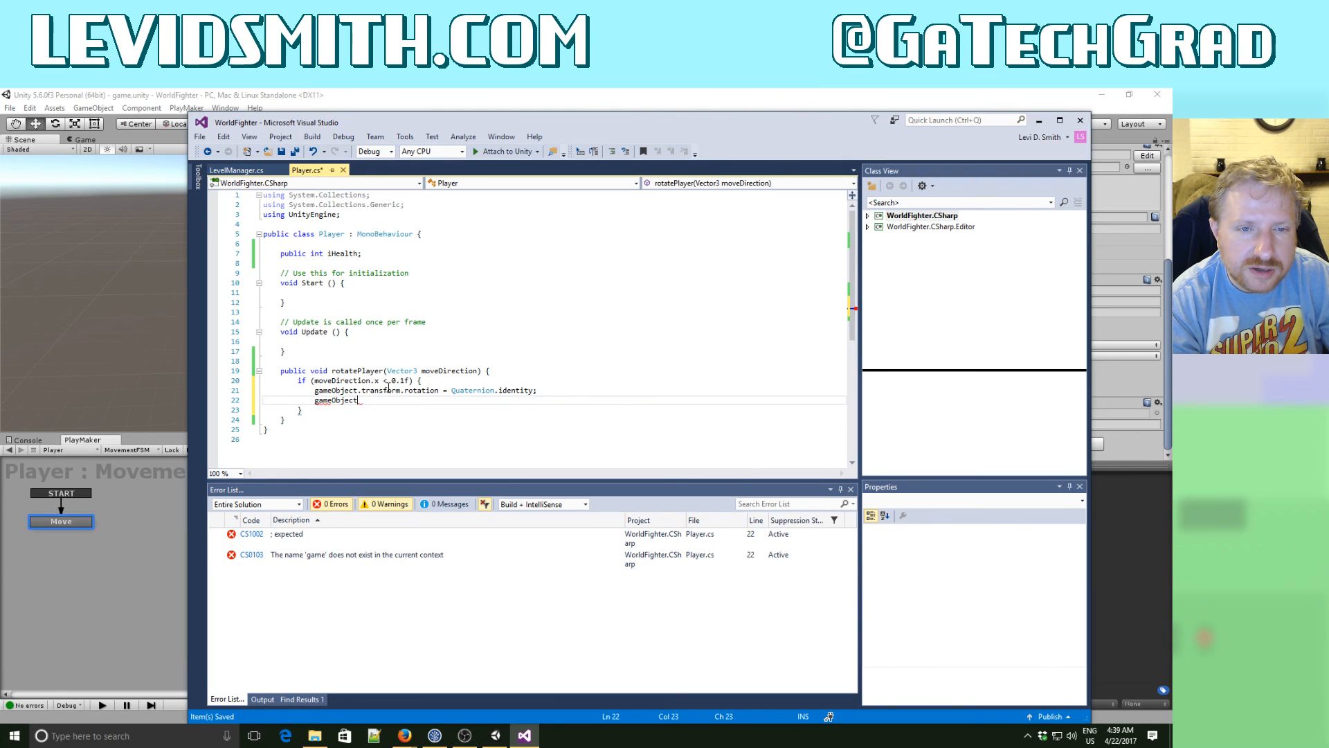
type(".transform.R")
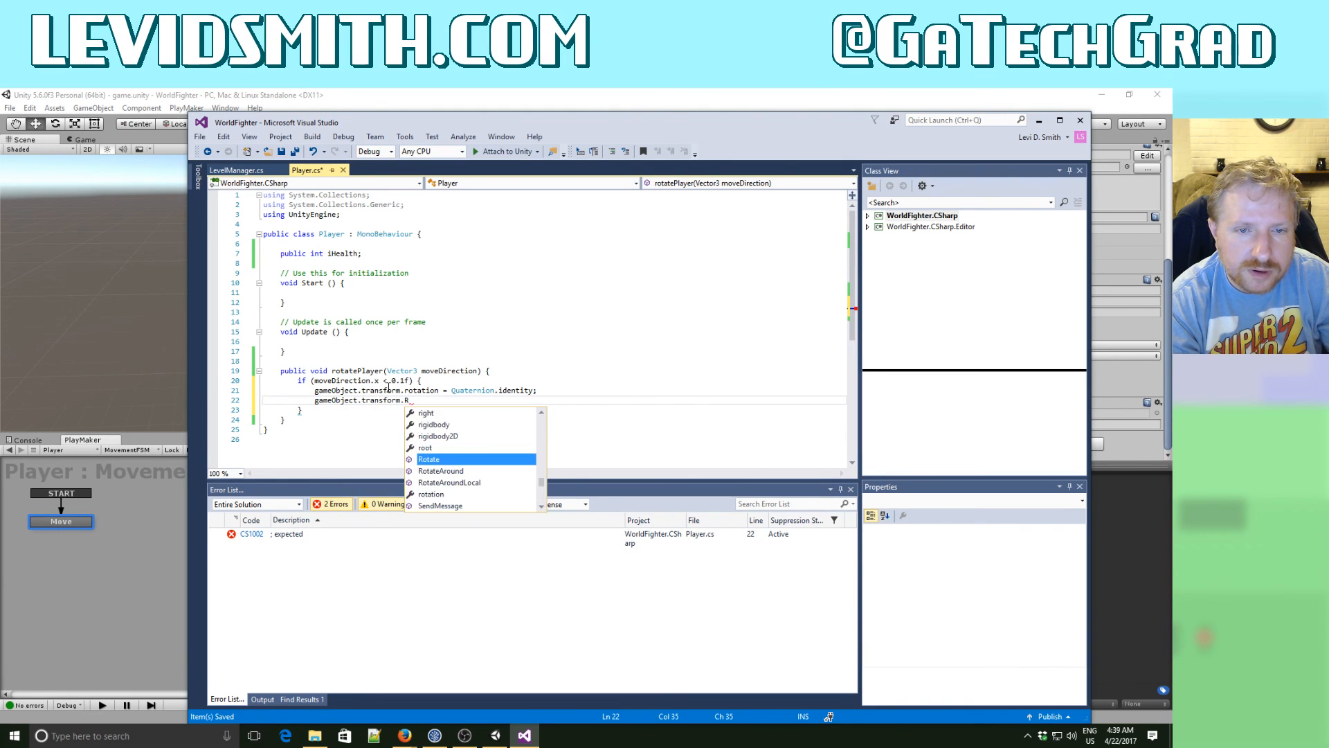
type("otate(")
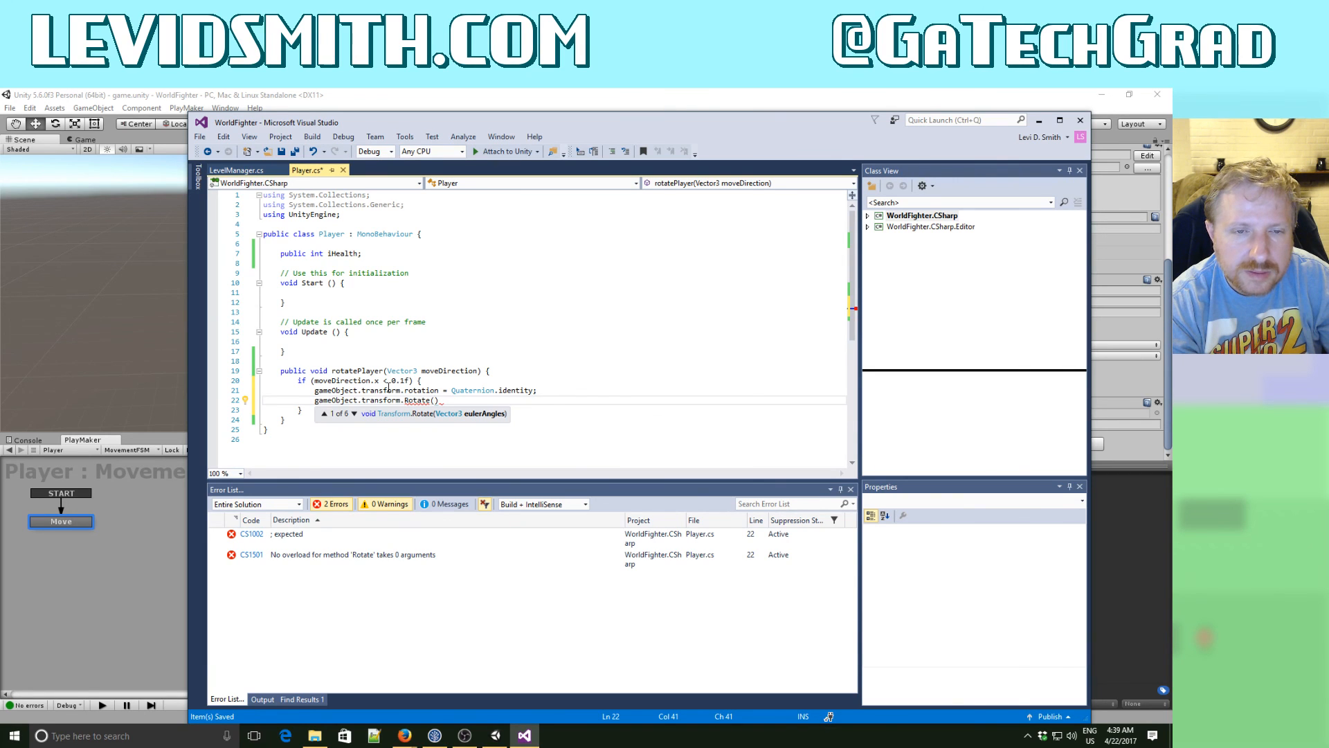
type("Vector3")
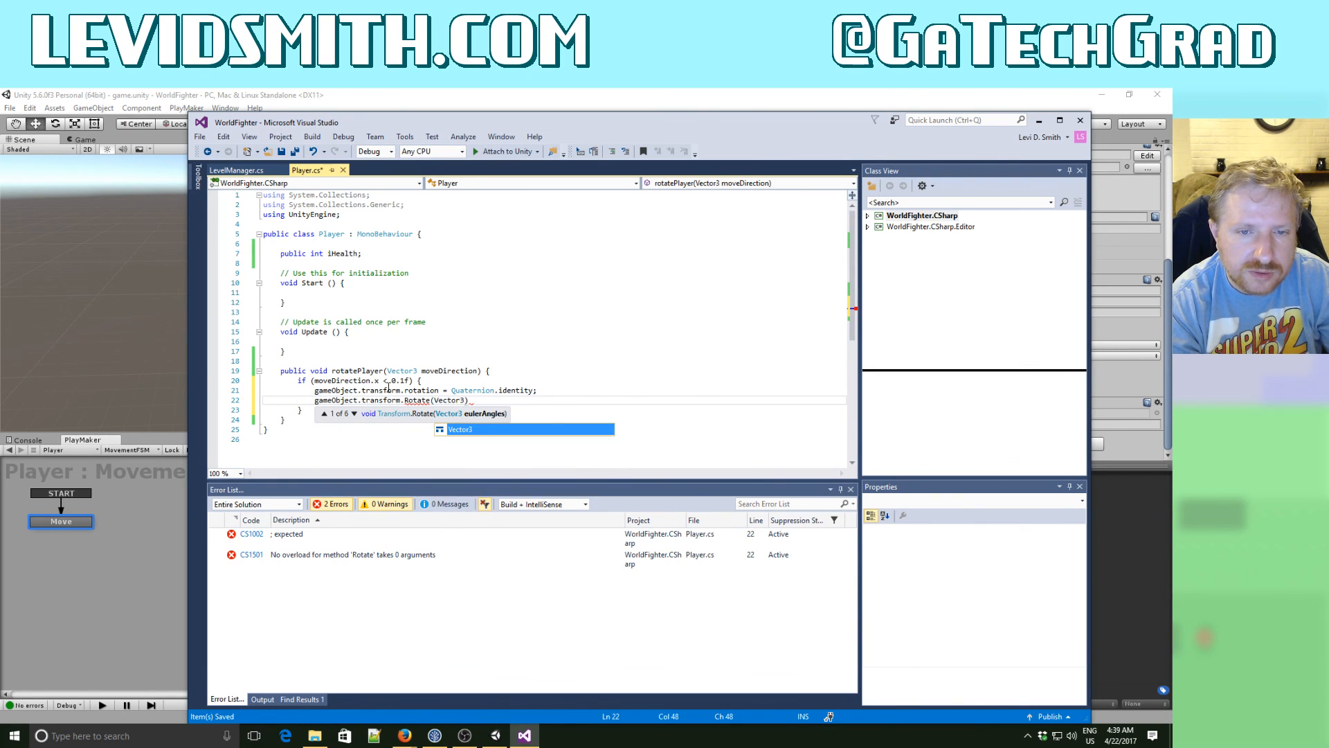
type(".up,")
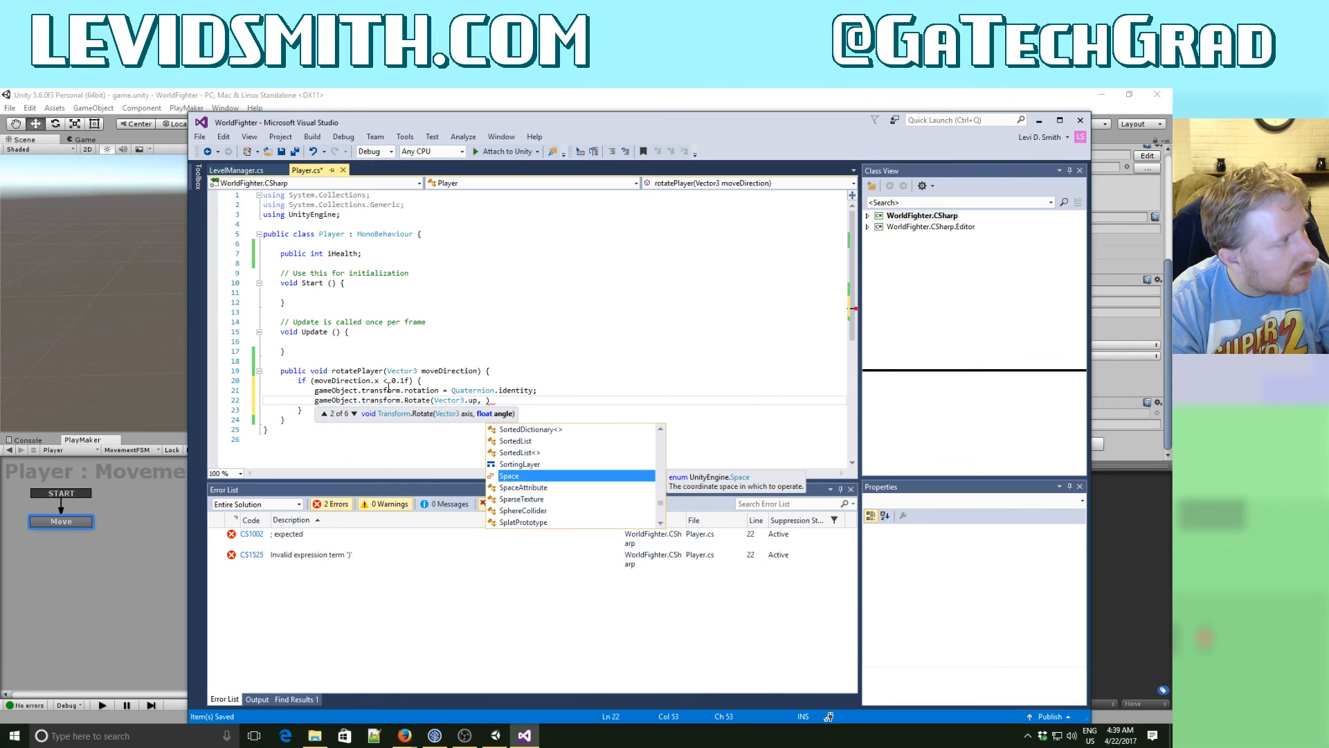
type("180f)")
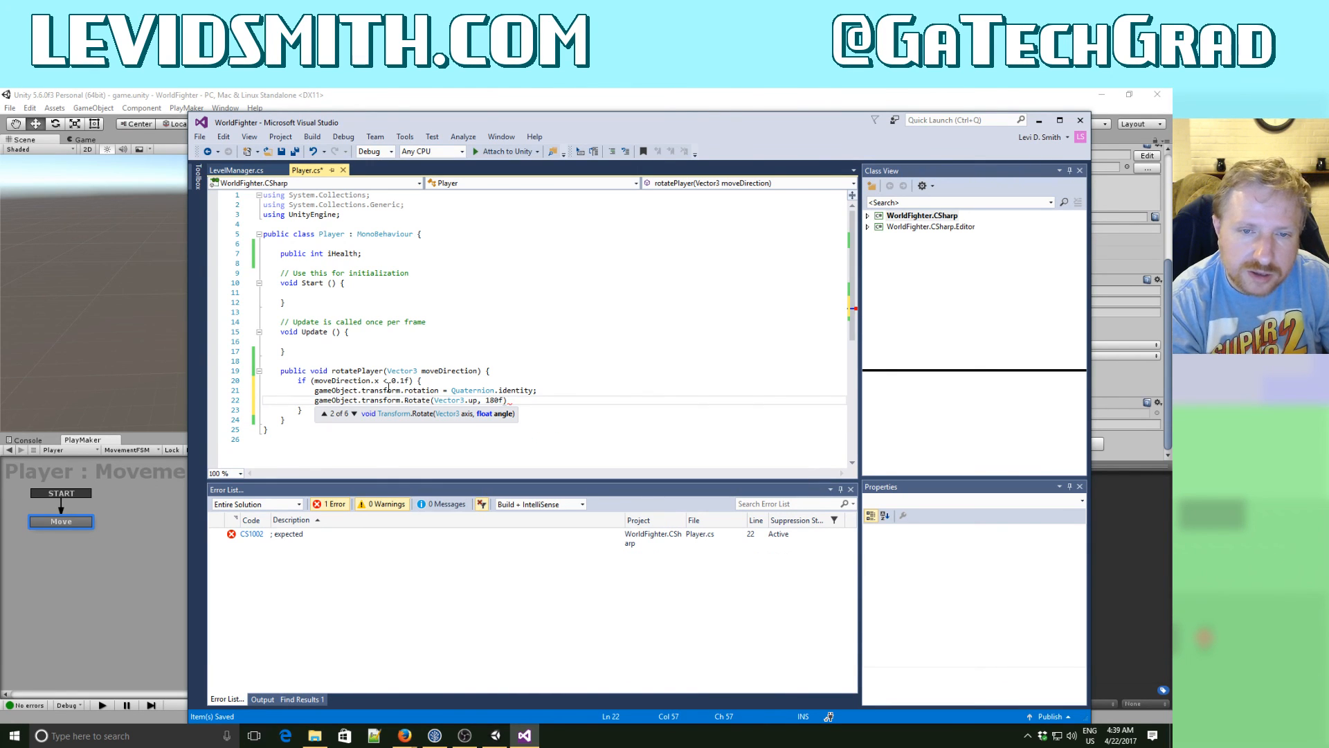
type(";")
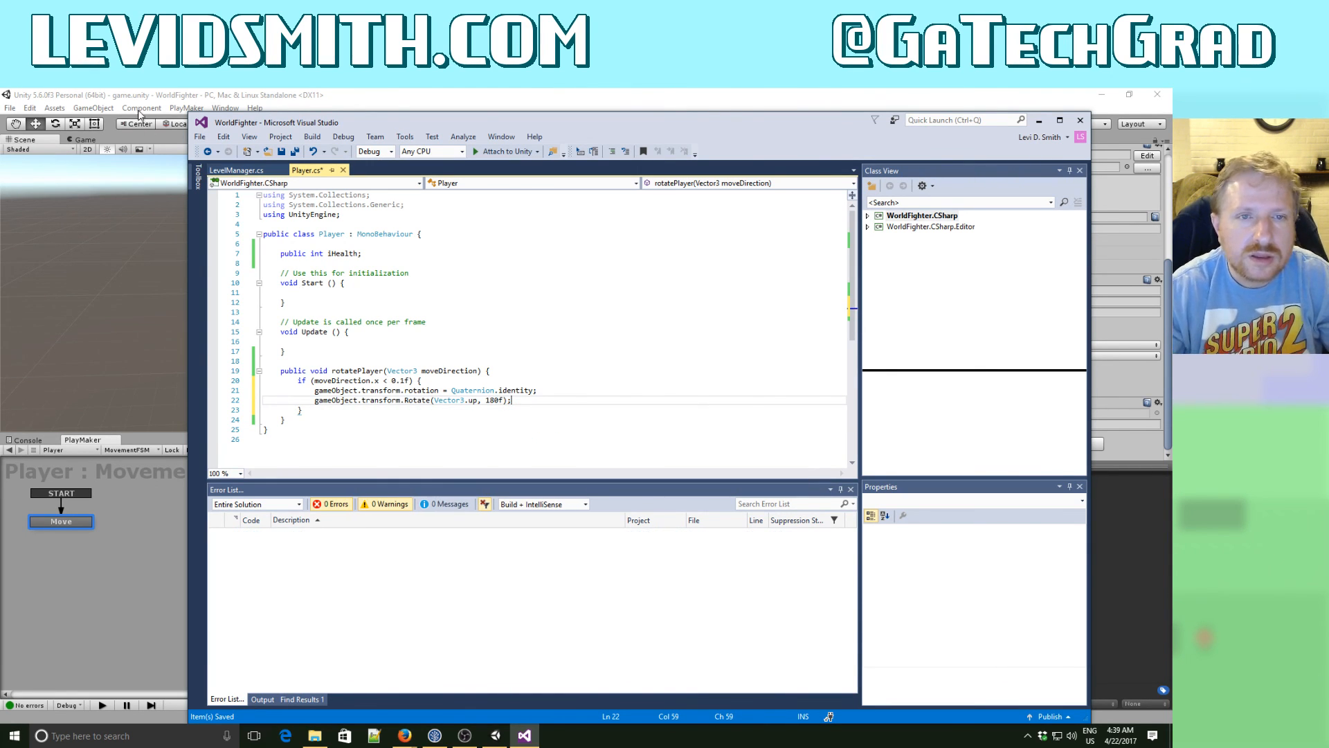
left_click(283, 151)
- Switch to Unity and play-test the game, moving the player sideways and toward the camera to check its rotation, and stop playback
left_click(375, 97)
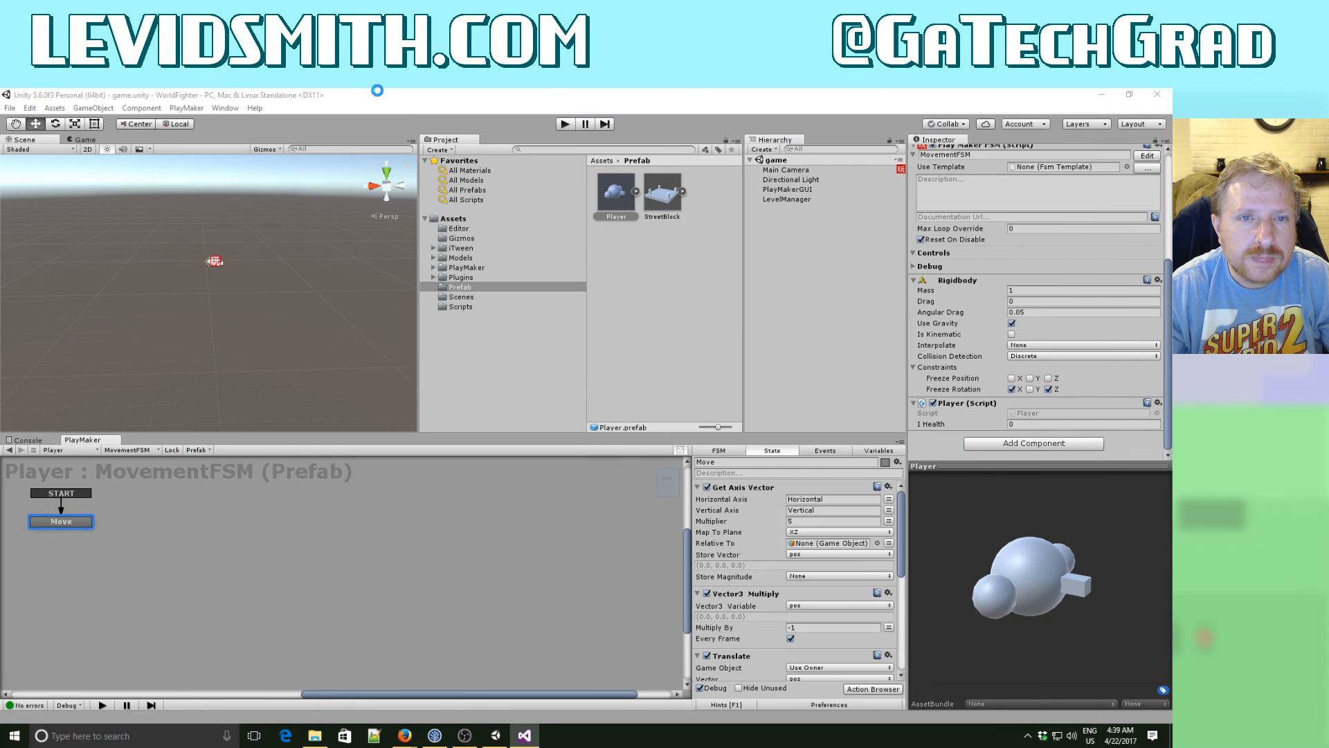
left_click(565, 124)
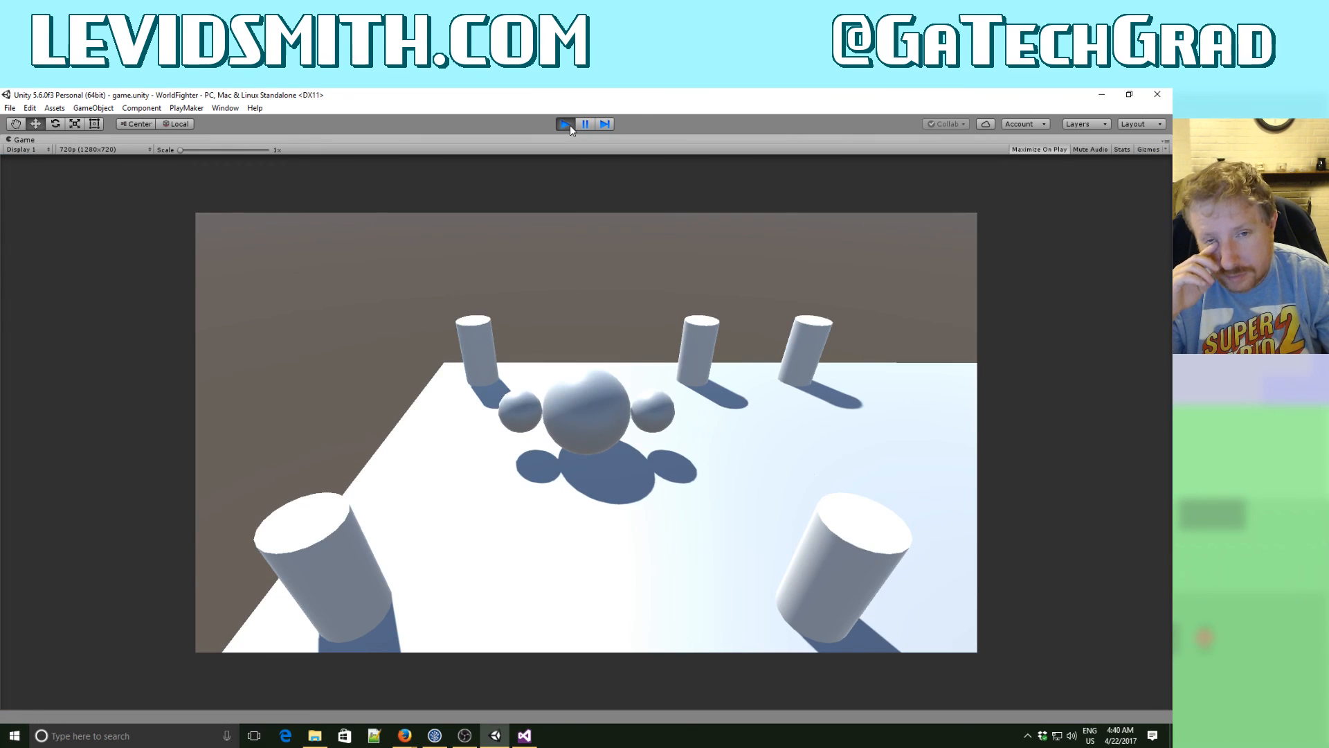
key("Right")
key("Left")
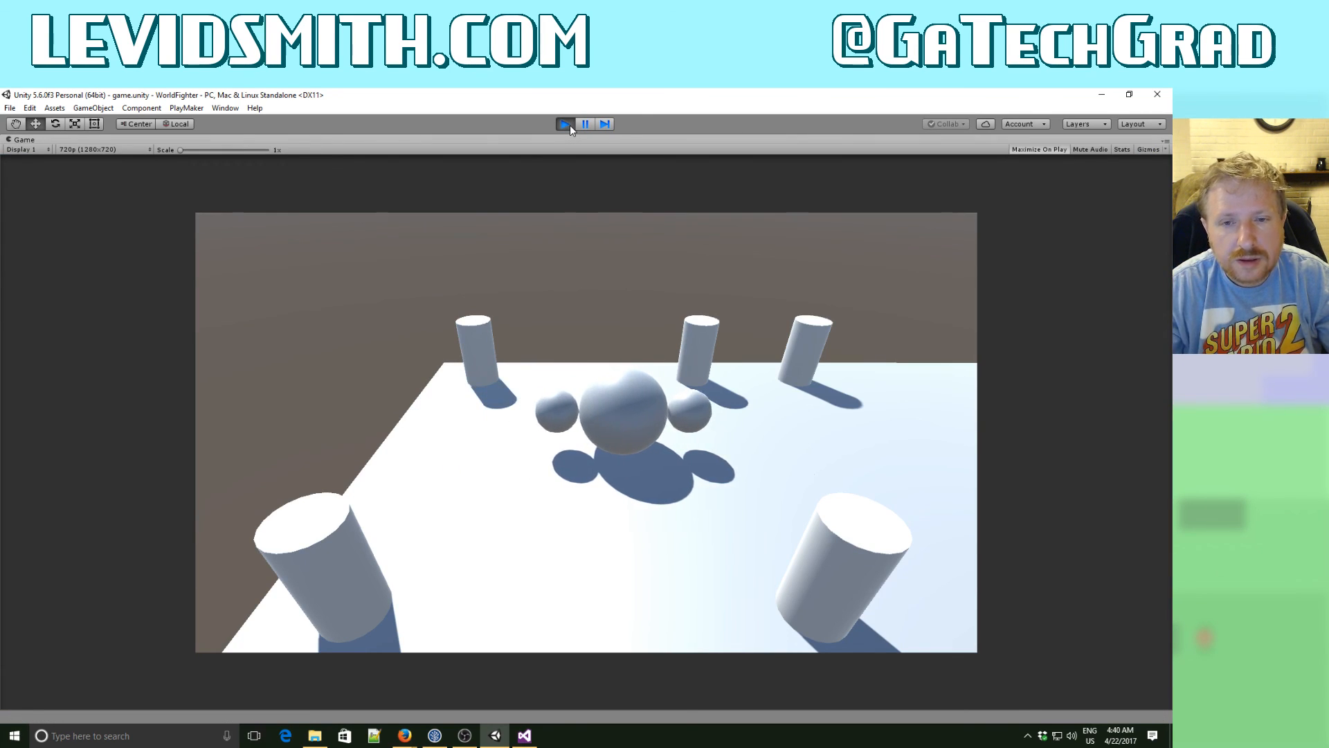
key("Down")
key("Left")
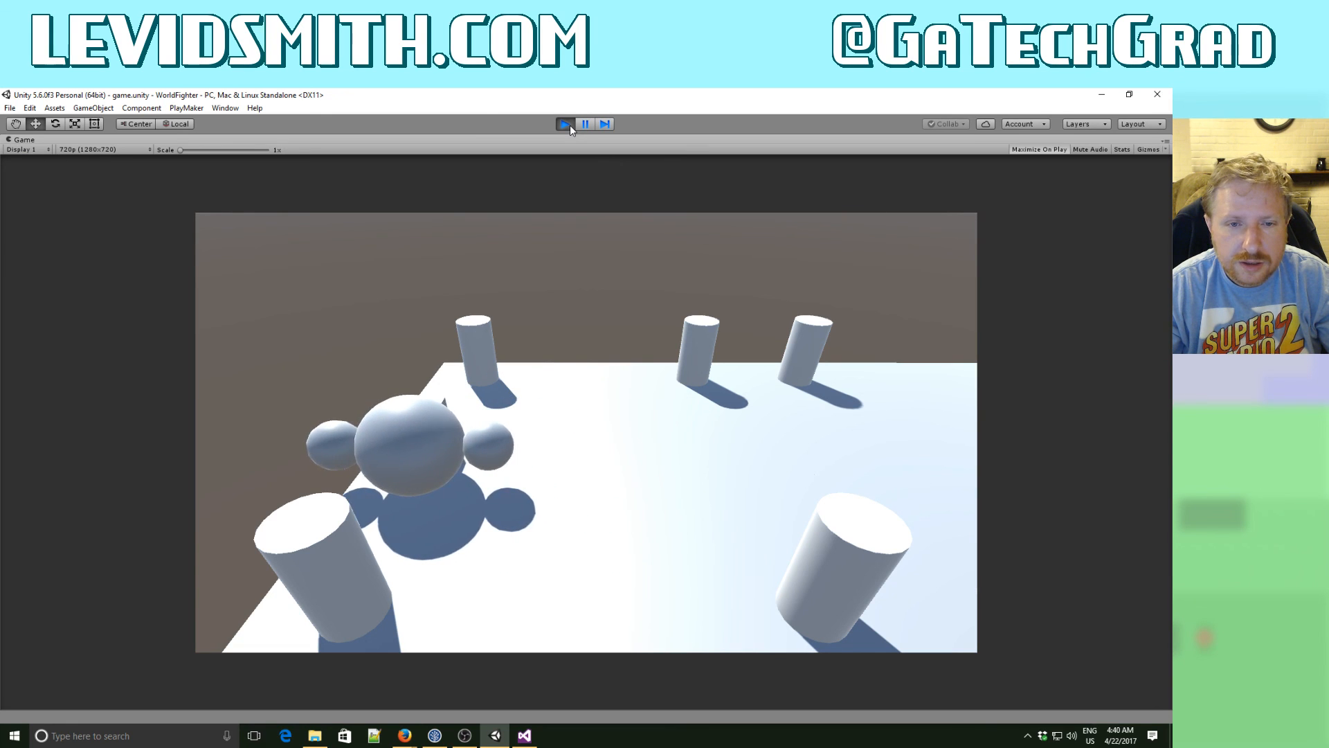
key("Right")
key("Left")
left_click(566, 124)
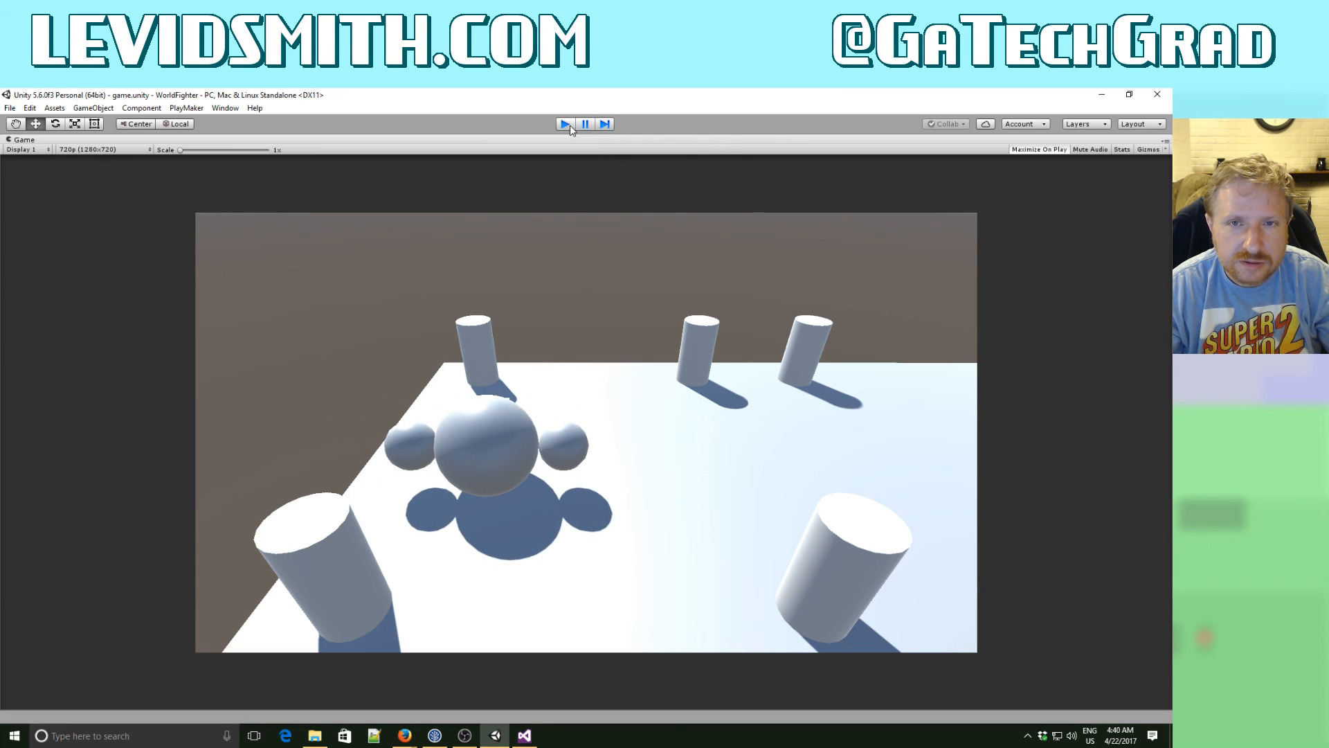
- Enable Every Frame on the Call Method action of the Move state
scroll(832, 616, "down", 5)
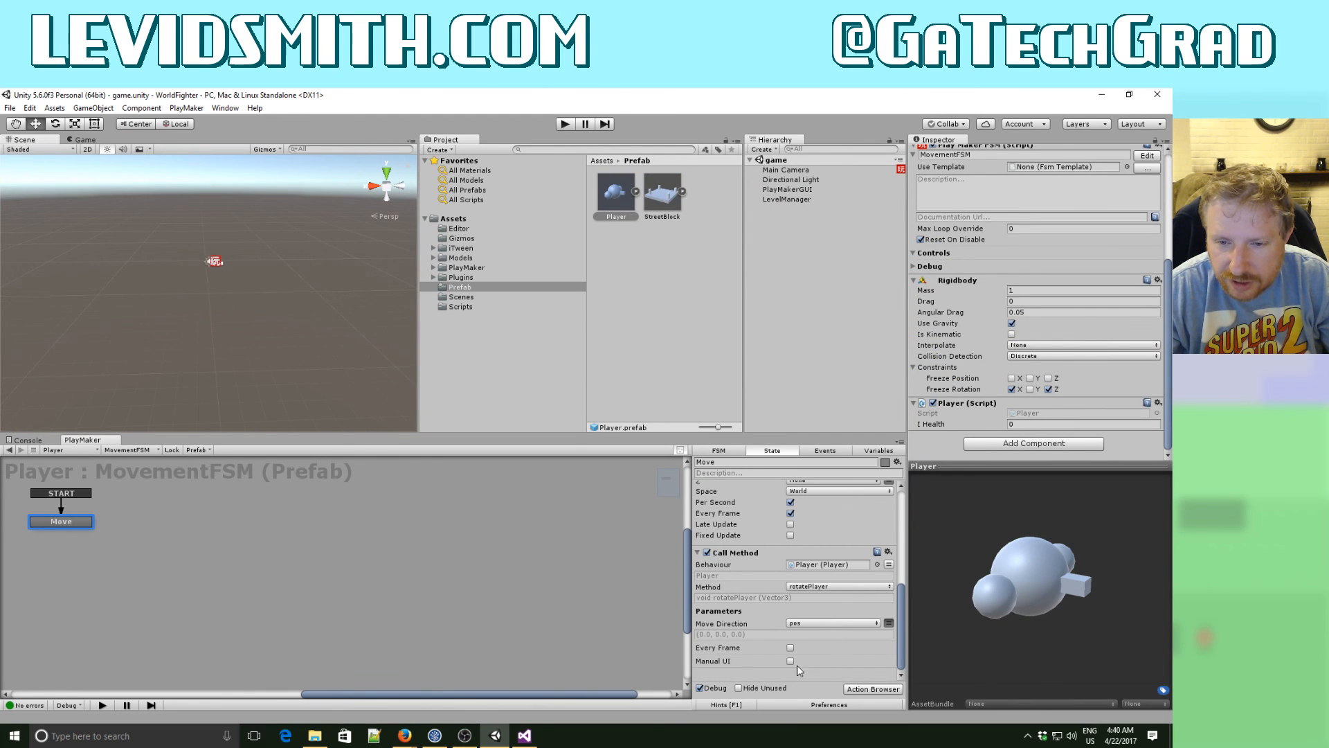
left_click(790, 649)
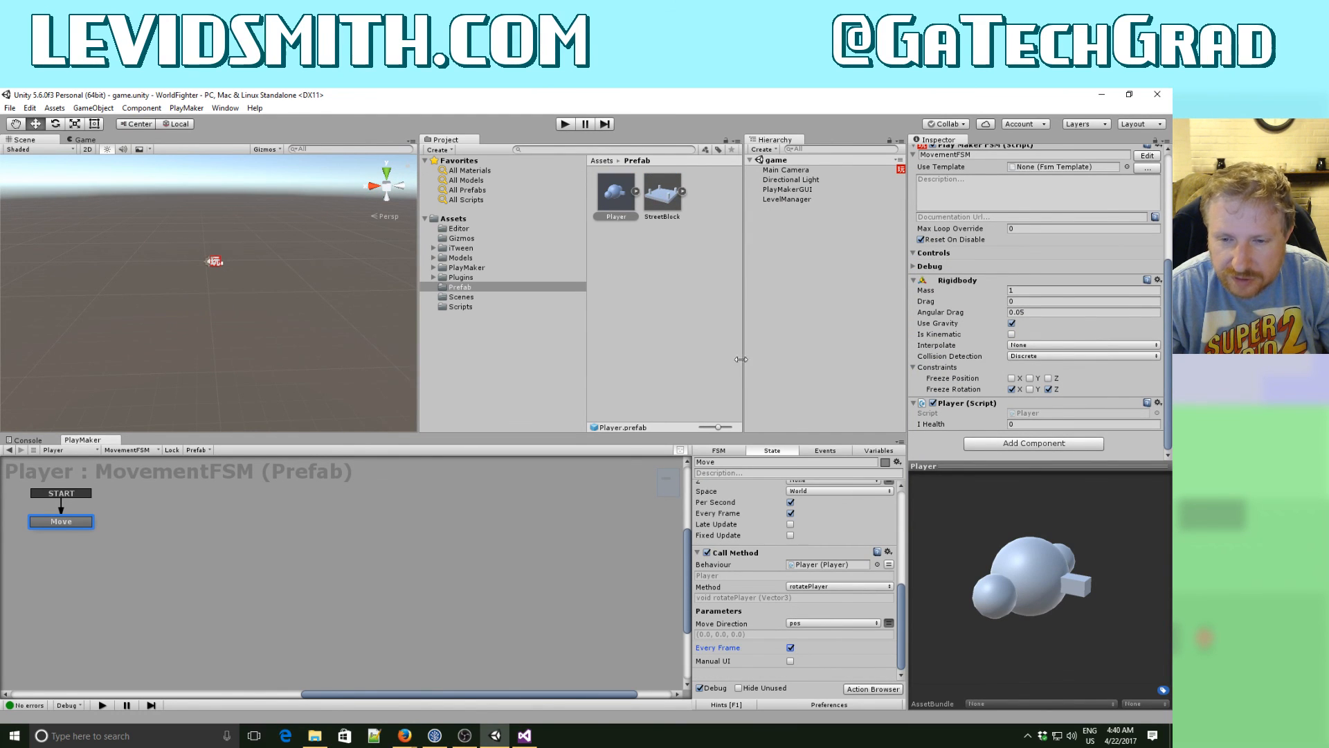
- Run the game again, move the player in all four directions to check its facing, and stop playback
left_click(566, 124)
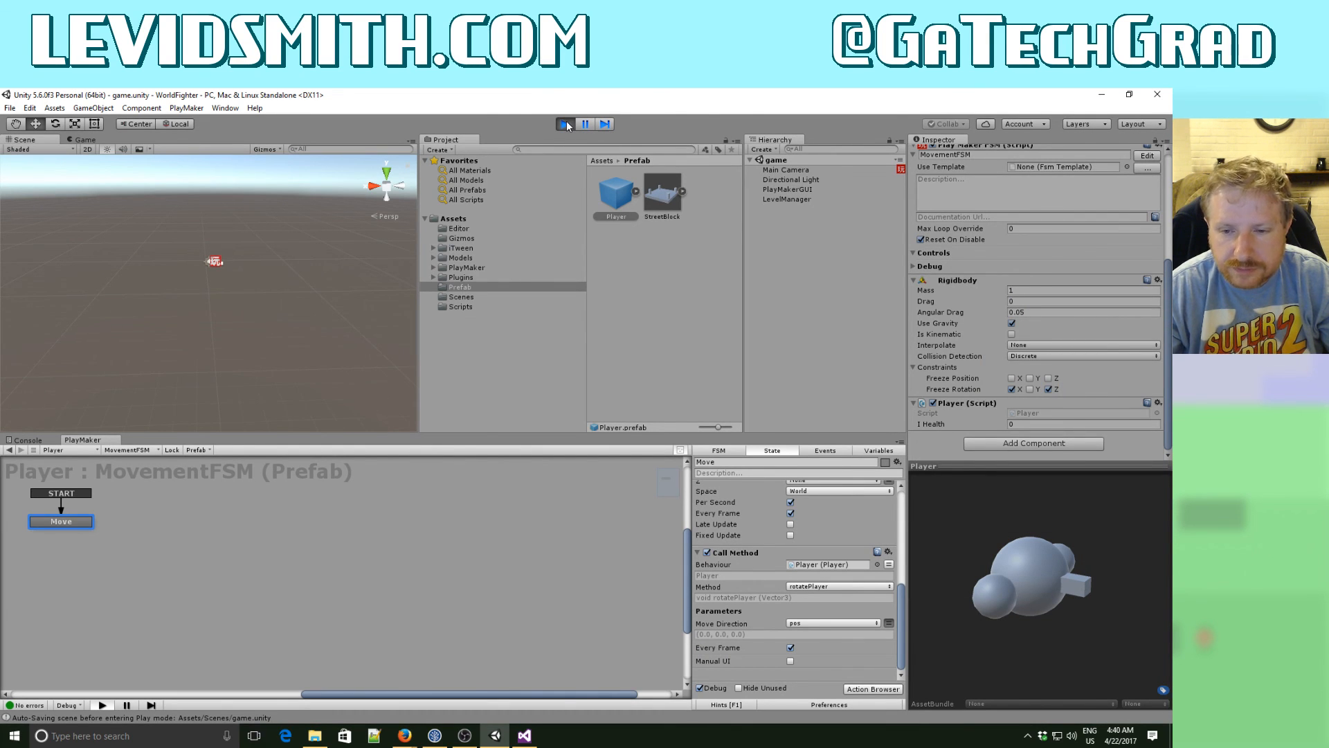
key("Left")
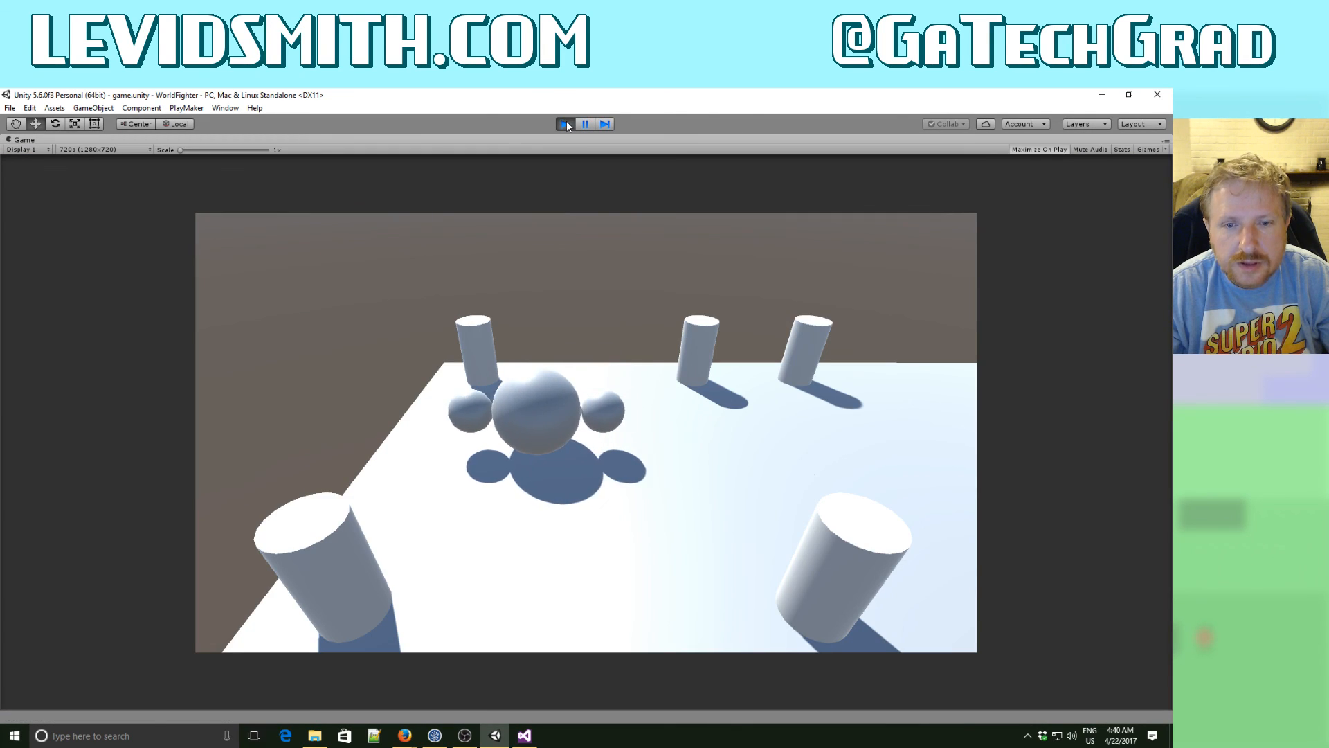
key("Right")
key("Right")
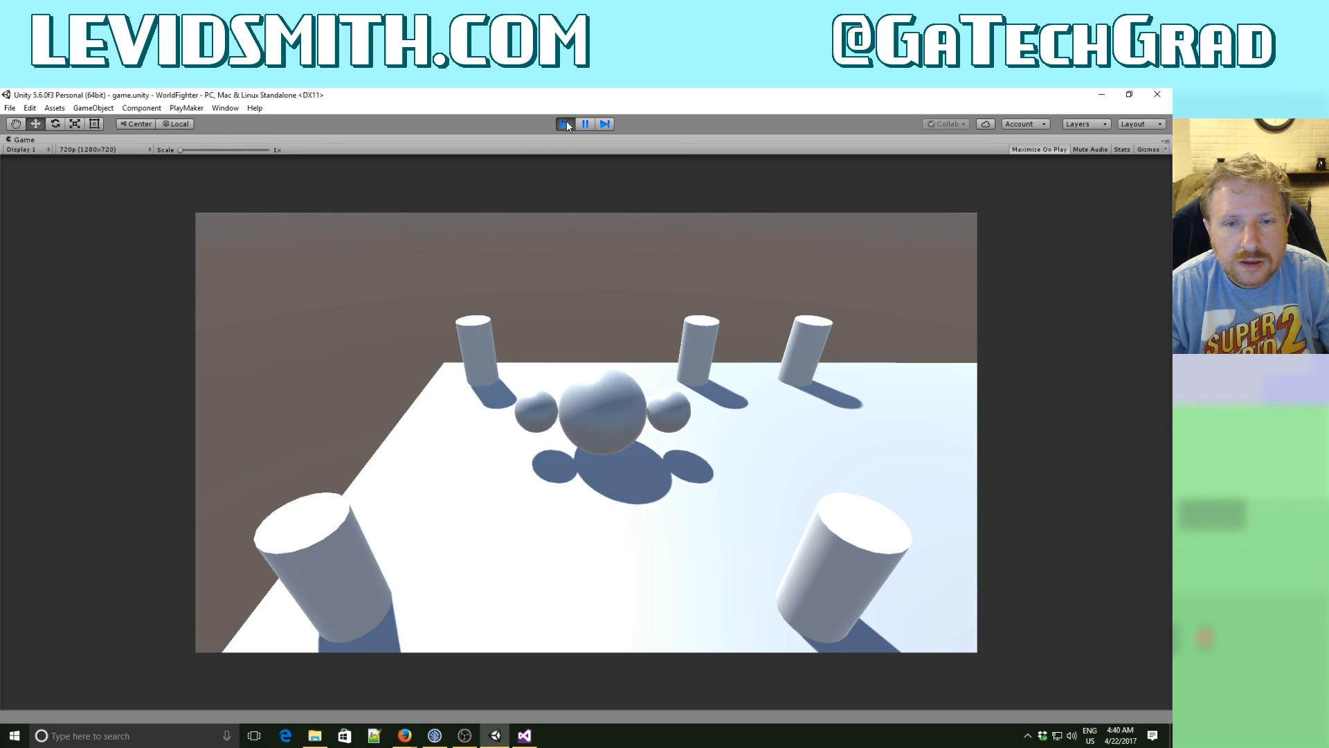
key("Left")
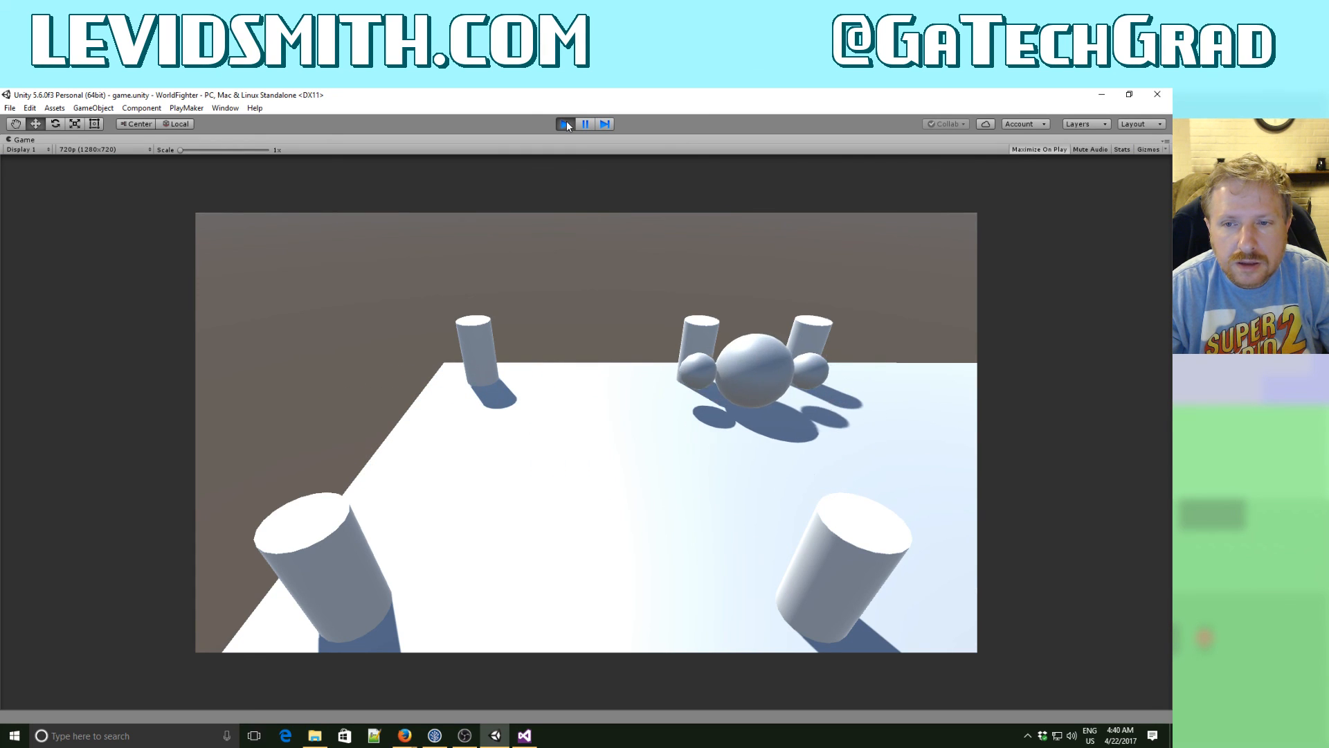
key("Right")
key("Up")
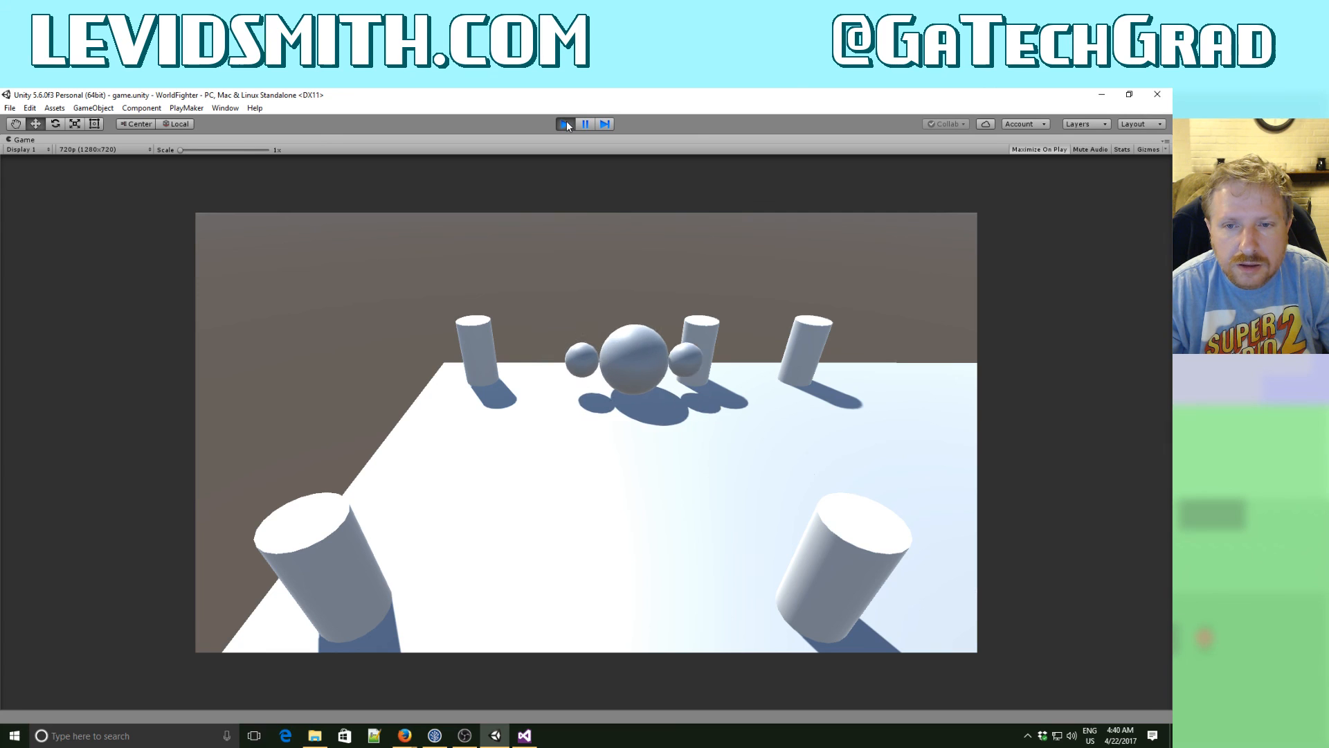
key("Left")
key("Right")
key("Down")
key("Down")
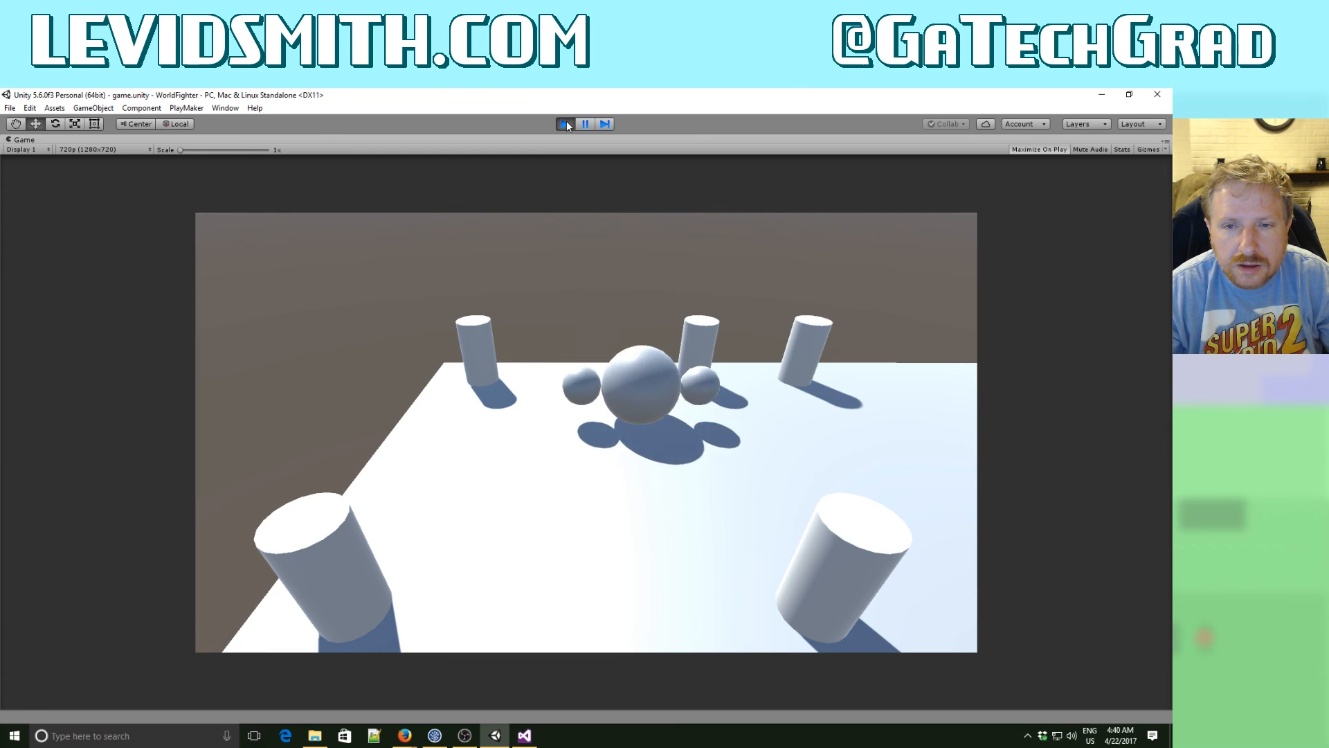
key("Right")
key("Left")
key("Left")
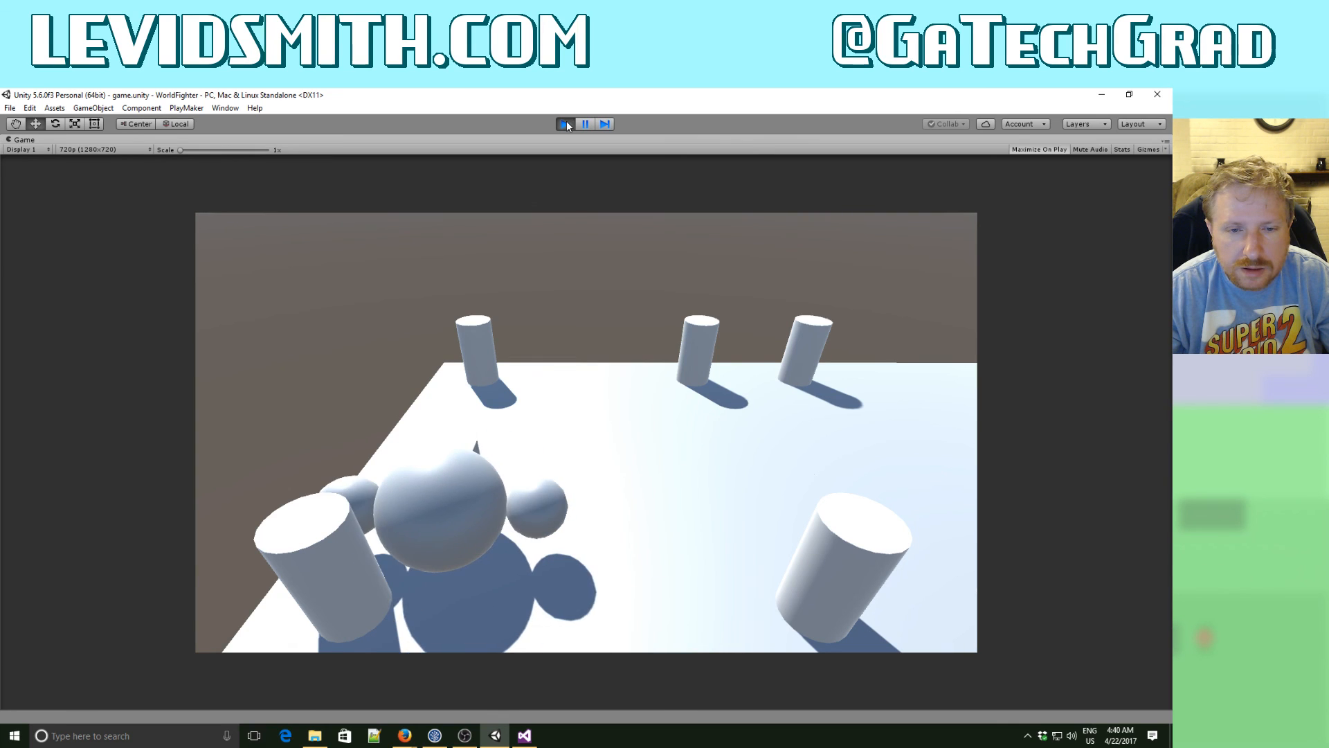
key("Right")
key("Right")
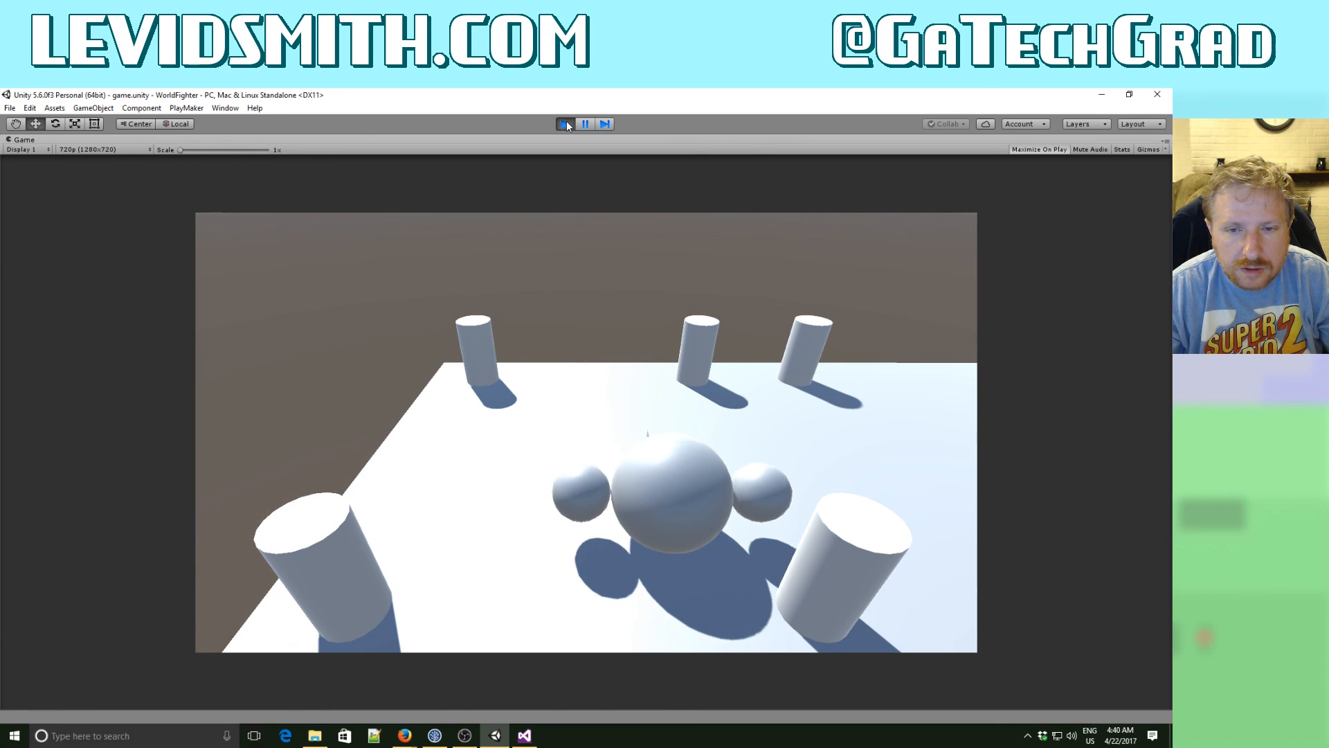
key("Left")
left_click(566, 123)
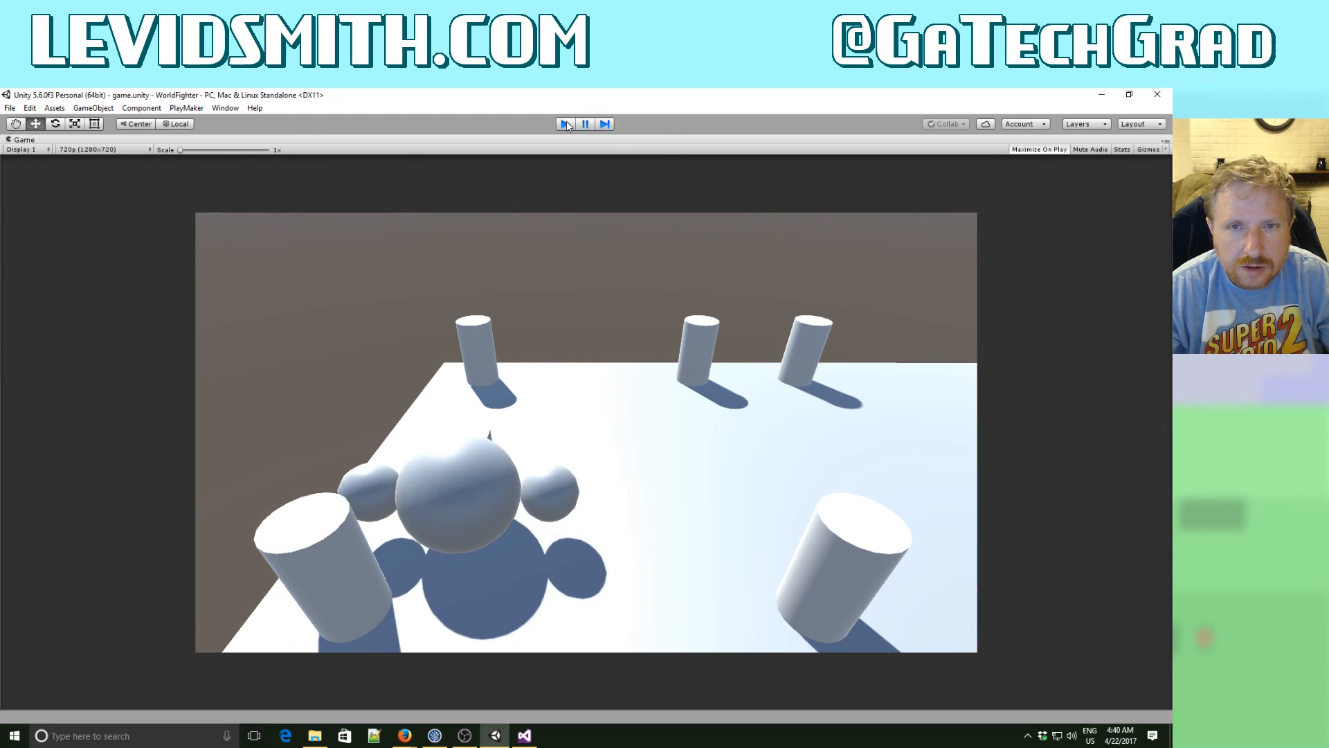
- In Visual Studio, change the angle in the Rotate call of rotatePlayer to 90f
key("alt+Tab")
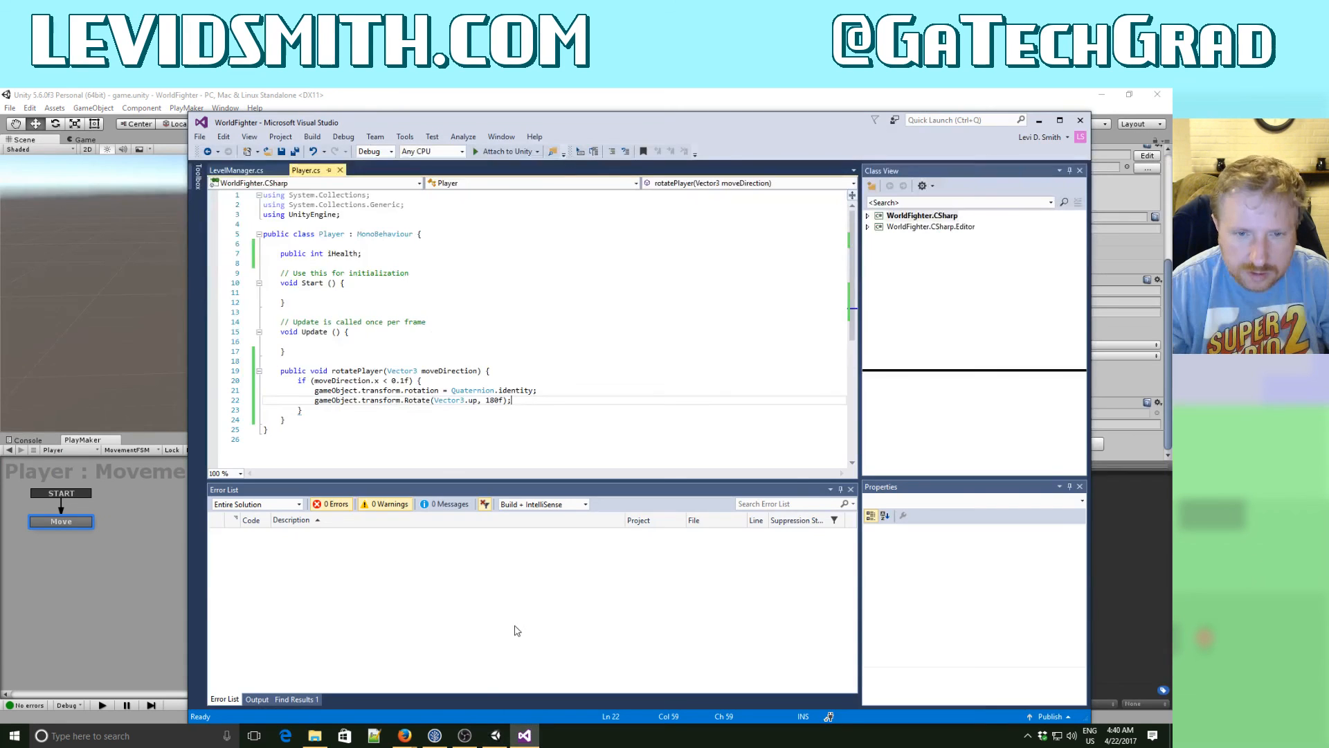
left_click(484, 402)
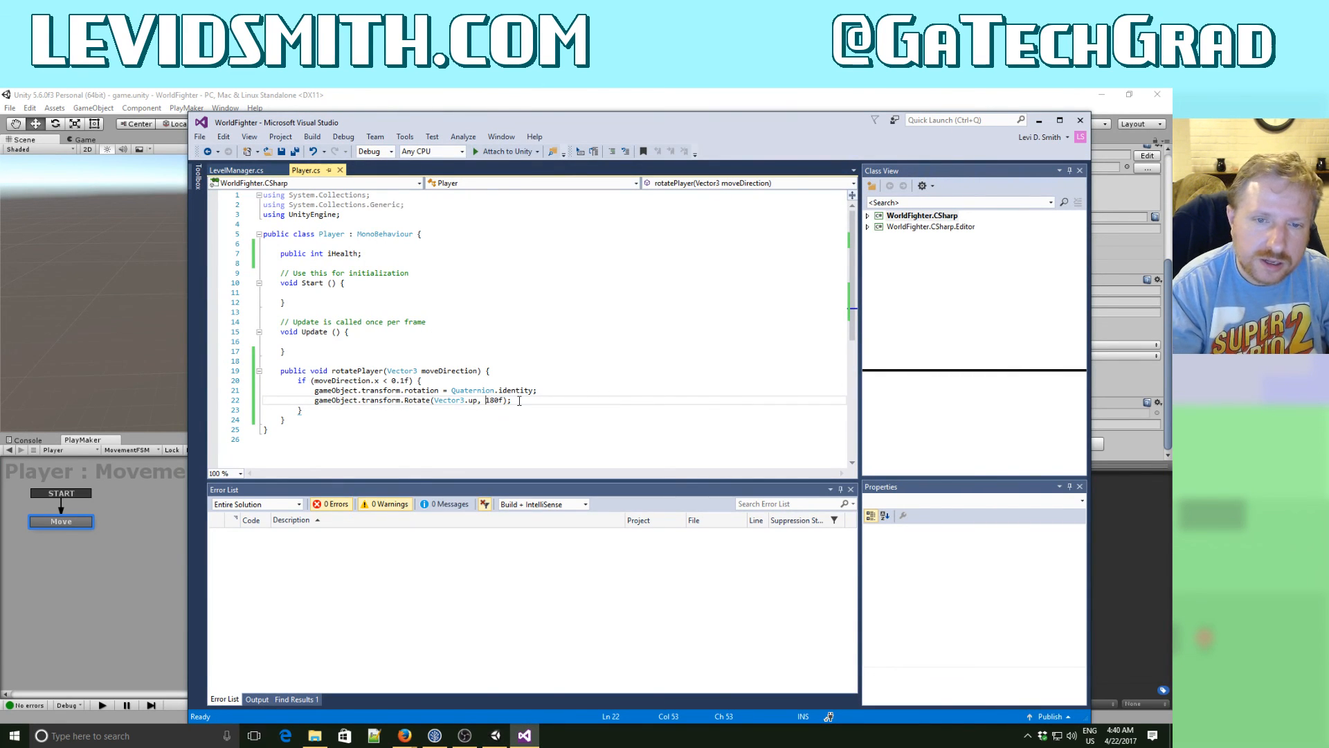
key("Delete")
key("Delete")
key("Delete")
type("9")
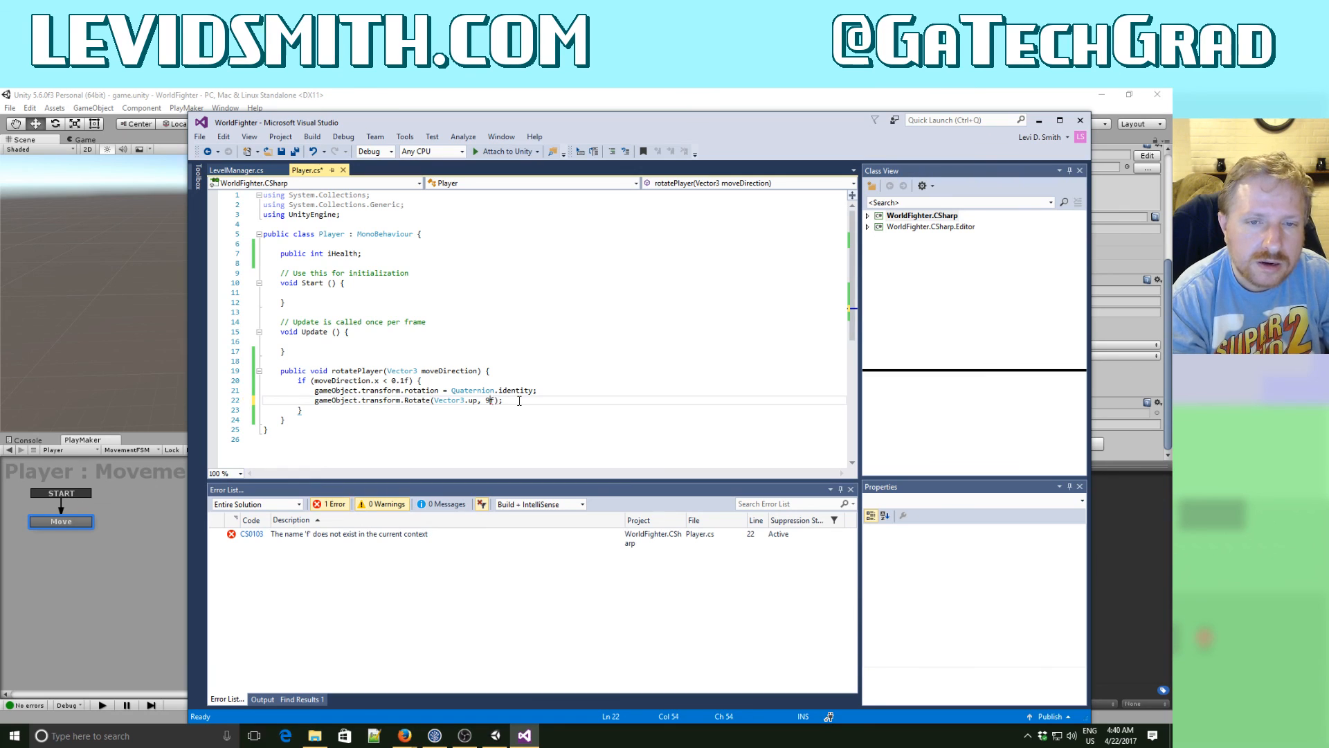
type("0")
key("Down")
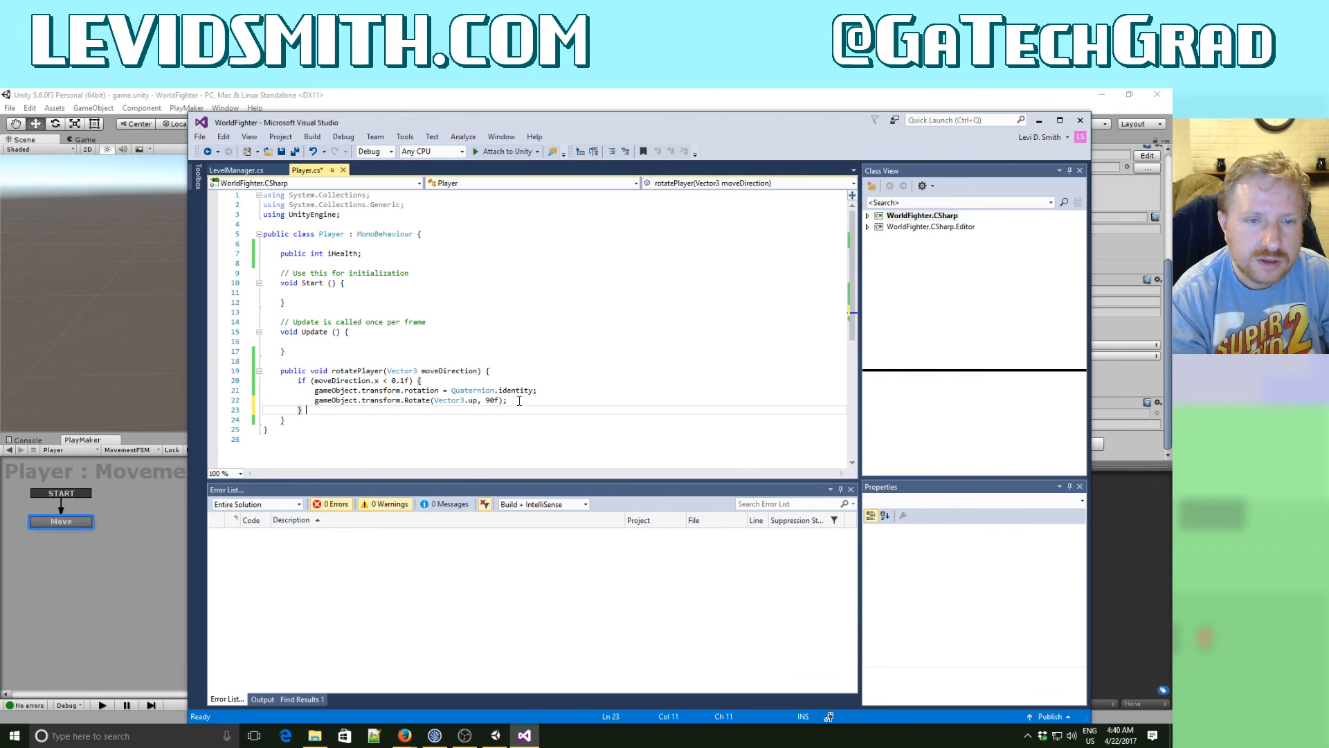
- Add an else-if branch to rotatePlayer for moveDirection.x > 0.1f
type("else if (m")
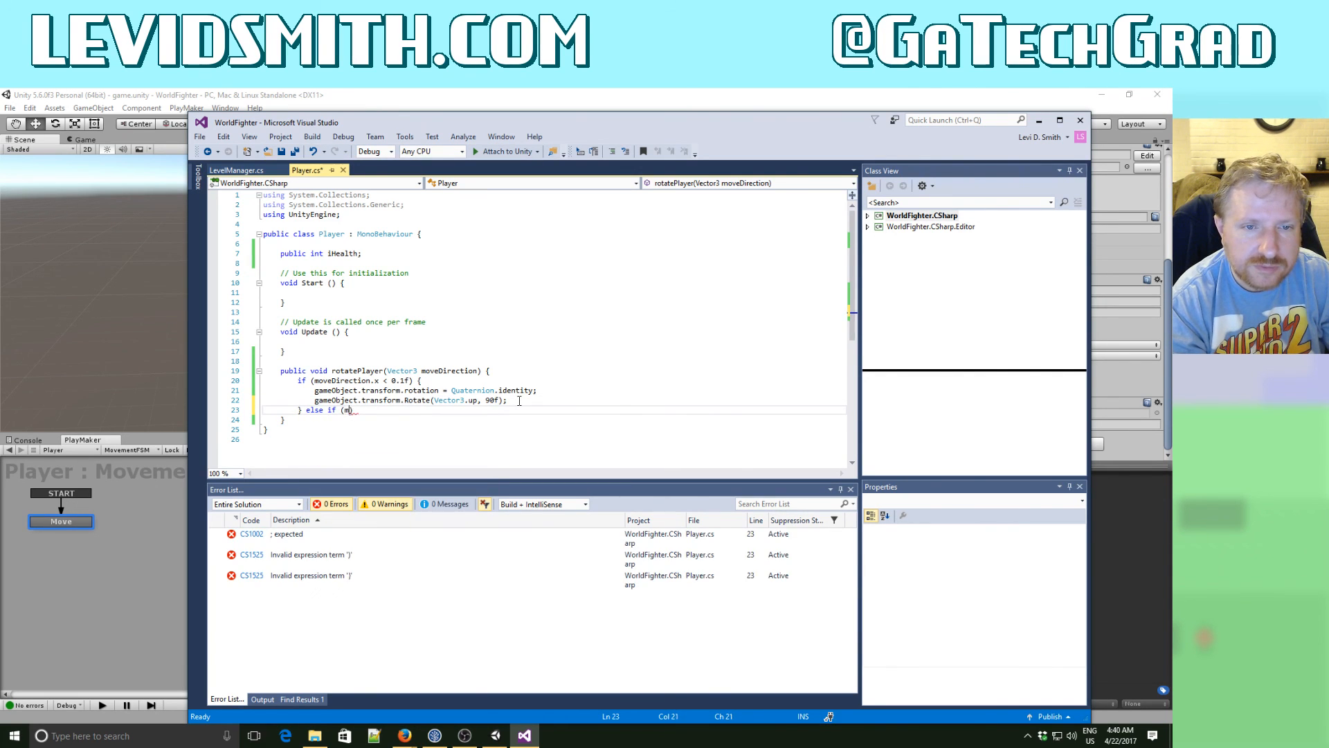
type("oveDirection.")
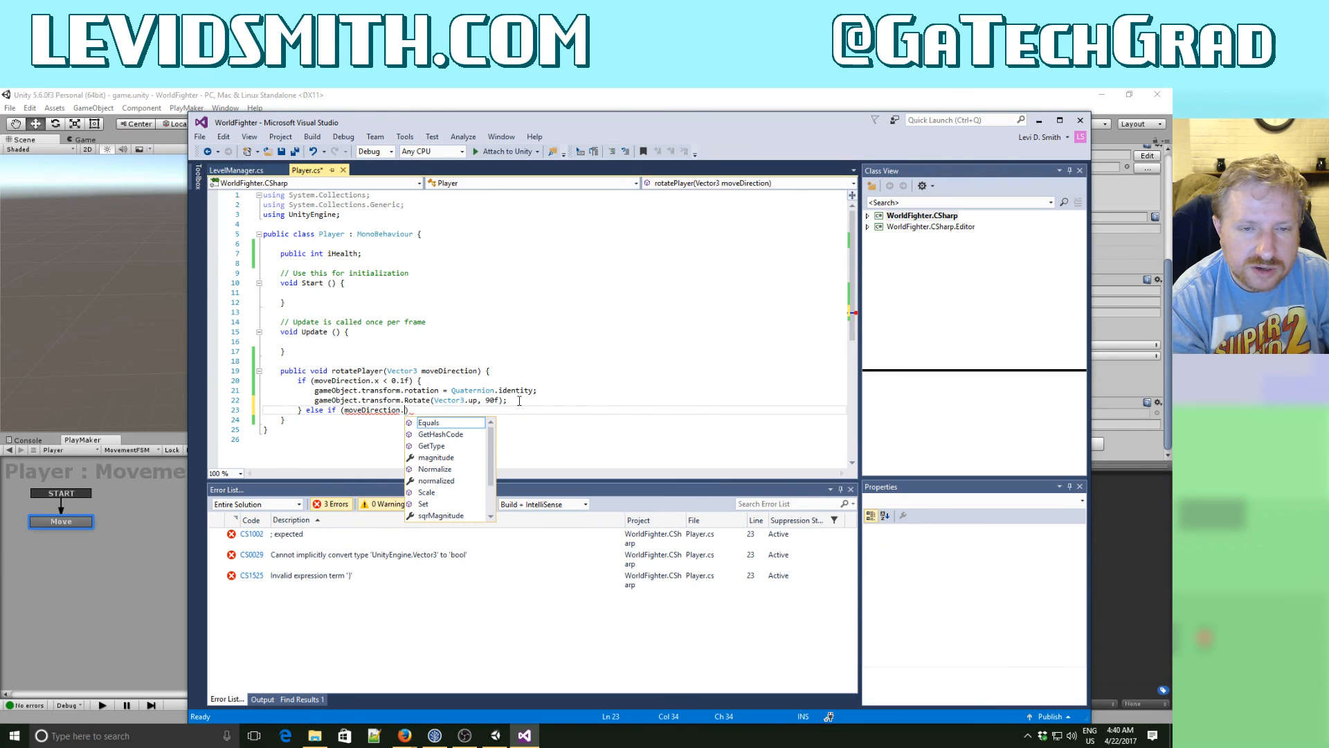
type("x > ")
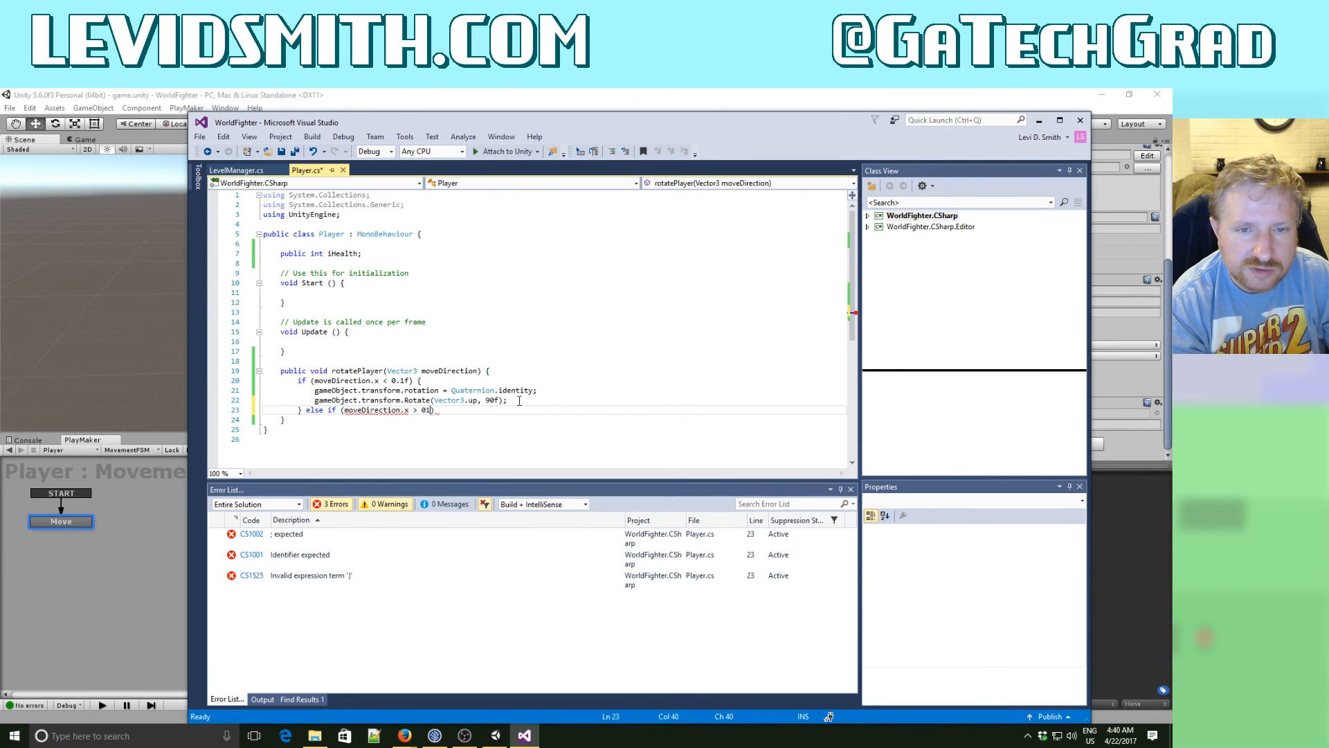
type("0.1")
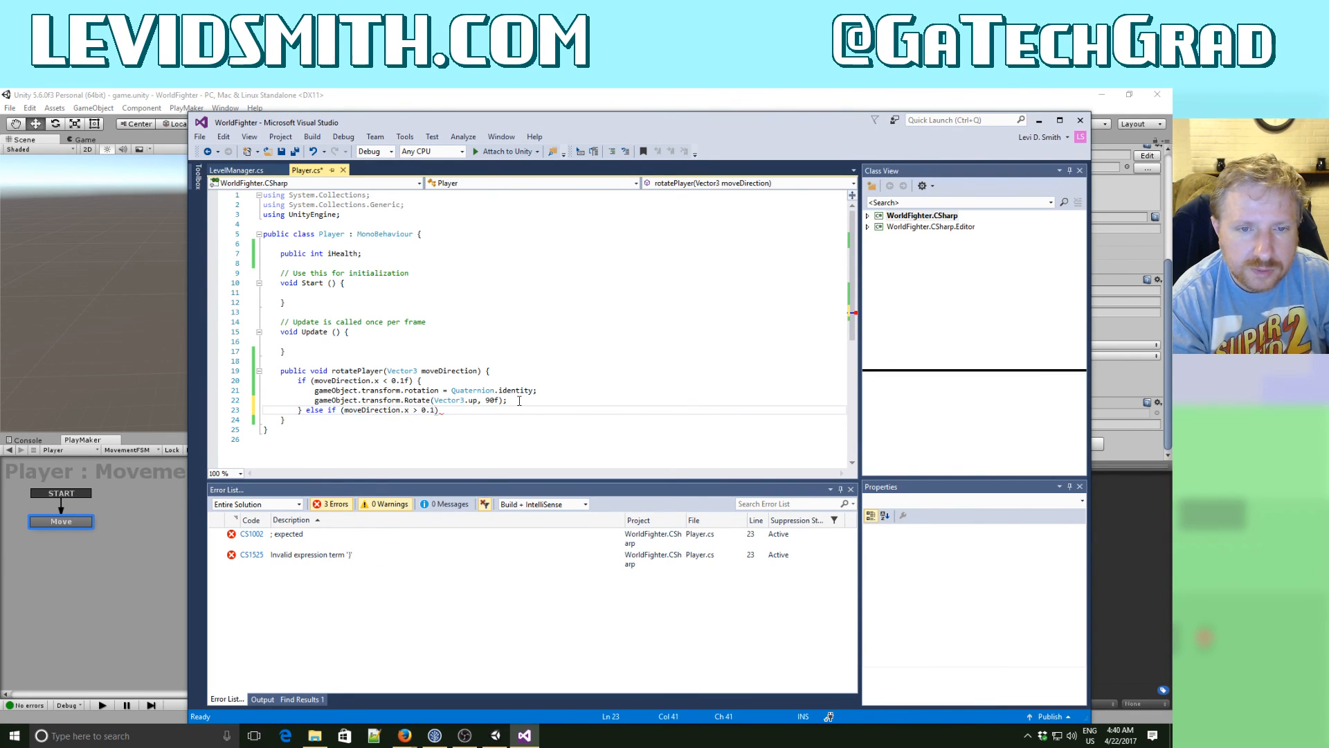
type("f")
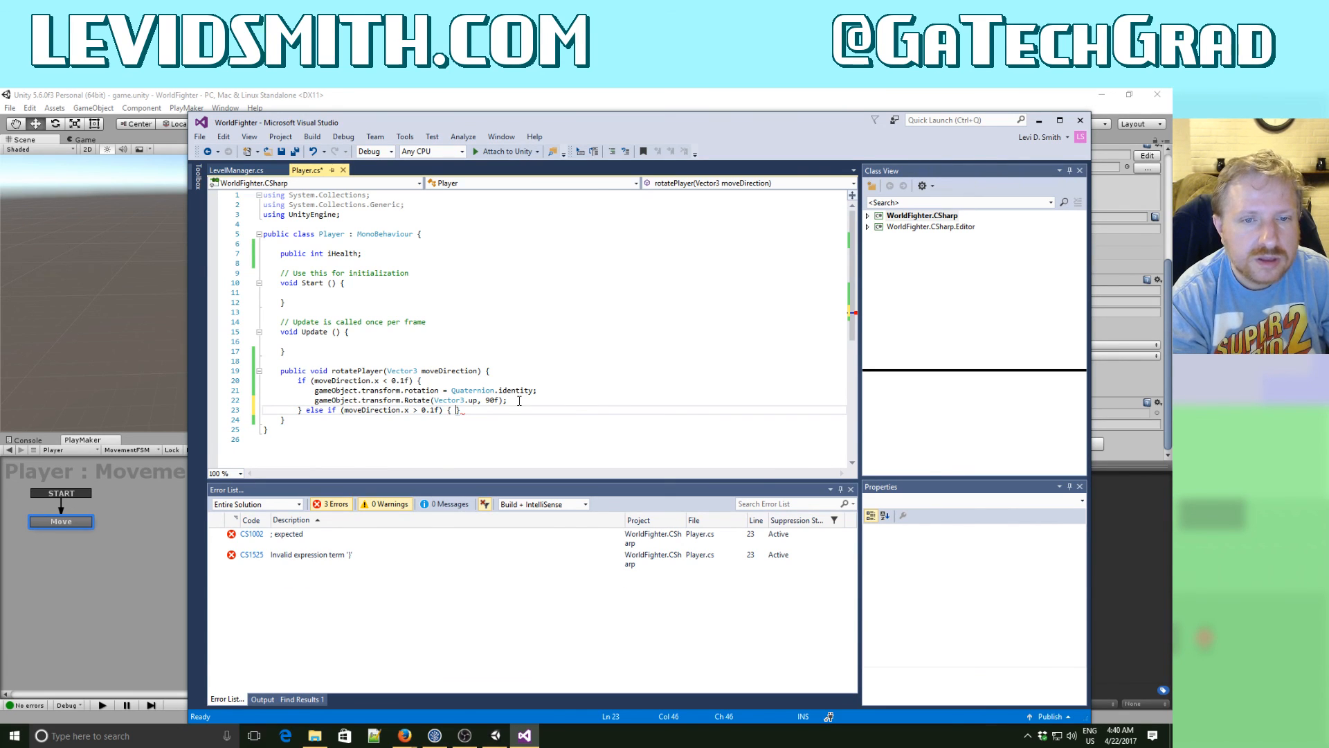
key("Return")
- Copy the rotation reset and Rotate lines from the first branch of rotatePlayer into the else-if branch
key("Up")
key("Up")
key("Up")
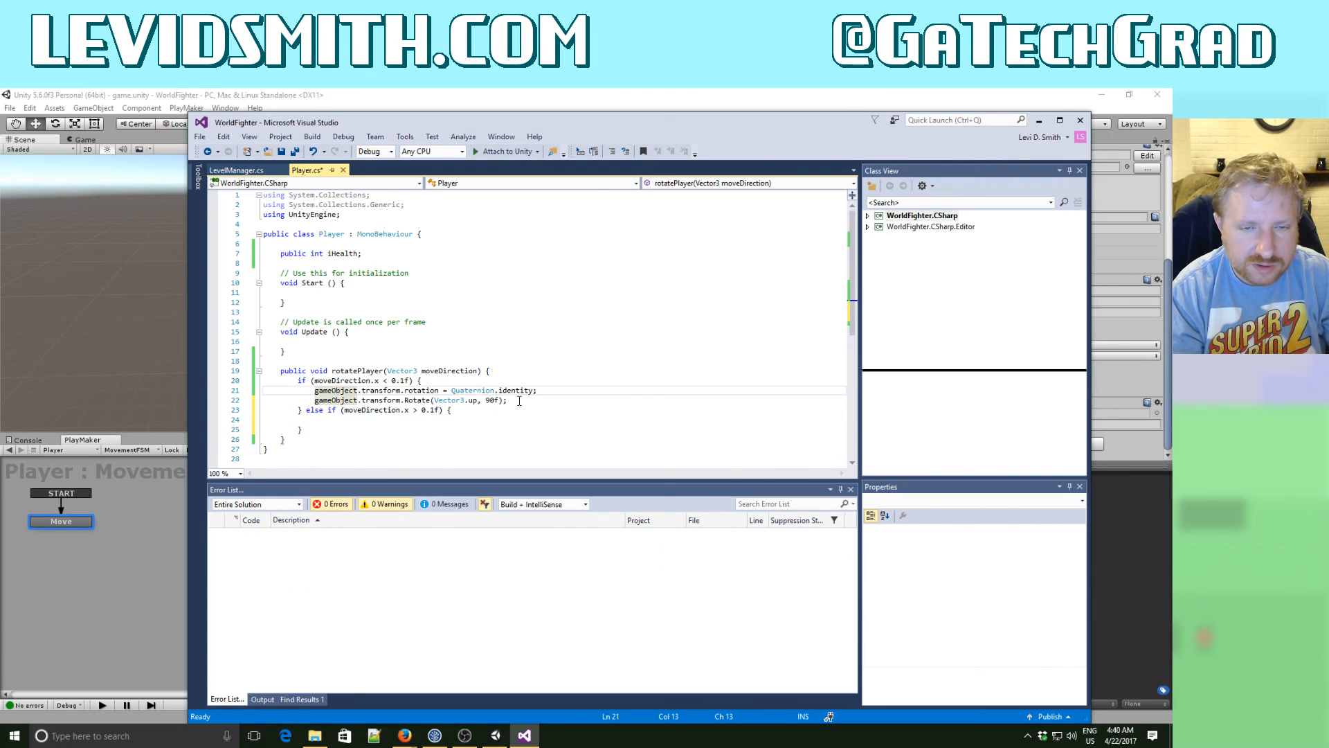
key("Home")
key("shift+Down")
key("shift+Down")
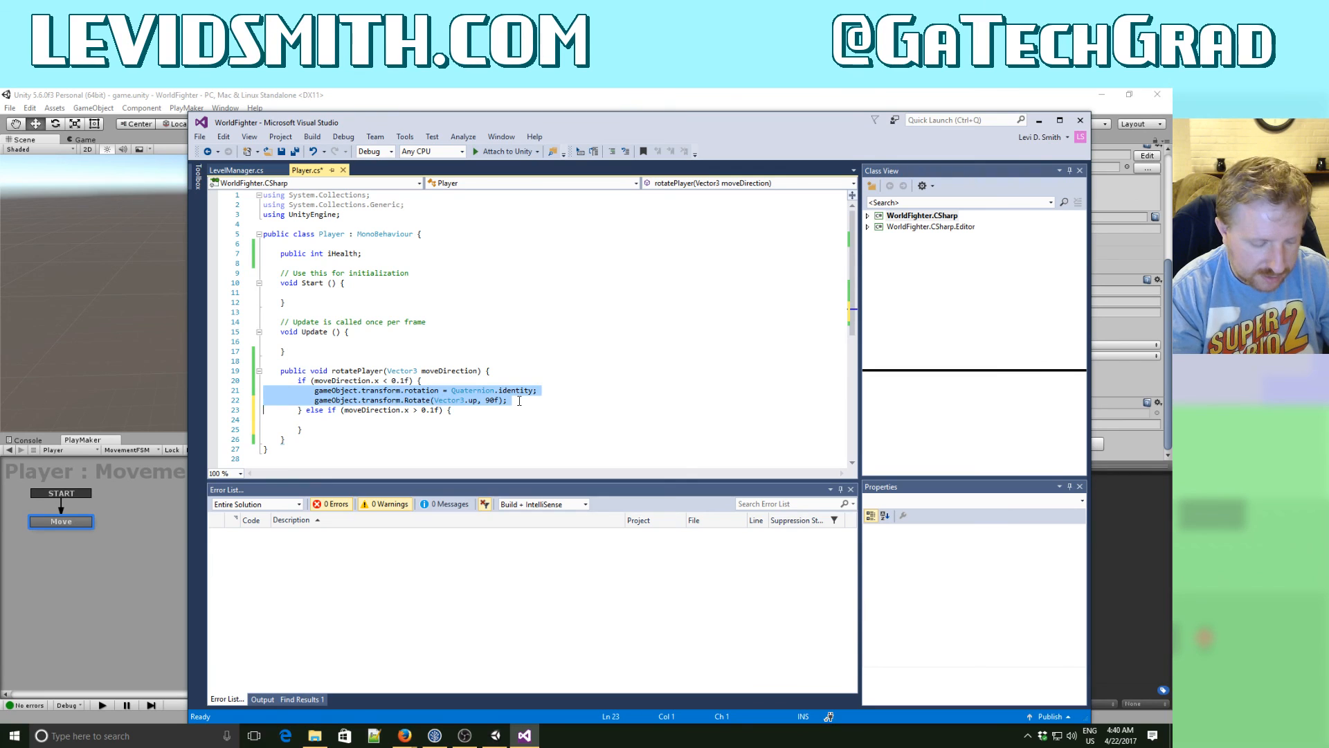
key("ctrl+c")
key("Down")
key("ctrl+v")
key("Up")
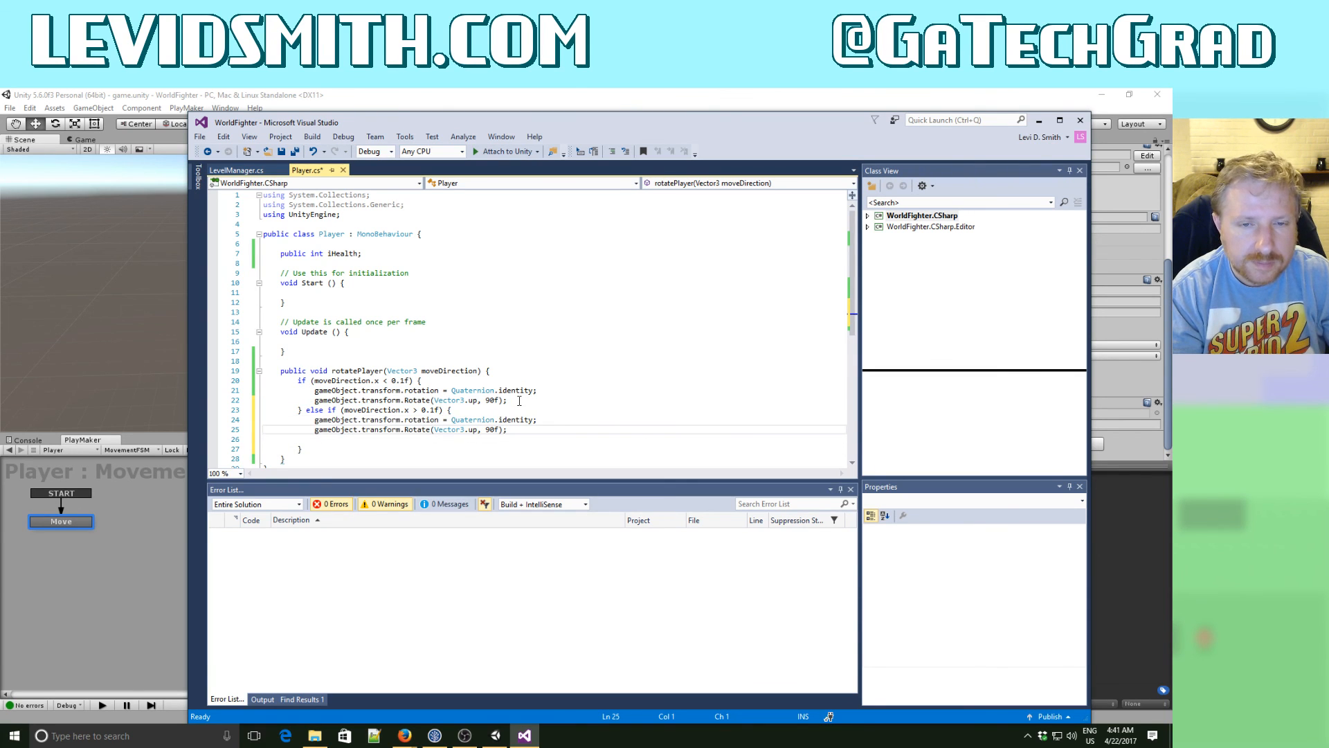
- Change the Rotate angle in the else-if branch to 180f and save the script
key("BackSpace")
key("BackSpace")
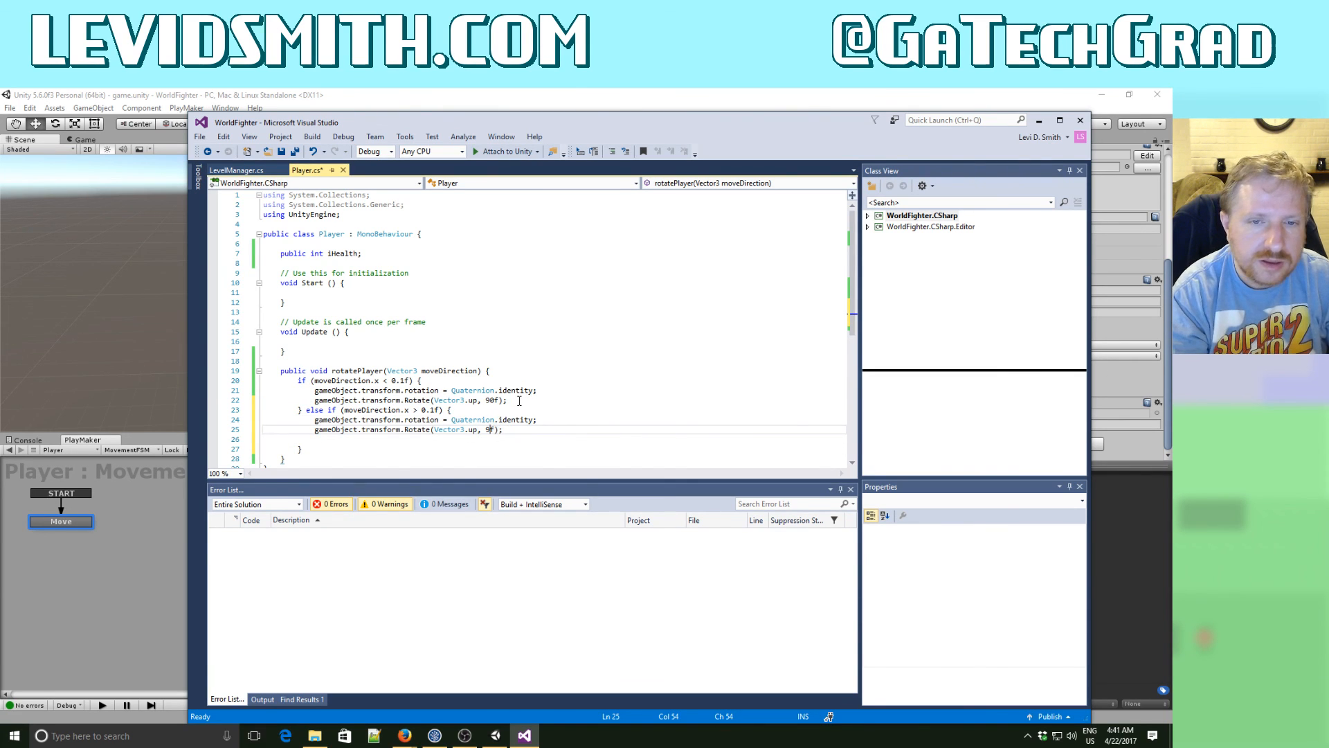
type("180")
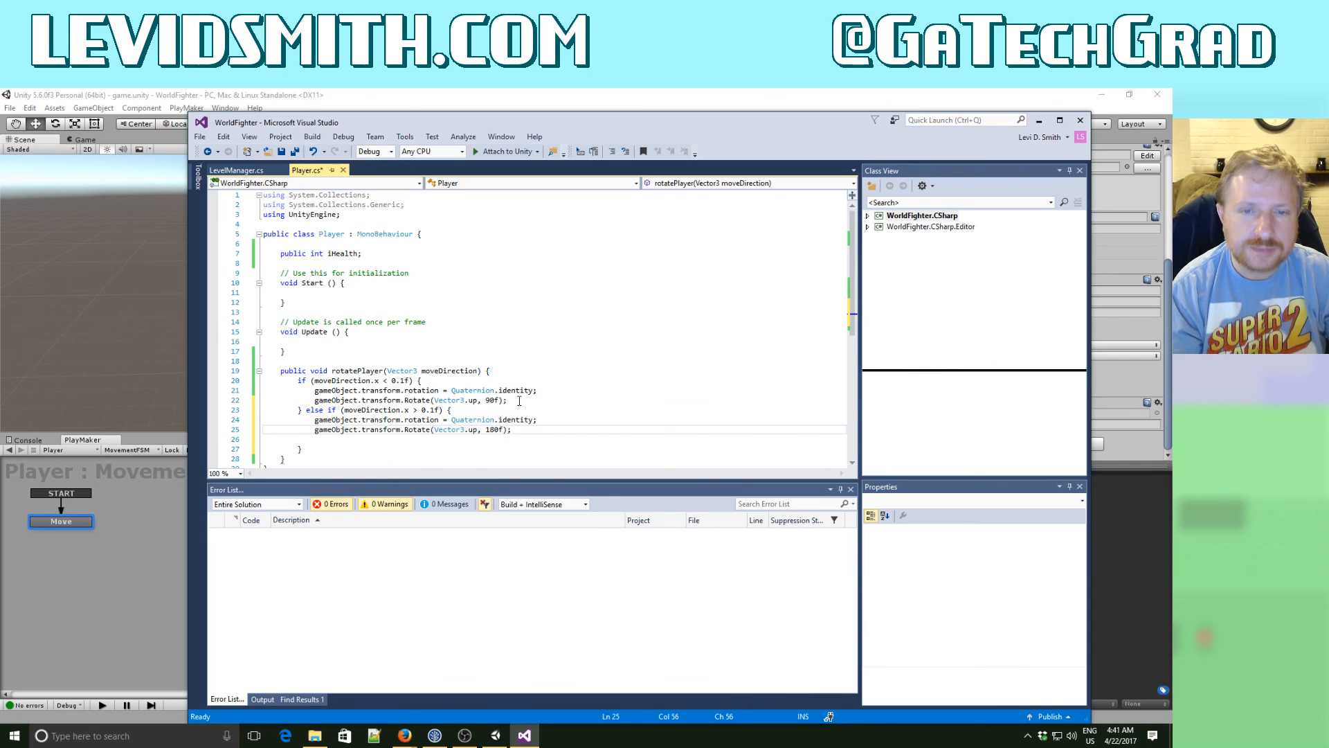
left_click(295, 152)
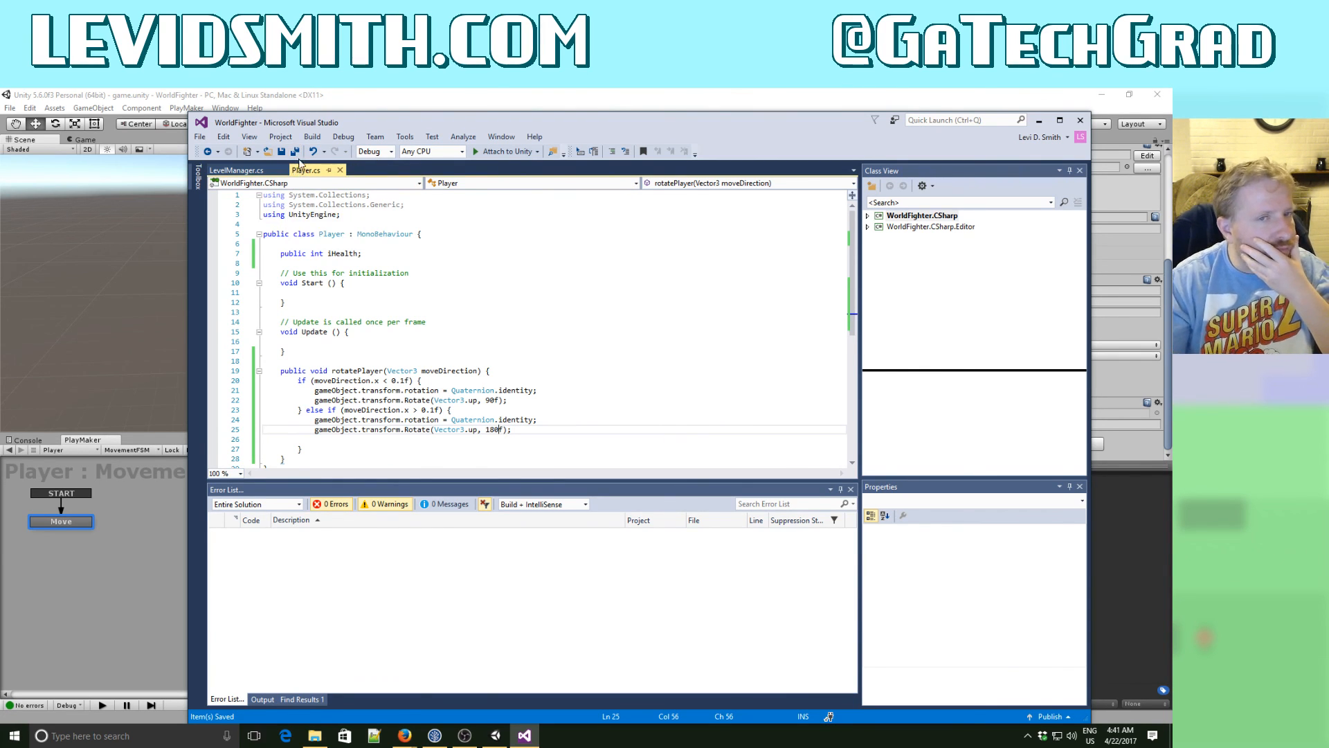
- Switch to Unity and freeze the Player prefab's Rigidbody rotation on the Y axis
left_click(388, 104)
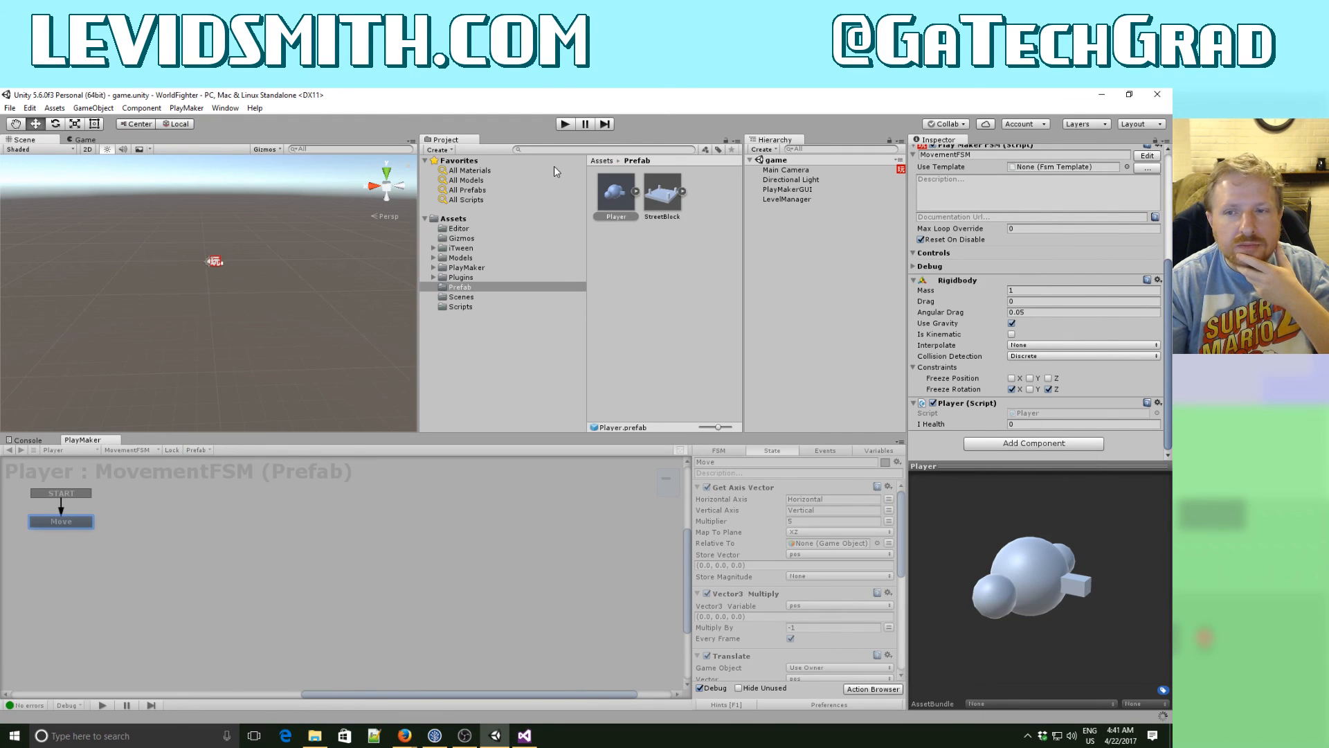
left_click(1030, 389)
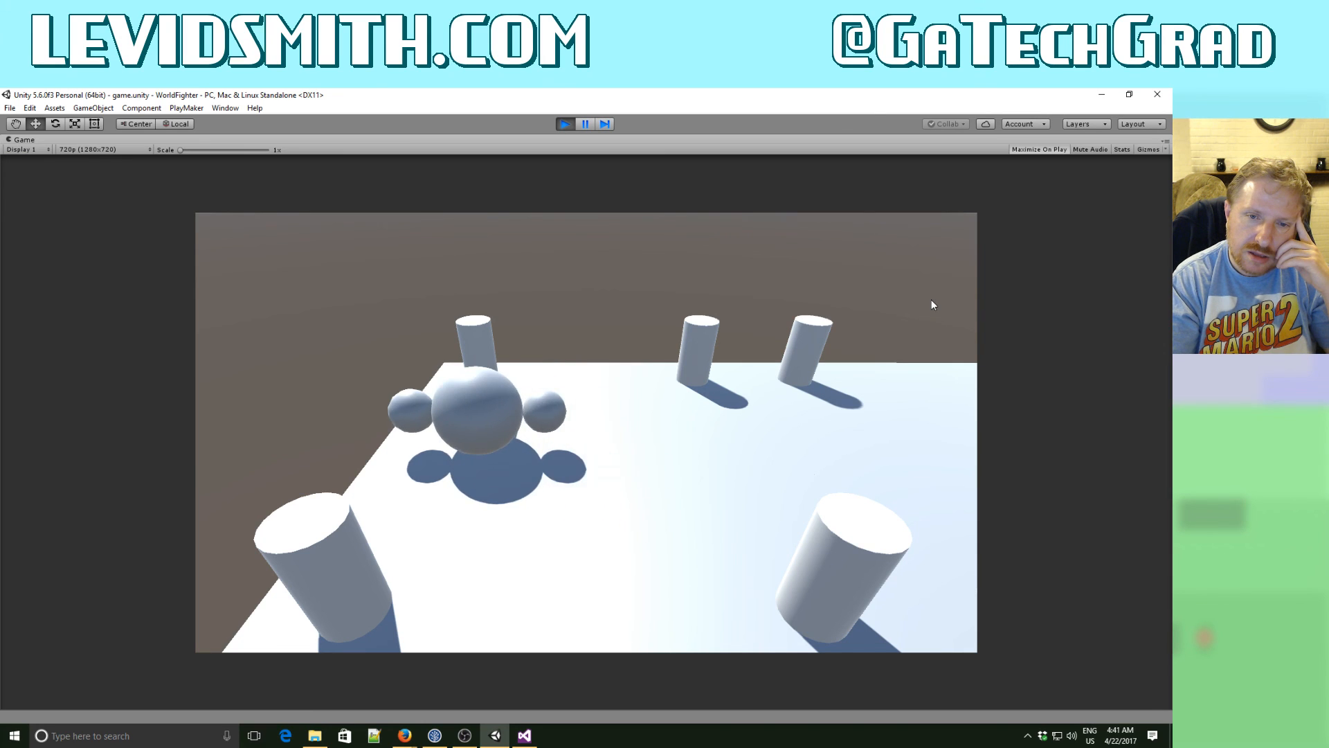
- Play-test the game, moving the player left and right to check its facing, and stop playback
key("Left")
key("Right")
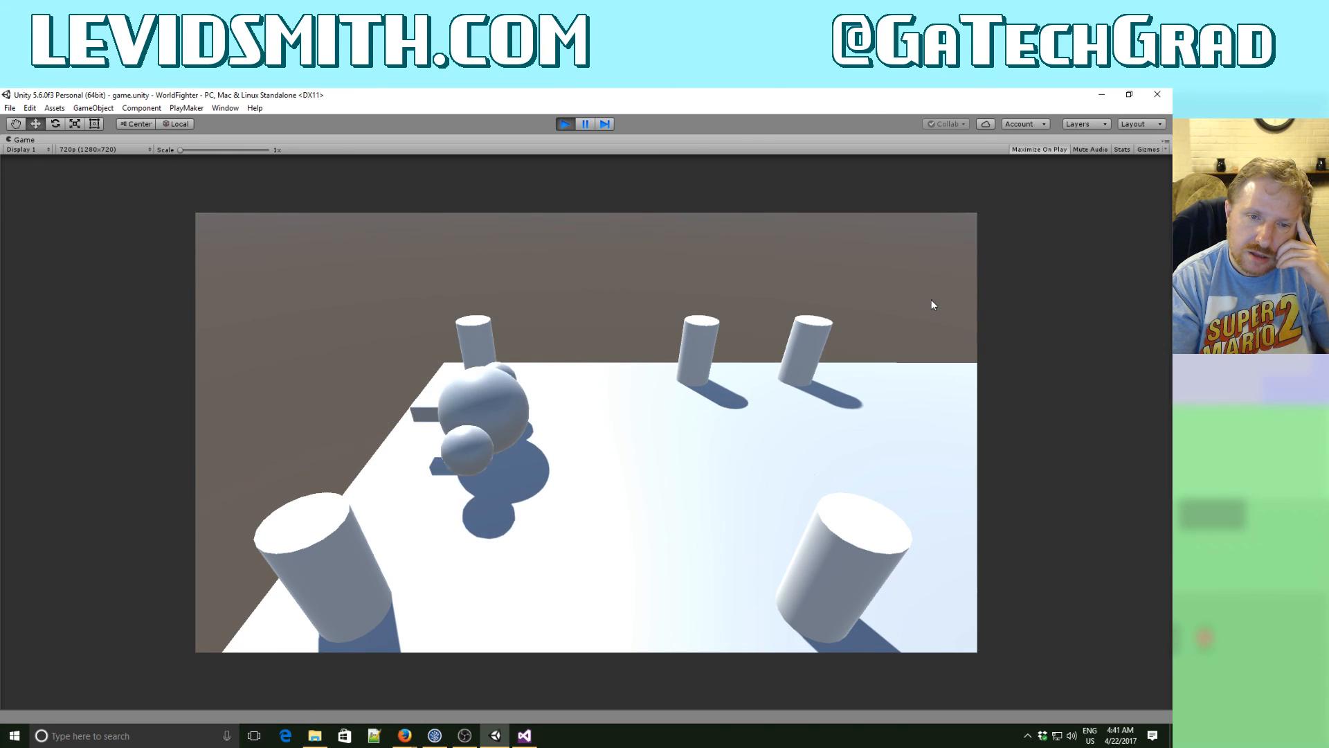
key("Left")
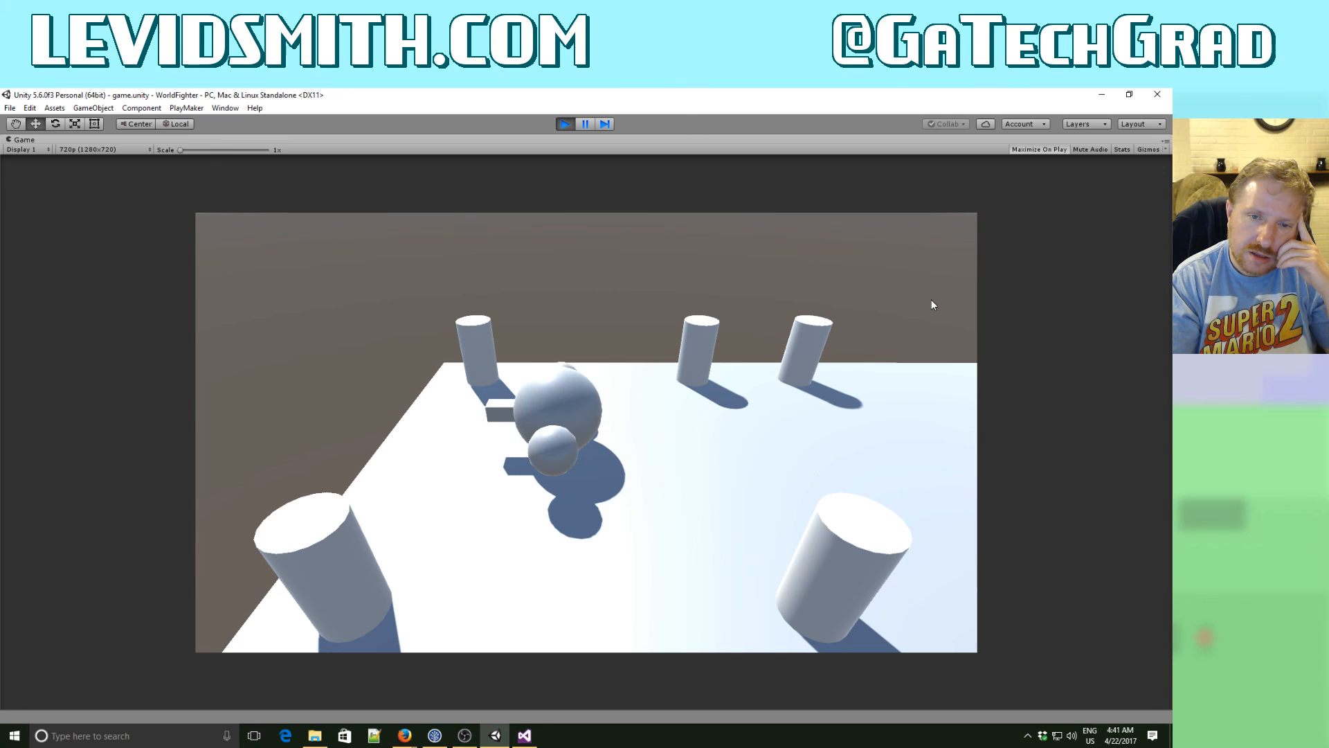
key("Left")
key("Left")
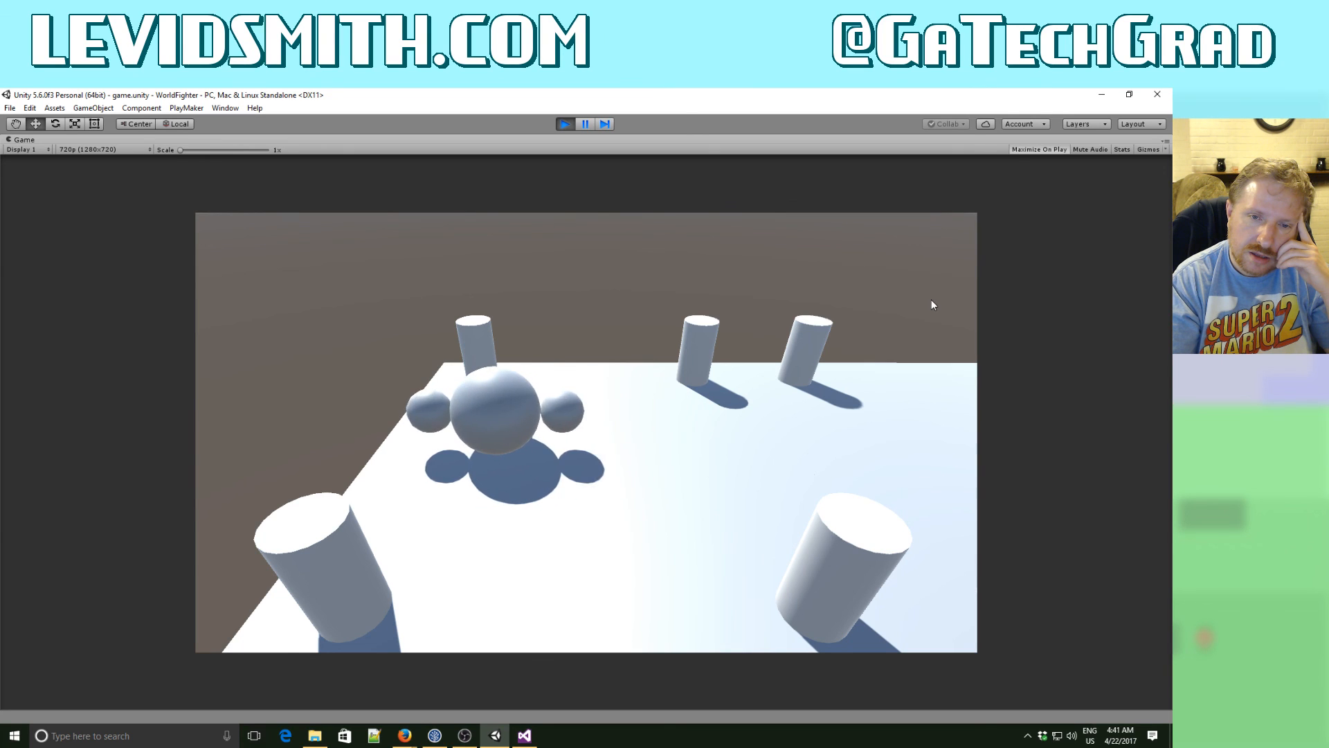
key("Right")
key("Right")
key("Left")
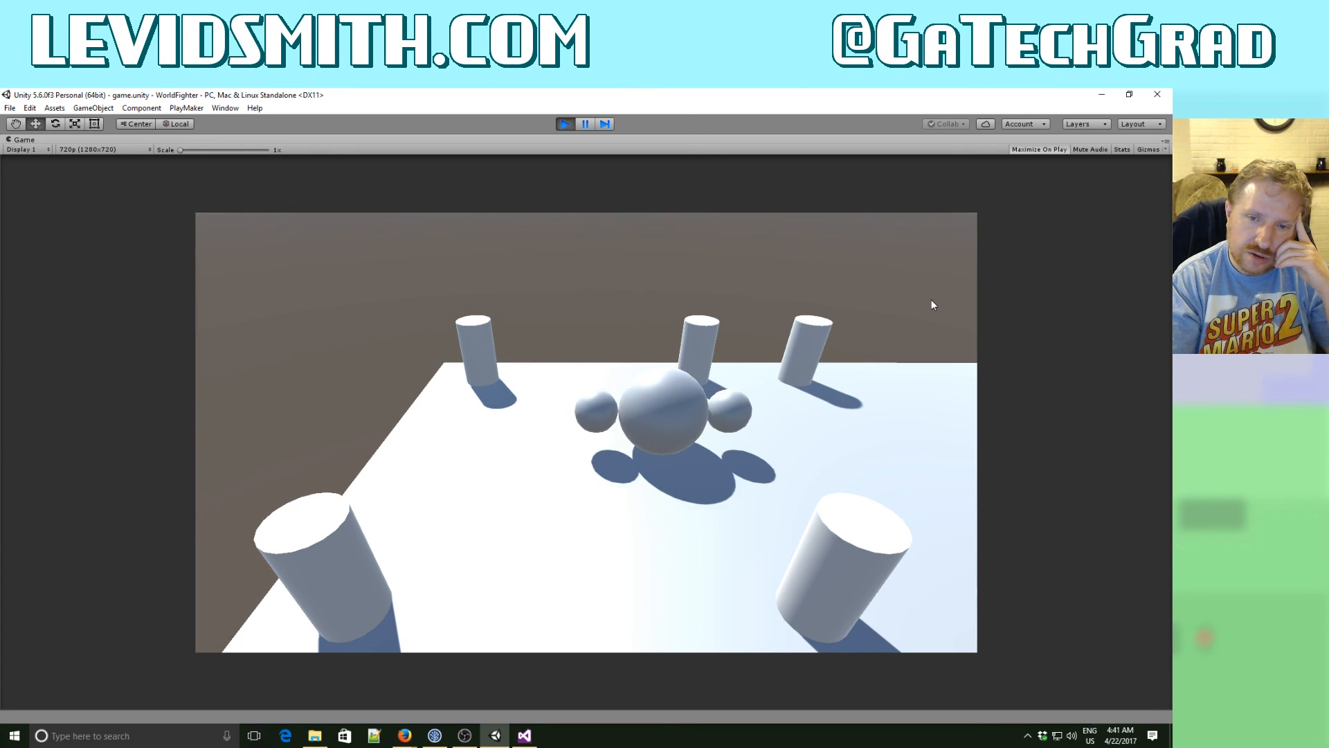
left_click(563, 124)
- In Visual Studio, set the Rotate angle in the else-if branch to 270f and save the script
left_click(524, 735)
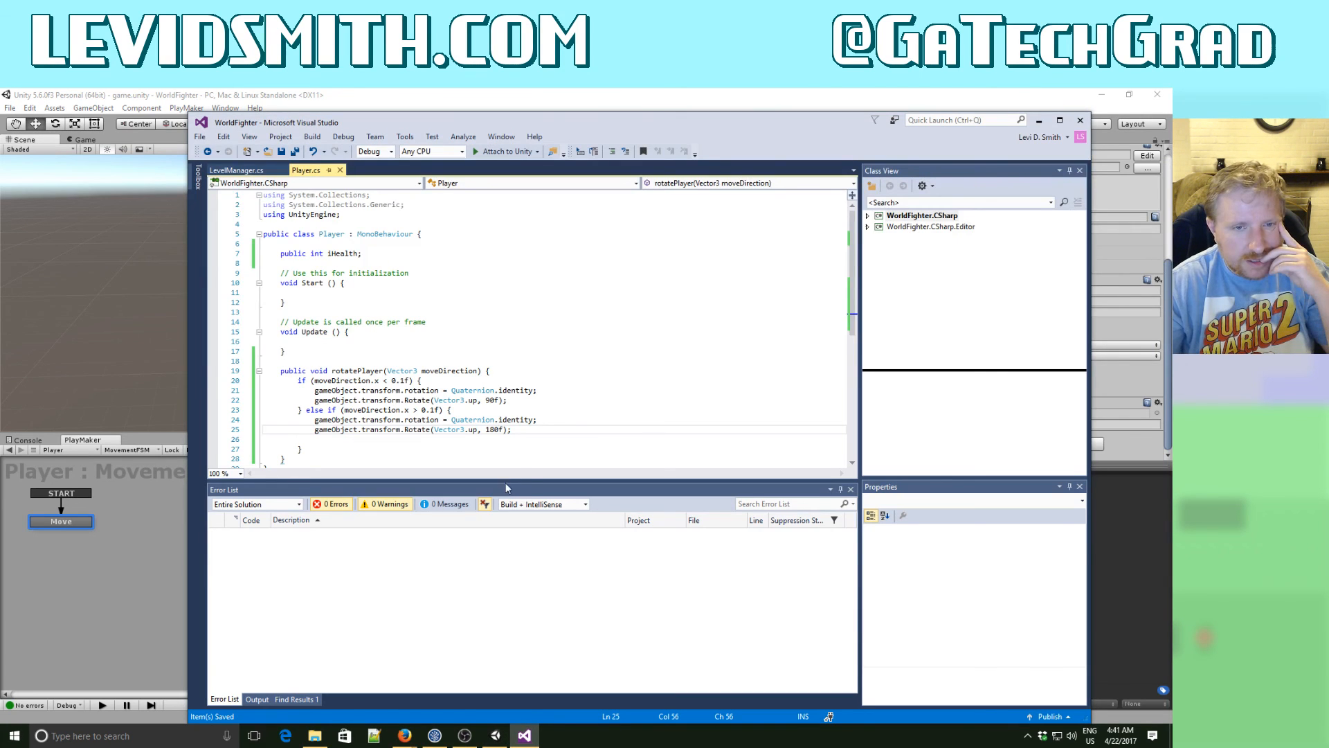
left_click(491, 433)
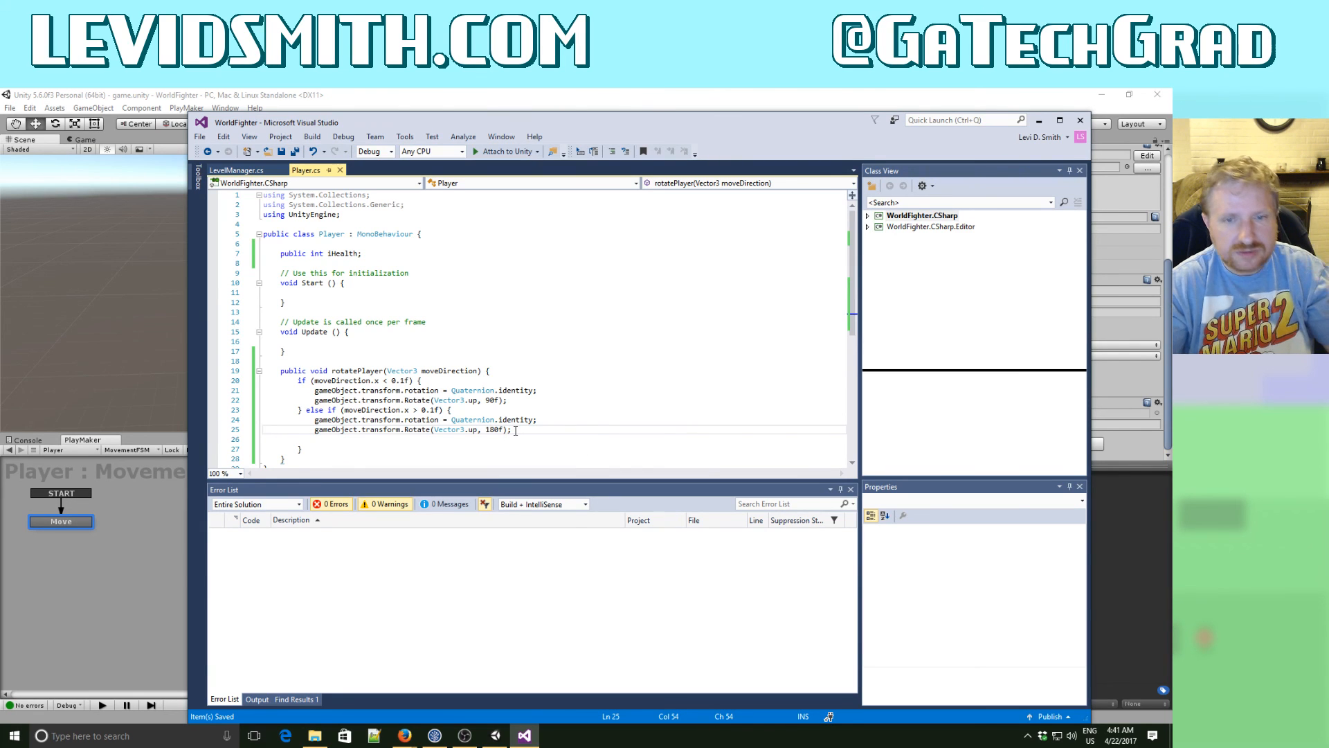
key("BackSpace")
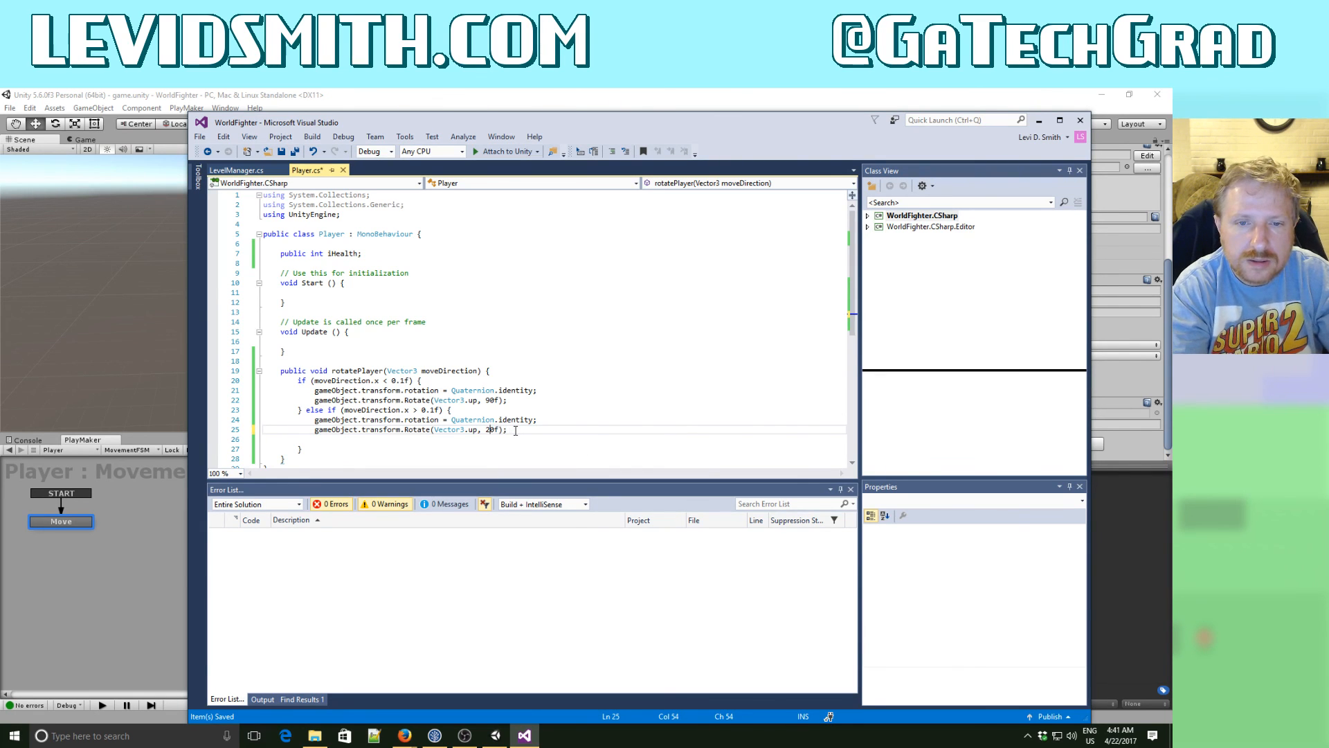
type("7")
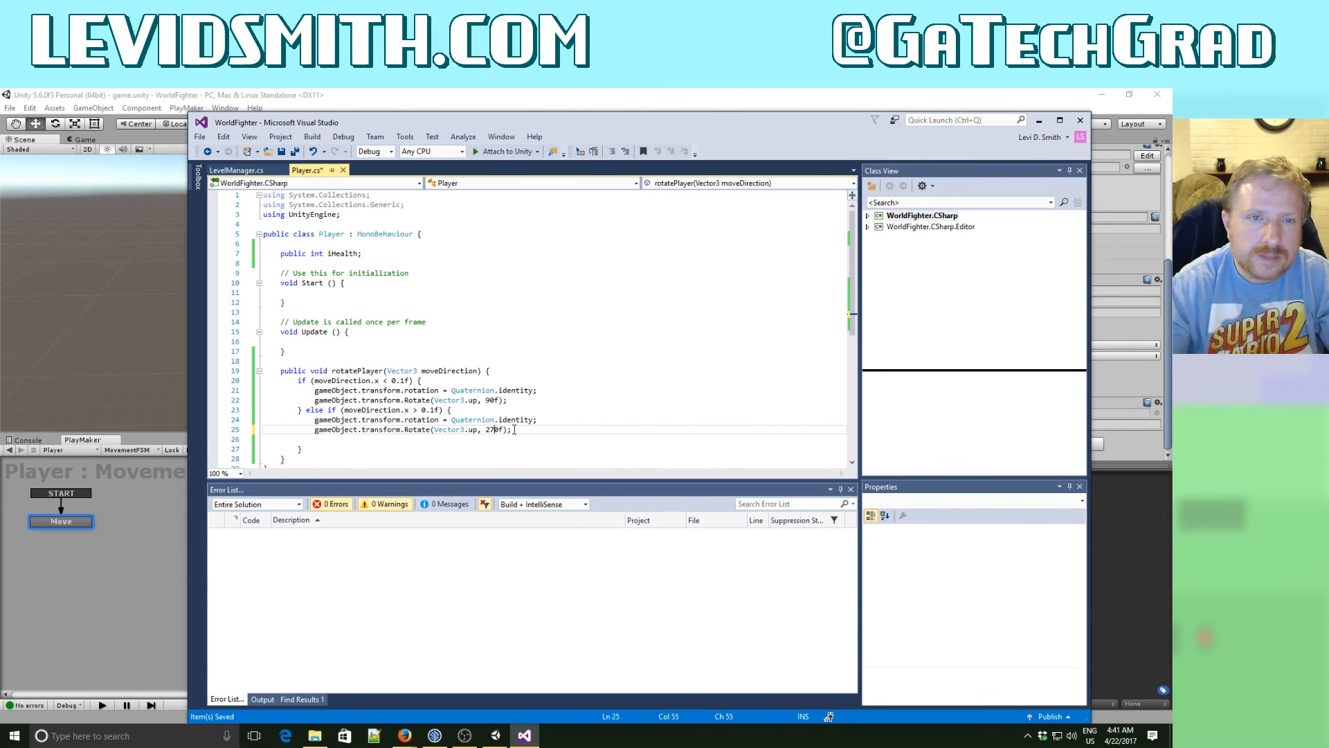
left_click(294, 151)
- Return to Unity, run the game, check the player's facing while moving sideways both ways, and stop playback
left_click(414, 108)
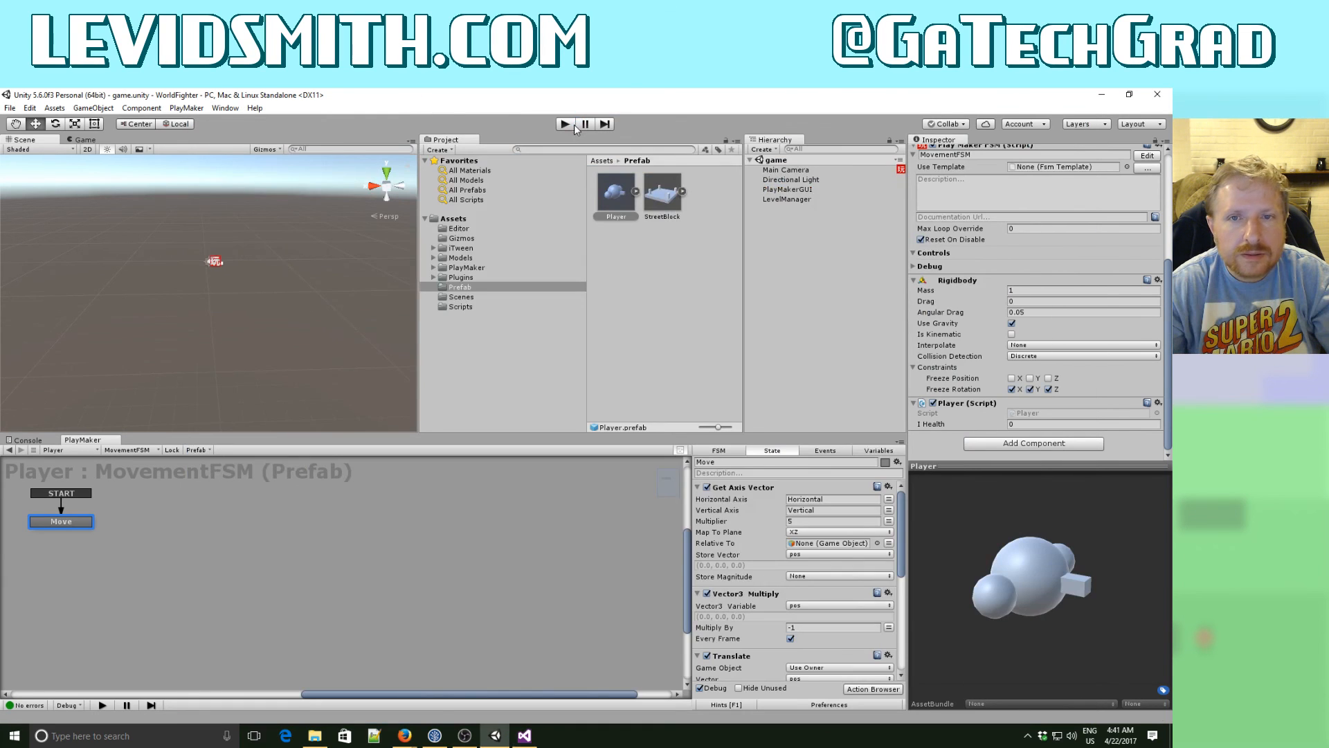
left_click(565, 125)
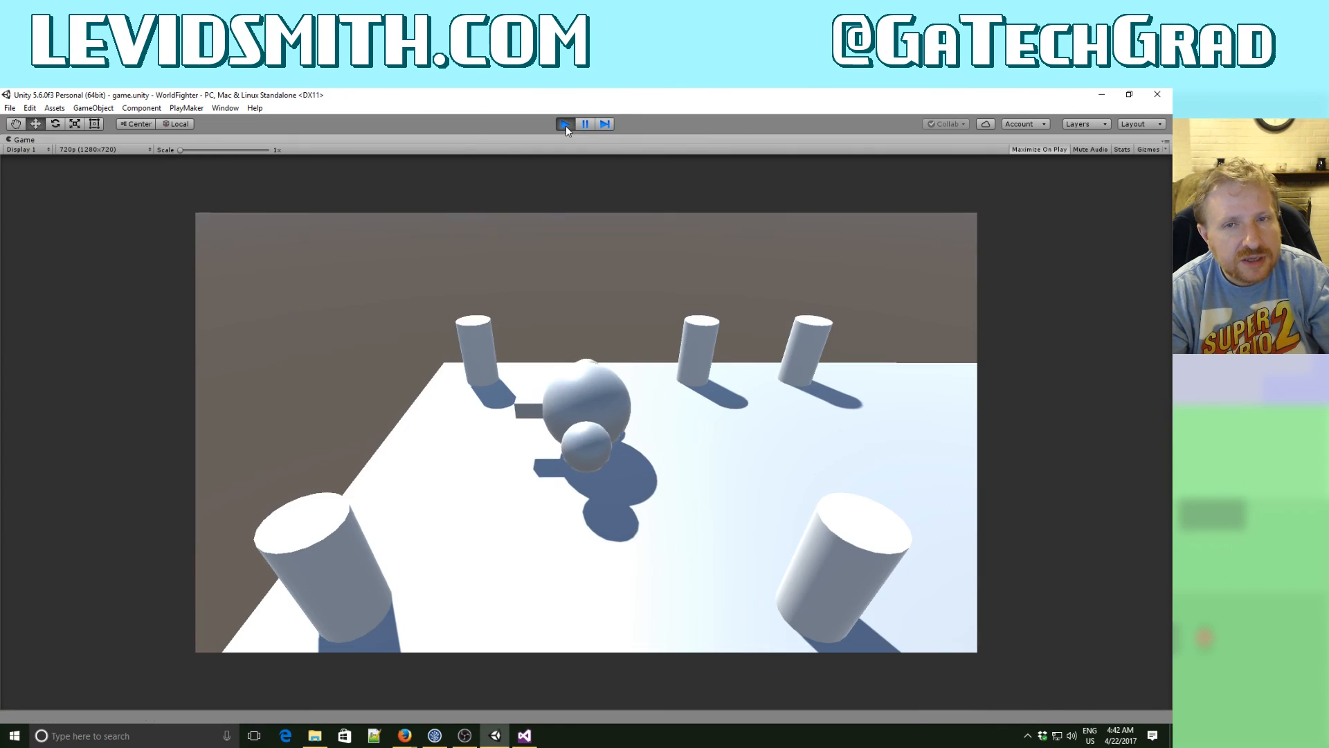
key("Left")
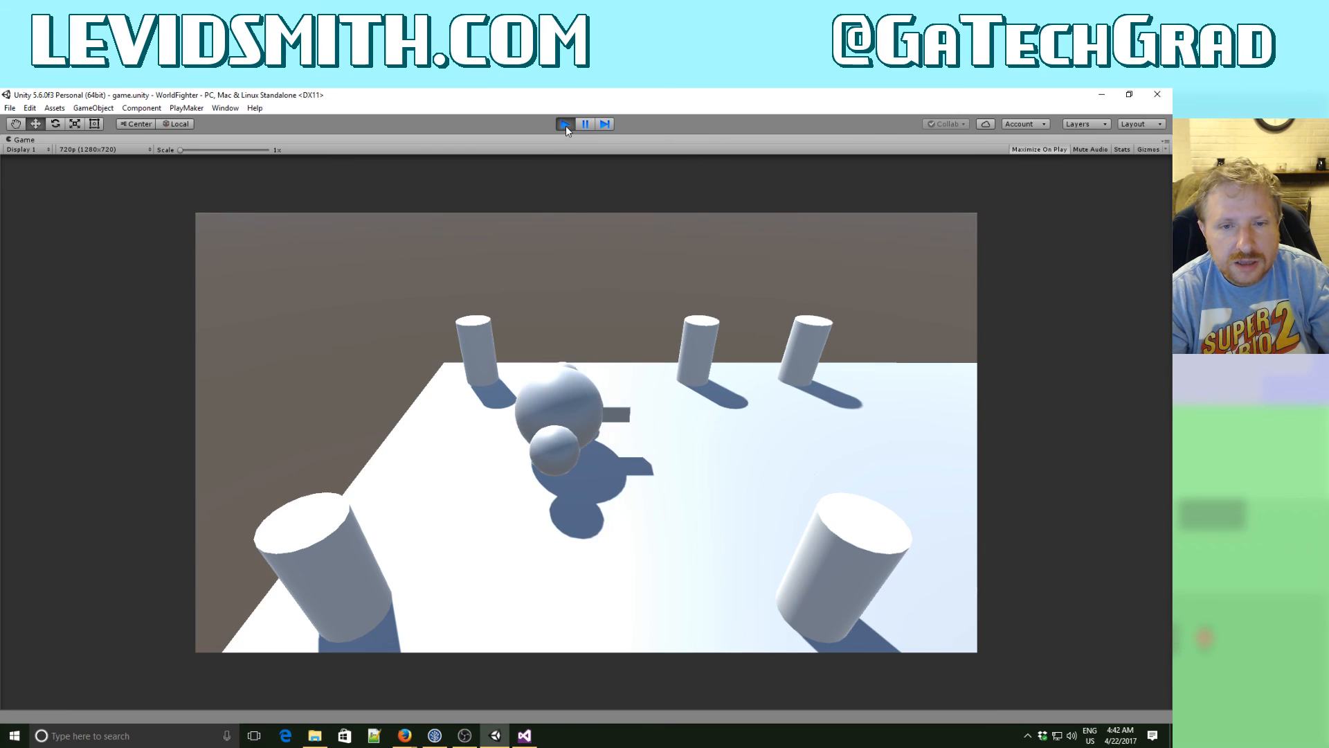
key("Right")
key("Right")
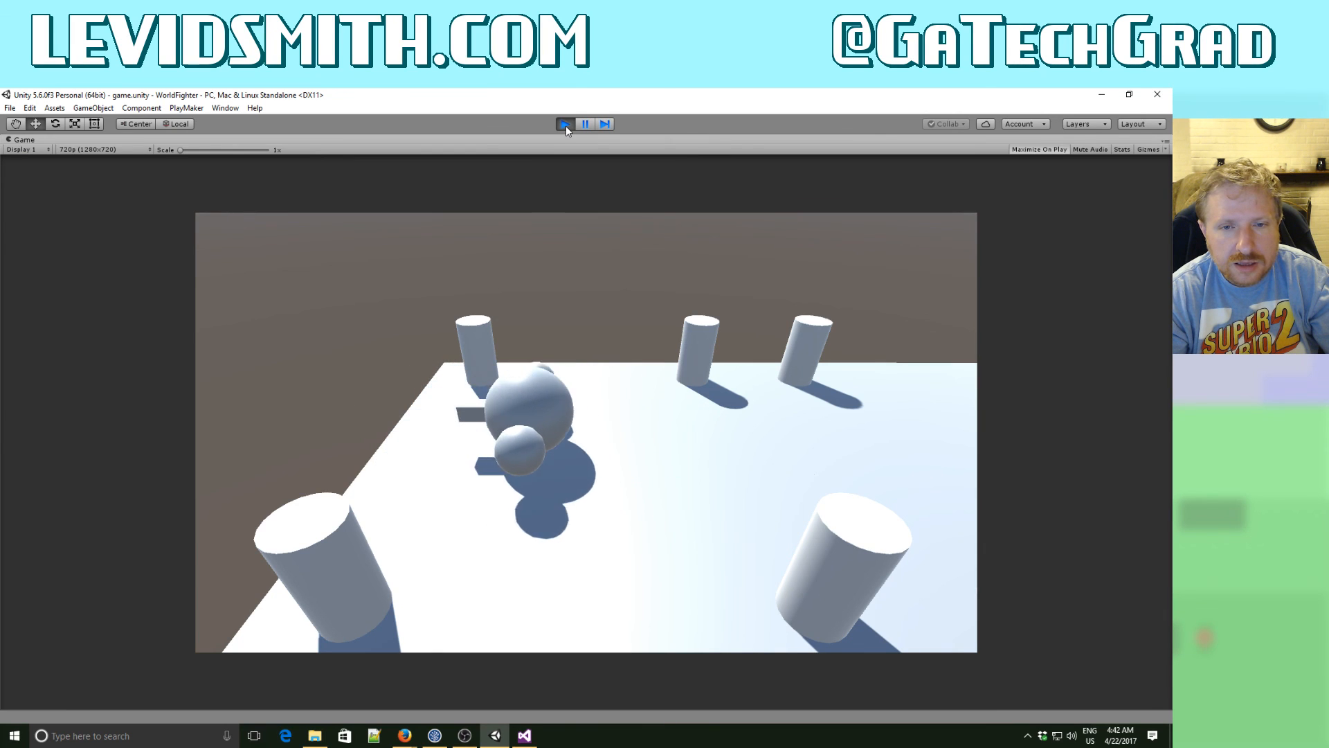
key("Left")
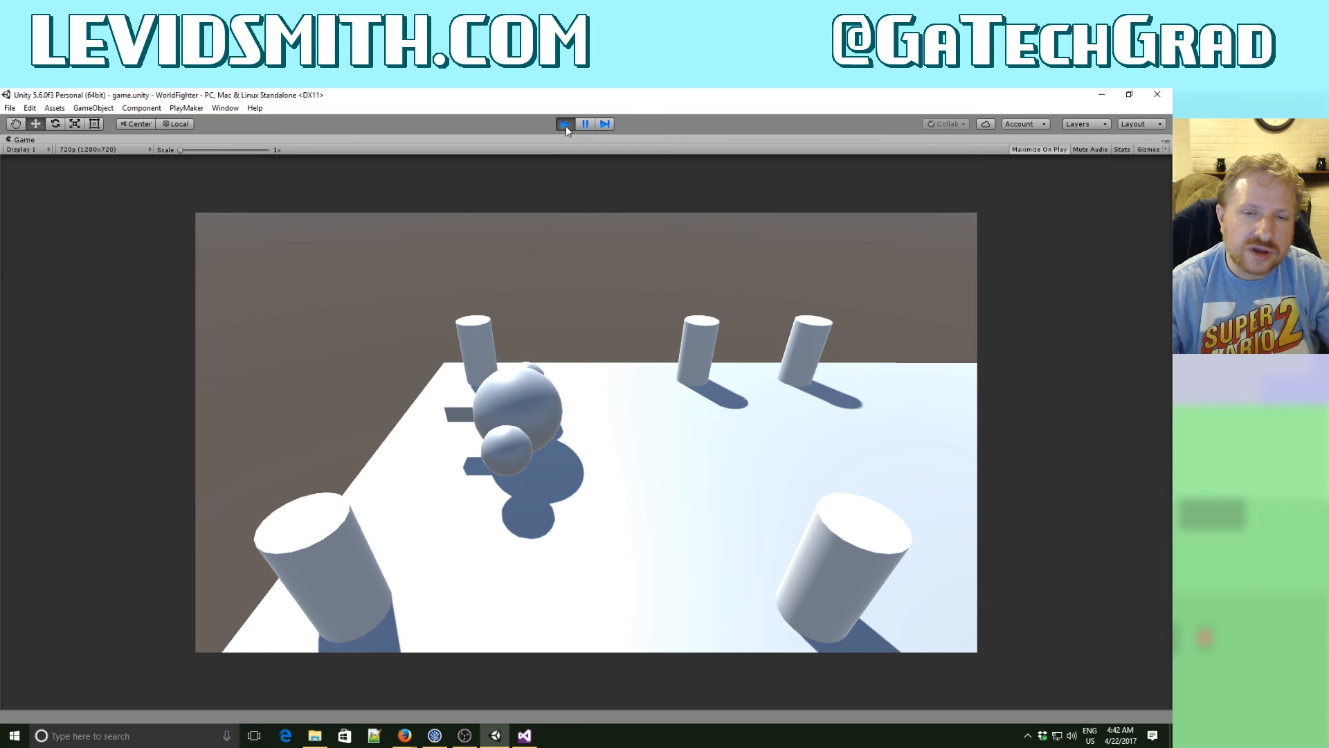
left_click(566, 124)
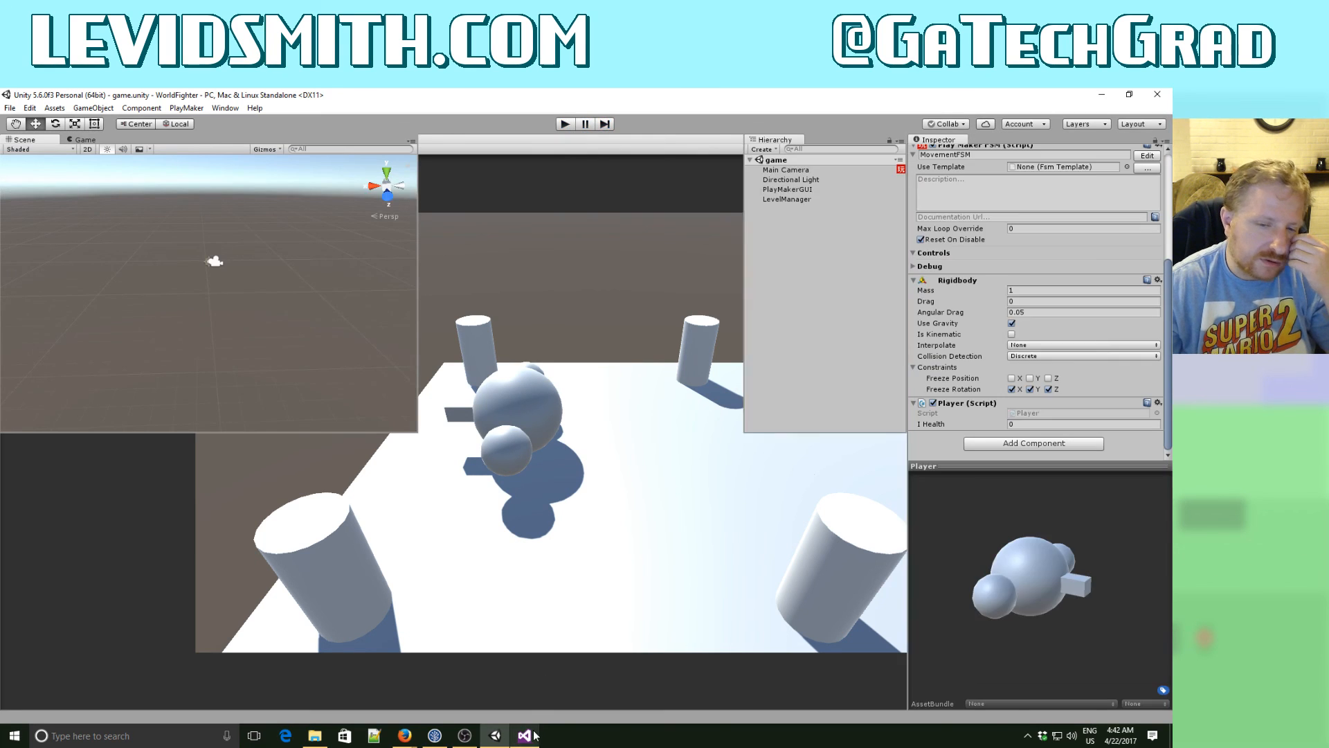
- In Visual Studio, swap the rotatePlayer angles: 270f in the moveDirection.x < 0.1f branch and 90f in the else-if branch
left_click(533, 735)
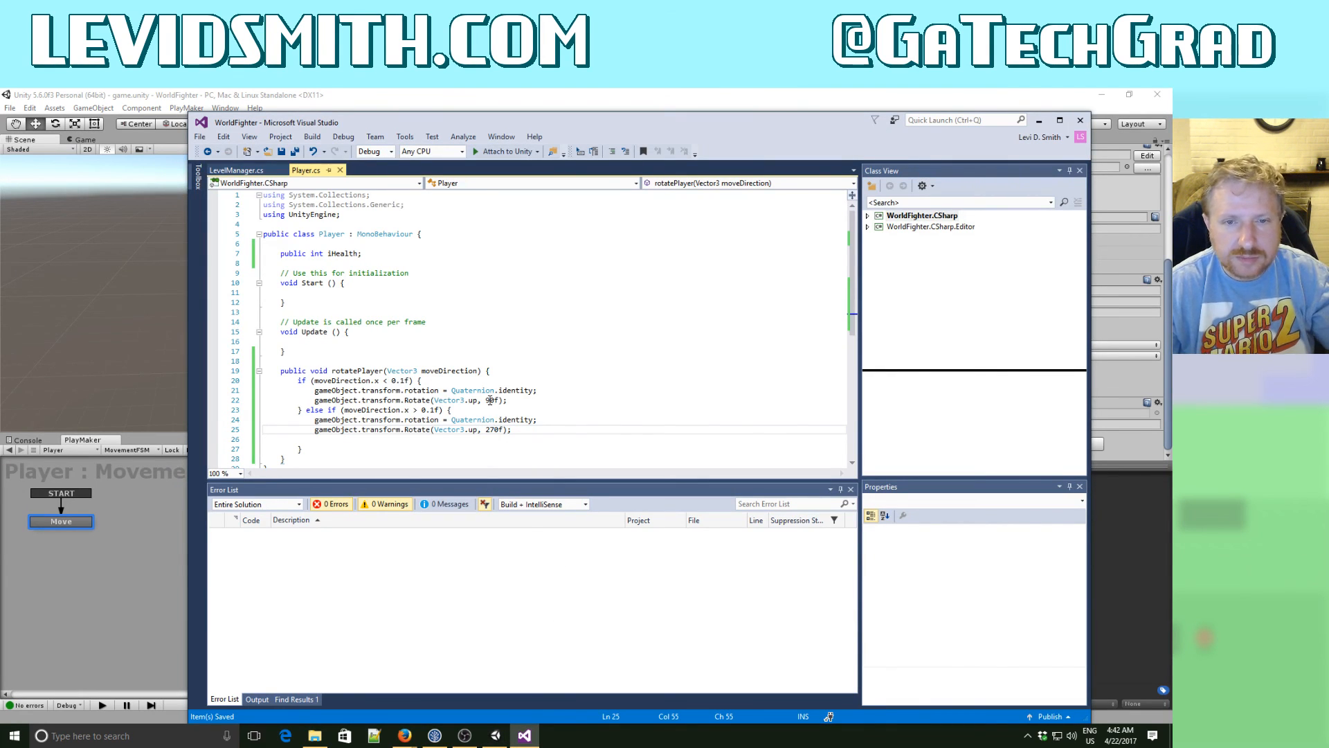
left_click(524, 405)
key("BackSpace")
type("27")
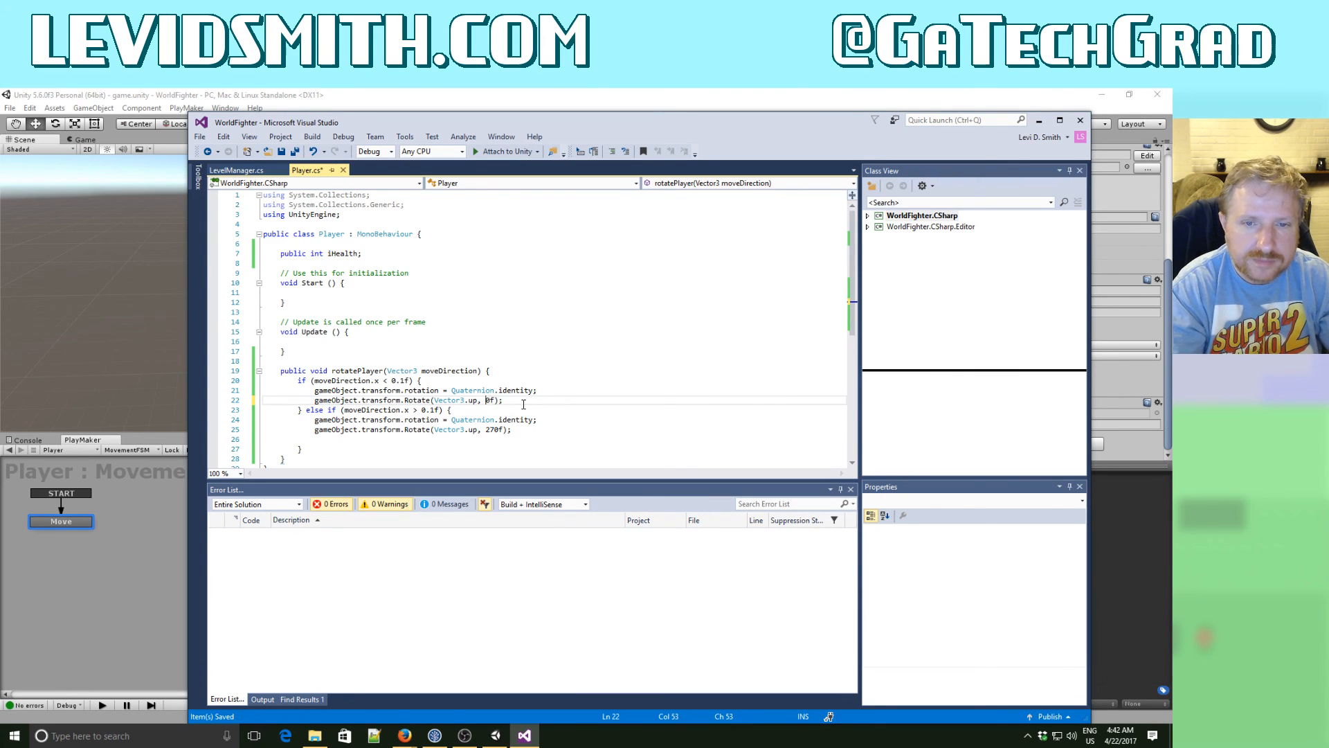
key("Down")
key("Down")
key("Down")
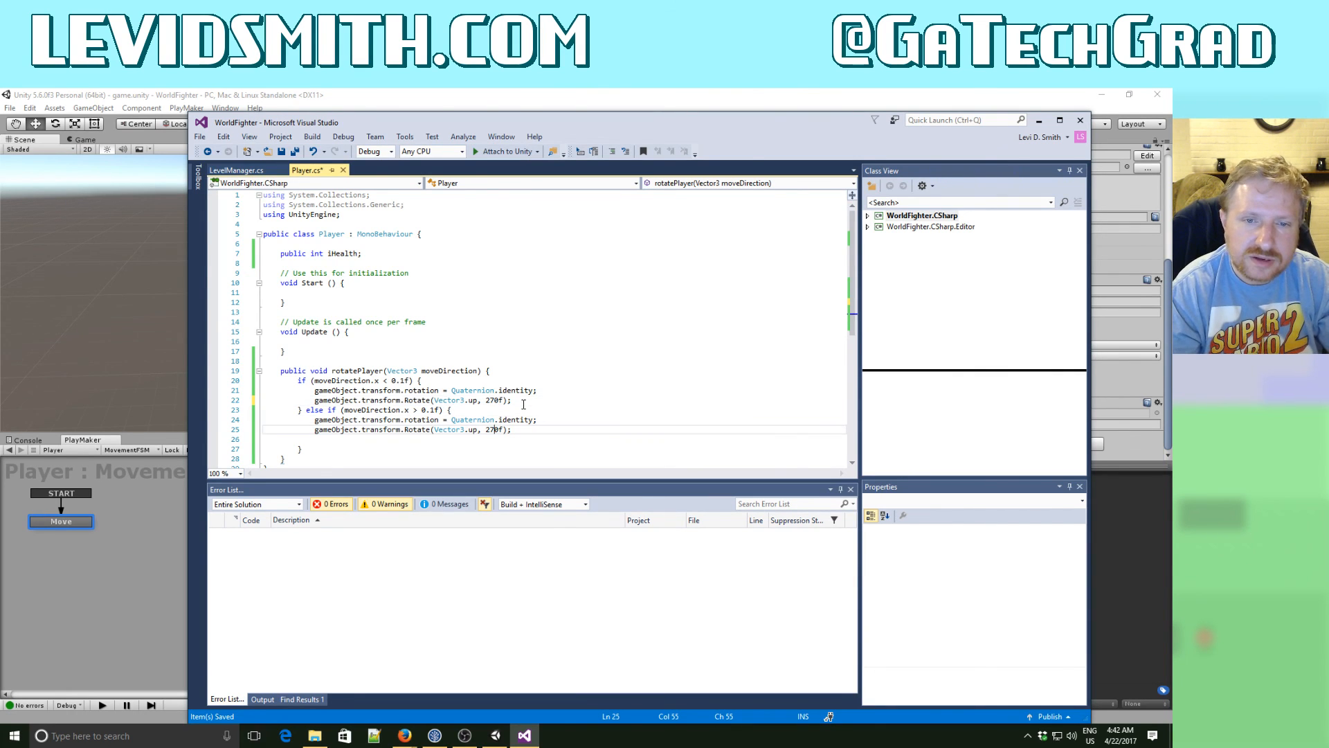
key("BackSpace")
key("BackSpace")
type("9")
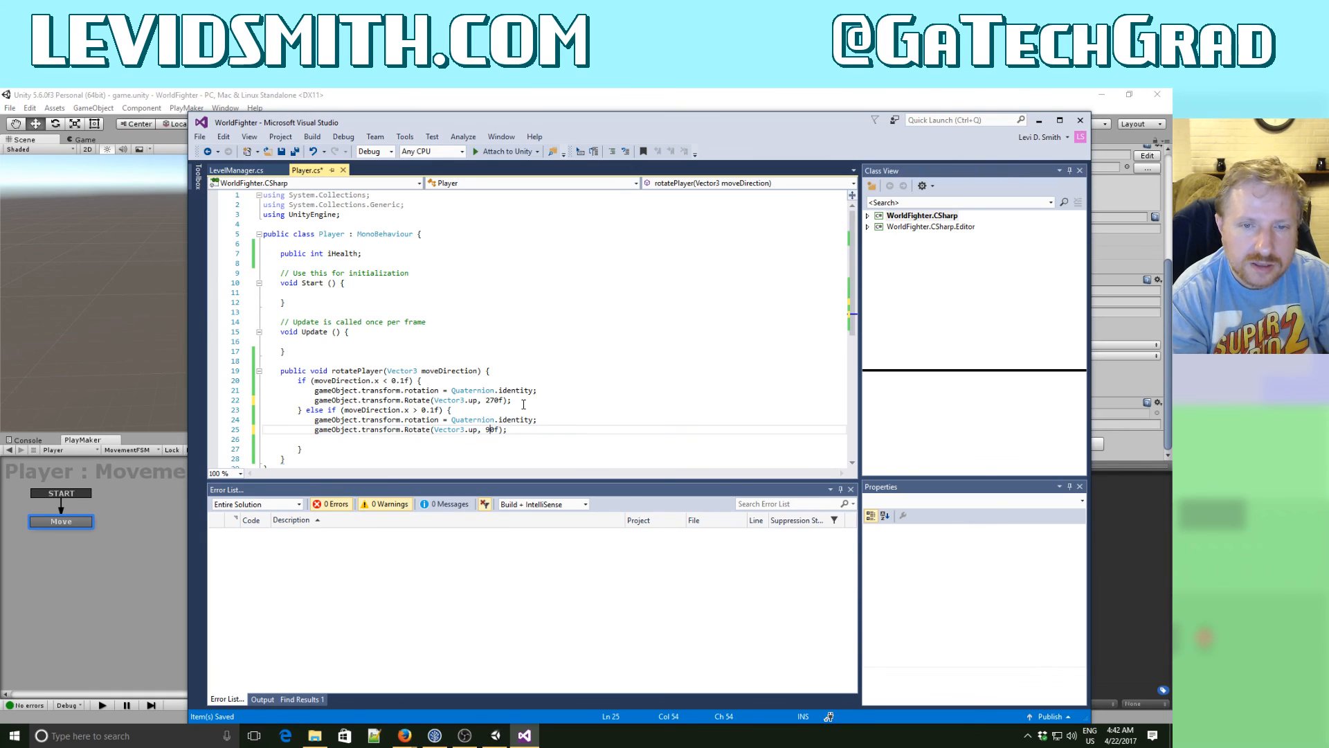
- Declare a public float variable fAngle in the Player class, directly below iHealth
key("Up")
key("Up")
key("Up")
key("Up")
key("Up")
key("Up")
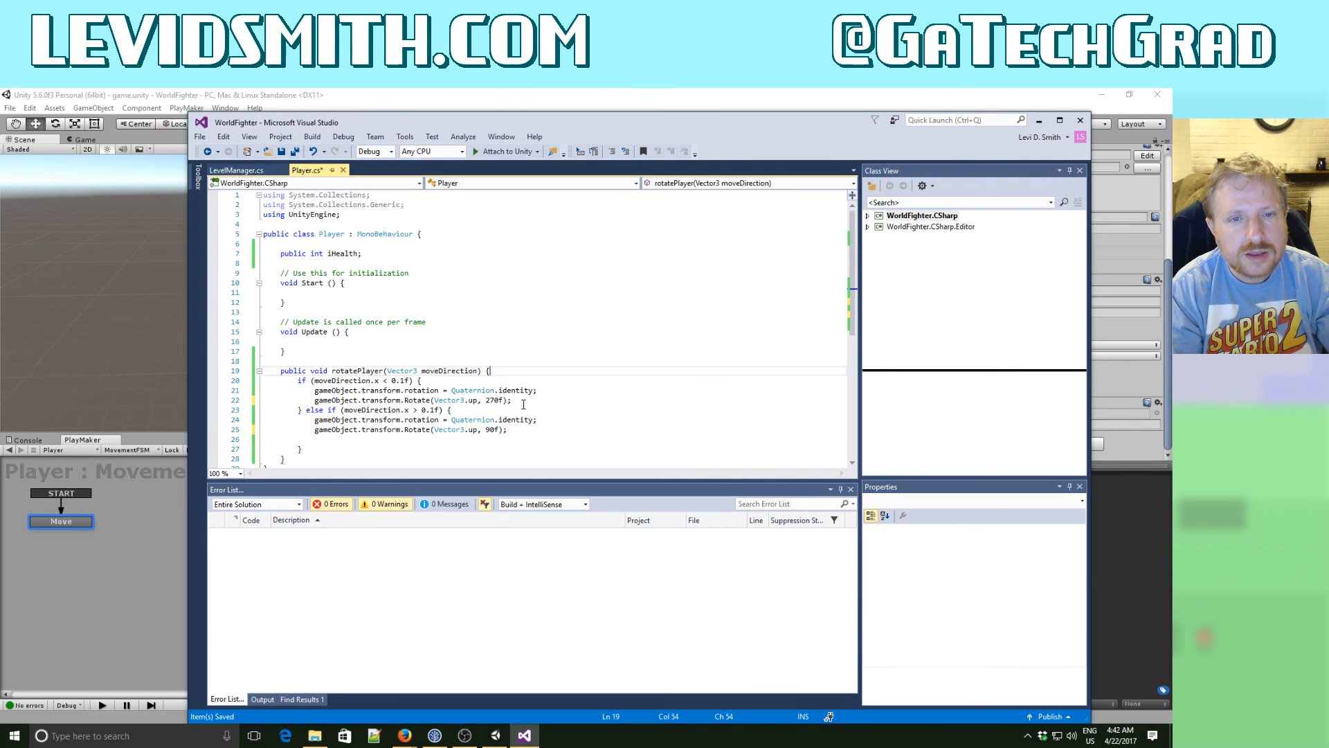
key("Up")
key("Up")
key("Up")
key("Up")
key("Up")
key("Up")
key("Up")
key("Up")
key("Up")
key("Up")
key("Up")
key("Up")
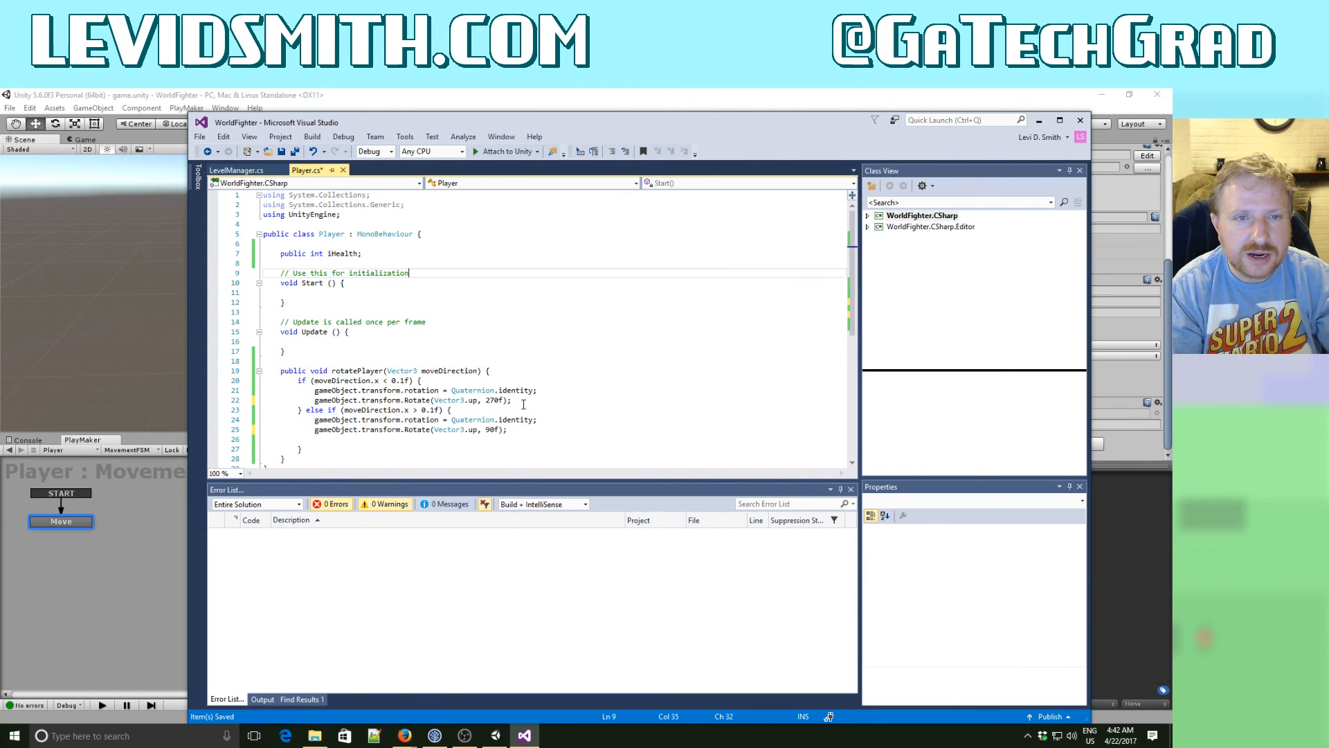
key("Return")
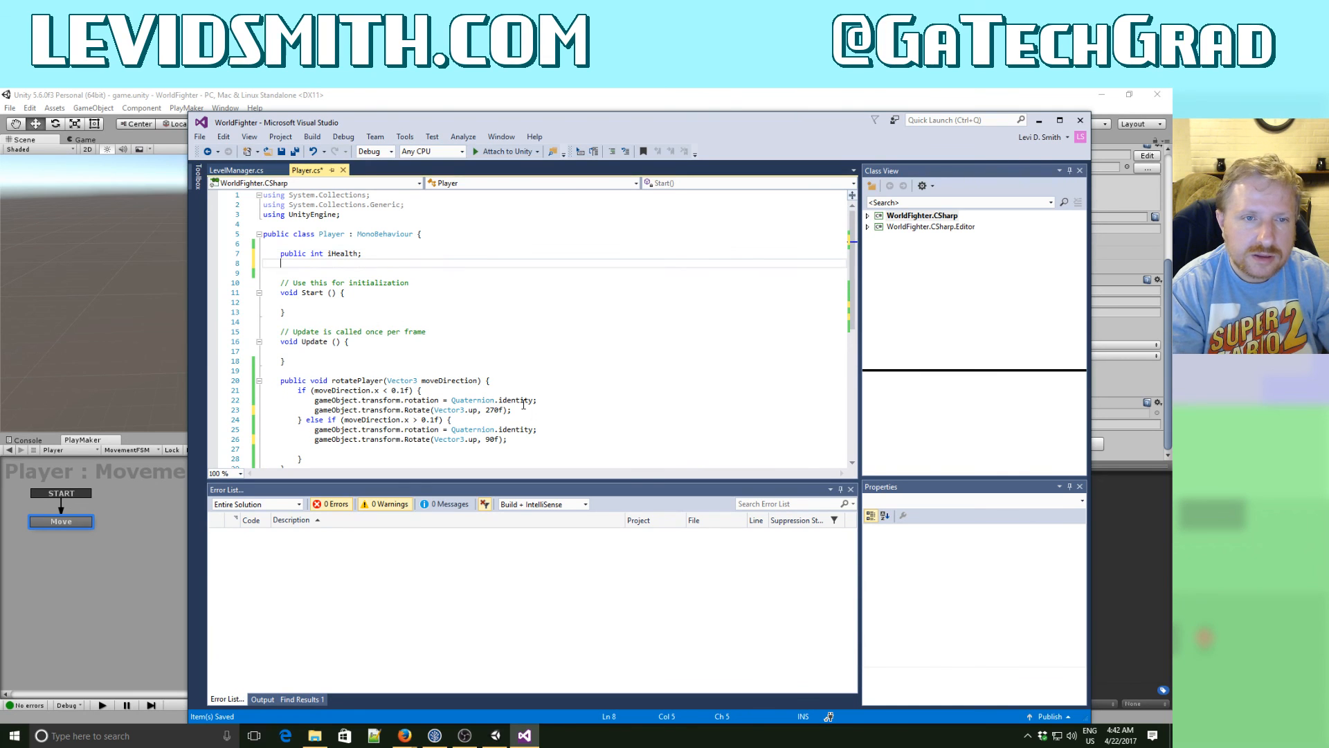
type("c f")
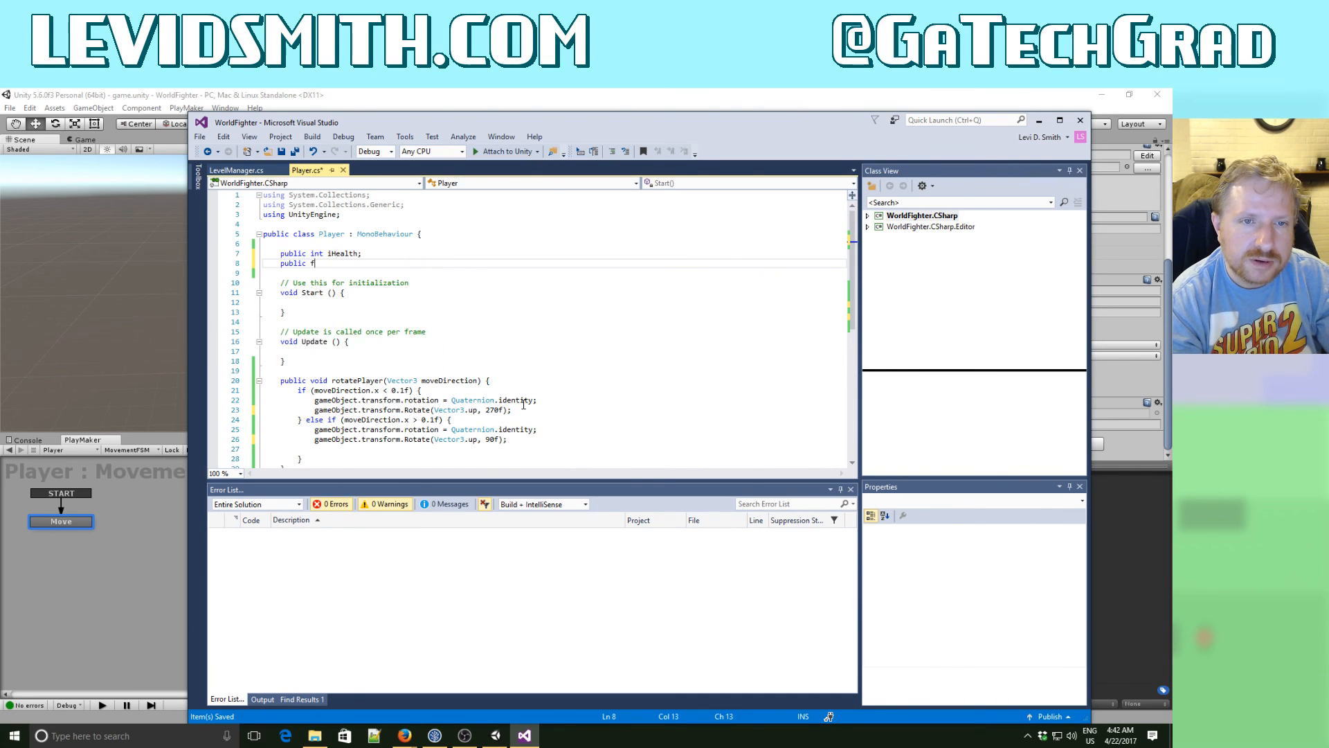
type("loat fAngle;")
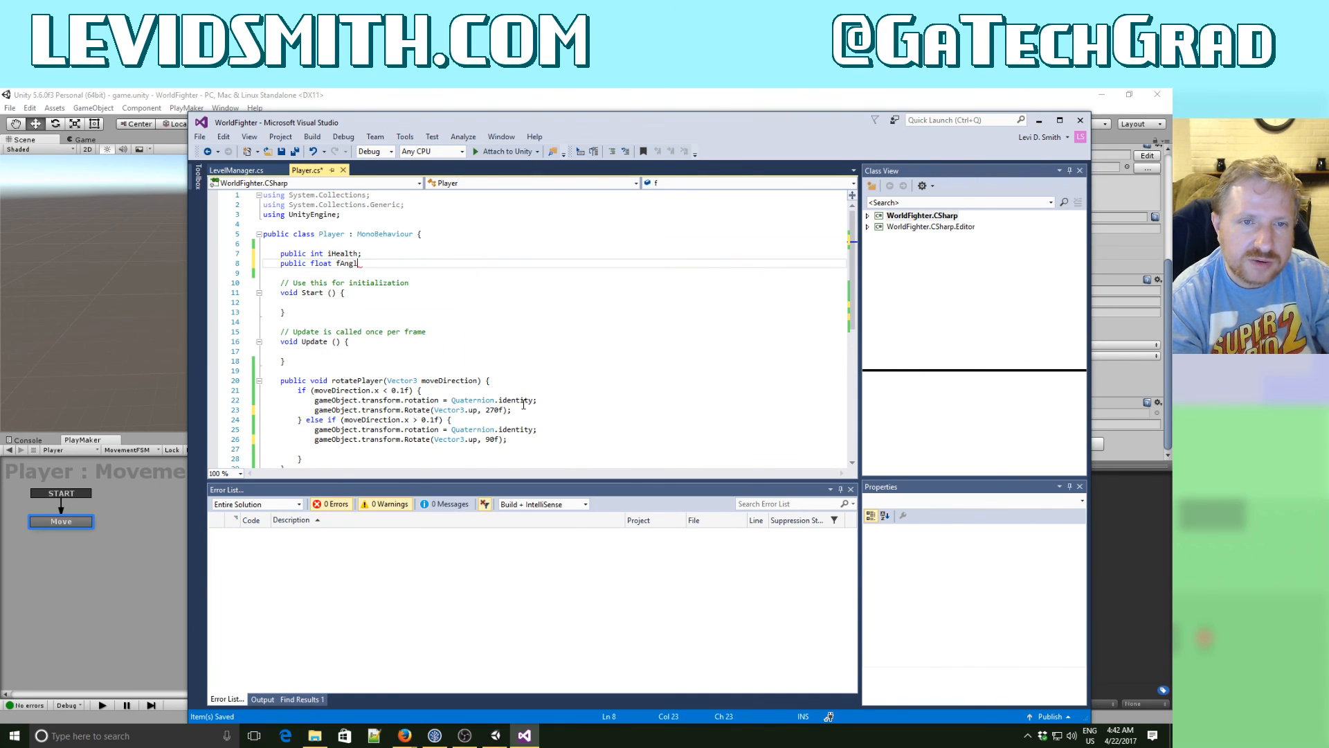
- Start an fAngle statement on a new line inside the moveDirection.x < 0.1f branch of rotatePlayer
key("Down")
key("Down")
key("Down")
key("Down")
key("Down")
key("Down")
key("Down")
key("Down")
key("Down")
key("Down")
key("Down")
key("Down")
key("Down")
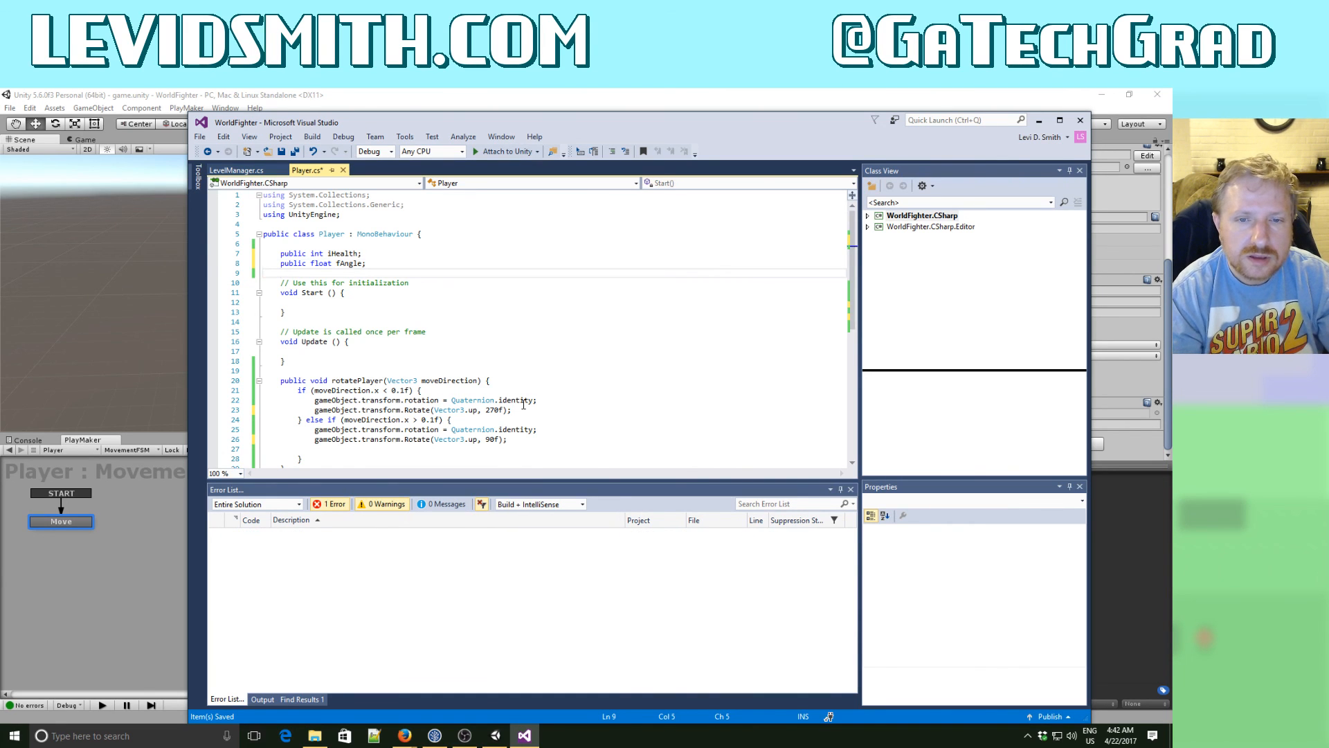
key("End")
key("Return")
type("f")
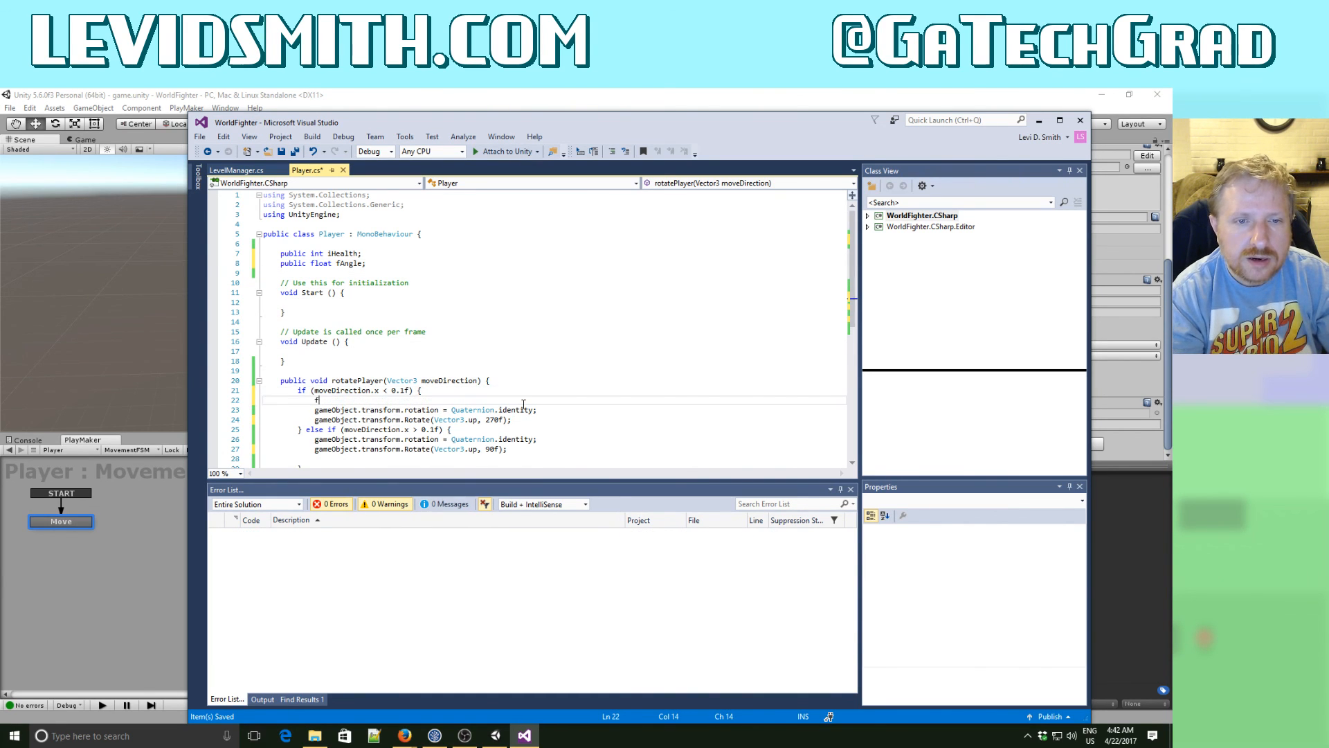
type("Ang")
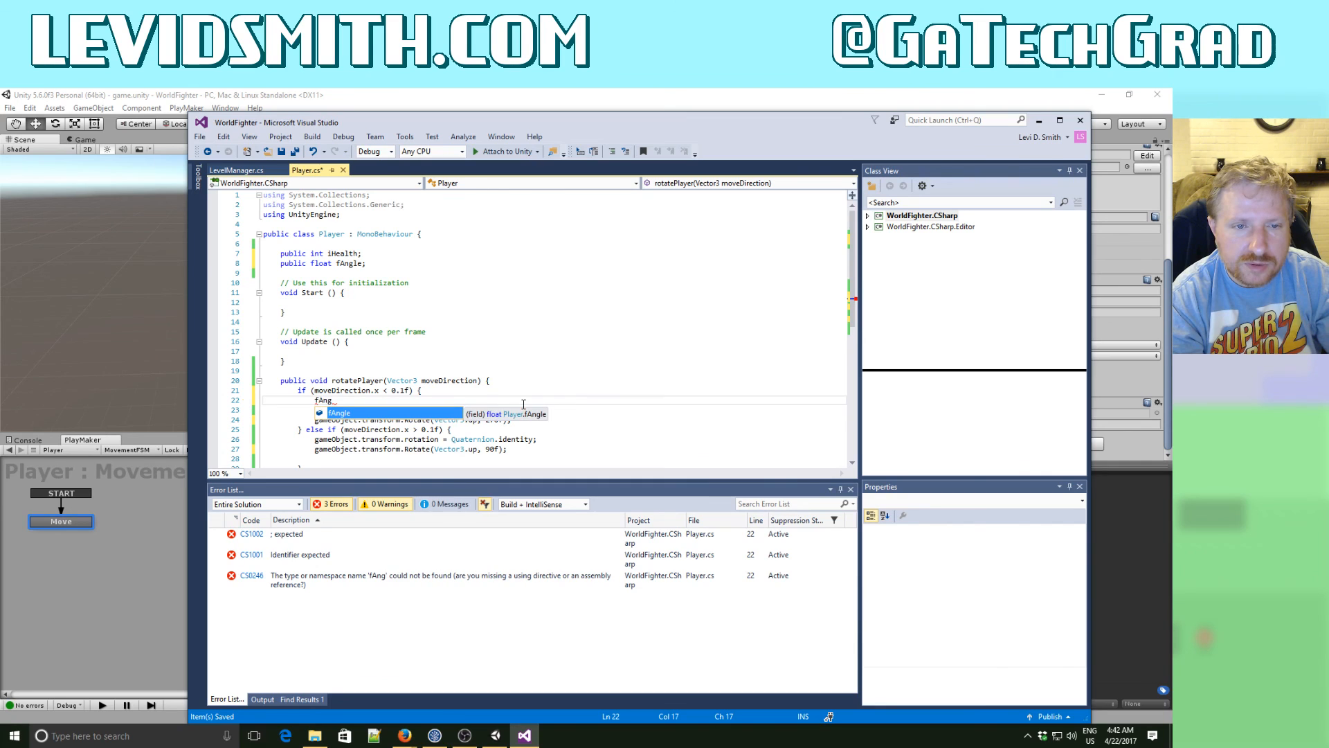
- Rename the declared float variable below iHealth to fRotateAngle
key("Escape")
key("Up")
key("Up")
key("Up")
key("Up")
key("Up")
key("Up")
key("Up")
key("Up")
key("Up")
key("Up")
key("Up")
key("Up")
key("Up")
key("Up")
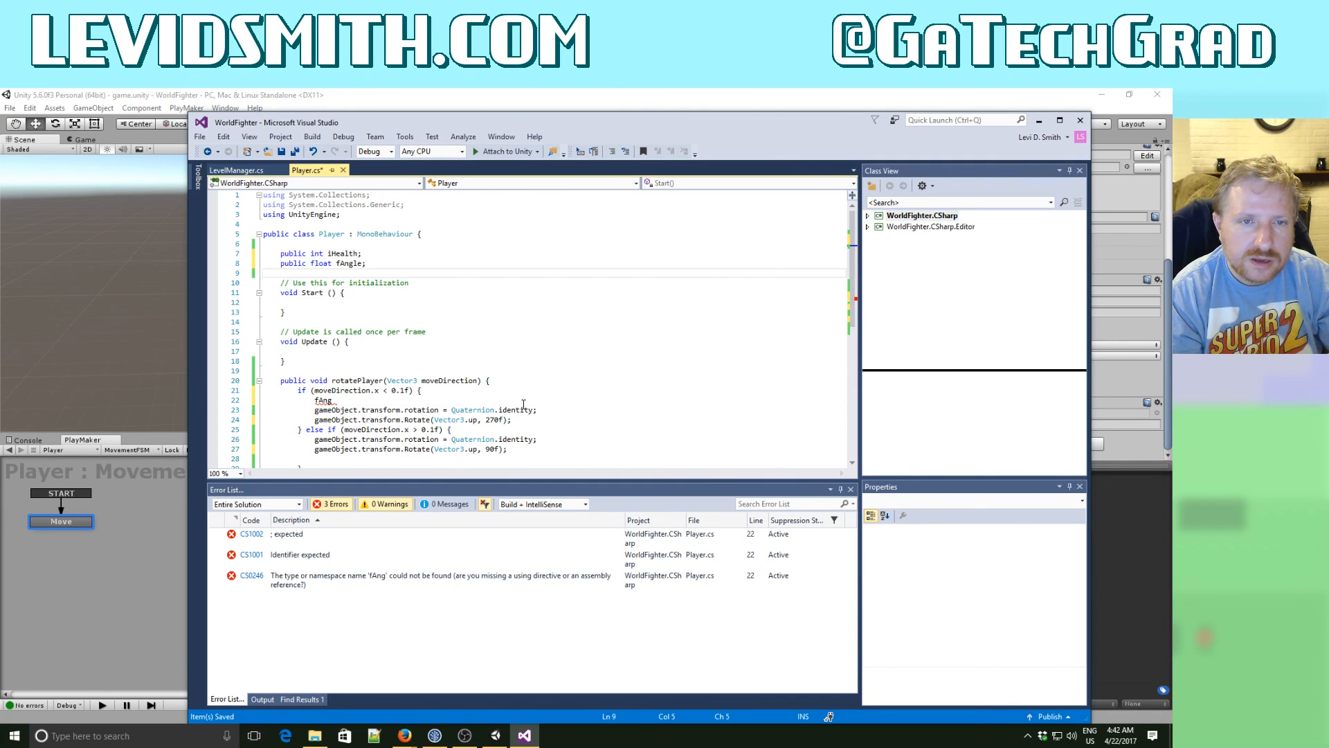
key("Right")
key("Right")
type("Rotat")
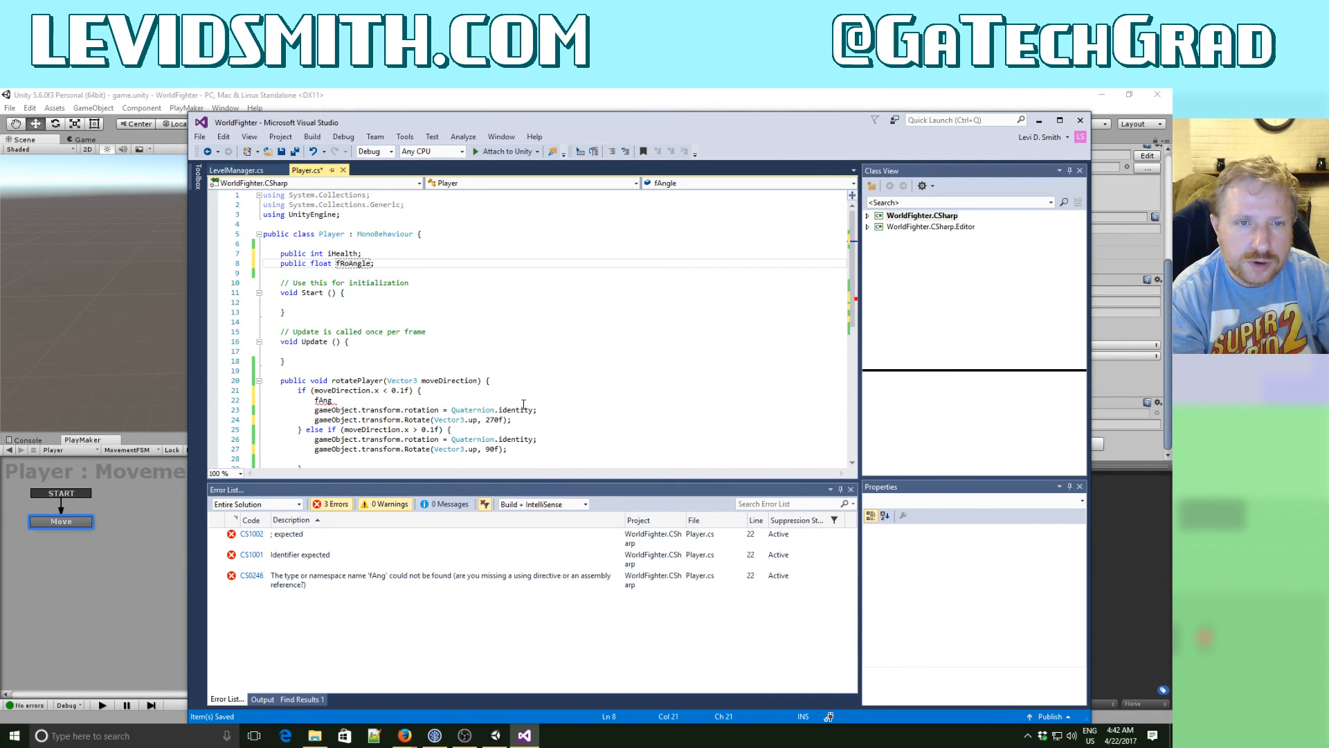
type("e")
key("Escape")
- Replace the partial fAng statement in the moveDirection.x < 0.1f branch with fRotateAngle = 270f;
key("Down")
key("Down")
key("Down")
key("Down")
key("Down")
key("Down")
key("Down")
key("Down")
key("Down")
key("Down")
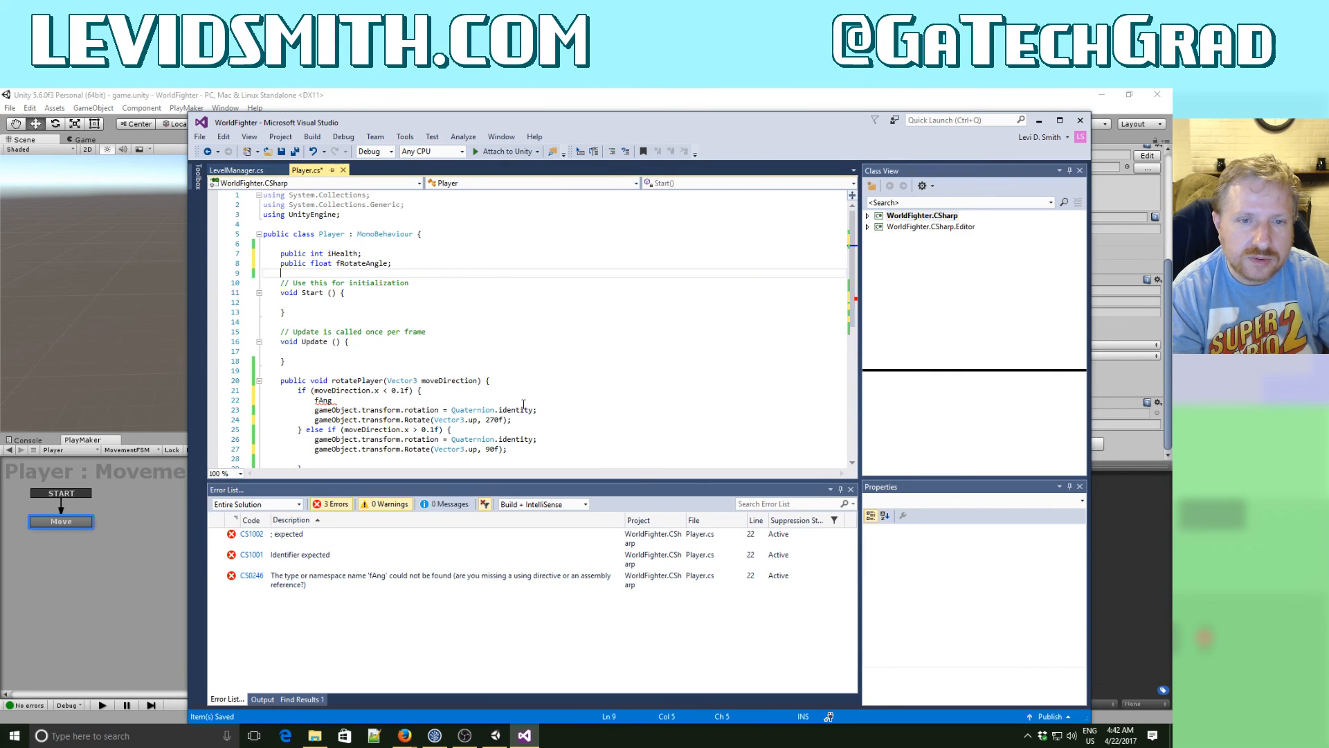
key("Down")
key("Down")
key("Down")
key("Down")
key("End")
key("BackSpace")
key("BackSpace")
key("BackSpace")
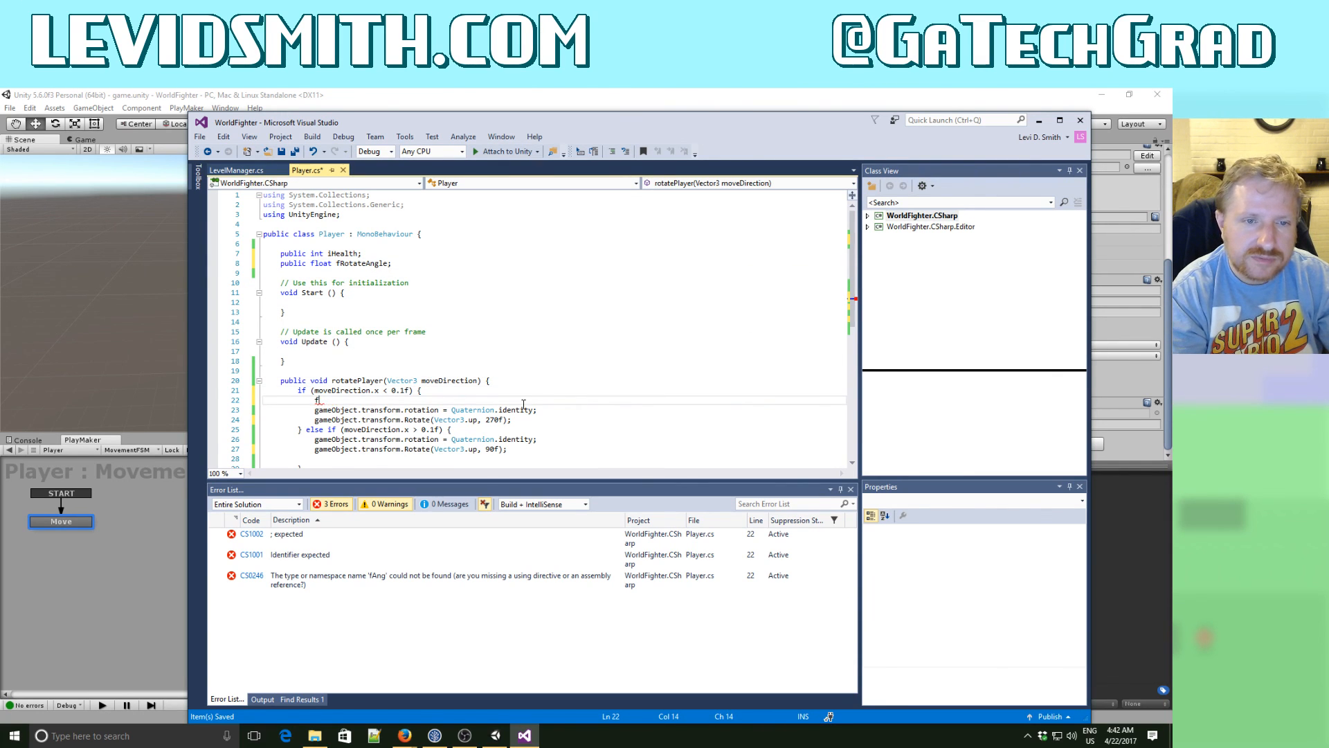
type("Rotate")
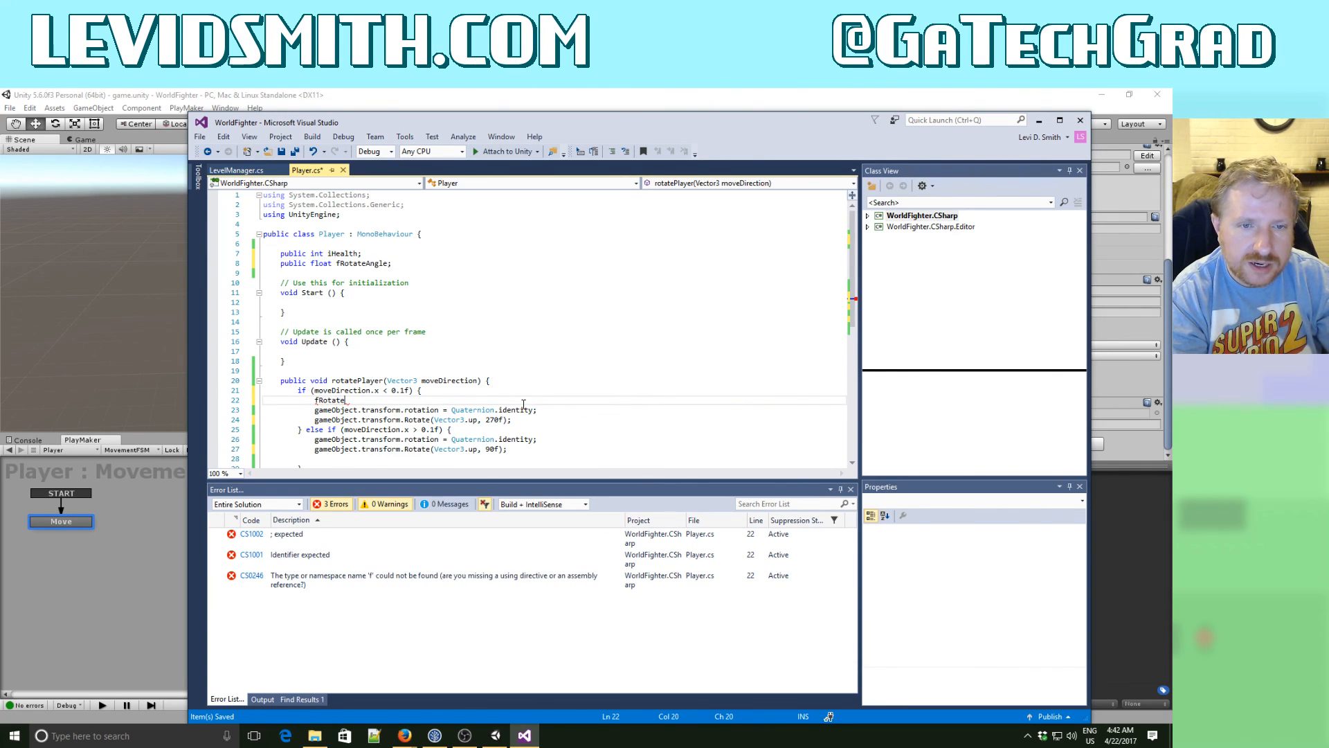
type("Angle = 270f")
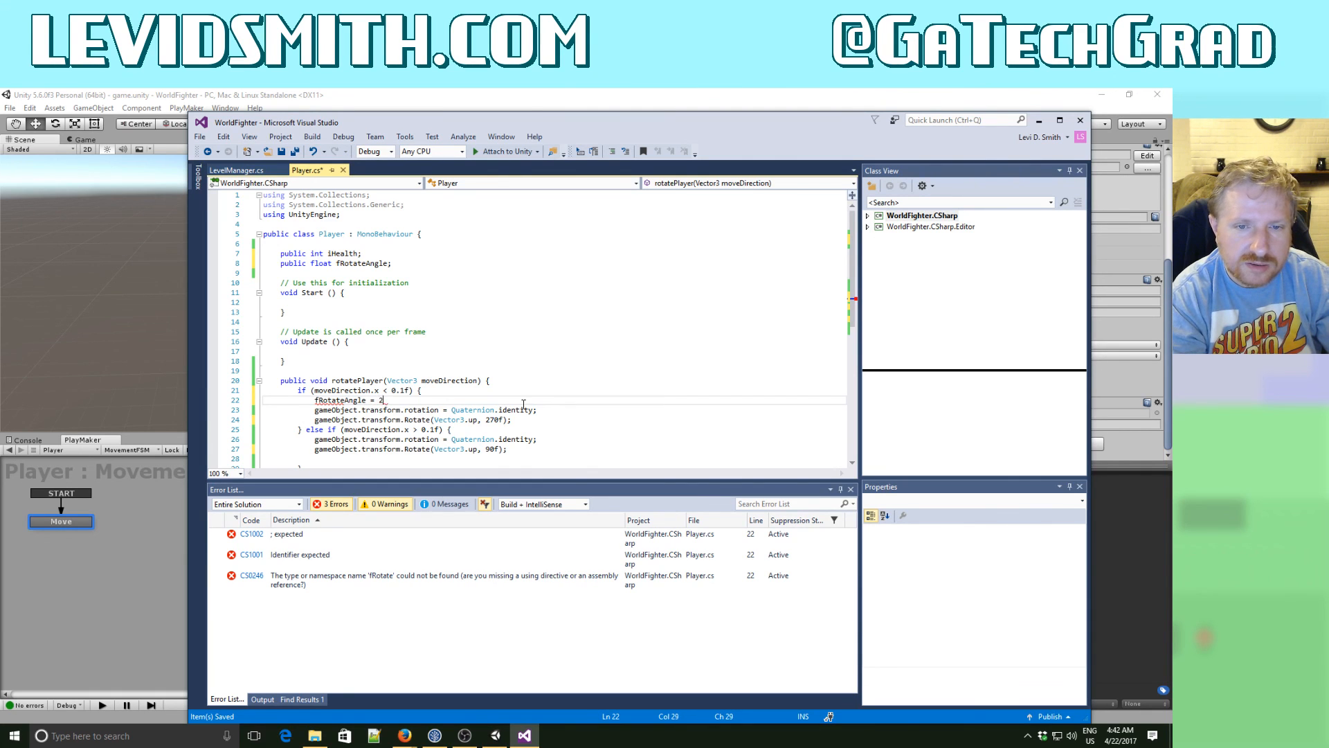
- Add fRotateAngle = 90f; as the first line of the moveDirection.x > 0.1f branch
key("Down")
key("Down")
key("Down")
key("End")
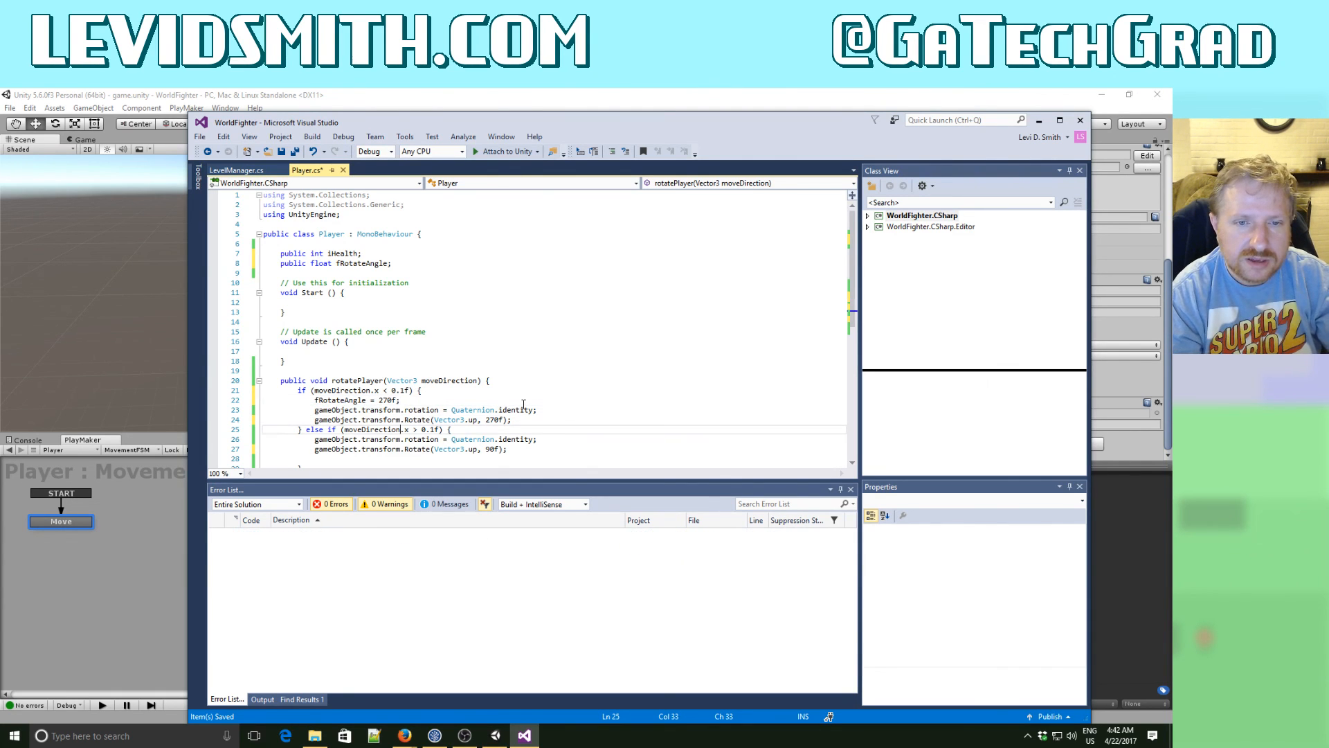
key("Return")
type("fRo")
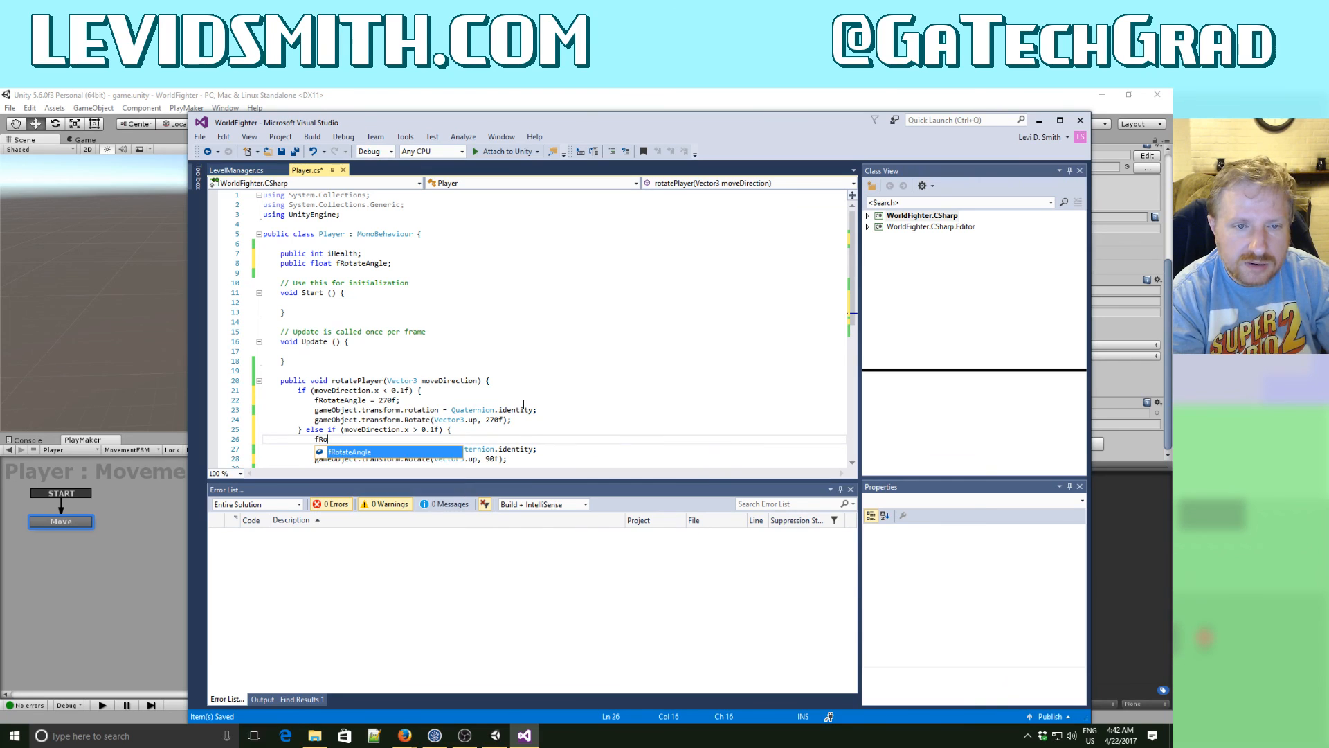
type("tateAngle = 90f;")
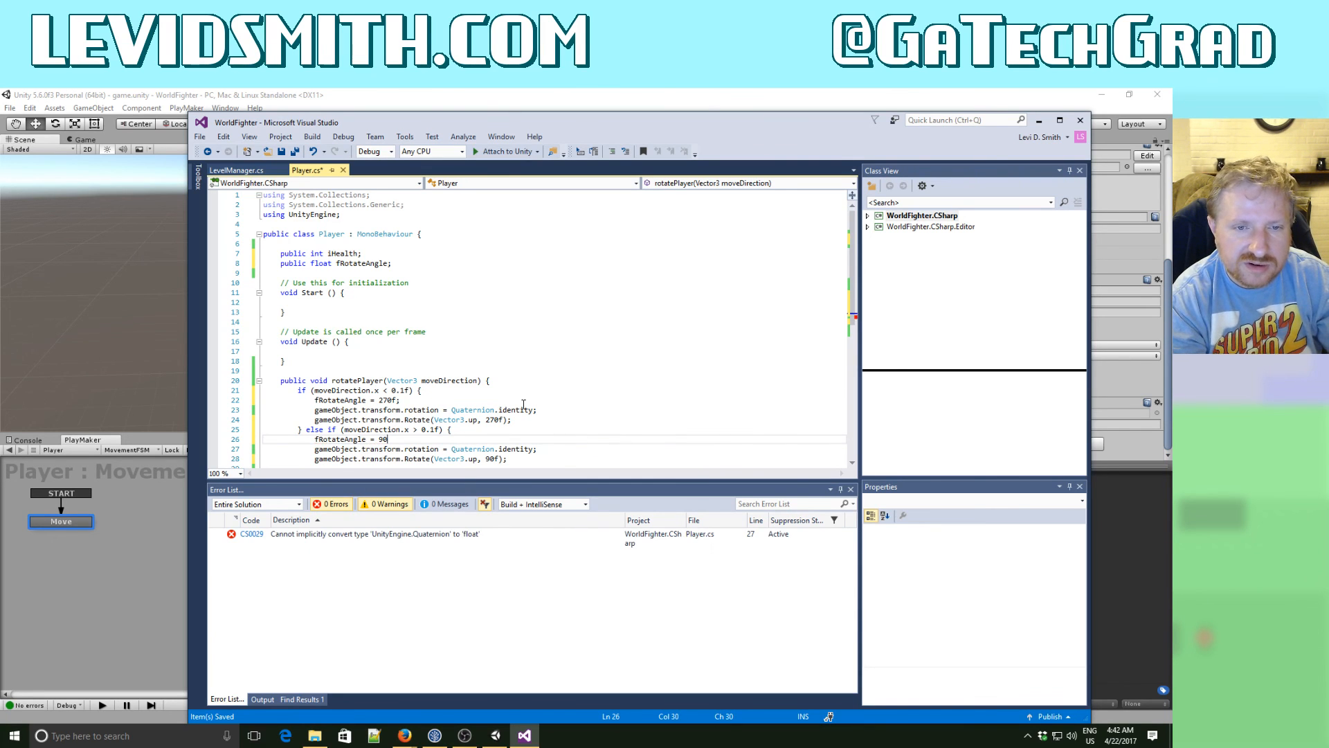
- Move the Quaternion.identity reset and the Rotate call from the moveDirection.x < 0.1f branch into the Update method
key("Up")
key("Up")
key("Up")
key("Home")
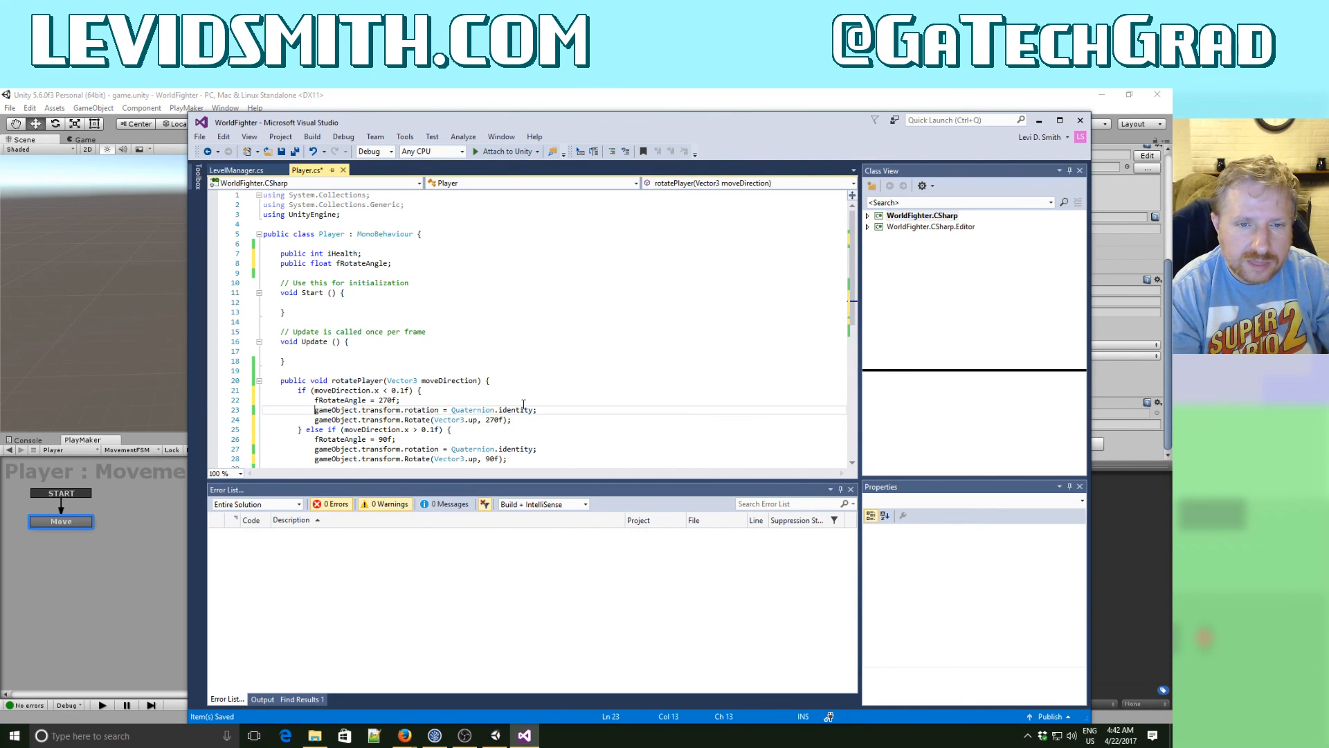
key("shift+Down")
key("shift+Down")
key("ctrl+x")
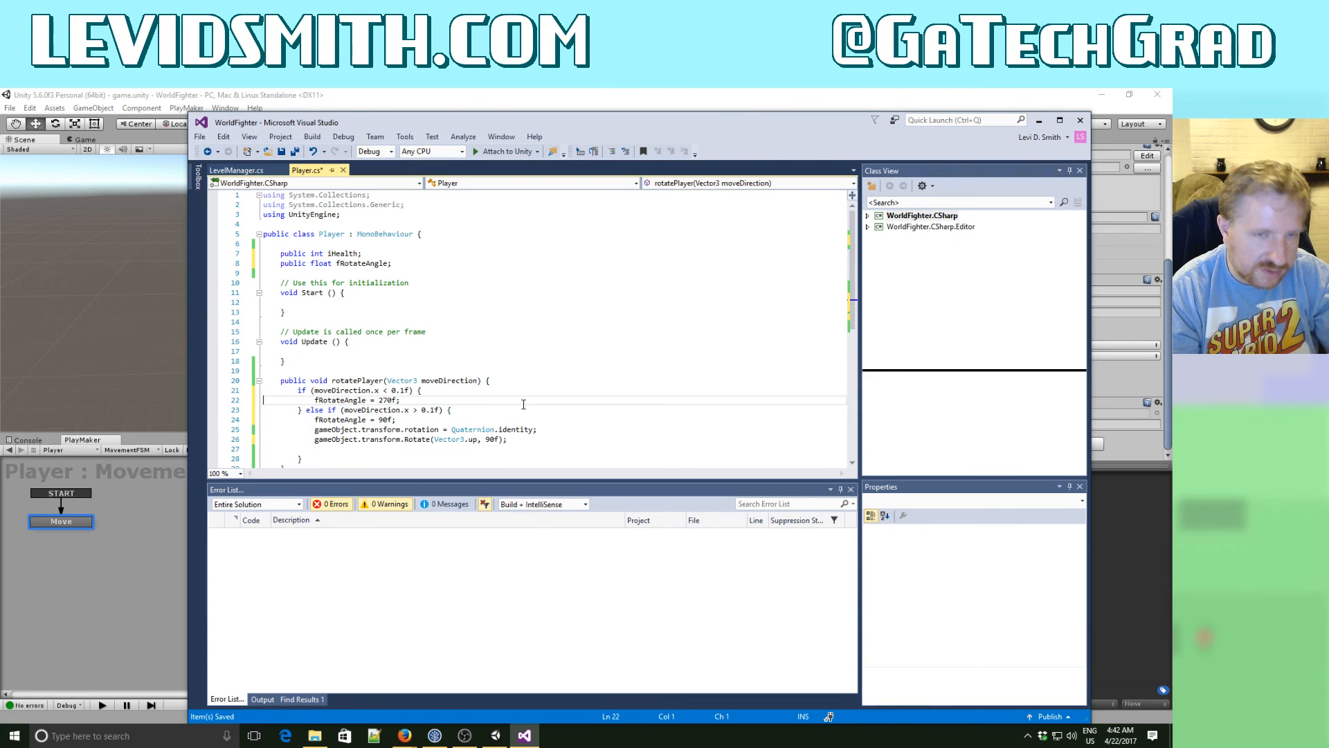
key("Up")
key("Up")
key("Up")
key("Up")
key("Up")
key("Up")
key("ctrl+v")
- In Update, replace the 270f argument of the Rotate call with fRotateAngle
key("Down")
key("Down")
key("Down")
key("Down")
key("Down")
key("Down")
key("Down")
key("Down")
key("Down")
key("Down")
key("Down")
key("Down")
key("Down")
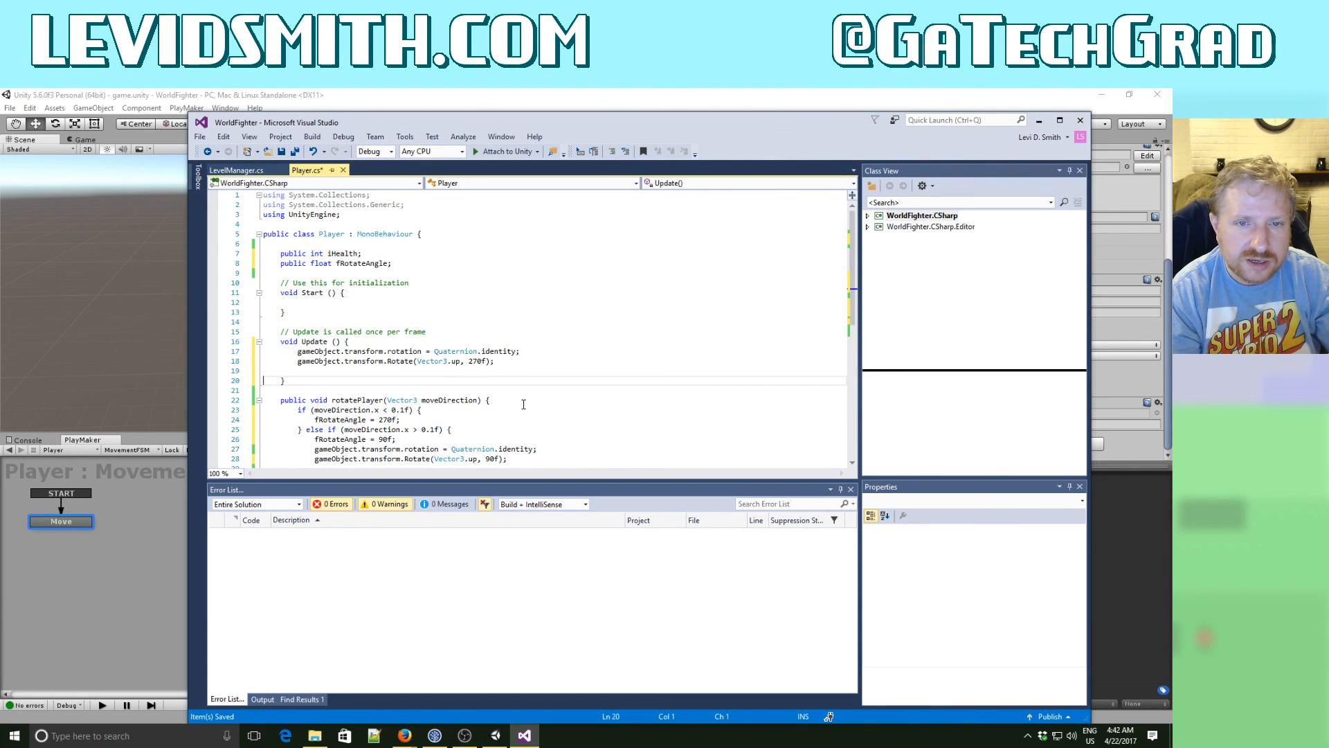
key("Up")
key("Up")
key("Up")
key("Up")
key("Up")
key("Up")
key("Up")
key("Up")
key("Up")
key("Up")
key("Up")
key("Up")
key("Up")
key("Up")
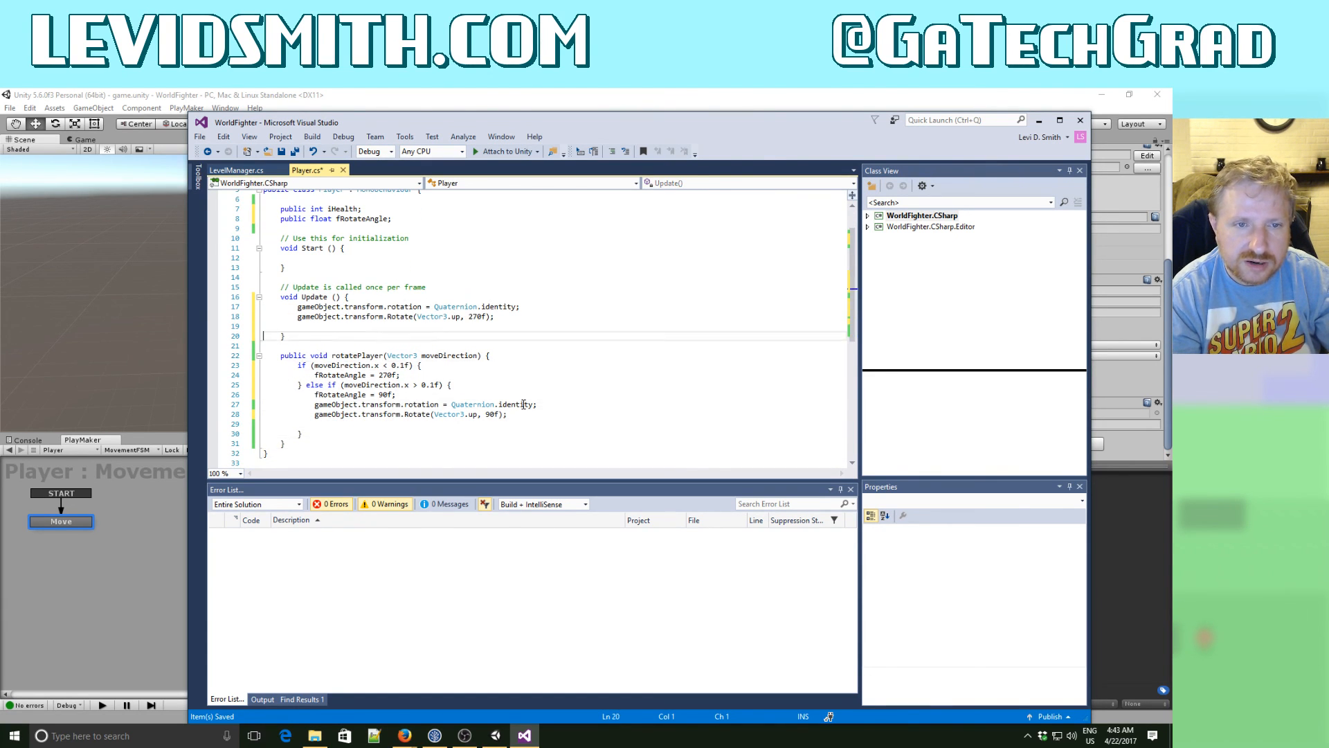
key("End")
key("Left")
key("Left")
key("BackSpace")
key("BackSpace")
key("BackSpace")
key("BackSpace")
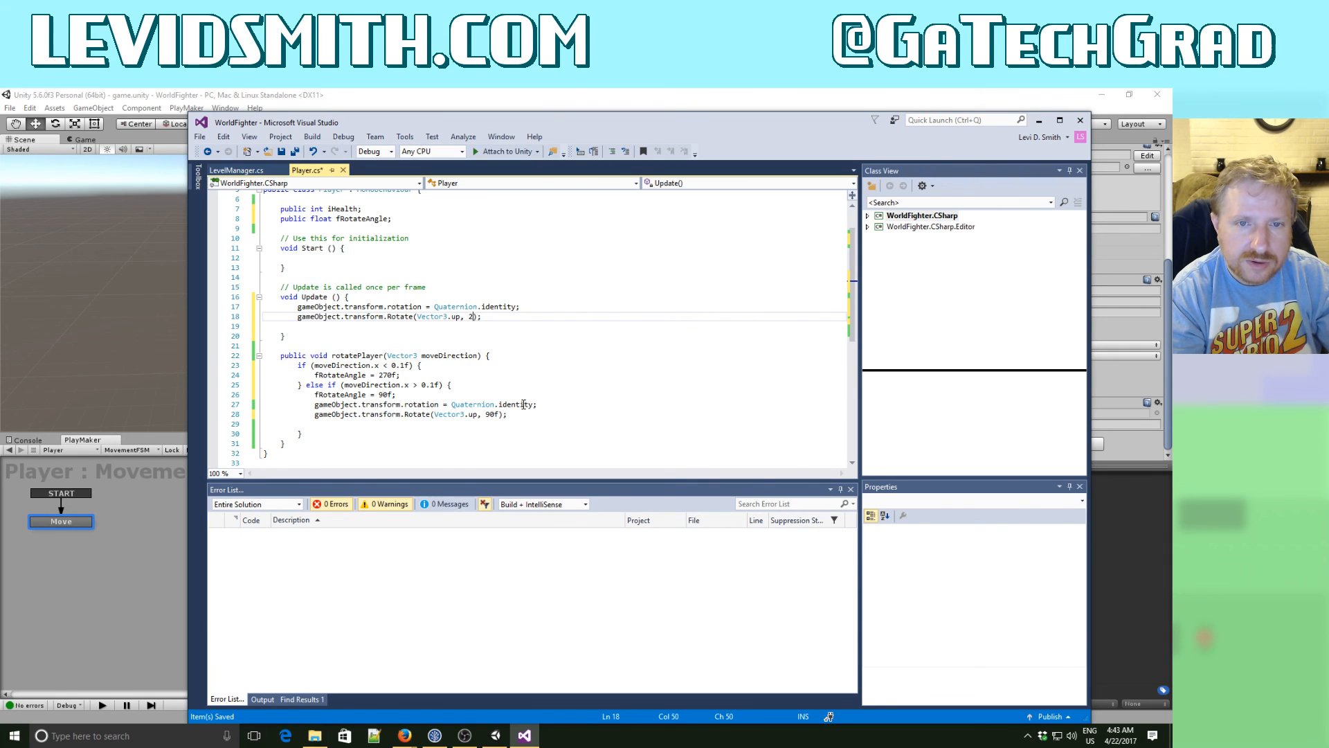
type("fR")
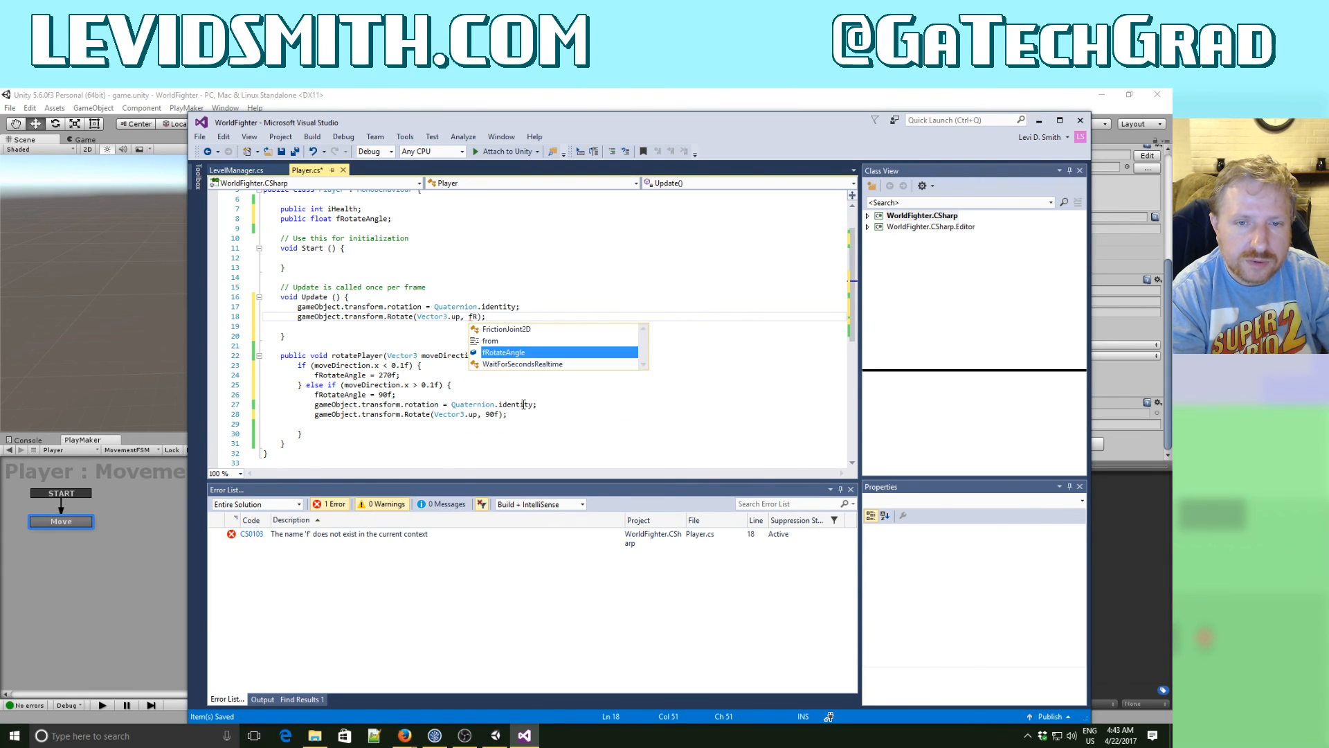
key("Tab")
- Delete the identity reset and Rotate lines from the else-if branch of rotatePlayer and save Player.cs
key("Down")
key("Down")
key("Down")
key("Down")
key("Down")
key("Down")
key("Down")
key("Down")
key("Down")
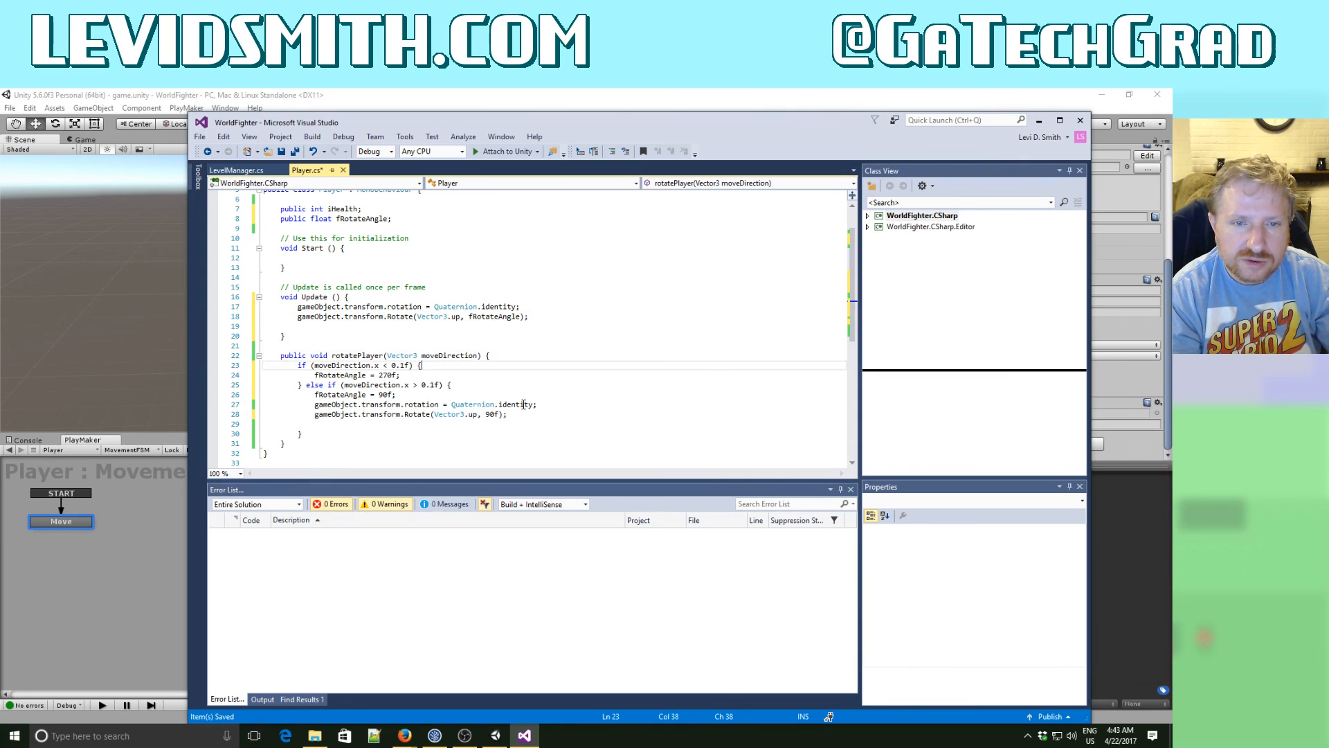
key("Home")
key("Home")
key("shift+Down")
key("shift+Down")
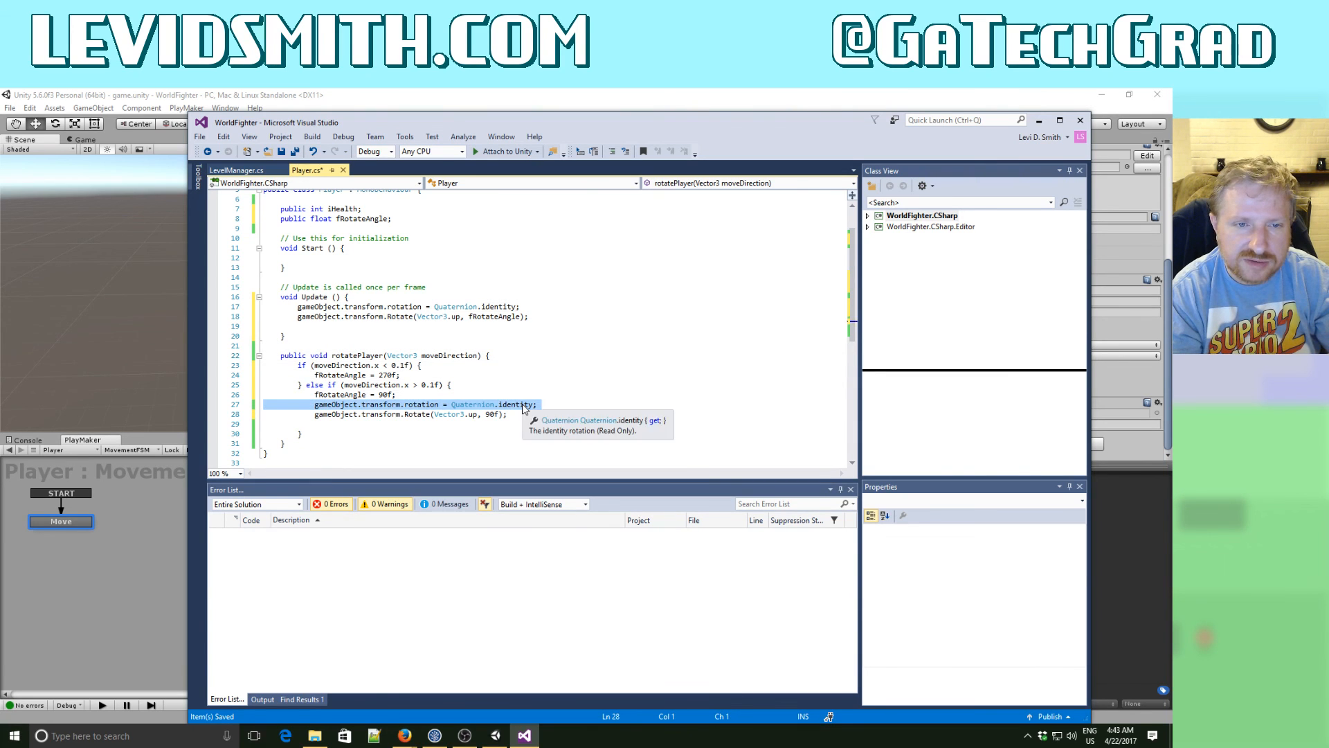
key("Delete")
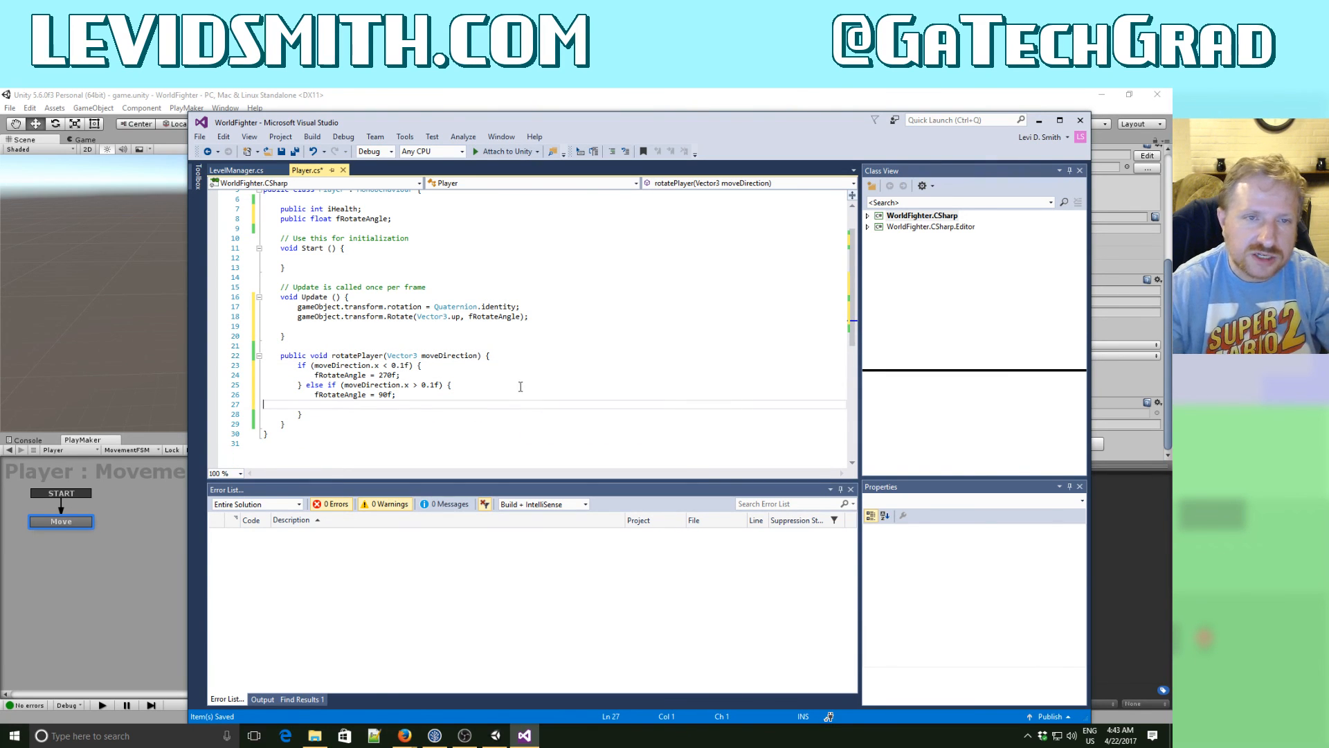
left_click(281, 151)
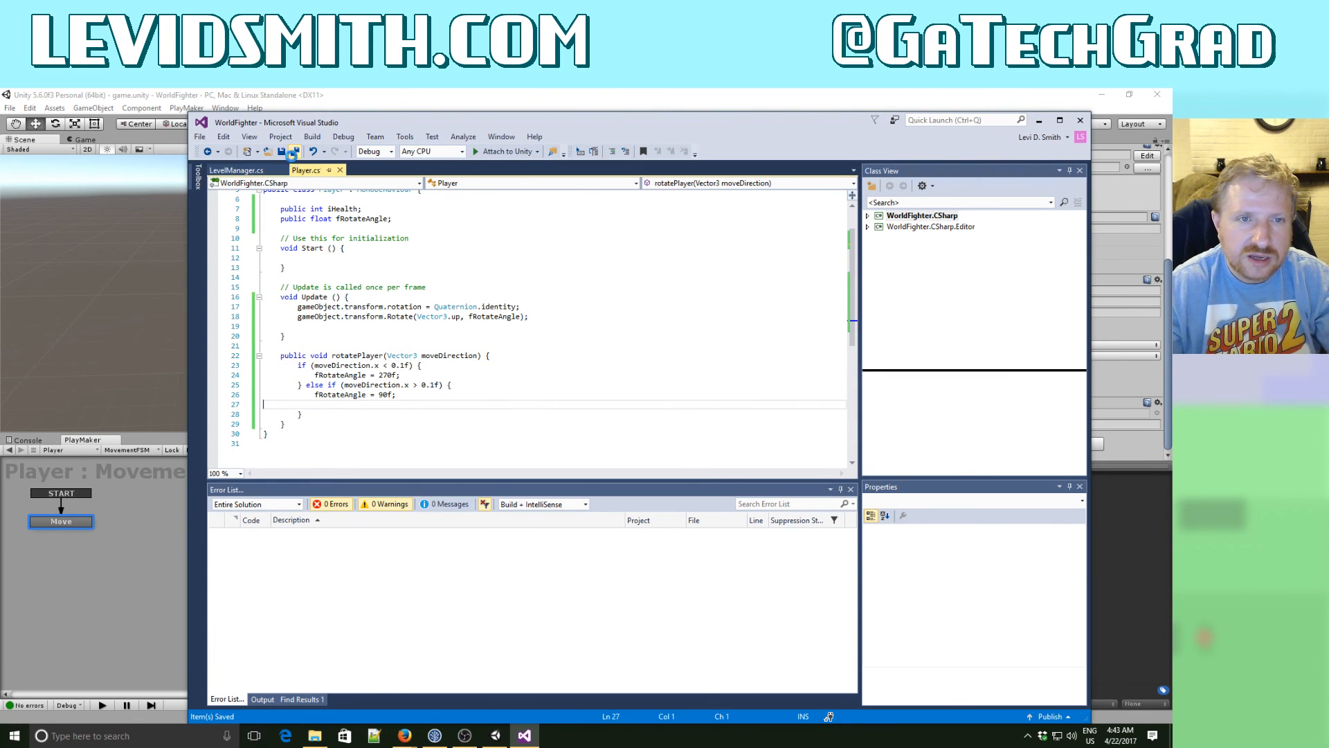
- Switch to Unity, run the game, and move the player left and right repeatedly to check its facing
left_click(367, 96)
left_click(562, 123)
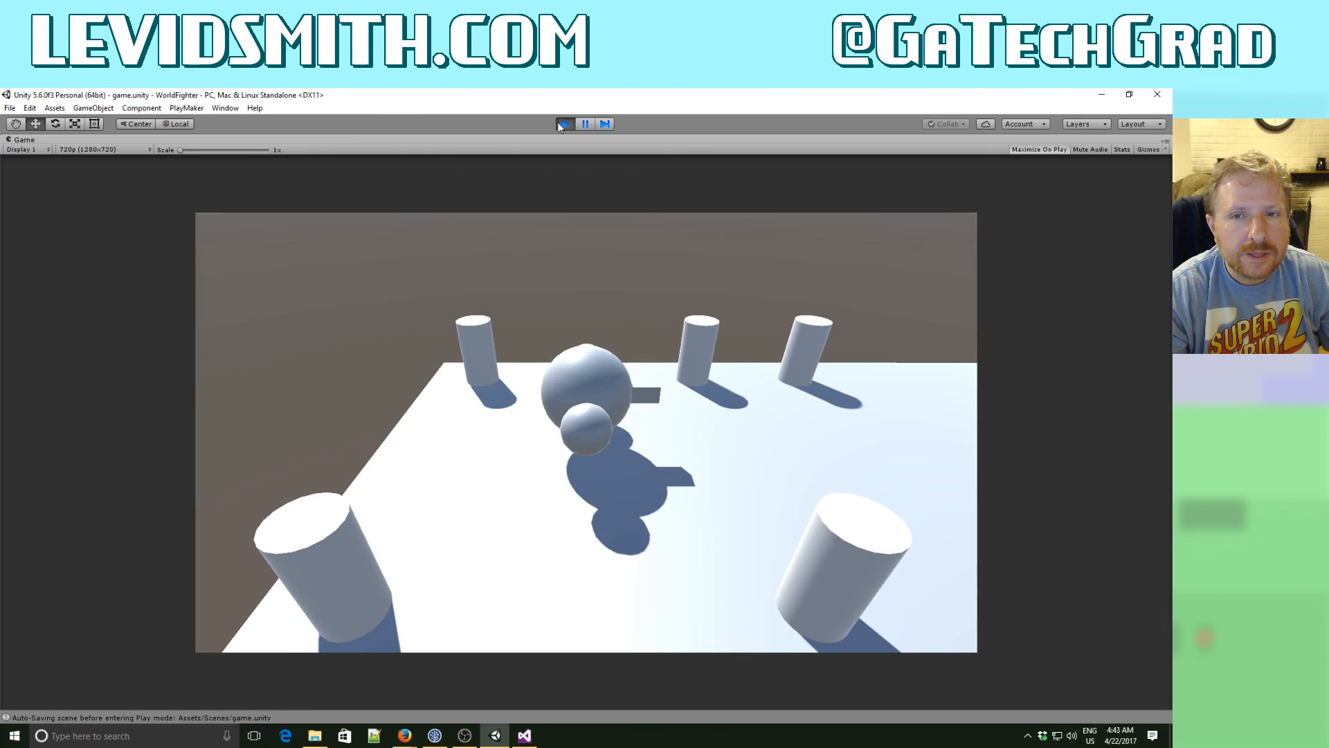
key("Left")
key("Right")
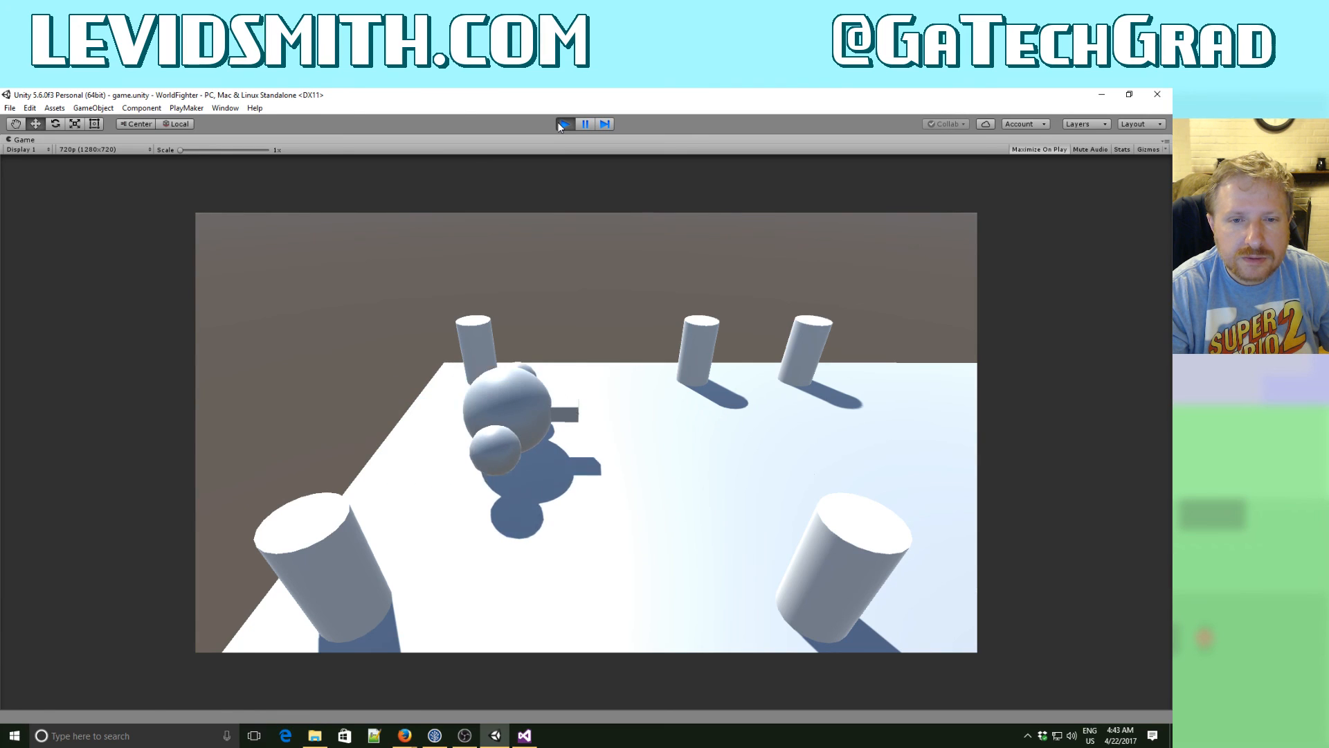
key("Right")
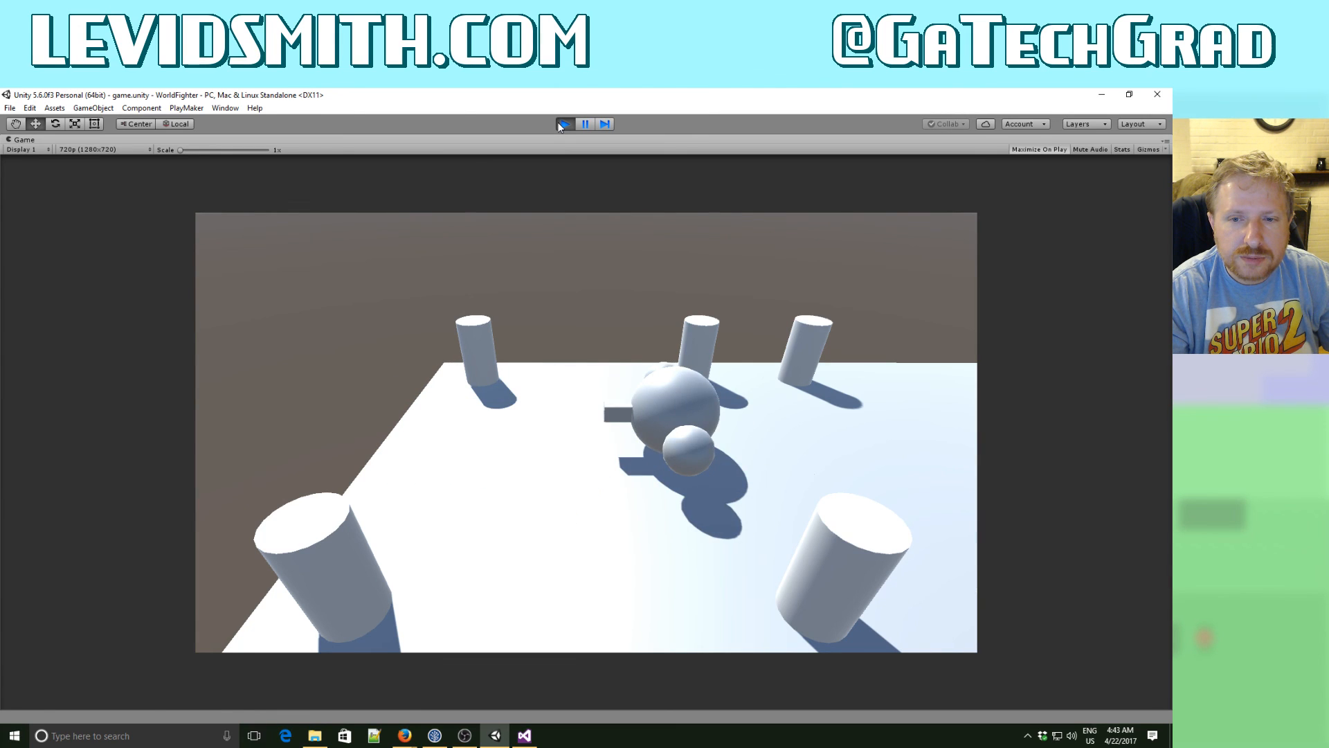
key("Left")
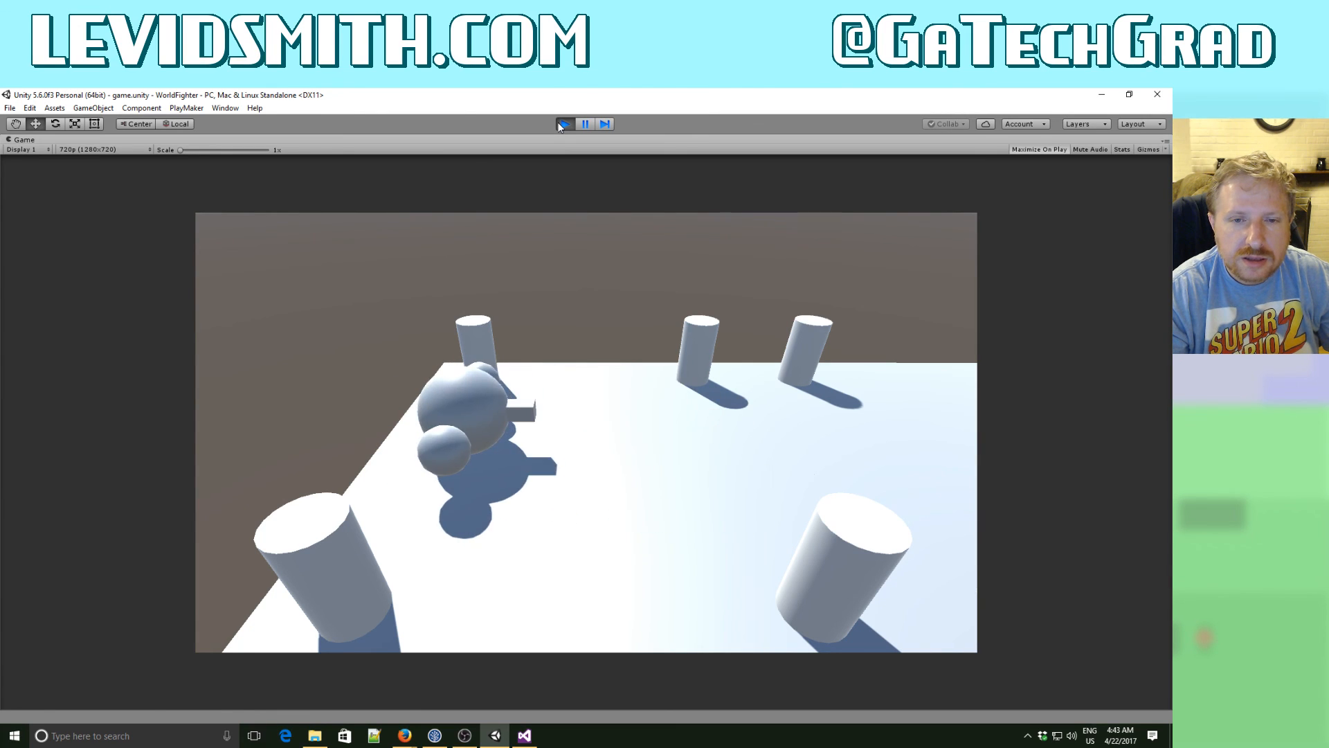
key("Right")
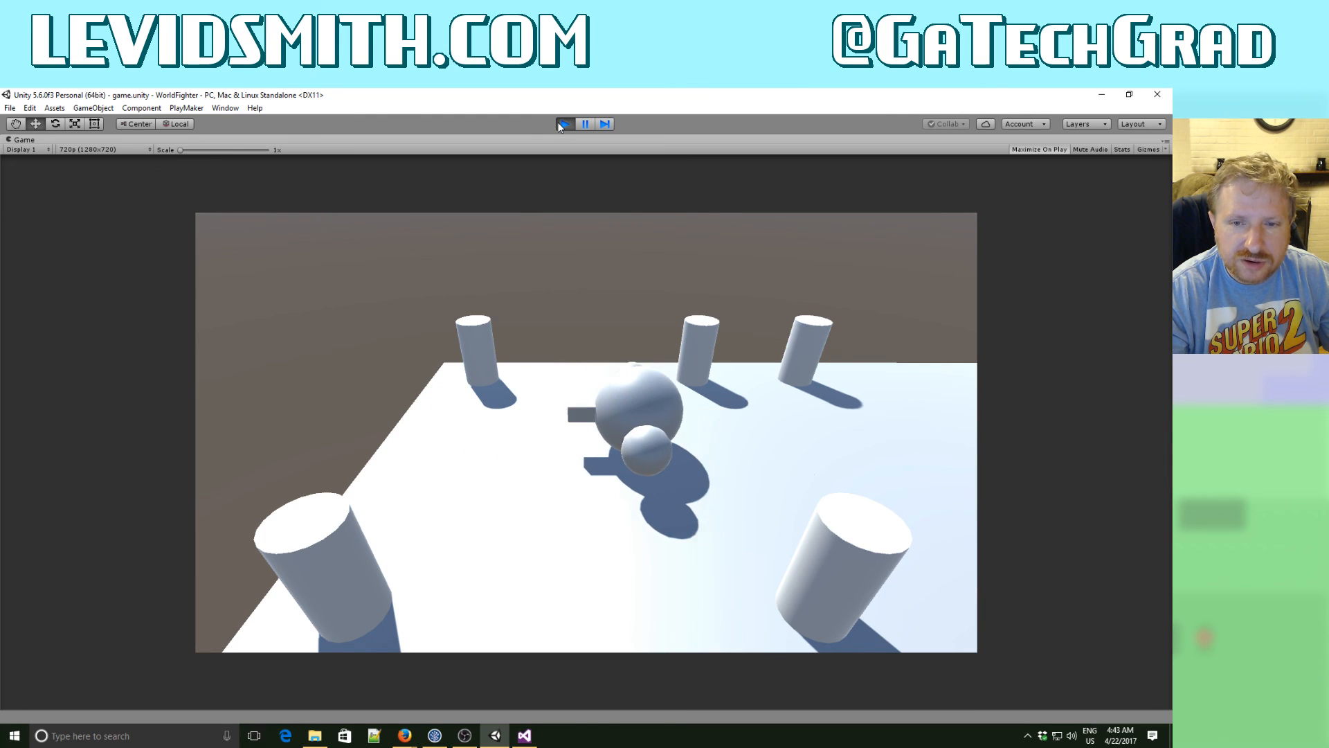
key("Left")
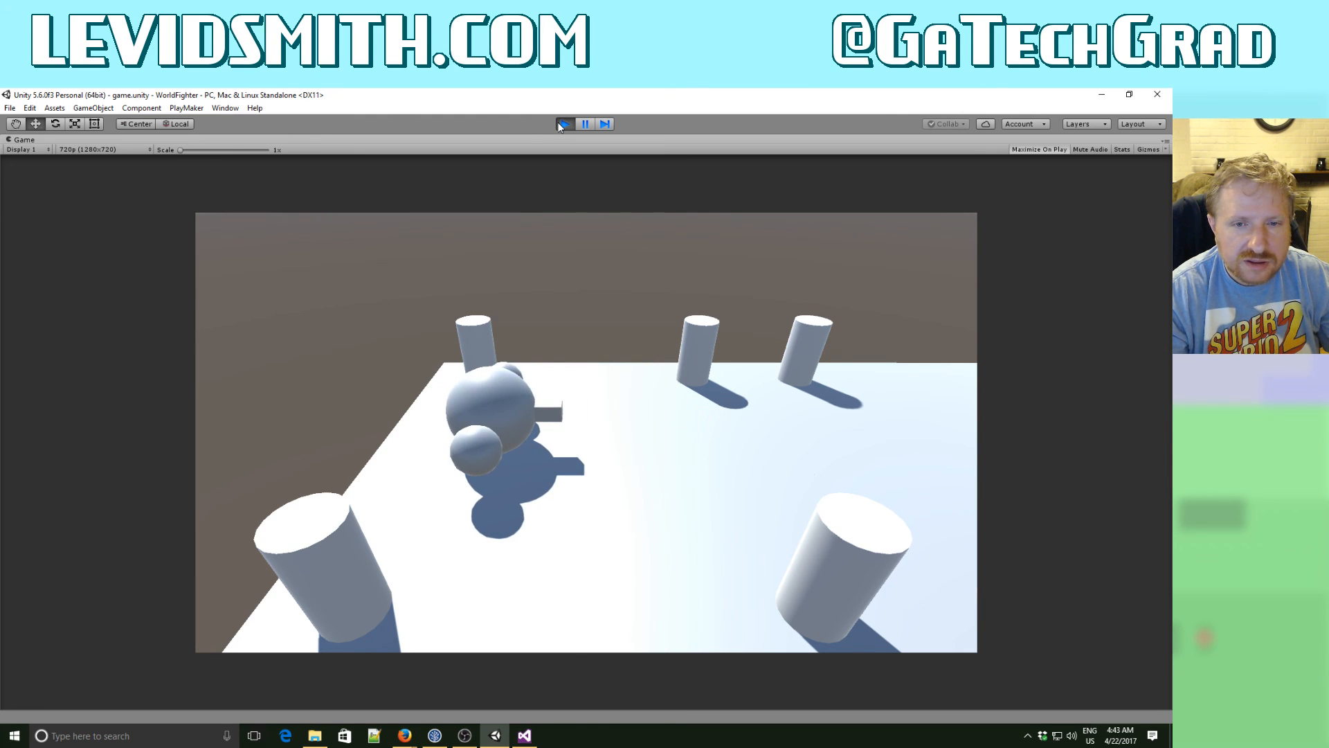
key("Right")
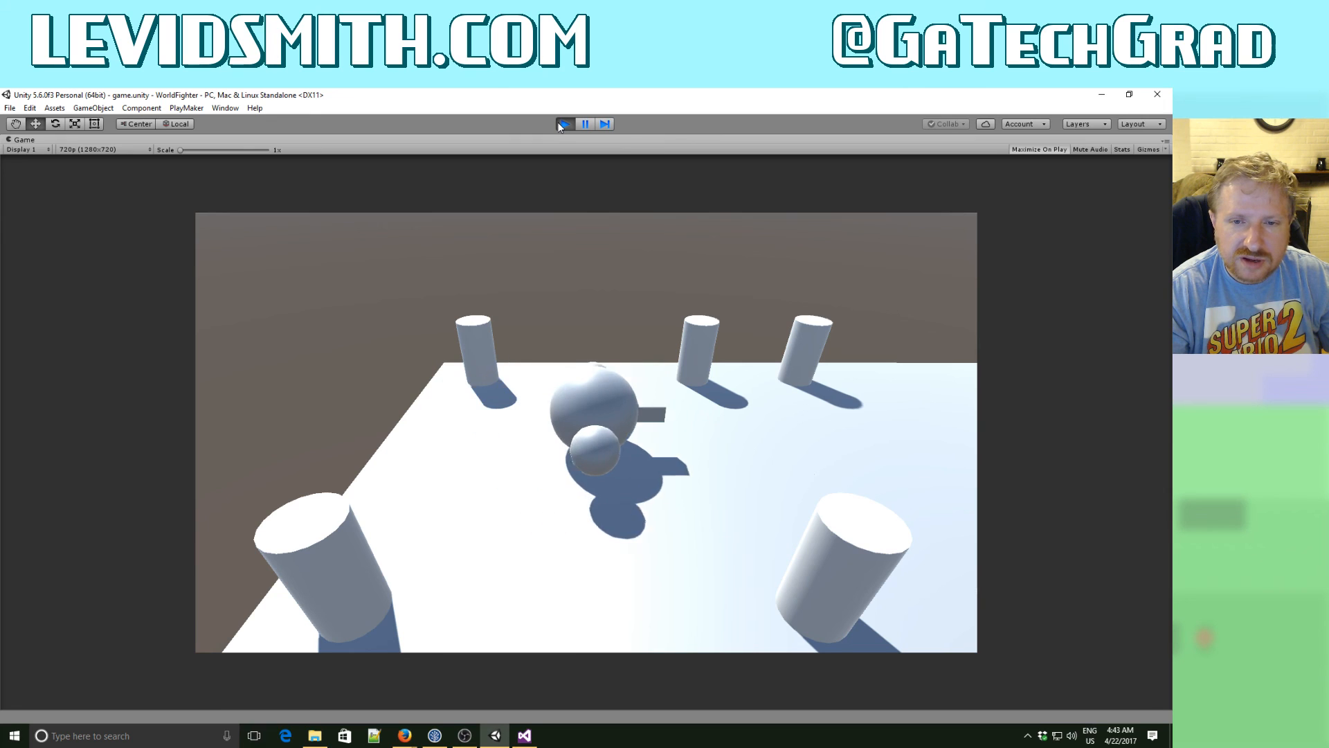
key("Left")
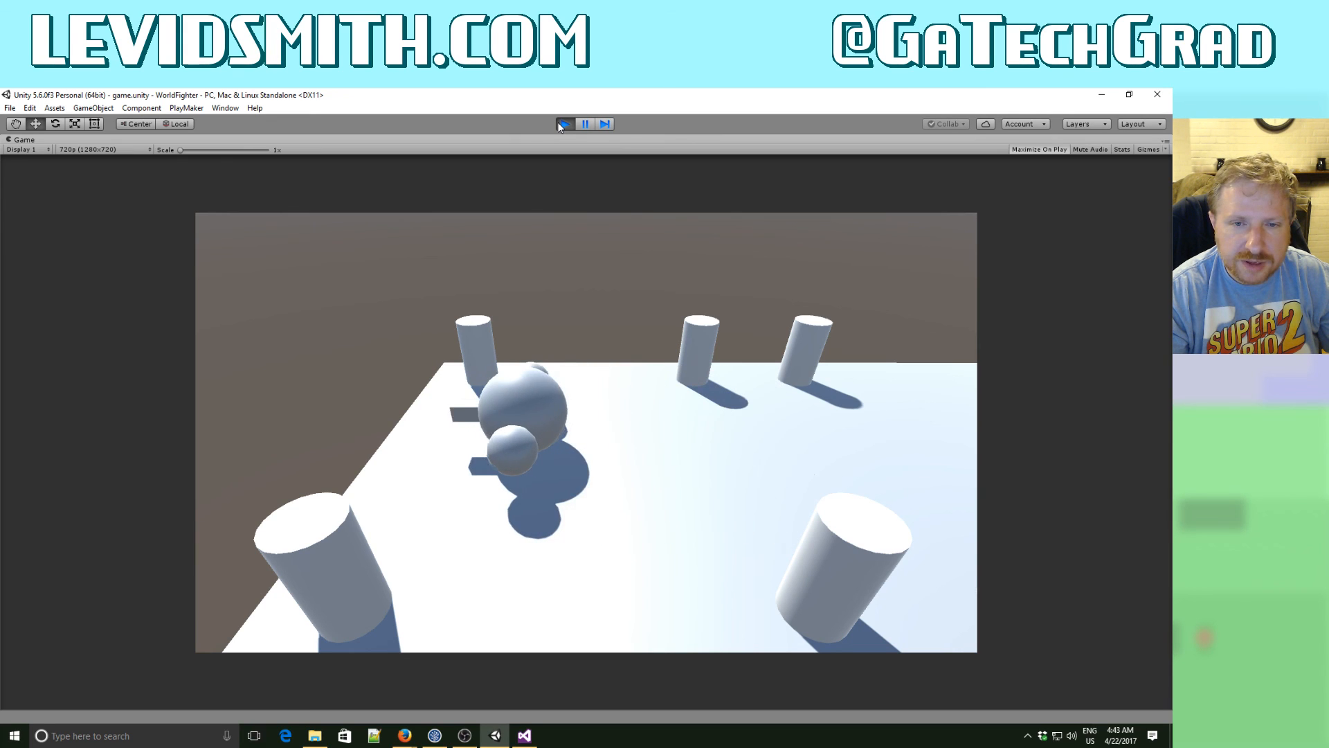
- Stop the game, switch to Visual Studio, and change the first rotatePlayer condition to moveDirection.x < 0f
left_click(564, 124)
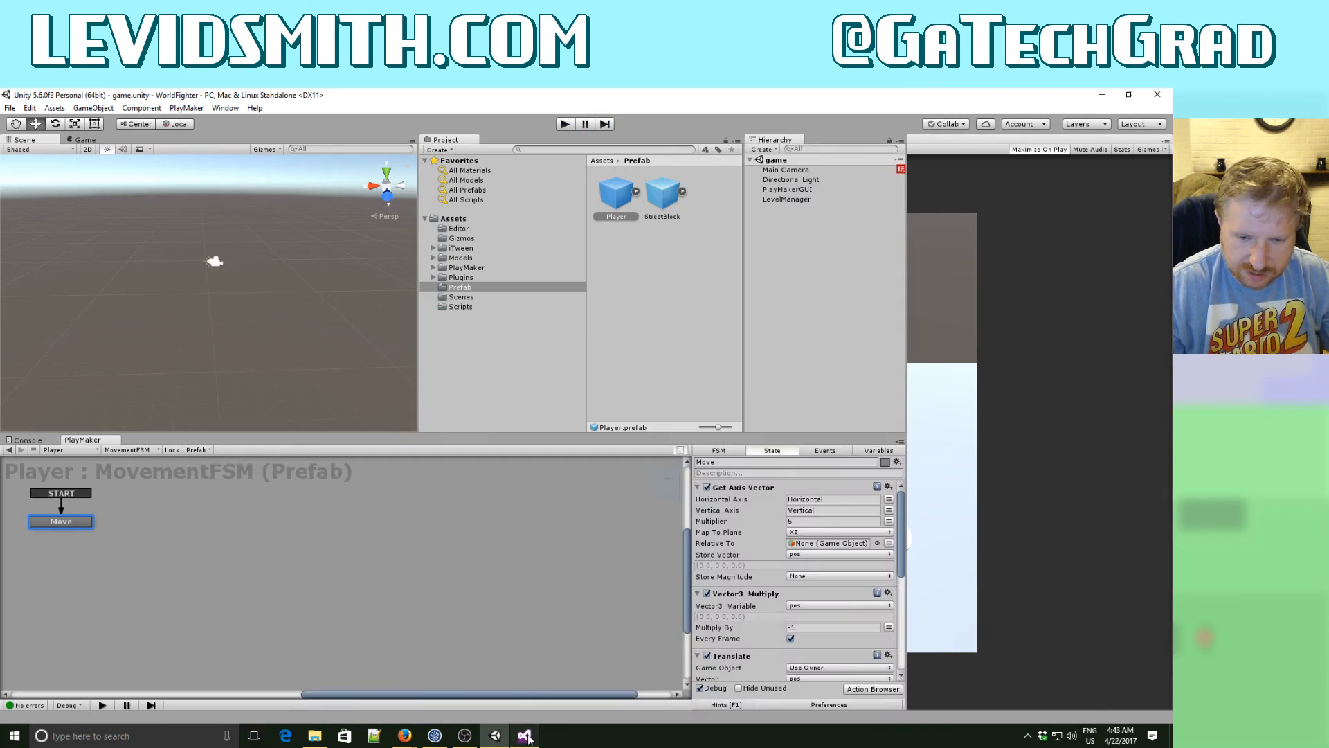
left_click(524, 735)
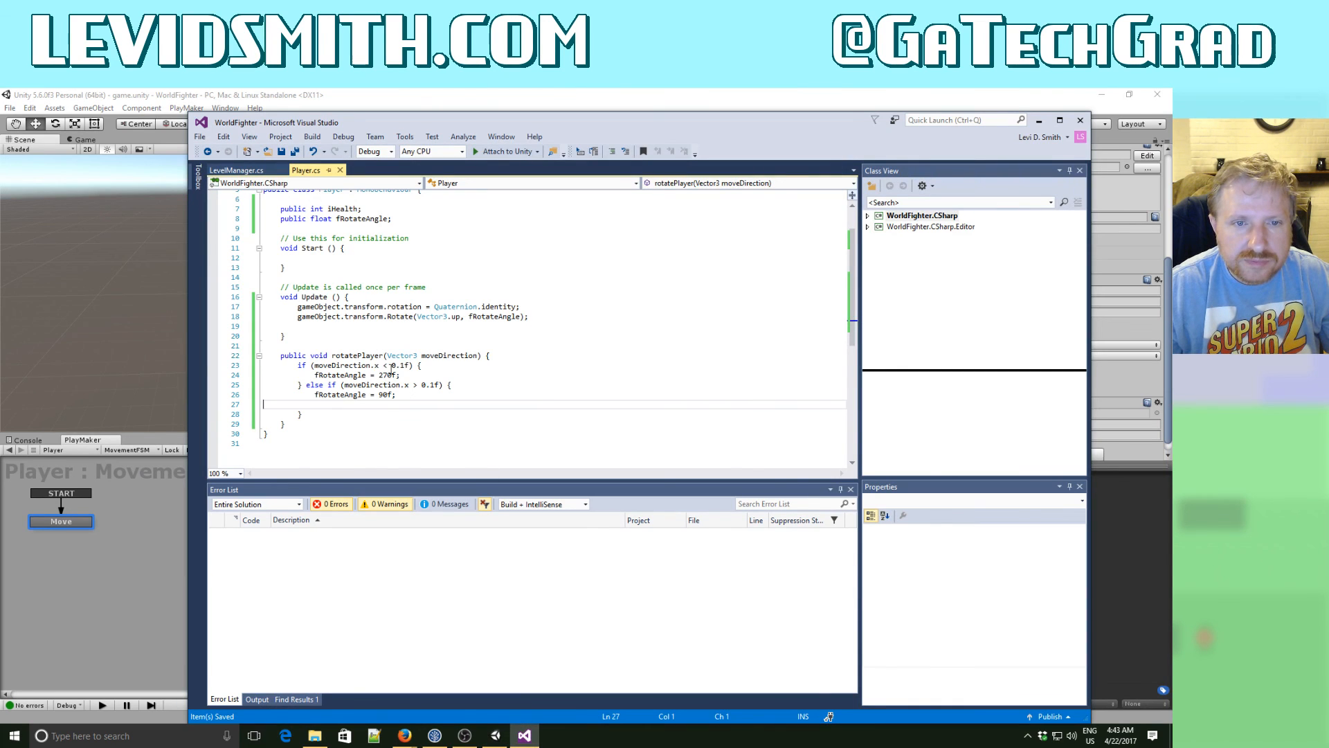
left_click(458, 366)
key("Right")
key("Delete")
key("Delete")
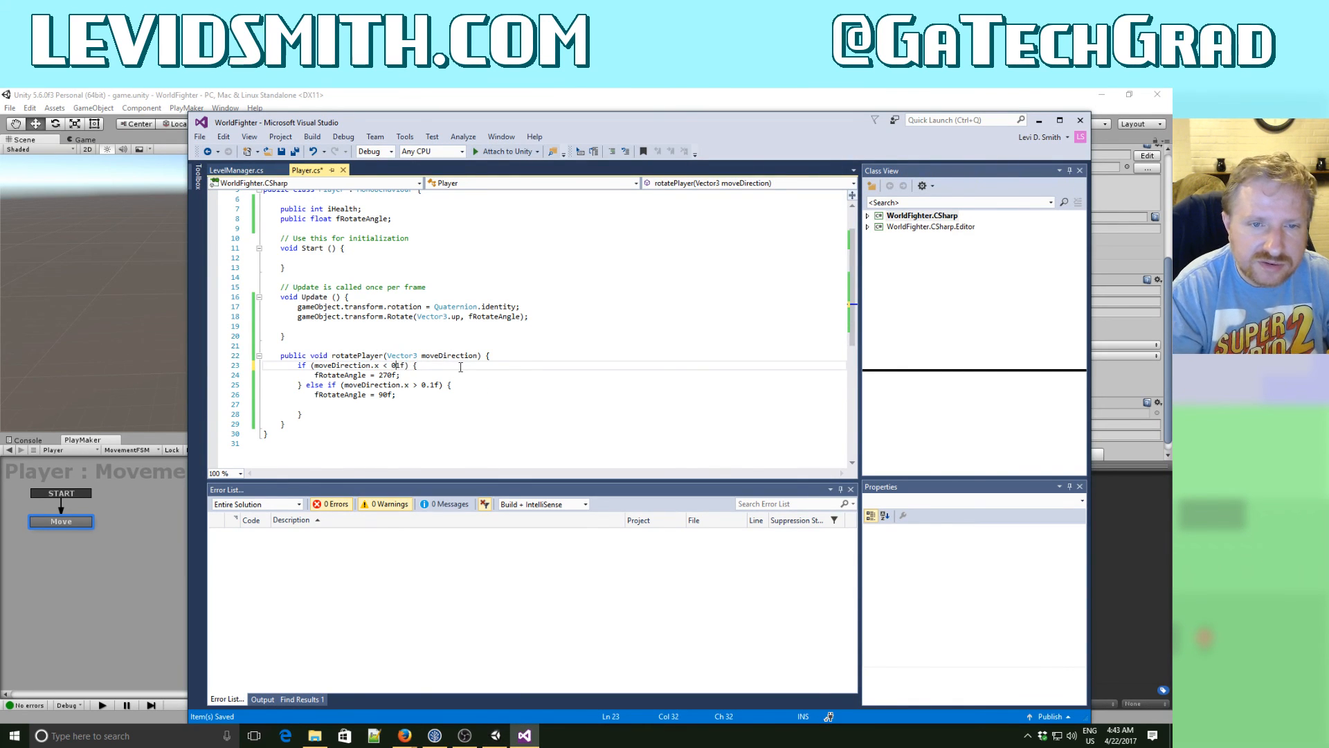
- Change the else-if condition of rotatePlayer to moveDirection.x > 0f and save Player.cs
key("Down")
key("Down")
key("End")
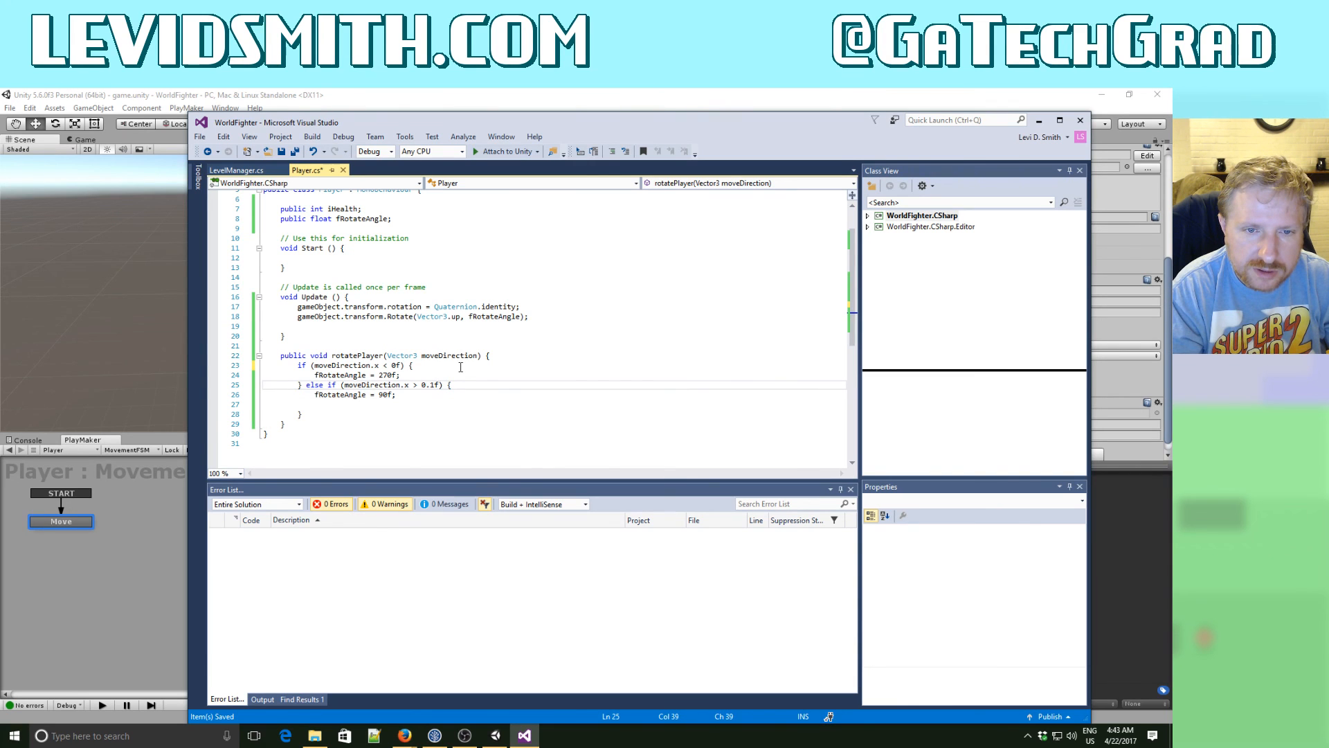
key("Delete")
key("Delete")
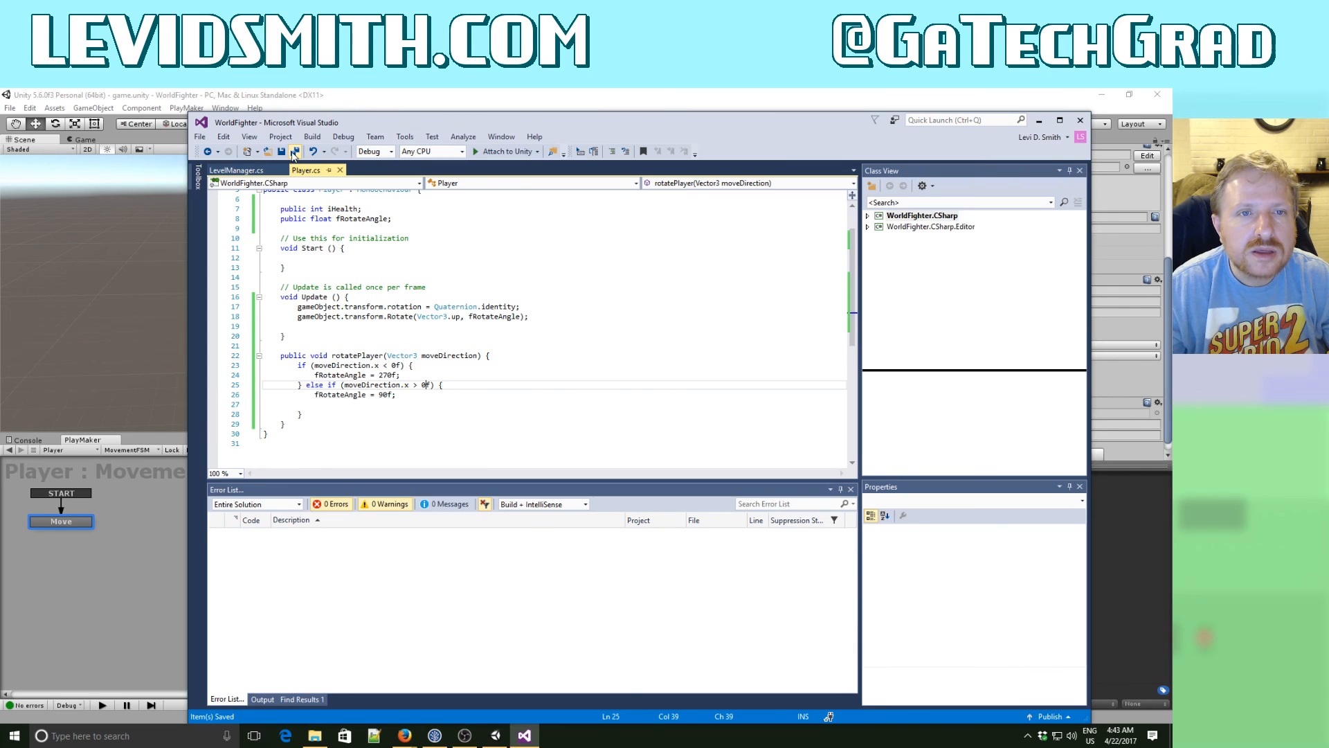
- Switch to Unity, run the game to check the player's facing while moving it in all four directions, and stop it
left_click(363, 94)
left_click(566, 123)
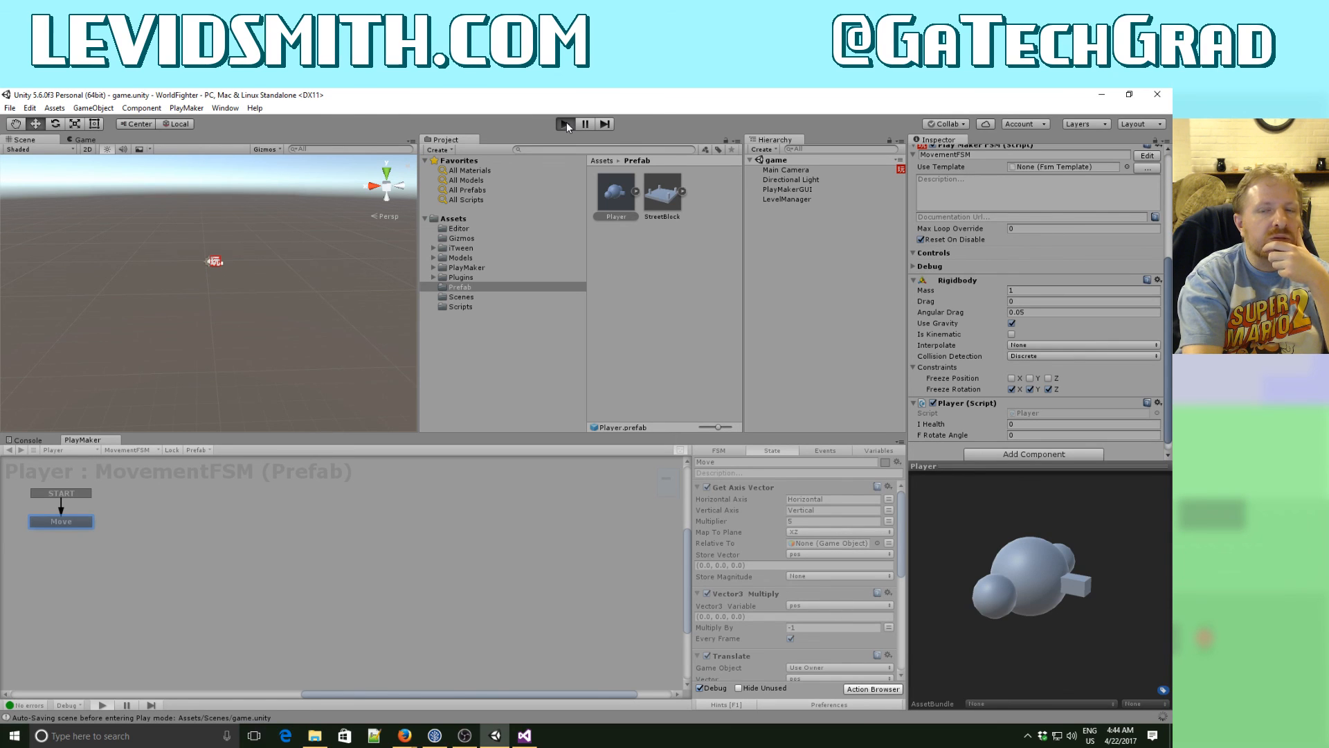
key("Right")
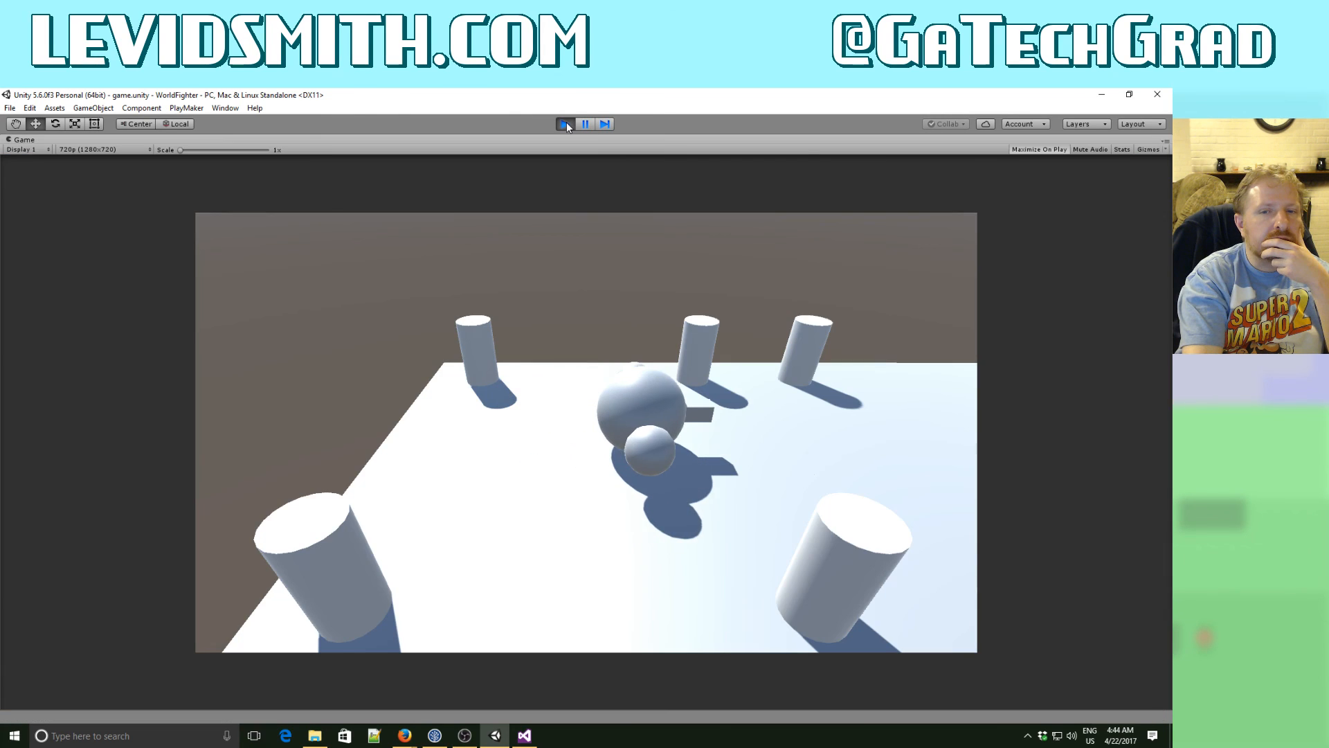
key("Left")
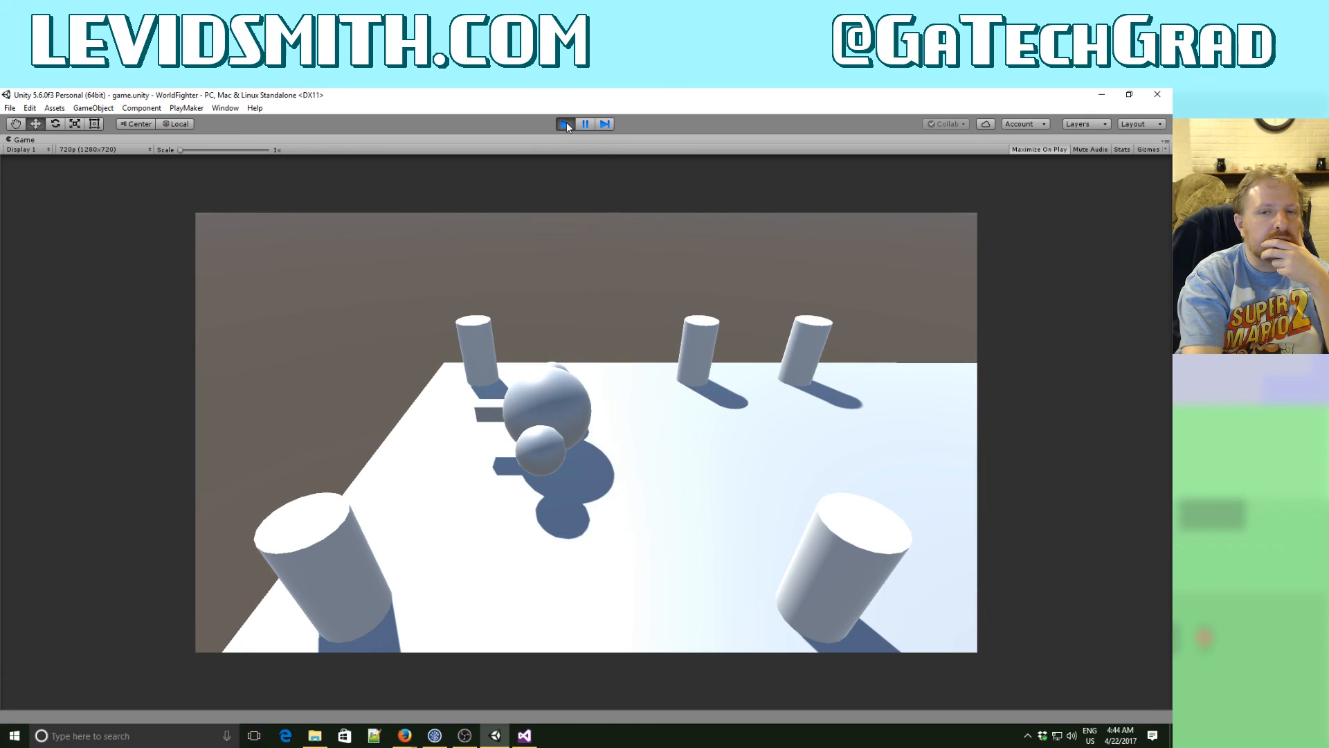
key("Right")
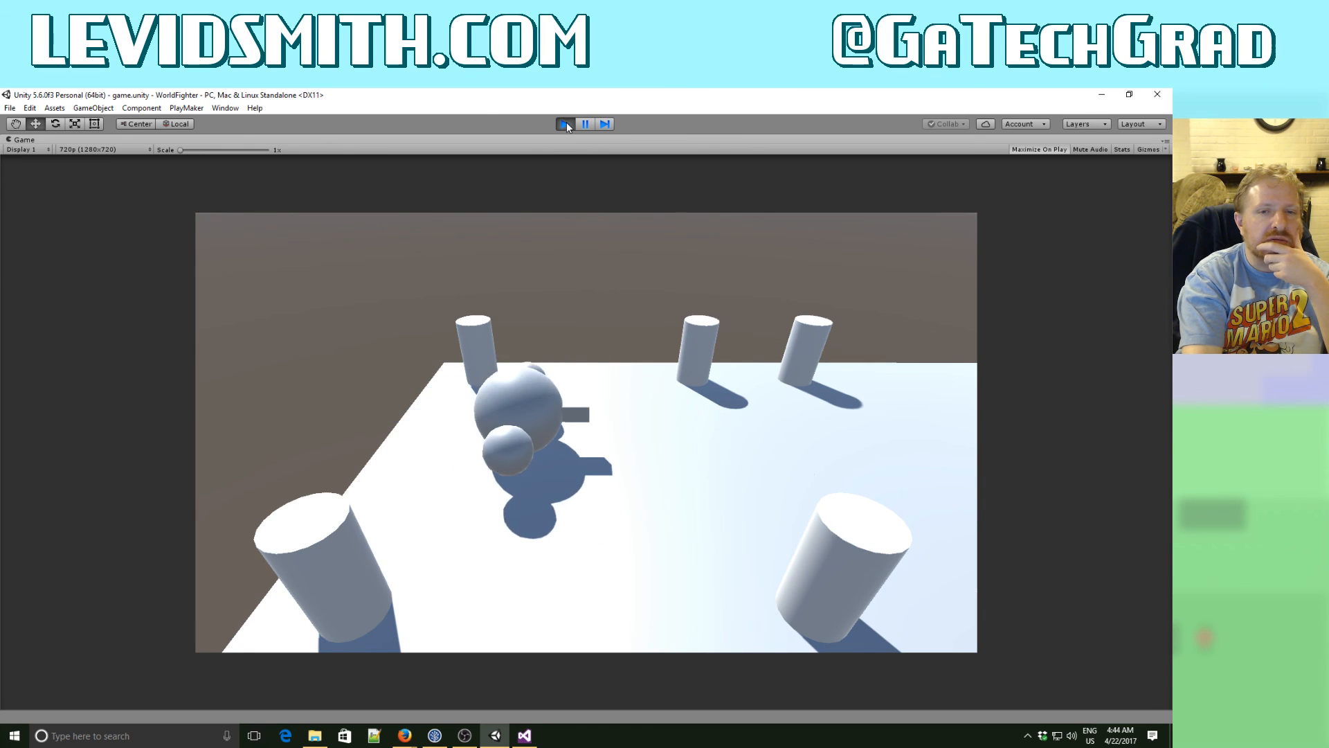
key("Left")
key("Down")
key("Right")
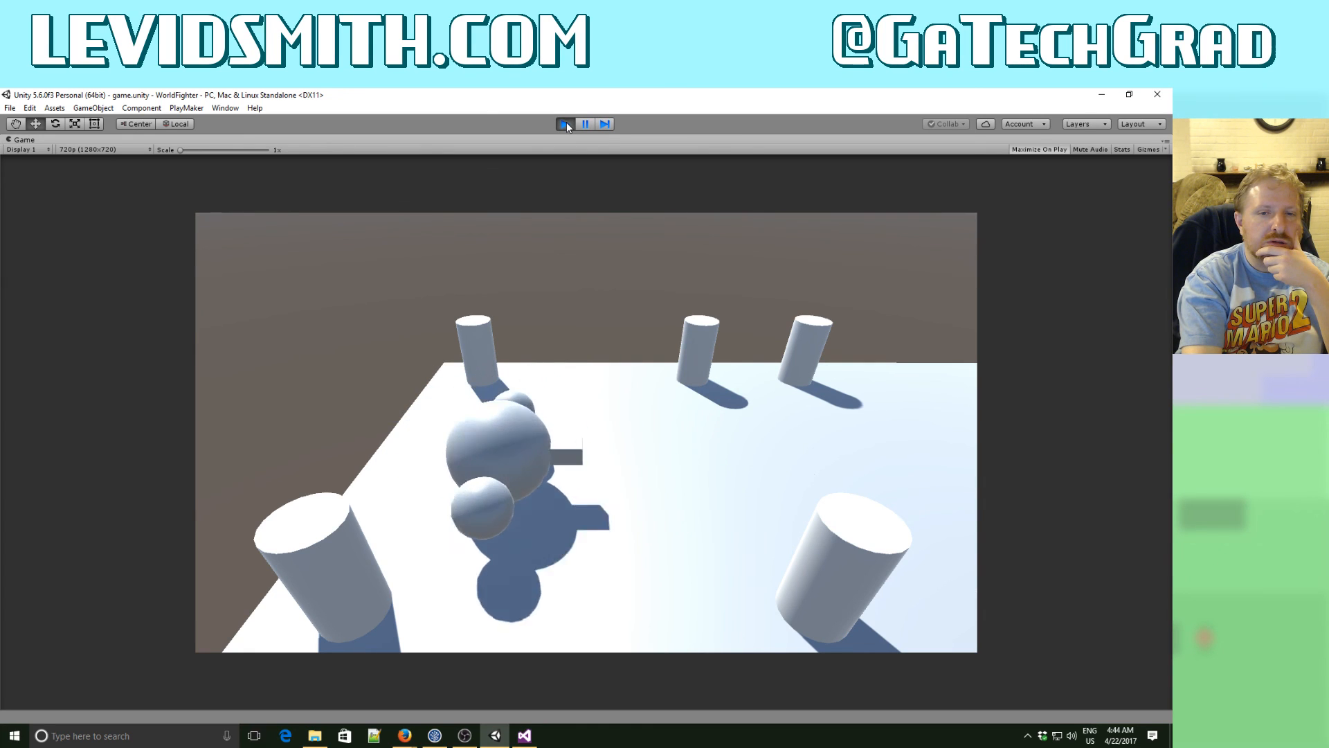
key("Up")
key("Left")
key("Down")
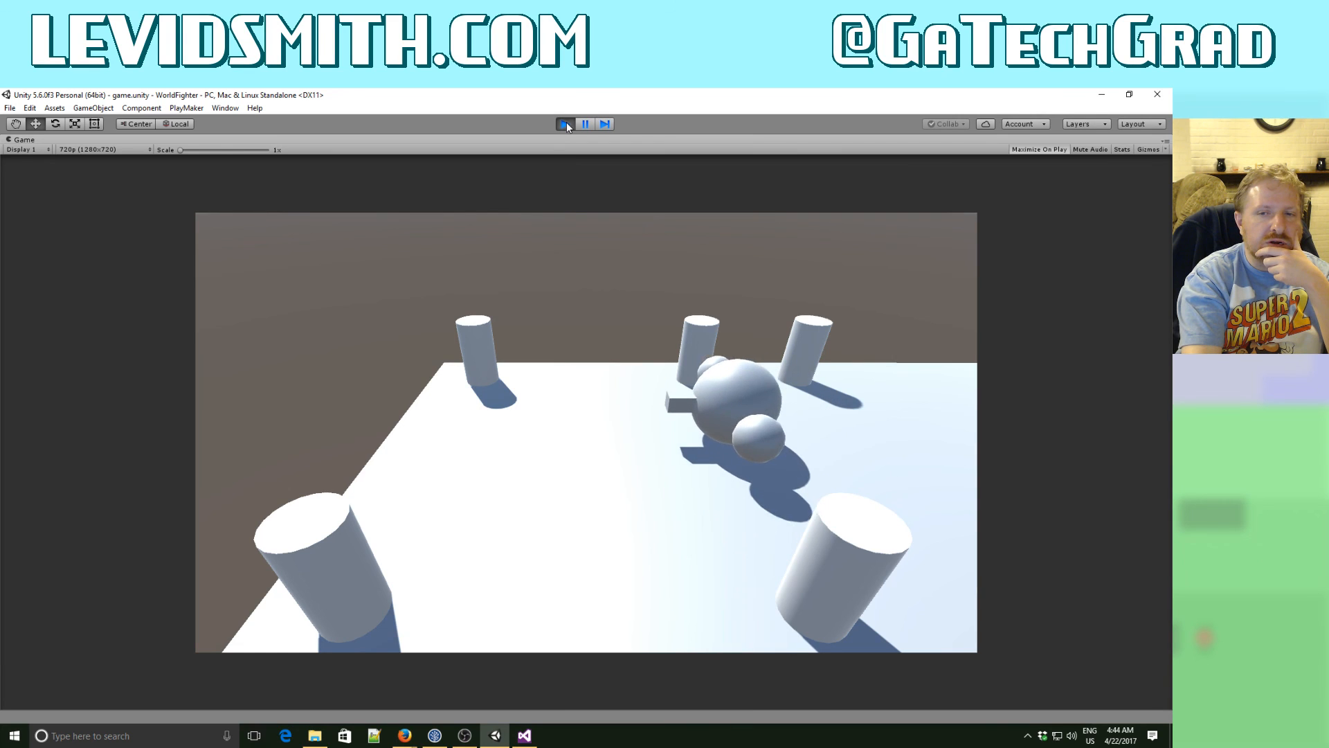
key("Up")
key("Right")
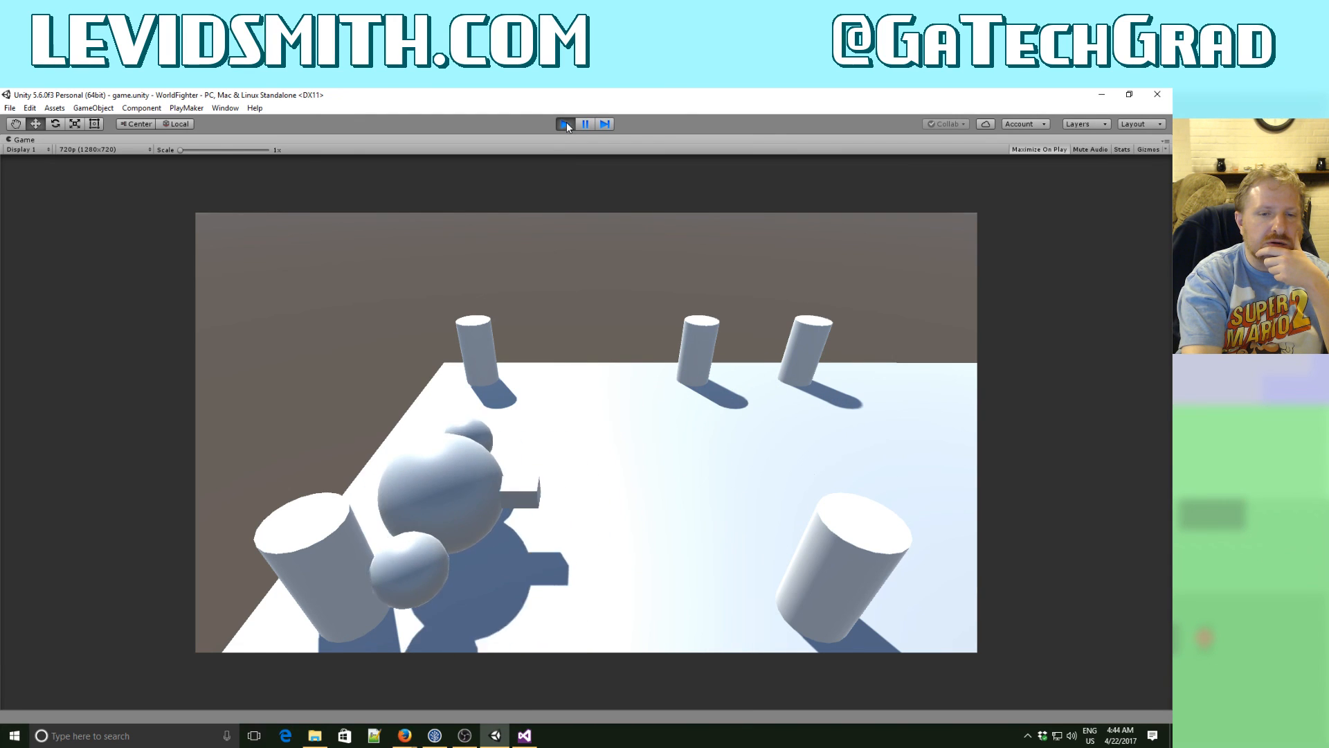
key("Left")
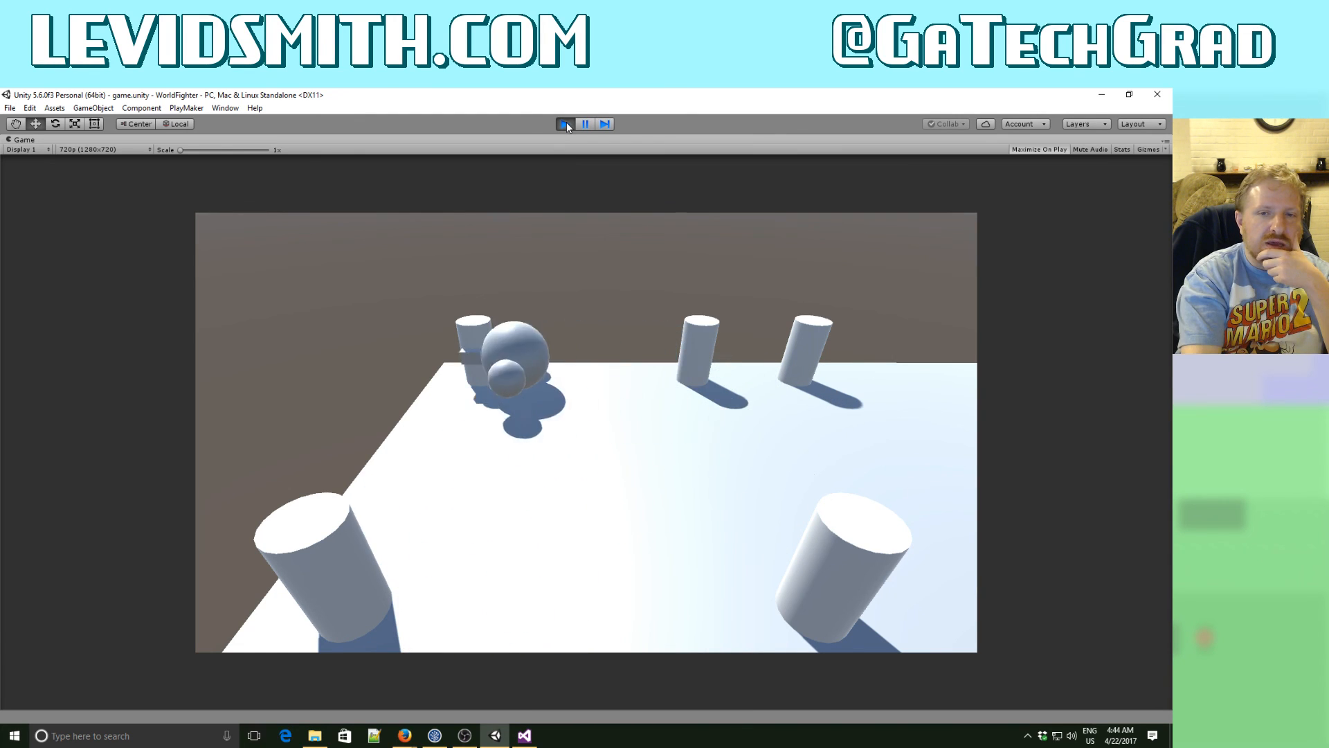
key("Right")
key("Left")
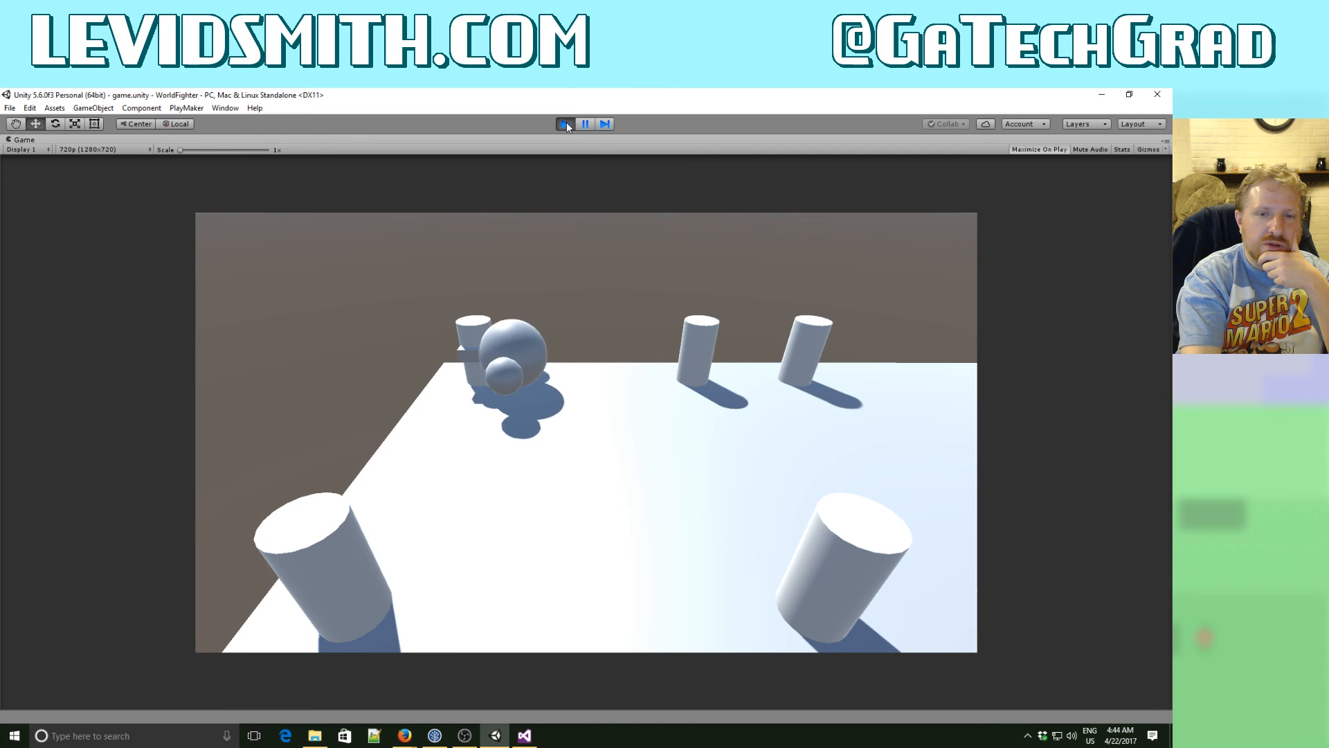
key("Right")
key("Right")
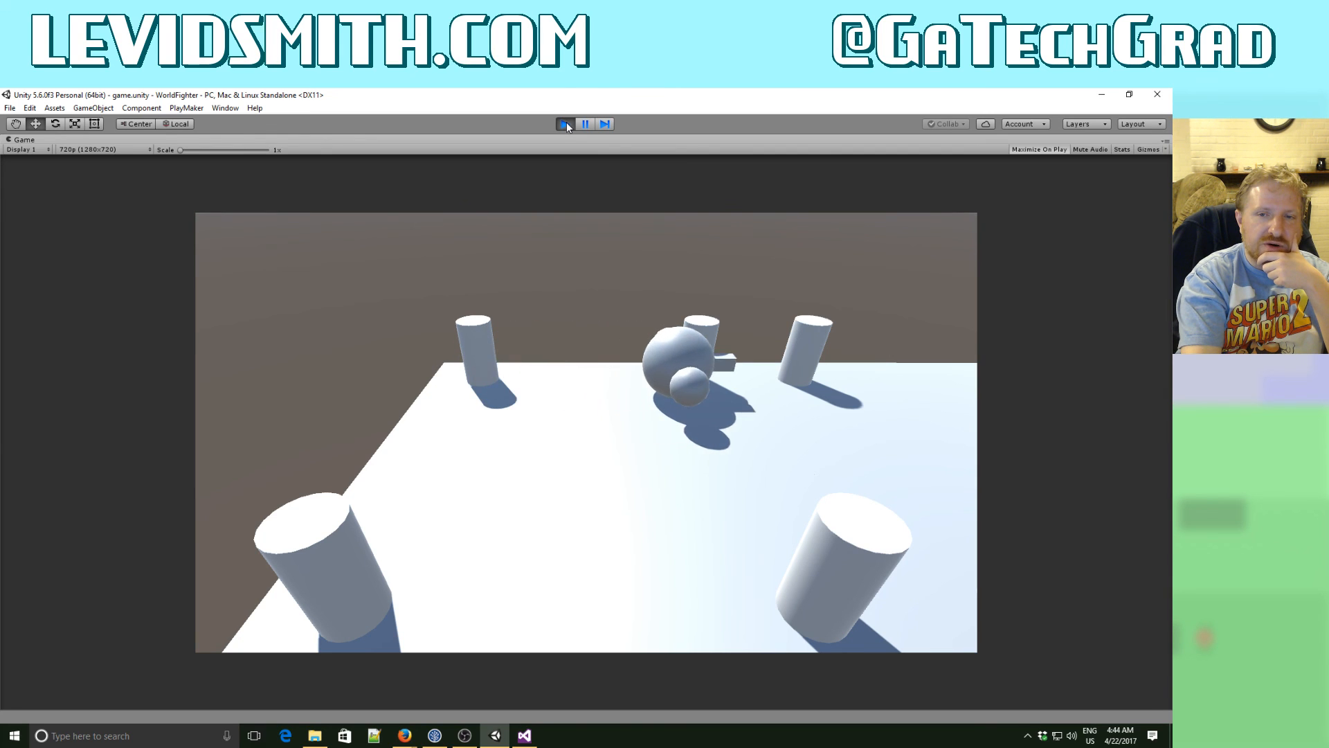
key("Down")
key("Left")
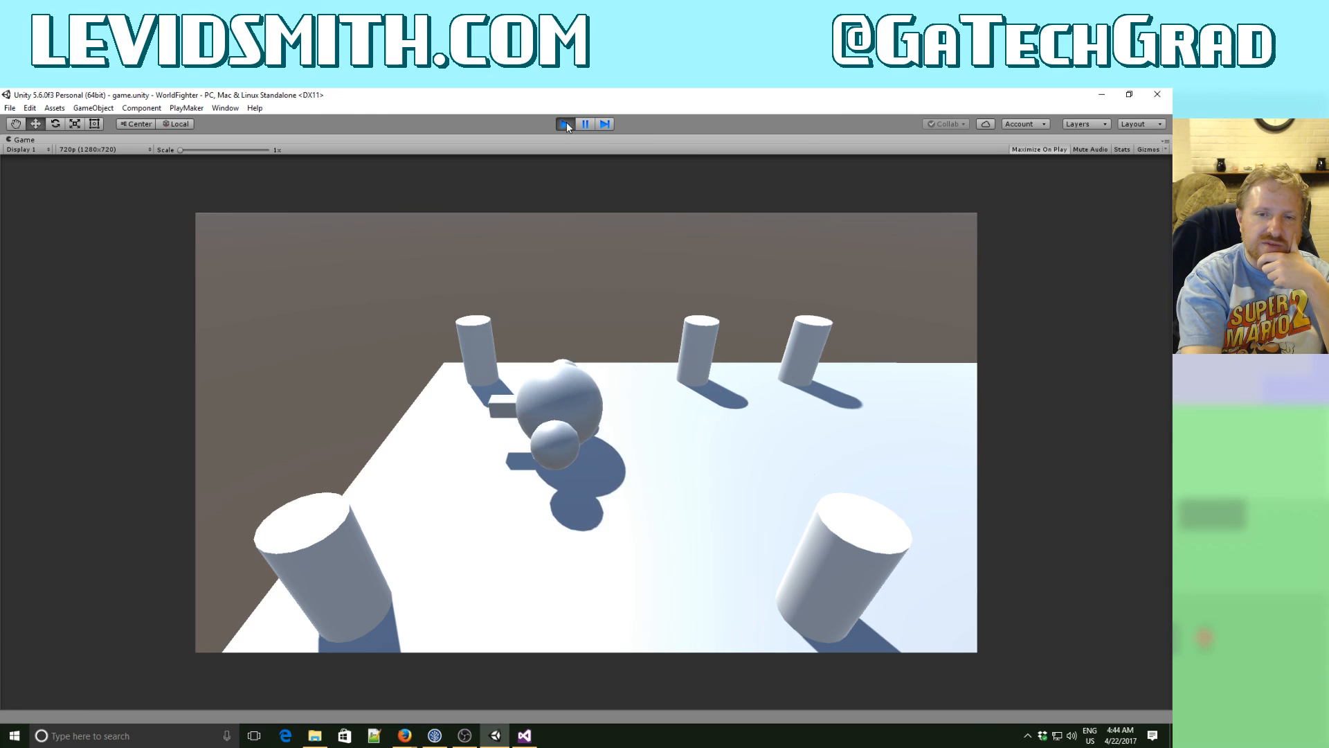
key("Down")
key("Right")
key("Right")
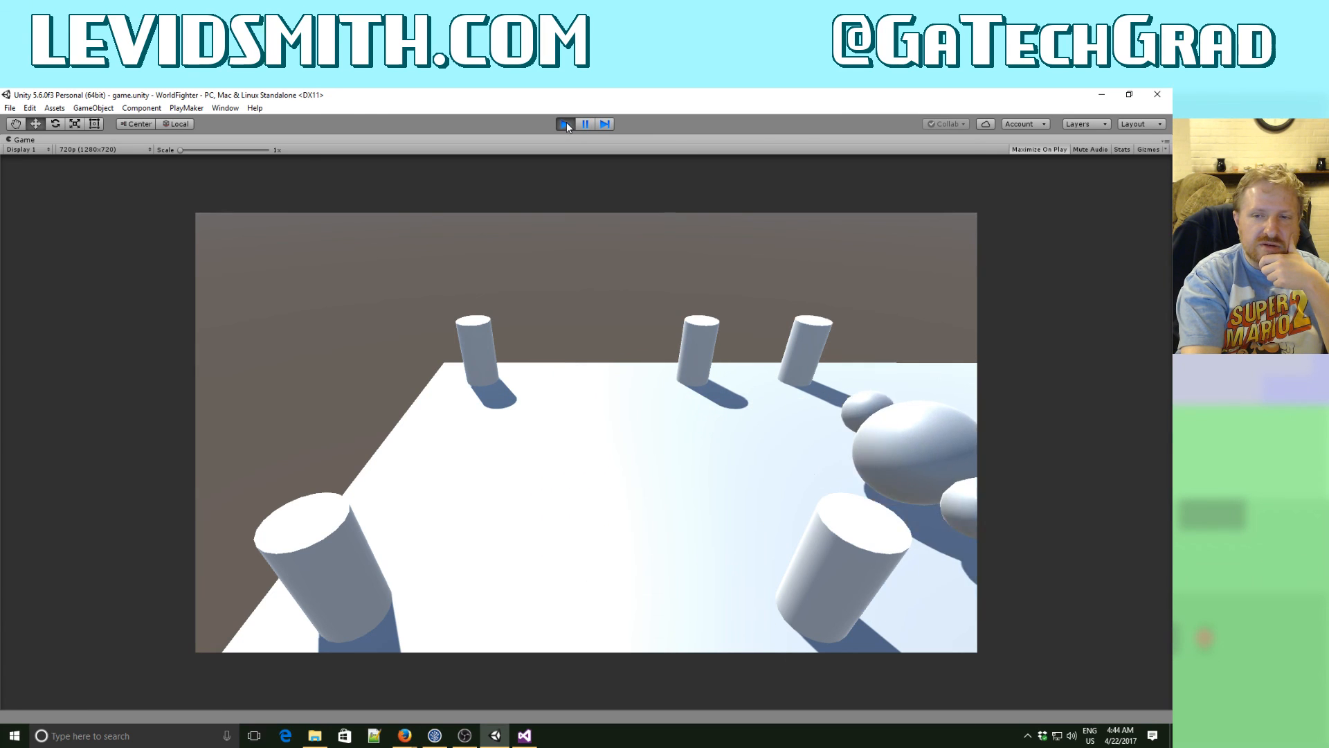
key("Left")
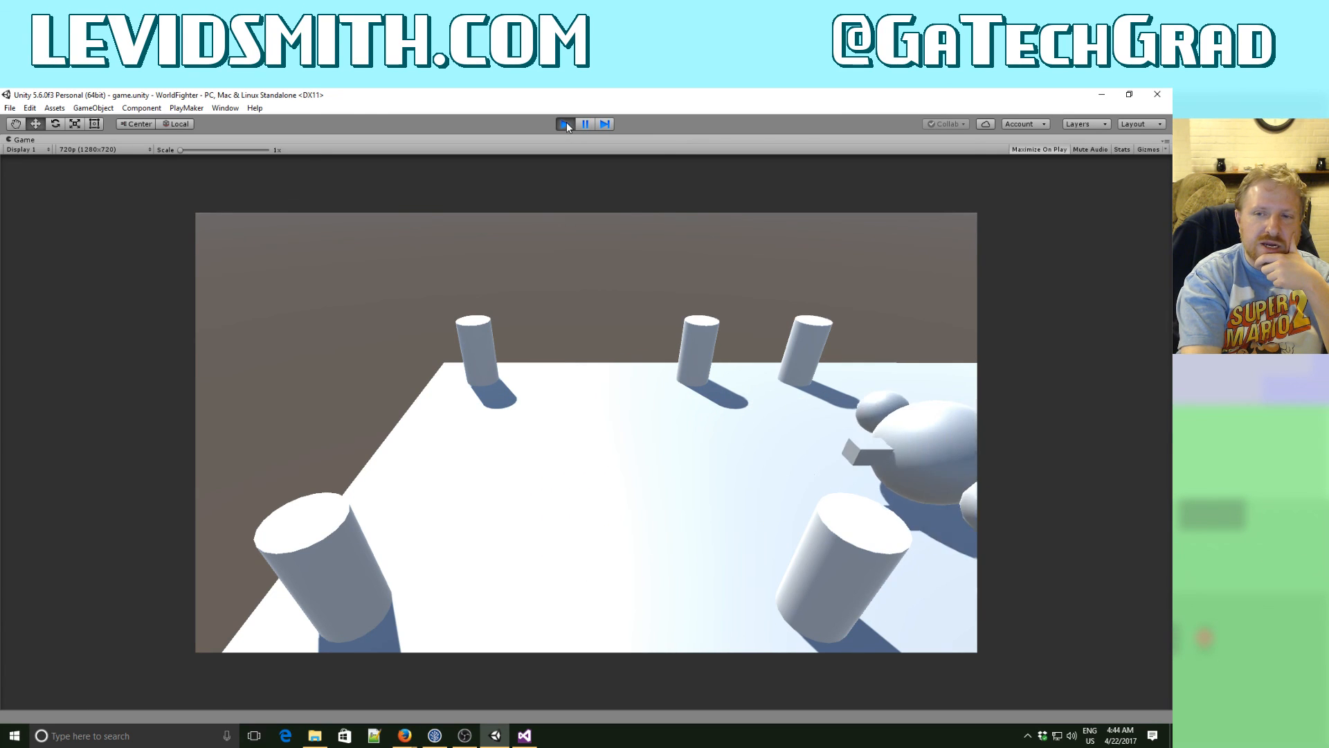
key("Up")
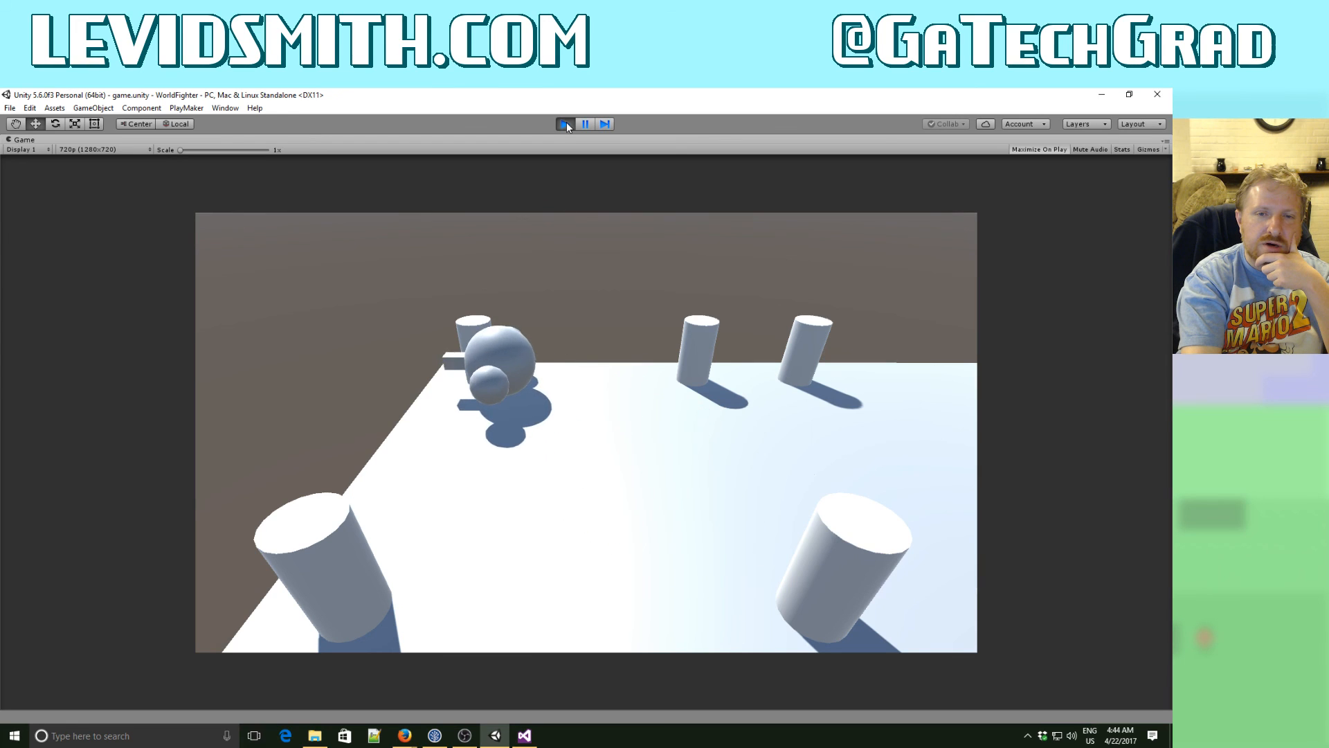
key("Right")
key("Right")
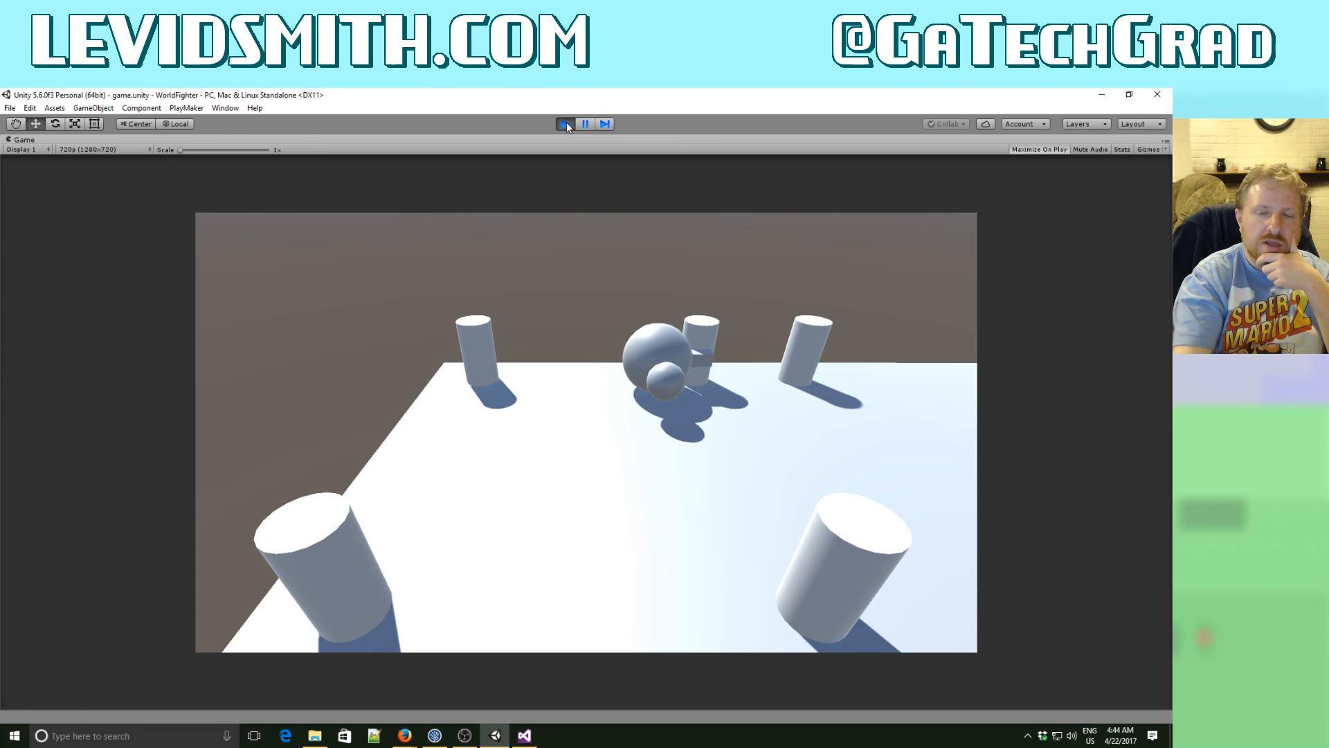
left_click(566, 124)
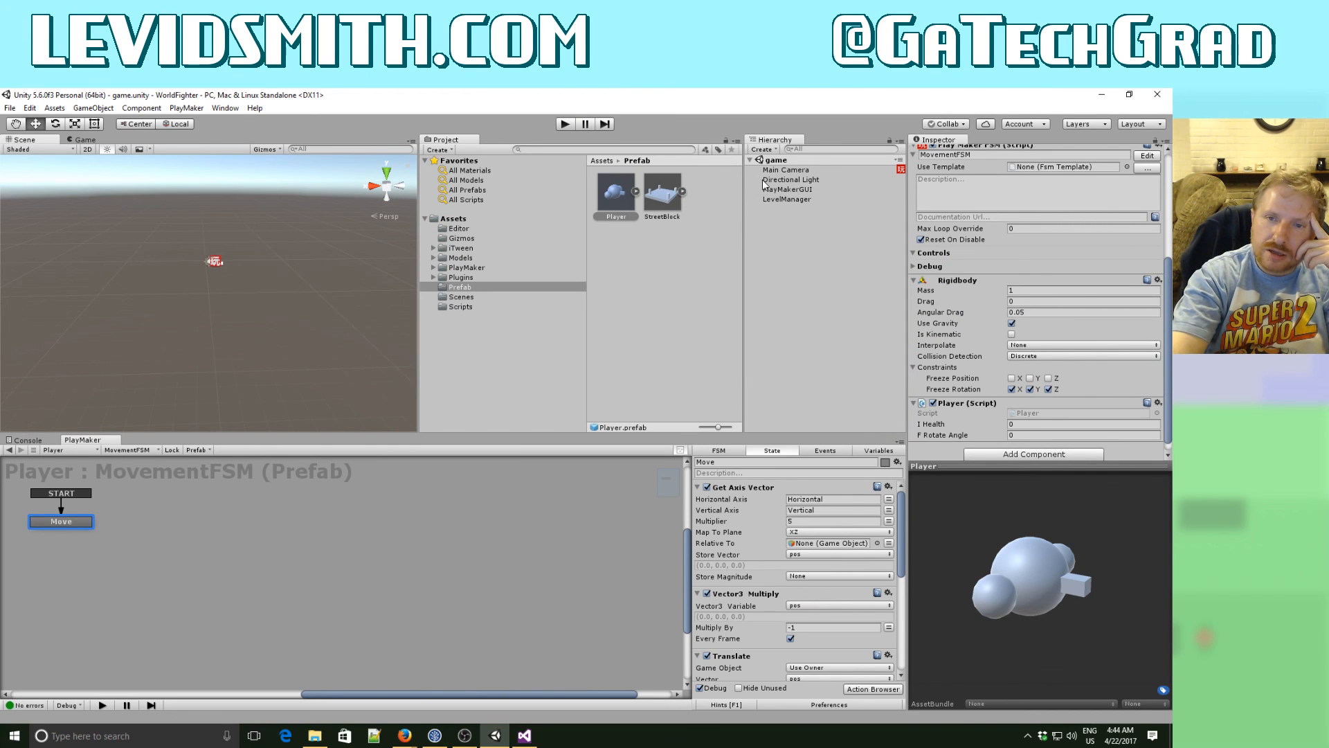
- Delete the disabled Vector3 Add XYZ action from the FollowPlayer state of the Main Camera's FSM
left_click(771, 228)
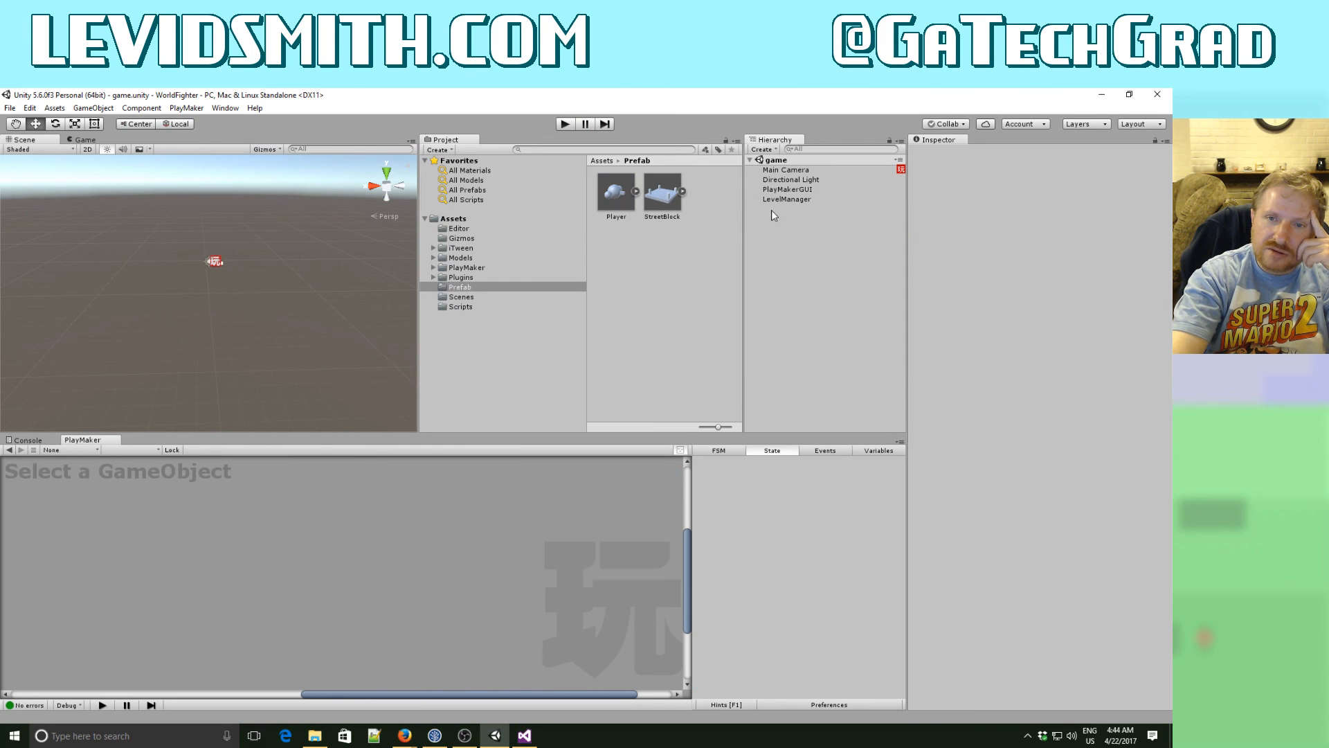
left_click(774, 199)
left_click(776, 170)
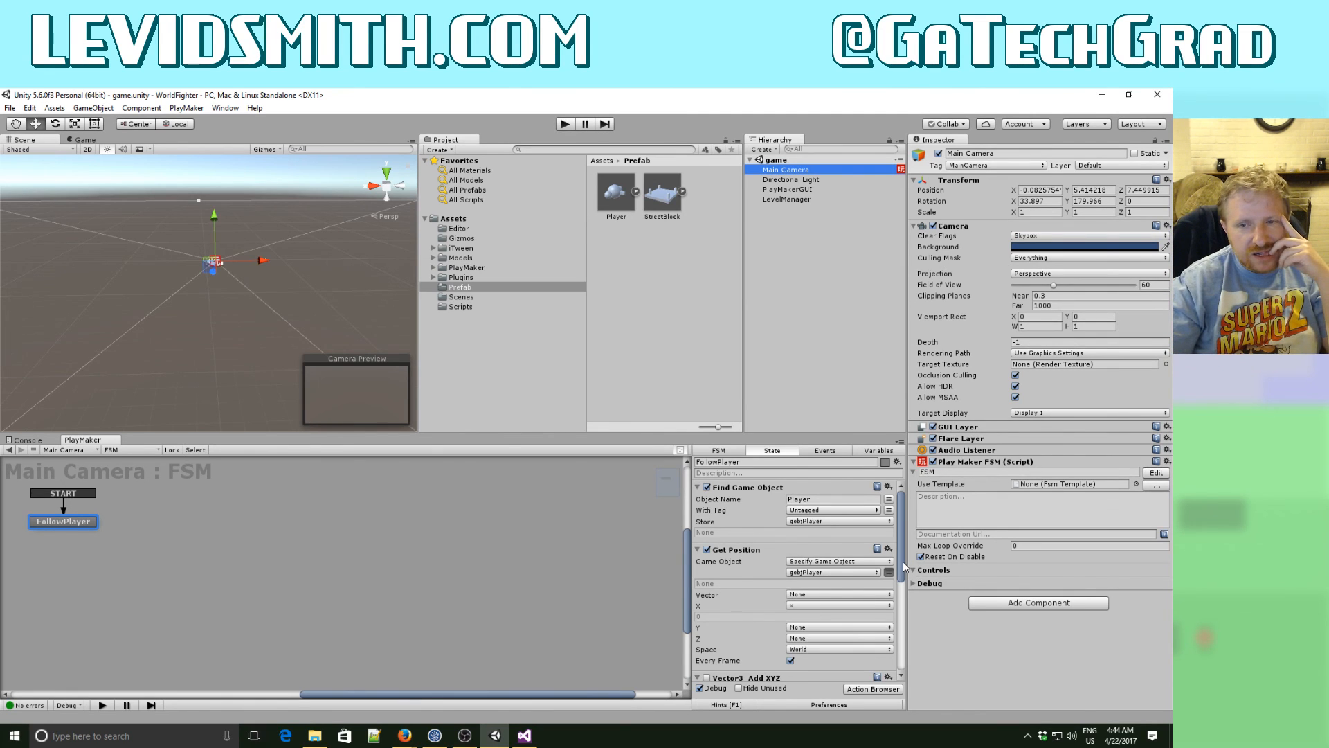
left_click_drag(903, 561, 901, 526)
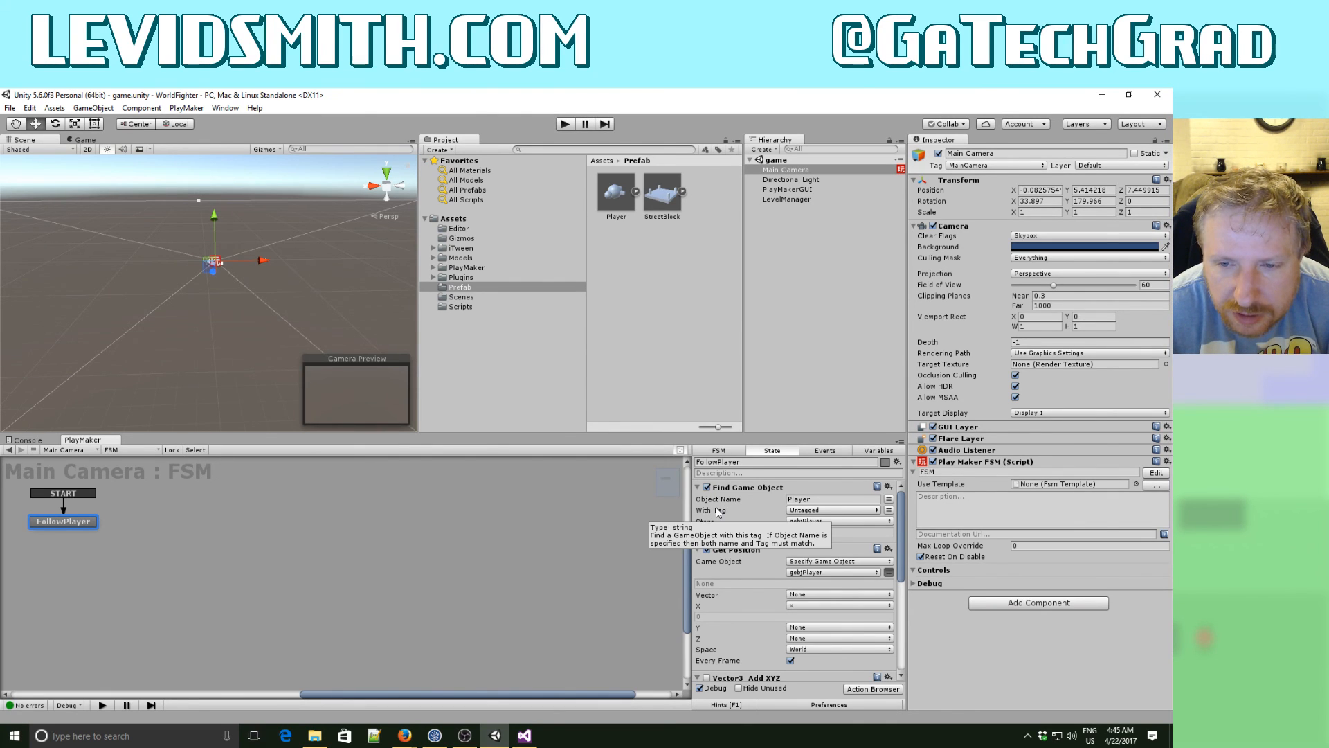
scroll(717, 512, "down", 6)
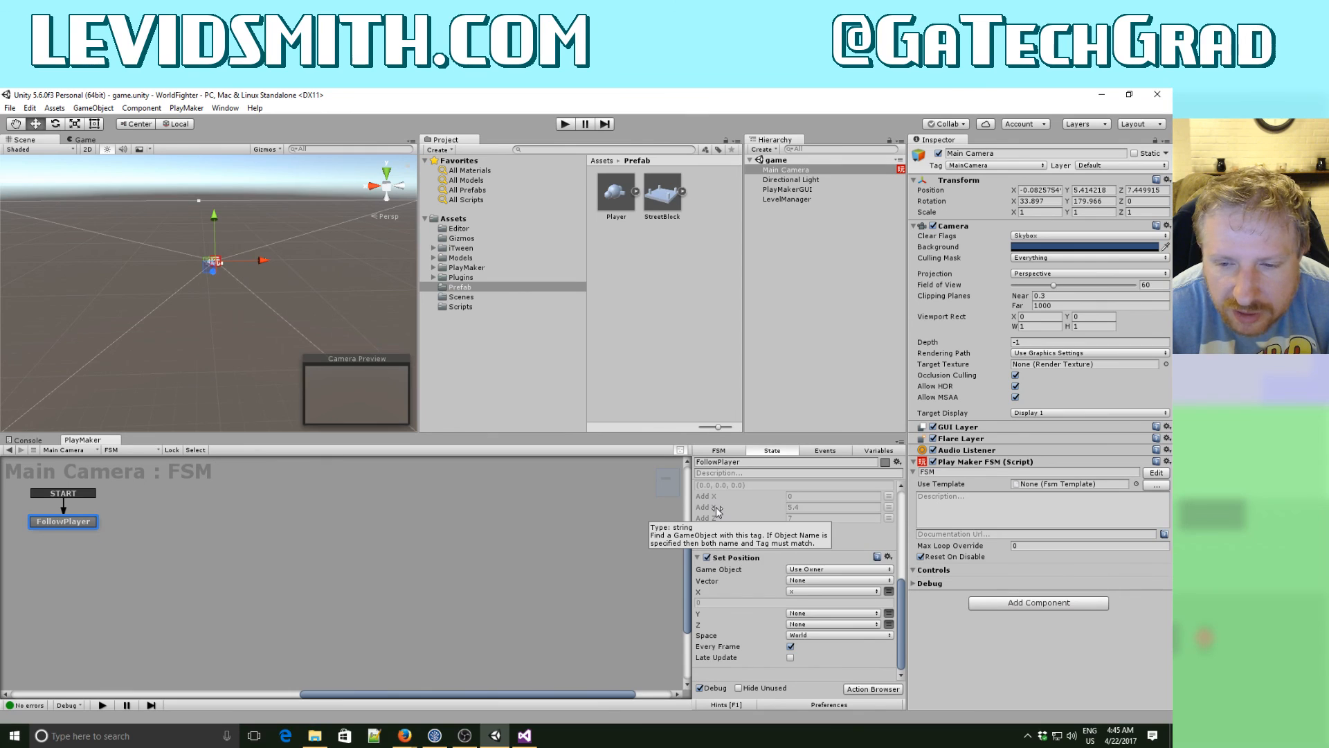
scroll(717, 512, "up", 2)
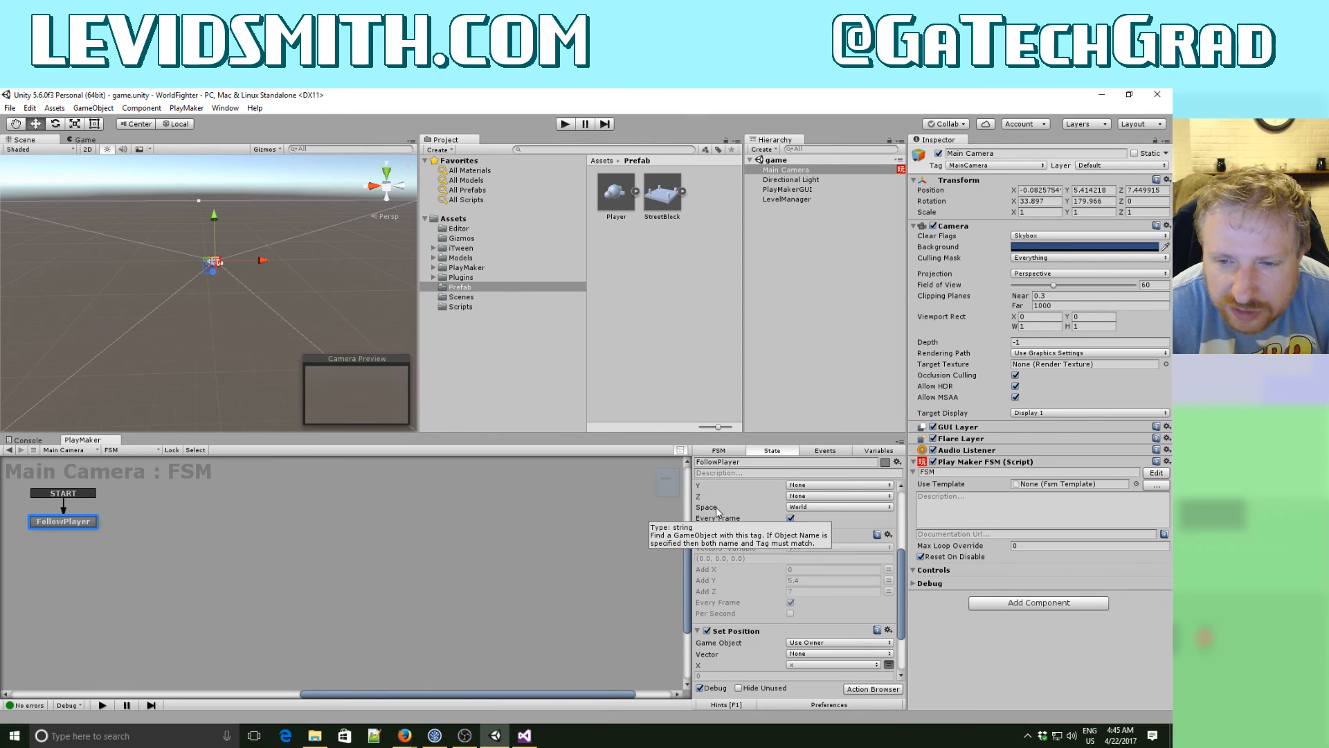
left_click(889, 535)
left_click(969, 526)
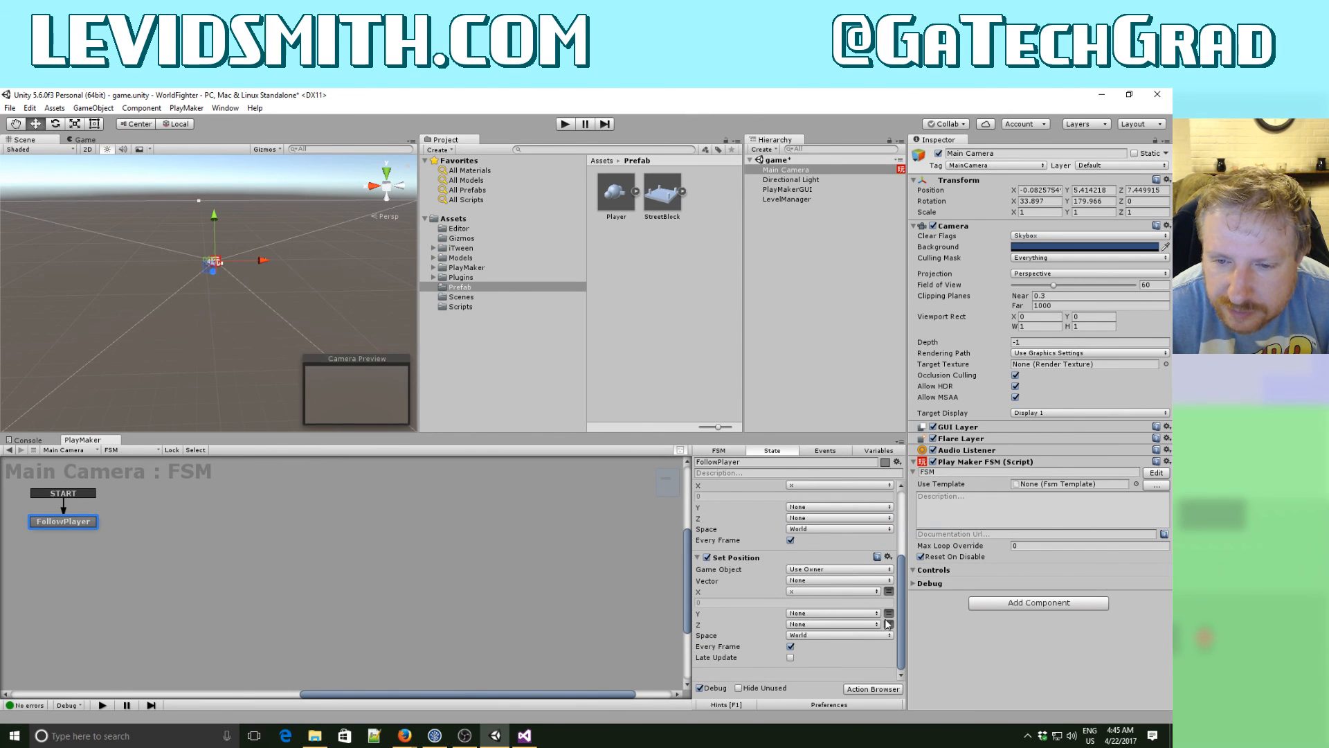
- Review the remaining FollowPlayer actions and add a Call Method action after Set Position
left_click_drag(899, 630, 903, 540)
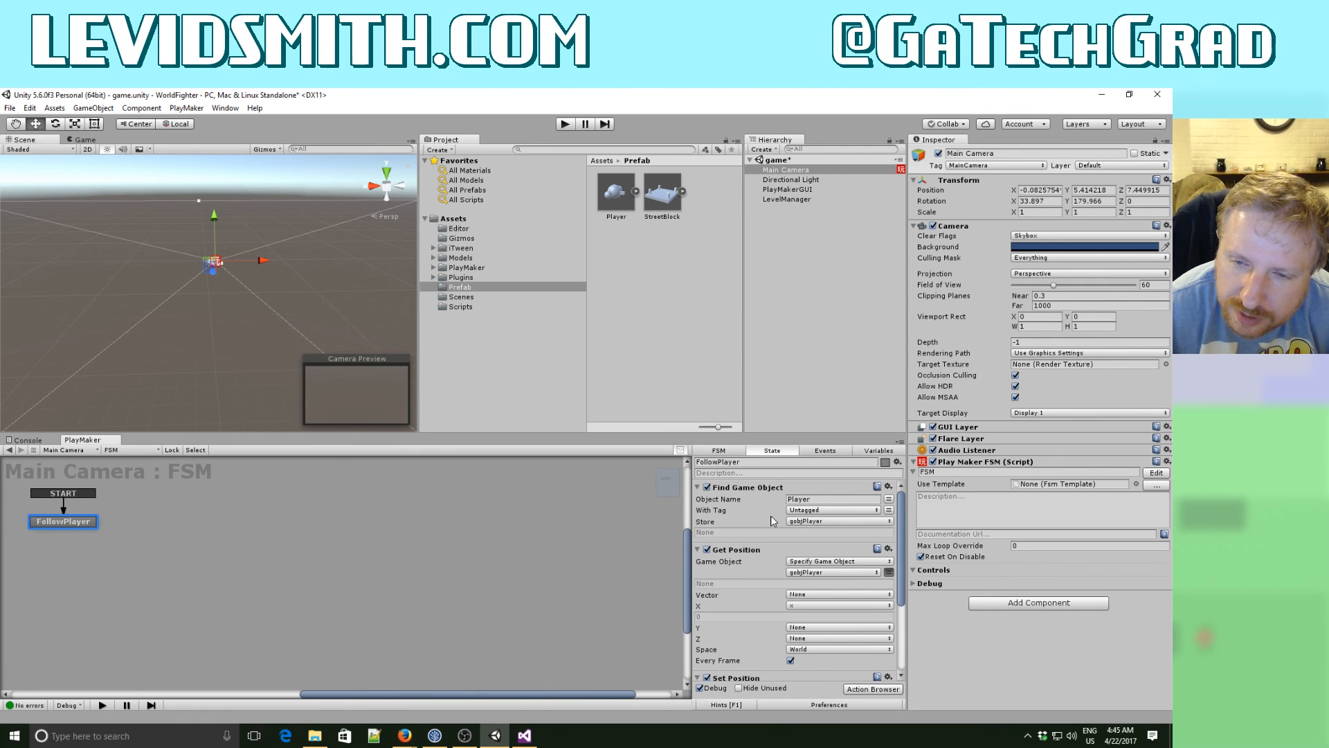
scroll(774, 547, "down", 3)
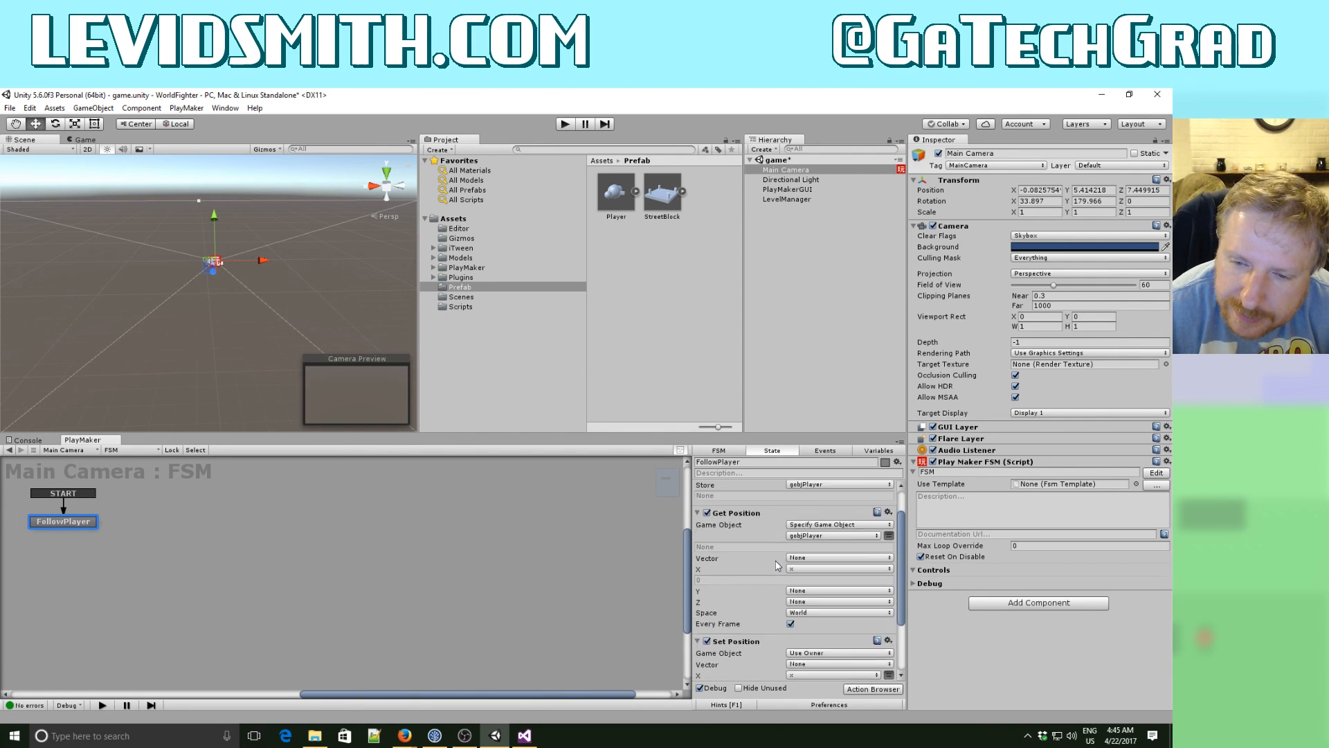
scroll(777, 565, "up", 3)
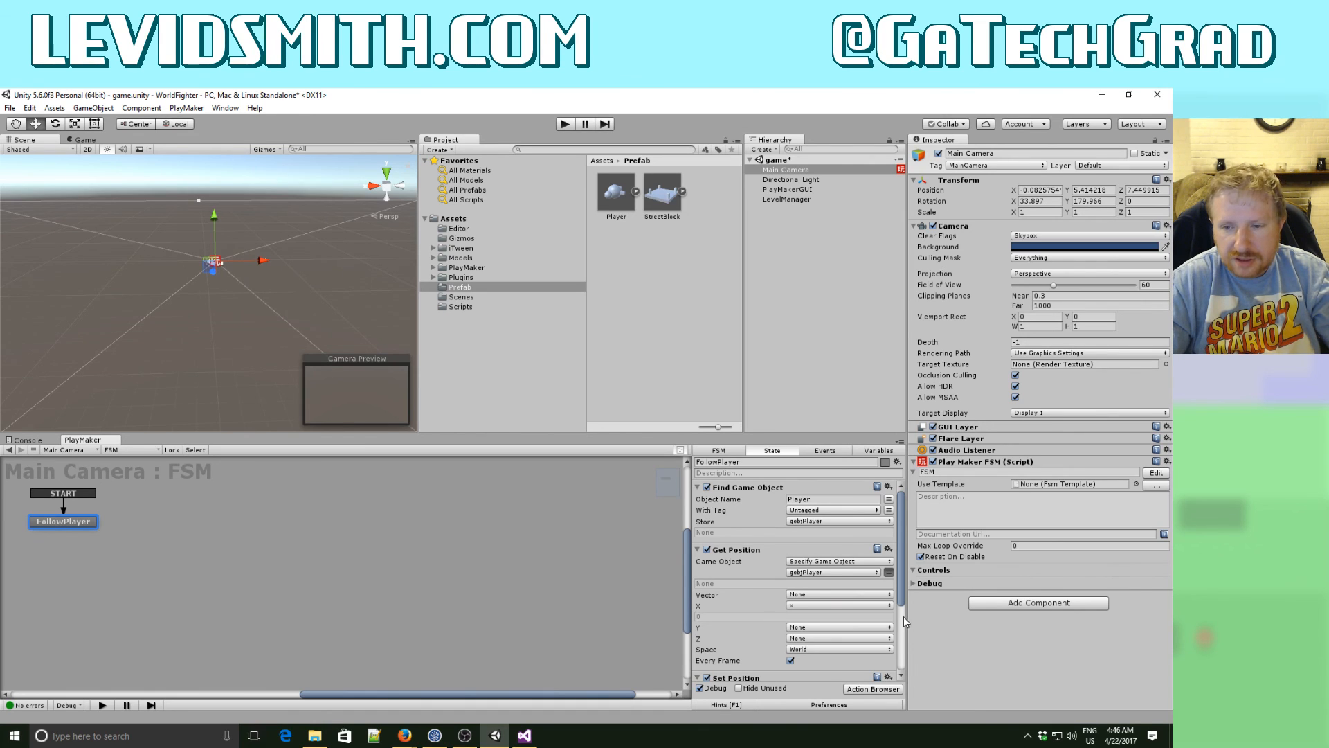
scroll(903, 596, "down", 5)
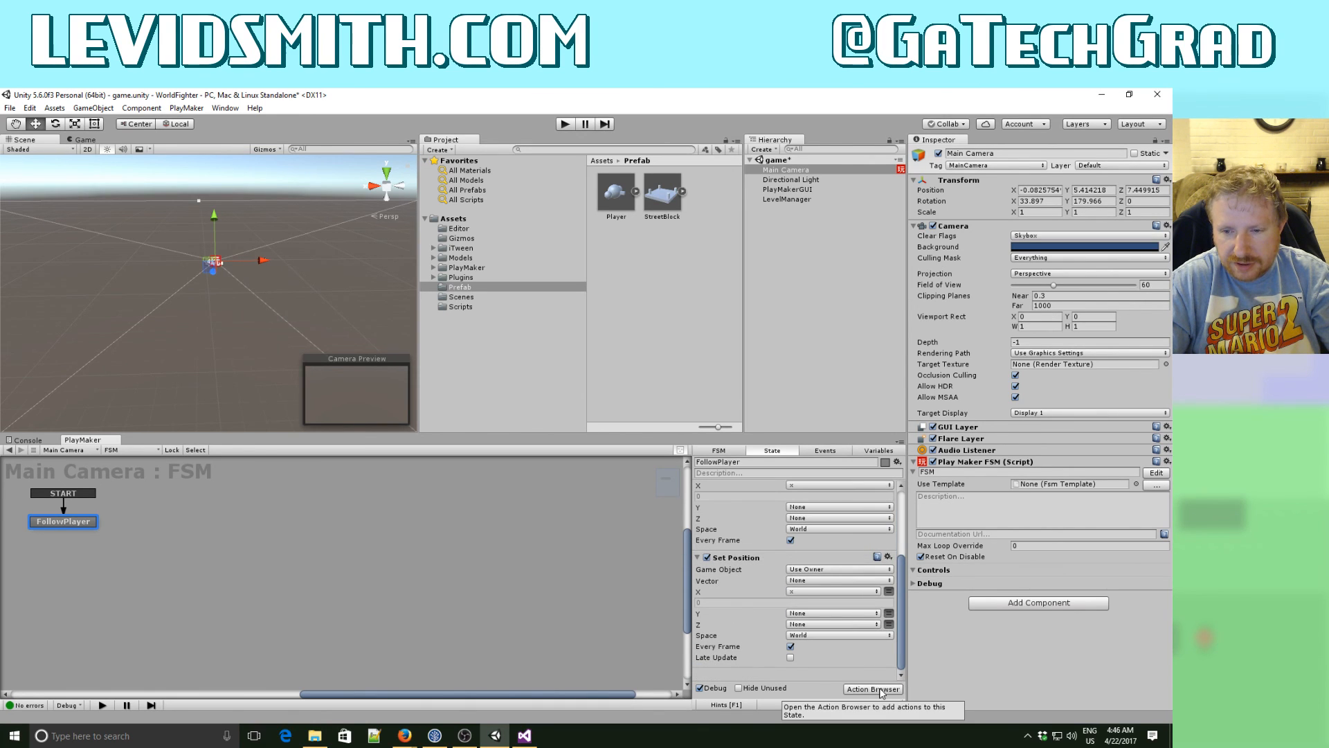
left_click(874, 688)
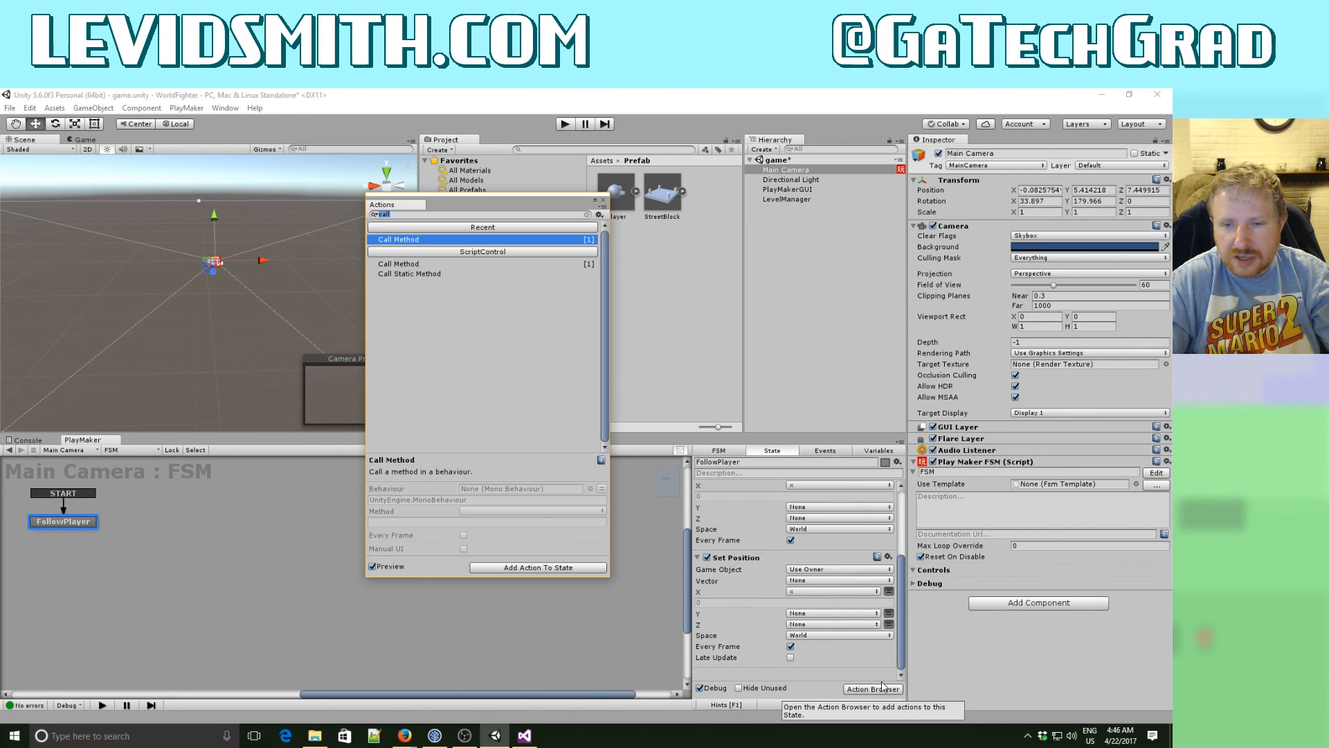
double_click(410, 238)
left_click(603, 200)
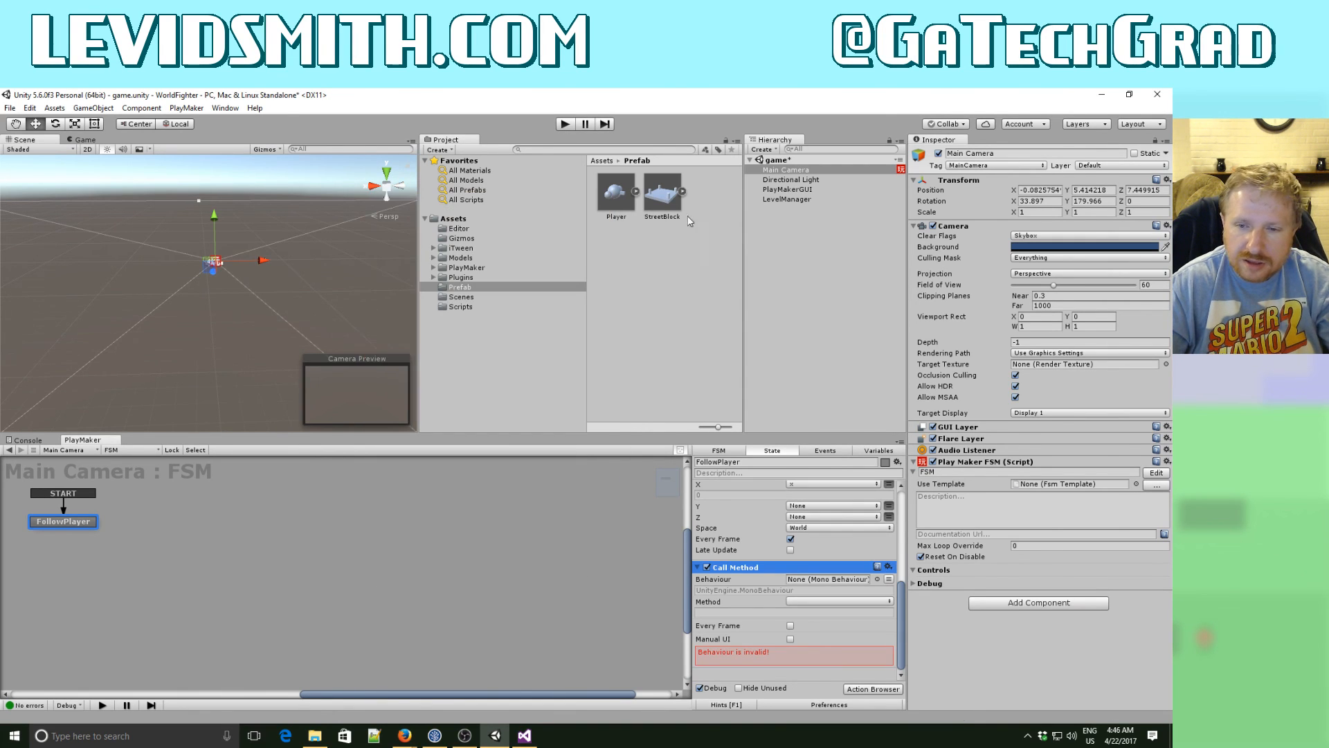
- Open the LevelManager object's LevelManager script in Visual Studio
left_click(788, 199)
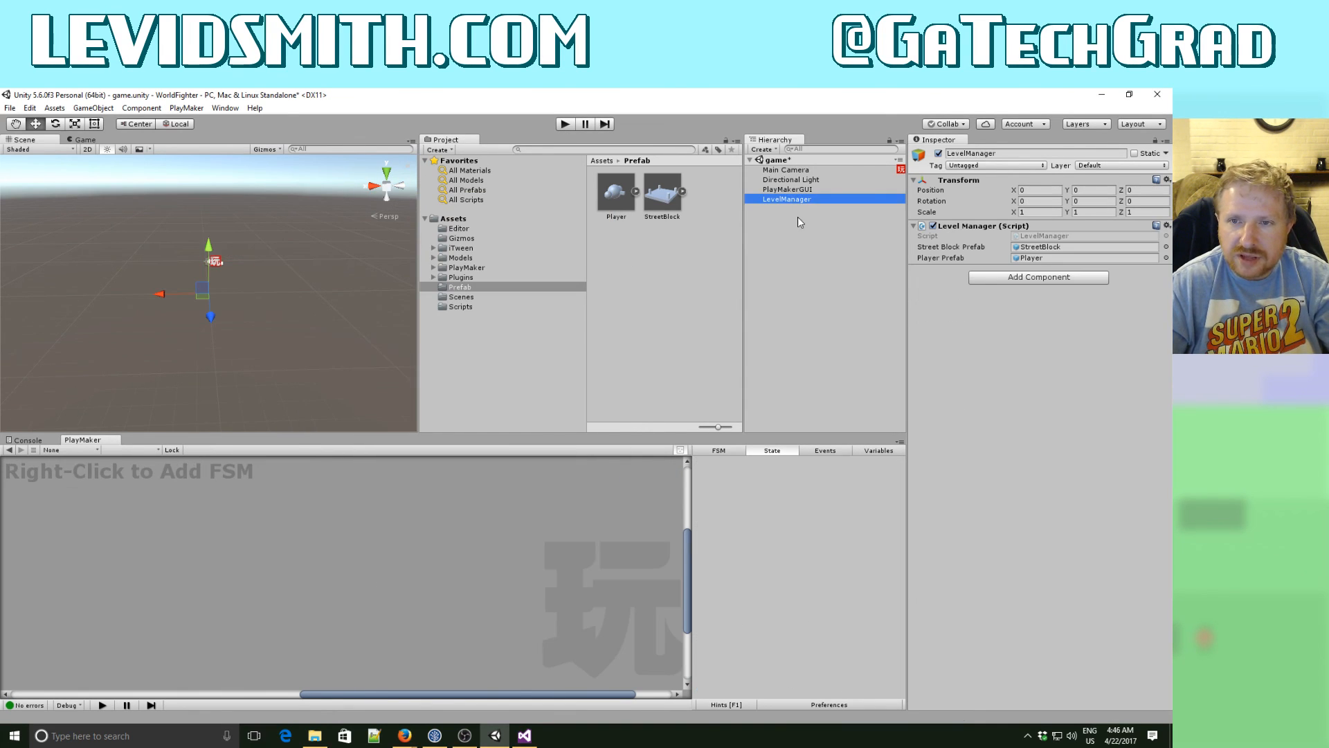
double_click(1018, 236)
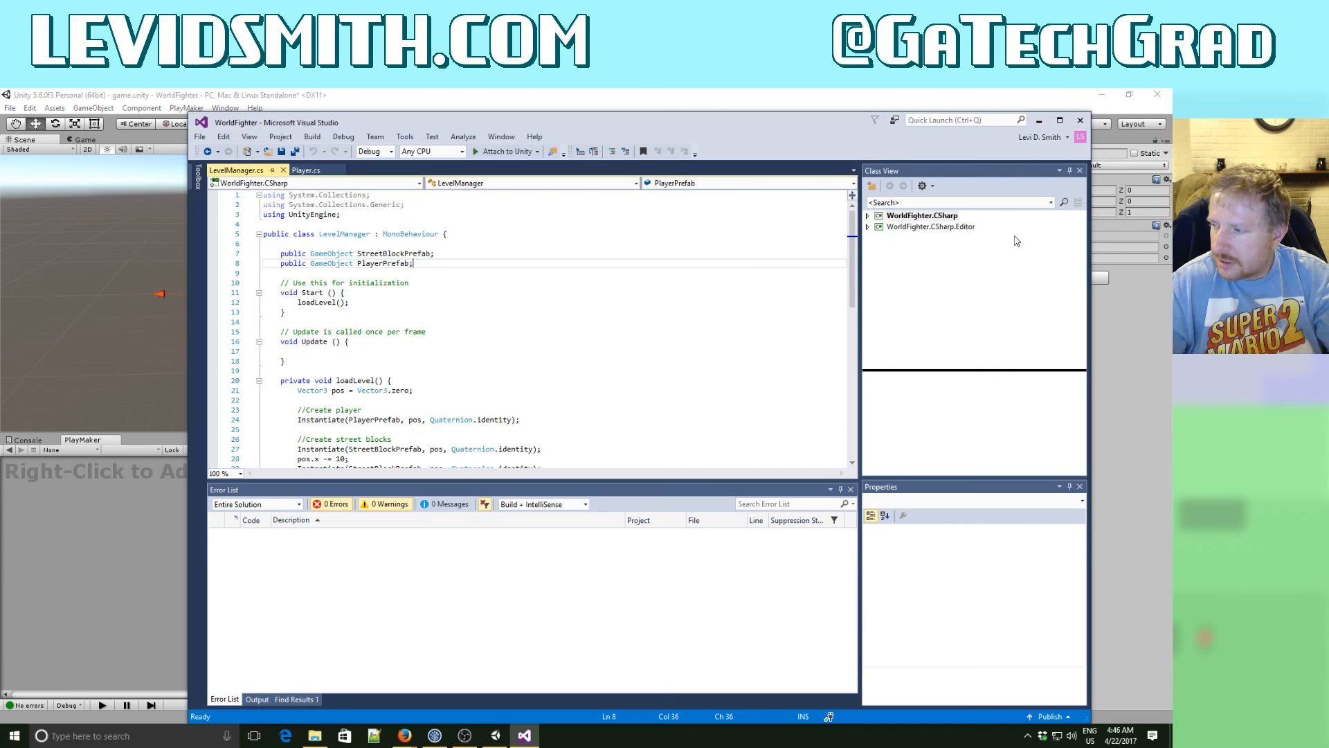
- Add a public getPlayer() method returning a GameObject after the loadLevel method in LevelManager.cs
left_click(558, 358)
scroll(443, 353, "down", 8)
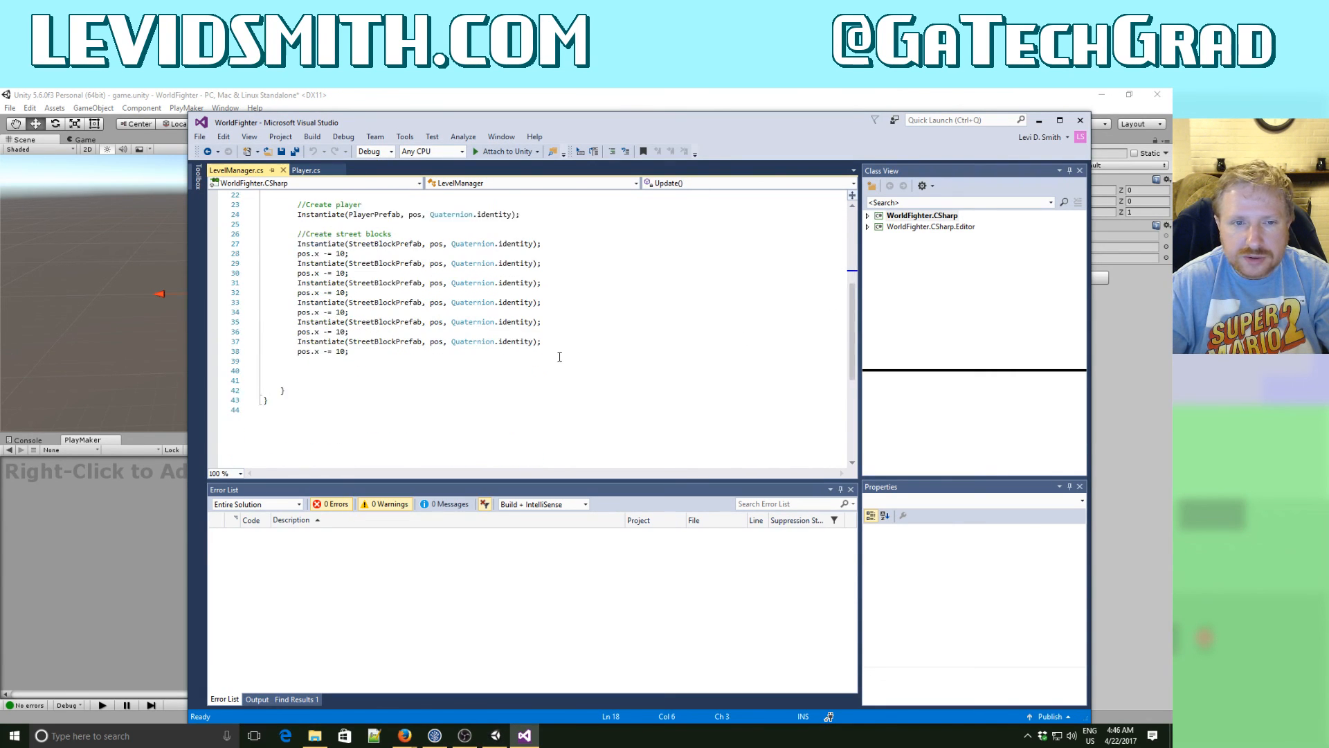
left_click(327, 358)
key("Return")
key("Return")
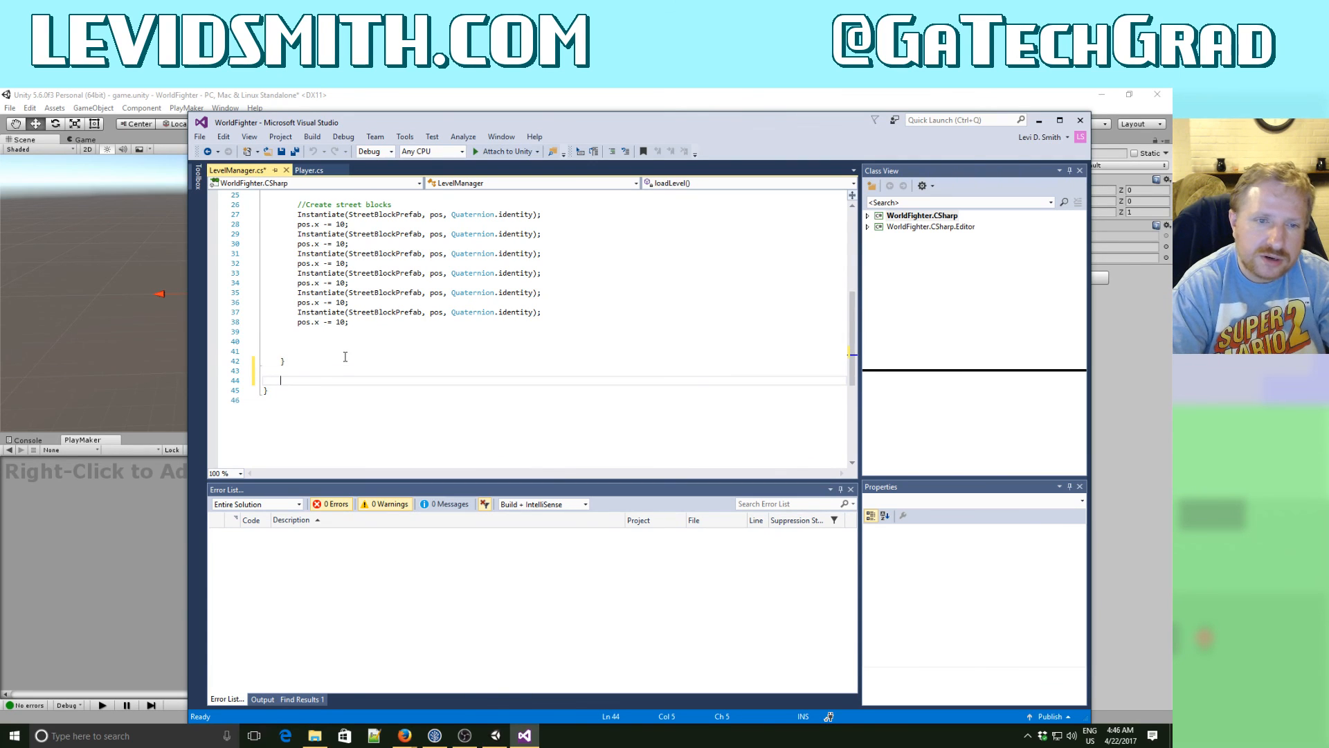
type("public")
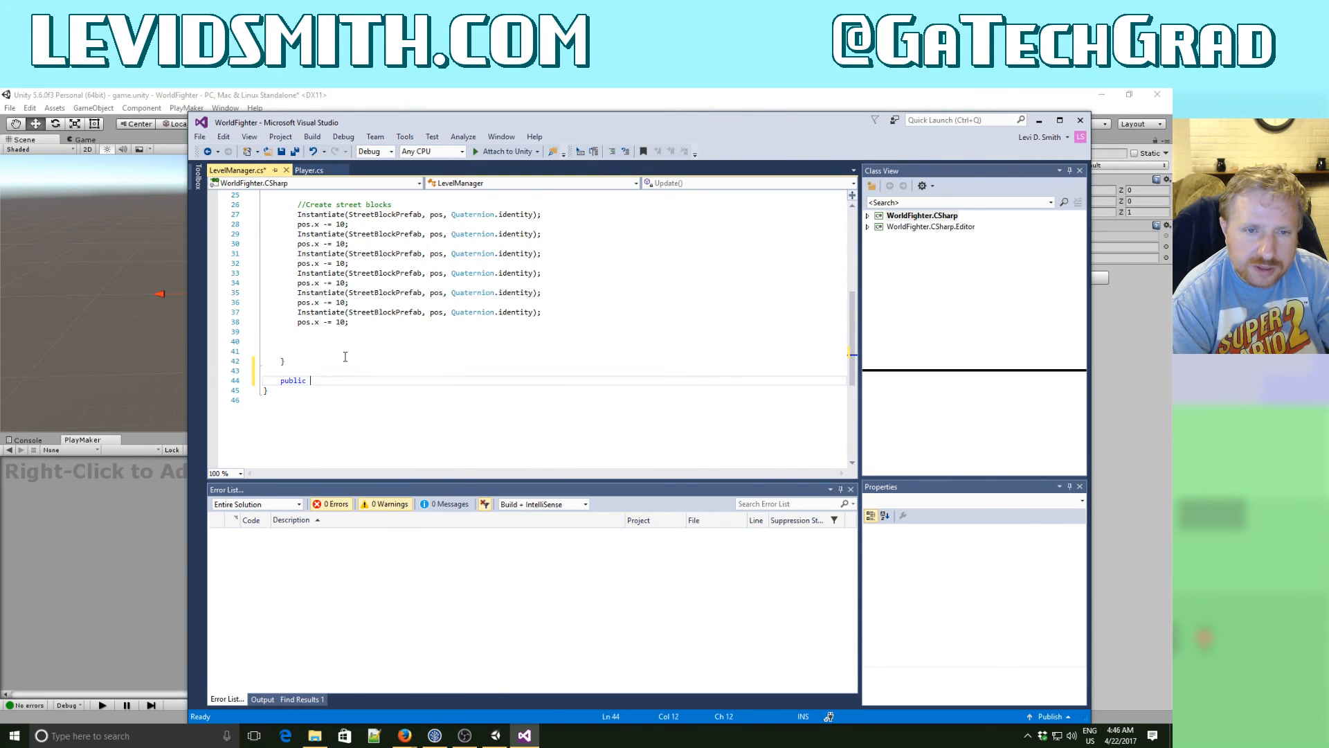
type(" G")
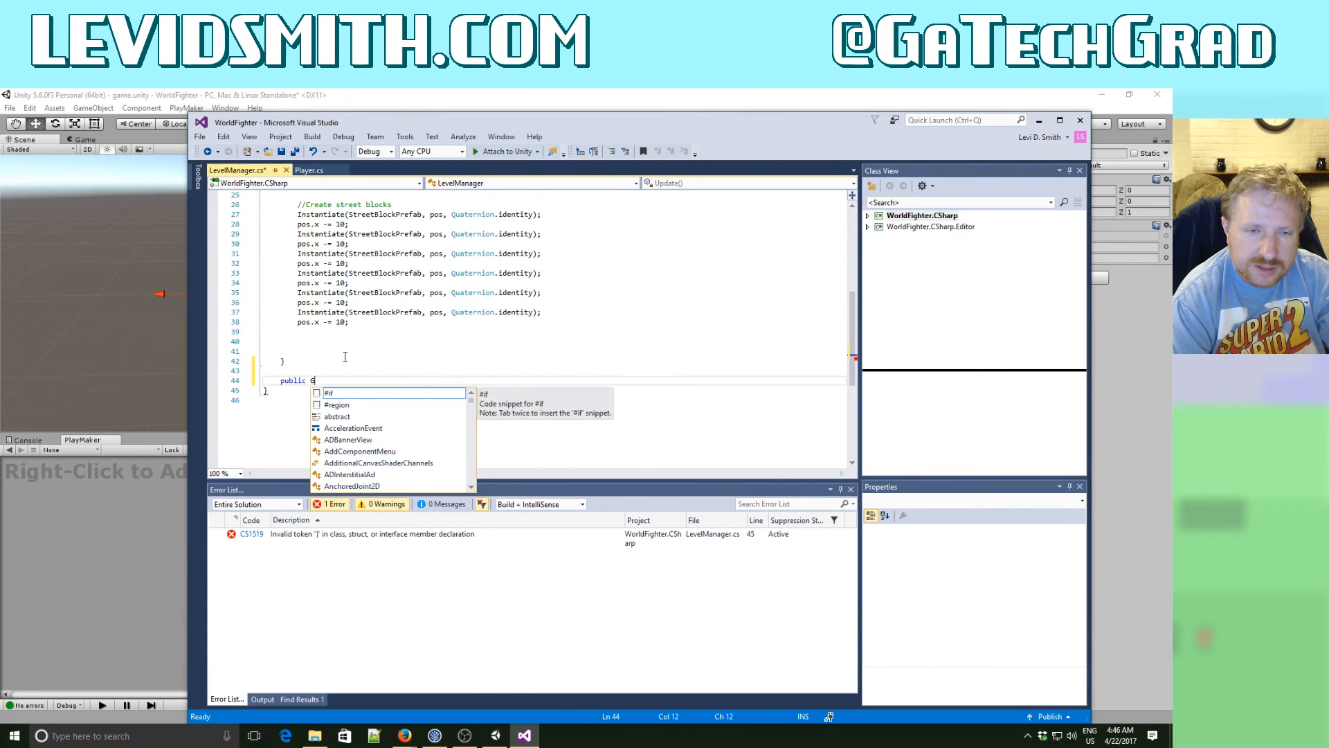
type("ameObject getPlae")
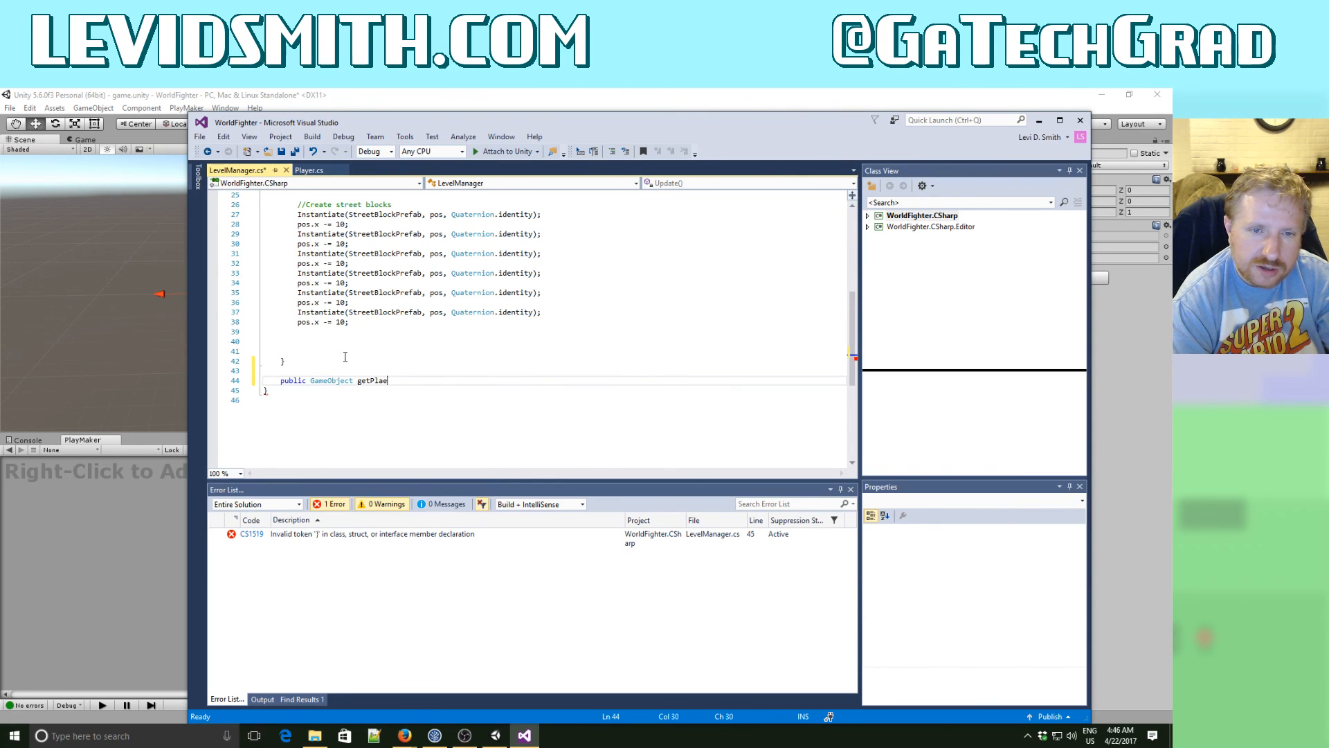
key("BackSpace")
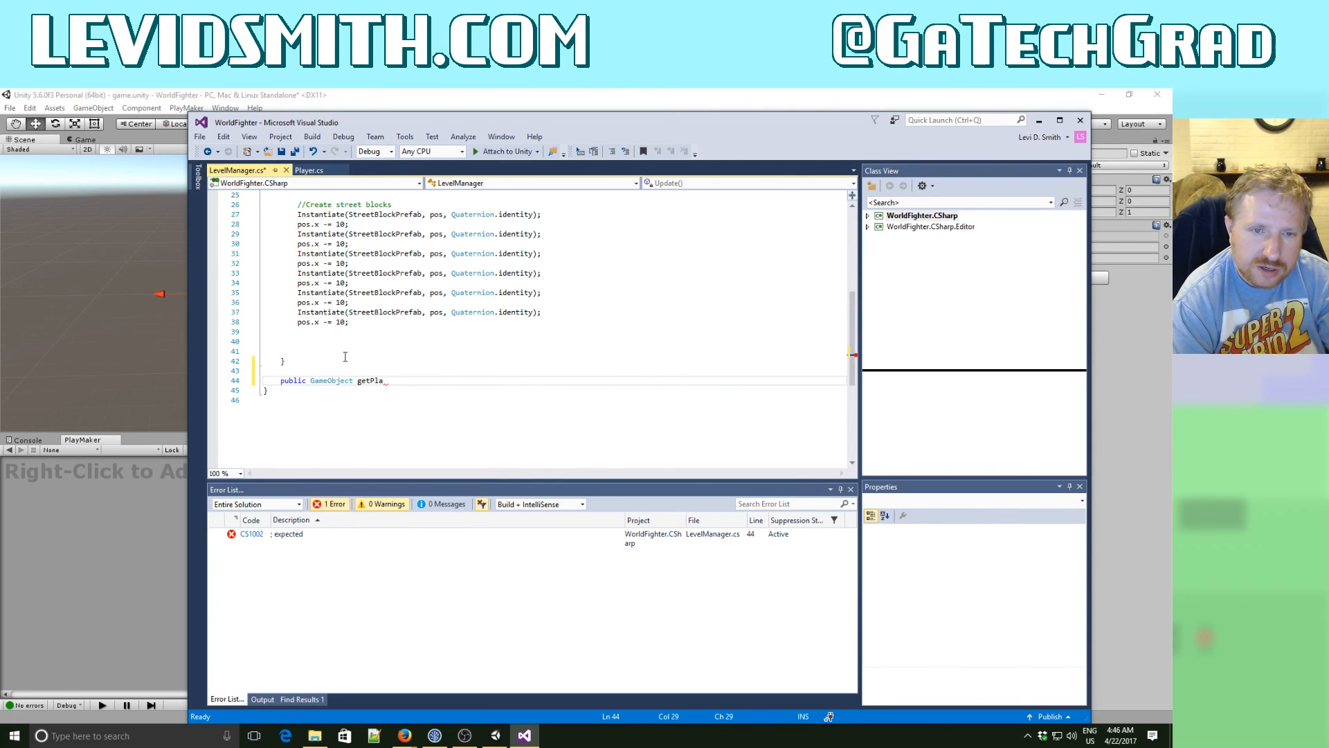
type("yer() {")
key("Return")
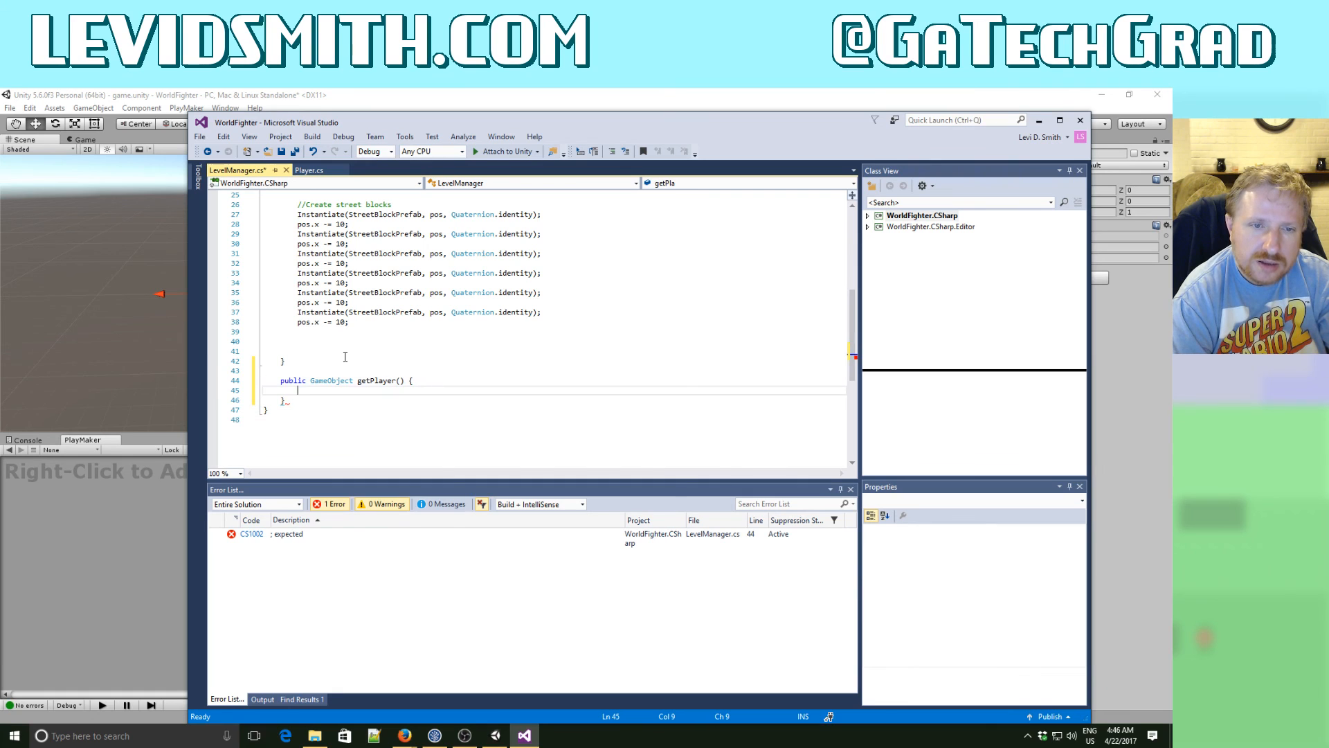
- Make the getPlayer method return GameObject.Find("Player")
type("retur")
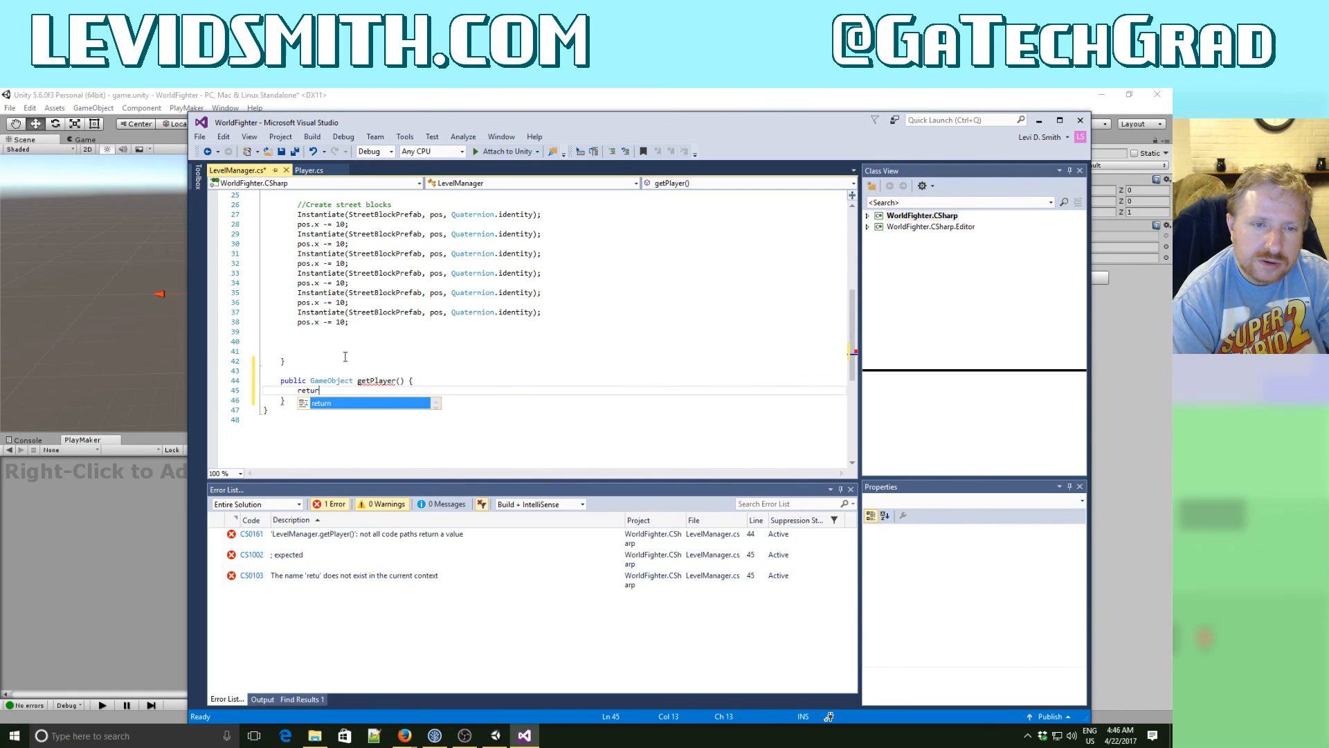
type("n GameObjec")
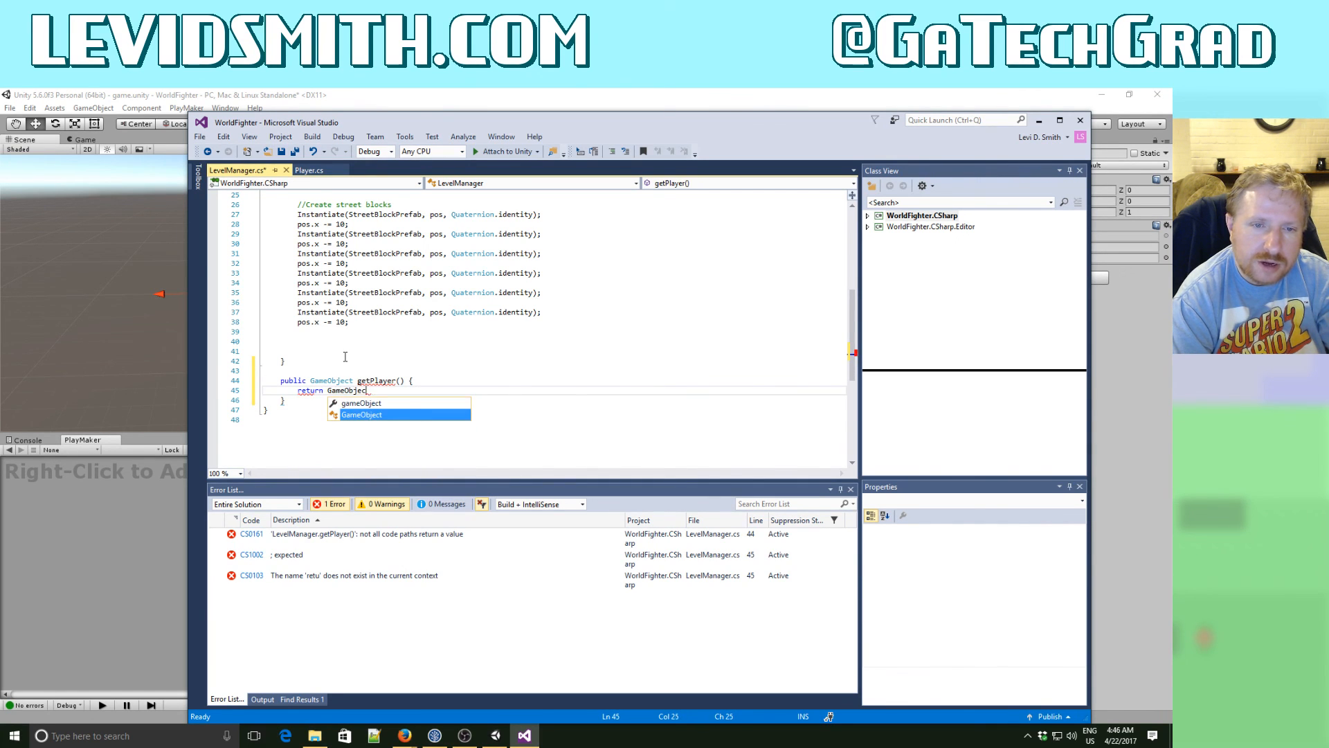
type("t.Fine")
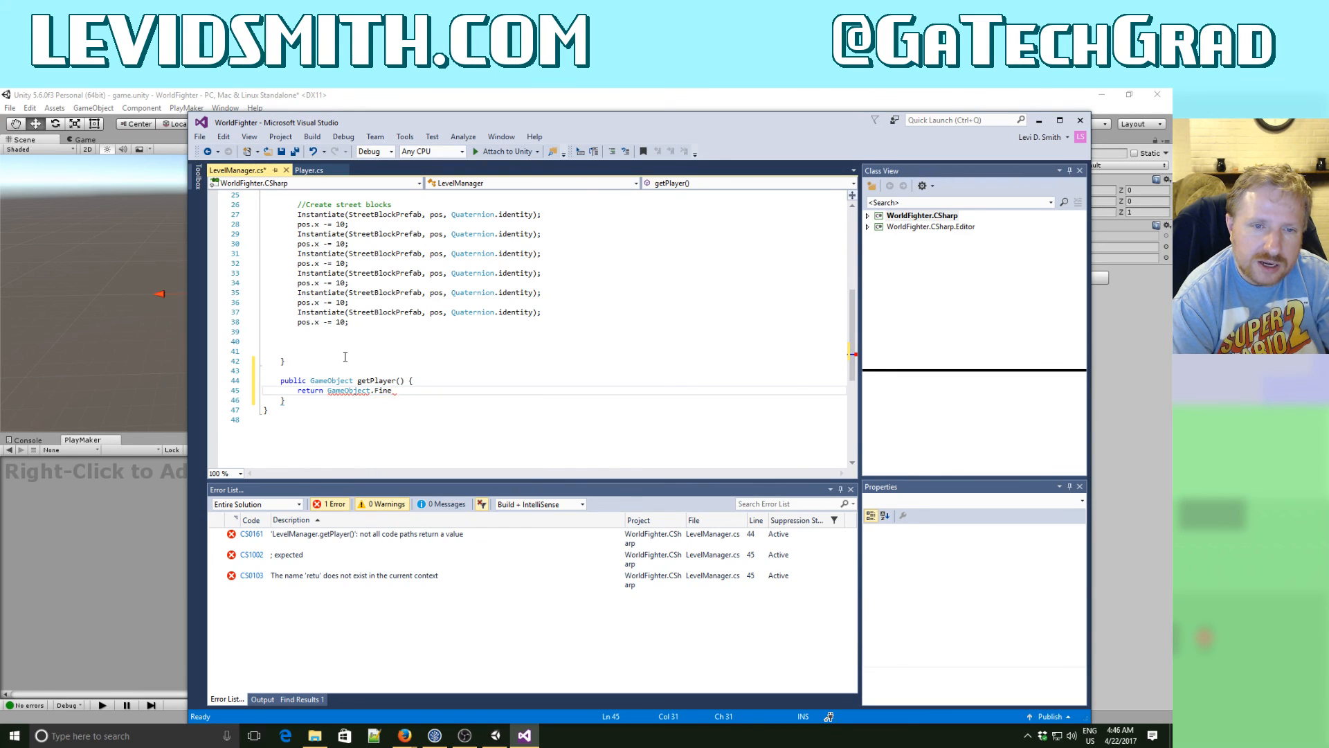
type("(\"Player")
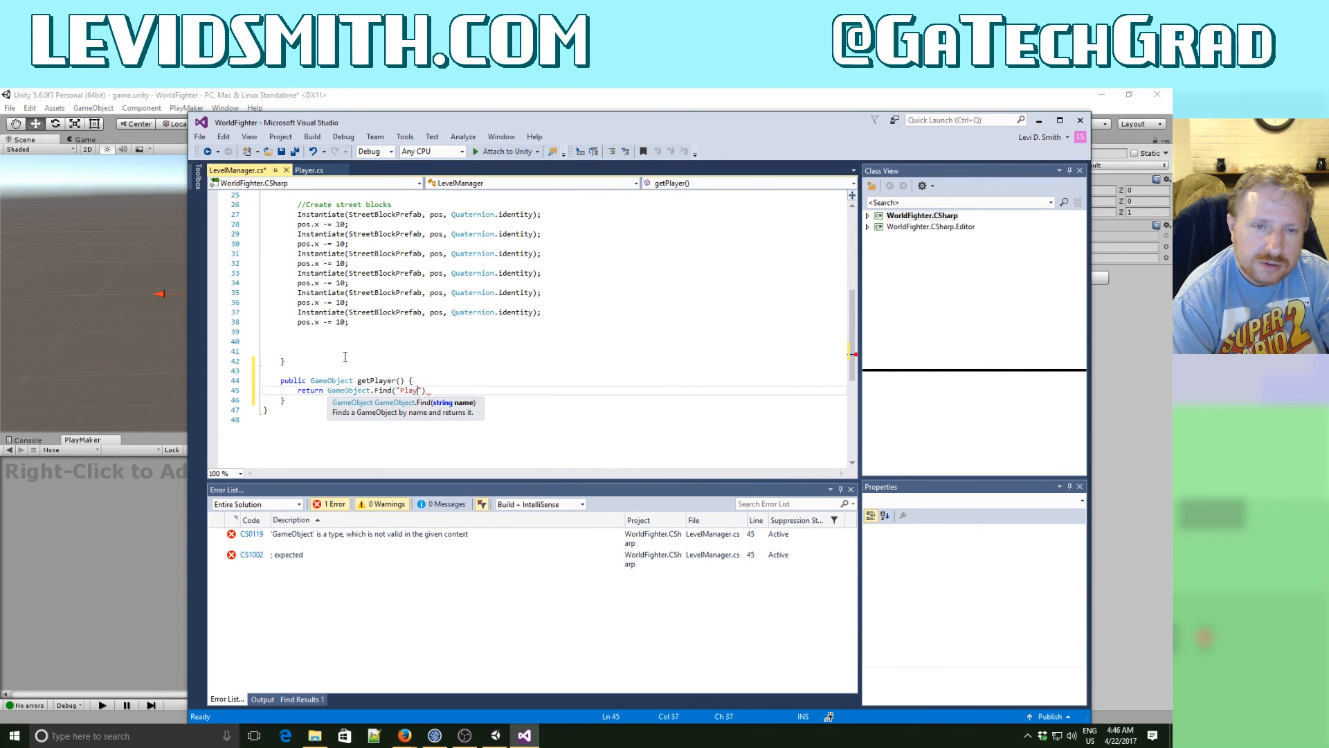
type("\");")
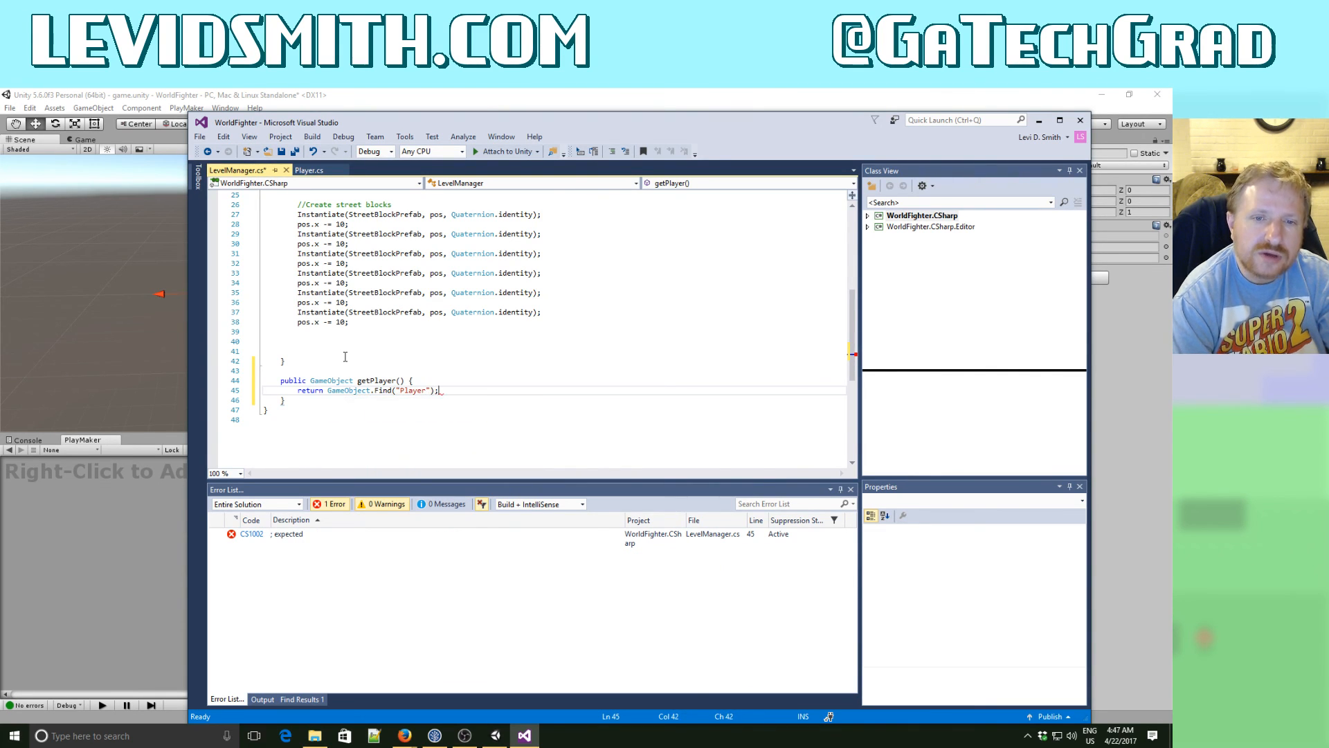
- Comment out the whole getPlayer method with a block comment
key("Up")
key("Up")
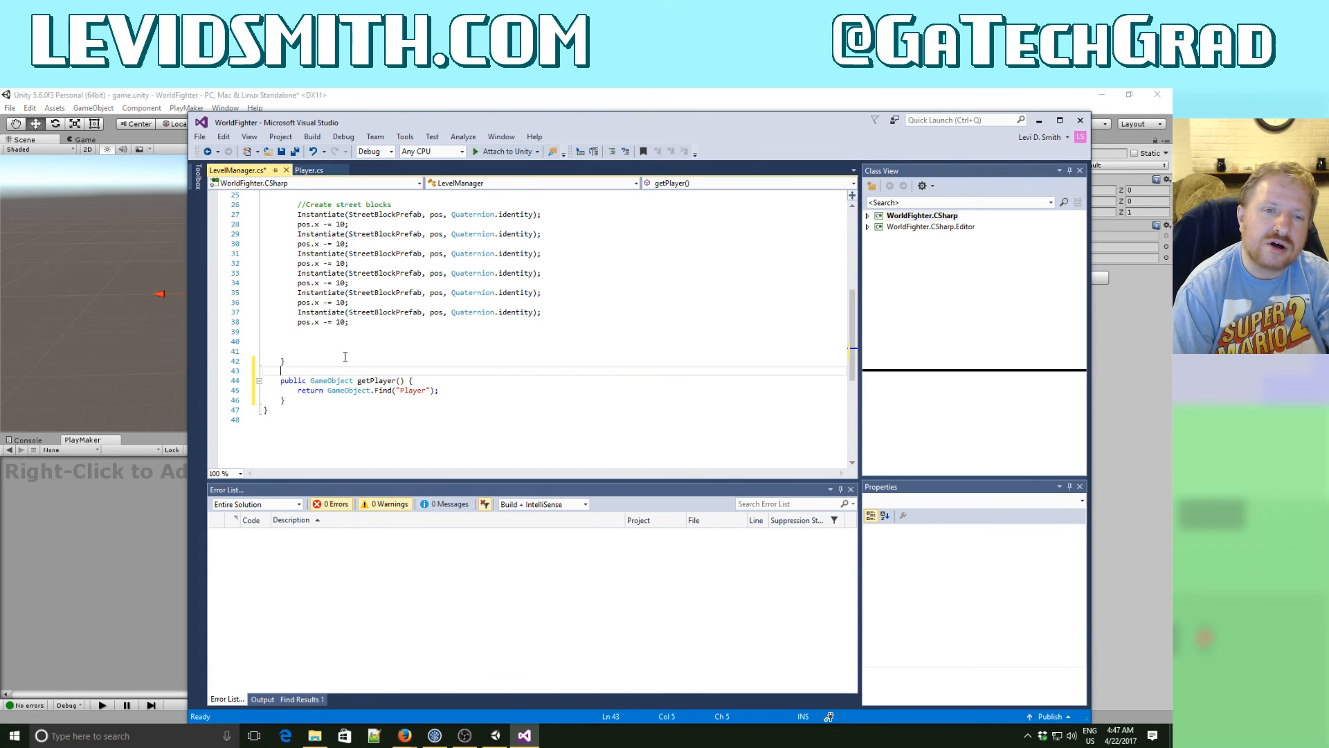
key("Return")
type("/")
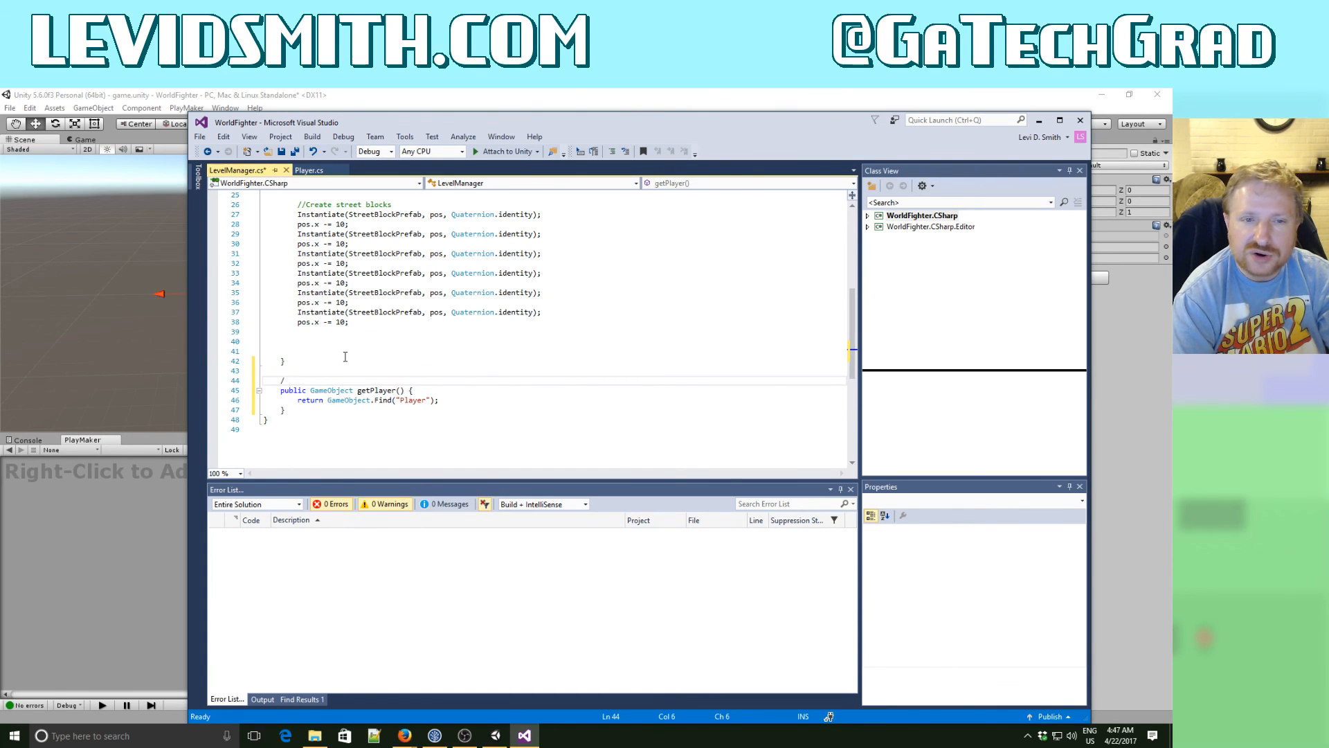
type("*")
key("Down")
key("Down")
key("Down")
key("Return")
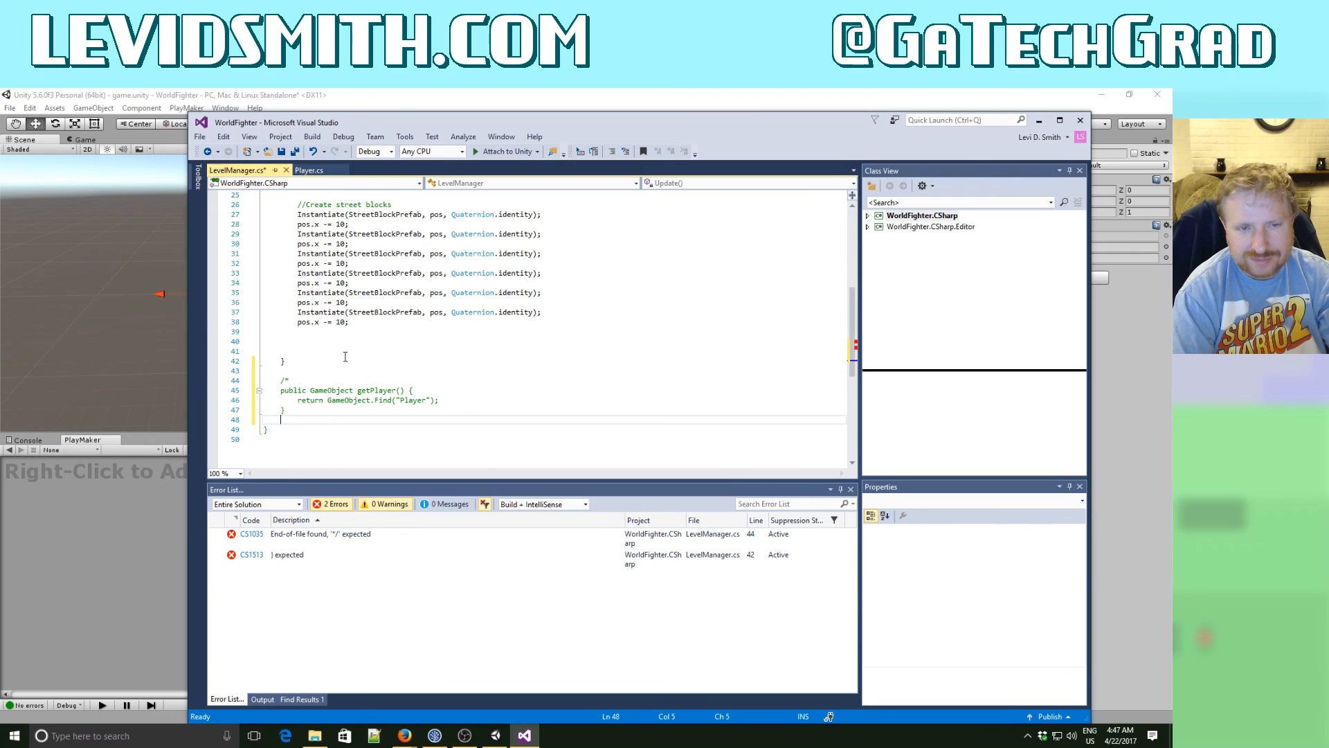
type("*/")
- In loadLevel, assign the instantiated PlayerPrefab to a GameObject variable gobj, casting the result to GameObject
key("Up")
key("Up")
key("Up")
key("Up")
key("Up")
key("Up")
key("Up")
key("Up")
key("Up")
key("Up")
key("Up")
key("Up")
key("Up")
key("Up")
key("Up")
key("Up")
key("Up")
key("Up")
key("Up")
key("Up")
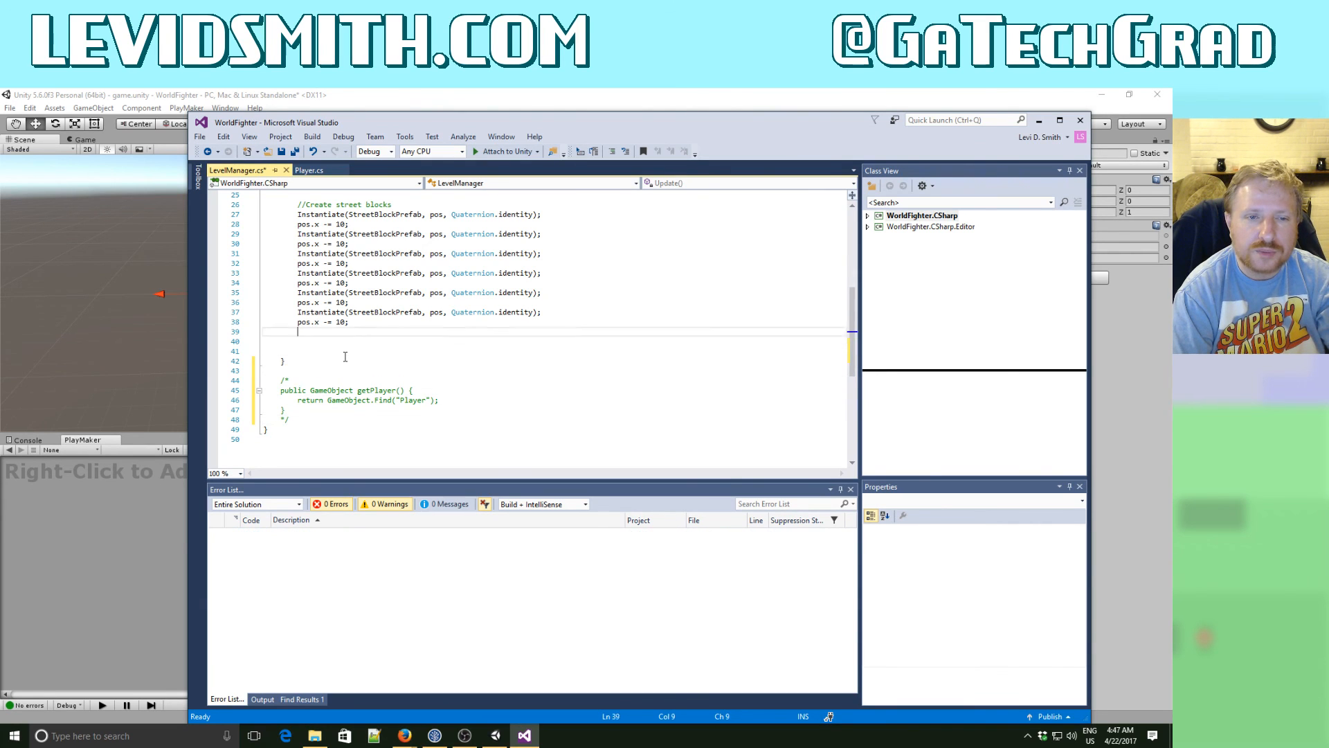
key("Up")
key("Up")
key("Up")
key("Up")
key("Up")
key("Up")
key("Up")
key("Up")
key("Up")
key("Up")
key("Up")
key("Up")
key("Up")
key("Down")
key("Down")
key("Down")
key("Down")
key("Down")
key("Down")
key("Down")
key("Down")
key("Down")
key("Down")
key("Down")
key("Down")
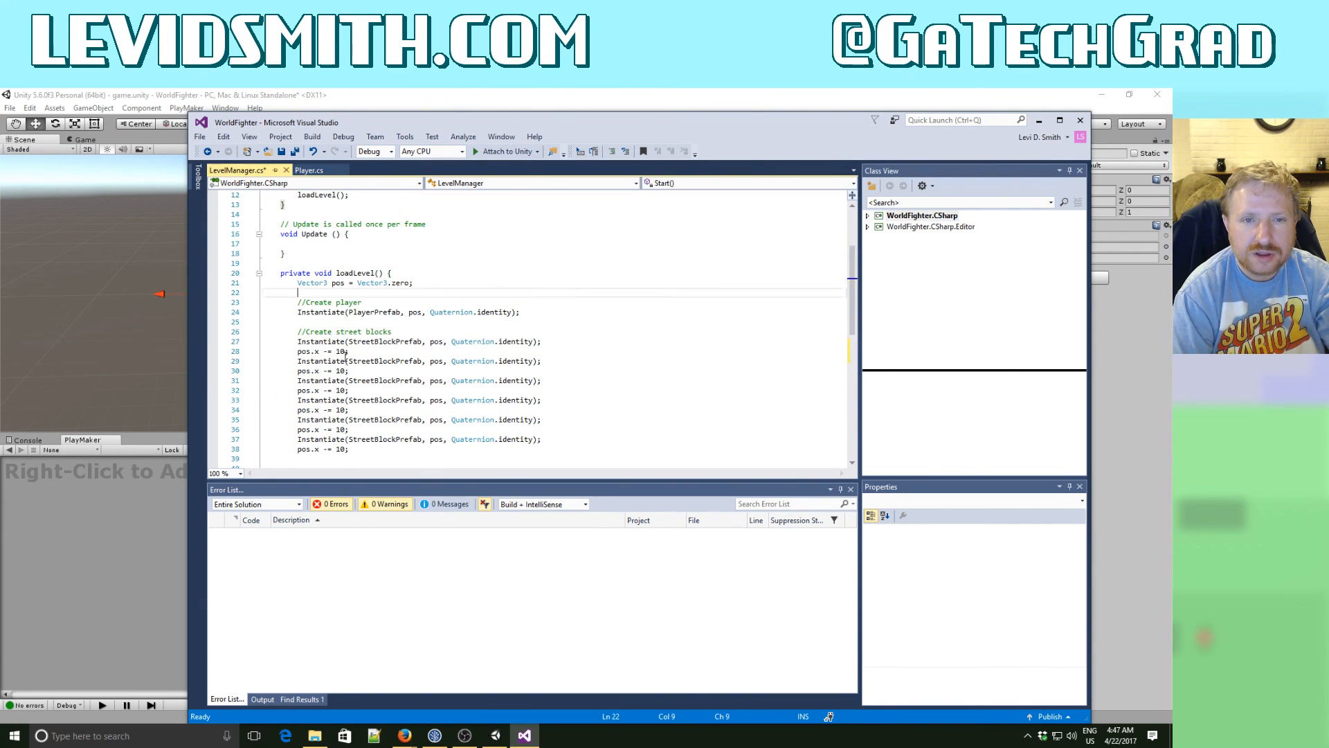
type("GameOb")
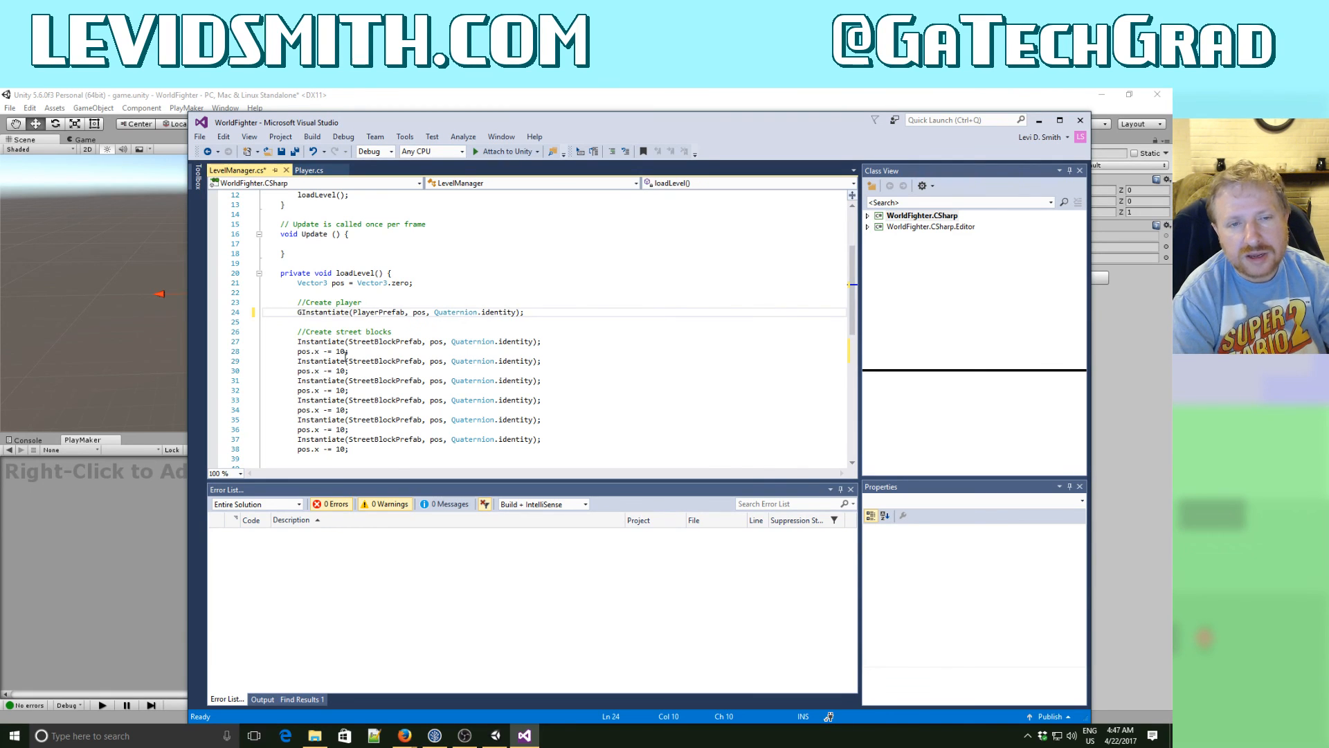
type("ject go")
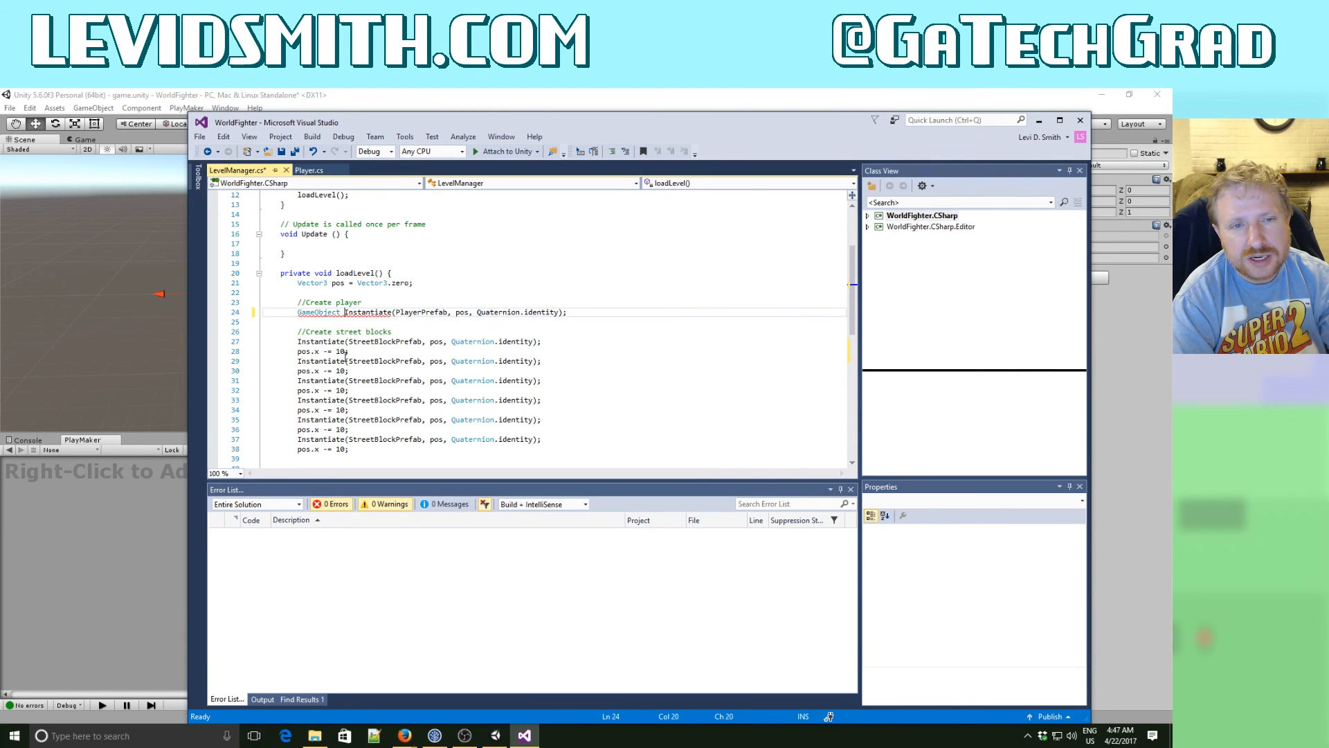
type("bj = ")
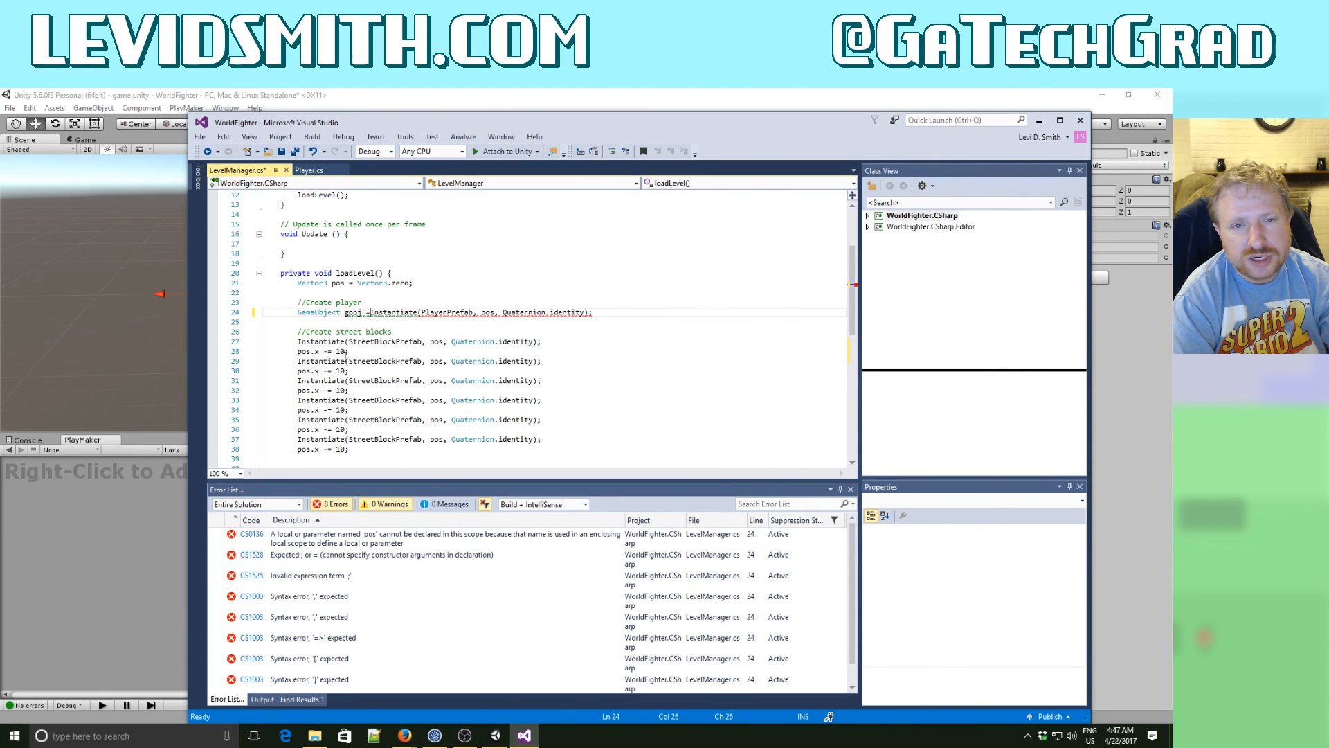
type("(GameOb")
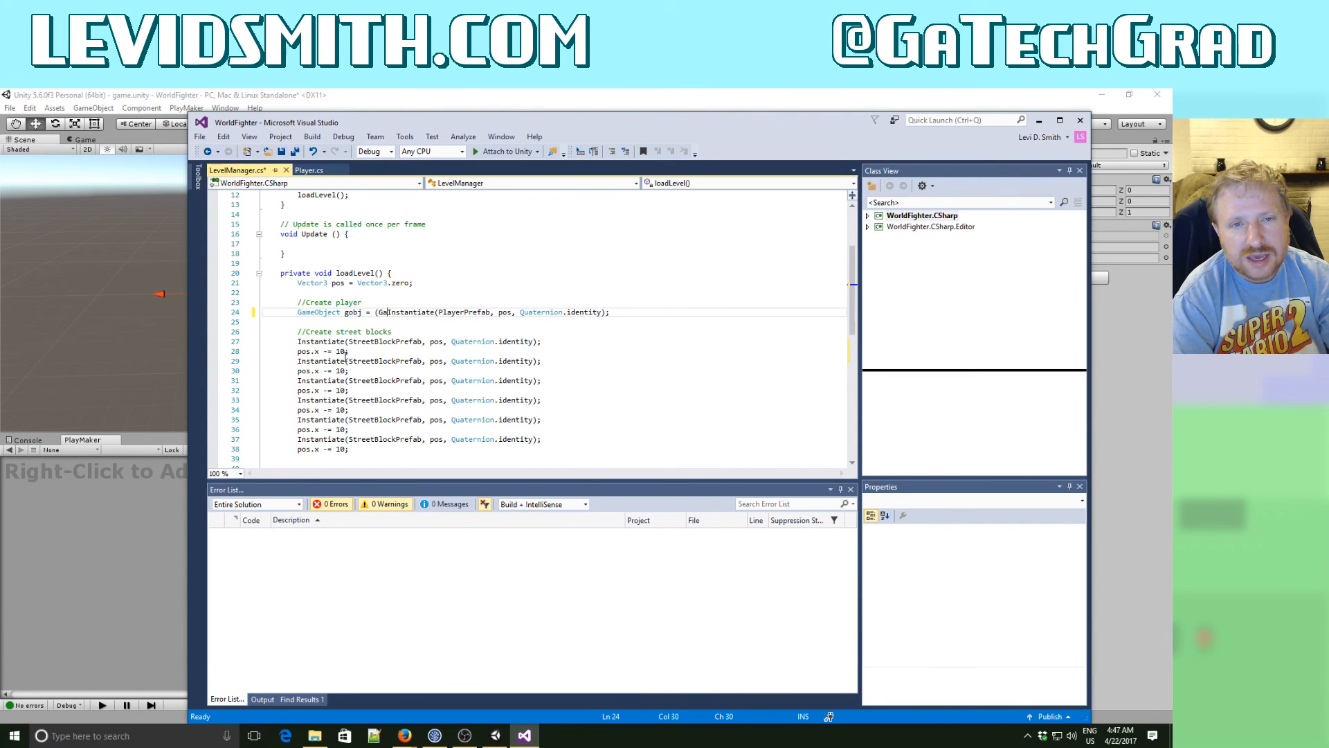
type("ject)")
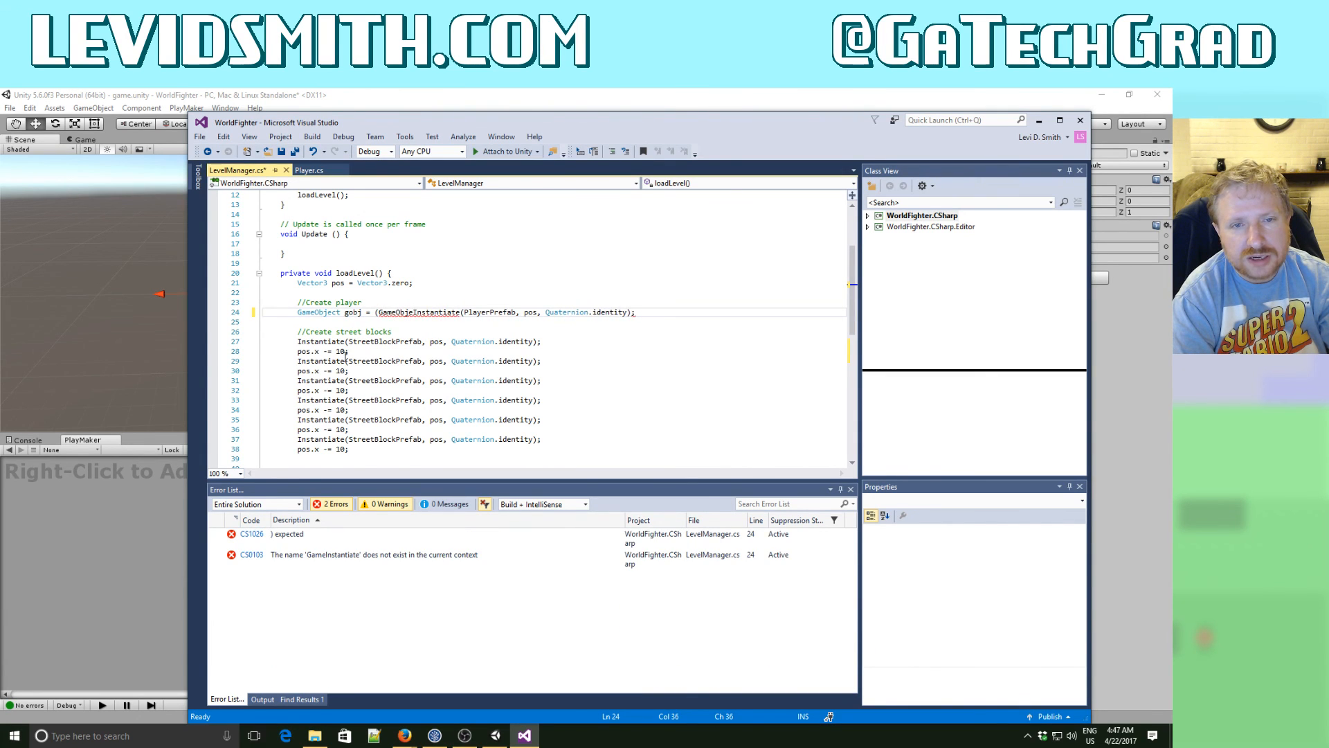
- Below the player instantiation, set gobj.name to "Player" and save the script
key("End")
key("Return")
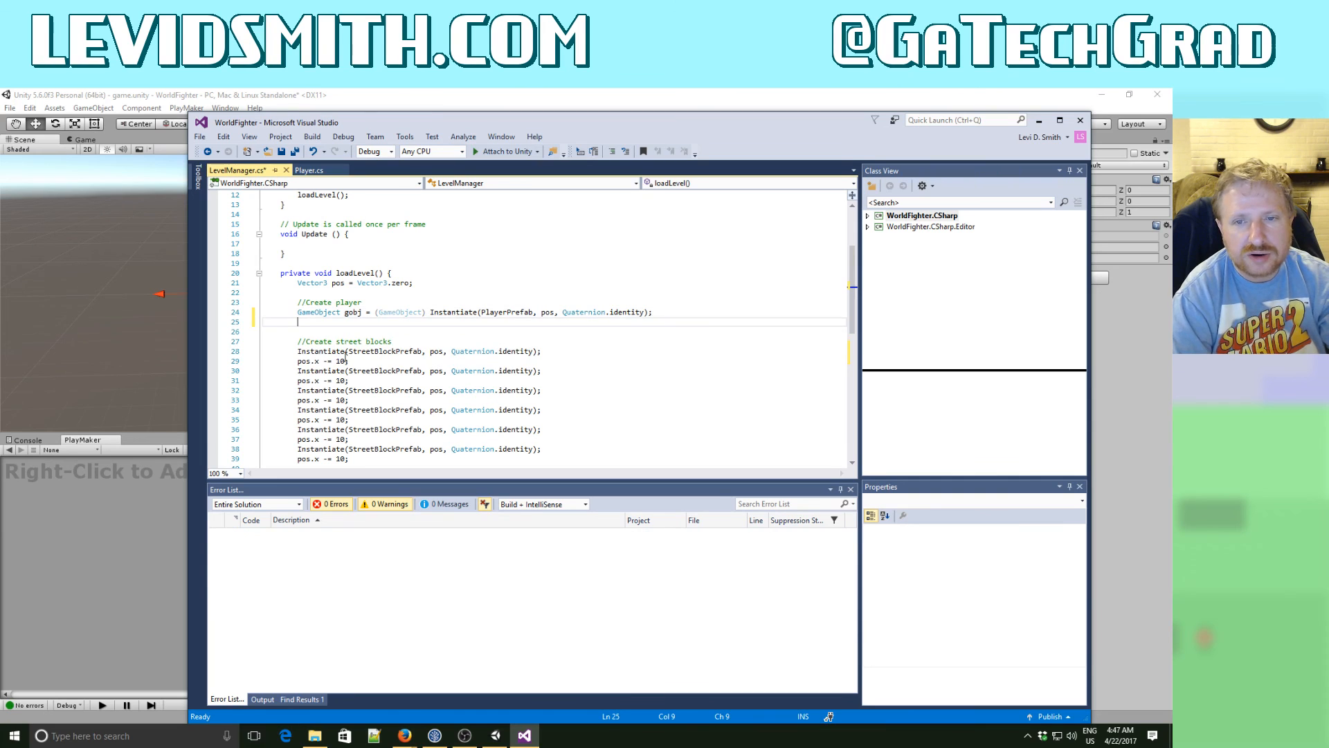
type("gobj.")
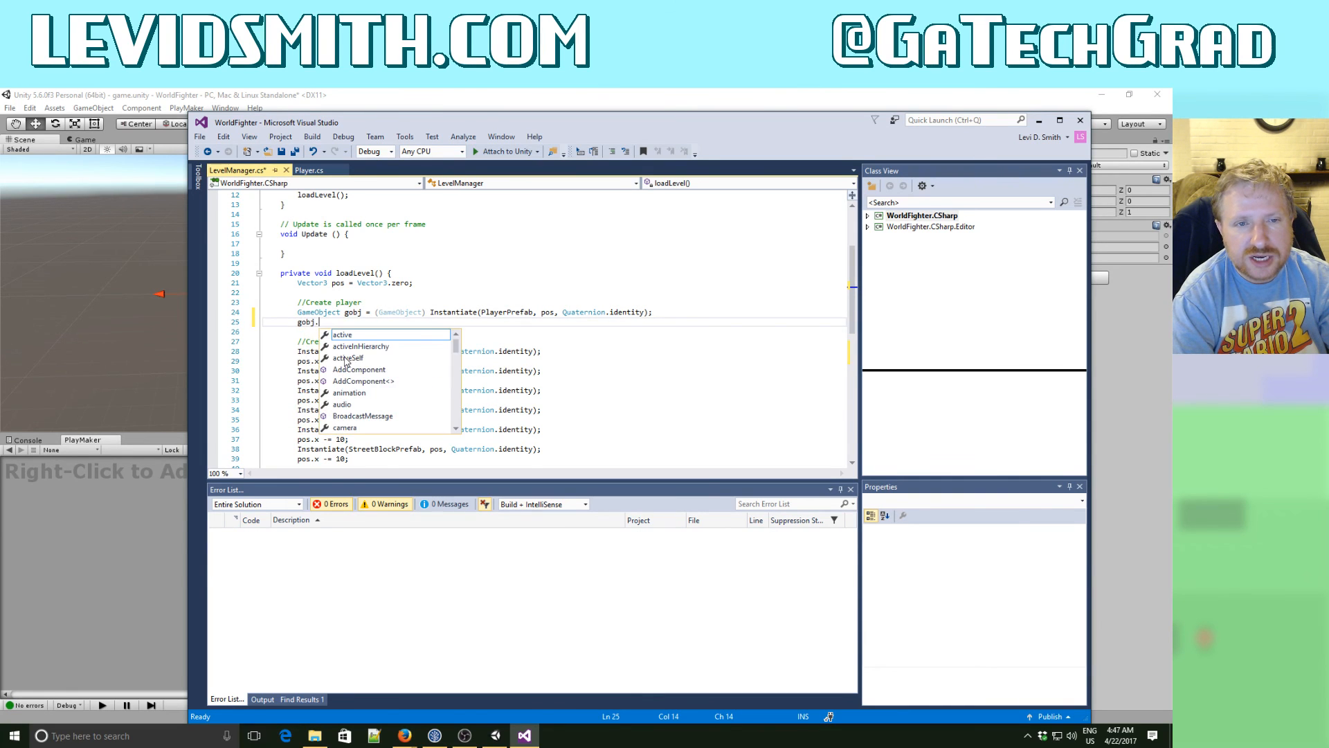
type("name = \"")
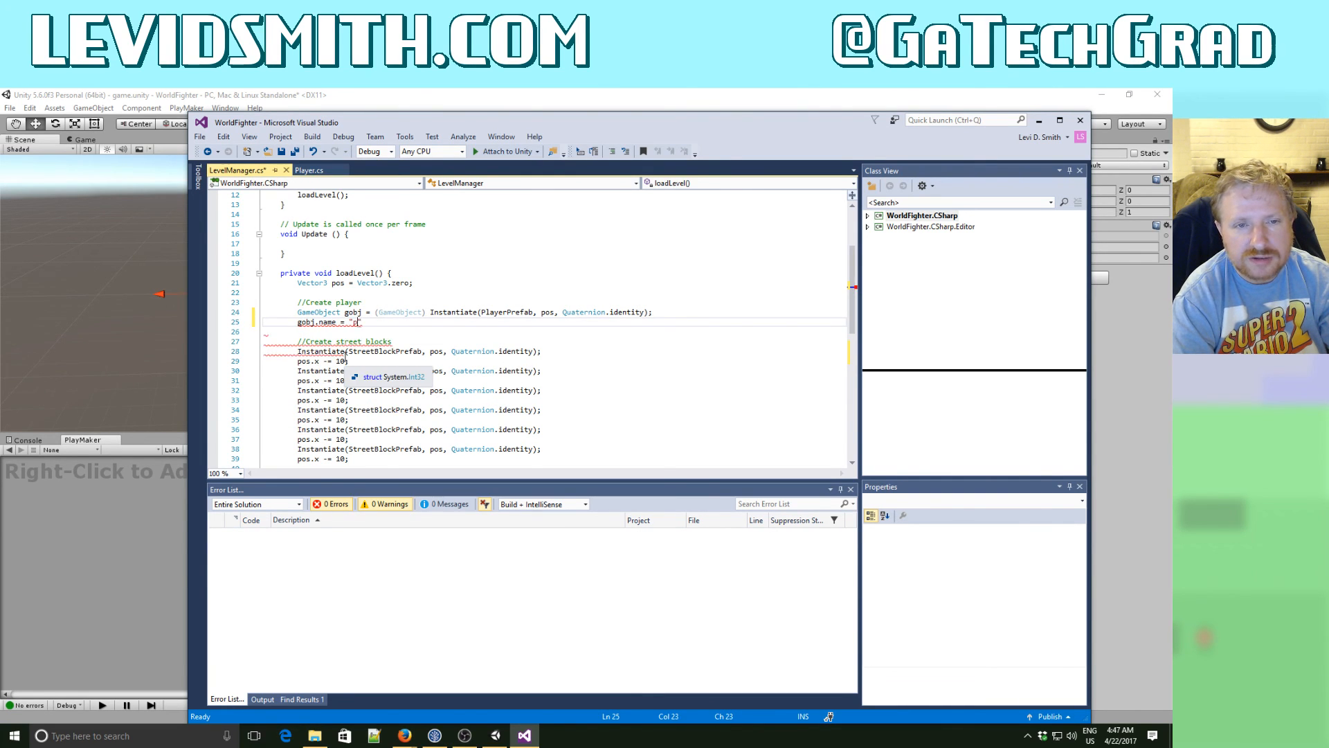
type("Player\";")
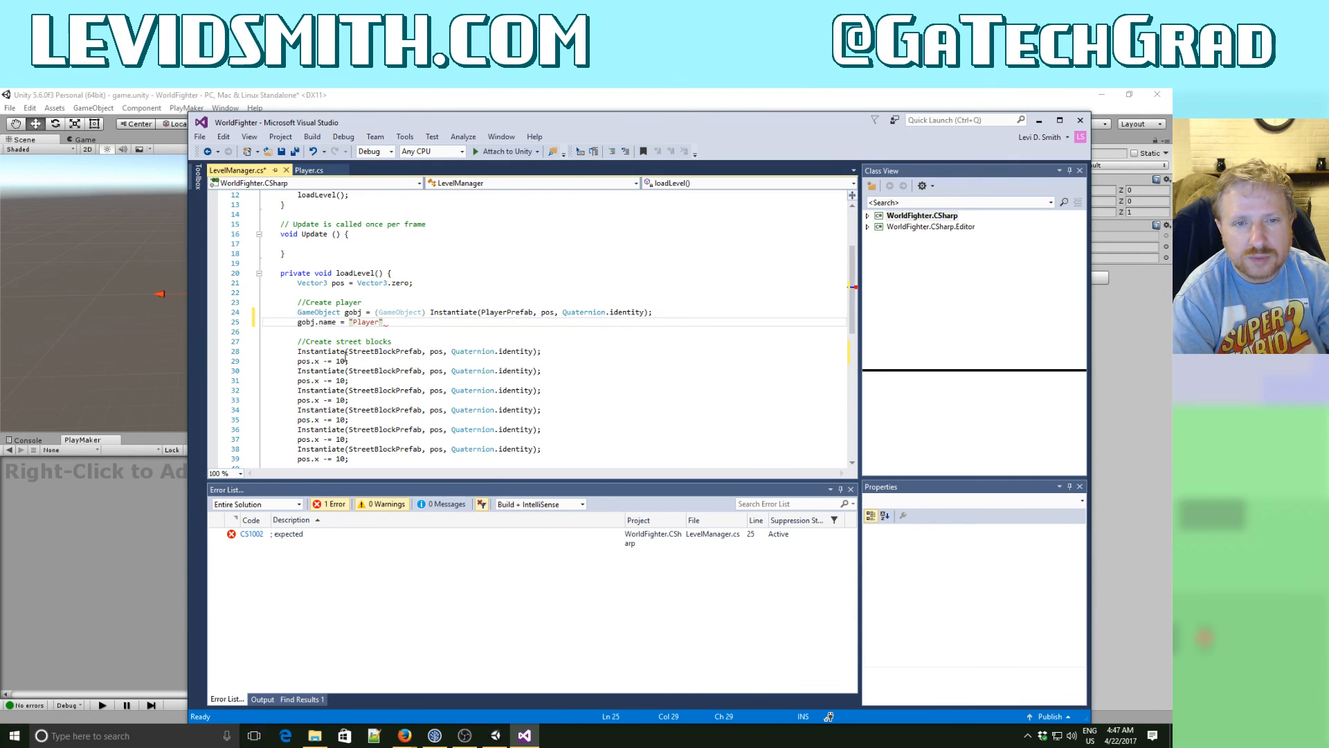
left_click(296, 152)
- Switch to Unity, run the game to check whether the camera follows the player moving right, and stop it
left_click(385, 94)
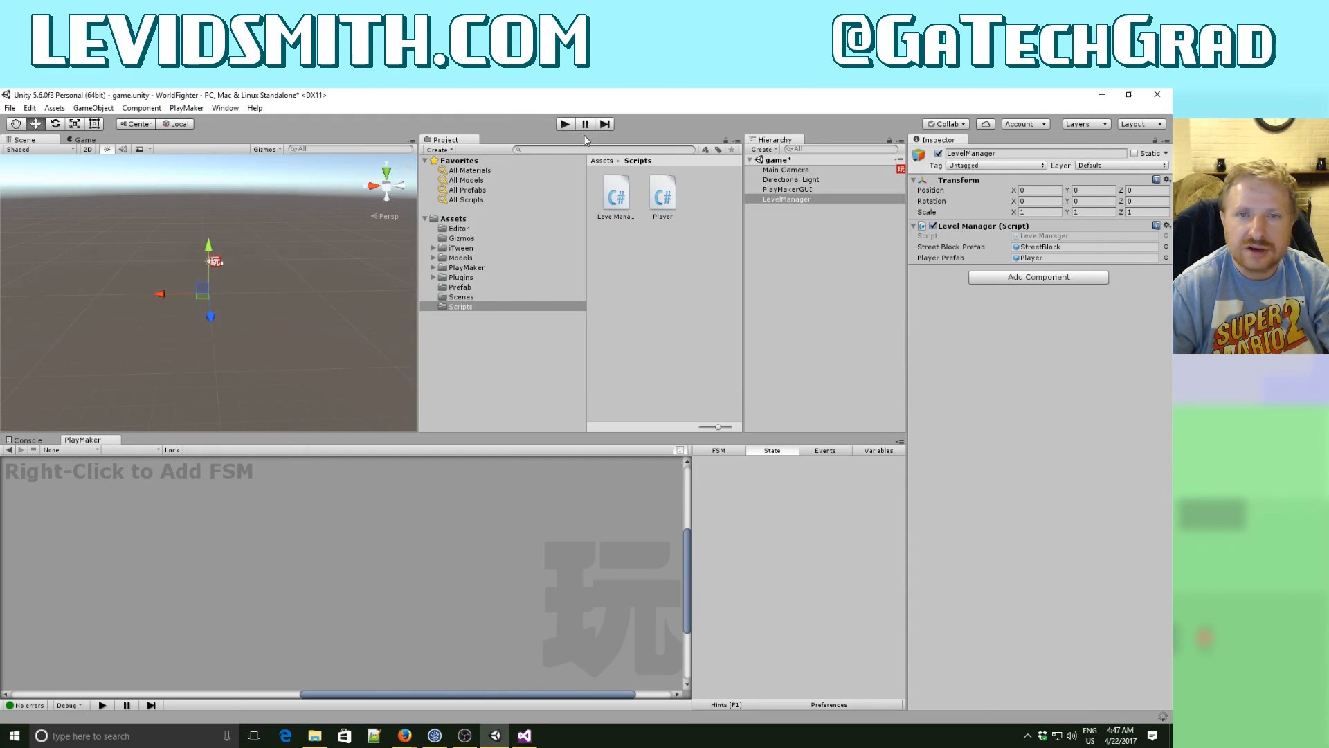
left_click(564, 124)
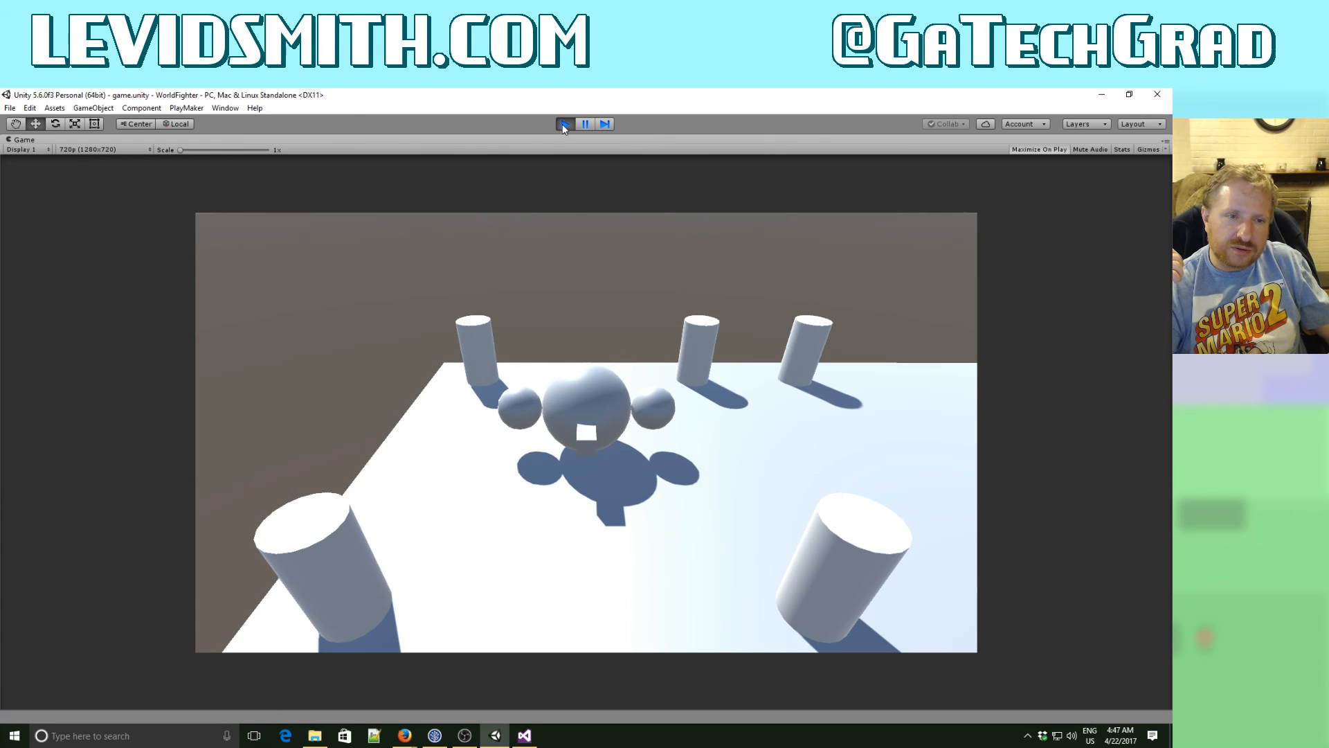
key("Right")
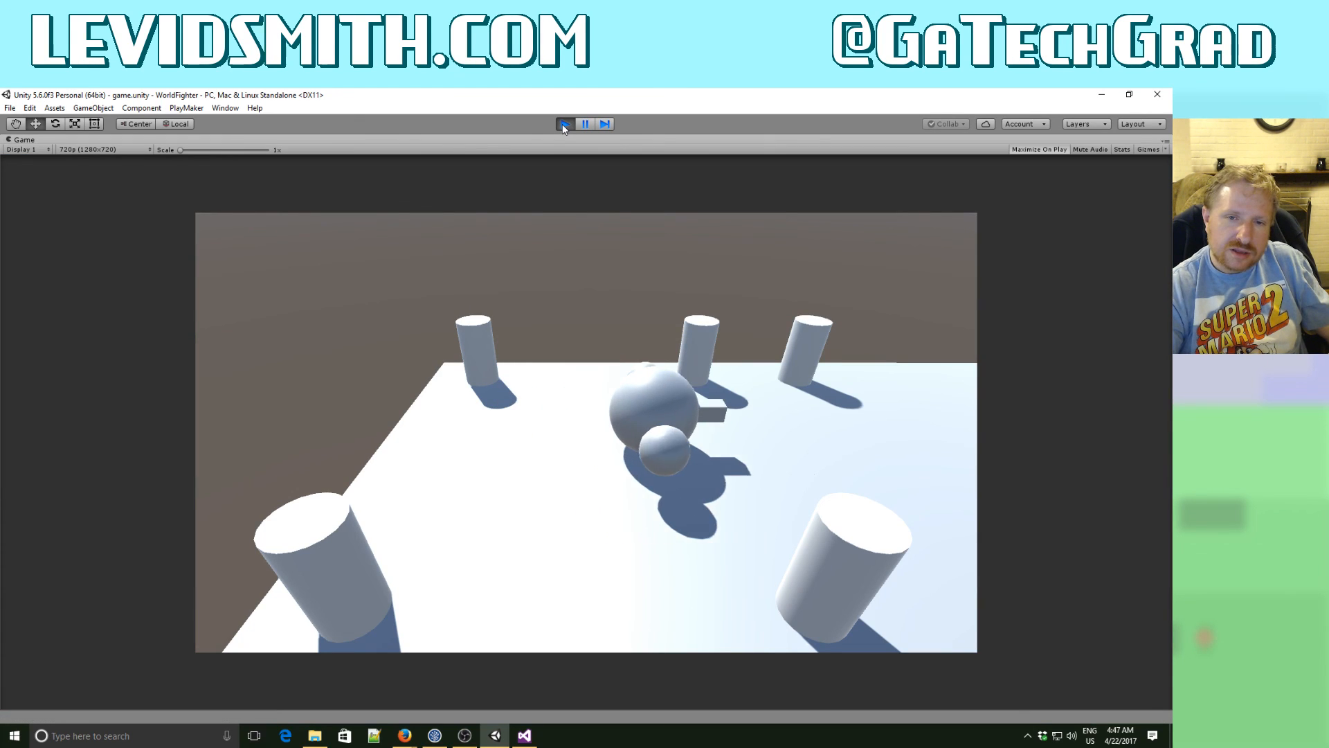
key("Right")
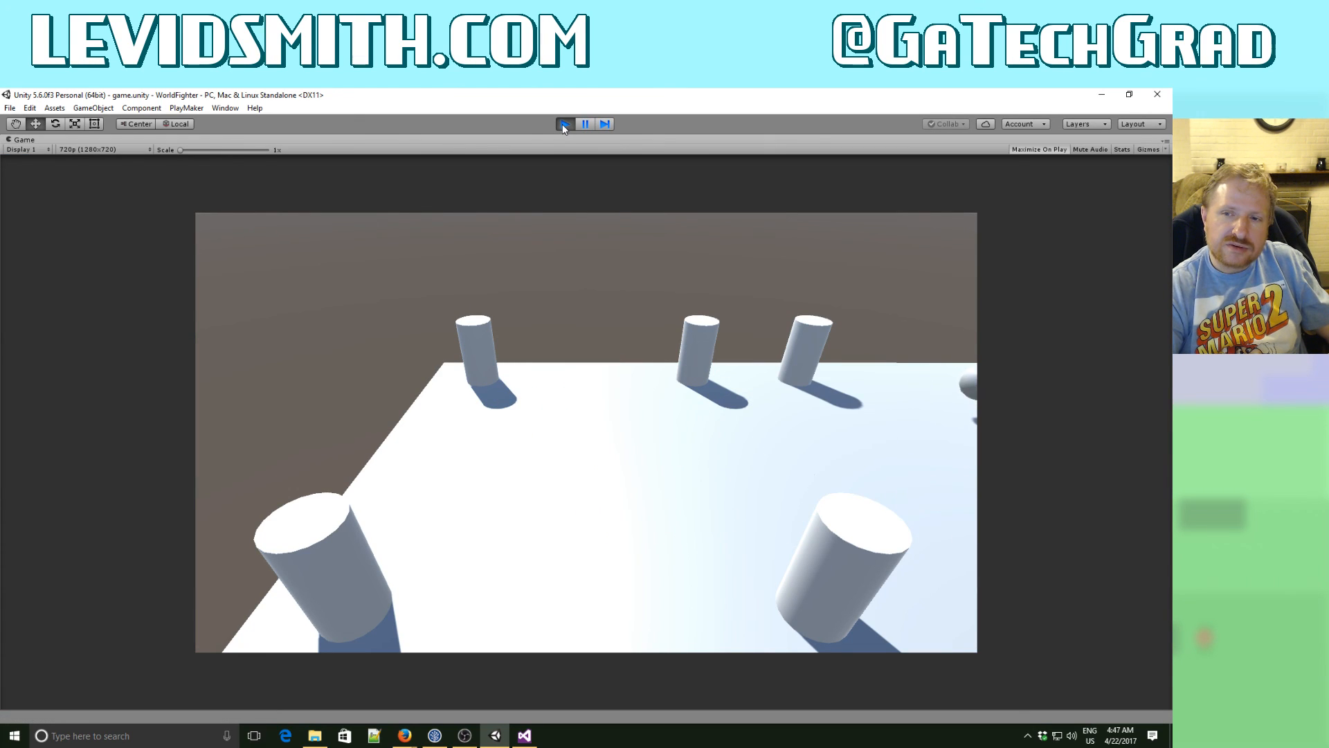
left_click(565, 124)
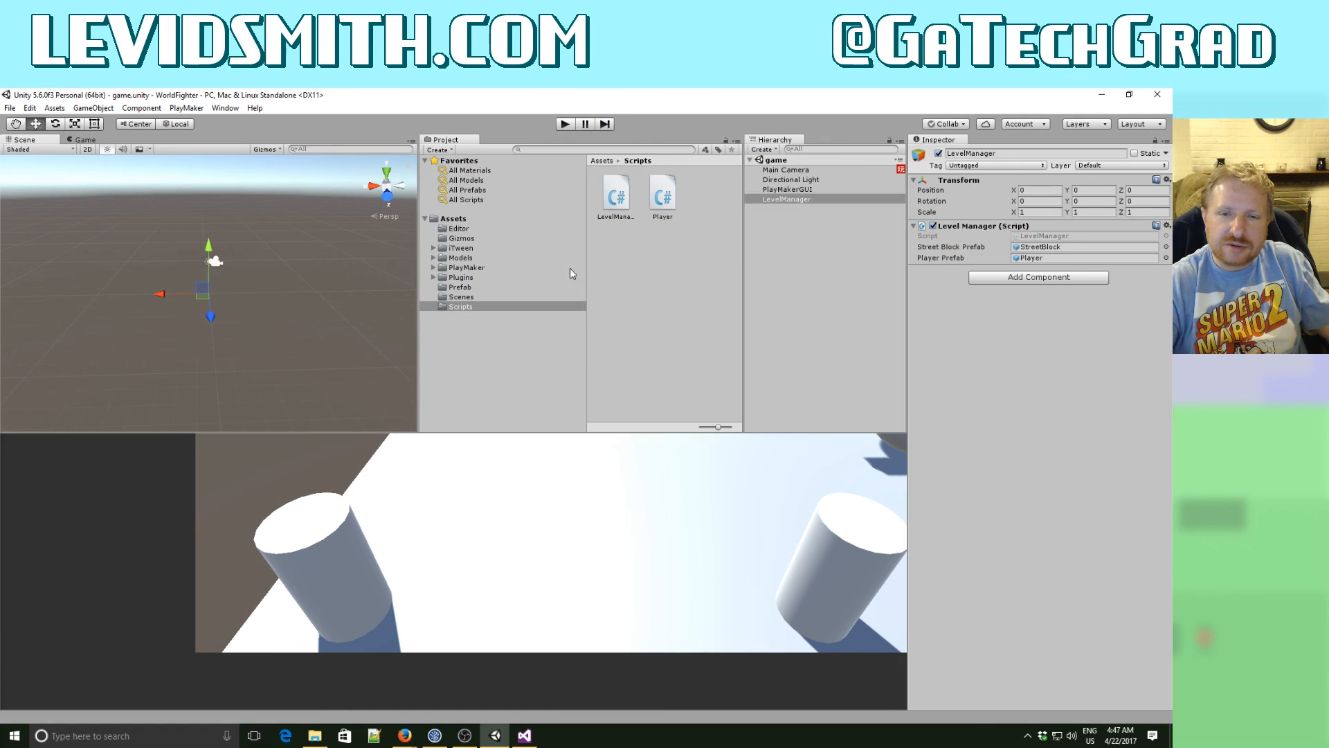
- Select the Main Camera, run the game again, and un-maximize the Game view to watch its FSM and the spawned objects
left_click(786, 170)
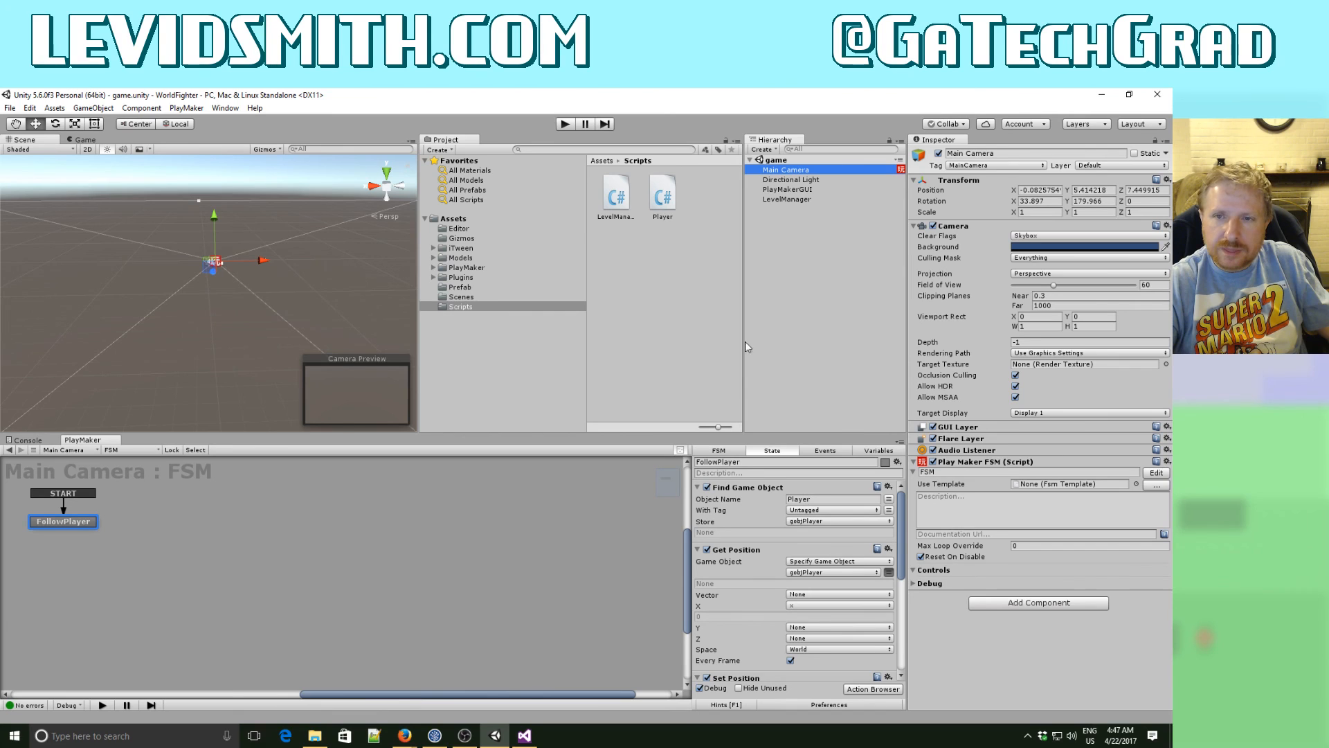
left_click(566, 125)
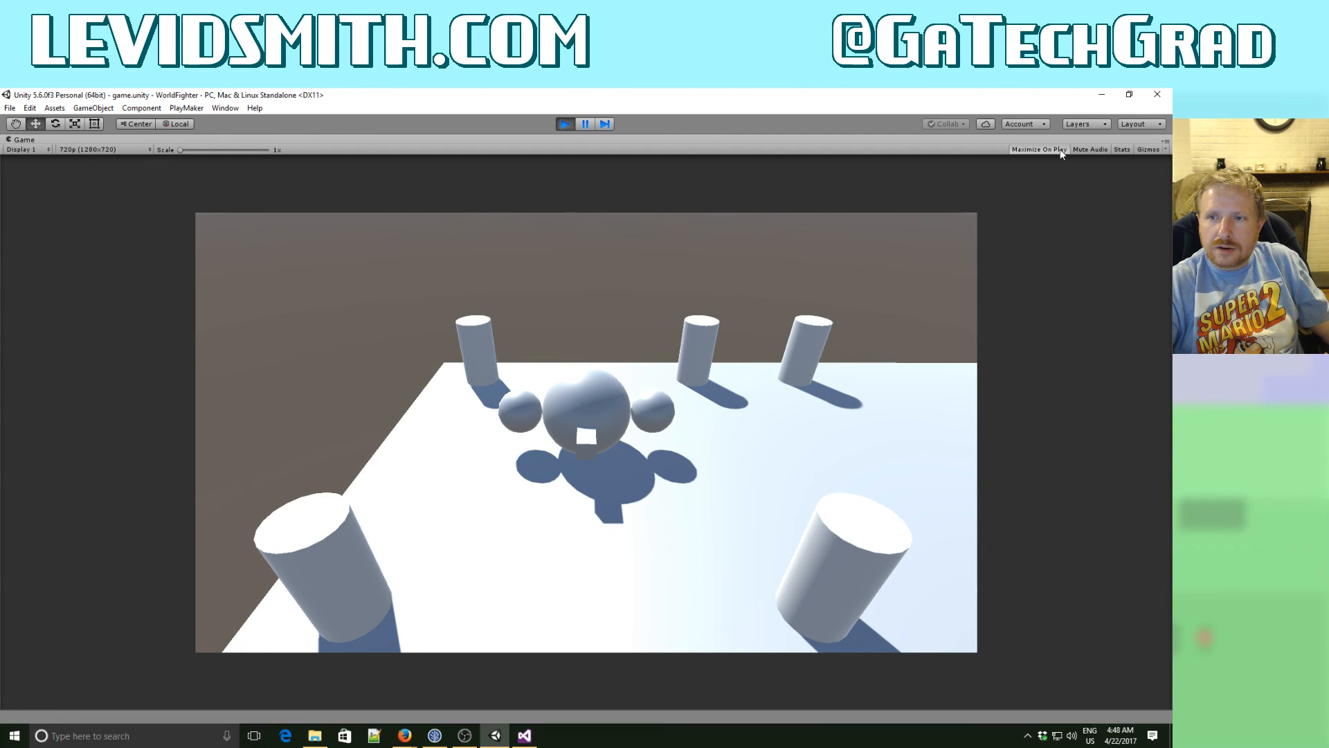
left_click(1158, 141)
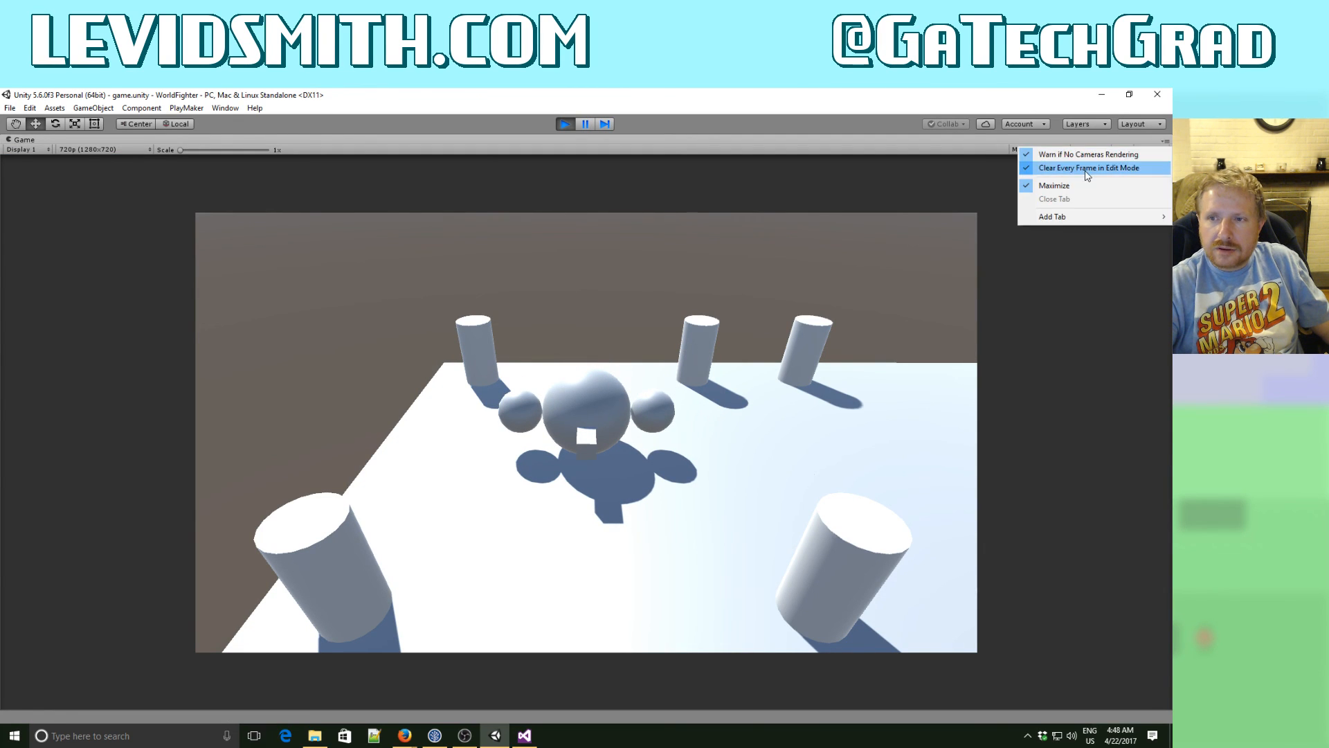
left_click(1046, 189)
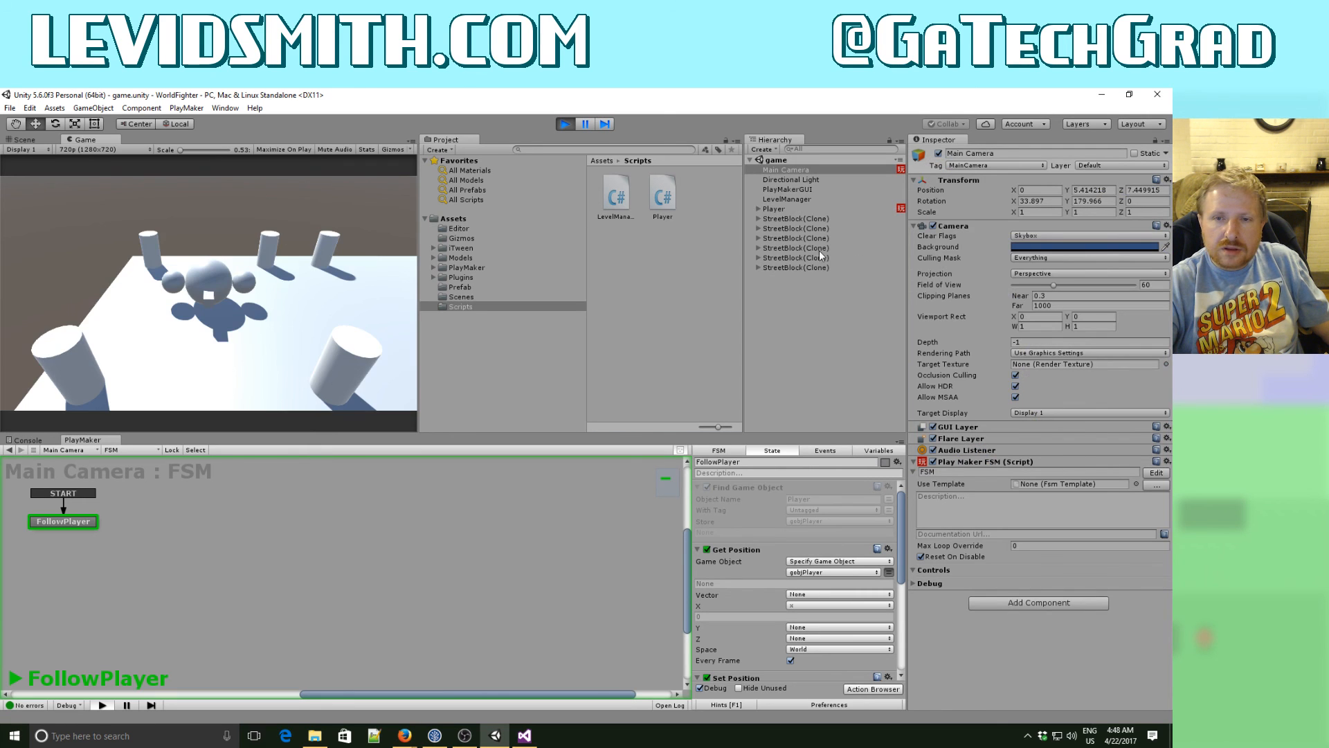
- Inspect the spawned Player's MovementFSM in the running game, reviewing the Move state's actions down to Call Method
left_click(803, 269)
left_click(779, 208)
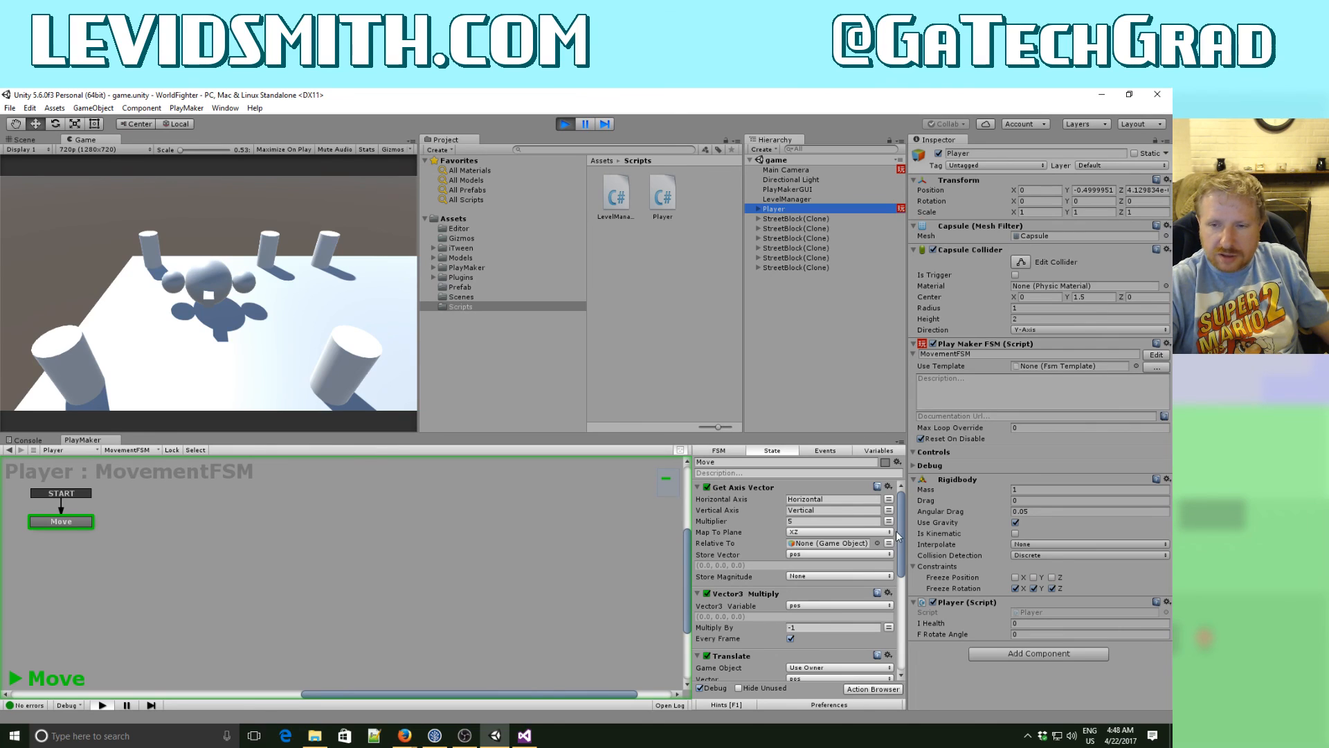
left_click_drag(902, 535, 906, 633)
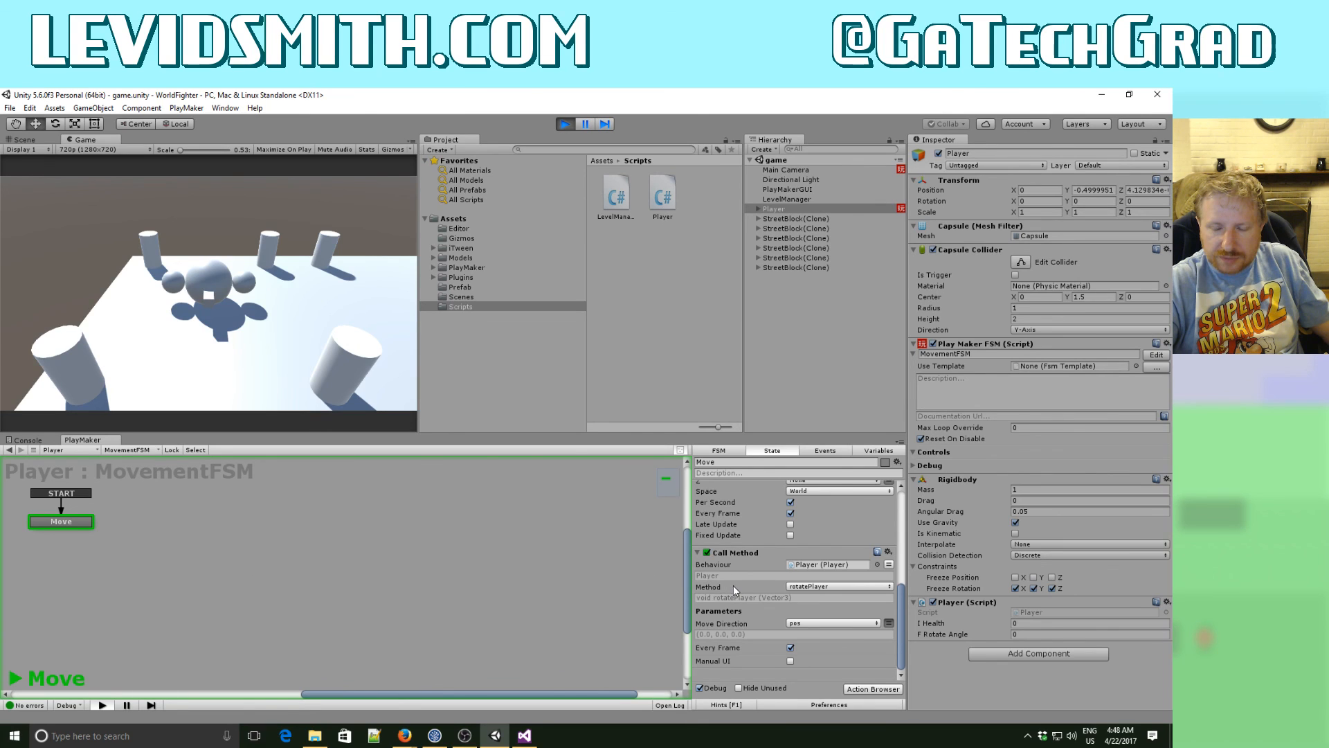
scroll(734, 585, "up", 2)
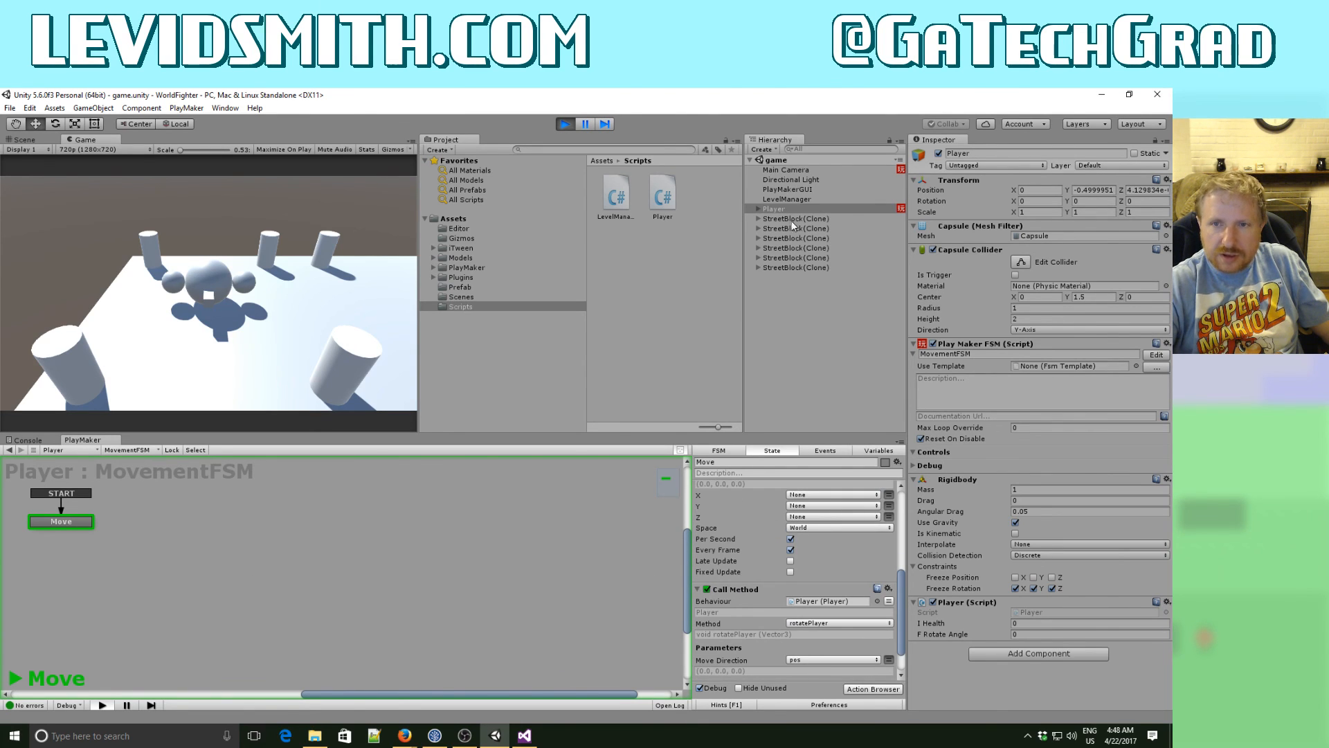
- Check the Main Camera FSM's variables and FollowPlayer actions in the running game, and stop play mode
left_click(788, 169)
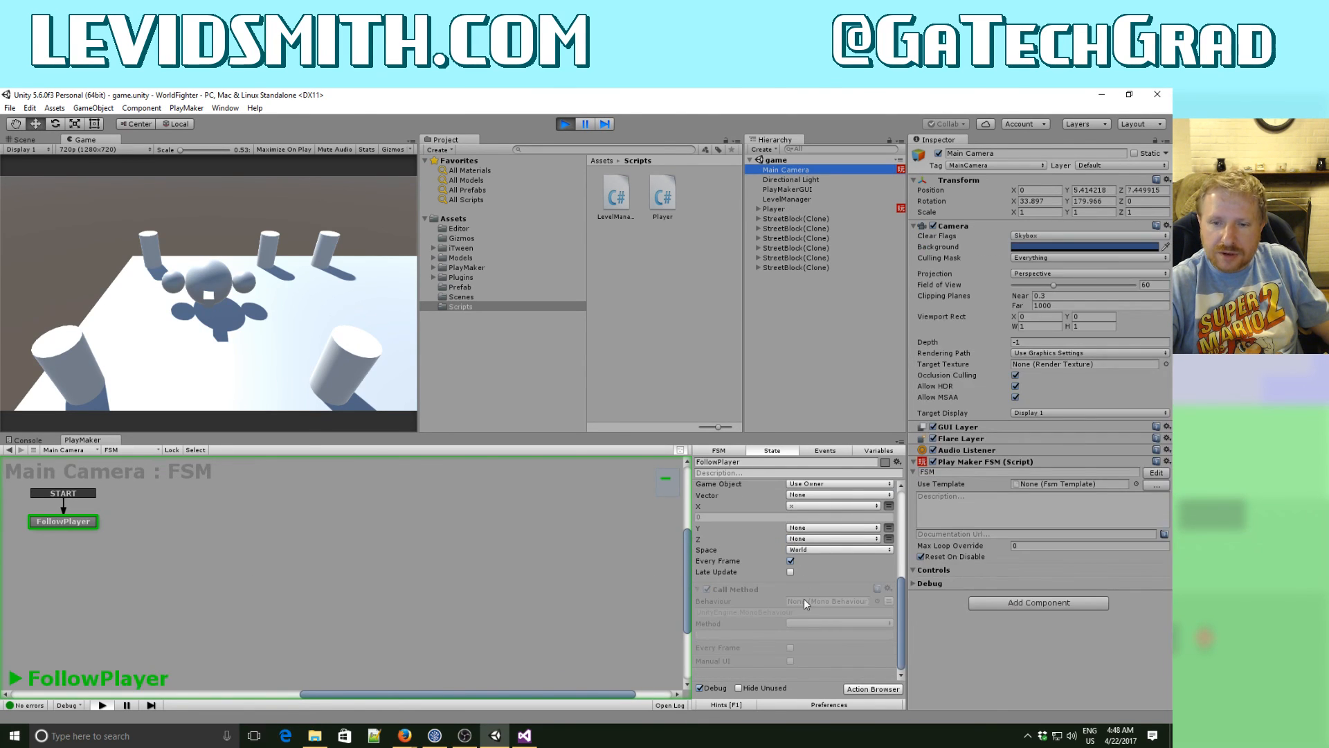
scroll(804, 604, "up", 5)
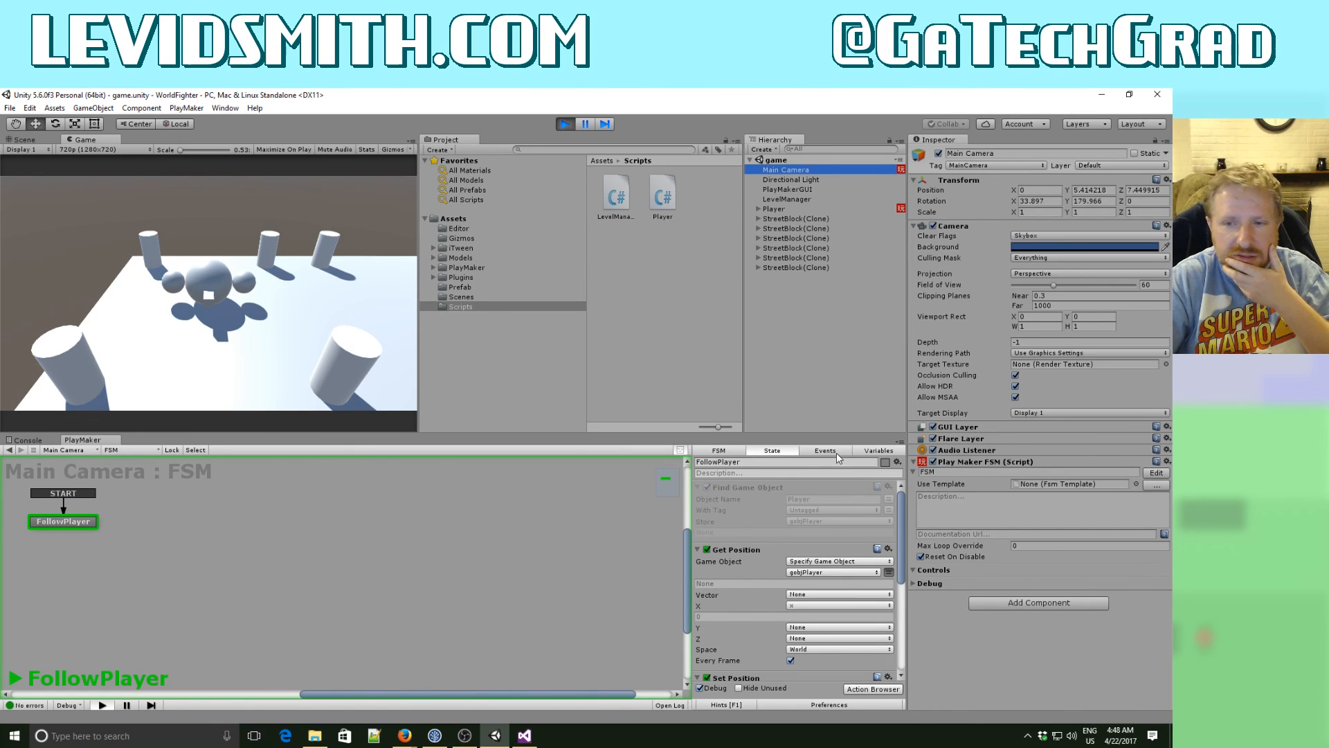
left_click(878, 451)
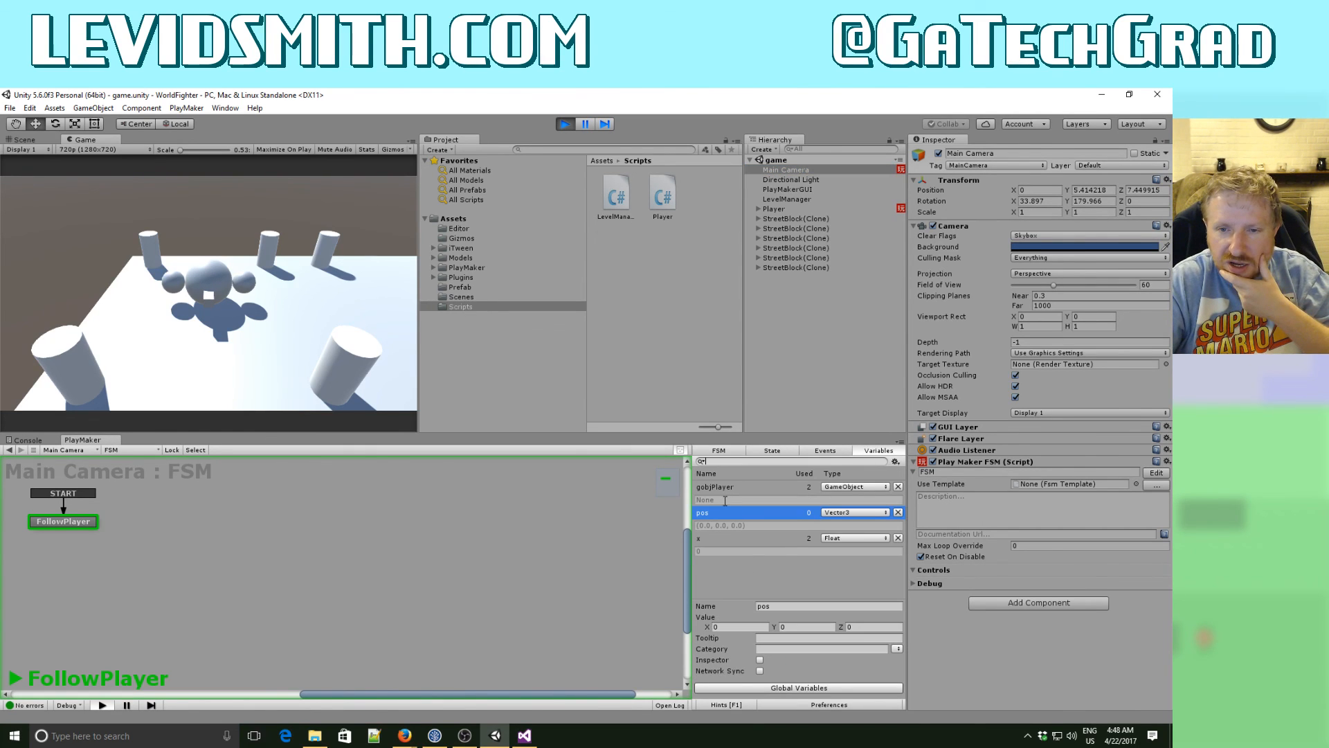
left_click(731, 456)
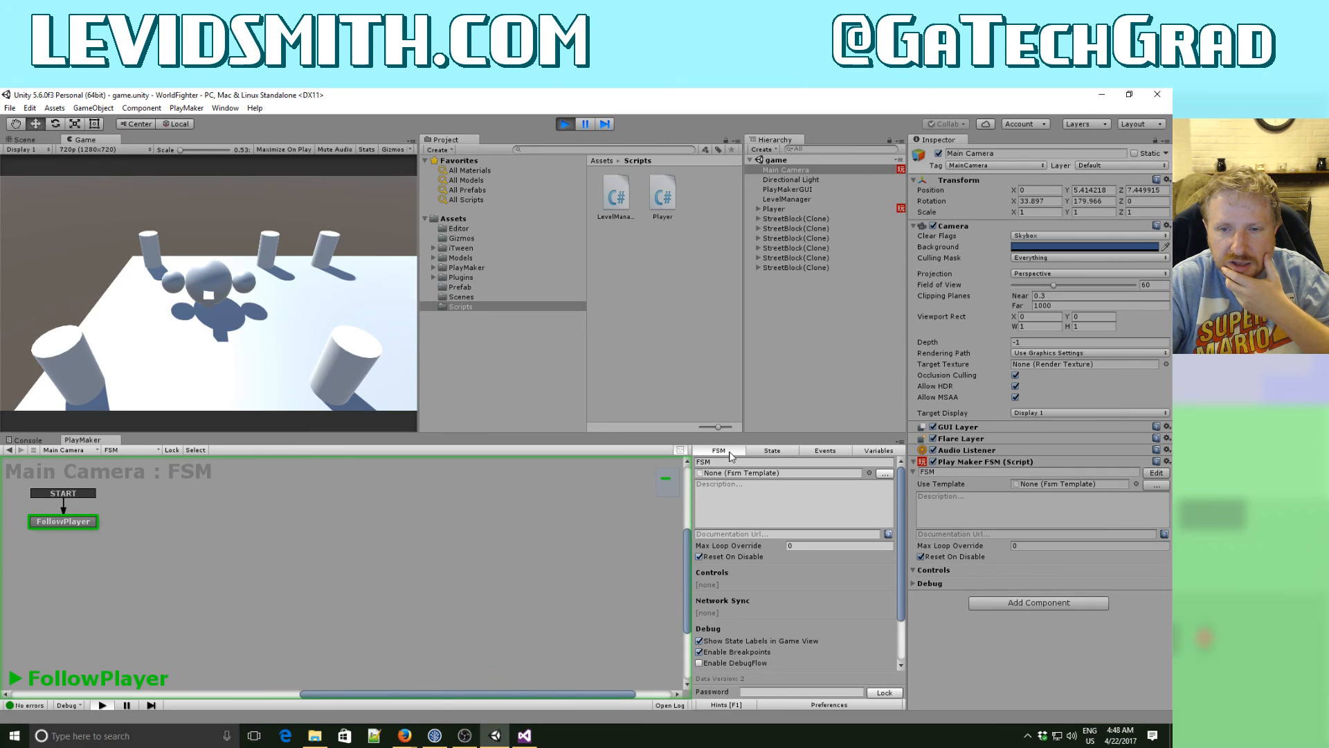
left_click(754, 451)
scroll(753, 585, "down", 3)
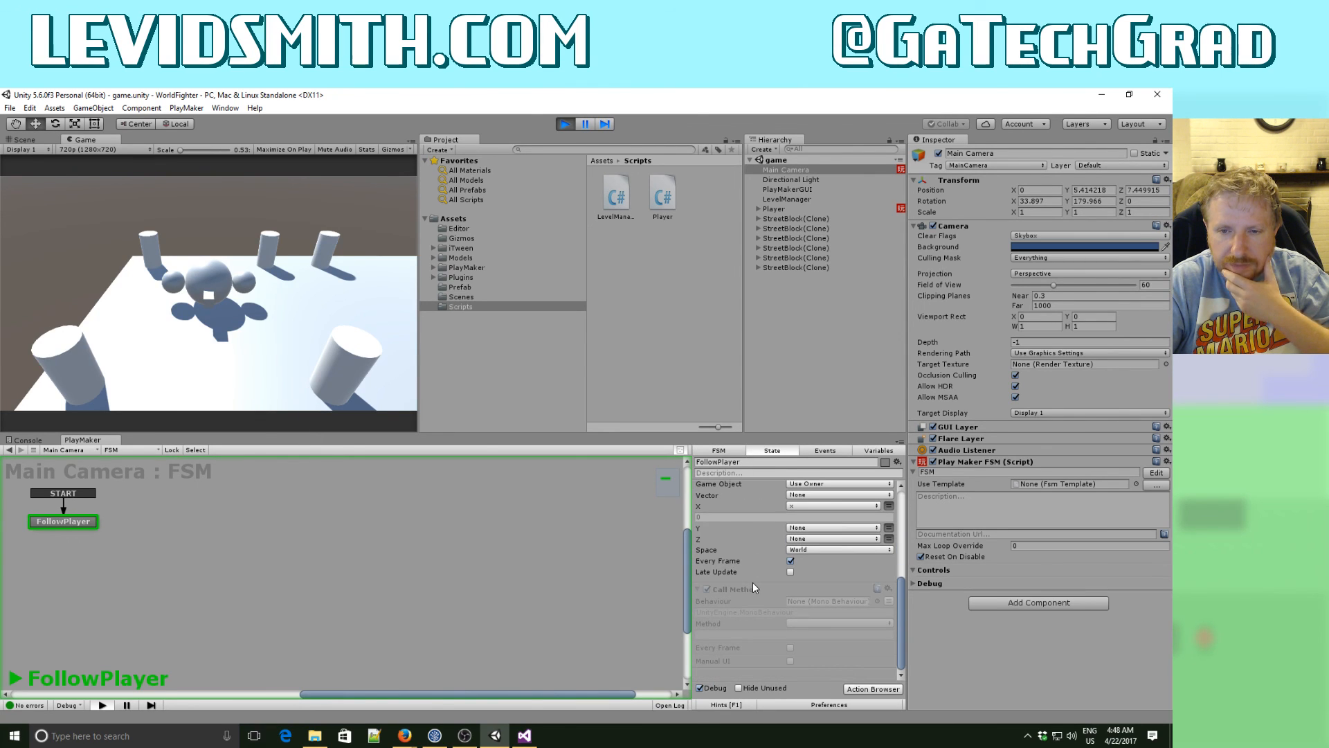
left_click(566, 125)
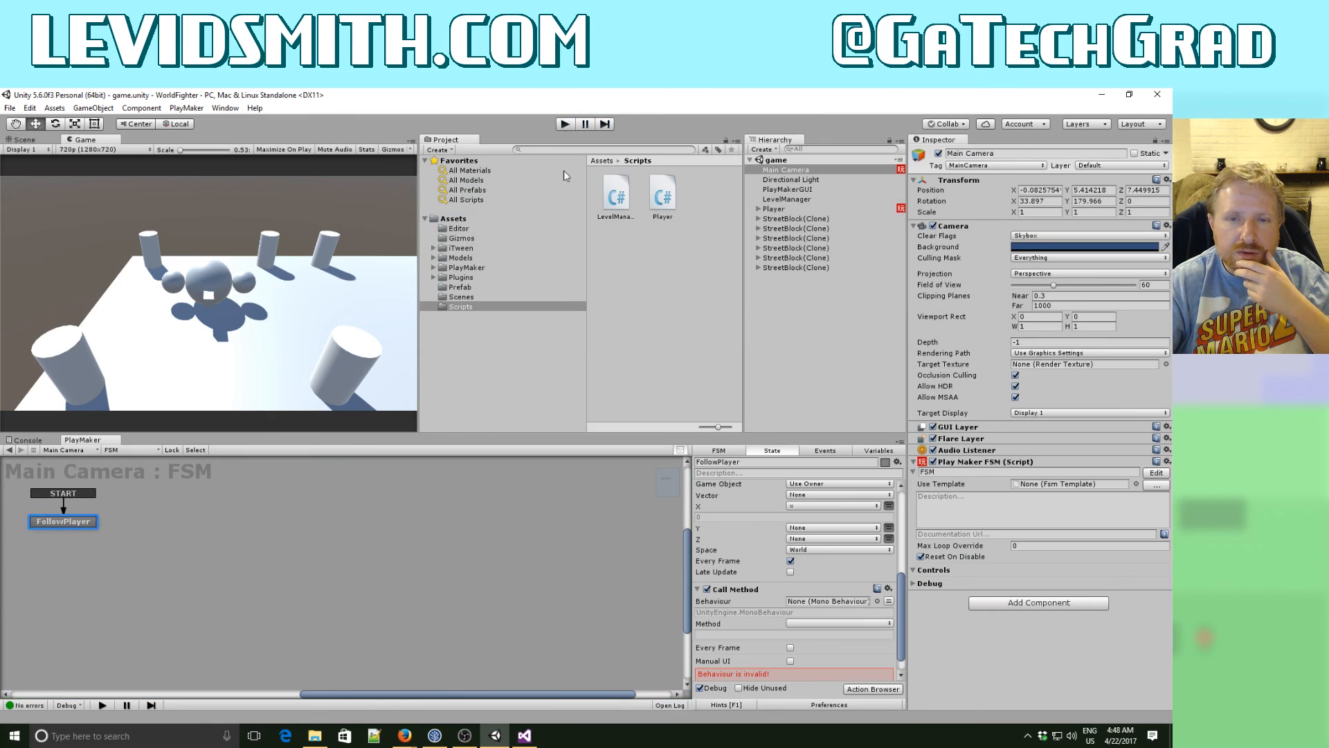
- Switch to Visual Studio, remove the comment markers around LevelManager's getPlayer method, and save the script
left_click(525, 736)
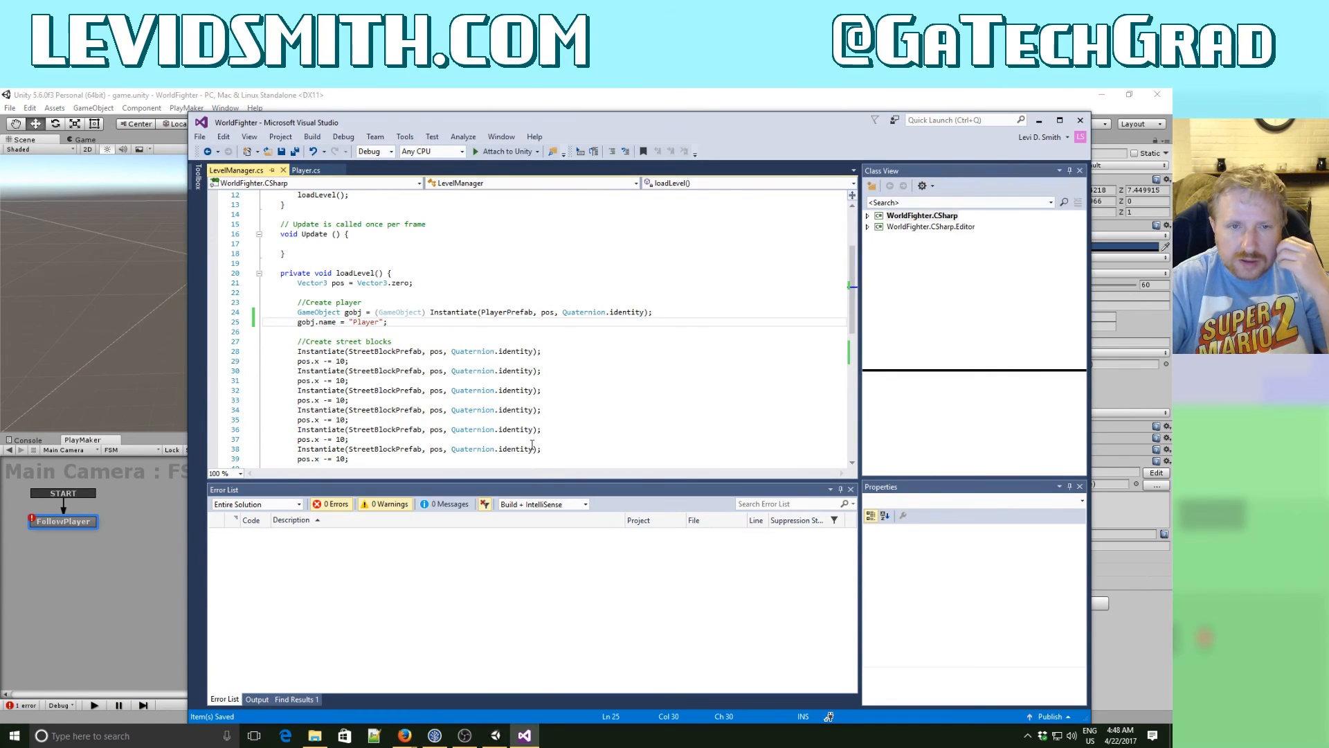
left_click(513, 390)
scroll(513, 388, "down", 10)
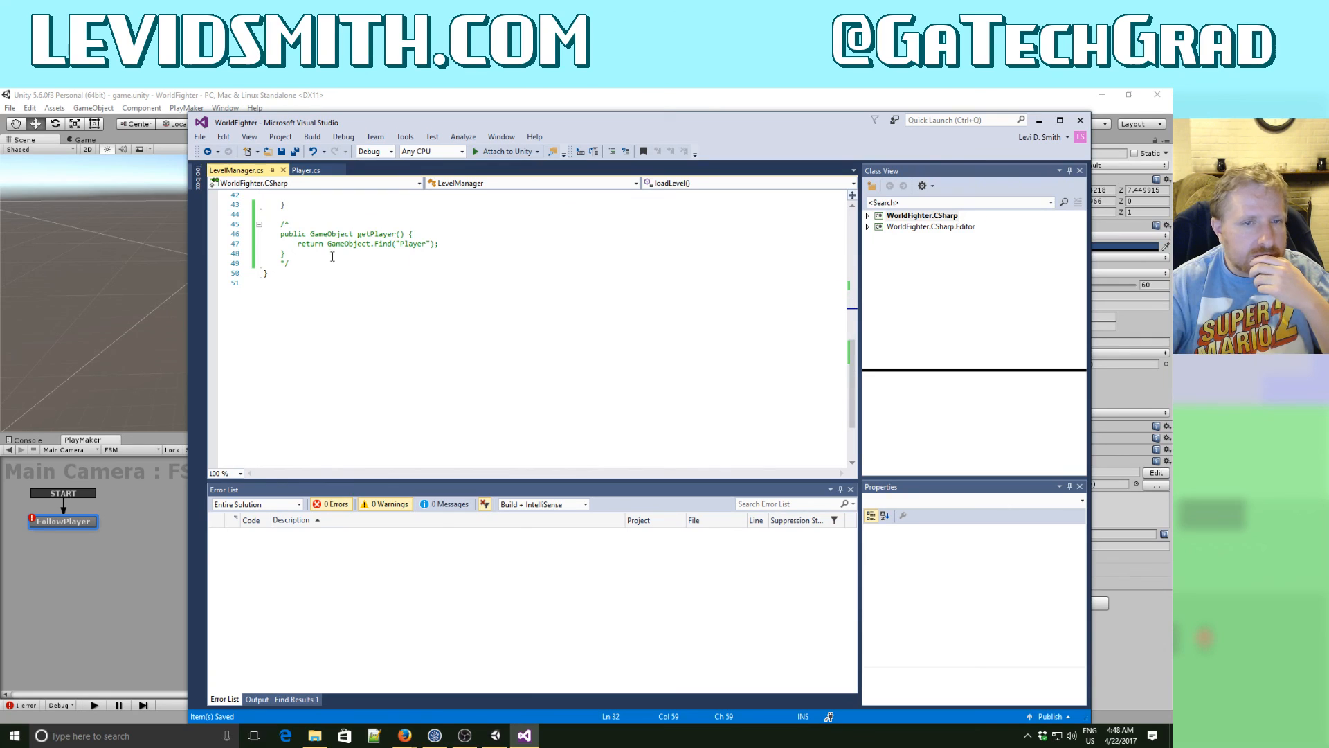
left_click(315, 220)
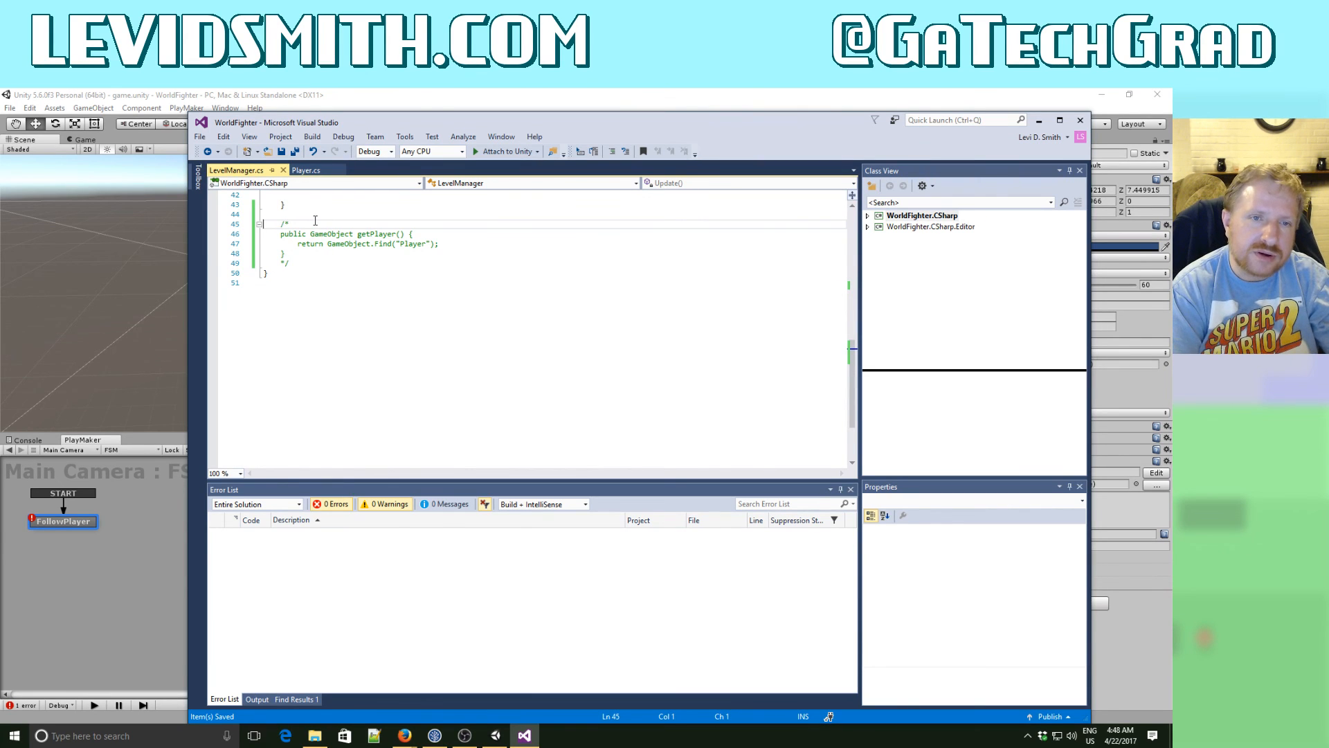
key("ctrl+x")
key("Down")
key("Down")
key("Down")
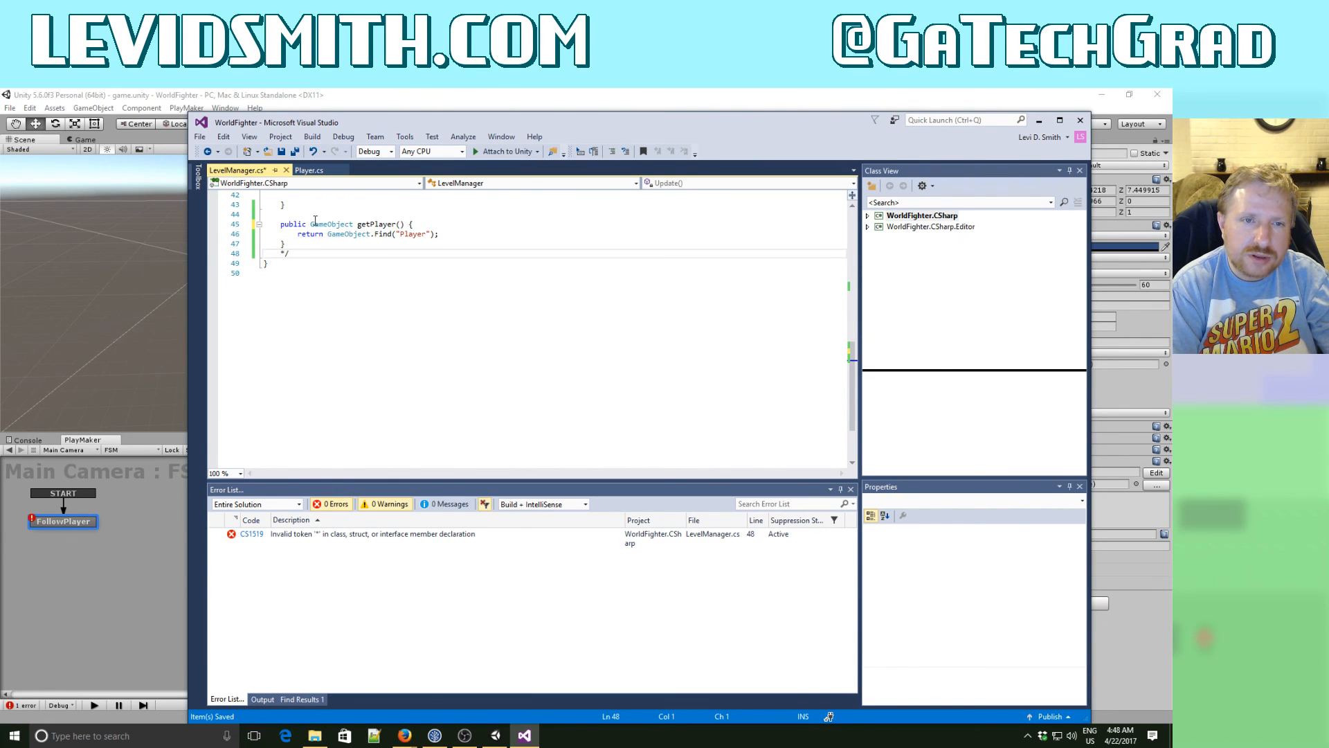
key("ctrl+x")
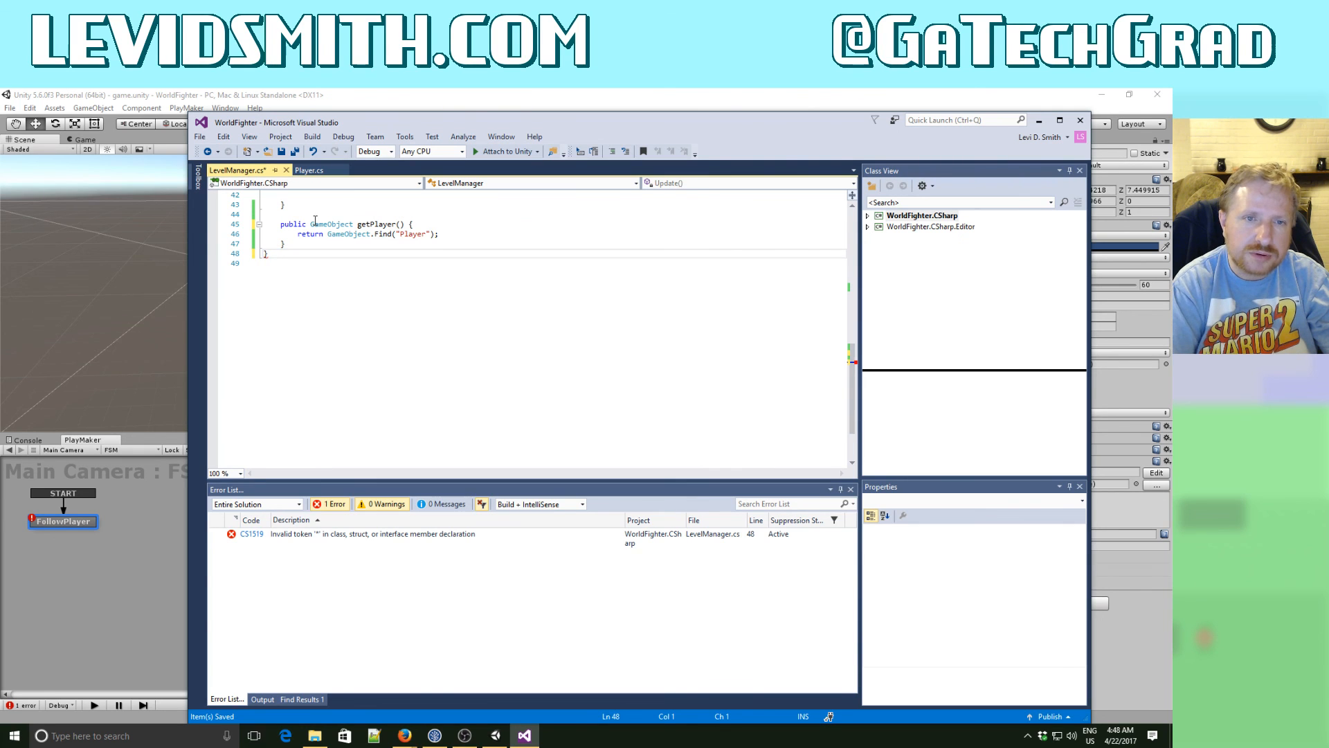
left_click(297, 152)
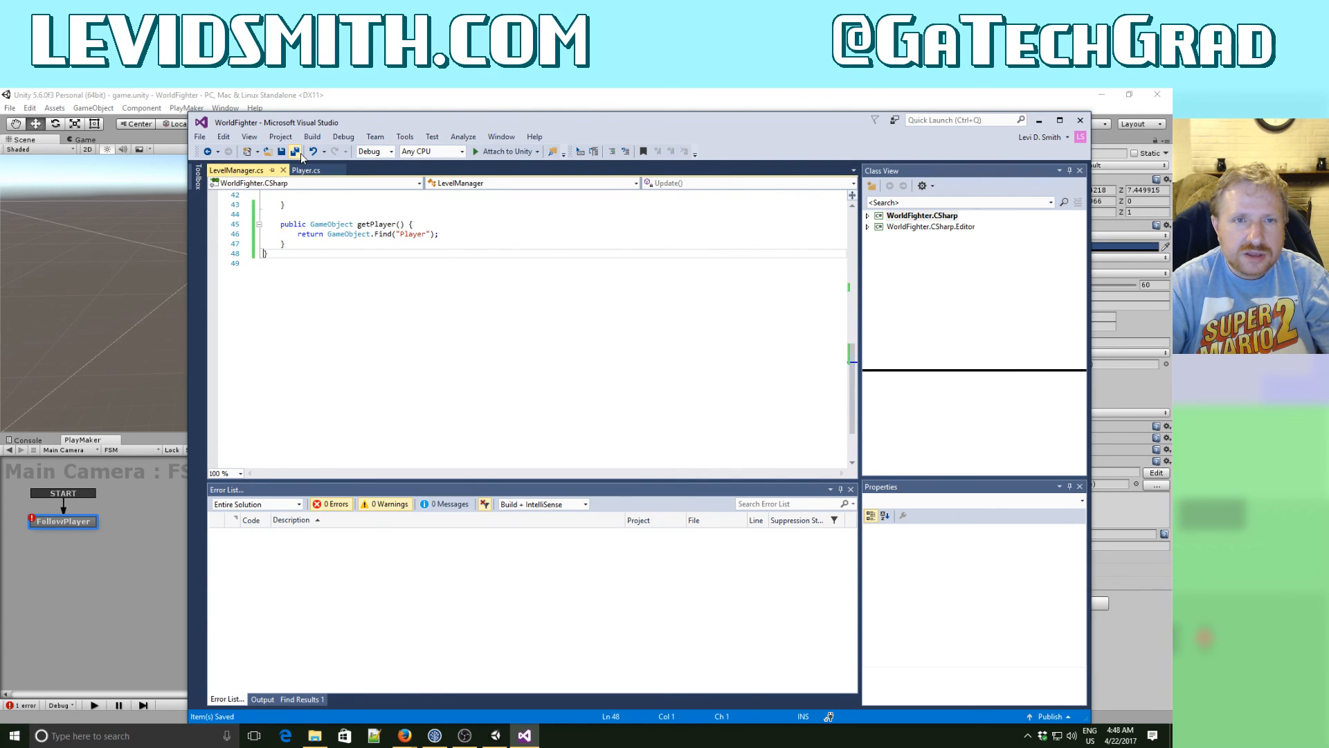
- Back in Unity, assign LevelManager as the behaviour of FollowPlayer's Call Method action and choose its getPlayer method
left_click(394, 99)
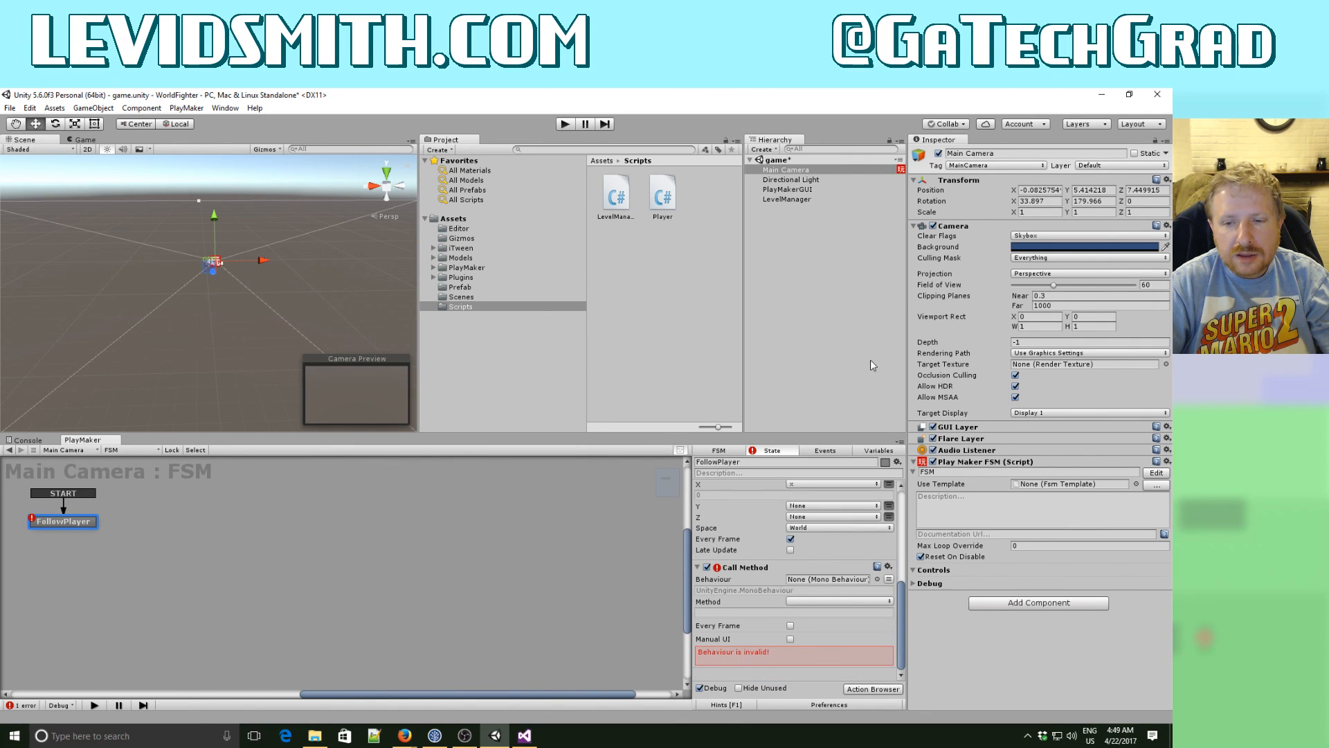
left_click_drag(783, 198, 802, 590)
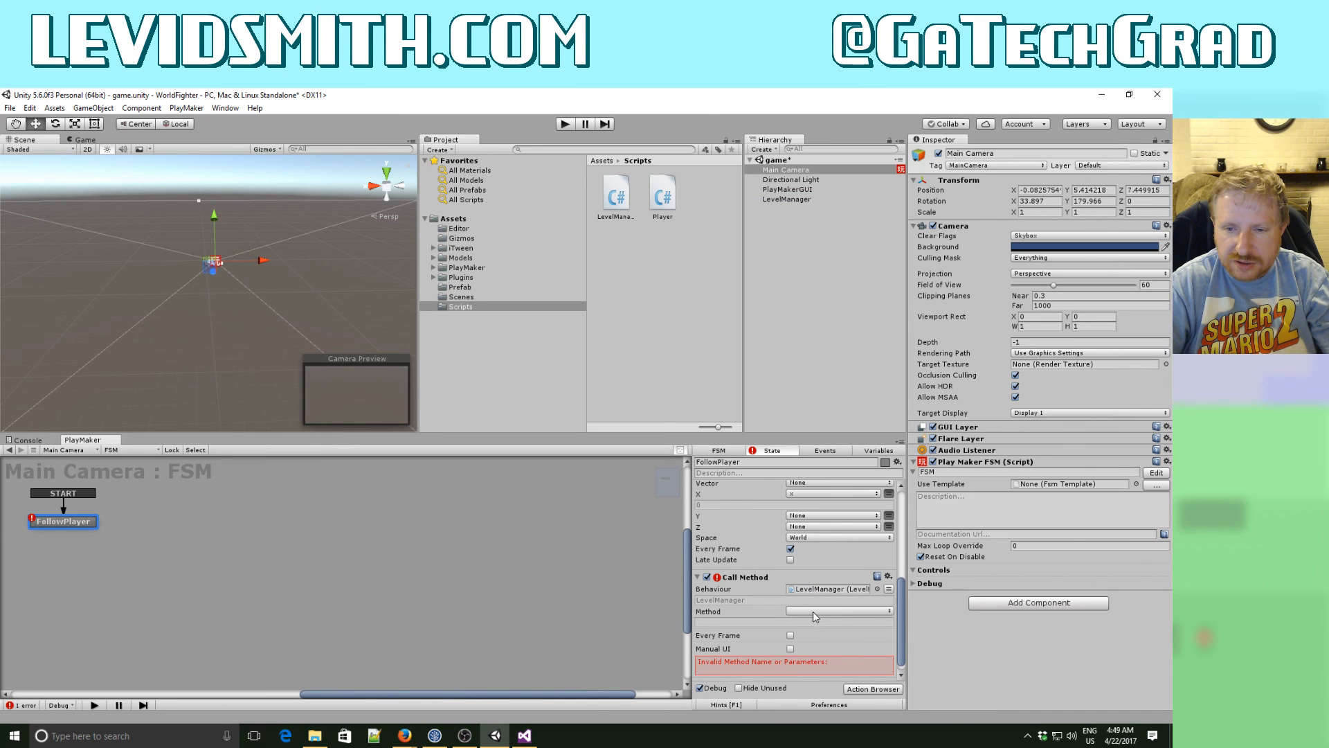
left_click(814, 611)
left_click(846, 623)
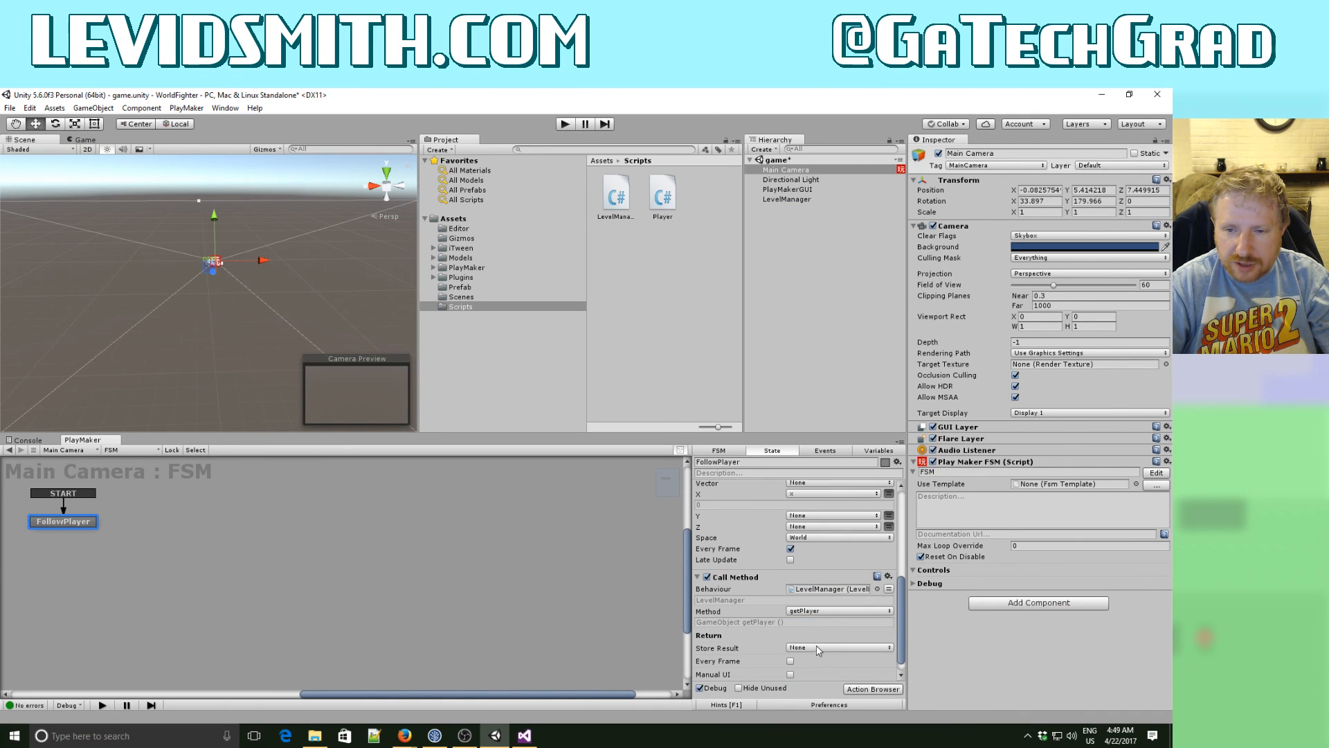
- Store the Call Method result in gobjPlayer and make the action run every frame
left_click(808, 647)
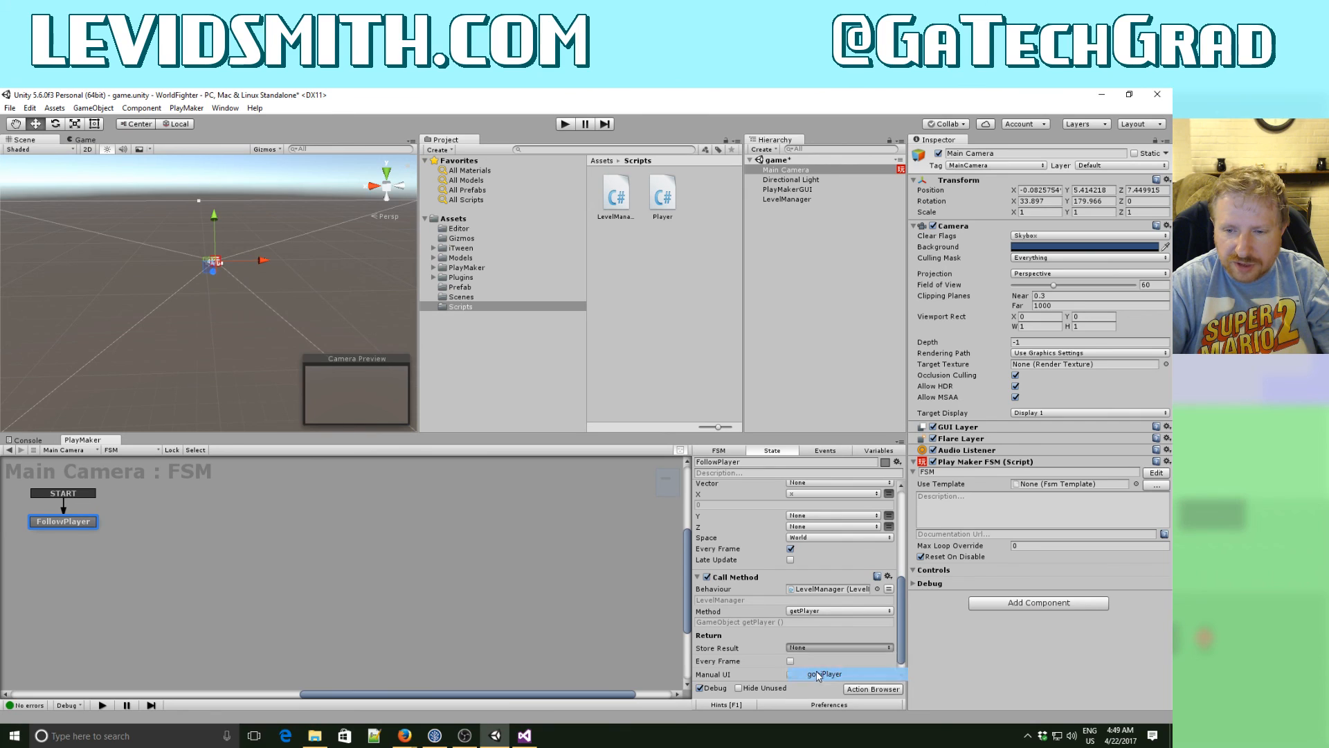
left_click(834, 677)
left_click_drag(903, 609, 903, 630)
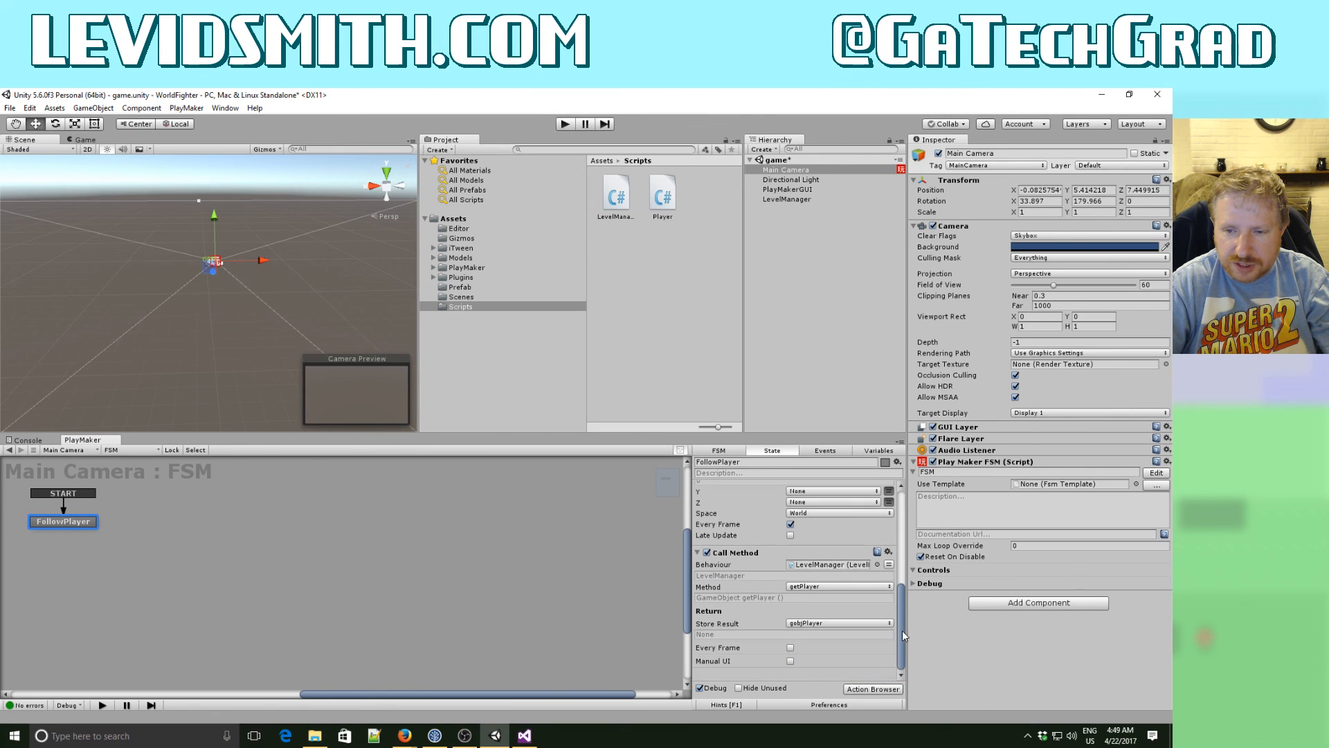
left_click(790, 648)
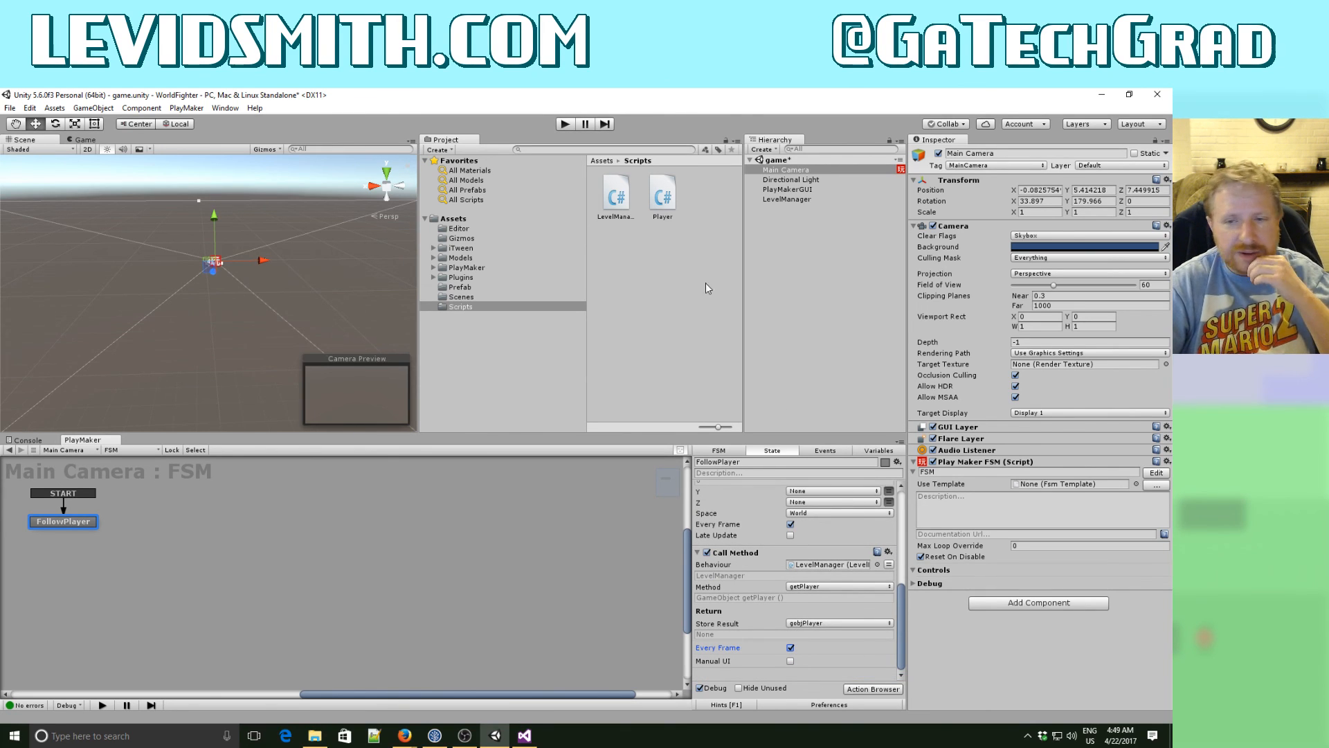
- Run the game and move the player right along the street and back left to test that the camera follows
left_click_drag(901, 622, 907, 505)
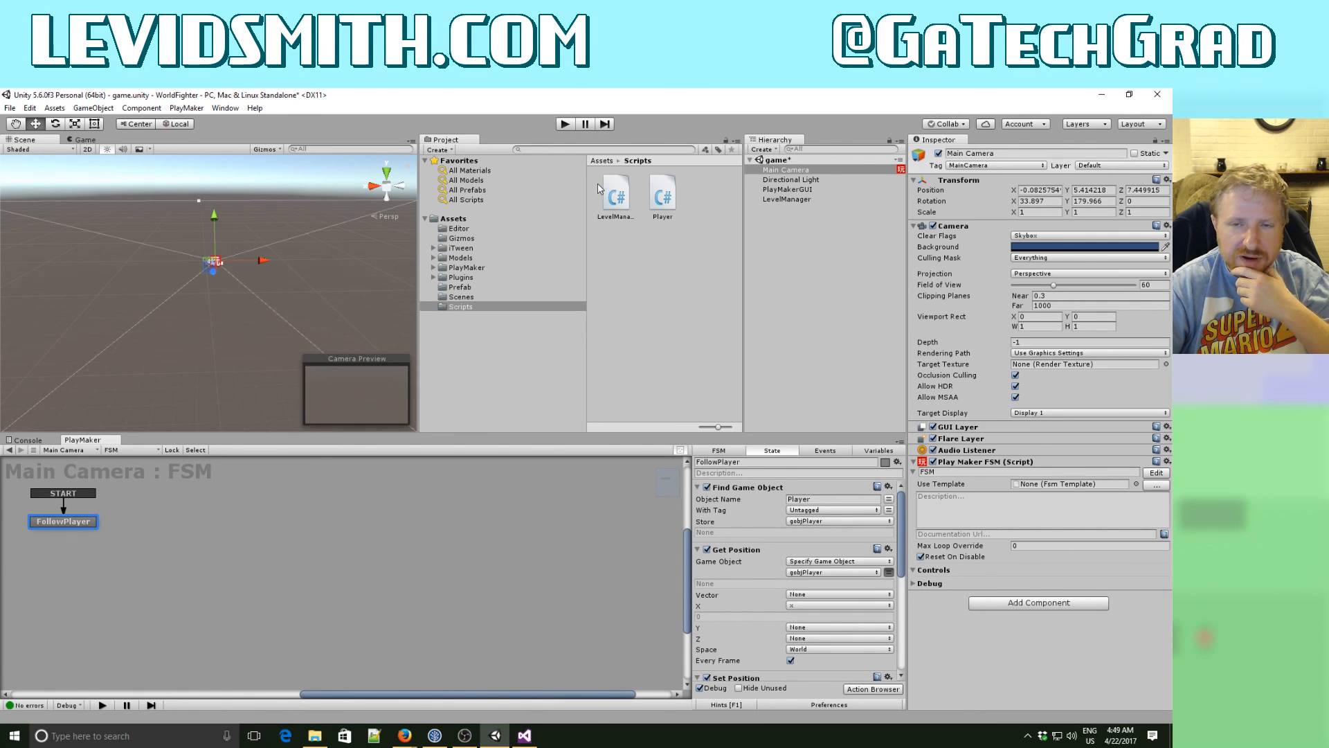
left_click(565, 124)
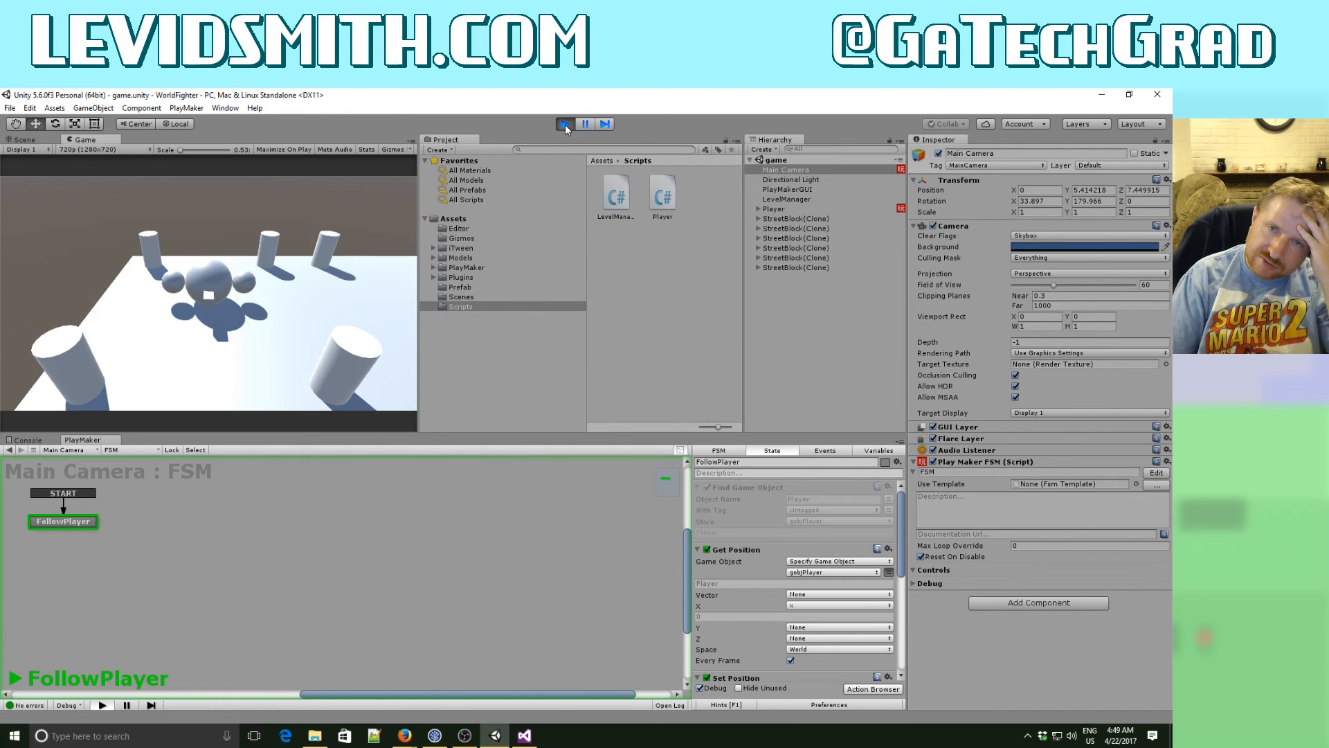
key("Right")
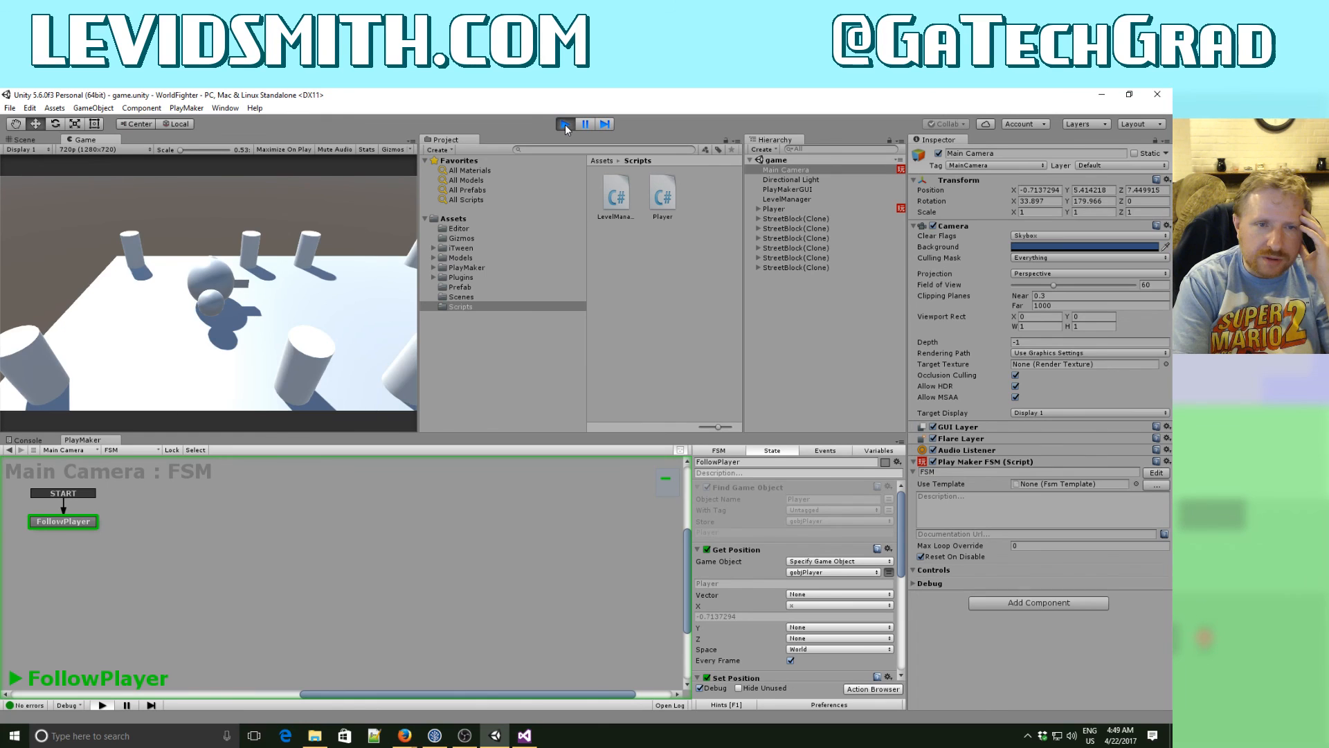
key("Down")
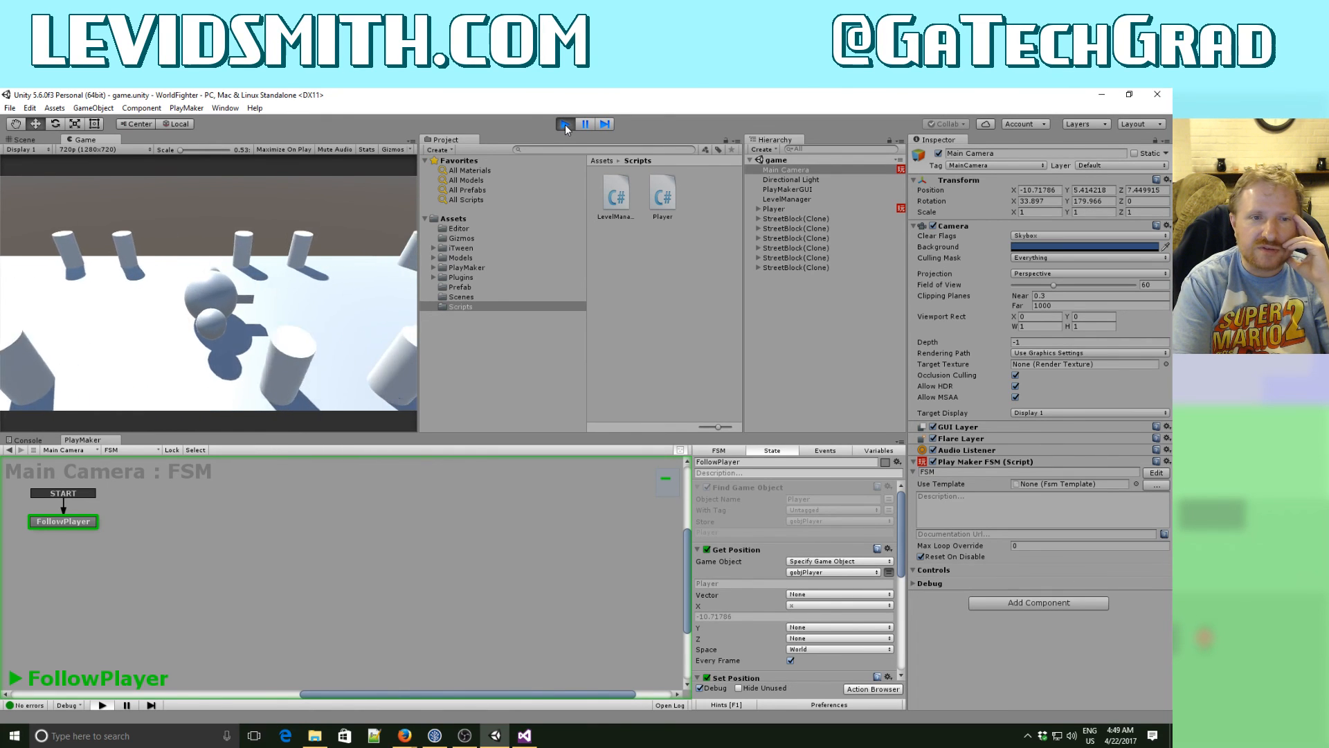
key("Up")
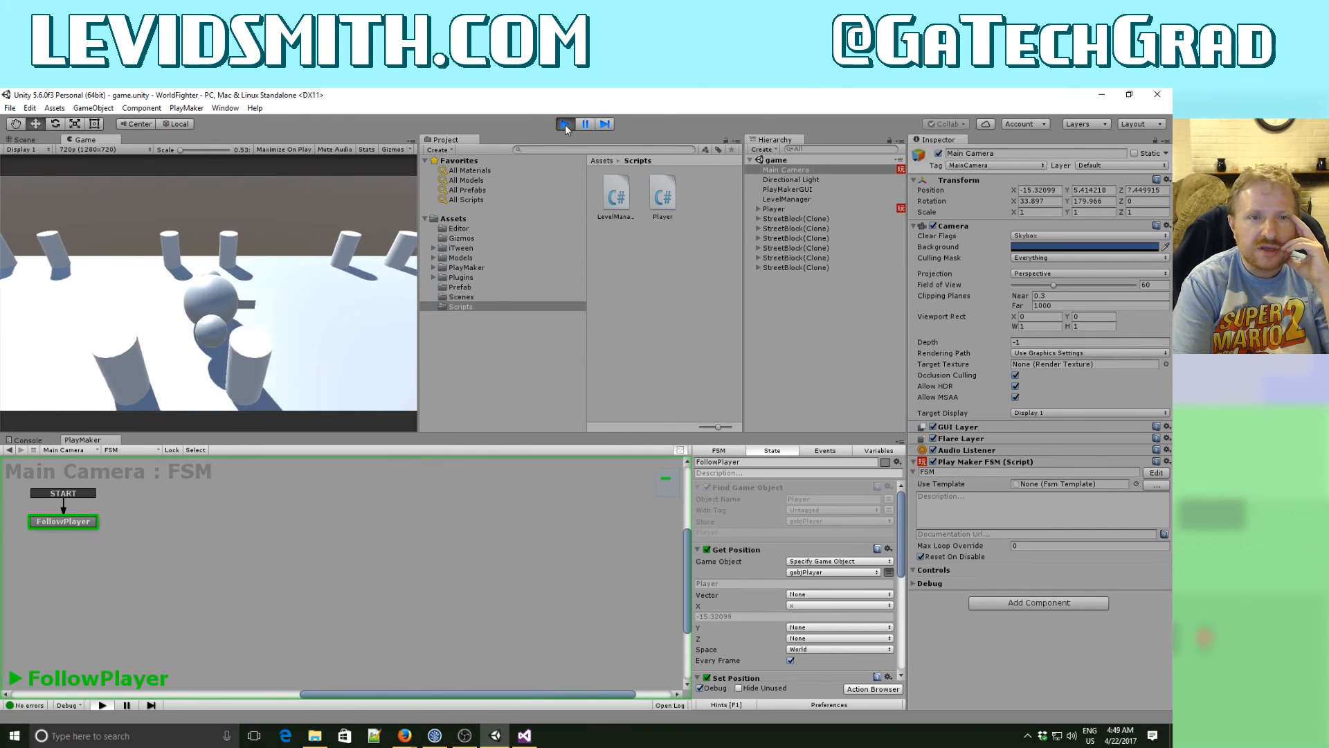
key("Down")
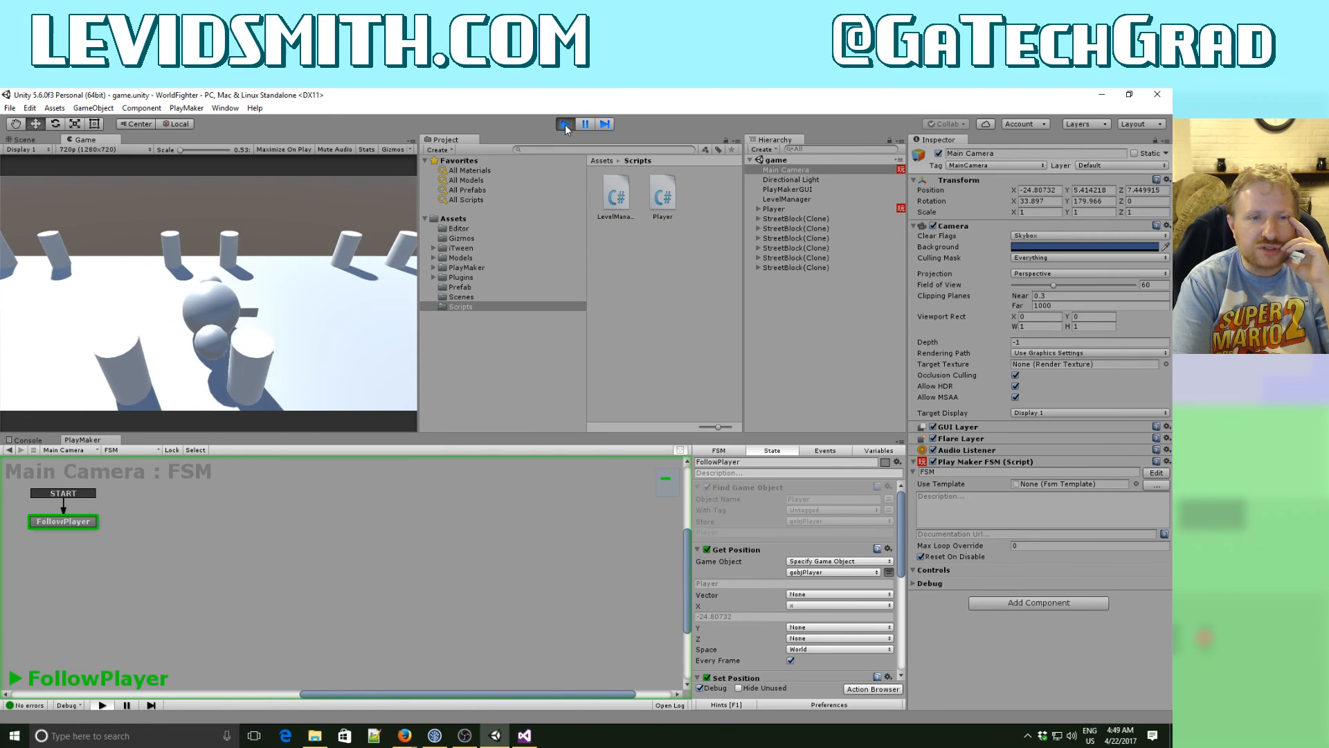
key("Right")
key("Up")
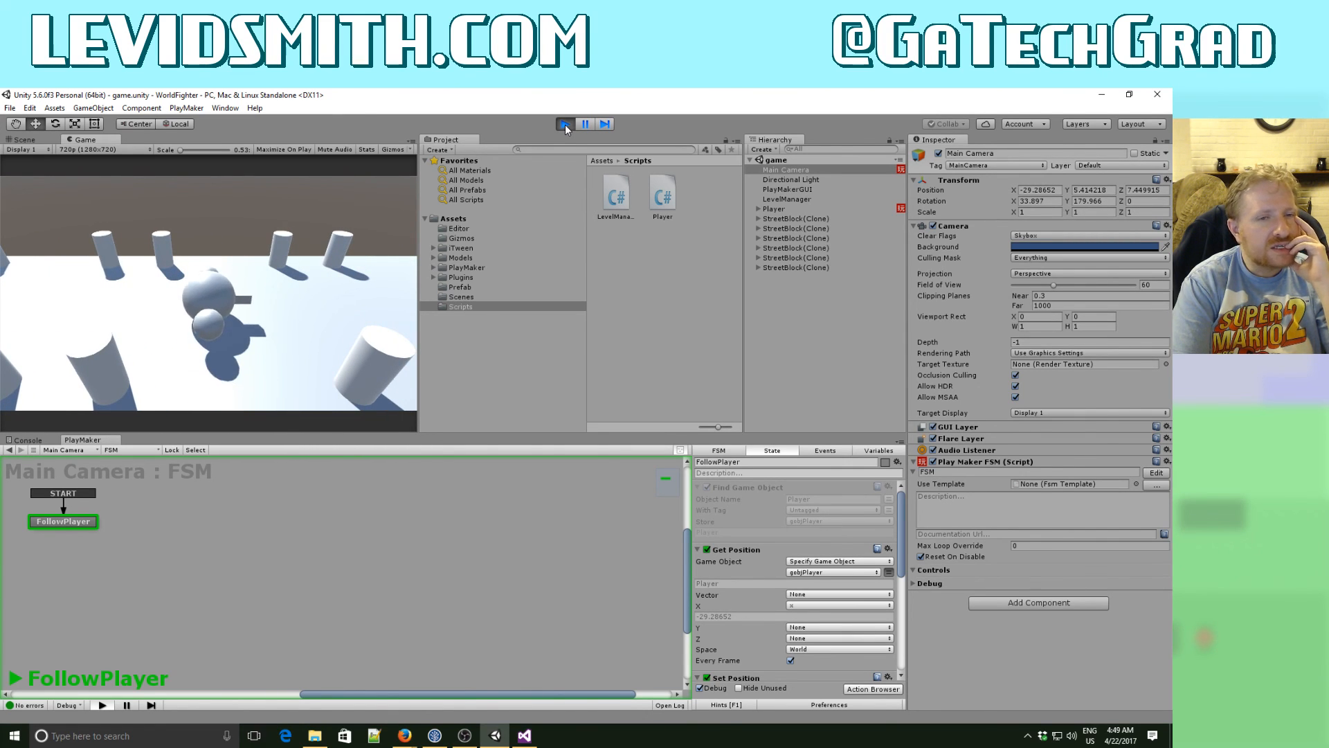
key("Right")
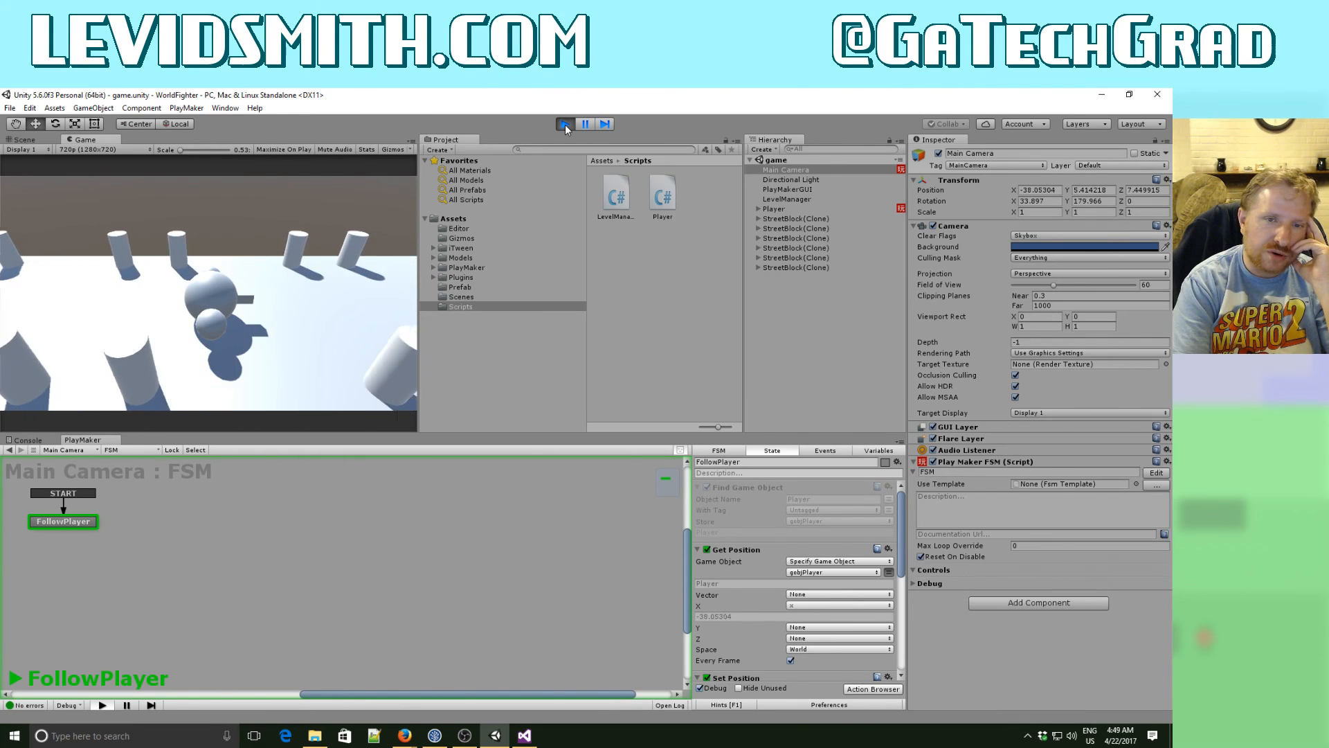
key("Right")
key("Right")
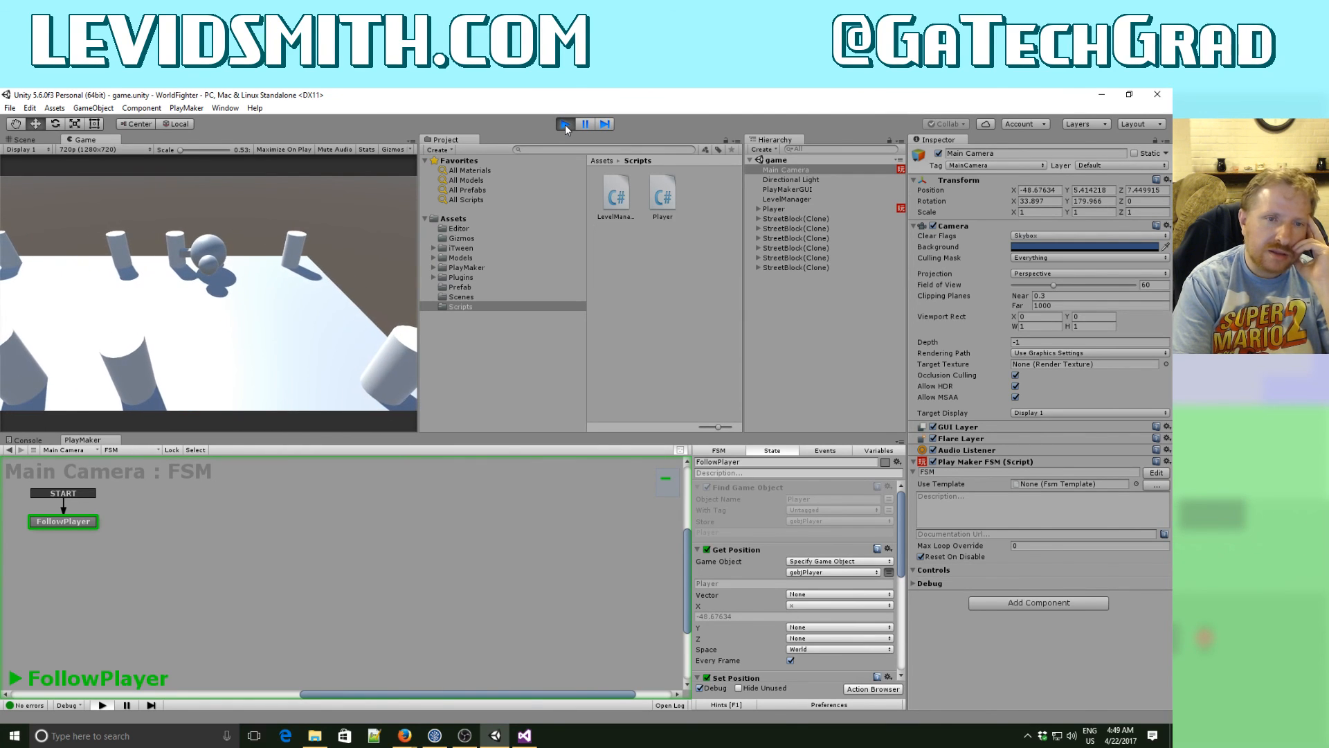
key("Left")
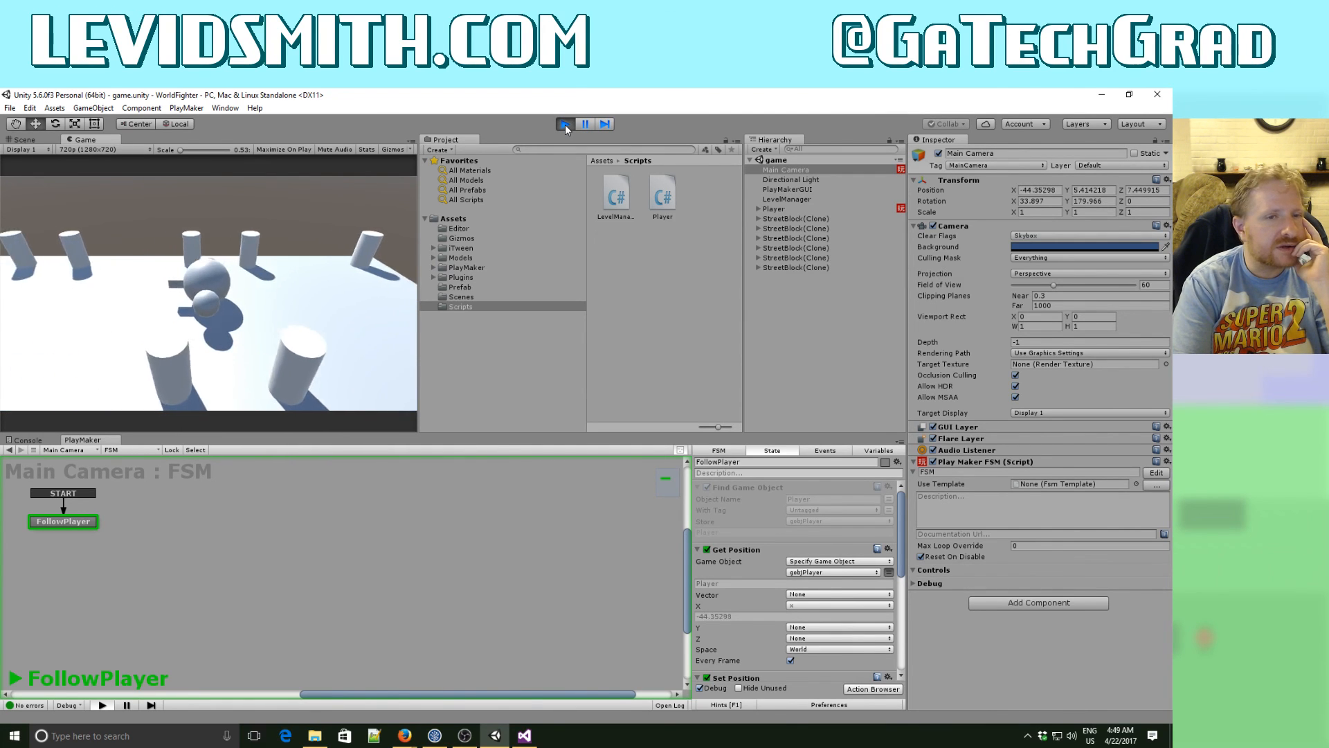
key("Left")
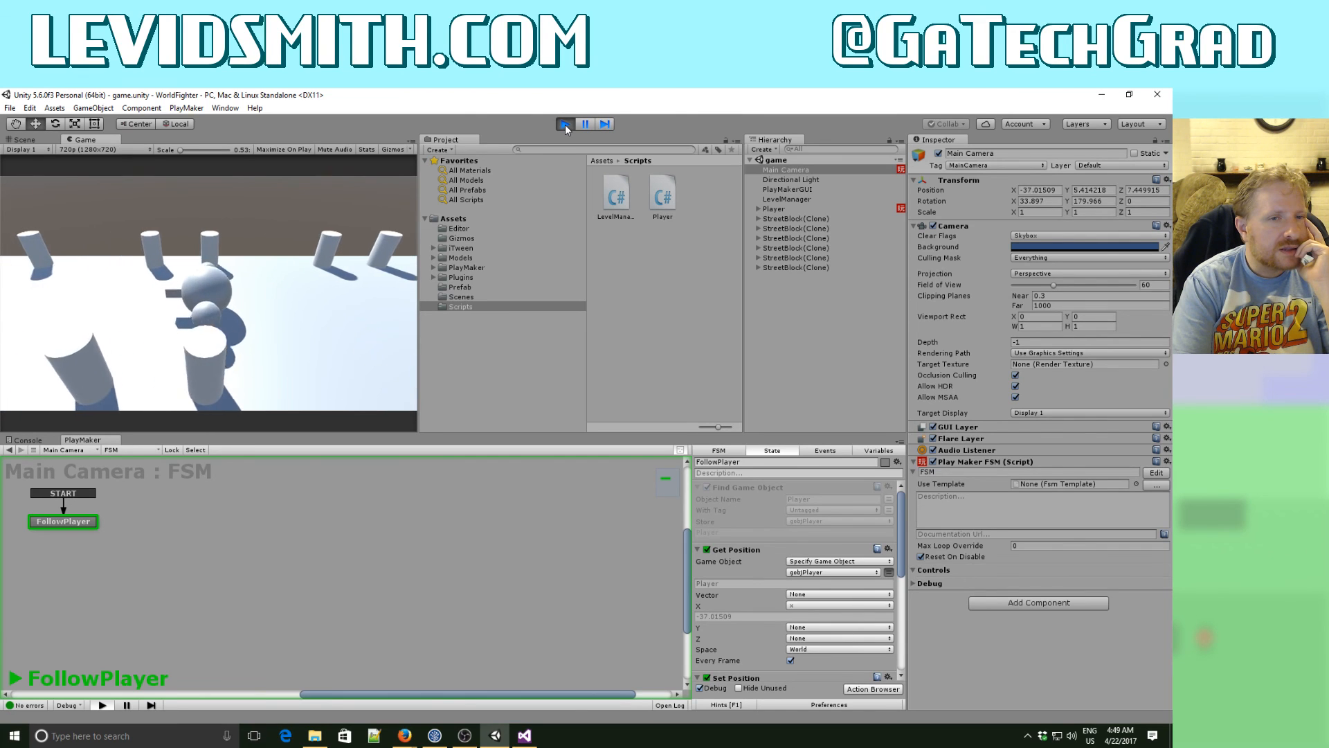
key("Left")
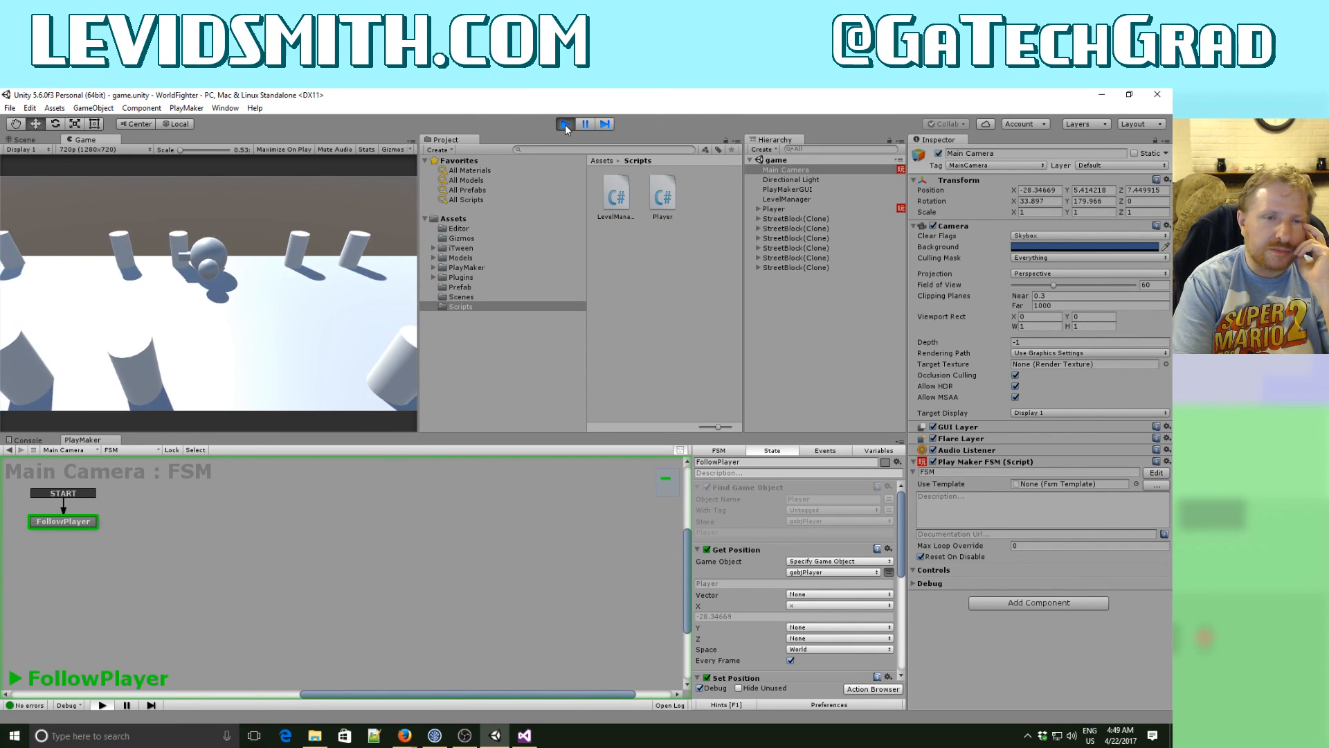
key("Left")
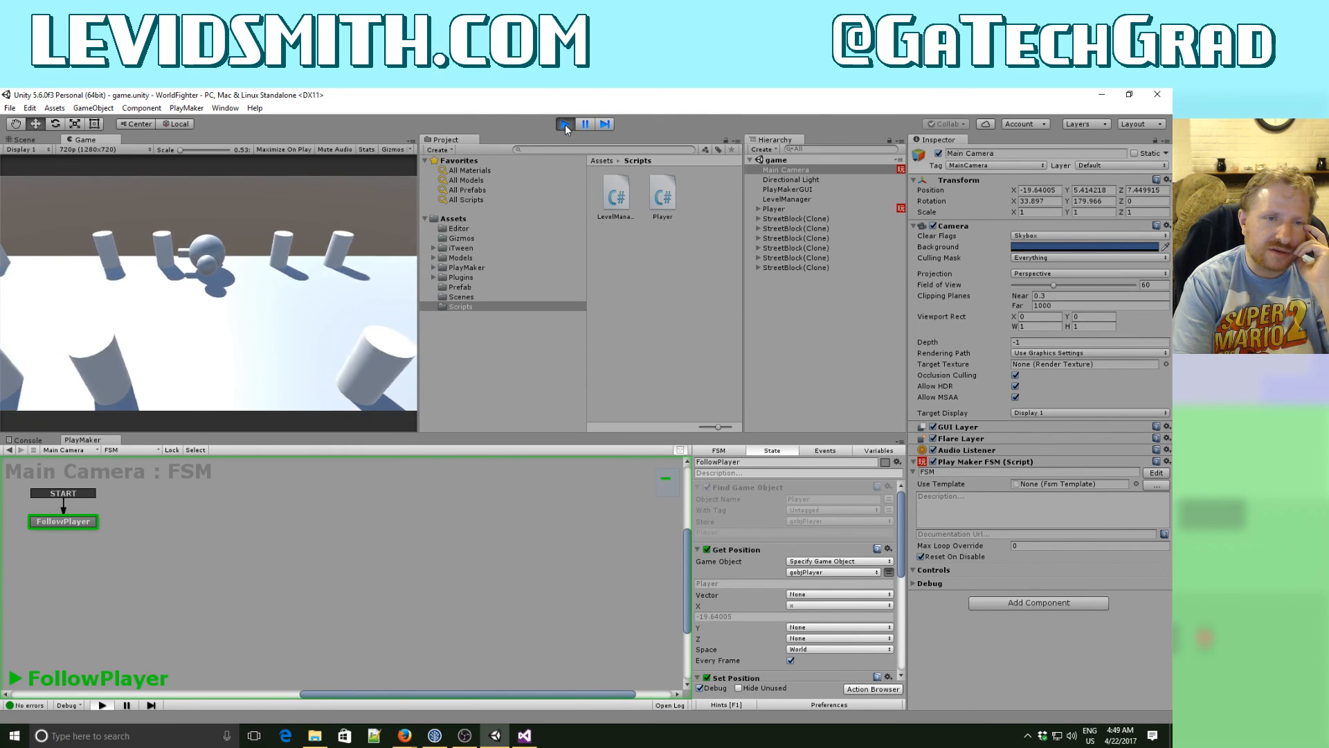
key("Left")
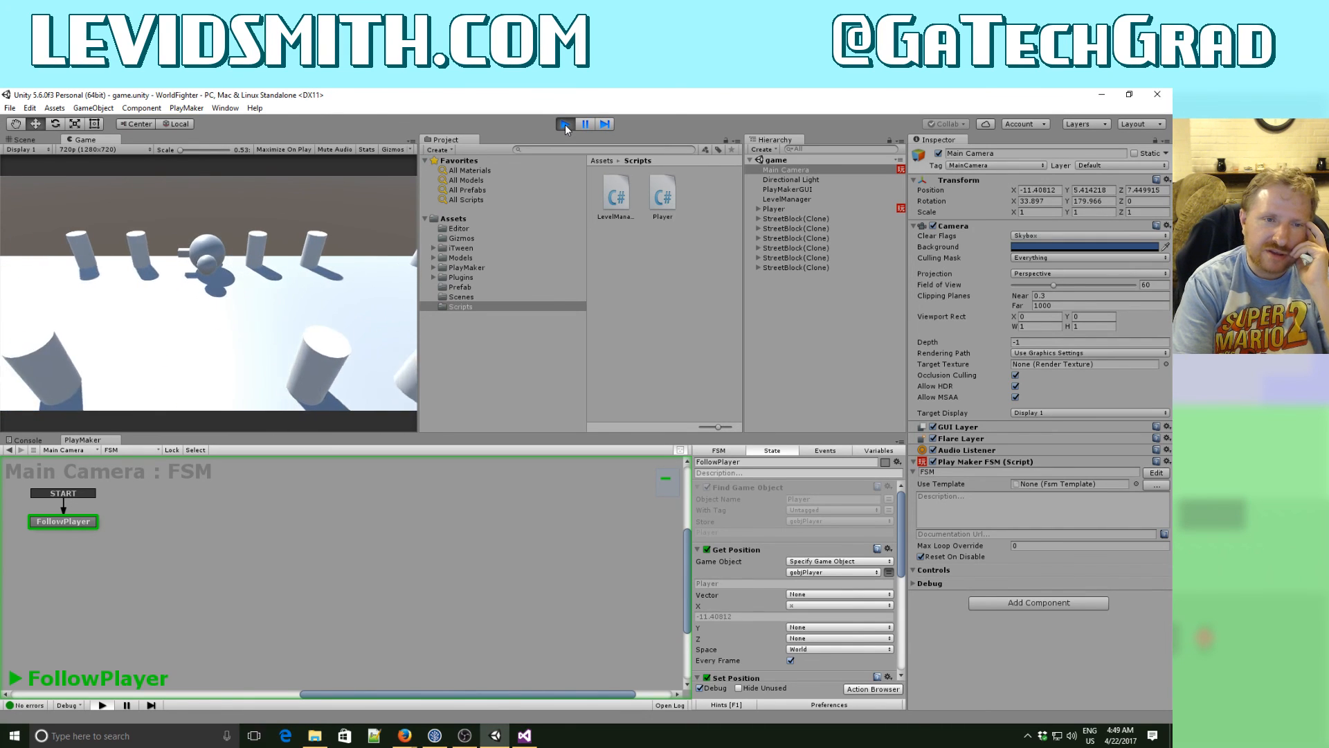
- Continue testing the camera follow by moving the player left along the street and slightly back right, and stop the game
key("Left")
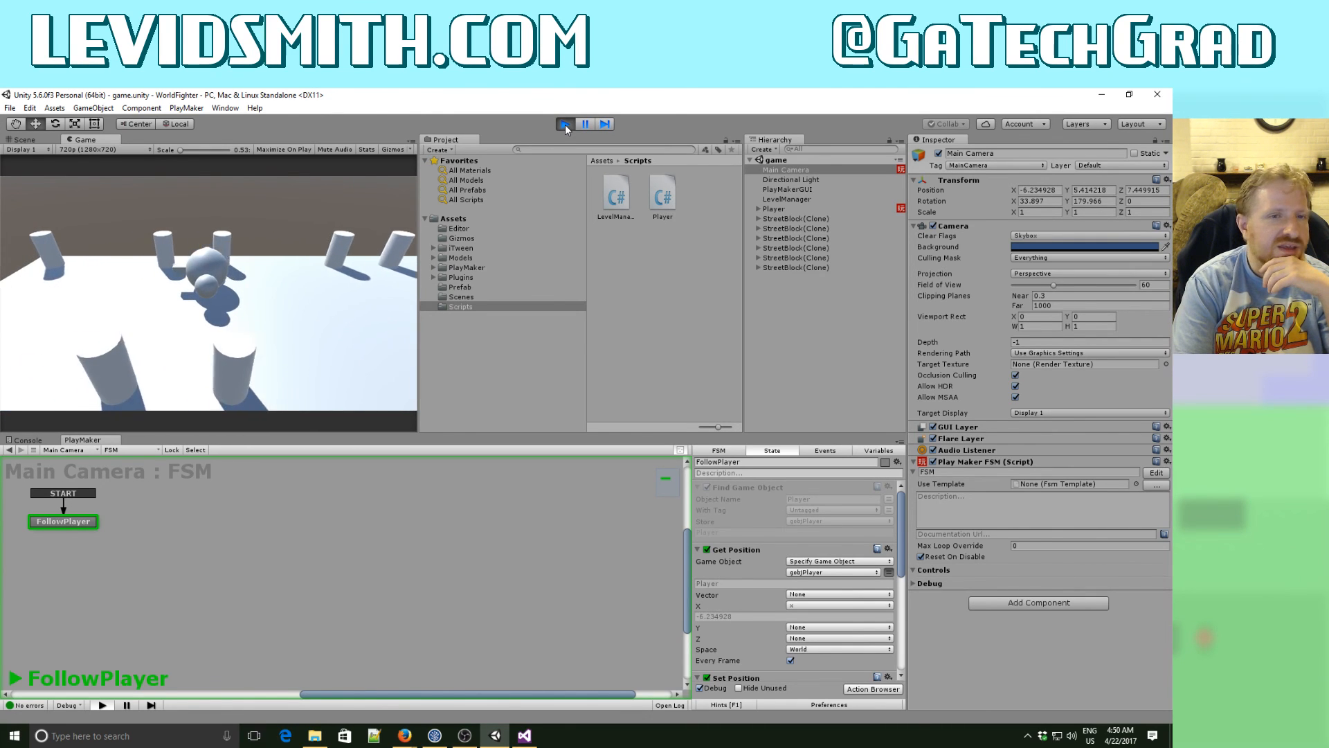
key("Left")
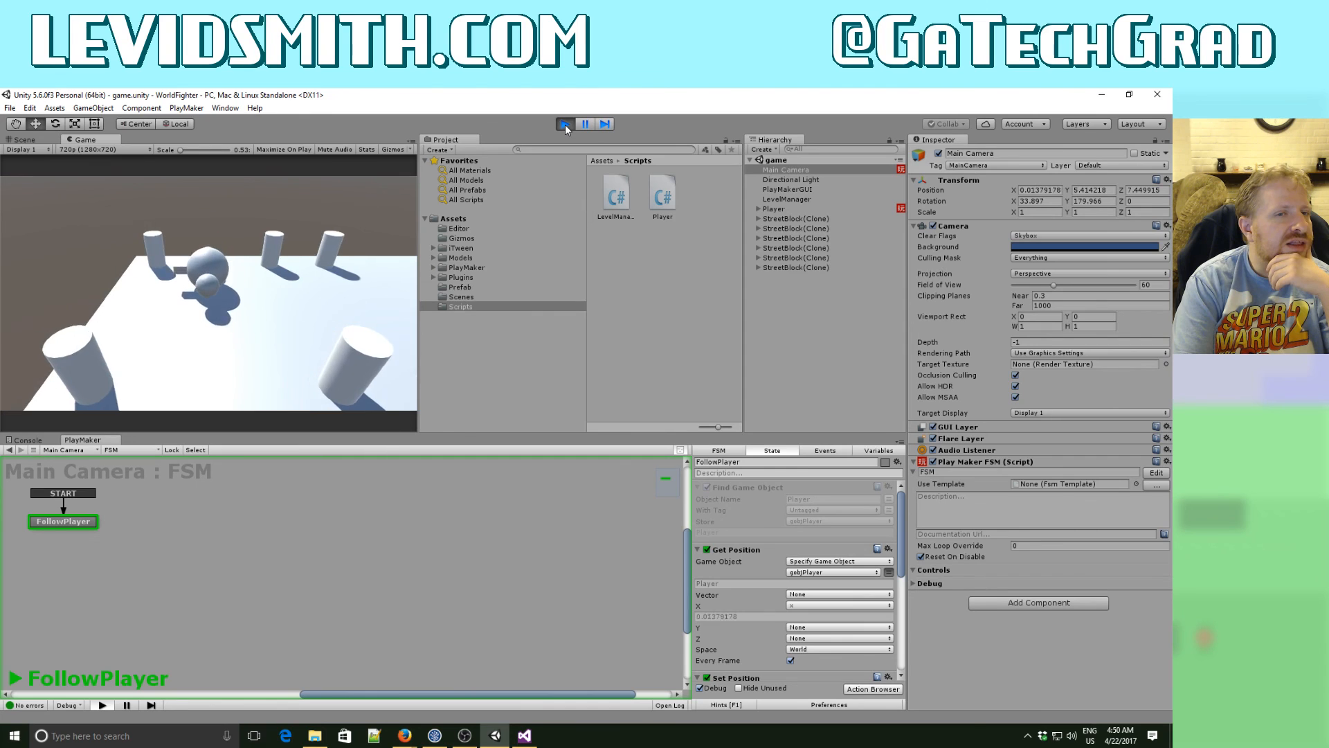
key("Right")
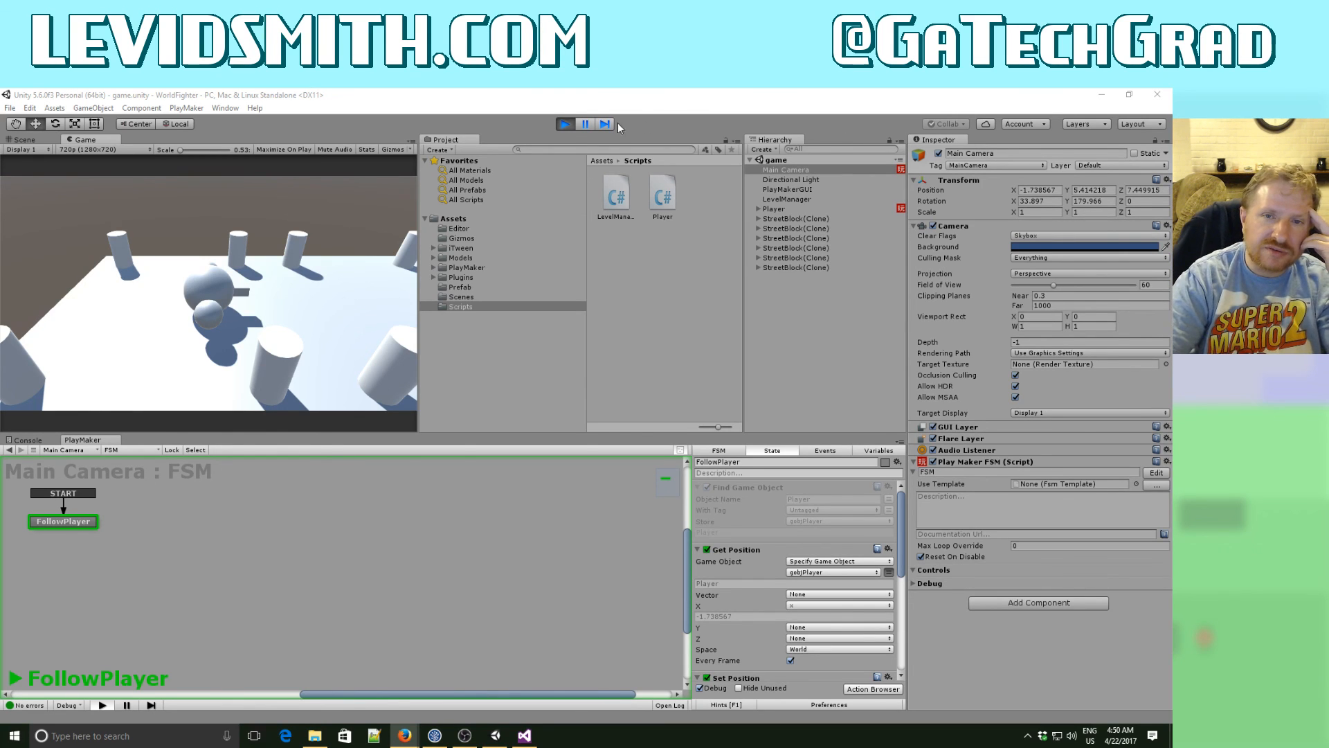
left_click(564, 125)
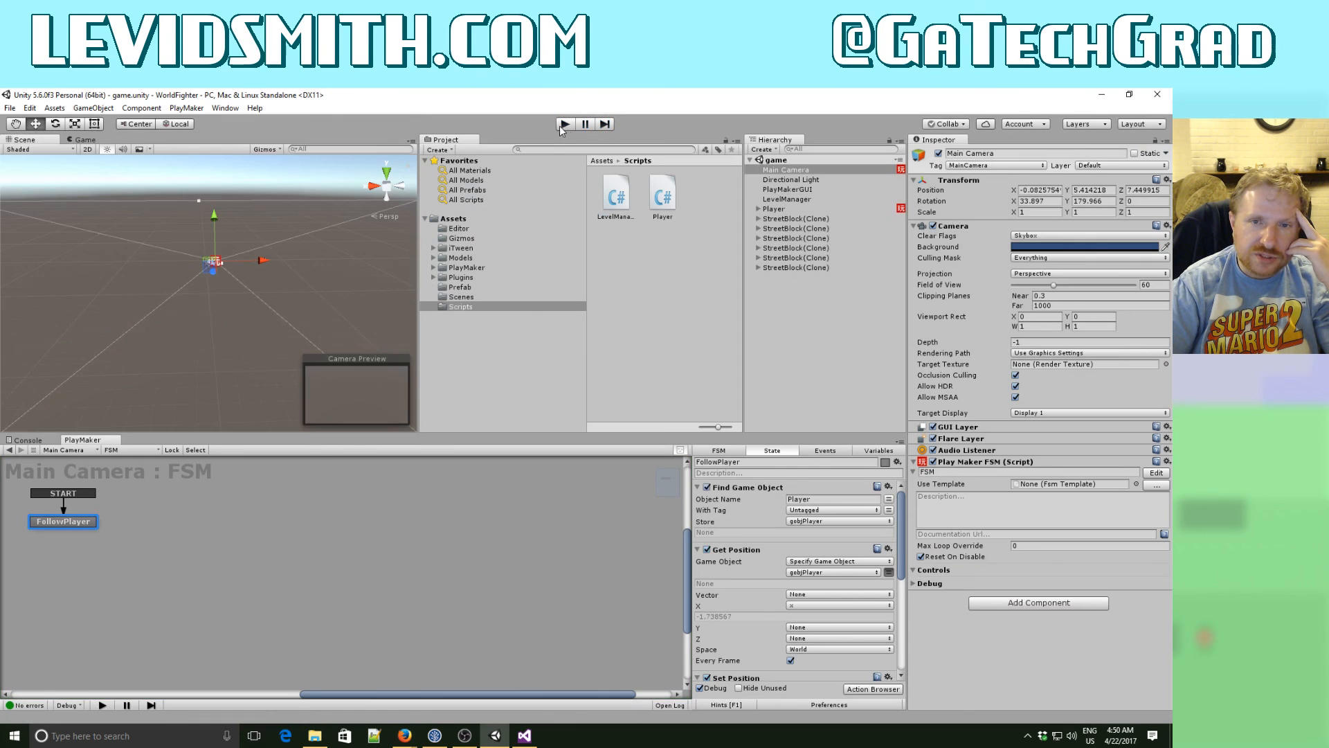
- Save the open game scene and the WorldFighter project
left_click(10, 109)
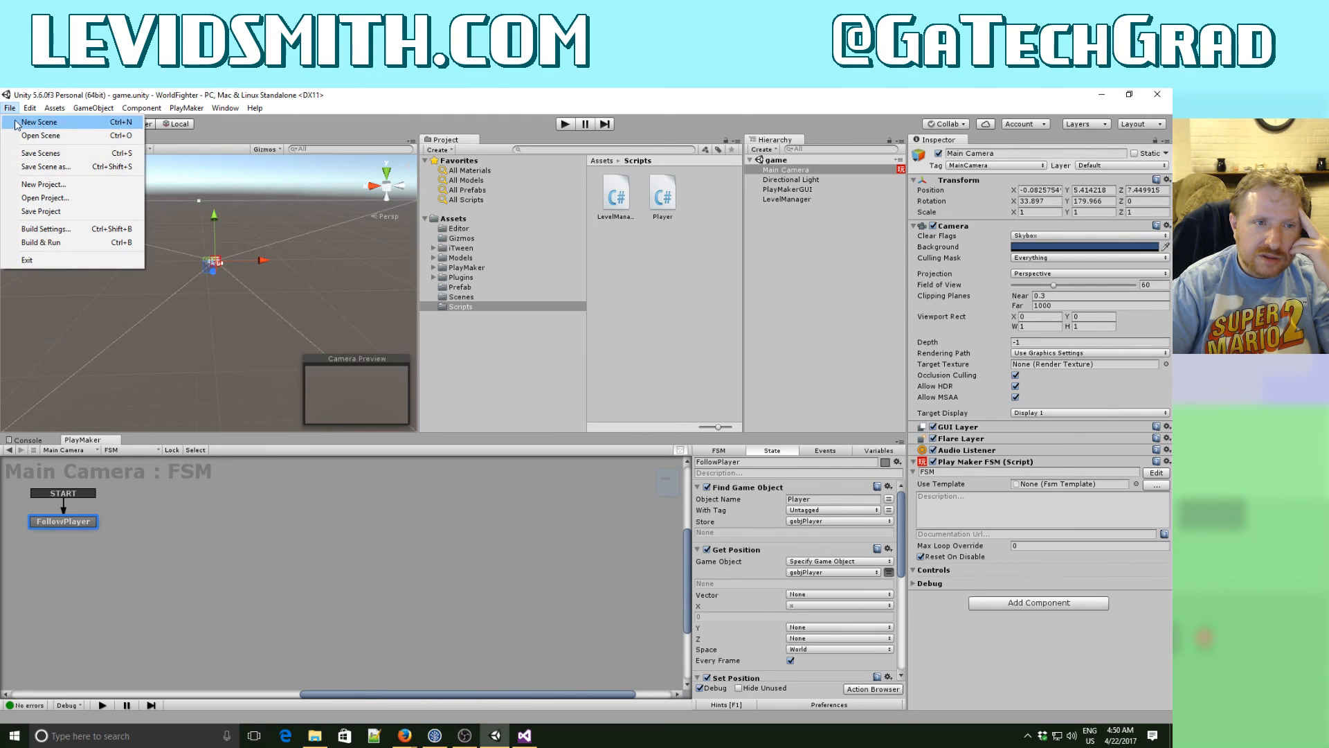
left_click(38, 153)
left_click(13, 111)
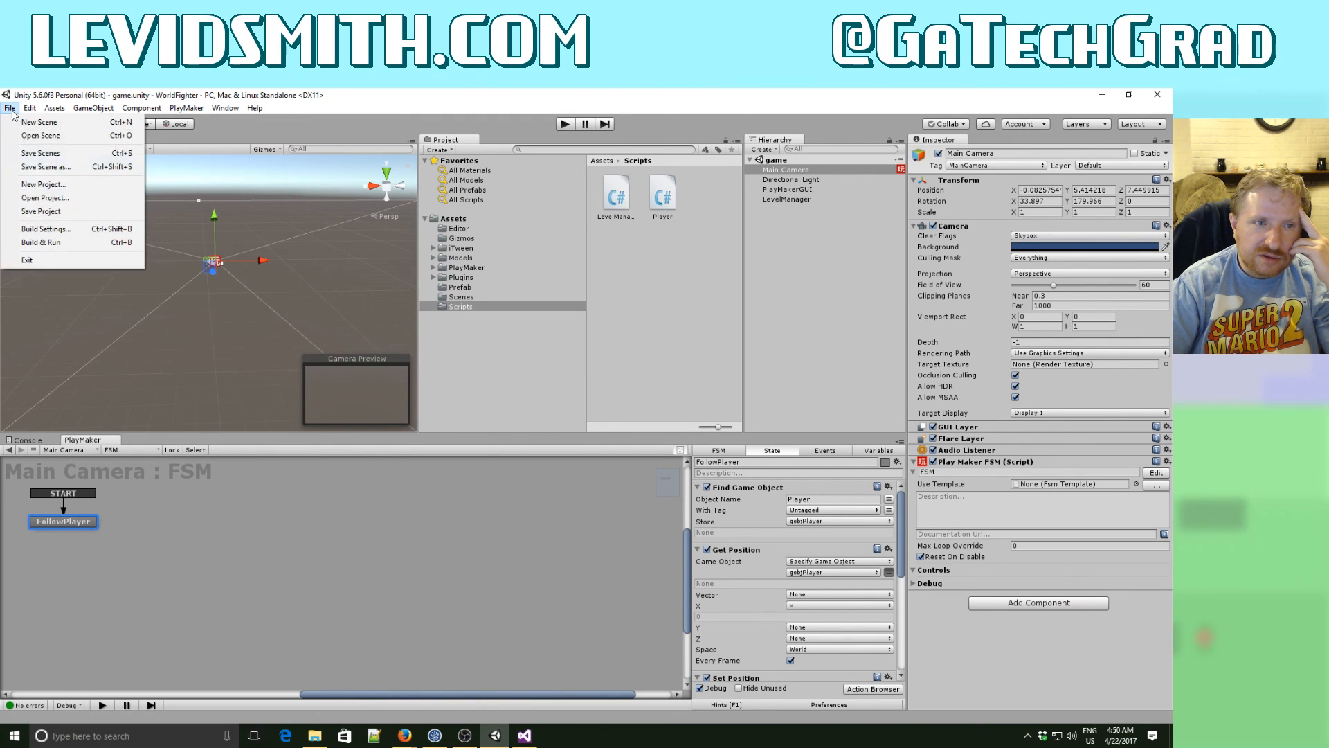
left_click(44, 209)
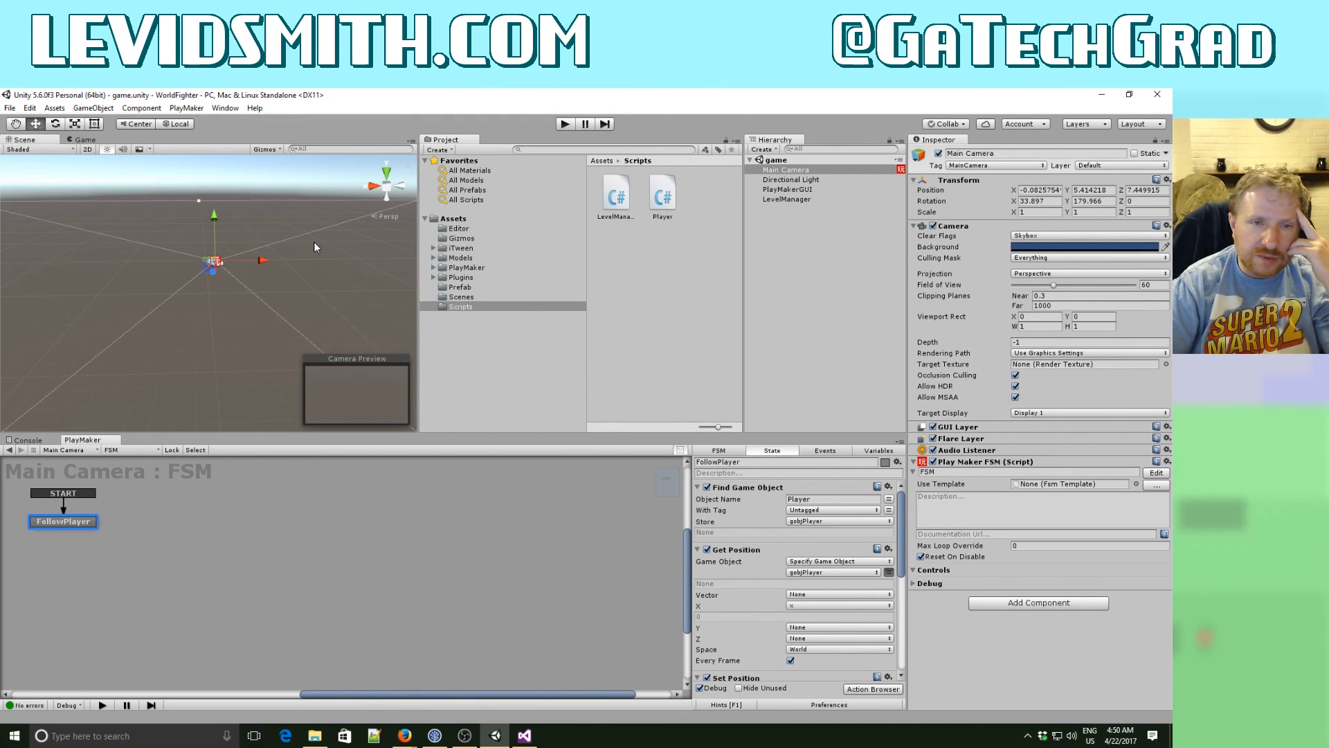